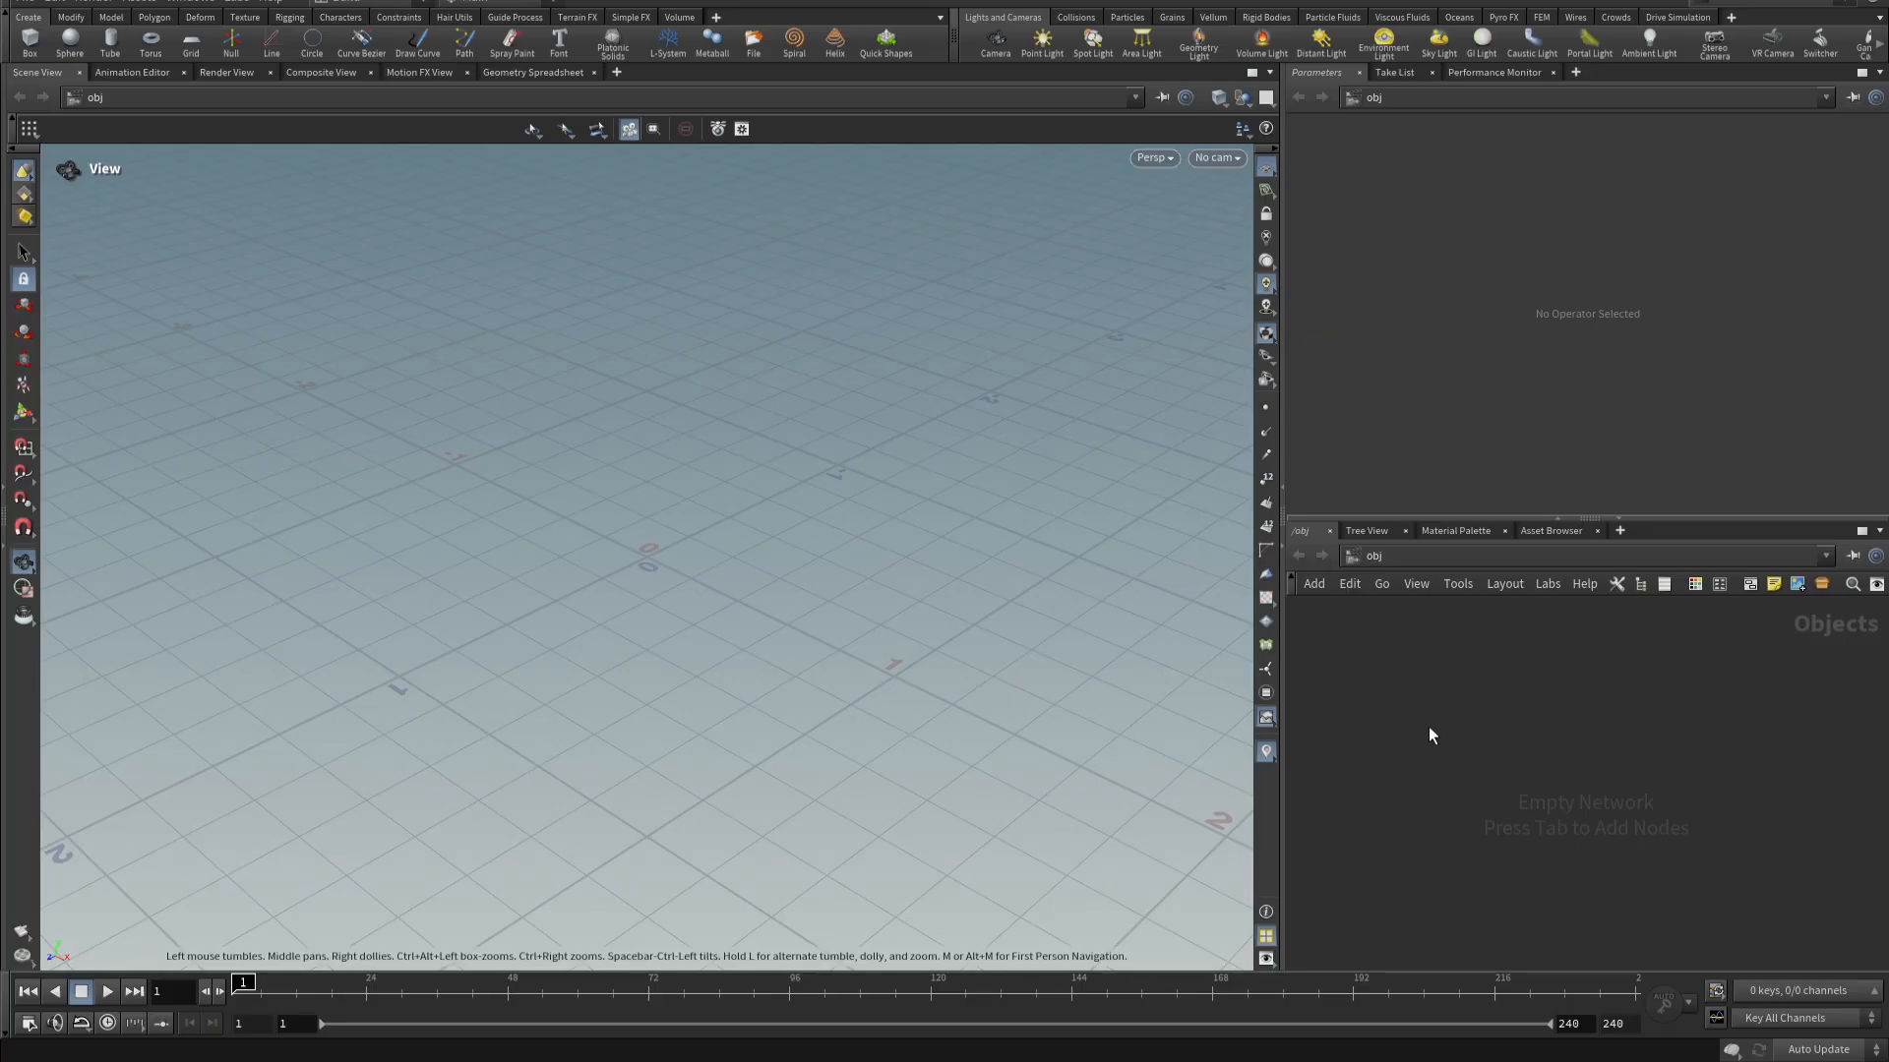
- Add a Geometry object to the empty object network and rename it RBD_Emitter
key("Tab")
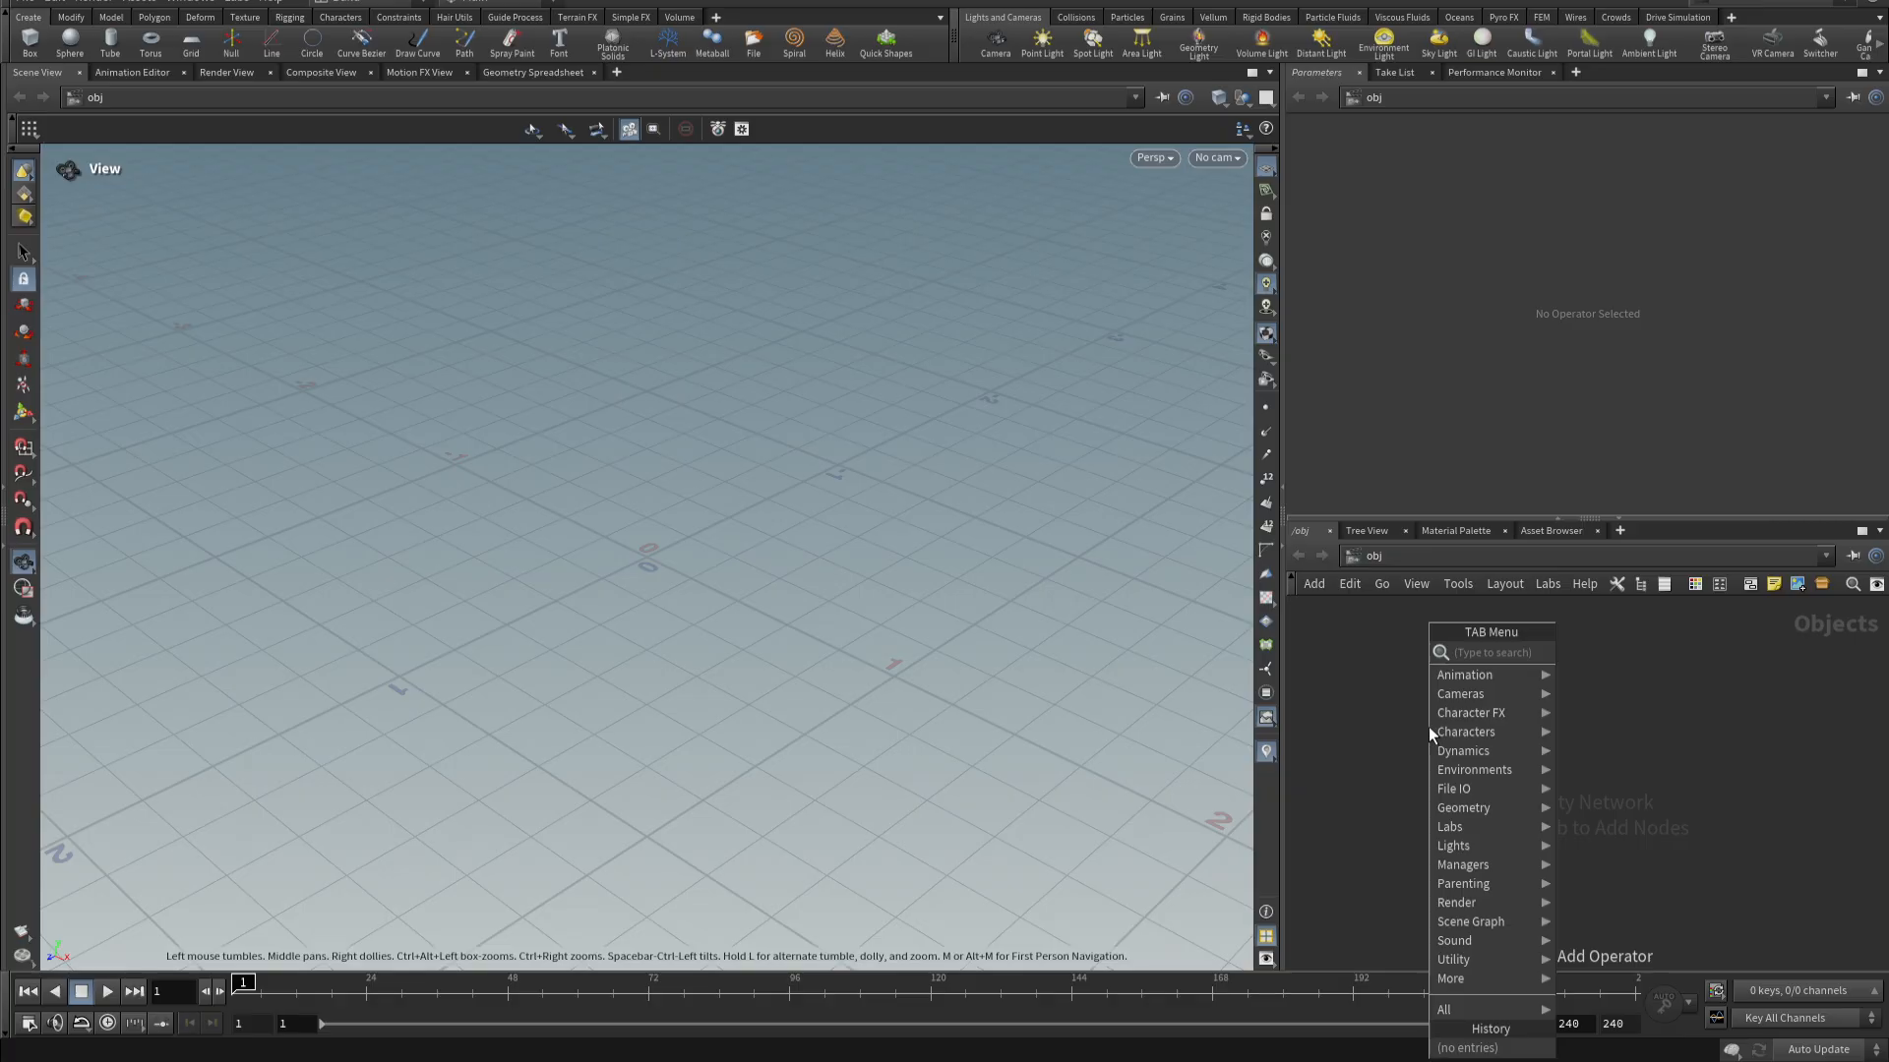
type("geo")
key("Return")
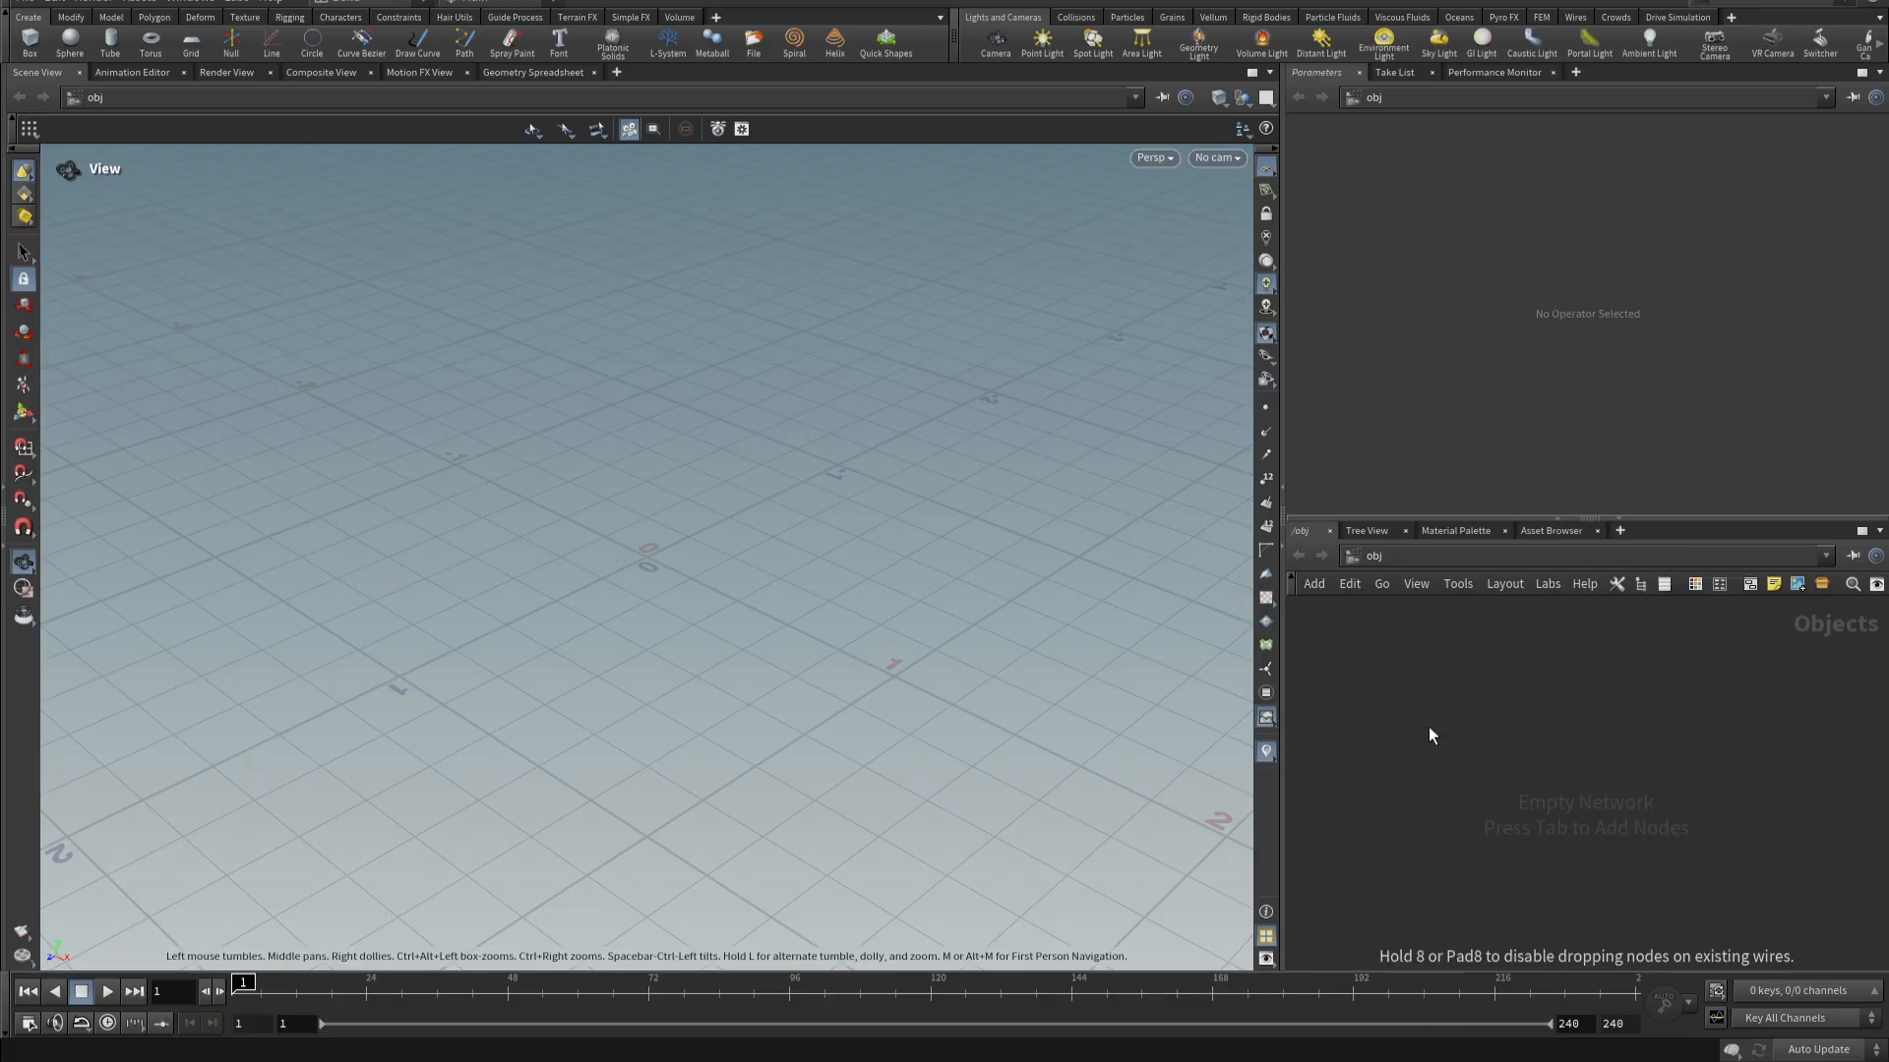
left_click(1428, 728)
double_click(1481, 729)
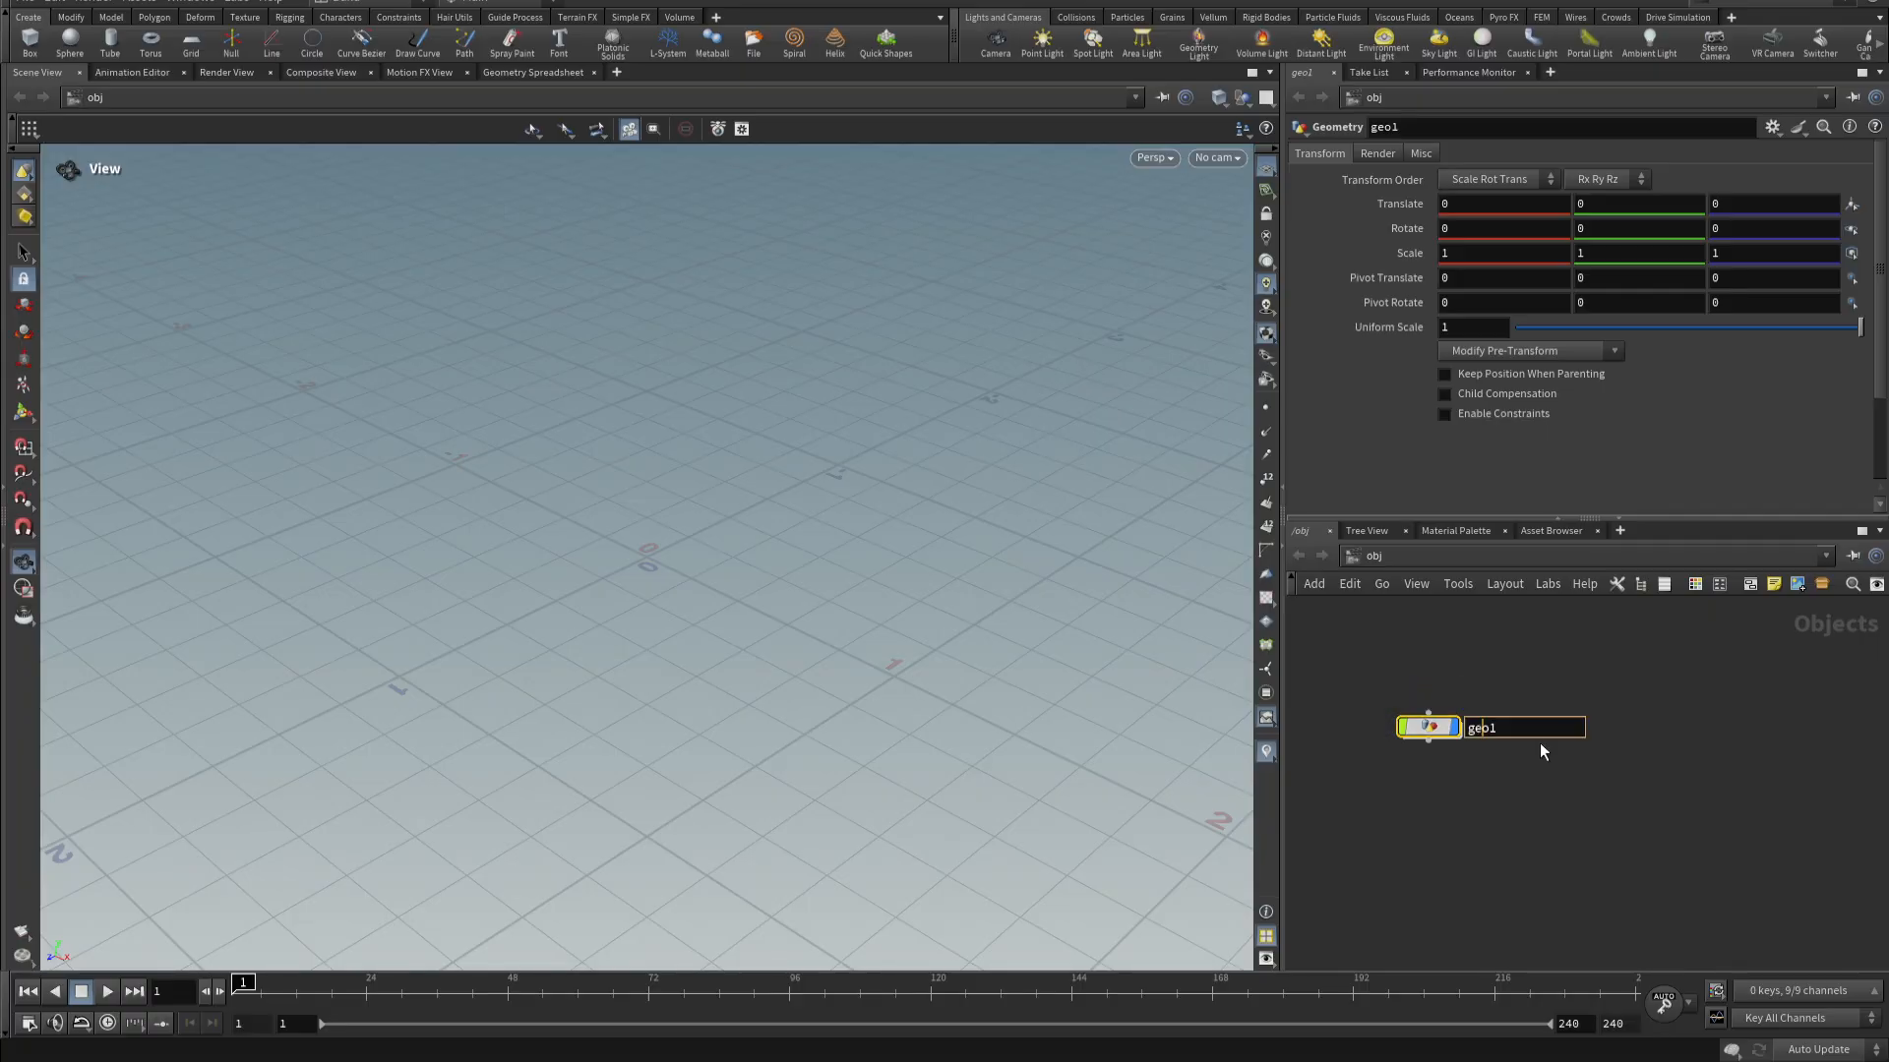
left_click_drag(1548, 729, 1330, 725)
type("RBD_Emitter")
key("Return")
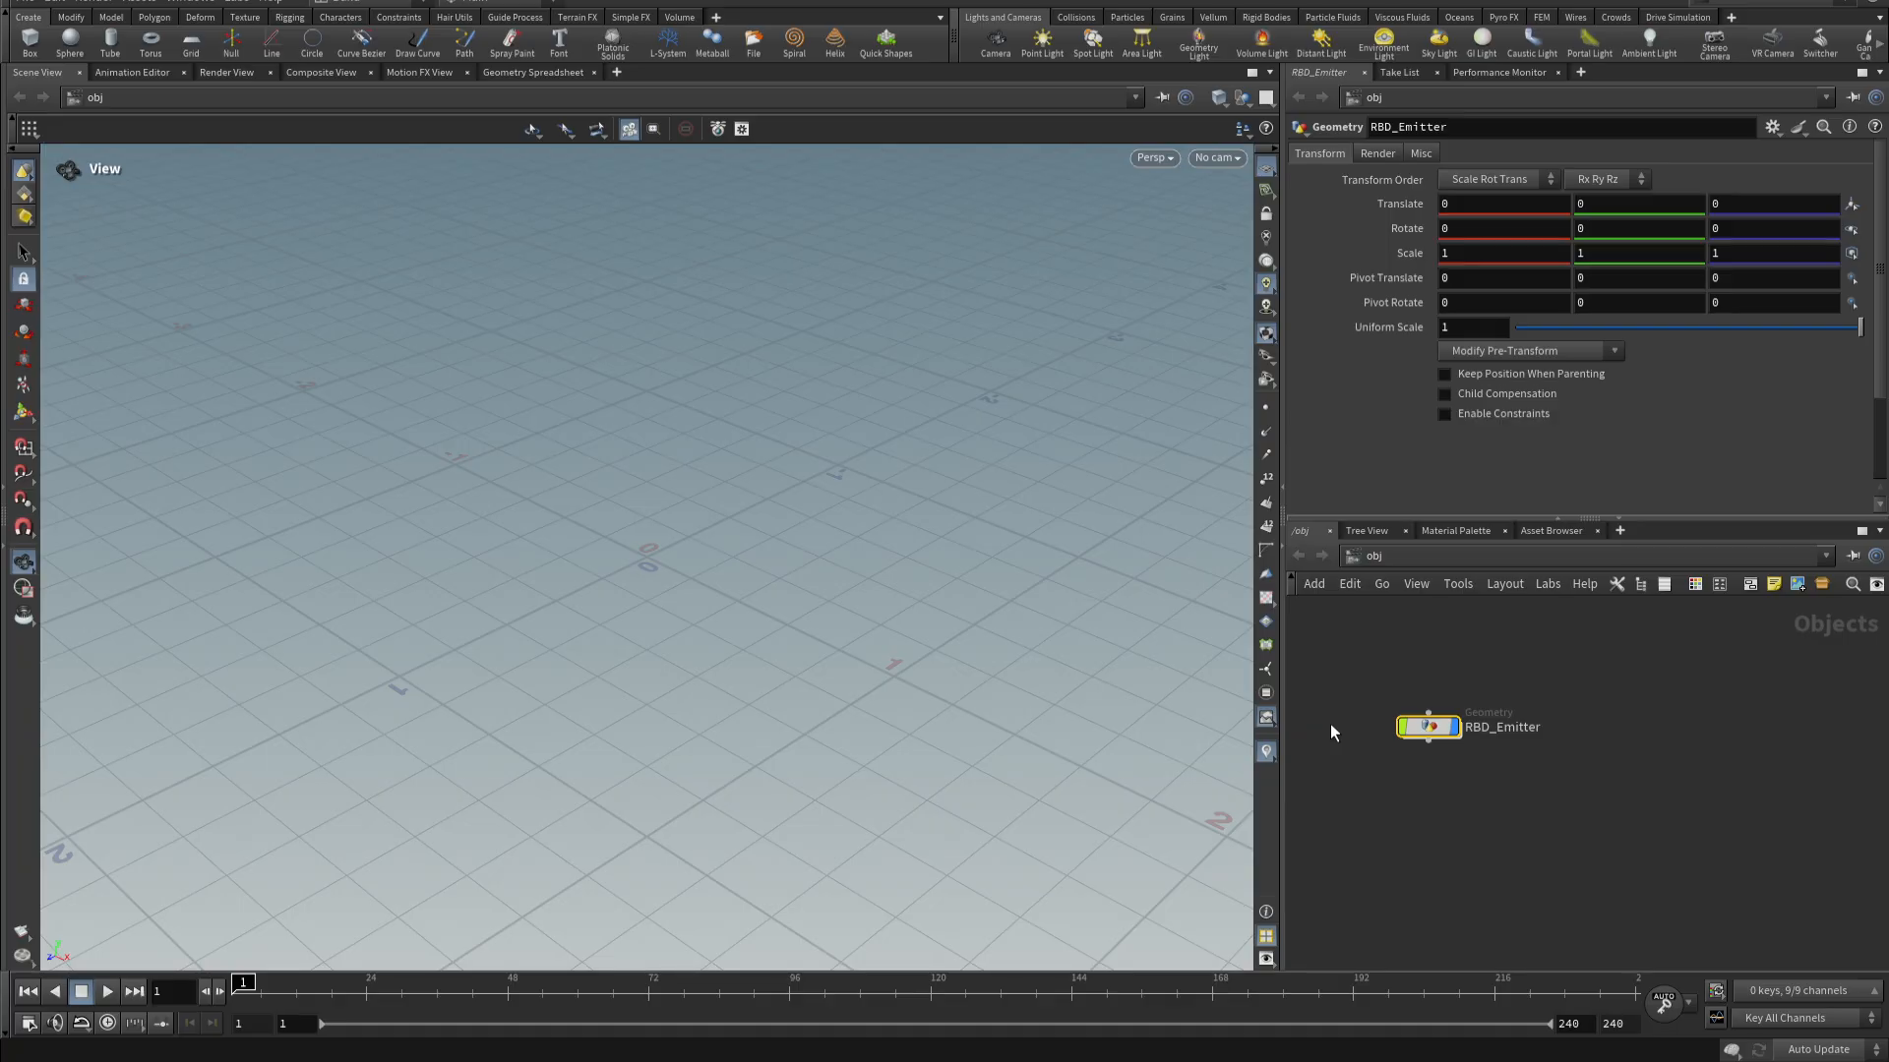
- Go inside the RBD_Emitter object and add a Sphere node to its network
double_click(1428, 728)
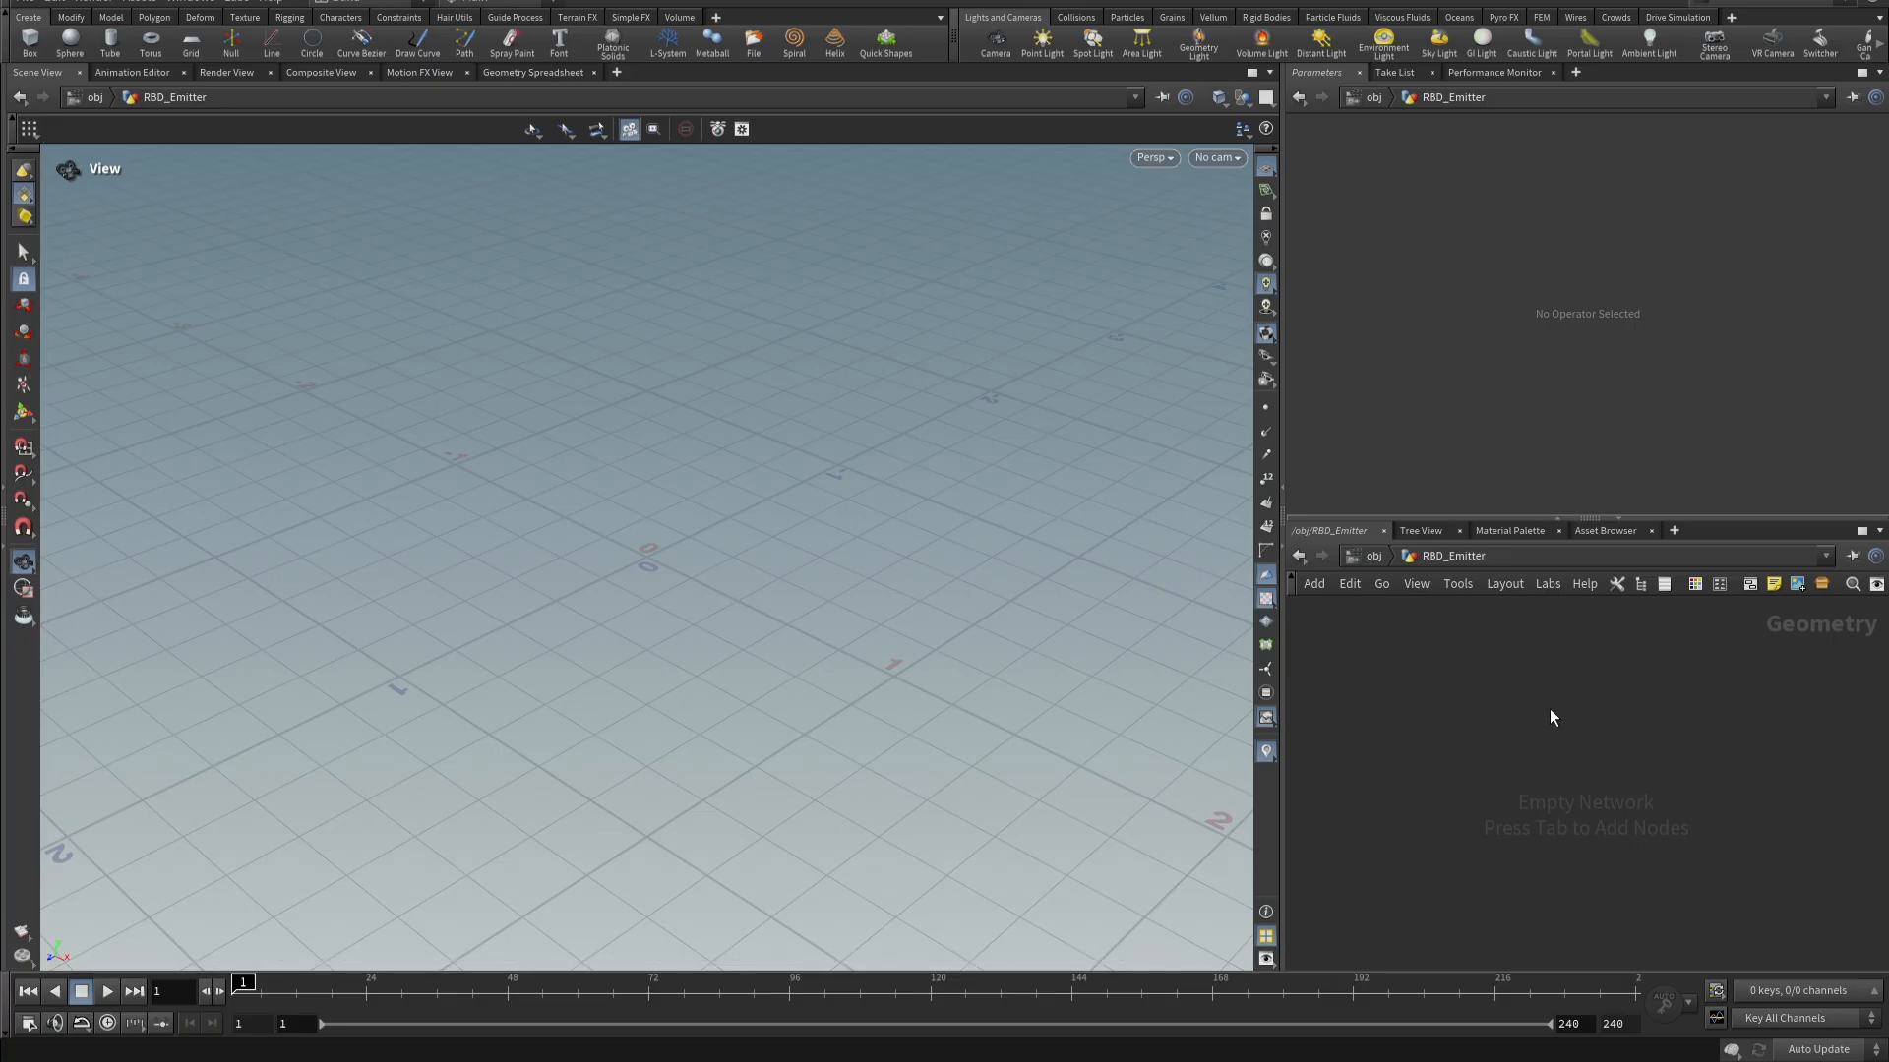
key("Tab")
type("s")
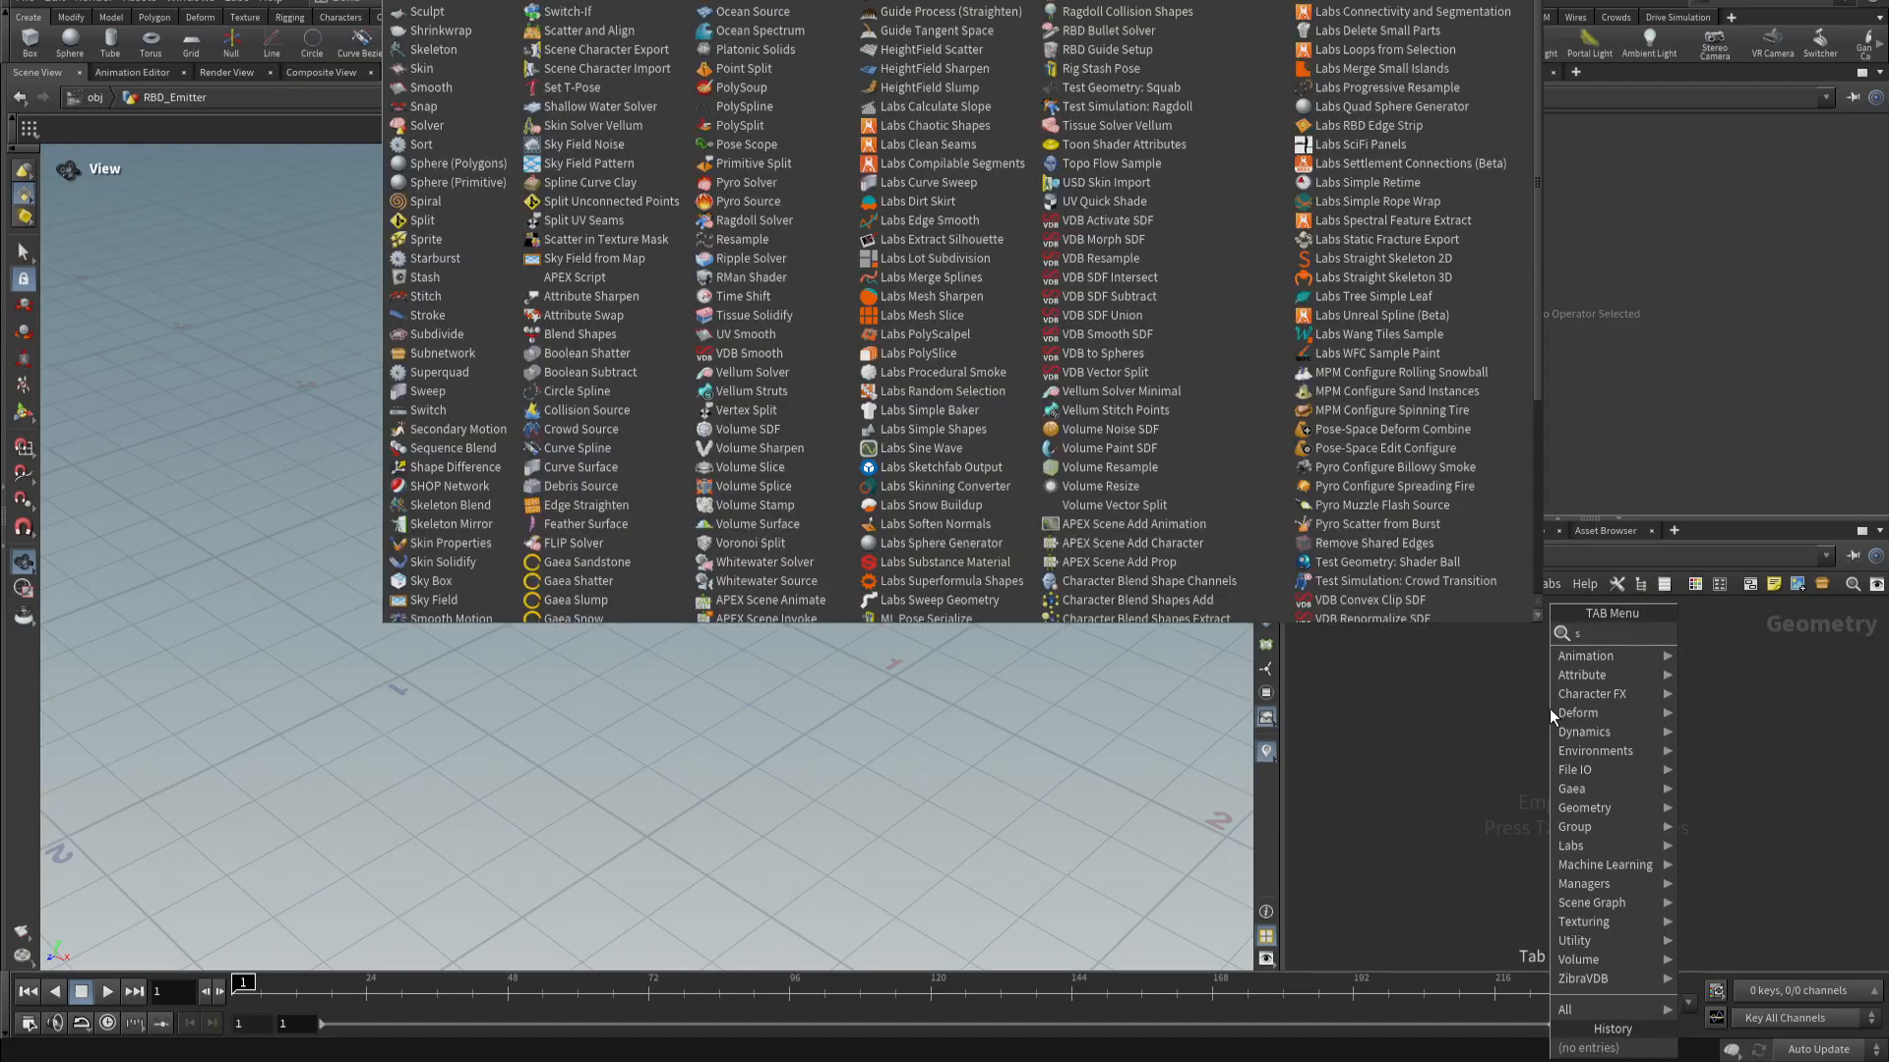
type("ph")
key("Return")
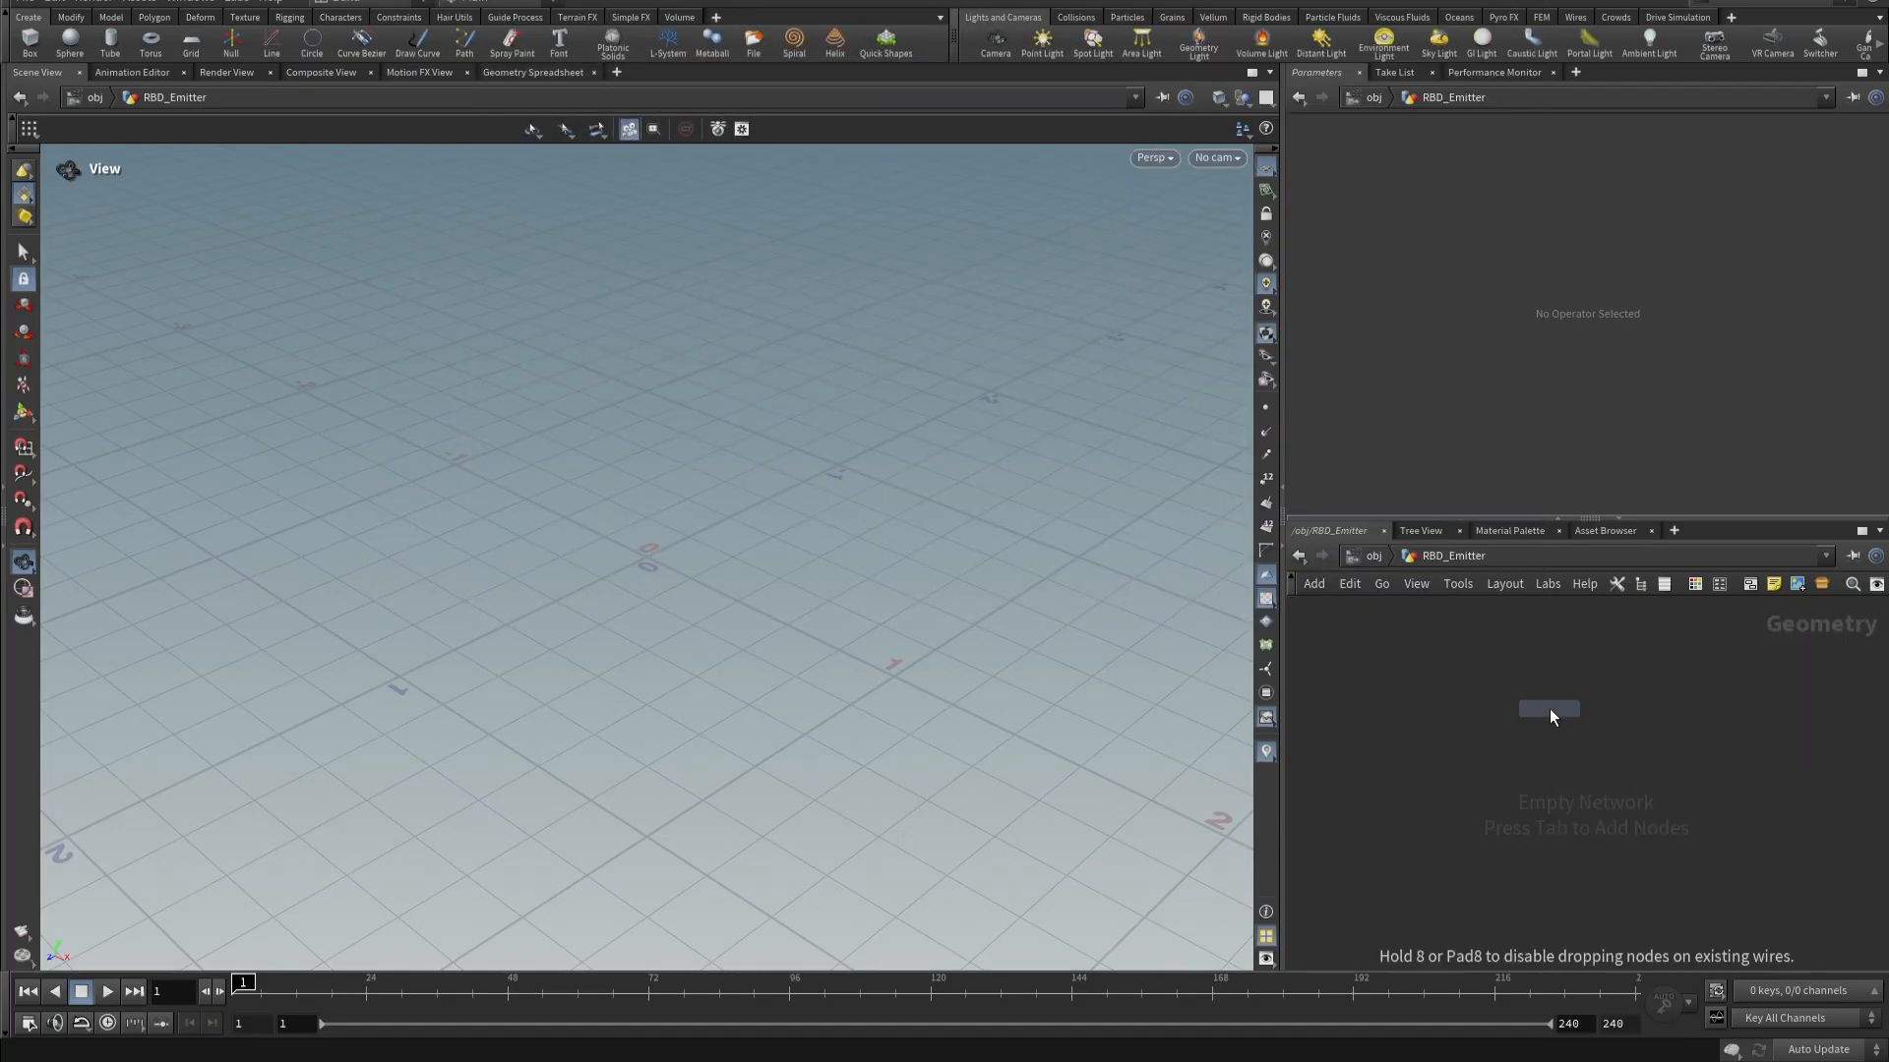
key("Return")
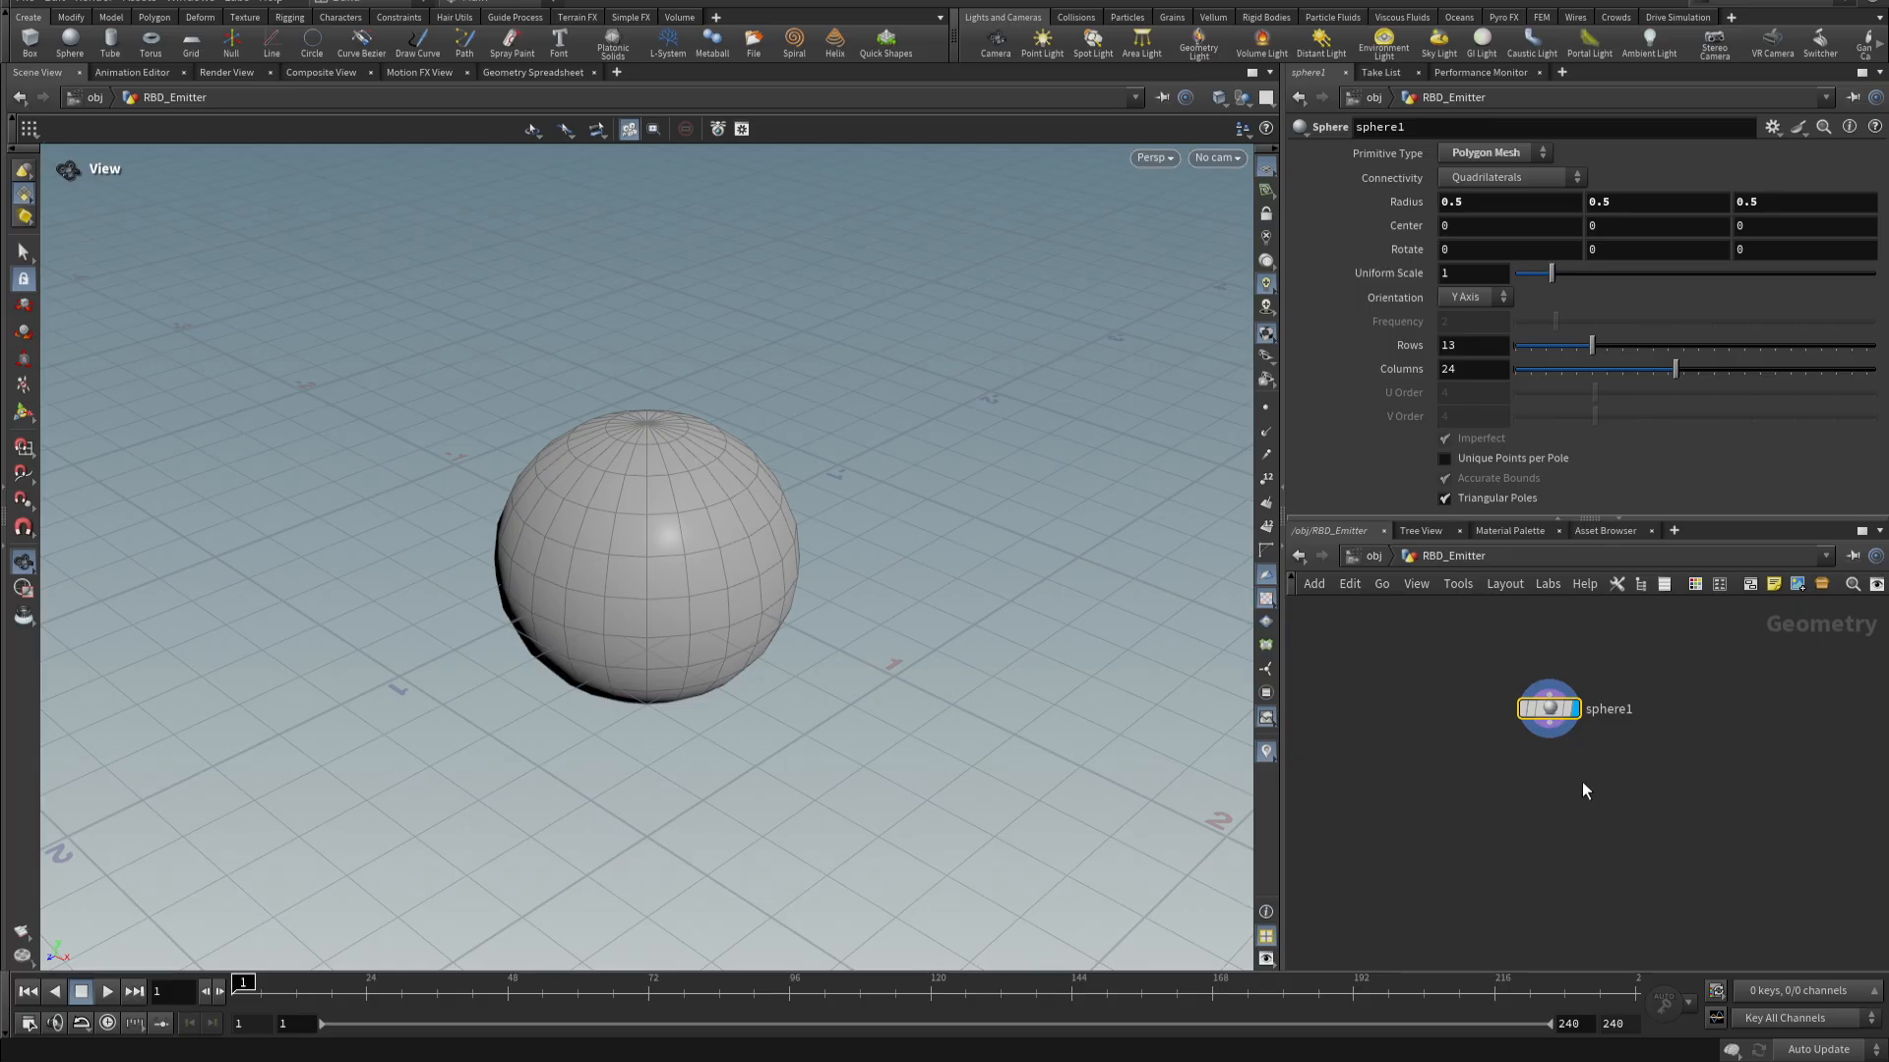
- Add a Box node beside the sphere node in the network
key("Tab")
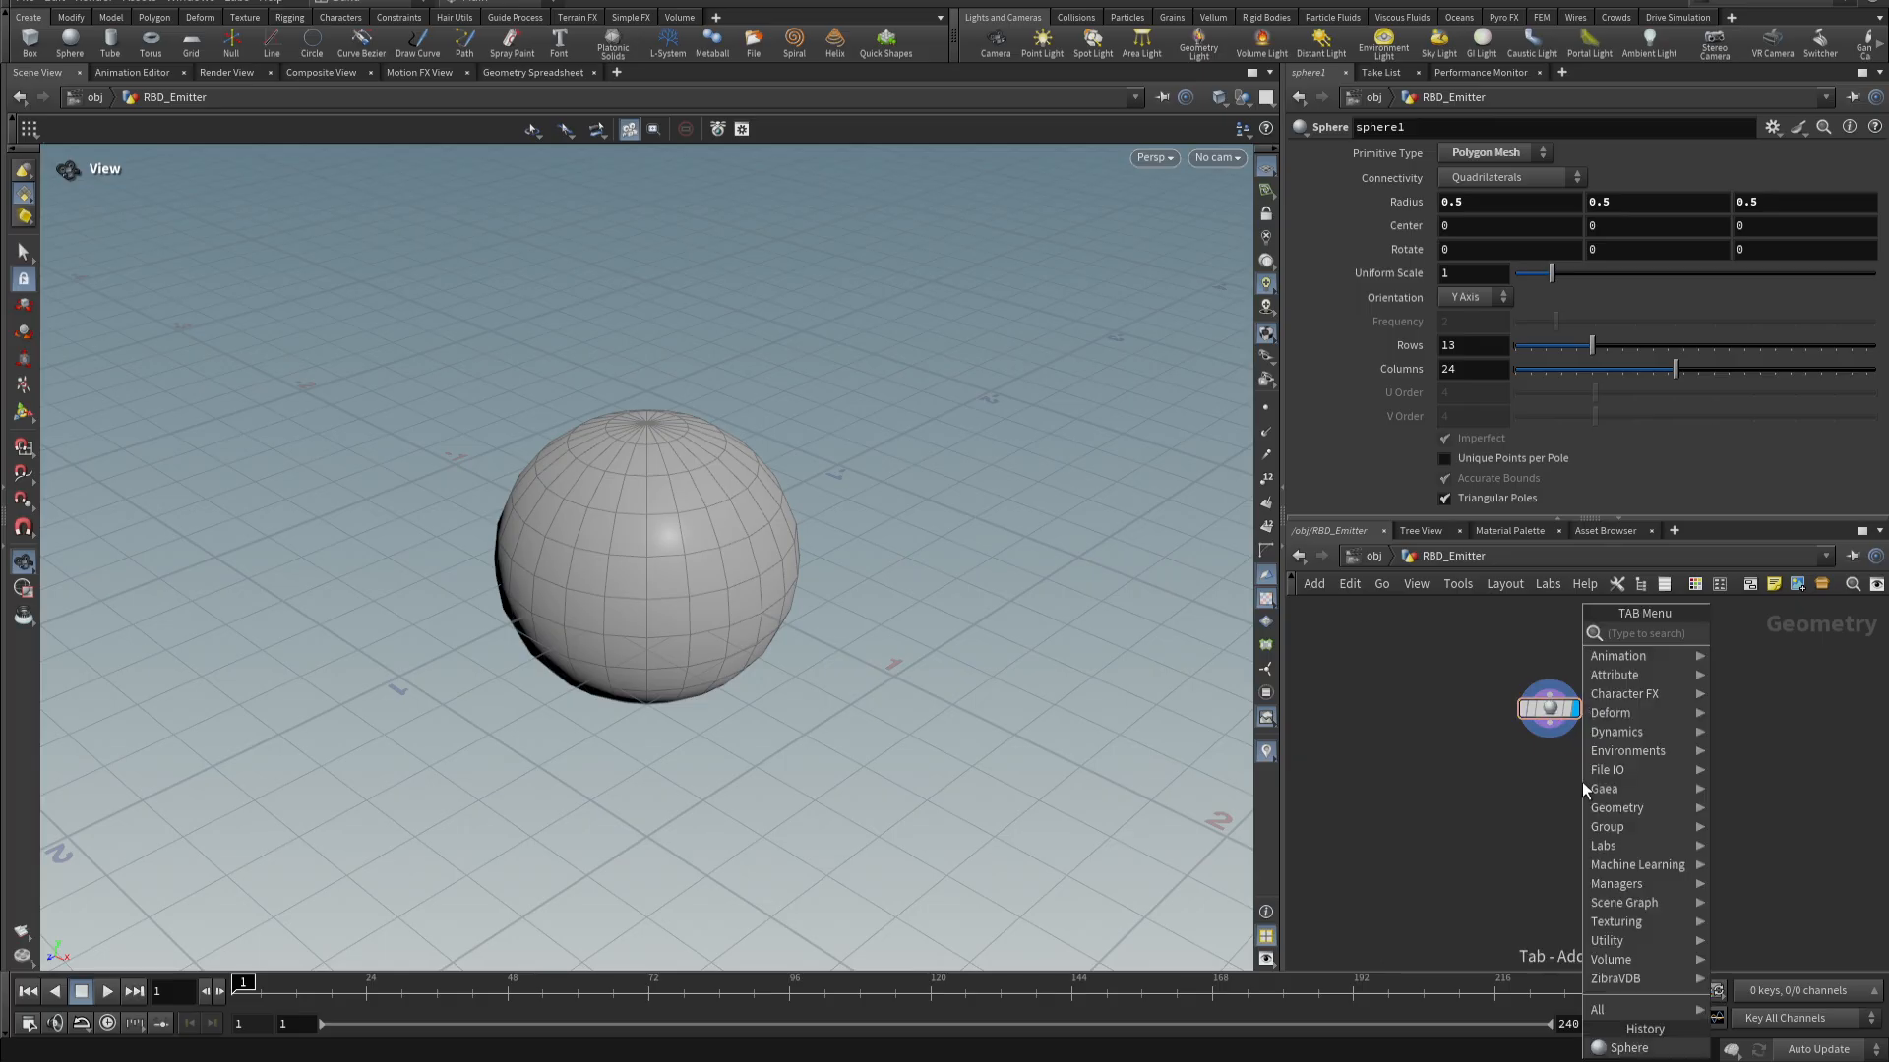
type("col")
key("Return")
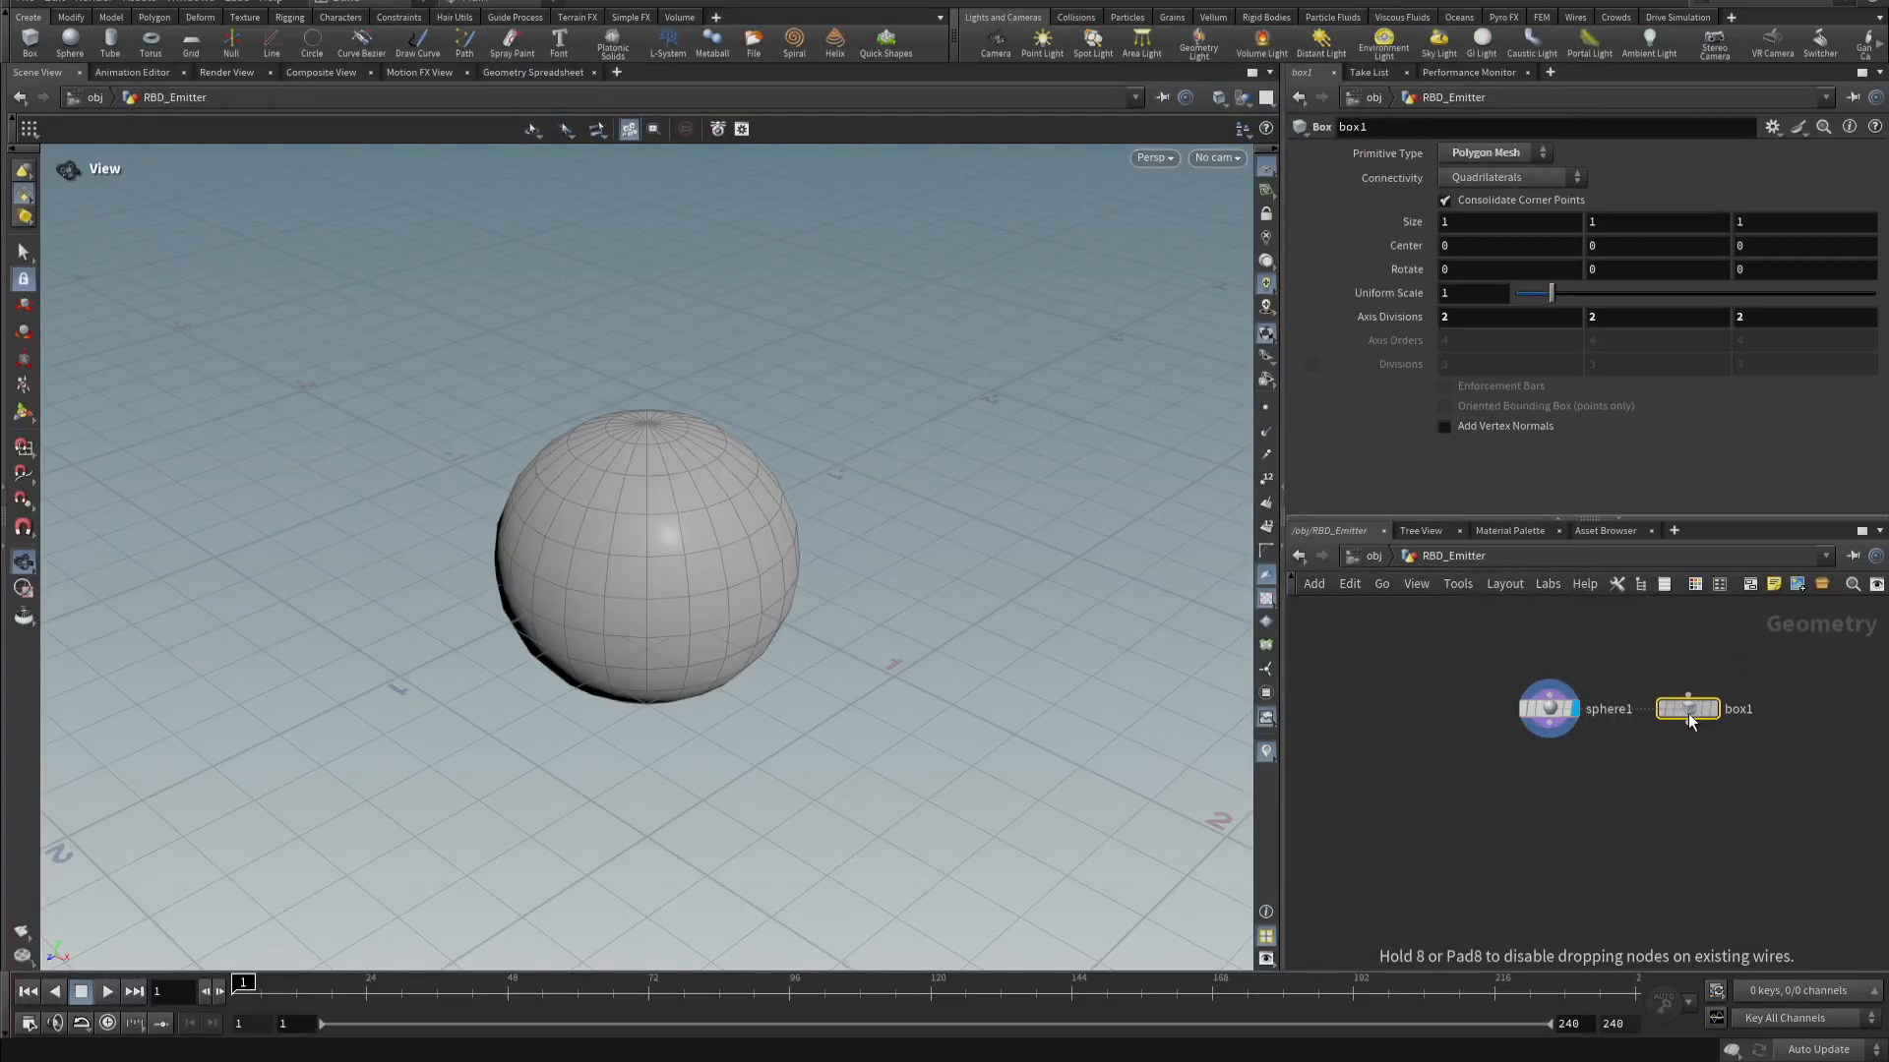
left_click_drag(1688, 714, 1688, 715)
middle_click_drag(1680, 819, 1541, 821)
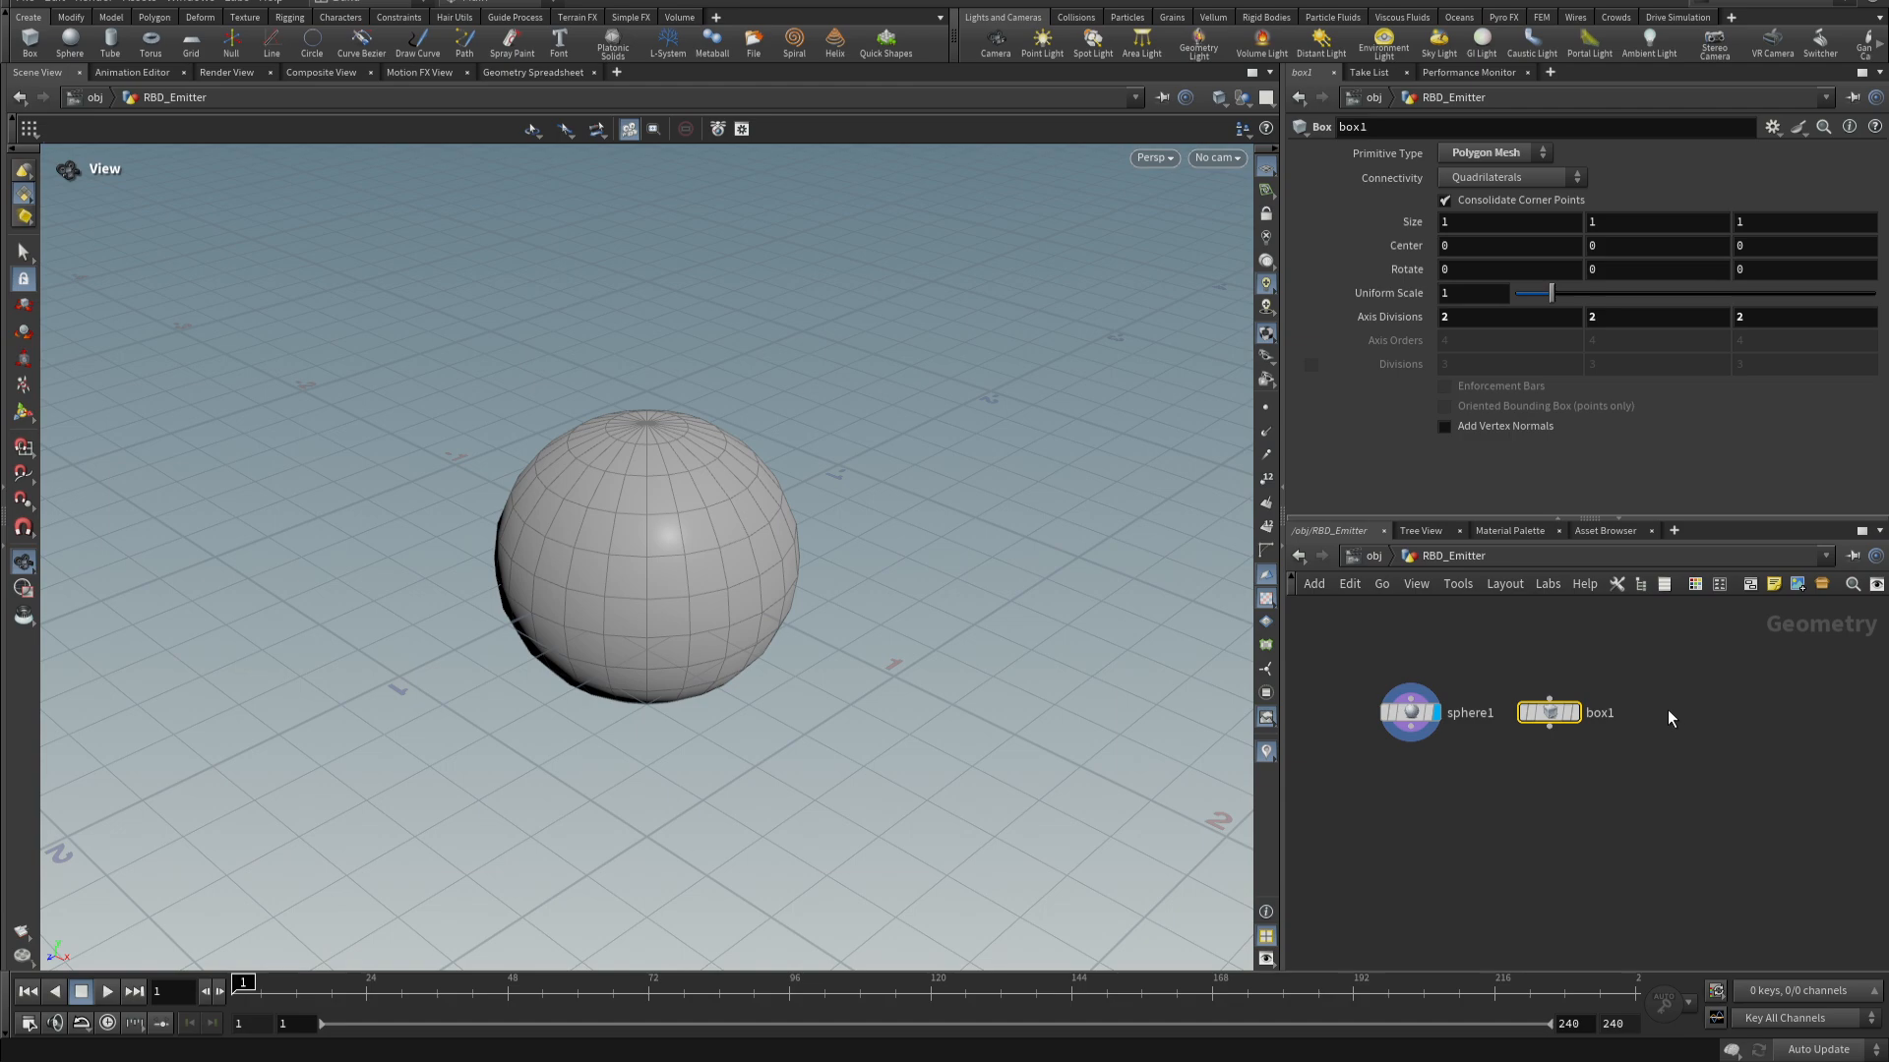
- Add a Tube node beside the box node and enable its End Caps
left_click(1668, 711)
key("Tab")
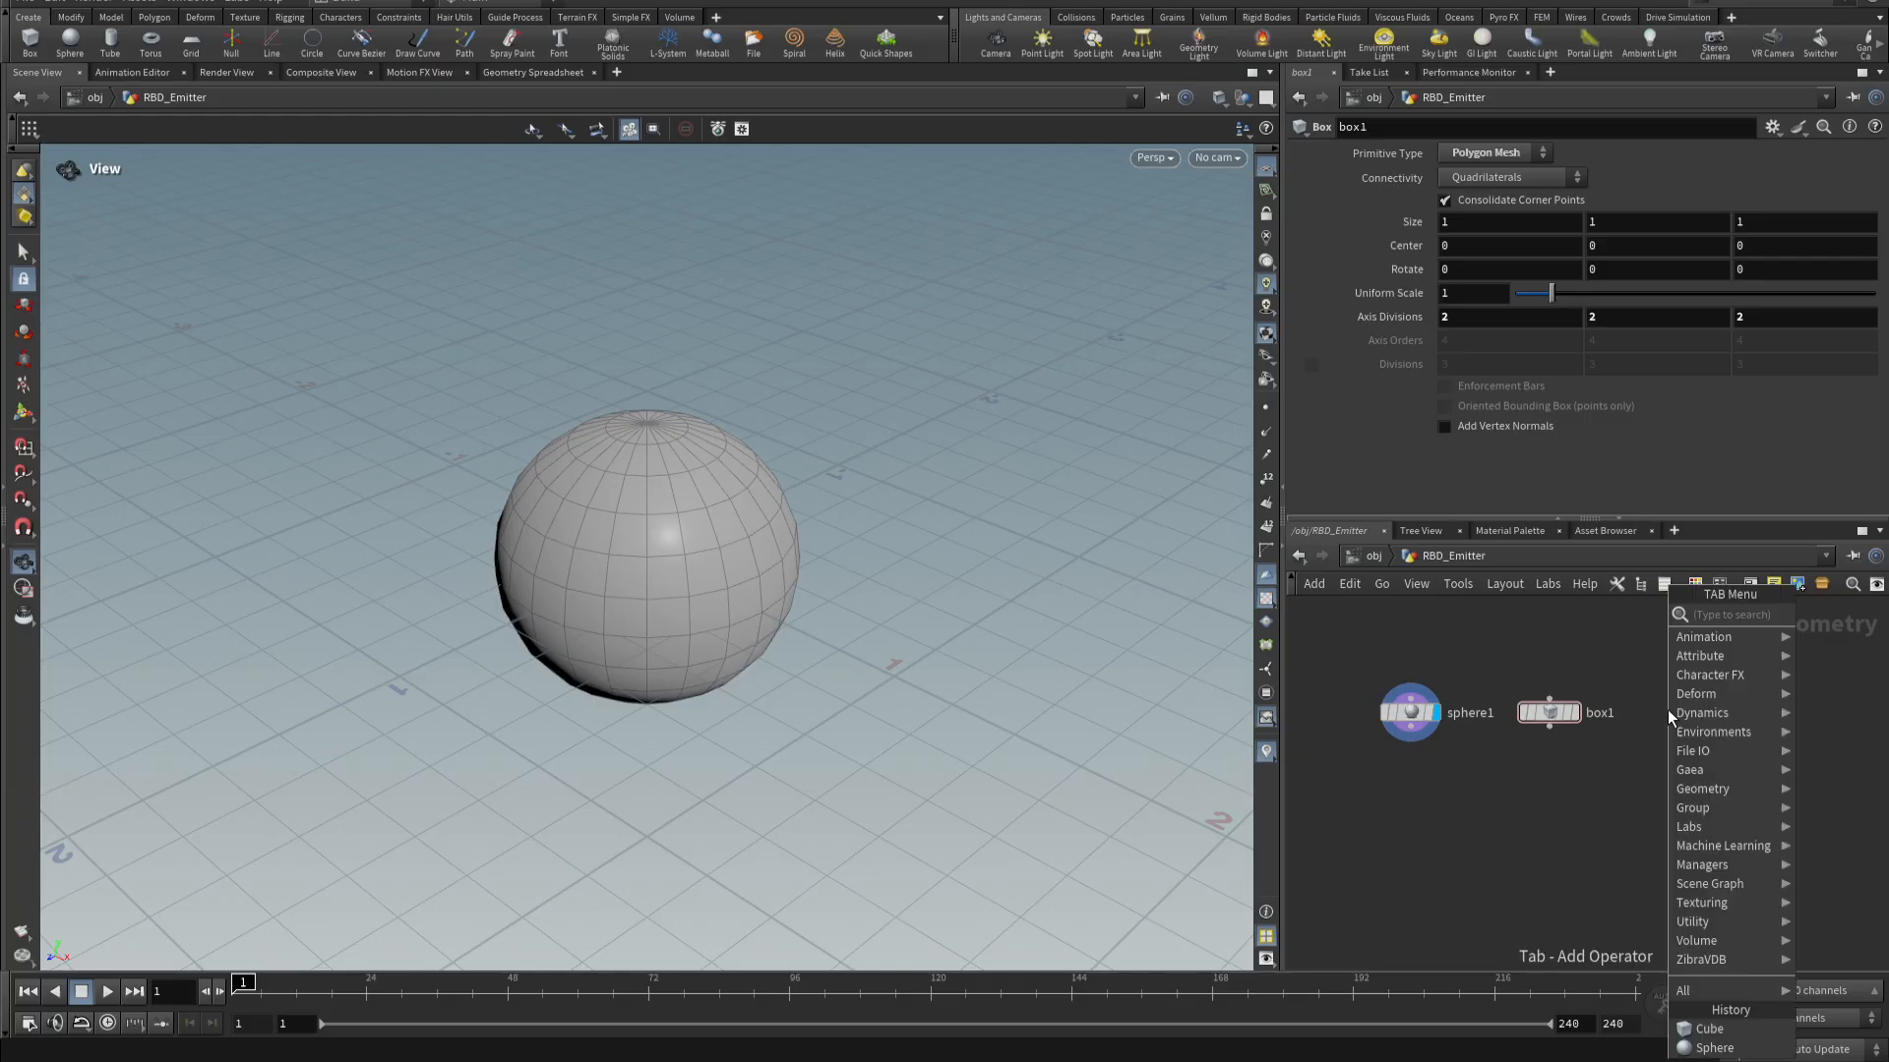
type("tub")
key("Return")
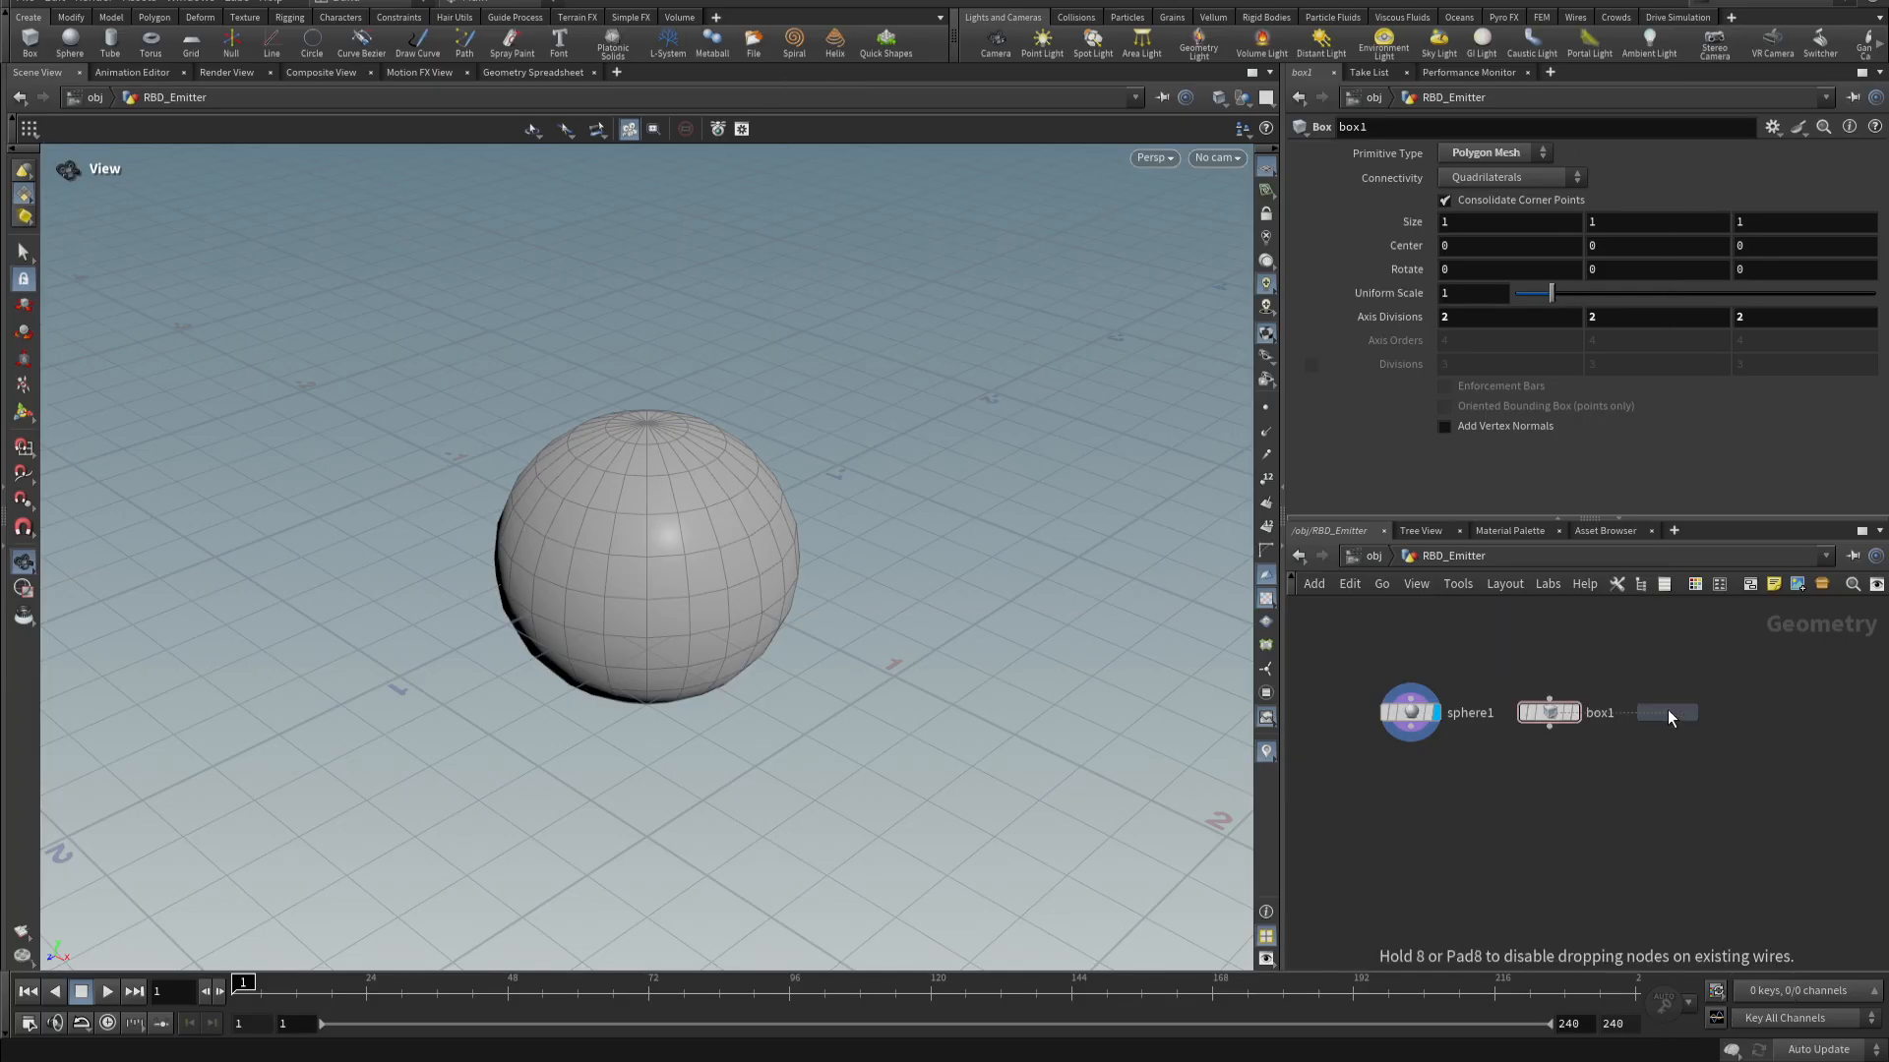
left_click(1667, 710)
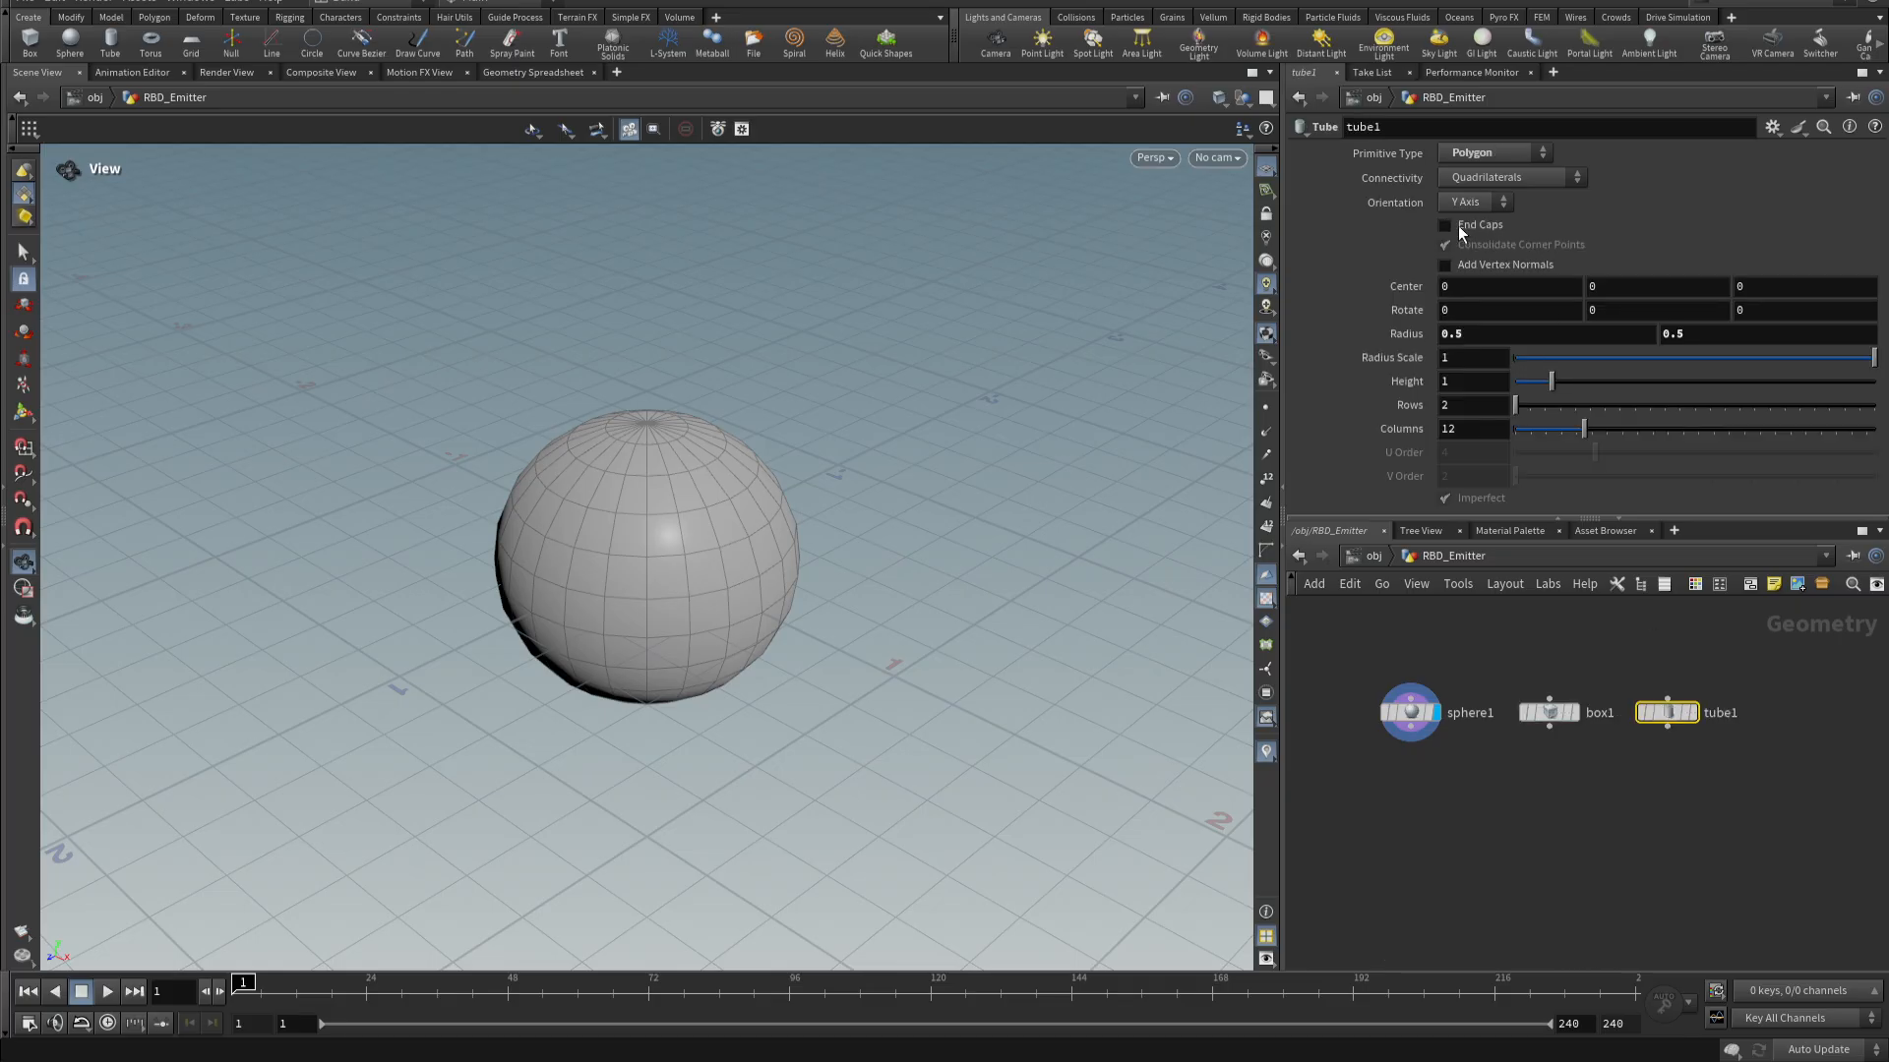
left_click(1445, 225)
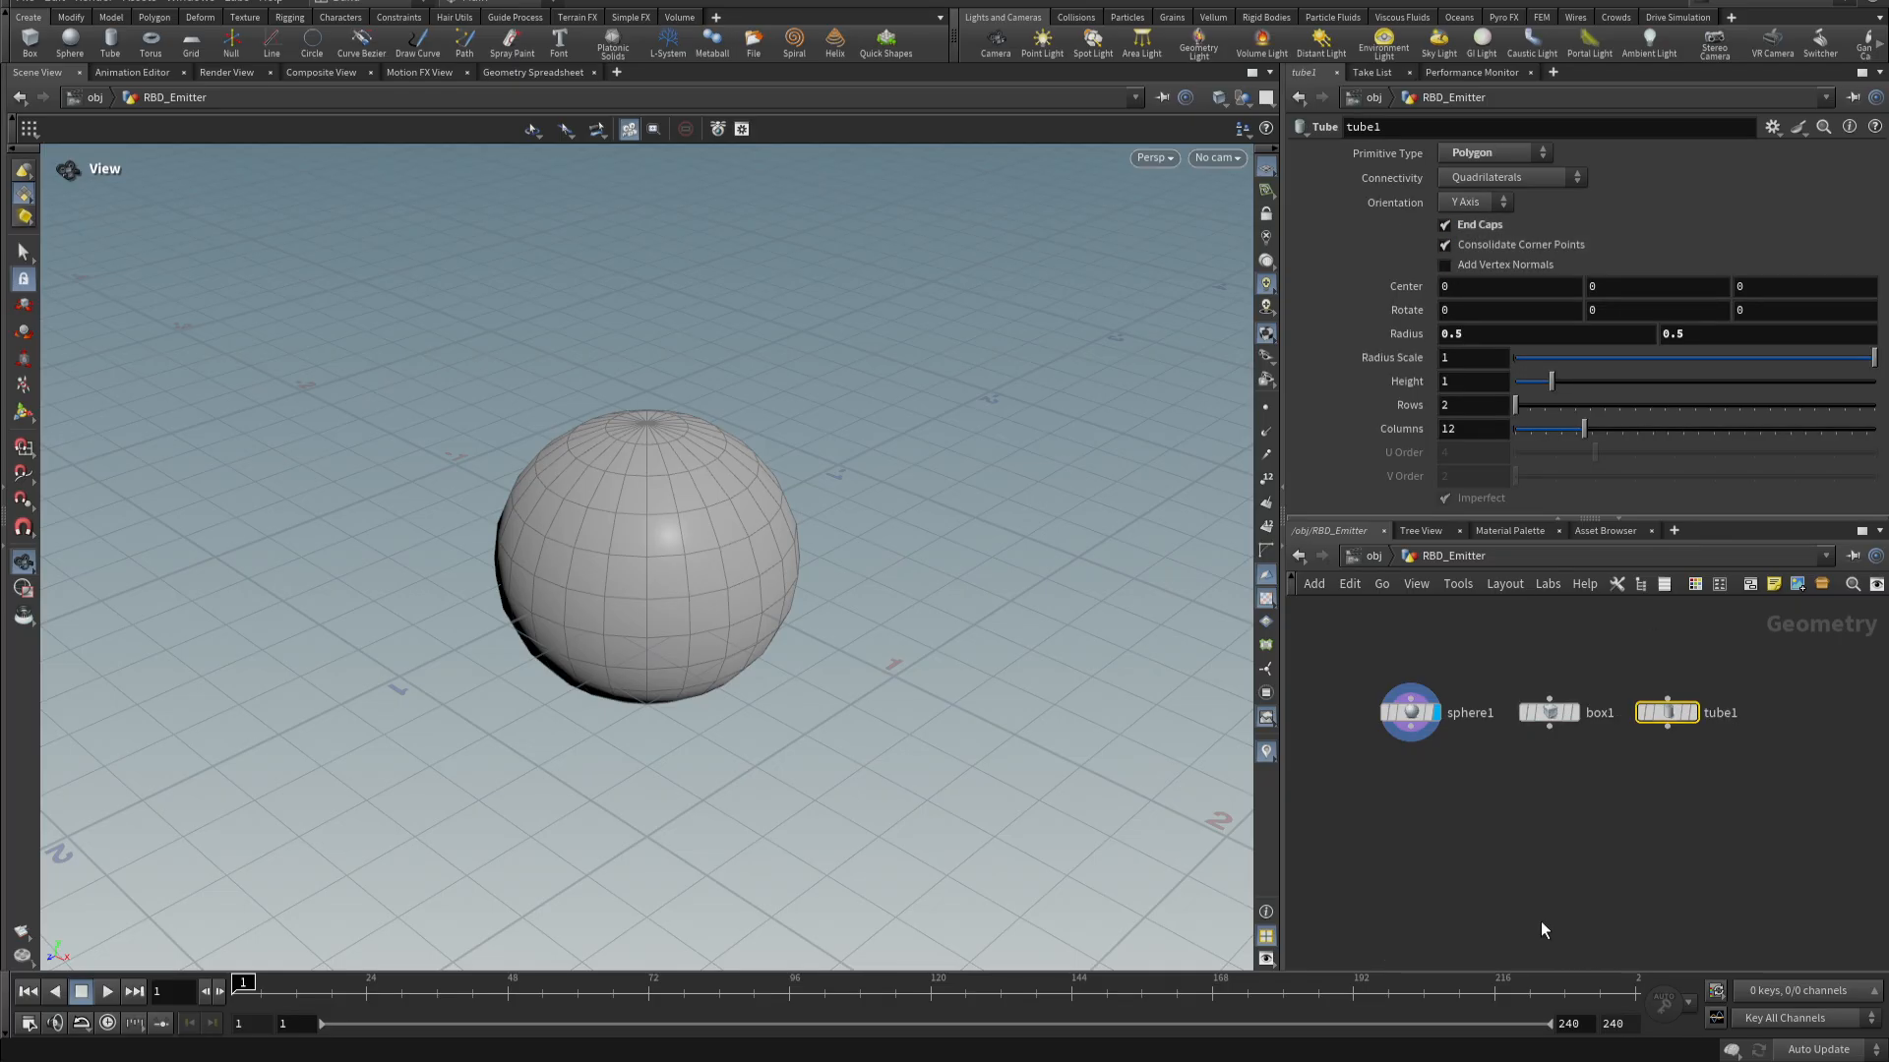
- Set the Y value of Center to 5 for the sphere, box and tube nodes together
left_click(1708, 803)
left_click_drag(1335, 639, 1770, 872)
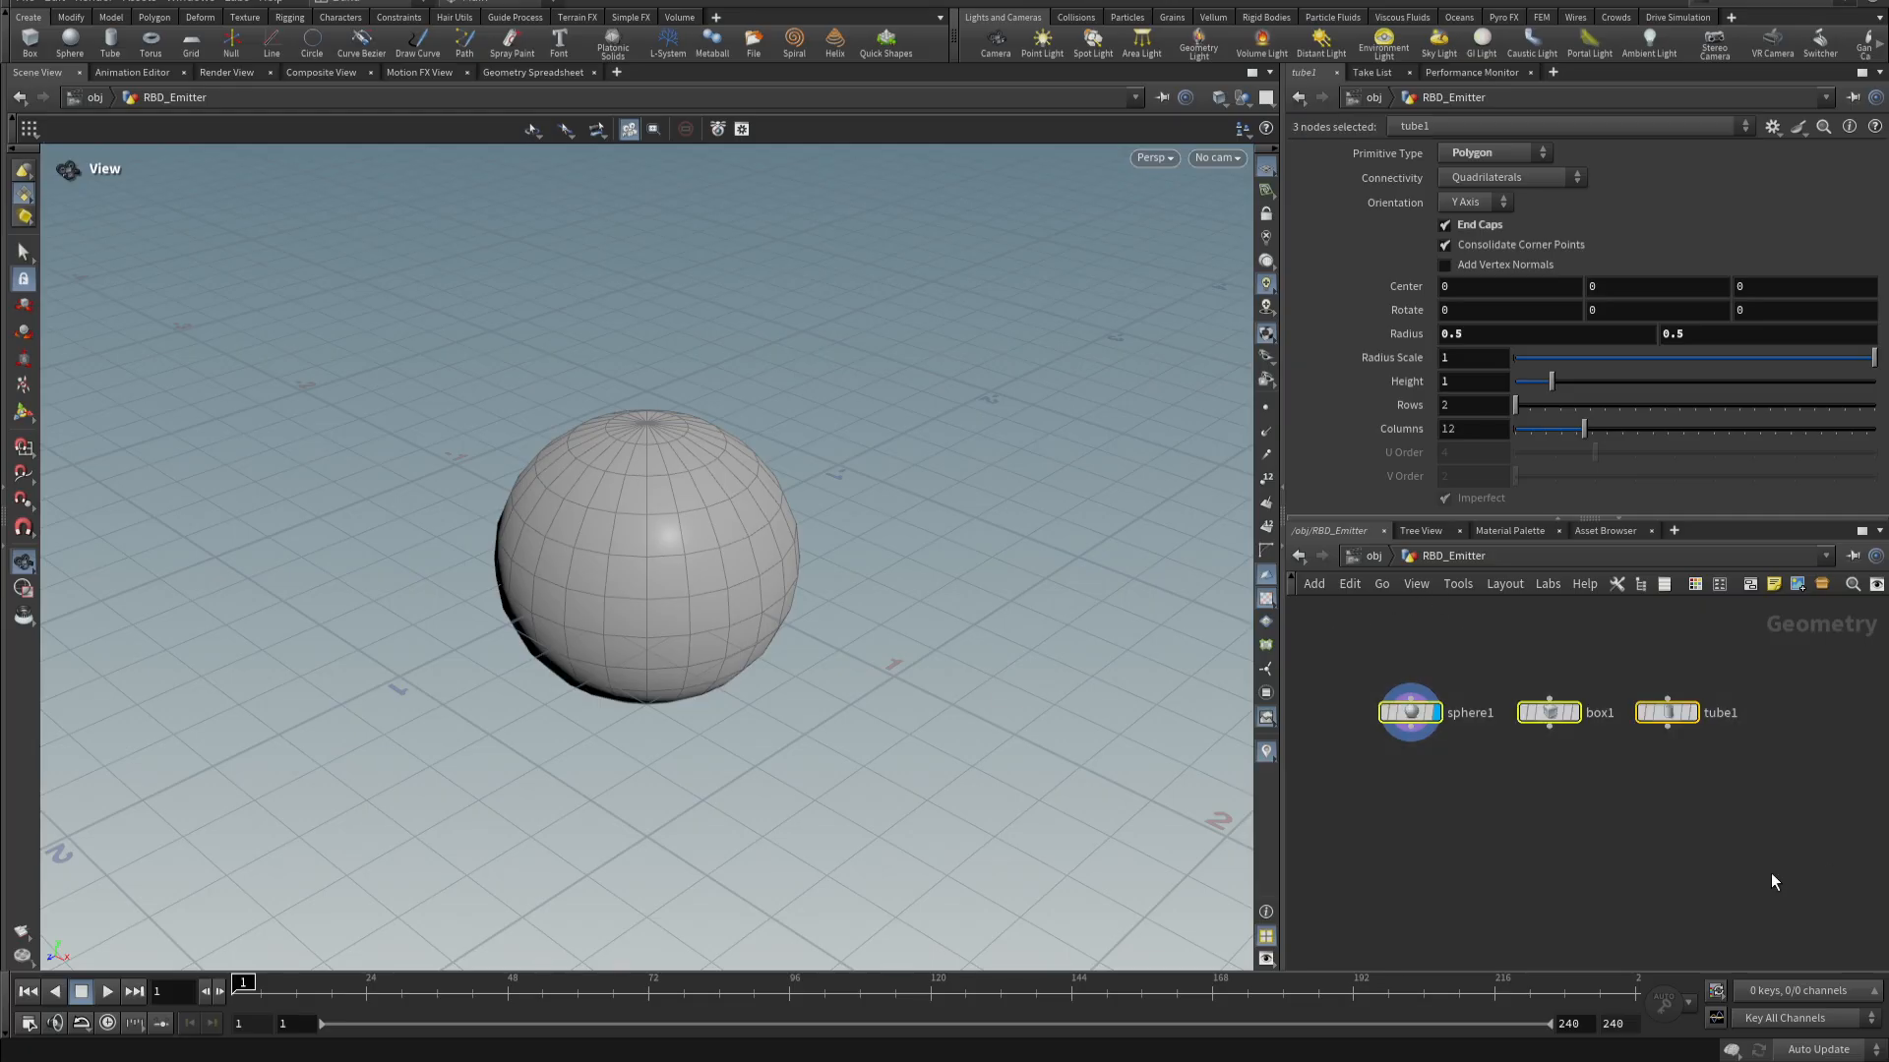
right_click_drag(770, 608, 59, 599)
right_click_drag(635, 597, 390, 594)
left_click_drag(558, 638, 662, 629)
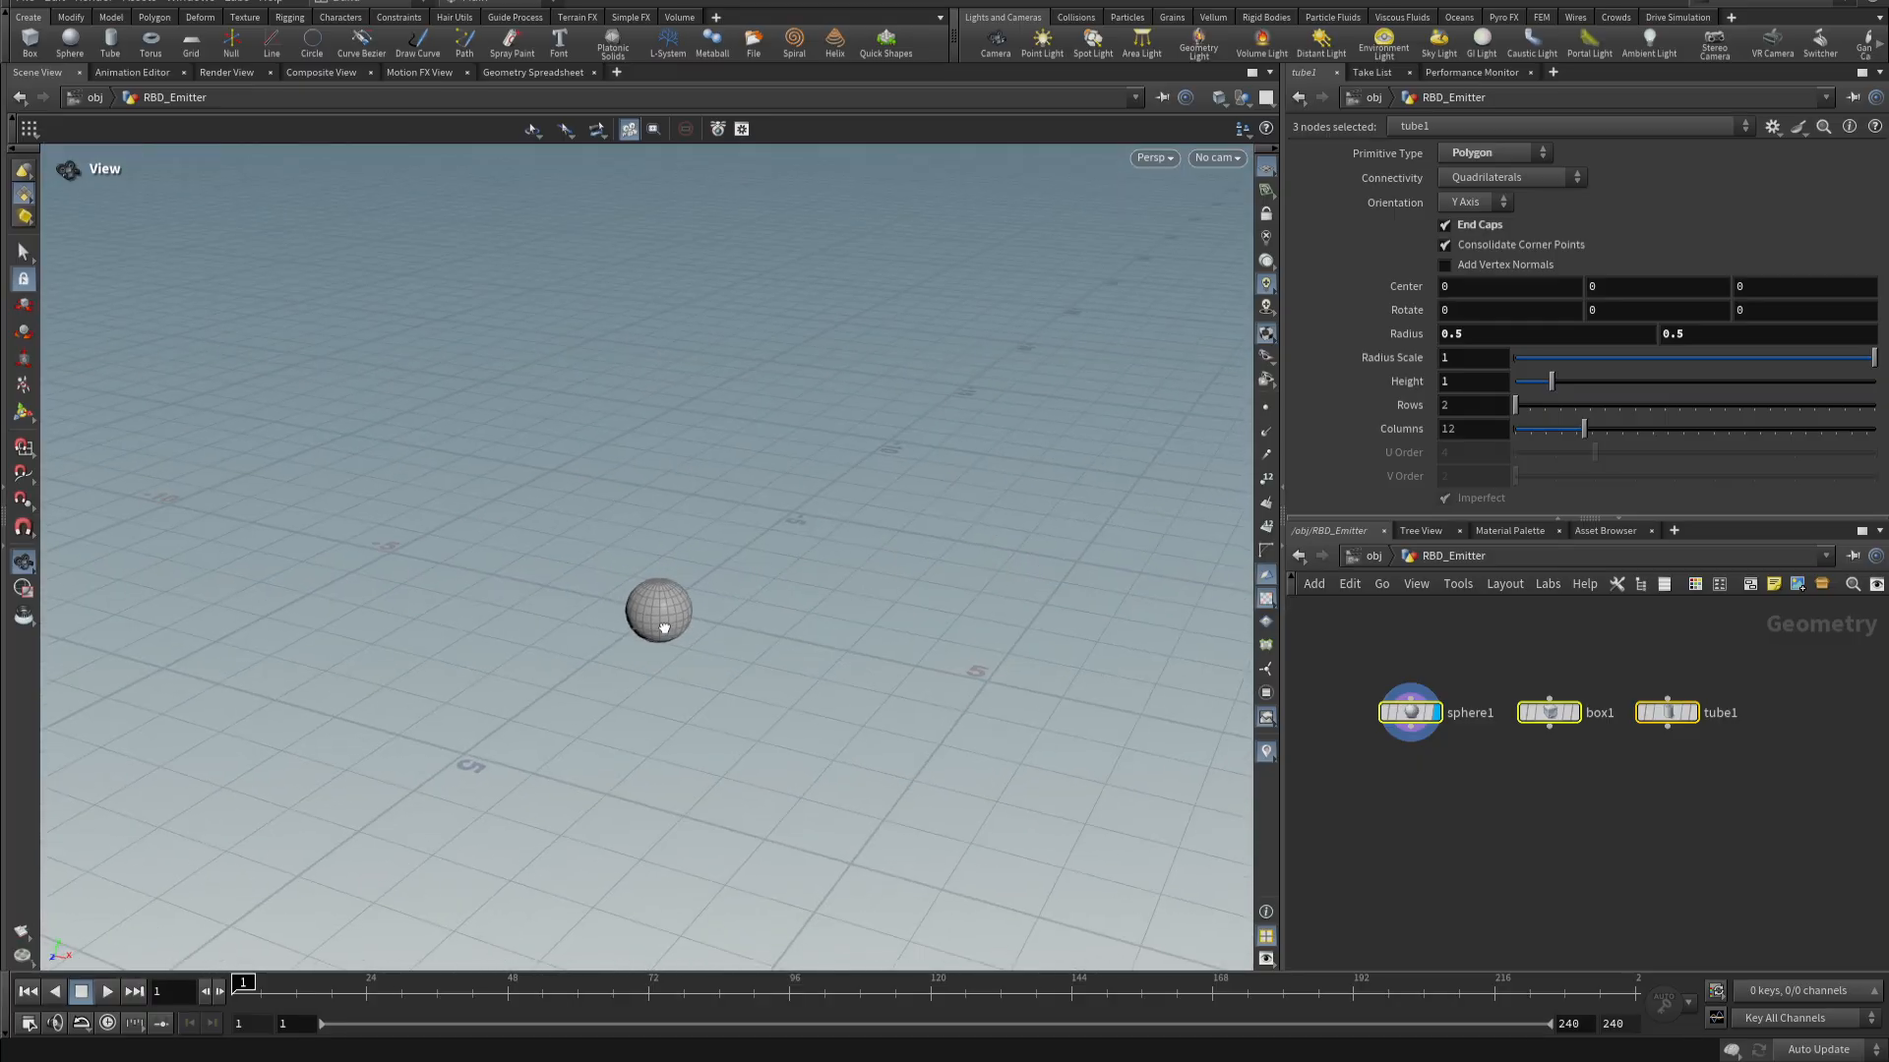
left_click(1658, 291)
type("5")
key("Return")
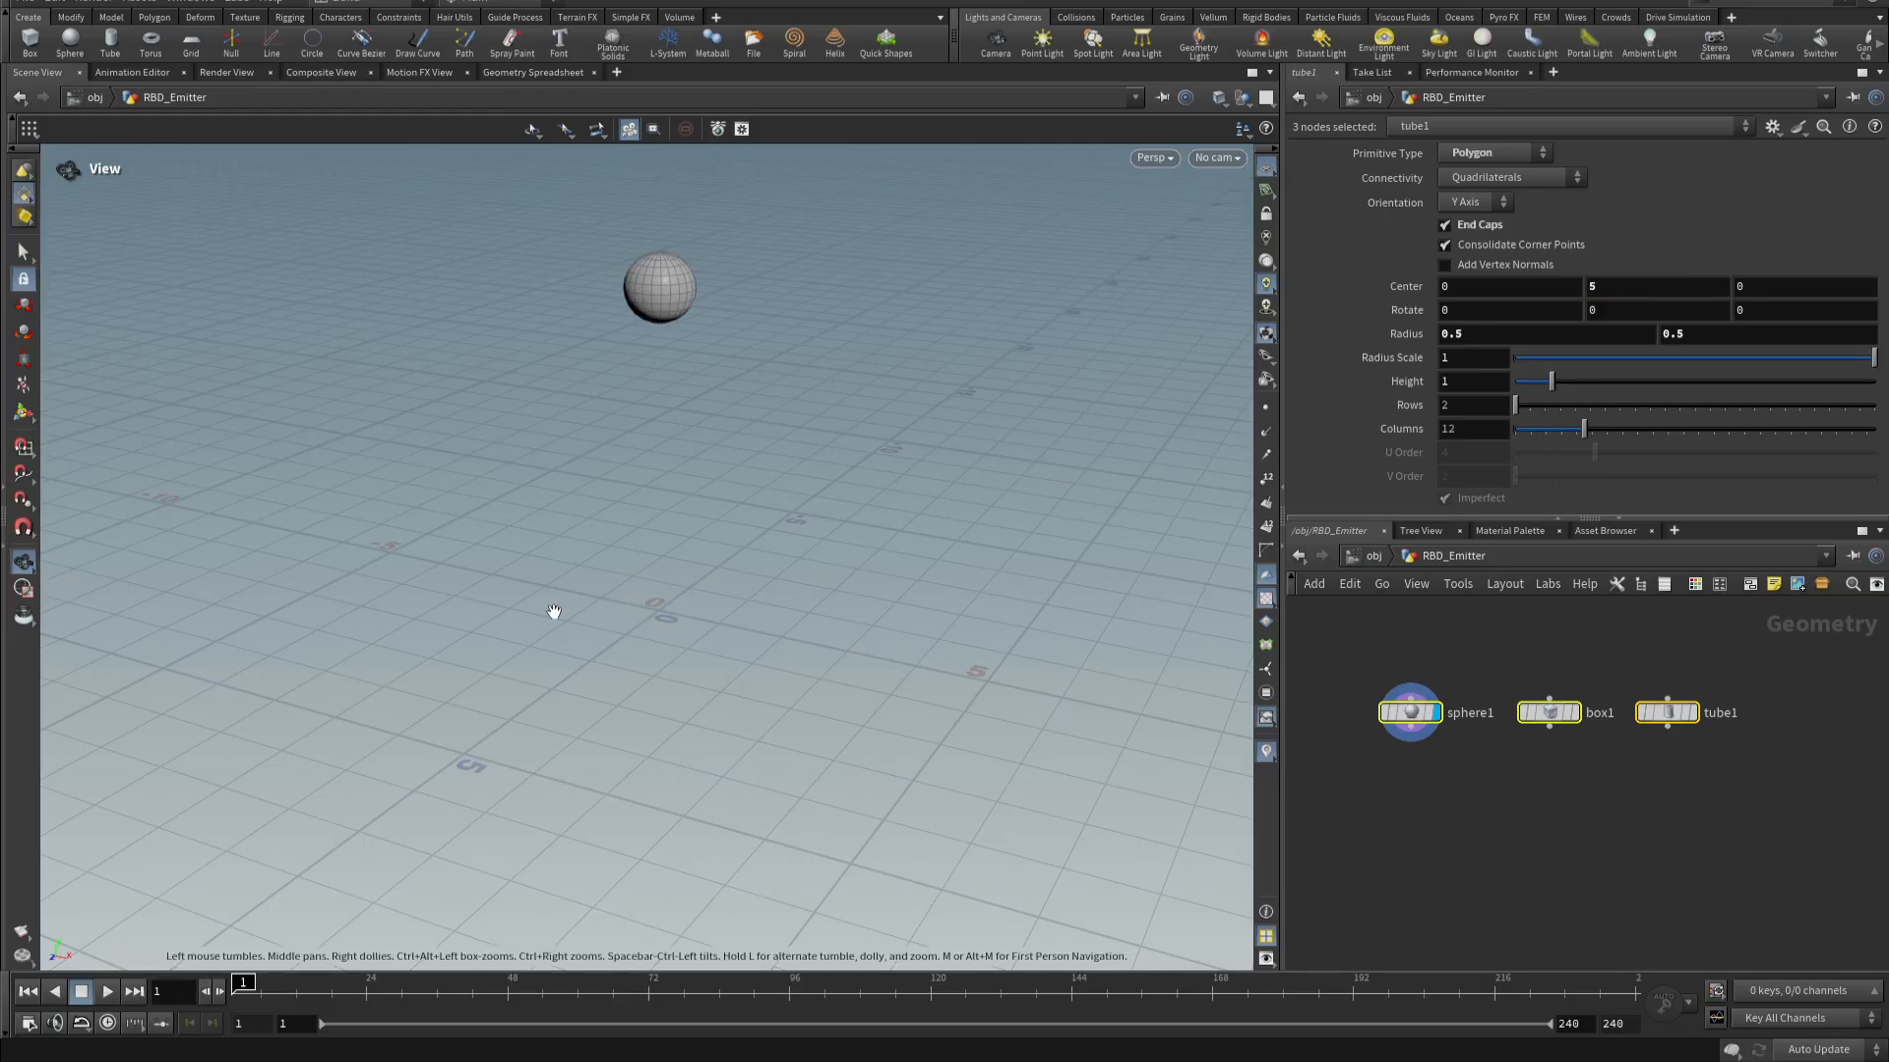
- Add an RBD Bullet Solver node below the three primitive nodes
left_click_drag(649, 510, 997, 787)
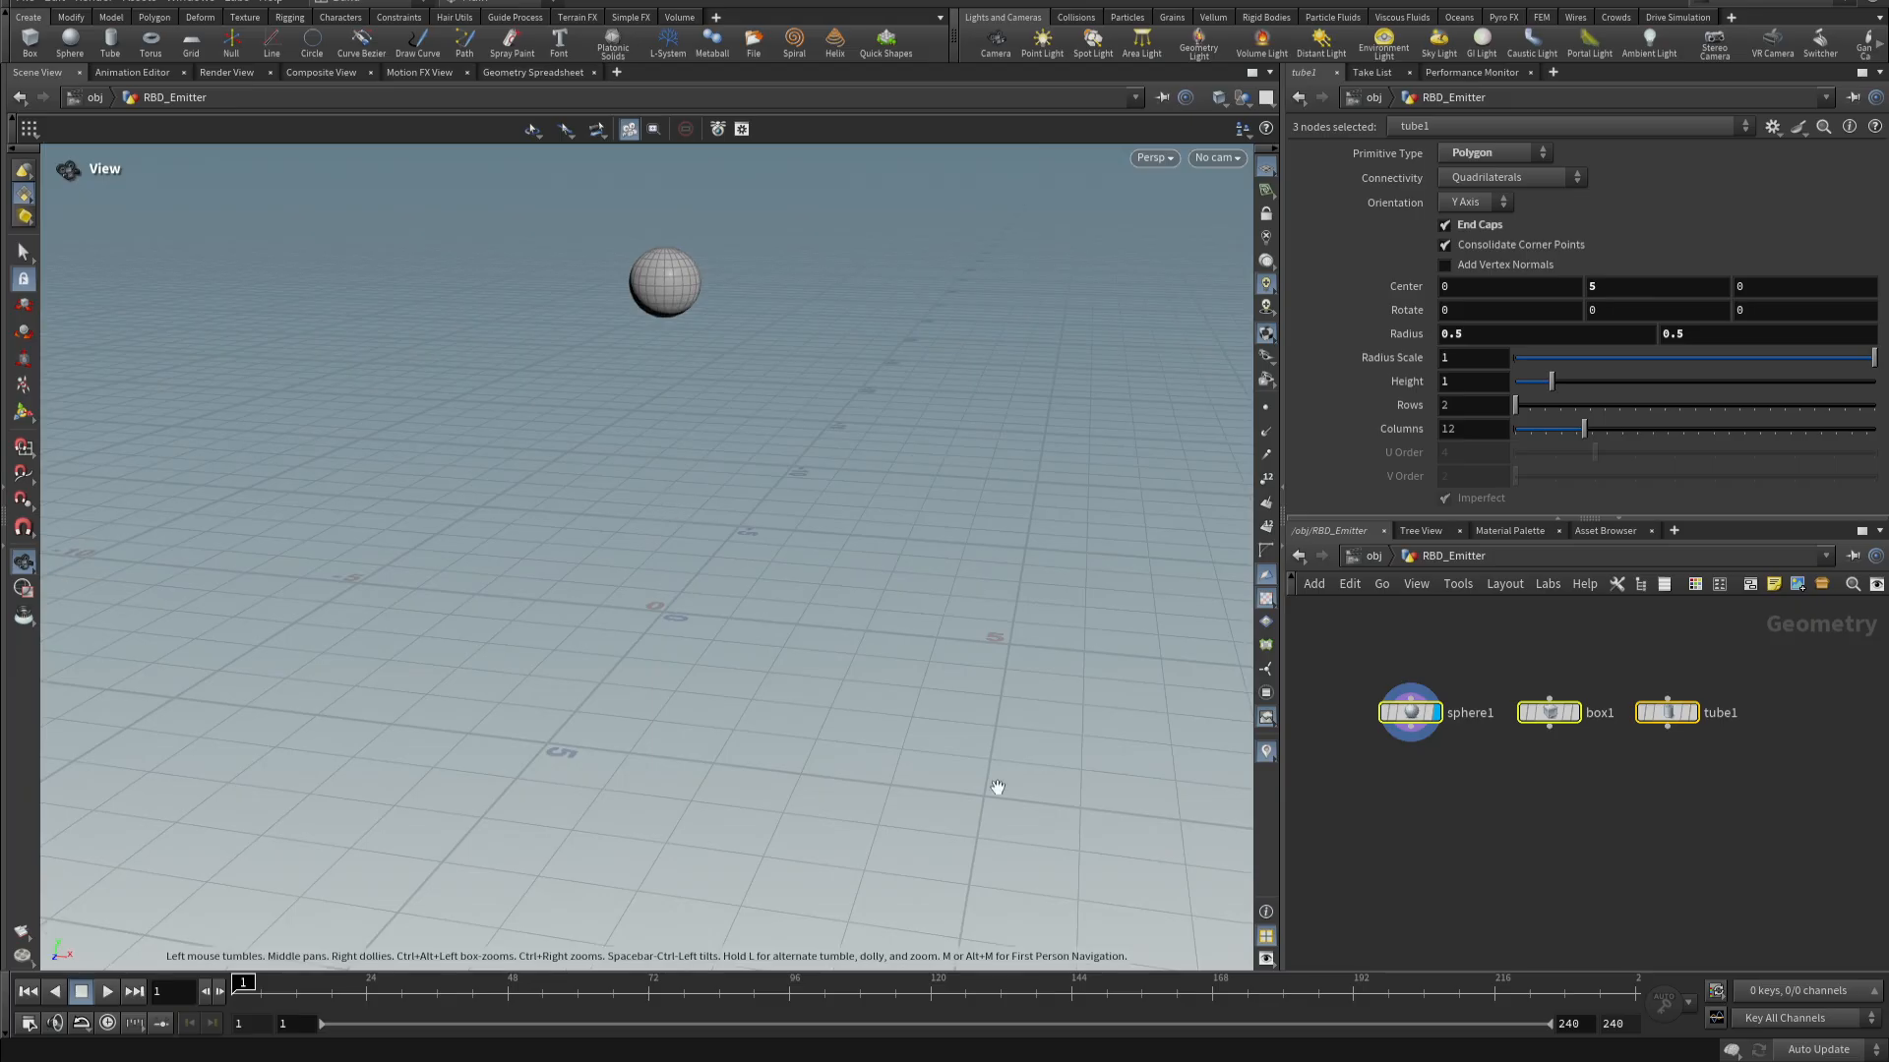
middle_click_drag(1578, 808, 1587, 795)
left_click(1587, 796)
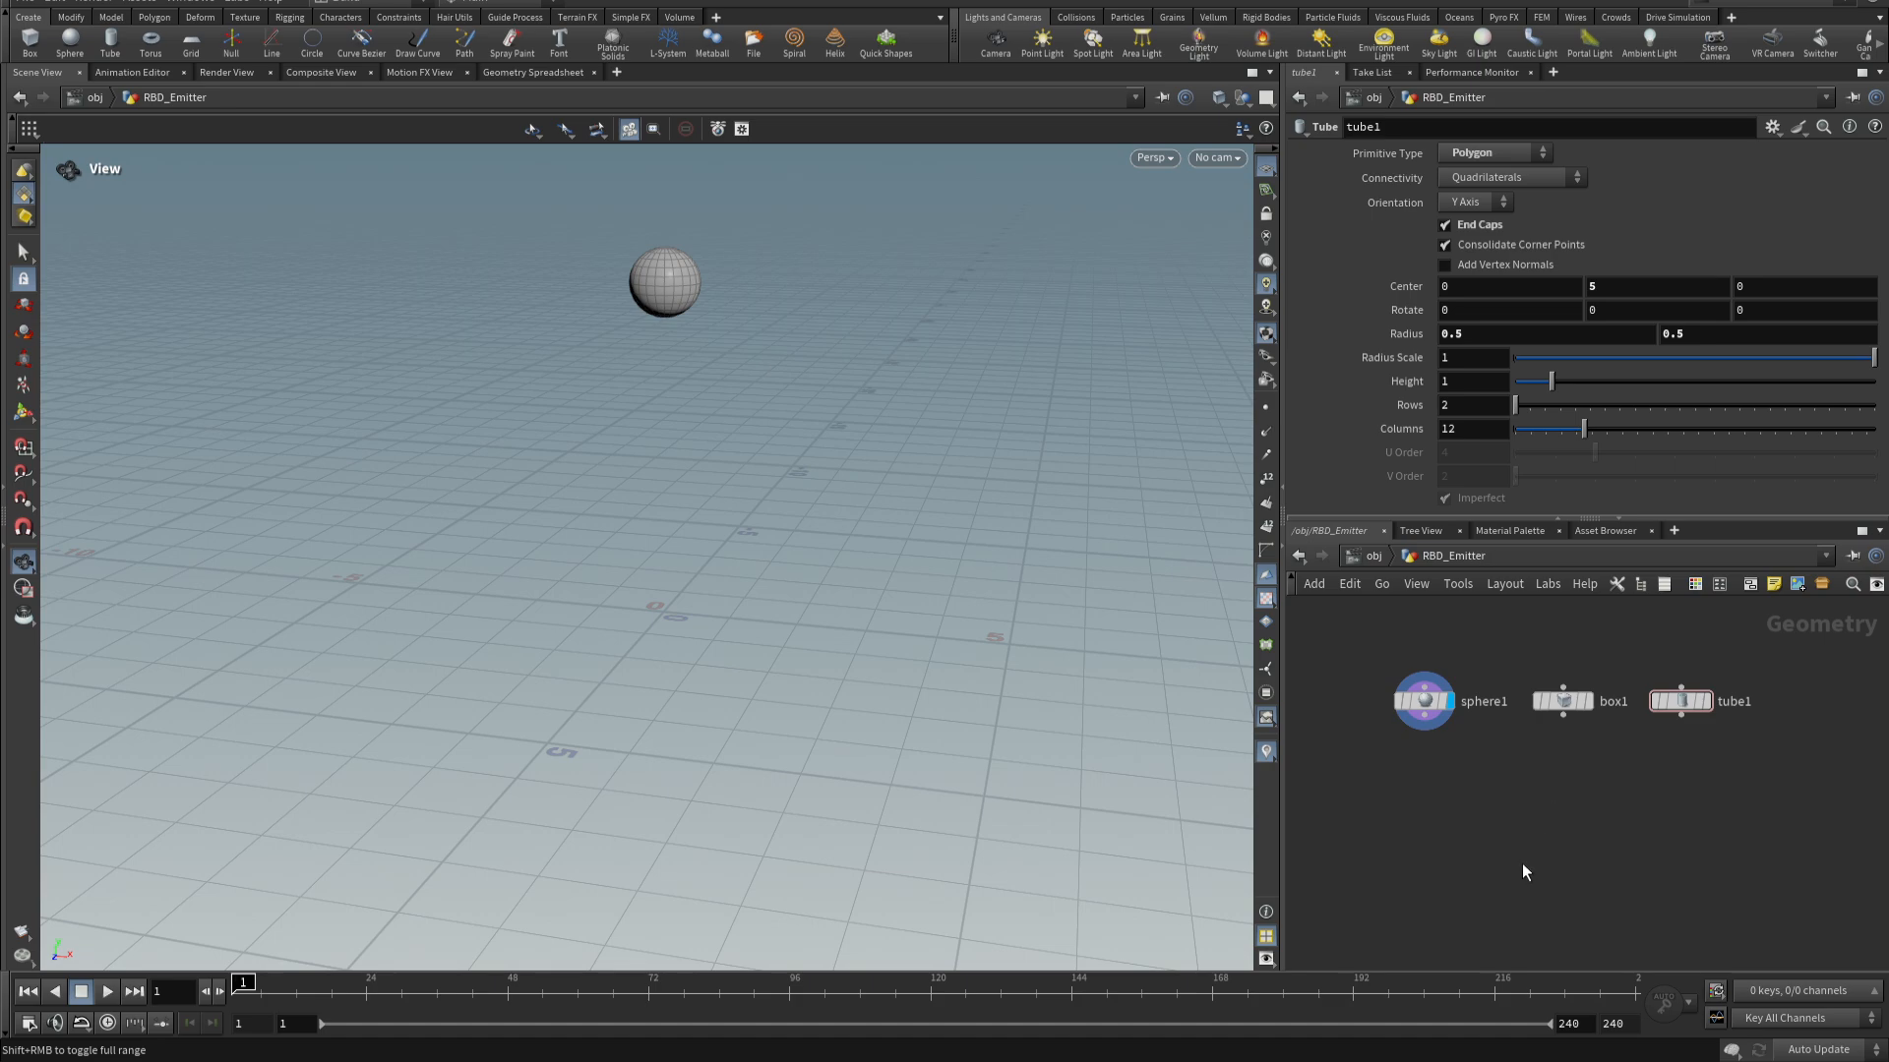
scroll(1572, 840, "up", 2)
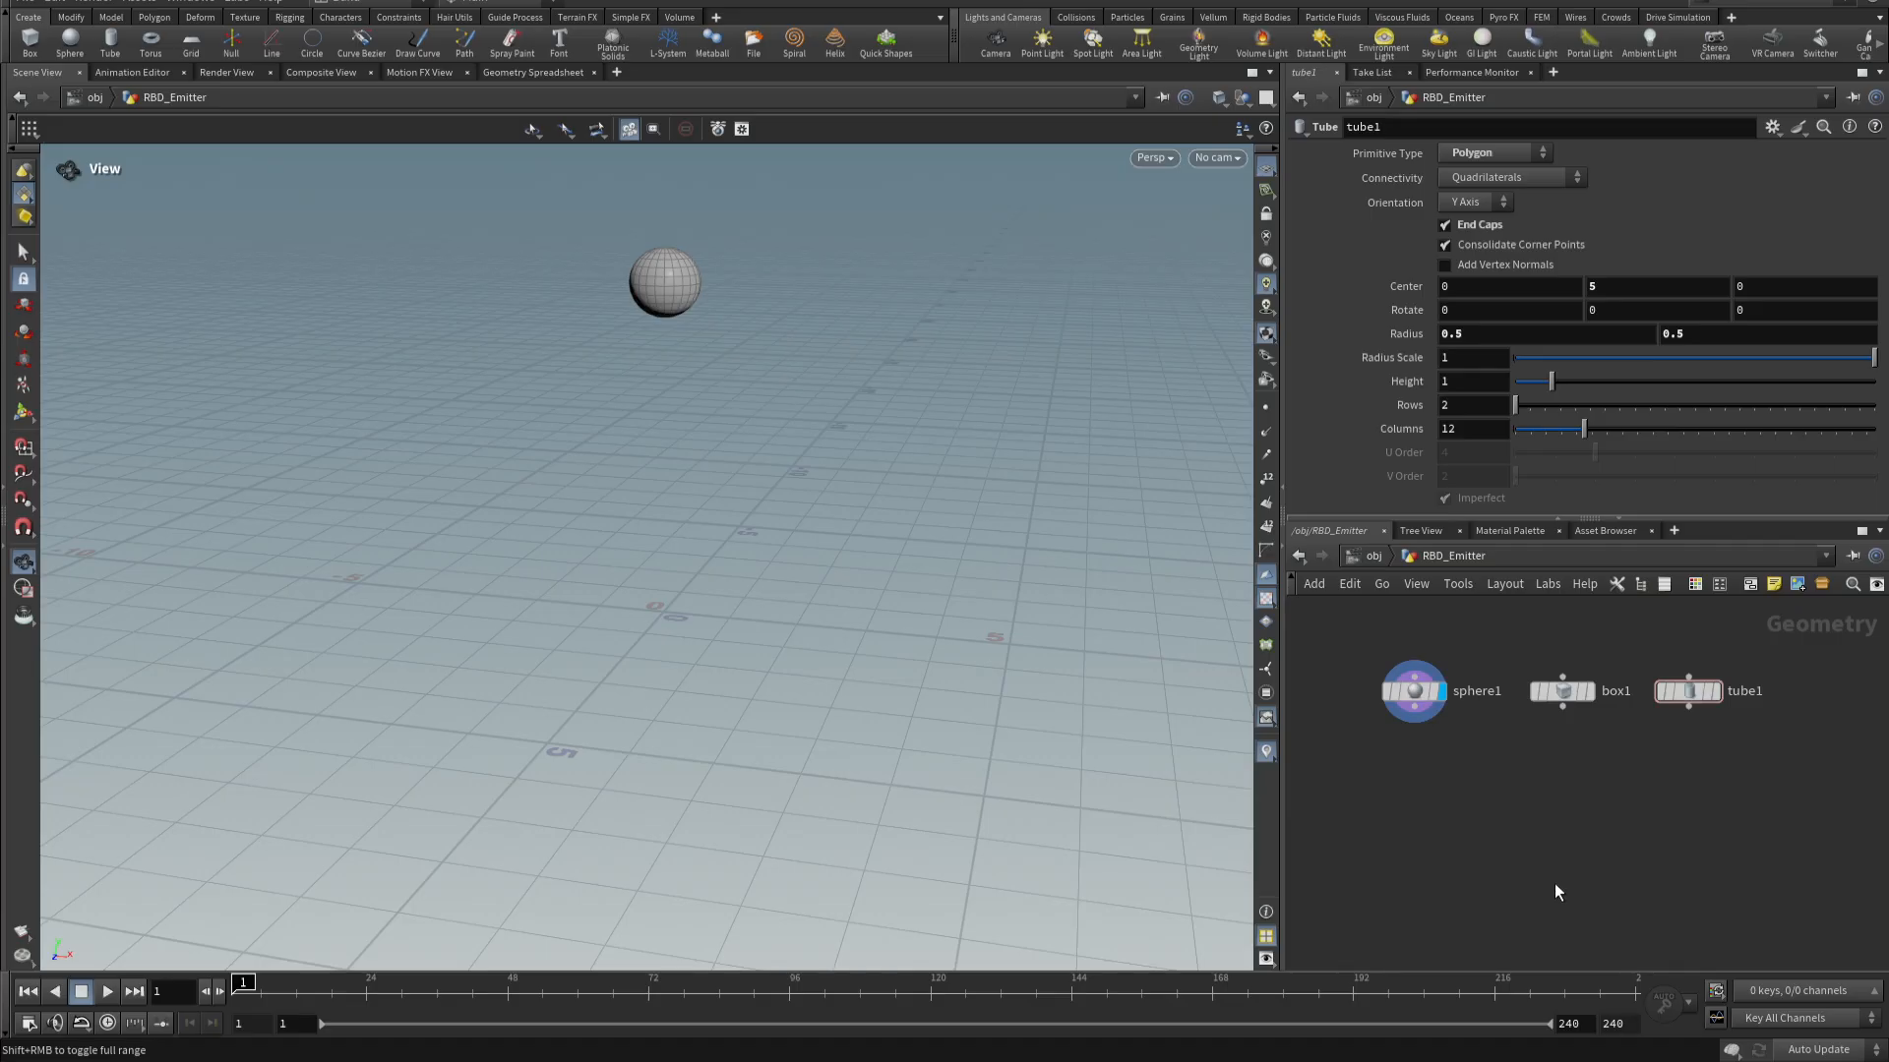
key("Tab")
type("rbd")
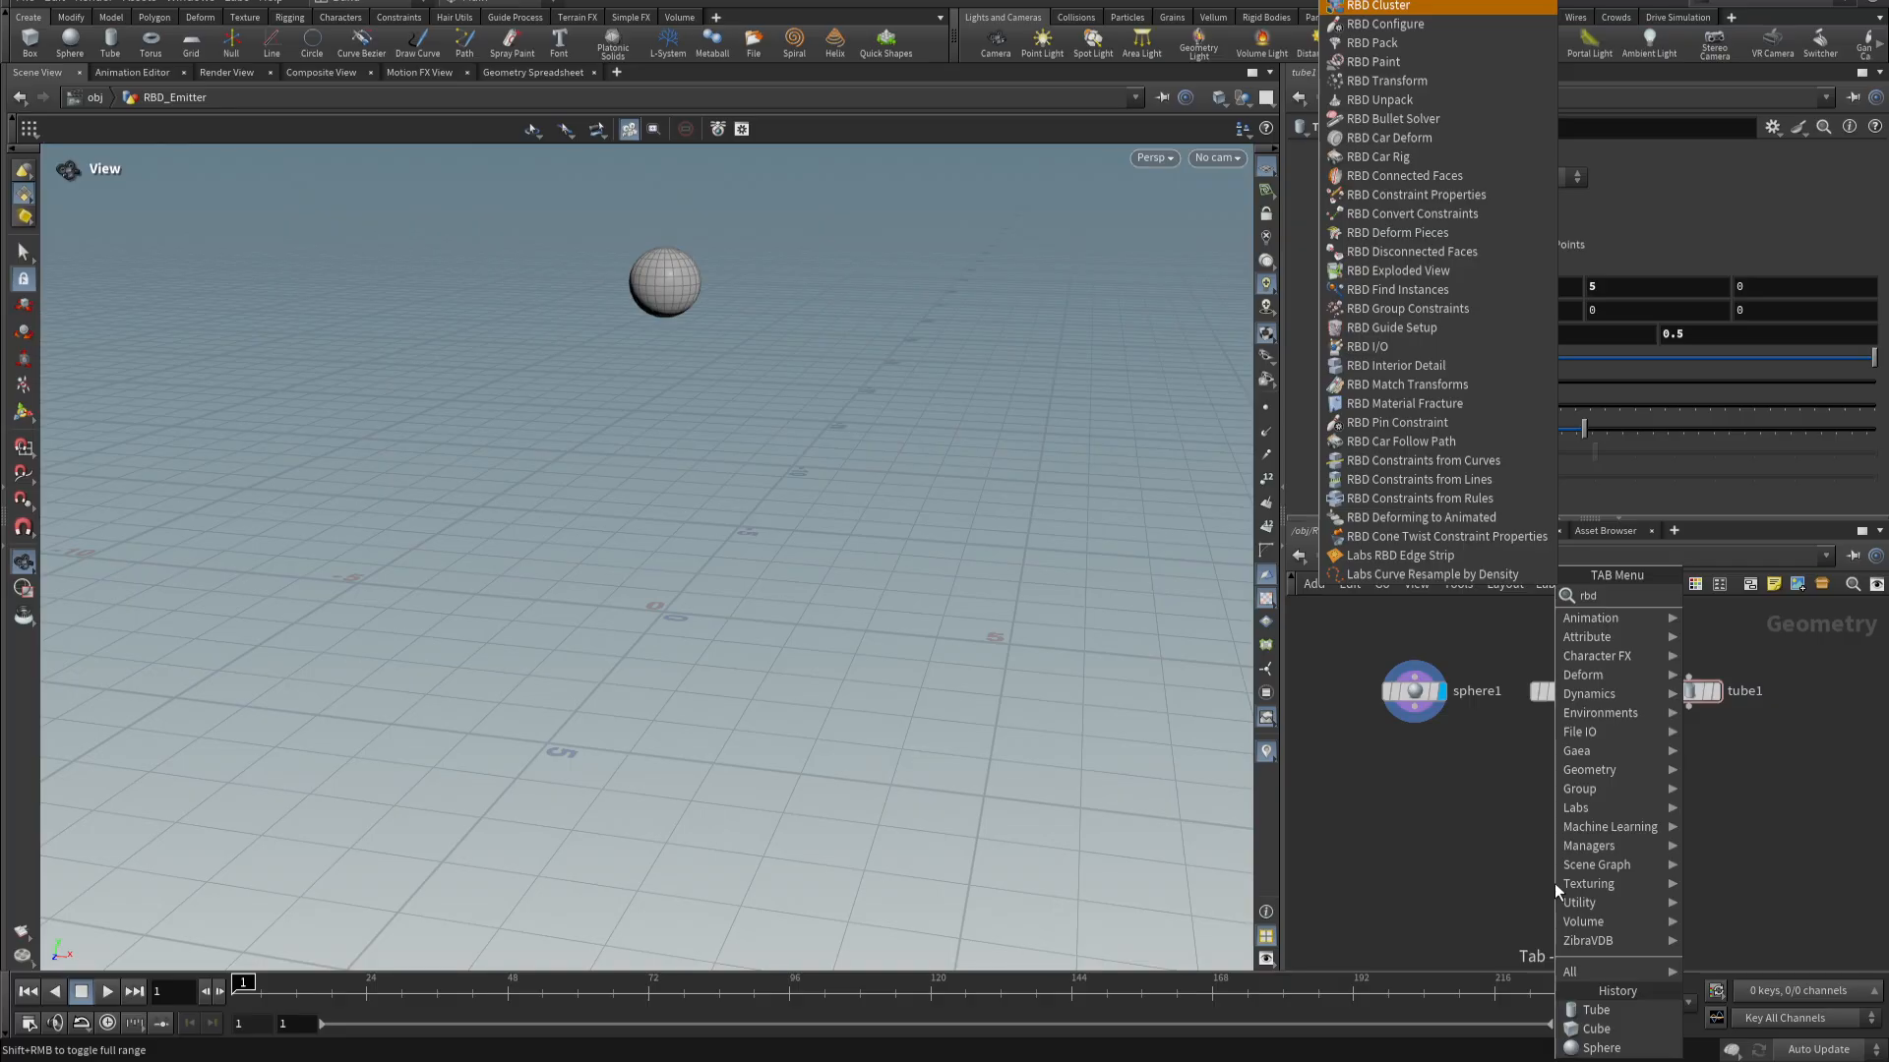
type("so")
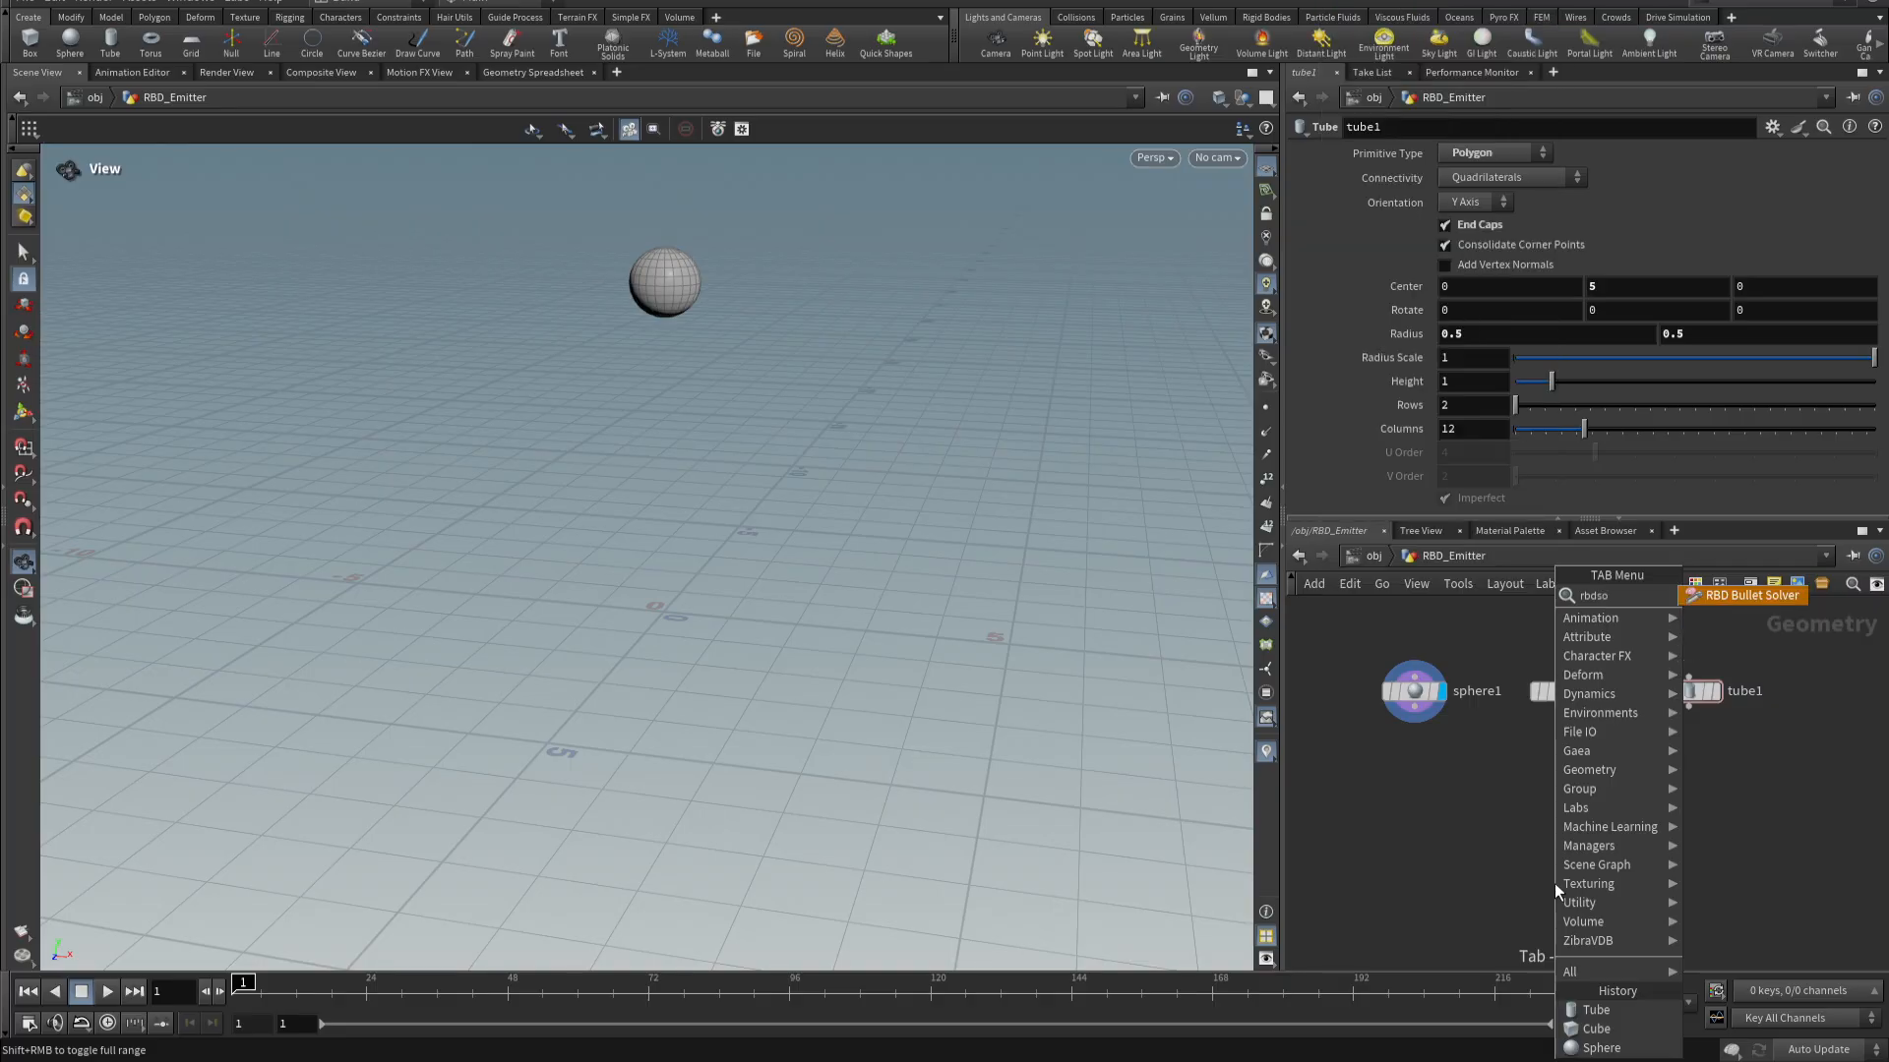
key("Return")
left_click(1554, 883)
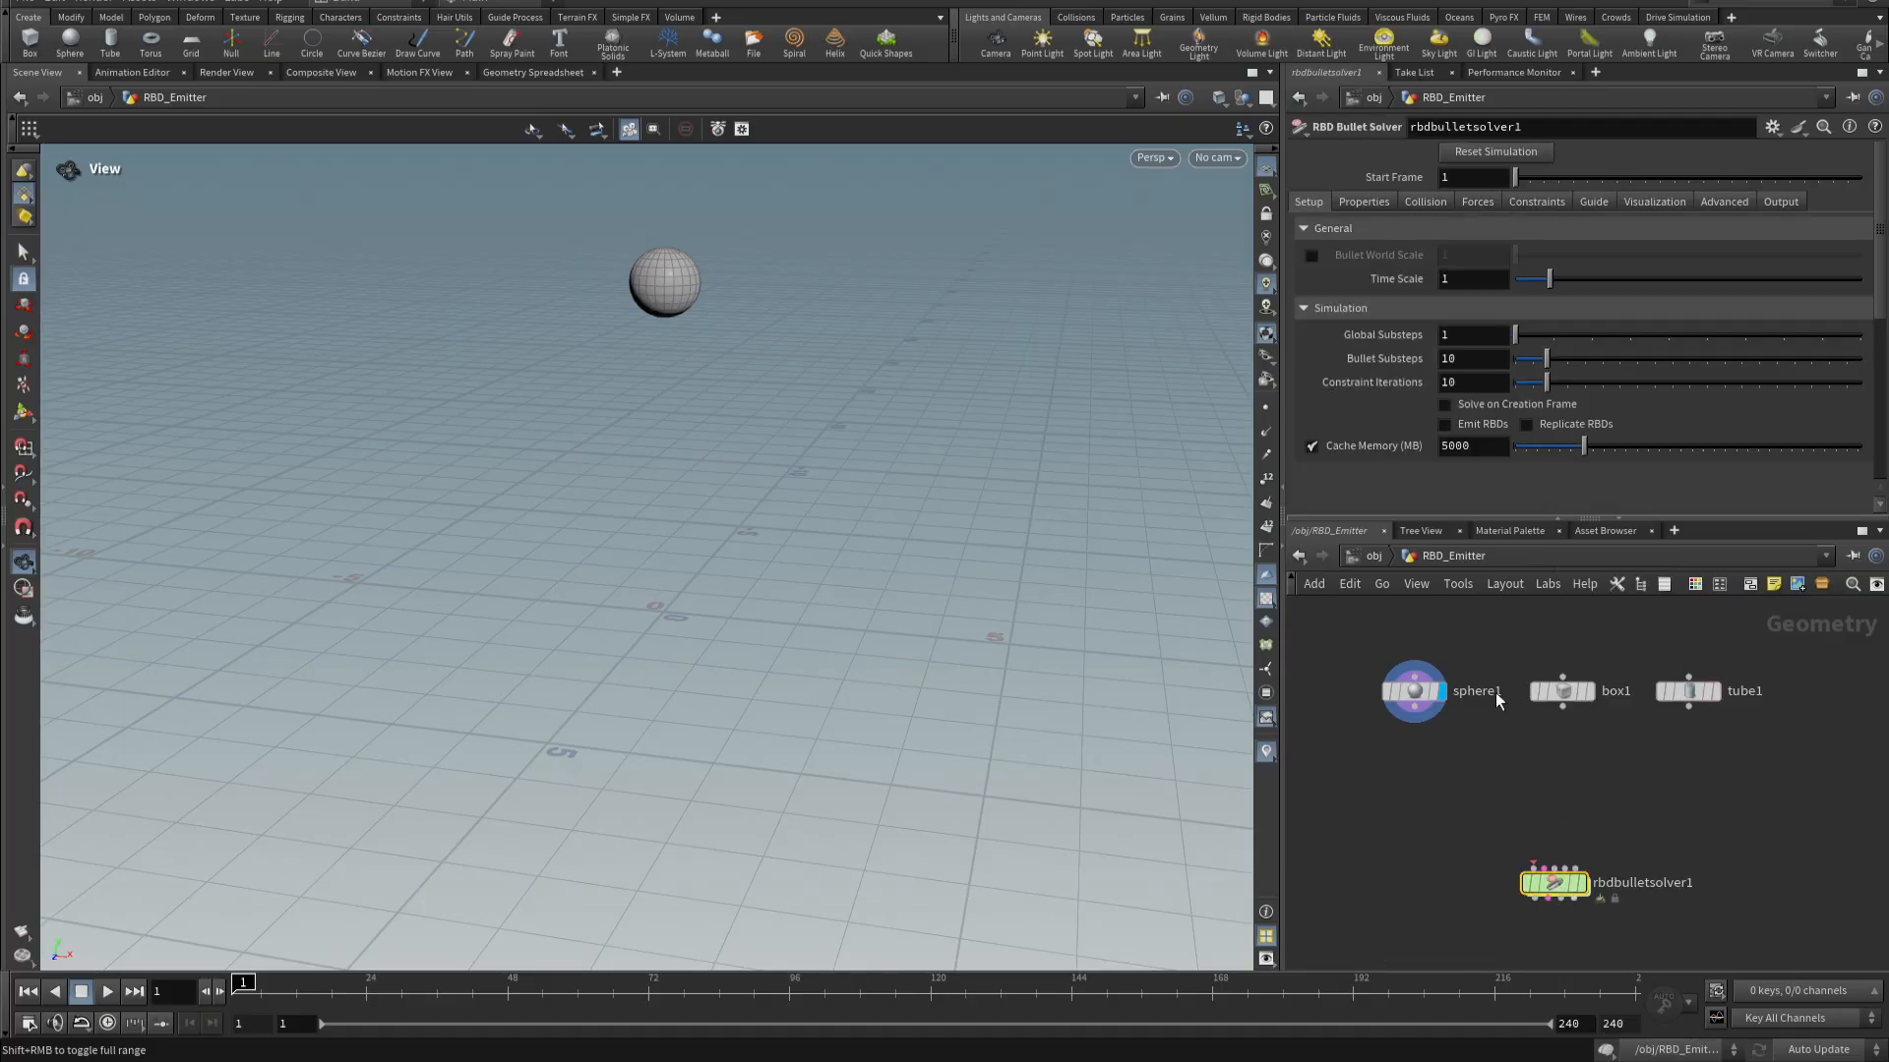
- Connect the sphere node to the RBD Bullet Solver's first input and make the solver the displayed node
left_click_drag(1411, 721, 1534, 868)
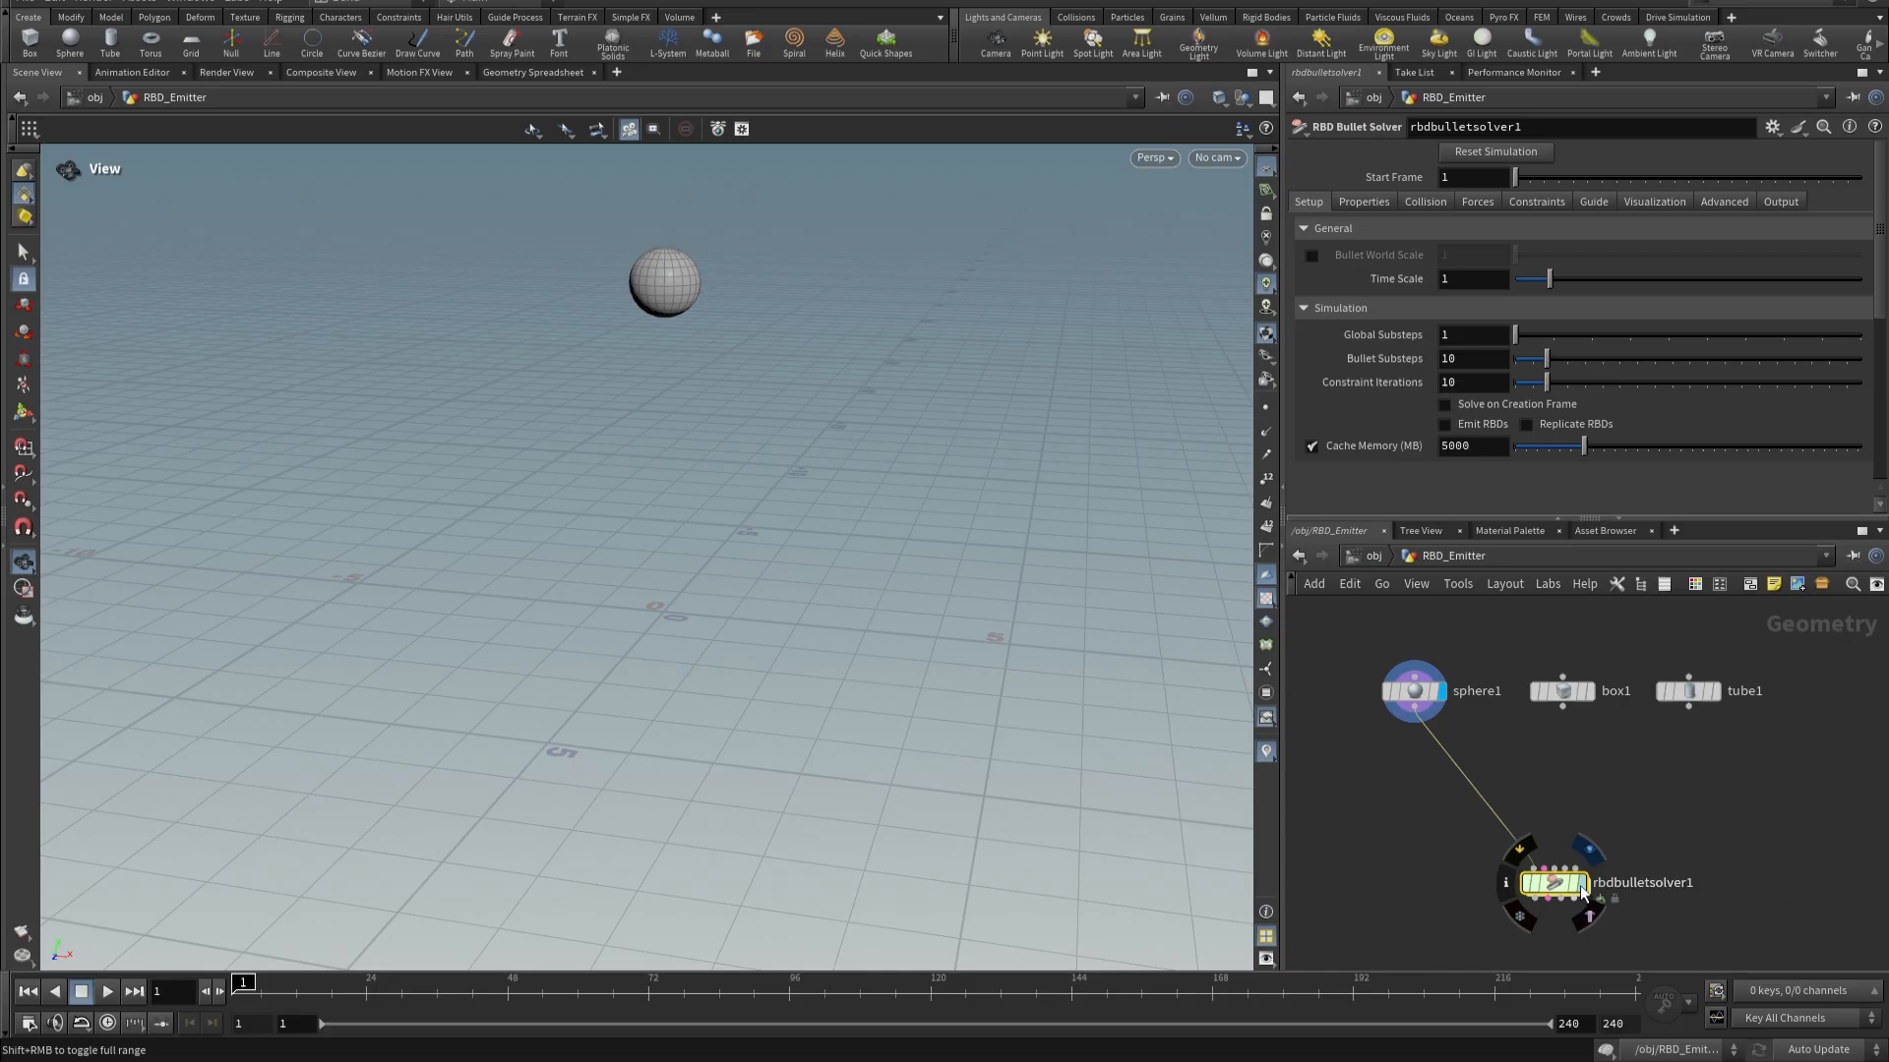
key("r")
left_click(1554, 891)
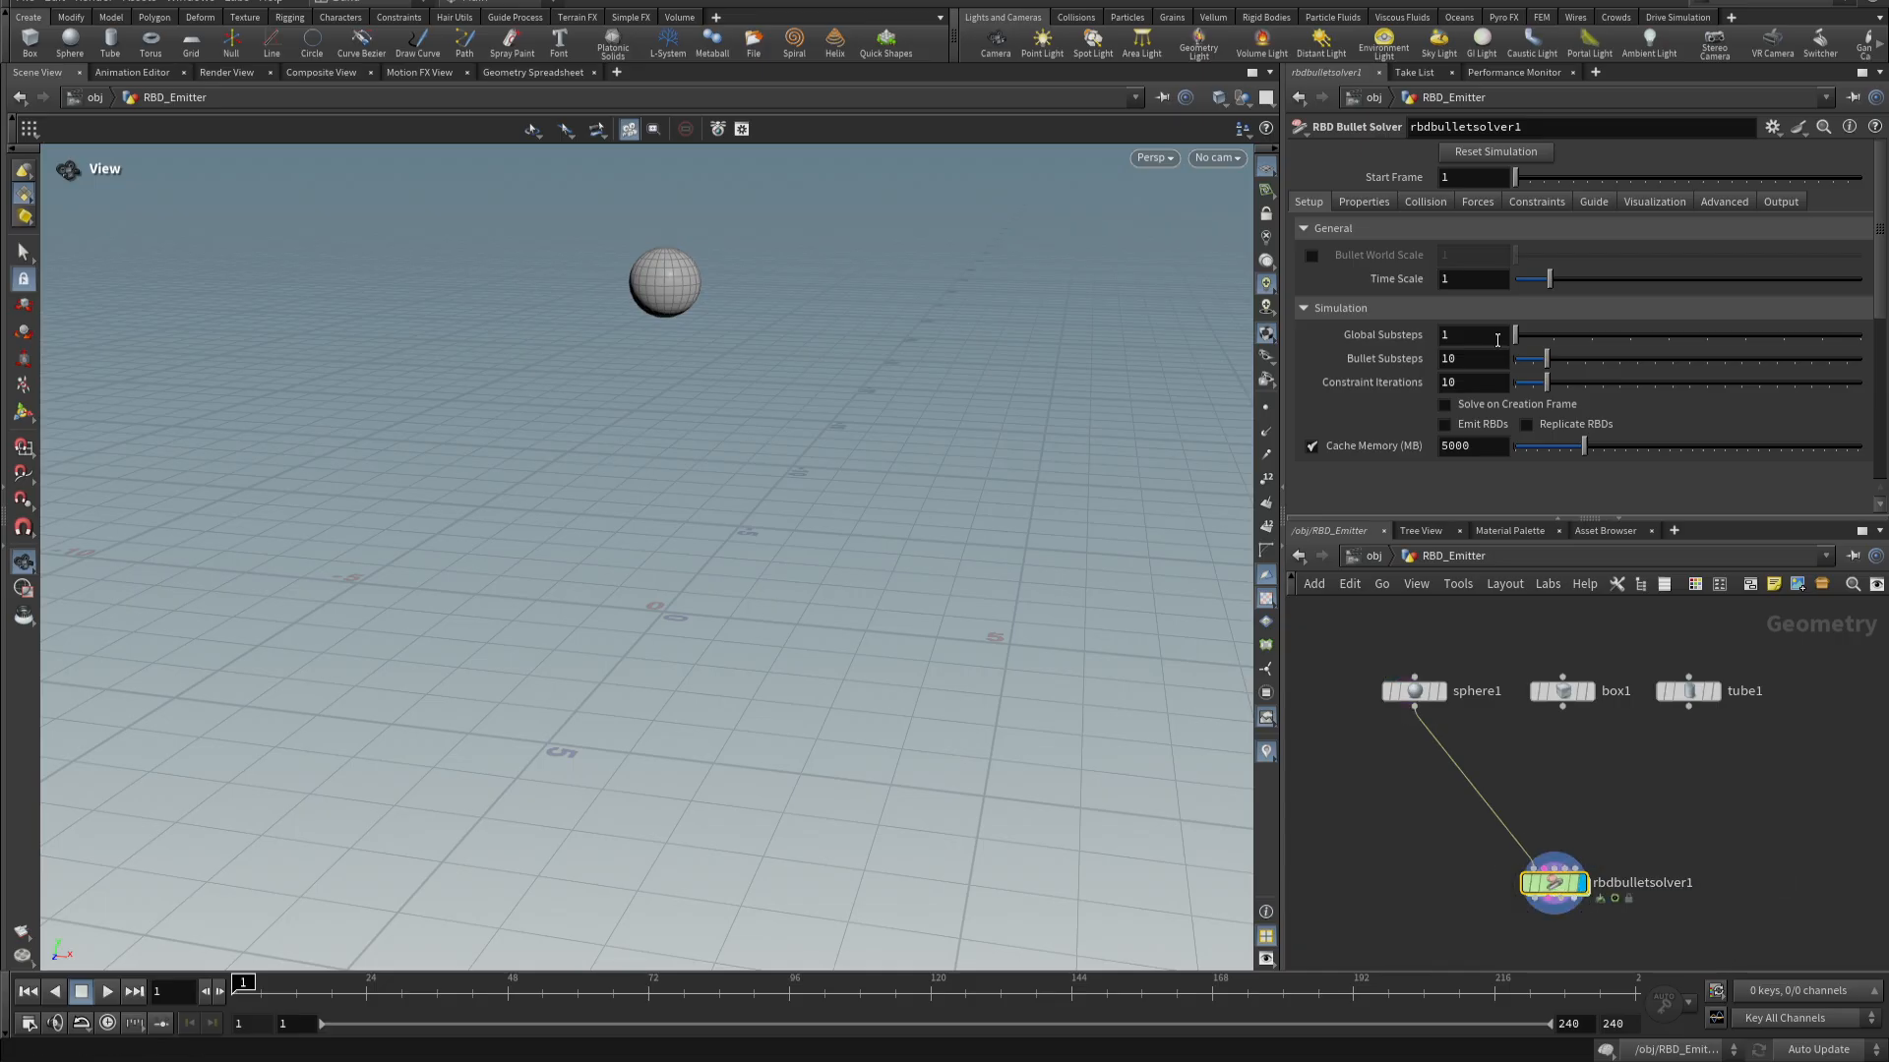
- Set the RBD Bullet Solver's ground collision type to Ground Plane
scroll(1524, 395, "down", 1)
scroll(1475, 338, "up", 1)
left_click(1440, 202)
scroll(1501, 429, "down", 3)
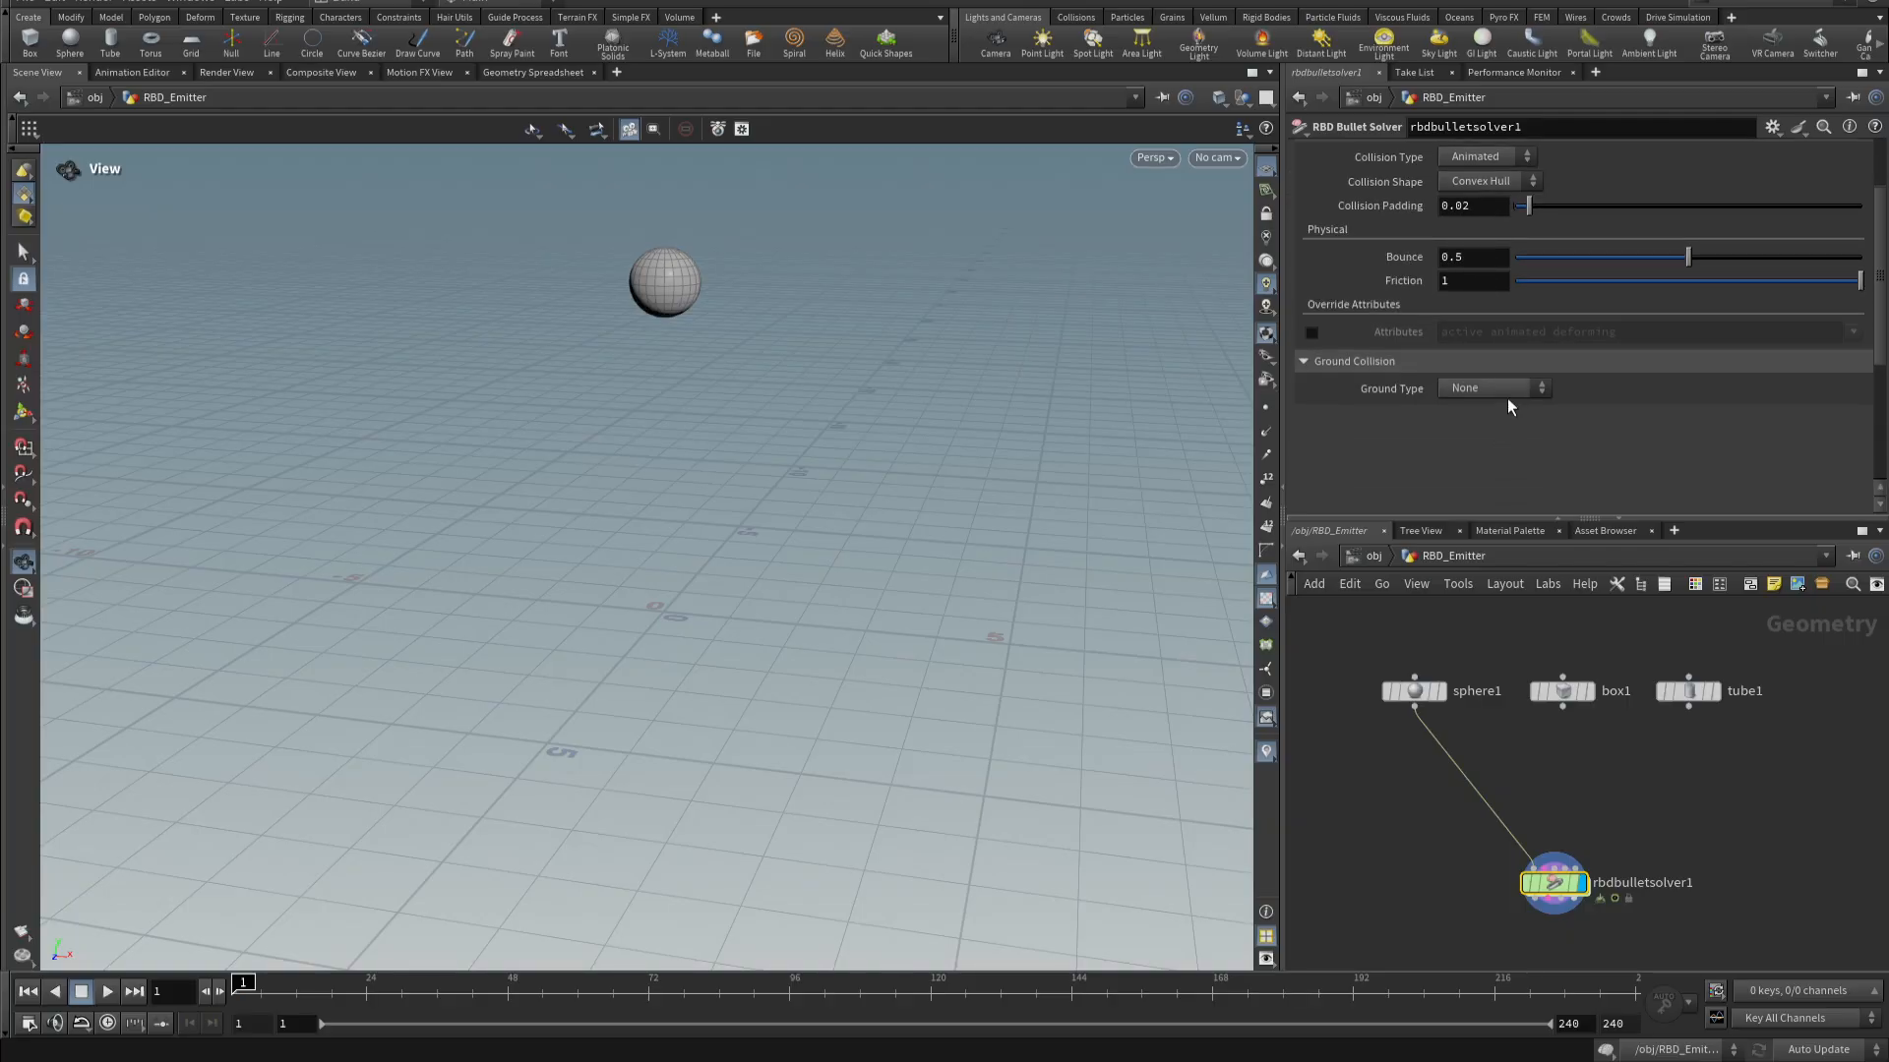
left_click(1503, 391)
left_click(1490, 434)
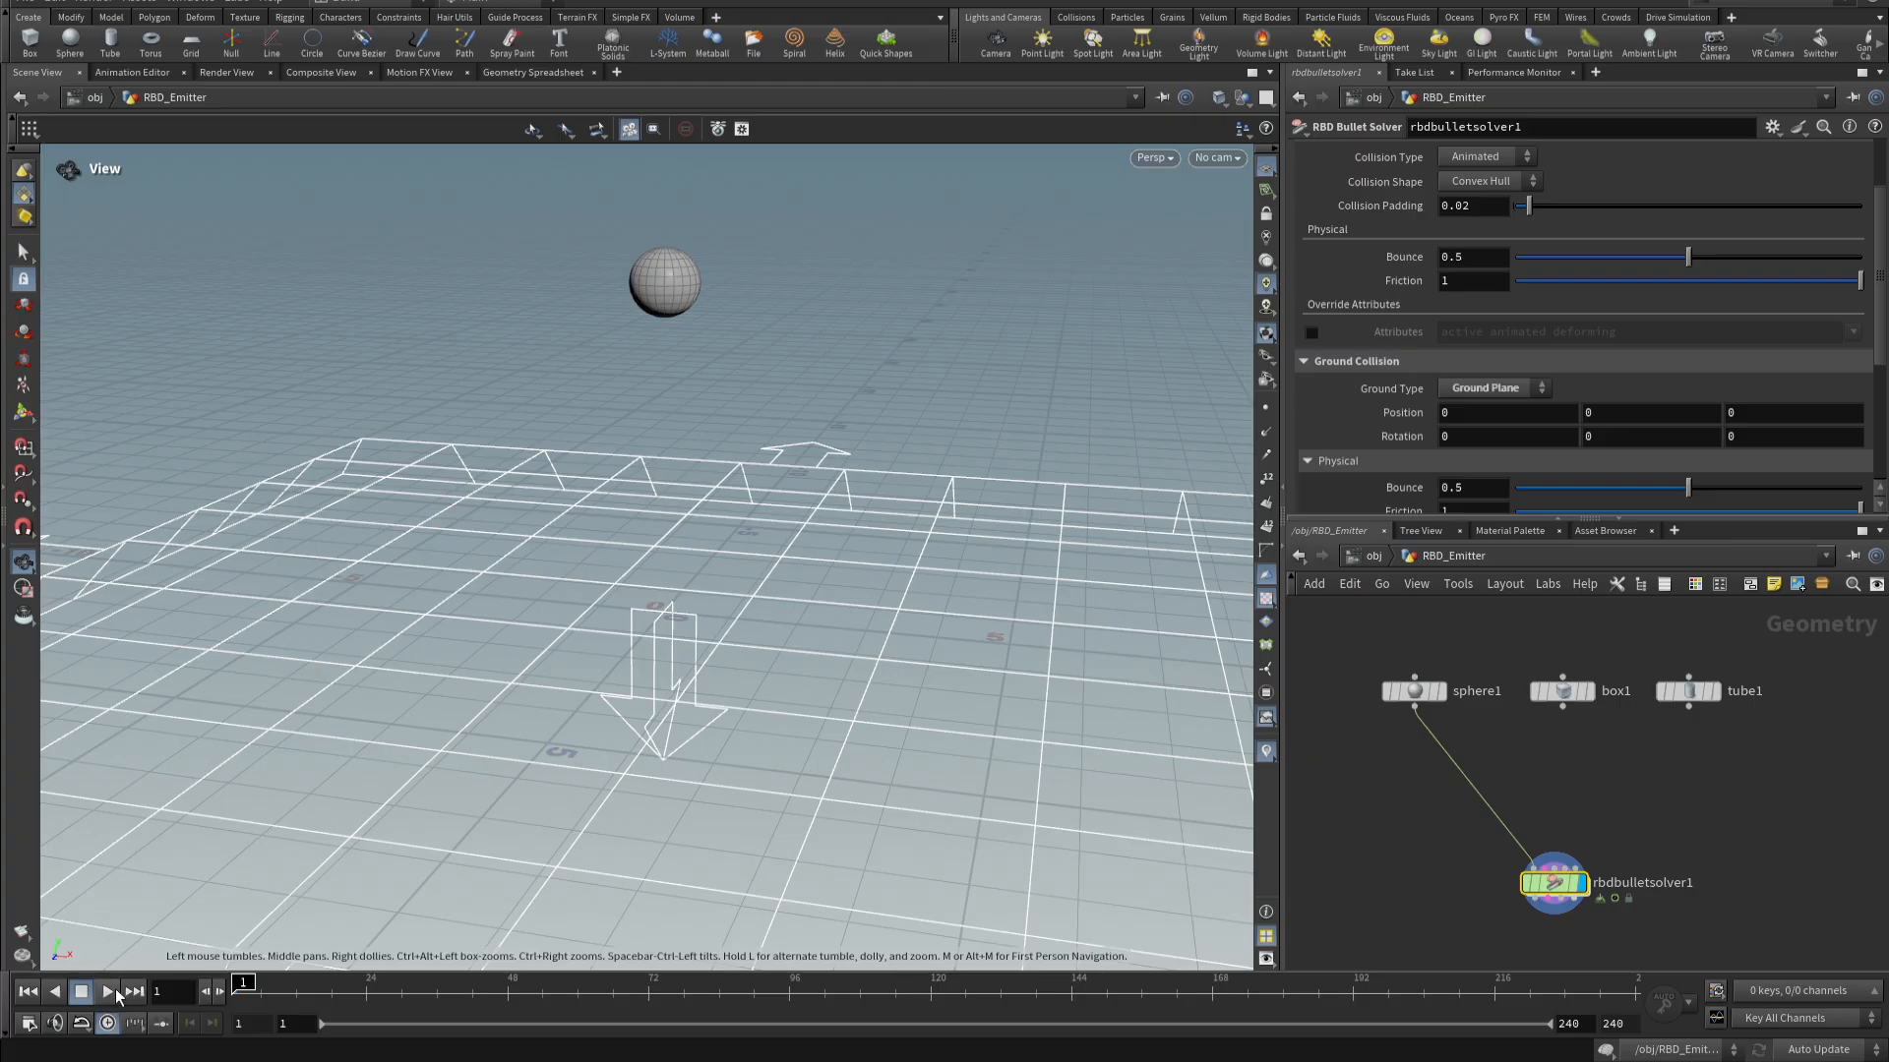
- Play the simulation to check how the sphere falls onto the ground, and return to the first frame
left_click(107, 991)
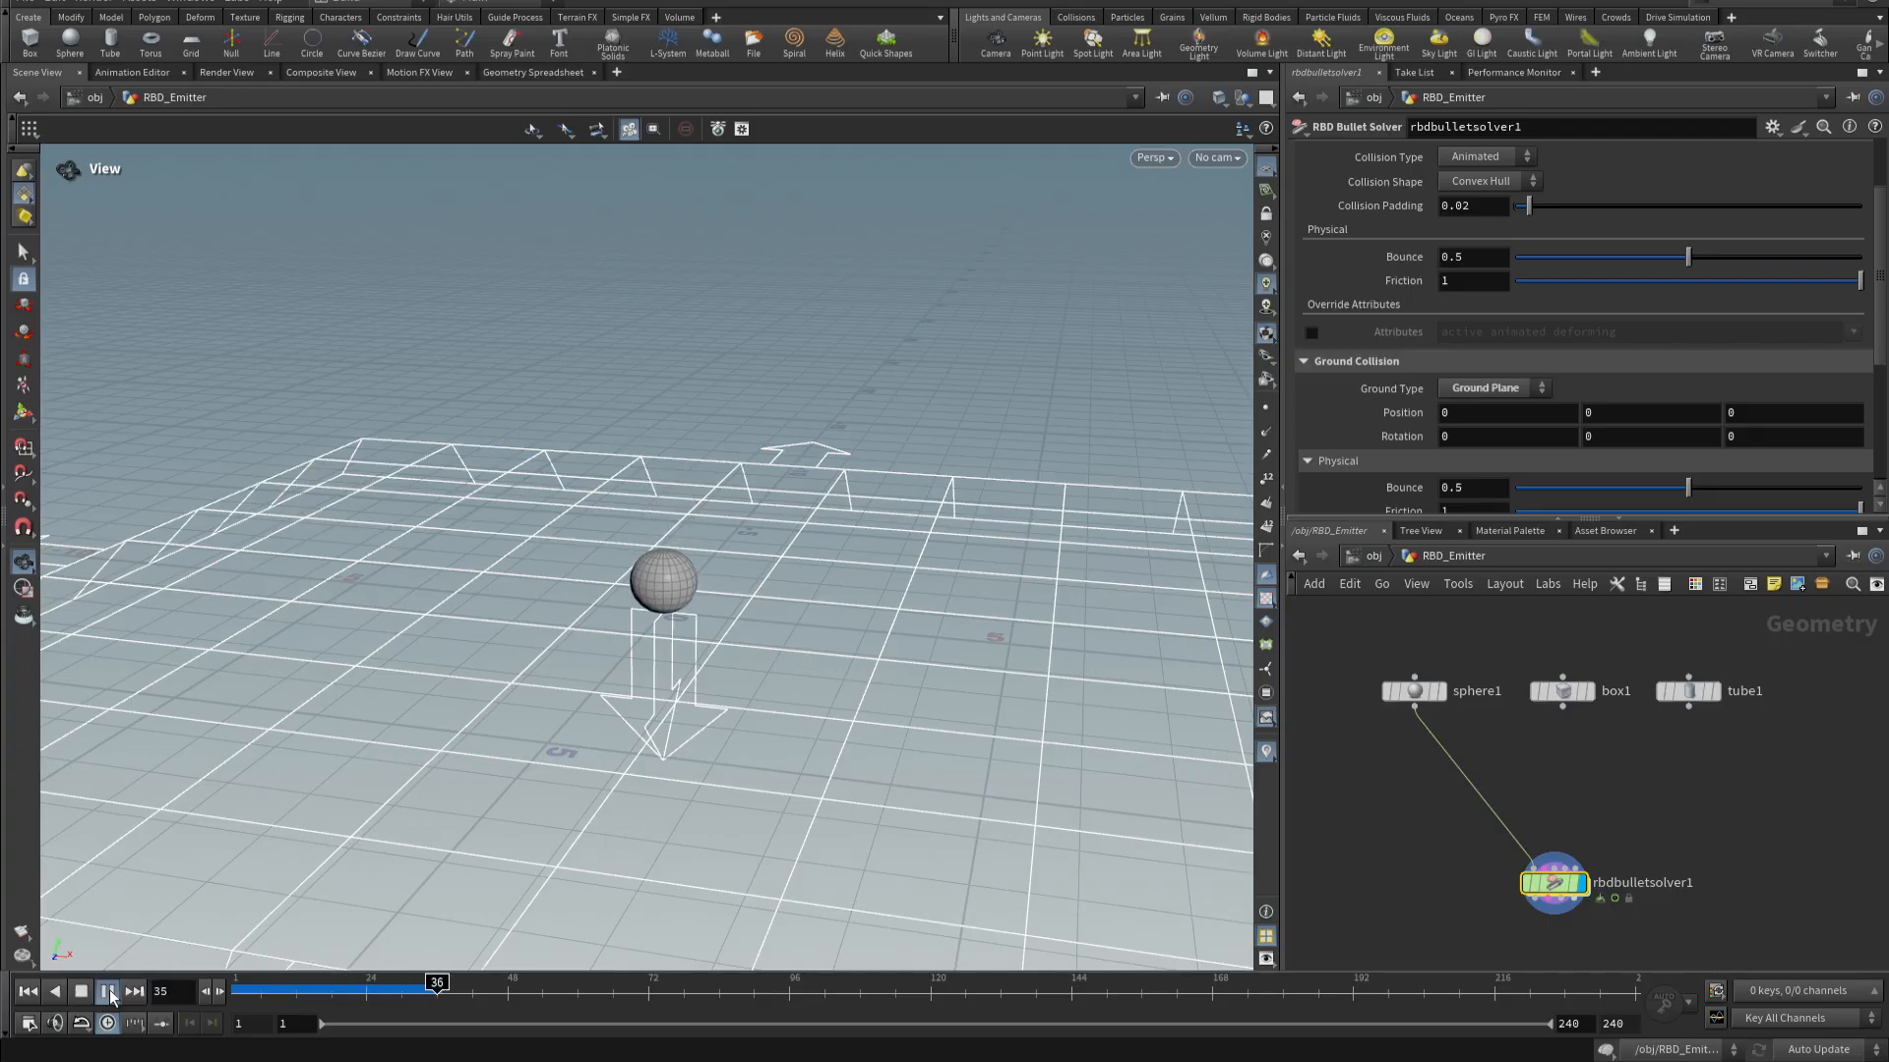
left_click(107, 991)
left_click(26, 991)
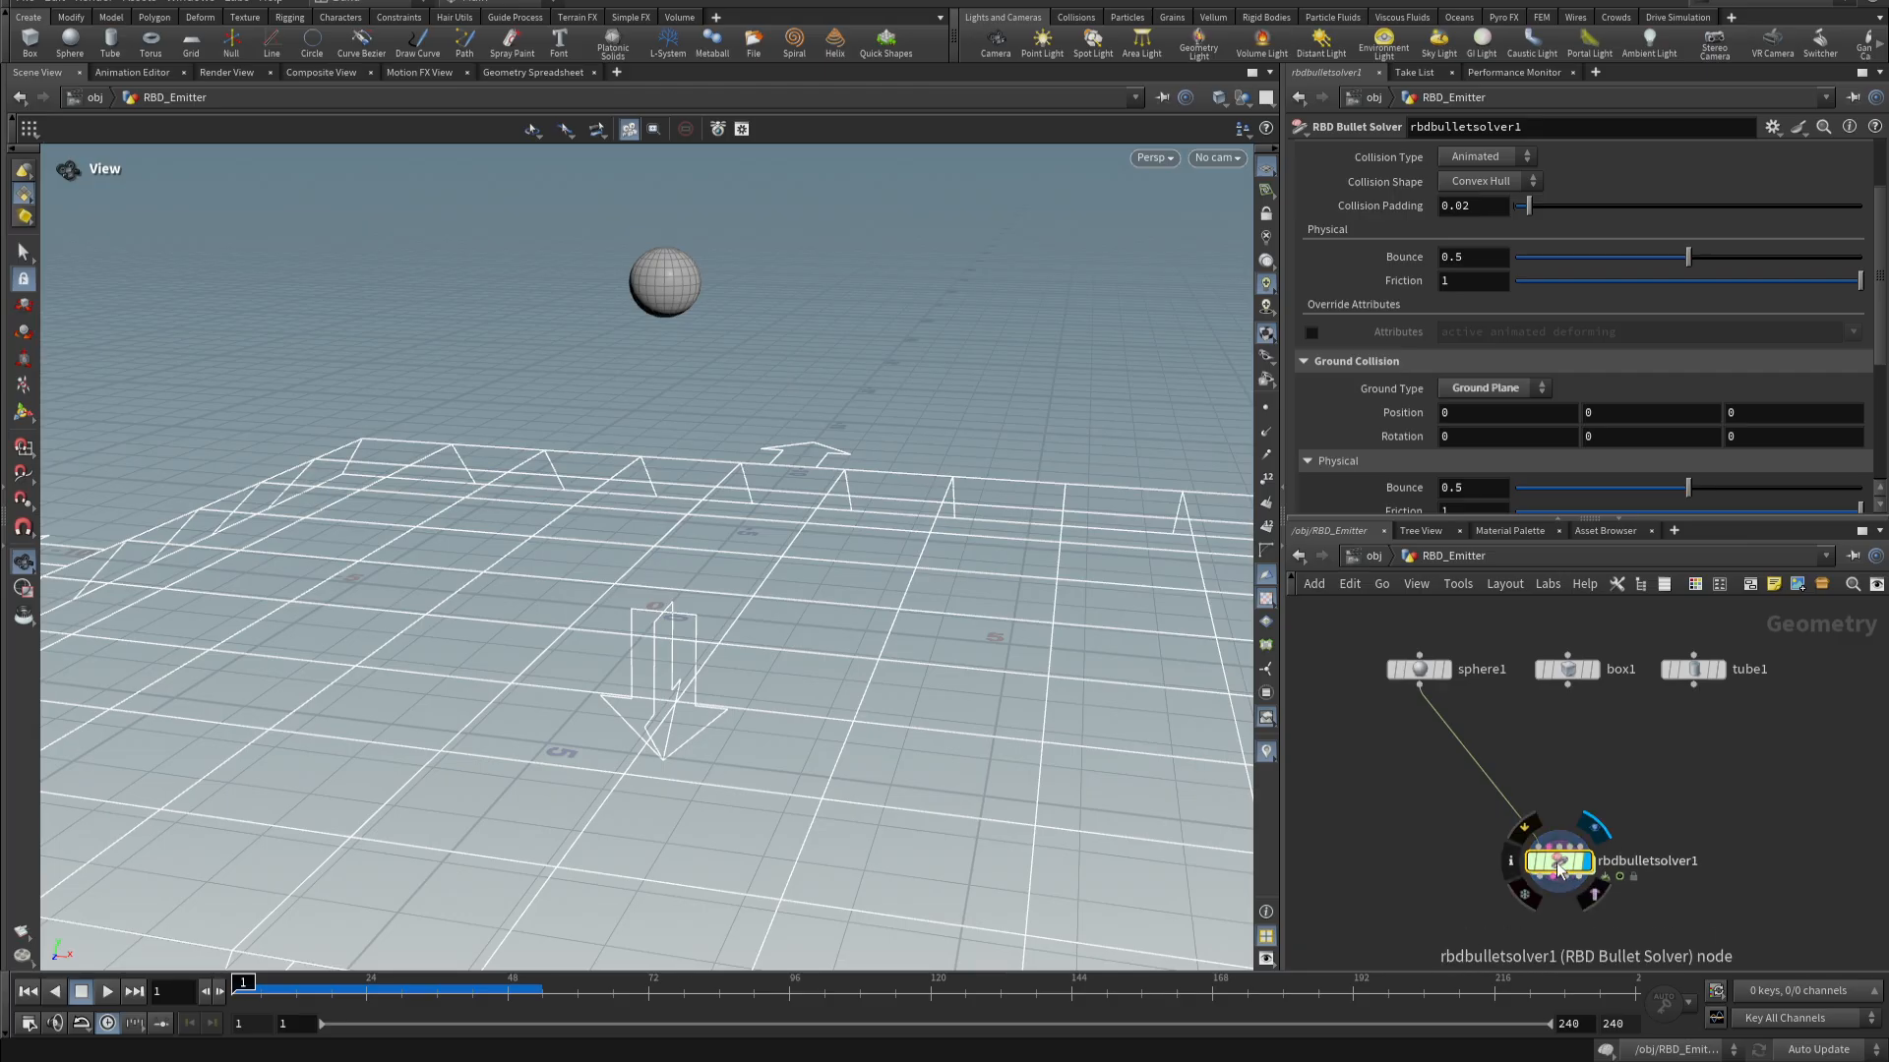
- Move the RBD Bullet Solver node down slightly and add a Switch node between the primitives and the solver
left_click_drag(1563, 864, 1562, 892)
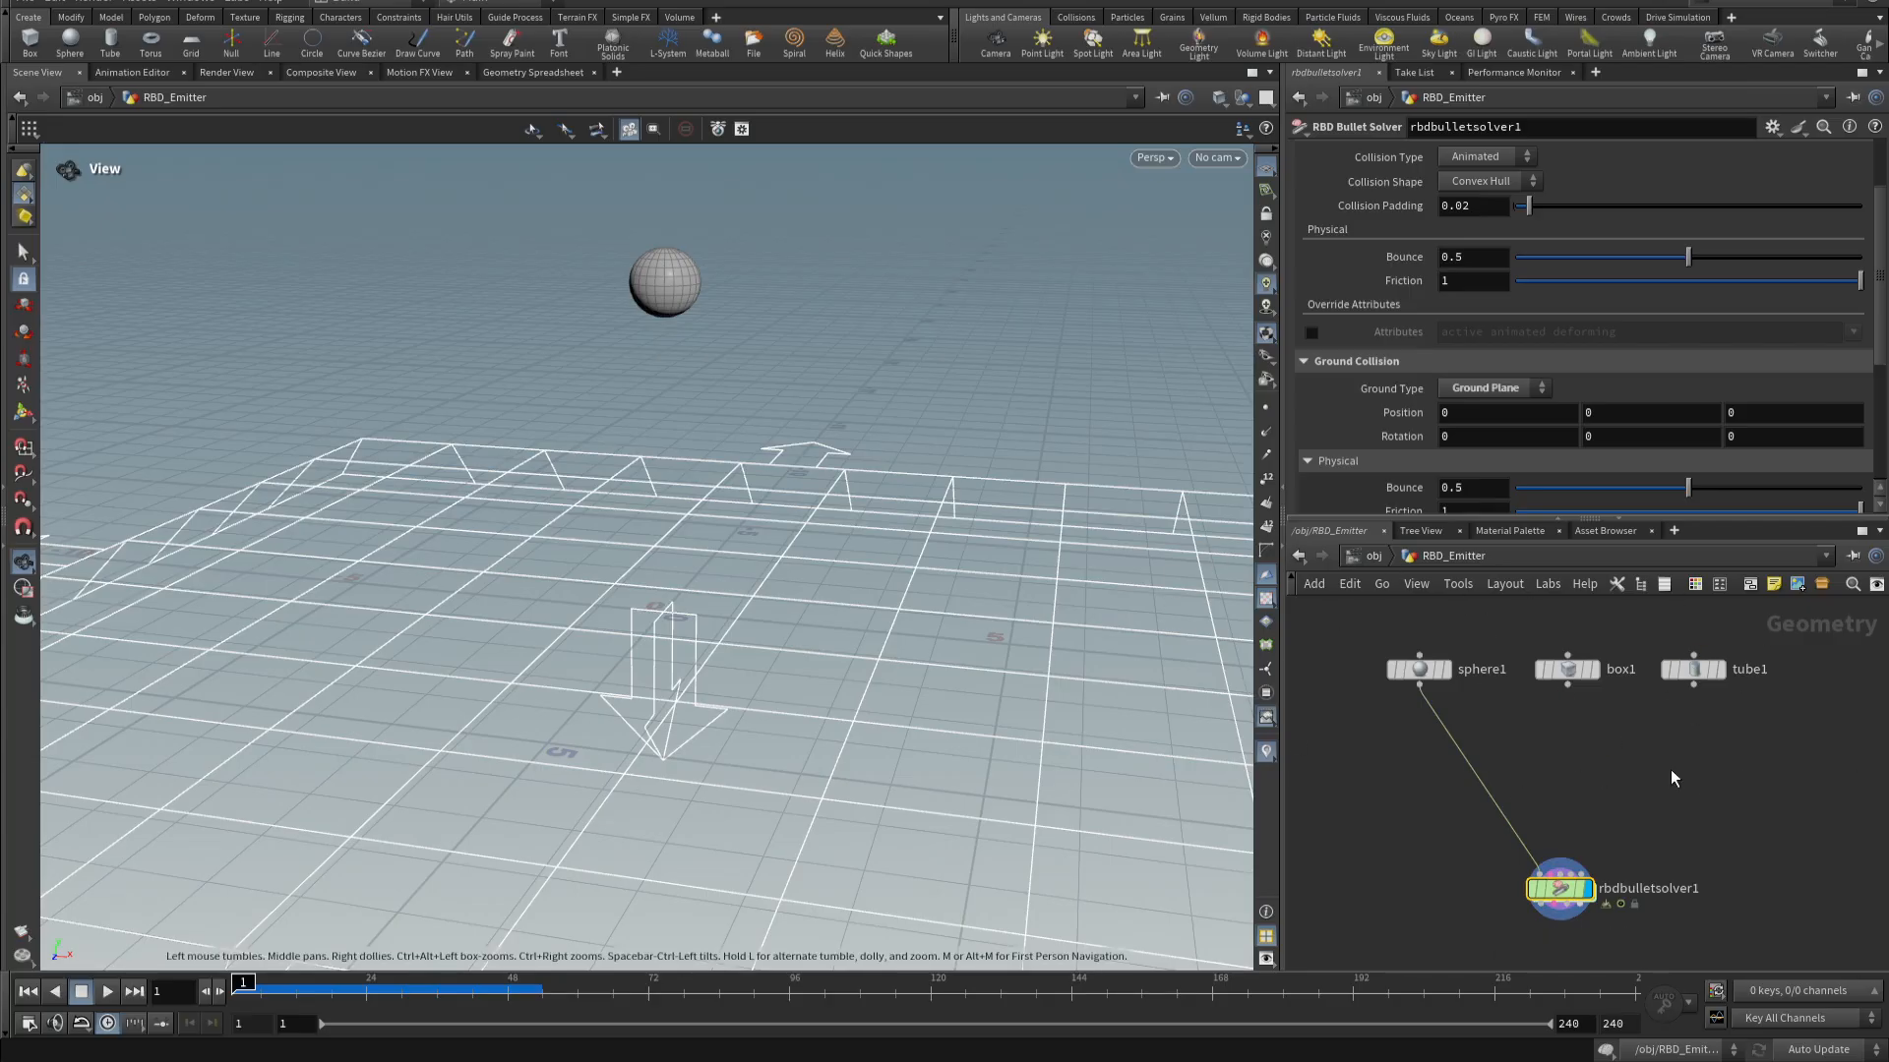
left_click(1572, 751)
key("Tab")
type("swit")
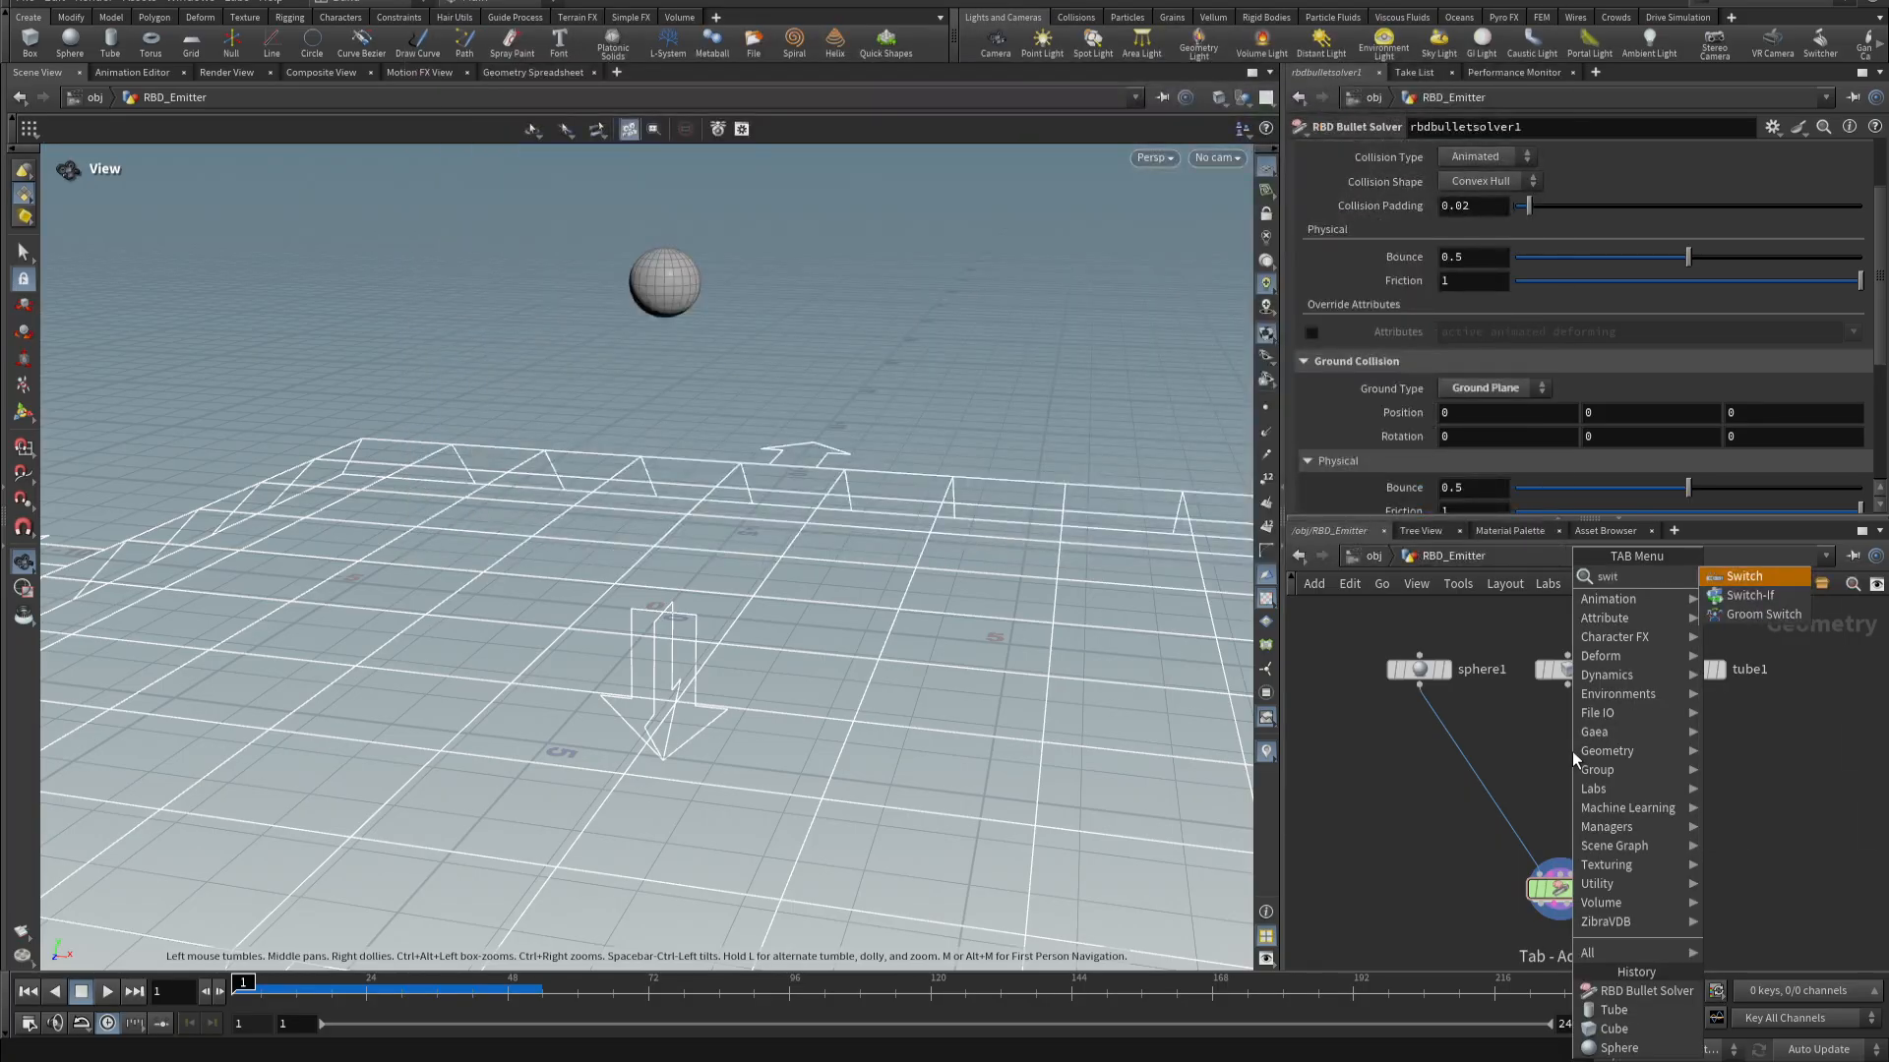
type("ch")
key("Return")
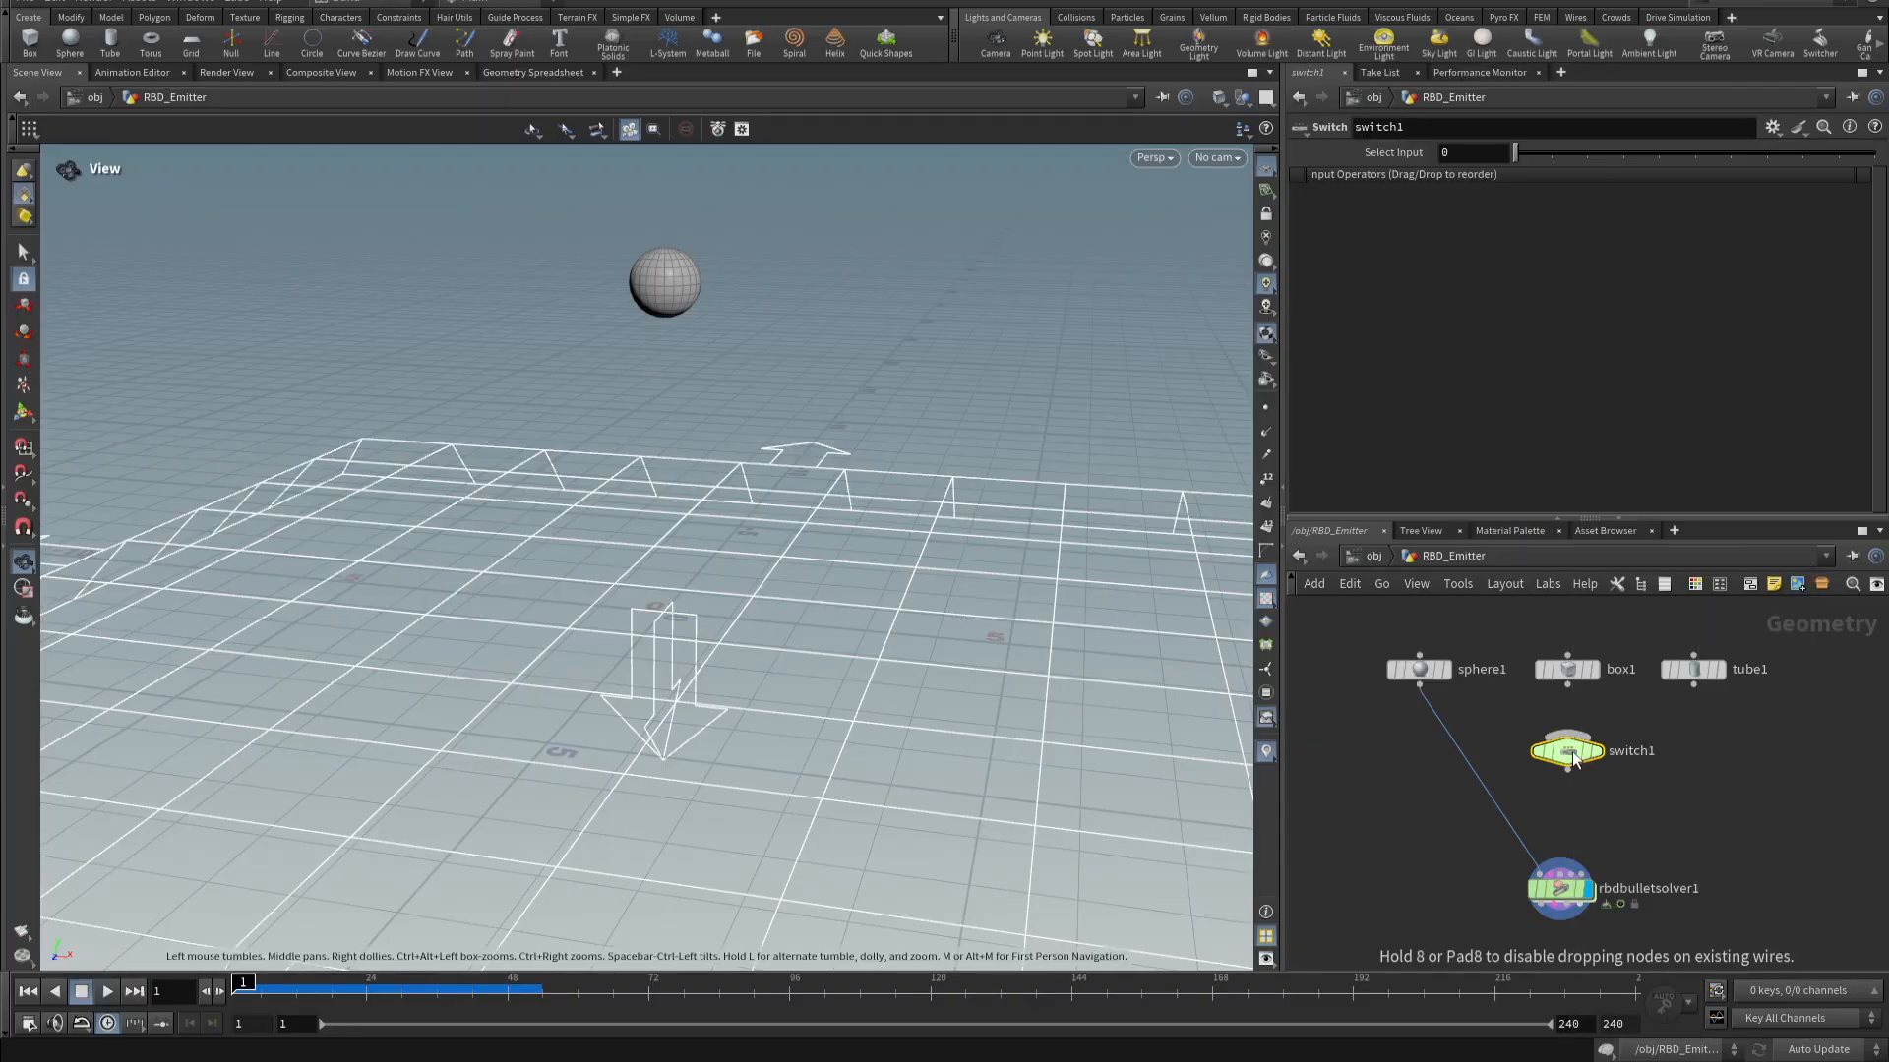
- Connect the sphere, box and tube nodes to the Switch node in that order, and display the switch to preview its inputs
left_click(1419, 687)
left_click(1564, 733)
left_click(1568, 685)
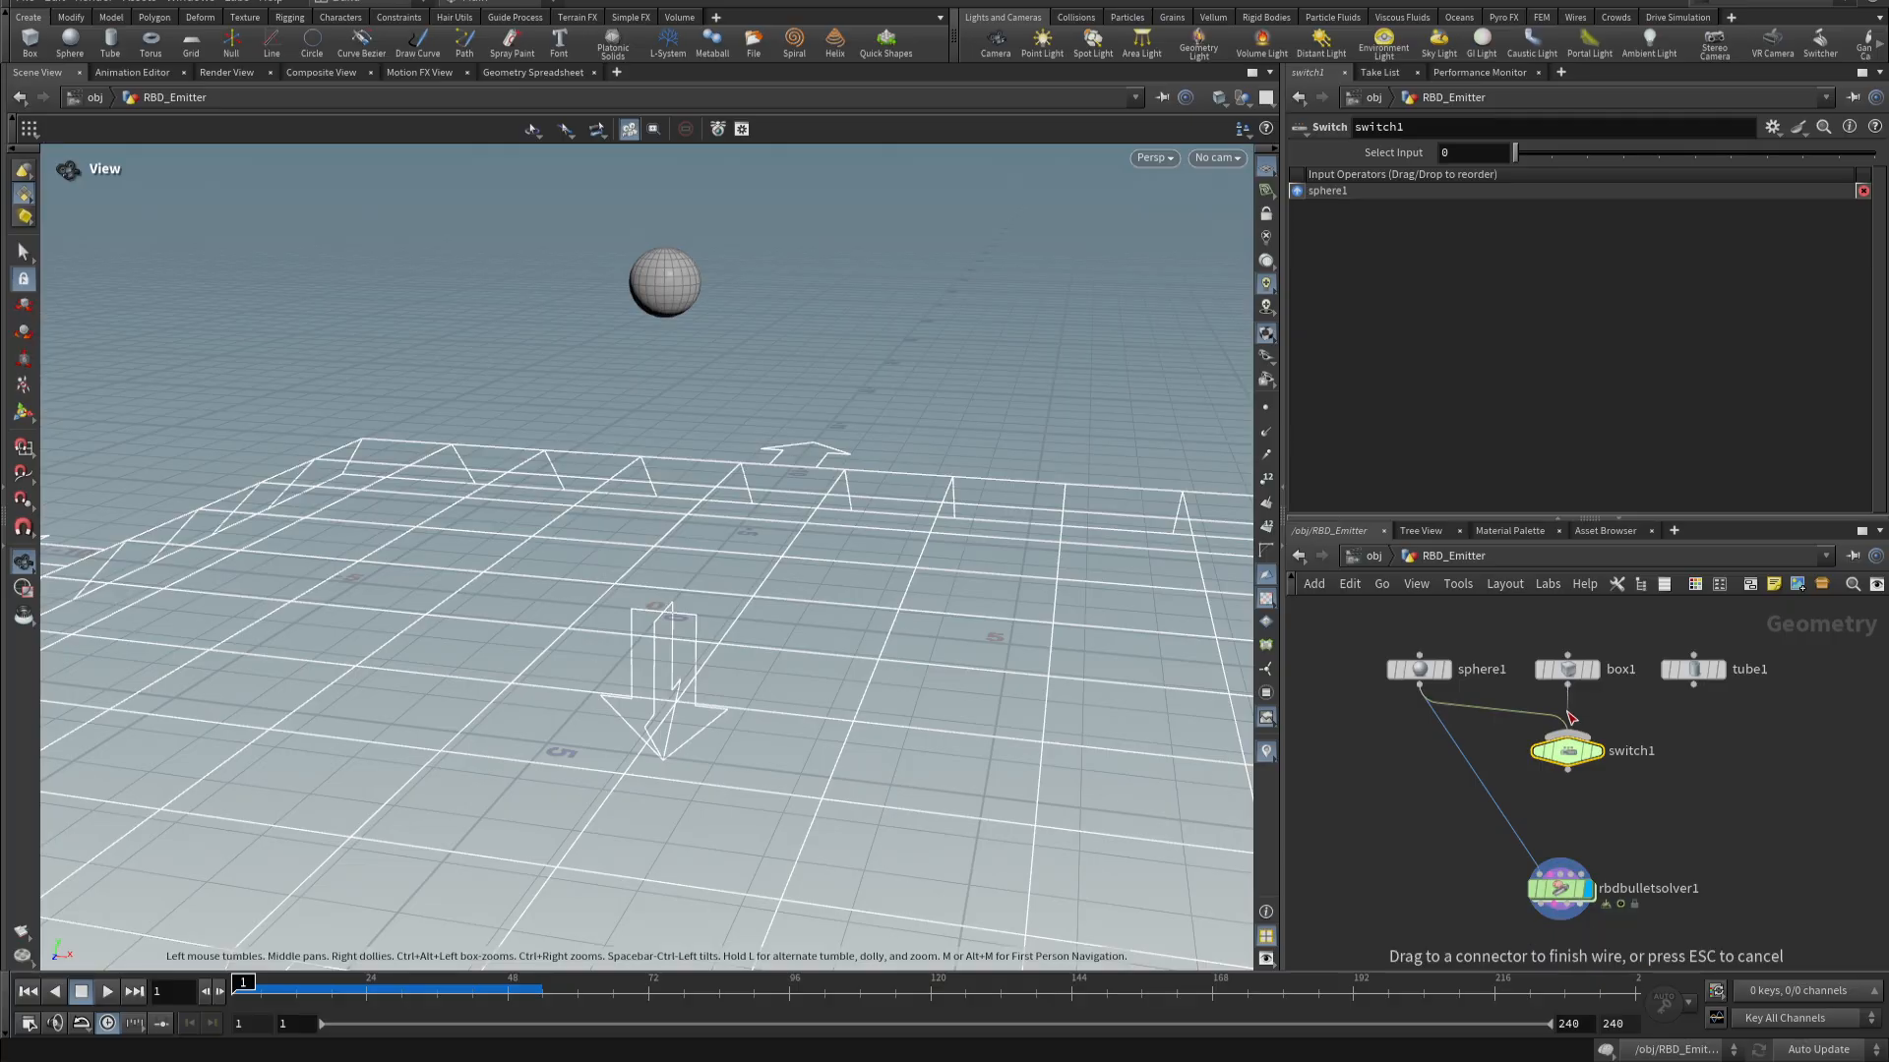
left_click(1568, 733)
left_click(1692, 685)
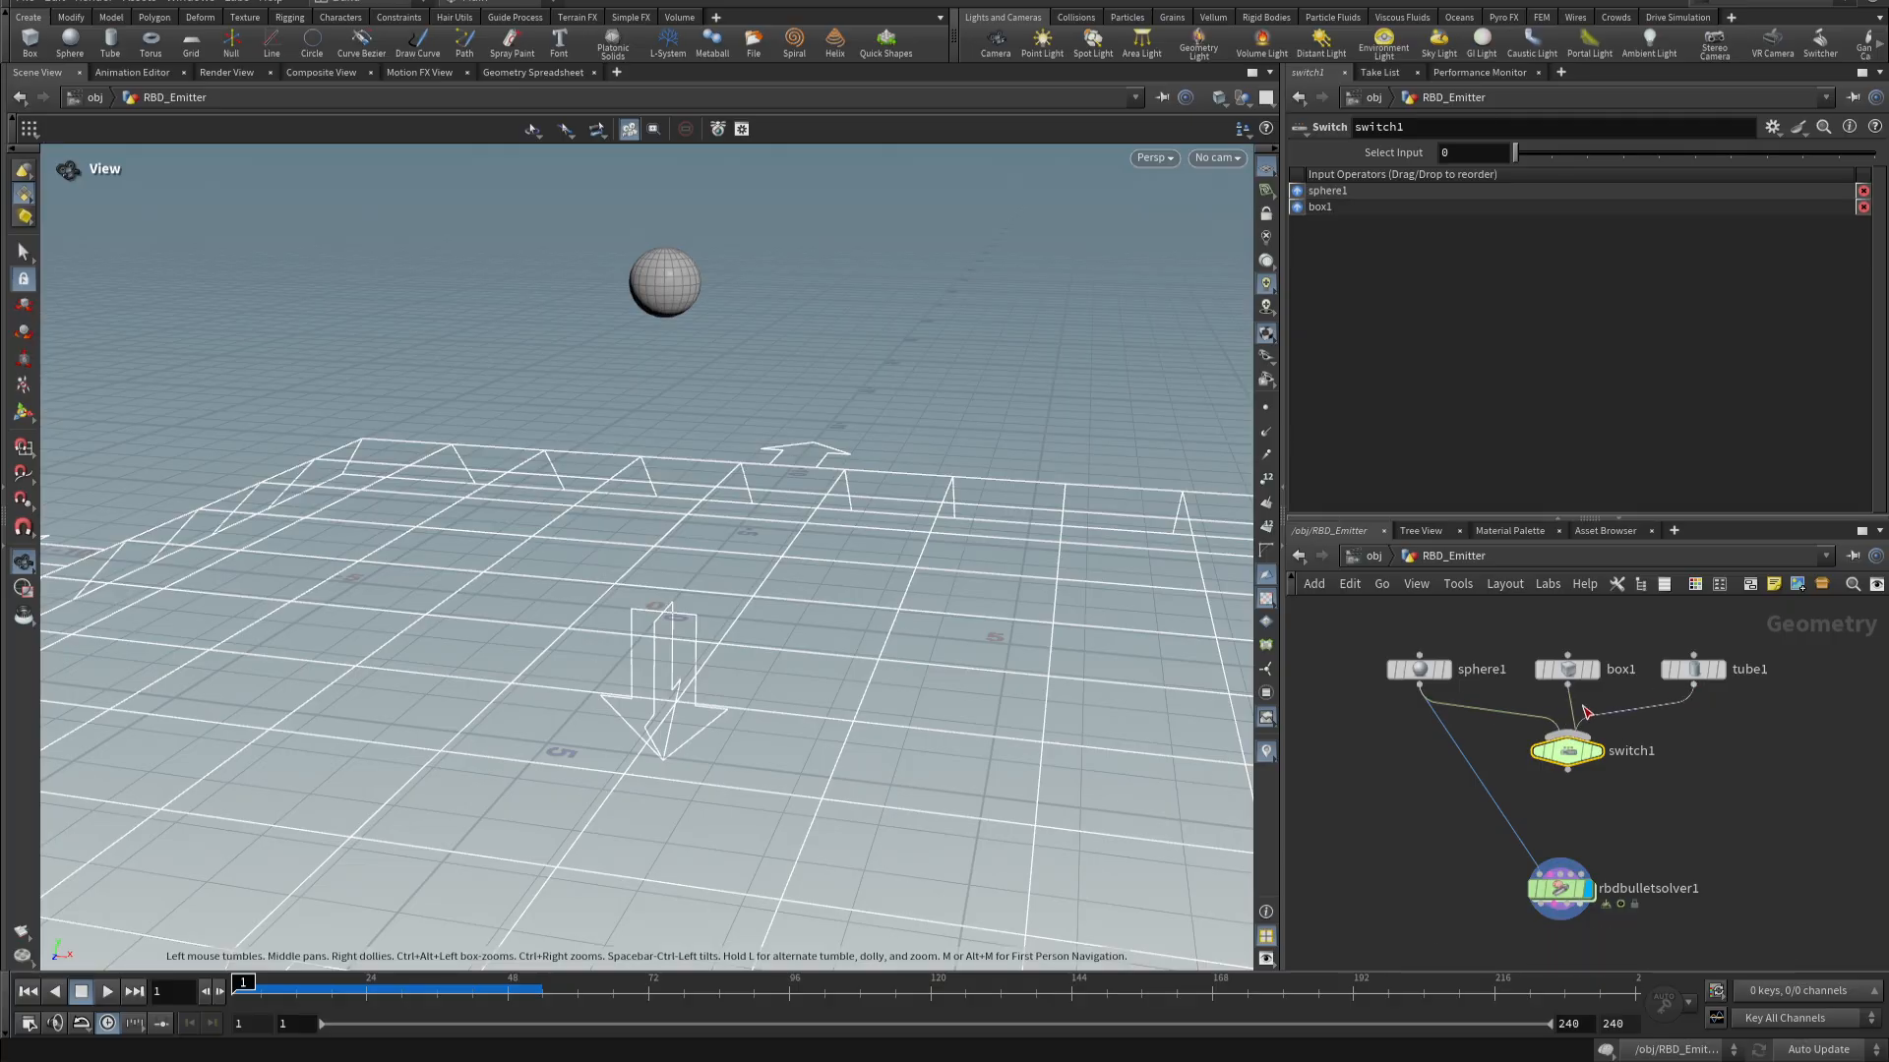
left_click(1569, 752)
left_click(1599, 753)
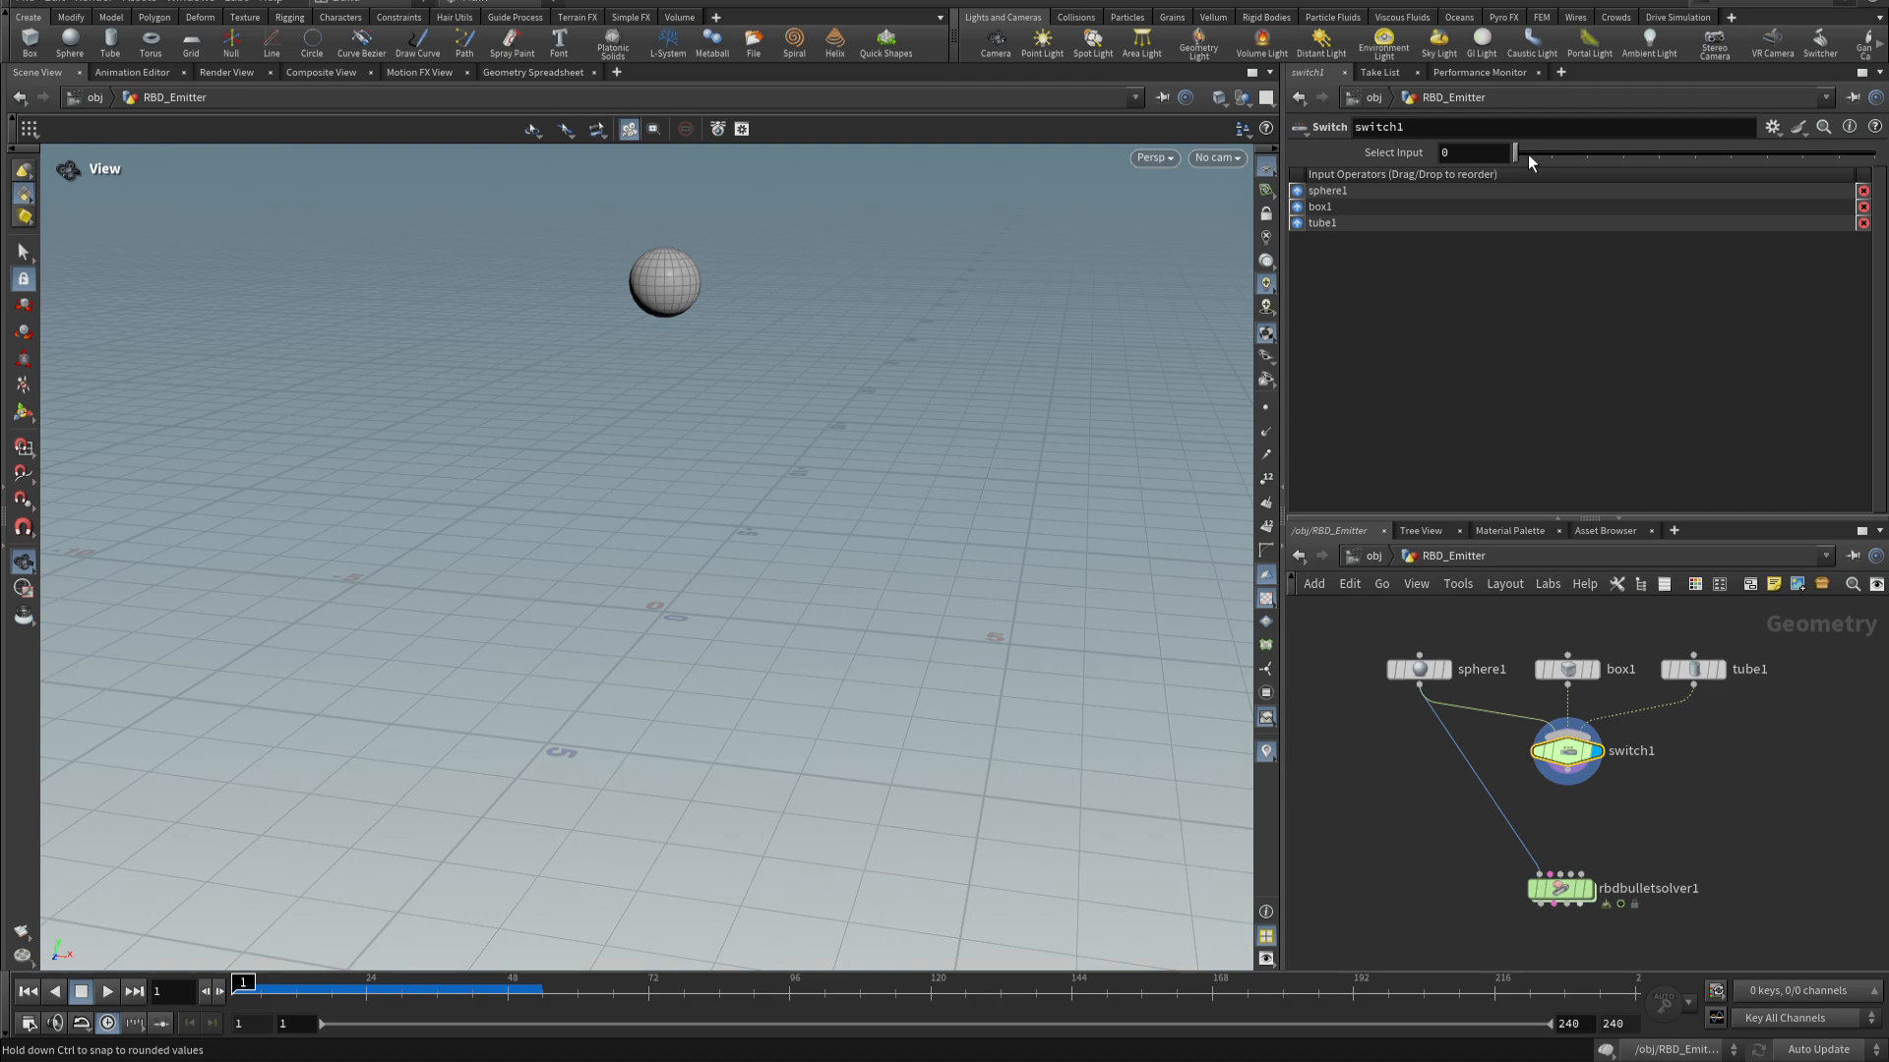
left_click_drag(1529, 163, 1512, 195)
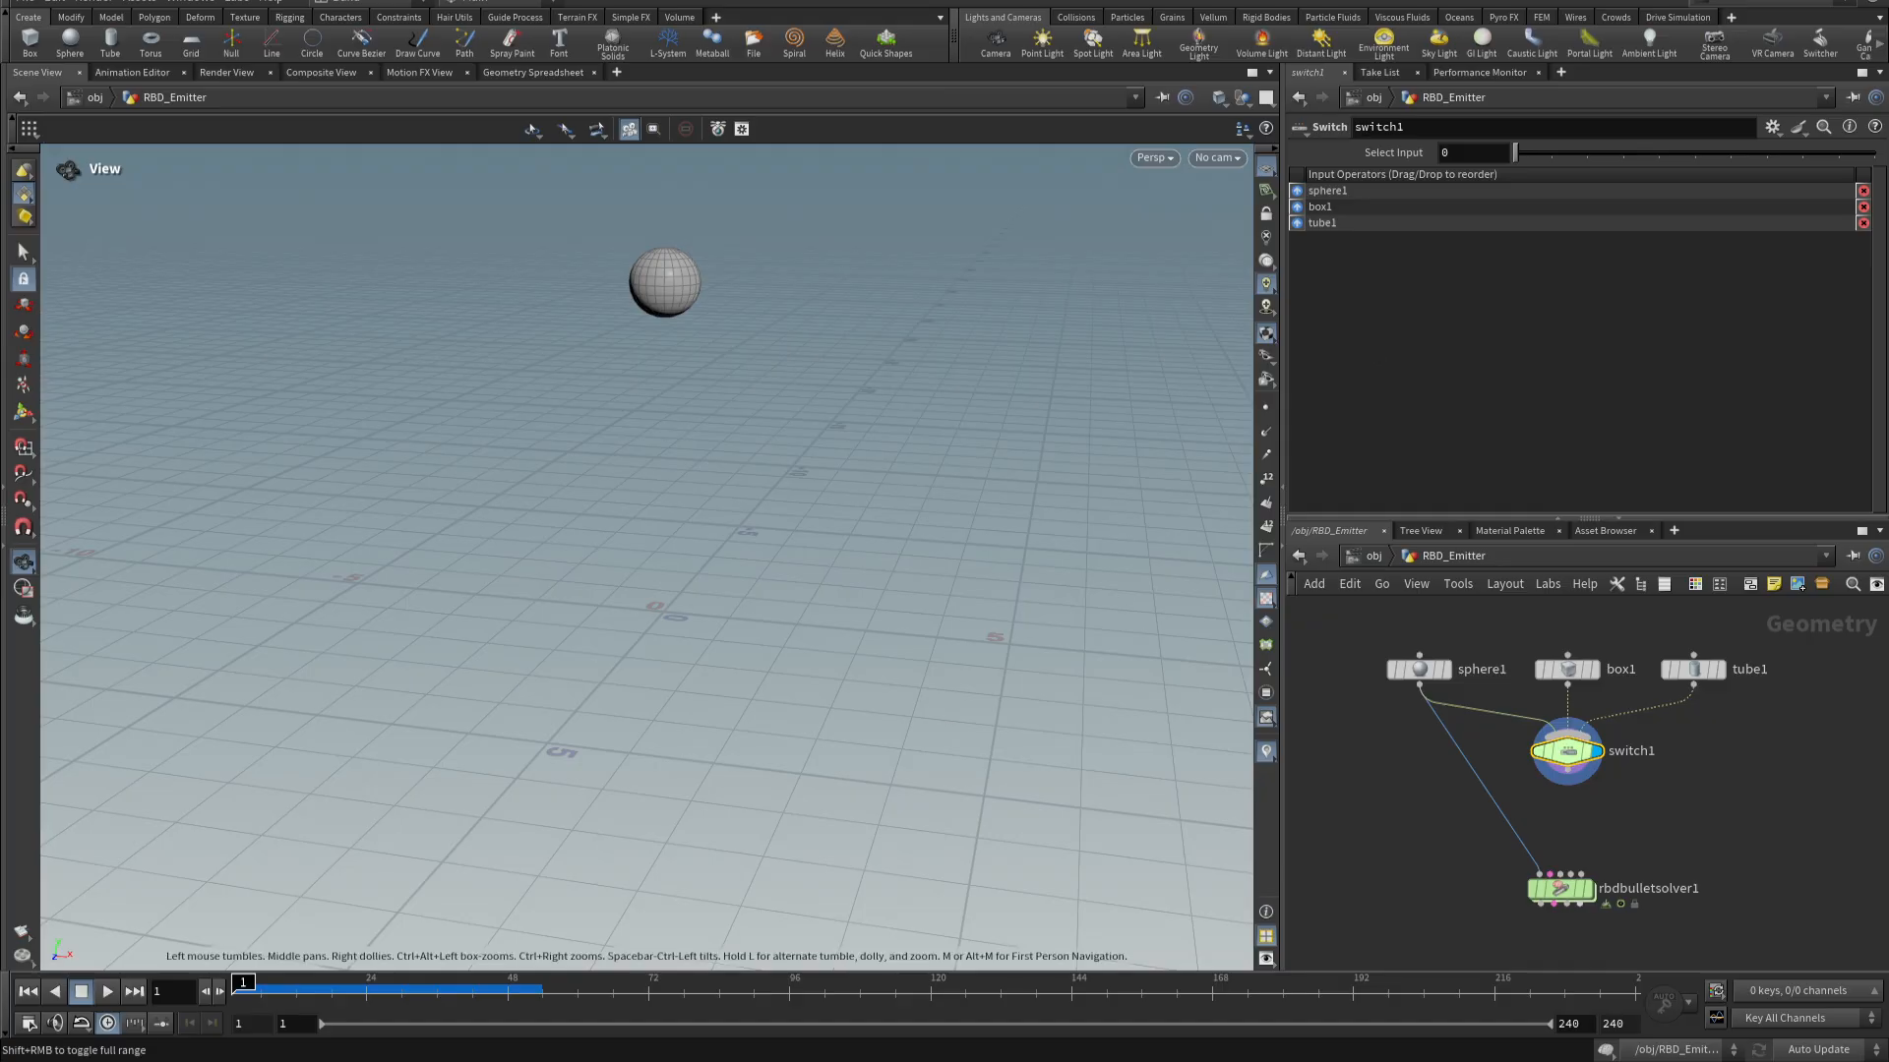
- Set the Switch node's Select Input to the expression rand($F) and scrub the timeline to check the switching
left_click(1475, 150)
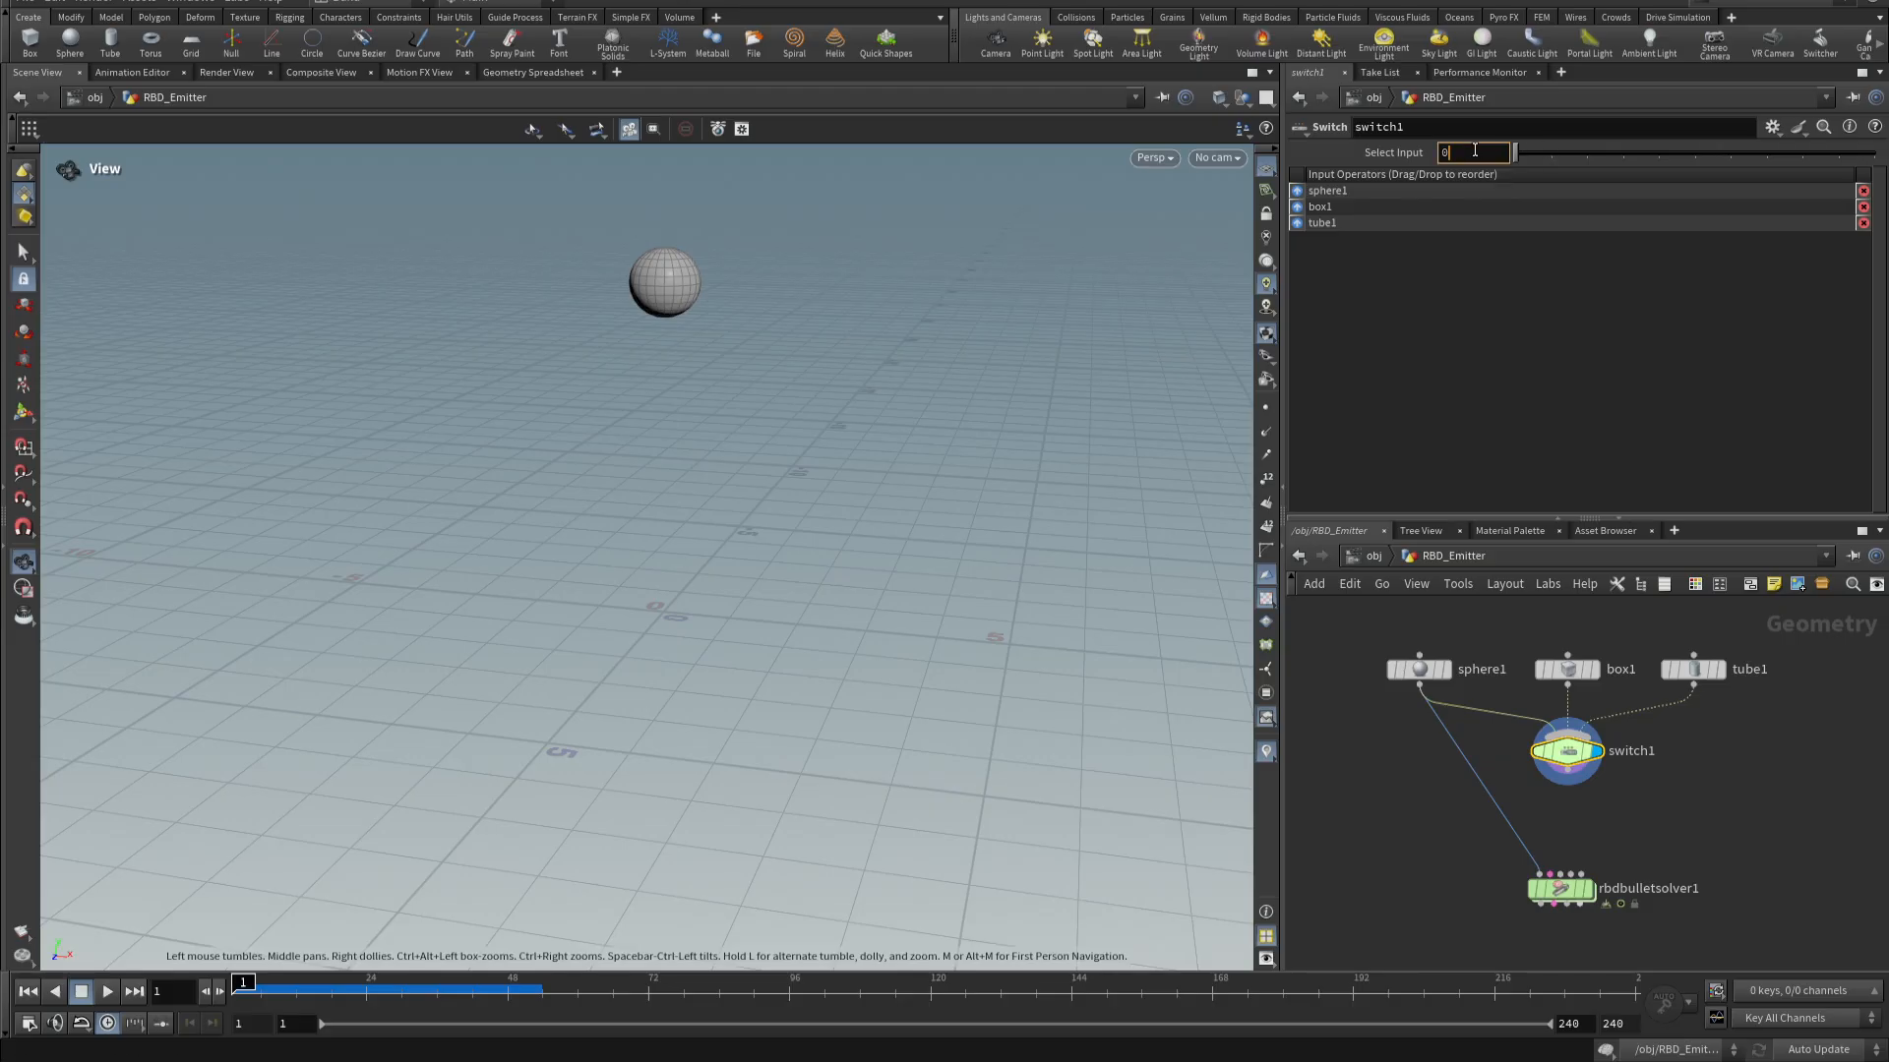
double_click(1475, 151)
type("rand")
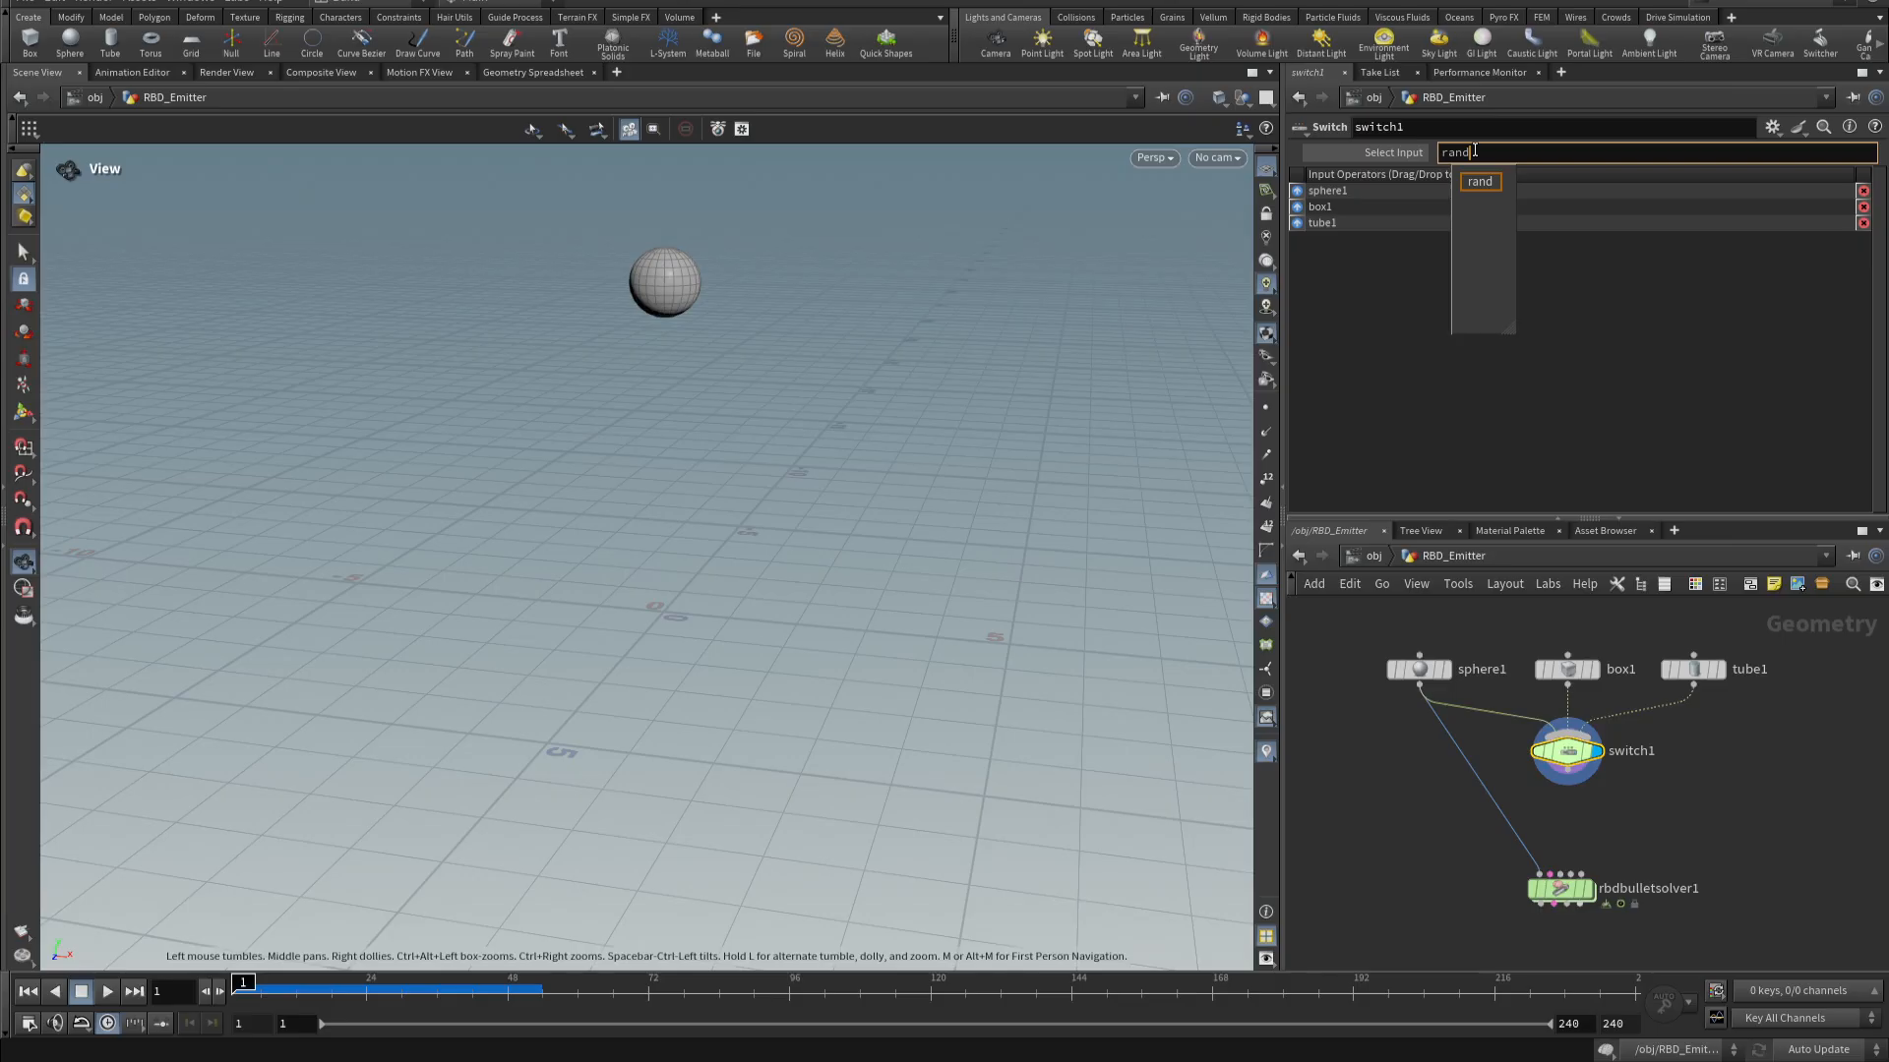
type("(")
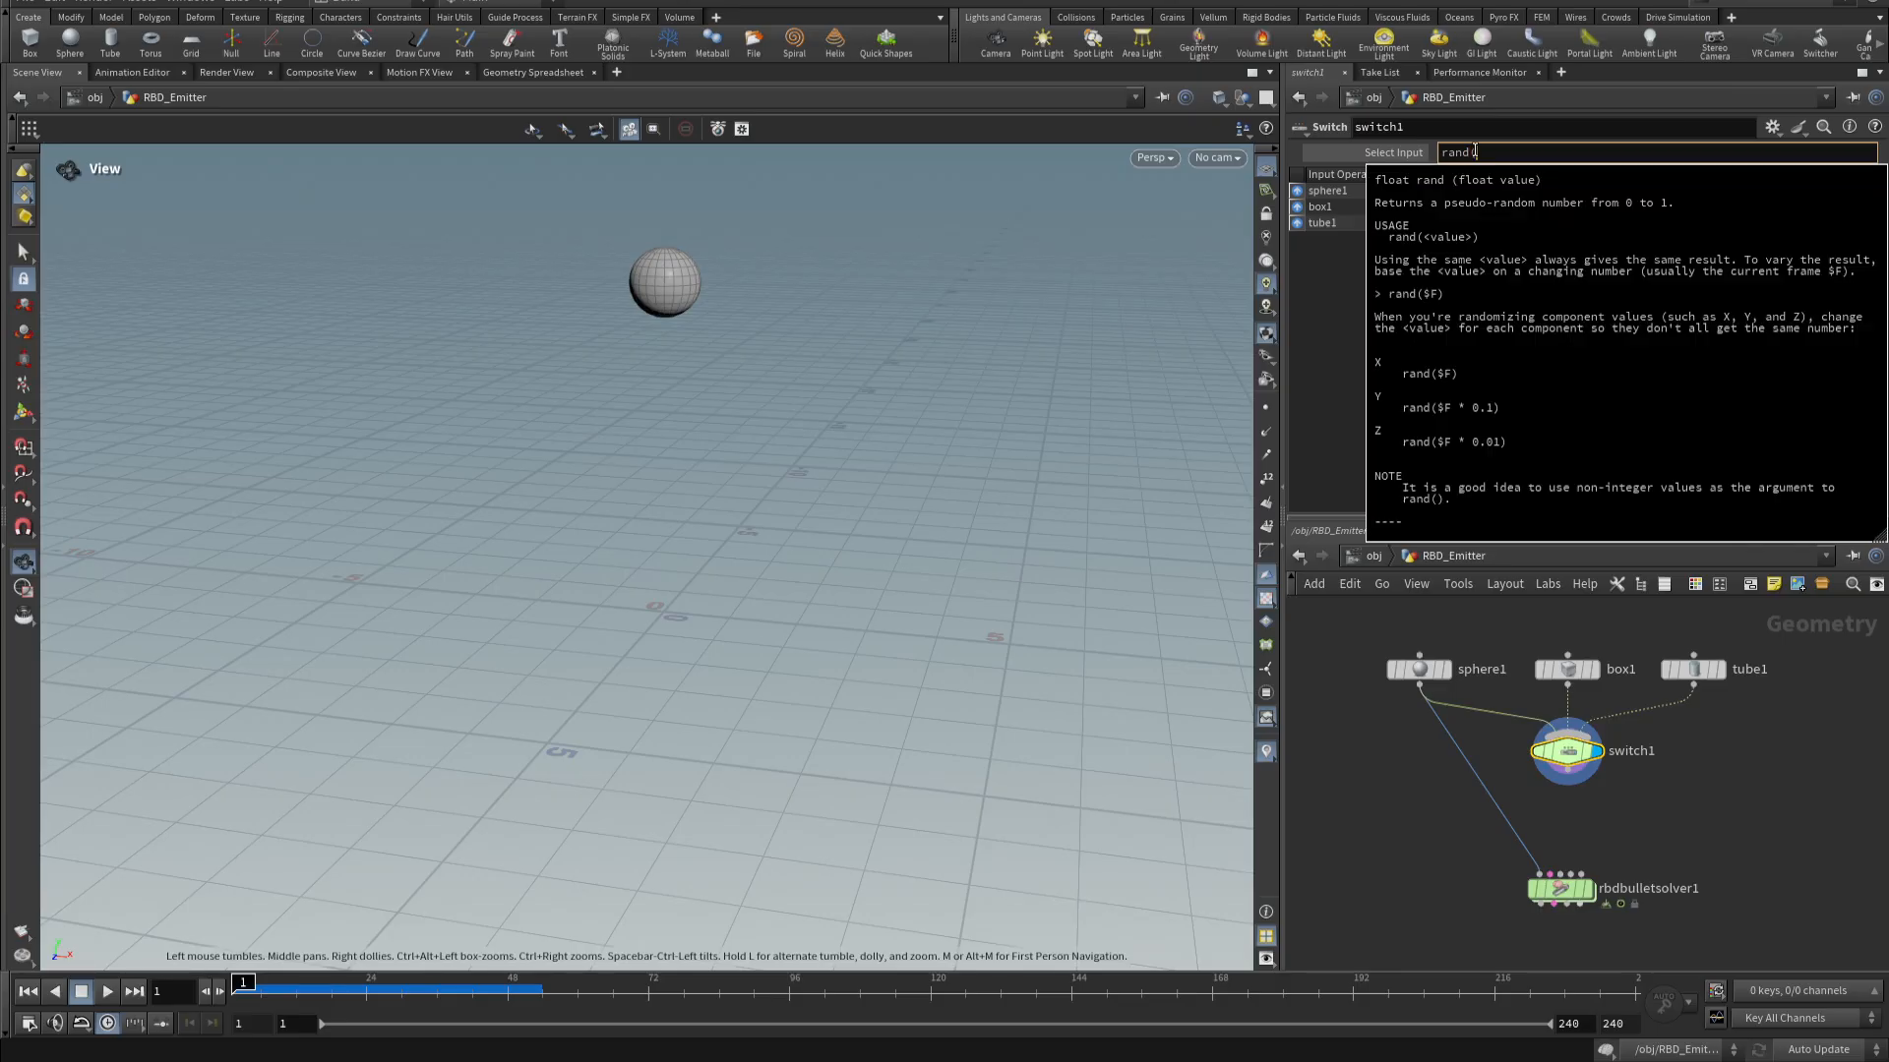
type("$F")
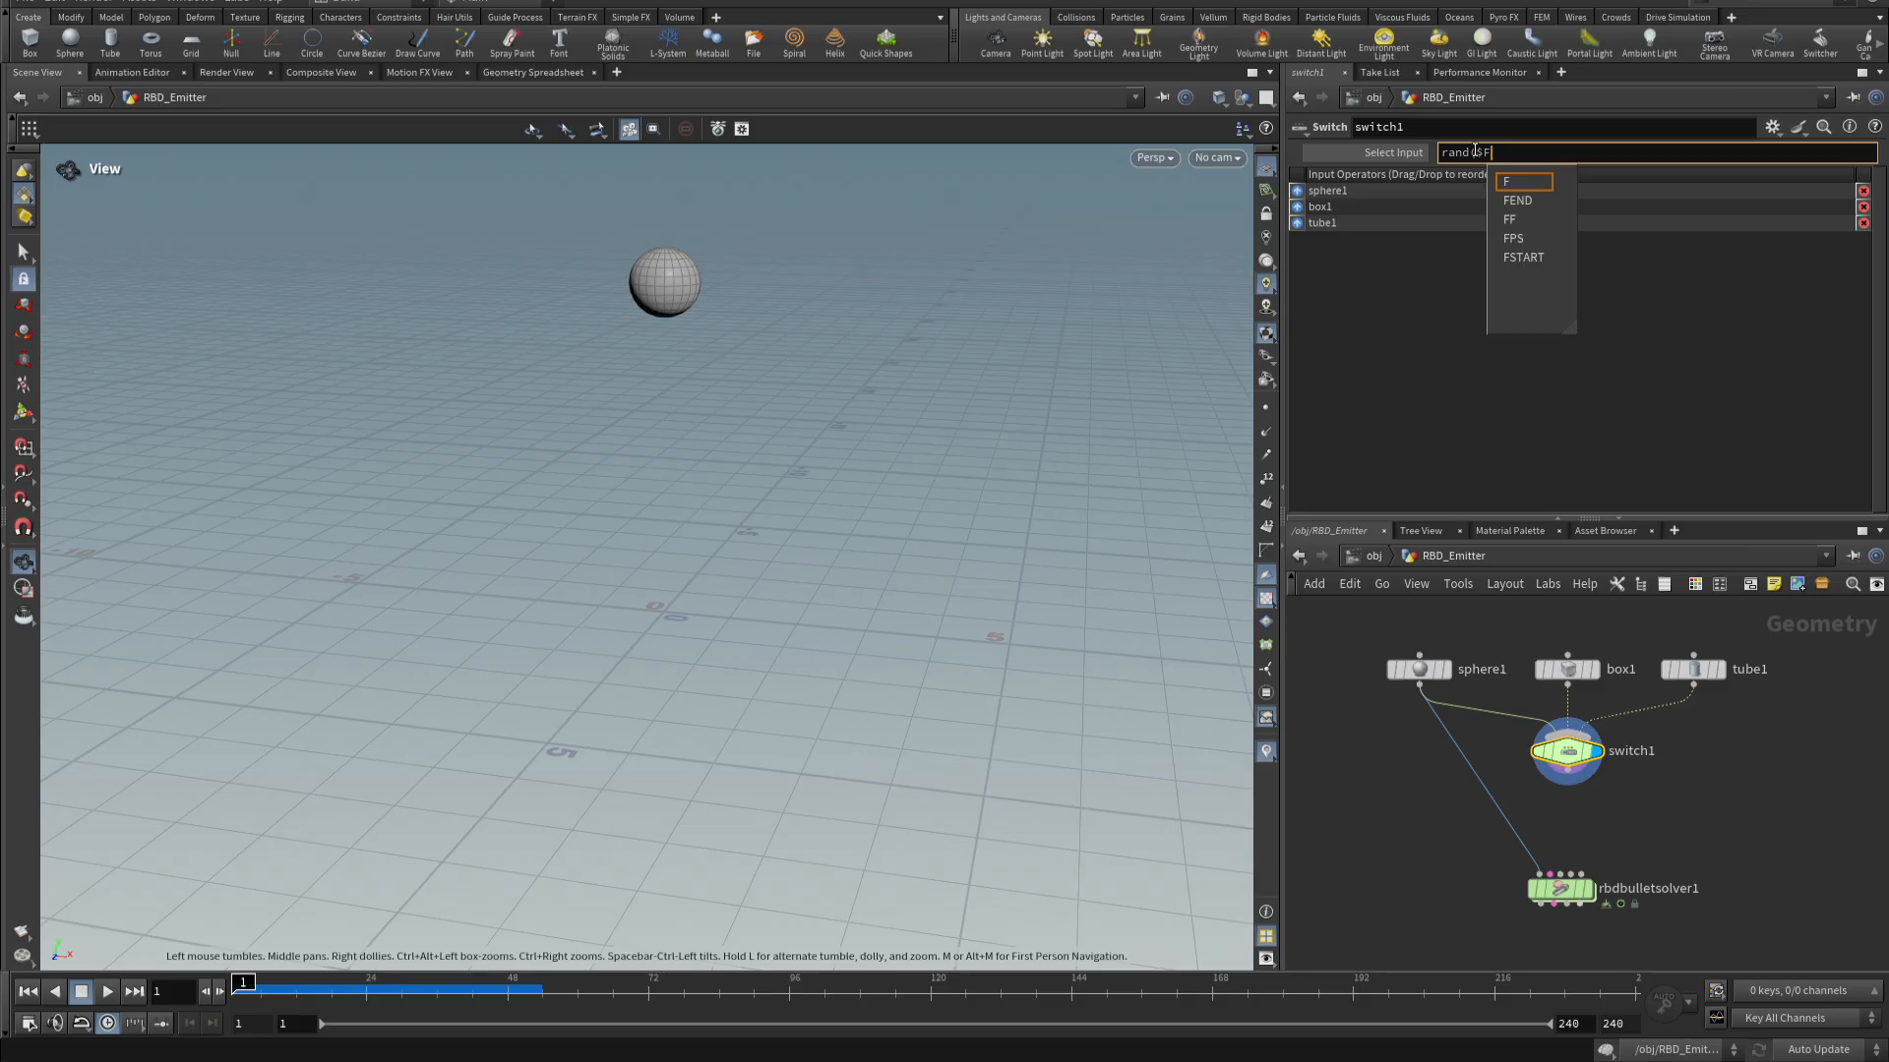
type(")")
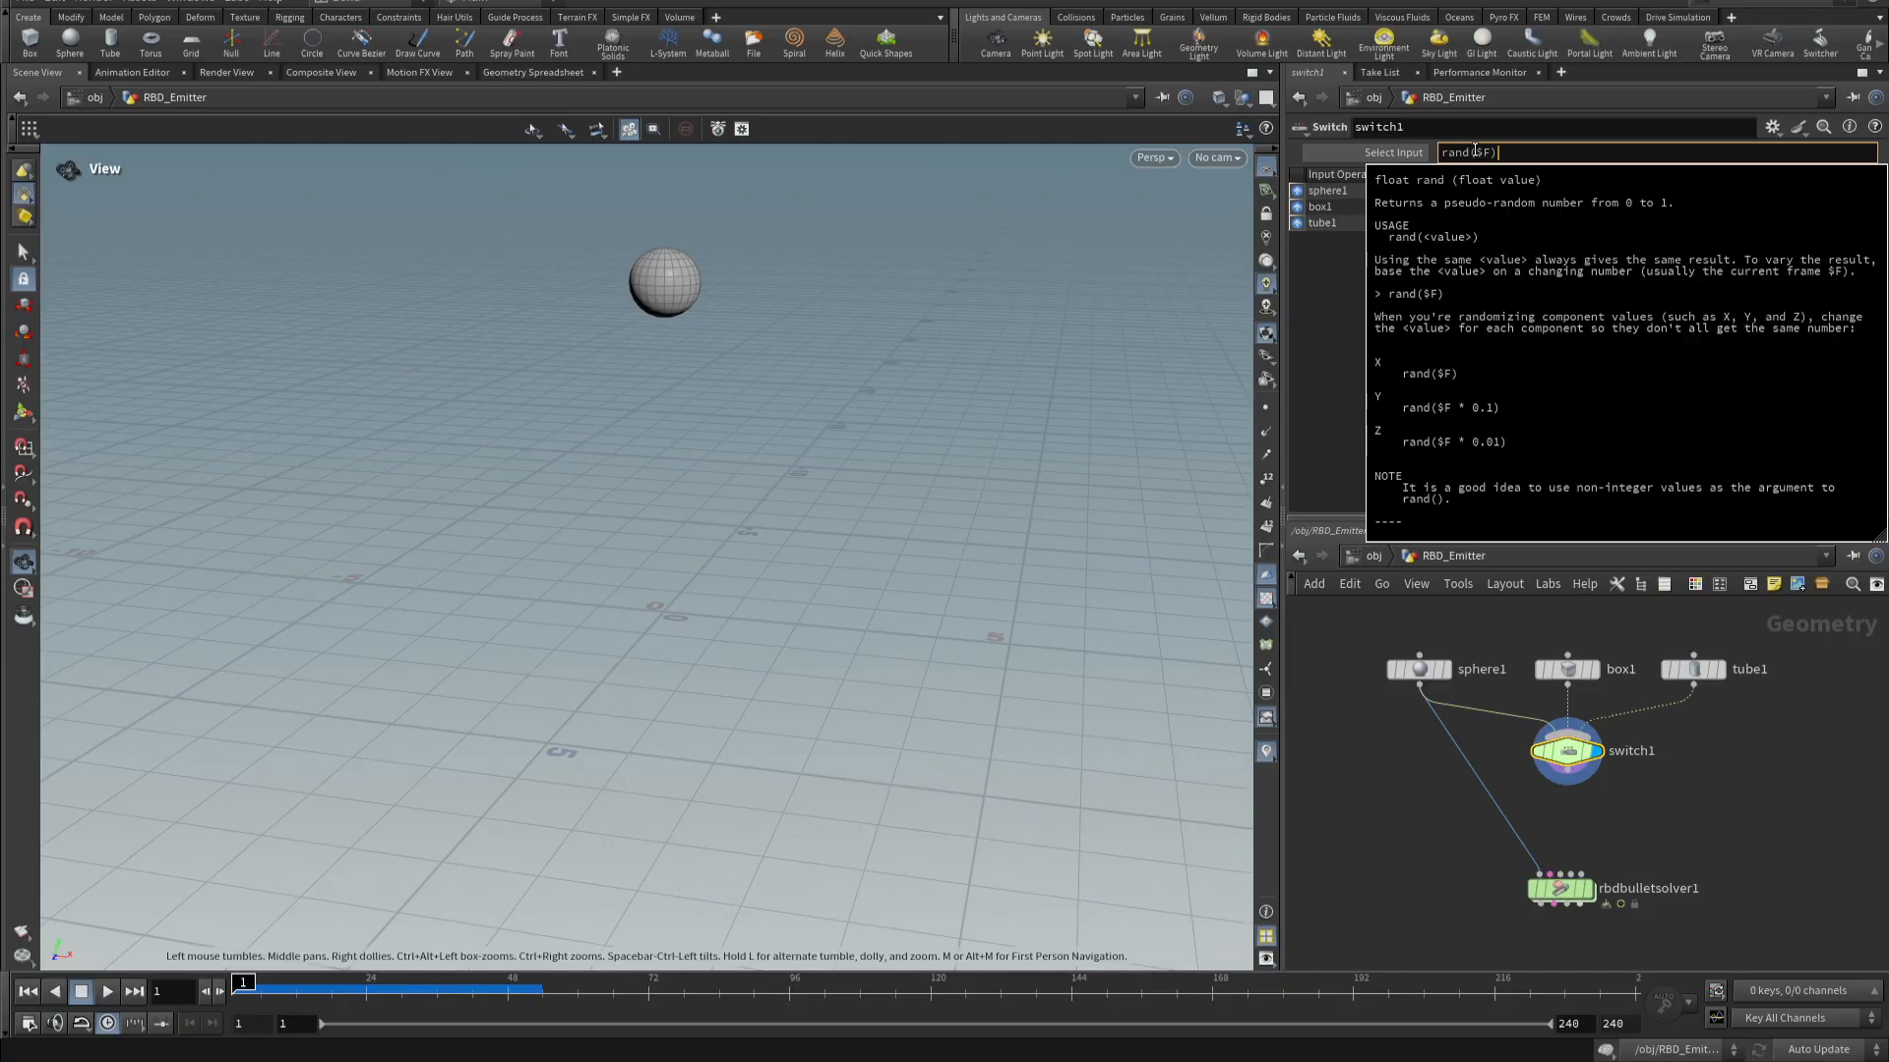
key("Return")
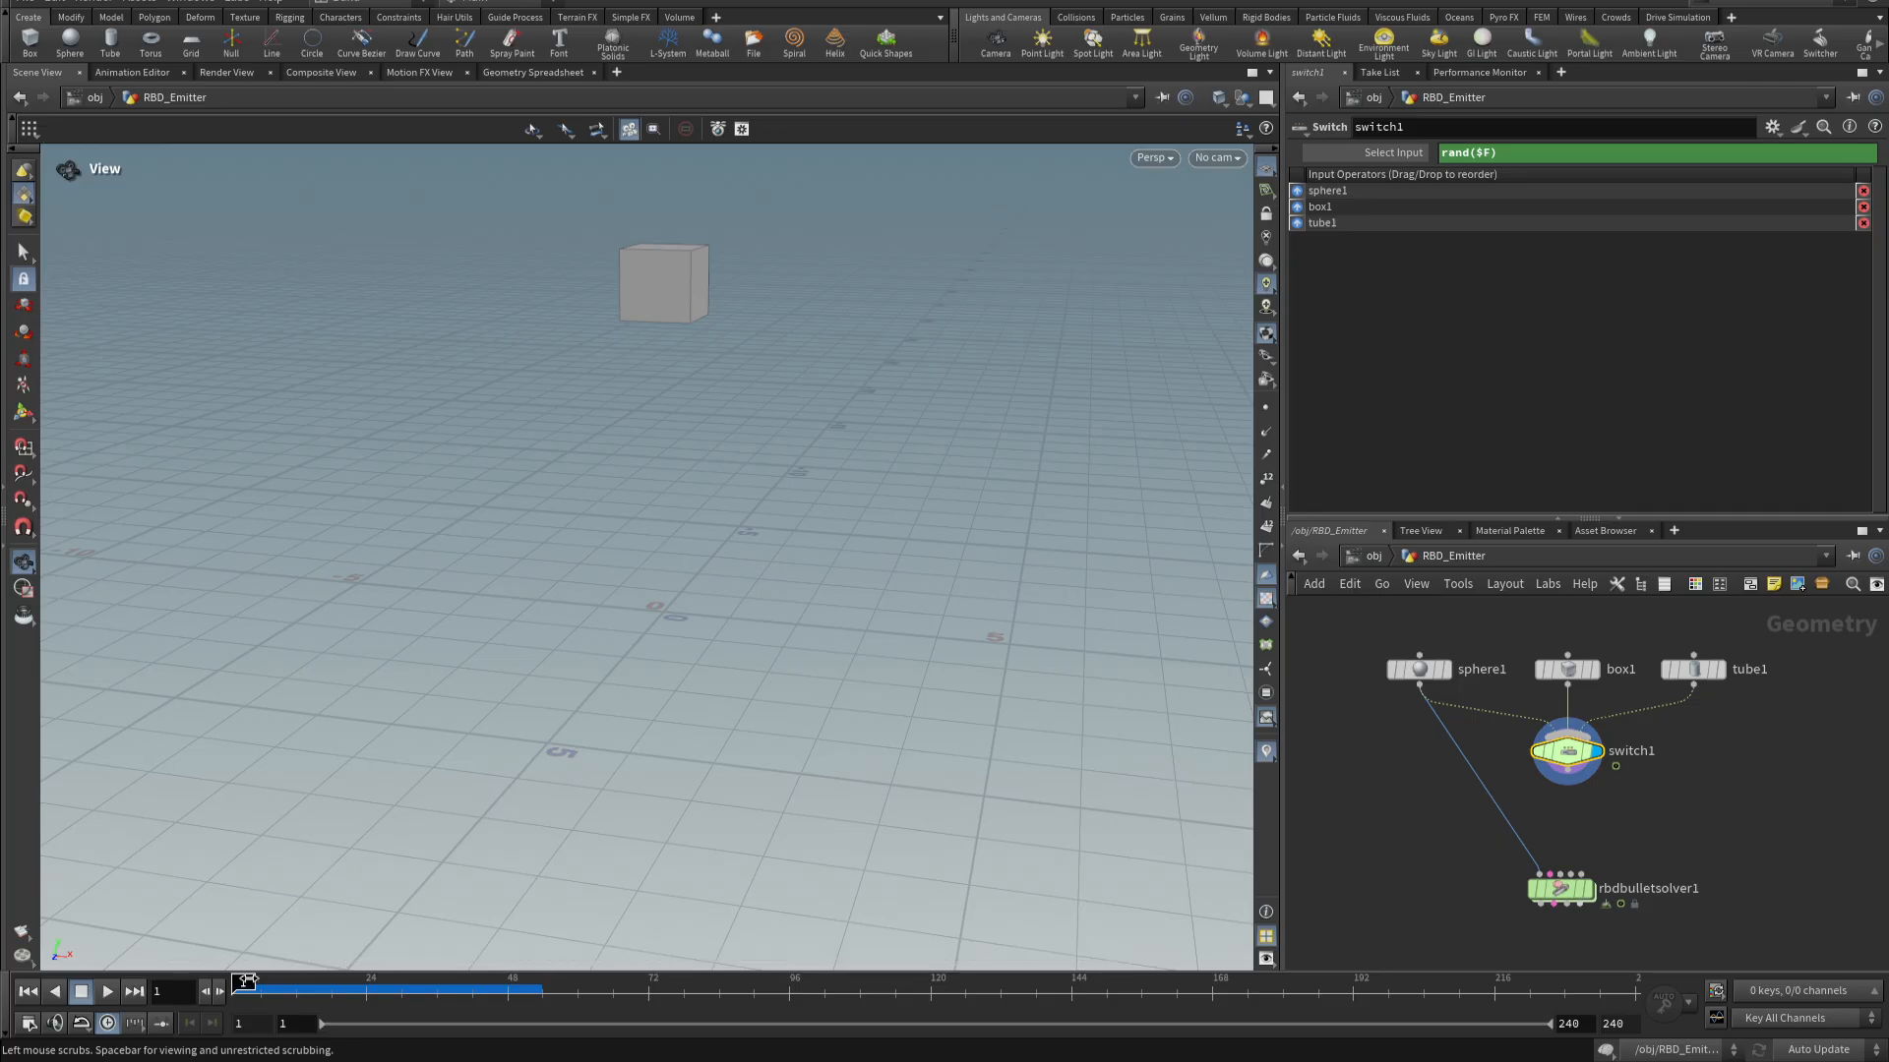
mouse_move(247, 981)
left_mouse_down()
mouse_move(356, 981)
mouse_move(221, 986)
left_mouse_up()
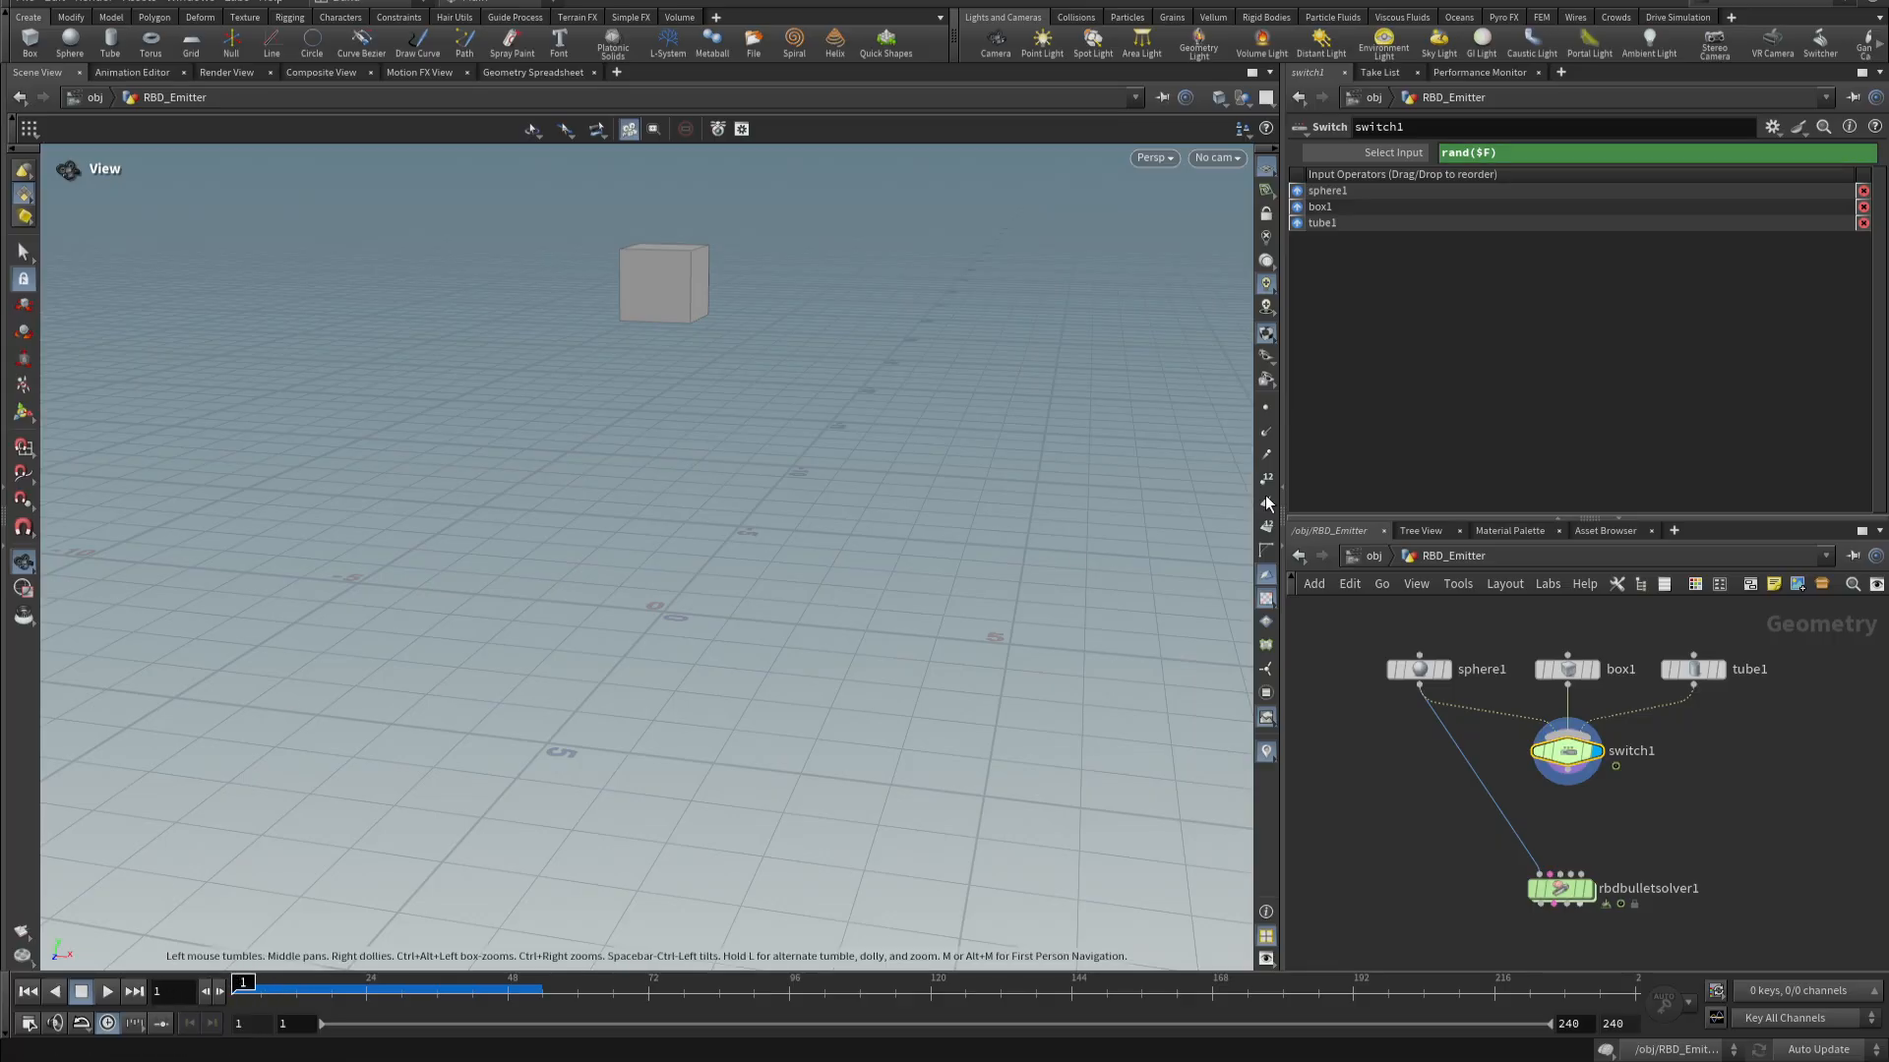
- Extend the Switch node's Select Input expression to rand($F)*2 and scrub through the frames to check the shapes
left_click(1563, 155)
type("*2")
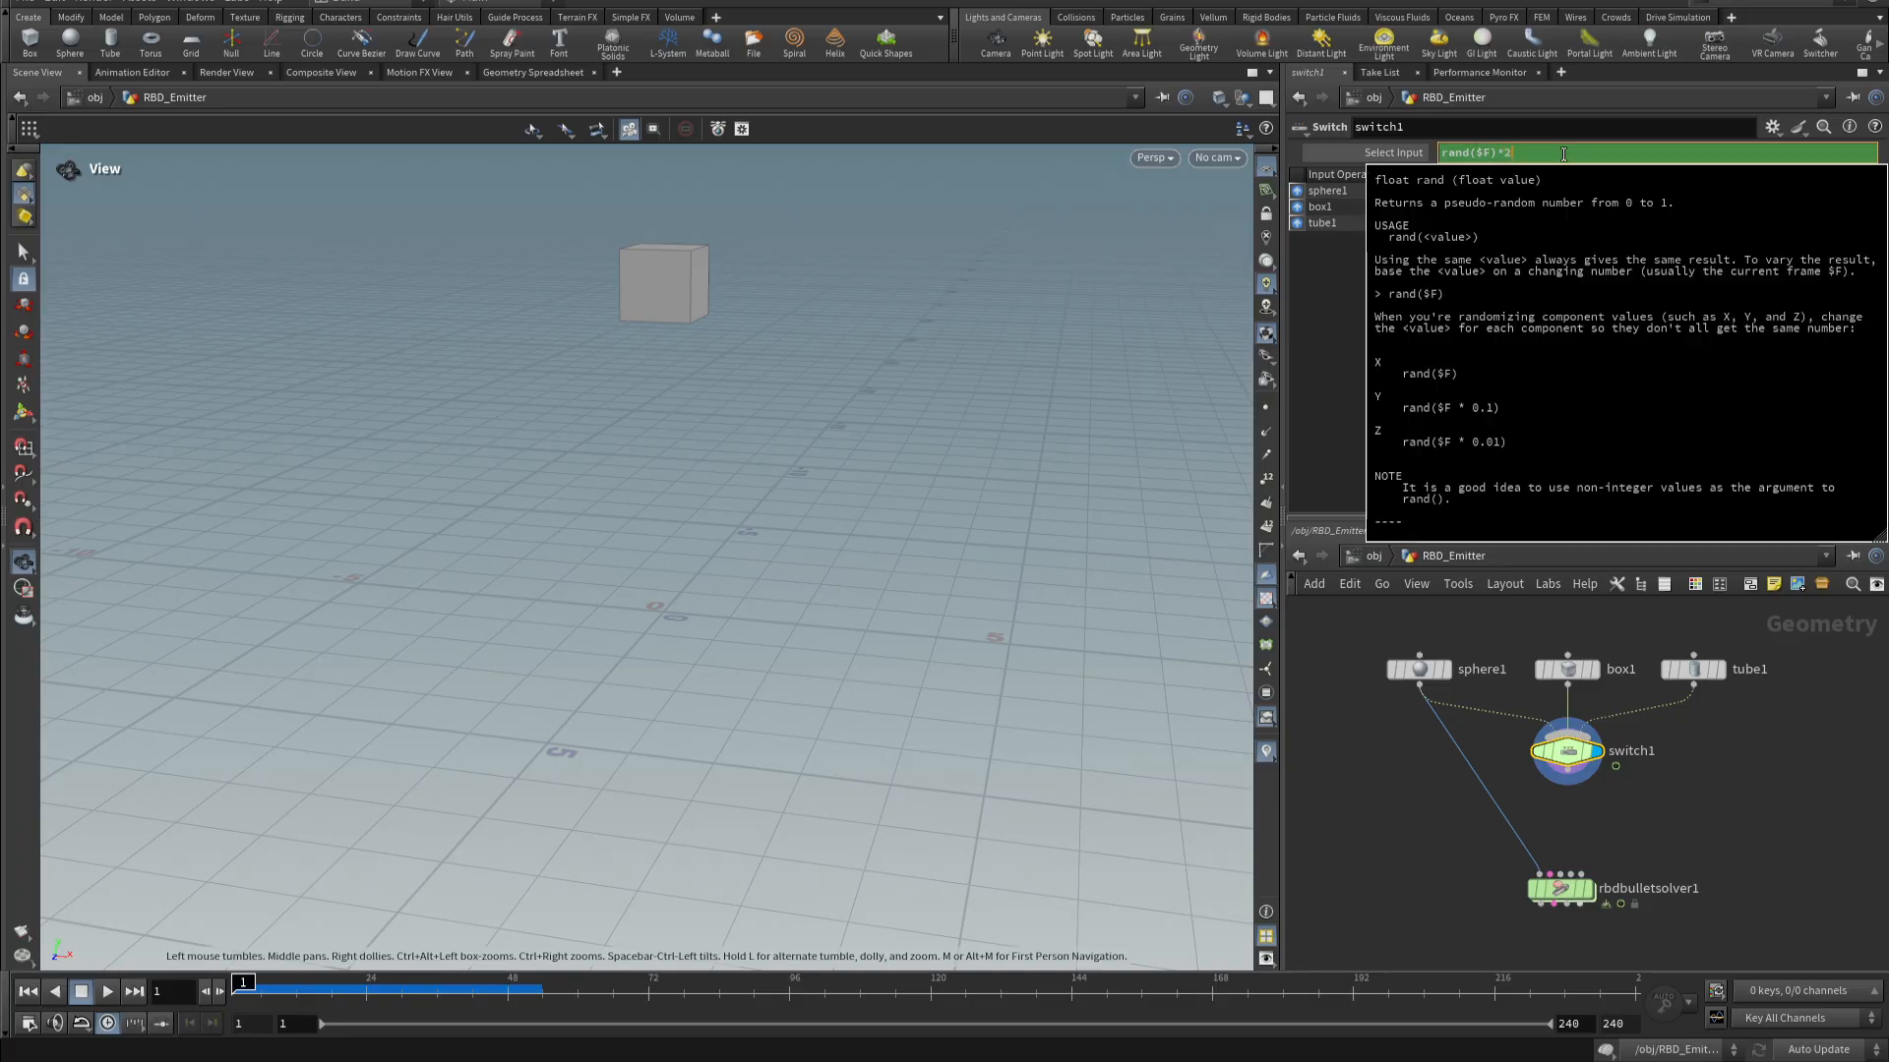
key("Return")
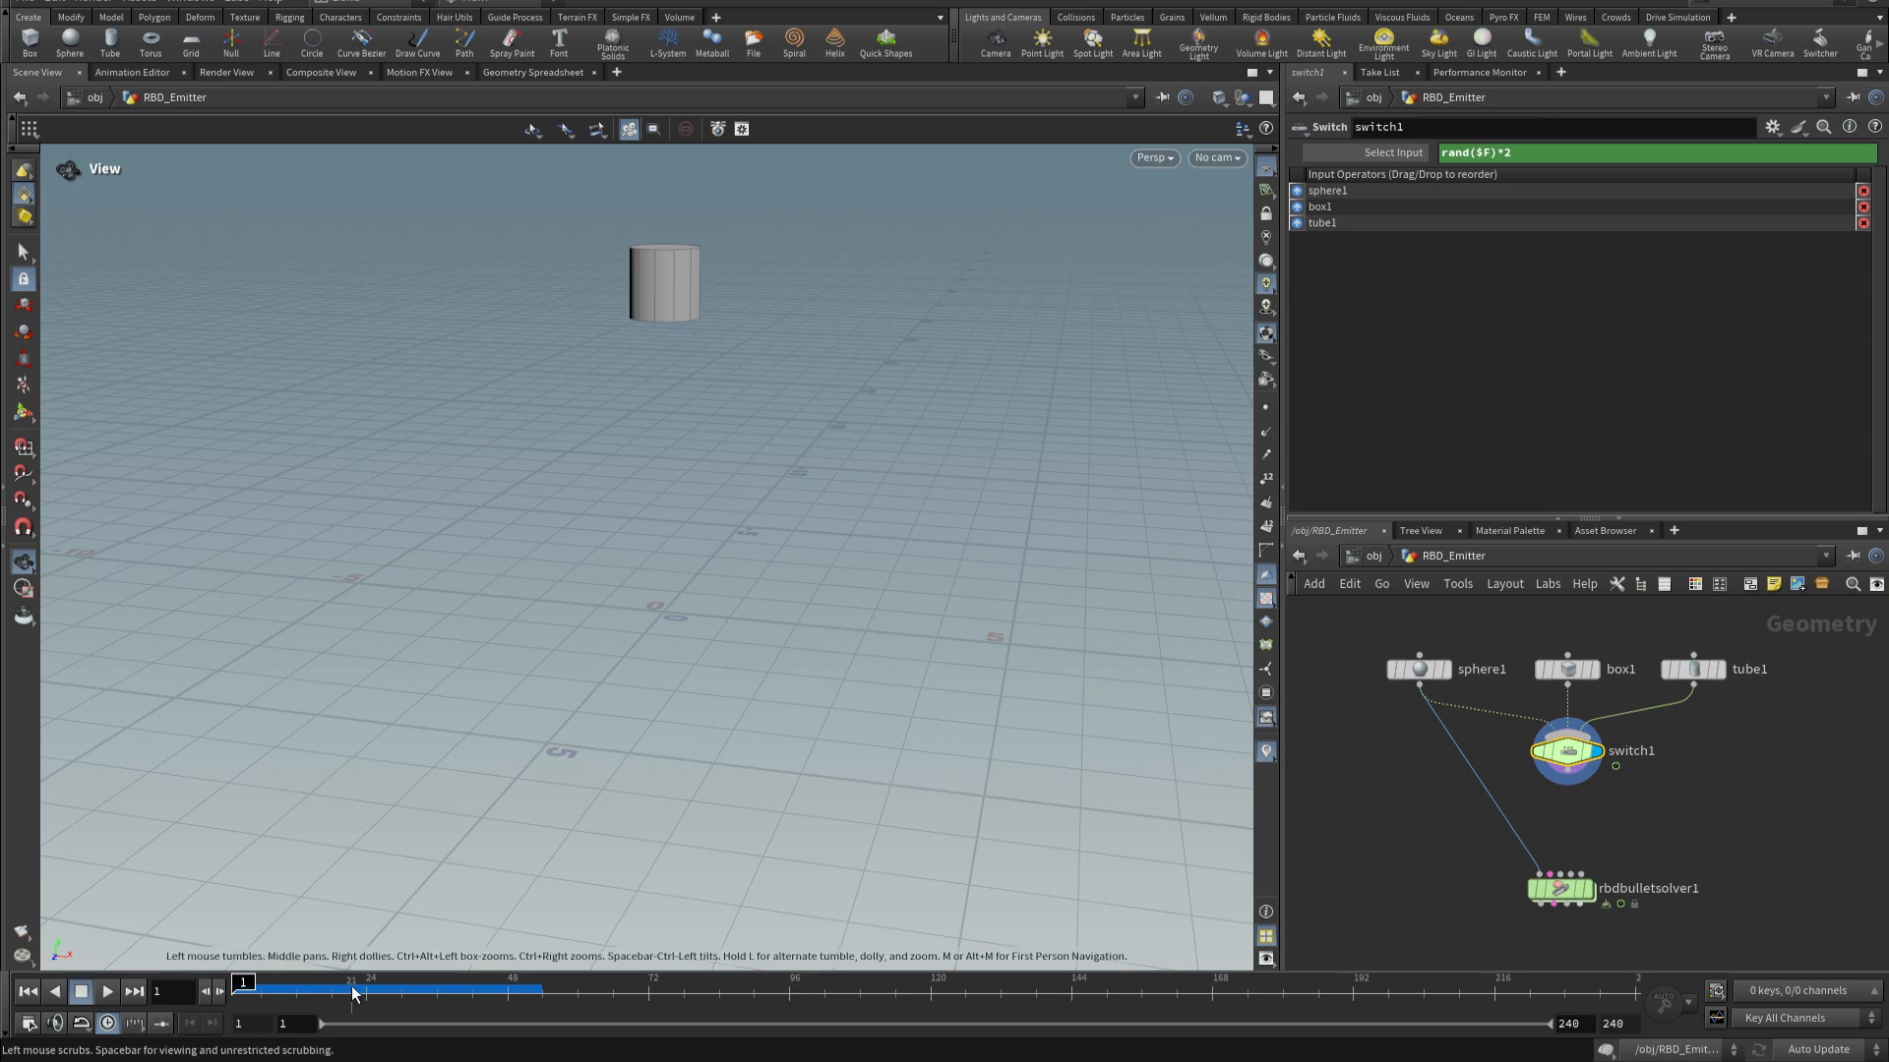
mouse_move(243, 981)
left_mouse_down()
mouse_move(370, 939)
mouse_move(187, 984)
left_mouse_up()
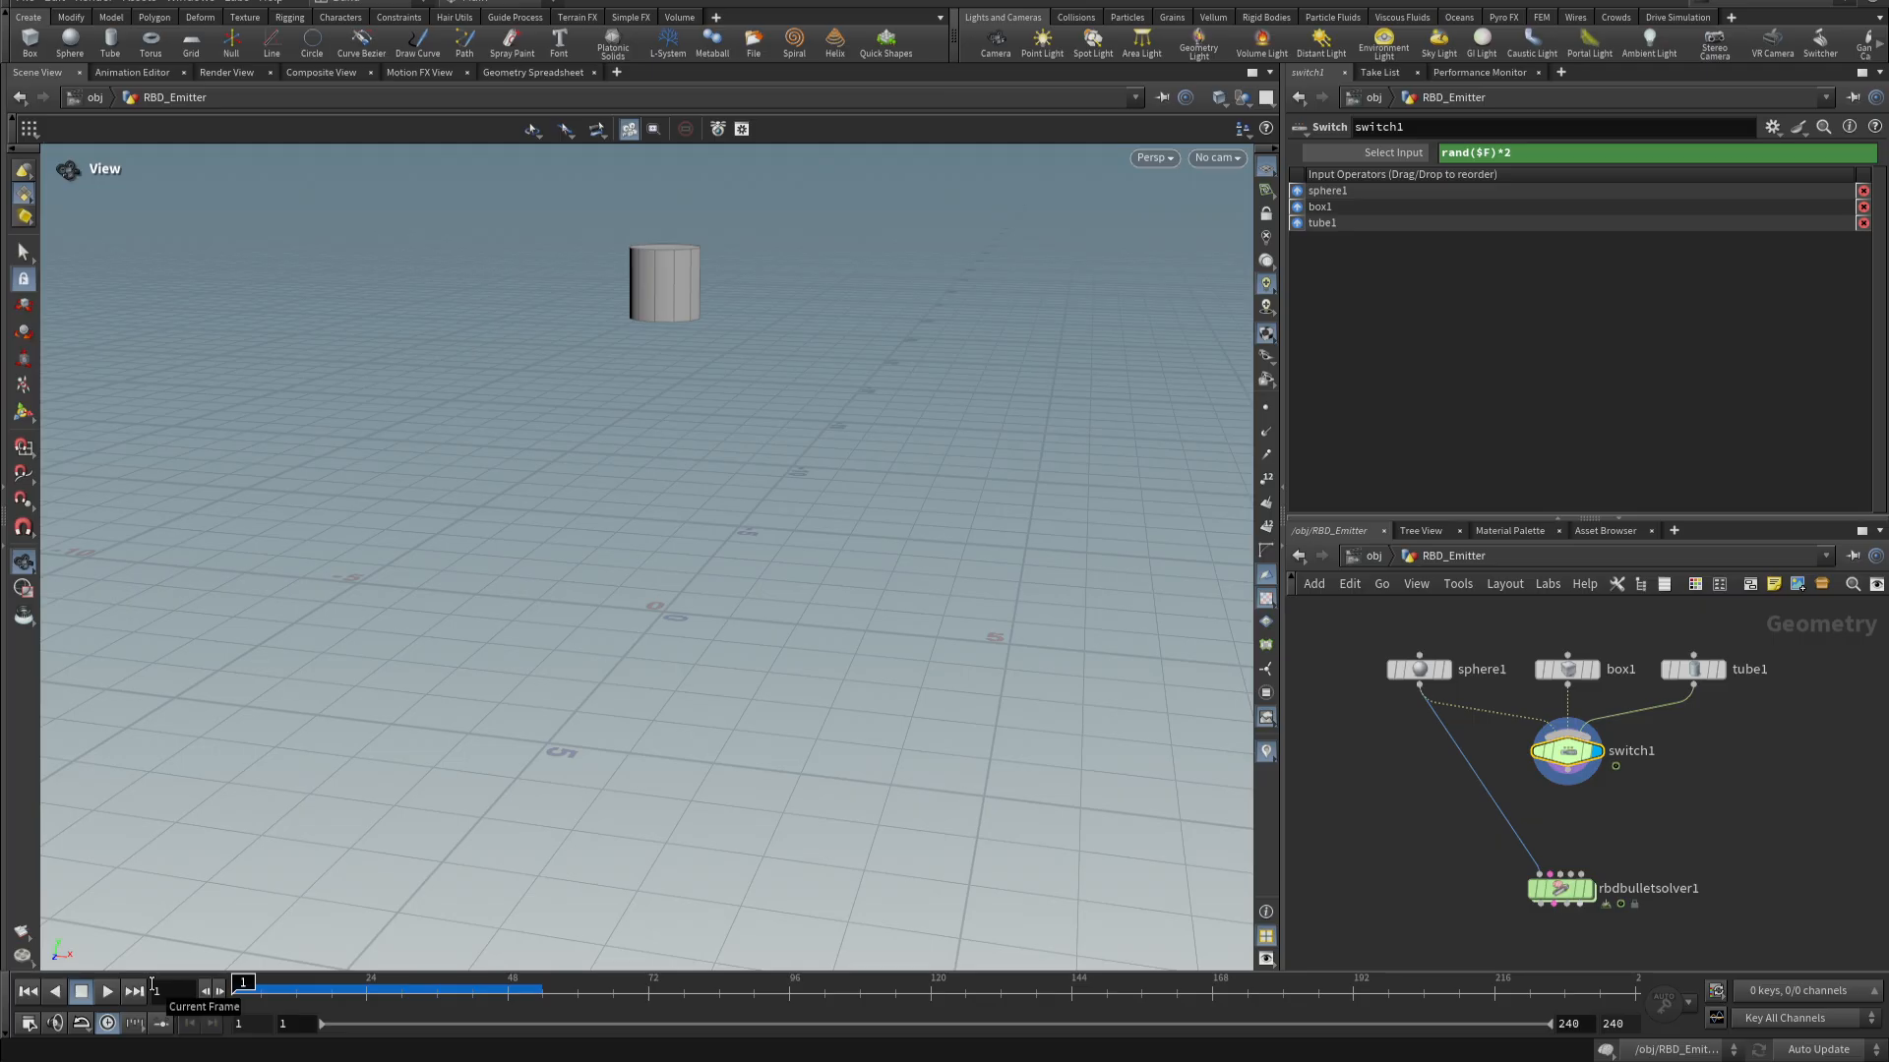
- Display and select the RBD Bullet Solver, play its simulation briefly, and return to the first frame
middle_click_drag(1652, 827, 1671, 739)
left_click_drag(1581, 795, 1583, 836)
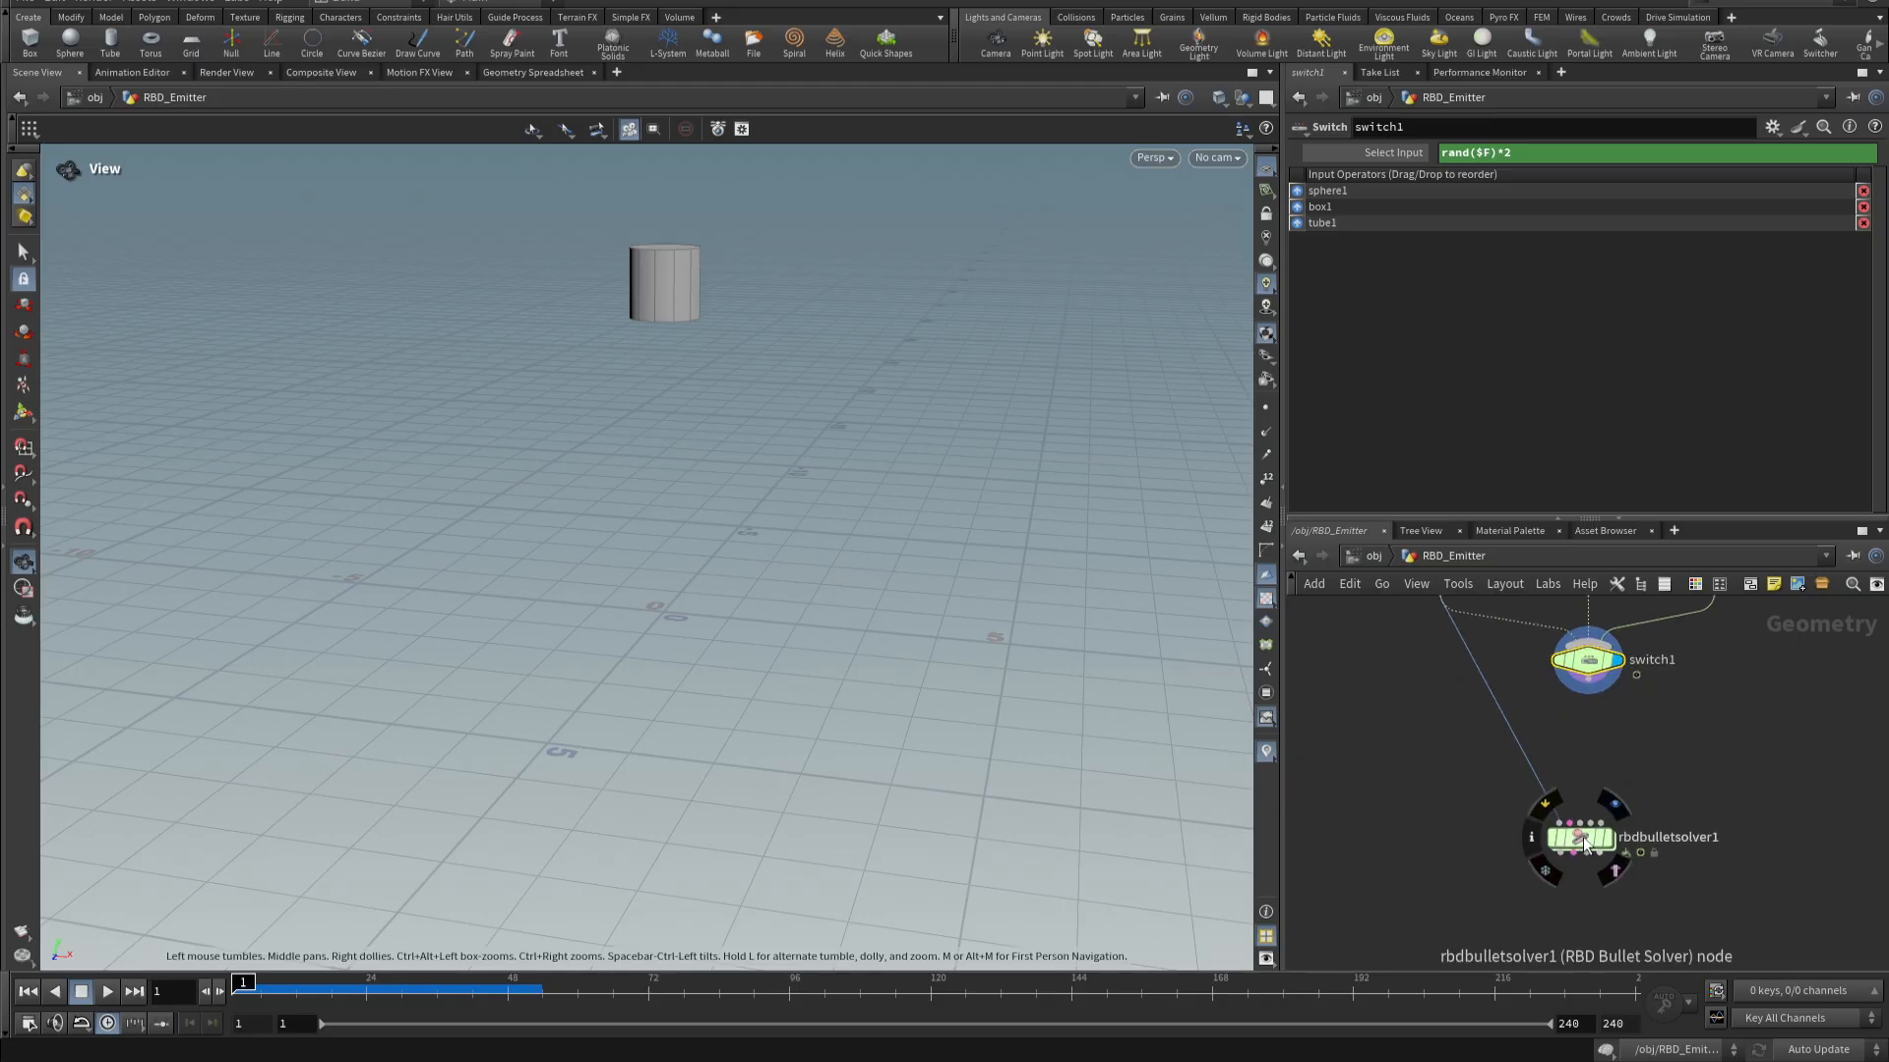
left_click(1606, 834)
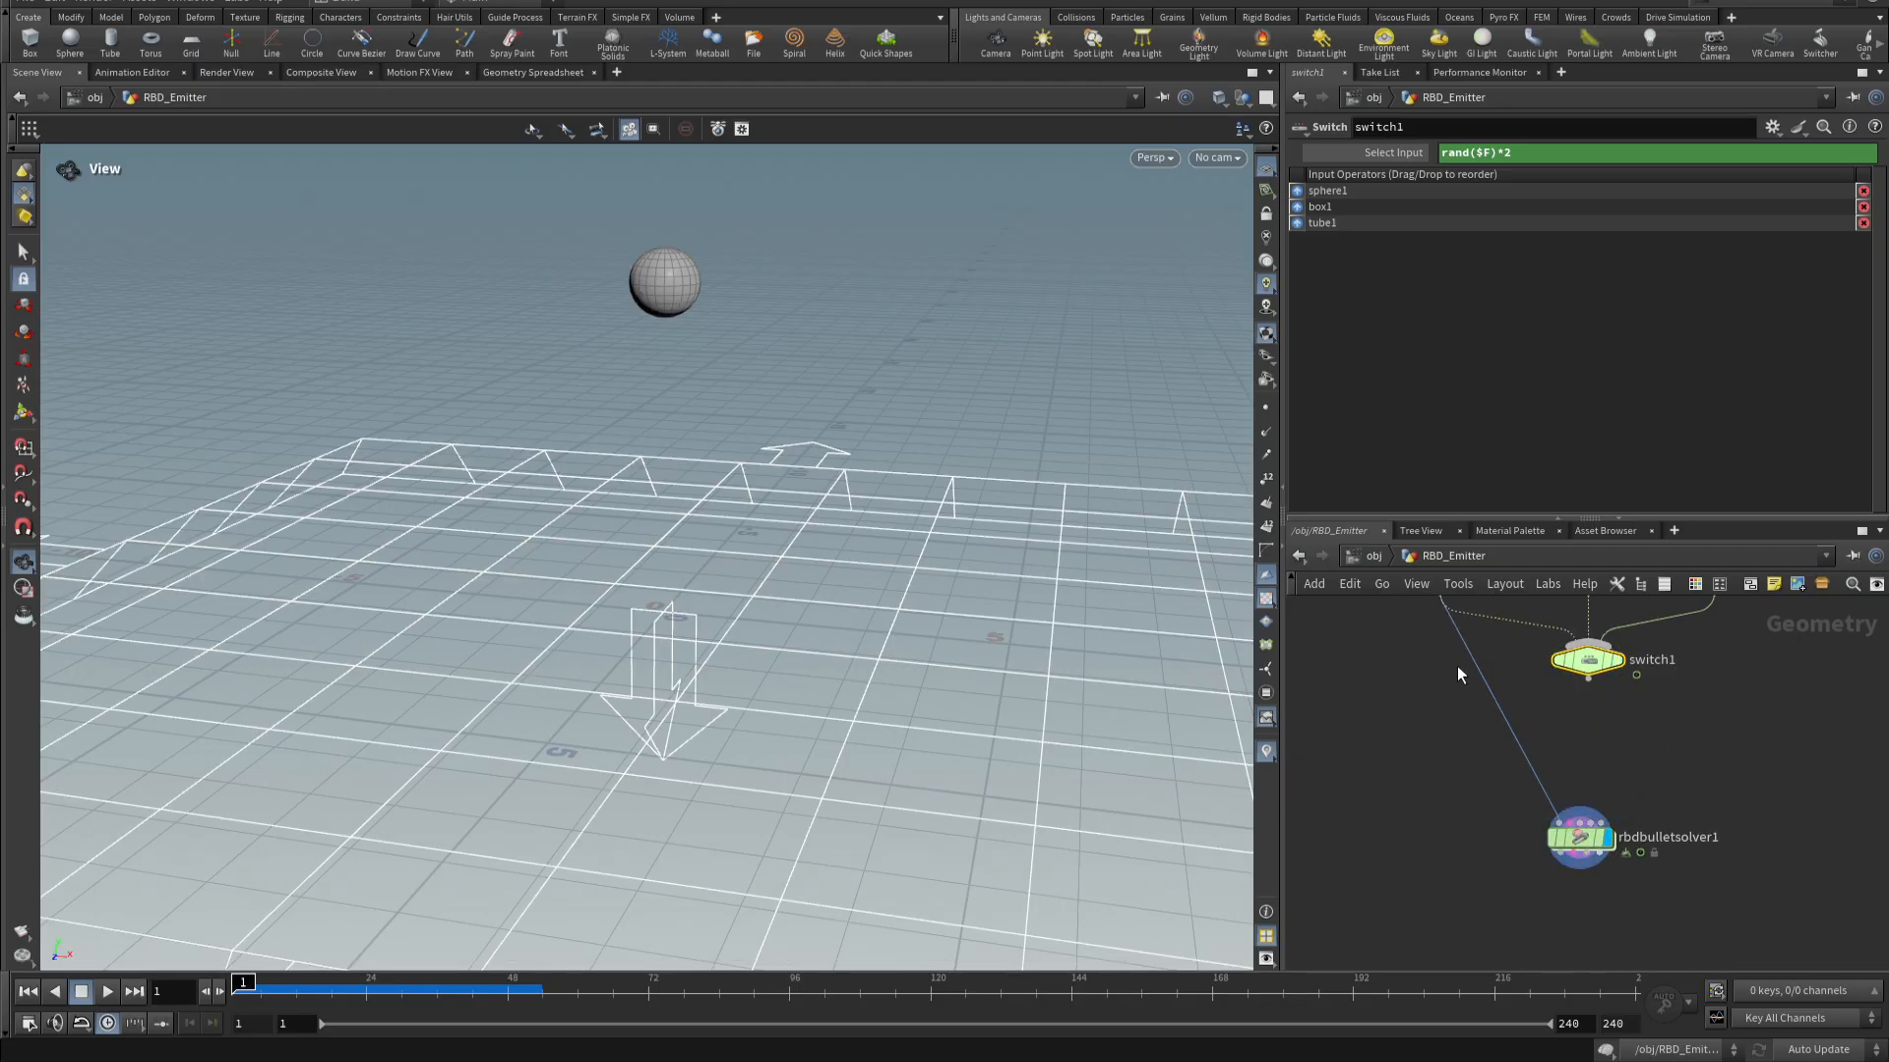
left_click(1581, 847)
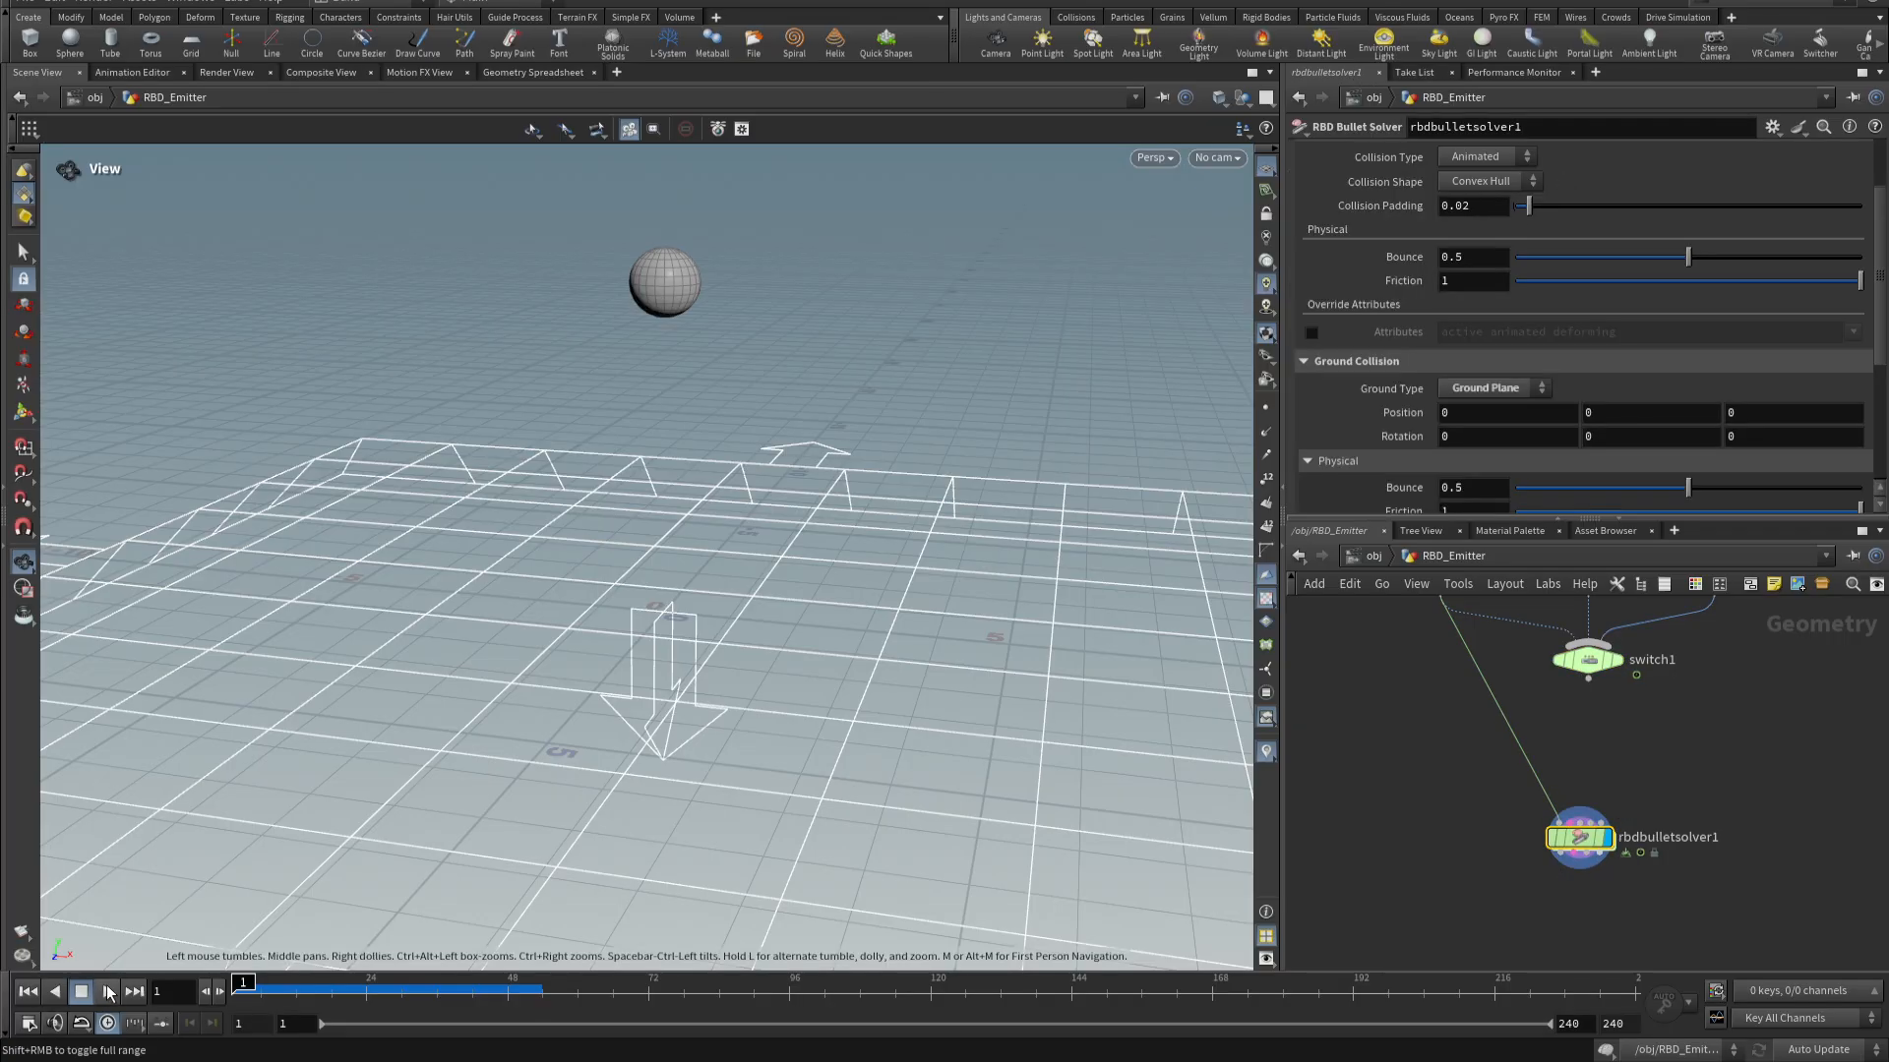
left_click(109, 992)
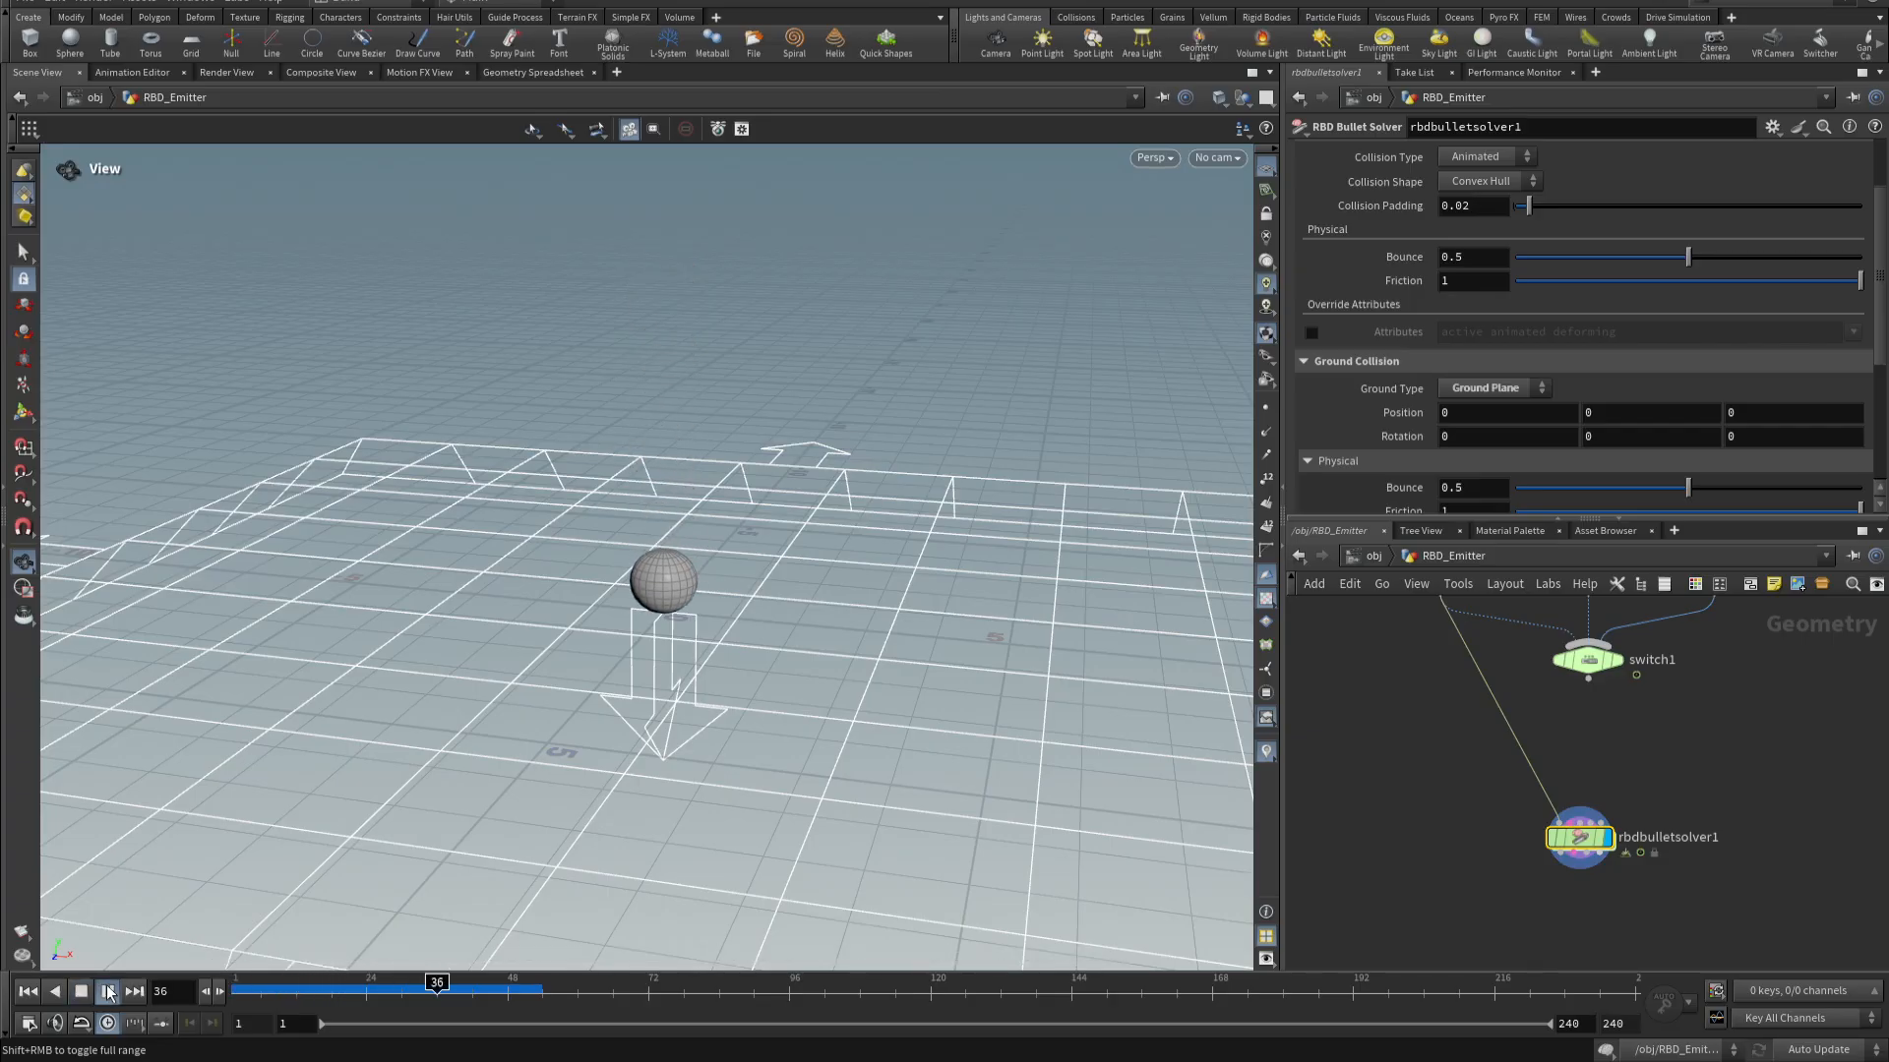
left_click(108, 992)
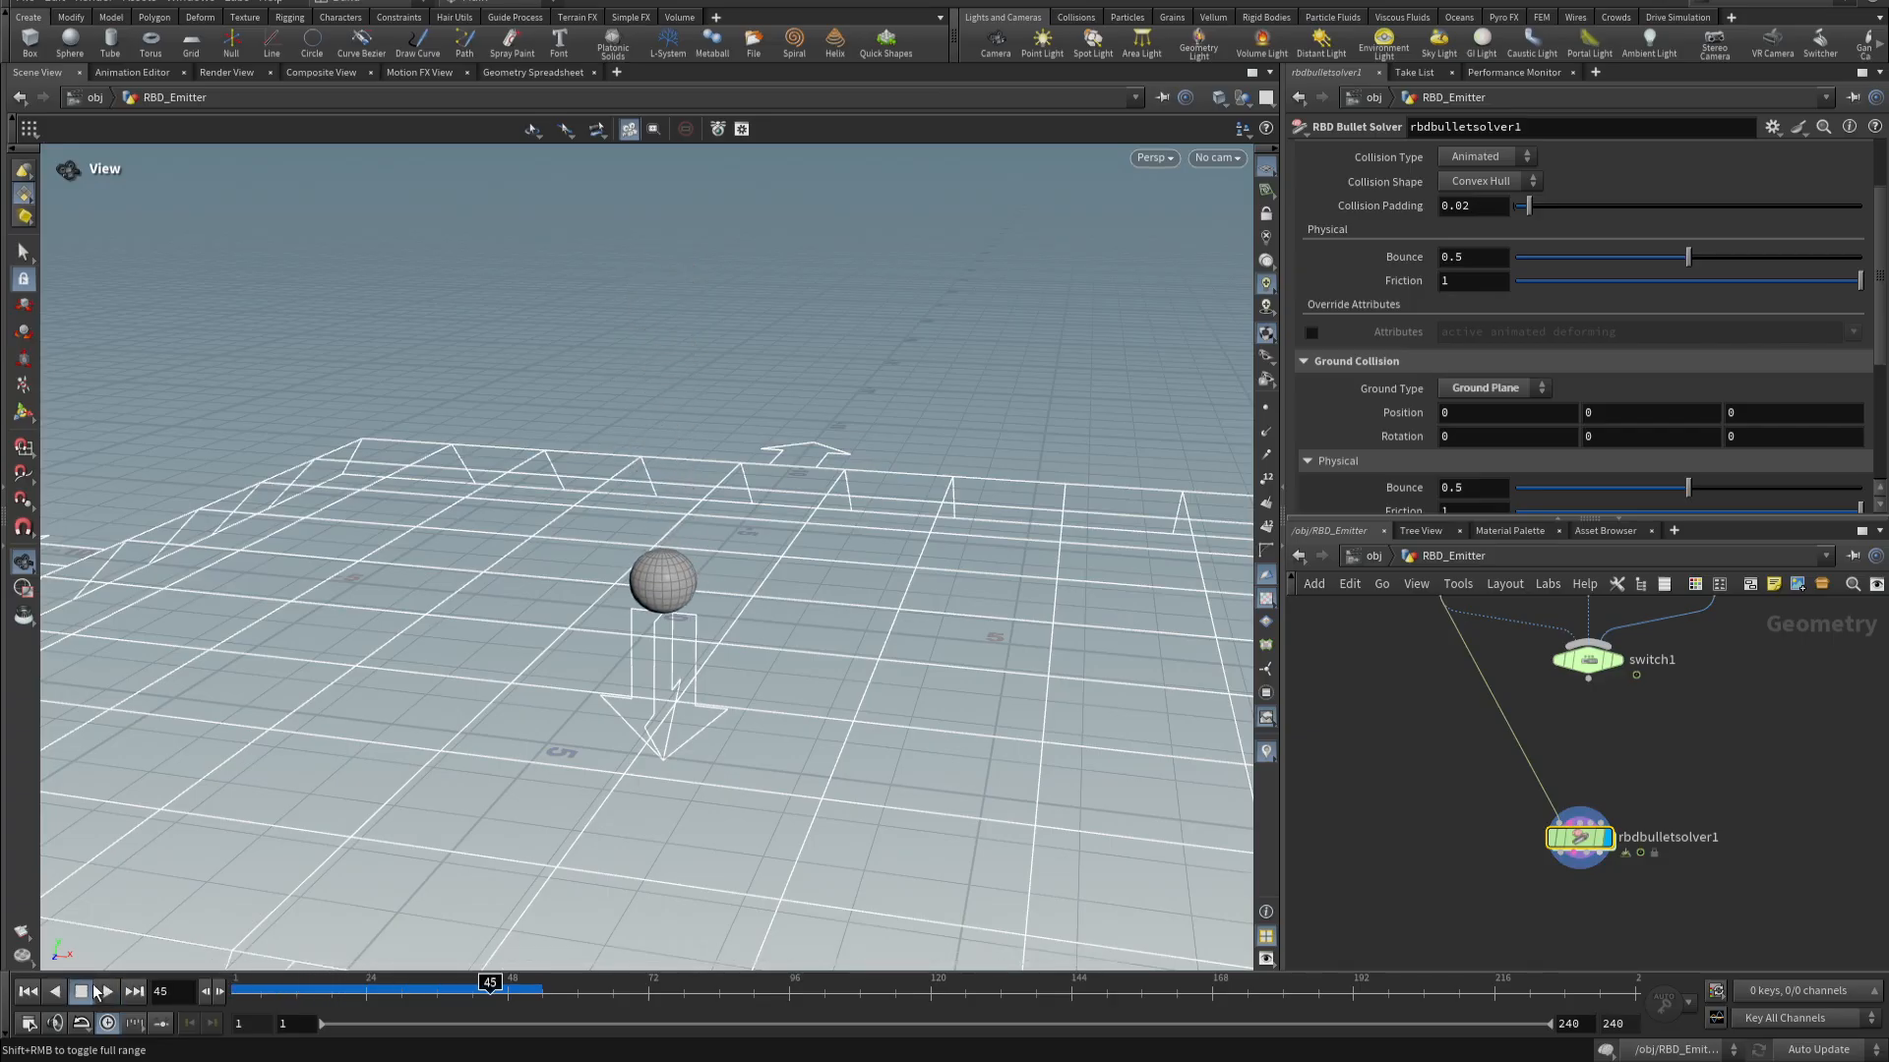
left_click(26, 992)
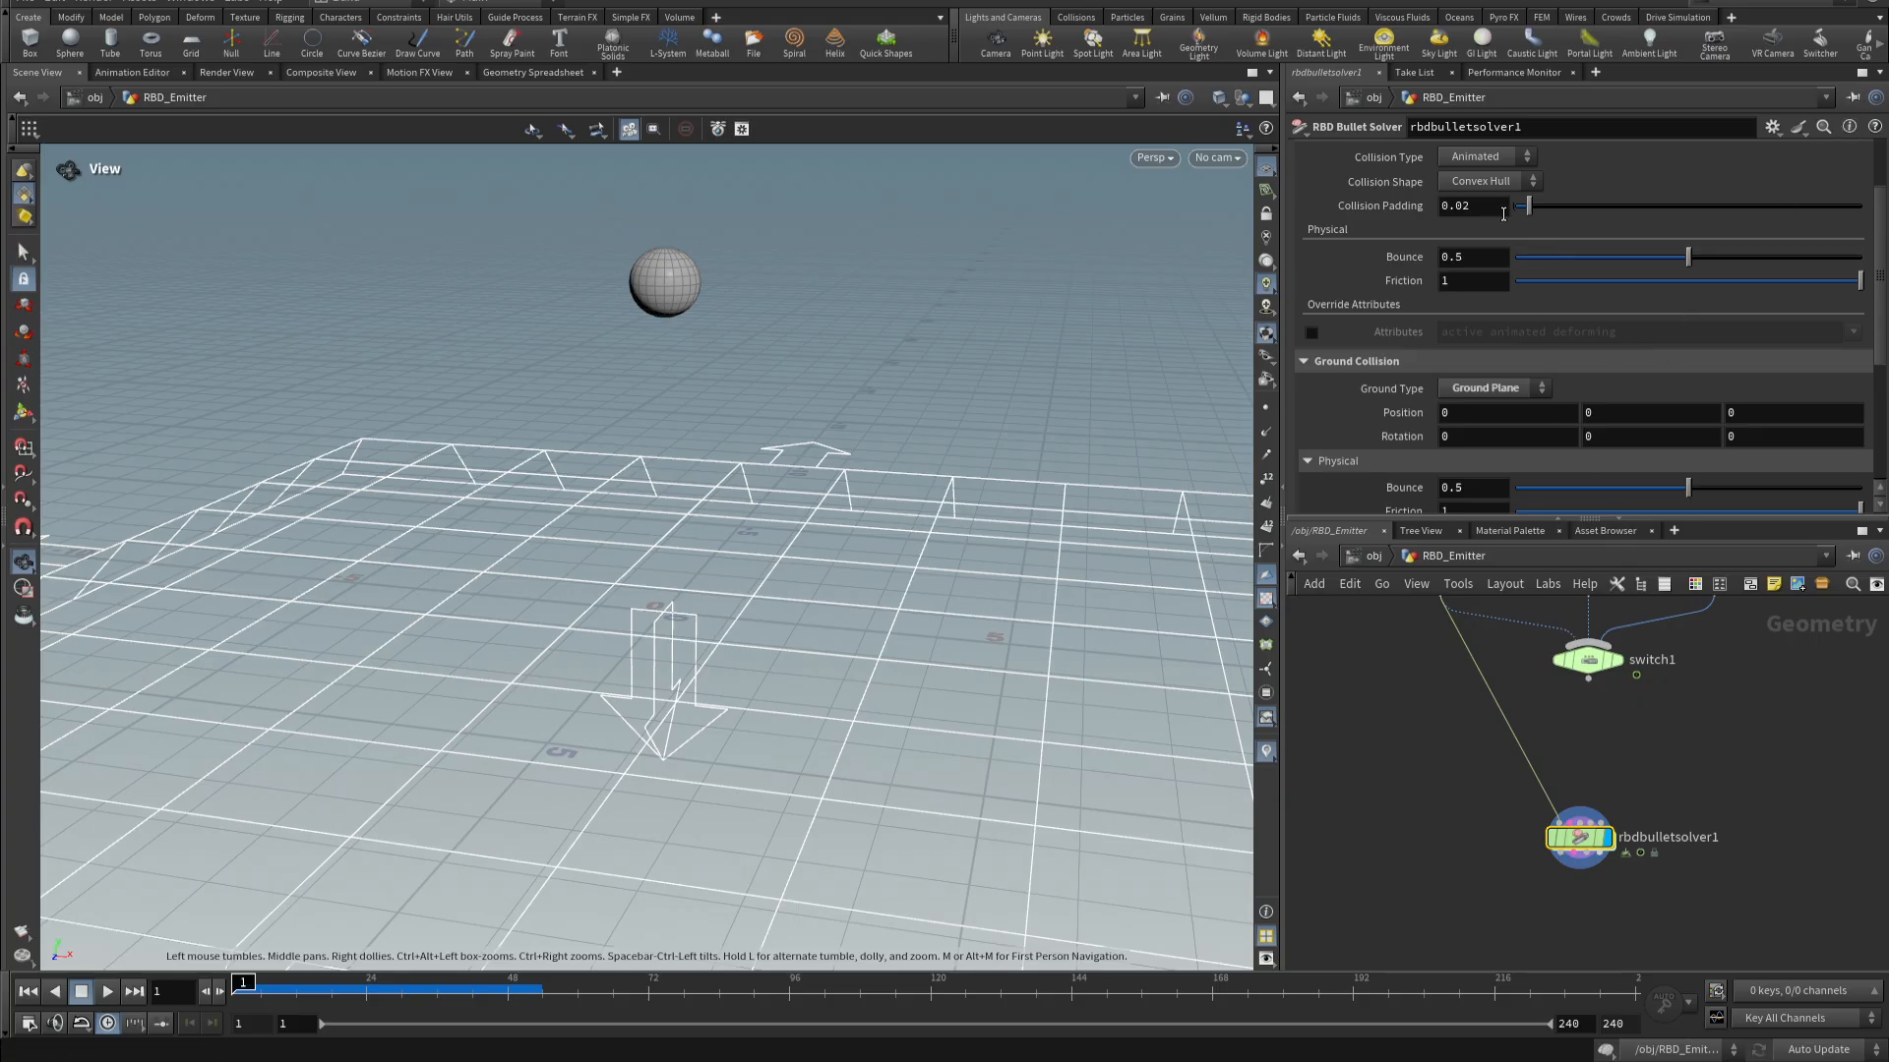
- Enable Emit RBDs in the RBD Bullet Solver's setup, play the simulation to check the emission, and return to the first frame
scroll(1495, 279, "down", 5)
scroll(1495, 280, "up", 5)
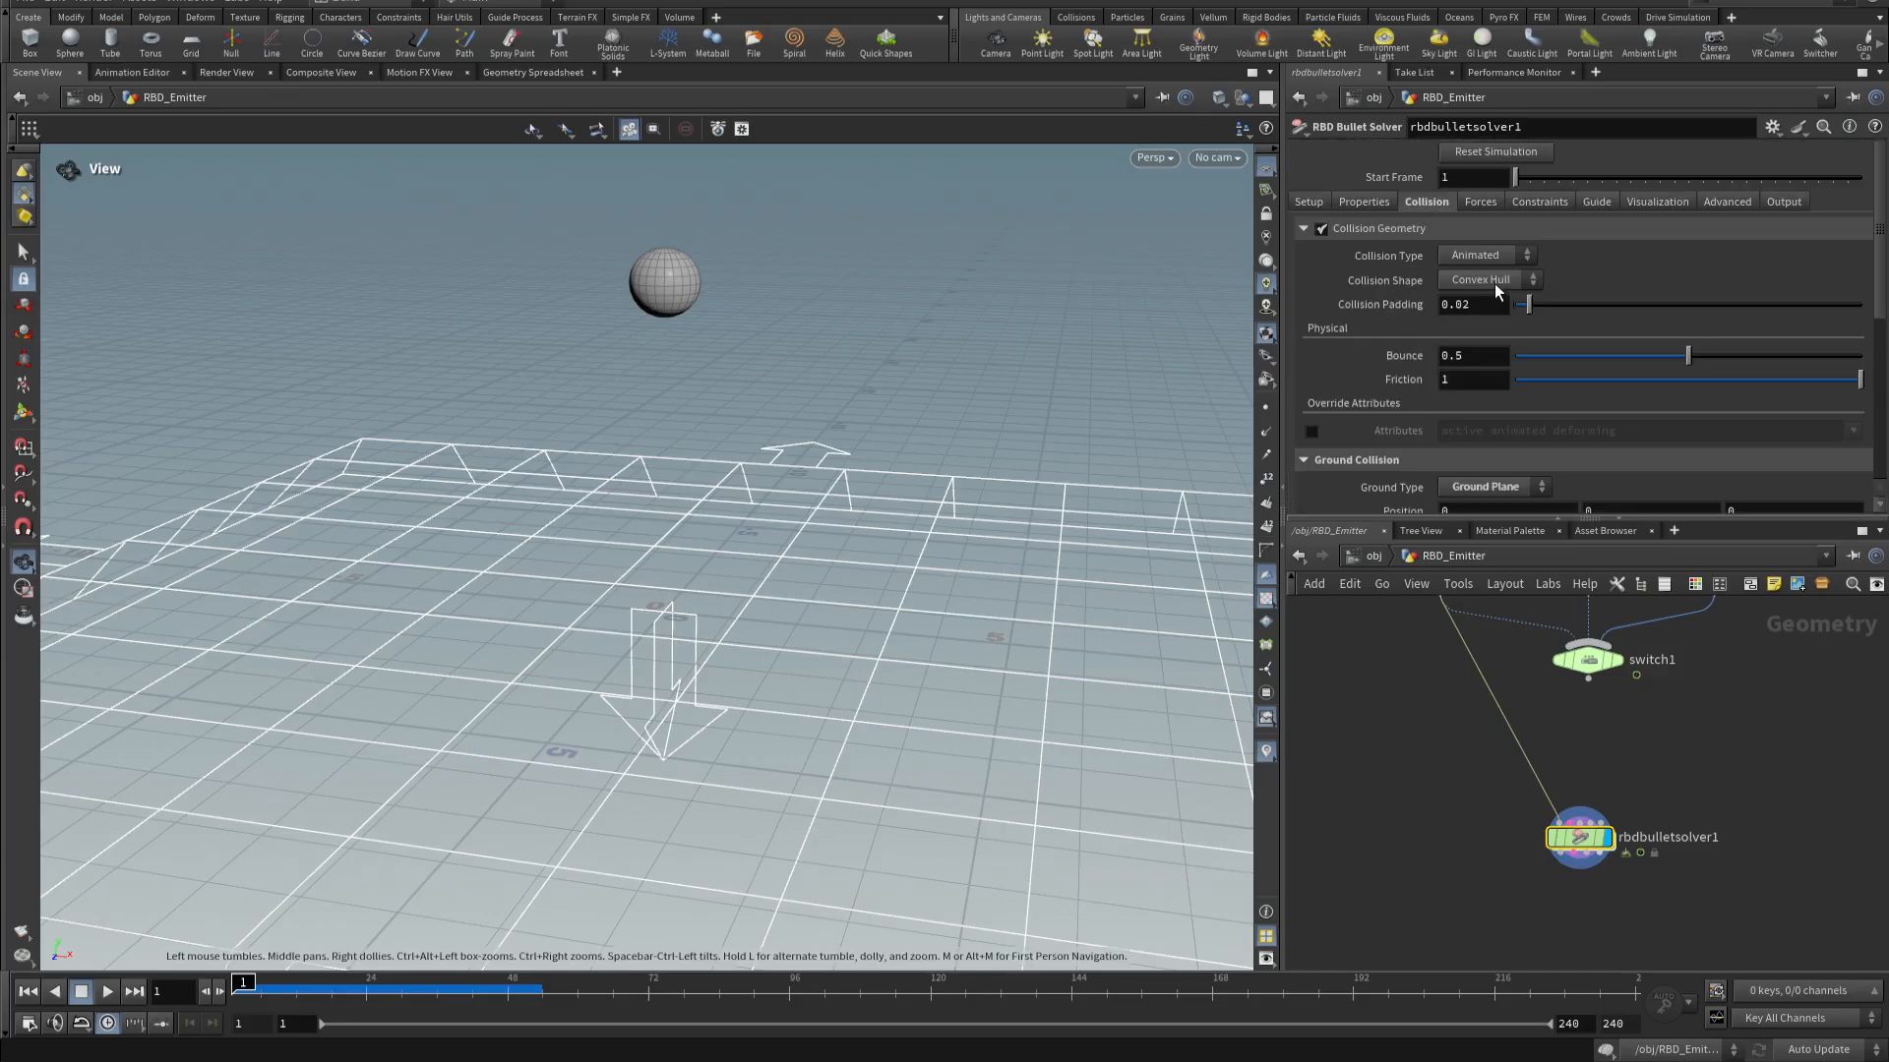
left_click(1309, 201)
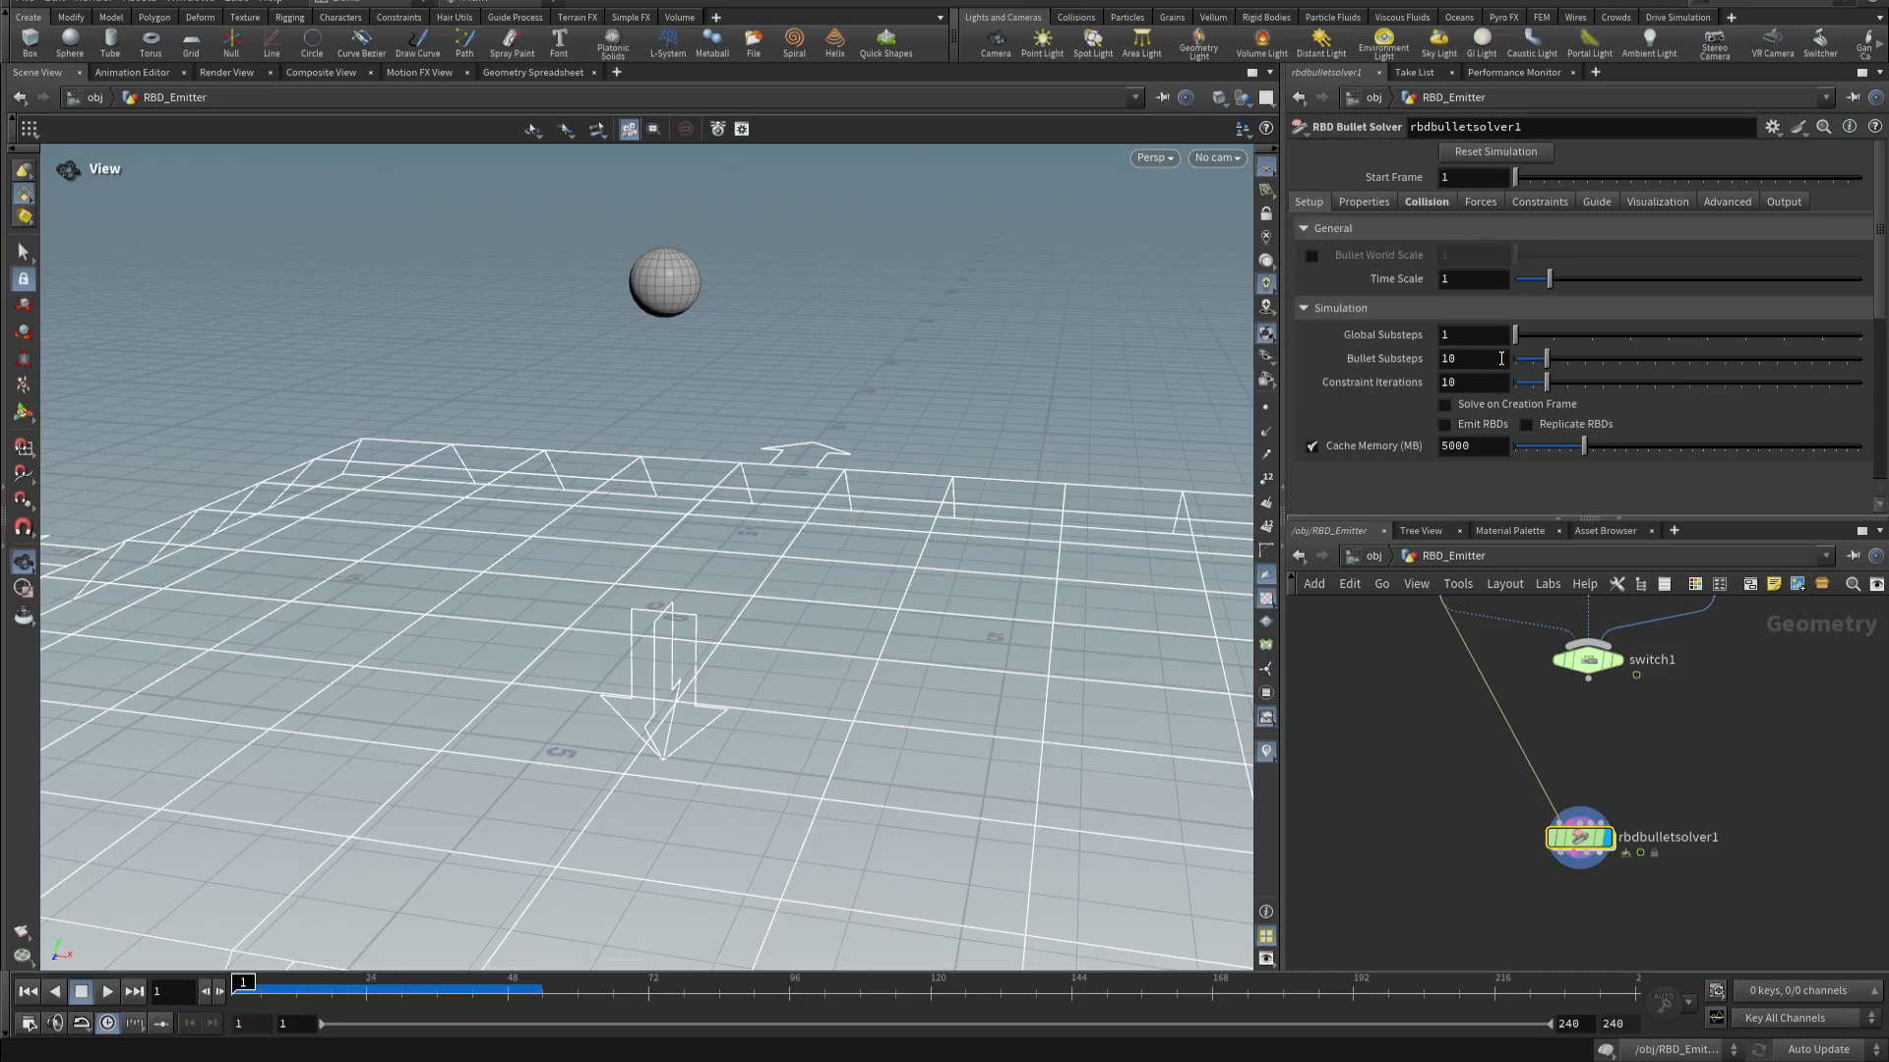
left_click(1444, 426)
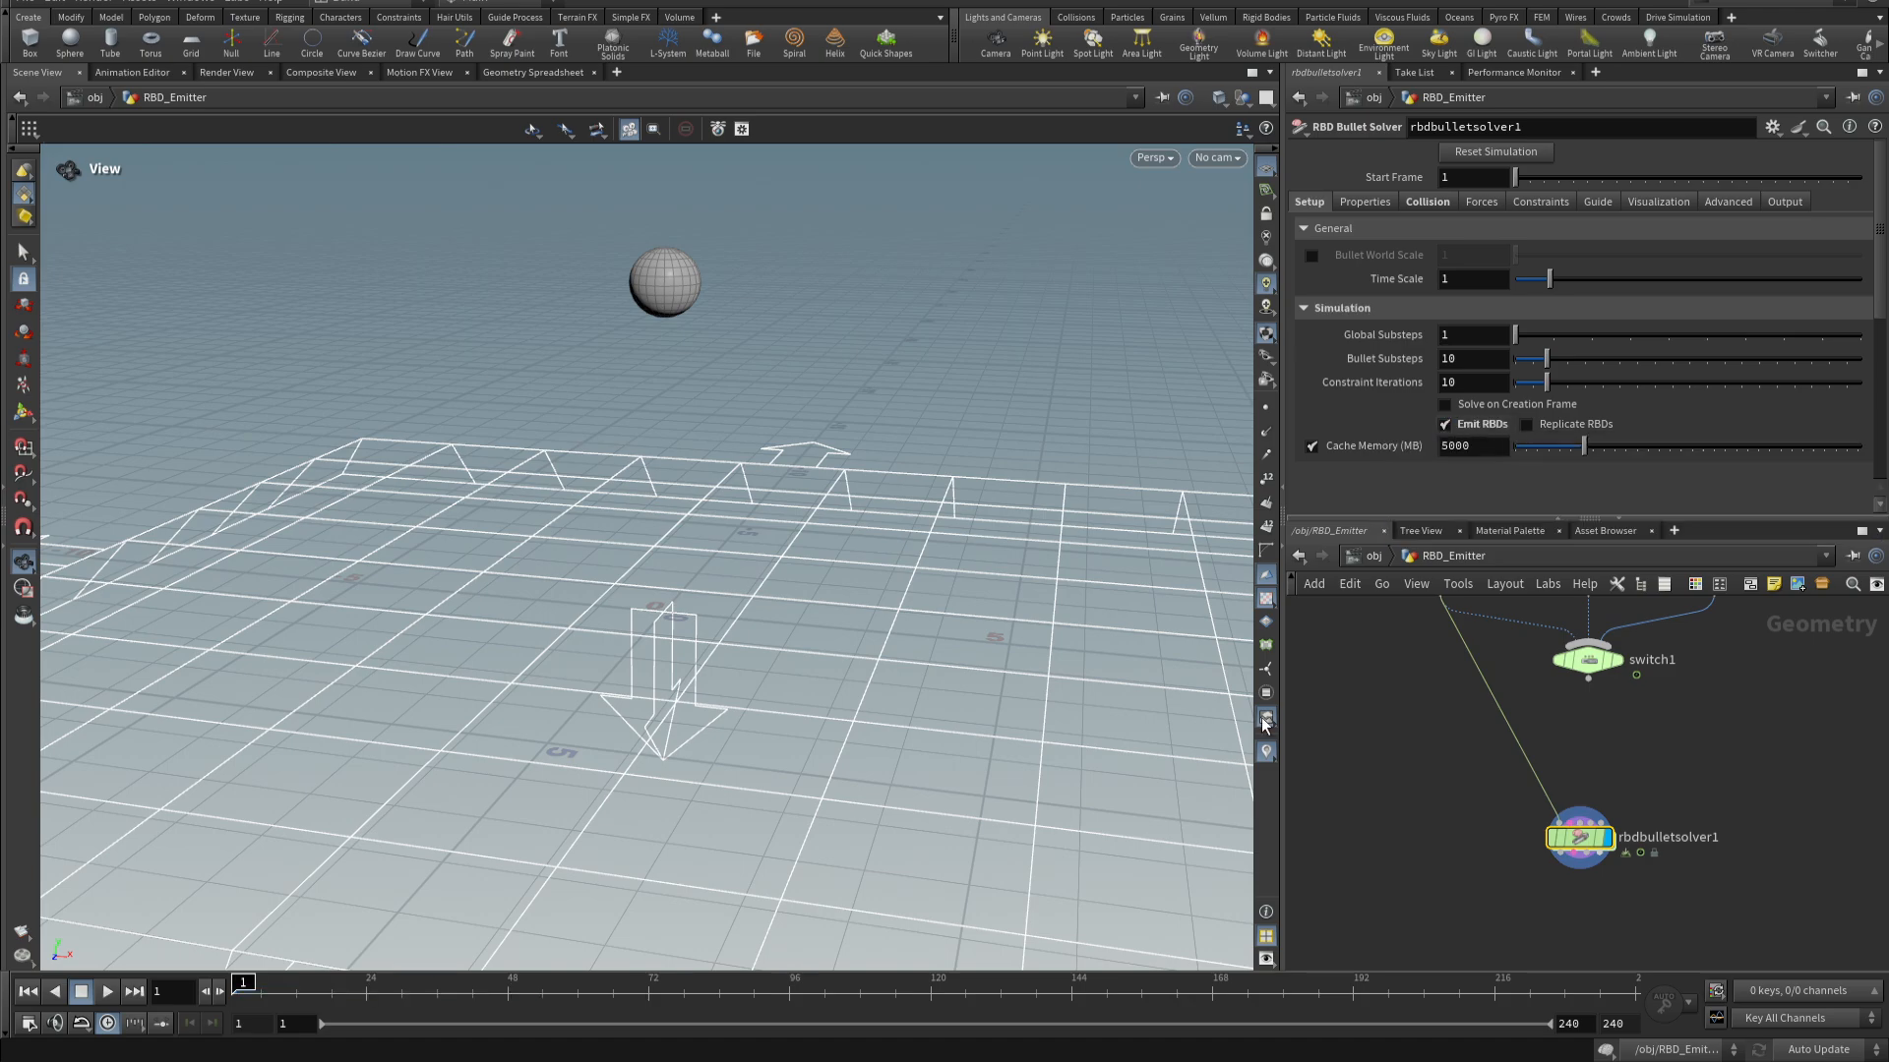
left_click(108, 991)
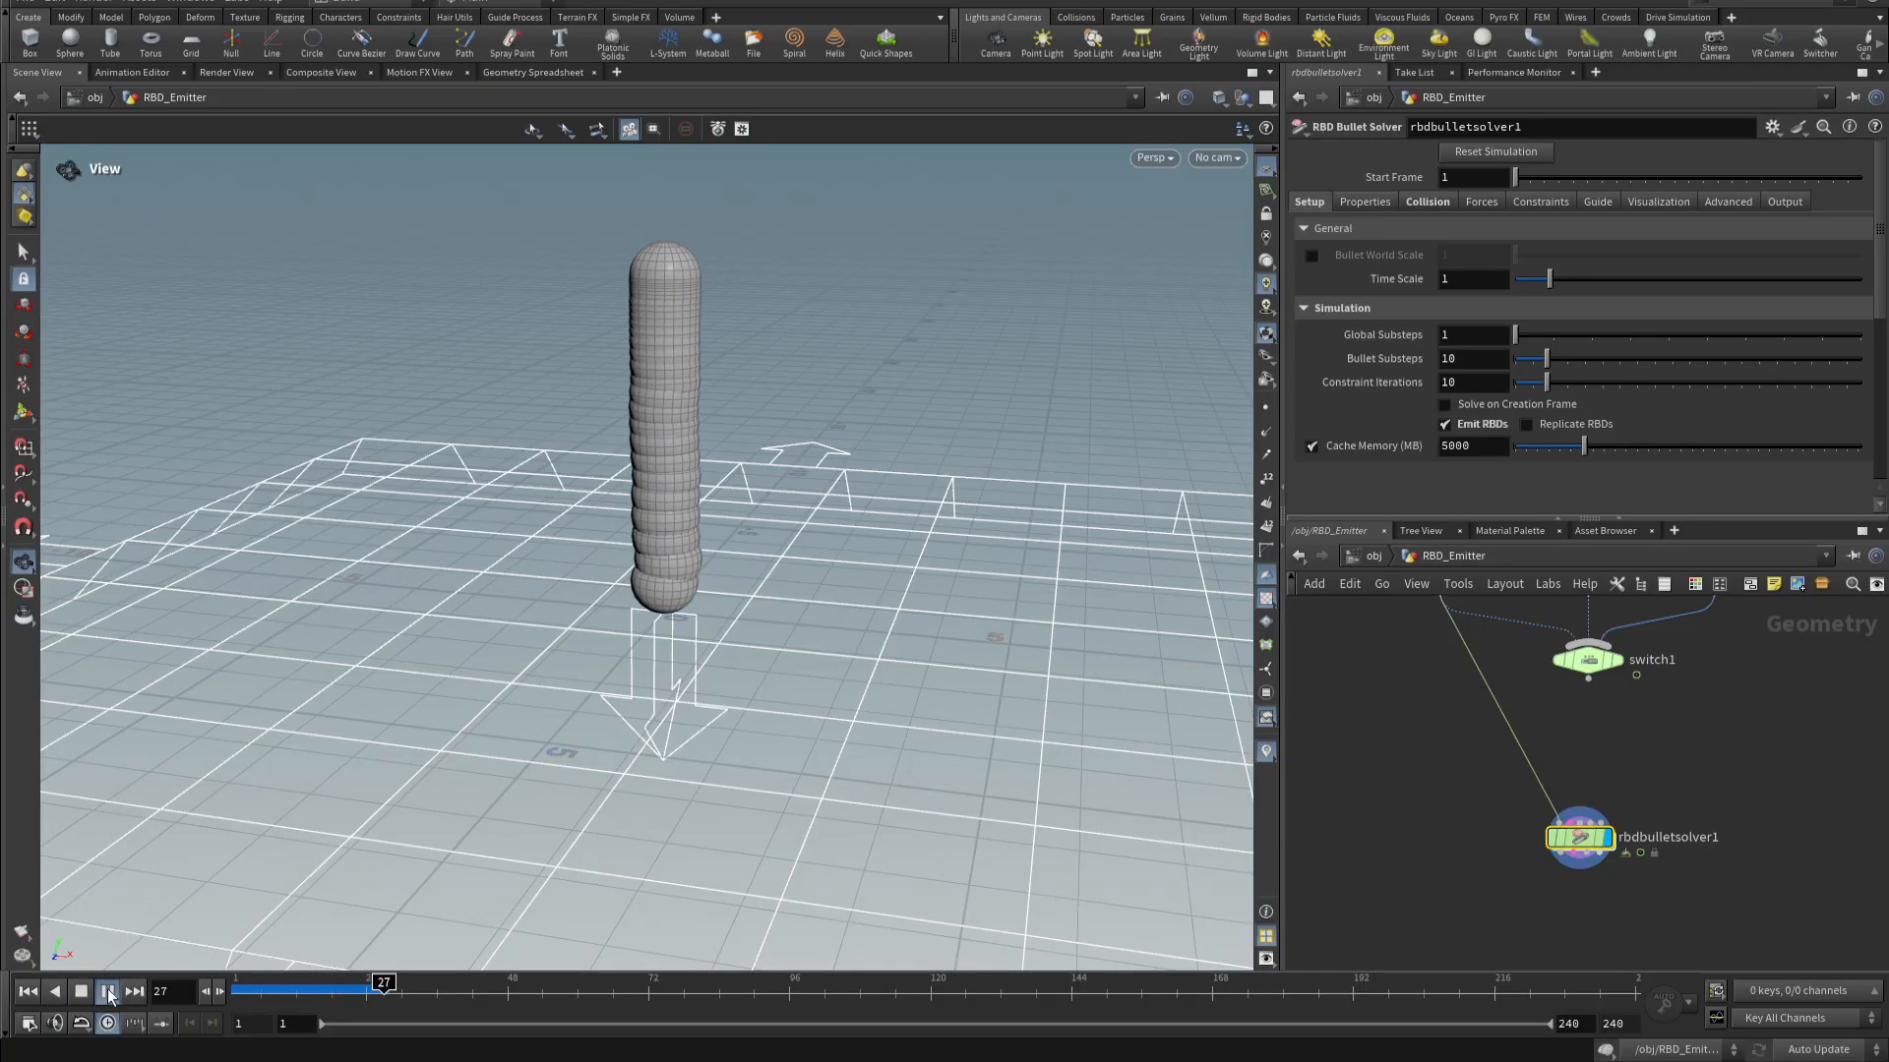
left_click(109, 994)
left_click(26, 993)
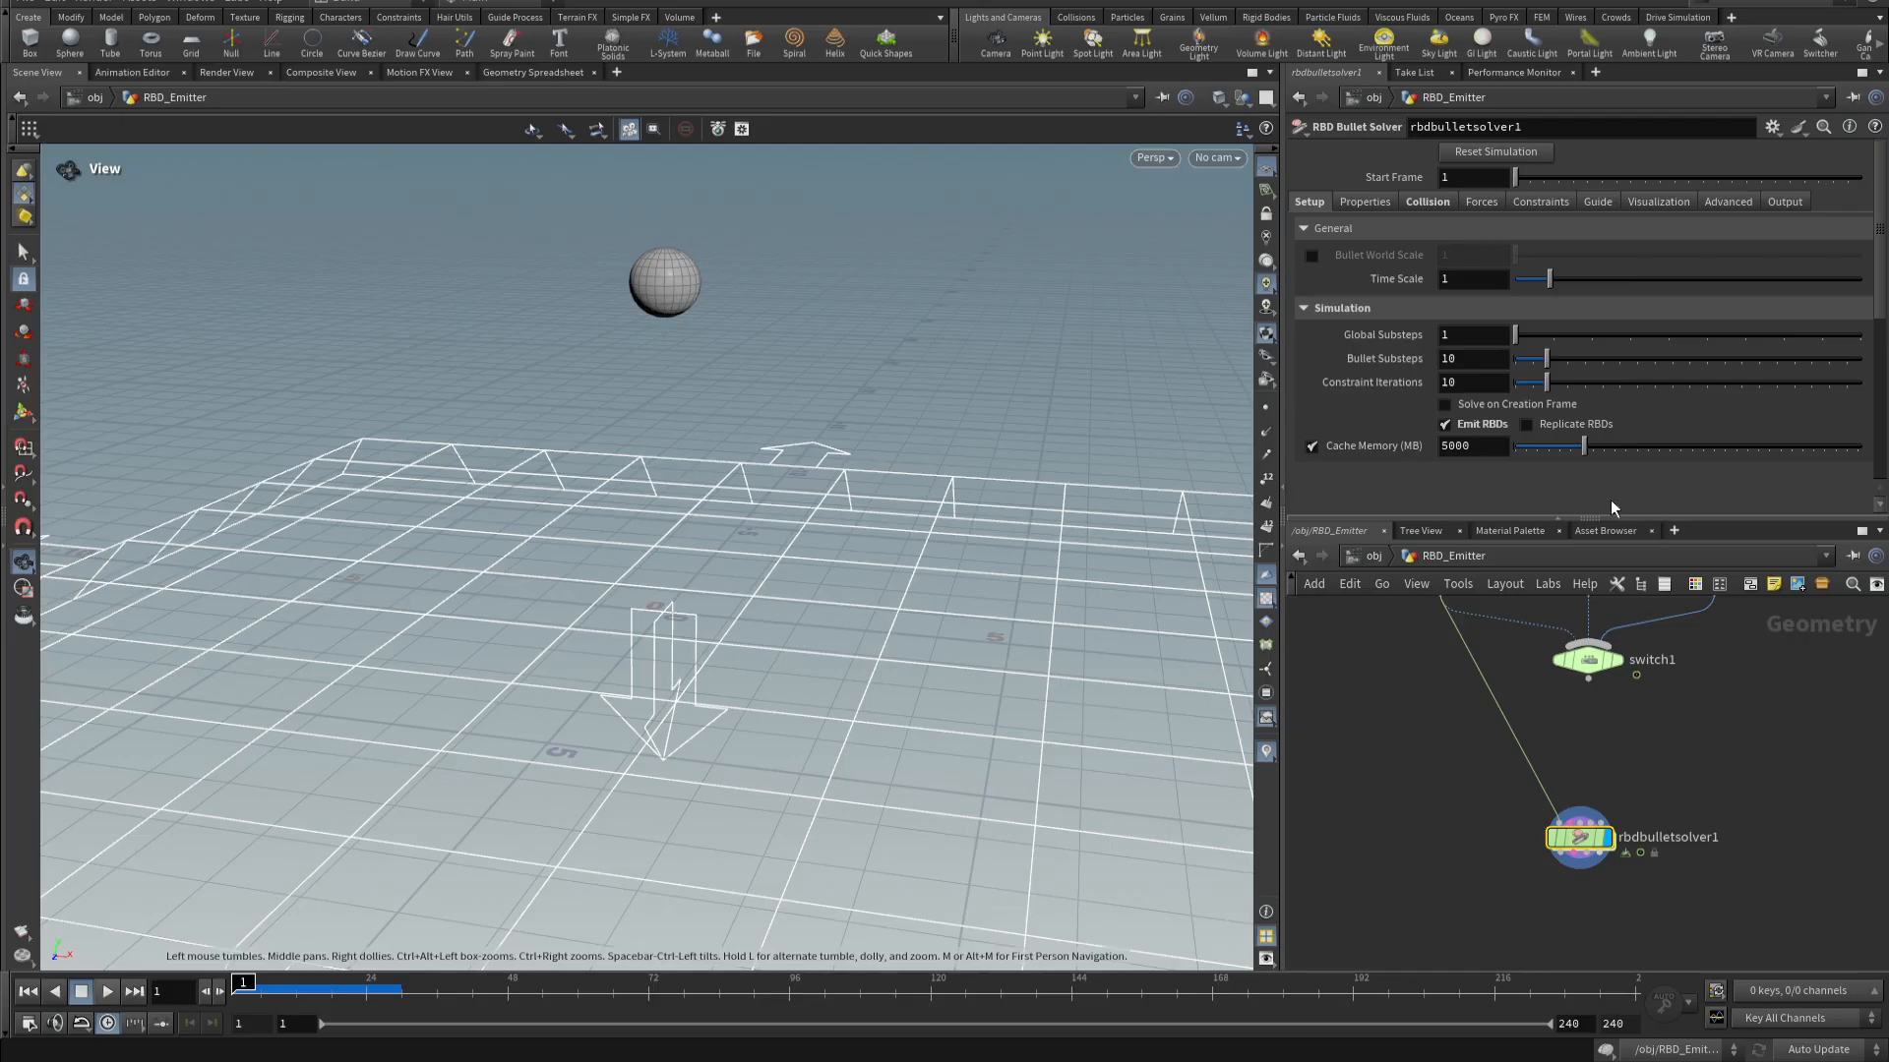
- Enable Replicate RBDs on the RBD Bullet Solver, play the simulation to check it, and return to the first frame
left_click(1528, 429)
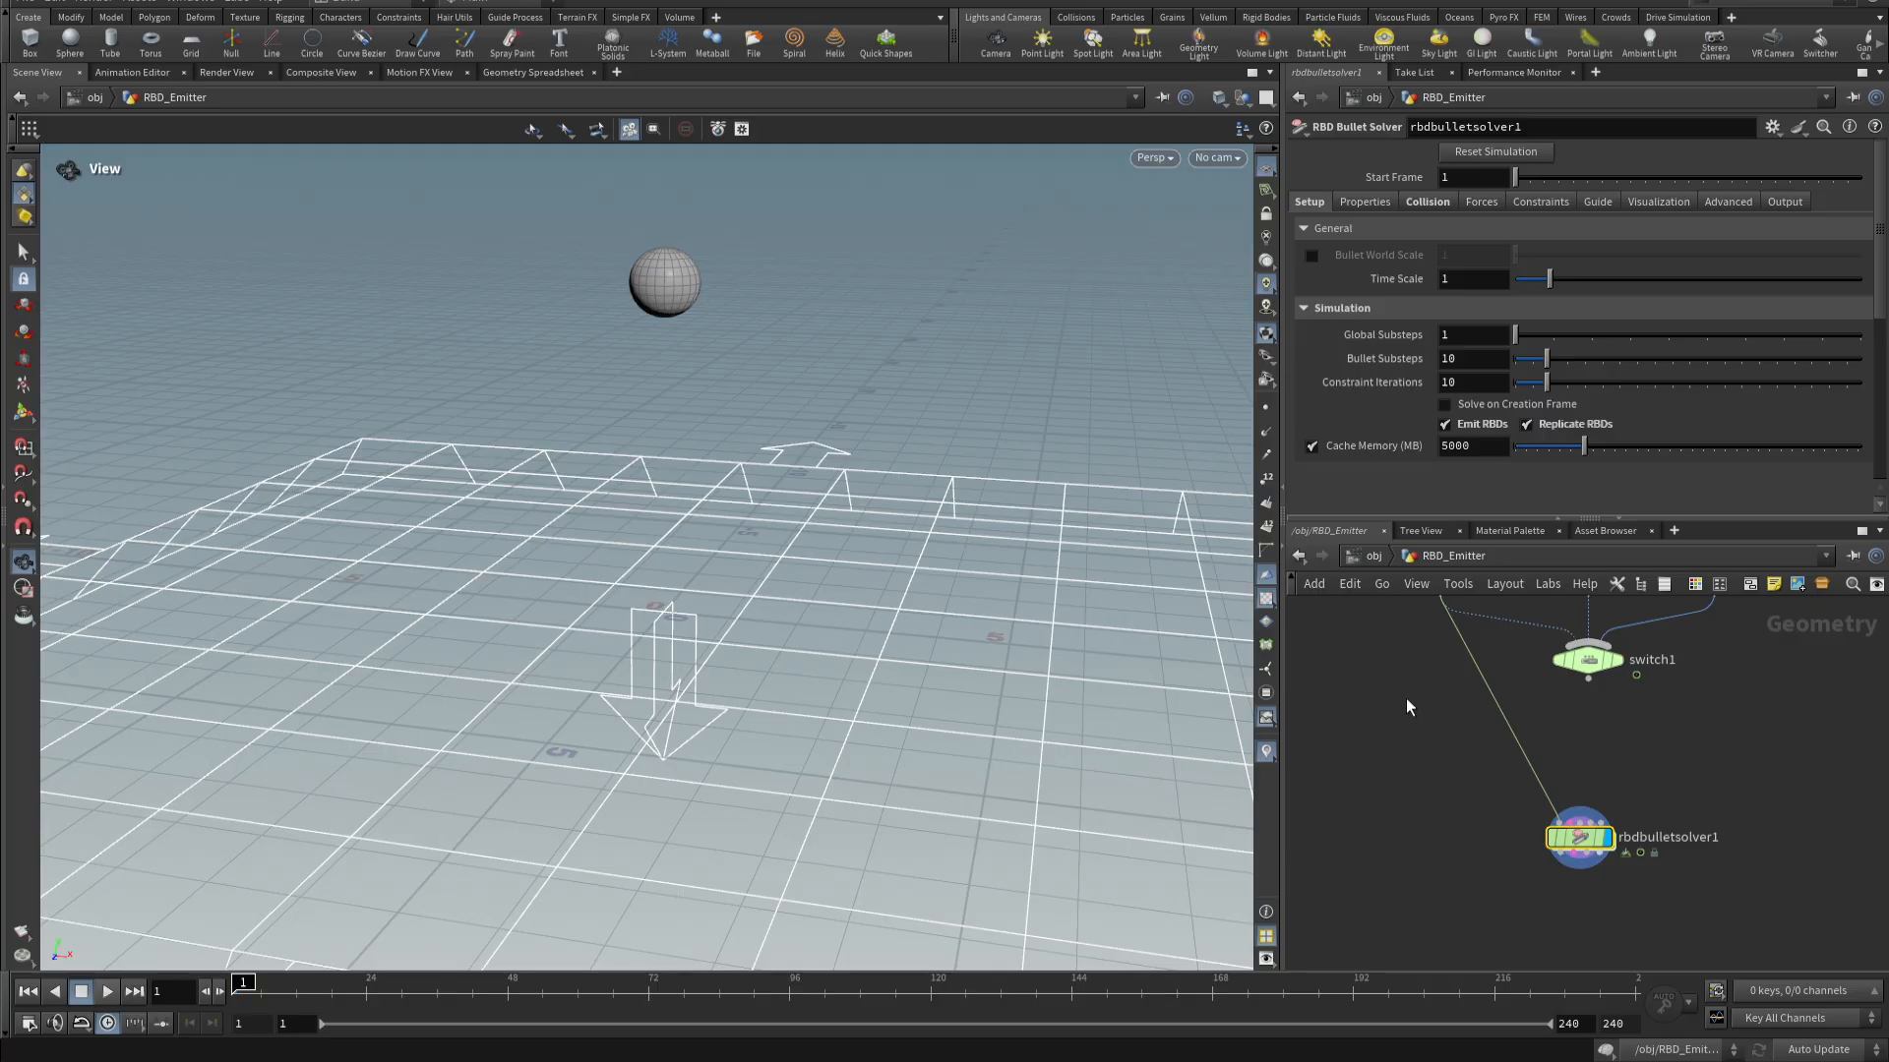
left_click(107, 992)
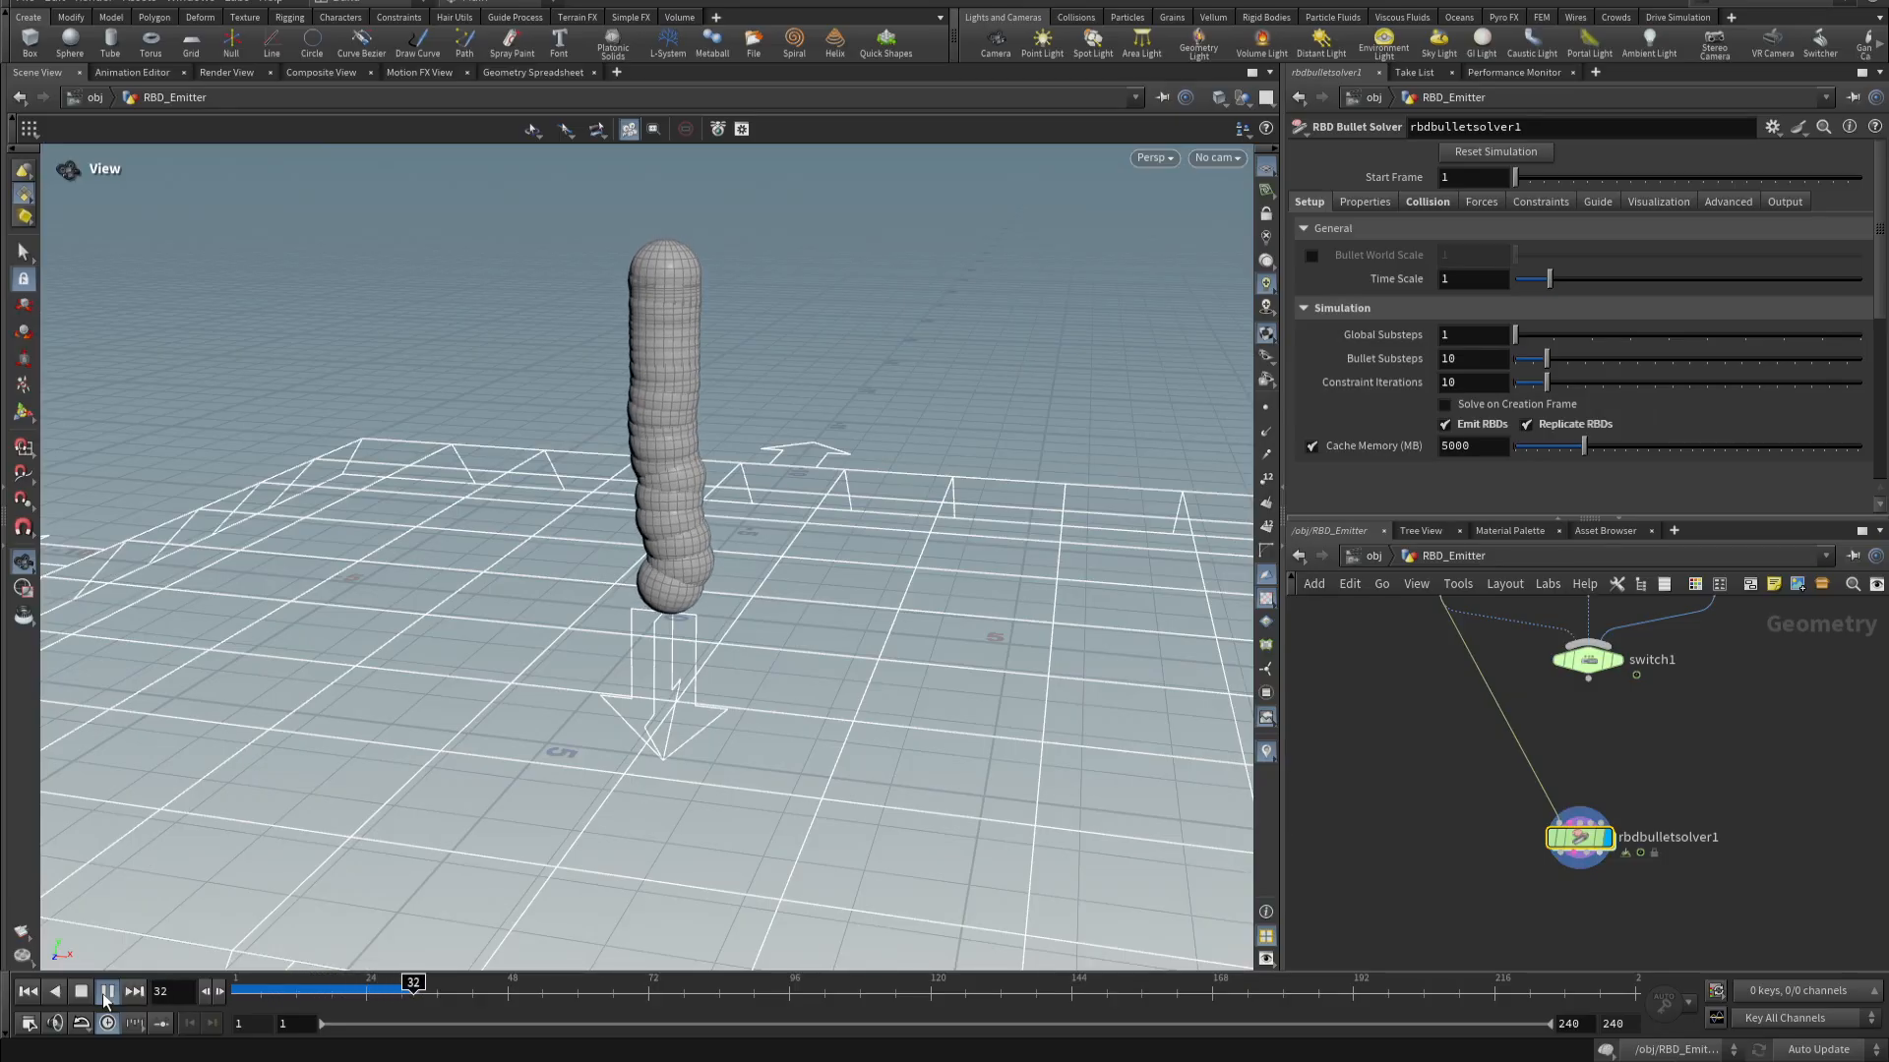
left_click(106, 994)
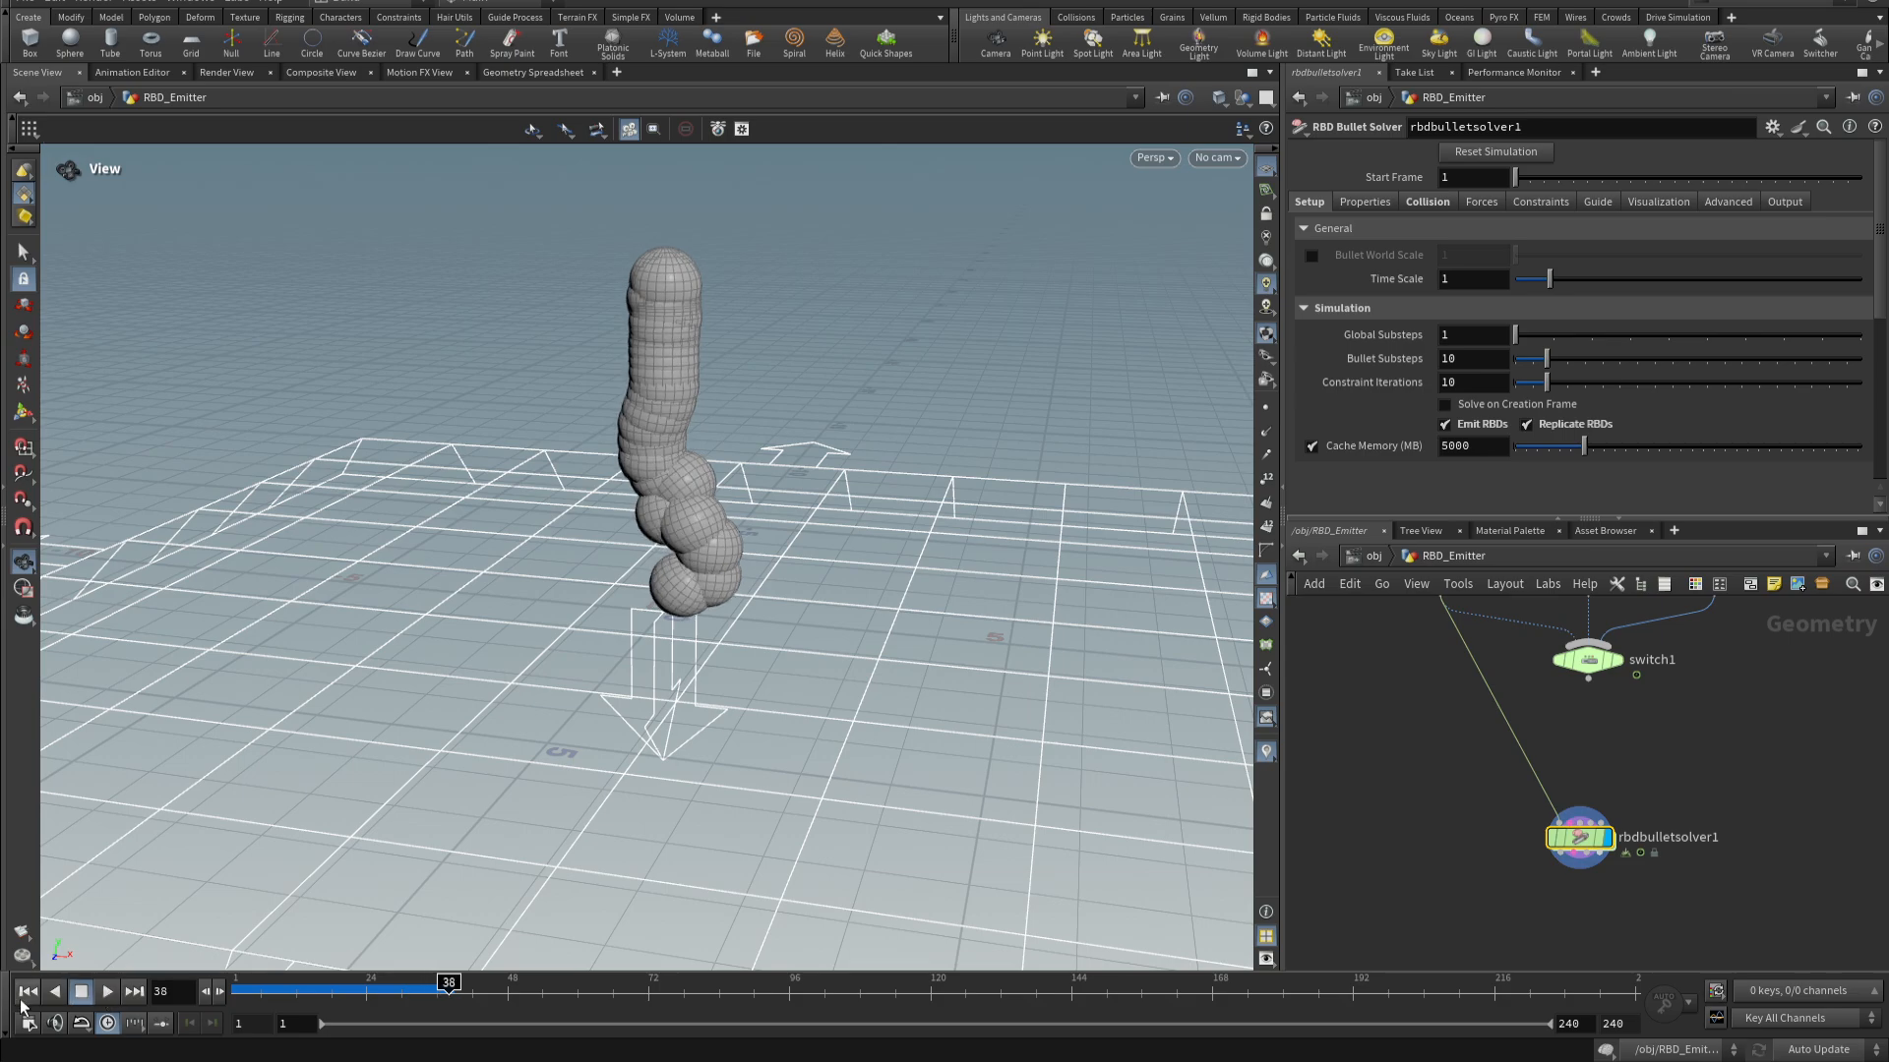
left_click(27, 992)
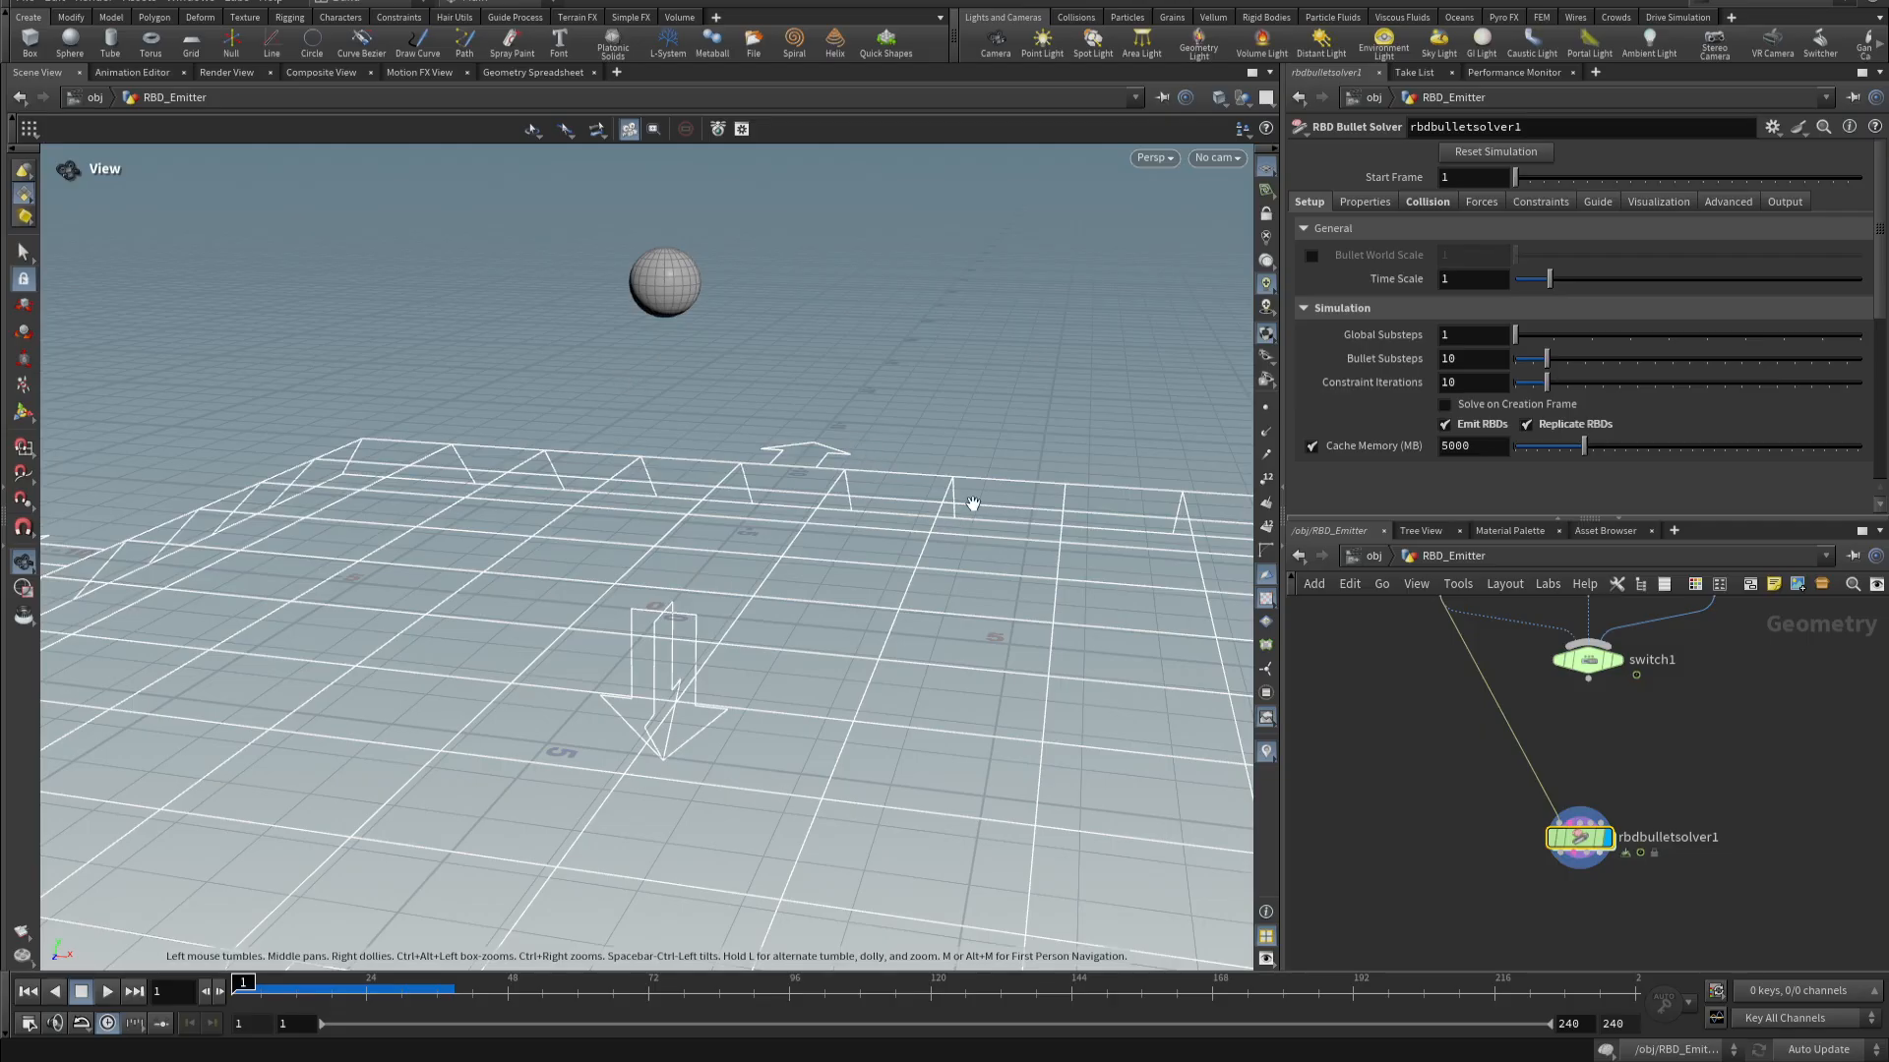
- Add a second Switch node above the RBD Bullet Solver and connect its output to the solver's first input
left_click(1560, 752)
key("Tab")
type("swi")
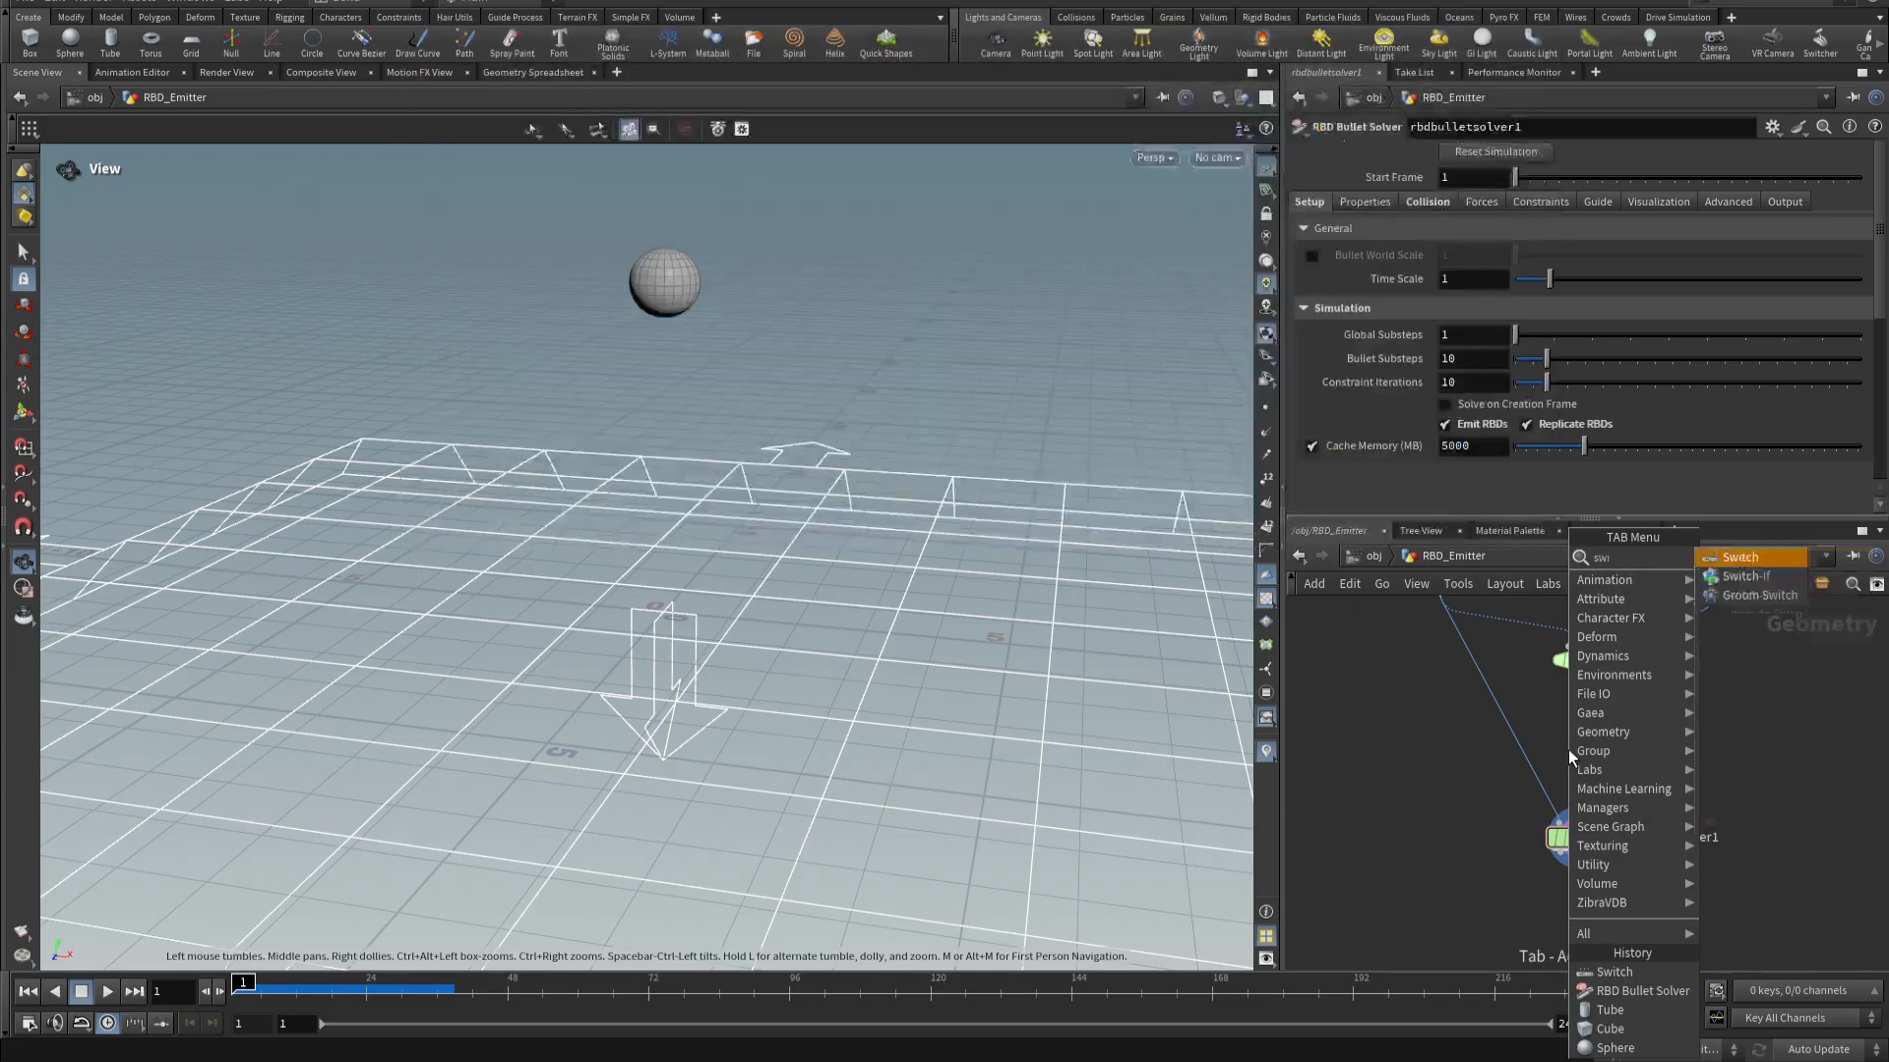
key("Return")
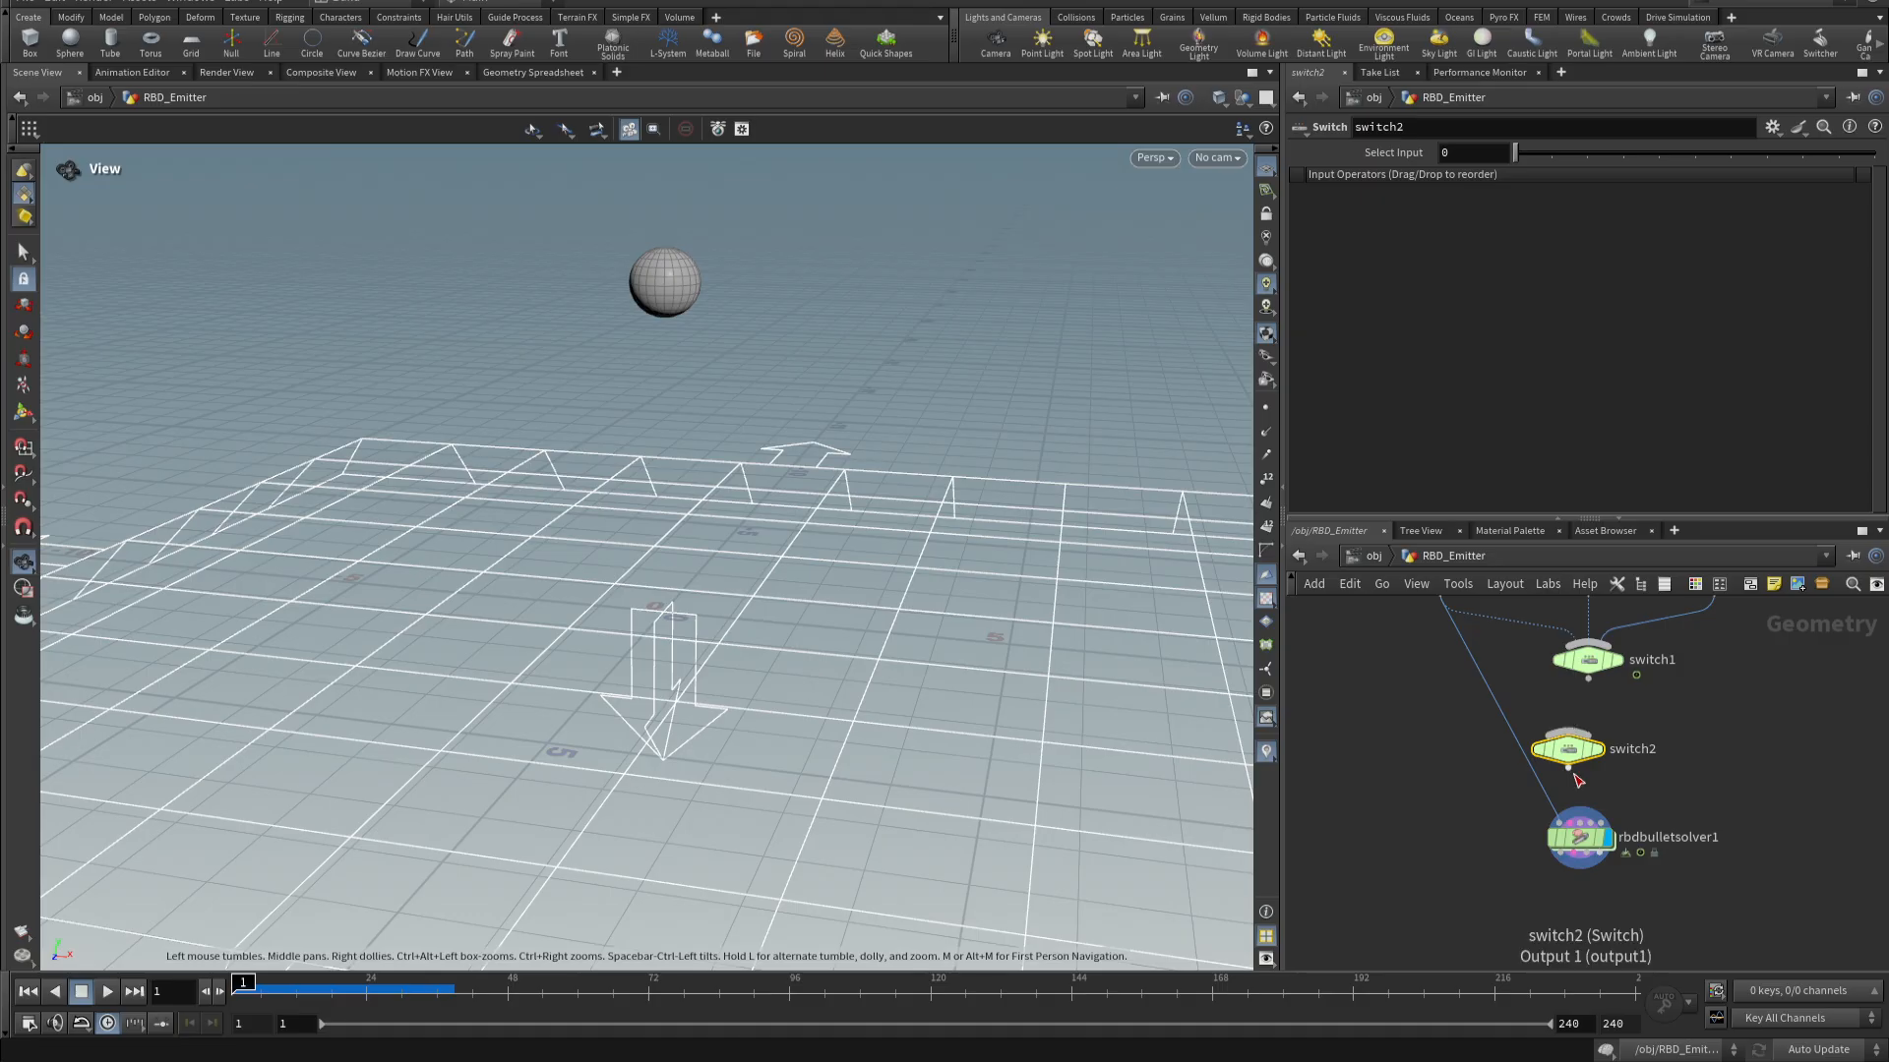
left_click_drag(1571, 773, 1575, 813)
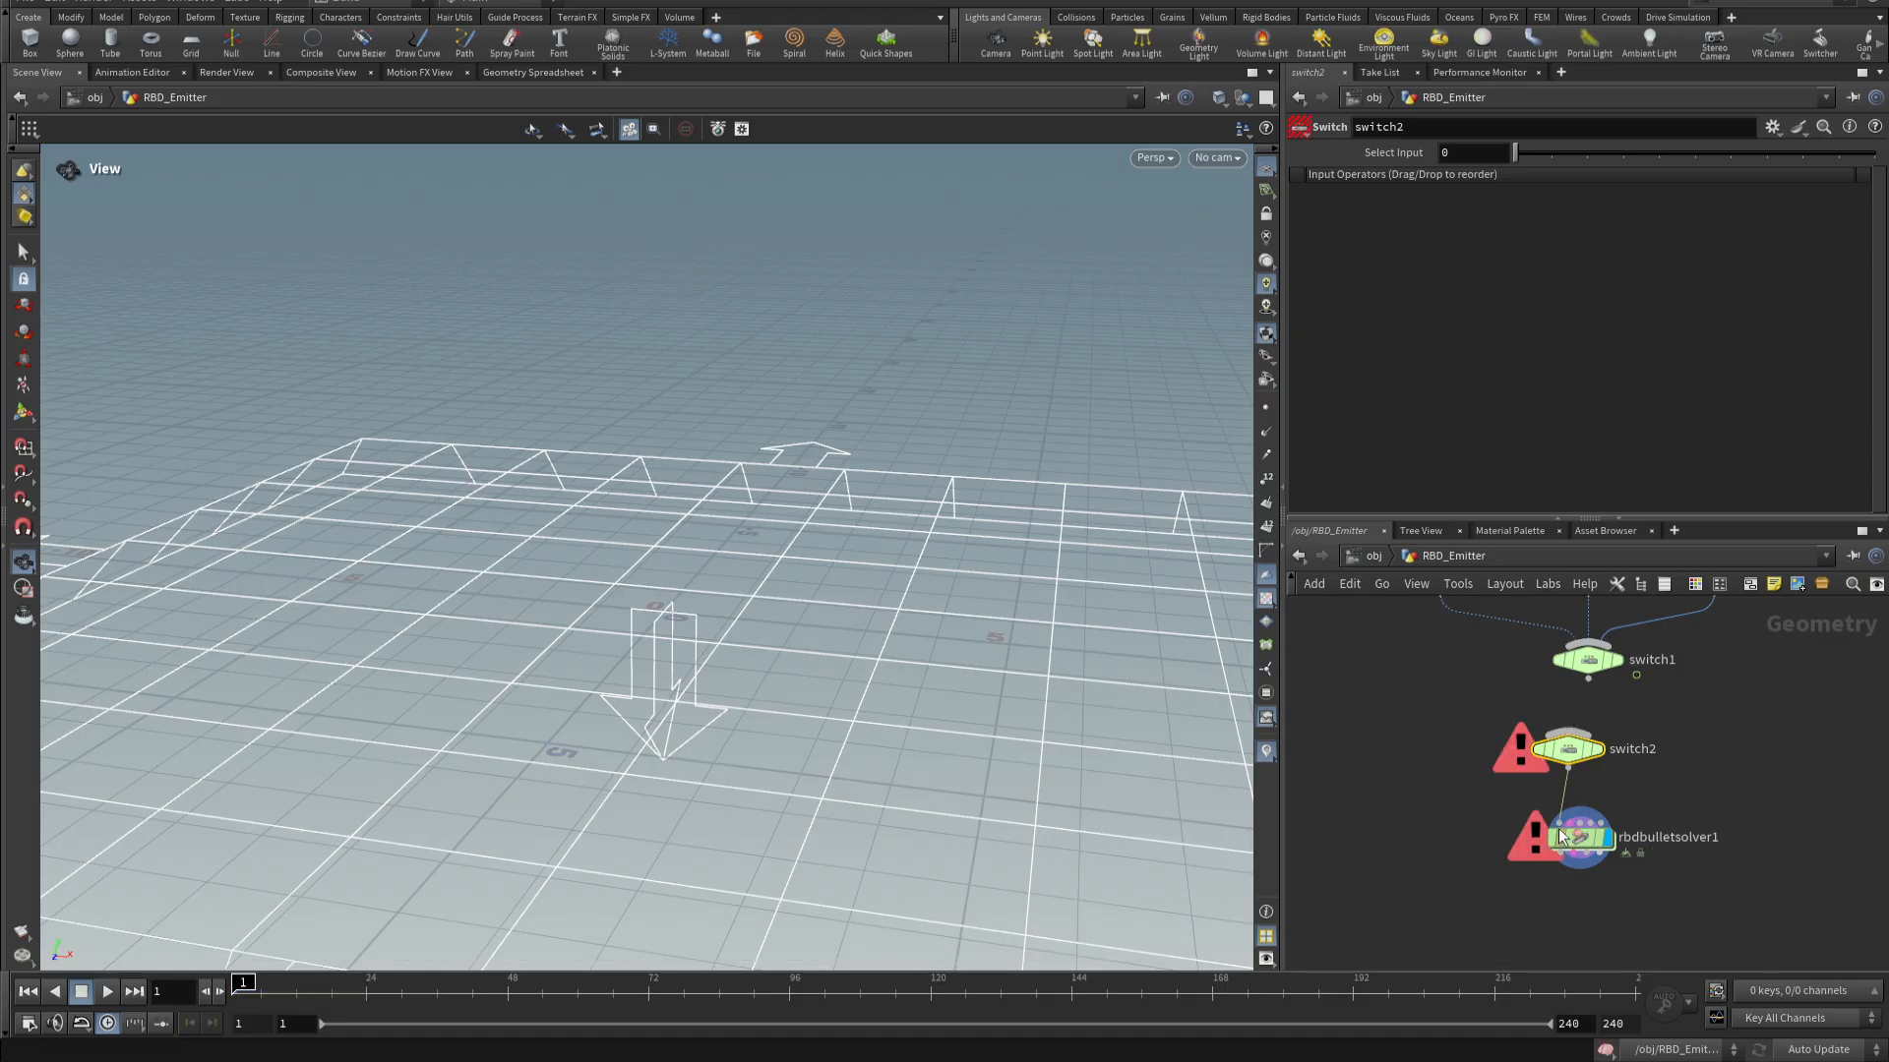
- Add a Null node beside the first Switch node, below the sphere node
middle_click_drag(1410, 673, 1408, 772)
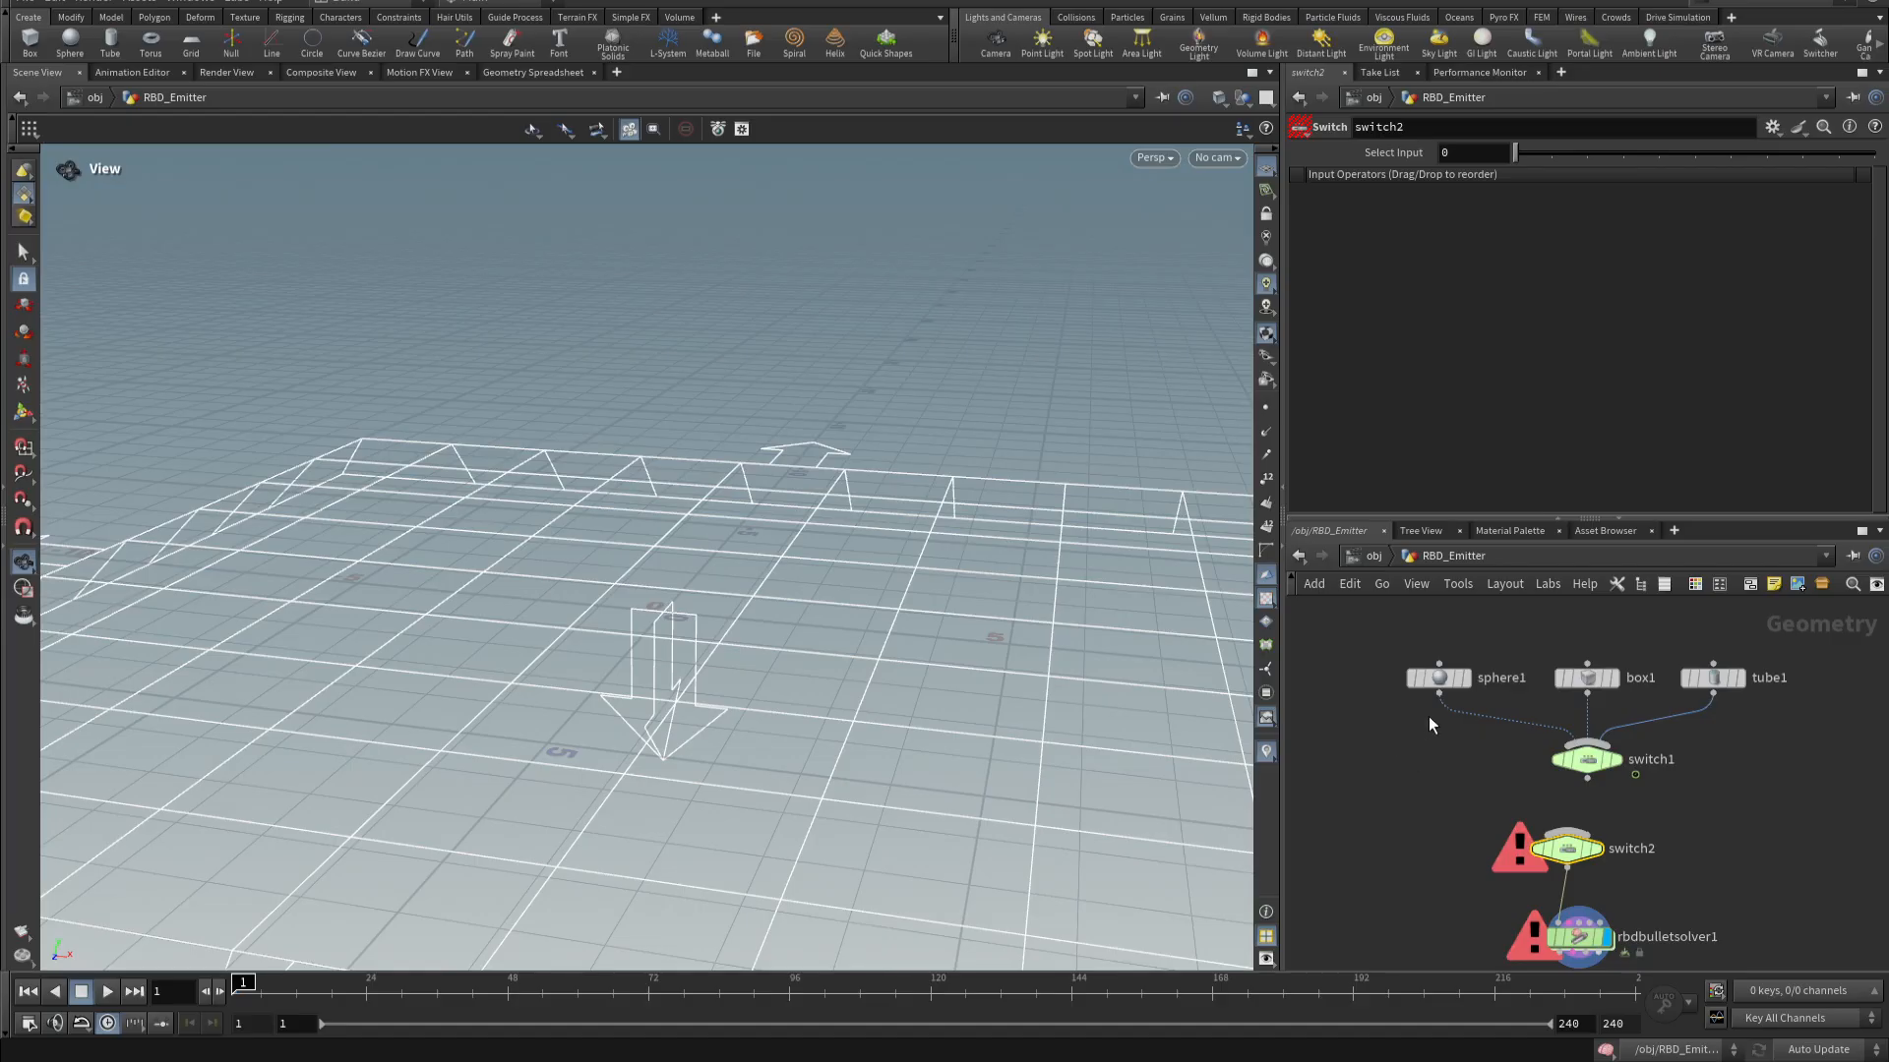
left_click(1396, 802)
key("Tab")
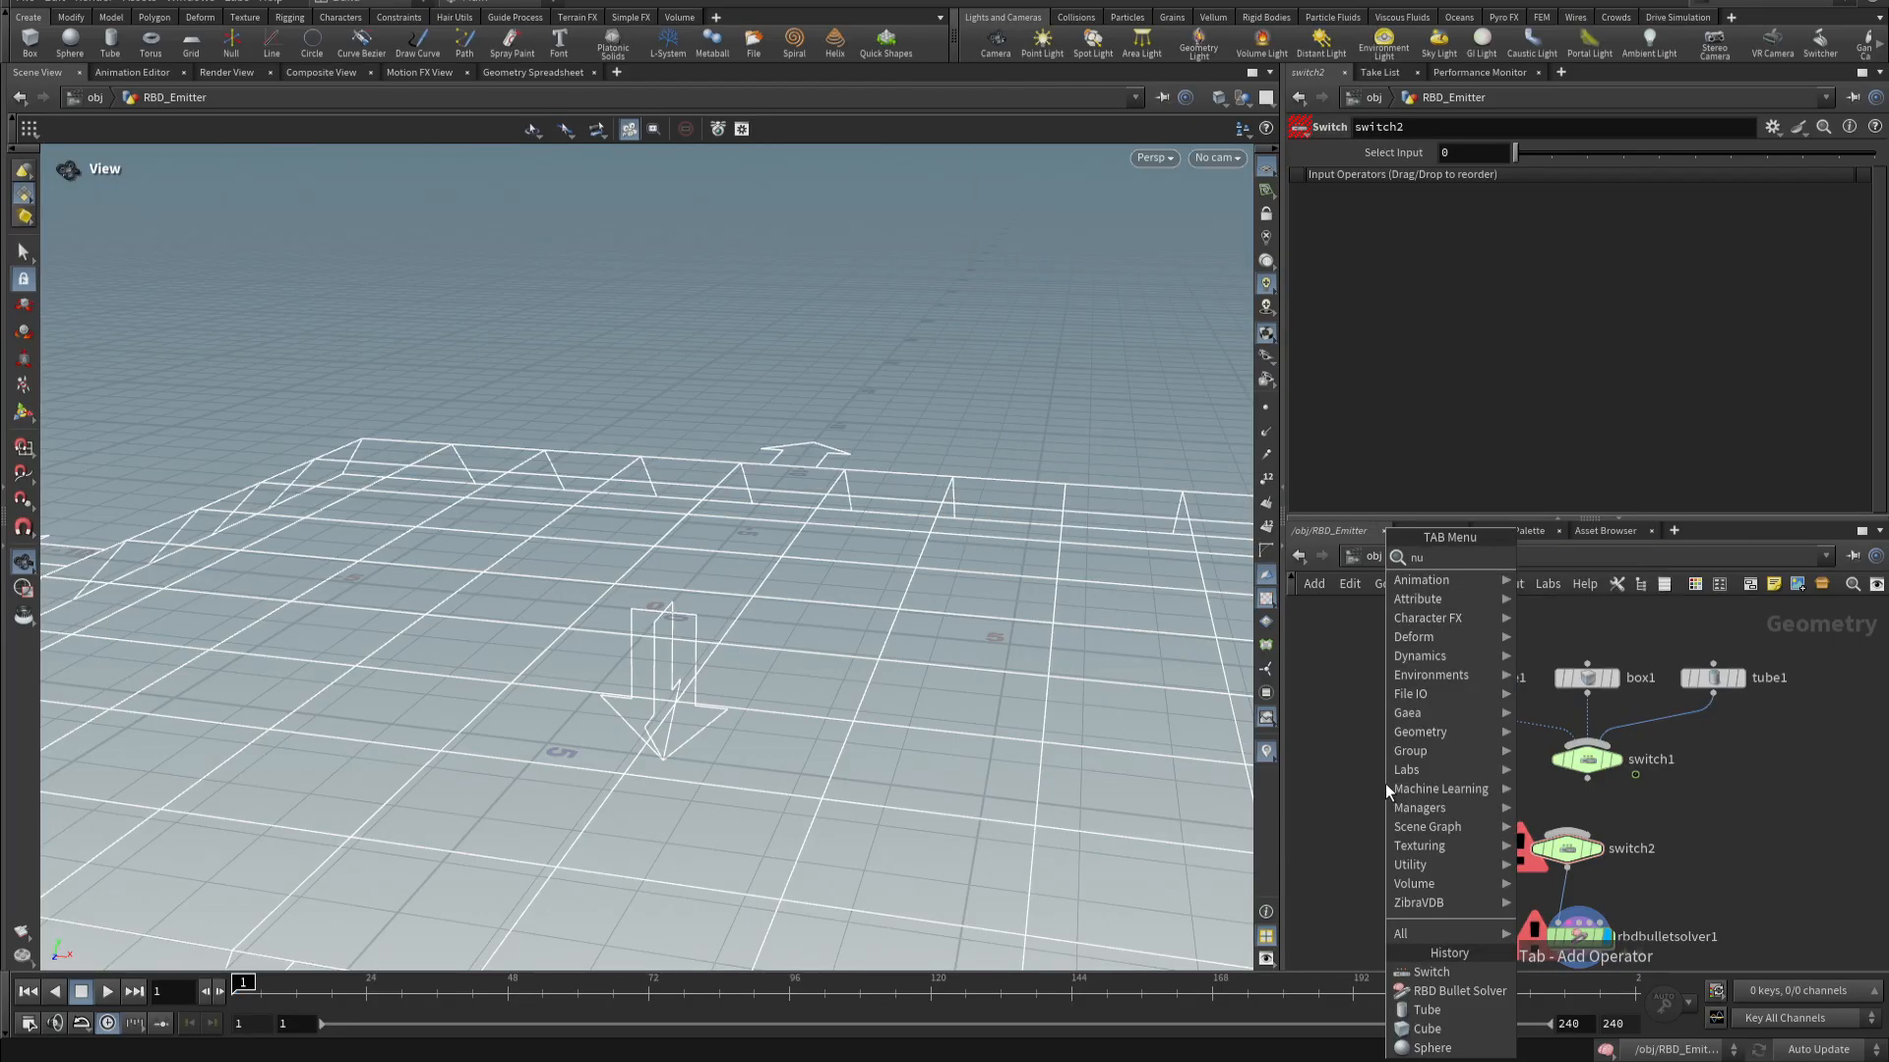
key("Escape")
left_click(1385, 783)
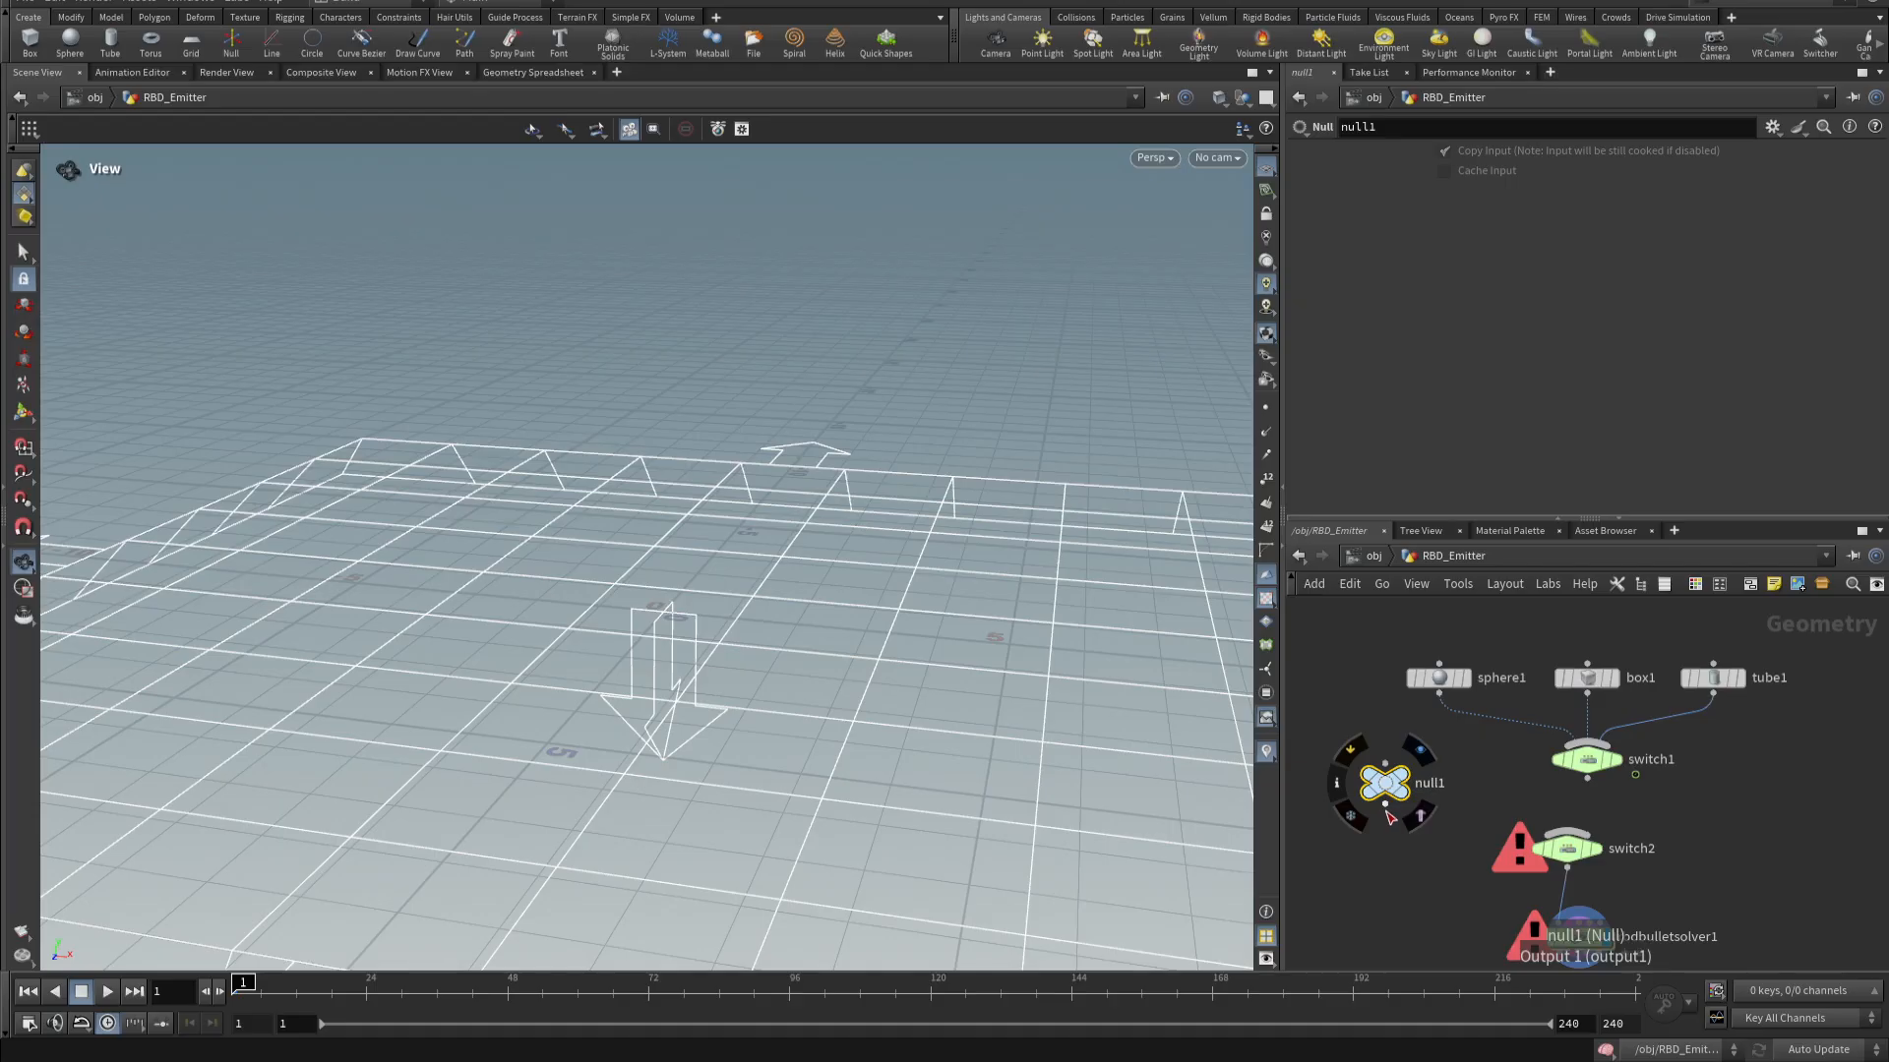
- Connect the Null node as the first input and the sphere node as the second input of the second Switch node
left_click_drag(1387, 815, 1513, 836)
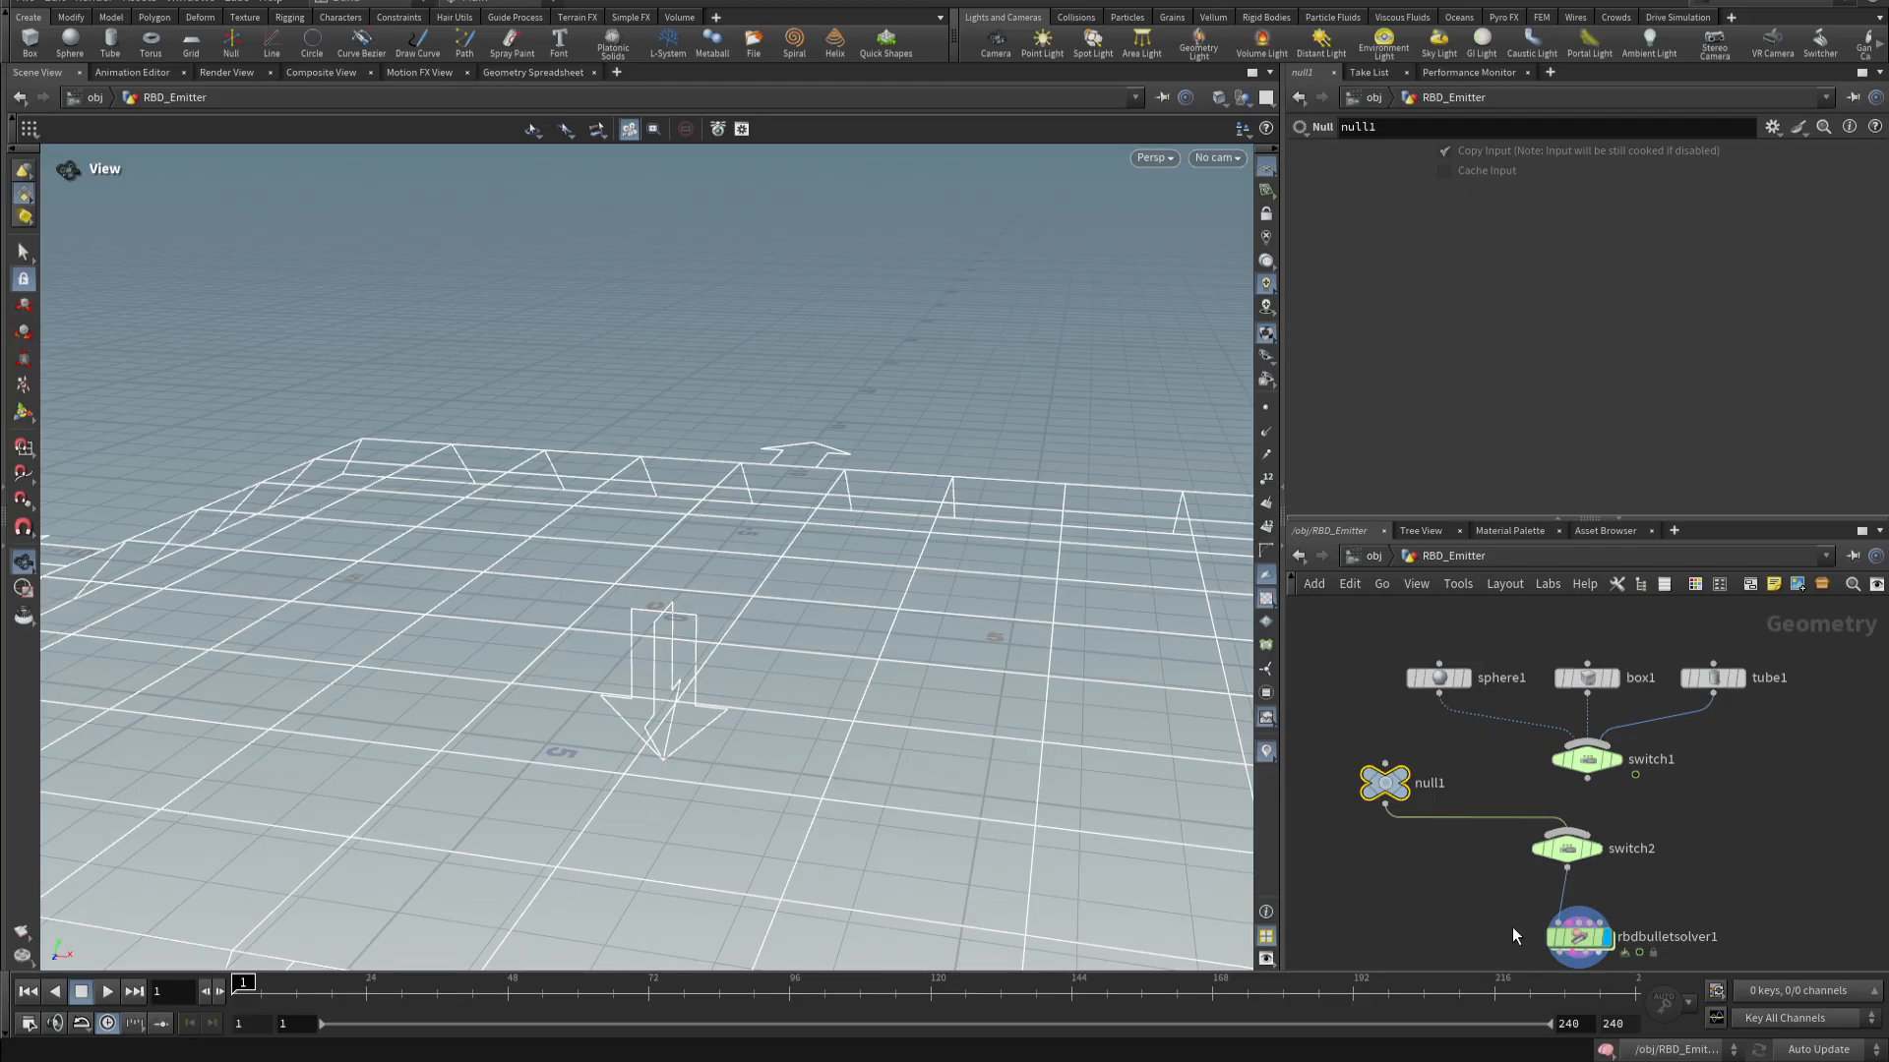
left_click(1568, 852)
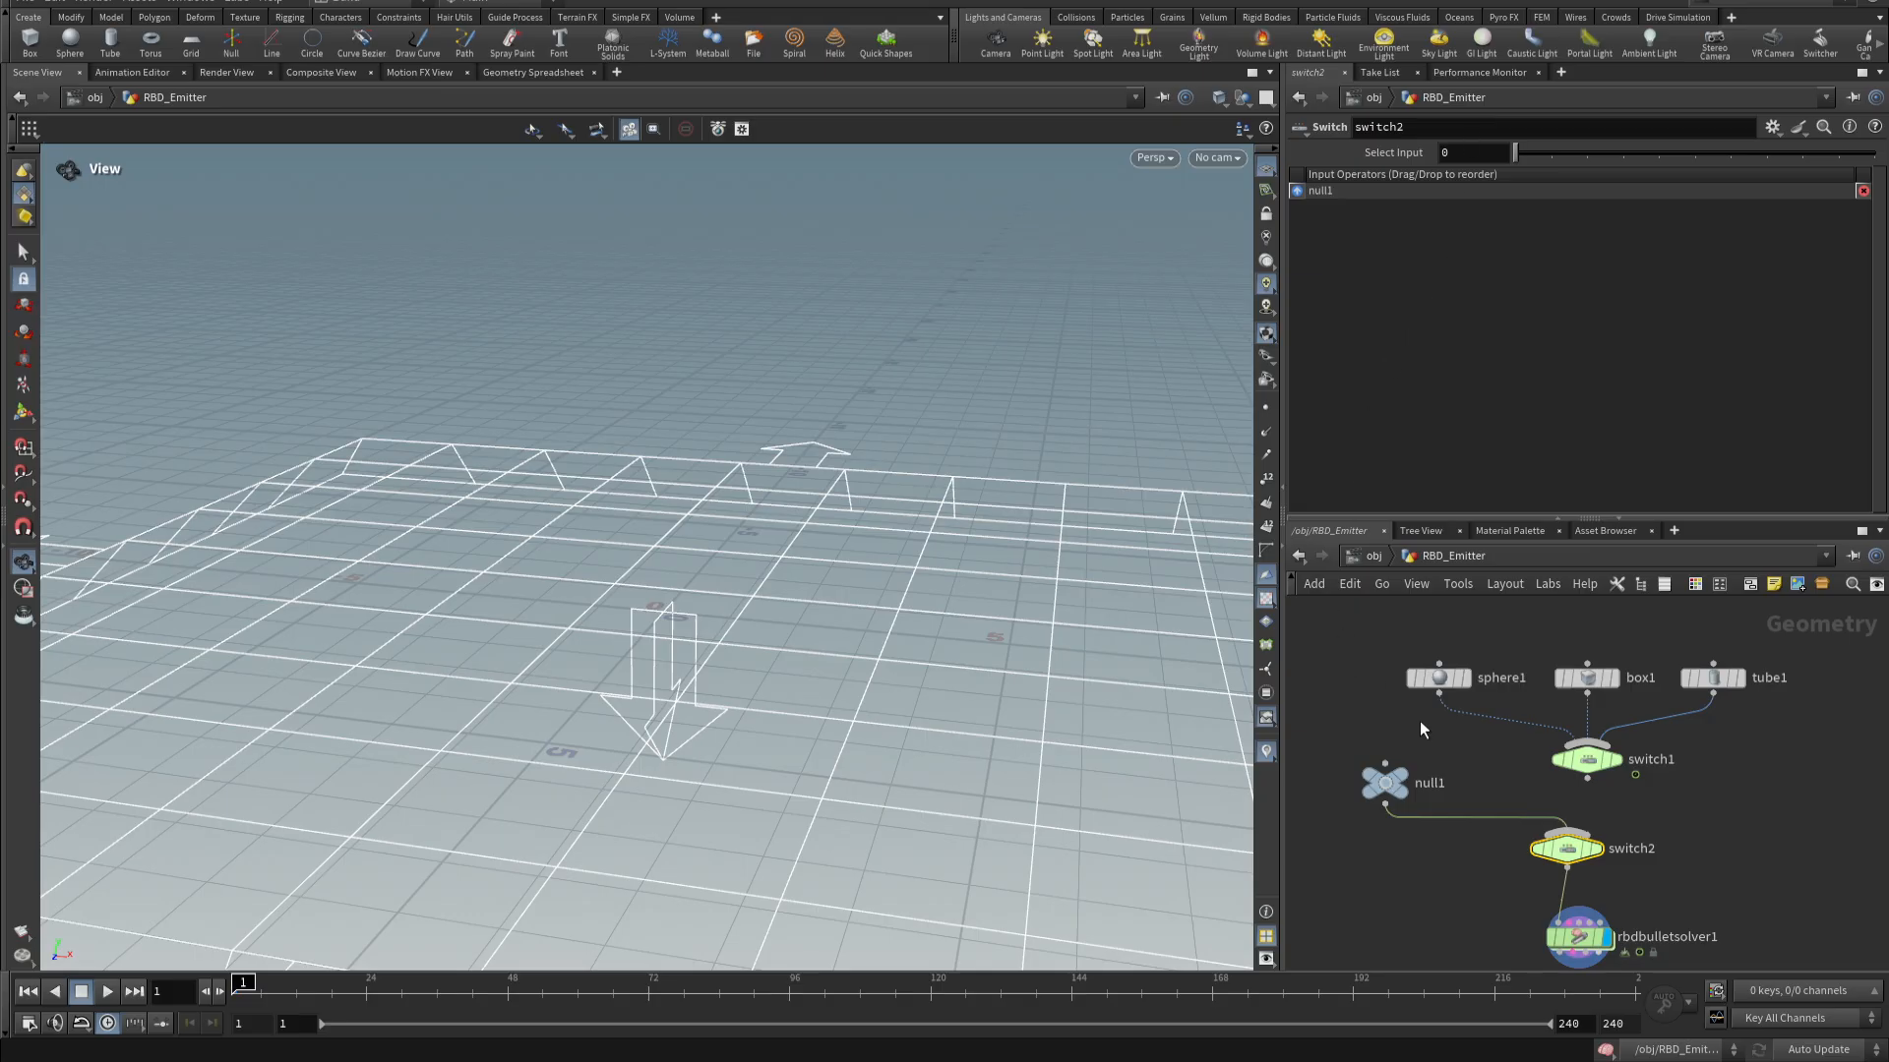
left_click_drag(1438, 694, 1567, 852)
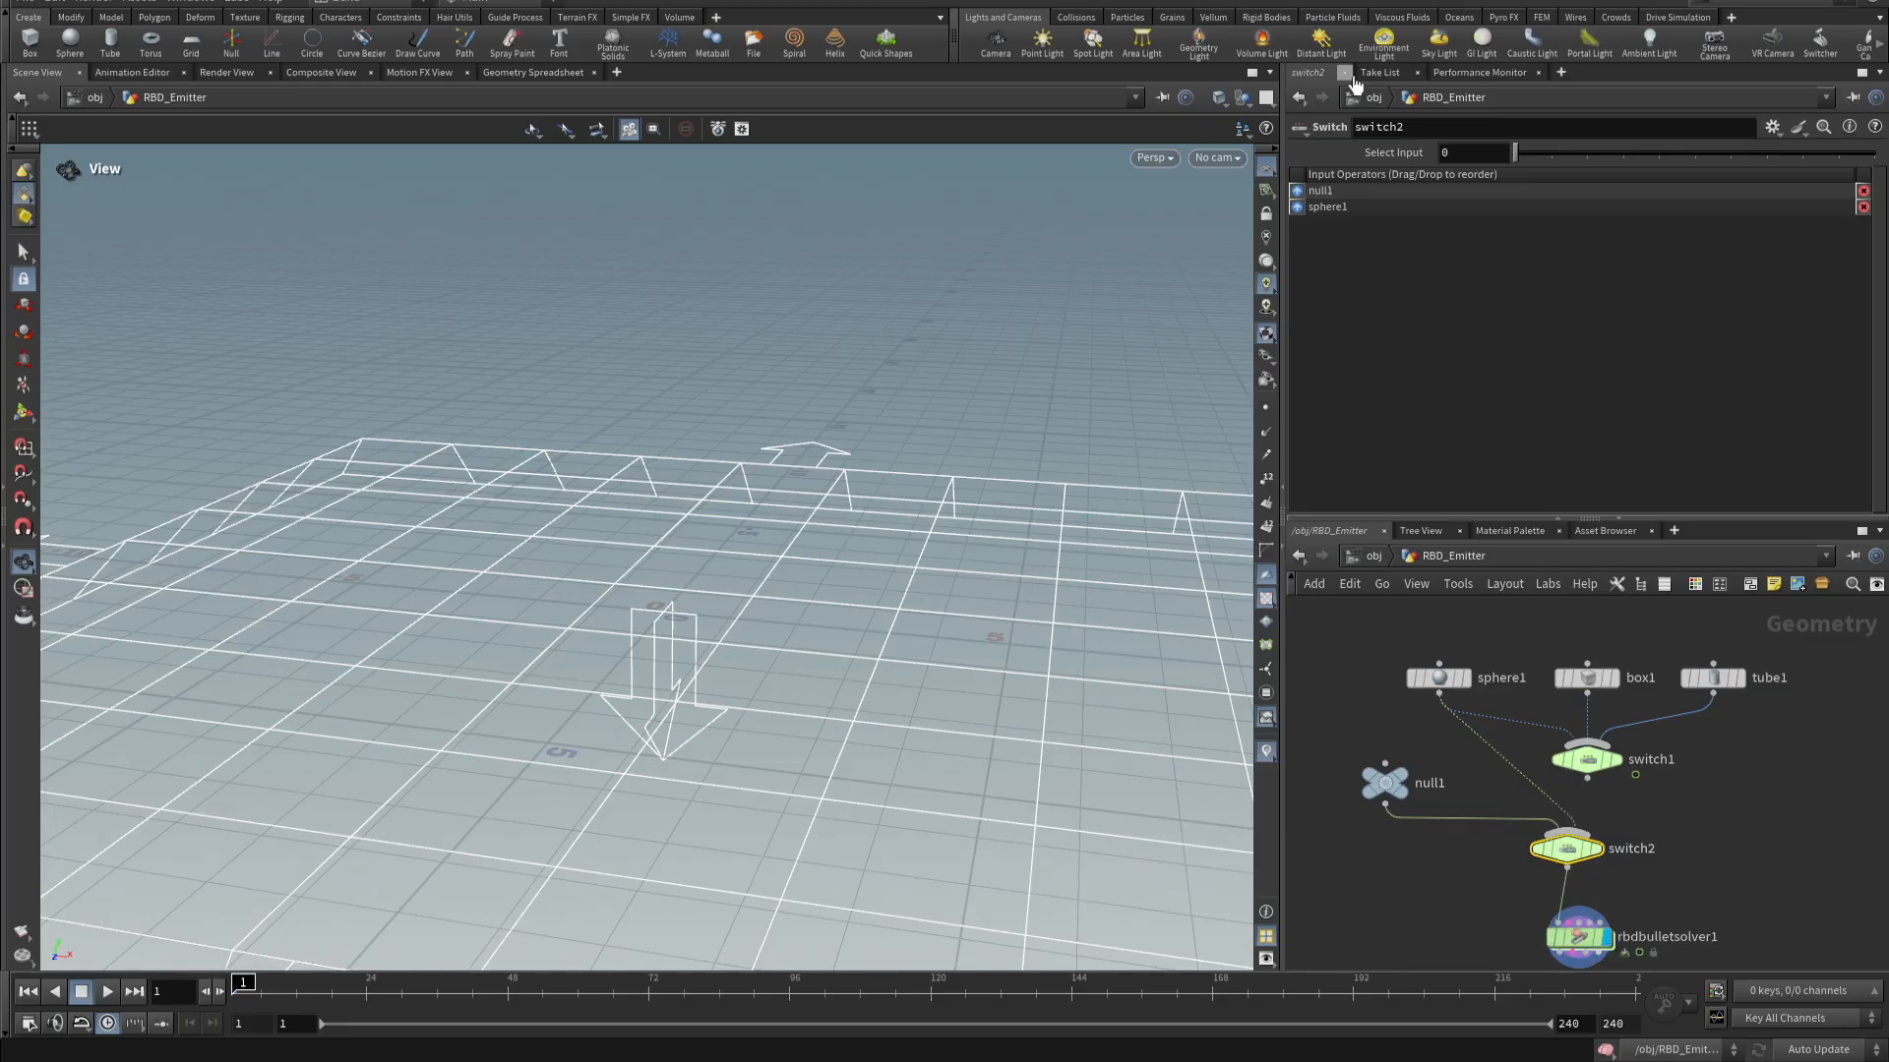
- Set the second Switch node's Select Input to the expression $F%15==1
left_click(1476, 149)
type("$F")
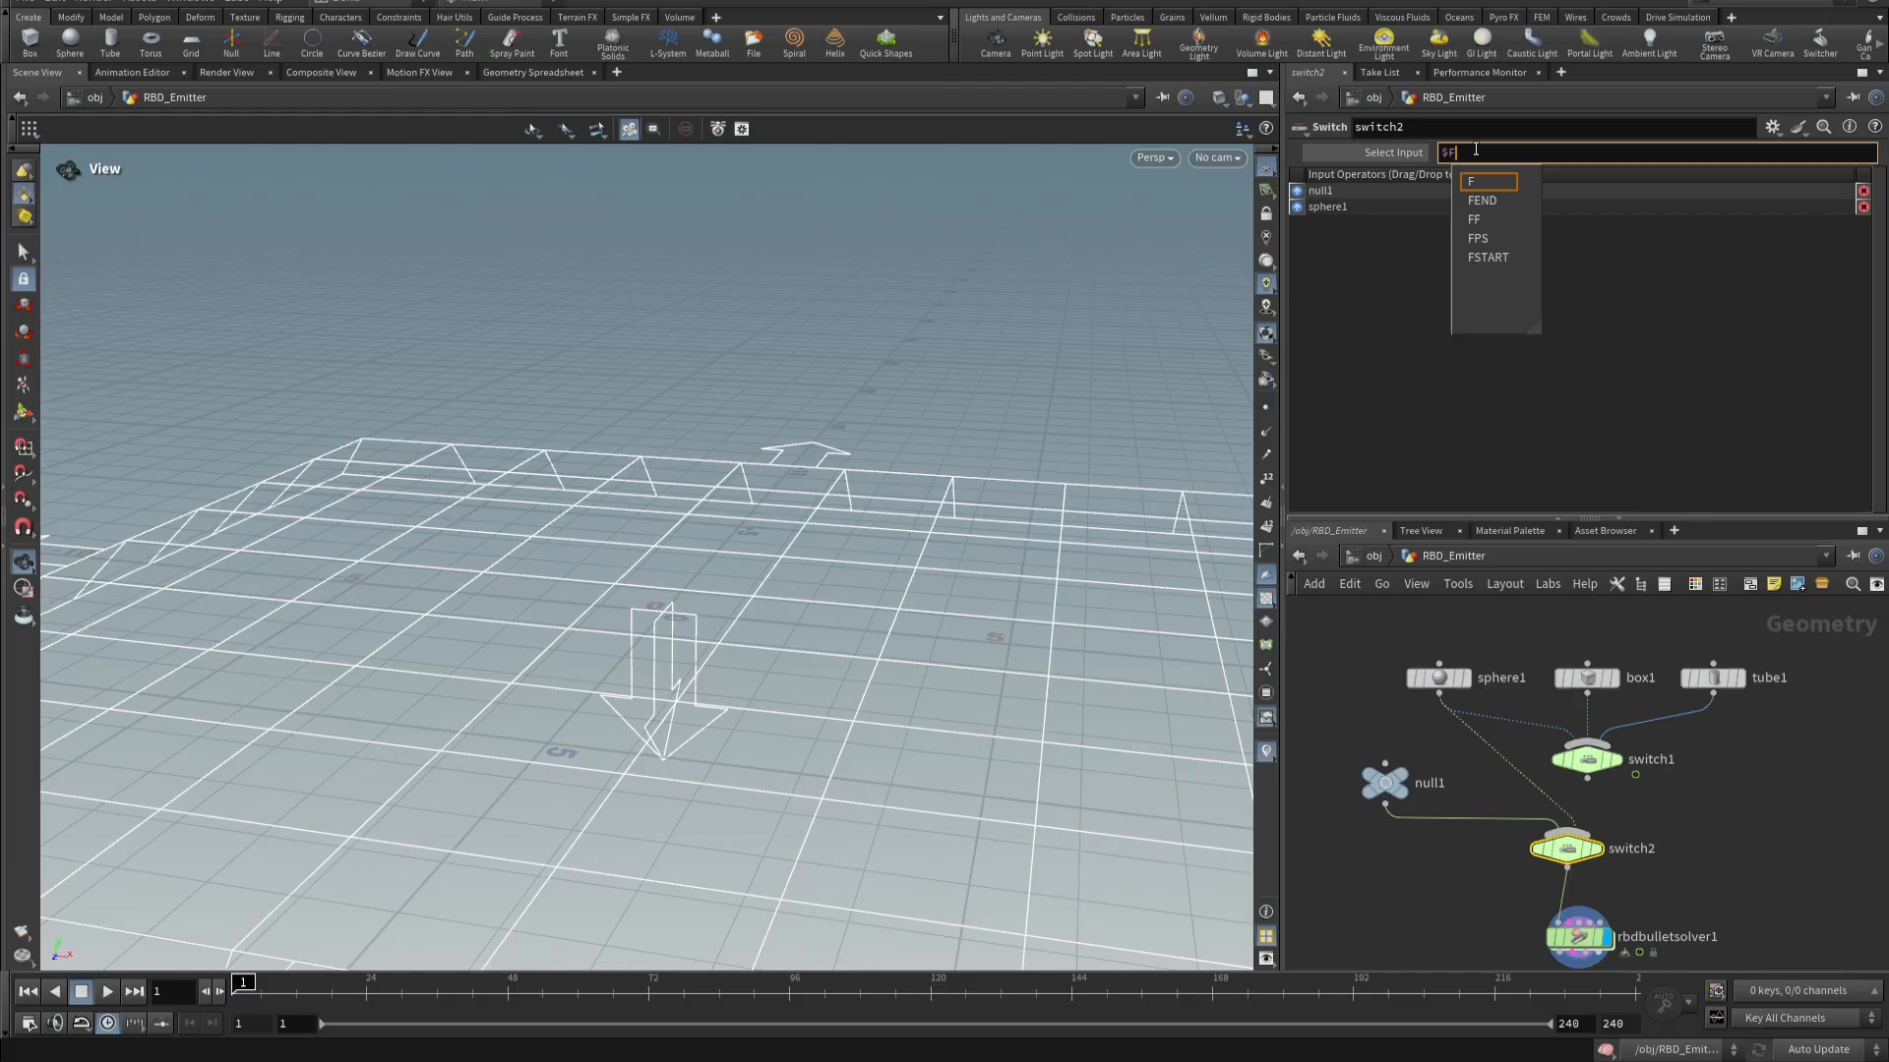
type("%")
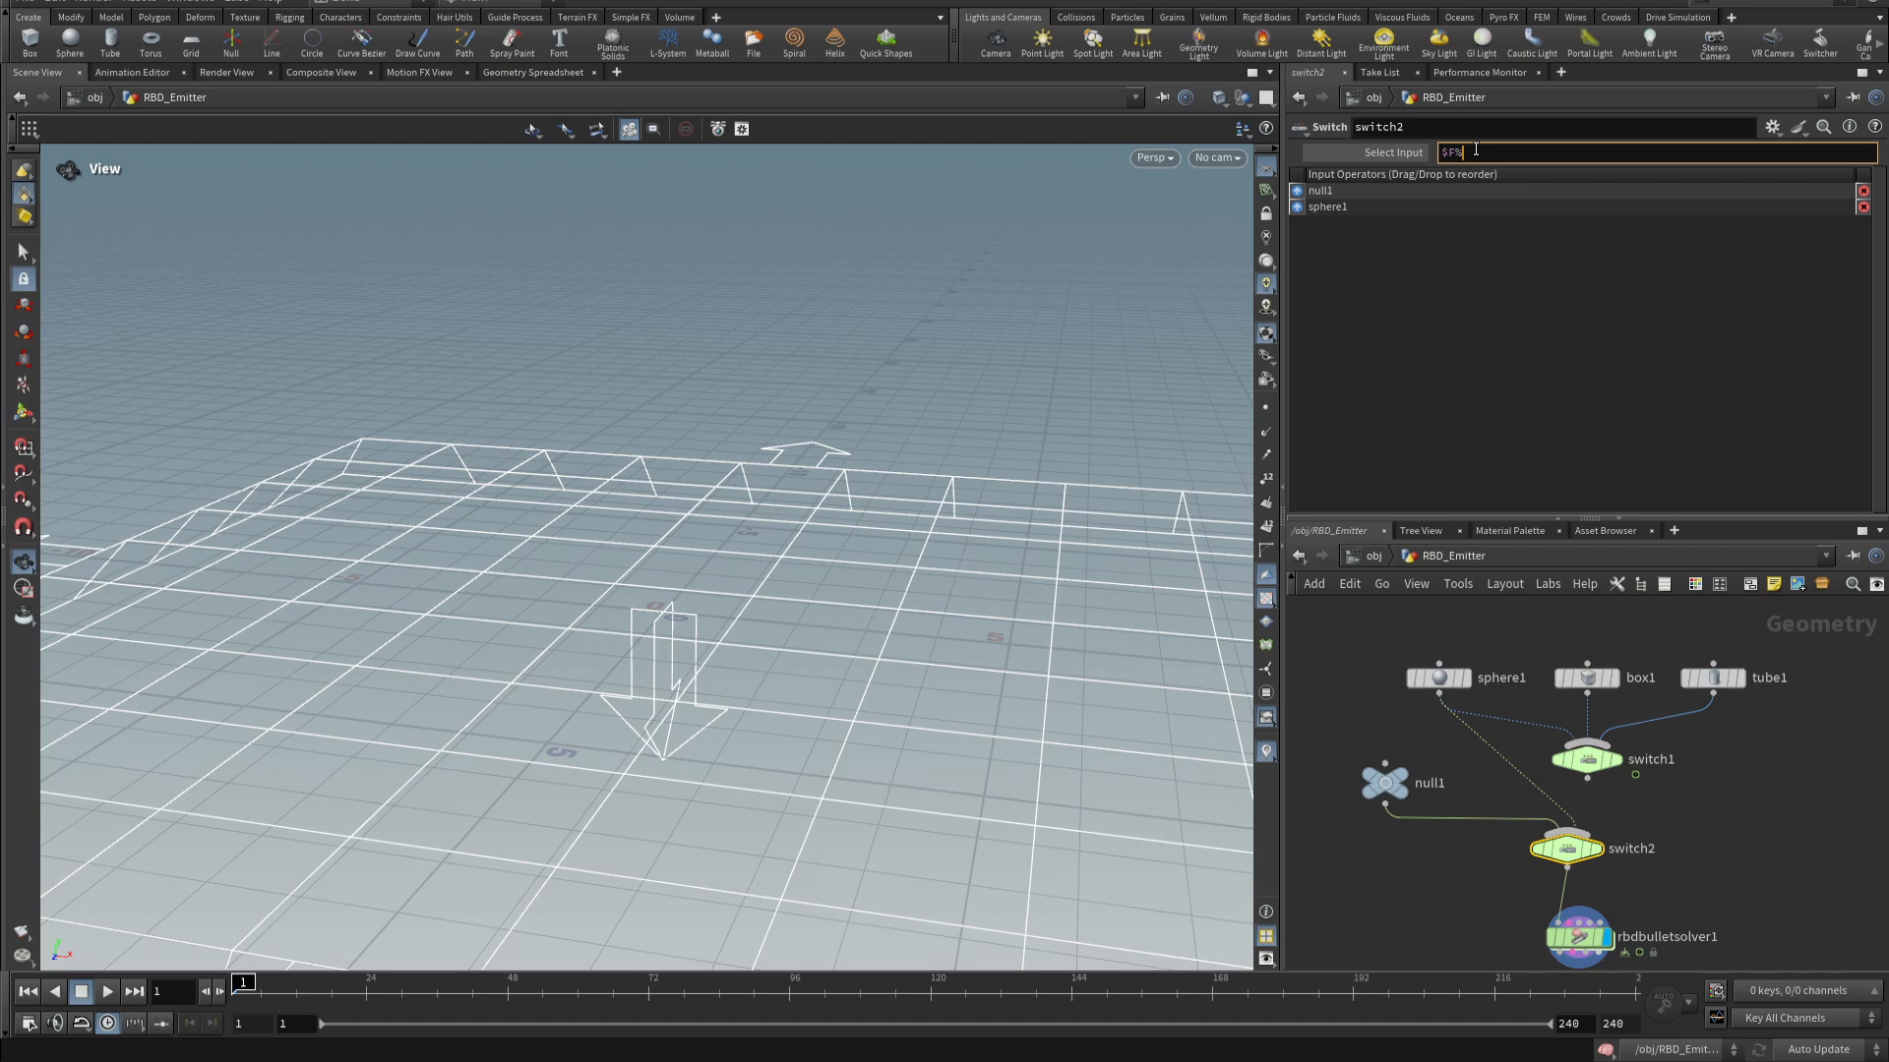
type("15==1")
key("Return")
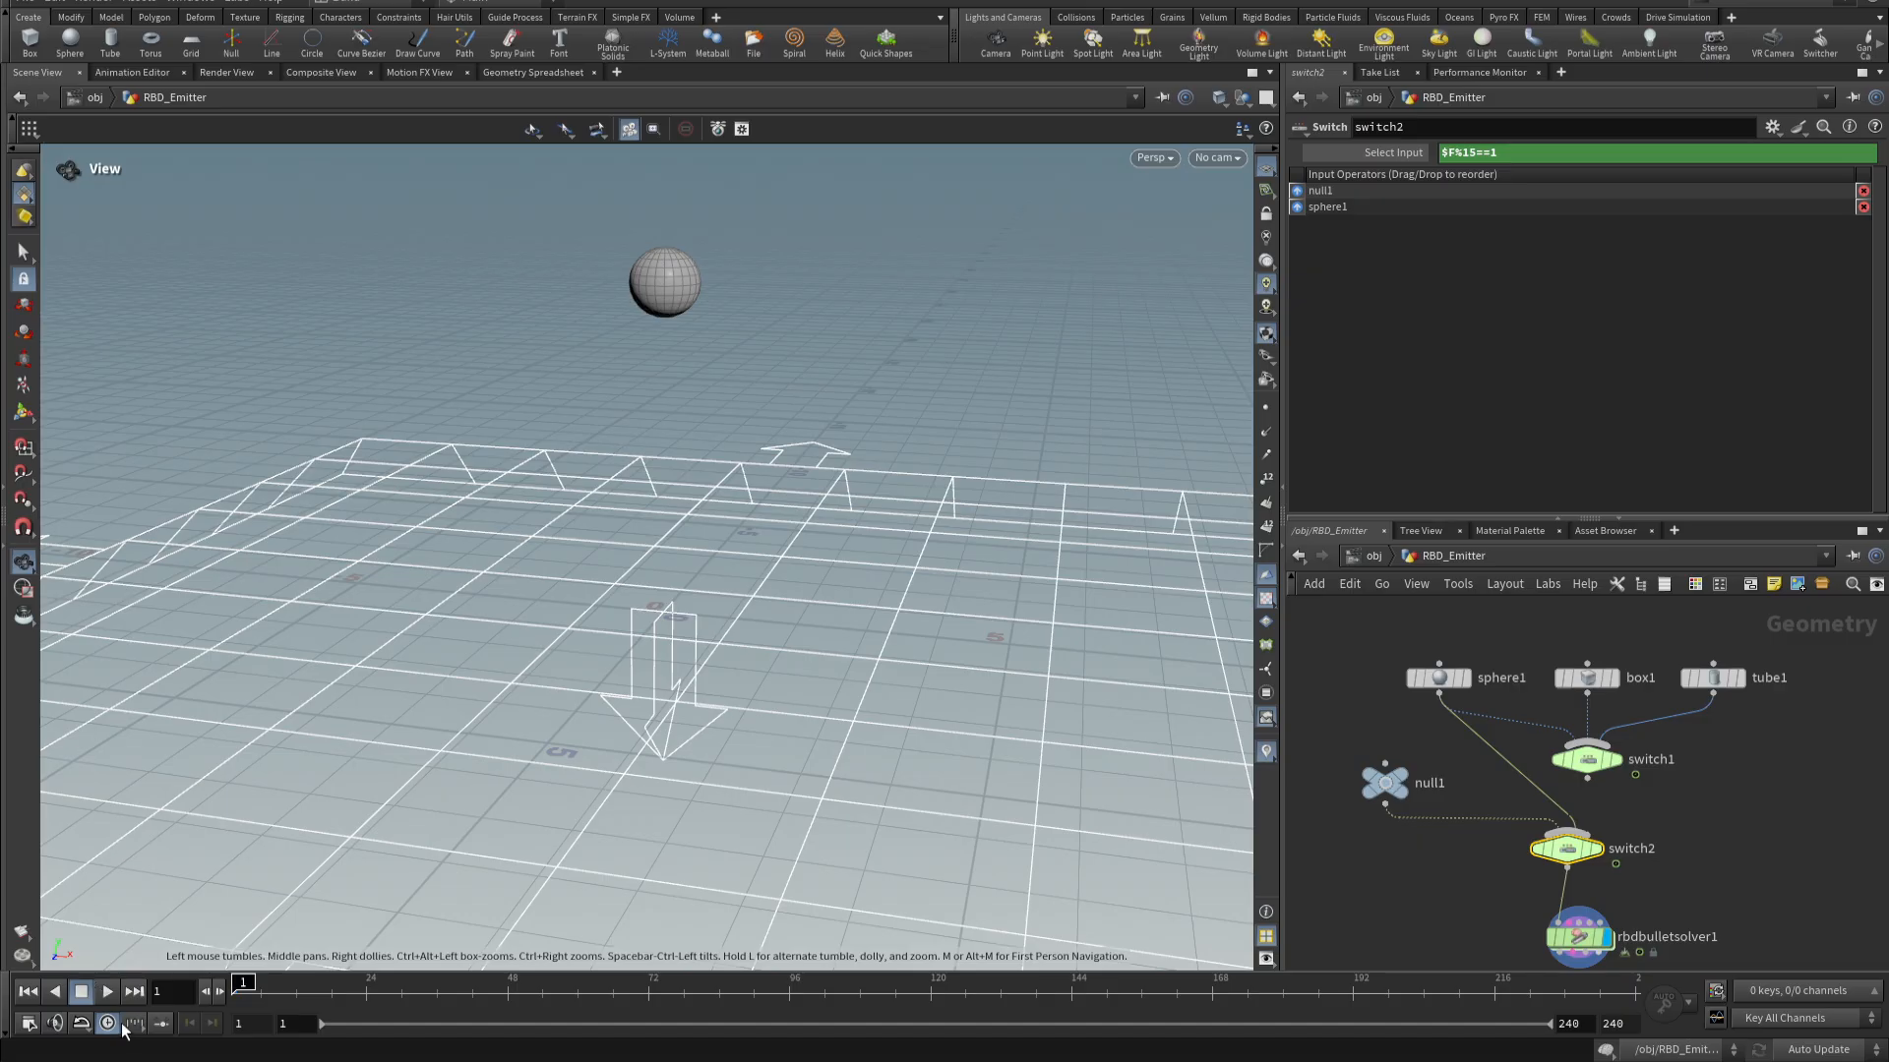
- Play the simulation to check the timed sphere emission, and return to the first frame
left_click(108, 994)
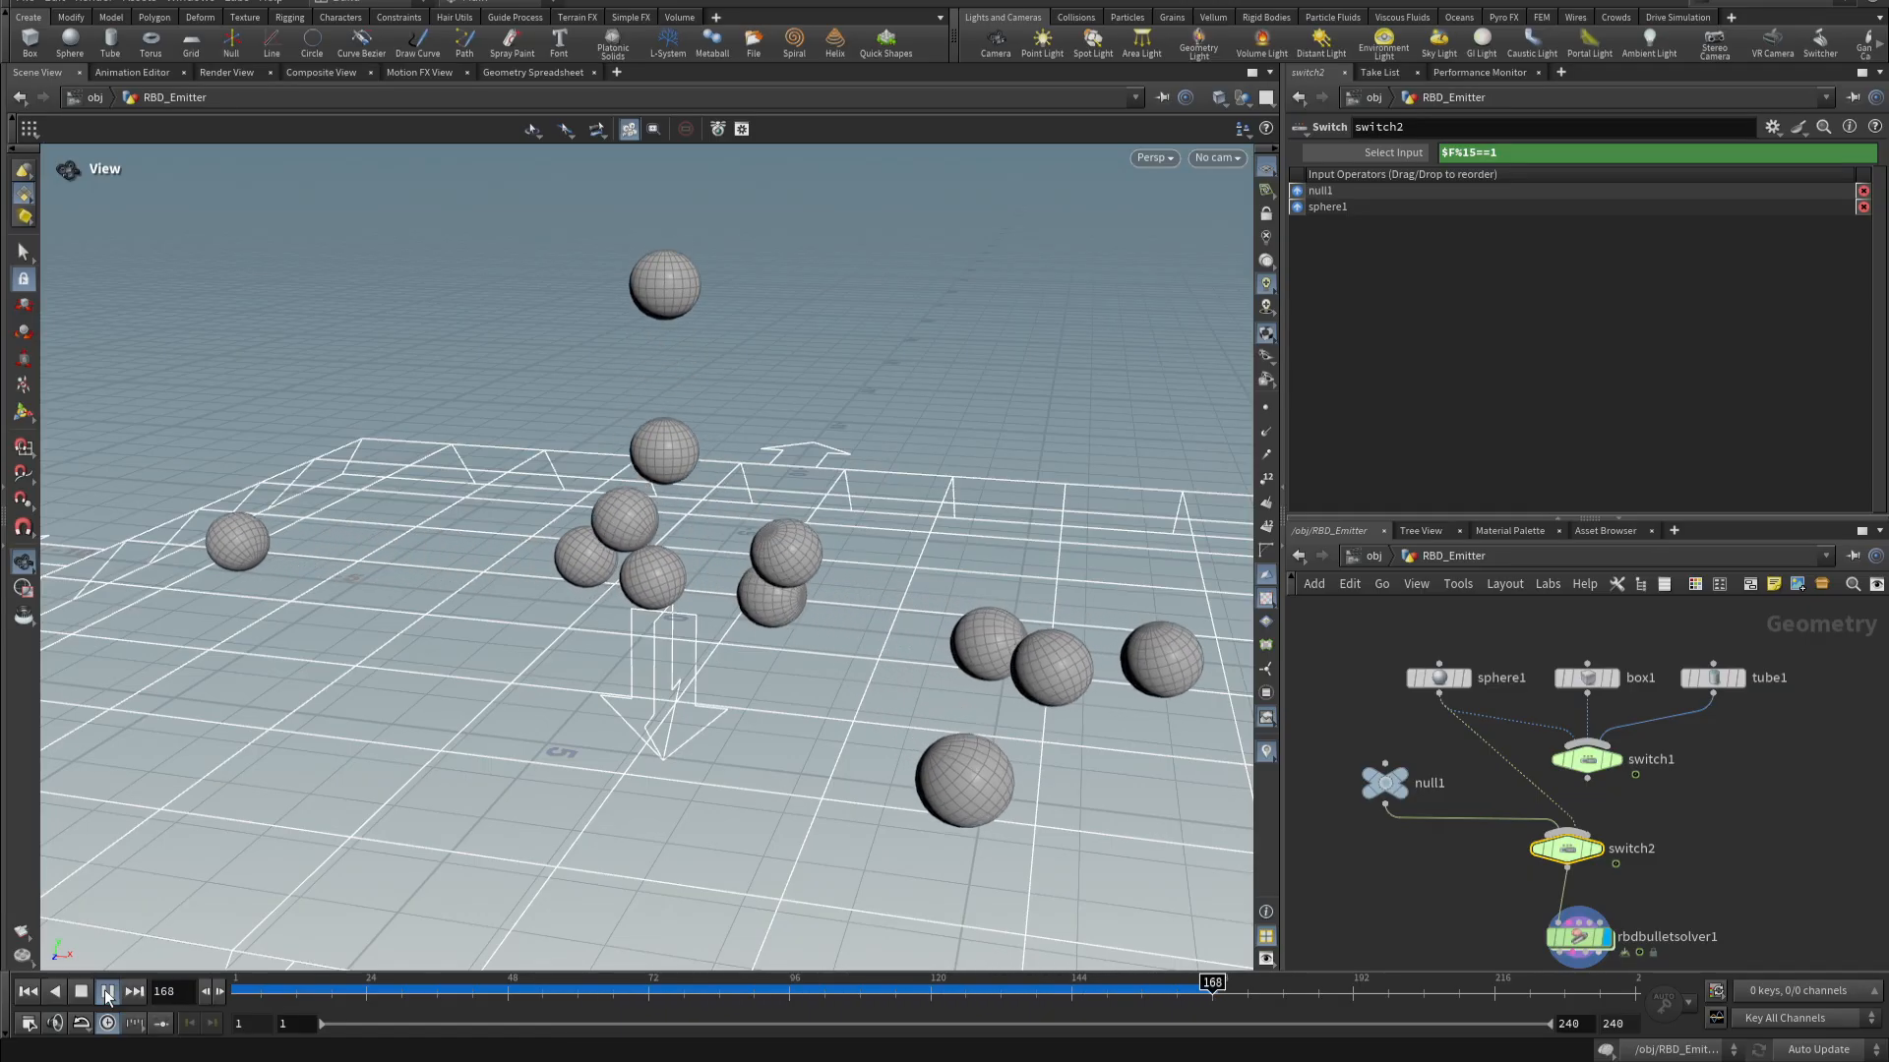
left_click(108, 996)
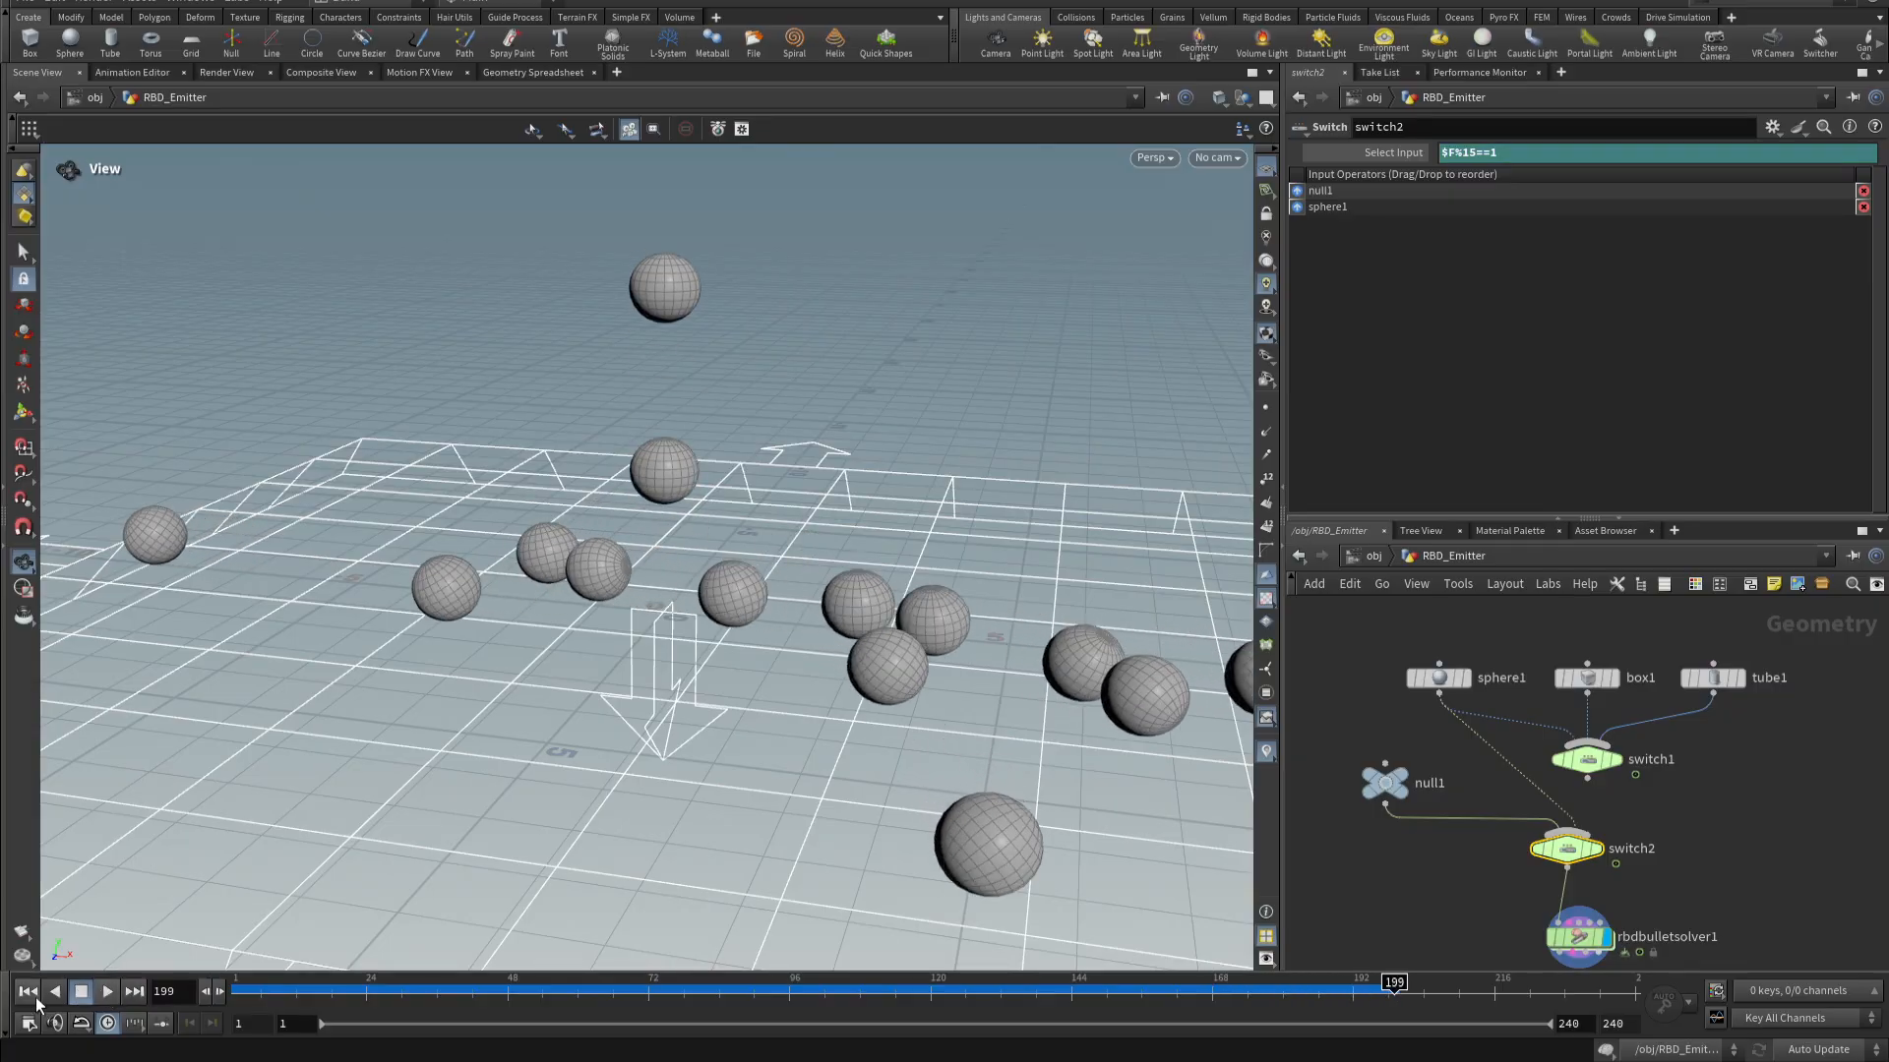
left_click(28, 992)
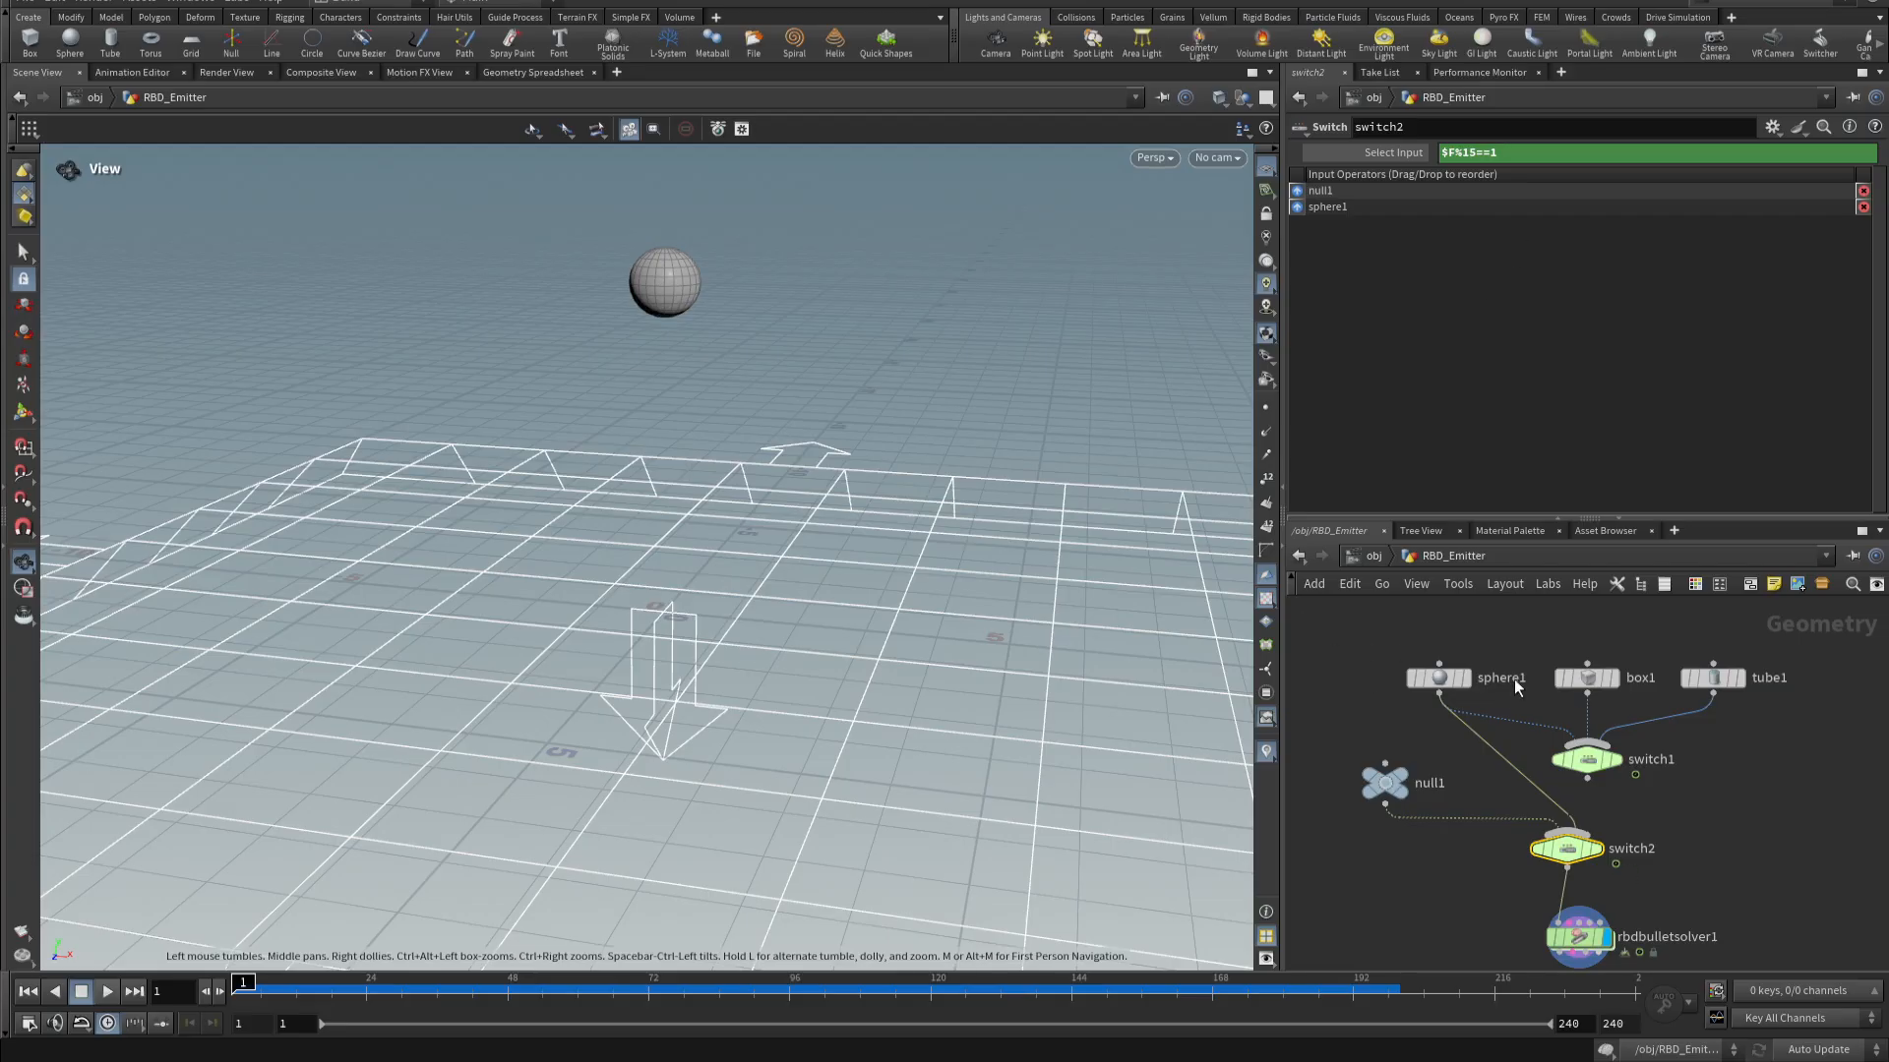
- Move the three primitives and first Switch node up, and rewire the second Switch's second input from the sphere to the first Switch
scroll(1510, 675, "down", 1)
left_click(1416, 583)
left_click(1851, 764)
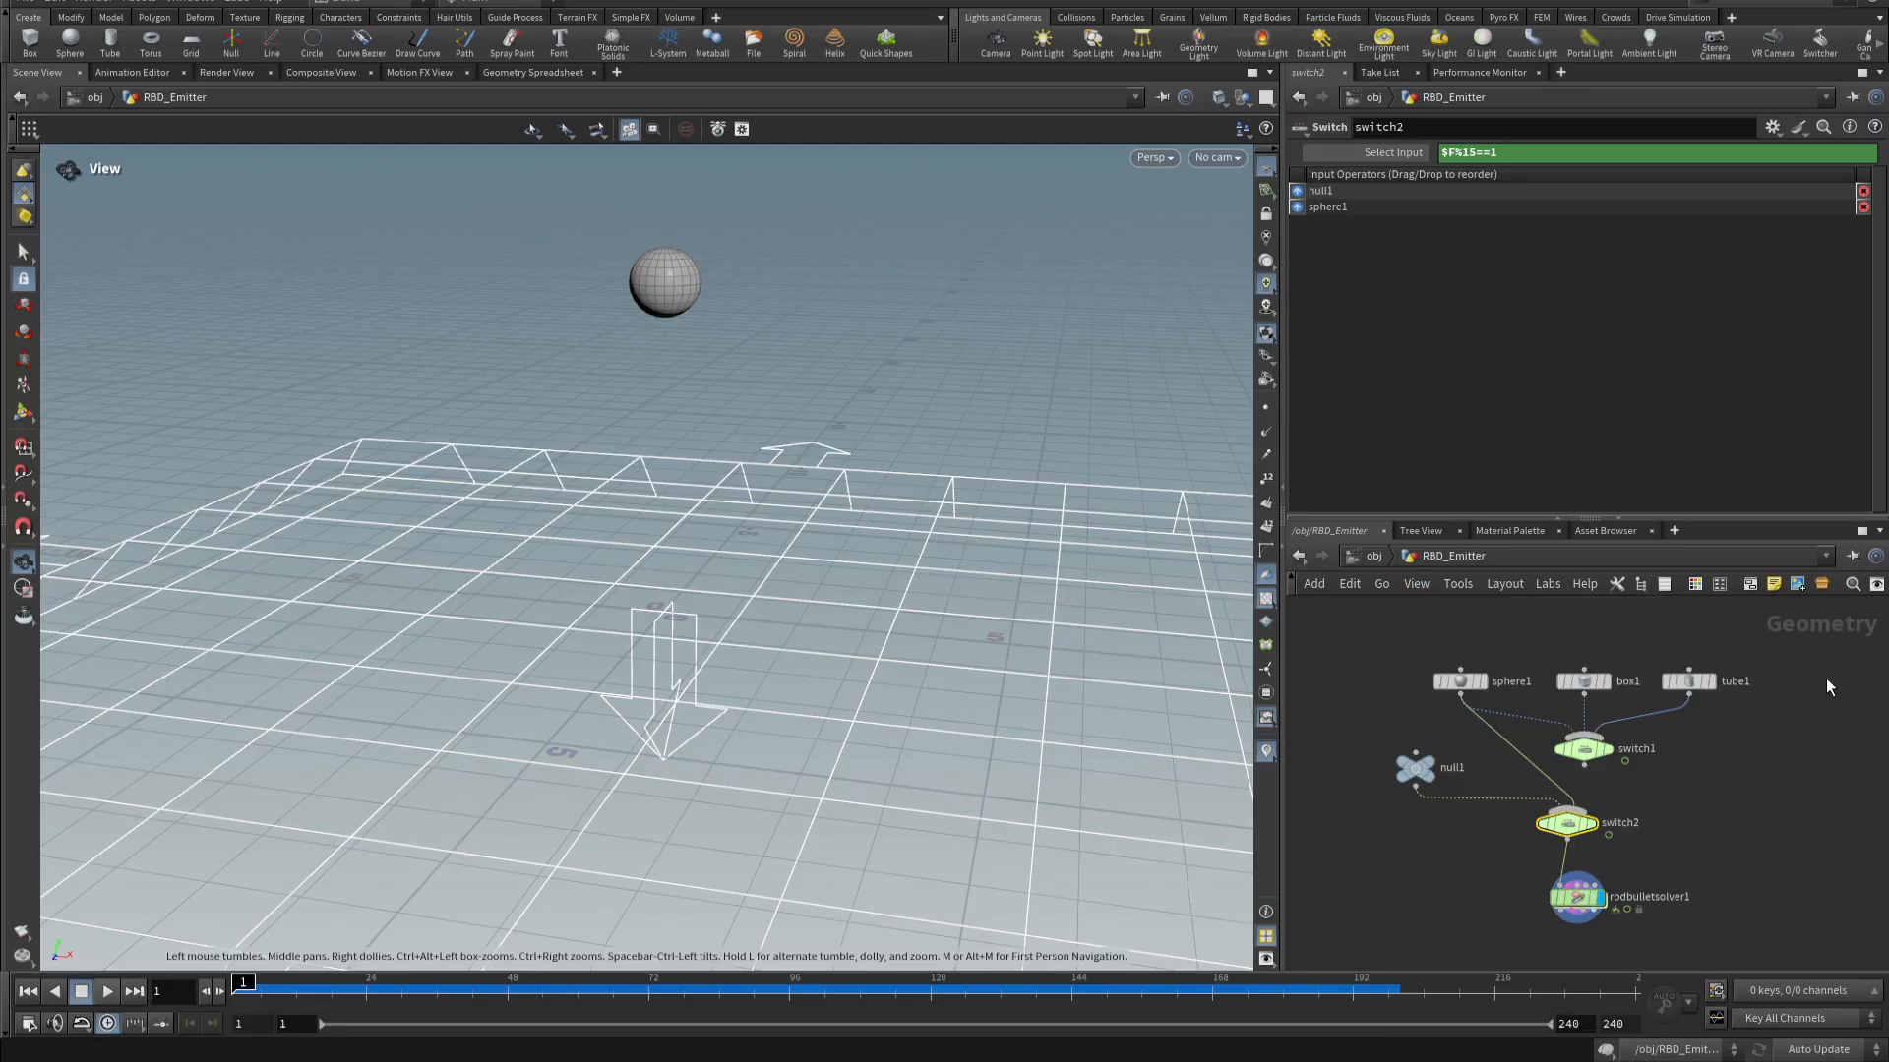
left_click_drag(1420, 606, 1786, 747)
mouse_move(1576, 752)
left_click_drag(1575, 753, 1567, 682)
left_click(1472, 716)
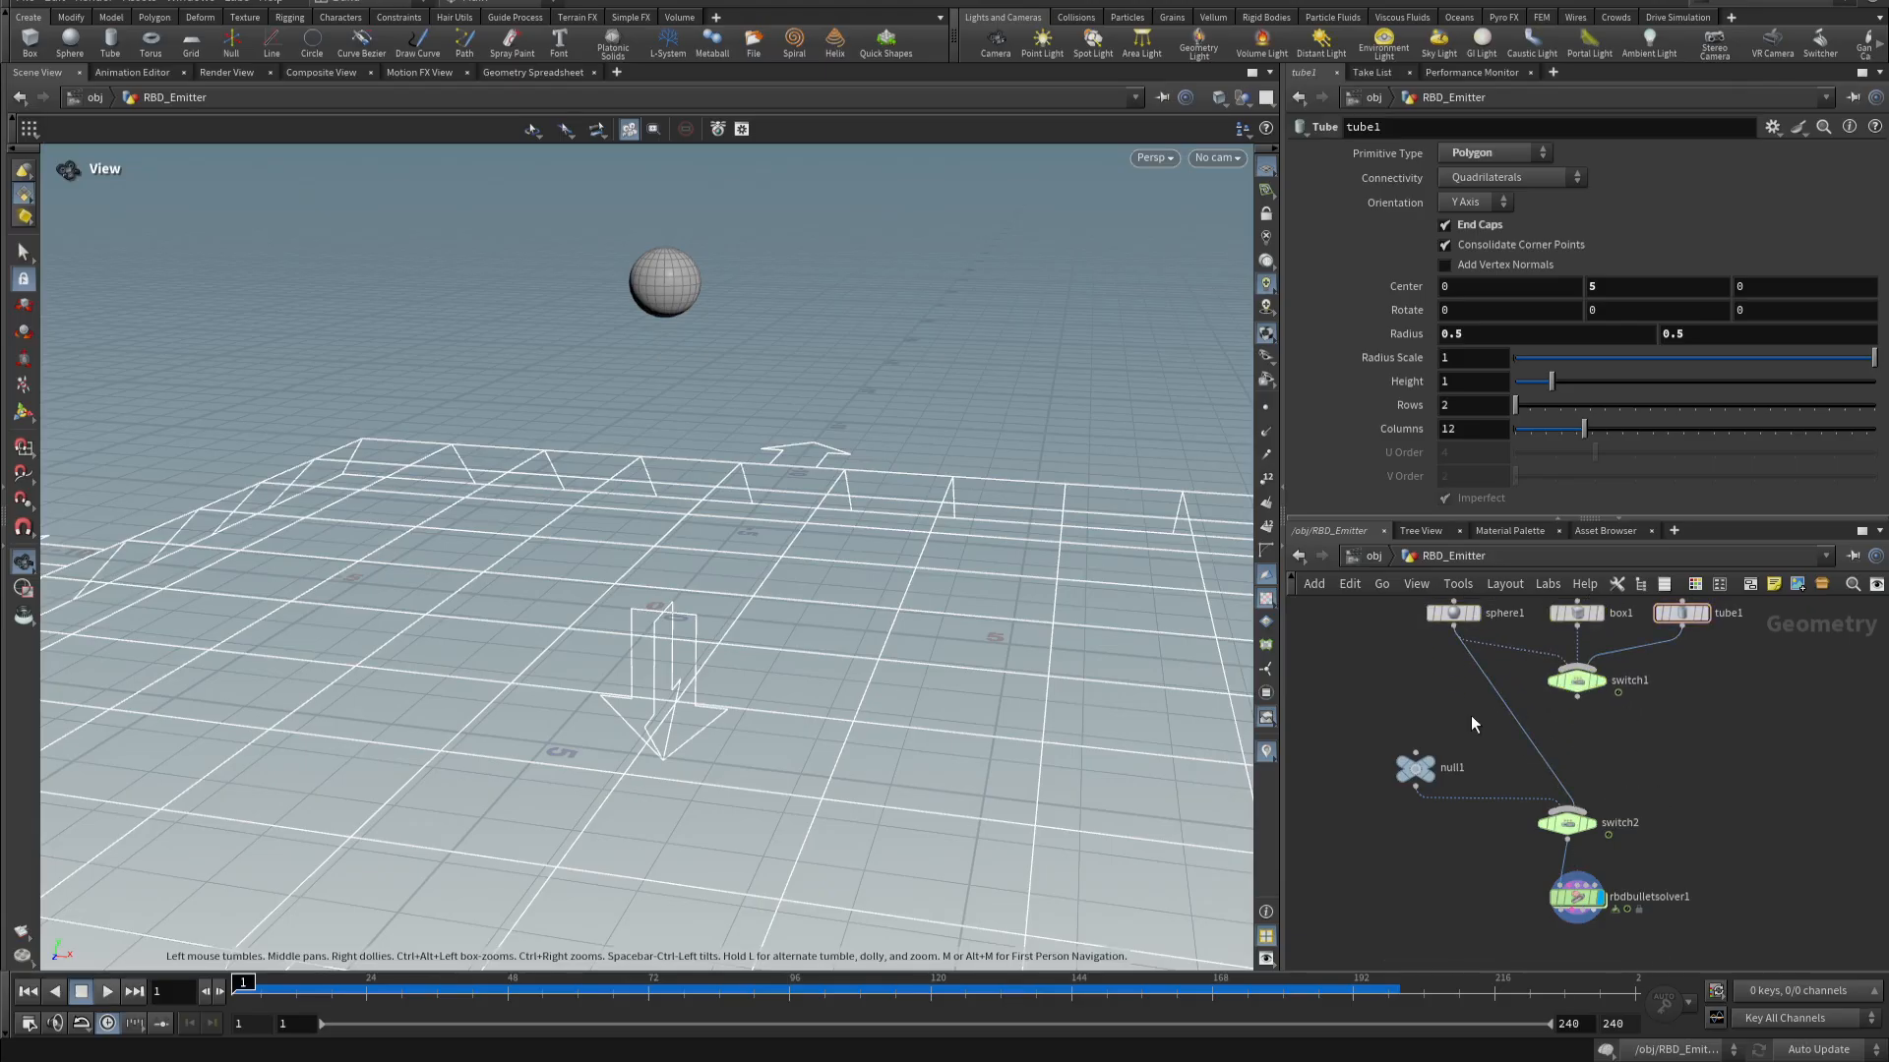
left_click_drag(1540, 759, 1577, 694)
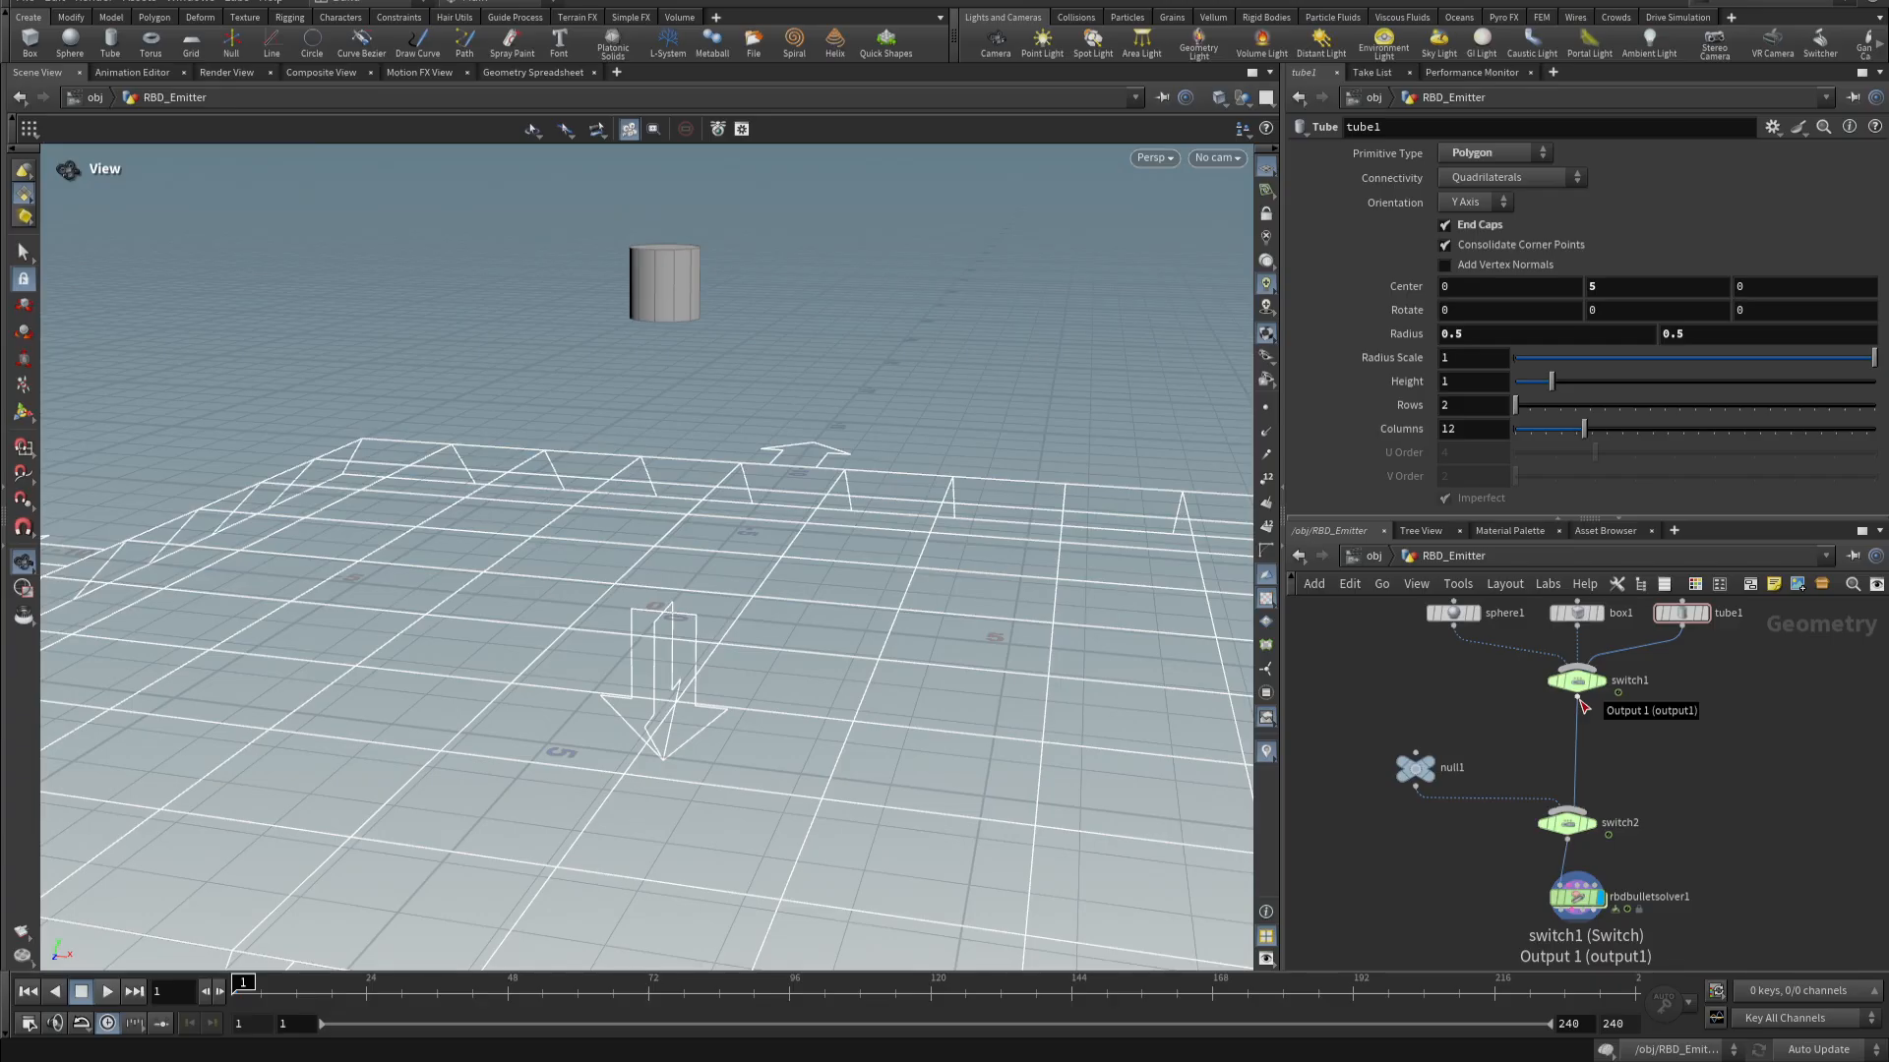
- Insert an Assemble node between the two Switch nodes and enable Create Packed Primitives on it
key("Tab")
type("assem")
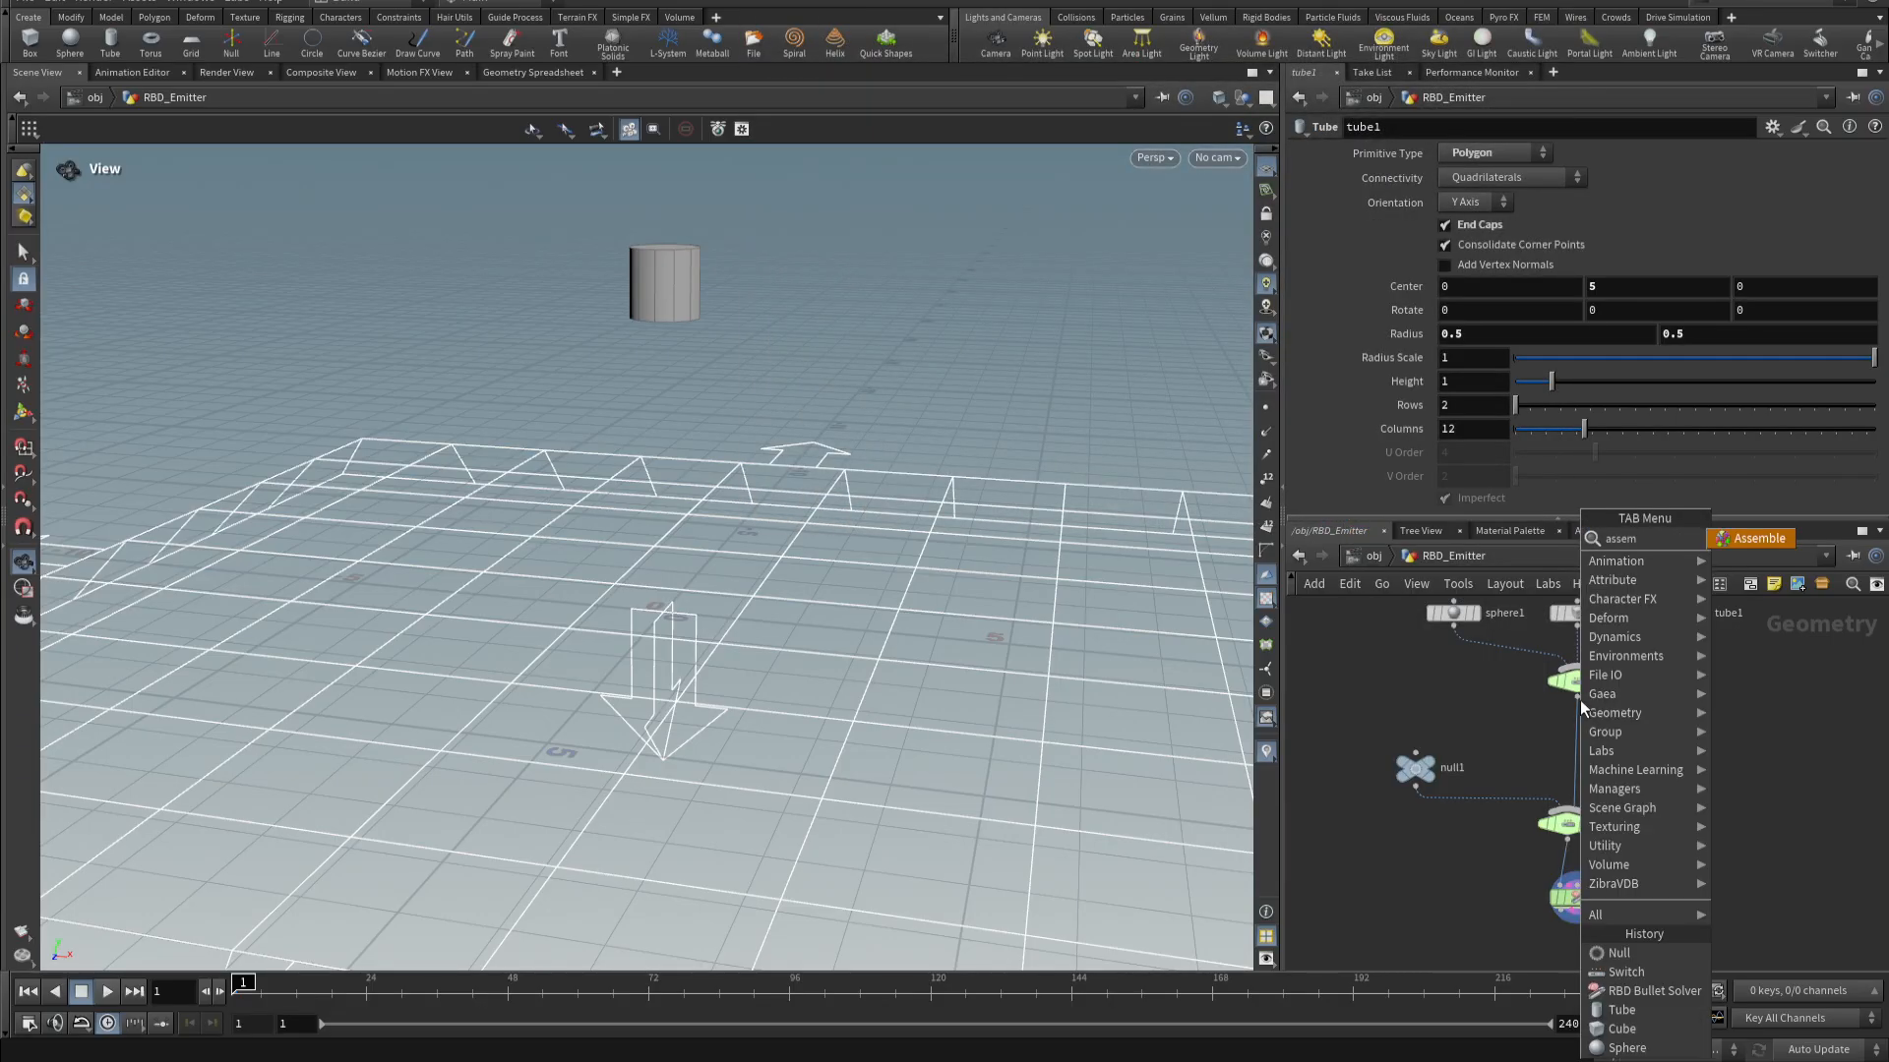
key("Return")
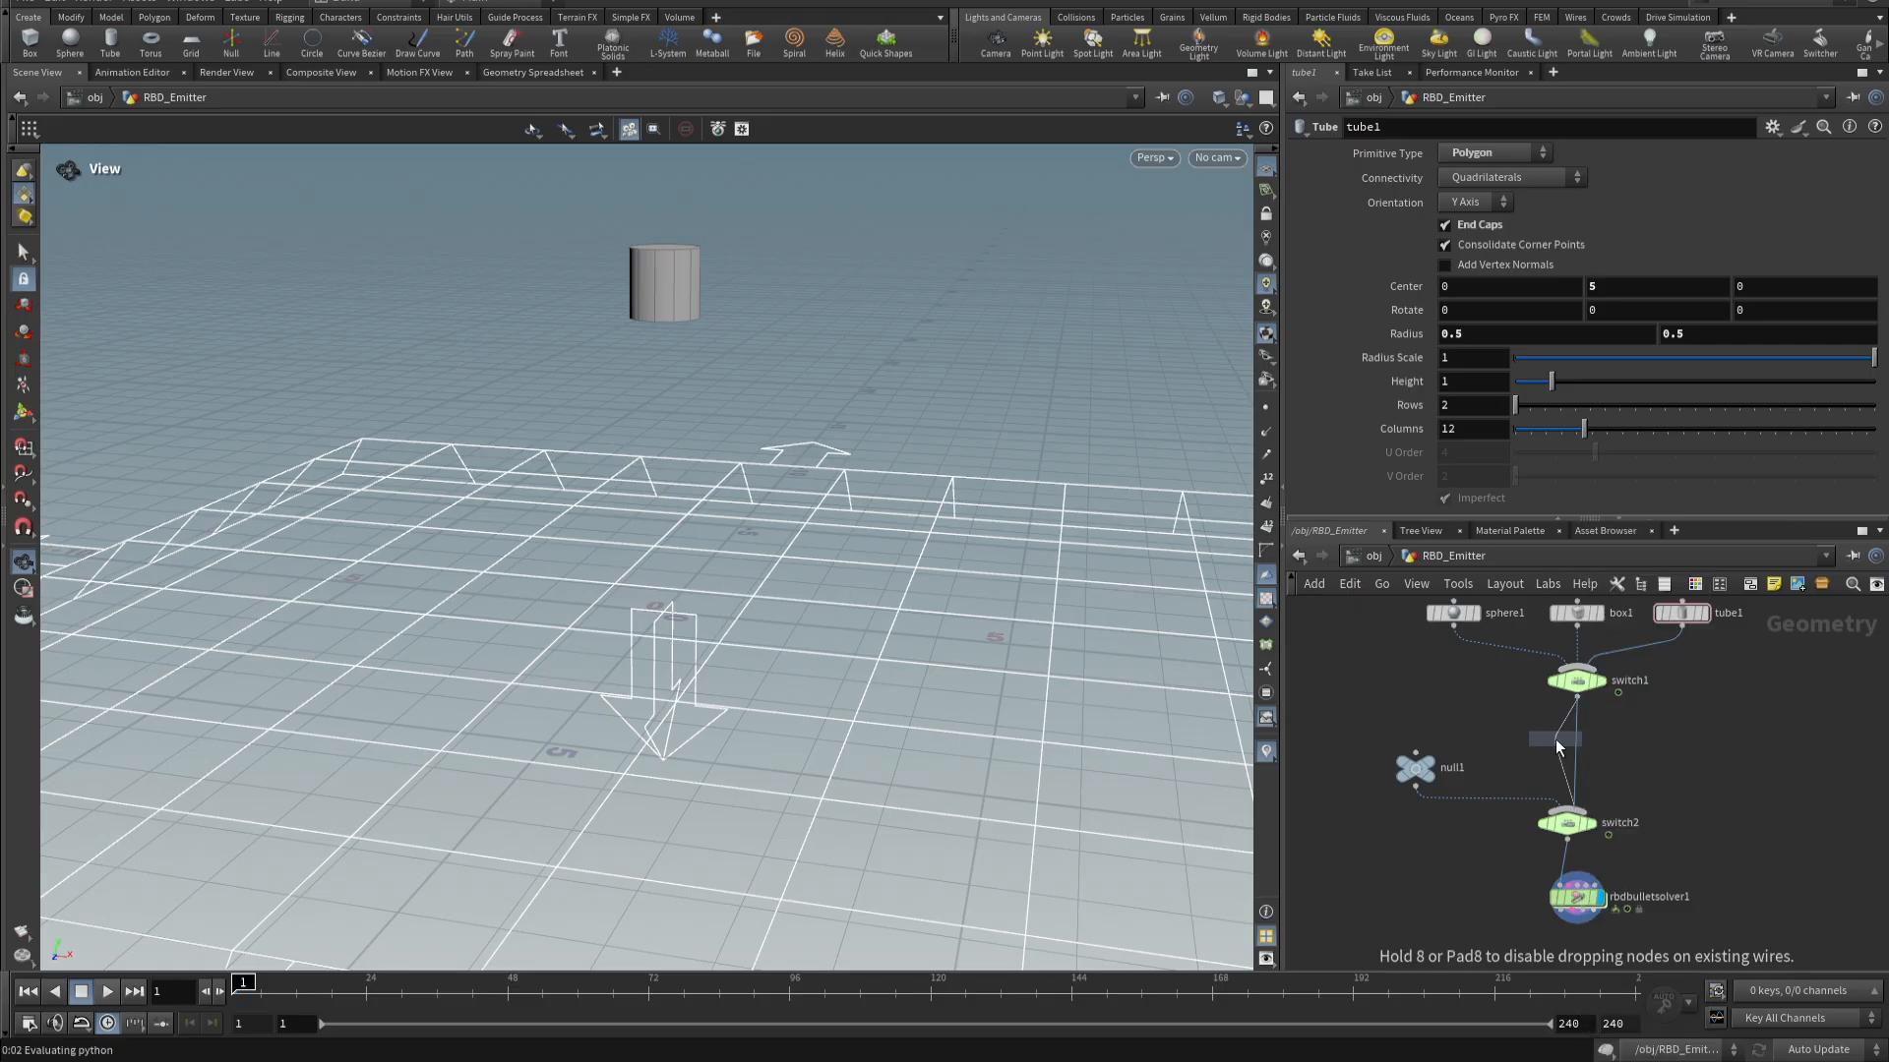
left_click(1580, 731)
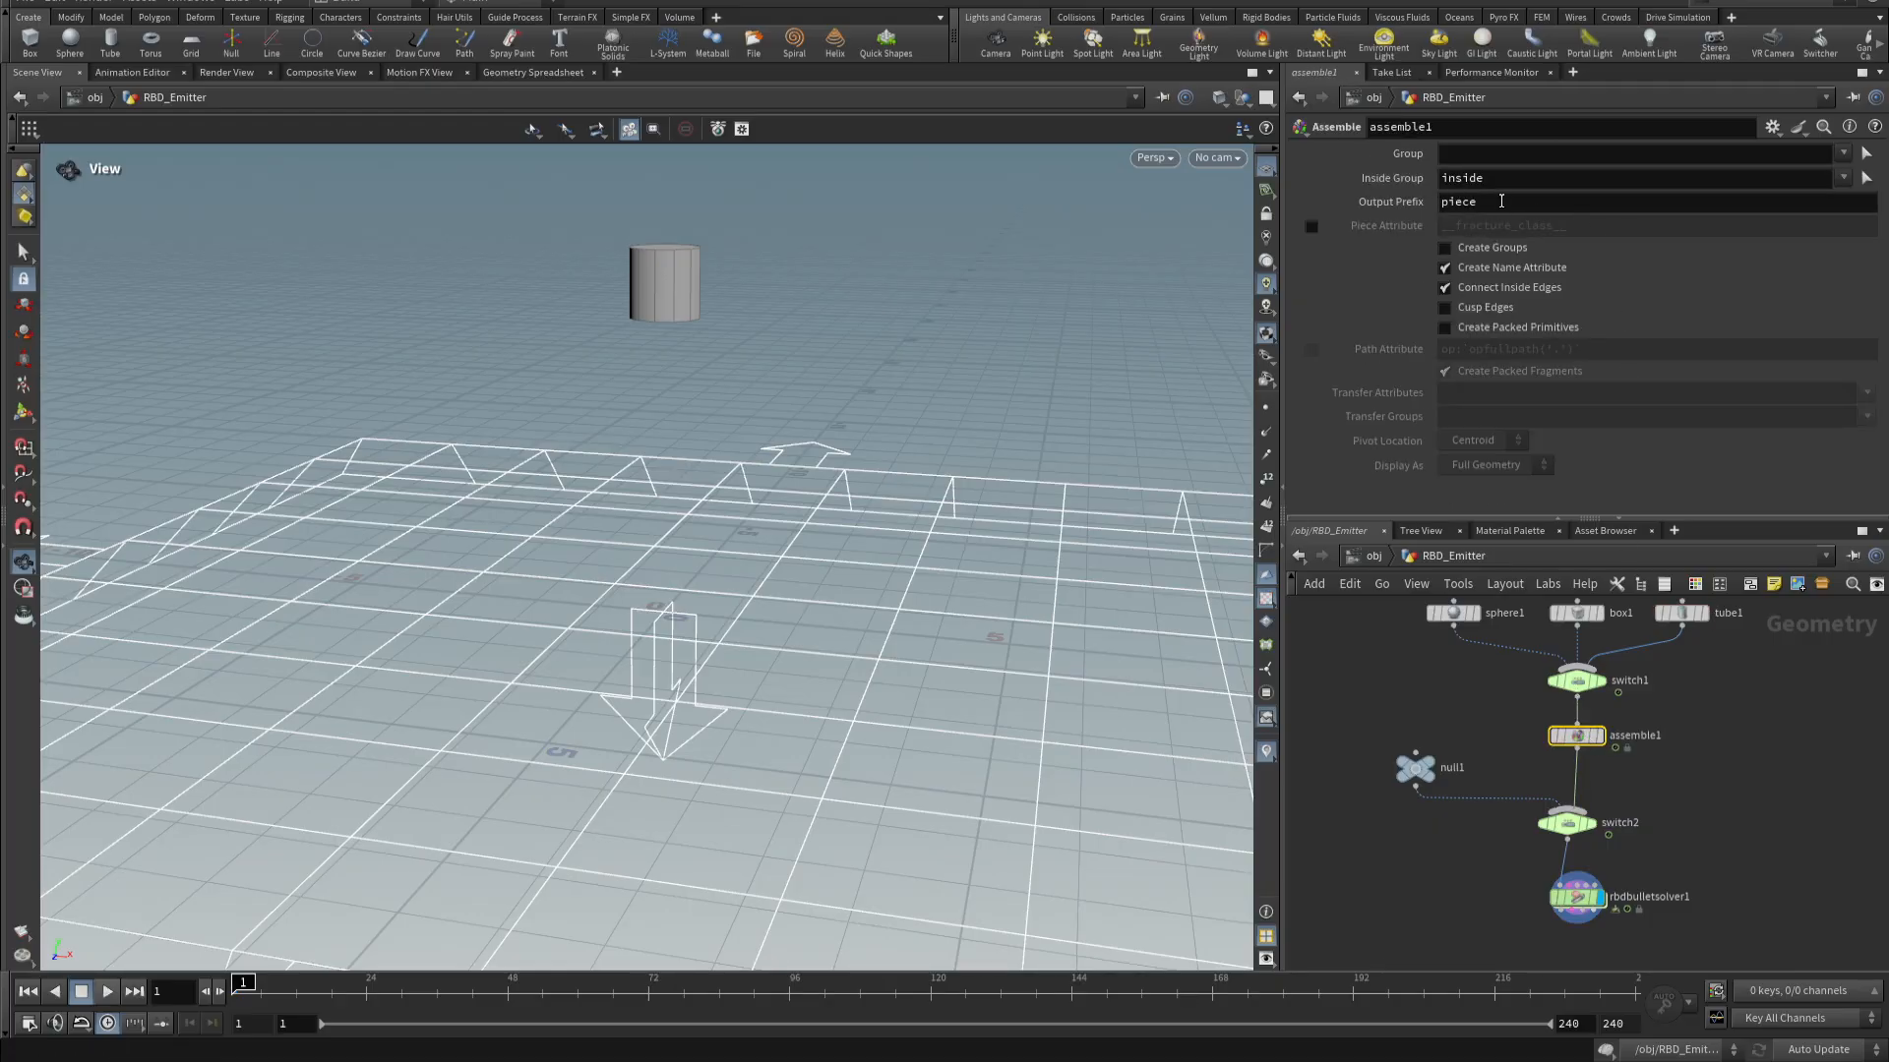
left_click(1446, 328)
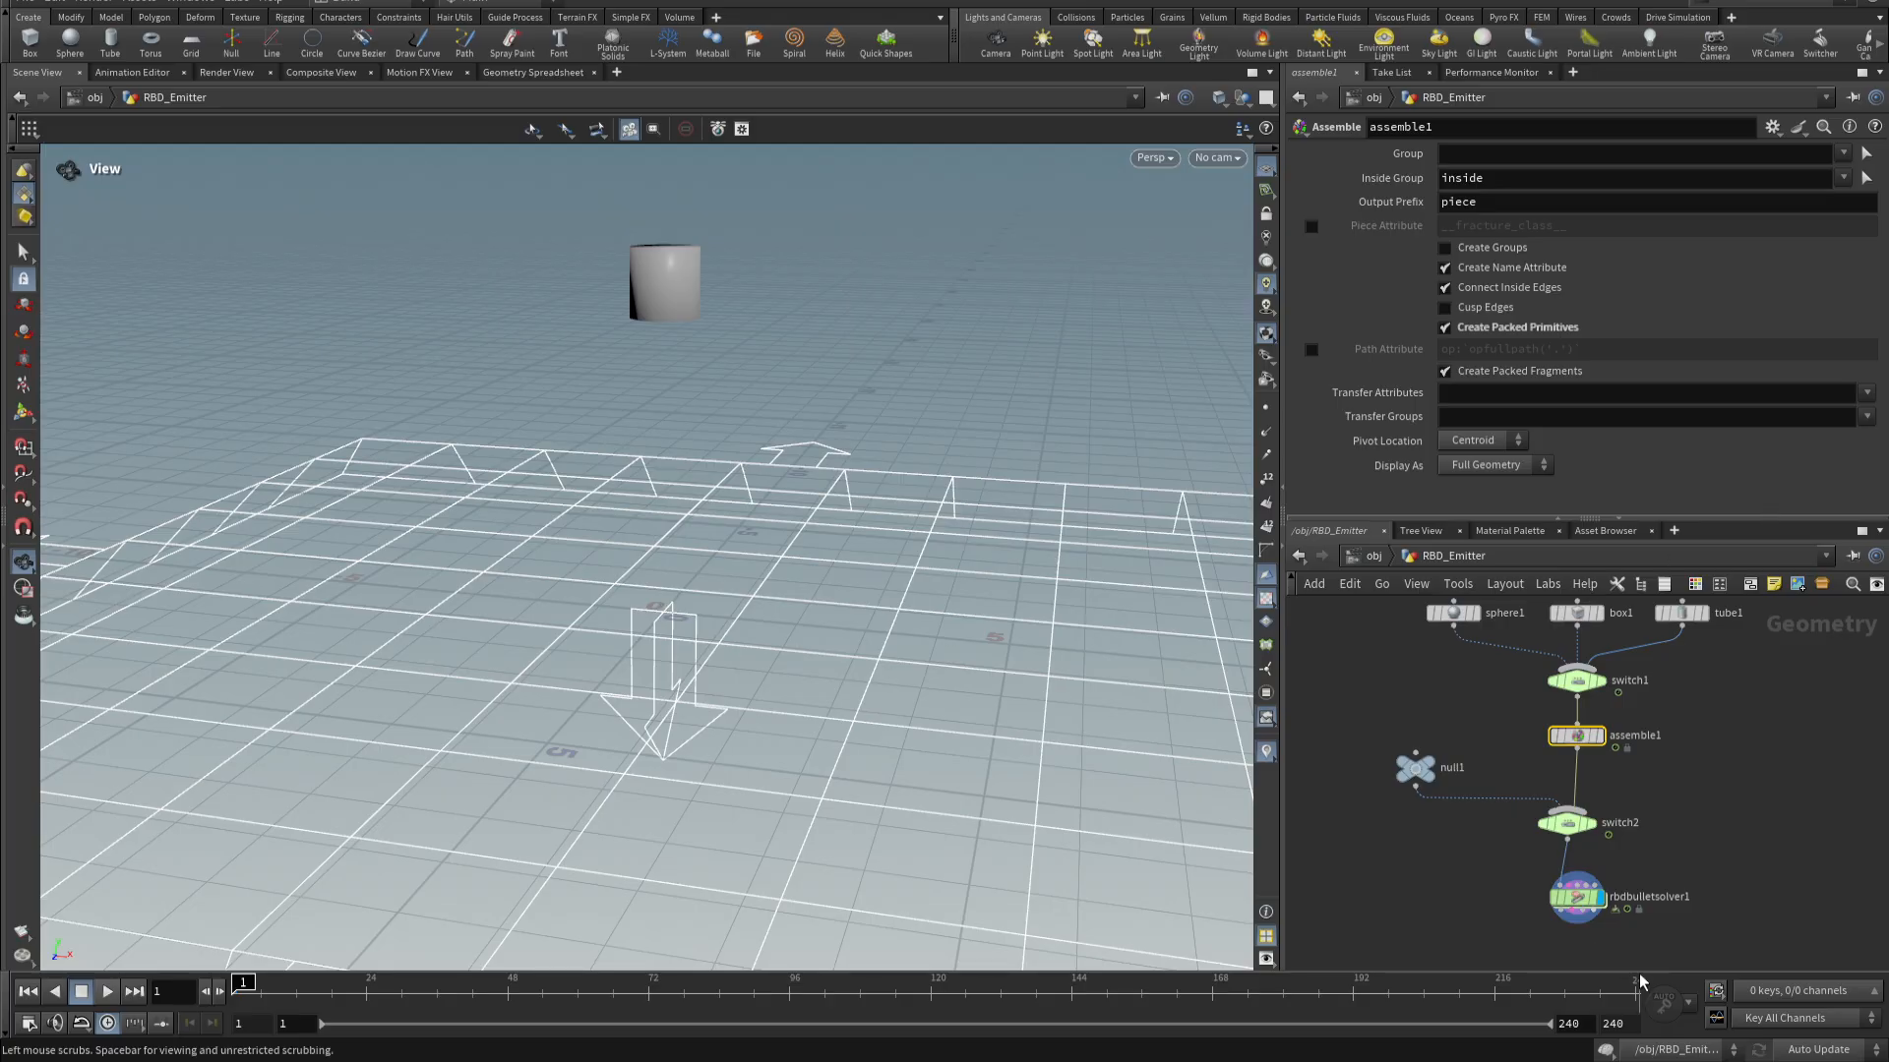
- Play the simulation to check the emission of packed primitives, and return to the first frame
middle_click_drag(1677, 826, 1679, 806)
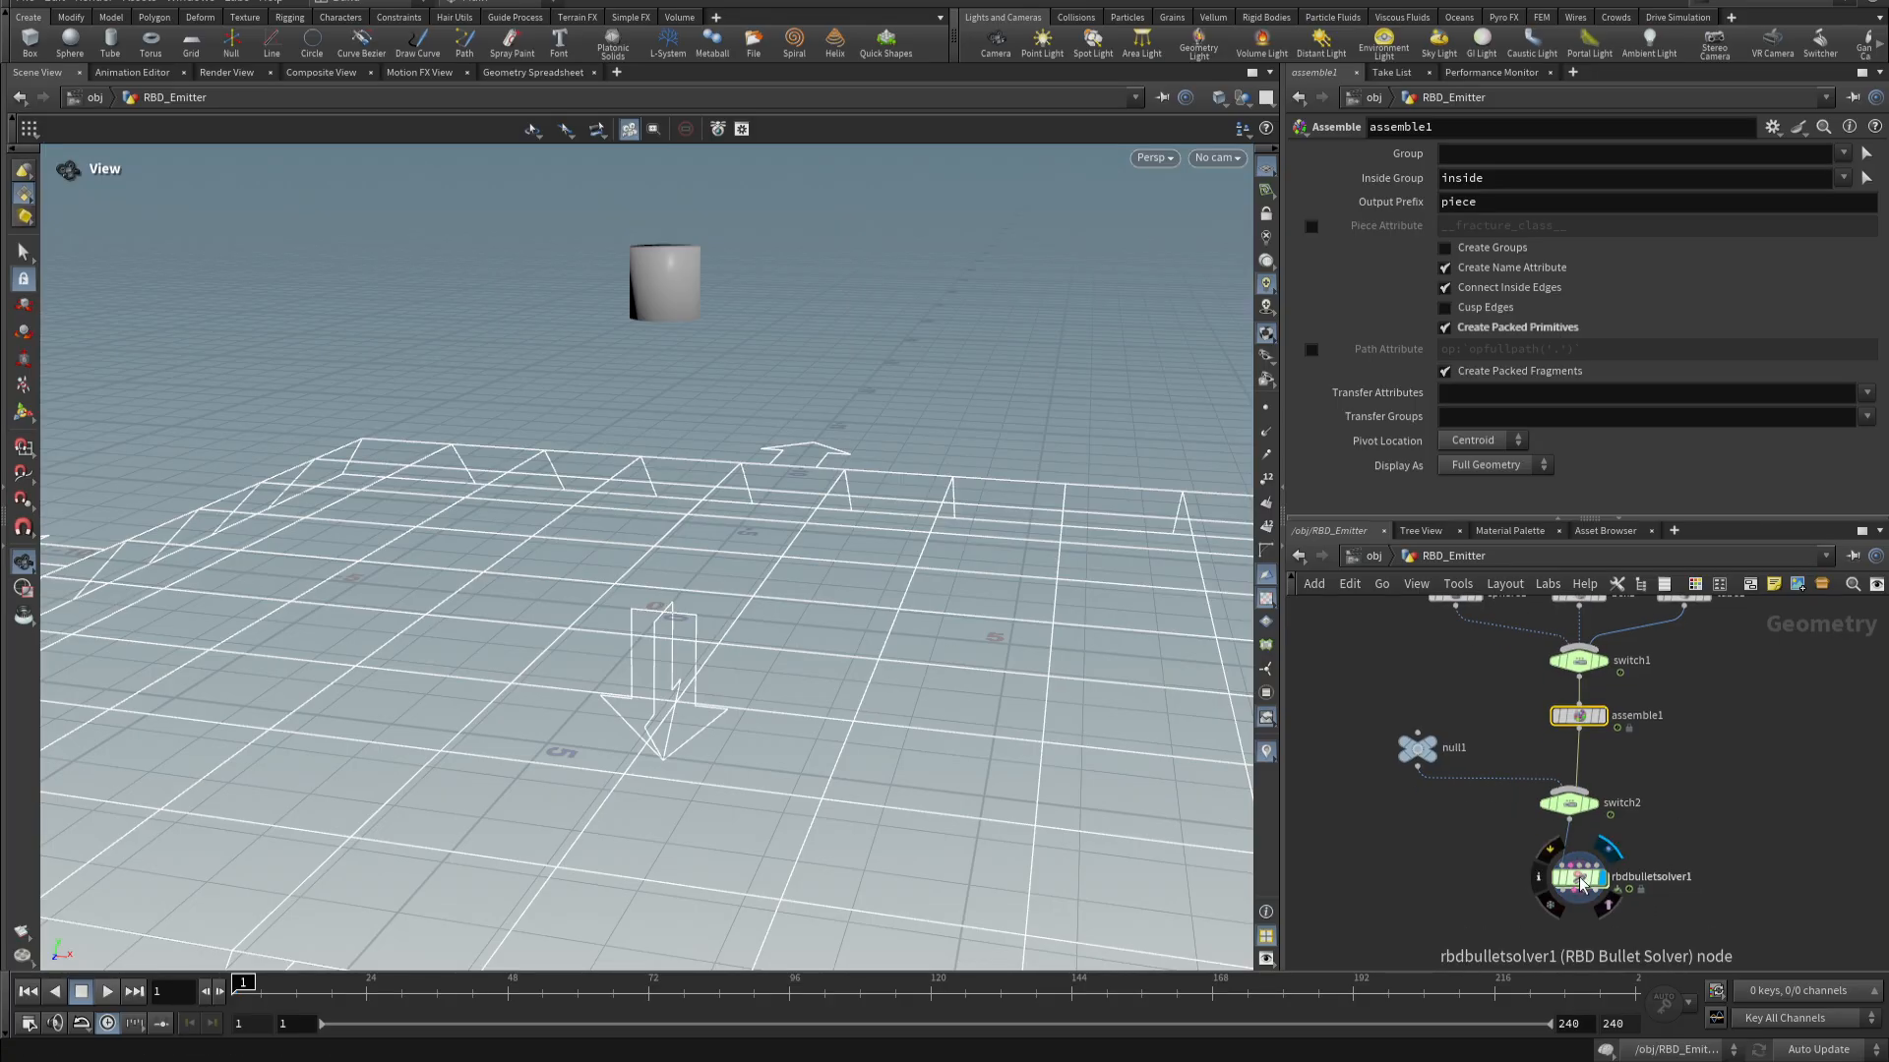
left_click(109, 991)
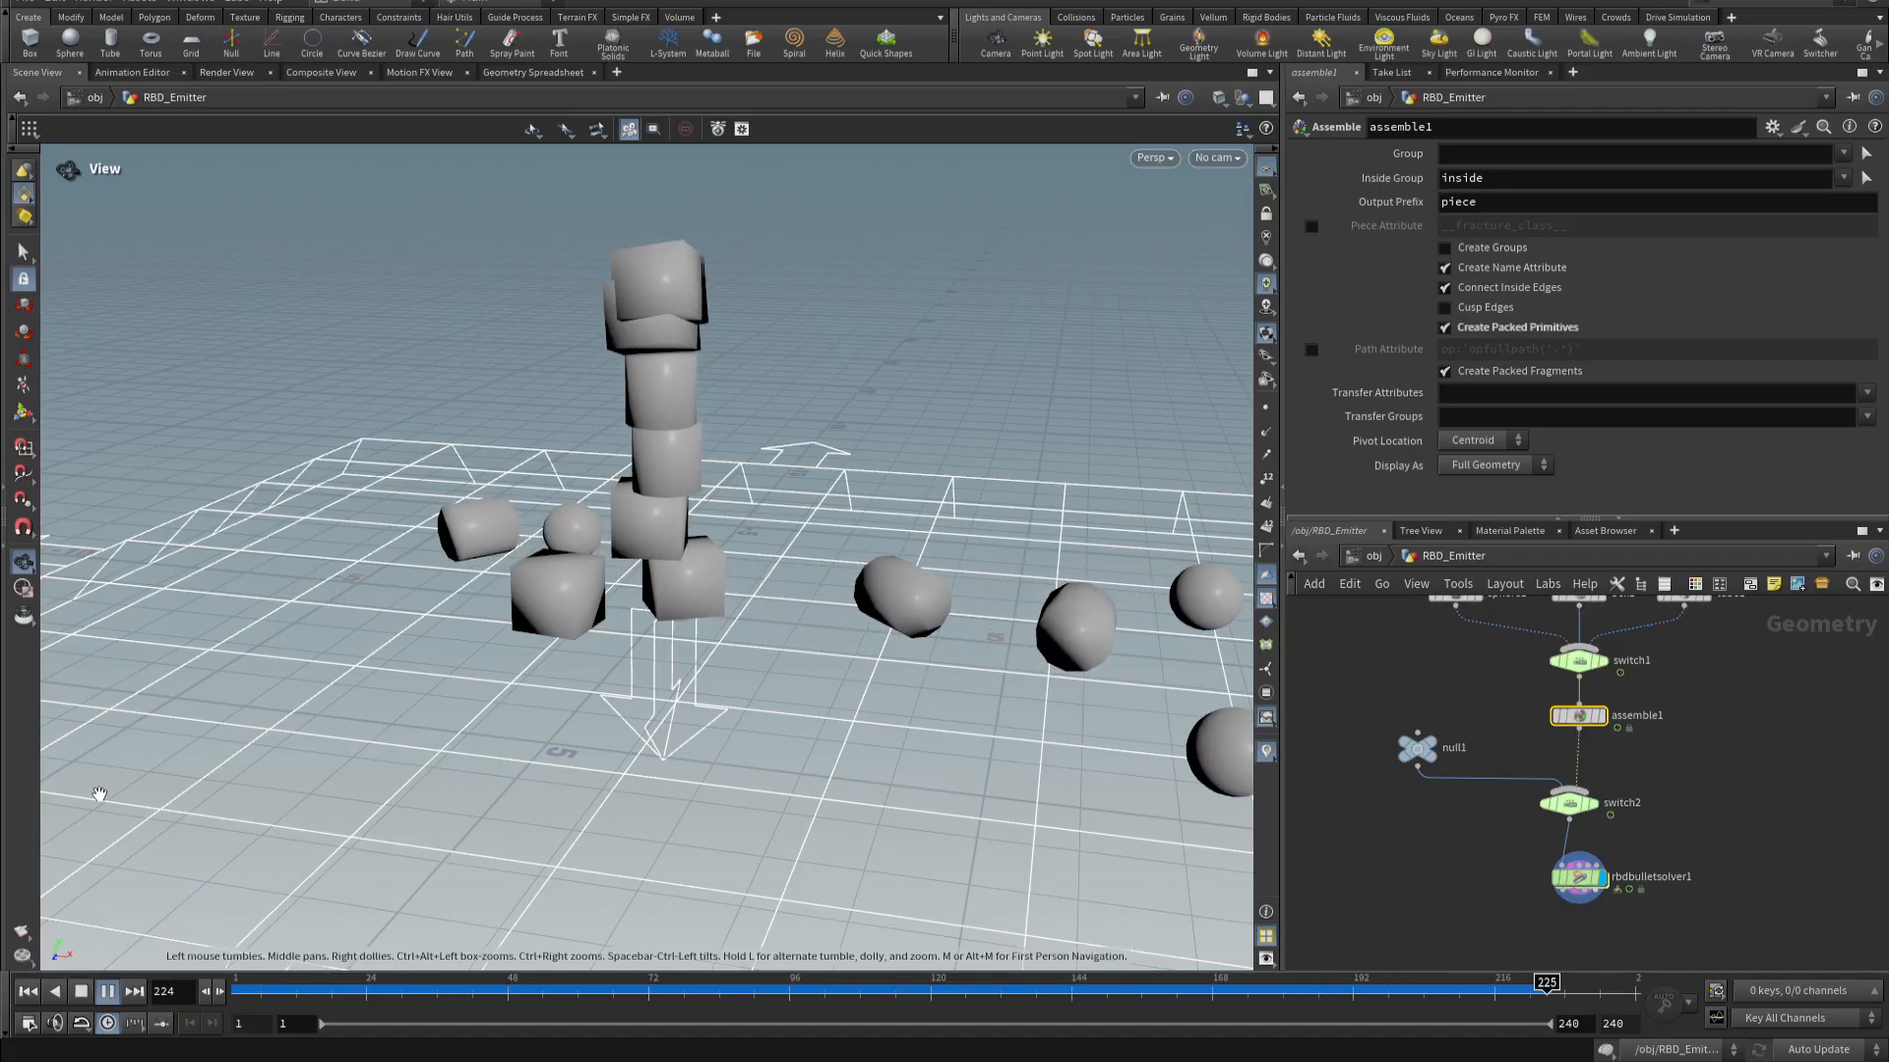
left_click(110, 993)
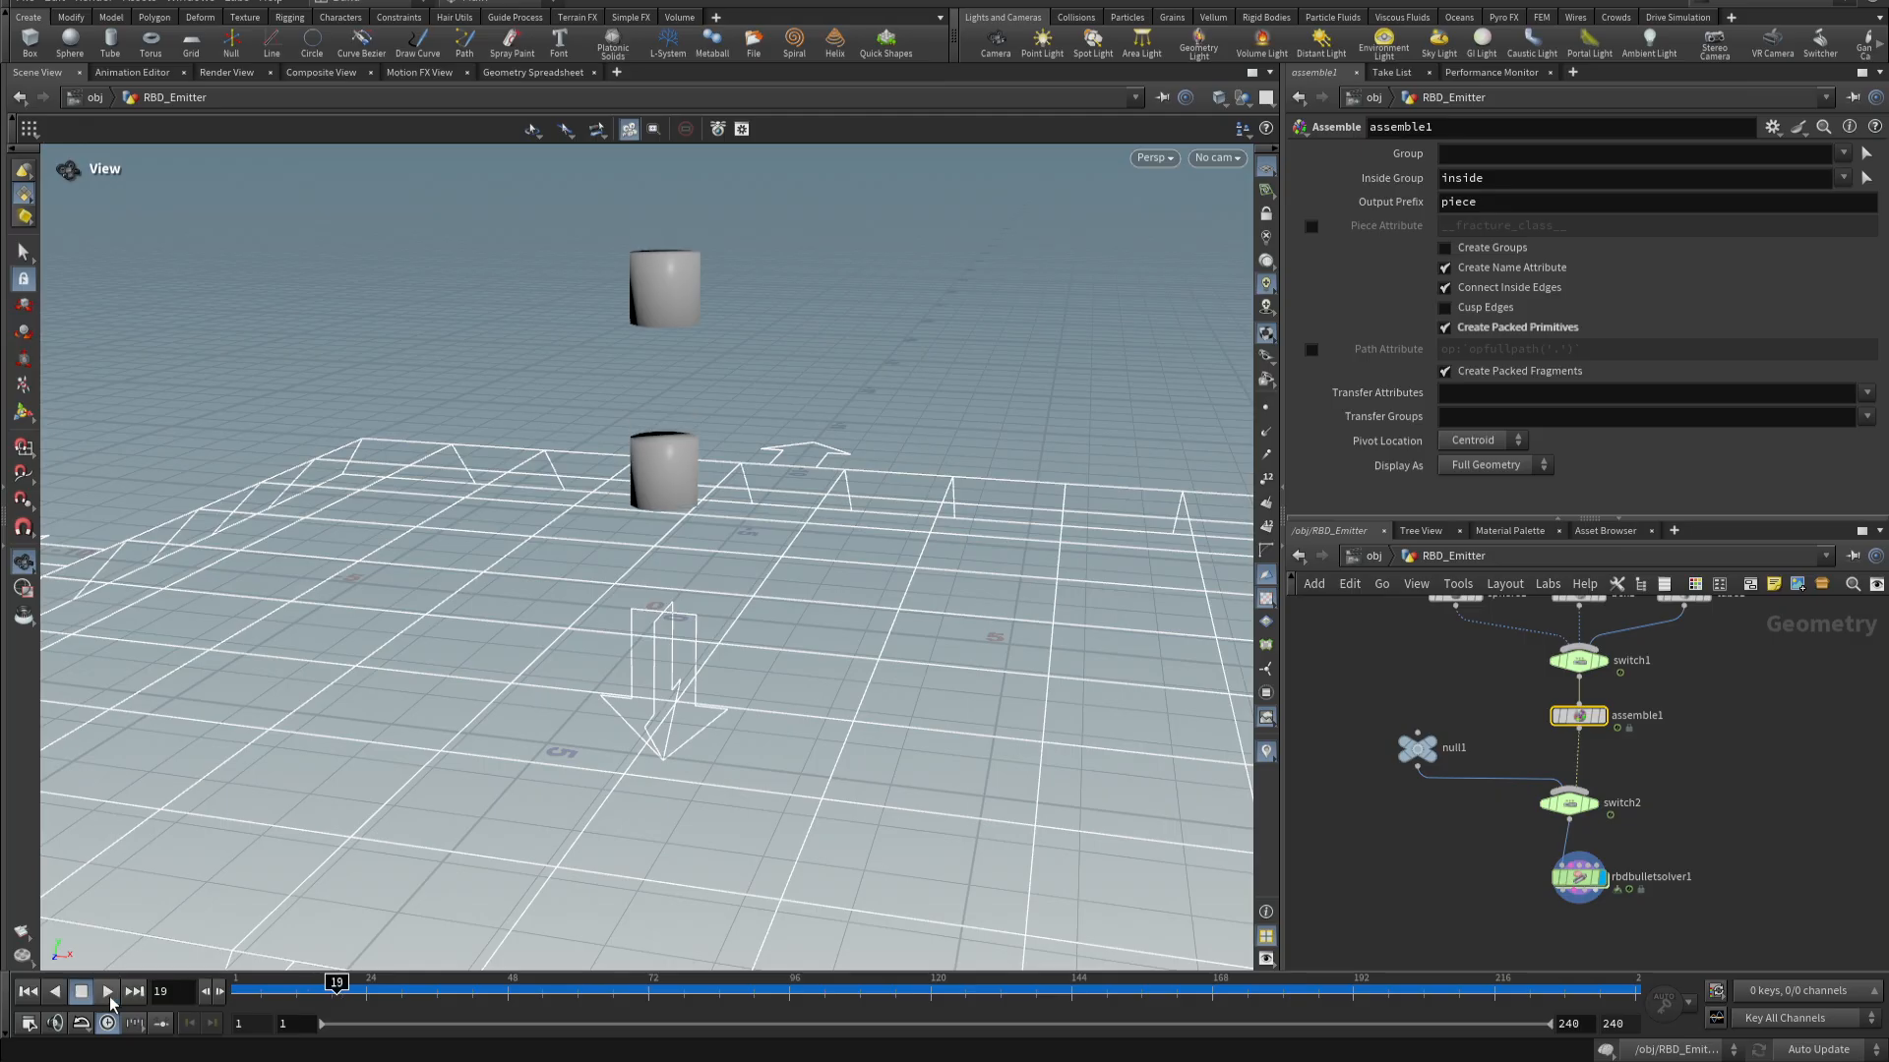
left_click(28, 991)
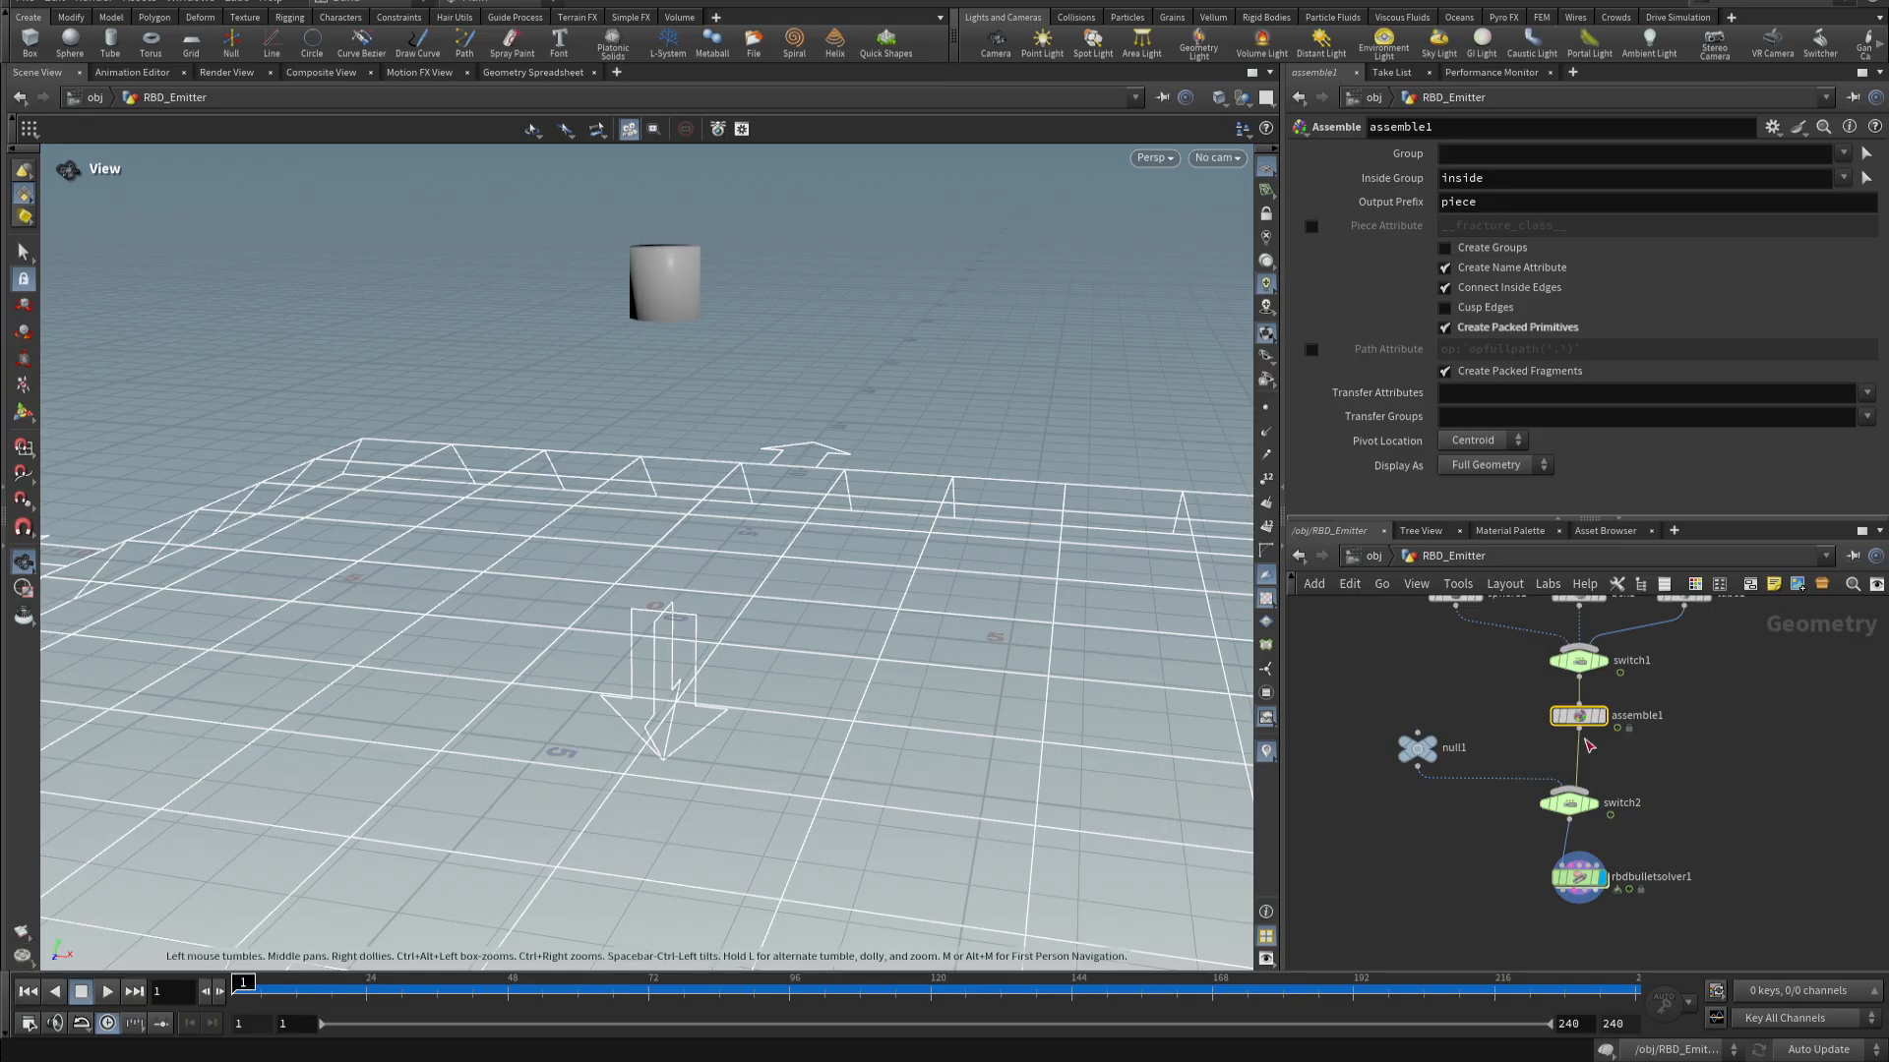
- Insert a Point Velocity node between the Assemble node and the second Switch node
key("Tab")
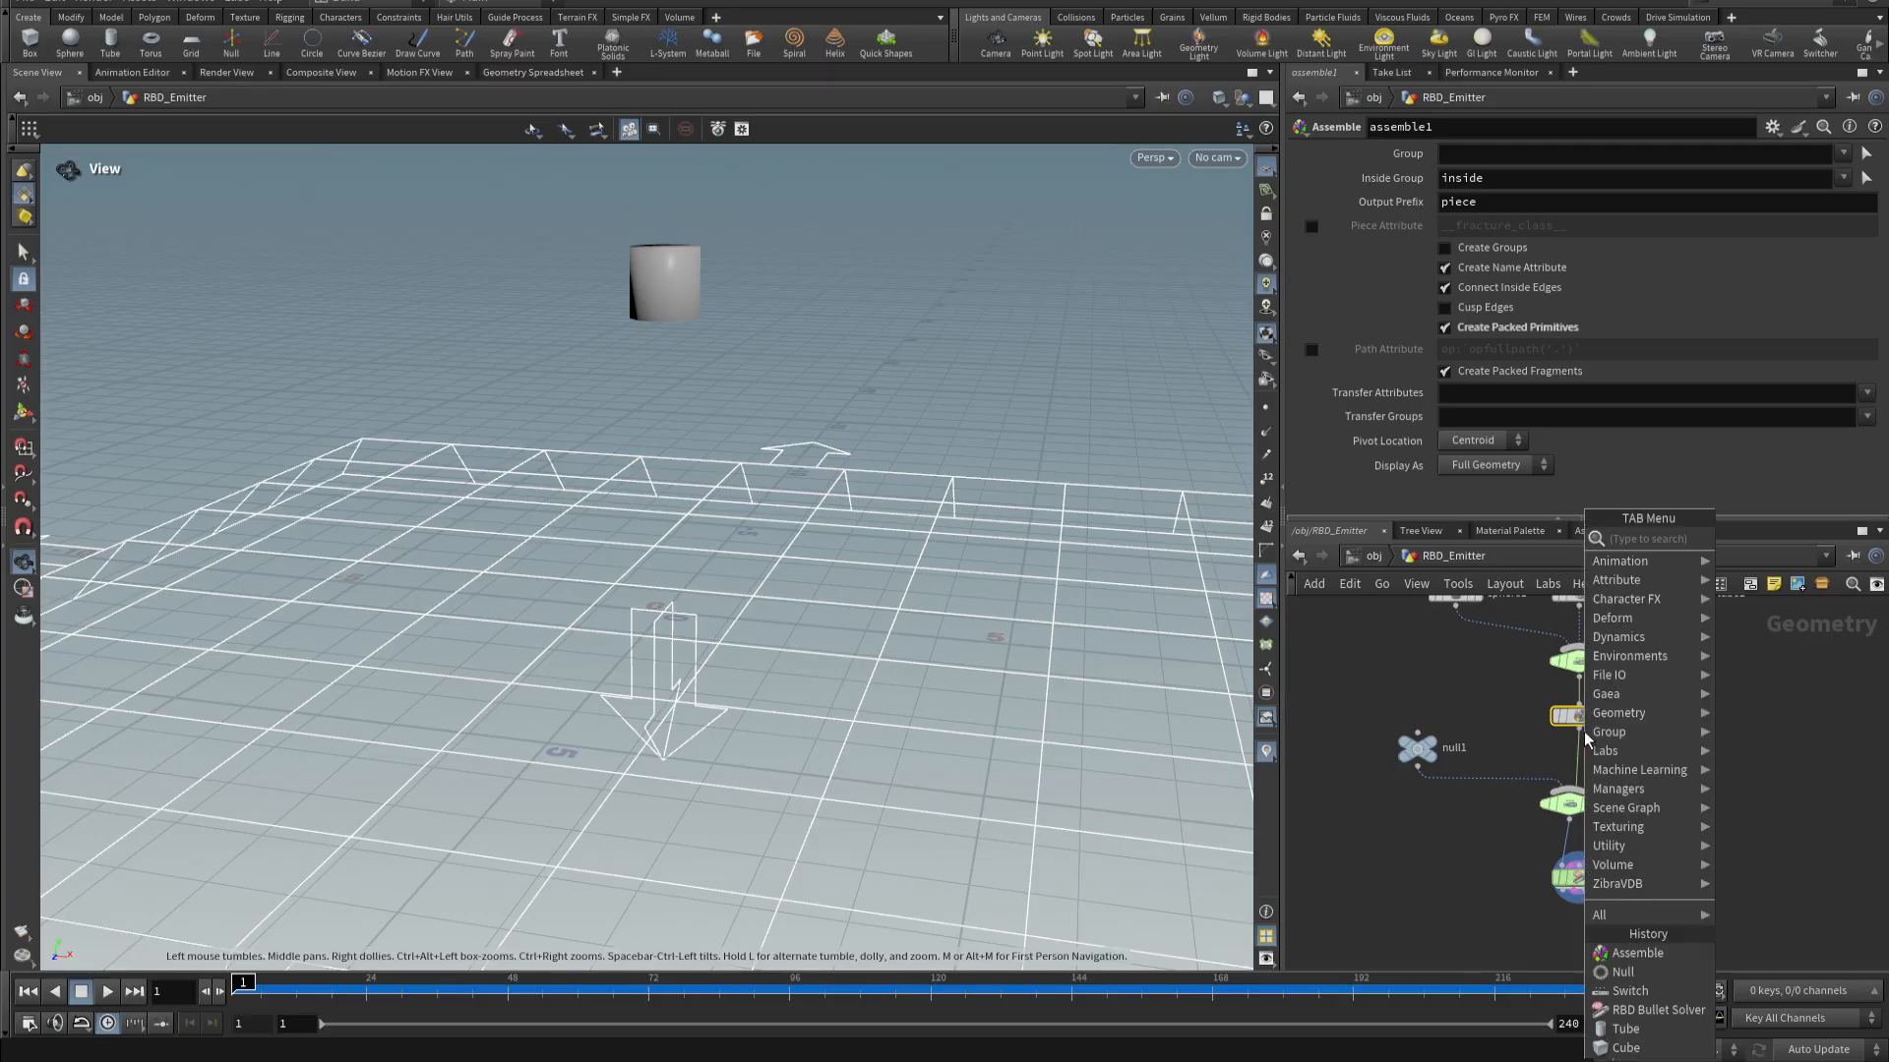
type("poin")
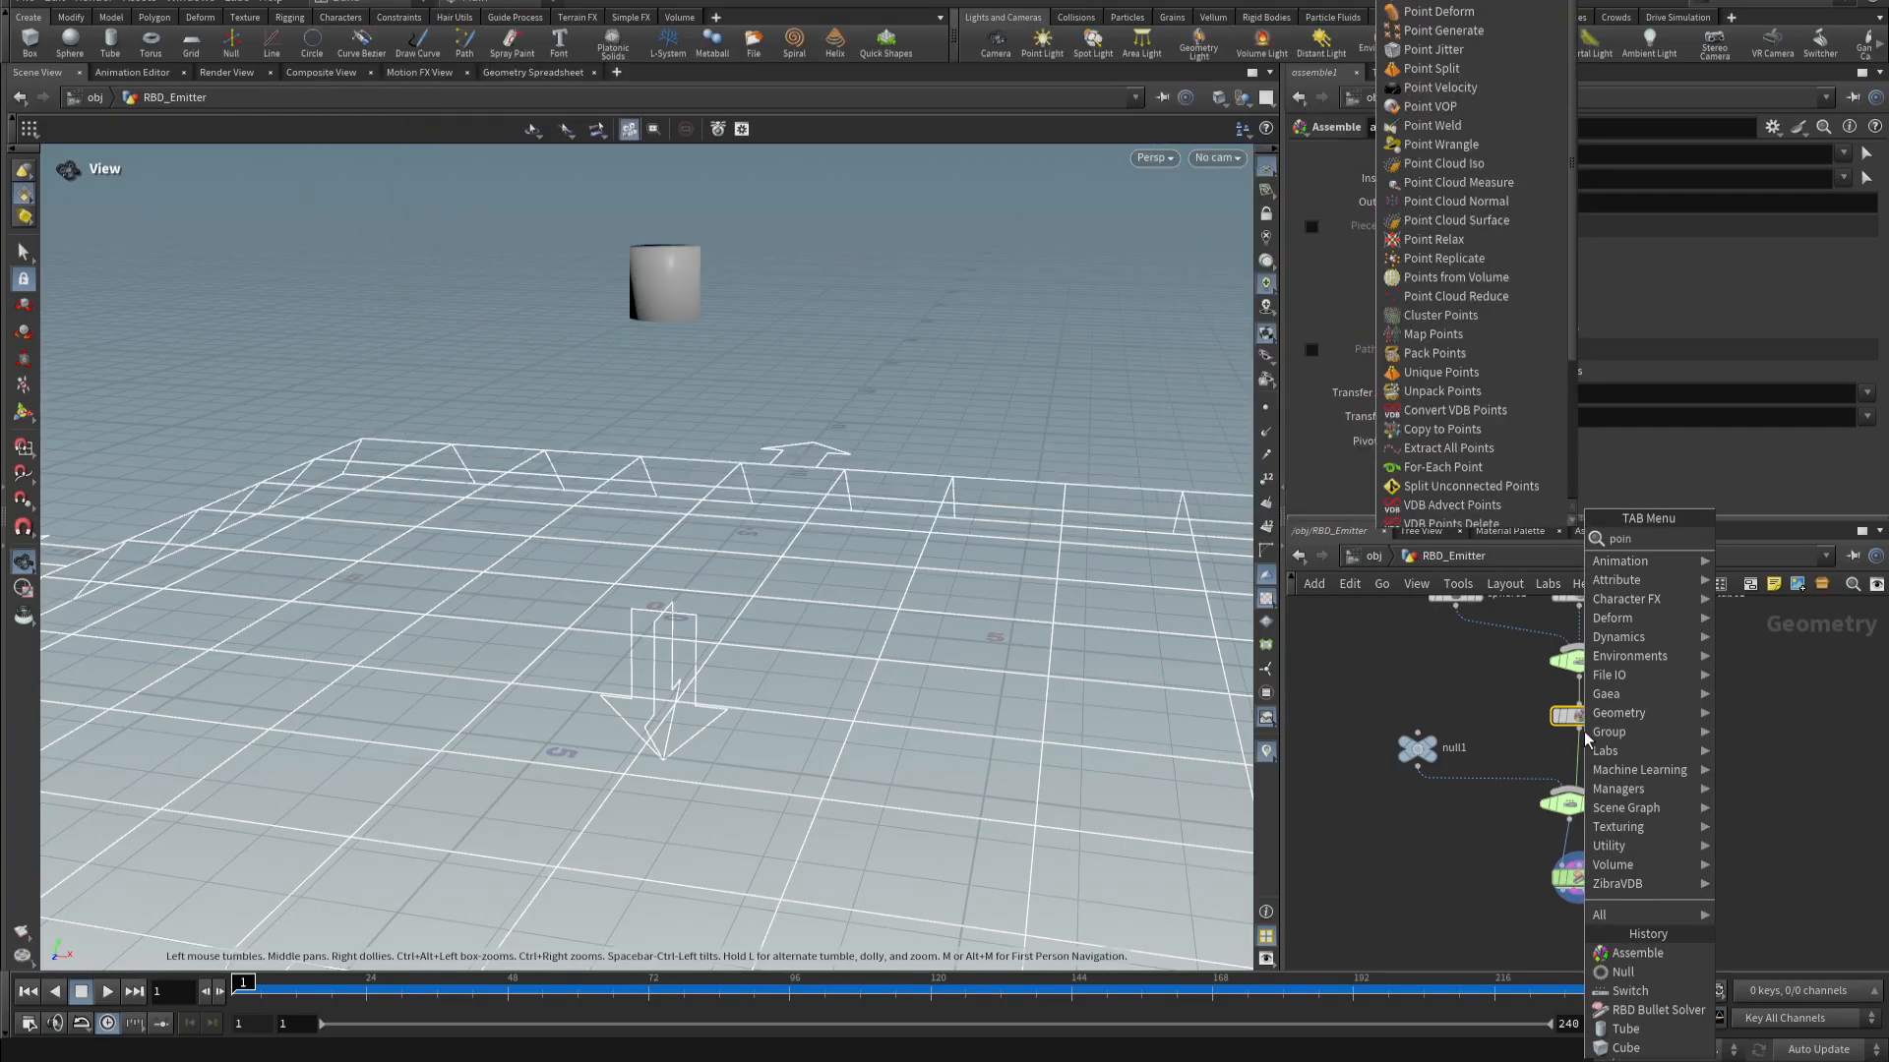
left_click(1428, 91)
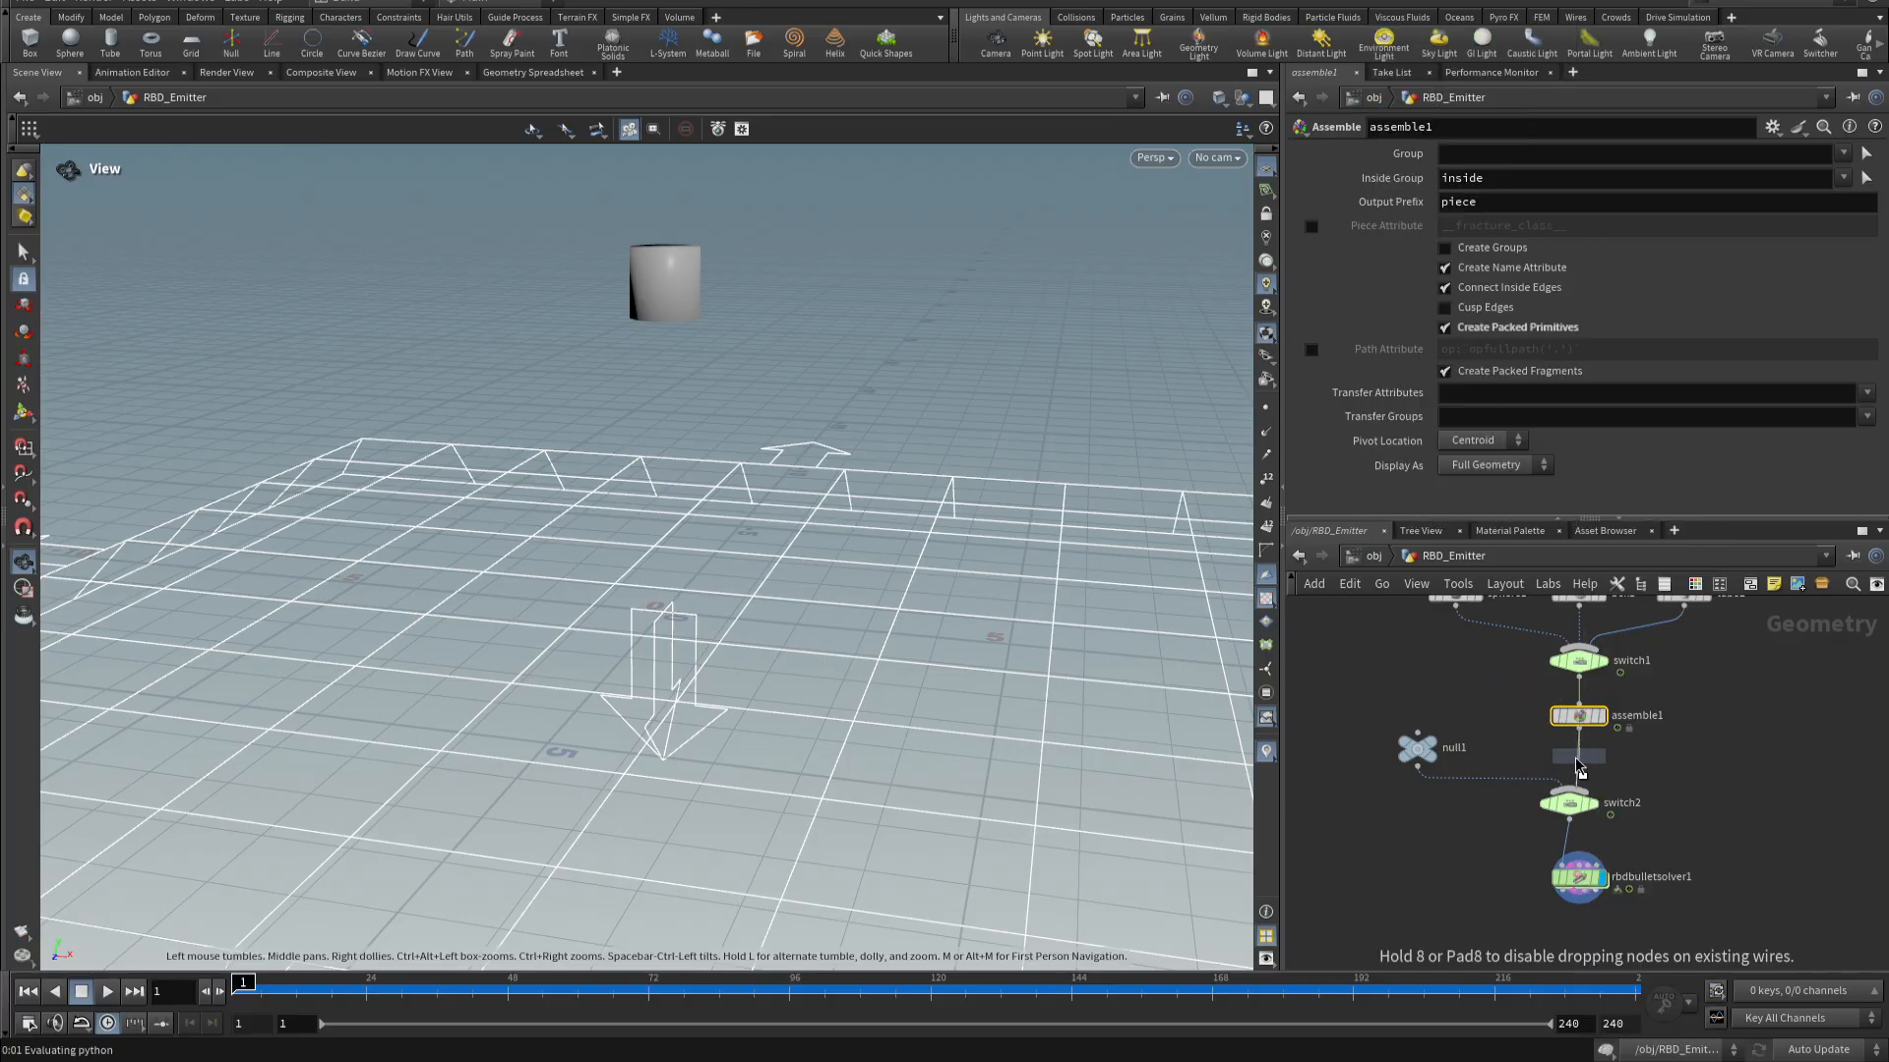
left_click(1576, 765)
- Enable Add Curl Noise on the Point Velocity node and set its noise Scale to 3
left_click(1372, 221)
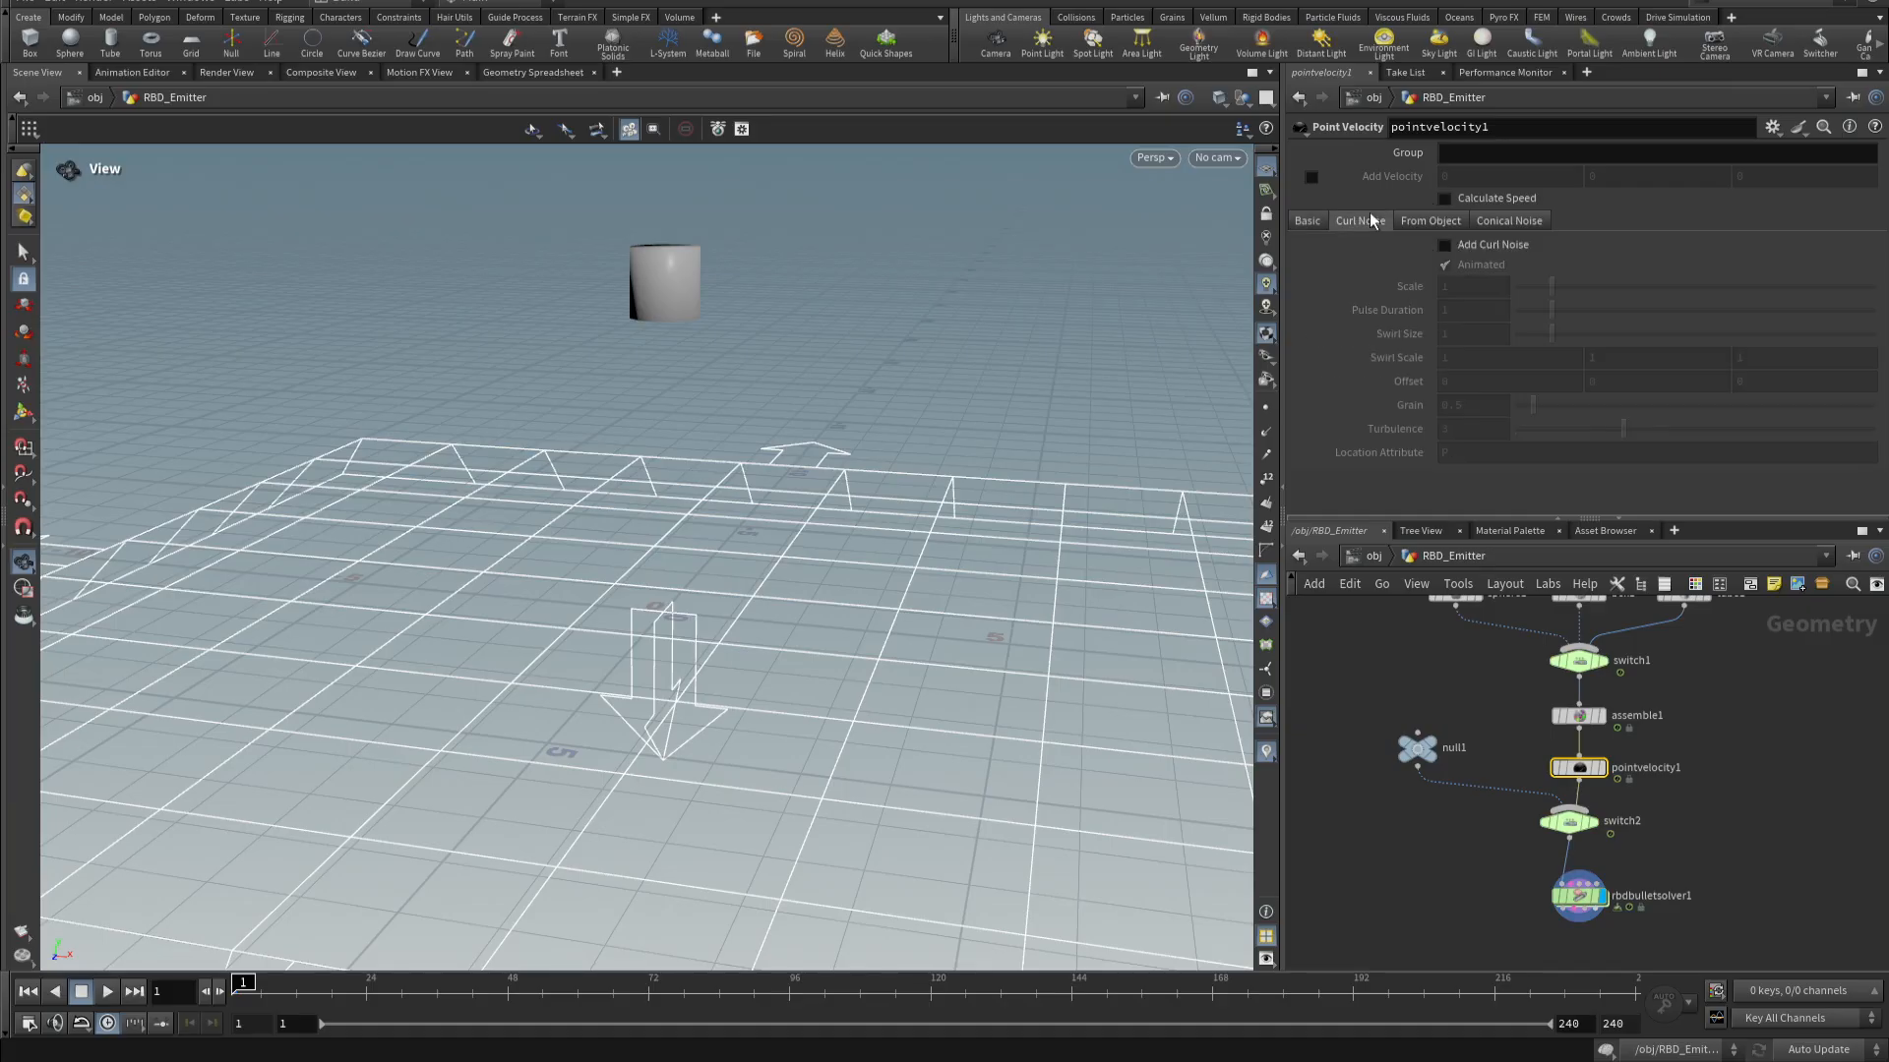
left_click(1444, 244)
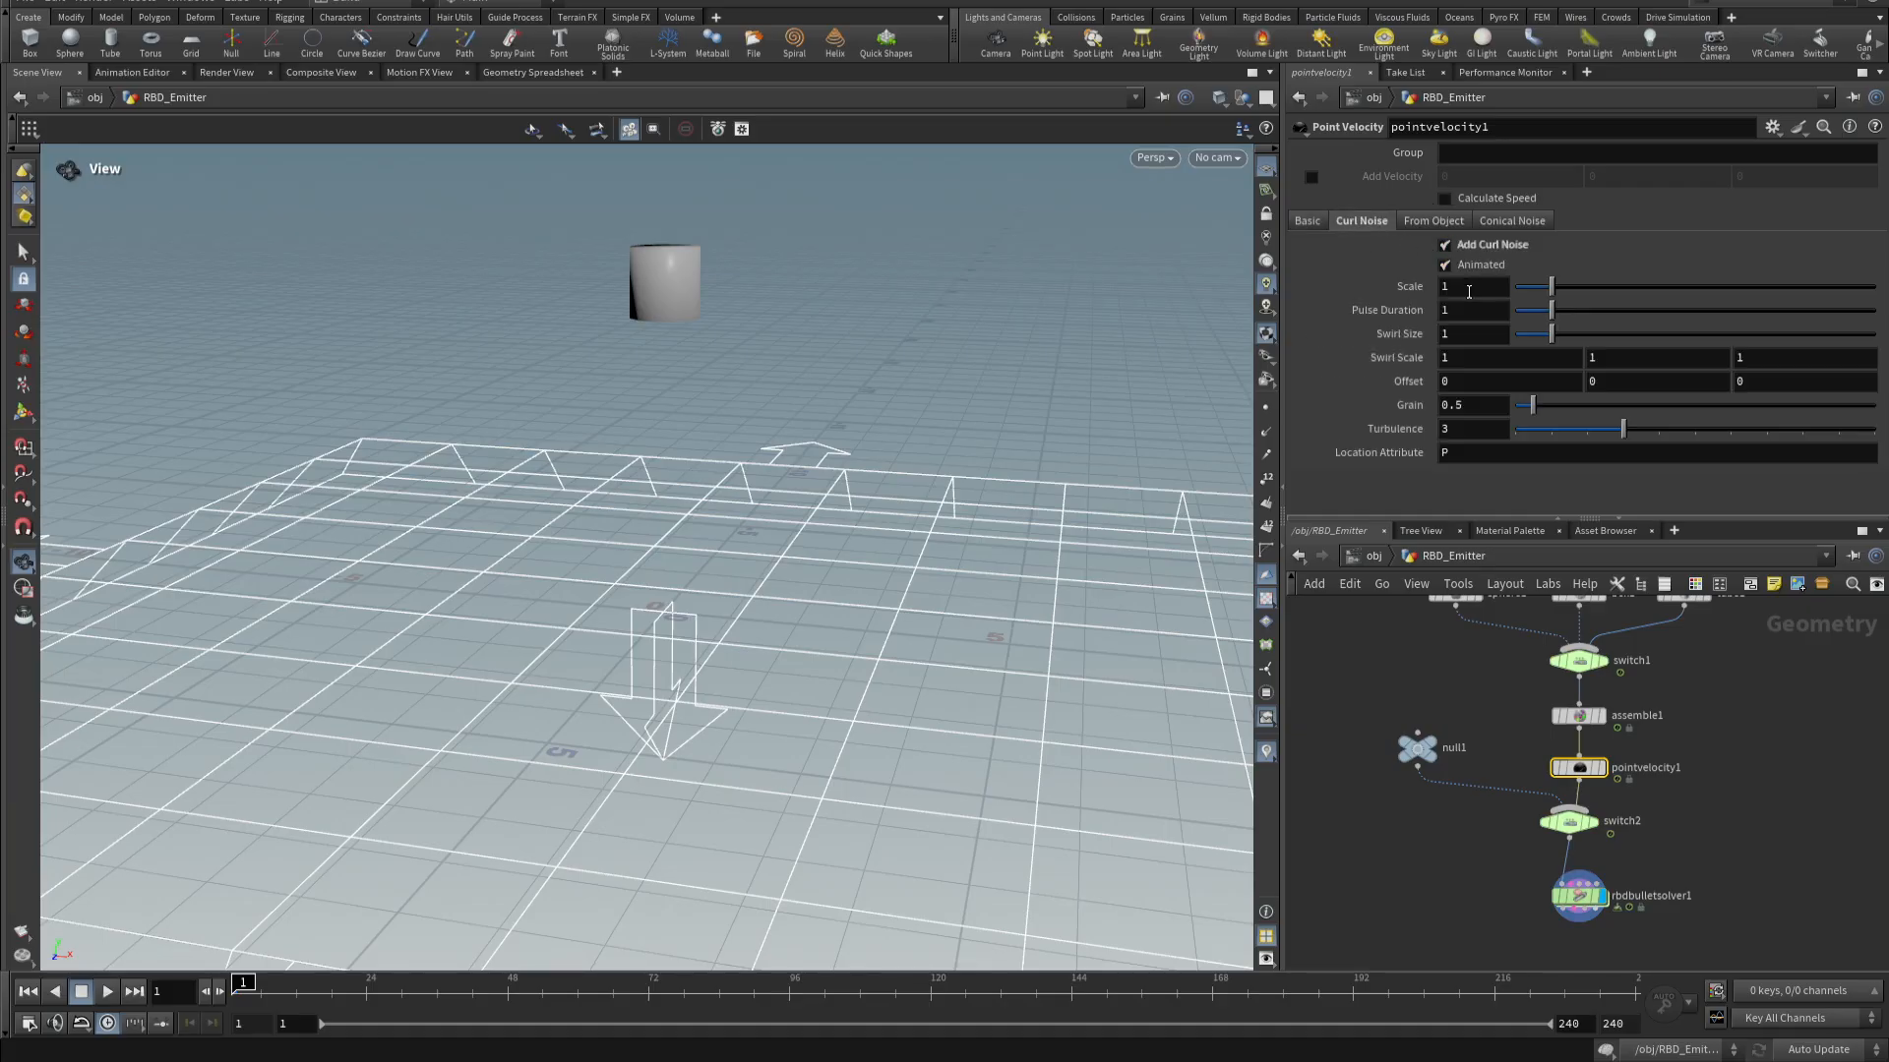
left_click(1499, 286)
key("BackSpace")
type("3")
key("Return")
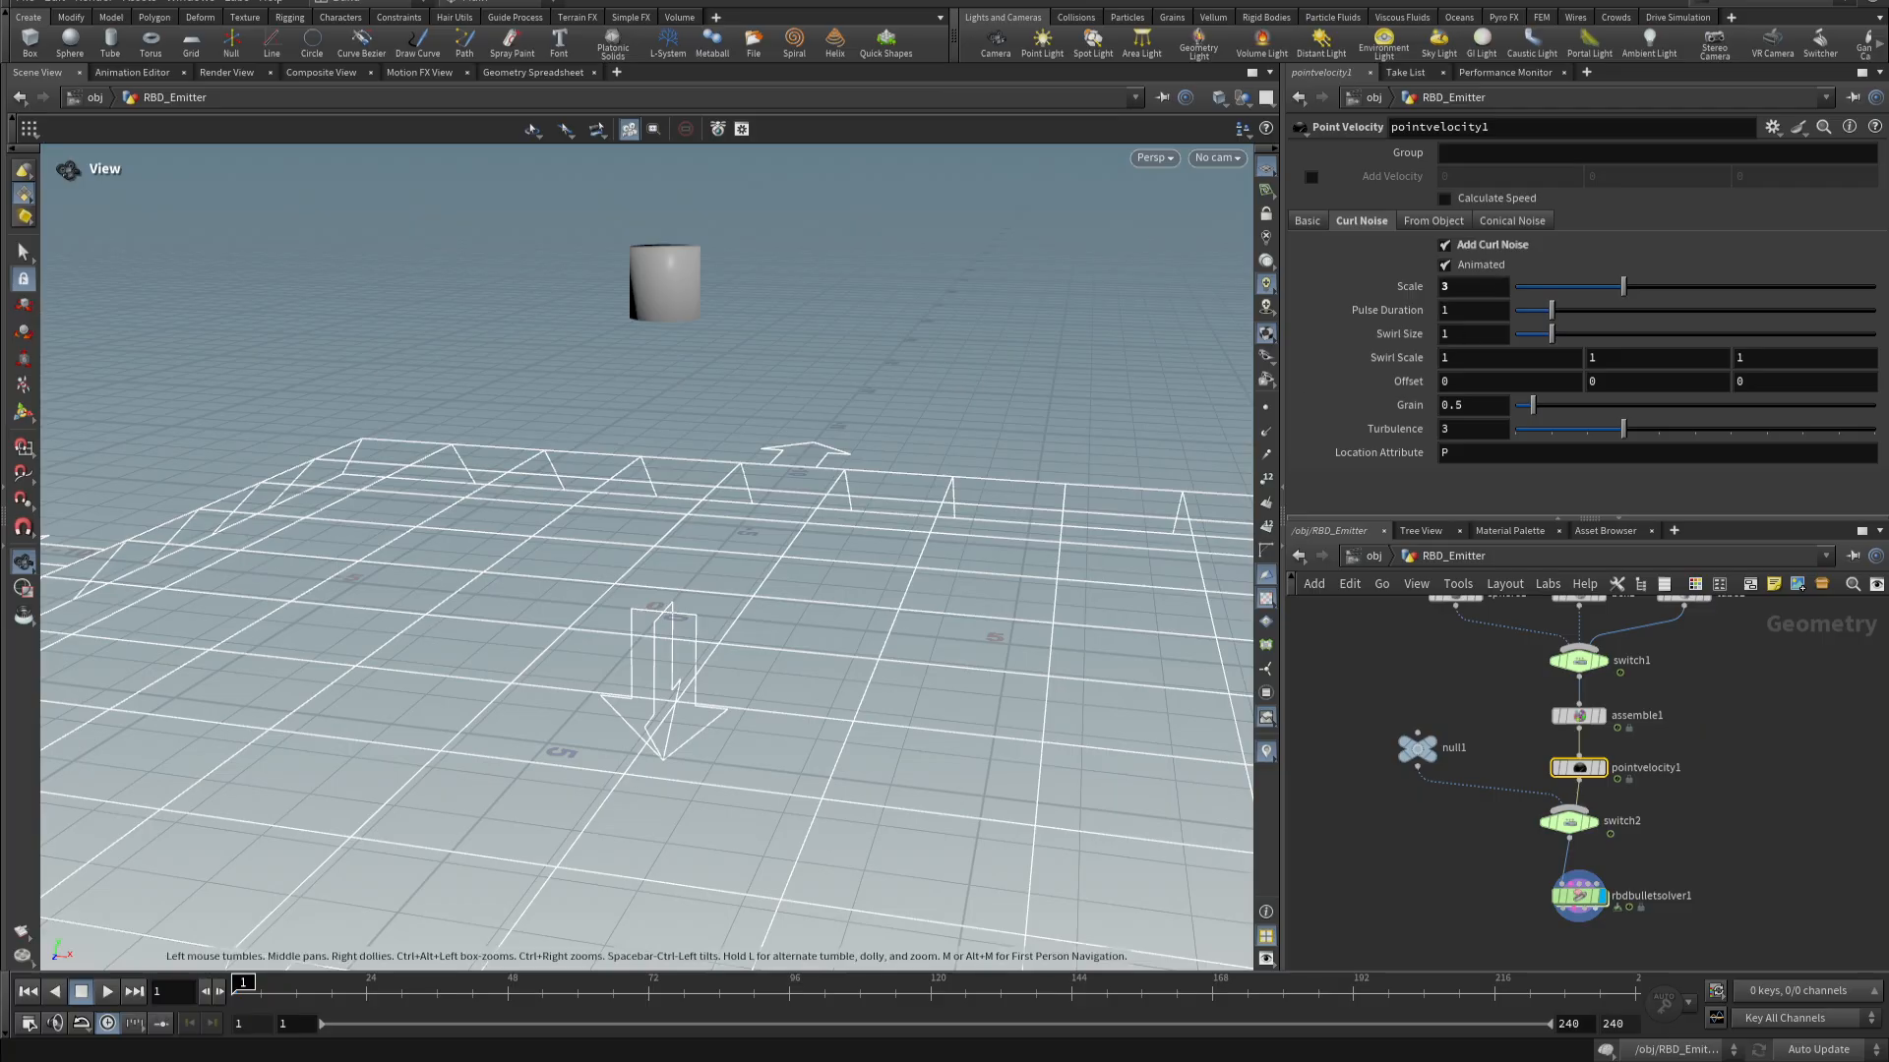
- Play the simulation to frame 240 to check how the curl noise velocity scatters the emitted pieces
left_click(108, 992)
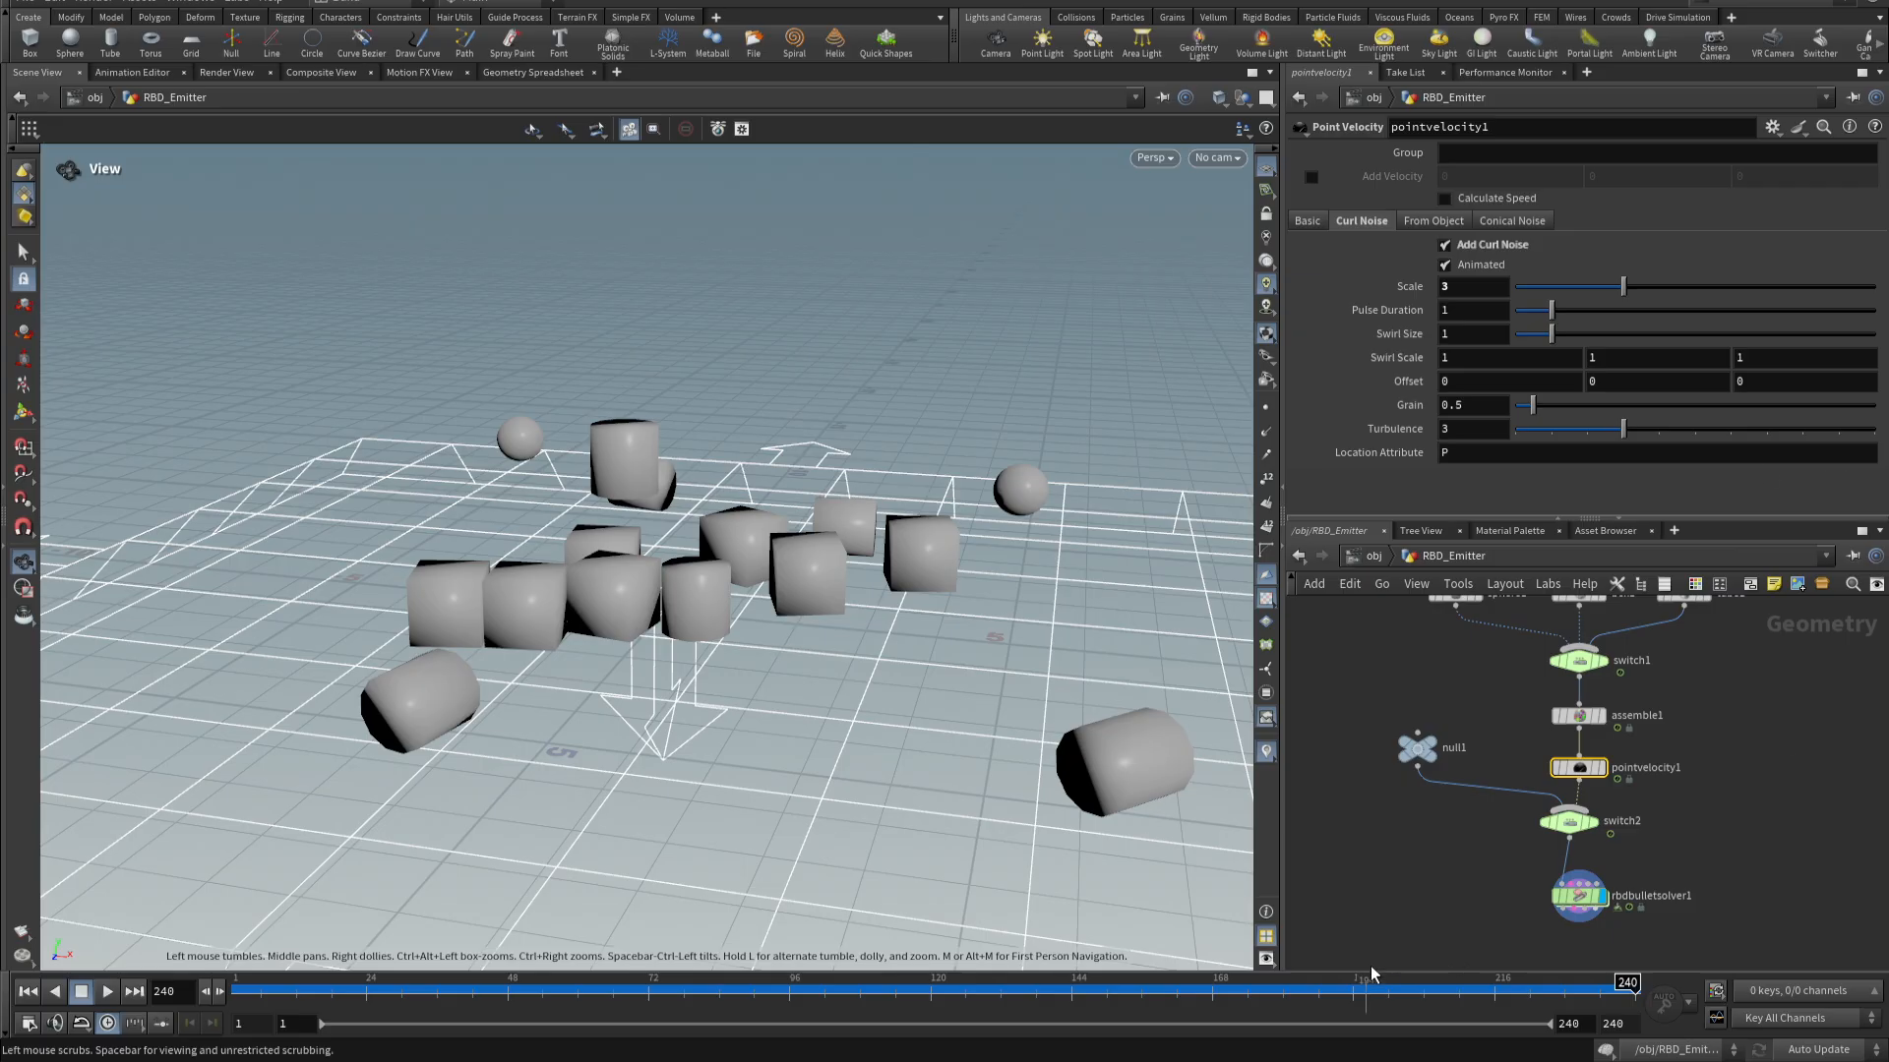
middle_click_drag(1765, 679, 1762, 830)
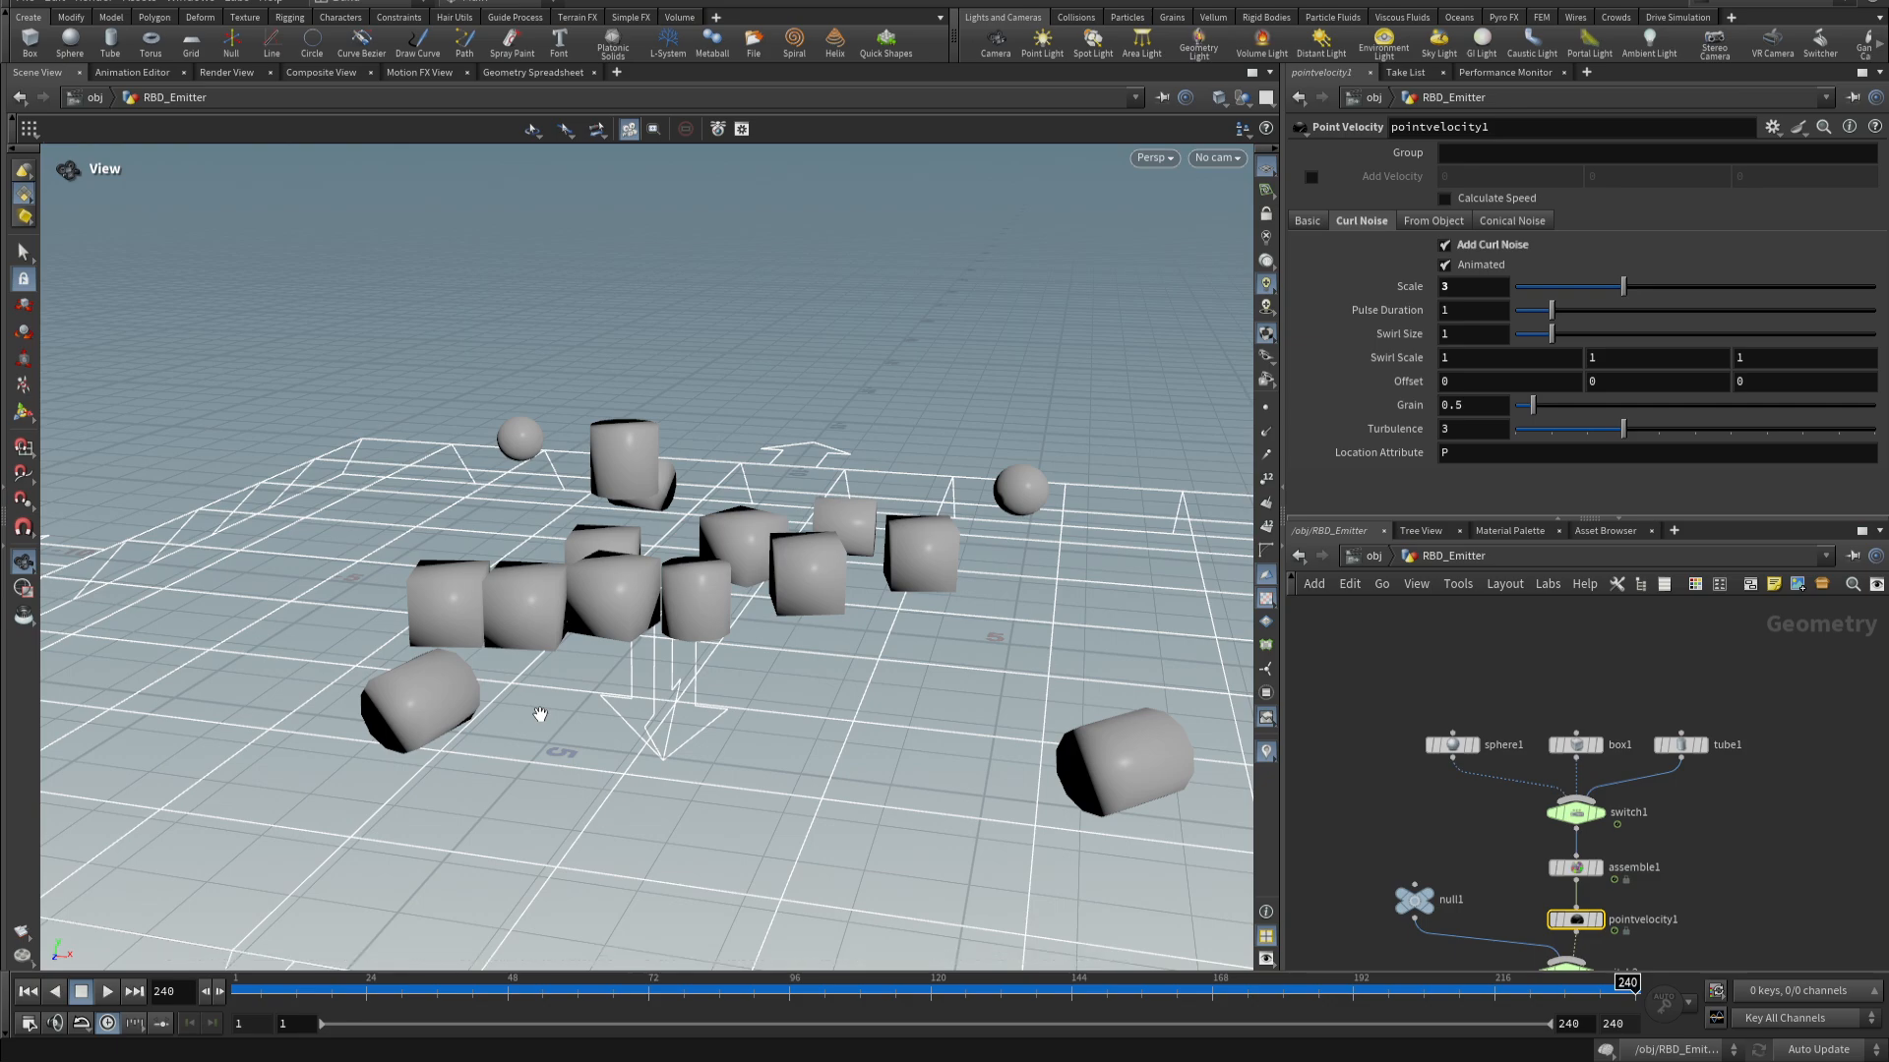
middle_click_drag(1564, 823, 1575, 712)
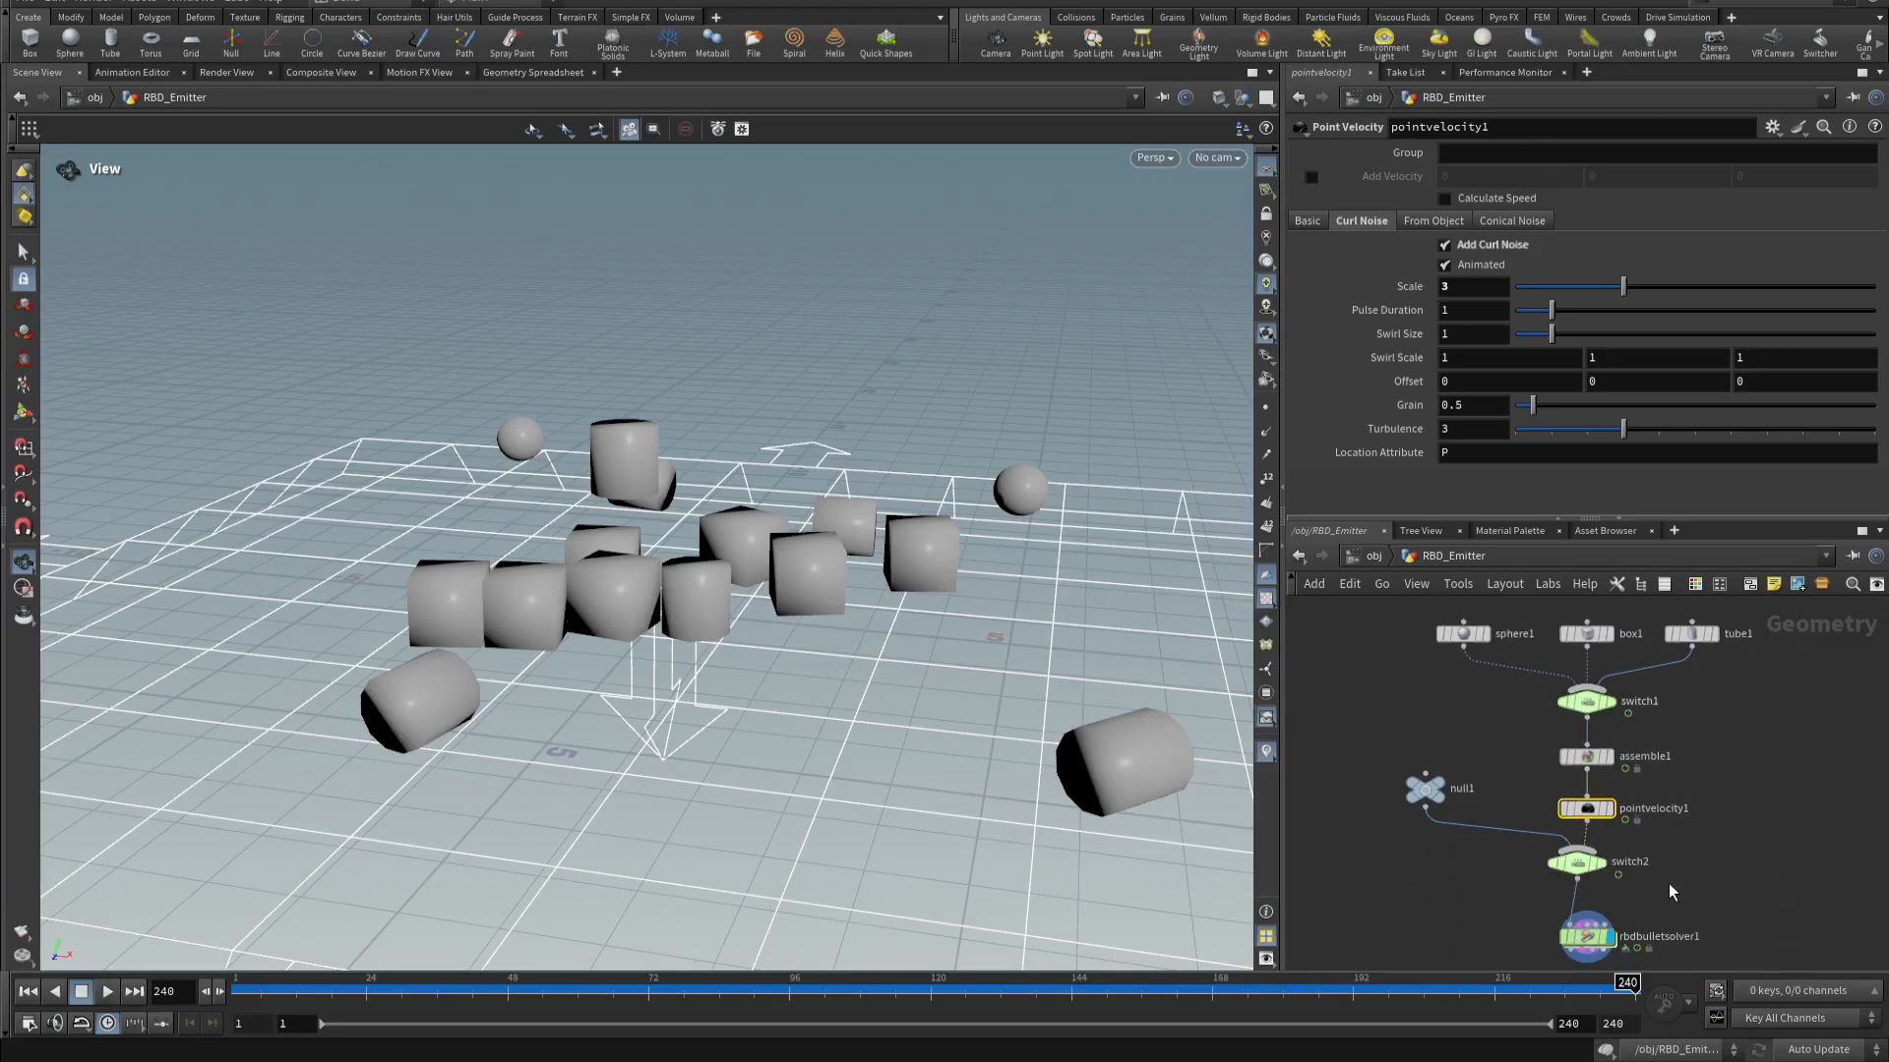
- Display the Assemble node at frame 1 and examine its point name attribute and primitive attributes in the Geometry Spreadsheet
left_click(1585, 756)
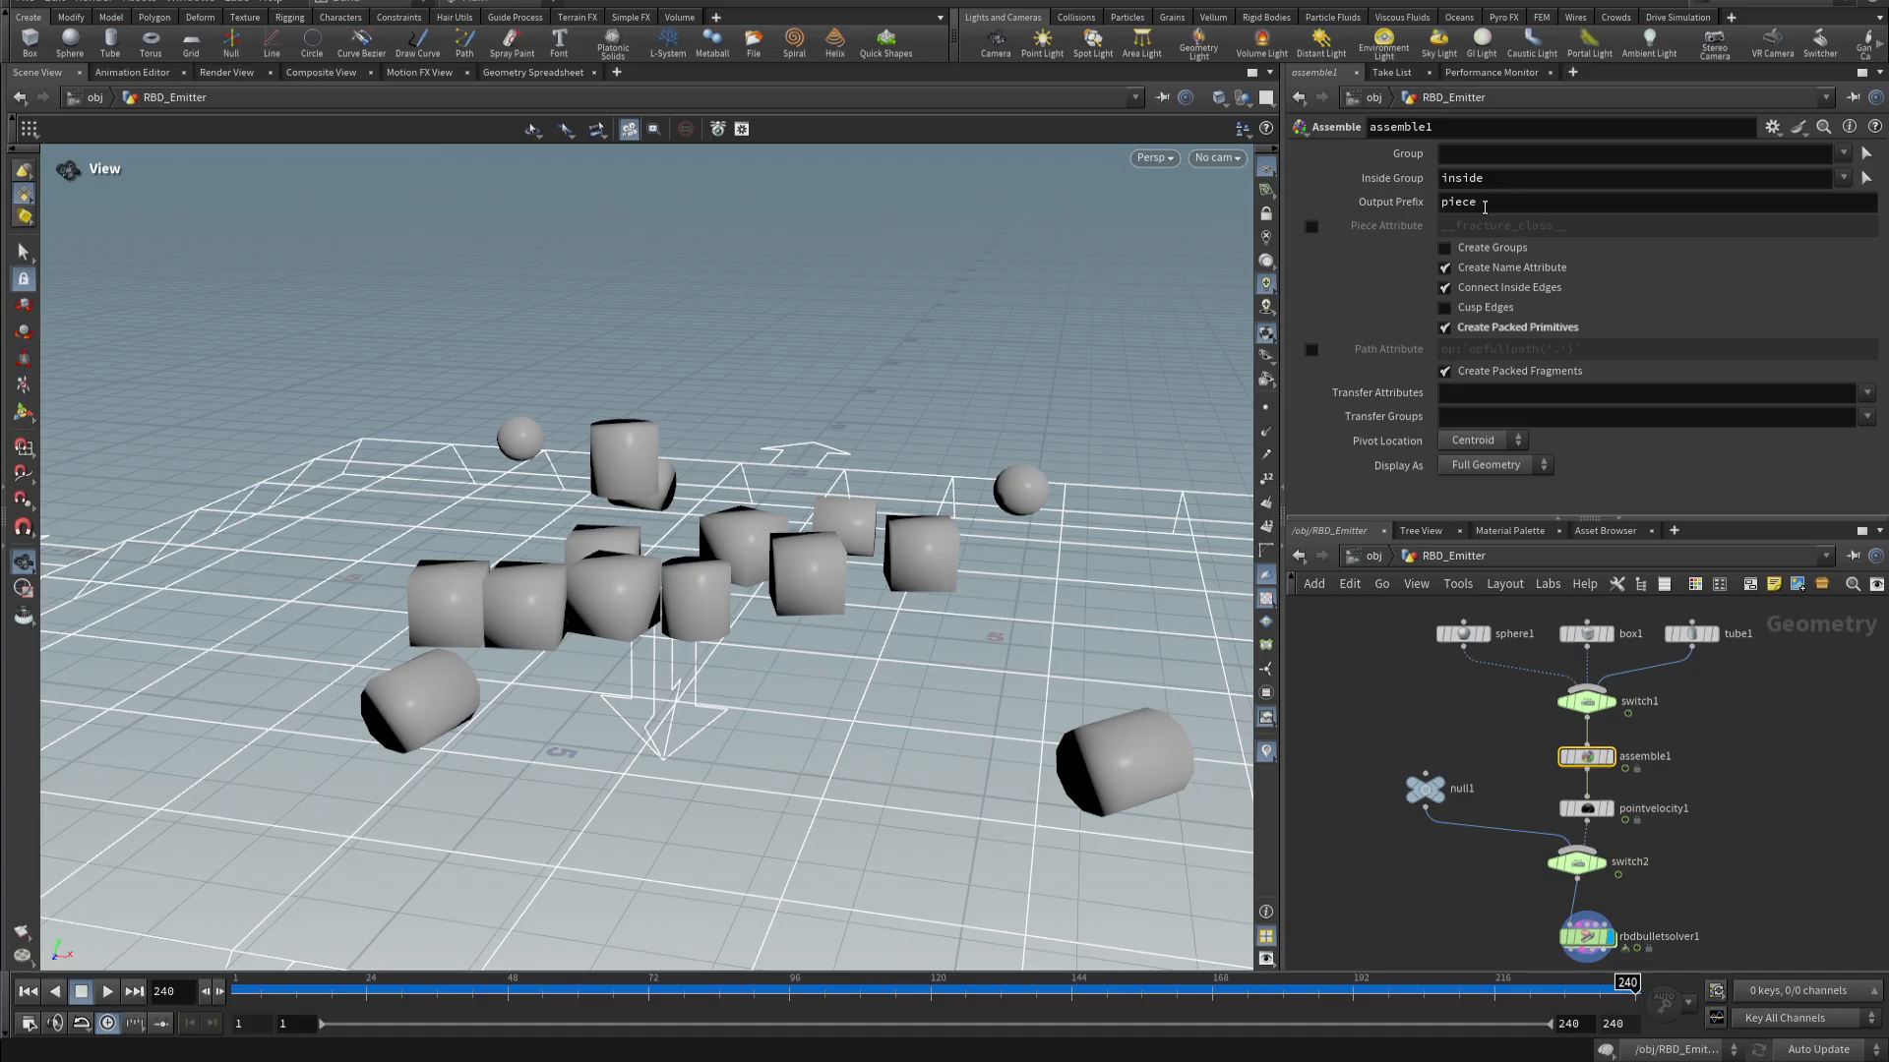
mouse_move(1413, 203)
mouse_move(1591, 754)
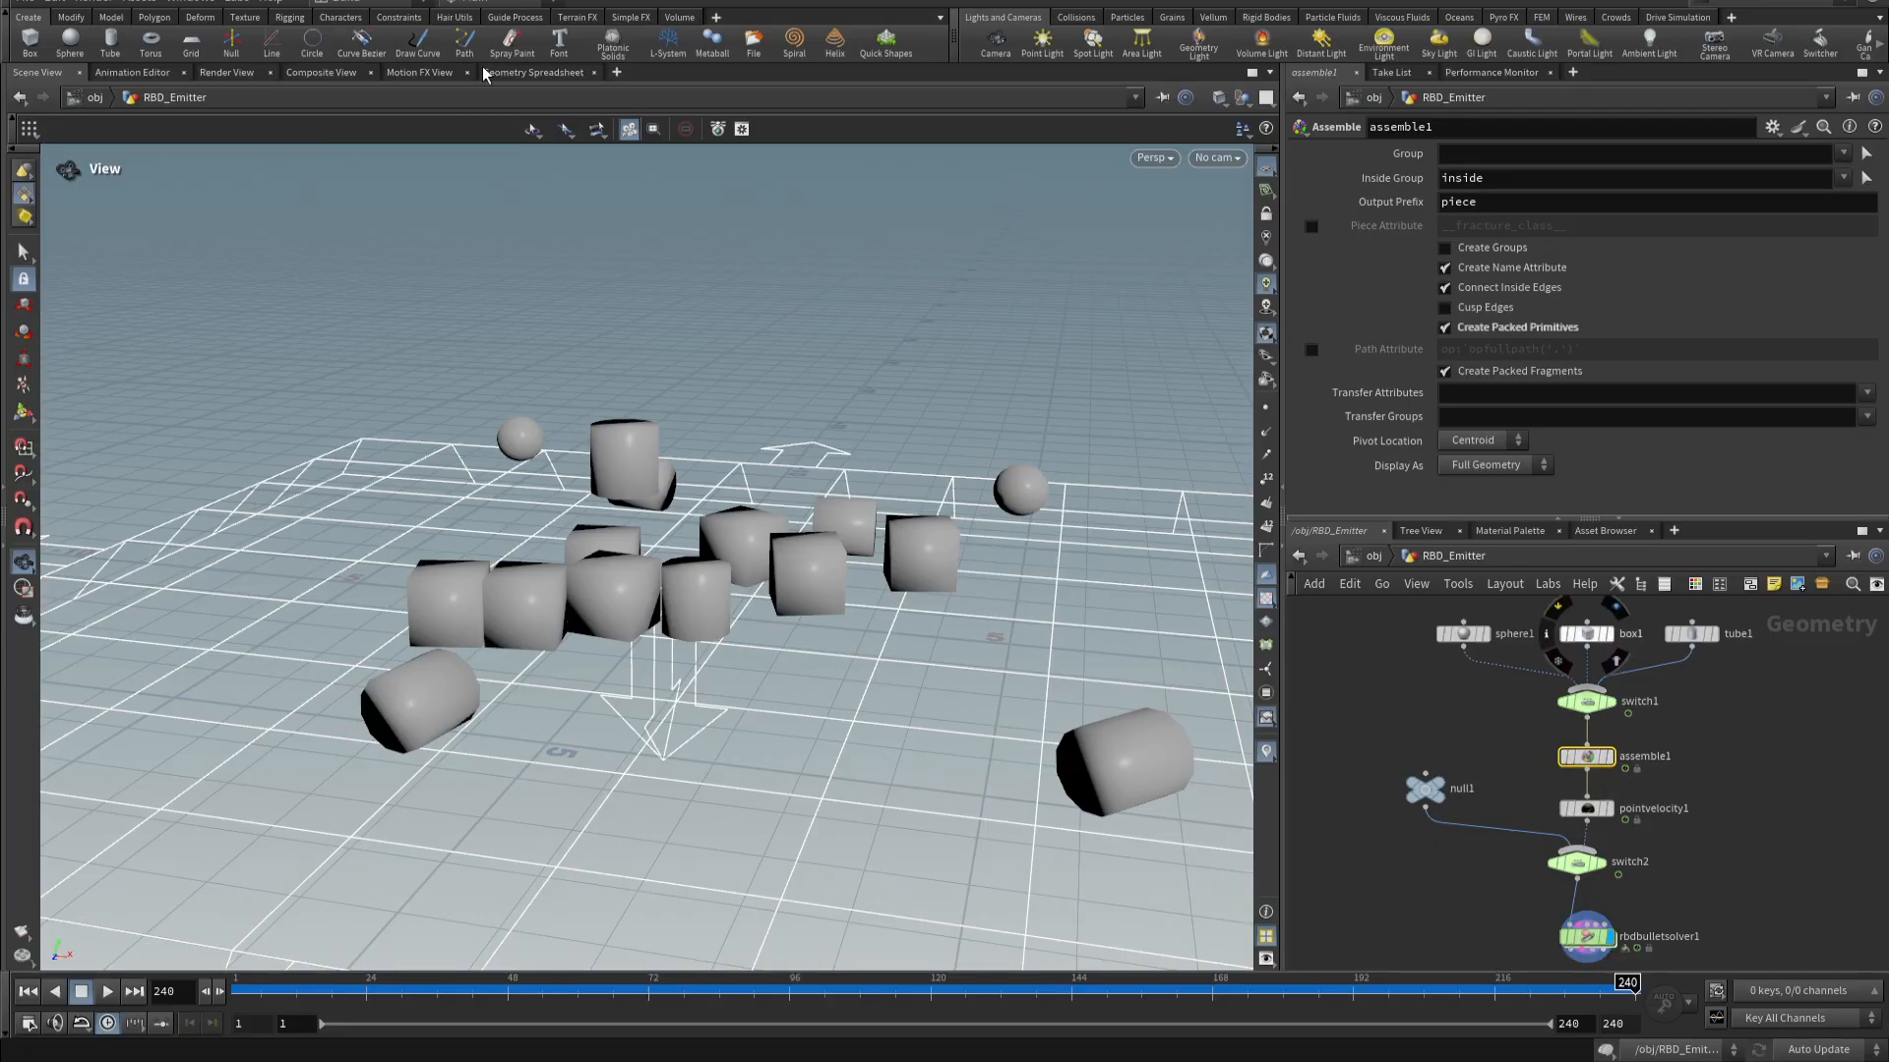
left_click(522, 74)
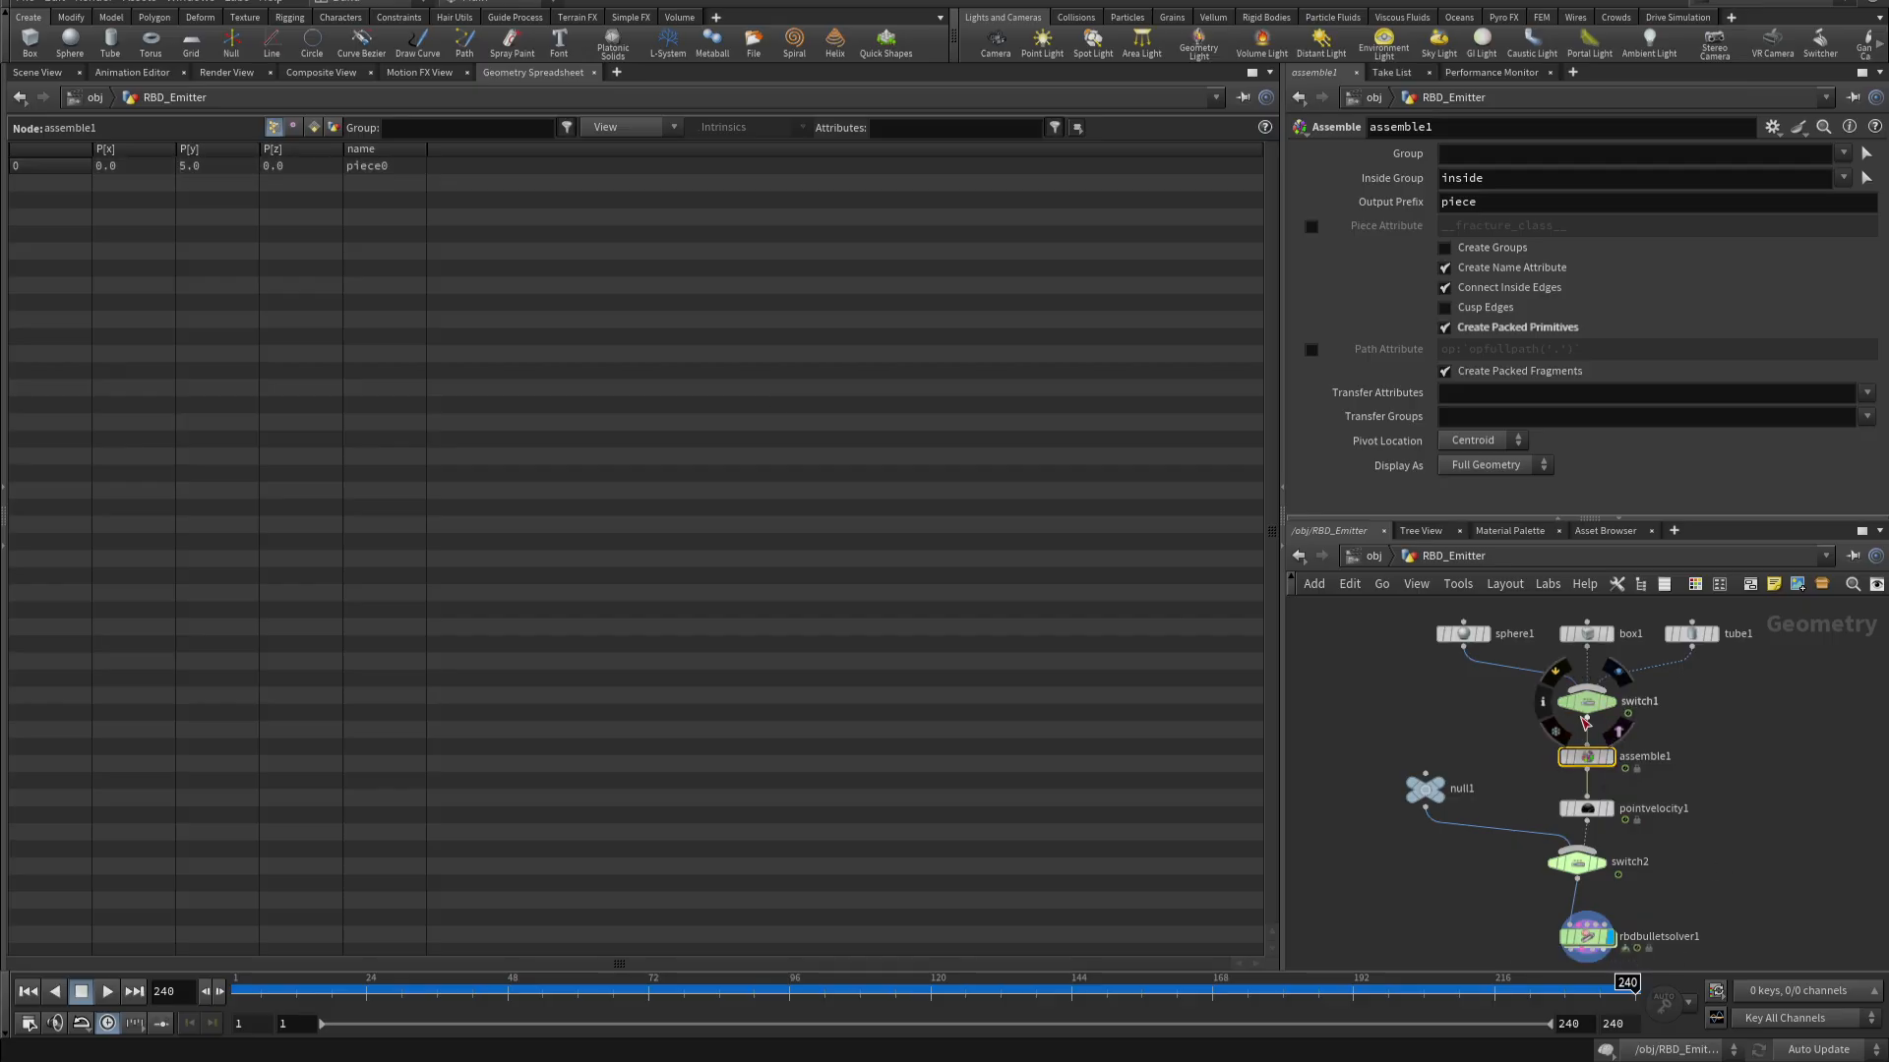
mouse_move(241, 981)
left_mouse_down()
mouse_move(590, 980)
mouse_move(236, 981)
left_mouse_up()
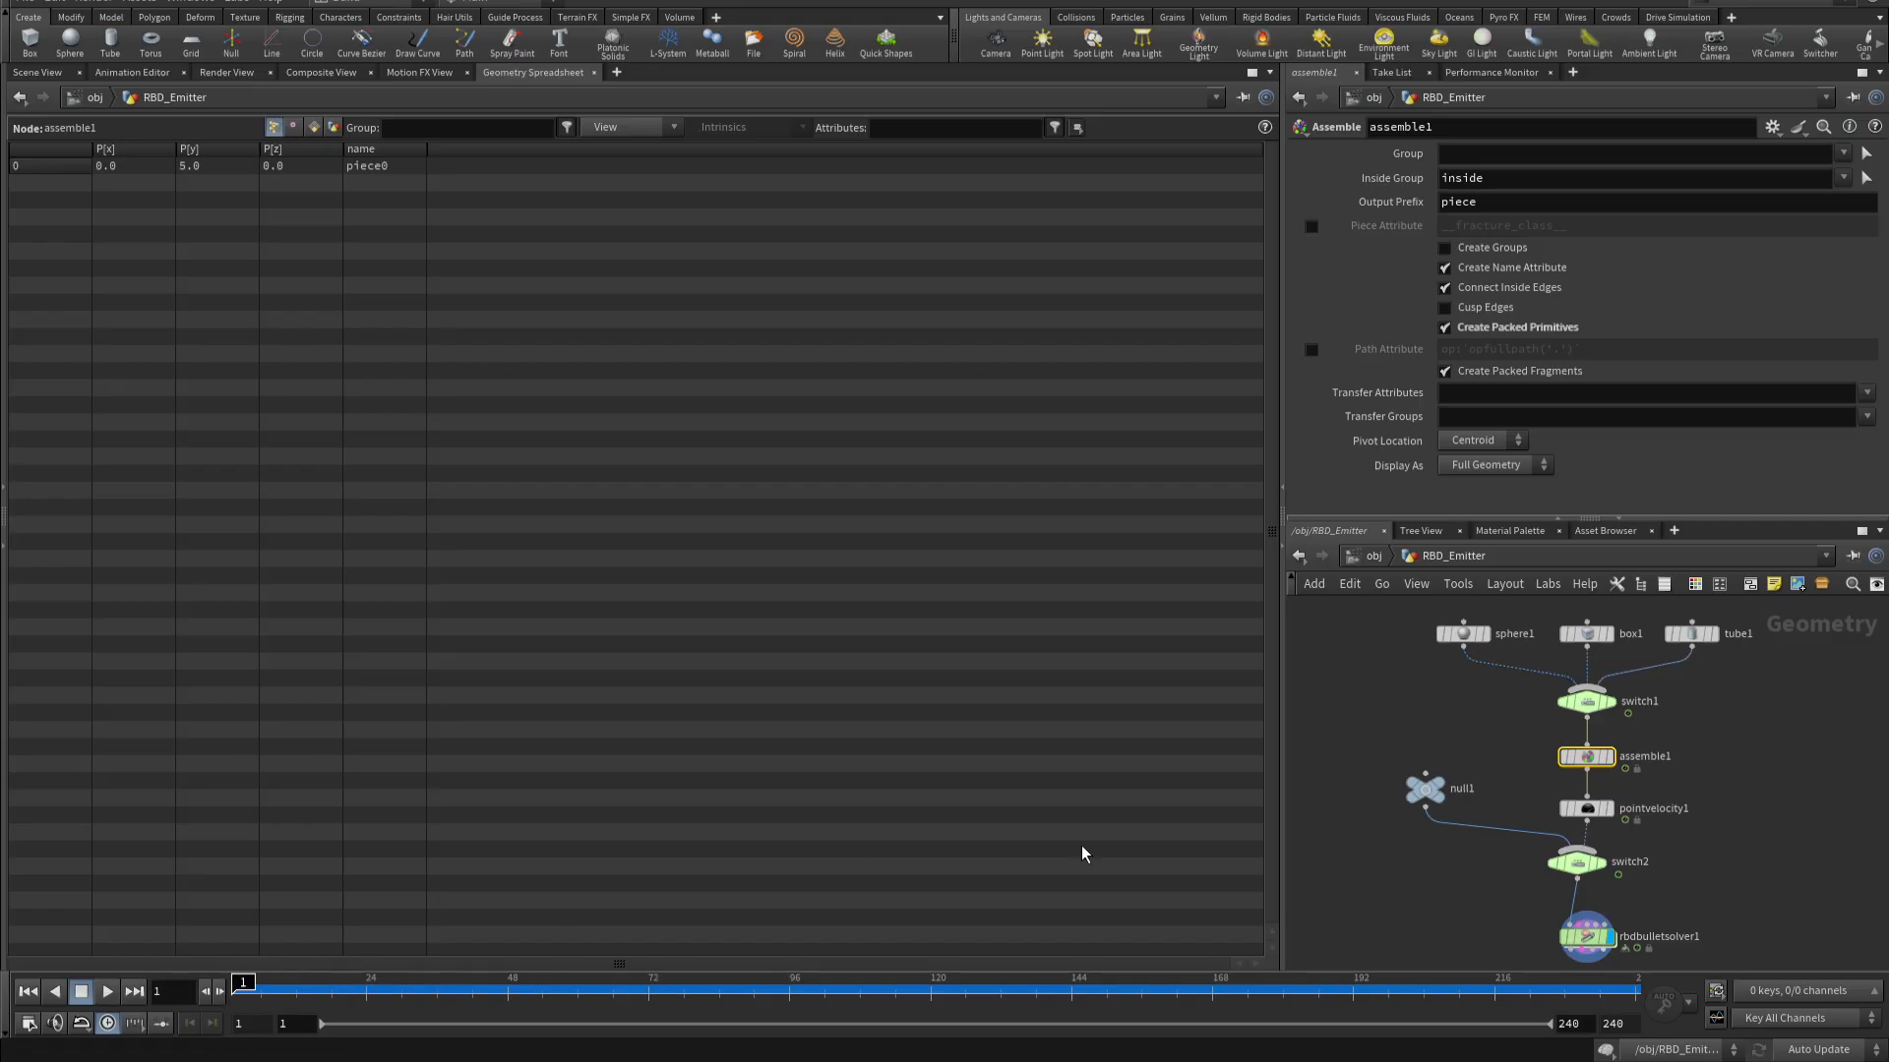
left_click(1610, 758)
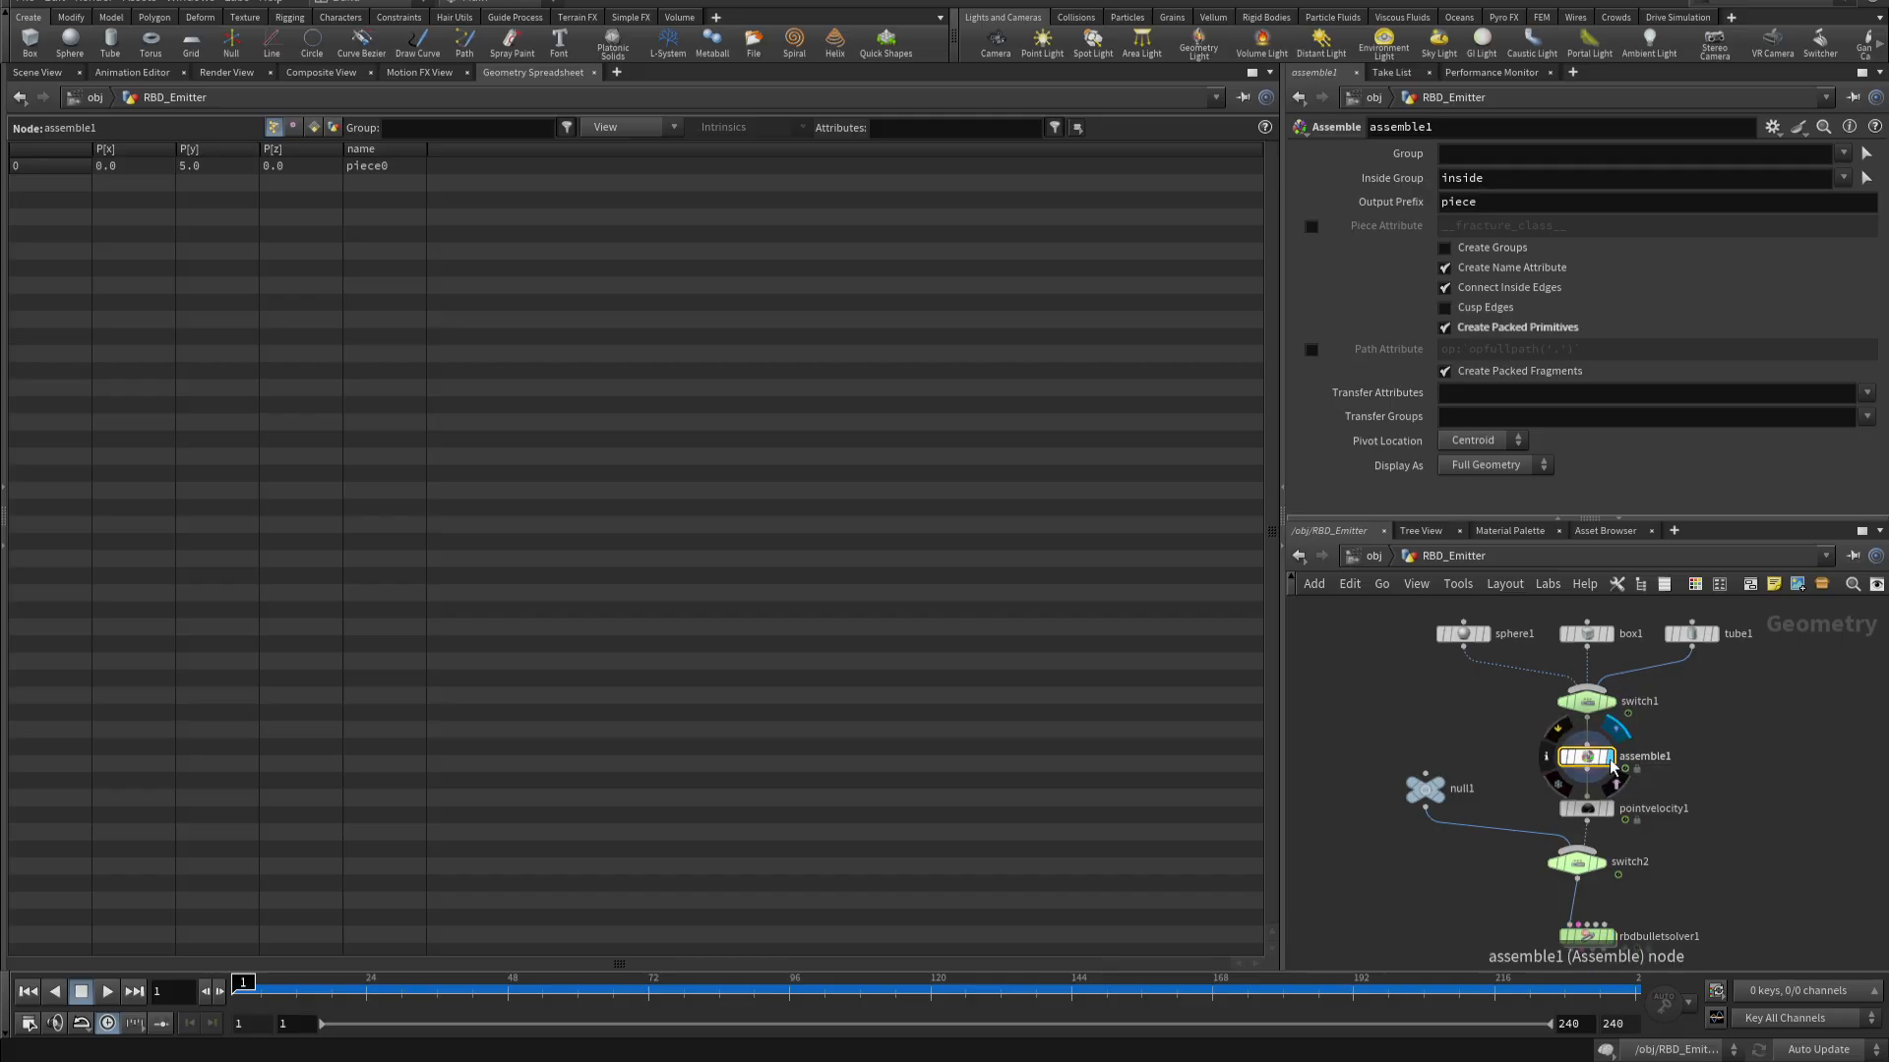
left_click(313, 128)
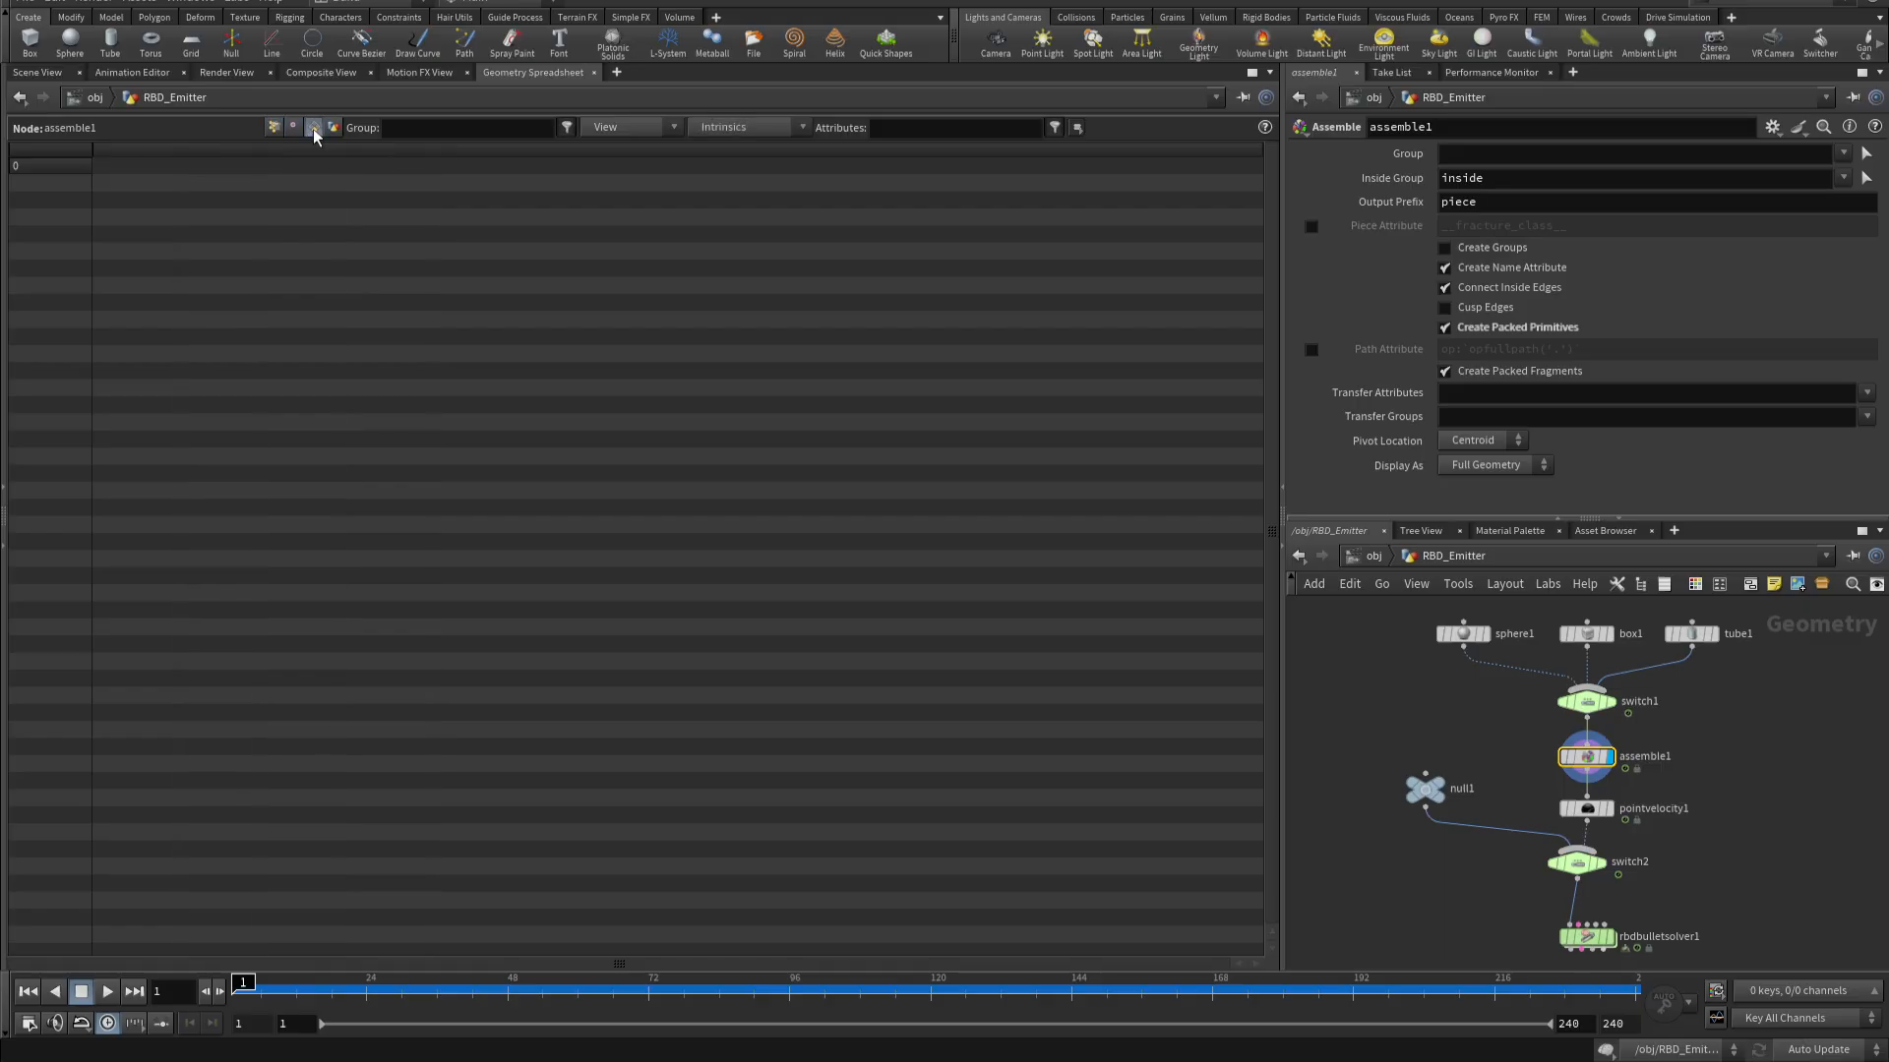
- Examine the Assemble node's point attributes at frame 1 in the Geometry Spreadsheet and return to the 3D scene view
left_click(274, 128)
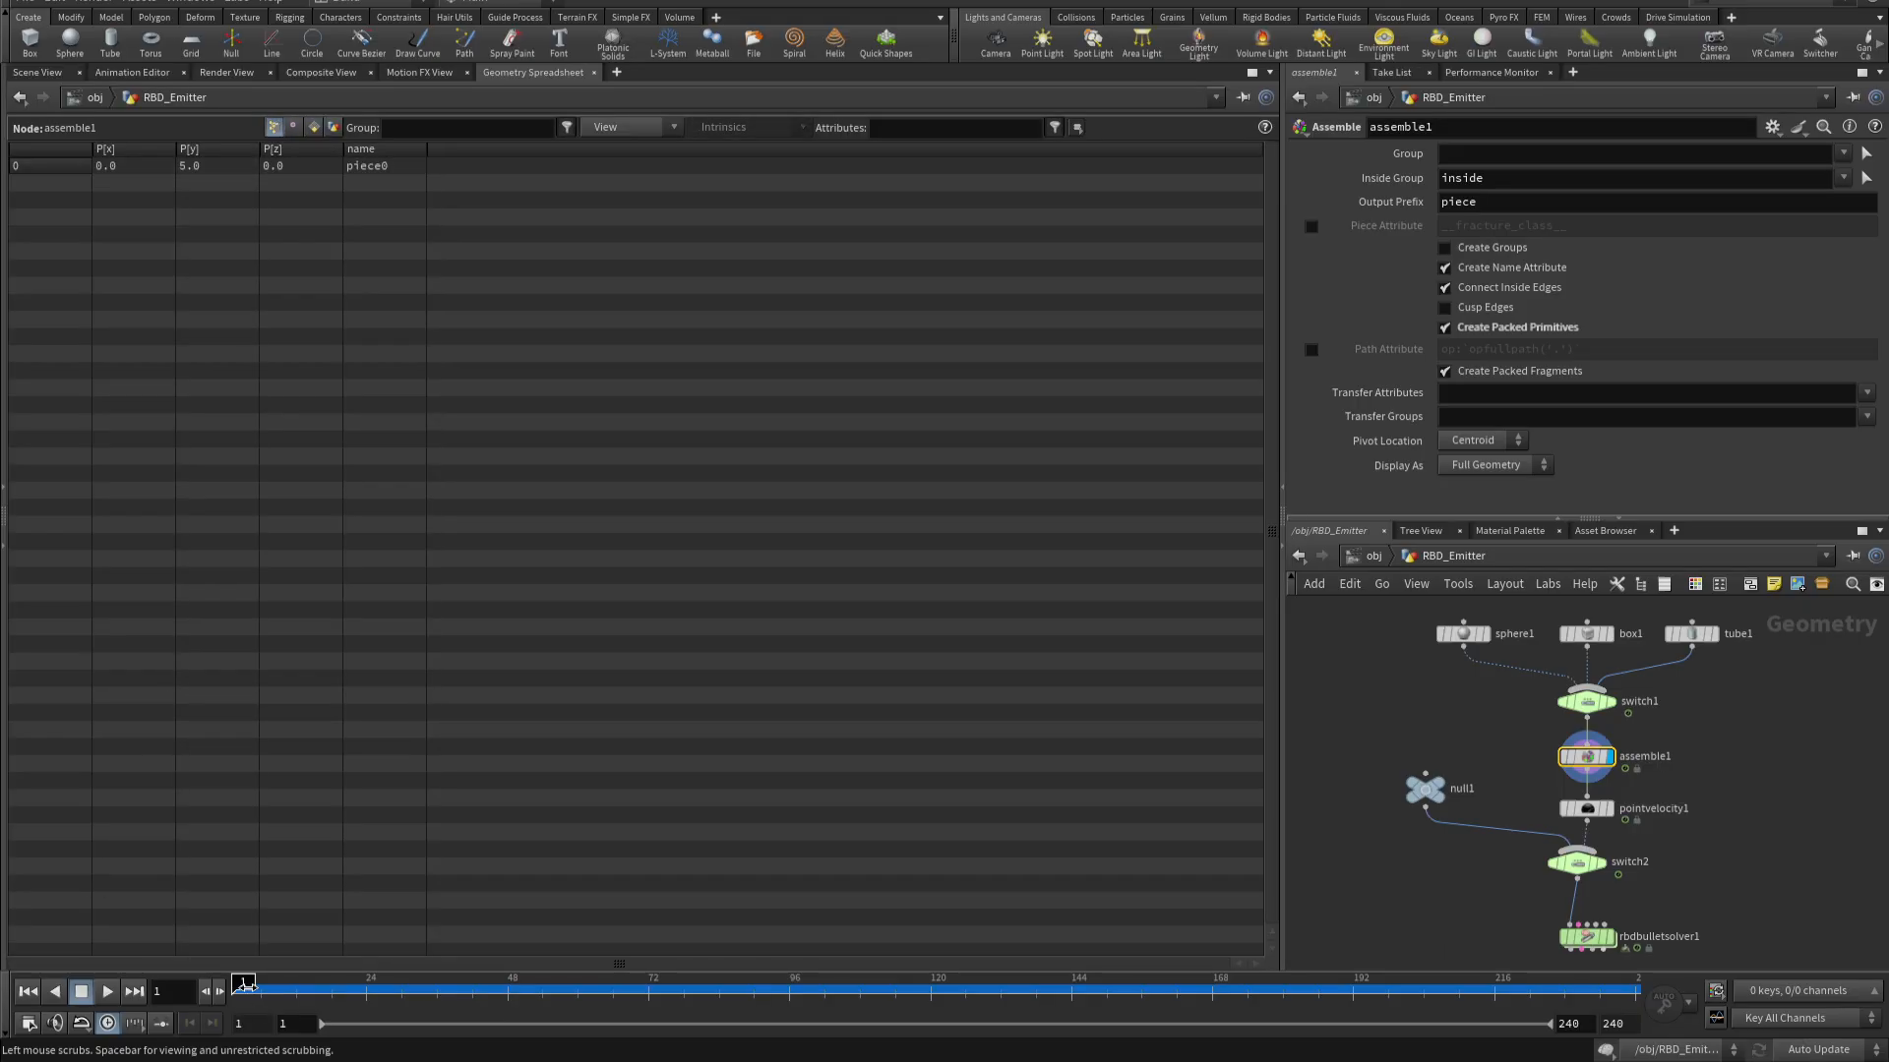
mouse_move(243, 984)
left_mouse_down()
mouse_move(765, 984)
mouse_move(243, 984)
left_mouse_up()
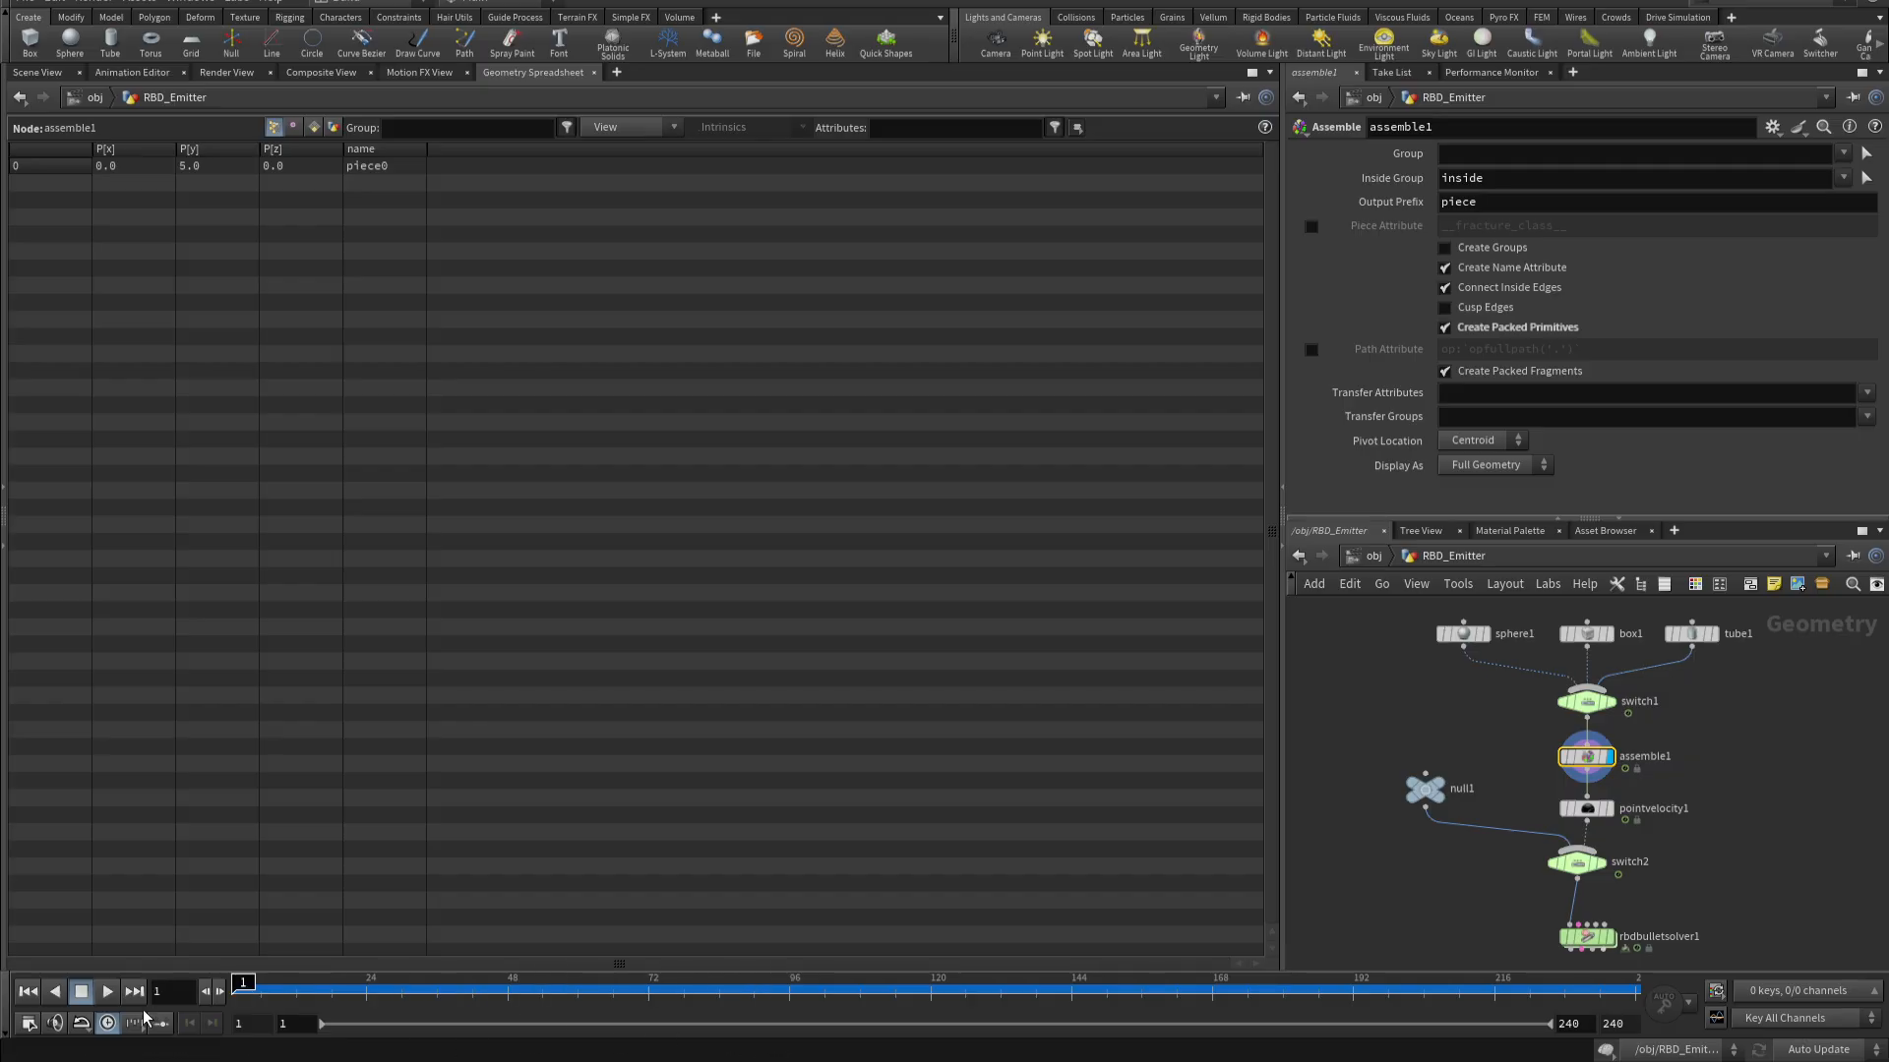
mouse_move(1581, 824)
left_click(39, 73)
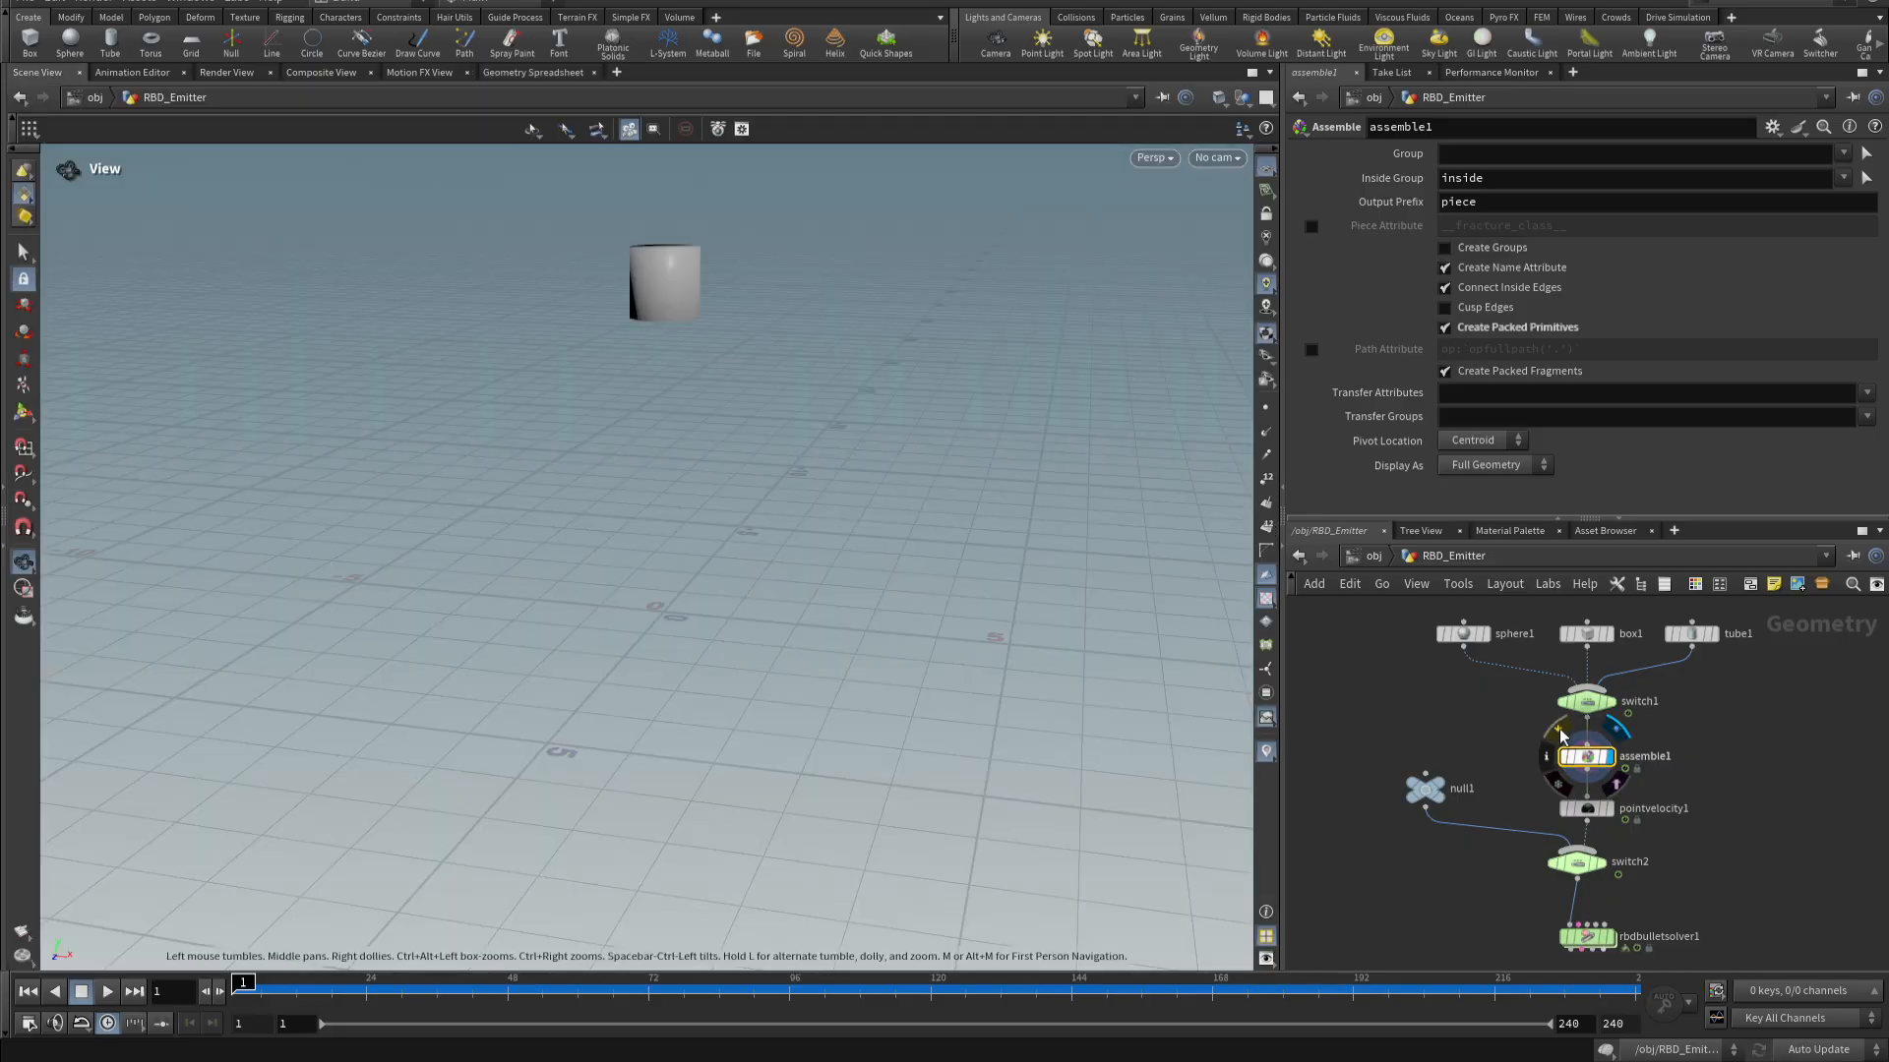
- Bypass the Assemble node, play the randomly switched primitives briefly and return to frame 1
left_click(1557, 734)
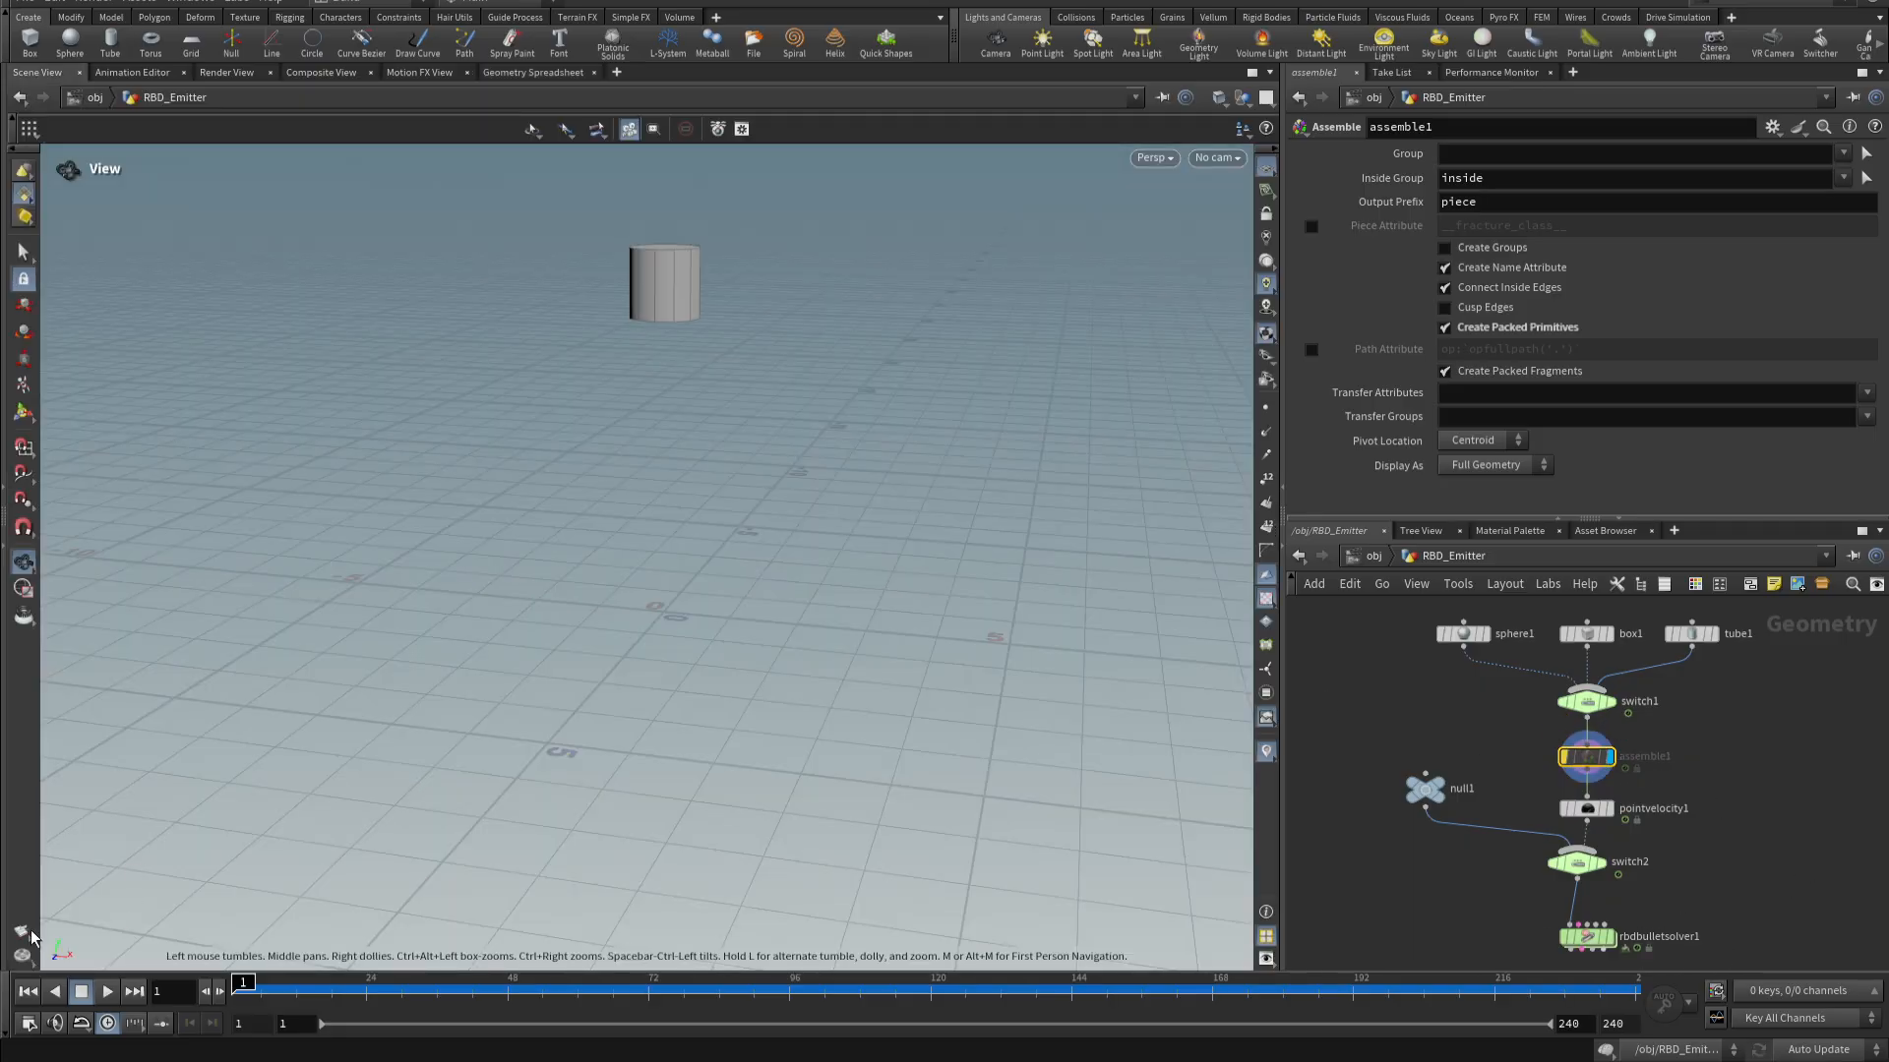
left_click(110, 996)
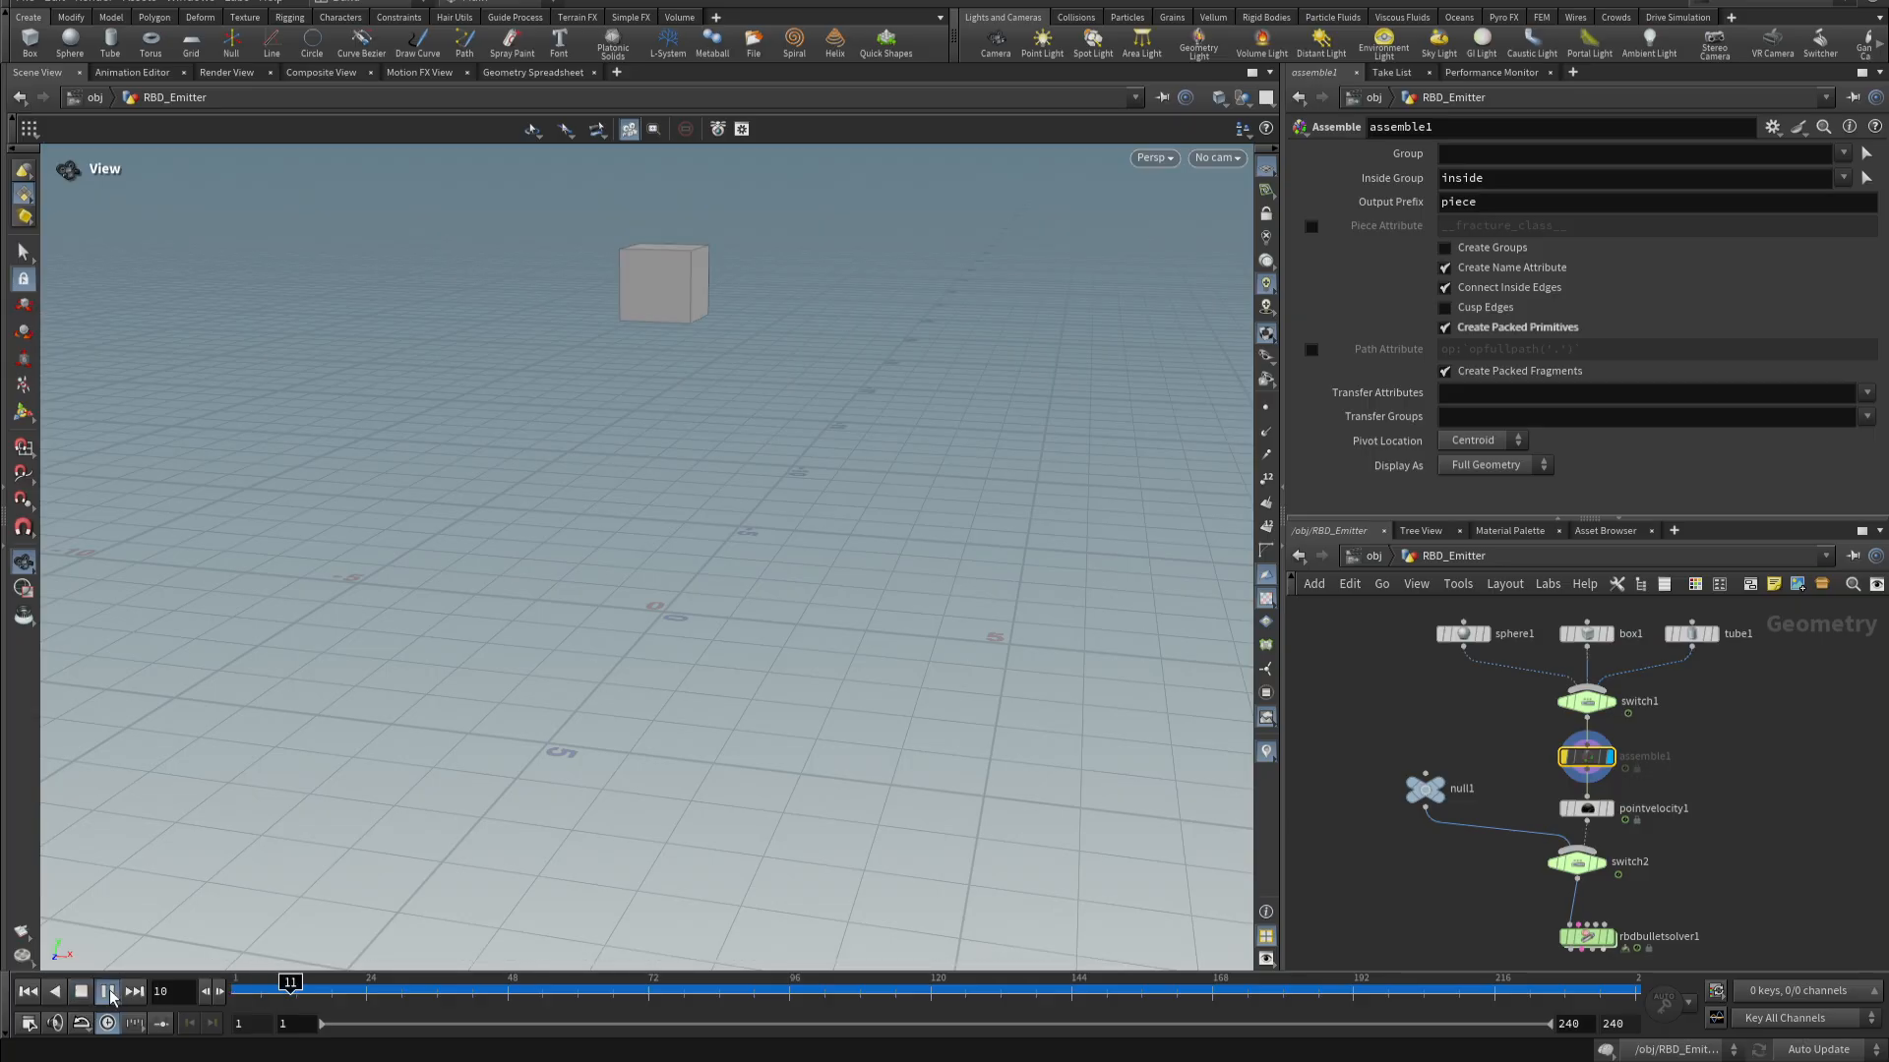
left_click(110, 996)
left_click(30, 993)
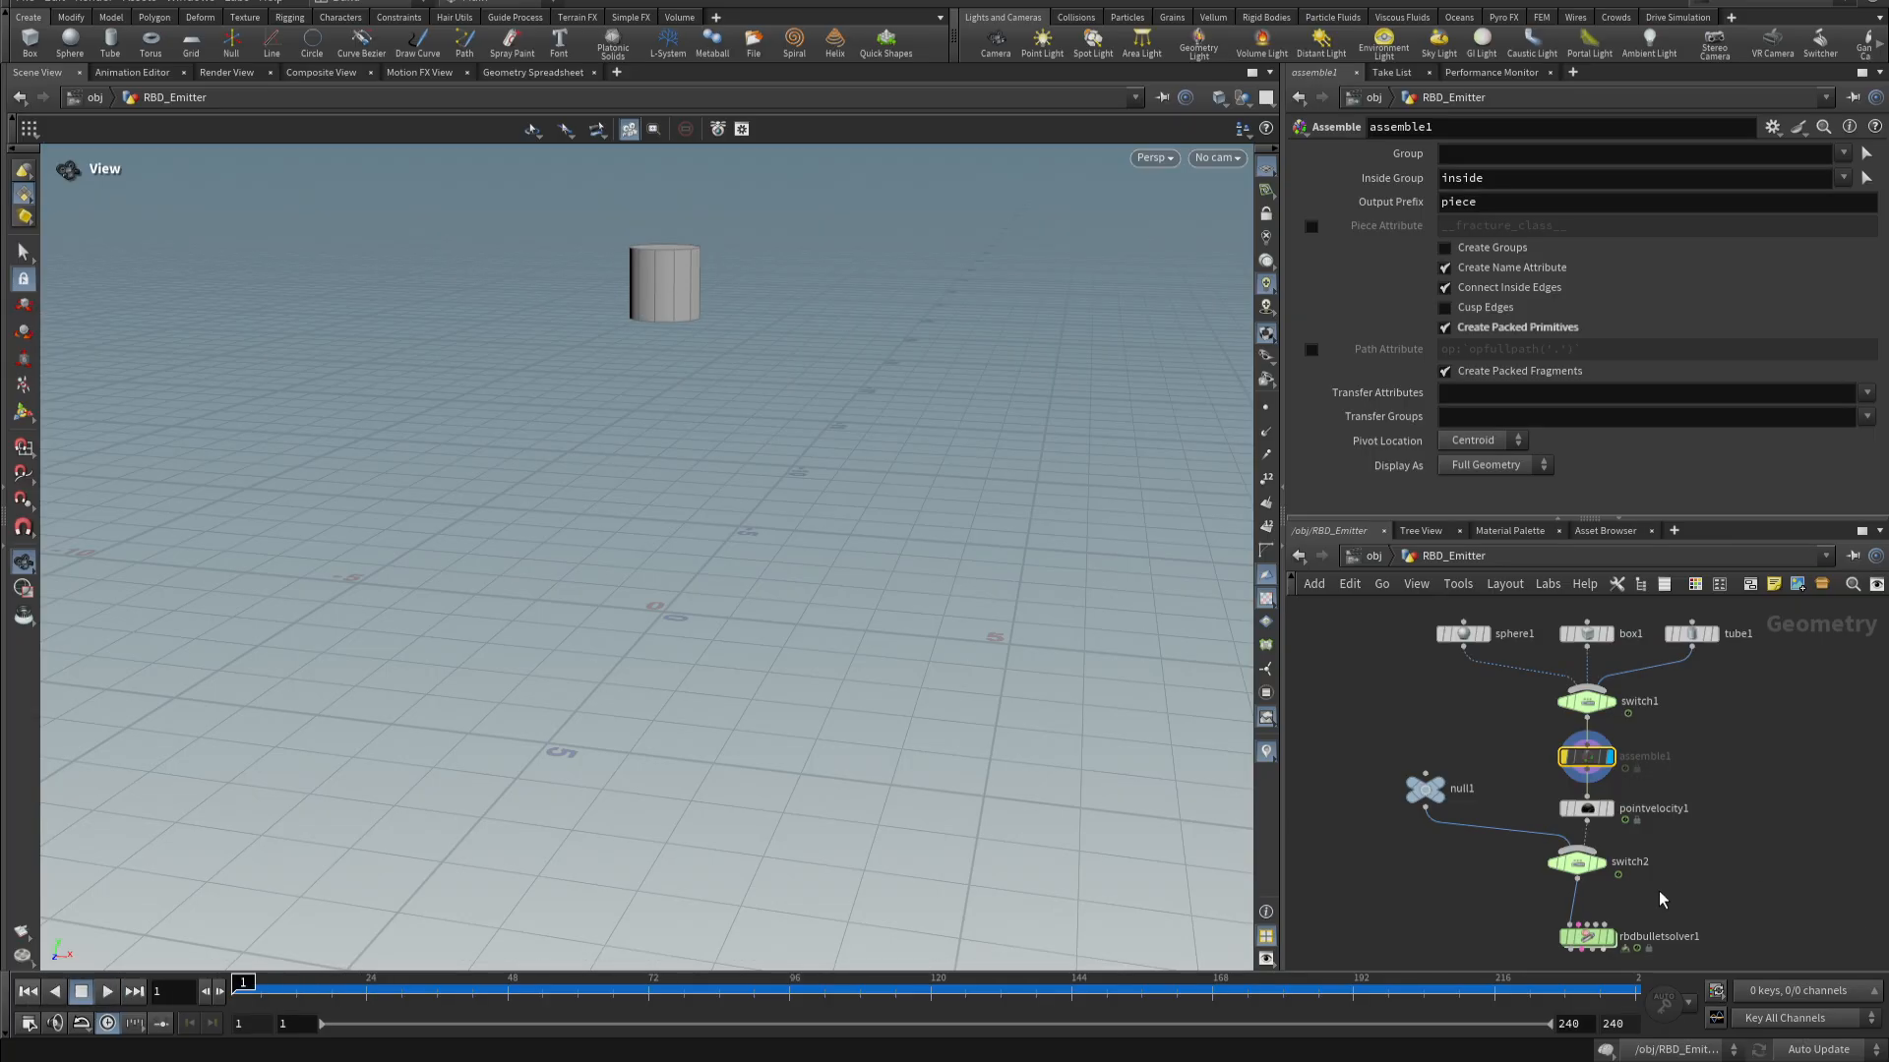
- Display the RBD Bullet Solver, play the simulation to frame 45 with Assemble bypassed, and re-enable the Assemble node back at frame 1
left_click(1611, 936)
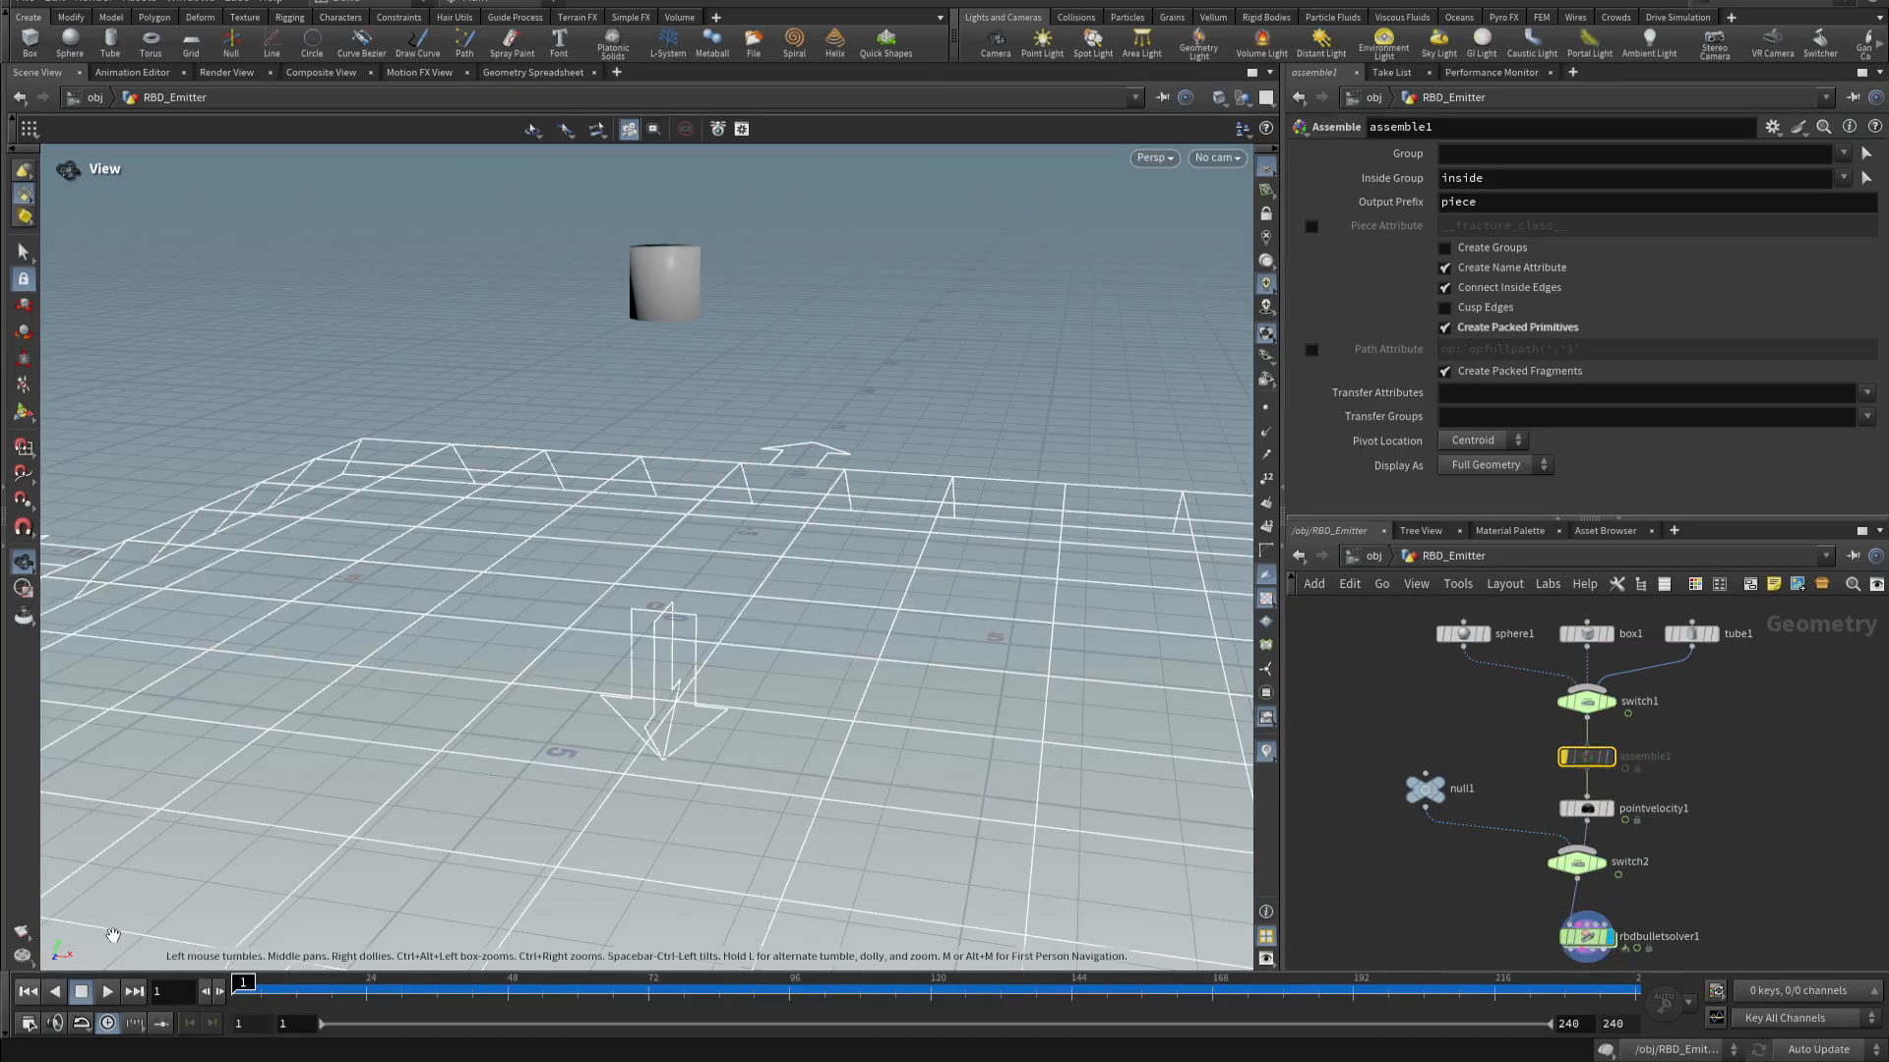
left_click(102, 997)
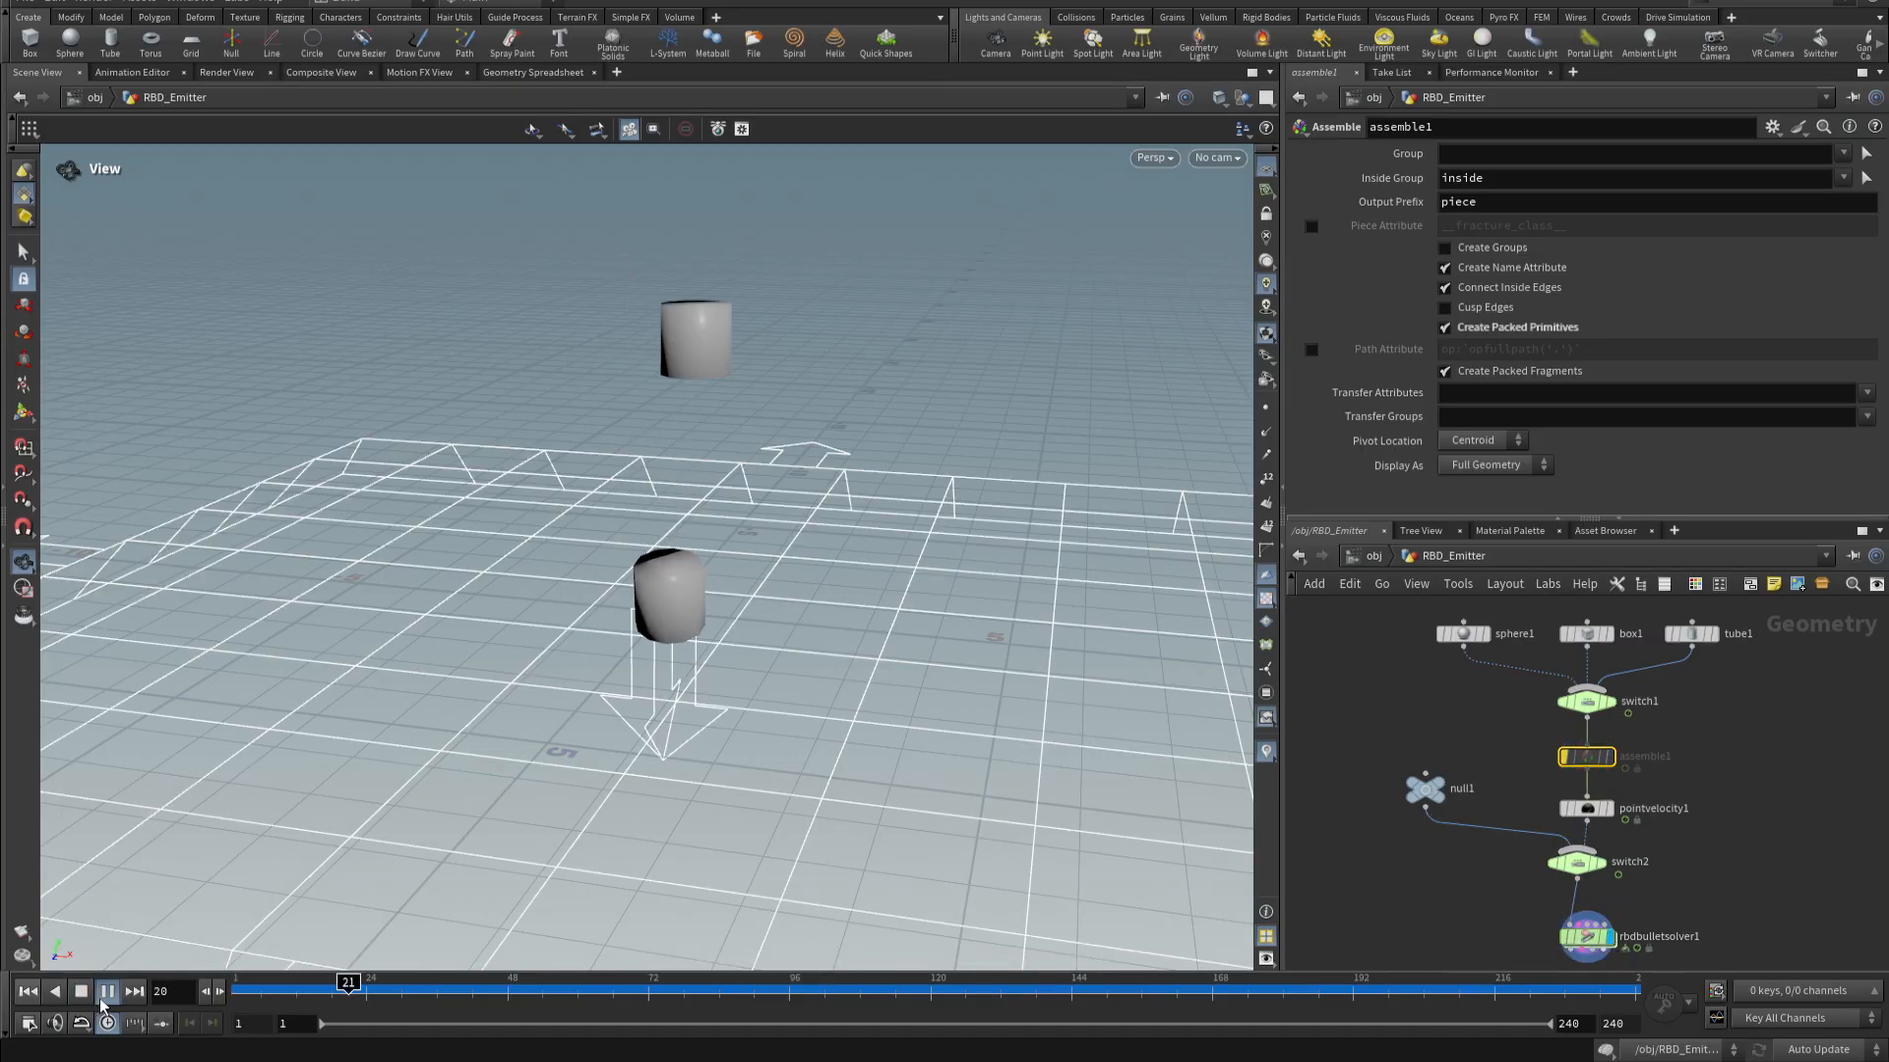
left_click(99, 997)
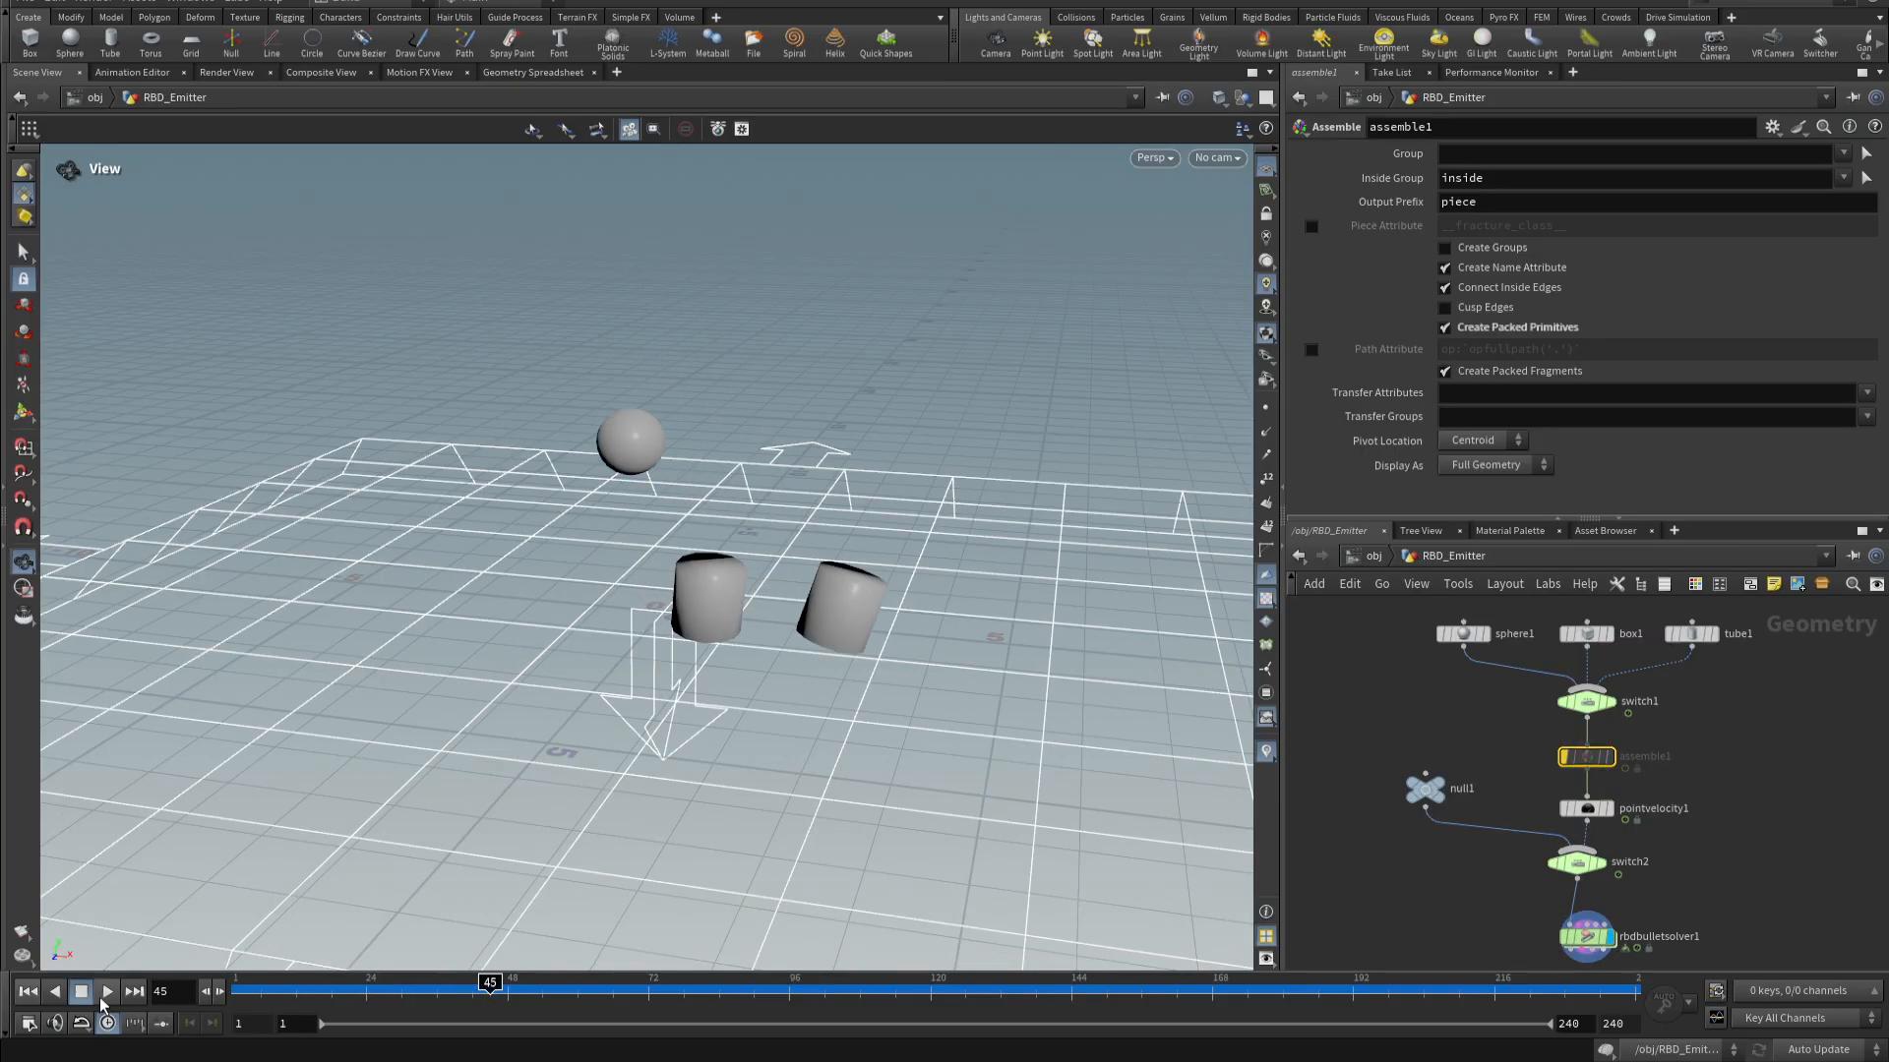
left_click(28, 991)
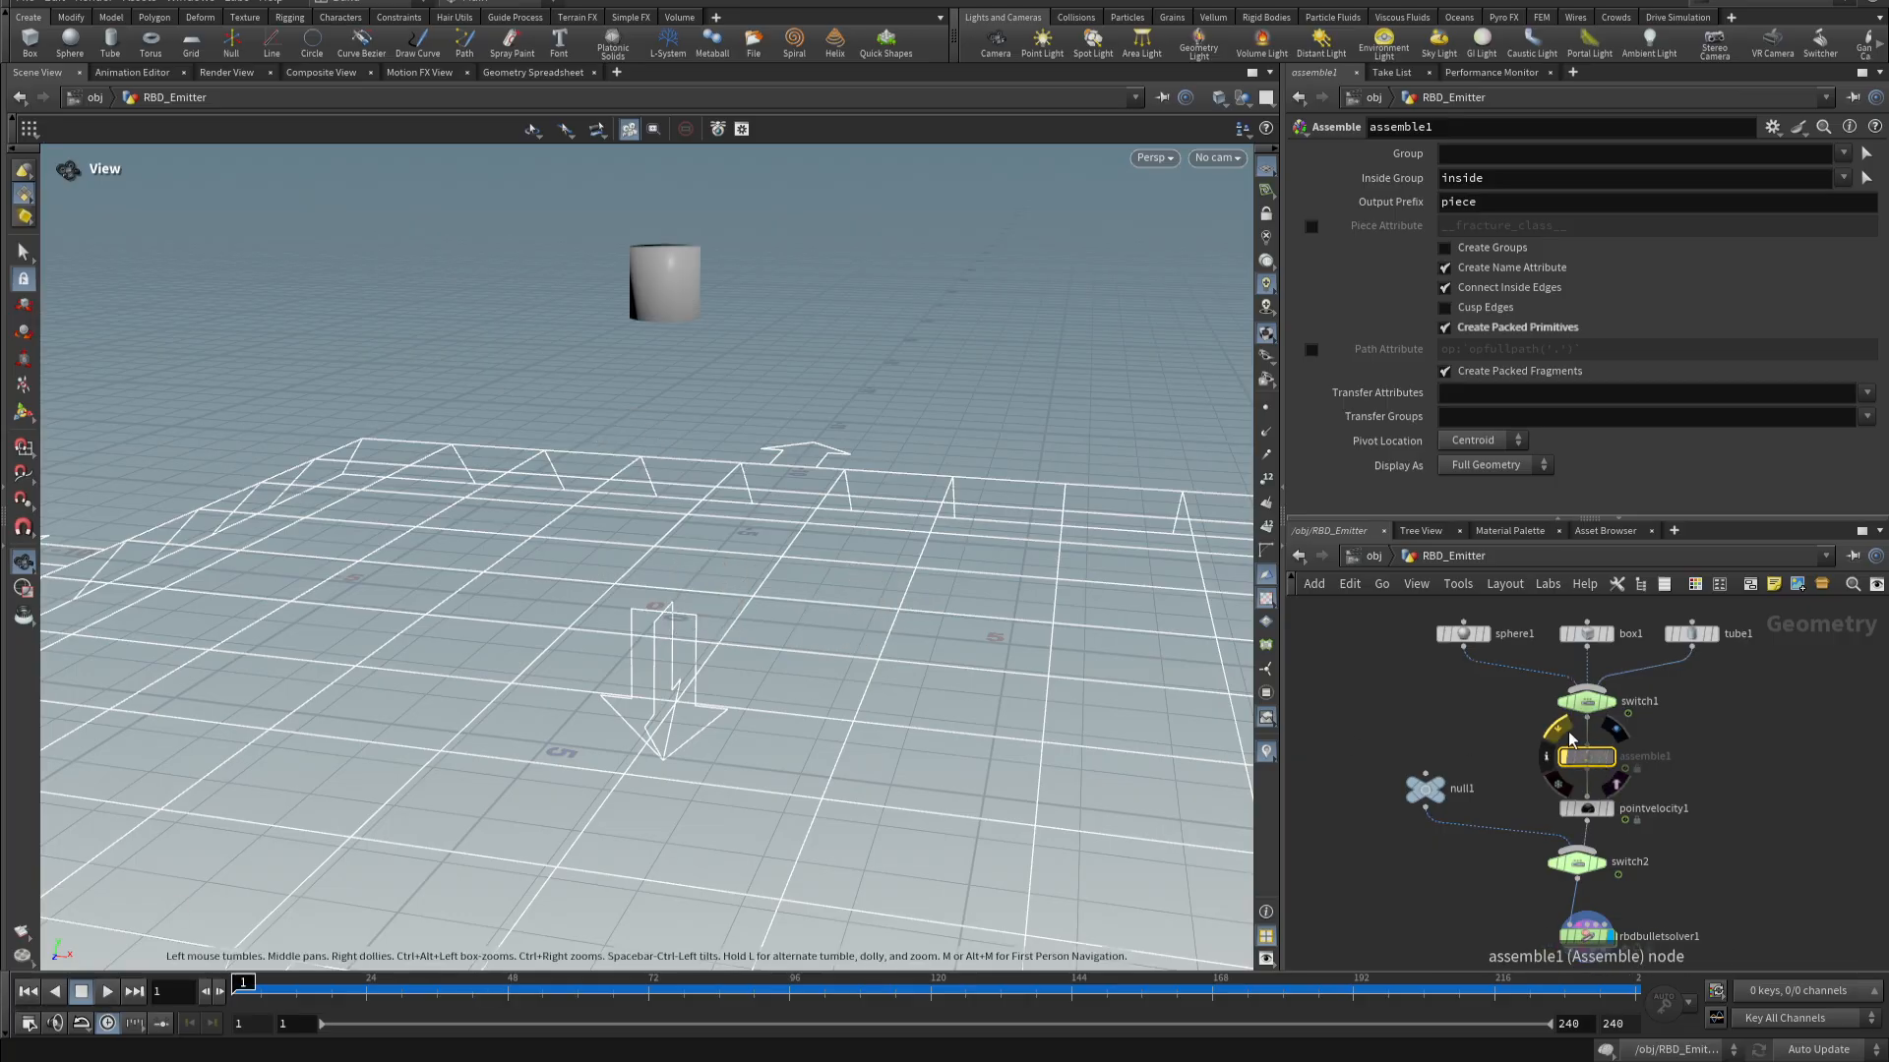
left_click(1558, 730)
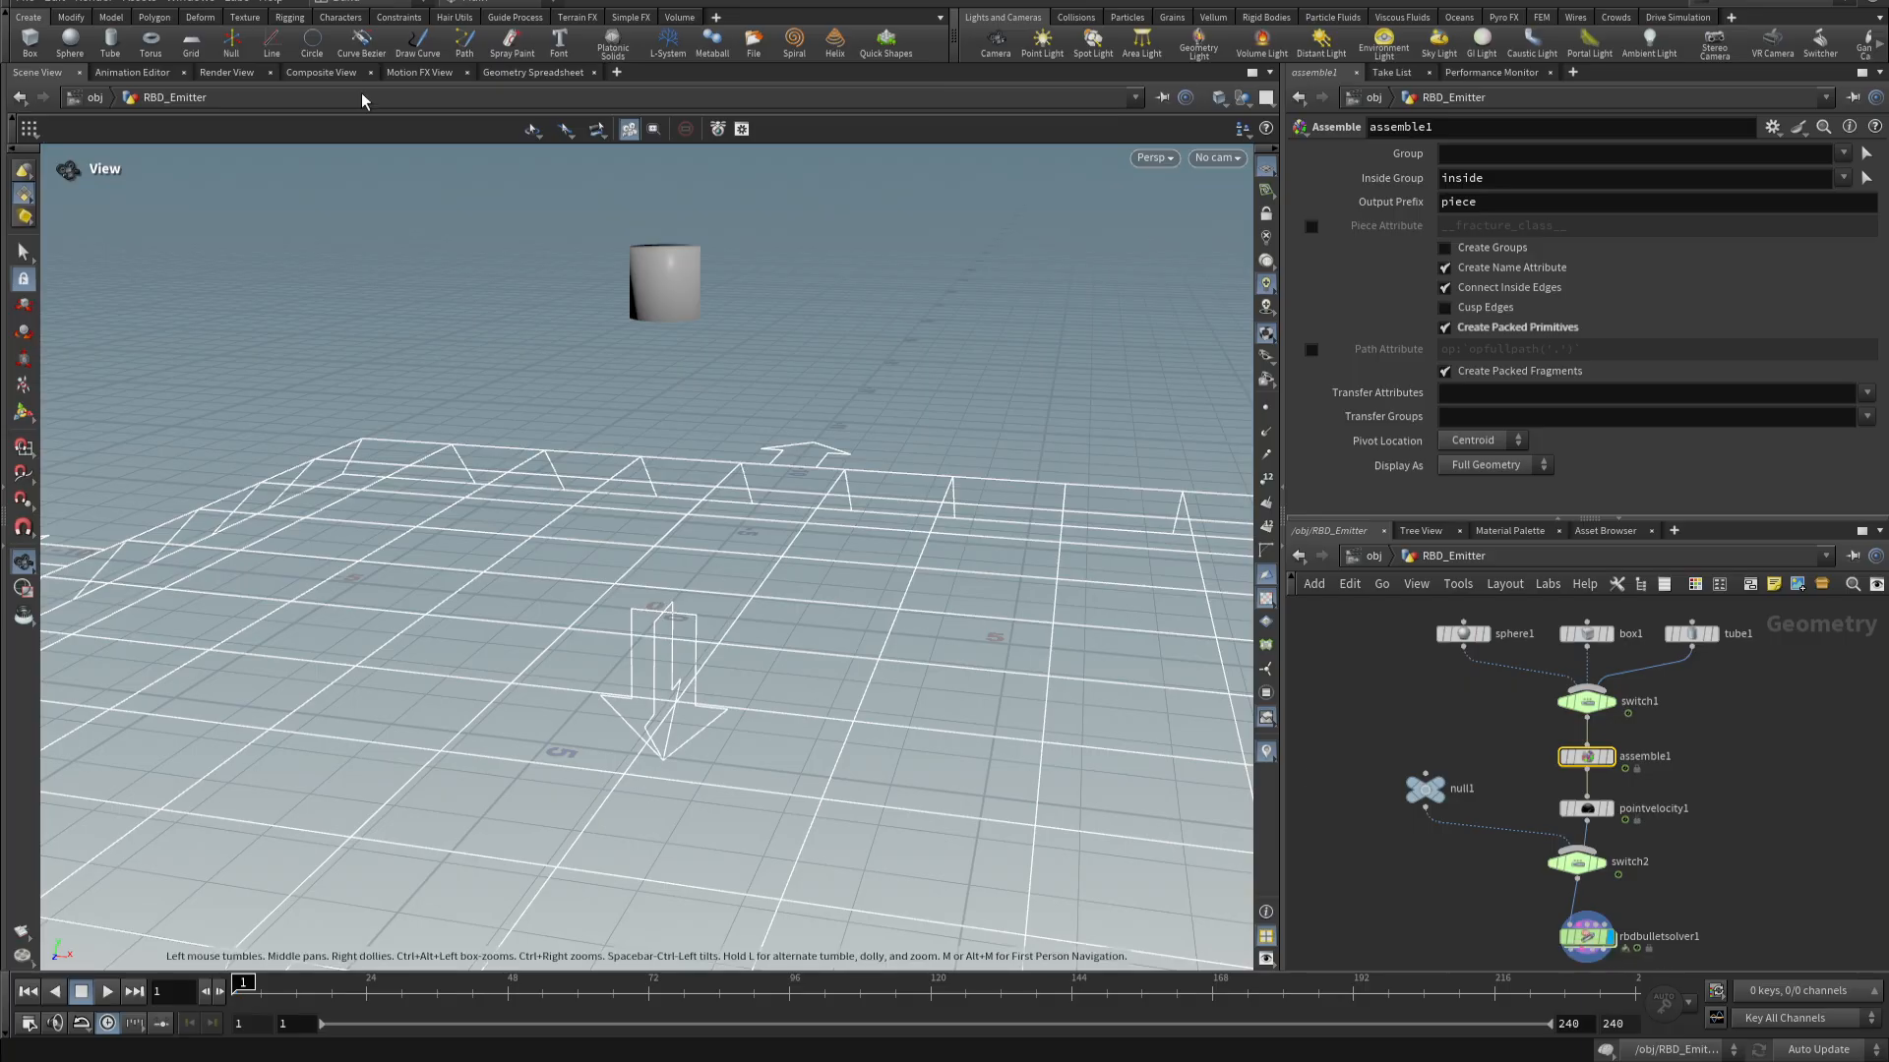
- Save the scene as RBDEmitter_TM in the F:/Clase10/TM/ folder
left_click(27, 3)
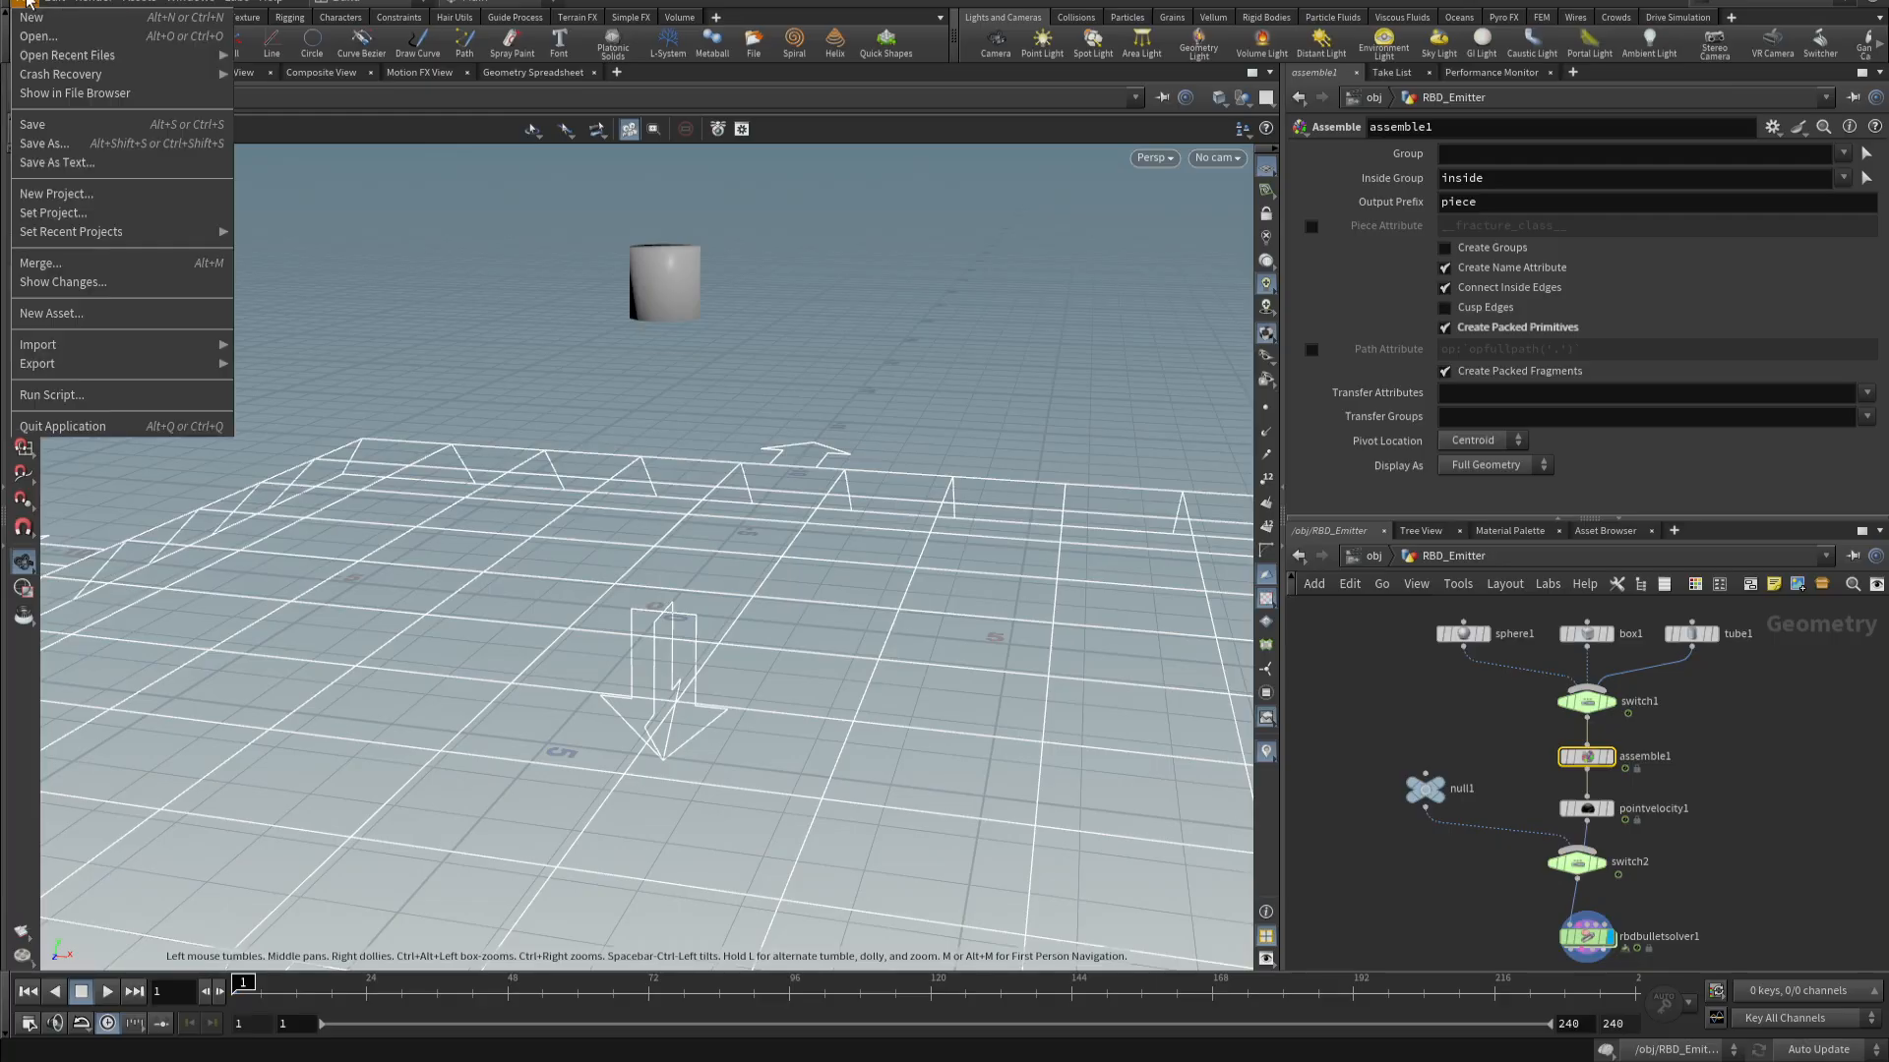
left_click(67, 143)
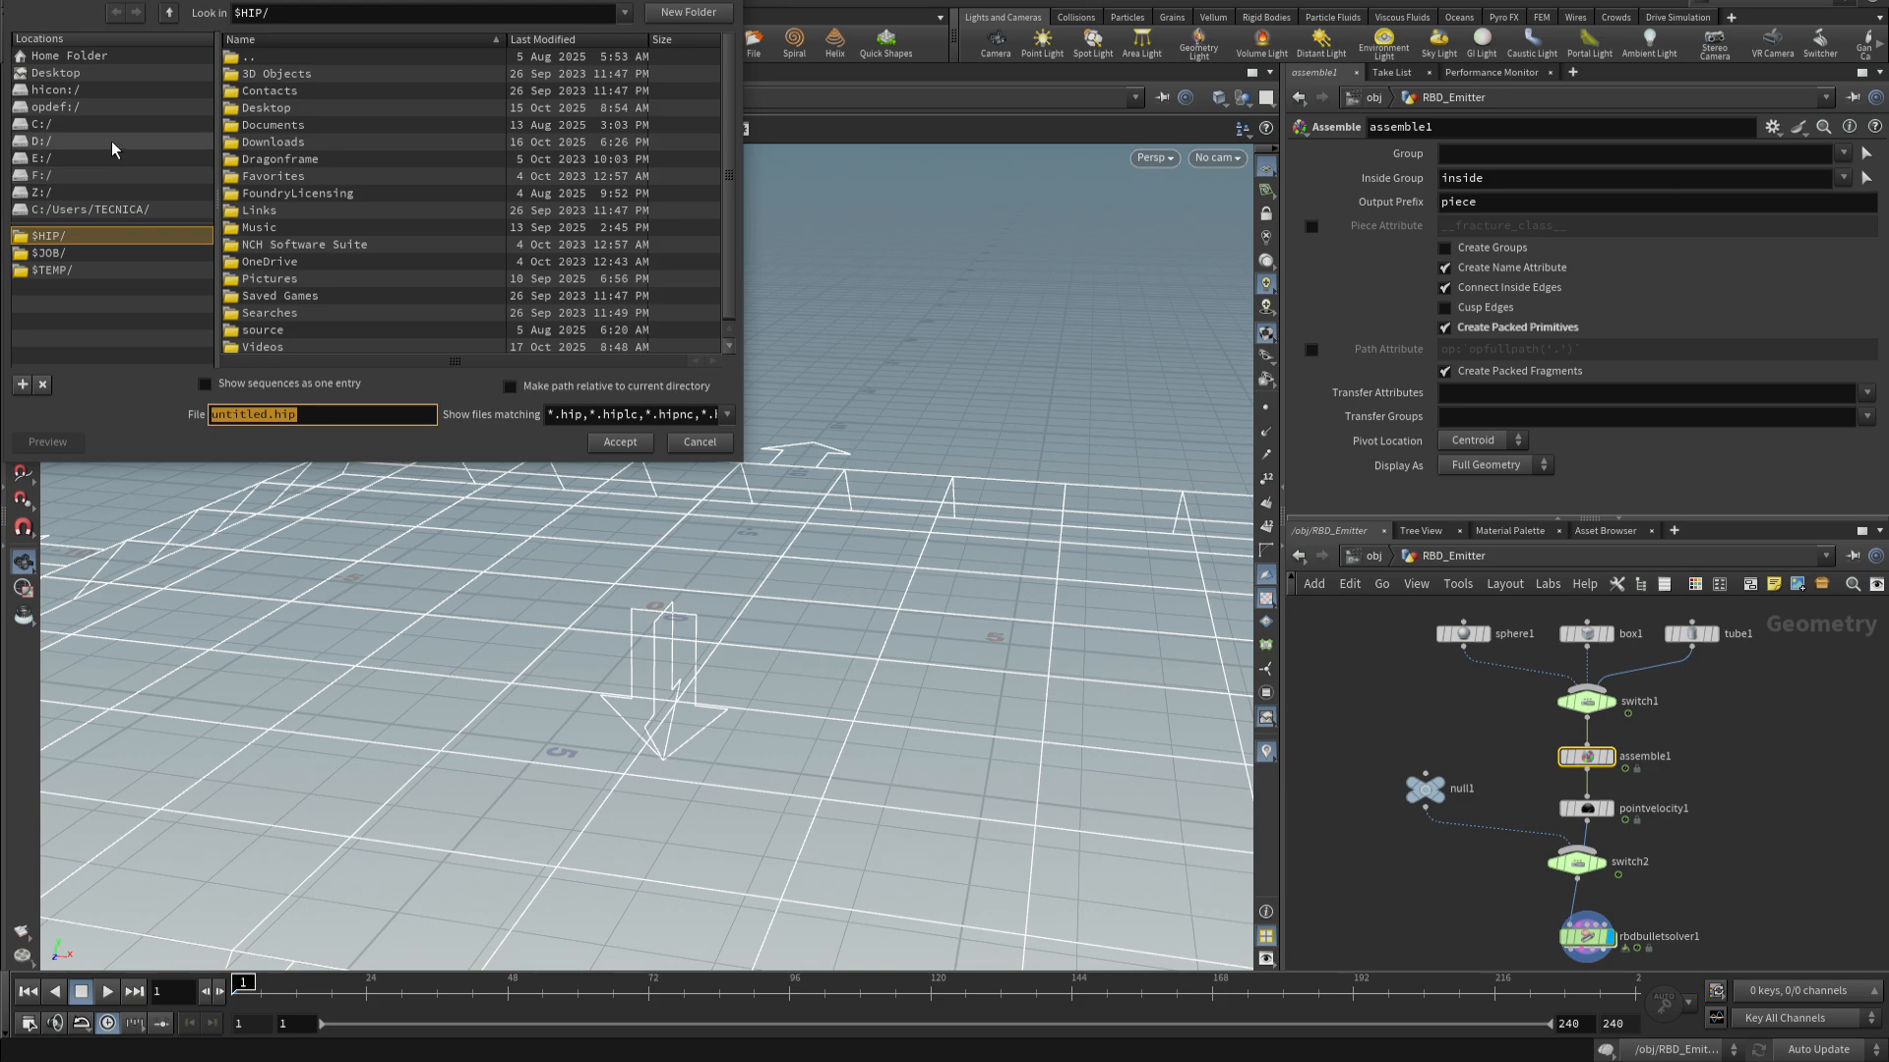
left_click(99, 157)
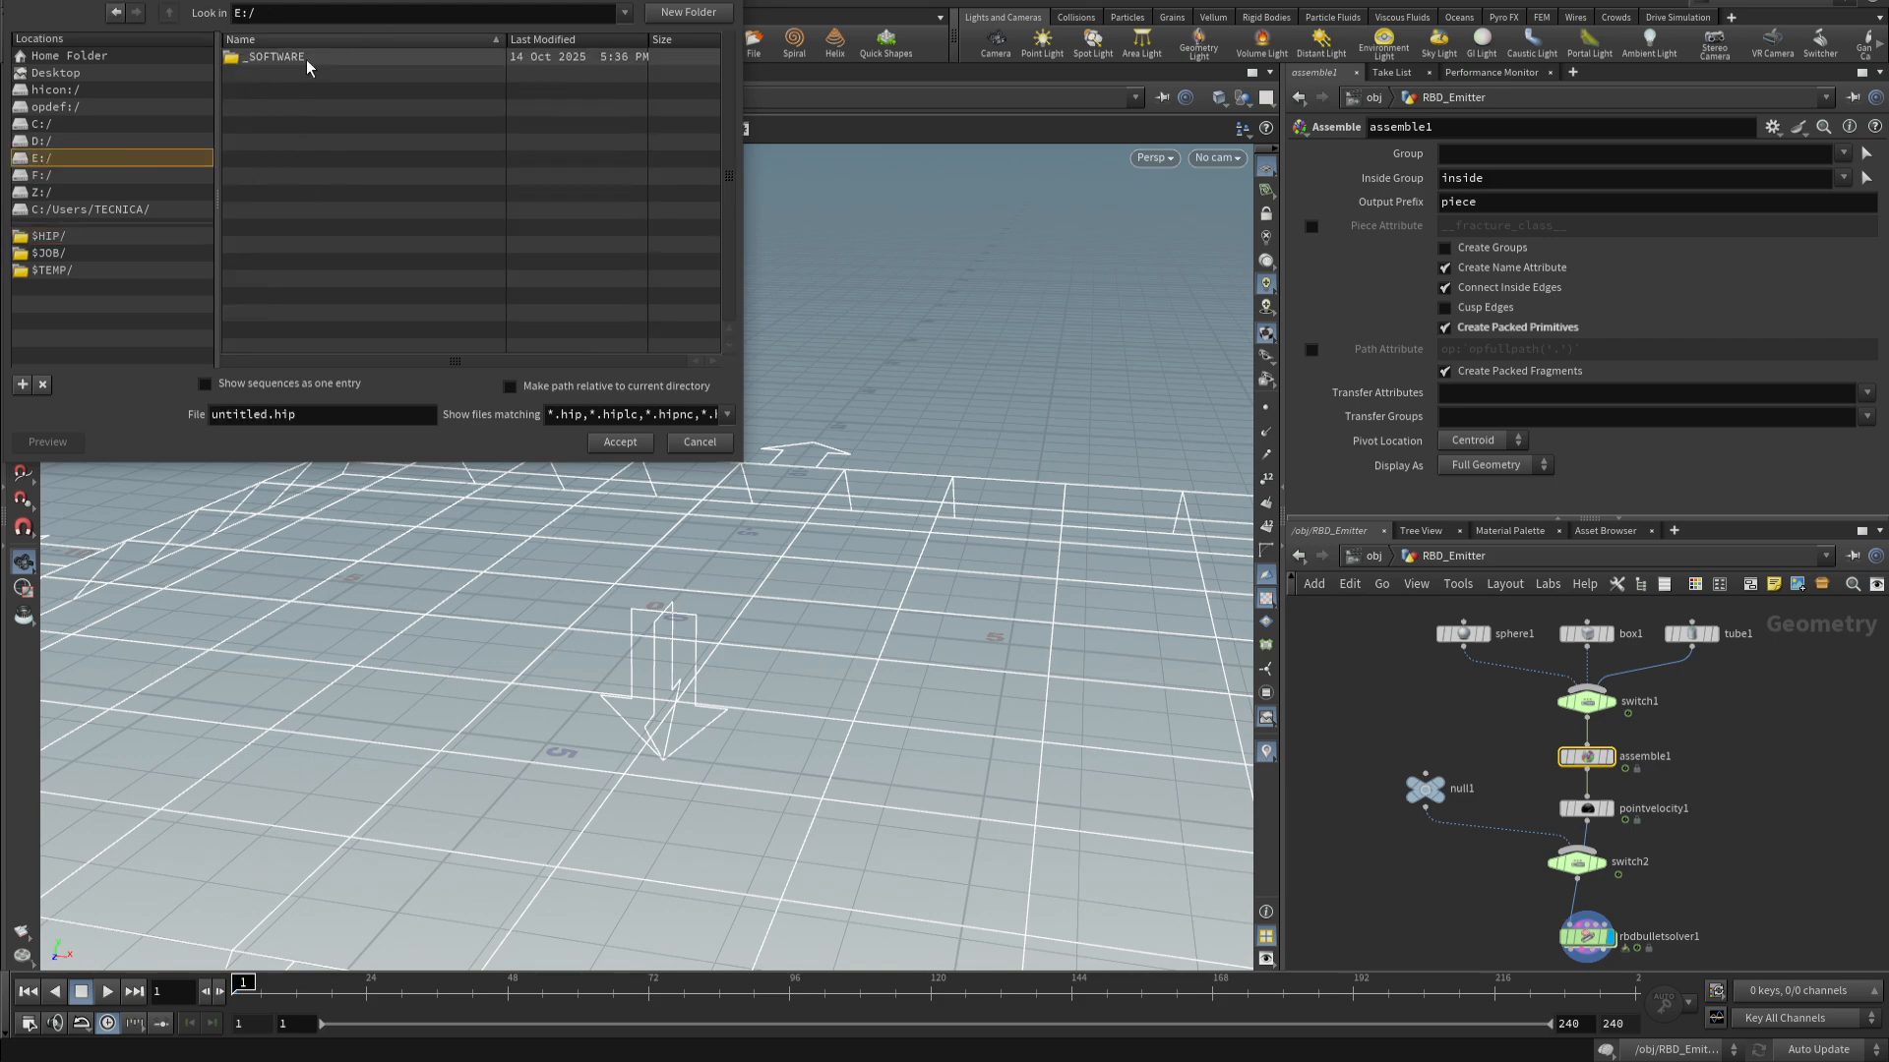
left_click(86, 174)
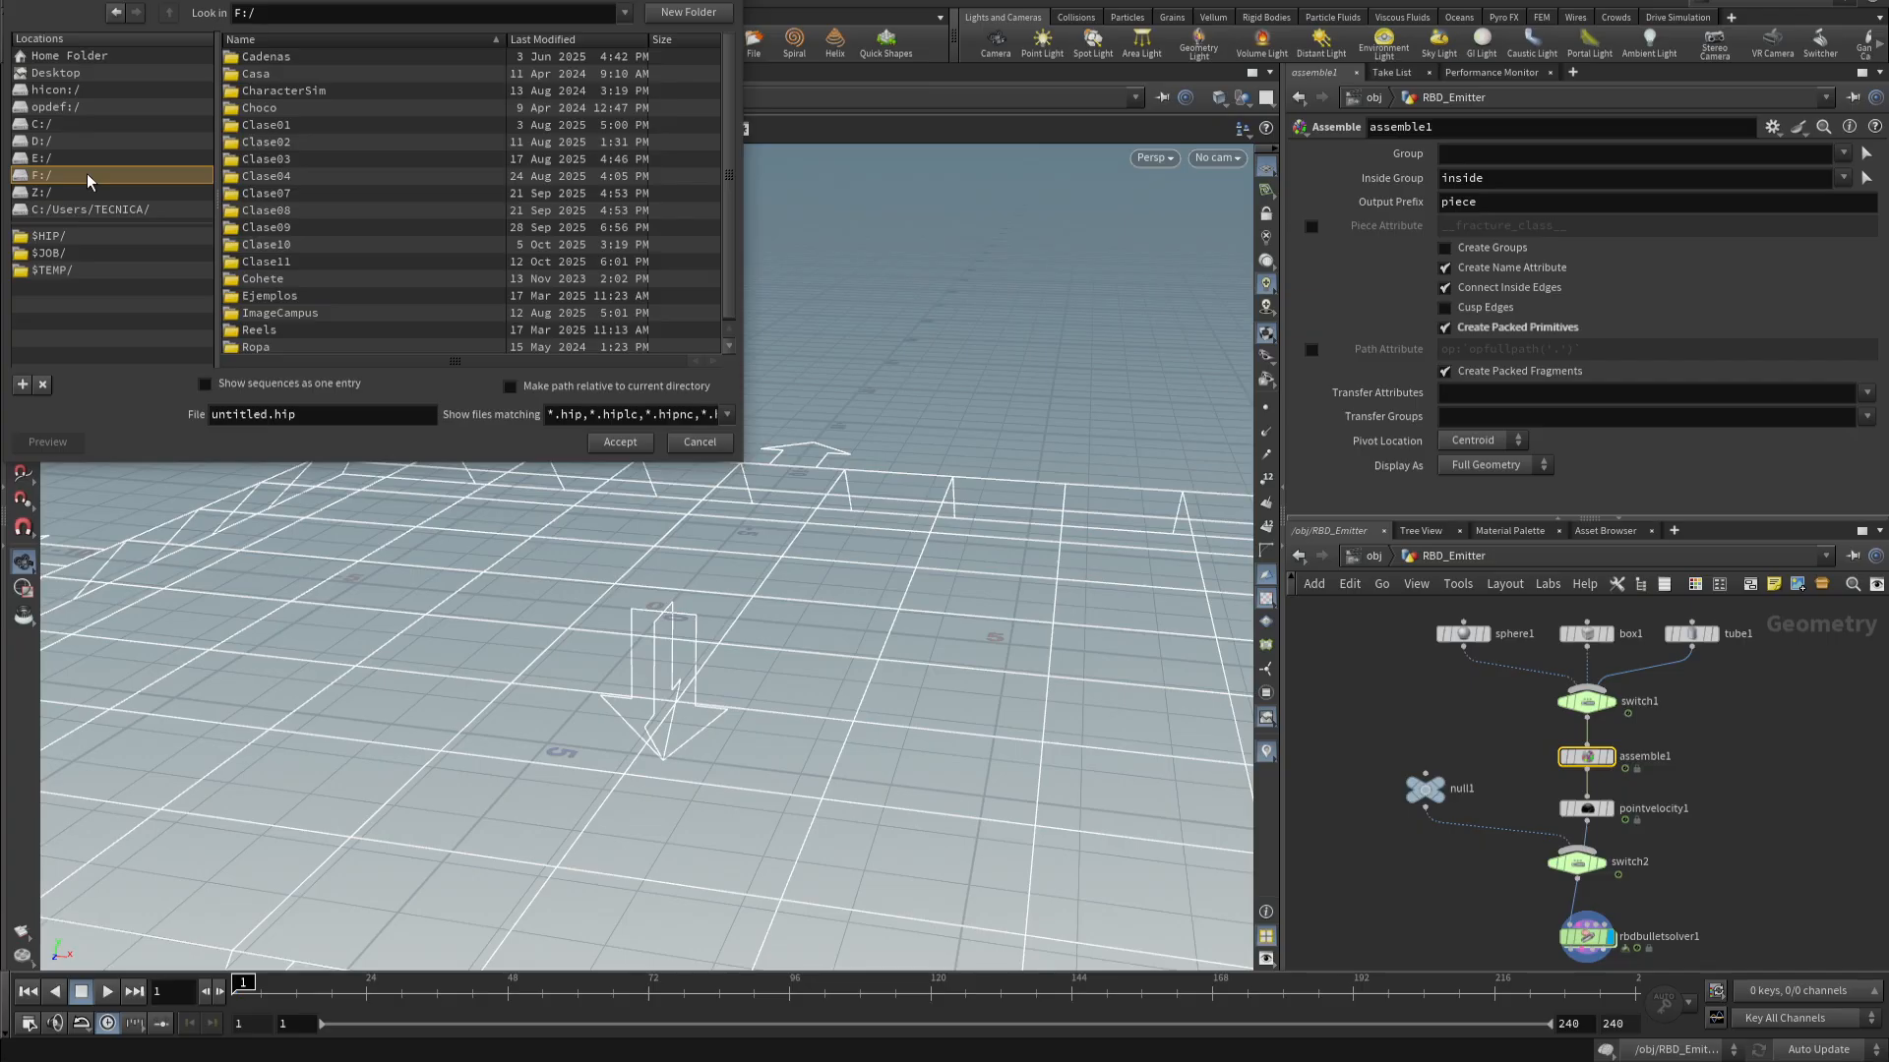
double_click(340, 242)
left_click(335, 75)
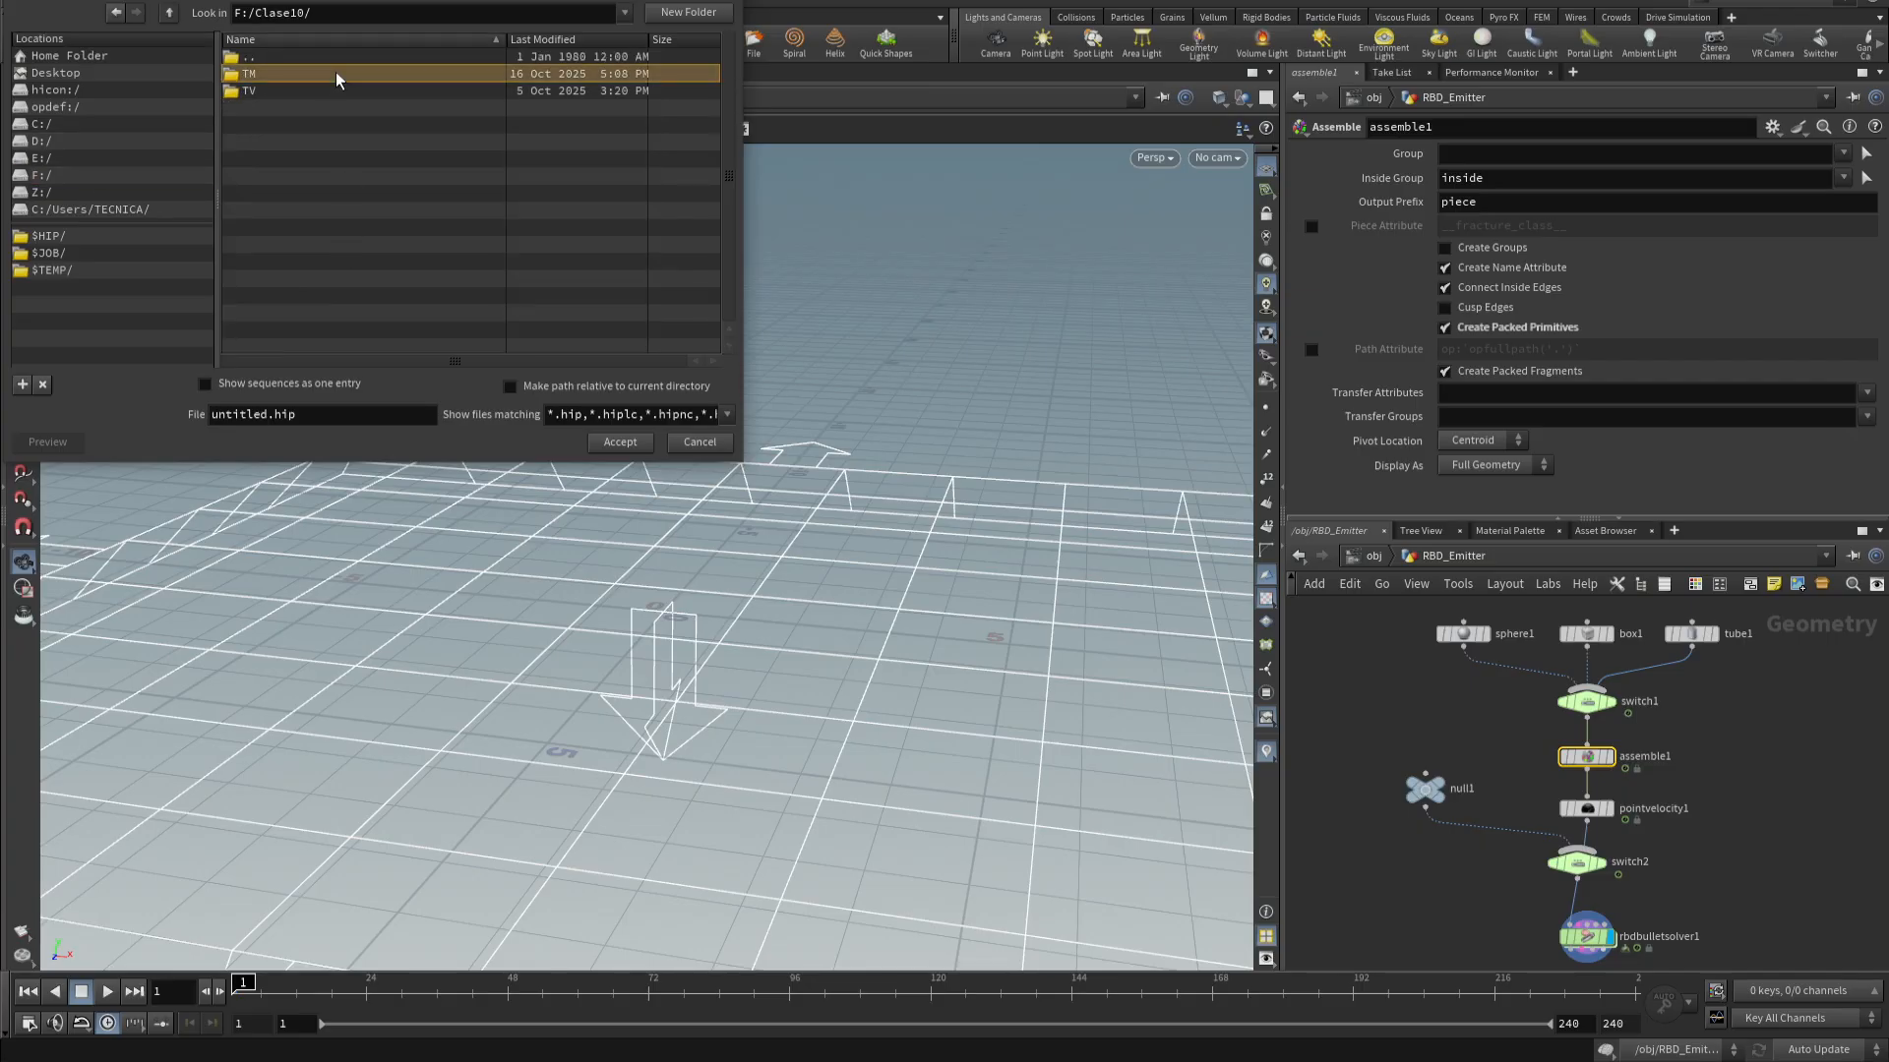
double_click(335, 73)
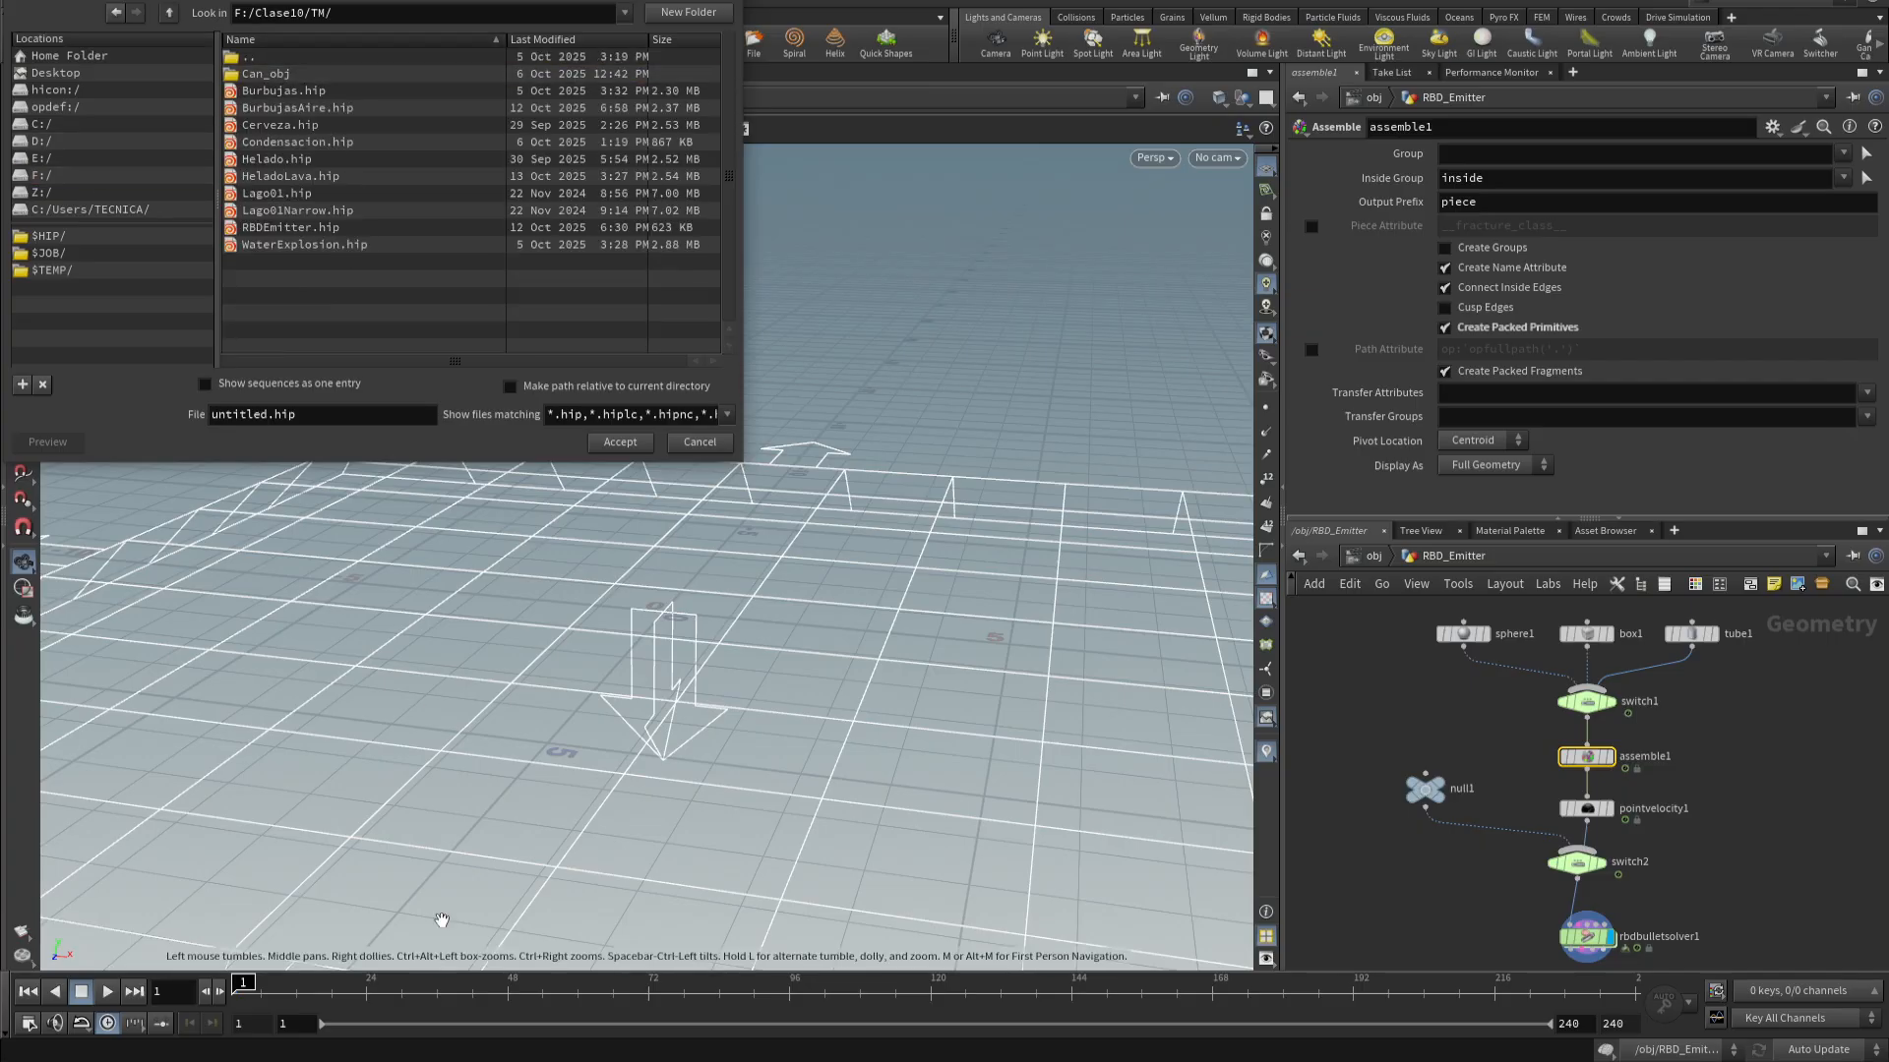
triple_click(353, 420)
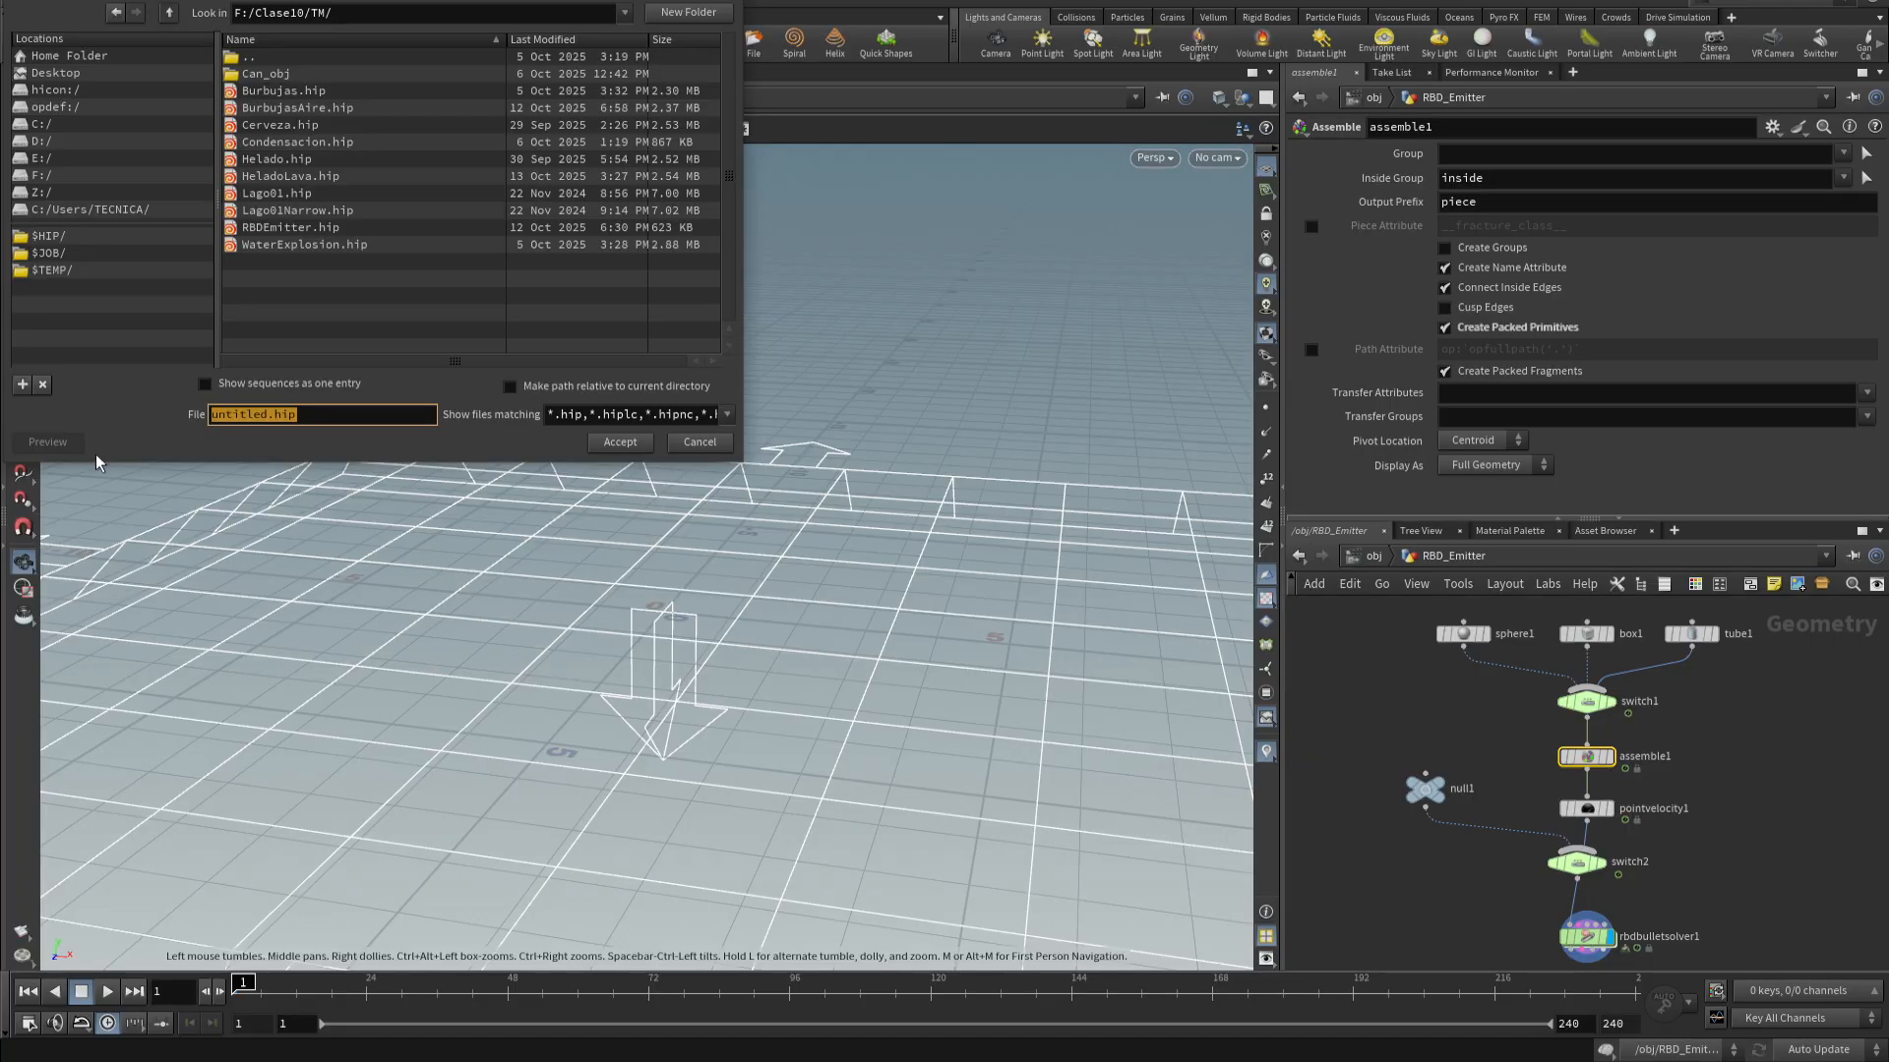
type("RBDEmitter_TM")
key("Return")
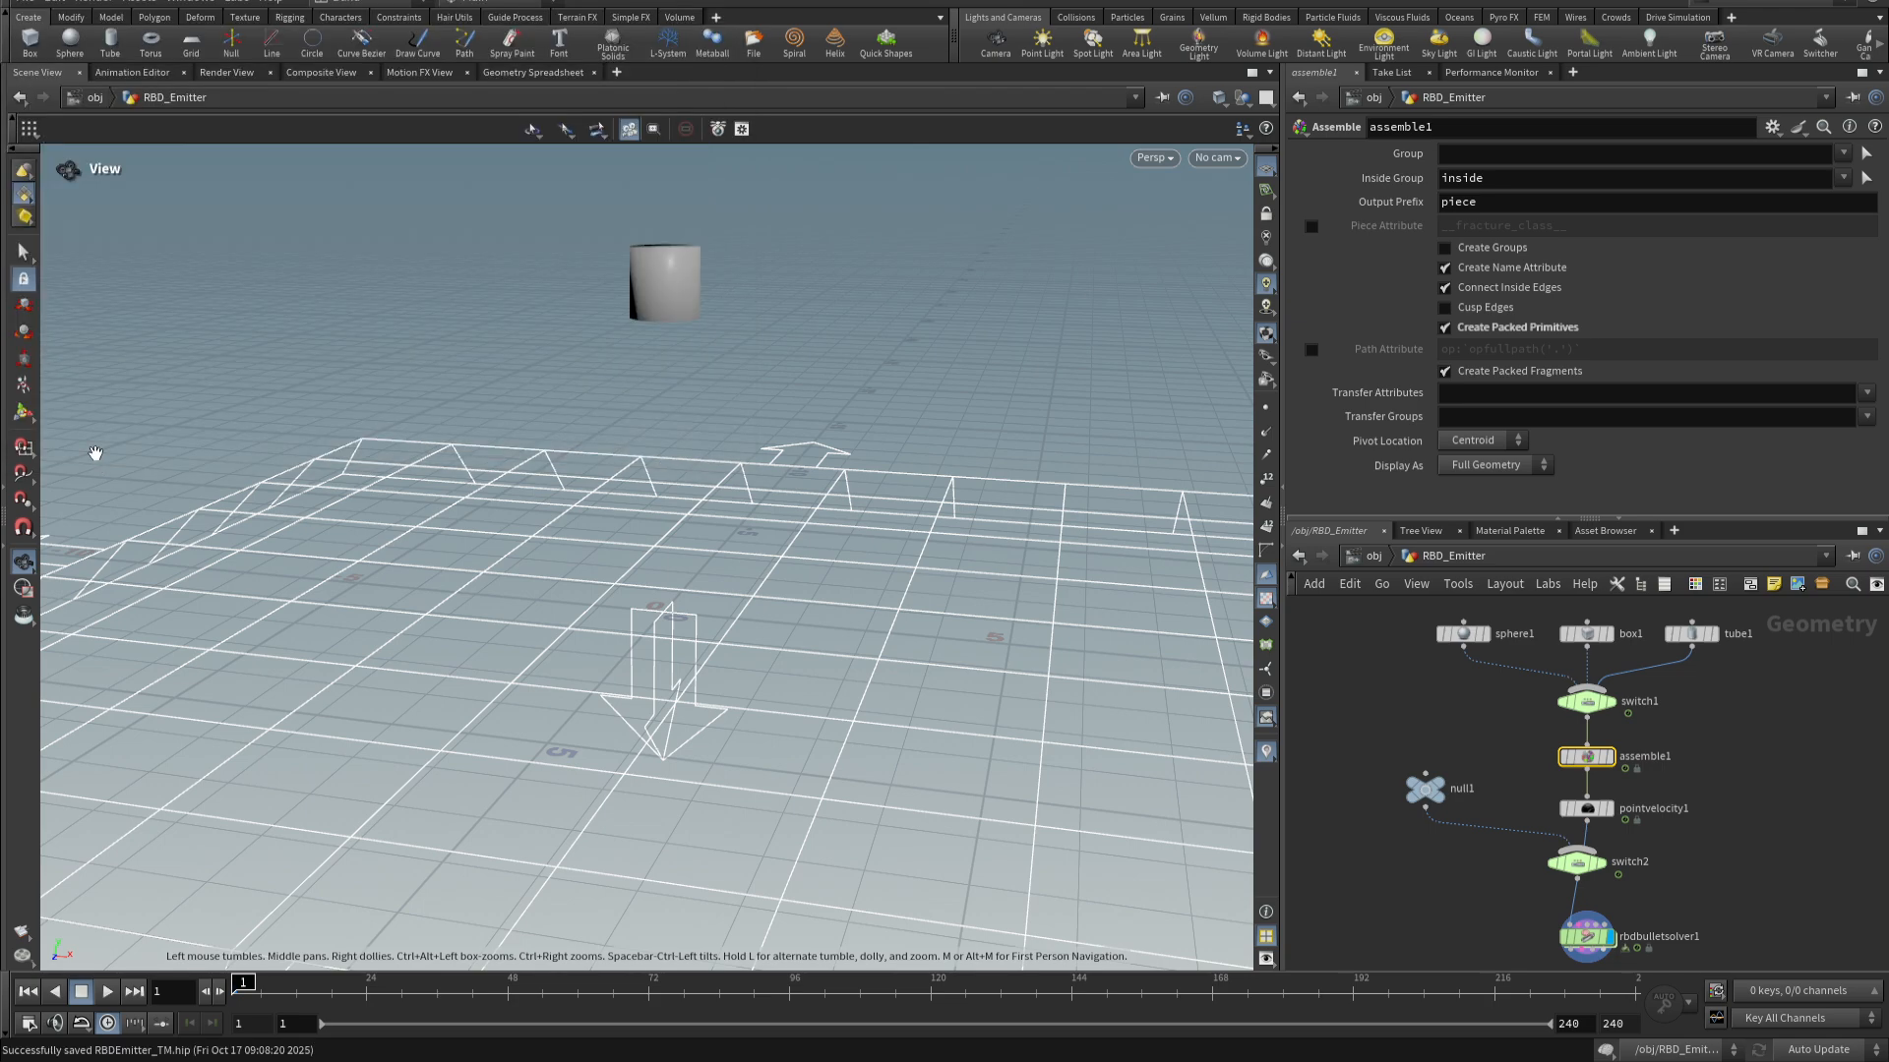
- Open the scene DemoChoco02F.hip from the F:/Choco/ folder and dismiss the load report
left_click(29, 3)
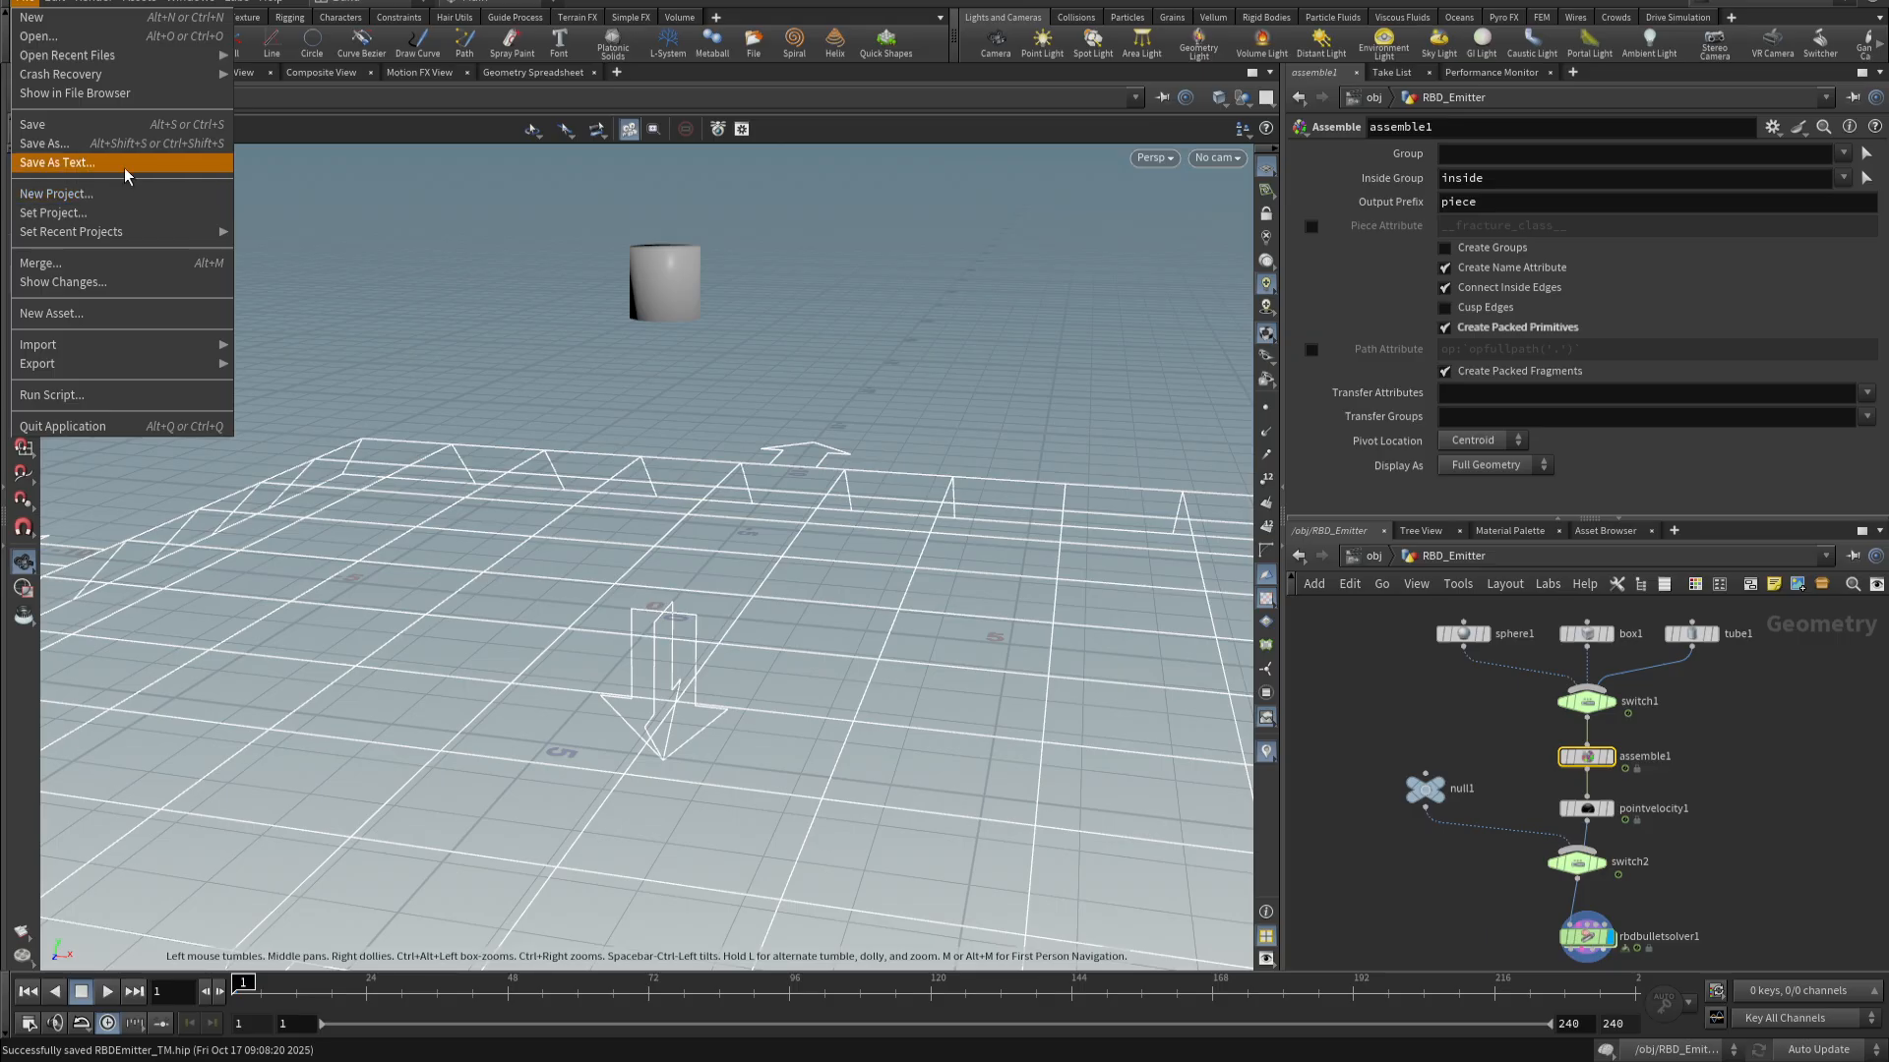
left_click(68, 45)
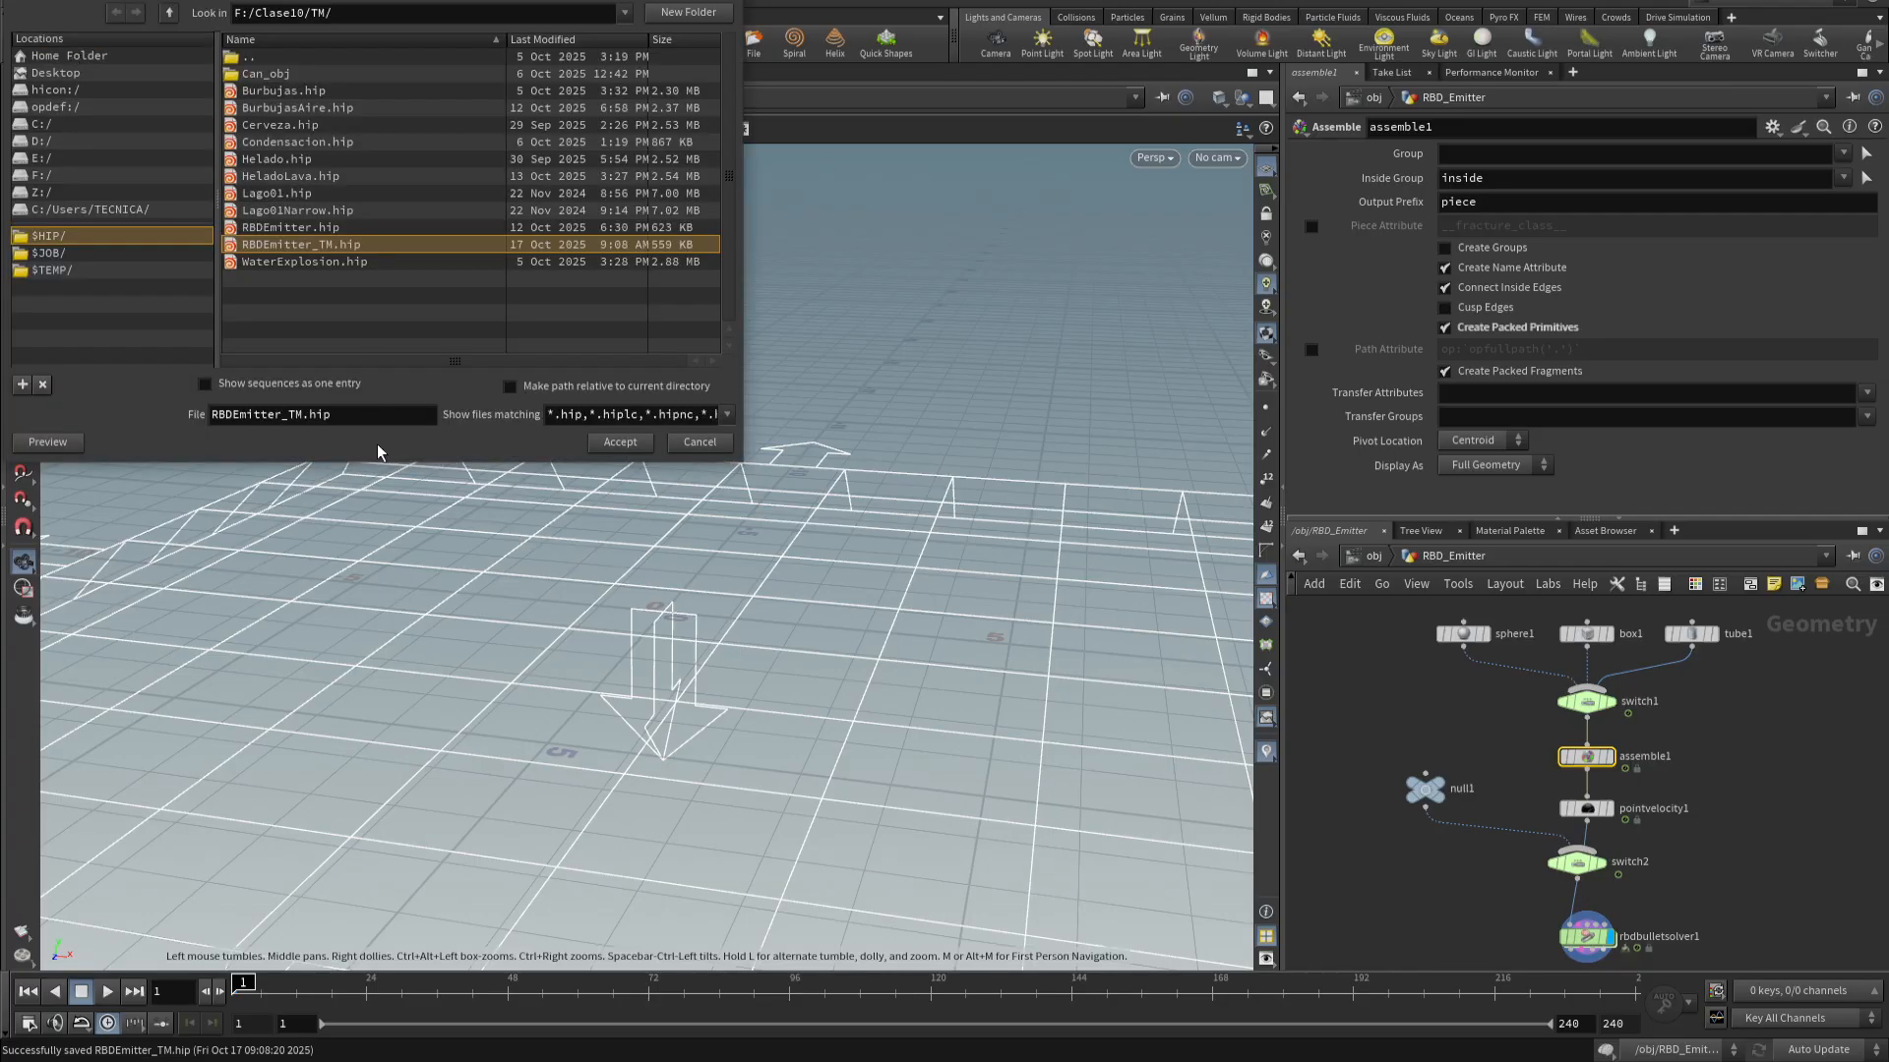
left_click(114, 177)
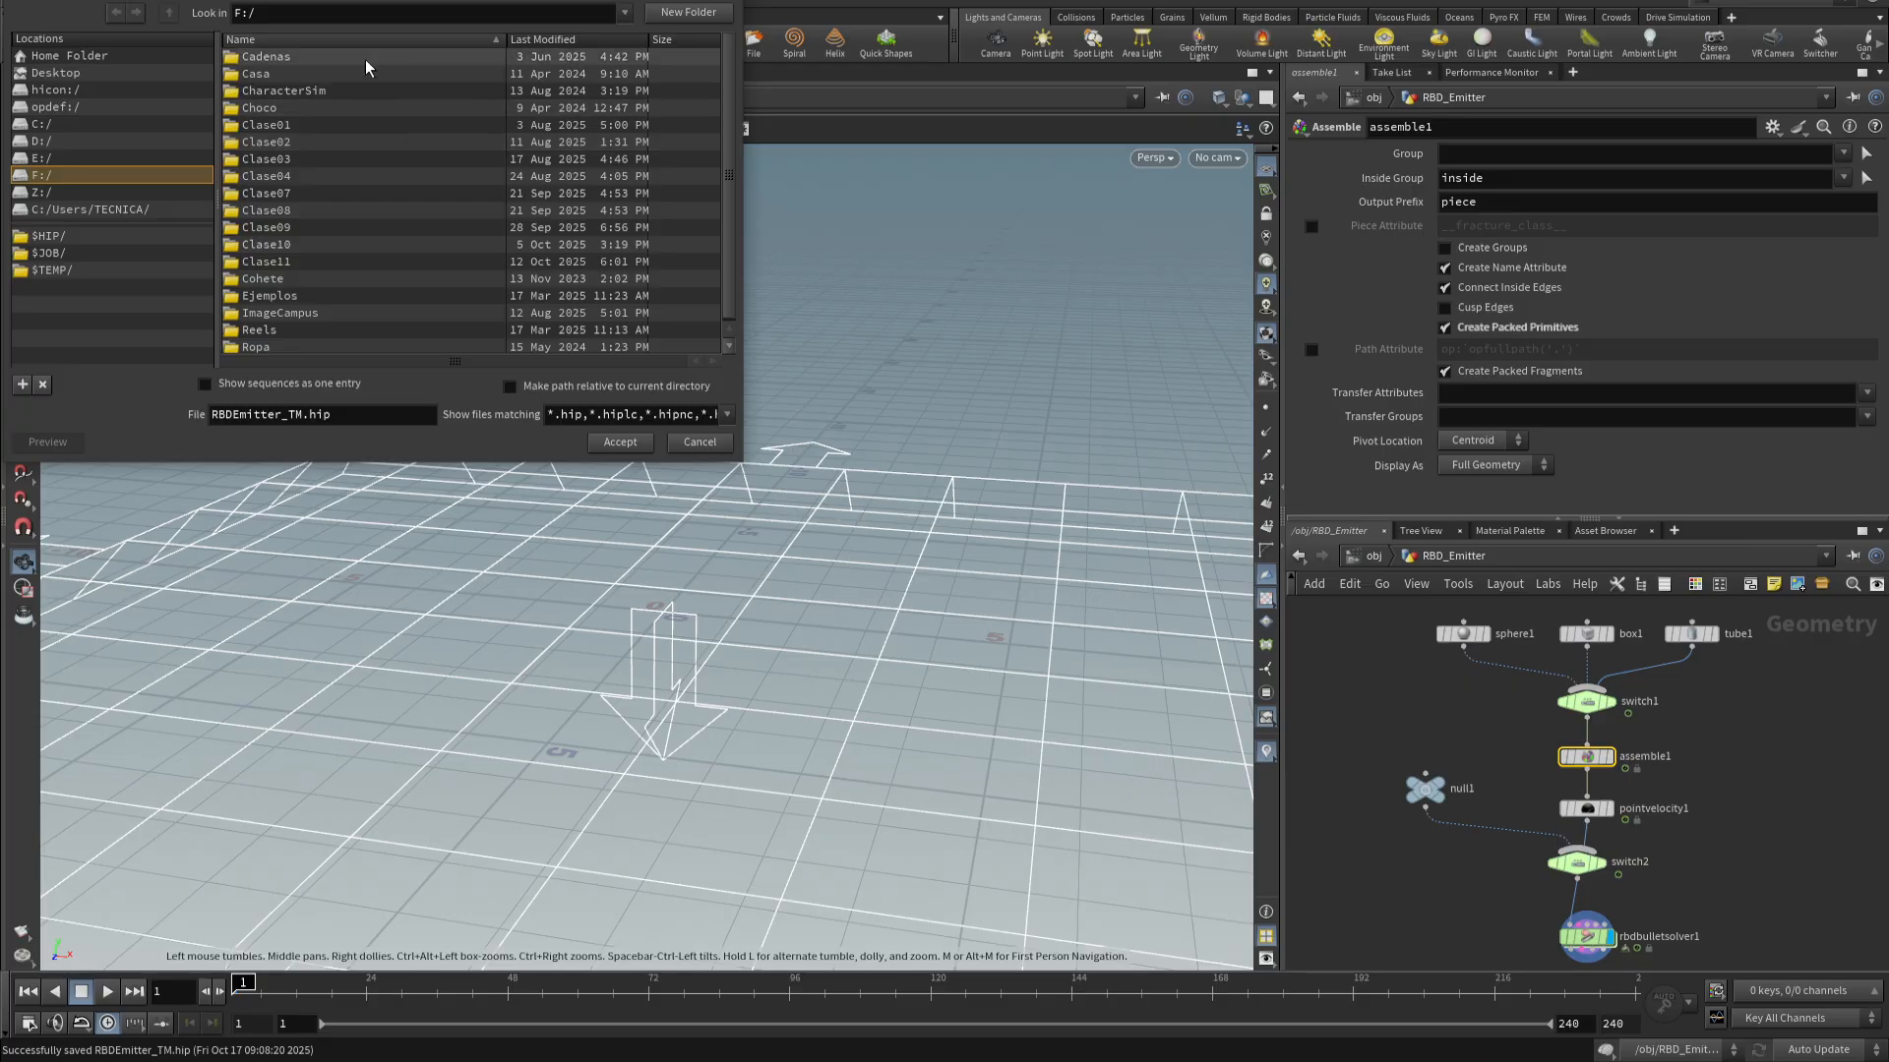
double_click(351, 107)
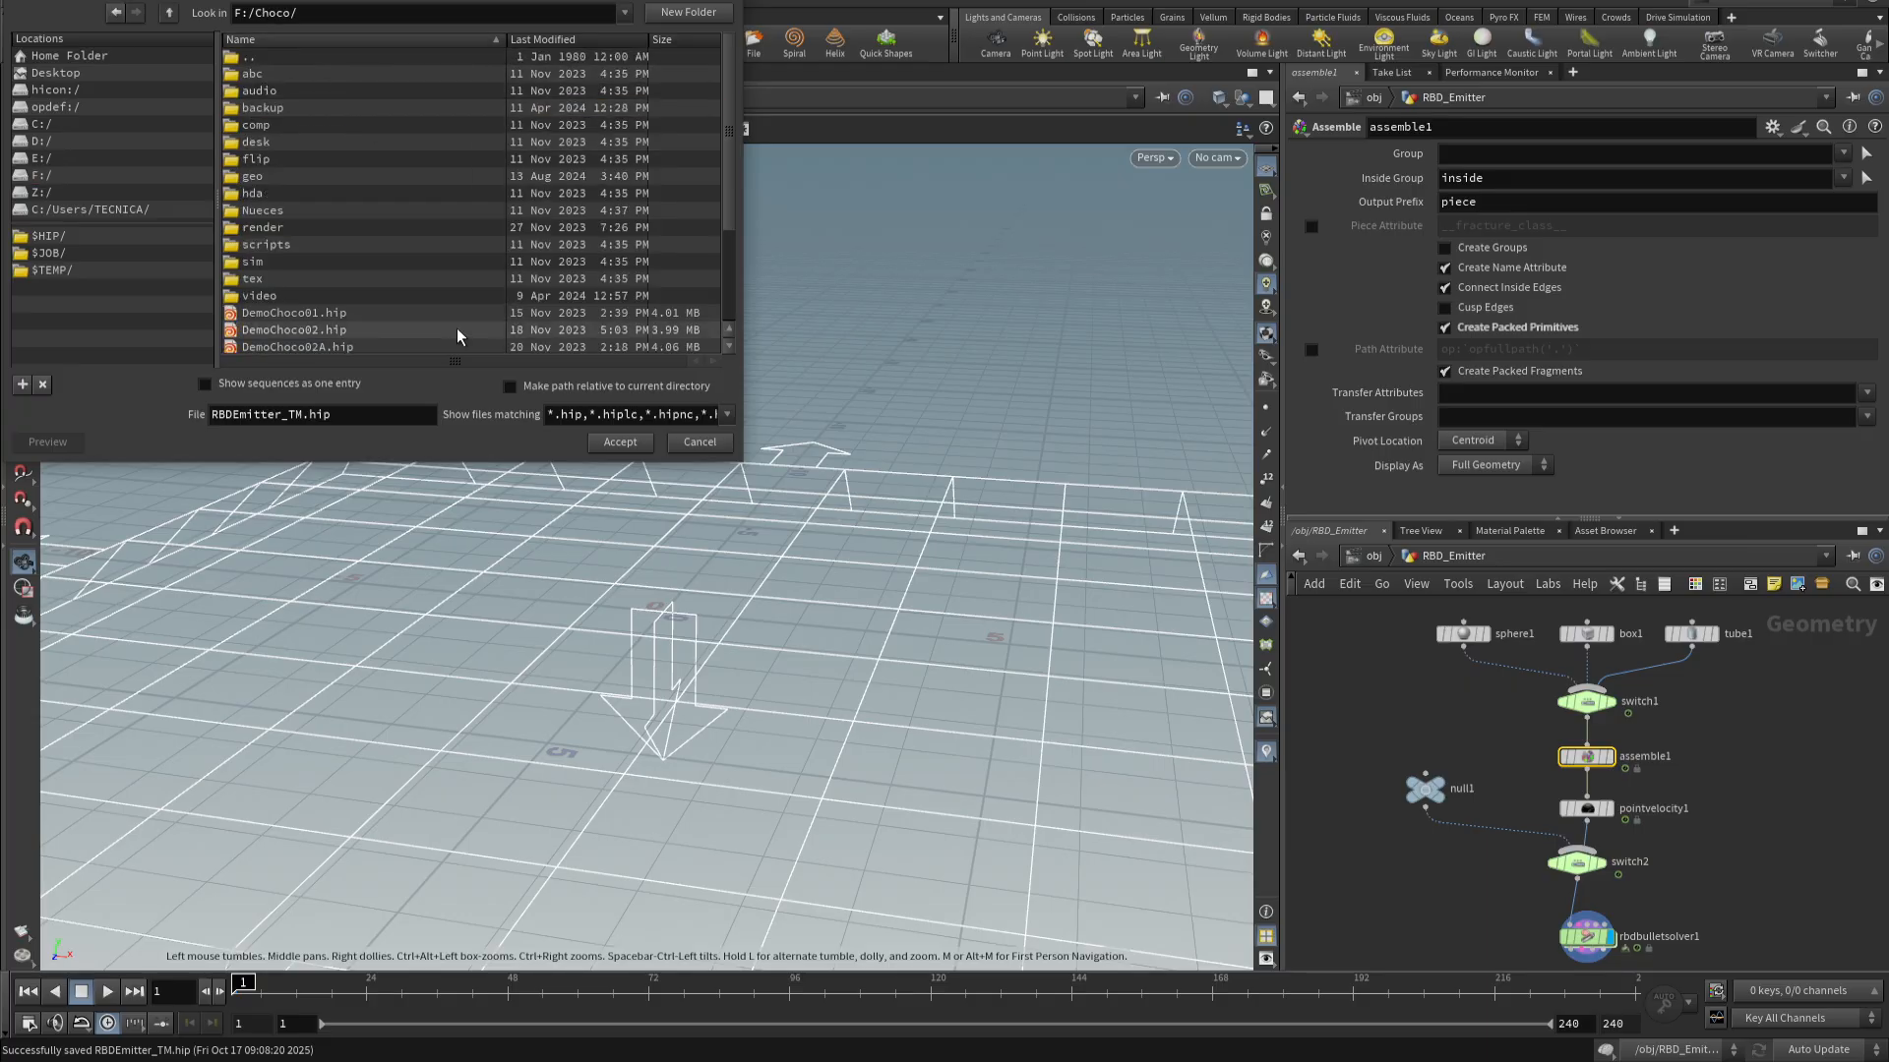
scroll(456, 327, "down", 3)
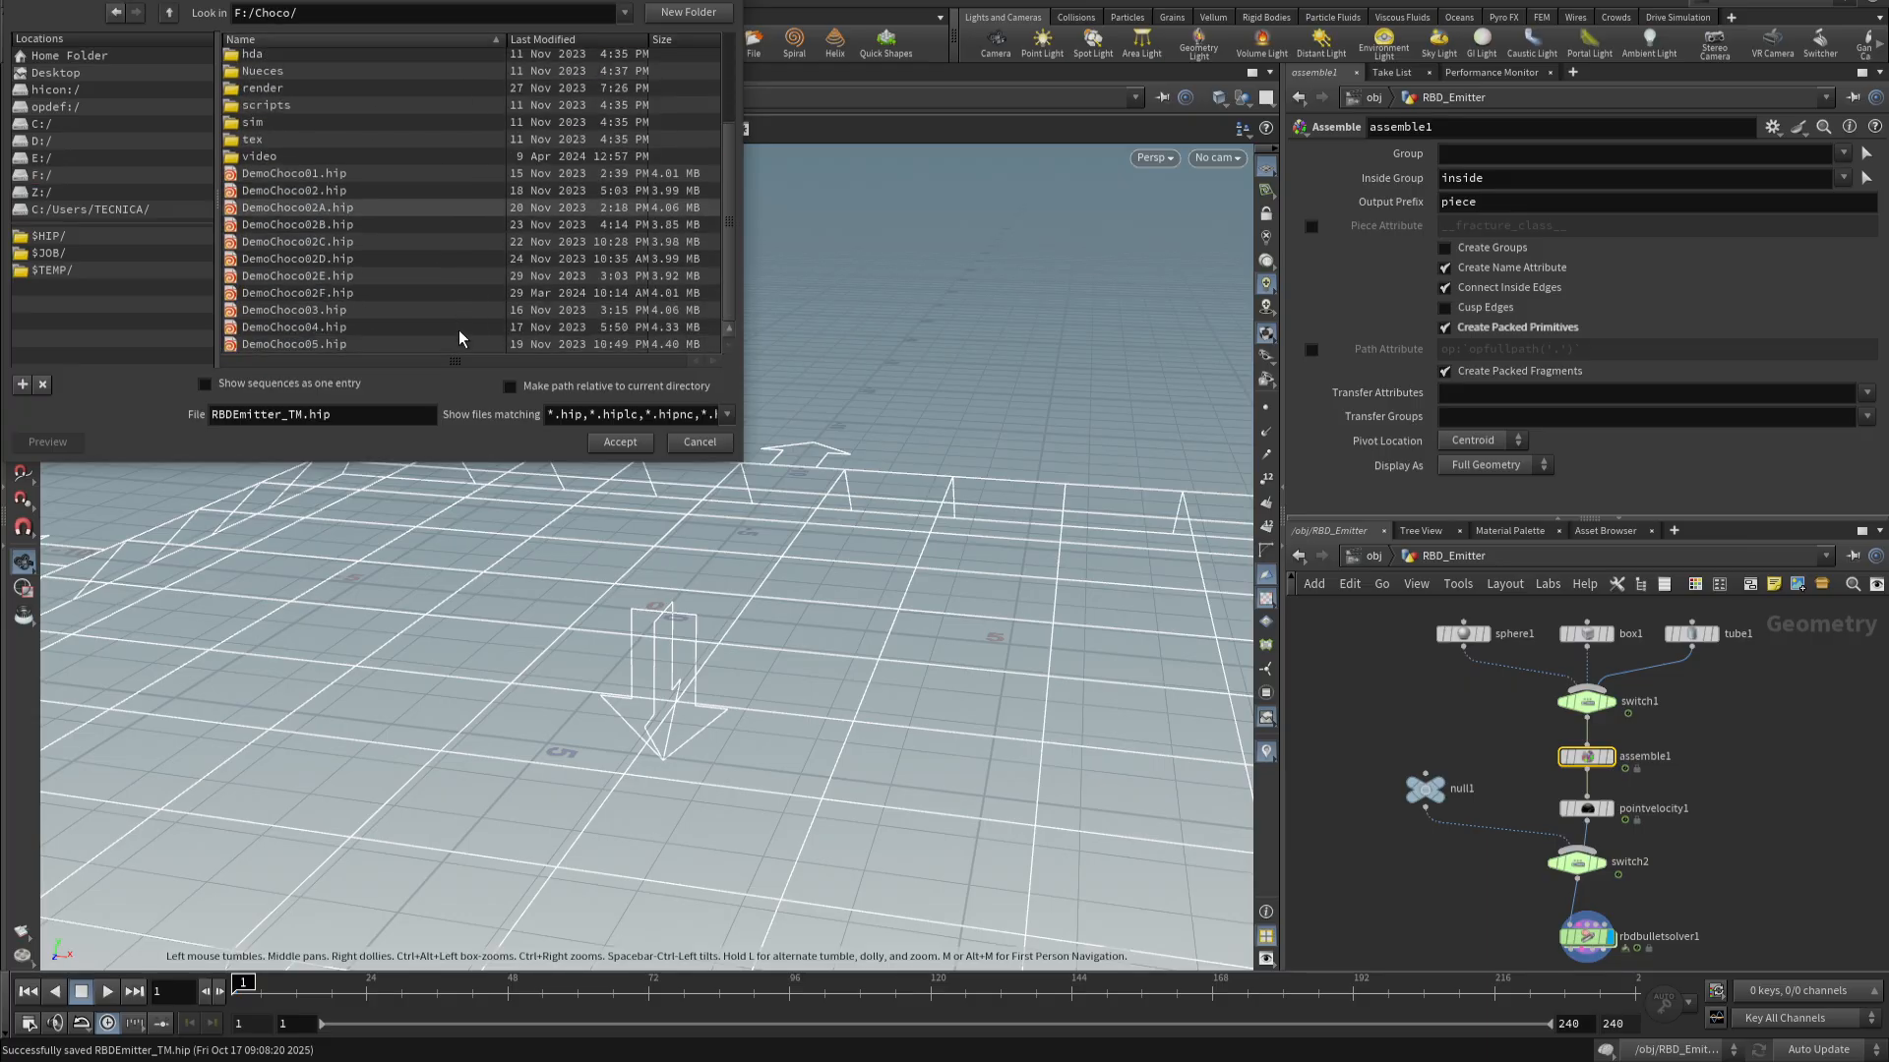
left_click(409, 293)
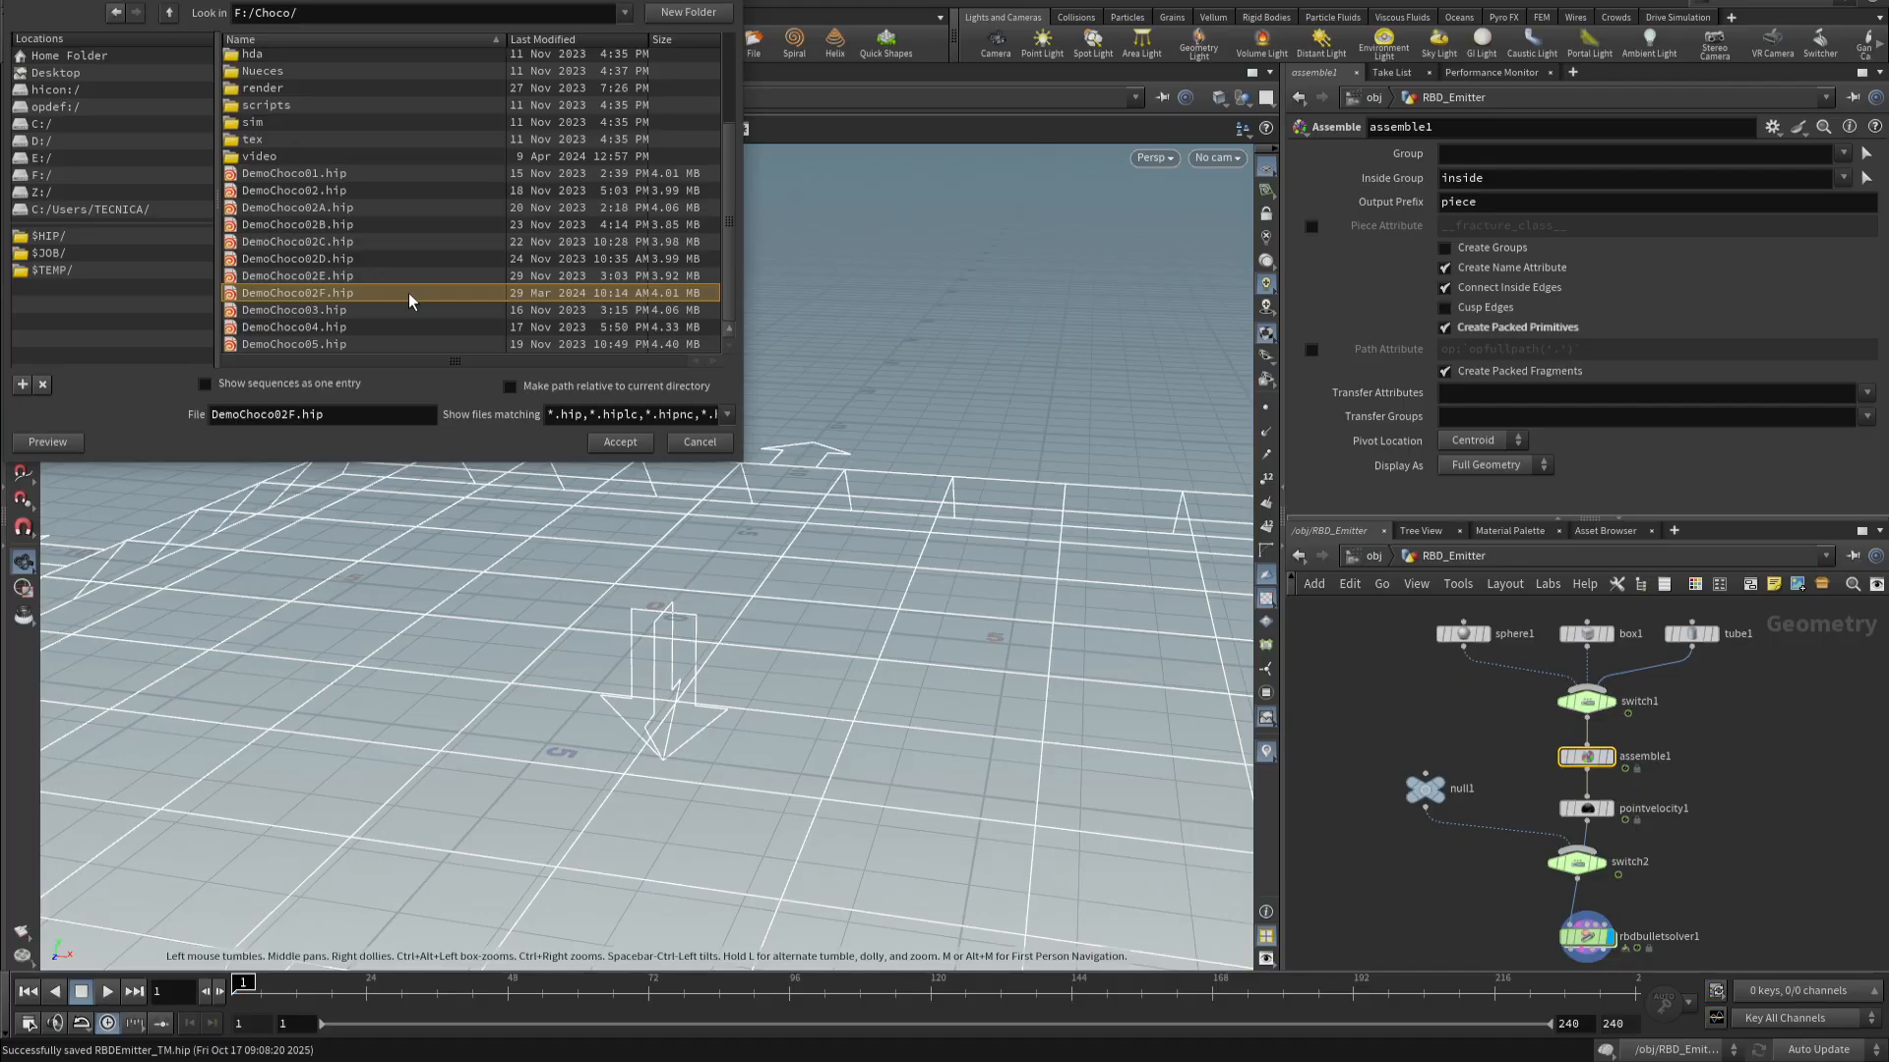
double_click(408, 293)
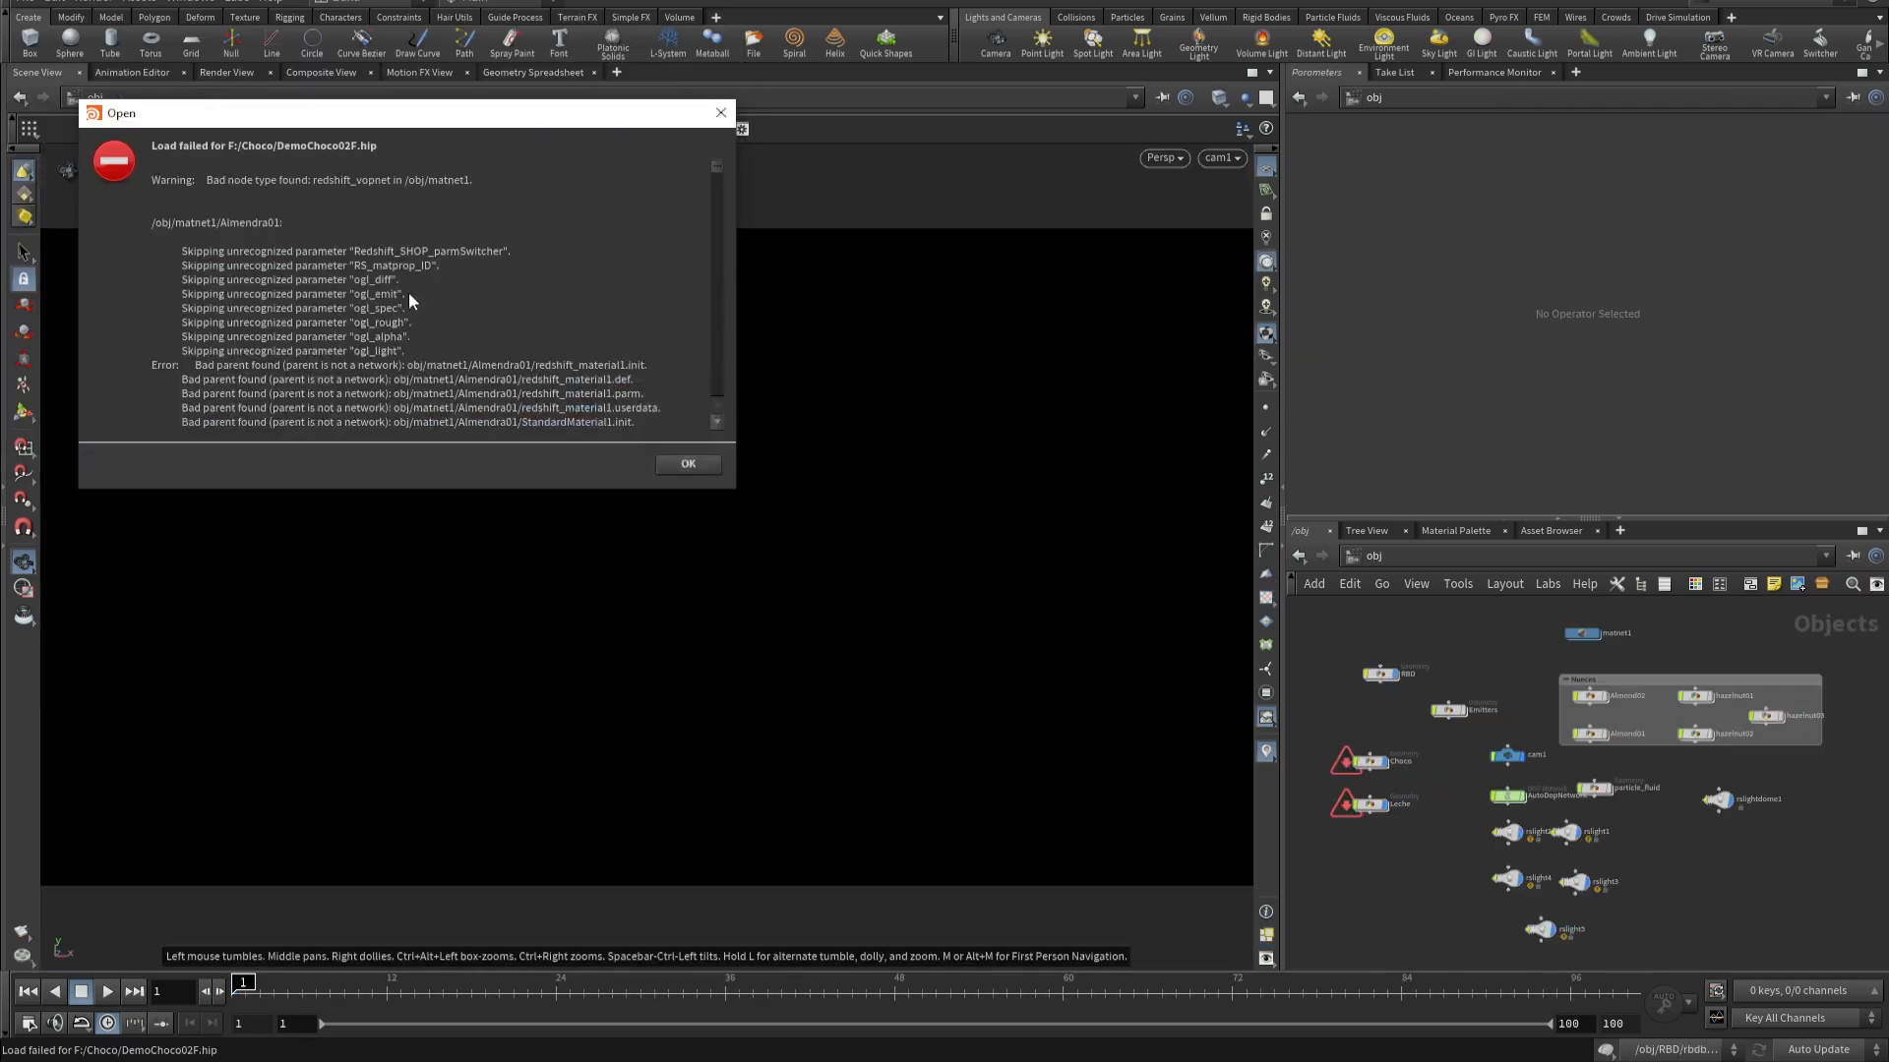
left_click(699, 463)
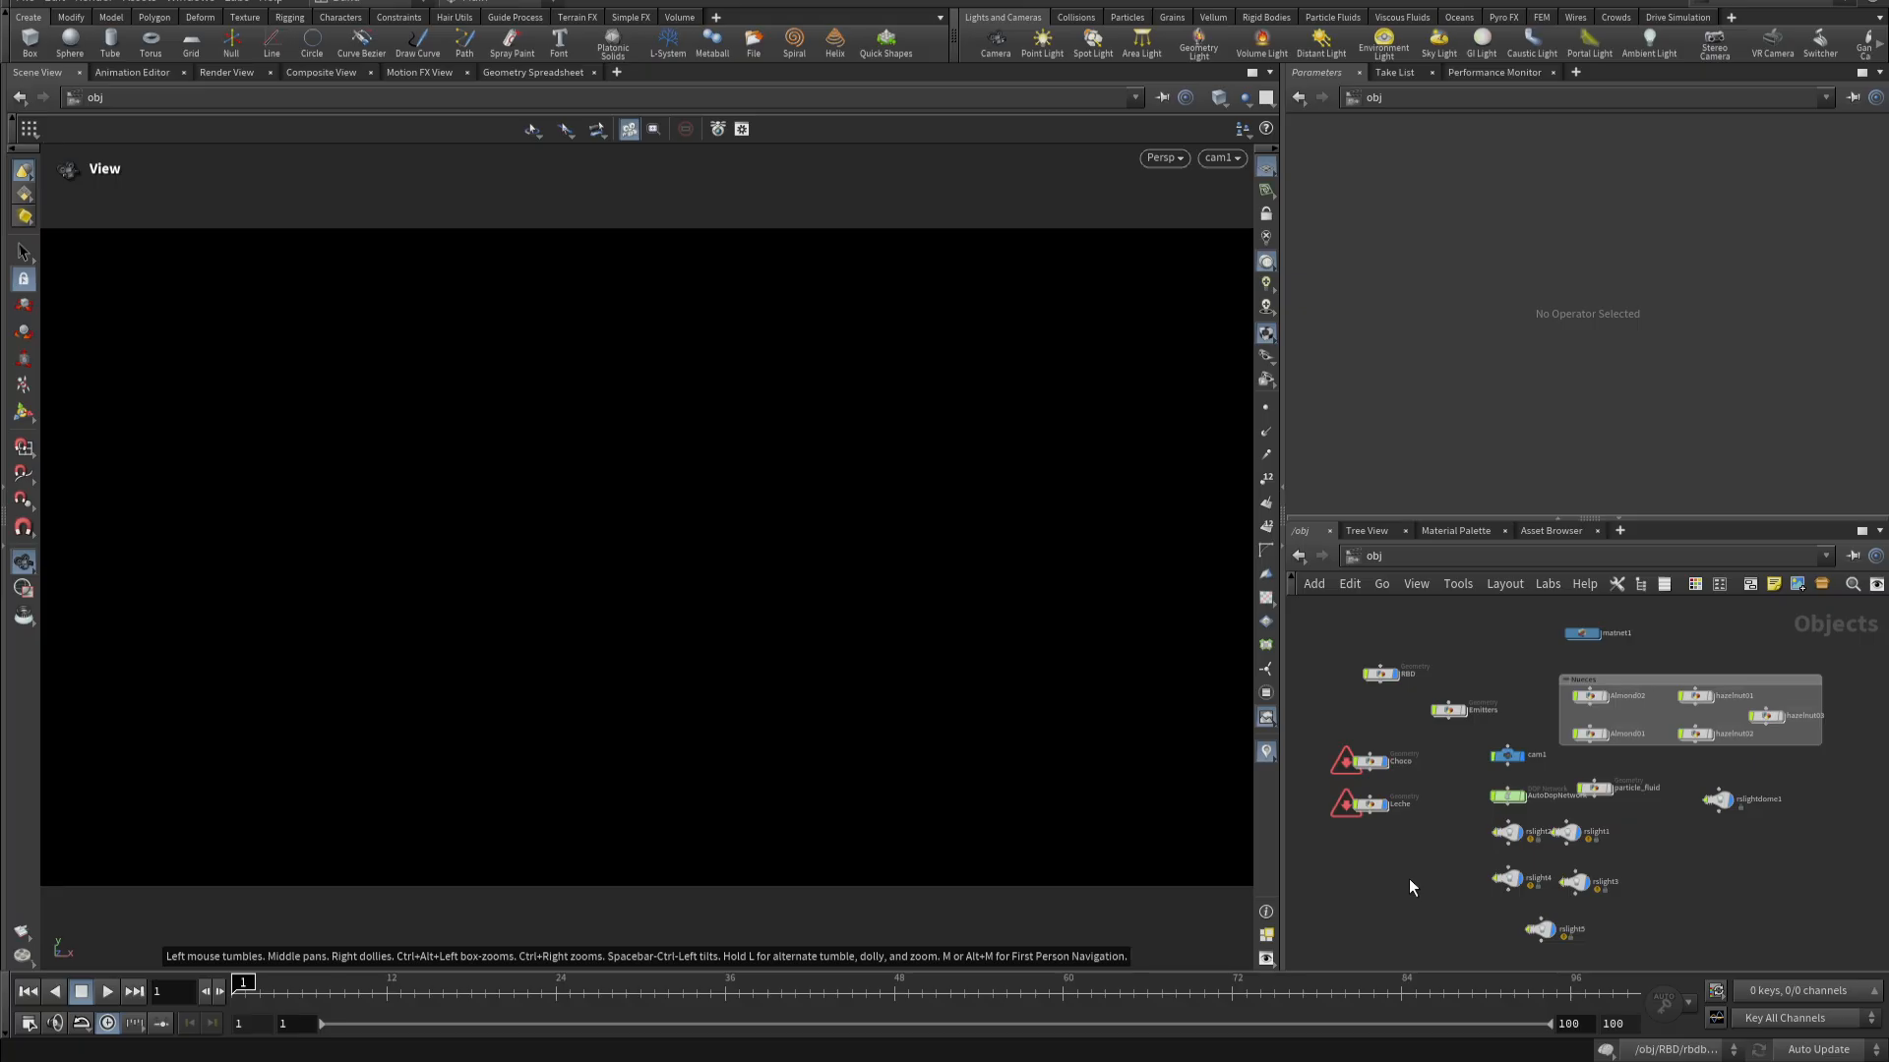
- Enter the Almond02 object in the Nueces group and select its Almond02 File node
scroll(1515, 675, "up", 6)
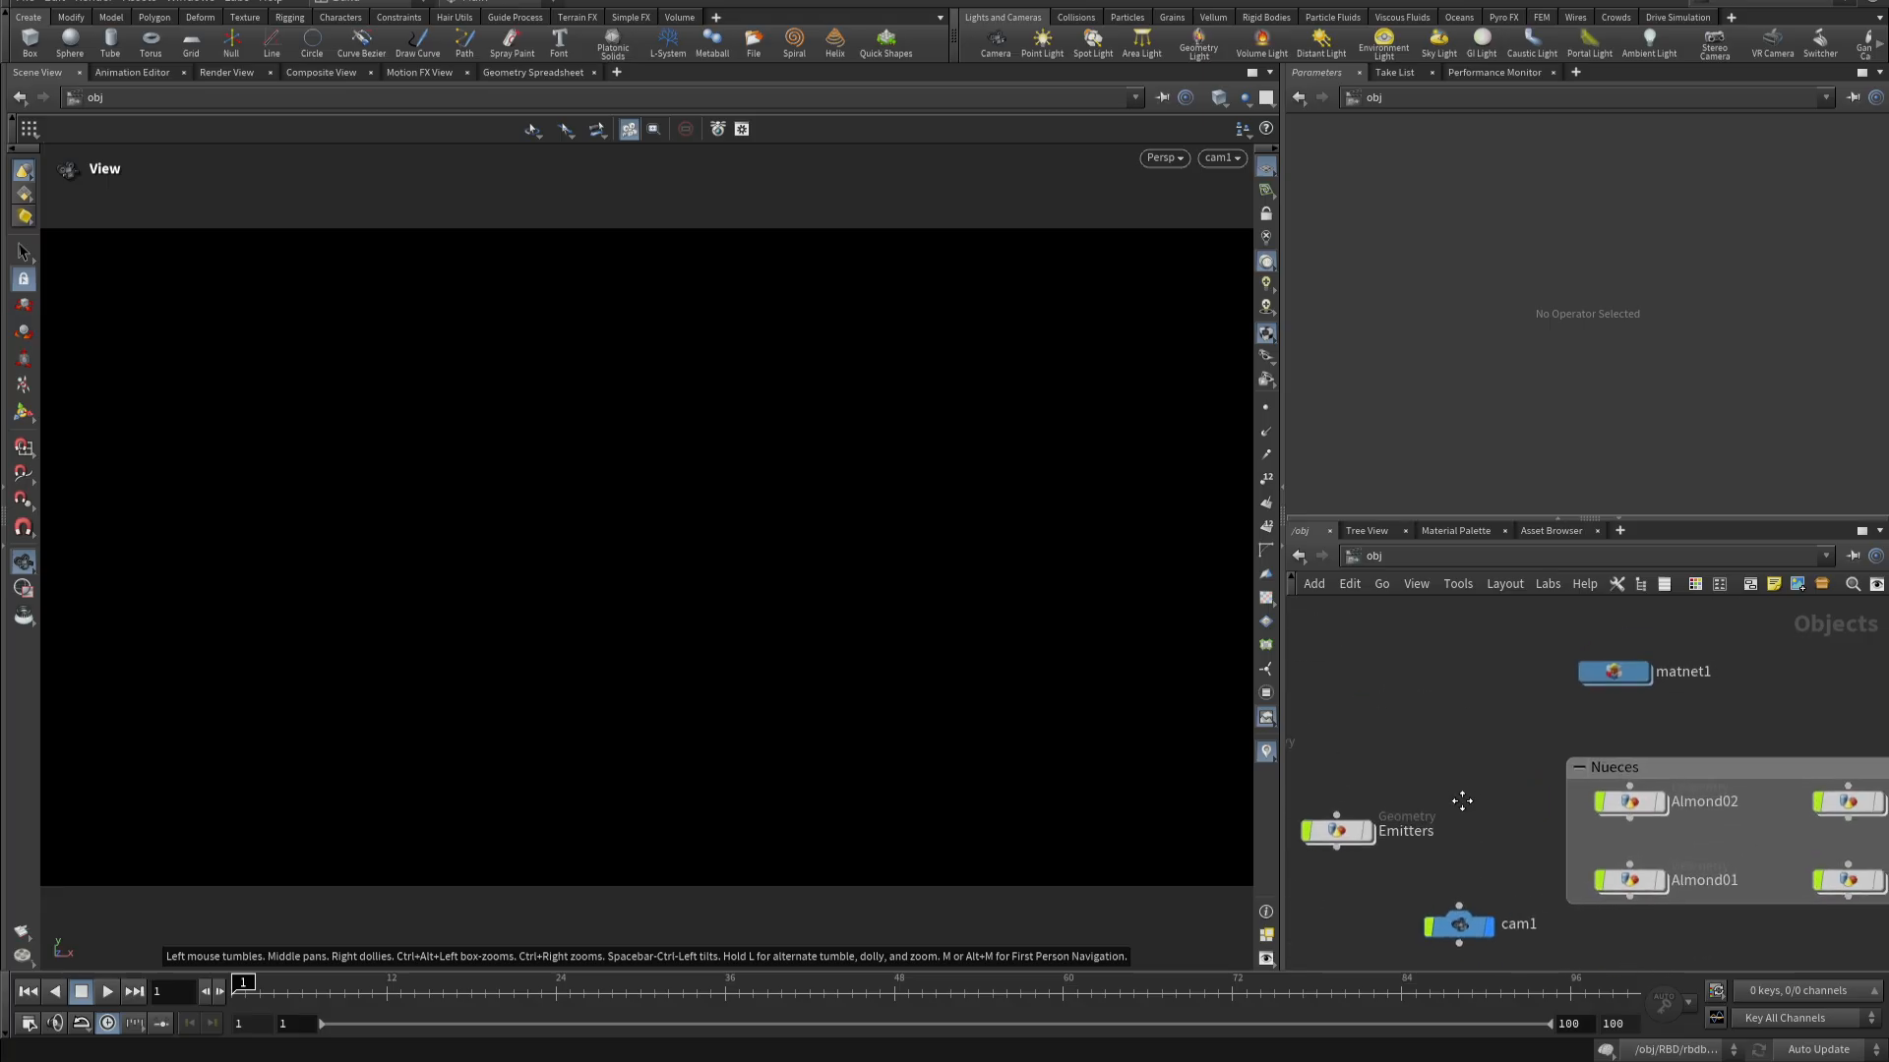
middle_click_drag(1458, 796, 1314, 652)
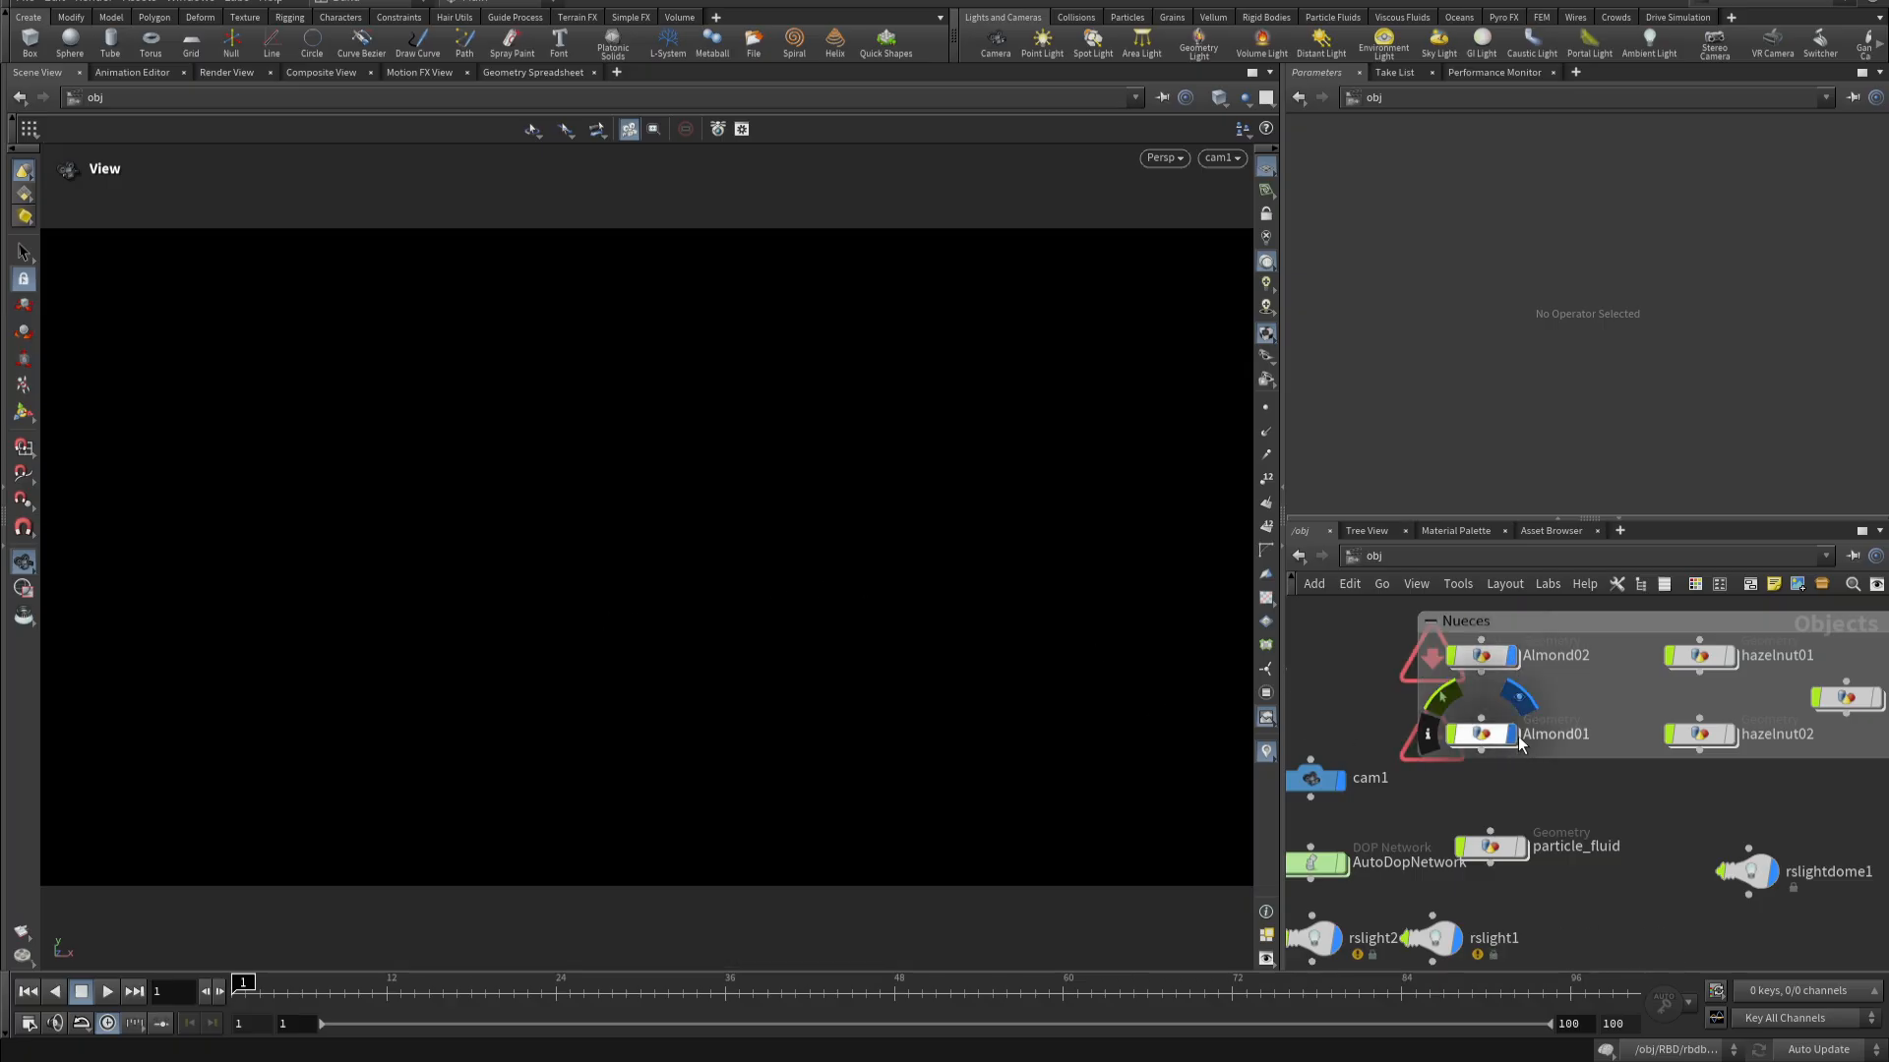
left_click(1485, 734)
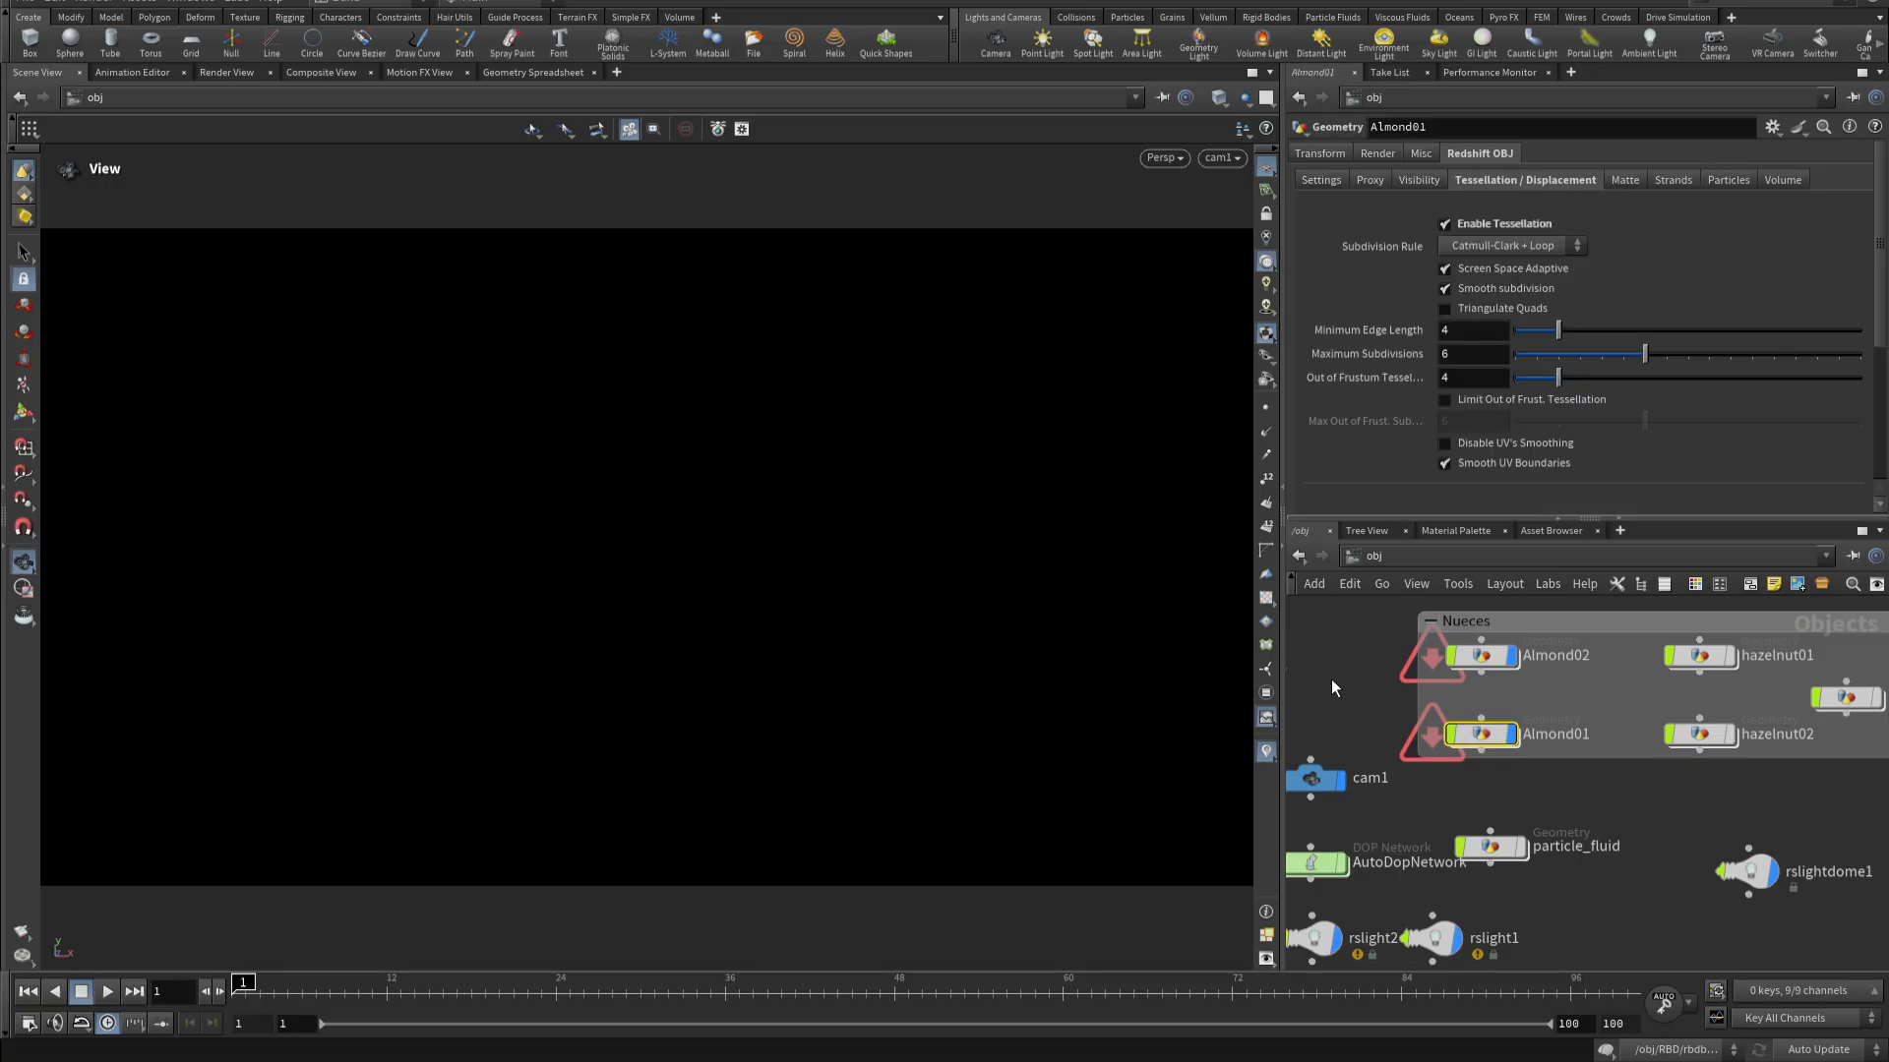
double_click(1480, 655)
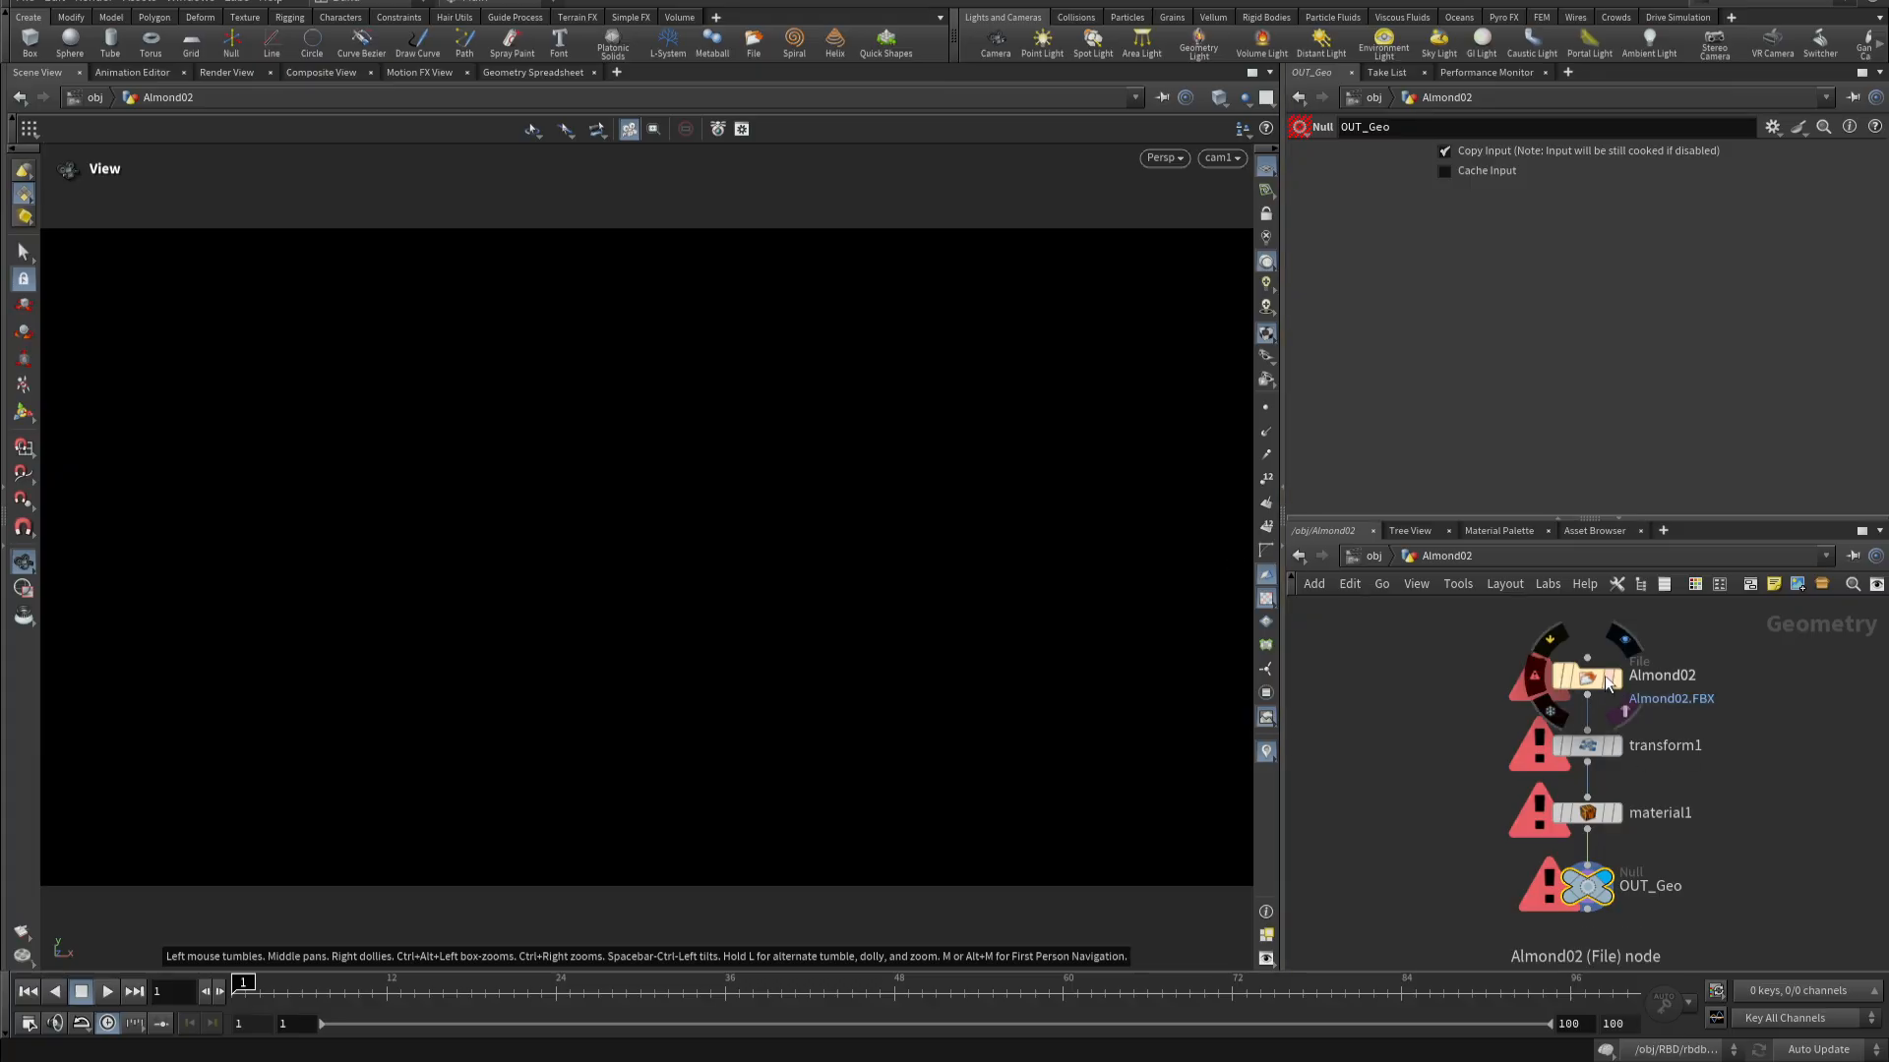
left_click(1576, 688)
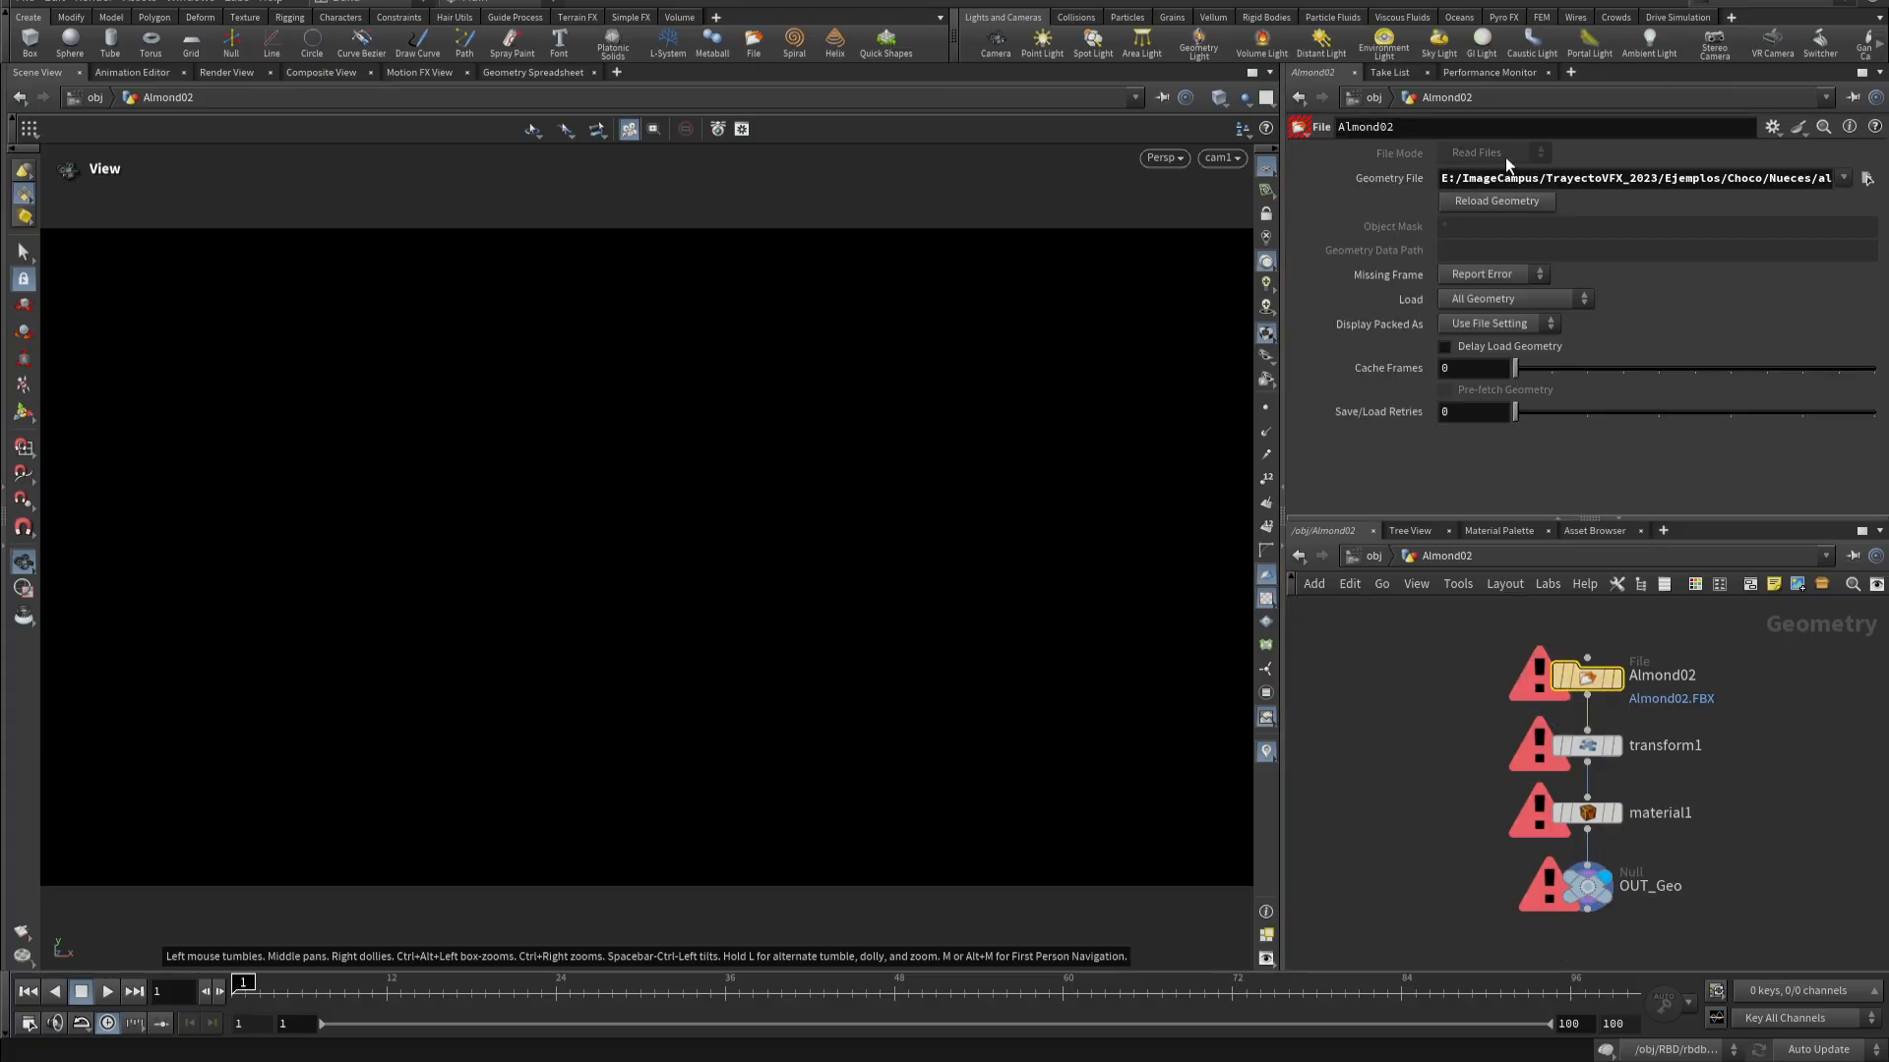
- Relink the Almond02 File node's geometry to F:/Choco/Nueces/almond/source/Almond01.fbx
left_click(1867, 178)
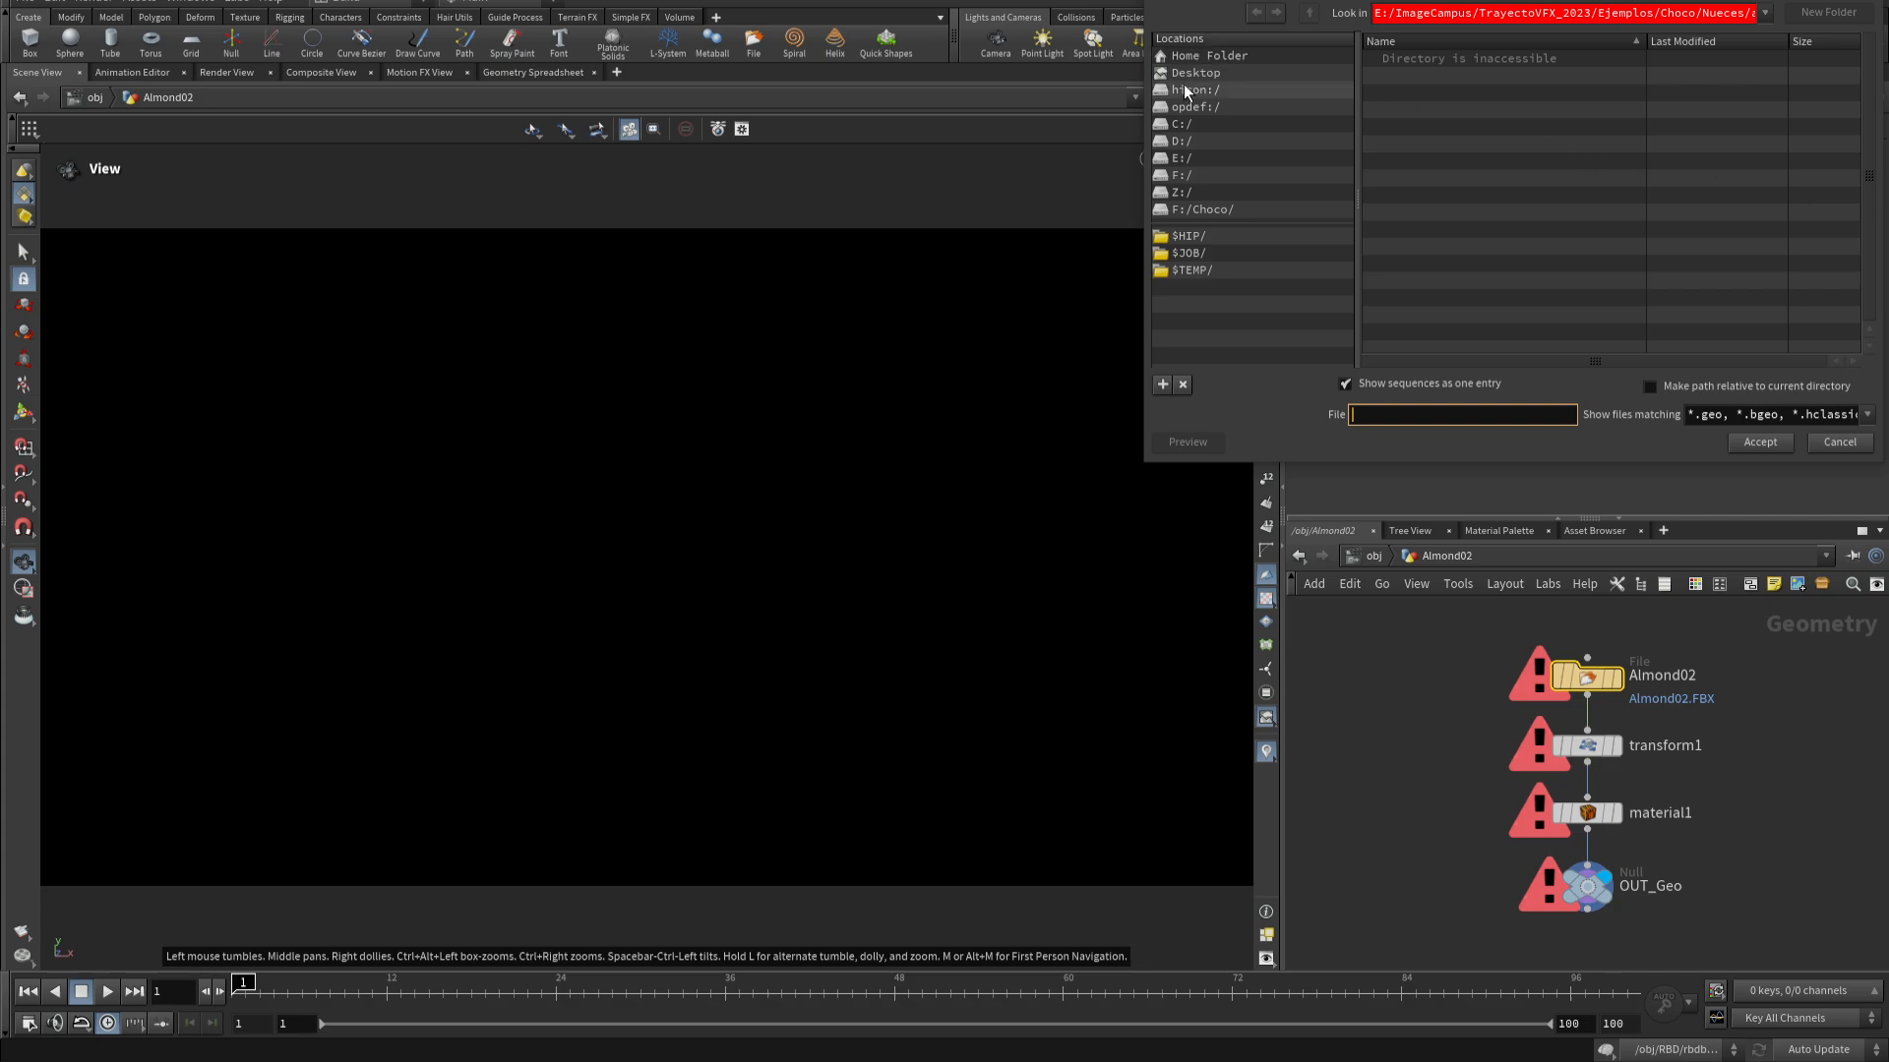
left_click(1218, 178)
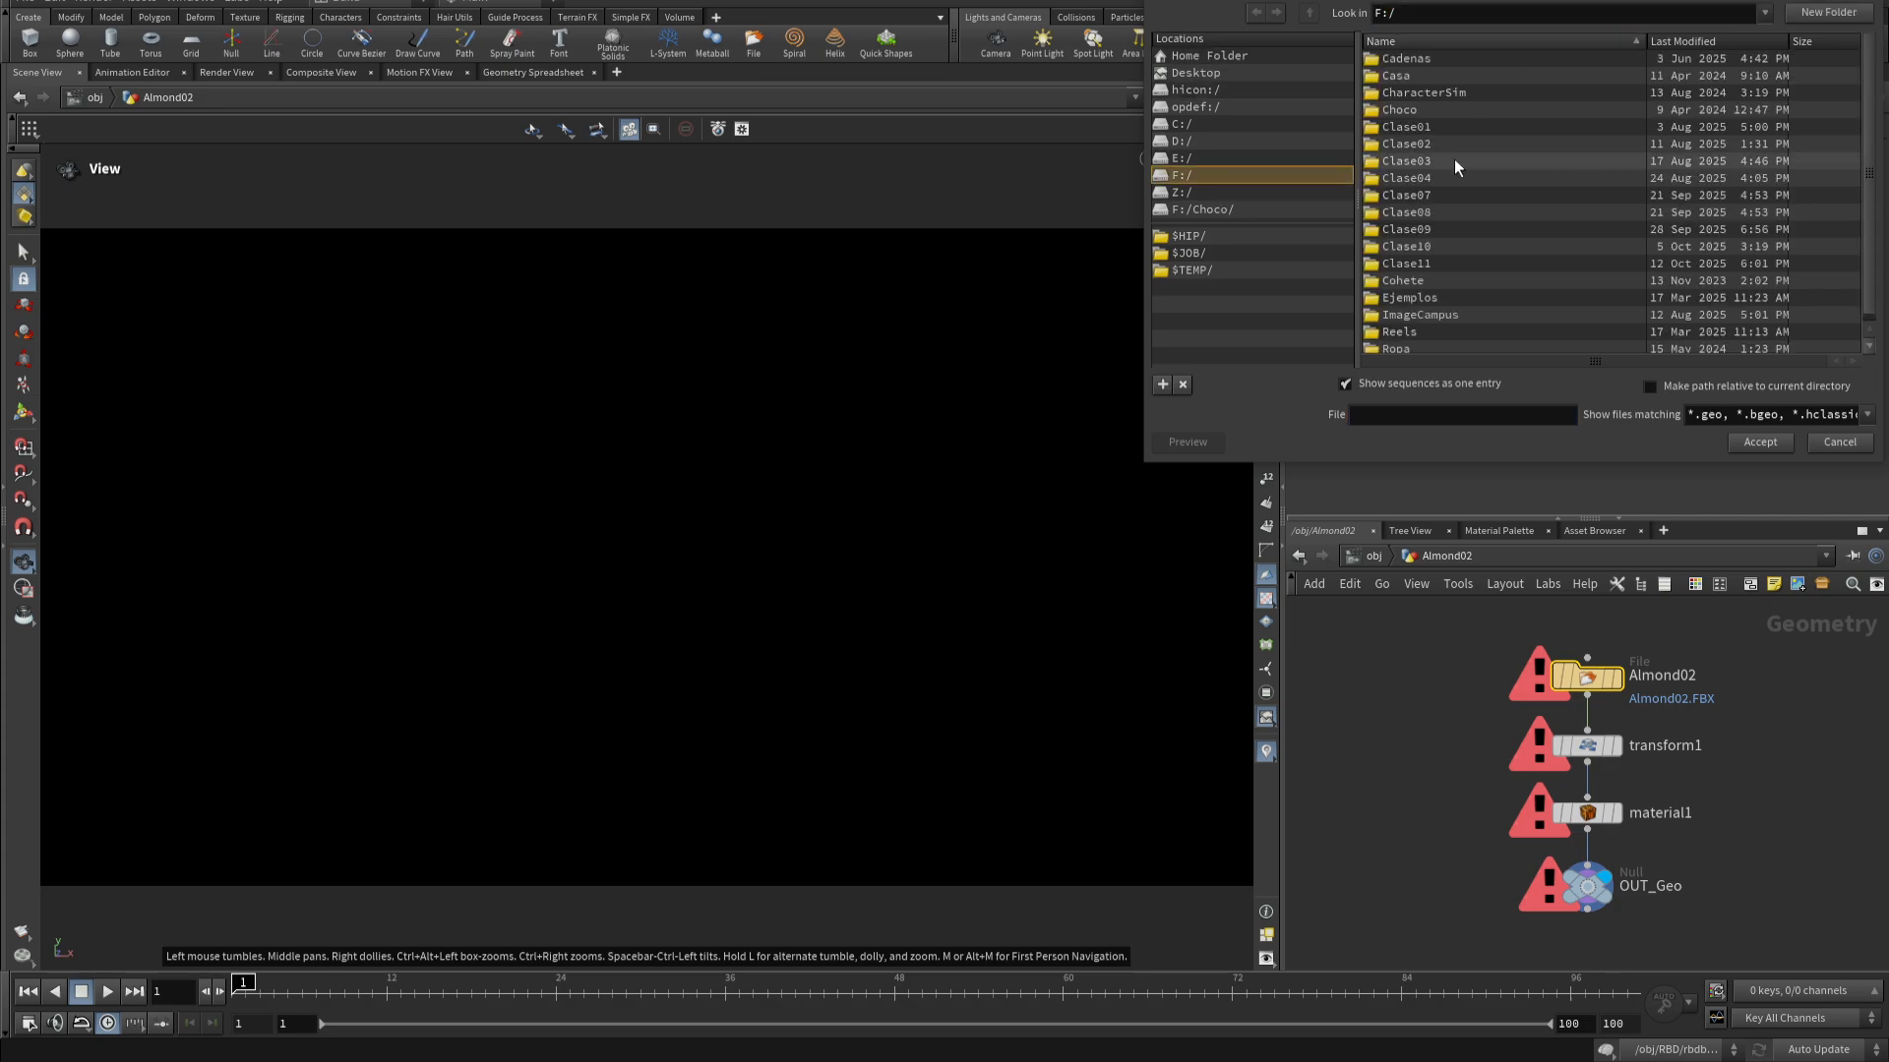
double_click(1444, 109)
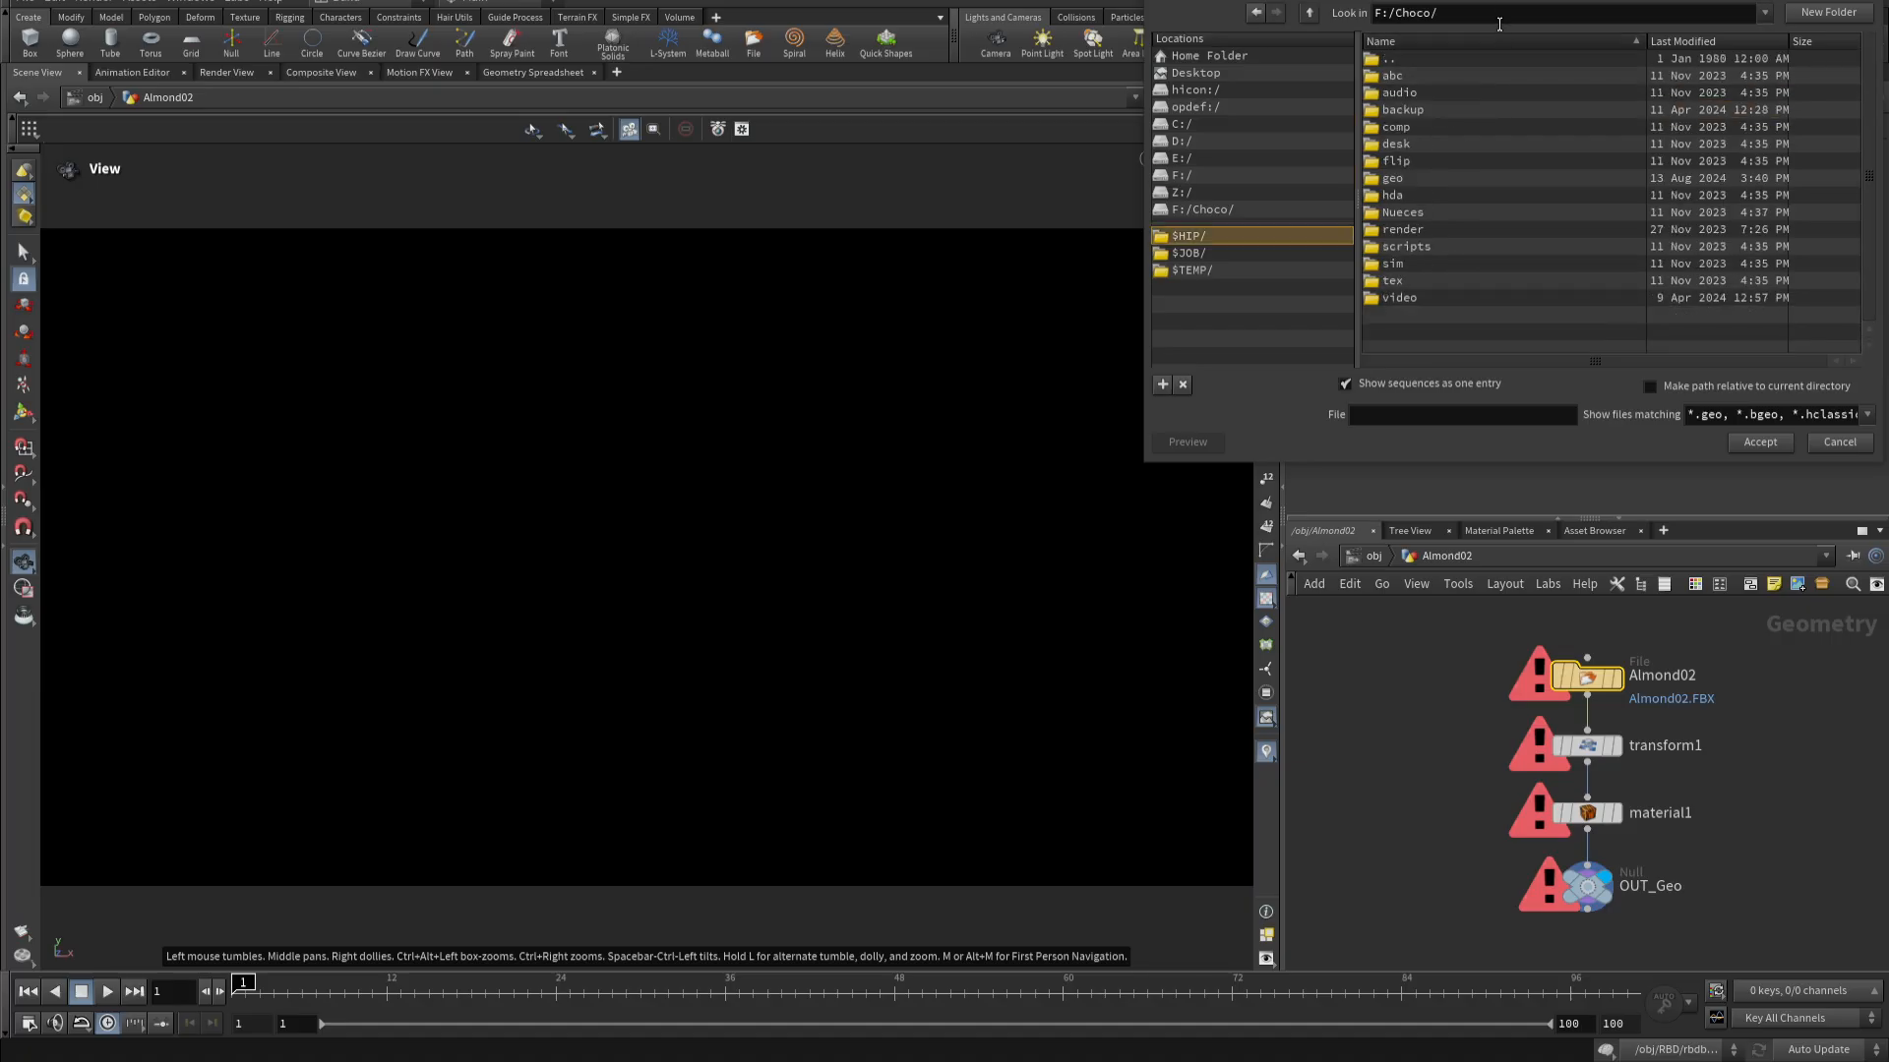
left_click_drag(1502, 4, 1482, 220)
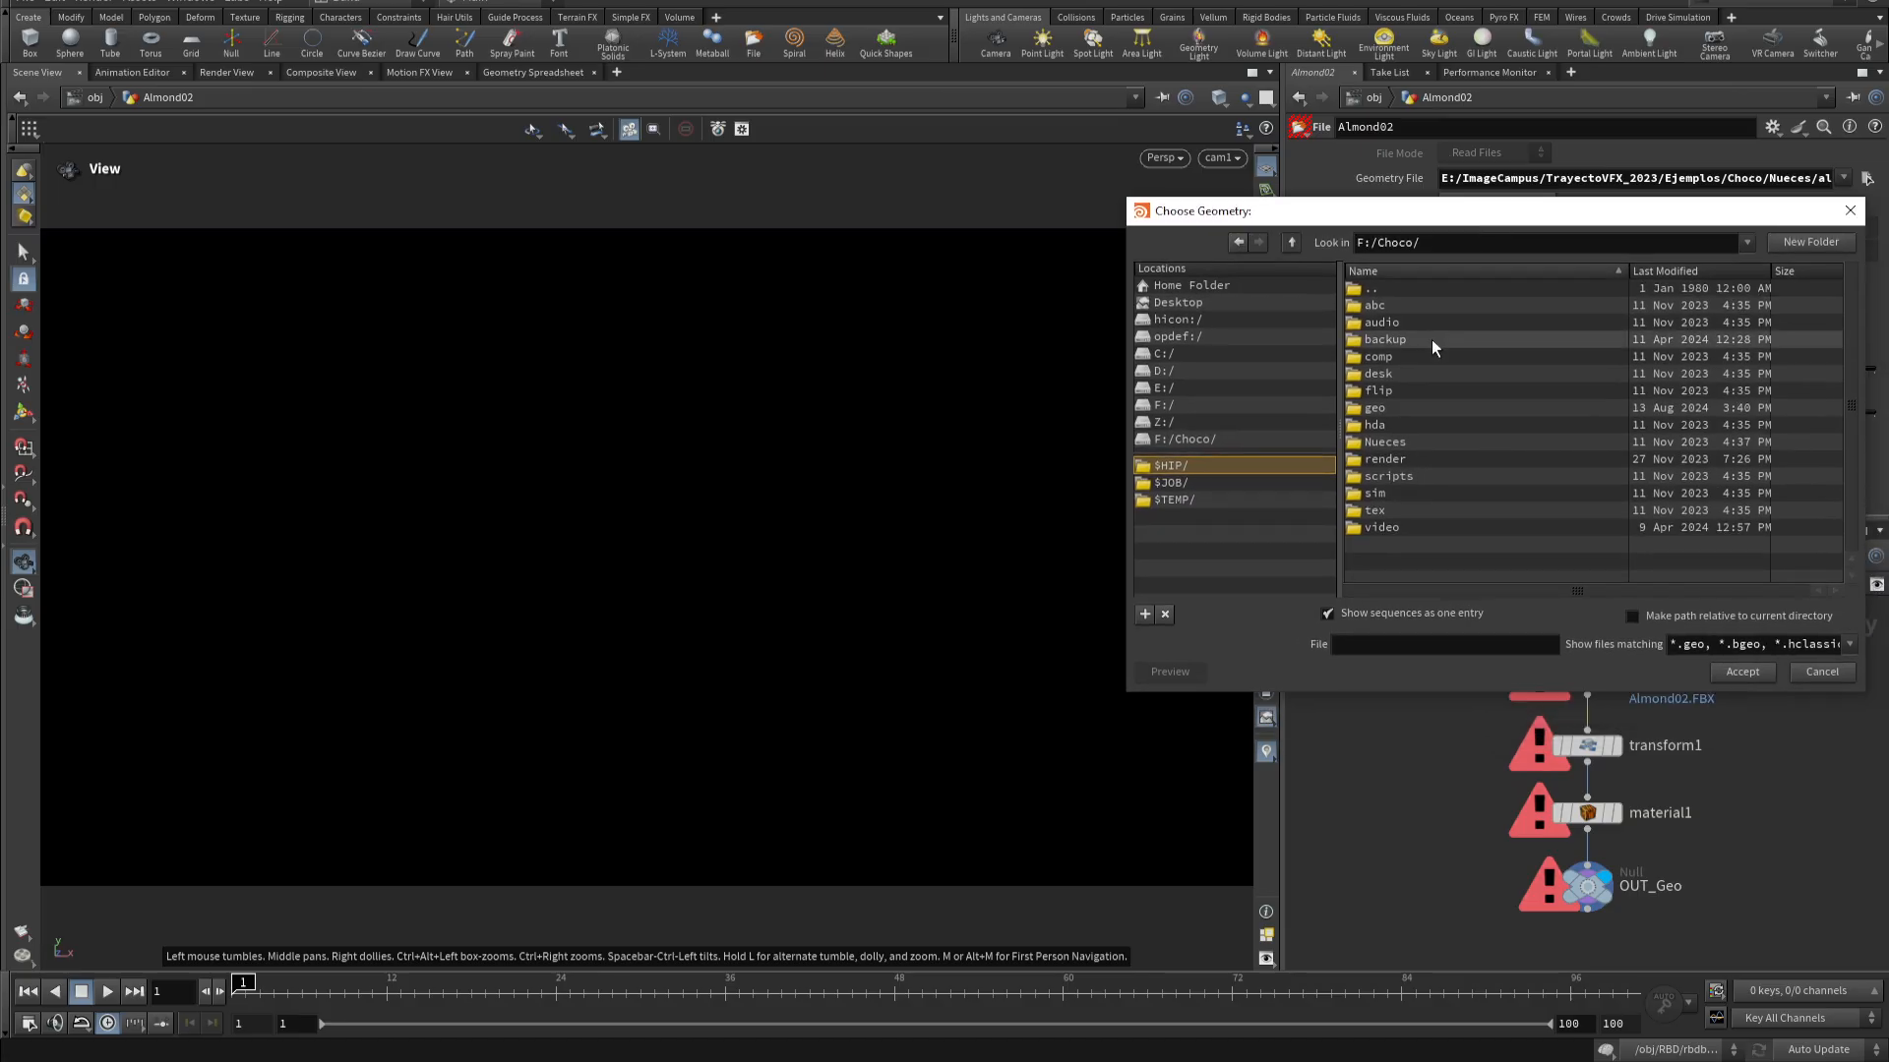
double_click(1418, 445)
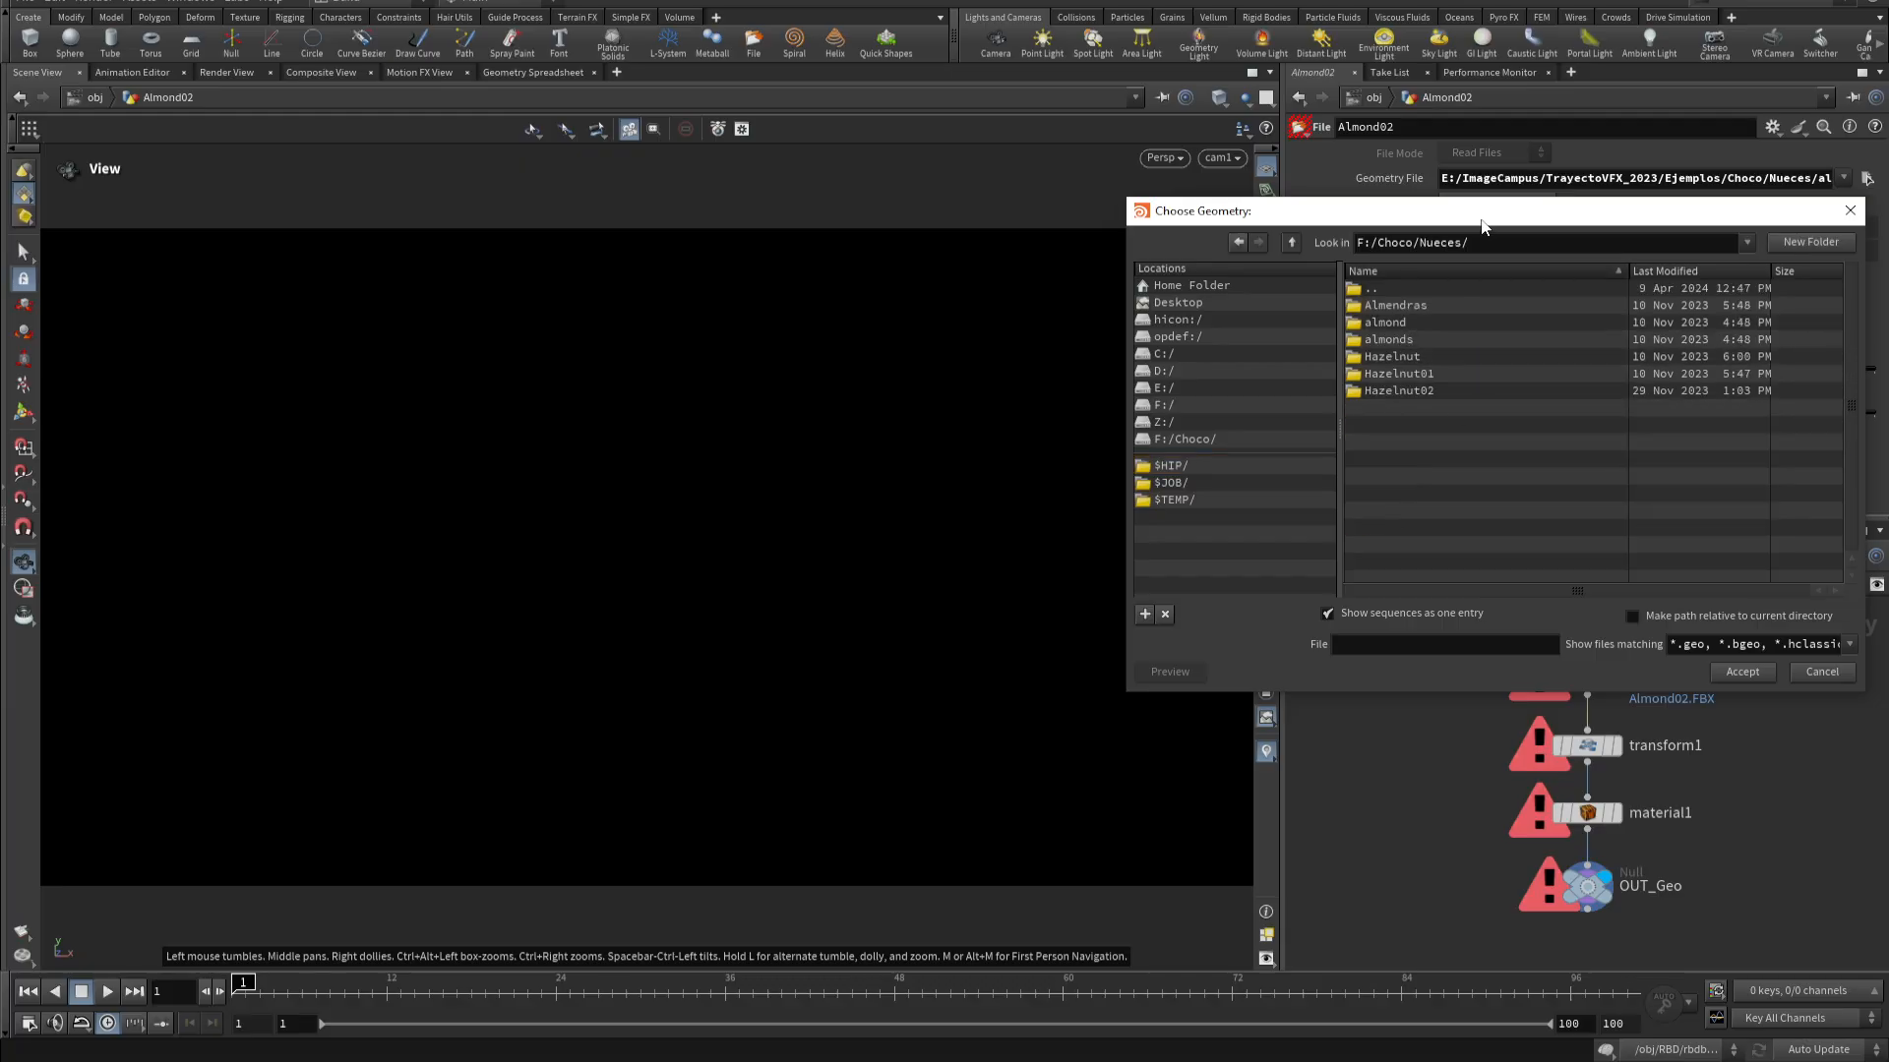
left_click_drag(1482, 225, 1286, 240)
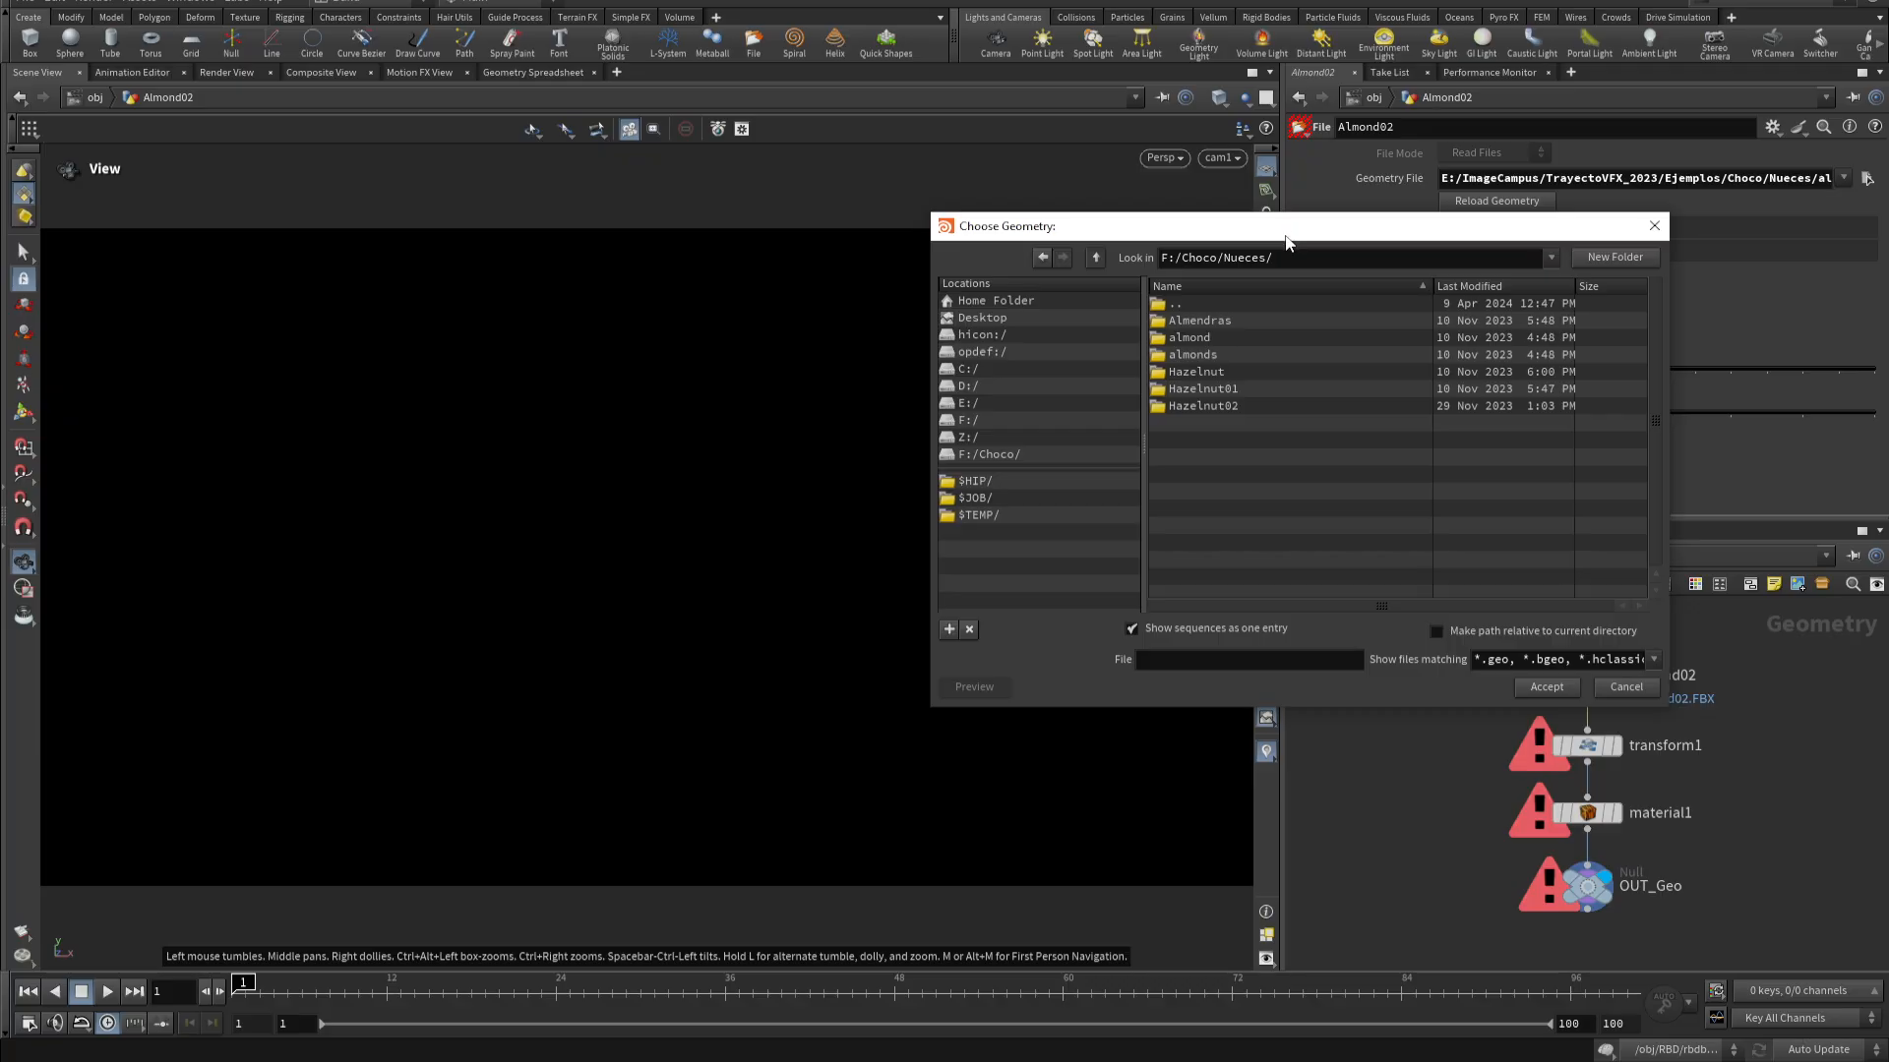
double_click(1279, 336)
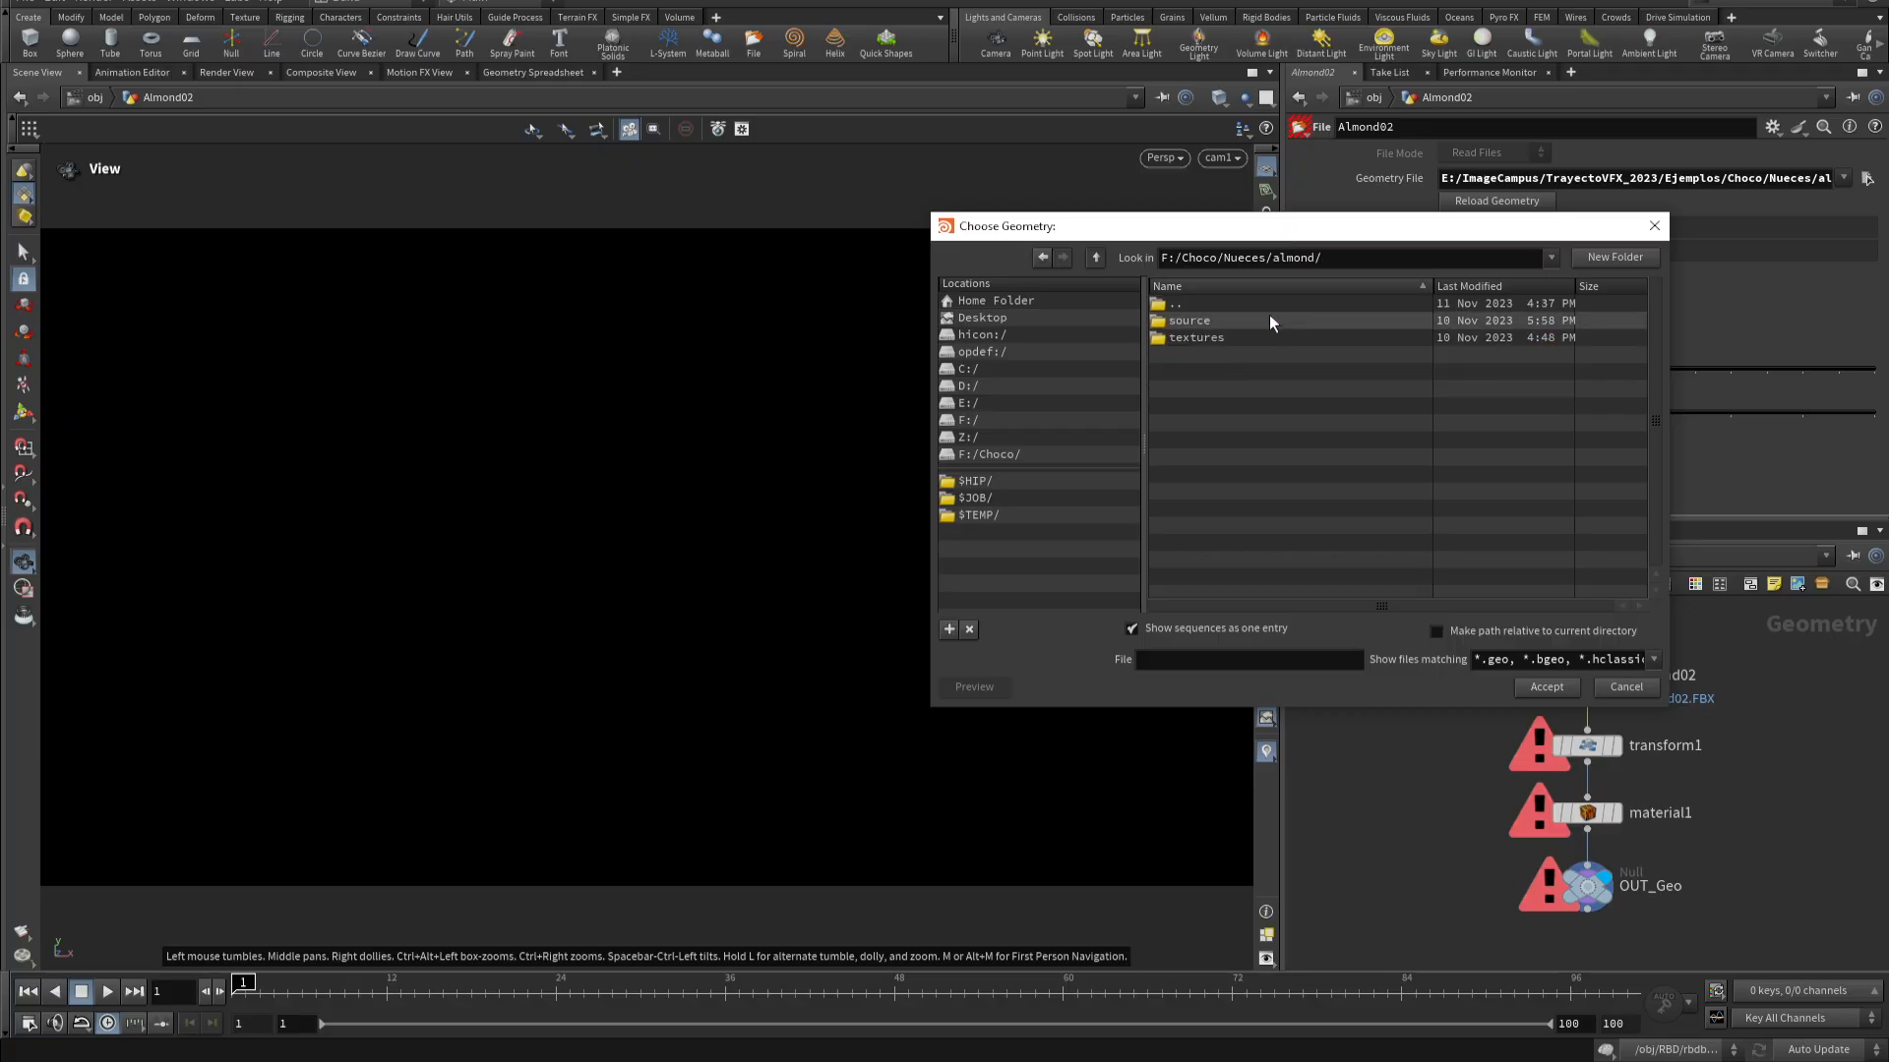
left_click(1255, 322)
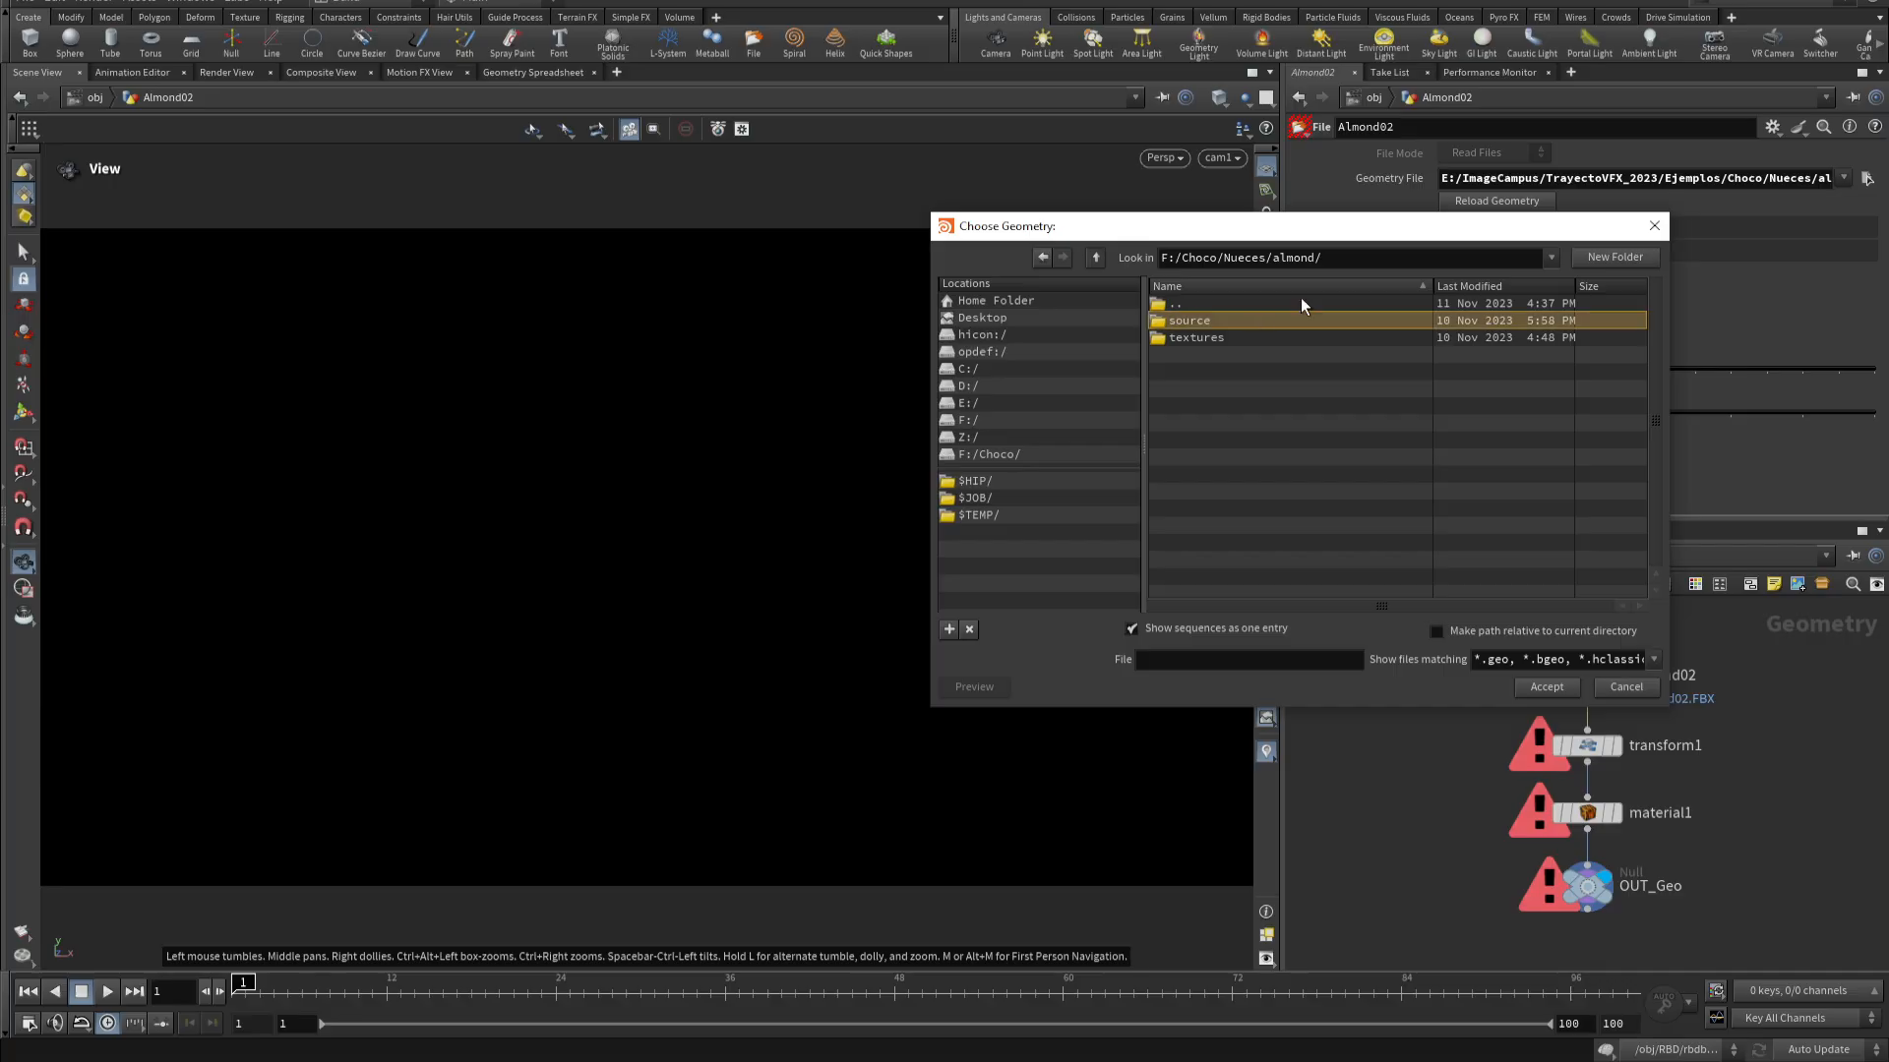
double_click(1231, 321)
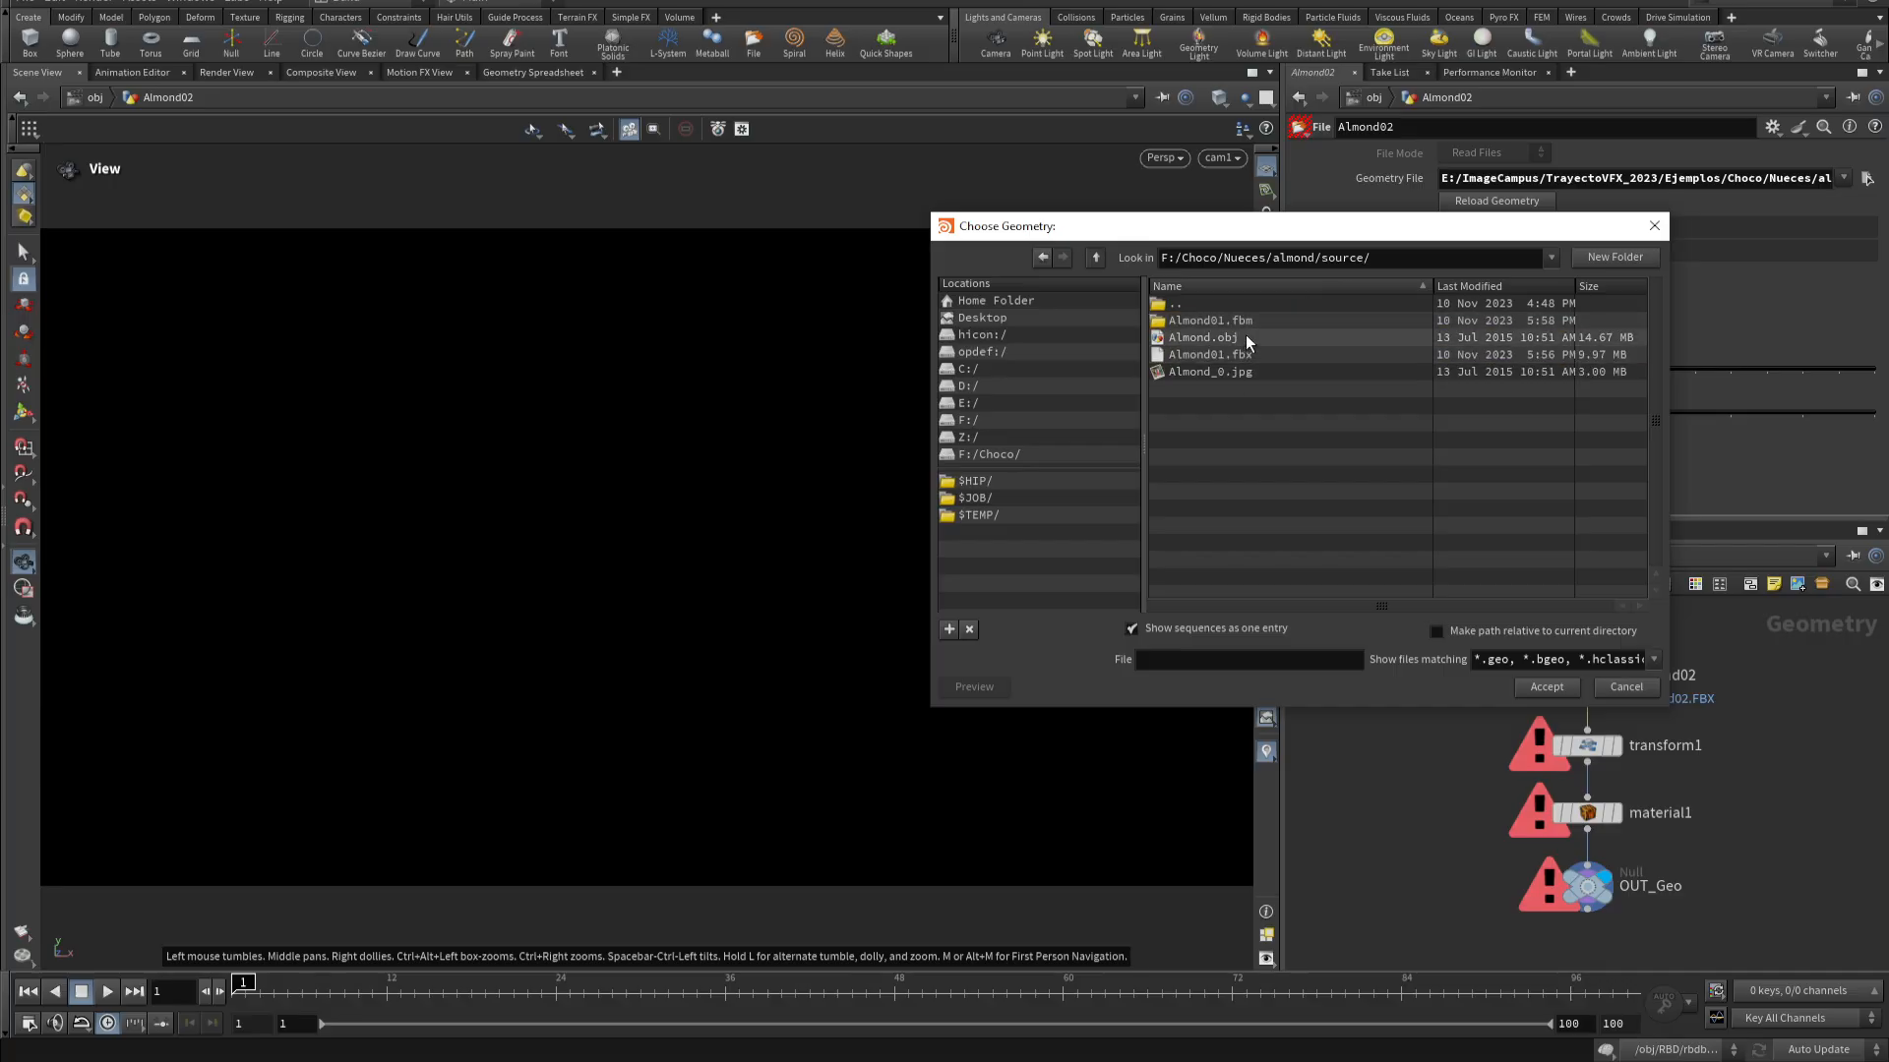
left_click(1237, 356)
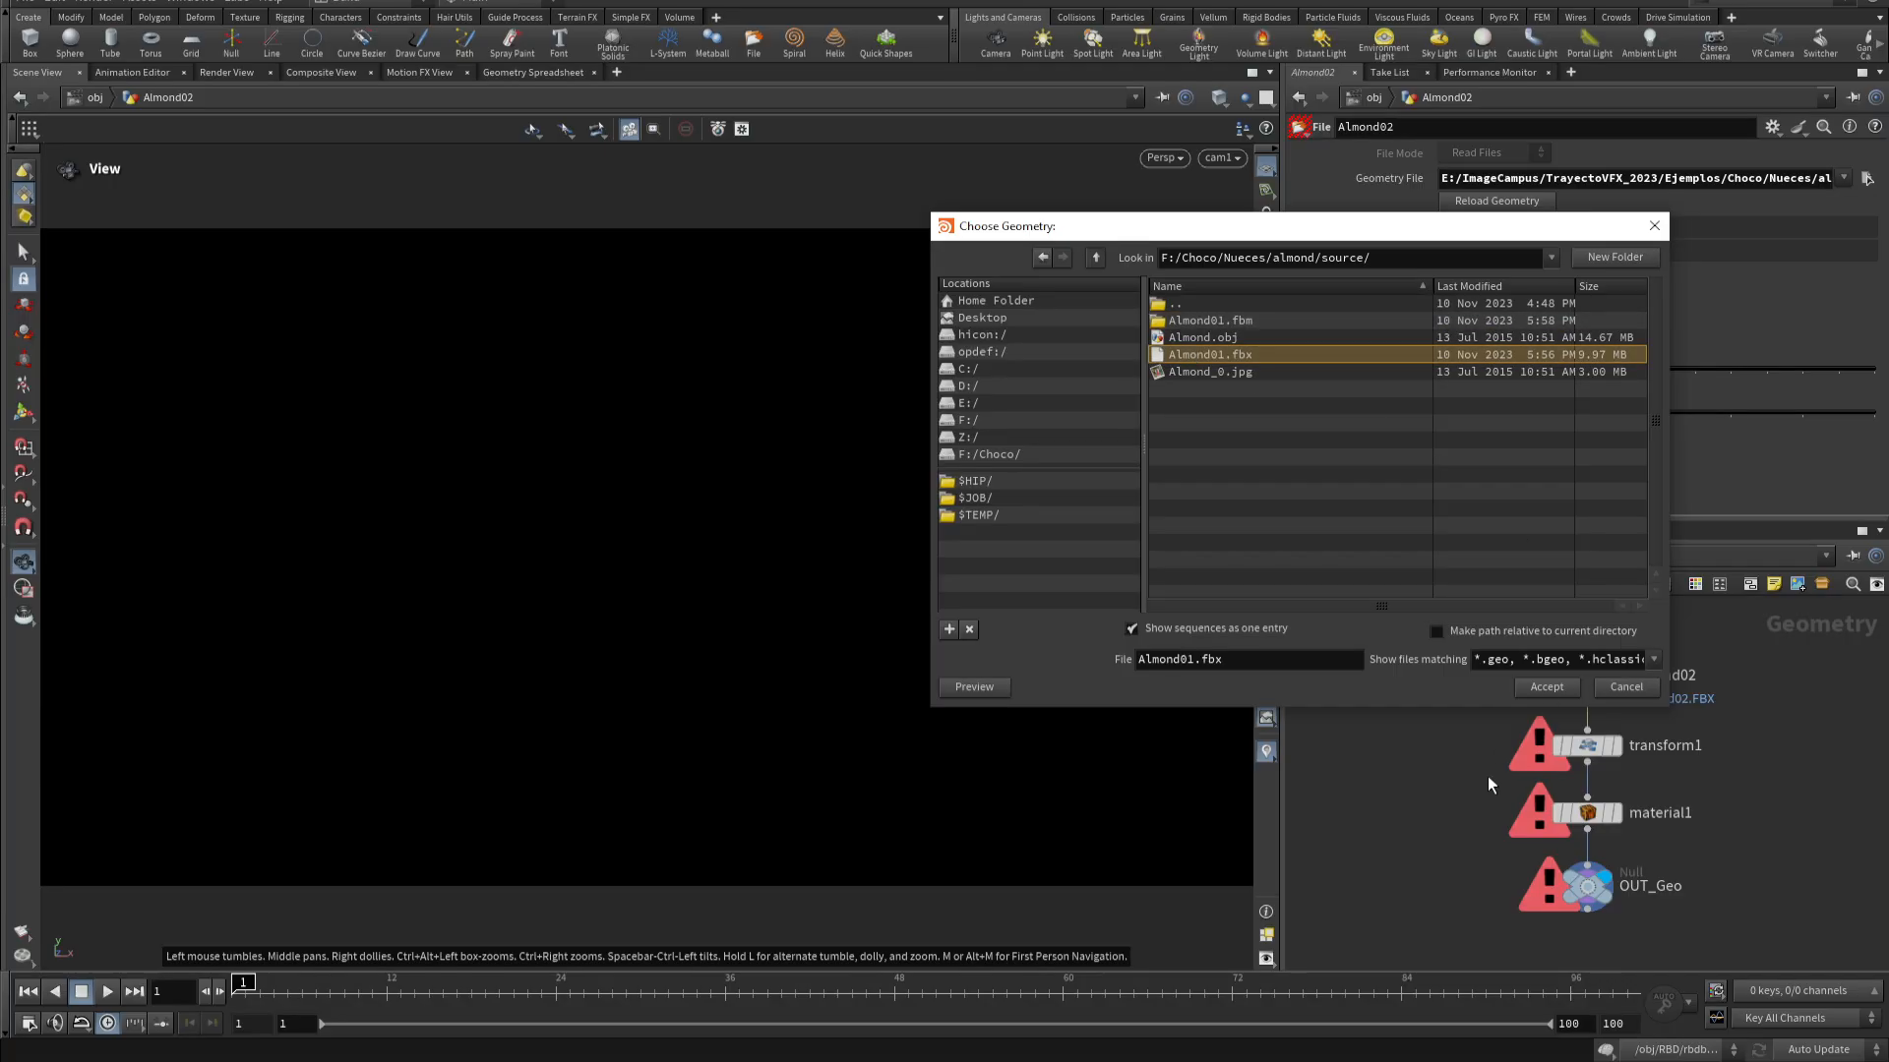
left_click(1540, 687)
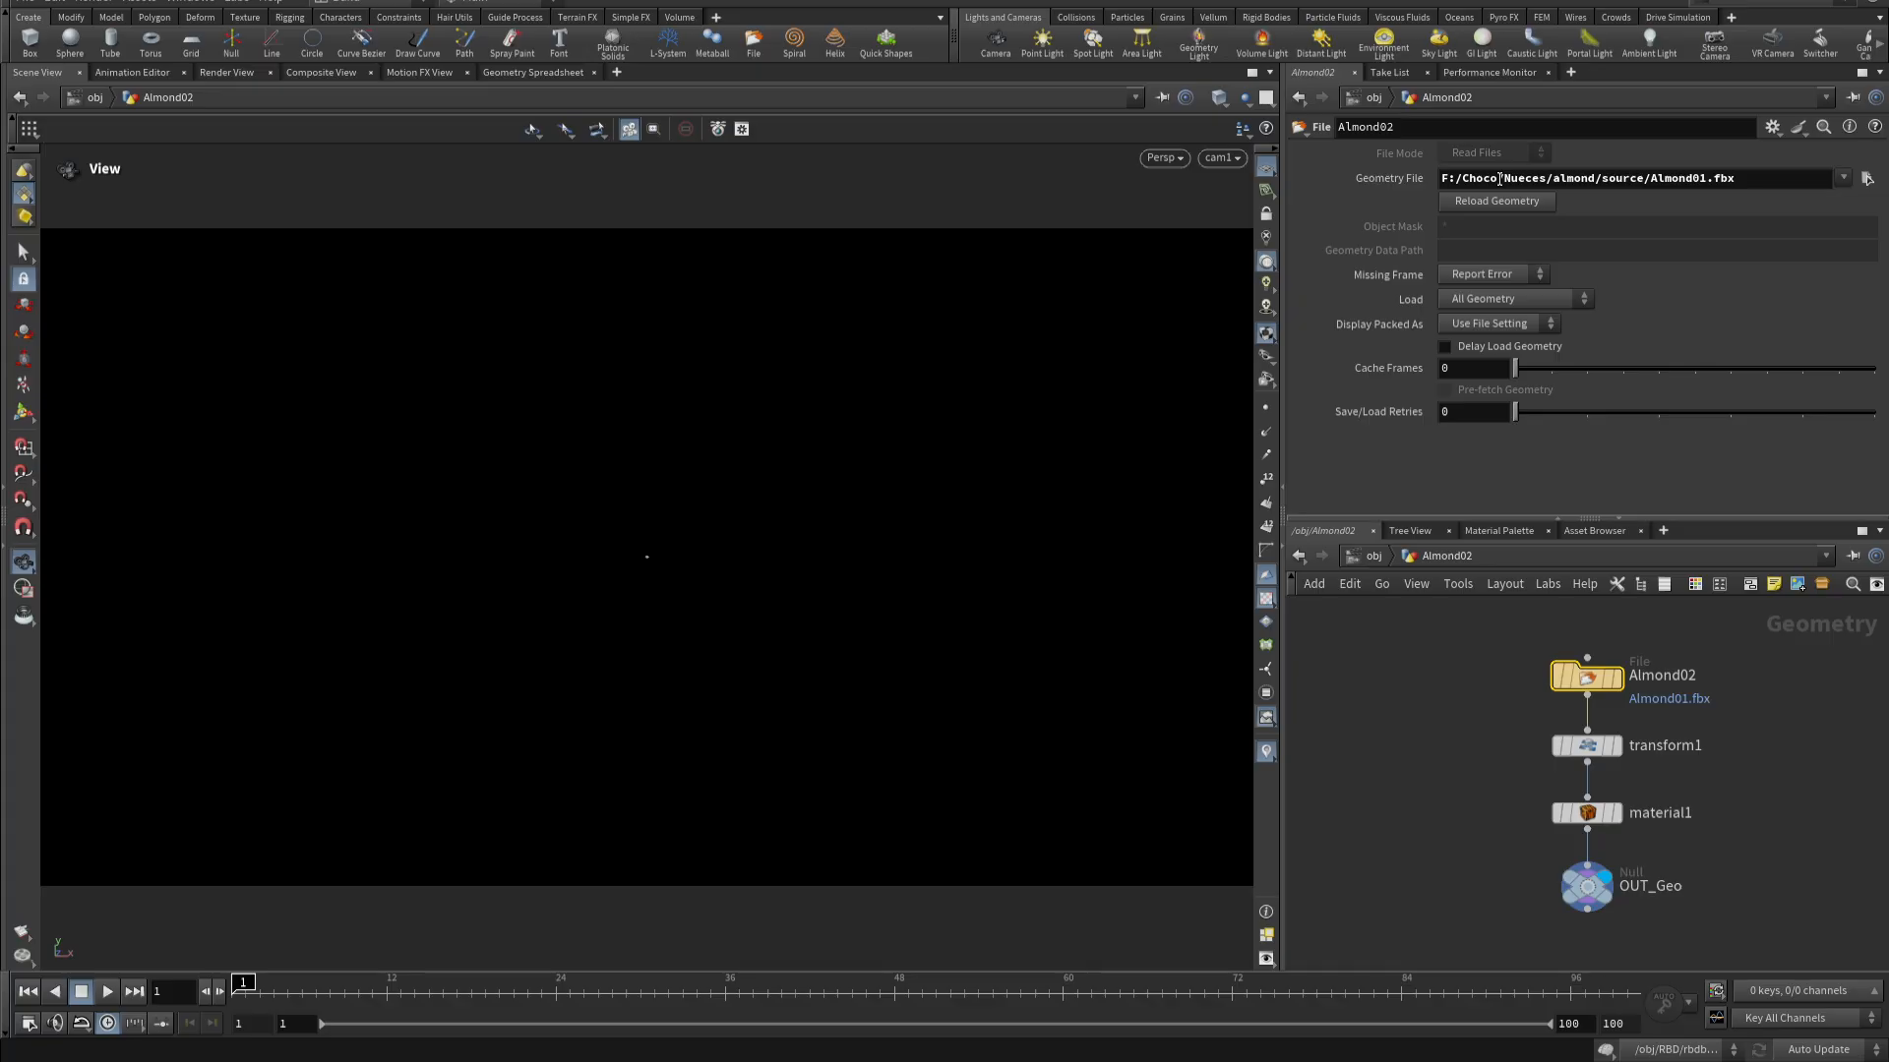
- Return to the object level, frame the Almond02 geometry in the perspective view and look at it from another angle
left_click(1374, 557)
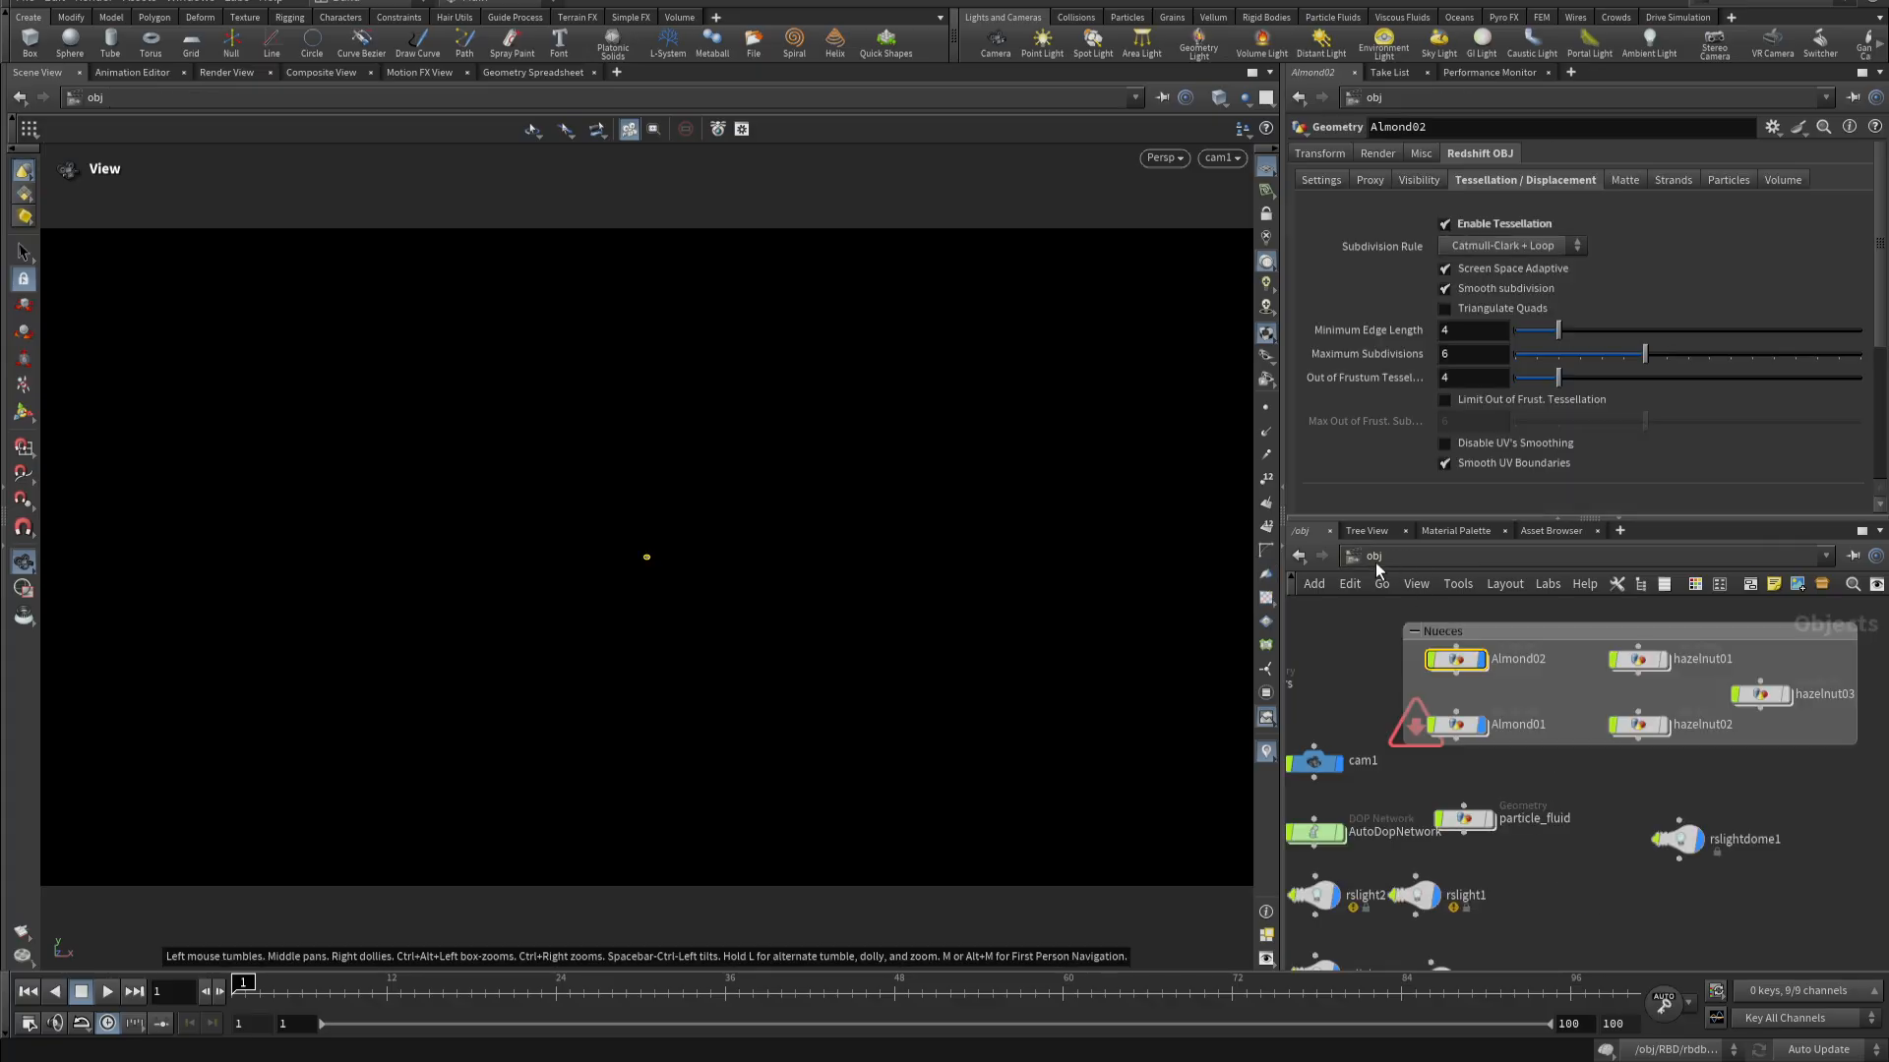
key("g")
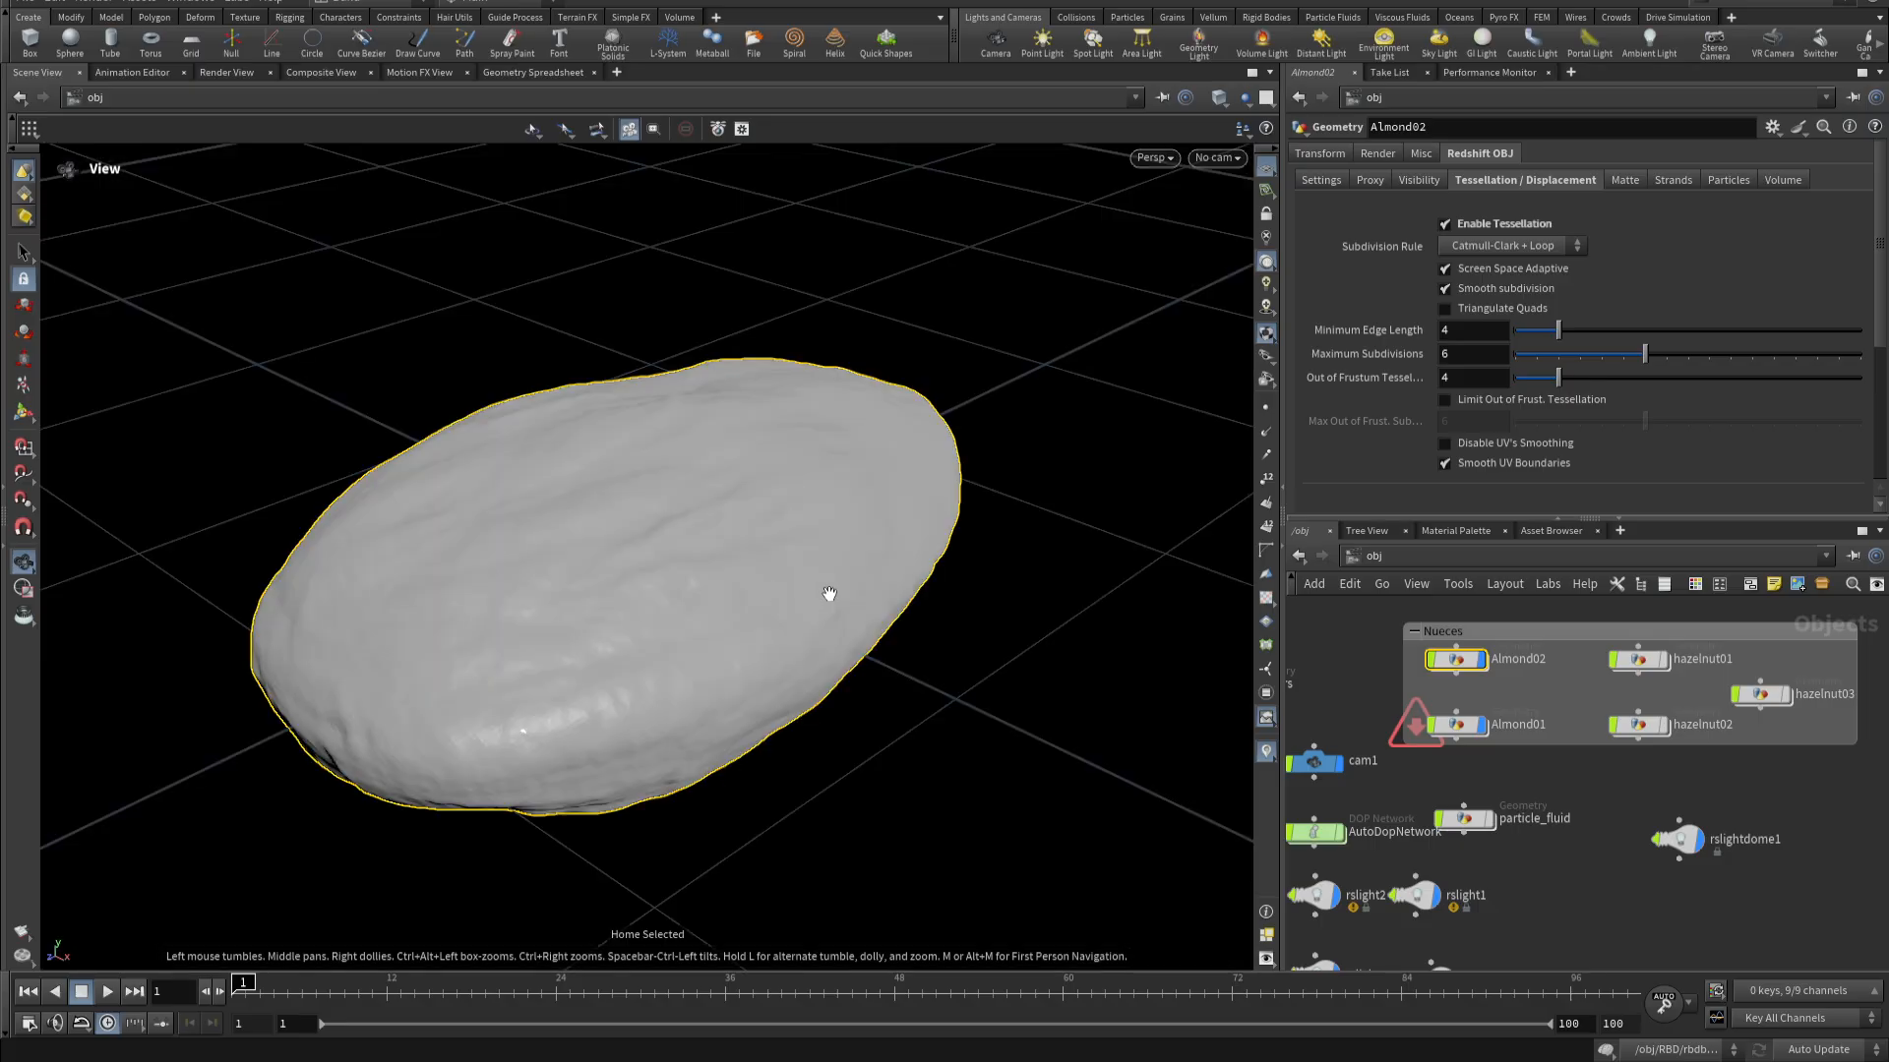
left_click_drag(848, 557, 944, 531)
- Enter the RBD object, examine its network from the switches through the bullet solver to the collision source, and show the Collisions tools
middle_click_drag(1564, 783, 1728, 772)
middle_click_drag(1522, 640, 1647, 718)
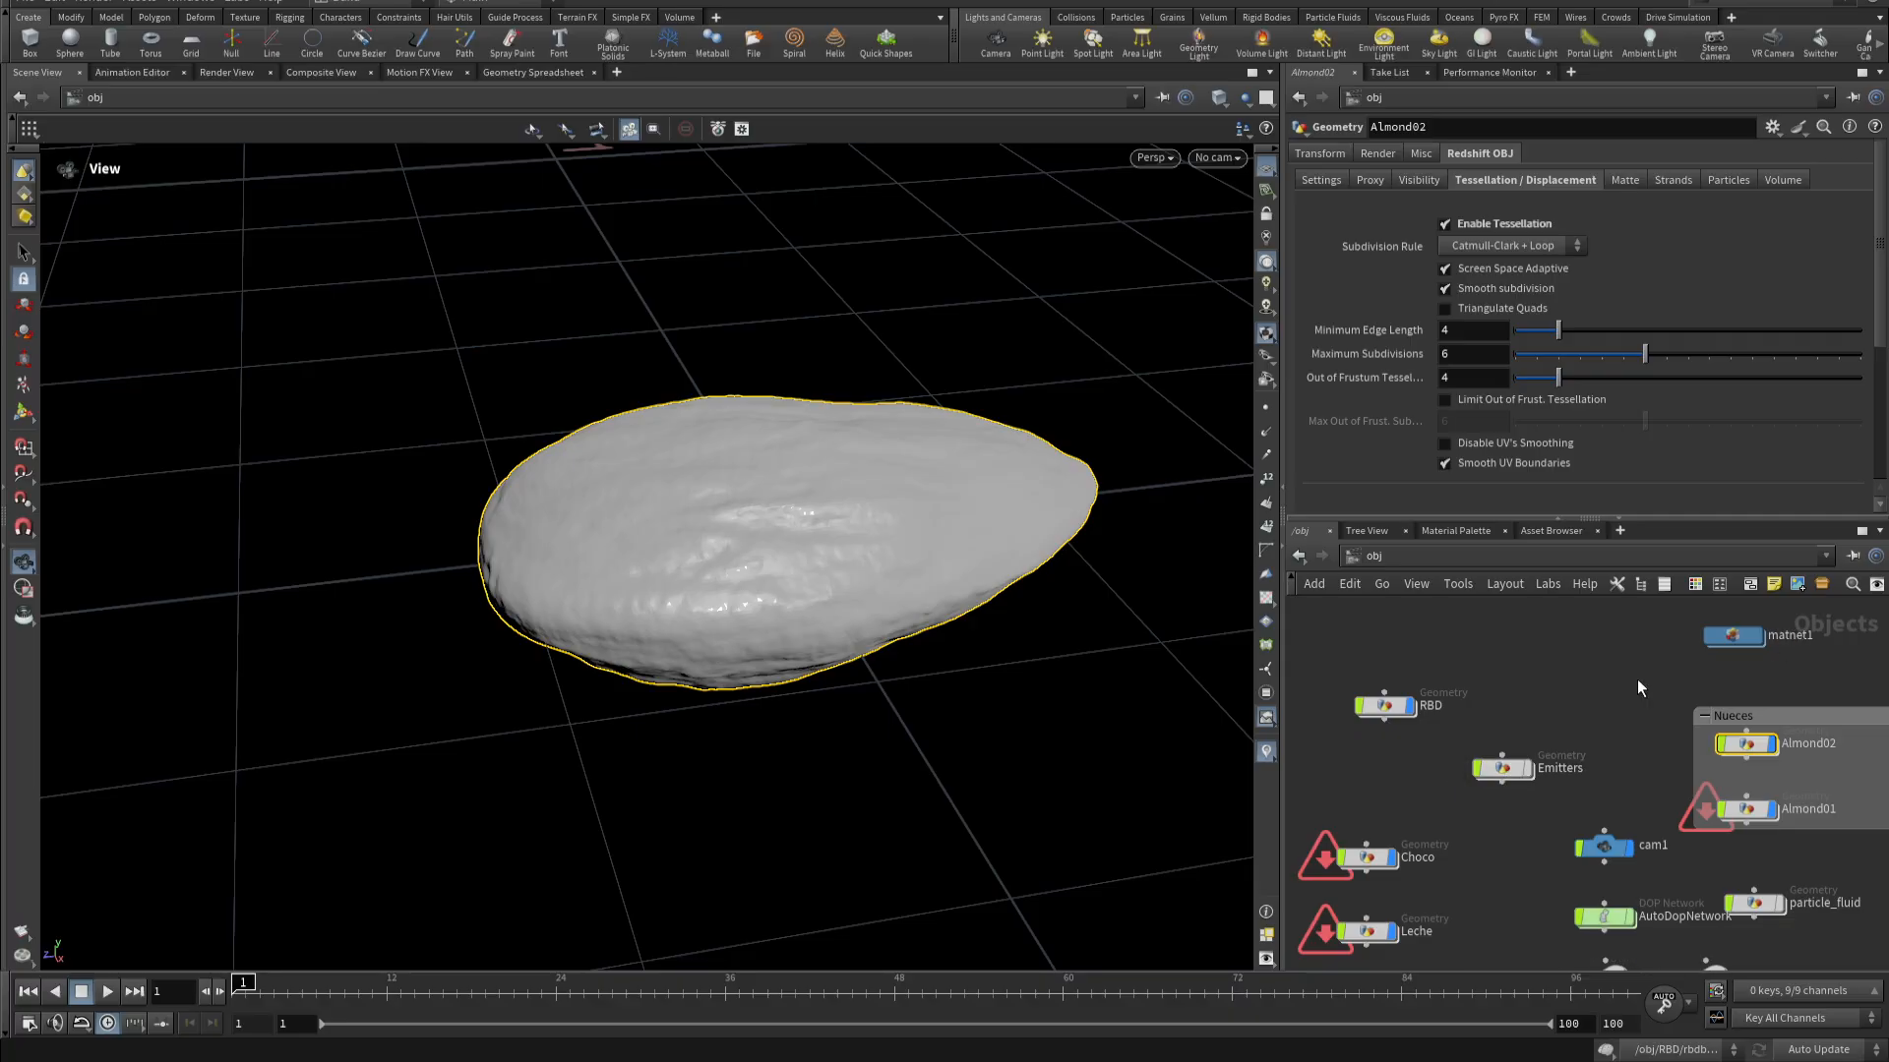
middle_click_drag(1445, 727, 1562, 732)
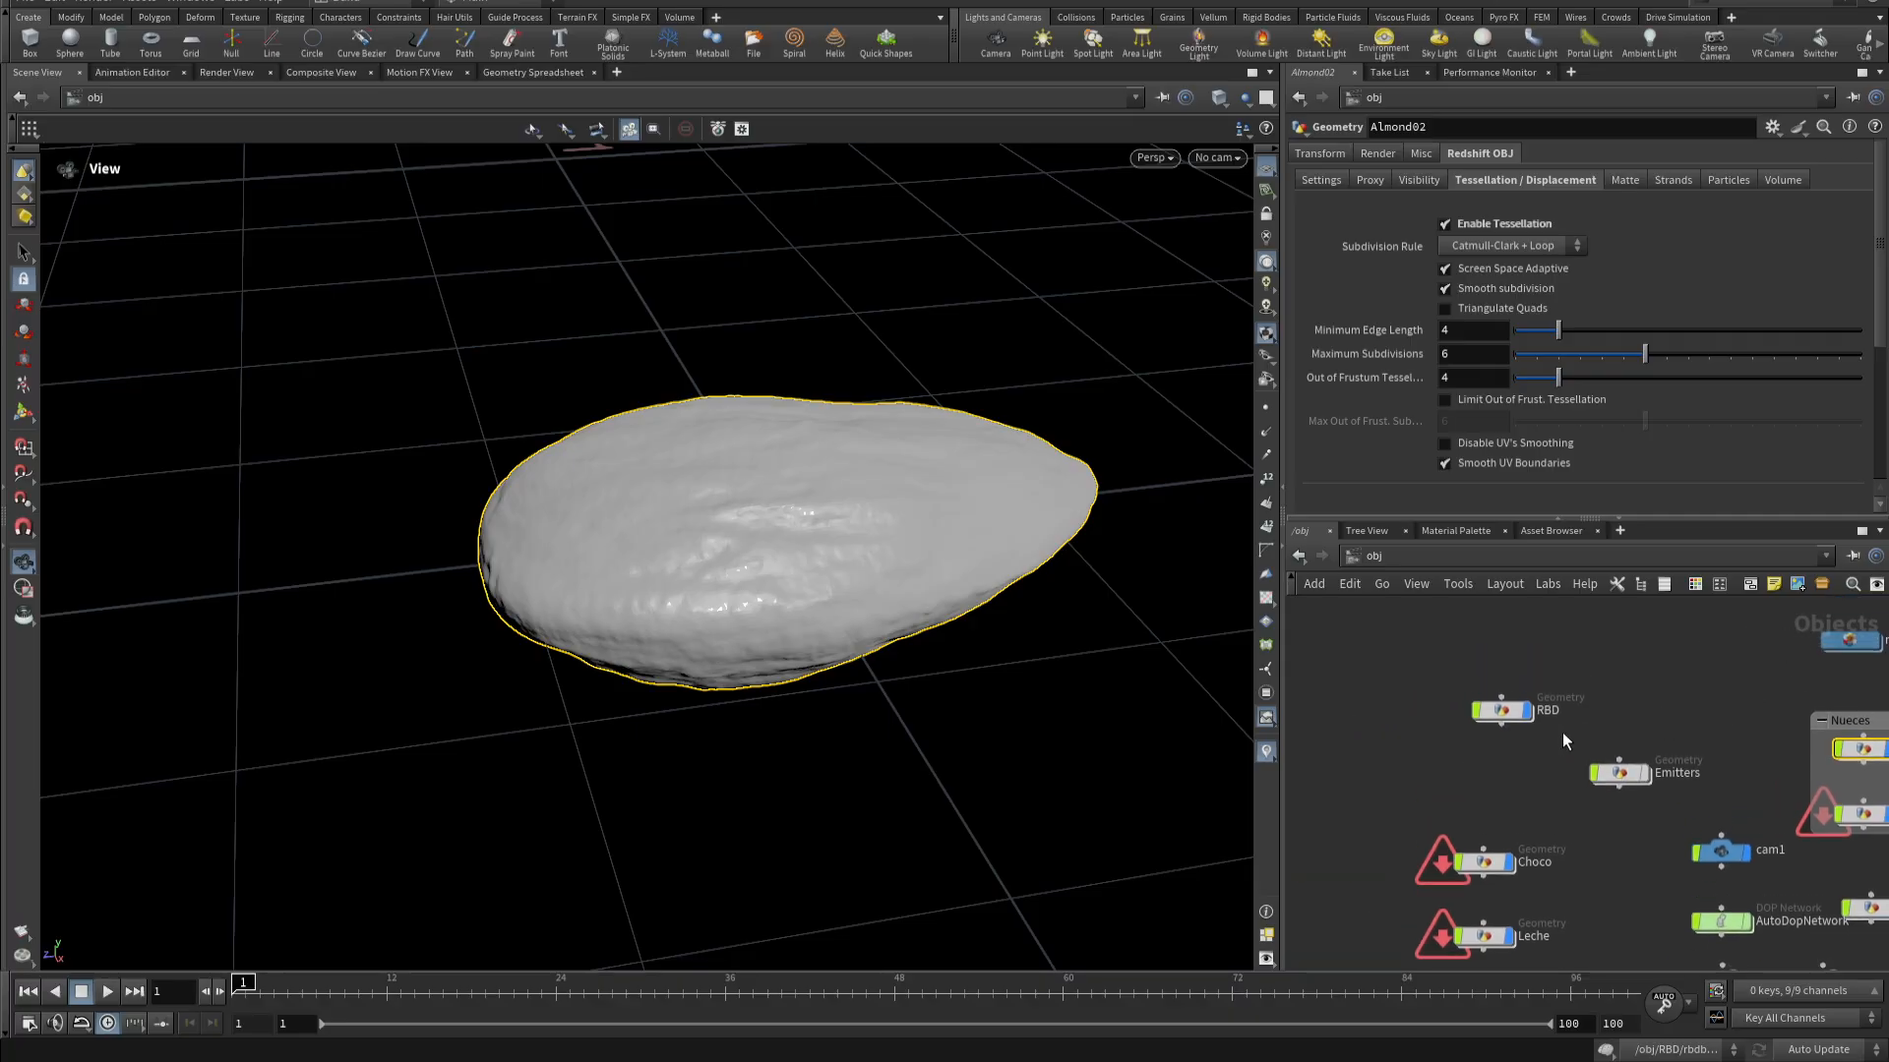
double_click(1502, 709)
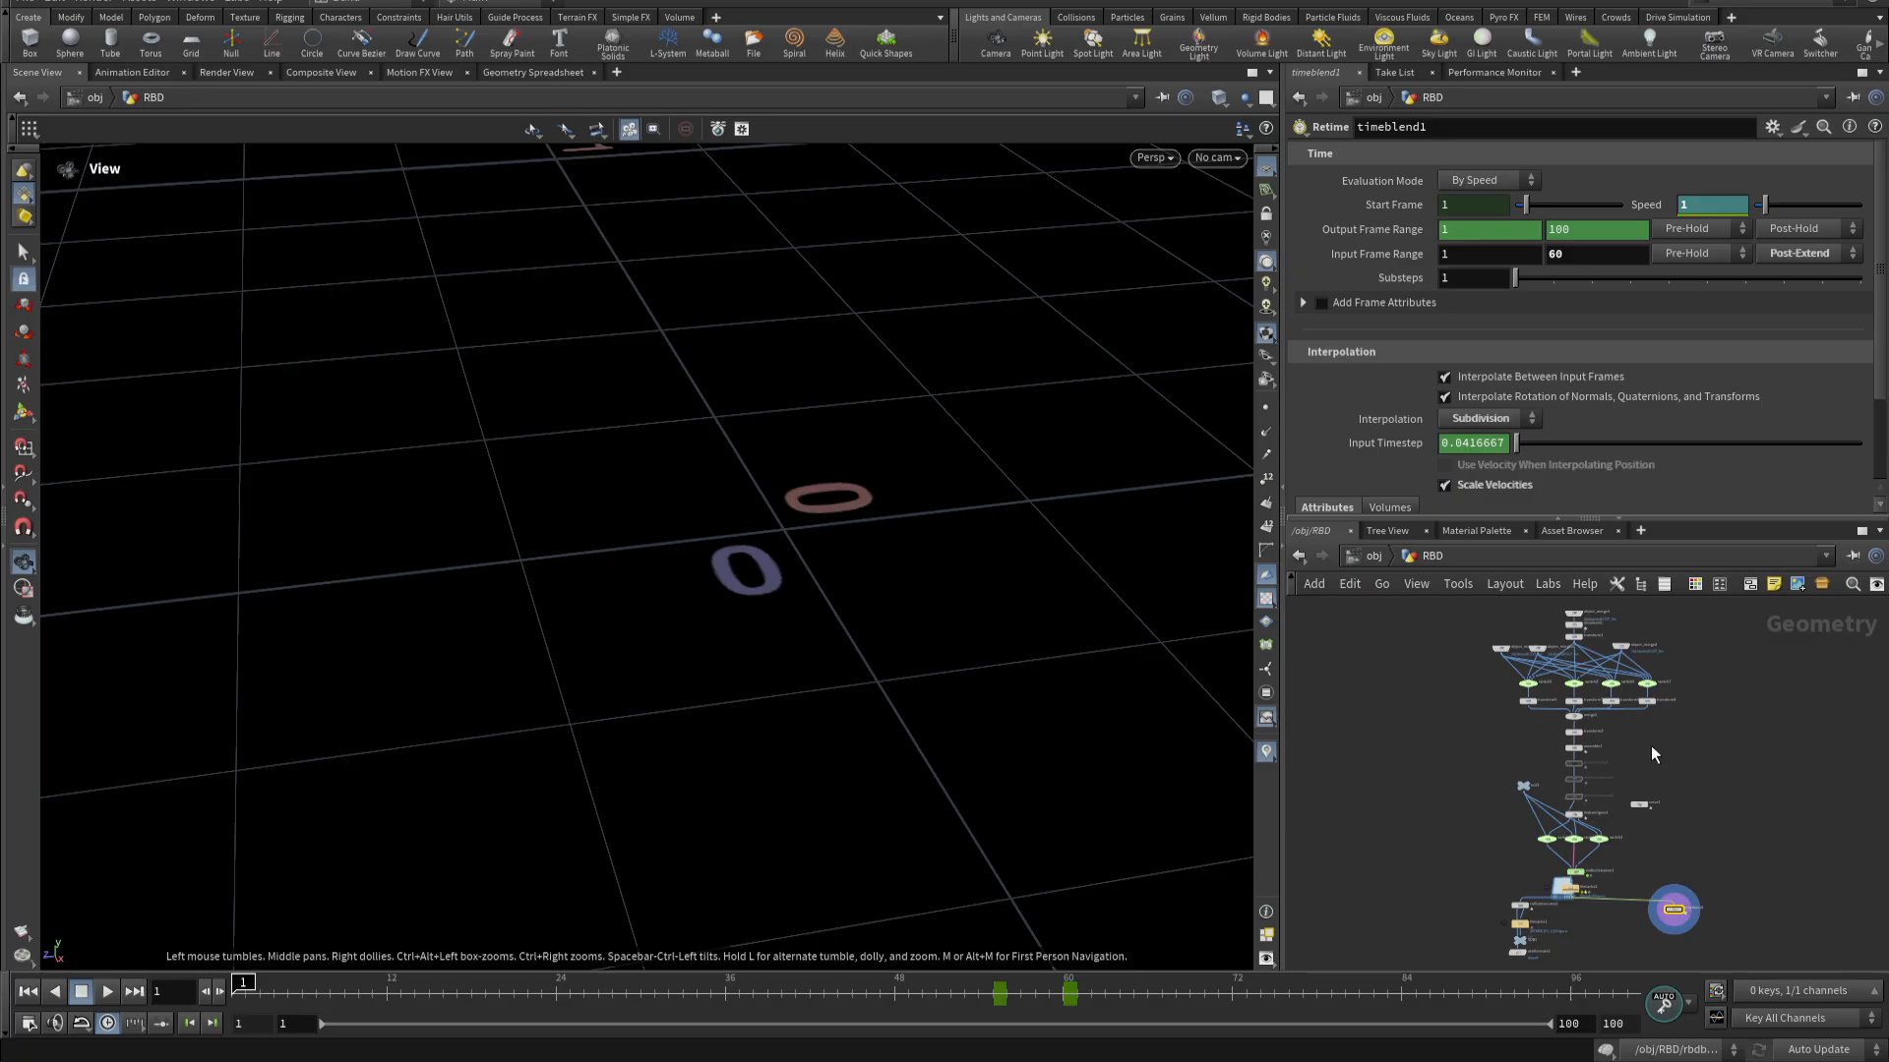
scroll(1644, 746, "up", 6)
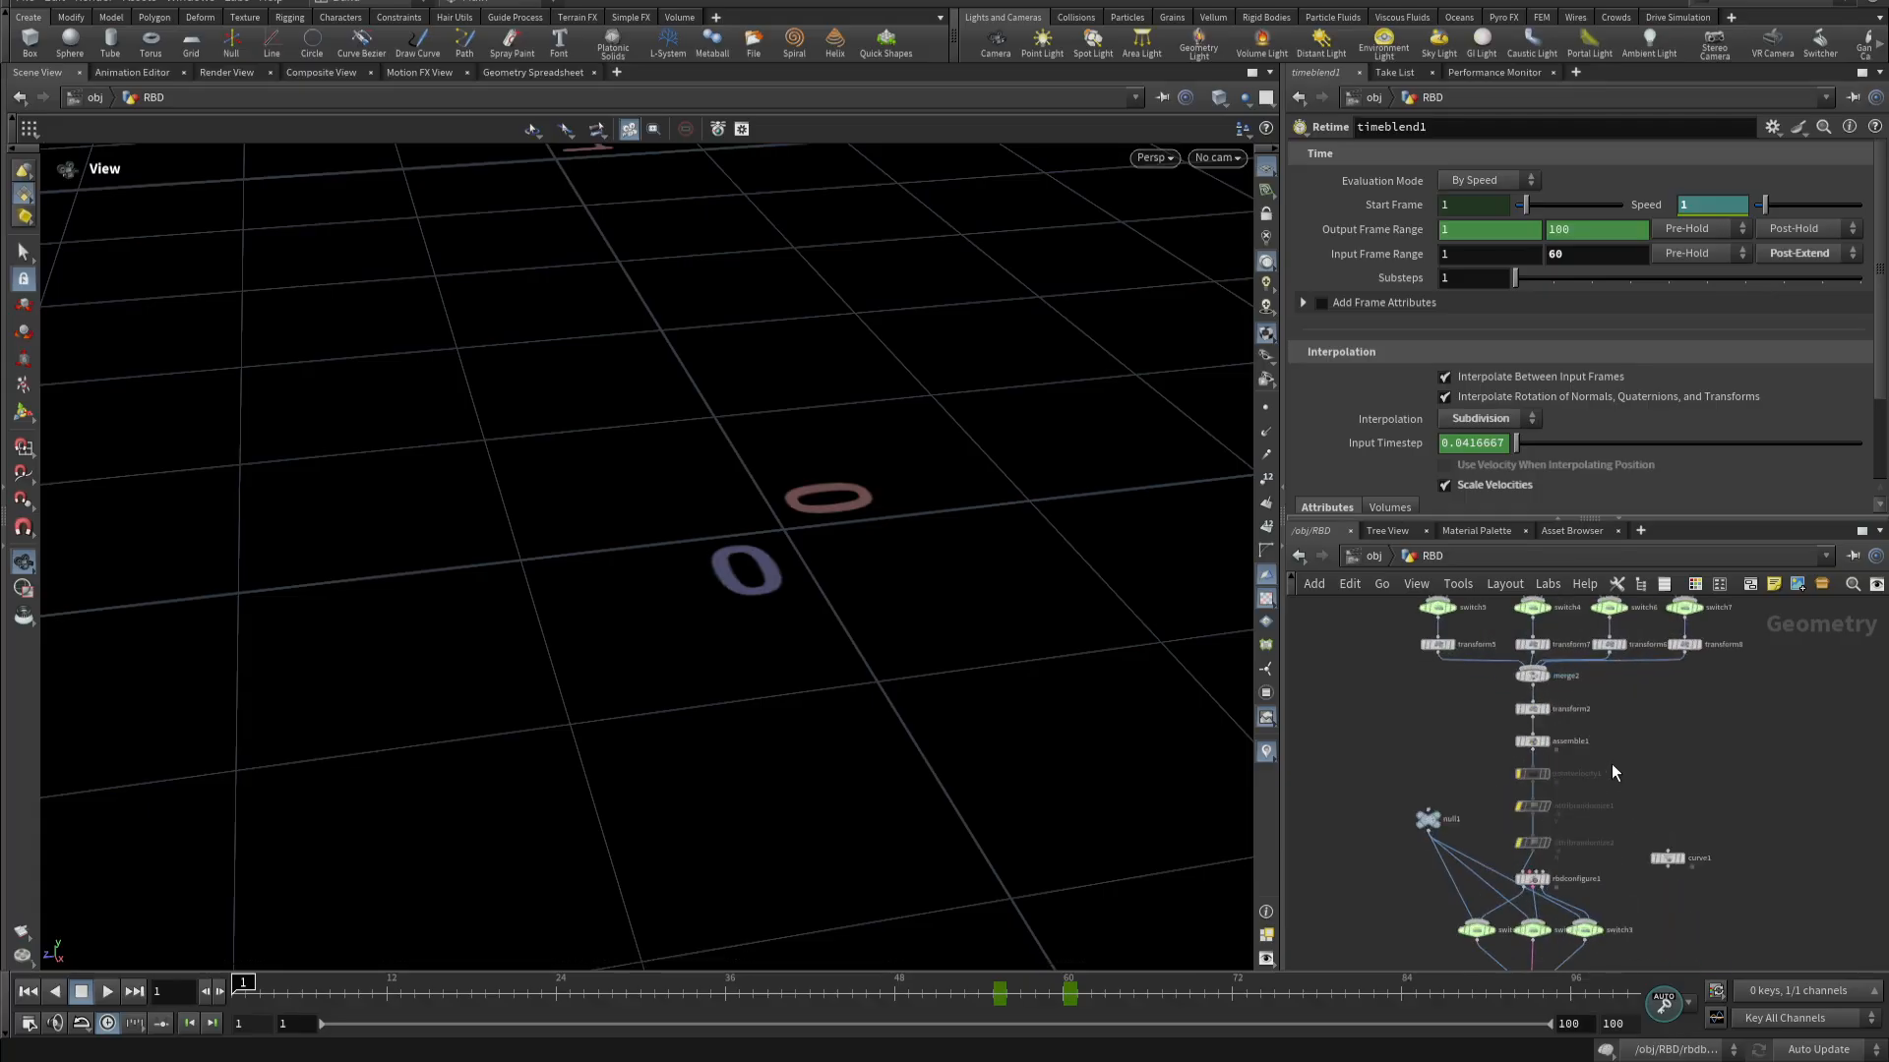
middle_click_drag(1614, 795, 1682, 549)
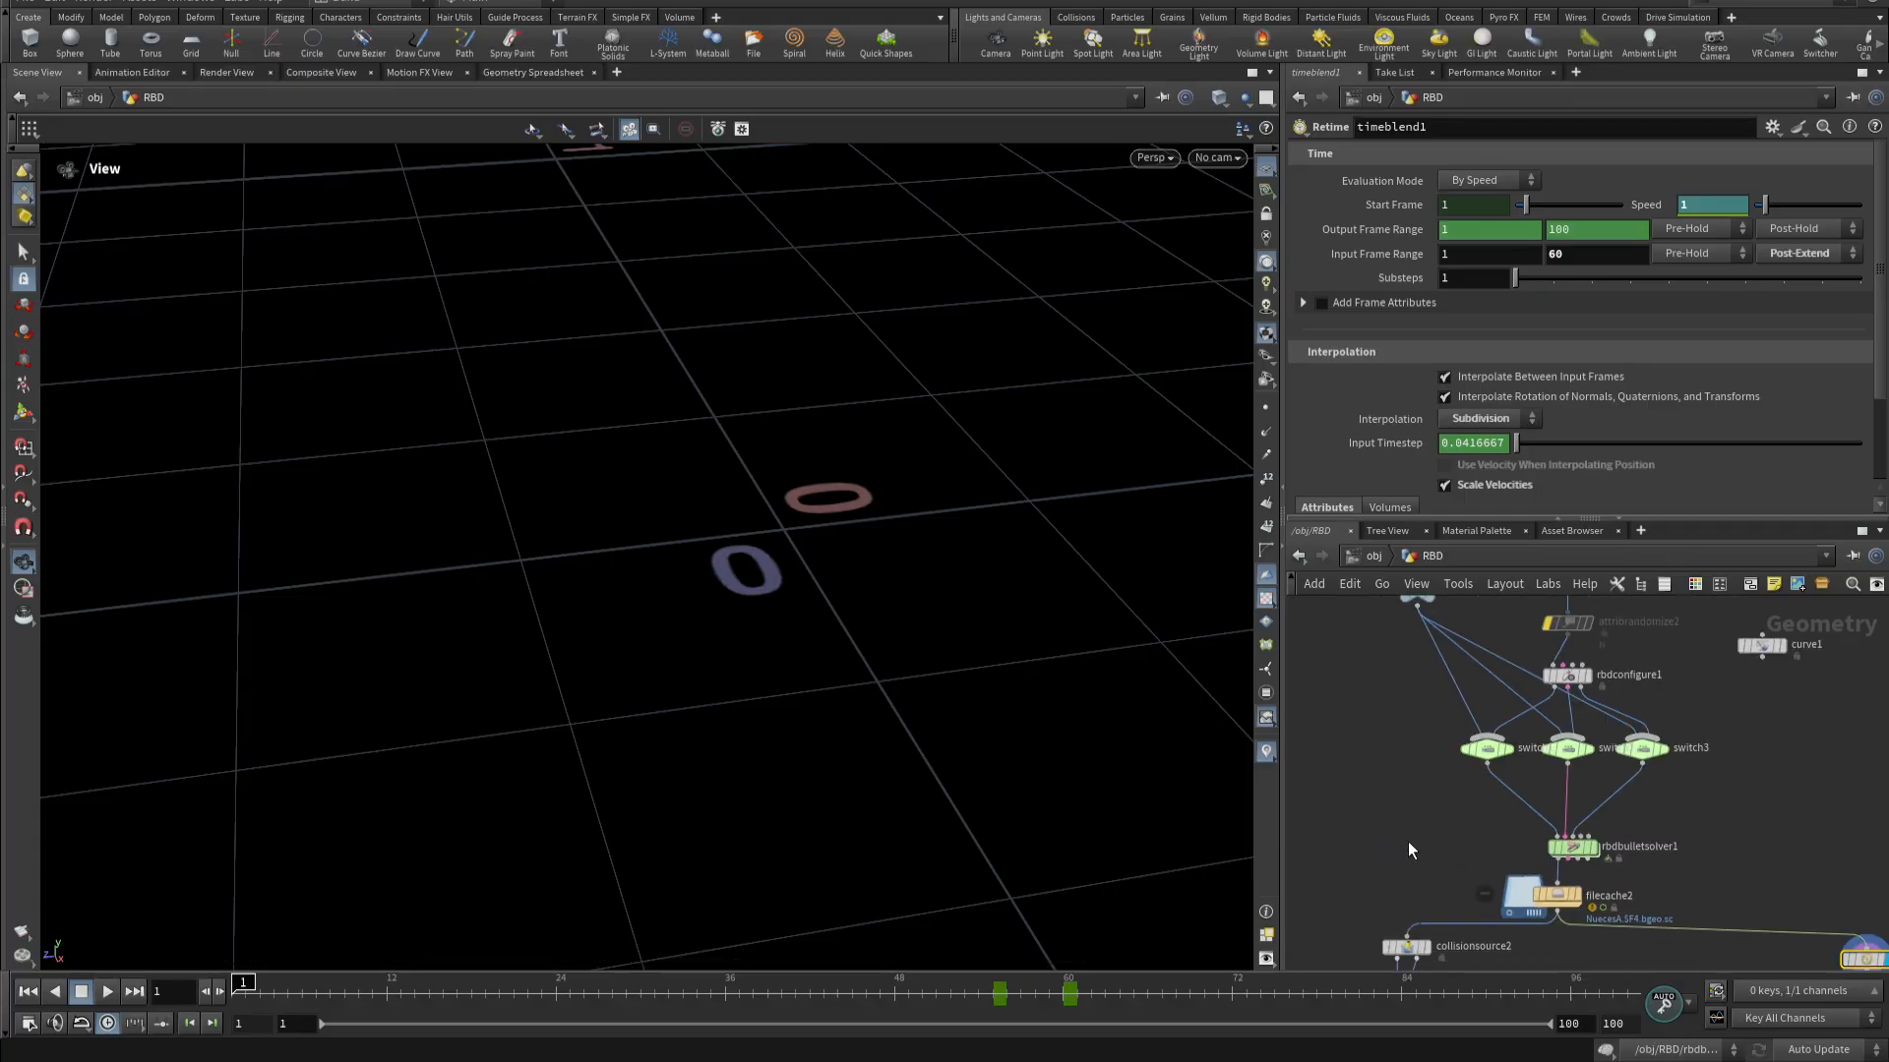
middle_click_drag(1408, 842, 1414, 729)
mouse_move(1582, 779)
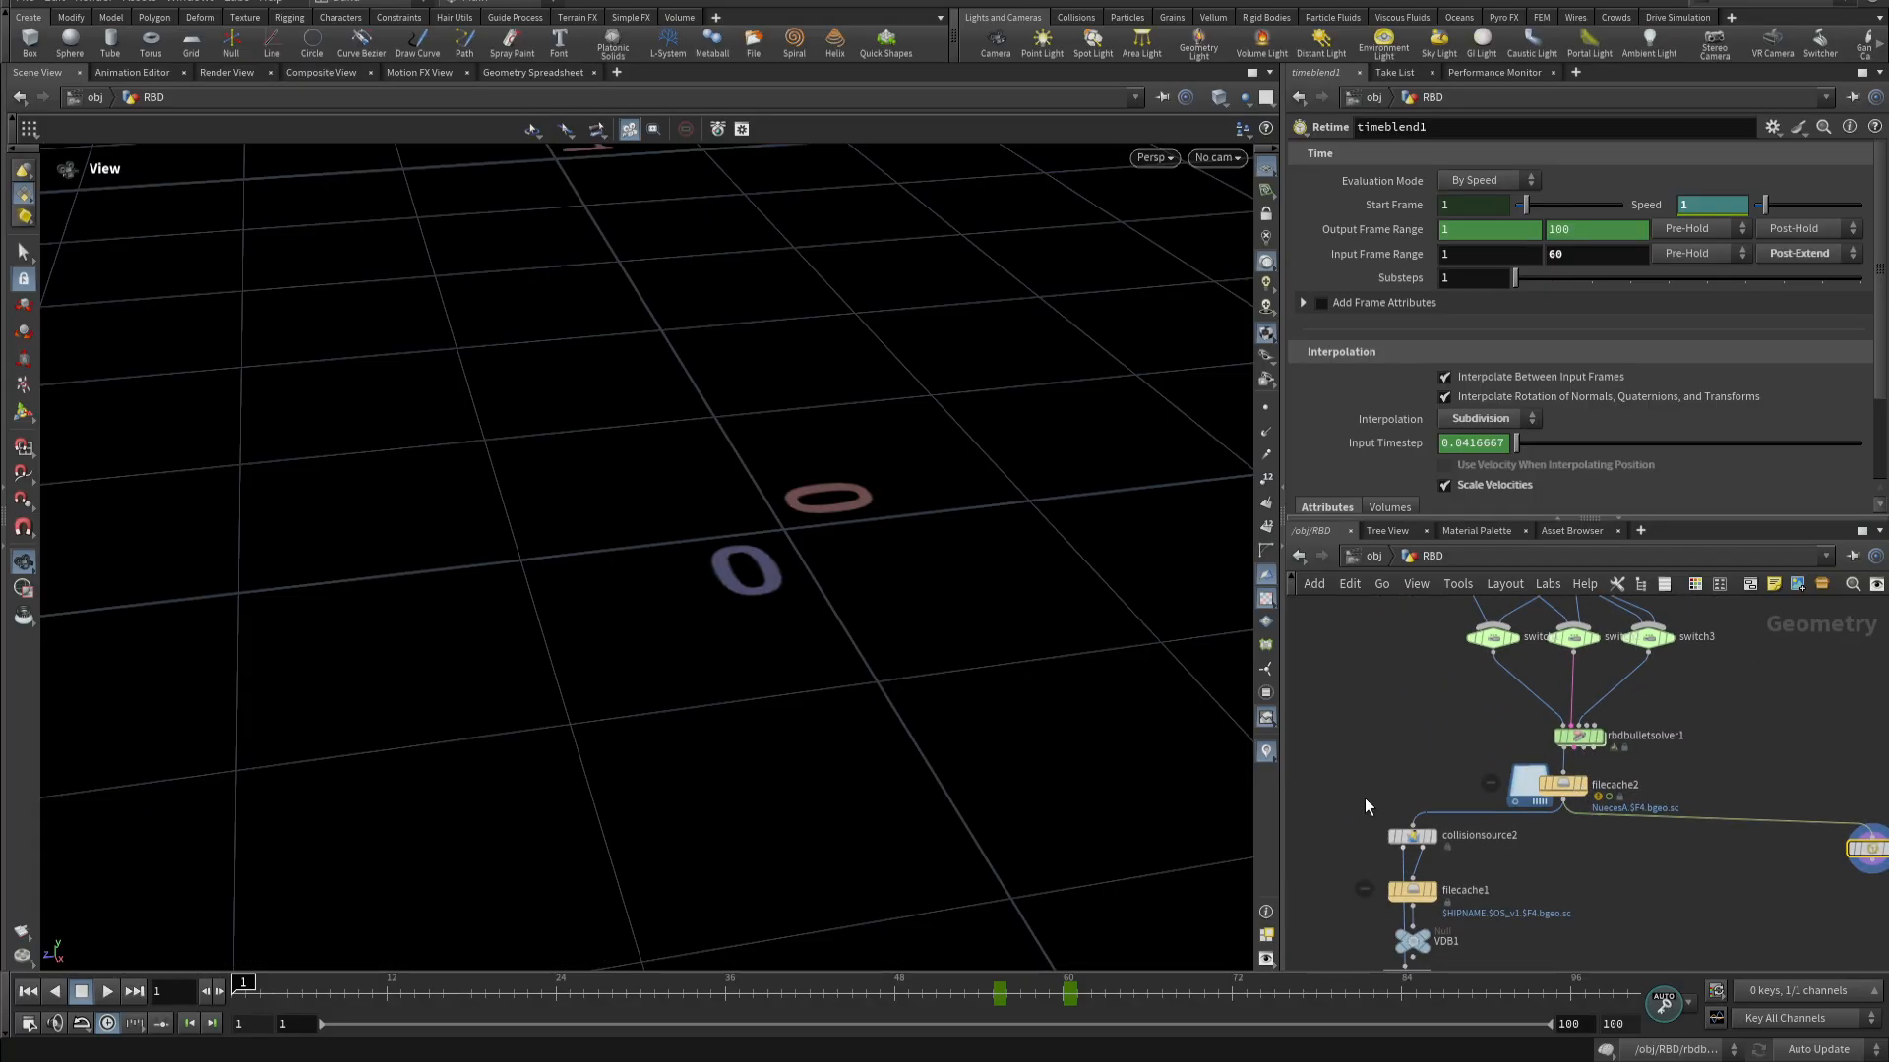
middle_click_drag(1489, 936, 1520, 852)
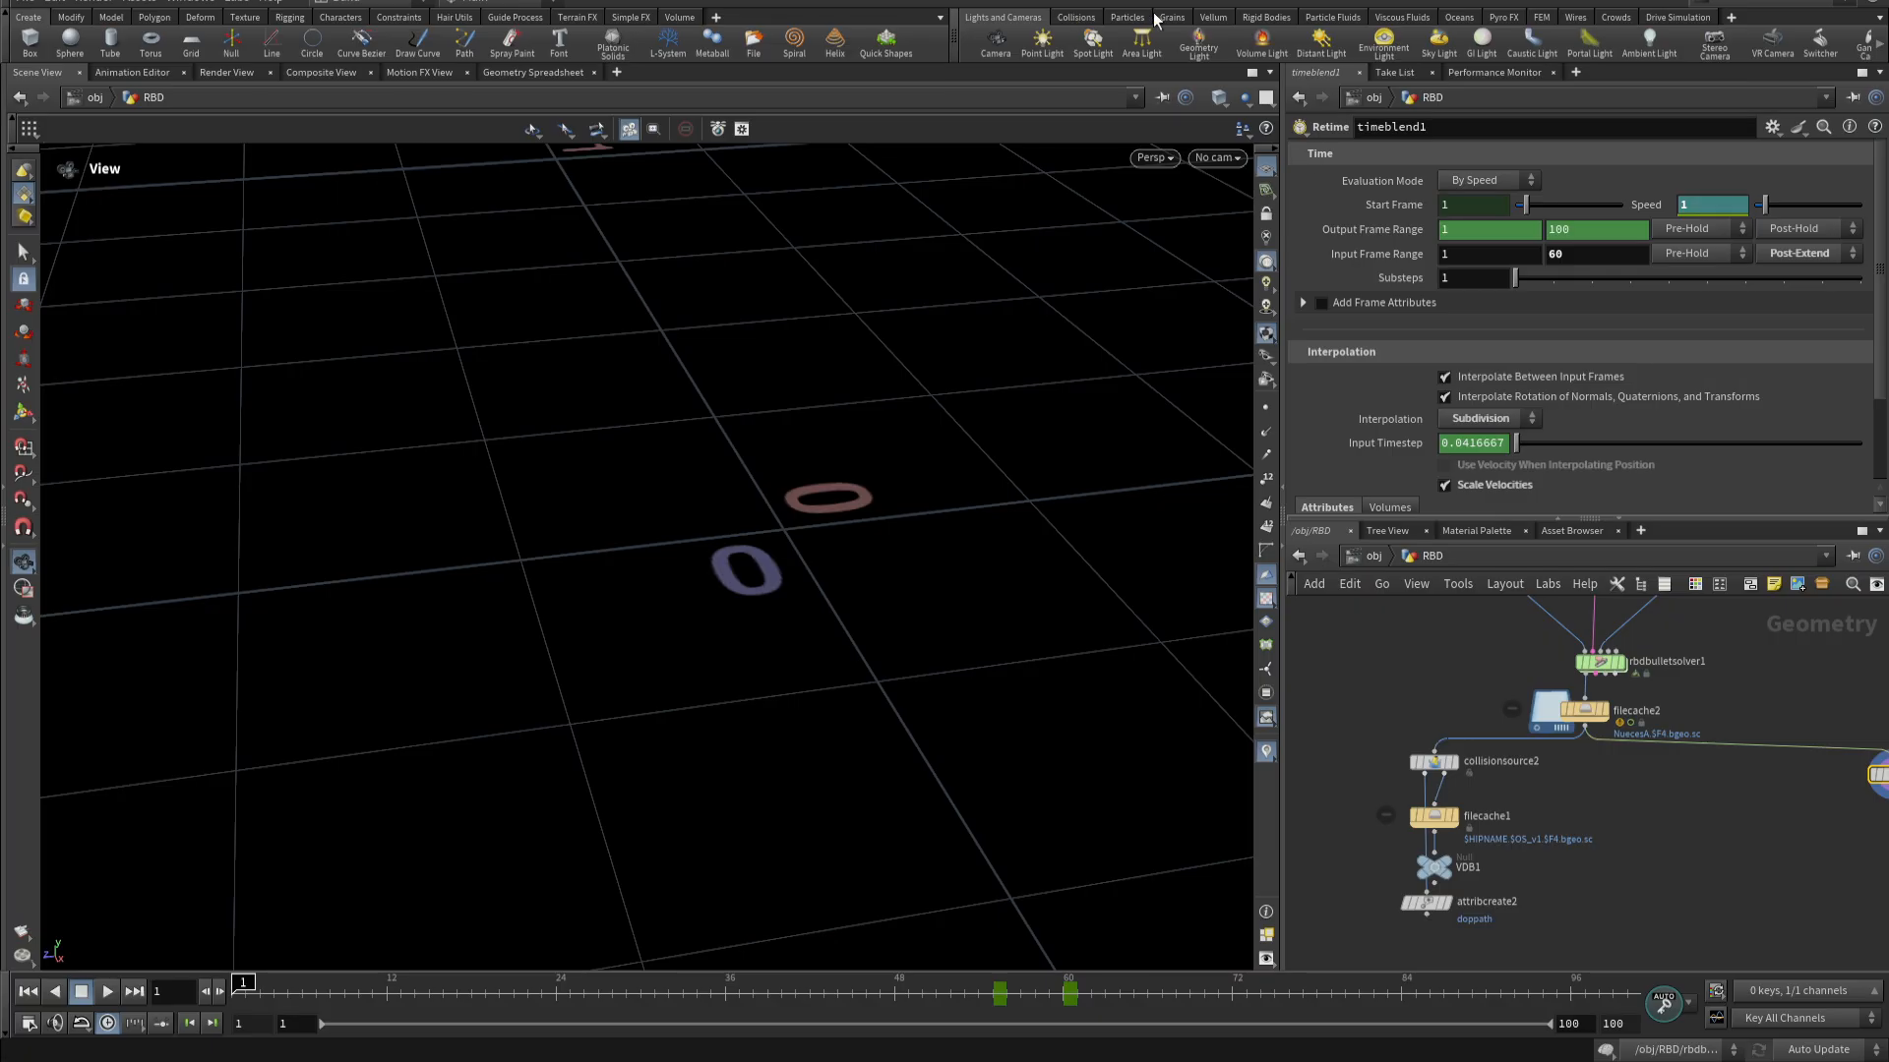
left_click(1094, 19)
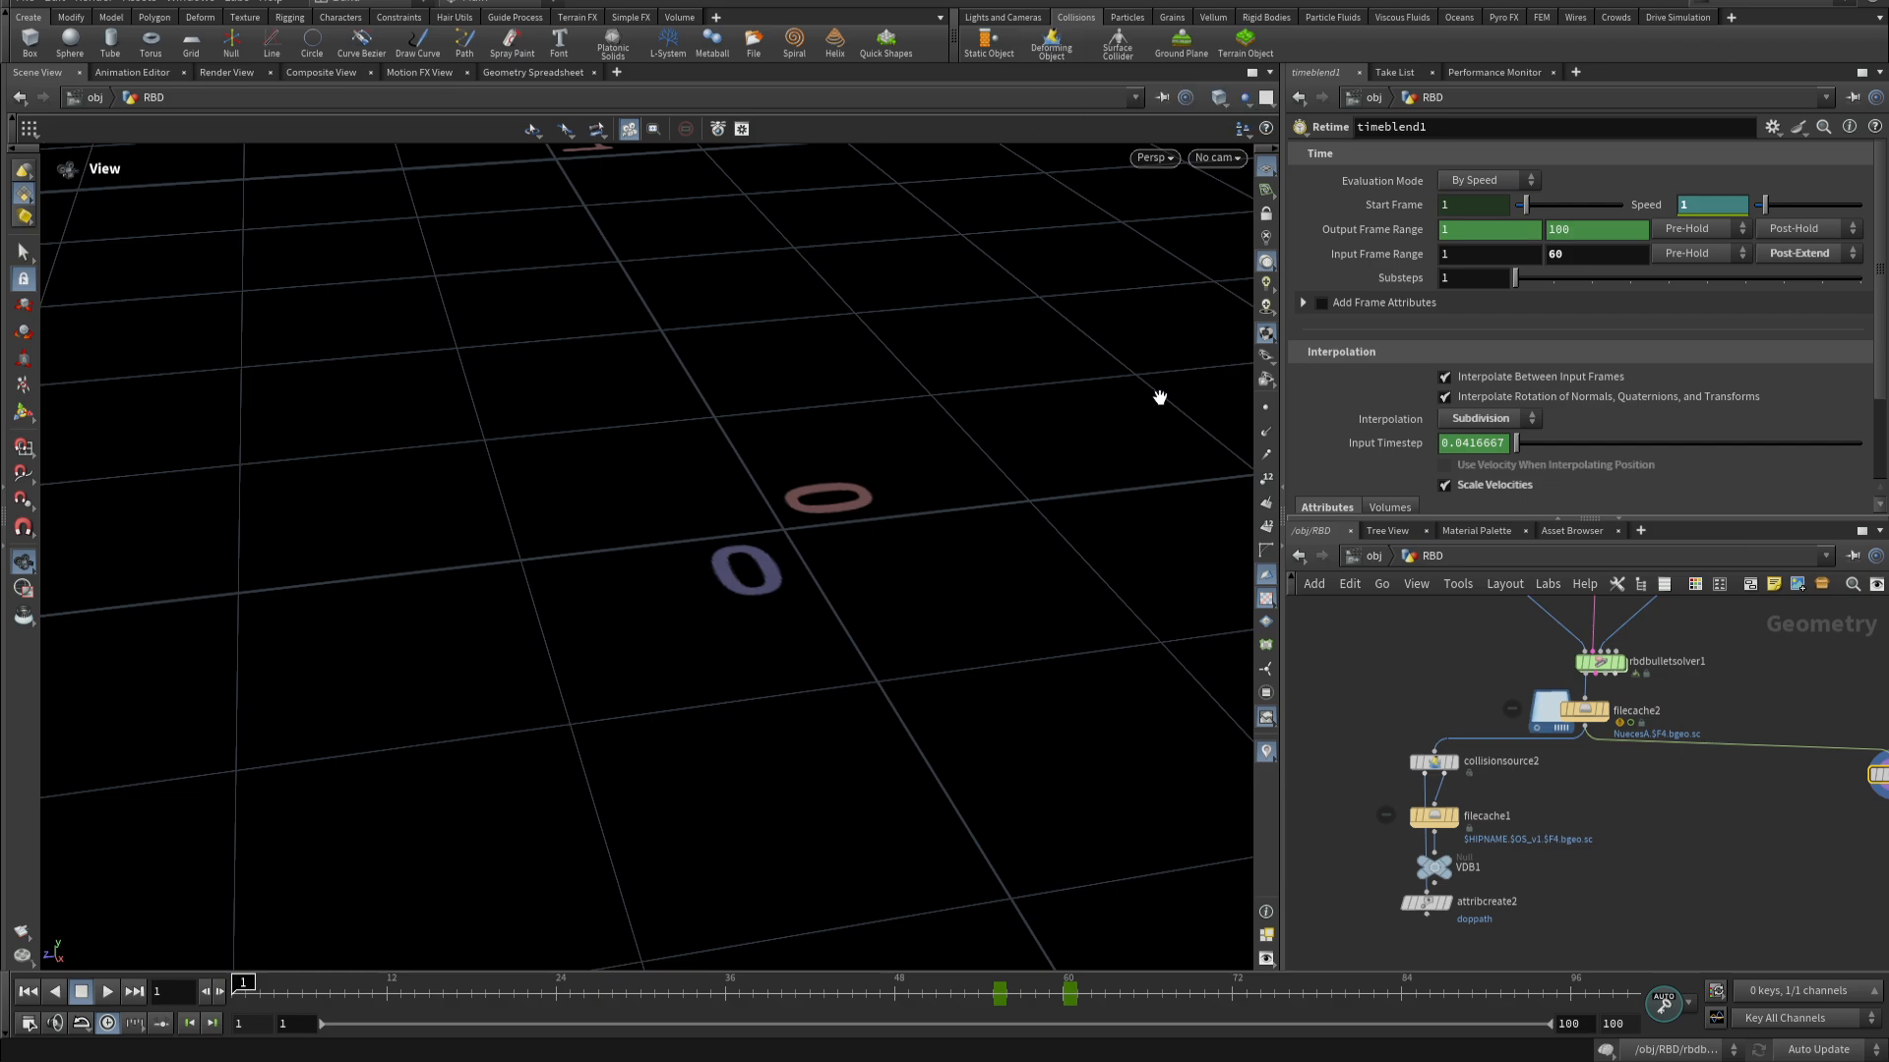
- Enter the Emitters object and inspect the curl noise and basic velocity settings of the pointvelocity1 node
left_click(1375, 557)
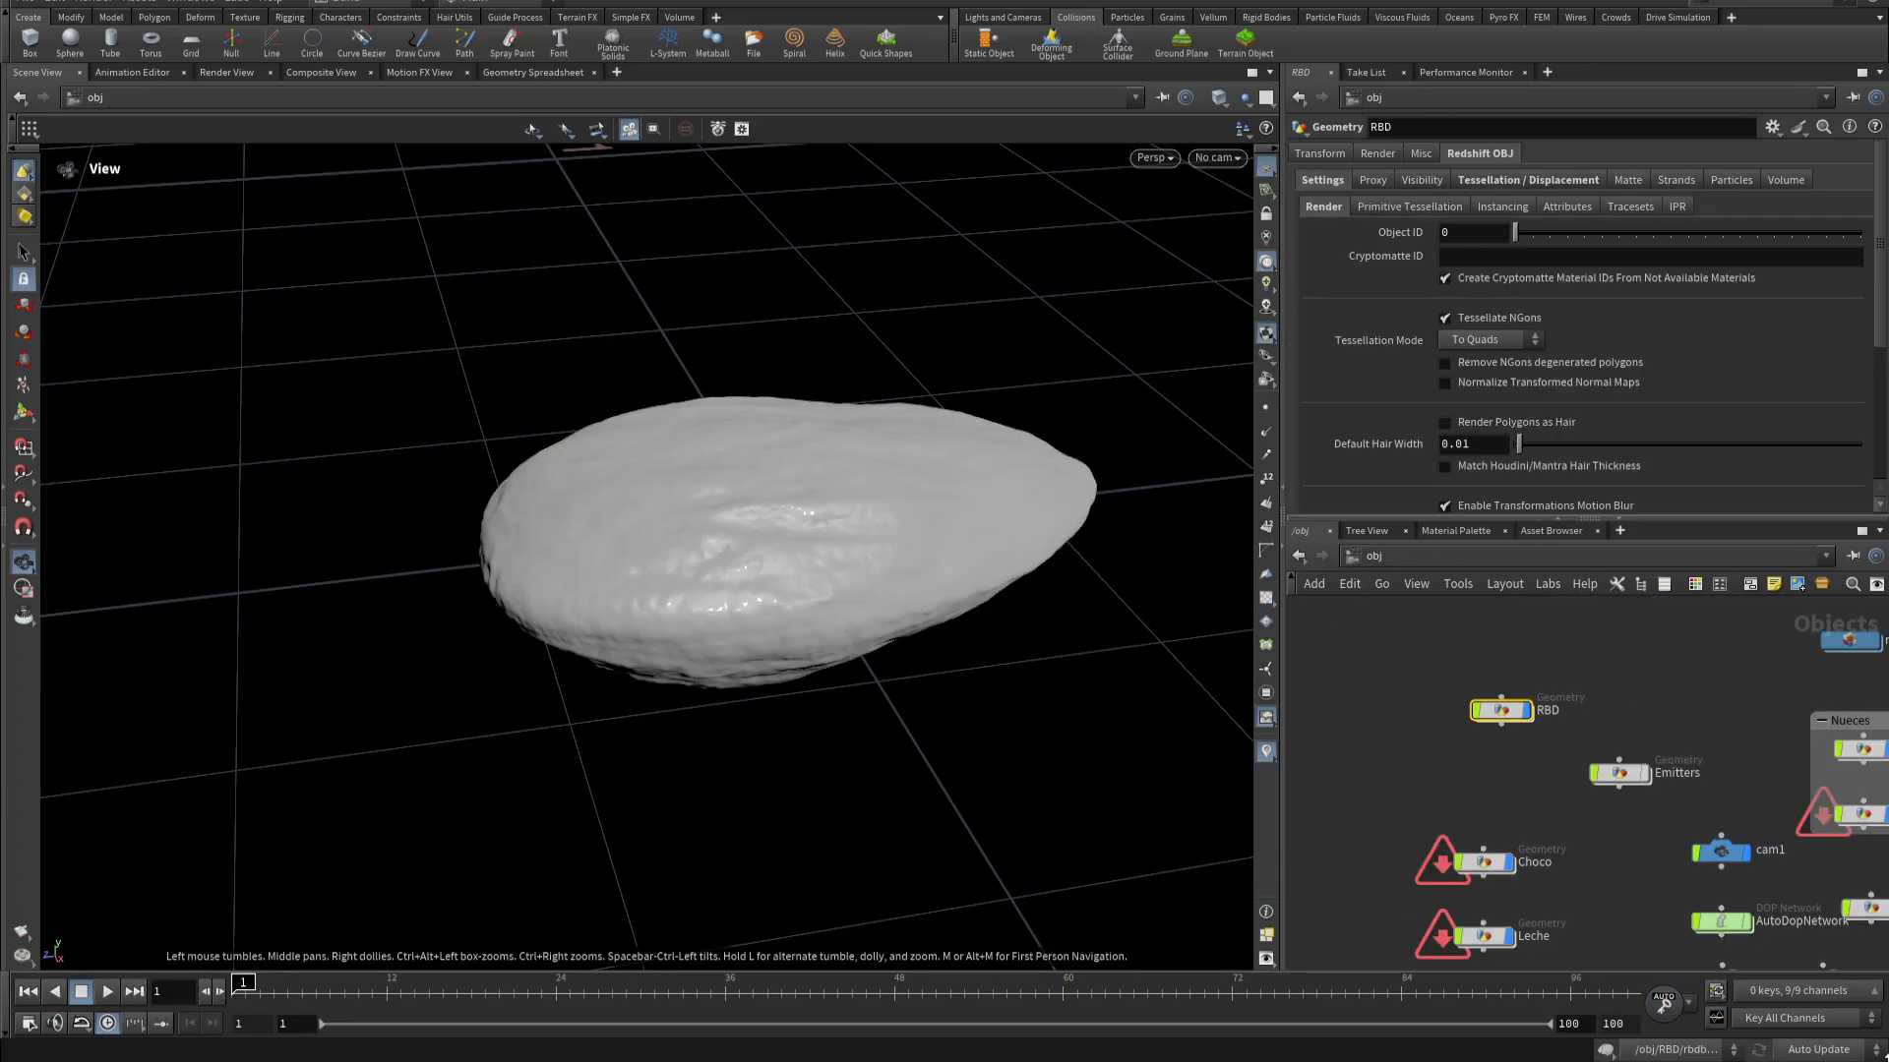
middle_click_drag(1590, 865, 1495, 810)
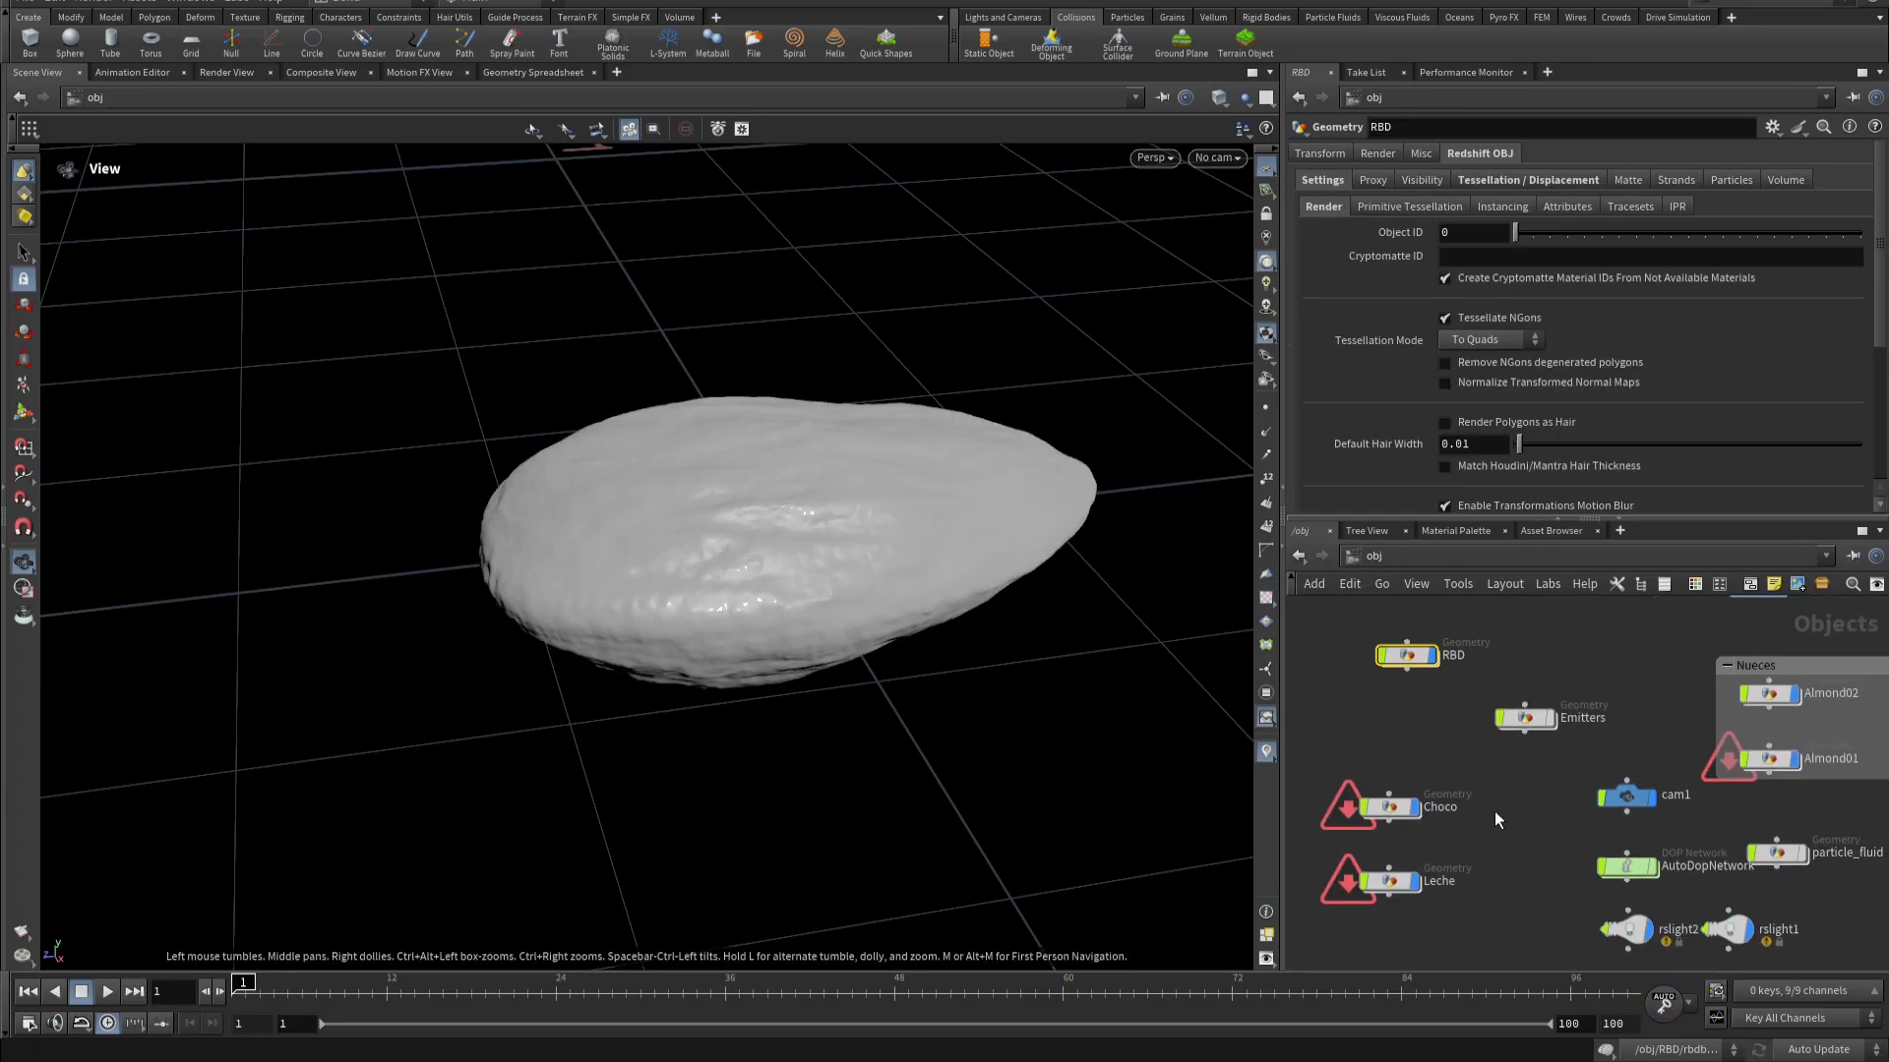
double_click(1531, 722)
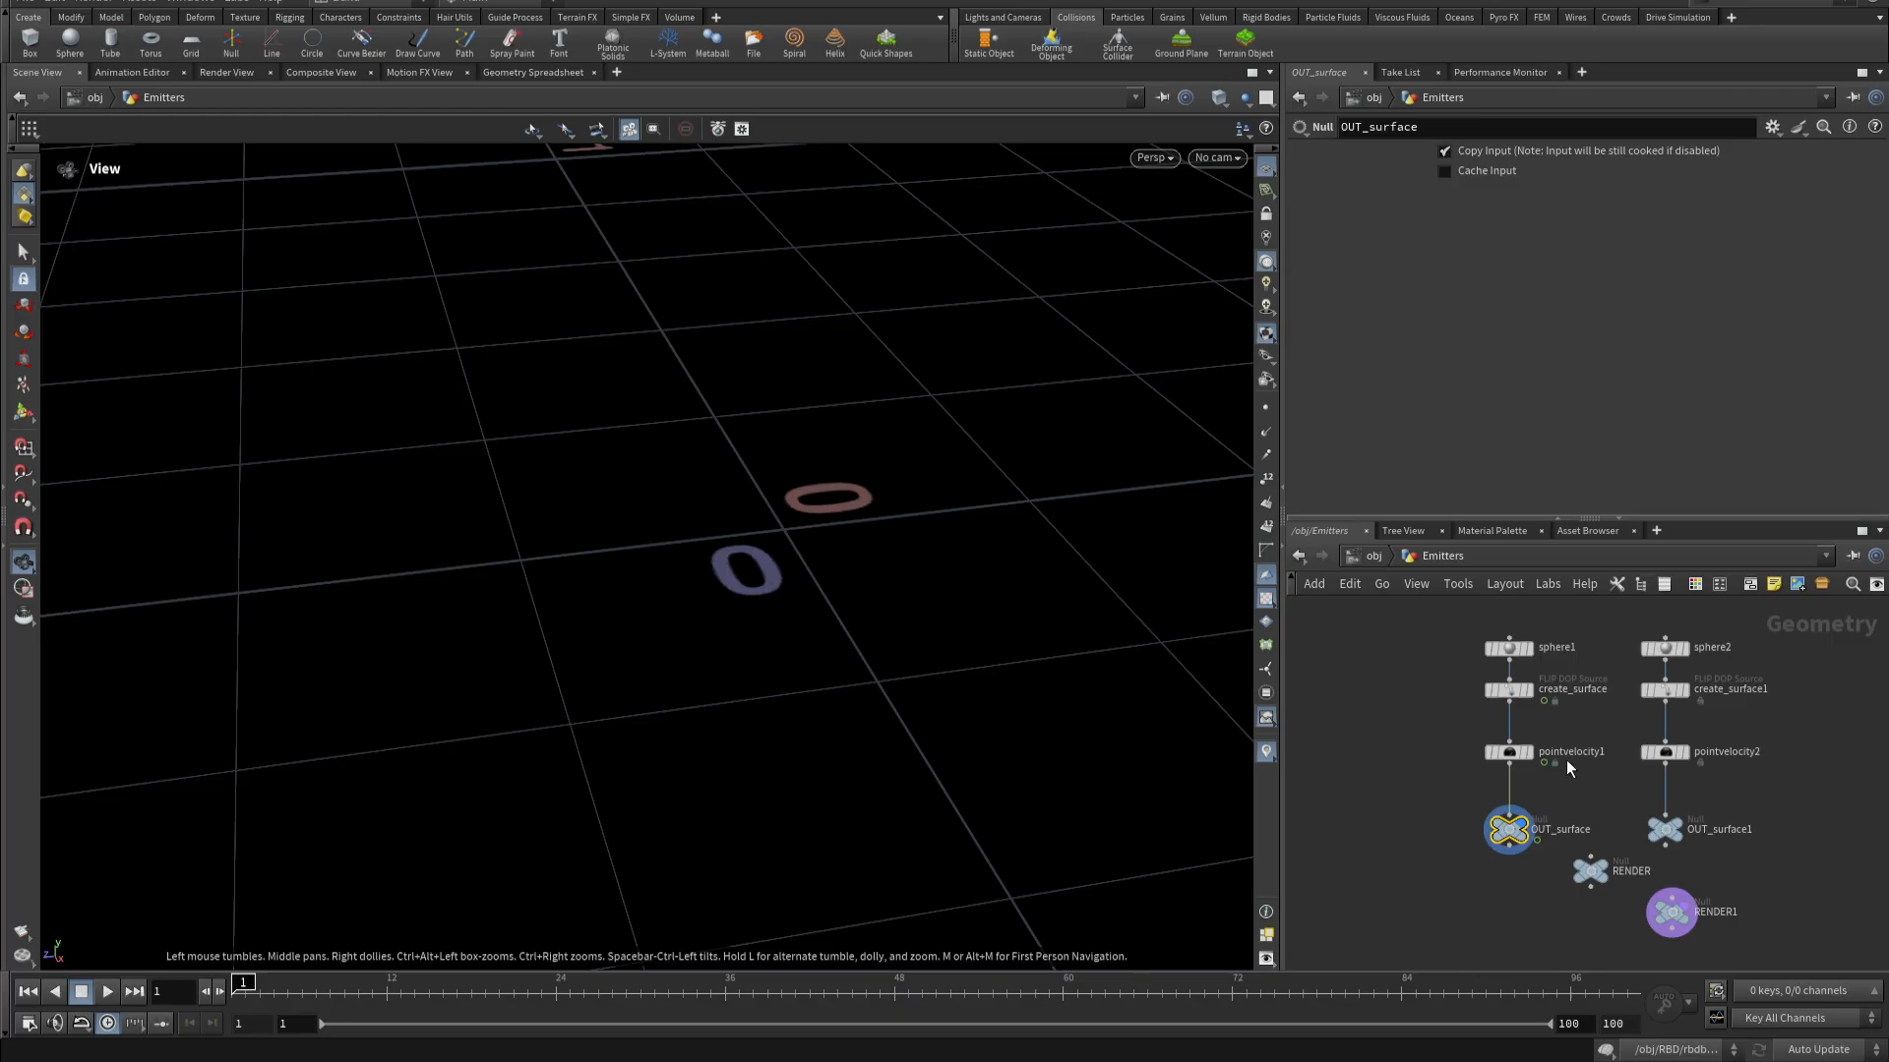
mouse_move(1515, 760)
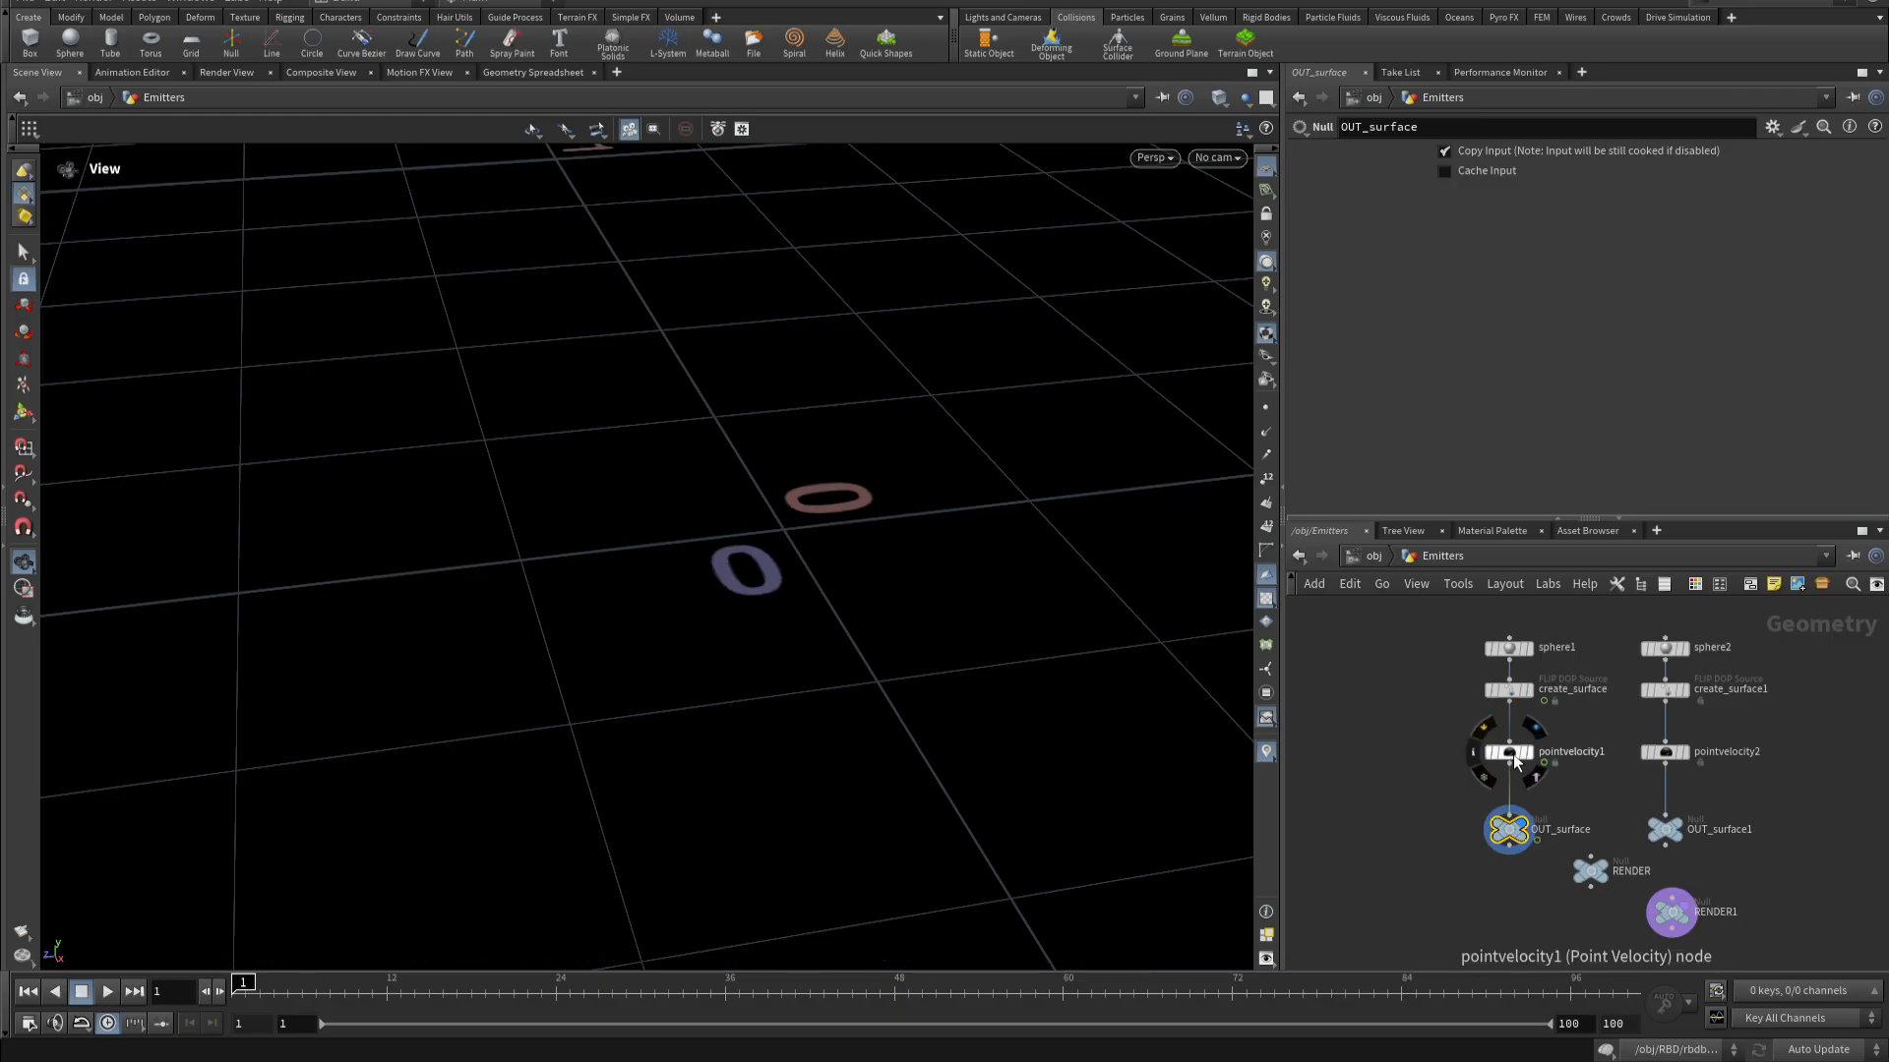
left_click(1515, 761)
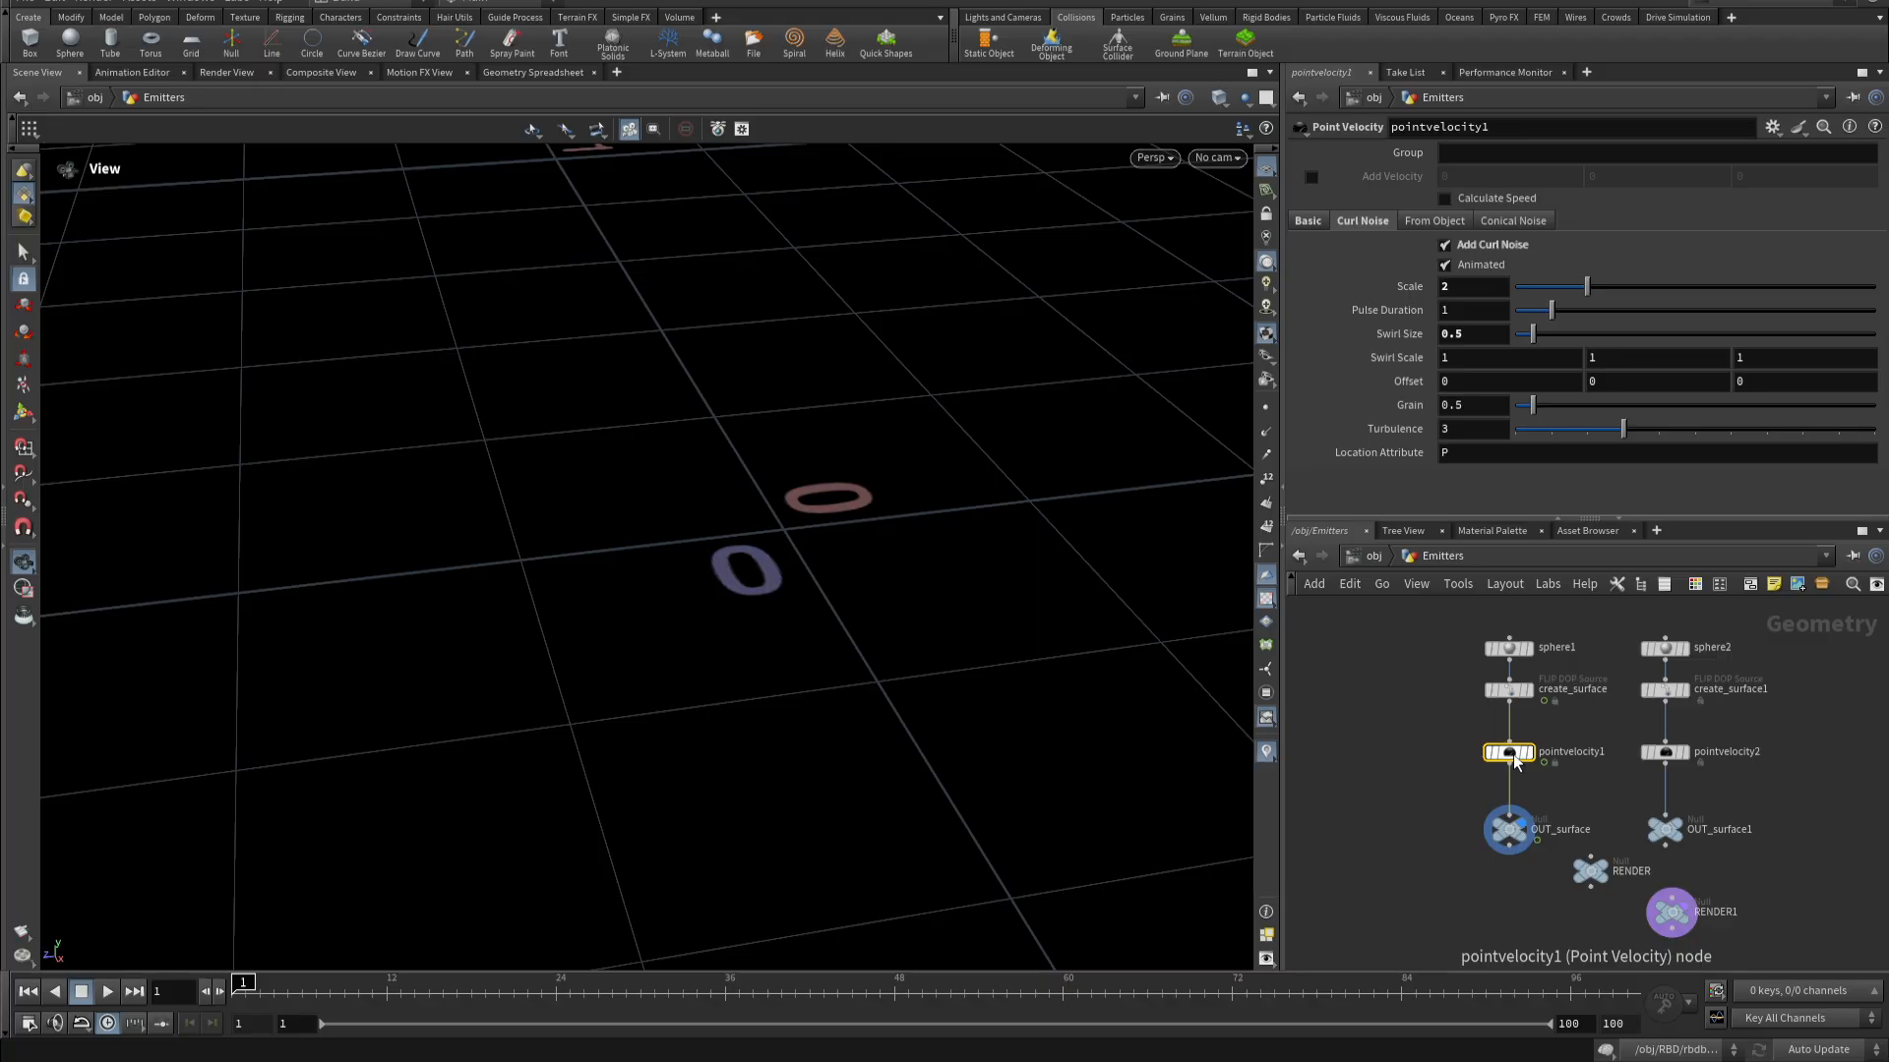
left_click(1308, 223)
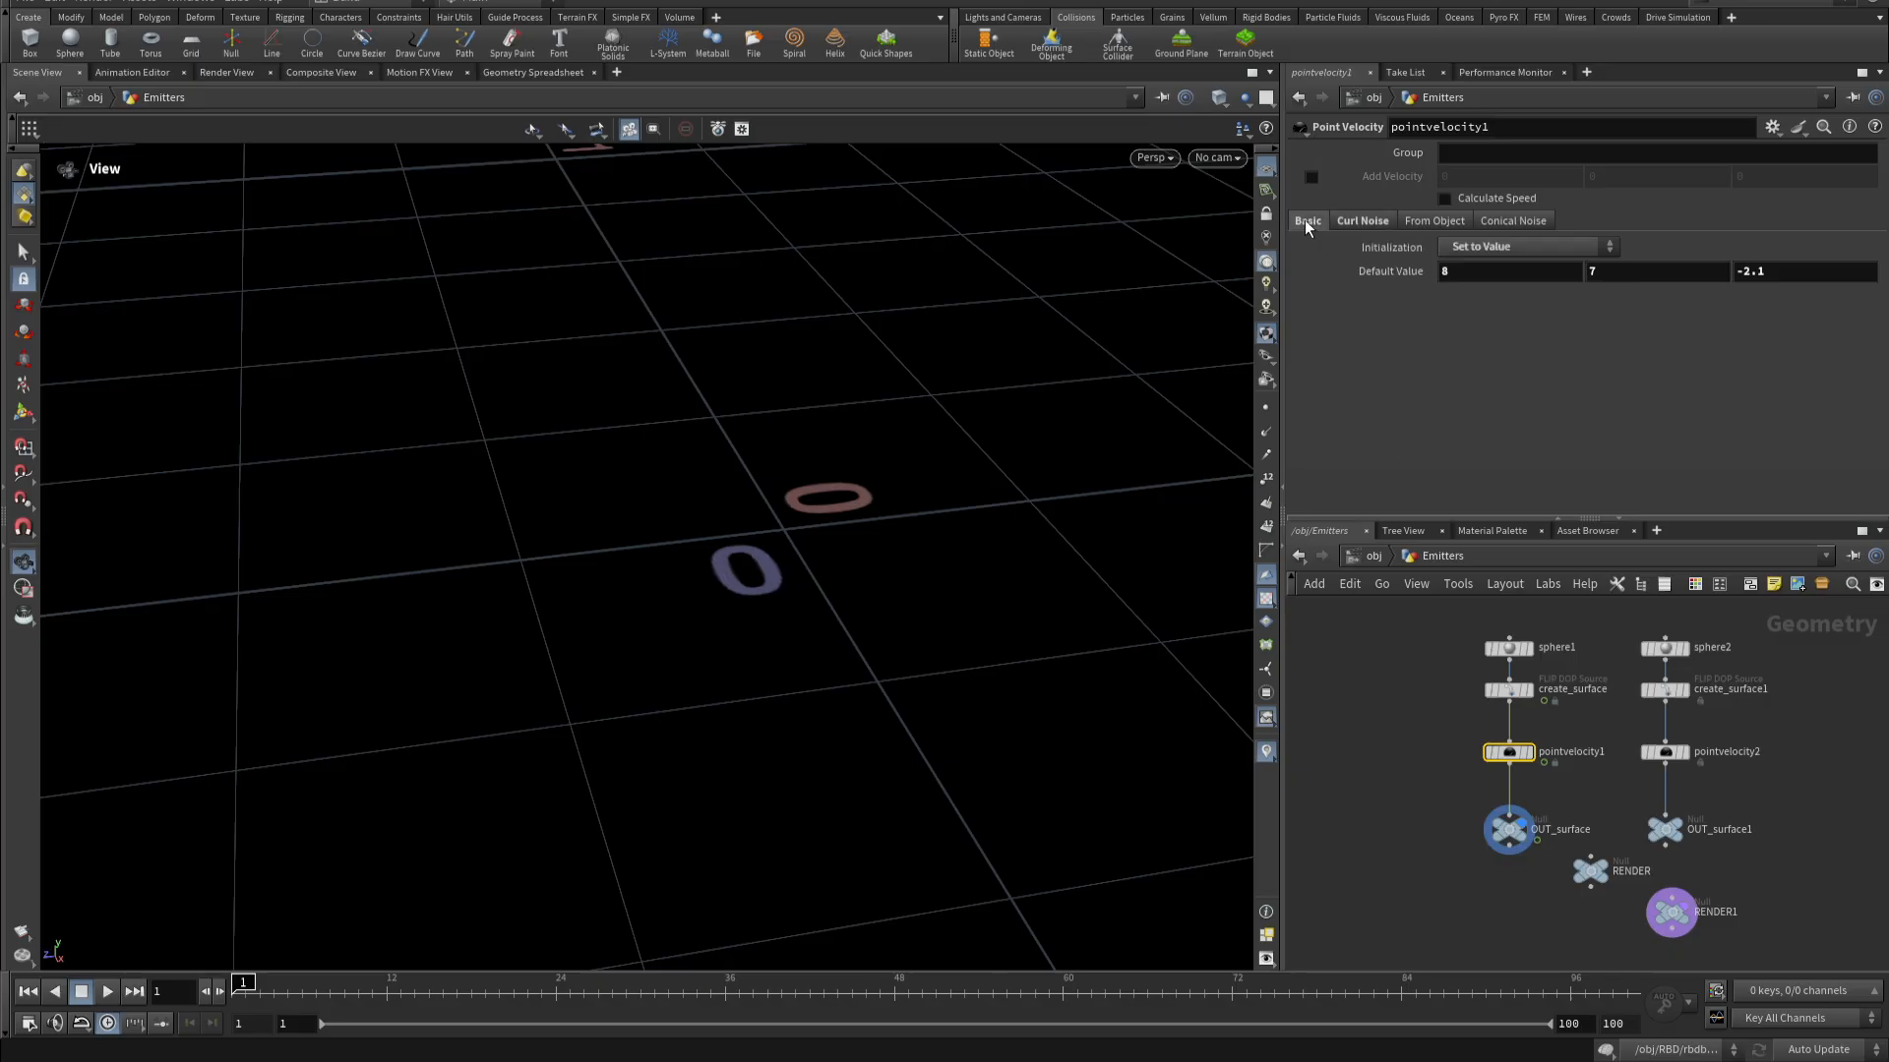
- Inspect the basic velocity and curl noise settings of the pointvelocity2 node, including the curl noise Scale
left_click(1664, 752)
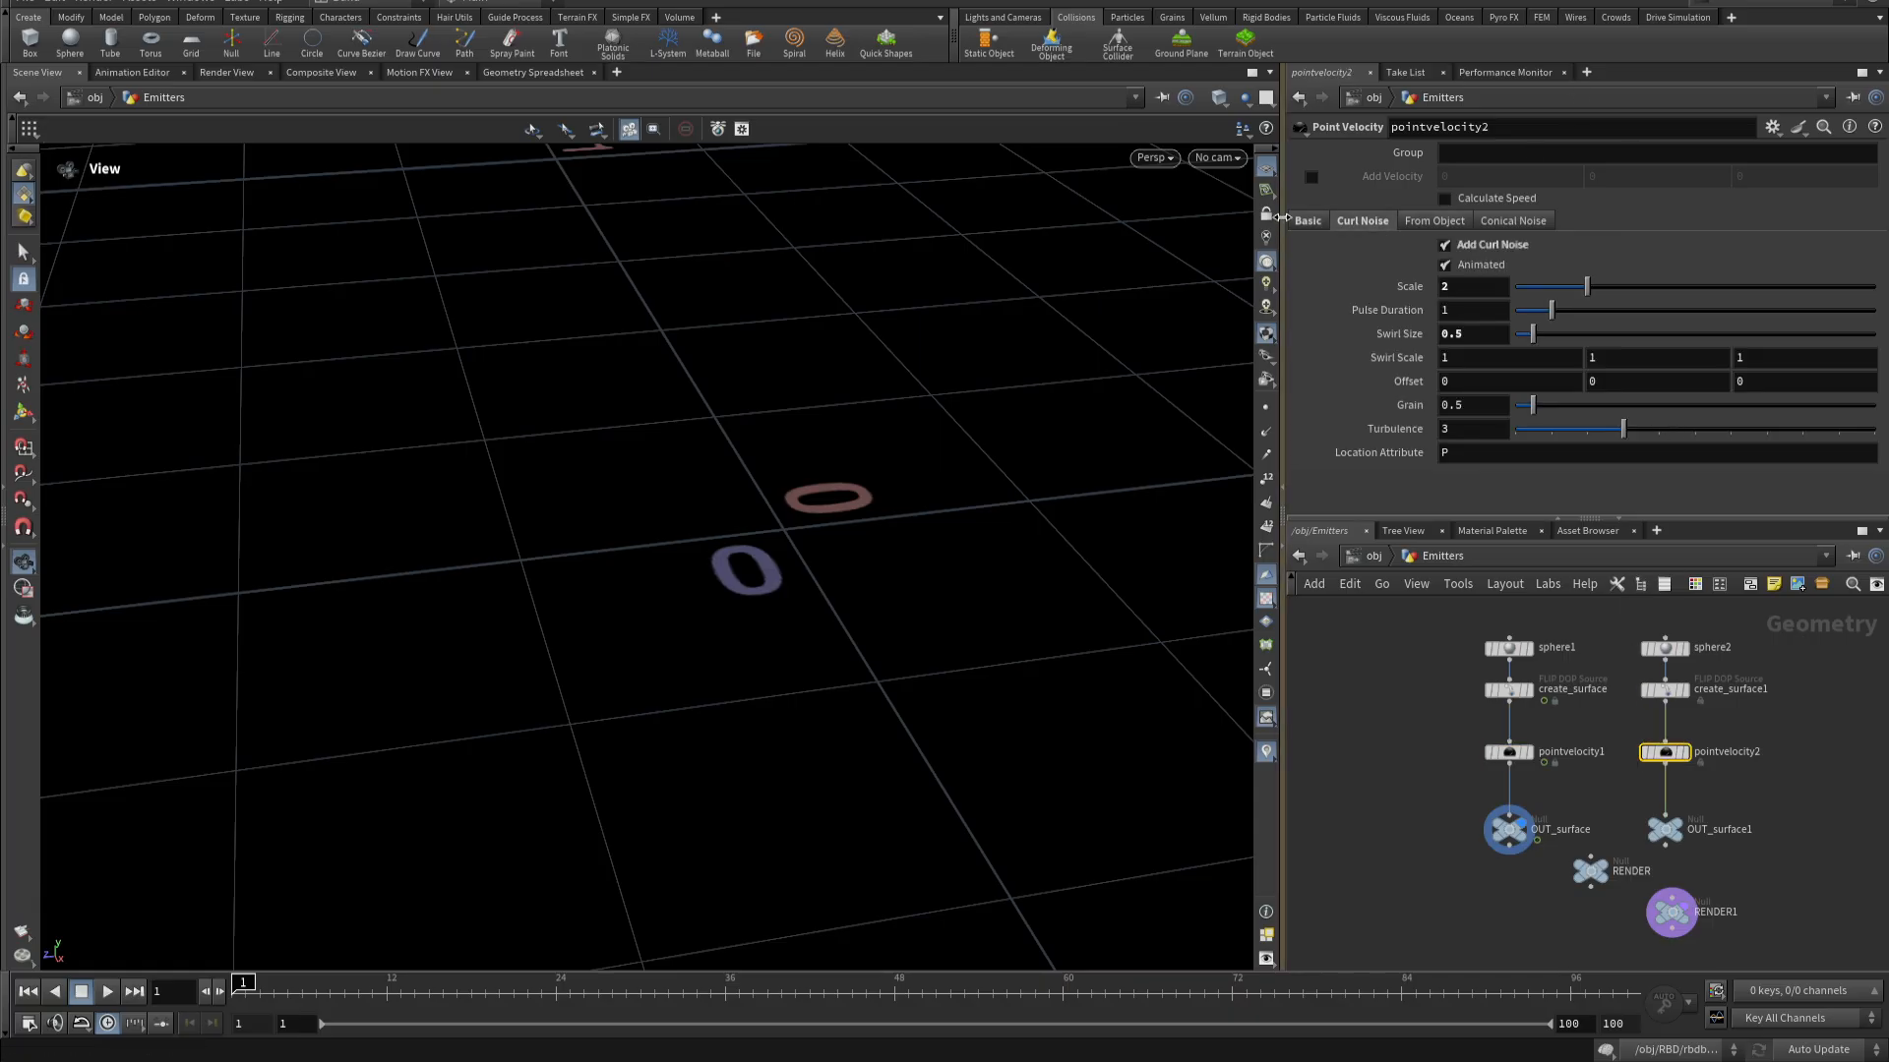
left_click(1307, 221)
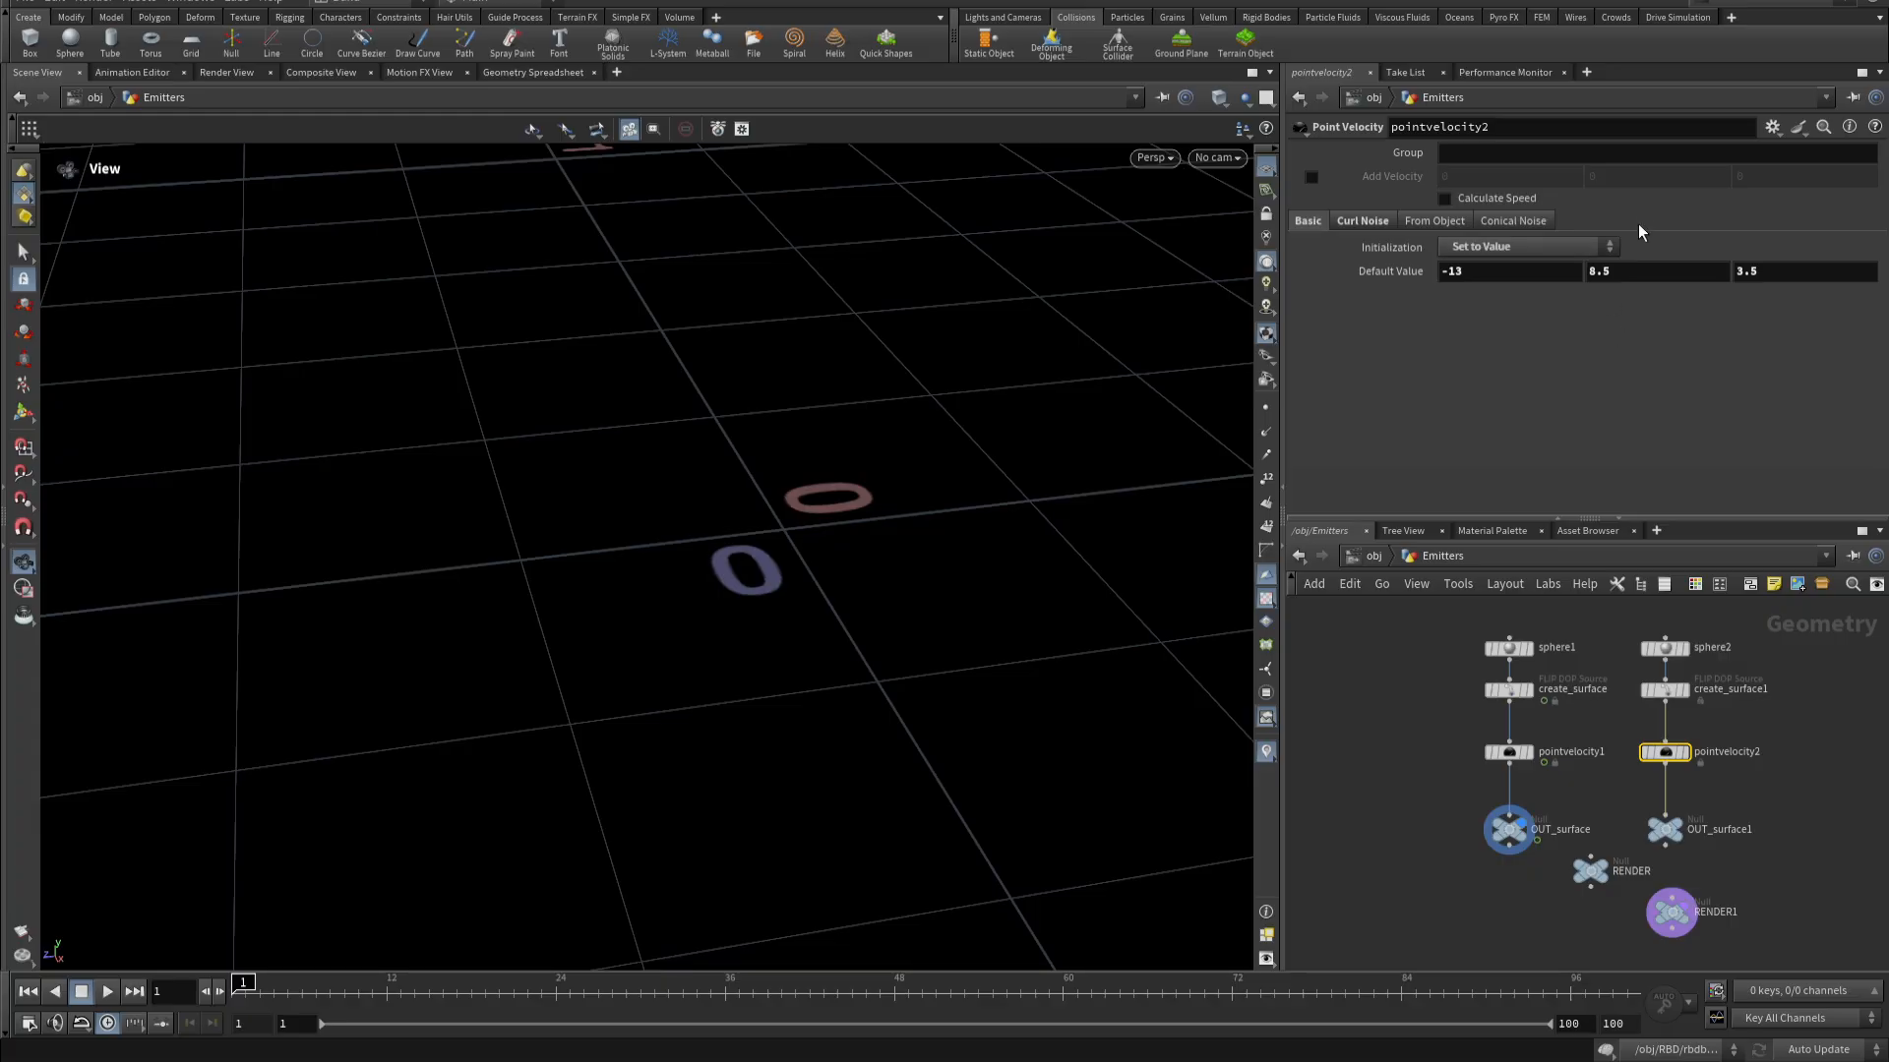
left_click(1363, 221)
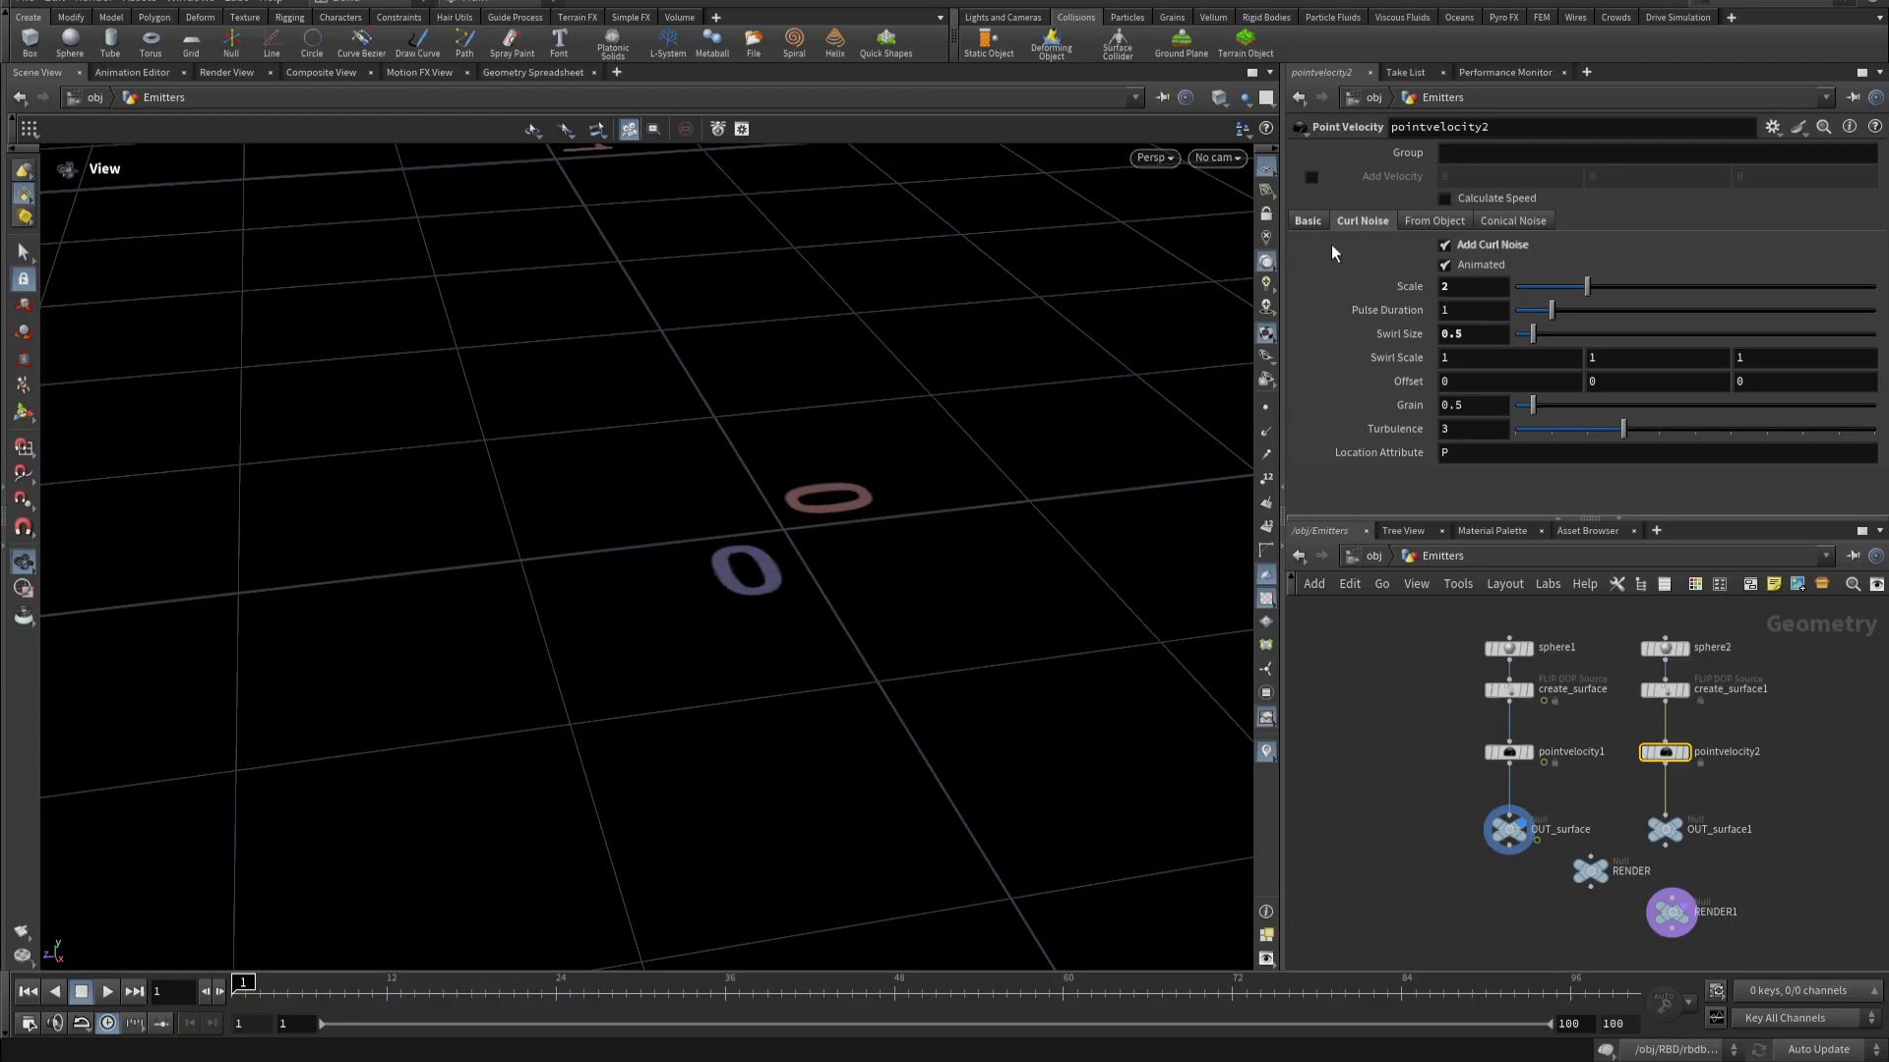
mouse_move(1318, 293)
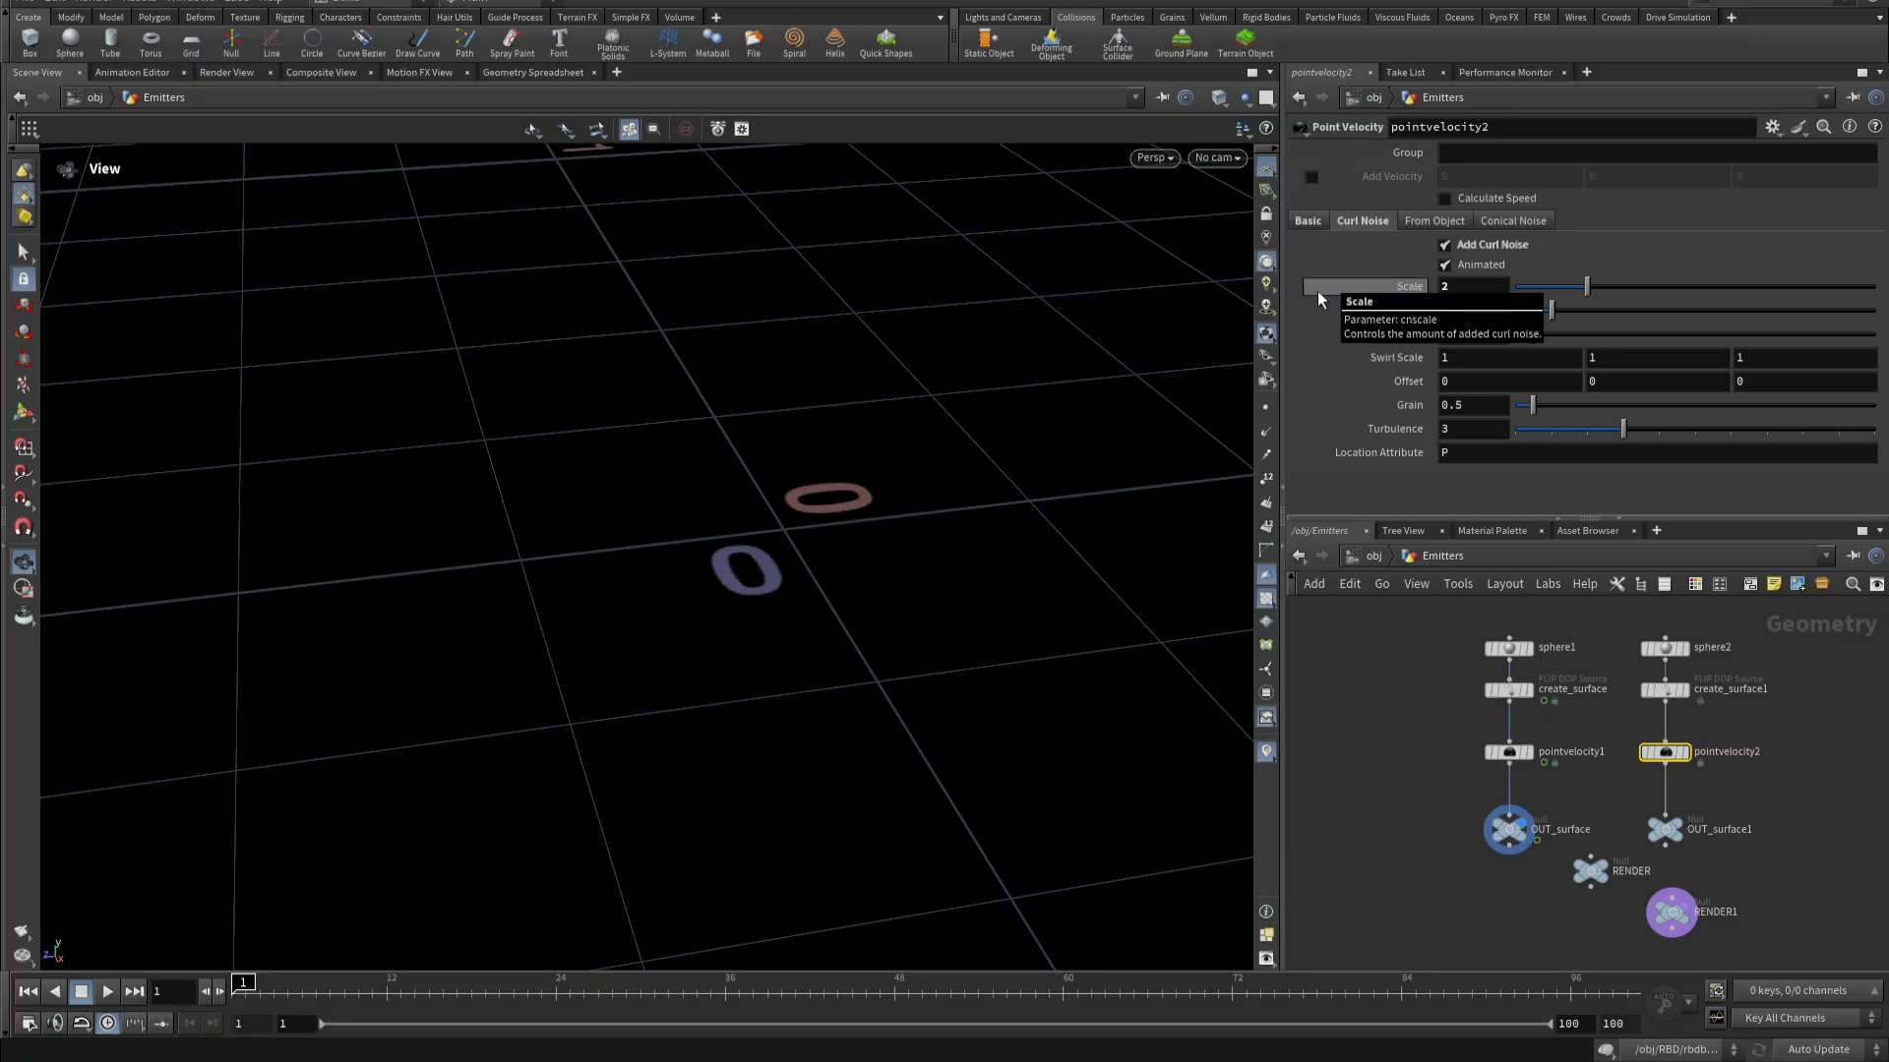
- Enter the AutoDopNetwork from the object level and inspect the settings of its RBD static object
left_click(1370, 559)
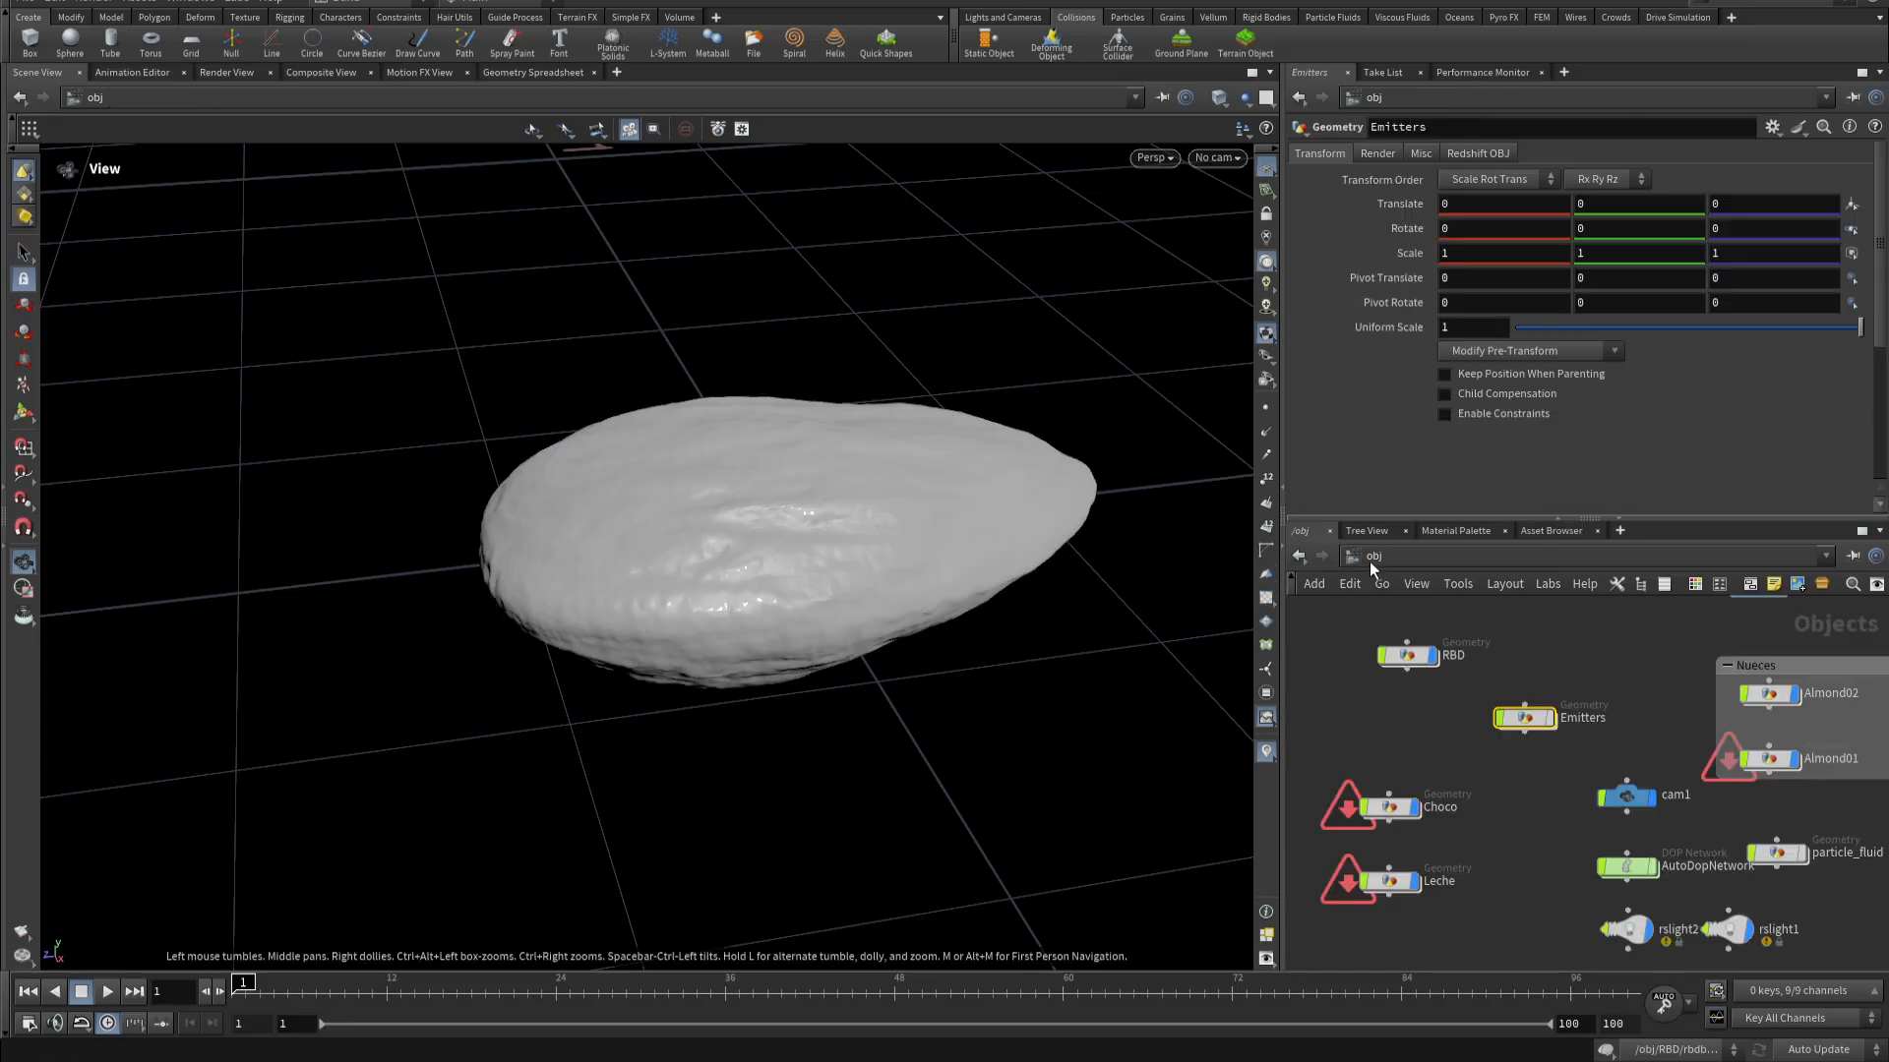
middle_click_drag(1508, 773, 1379, 674)
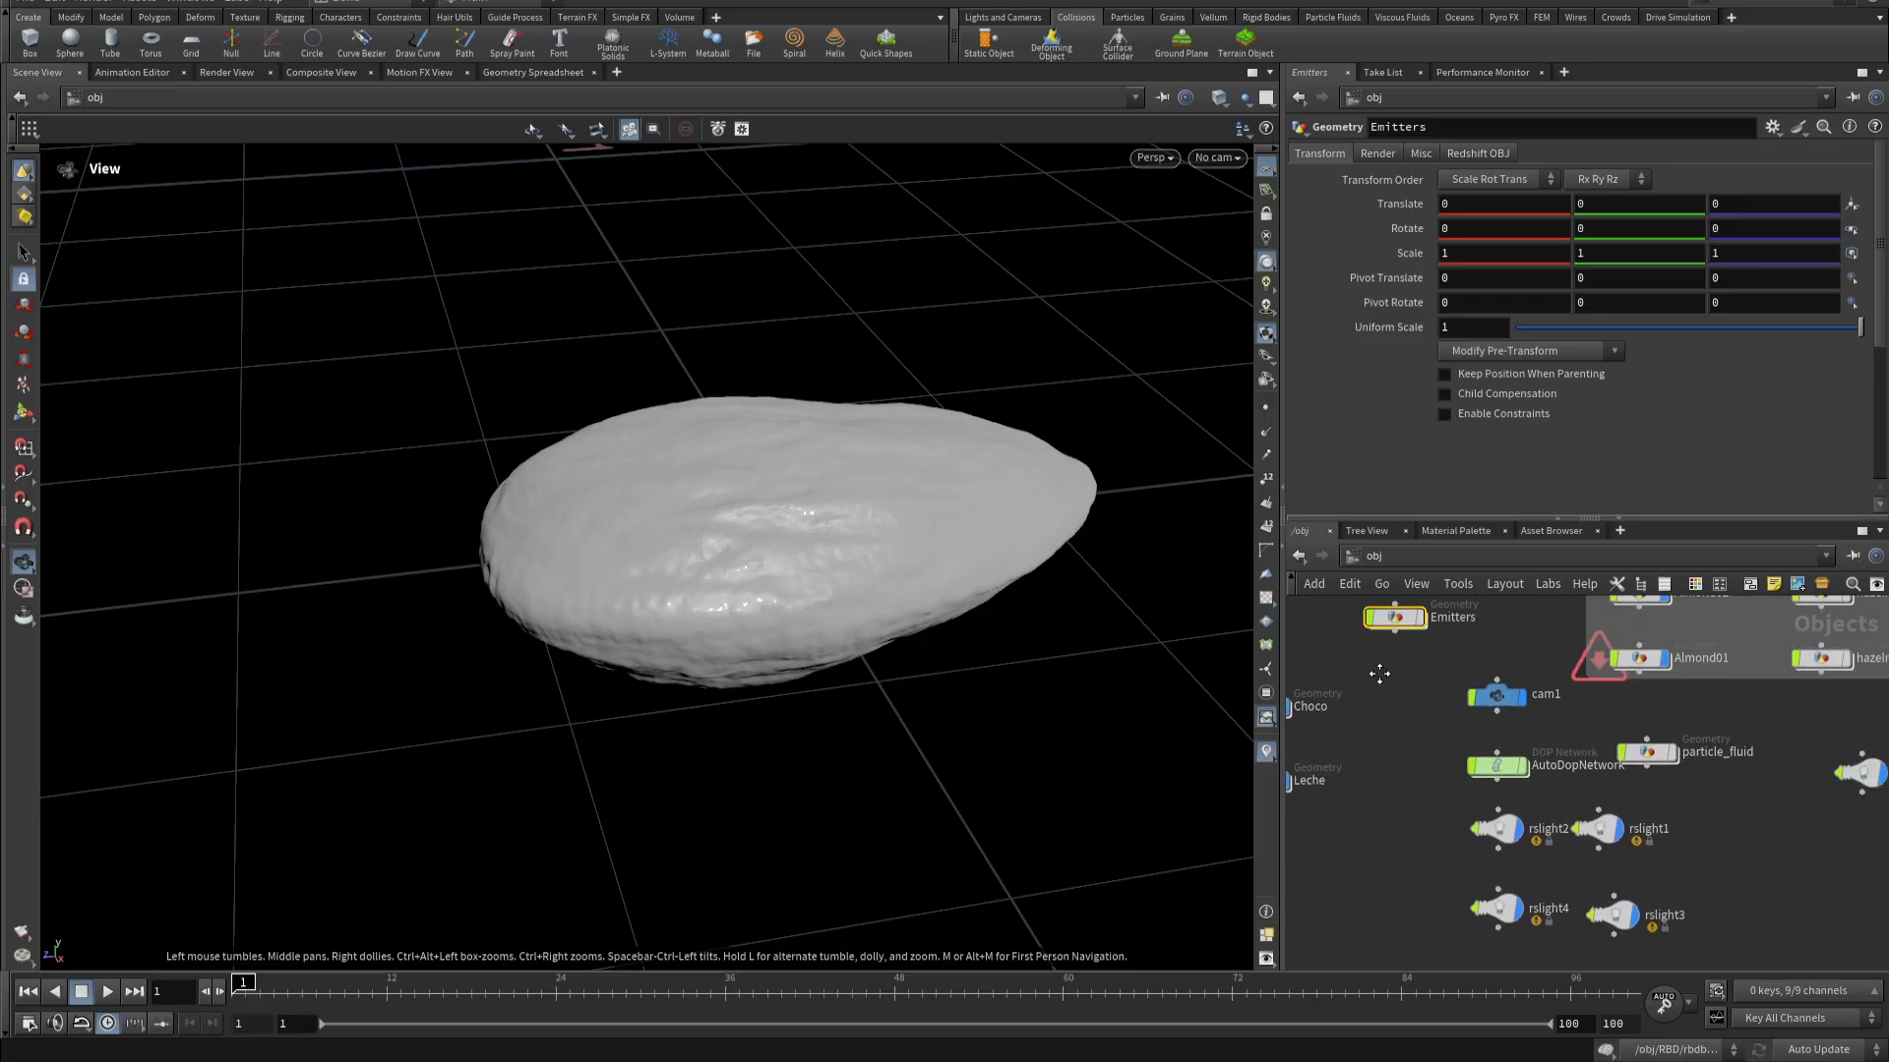
double_click(1501, 765)
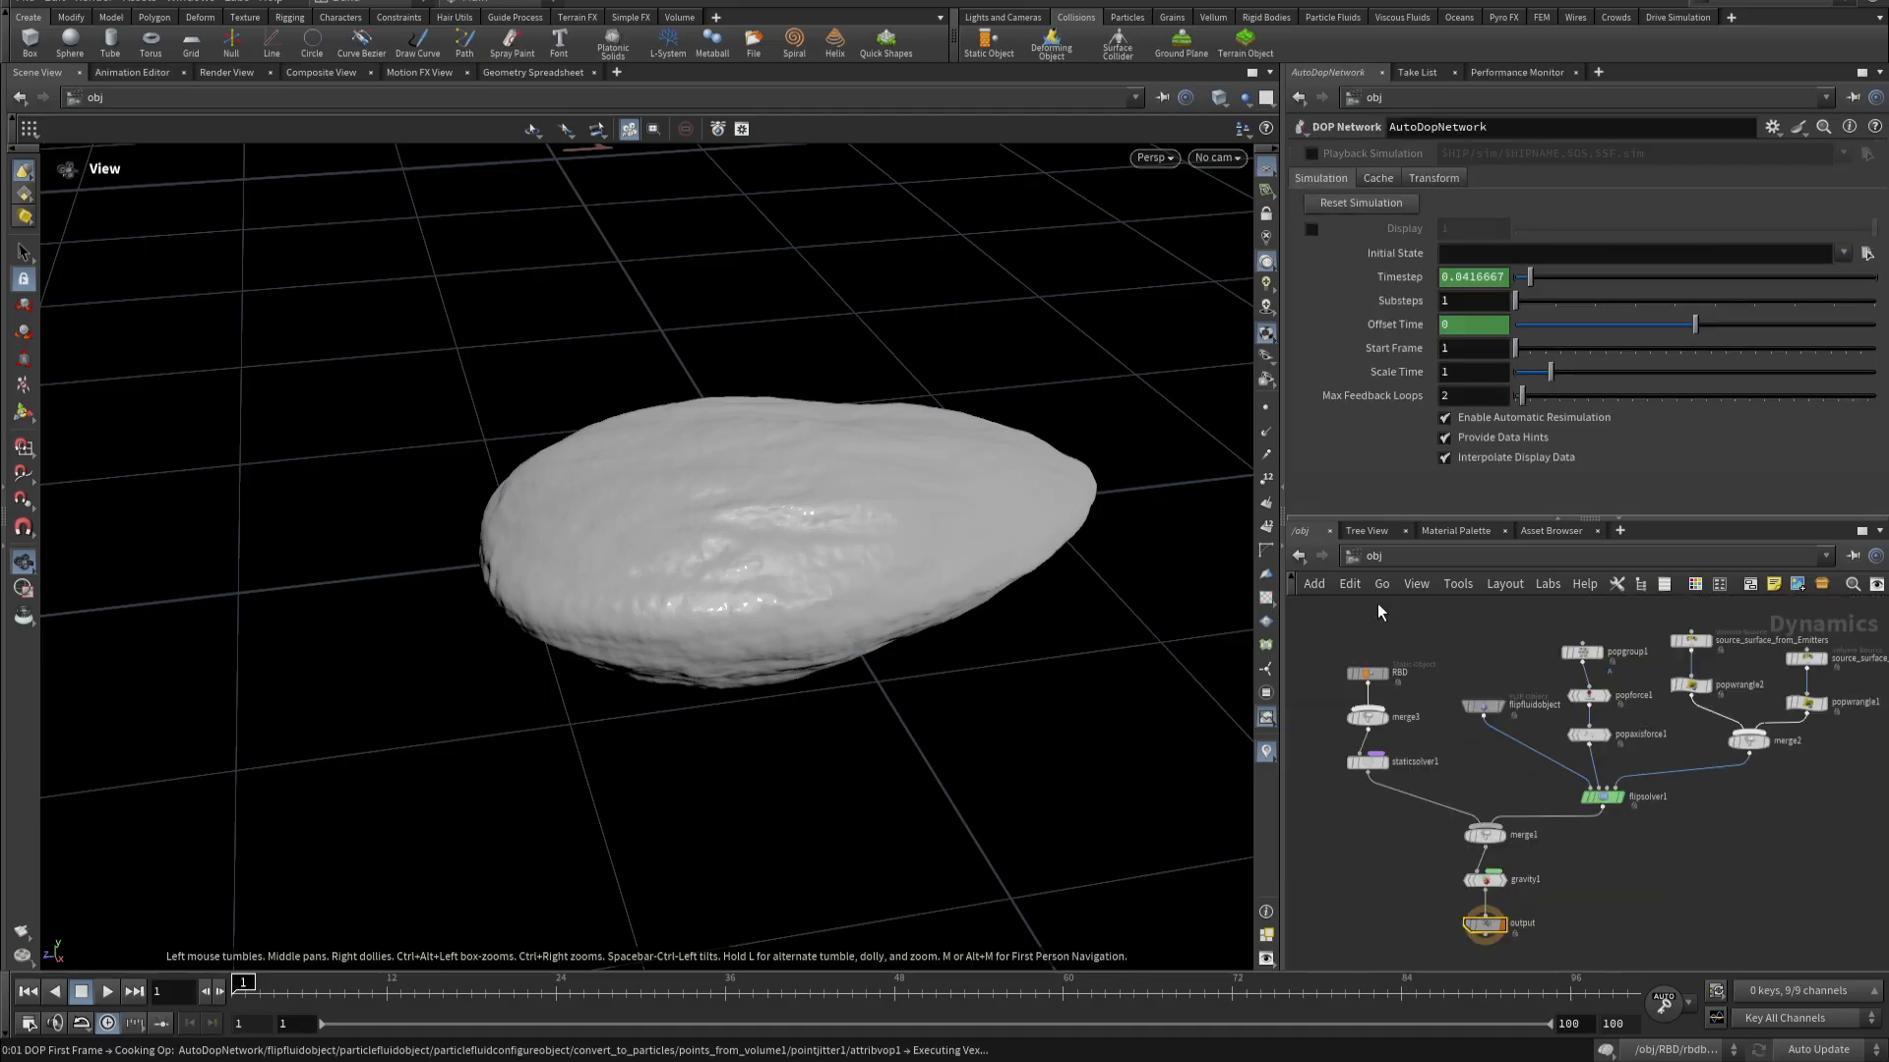
left_click(1372, 677)
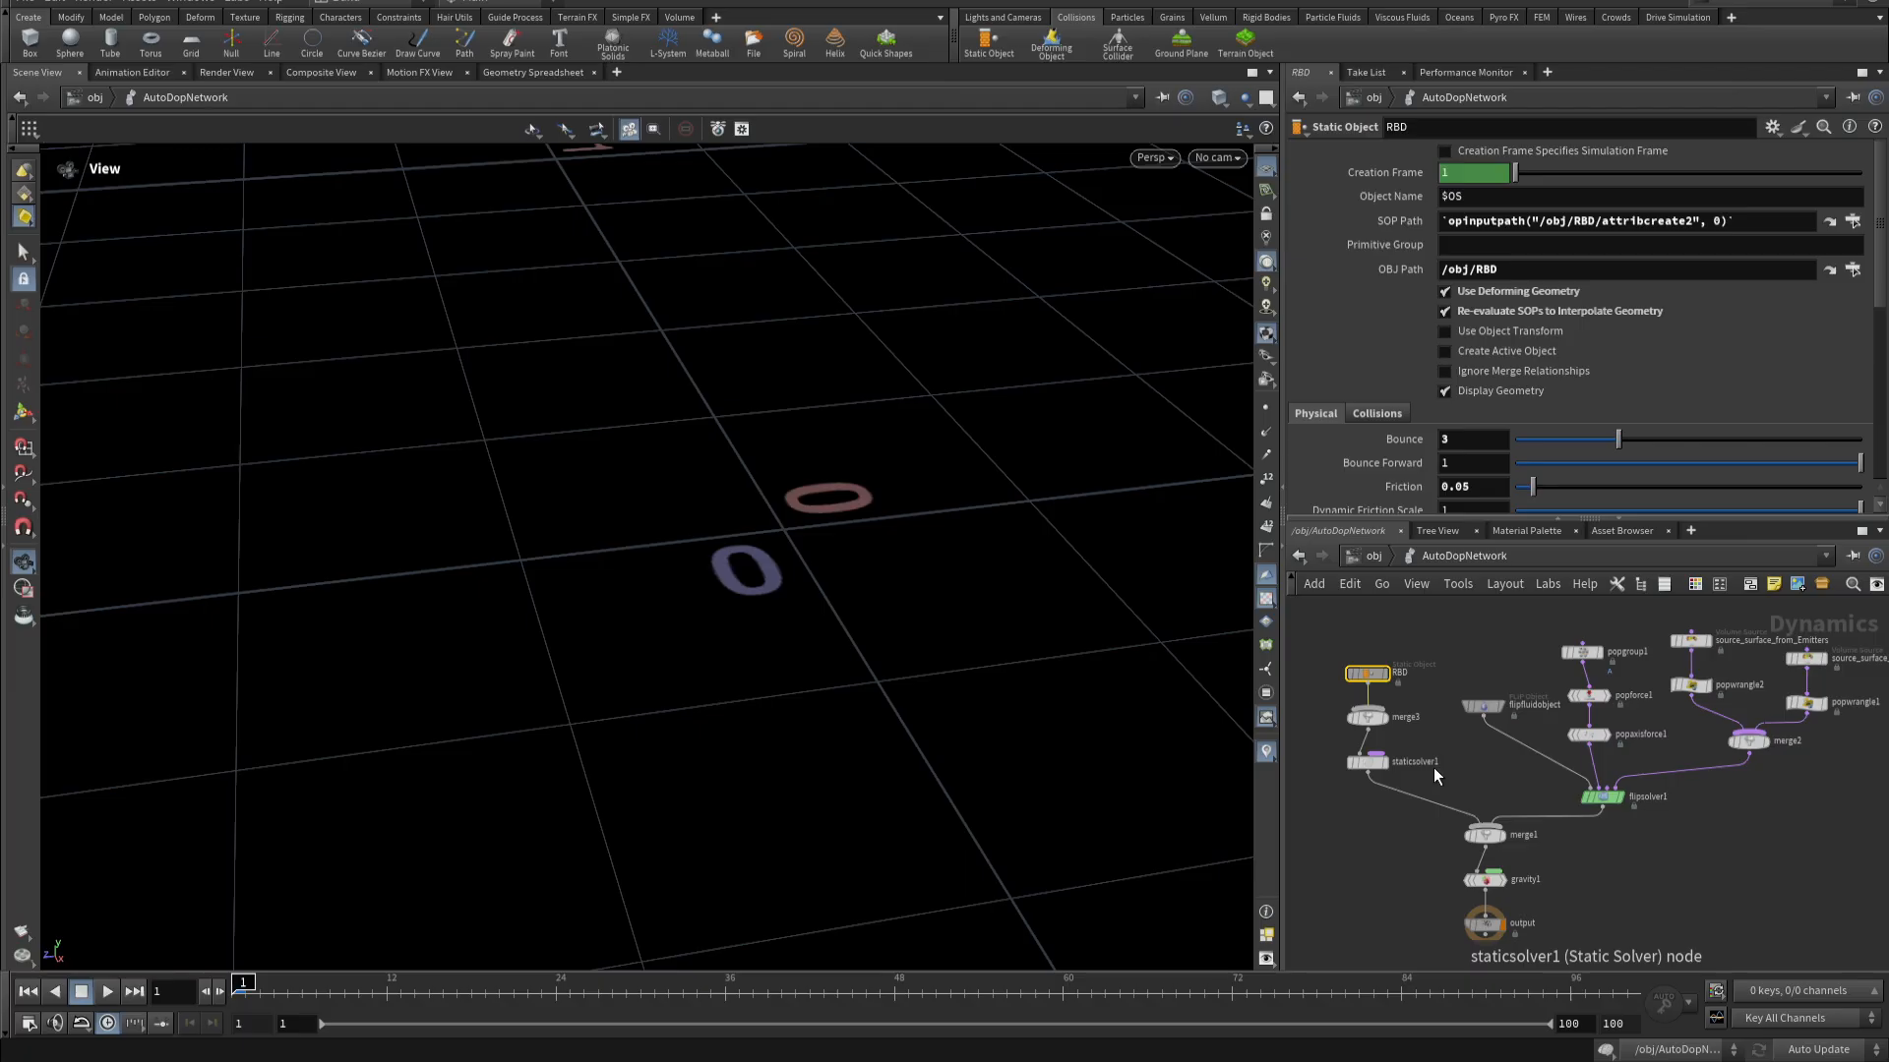
- Show the Rigid Bodies tools and inspect the popwrangle2 code below the emitter surface source
left_click(1266, 19)
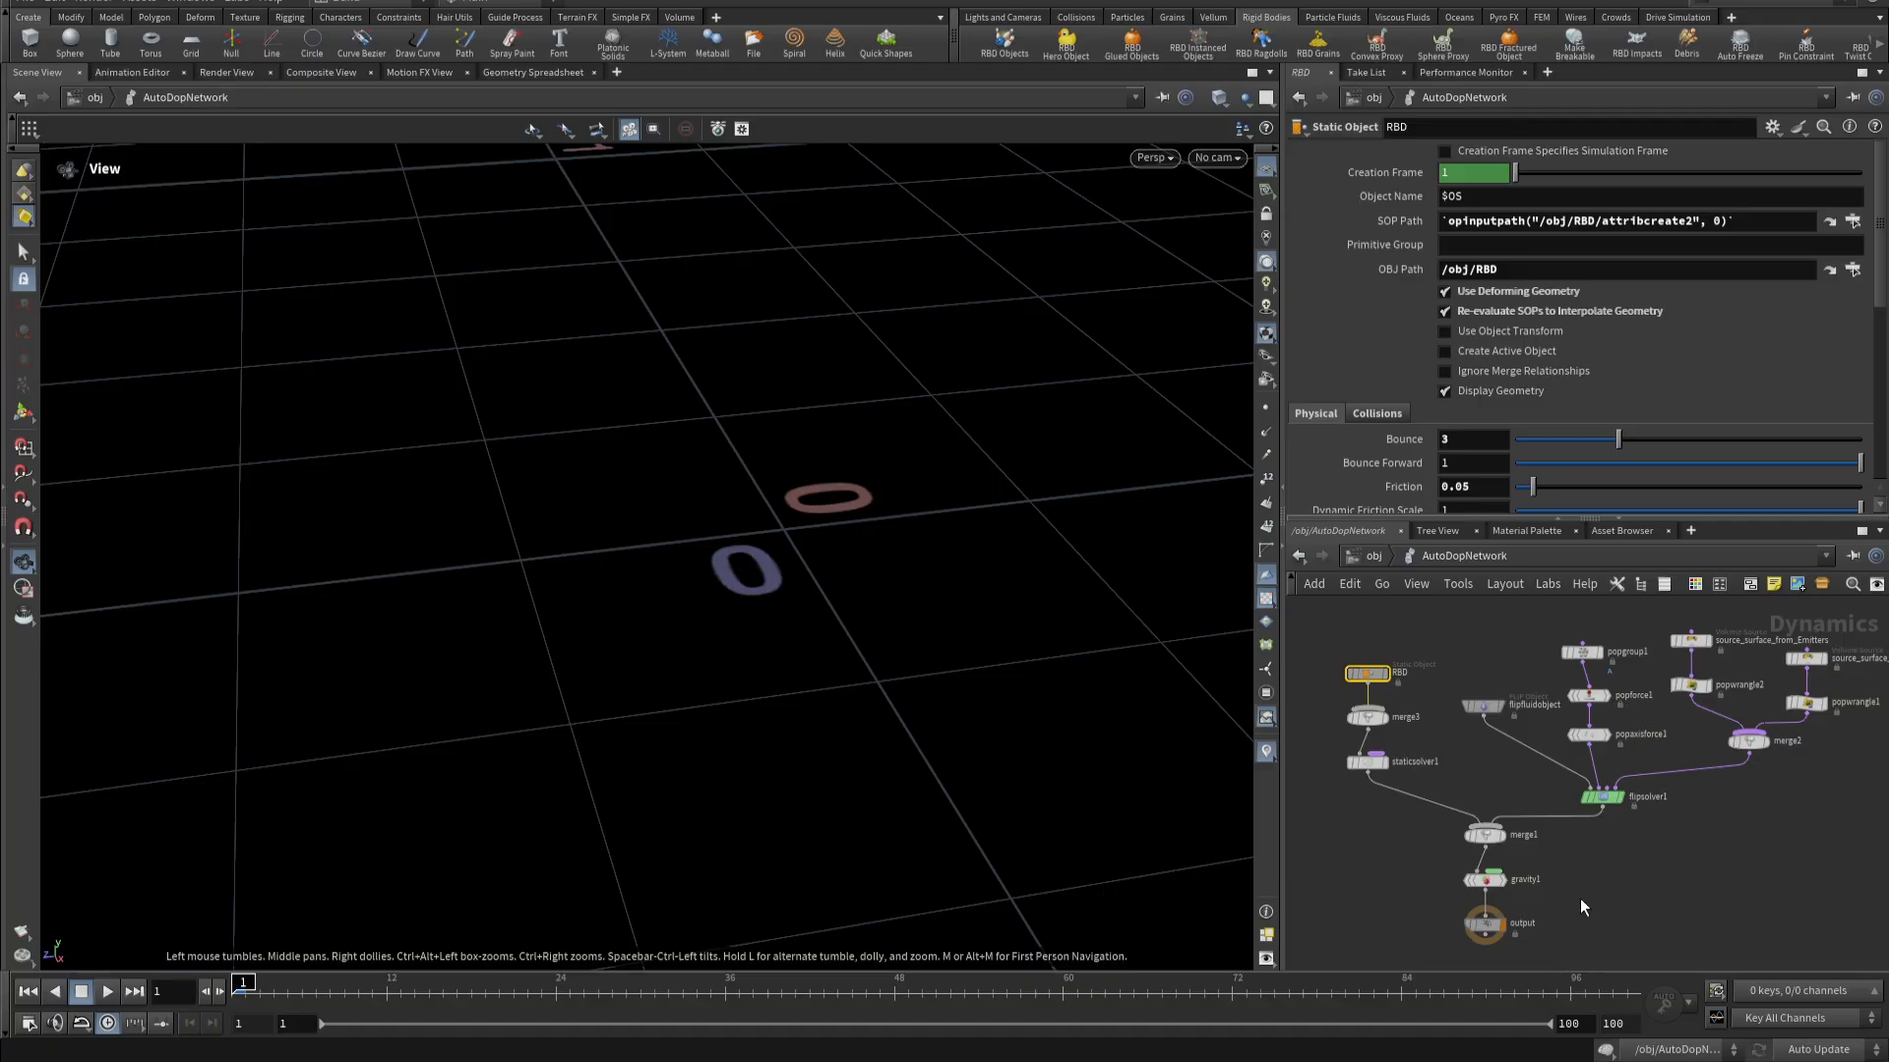
scroll(1697, 943, "up", 2)
middle_click_drag(1715, 730, 1658, 936)
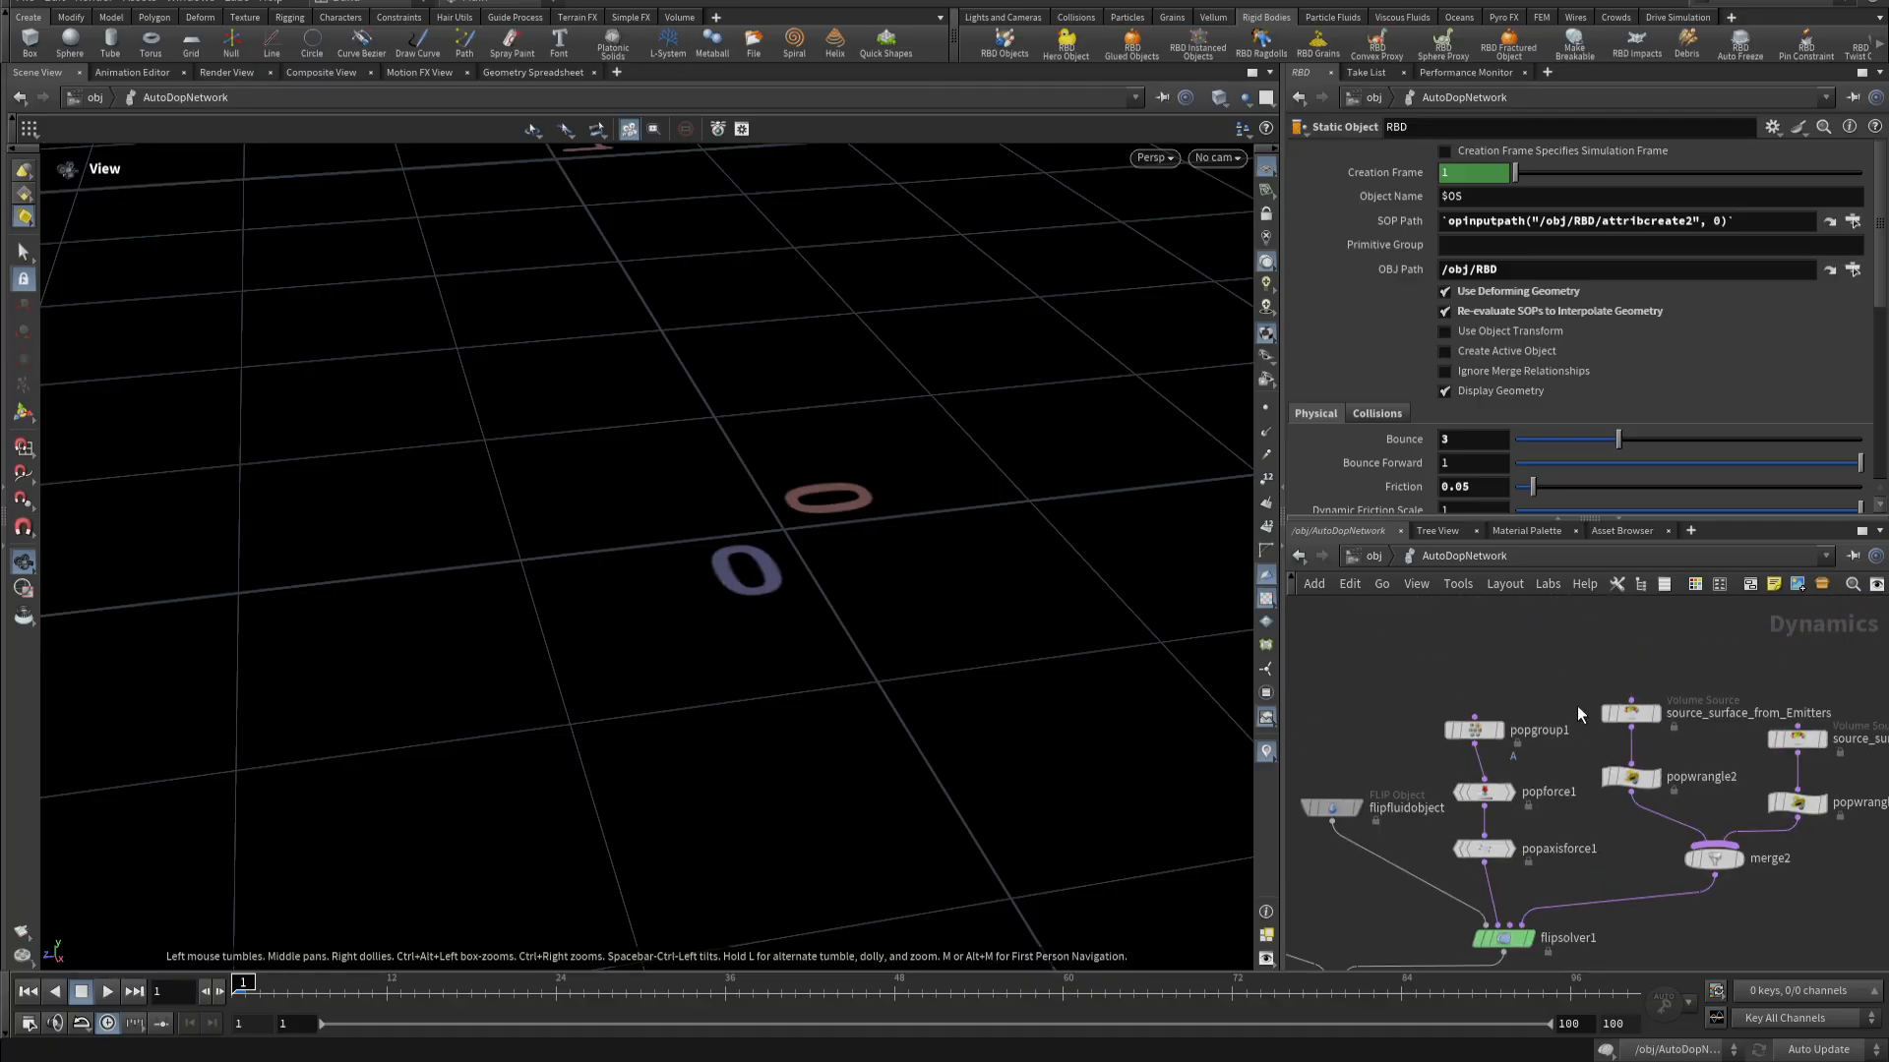
mouse_move(1643, 718)
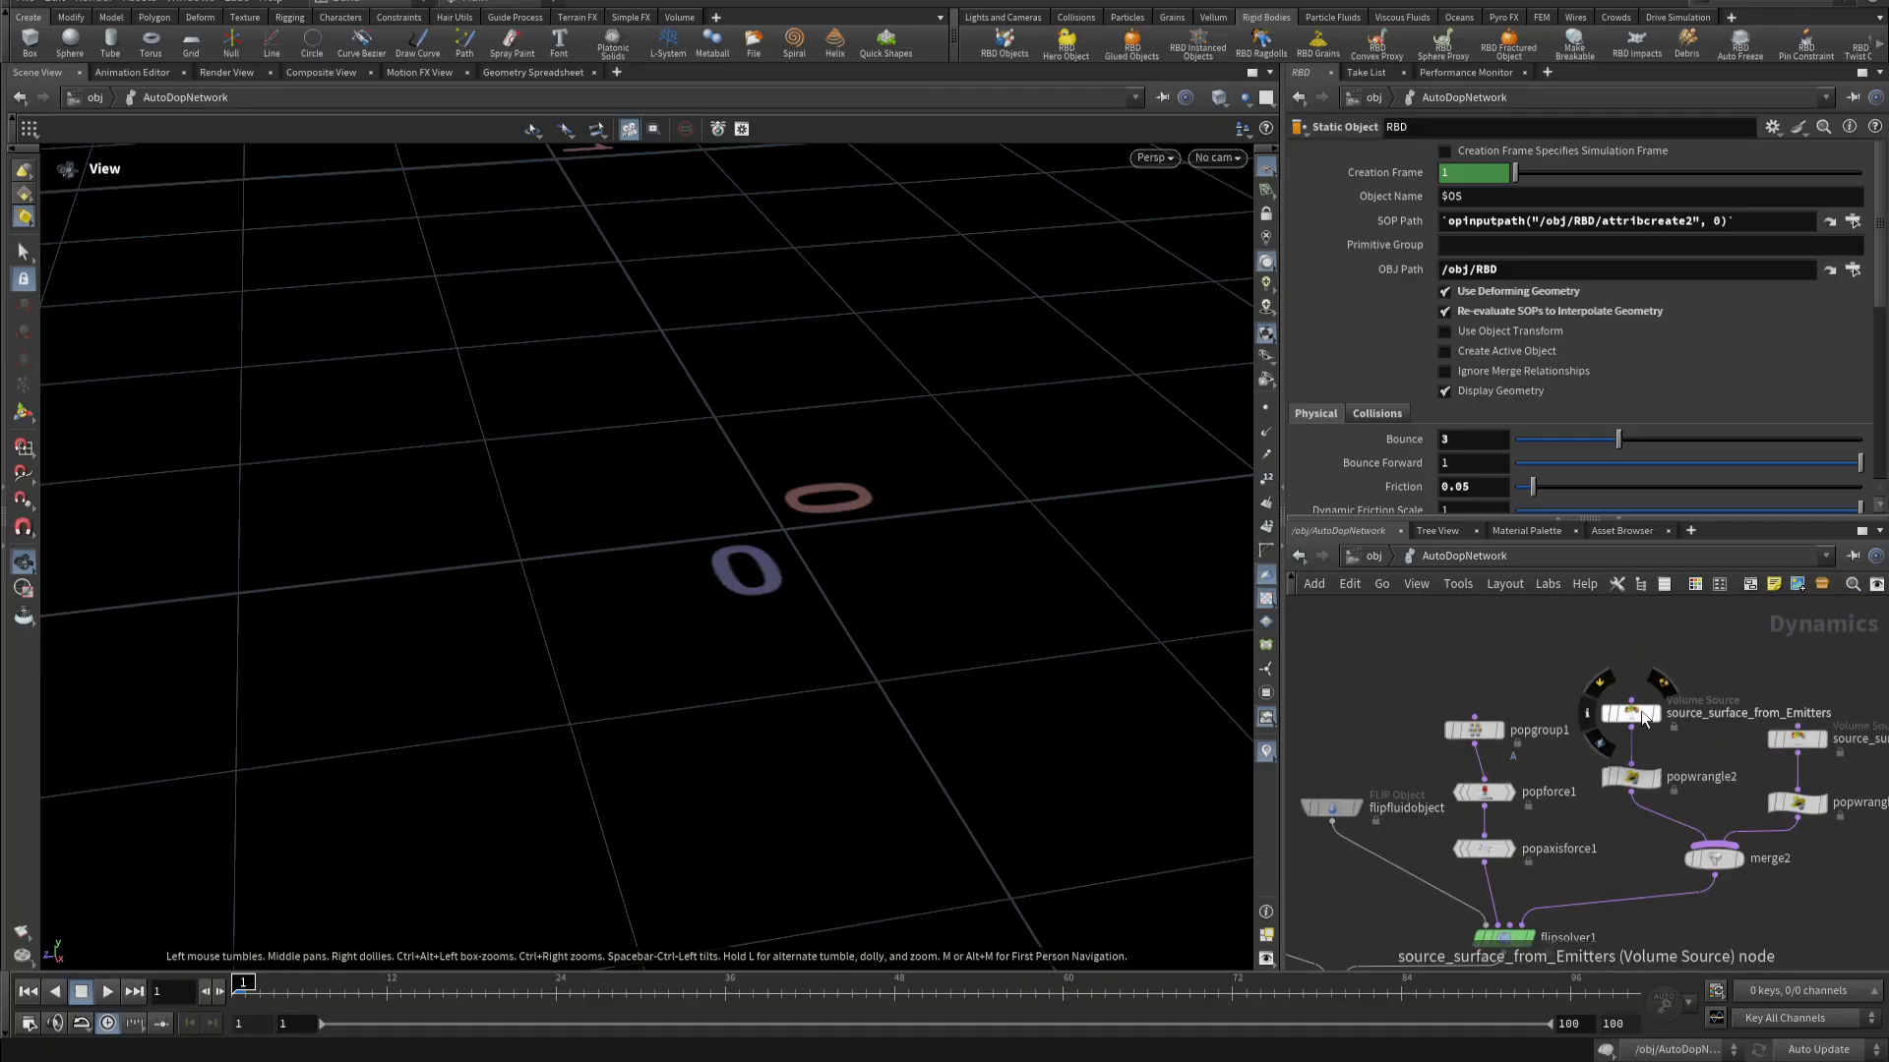
middle_click_drag(1835, 785, 1800, 712)
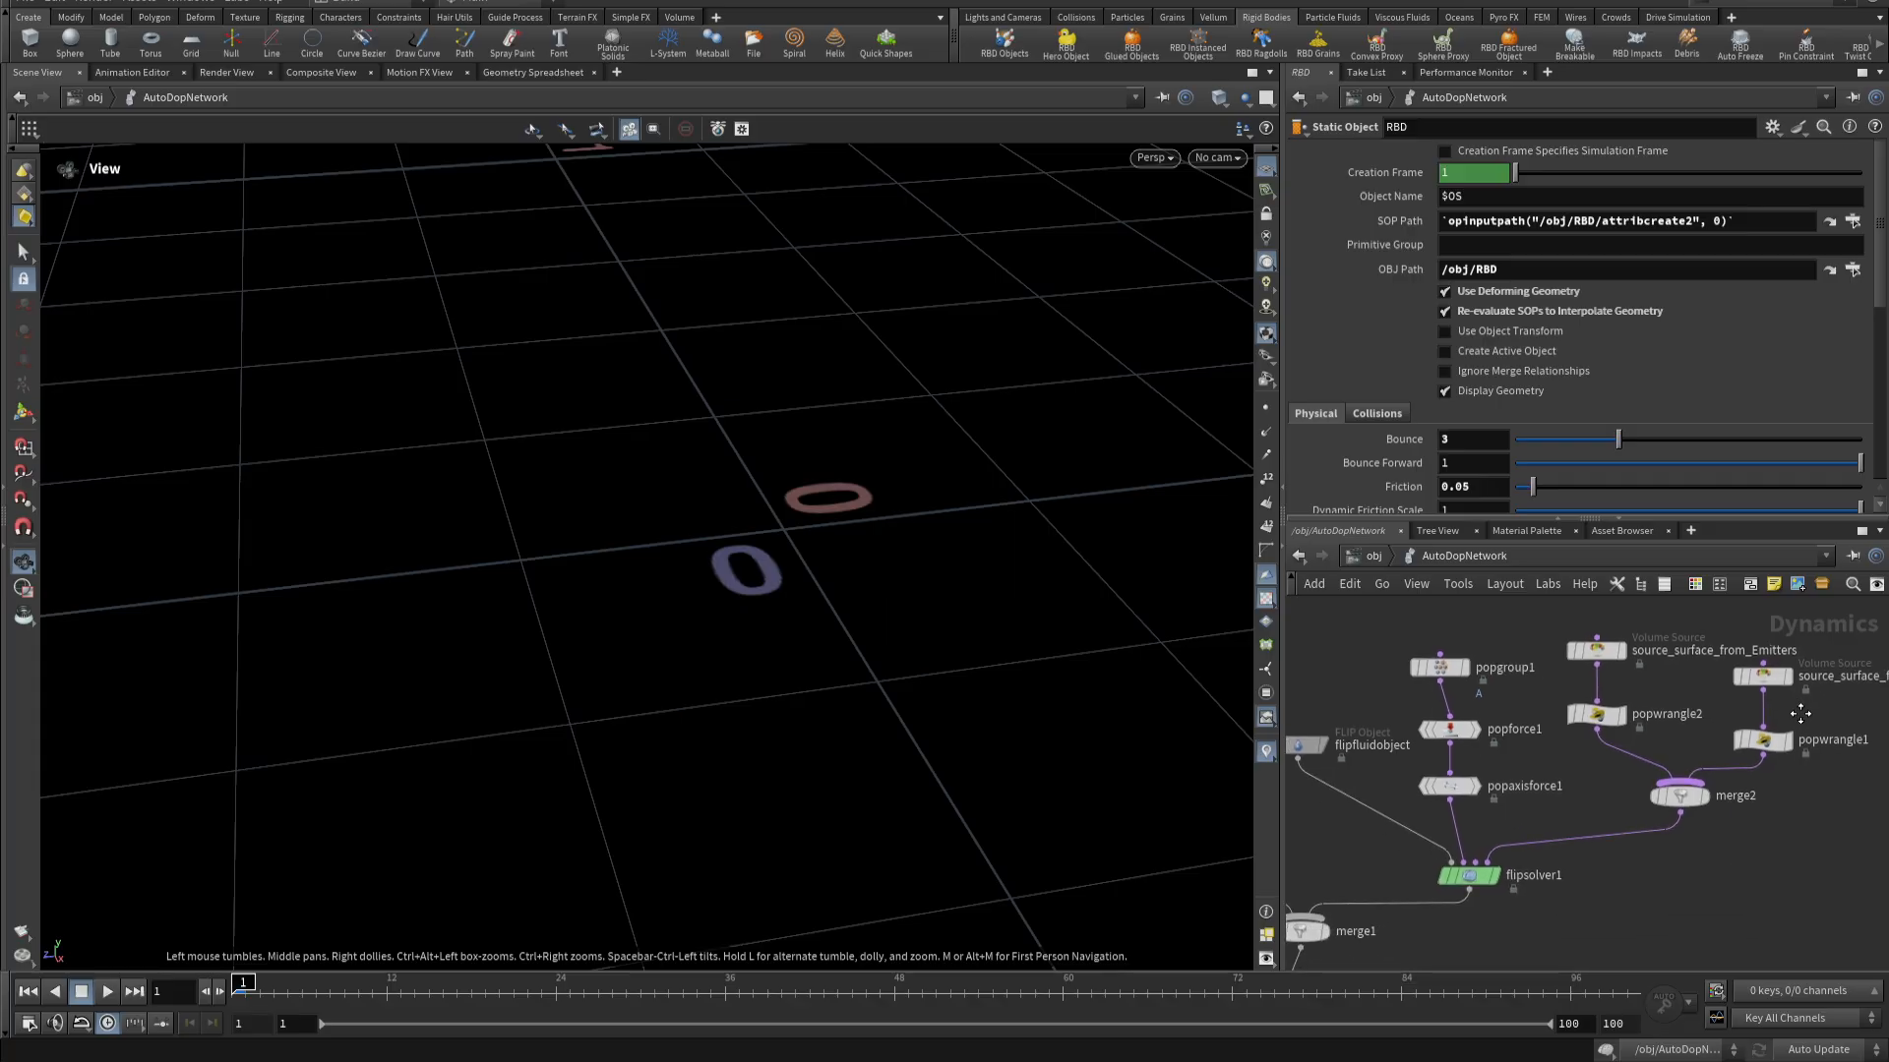
left_click(1599, 719)
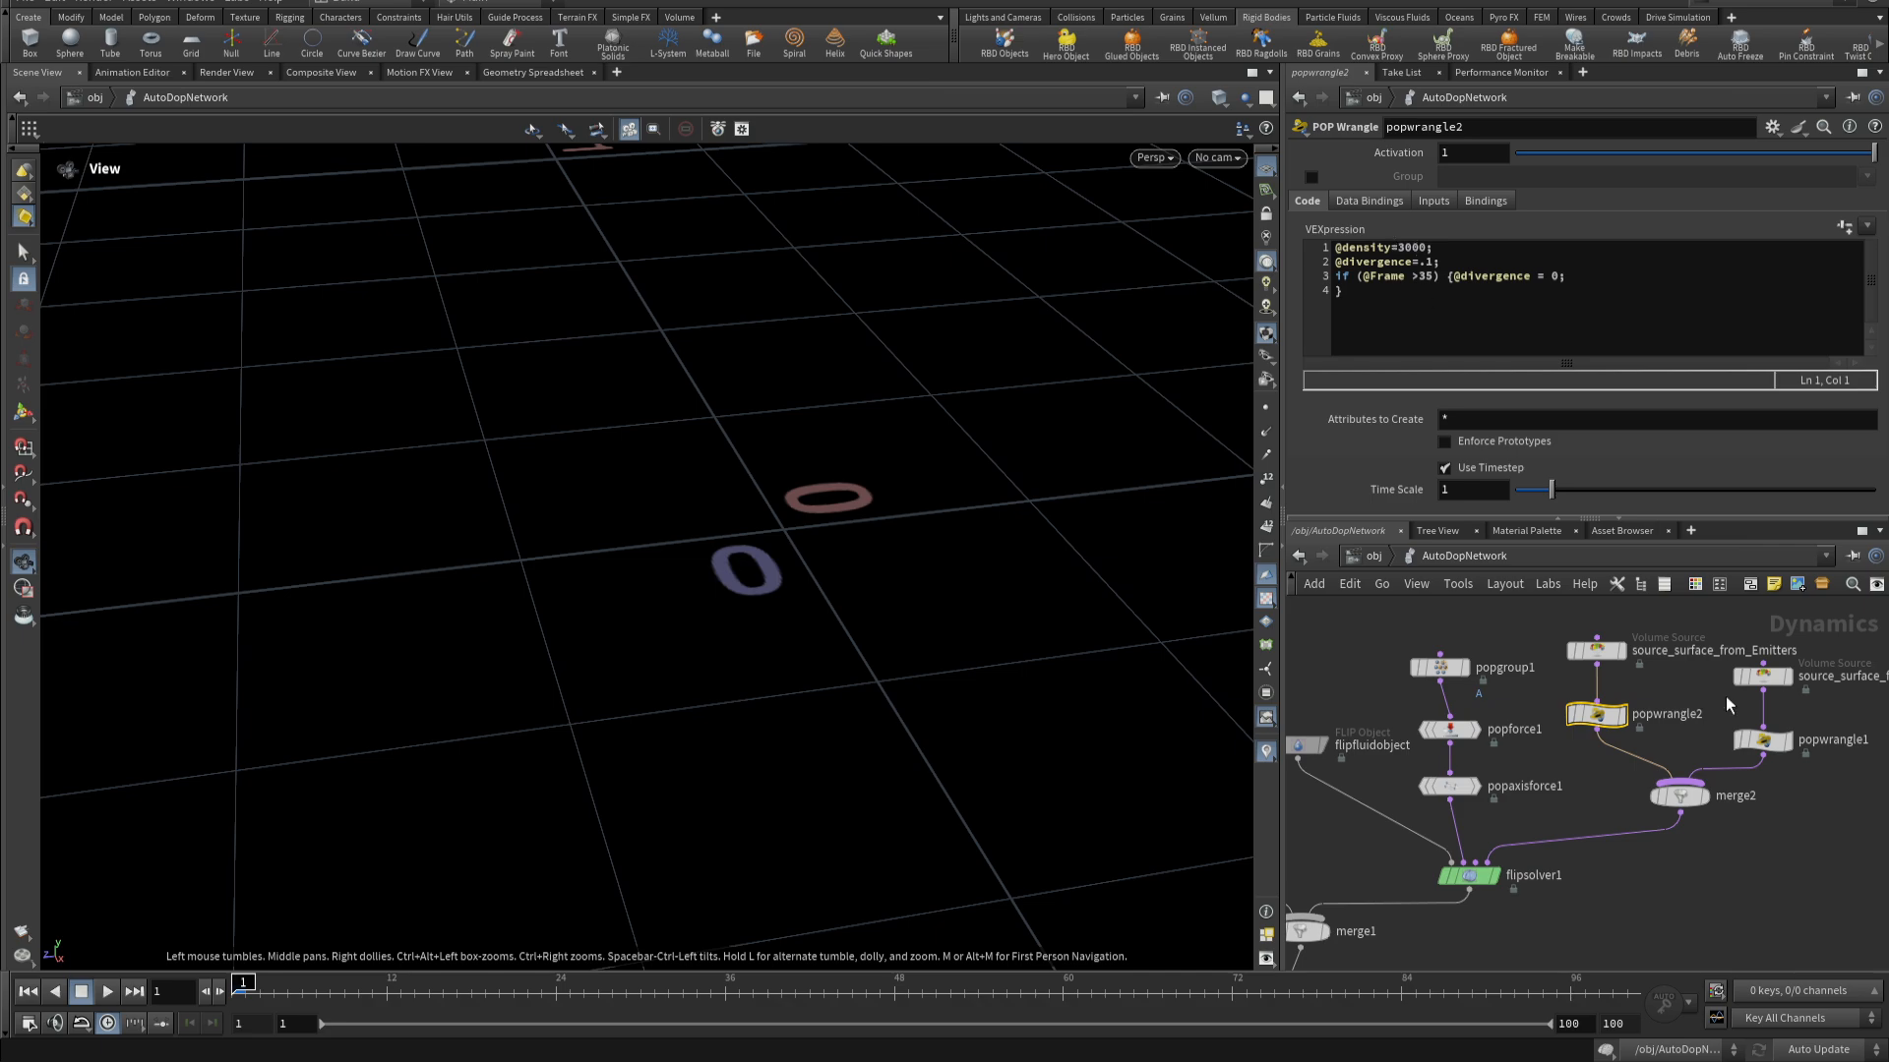
- Inspect the second emitter surface source and compare the density and divergence code of popwrangle1 with popwrangle2
left_click(1770, 678)
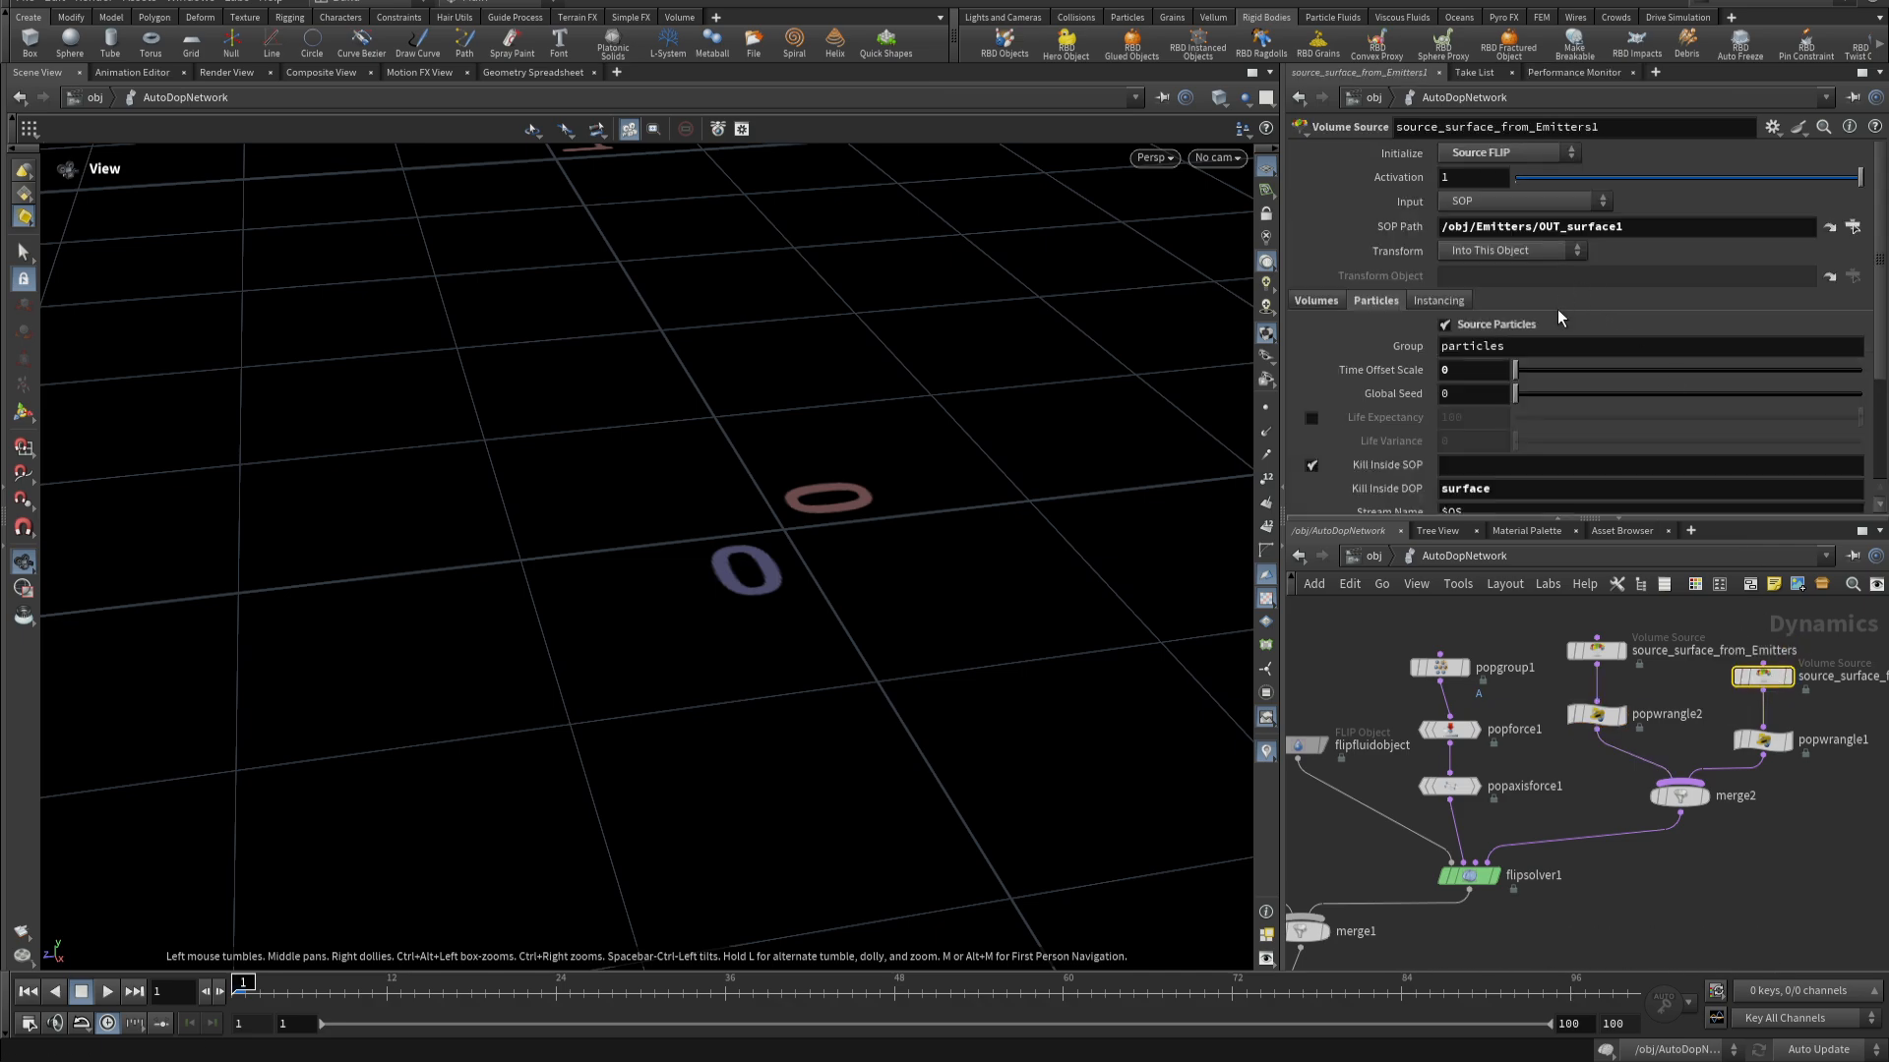
left_click(1767, 745)
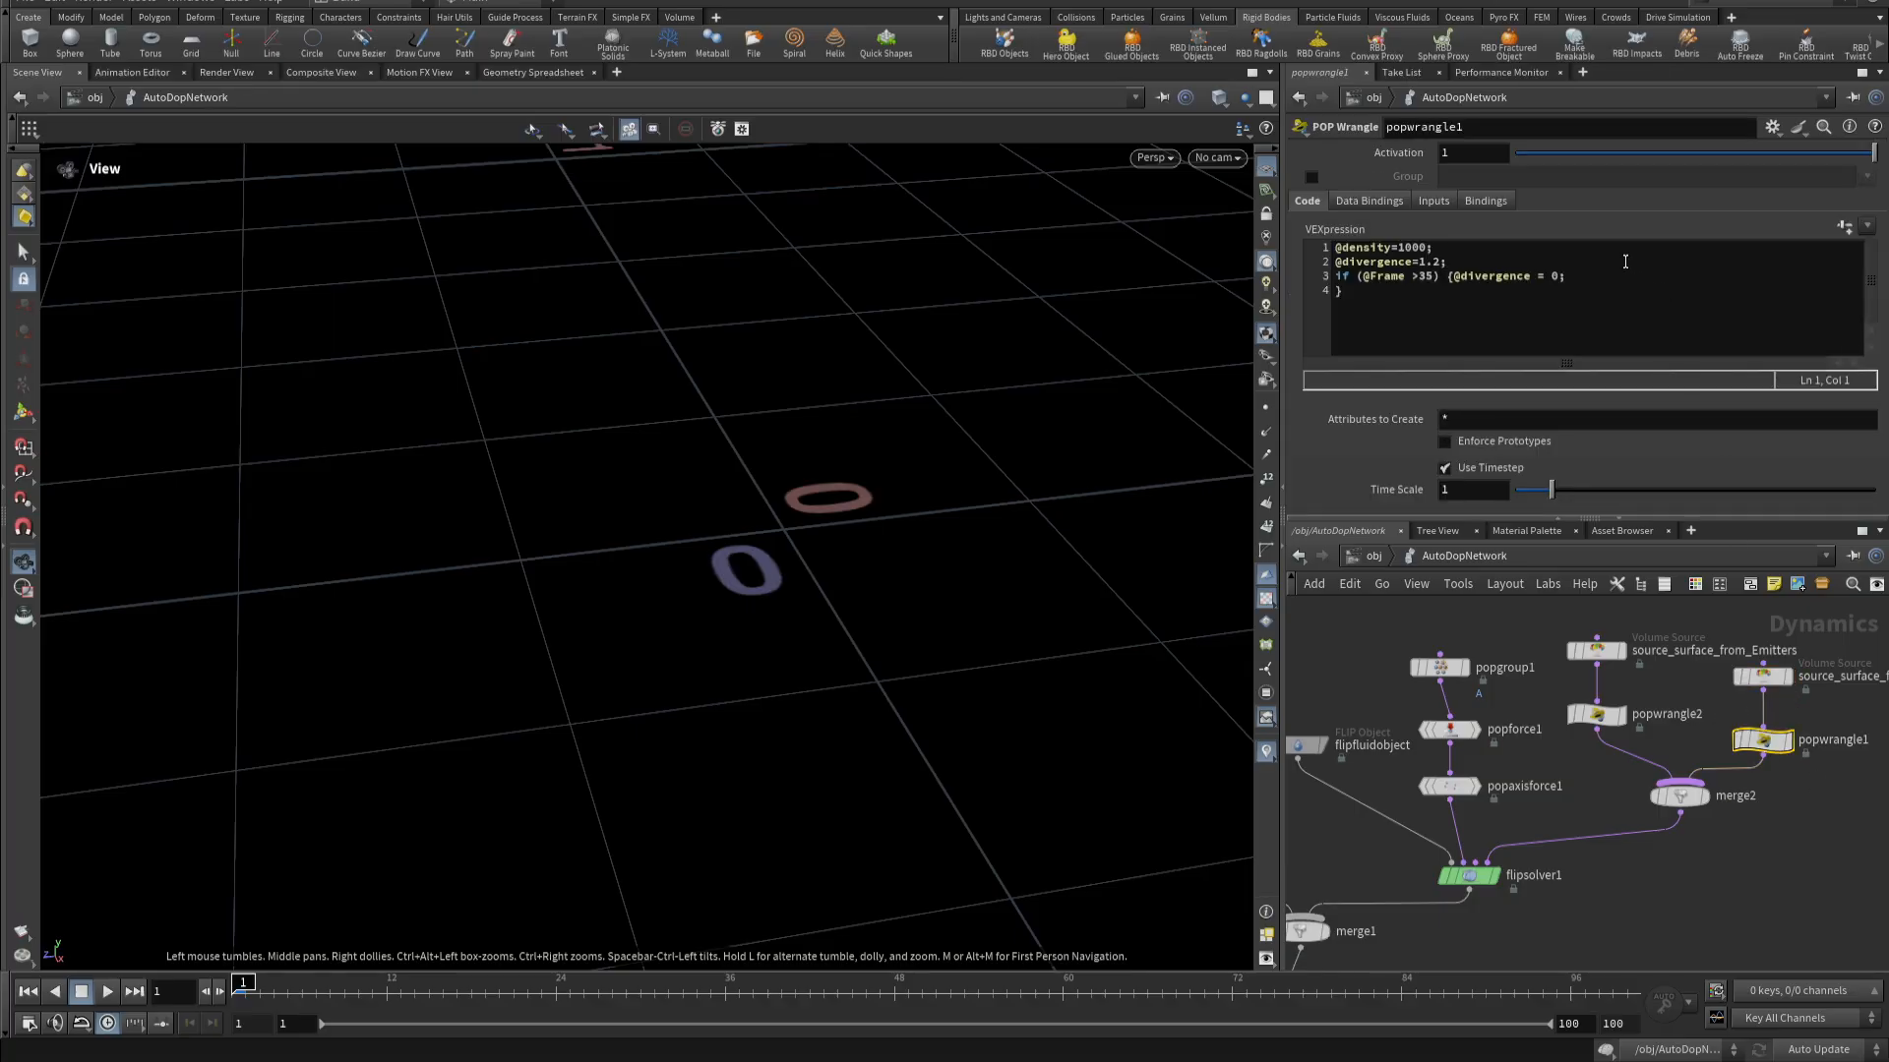
mouse_move(1595, 651)
mouse_move(1618, 726)
left_click(1595, 714)
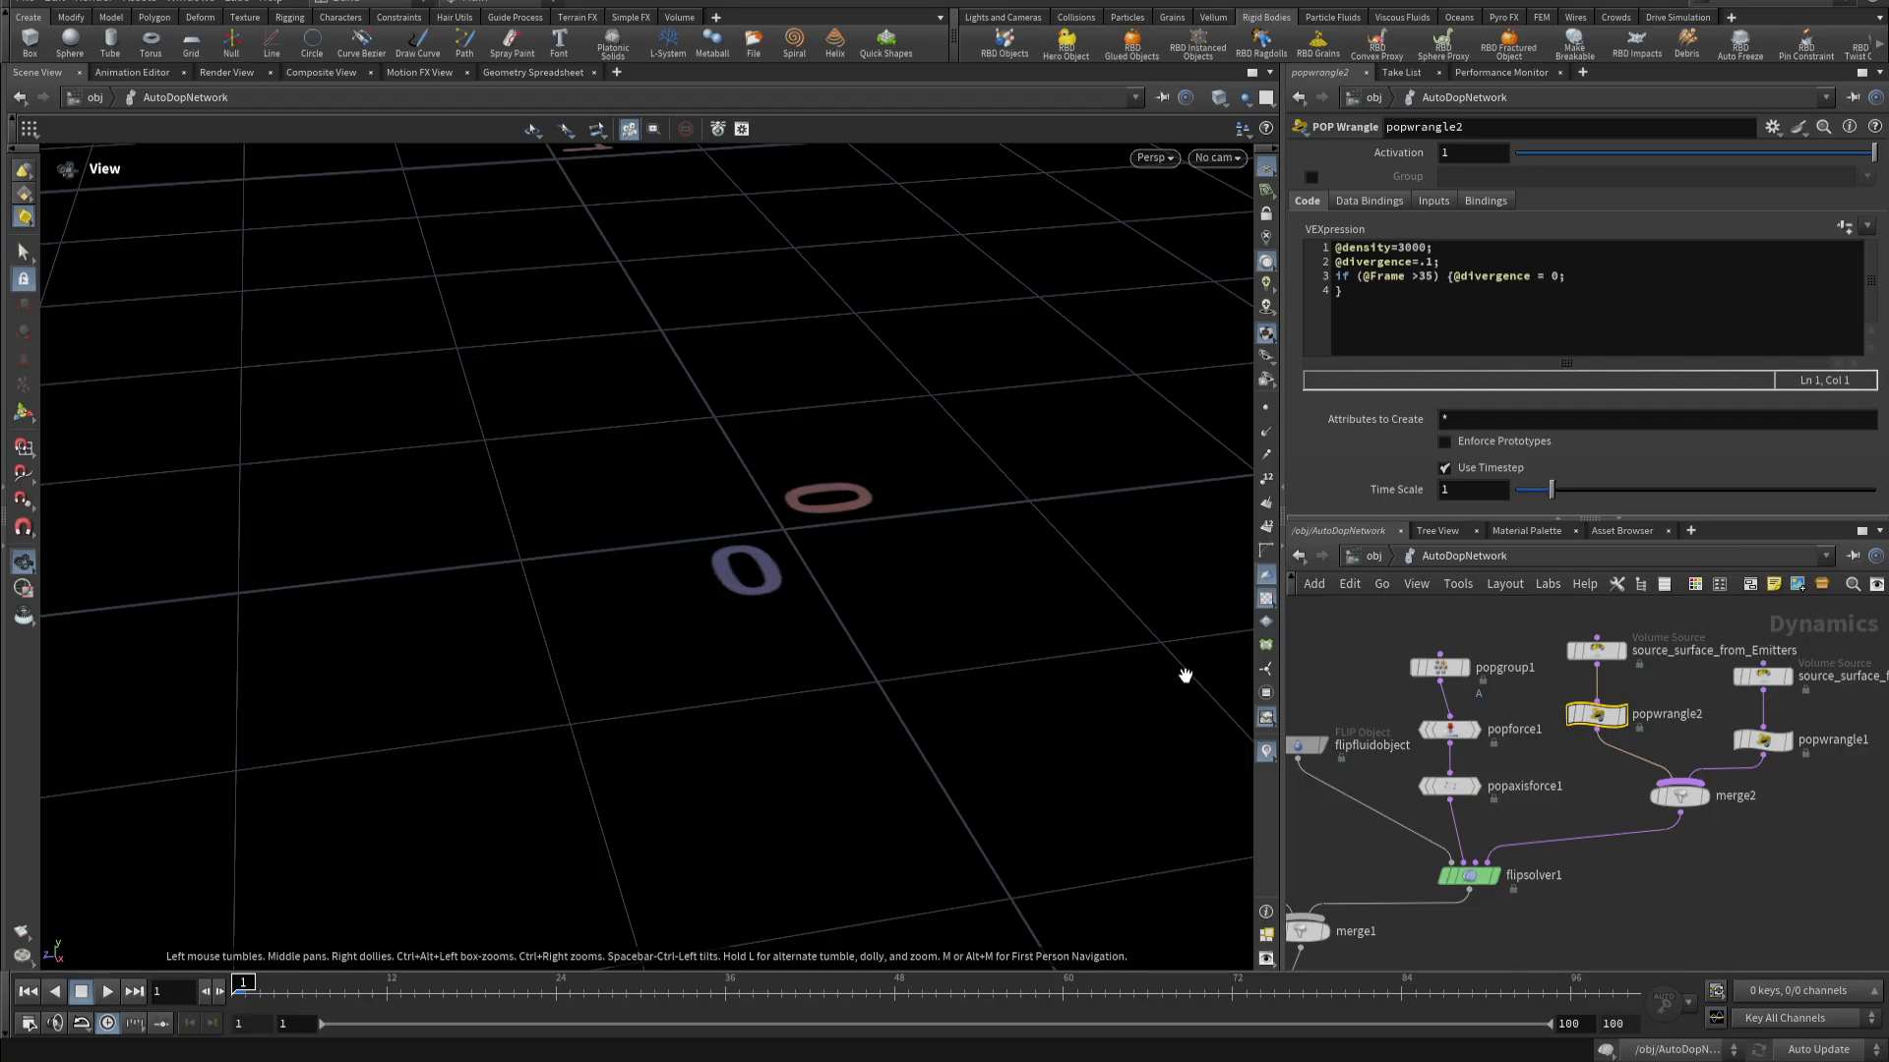
- Select flipsolver1 and frame the two emitters and the force guides in the viewport, seen from a low angle
left_click_drag(839, 574, 1024, 717)
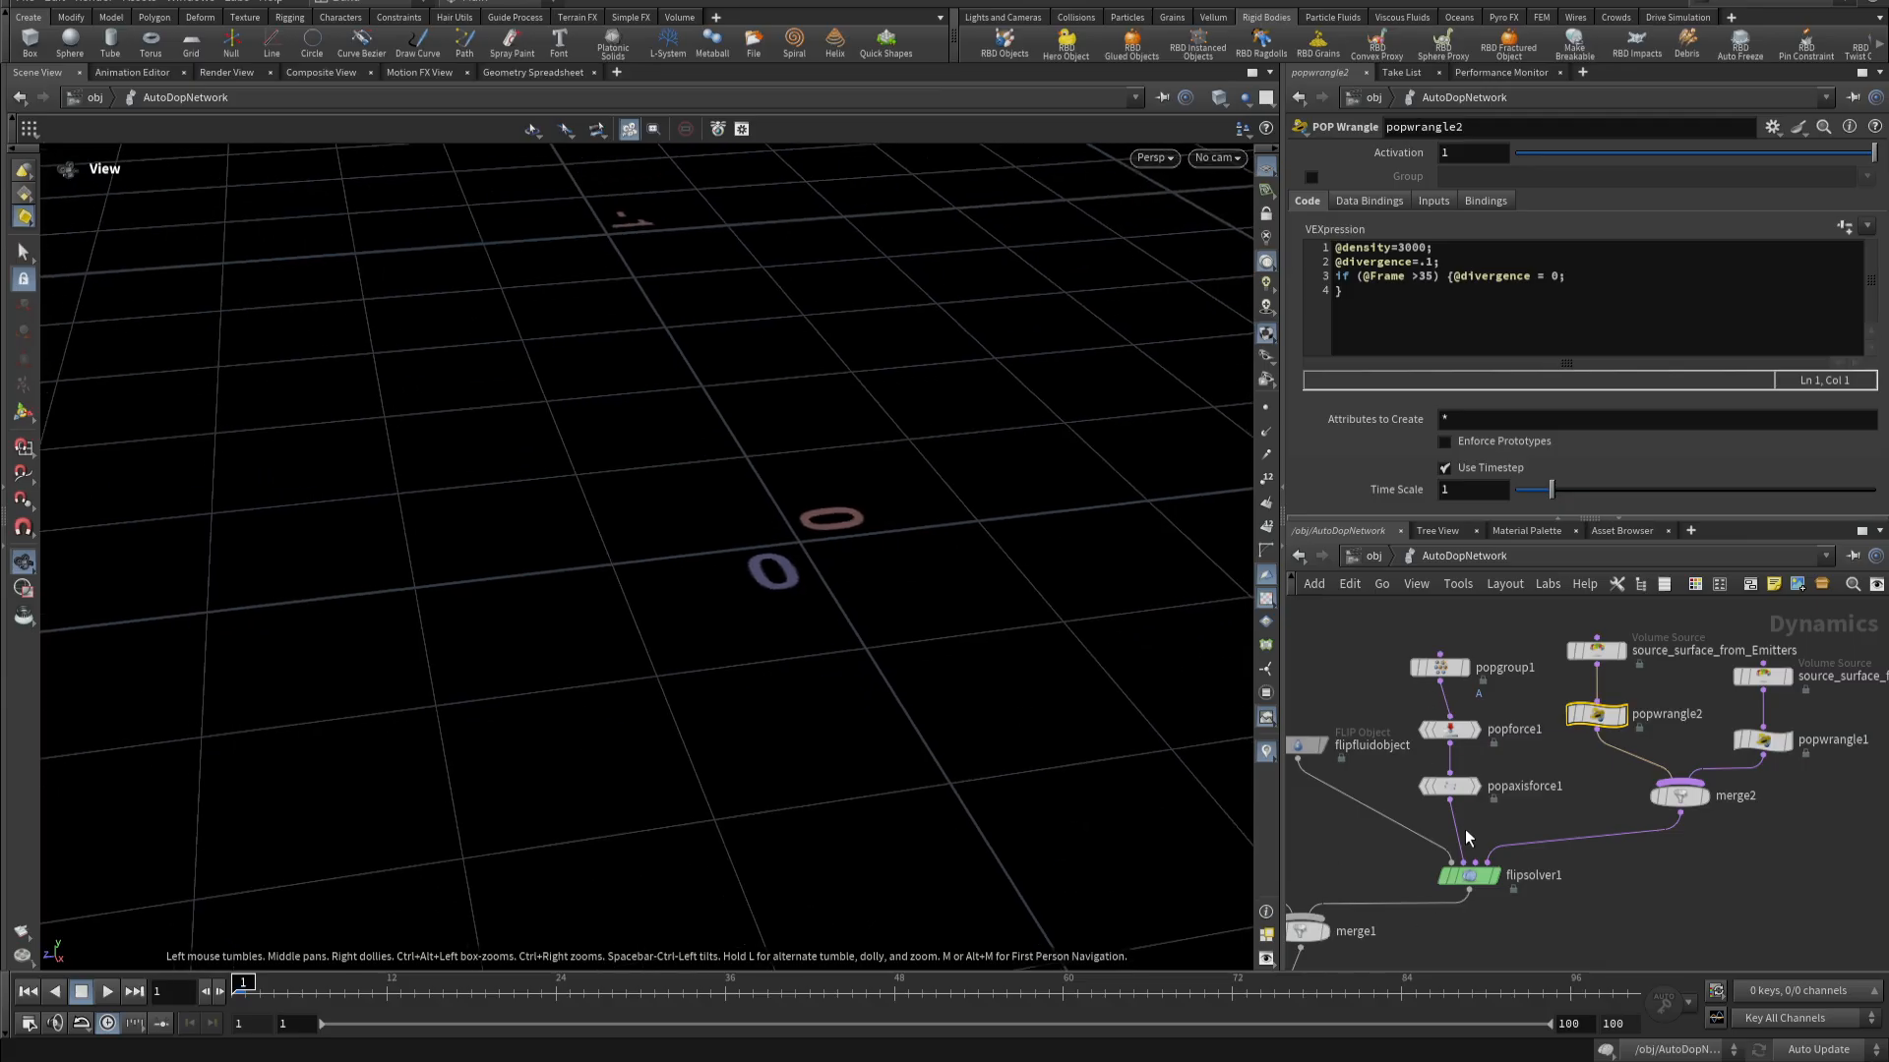
left_click(1474, 888)
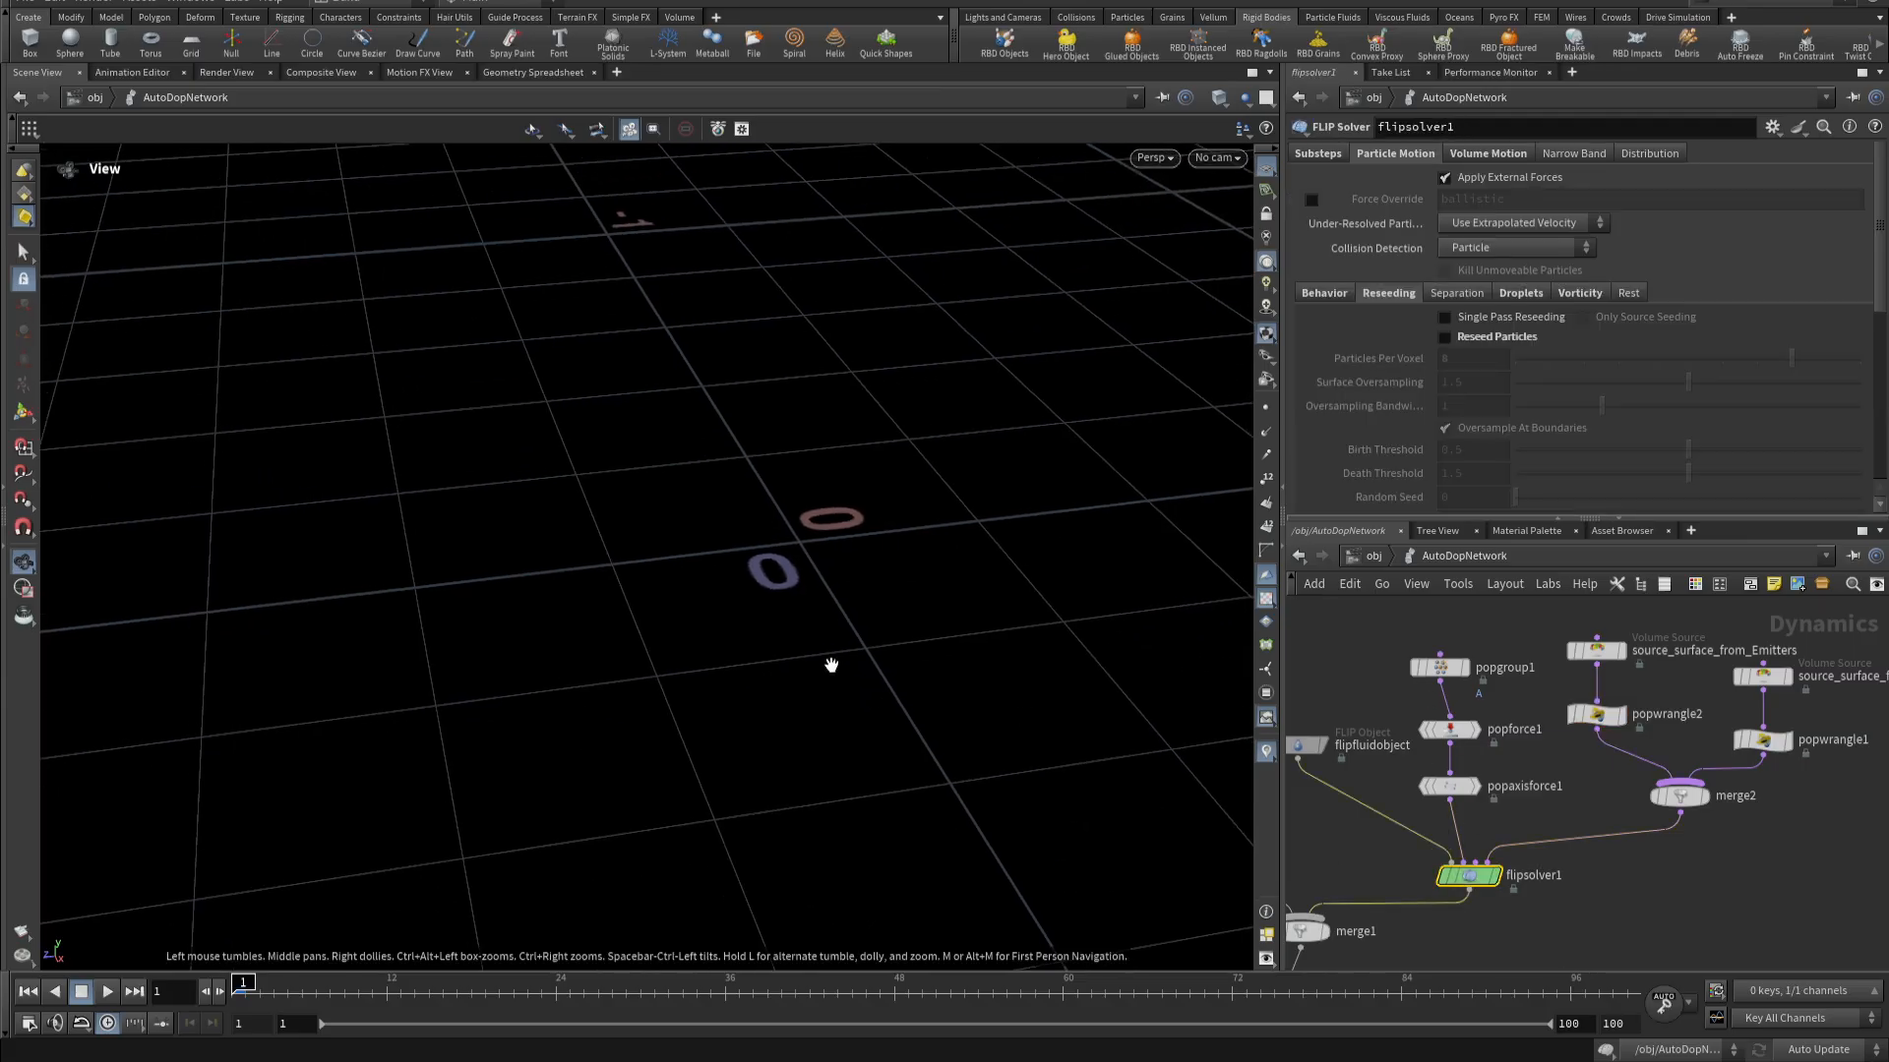
key("g")
left_click_drag(706, 596, 897, 761)
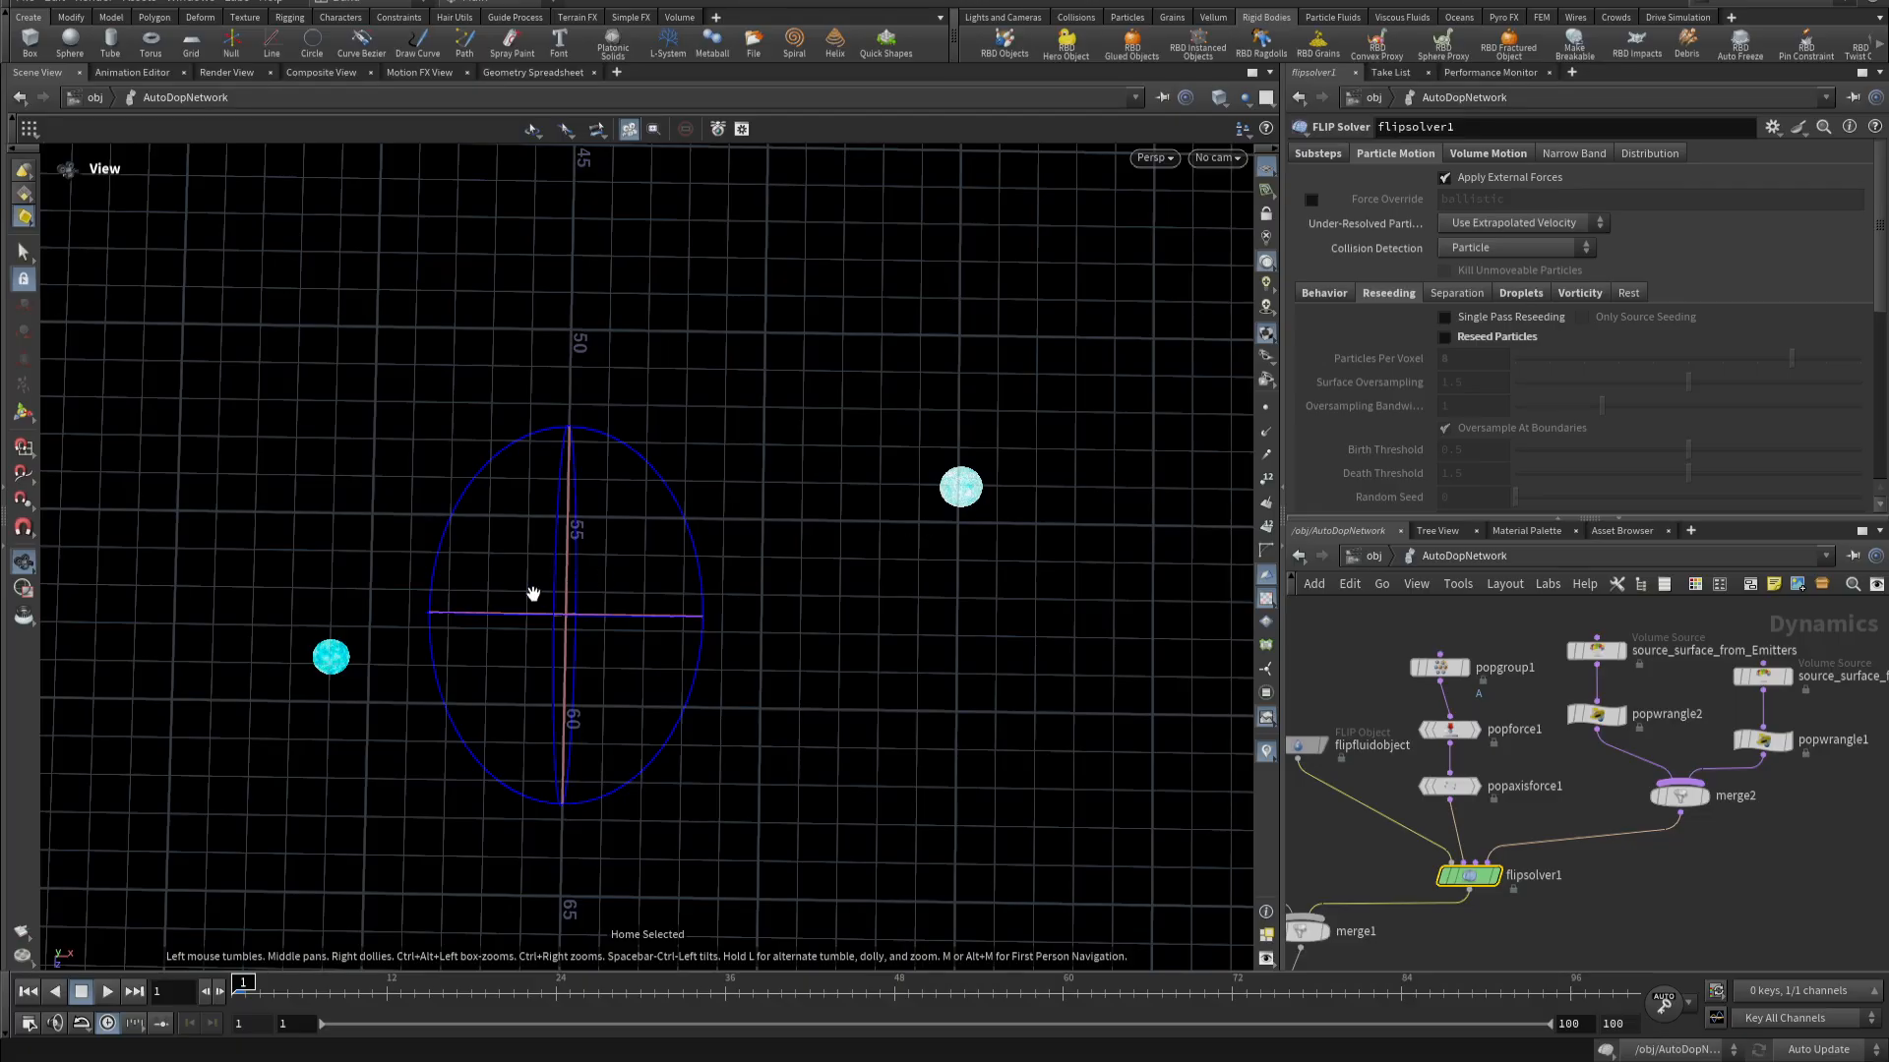
left_click_drag(625, 708, 641, 484)
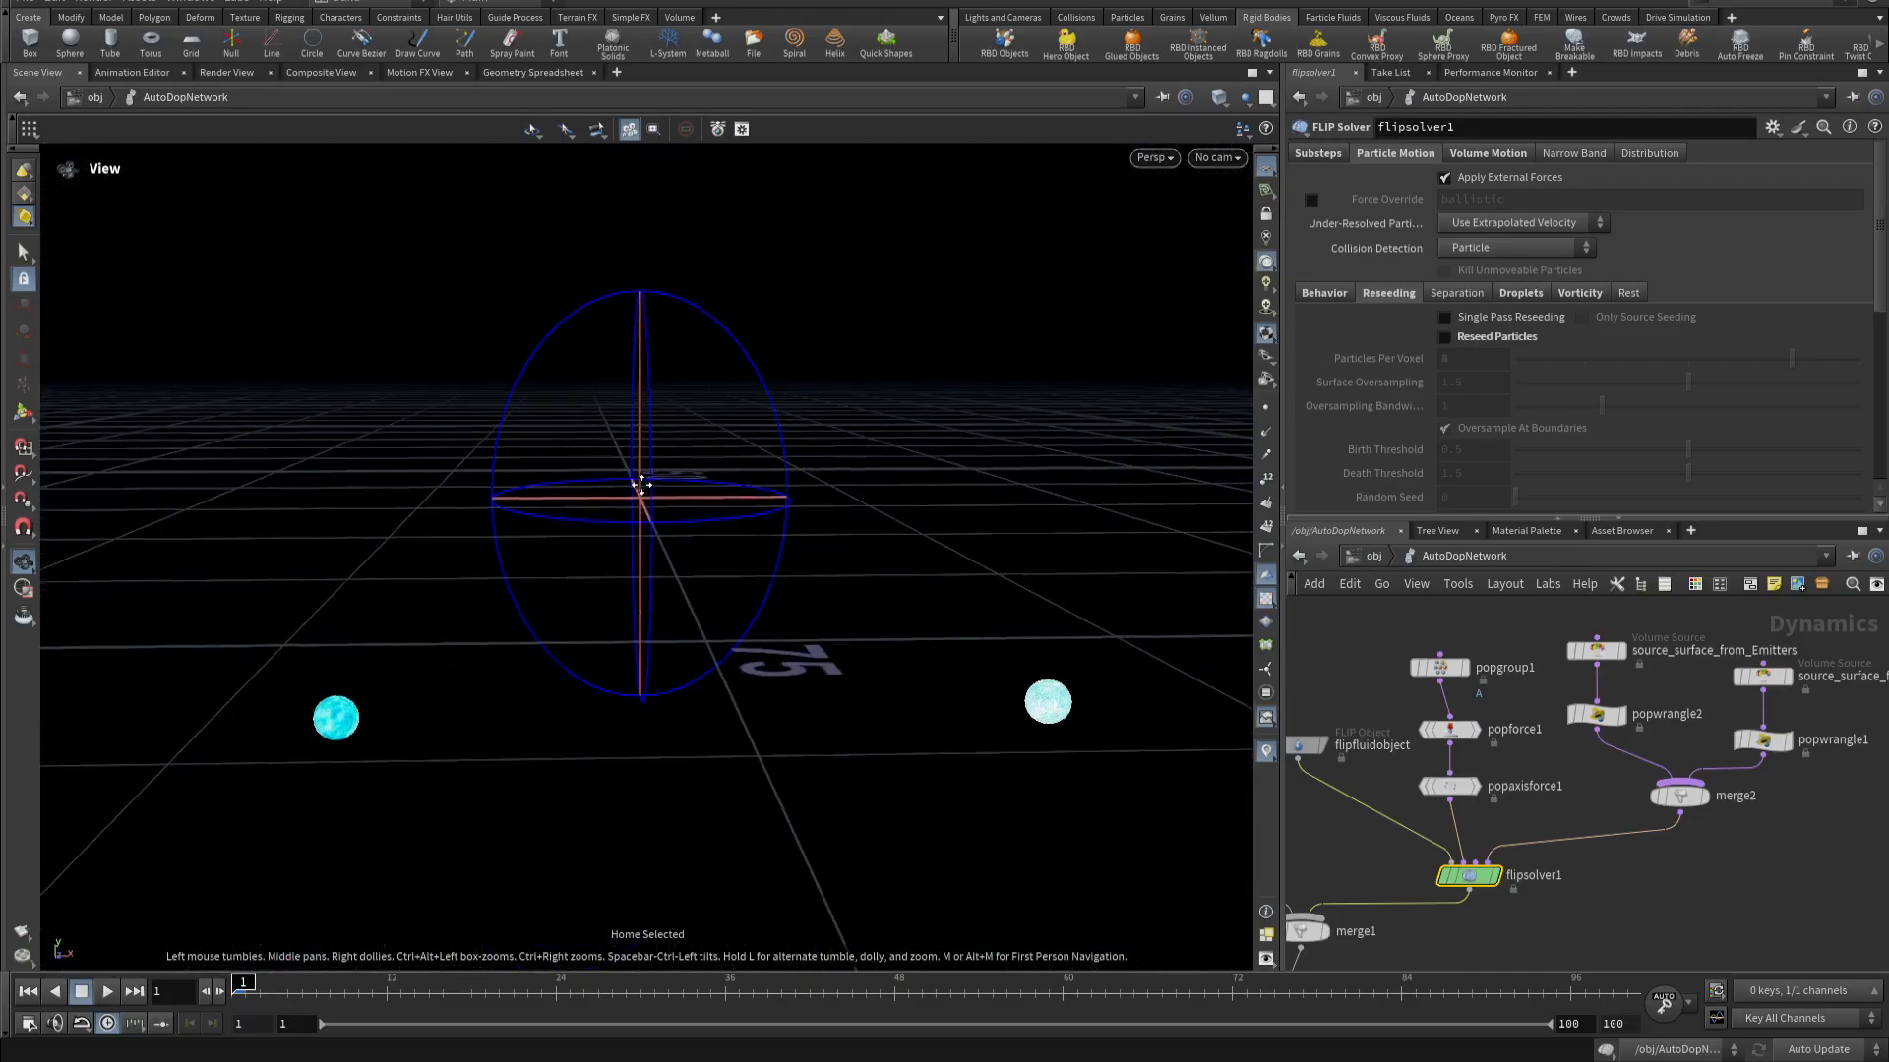
- Inspect the bounding sphere settings of popgroup1 and the speed settings of popaxisforce1
left_click(1442, 671)
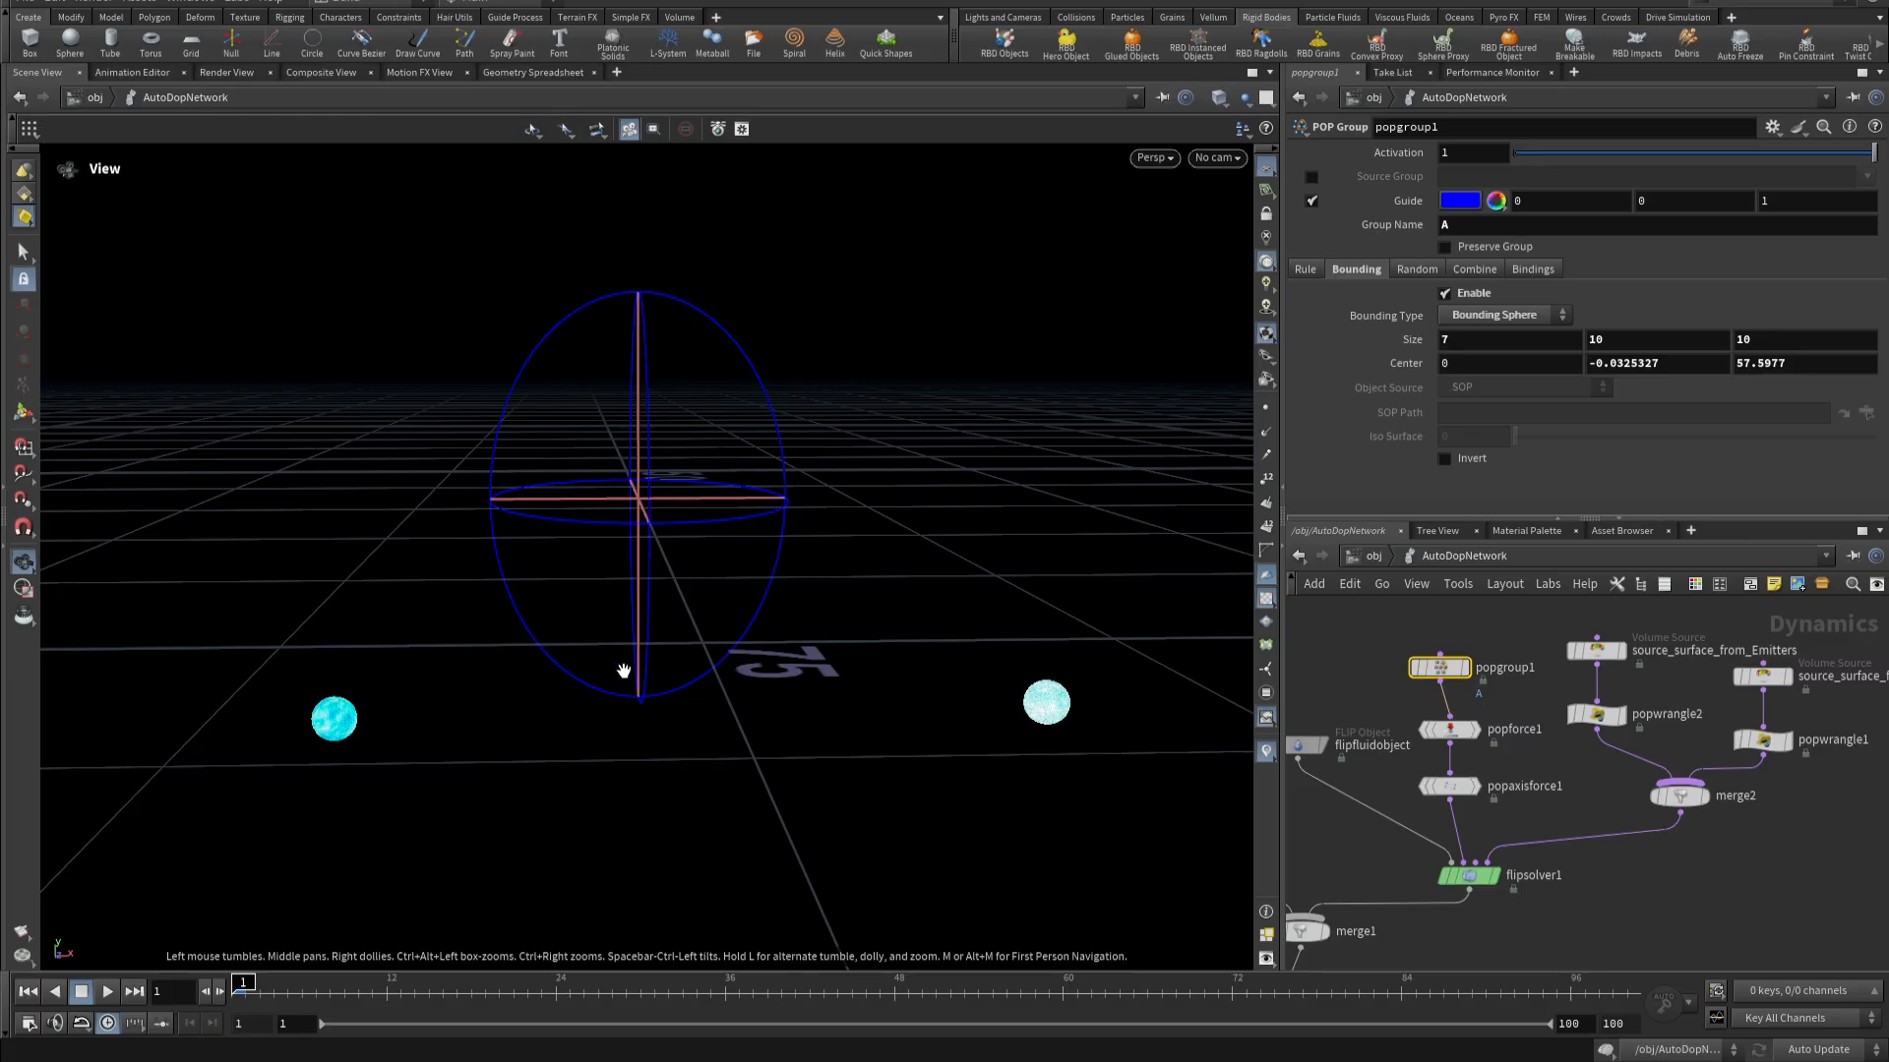
mouse_move(1448, 789)
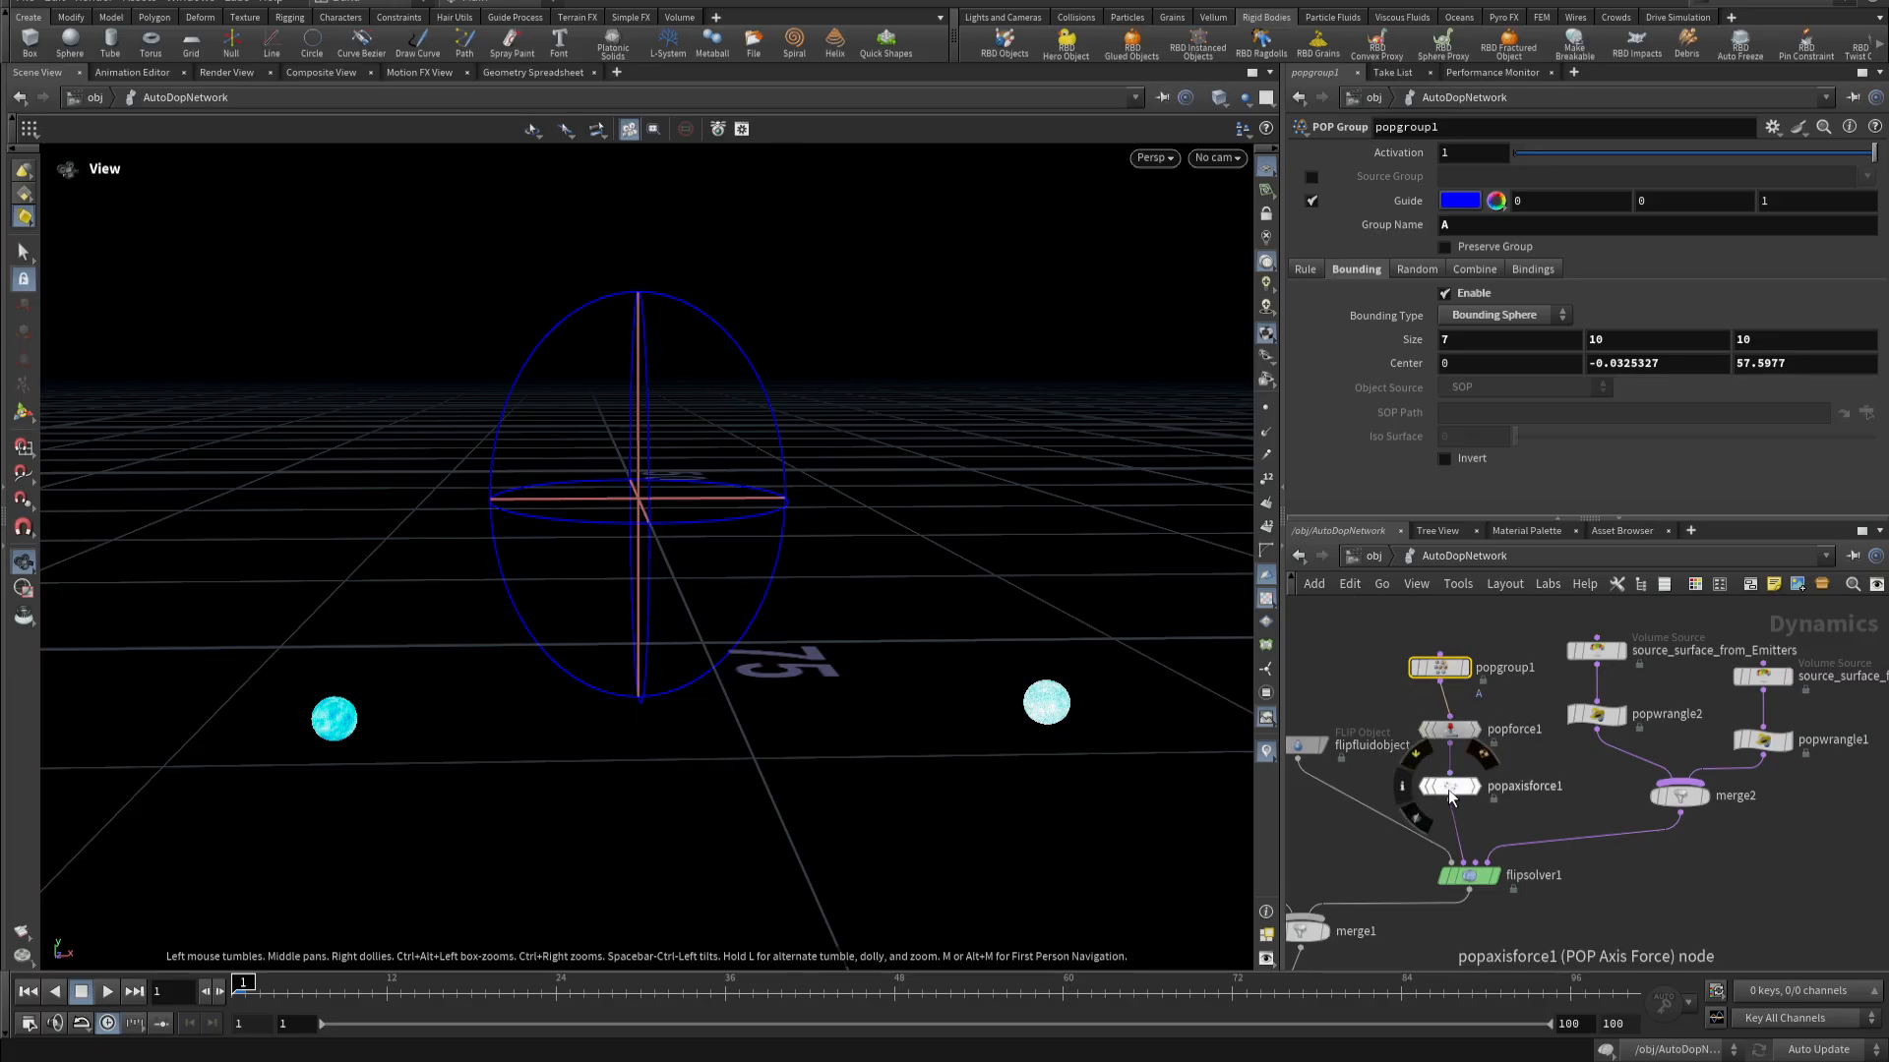
left_click(1454, 789)
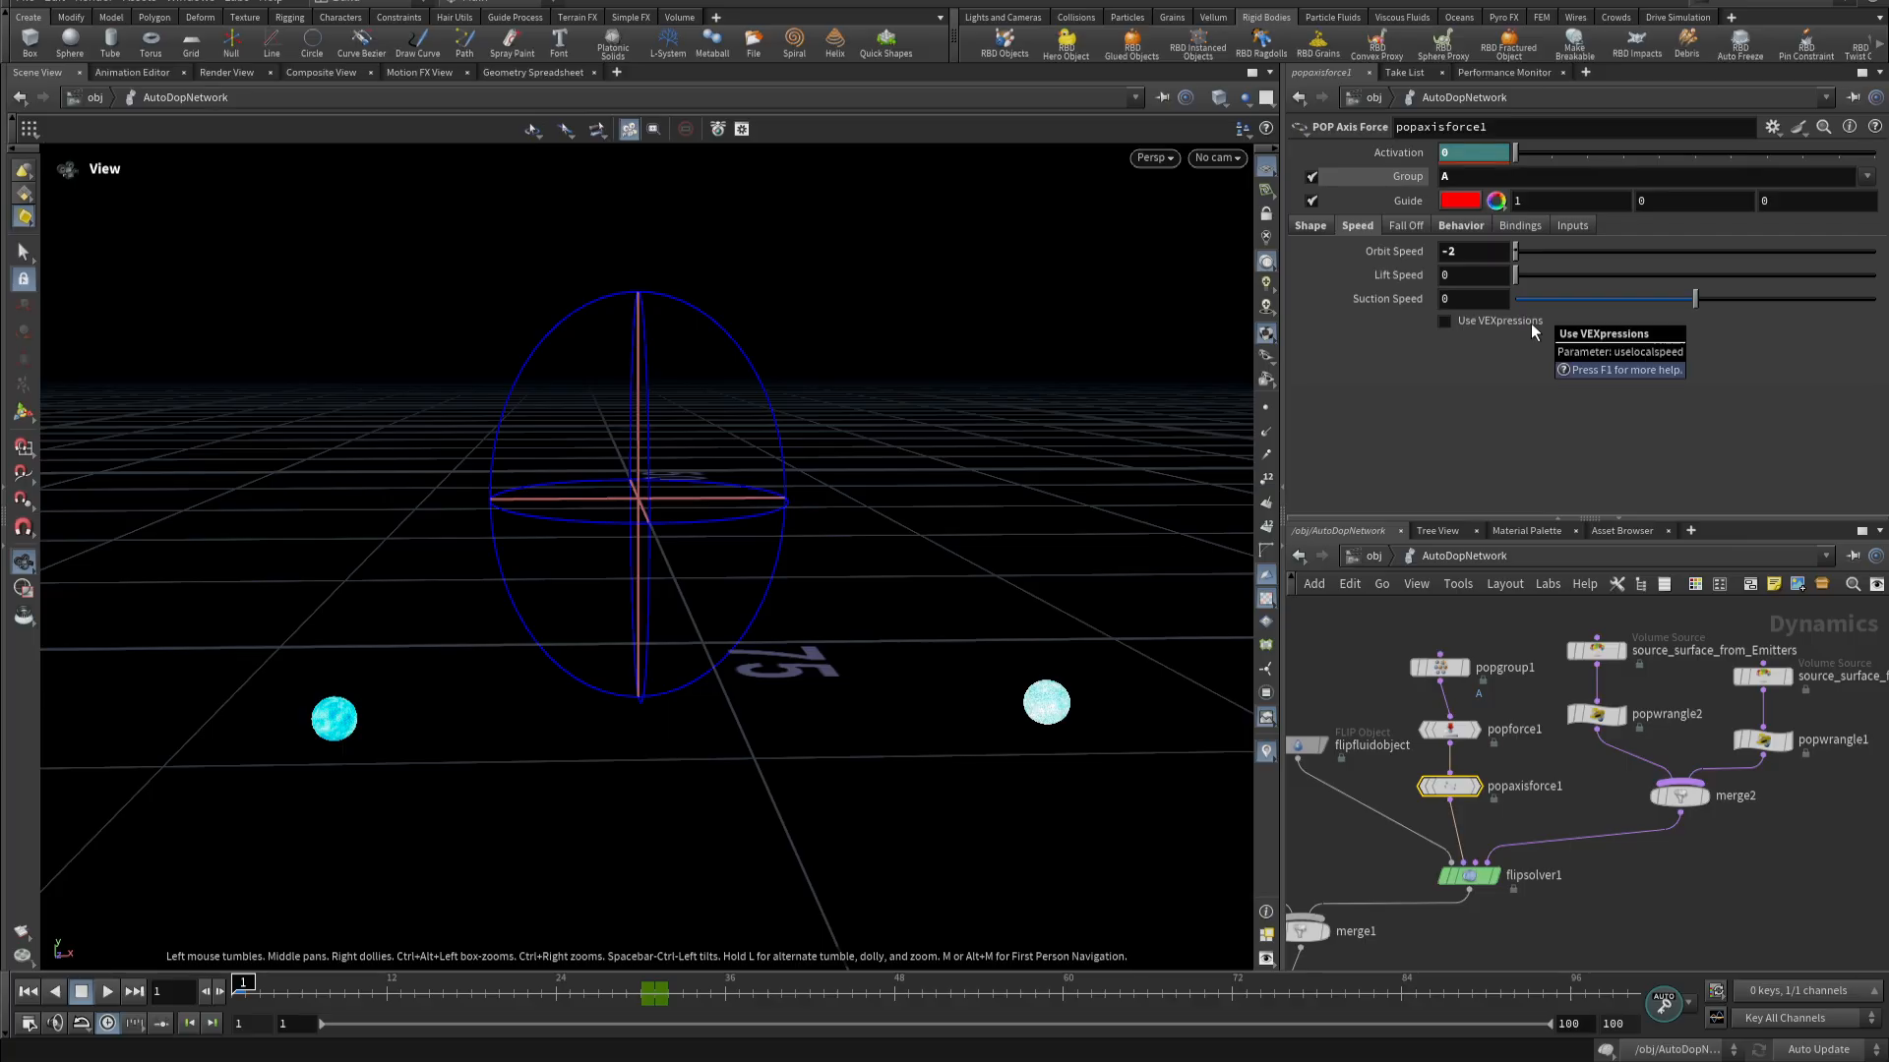
- Open the Activation animation curve of popaxisforce1, examine each of its two keyframes and close the curve editor
left_click(1497, 154, "shift")
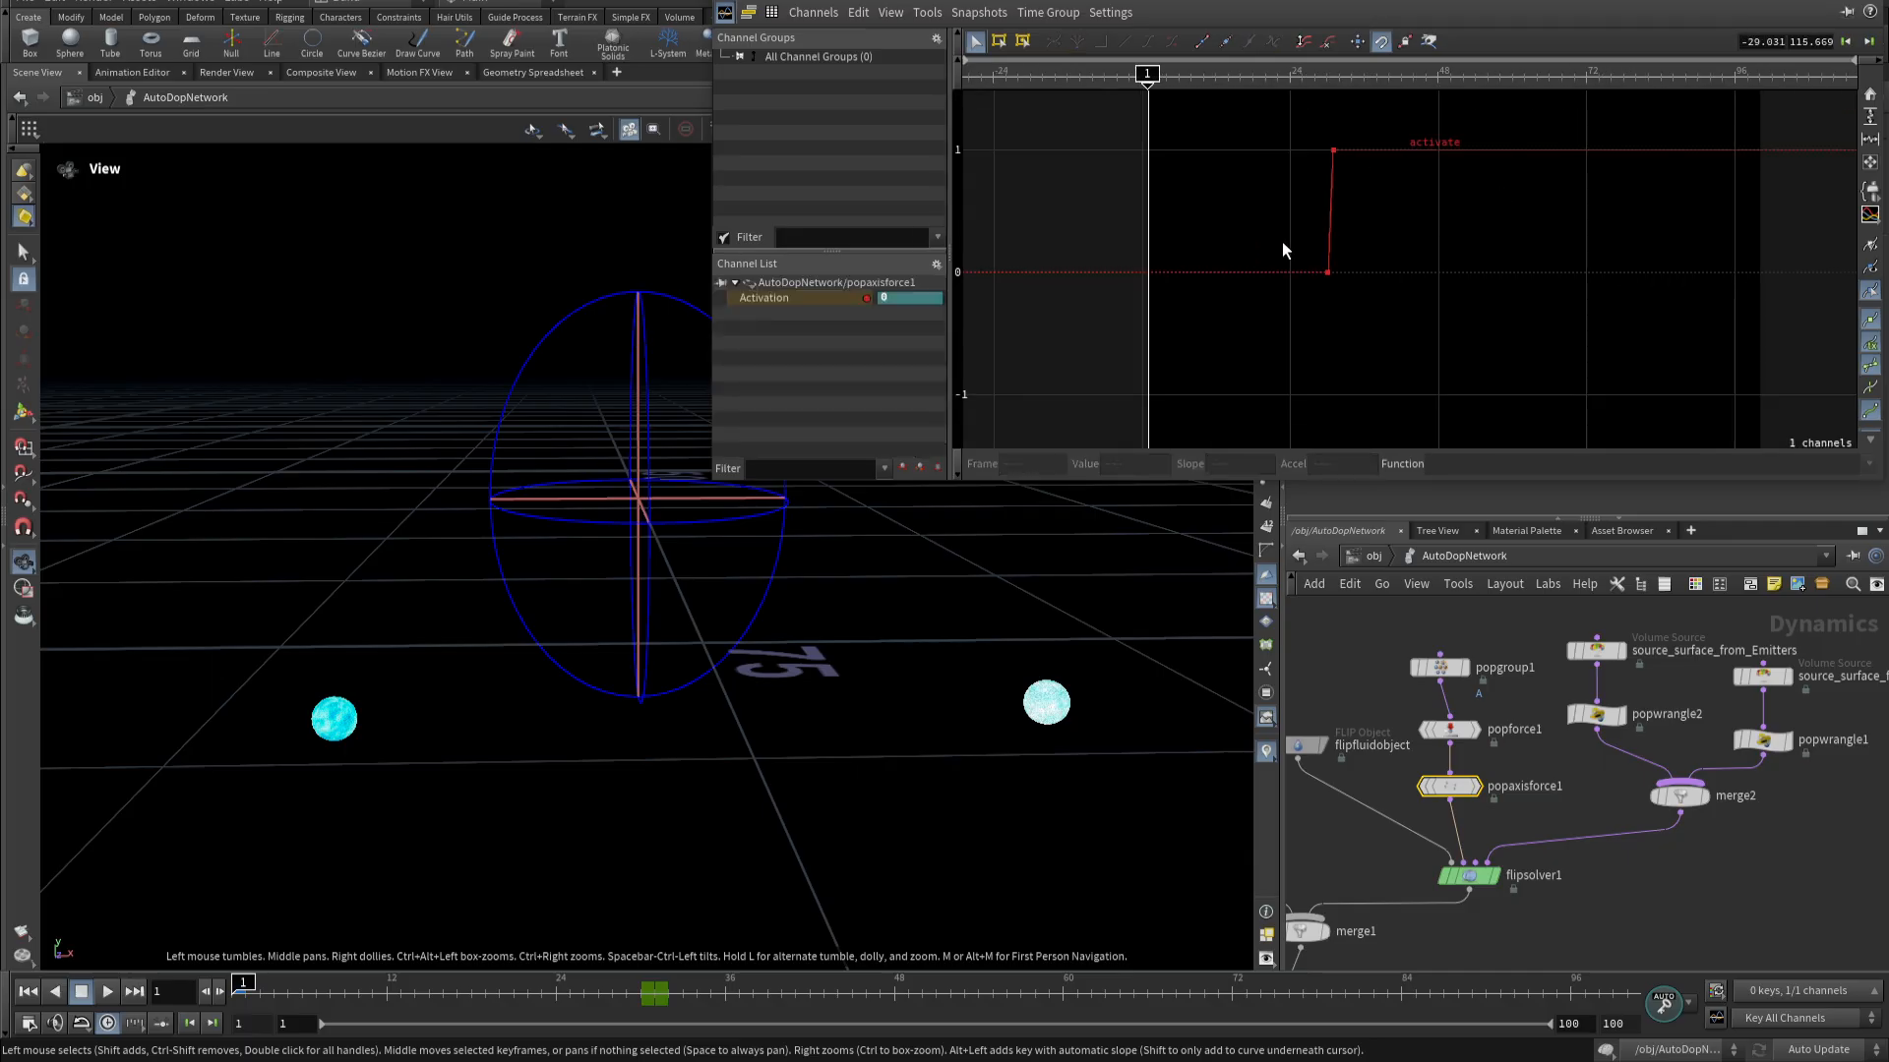
left_click_drag(1282, 240, 1368, 303)
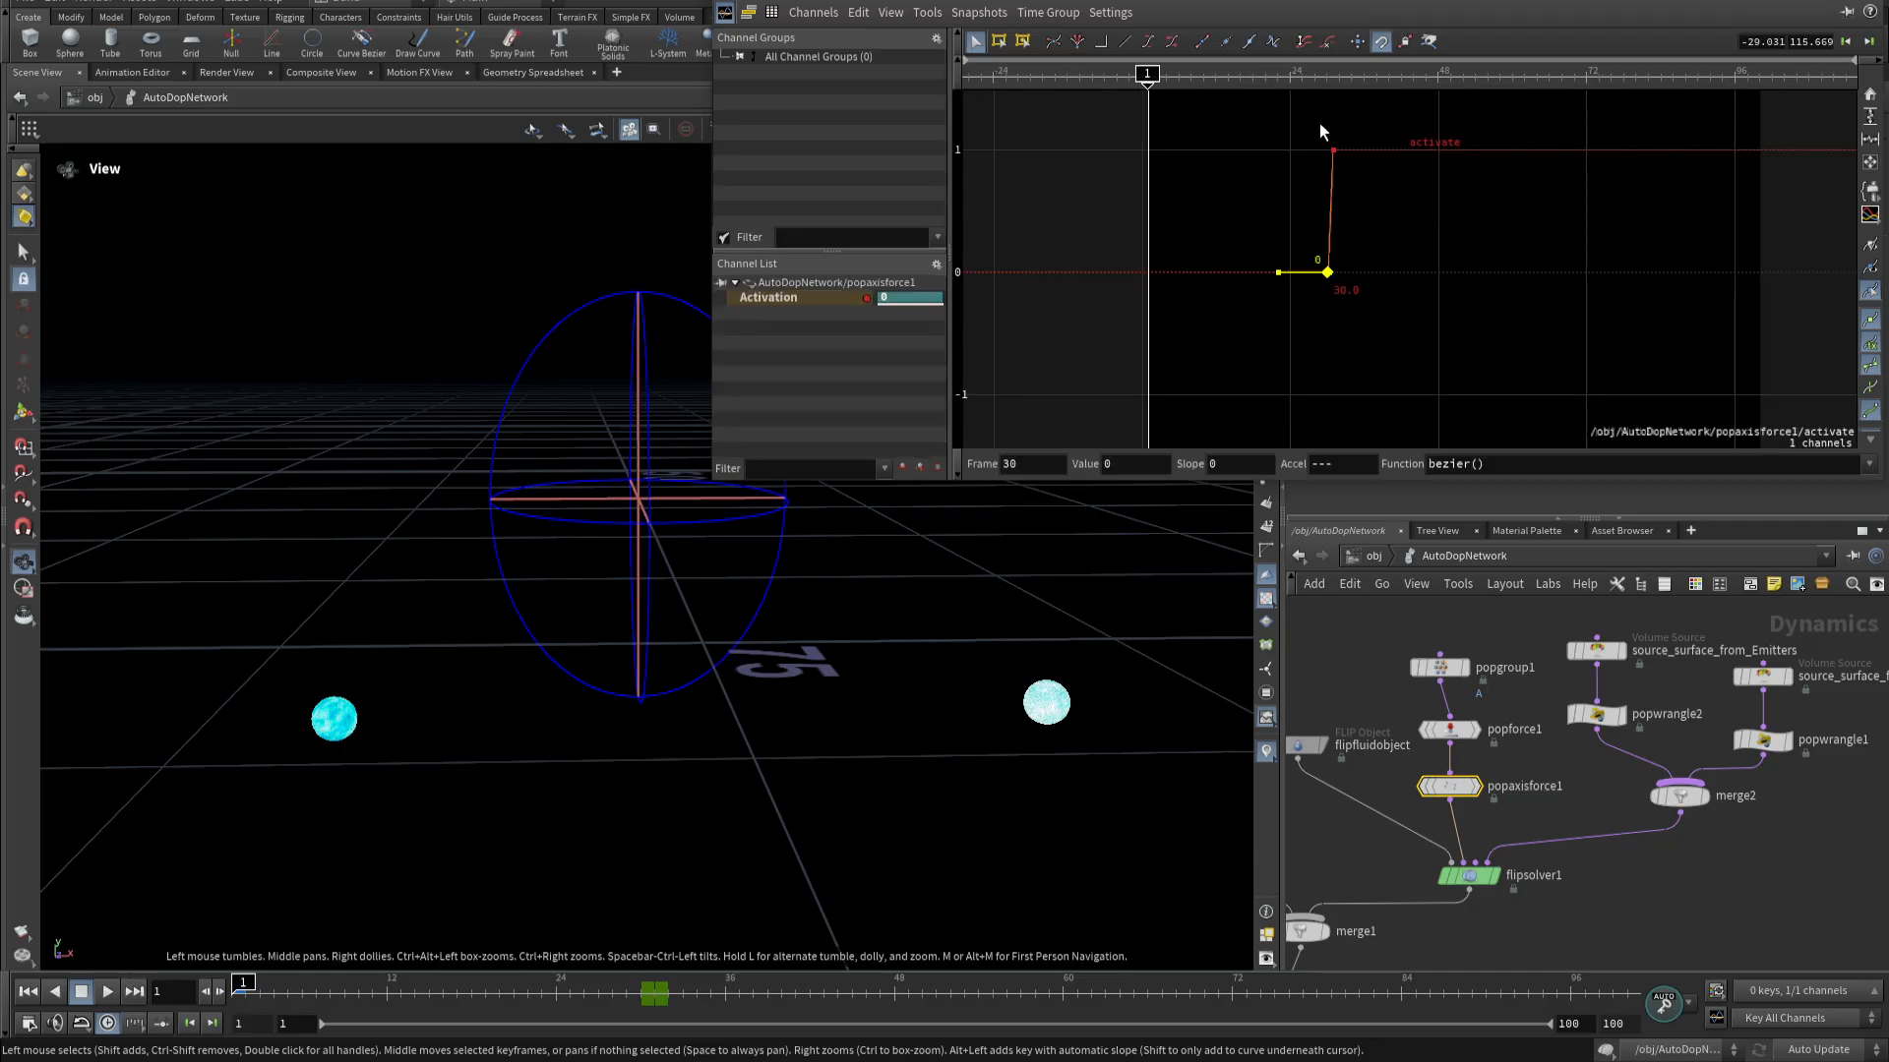
left_click_drag(1319, 122, 1356, 165)
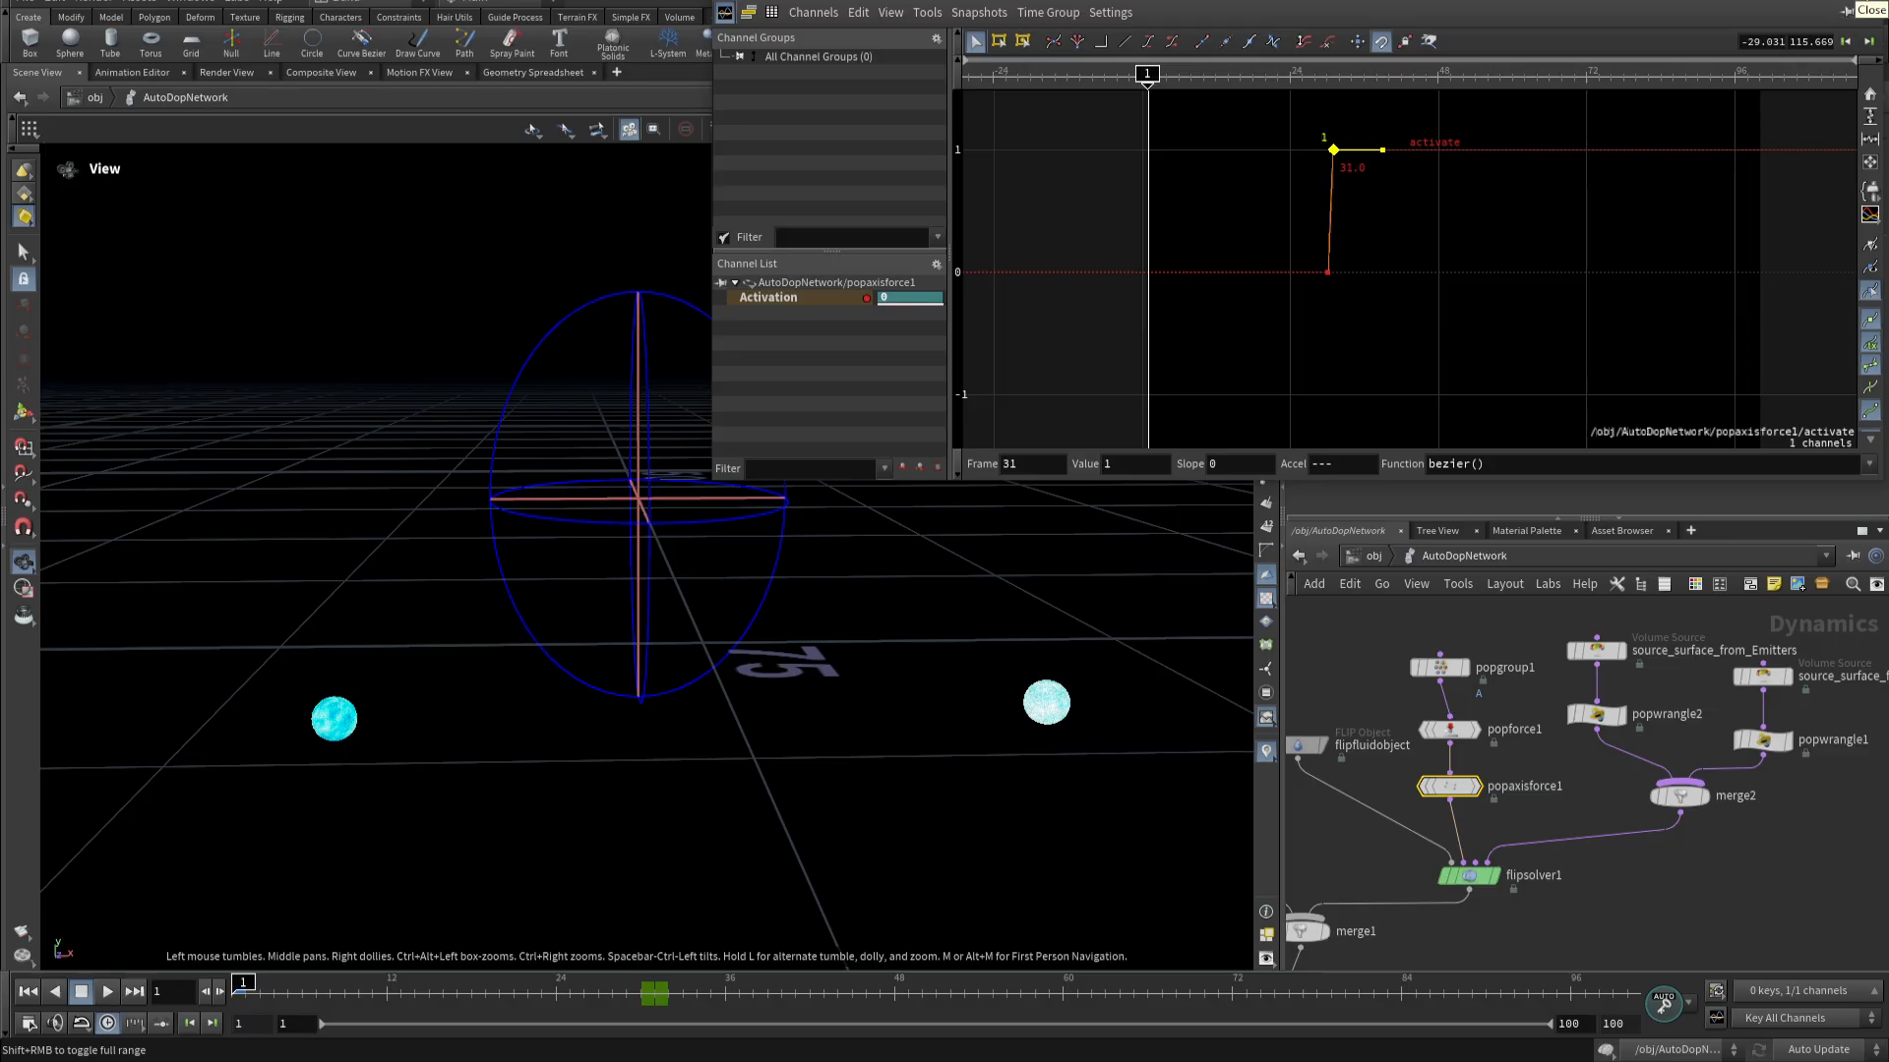
left_click(1873, 11)
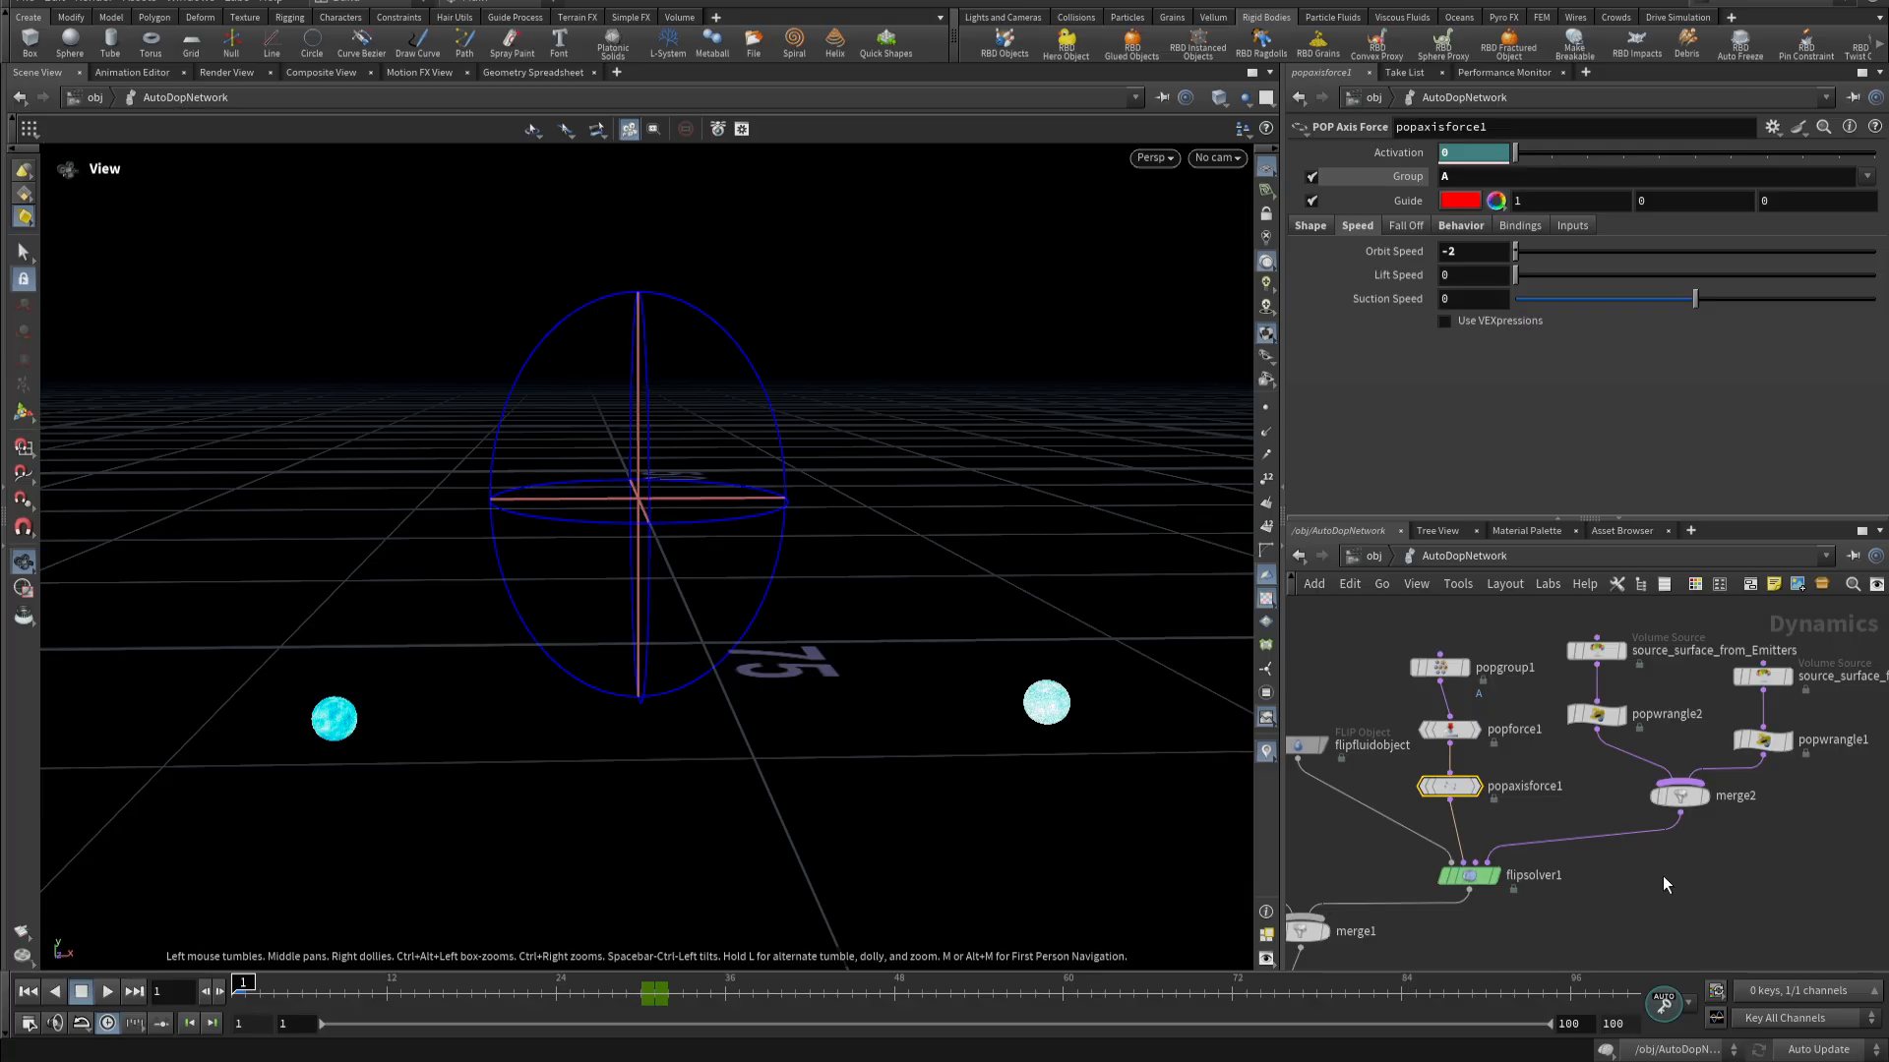
- Inspect the noise settings of popforce1 and return to the popaxisforce1 settings
left_click(1456, 732)
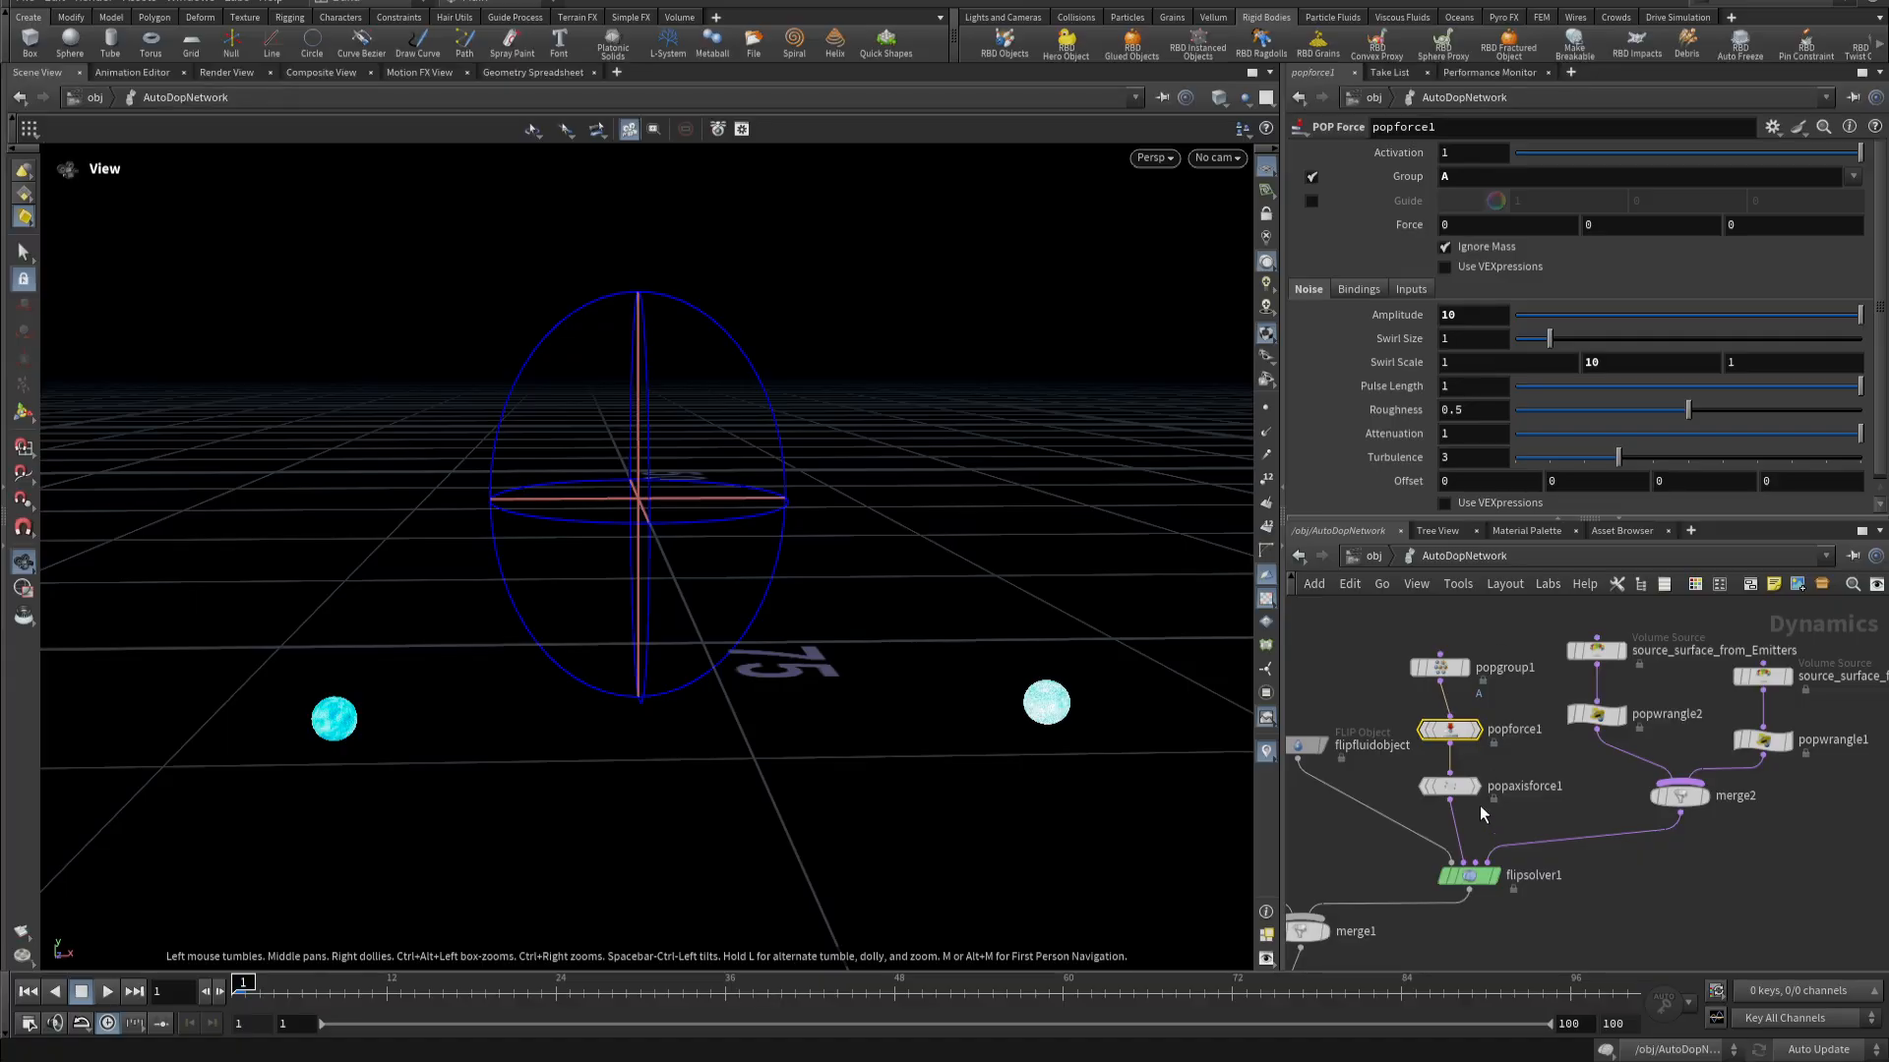
left_click(1453, 787)
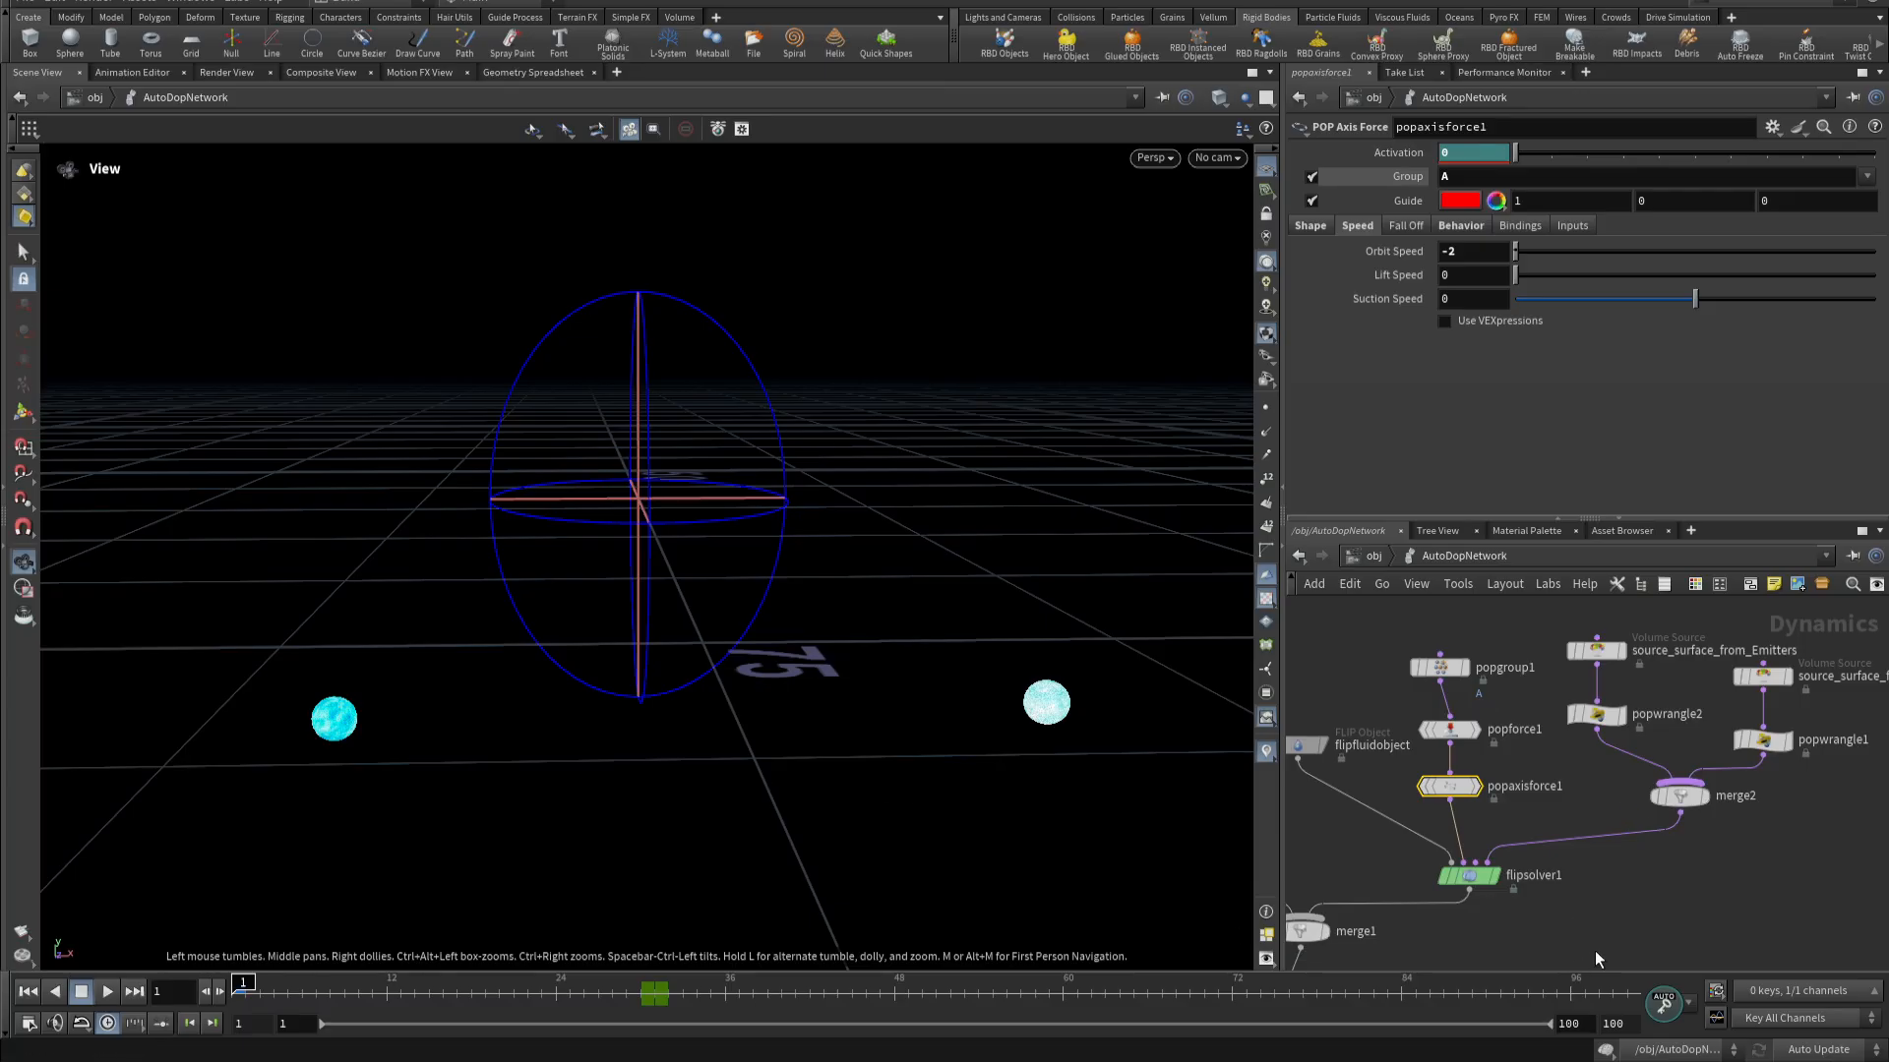
middle_click_drag(1595, 950, 1711, 905)
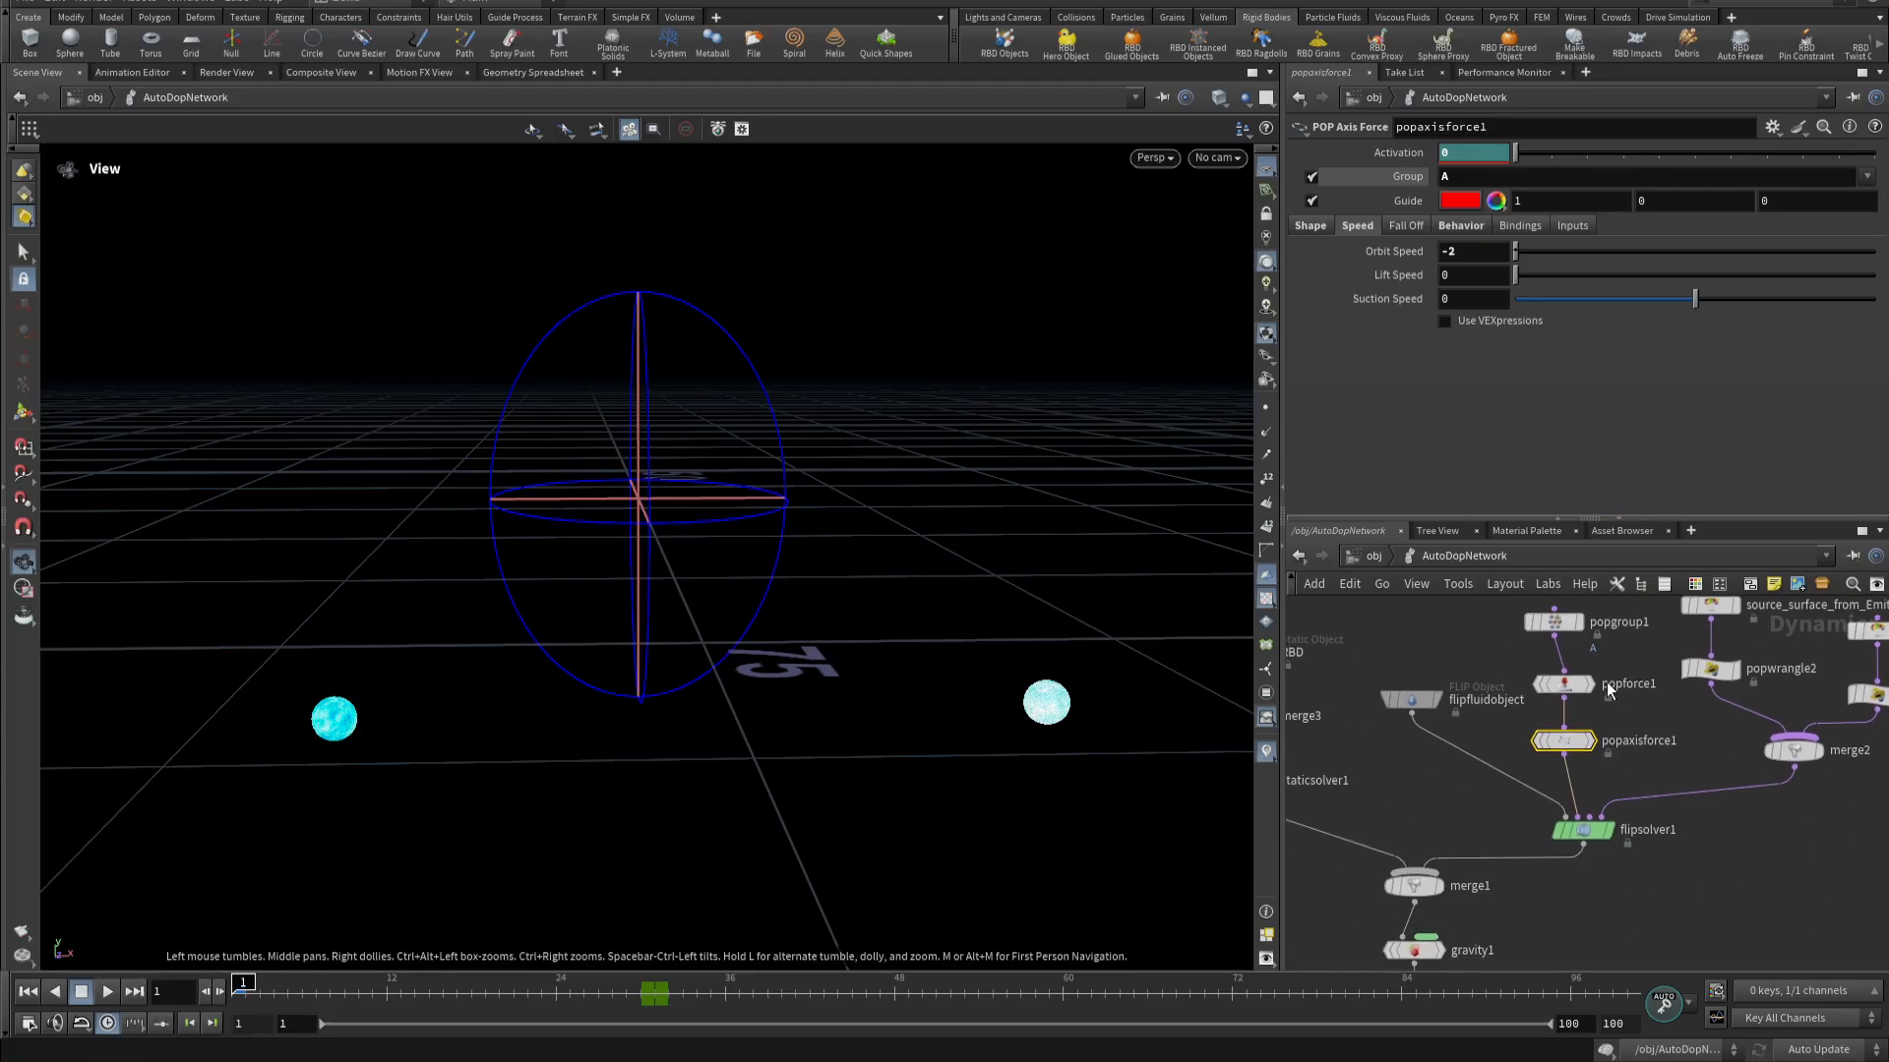
- Inspect the particle separation and physical settings of flipfluidobject and compare them with the density code in popwrangle2
left_click(1414, 702)
scroll(1436, 395, "down", 1)
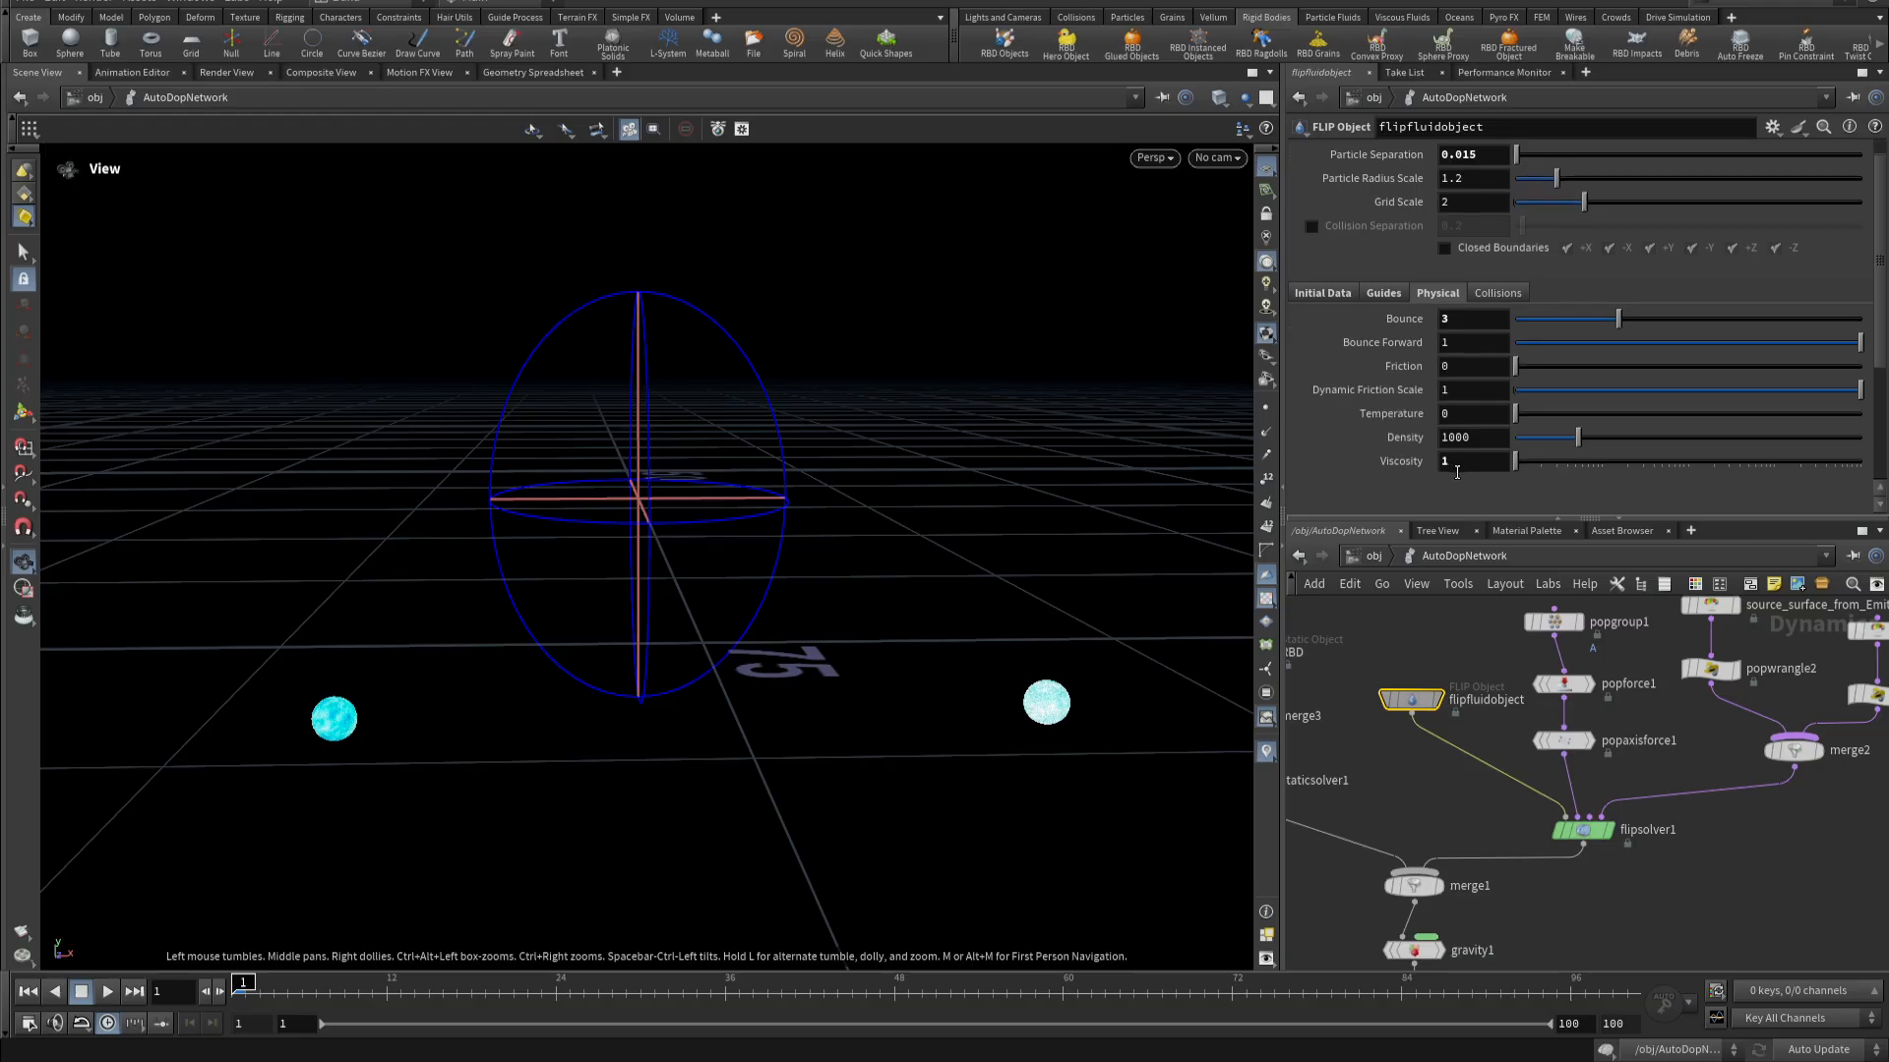
left_click(1717, 674)
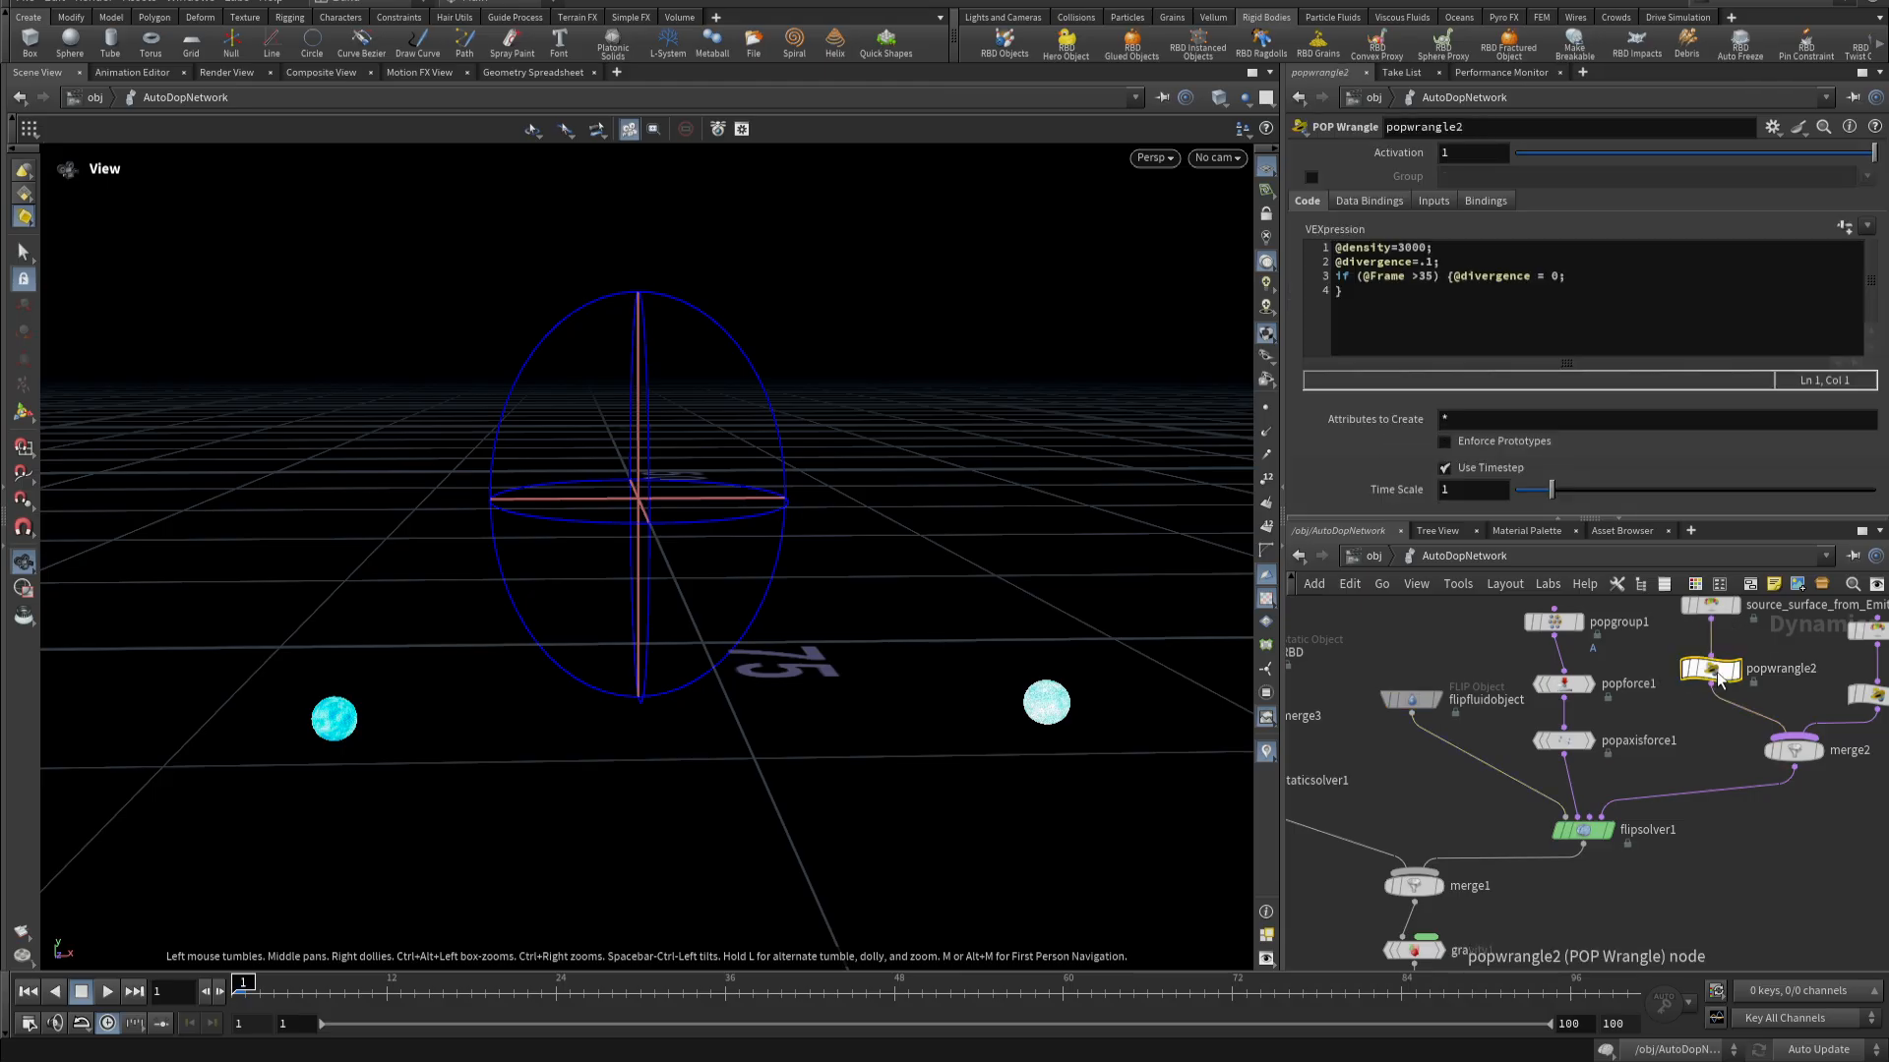
mouse_move(1574, 744)
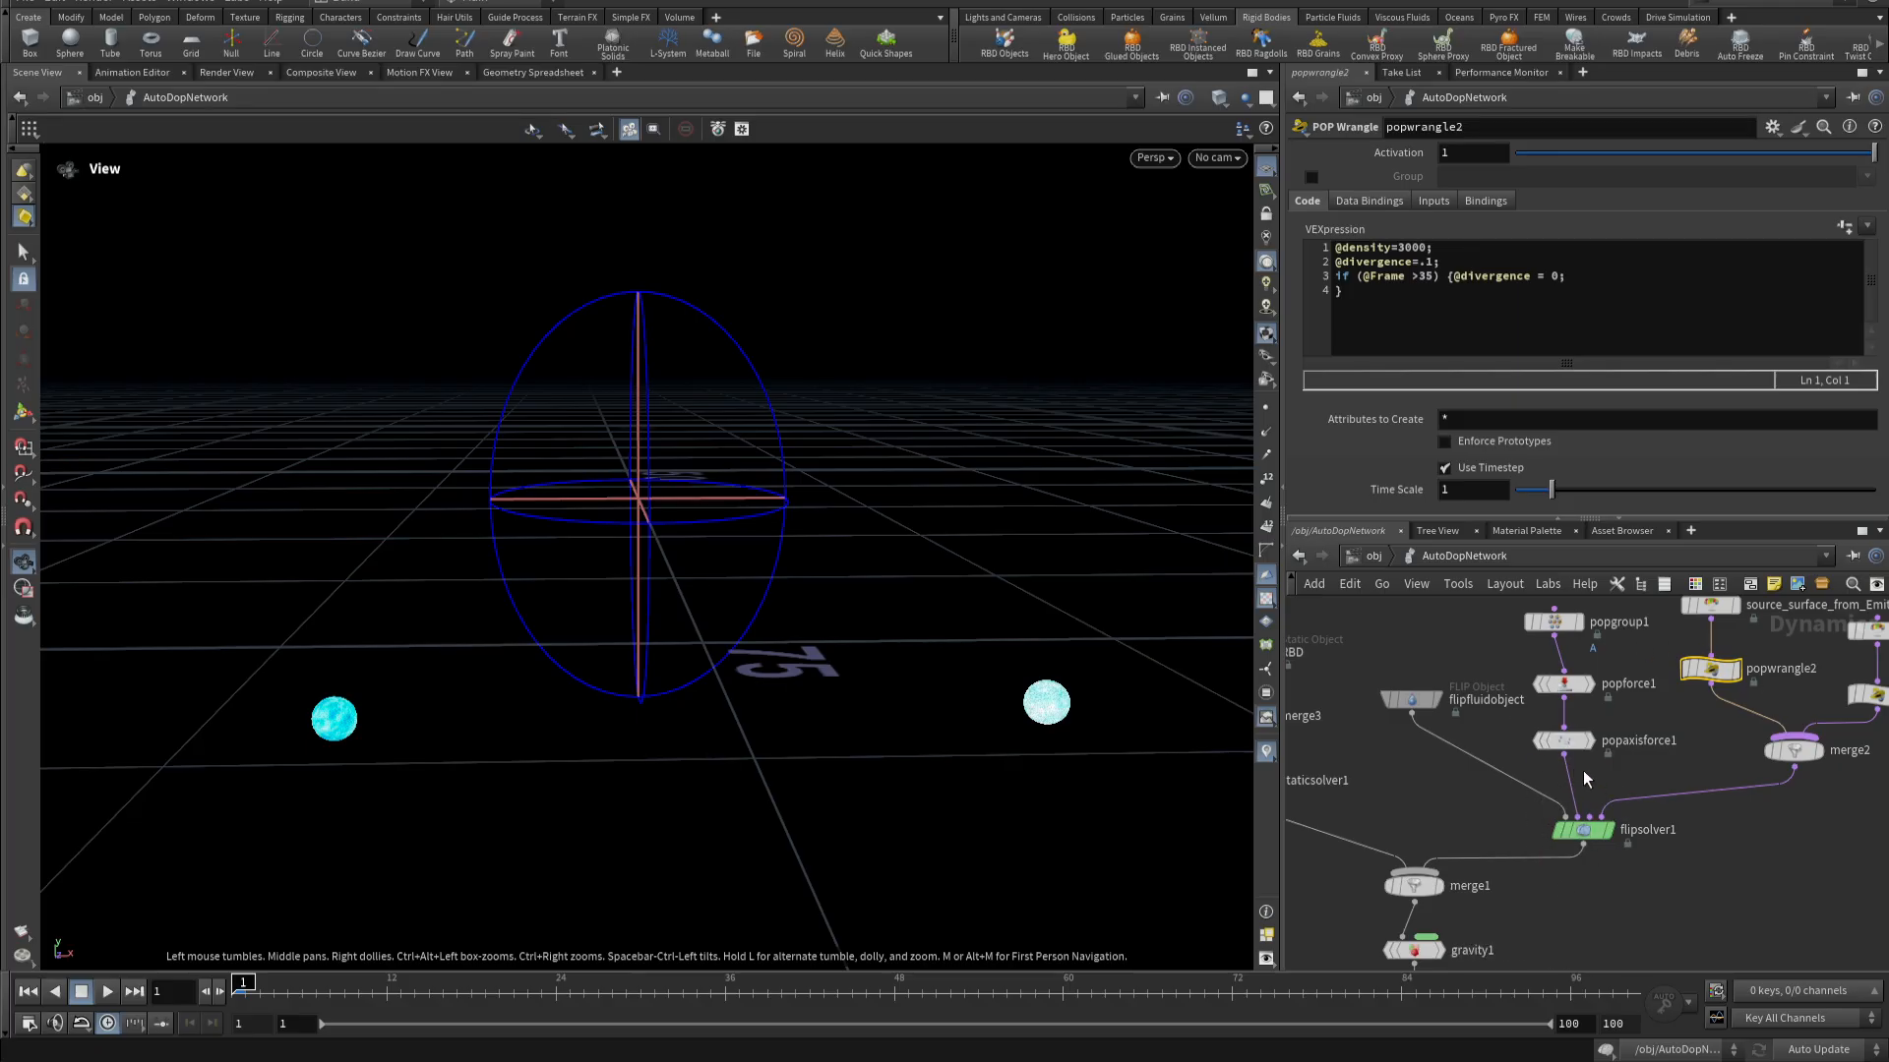
left_click(1412, 700)
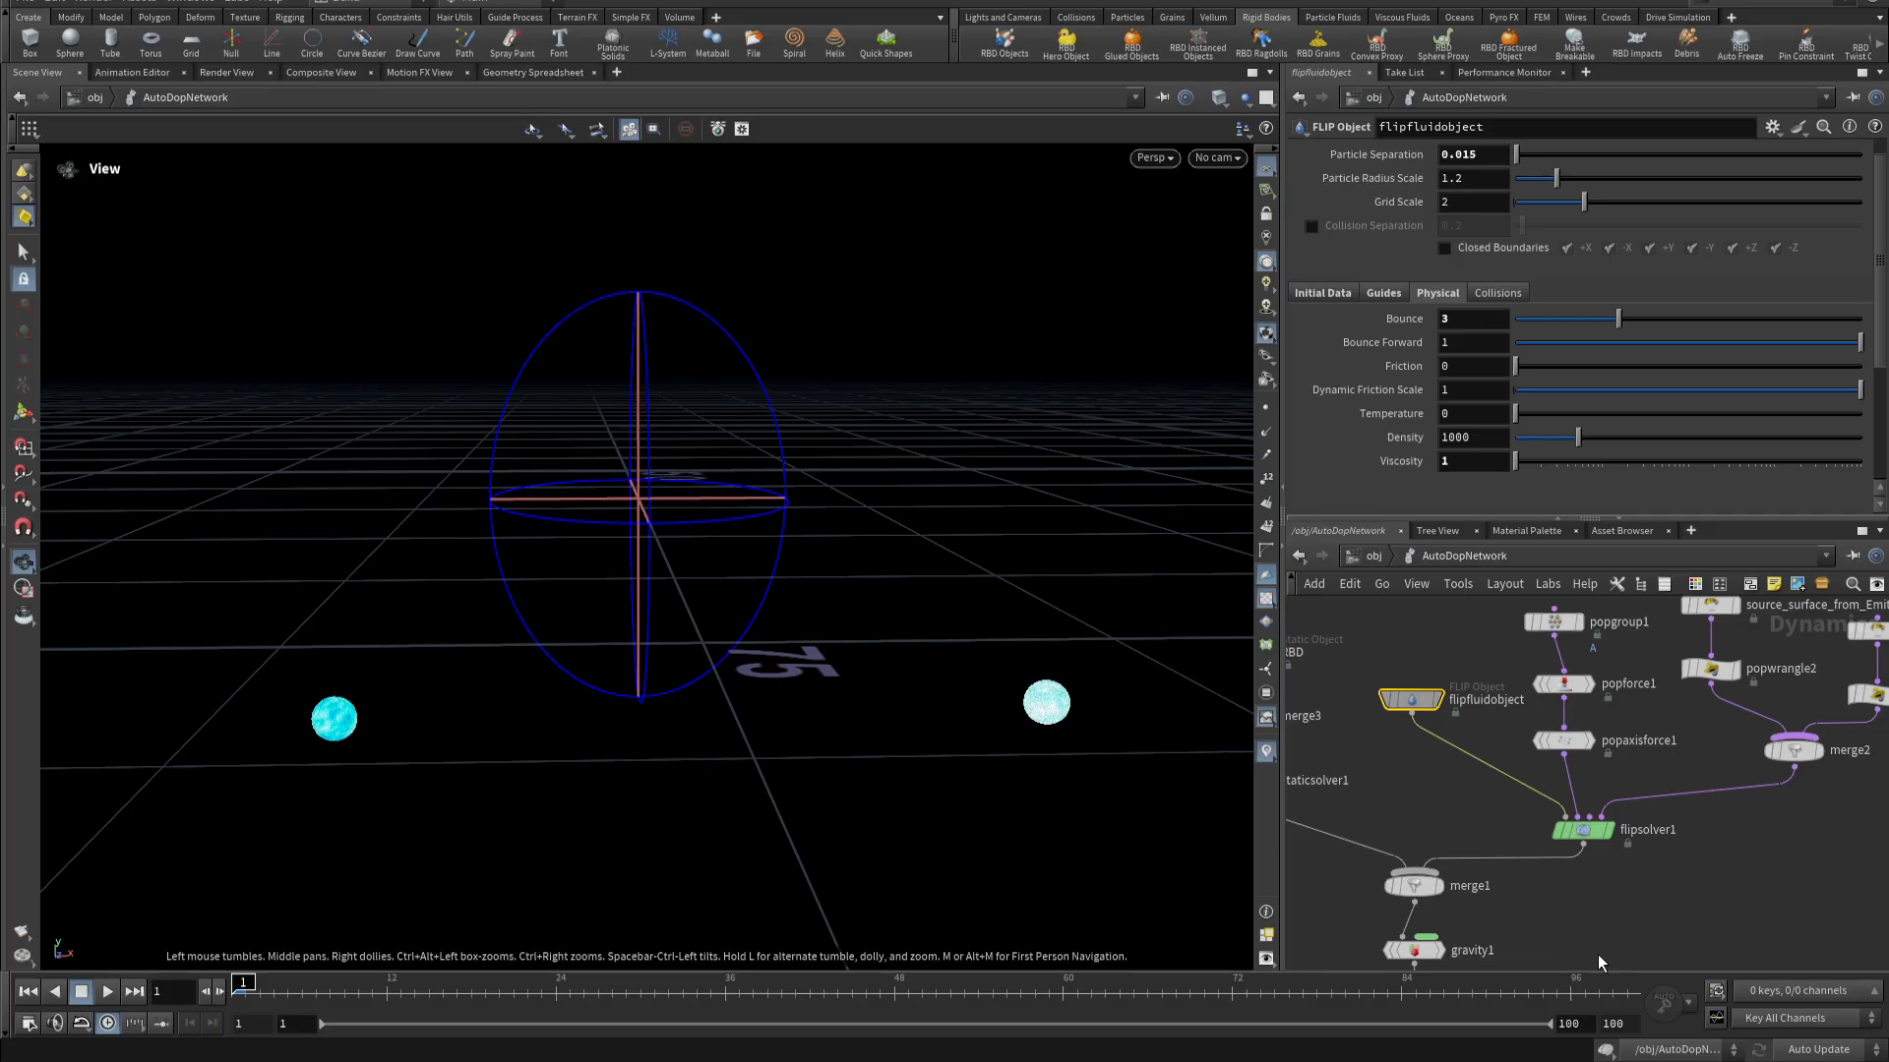
- Inspect the substeps, particle motion, reseeding and behavior settings of flipsolver1
left_click(1583, 831)
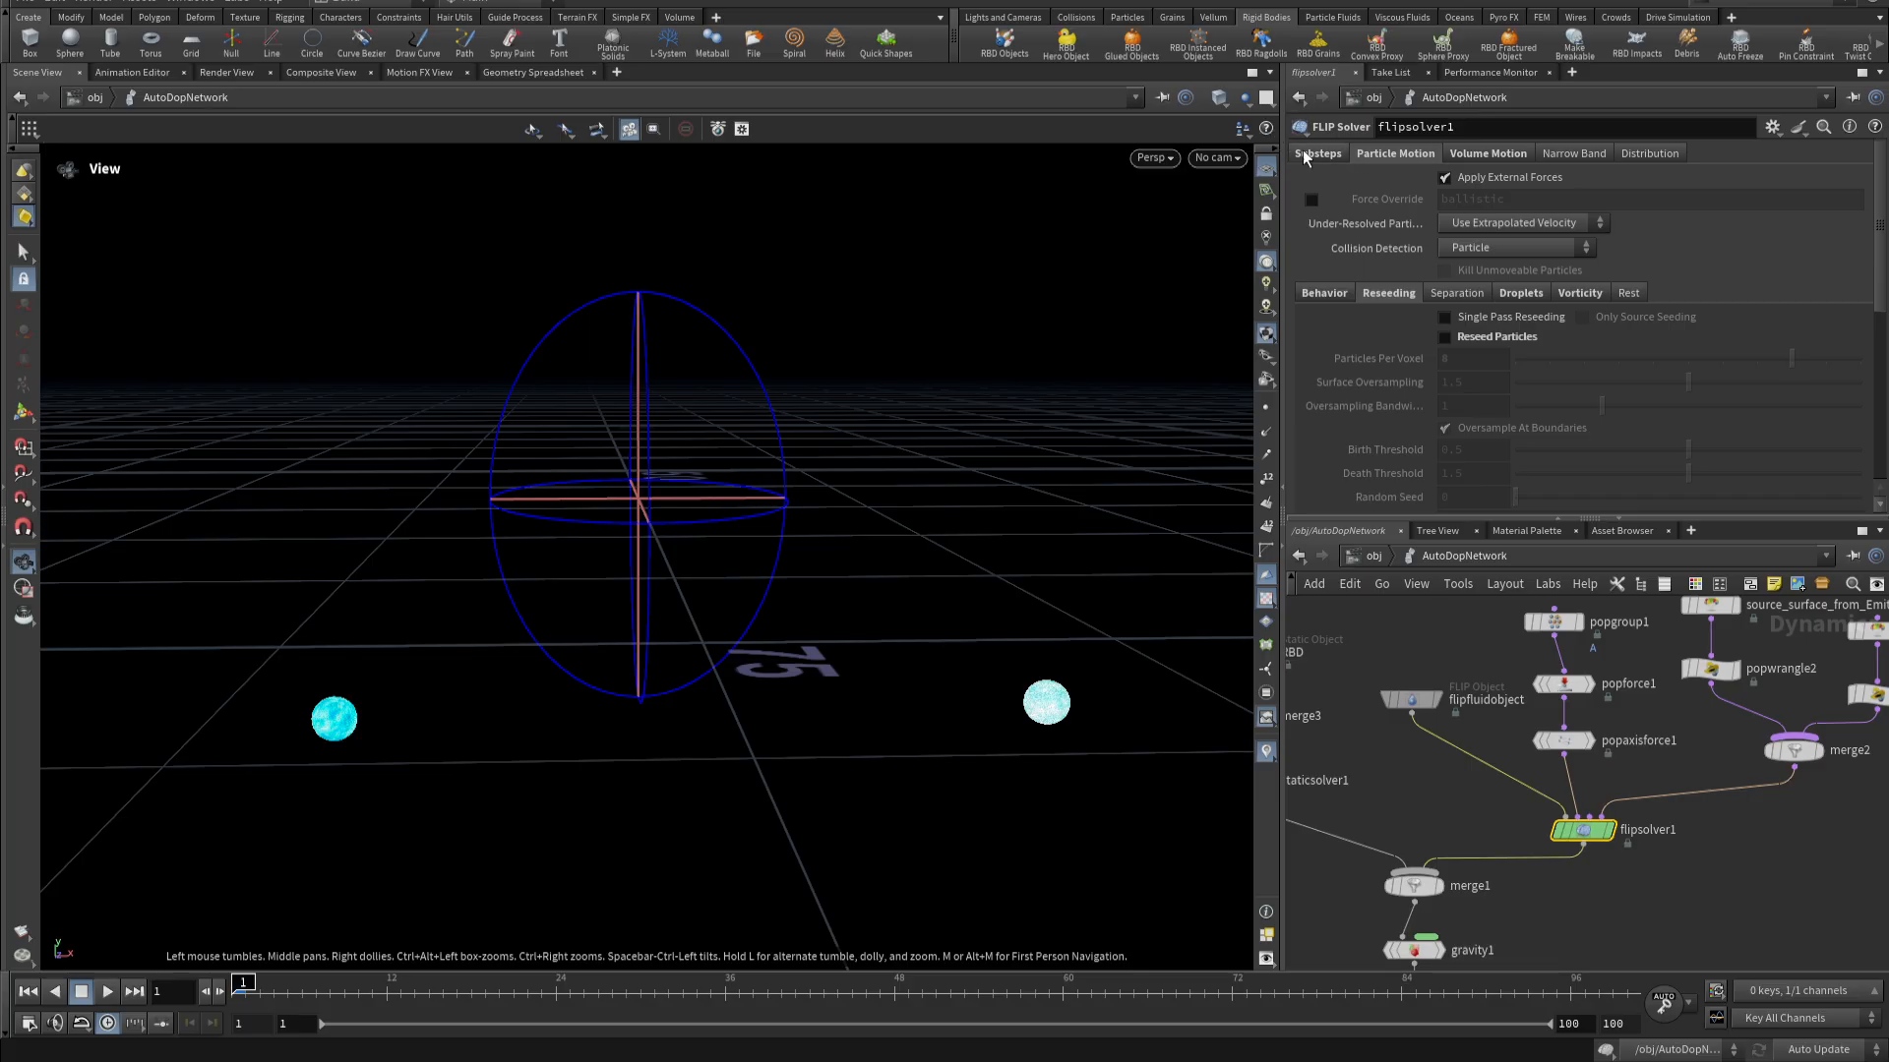
left_click(1307, 158)
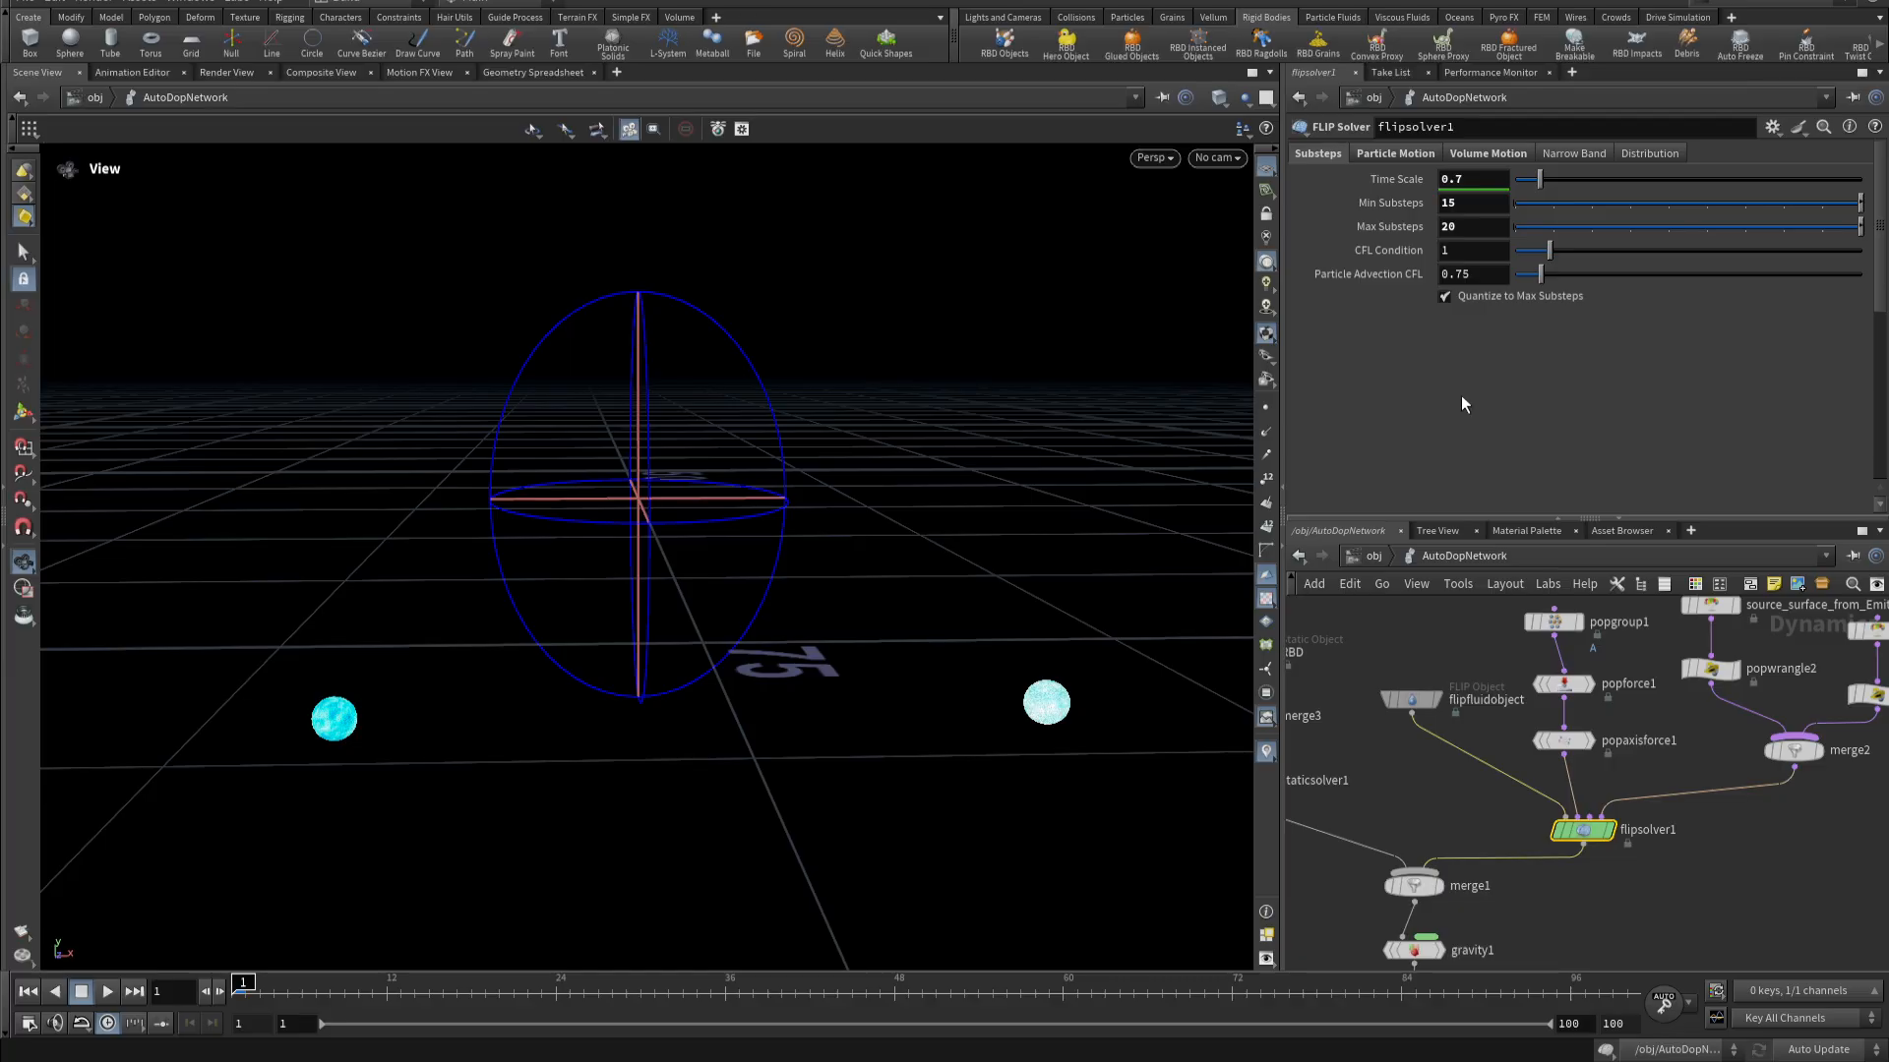
left_click(1409, 158)
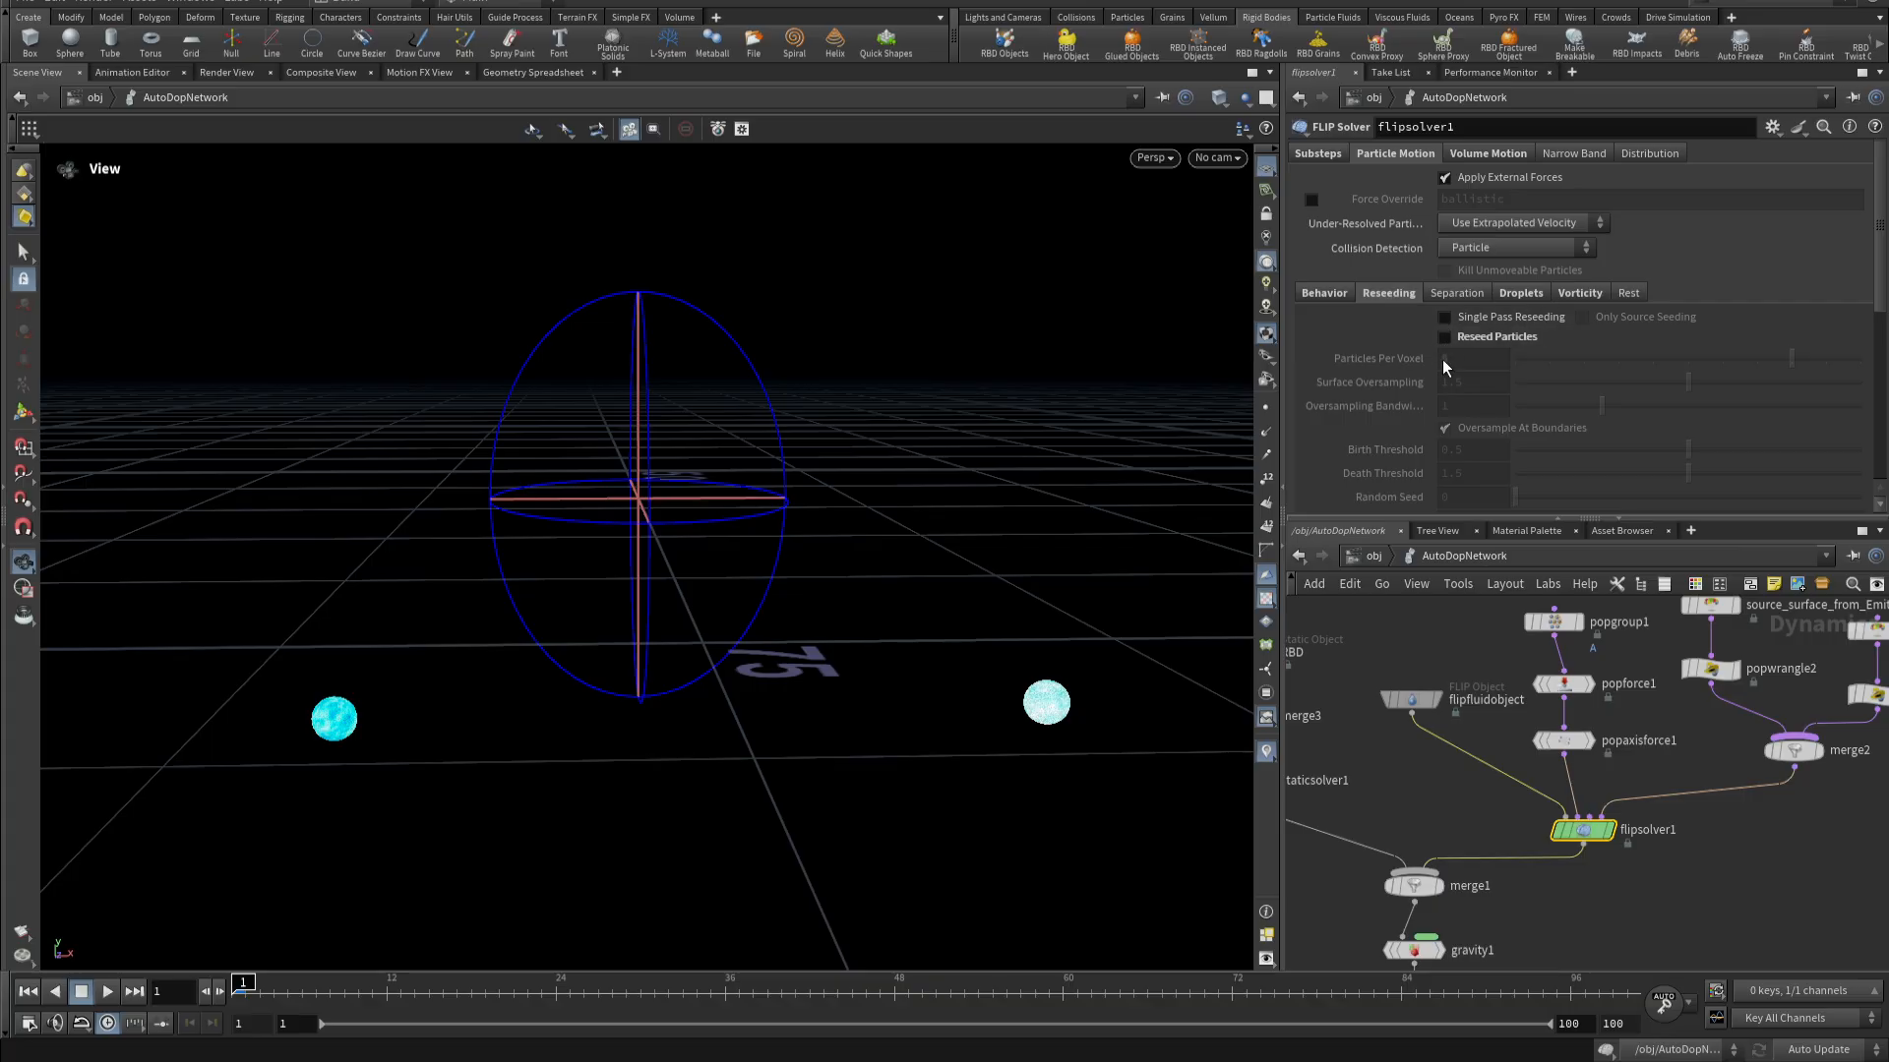
left_click(1320, 293)
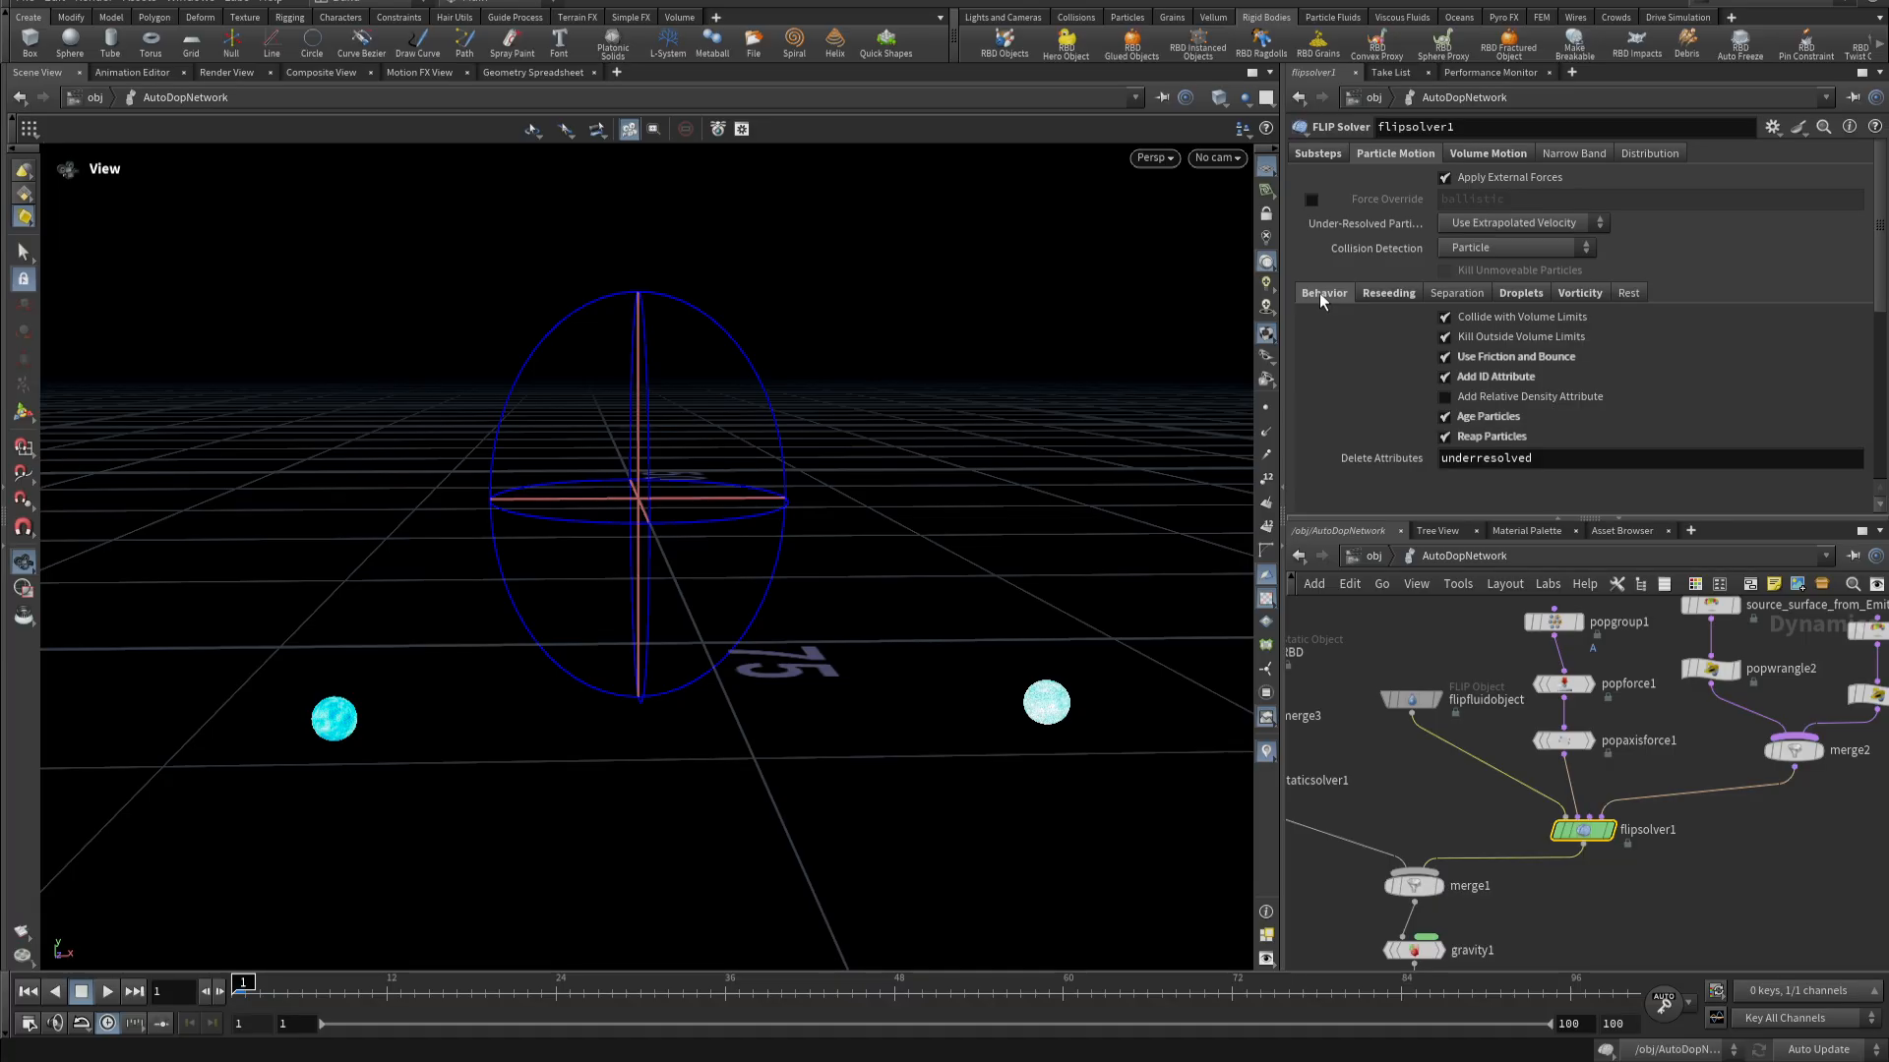
- Check the flipfluidobject settings, close the Preview02.mov playback and return to the behavior options of flipsolver1
left_click(1414, 700)
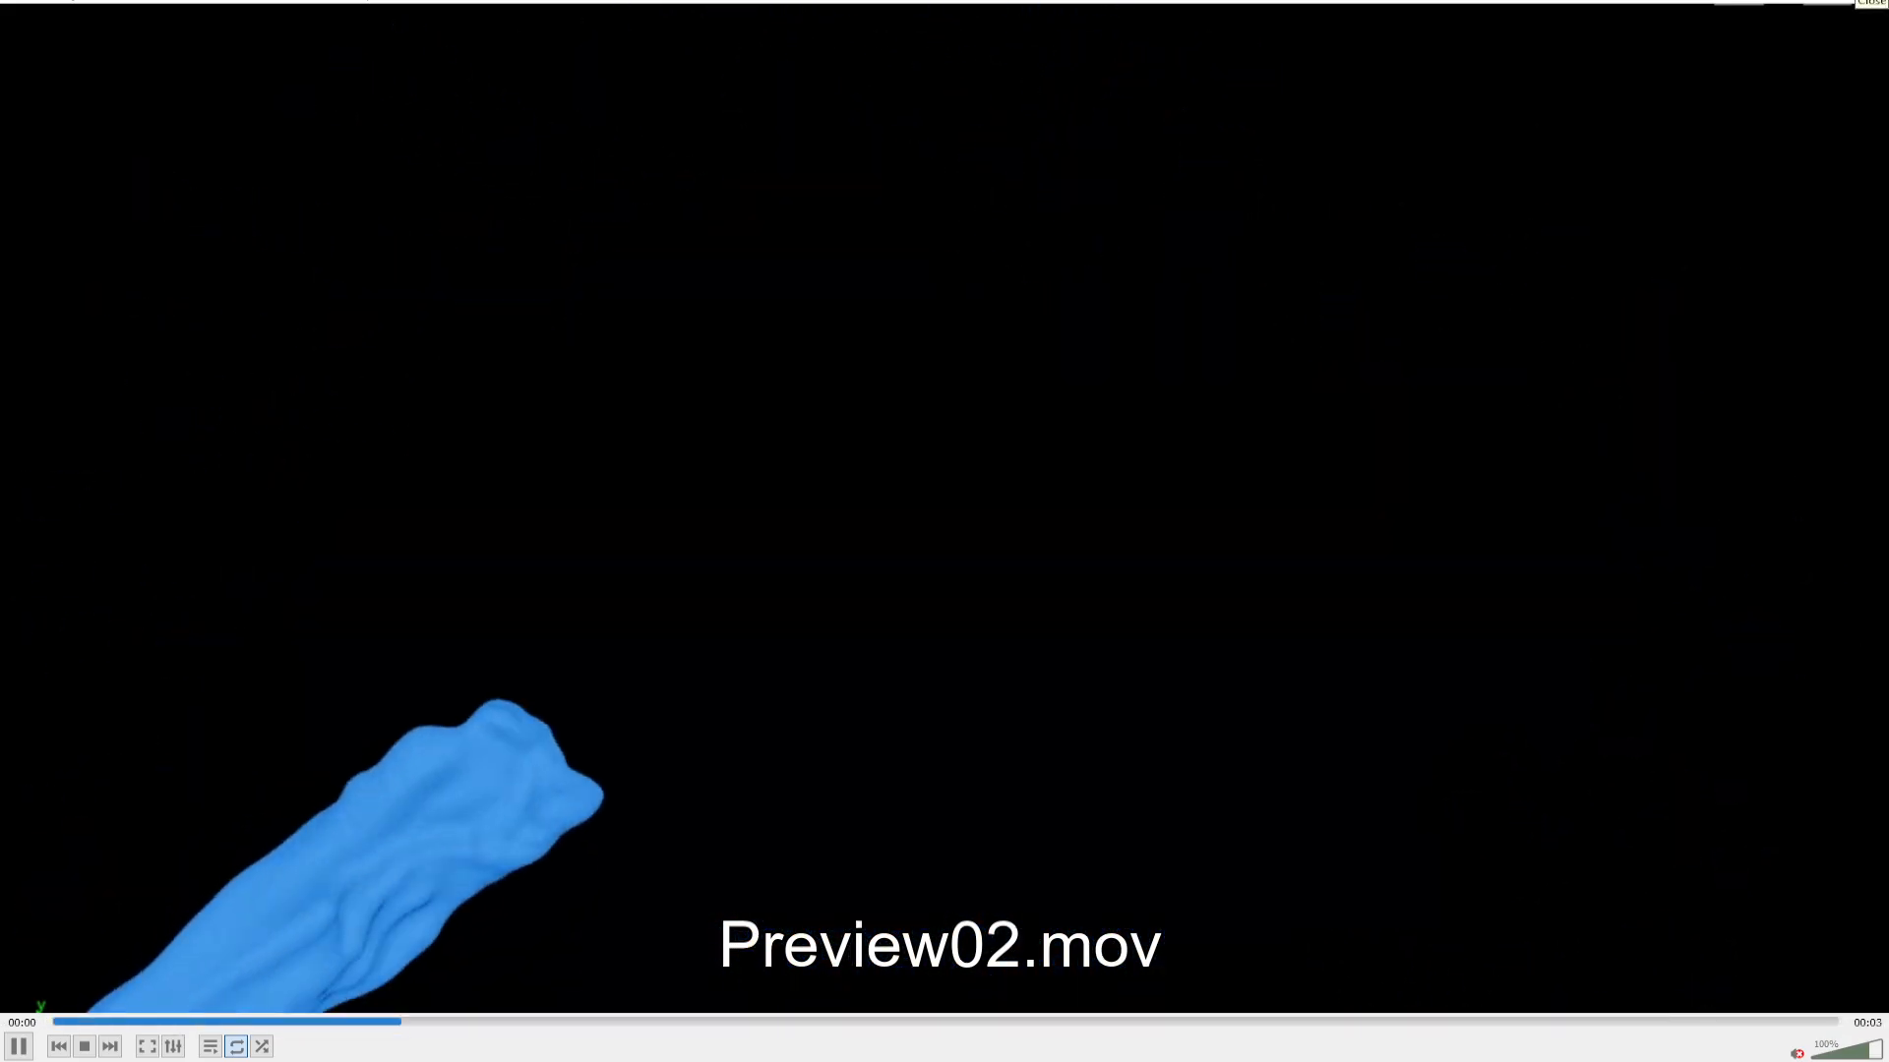
left_click(1871, 3)
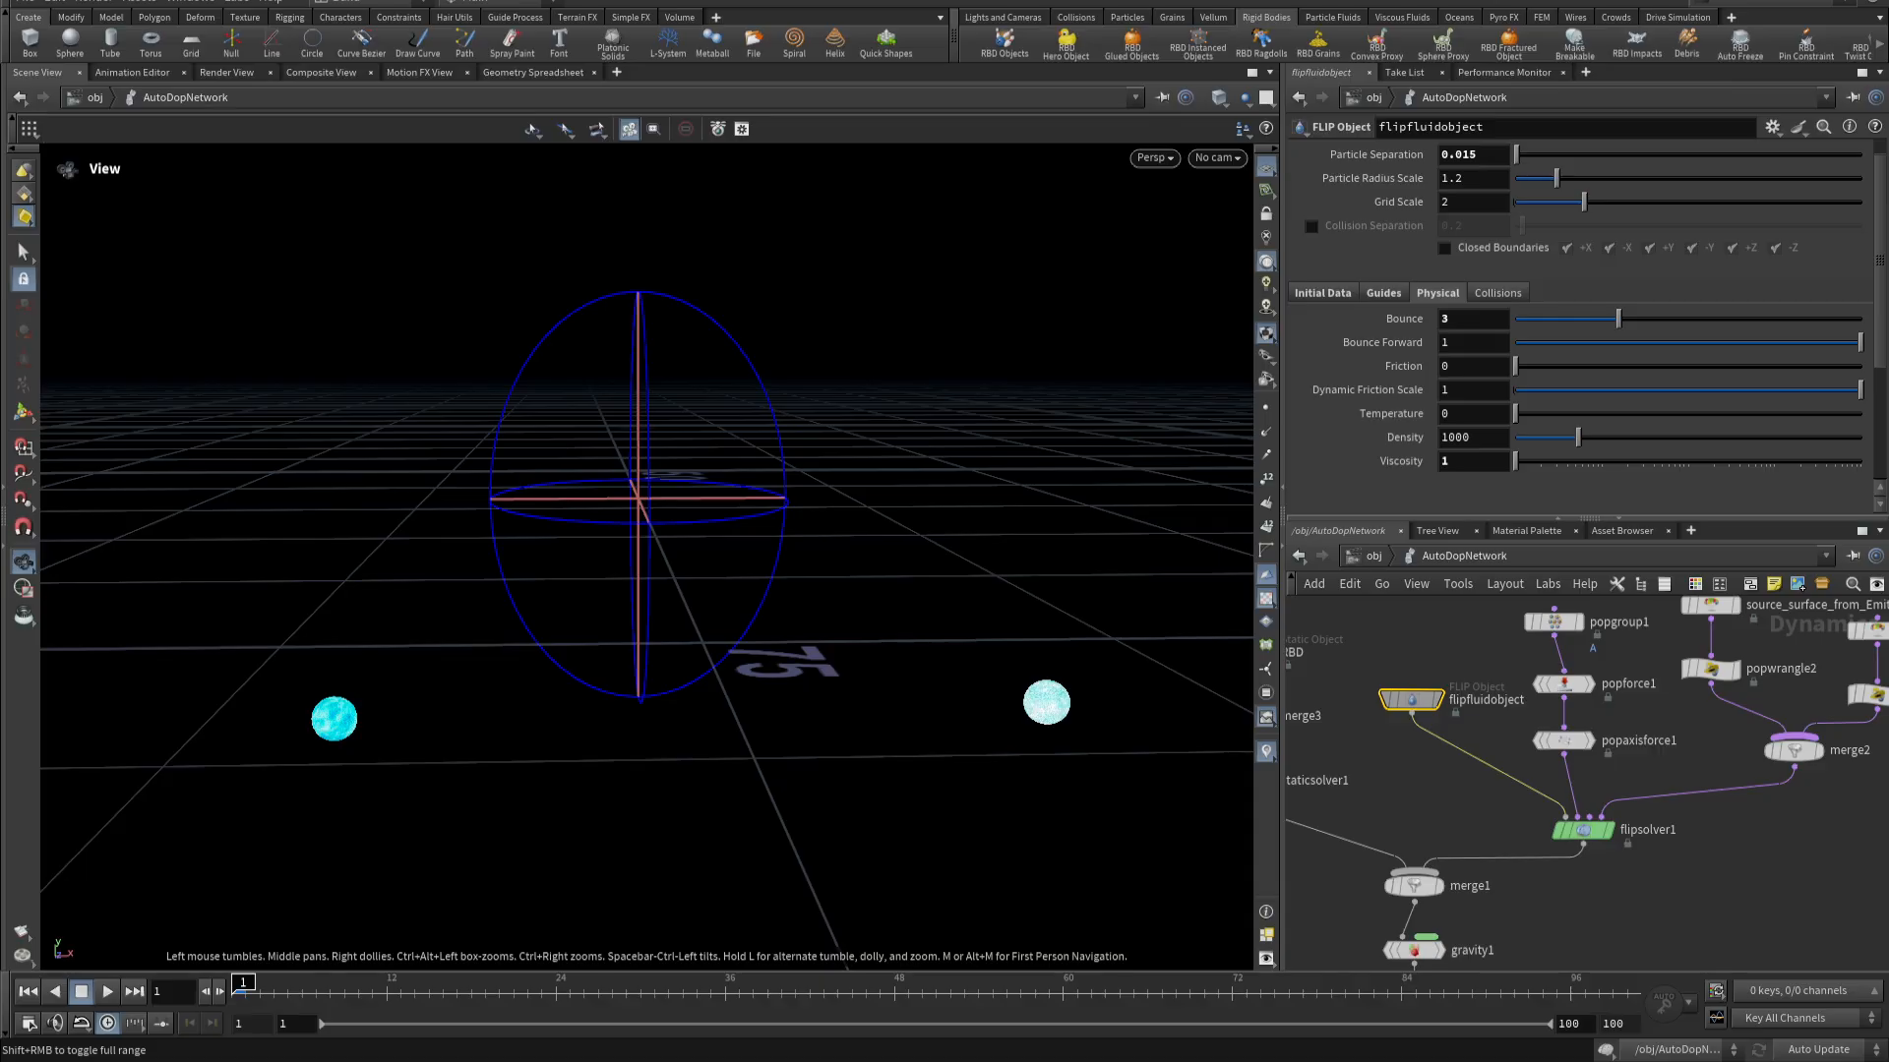
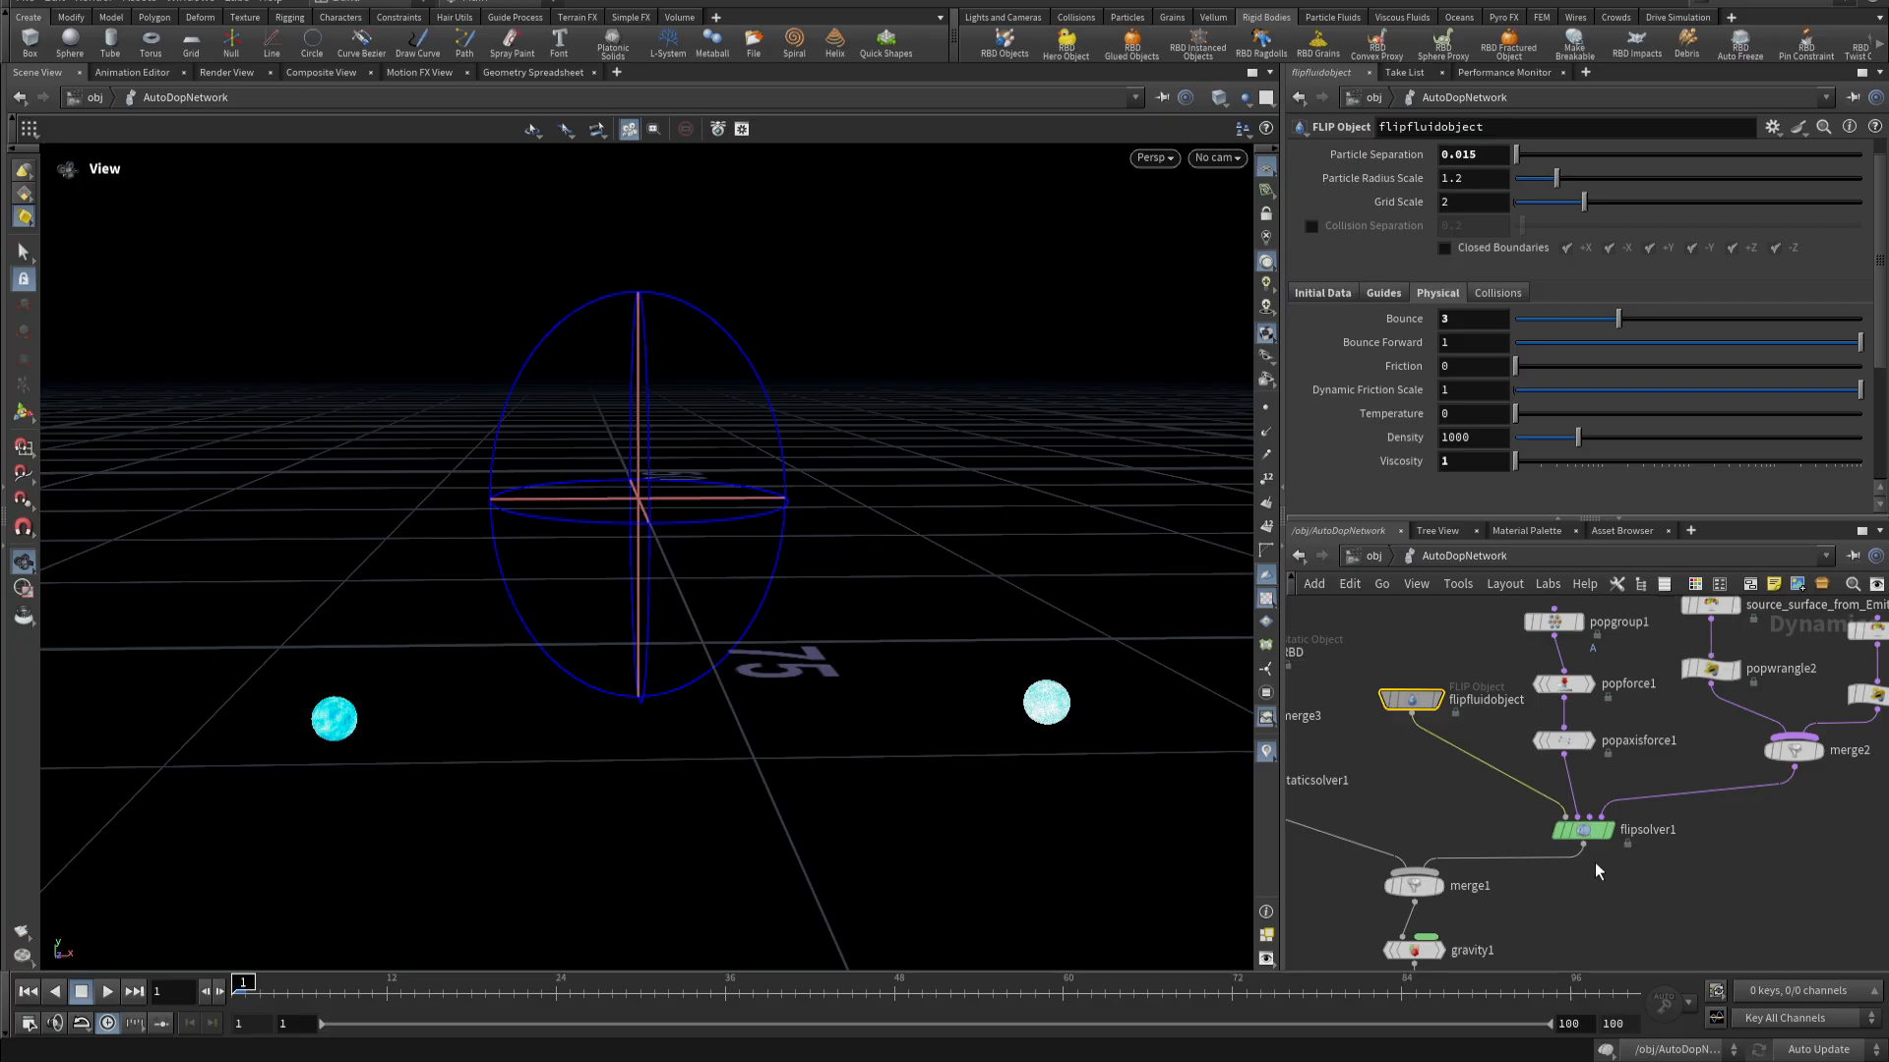
mouse_move(1585, 832)
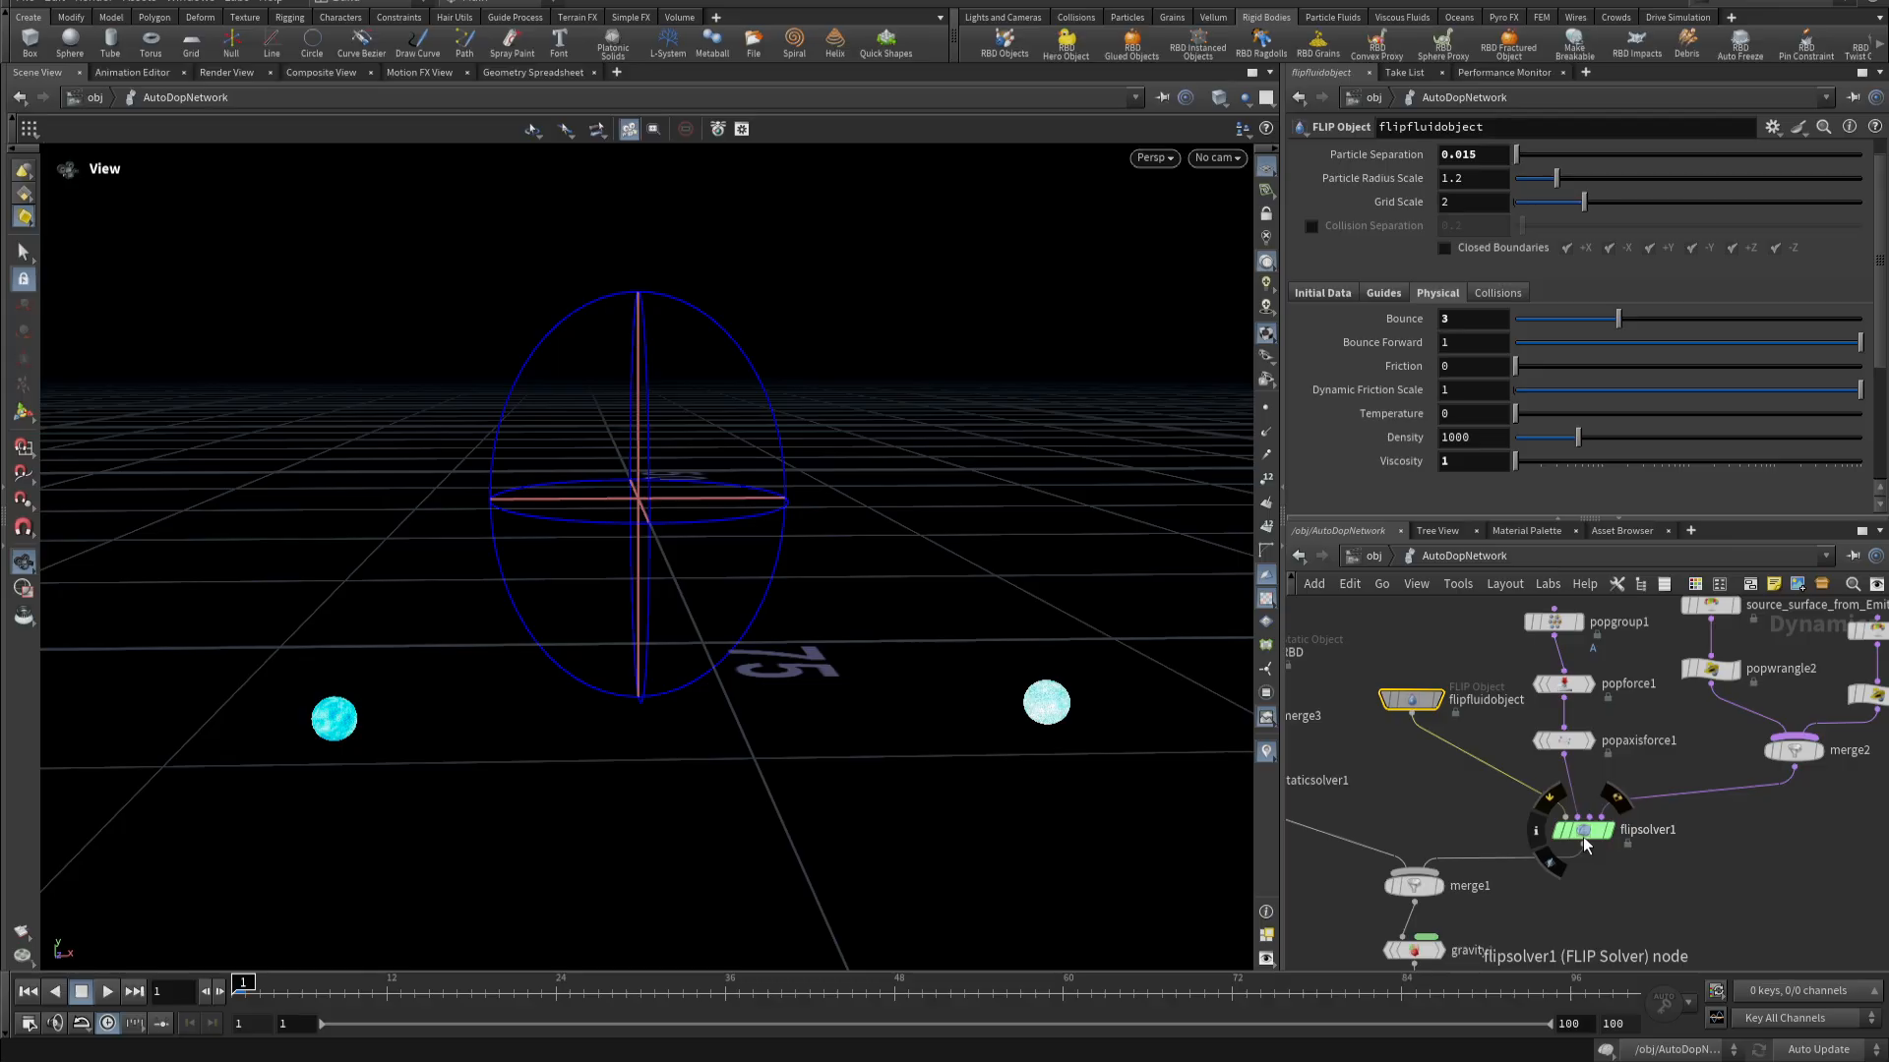
left_click(1584, 832)
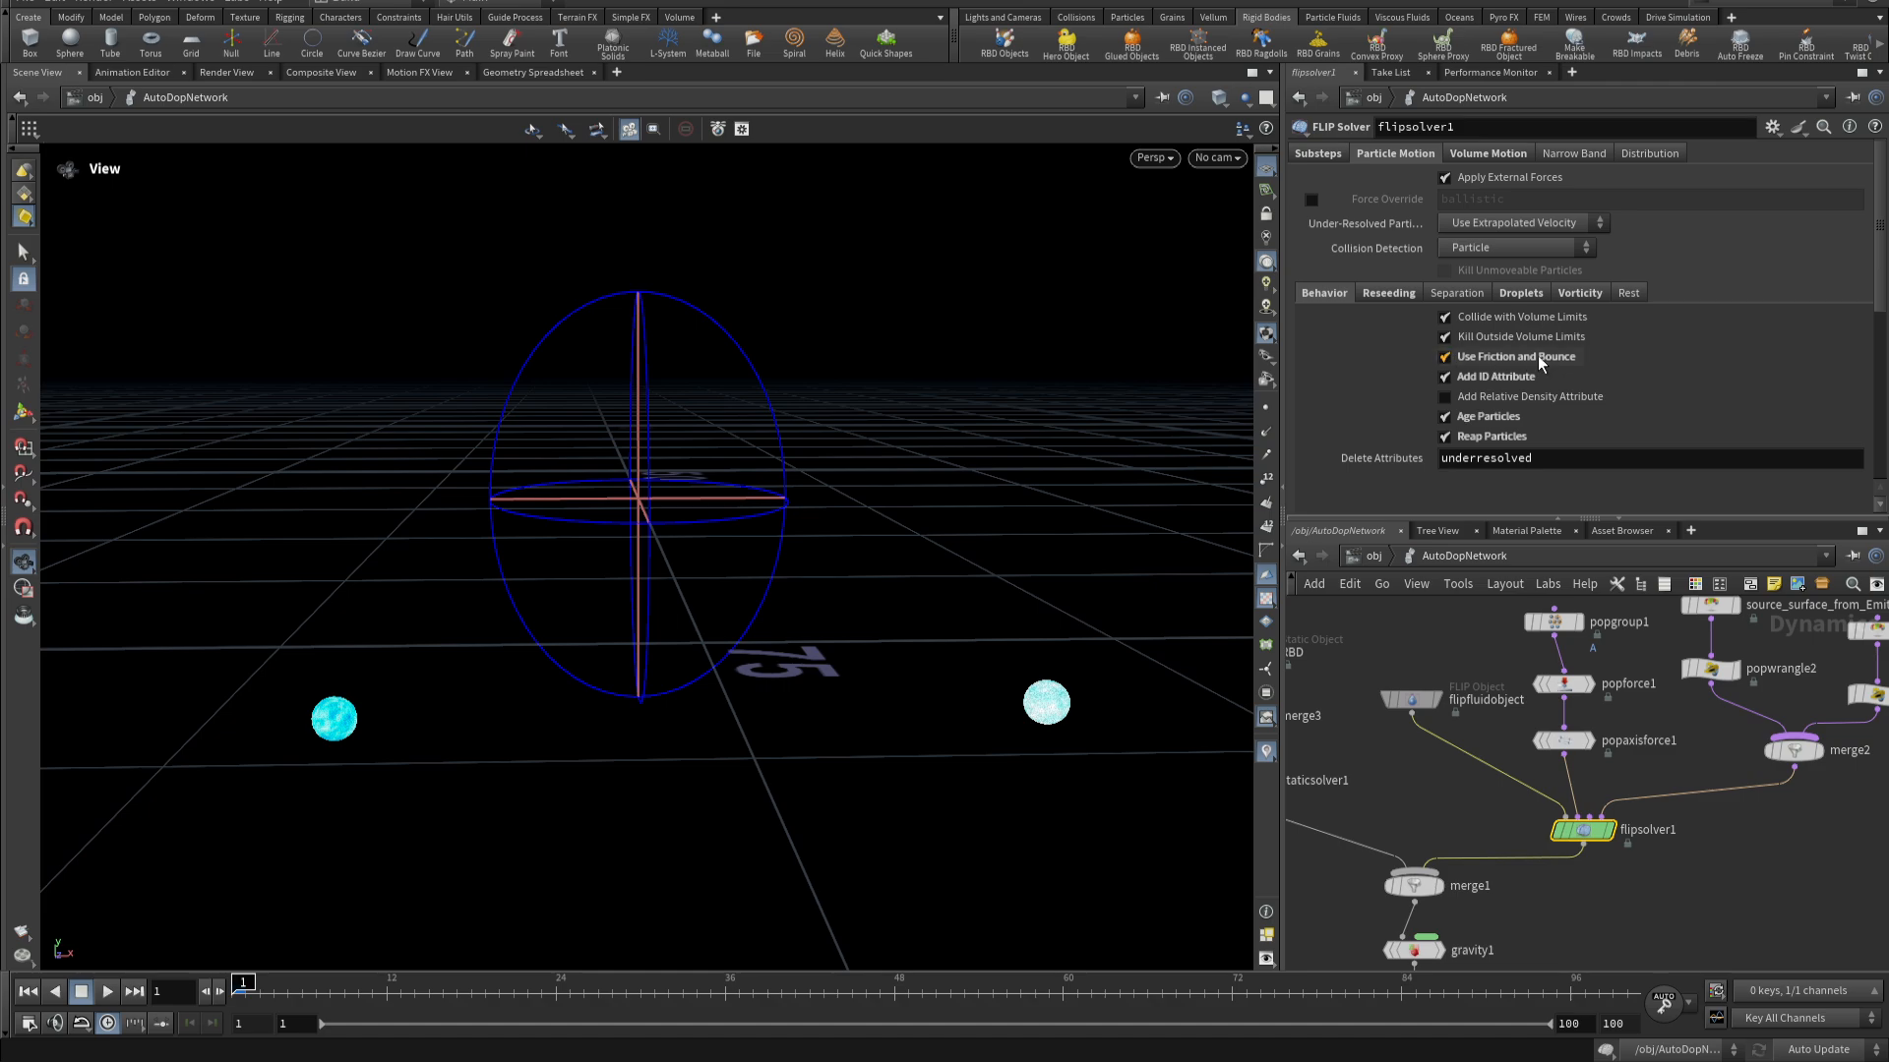
- Inspect the reseeding, separation, droplets and vorticity settings under the particle motion of flipsolver1
mouse_move(1416, 675)
left_click(1395, 295)
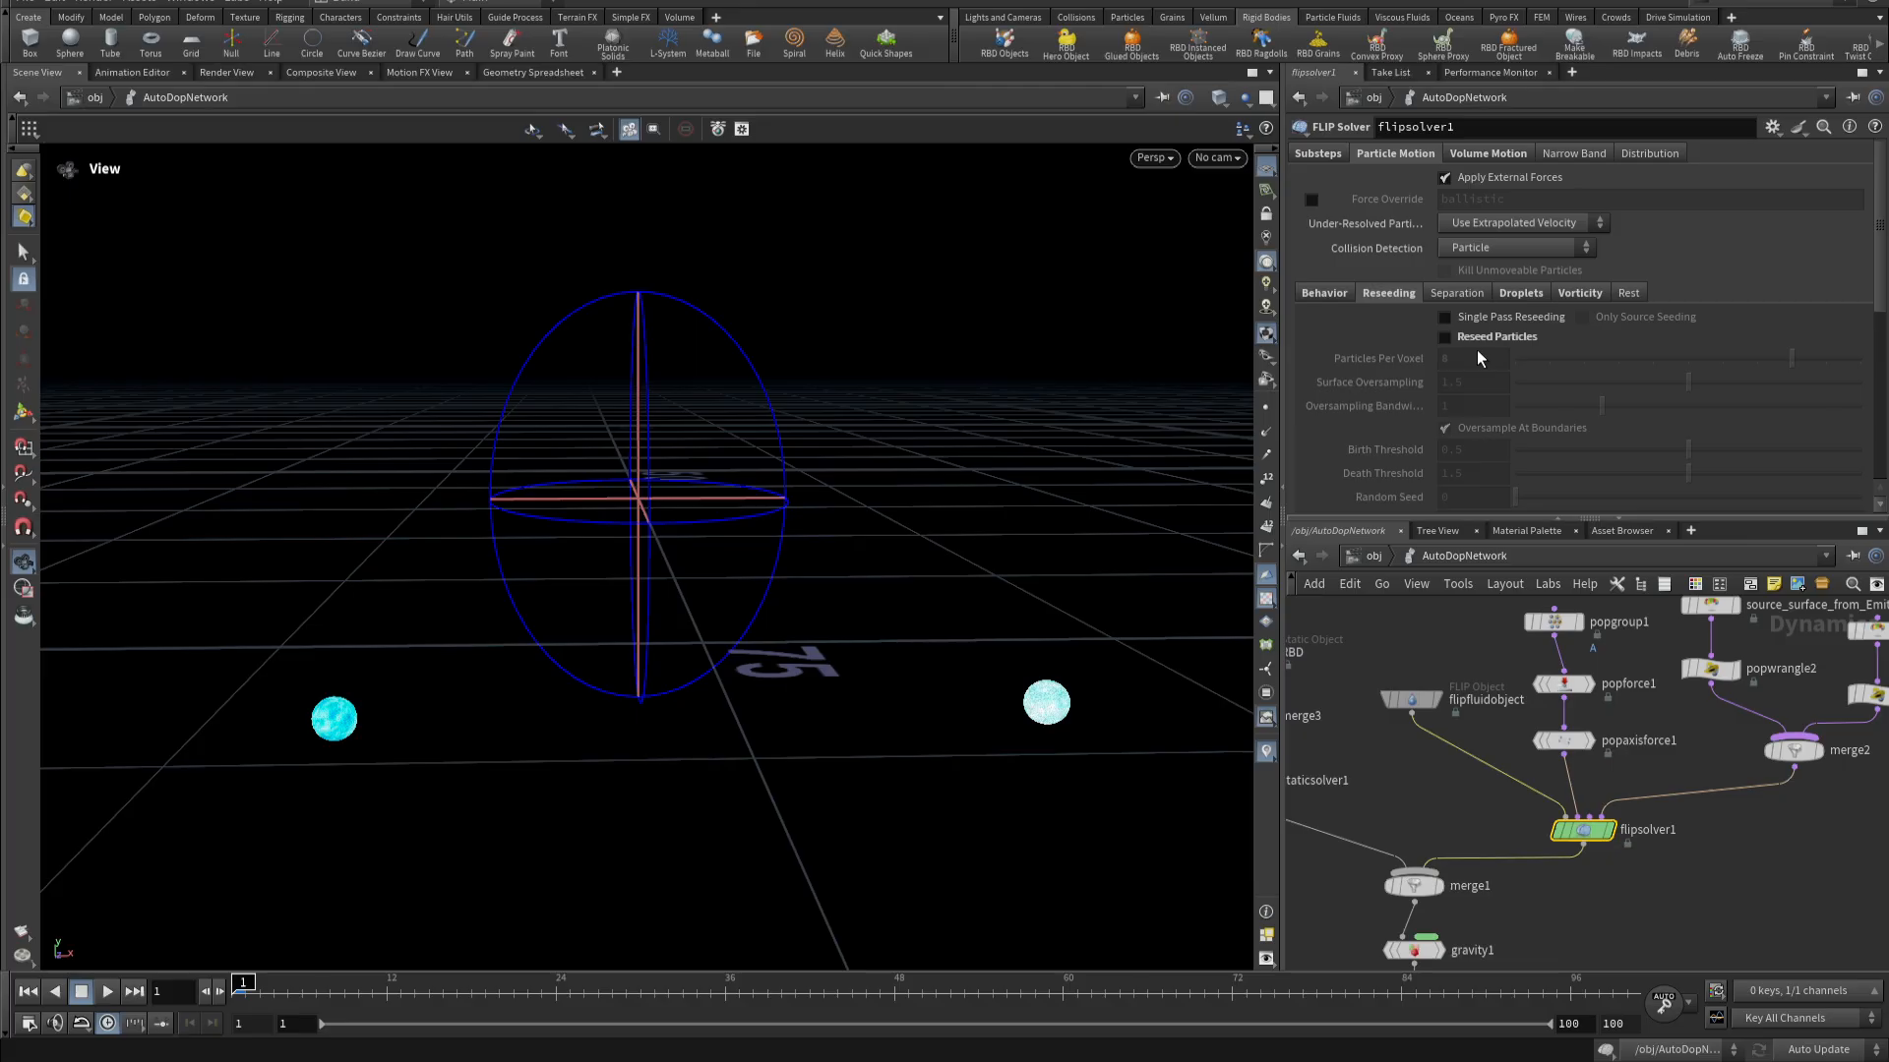
left_click(1469, 295)
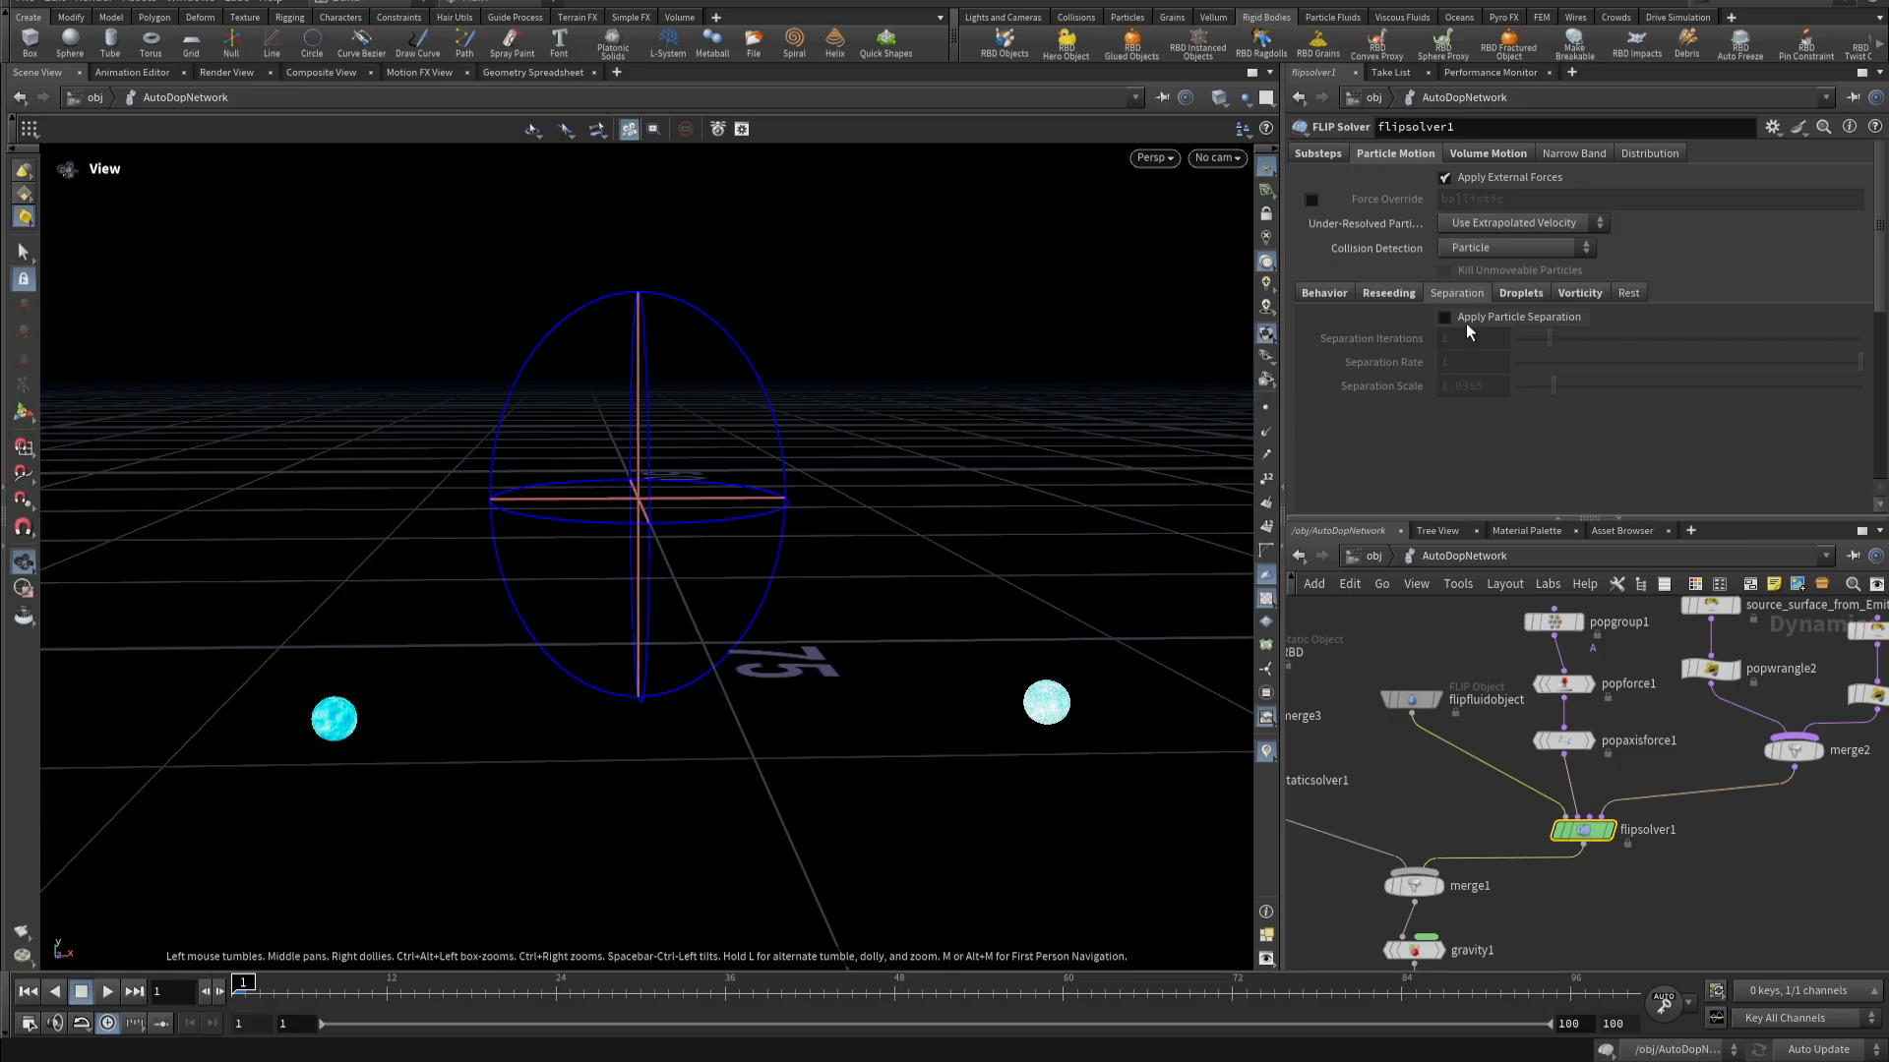
mouse_move(1465, 325)
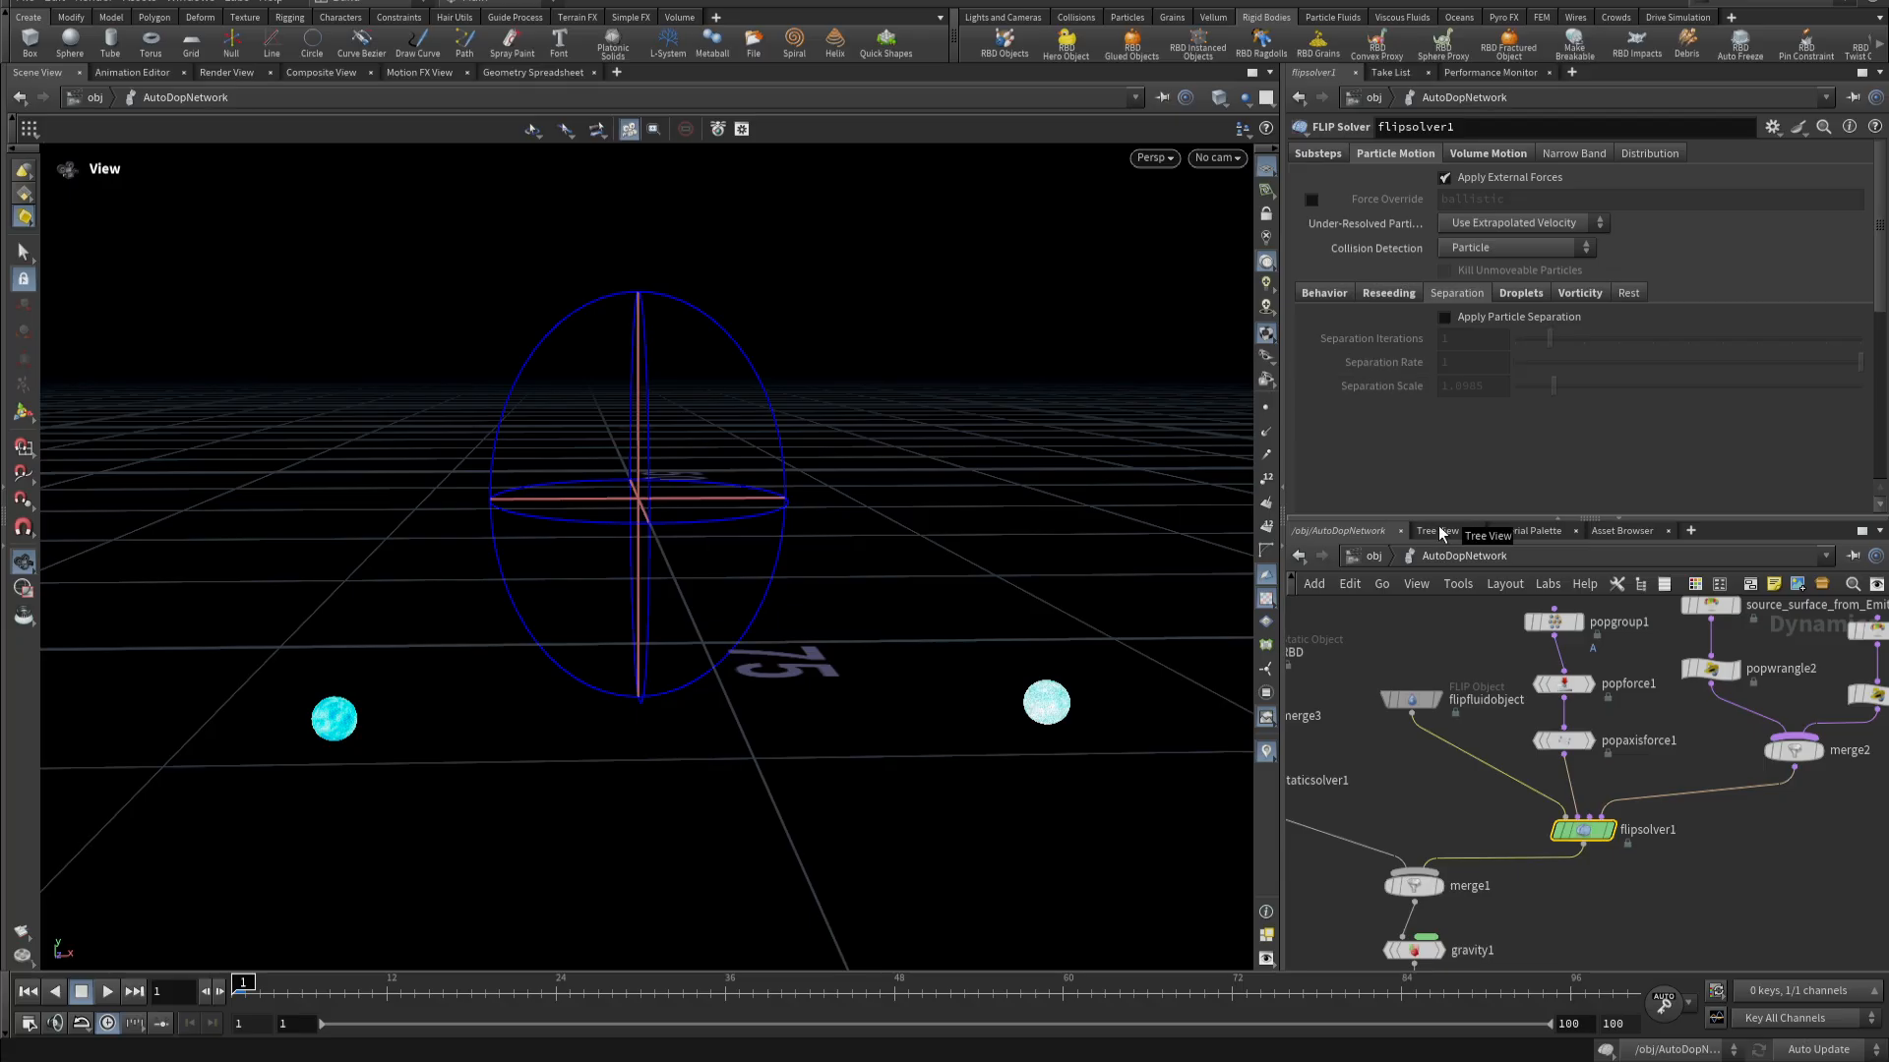
left_click(1521, 291)
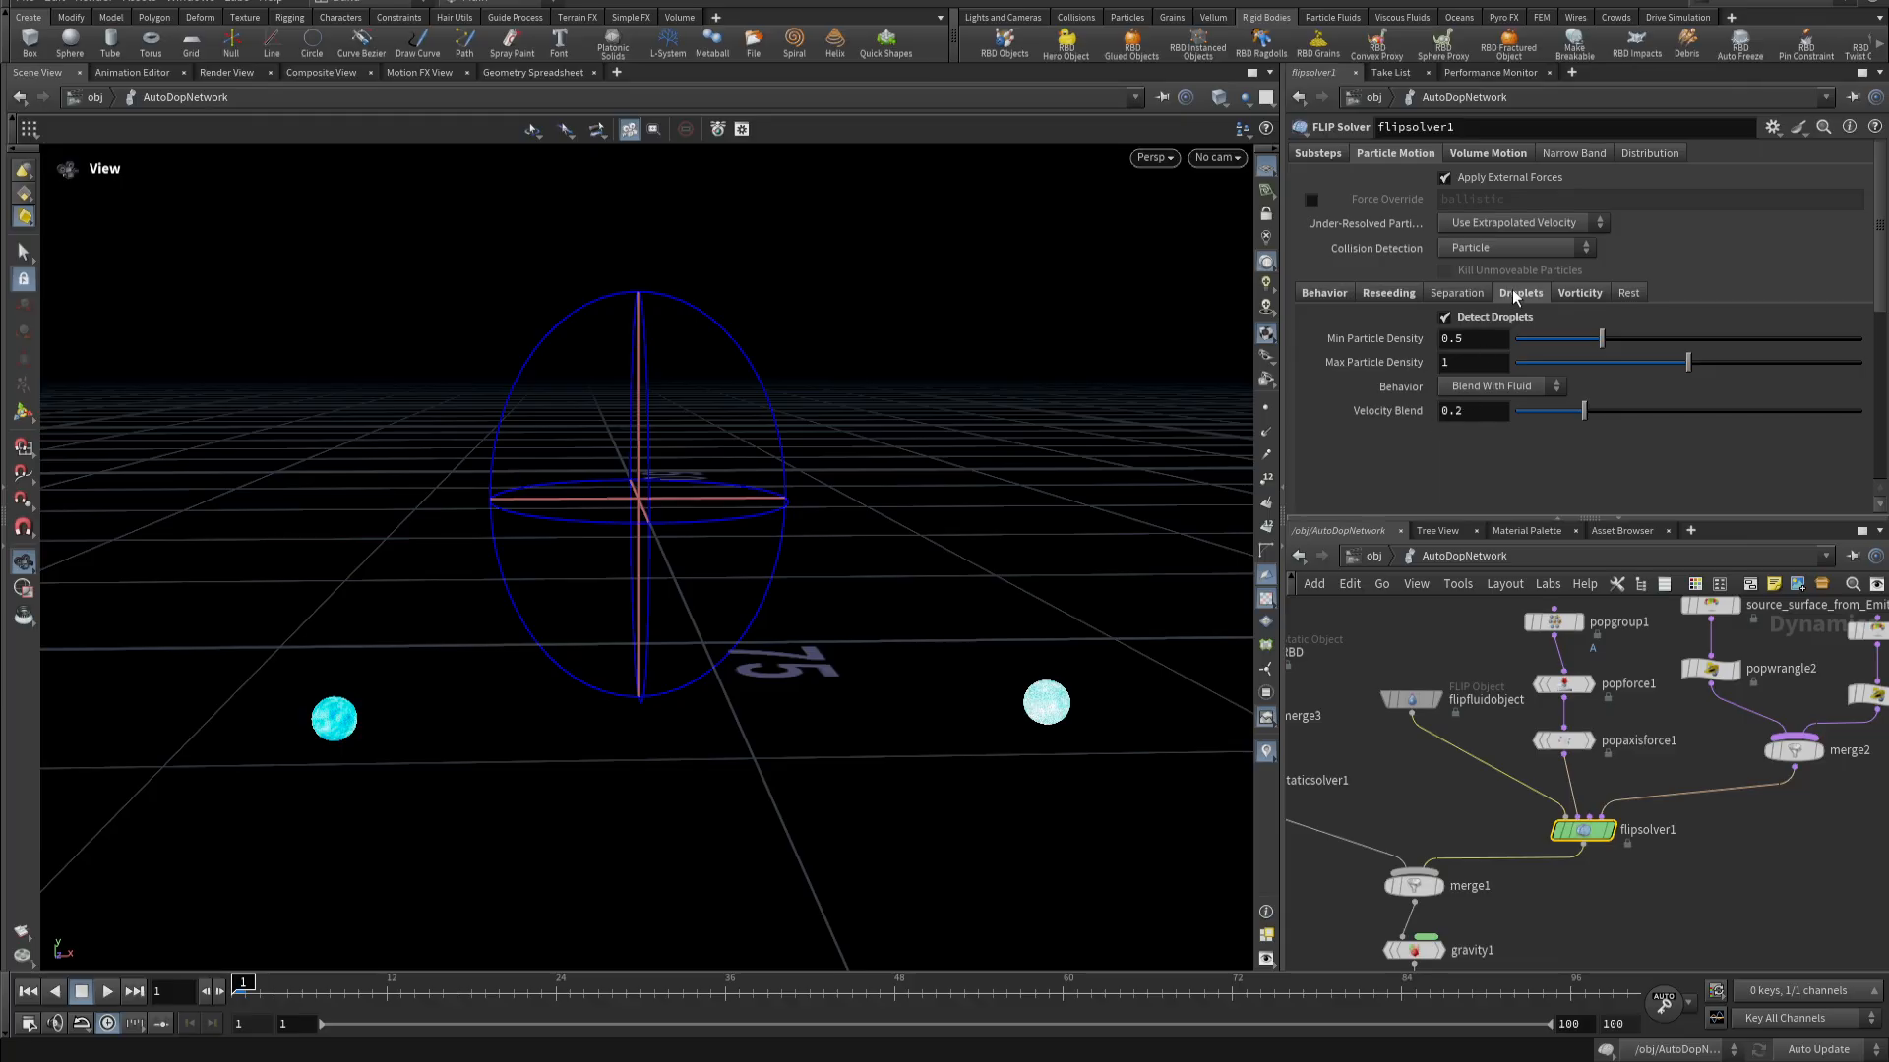
left_click(1581, 304)
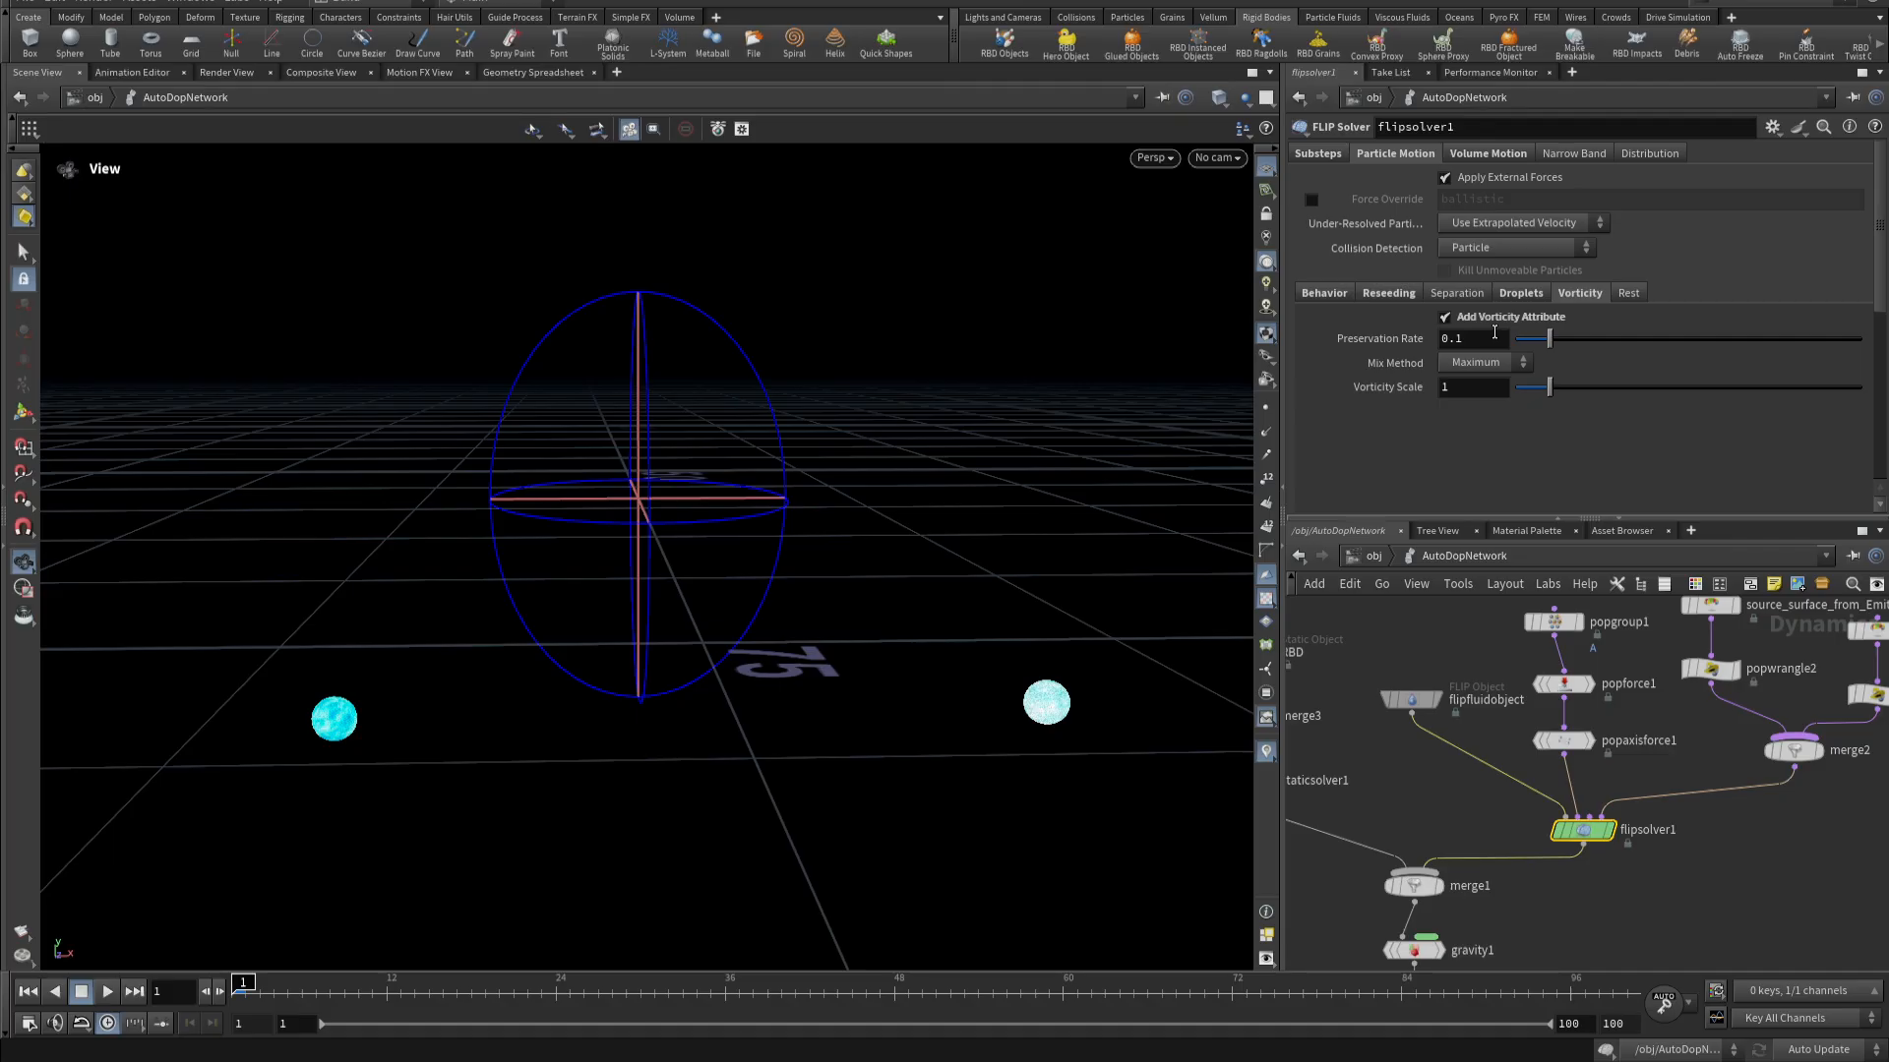
- Visualize the volume limits of flipsolver1, check the box through cam1 and turn the limits display off again
left_click(1483, 154)
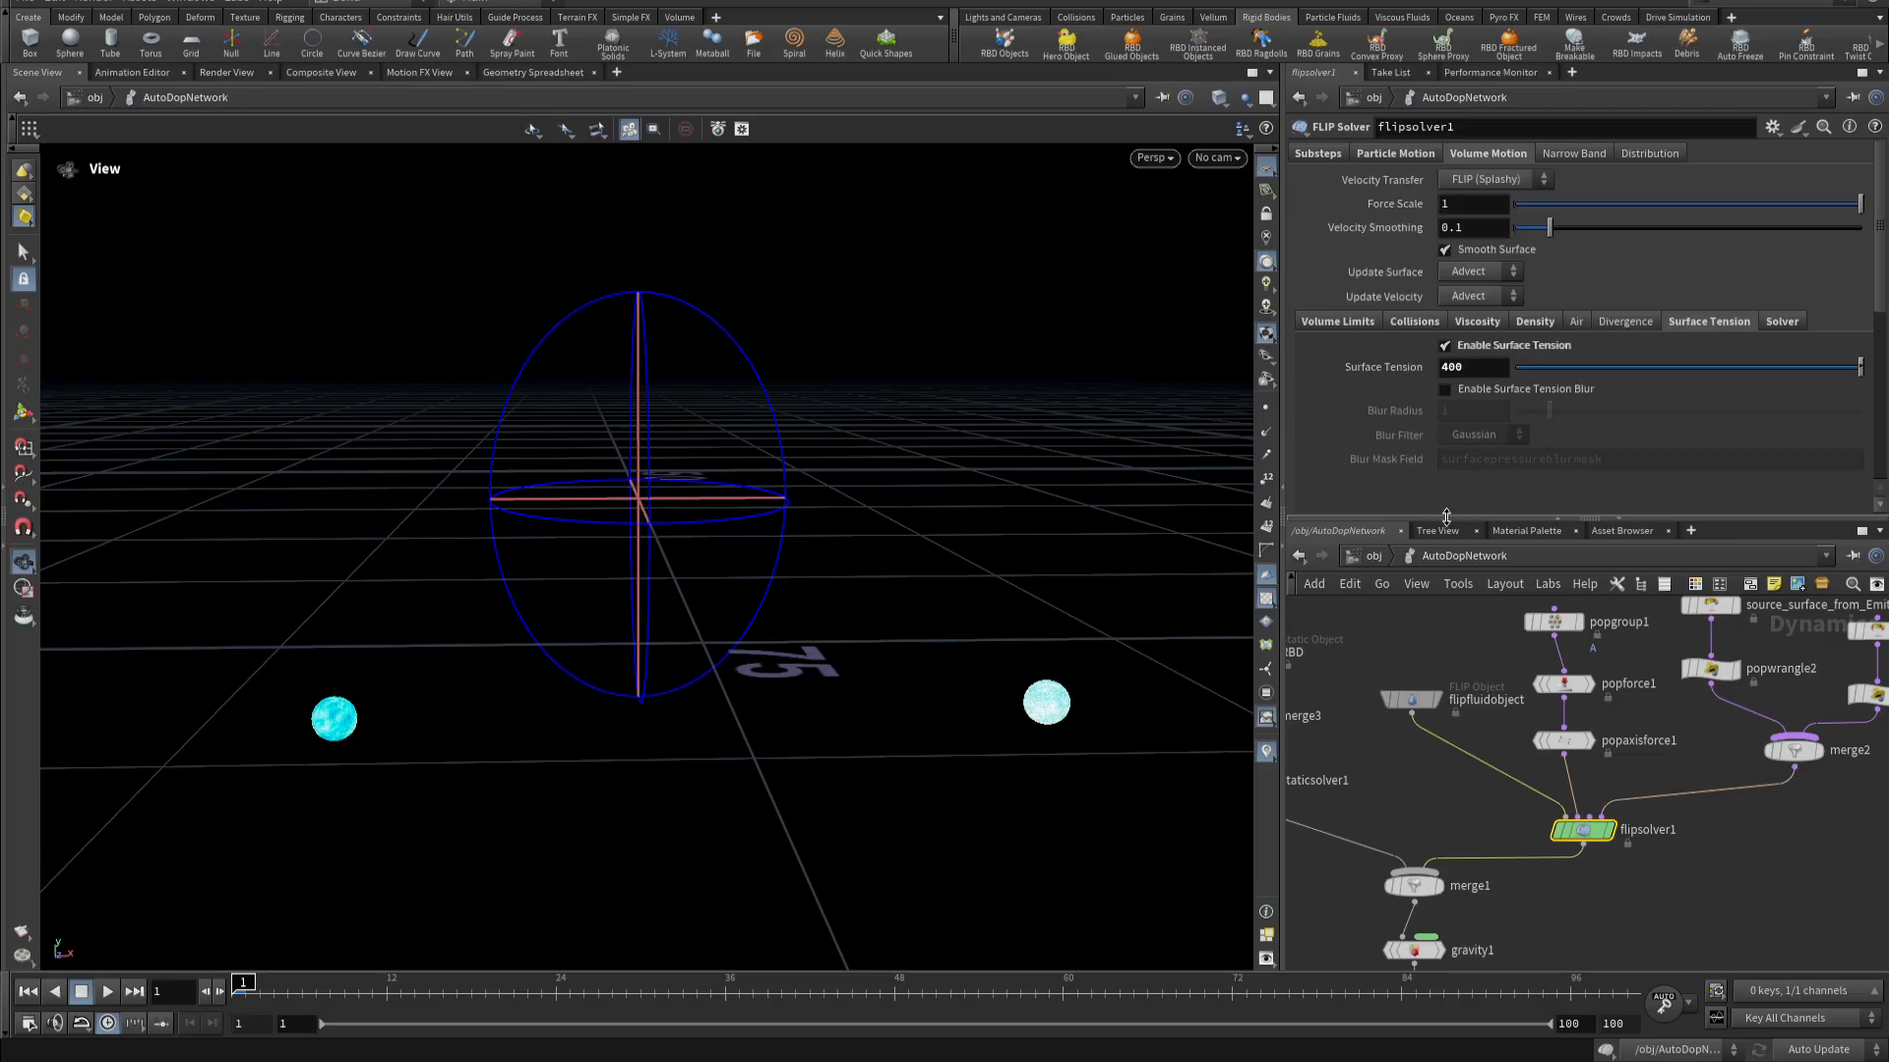
left_click(1343, 322)
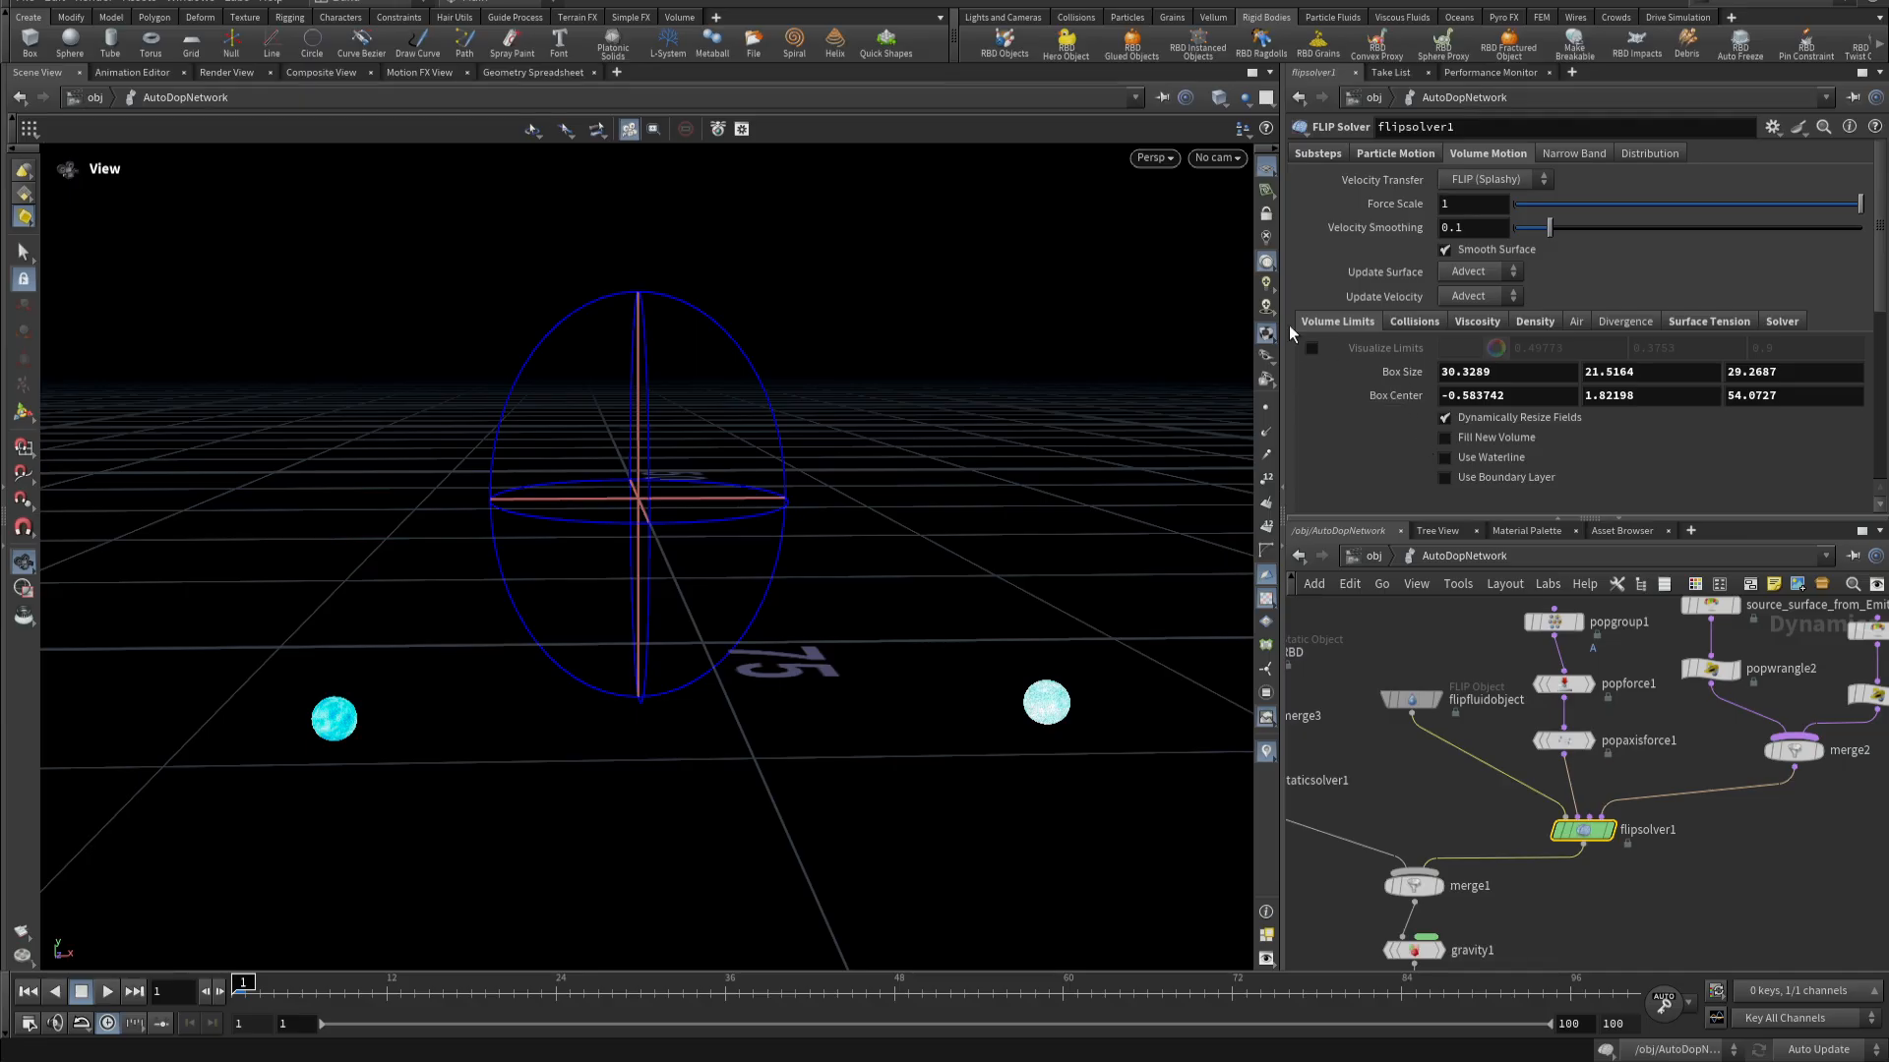
left_click(1312, 348)
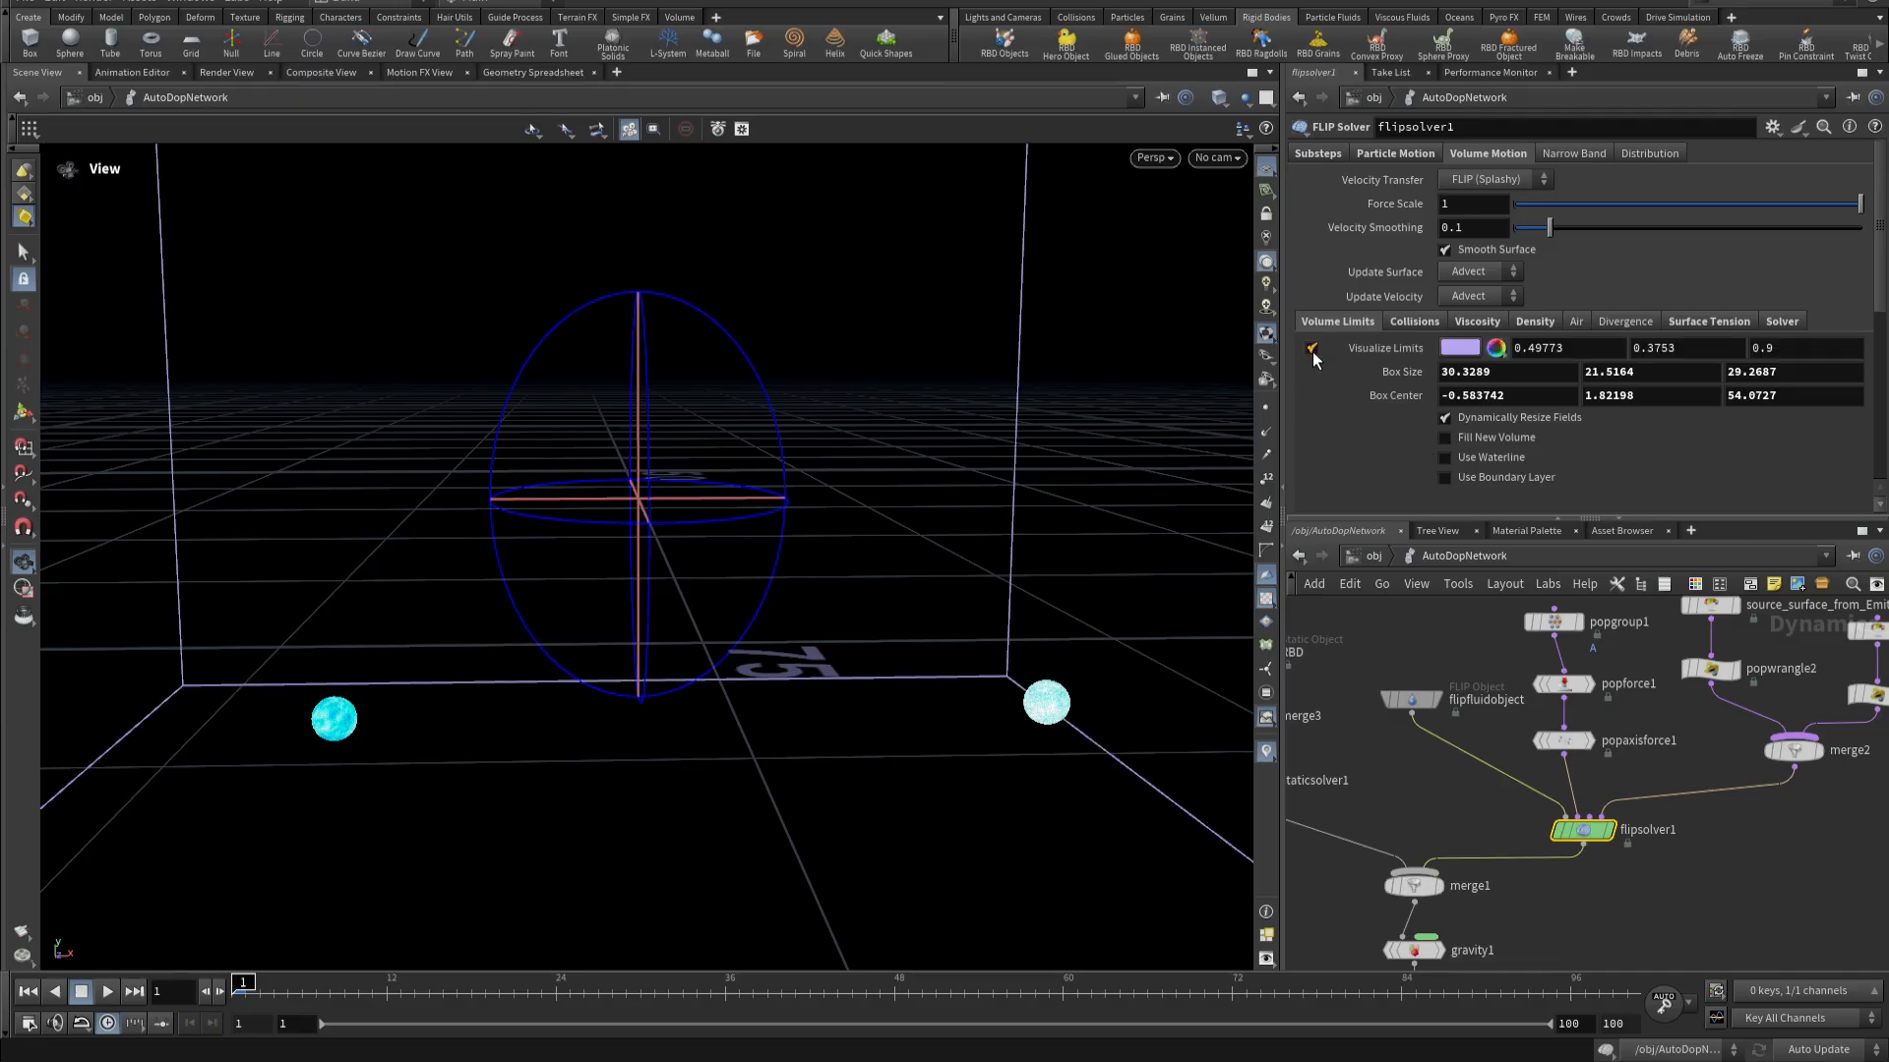
left_click_drag(949, 640, 807, 551)
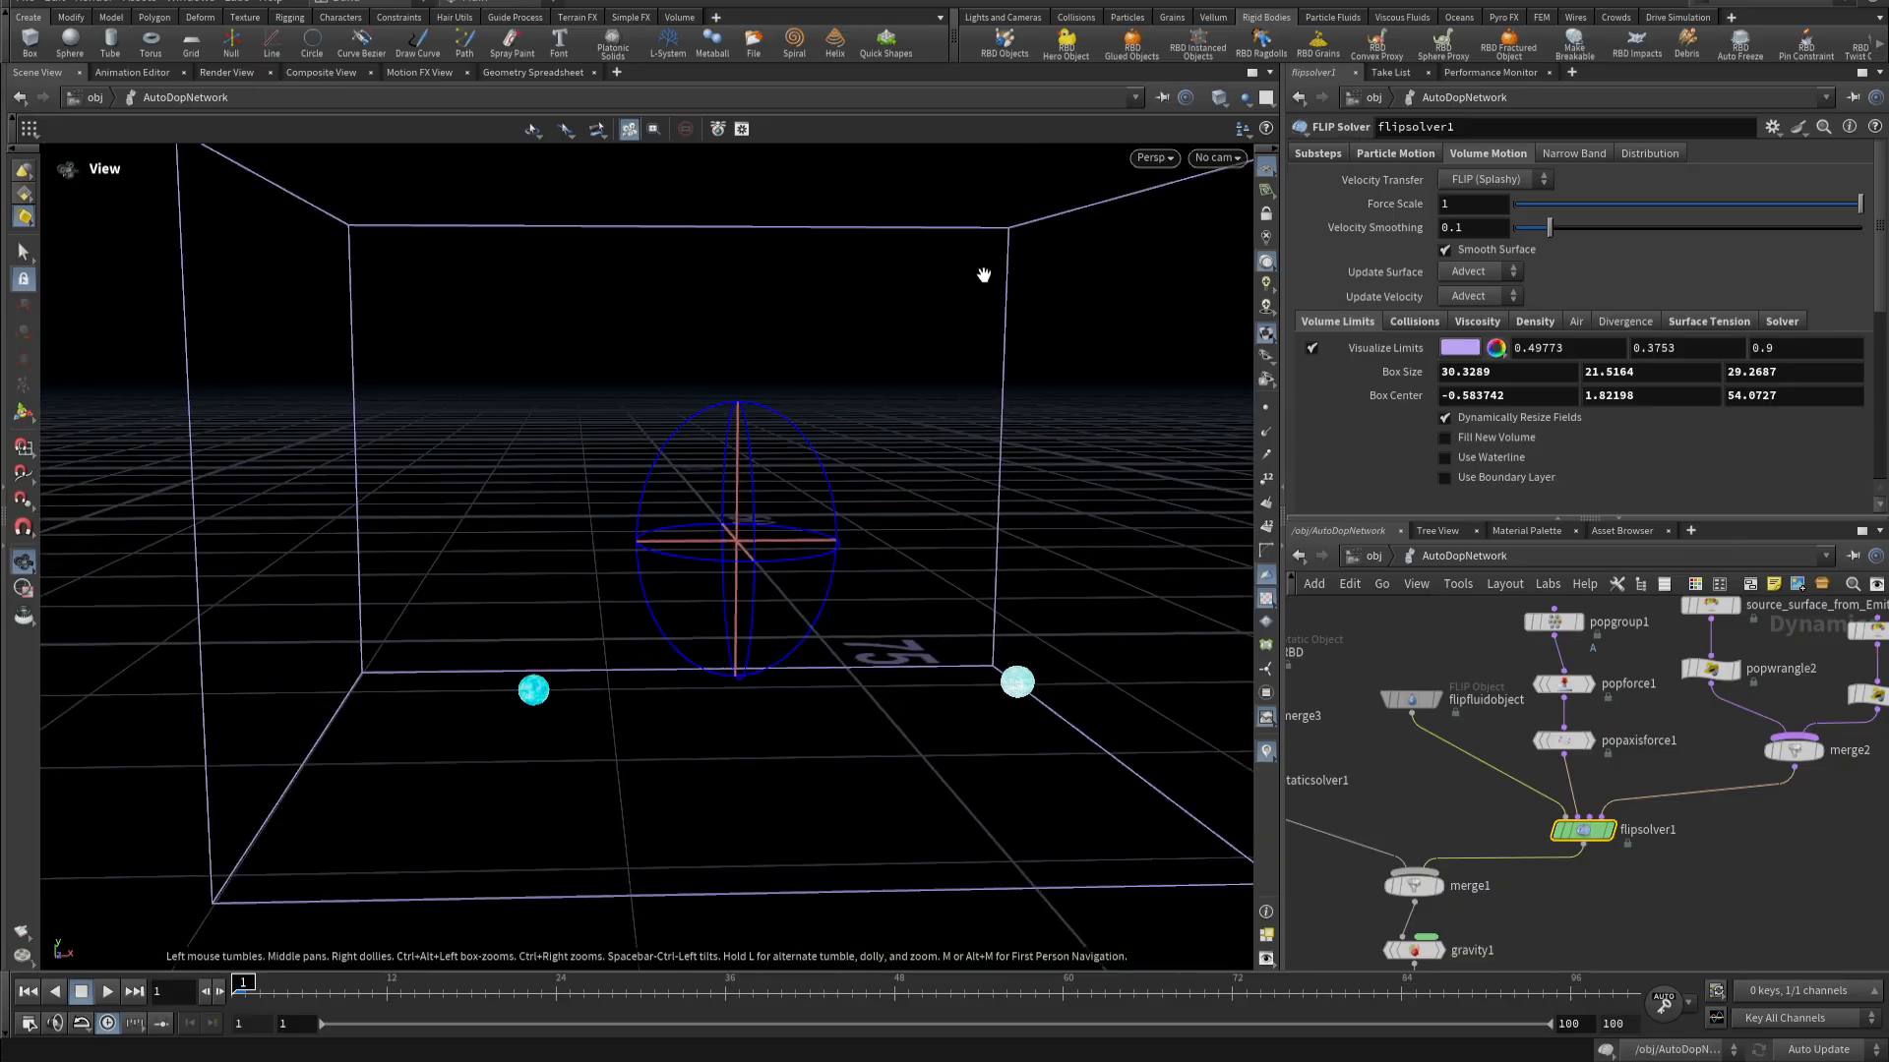
left_click(1217, 157)
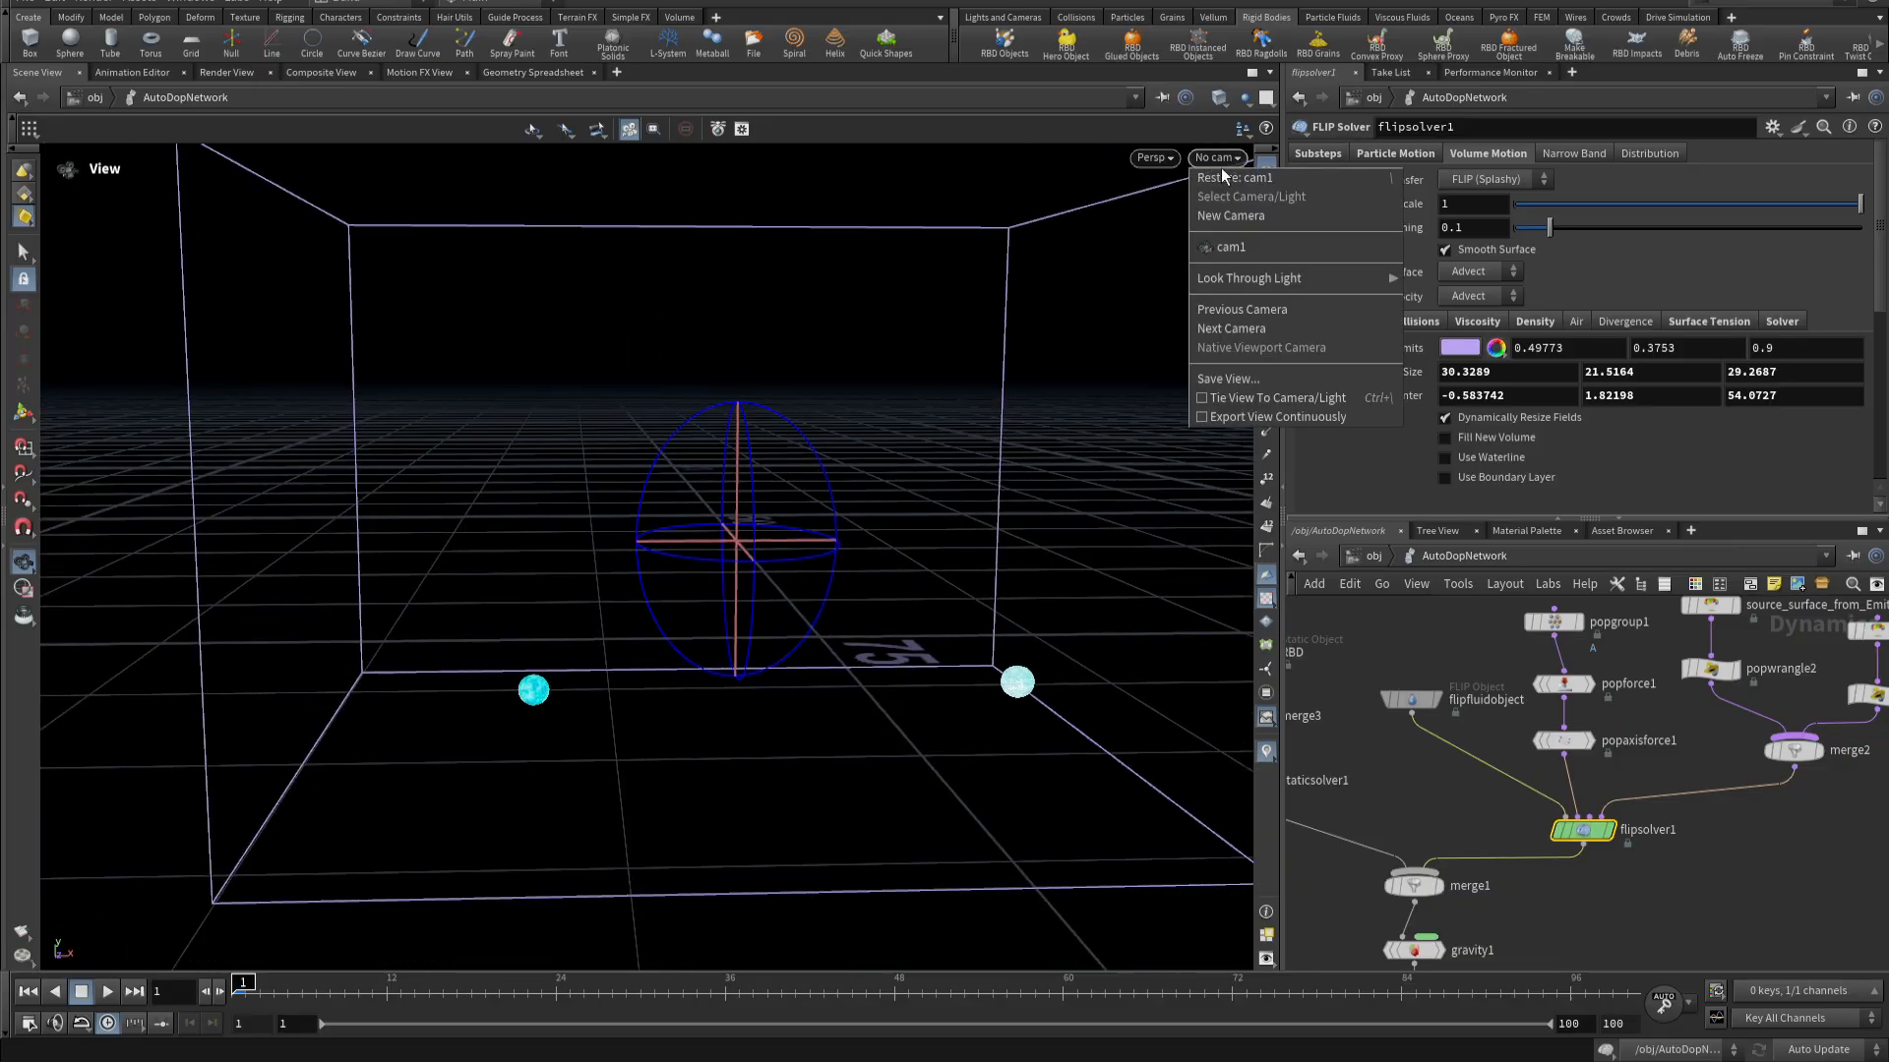
left_click(1244, 249)
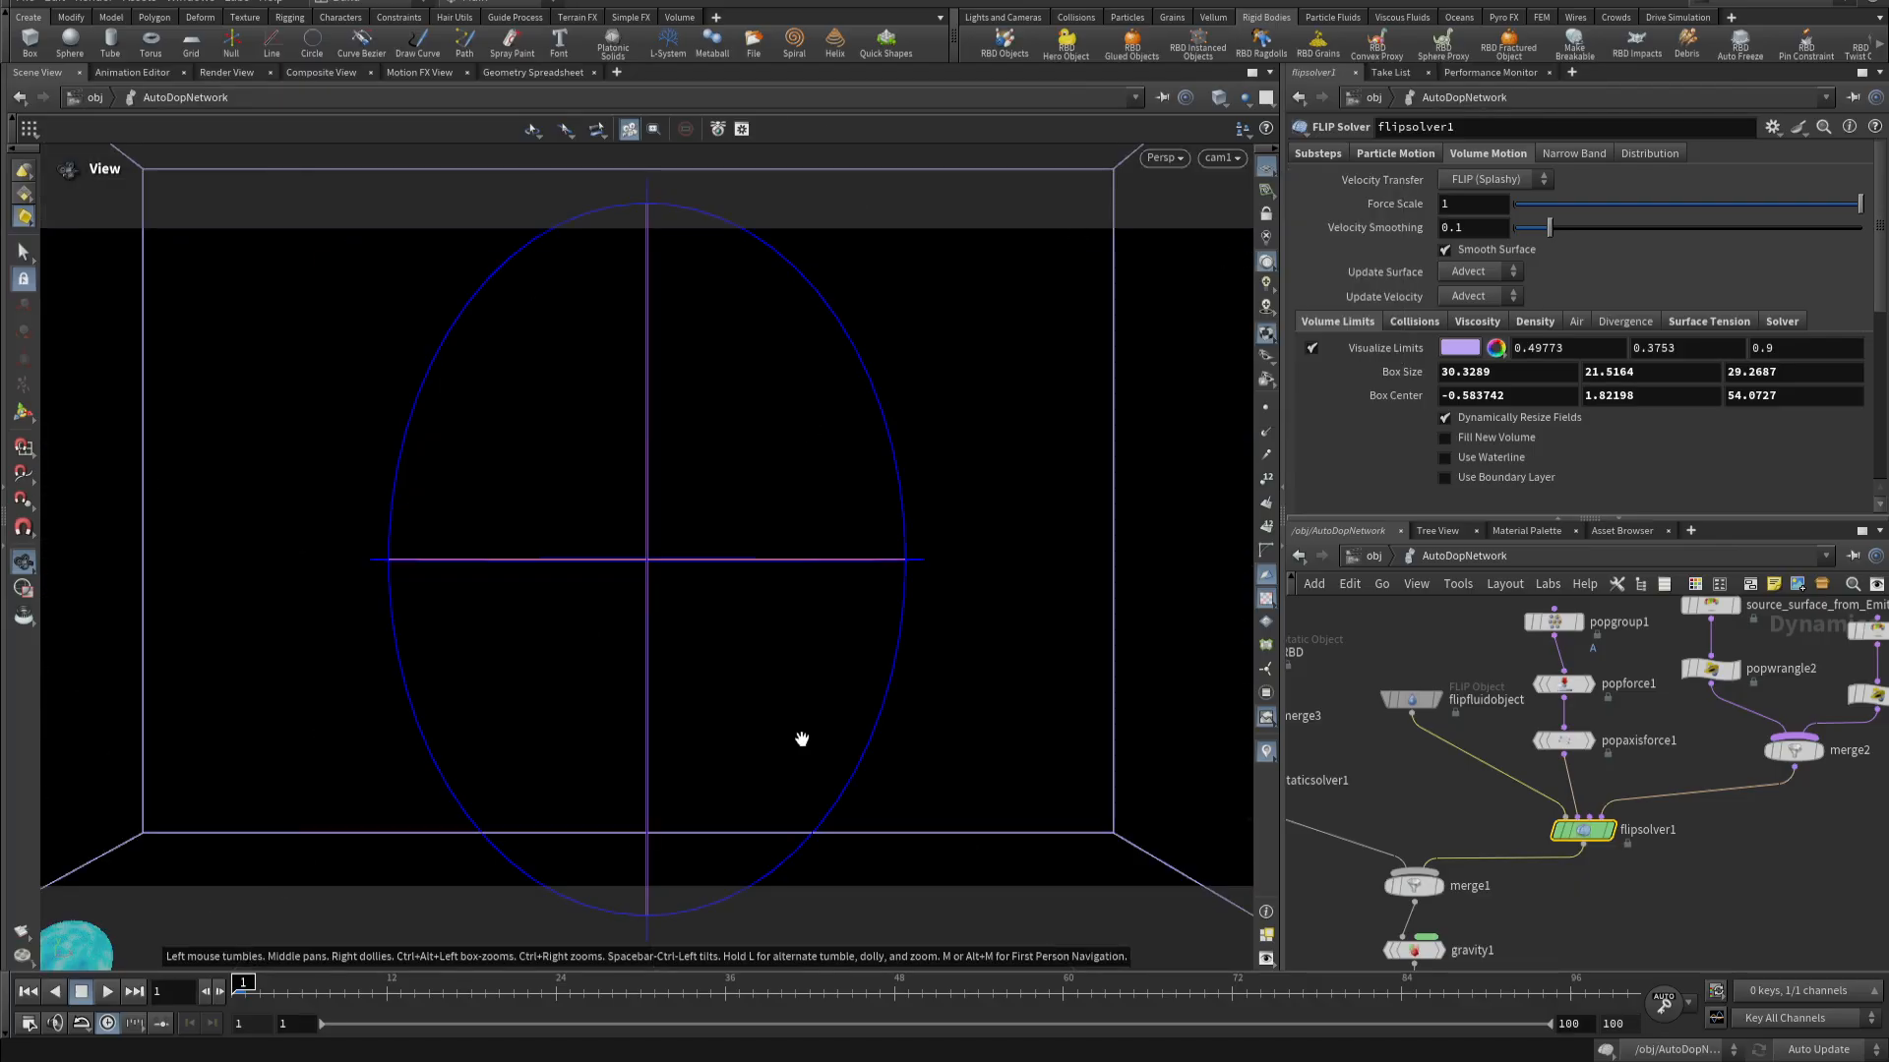
left_click(1311, 349)
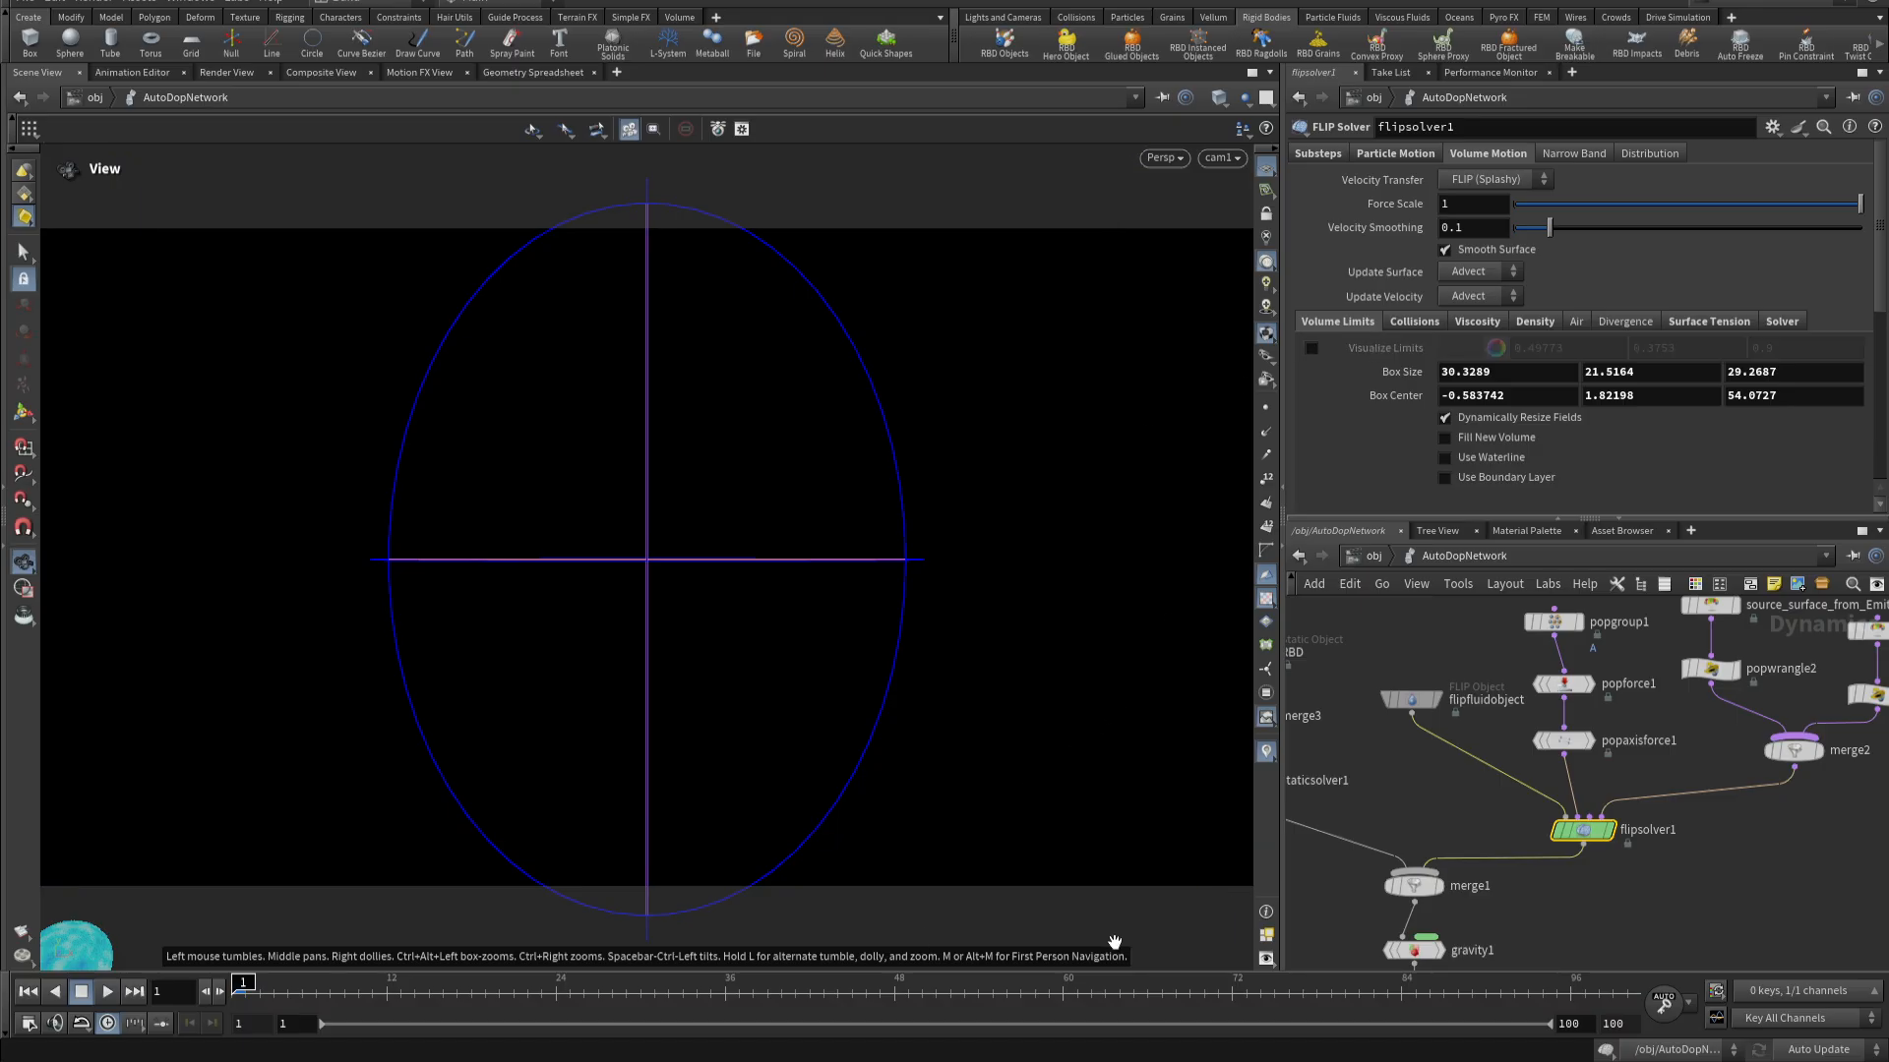
- Inspect the collisions, viscosity, surface tension and density settings under the volume motion of flipsolver1
left_click(1412, 321)
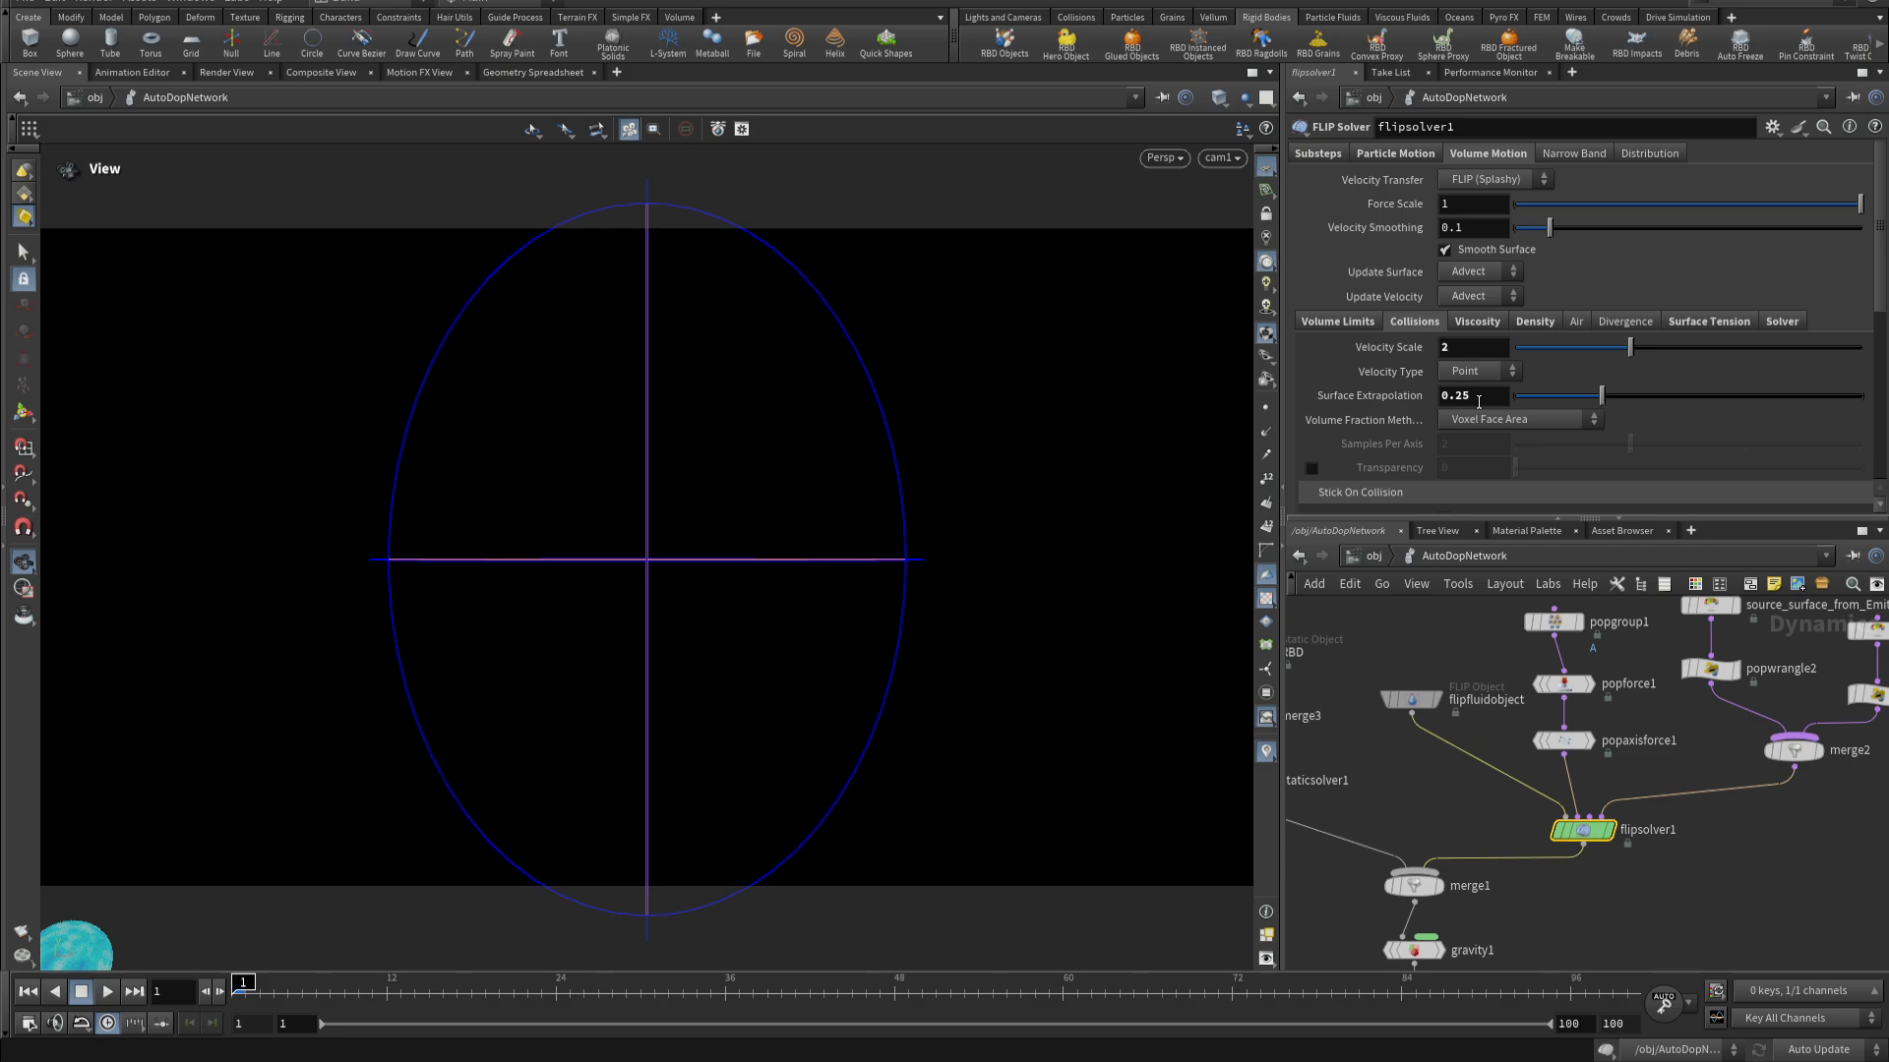
scroll(1679, 469, "down", 3)
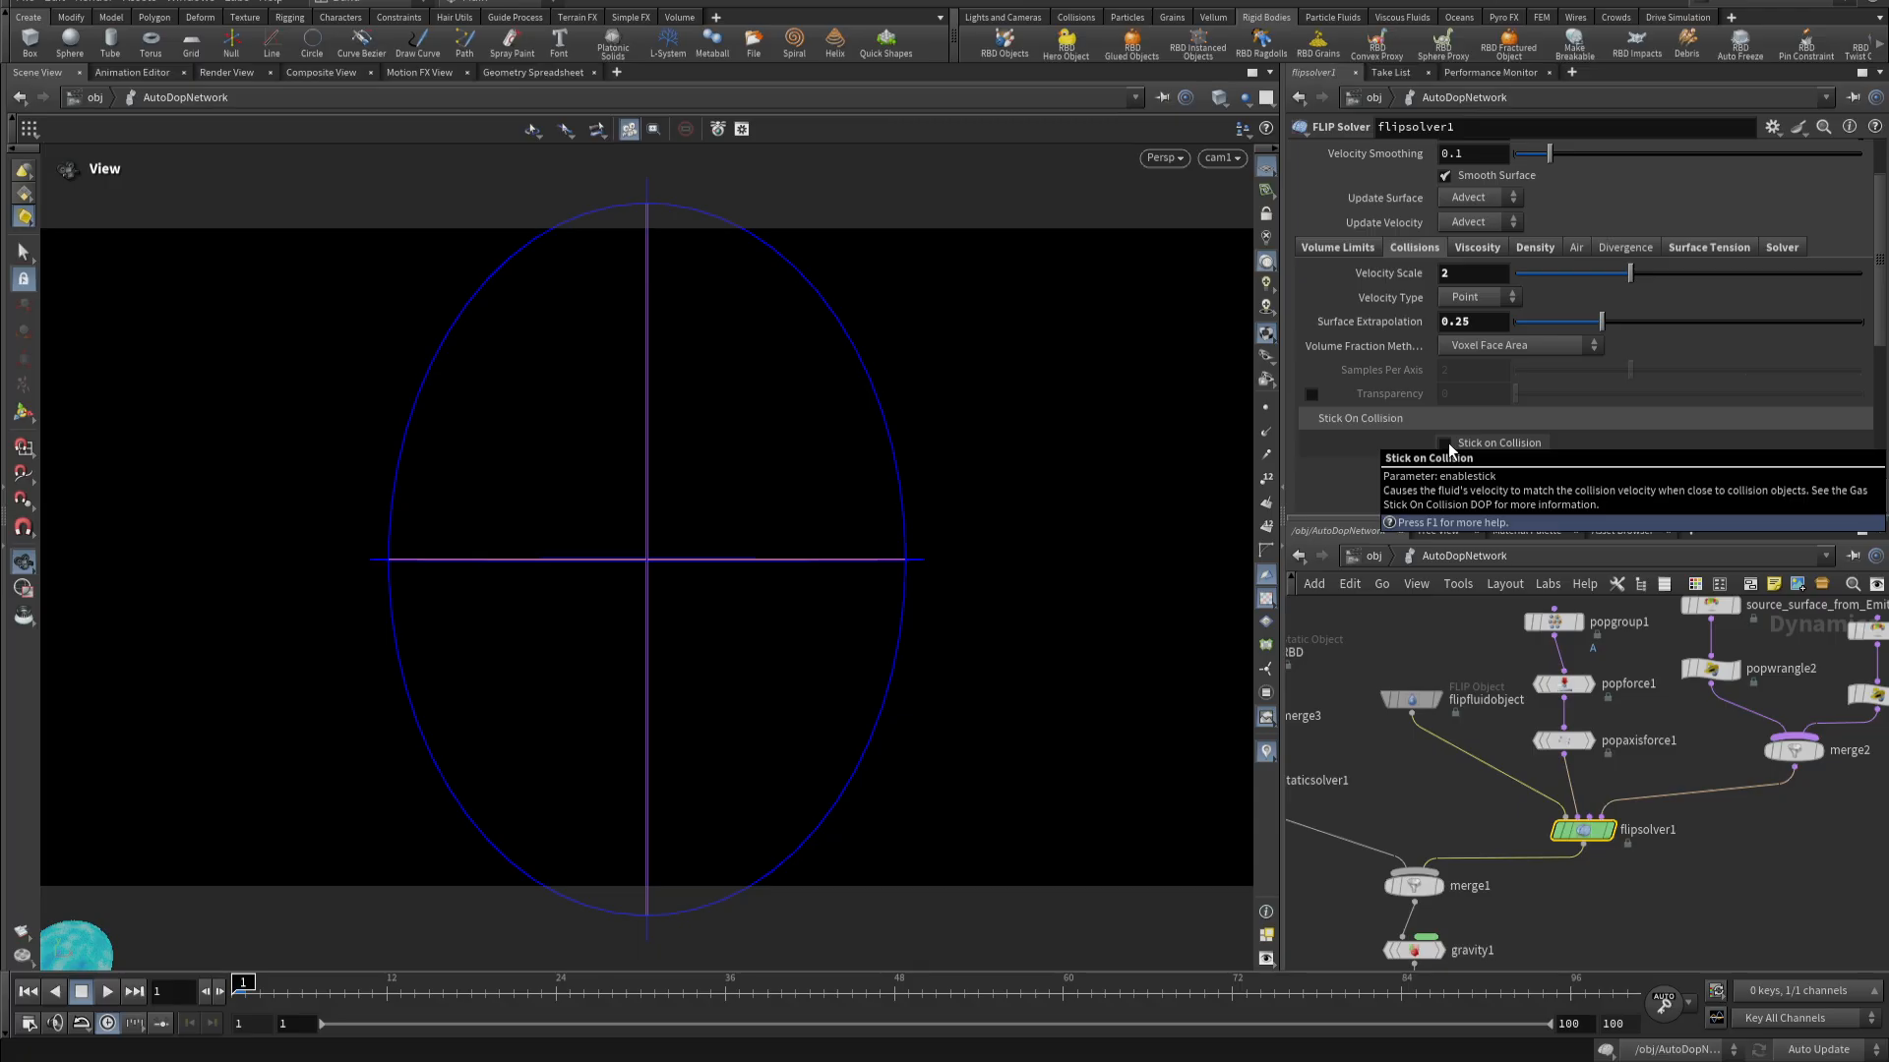
left_click(1477, 247)
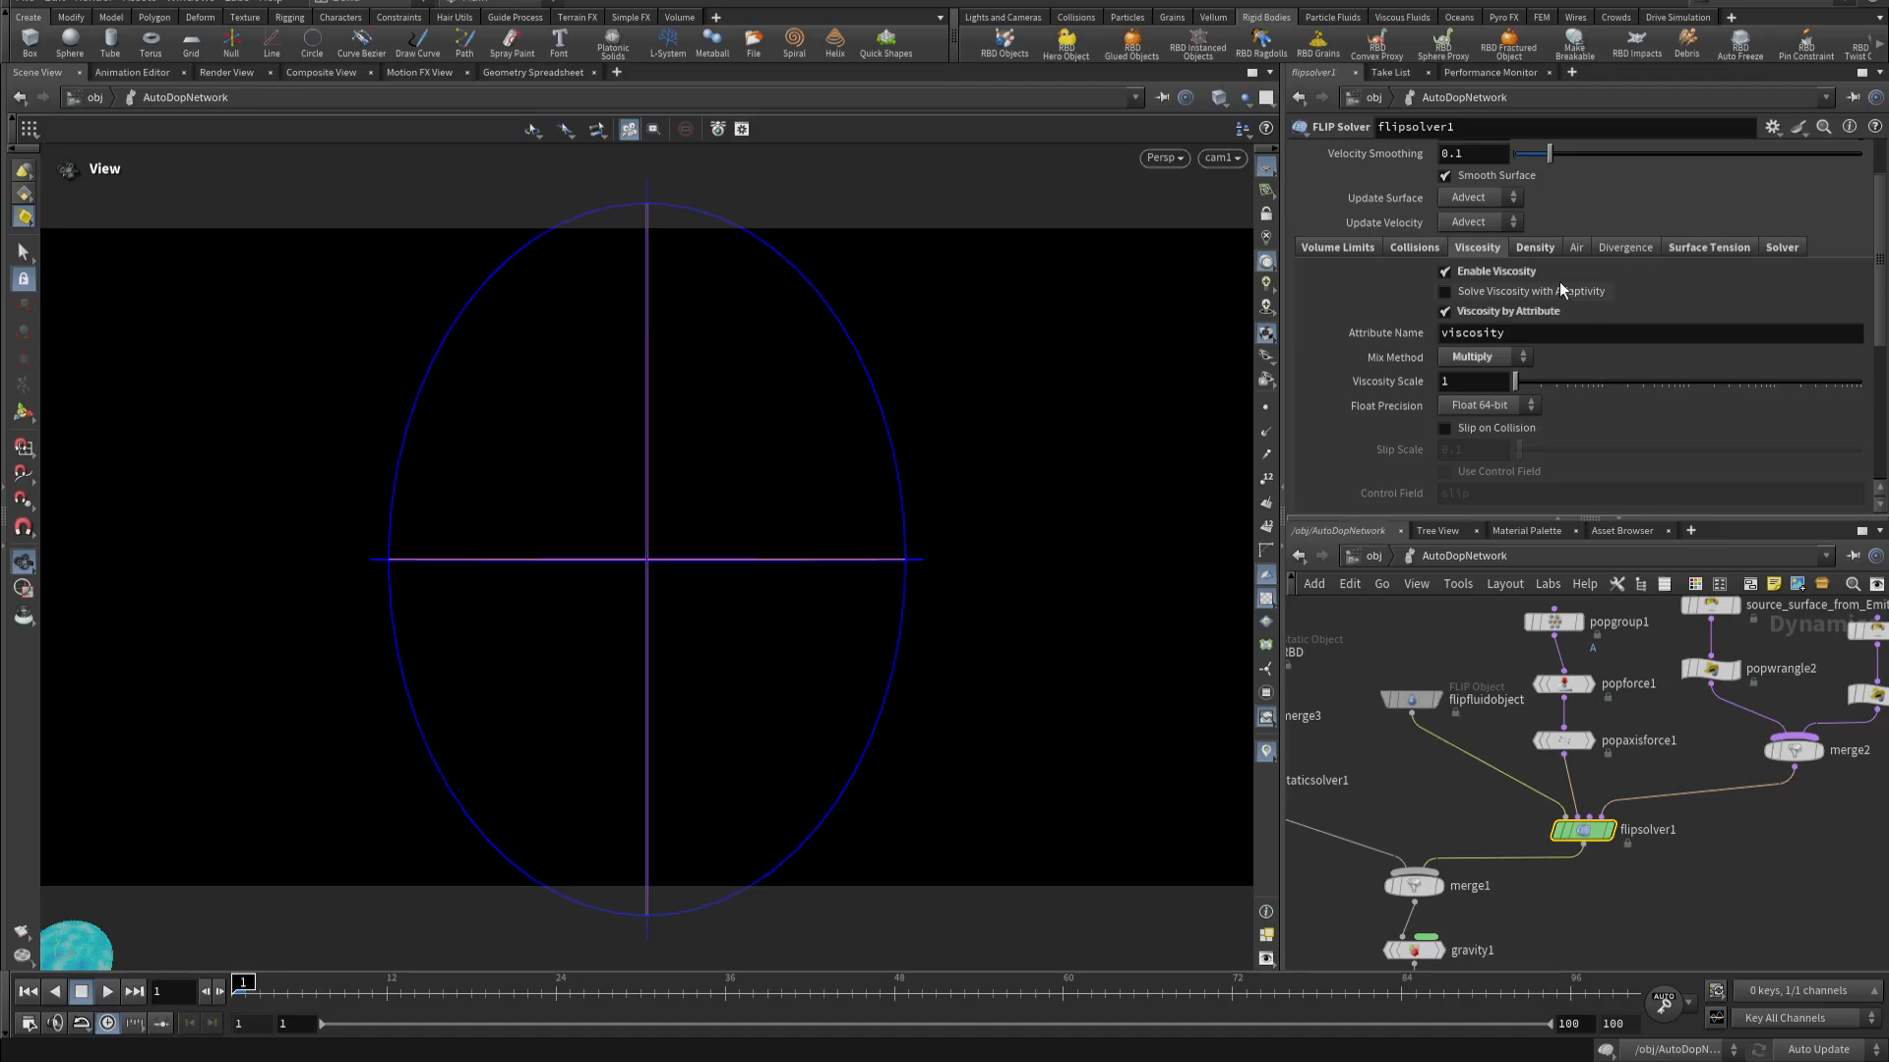
left_click(1709, 245)
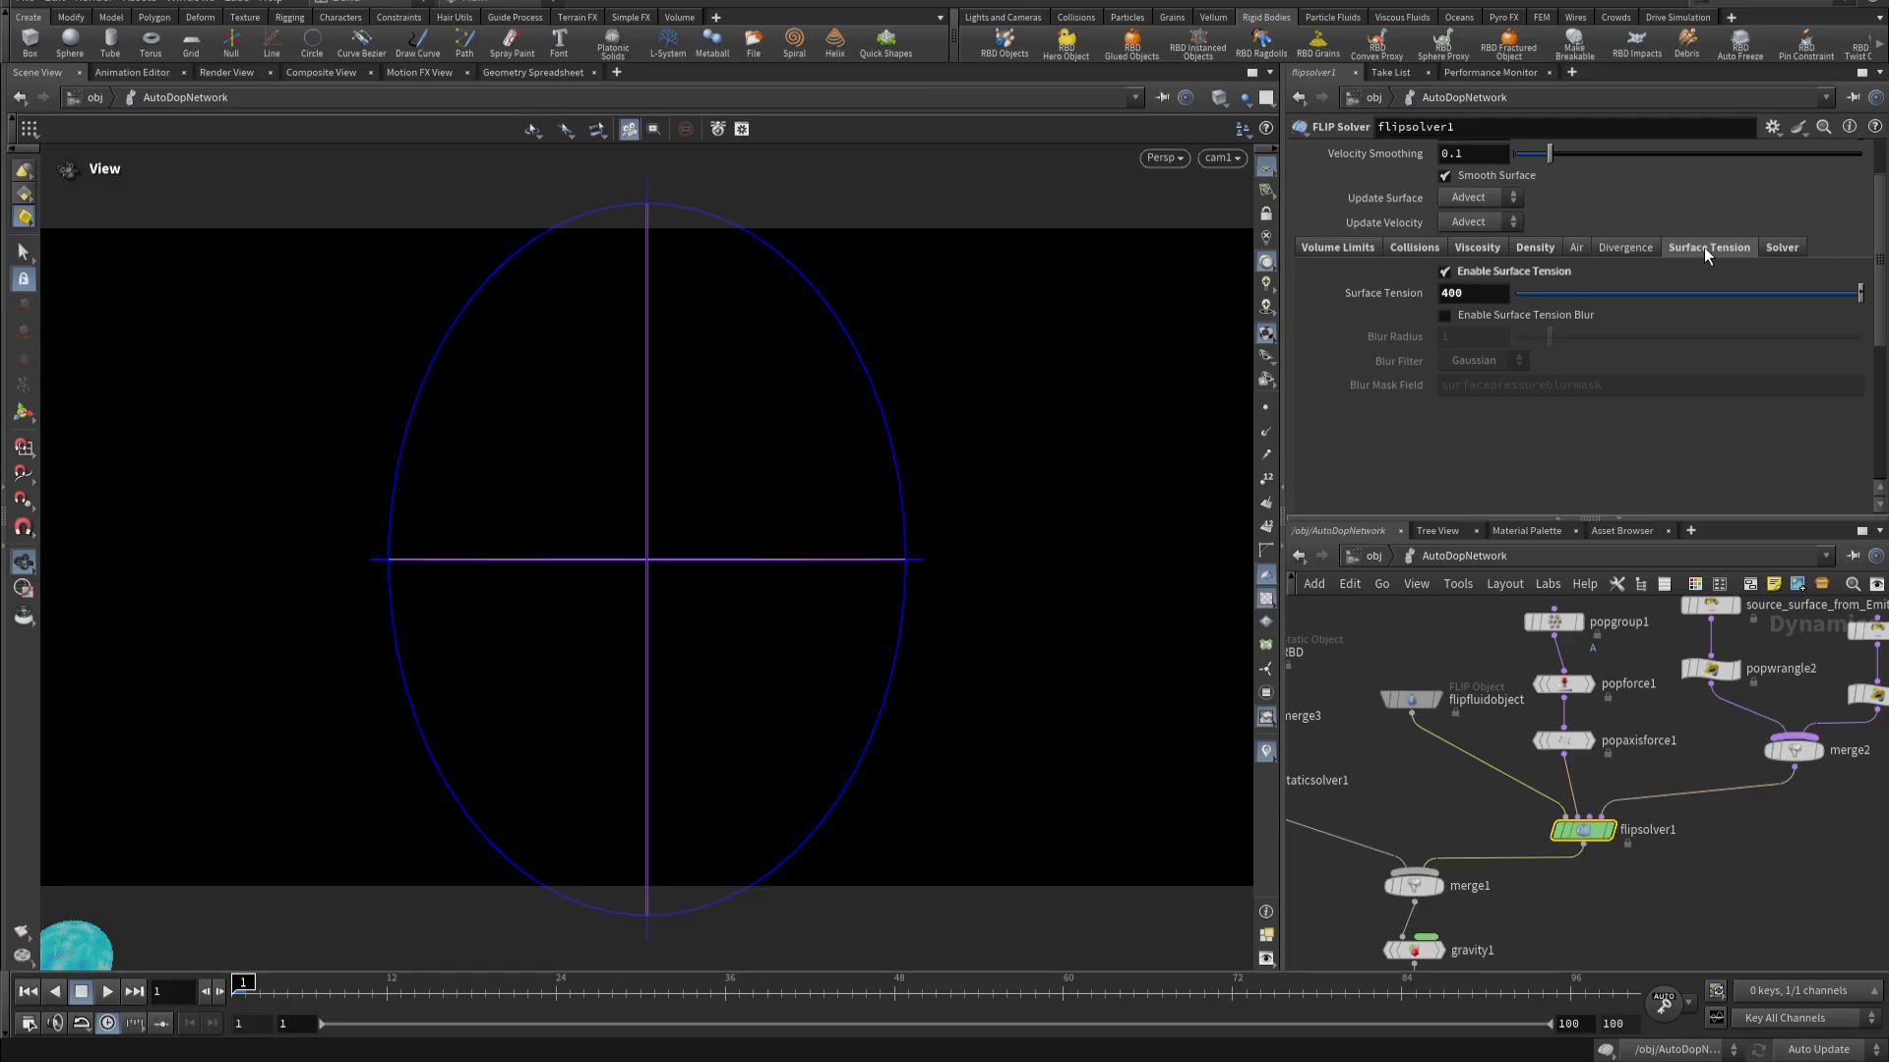
left_click(1497, 249)
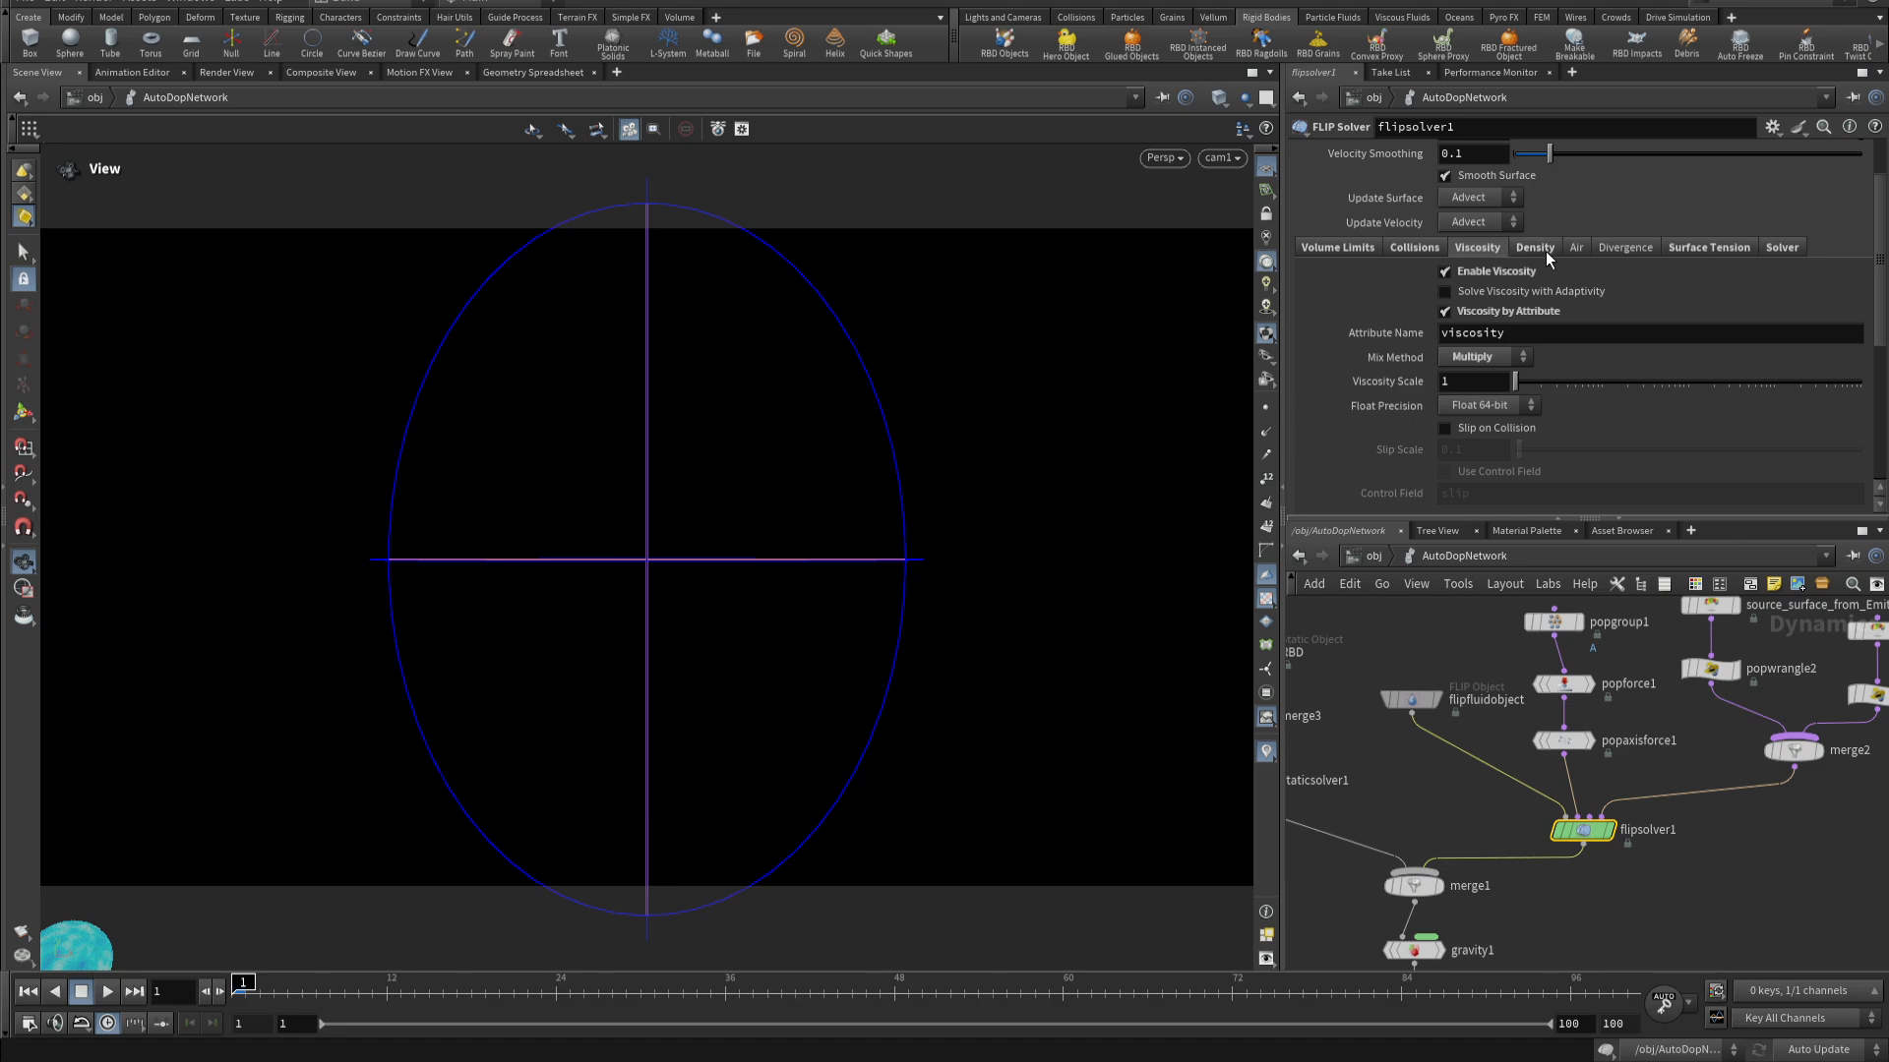
left_click(1544, 252)
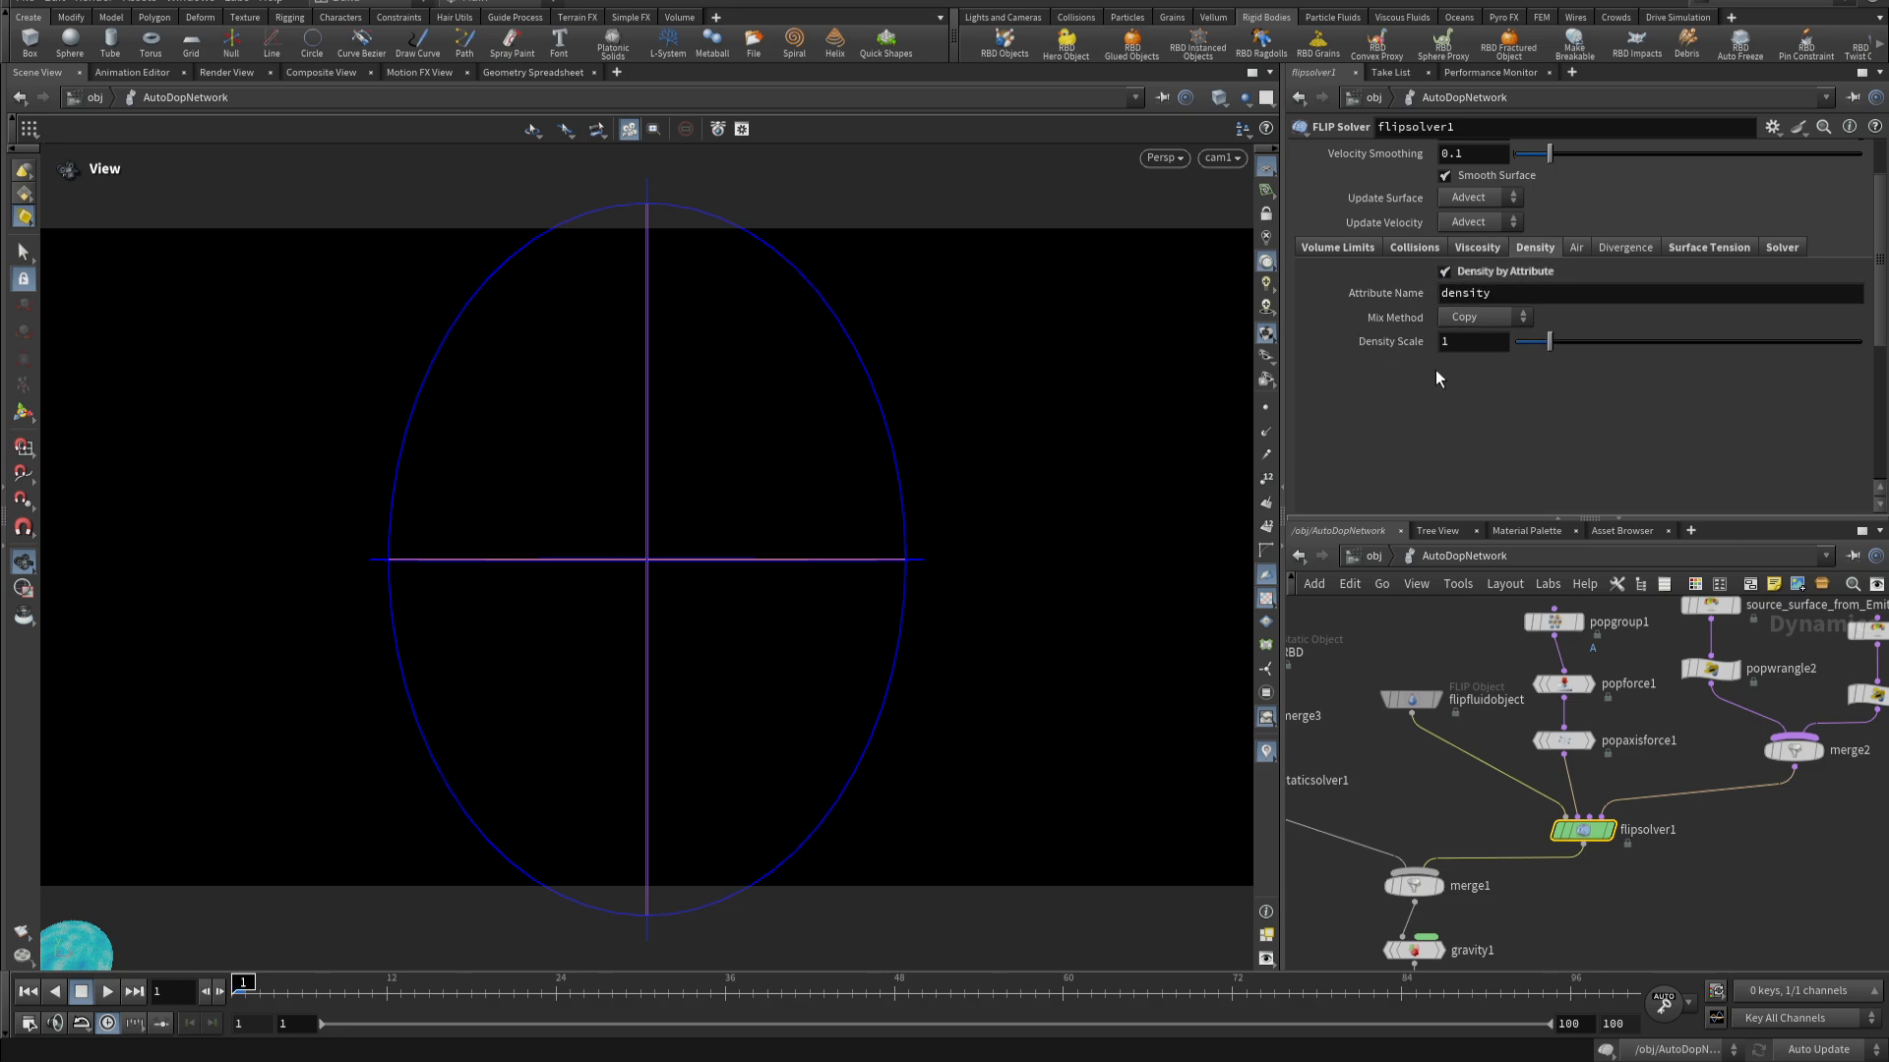
- Enable Add Divergence Field in the initial data of flipfluidobject
left_click(1413, 699)
left_click(1322, 293)
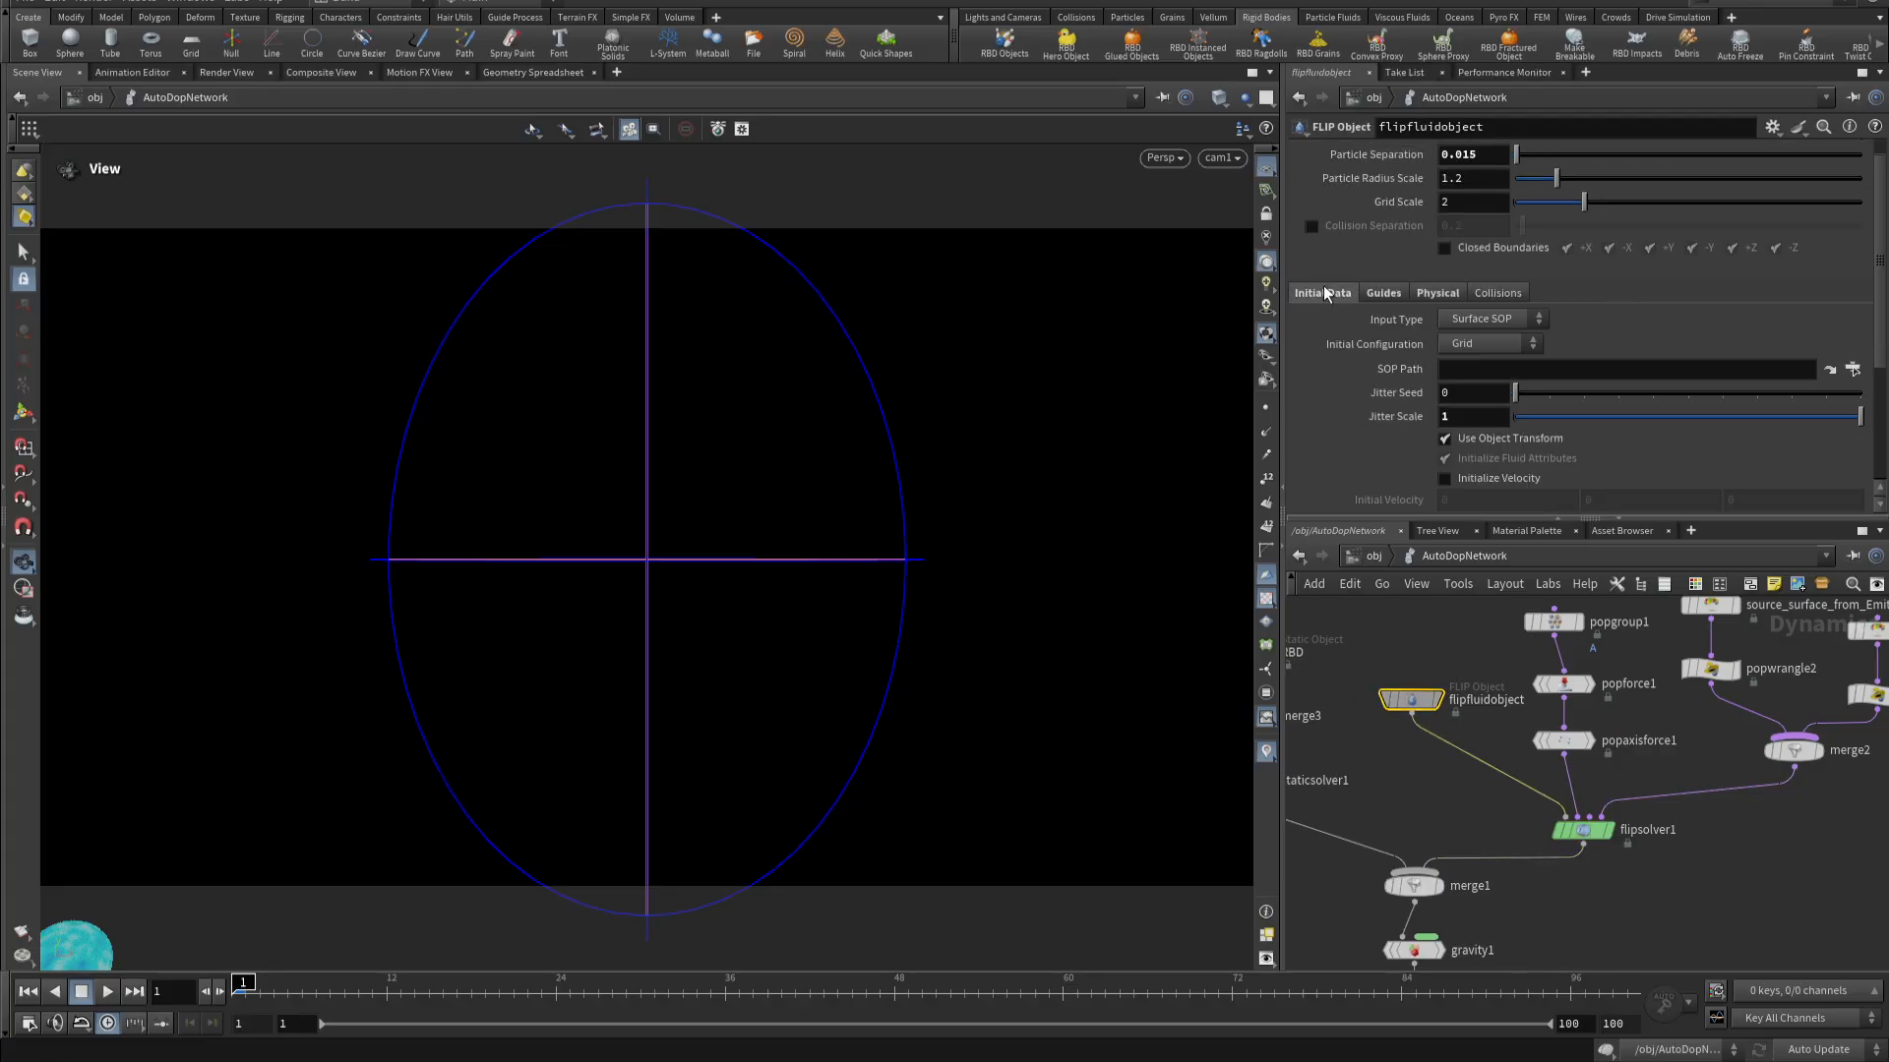
scroll(1490, 242, "down", 2)
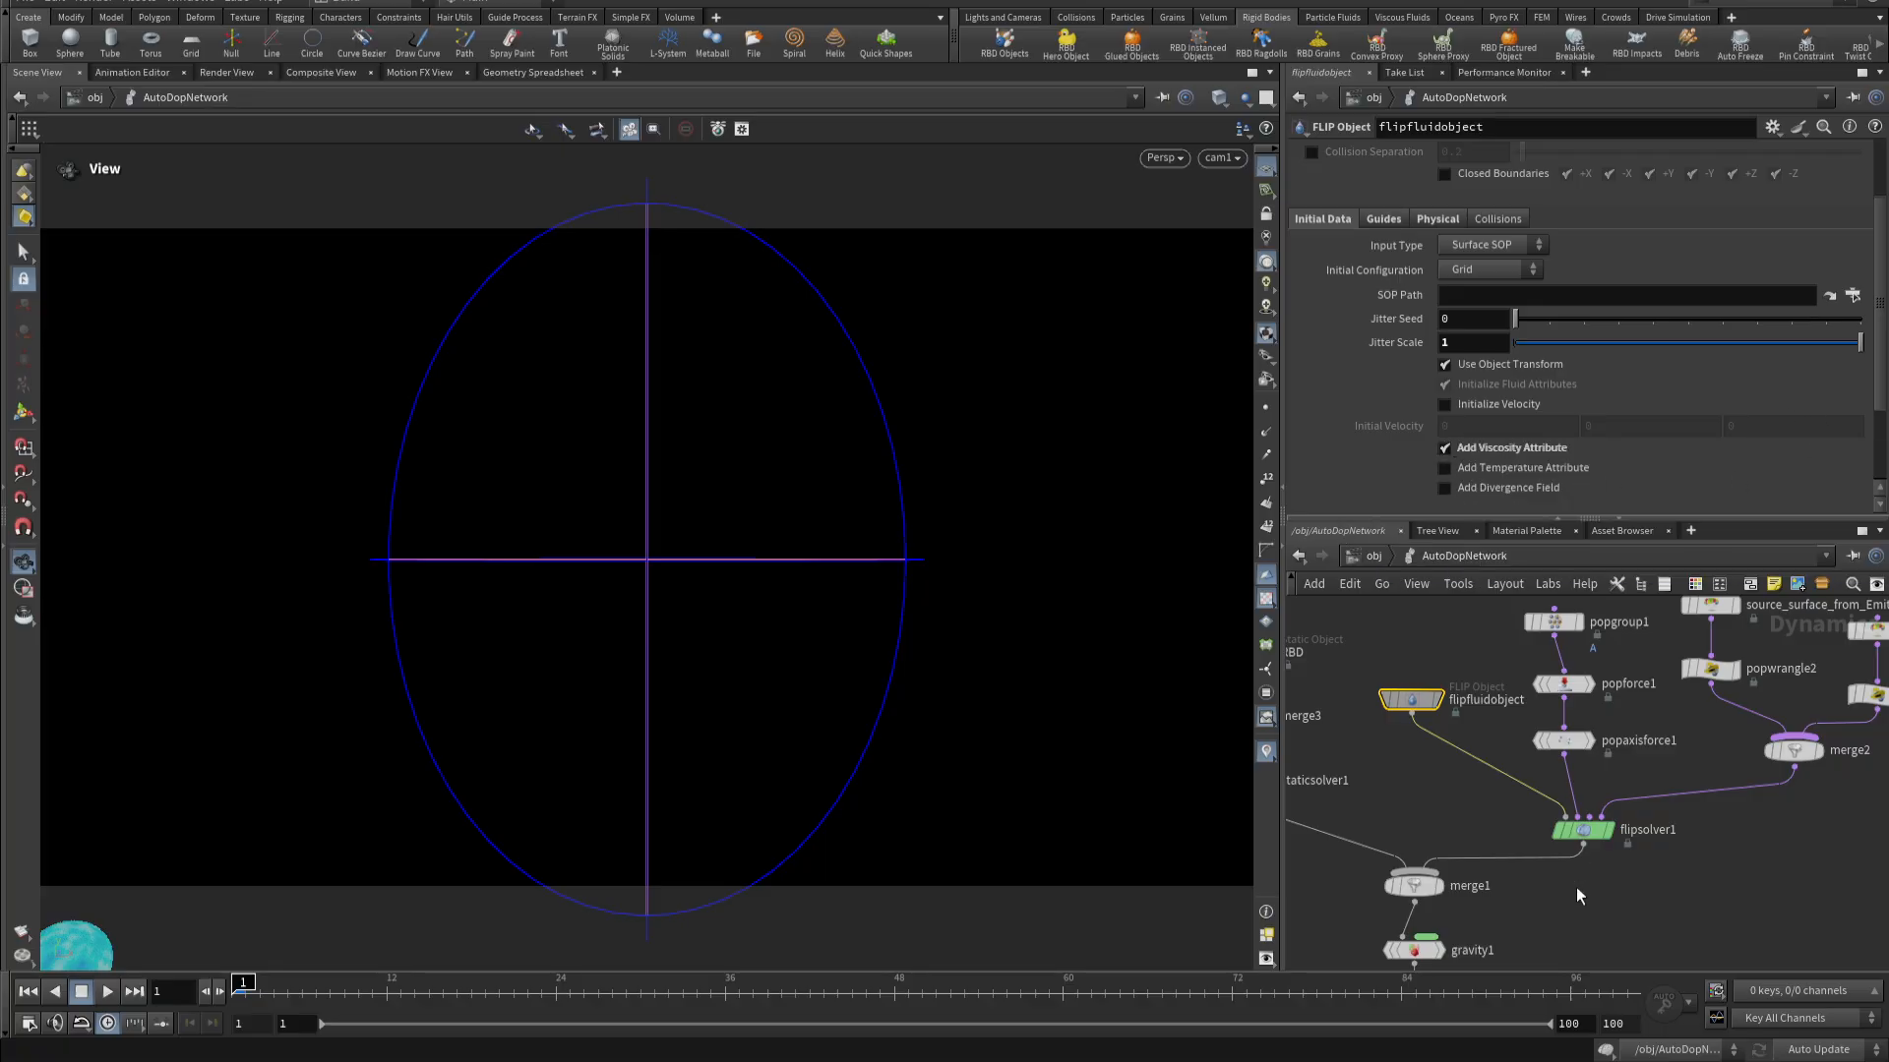
left_click(1443, 488)
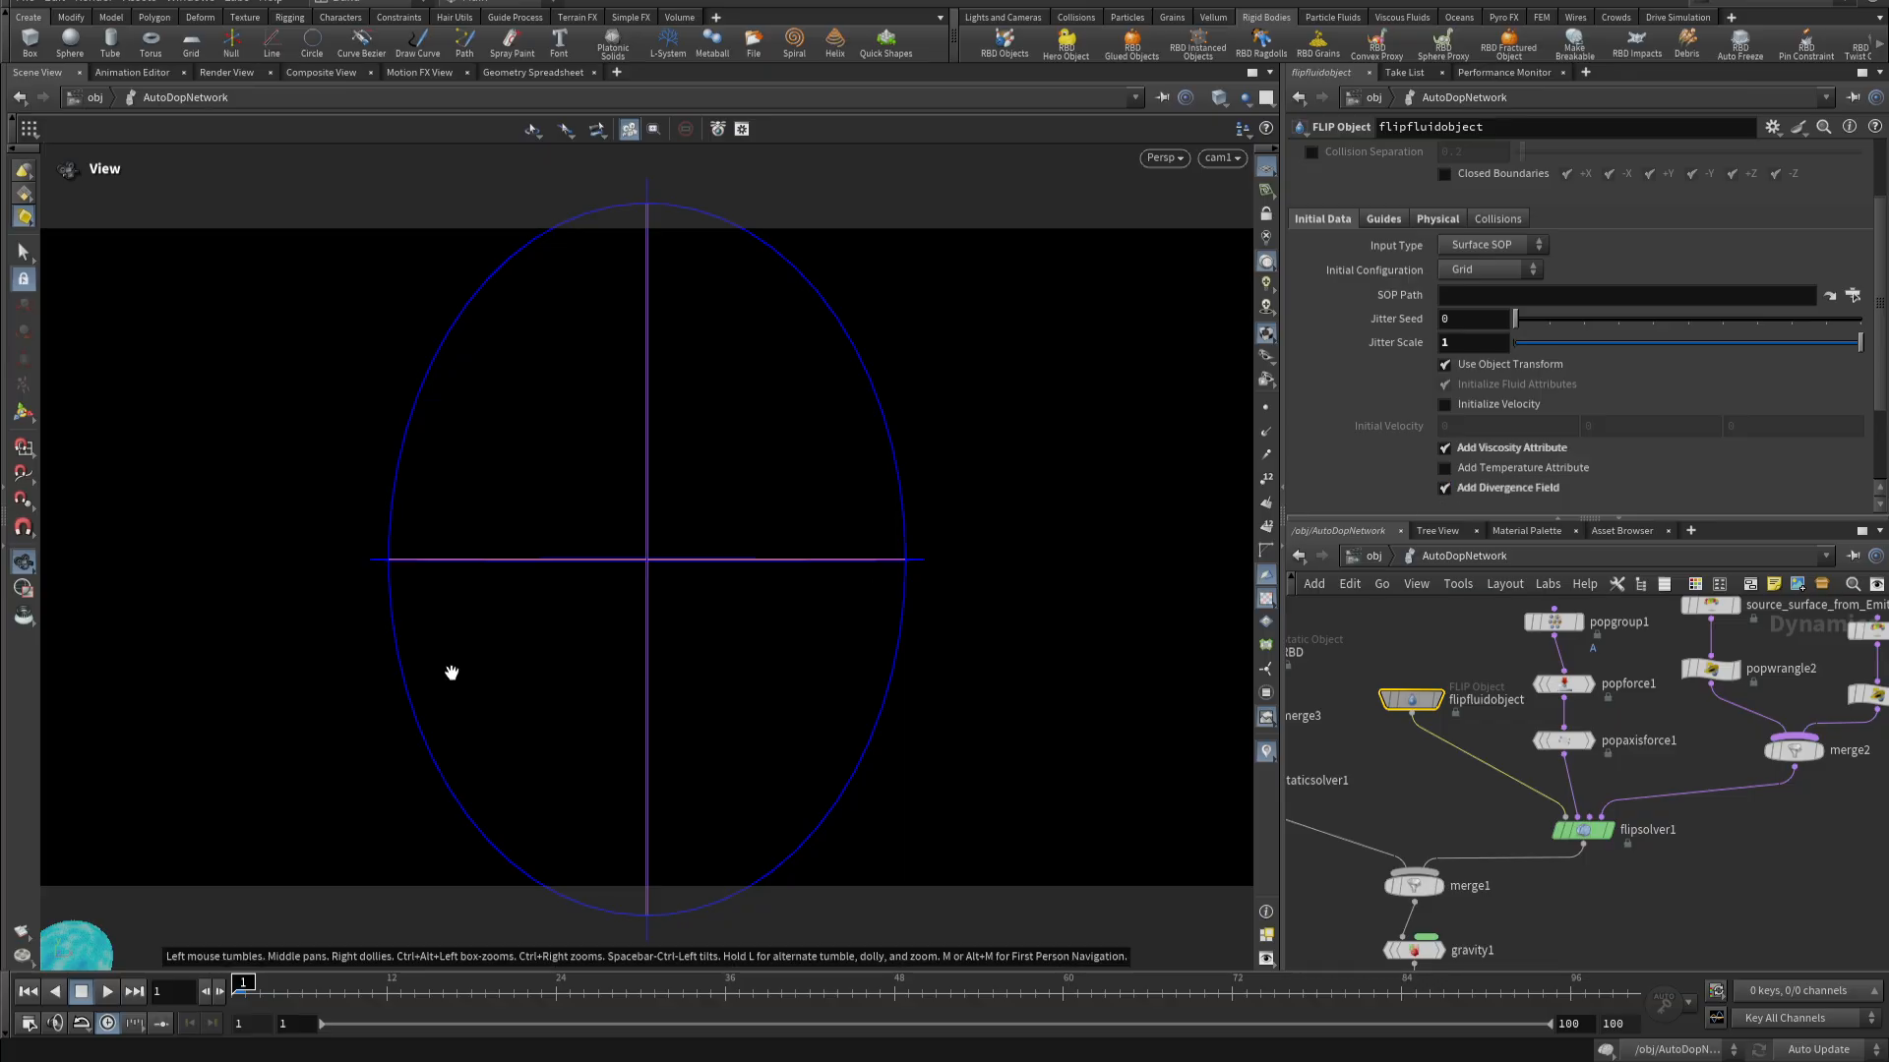
- Enable Divergence by Attribute in the volume motion settings of flipsolver1
left_click(1578, 830)
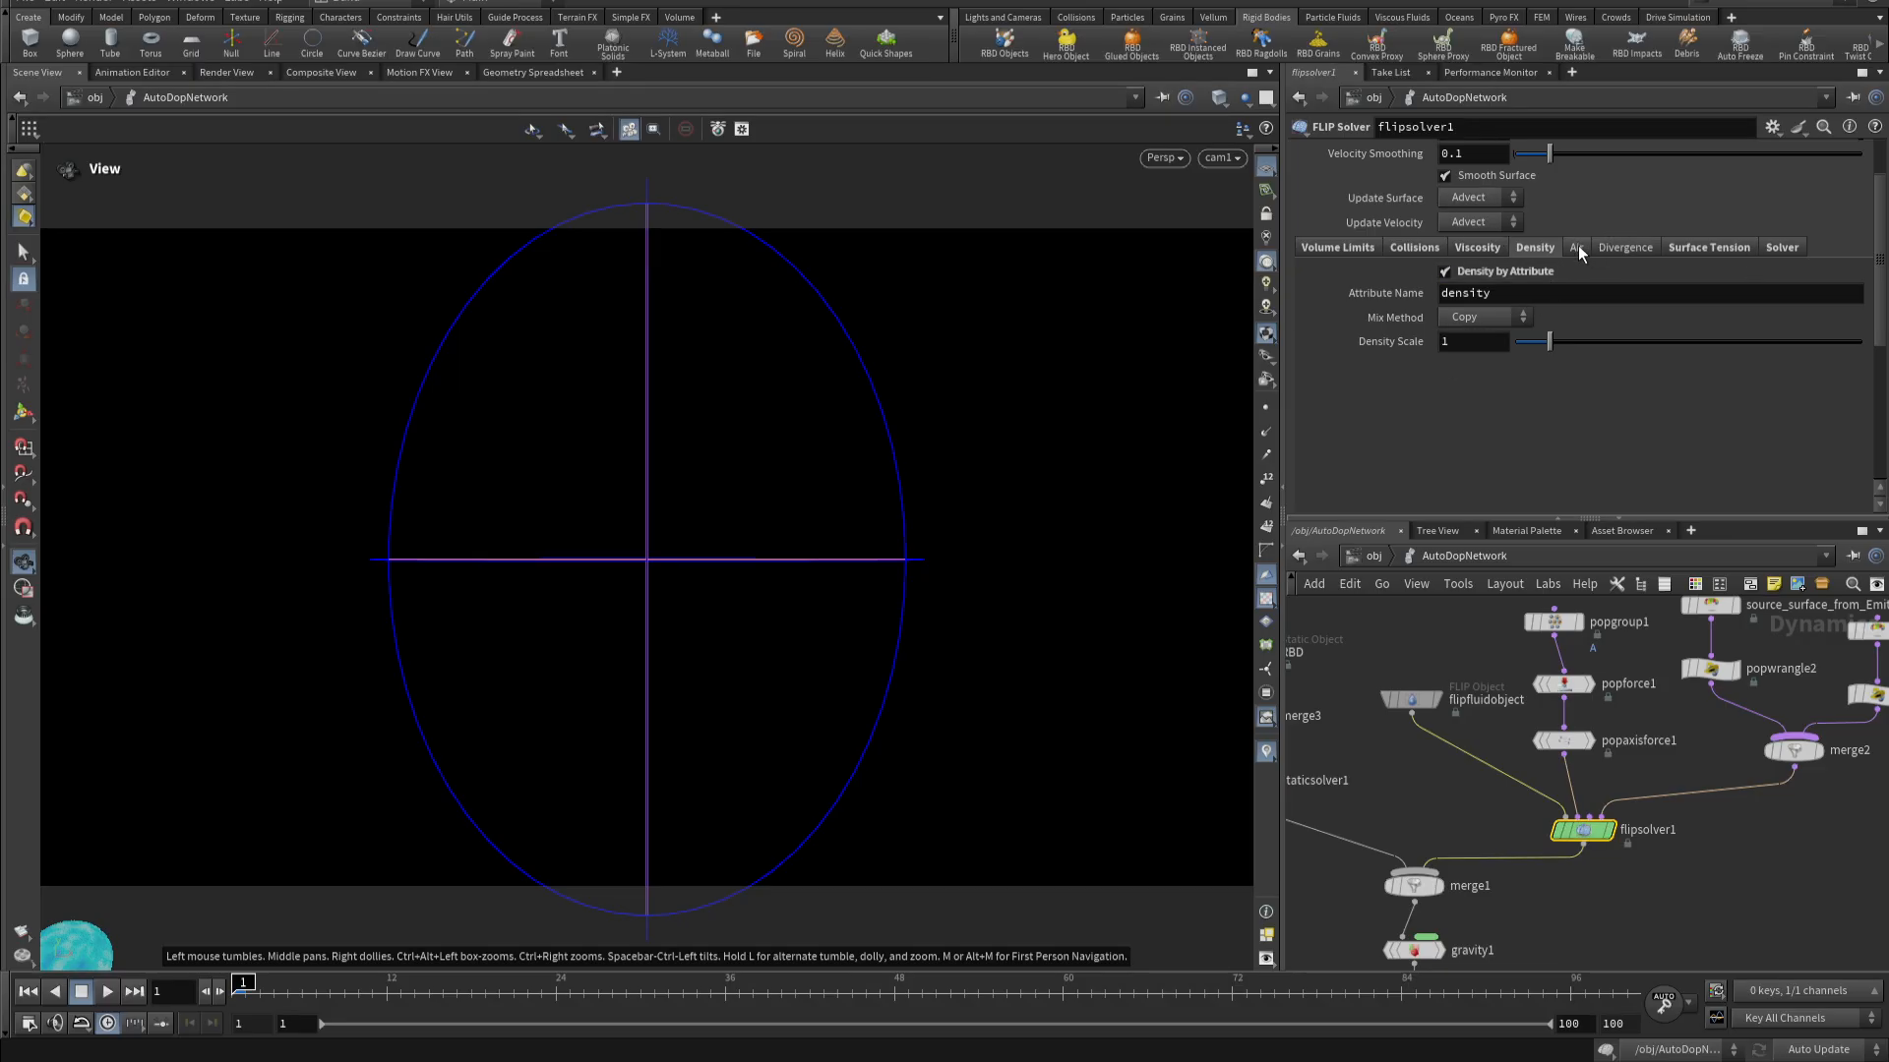
left_click(1618, 248)
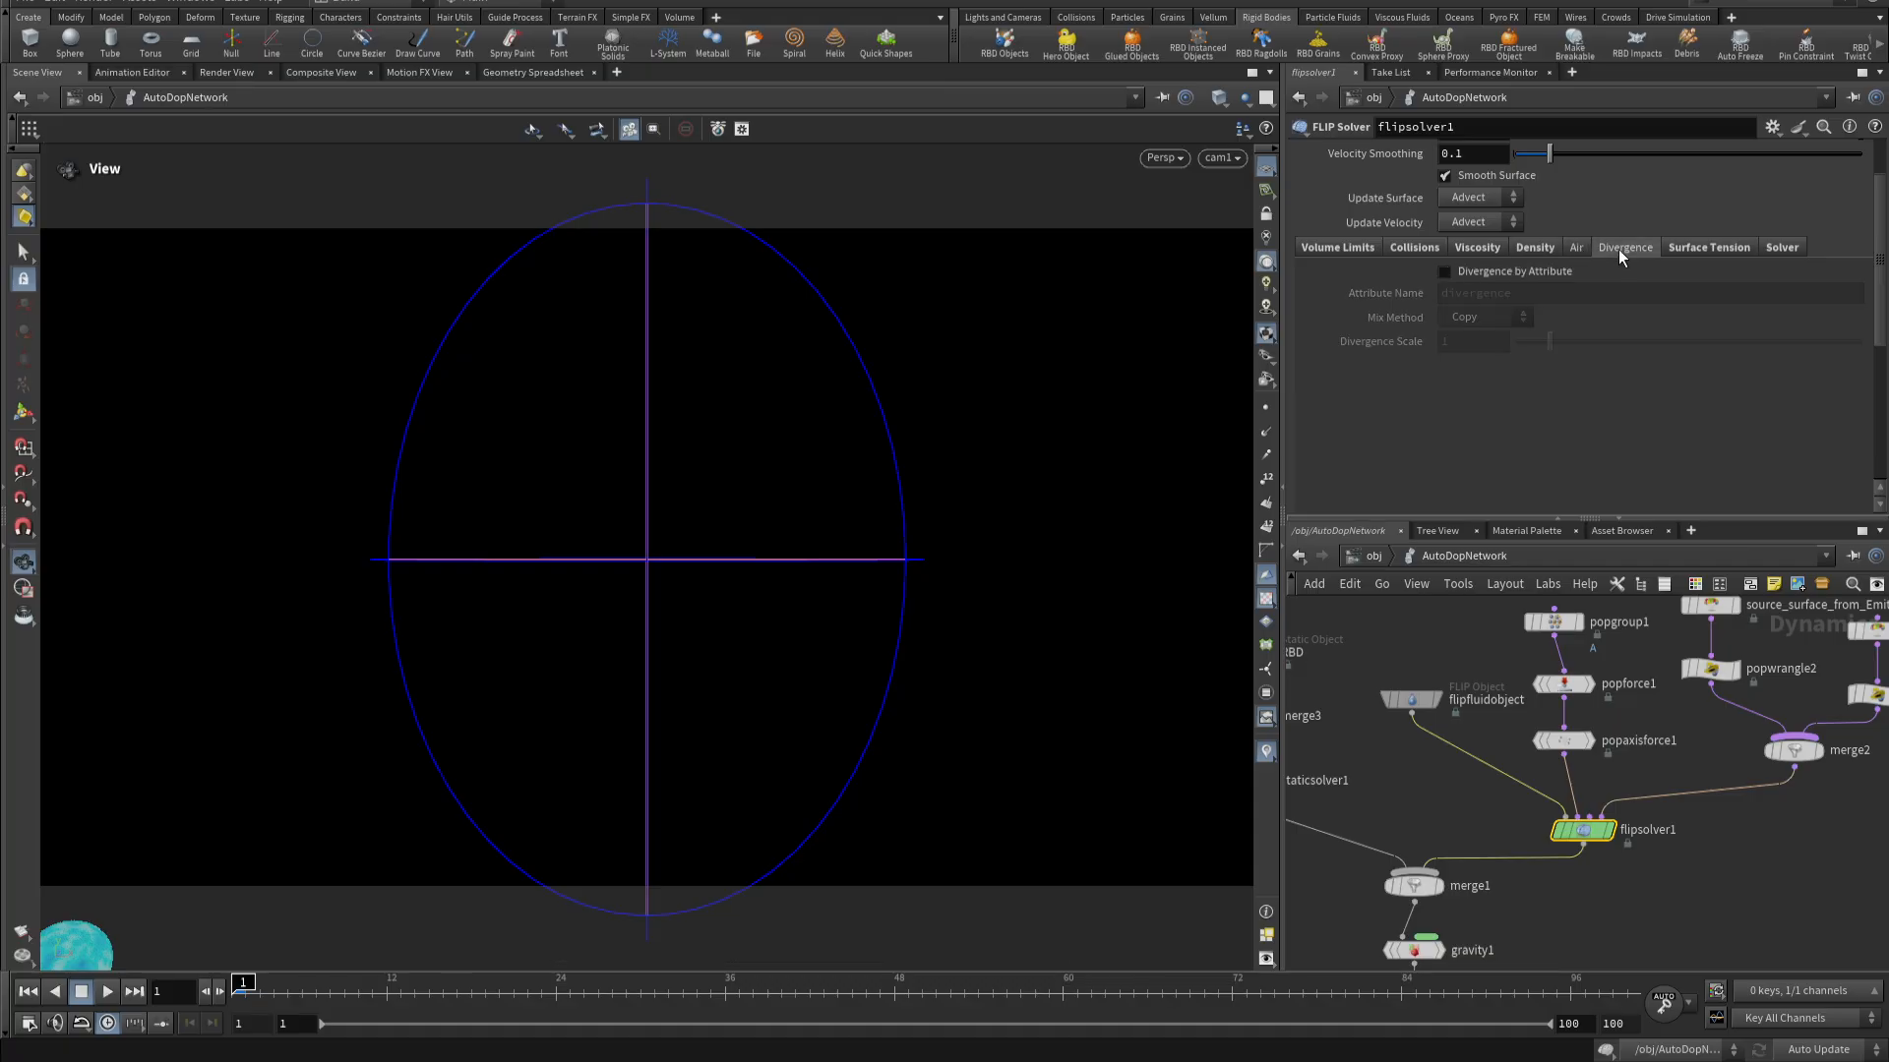
left_click(1443, 271)
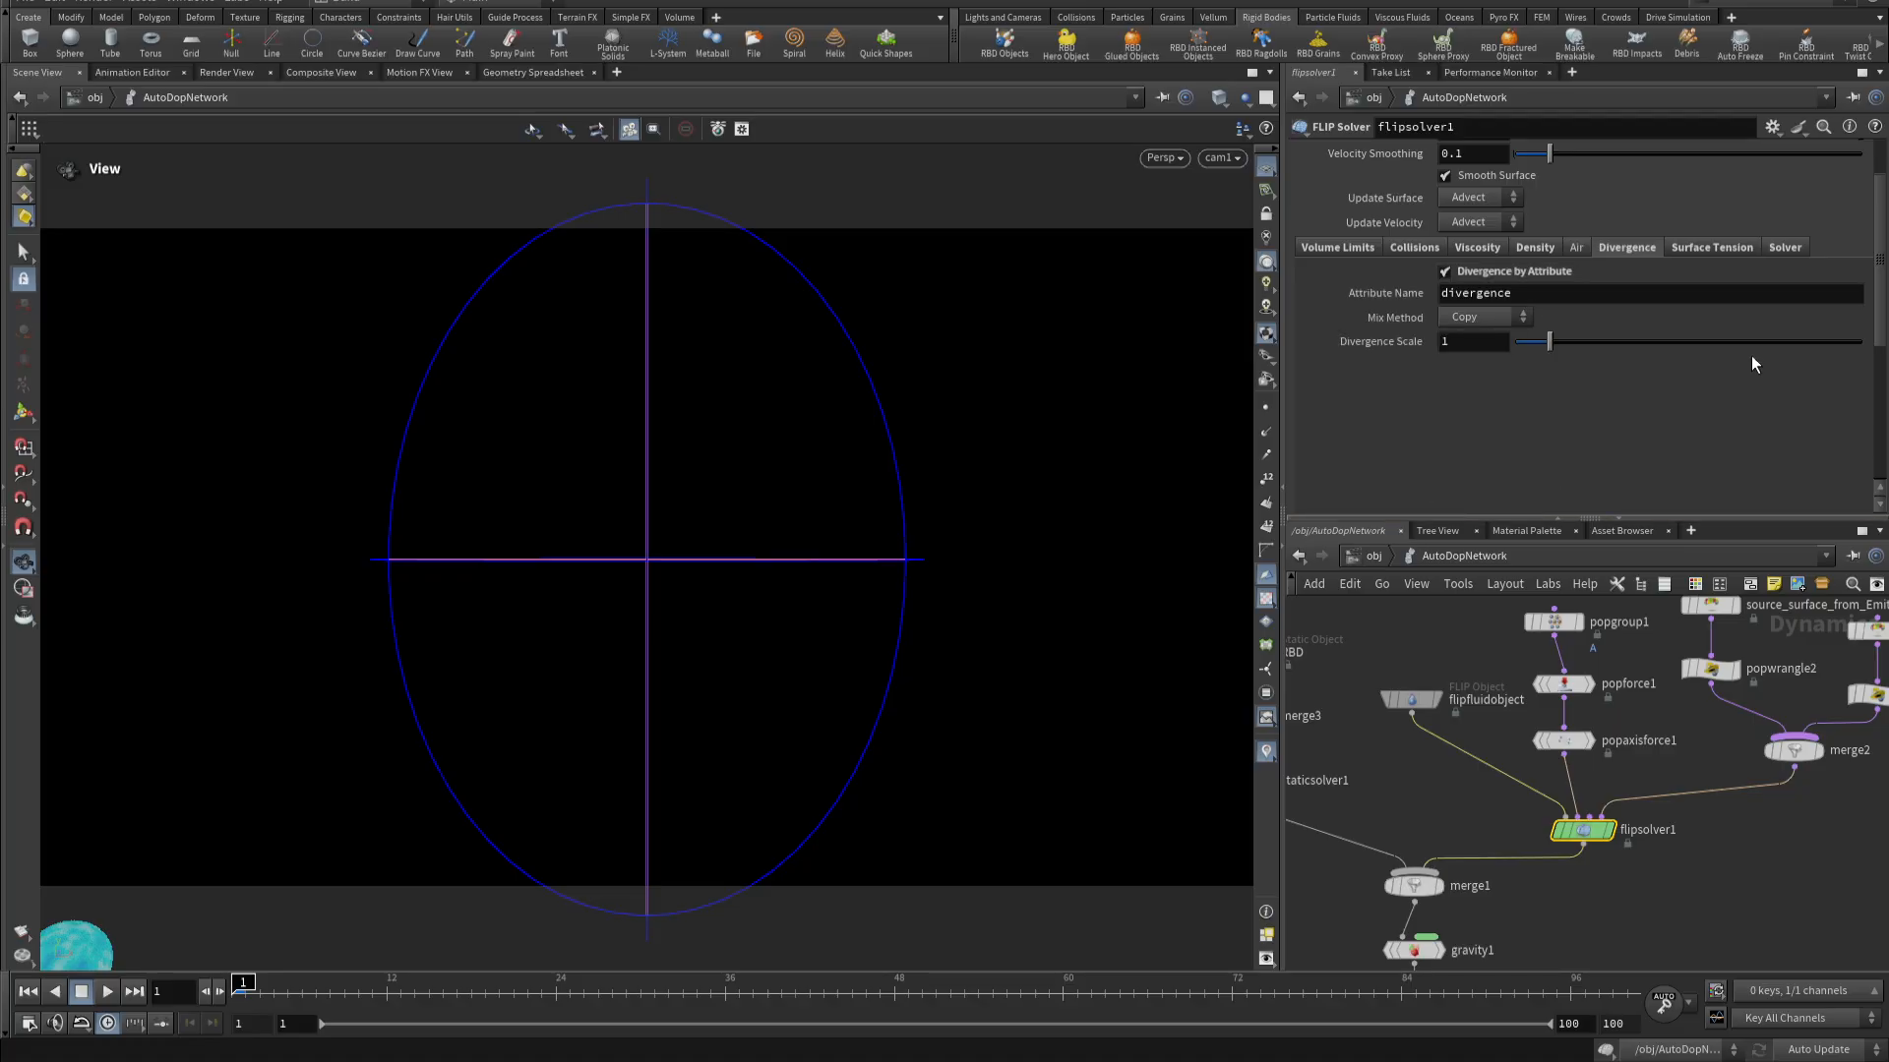
- Inspect the surface tension, solver, OpenCL and velocity transfer settings of flipsolver1
left_click(1713, 248)
left_click(1445, 271)
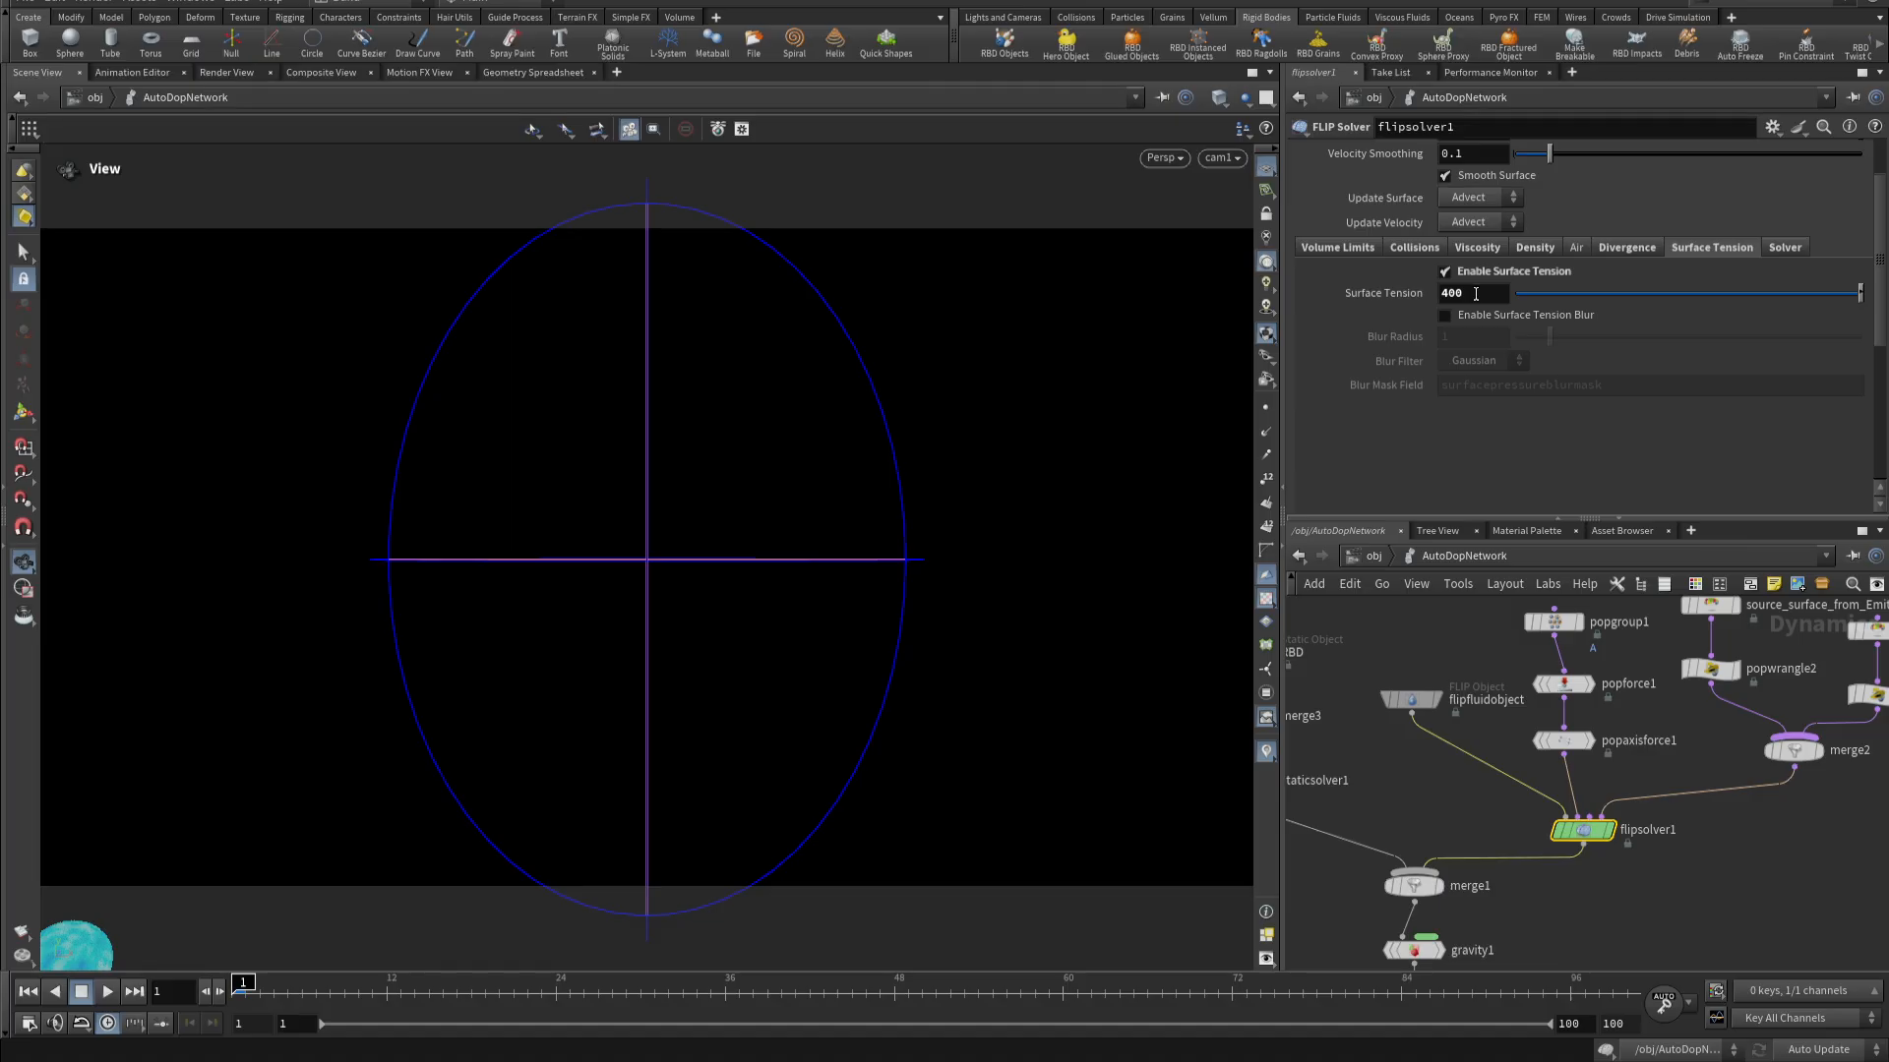
left_click(1786, 248)
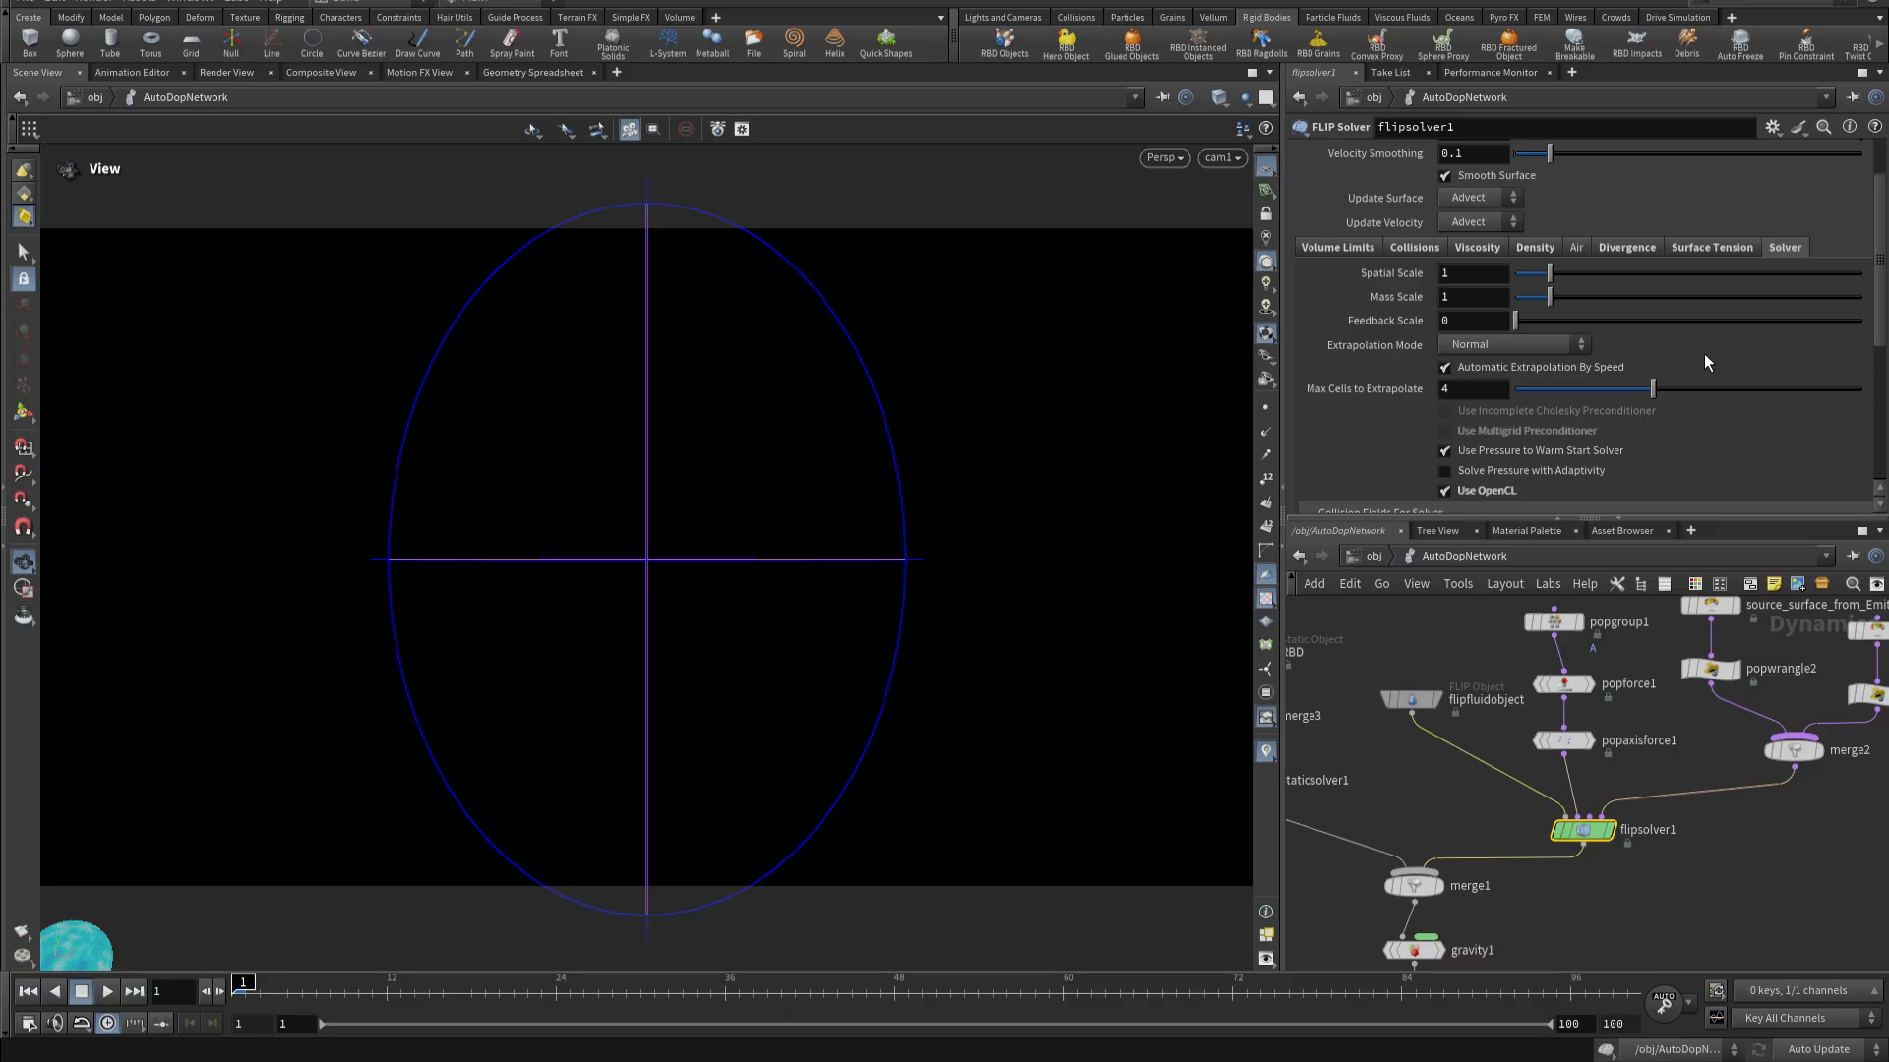
scroll(1704, 260, "up", 3)
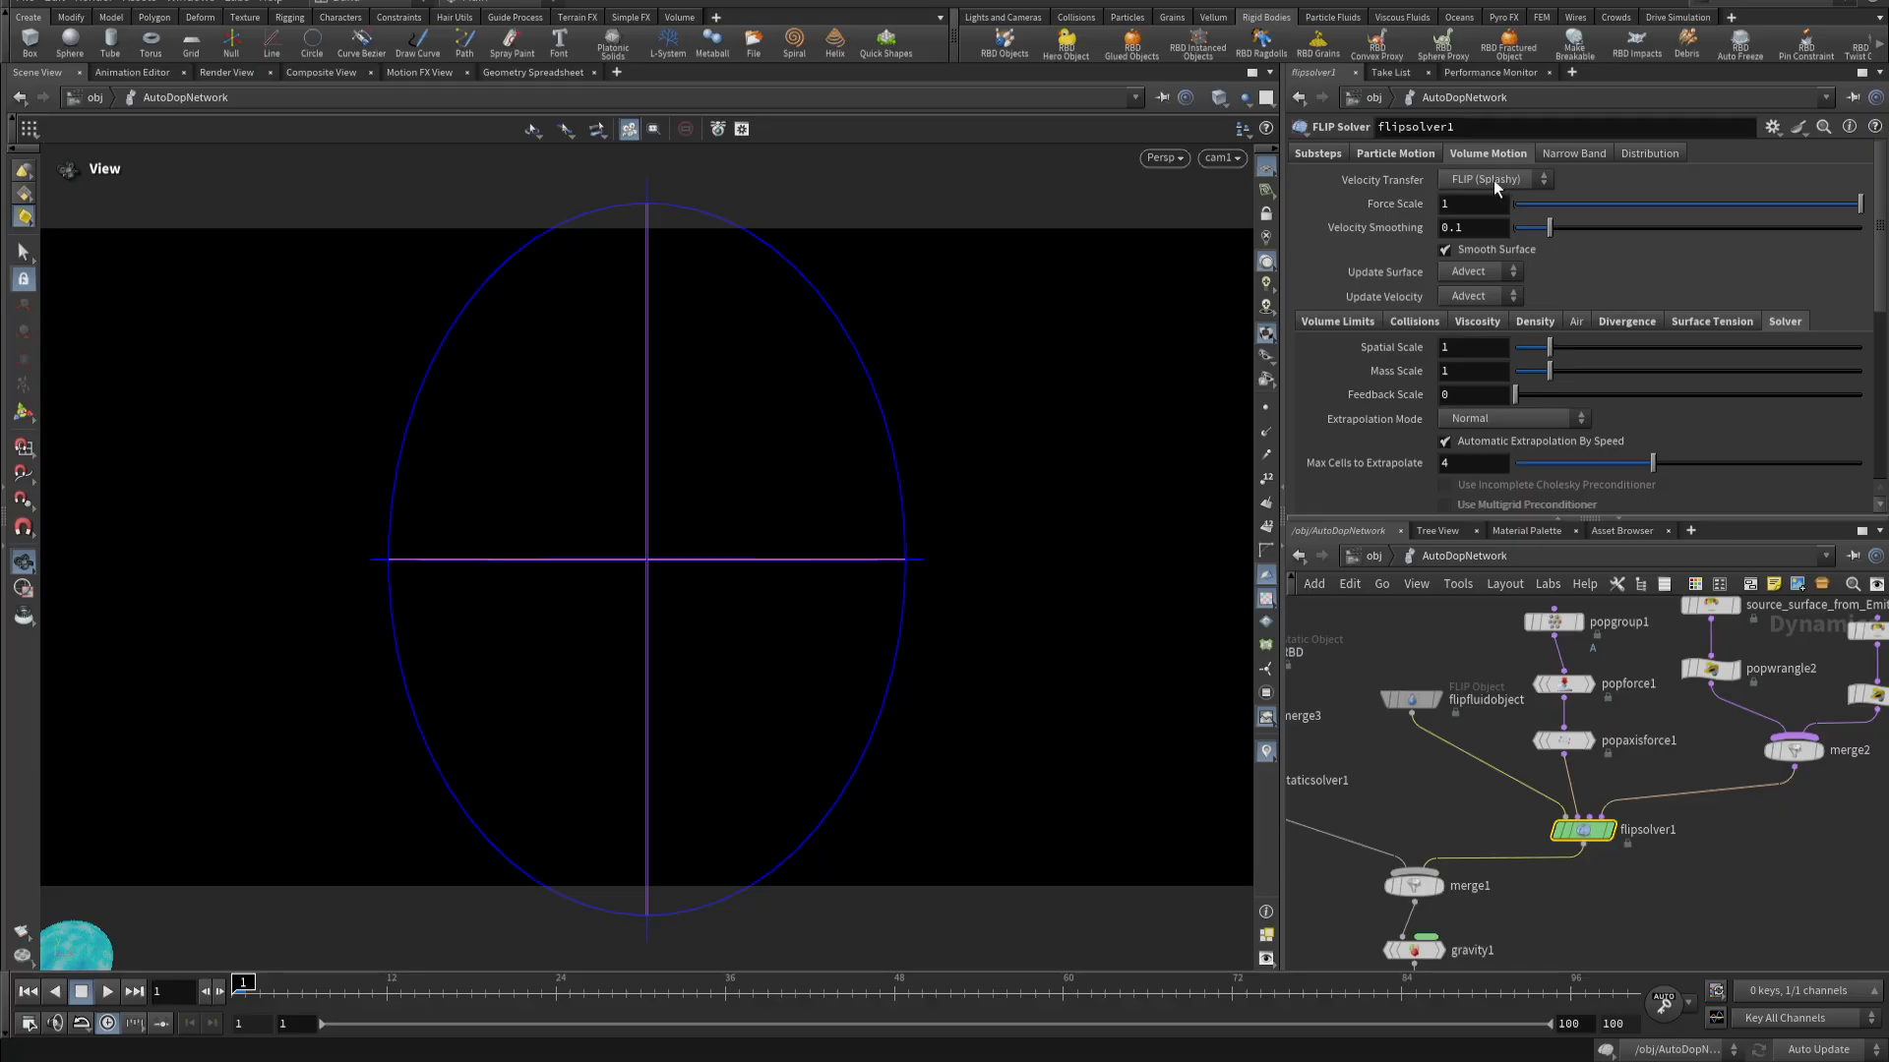
scroll(1668, 252, "down", 3)
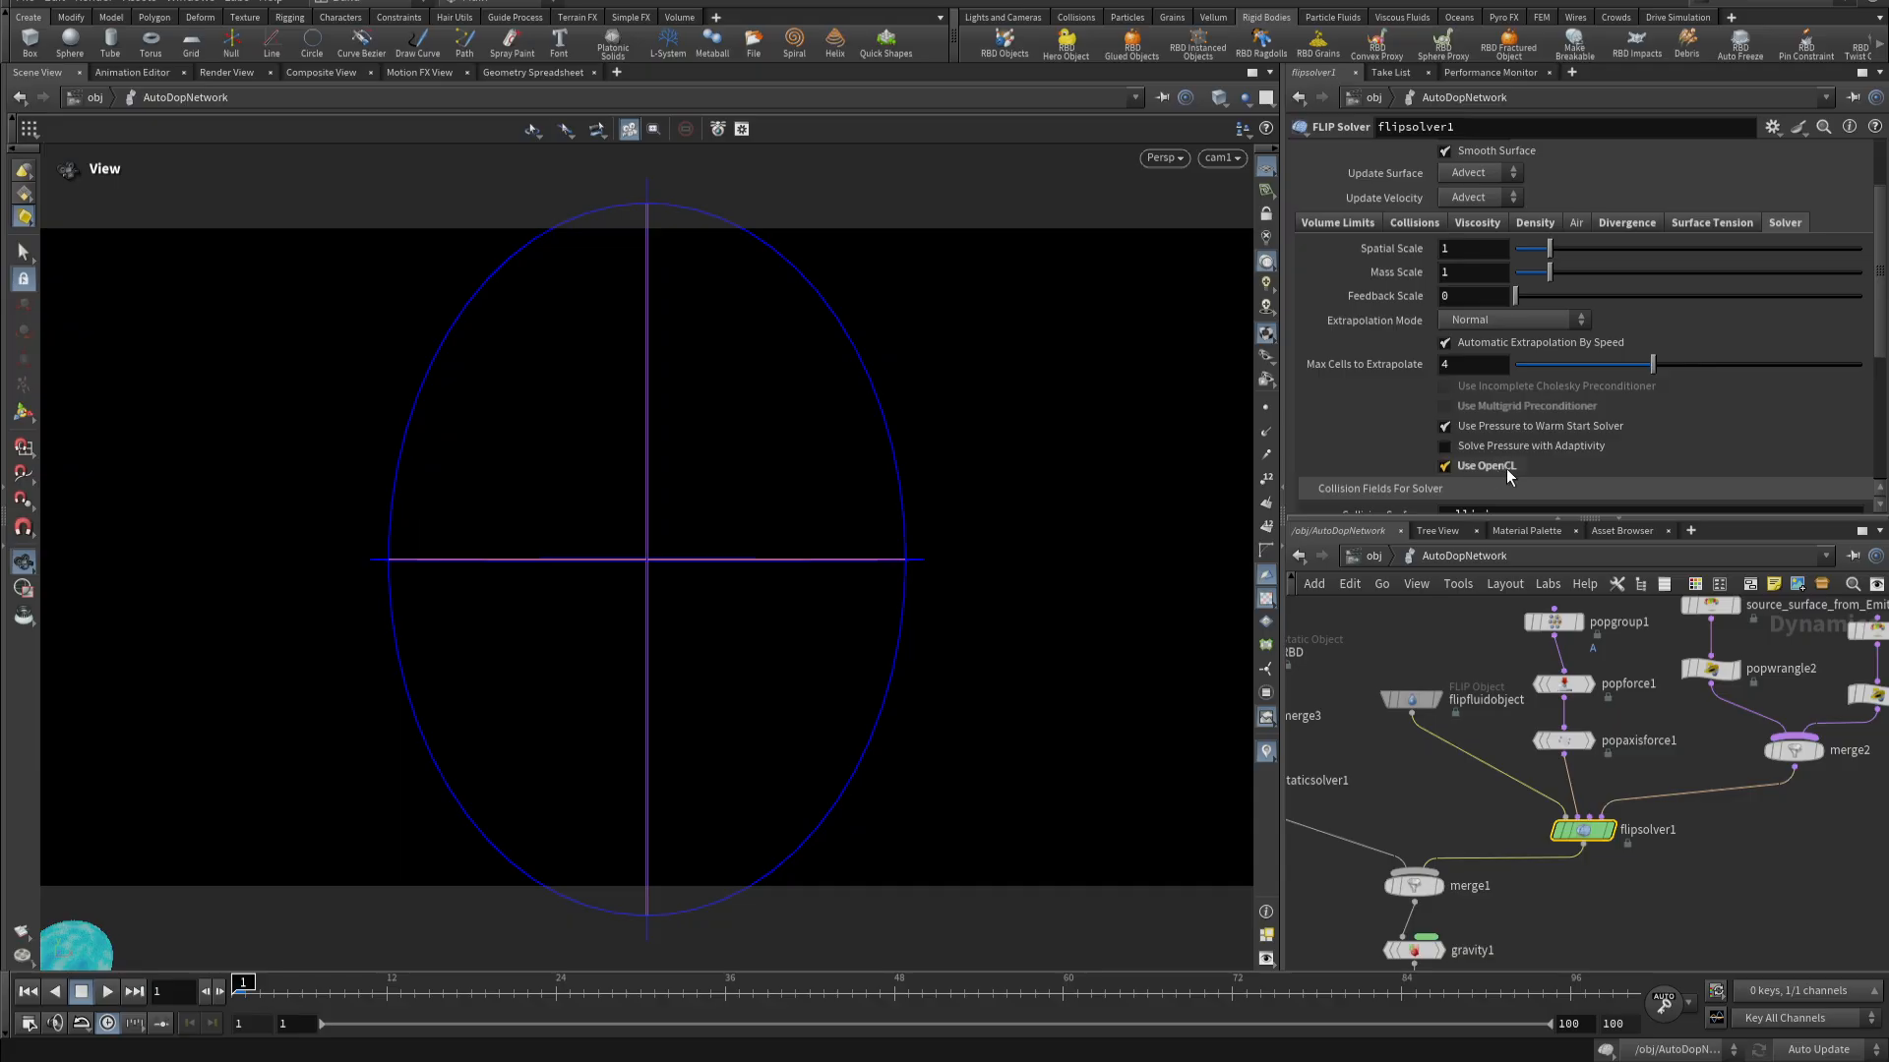
scroll(1621, 472, "down", 8)
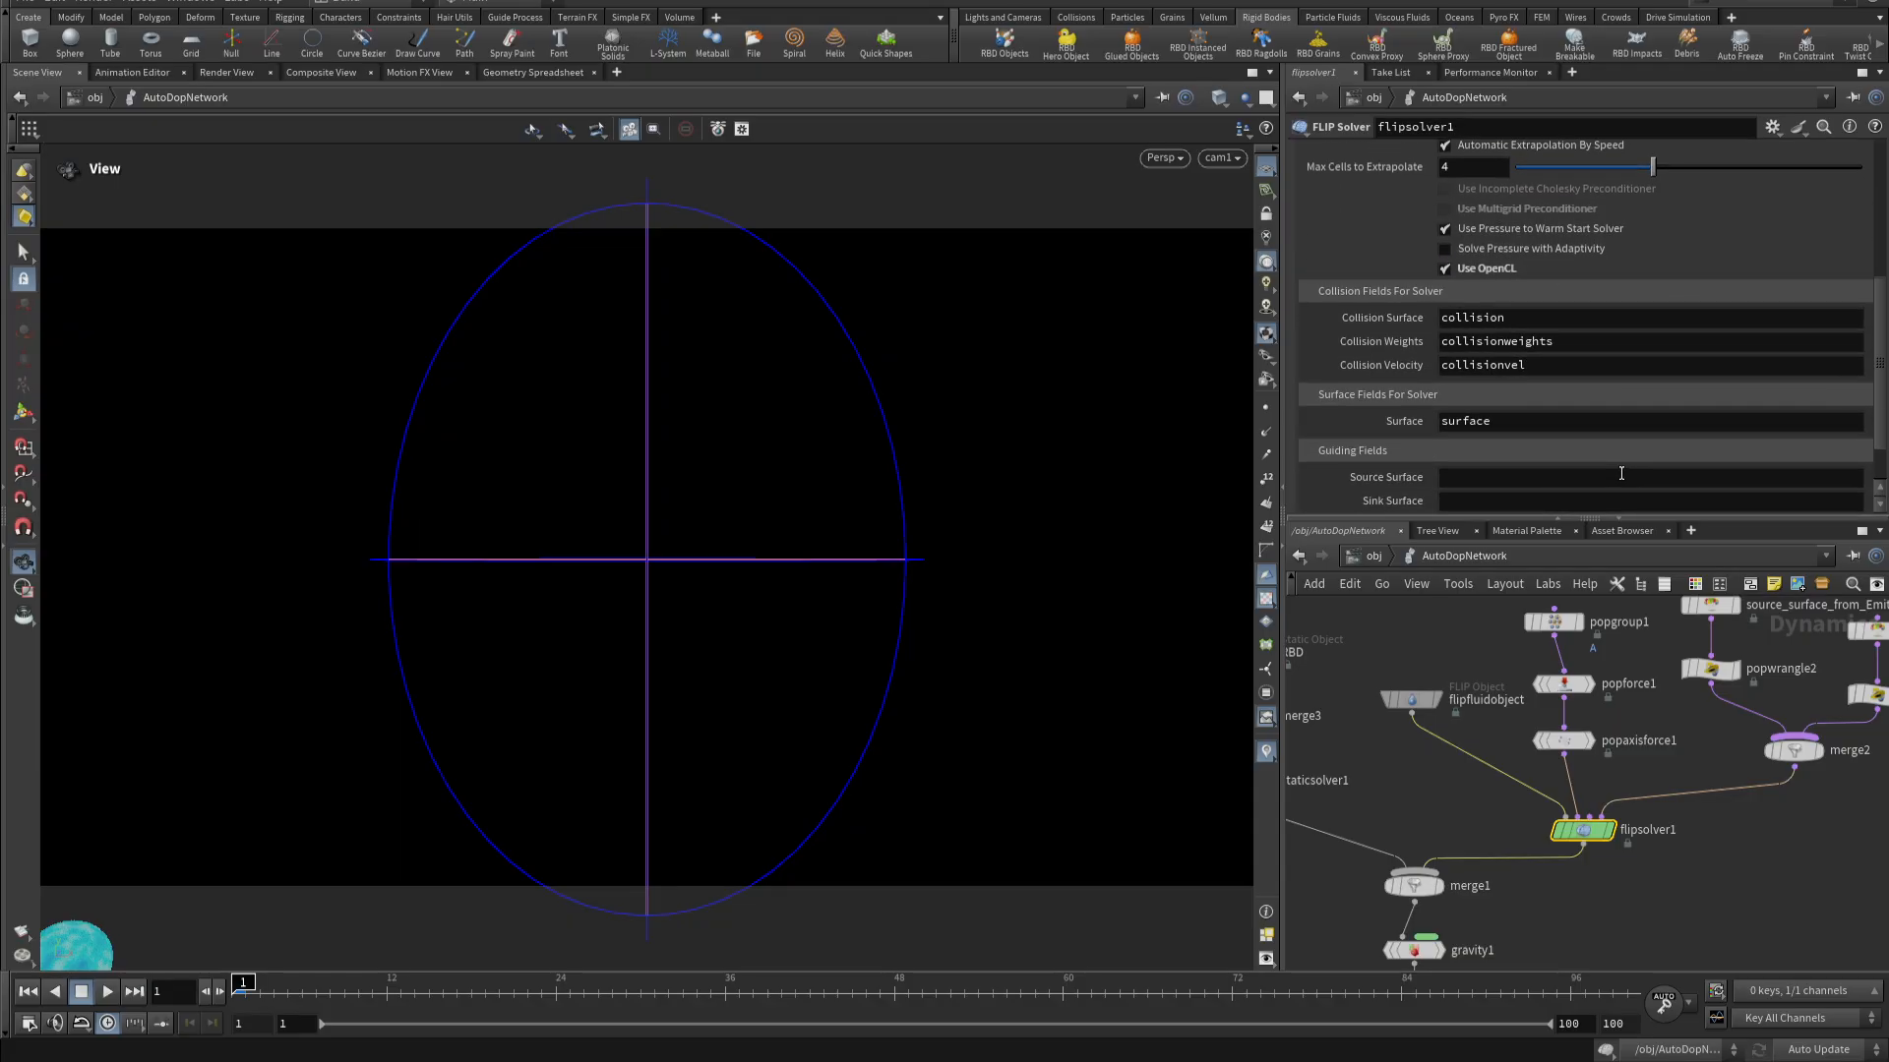
scroll(1621, 473, "up", 12)
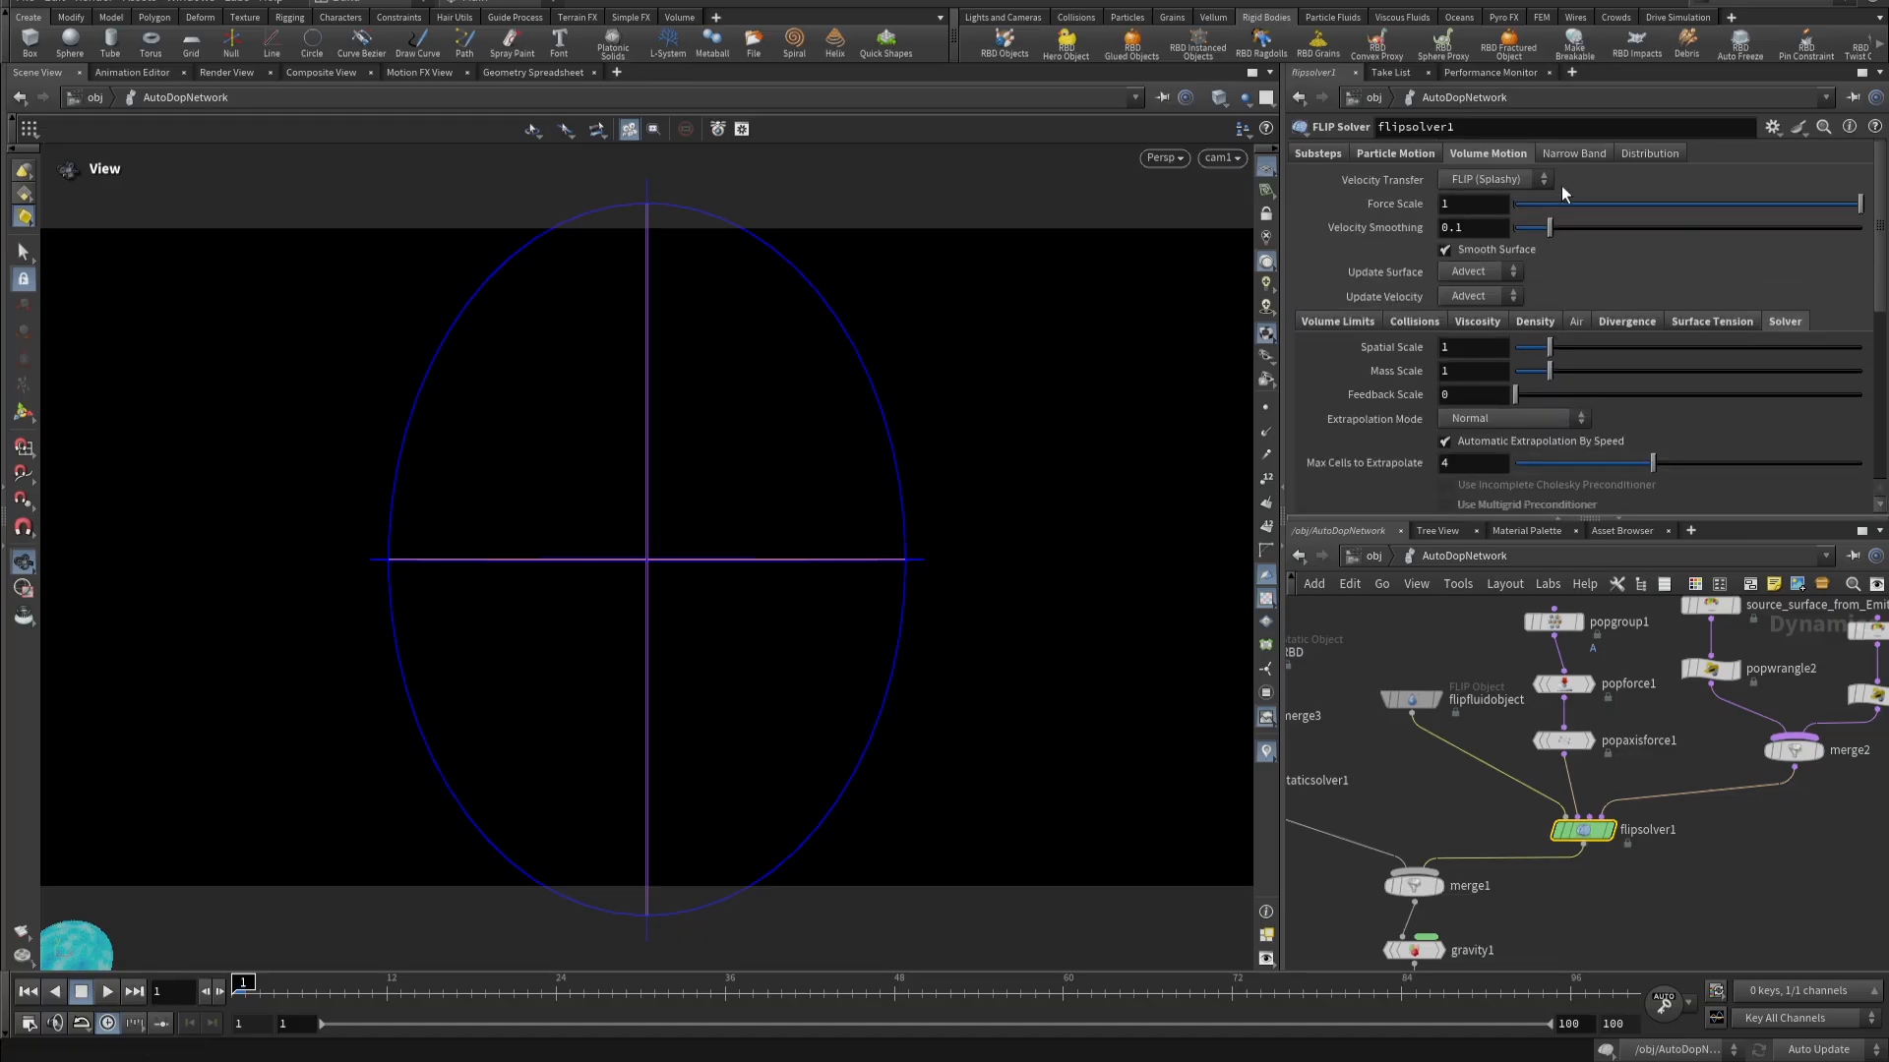
- Open the particle_fluid geometry network and examine the retime settings of timeblend1
left_click(1368, 559)
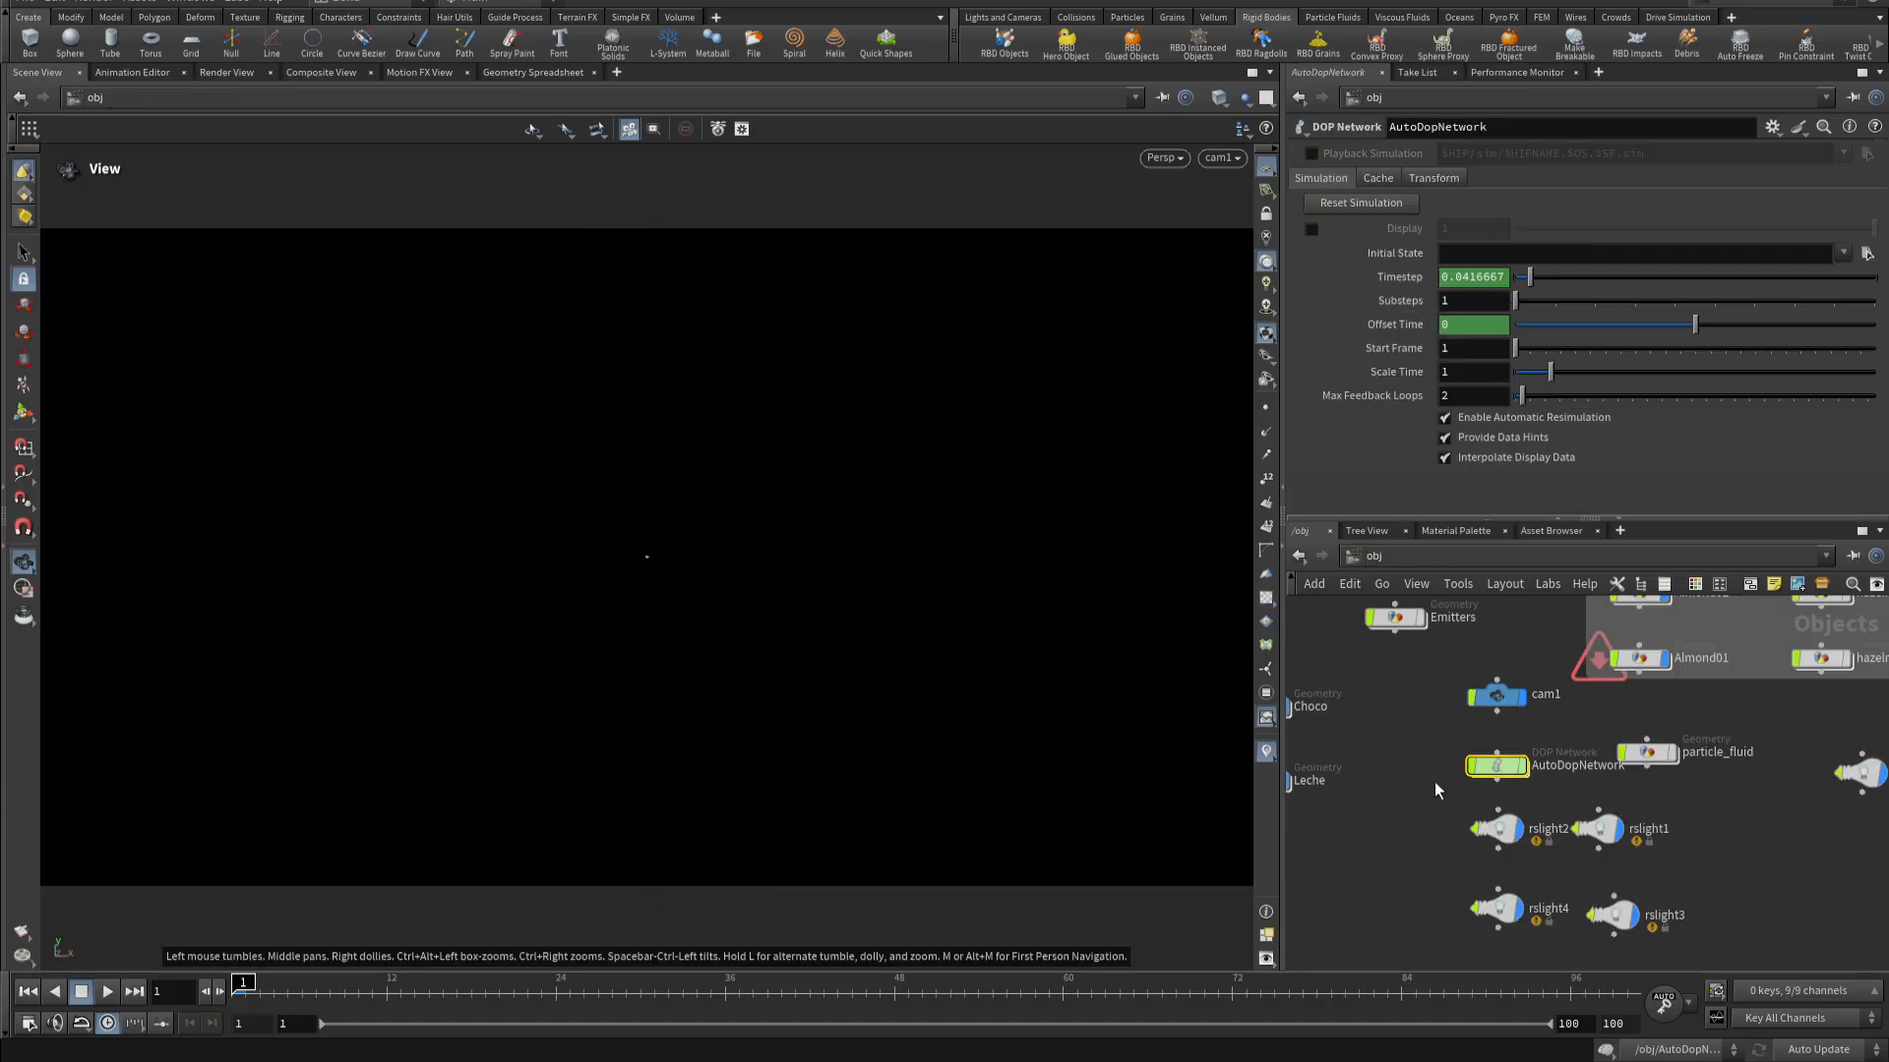
middle_click_drag(1741, 830, 1610, 866)
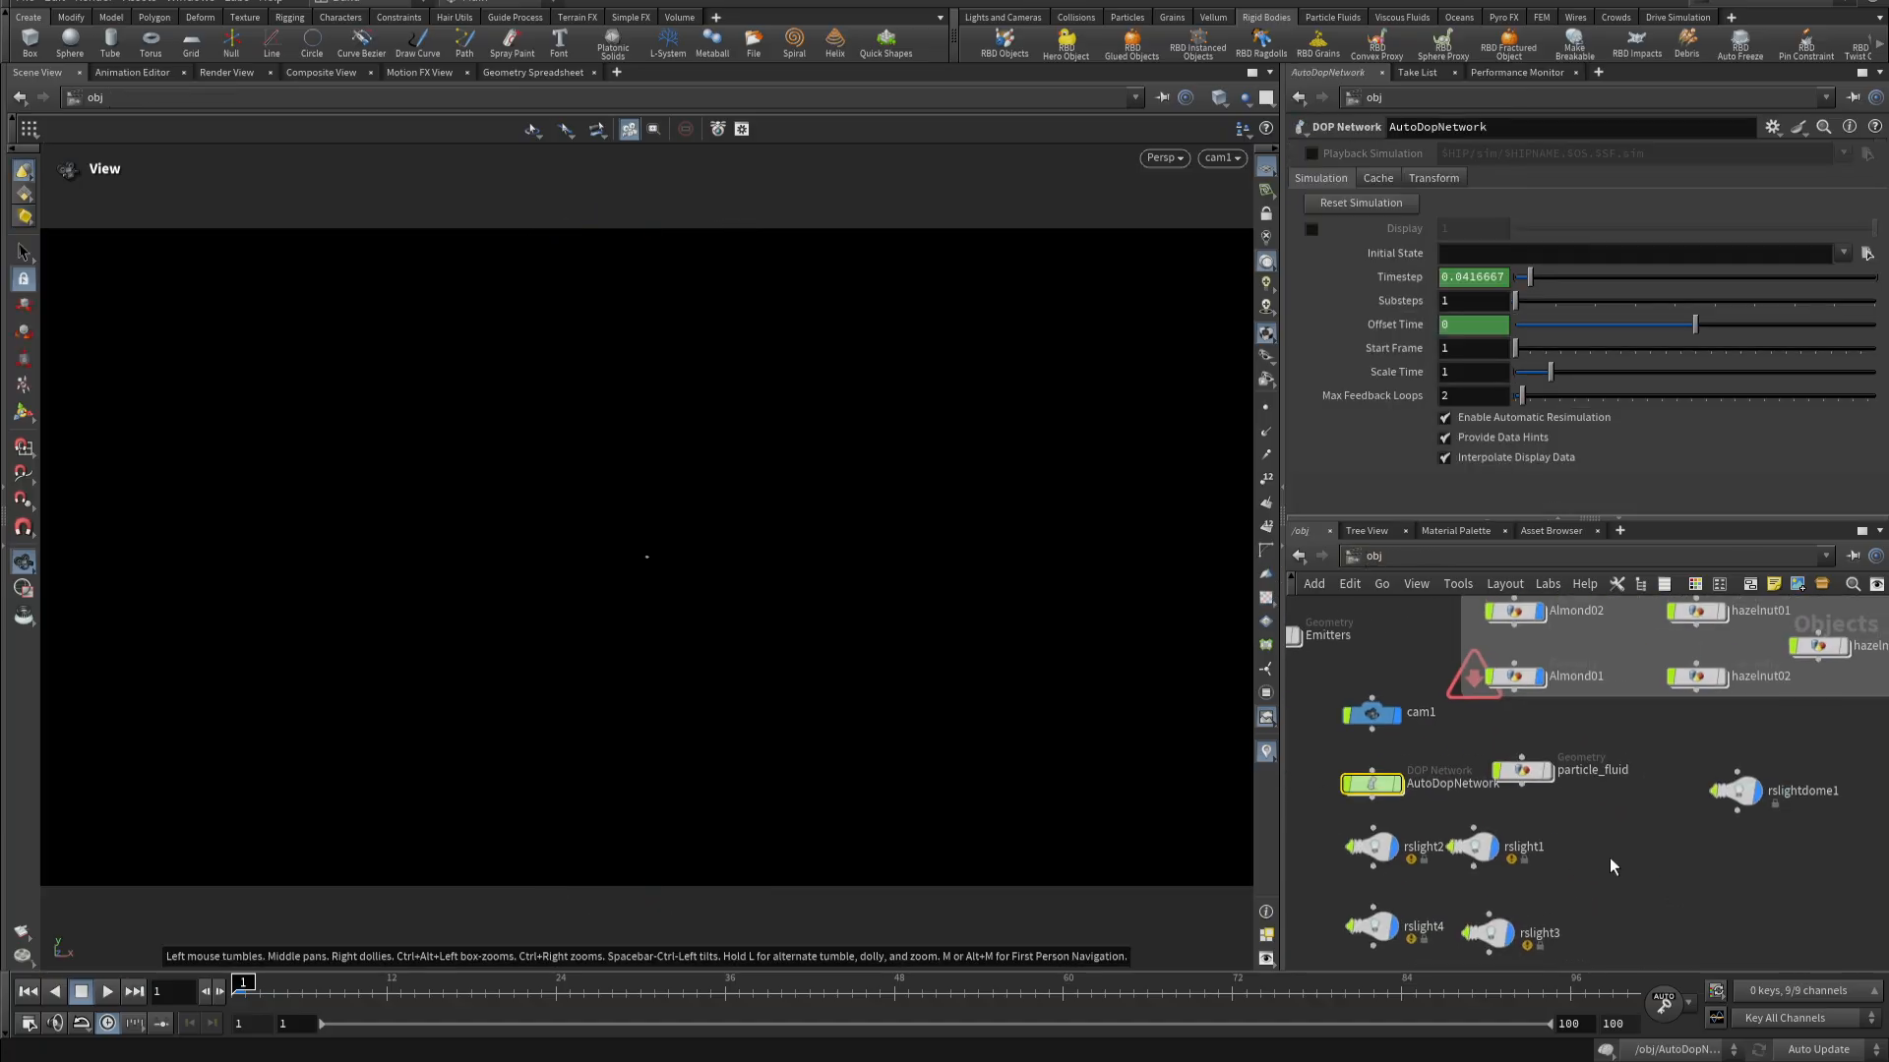
double_click(1523, 773)
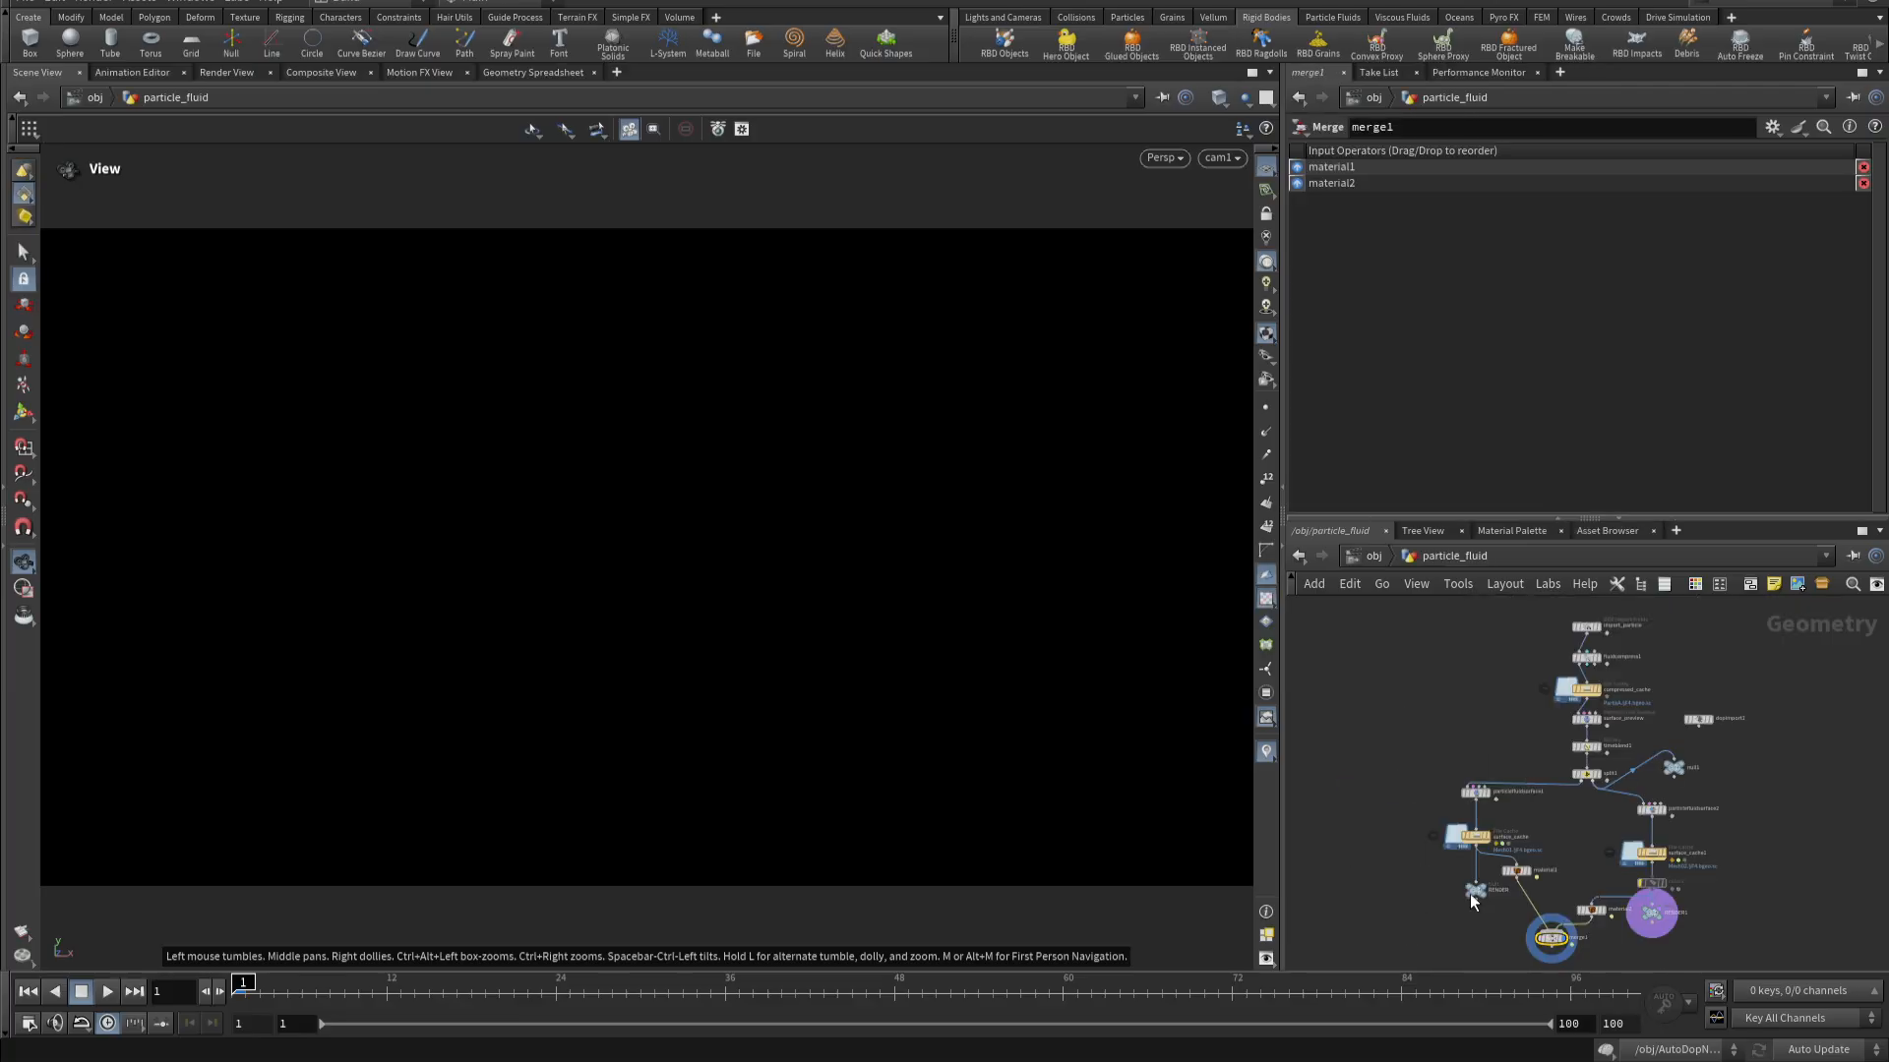
scroll(1655, 802, "up", 6)
middle_click_drag(1563, 674, 1574, 787)
scroll(1646, 891, "down", 3)
scroll(1665, 866, "up", 3)
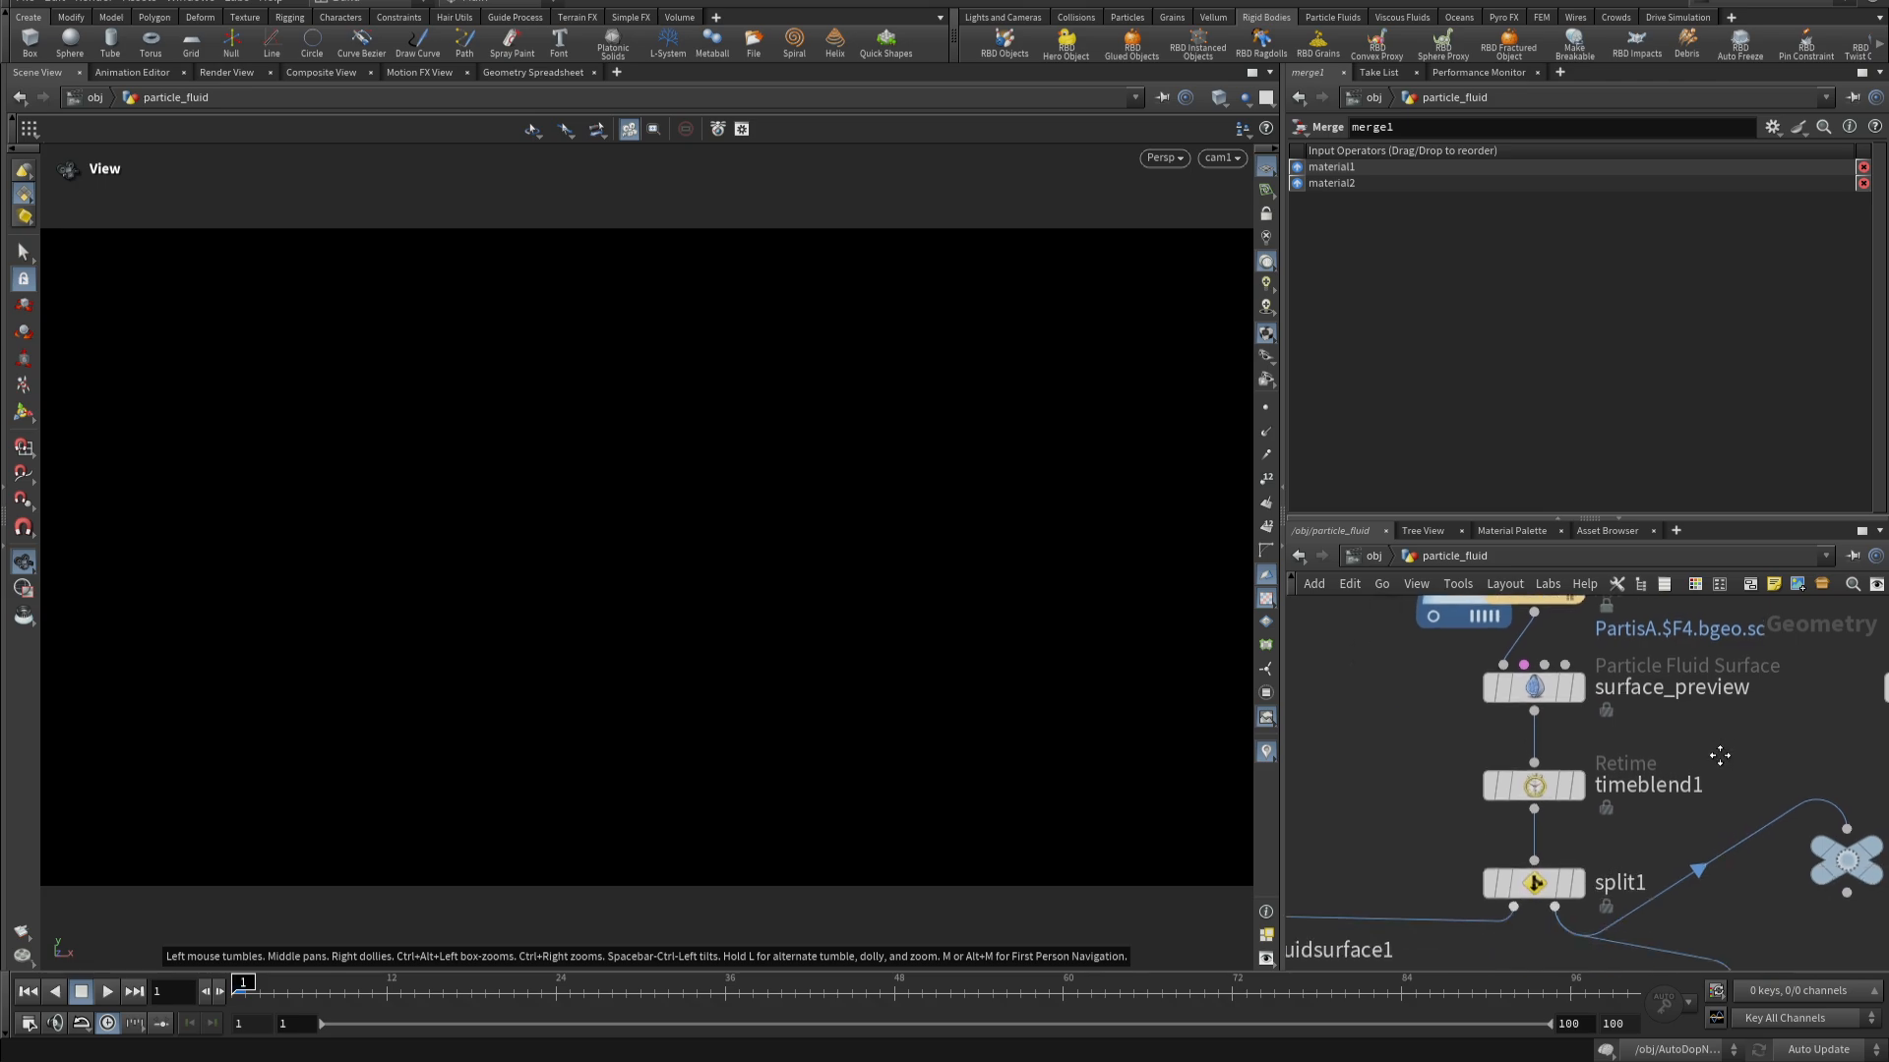
left_click(1536, 787)
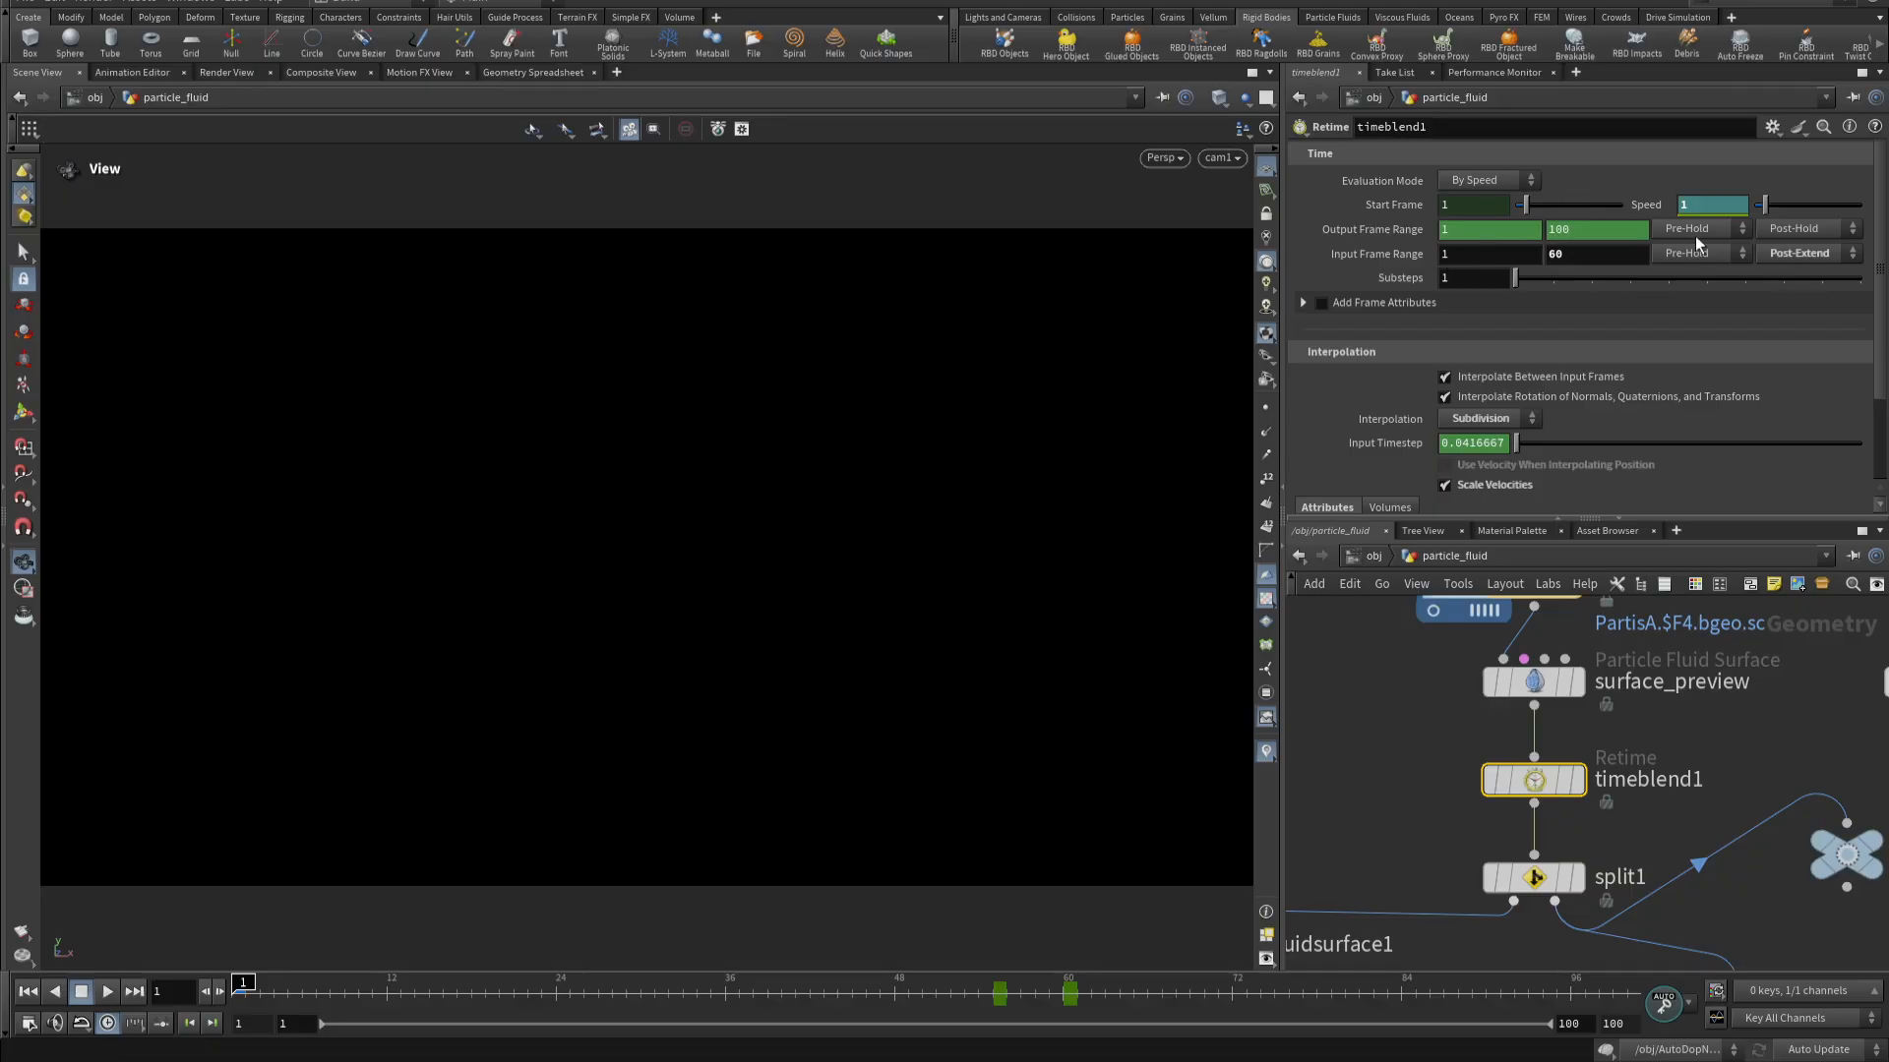
- Inspect both keyframes of timeblend1's Speed animation curve in the channel editor
left_click(1721, 205, "shift")
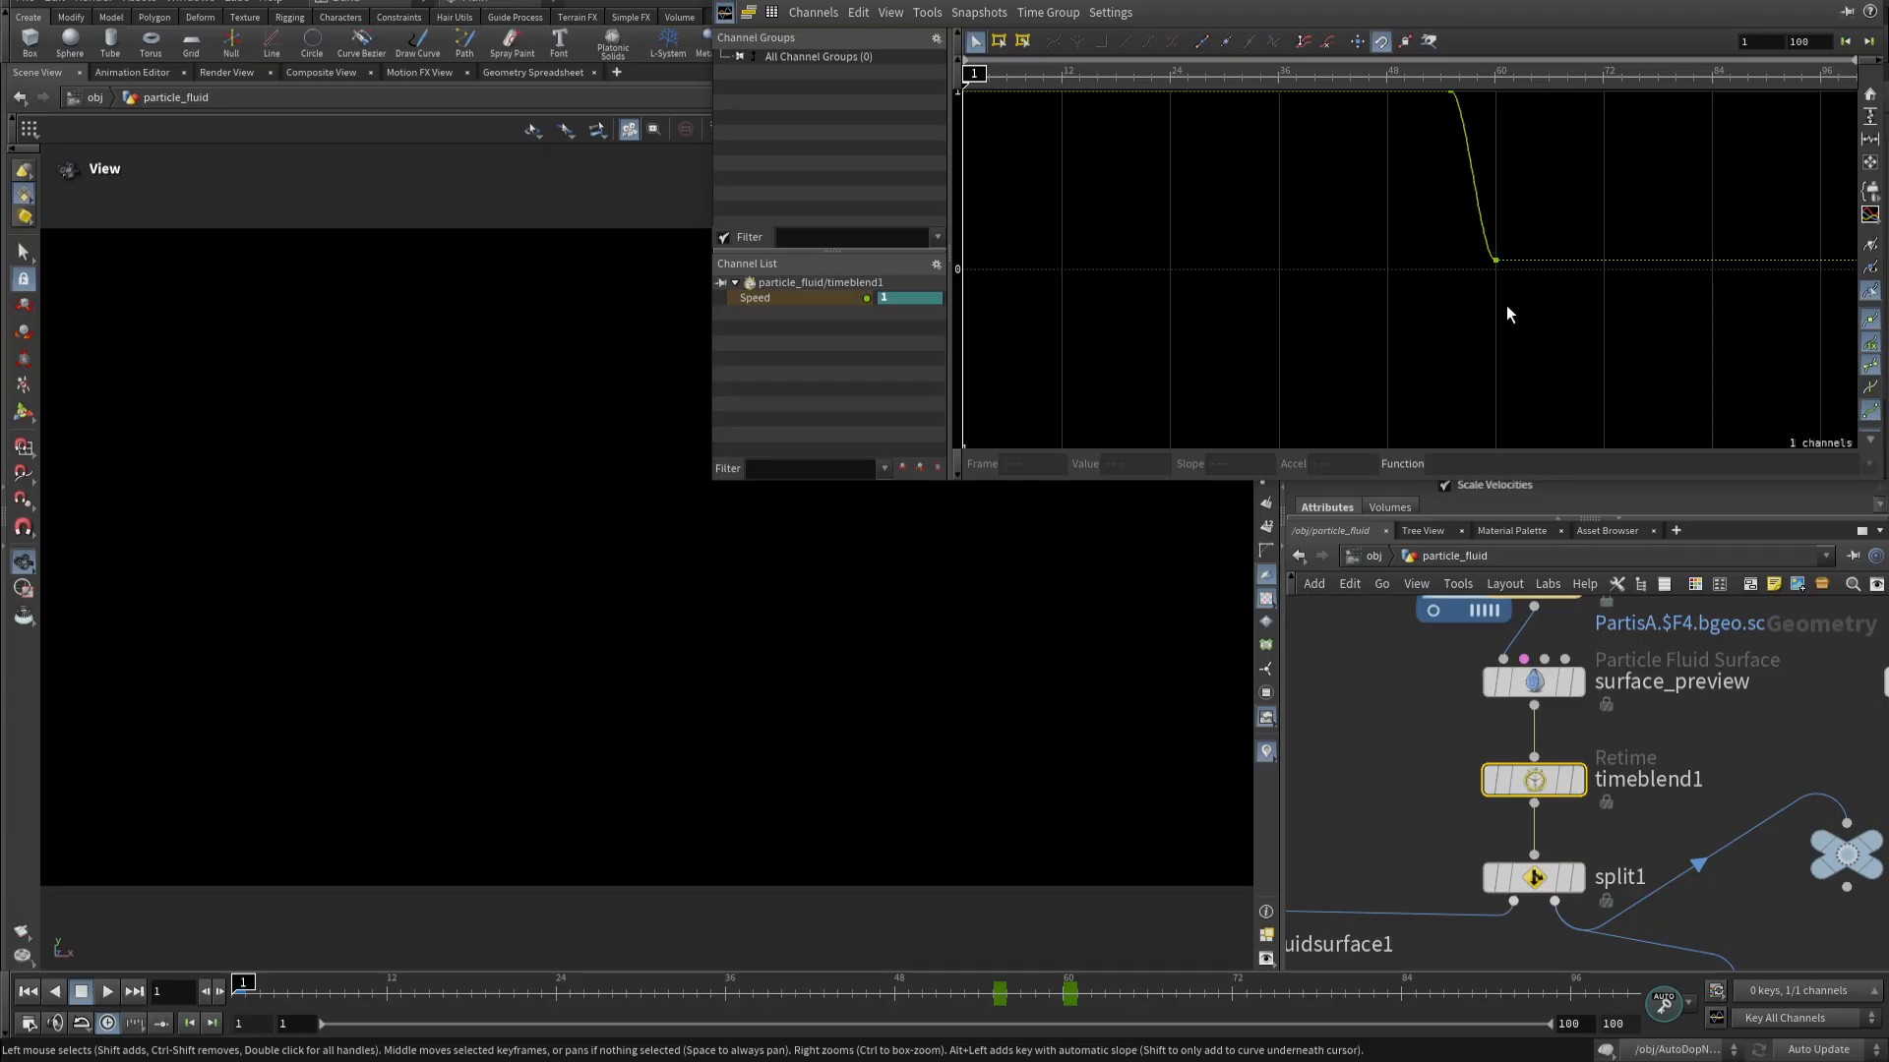
key("h")
left_click_drag(1434, 115, 1496, 181)
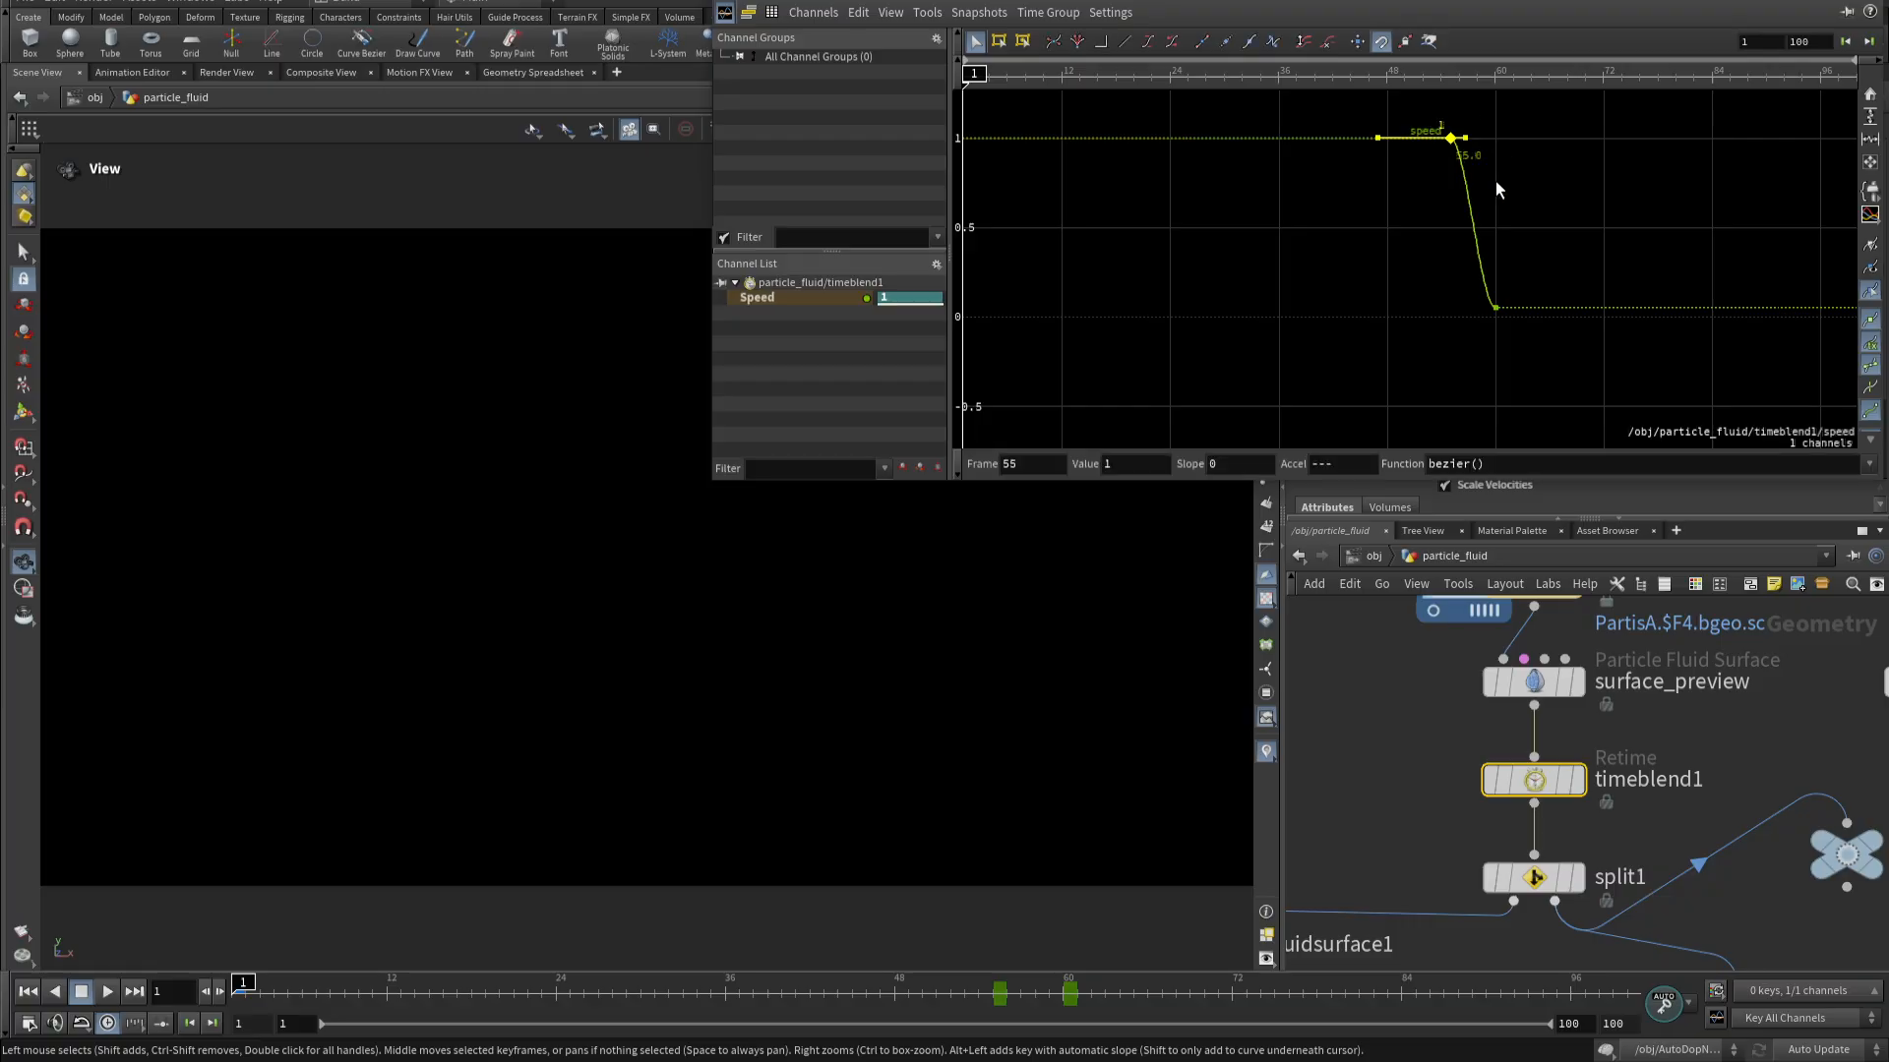
left_click_drag(1578, 220, 1470, 329)
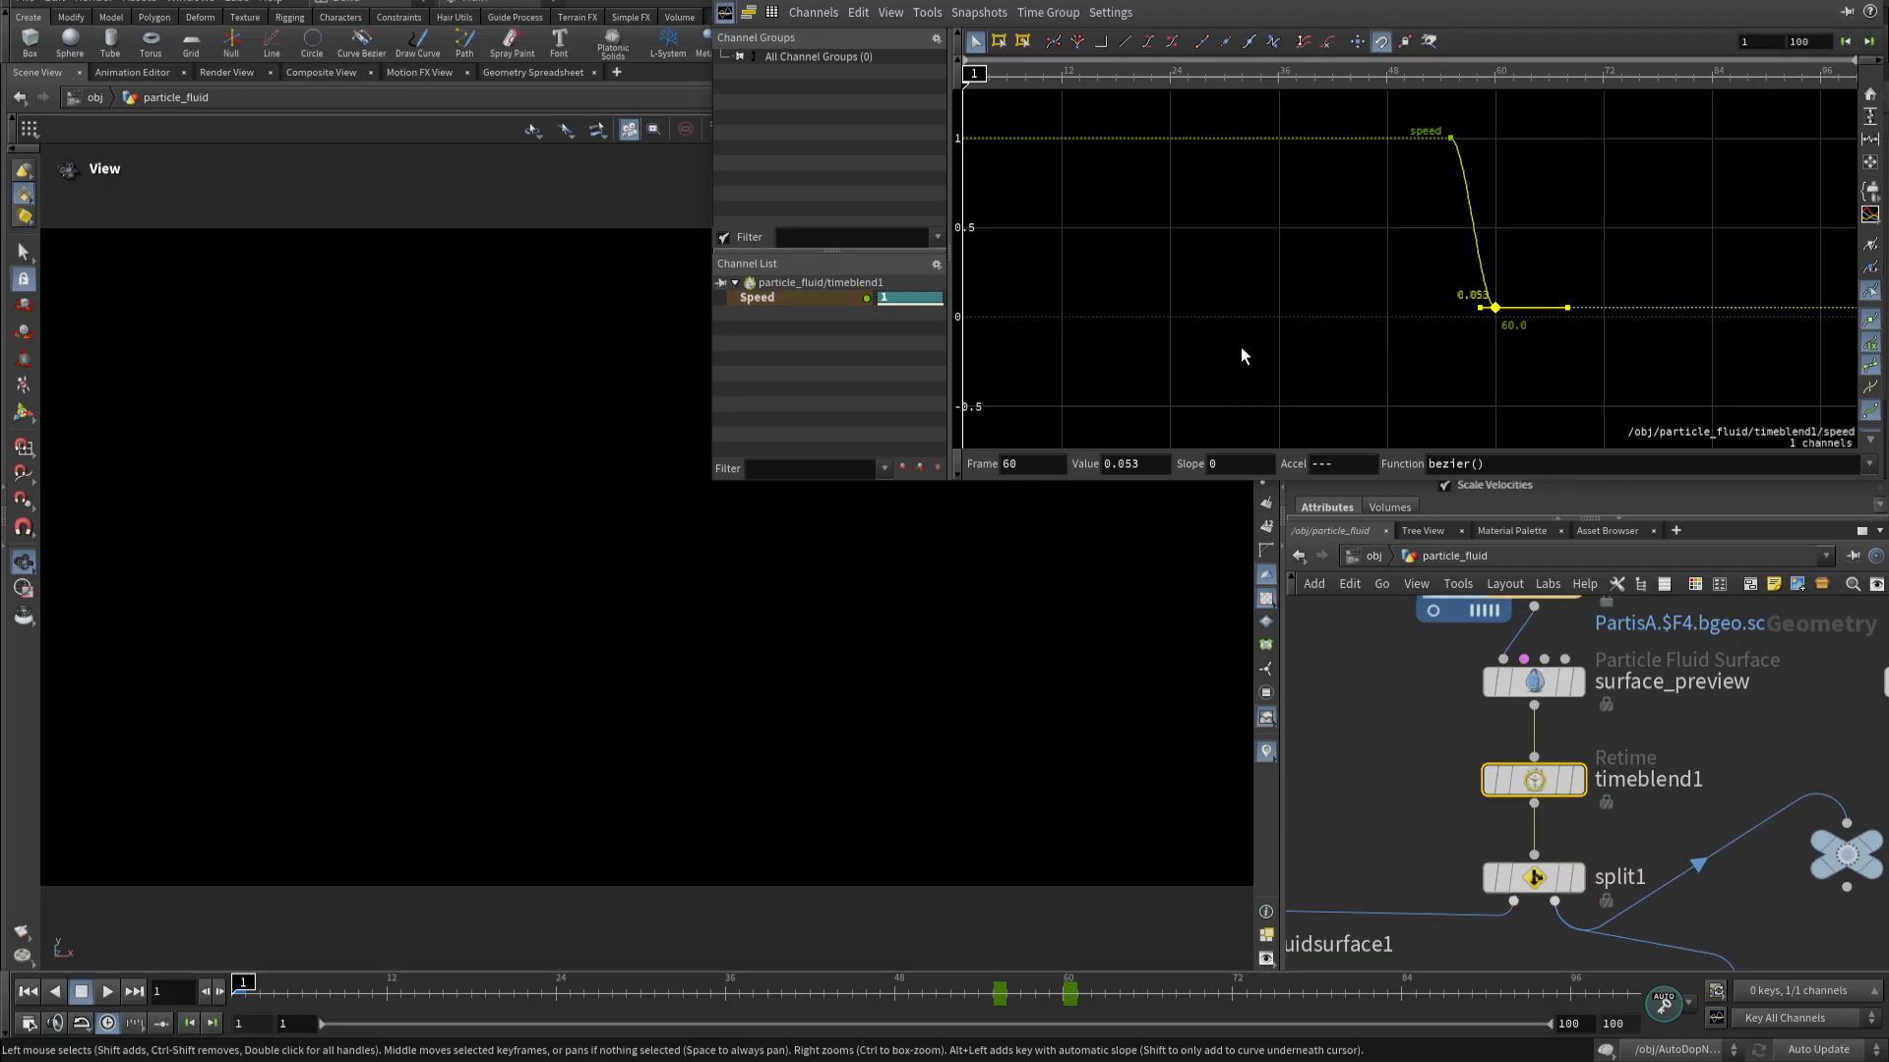
left_click(1866, 6)
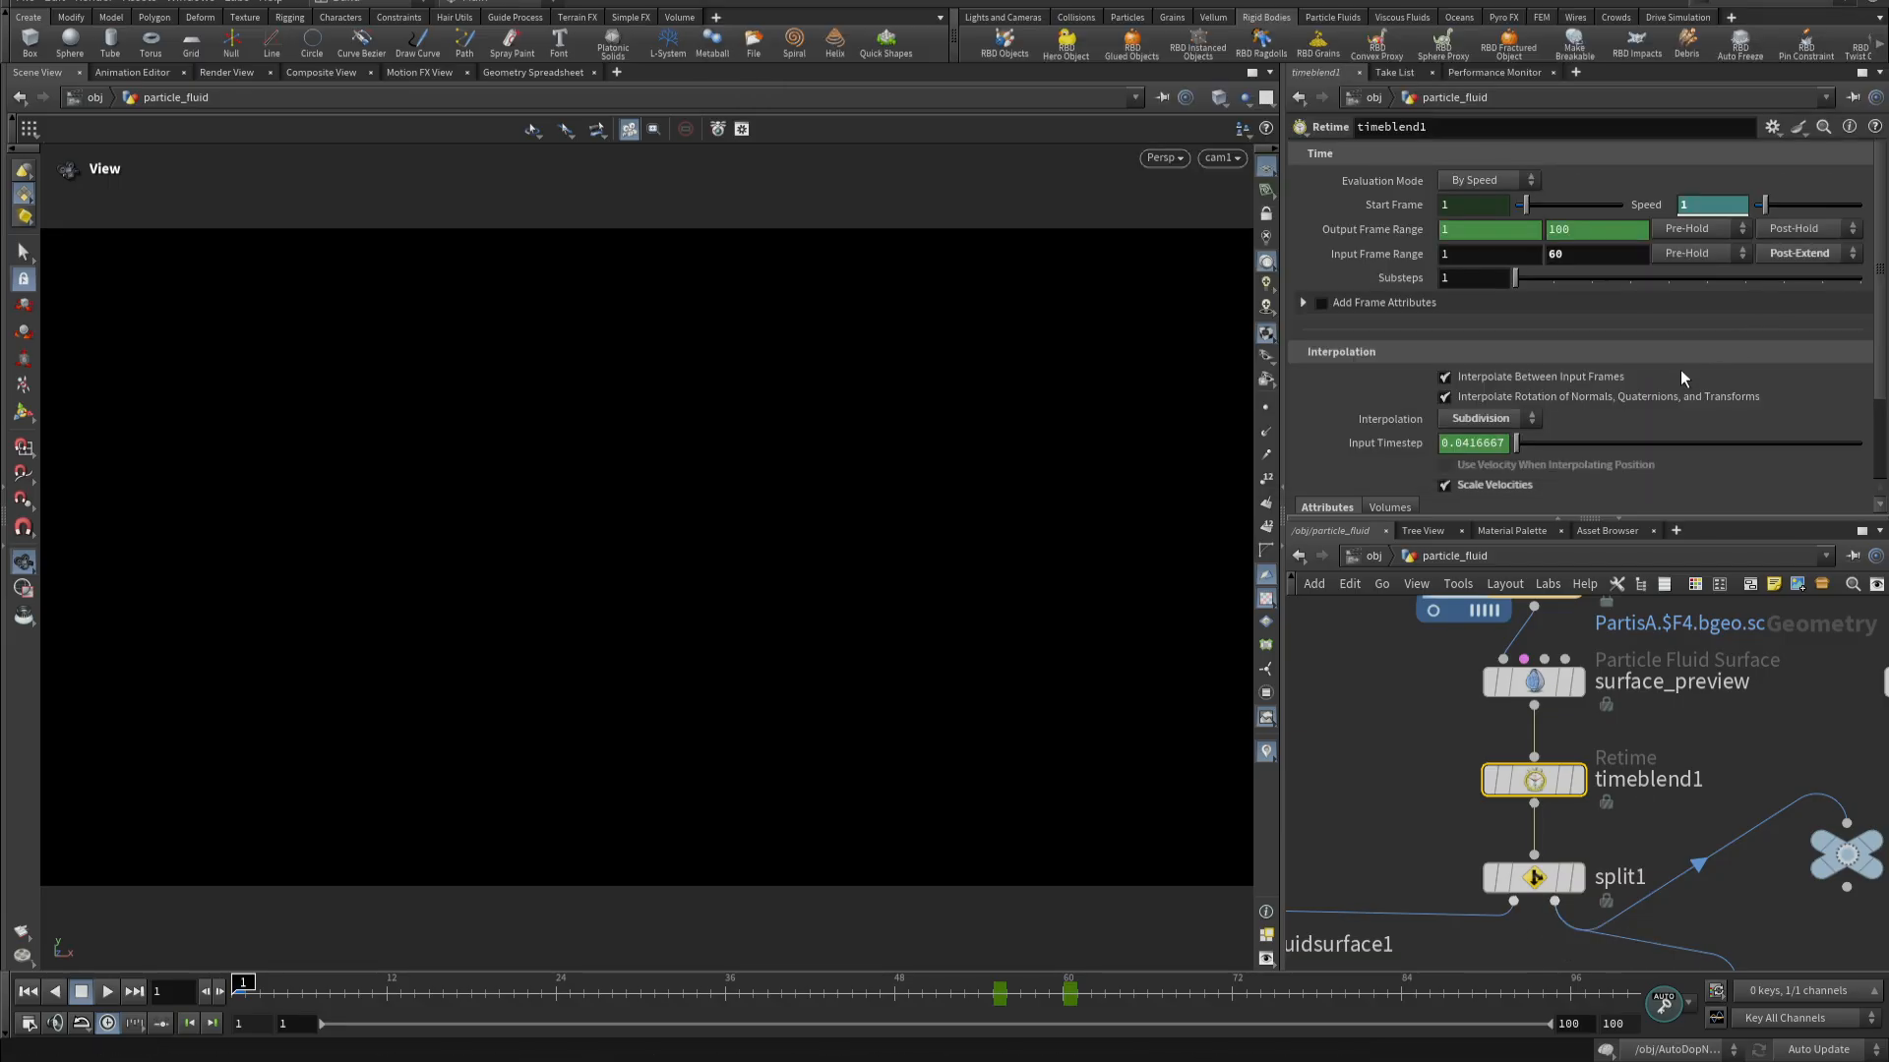
- Examine the interpolation options, input timestep, velocity scaling and point ID attribute settings of timeblend1
scroll(1680, 370, "down", 3)
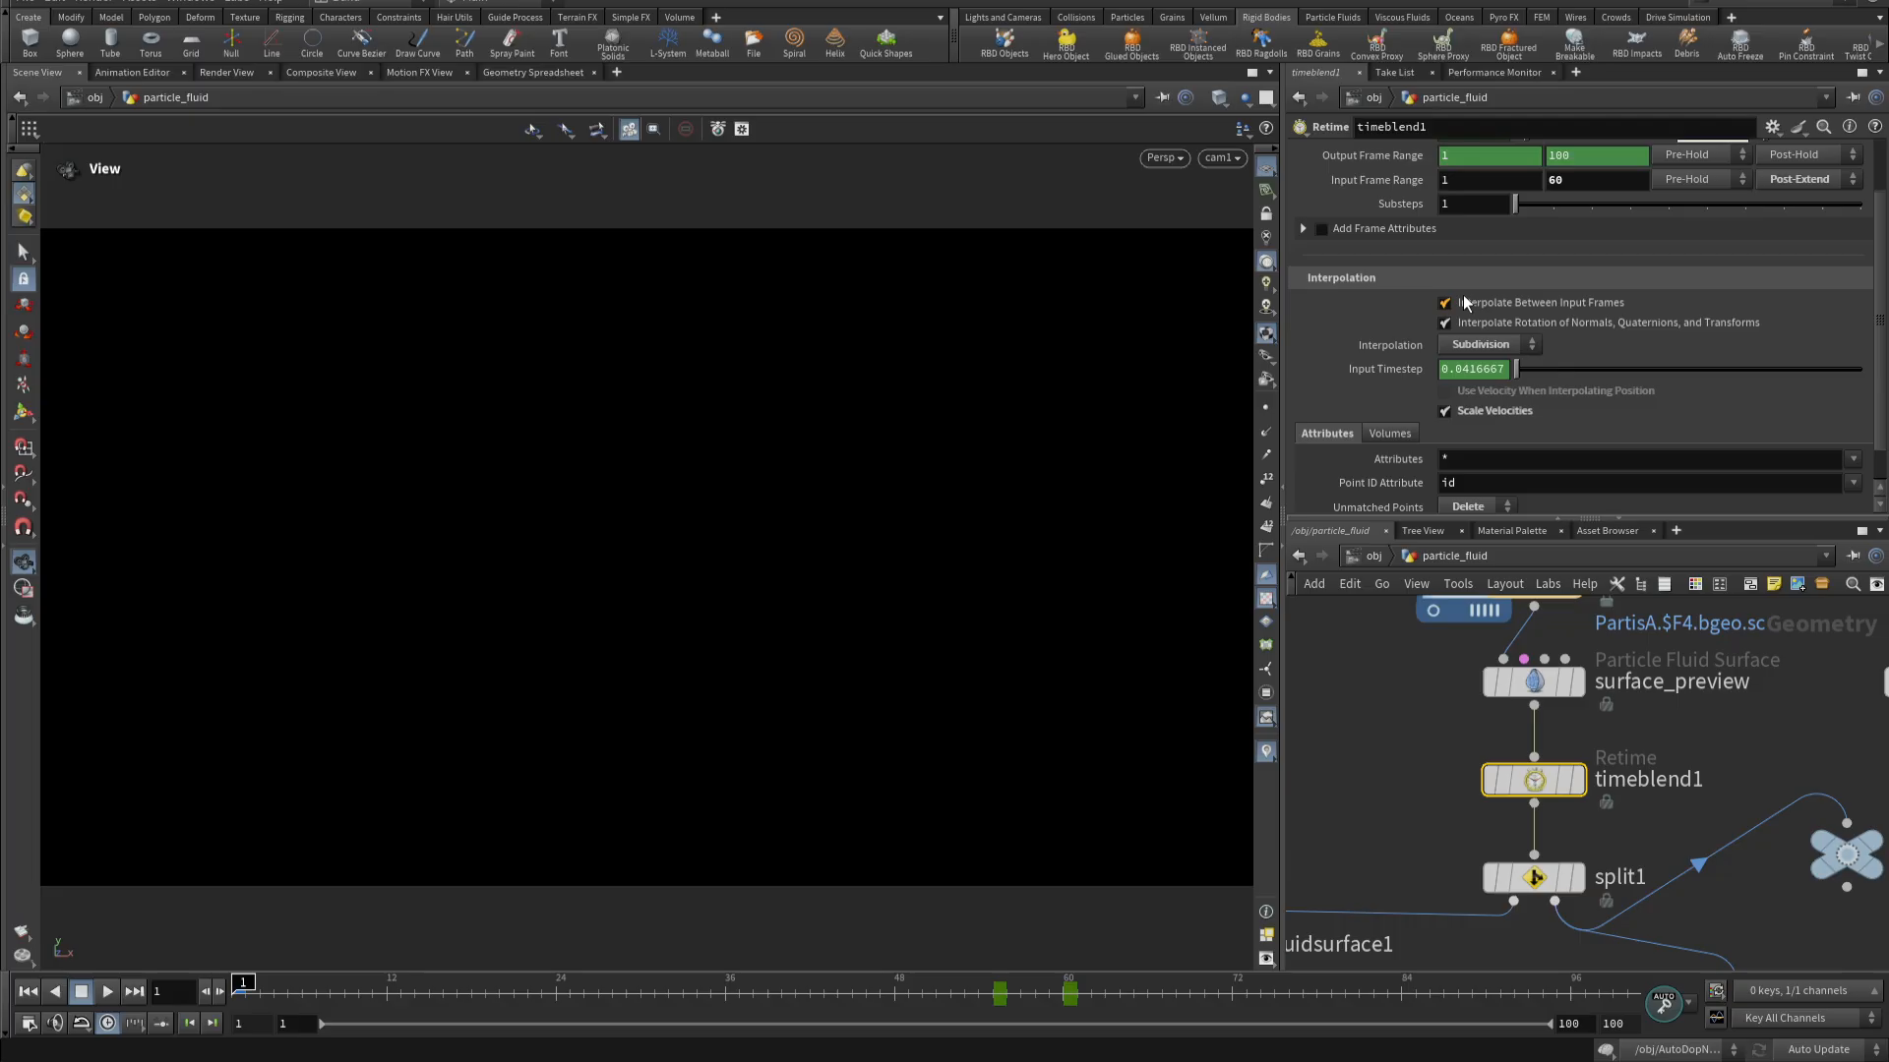
mouse_move(1452, 305)
scroll(1584, 324, "down", 1)
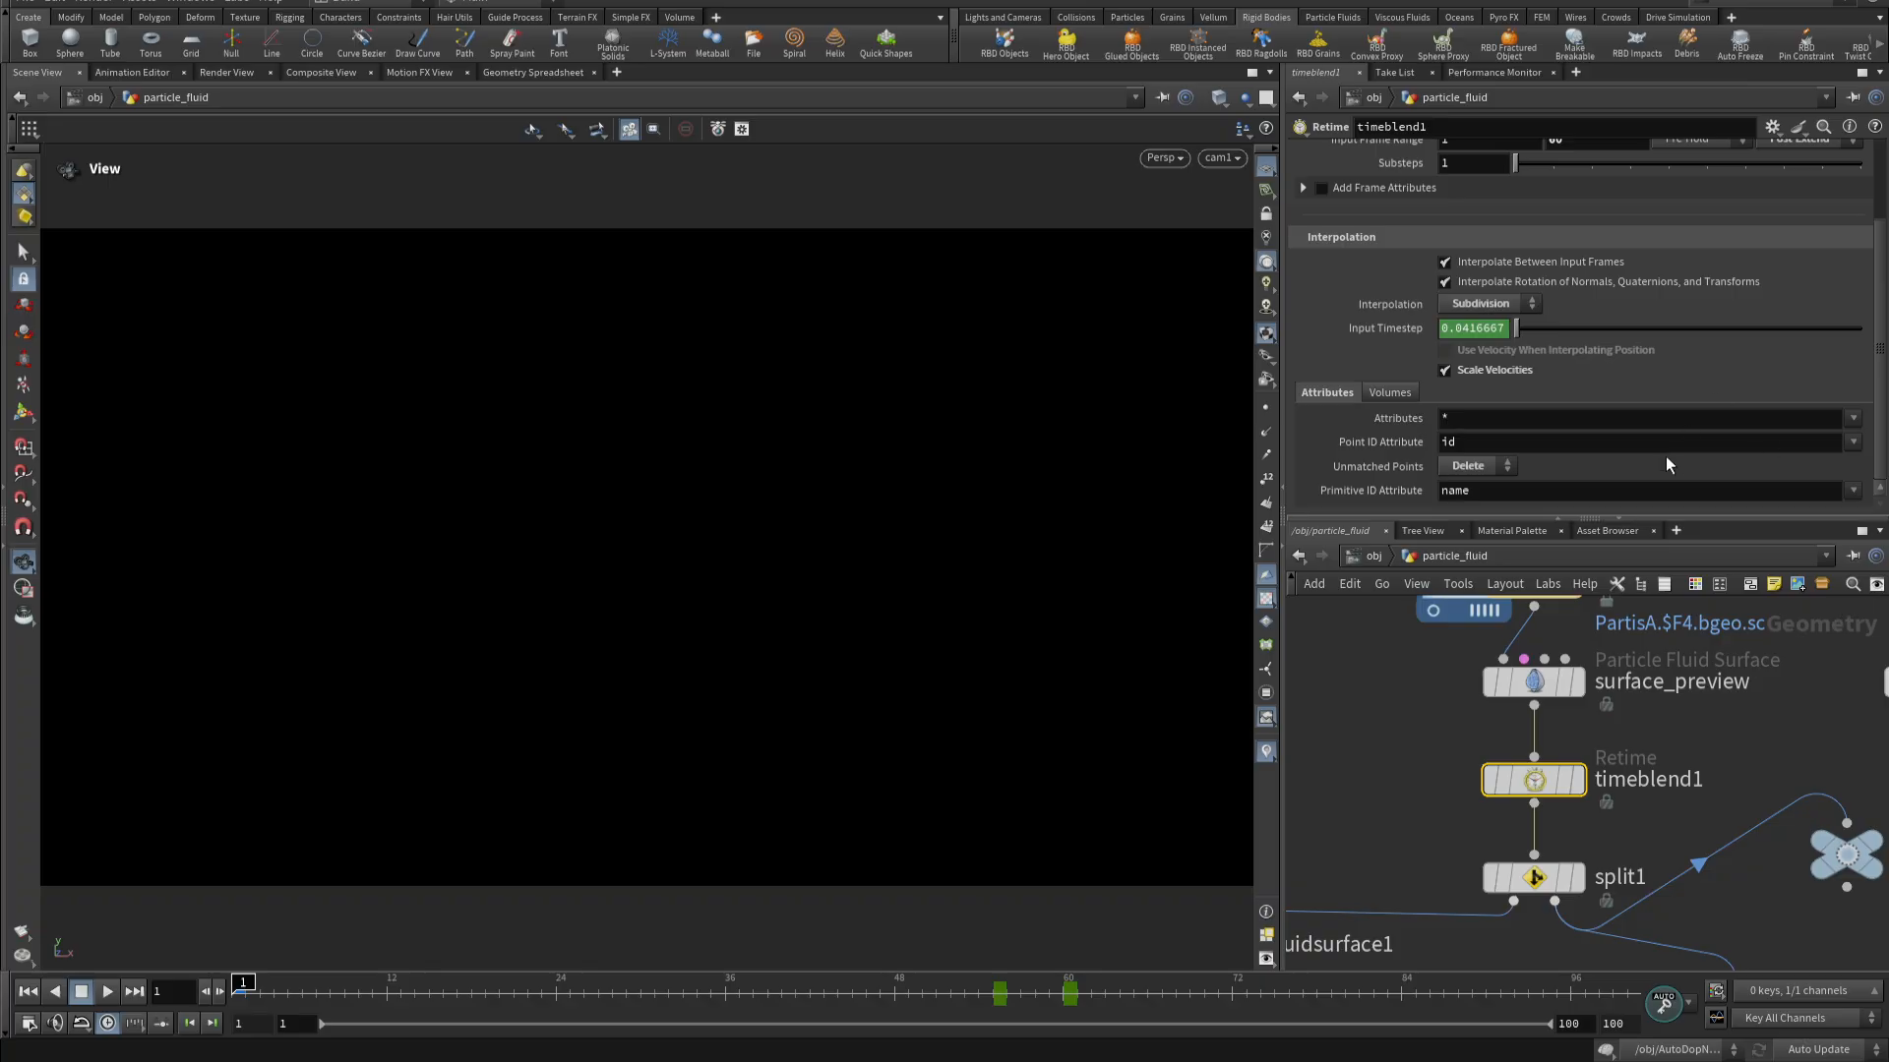
scroll(1617, 470, "up", 2)
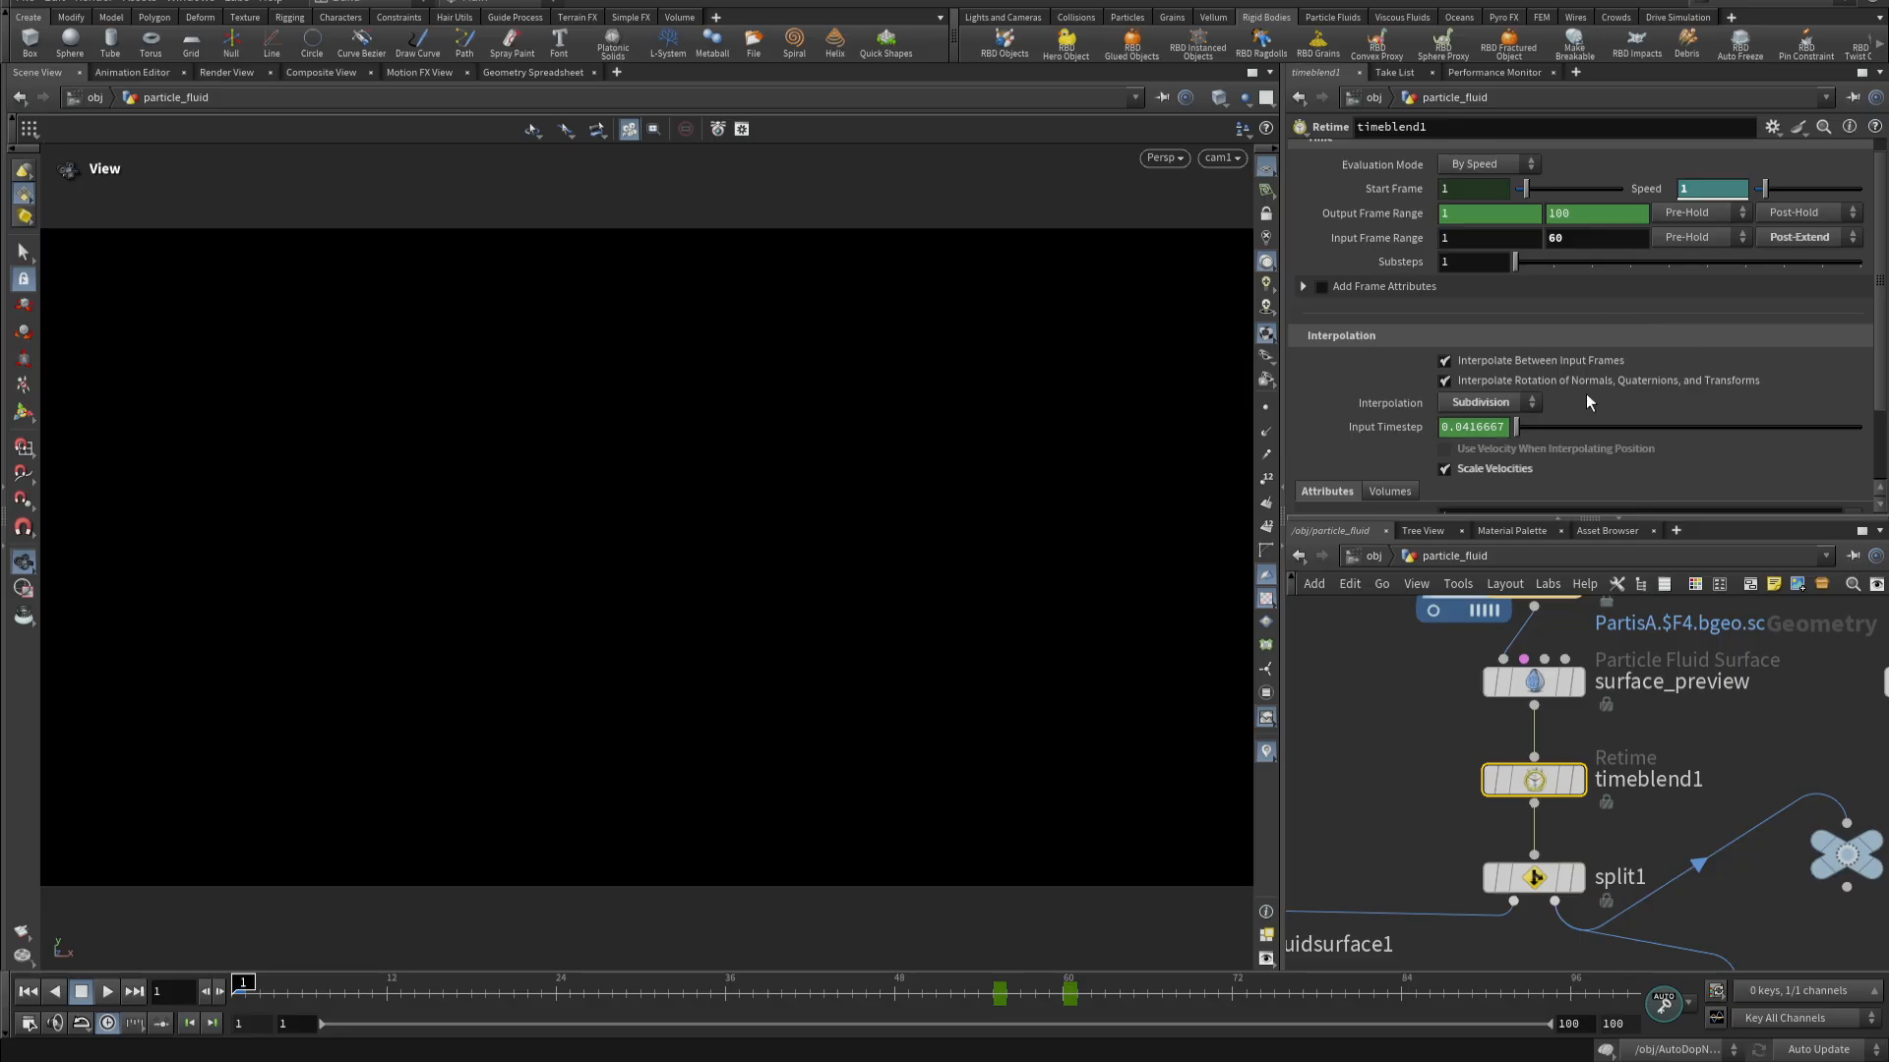
left_click(1500, 402)
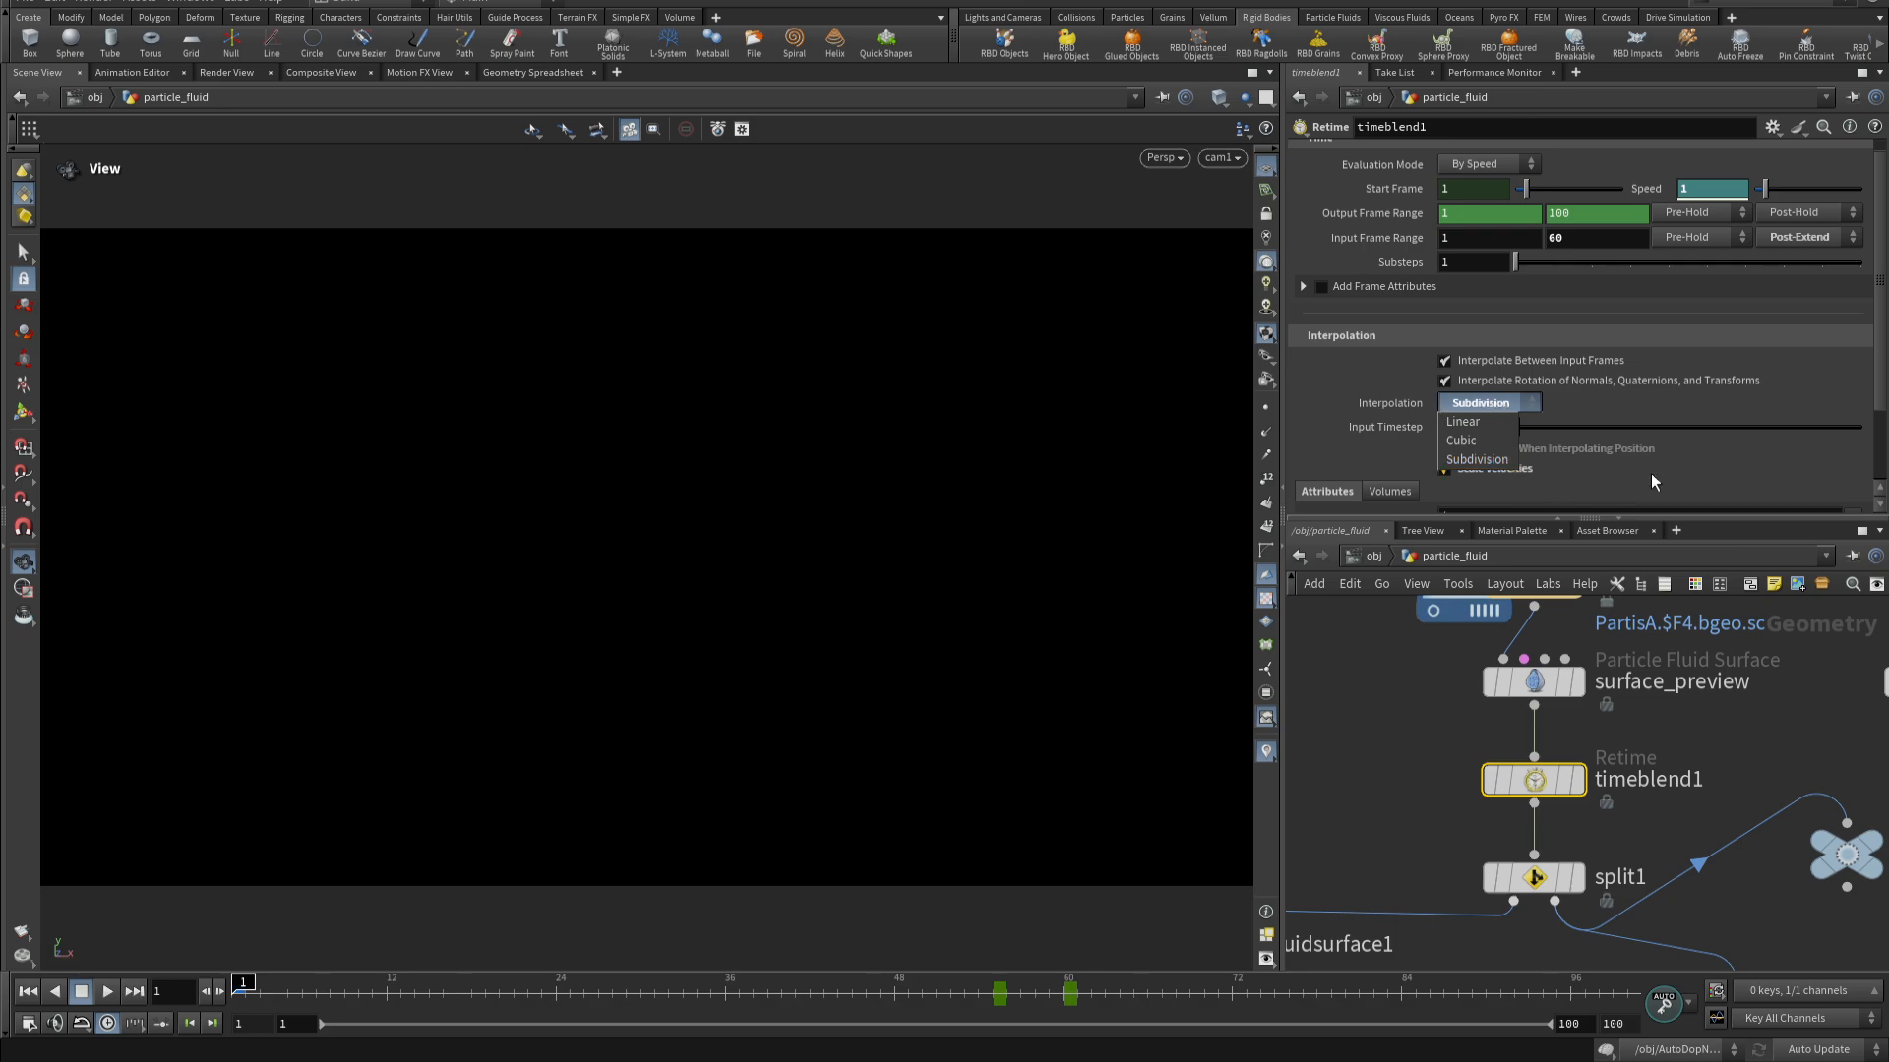
left_click(1749, 494)
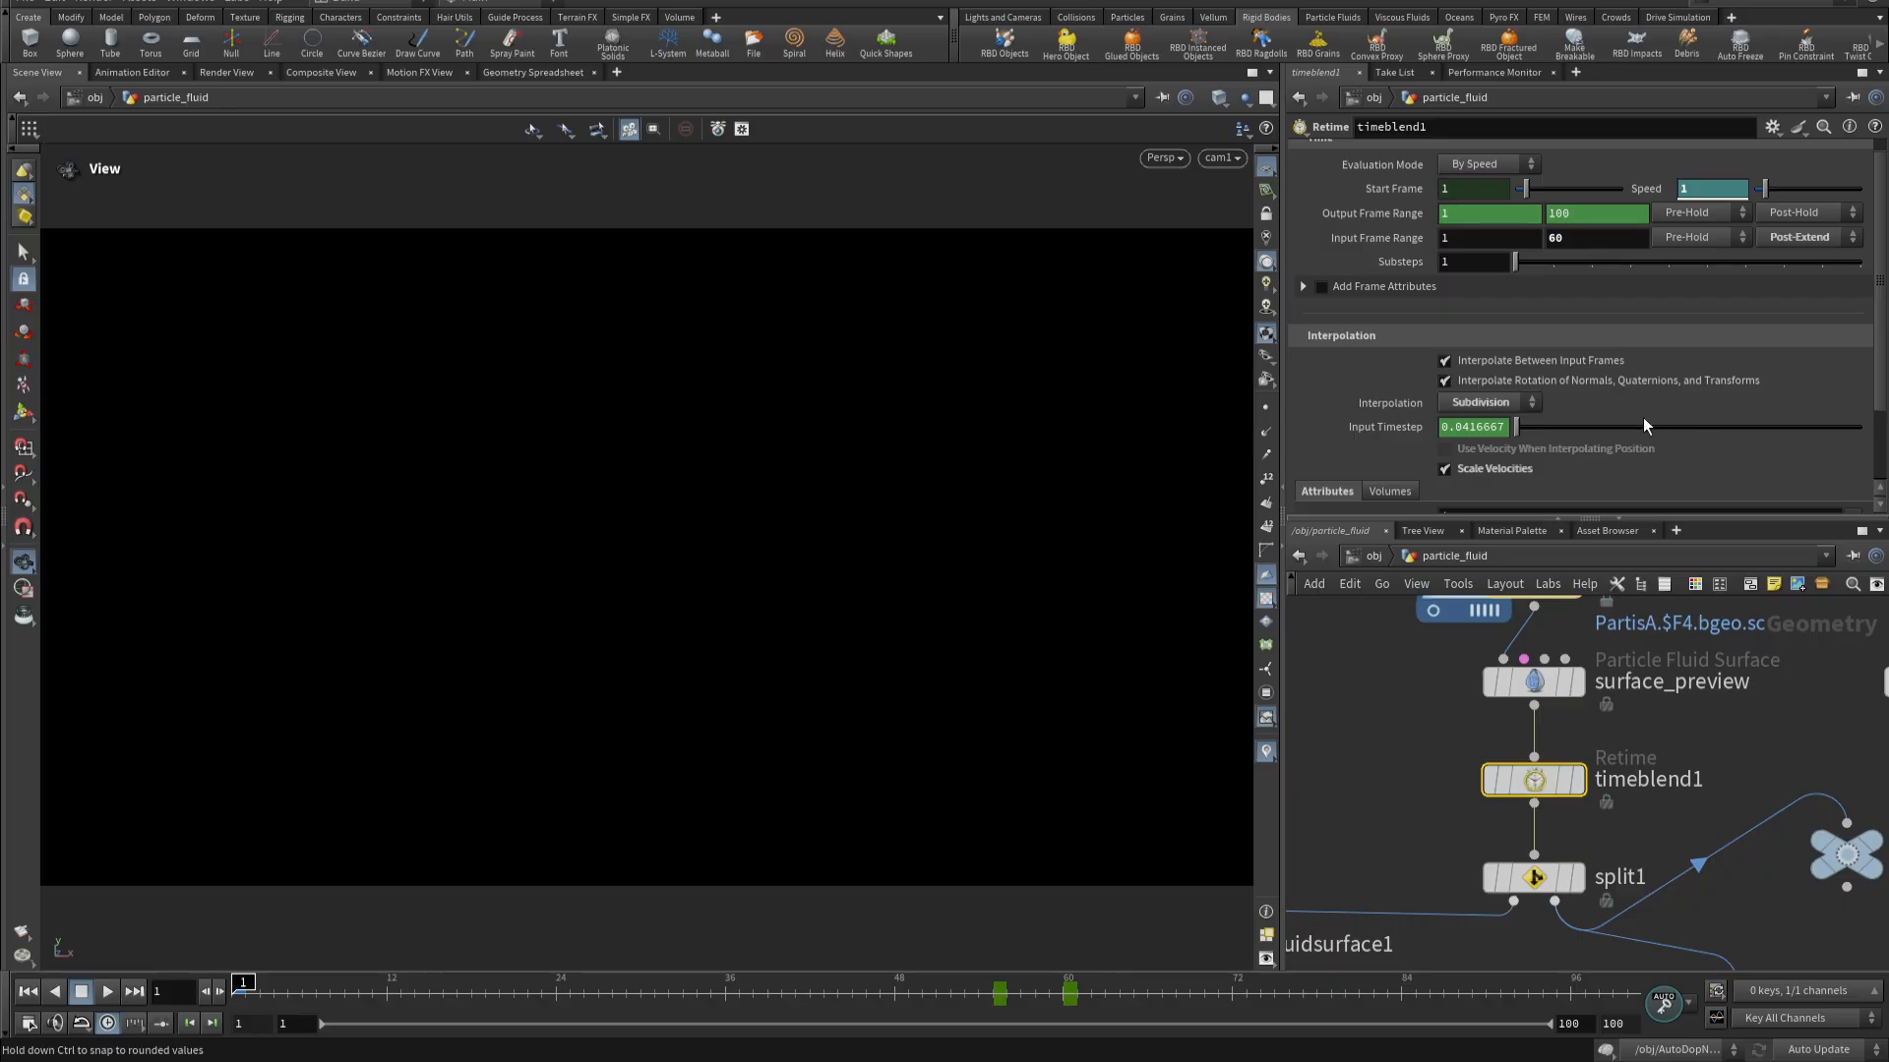
scroll(1638, 411, "down", 2)
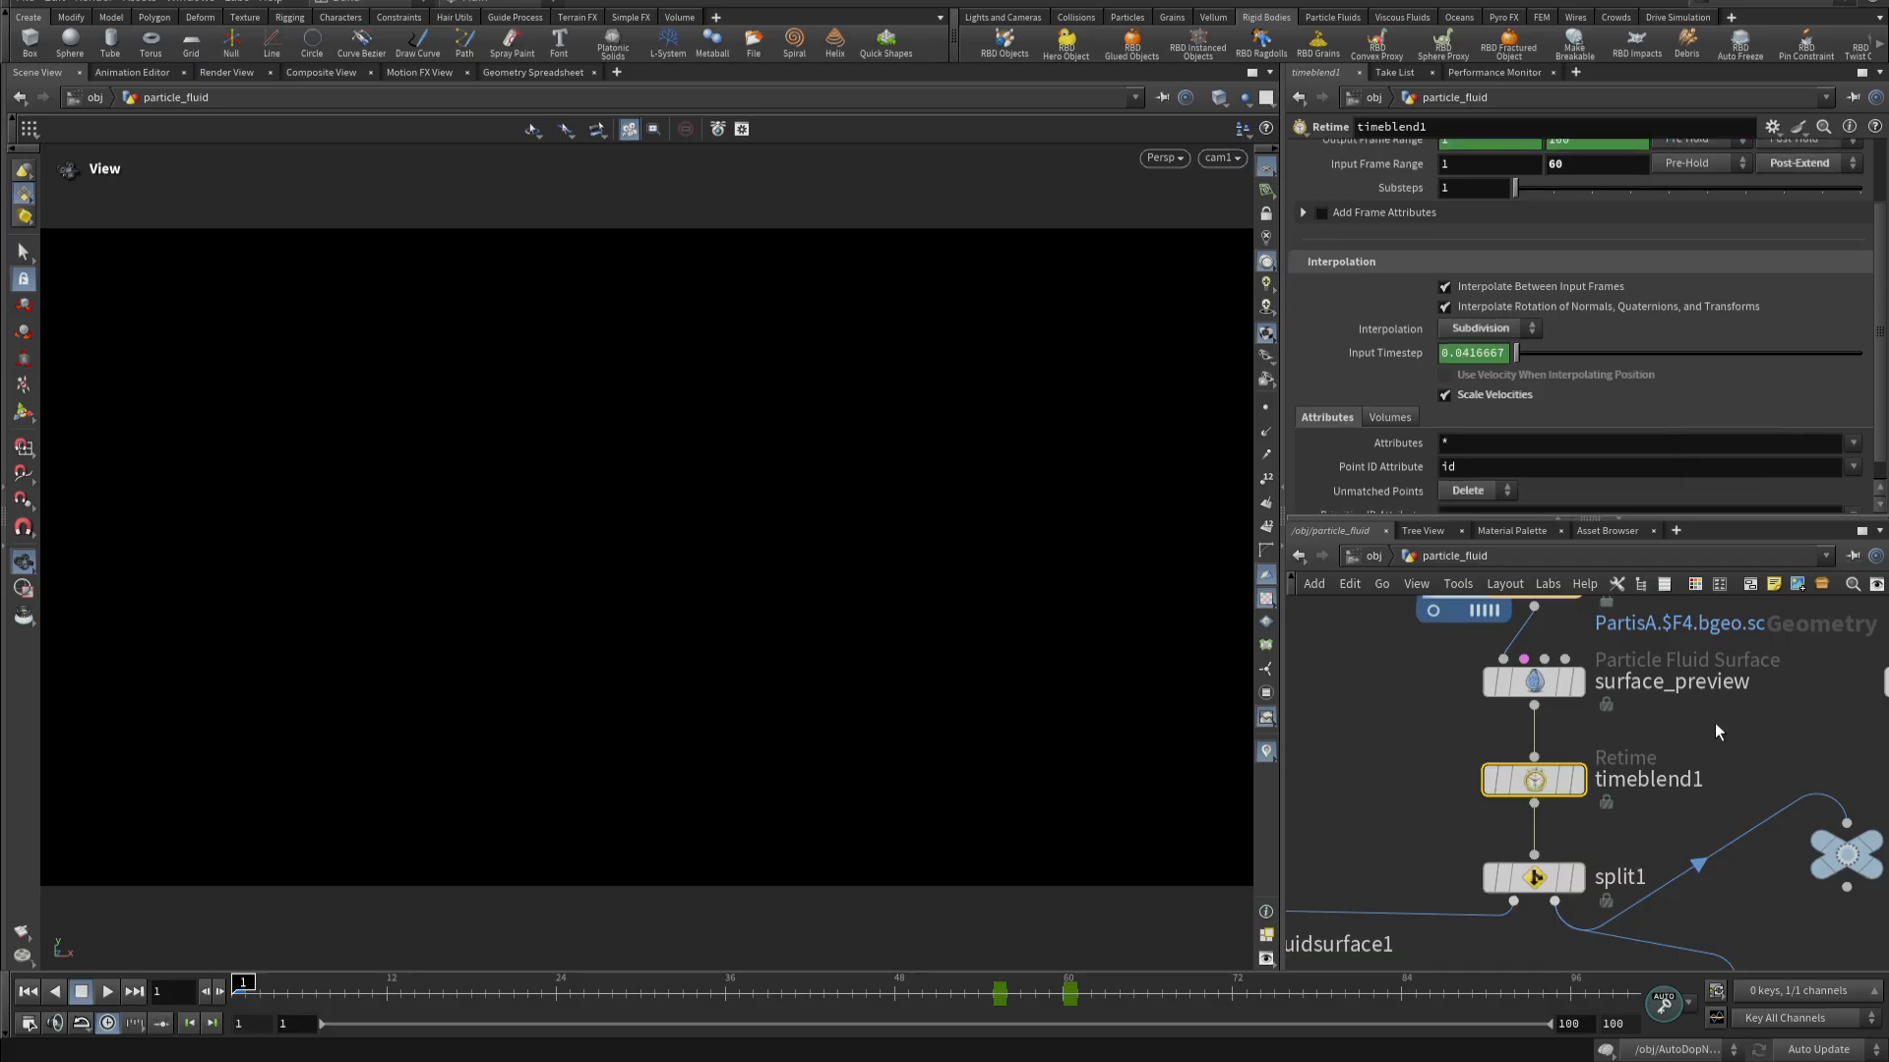
- Examine the group setting of split1 and the surfacing and filtering settings of particlefluidsurface1 and particlefluidsurface2
scroll(1805, 819, "down", 3)
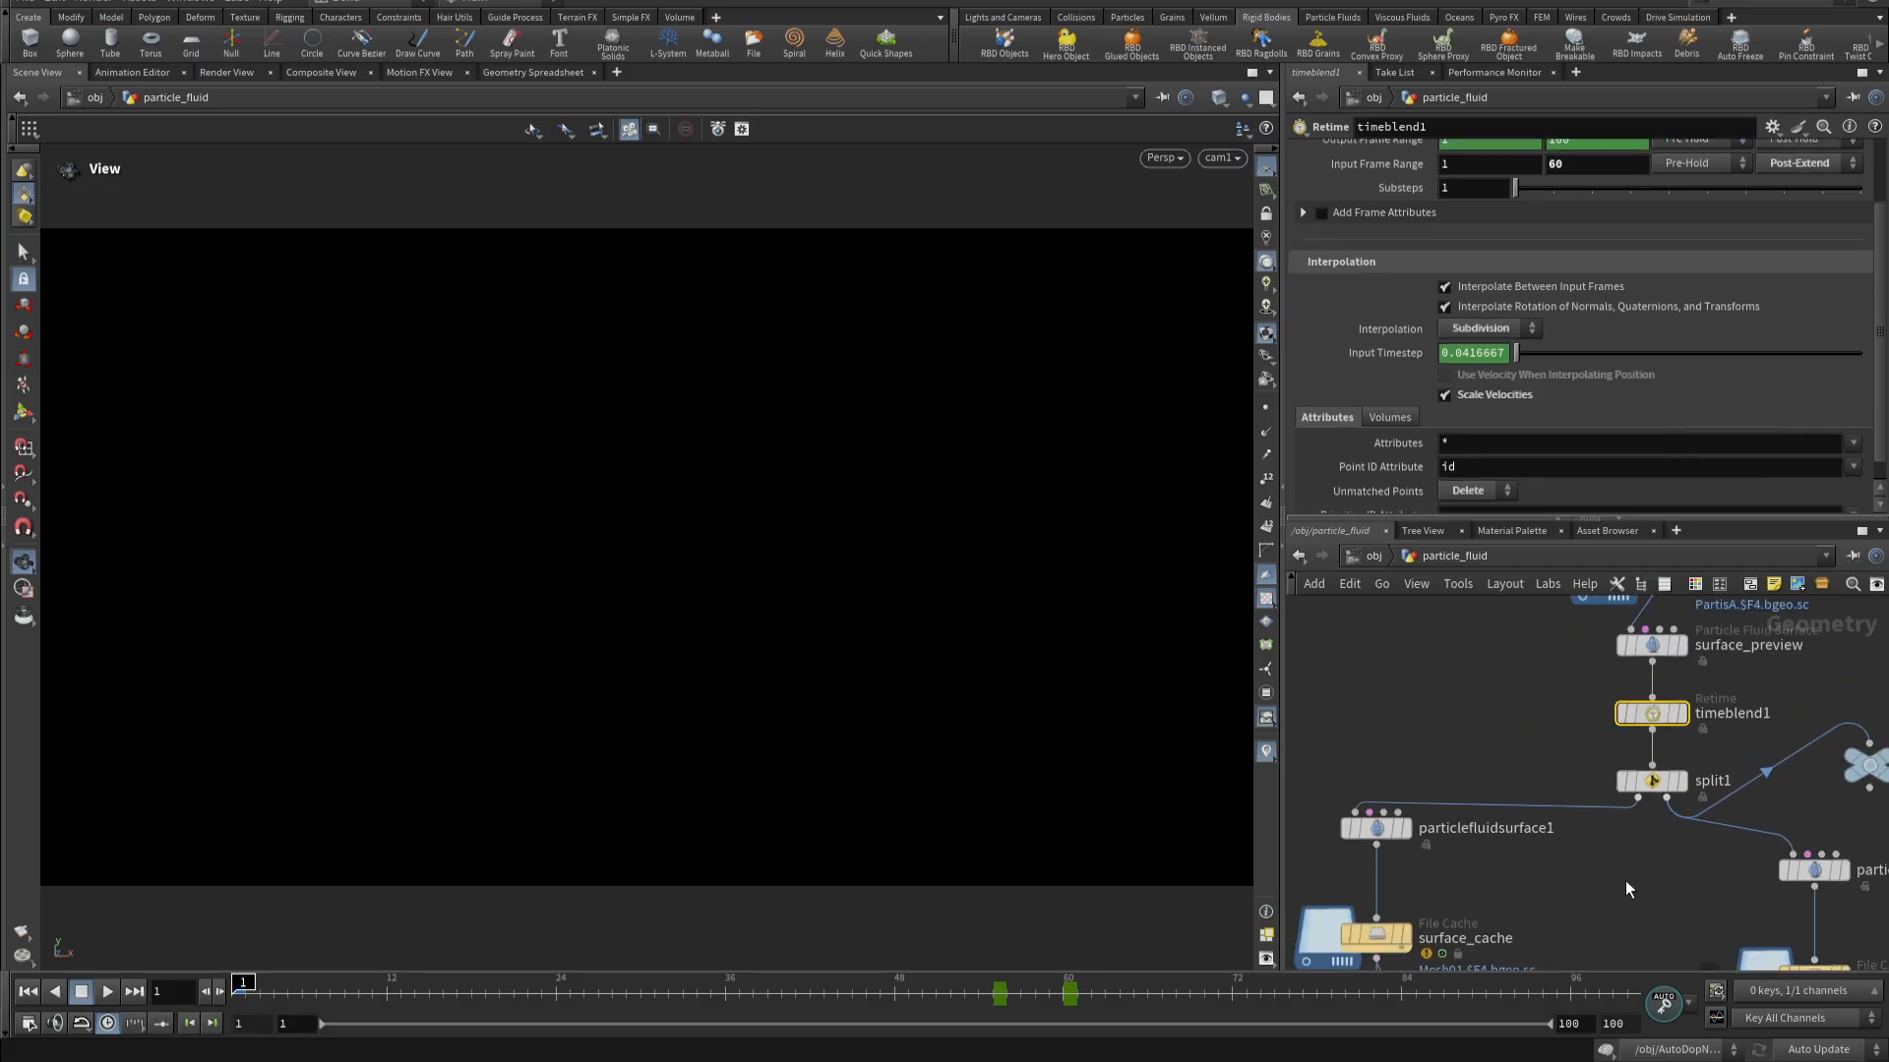
left_click(1649, 783)
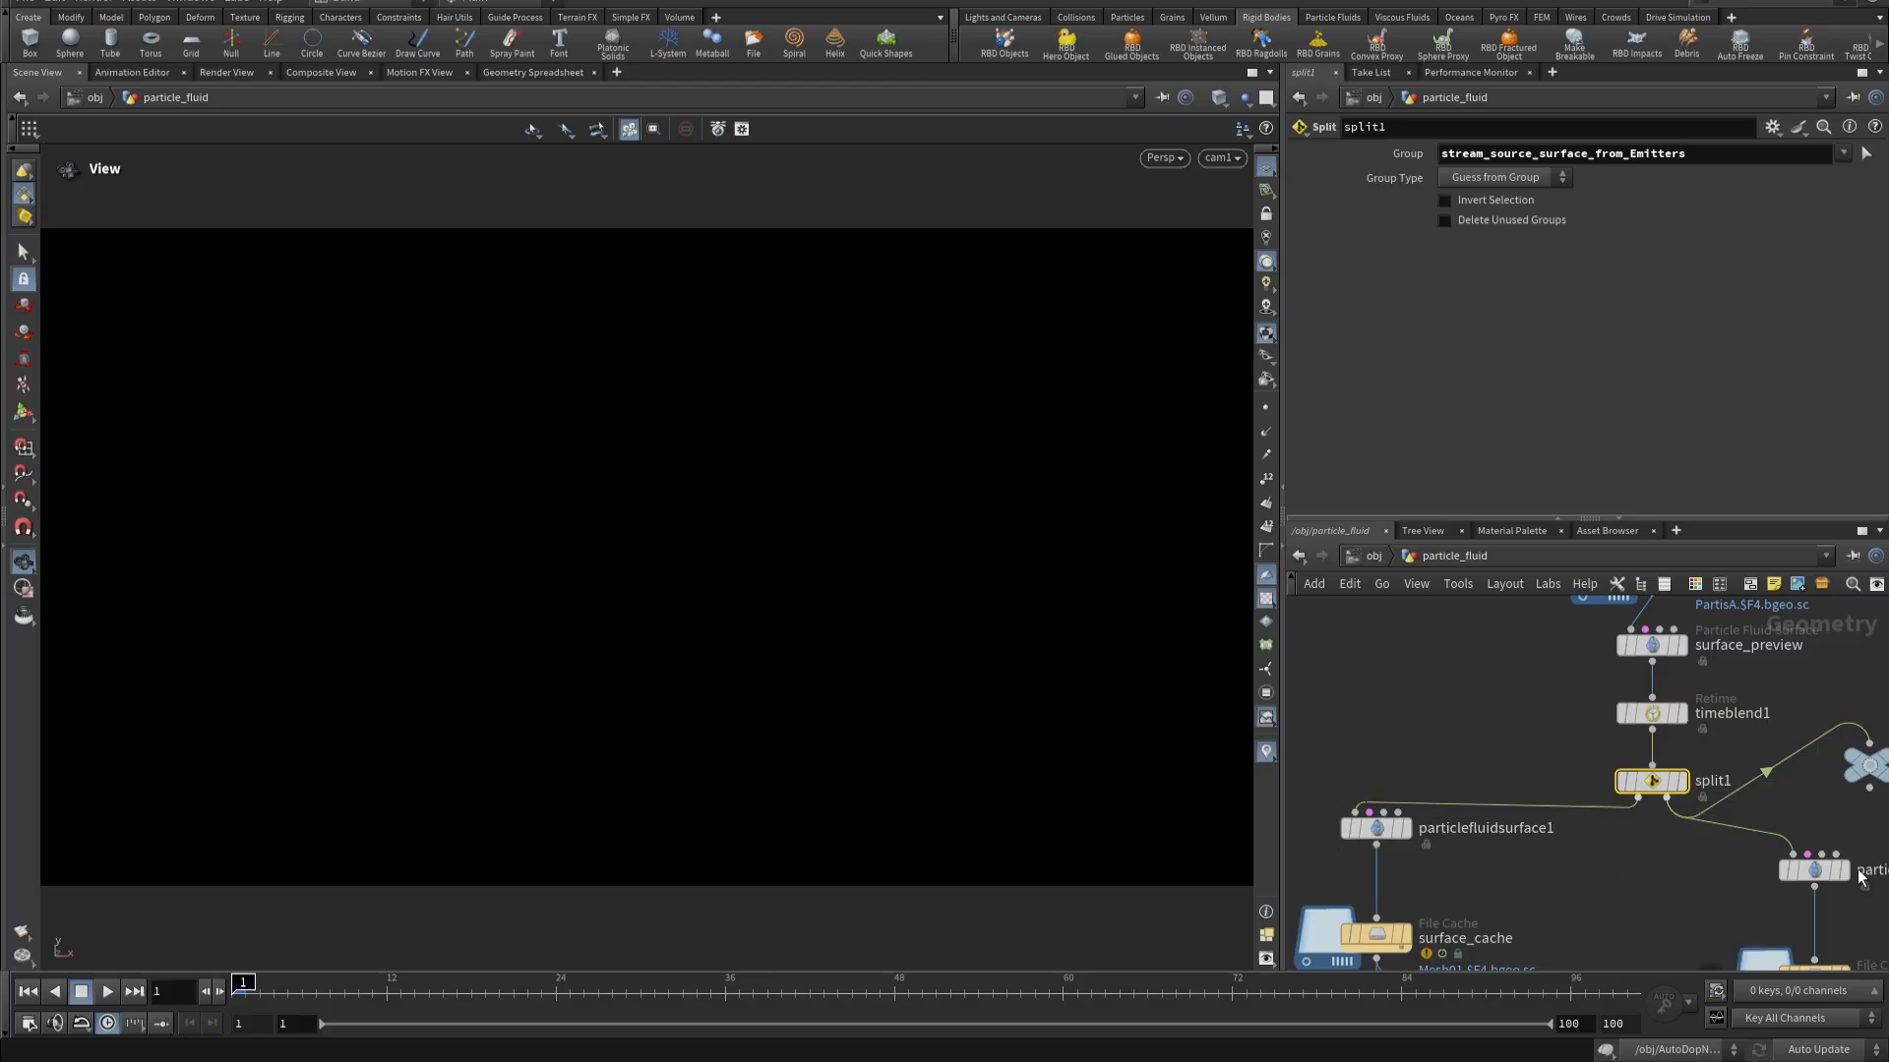
scroll(1665, 889, "down", 2)
middle_click_drag(1667, 891, 1658, 720)
left_click(1419, 673)
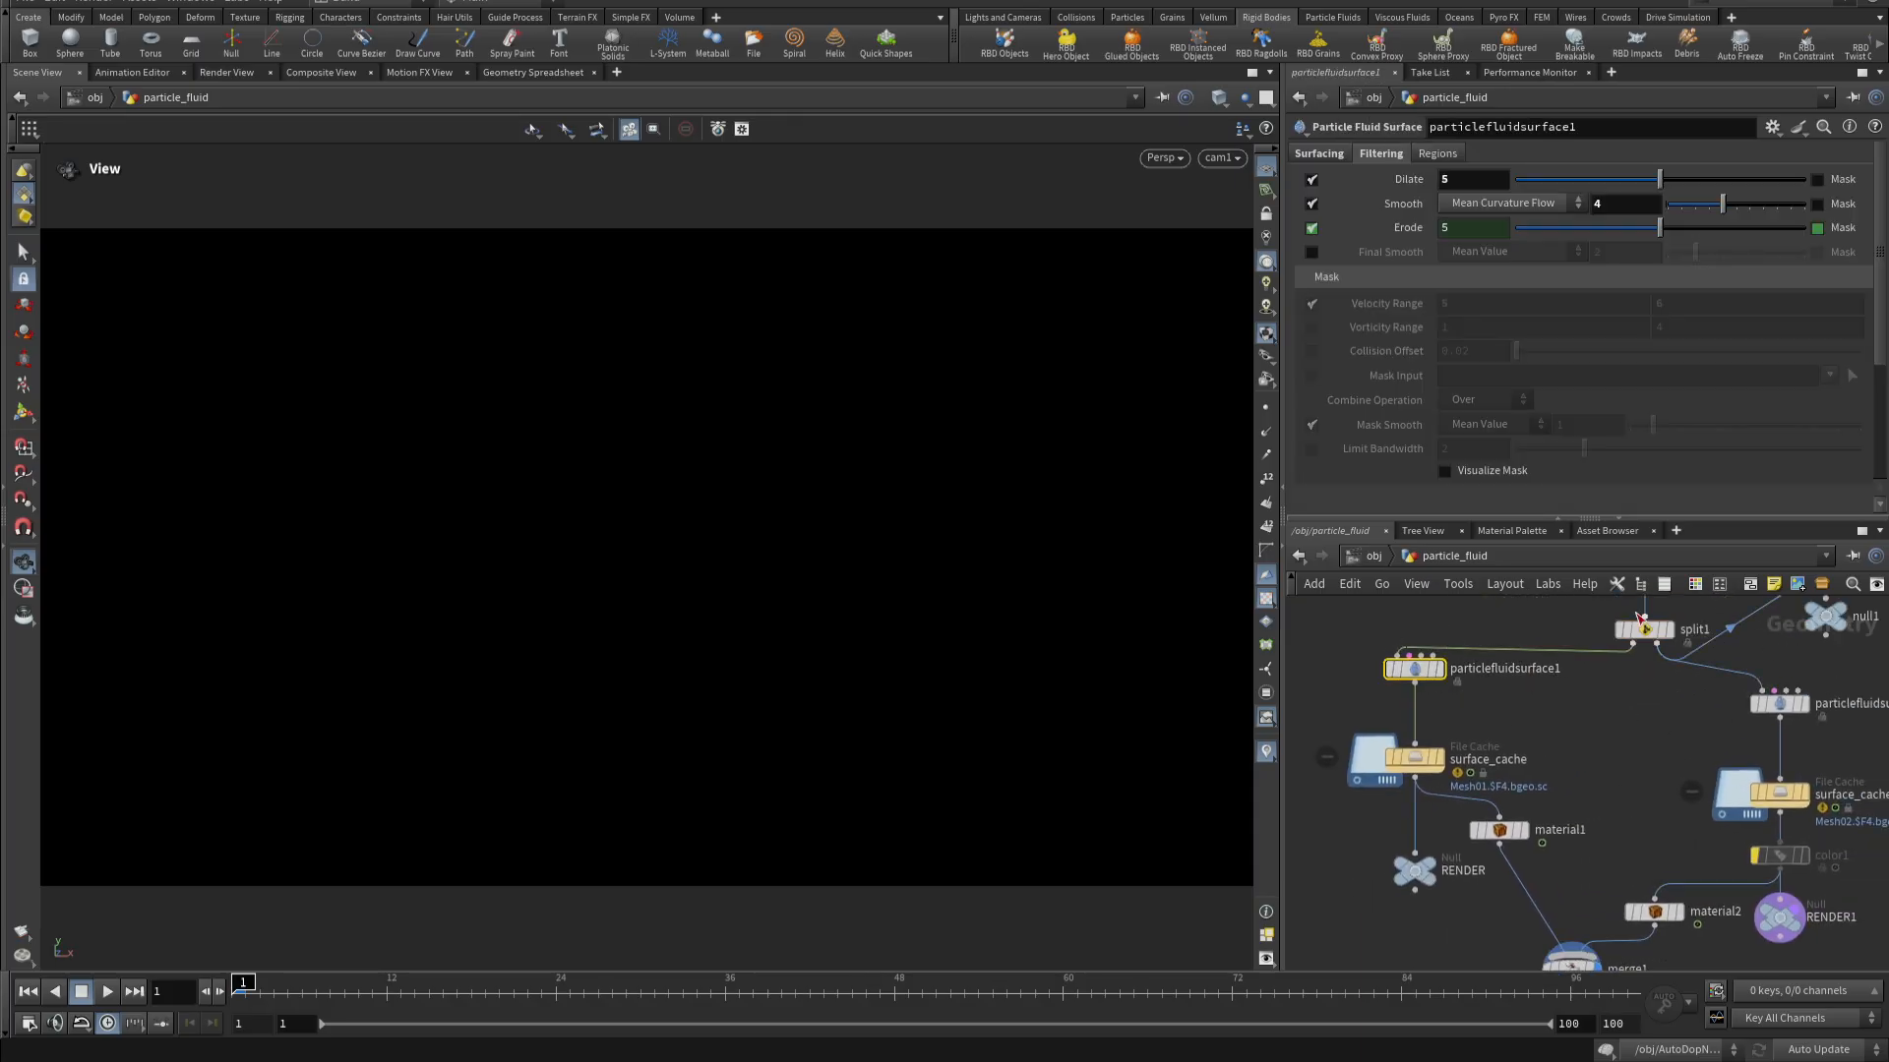
left_click(1306, 154)
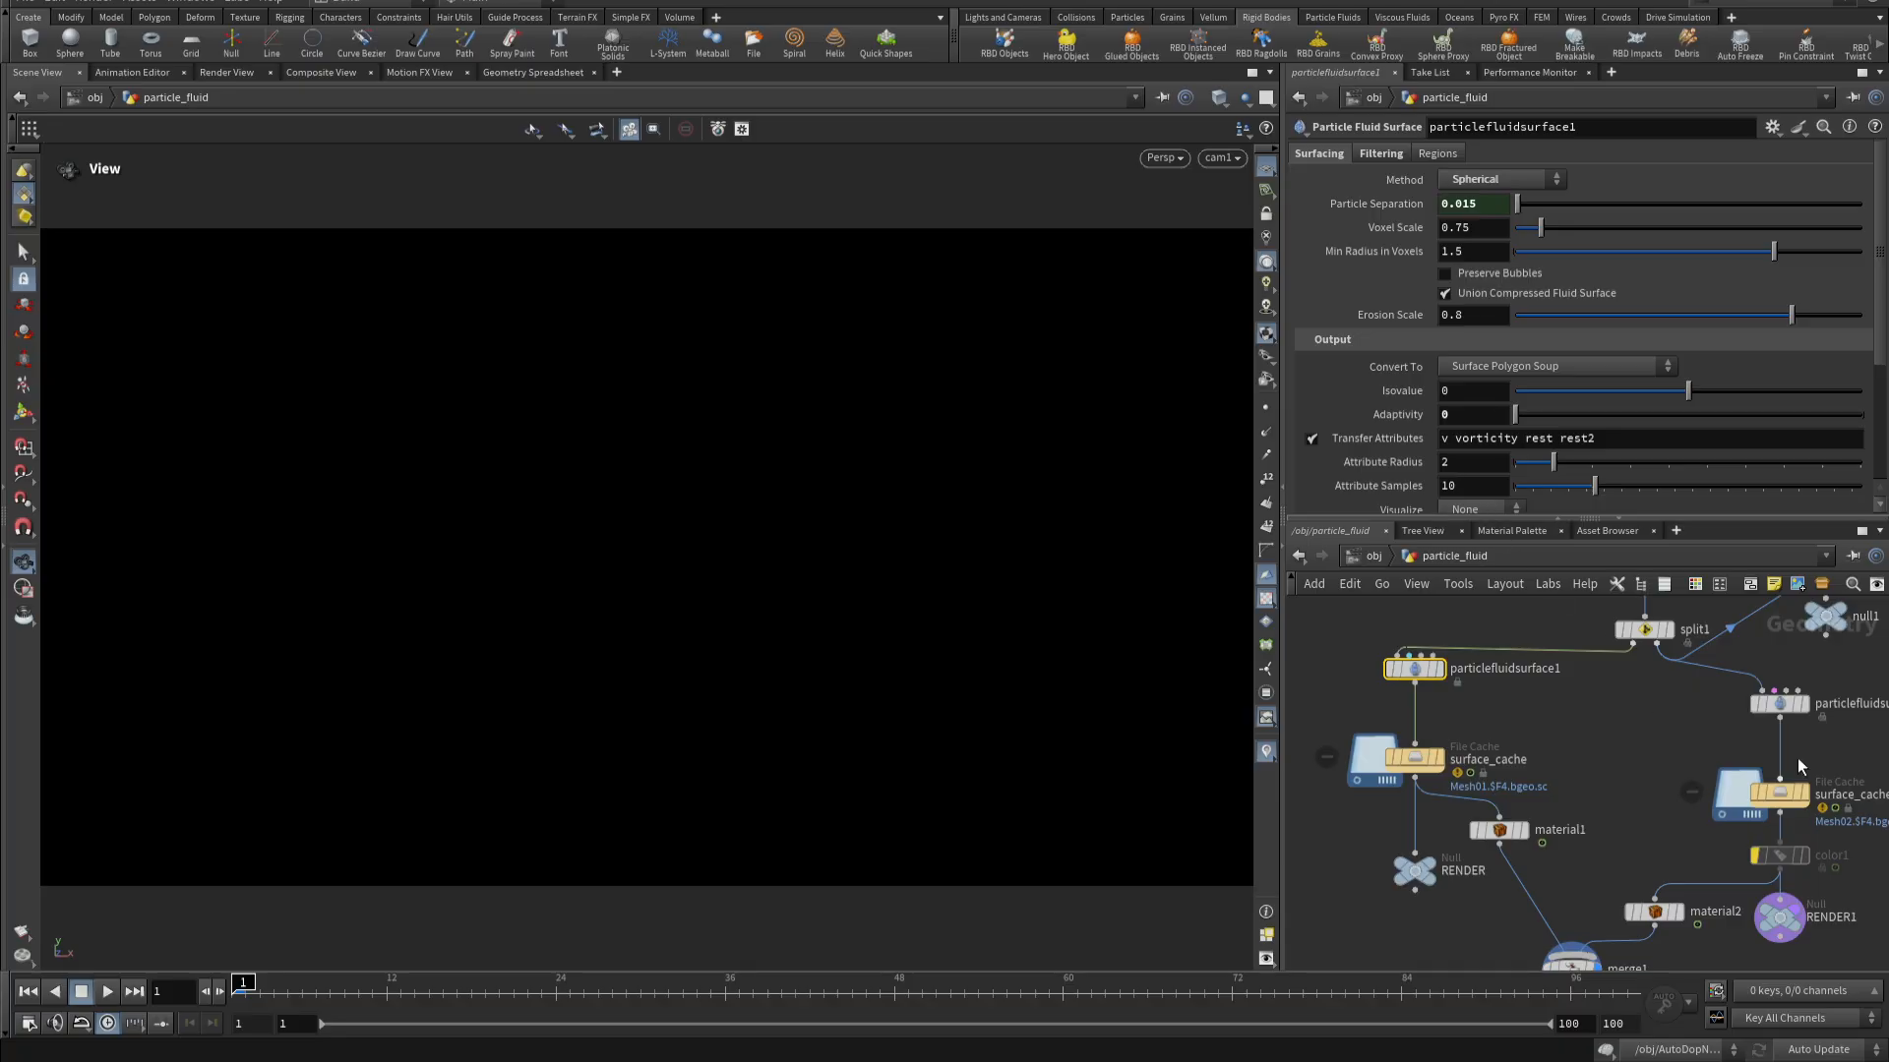
left_click(1784, 700)
scroll(1584, 836, "down", 3)
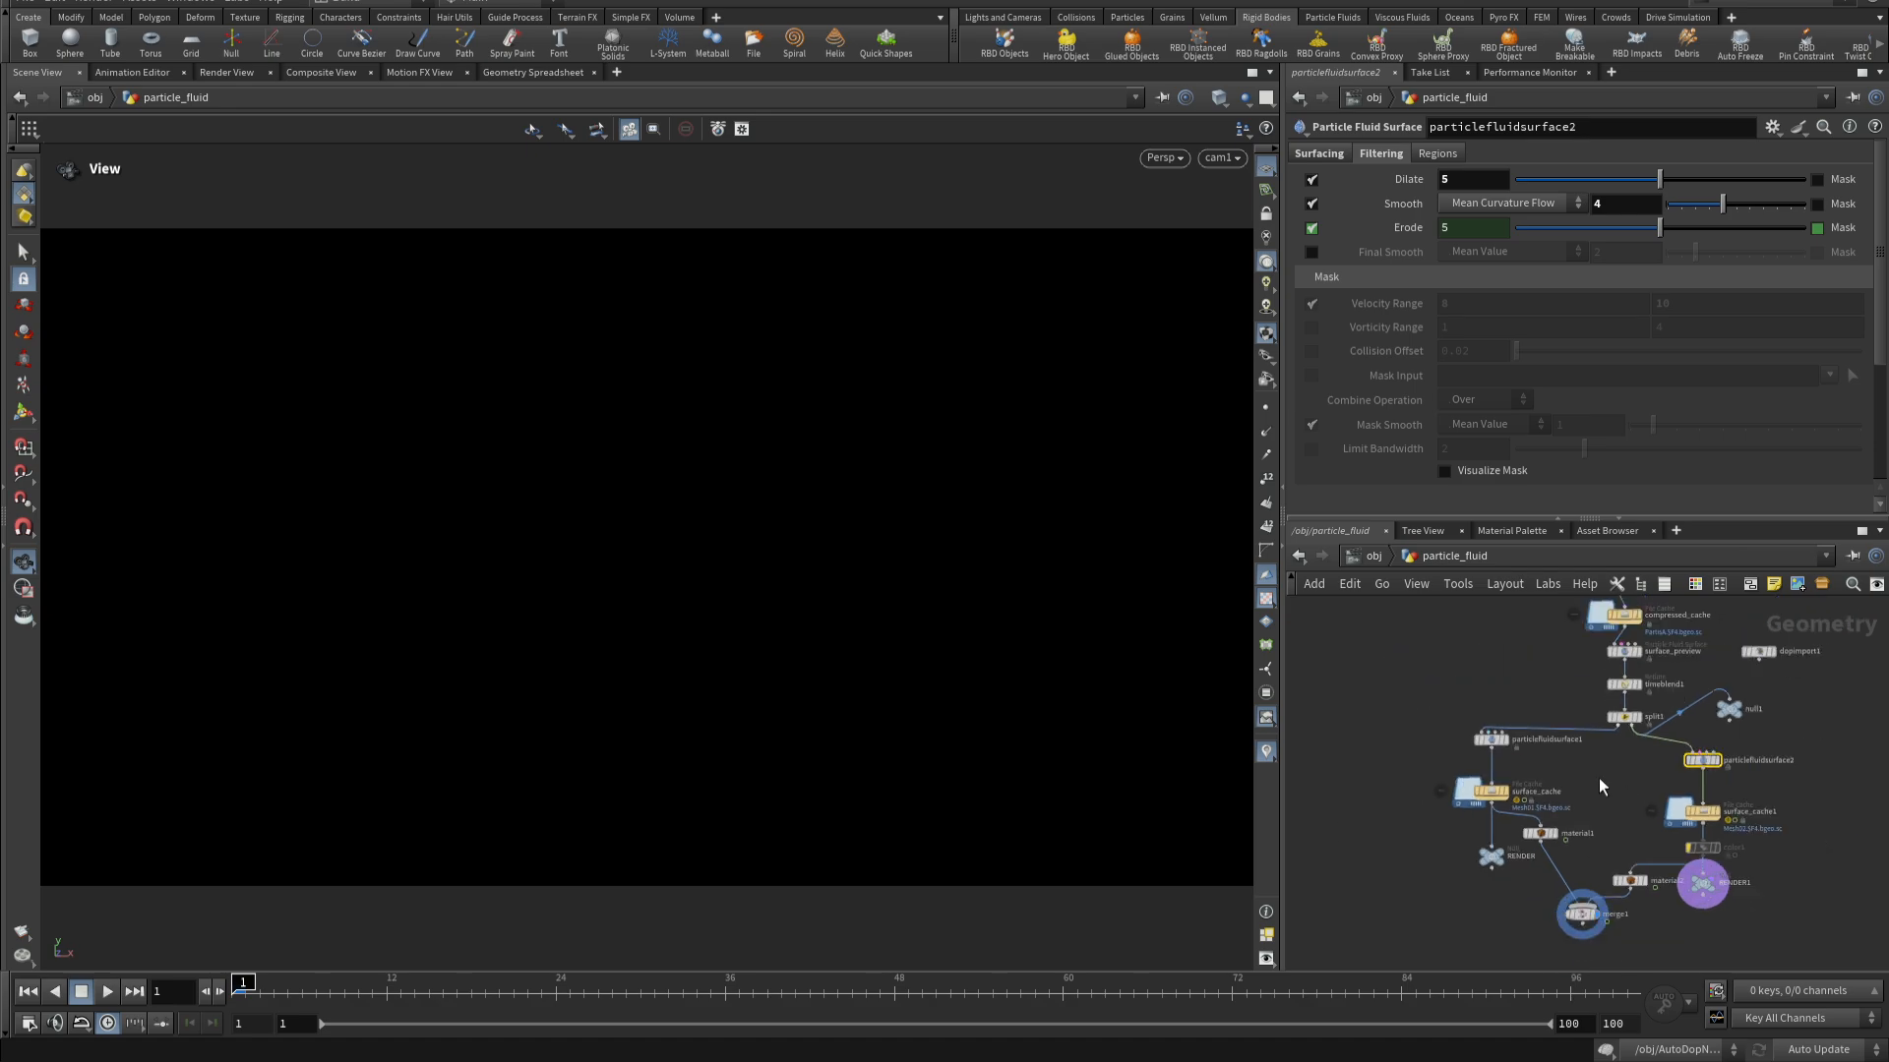
middle_click_drag(1538, 936, 1515, 849)
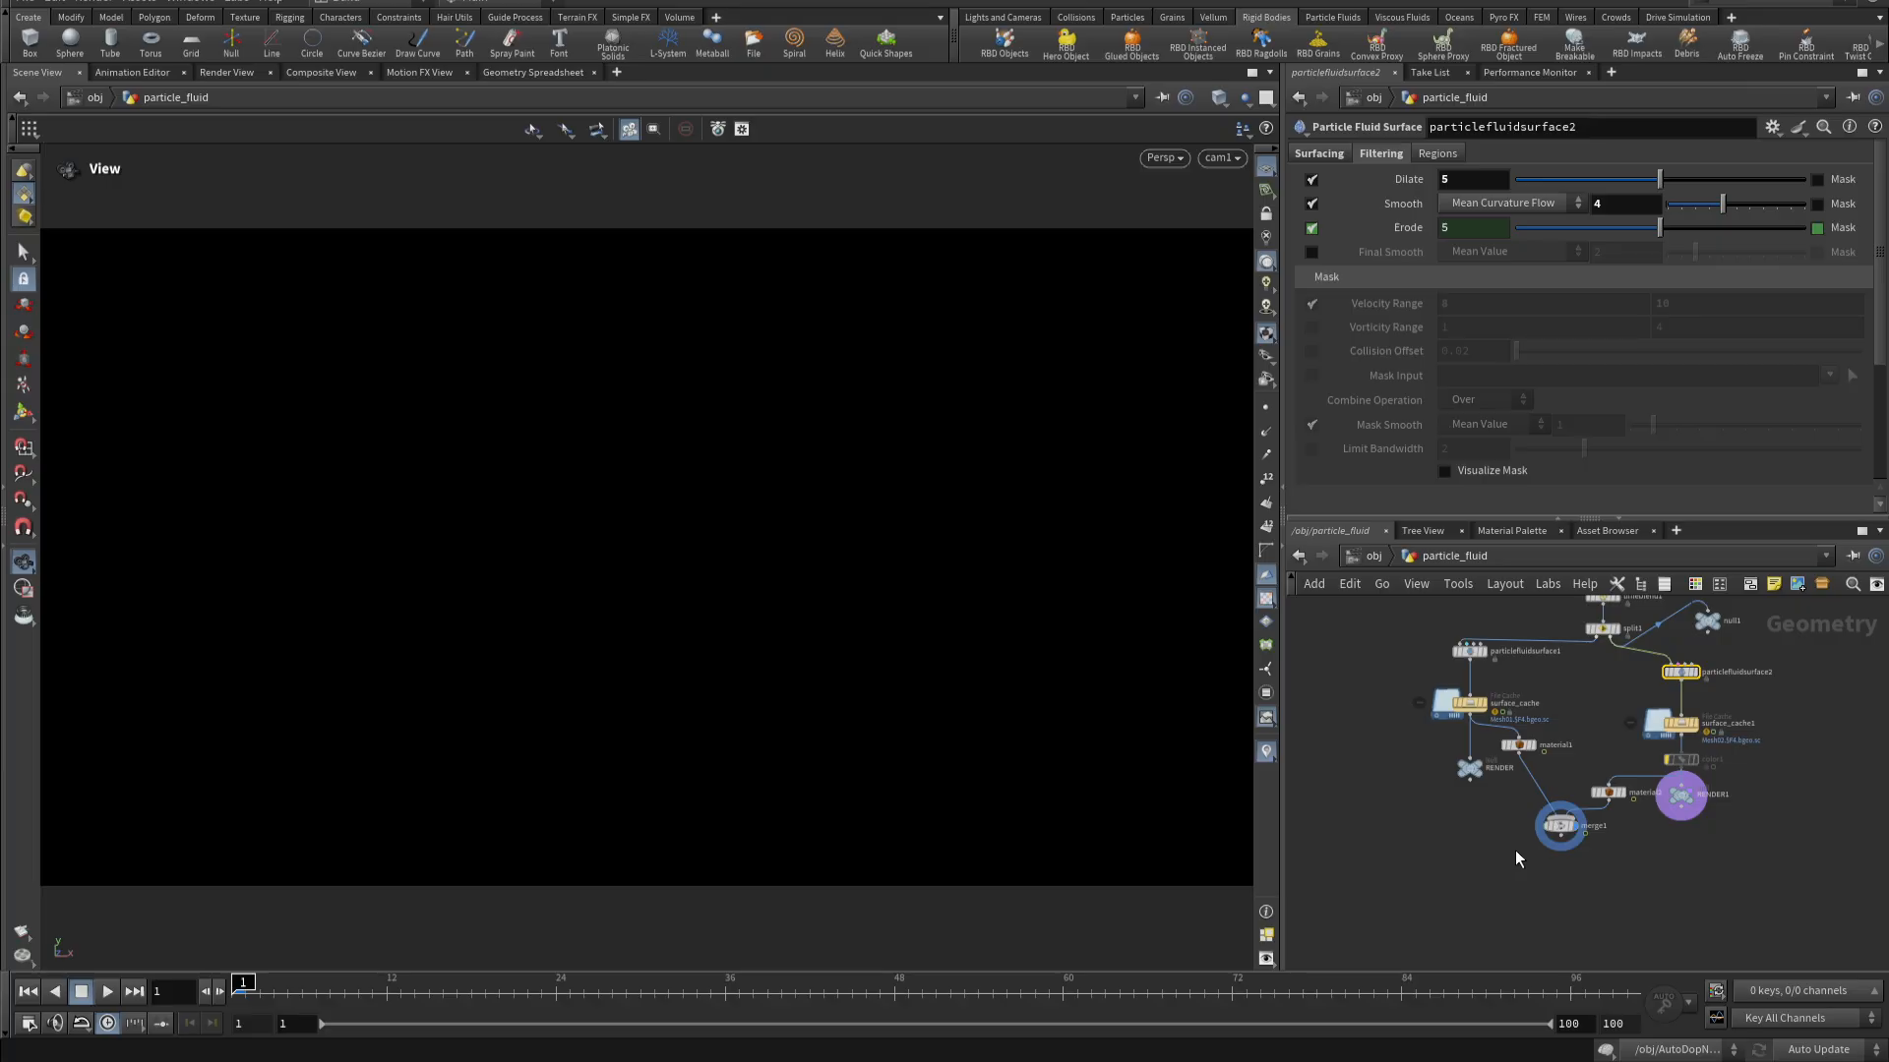
- Return to the object level, dismiss the load warnings and start a new scene, discarding the changes to DemoChoco02F.hip
left_click(1373, 557)
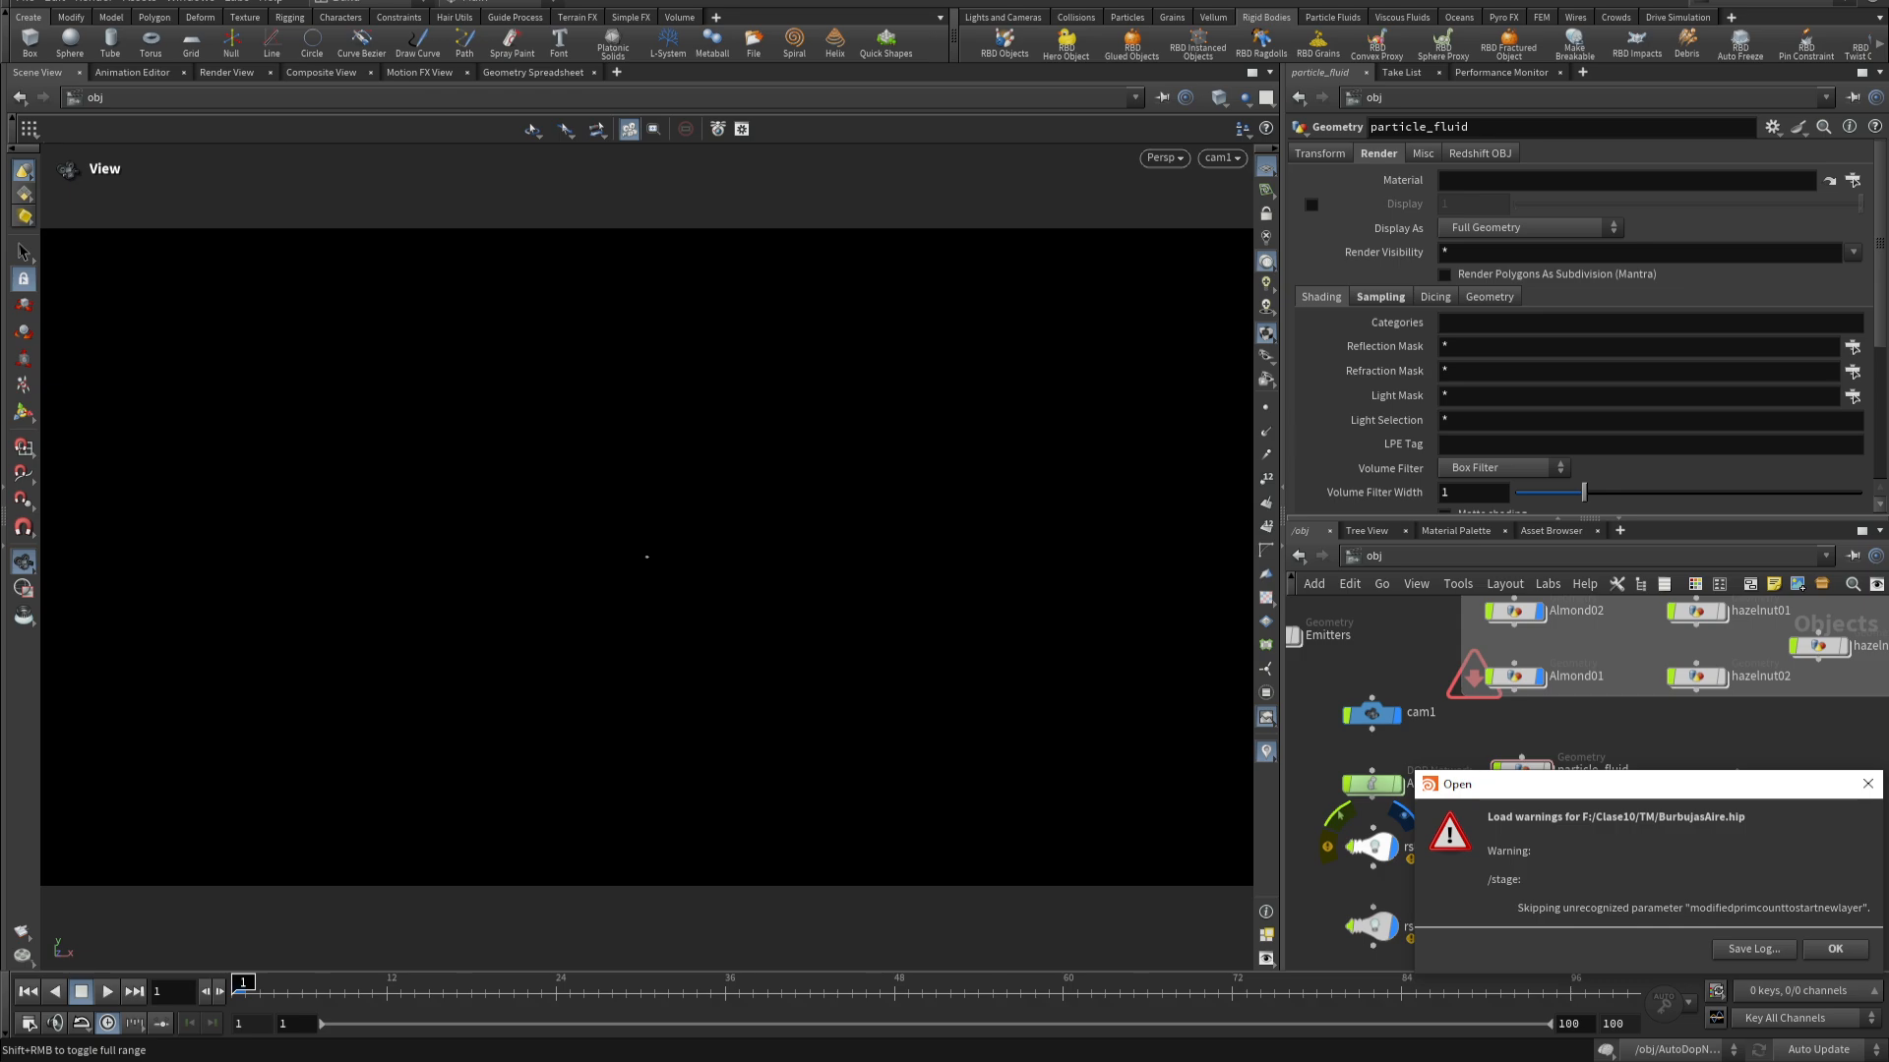
left_click(1857, 952)
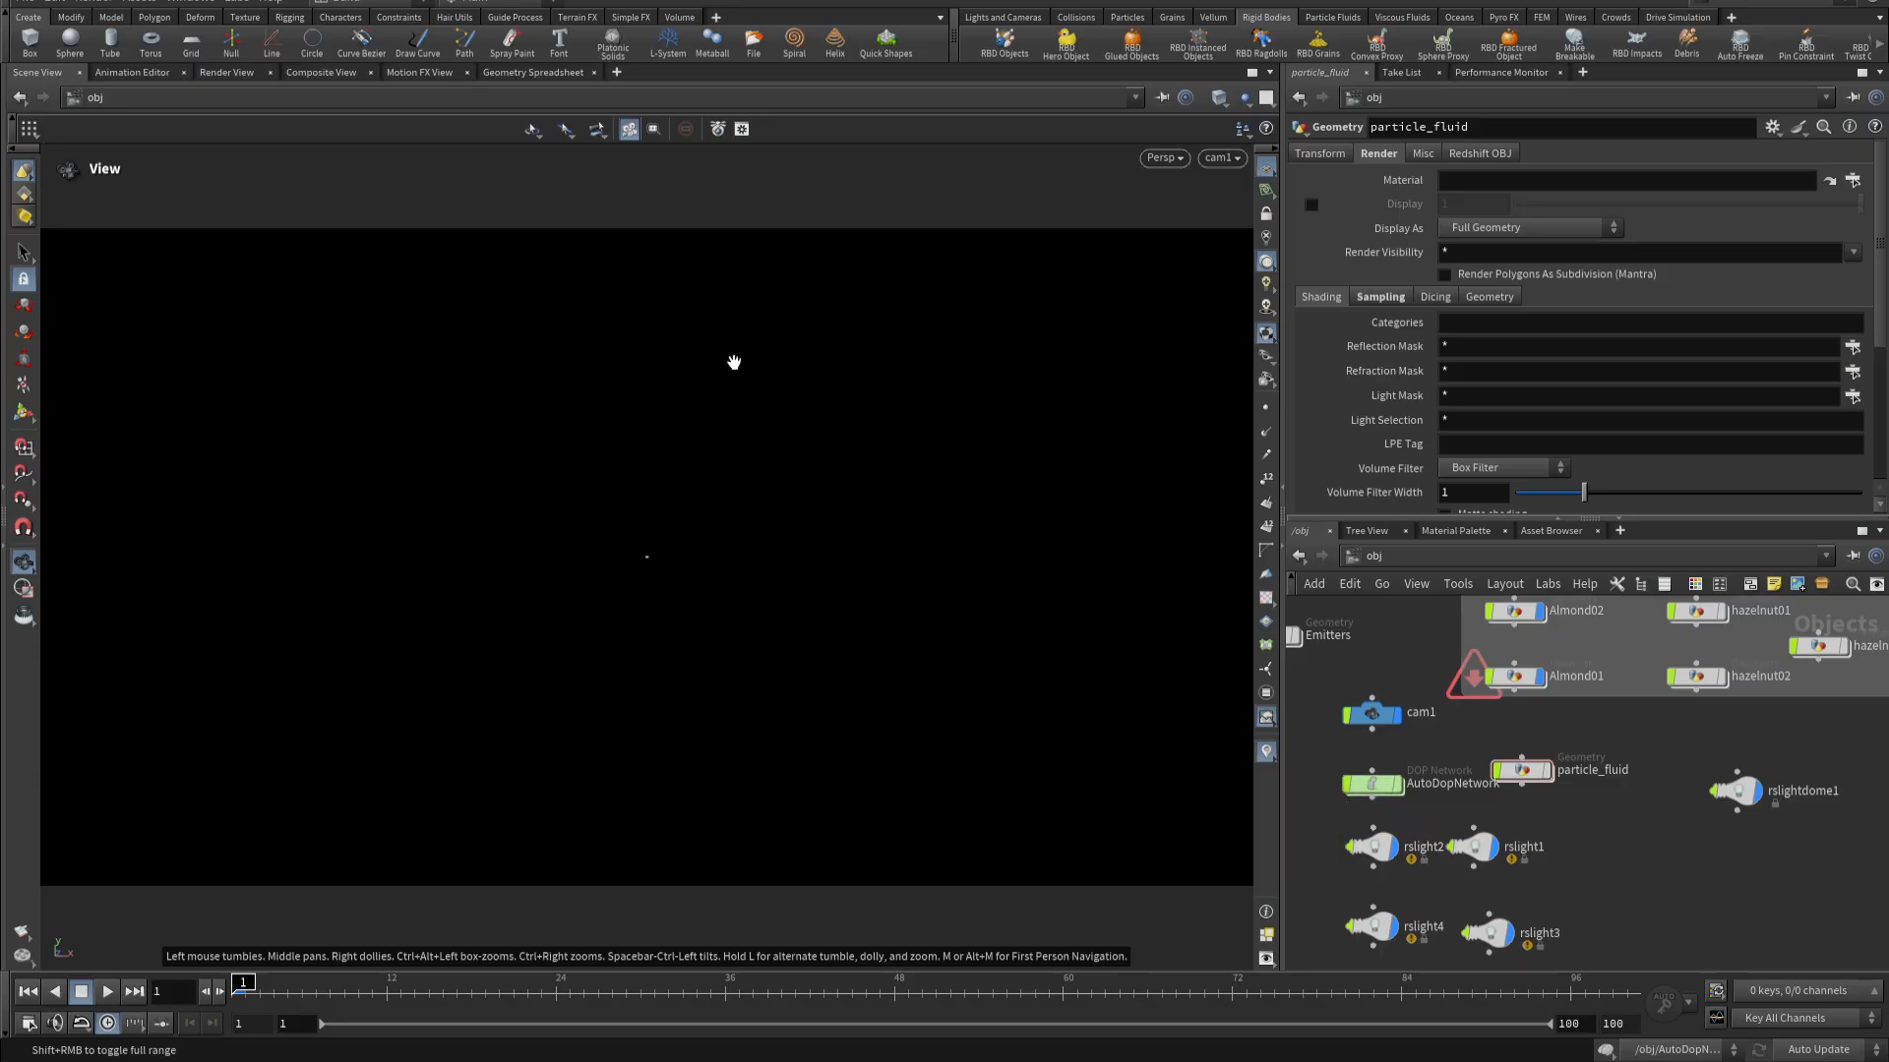
left_click(29, 7)
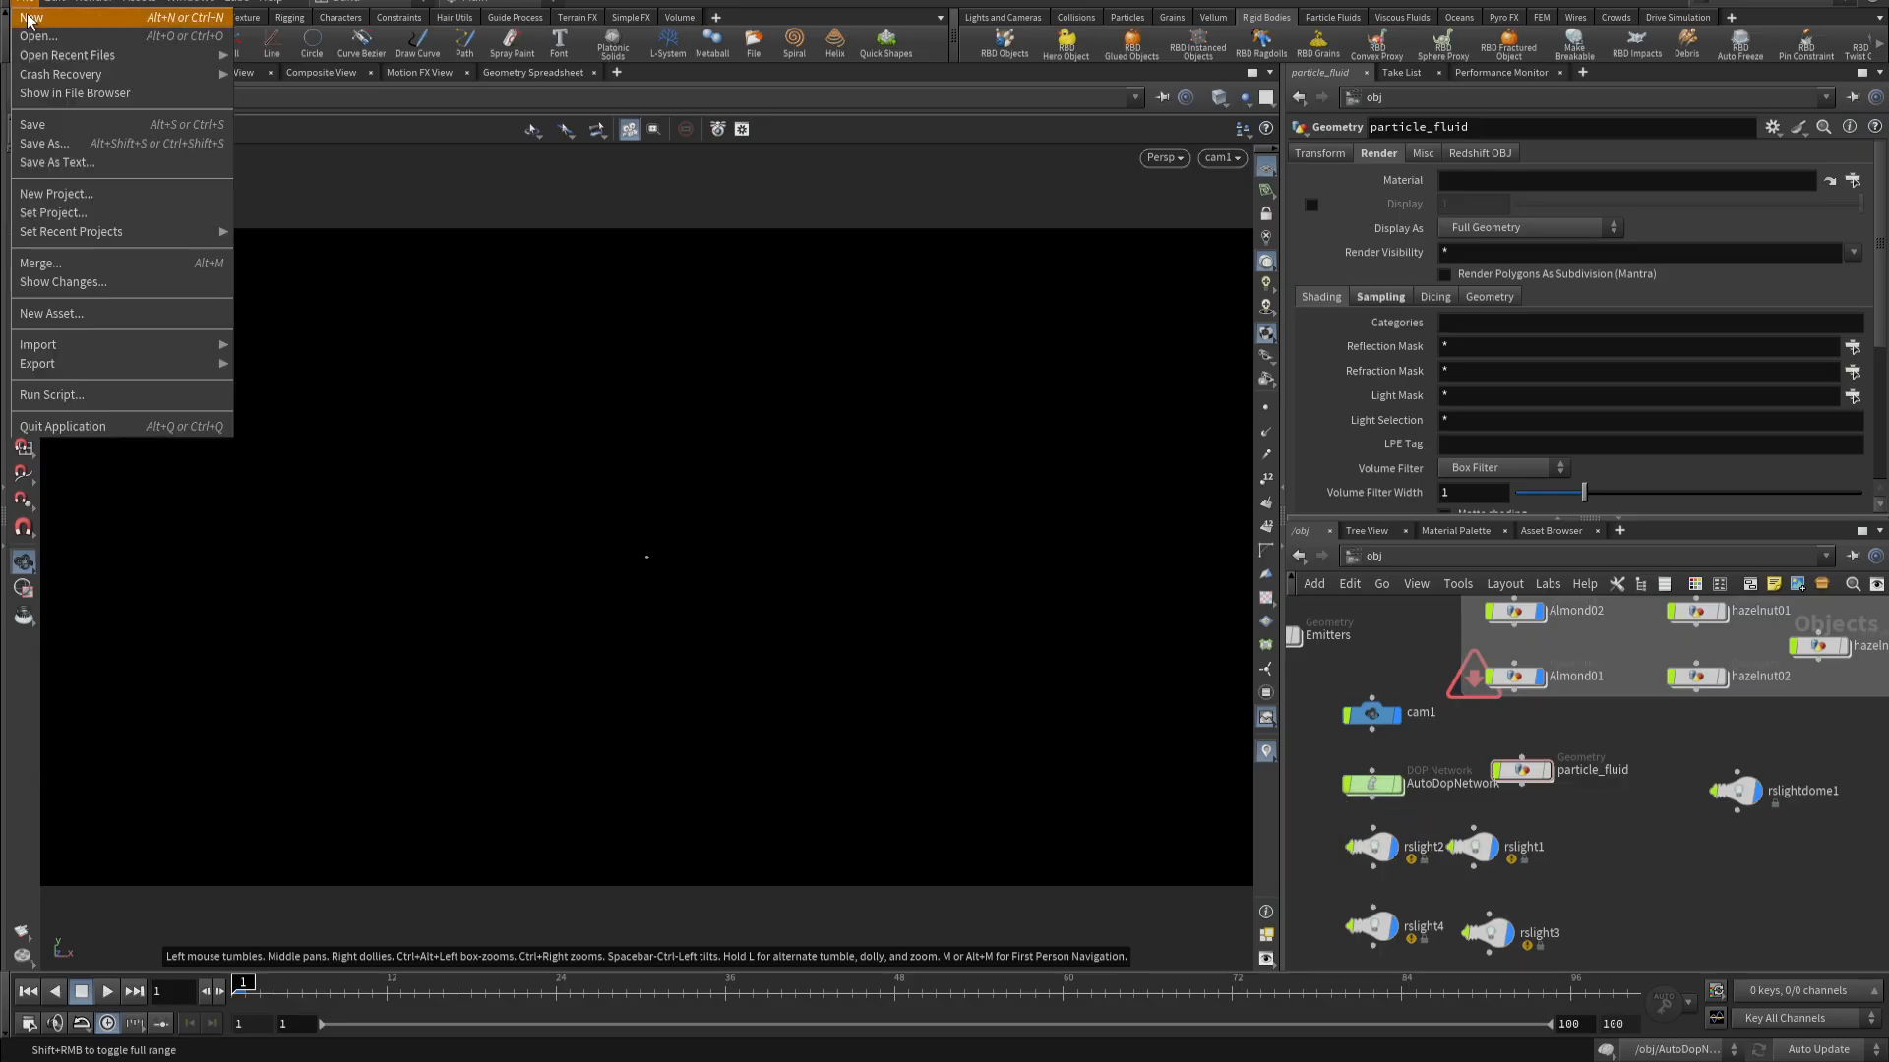
left_click(29, 19)
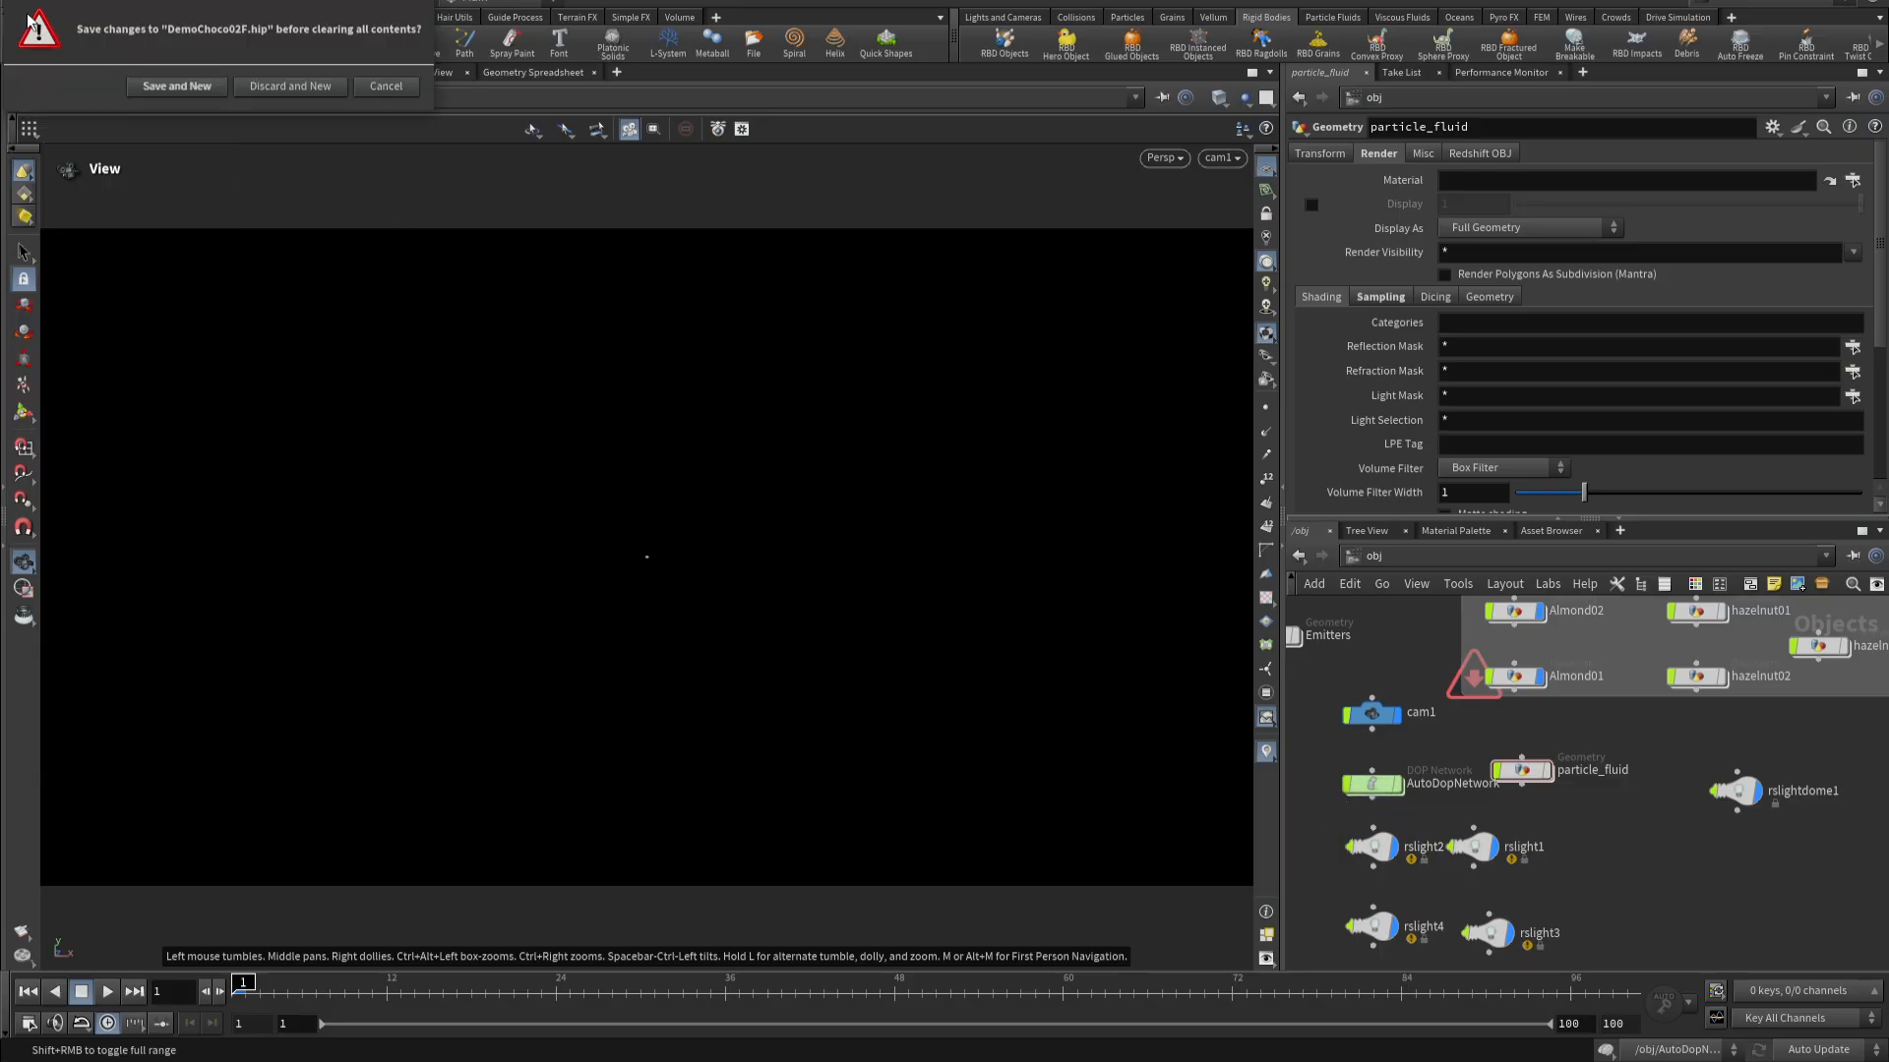
left_click(305, 85)
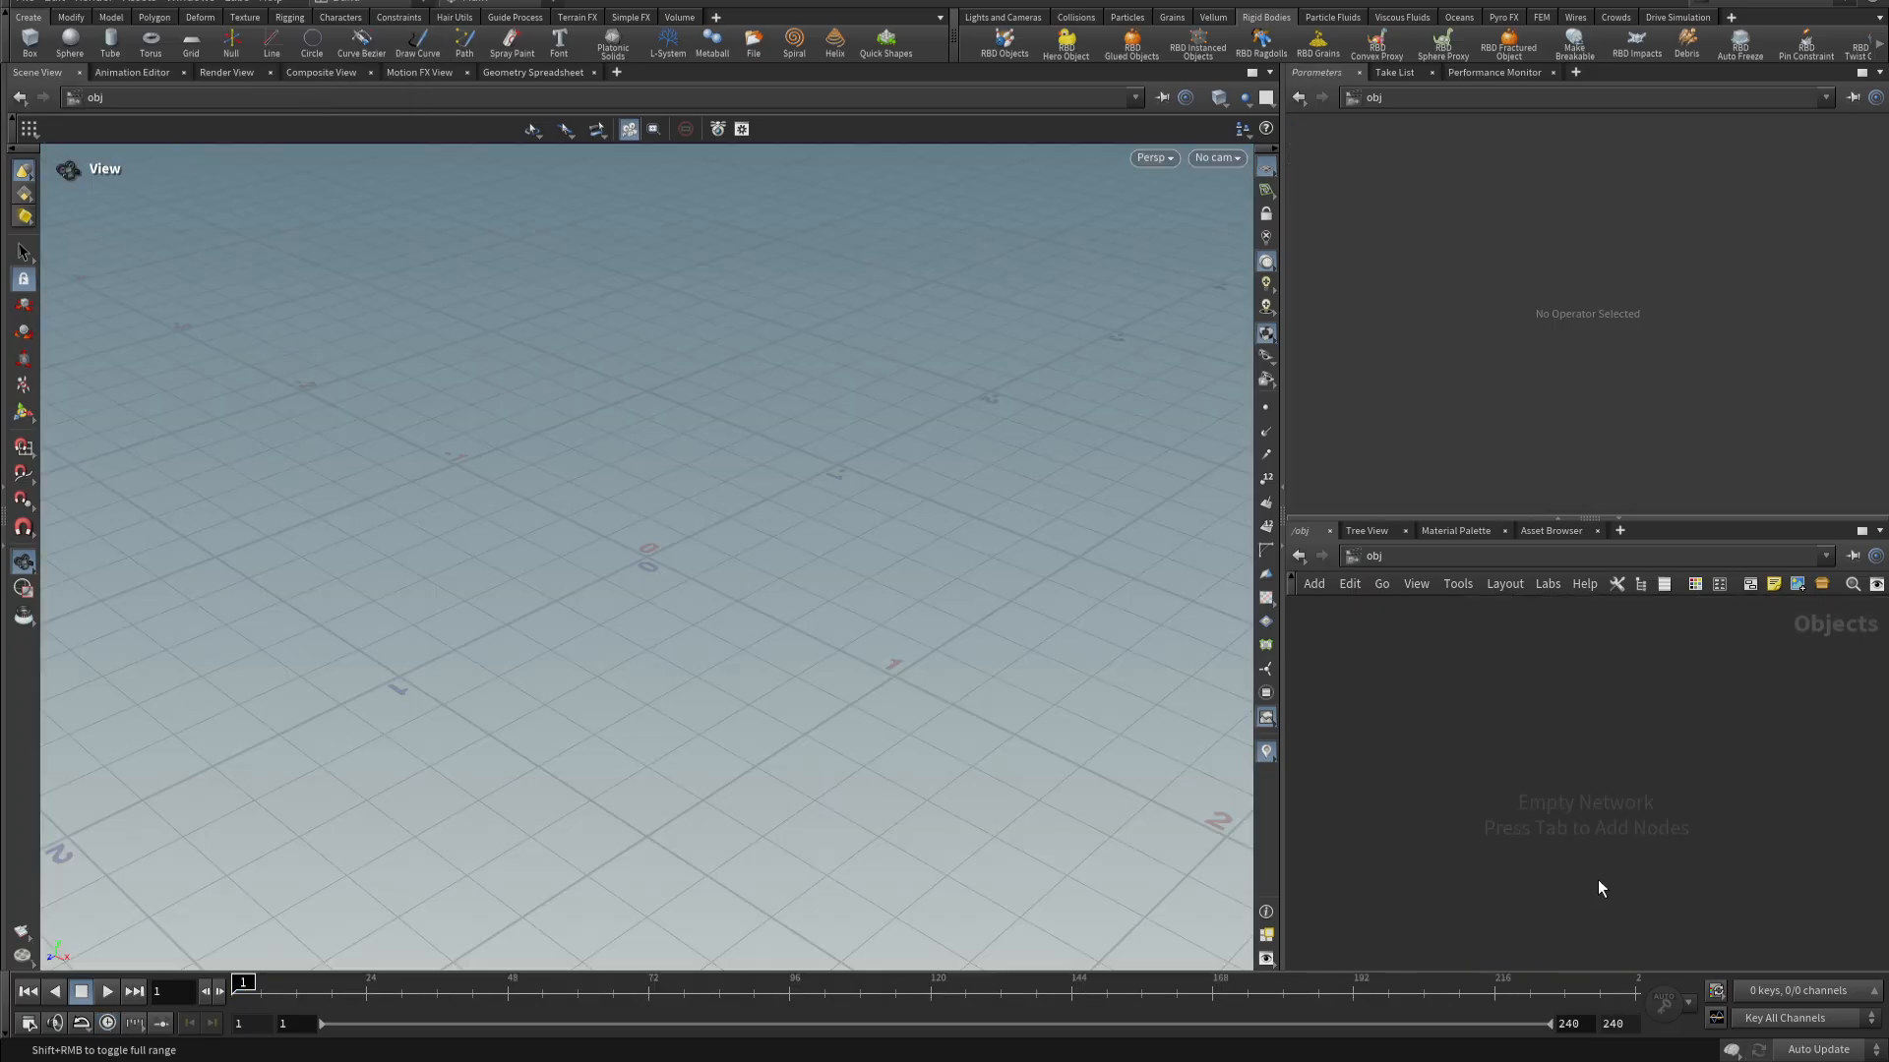
- Create a FLIP Tank of size 5 × 5 × 5 centred at the origin with a particle separation of 0.075
key("Tab")
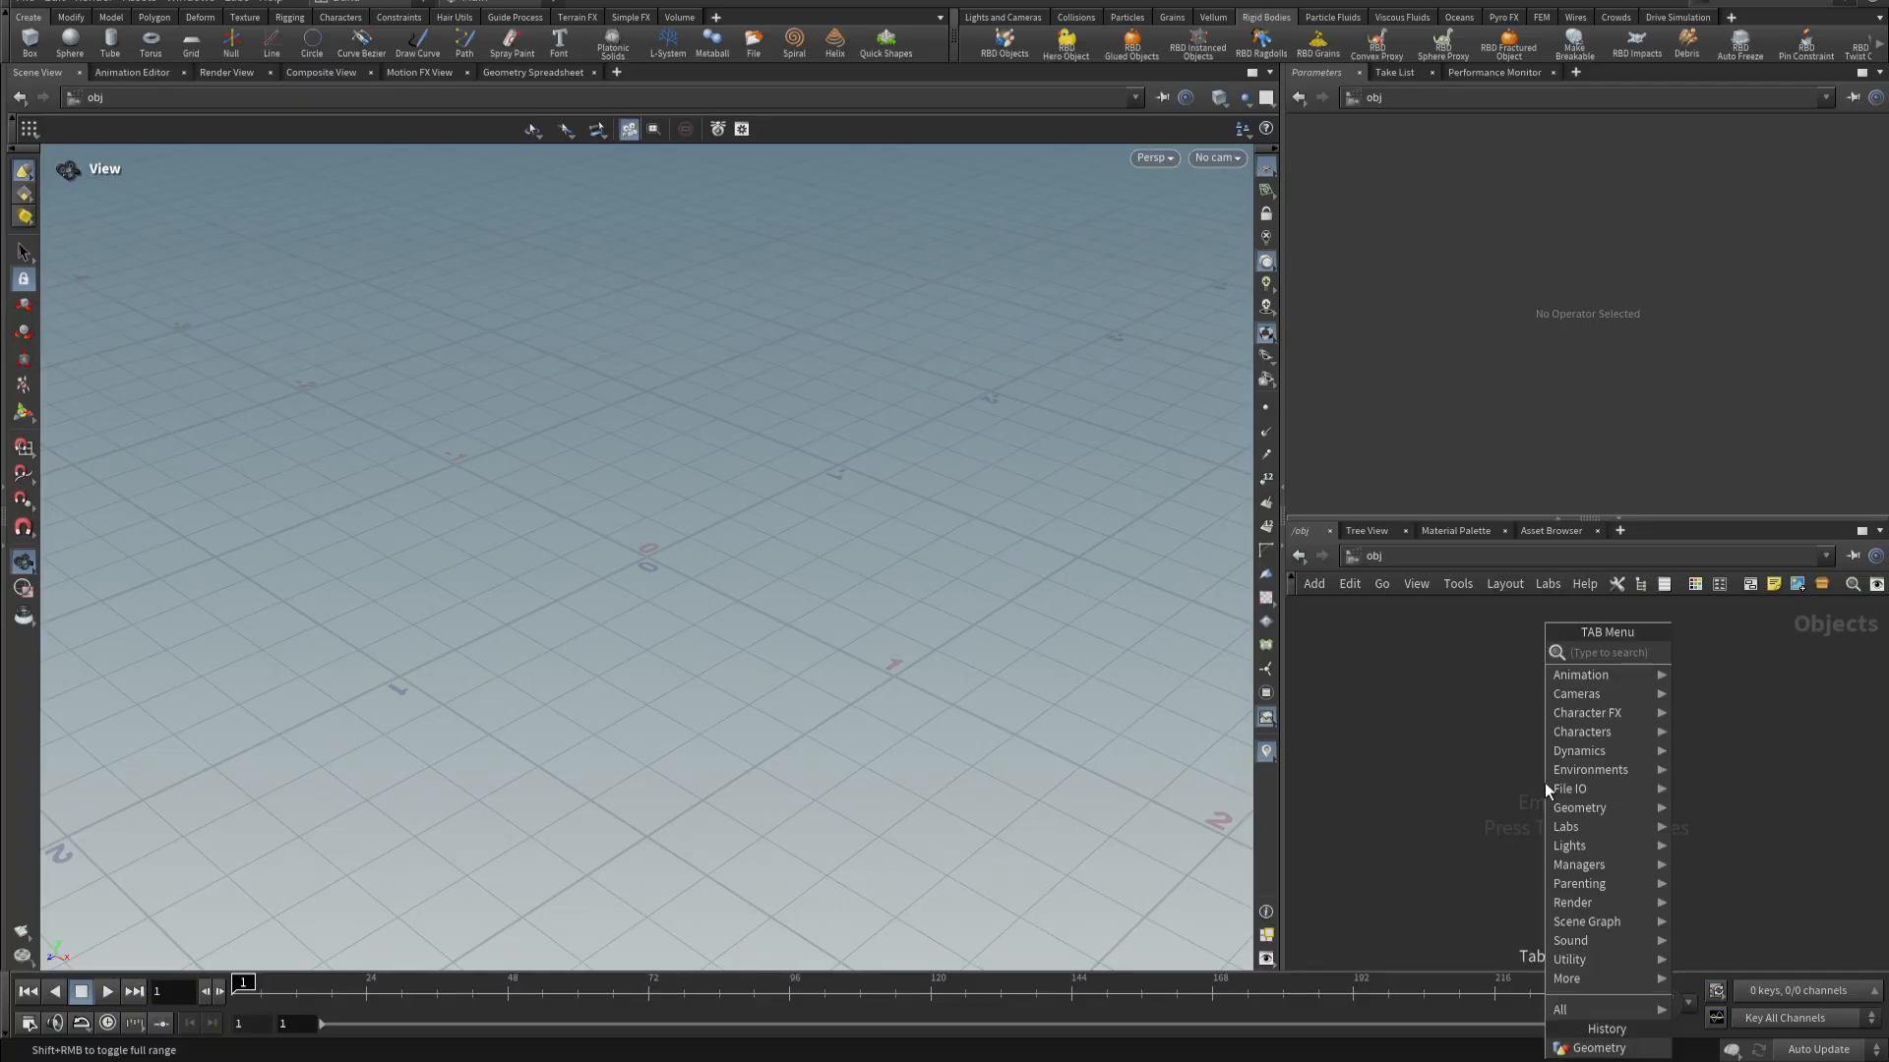
left_click(1440, 765)
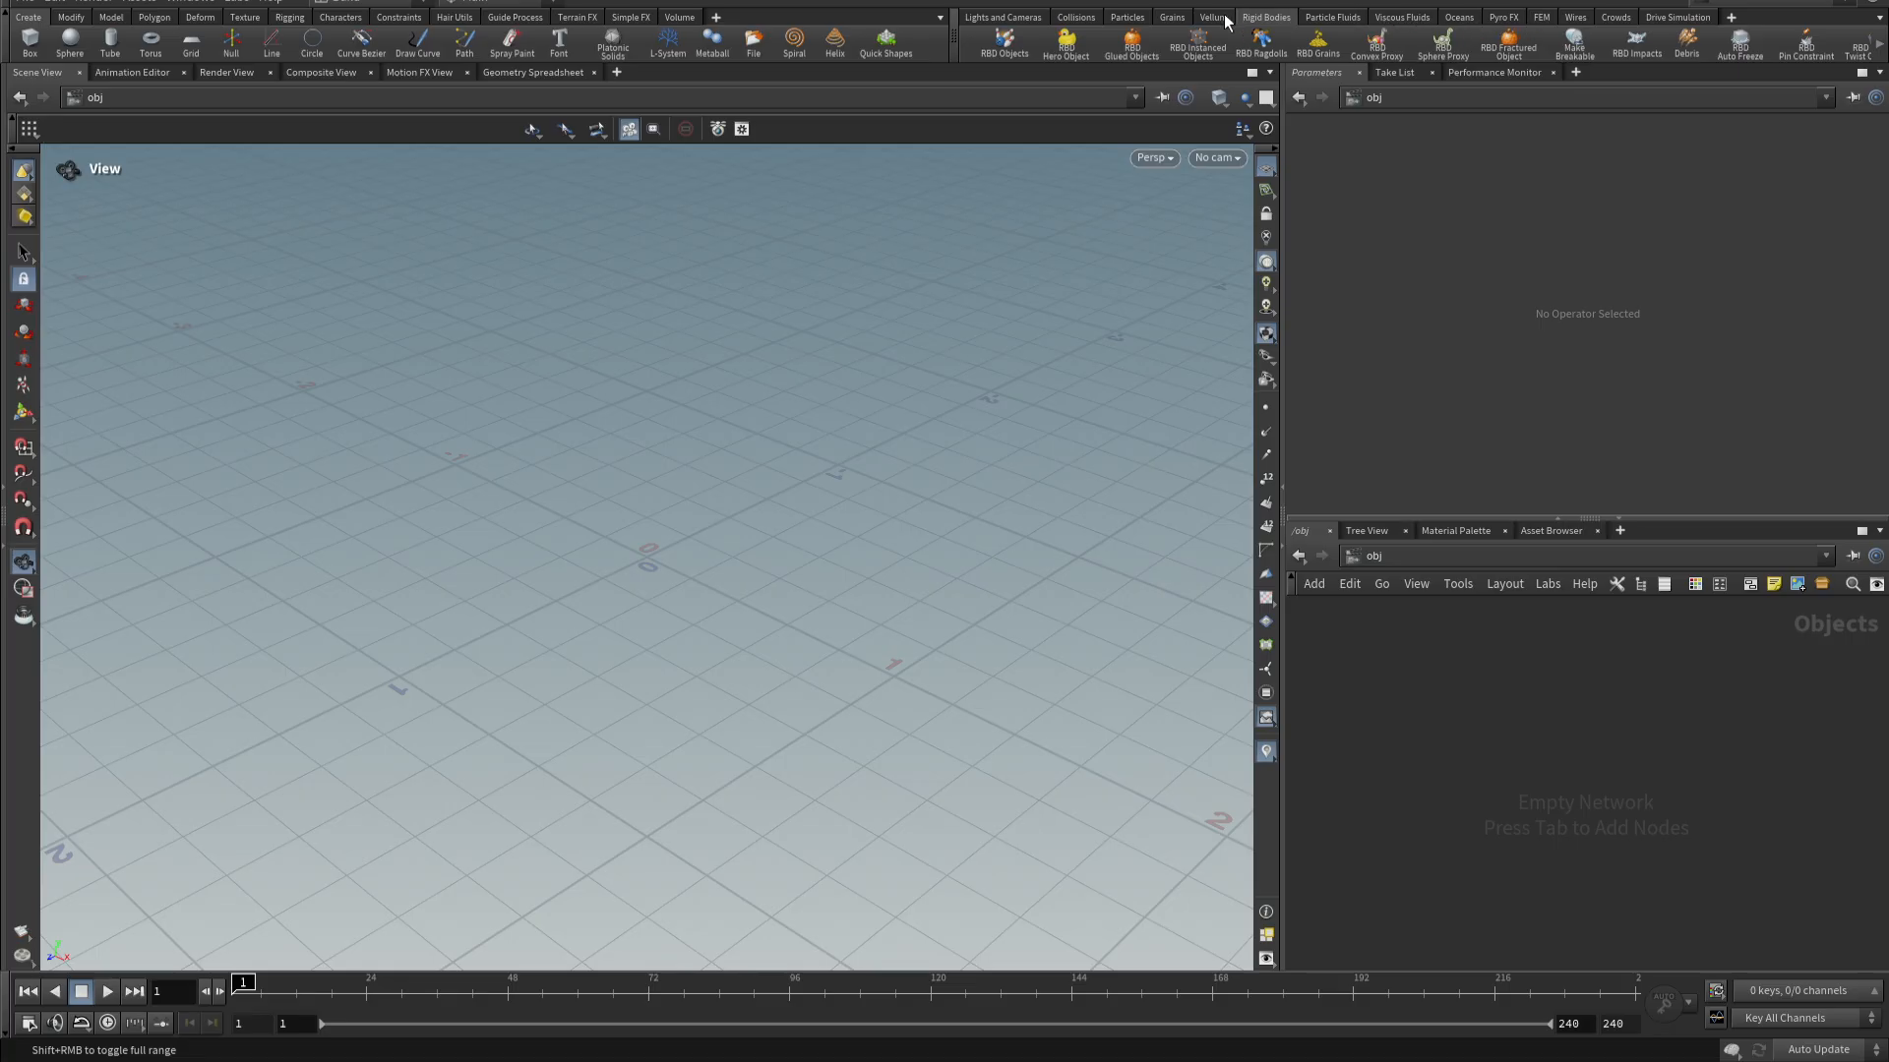
left_click(1328, 18)
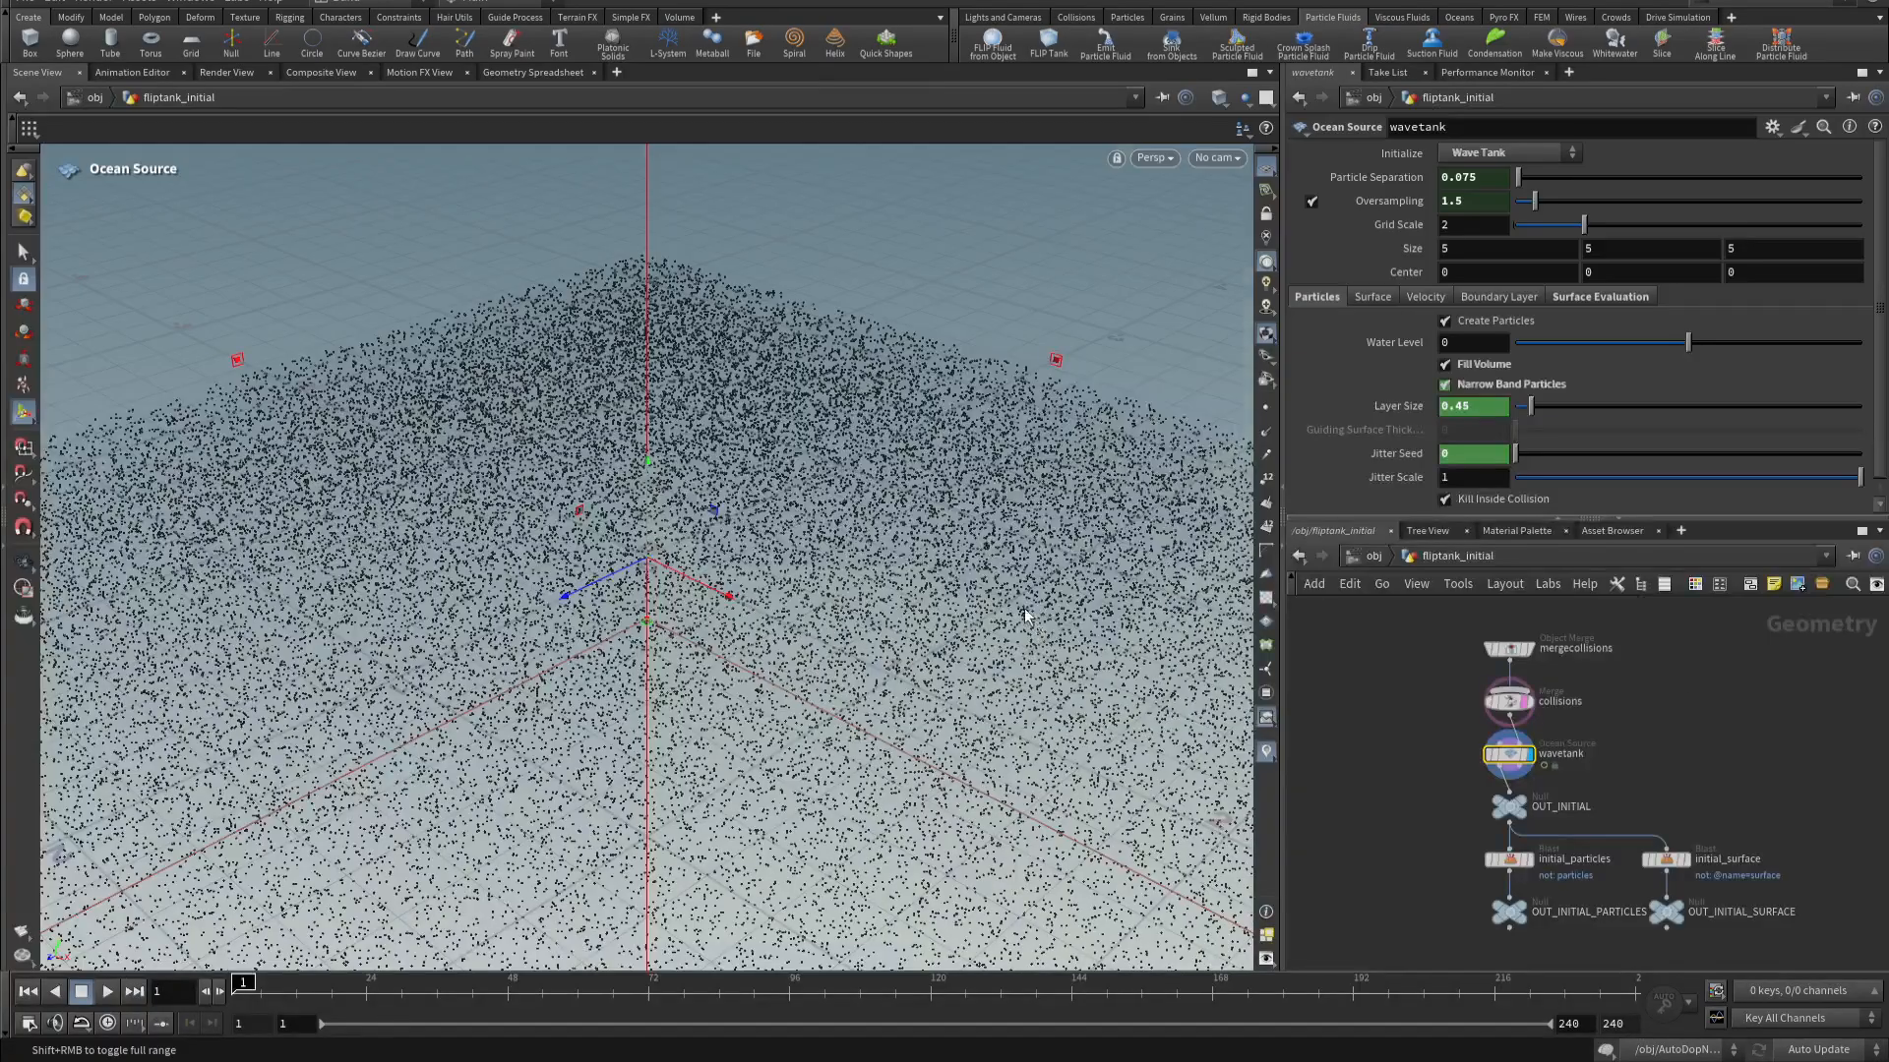
middle_click_drag(1021, 602, 1181, 640, "alt")
right_click_drag(1180, 639, 446, 529, "alt")
right_click_drag(717, 511, 1224, 640, "alt")
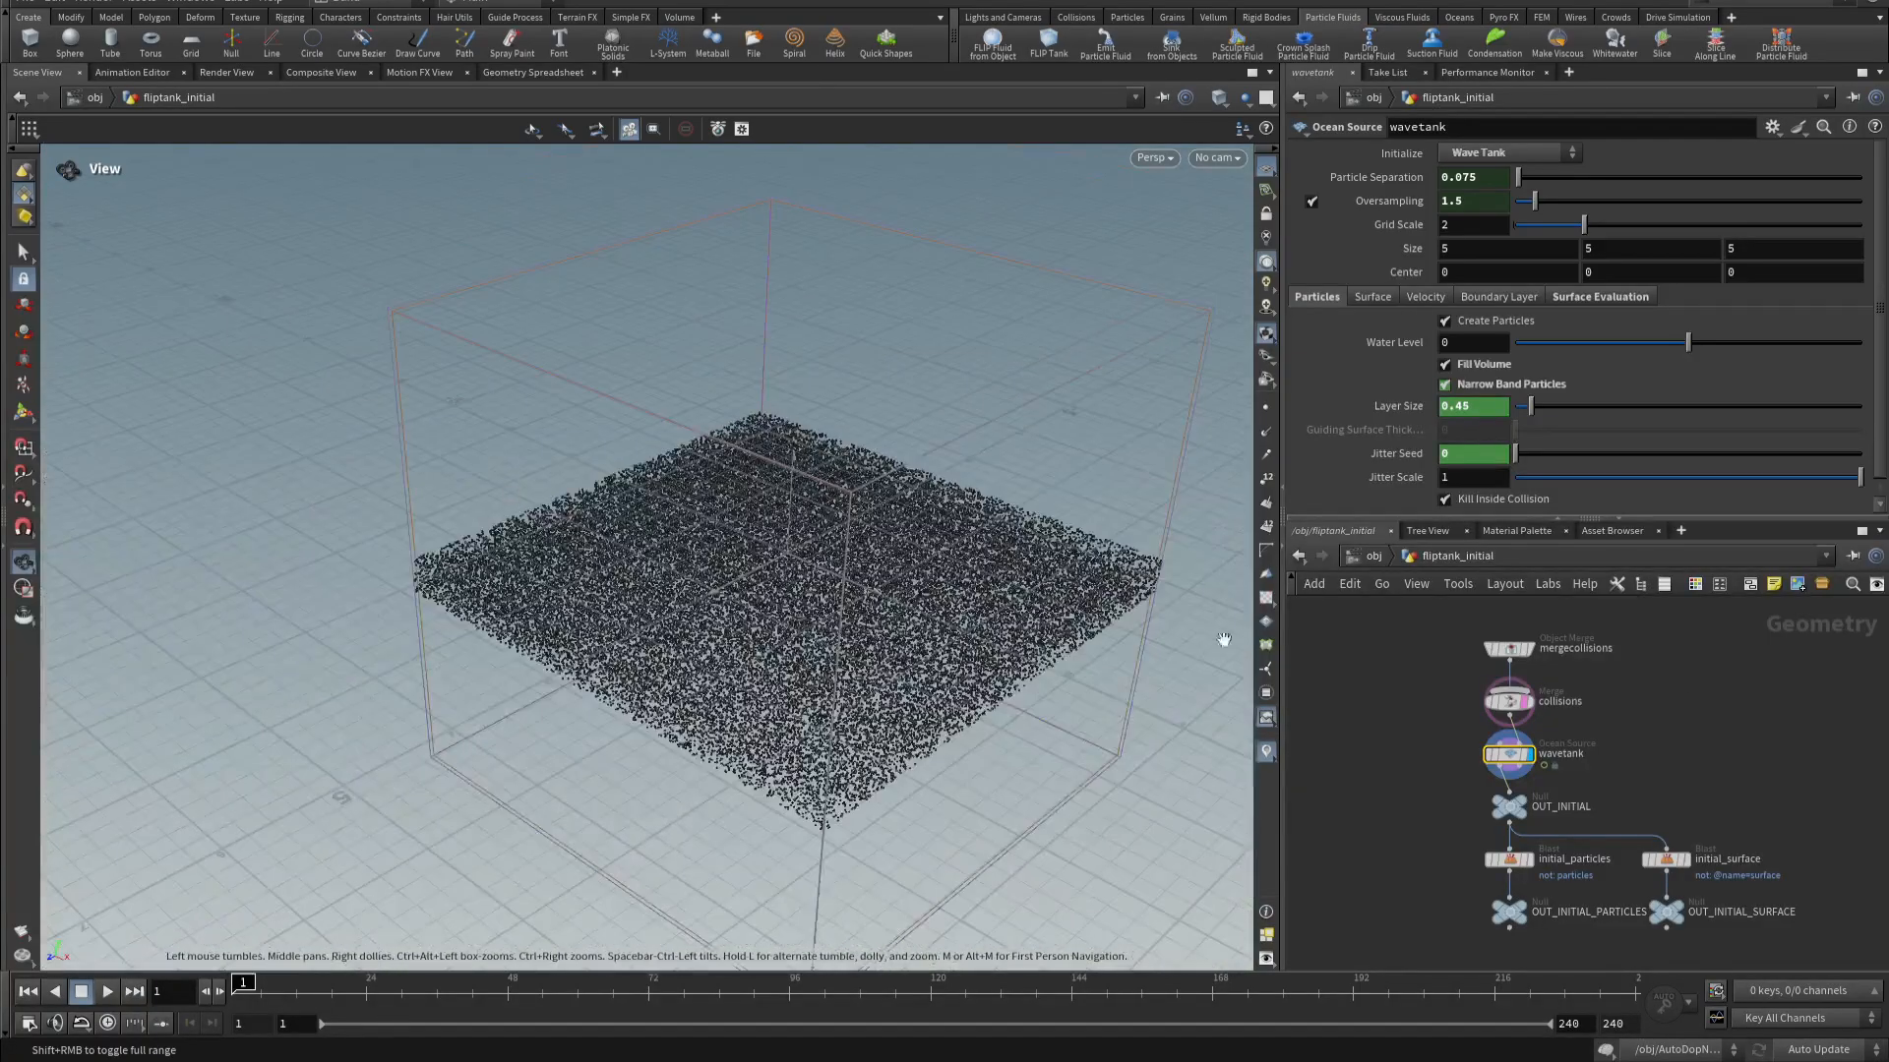
key("Return")
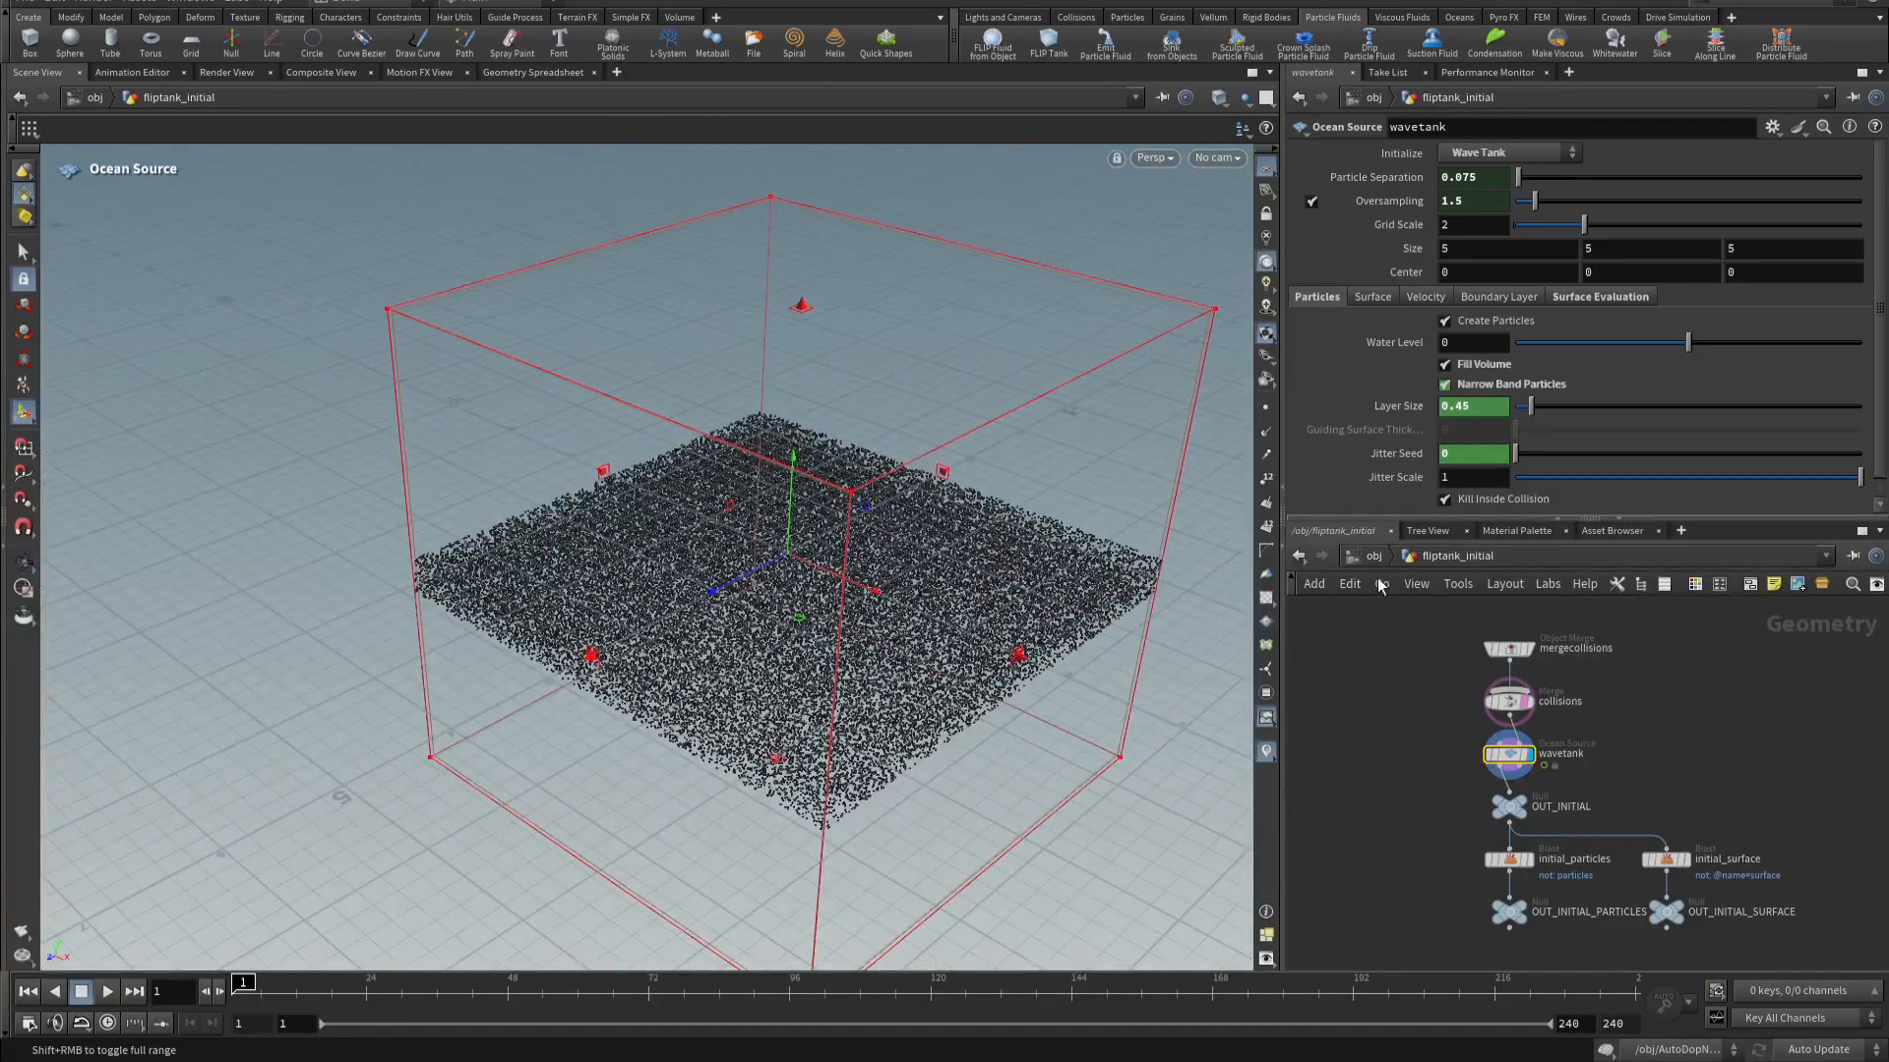
- Go back to the object level and open the AutoDopNetwork of the FLIP tank
left_click(1371, 557)
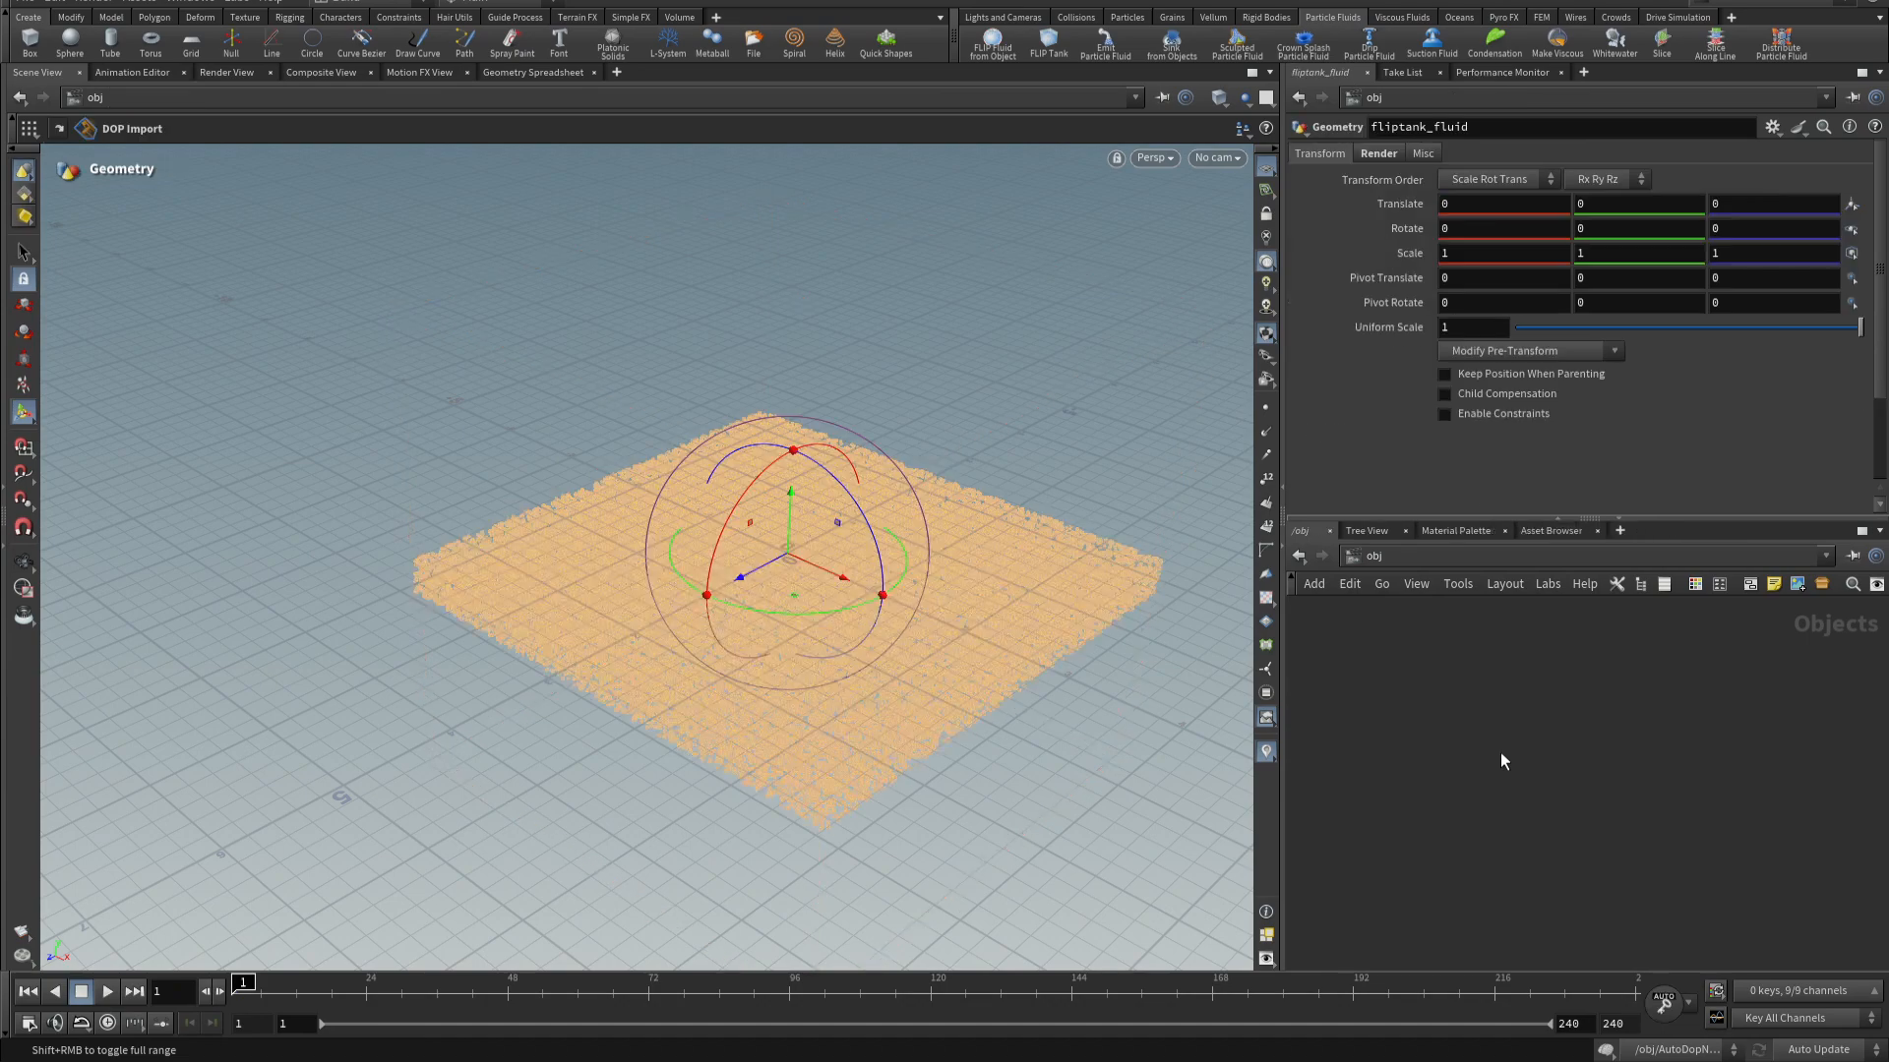
key("space+g")
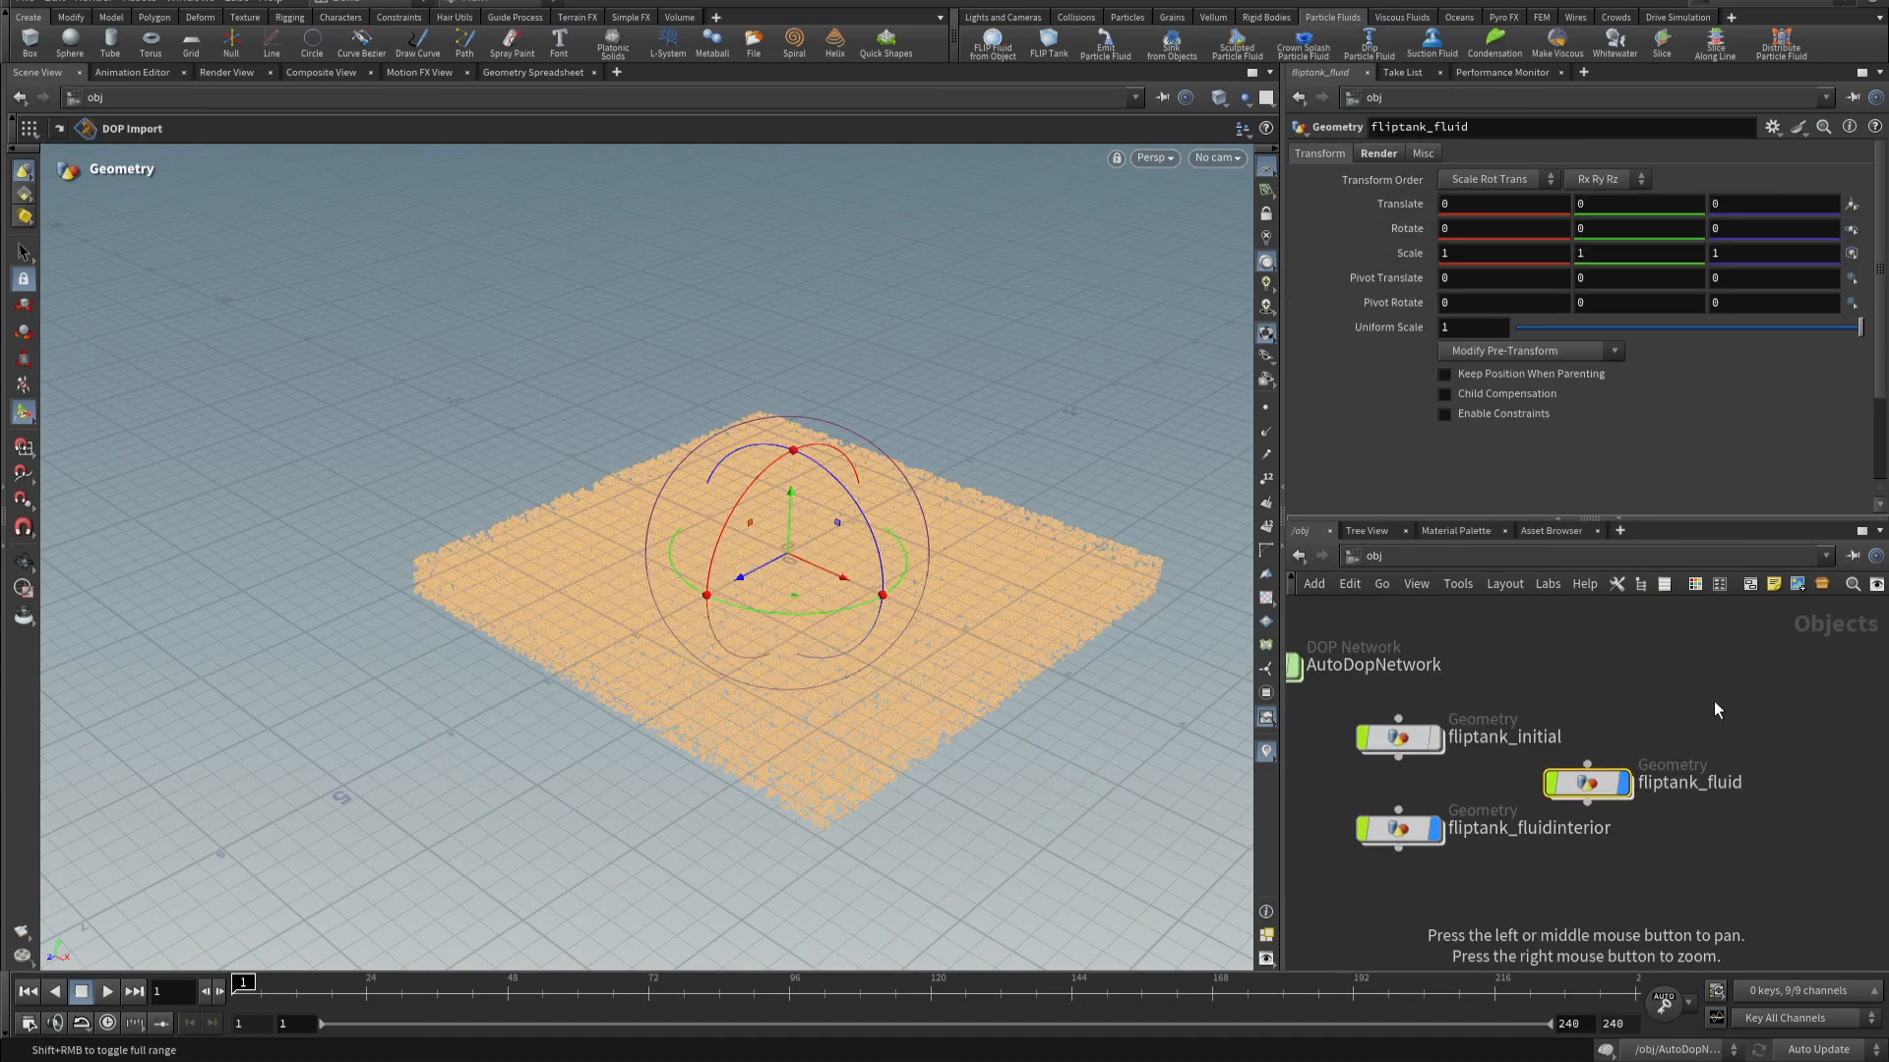
right_click_drag(1713, 700, 1519, 704)
left_click(1562, 637)
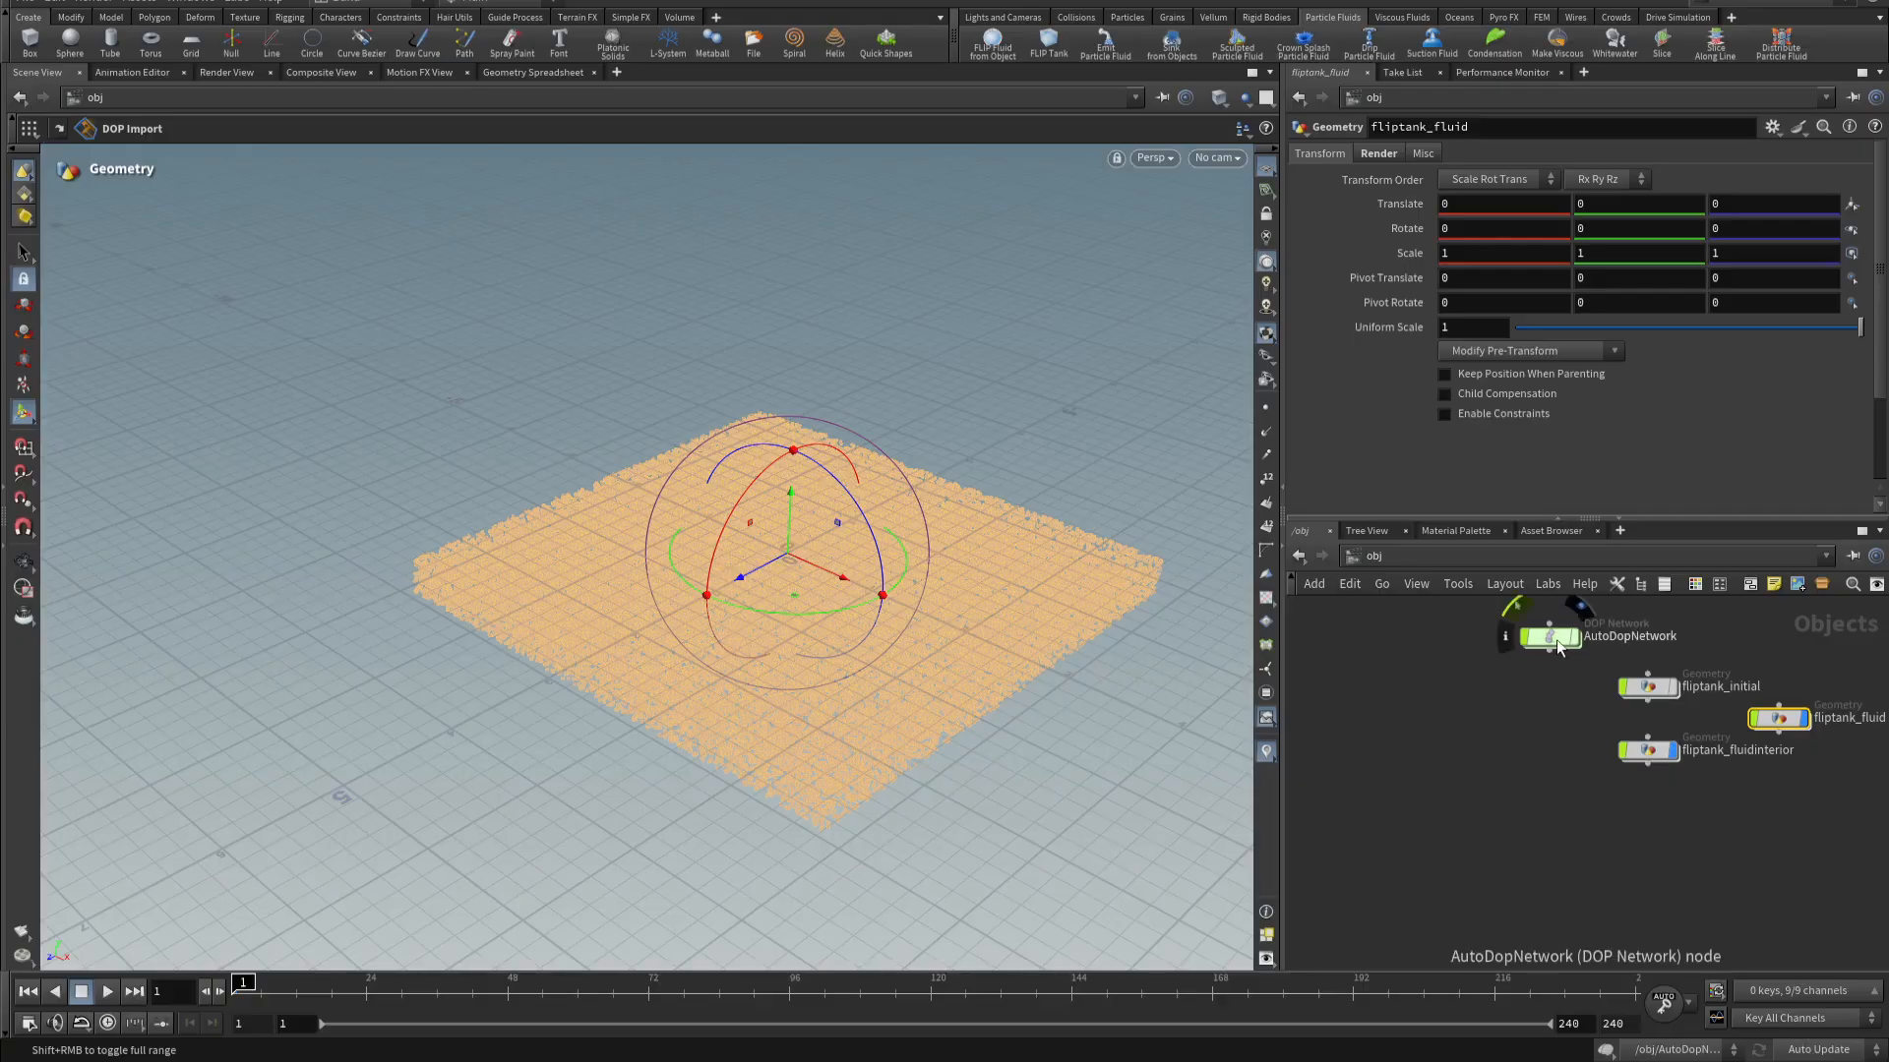
double_click(1560, 637)
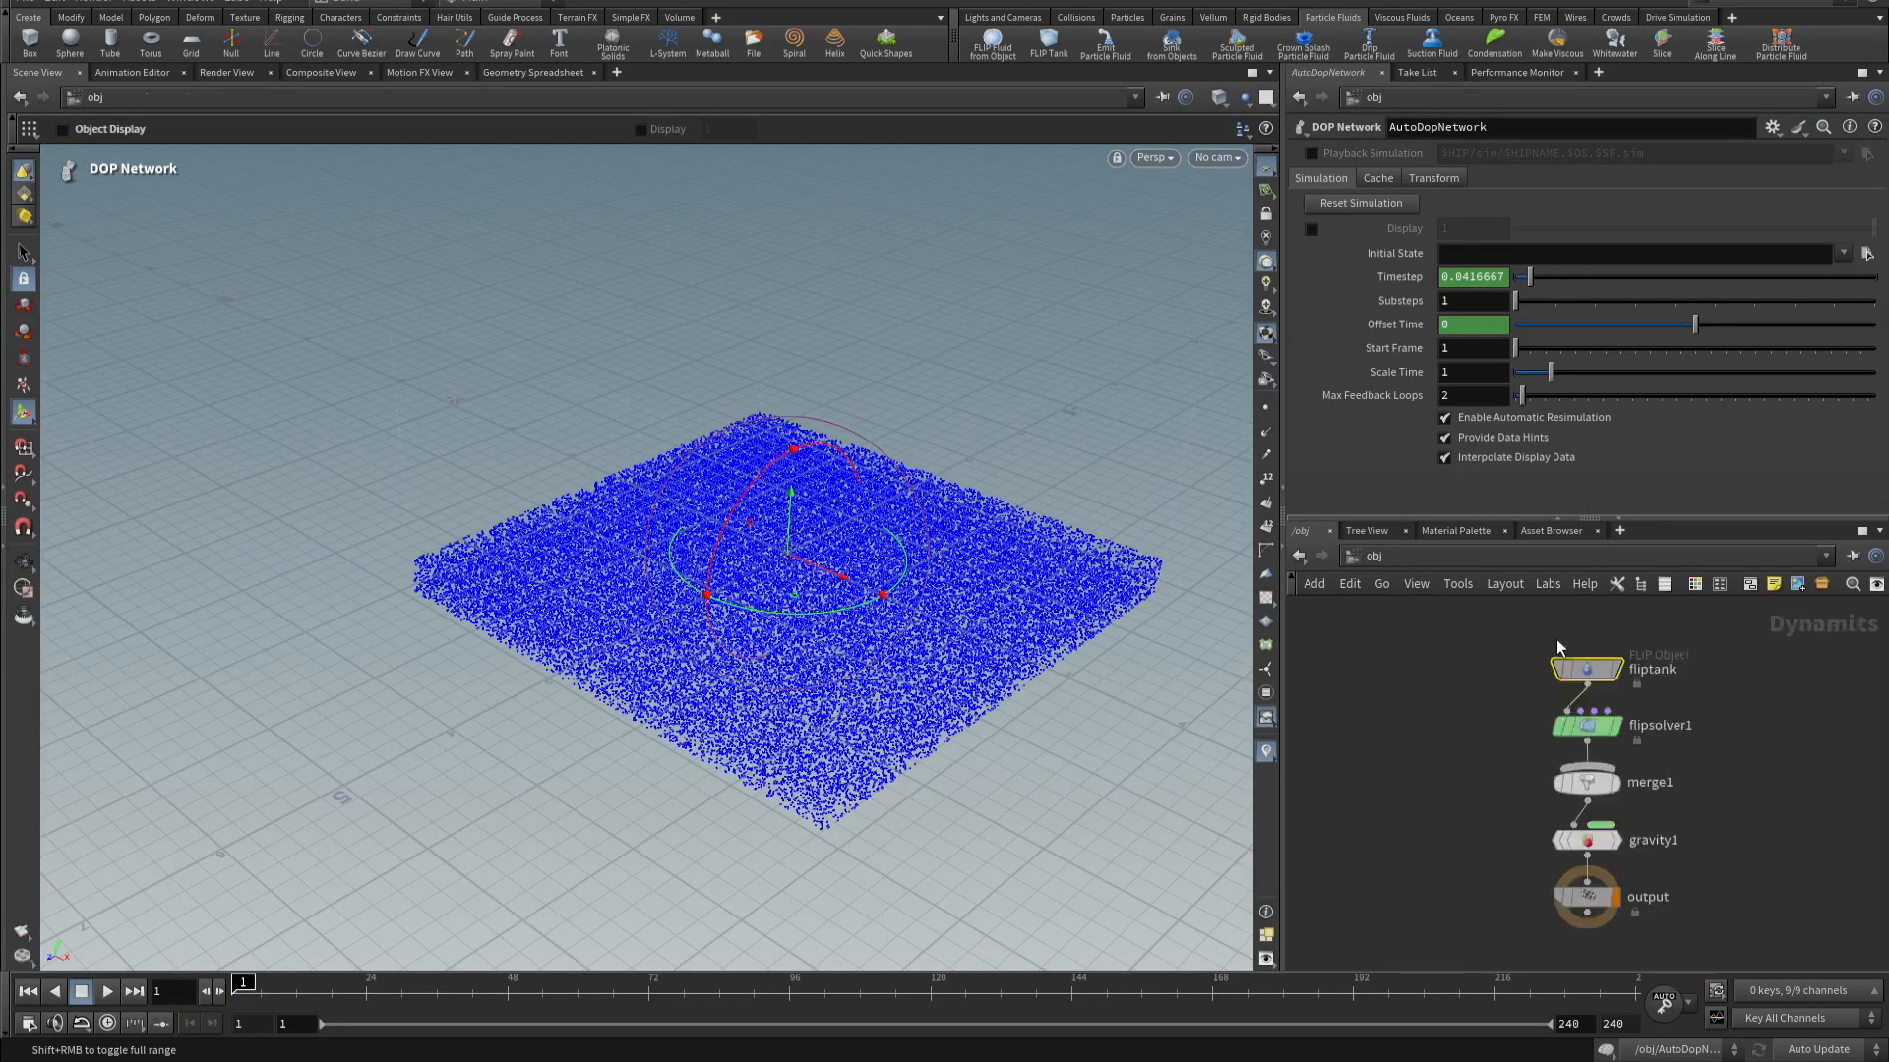
- Enable Enforce Air Incompressibility in the volume motion air settings of flipsolver1
left_click(1591, 723)
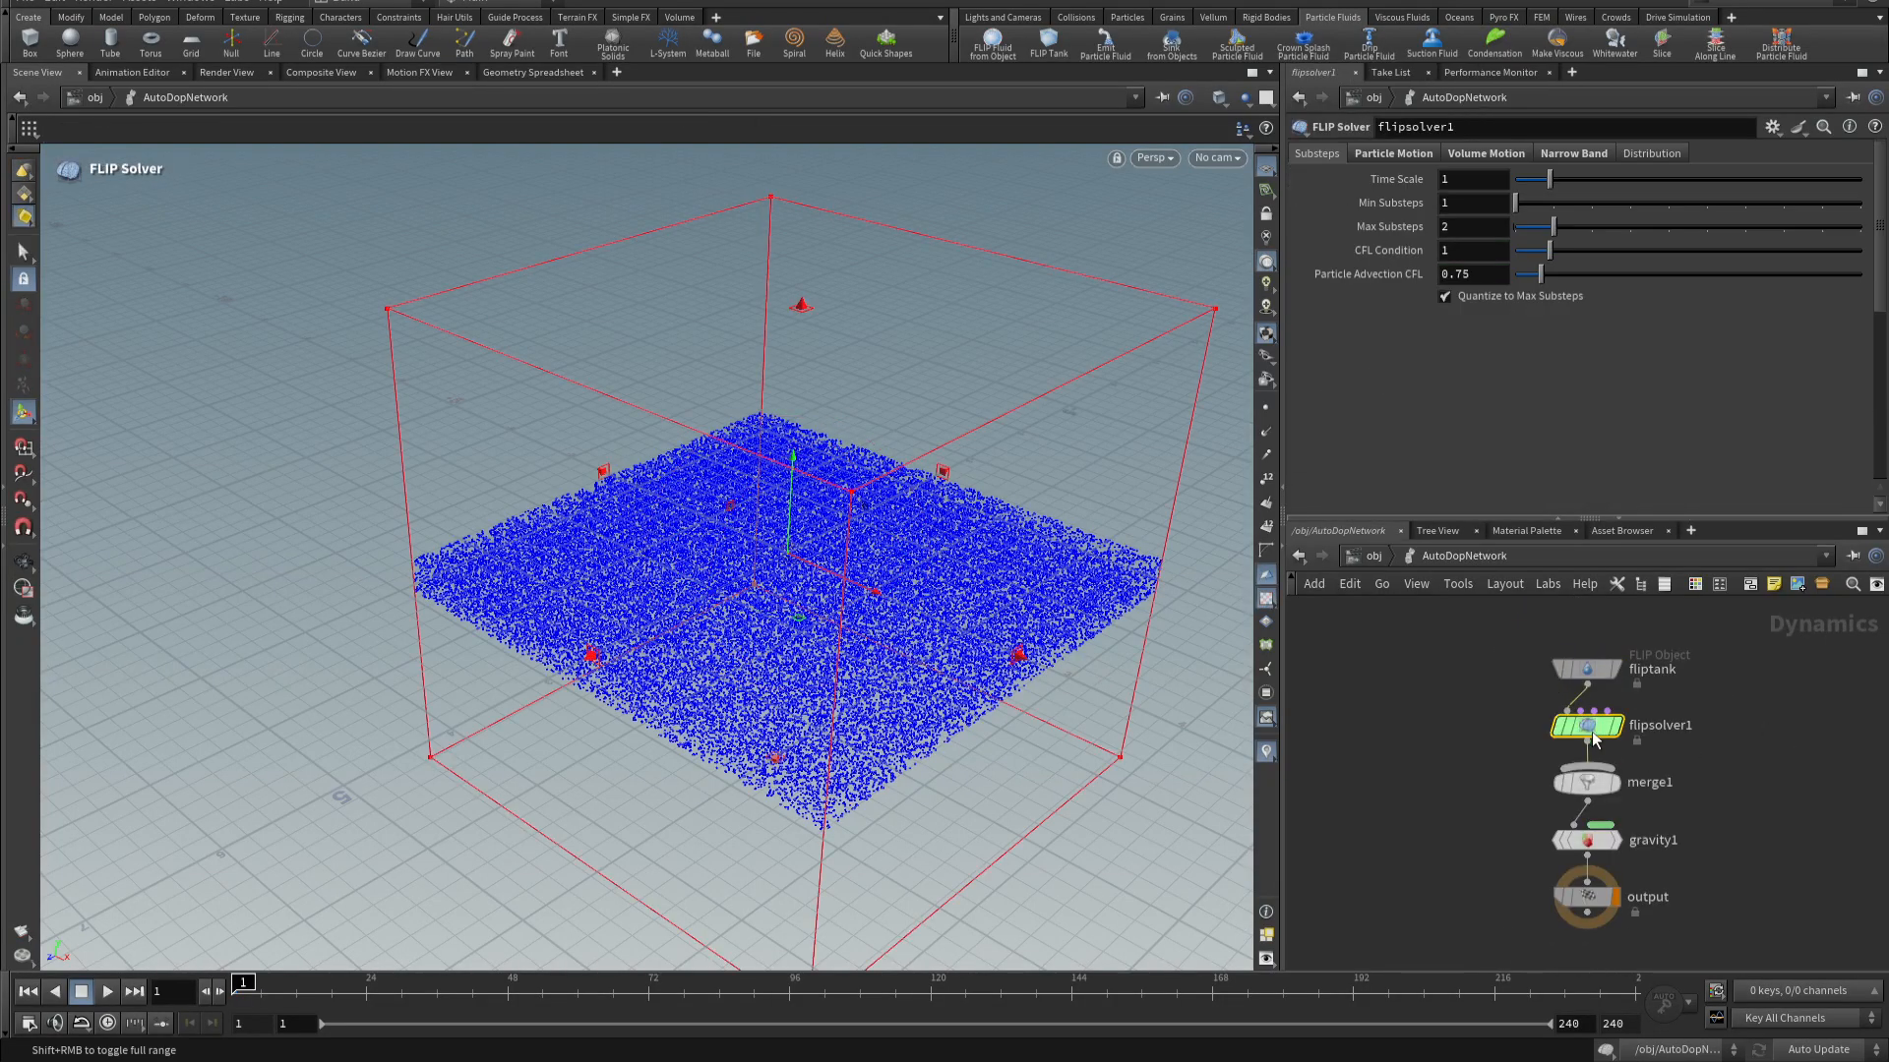
left_click(1518, 154)
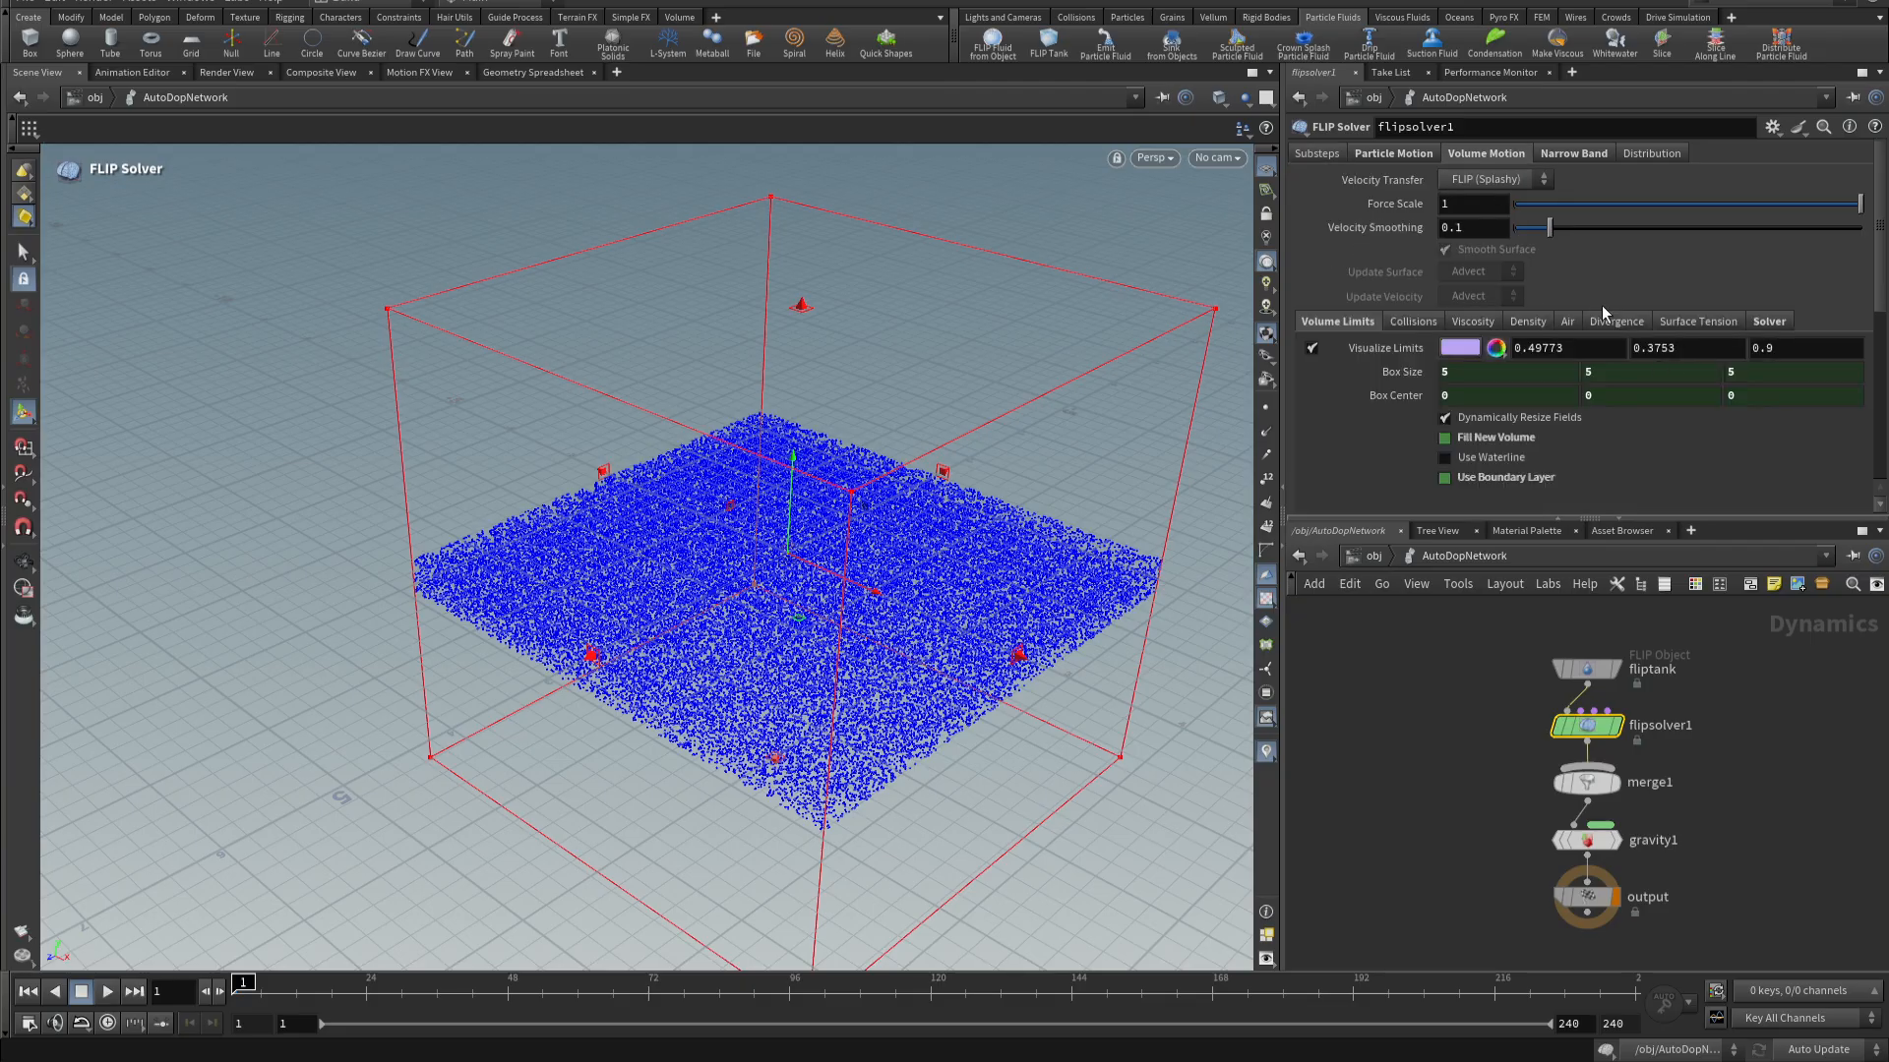
left_click(1565, 322)
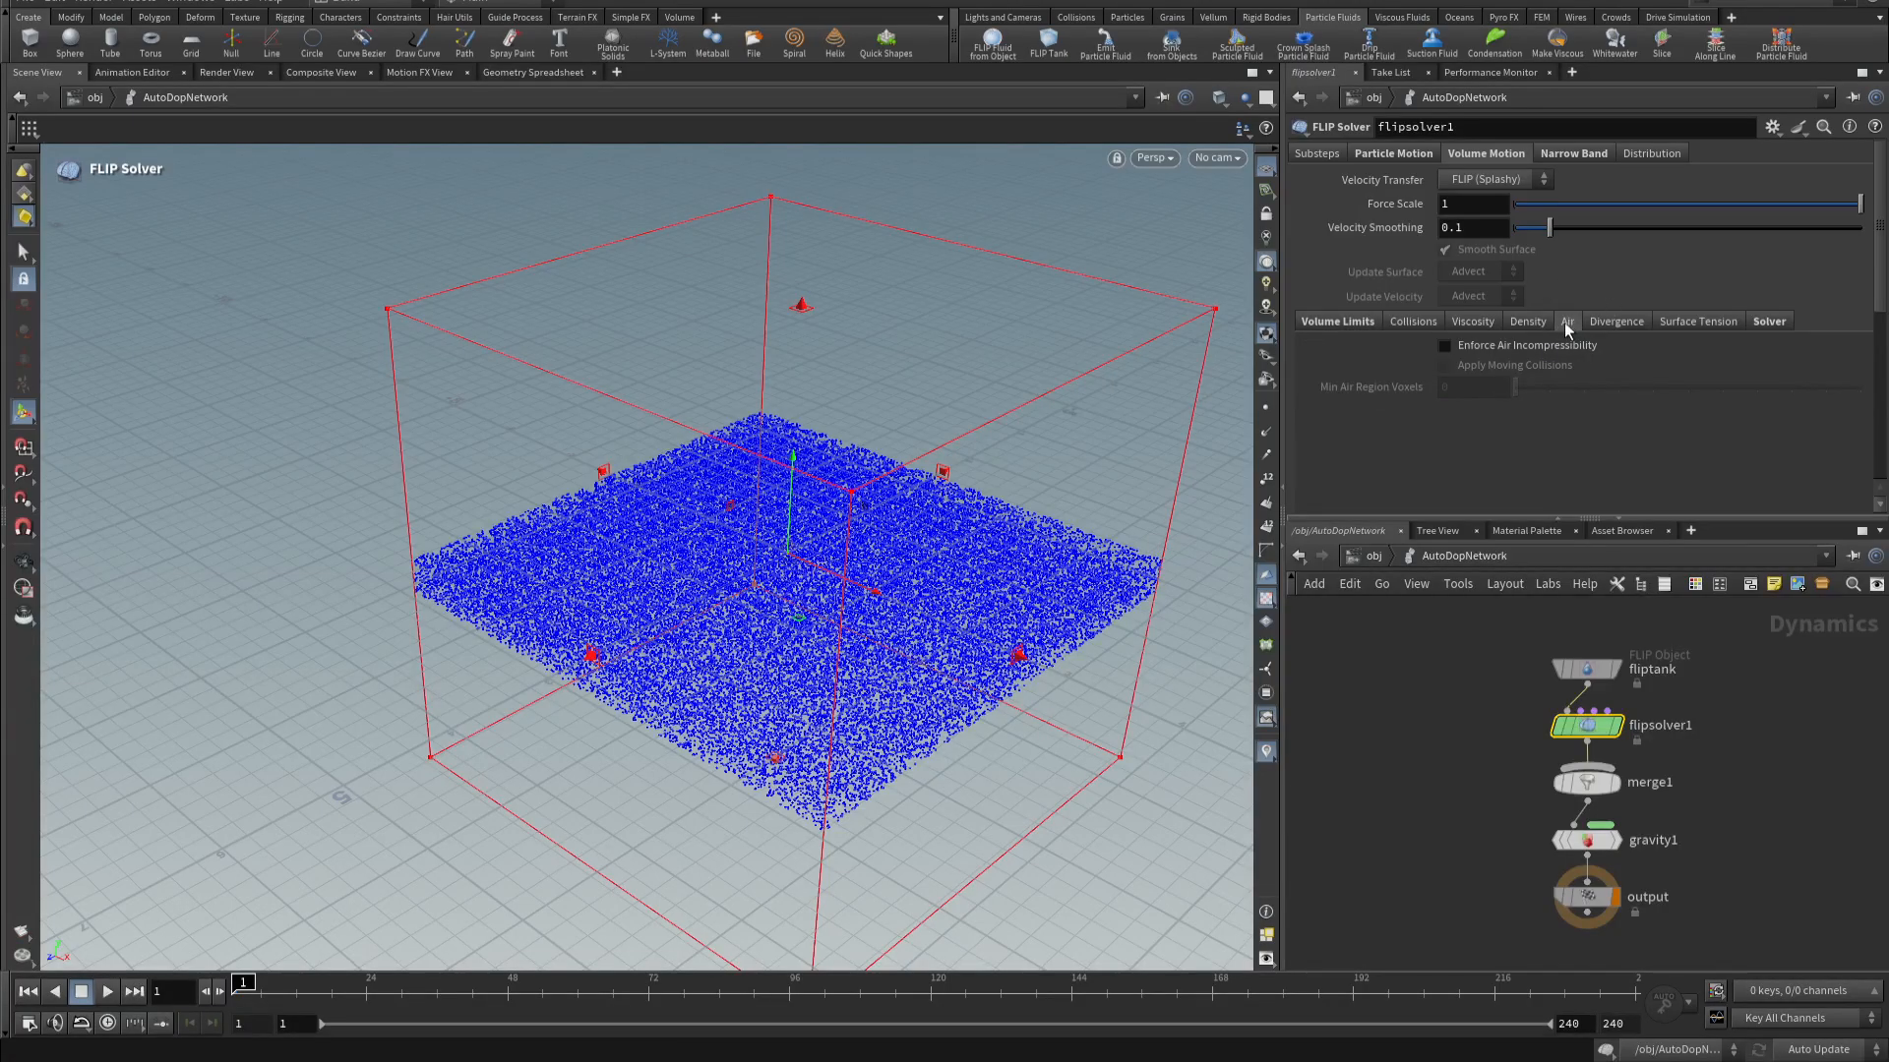
left_click(1444, 346)
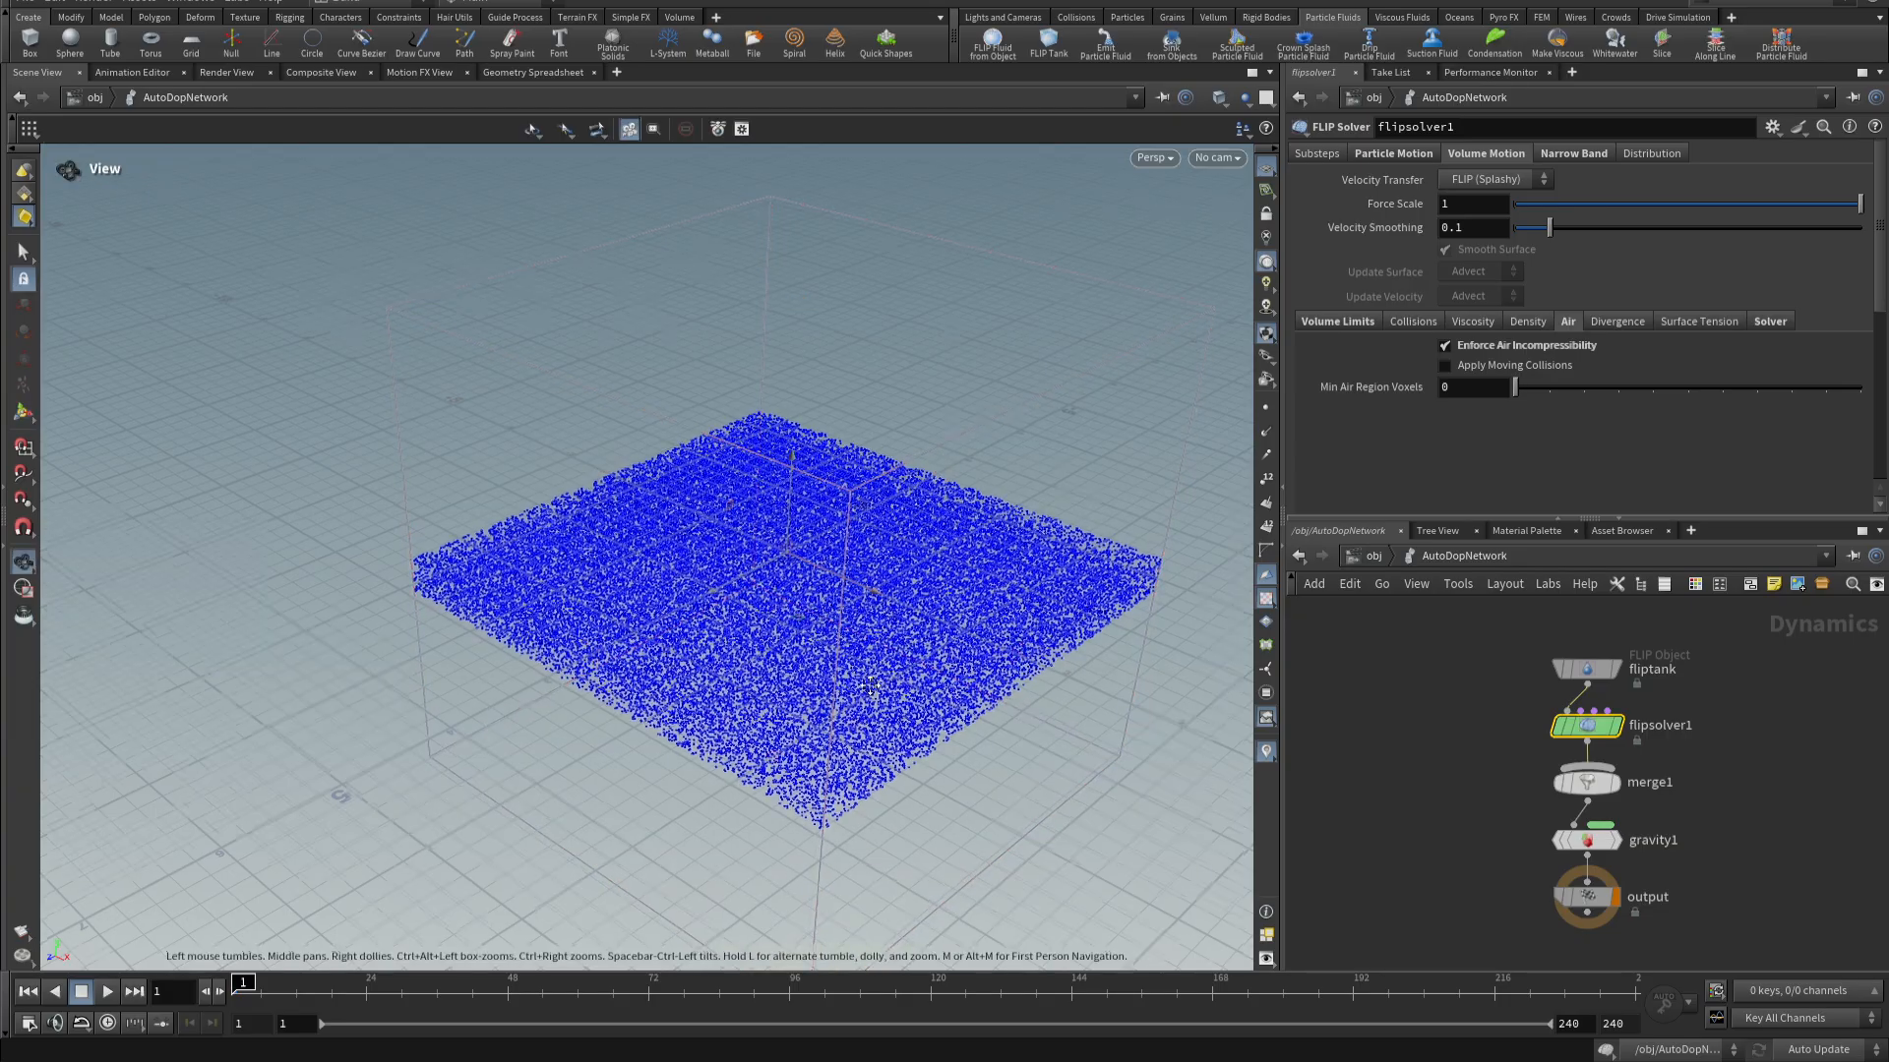
left_click_drag(852, 718, 820, 556, "alt")
middle_click_drag(792, 628, 826, 481, "alt")
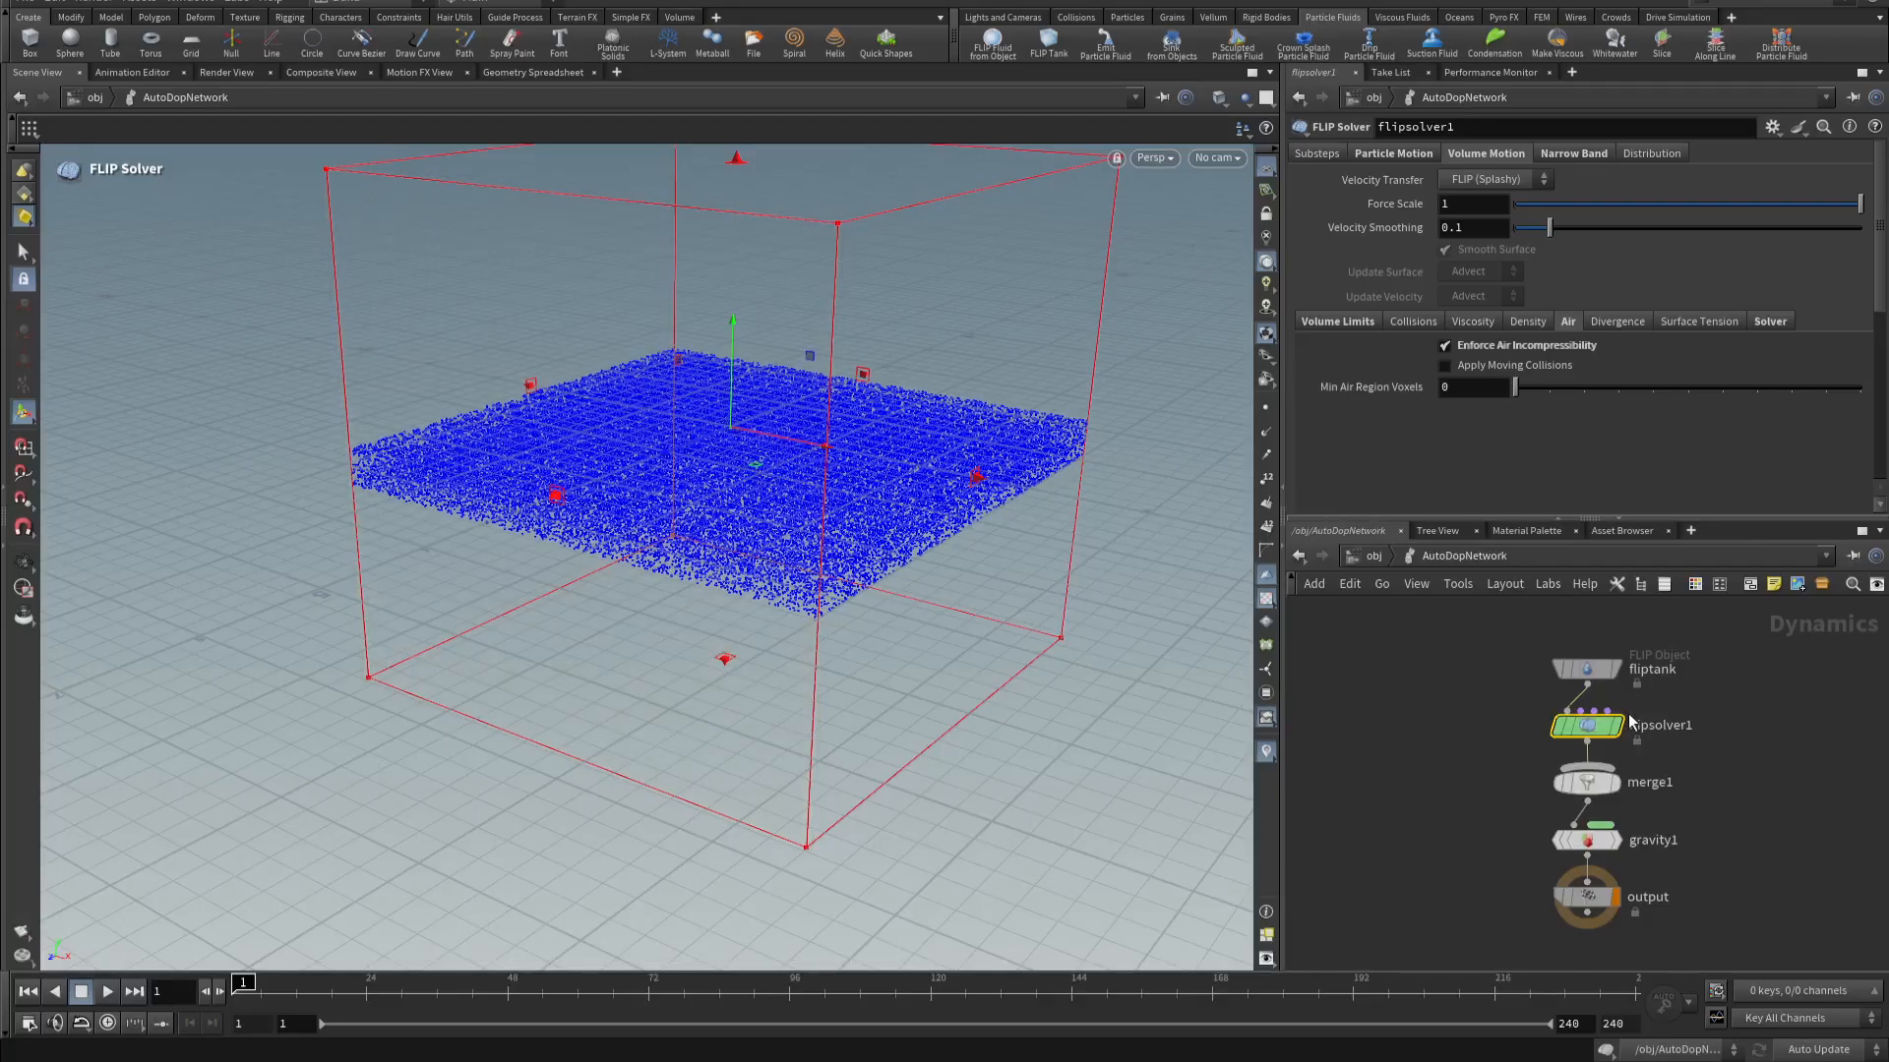
- Set the initial data input type of the fliptank object to Particle Field
mouse_move(1586, 731)
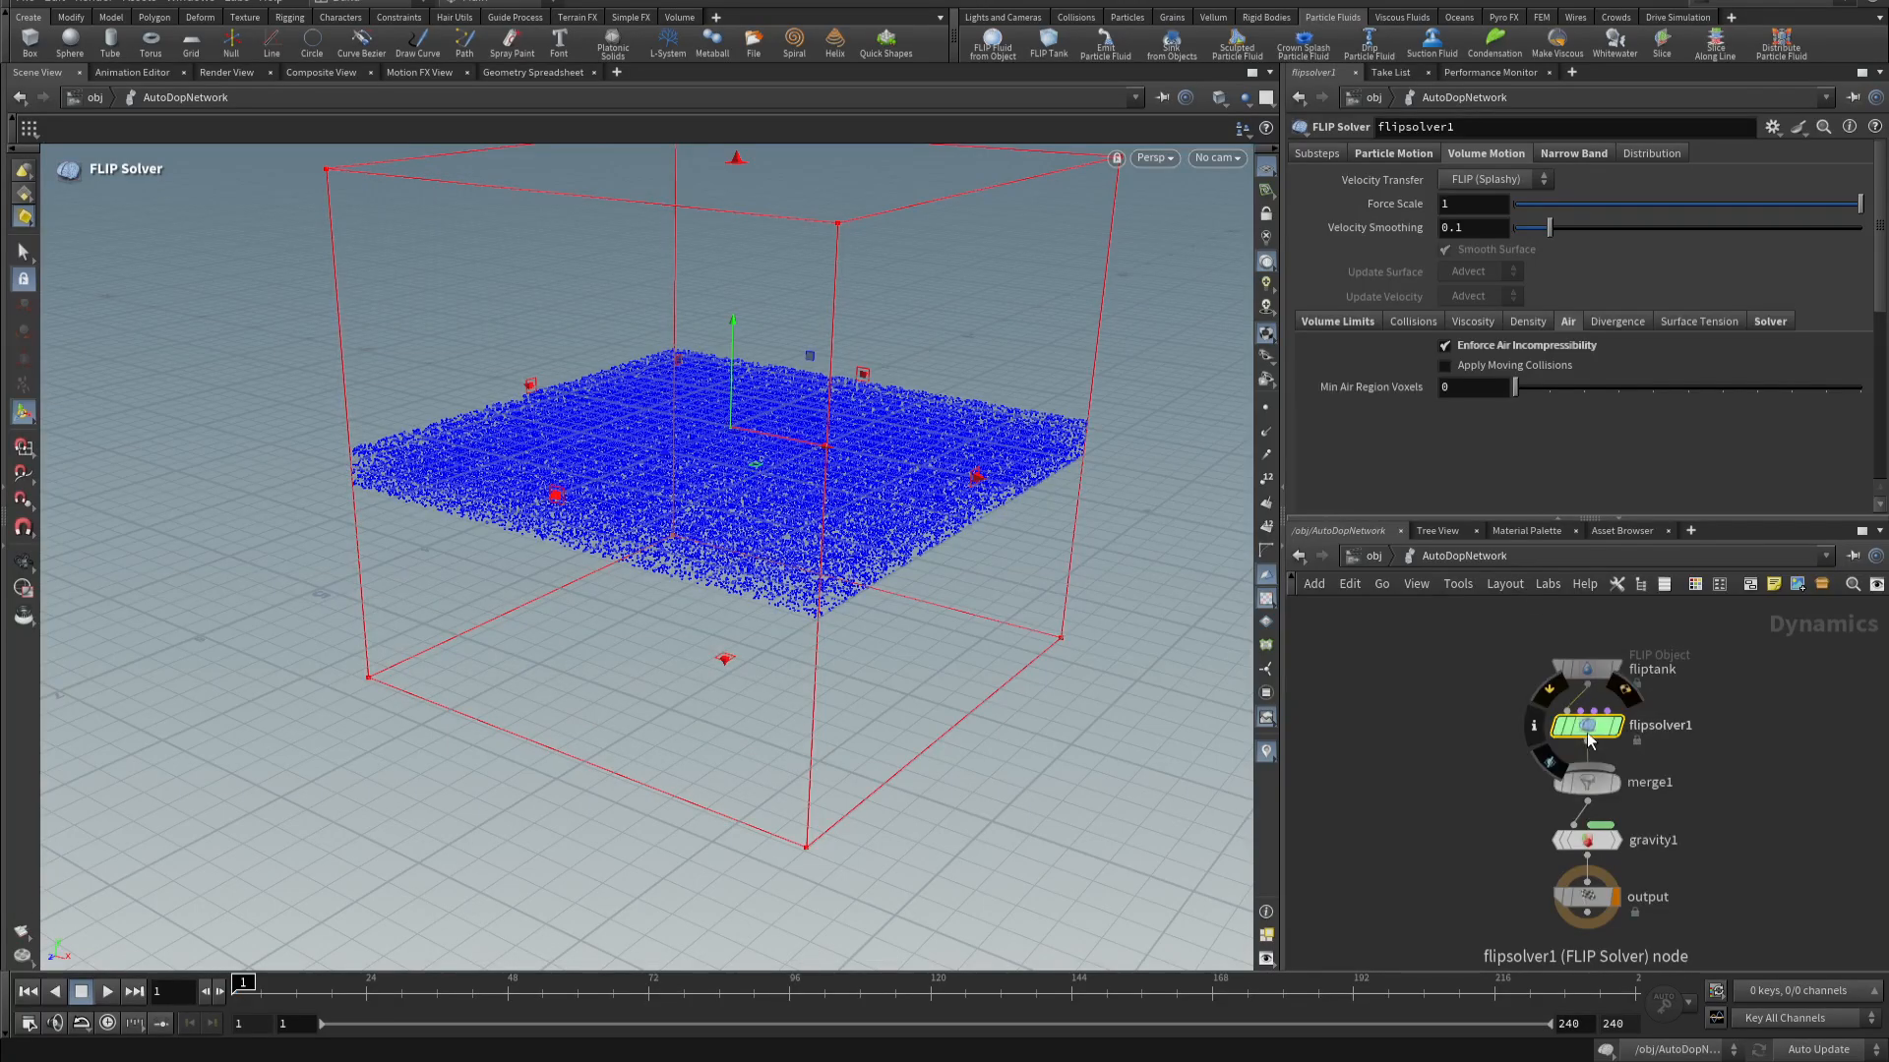
left_click(1585, 670)
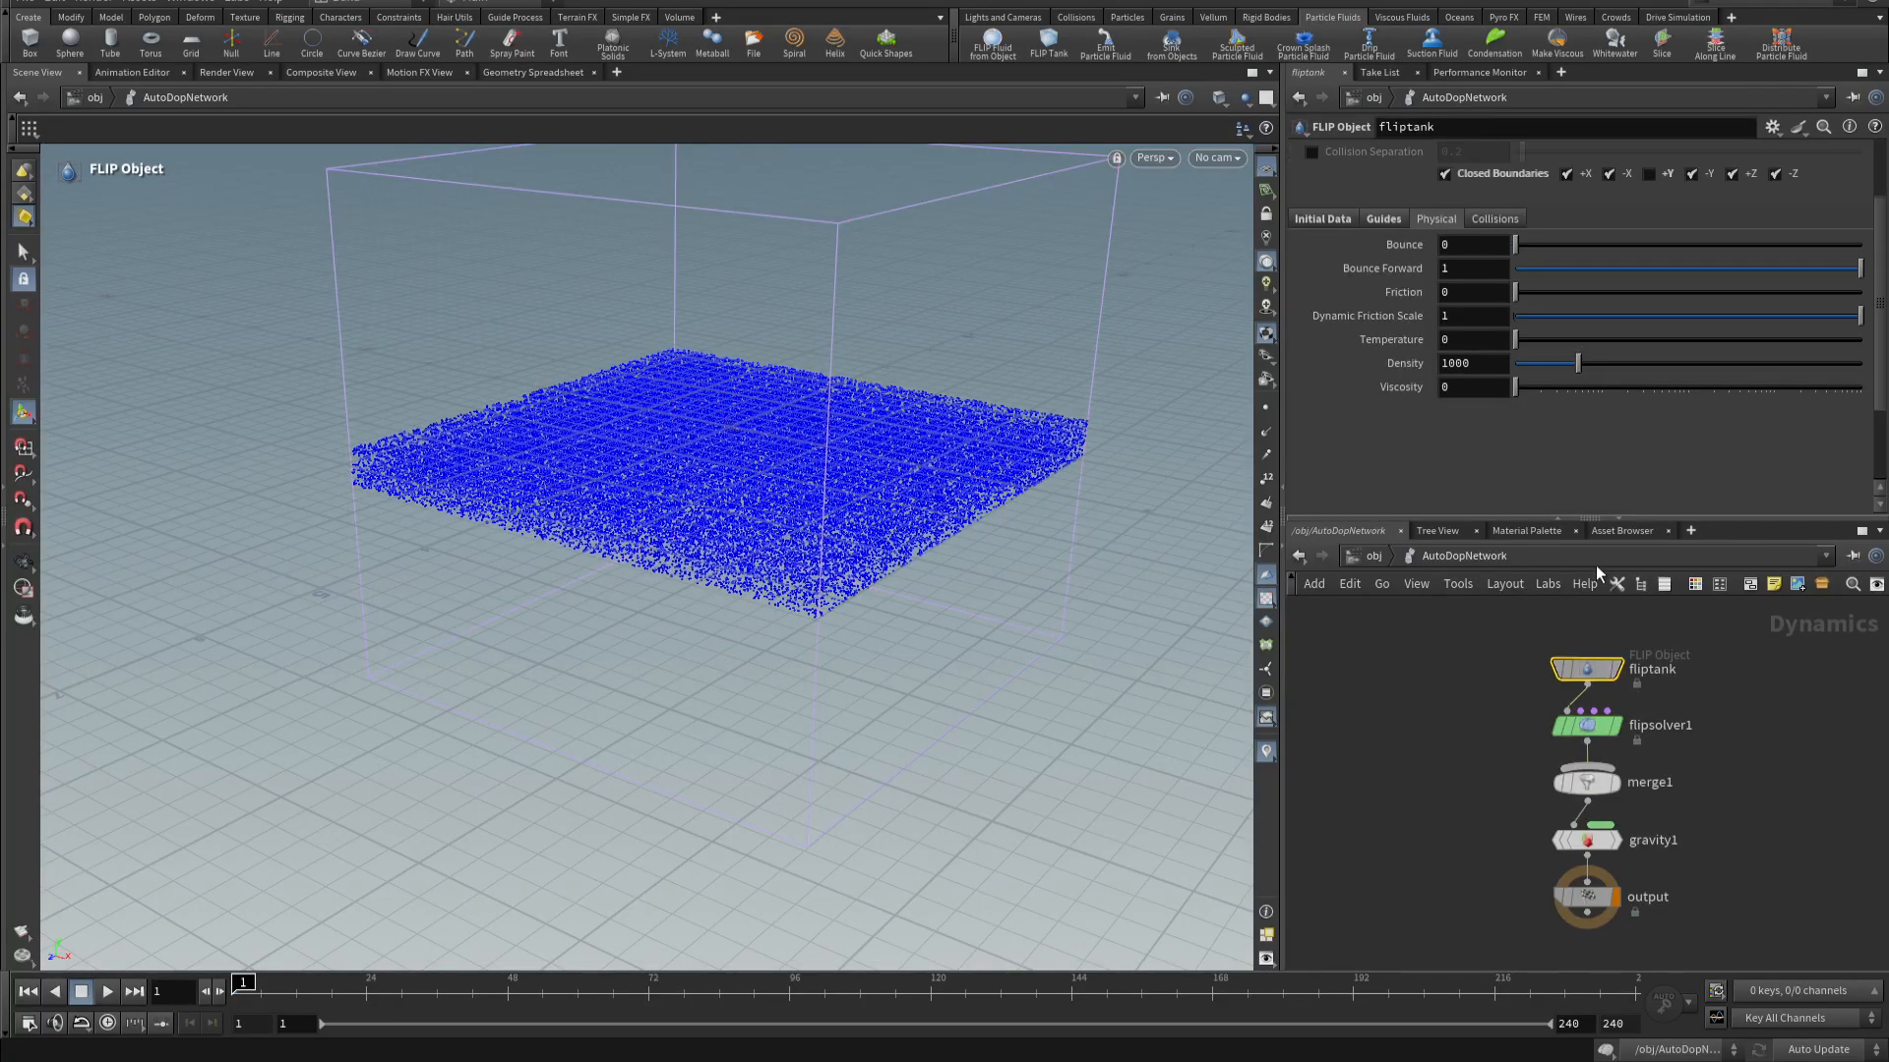
left_click(1326, 222)
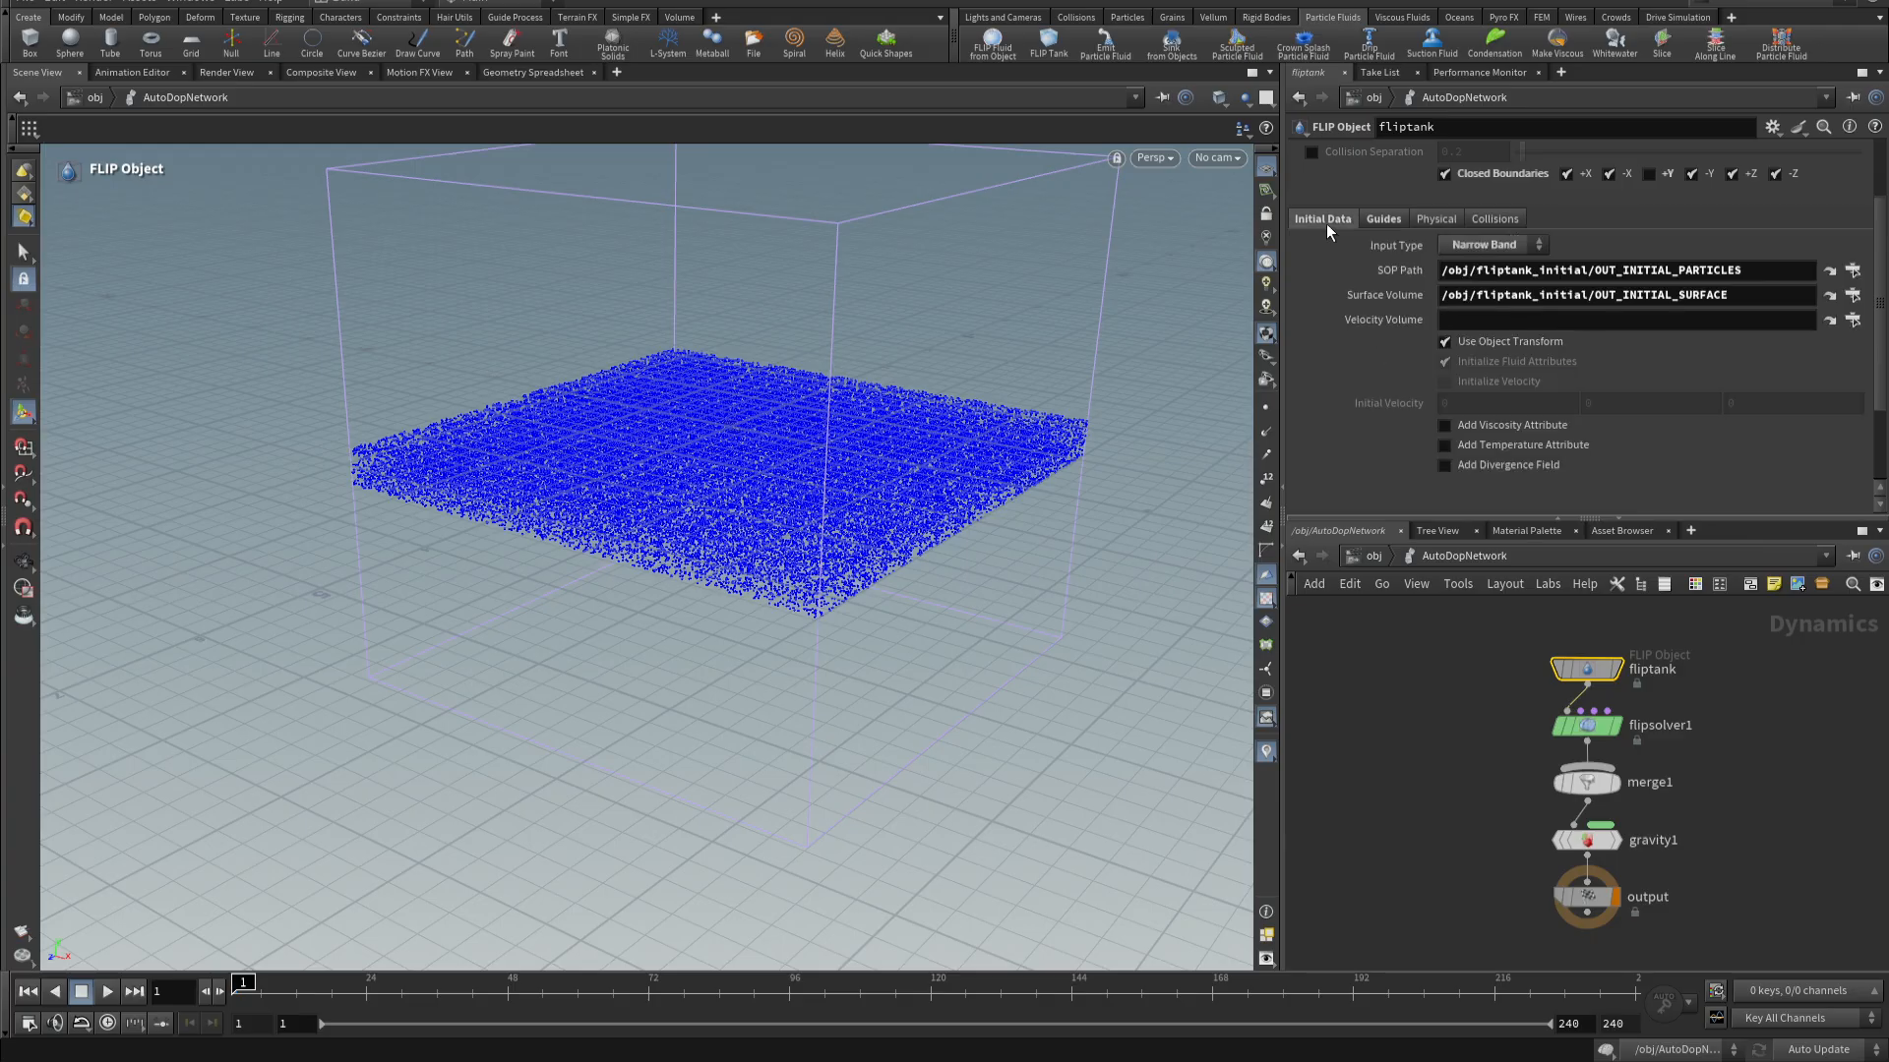
left_click(1508, 251)
left_click(1484, 293)
key("Escape")
mouse_move(709, 758)
left_mouse_down()
mouse_move(701, 736)
mouse_move(673, 749)
left_mouse_up()
- Toggle real-time playback, play the simulation and return to the first frame
left_click(108, 1024)
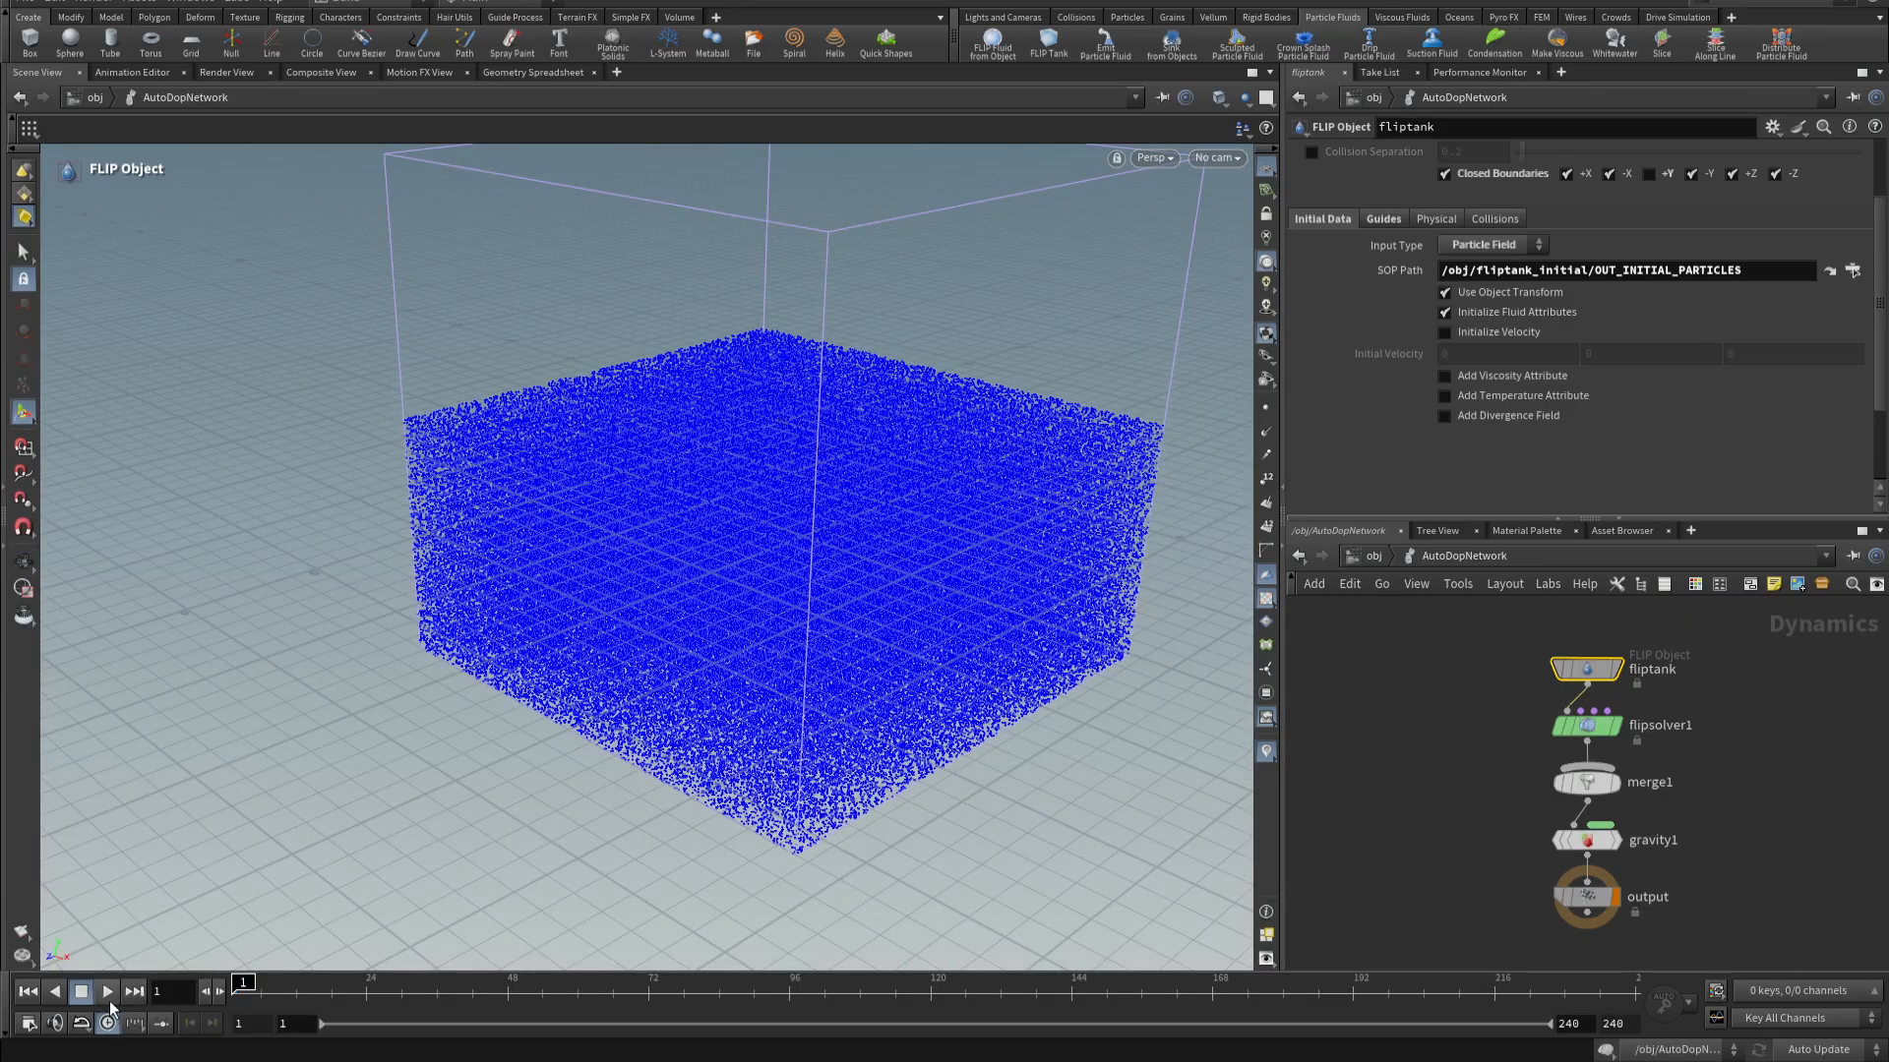
left_click(109, 996)
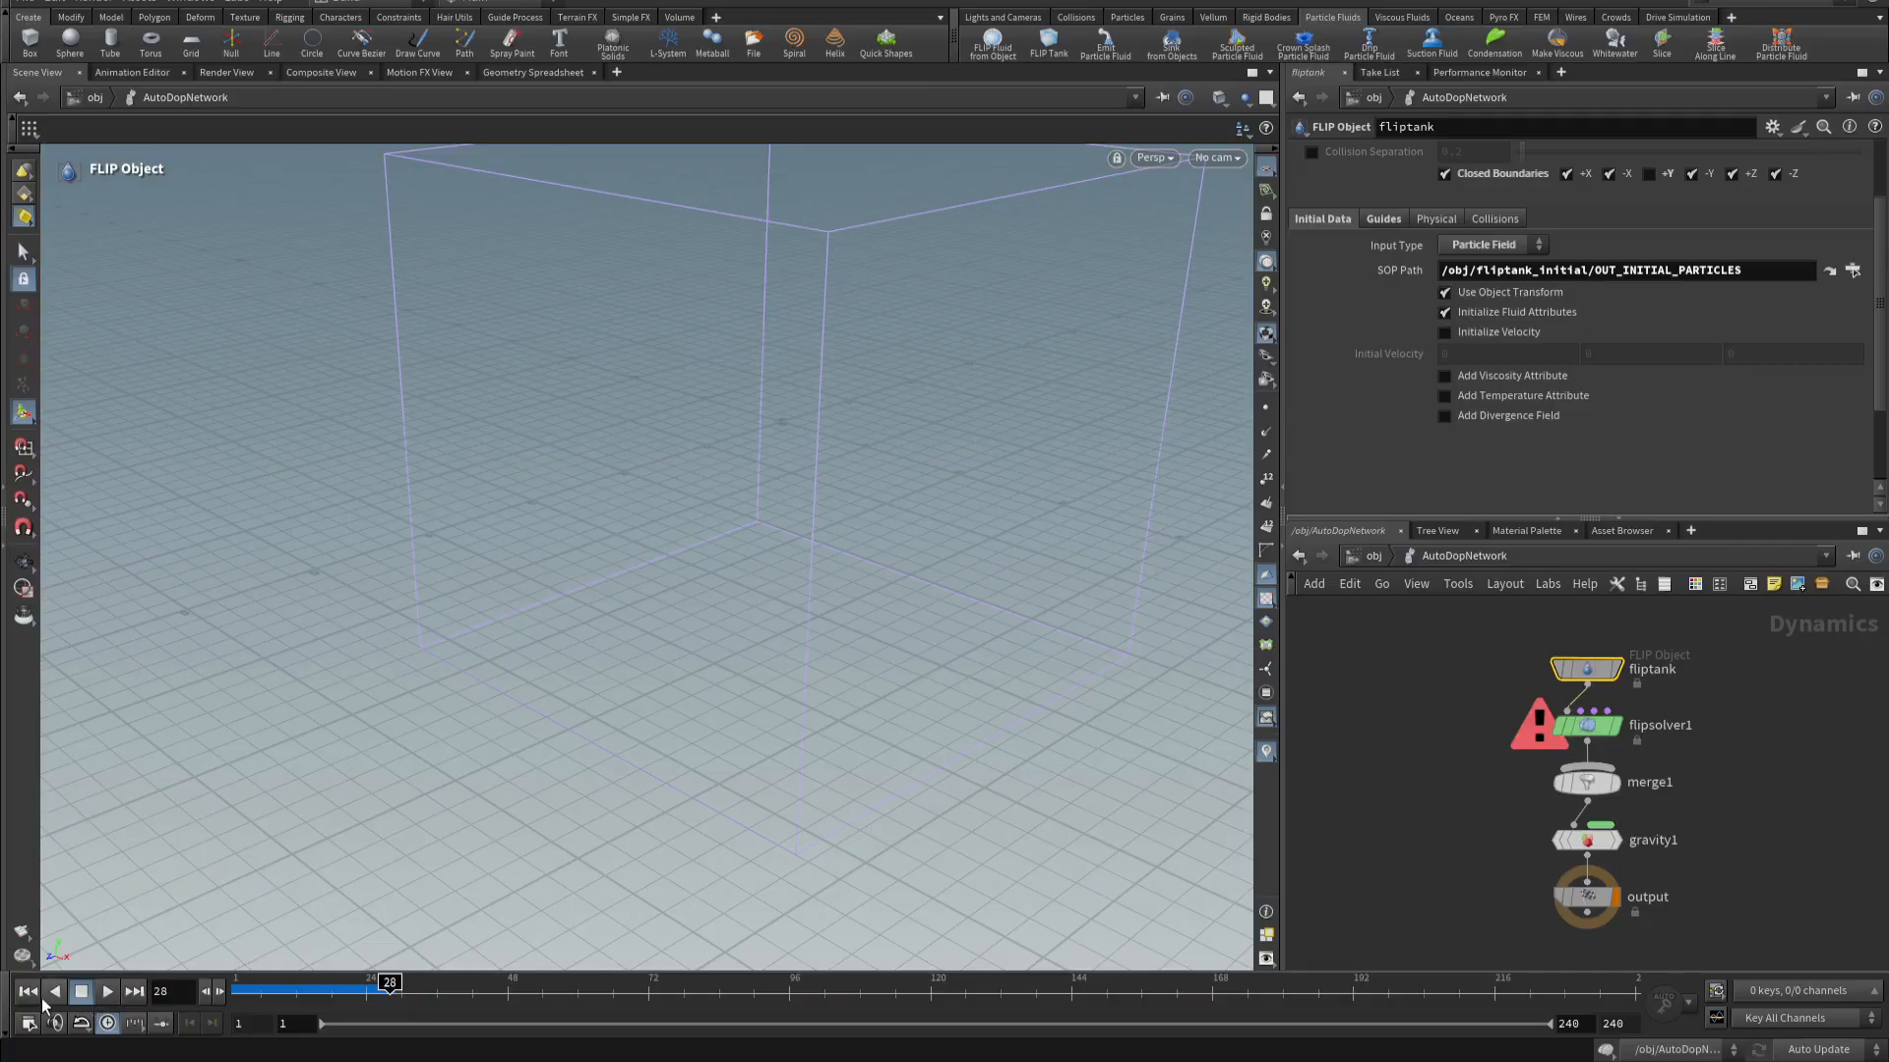
left_click(29, 992)
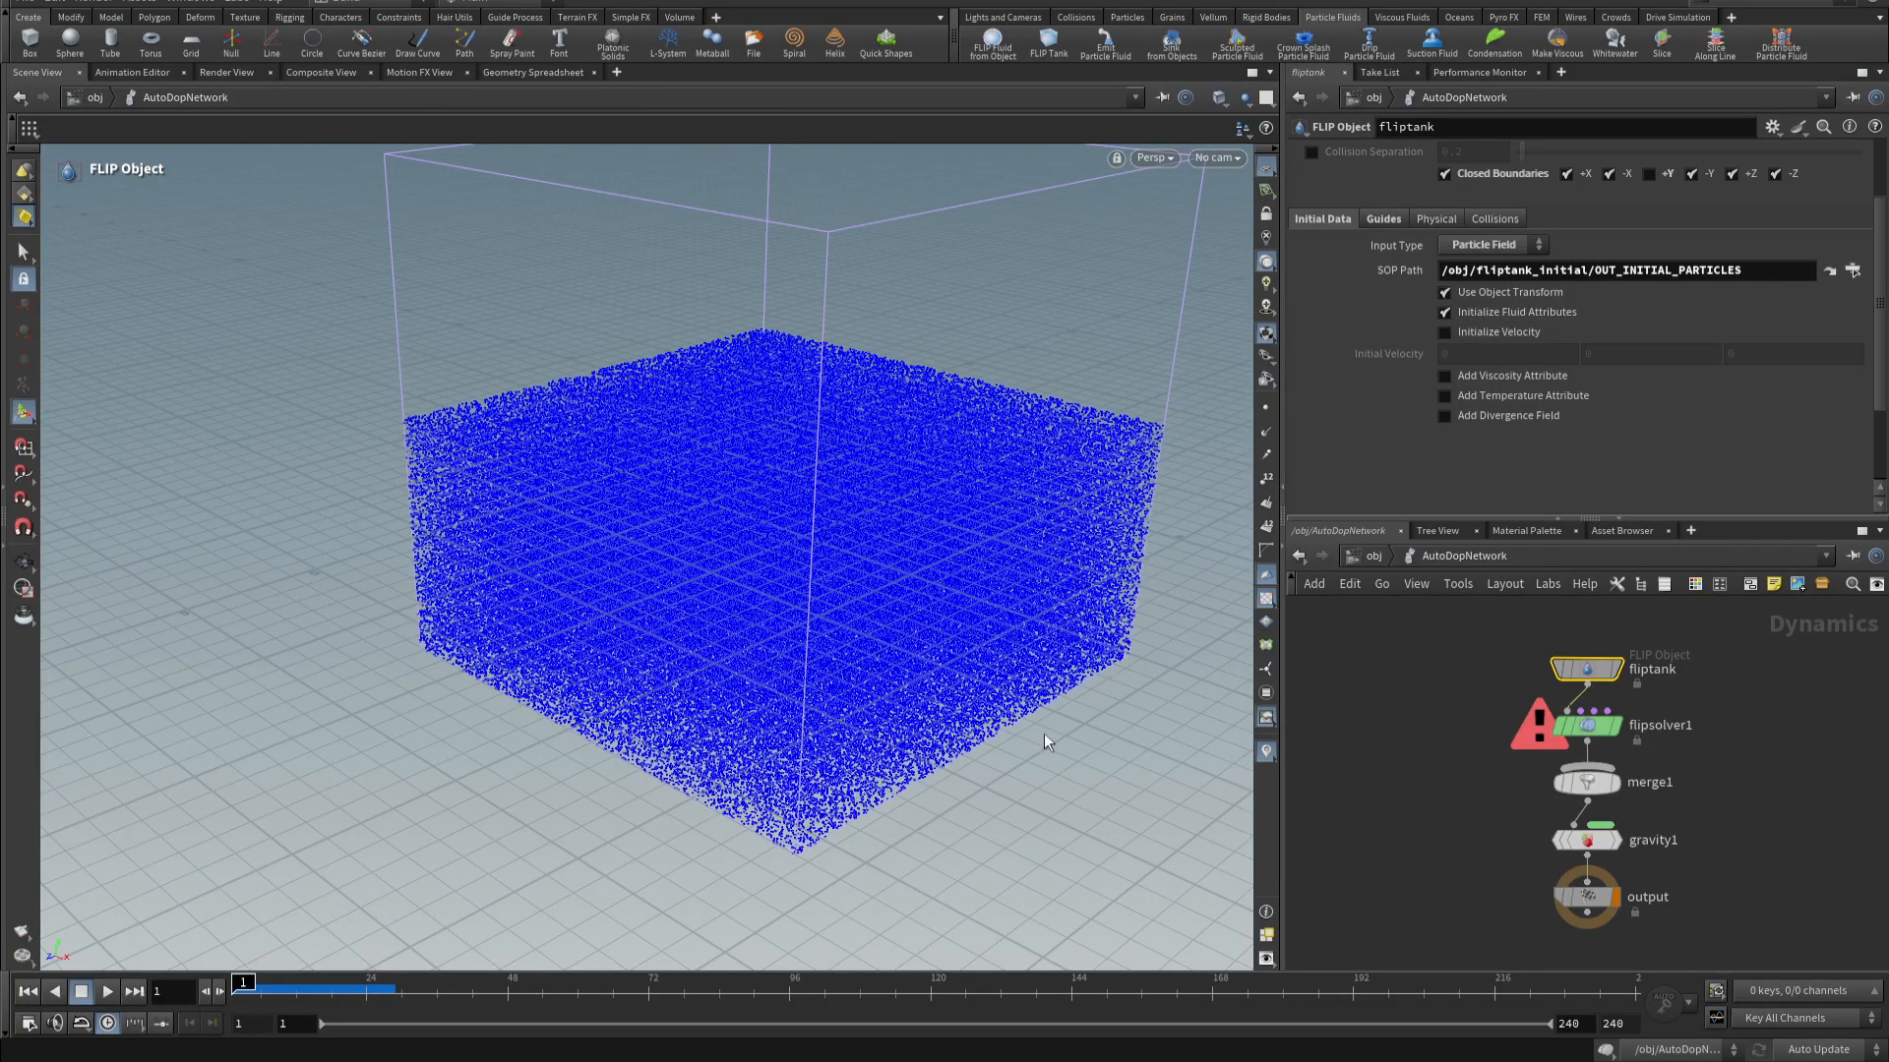
- Read the error details of flipsolver1 in its node info and close the info window
left_click(1595, 730)
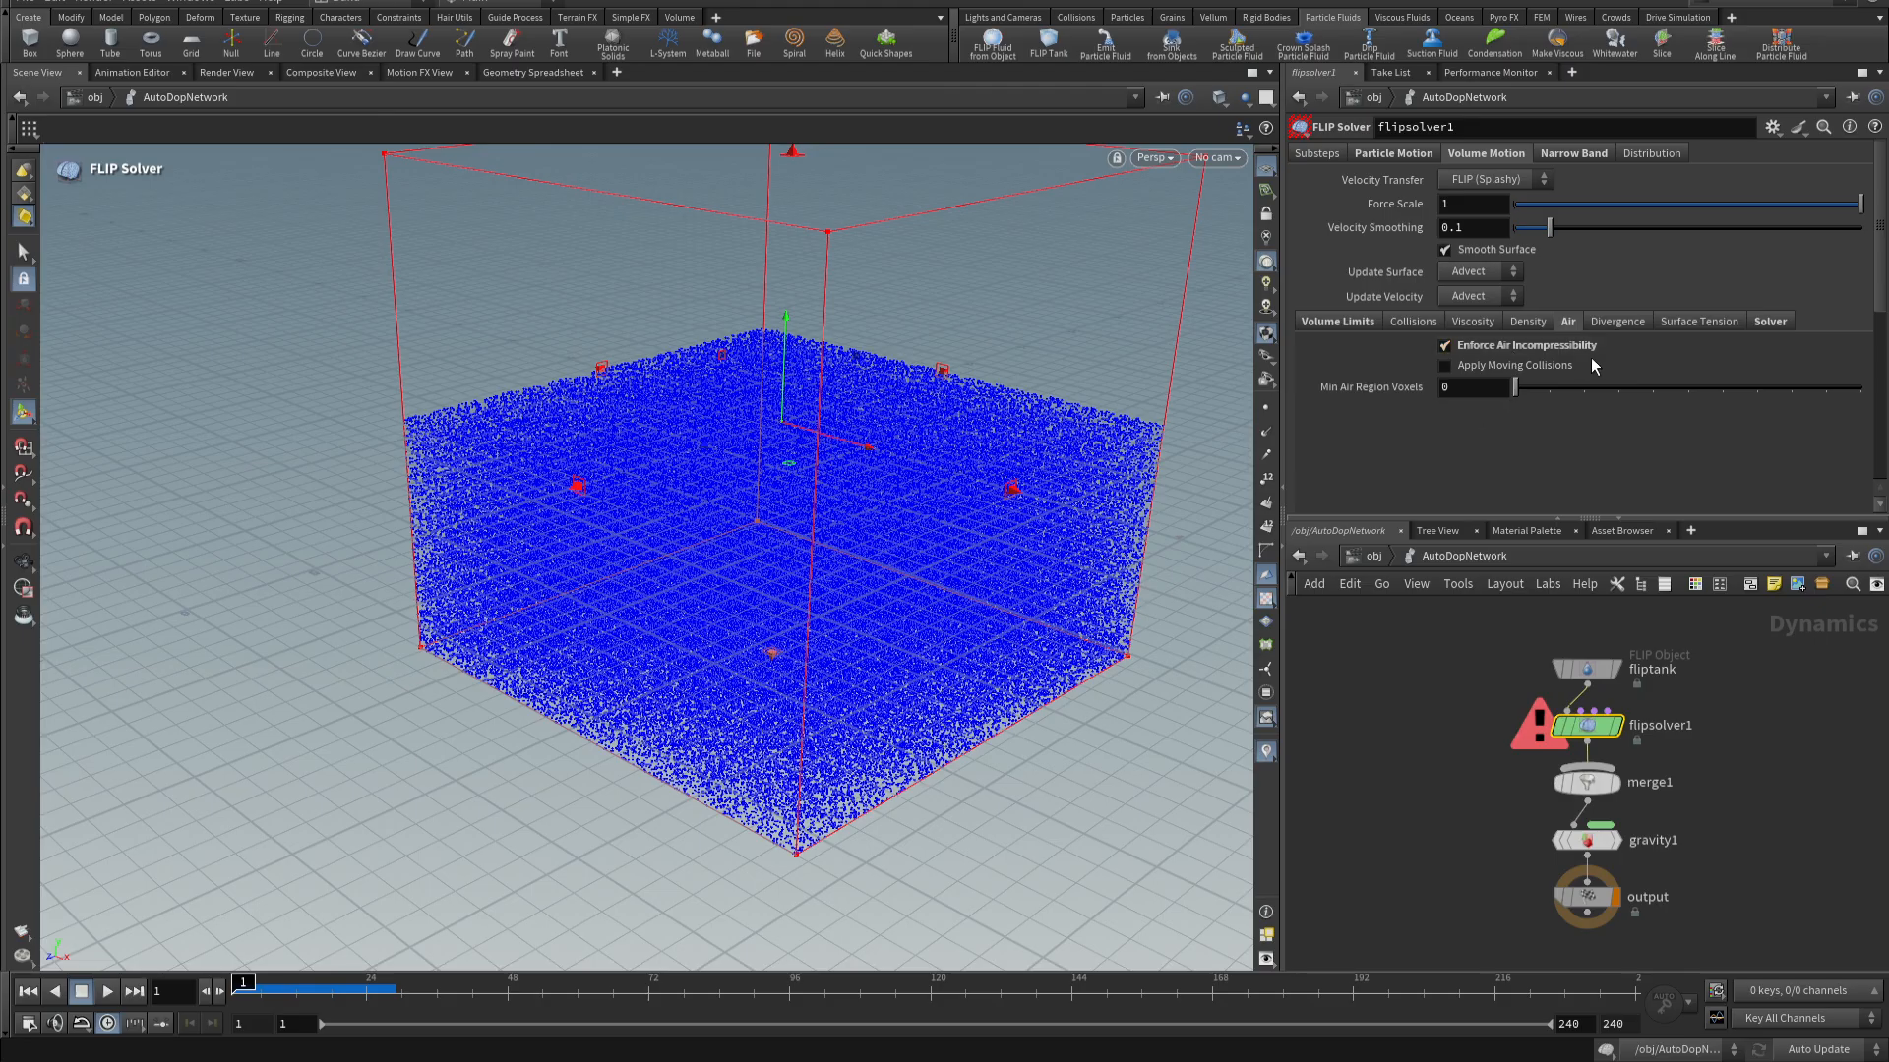
mouse_move(1586, 733)
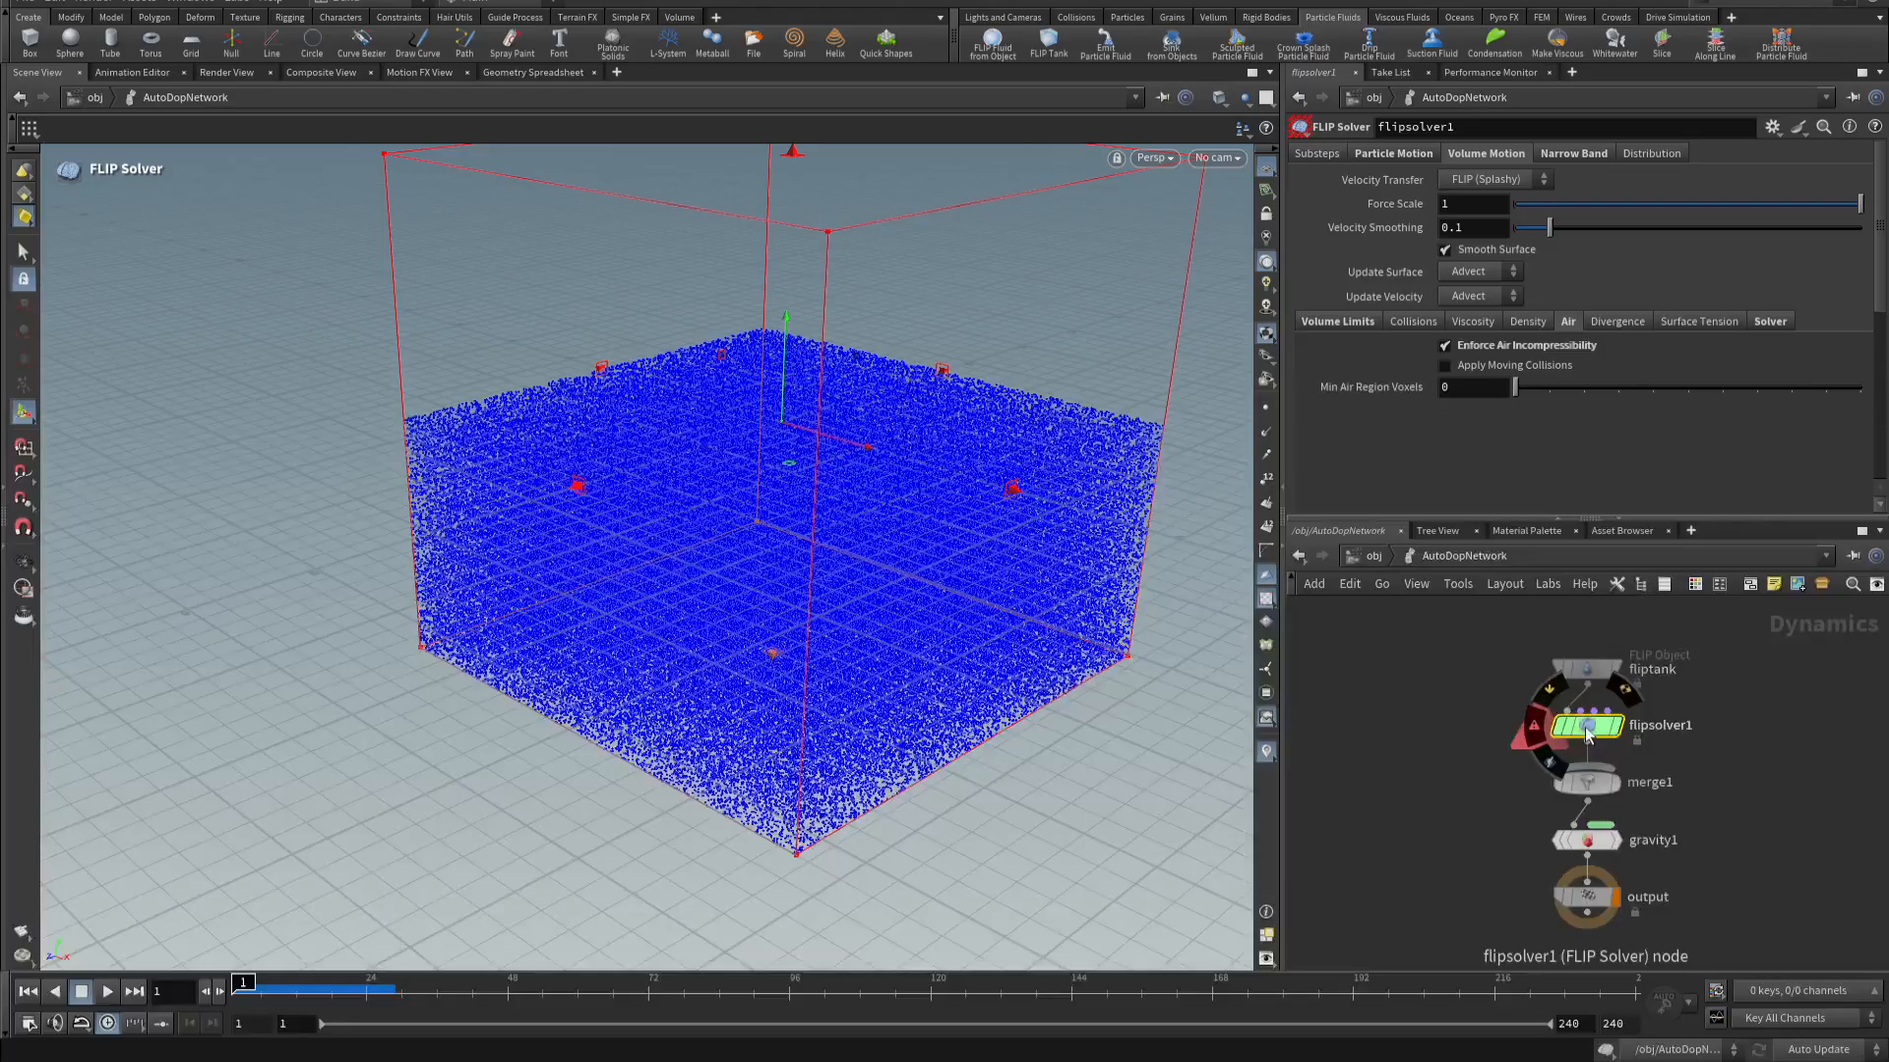
left_click(1539, 733)
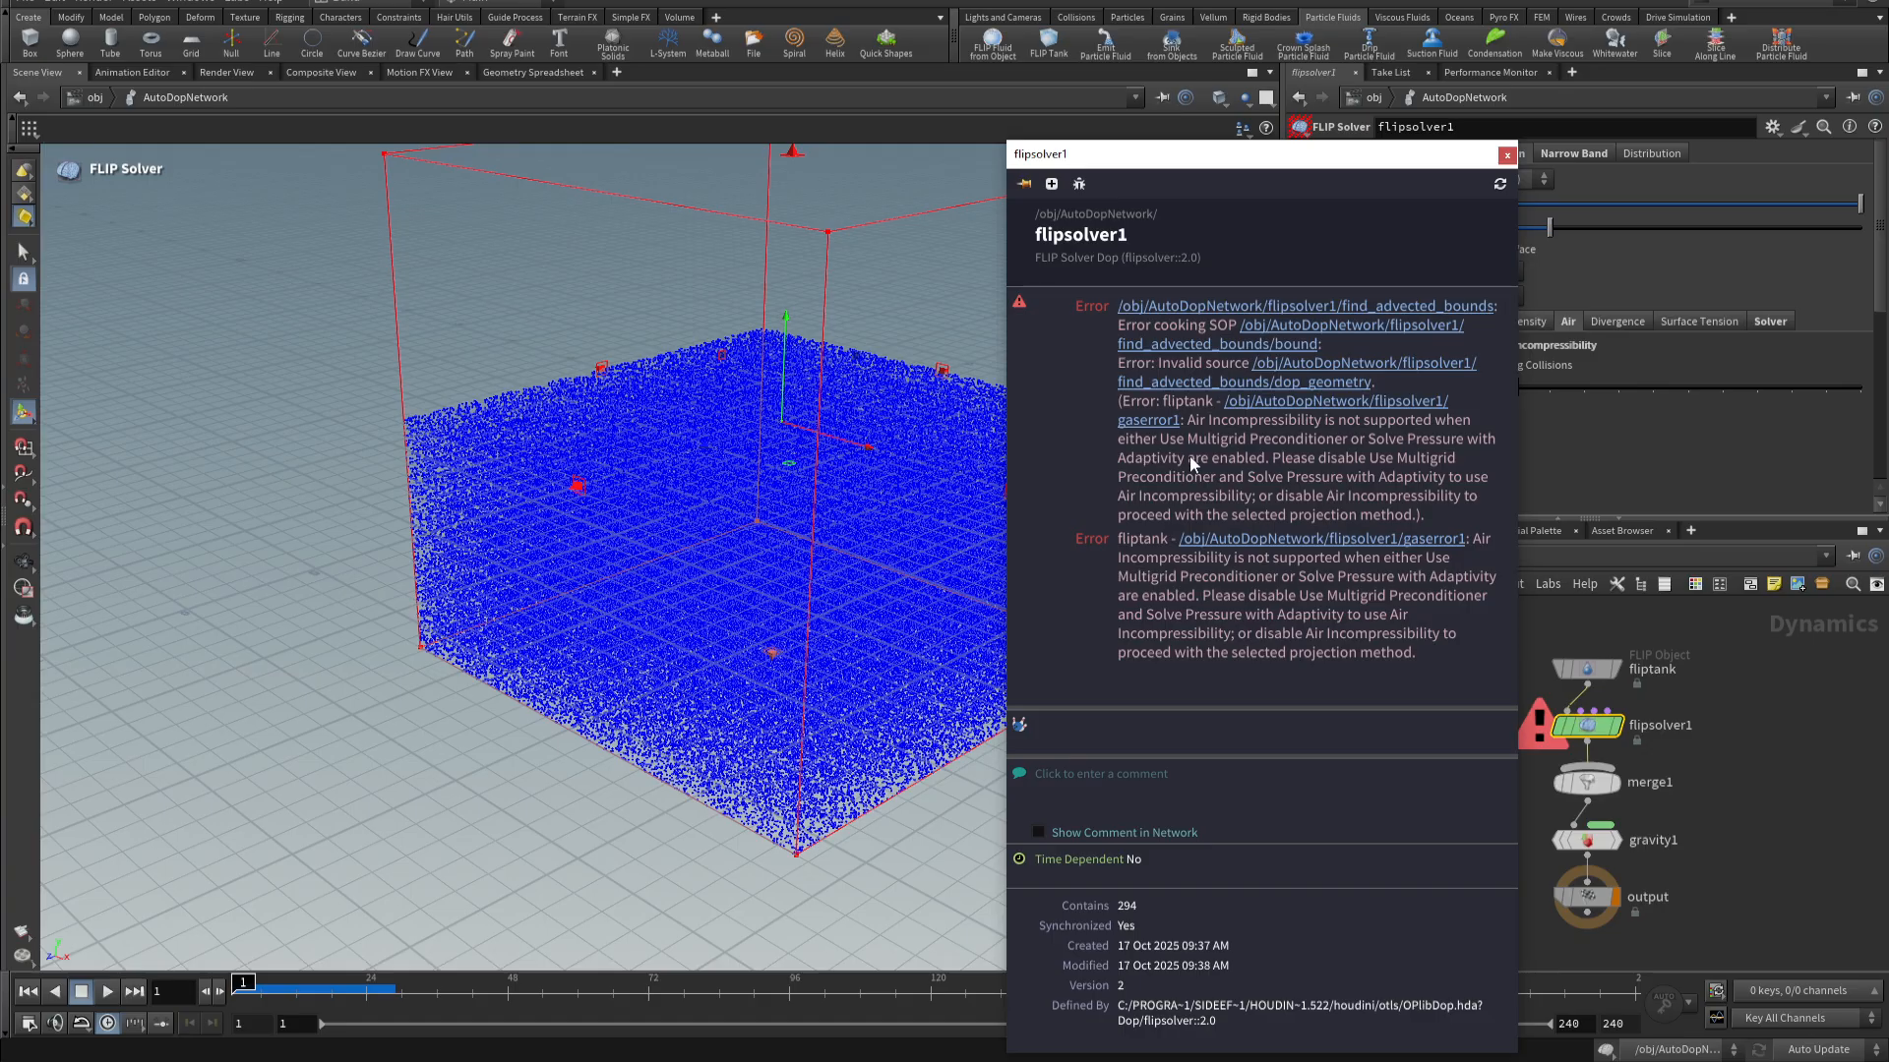
left_click(1506, 156)
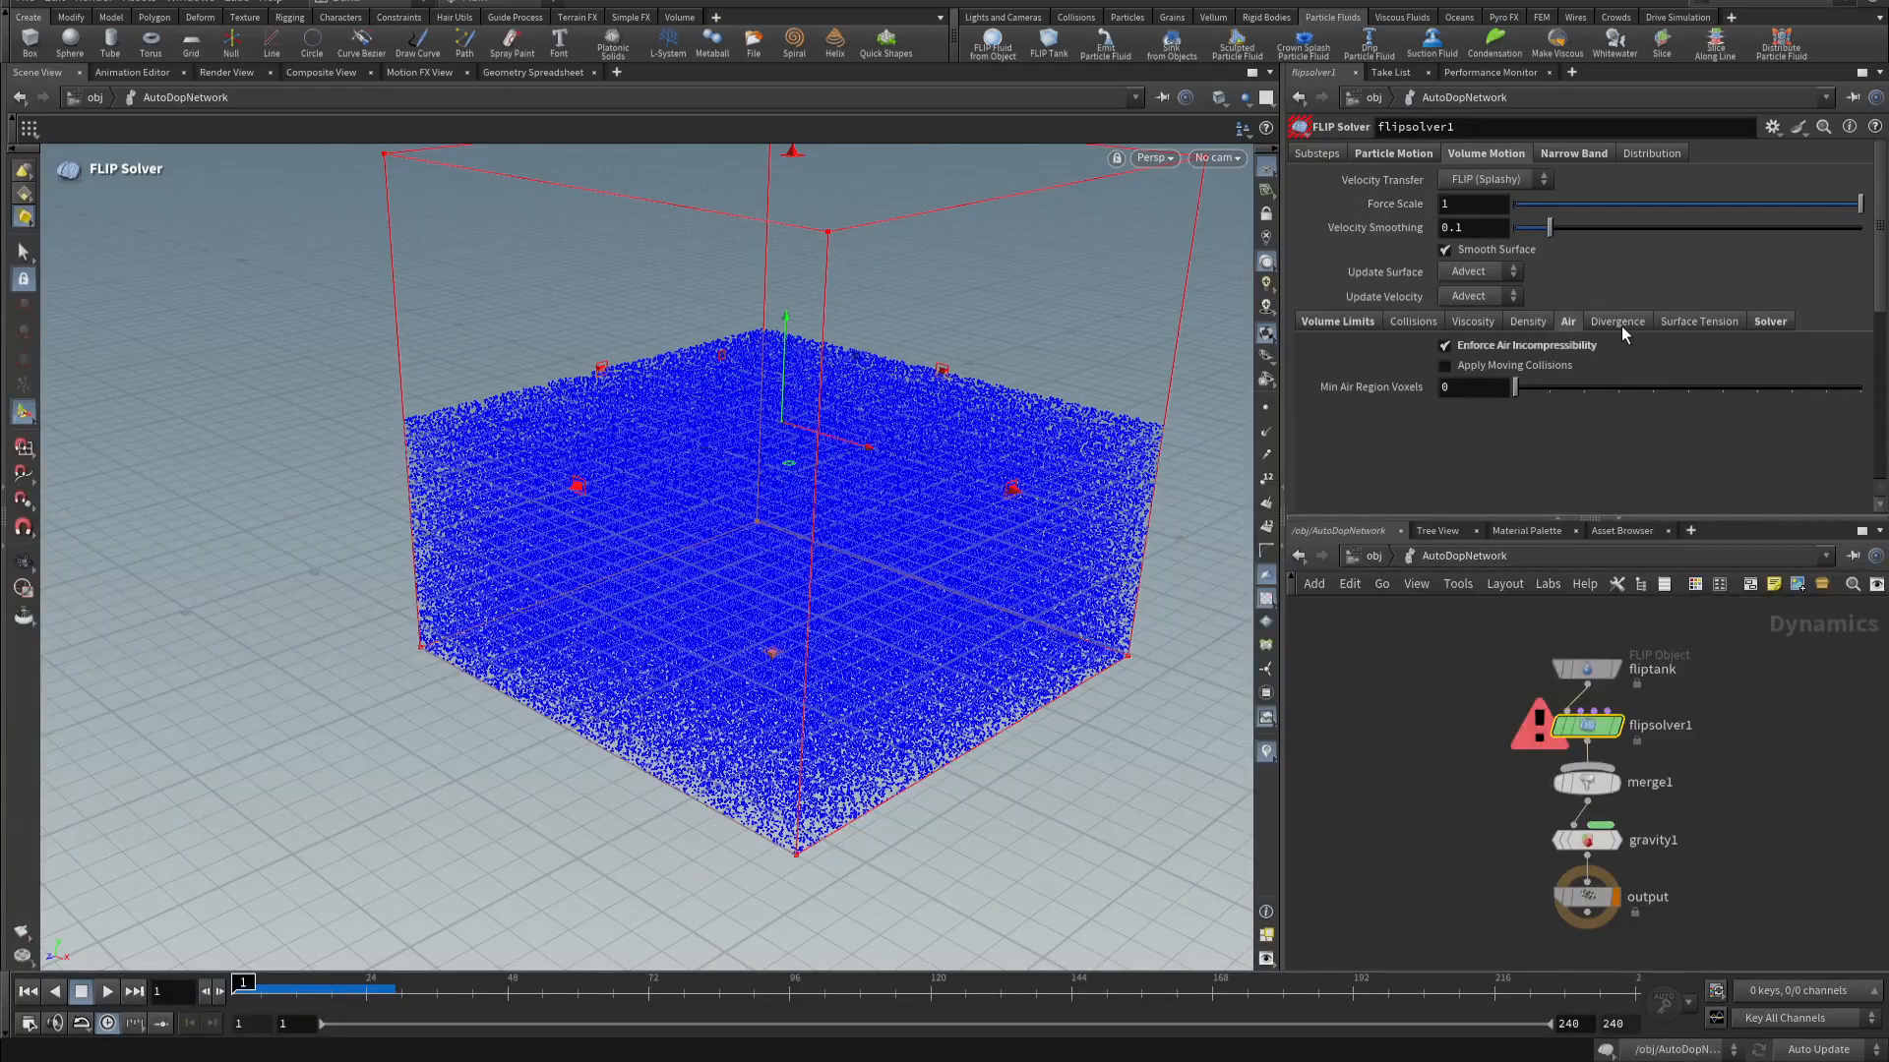
- Disable Solve Pressure with Adaptivity and Use Multigrid Preconditioner in the volume motion solver settings of flipsolver1
left_click(1784, 326)
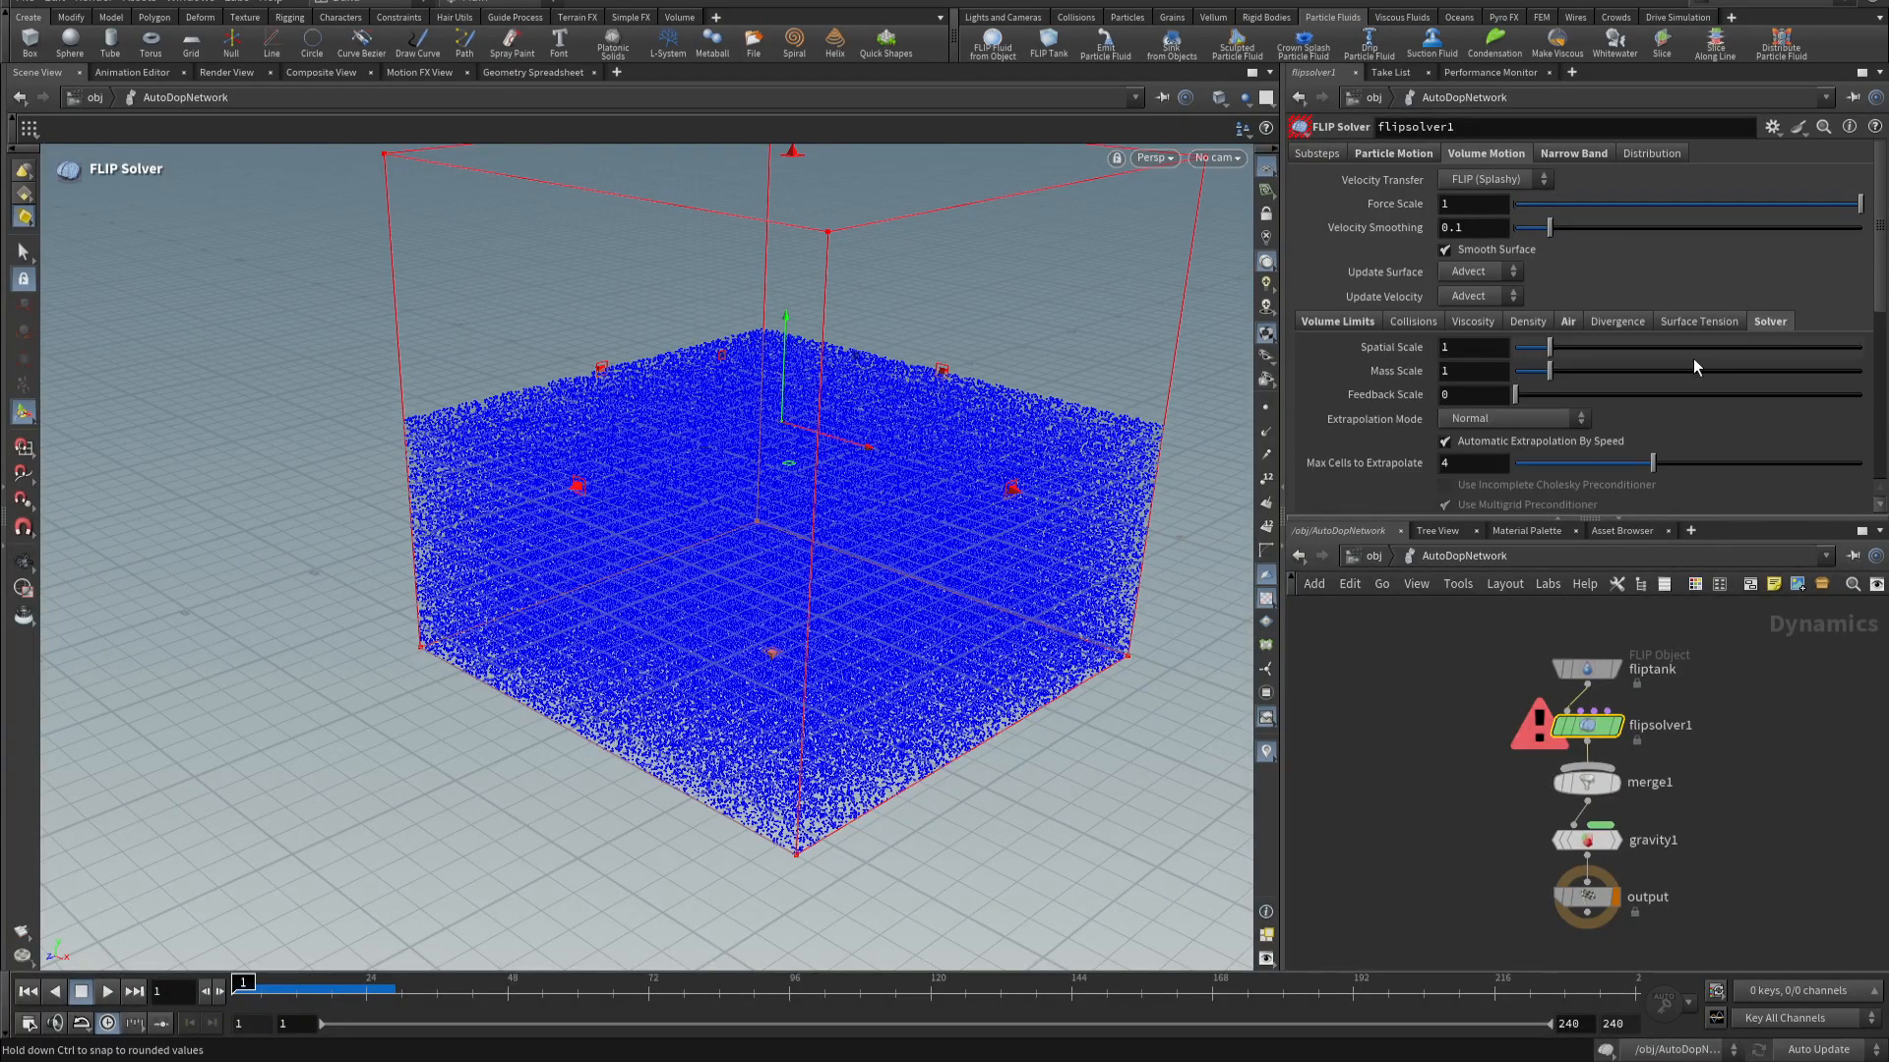
scroll(1692, 358, "down", 3)
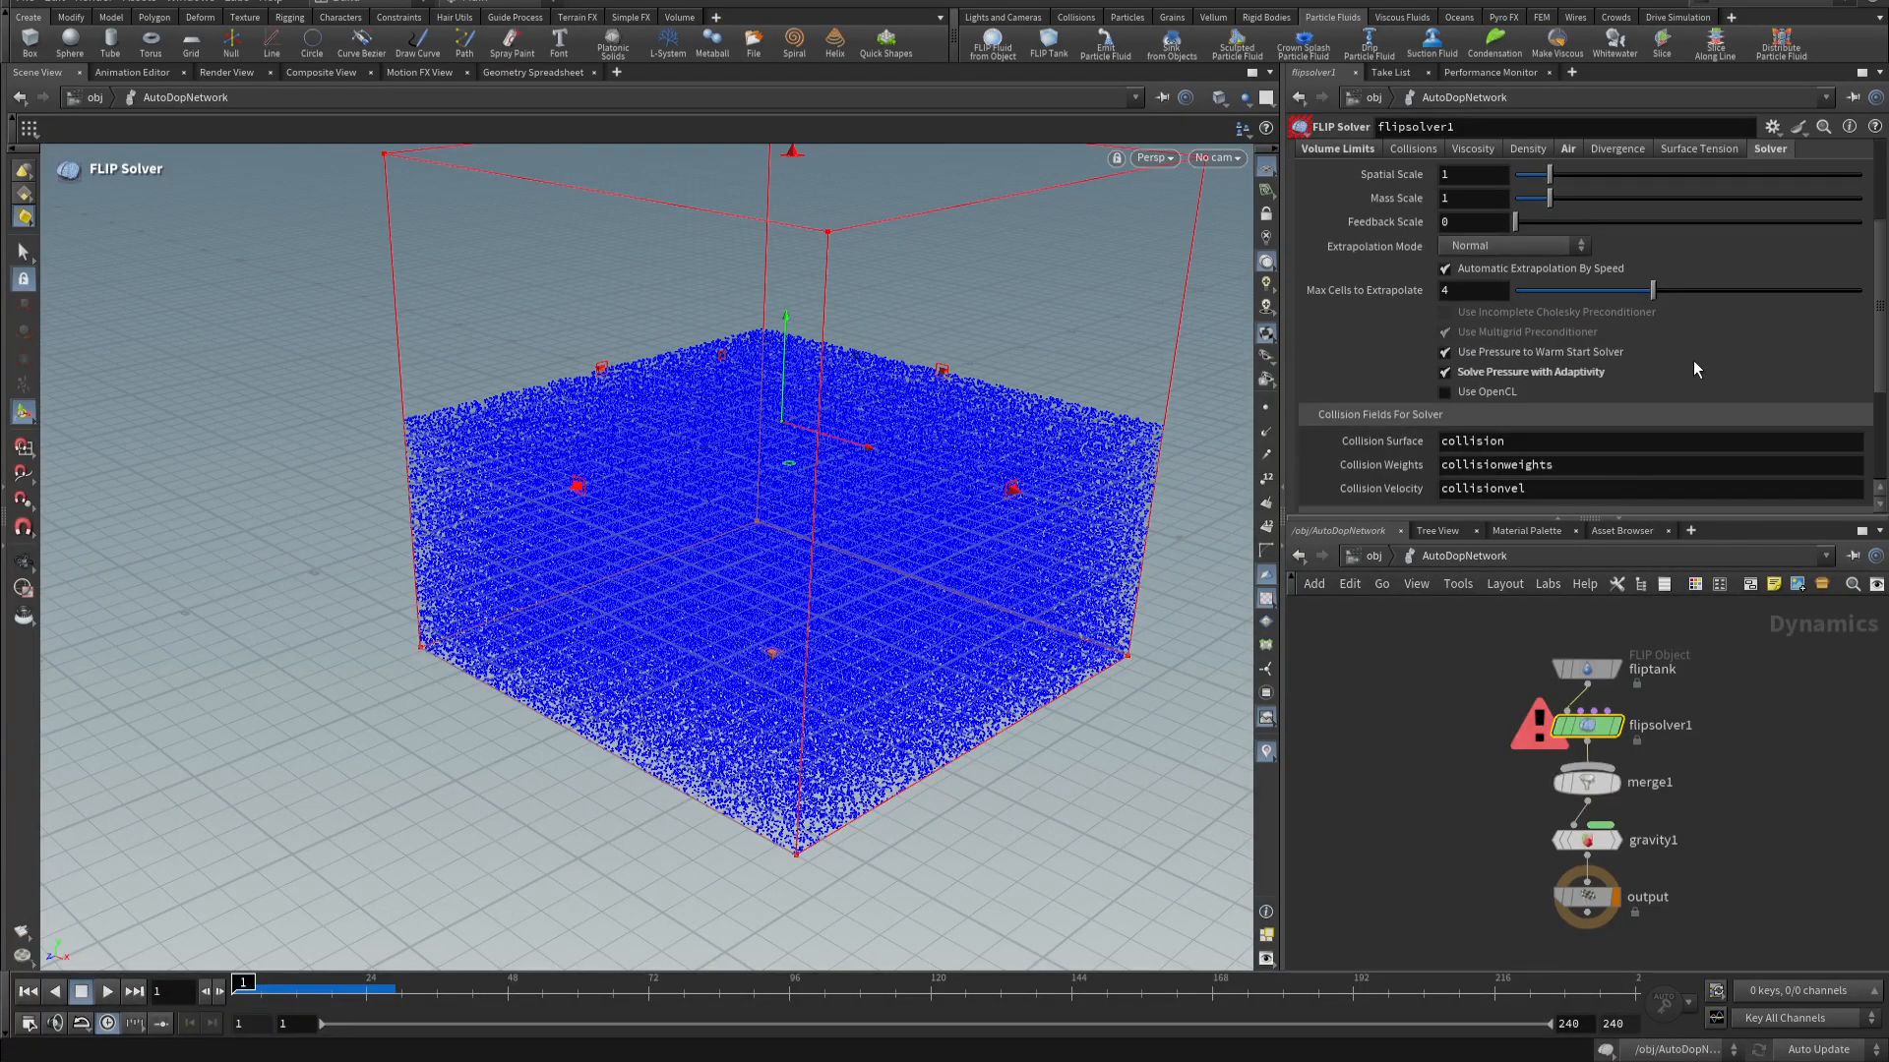
left_click(1445, 373)
left_click(1444, 332)
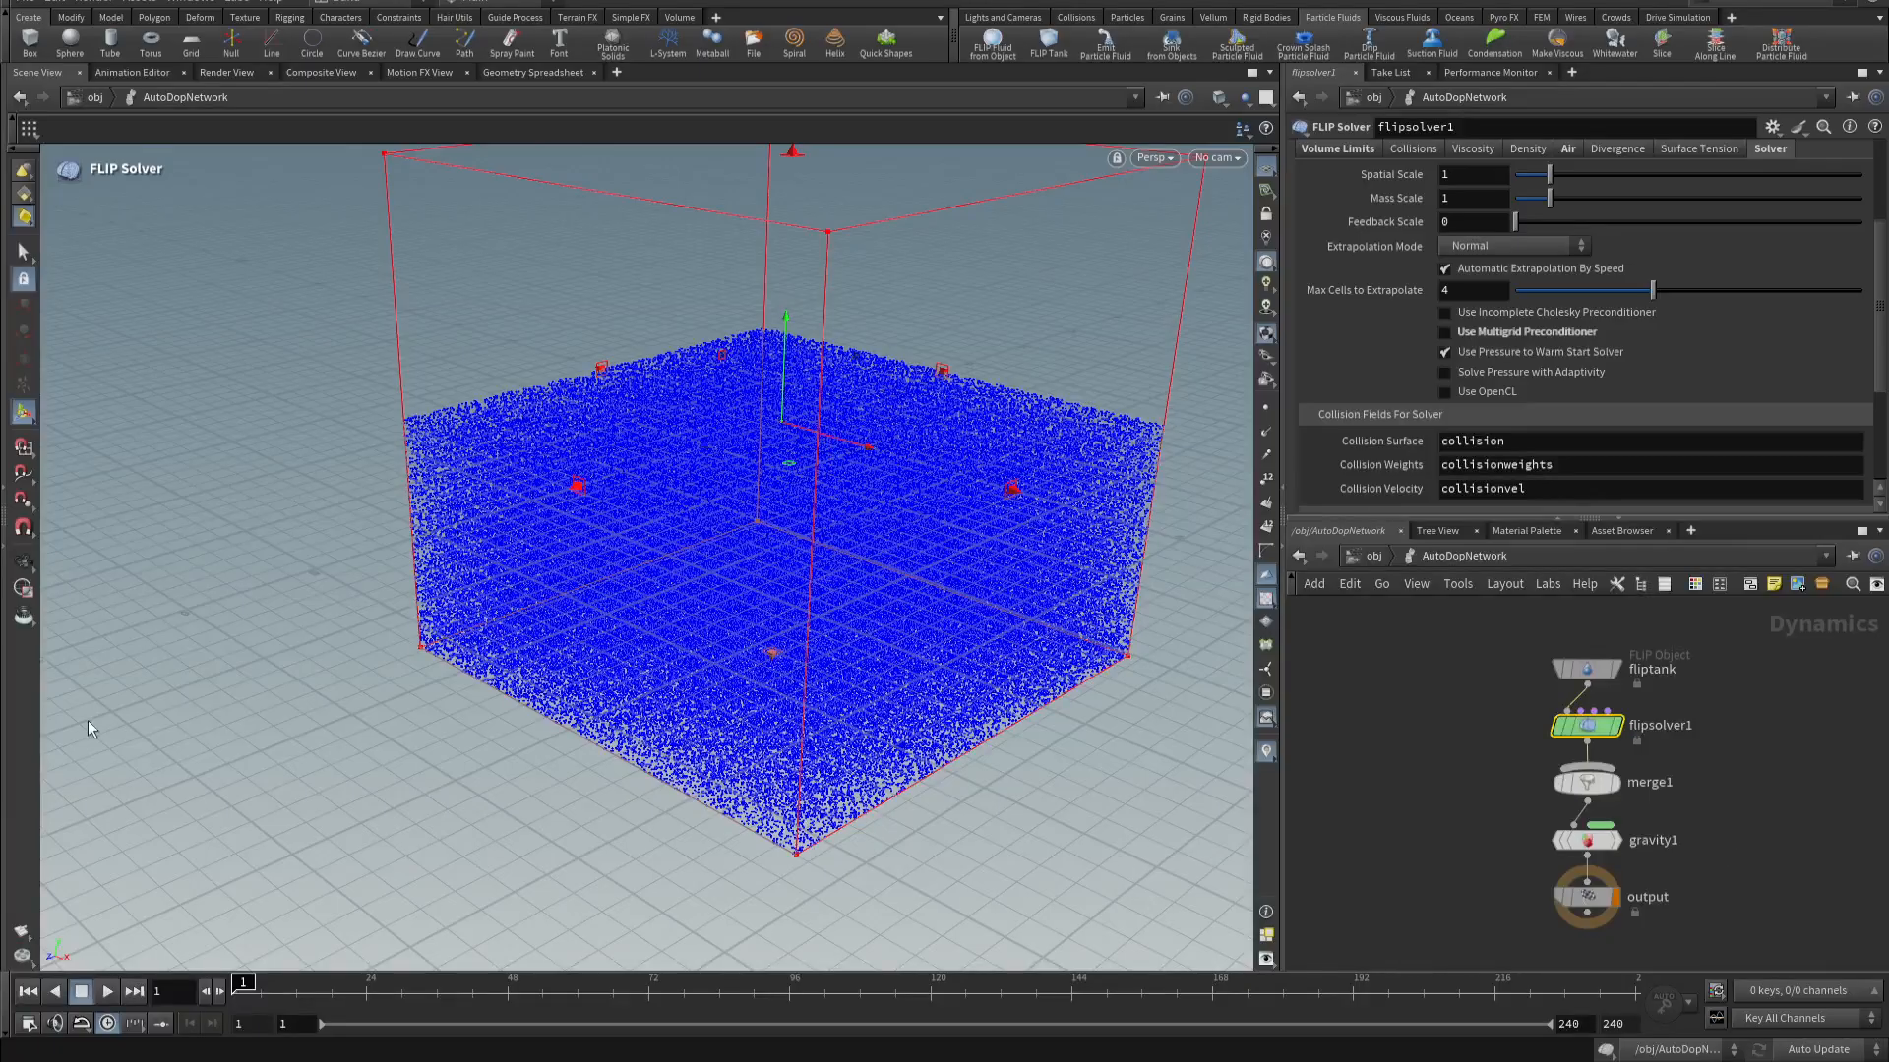
- Play the fluid simulation for a few frames, rewind to frame 1 and examine the particle tank
left_click(106, 993)
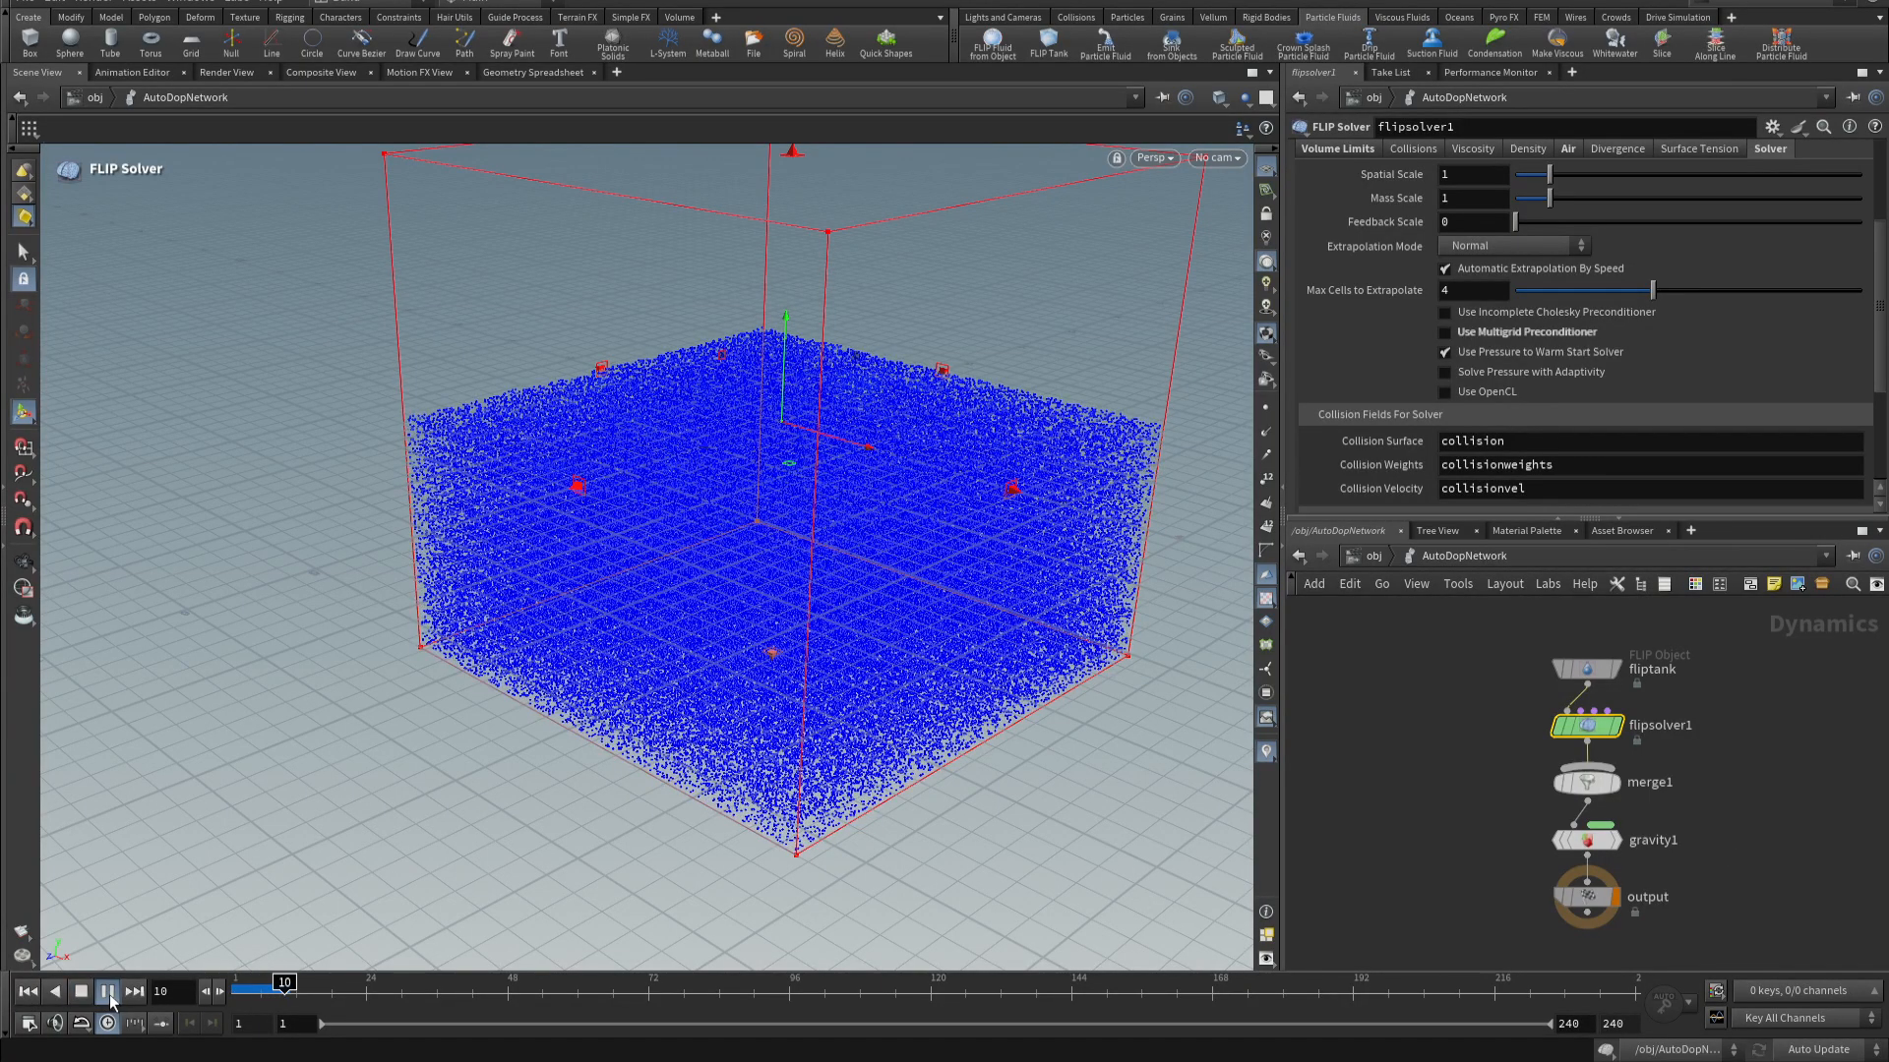
left_click(81, 991)
left_click(30, 992)
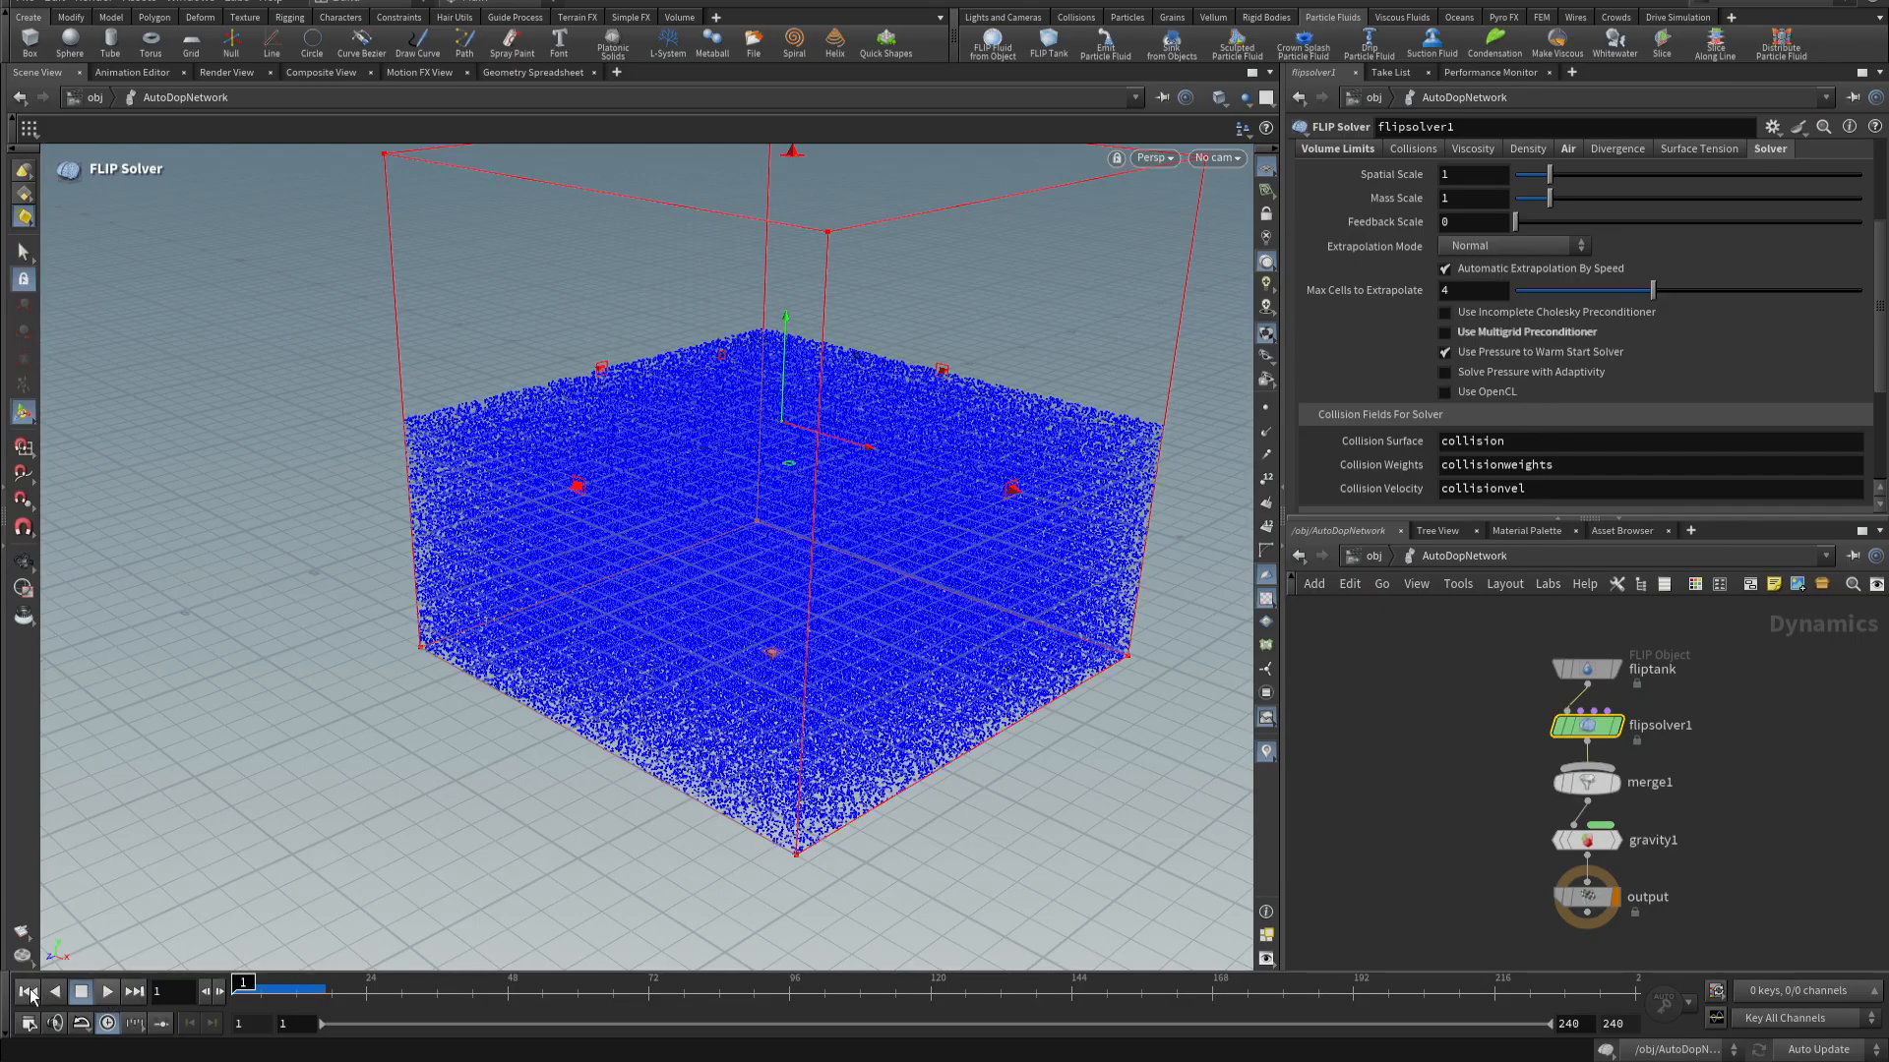
key("Escape")
left_click_drag(822, 492, 855, 455)
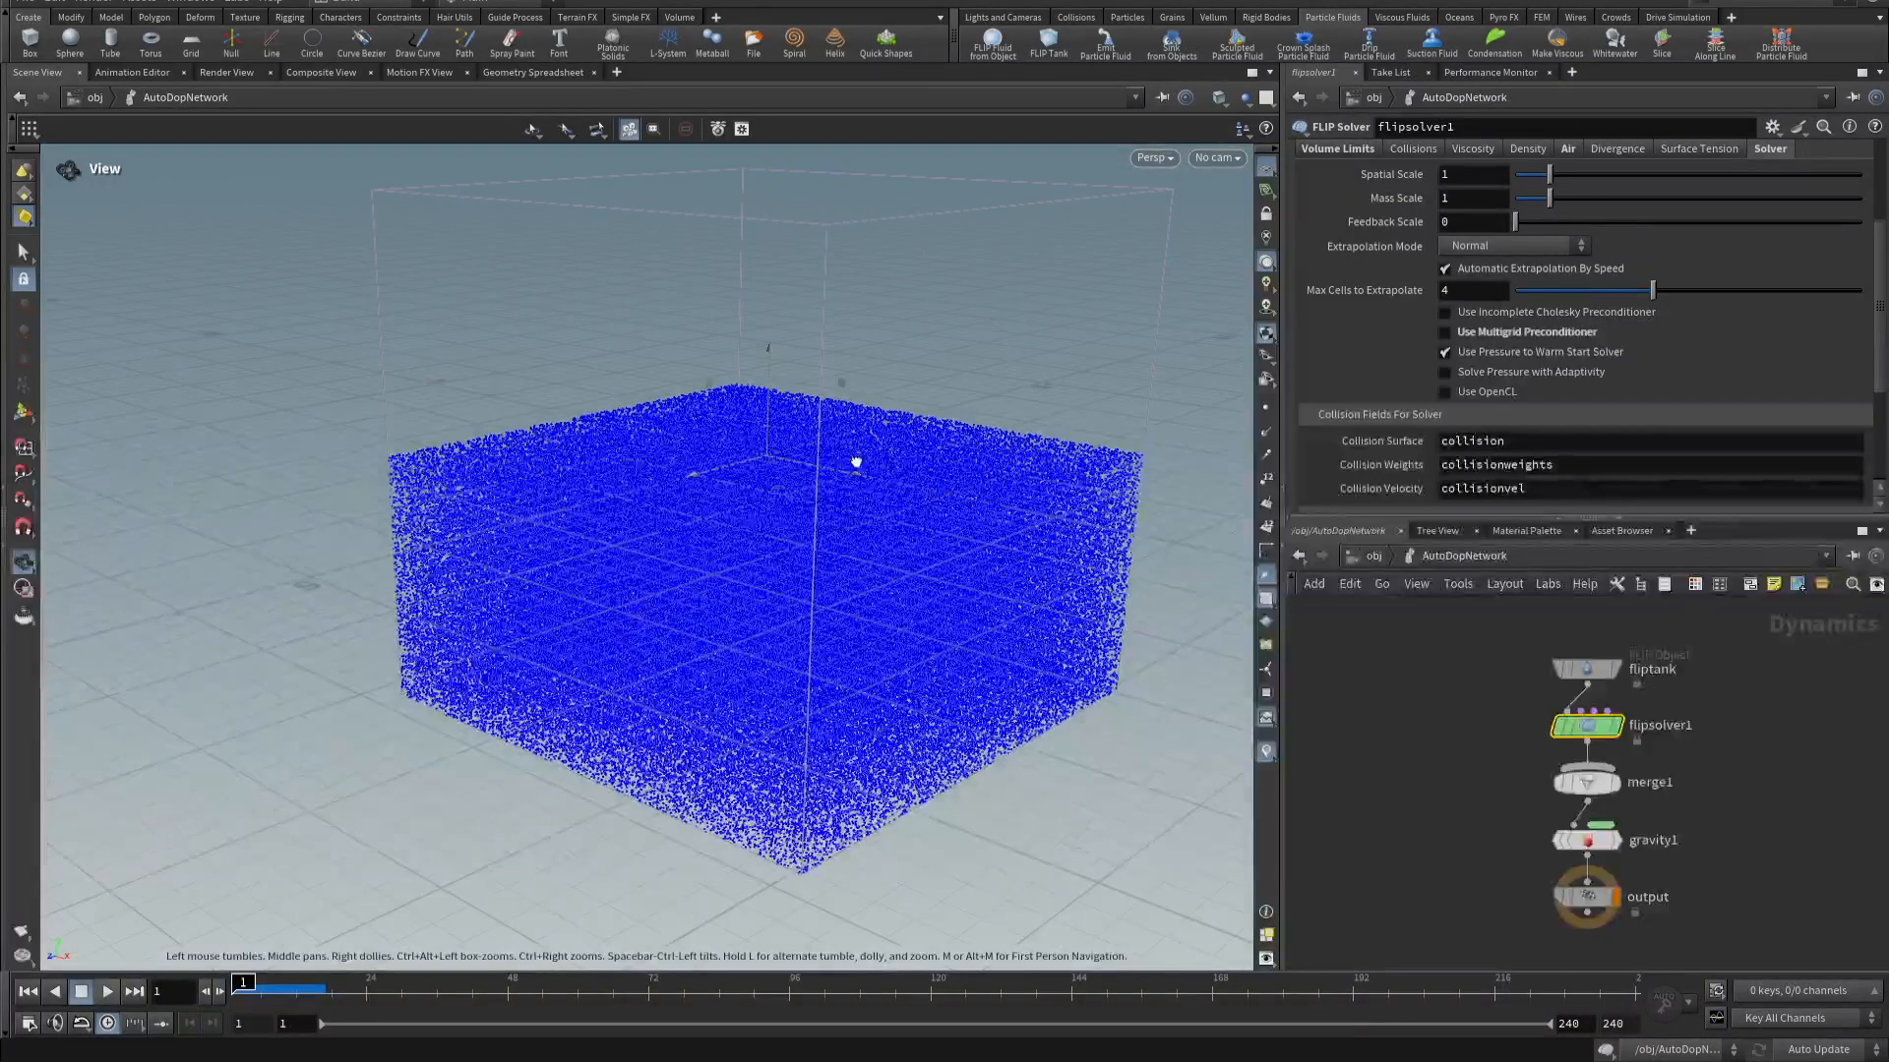
key("Return")
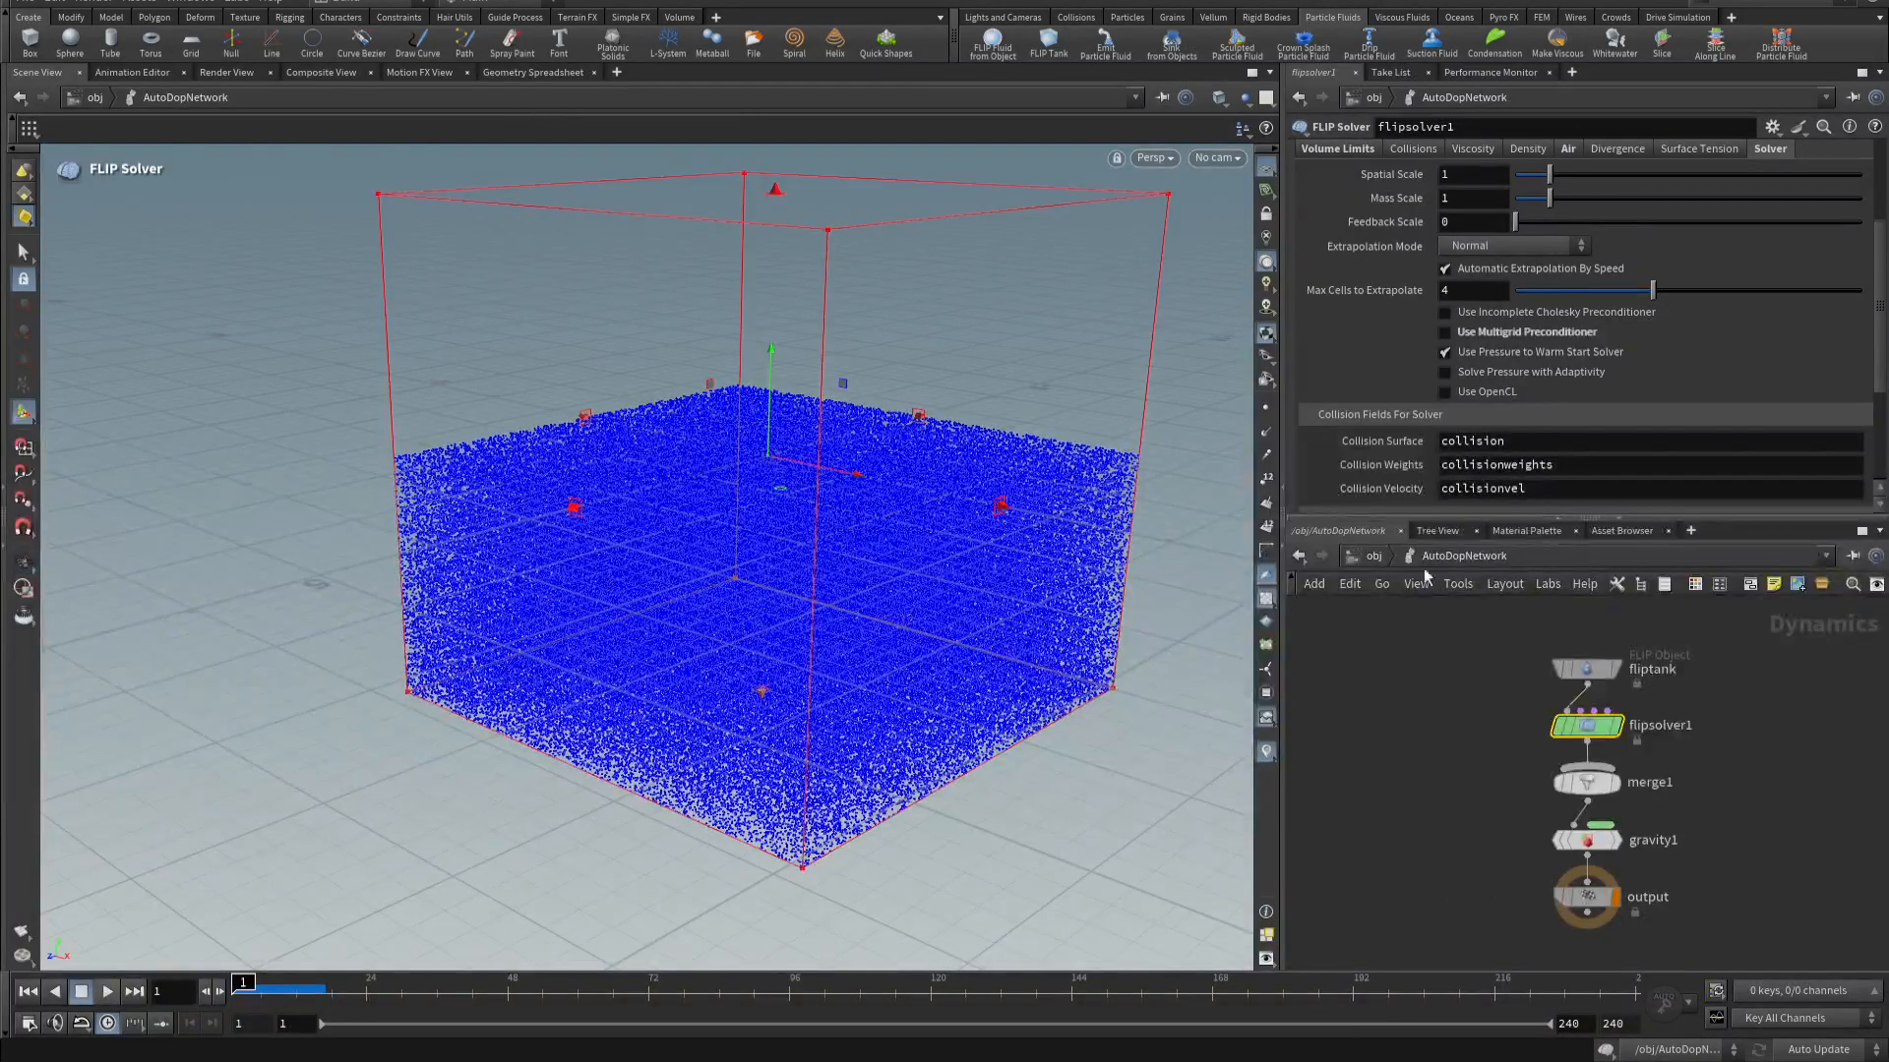
- Go back to the object level and create a polygon sphere beside the FLIP tank nodes
left_click(1373, 557)
middle_click_drag(1538, 746, 1535, 866)
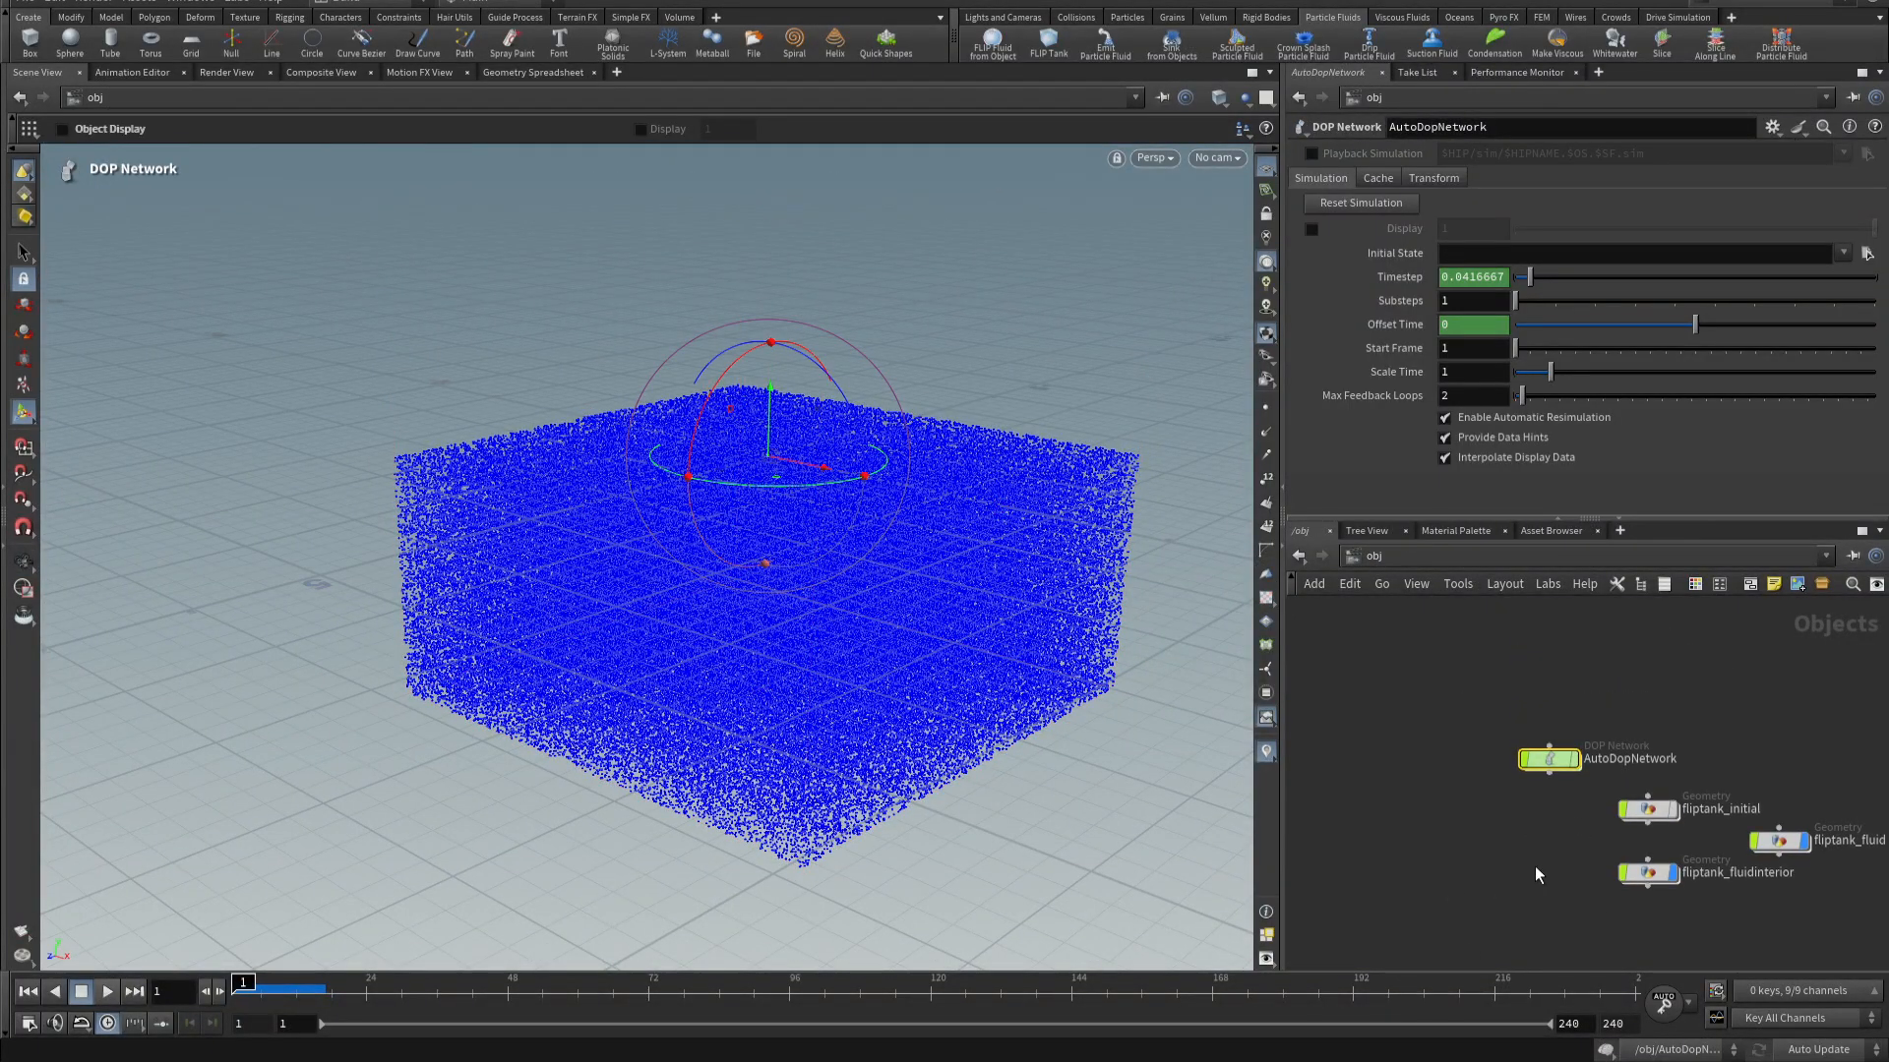
key("Tab")
type("sph")
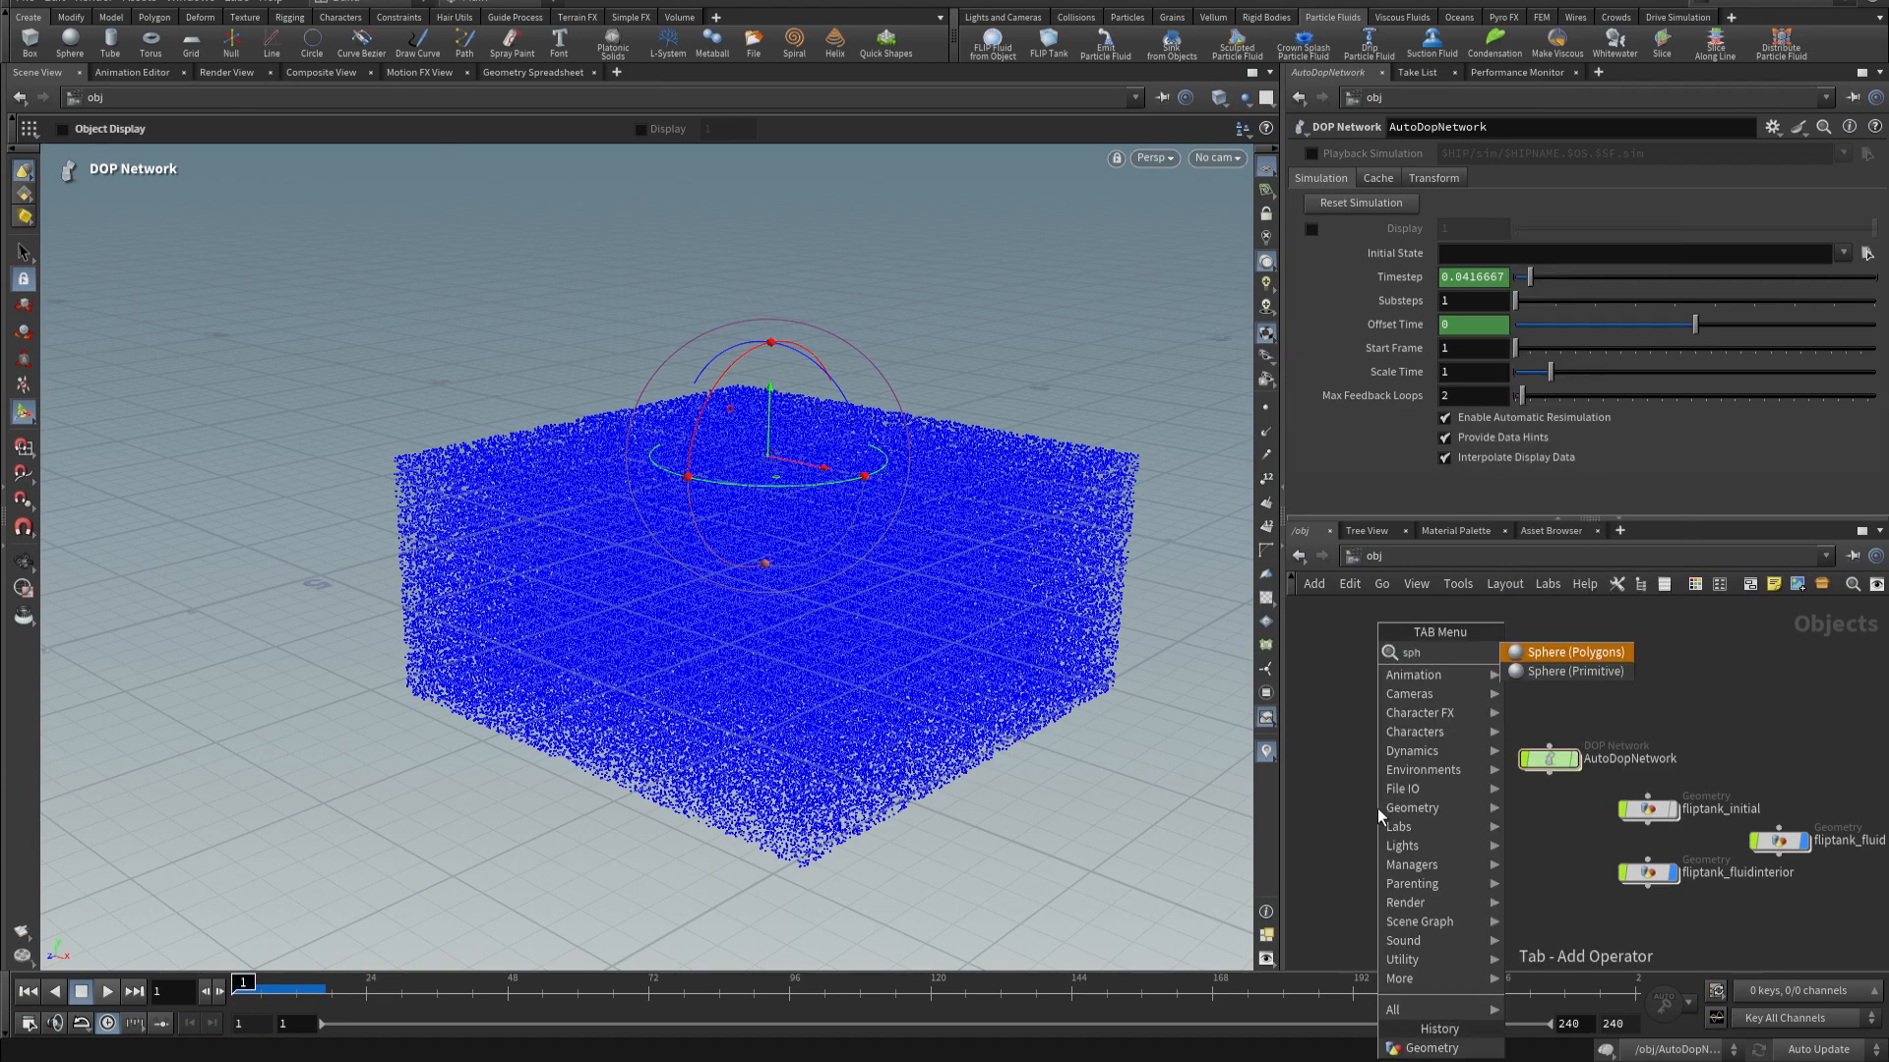
key("Return")
left_click(1377, 806)
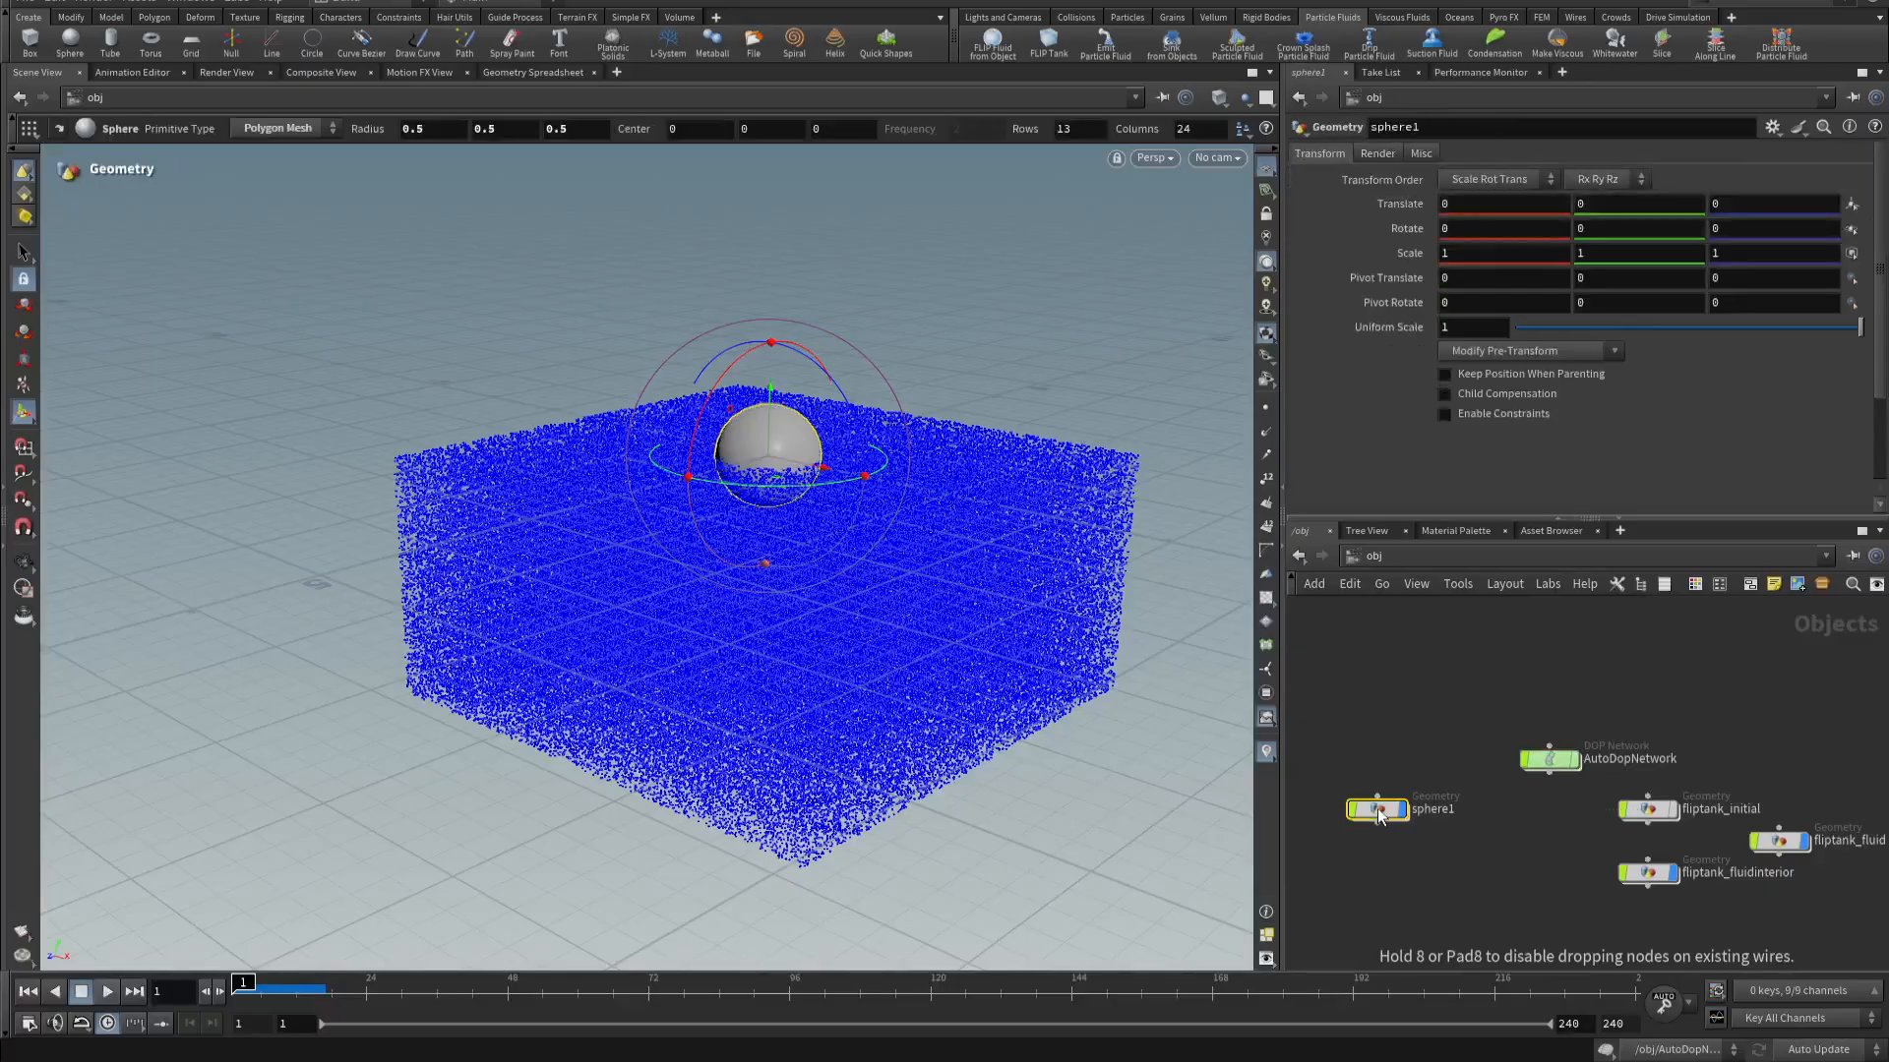
- Move the sphere down into the fluid, to a Y translation of about -1.21
key("Escape")
left_click_drag(758, 420, 903, 305)
key("Return")
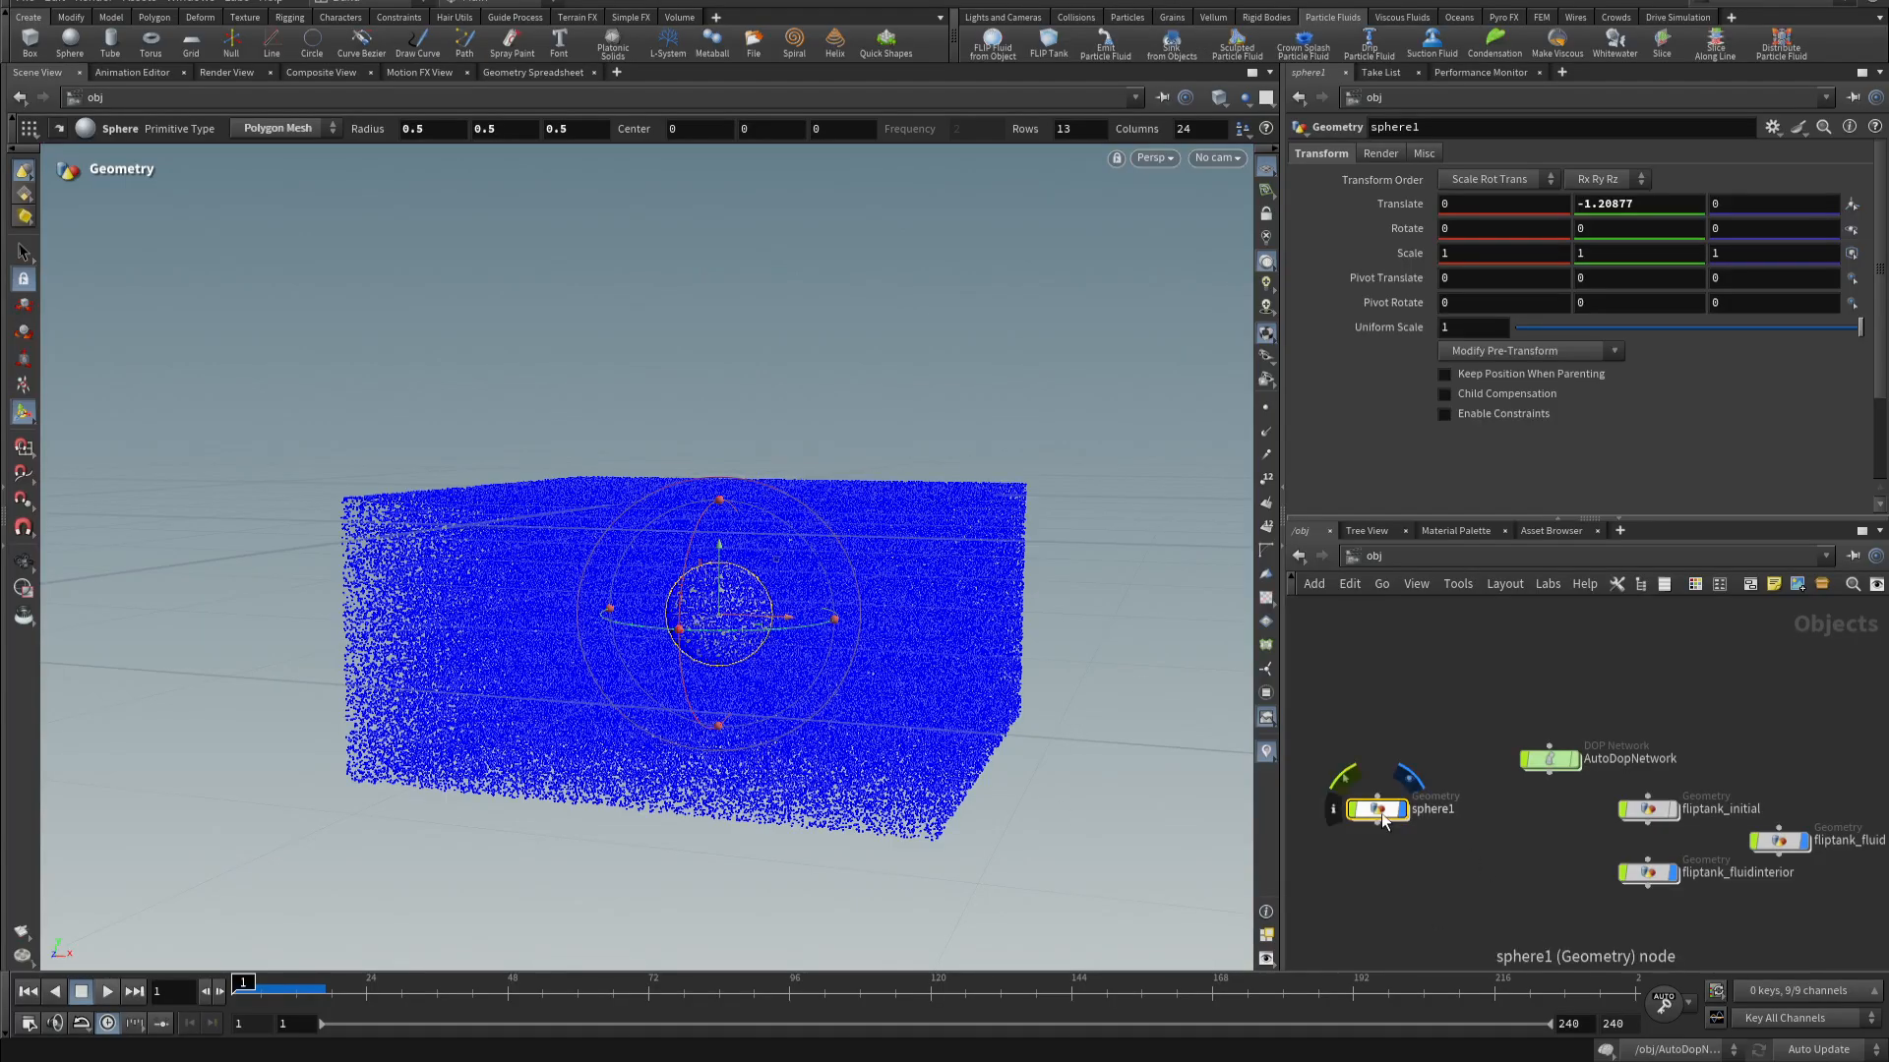
- Create a fluid sink from sphere1 in the FLIP tank simulation and lay out the nodes of the DOP network
left_click(1106, 46)
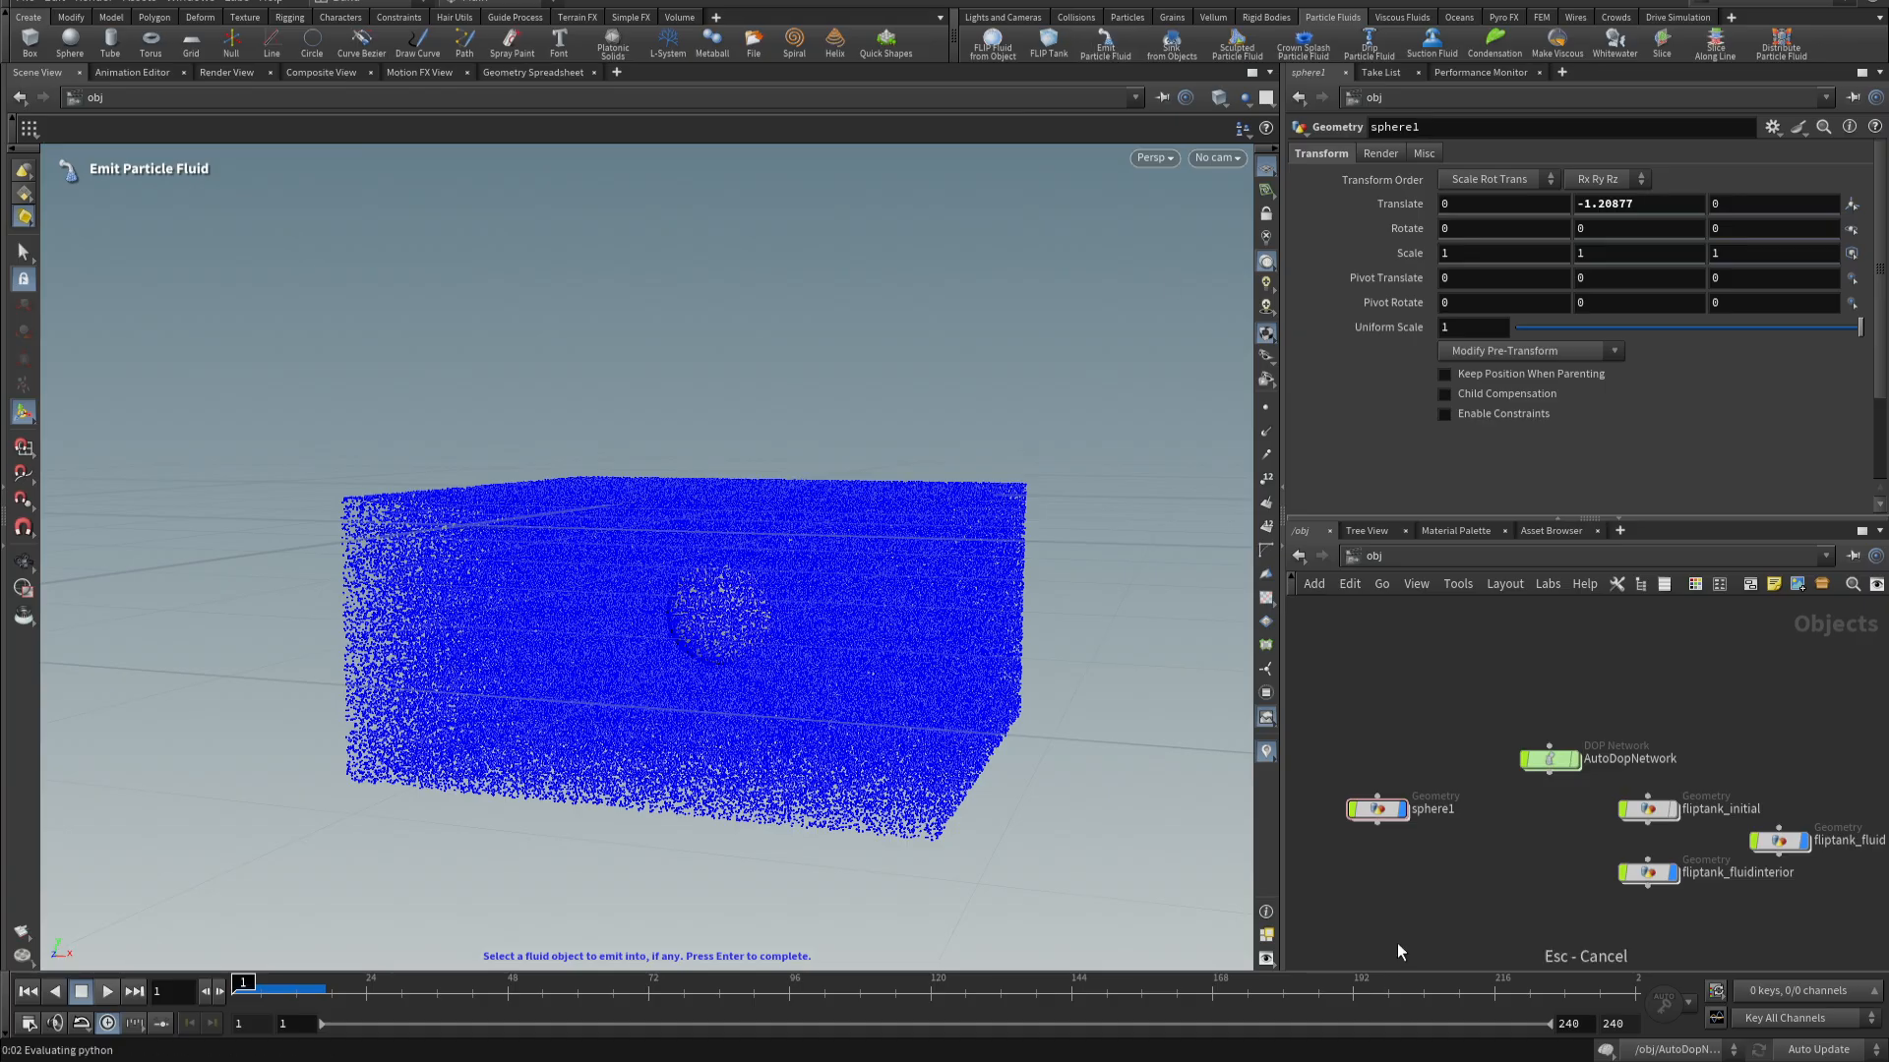
key("Return")
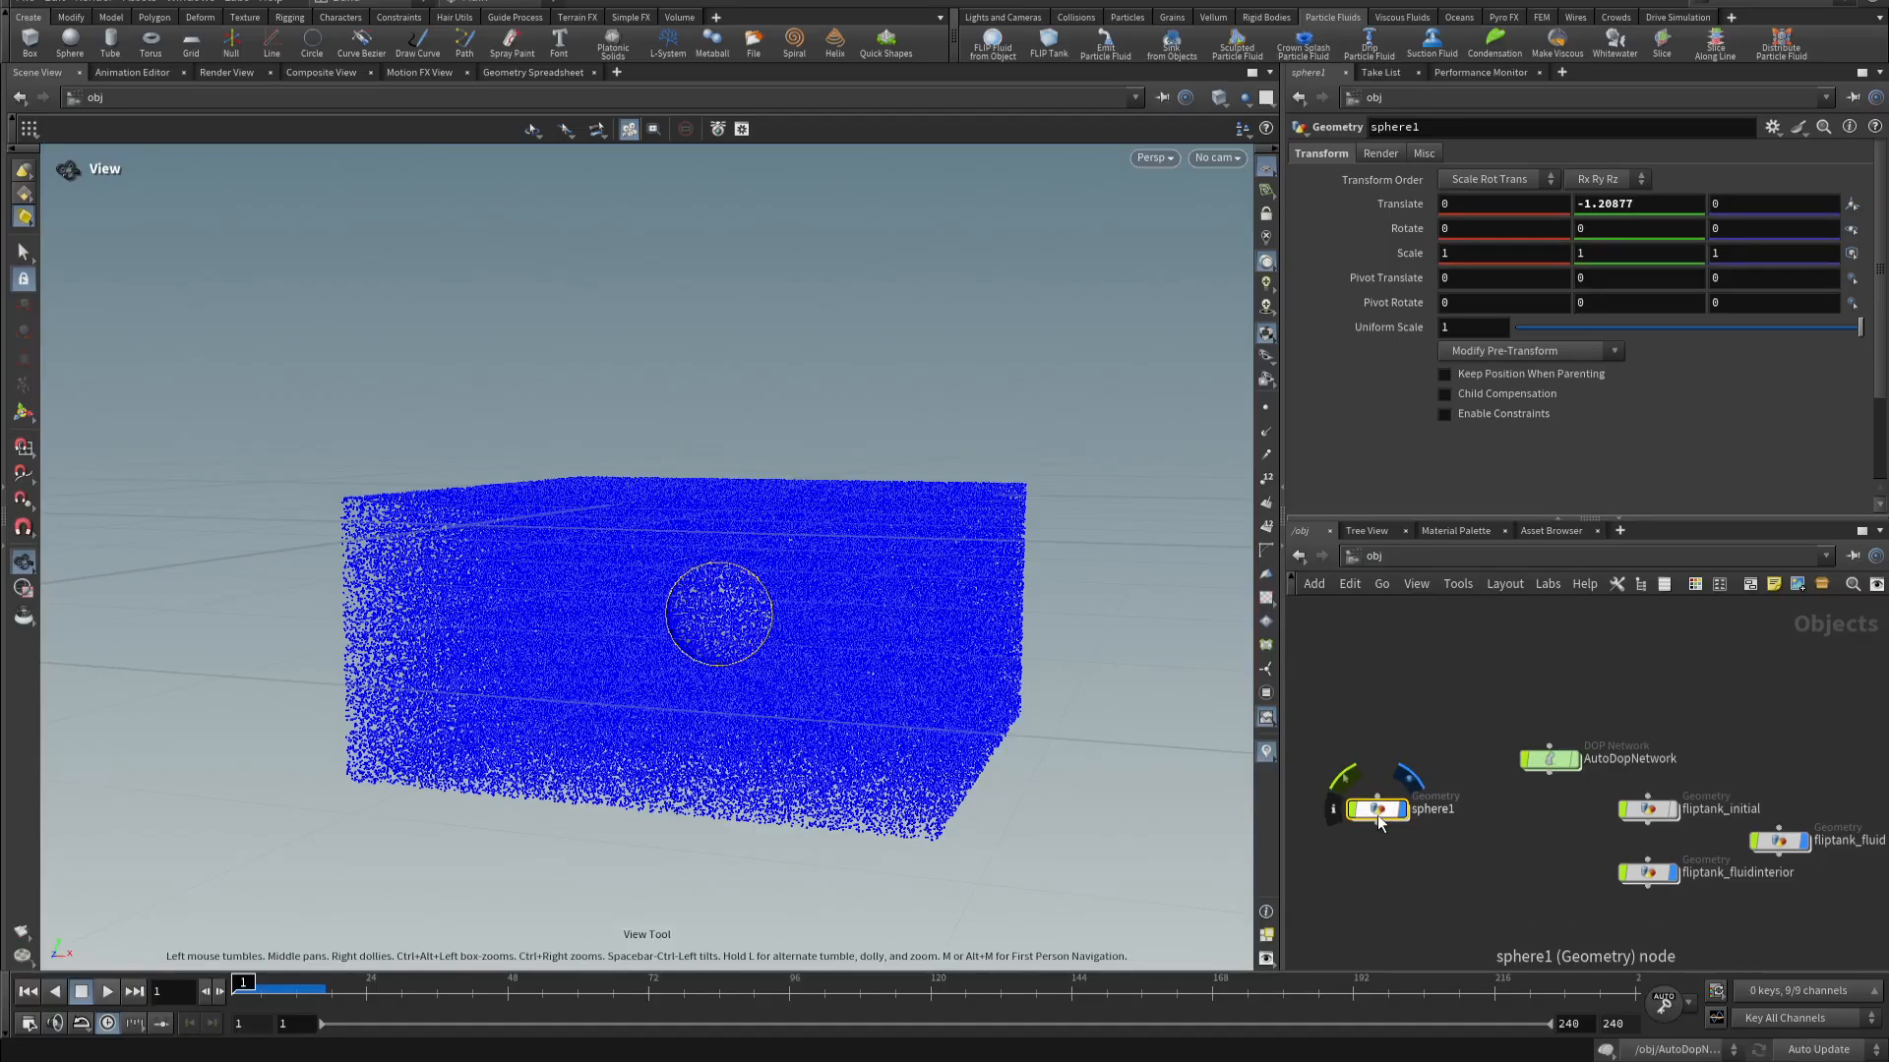
left_click(1171, 44)
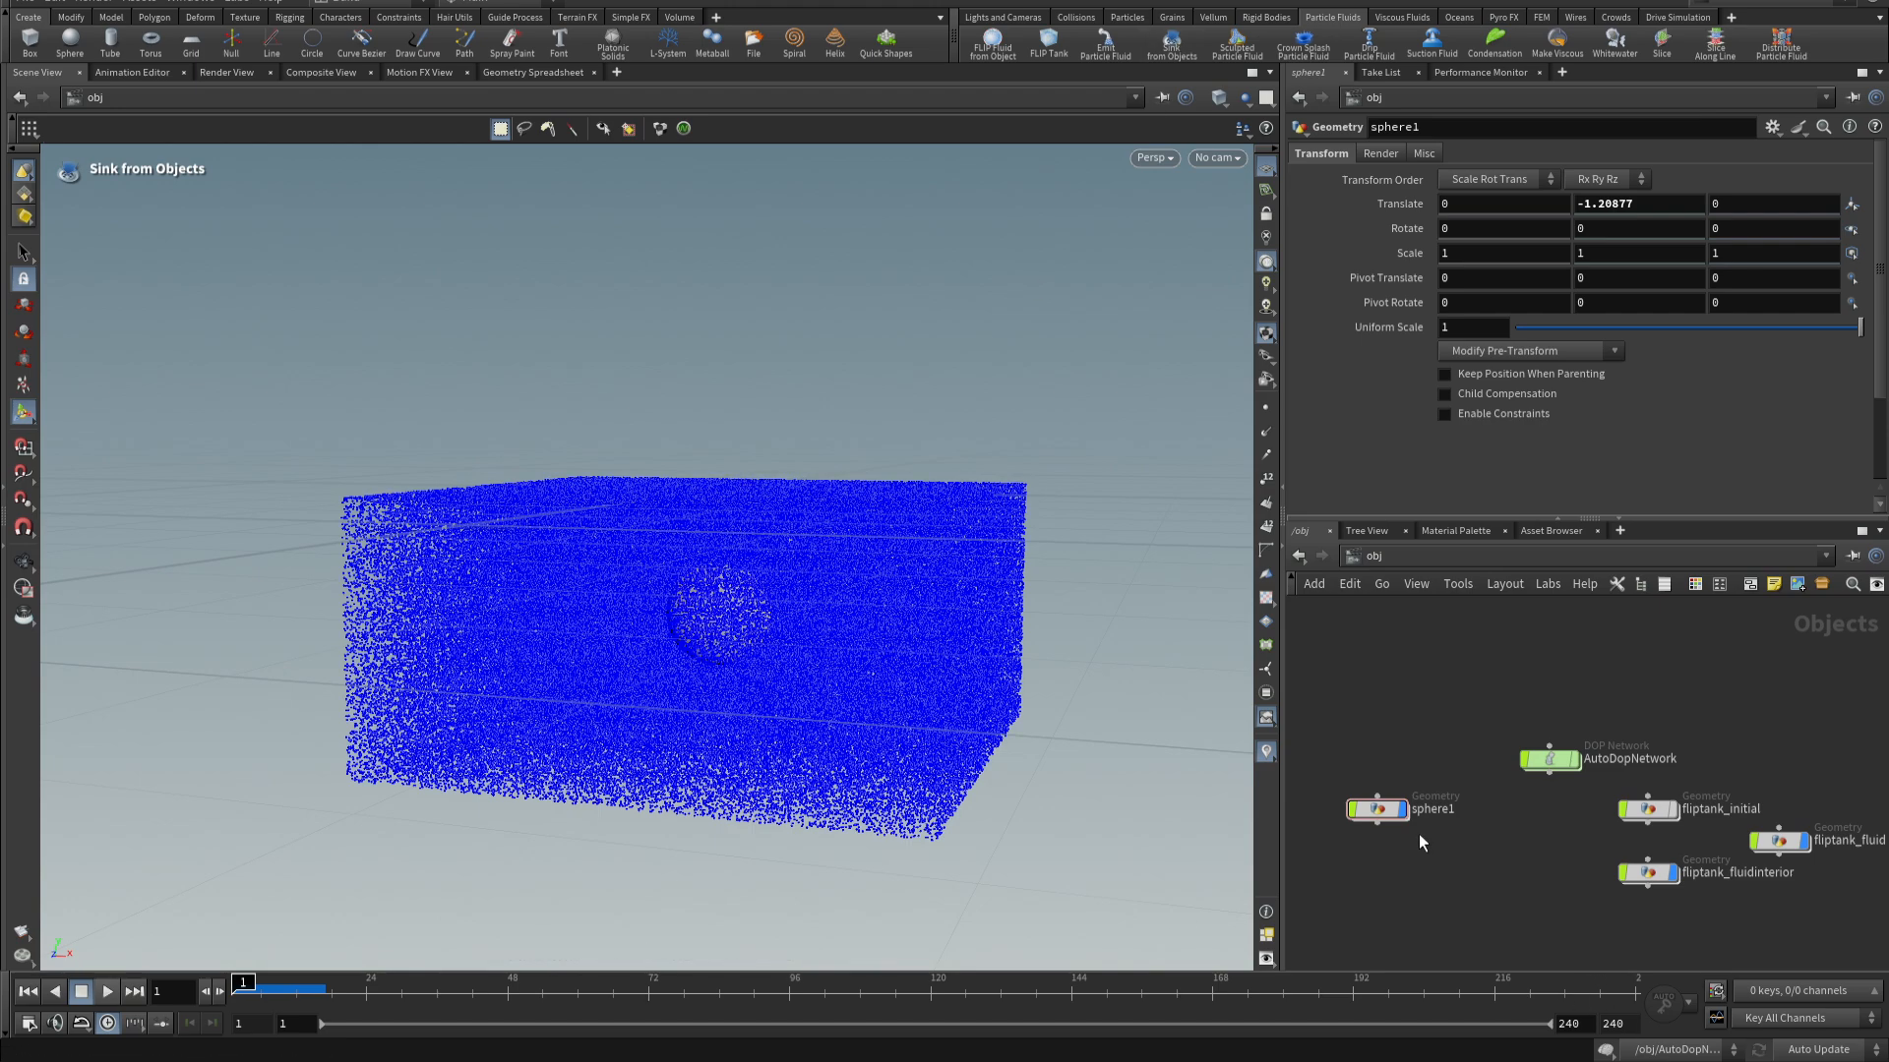
left_click(1387, 813)
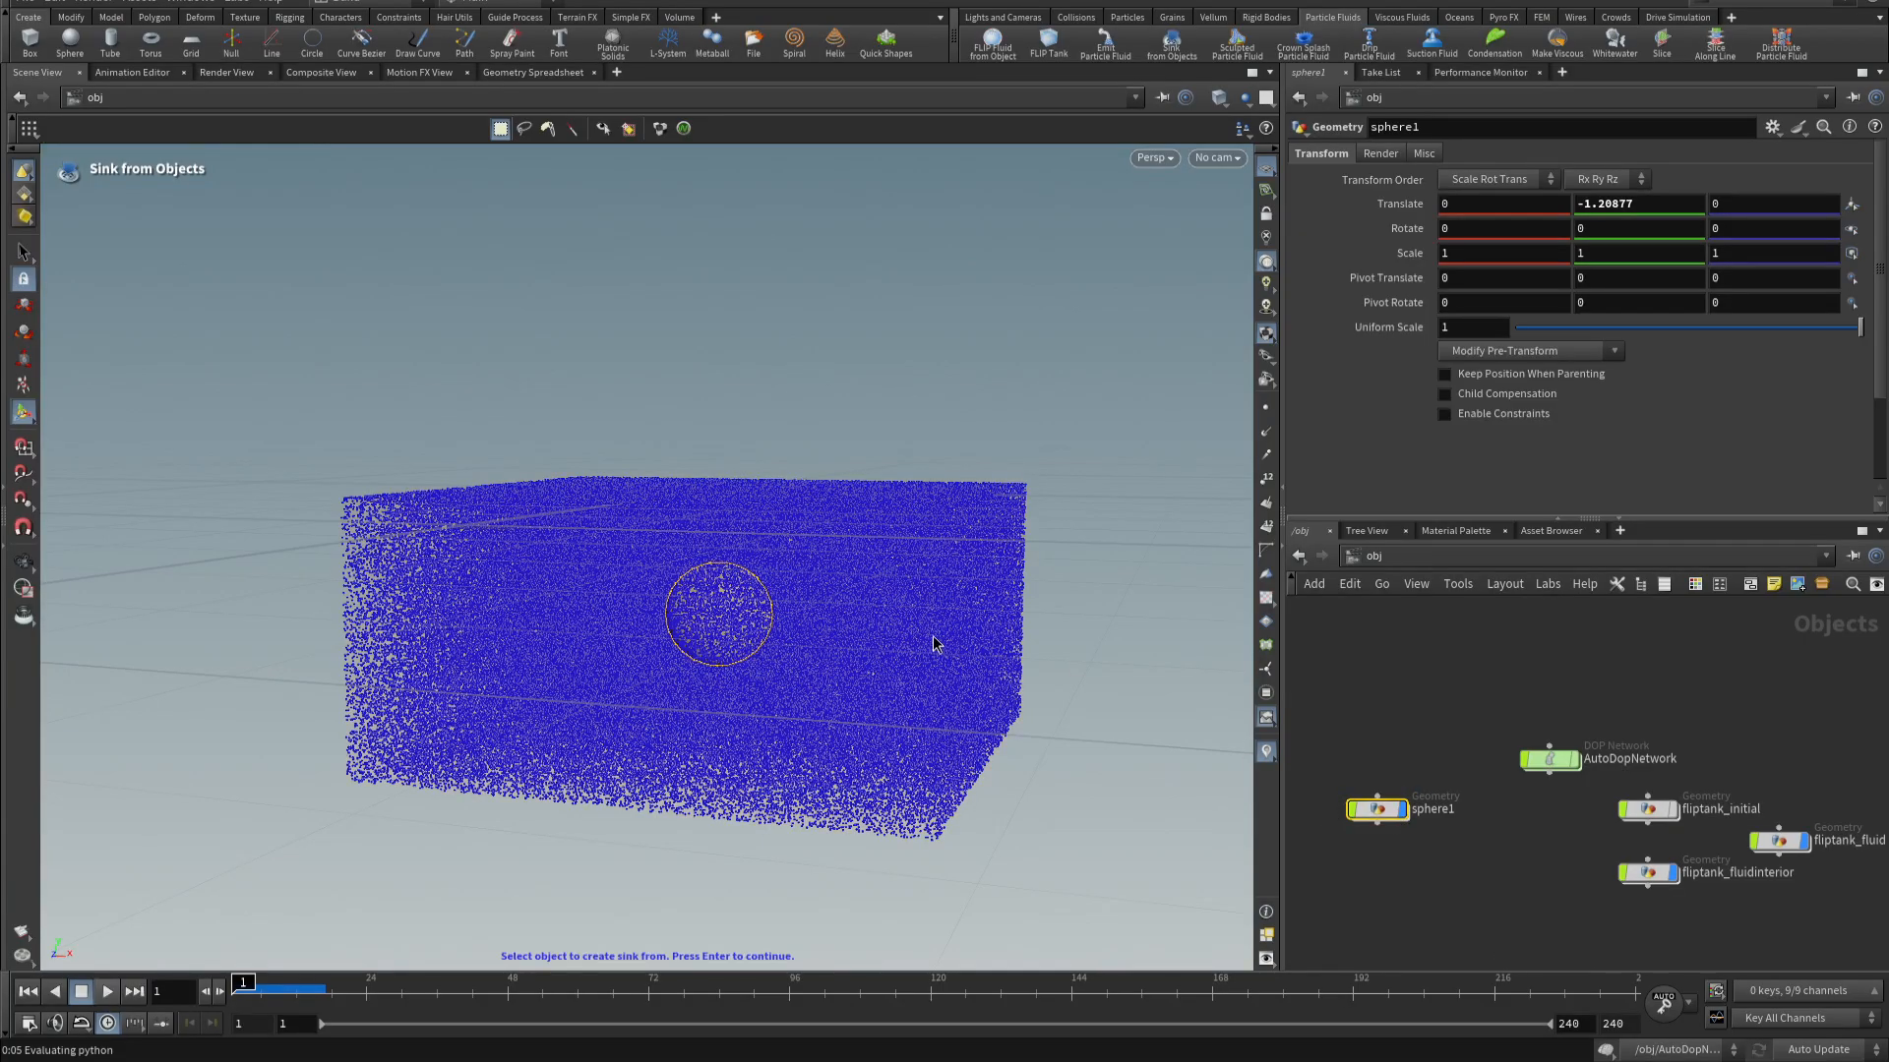
key("Return")
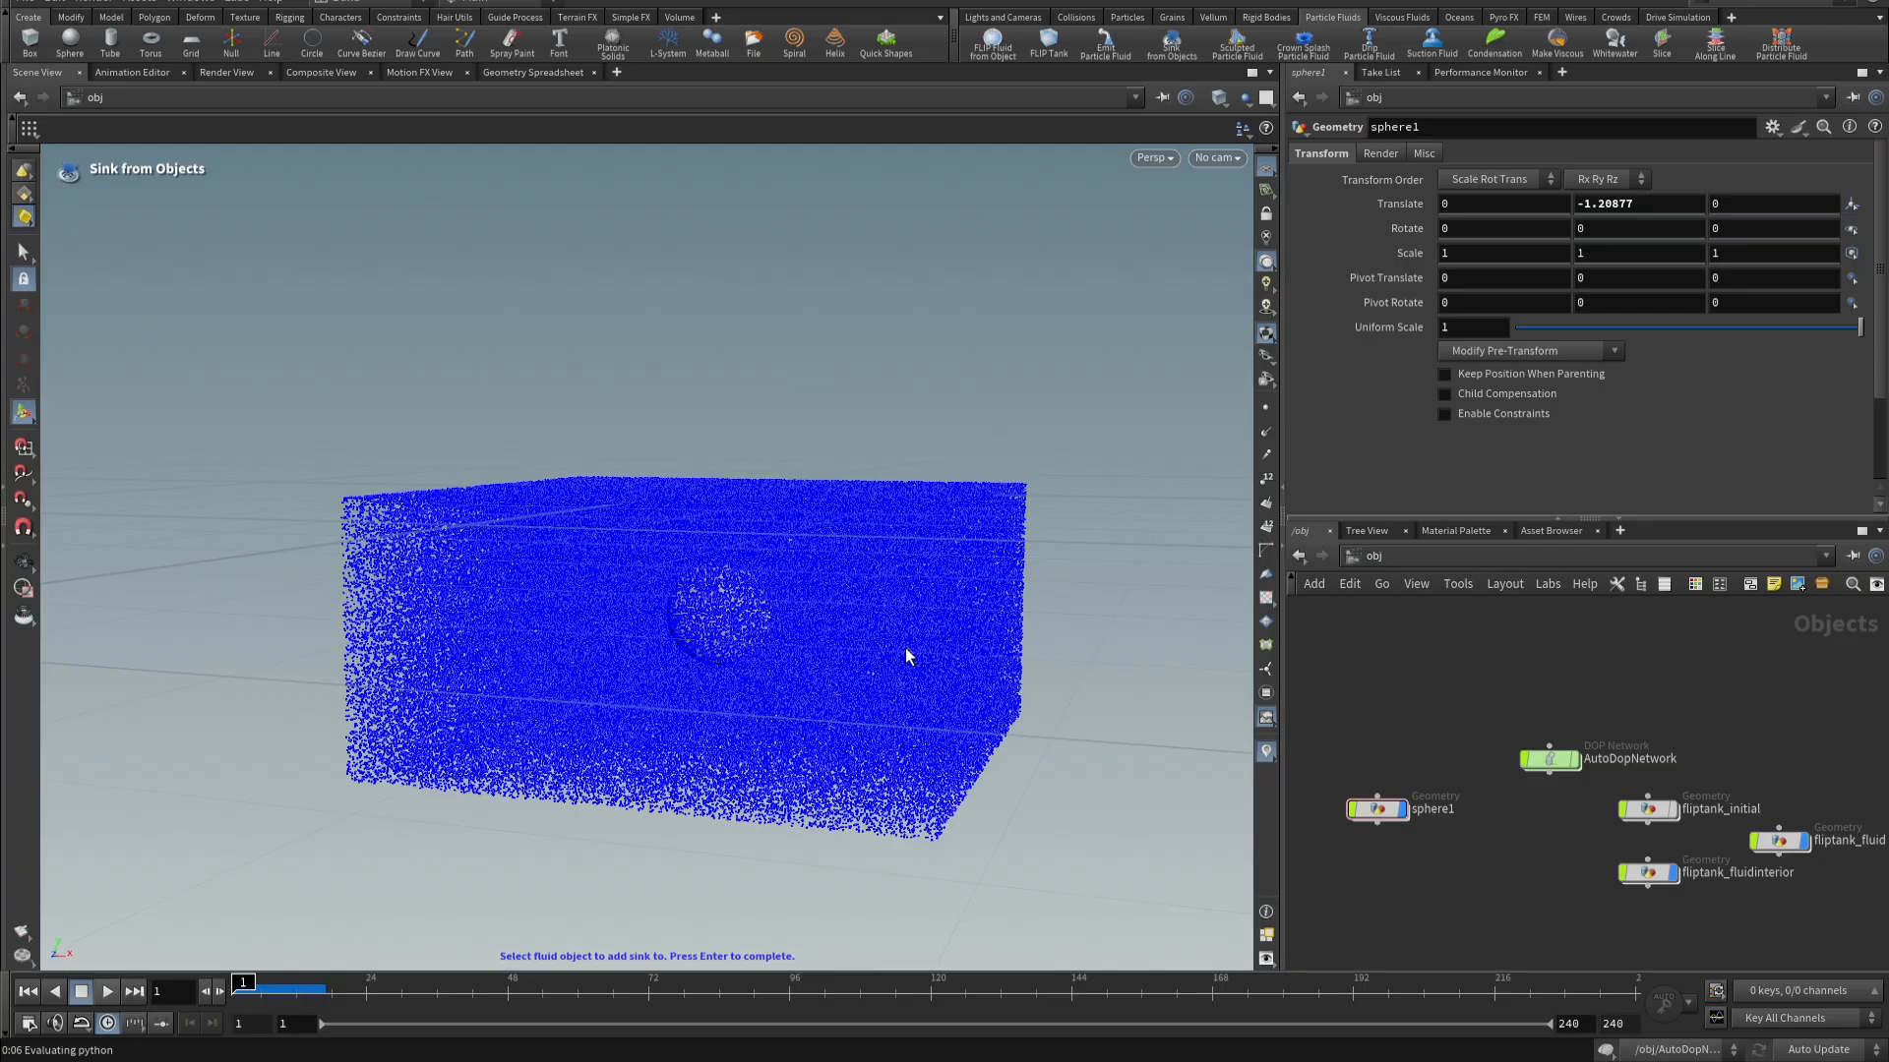
key("Return")
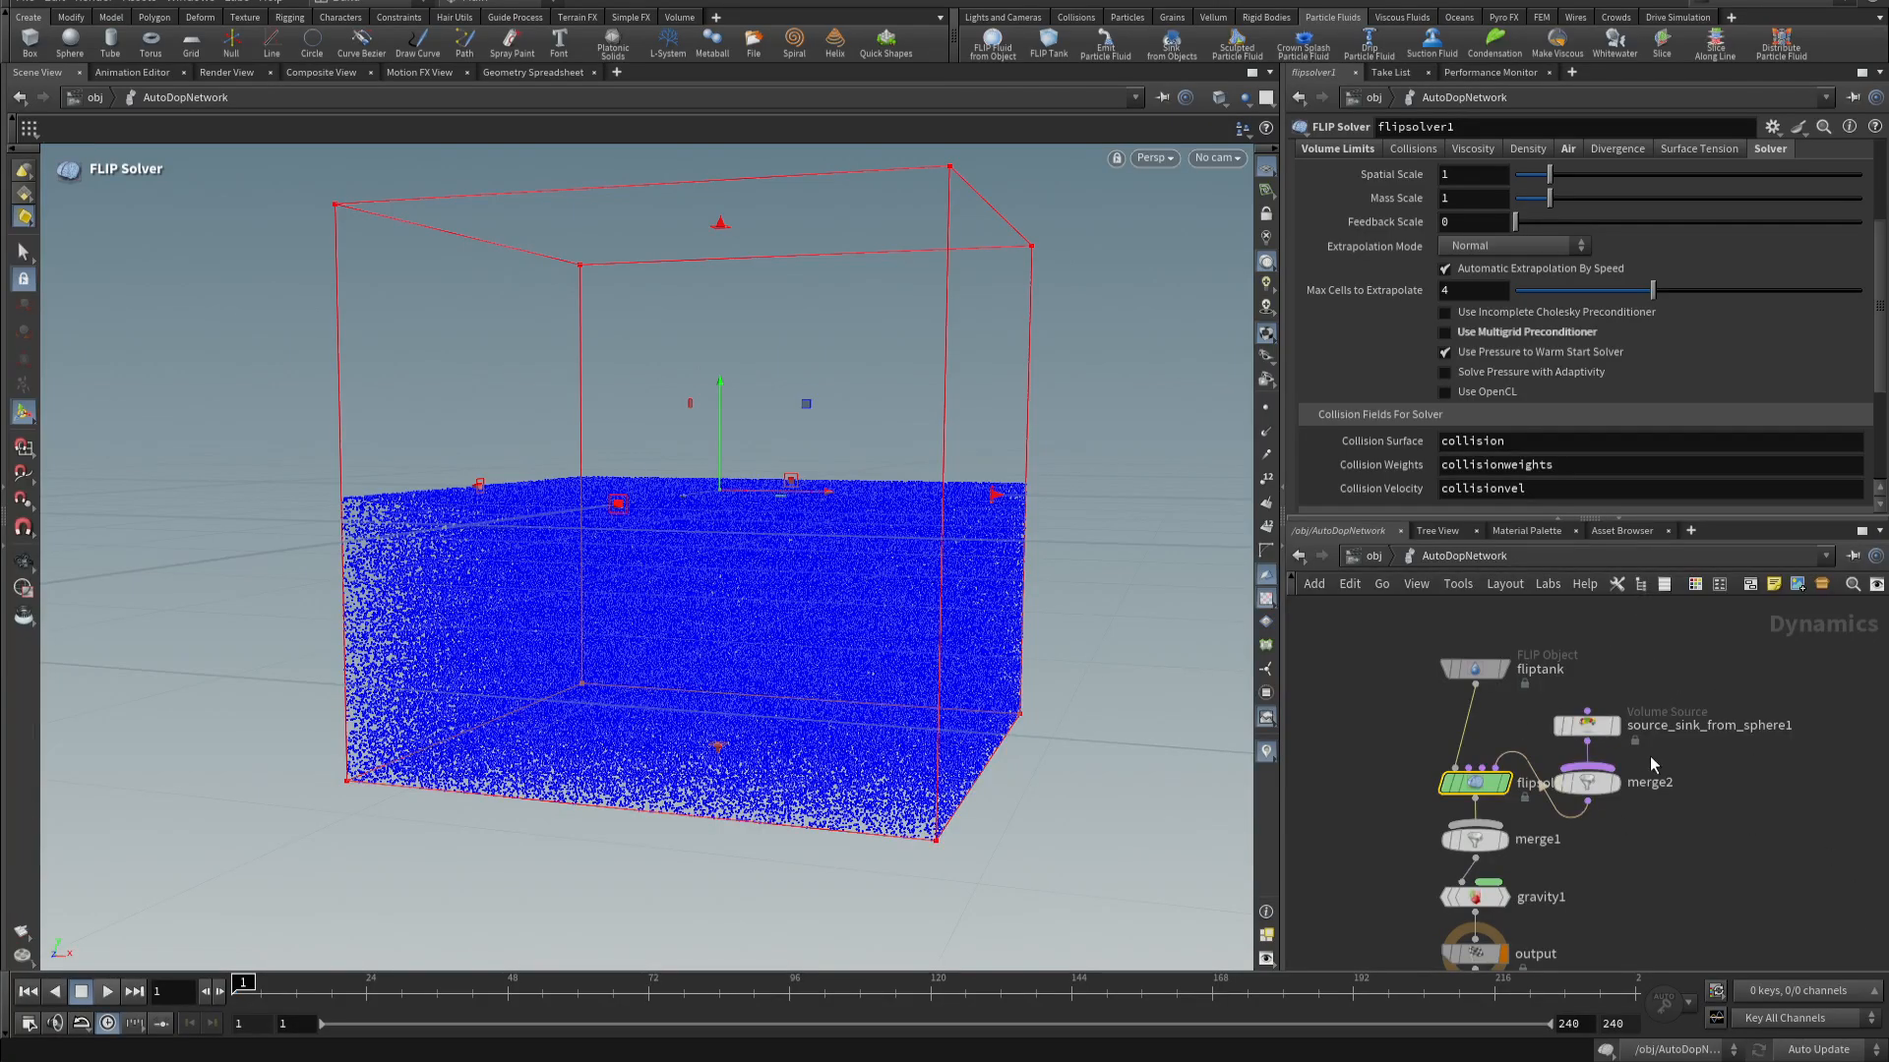
key("l")
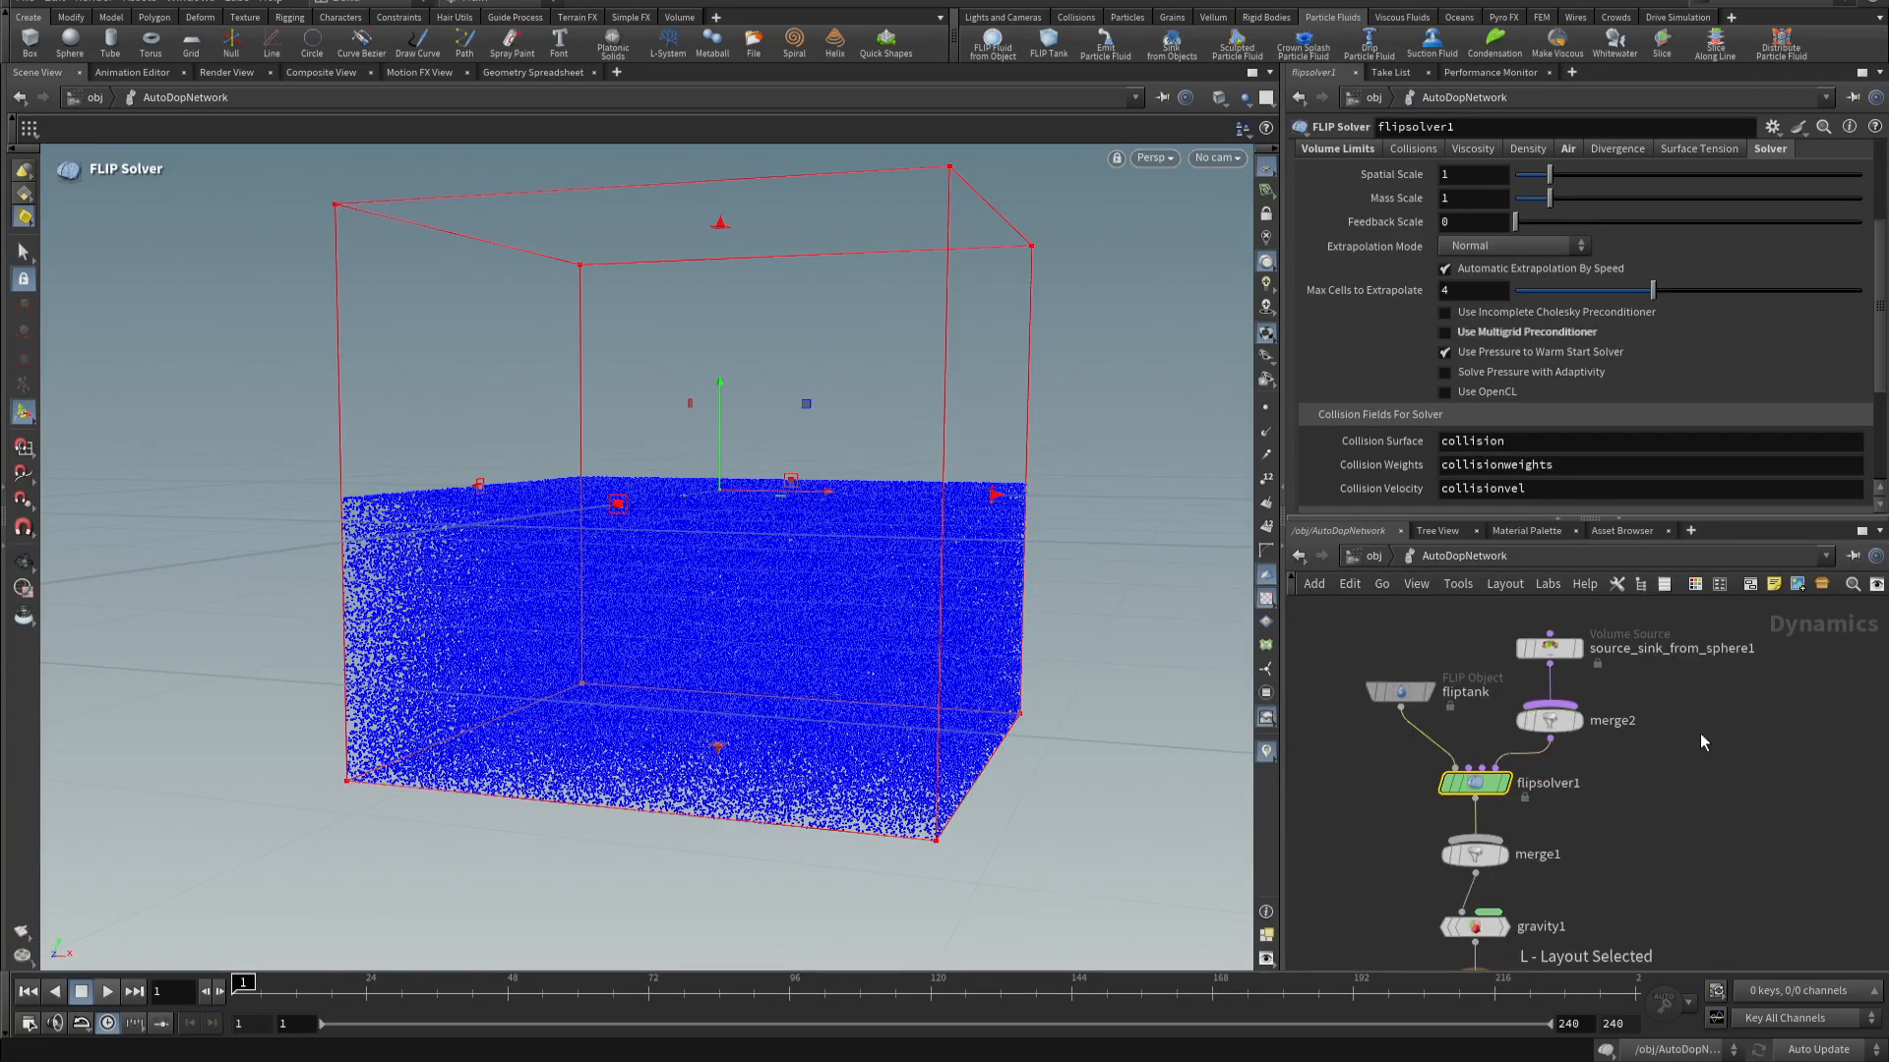
- Examine the volume operations and source settings of the source_sink_from_sphere1 node
left_click(1553, 649)
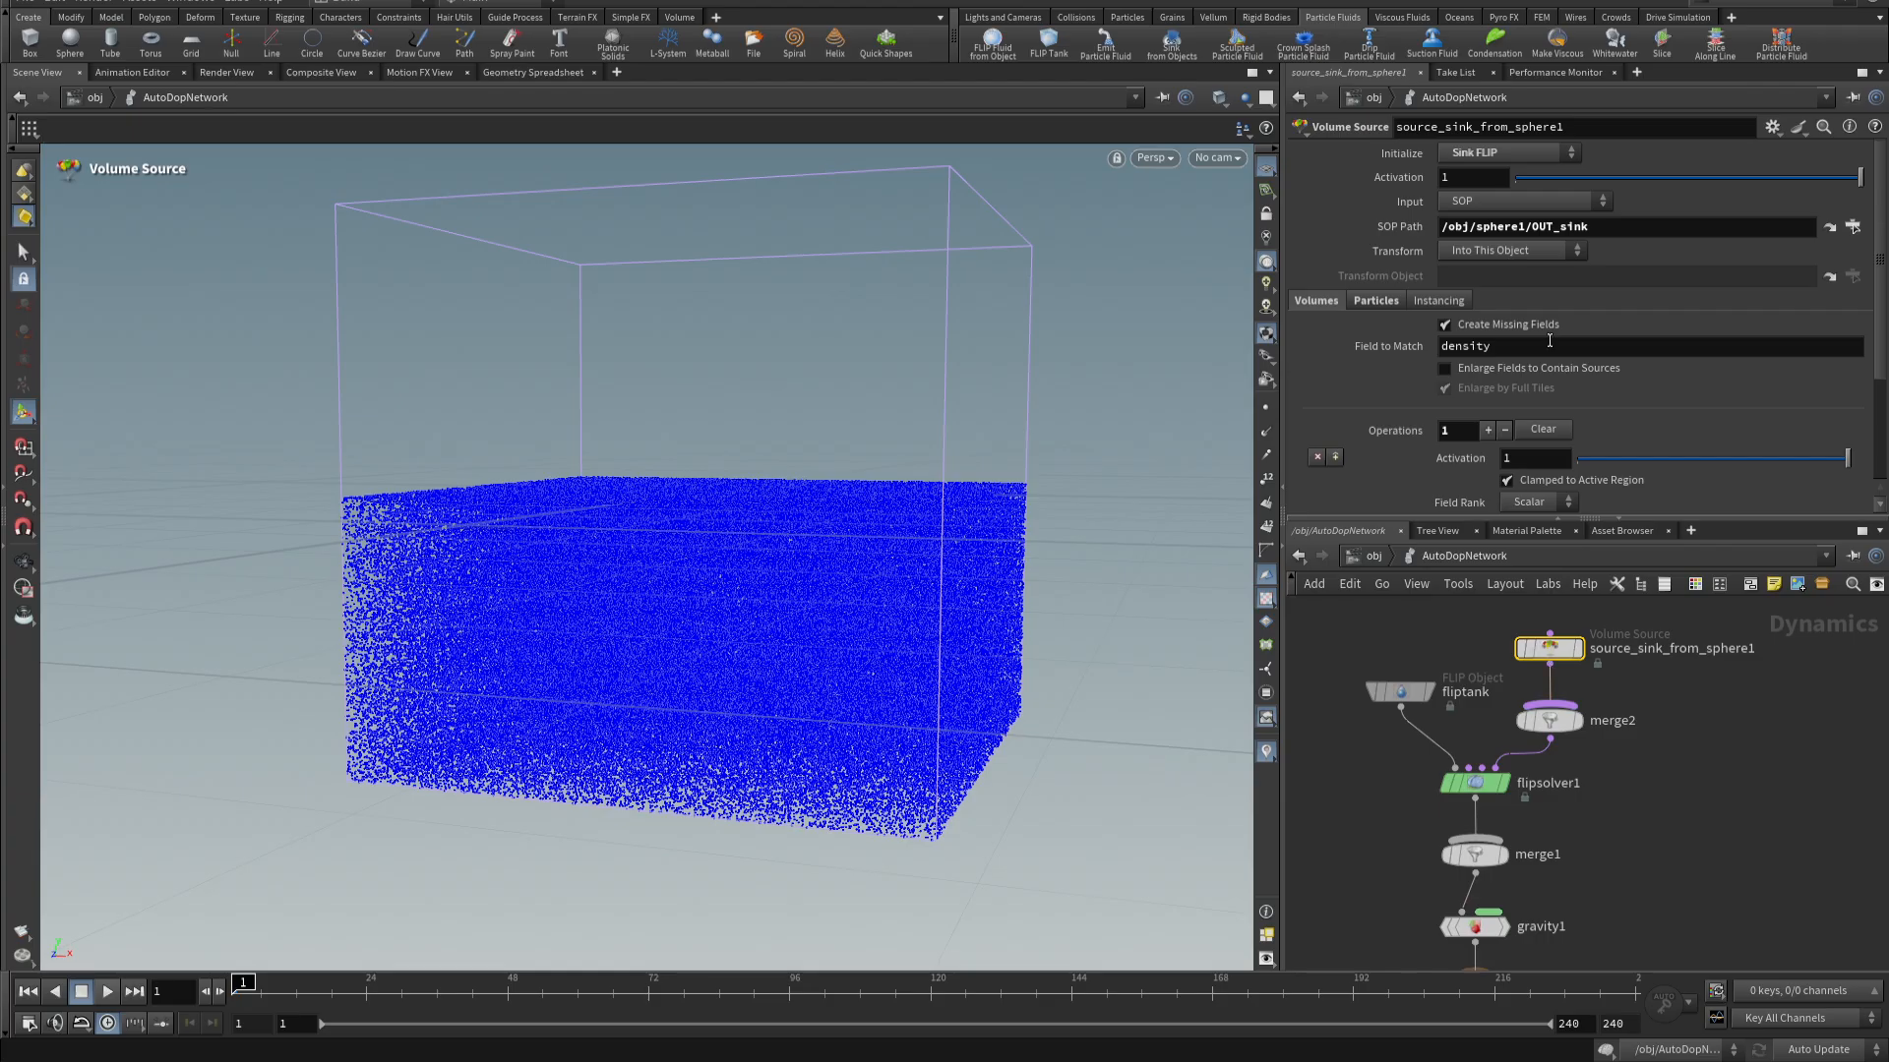
scroll(1633, 315, "down", 3)
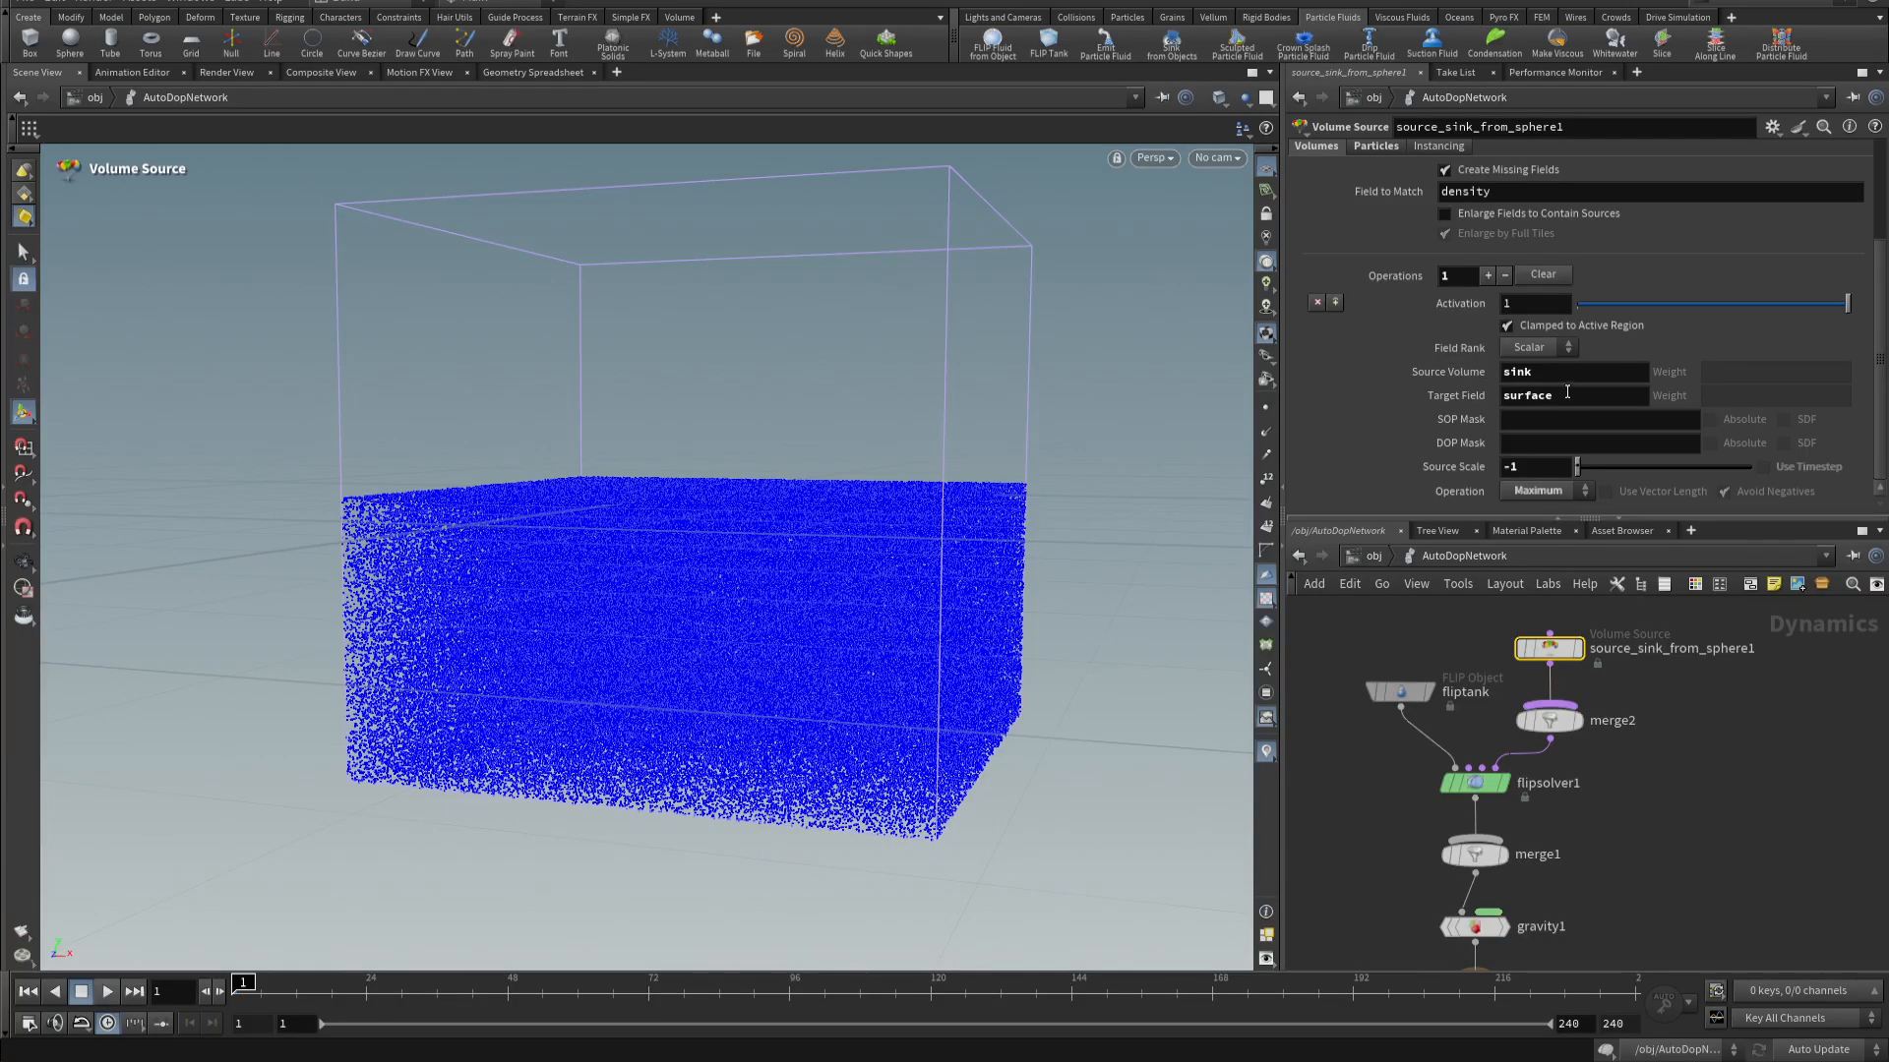
scroll(1780, 257, "up", 3)
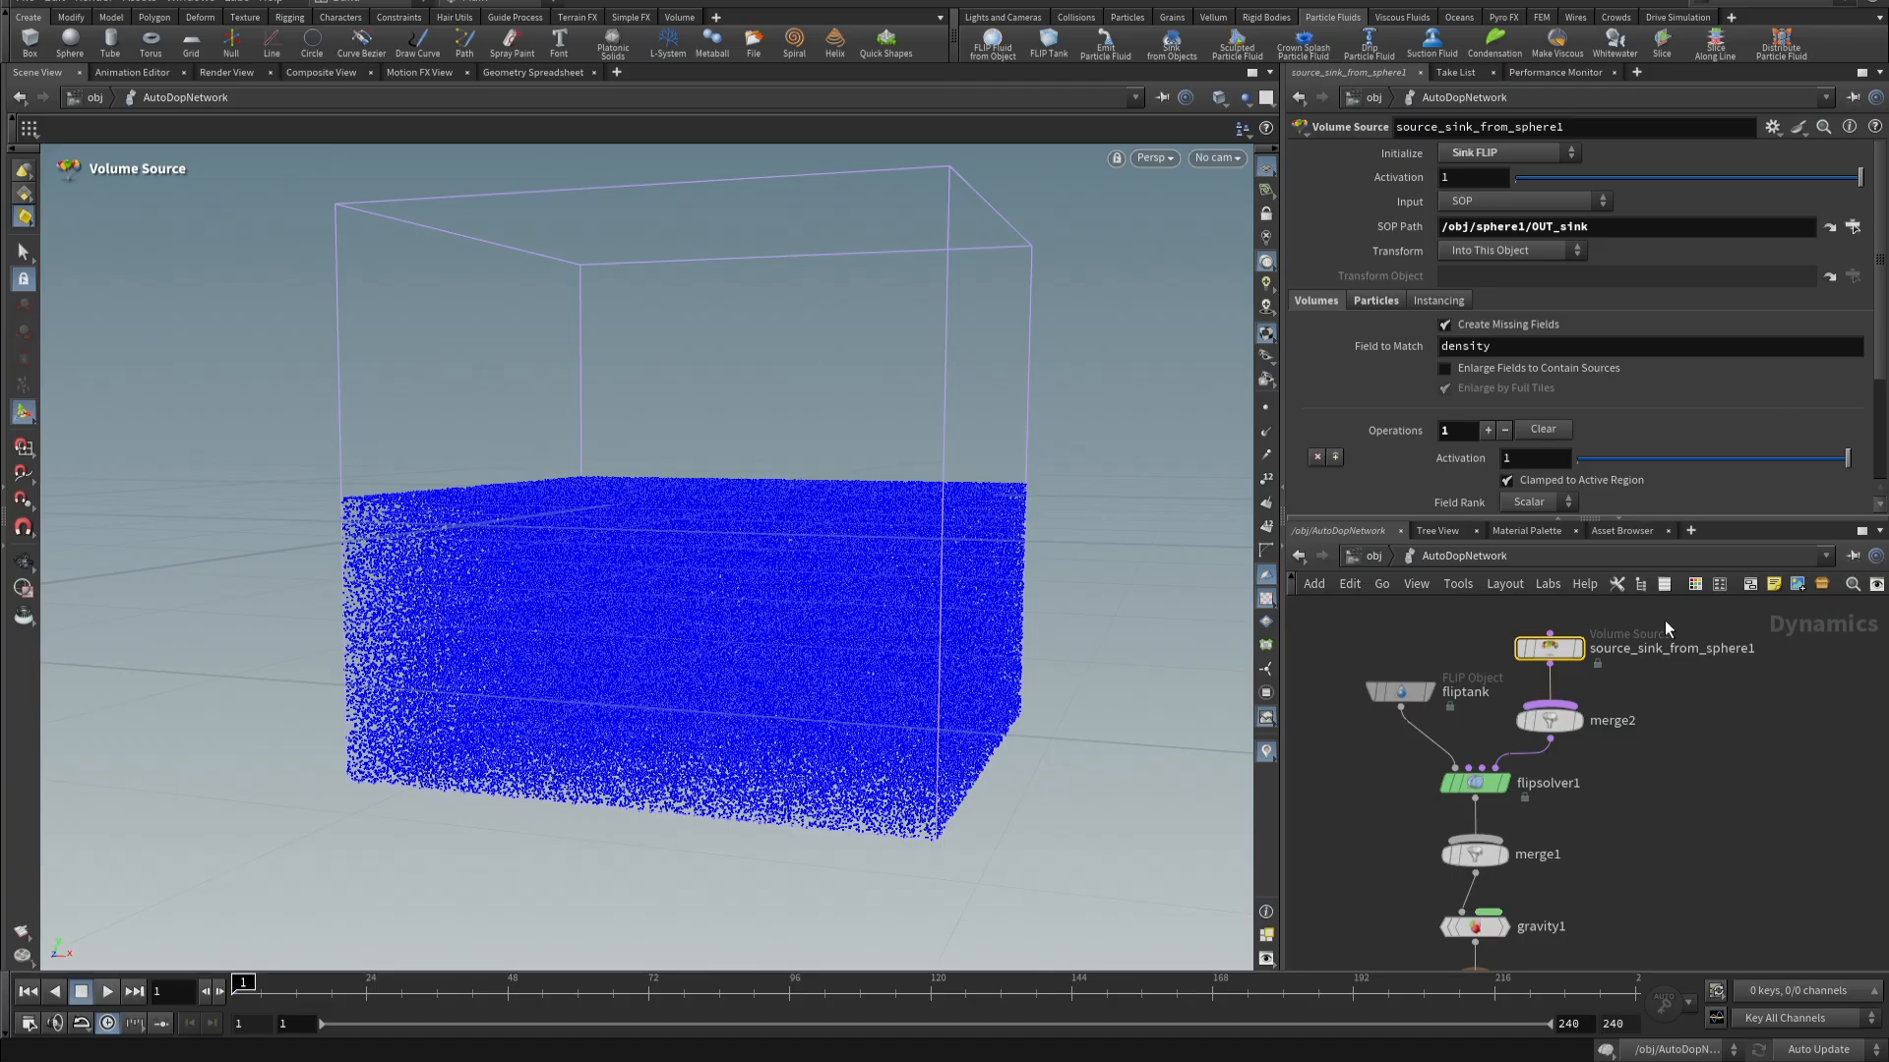
- Delete the source_sink_from_sphere1 and merge2 nodes from the AutoDopNetwork
left_click_drag(1656, 805, 1524, 623)
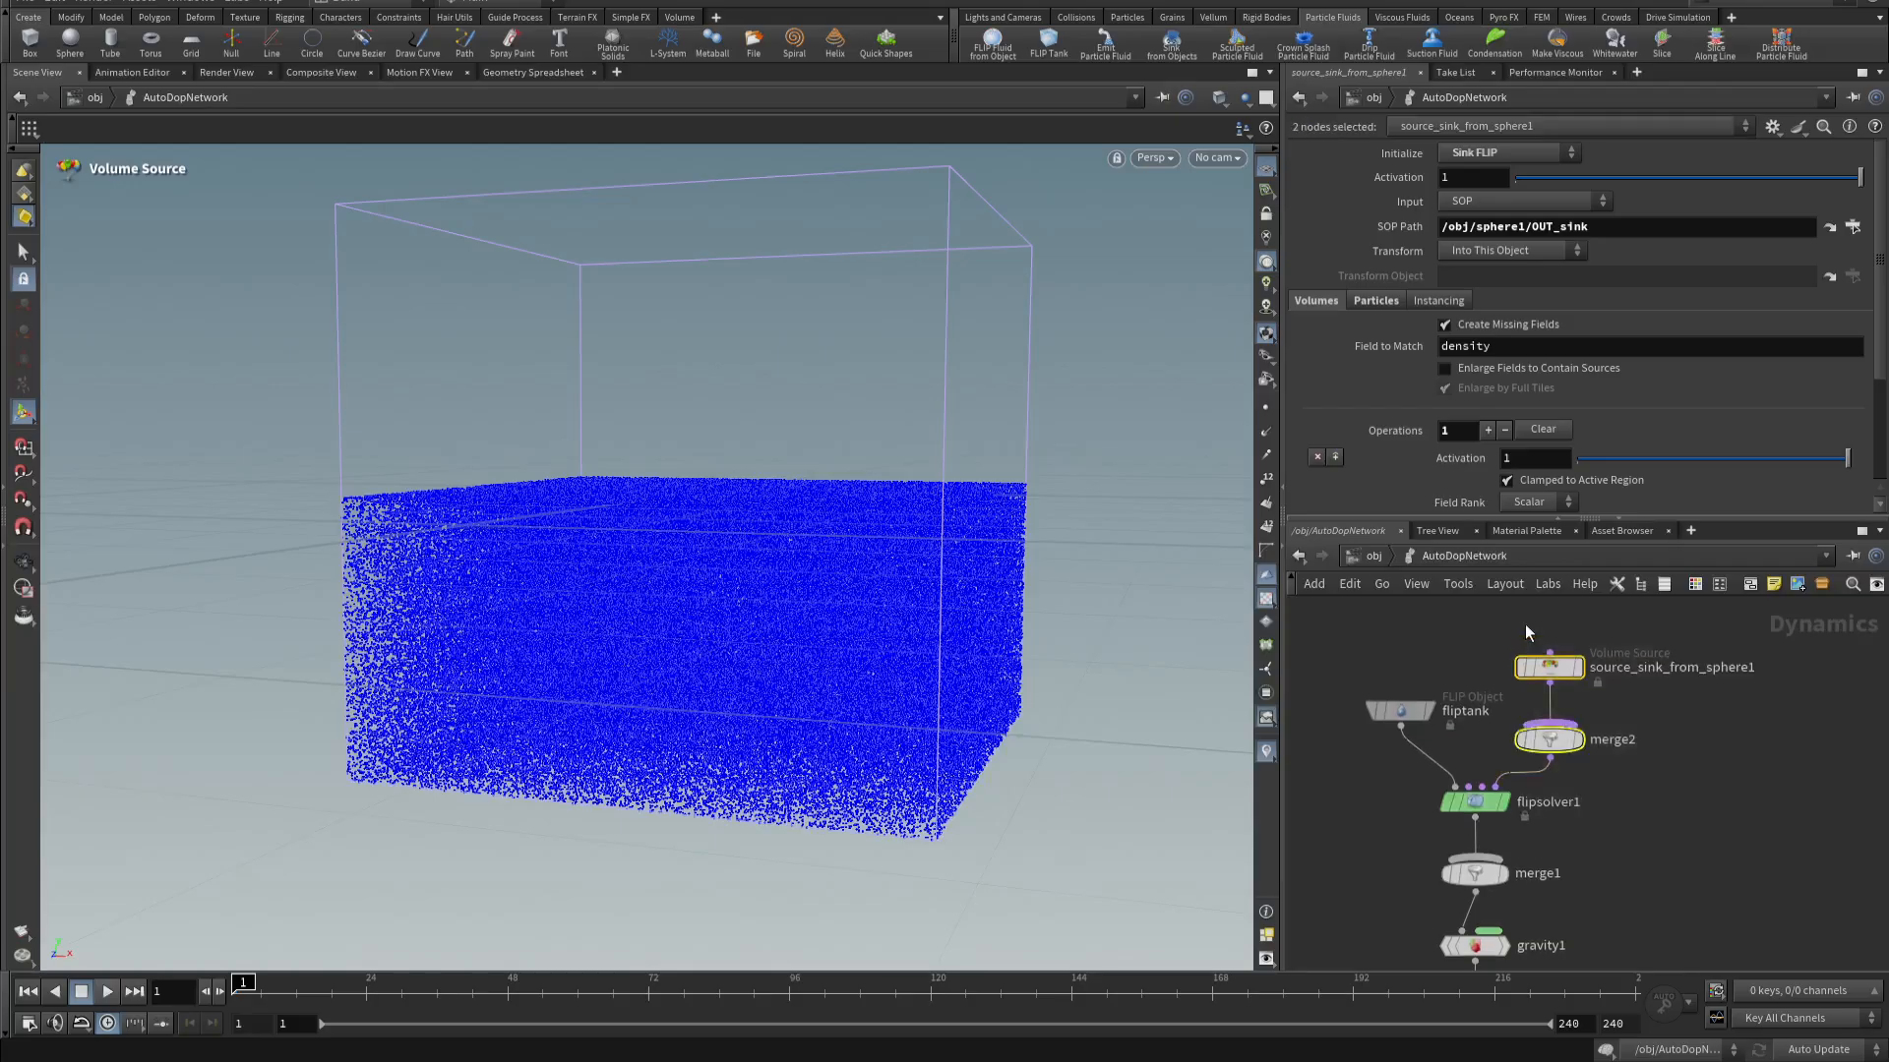
key("Delete")
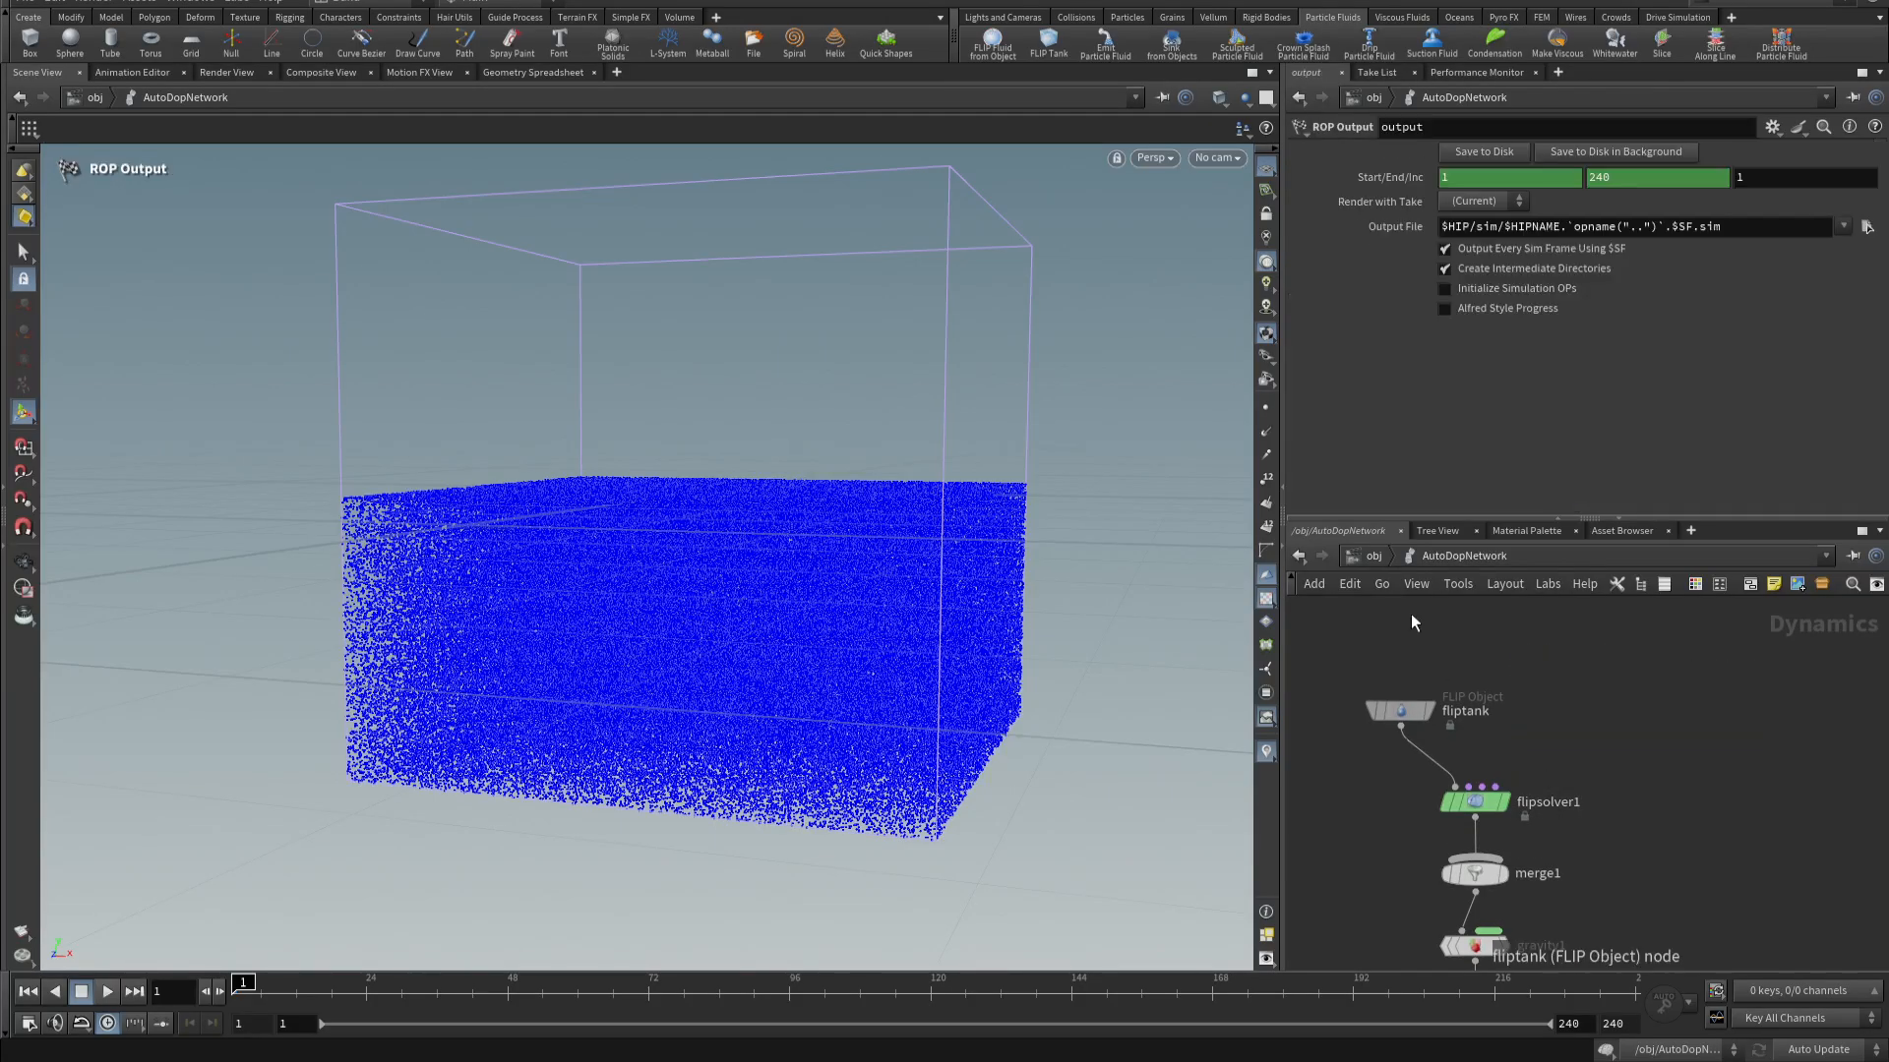
- Delete the create_sink, OUT_sink and RENDER nodes inside the sphere1 object, dismiss the callback error and return to the object level
left_click(1367, 556)
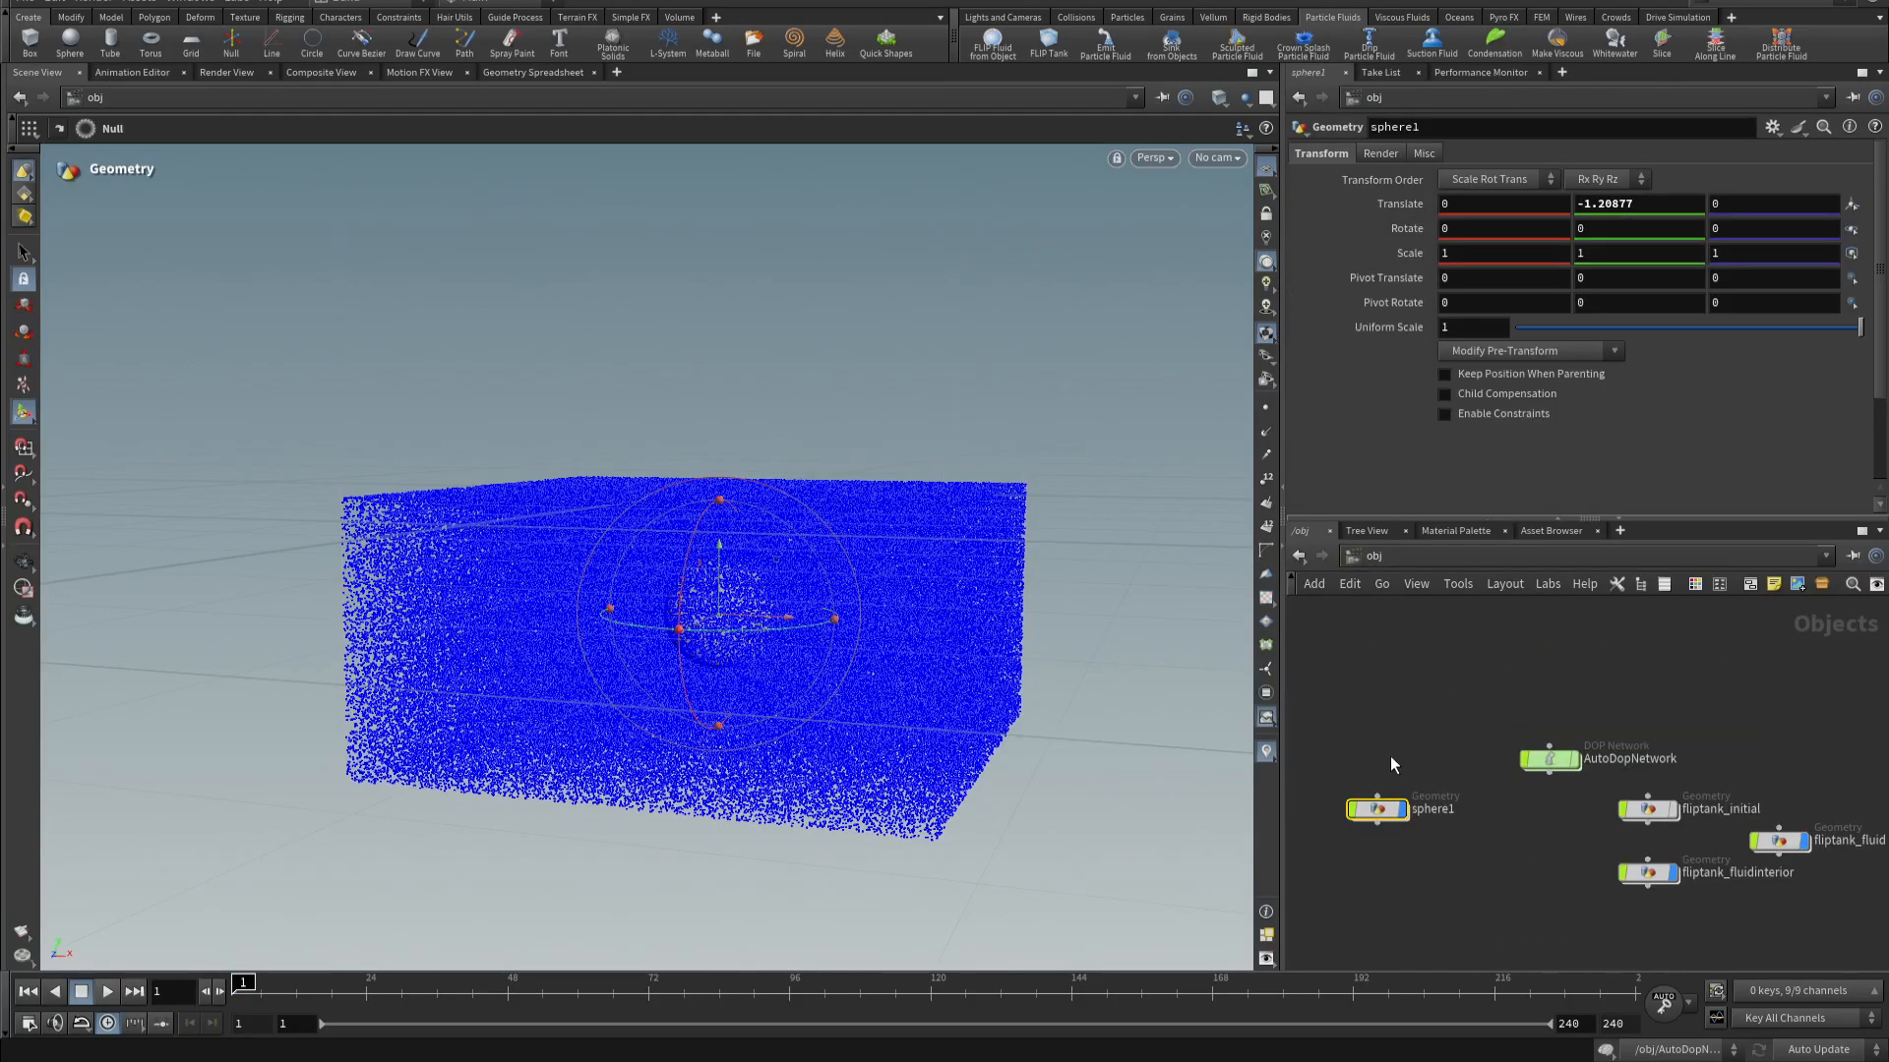
double_click(1375, 817)
left_click_drag(1434, 704, 1708, 930)
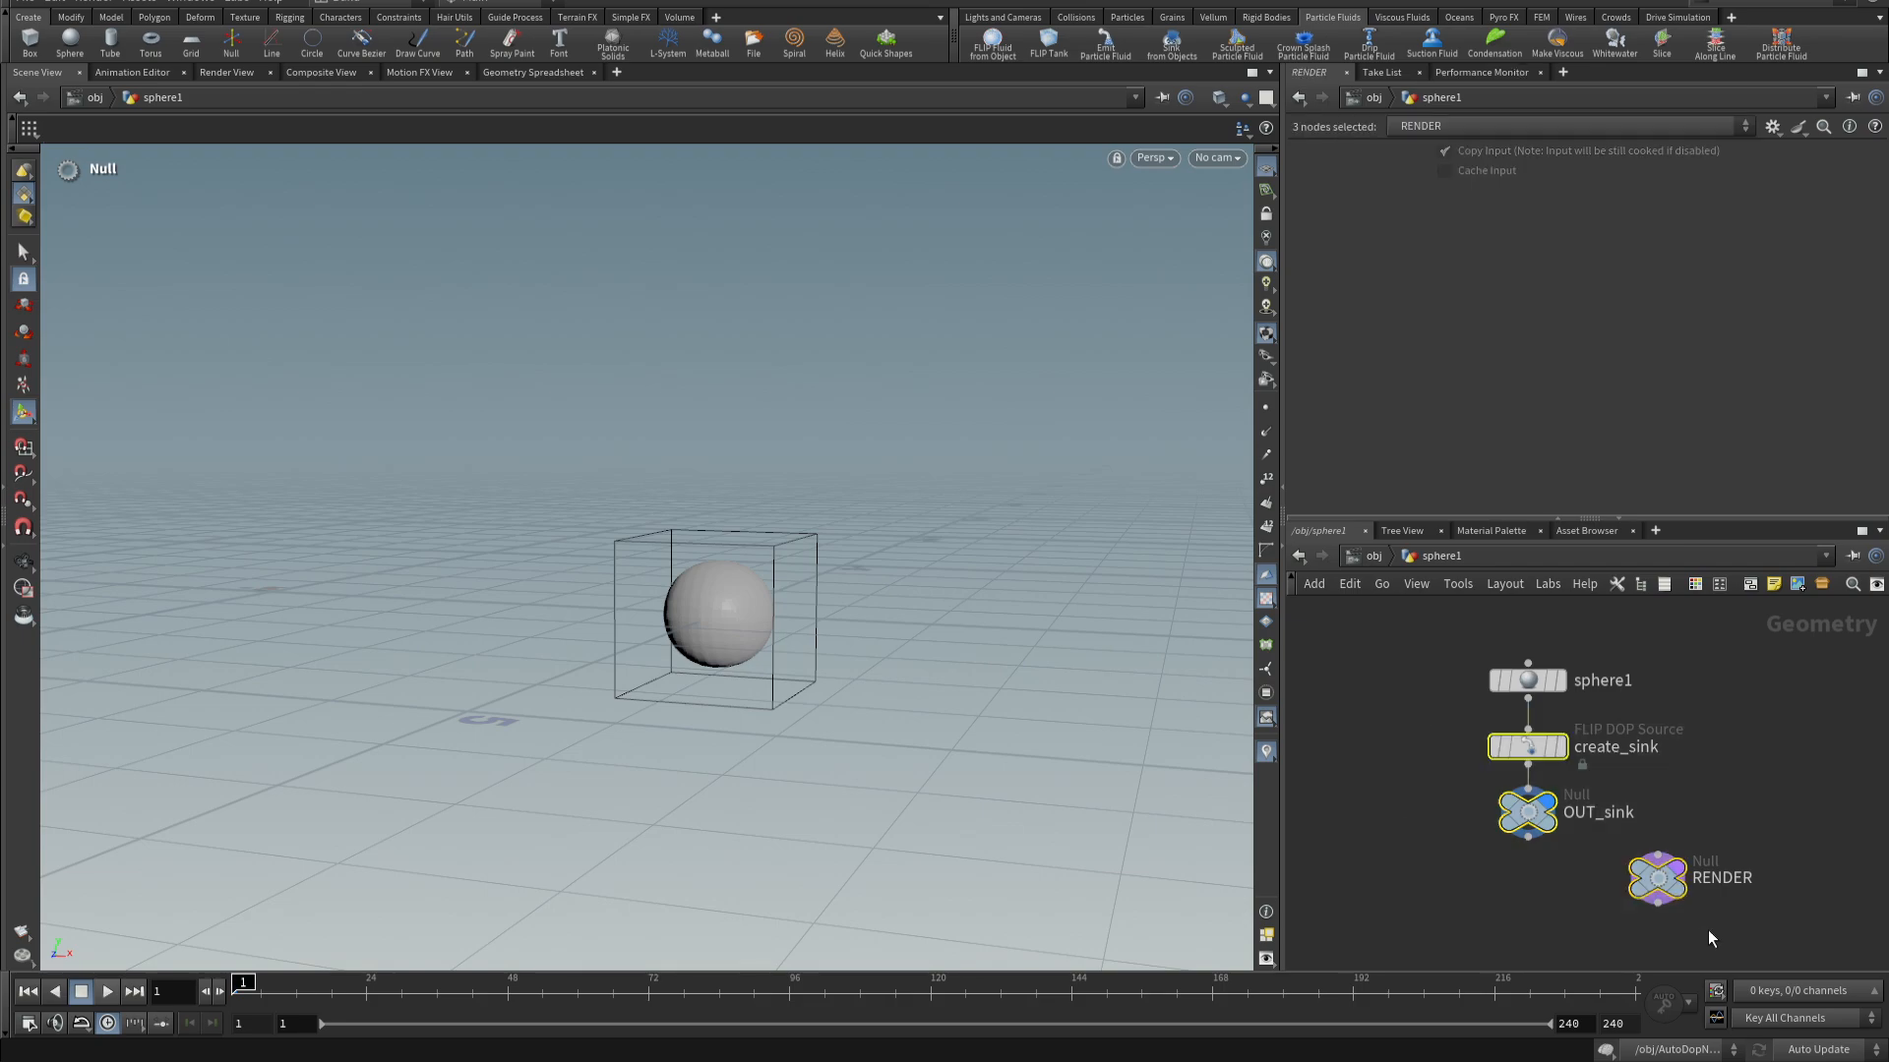
key("Delete")
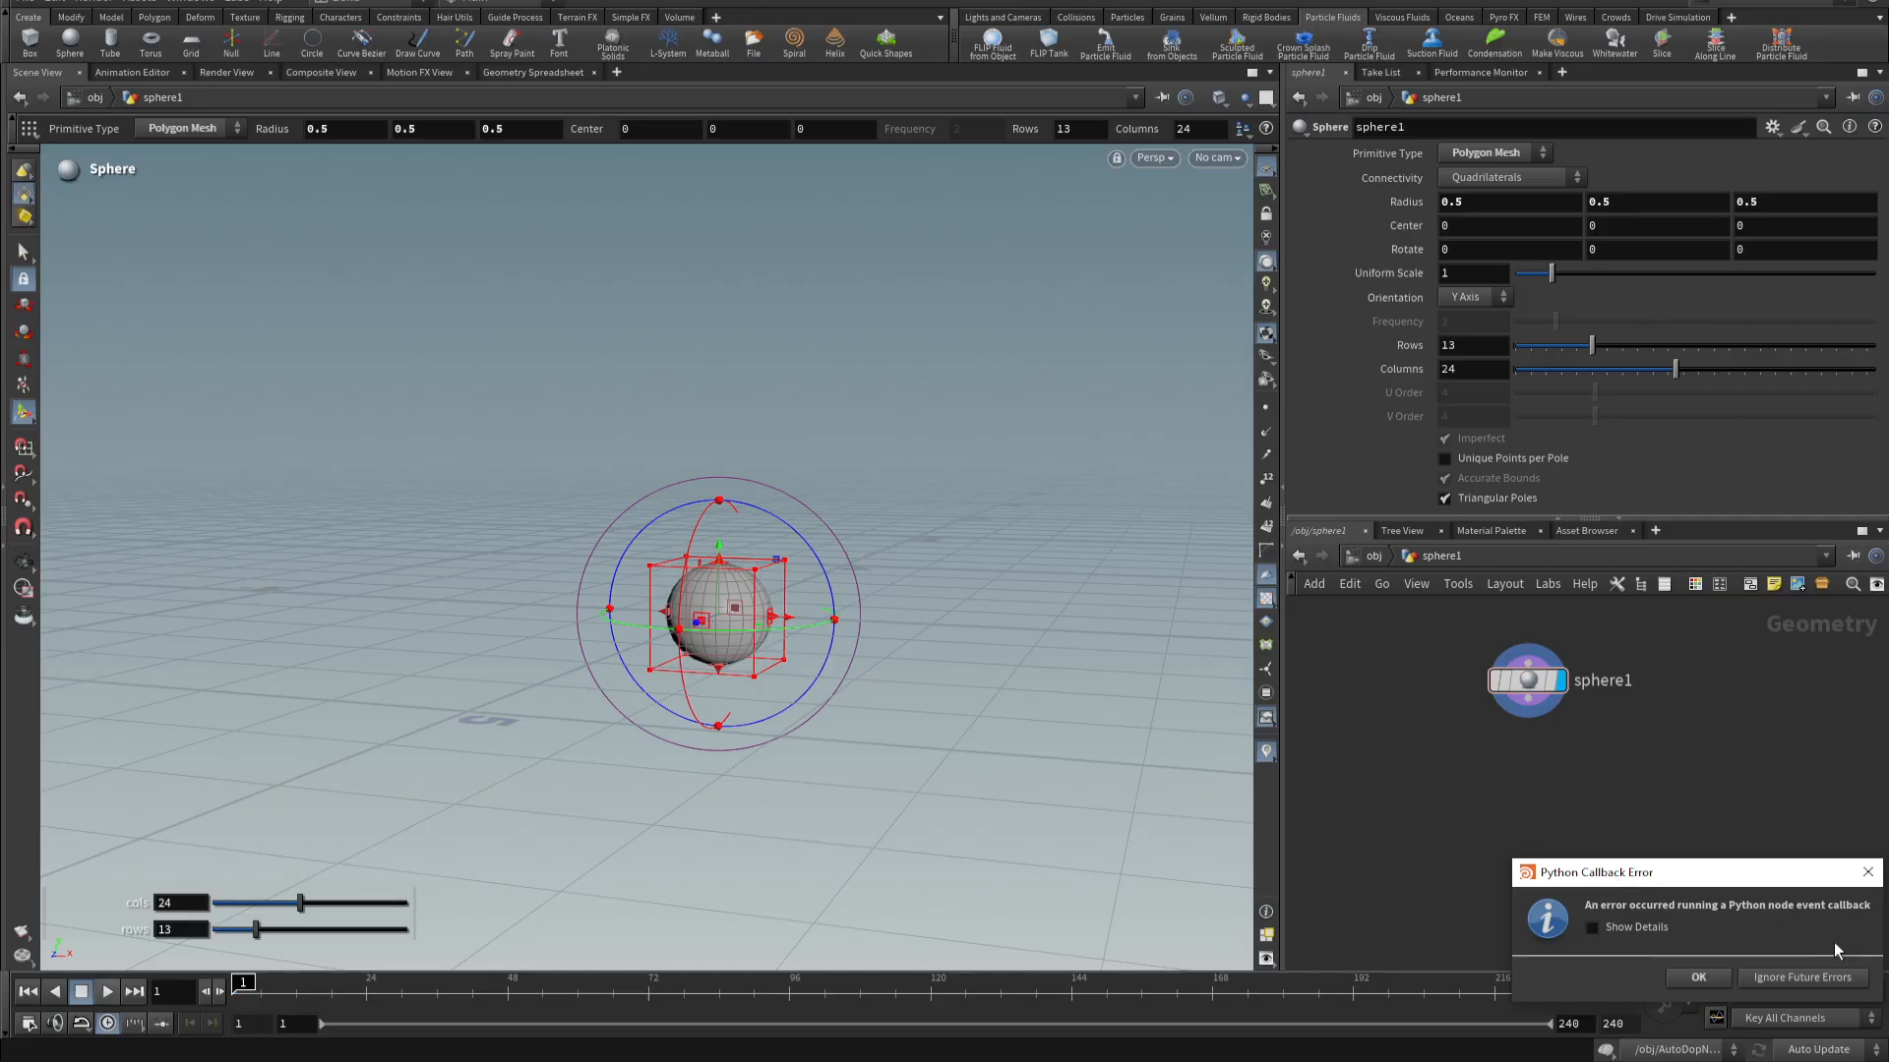
left_click(1699, 978)
left_click(1299, 556)
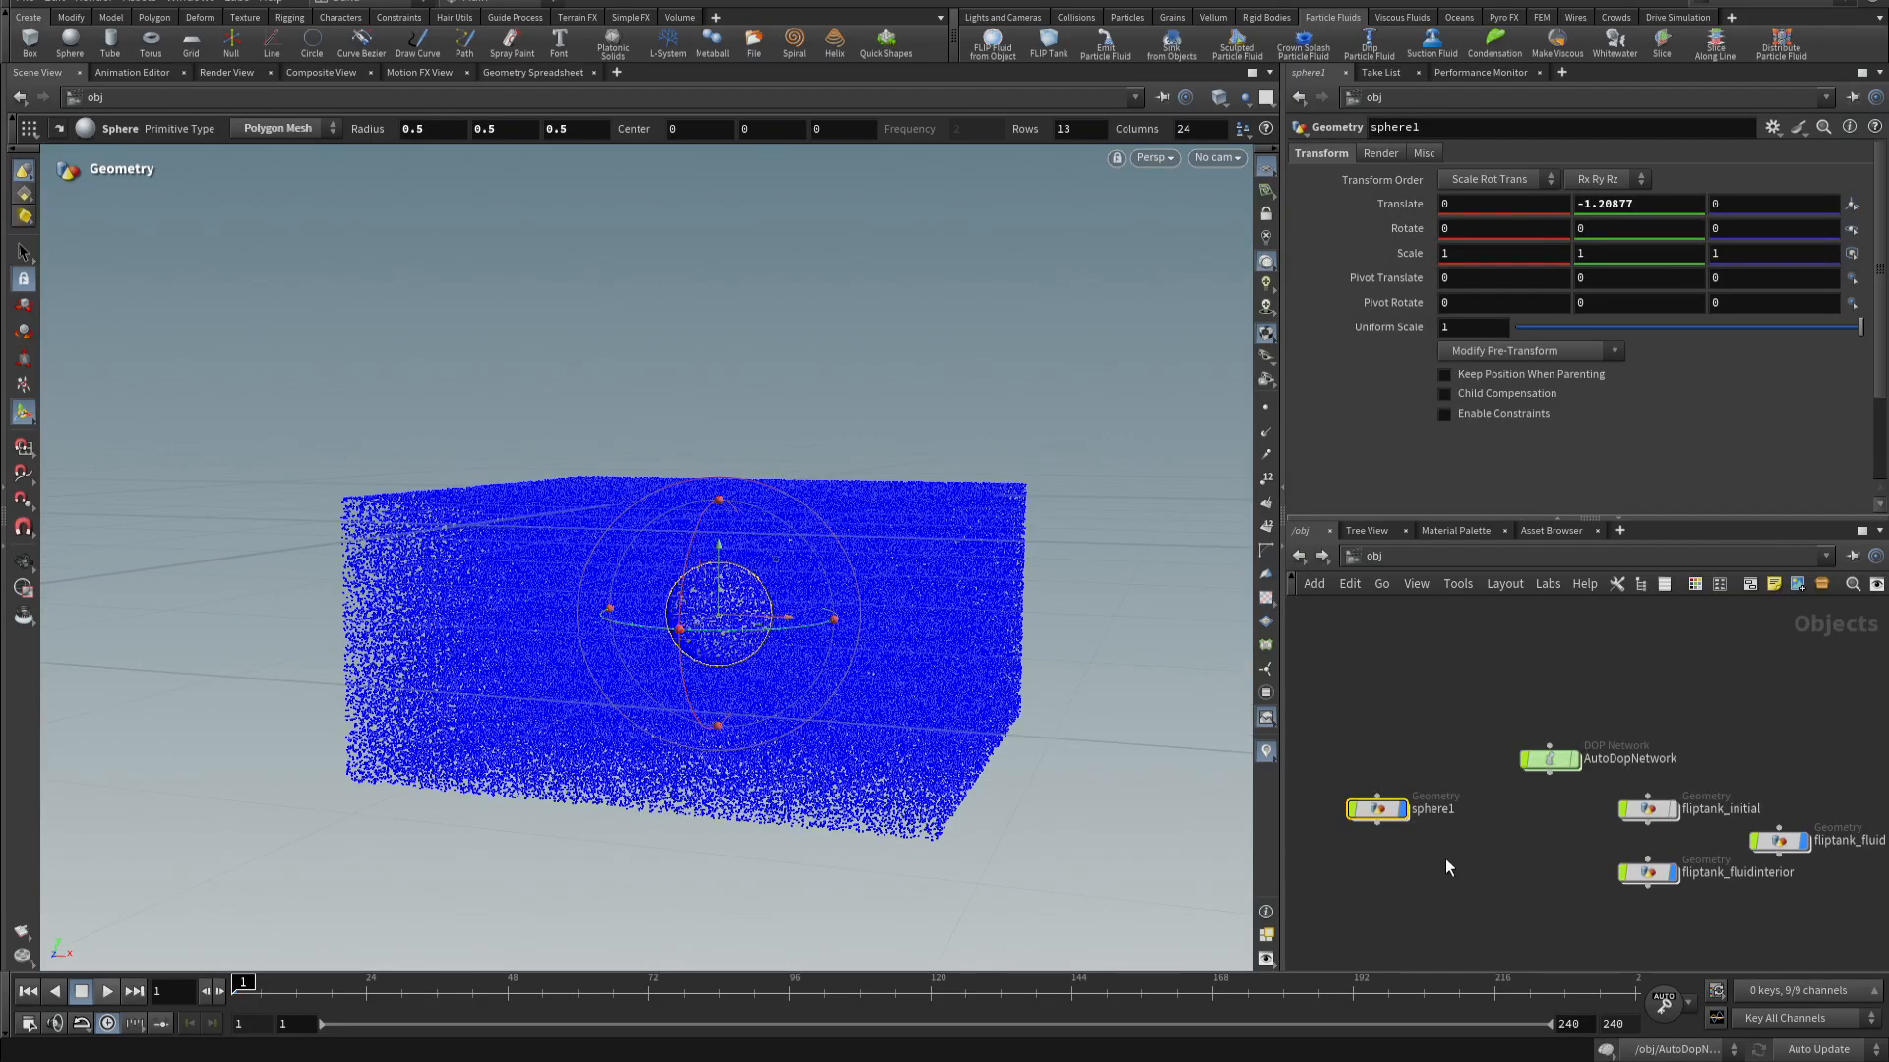
- Add sphere1 to the FLIP tank again as a fluid sink using Sink from Objects, and lay out the DOP network nodes
middle_click_drag(1444, 859, 1464, 818)
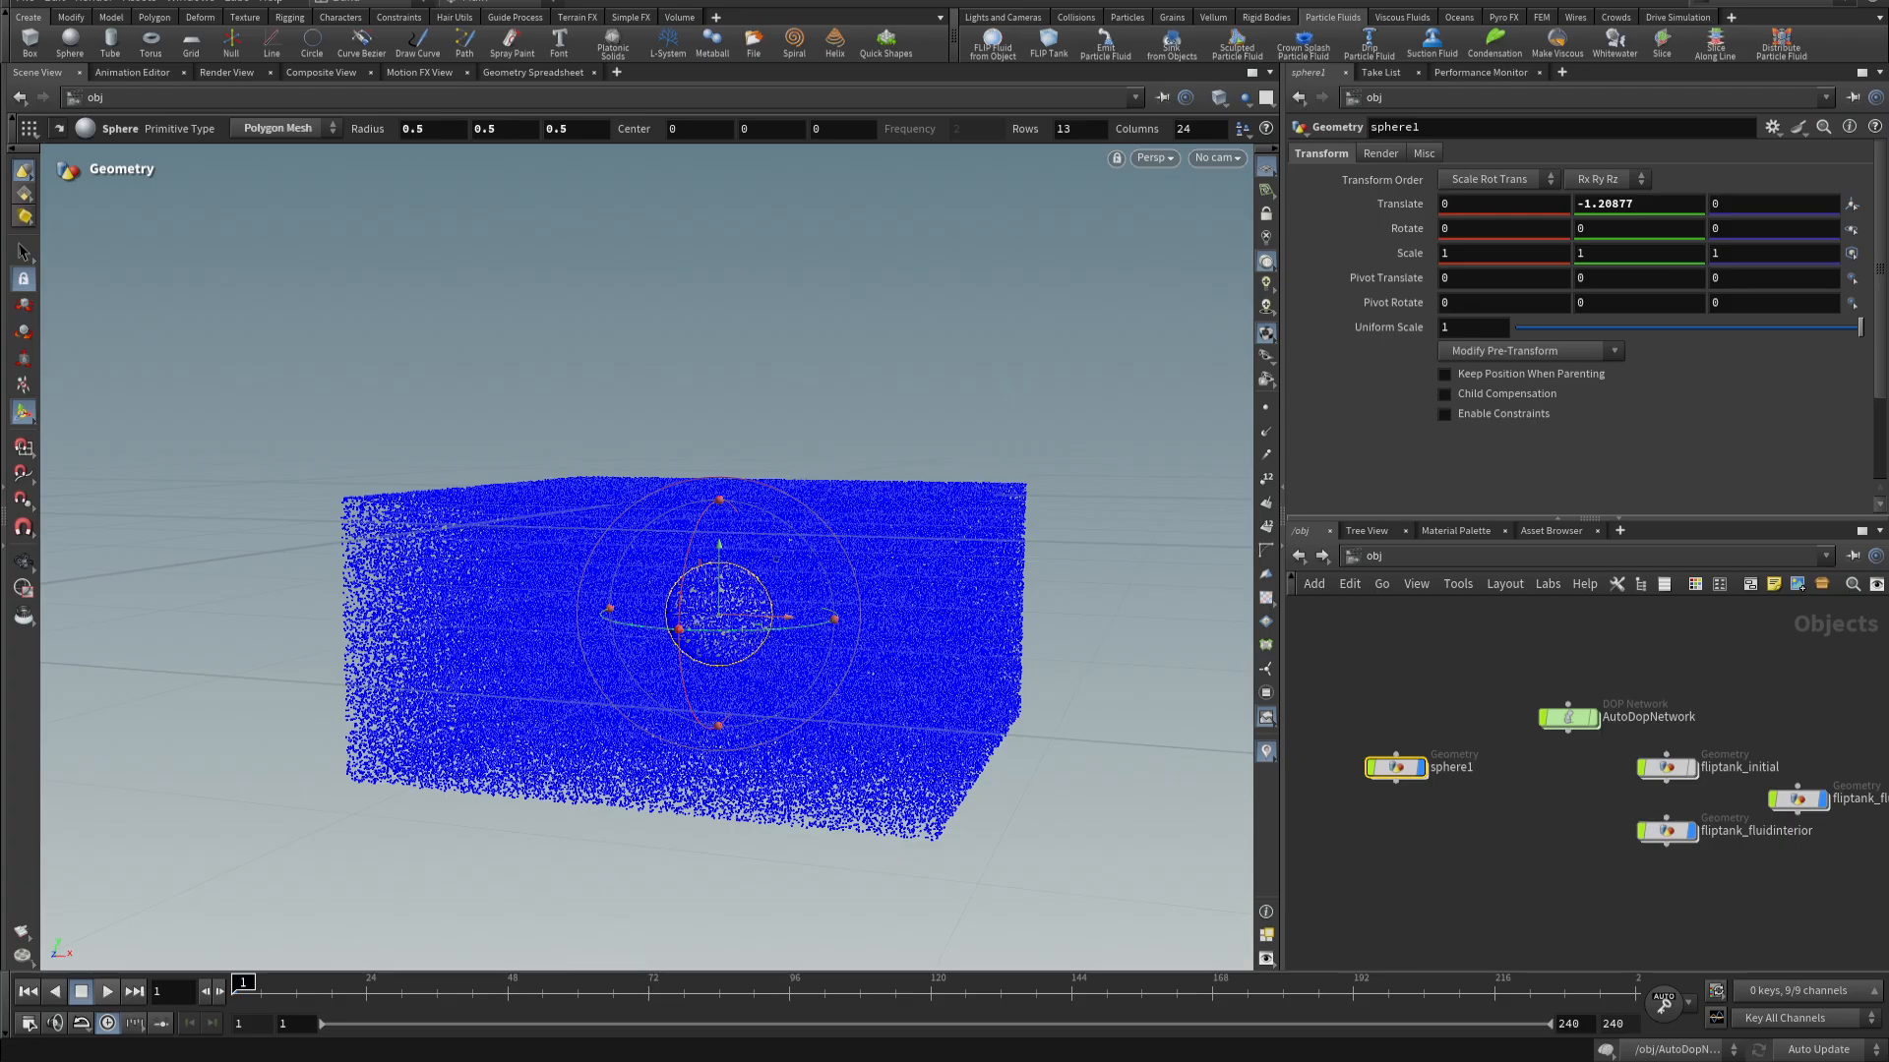
left_click(1172, 43)
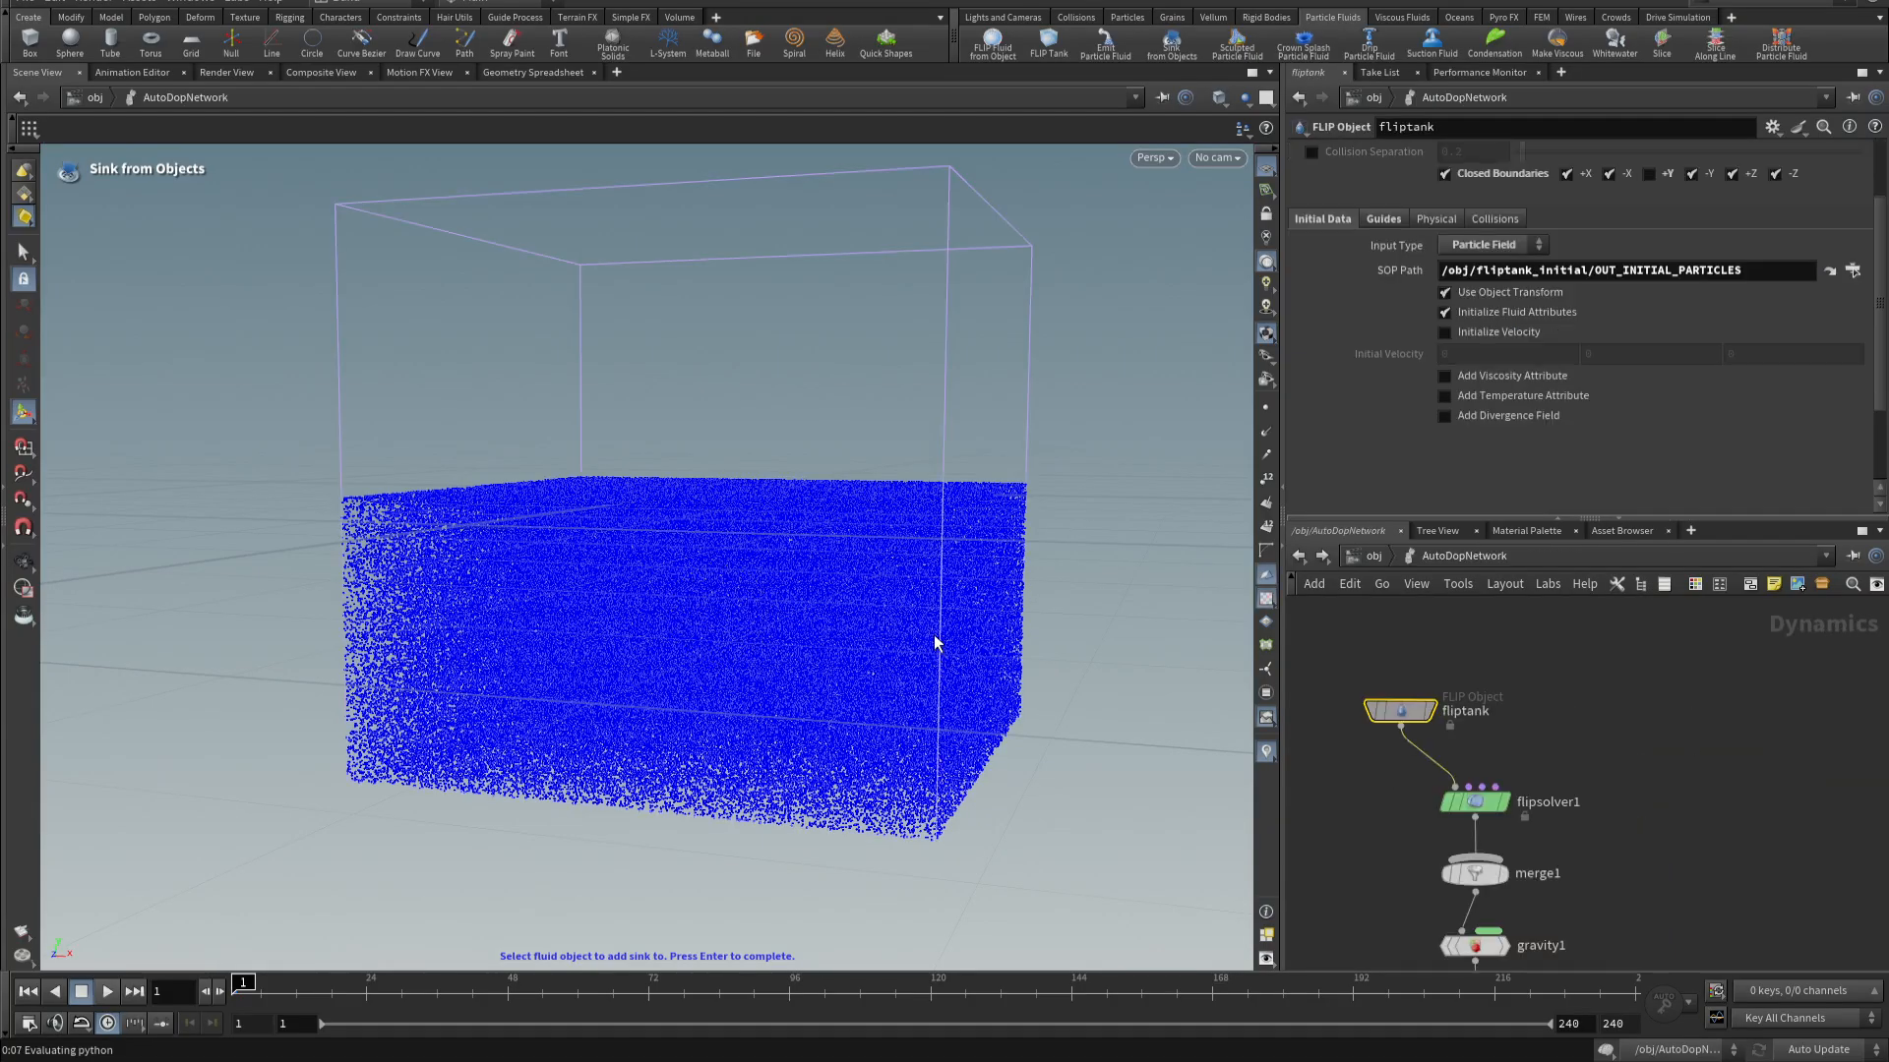
key("Return")
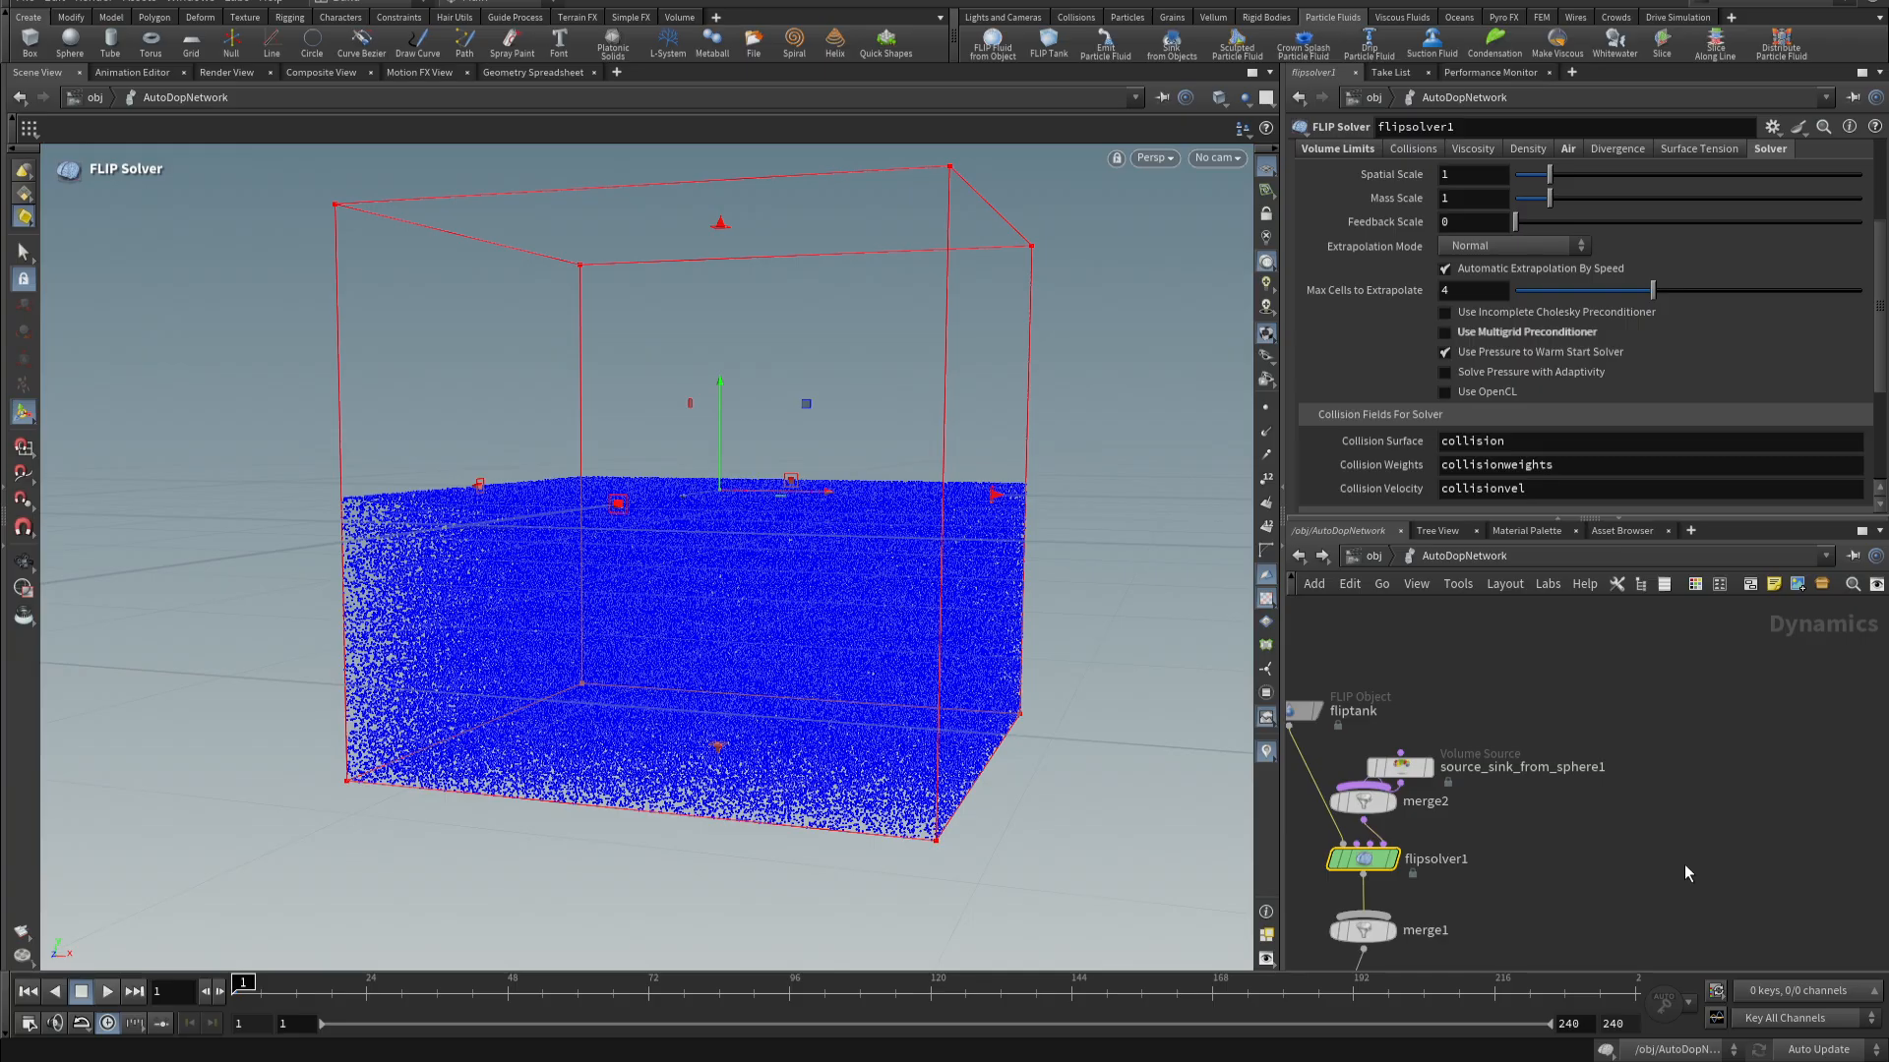
key("l")
middle_click_drag(1539, 669, 1617, 635)
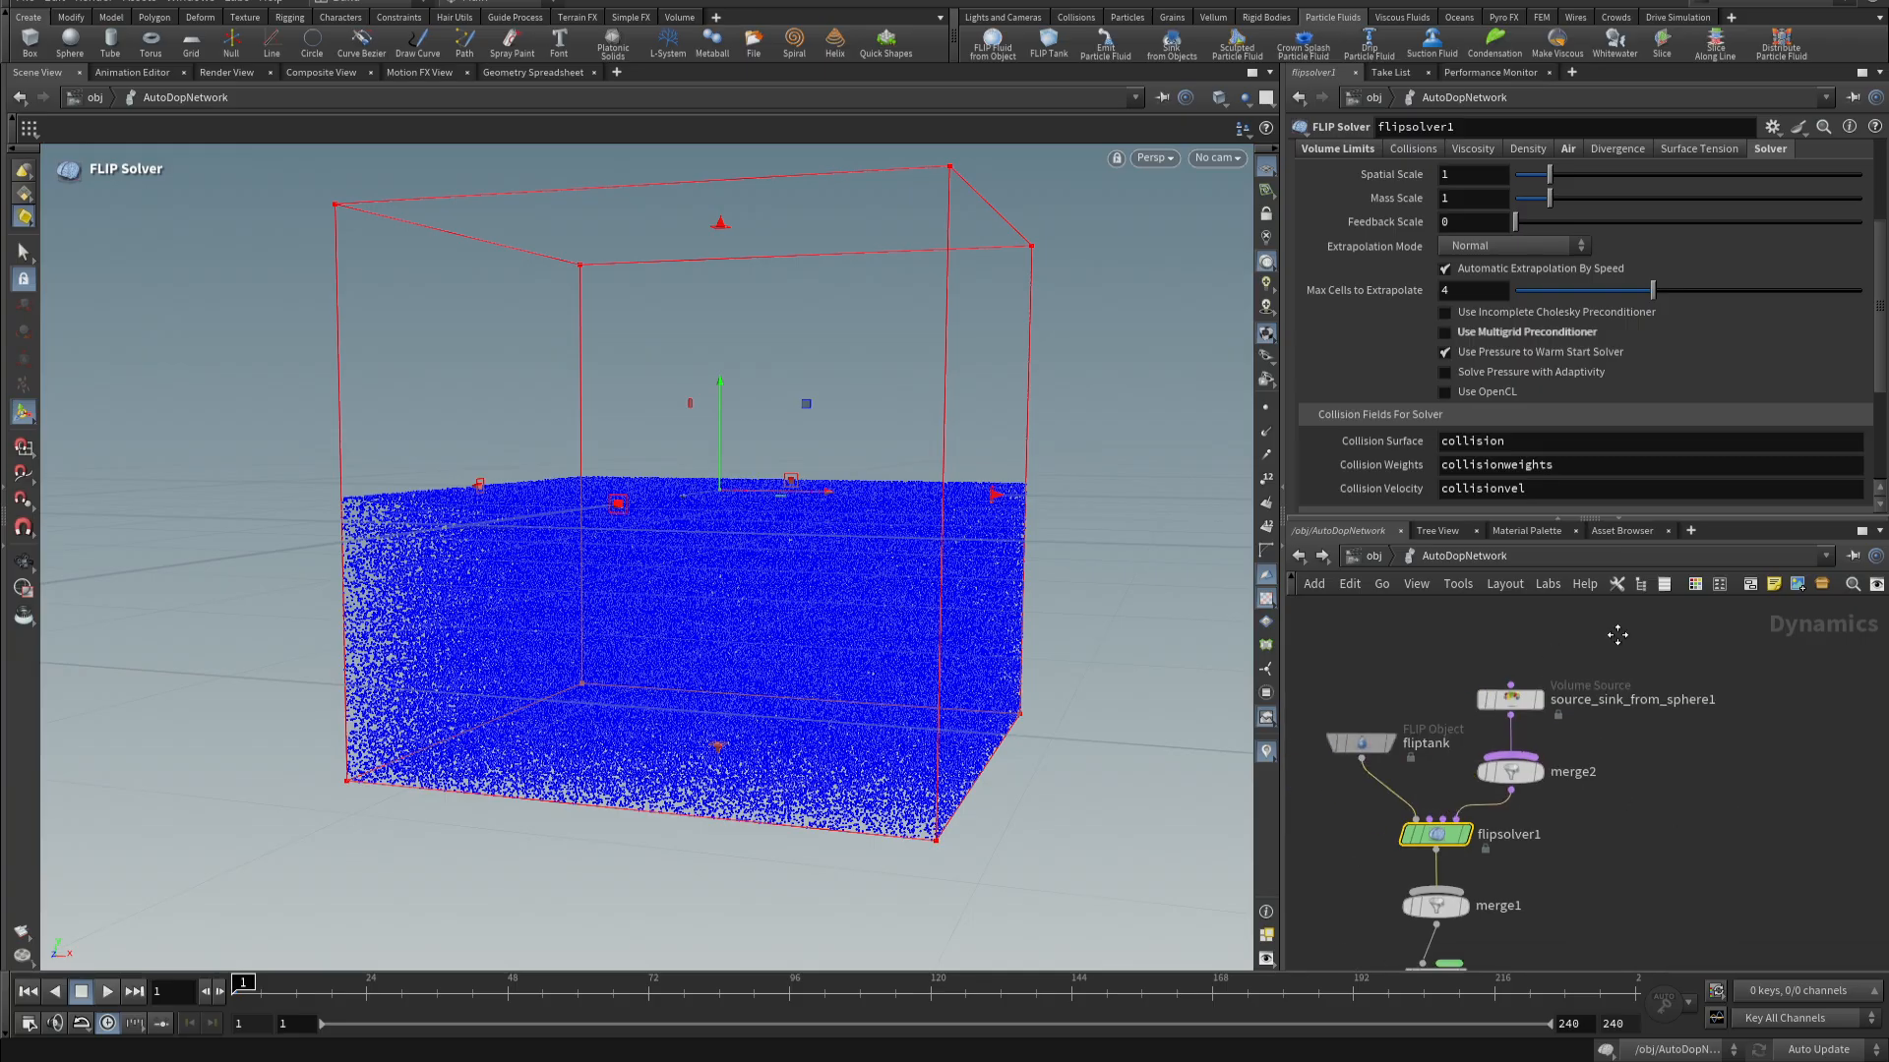
mouse_move(1507, 716)
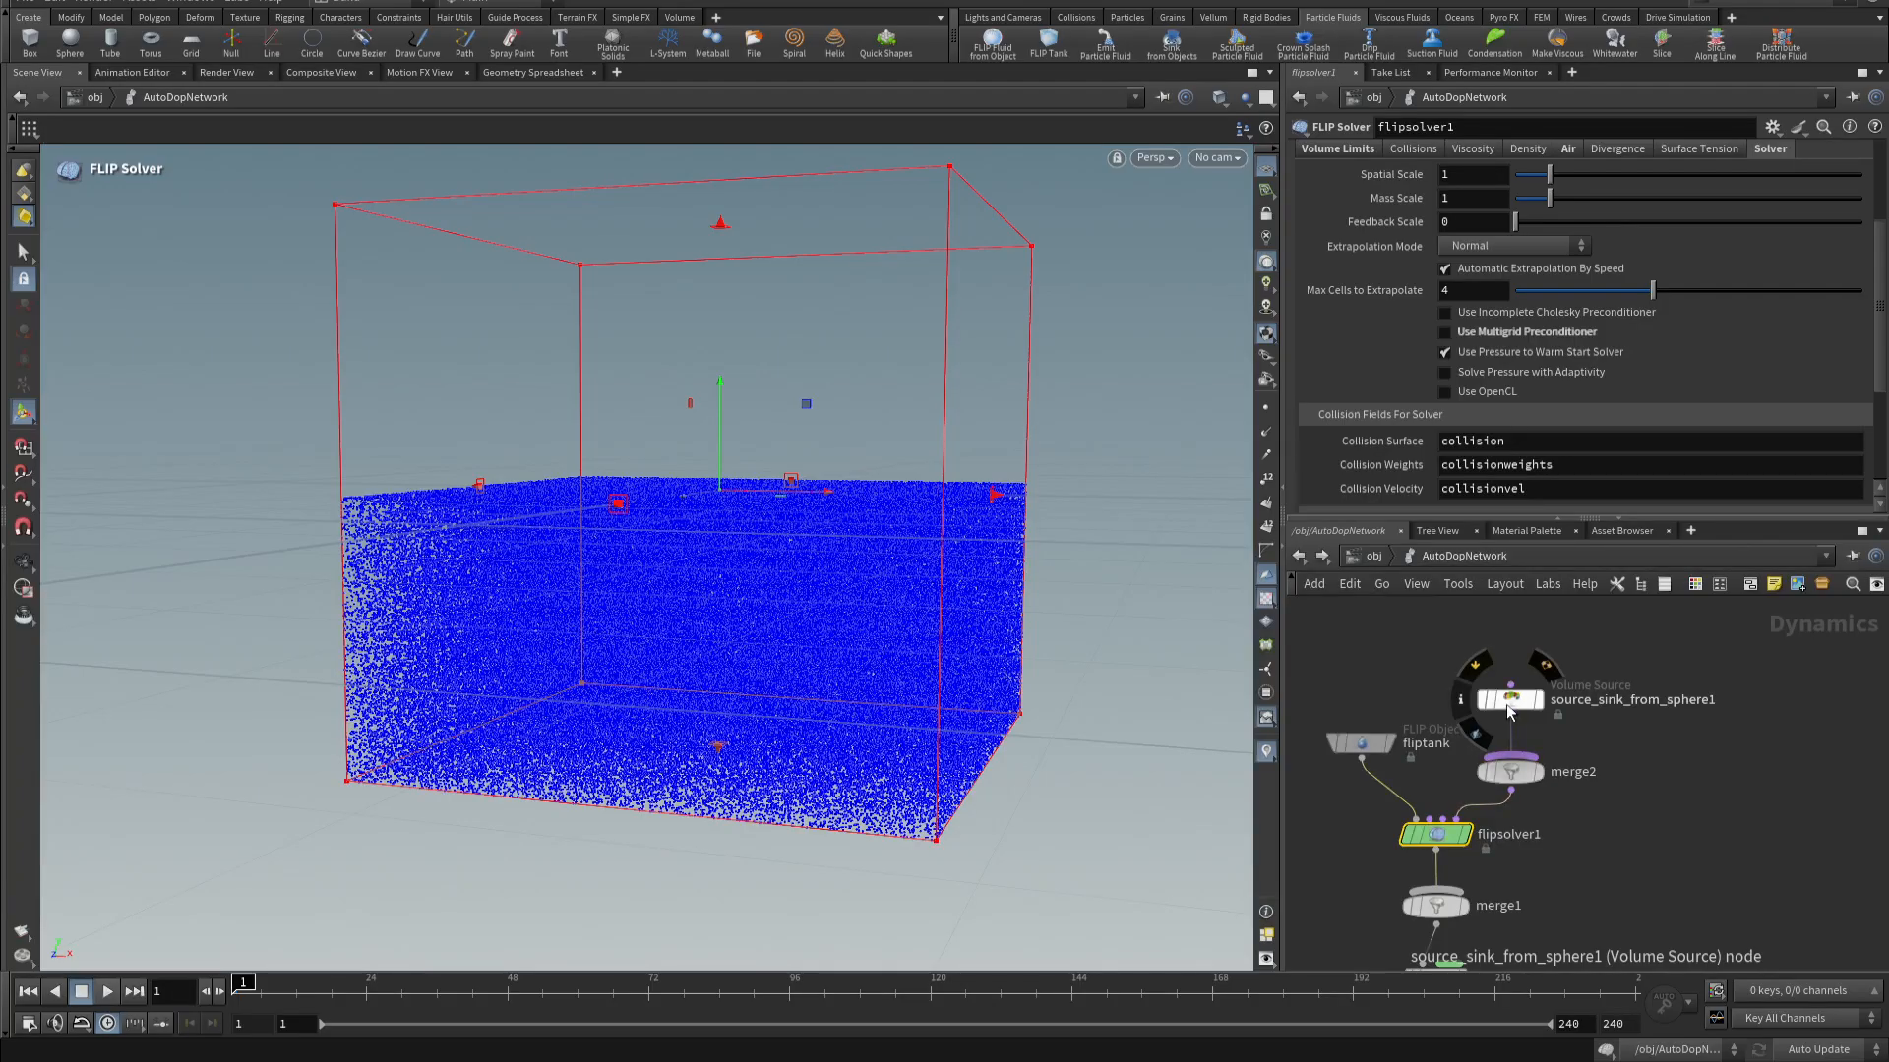
- Examine the source_sink_from_sphere1 settings and the create_sink node behind its SOP path, and return to AutoDopNetwork
left_click(1507, 704)
scroll(1584, 333, "down", 3)
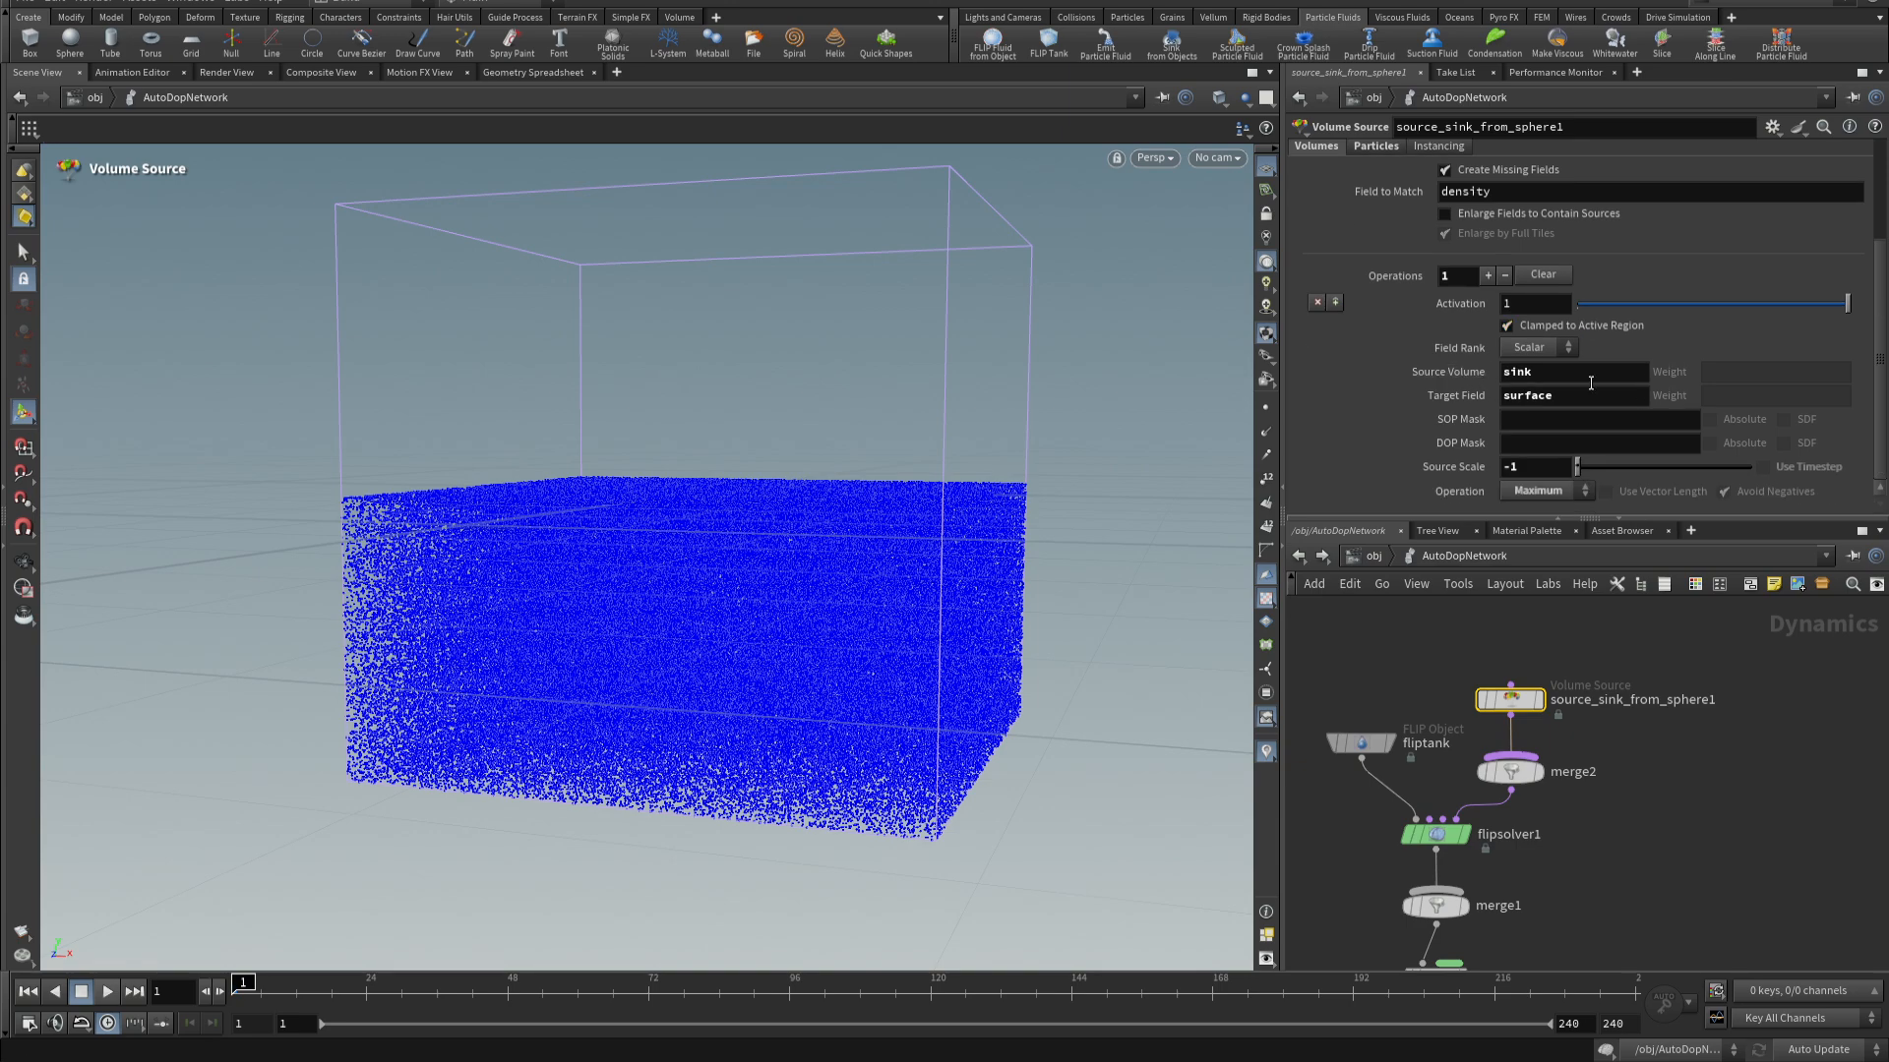
scroll(1756, 246, "up", 3)
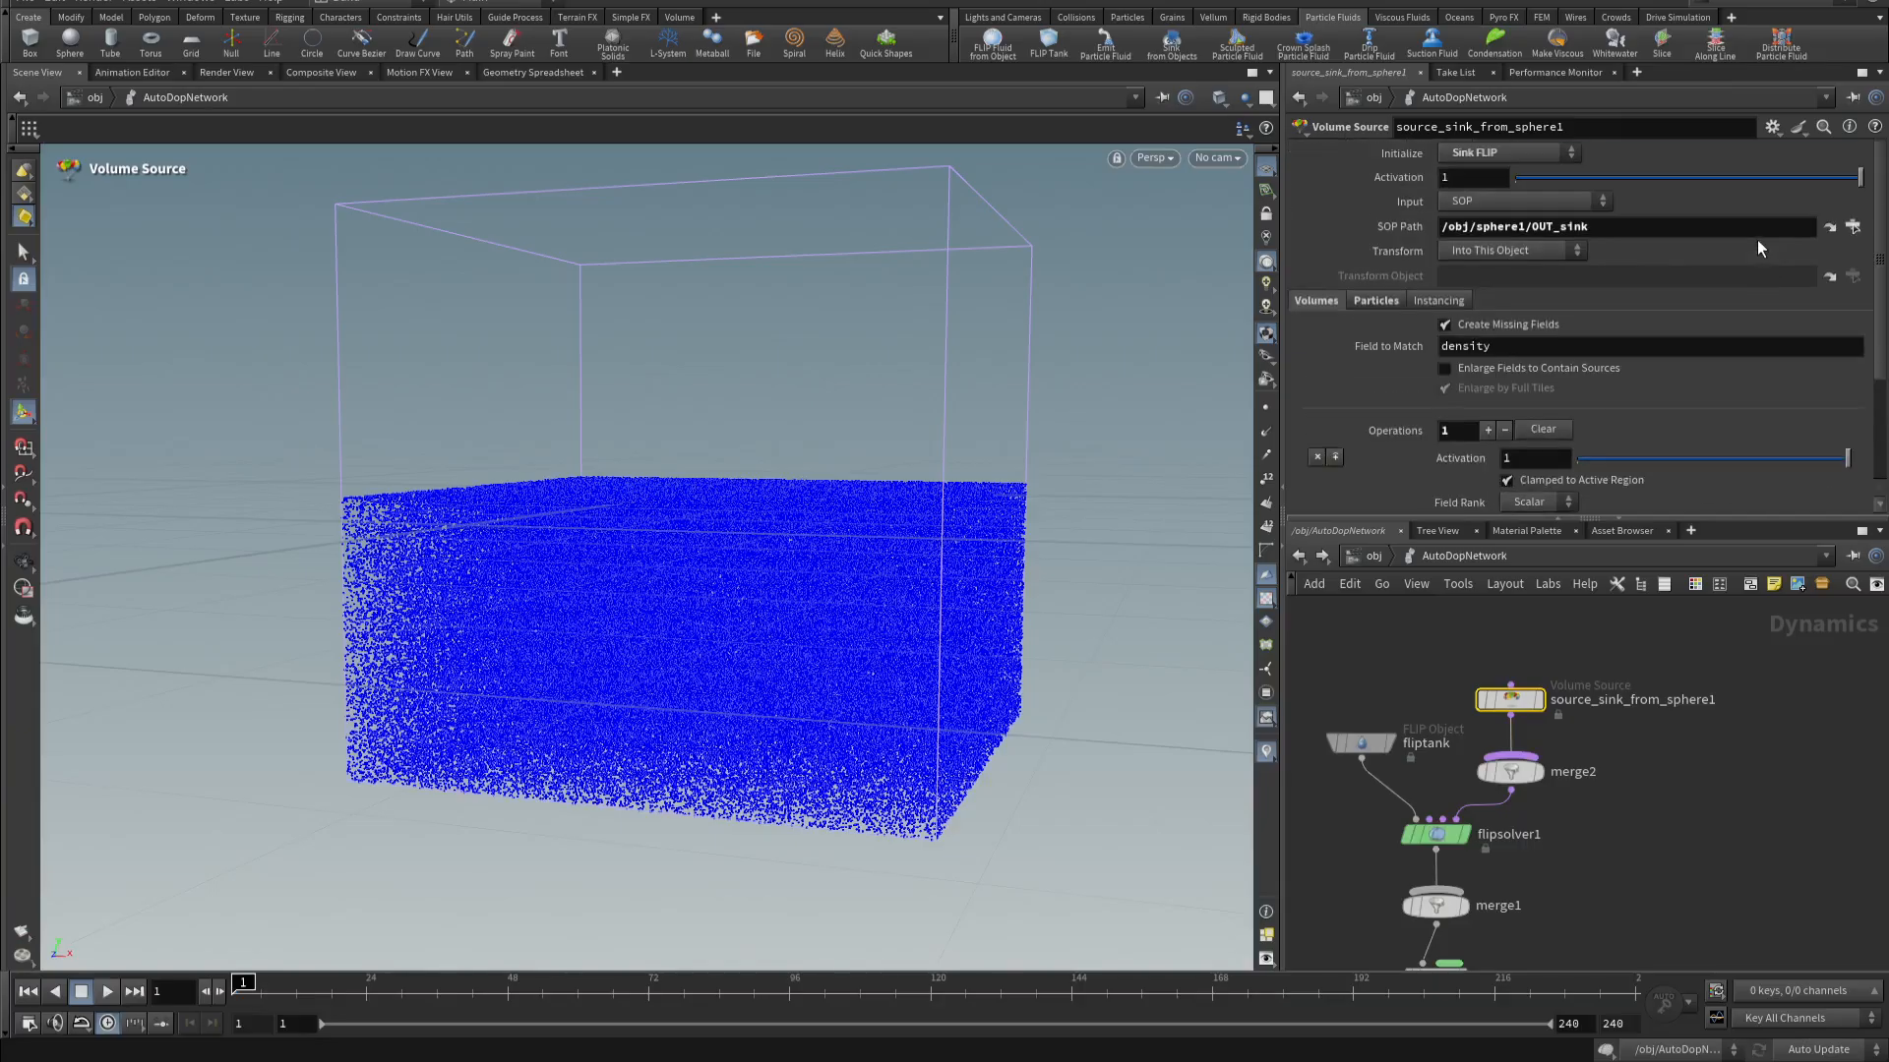
left_click(1829, 236)
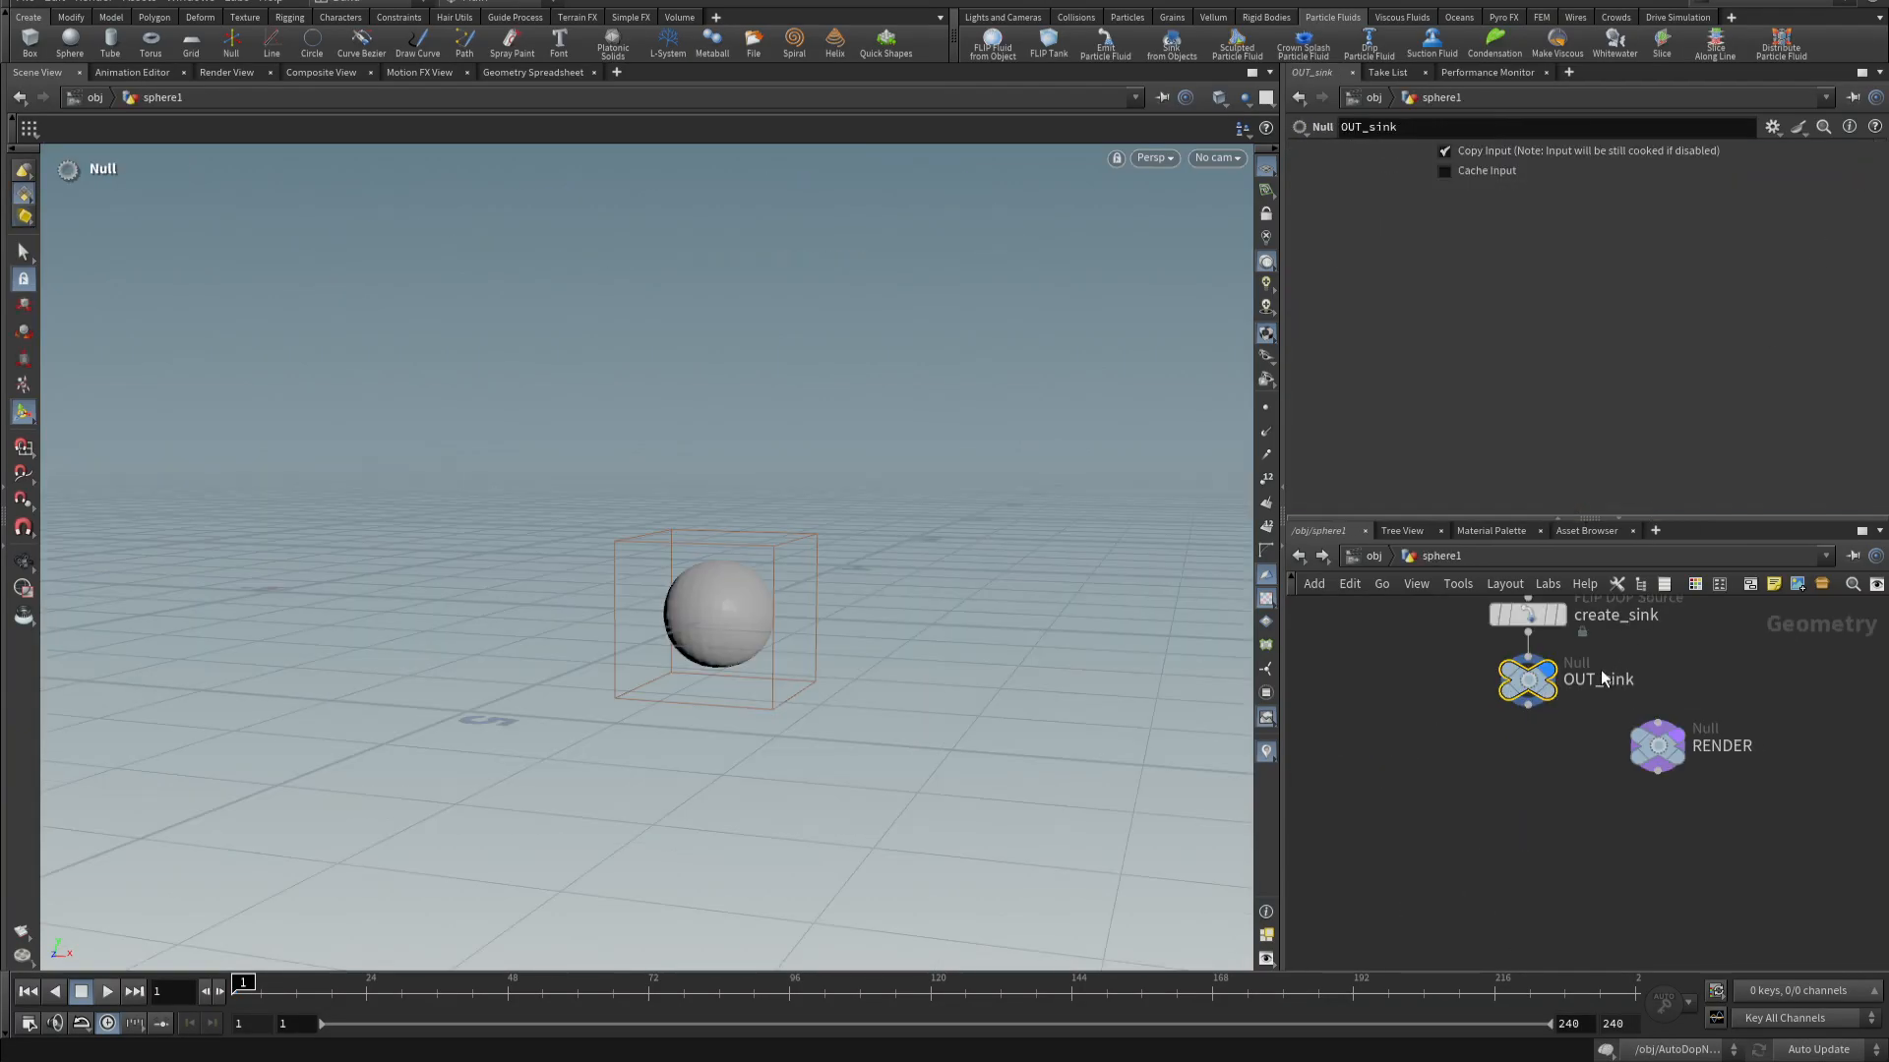
left_click(1515, 733)
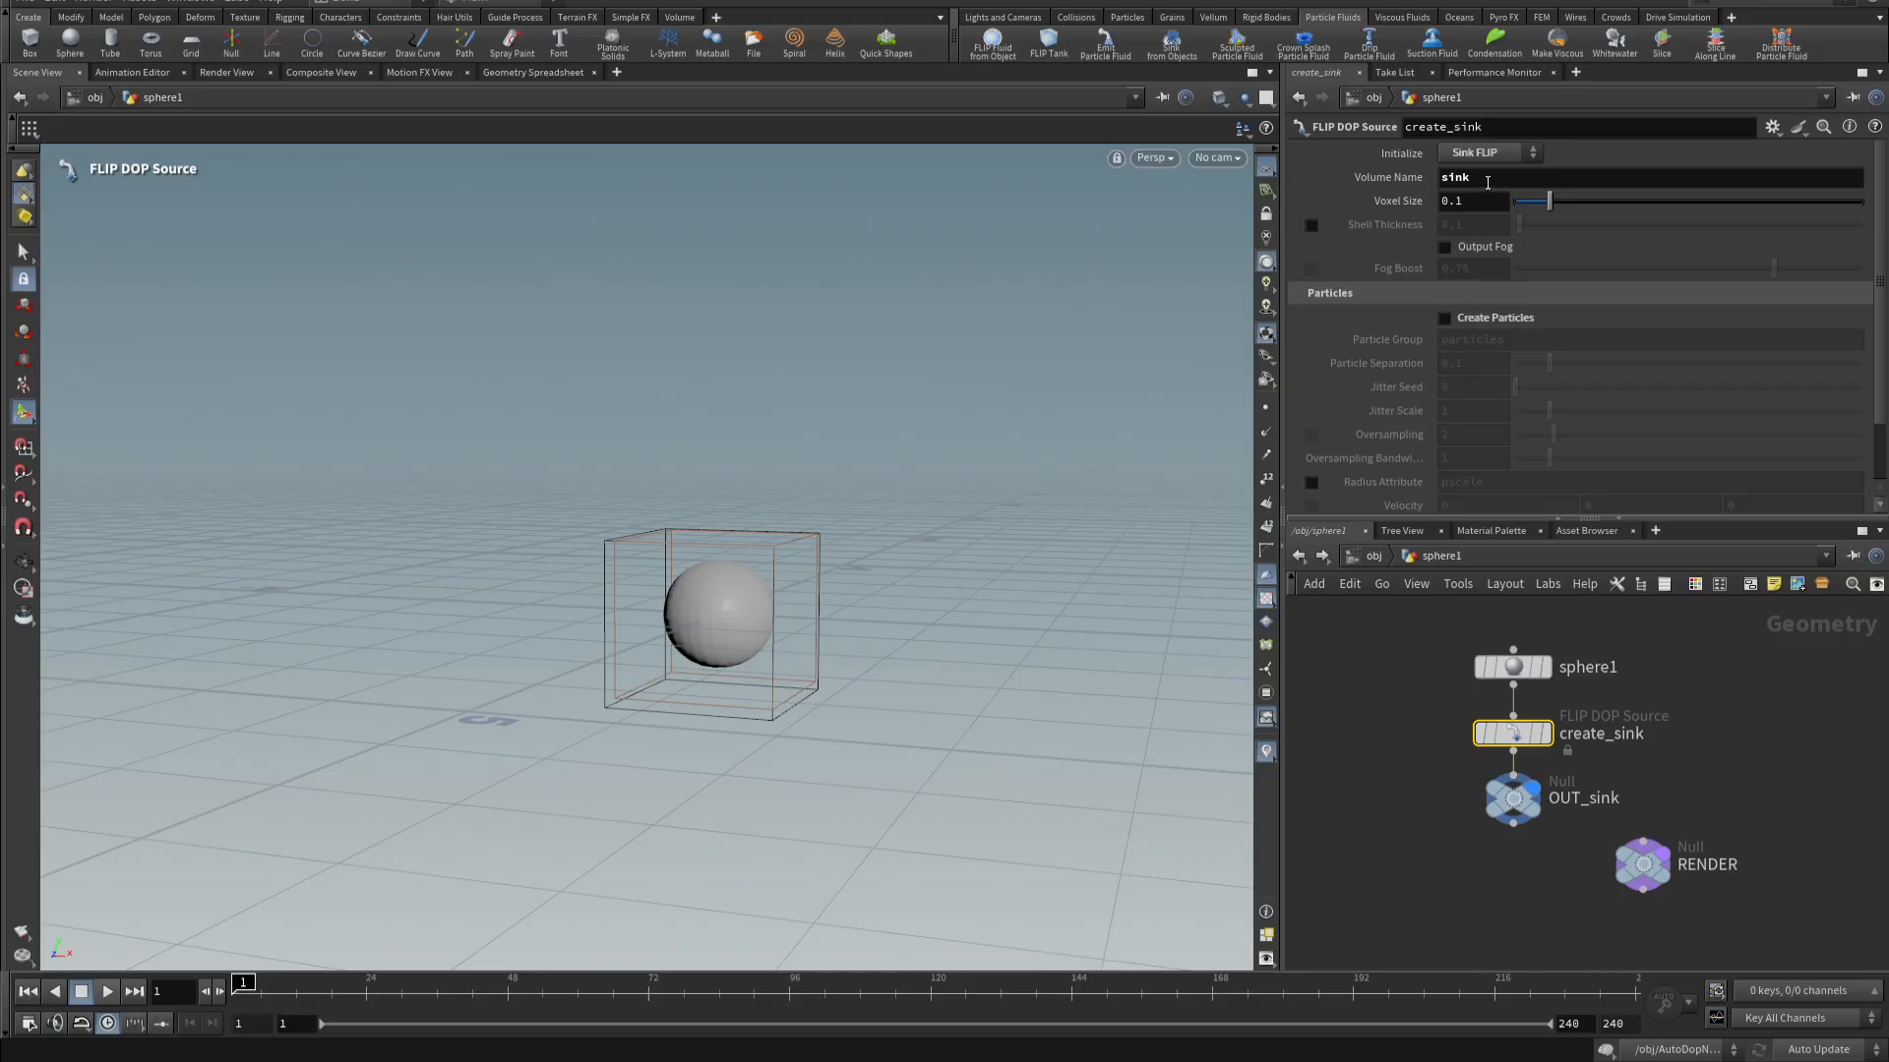
left_click(1300, 557)
middle_click_drag(1646, 835, 1682, 764)
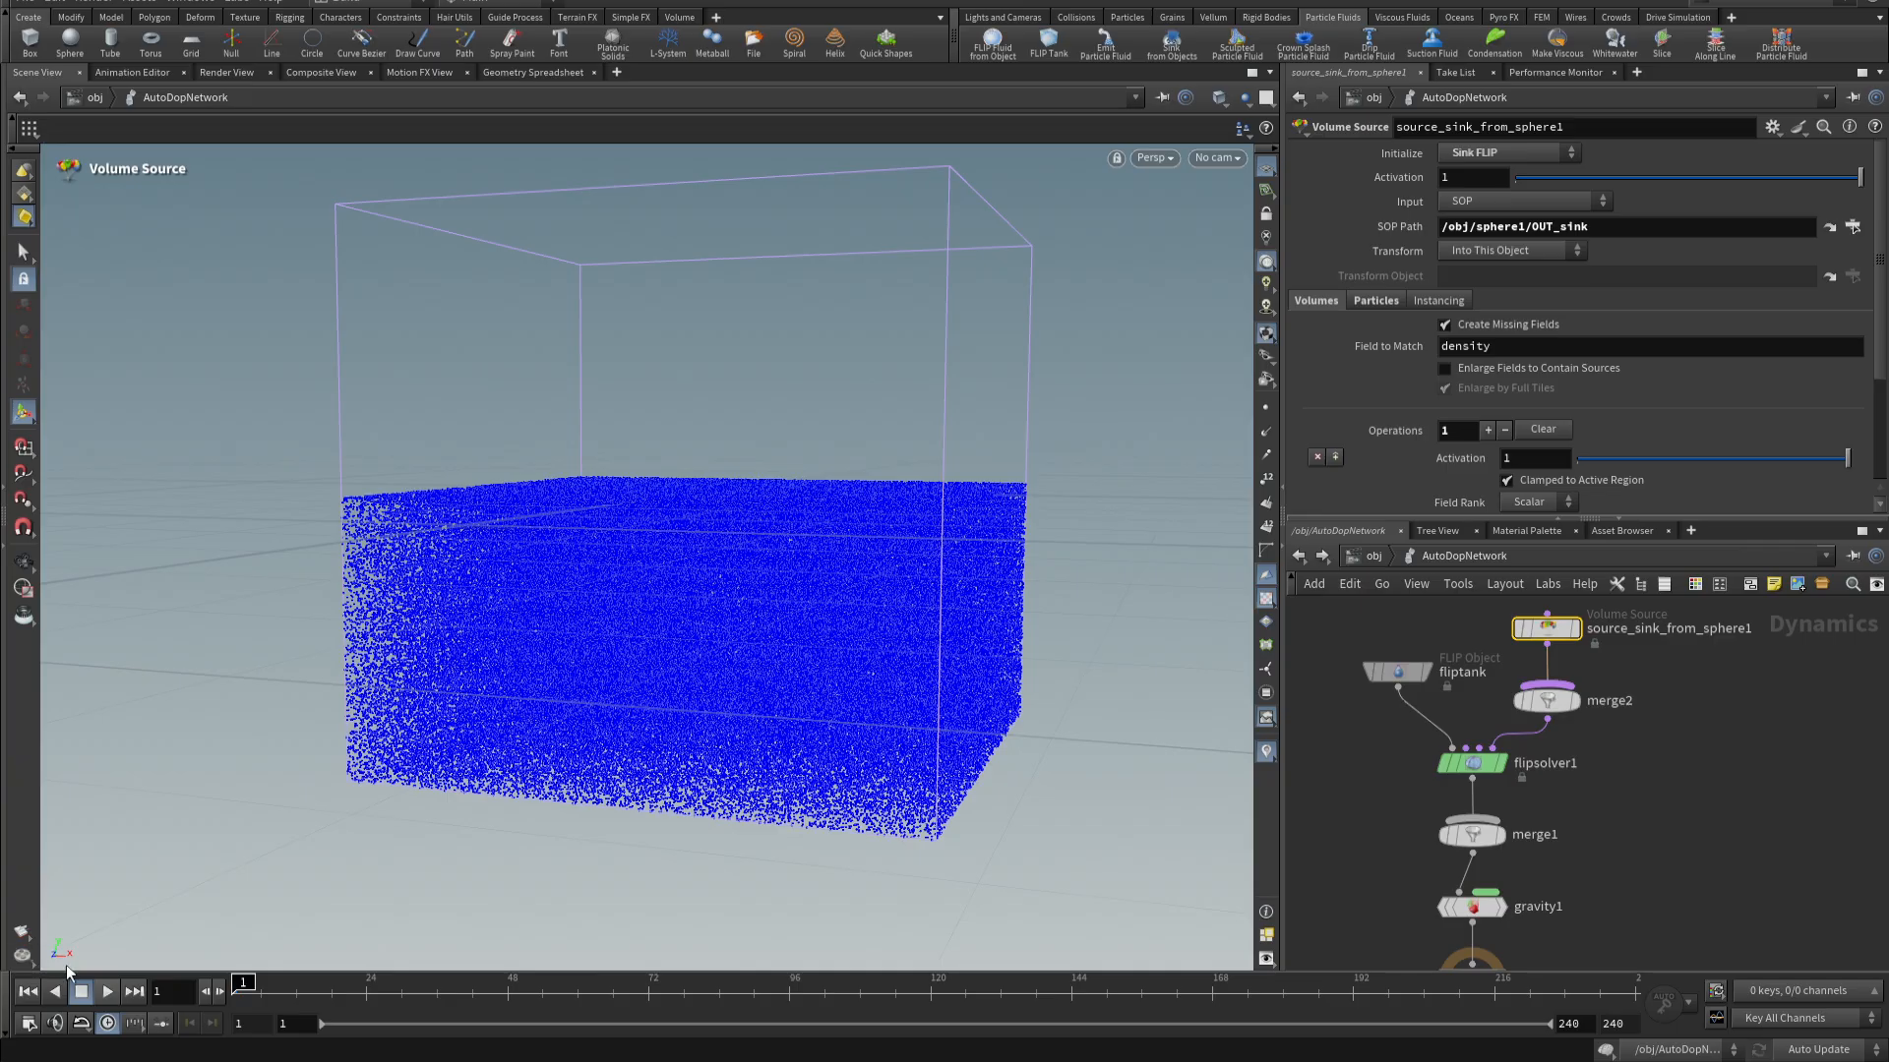
- Rewind the simulation to the first frame and reset the viewport with the Labs add-on
left_click(106, 991)
left_click(30, 991)
left_click(264, 5)
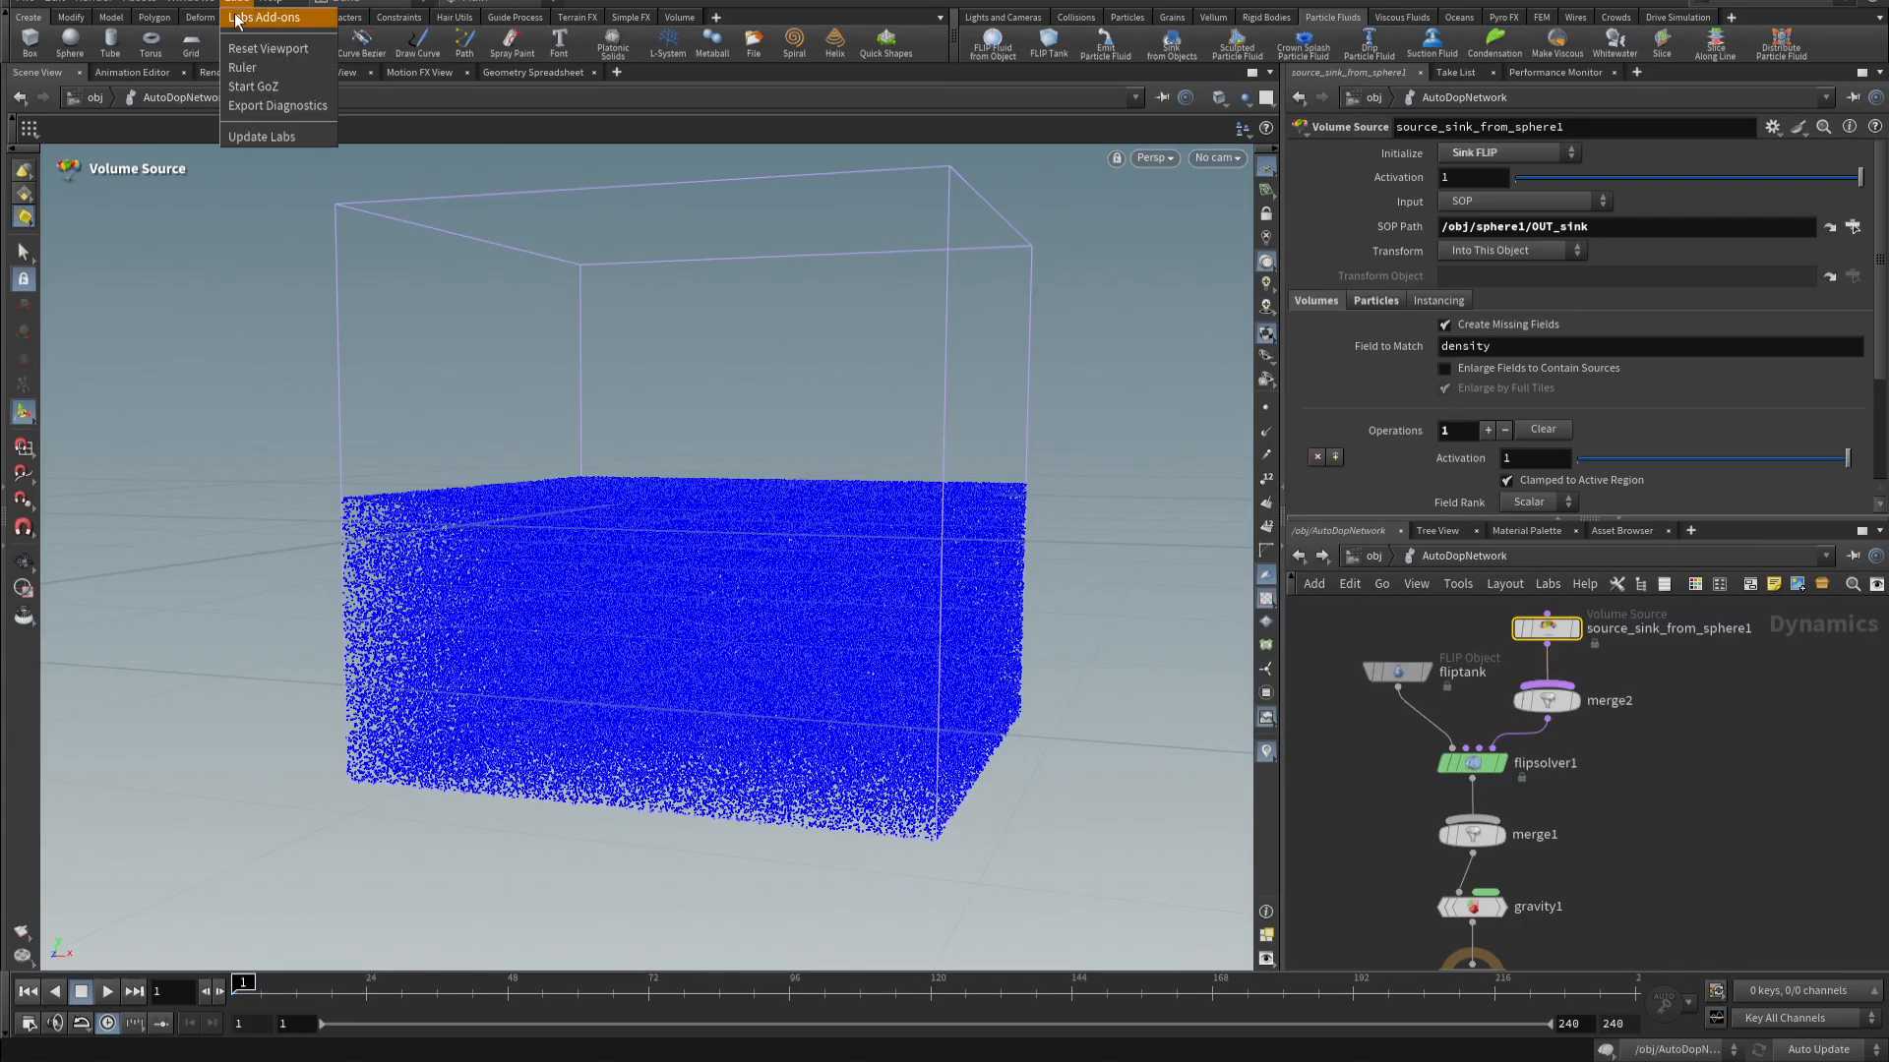
left_click(259, 52)
left_click(78, 71)
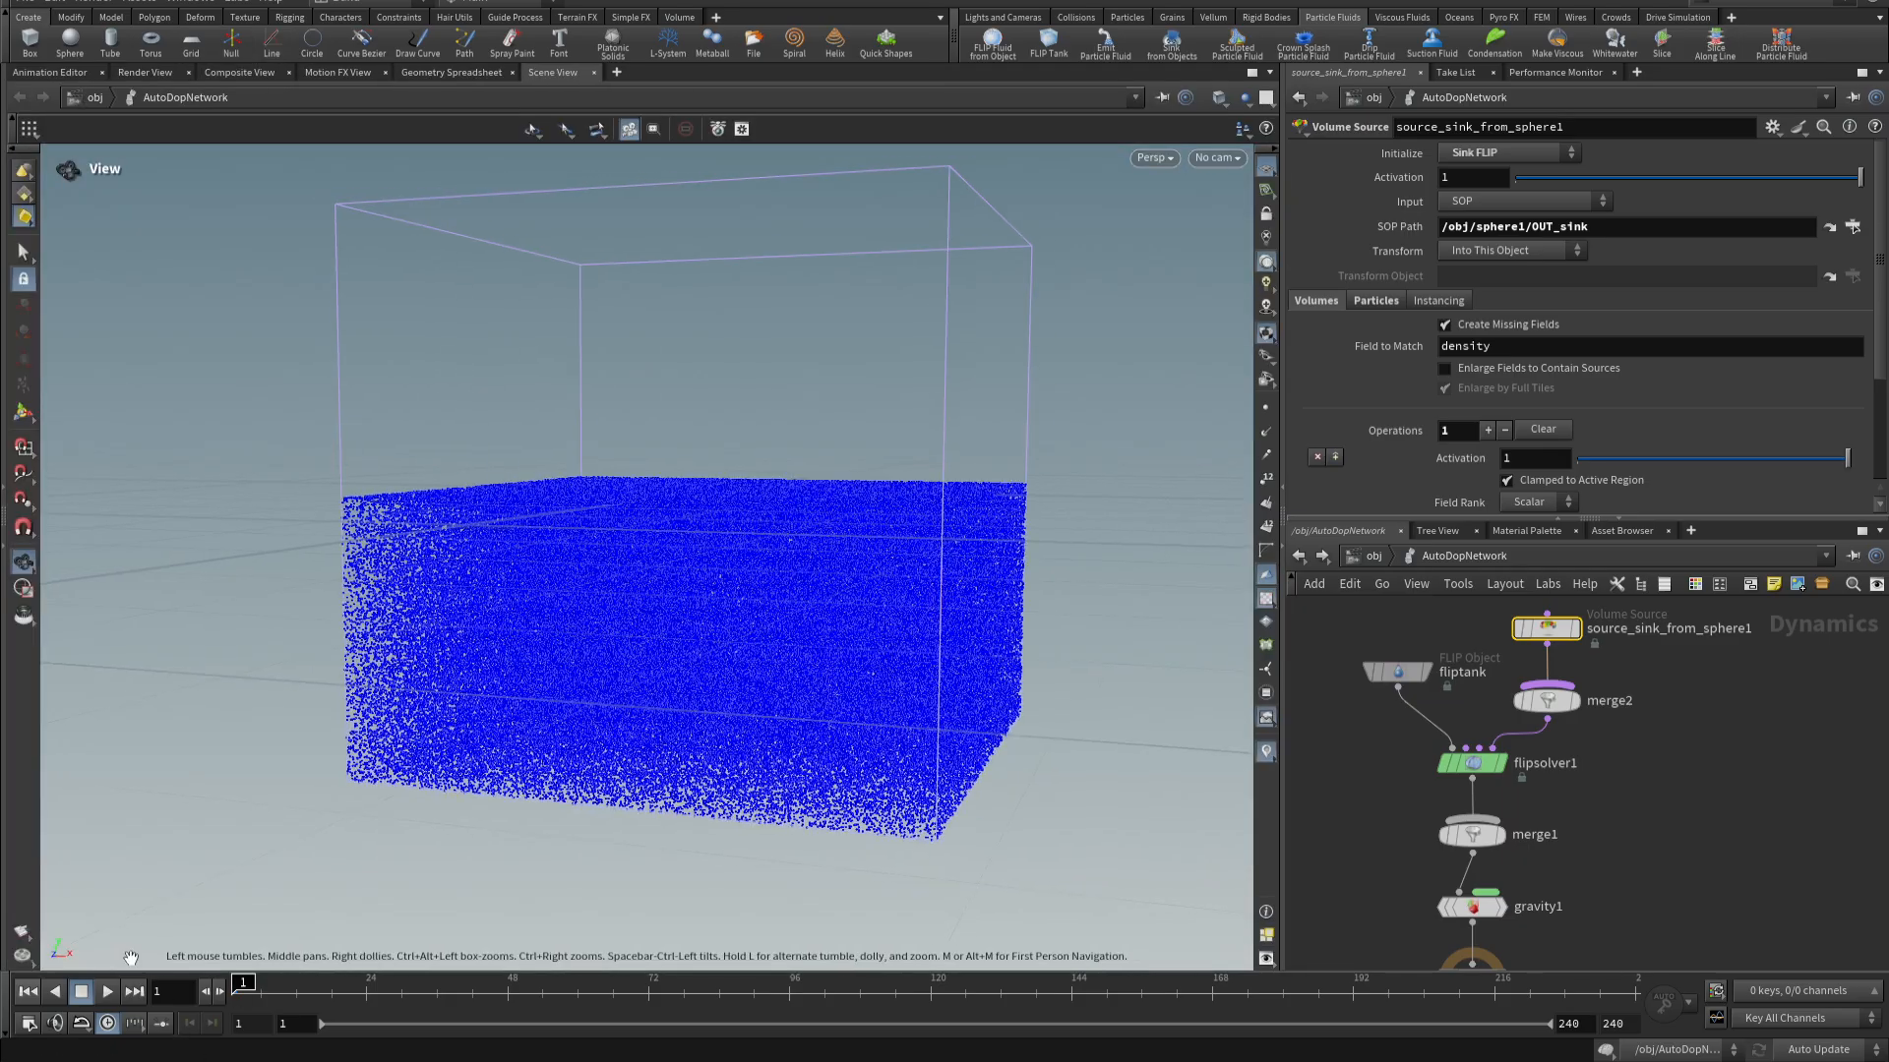
- Play the sink simulation from frame 1 to examine how the fluid reacts, and stop it
left_click(109, 1000)
left_click(110, 999)
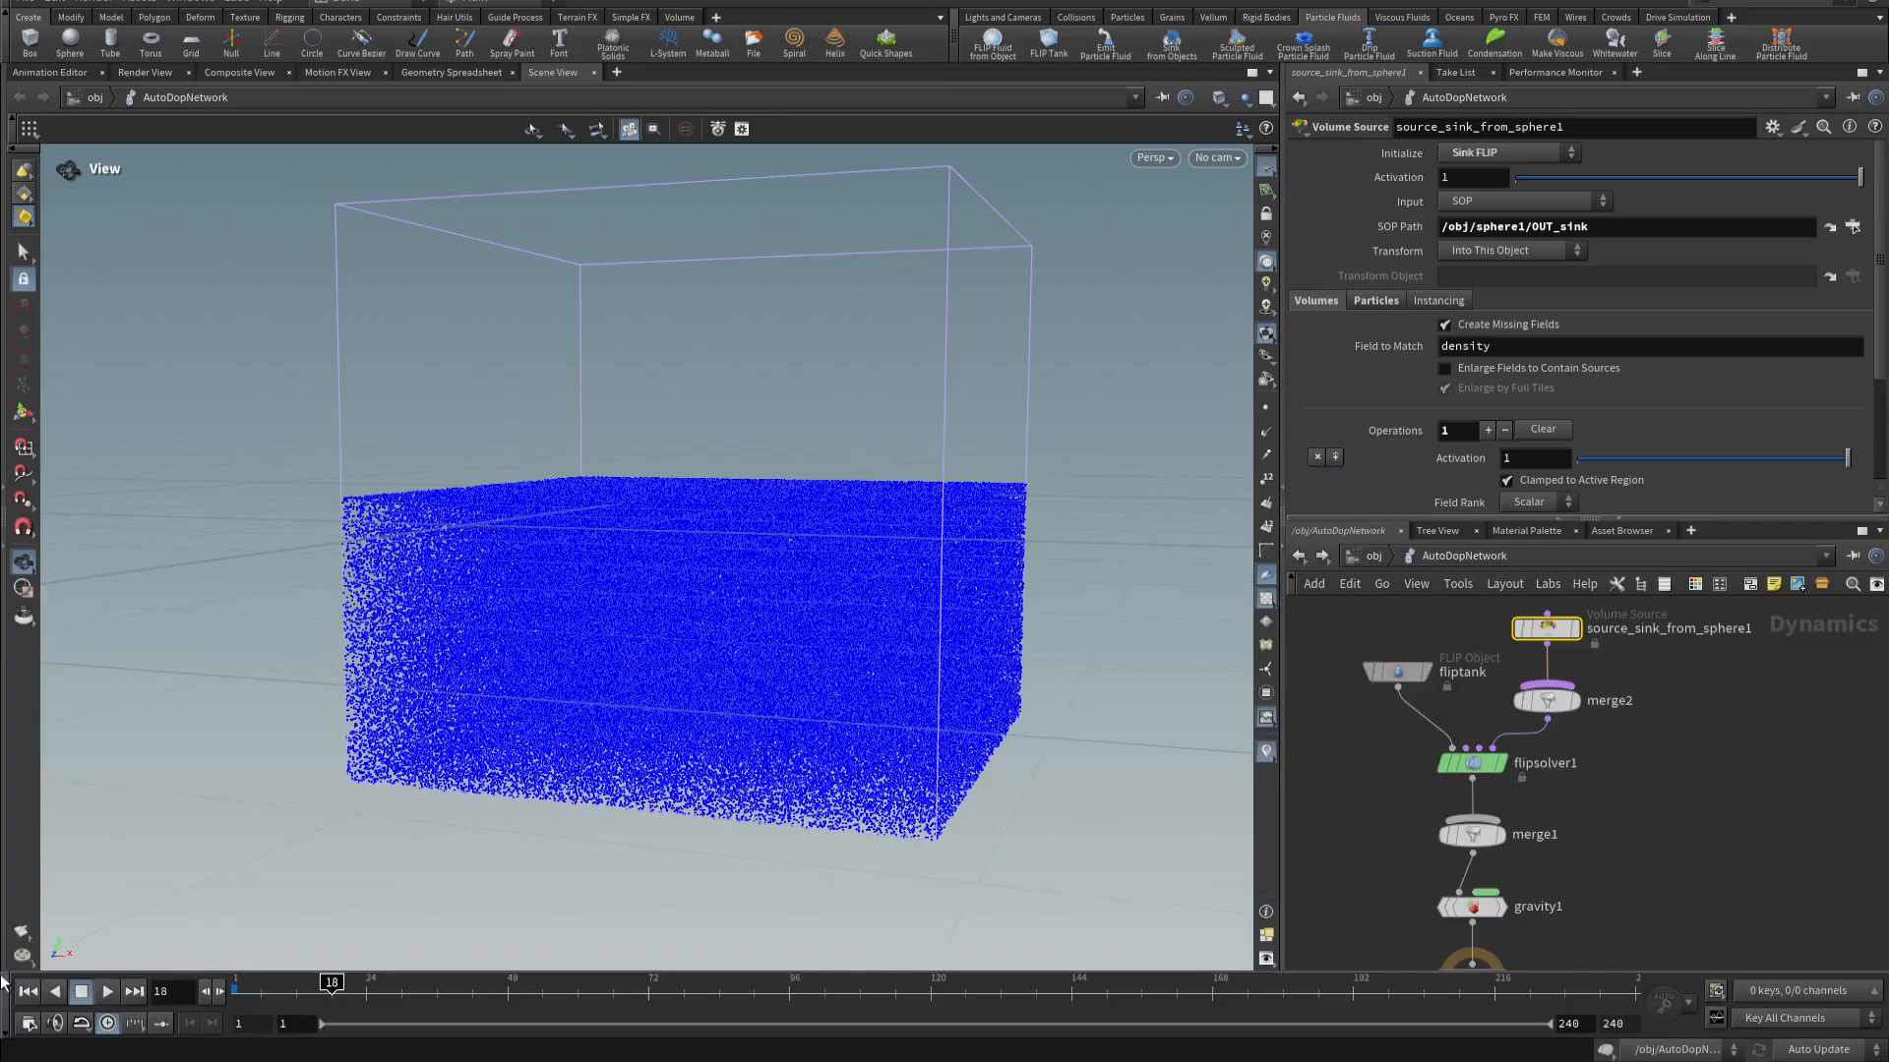
left_click(27, 991)
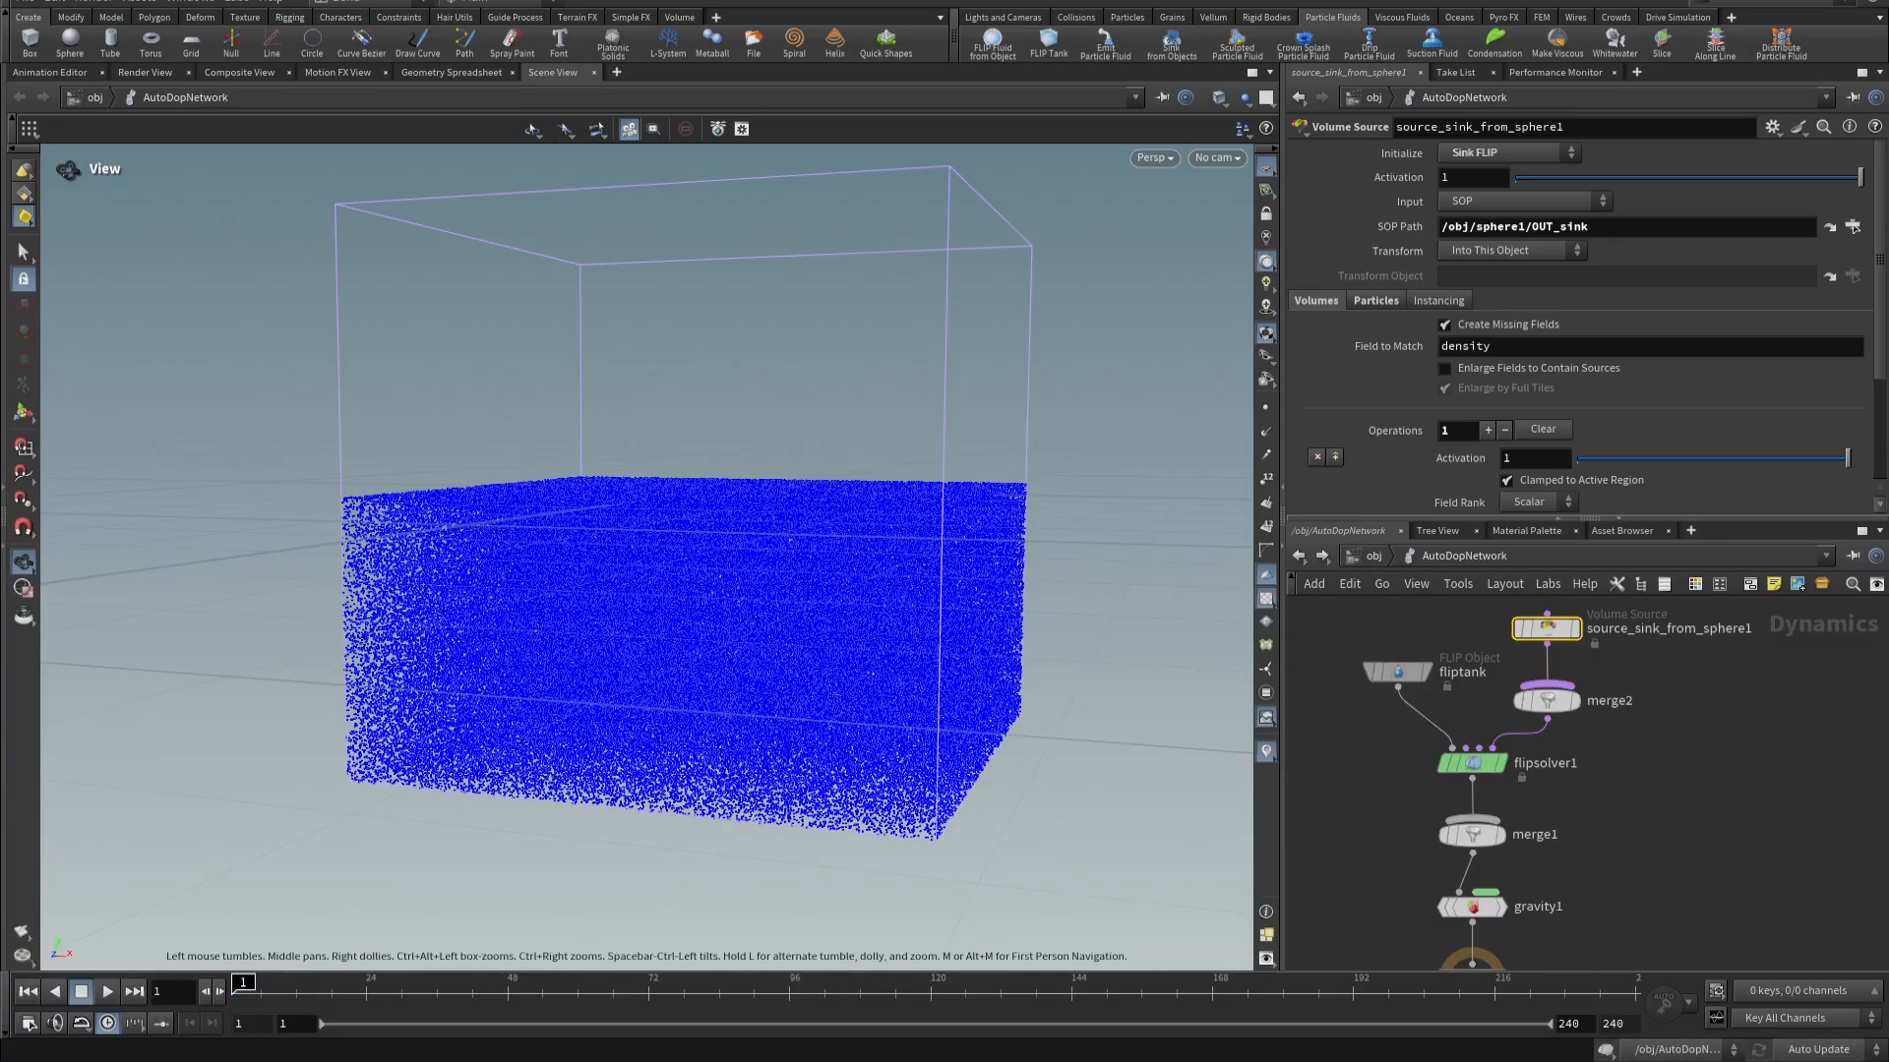
left_click(108, 992)
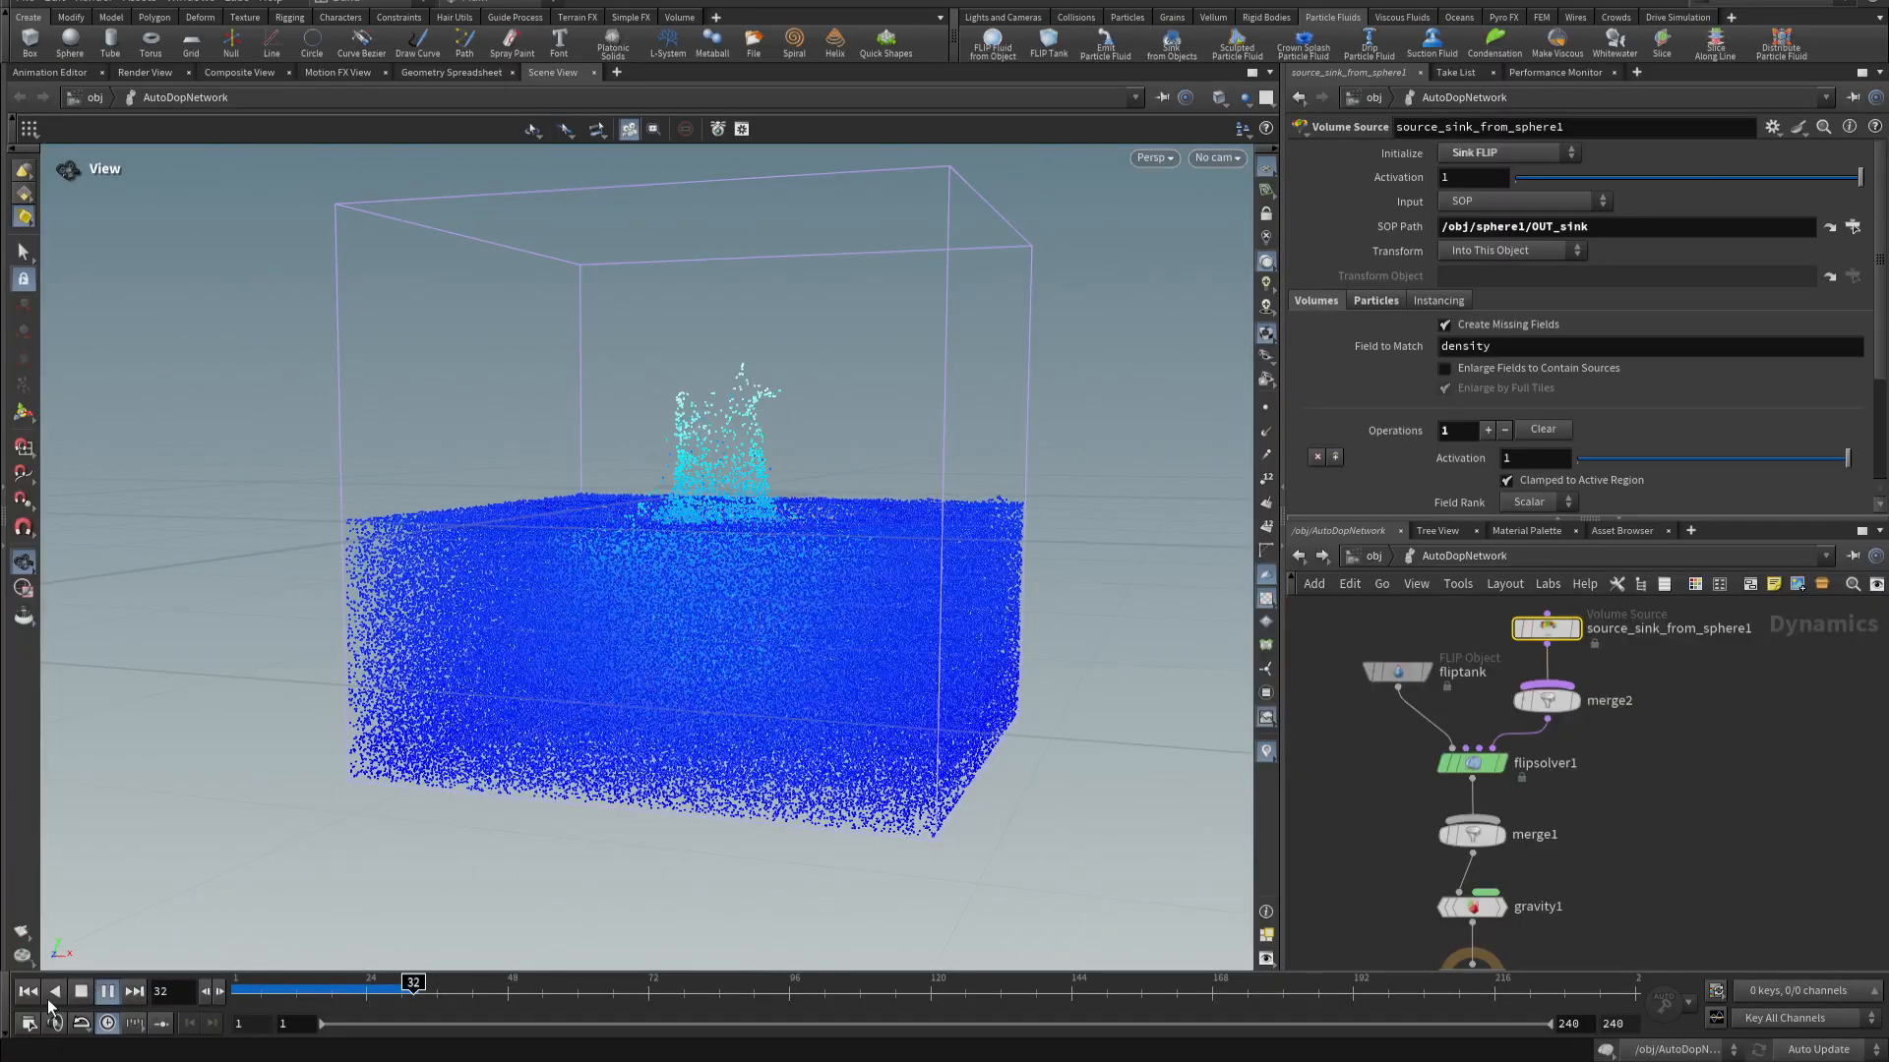
left_click(81, 991)
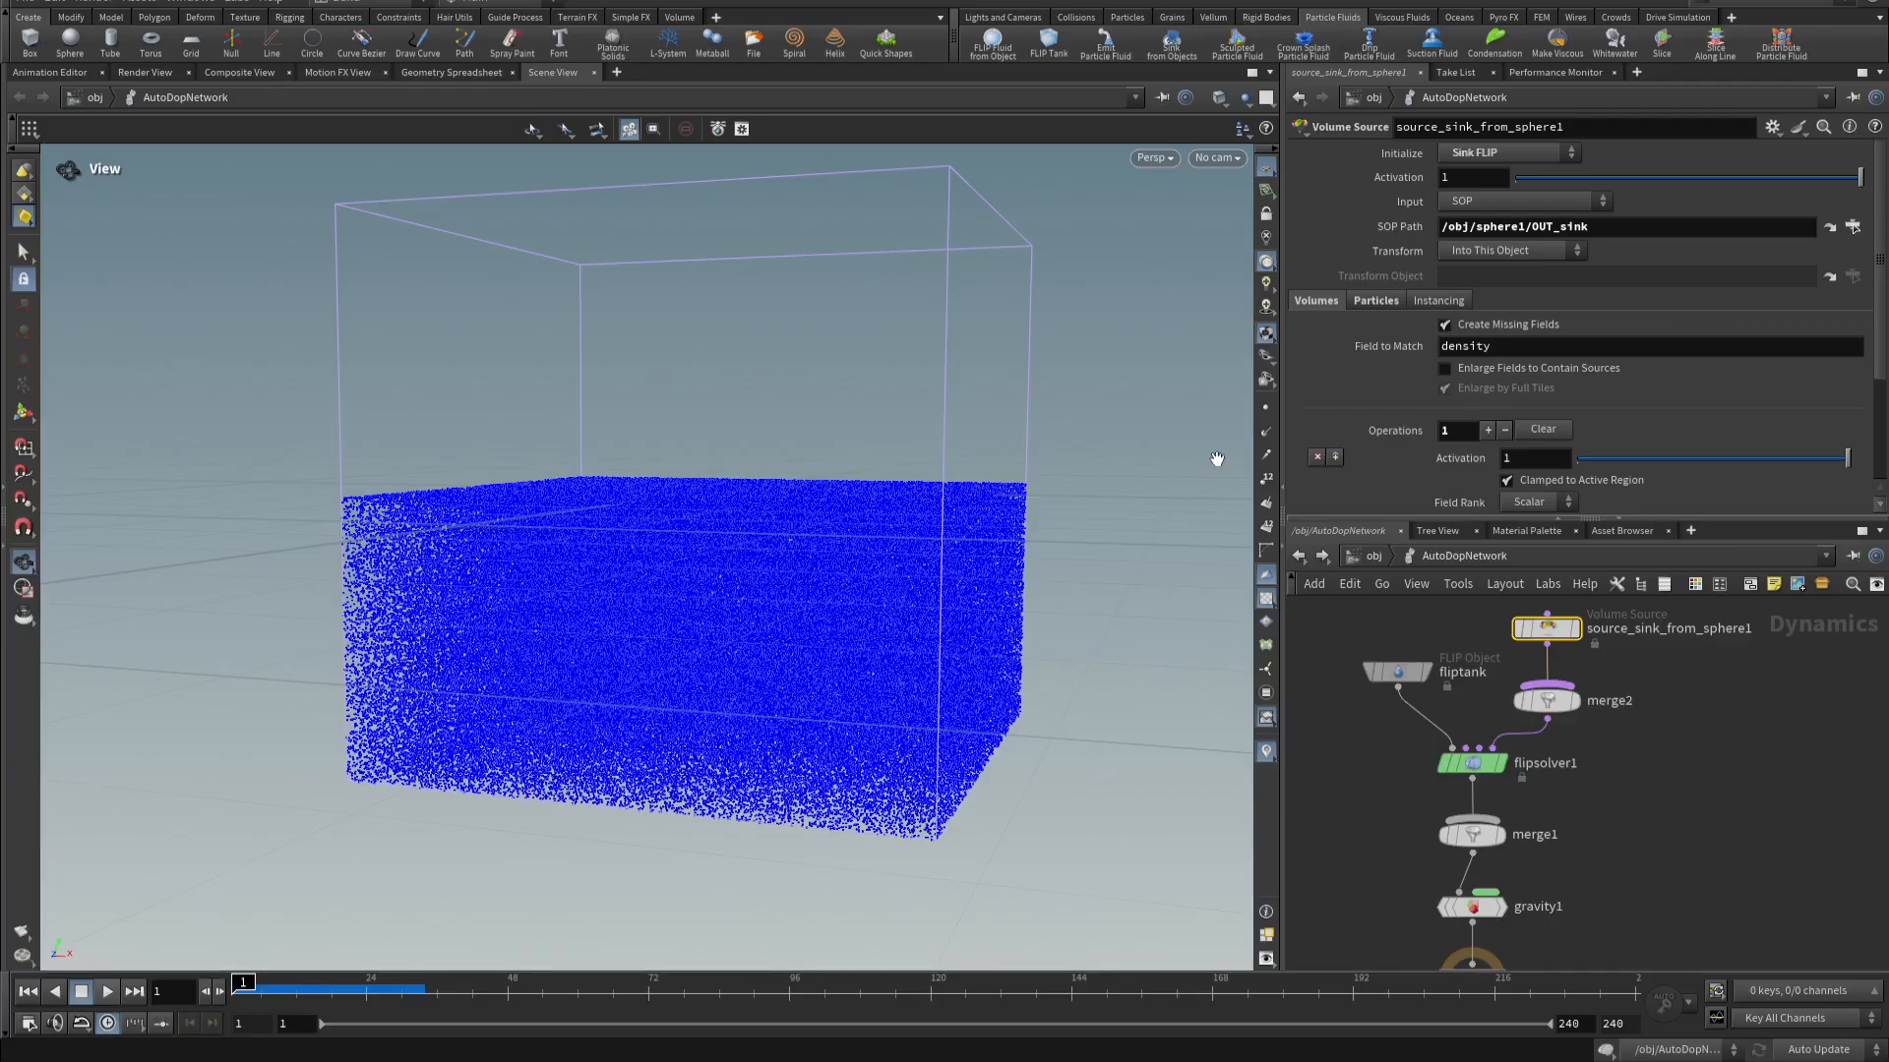
- Set the Activation of source_sink_from_sphere1 to the expression $F<2
left_click(1476, 179)
type("$")
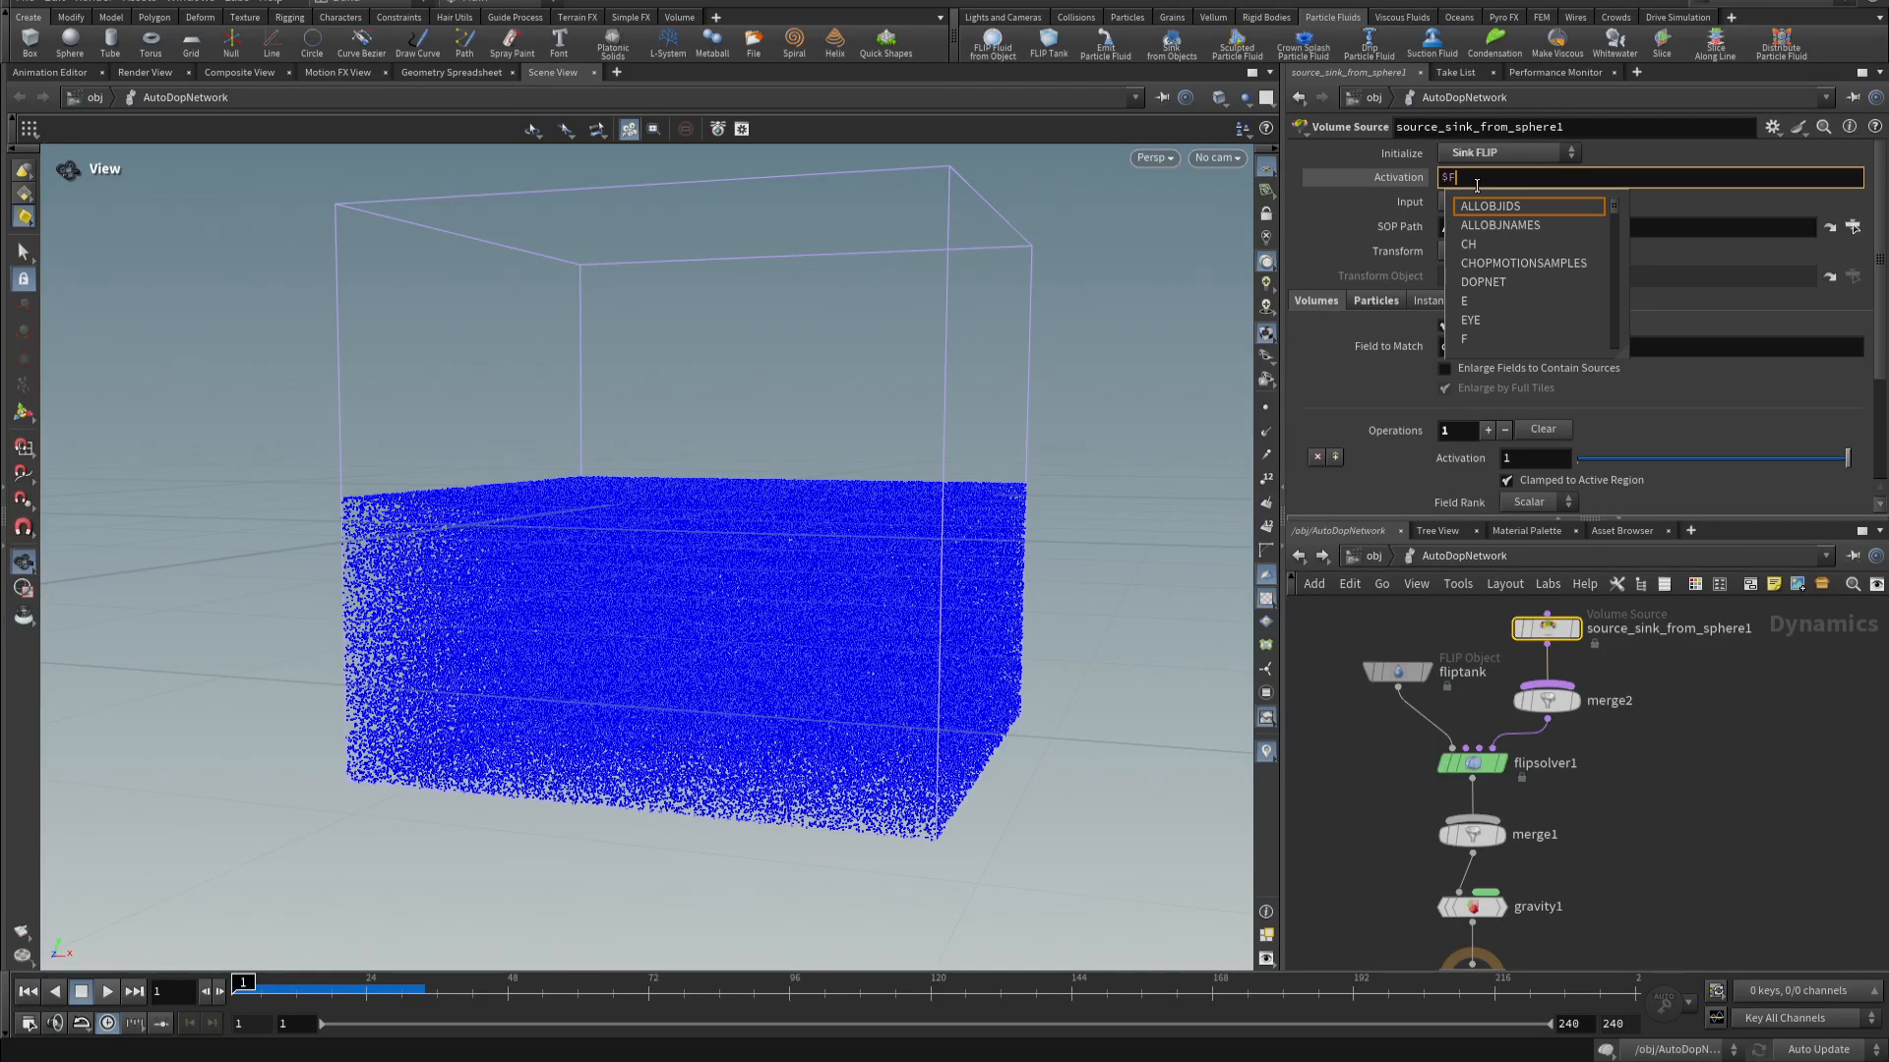
type("F<")
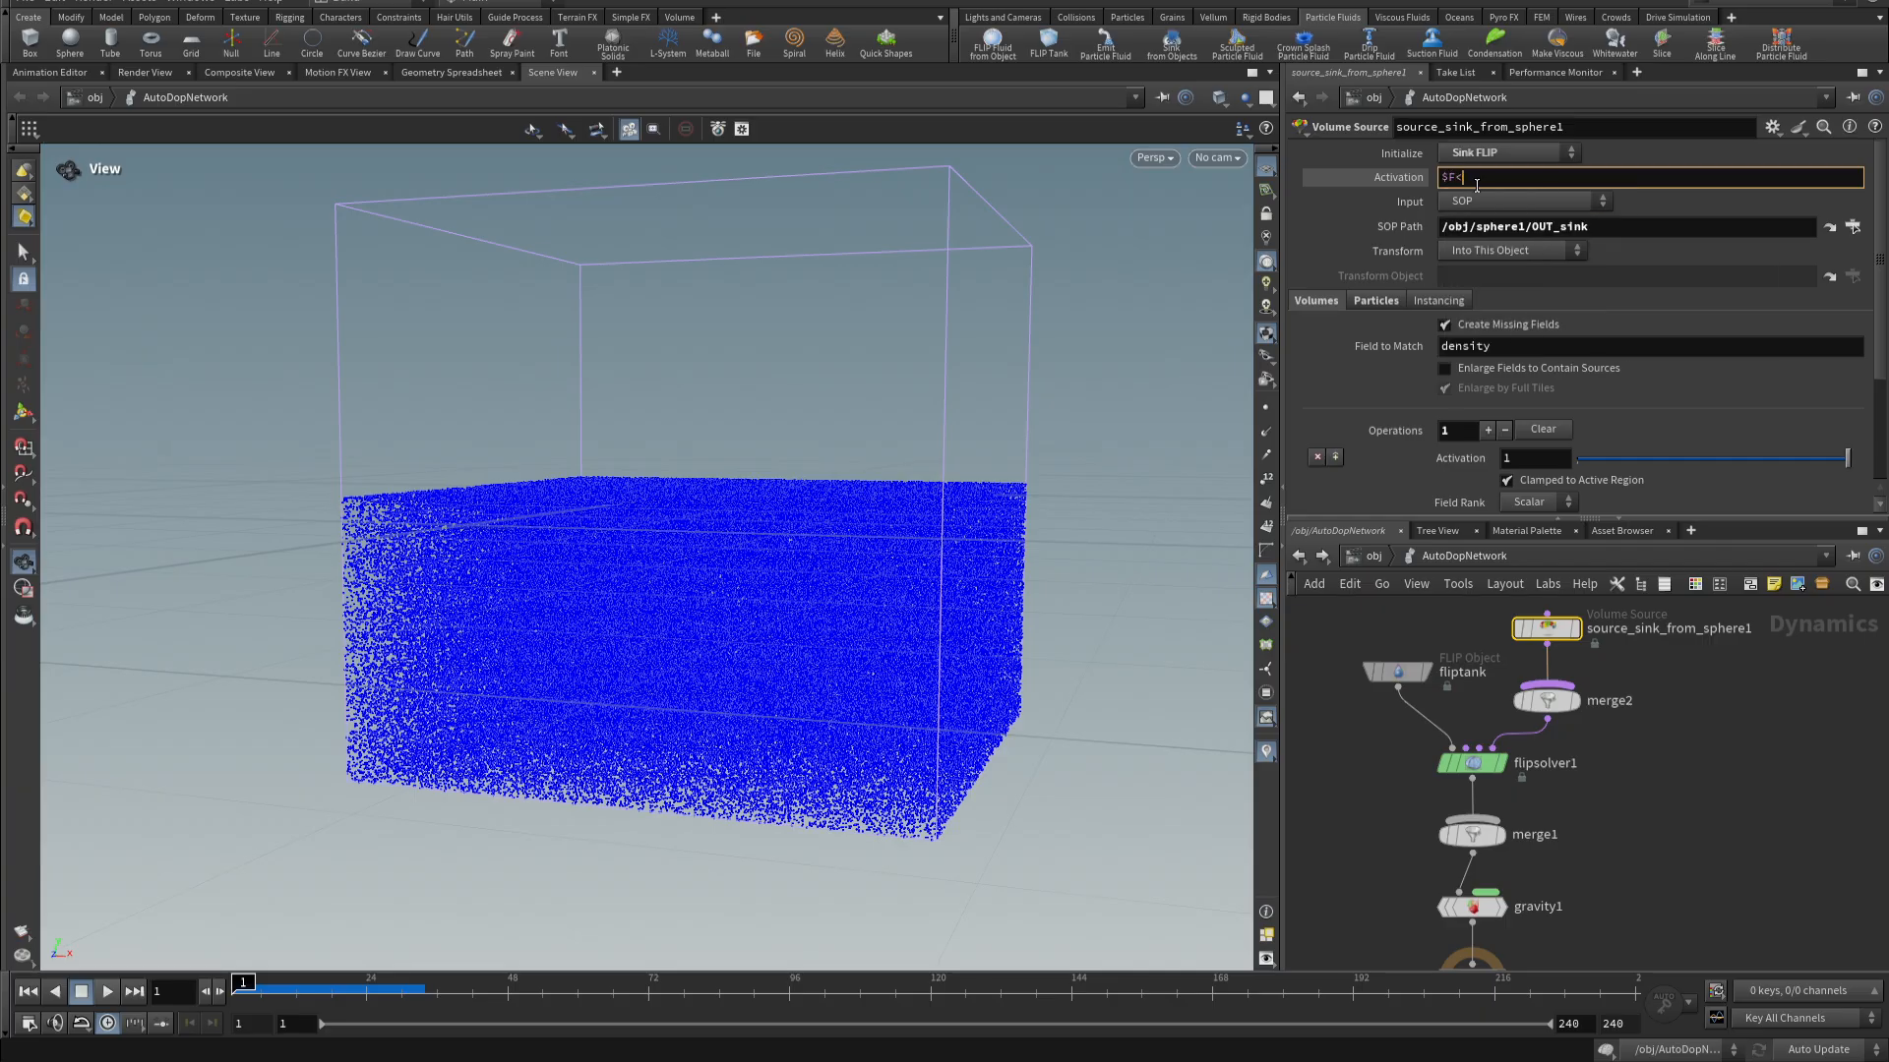
type("2")
key("Return")
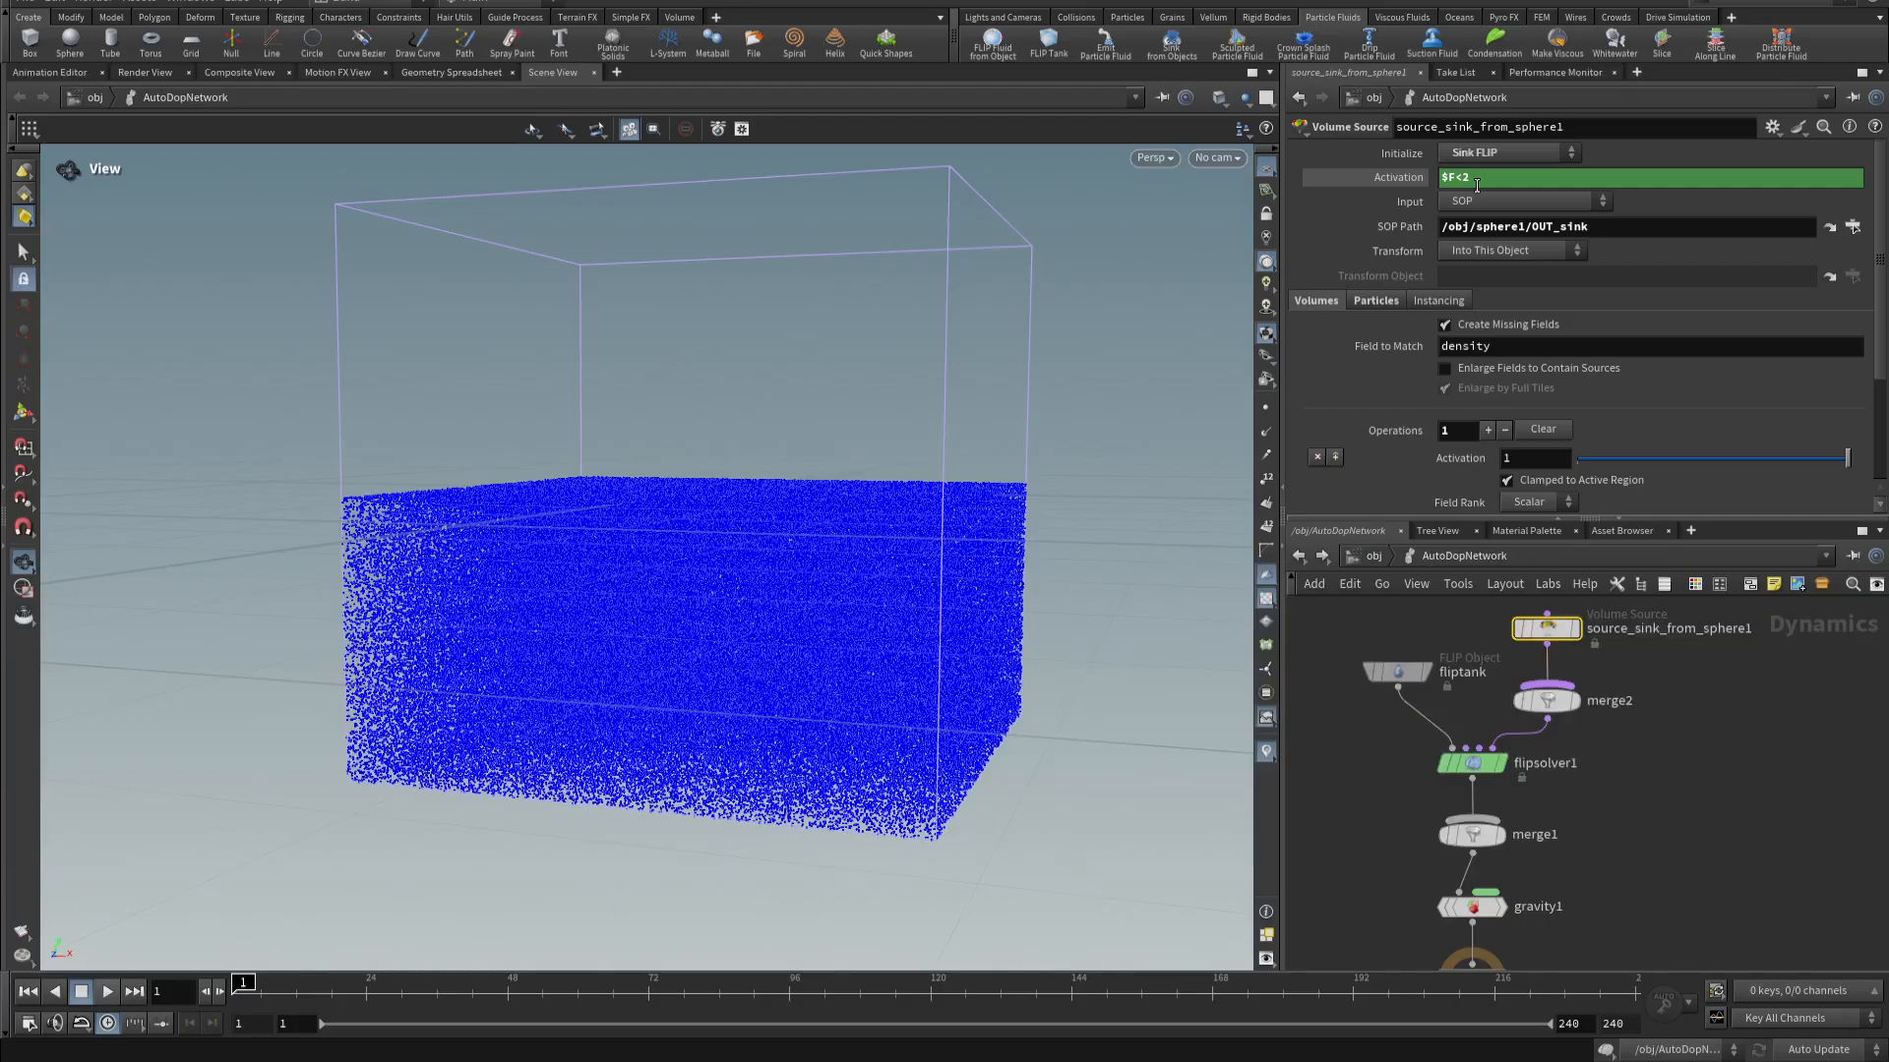
- Simulate with the limited activation, replay it from a higher viewing angle, and rewind to frame 1
left_click(107, 991)
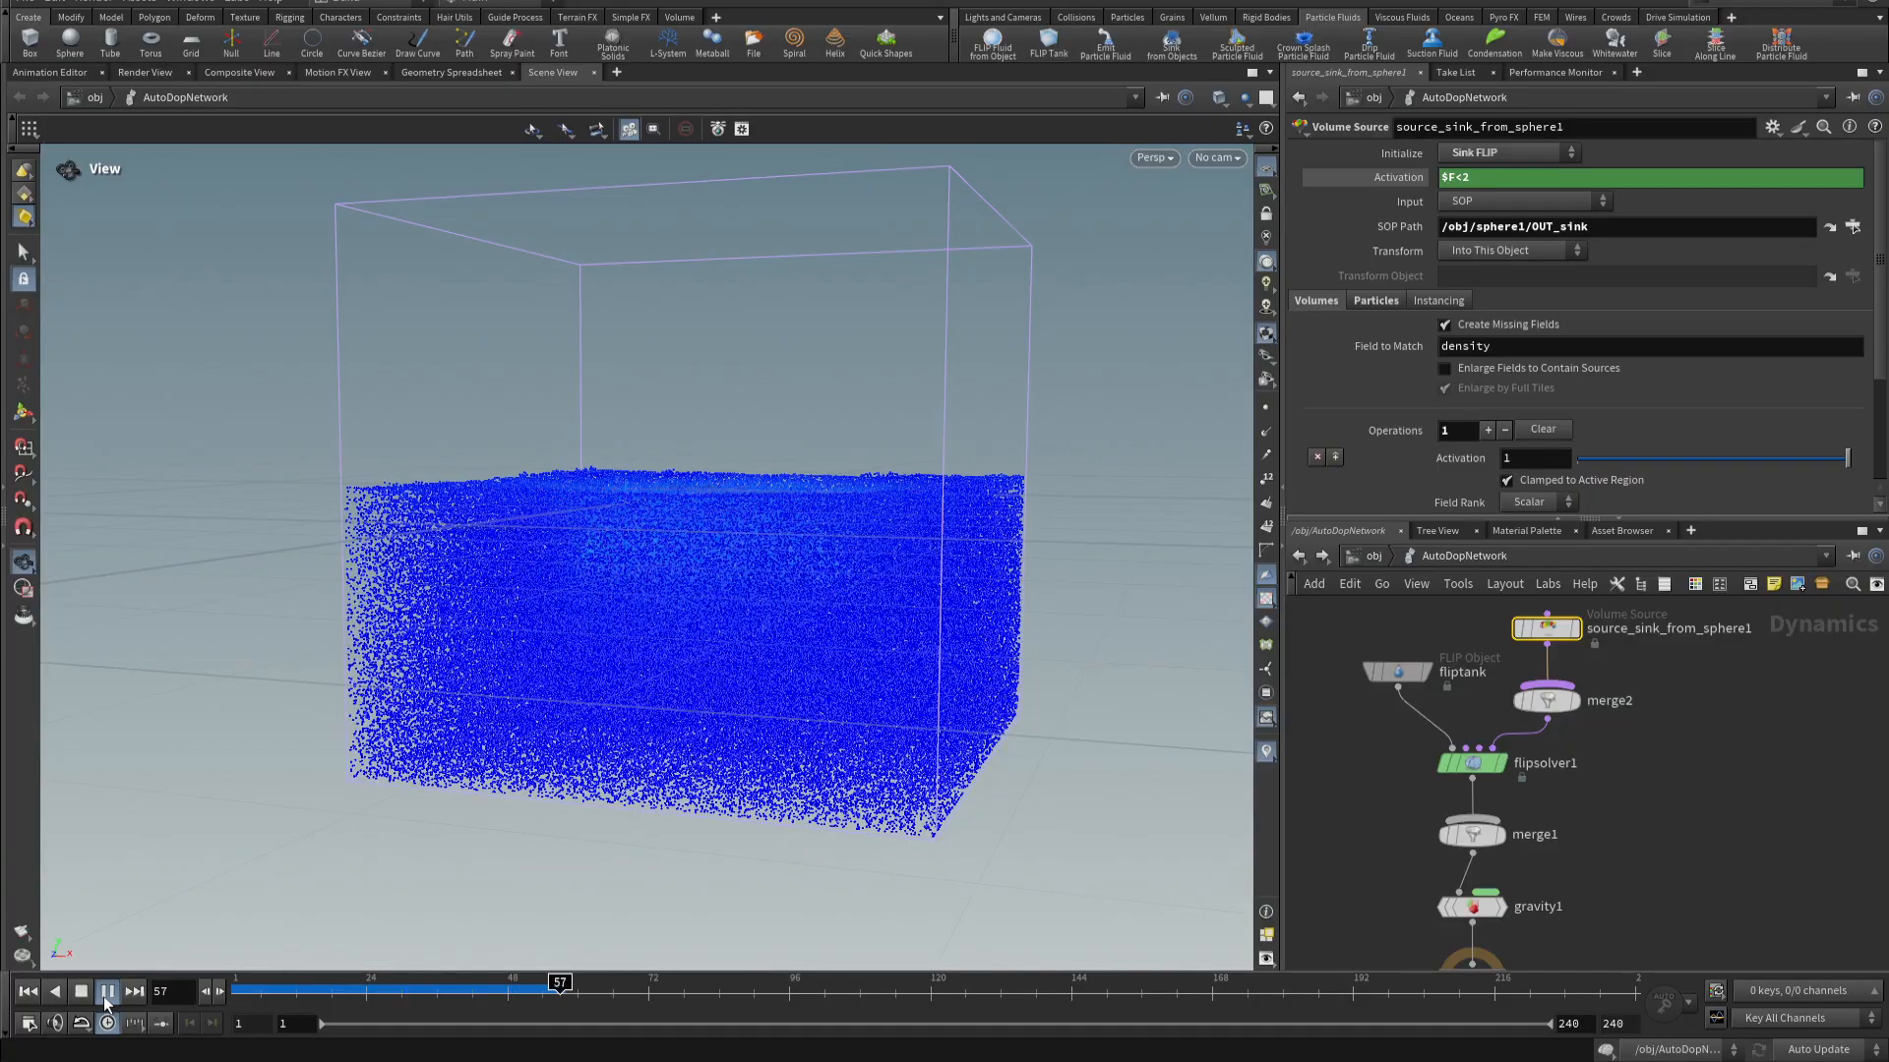
left_click_drag(835, 455, 832, 548)
left_click(28, 991)
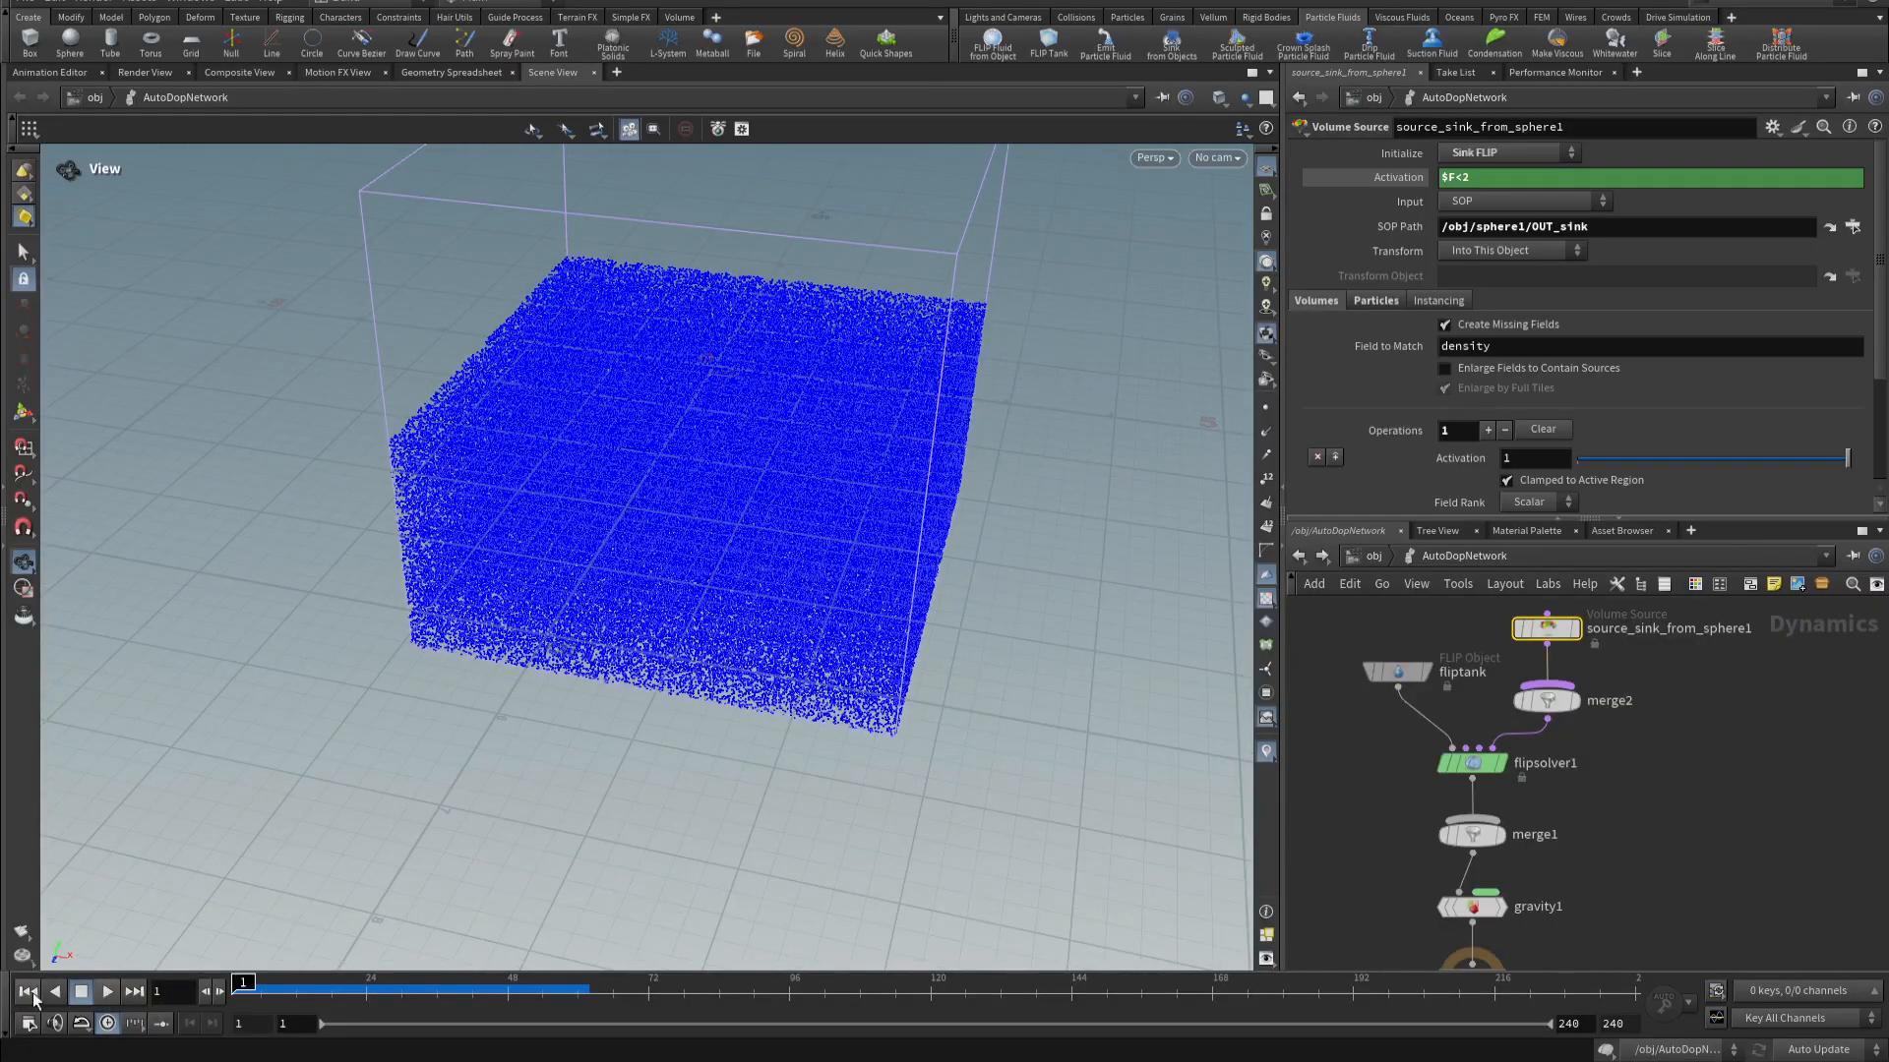
left_click(108, 991)
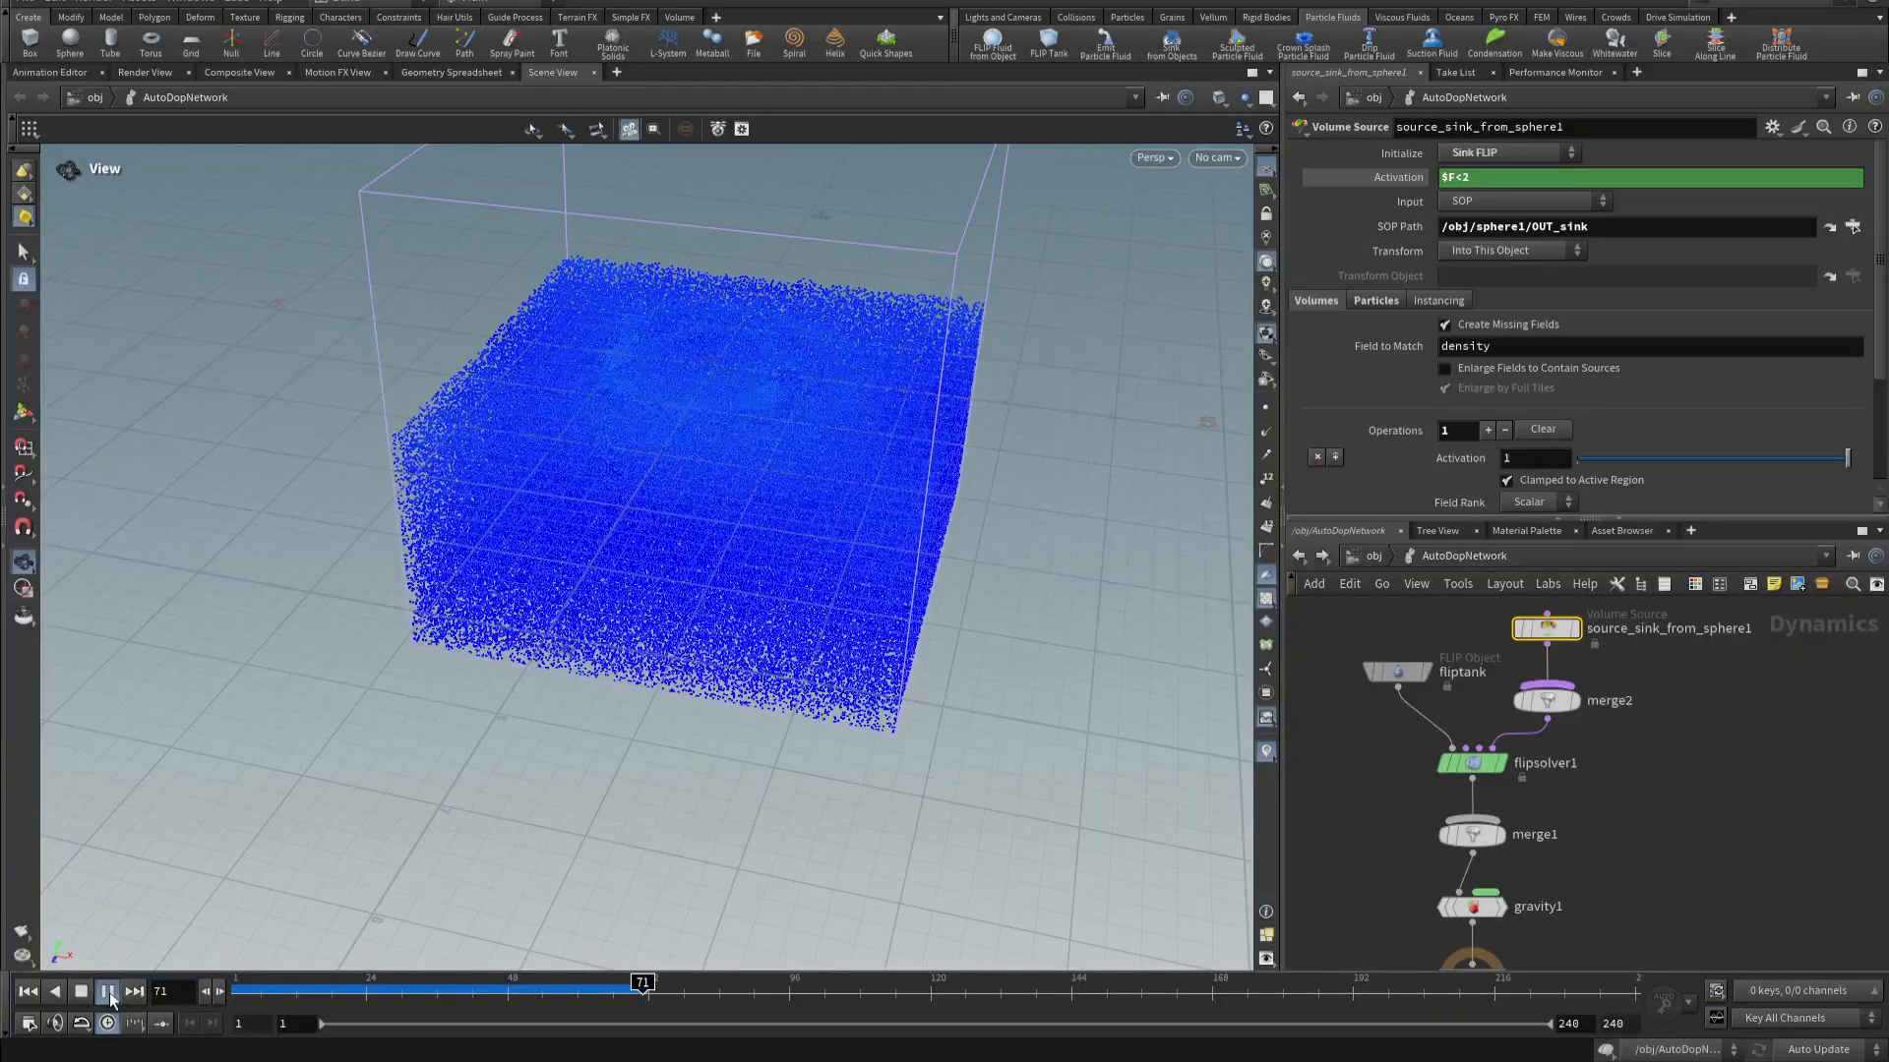
left_click(108, 991)
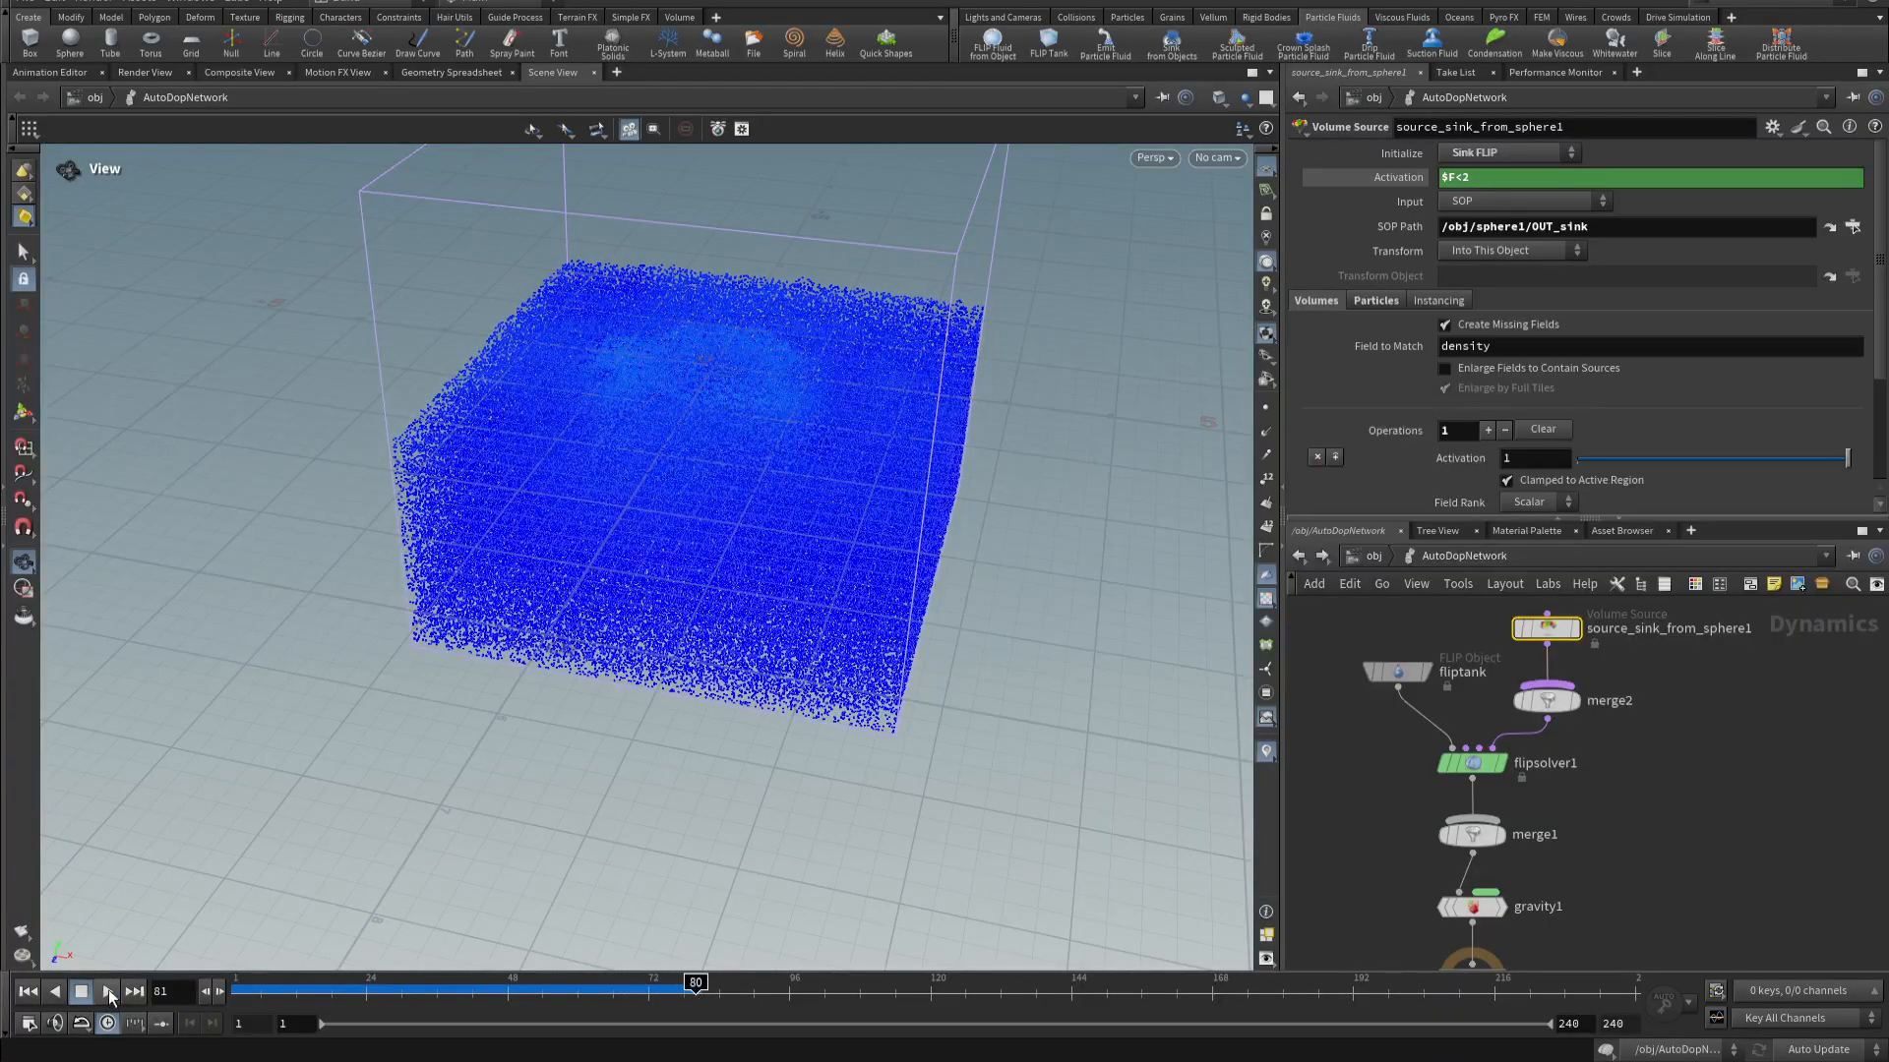
left_click(30, 991)
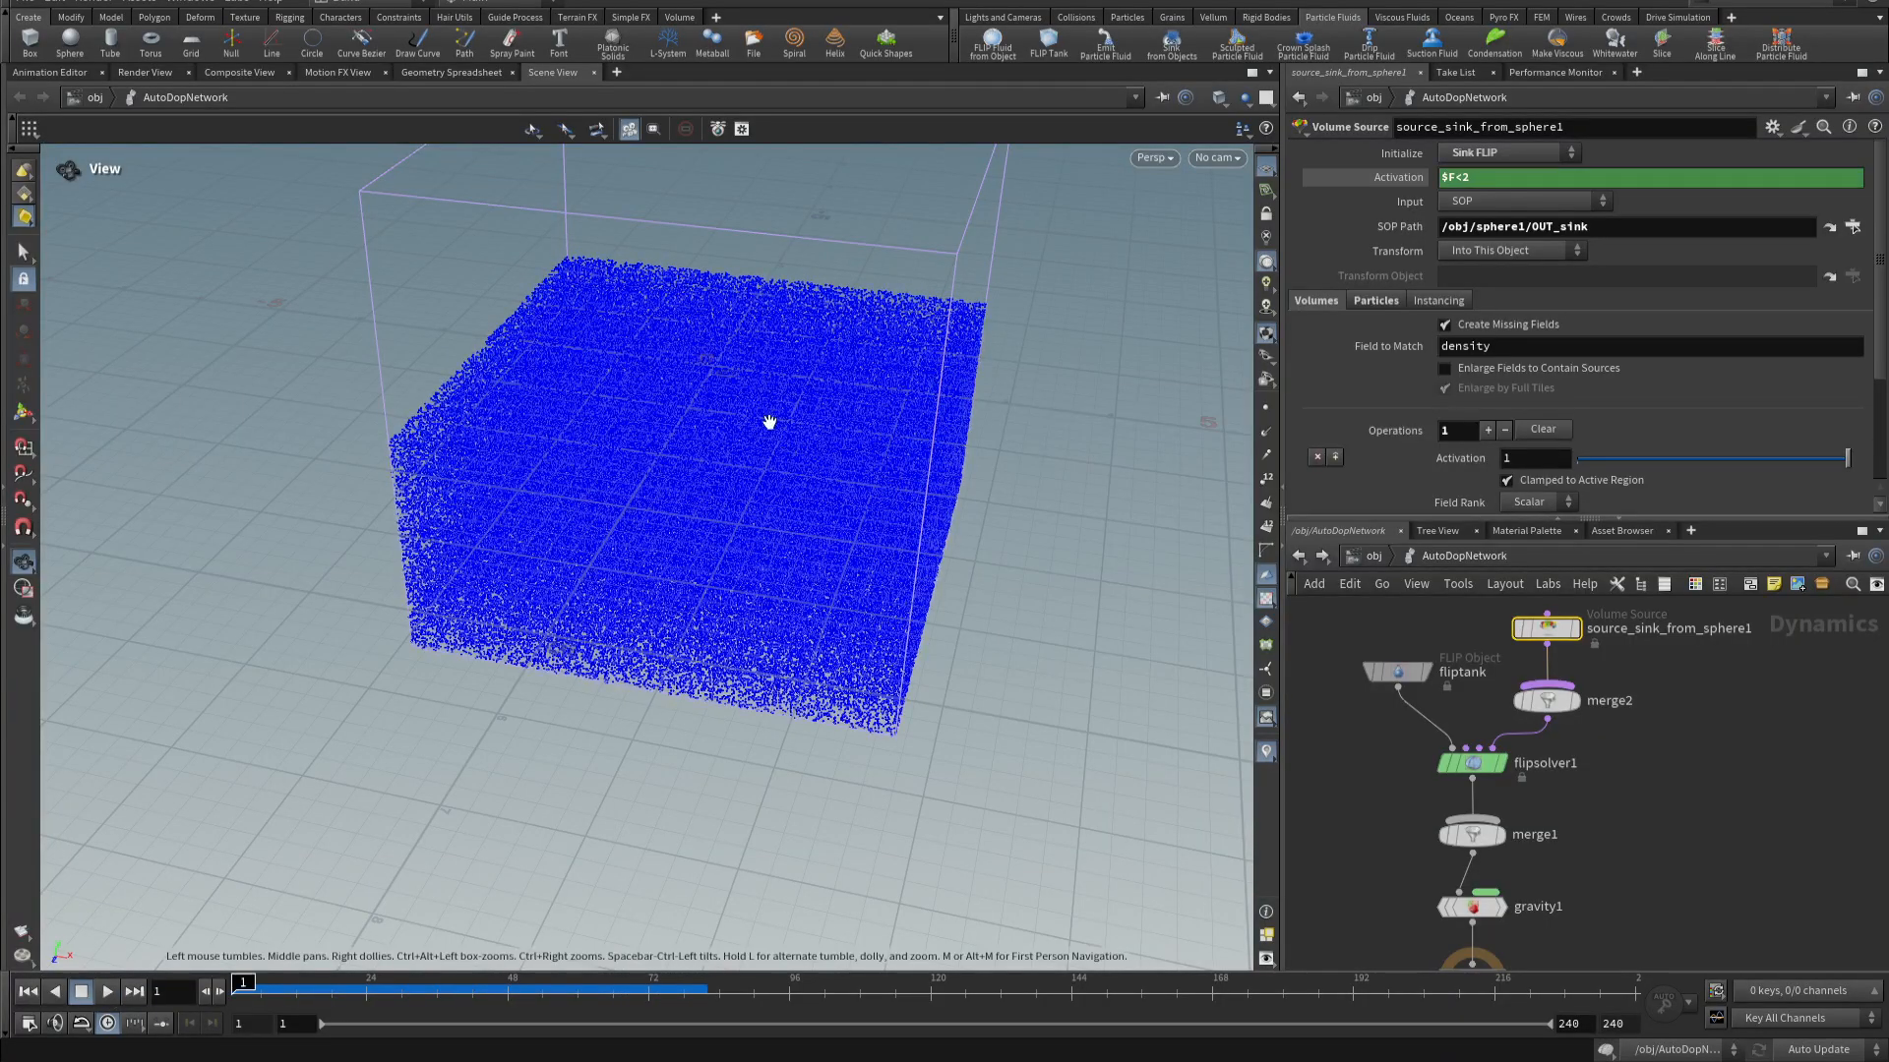
- Examine the fluid around the sink up close at frames 14 and 19 of the simulation
middle_click_drag(769, 422, 763, 531)
right_click_drag(763, 532, 1147, 493)
left_click_drag(915, 580, 870, 480)
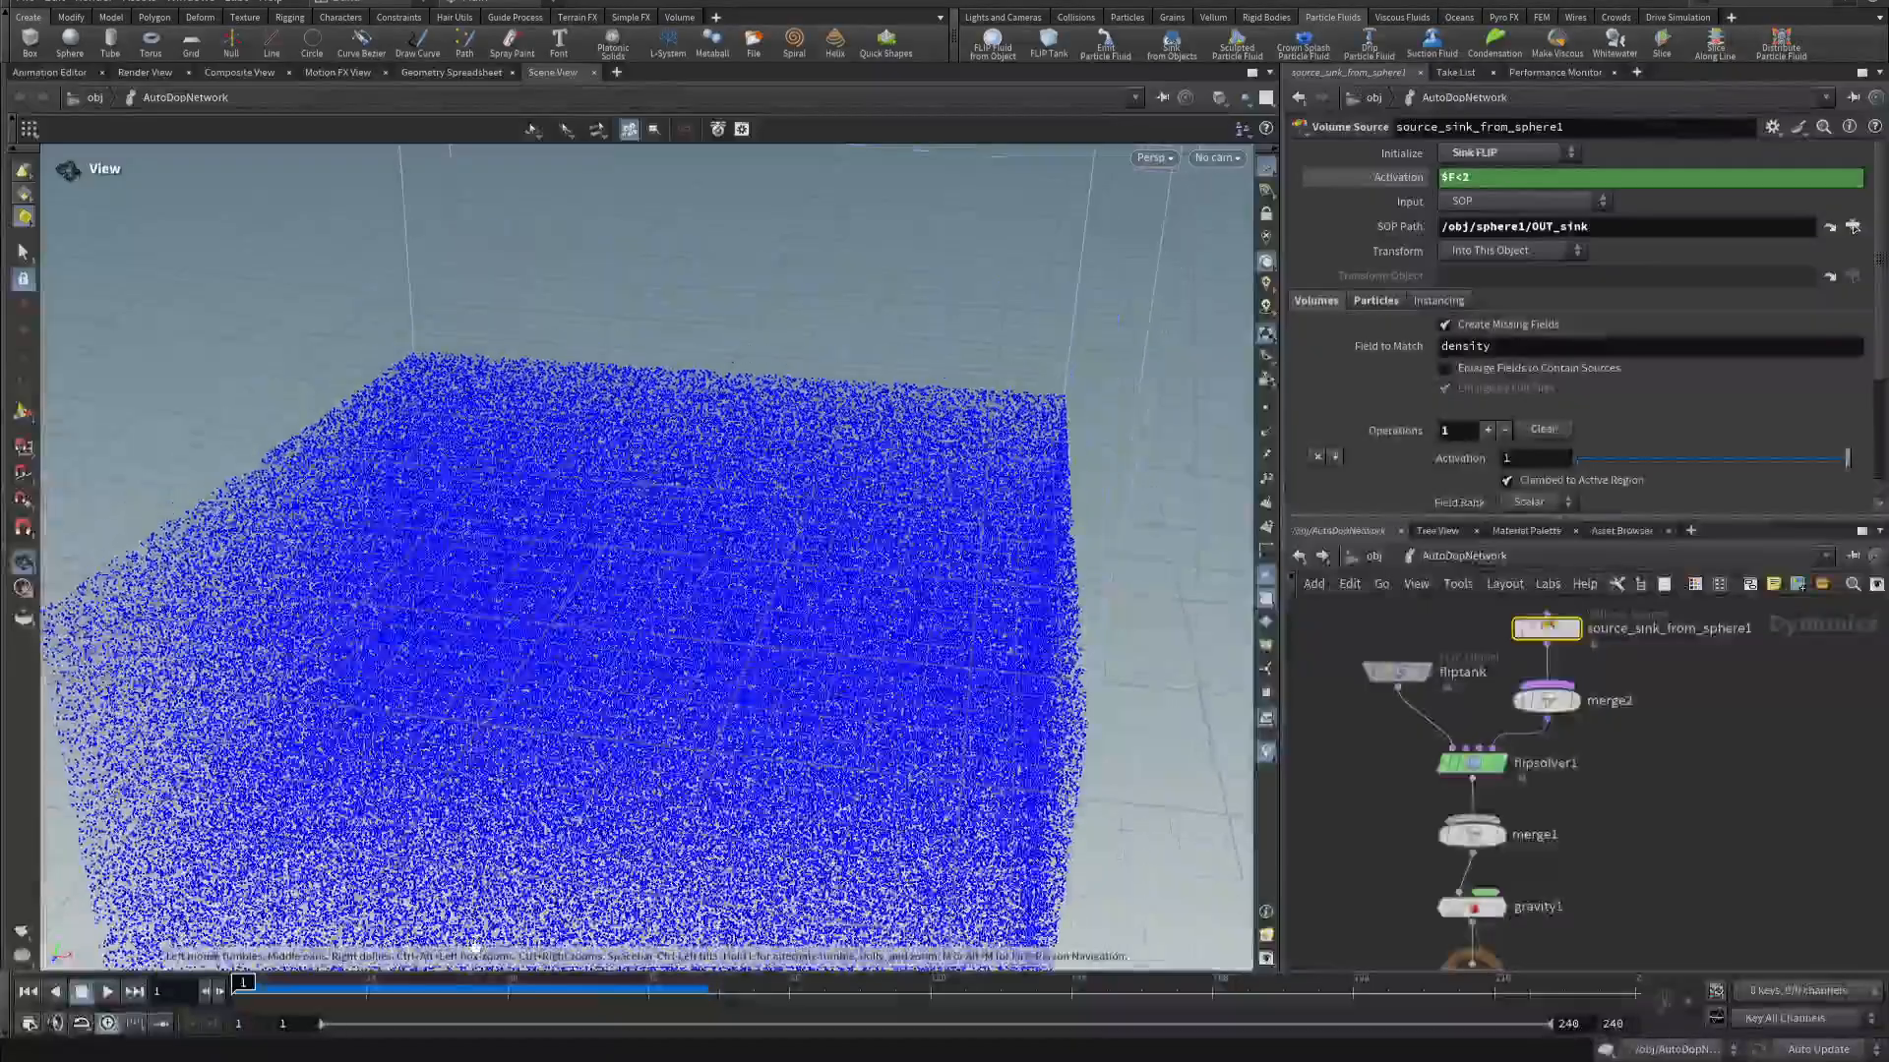
left_click_drag(445, 987, 308, 985)
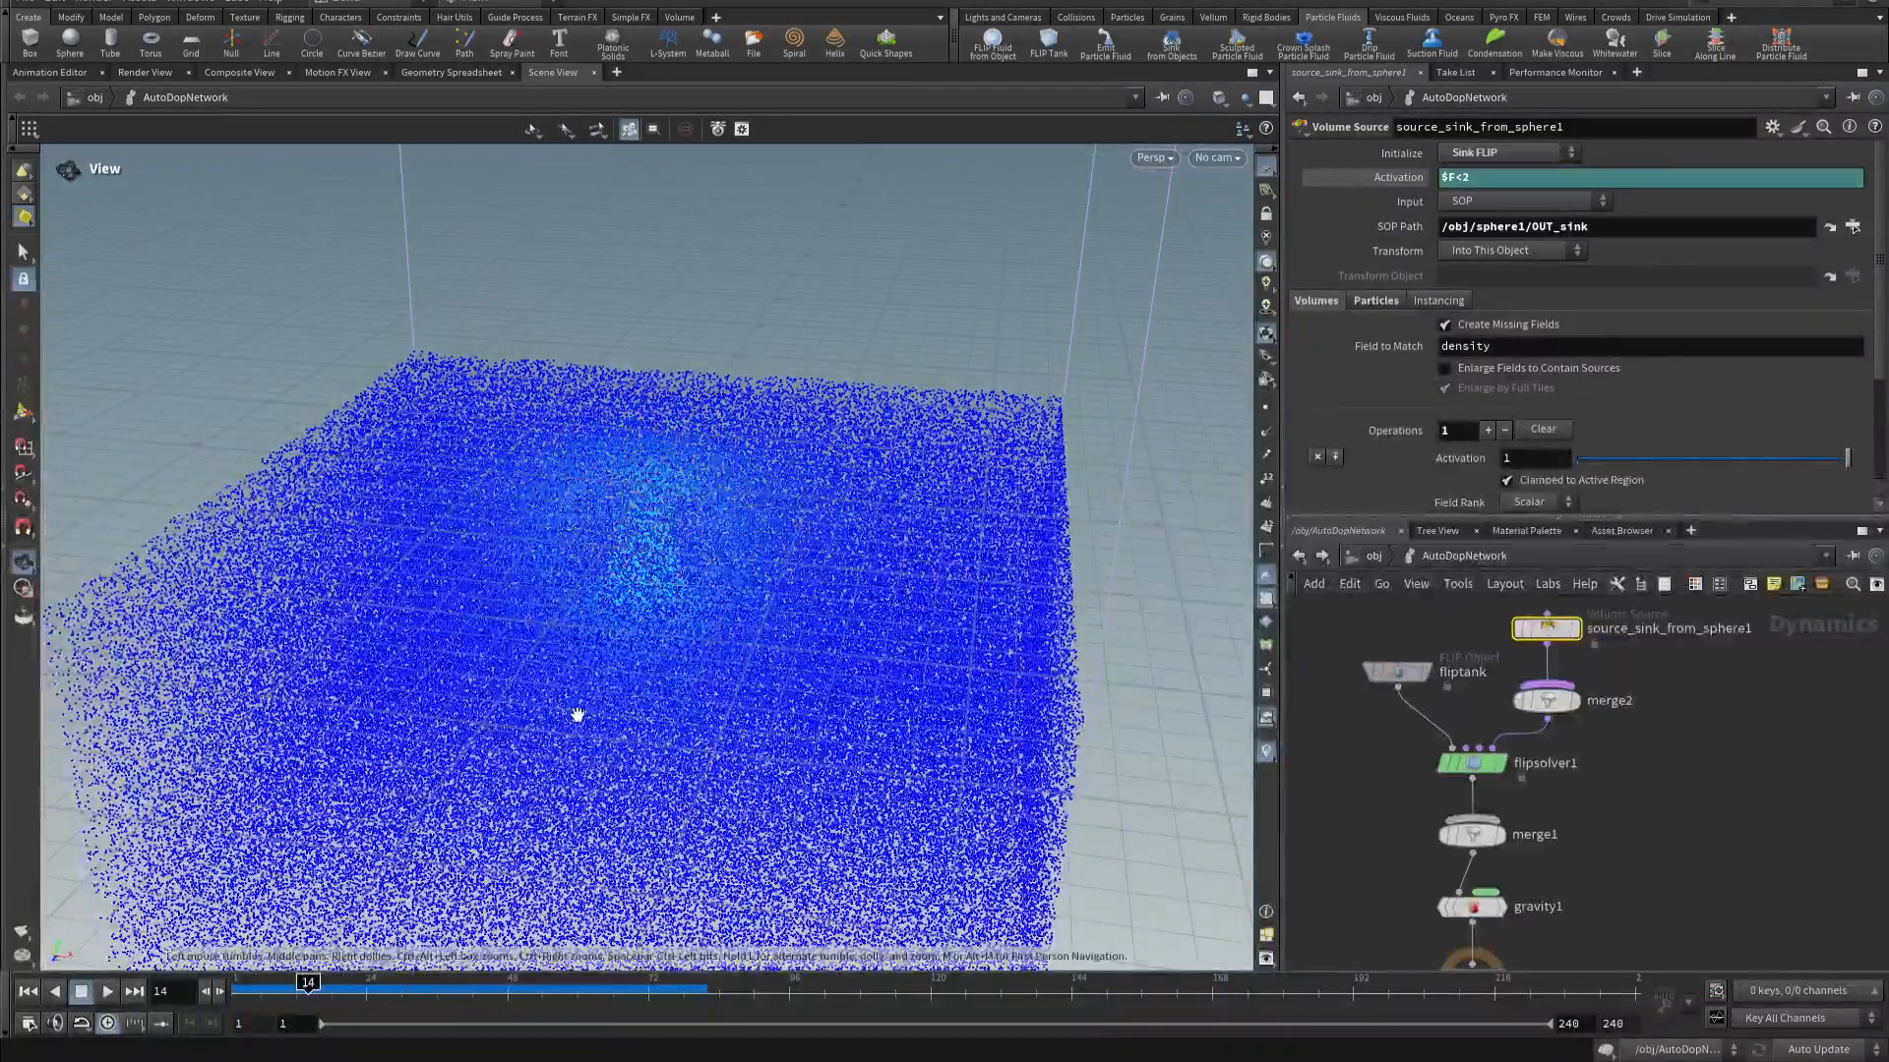
left_click_drag(578, 715, 636, 536)
middle_click_drag(630, 758, 630, 527)
right_click_drag(511, 536, 931, 523)
mouse_move(308, 984)
left_mouse_down()
mouse_move(236, 985)
mouse_move(540, 984)
mouse_move(337, 984)
left_mouse_up()
right_click_drag(839, 717, 459, 552)
left_click_drag(459, 551, 609, 549)
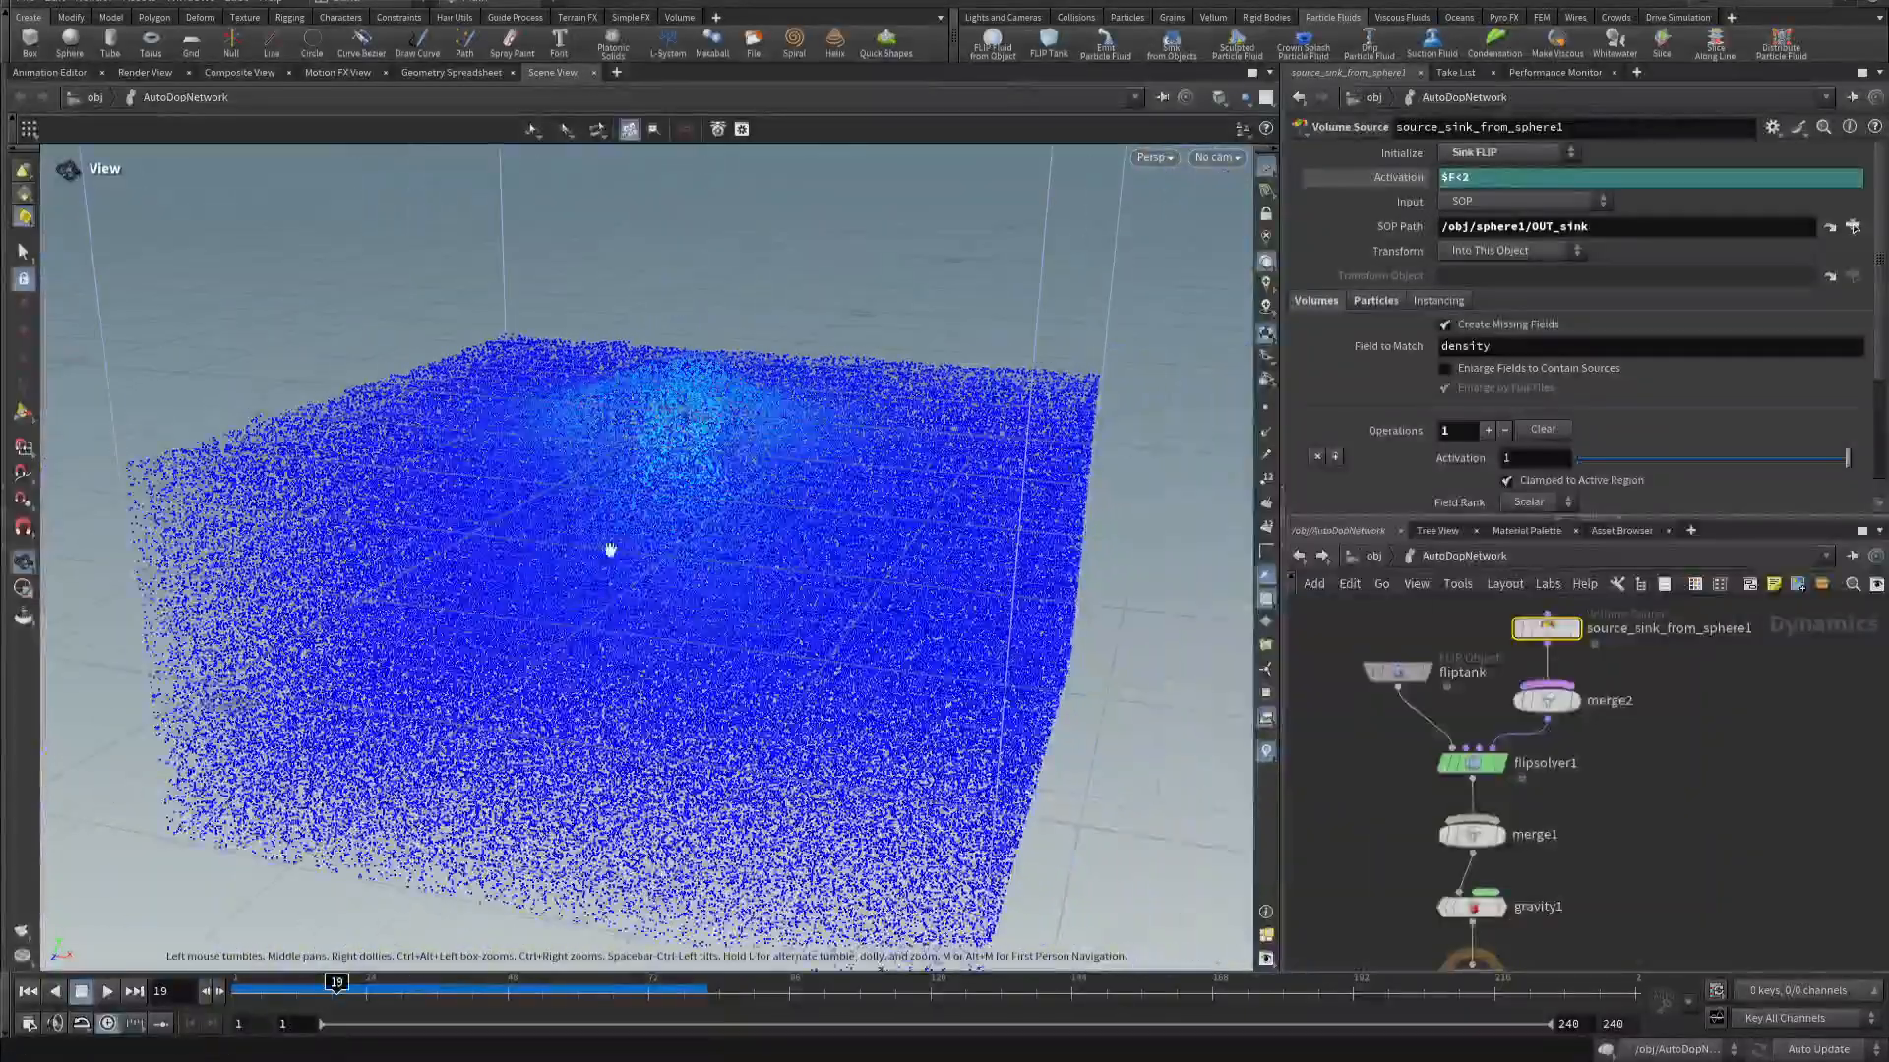
- Inspect the Spherical method's options on particlefluidsurface1 inside fliptank_fluid, and restore Average Position
left_click(1375, 556)
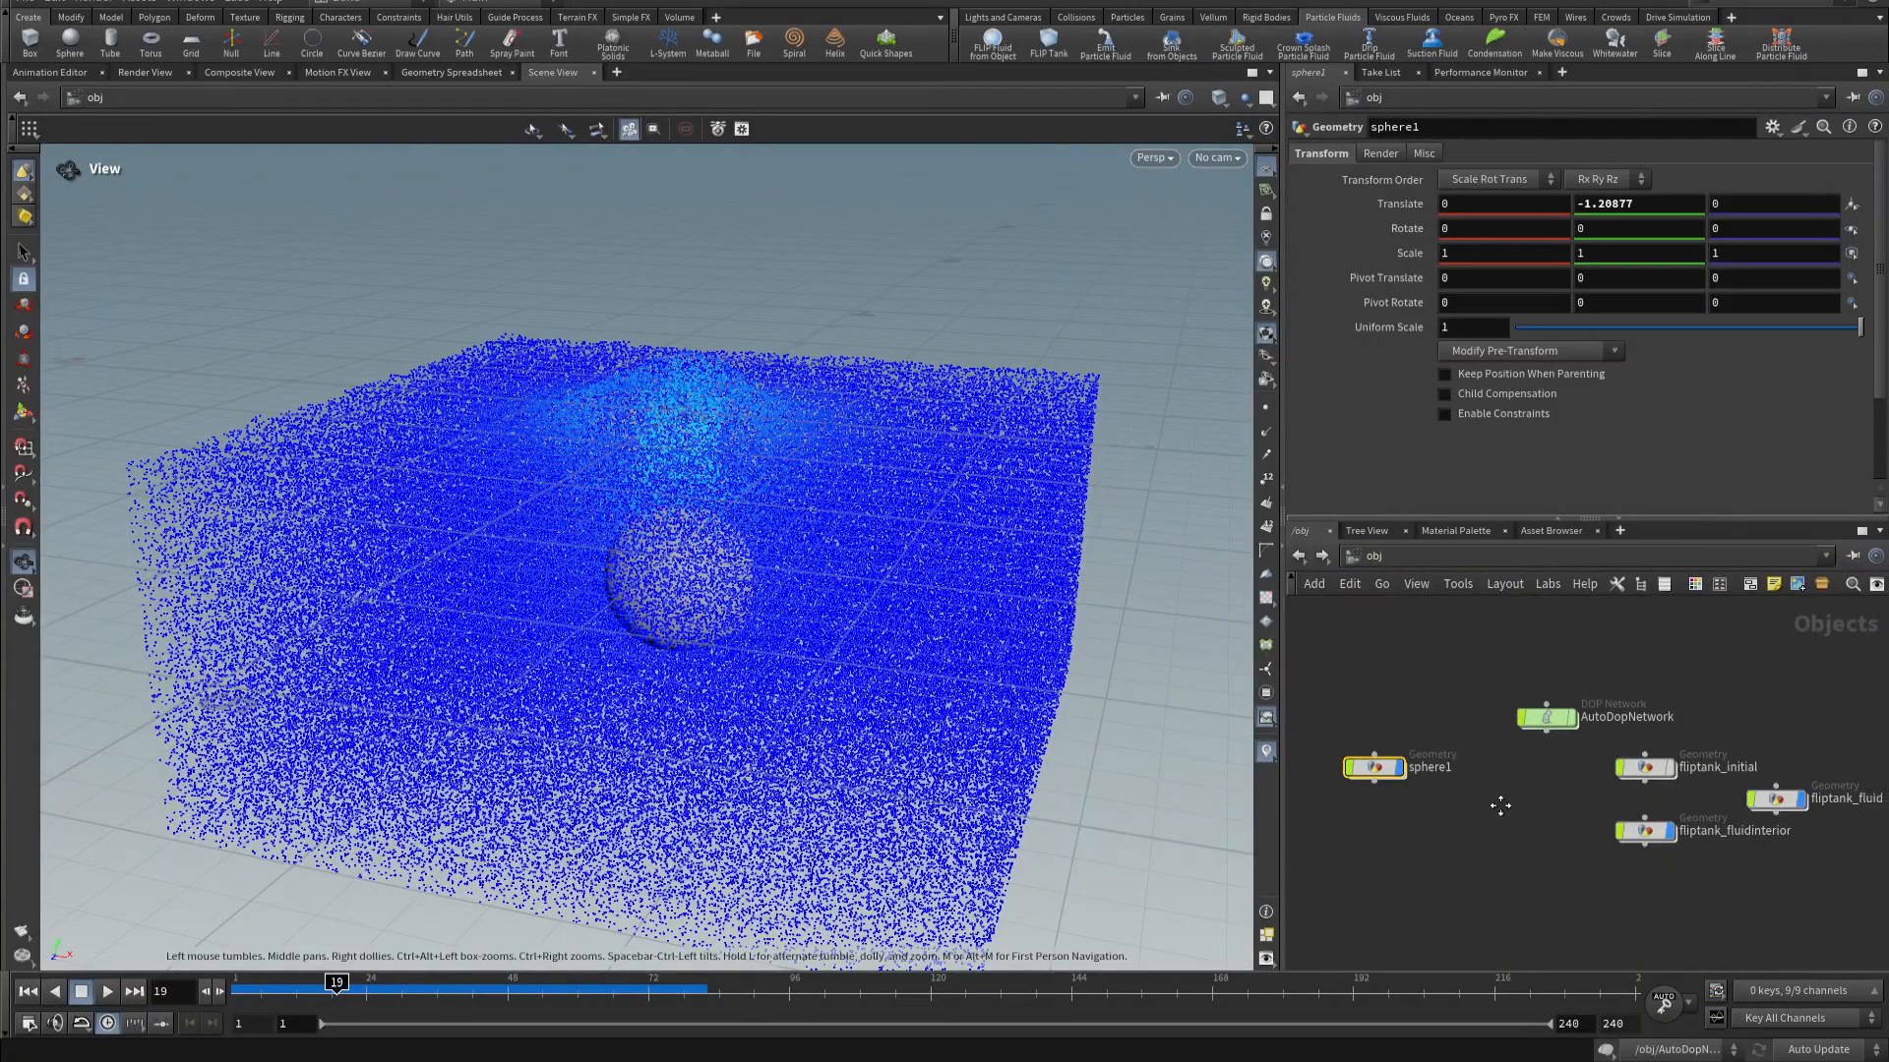
middle_click_drag(1636, 790, 1483, 792)
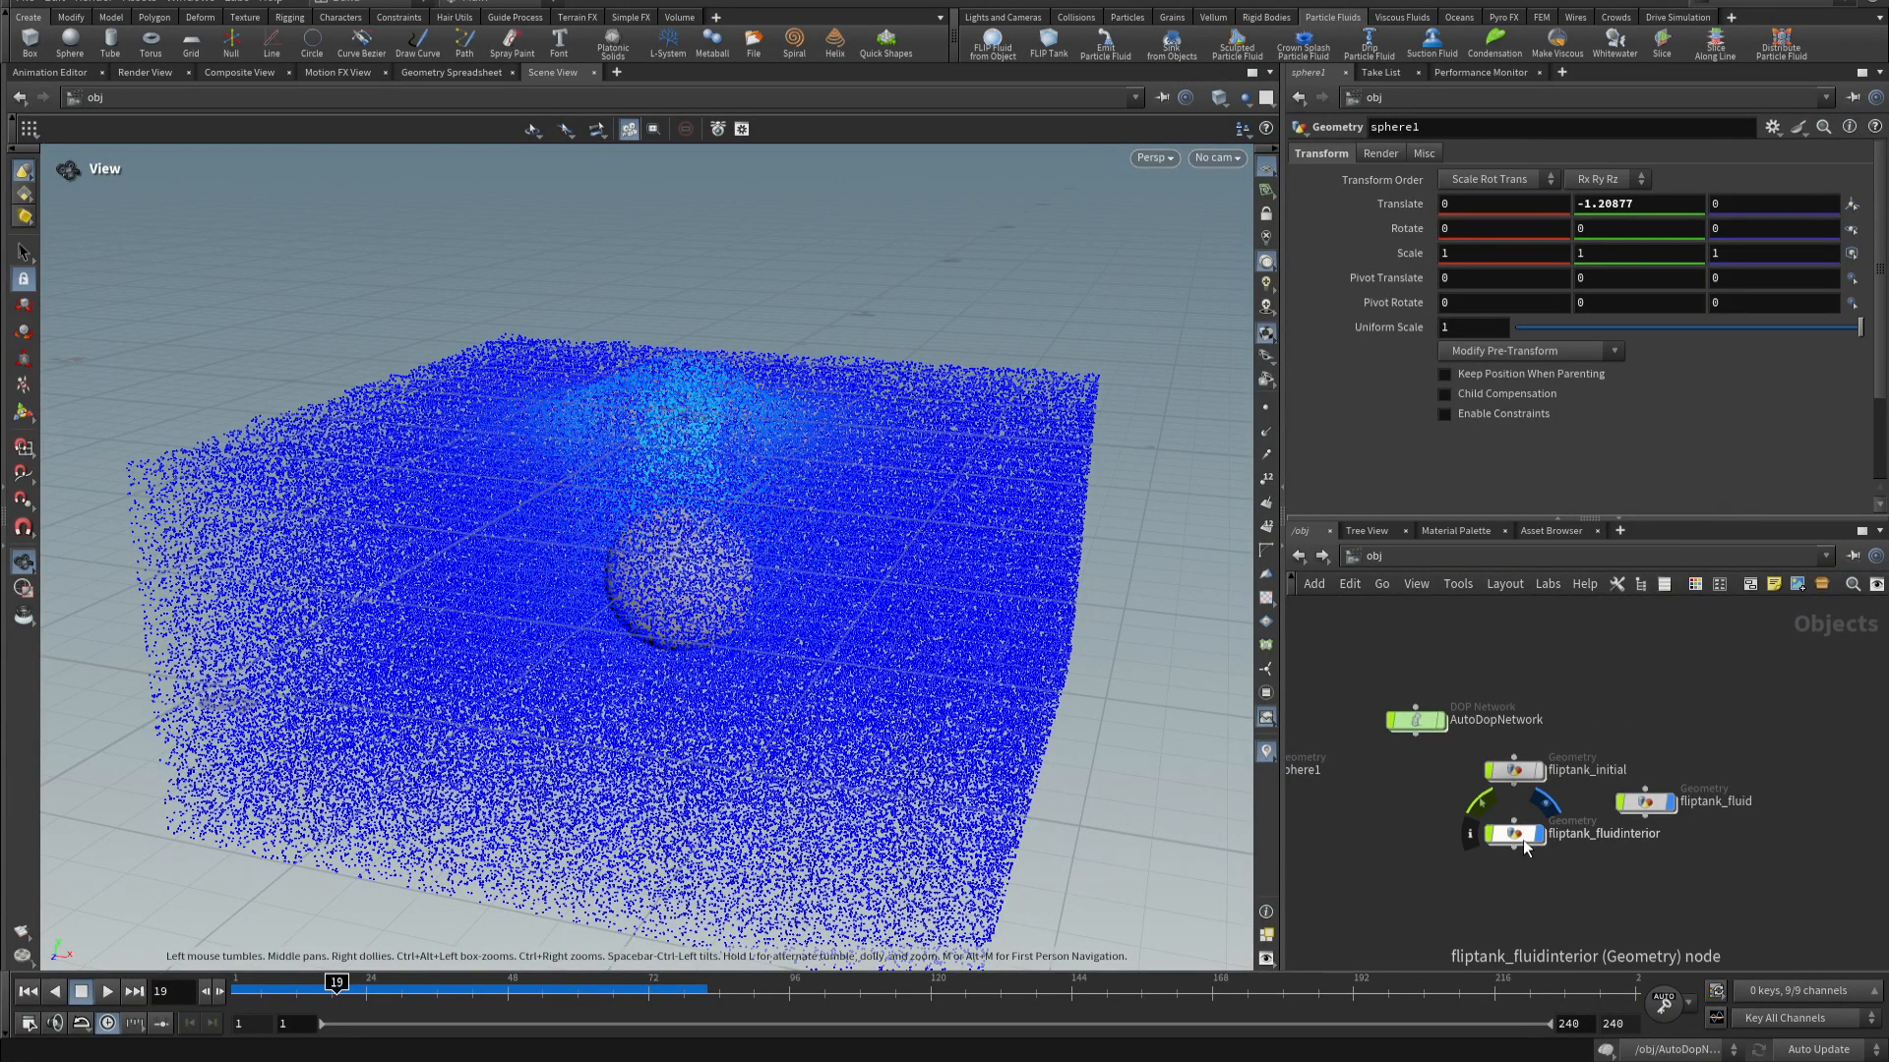
double_click(1645, 803)
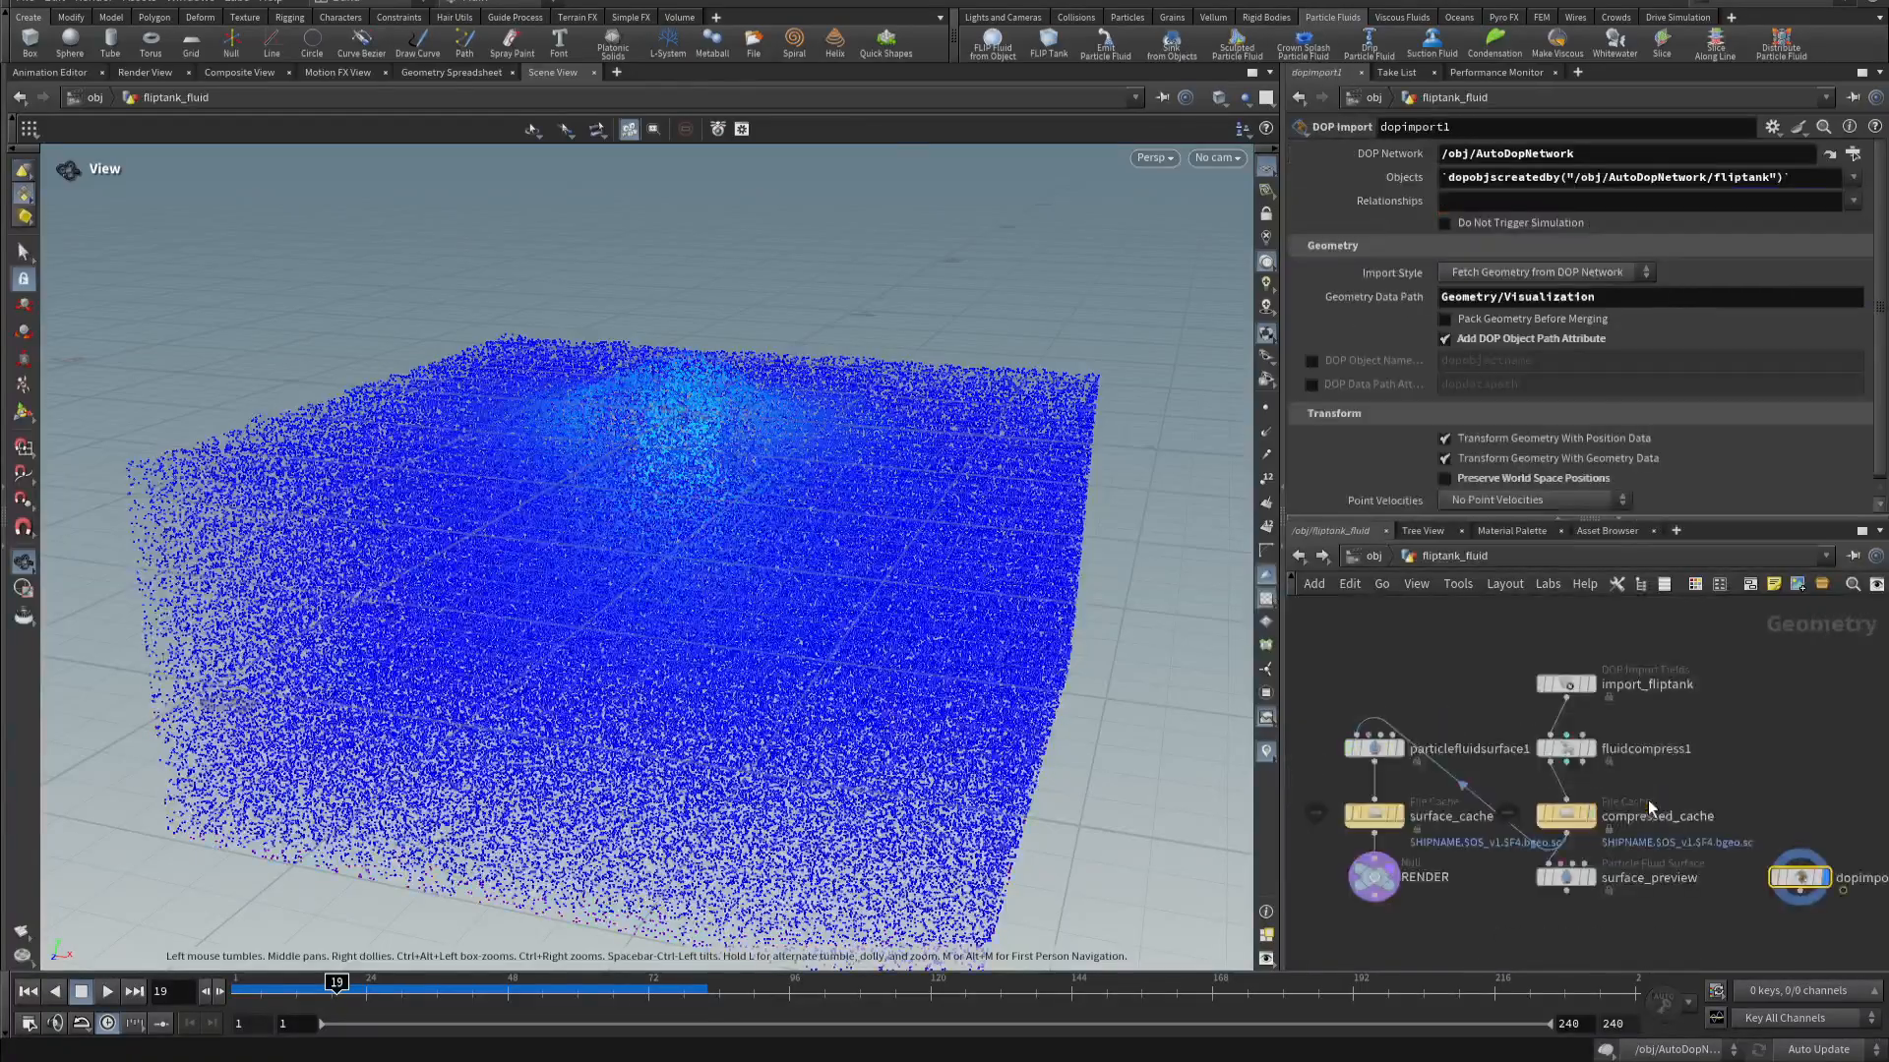
left_click(1375, 752)
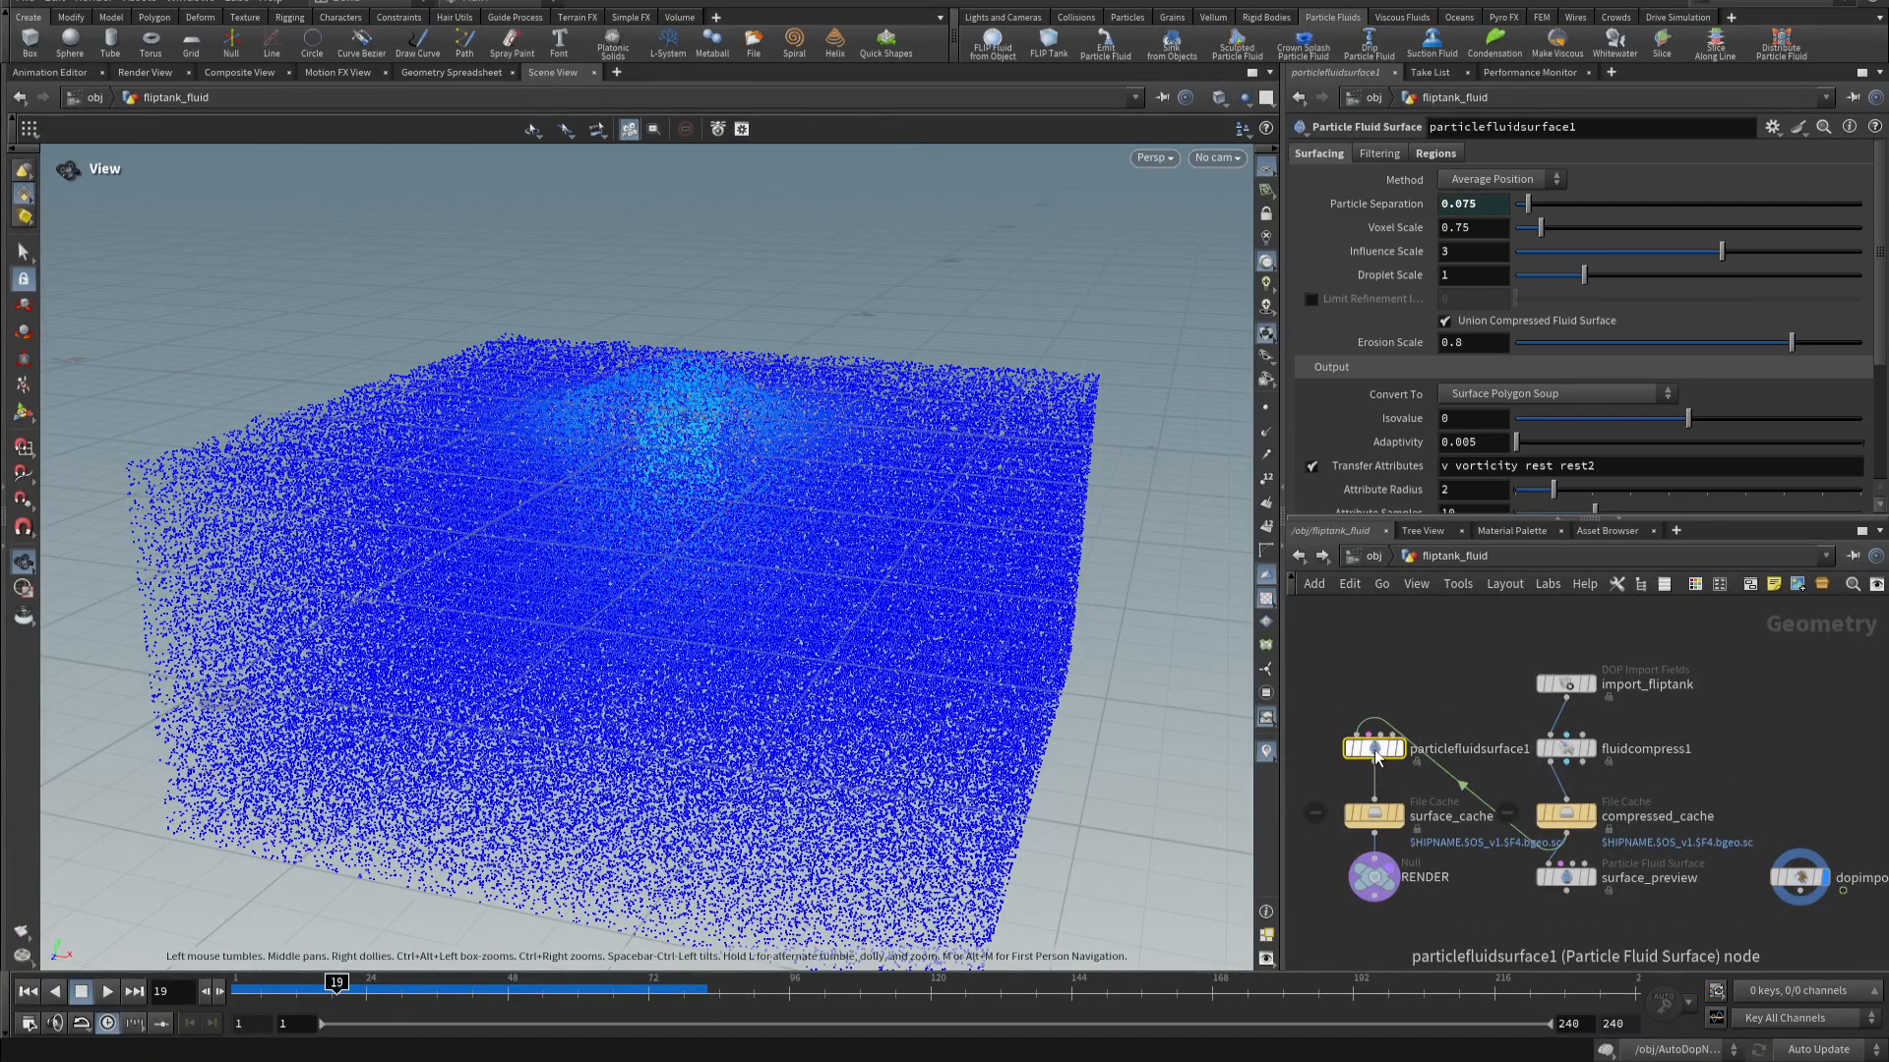
left_click(1510, 180)
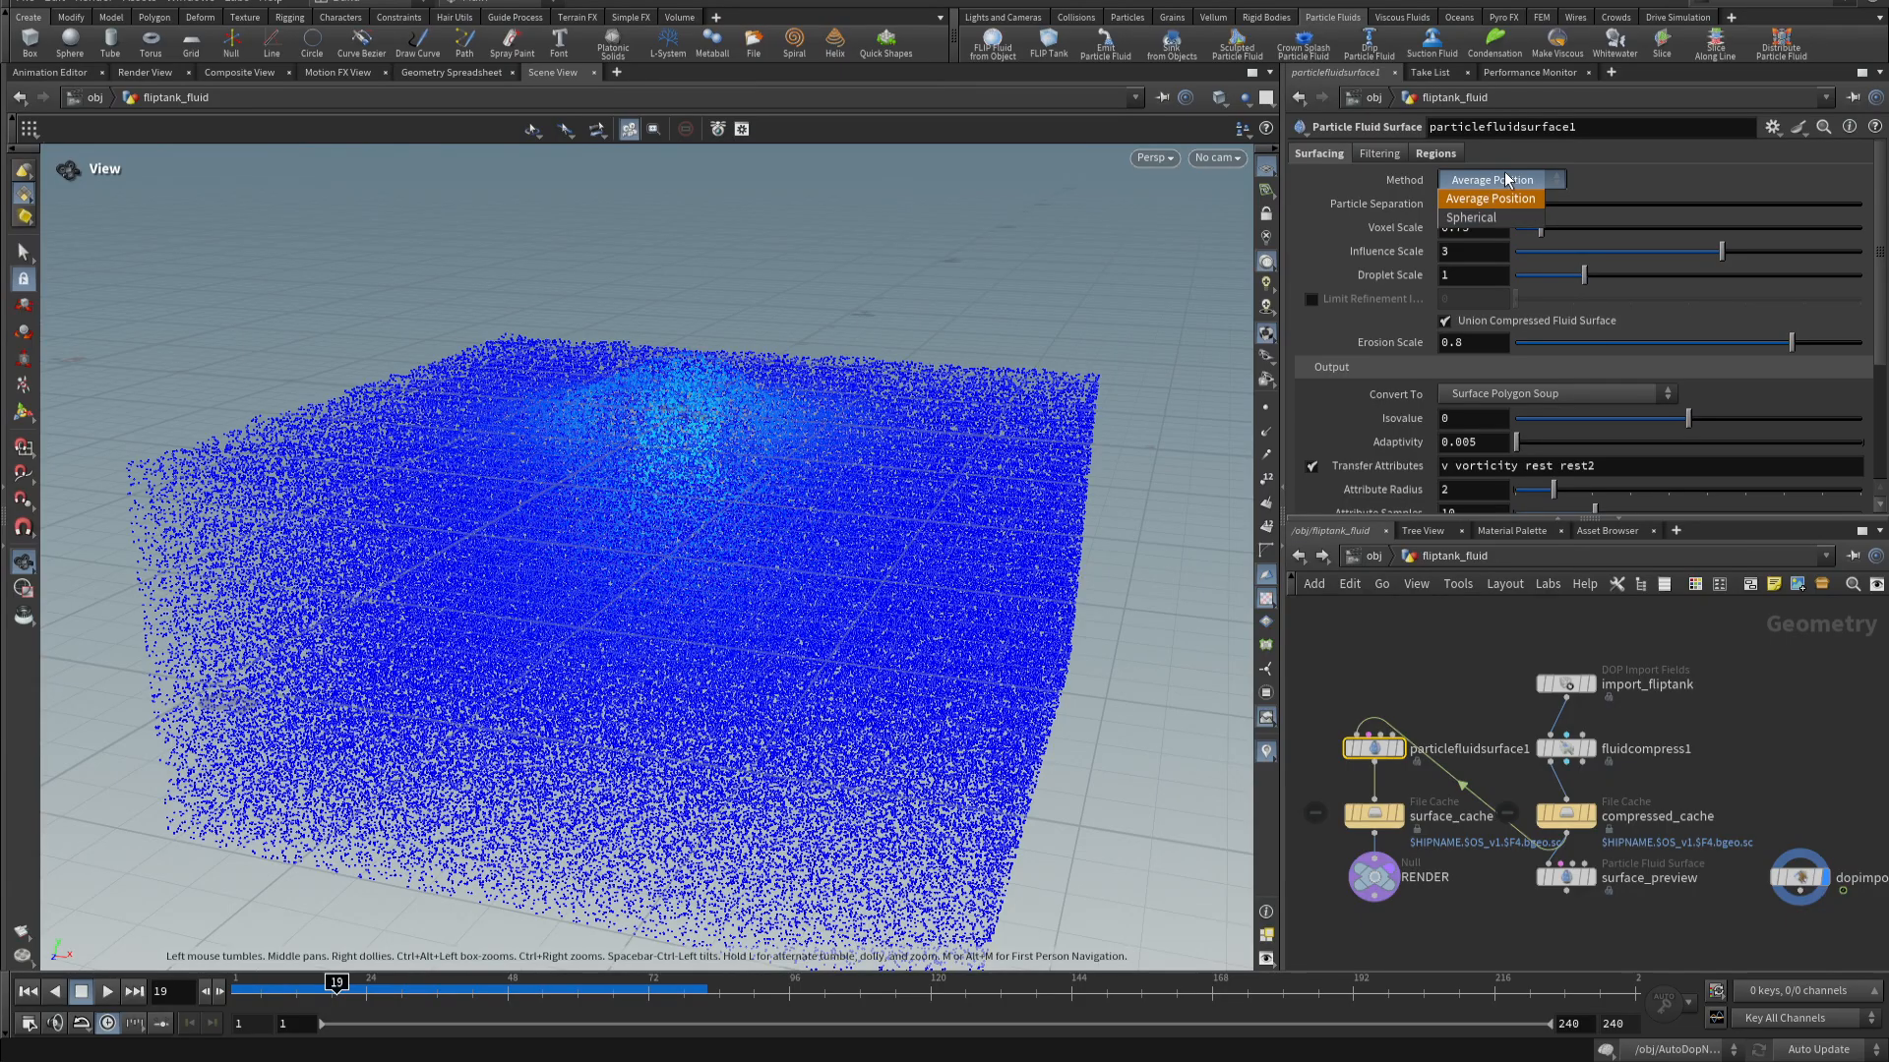
left_click(1481, 217)
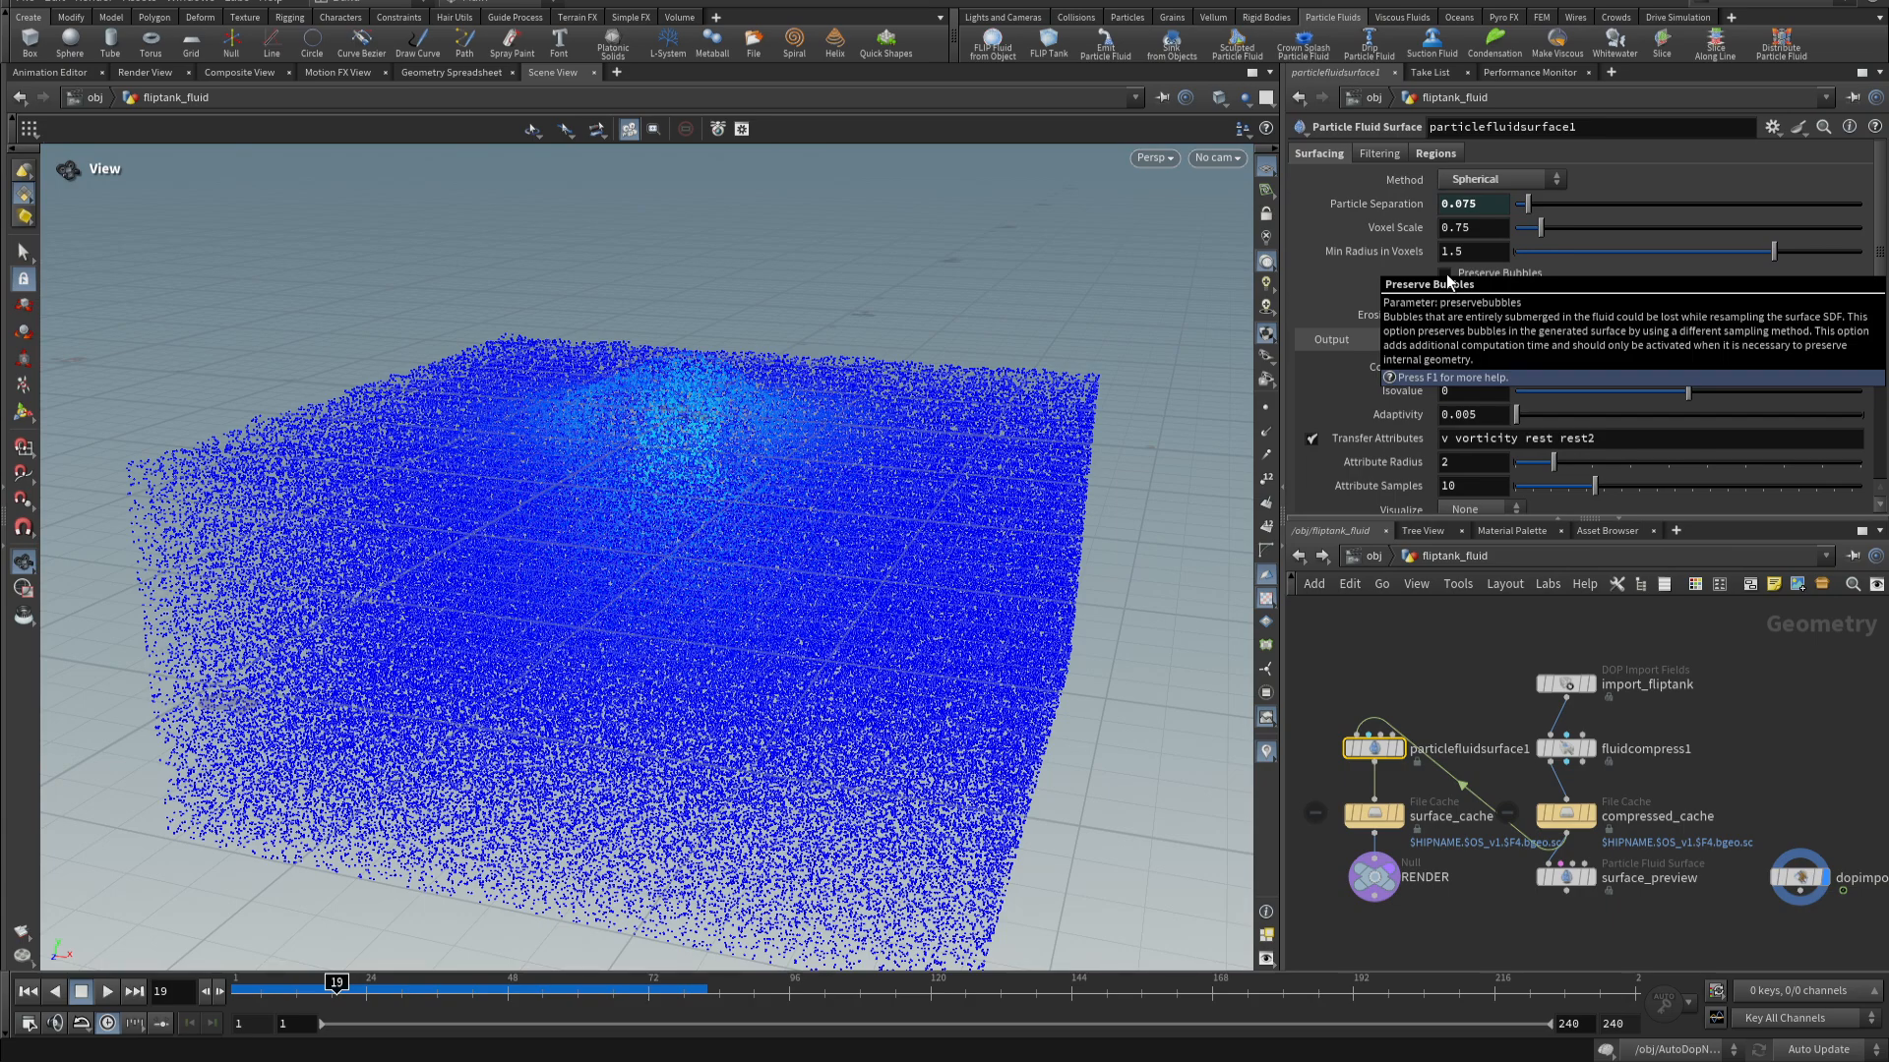
left_click(1492, 181)
left_click(1481, 197)
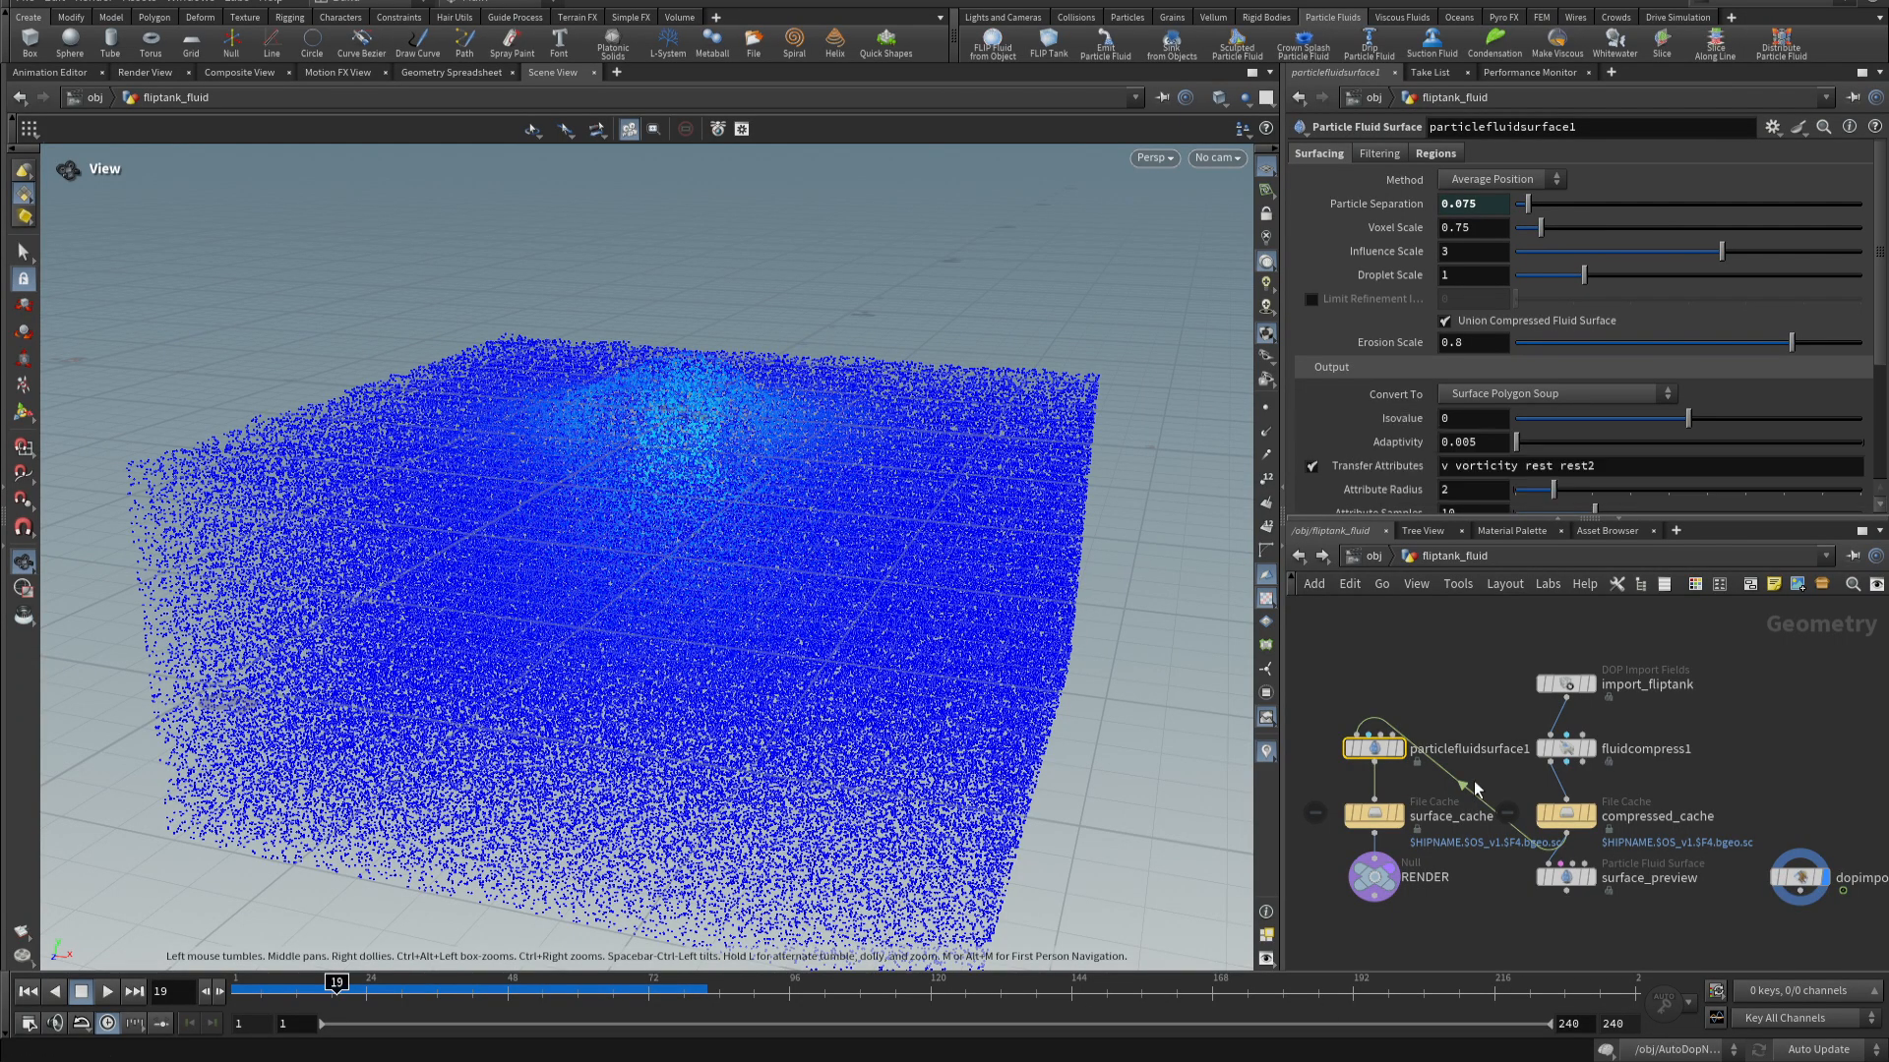
- Rewind to frame 1 and, inside the sphere1 object, move the sphere1 node farther above create_sink
left_click(1299, 556)
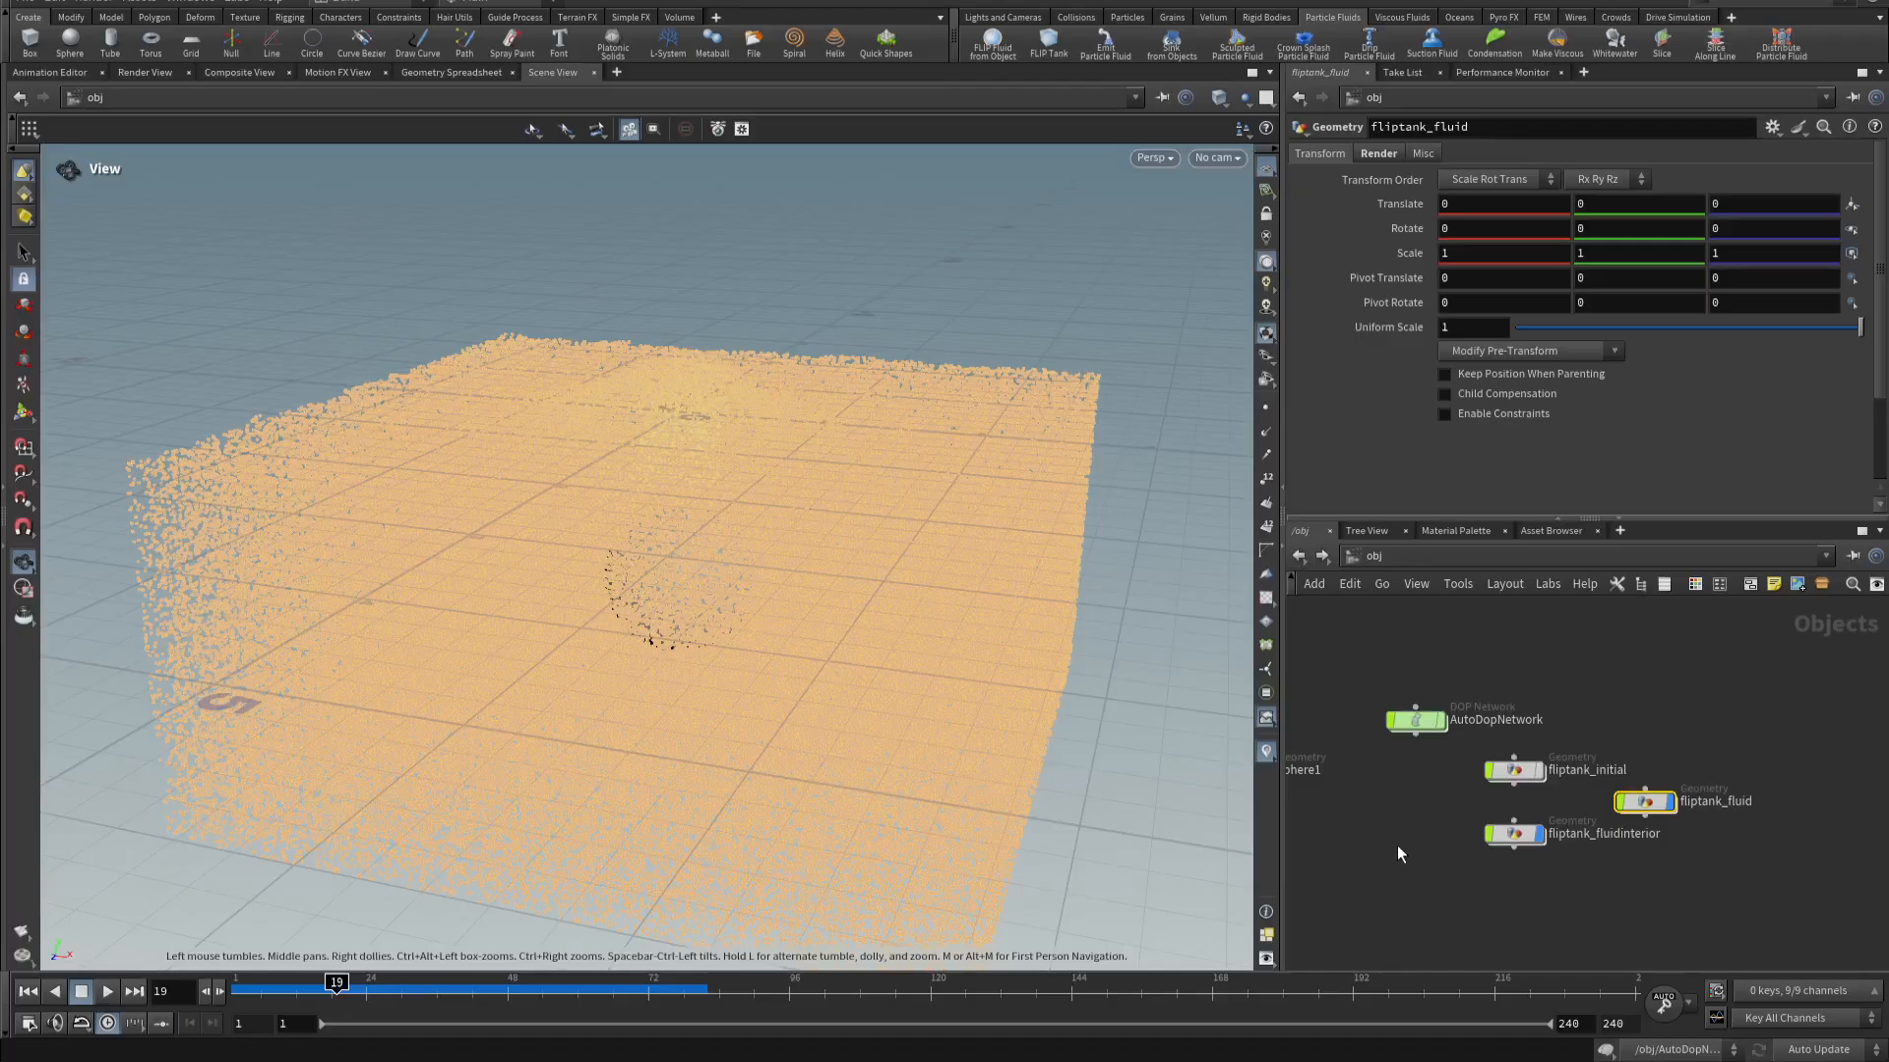
middle_click_drag(1371, 813, 1600, 775)
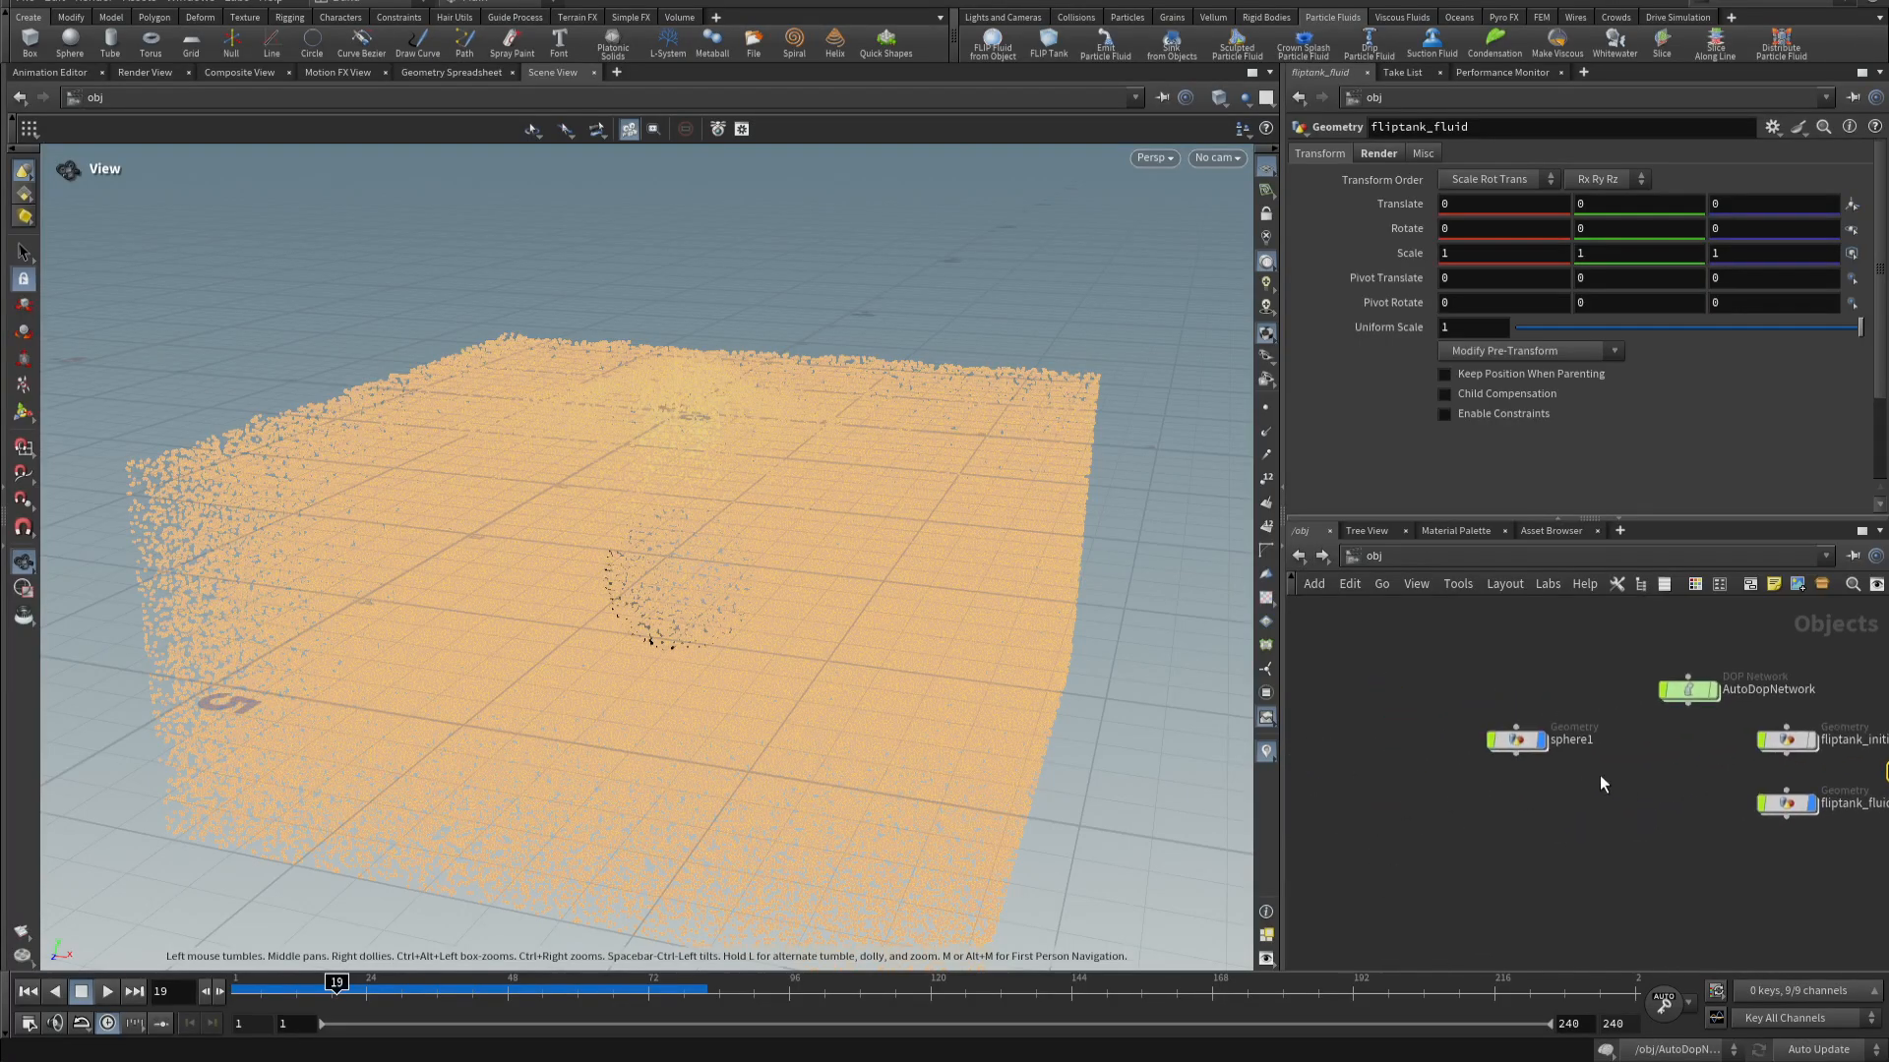
left_click(27, 992)
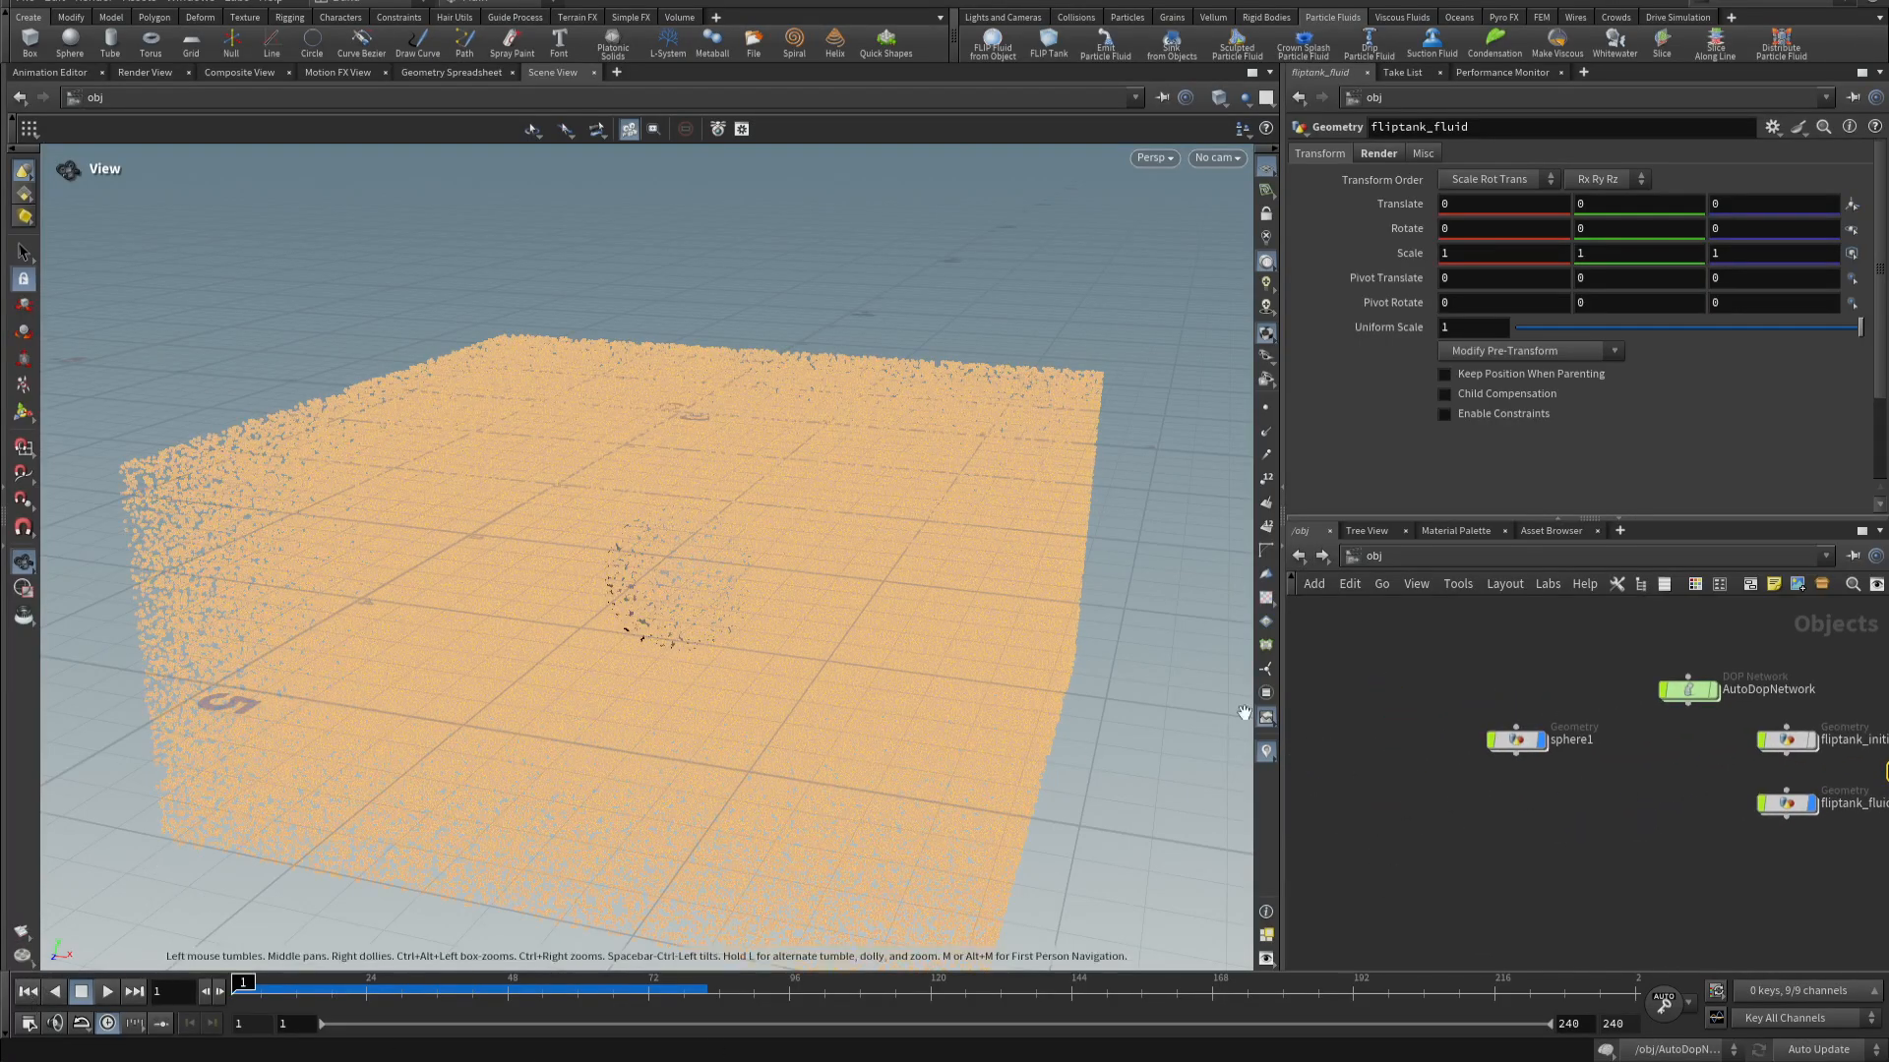
double_click(1520, 745)
middle_click_drag(1437, 857, 1582, 878)
left_click_drag(1658, 682, 1658, 618)
left_click(1657, 602)
key("Escape")
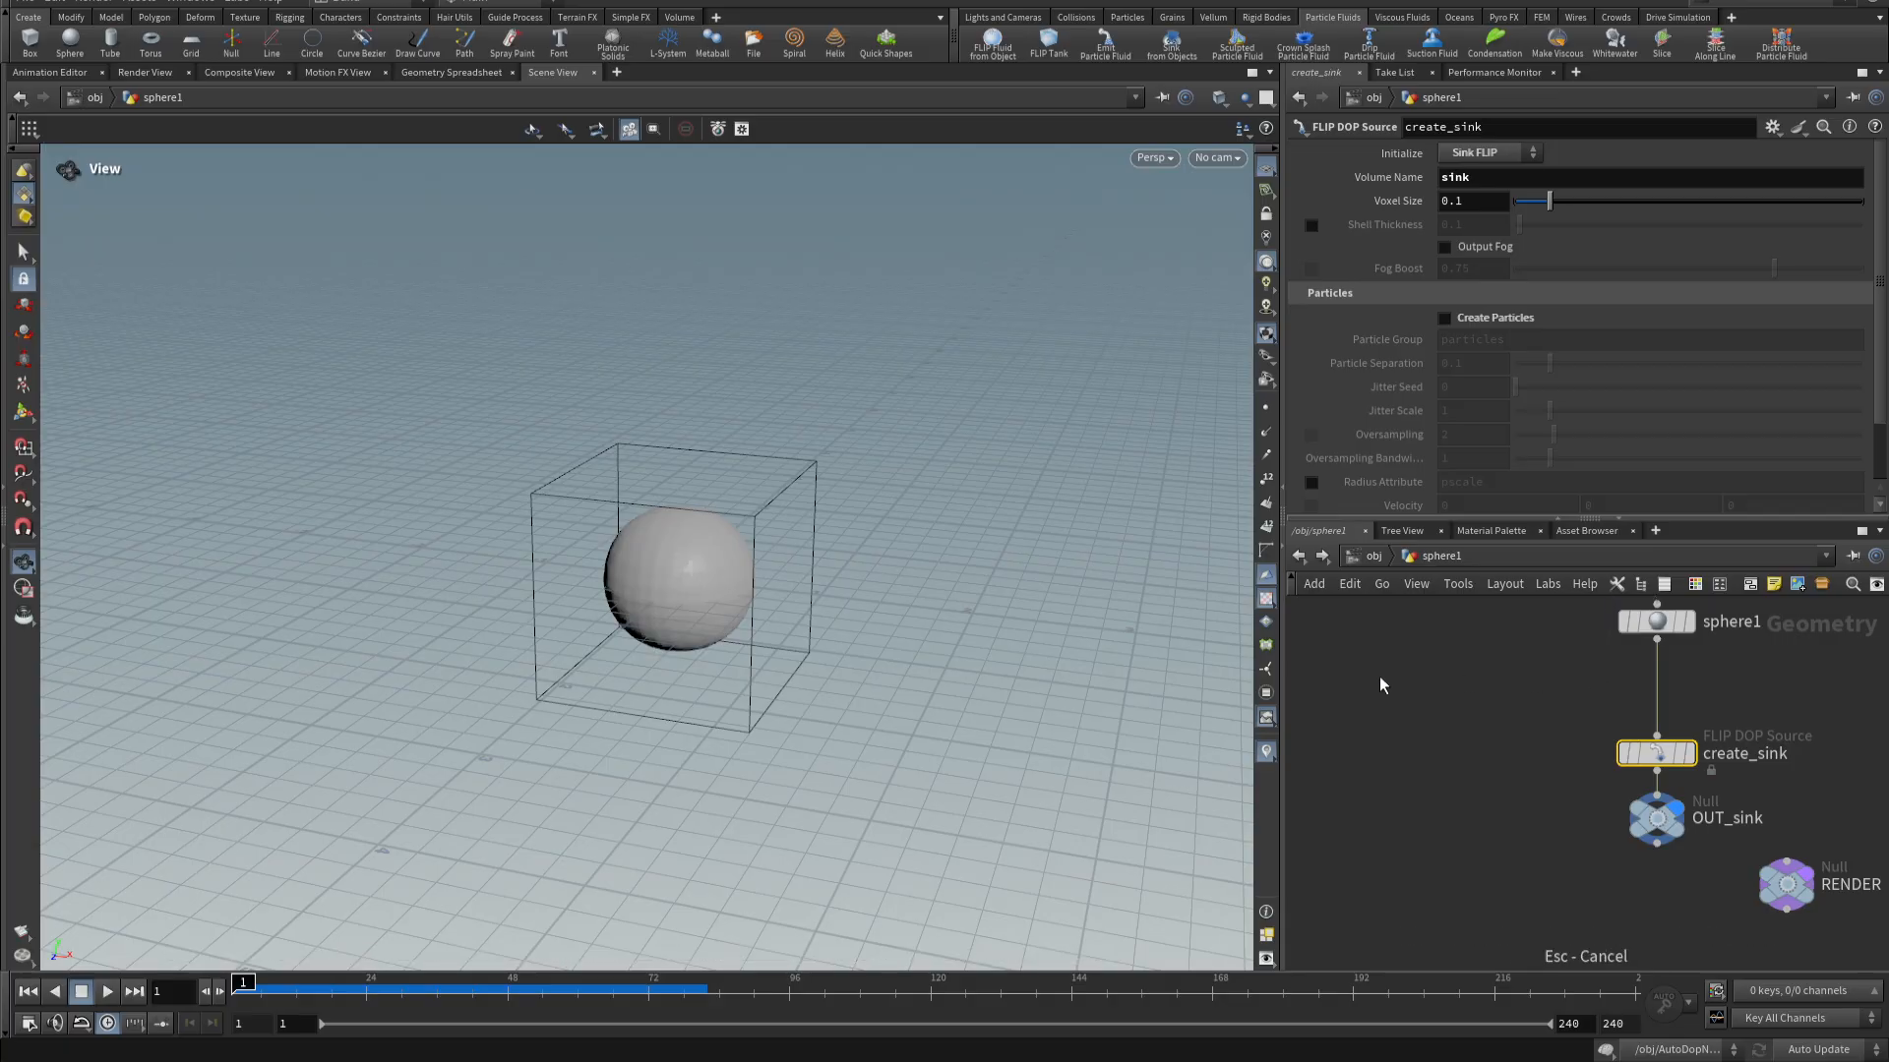
- Show the other scene objects in the viewport and add a Box node beside sphere1 in the network
left_click(1266, 98)
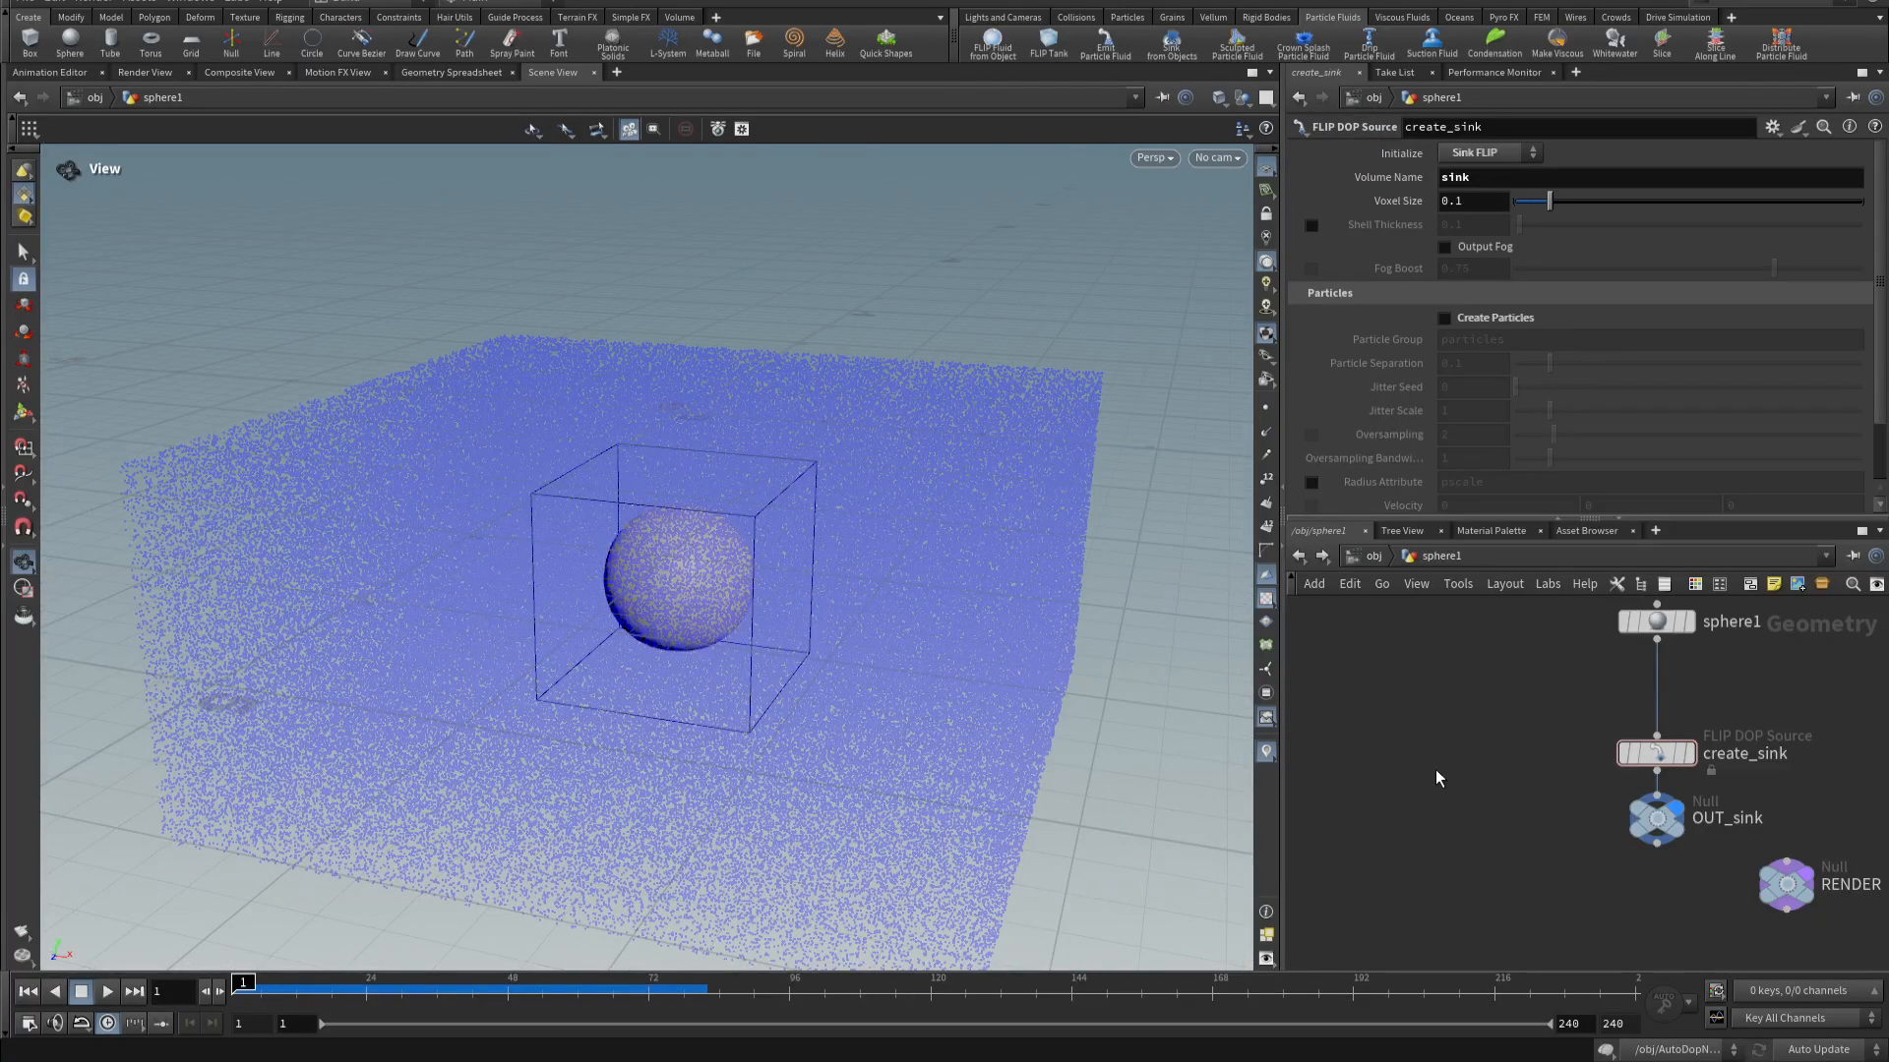
key("Tab")
type("box")
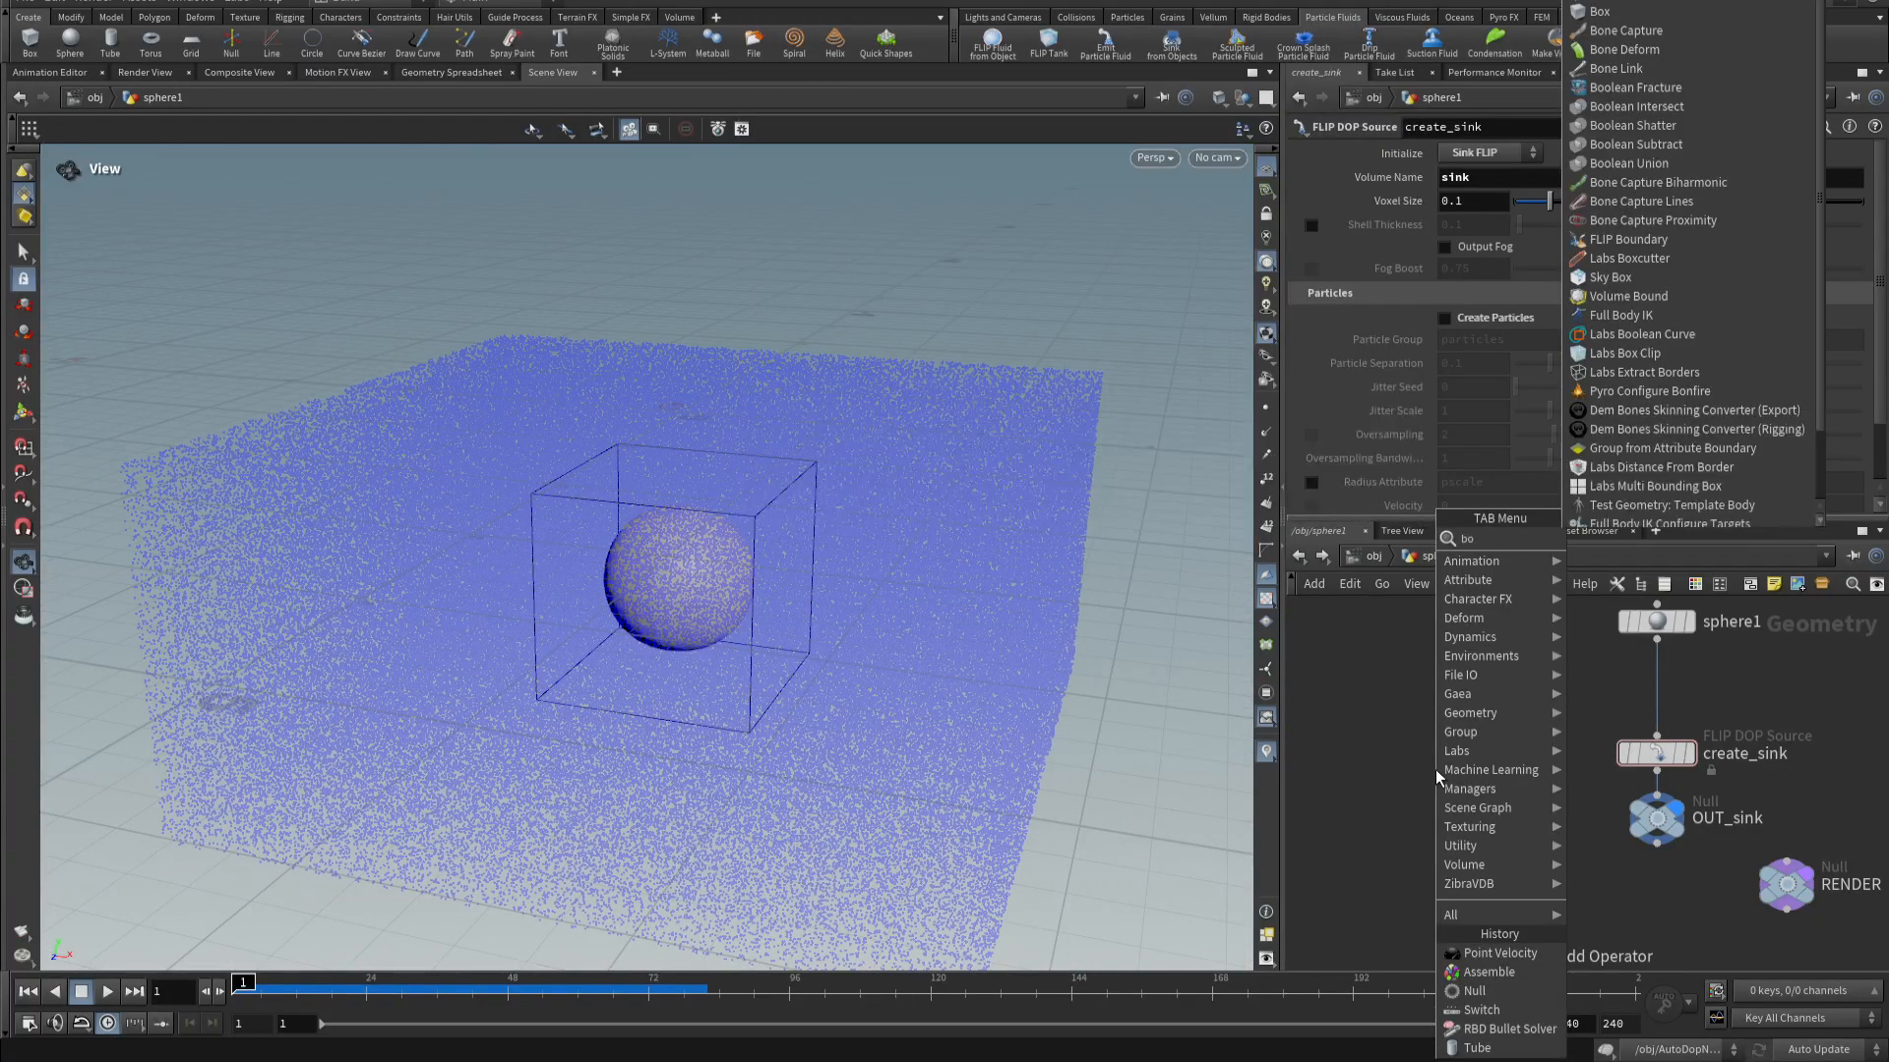
key("Return")
left_click(1436, 769)
left_click_drag(1436, 775, 1433, 649)
left_click_drag(658, 618, 645, 547)
key("Return")
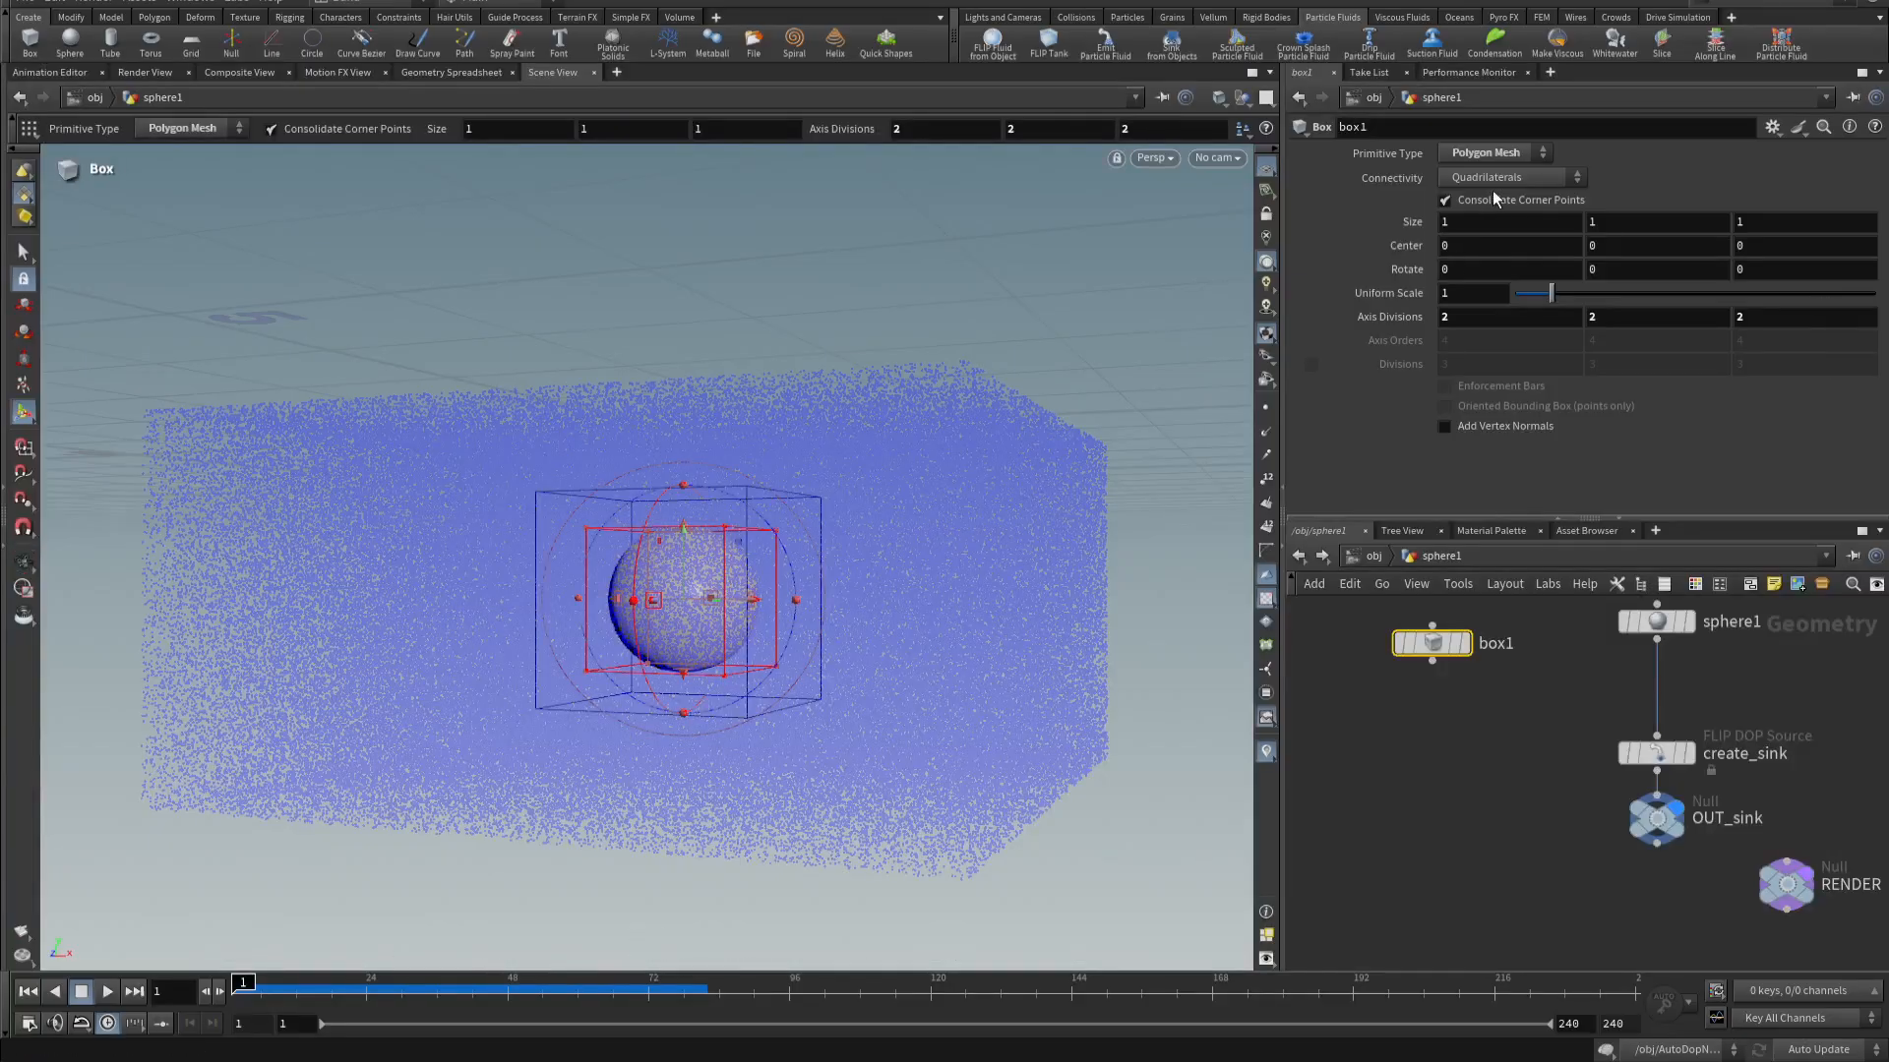
- Size box1 to 3.6 in X and Z, and raise its centre to about 0.394 in Y
middle_click_drag(1453, 219, 1685, 248)
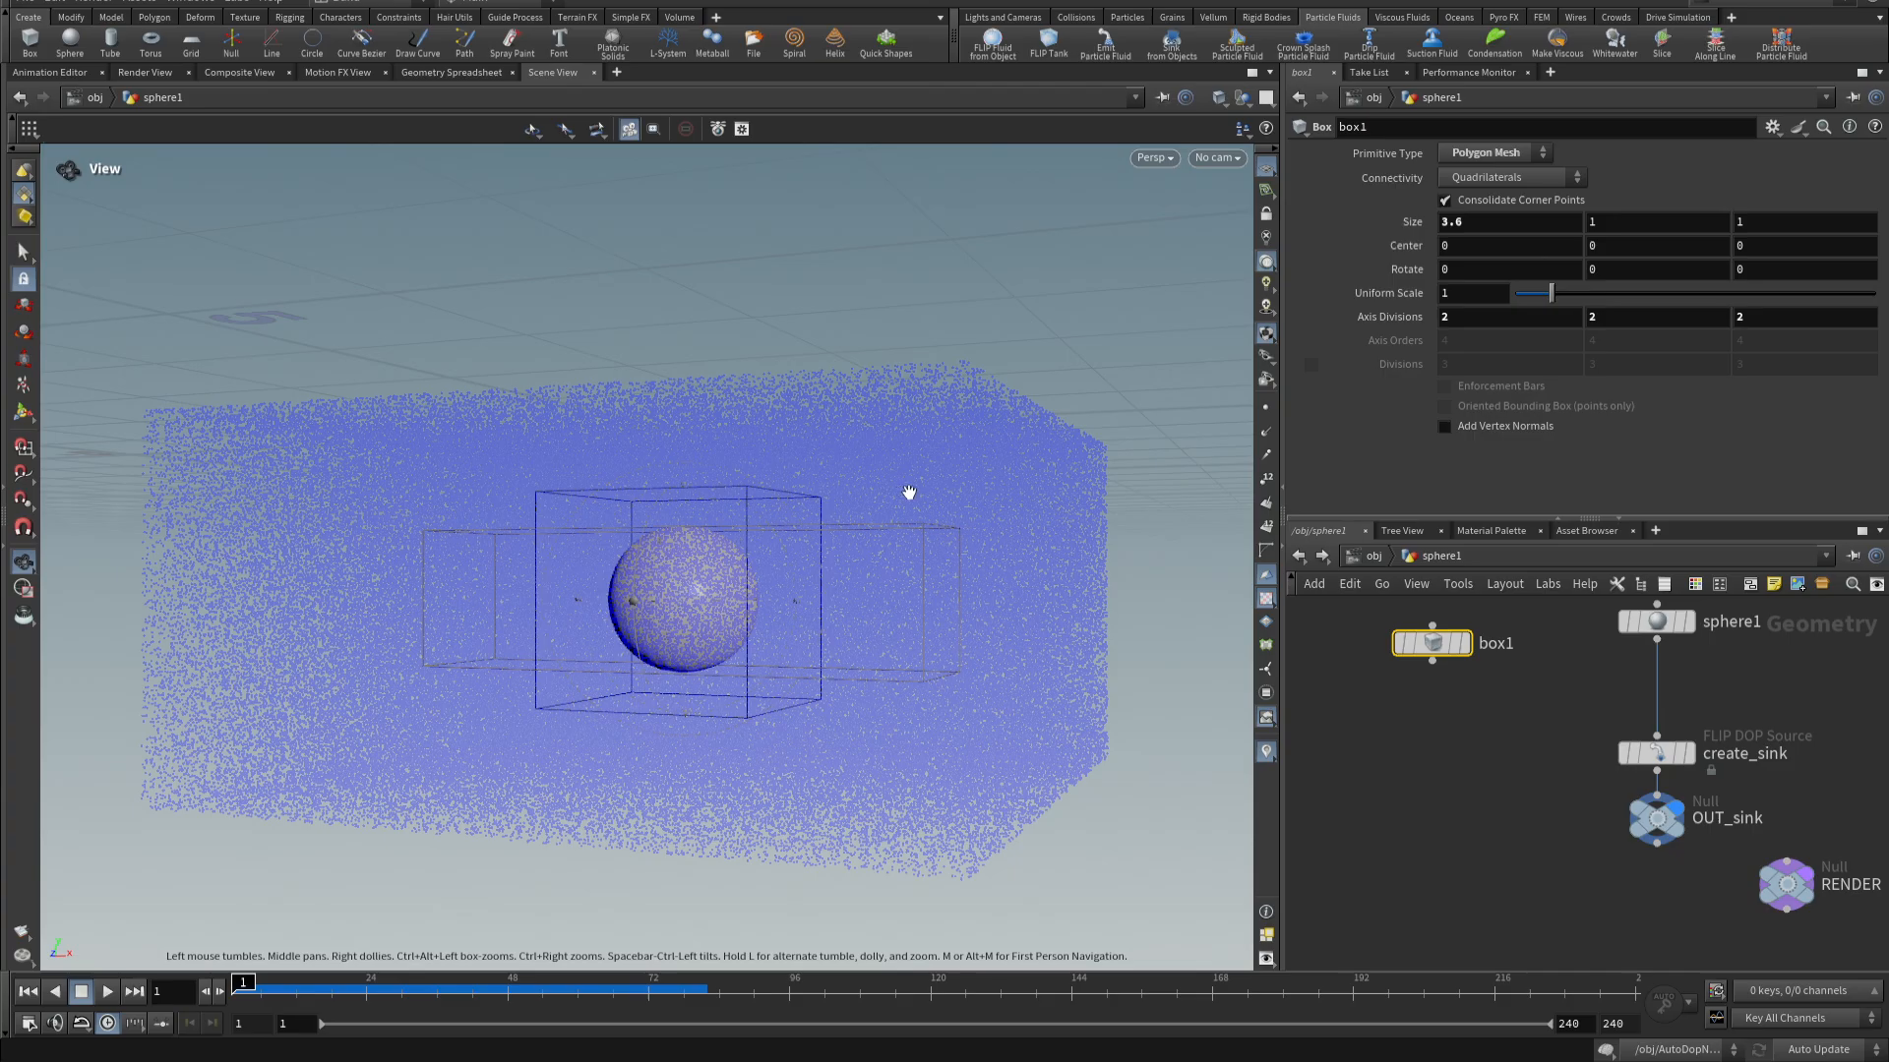
left_click_drag(906, 492, 830, 645)
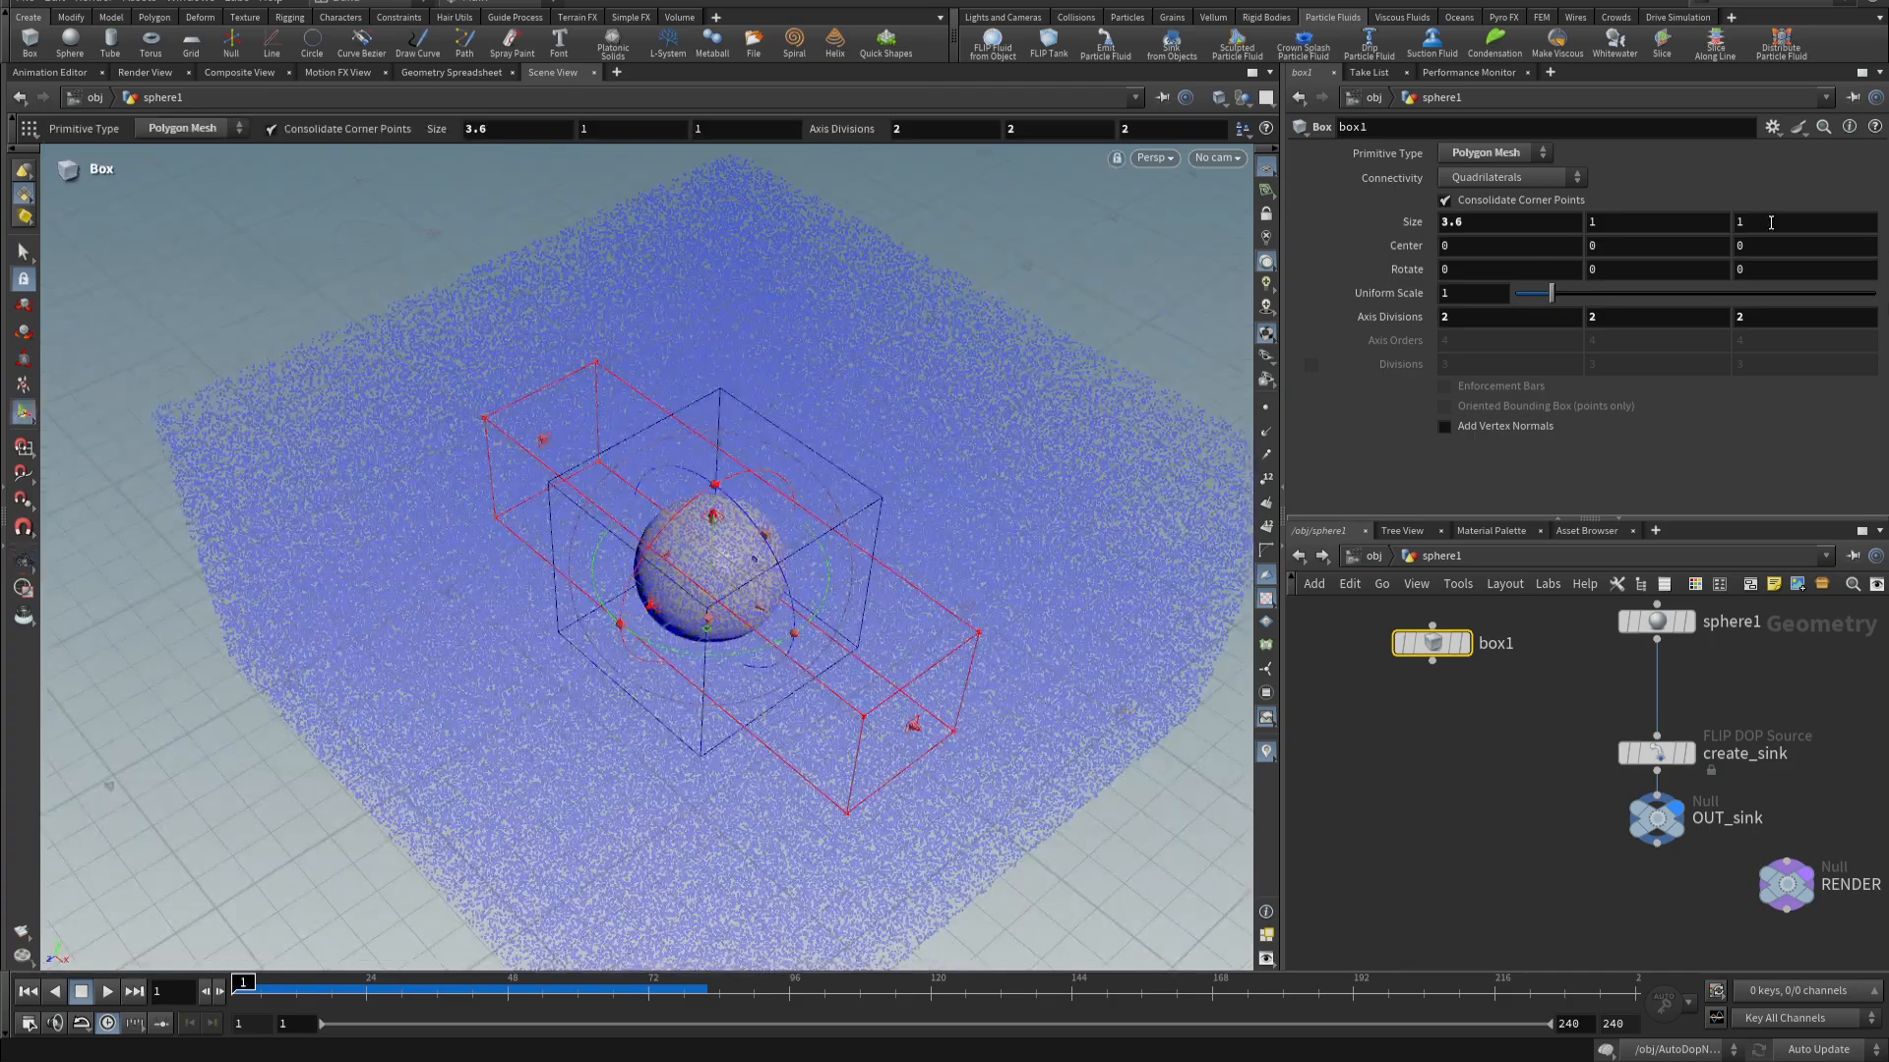
middle_click_drag(1770, 222, 1886, 225)
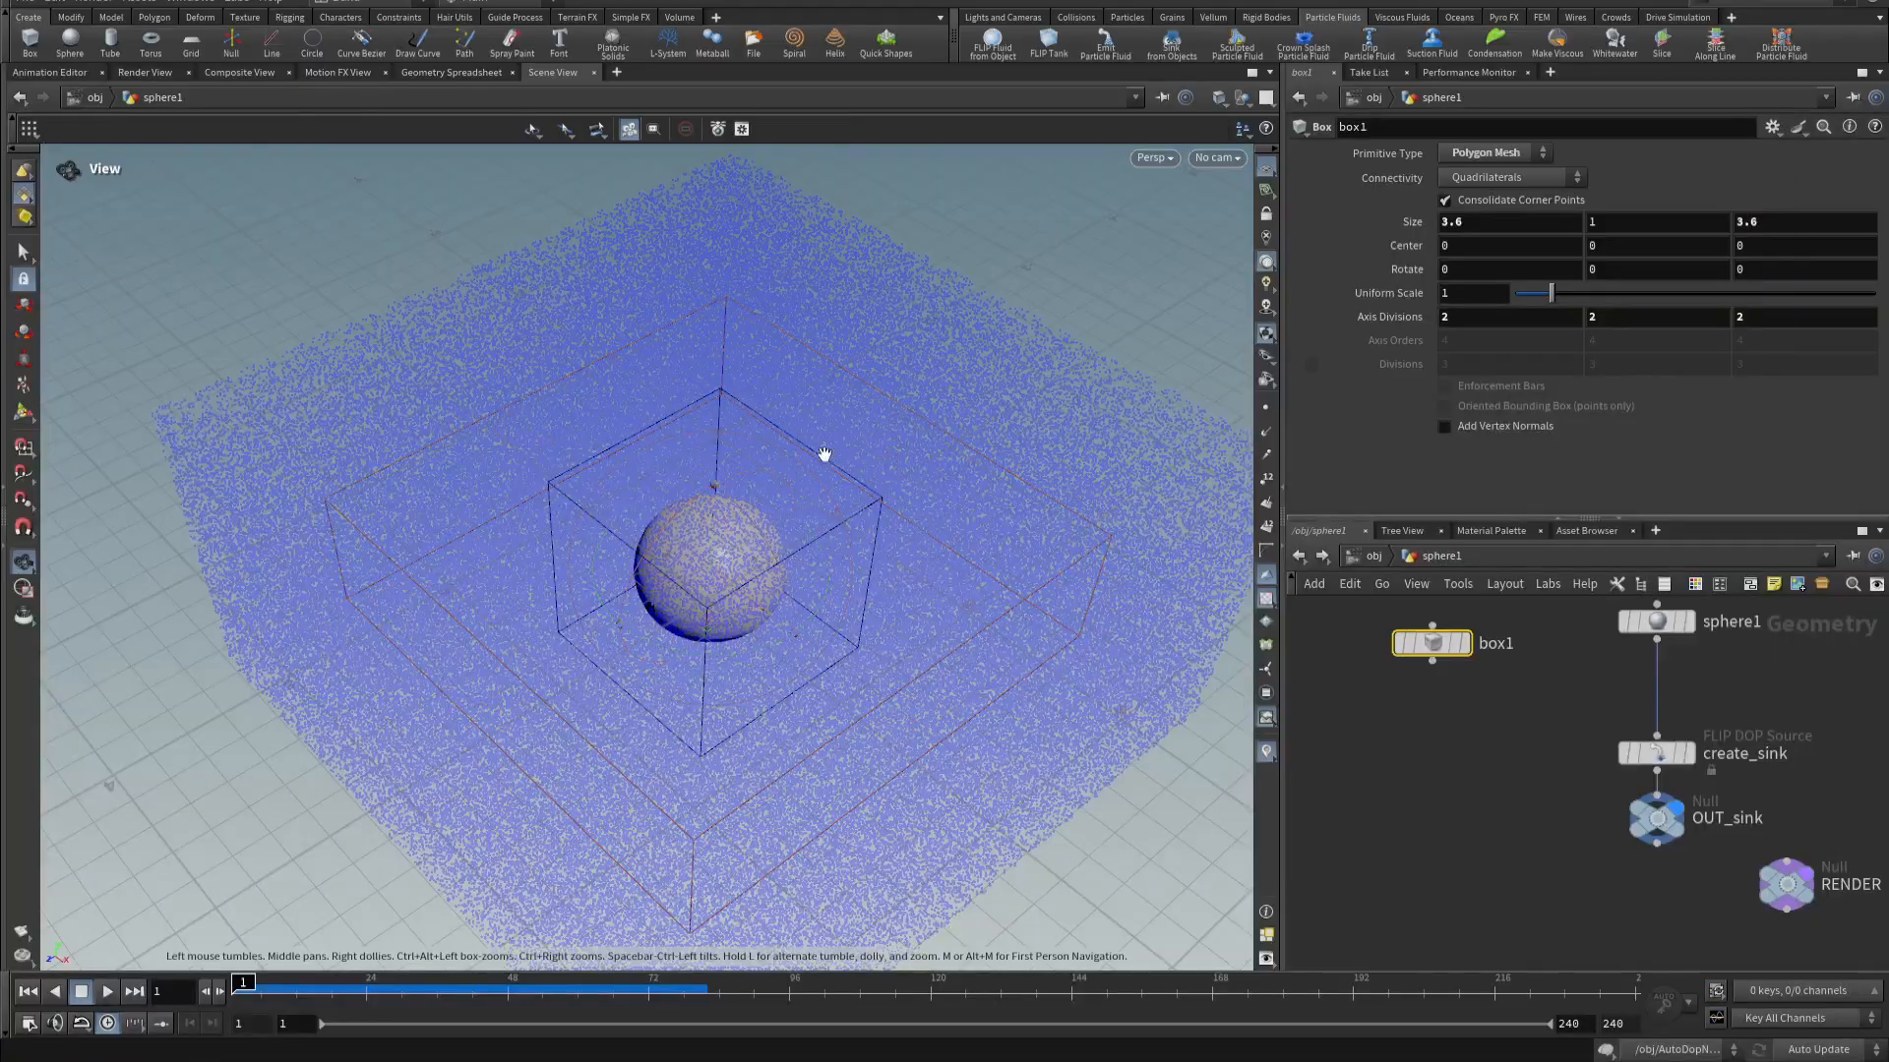
left_click_drag(825, 455, 860, 363)
key("Return")
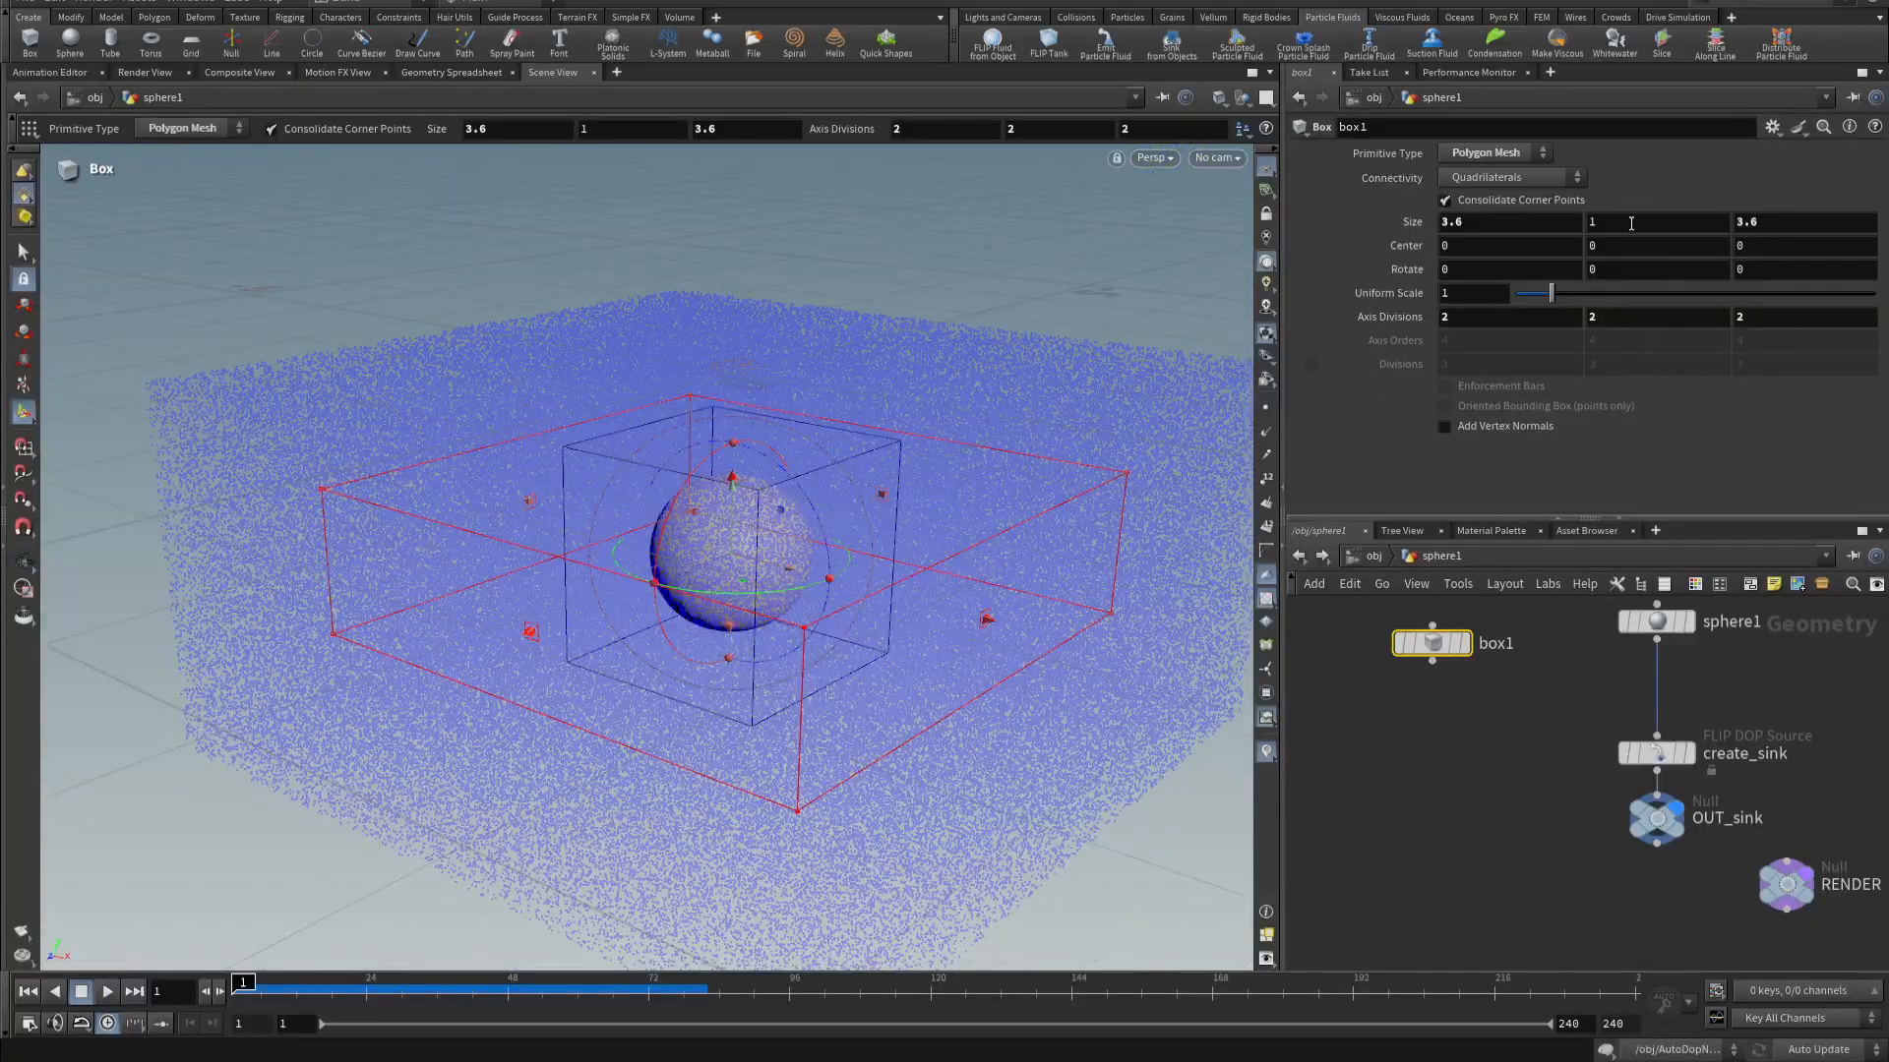
left_click_drag(848, 472, 740, 495, "alt")
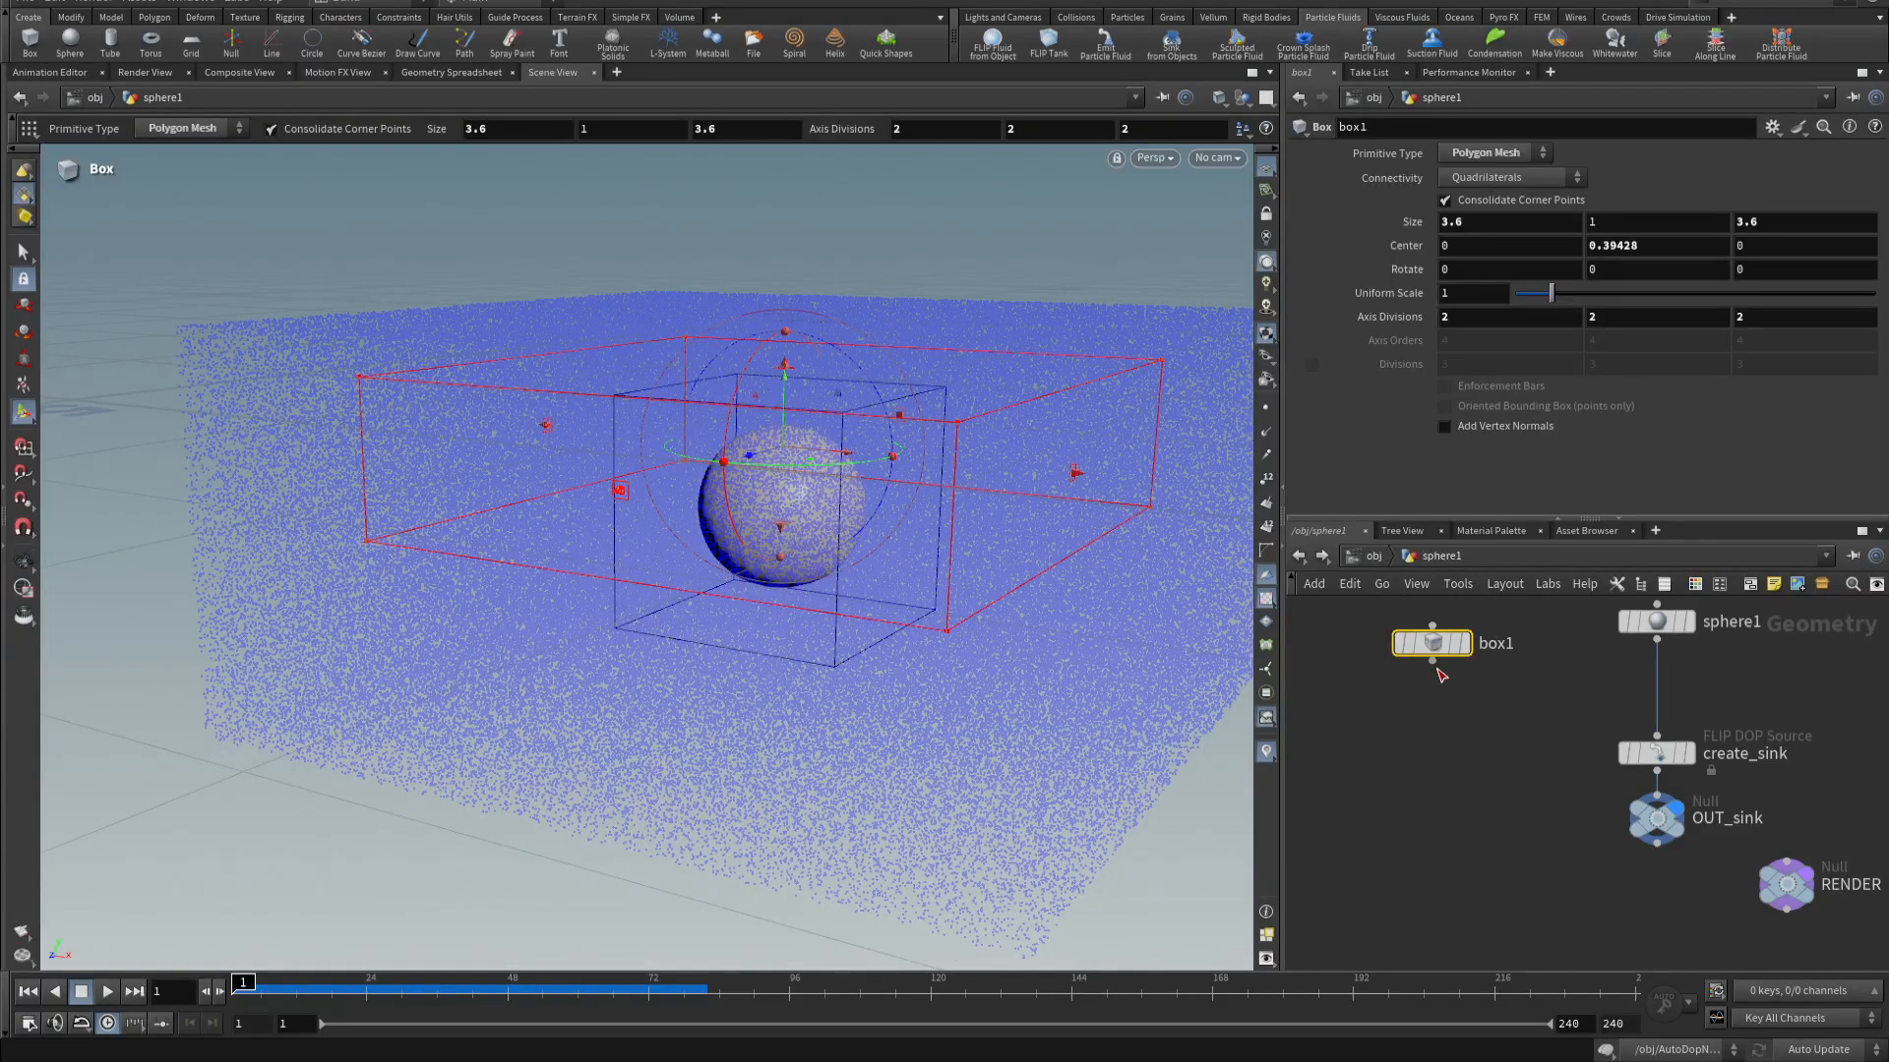
- Add a Points from Volume node fed by box1 and make it the displayed node
key("Tab")
type("poinvo")
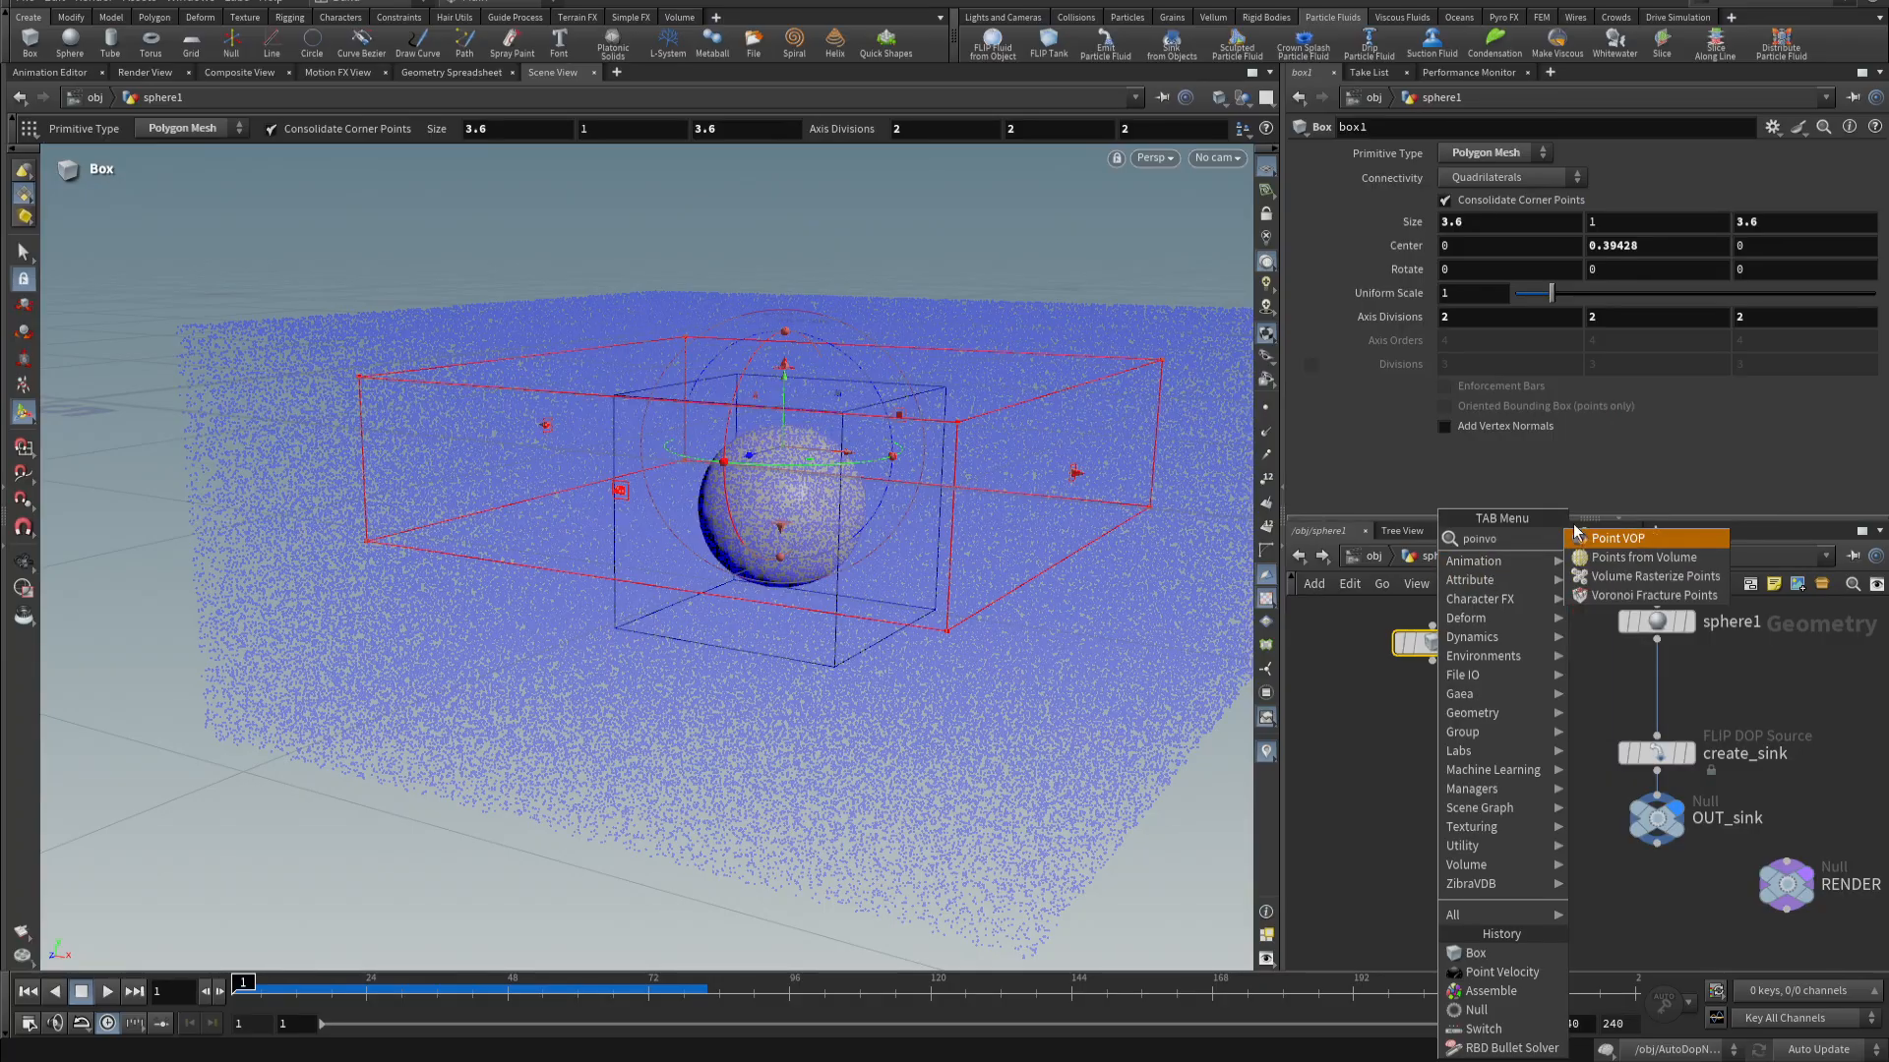
key("Escape")
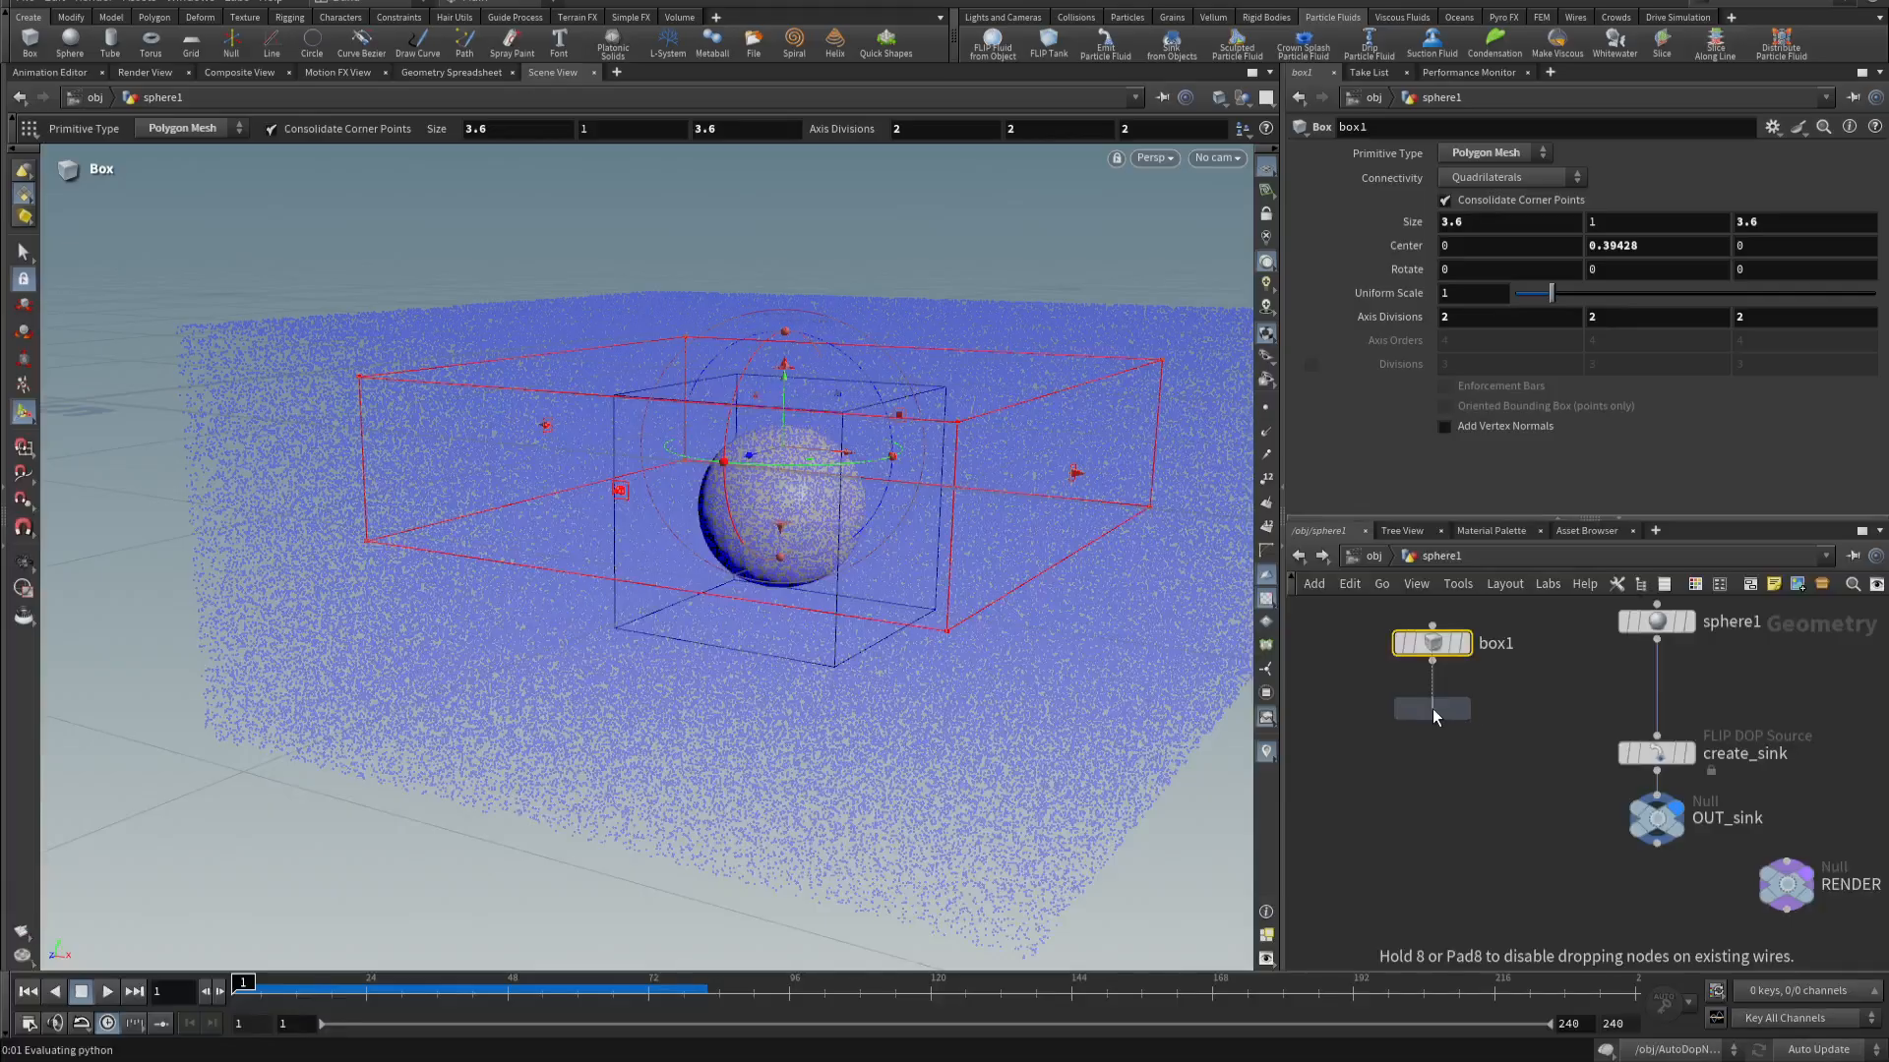
left_click(1431, 708)
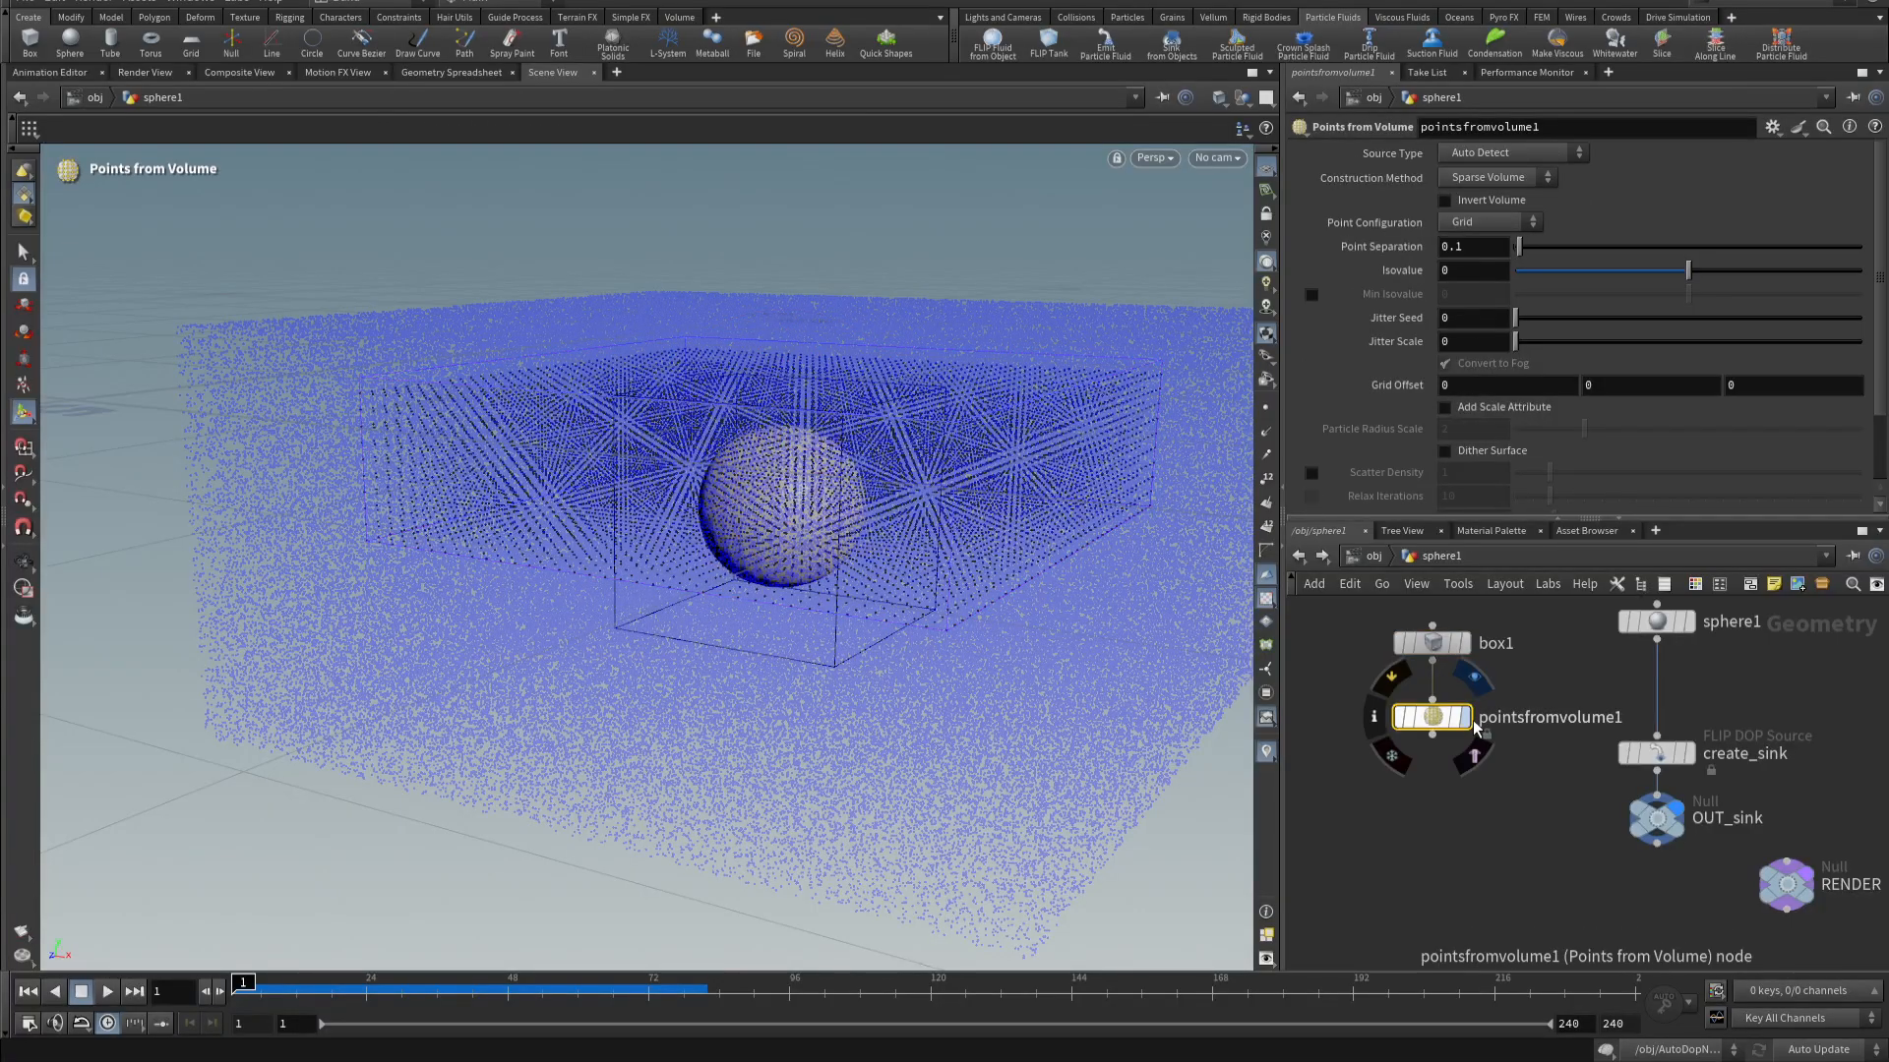
left_click(1465, 719)
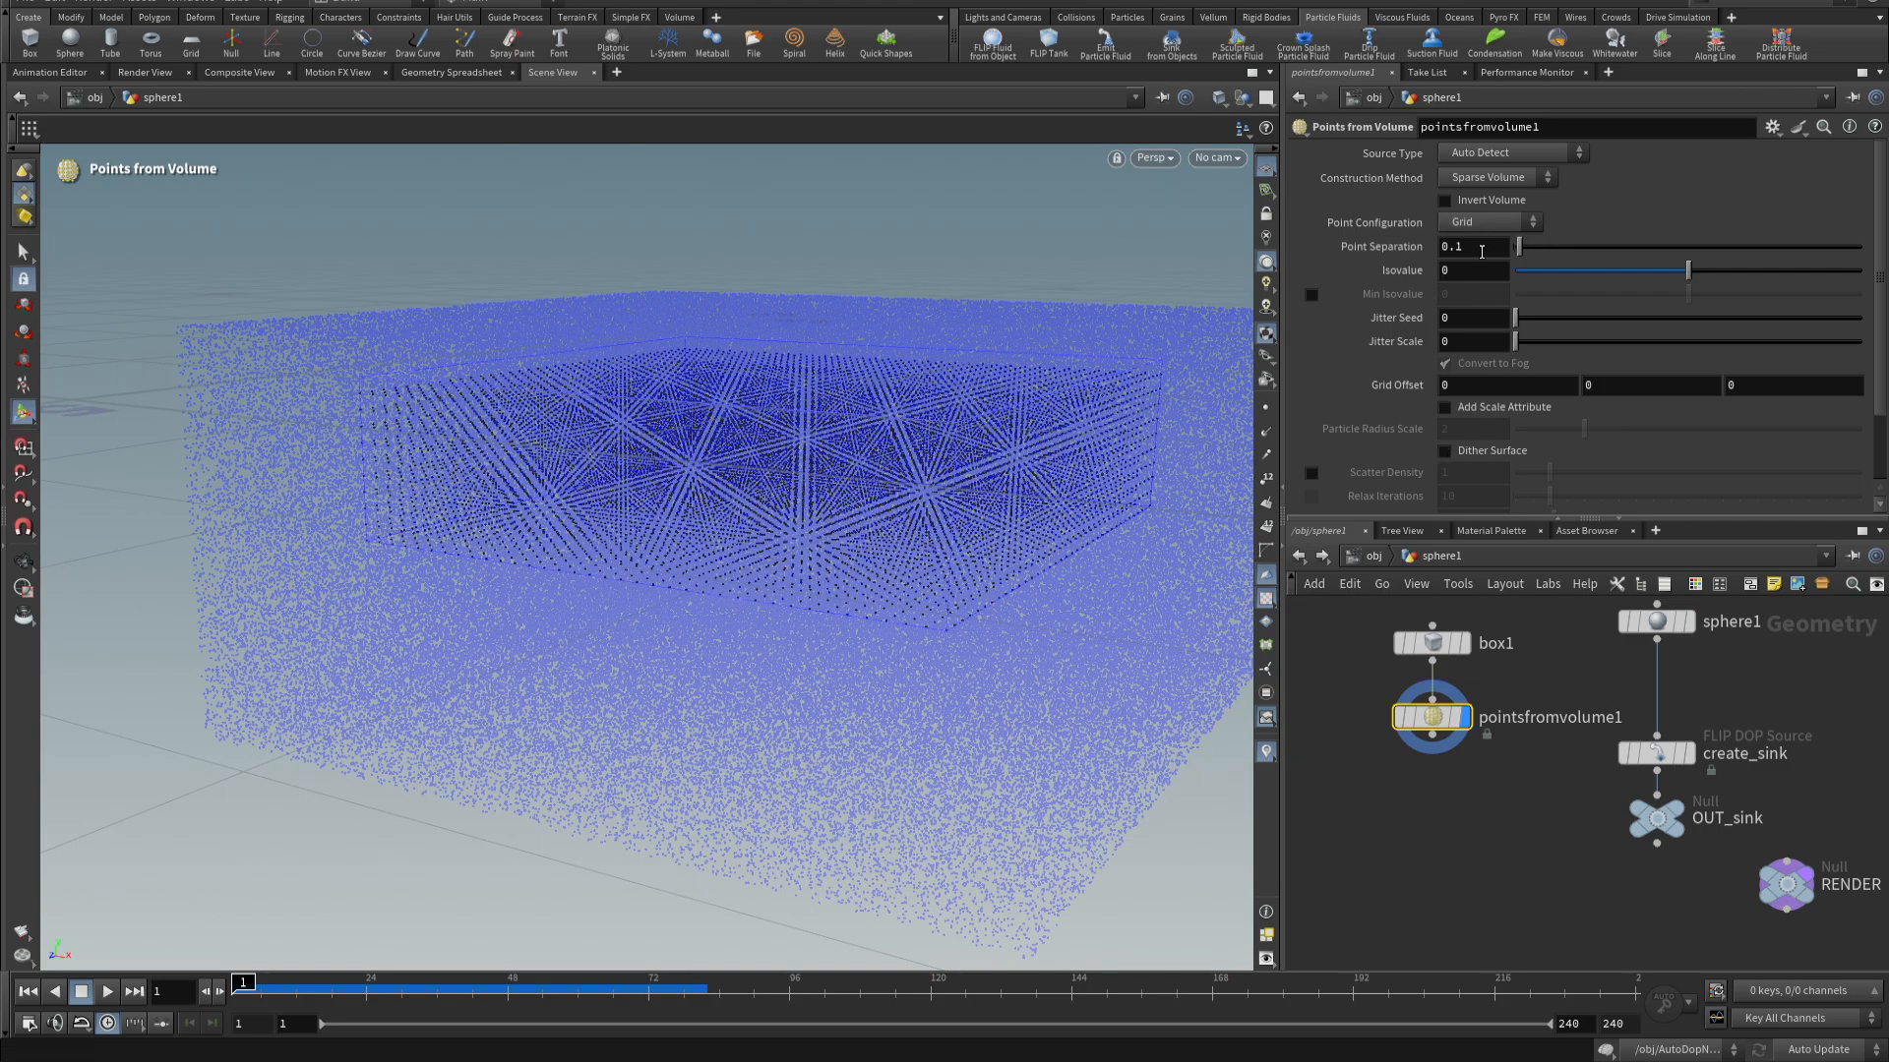
- Set the Point Separation to 0.2 and the Jitter Scale to 10 on pointsfromvolume1
left_click(1482, 251)
type(".2")
key("Return")
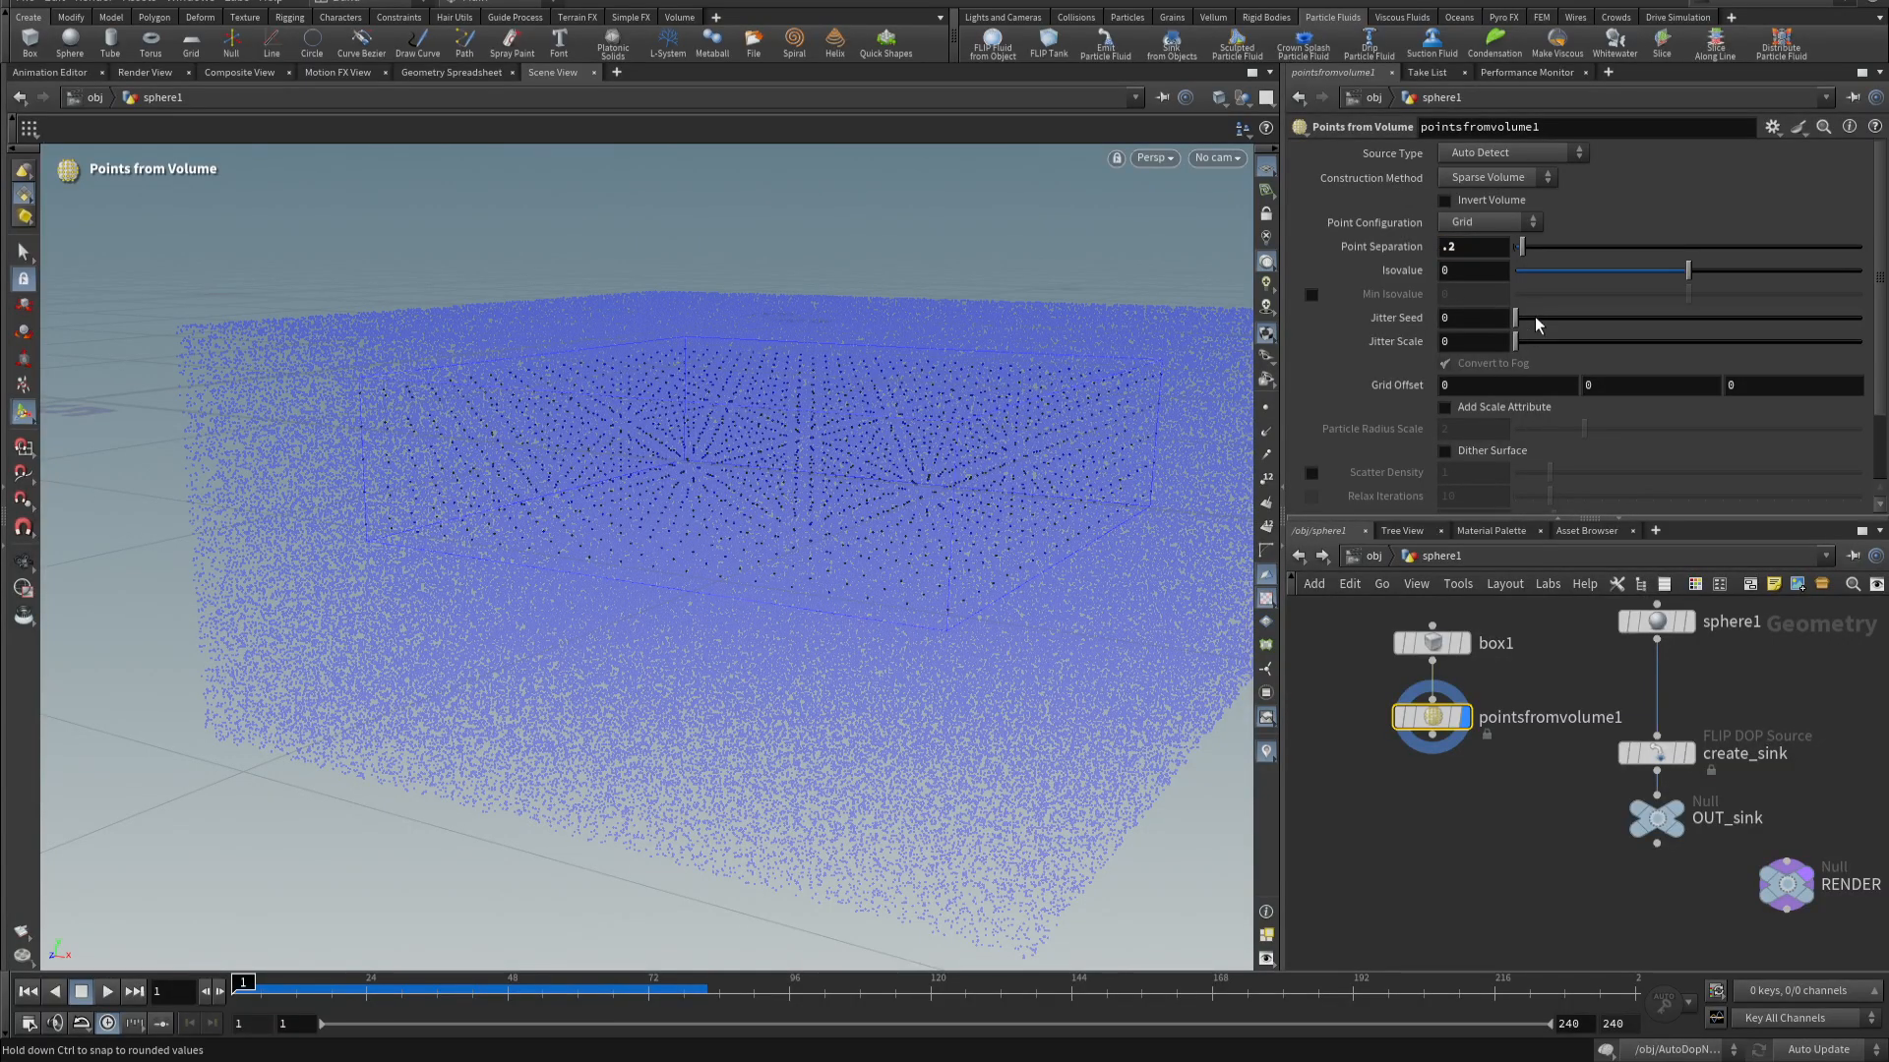
left_click_drag(1536, 318, 1433, 297)
left_click_drag(1573, 343, 1888, 405)
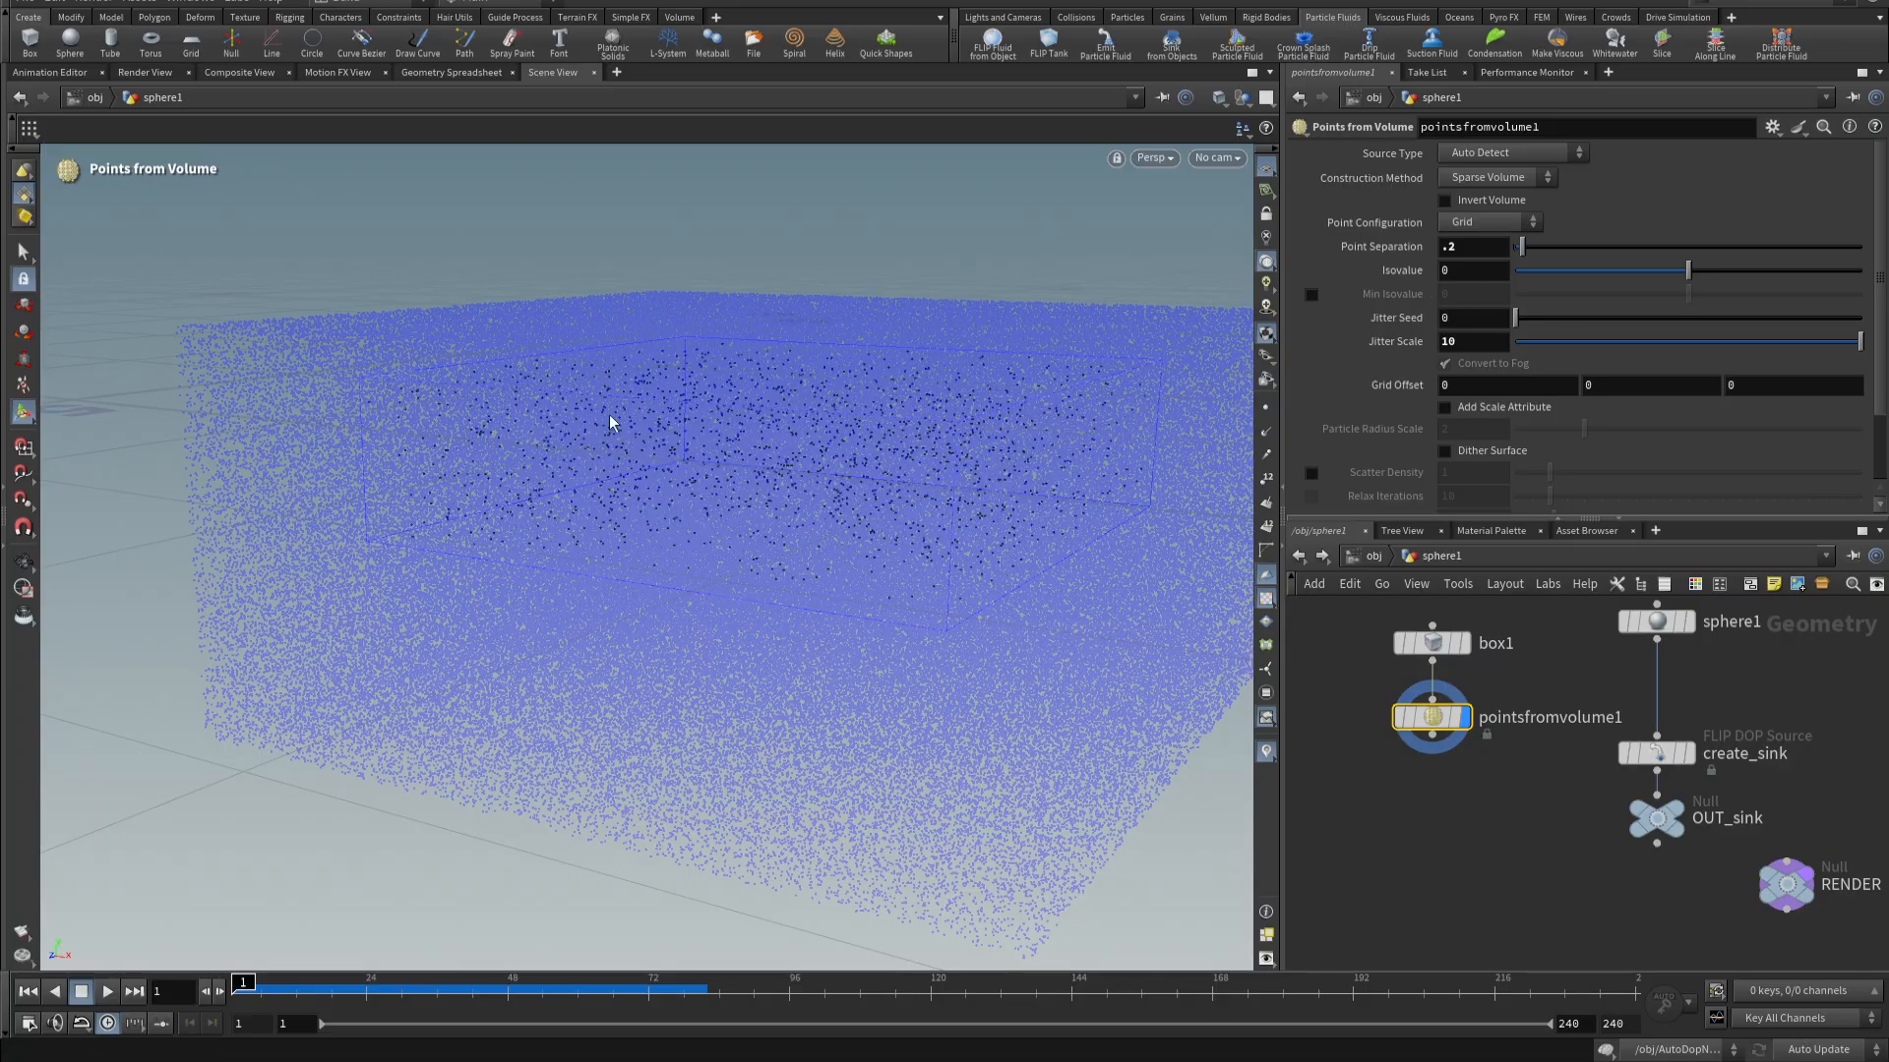
left_click_drag(610, 423, 669, 484, "alt")
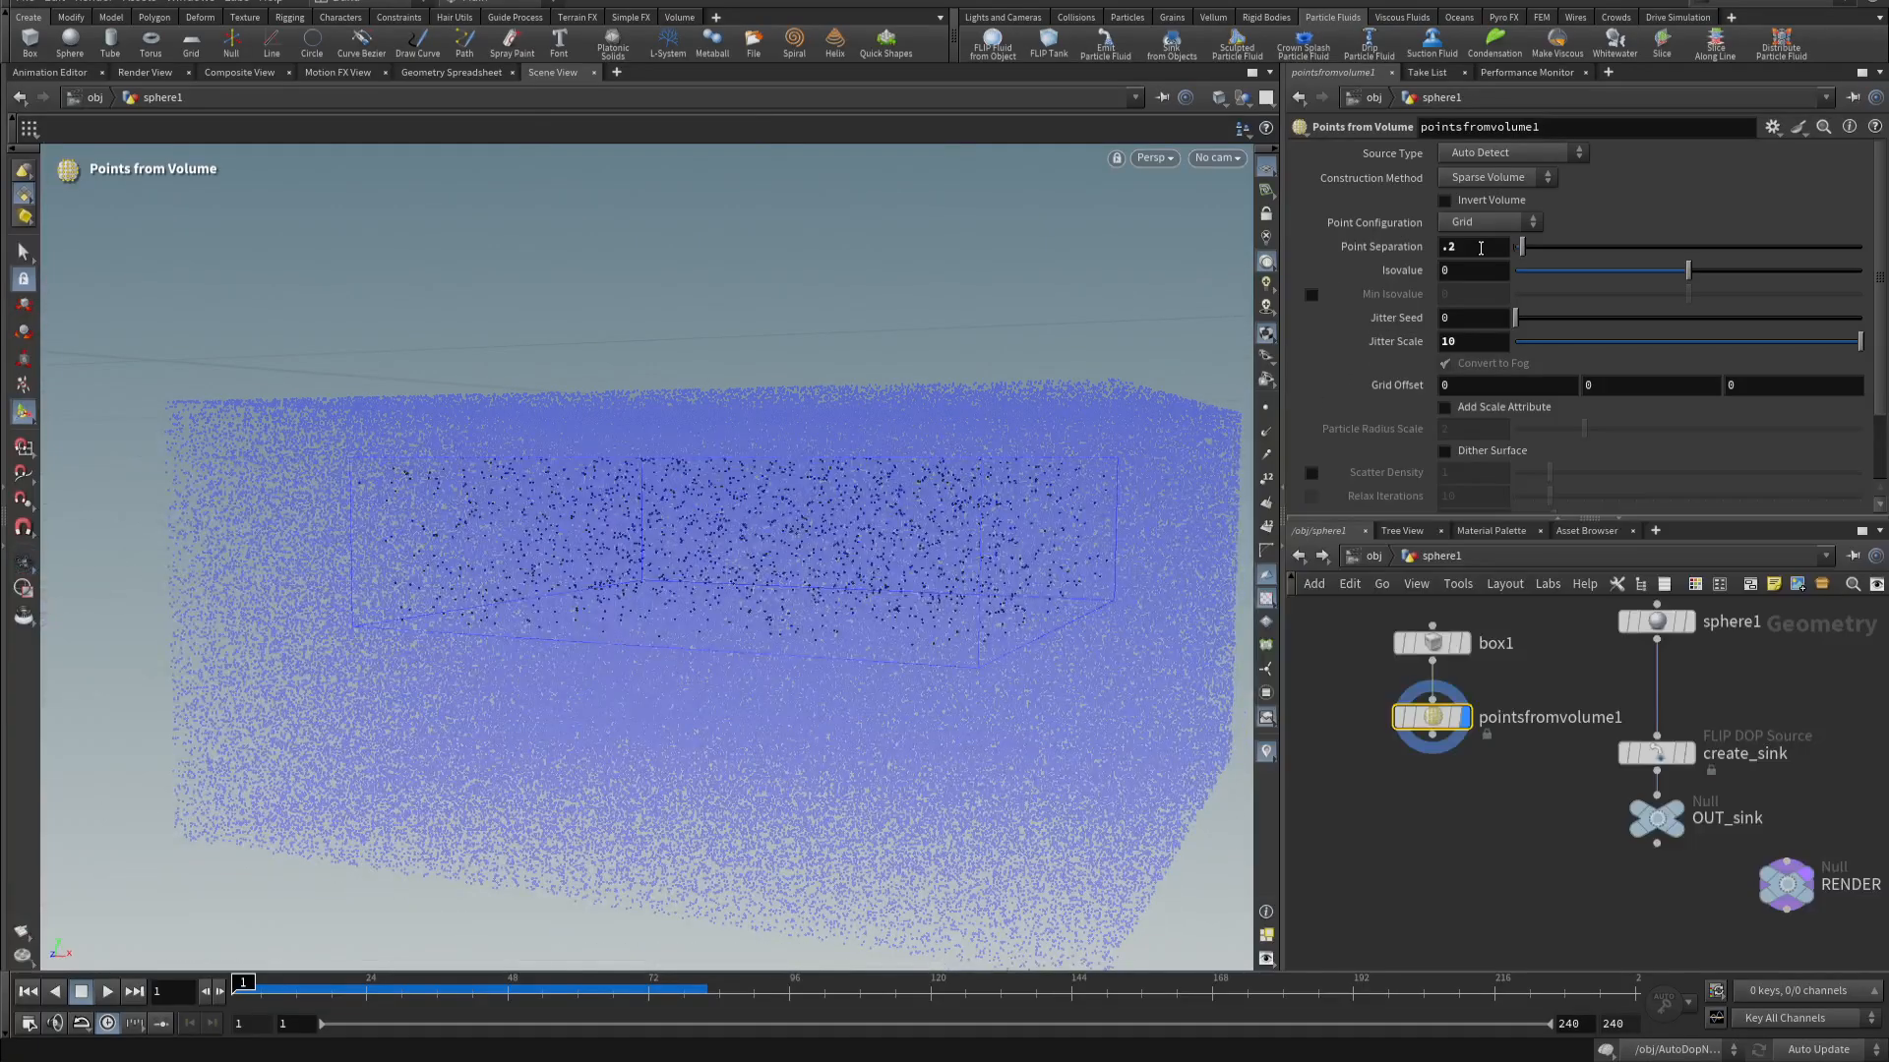
- Thin out the points by trying a Point Separation of 0.3 and settling on 0.4
left_click(1481, 247)
type(".3")
key("Return")
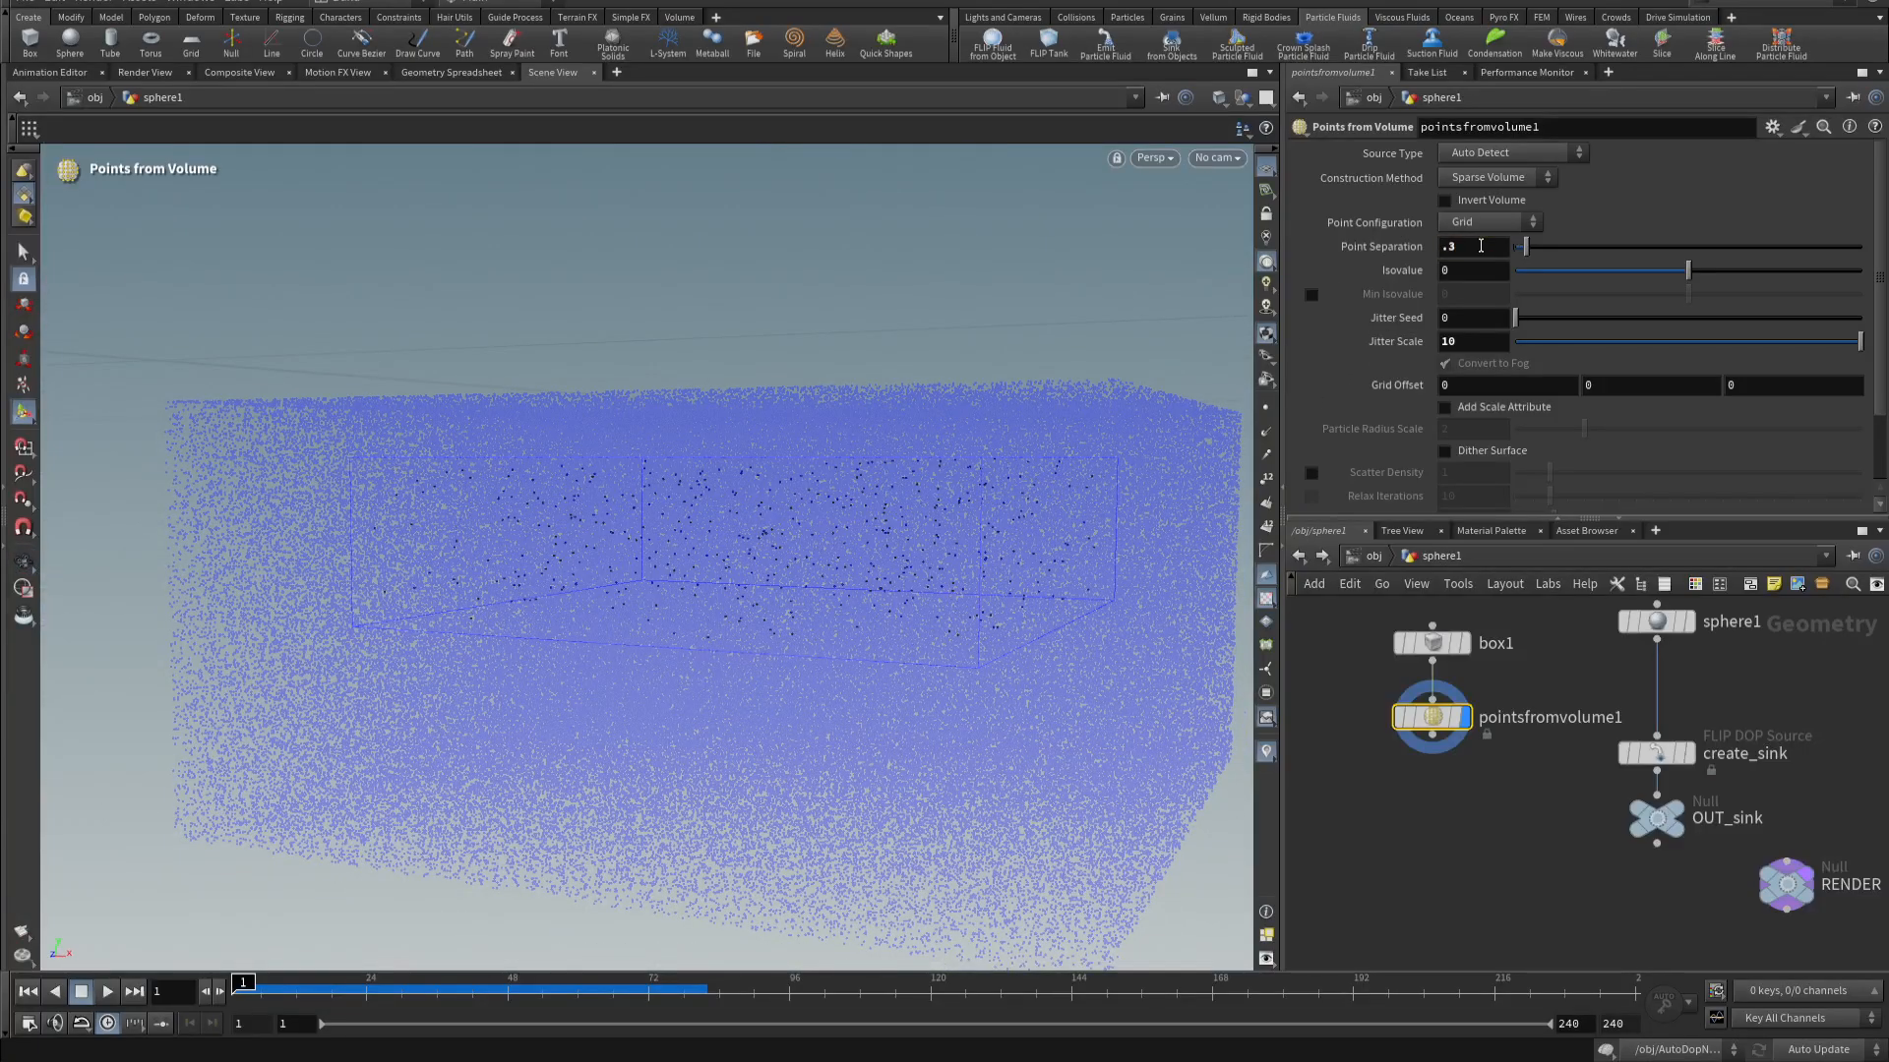
left_click(1480, 246)
key("Return")
middle_click_drag(927, 677, 855, 729, "alt")
left_click_drag(855, 716, 776, 759)
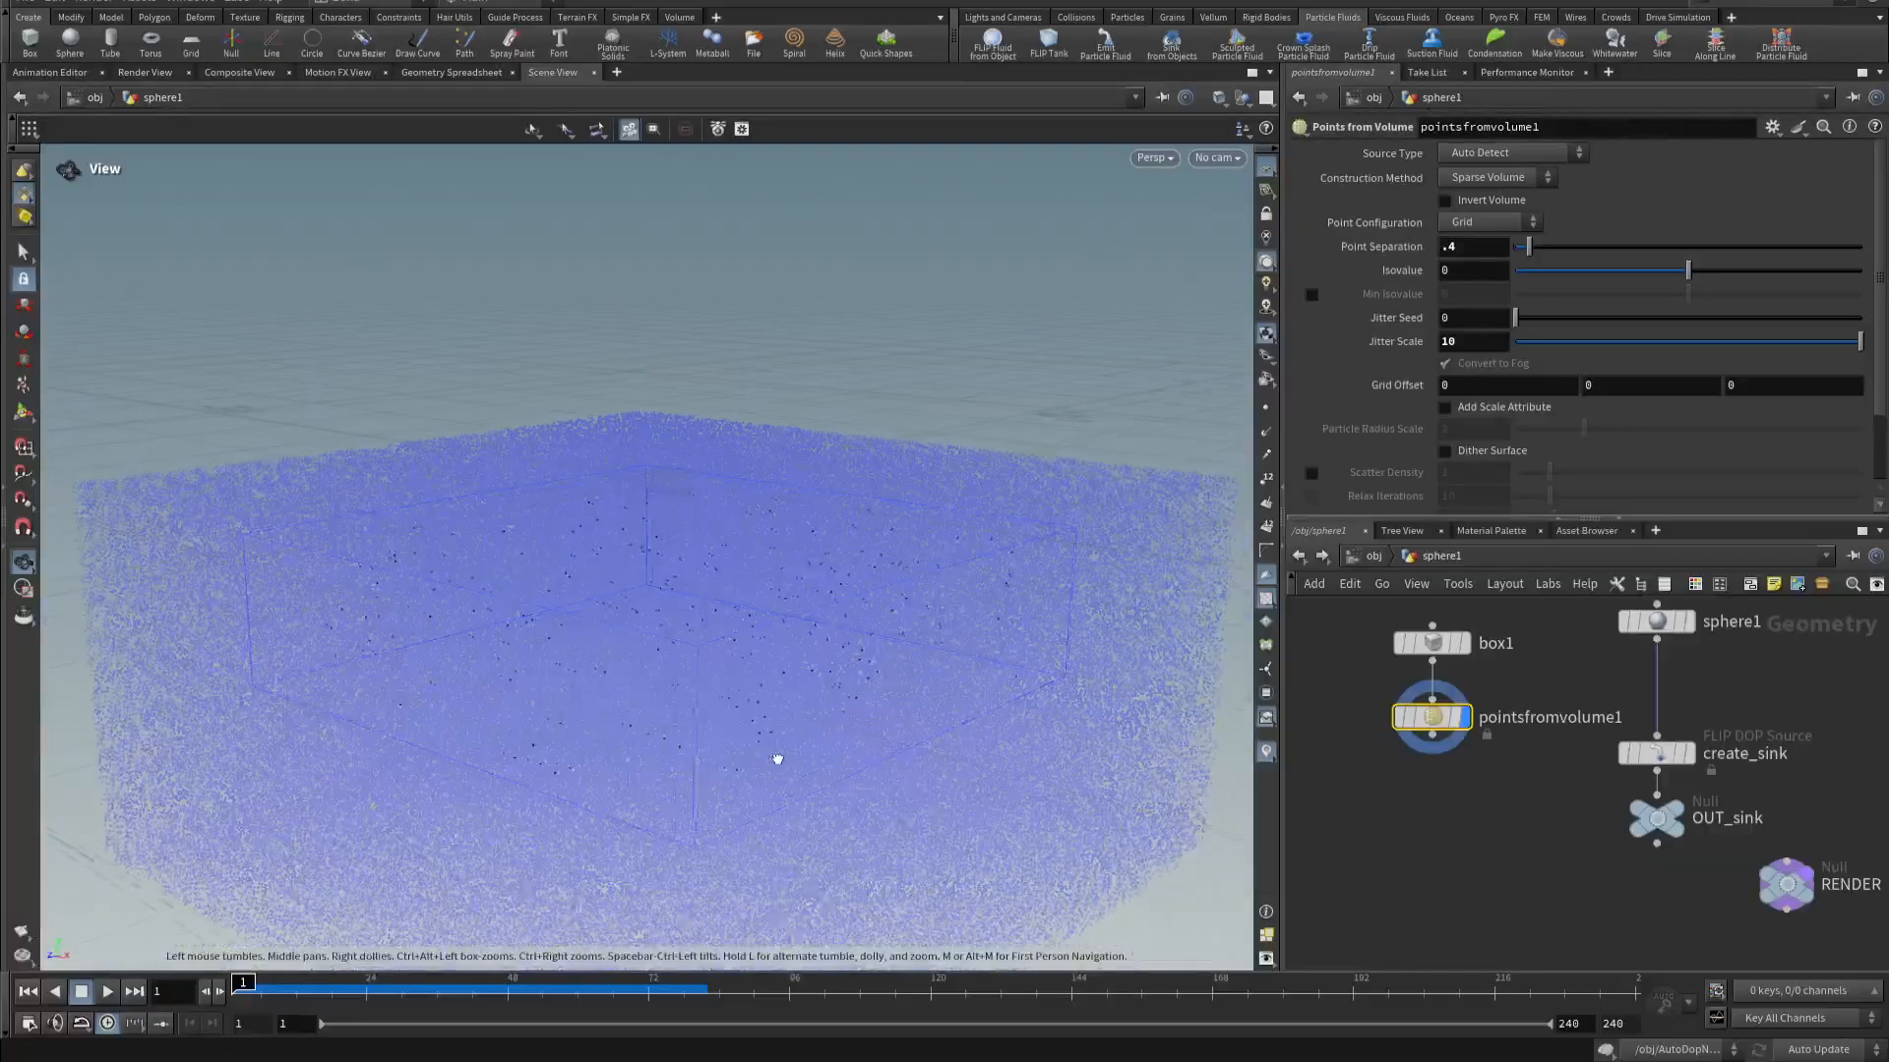
- Add a Copy to Points node below pointsfromvolume1
middle_click_drag(1534, 839, 1539, 843)
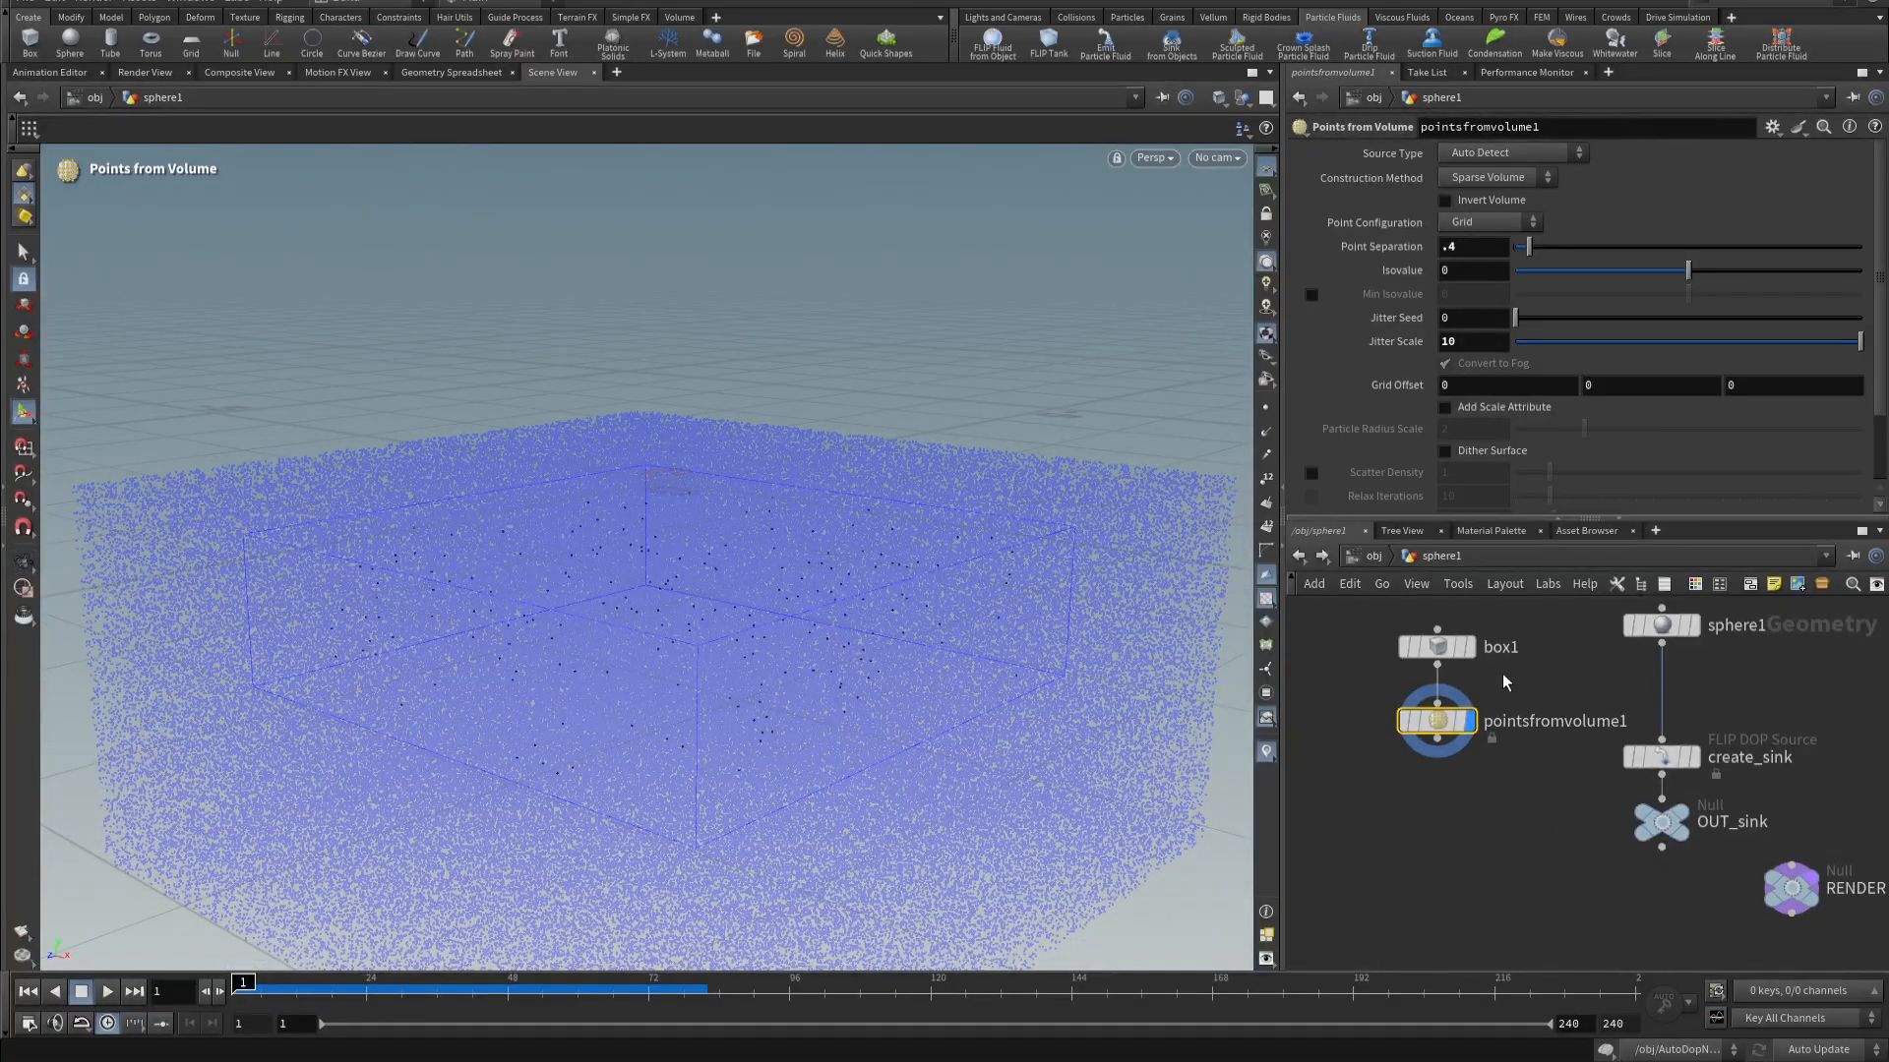
key("Tab")
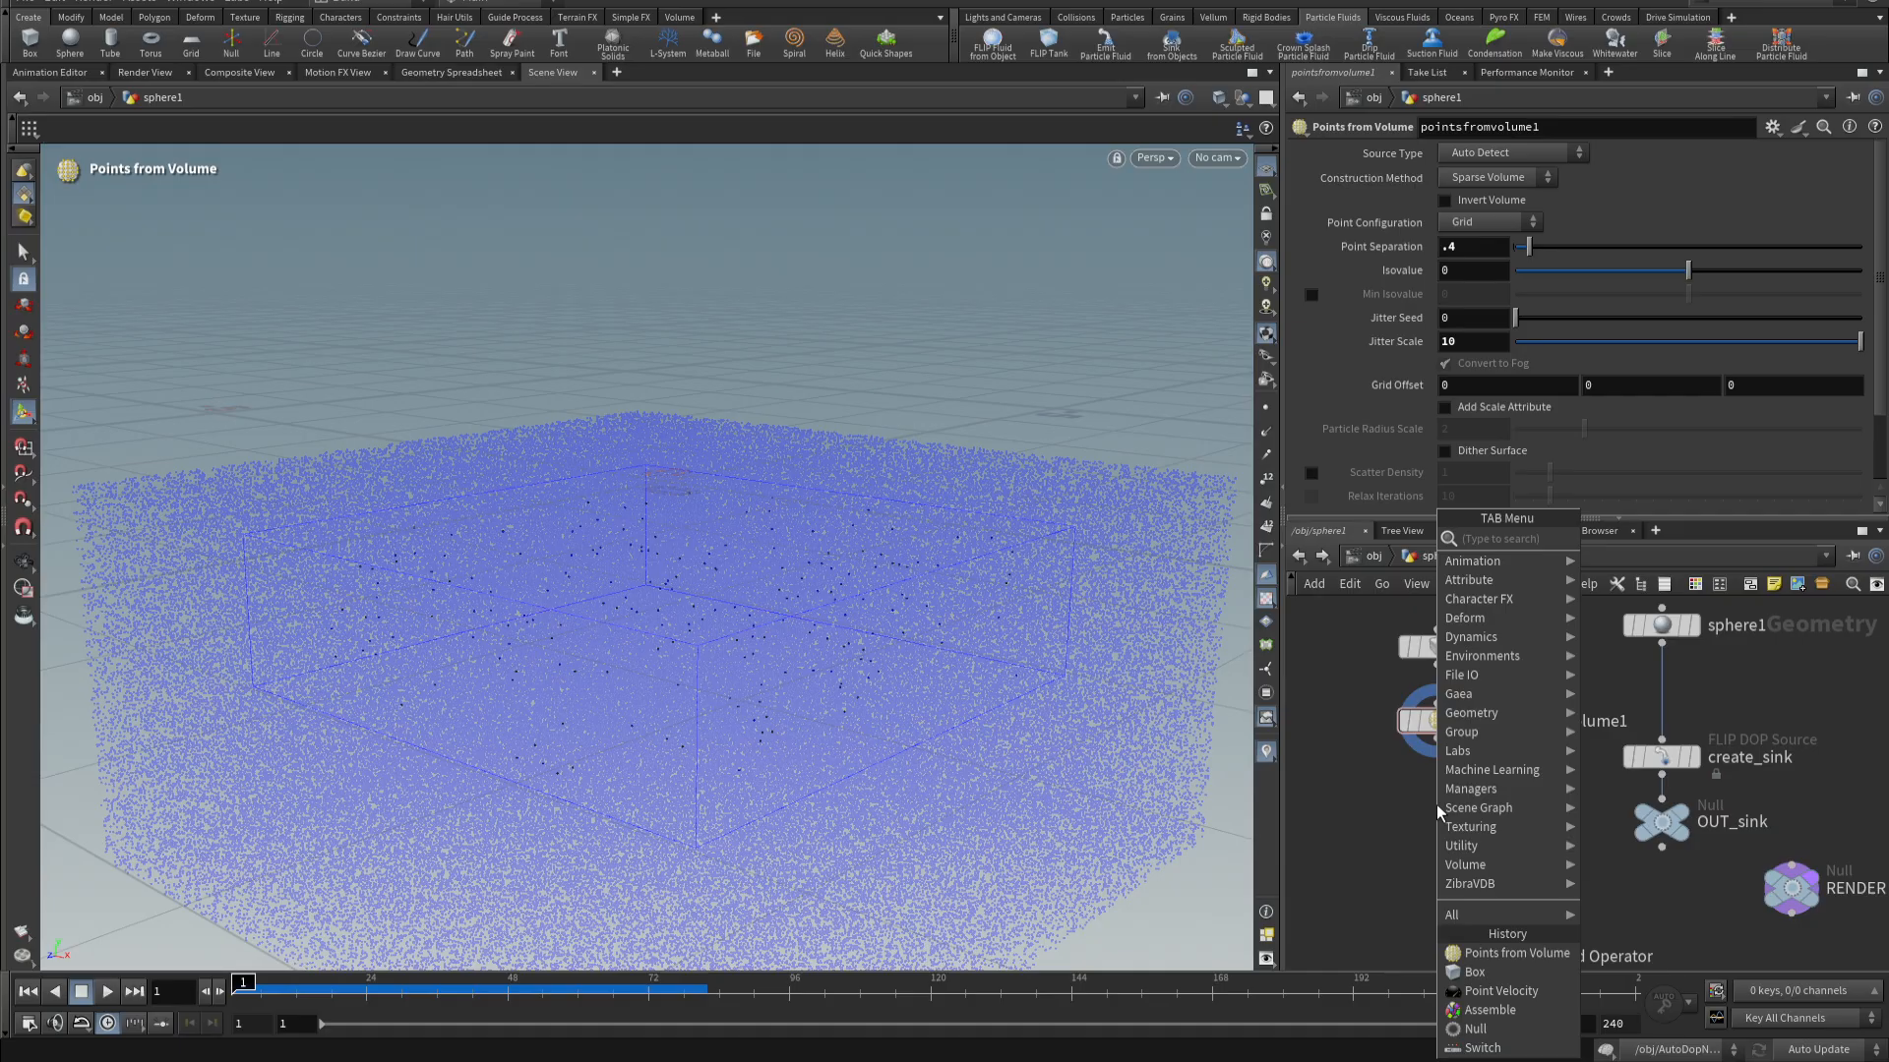
type("copyt")
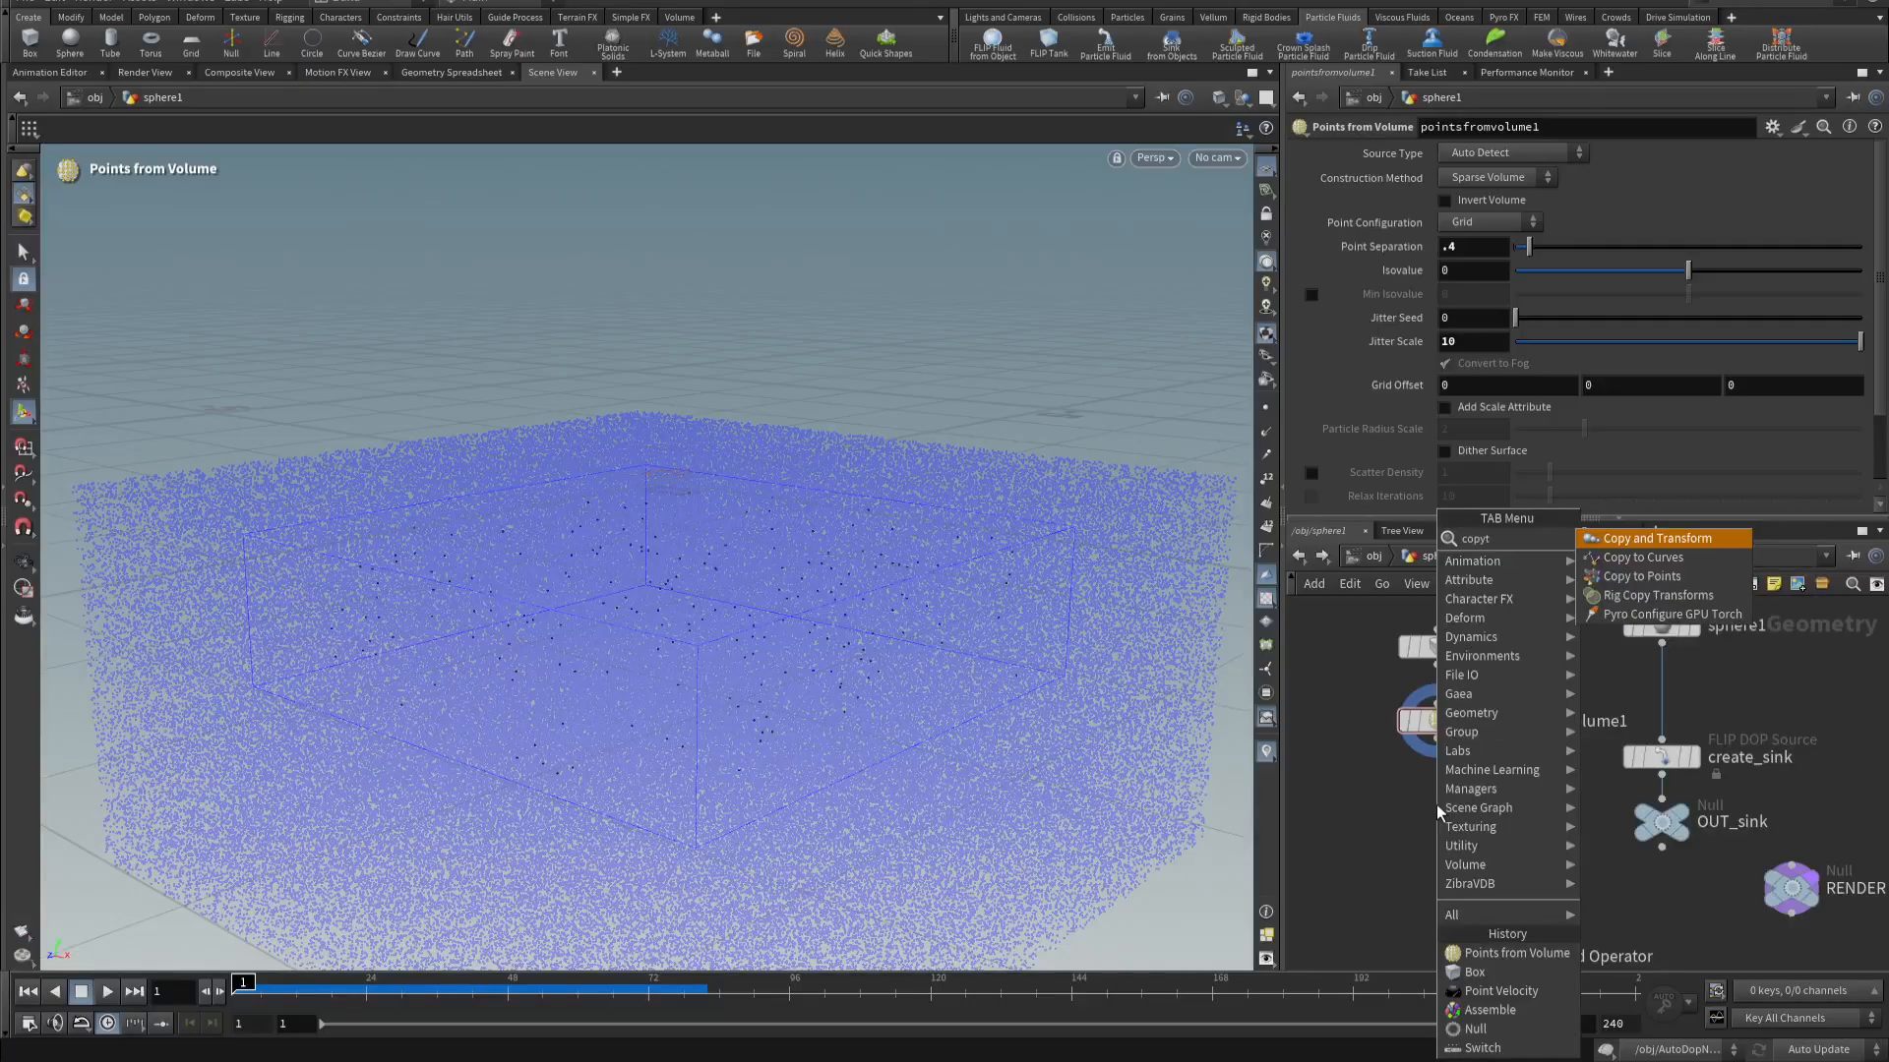
left_click(1663, 581)
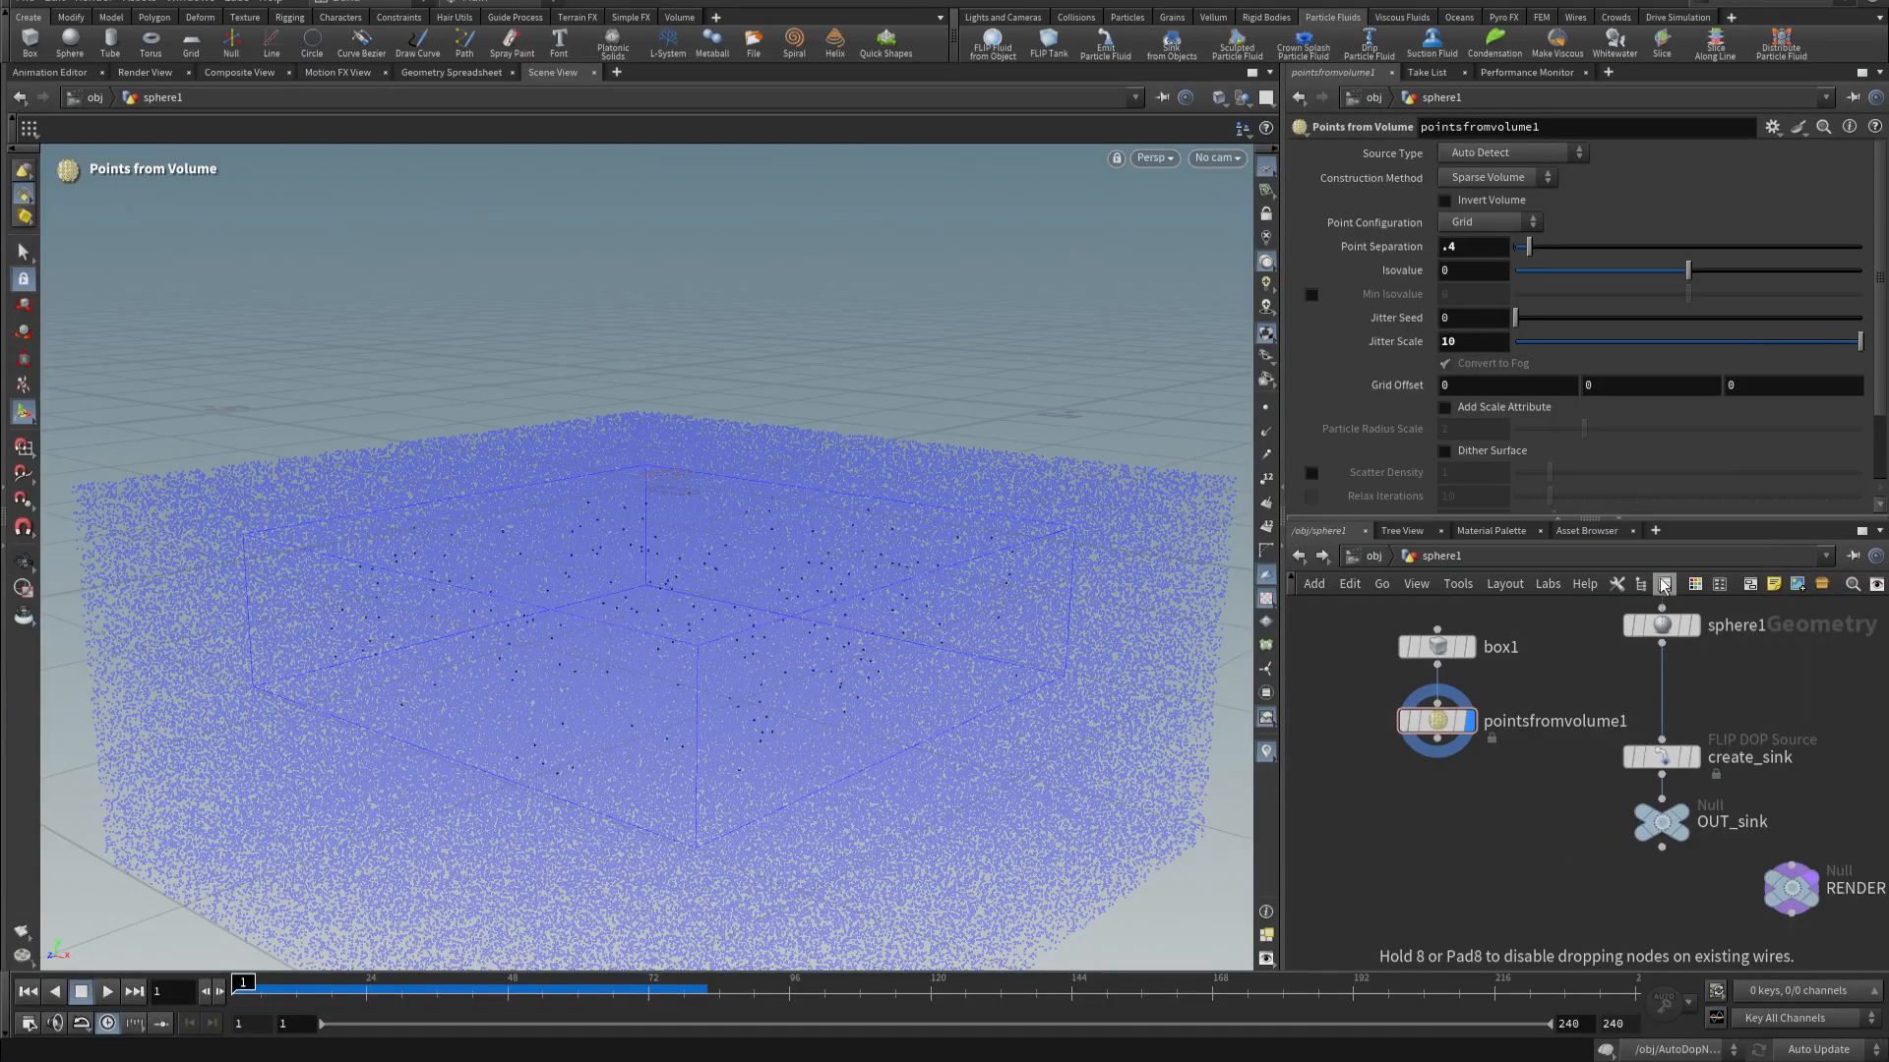
left_click(1448, 824)
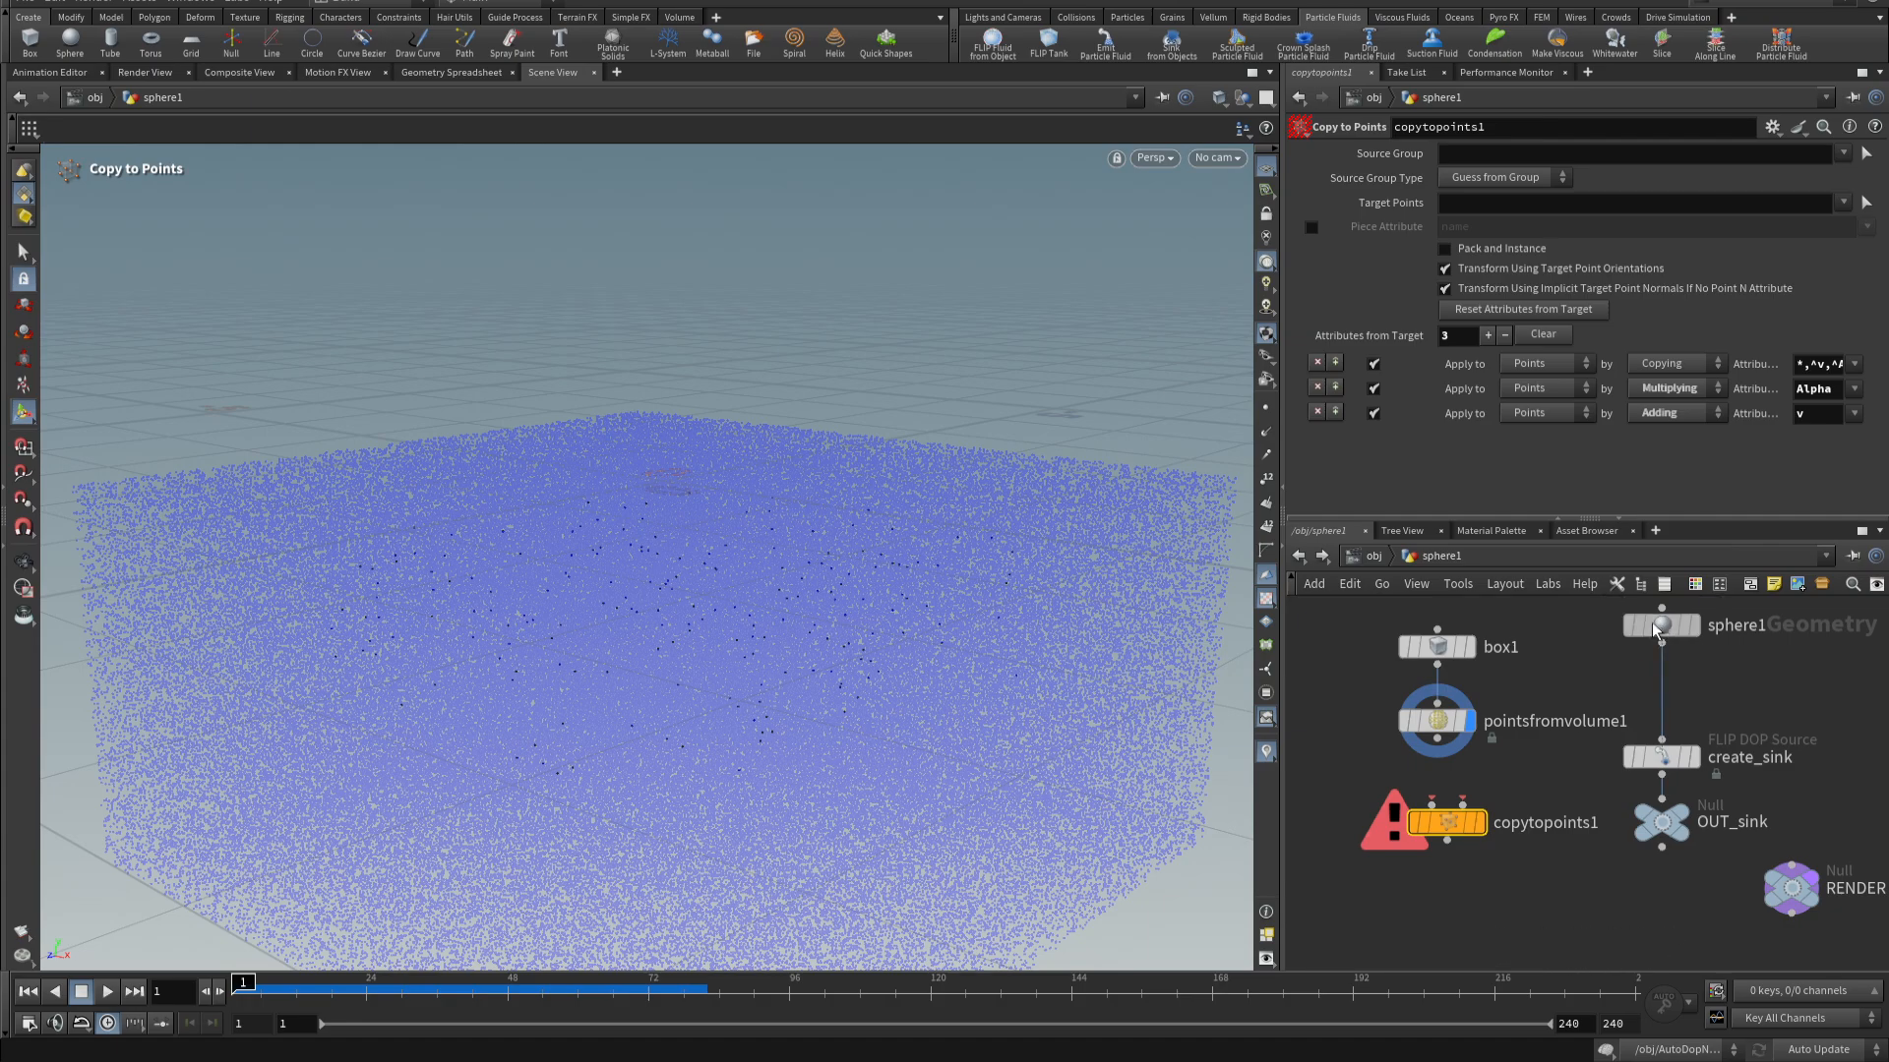
- Disconnect sphere1 from create_sink and move it beside box1
left_click_drag(1652, 621, 1652, 625)
left_click_drag(1684, 688, 1283, 653)
key("Delete")
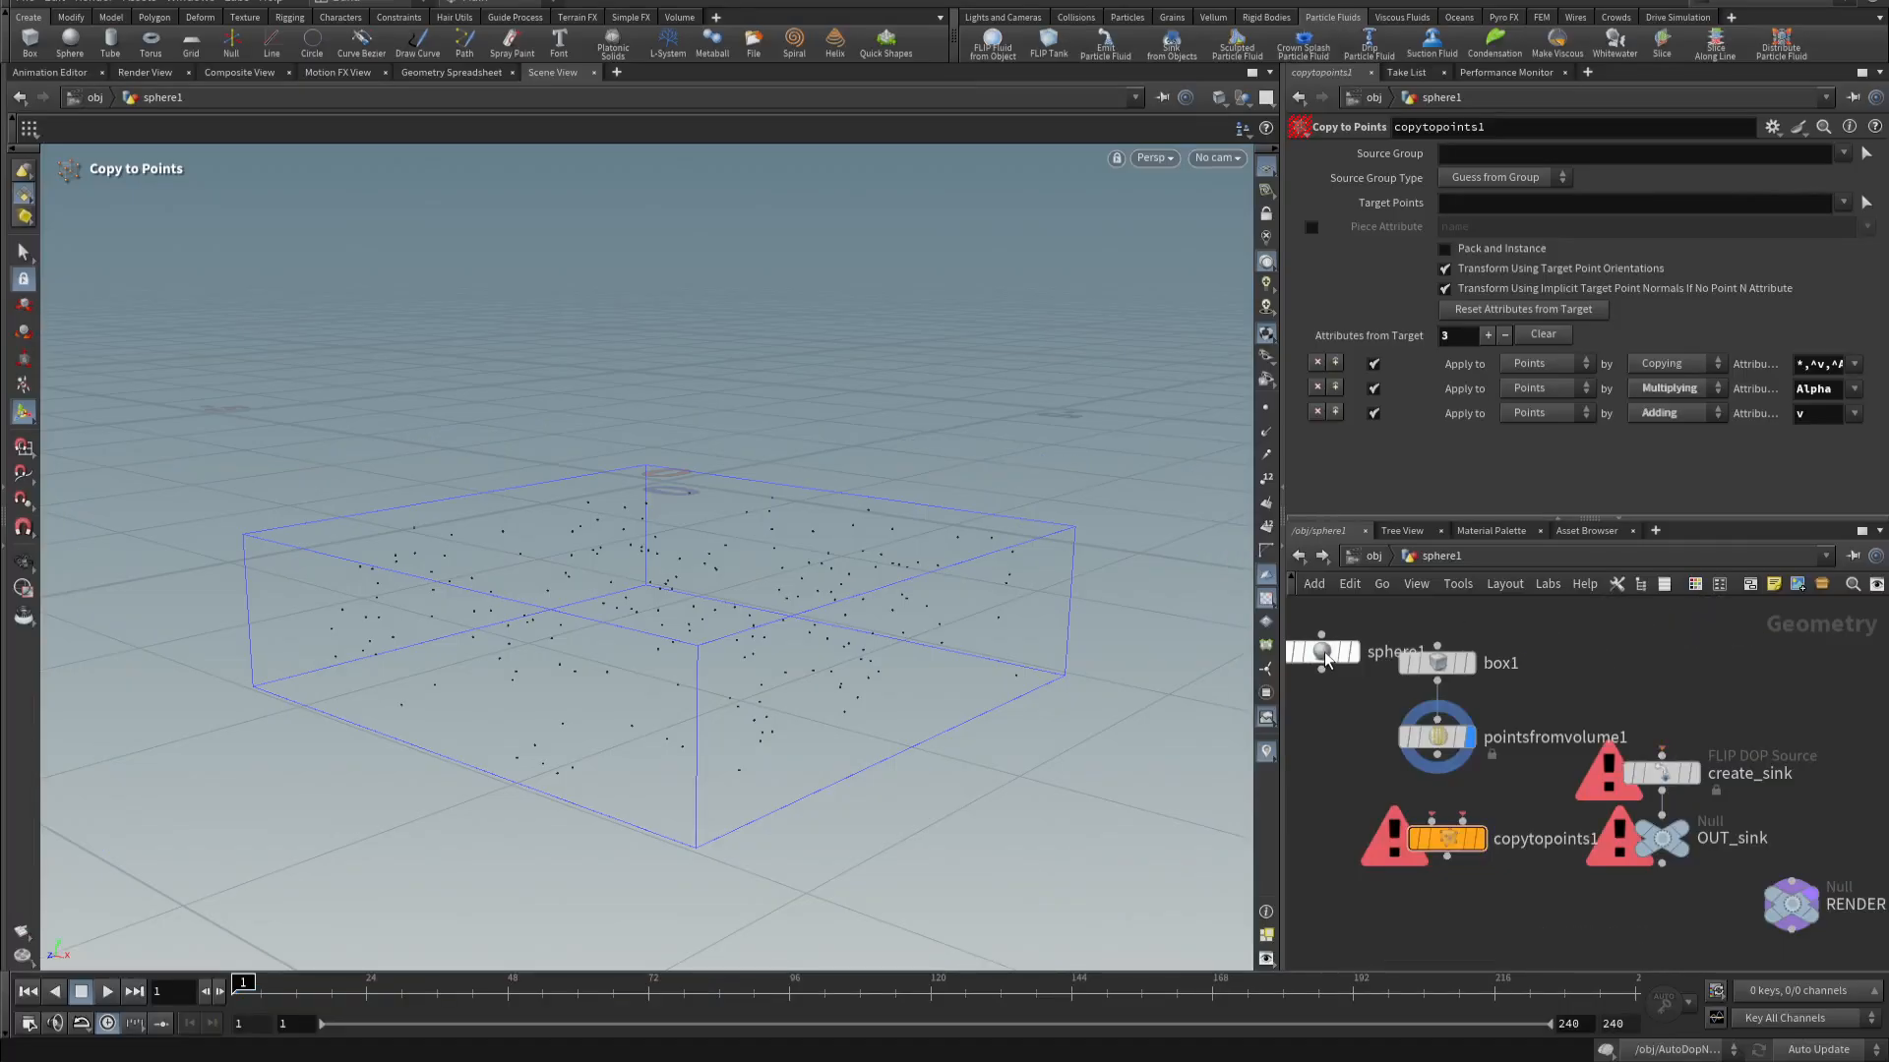
middle_click_drag(1564, 651, 1666, 620)
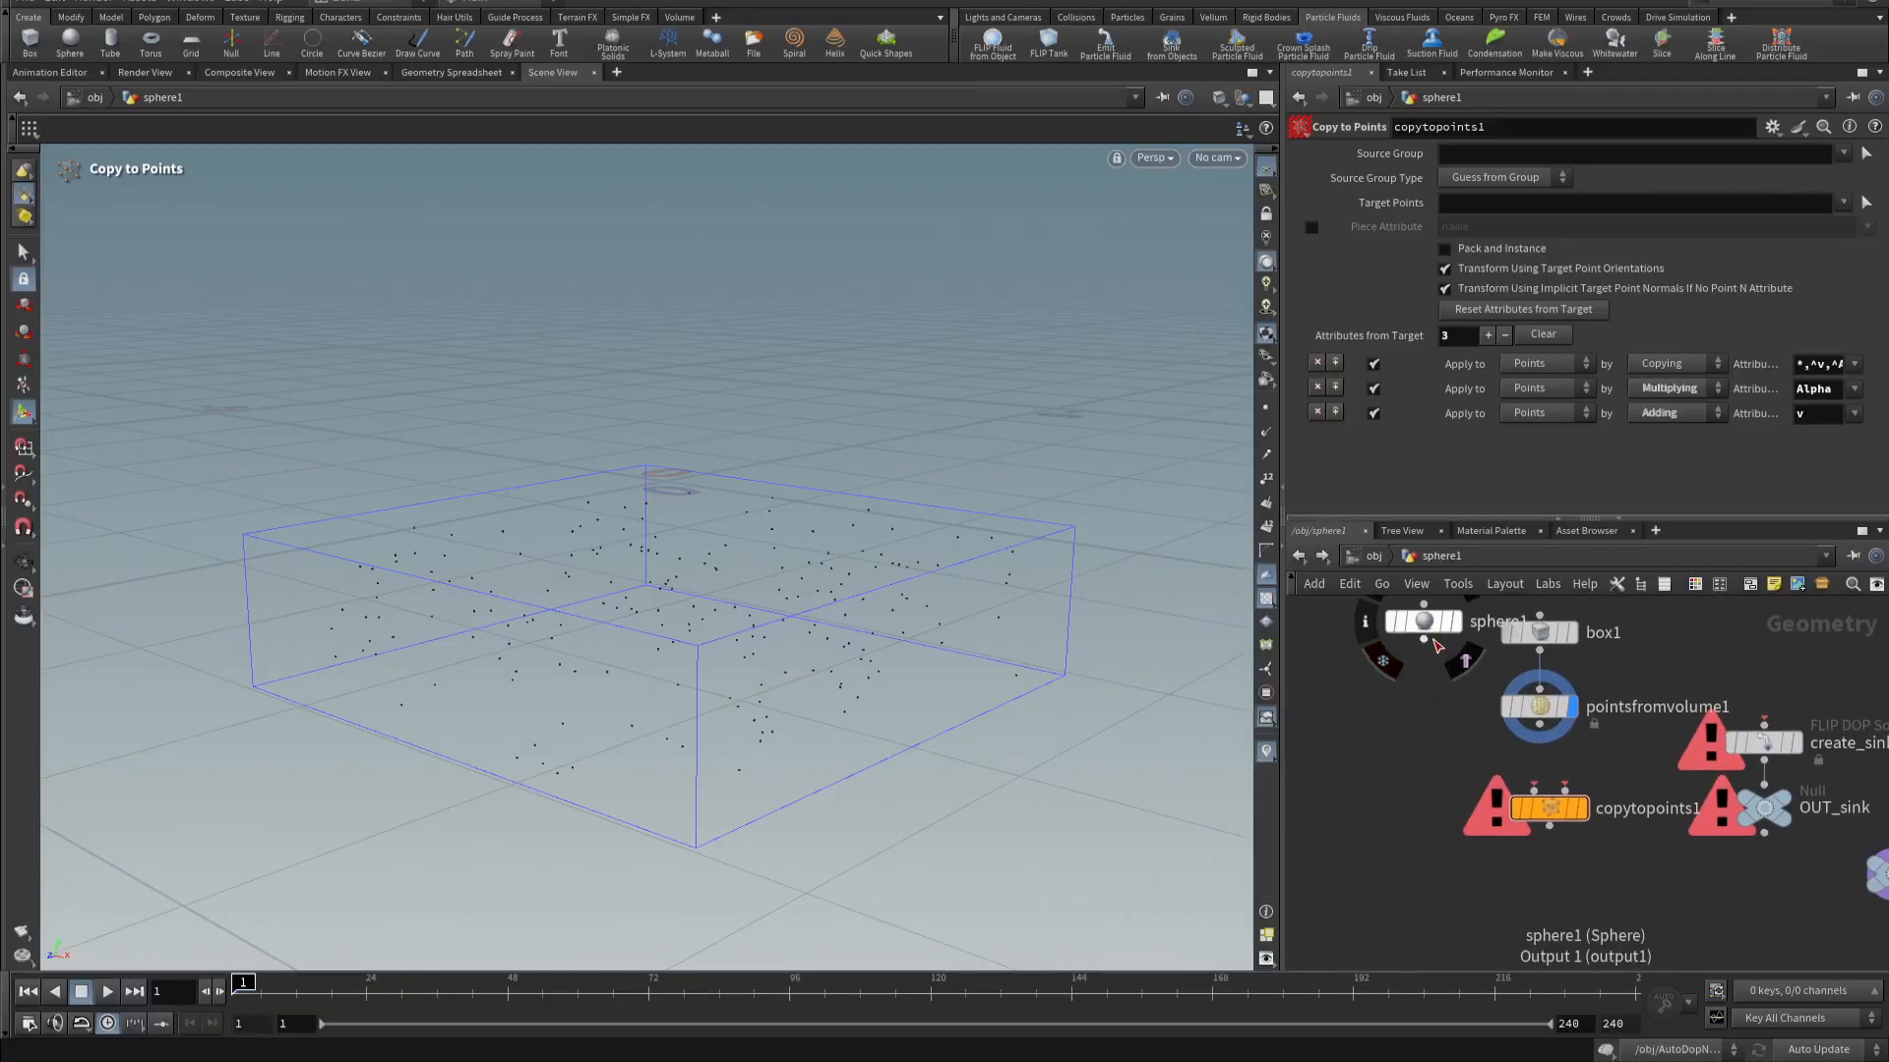
- Wire sphere1 and pointsfromvolume1 into copytopoints1, display it, and connect its output to create_sink
left_click_drag(1423, 639, 1711, 721)
left_click(1508, 824)
left_click_drag(1675, 802, 1763, 725)
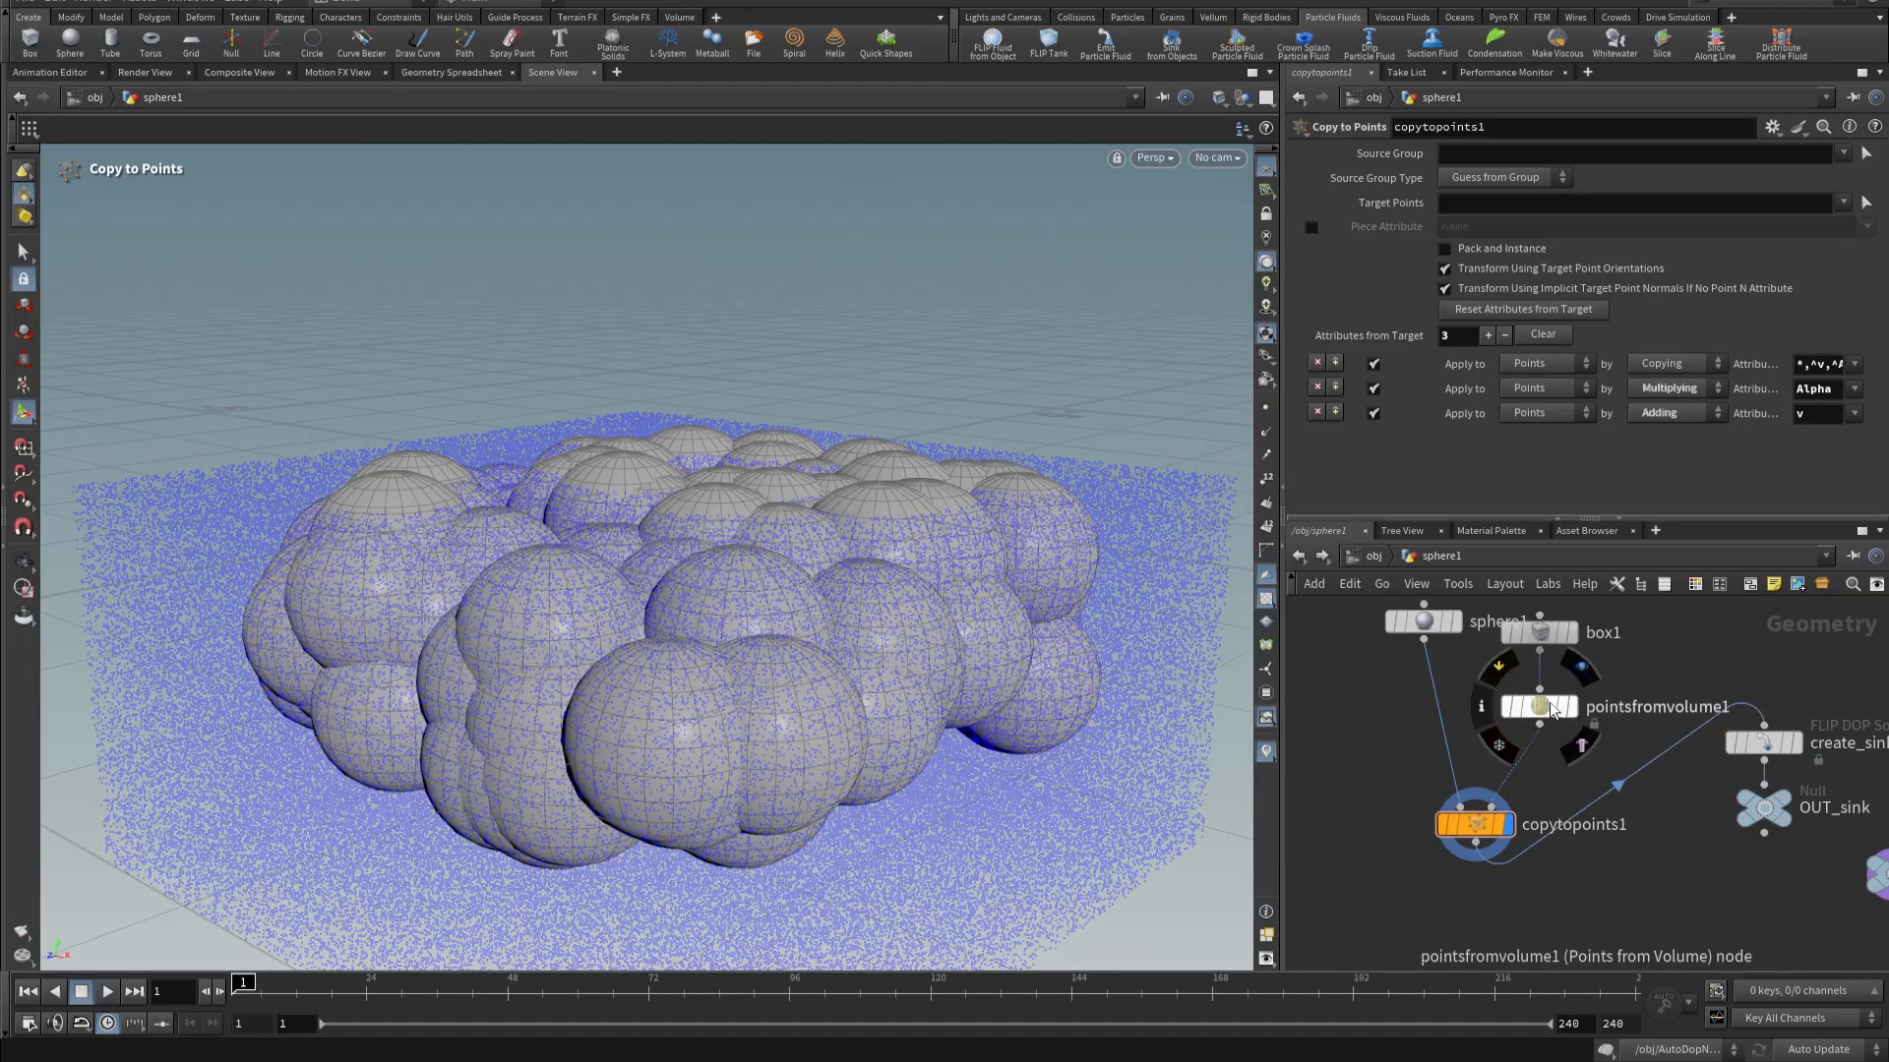
- Move pointsfromvolume1 closer to box1 and insert an Attribute Randomize node between it and copytopoints1
left_click(1542, 691)
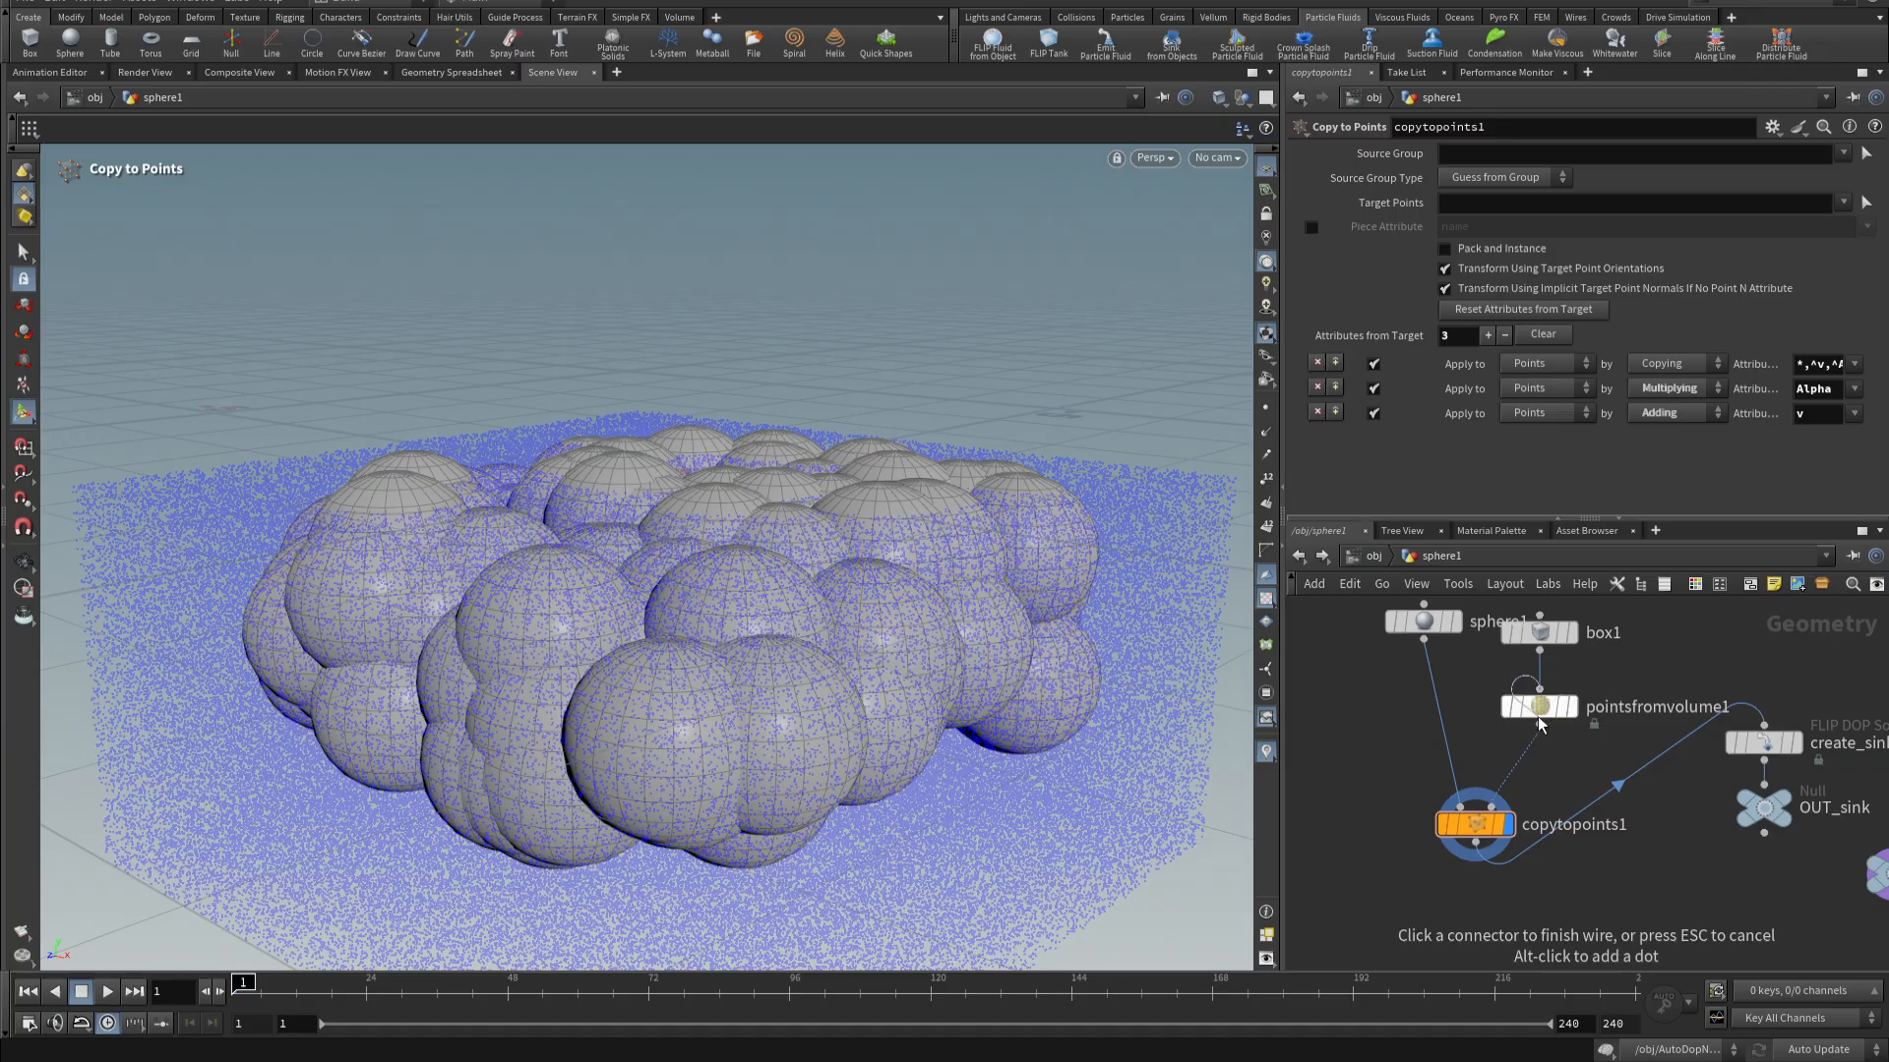
key("Escape")
mouse_move(1538, 710)
left_mouse_down()
mouse_move(1550, 674)
mouse_move(1537, 686)
left_mouse_up()
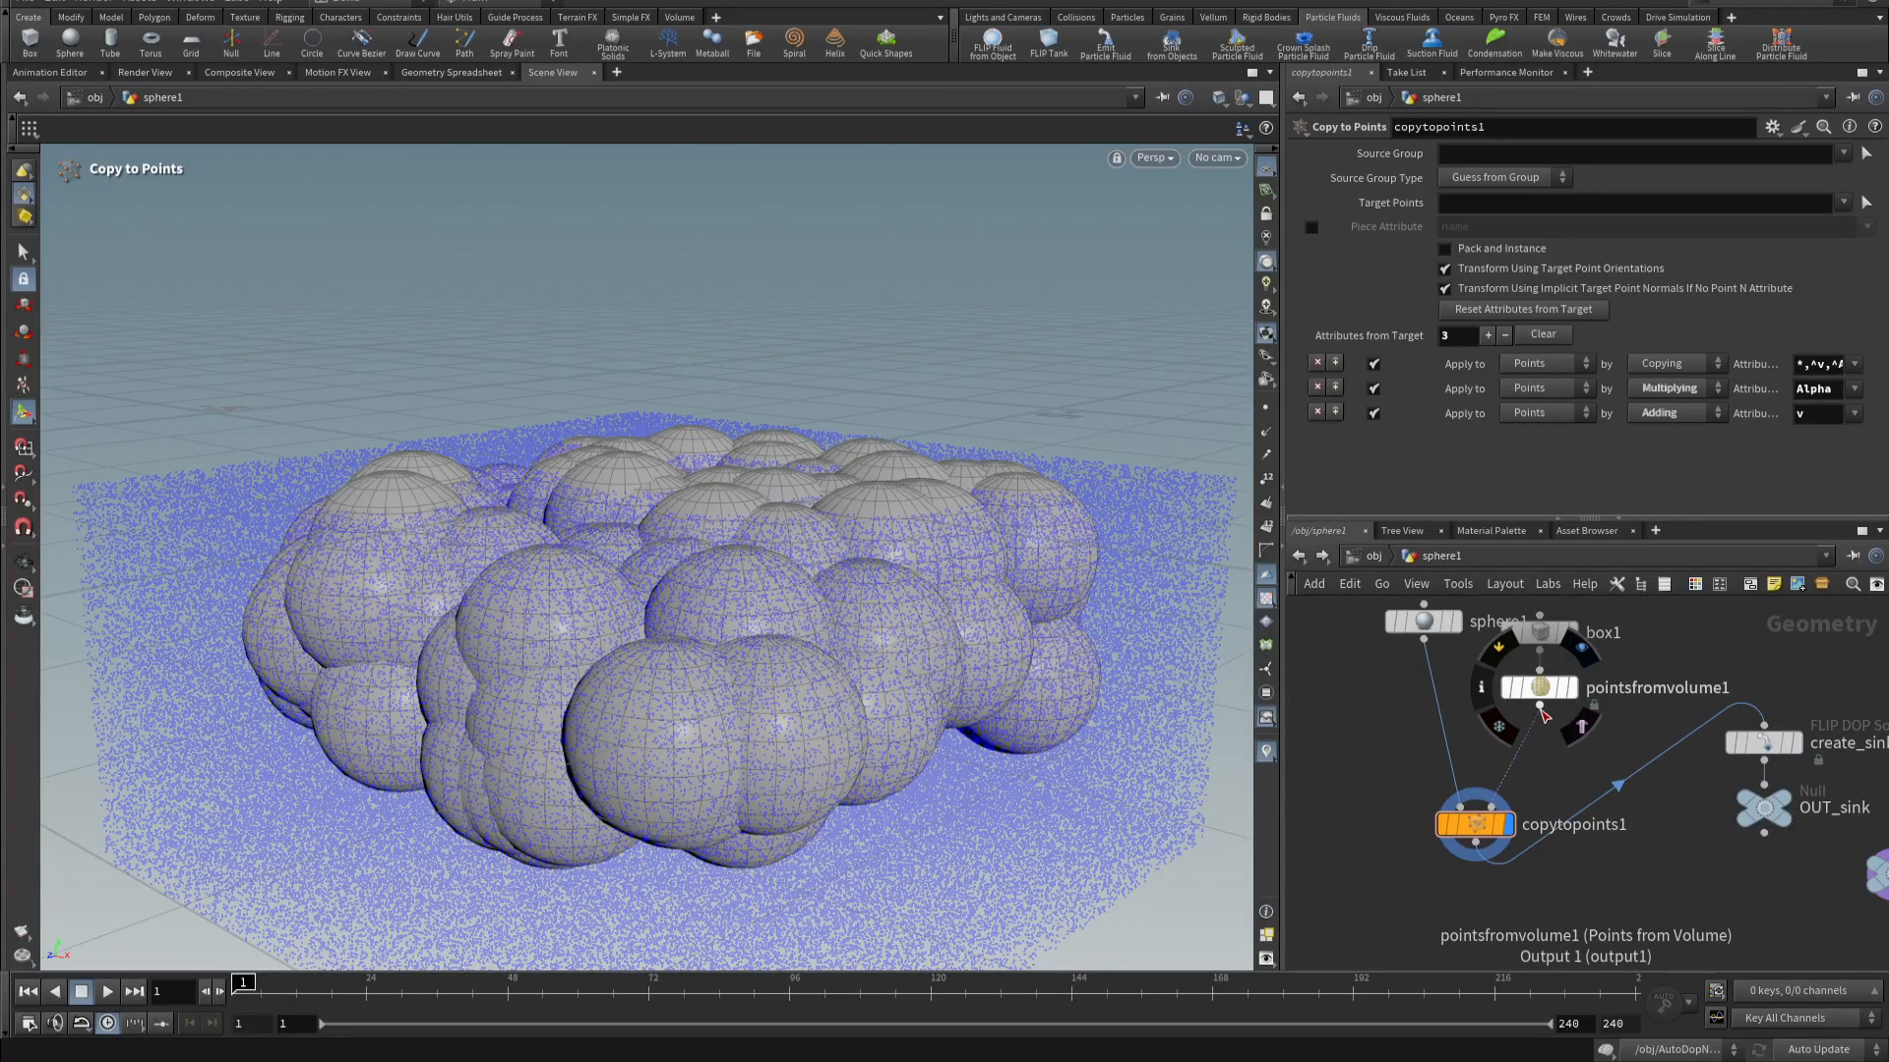
key("Tab")
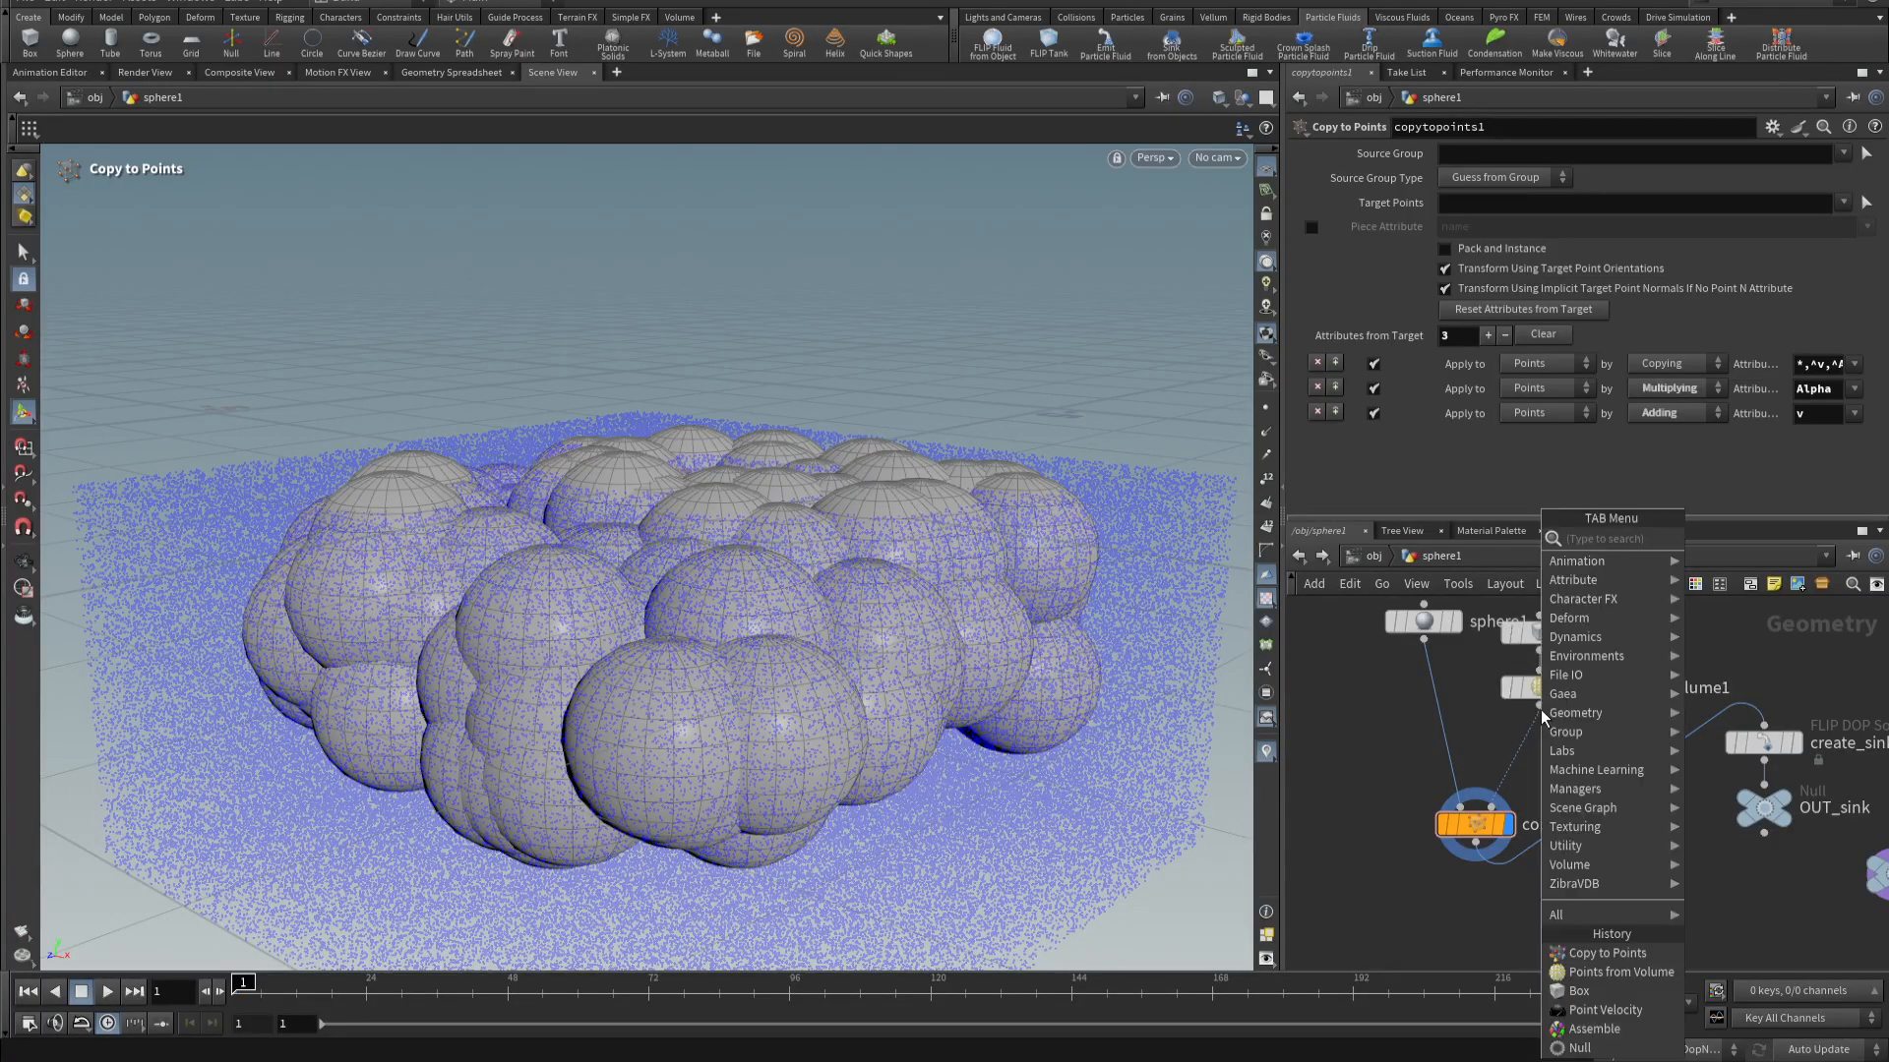
type("atra")
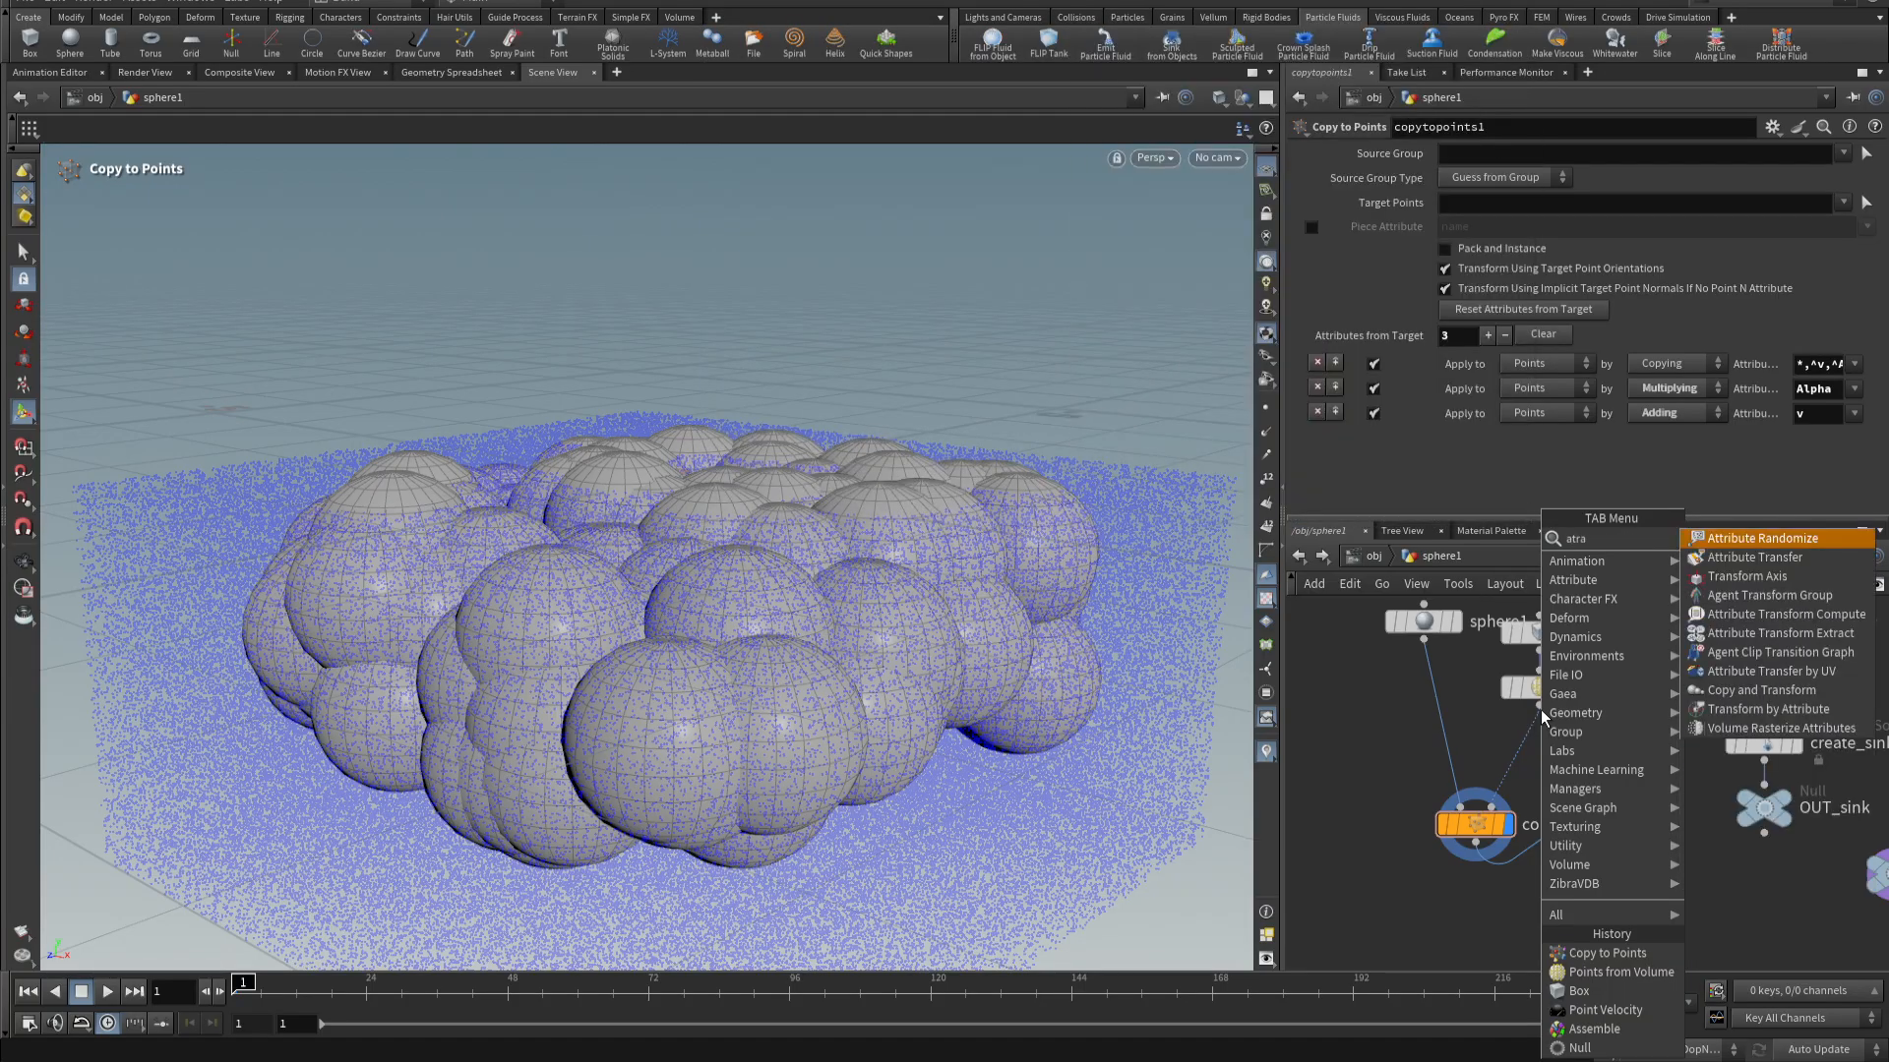
left_click(1732, 539)
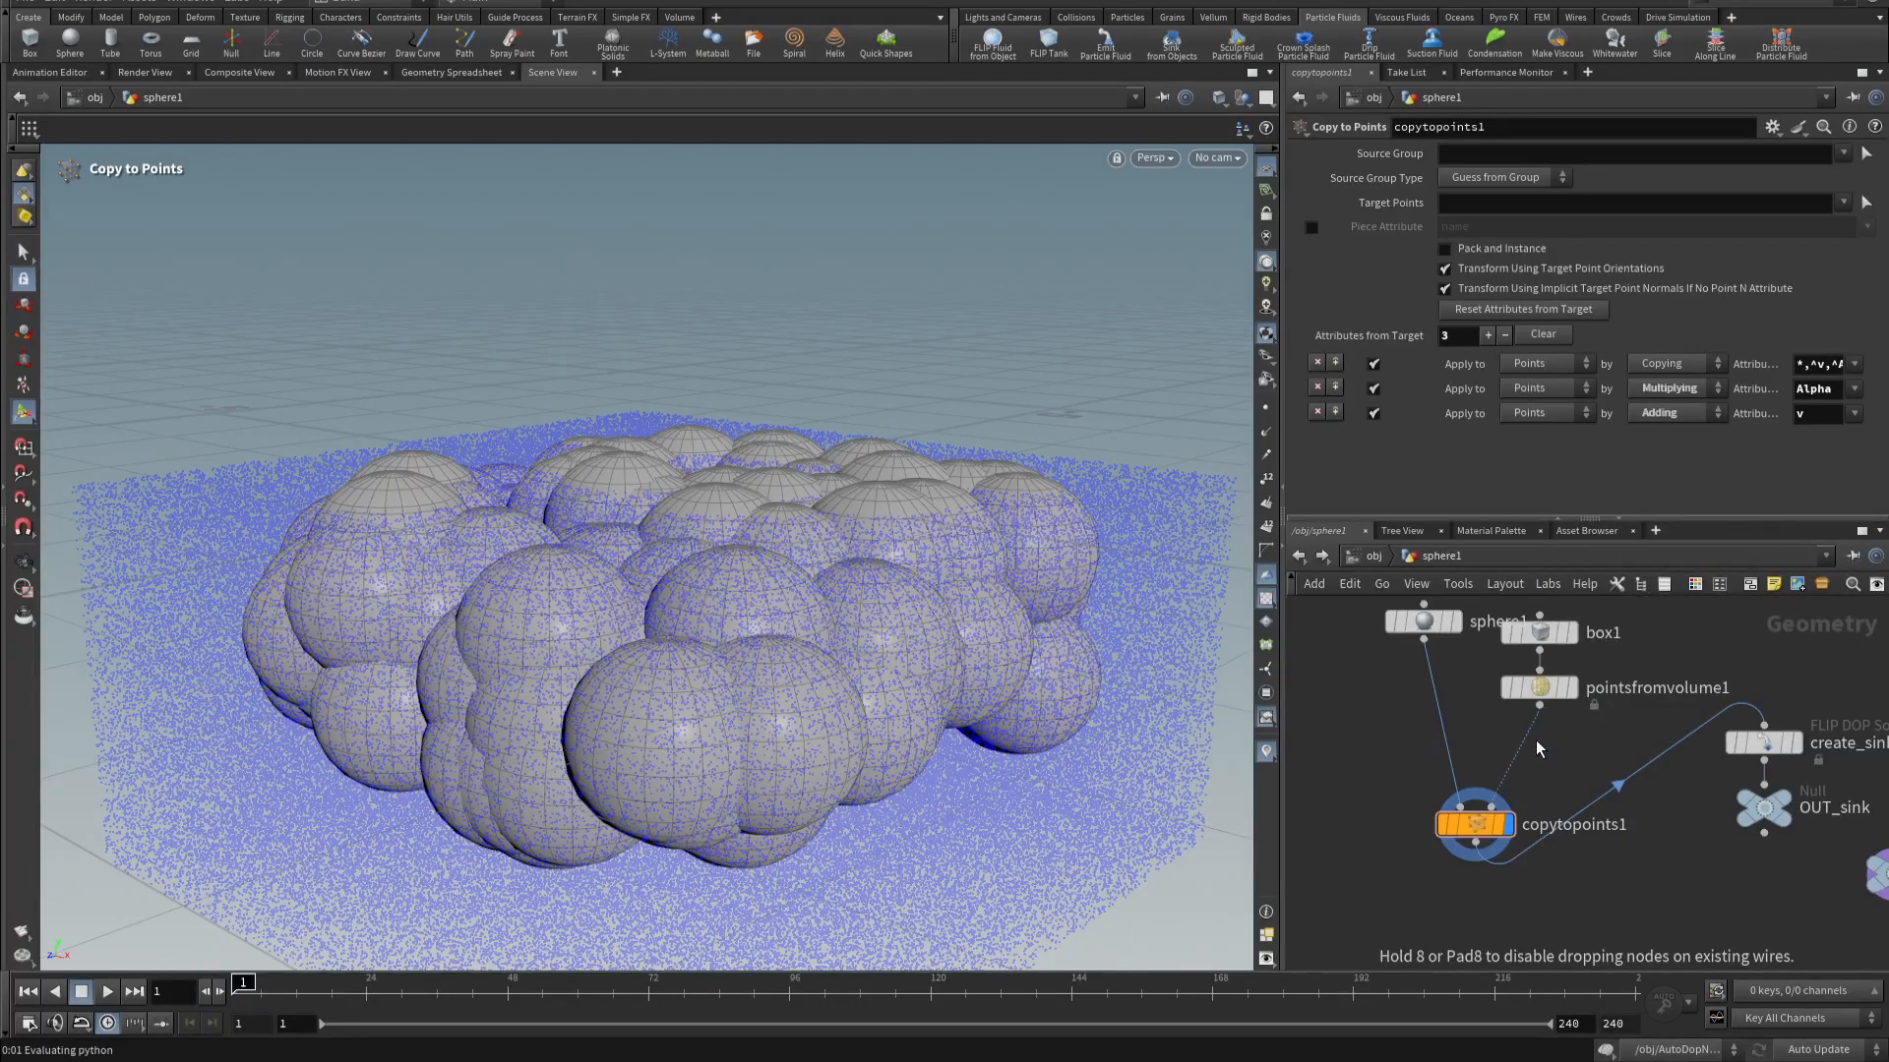
left_click(1540, 748)
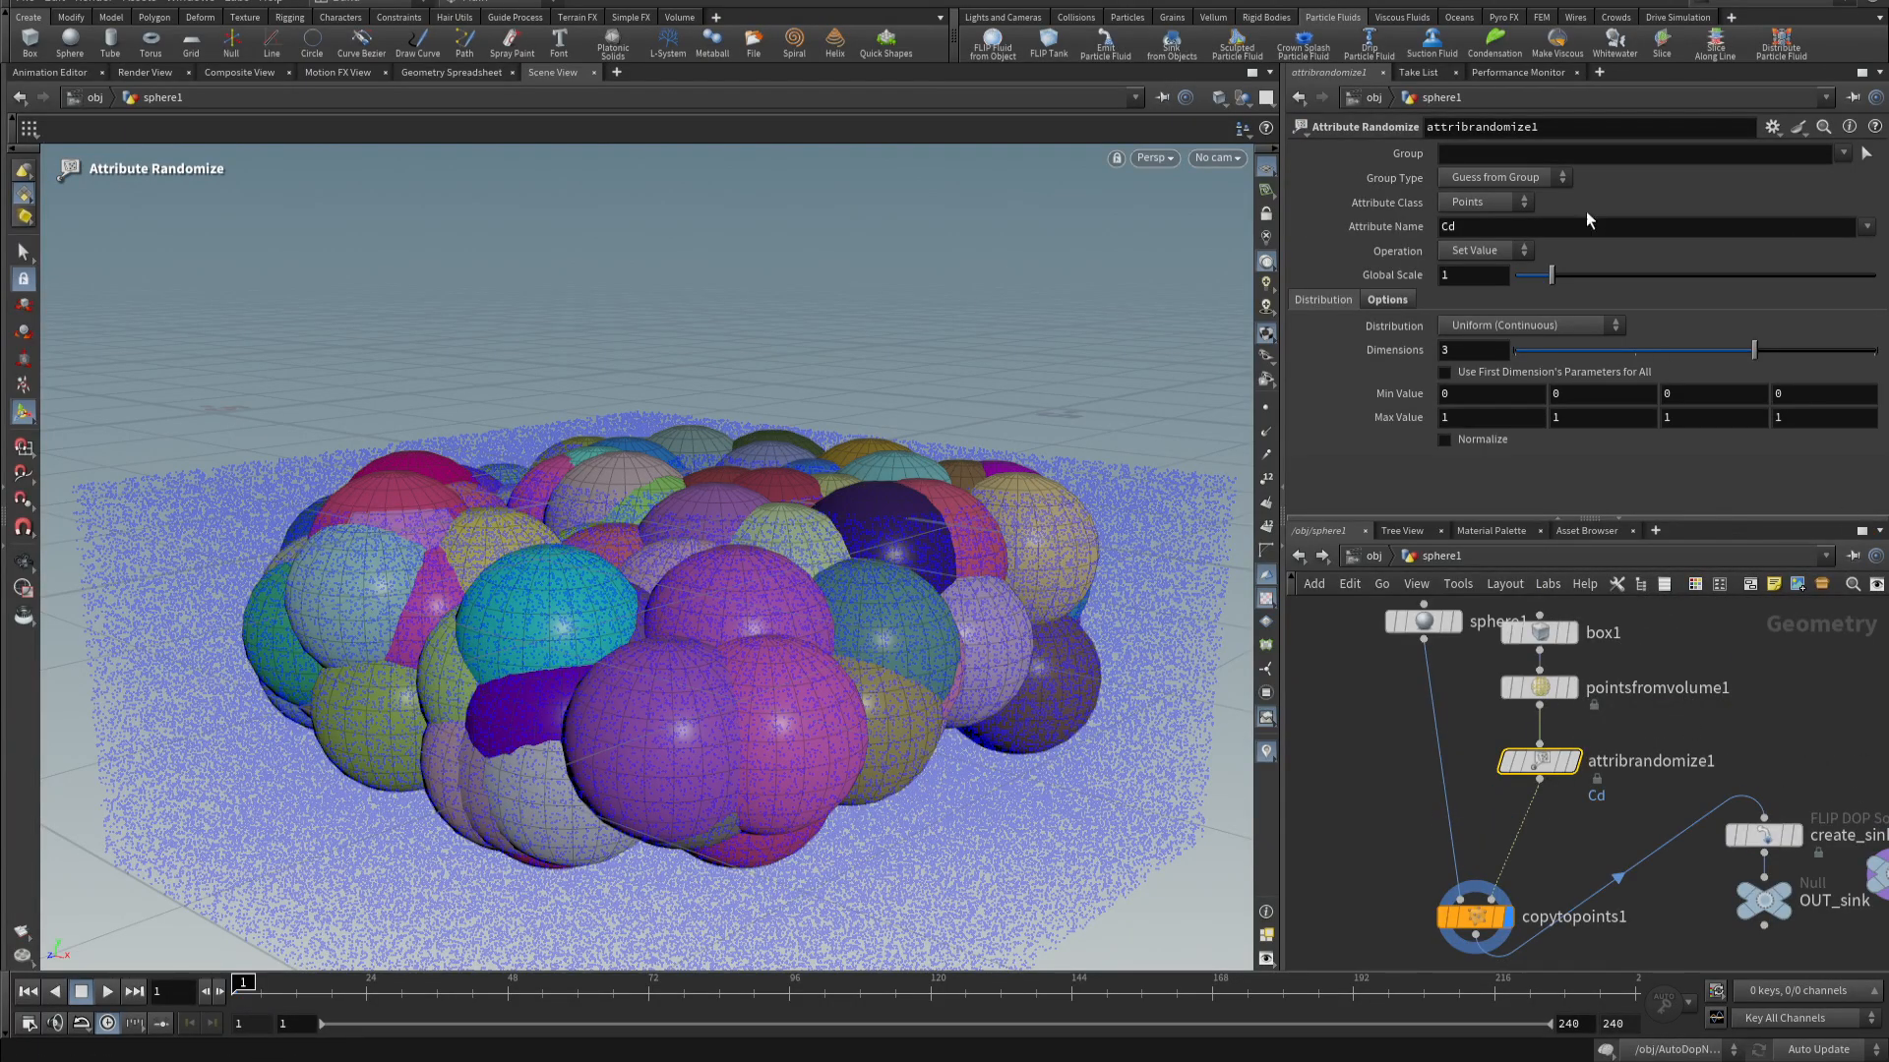
- Set the attribute to randomize to pscale on attribrandomize1
left_click_drag(1482, 245, 1381, 256)
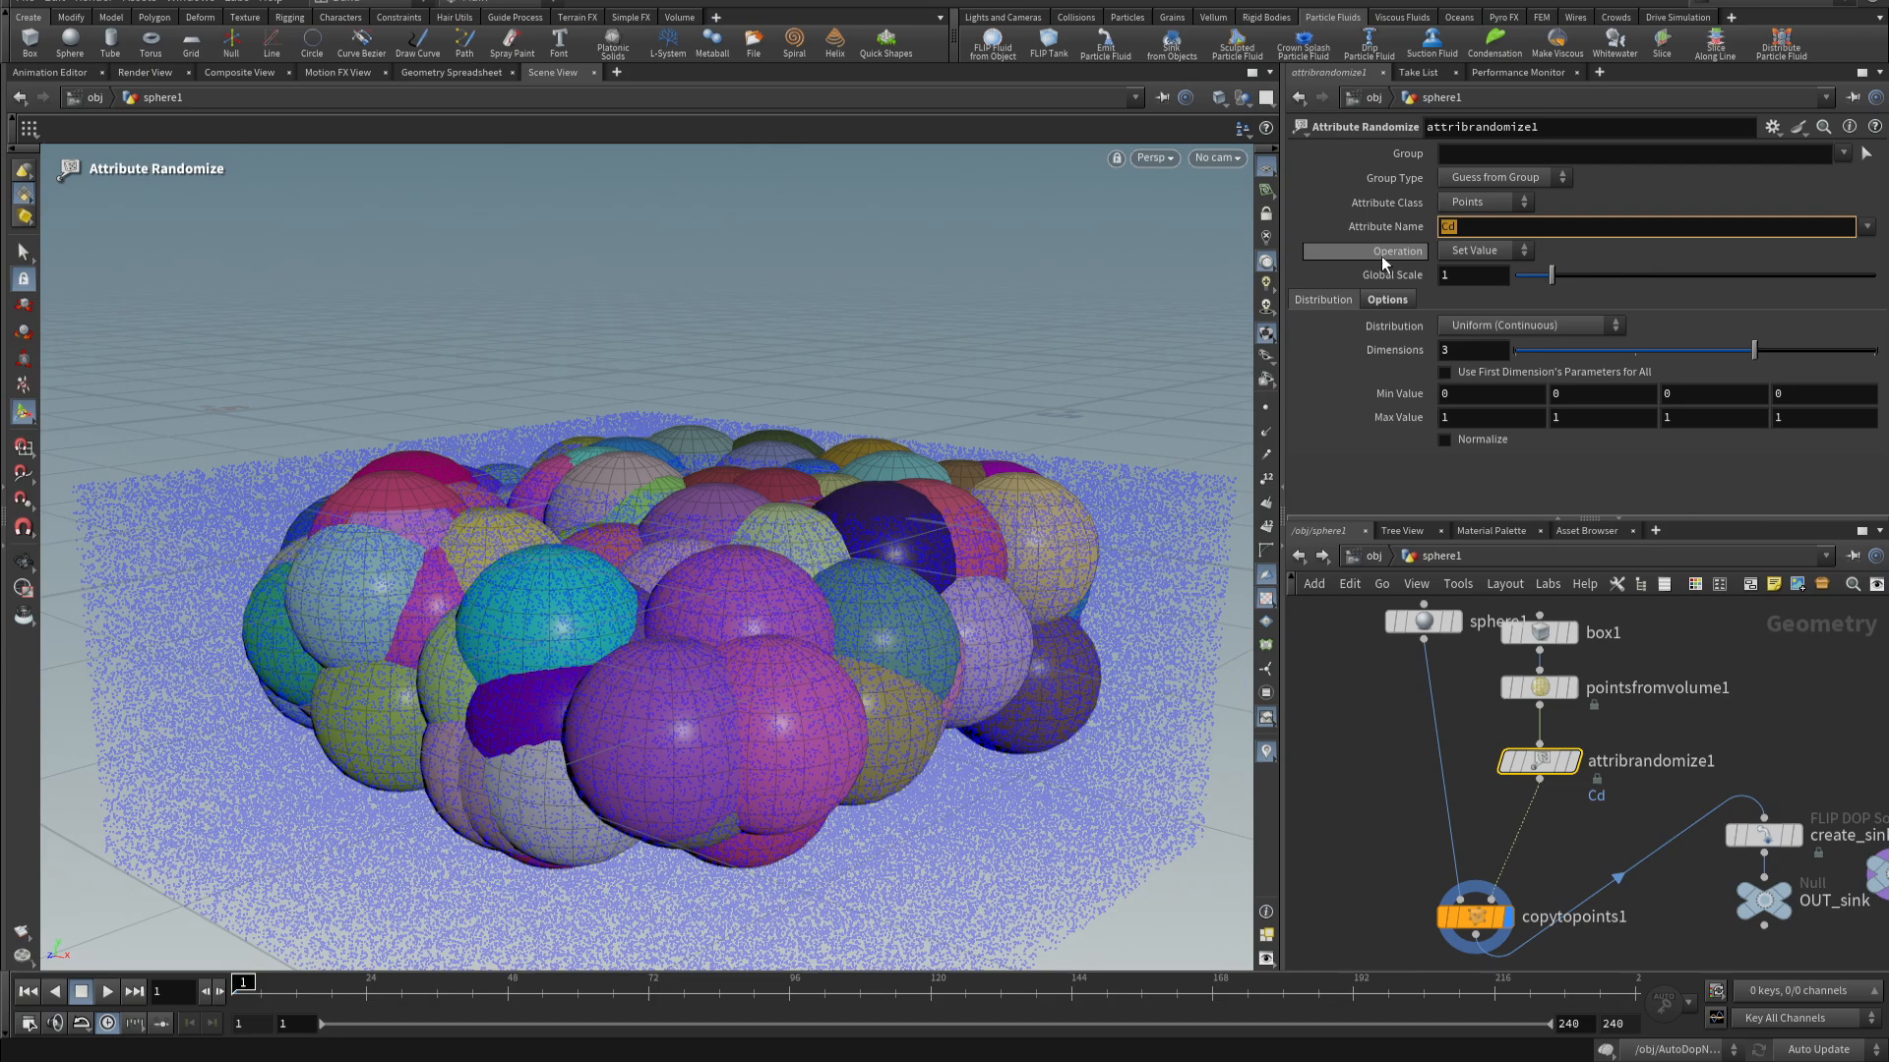
type("pscal")
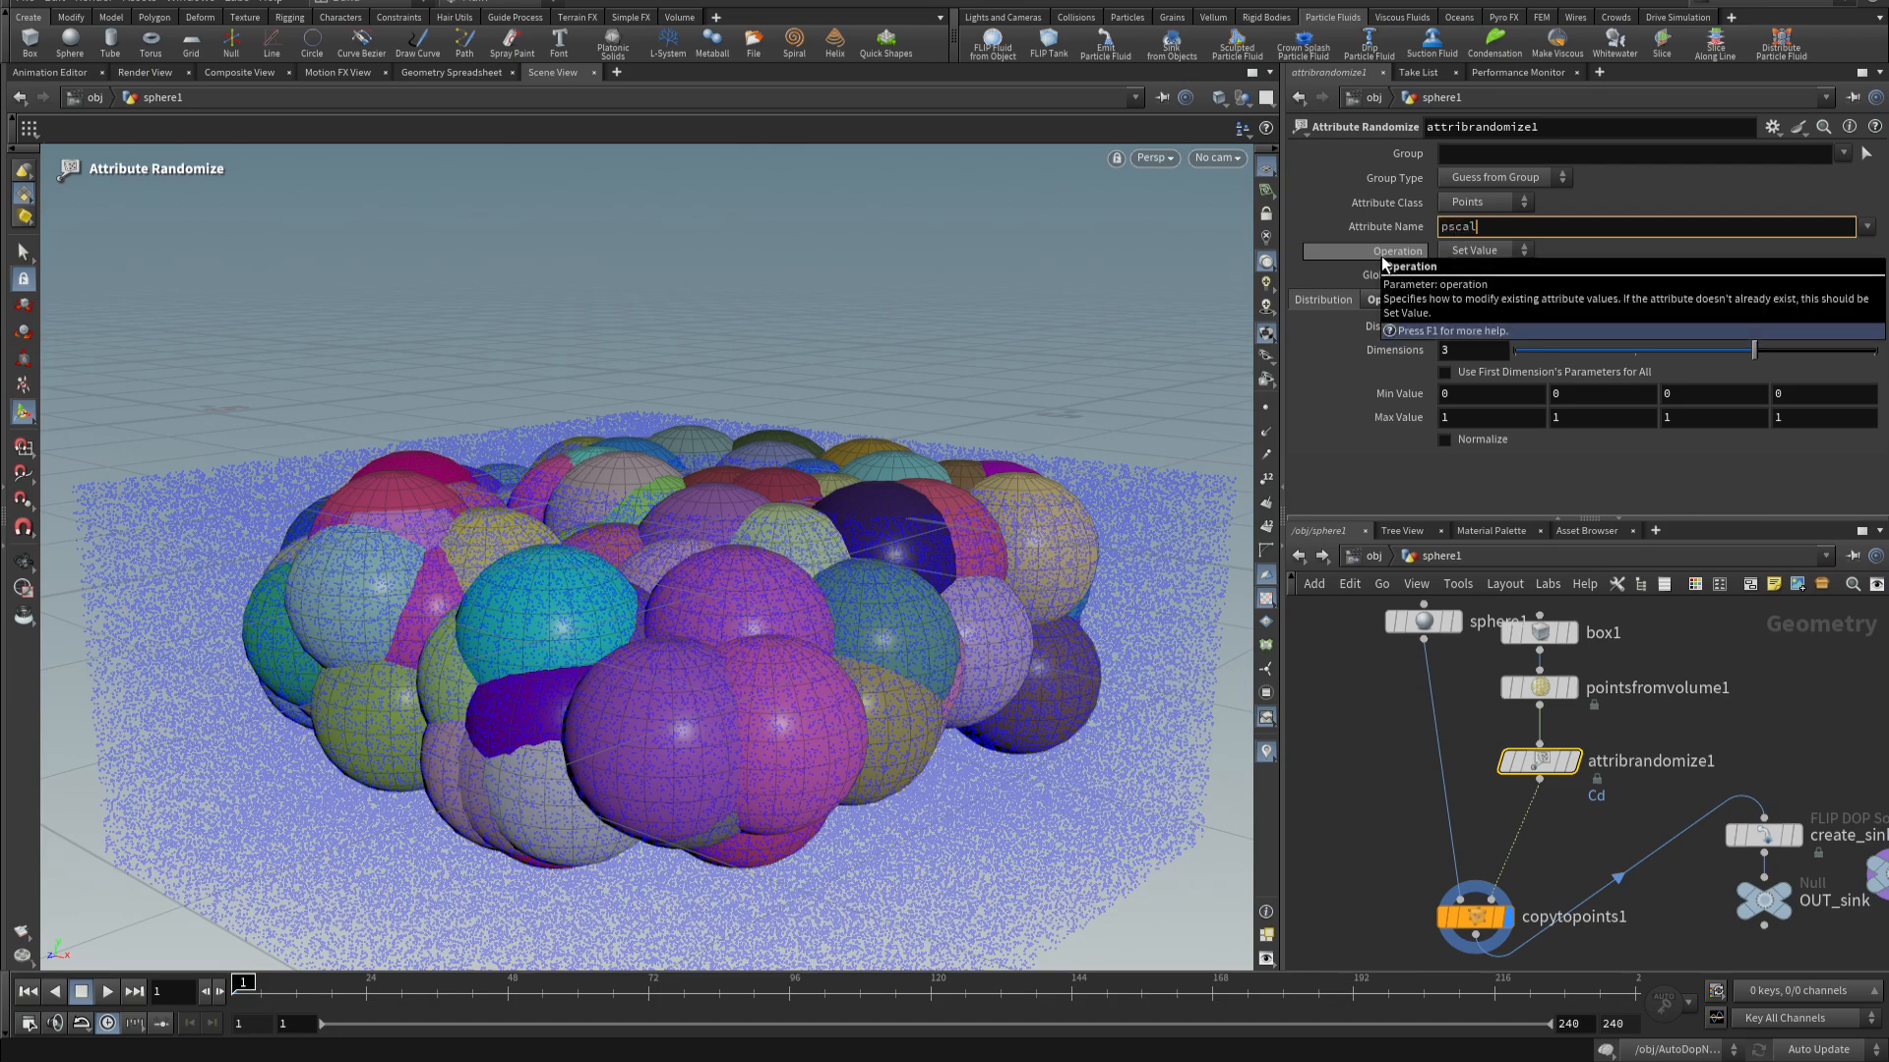
type("e")
key("Return")
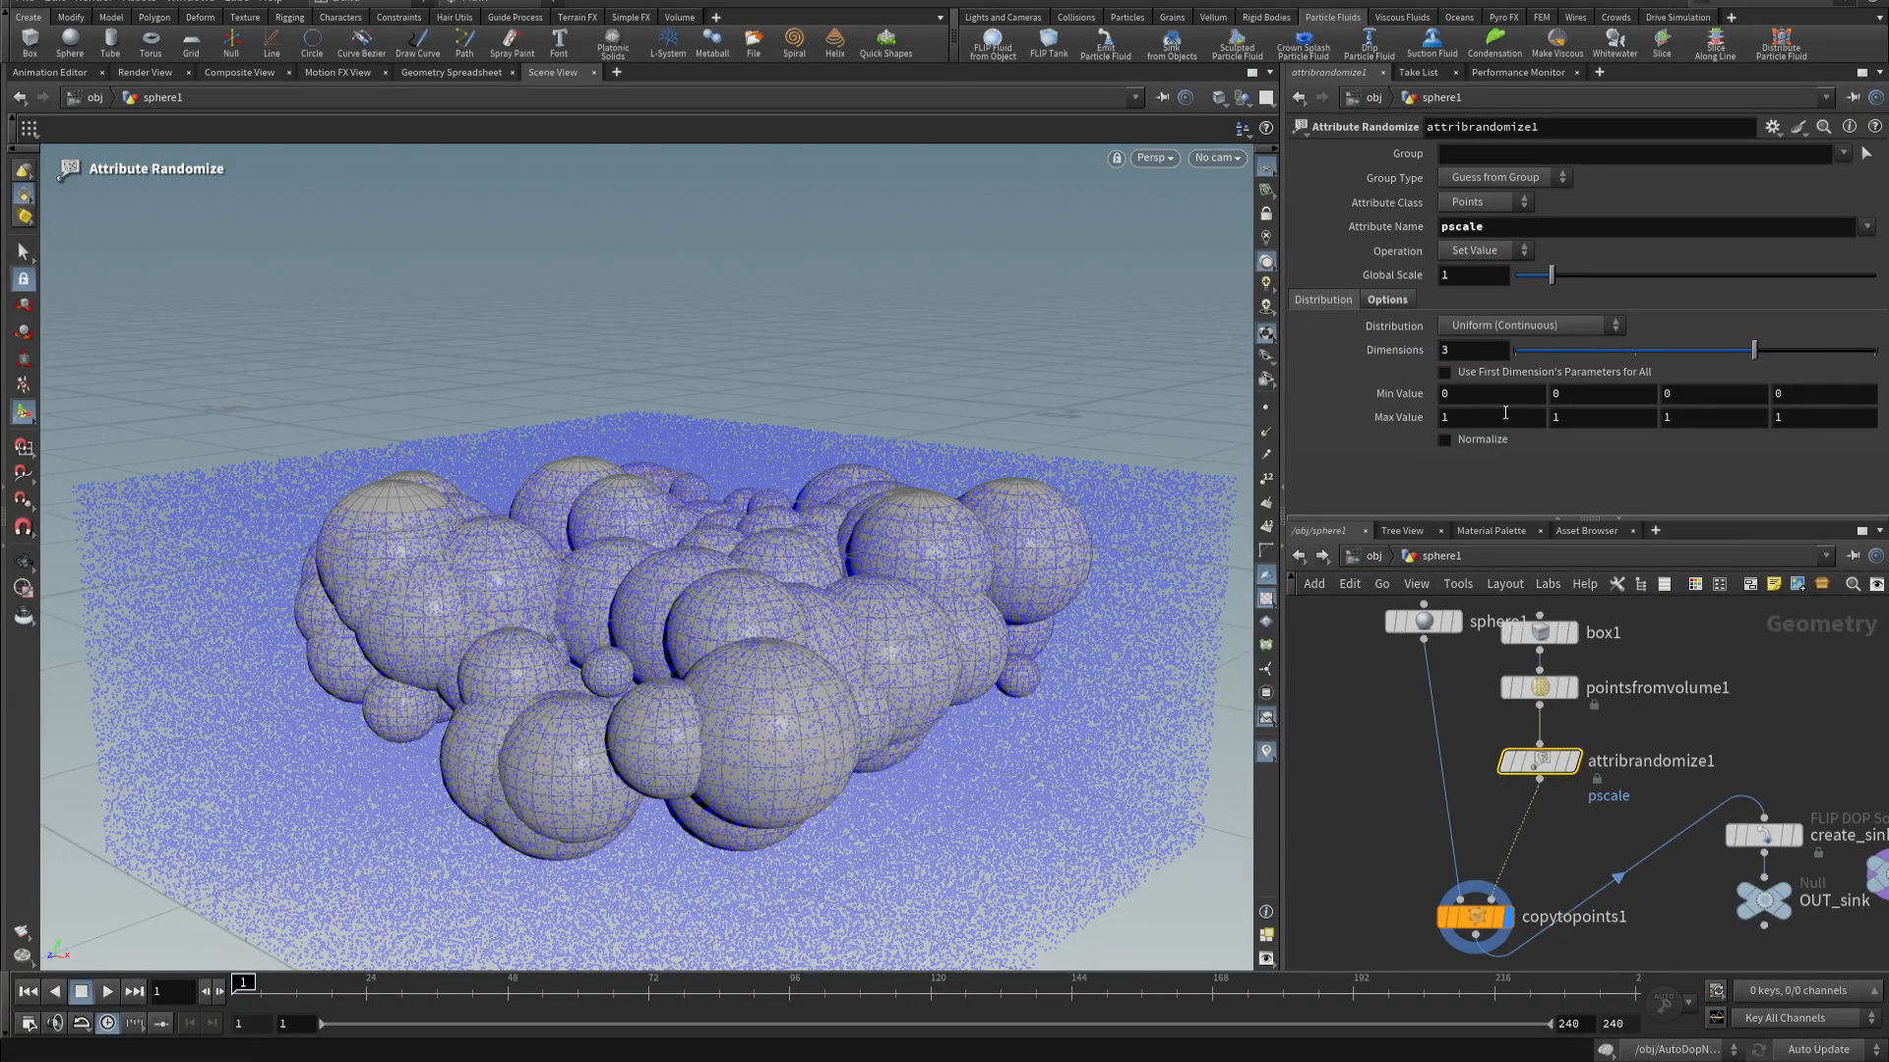
- Use the first dimension's parameters for all on attribrandomize1 and set the random range from a minimum of .2 to a maximum of .5
left_click(1445, 372)
double_click(1469, 413)
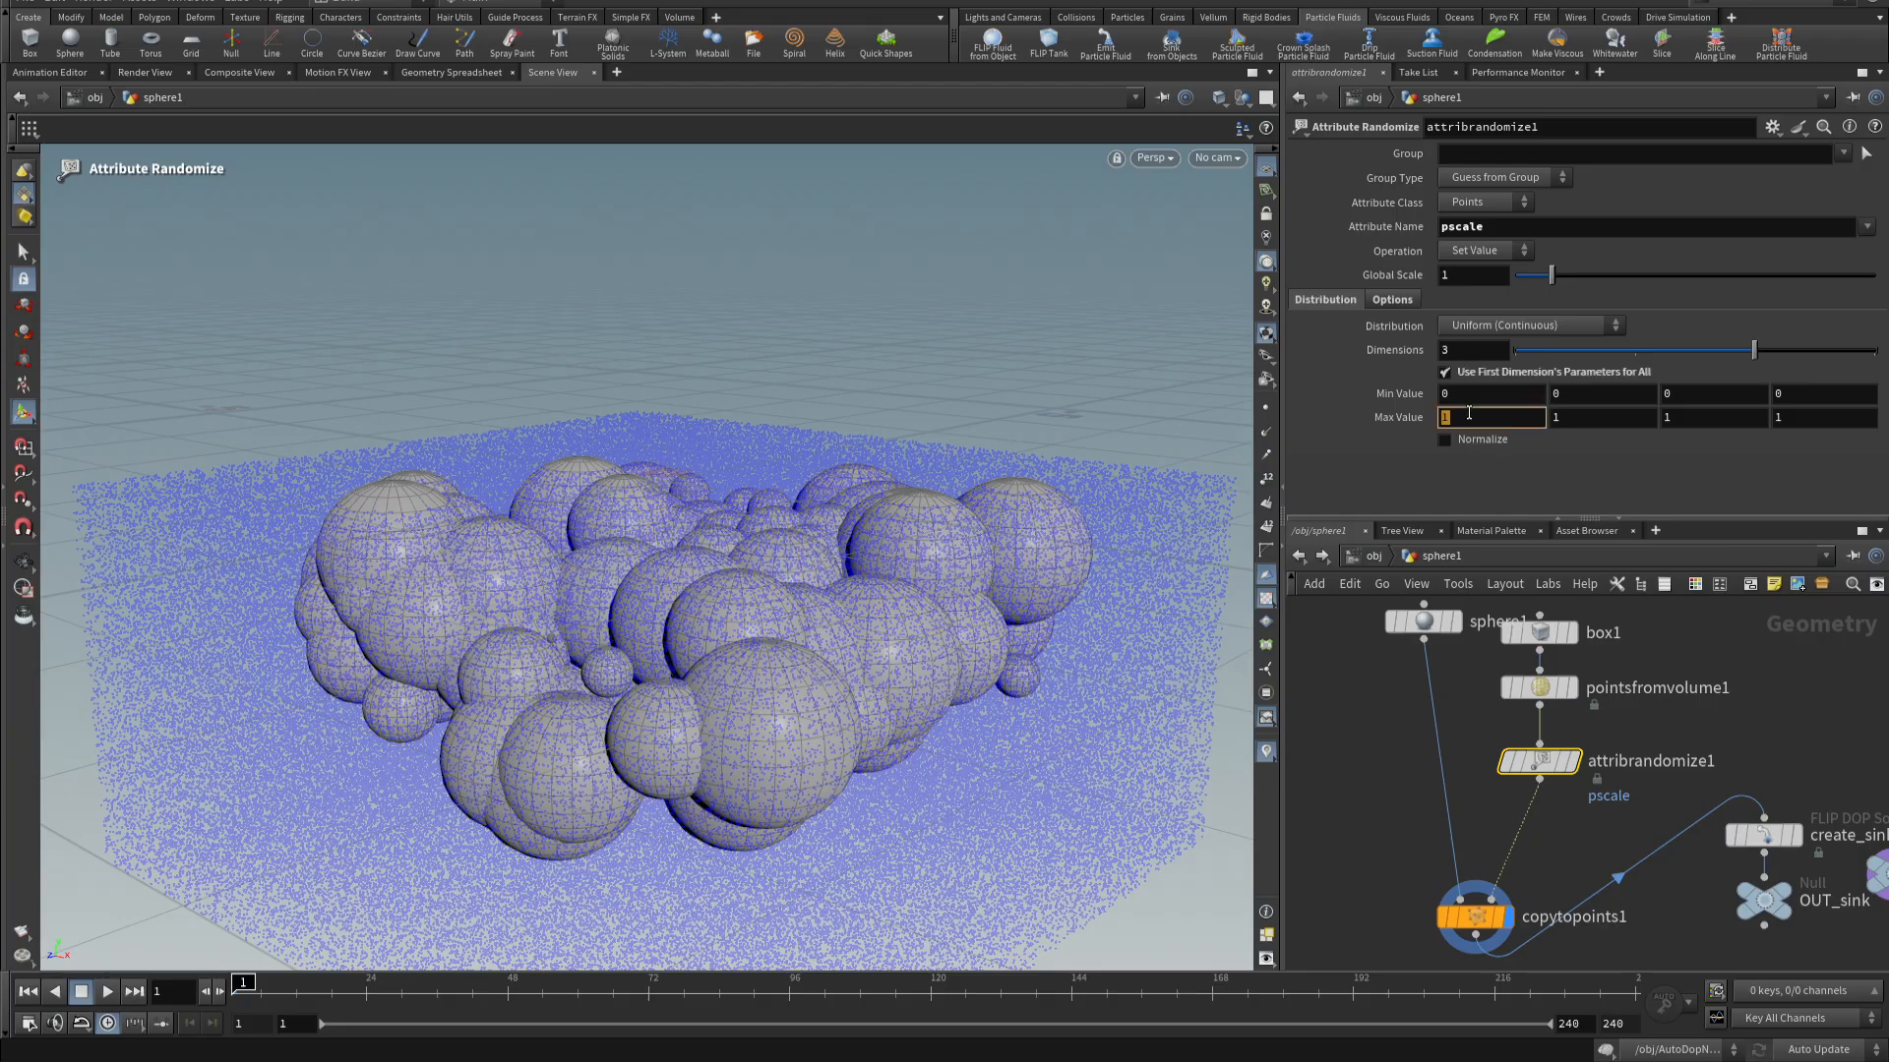
type(".5")
key("Return")
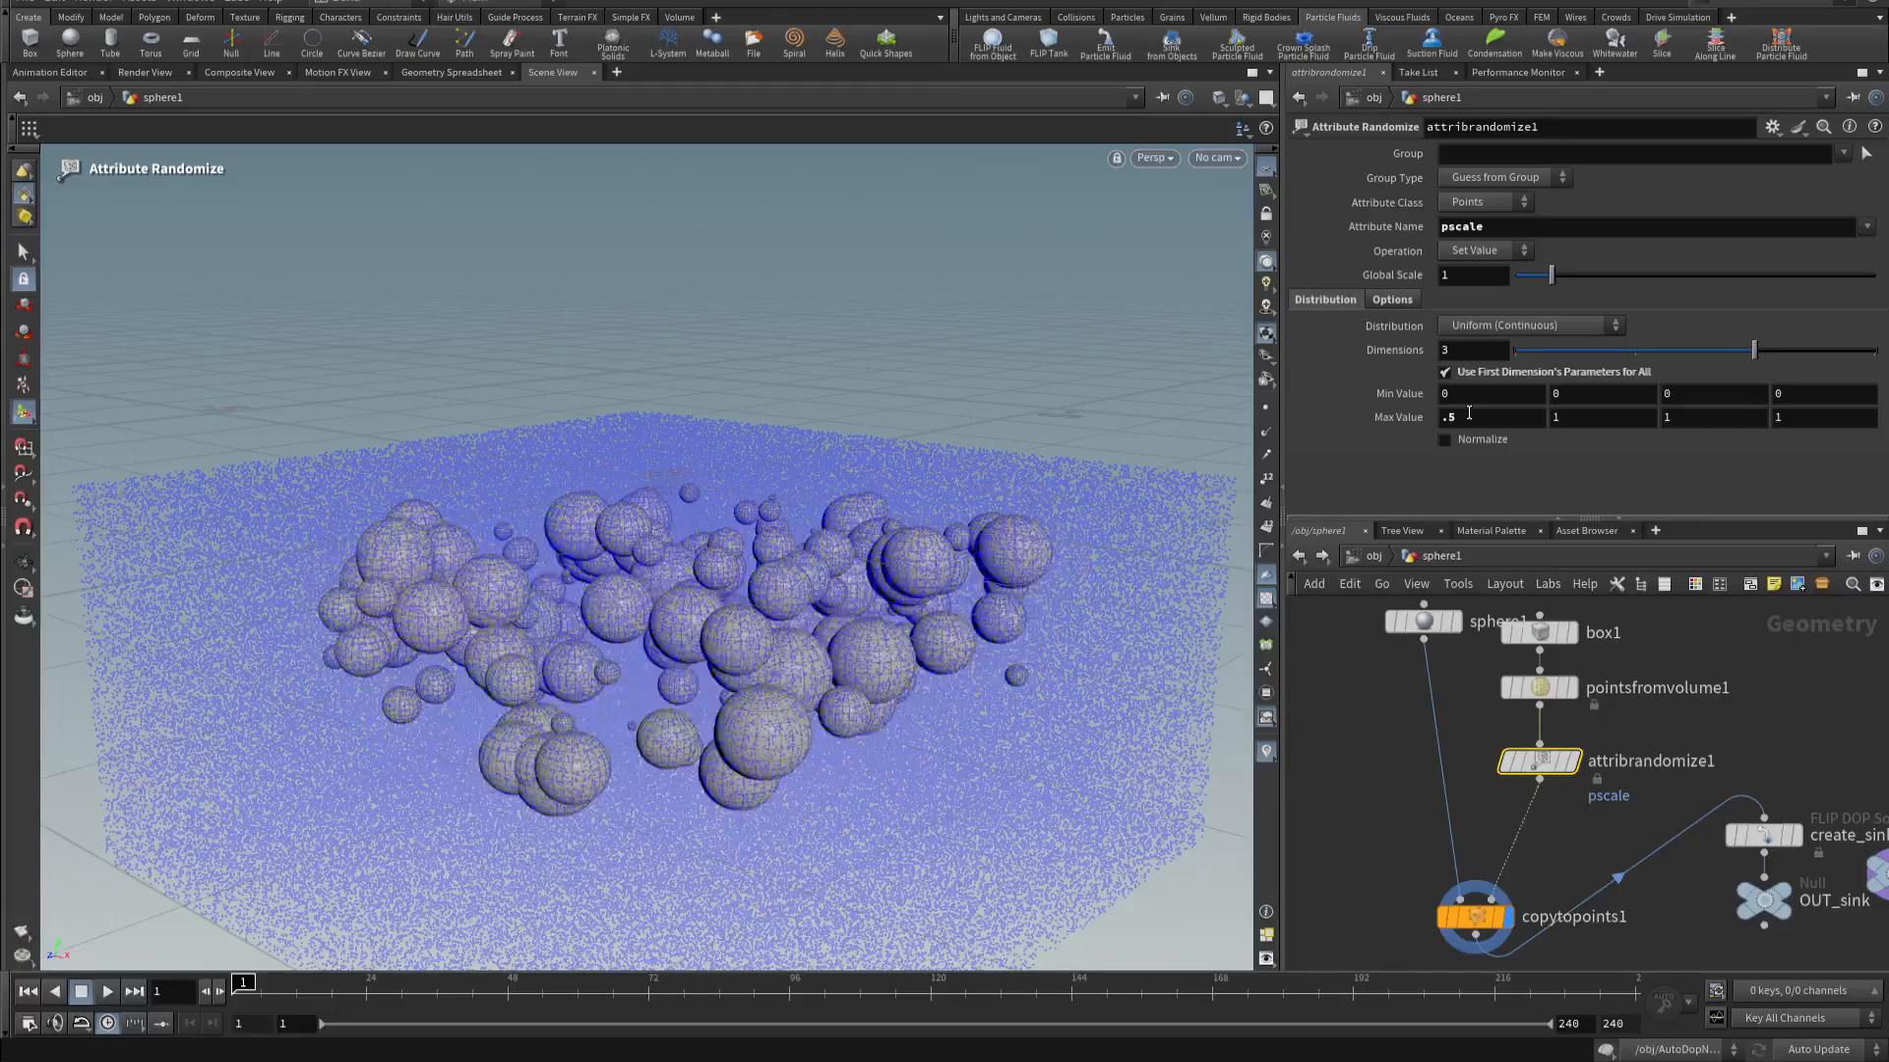
double_click(1476, 393)
key("Return")
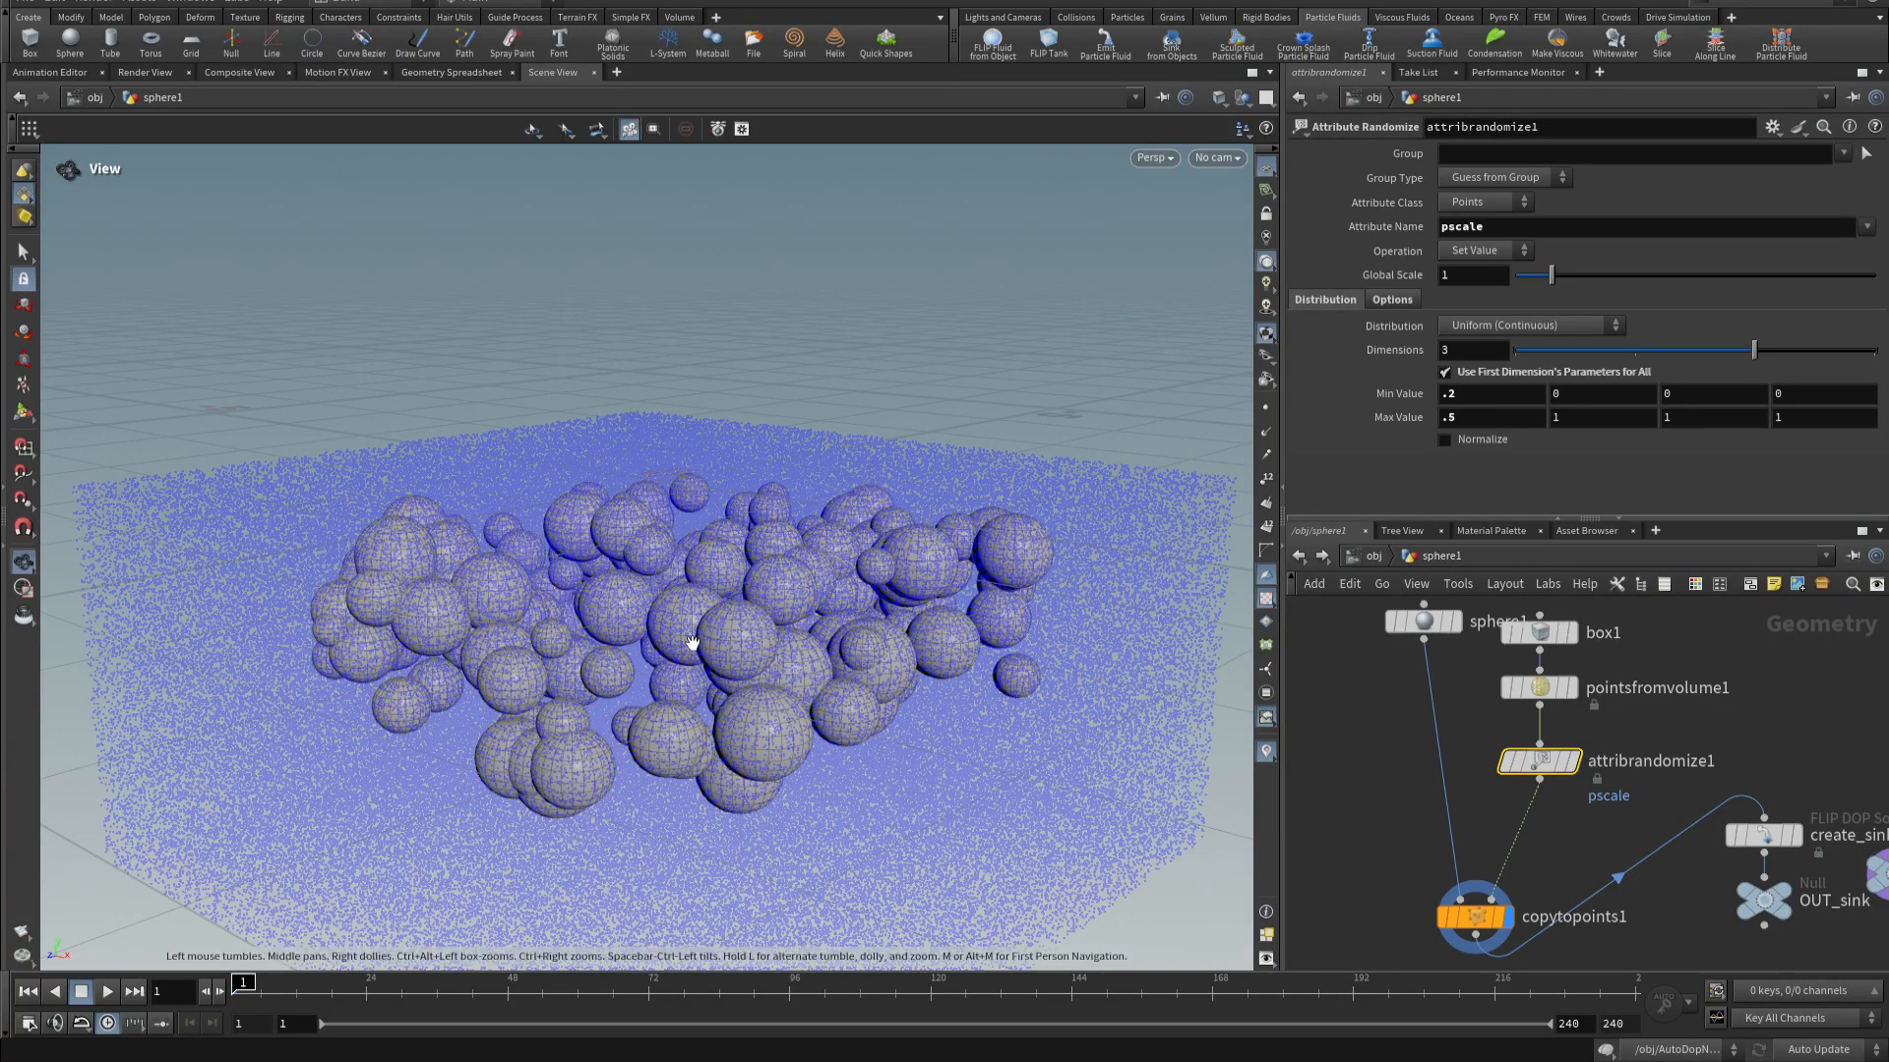
left_click_drag(692, 640, 905, 731, "alt")
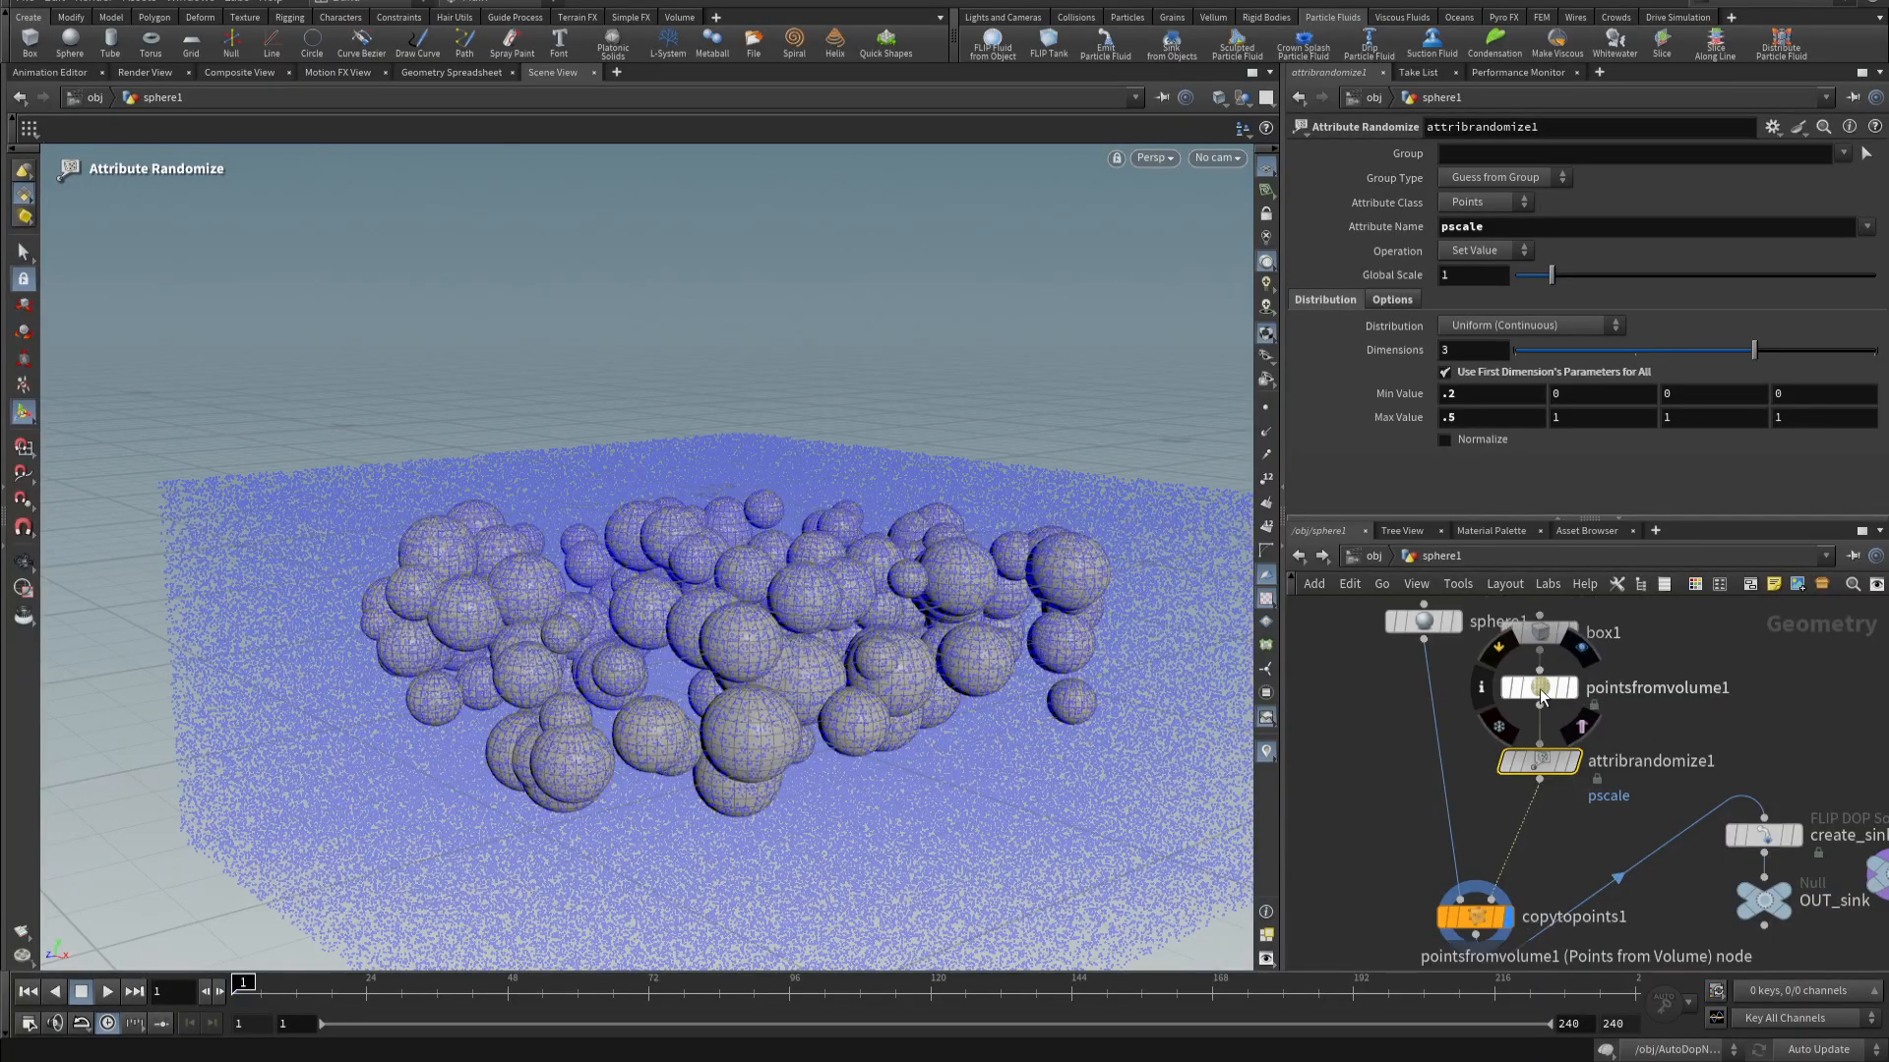
- Set the Point Separation of pointsfromvolume1 to .5, then raise it to .6
left_click(1540, 686)
left_click(1474, 247)
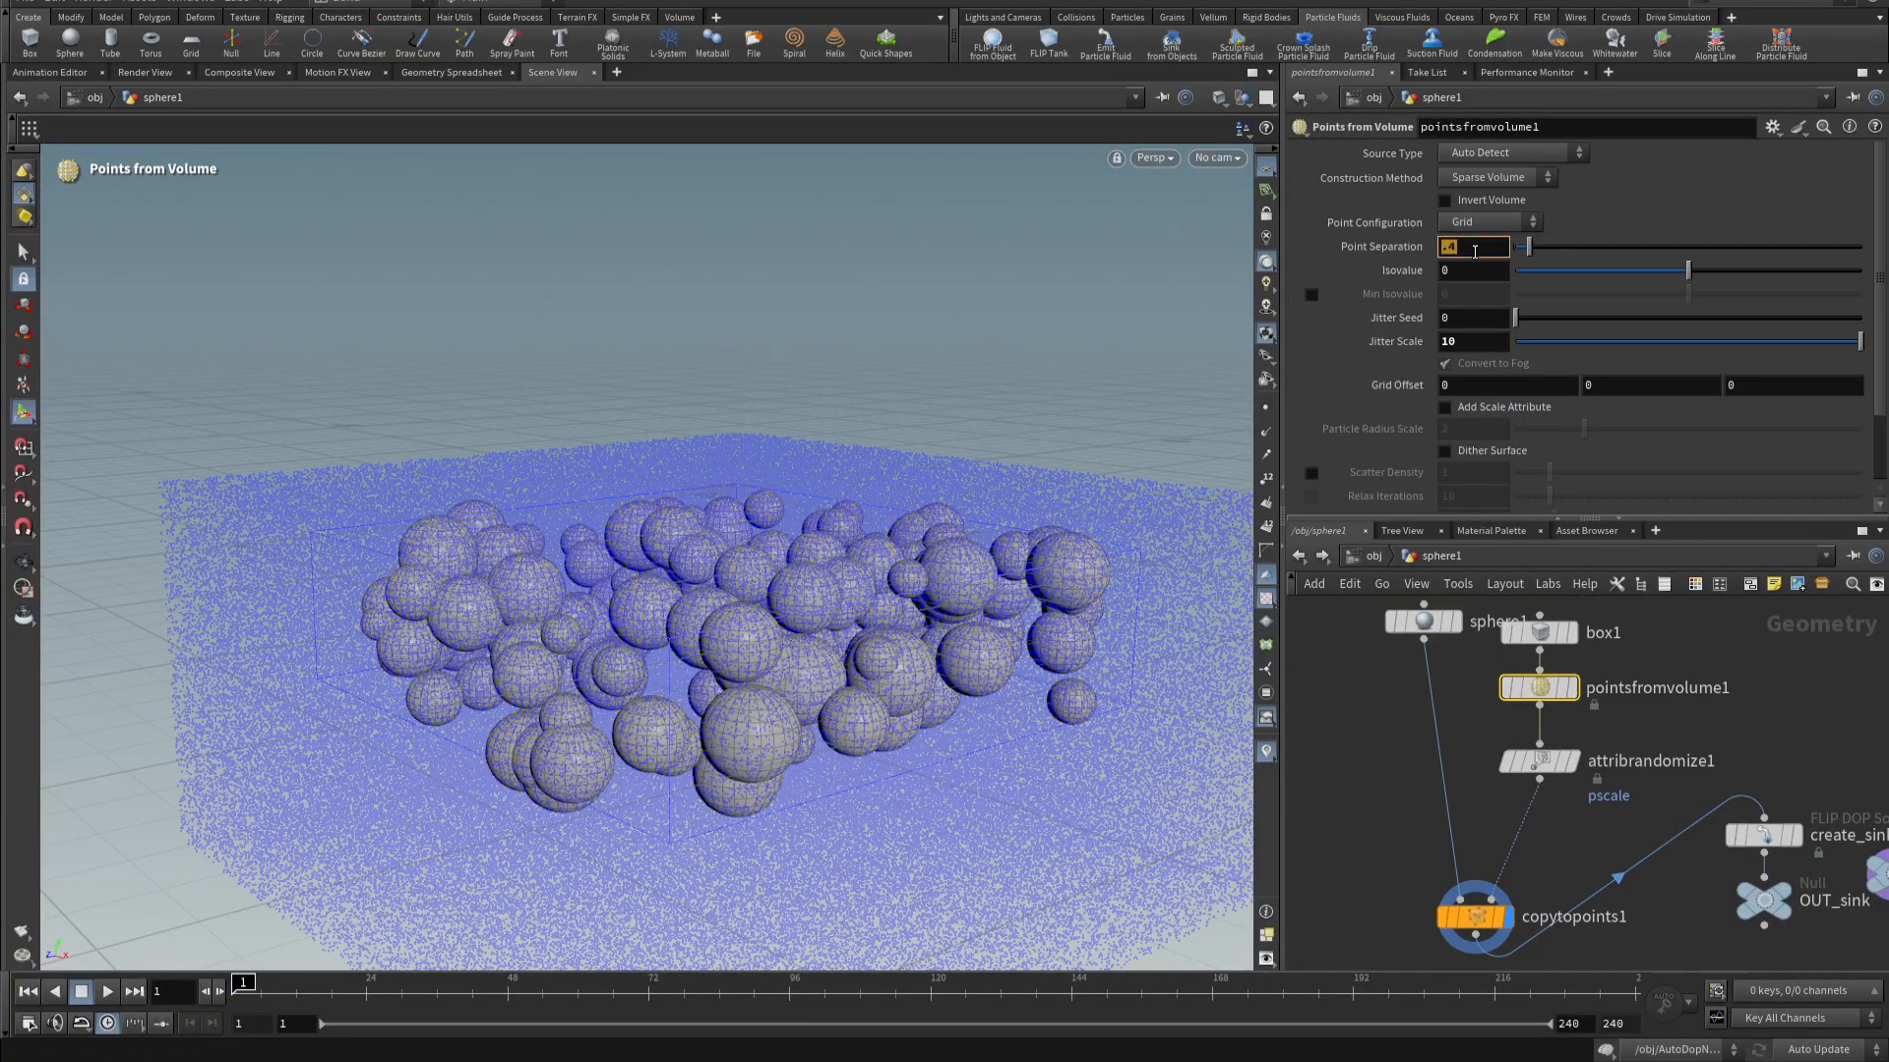
key("Return")
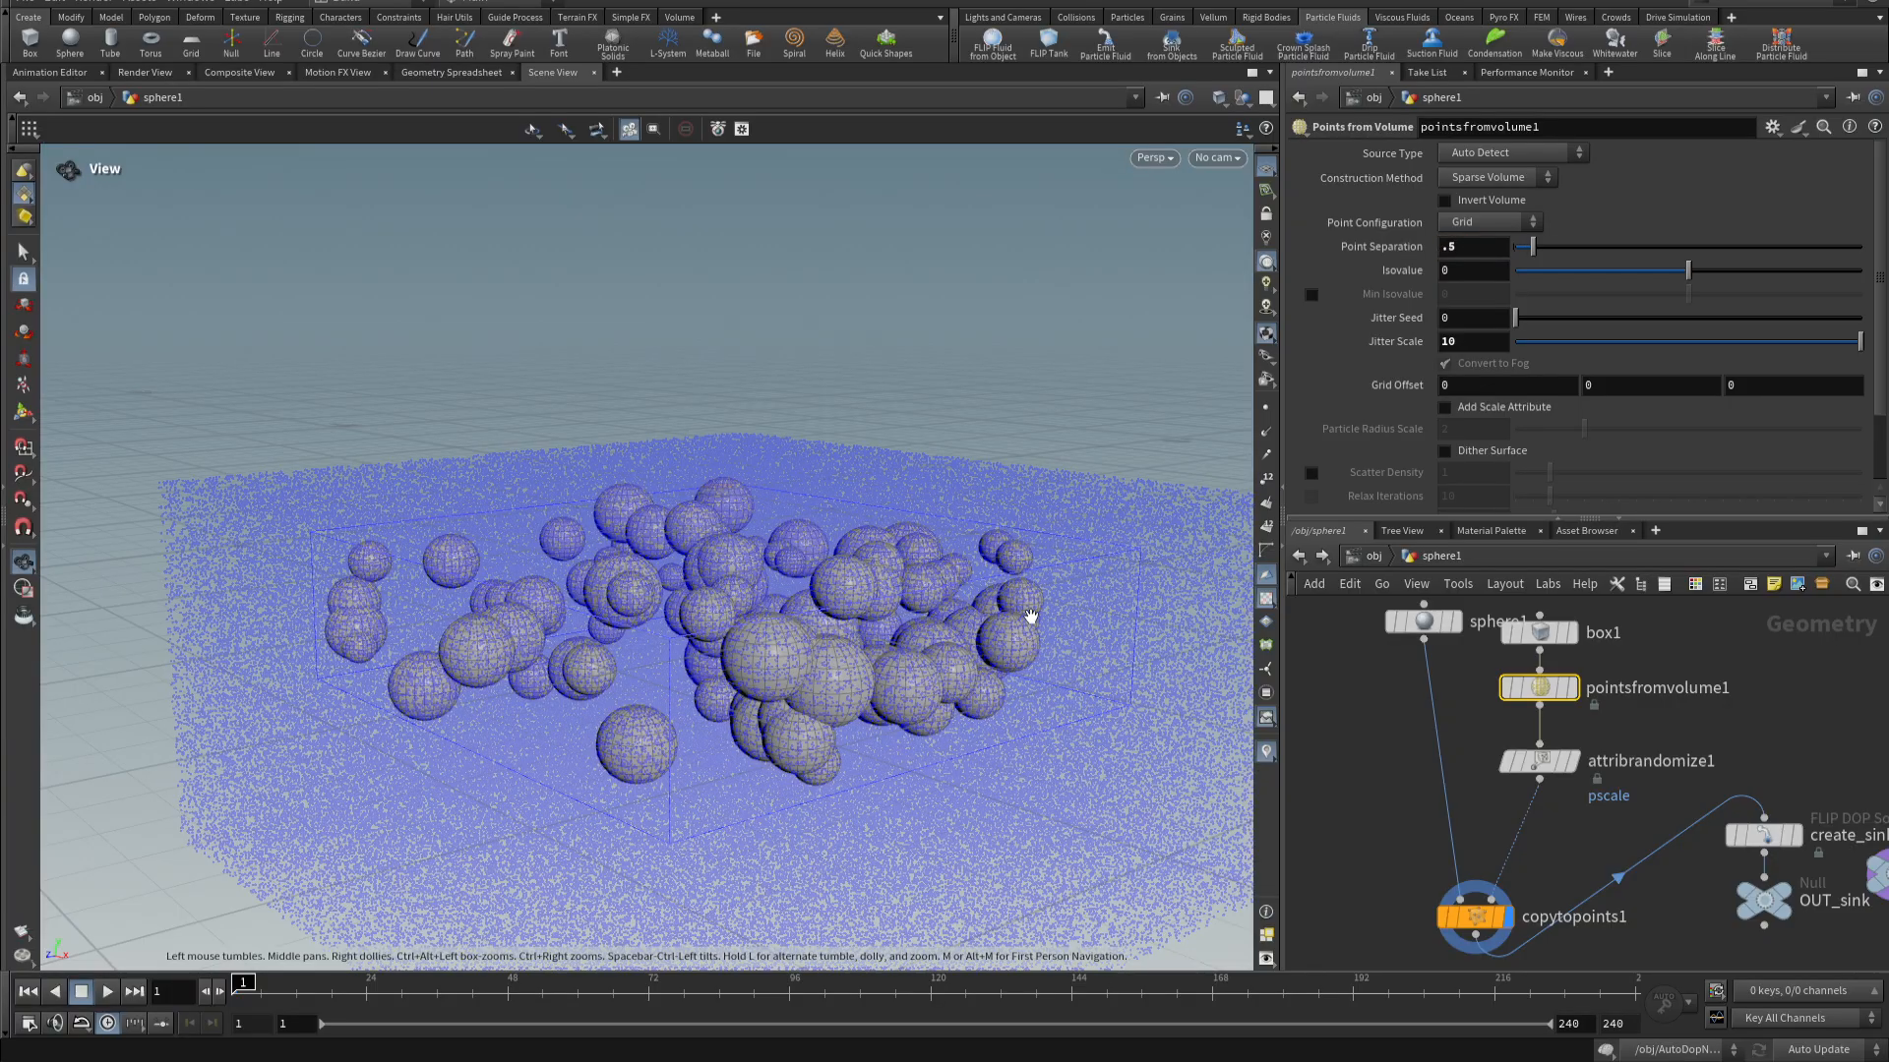
mouse_move(1026, 610)
left_mouse_down("alt")
mouse_move(1109, 578)
mouse_move(1006, 629)
left_mouse_up("alt")
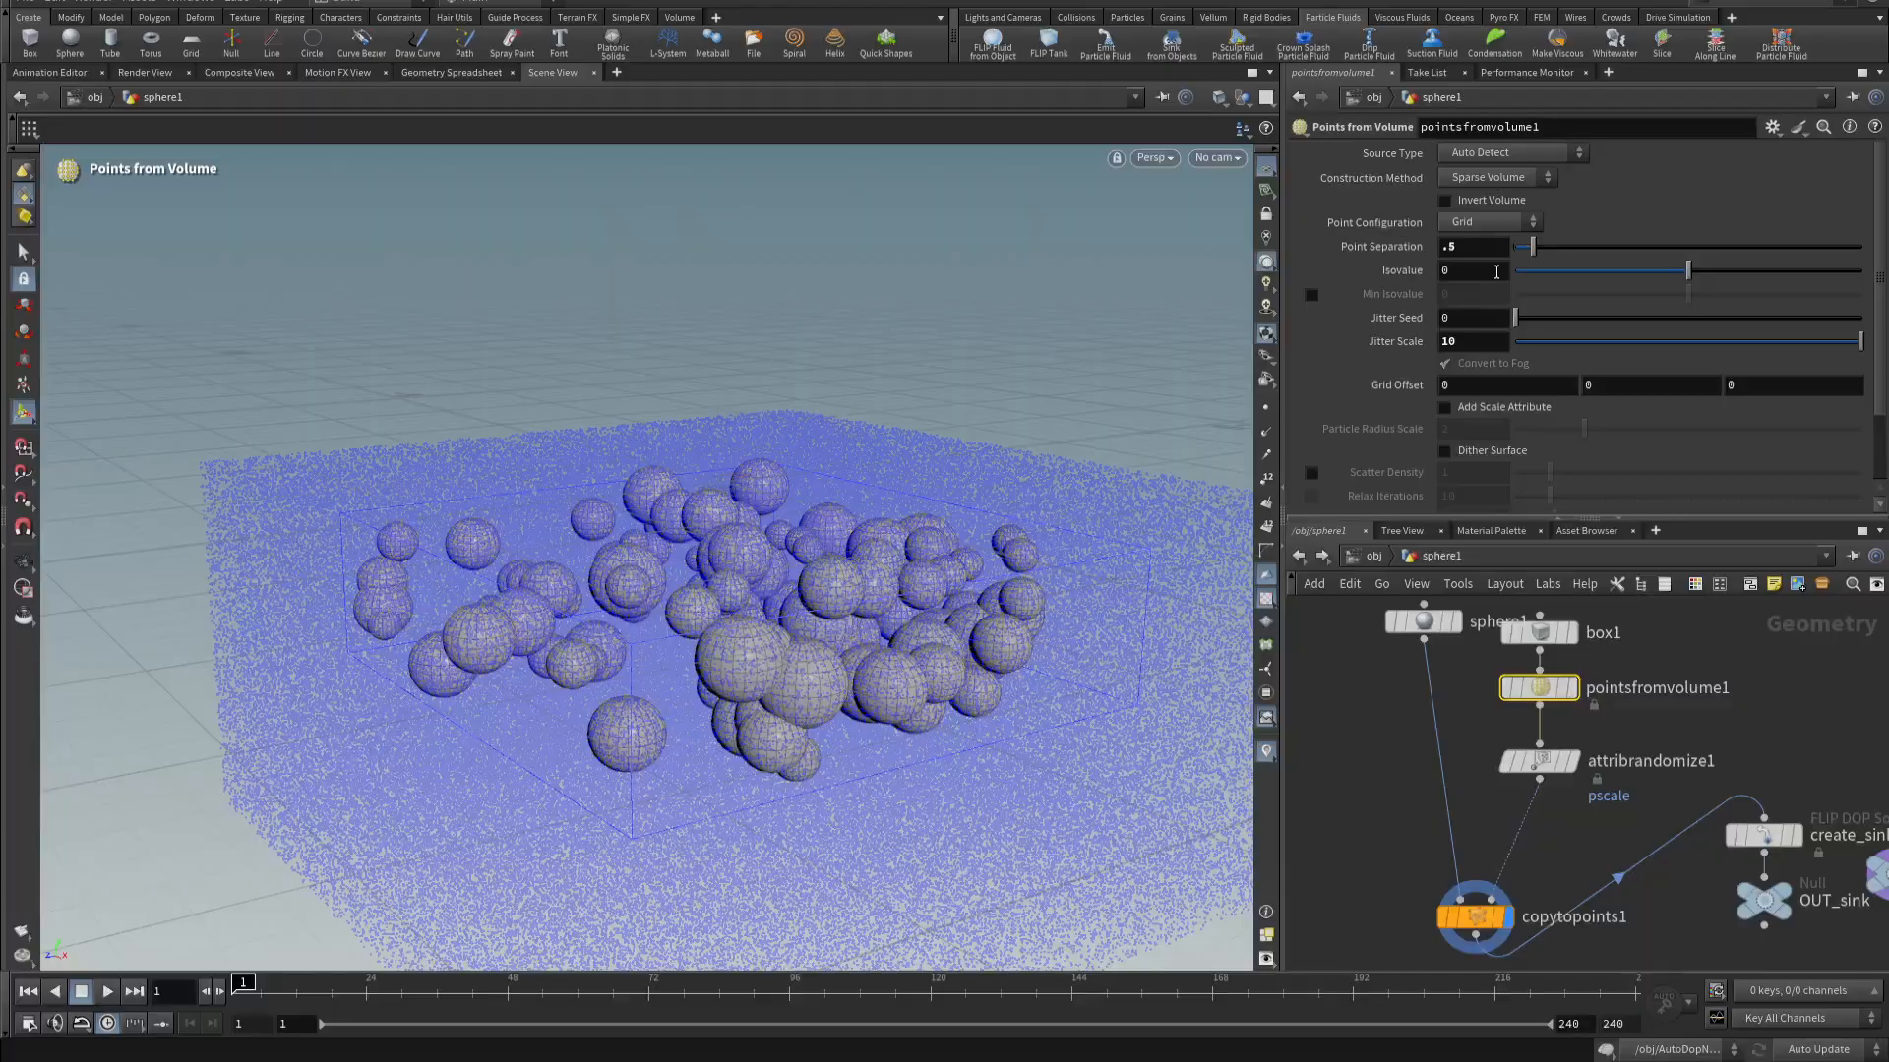
double_click(1499, 248)
type(".6")
key("Return")
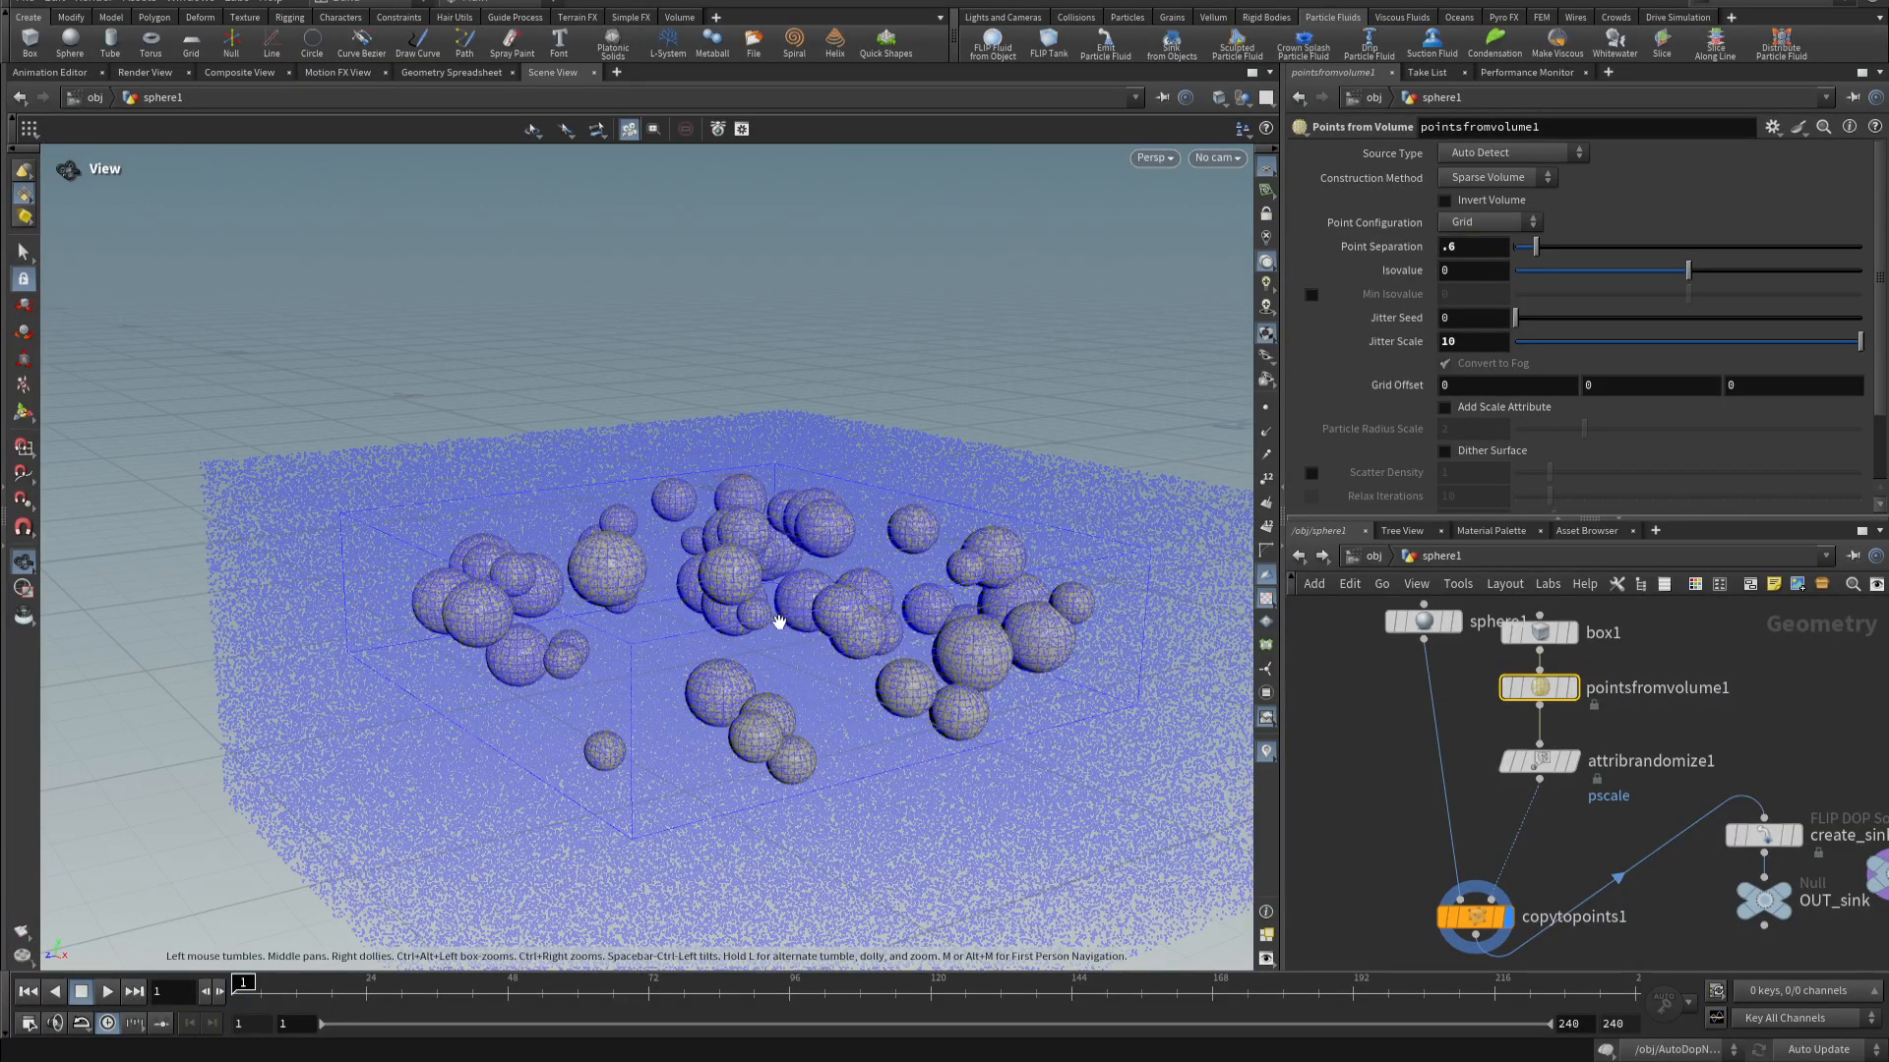
left_click_drag(780, 624, 839, 564, "alt")
middle_click_drag(975, 719, 939, 711, "alt")
- Display the create_sink node and open its parameters
middle_click_drag(1666, 890, 1454, 848)
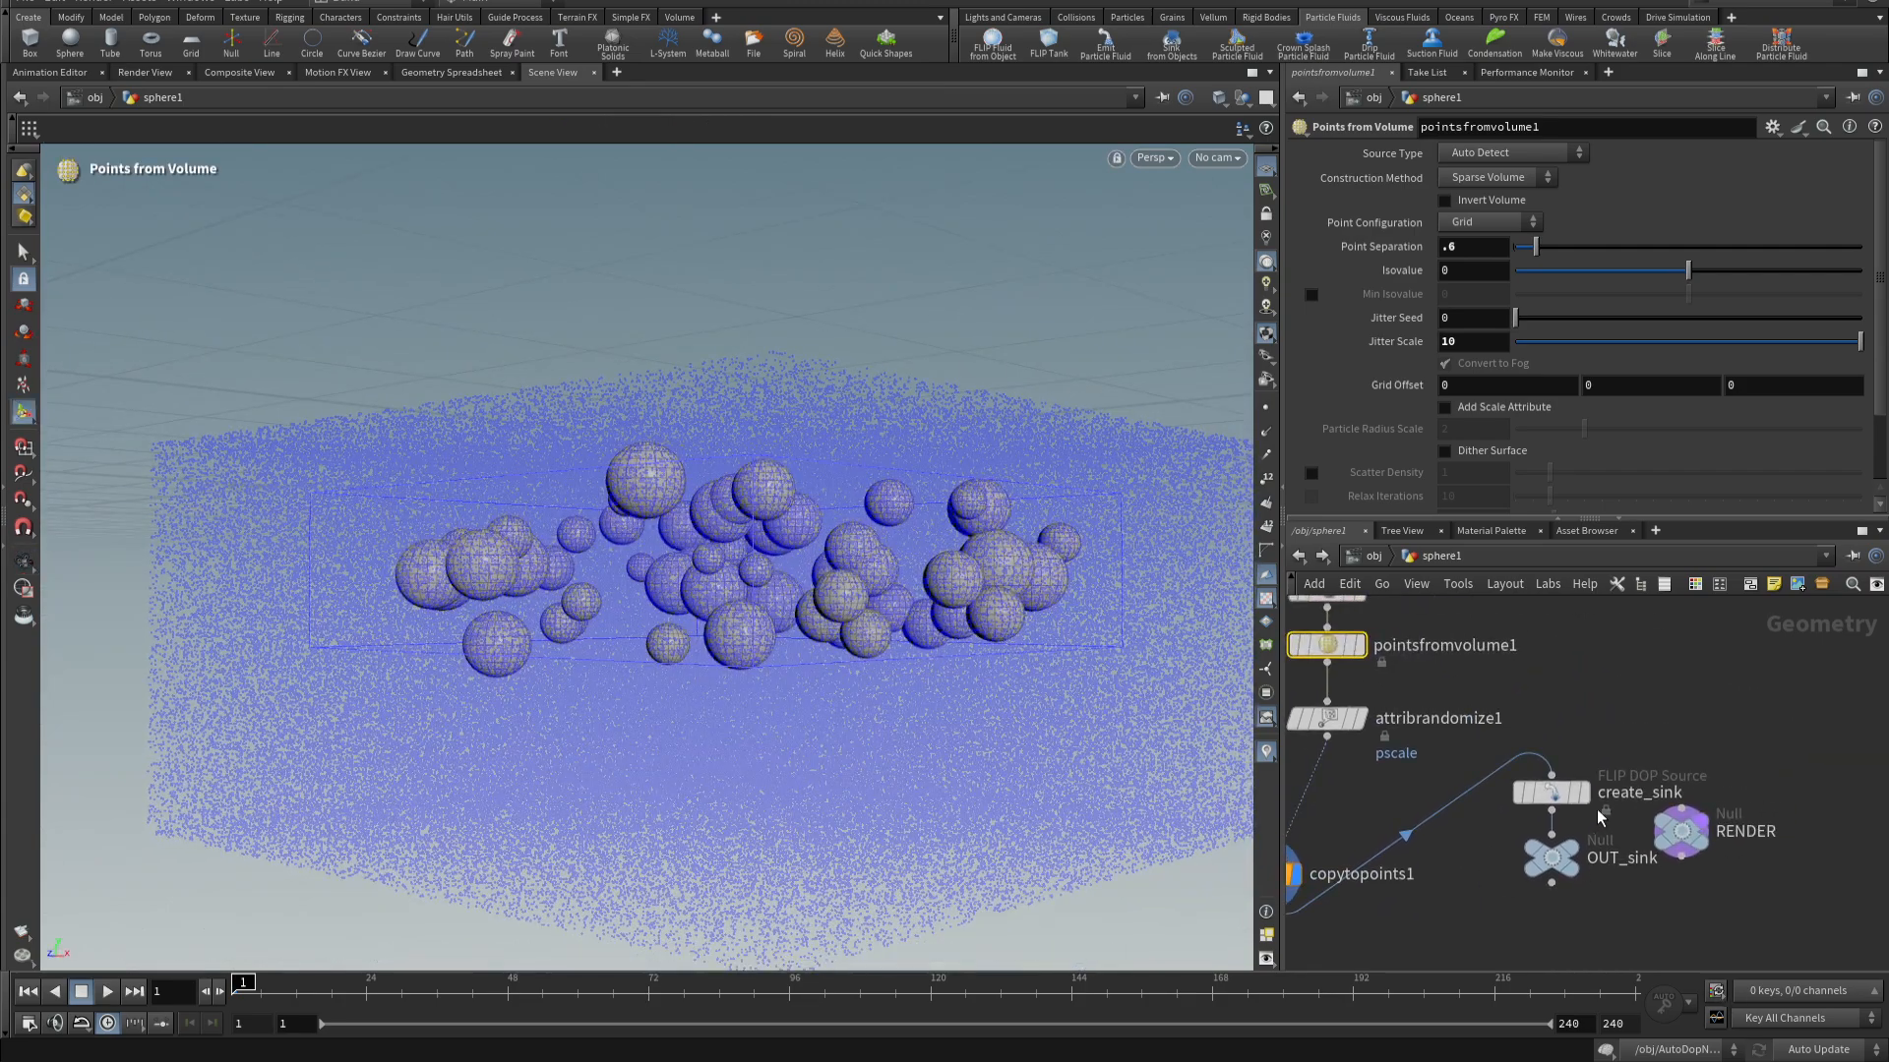
left_click(1587, 794)
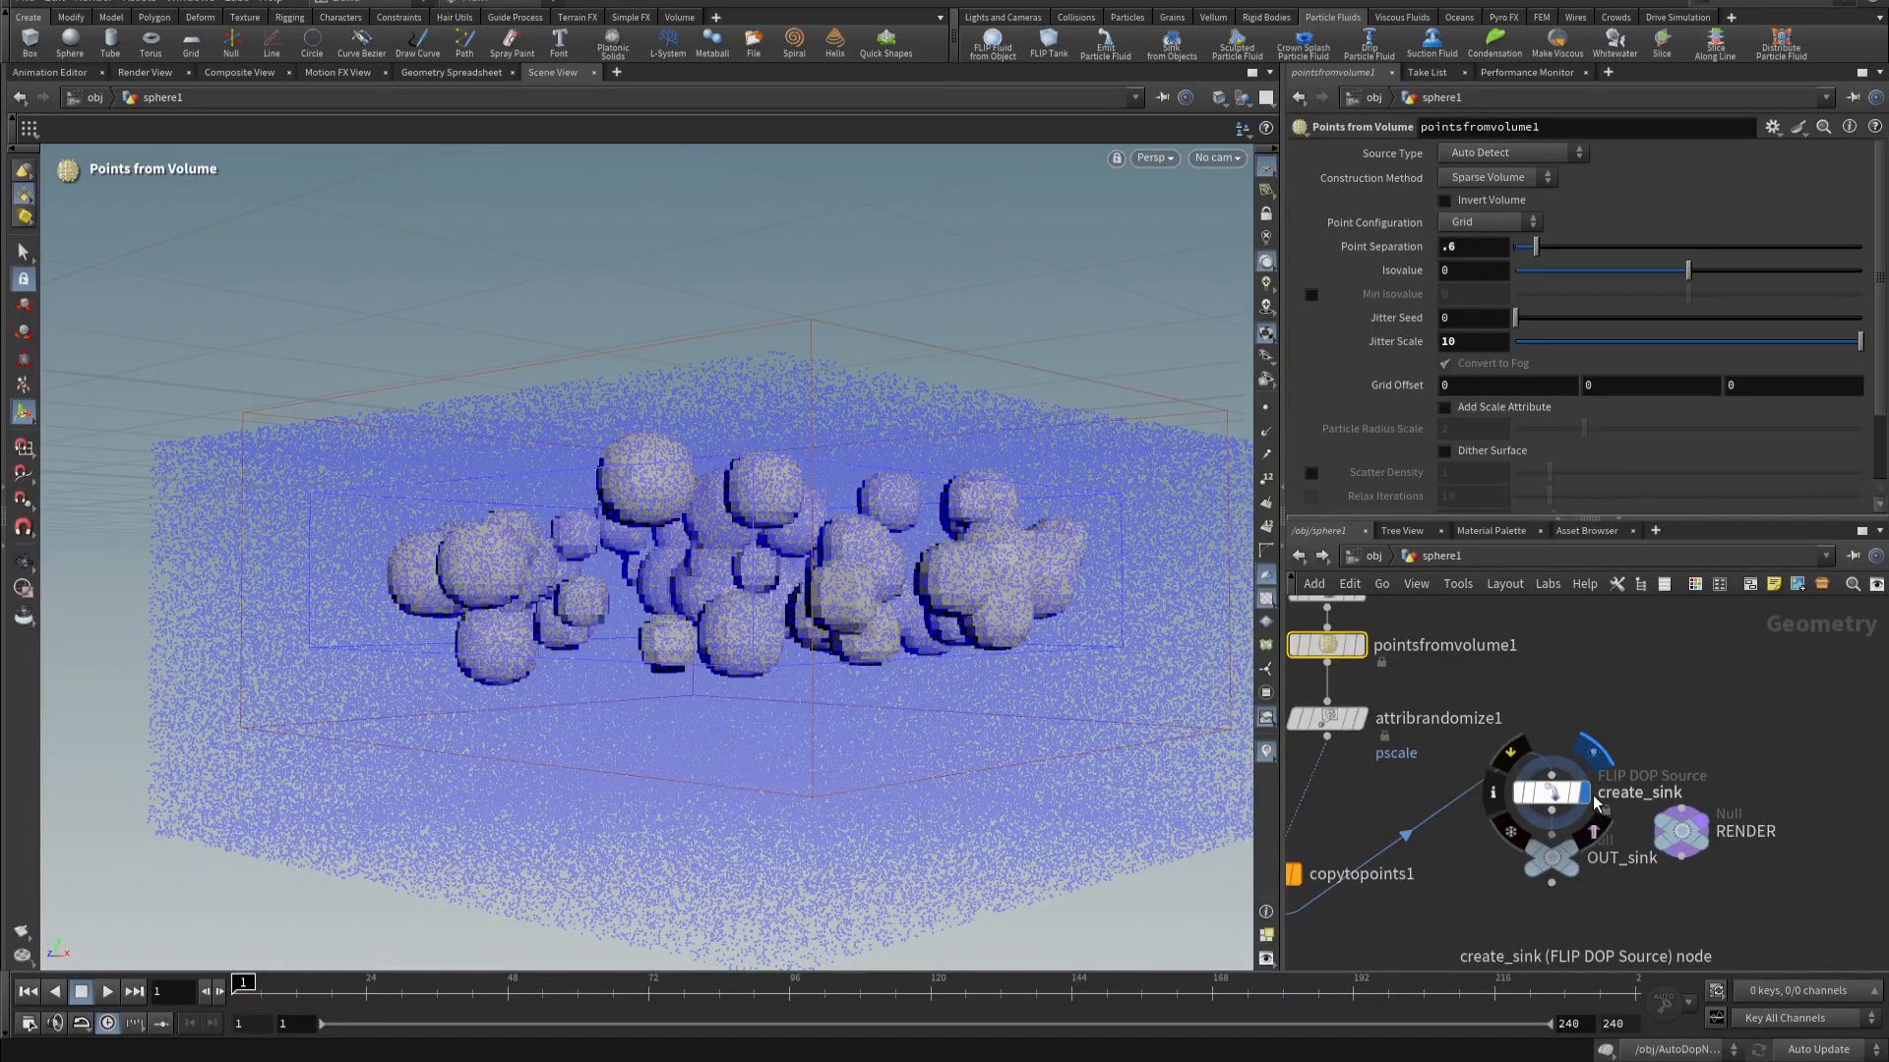
left_click(1559, 799)
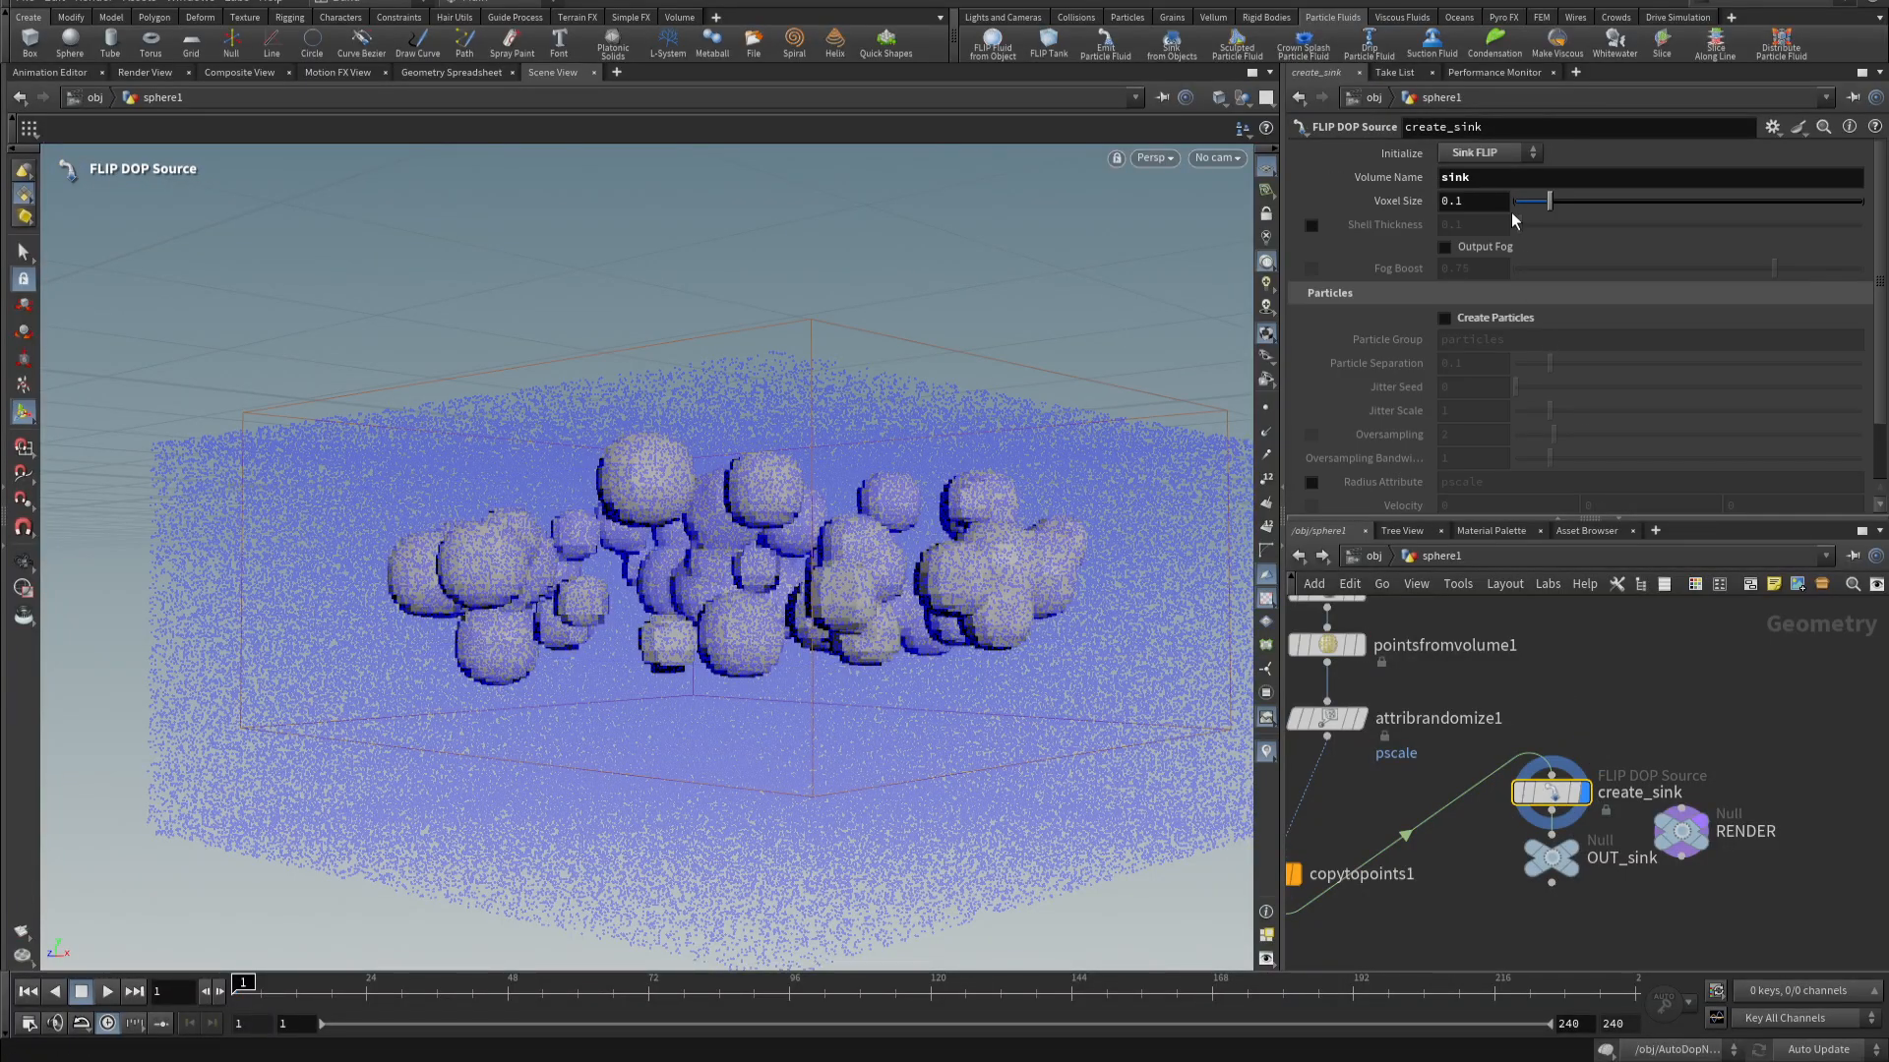
- Try a Voxel Size of .05 on create_sink, then set it back to .1
left_click(1494, 204)
type(".05")
key("Return")
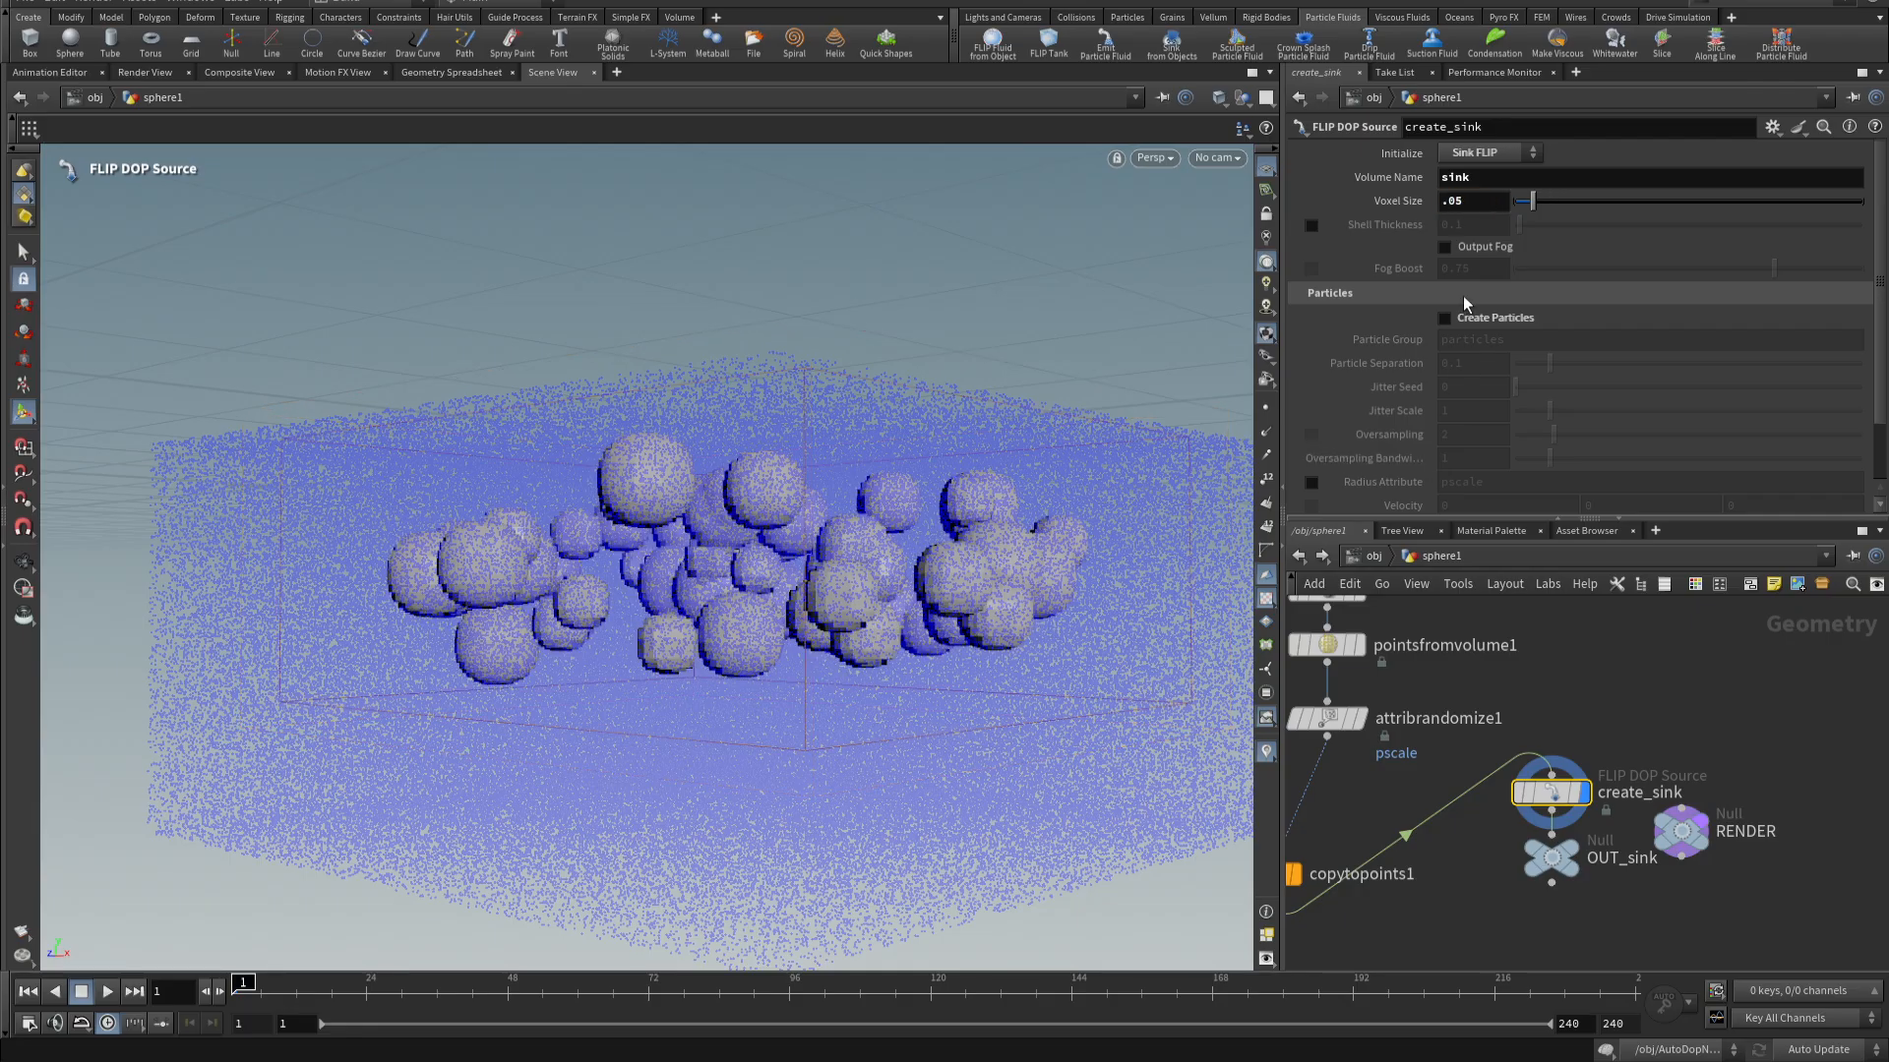
left_click(1475, 204)
type(".1")
key("Return")
- Go back to the object level, enter AutoDopNetwork and hide the other objects in the viewport
left_click(1376, 558)
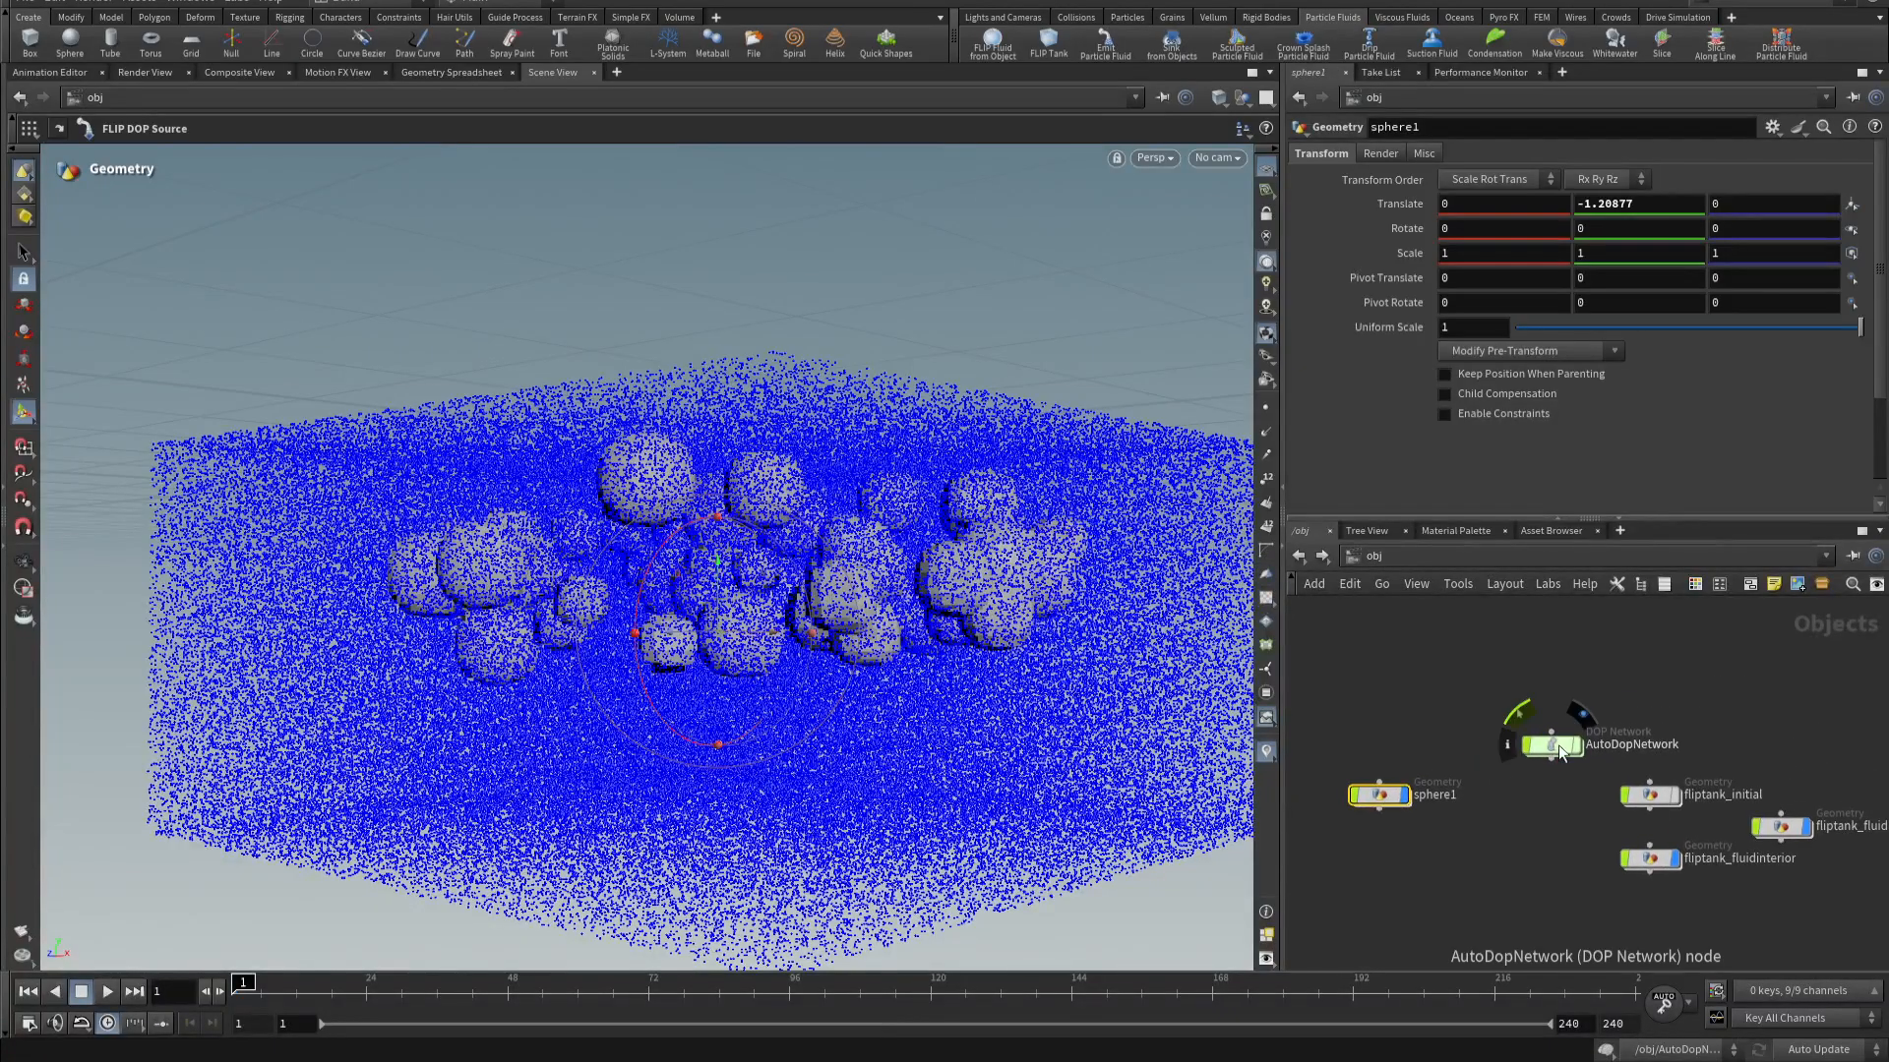
left_click(1556, 745)
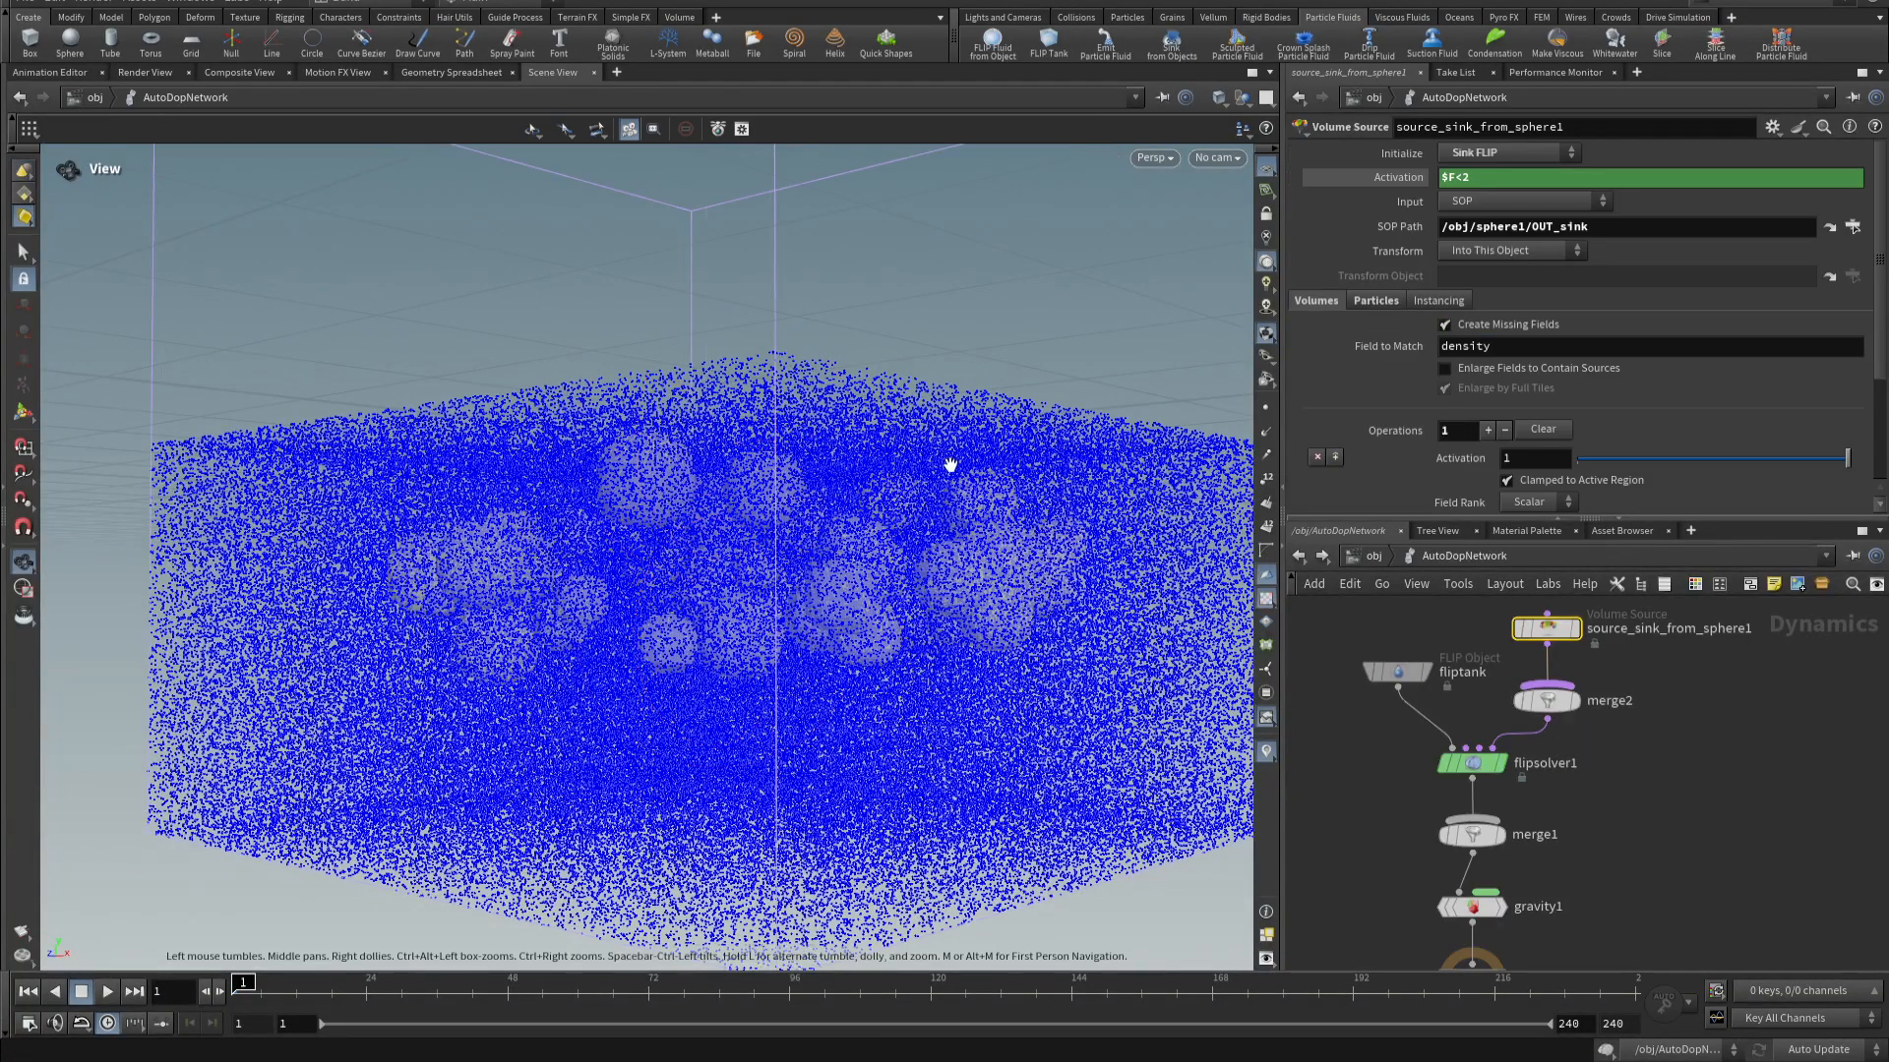
left_click_drag(953, 463, 965, 551, "alt")
left_click(1248, 101)
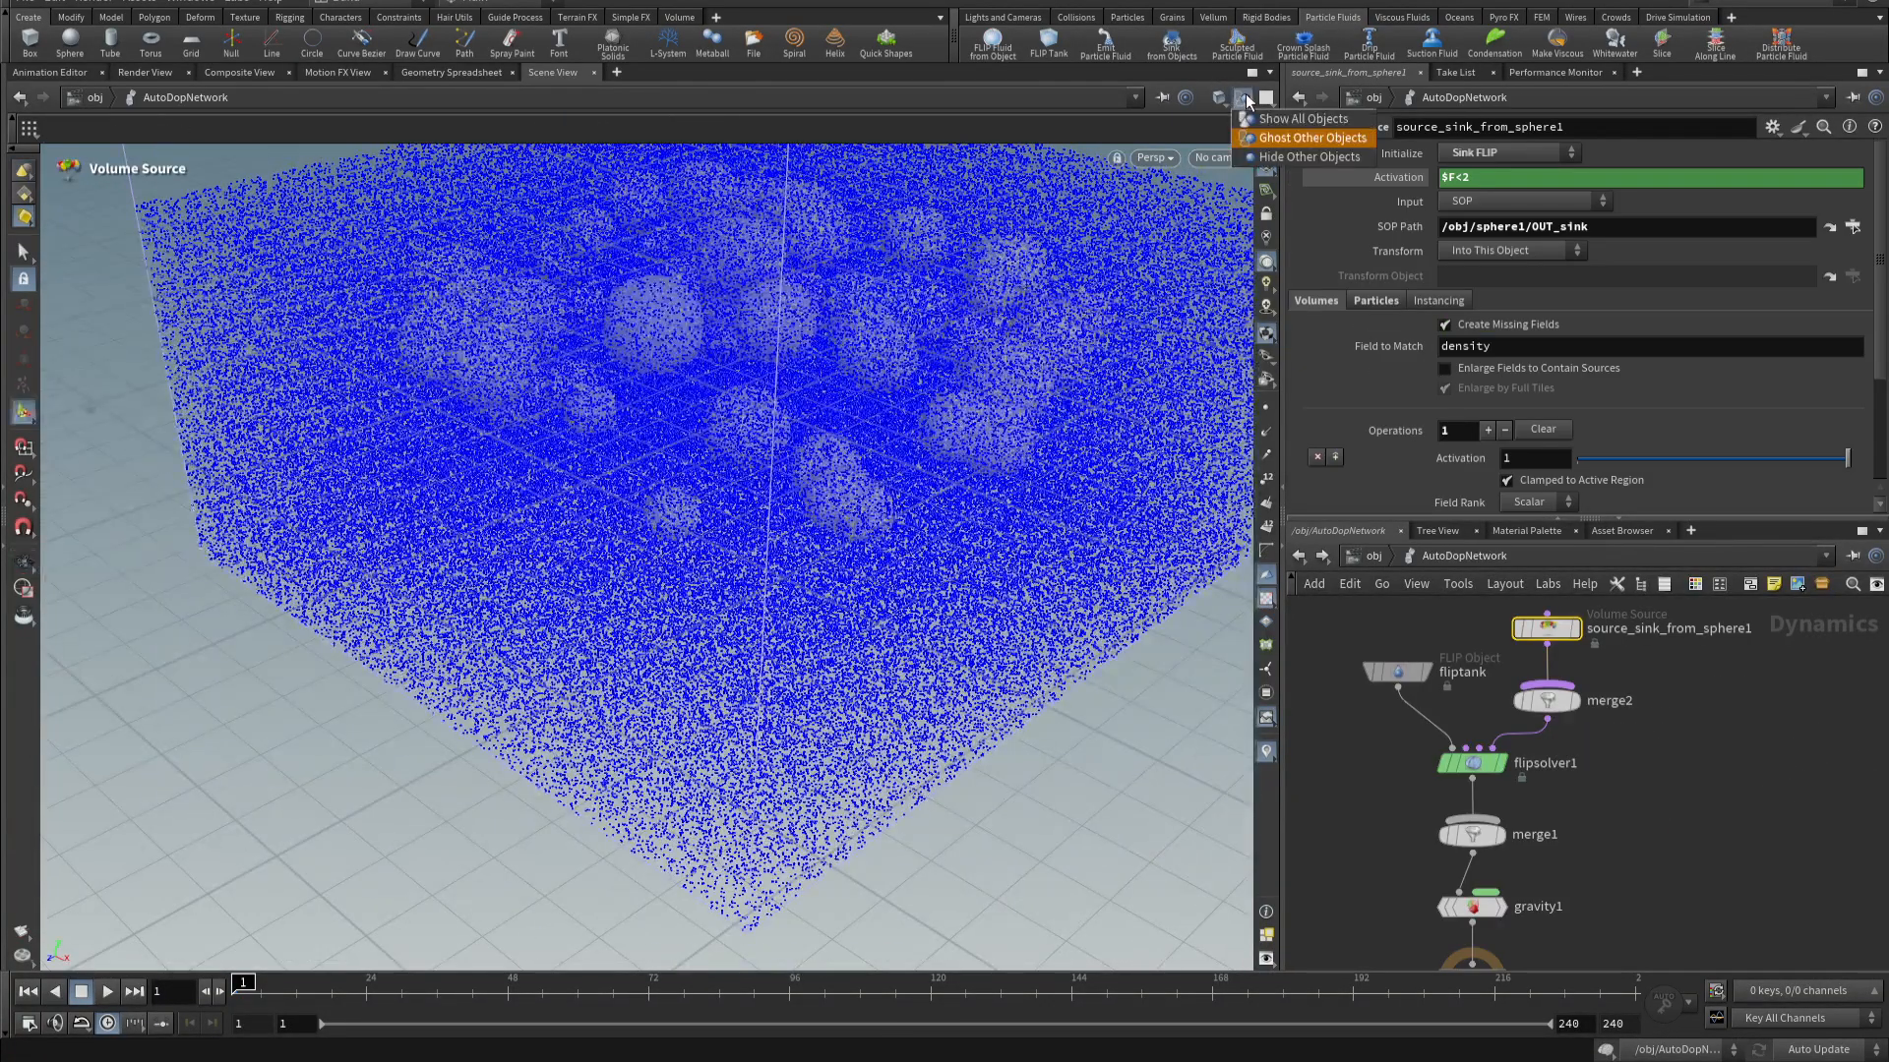
left_click(1263, 158)
middle_click_drag(843, 552, 763, 765, "alt")
scroll(599, 704, "down", 5)
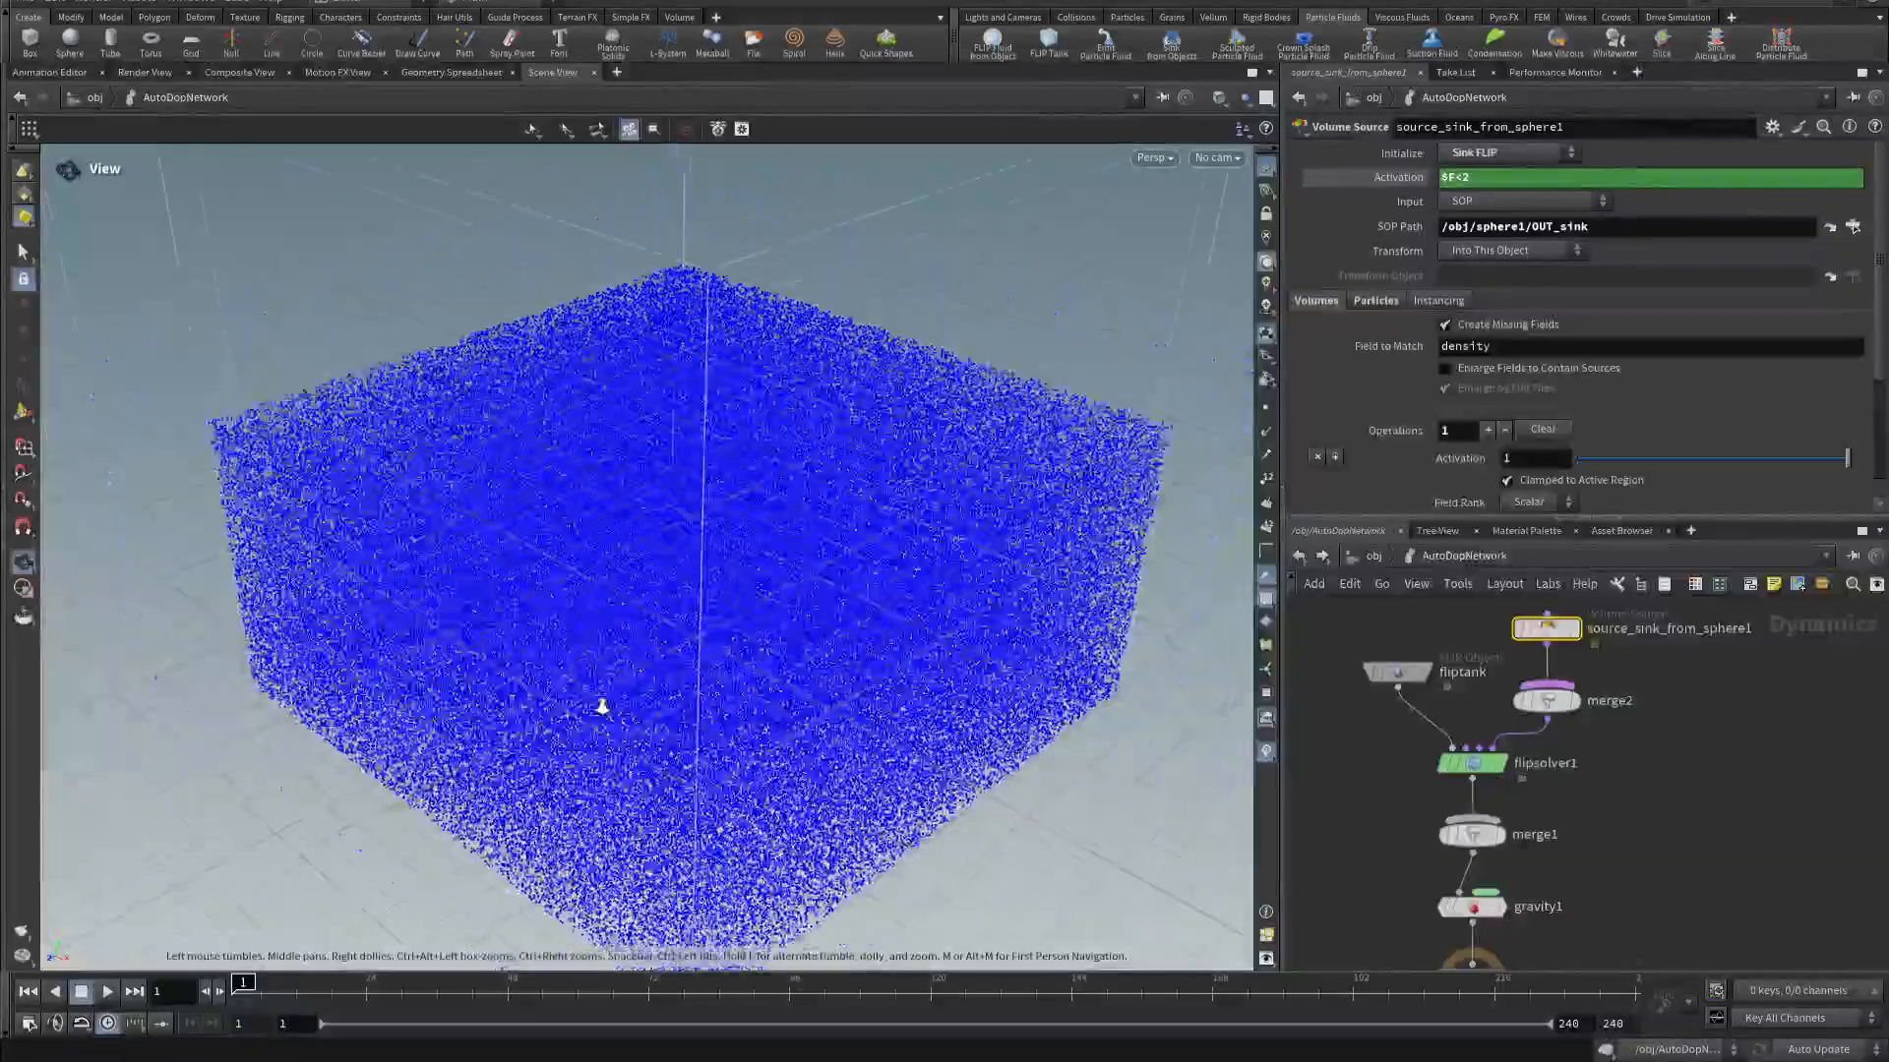
scroll(649, 620, "down", 3)
key("Return")
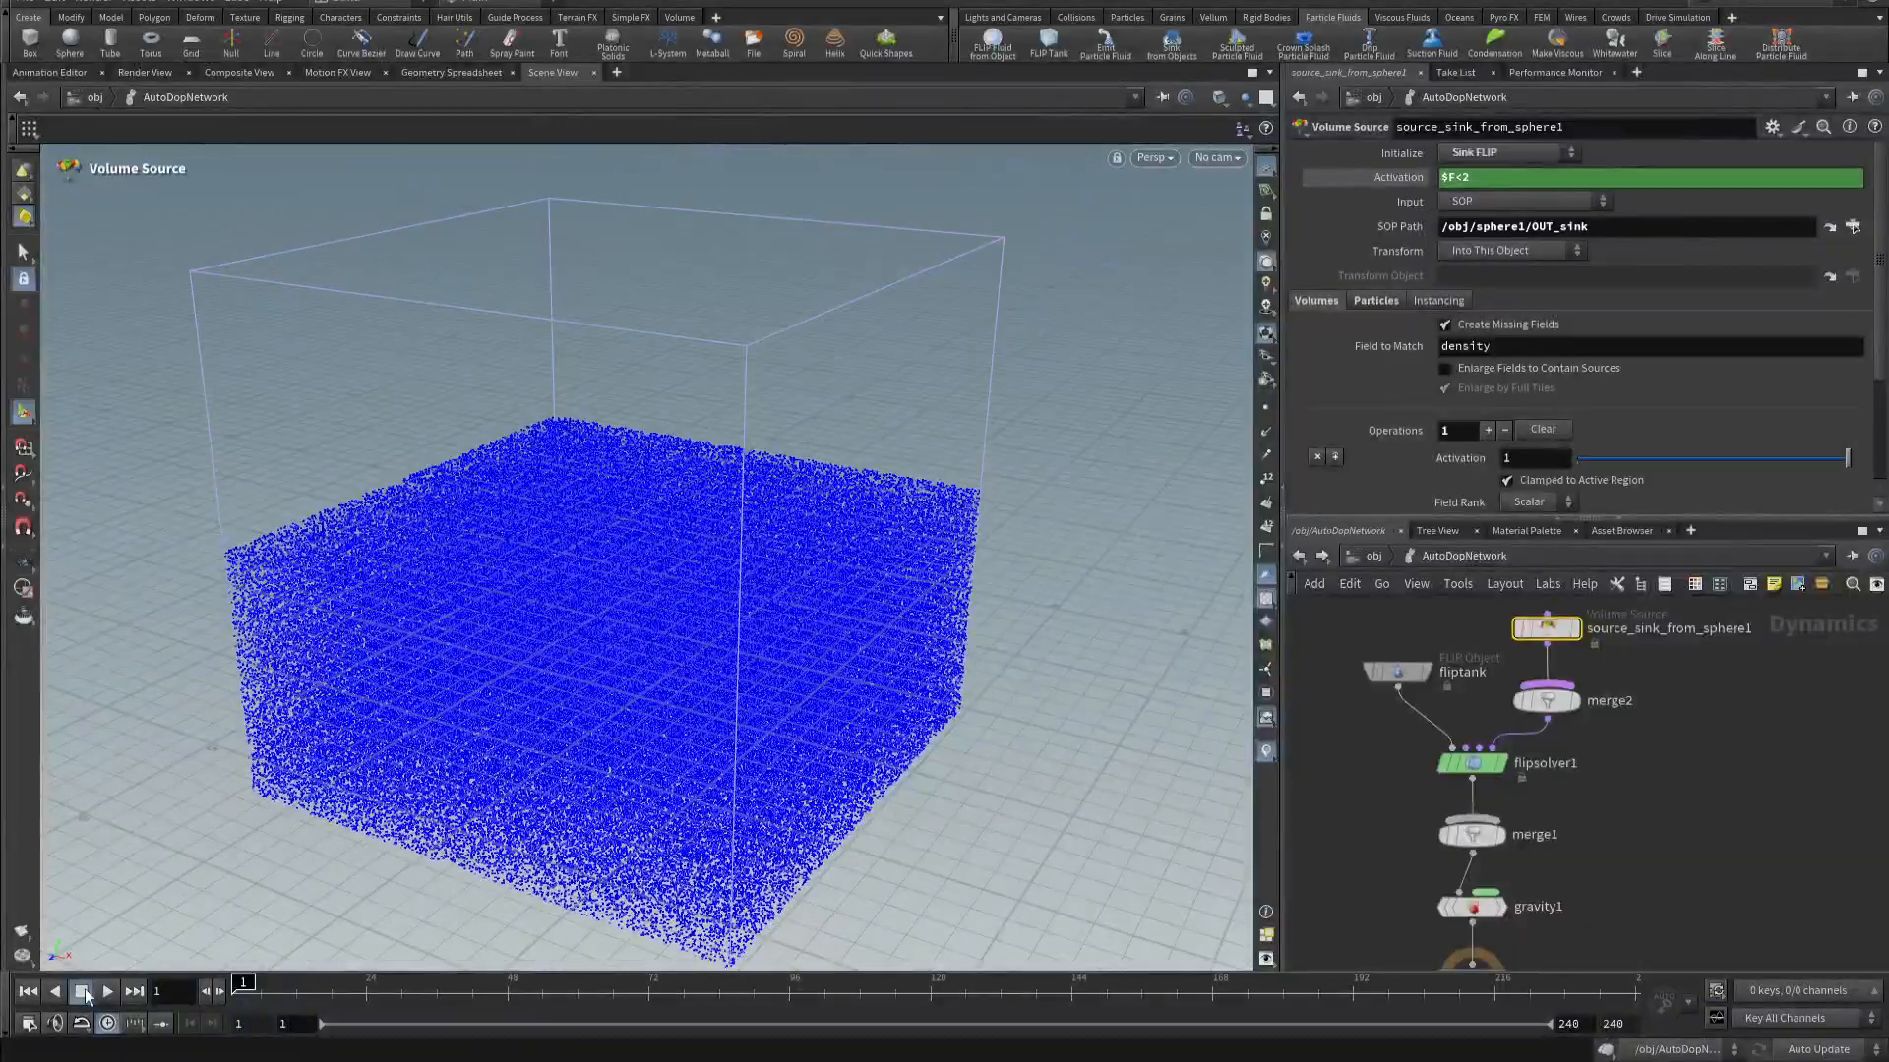
- Play the simulation briefly, return to the first frame and reset the viewport
left_click(108, 991)
left_click(81, 991)
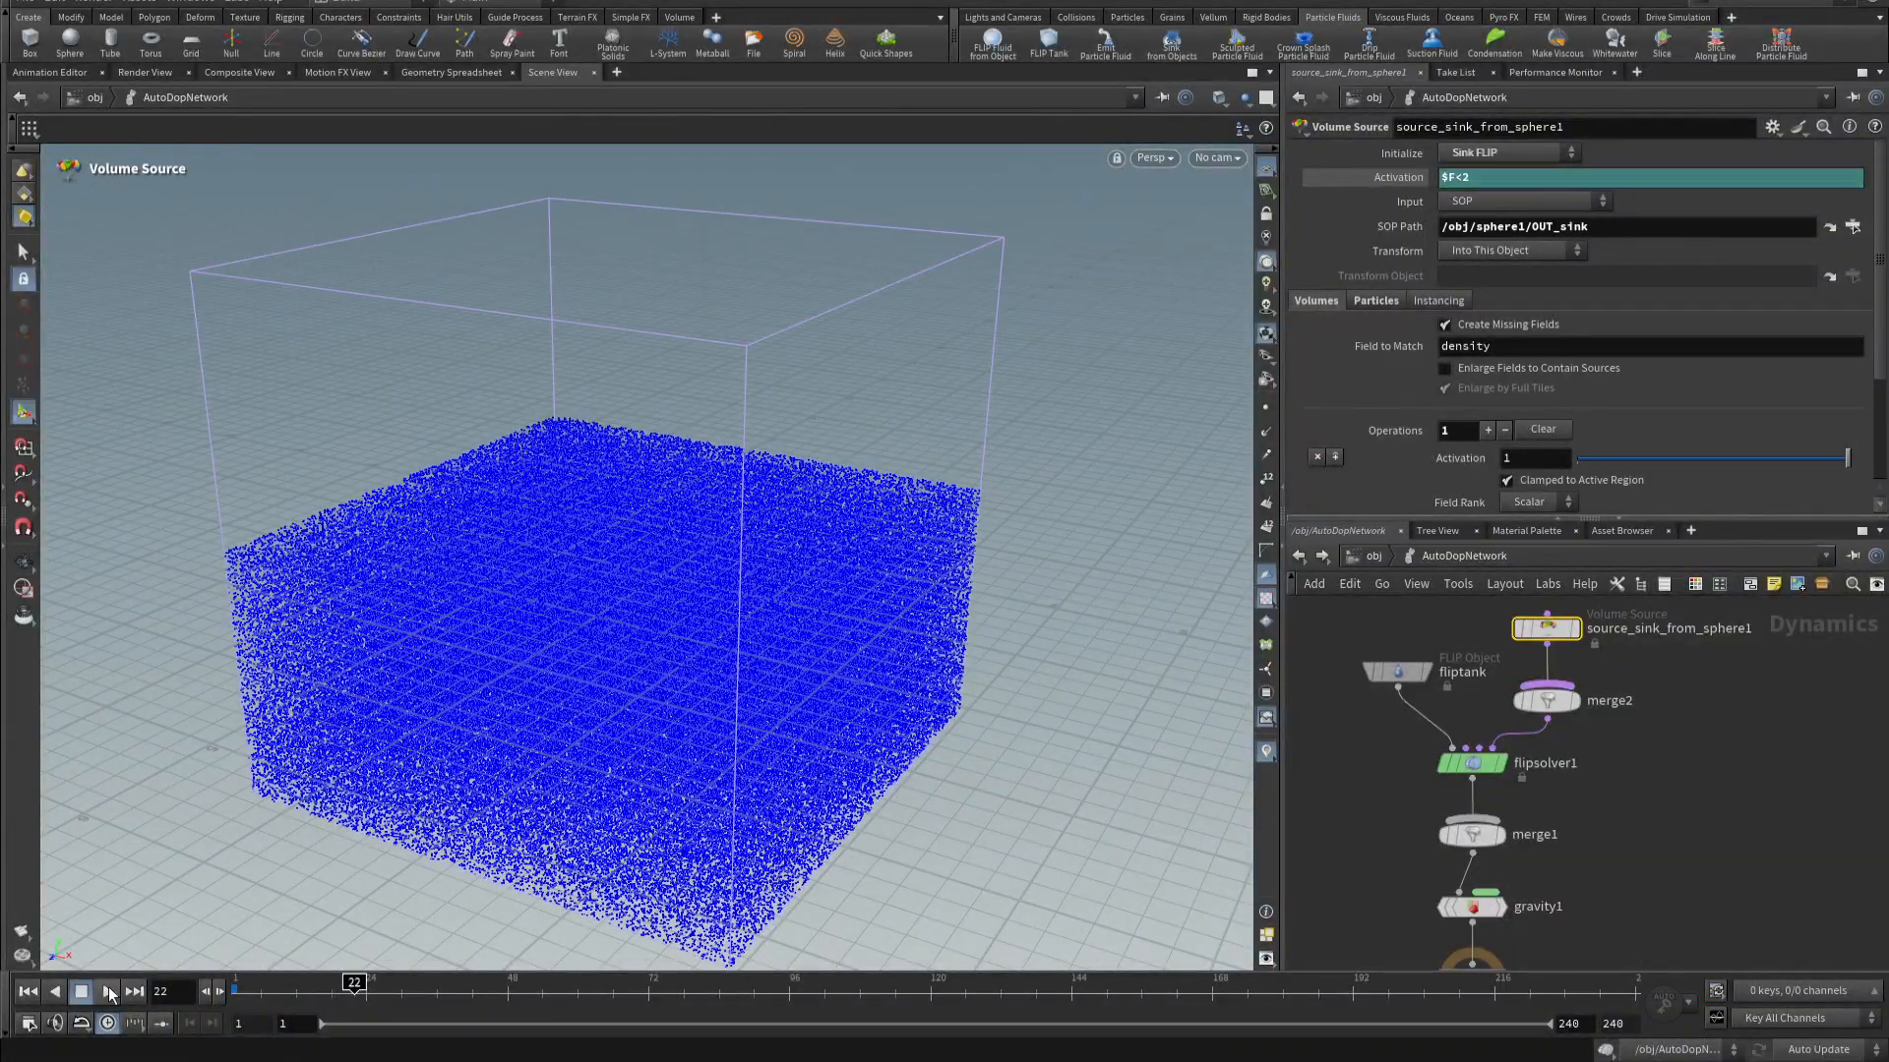
left_click(28, 991)
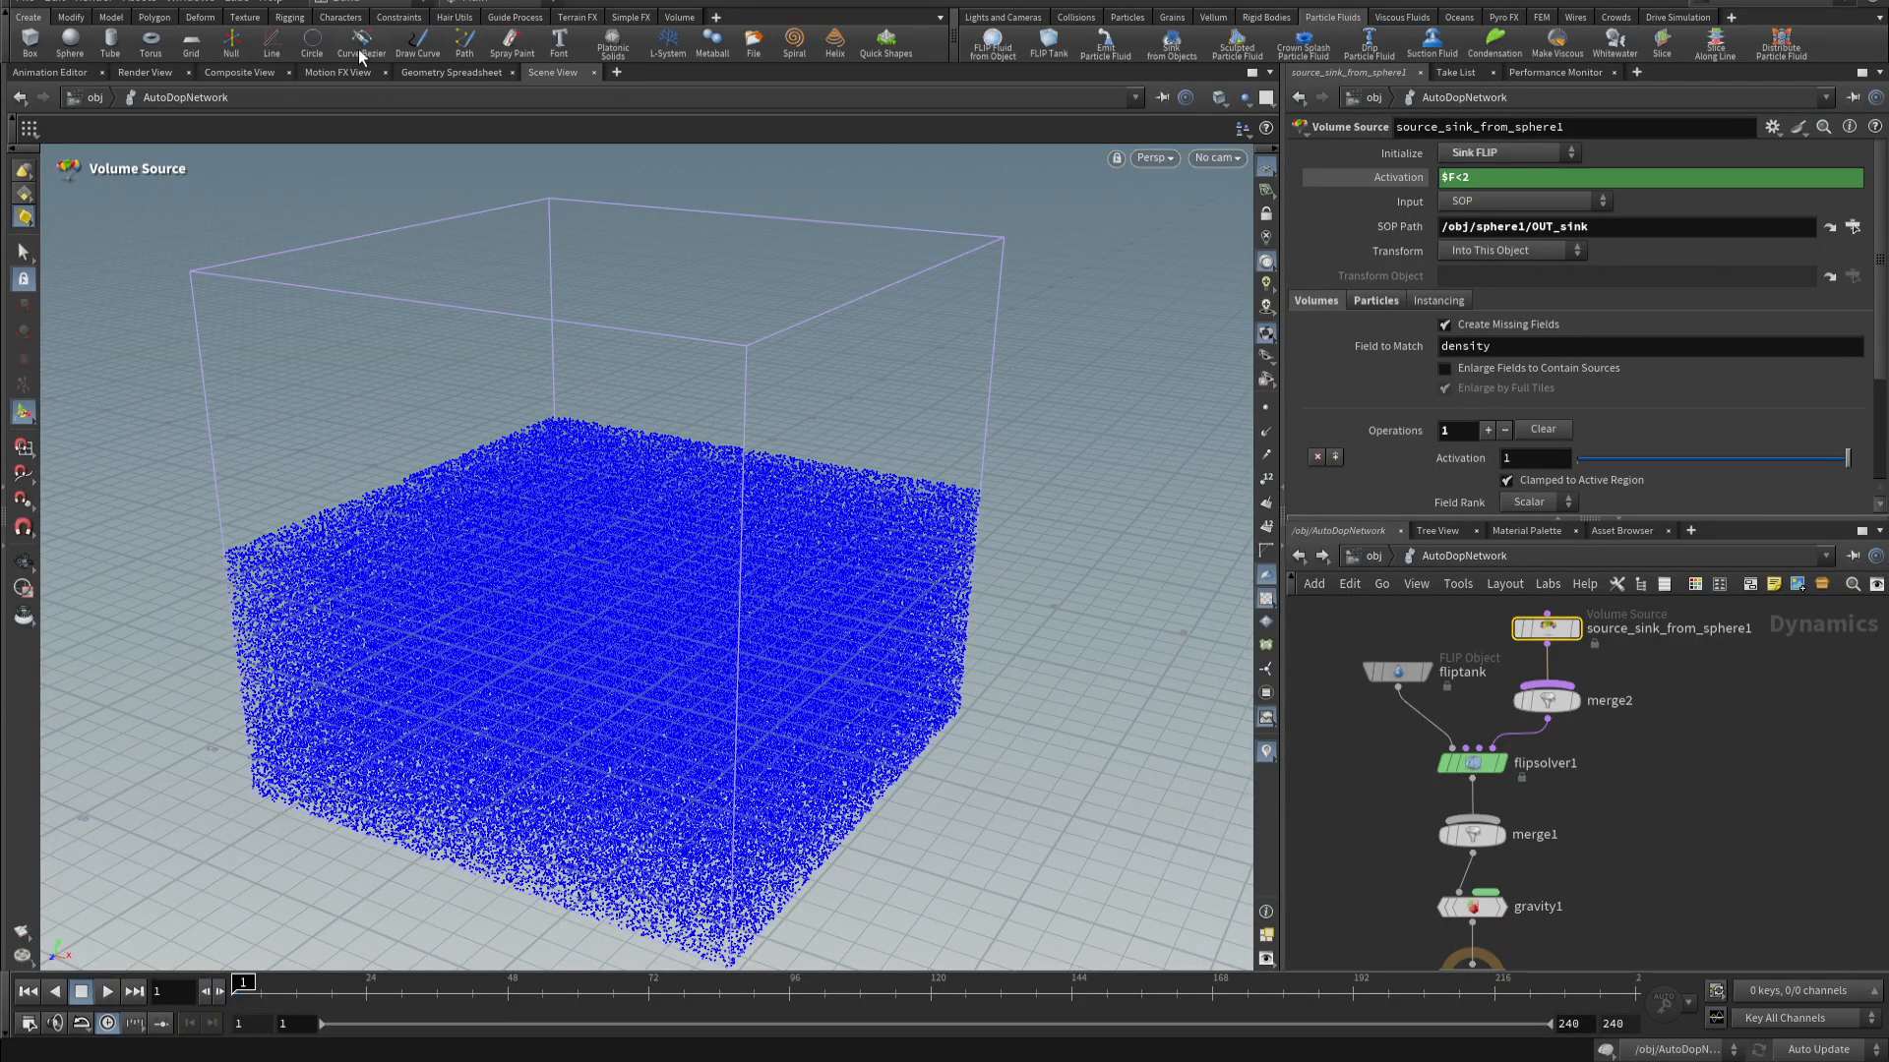
left_click(239, 3)
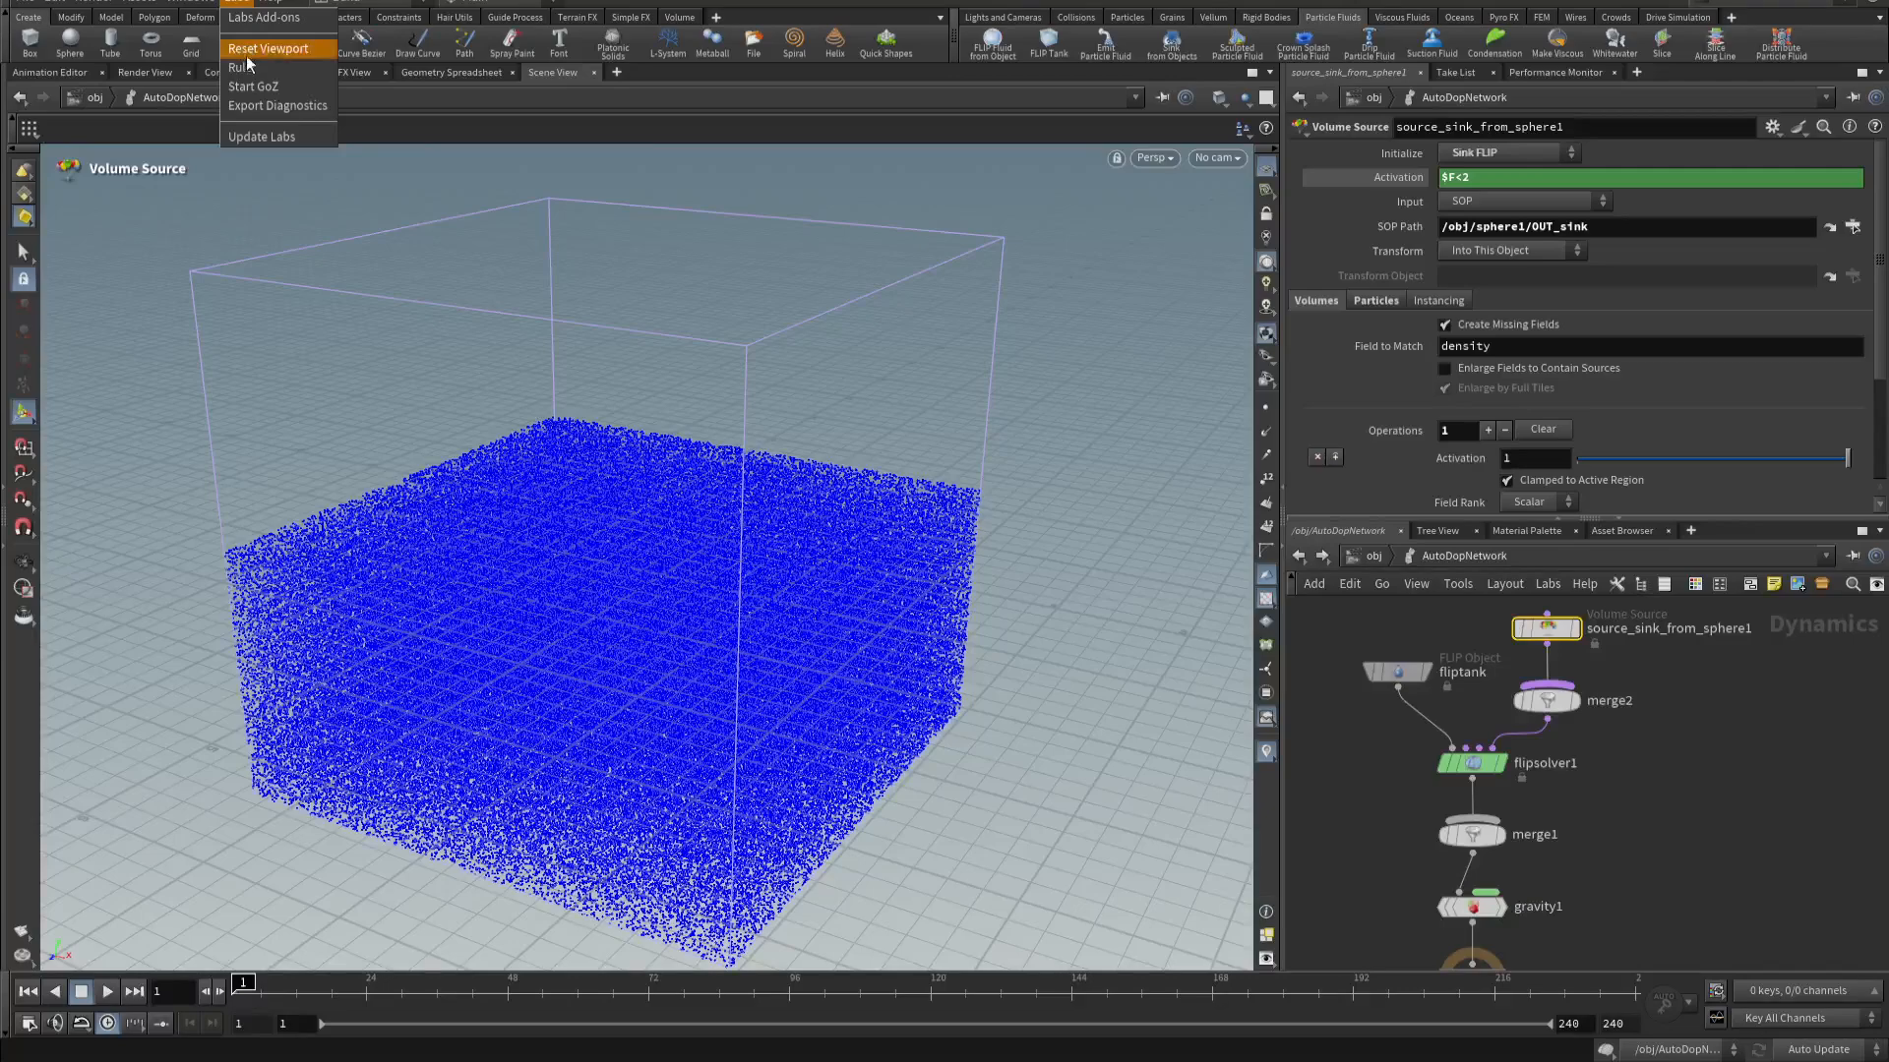
left_click(247, 49)
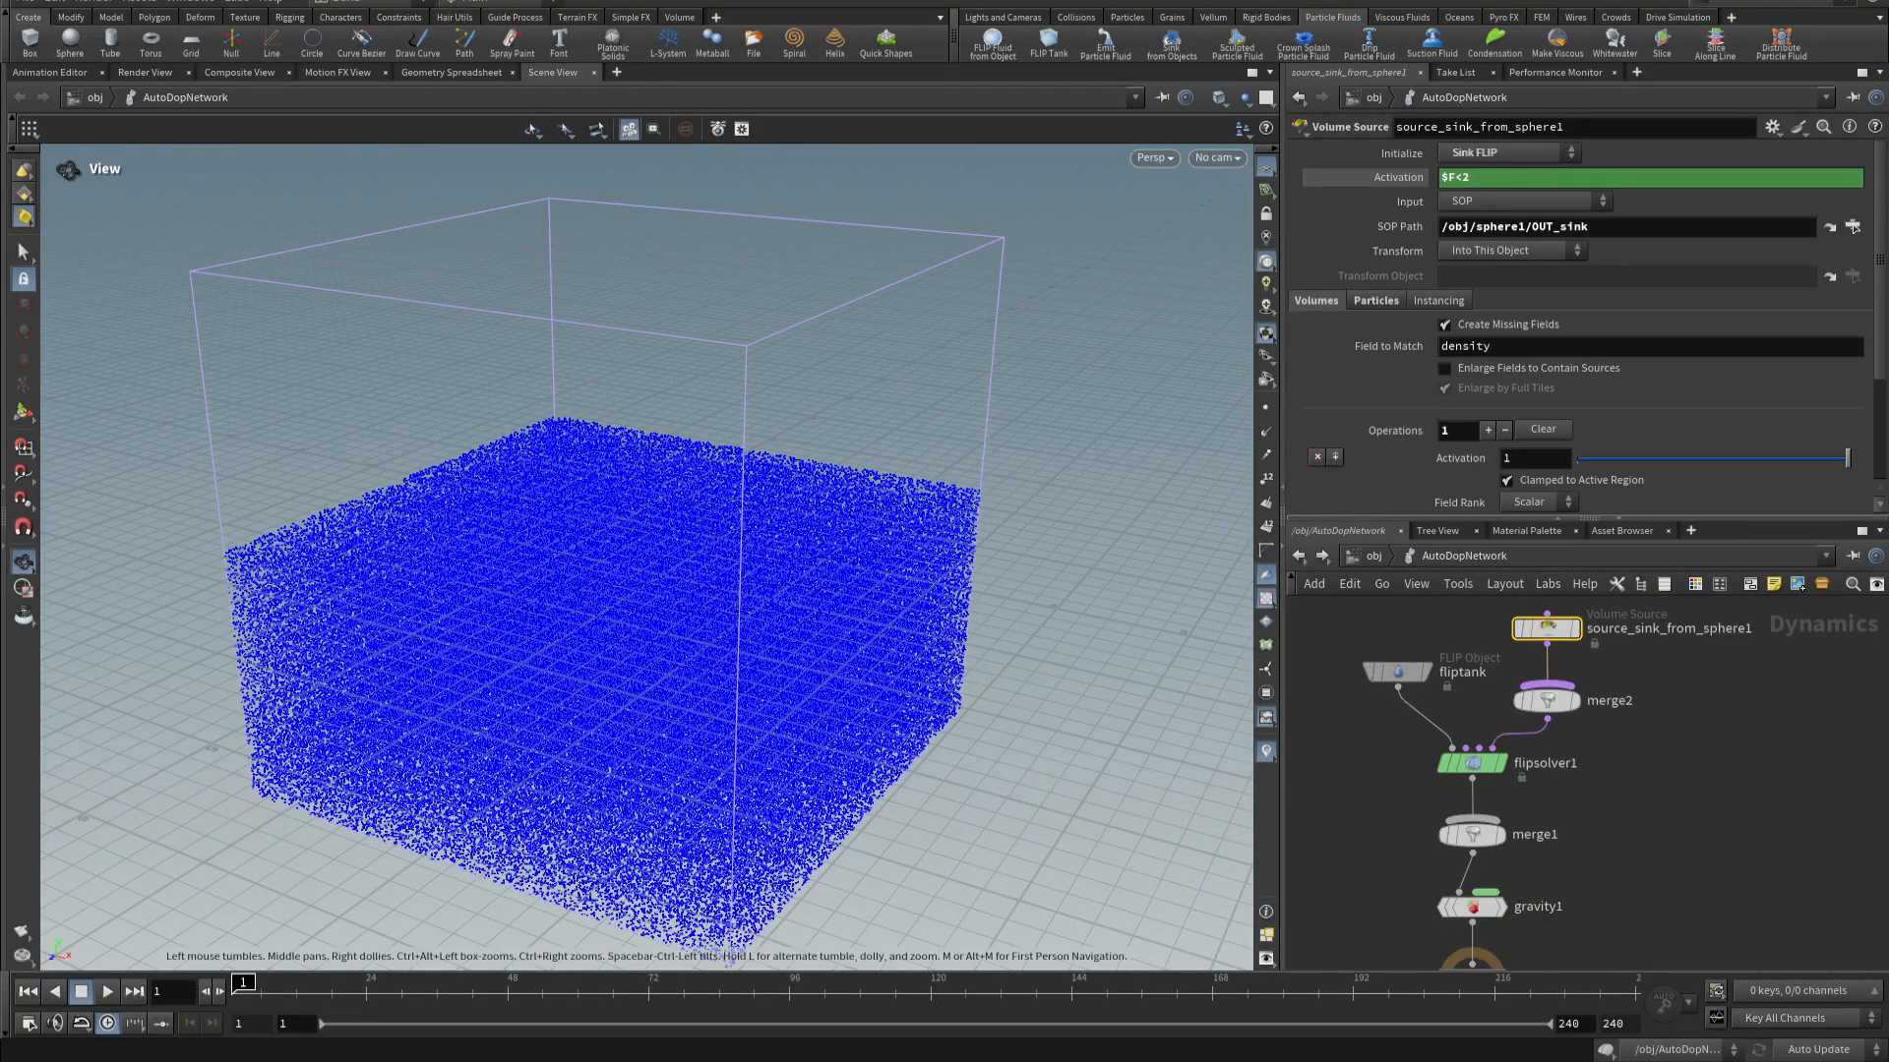
- Run the simulation from the first frame, examine how the tank's fluid reacts from a lower angle, and rewind to frame 1
left_click(108, 993)
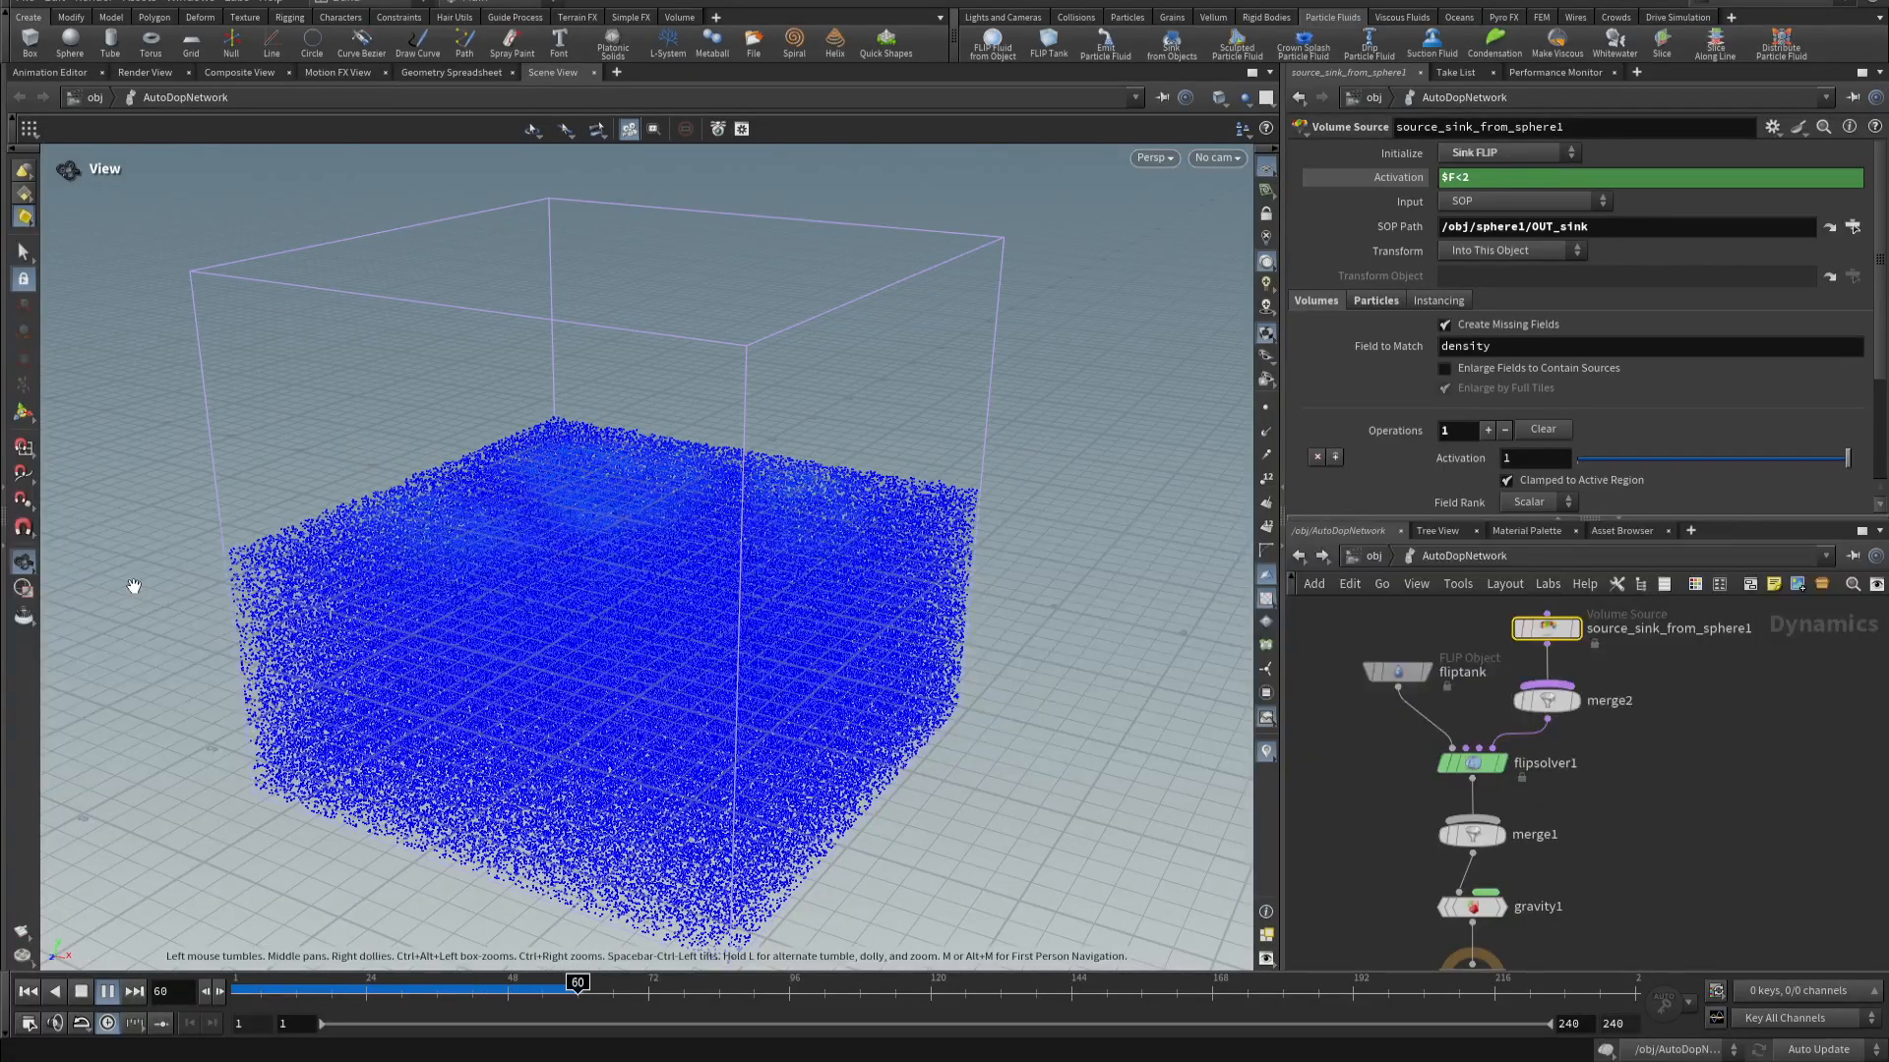
left_click(106, 995)
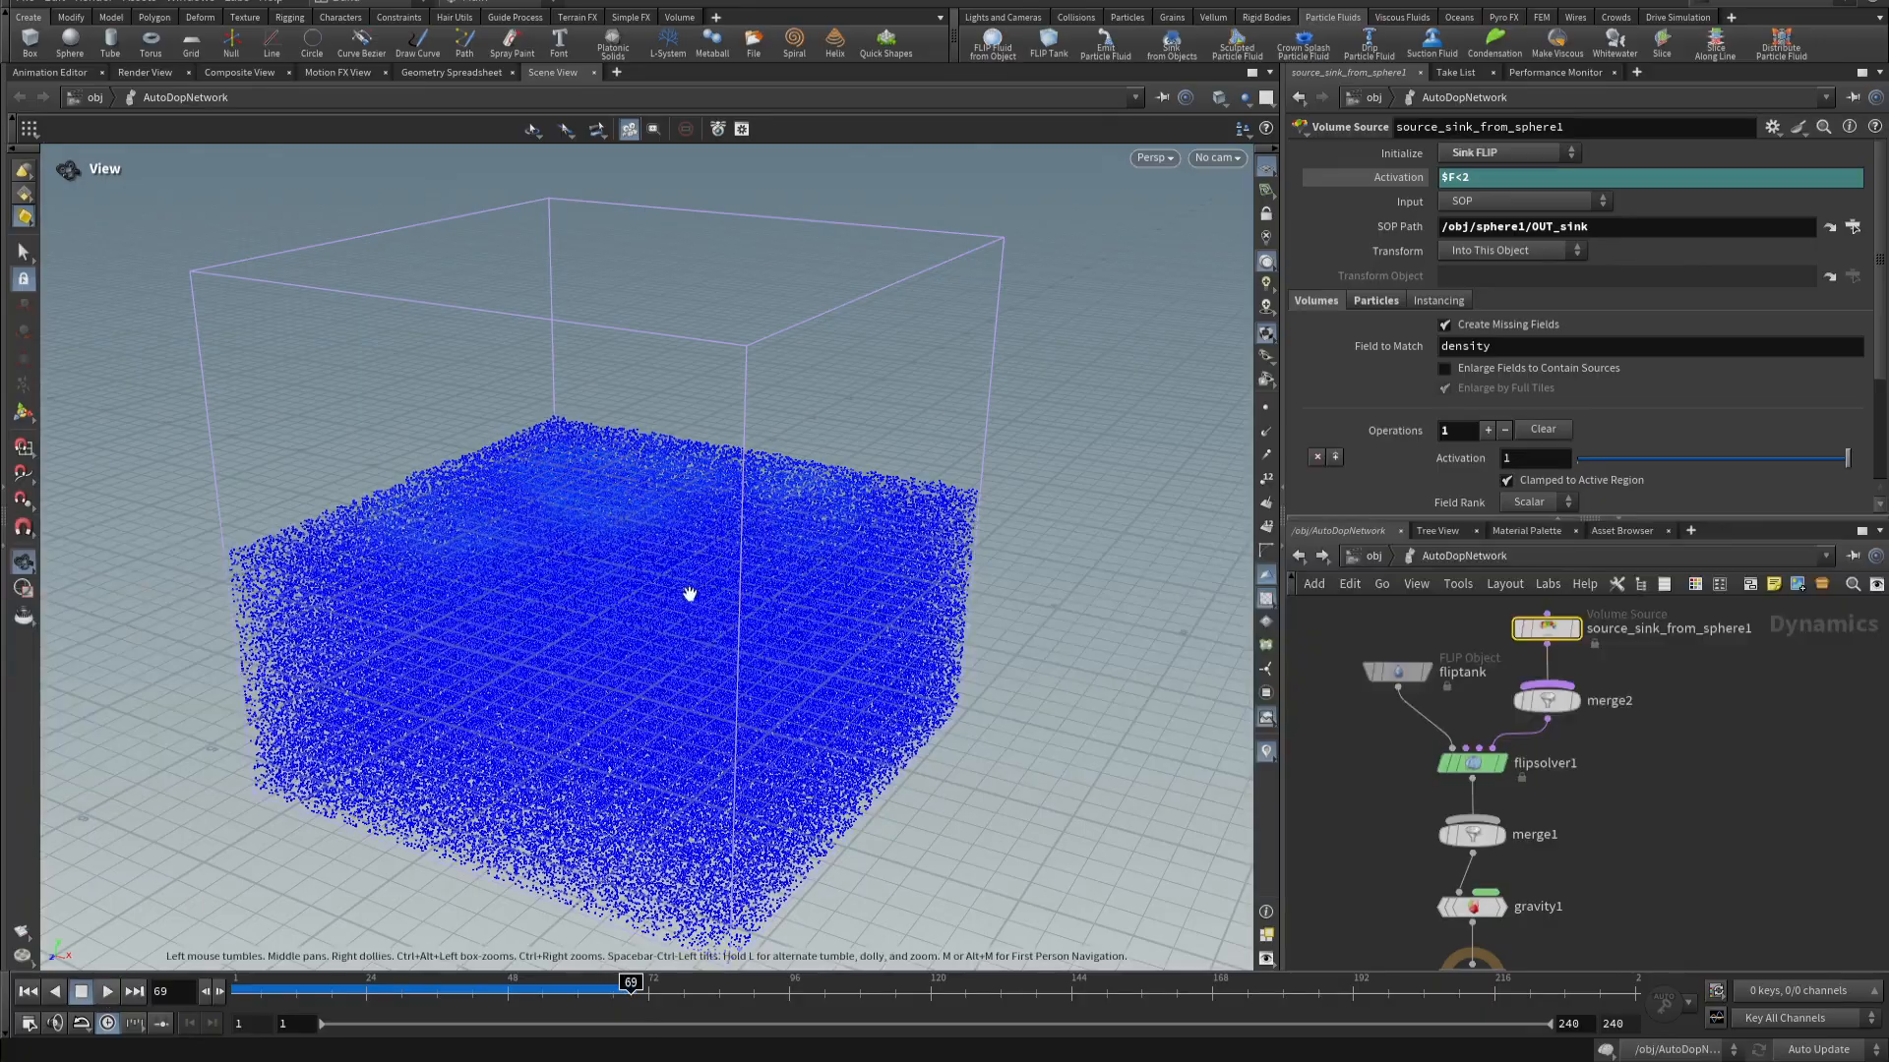
left_click_drag(688, 590, 918, 393)
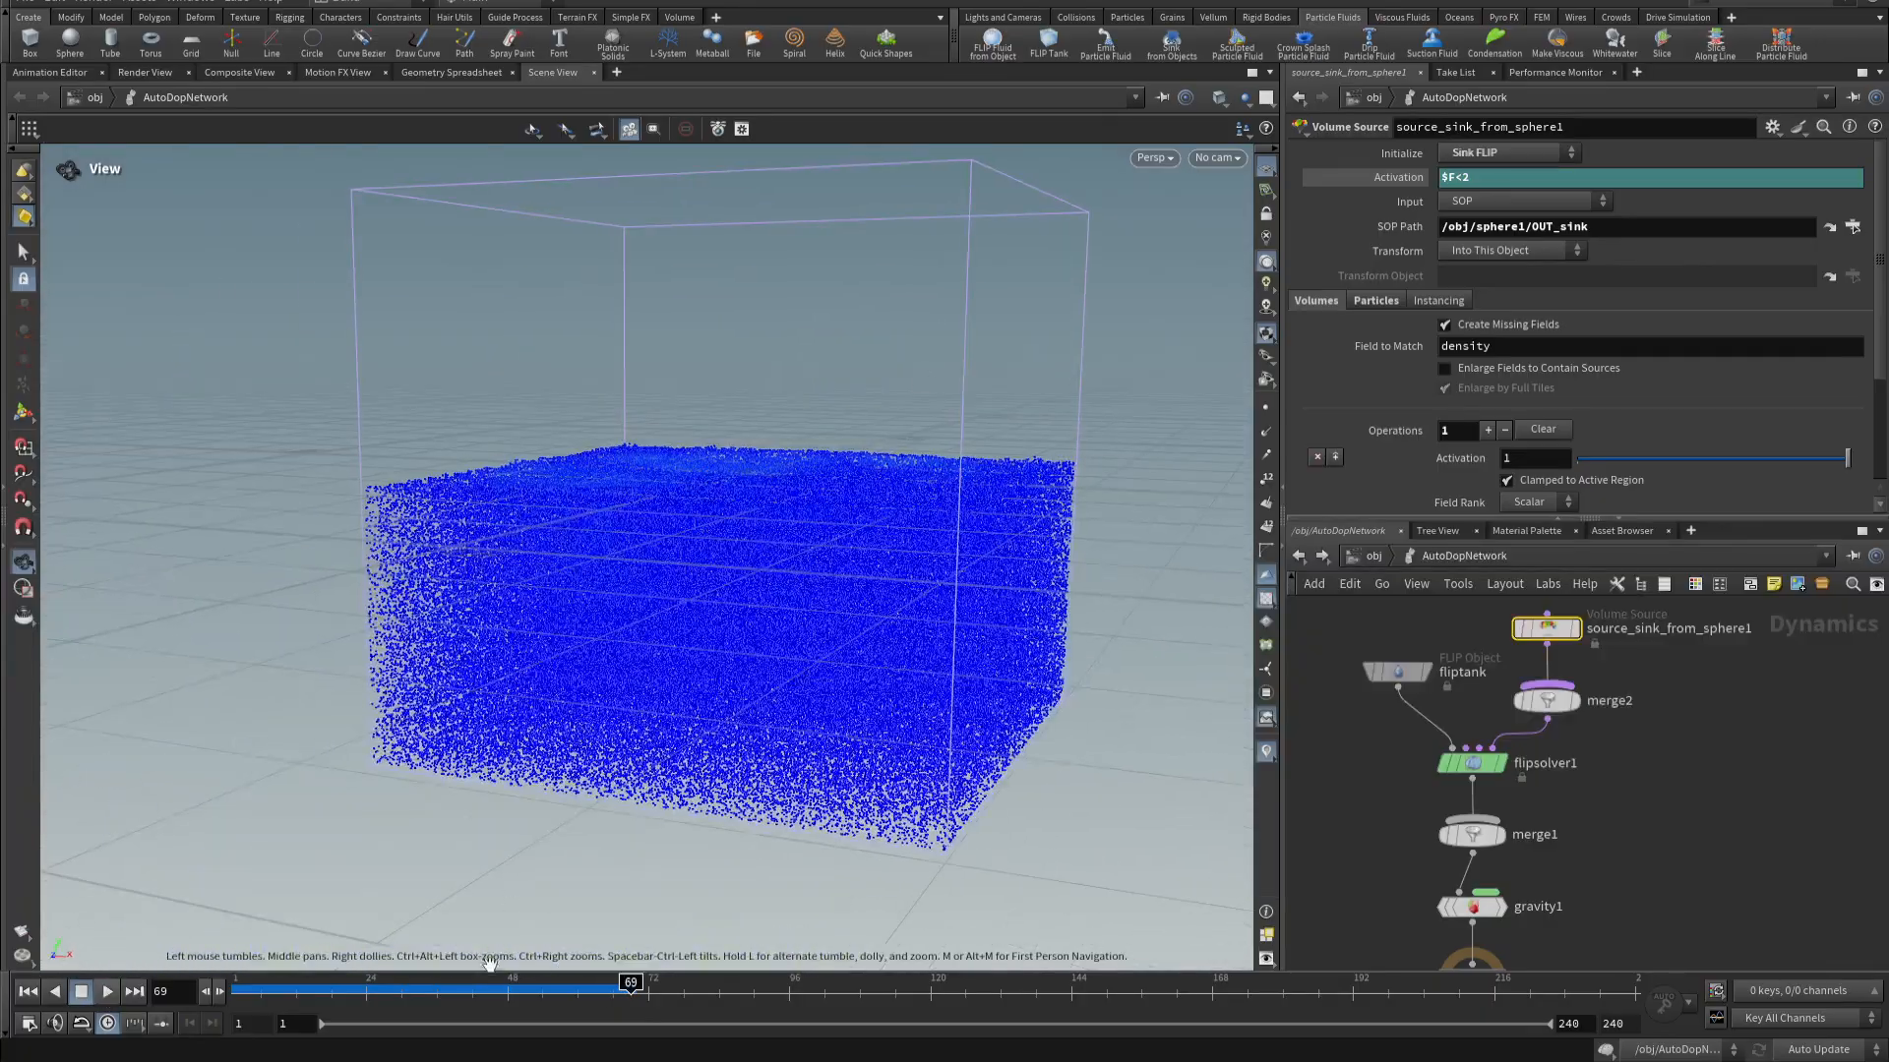
mouse_move(489, 989)
left_mouse_down()
mouse_move(208, 1019)
mouse_move(298, 995)
mouse_move(848, 1001)
left_mouse_up()
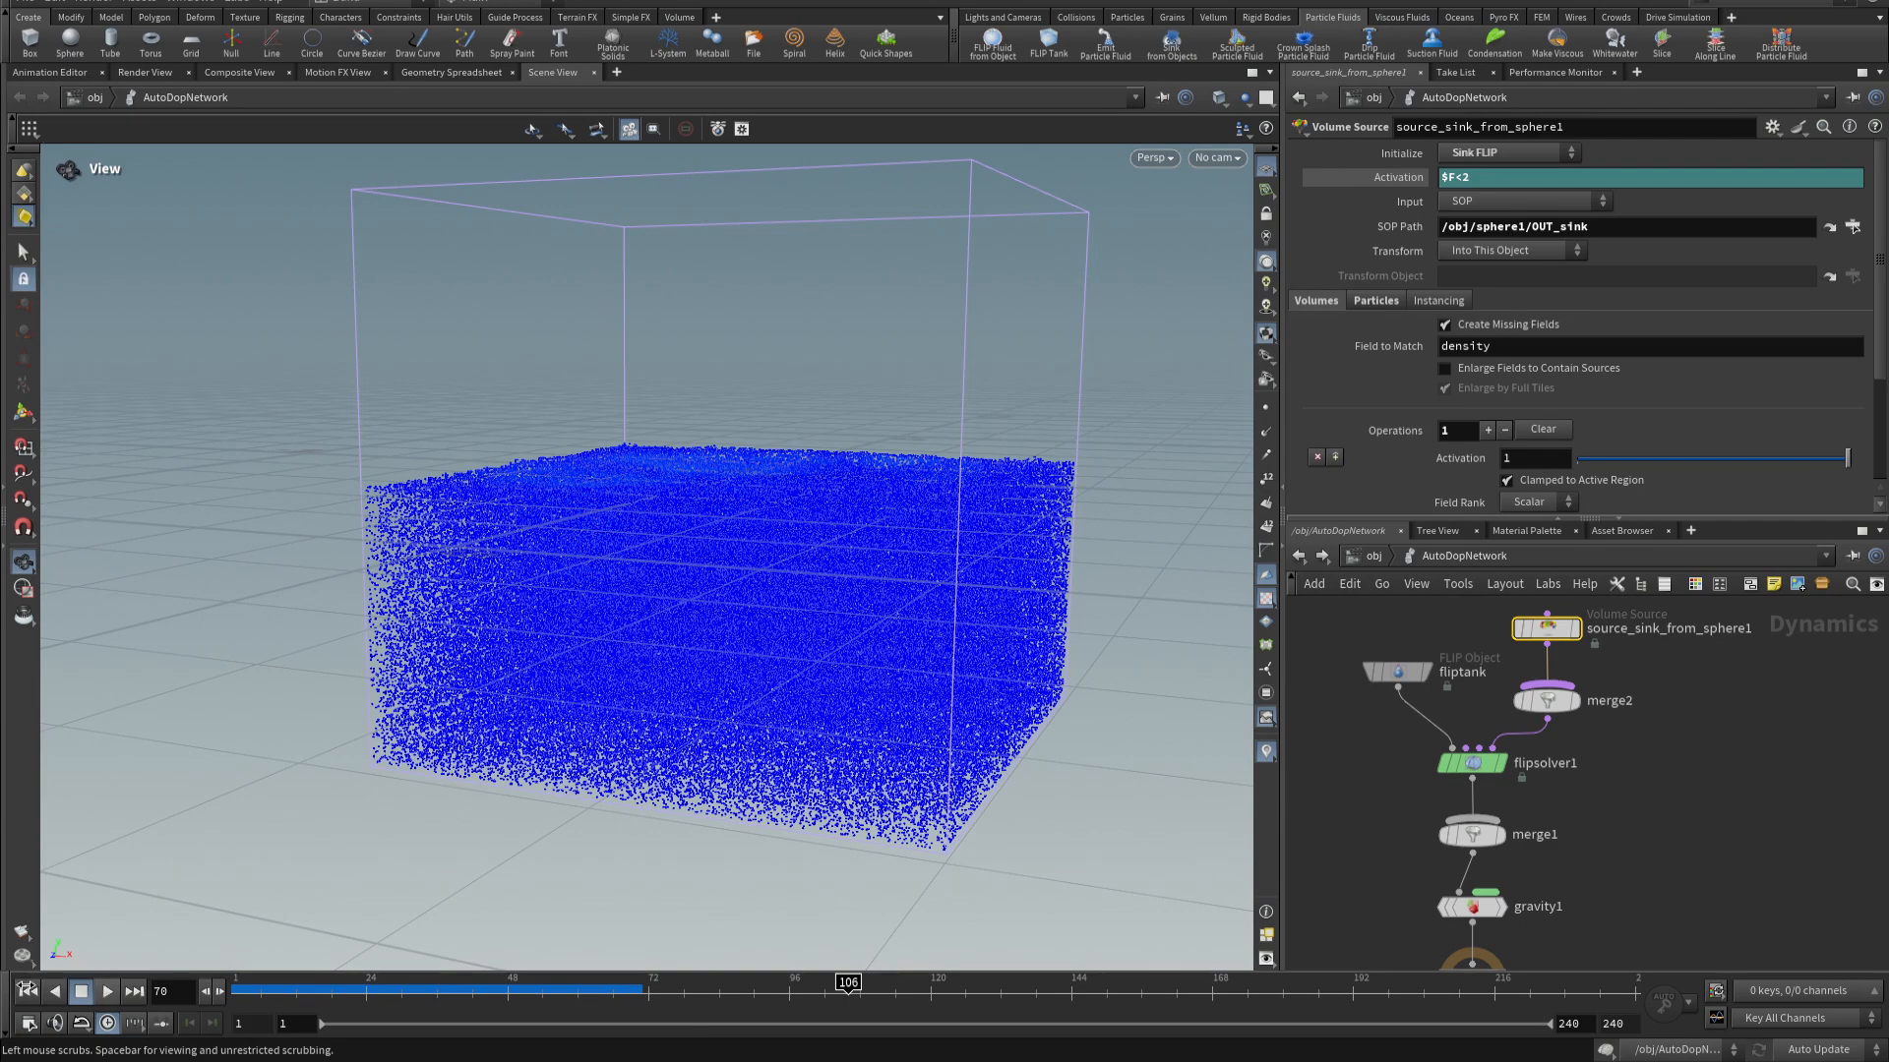
left_click(16, 999)
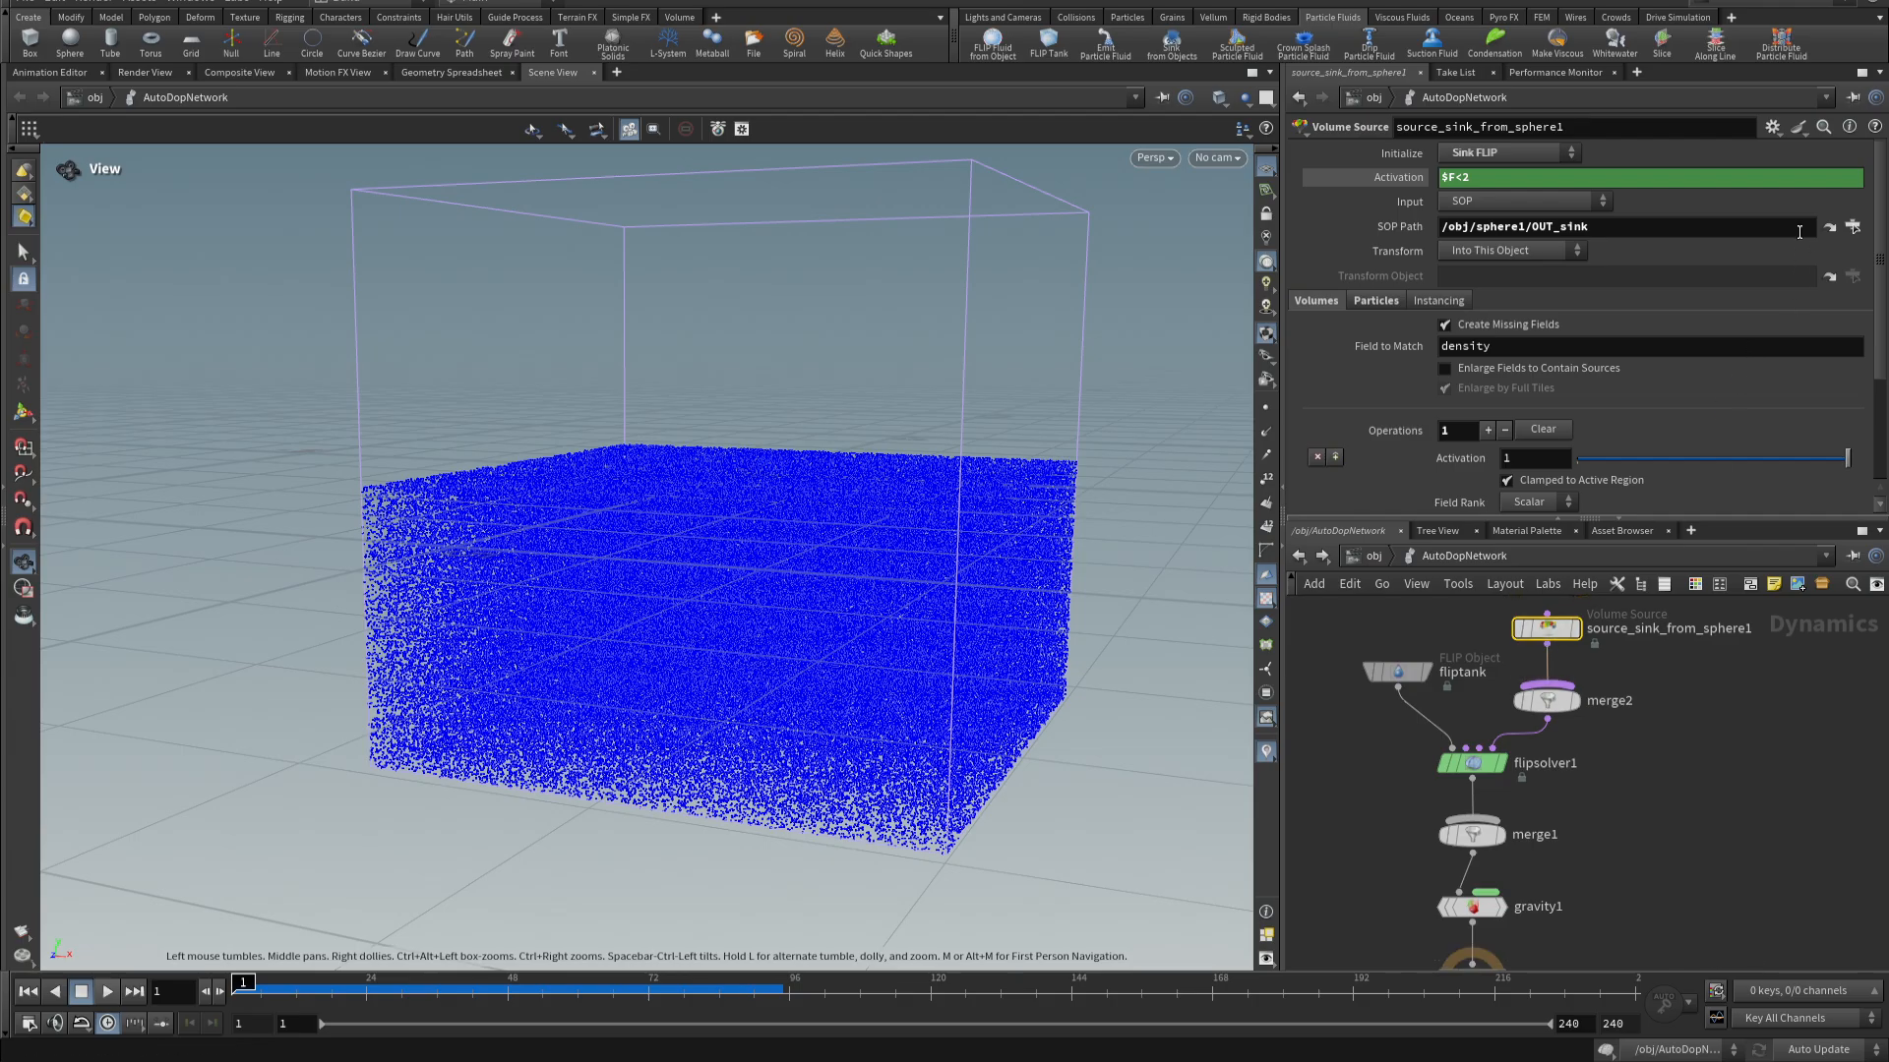
- Jump to the sink's source geometry and set attribrandomize1's Max Value to .6 and Min Value to .3
left_click(1828, 226)
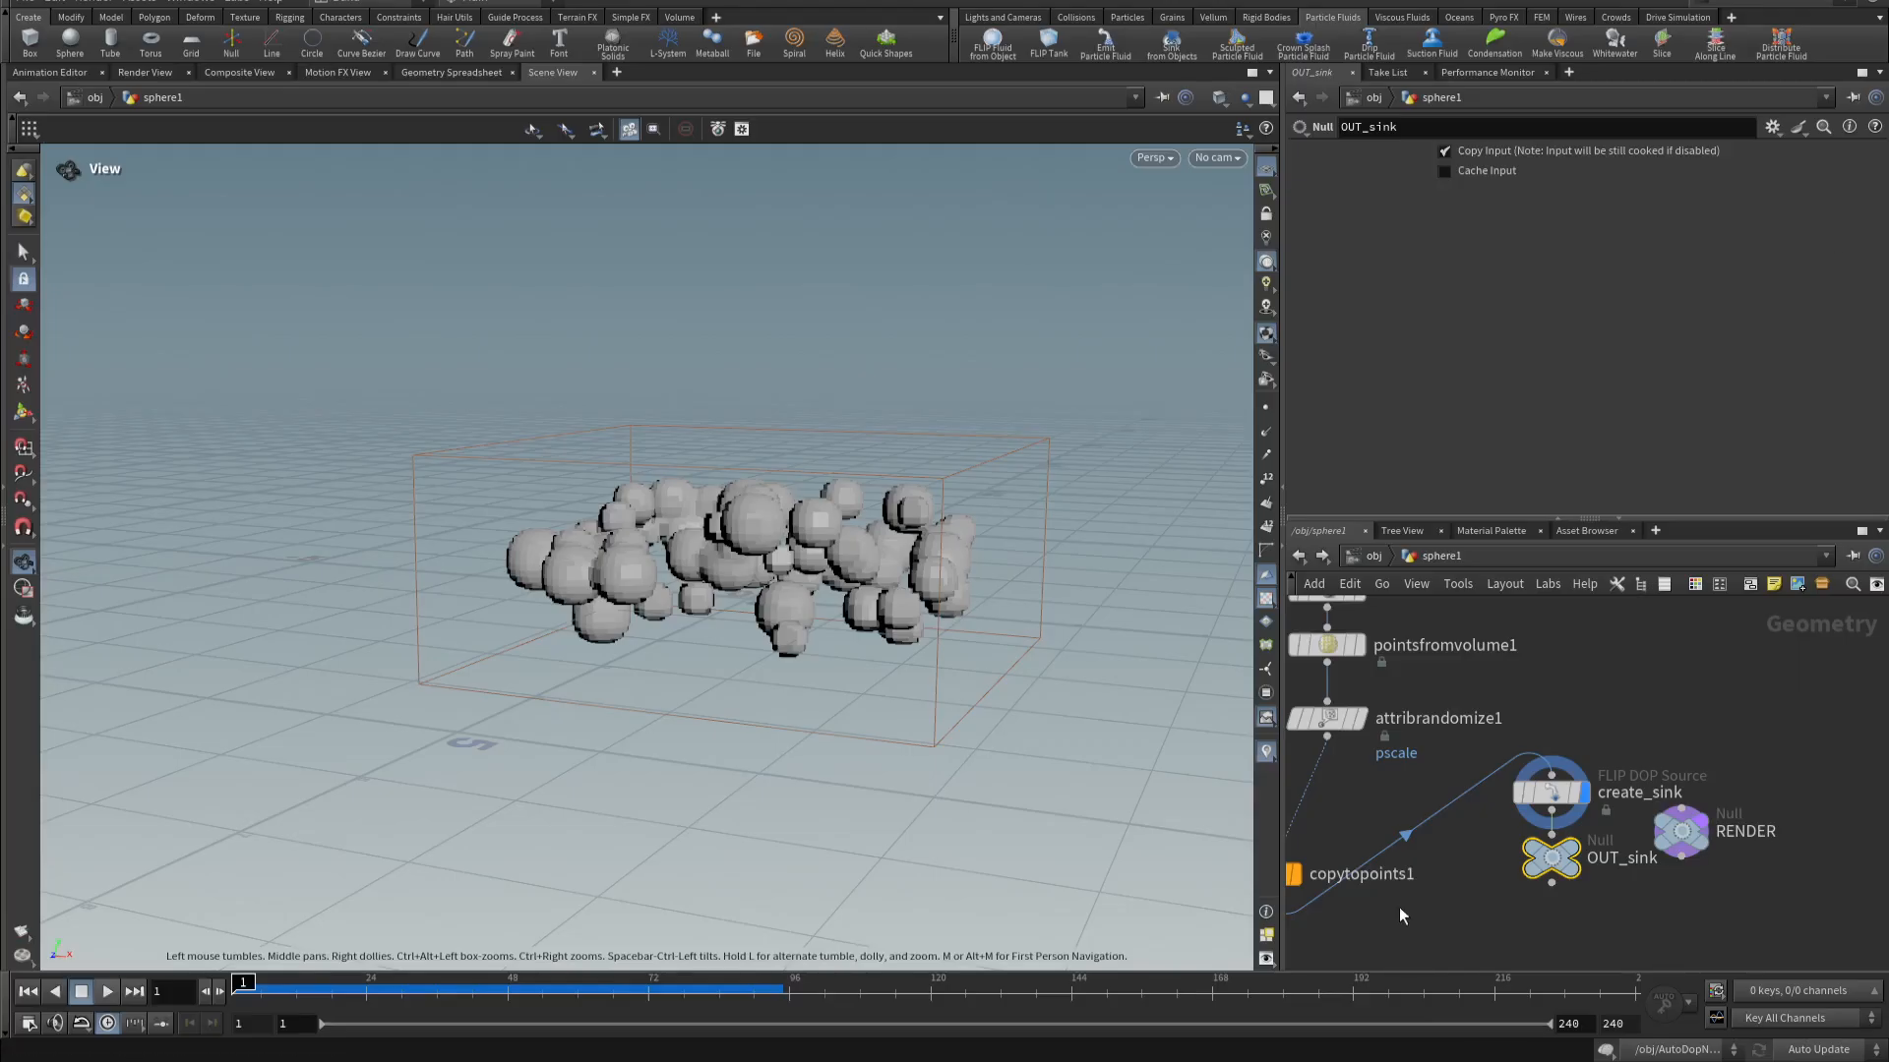
middle_click_drag(1402, 755, 1538, 771)
mouse_move(1476, 746)
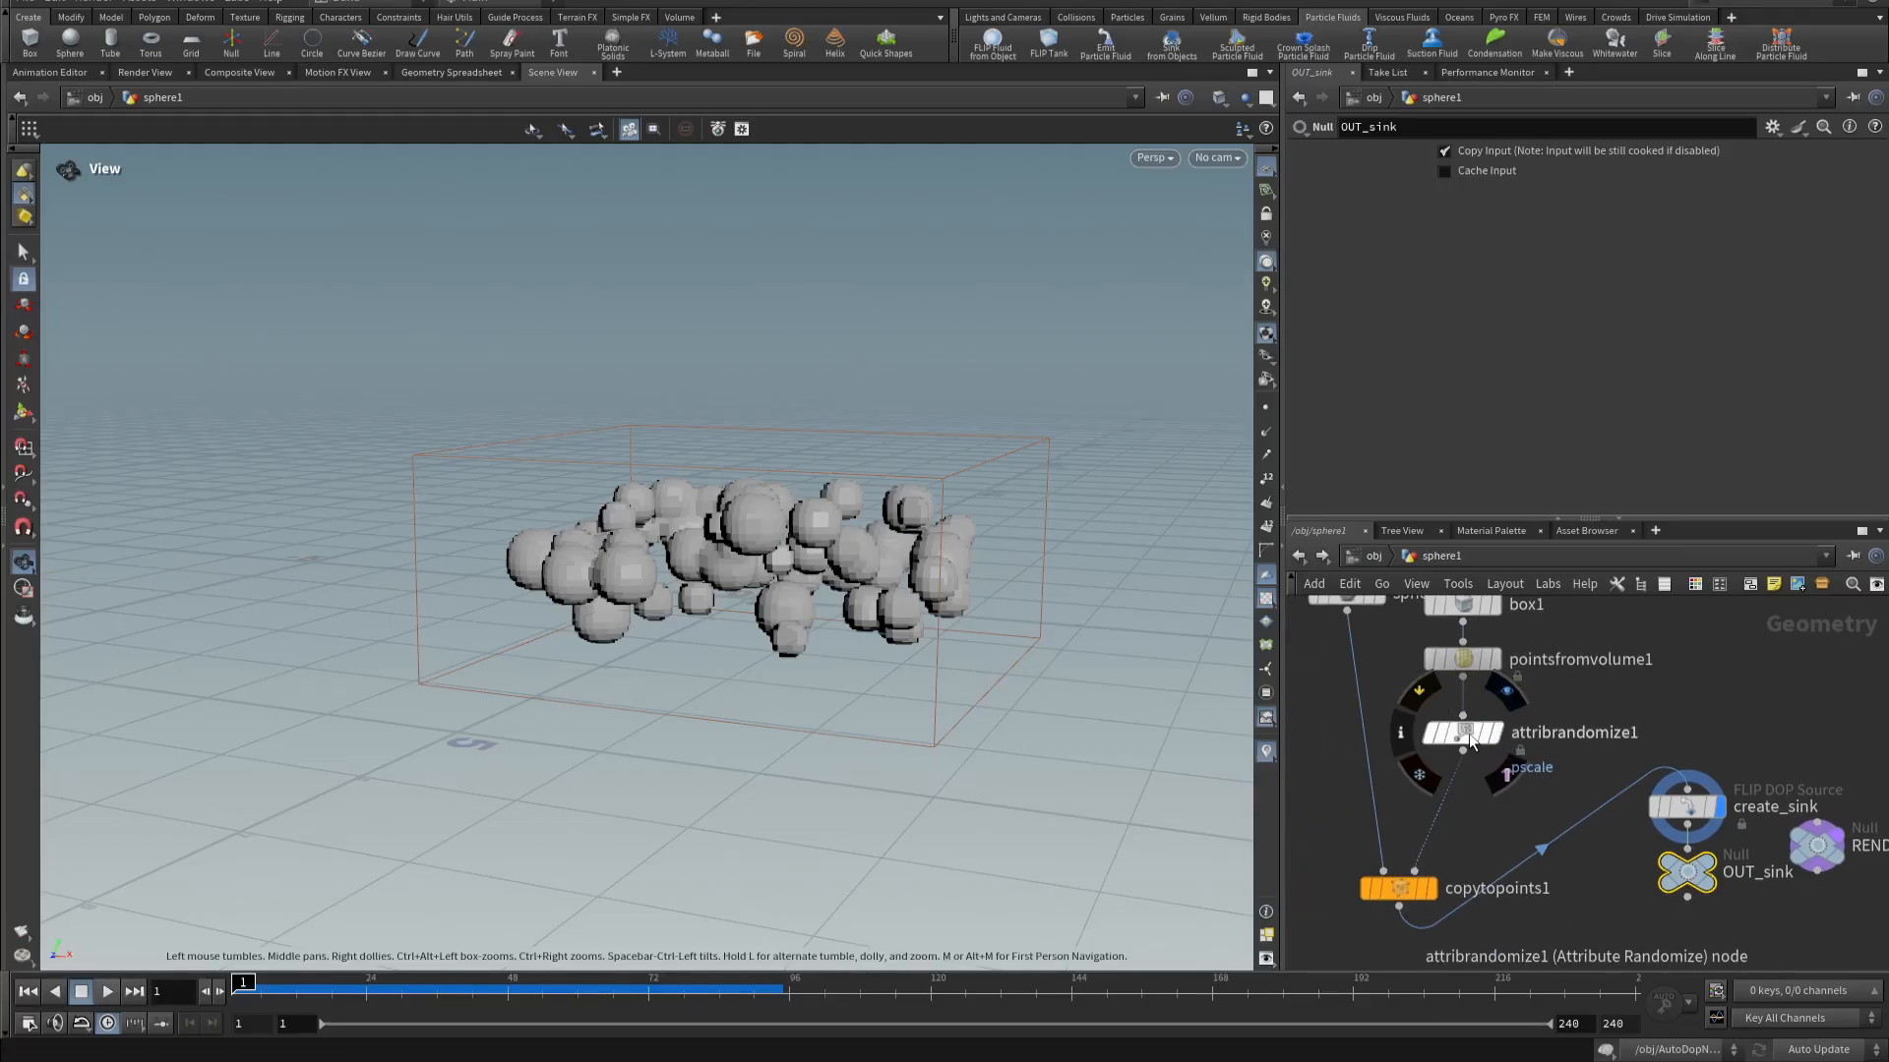
left_click(1468, 734)
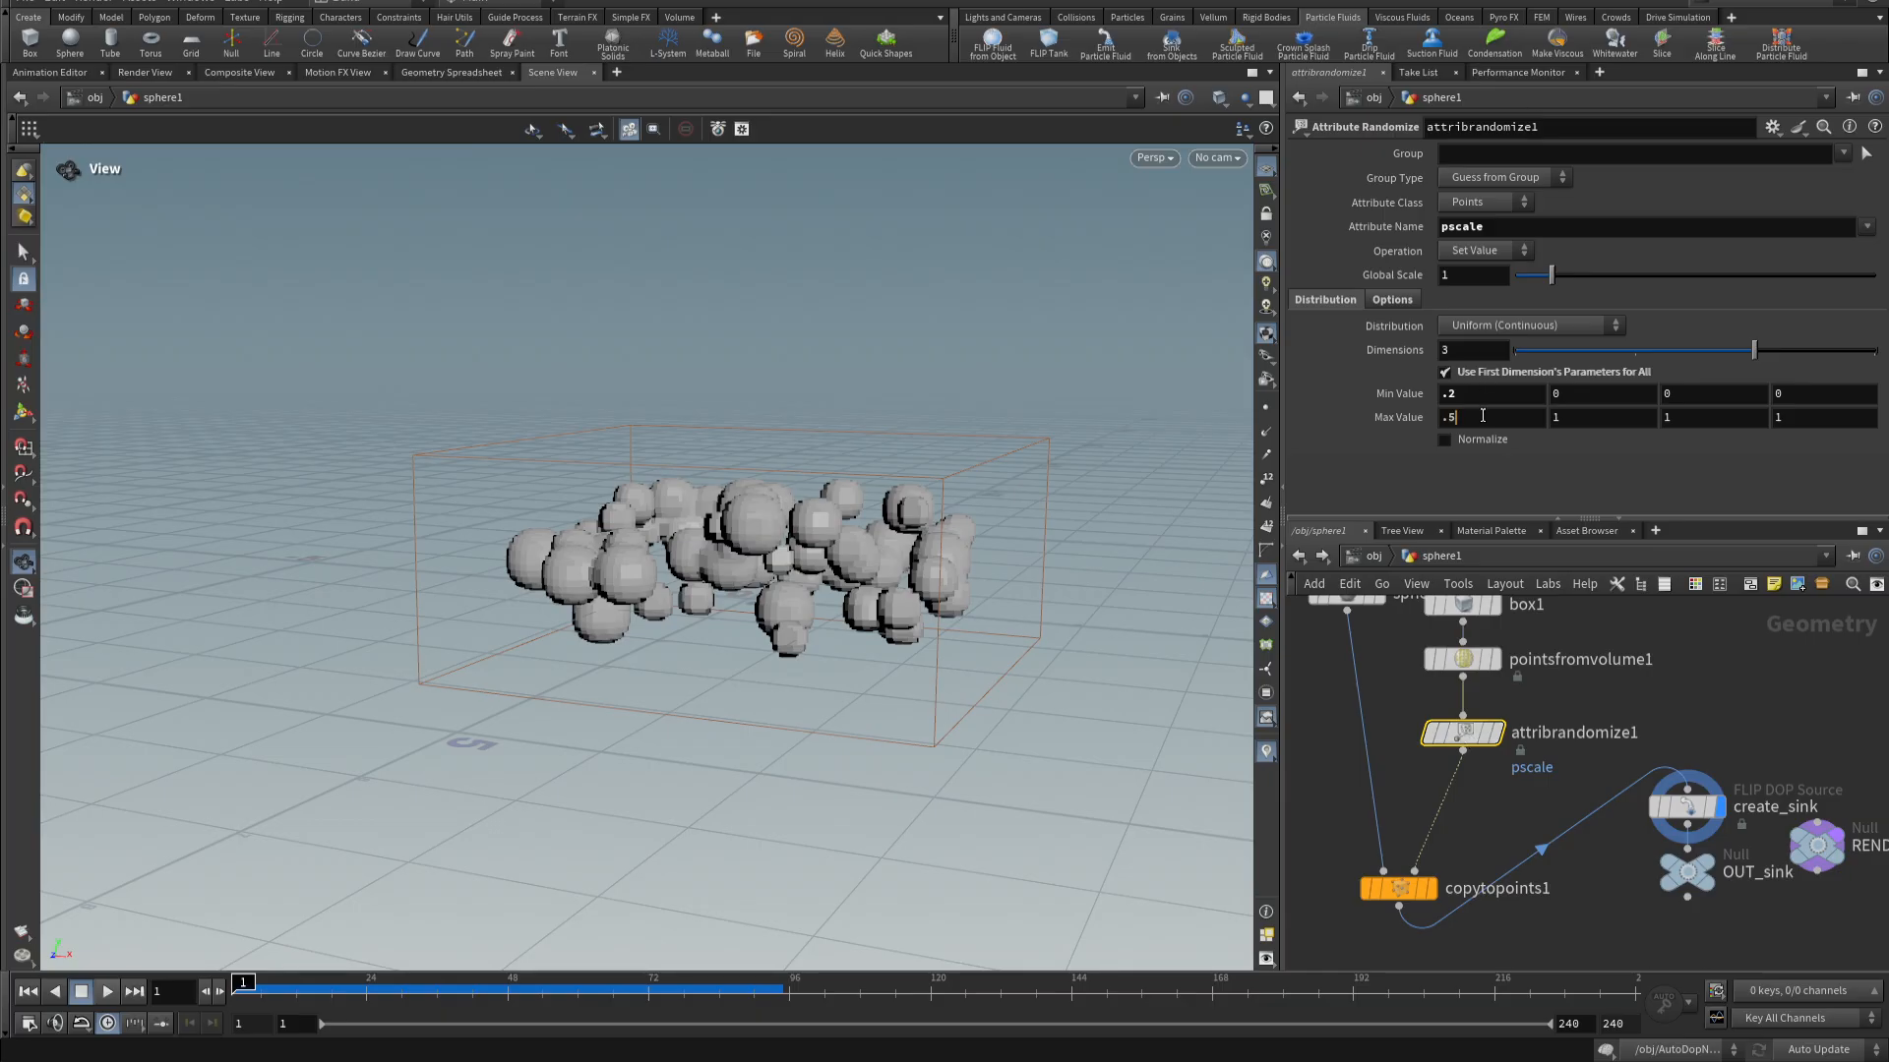
key("Return")
type(".6")
key("Return")
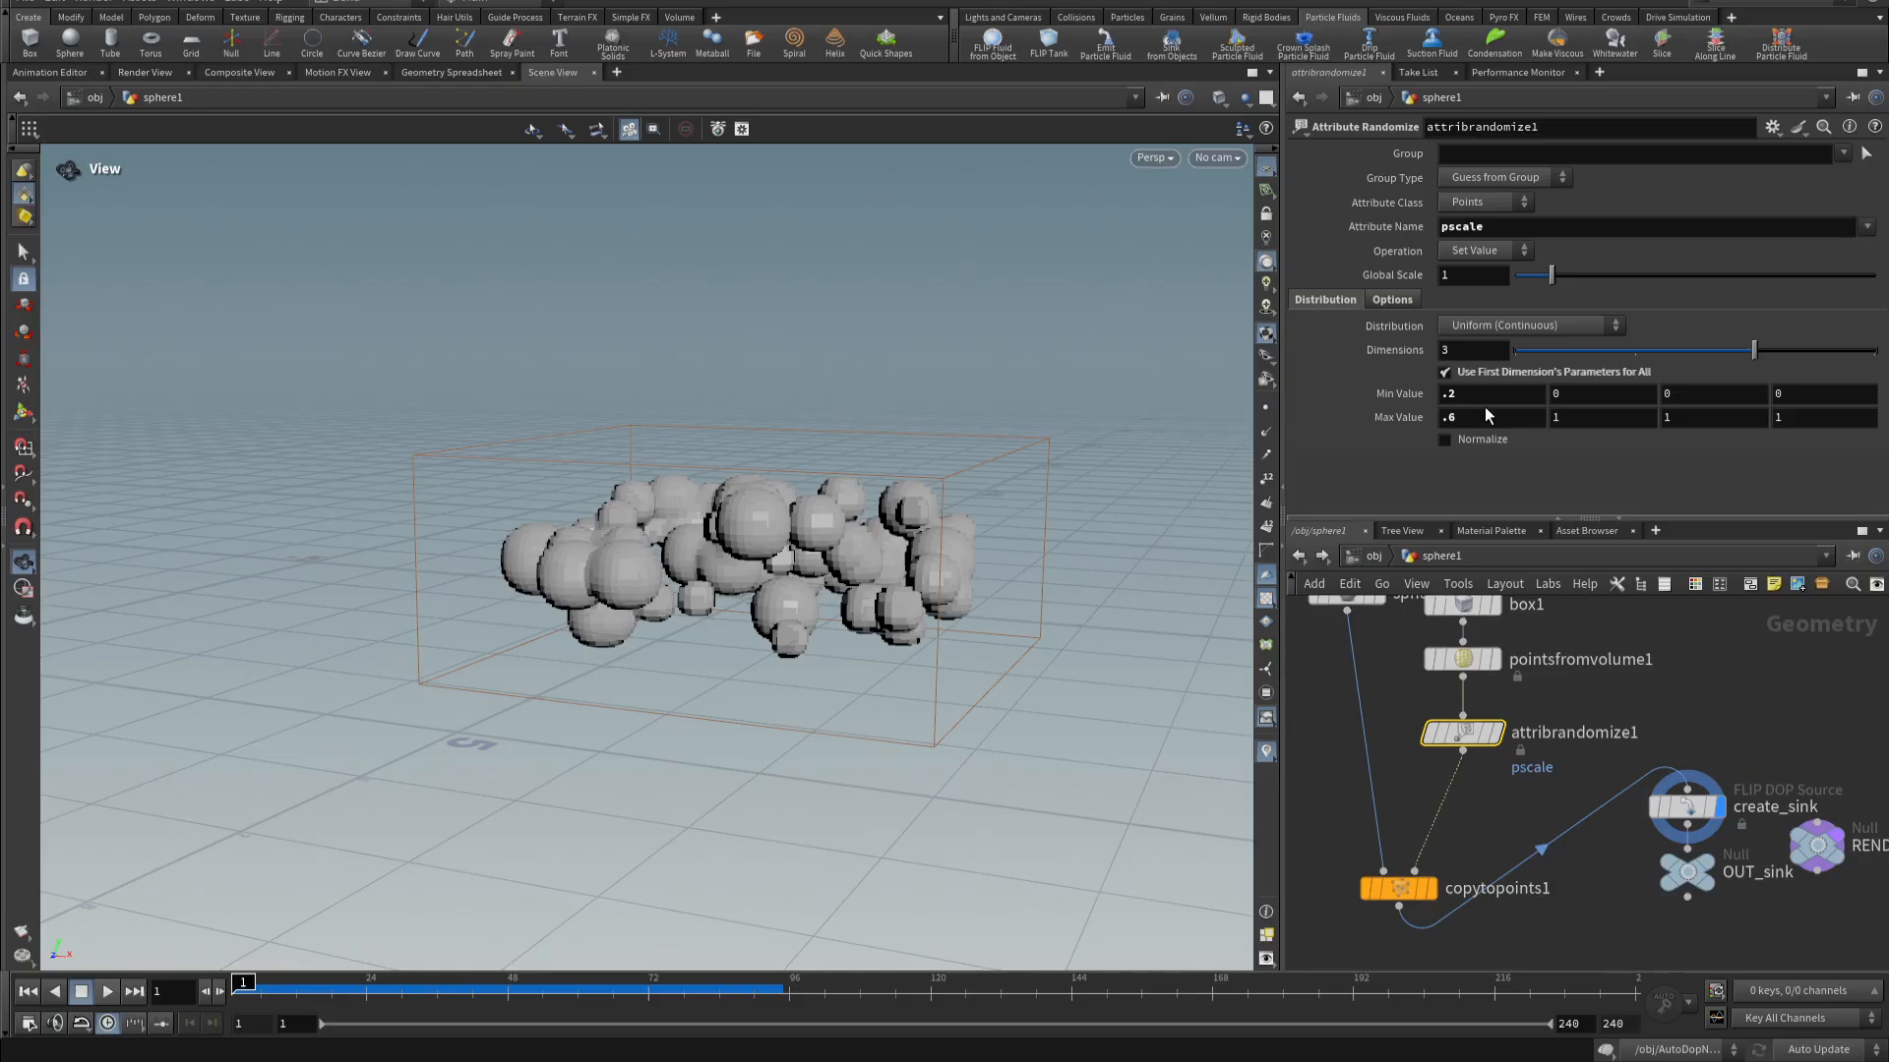
left_click(1486, 400)
key("Return")
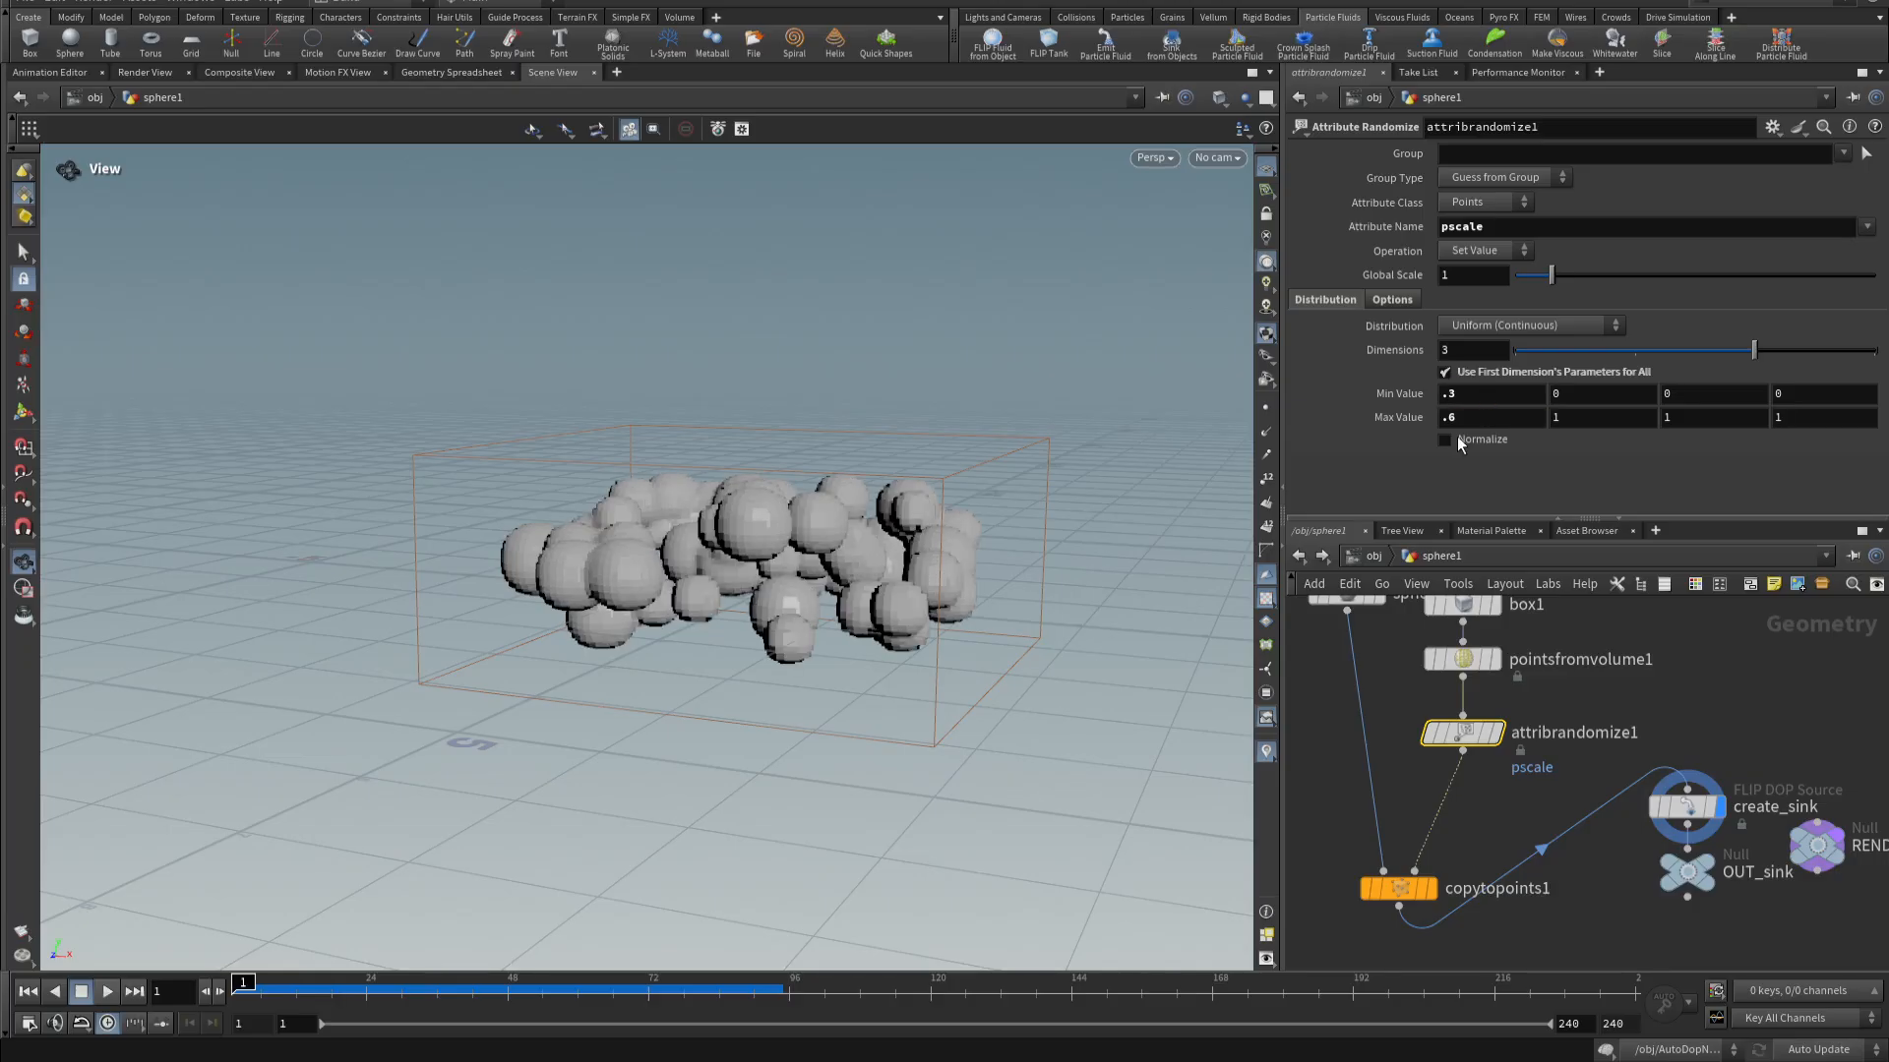
- Raise the Point Separation of pointsfromvolume1 to .7 and then .8, and show the other objects ghosted in the viewport
left_click(1463, 659)
left_click(1485, 253)
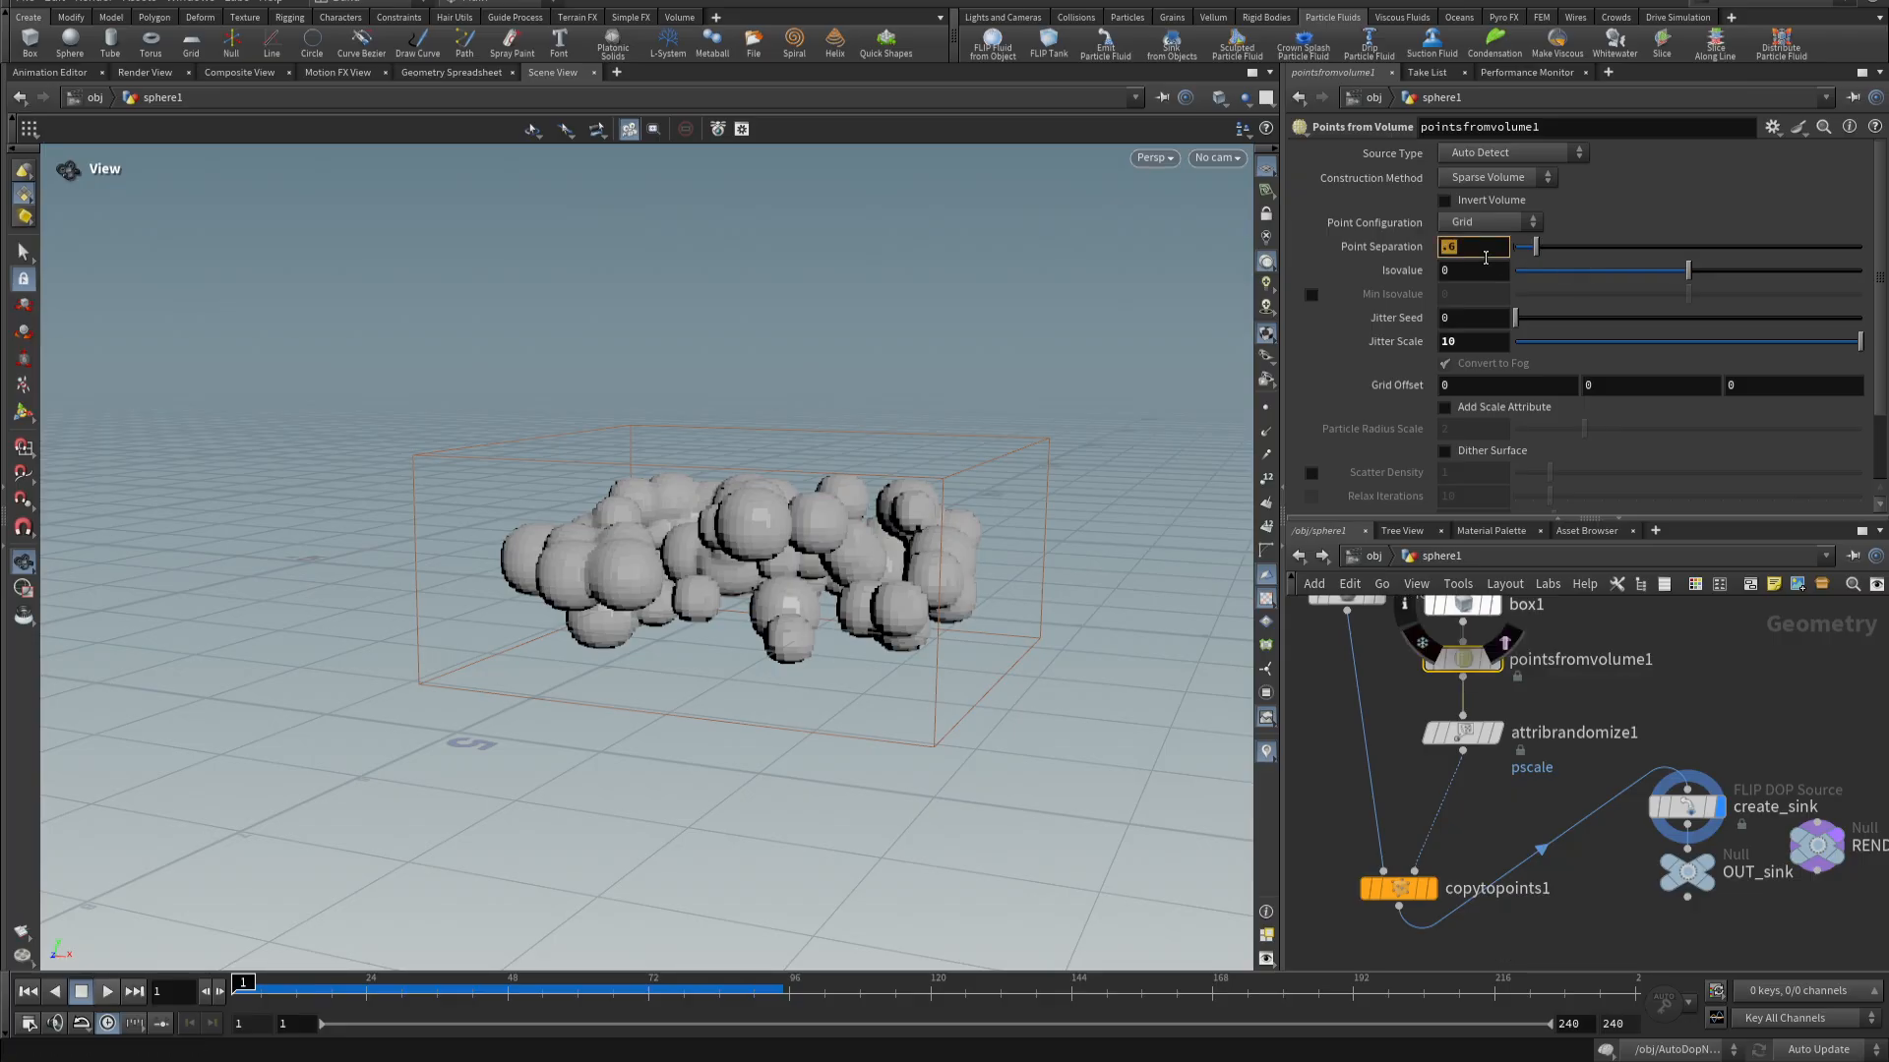
type(".7")
key("Return")
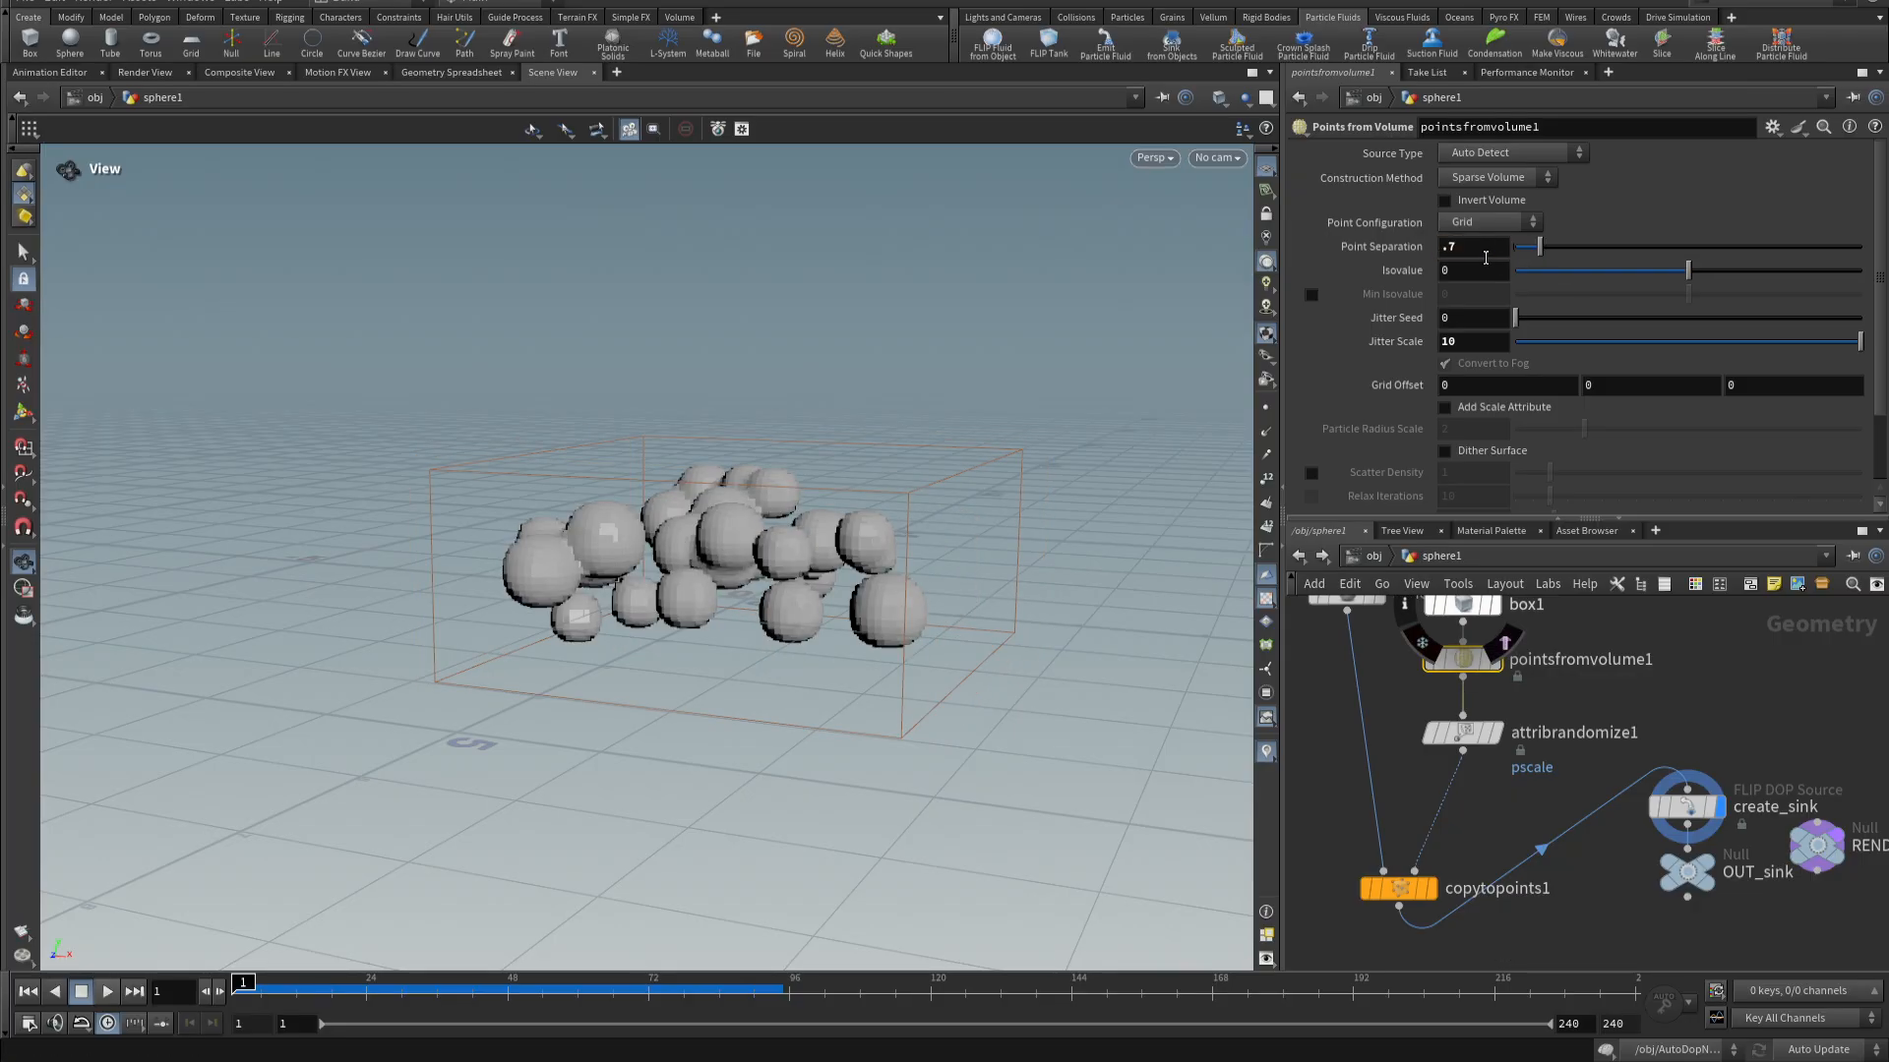
left_click(1485, 257)
type(".8")
key("Return")
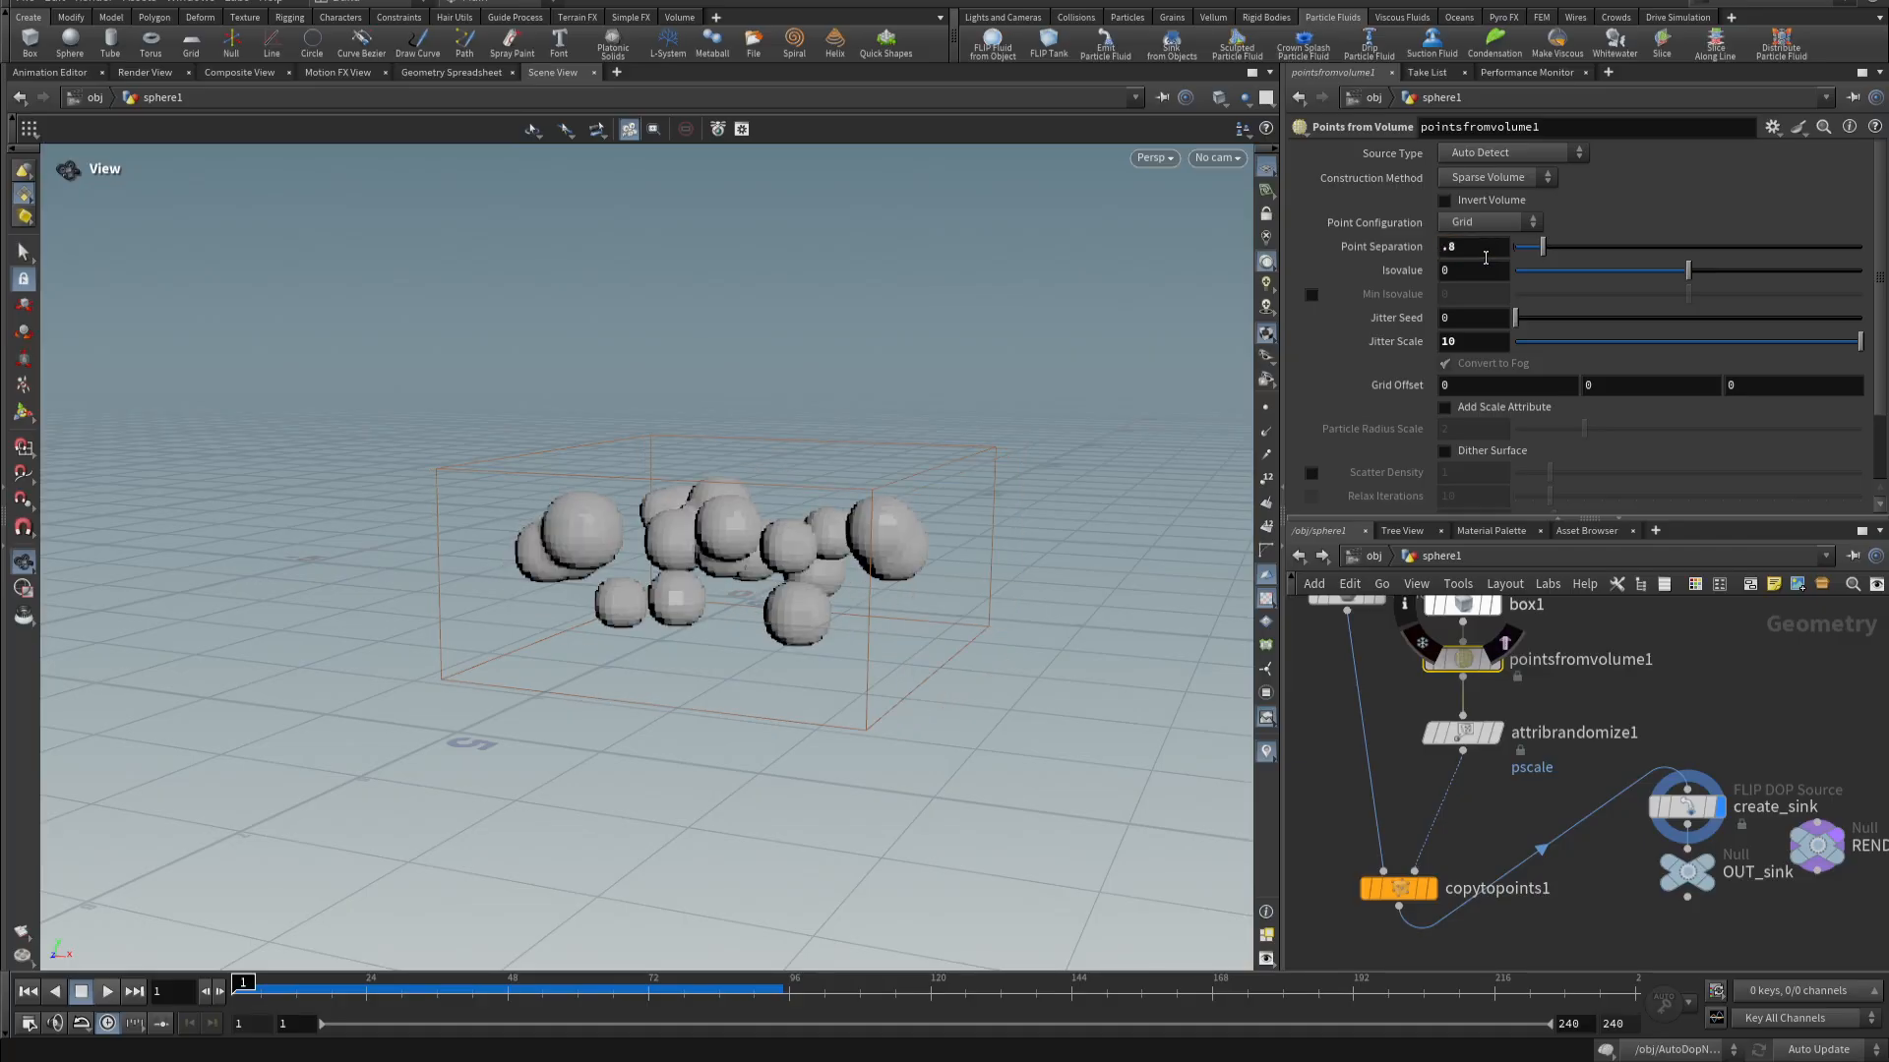
left_click(1246, 98)
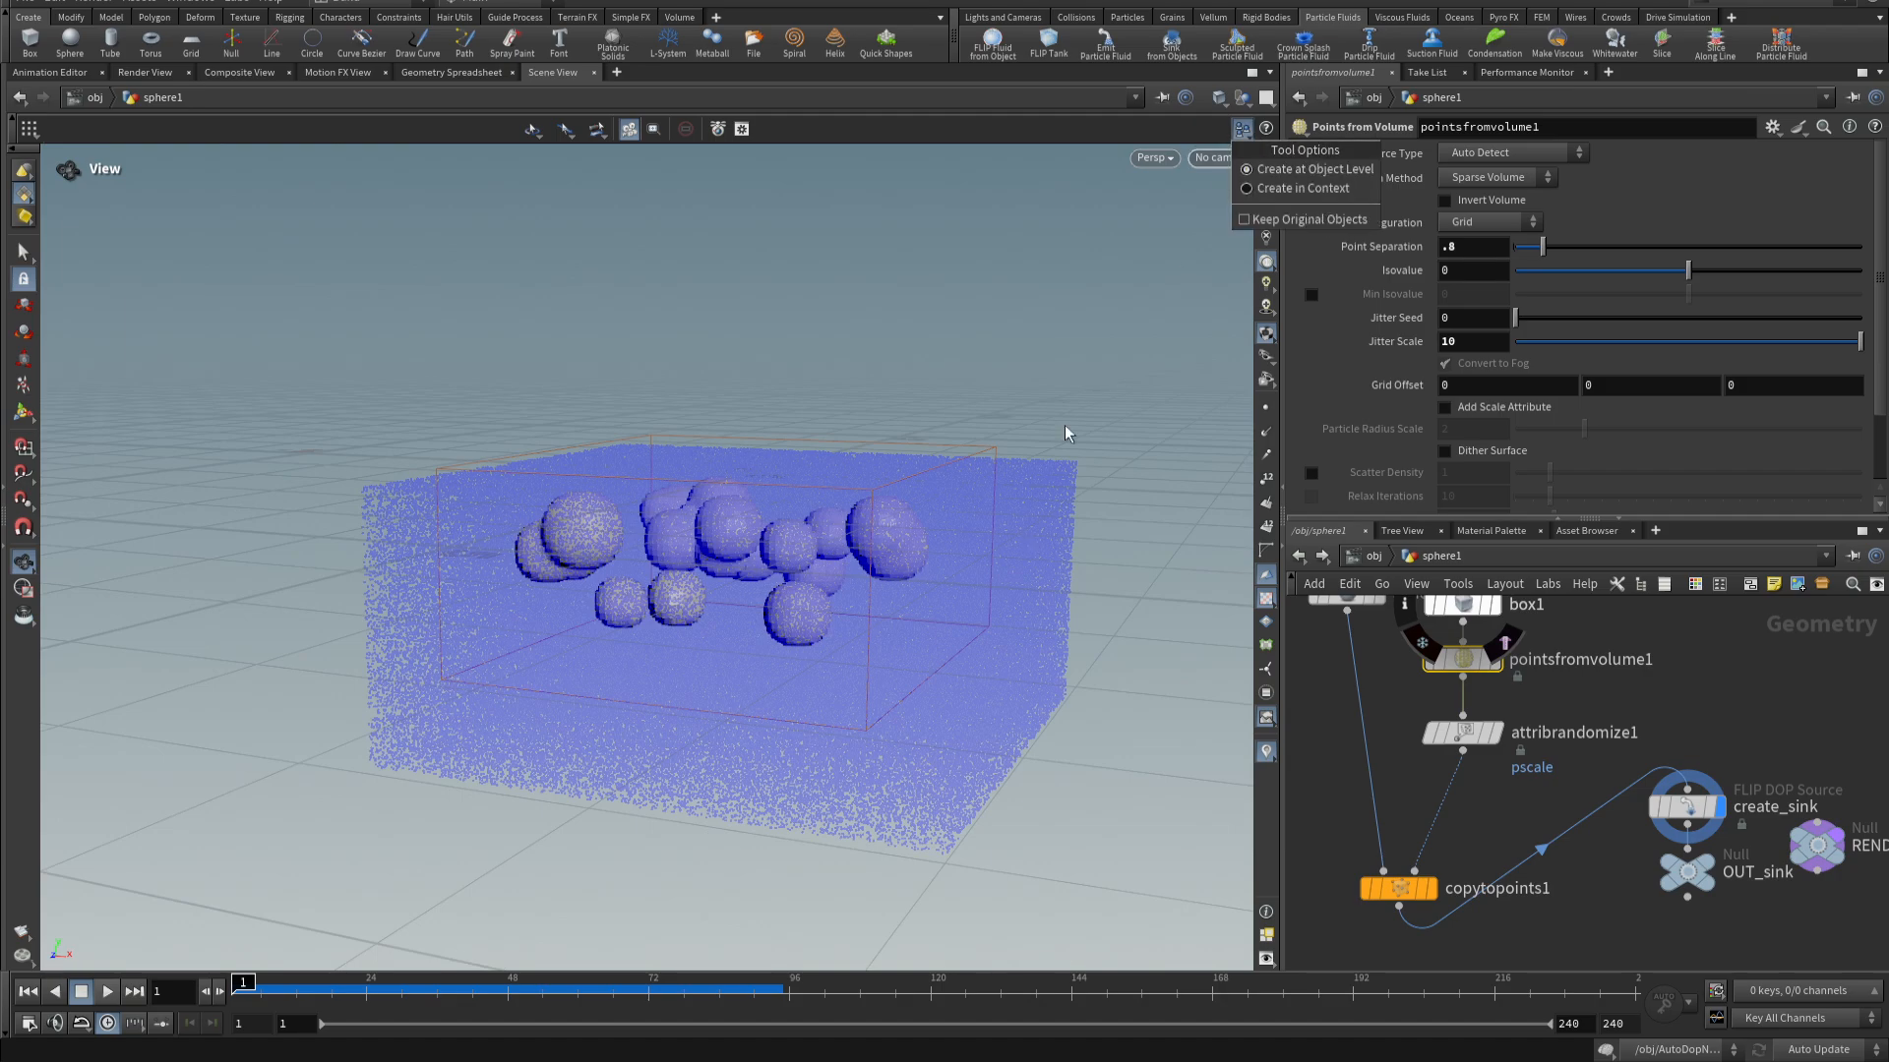
- Flatten box1 with its viewport handles to a height of about 0.75, centred at about 0.52 in Y
mouse_move(873, 666)
left_mouse_down("alt")
mouse_move(970, 591)
mouse_move(860, 636)
left_mouse_up("alt")
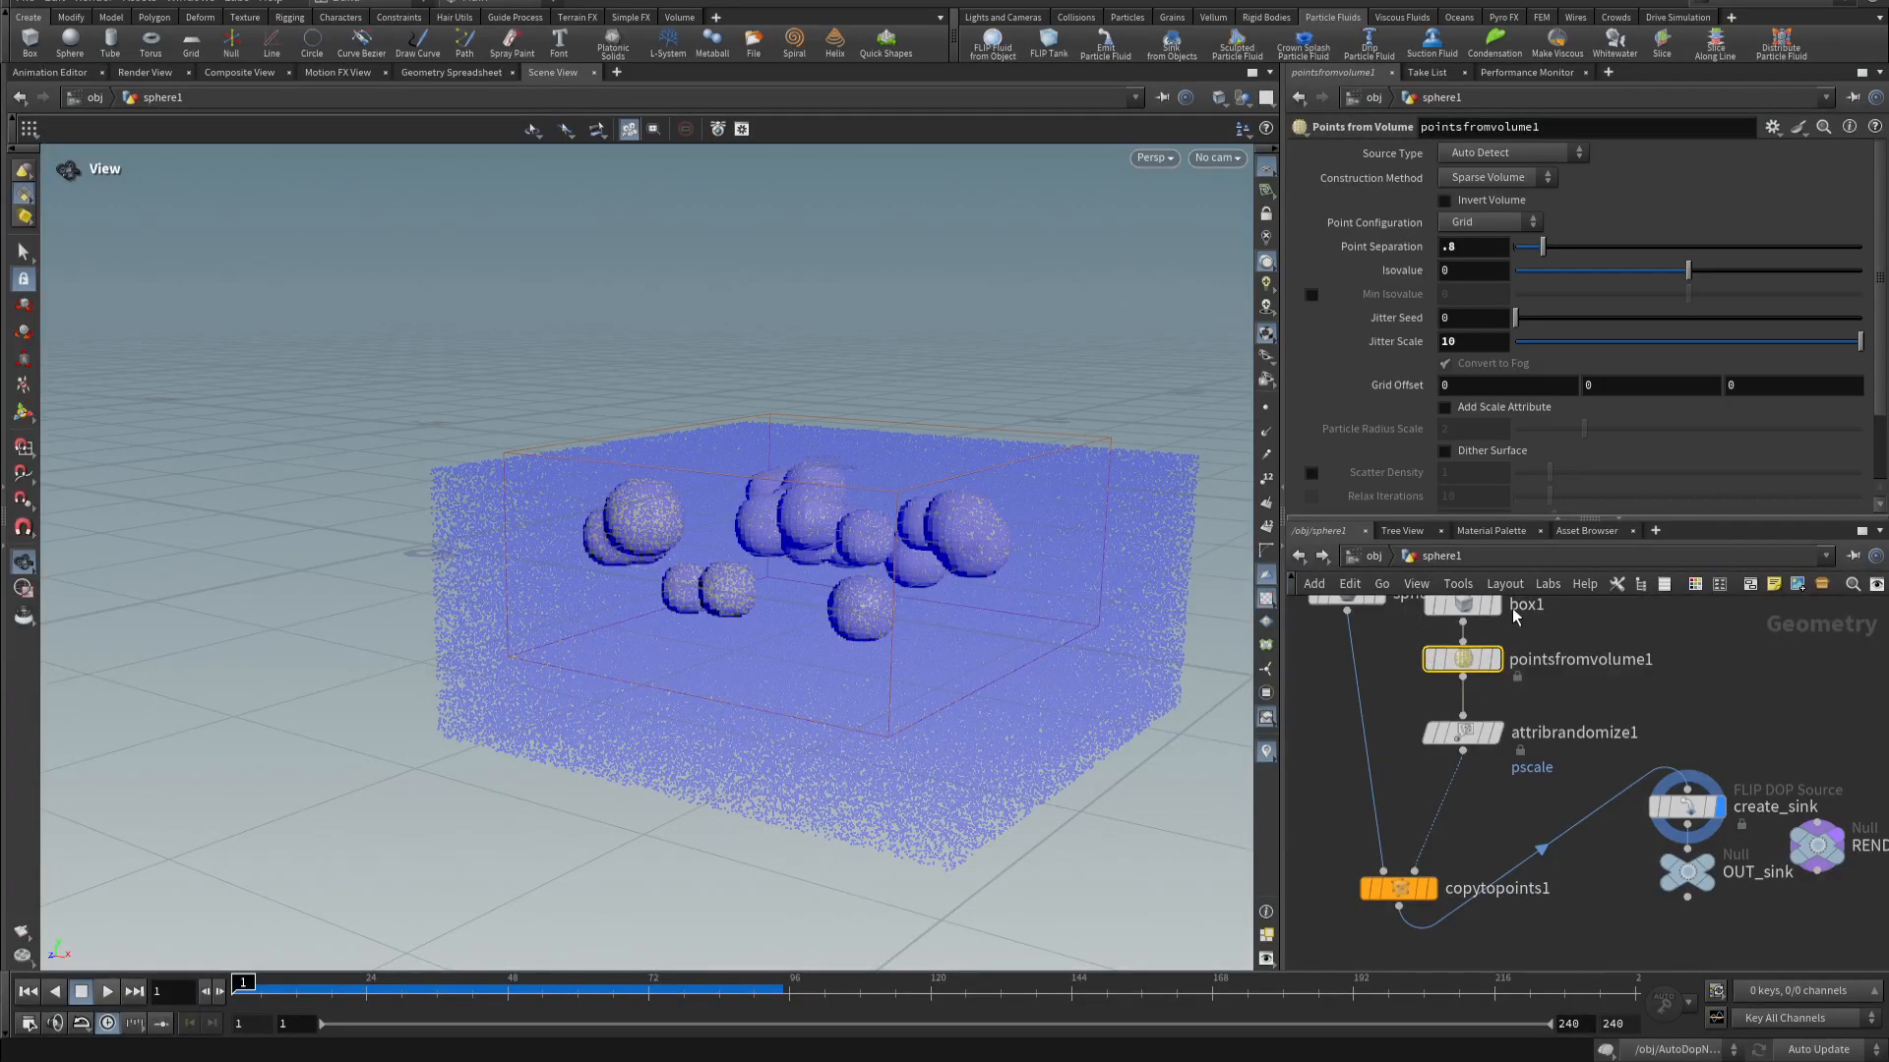
left_click(1463, 604)
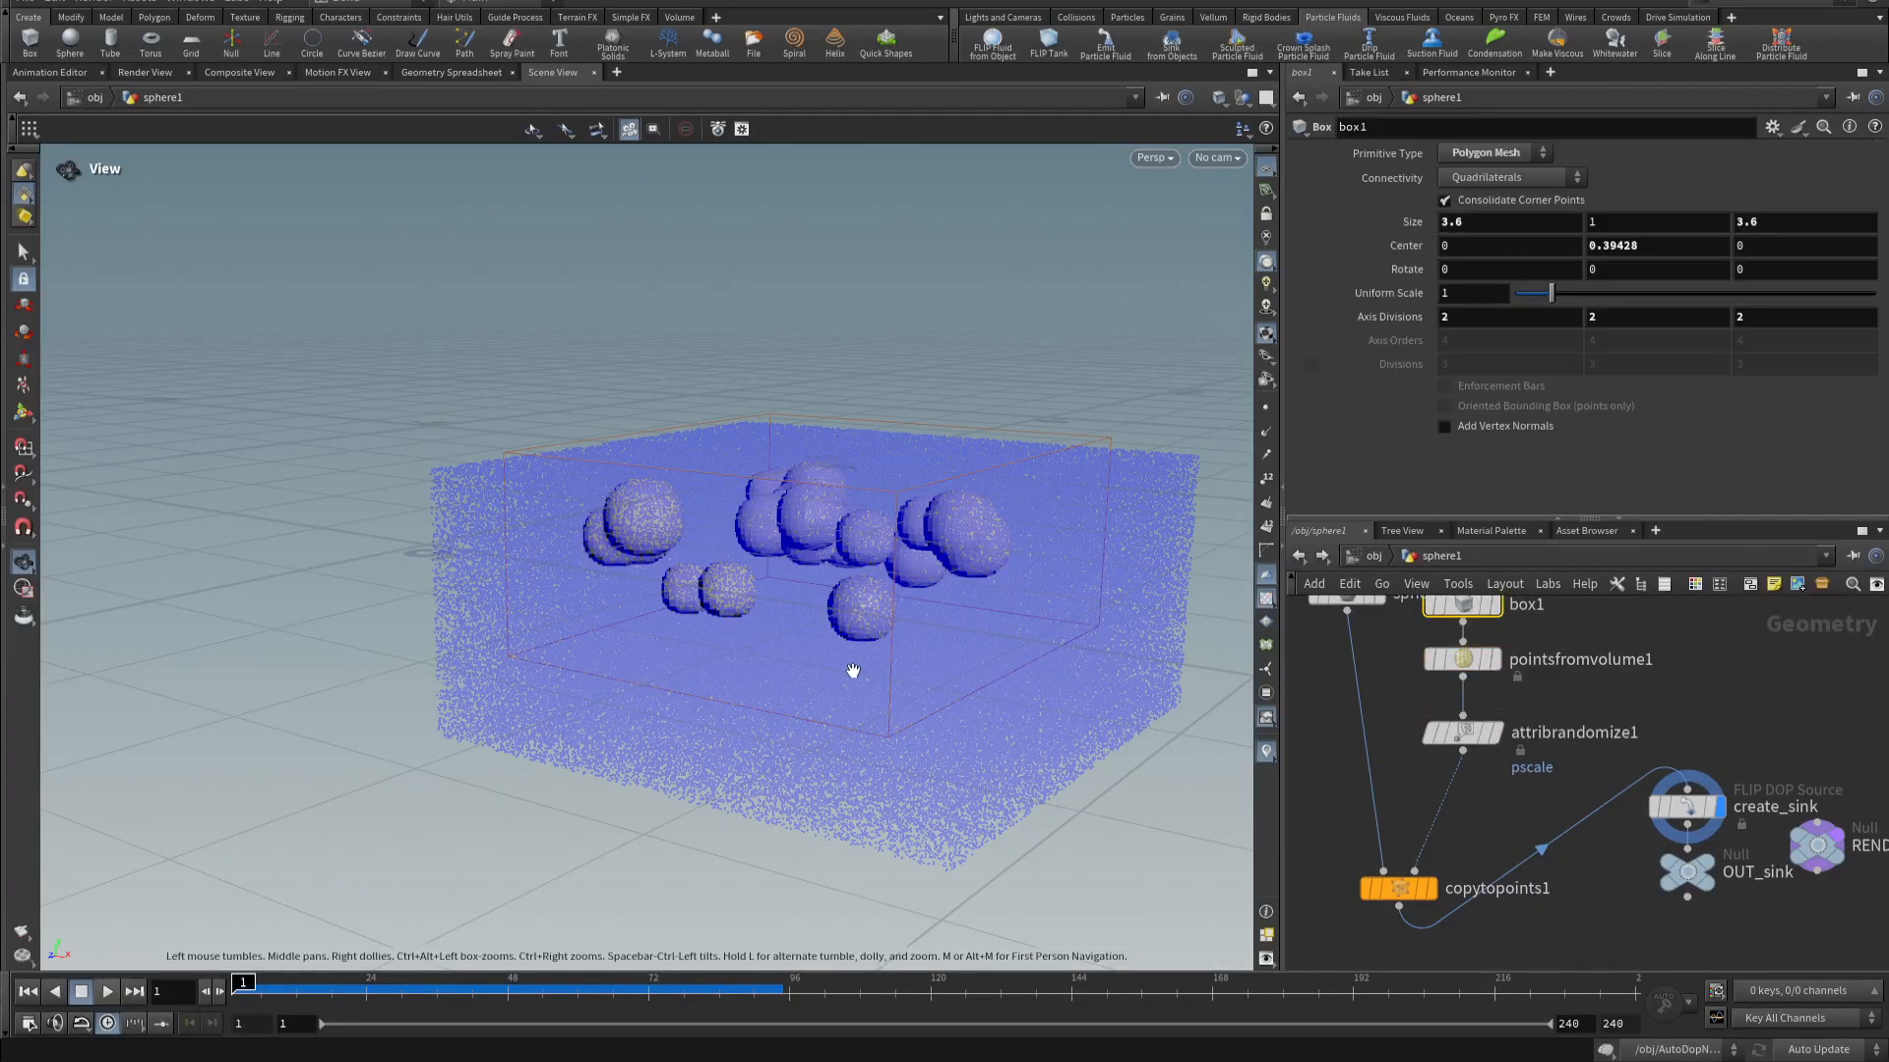
key("Return")
left_click_drag(774, 694, 814, 613, "alt")
left_click_drag(754, 754, 799, 747)
key("Escape")
key("Return")
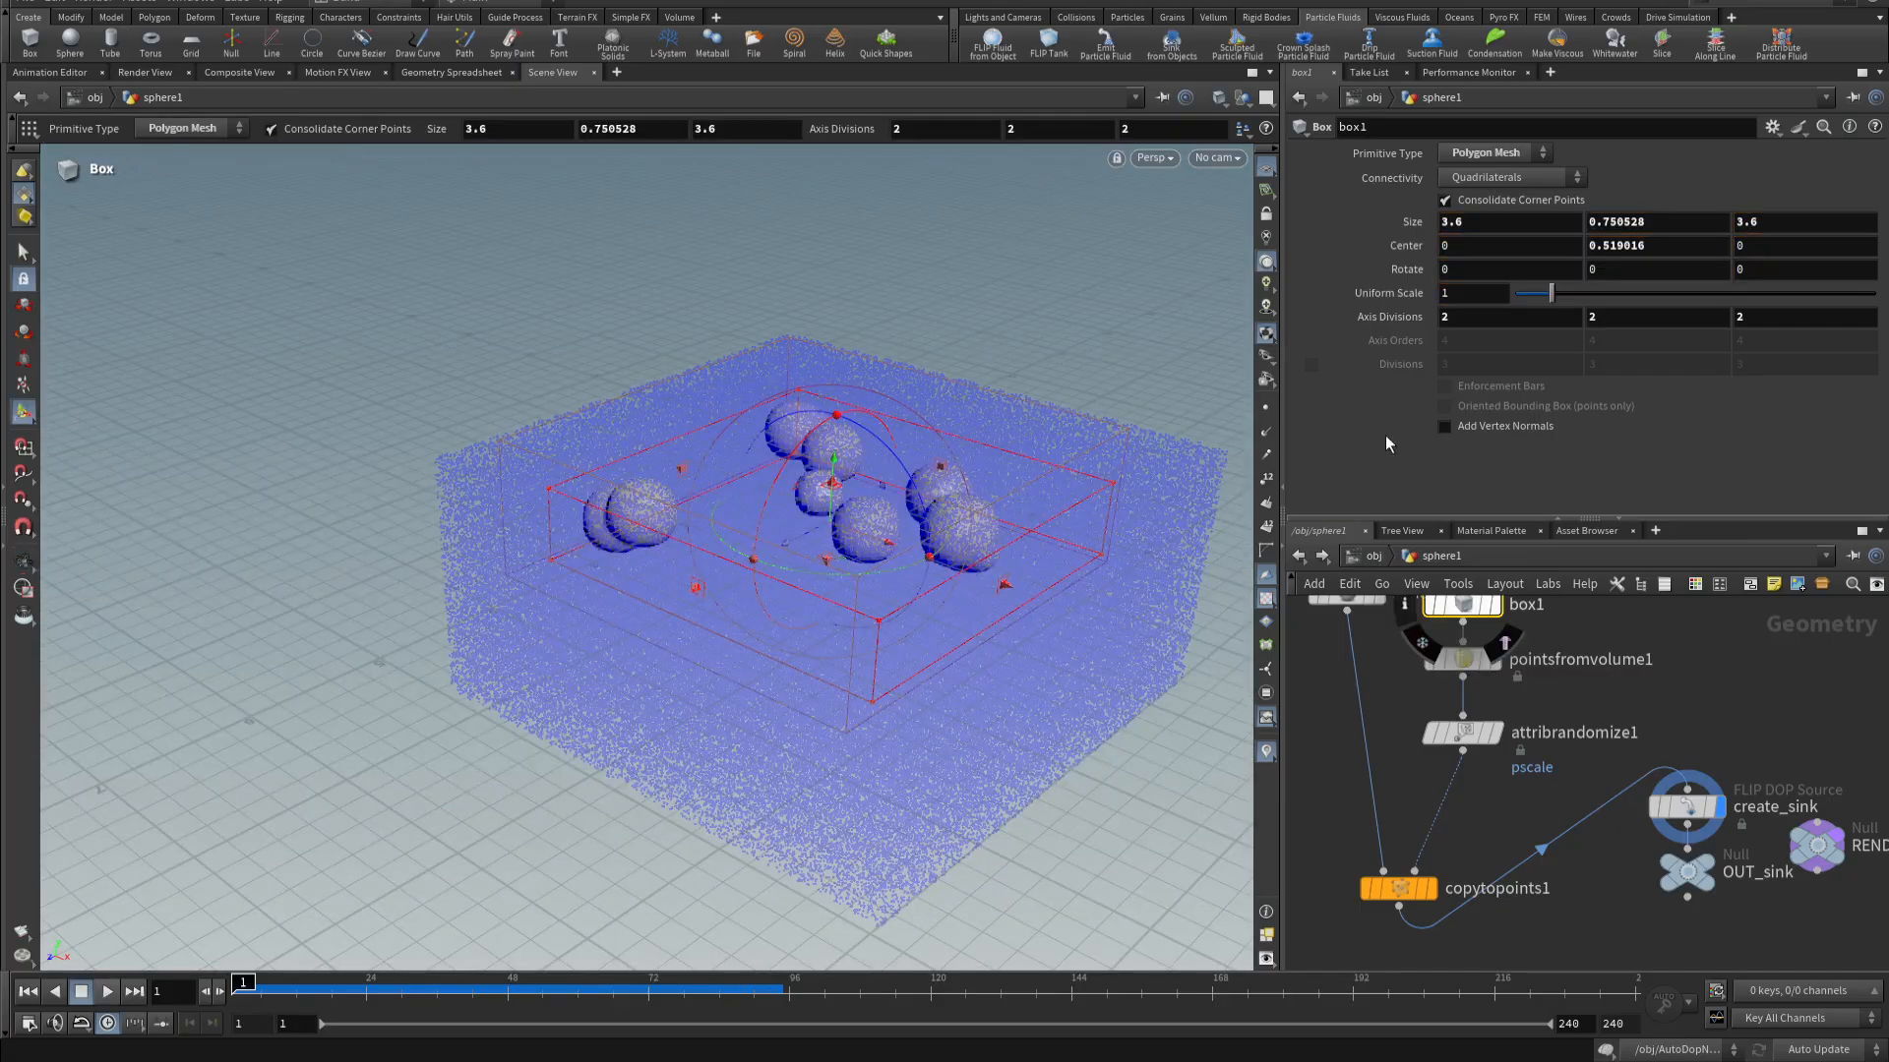
- Return to the AutoDopNetwork and hide the other objects in the viewport
left_click(1298, 557)
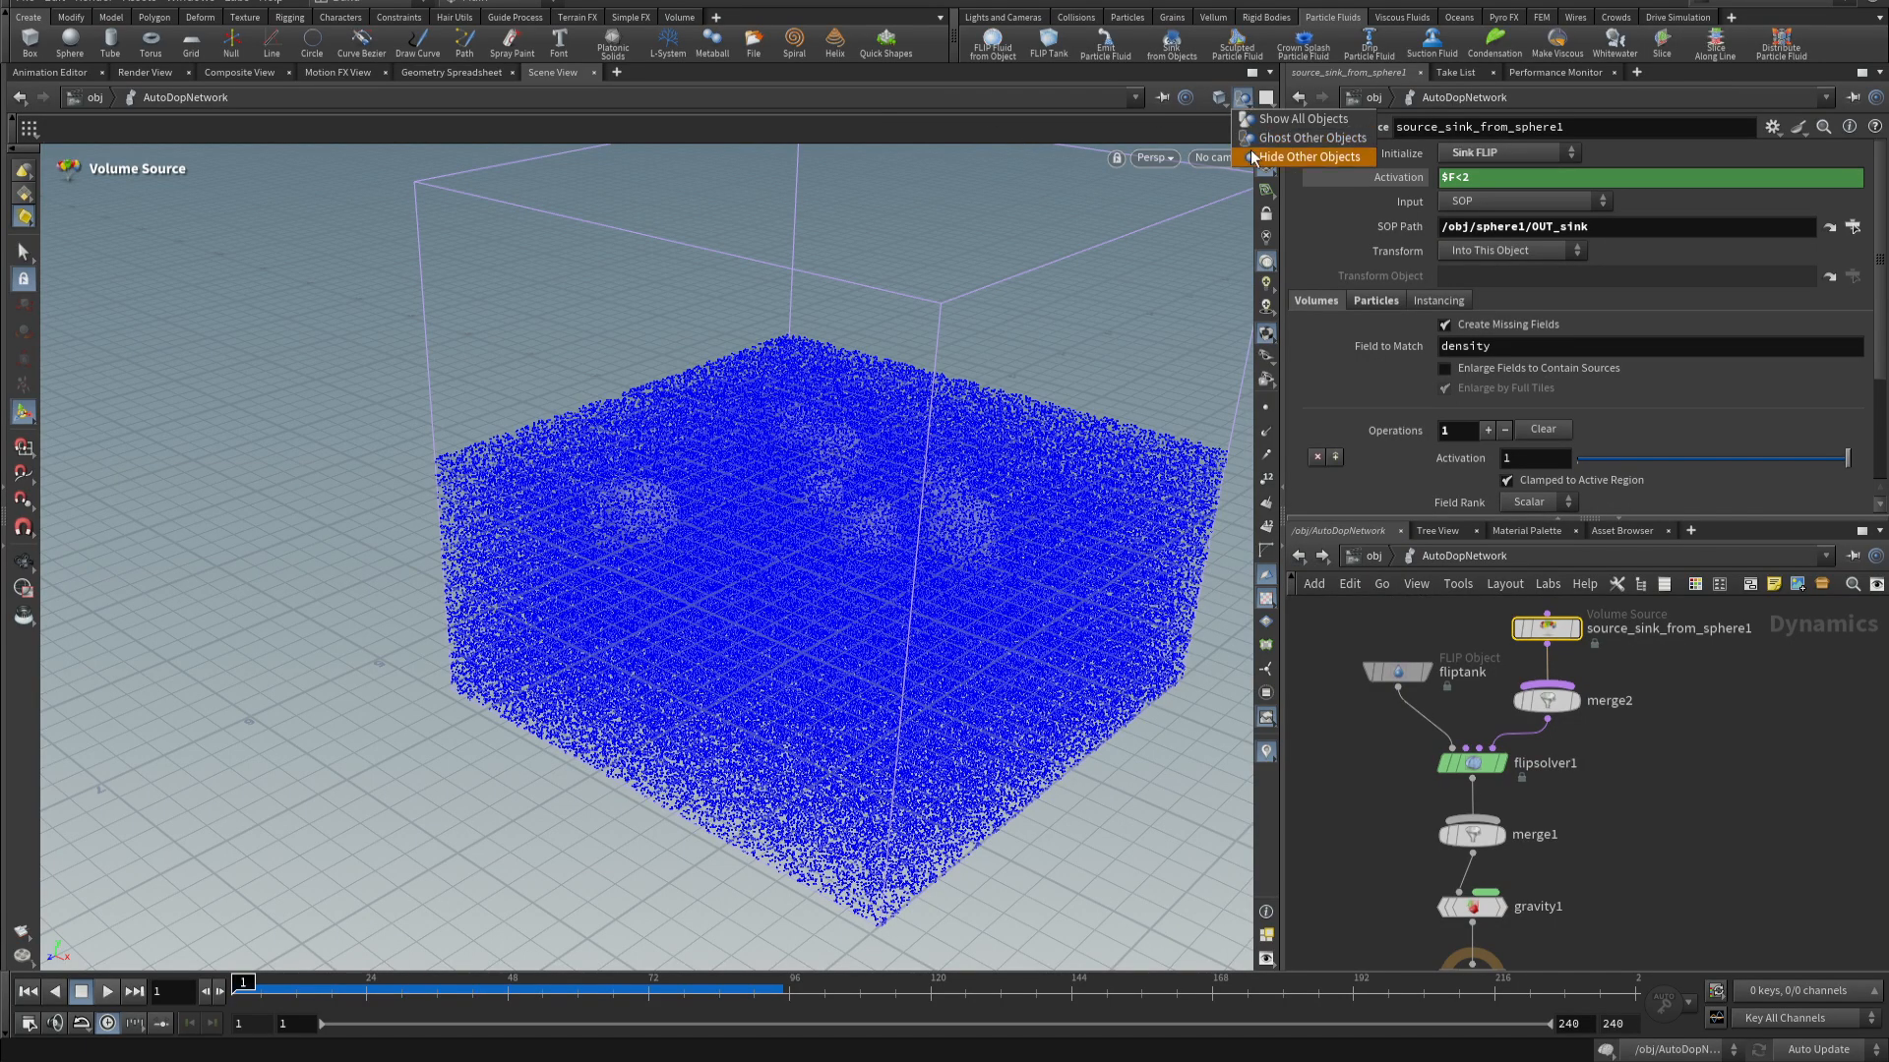
key("Escape")
left_click_drag(721, 622, 826, 567)
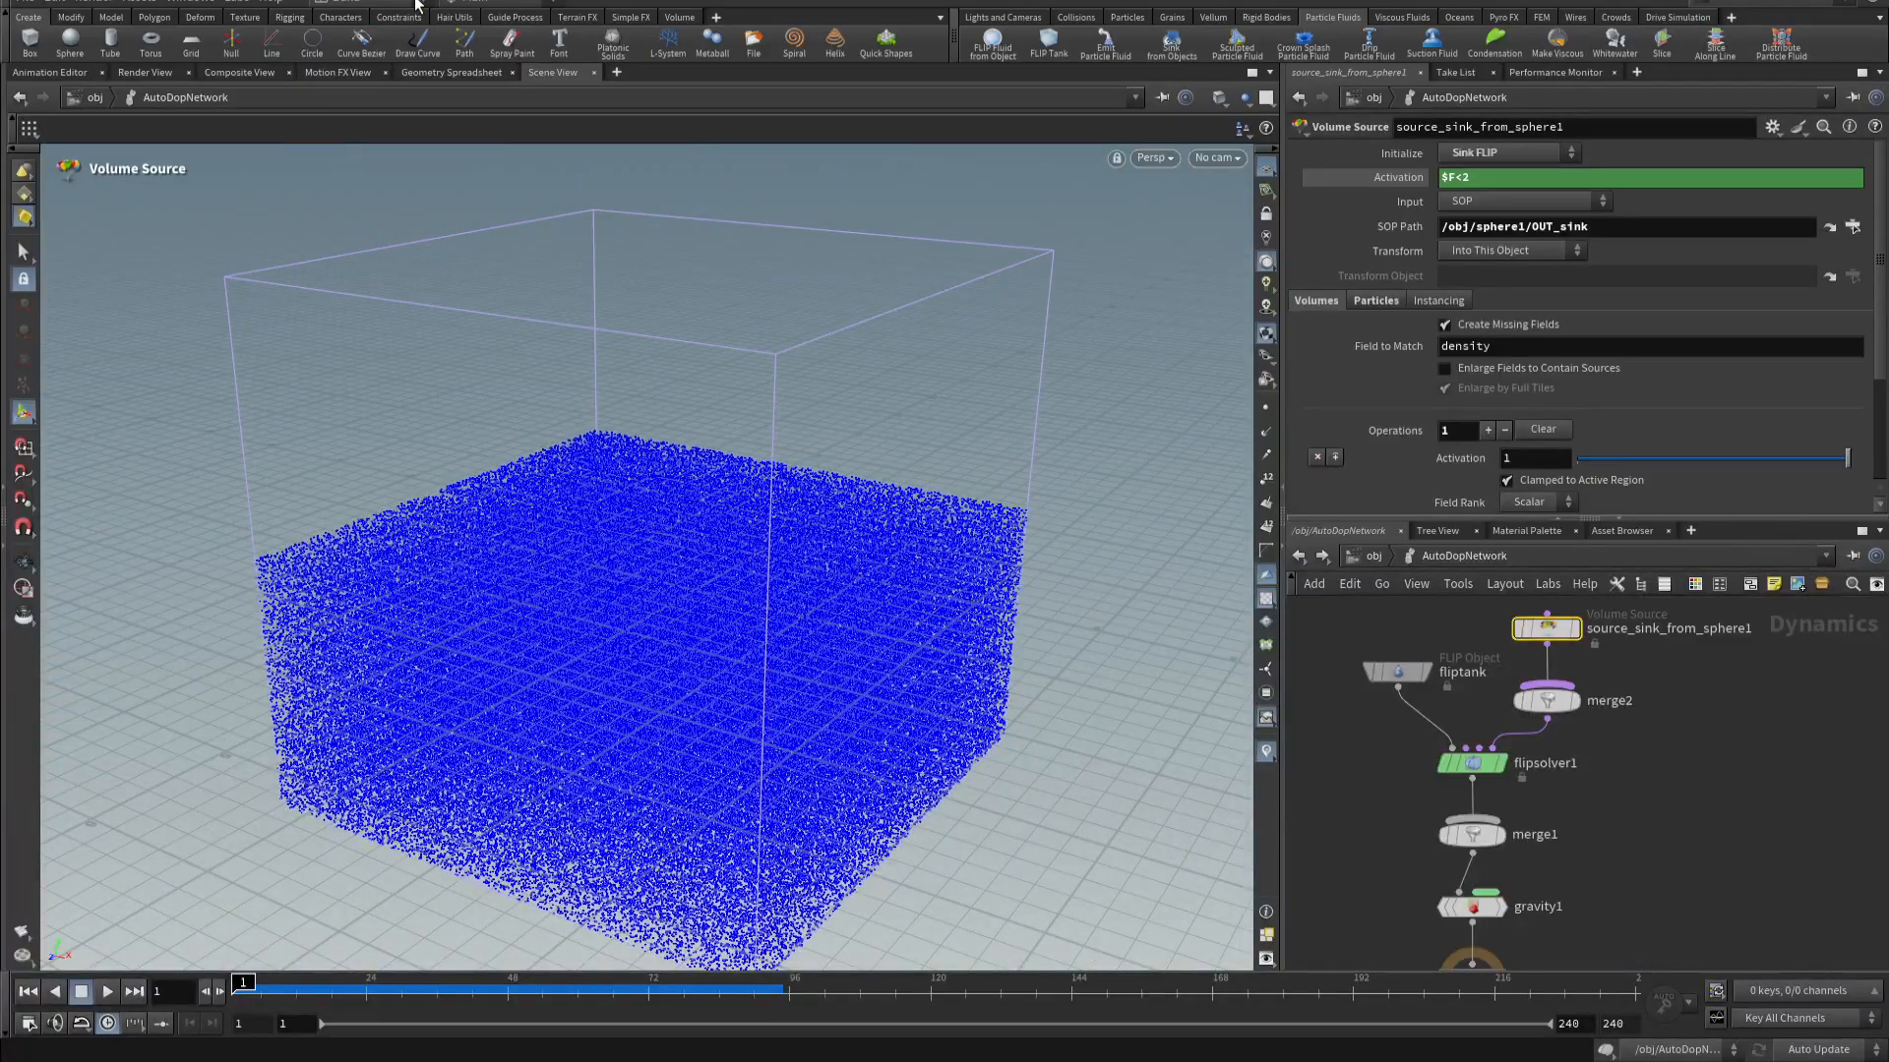
- Play the simulation twice from the first frame to examine the fluid surface, rewinding to frame 1 each time
left_click(240, 2)
left_click(233, 52)
key("Escape")
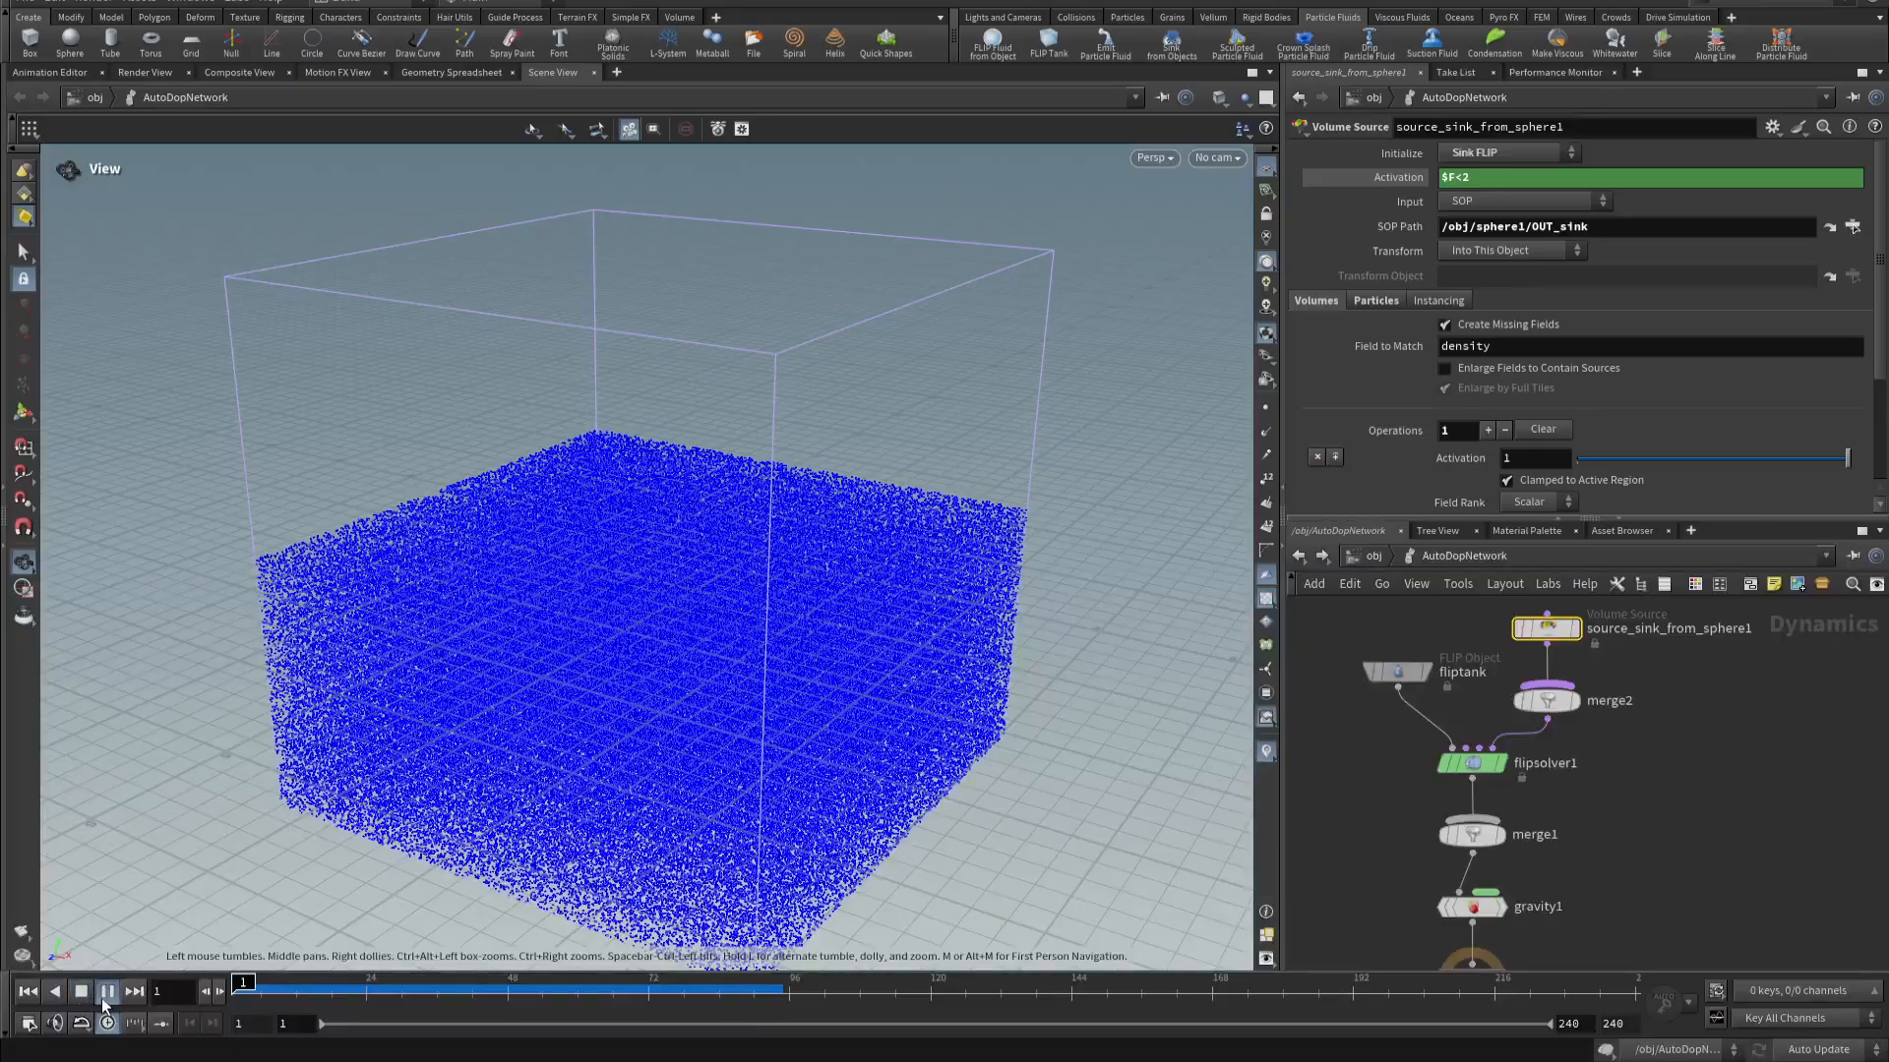
left_click(105, 991)
left_click(81, 991)
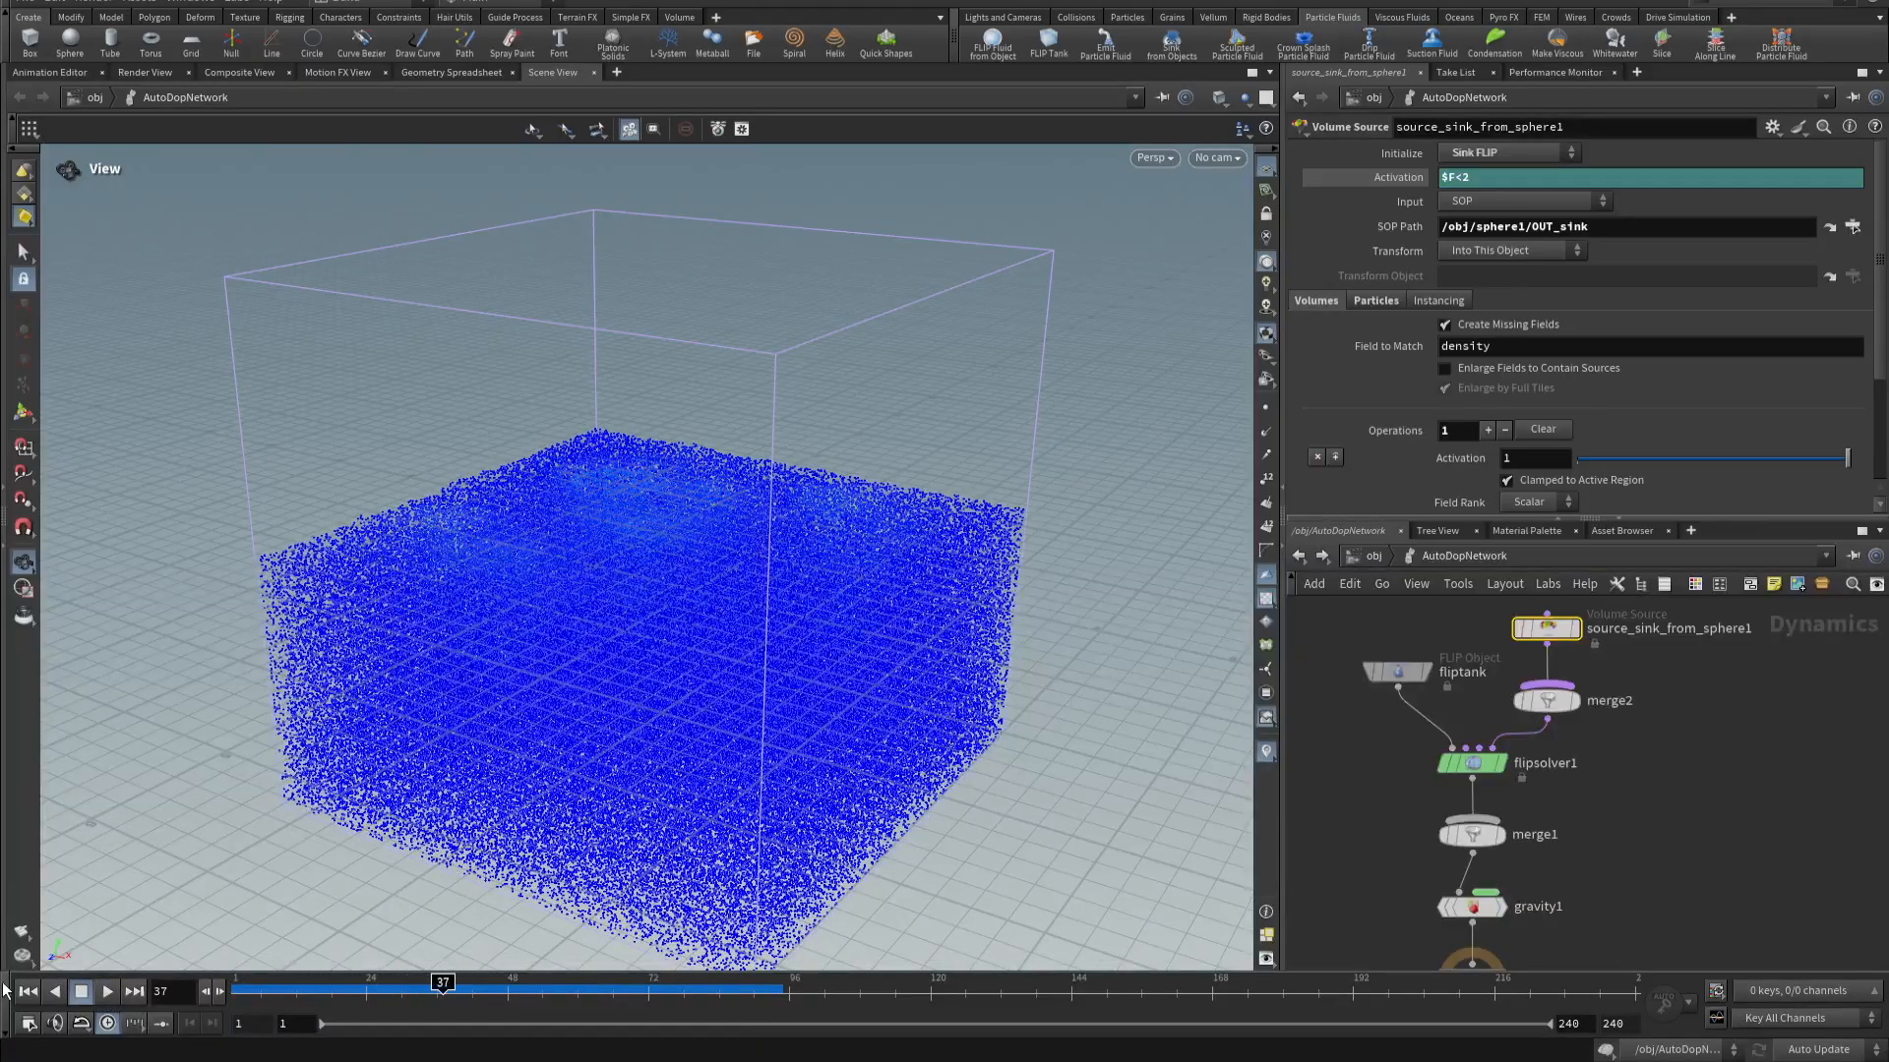
left_click(28, 992)
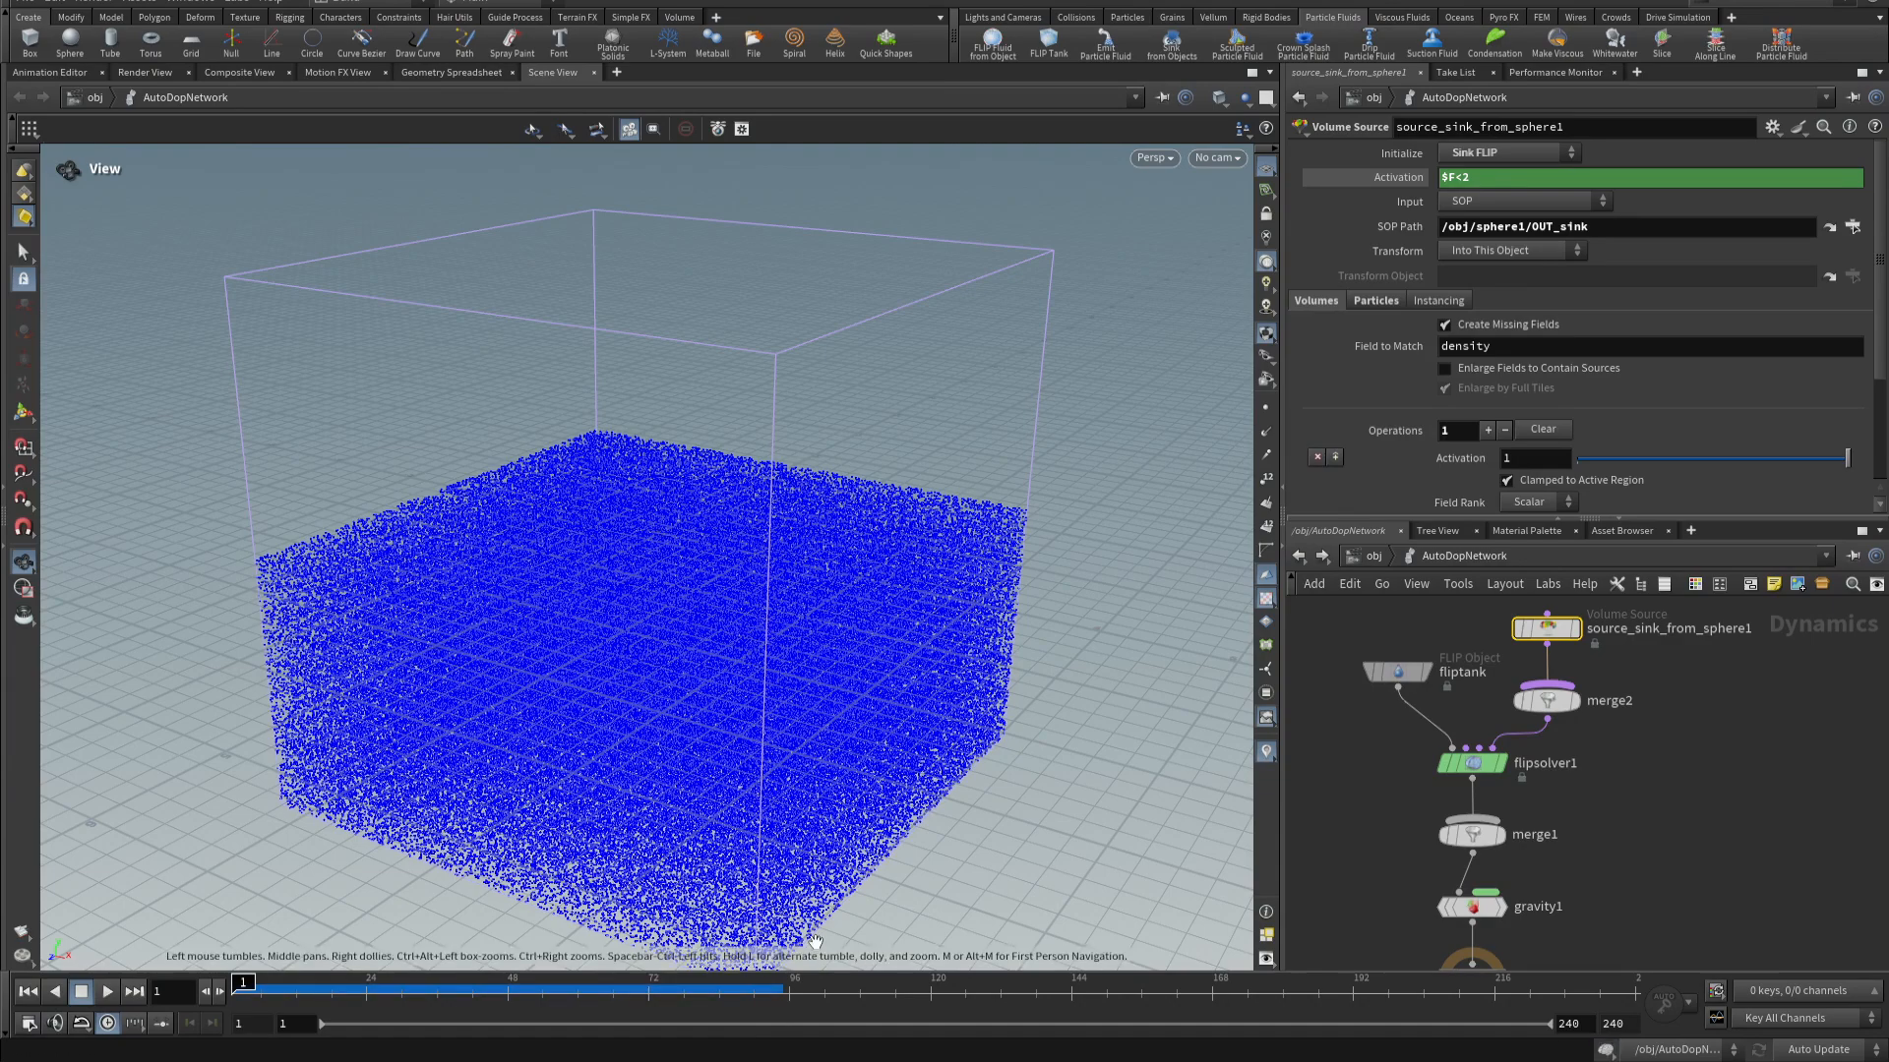
left_click(108, 992)
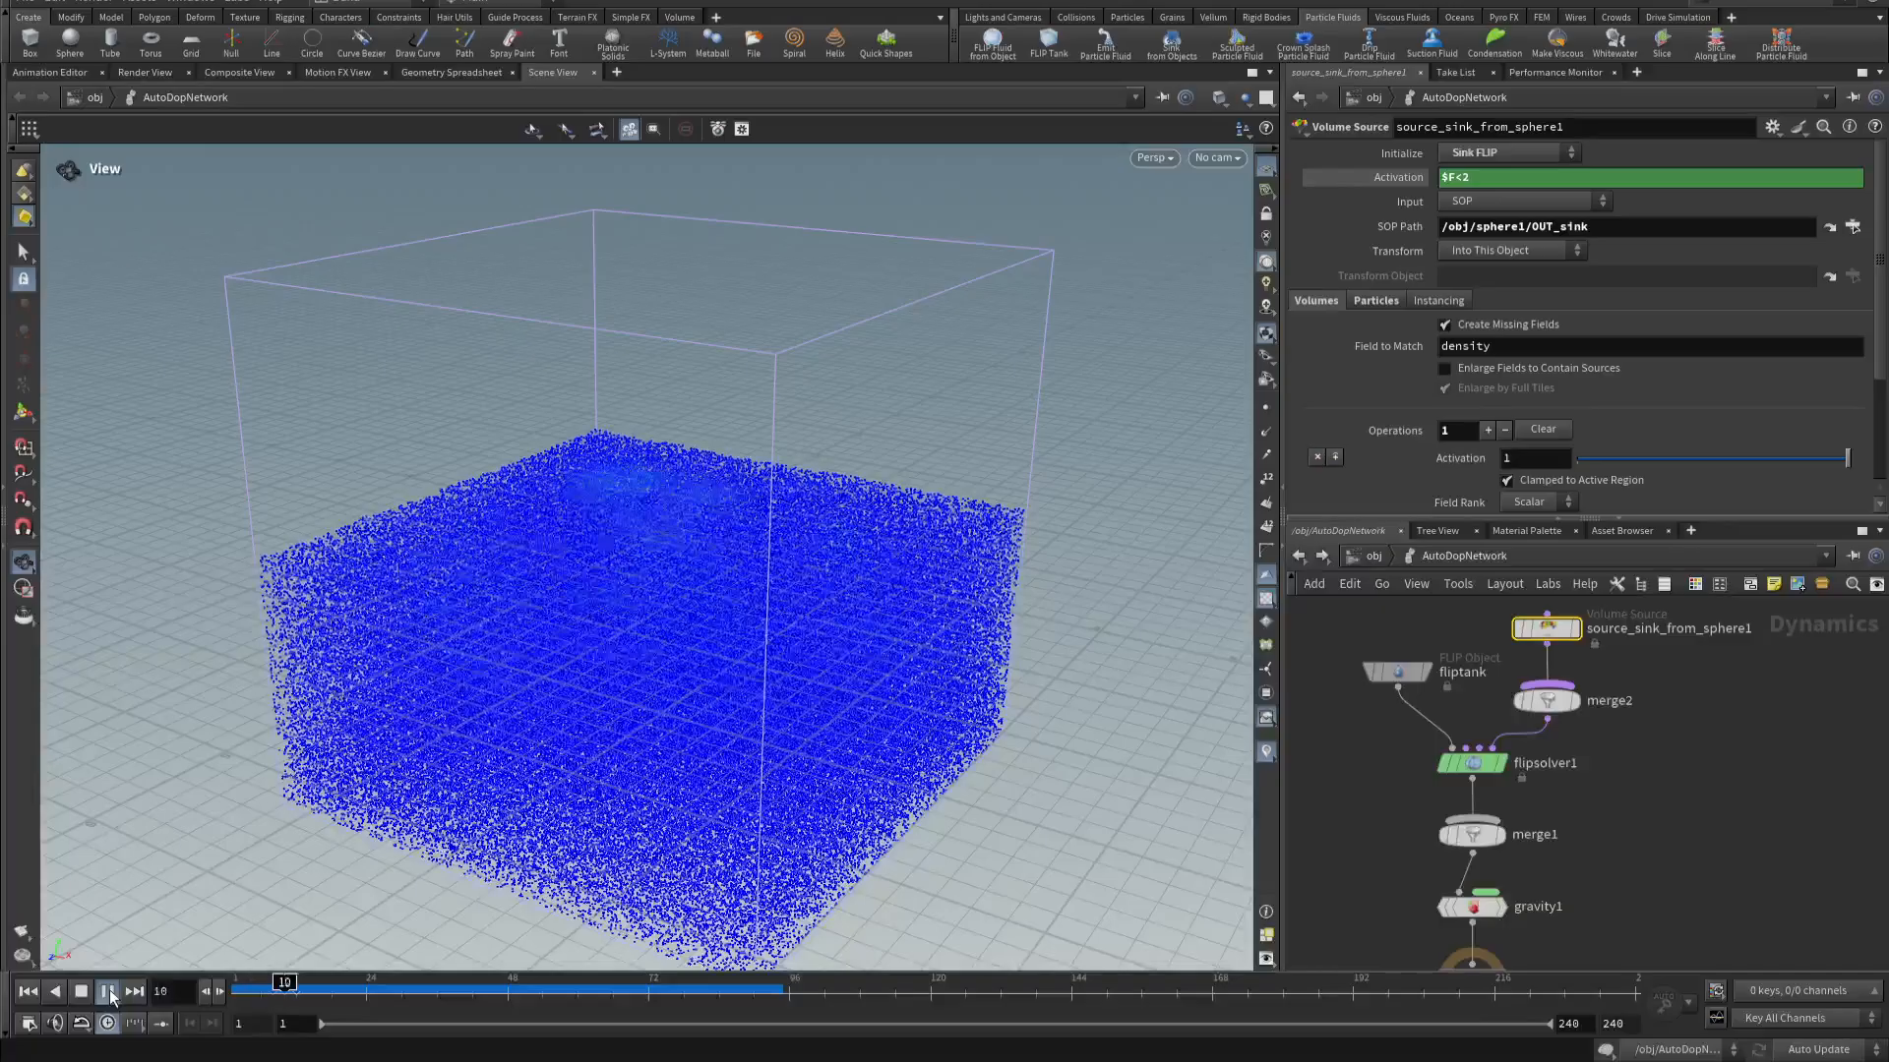
left_click(108, 992)
left_click(28, 992)
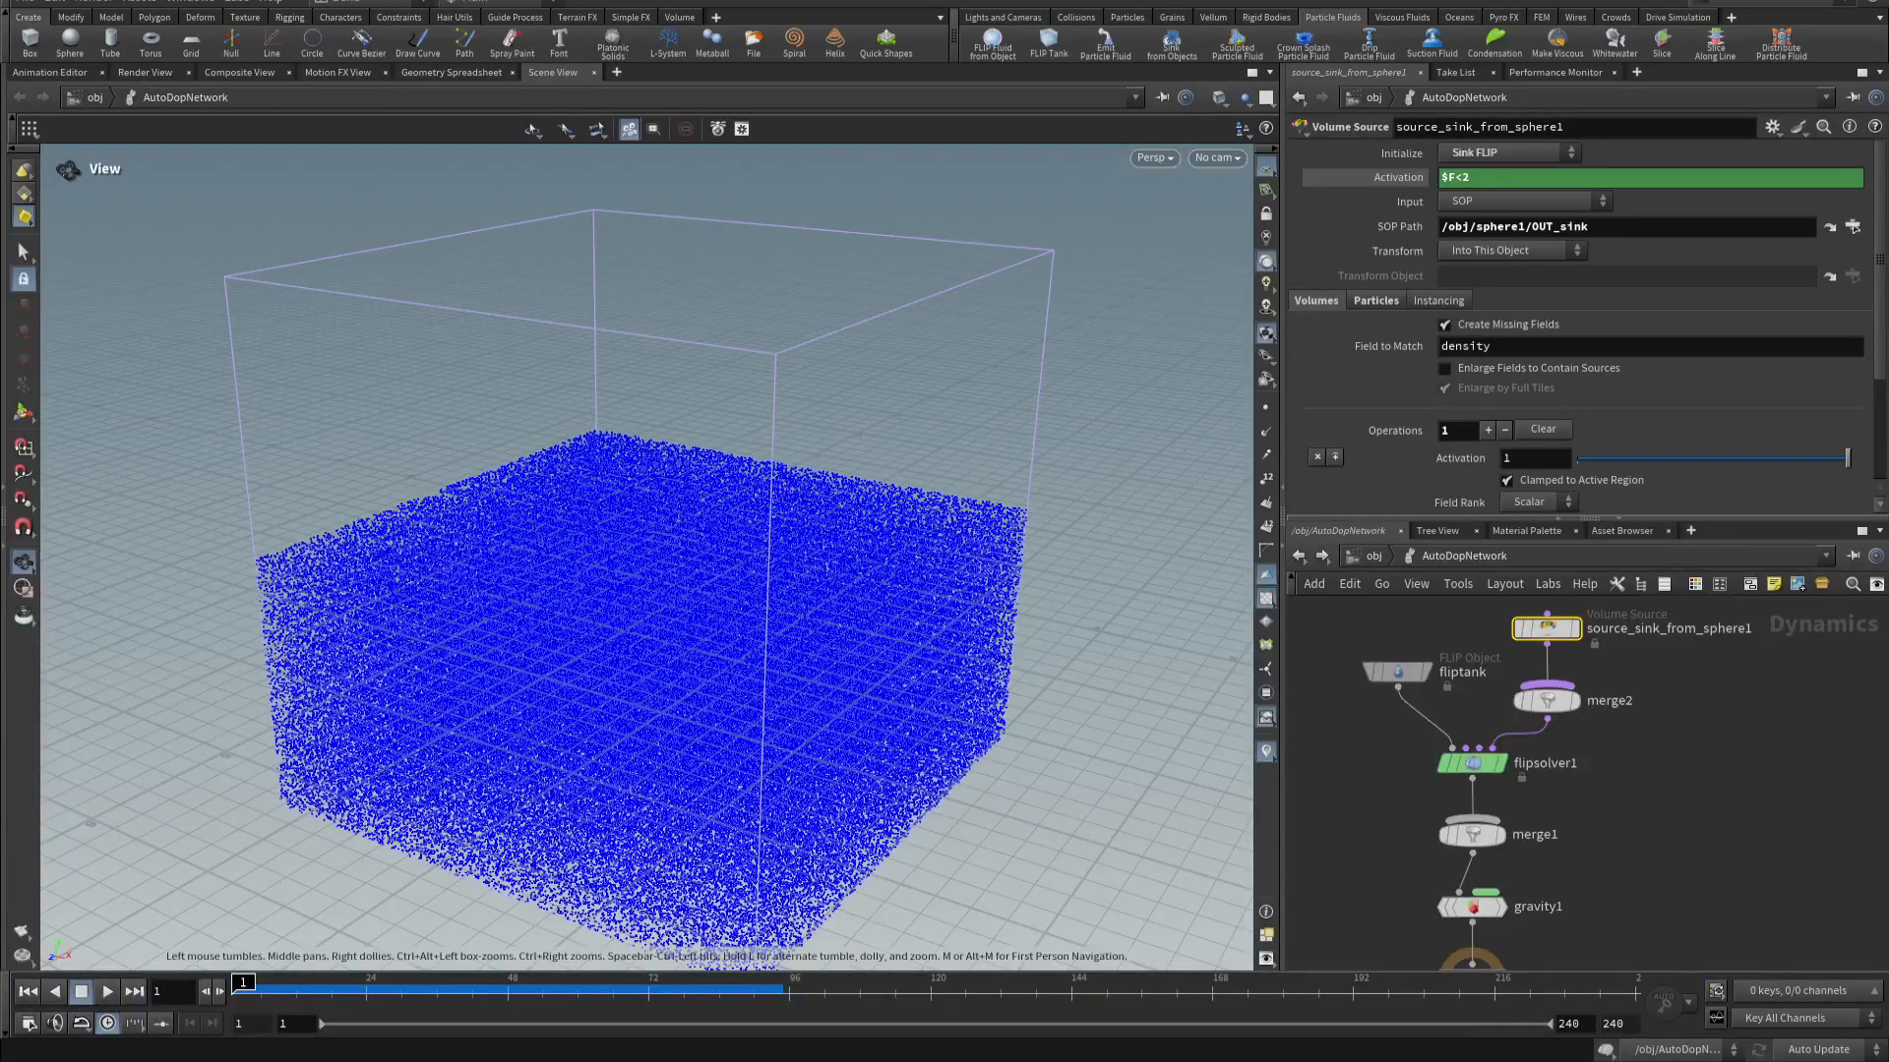
- Reset the simulation, run it anew from frame 1, replay the cached frames and rewind to the start
left_click(242, 5)
left_click(237, 45)
left_click(1610, 1052, "ctrl")
left_click(111, 993)
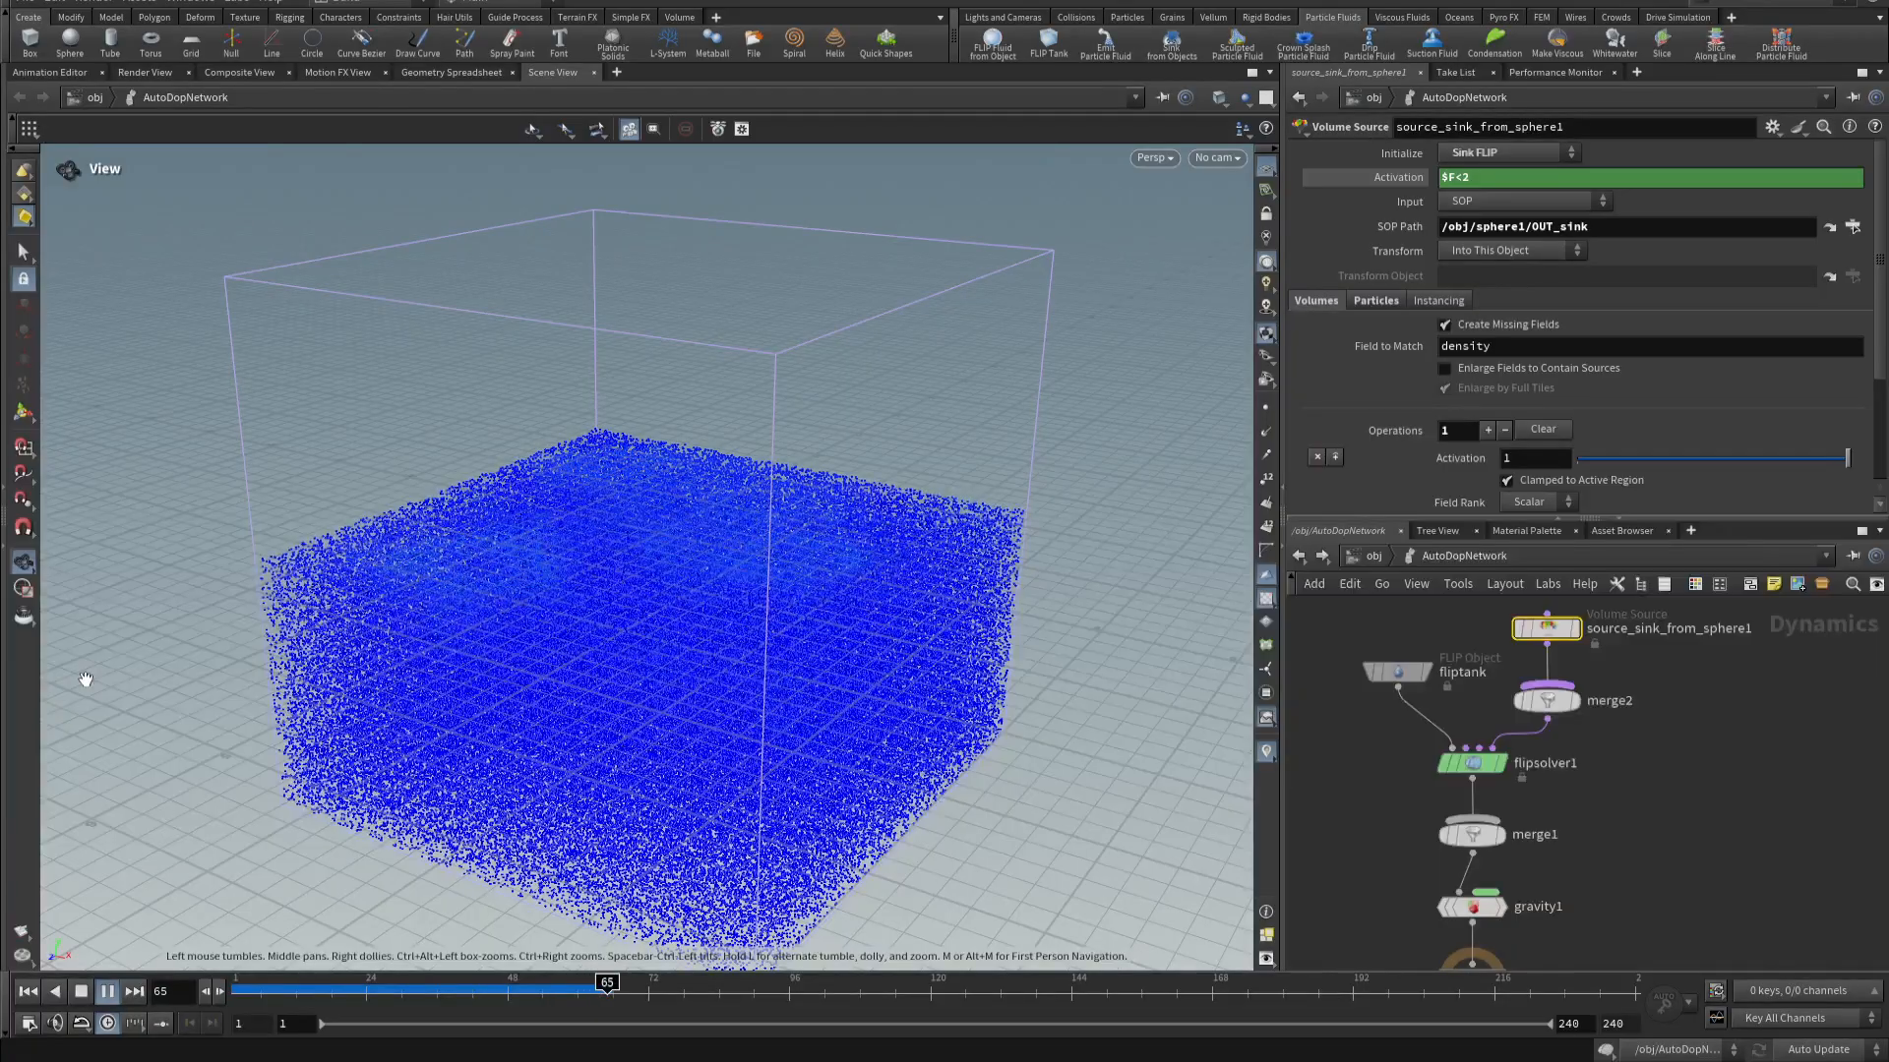
left_click(107, 995)
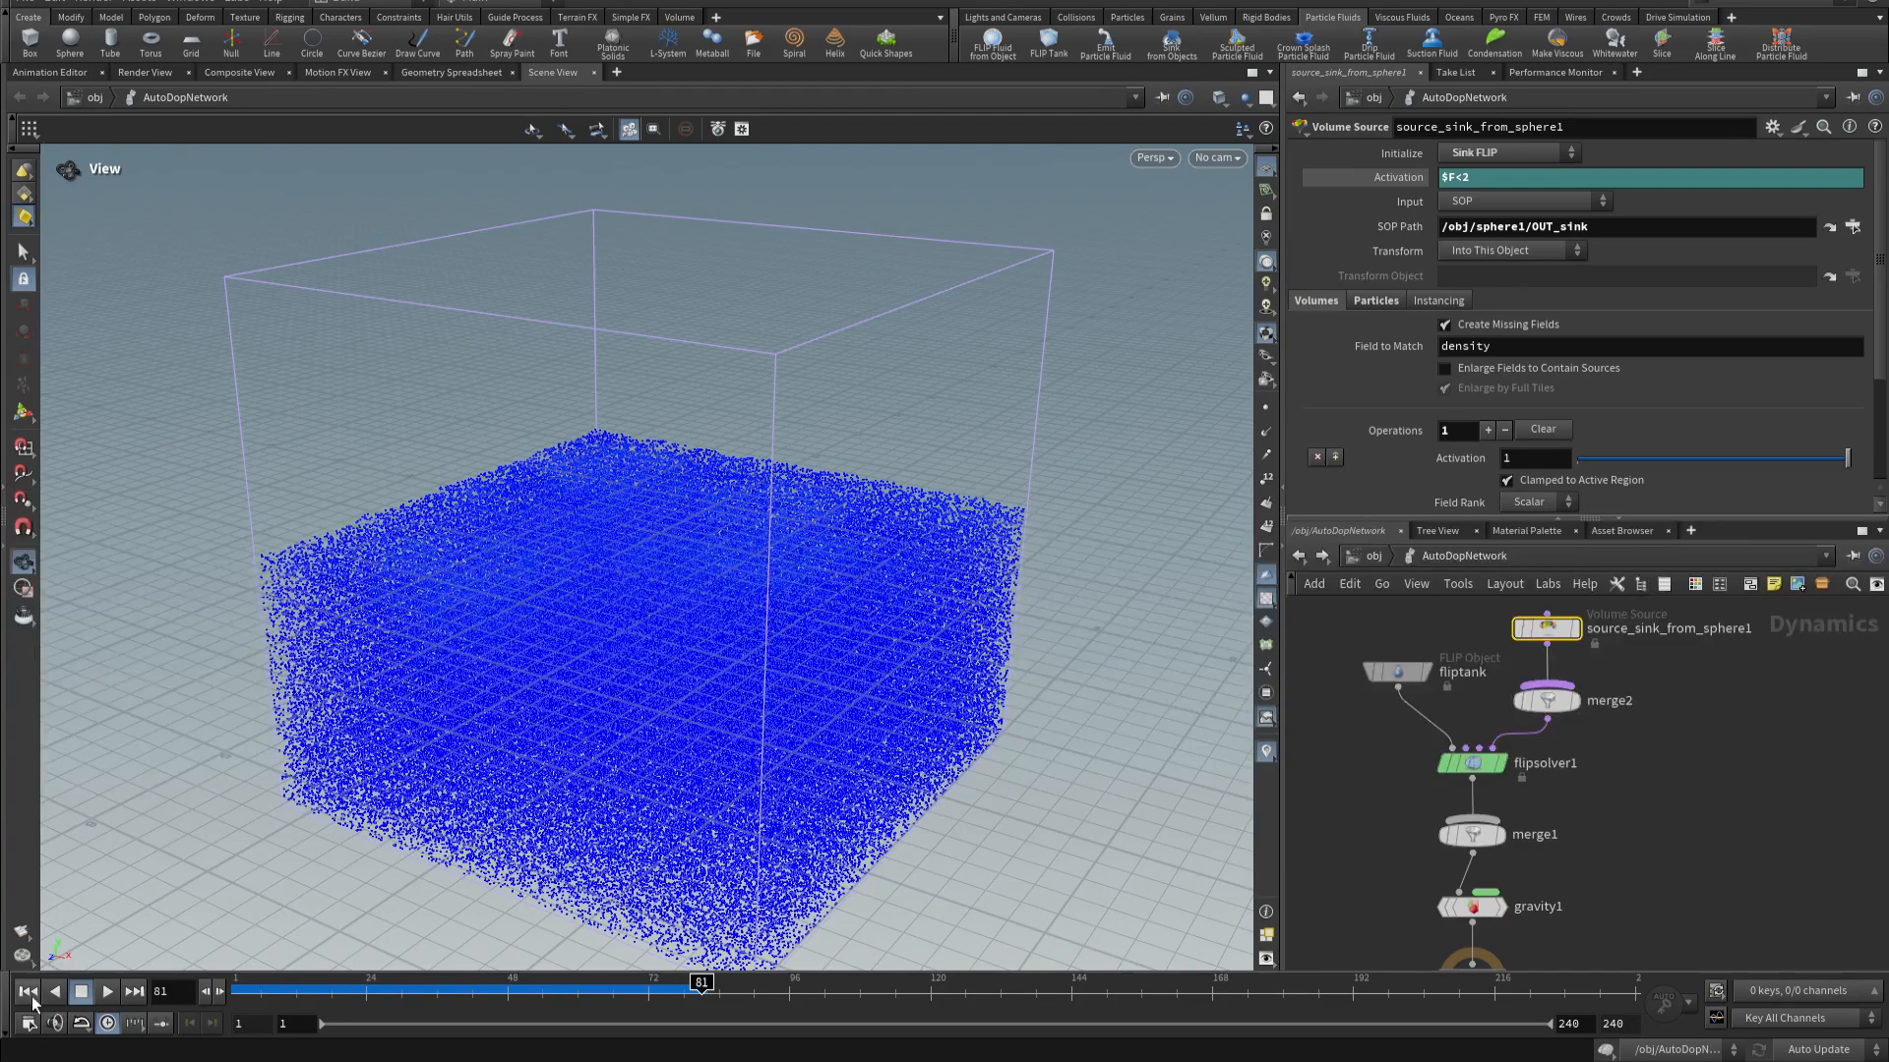
left_click(29, 994)
left_click(109, 993)
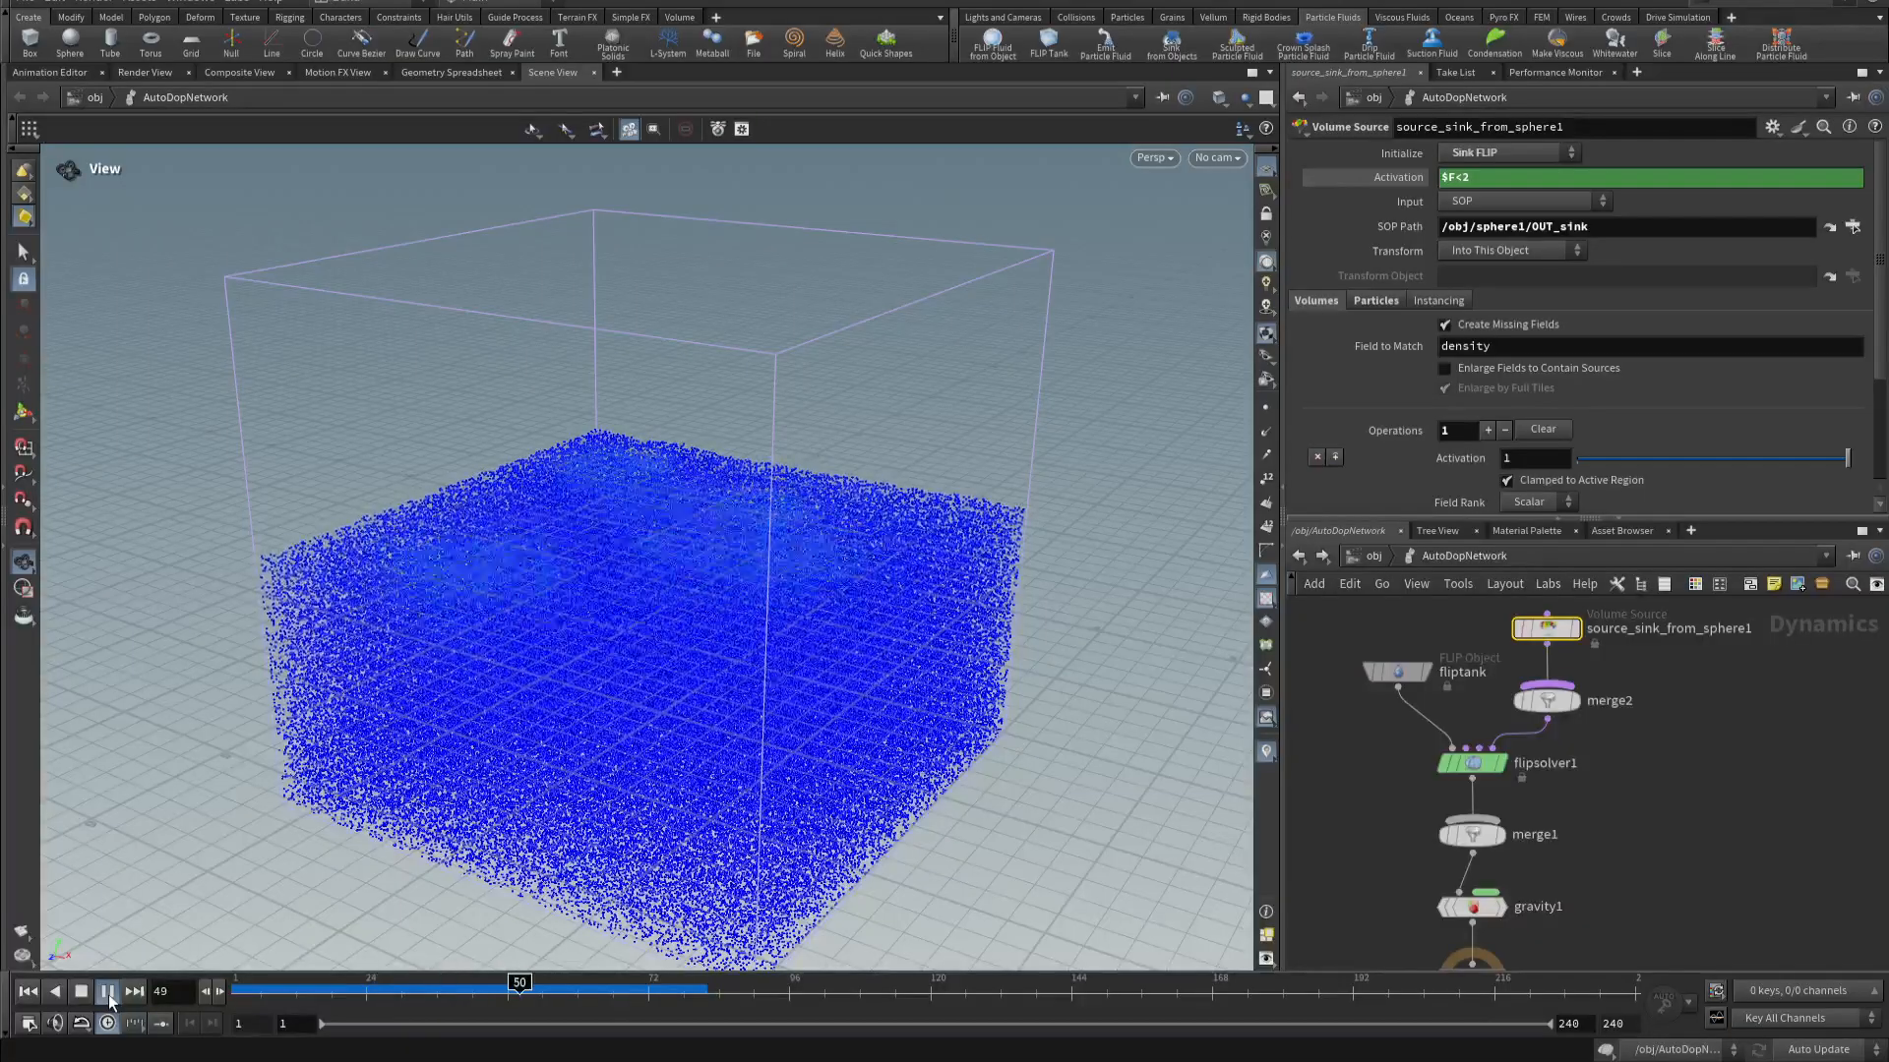
left_click(108, 994)
left_click(28, 992)
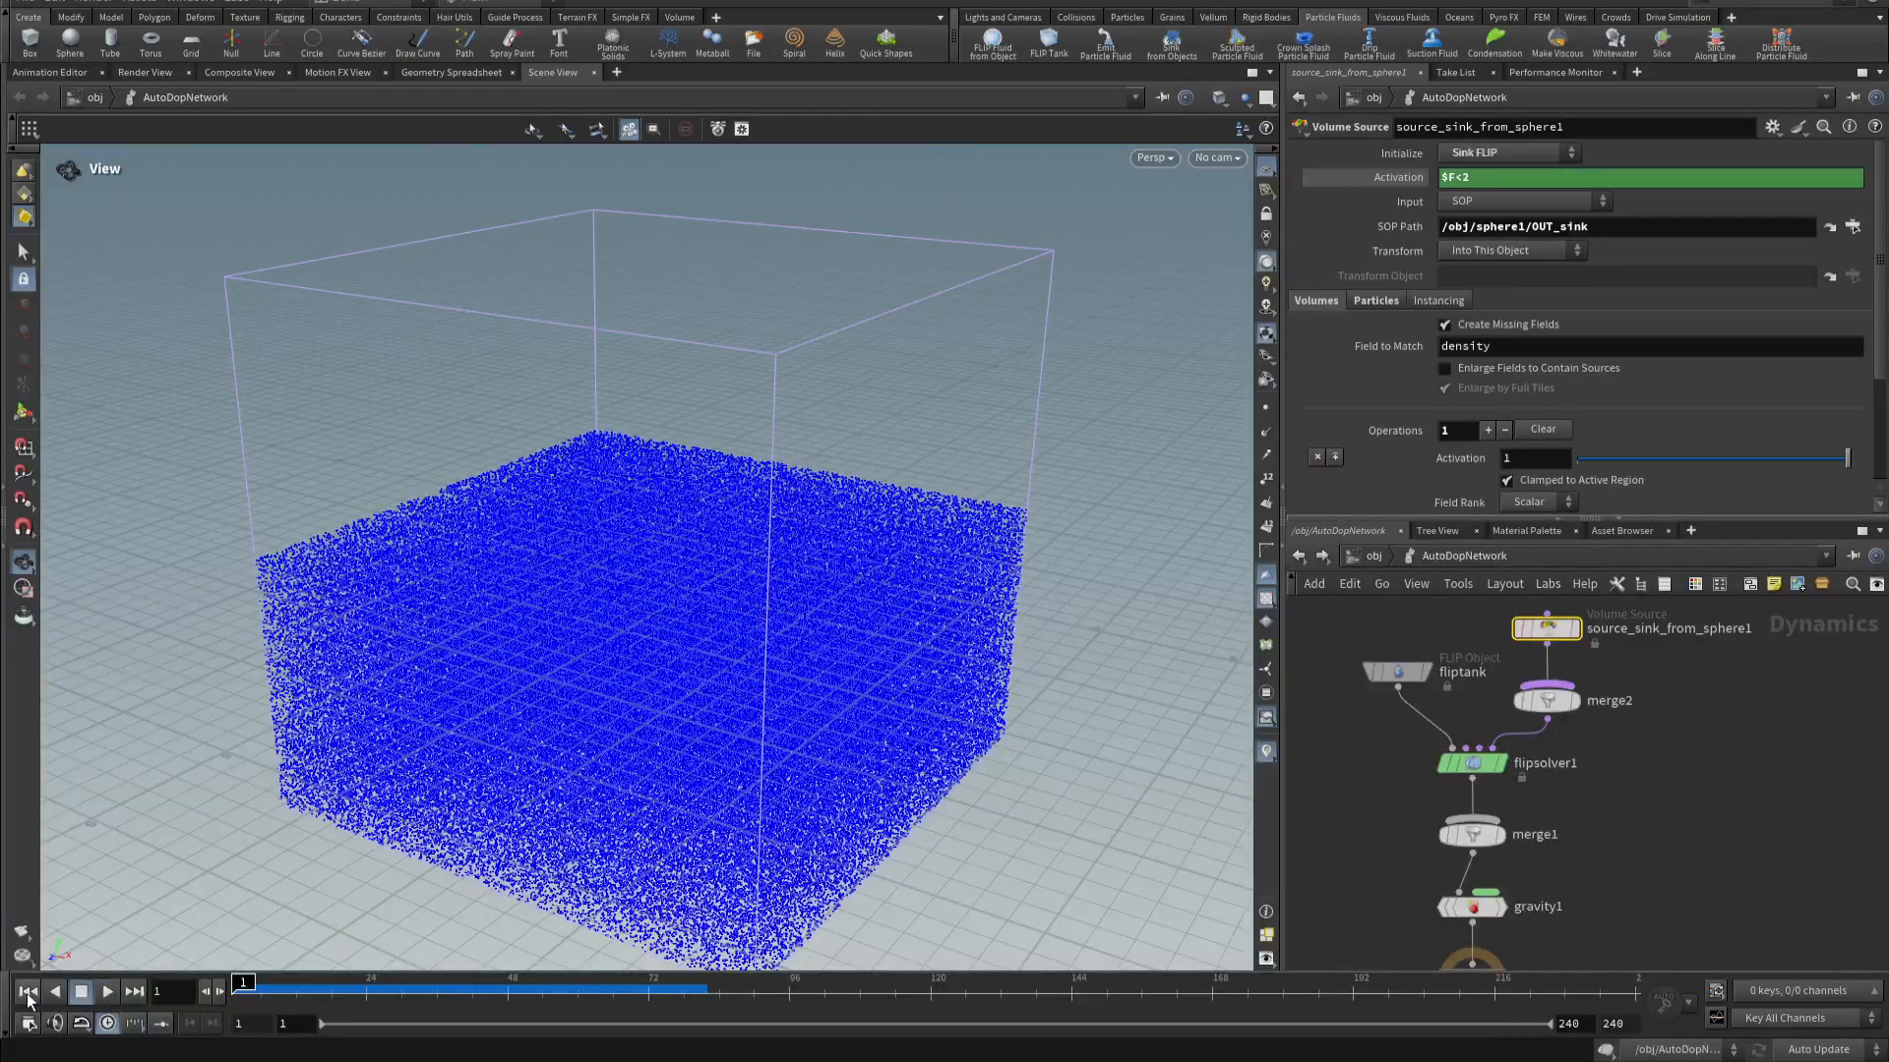
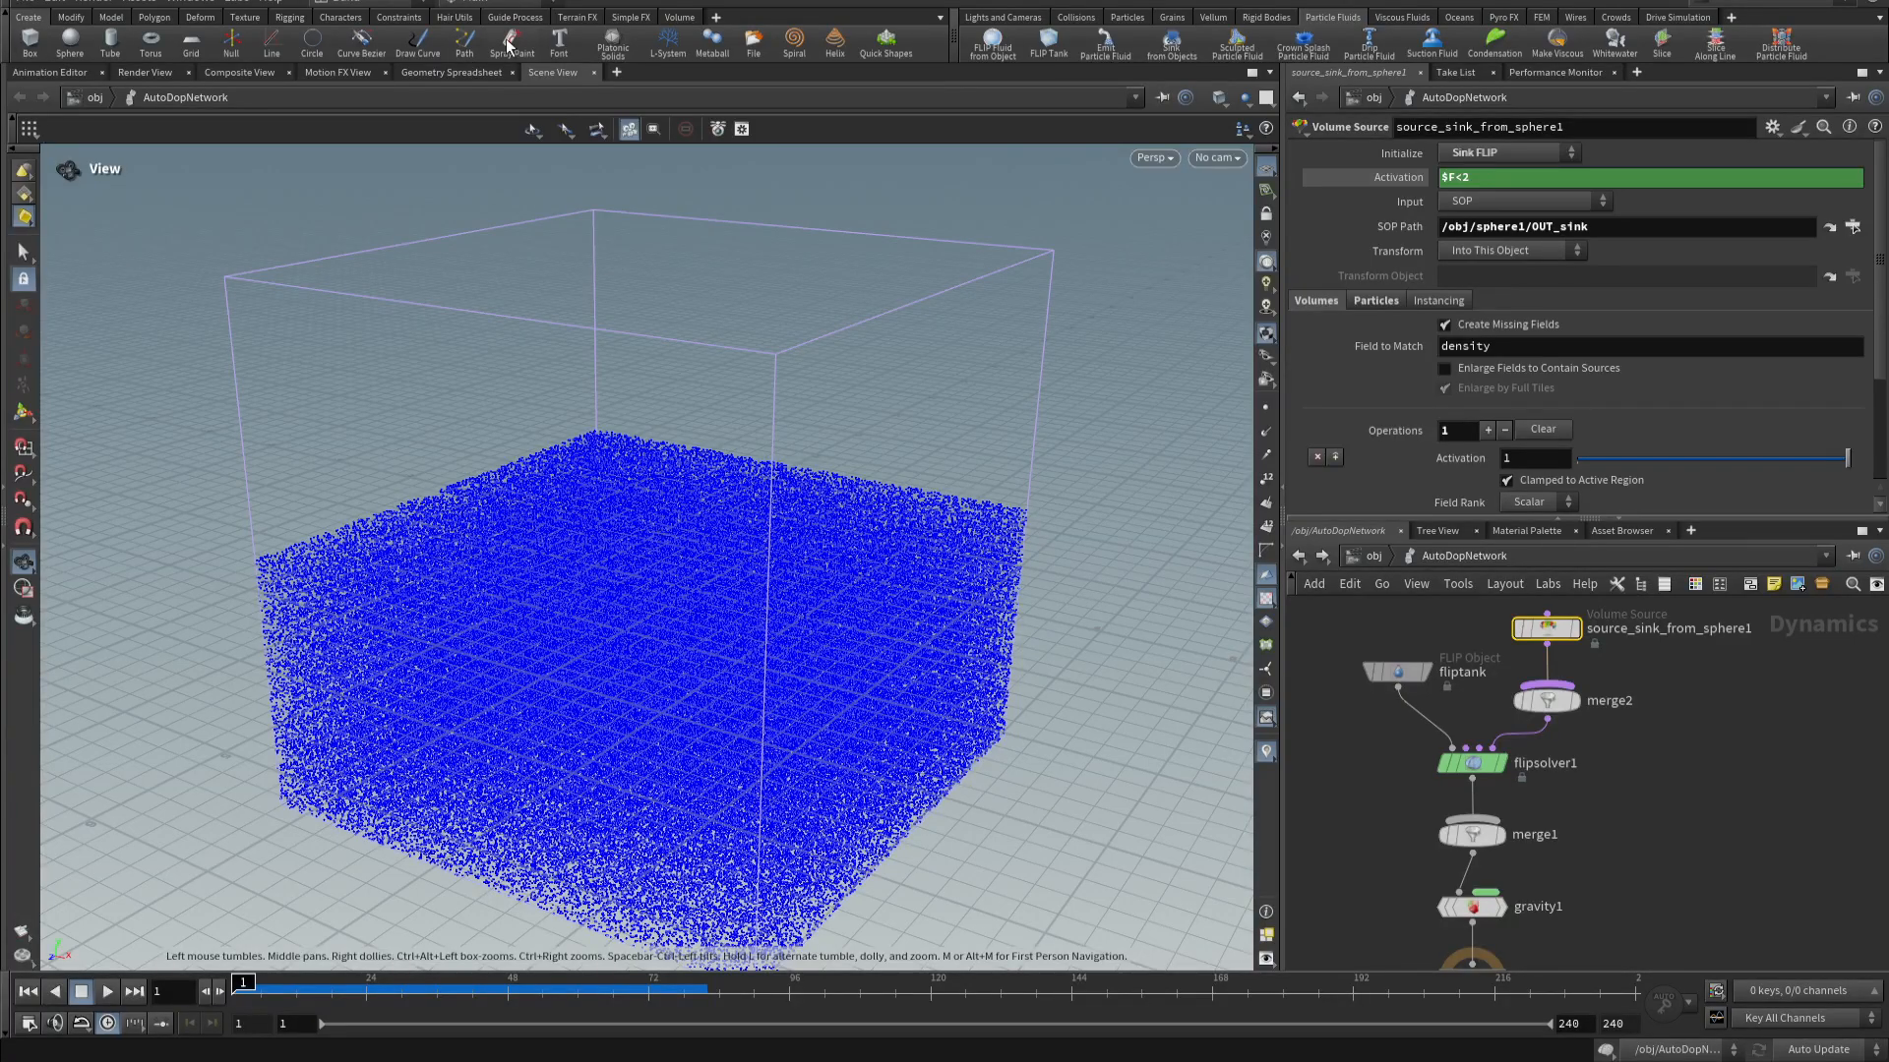
- Save the scene under a new name in F:/Clase10/TM, adding TM to the name BurbujasAire.hip
left_click(25, 5)
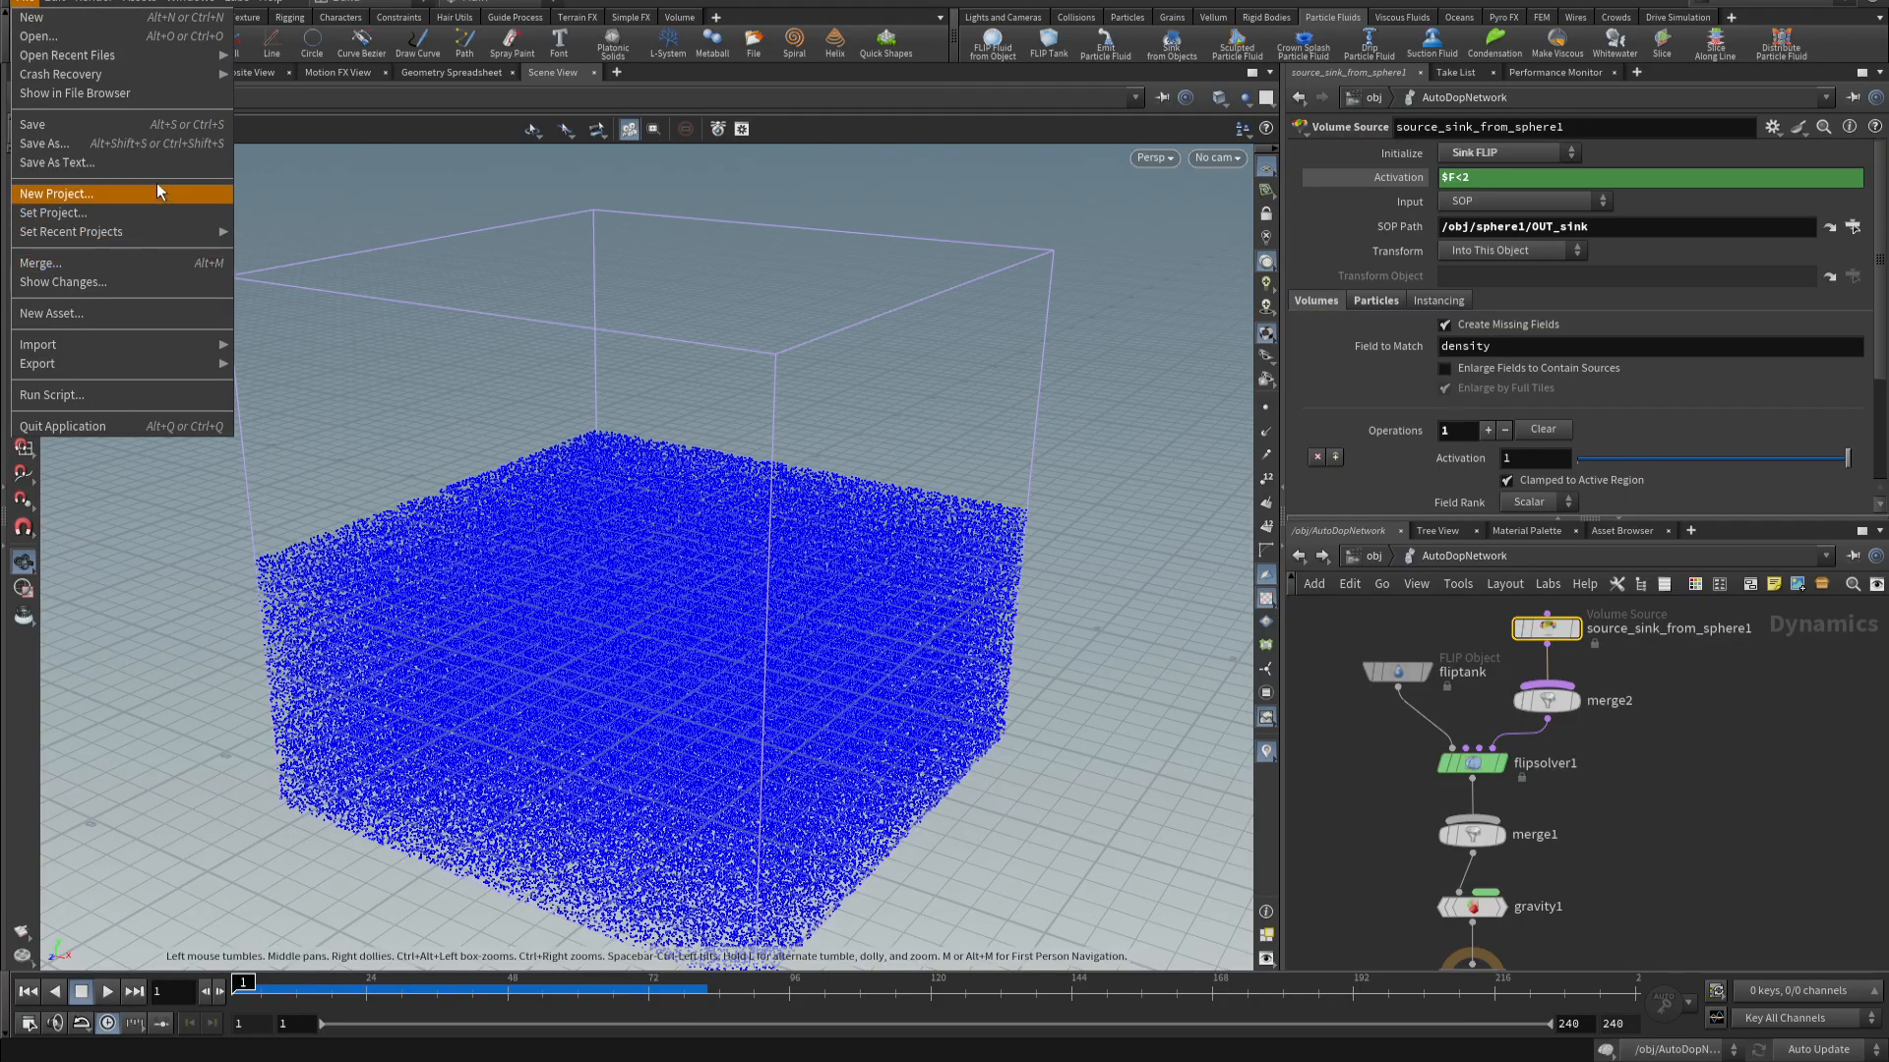
left_click(110, 146)
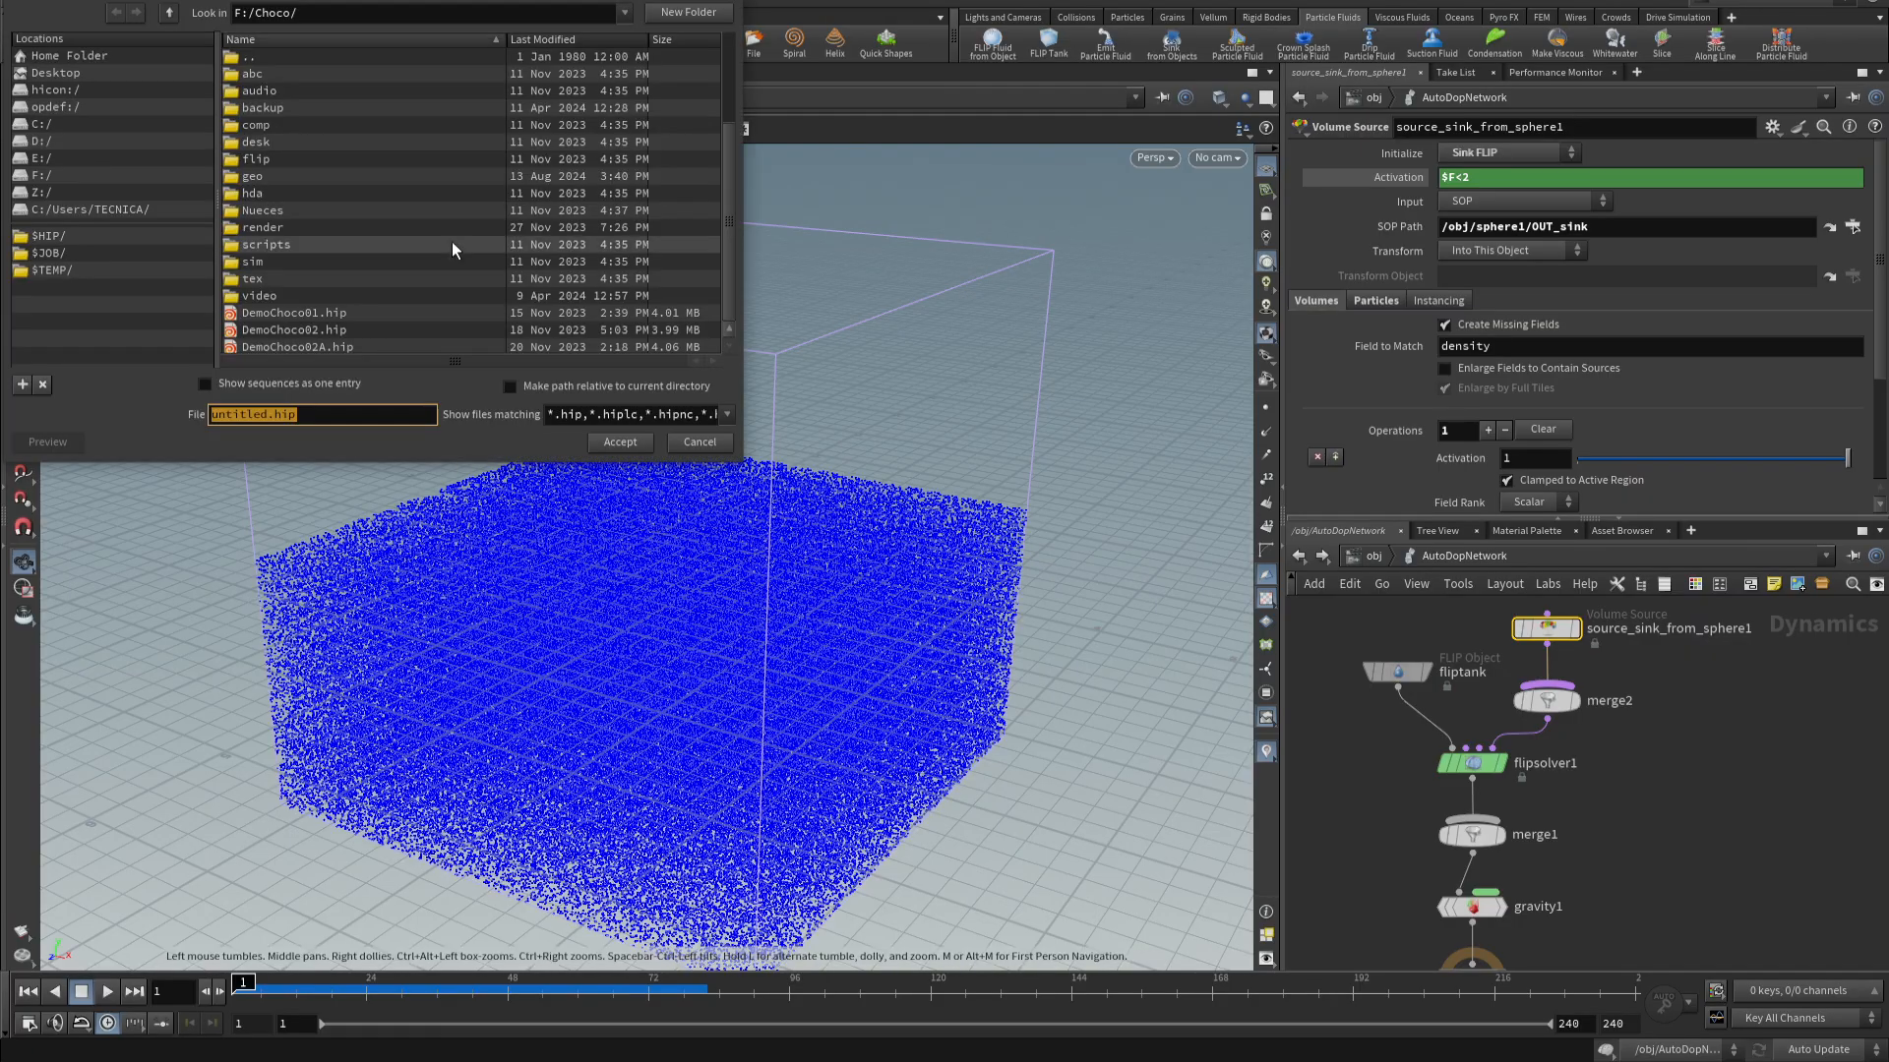
left_click(96, 177)
left_click(95, 157)
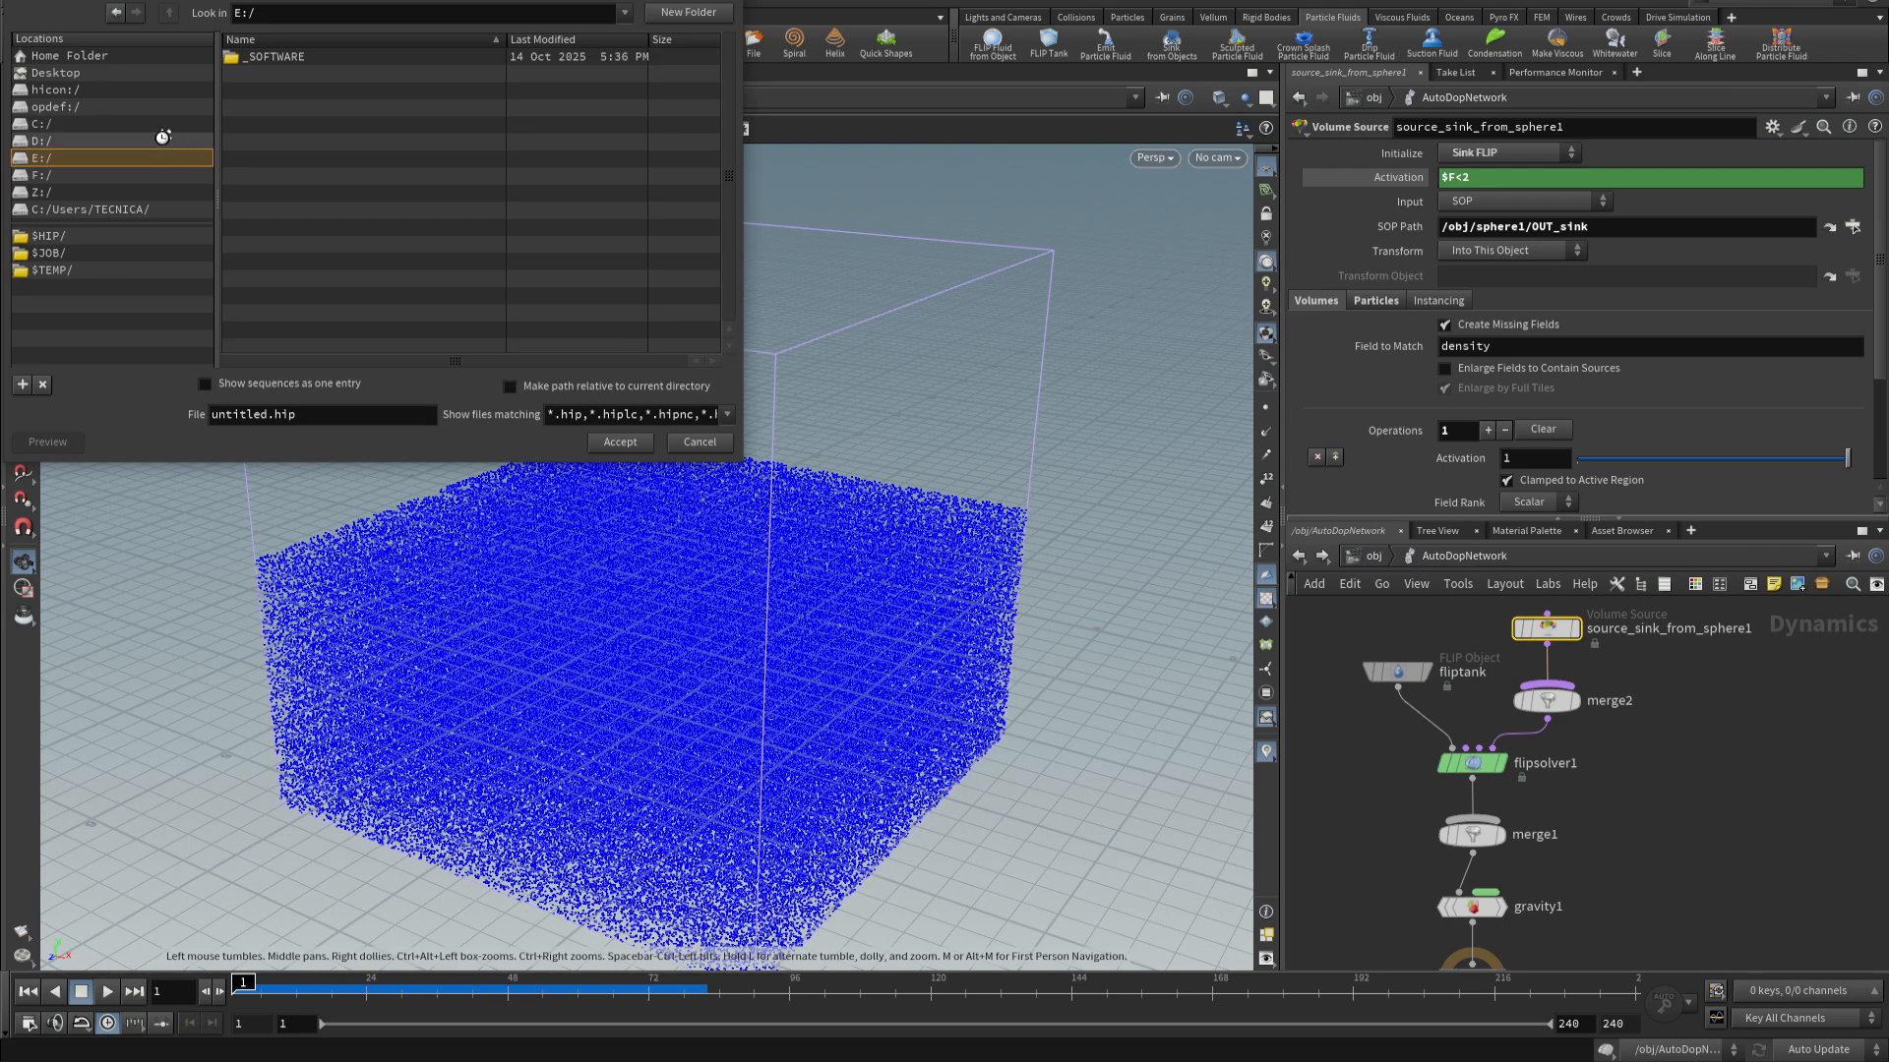
left_click(118, 175)
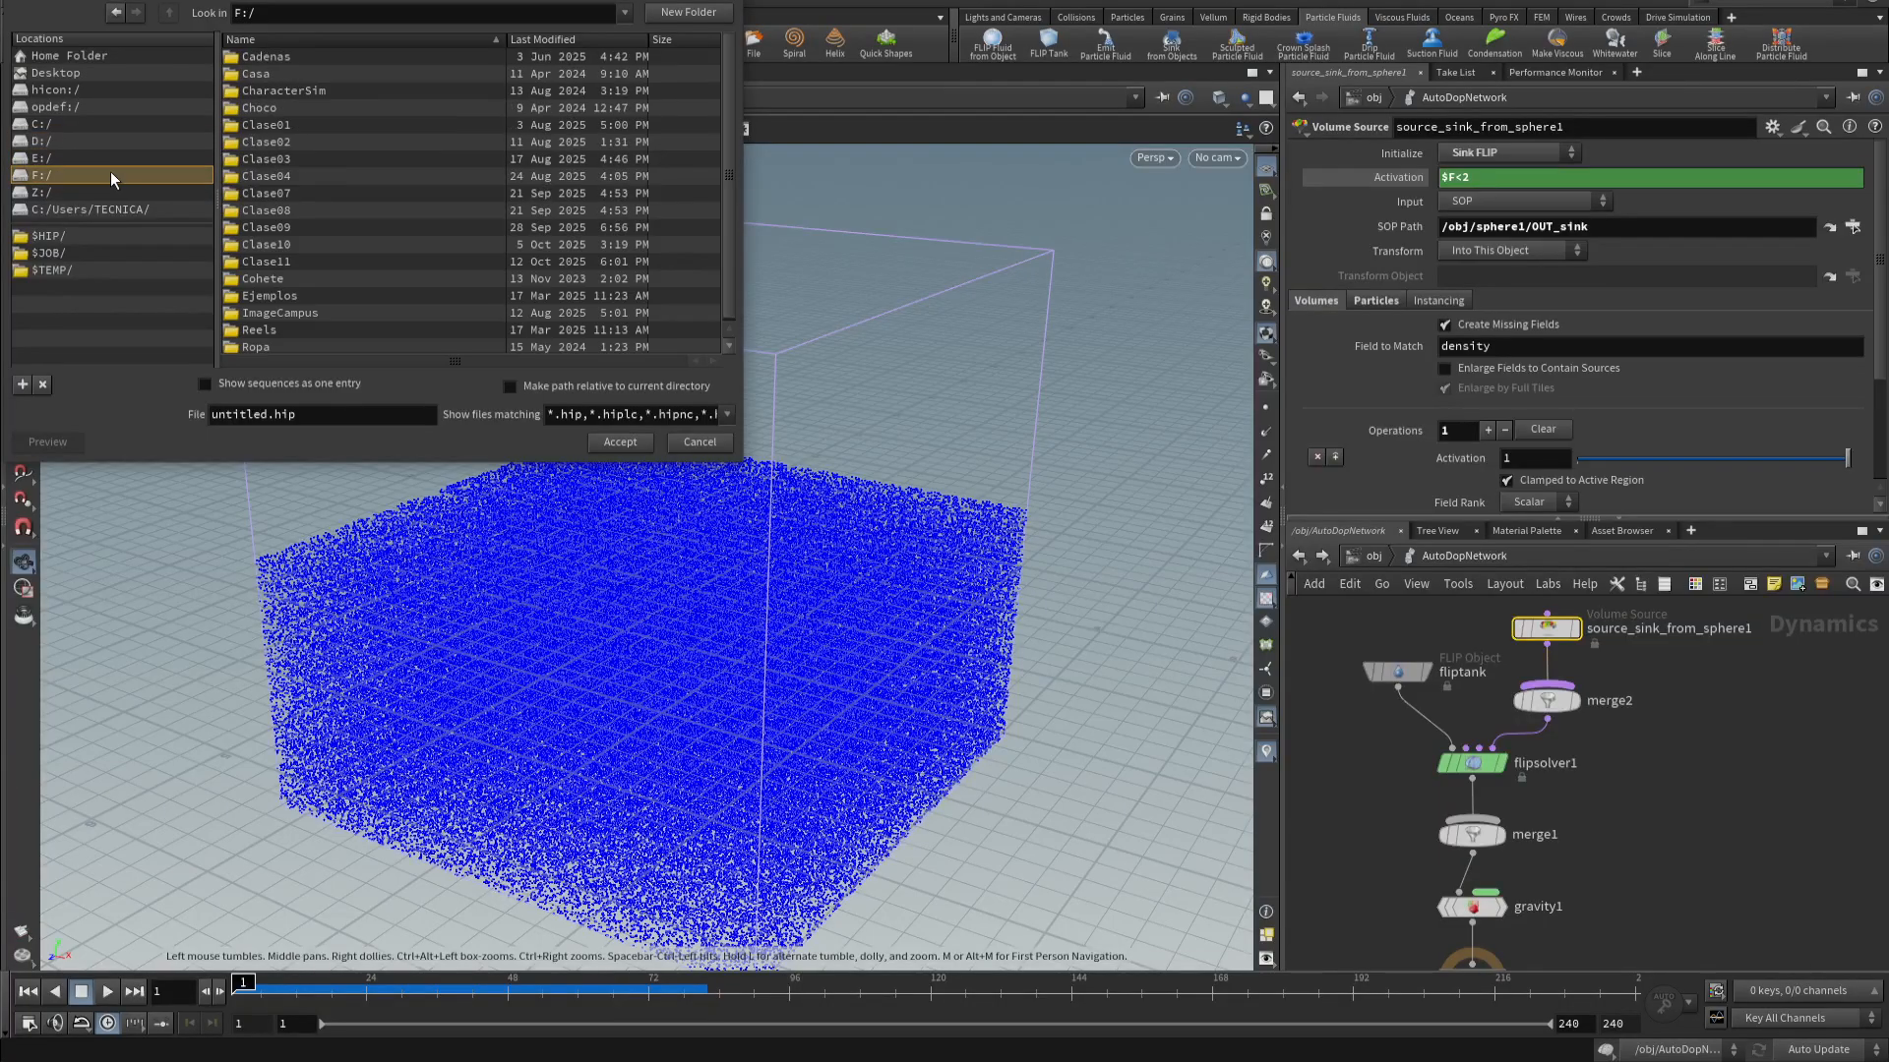
double_click(299, 243)
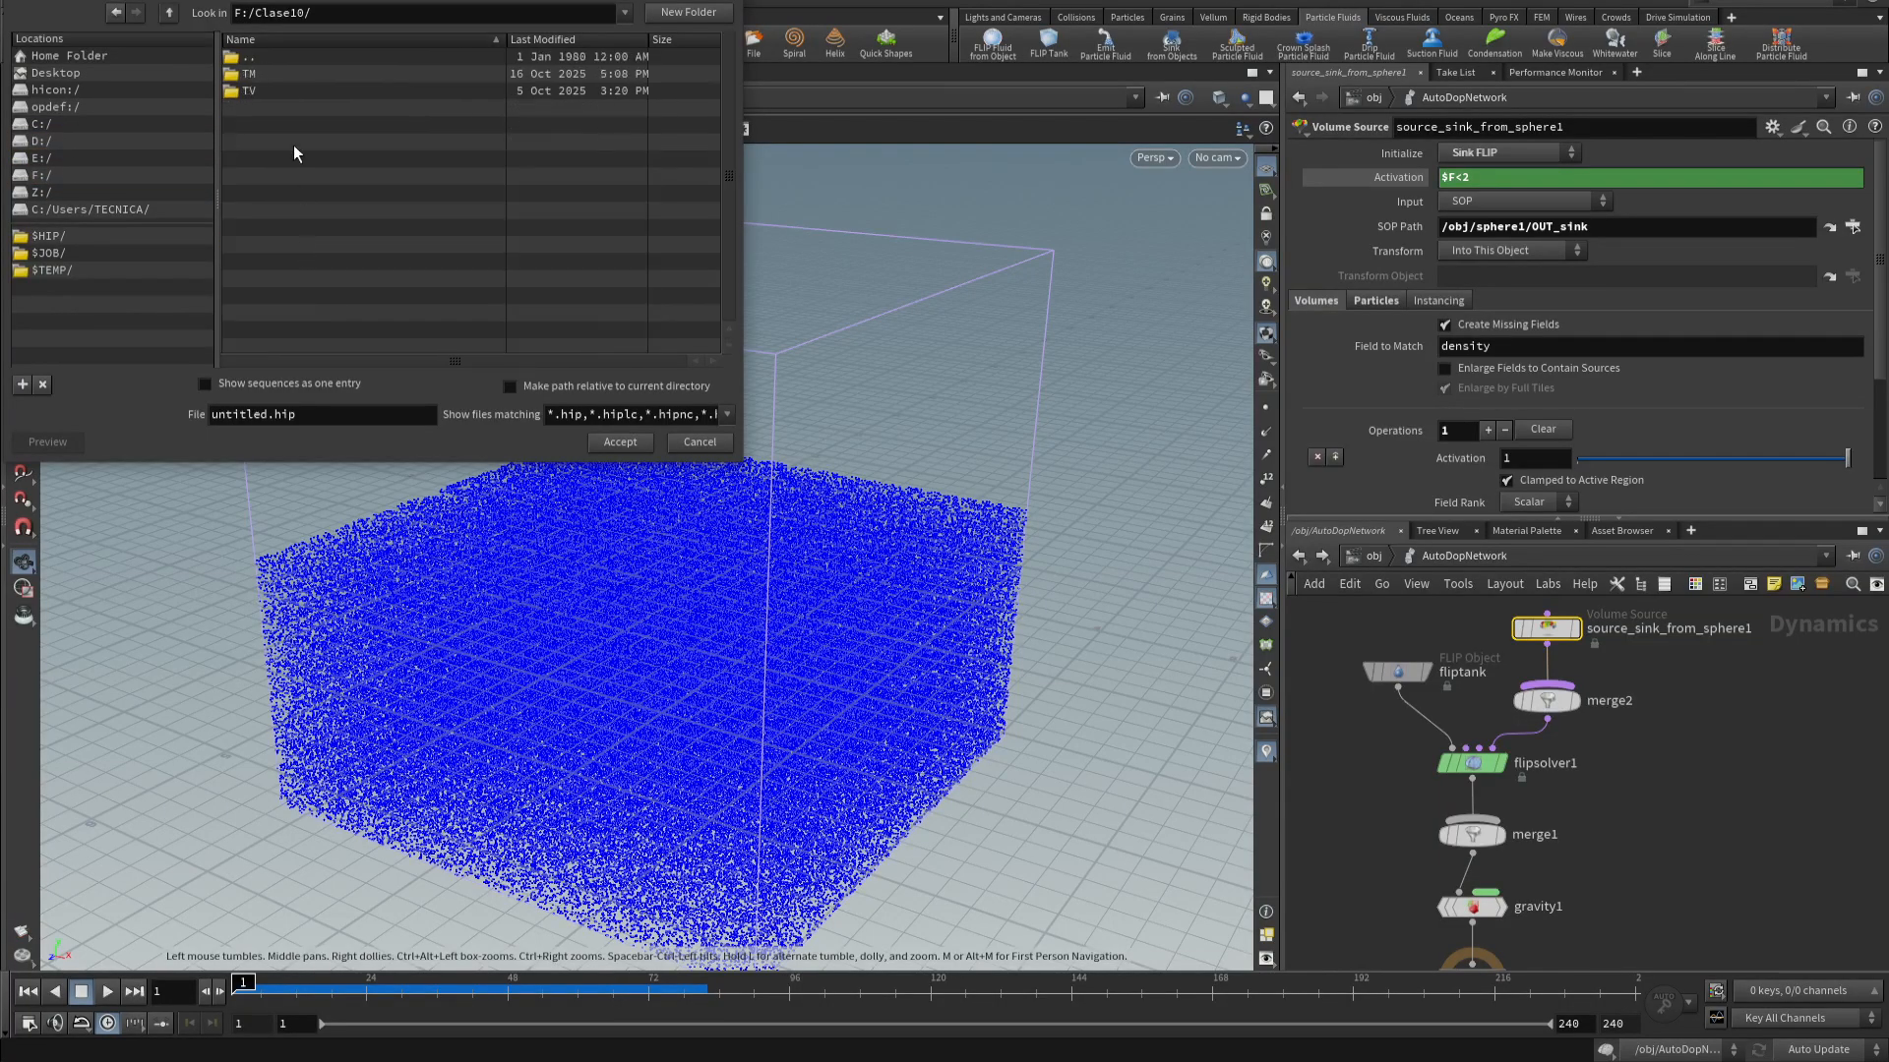
double_click(274, 75)
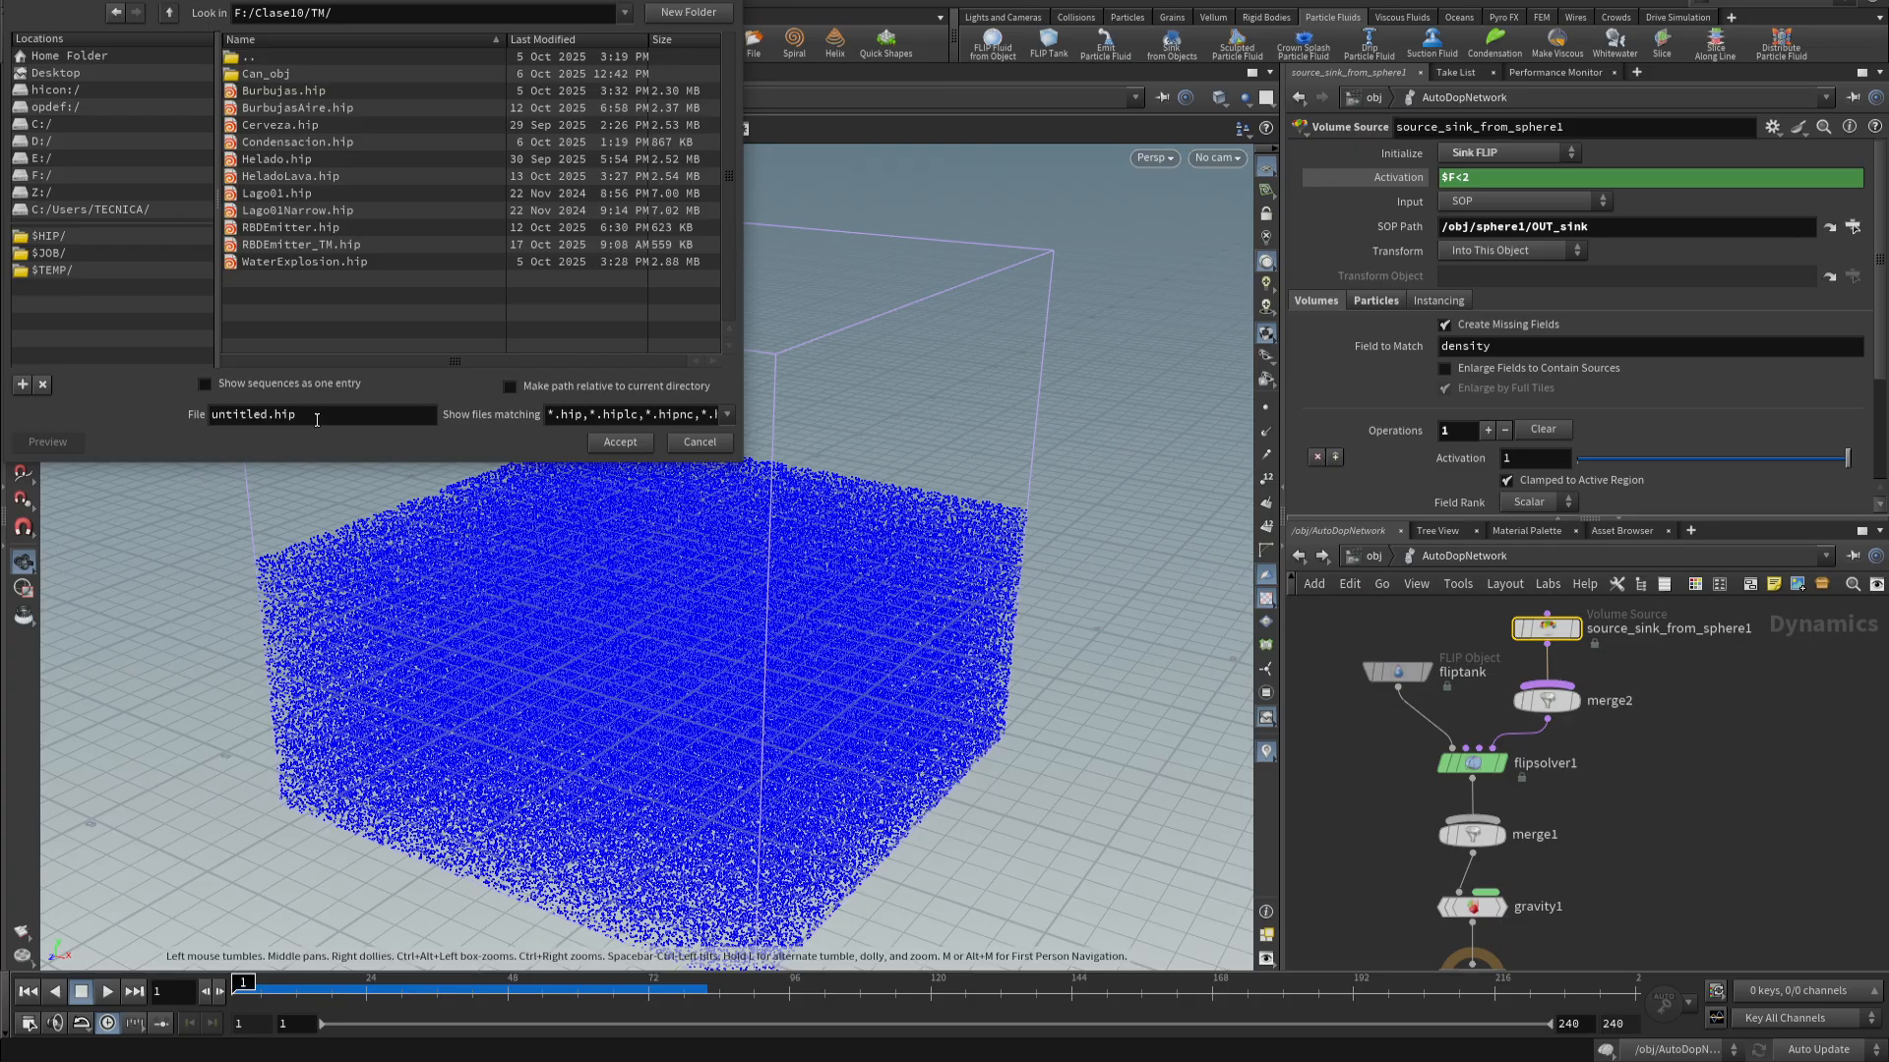
left_click(293, 108)
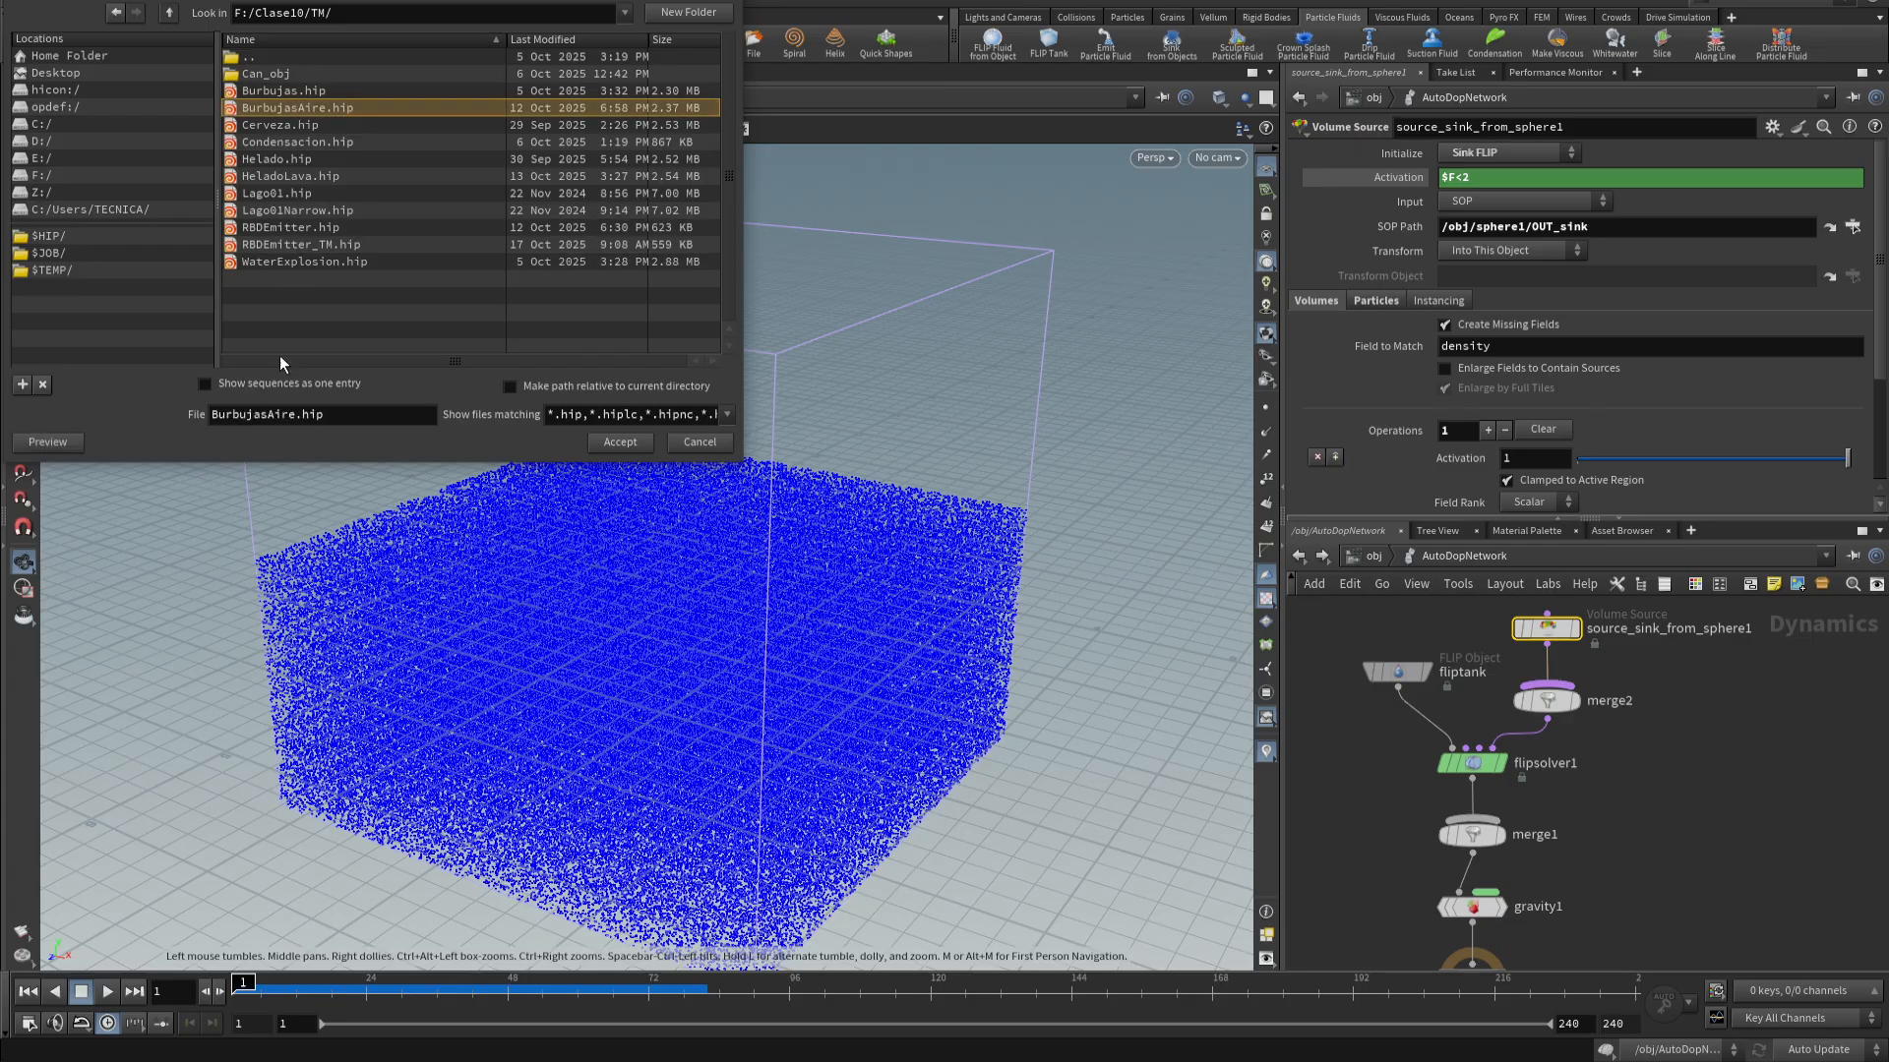
left_click(297, 415)
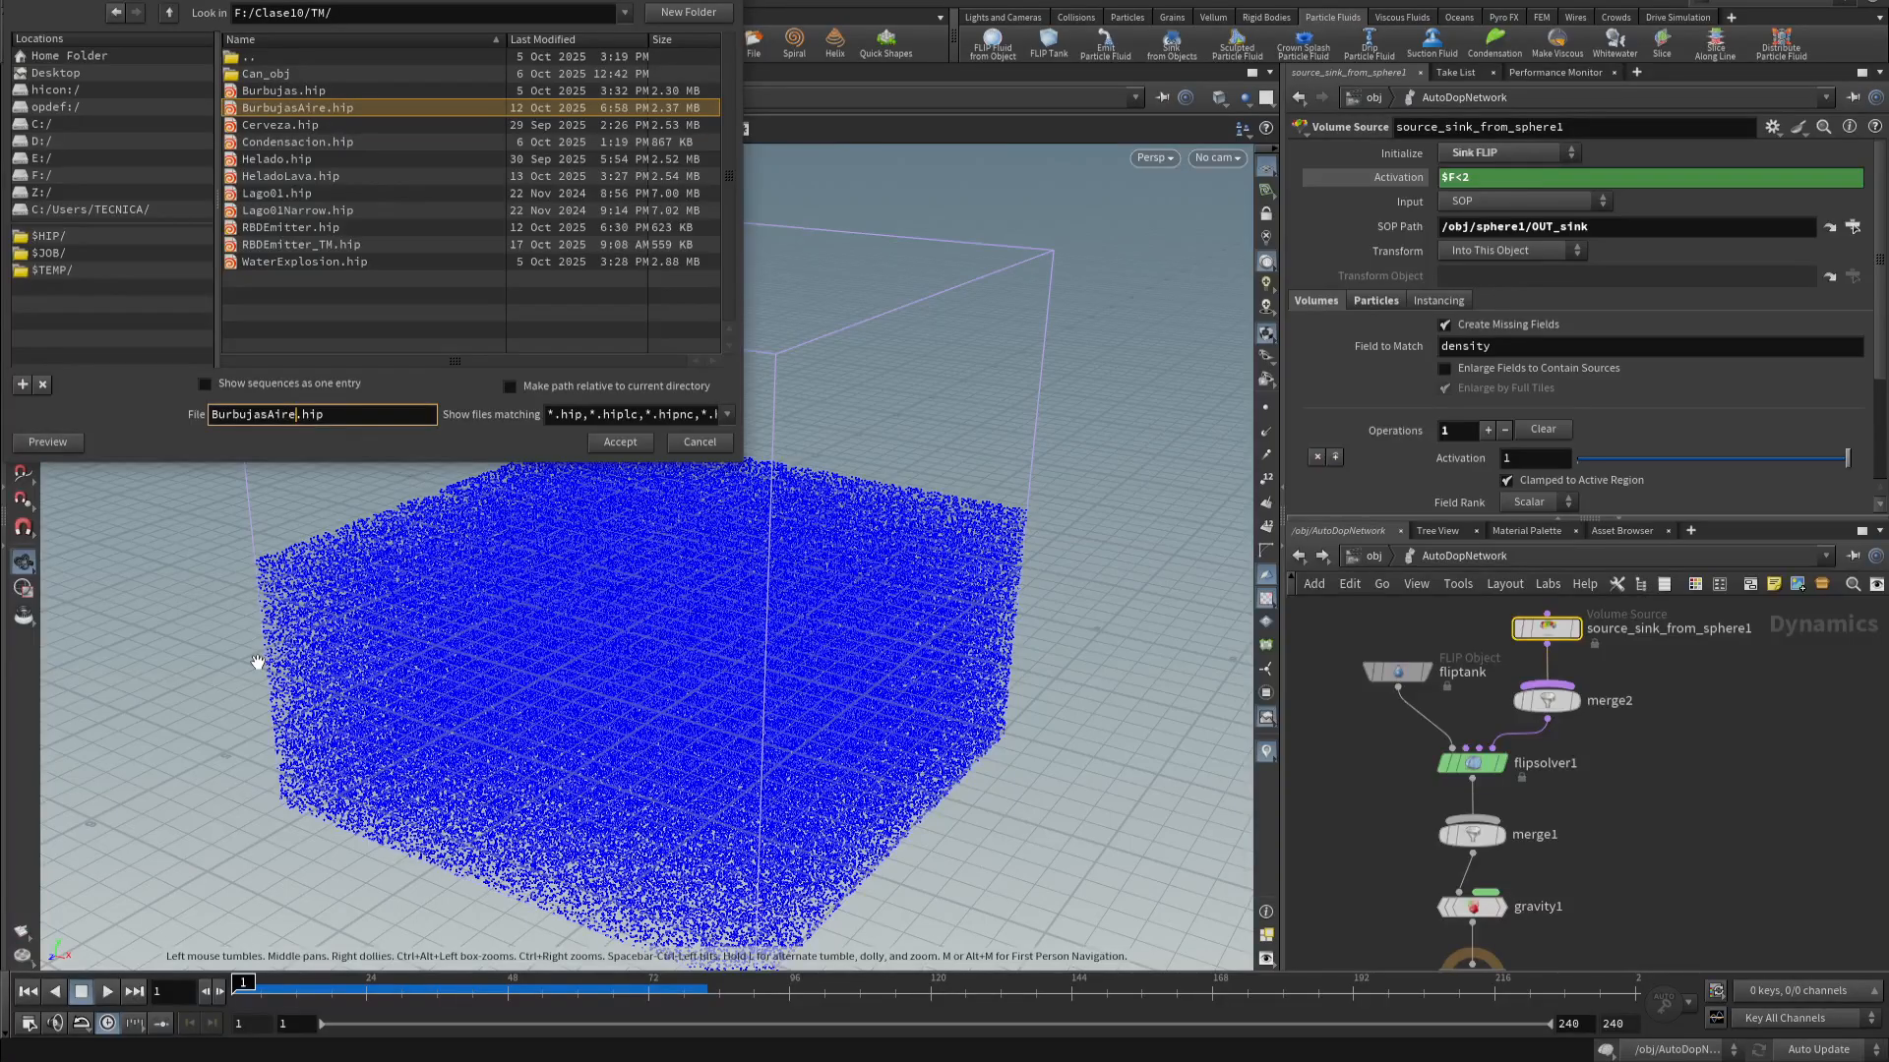
type("TM")
key("Return")
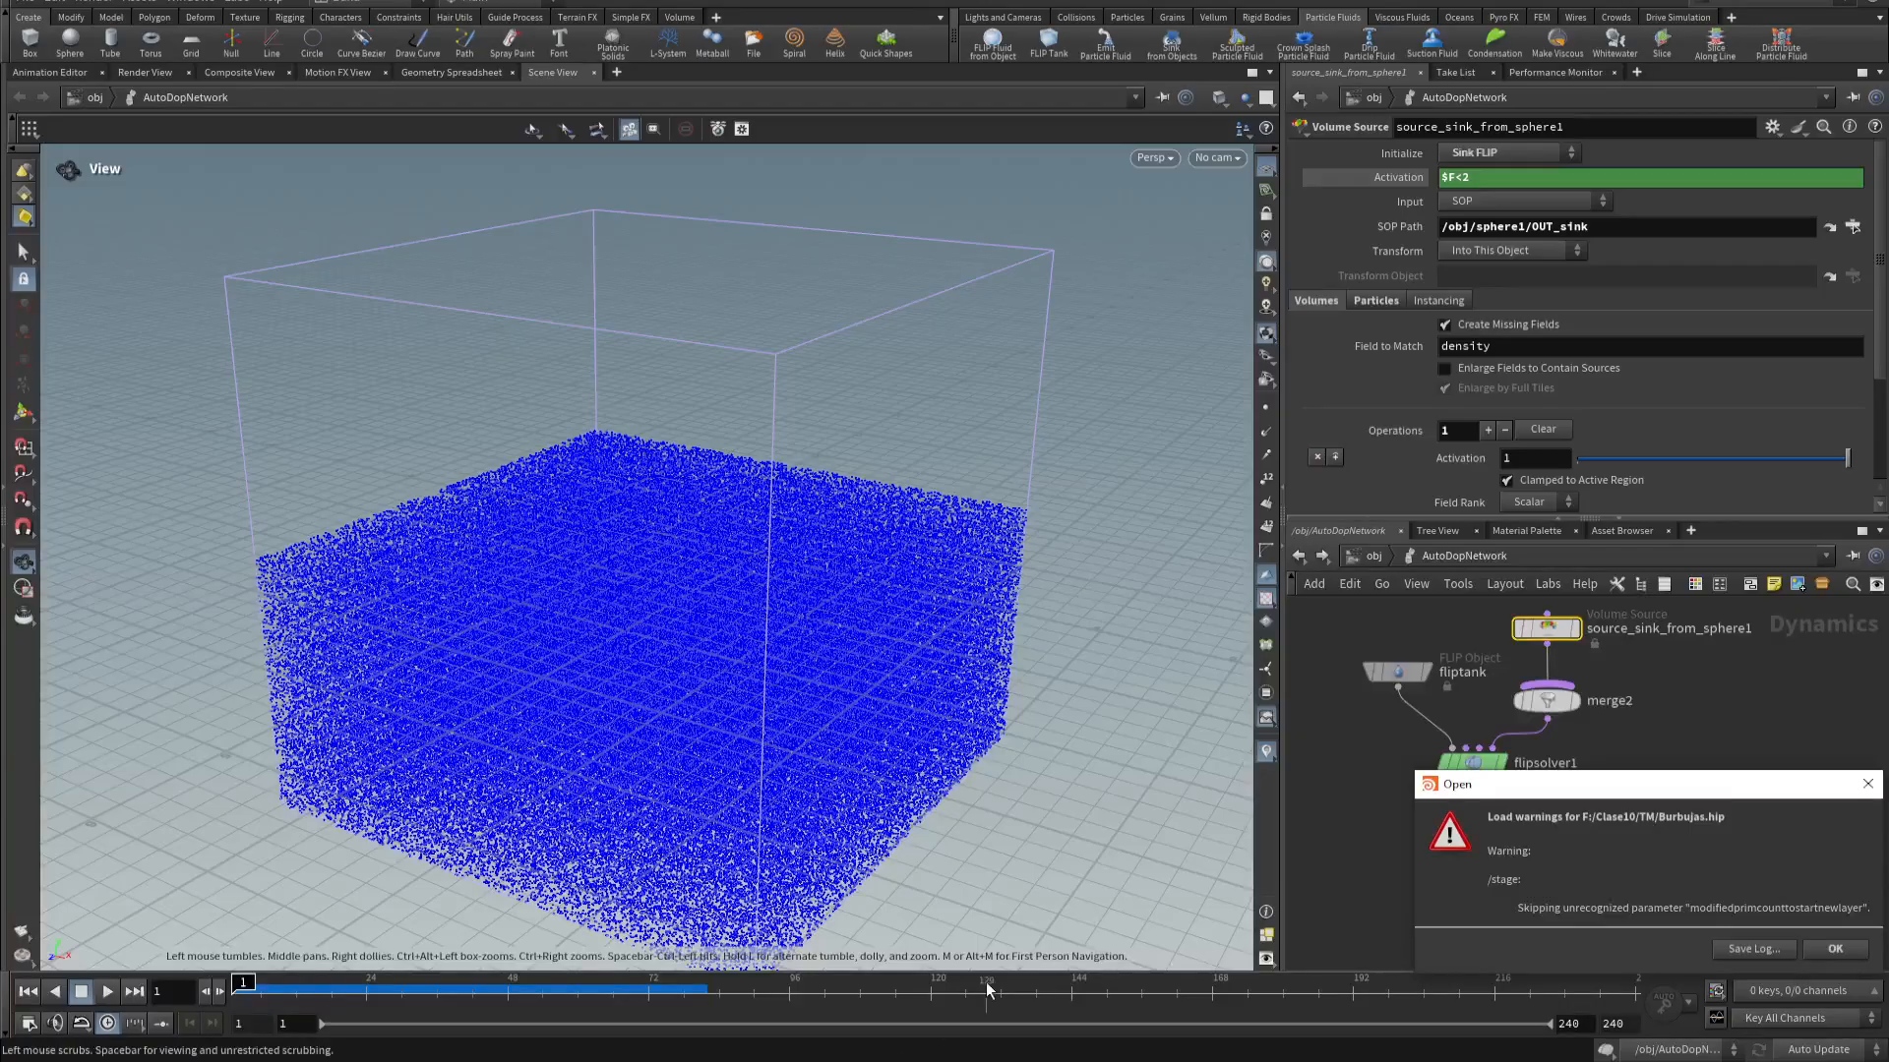
- Dismiss the load warning and start a new, empty scene
left_click(1818, 948)
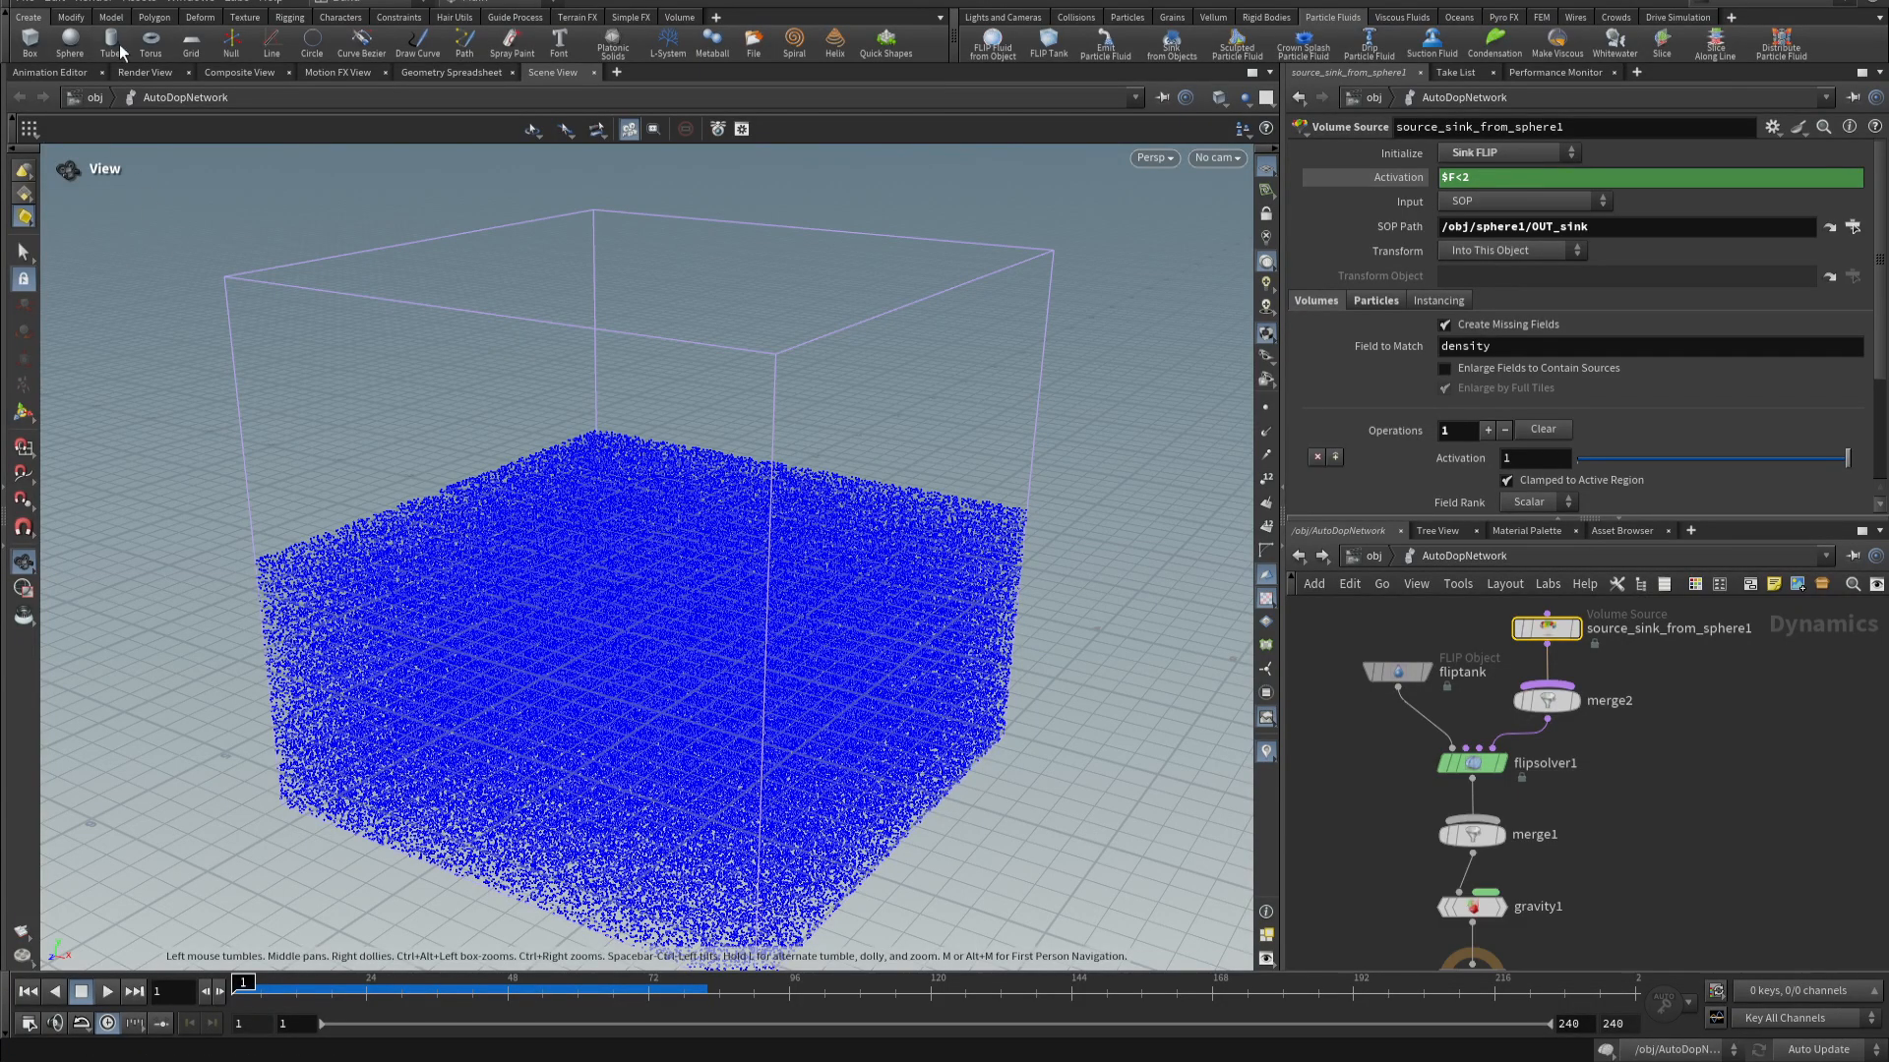
left_click(32, 2)
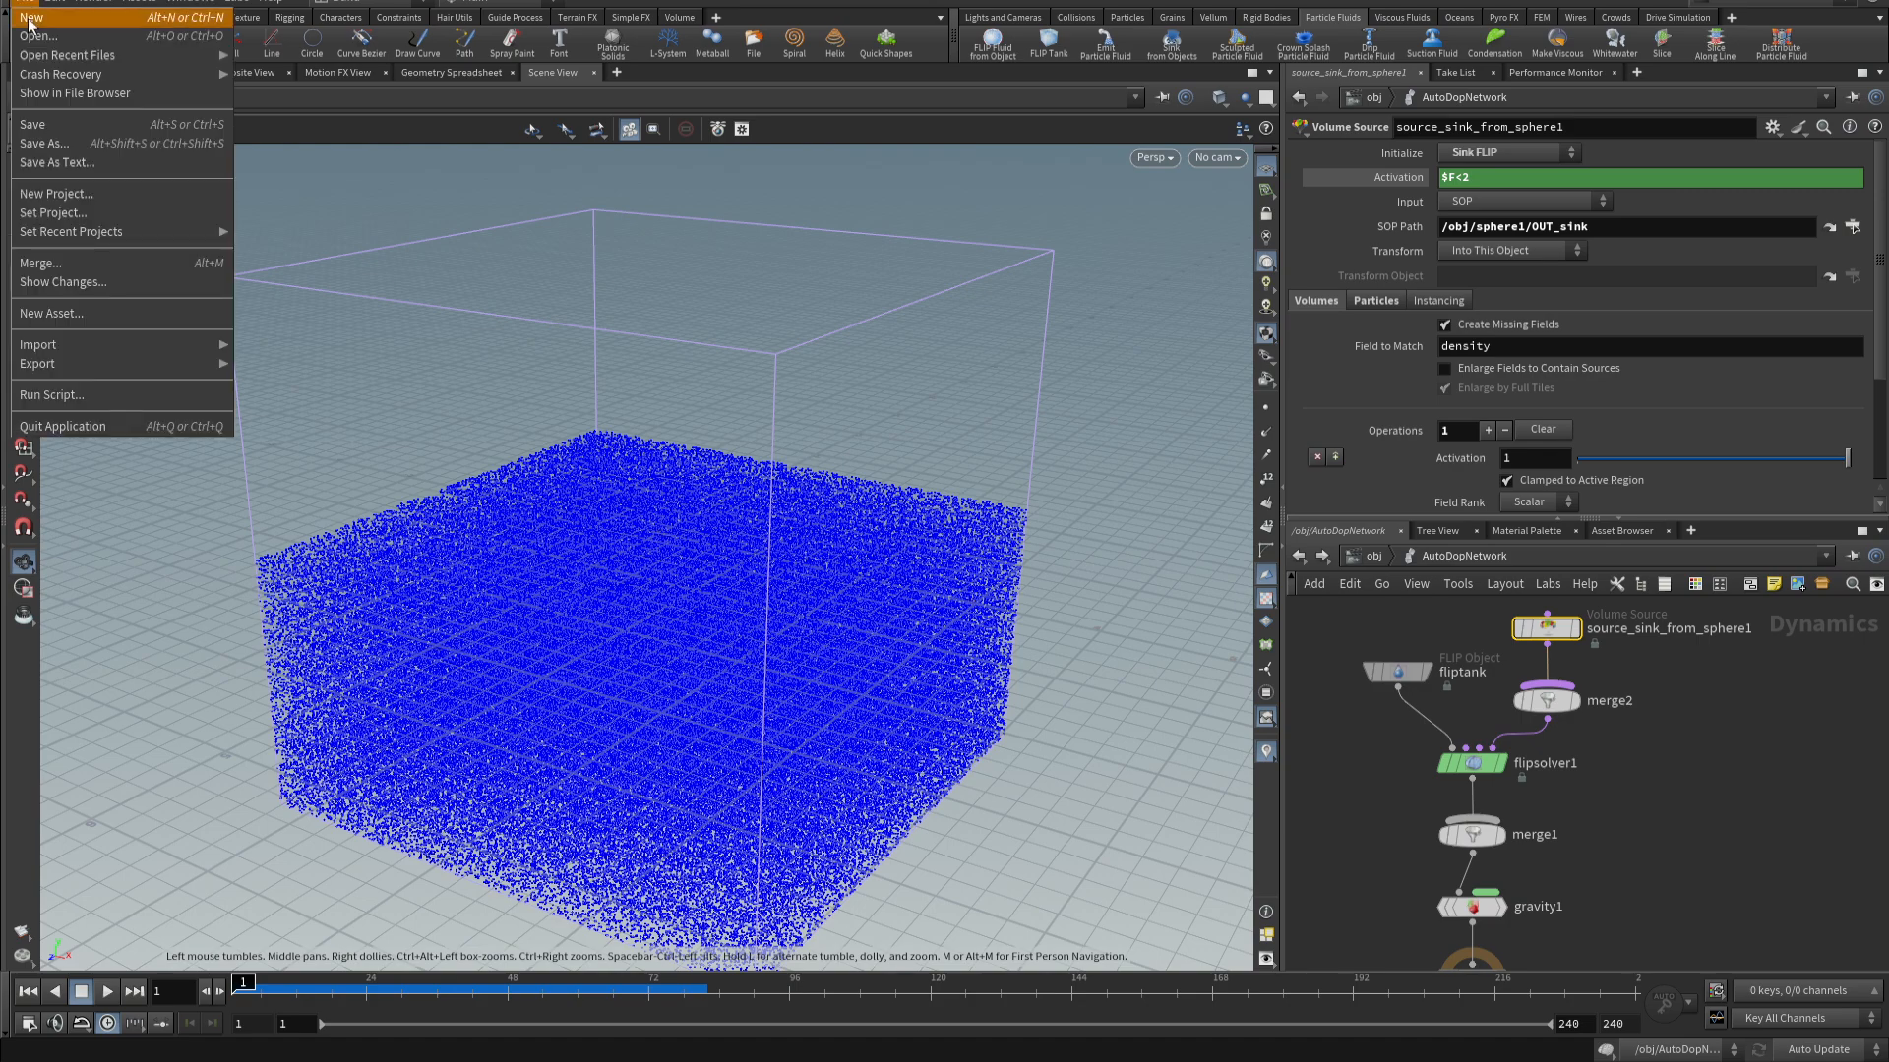
left_click(28, 20)
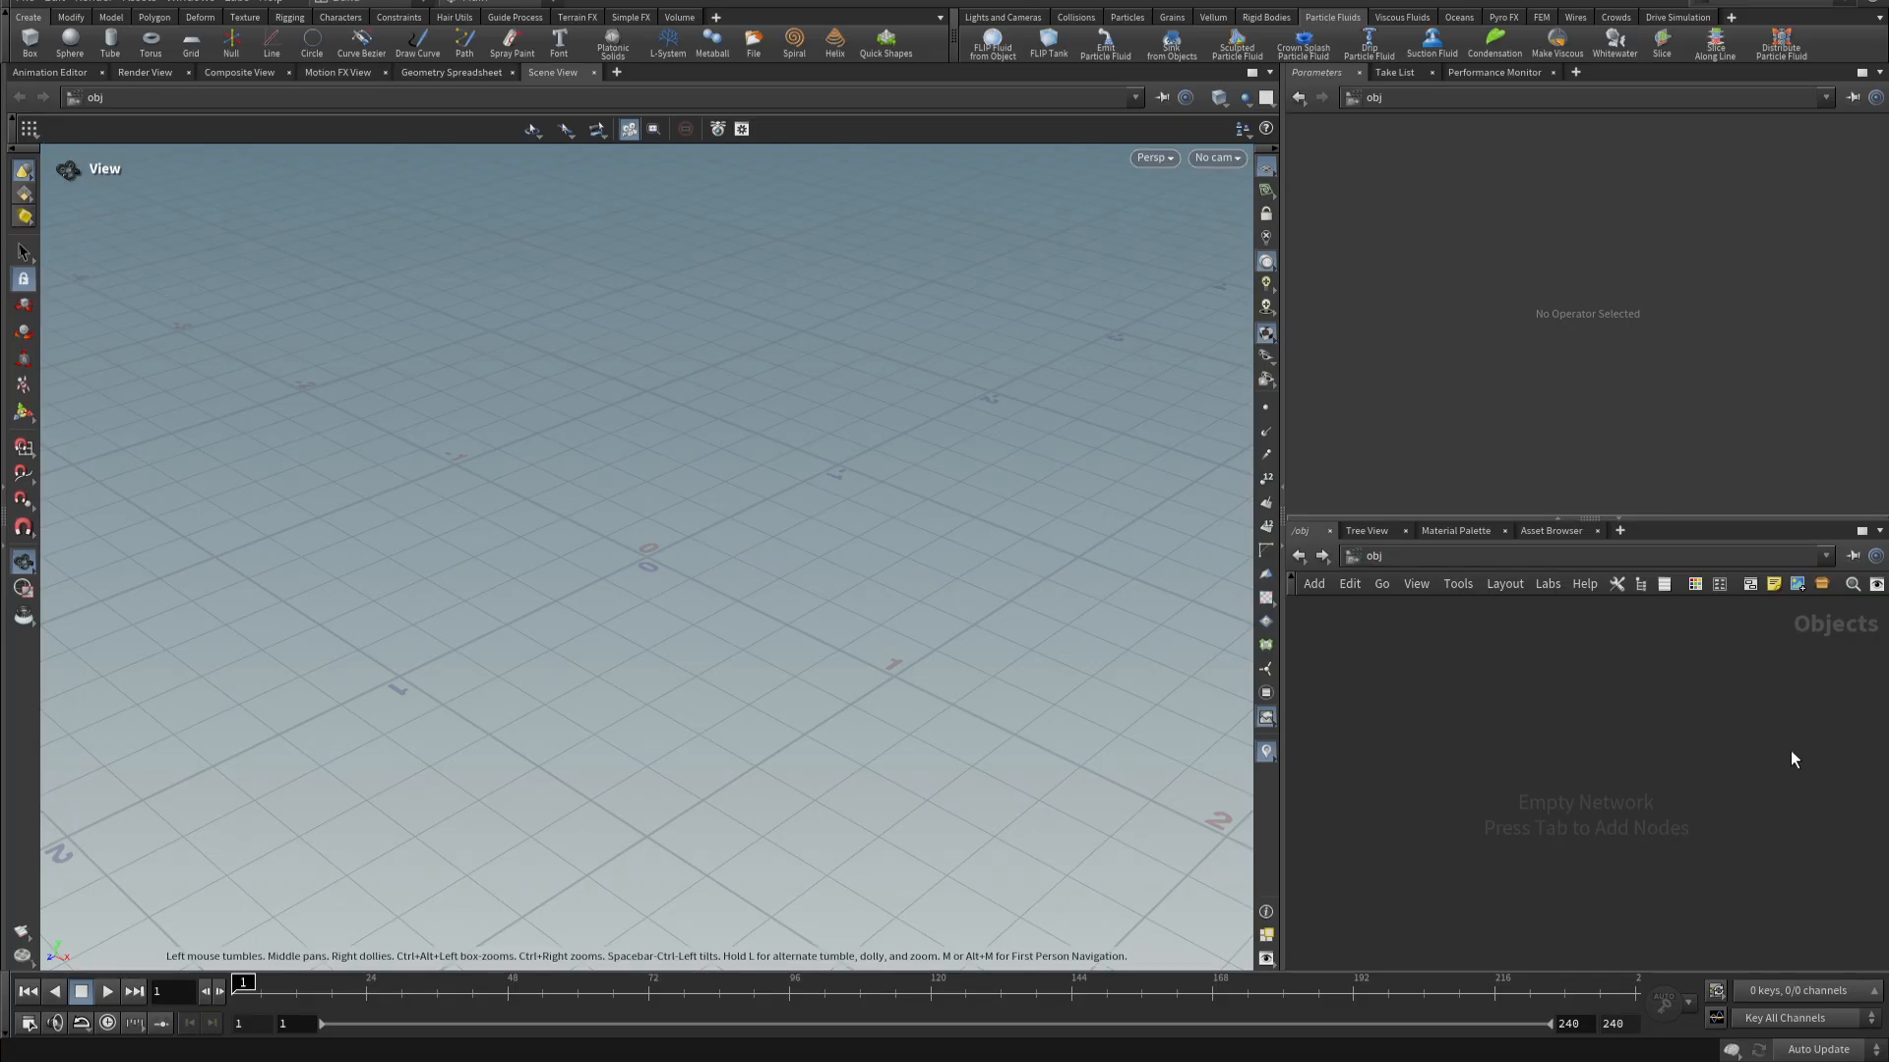
key("Tab")
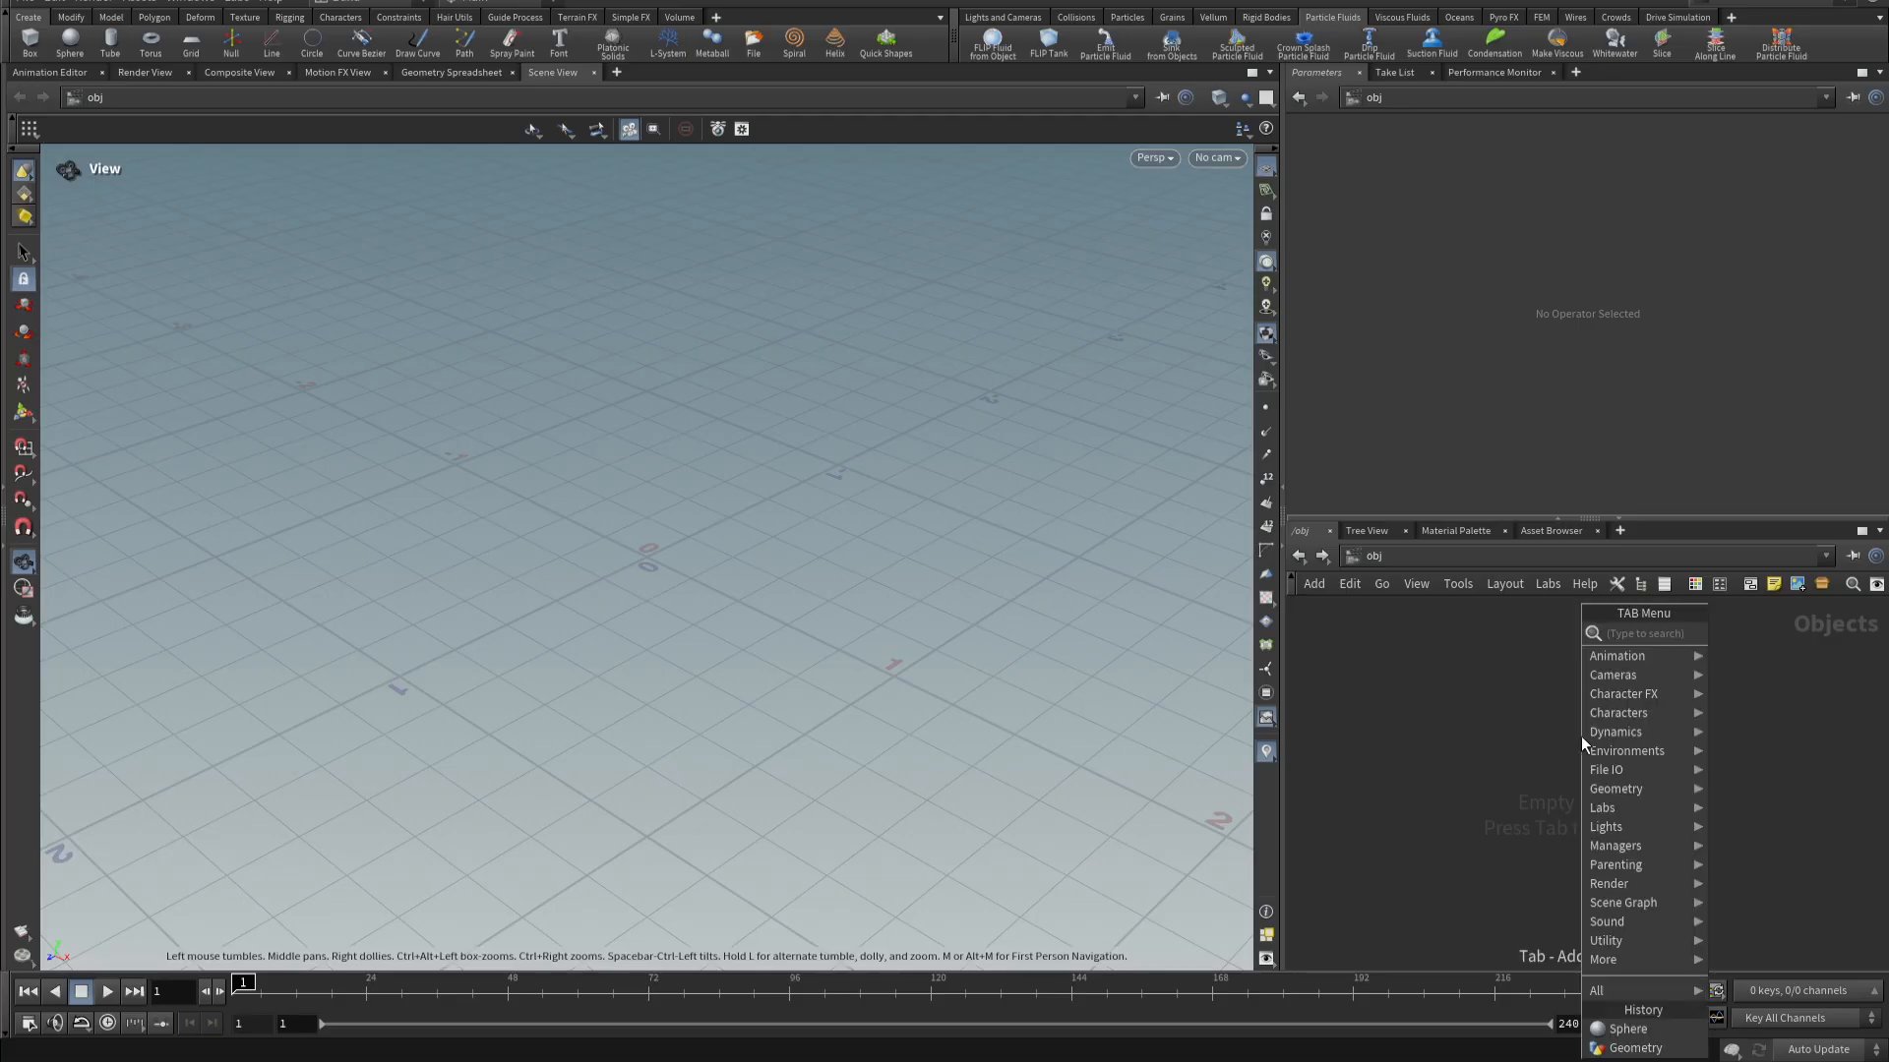
type("geo")
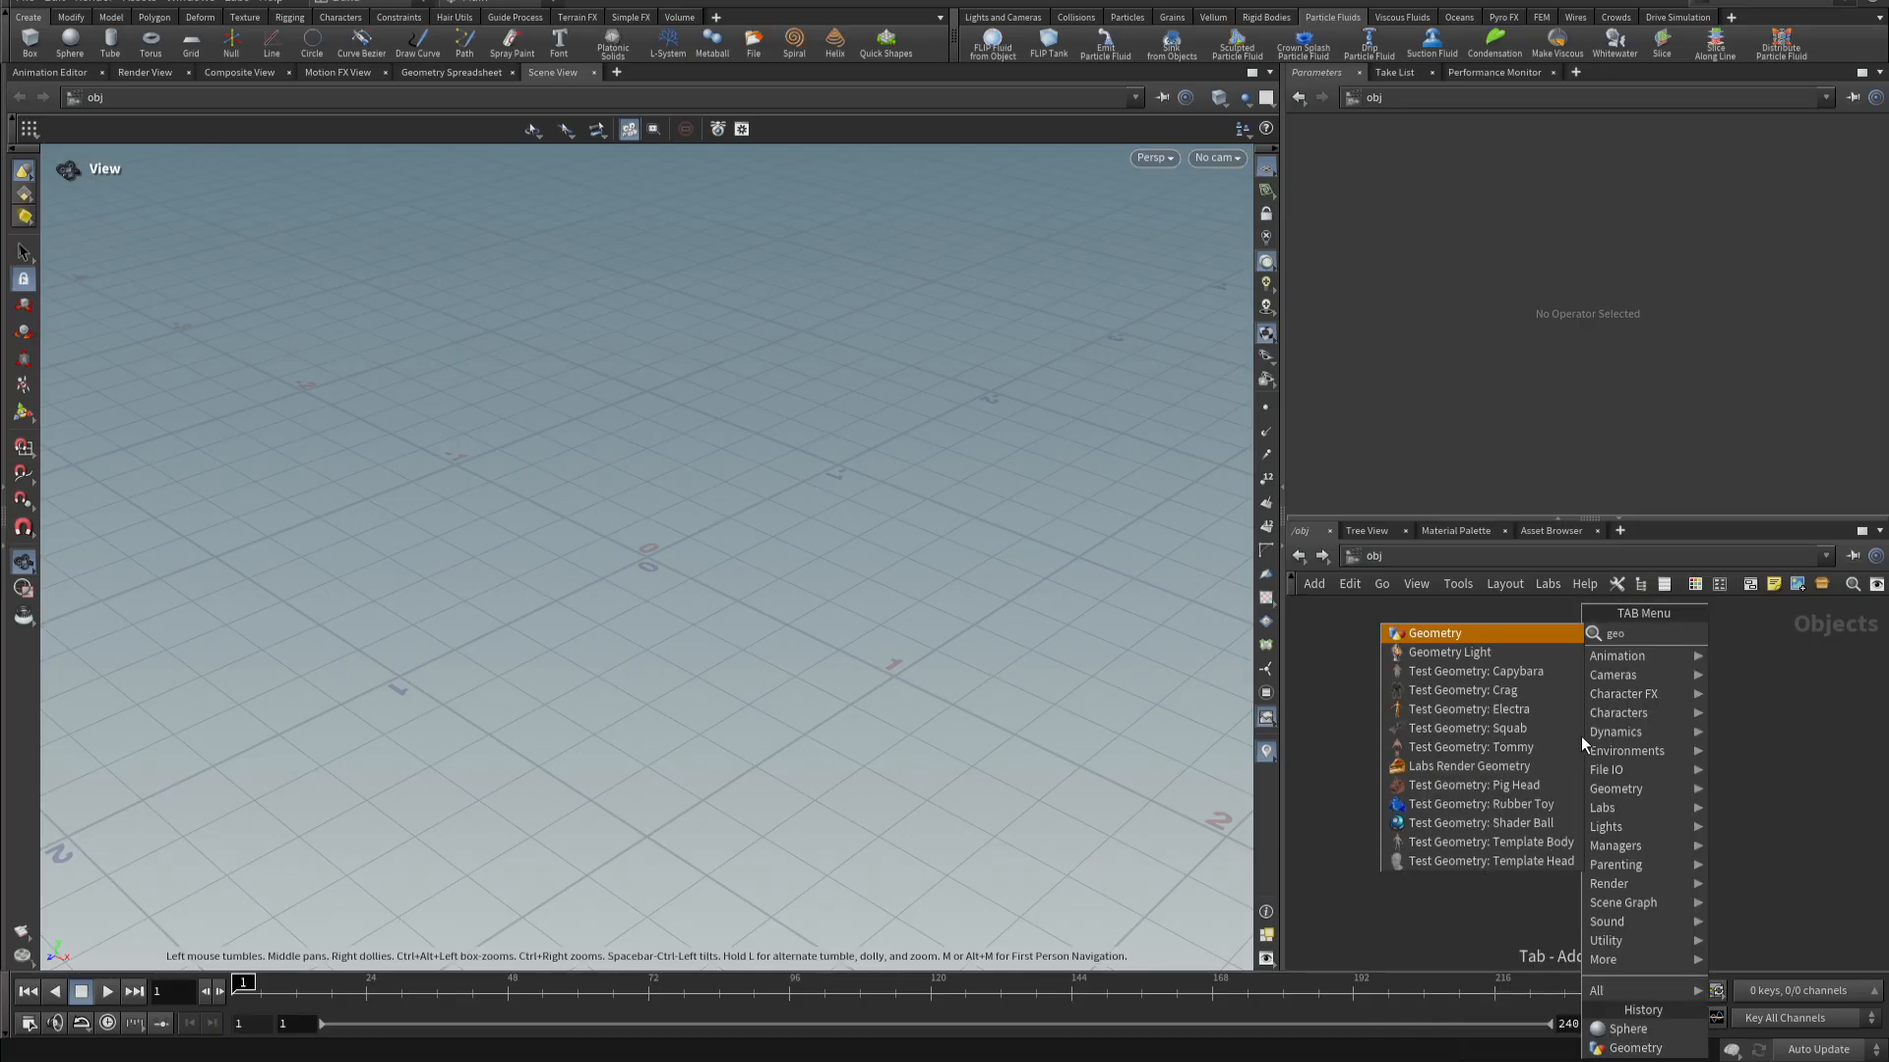
key("Escape")
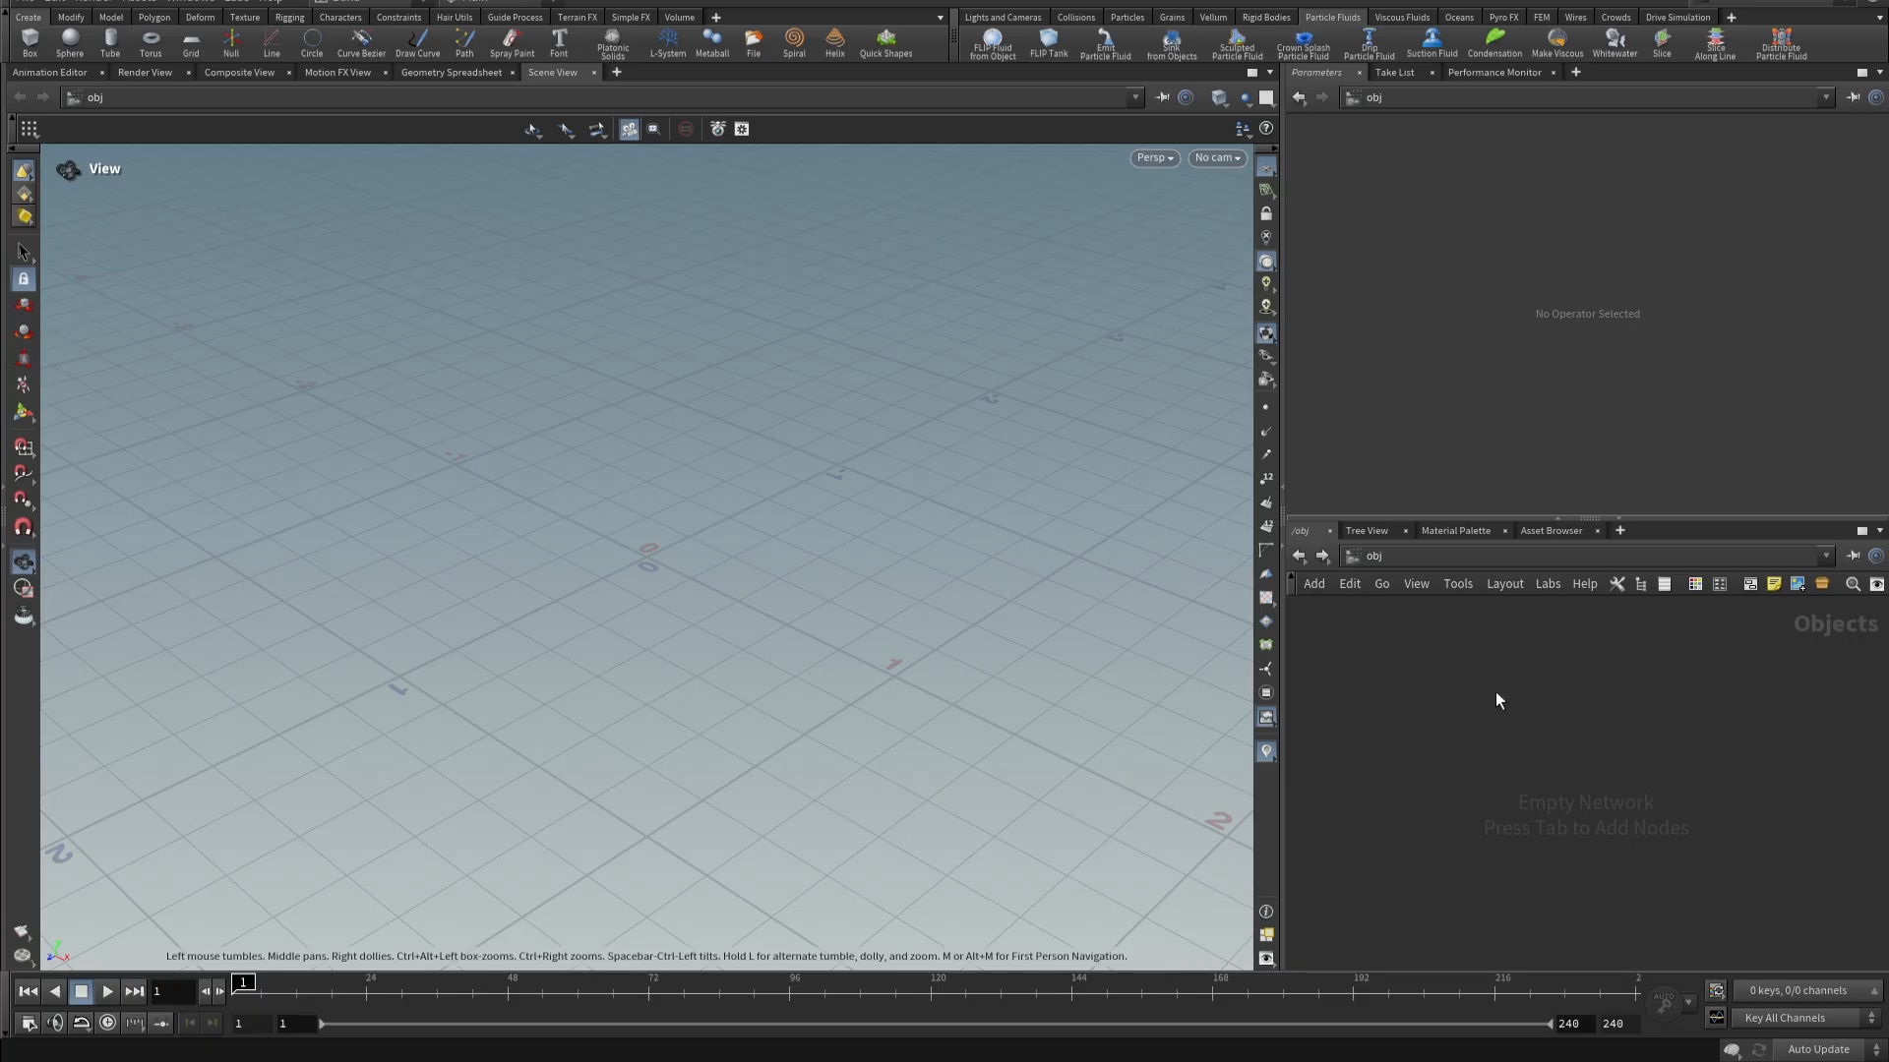
- Add a Sphere (Polygons) object to the empty object network
key("Tab")
type("sph")
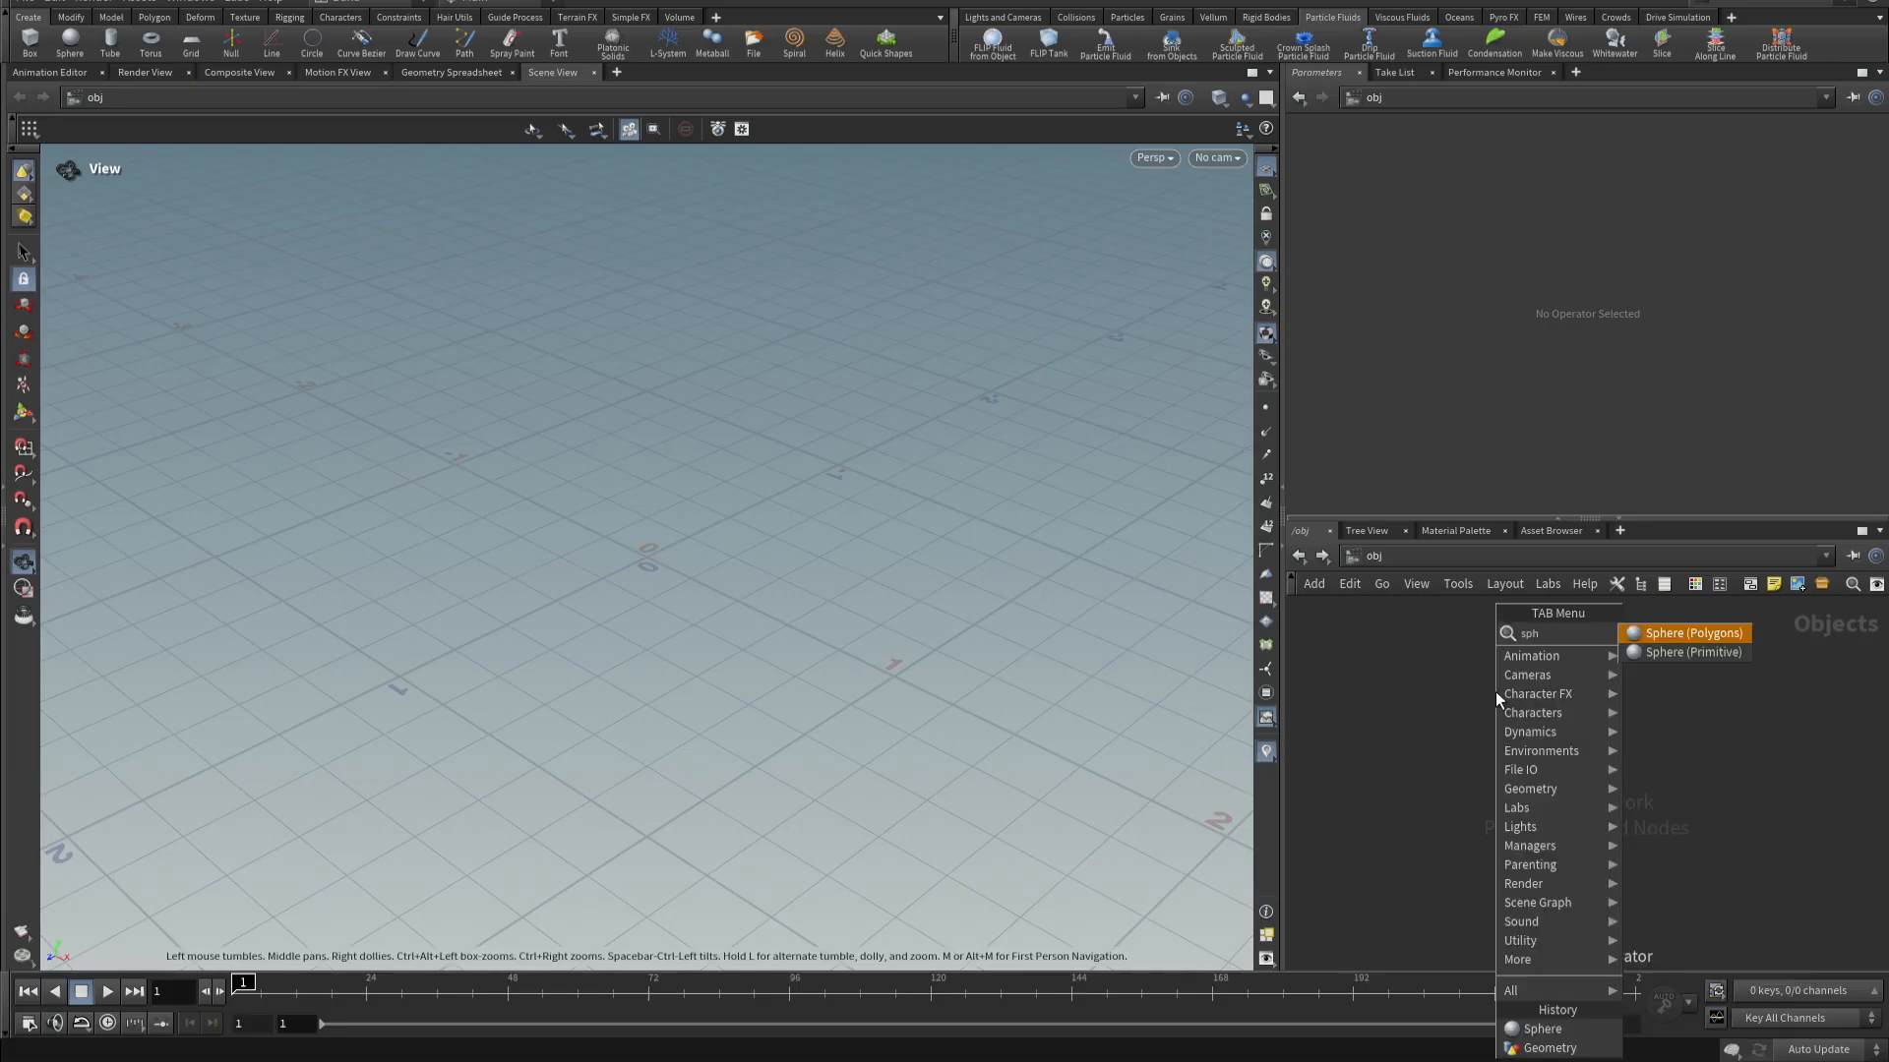
key("Return")
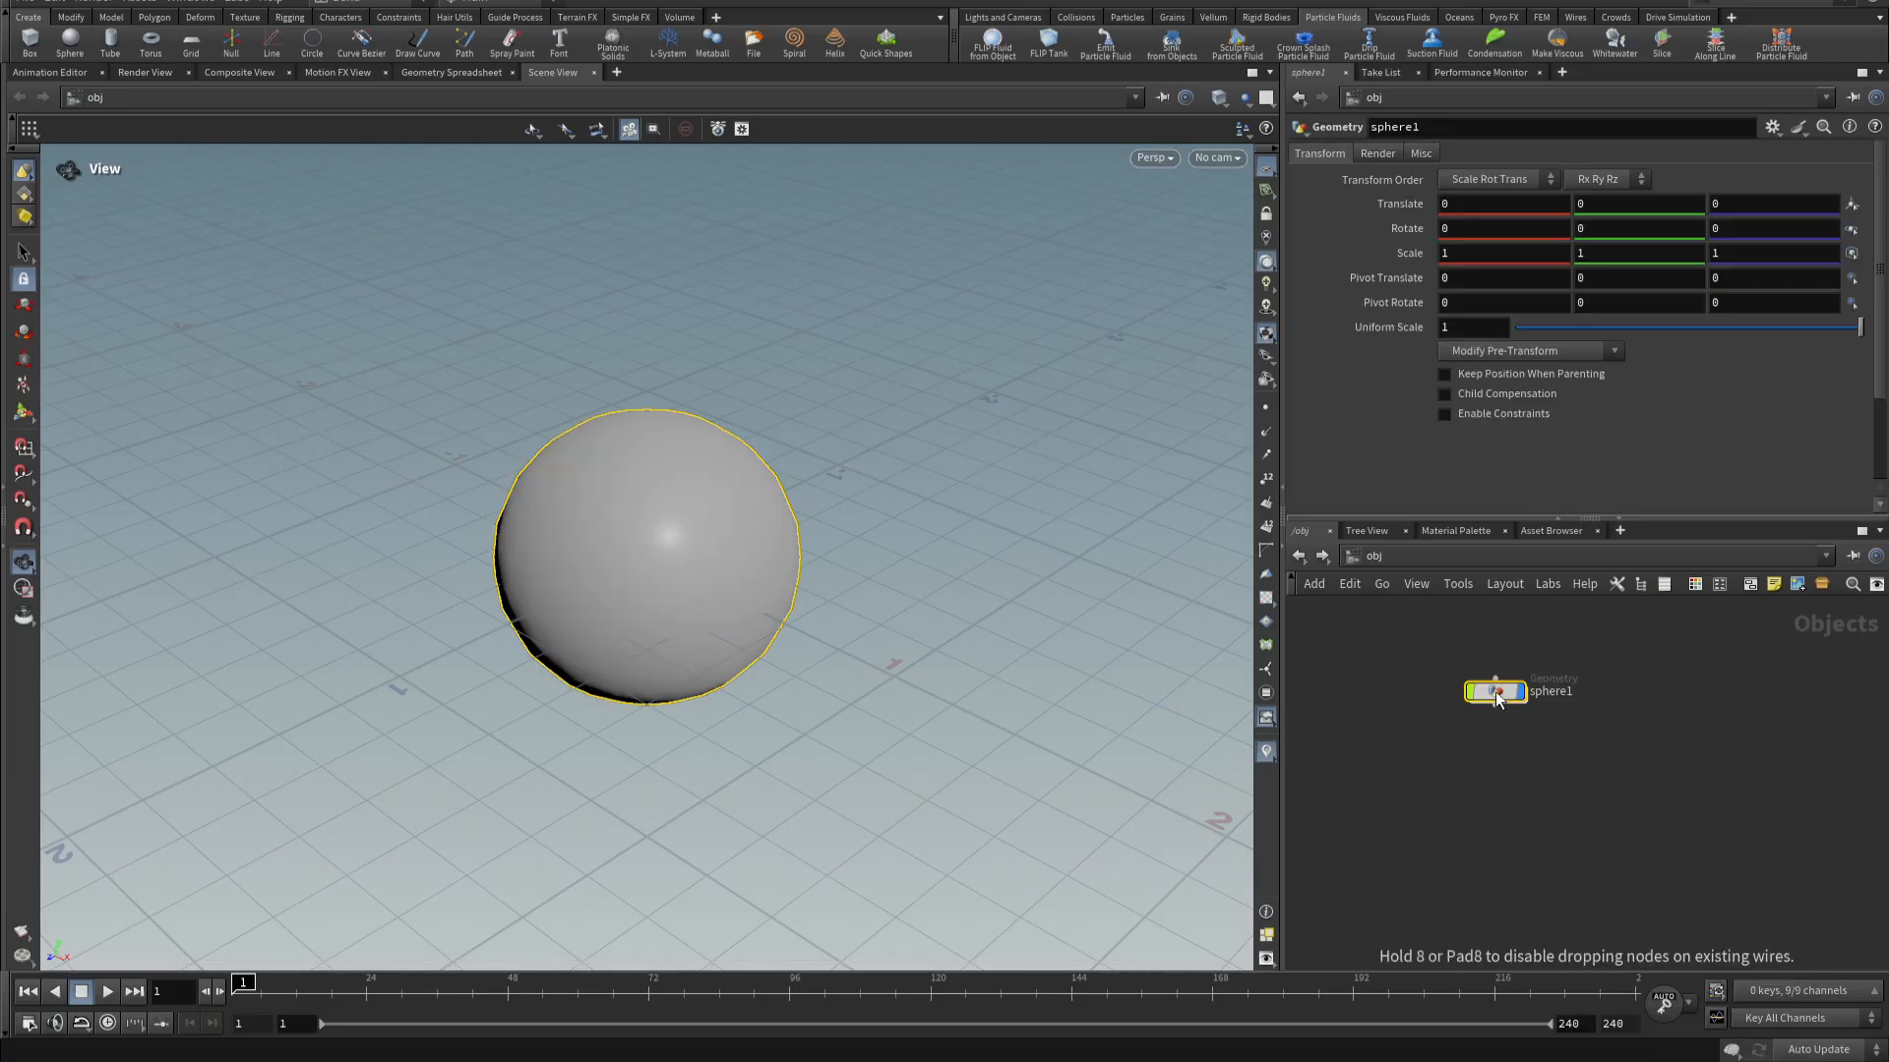
- Raise the polygon sphere object to 5 units on the Y axis
right_click_drag(945, 455, 594, 502)
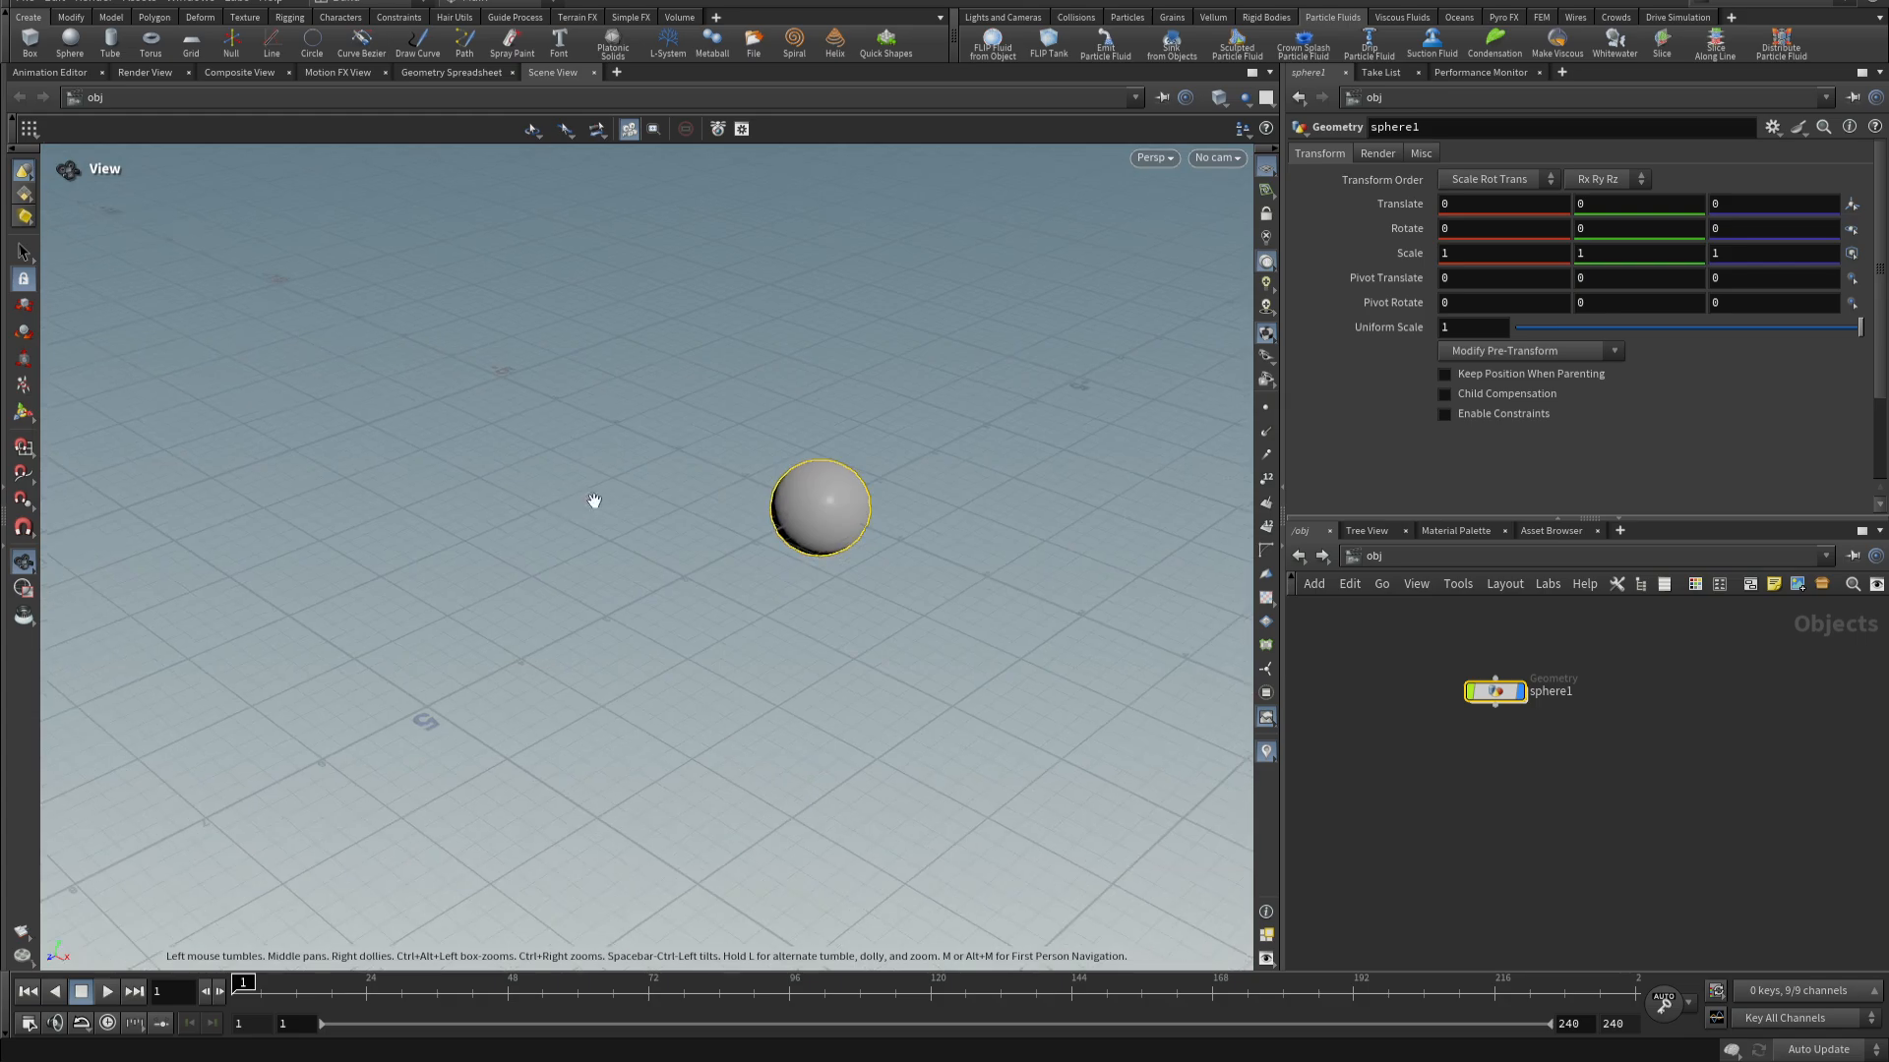
middle_click_drag(676, 493, 531, 561)
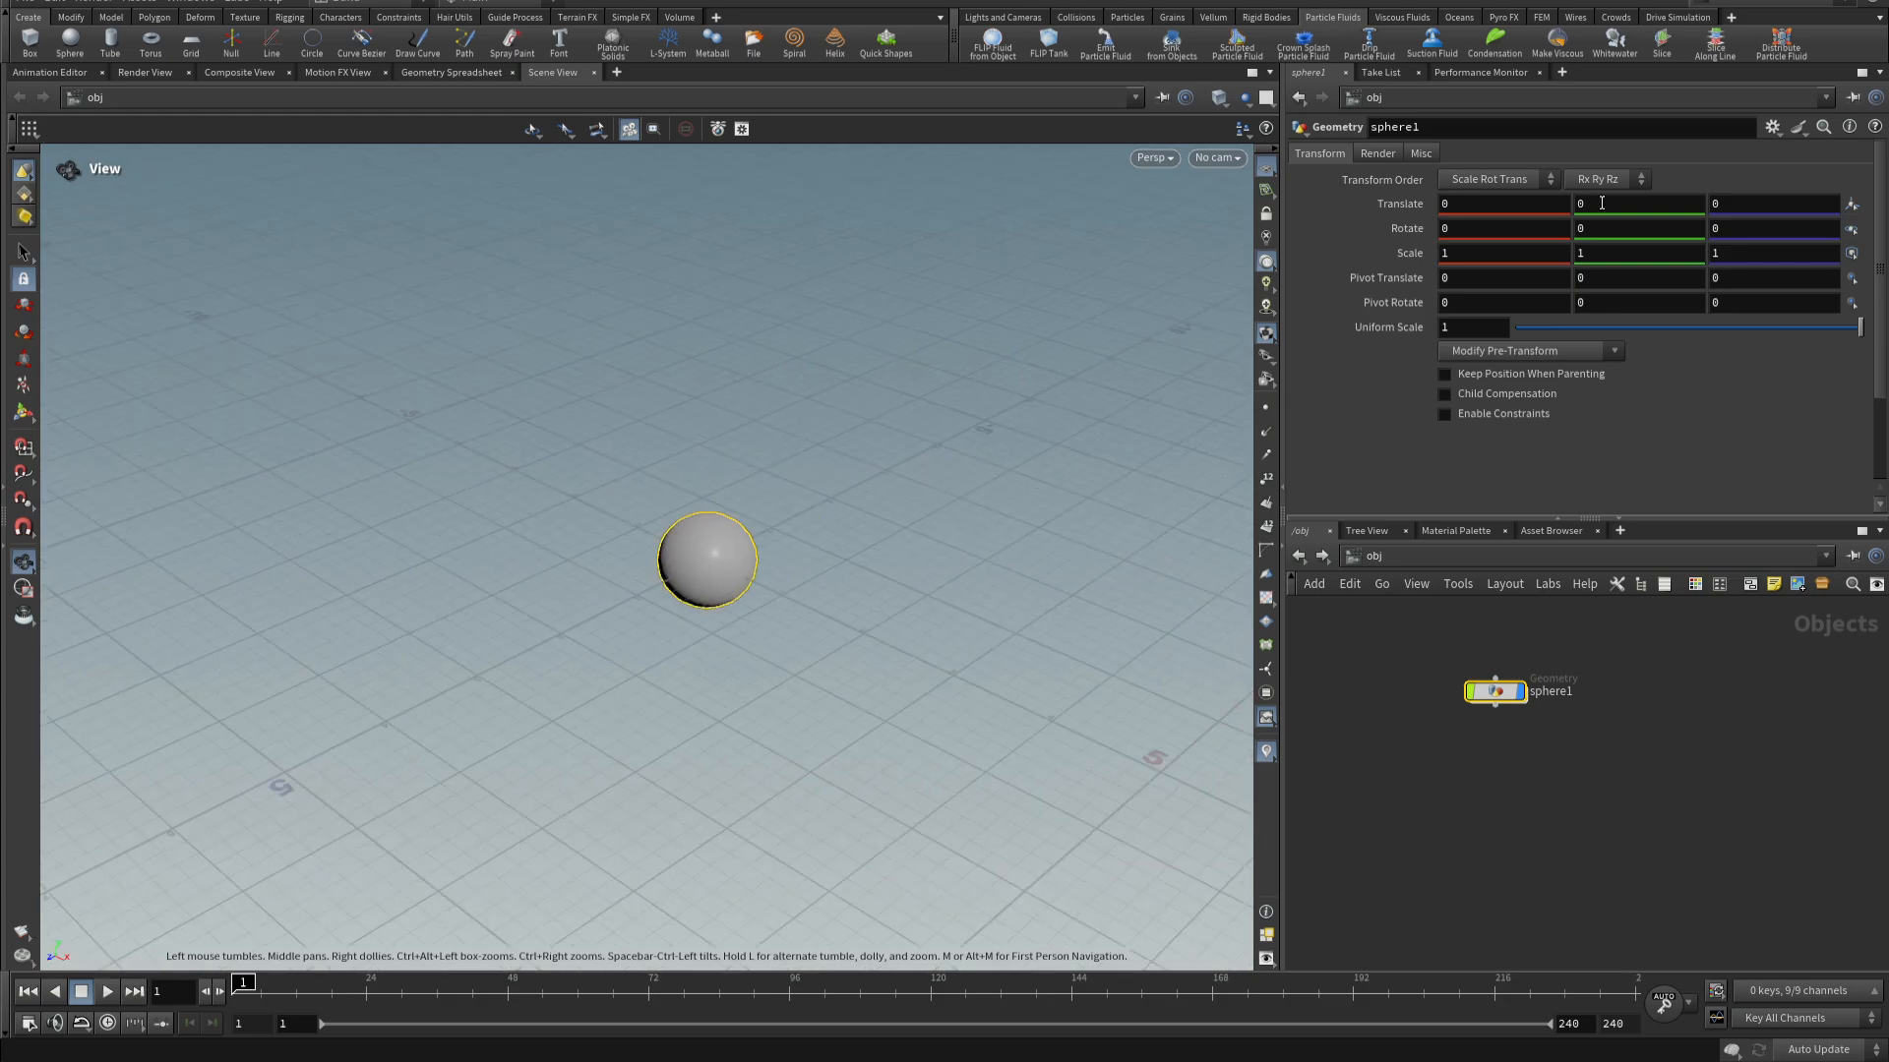
left_click(1637, 205)
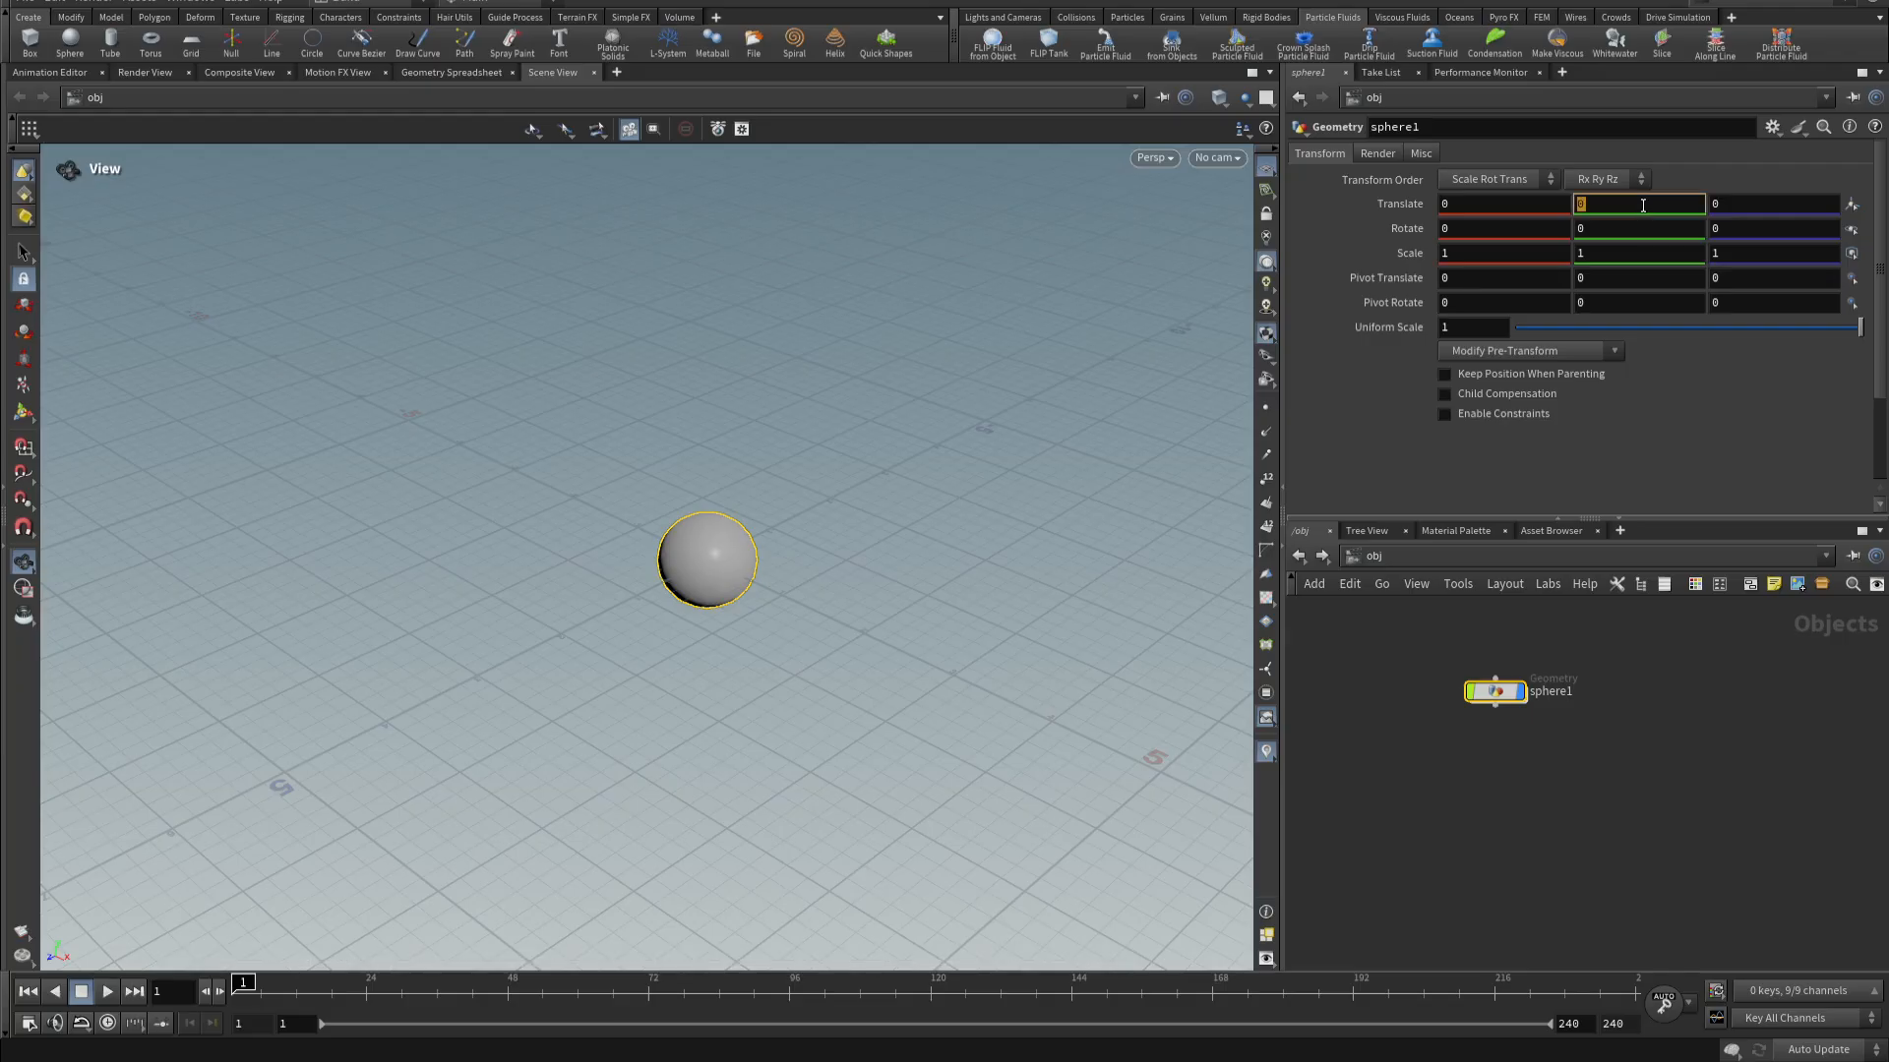
type("5")
key("Return")
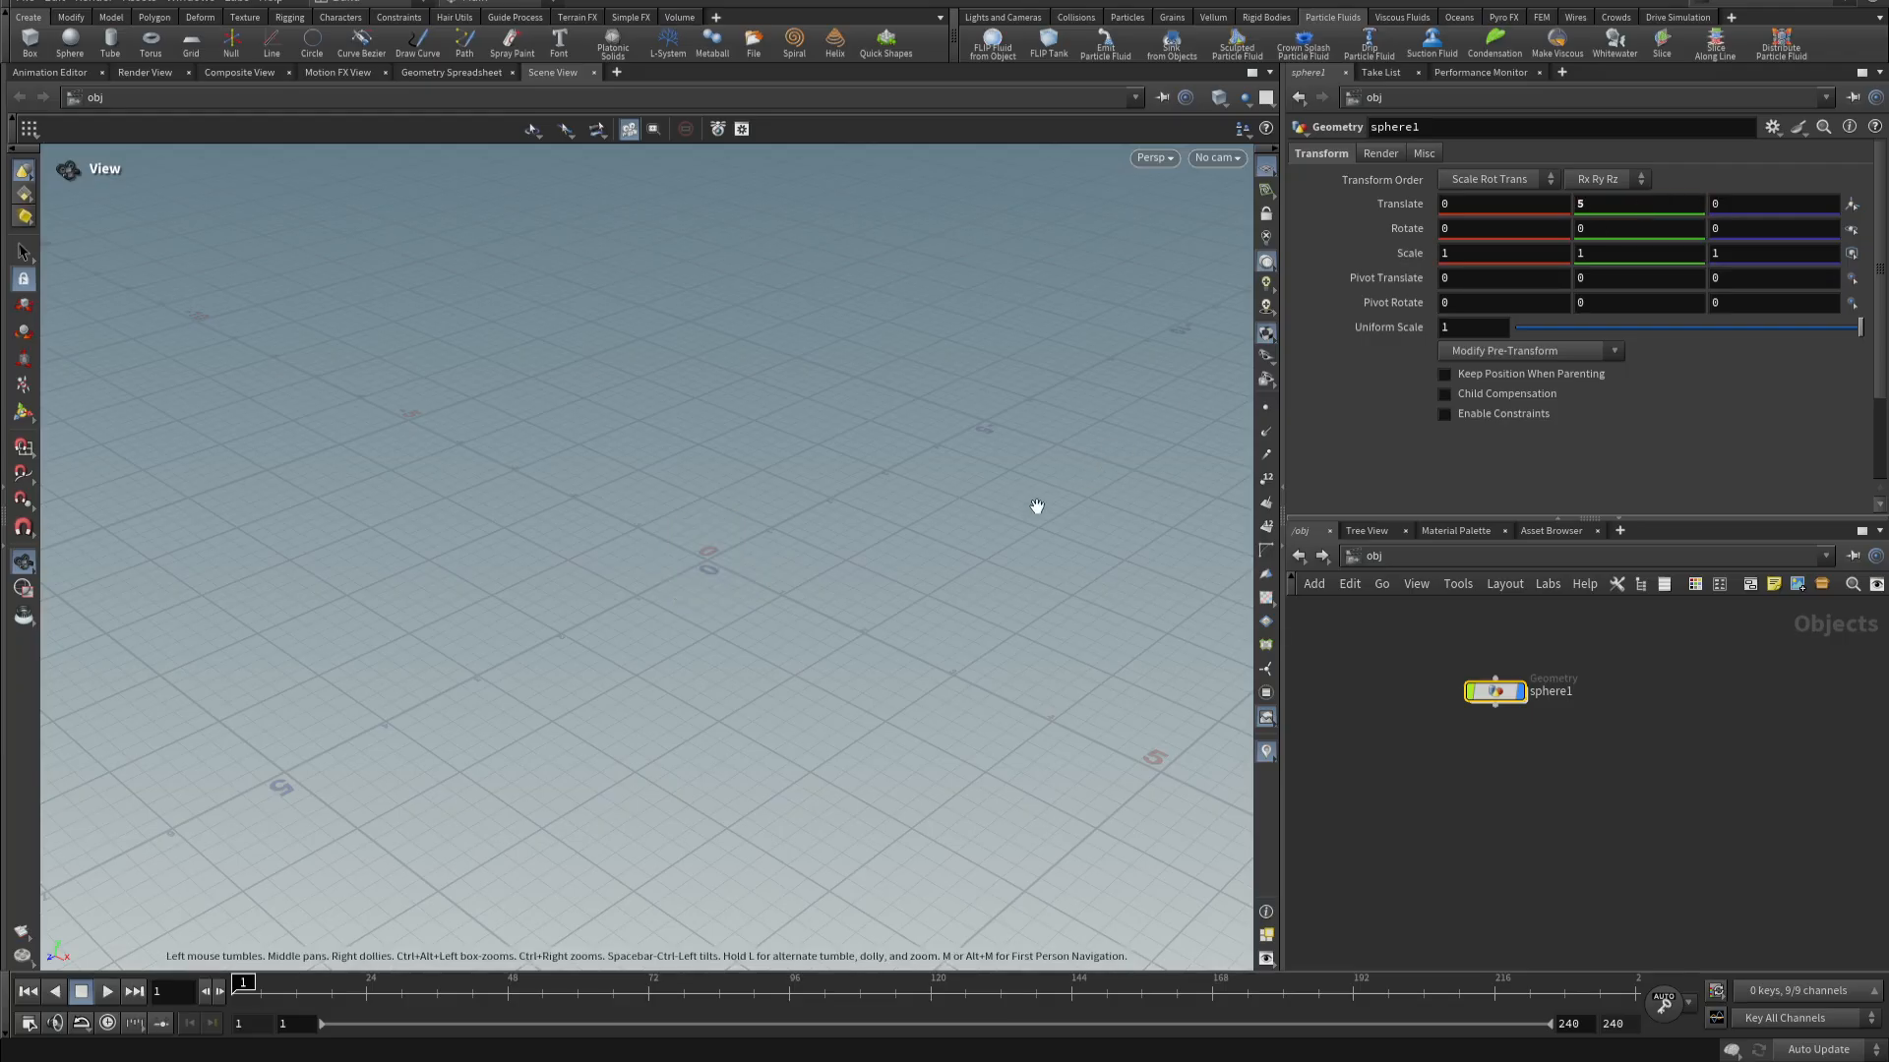
right_click_drag(932, 584, 583, 585)
middle_click_drag(679, 541, 610, 602)
left_click_drag(610, 602, 661, 544)
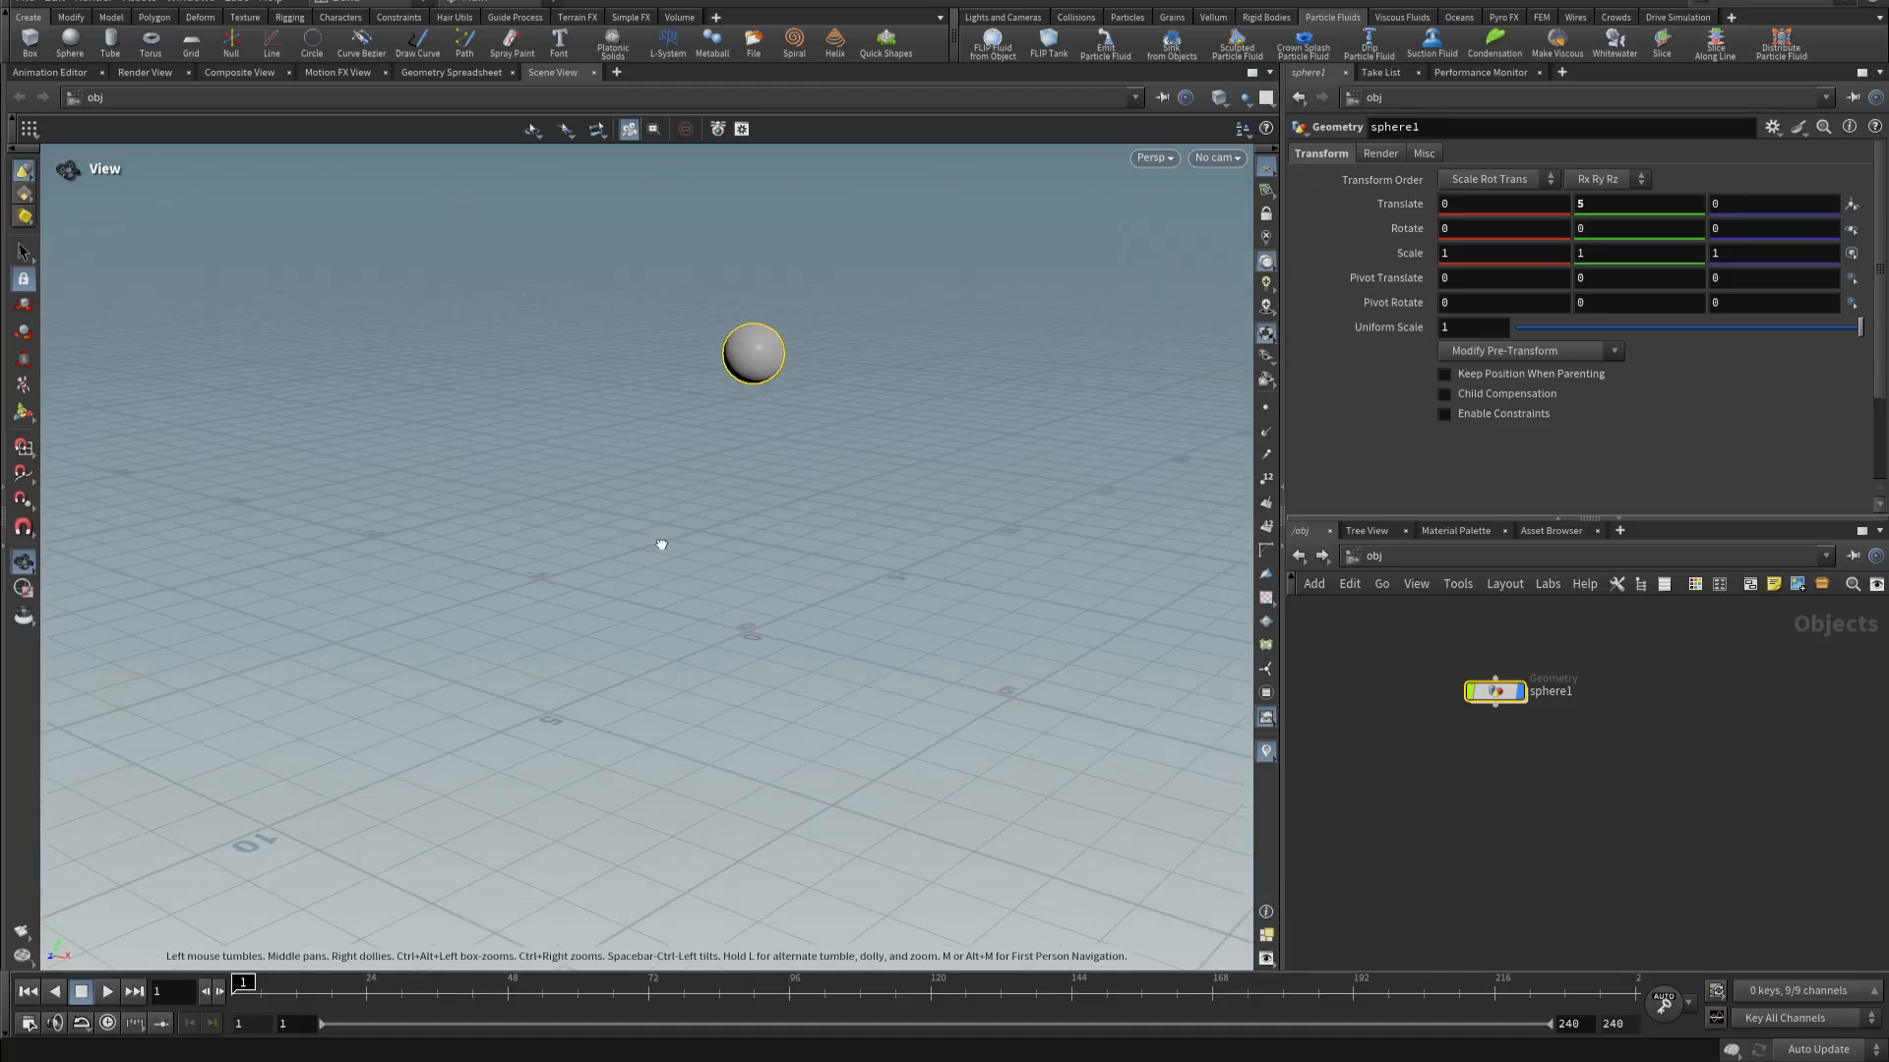
- Make the sphere emit particle fluid and lay out the resulting dynamics network neatly
left_click(1105, 42)
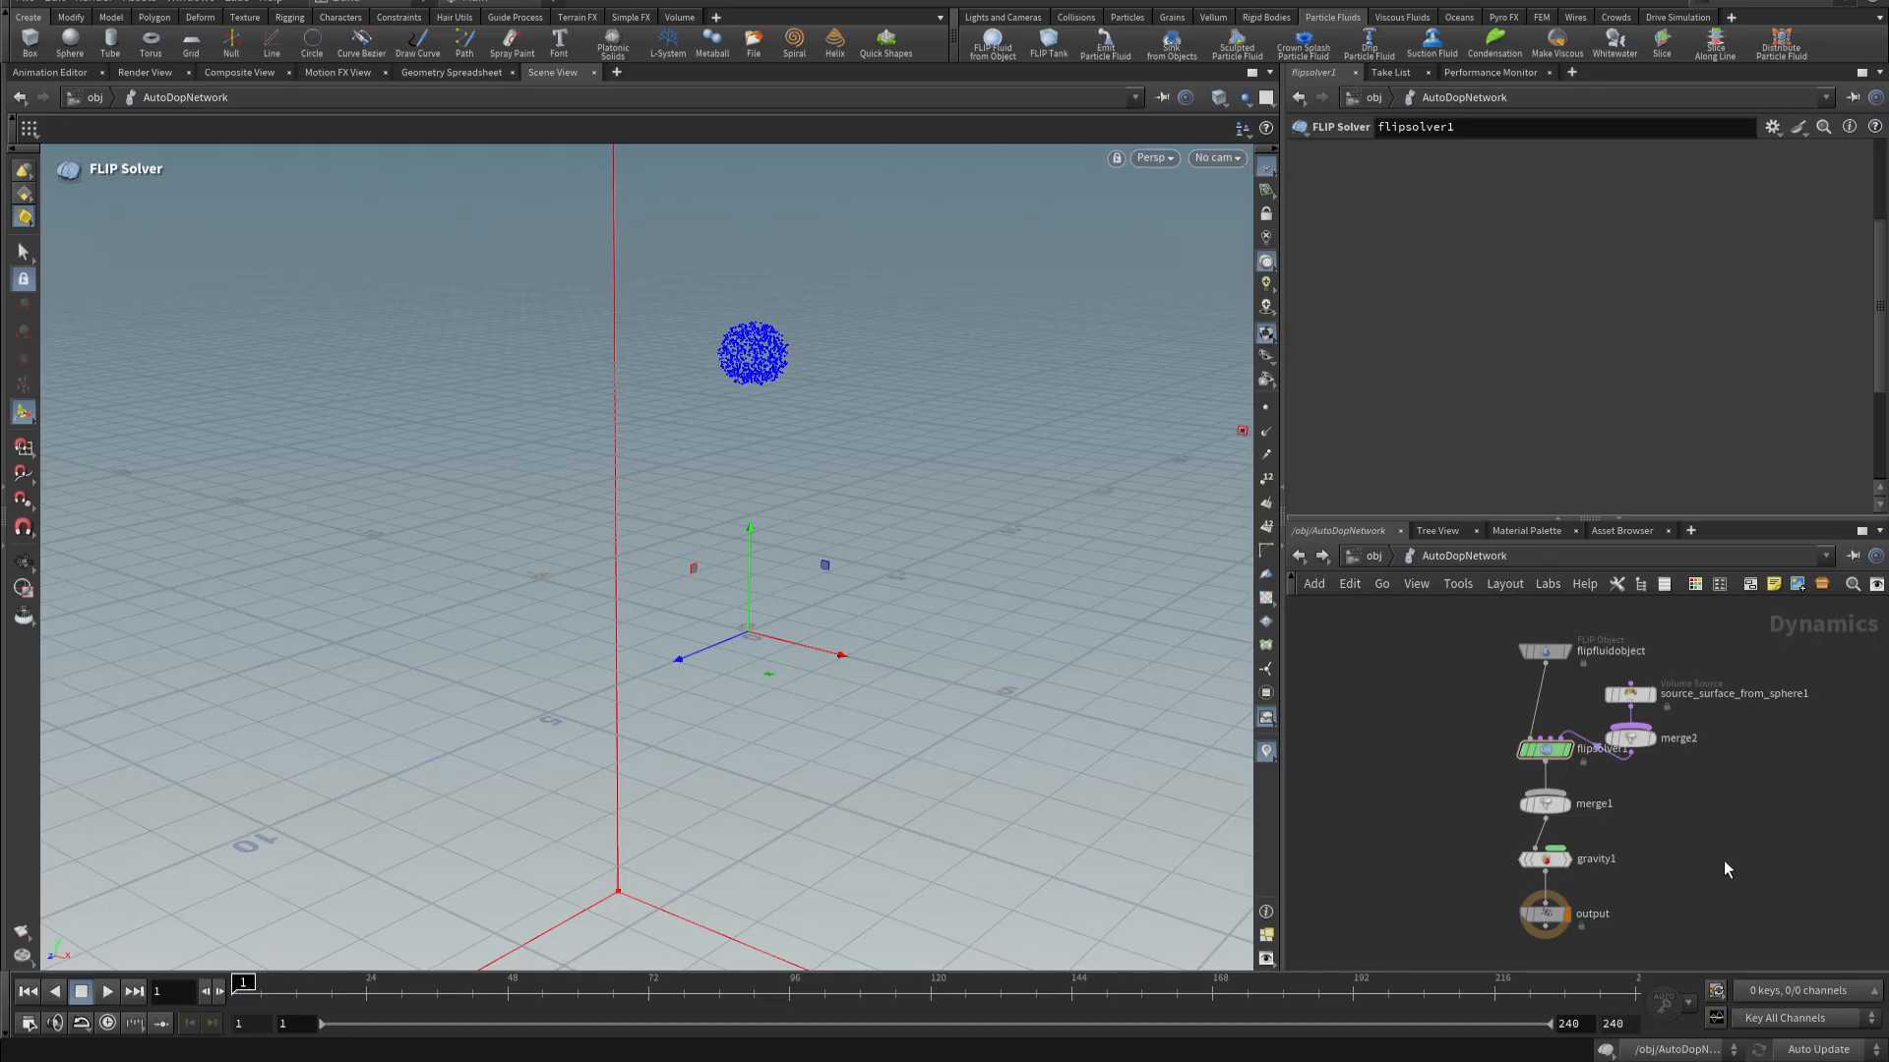
key("l")
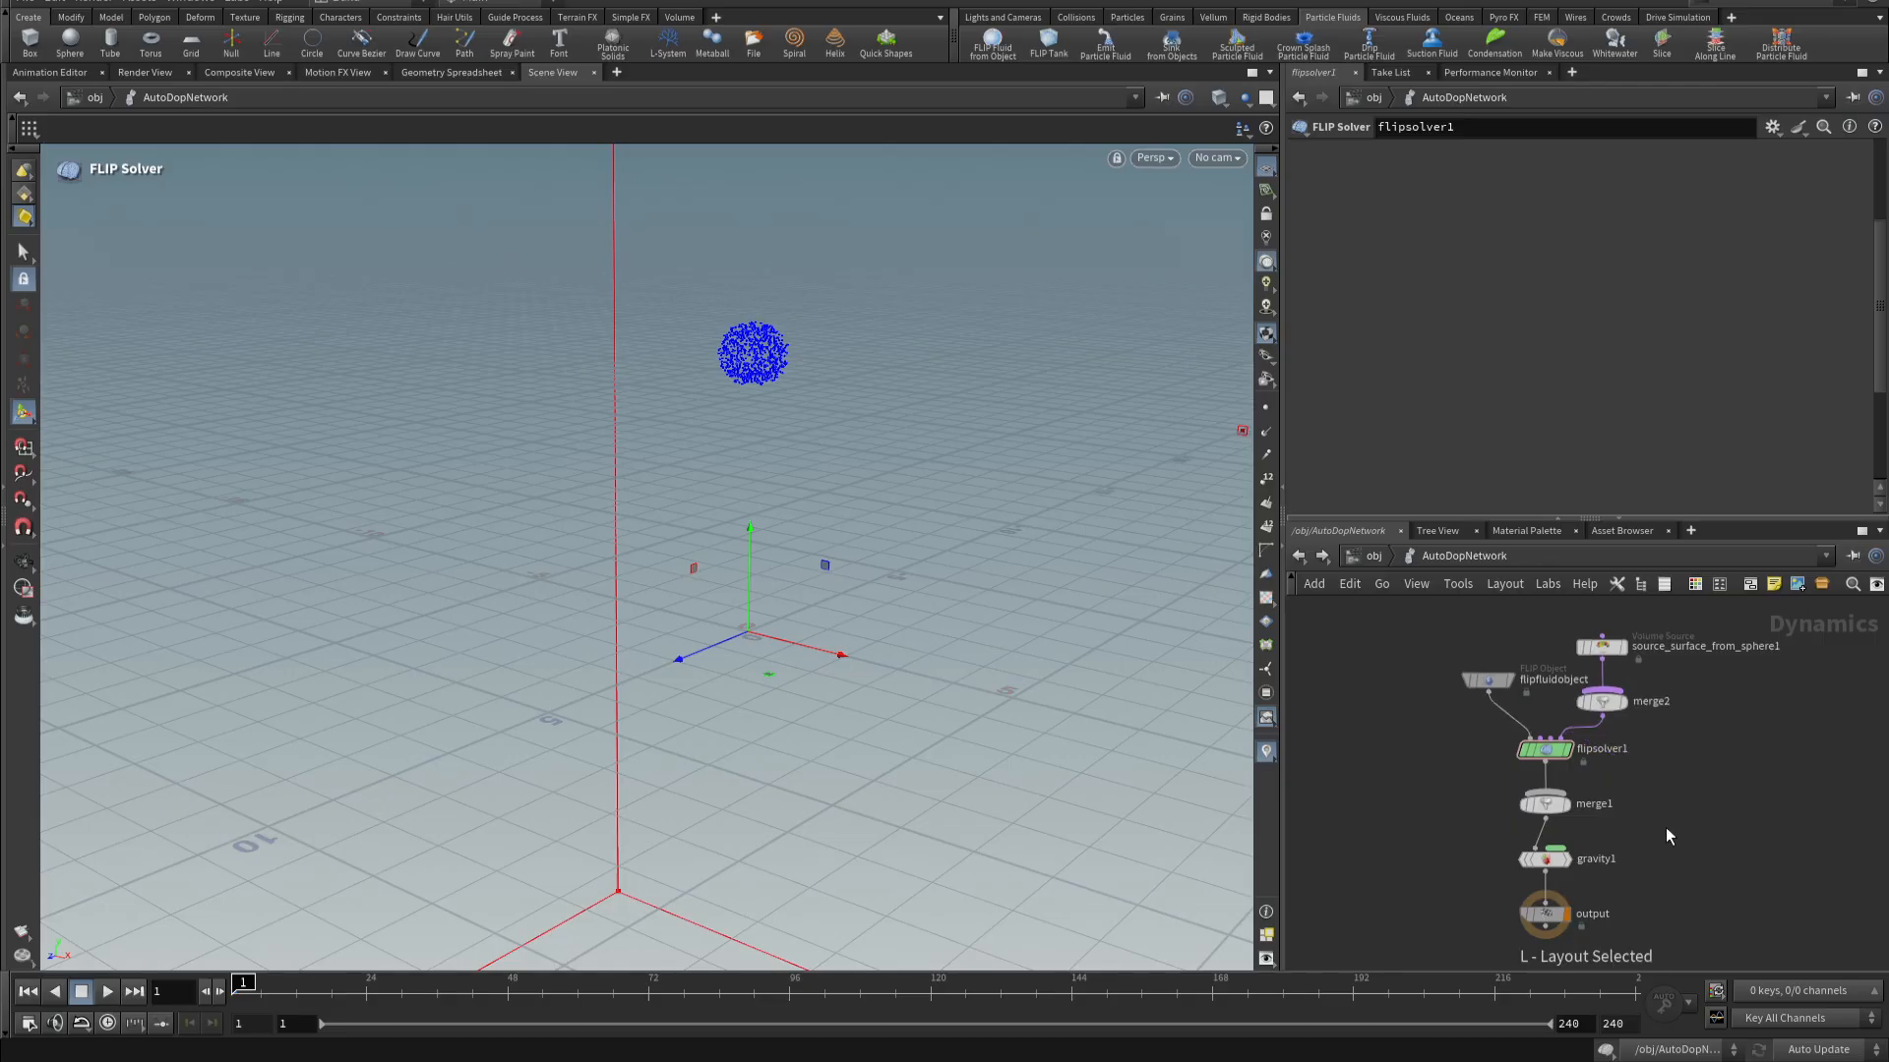
right_click_drag(910, 656, 698, 620, "alt")
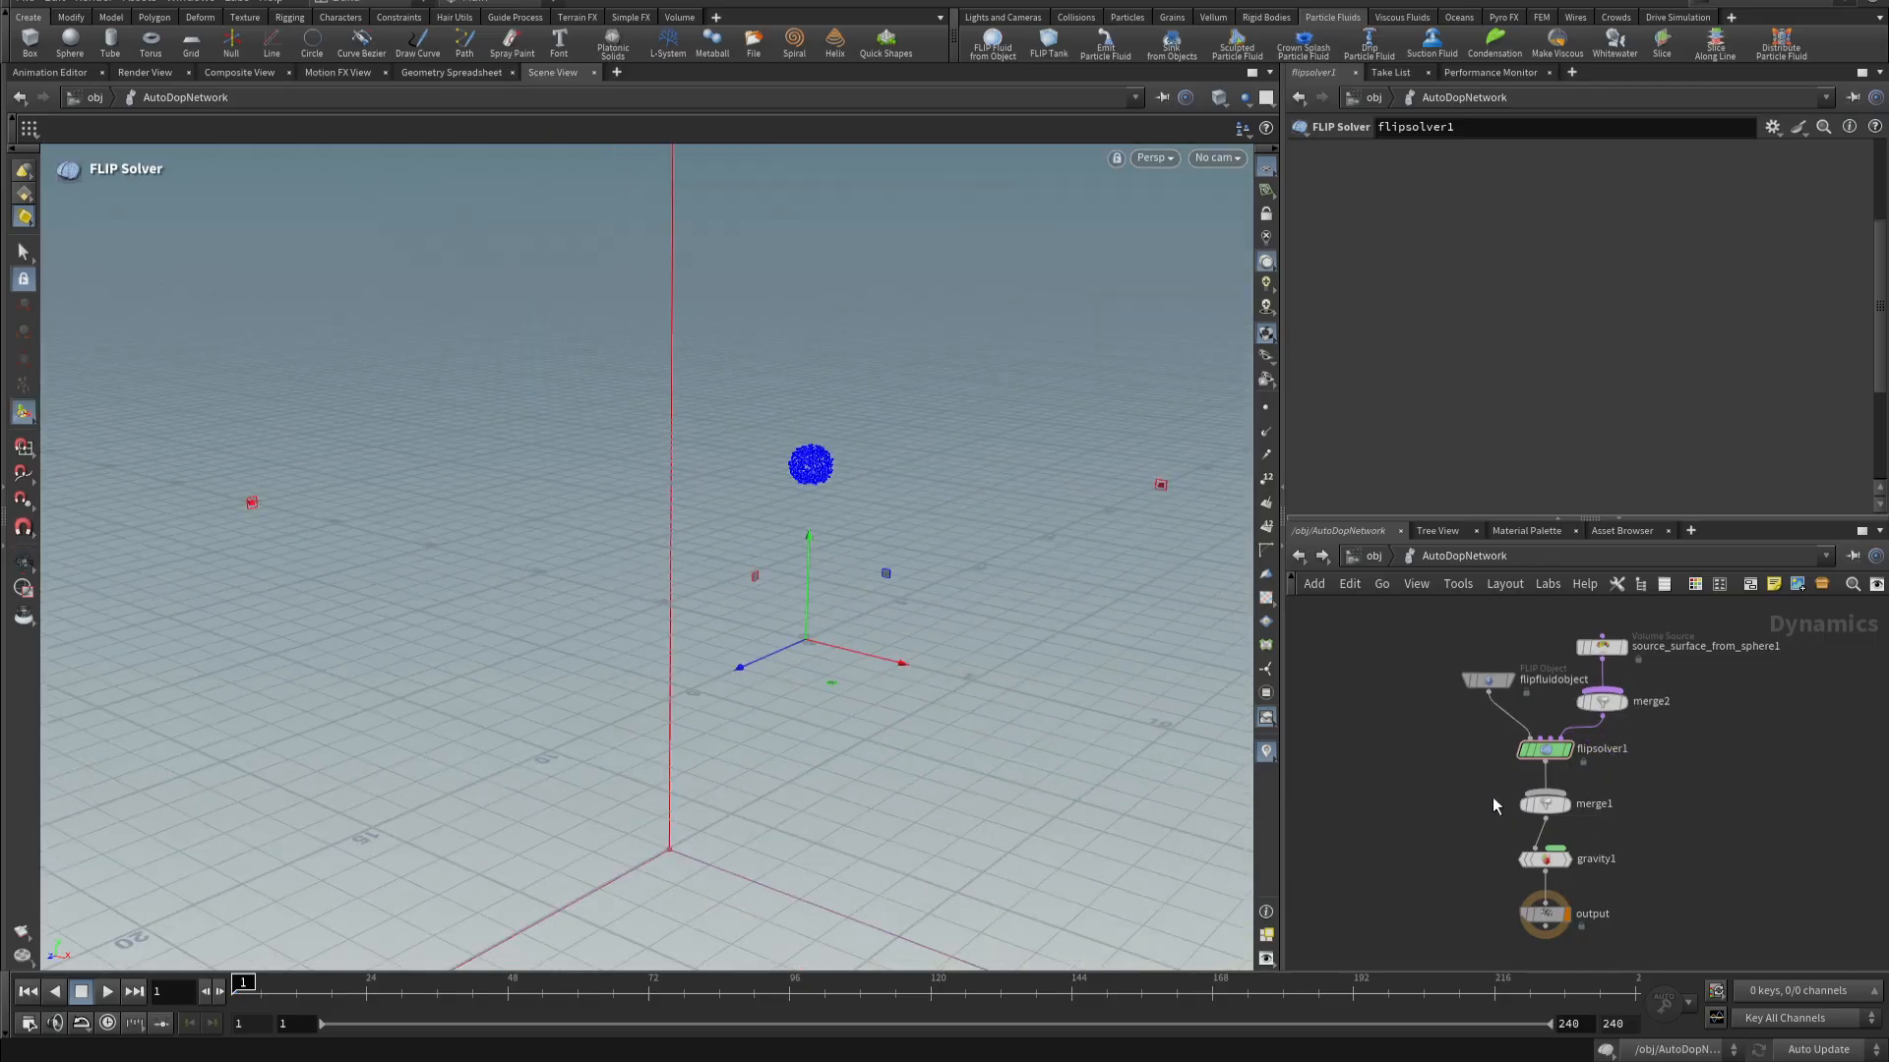
- Set the FLIP solver's volume limit box size to 10 × 10 × 10
left_click(1544, 753)
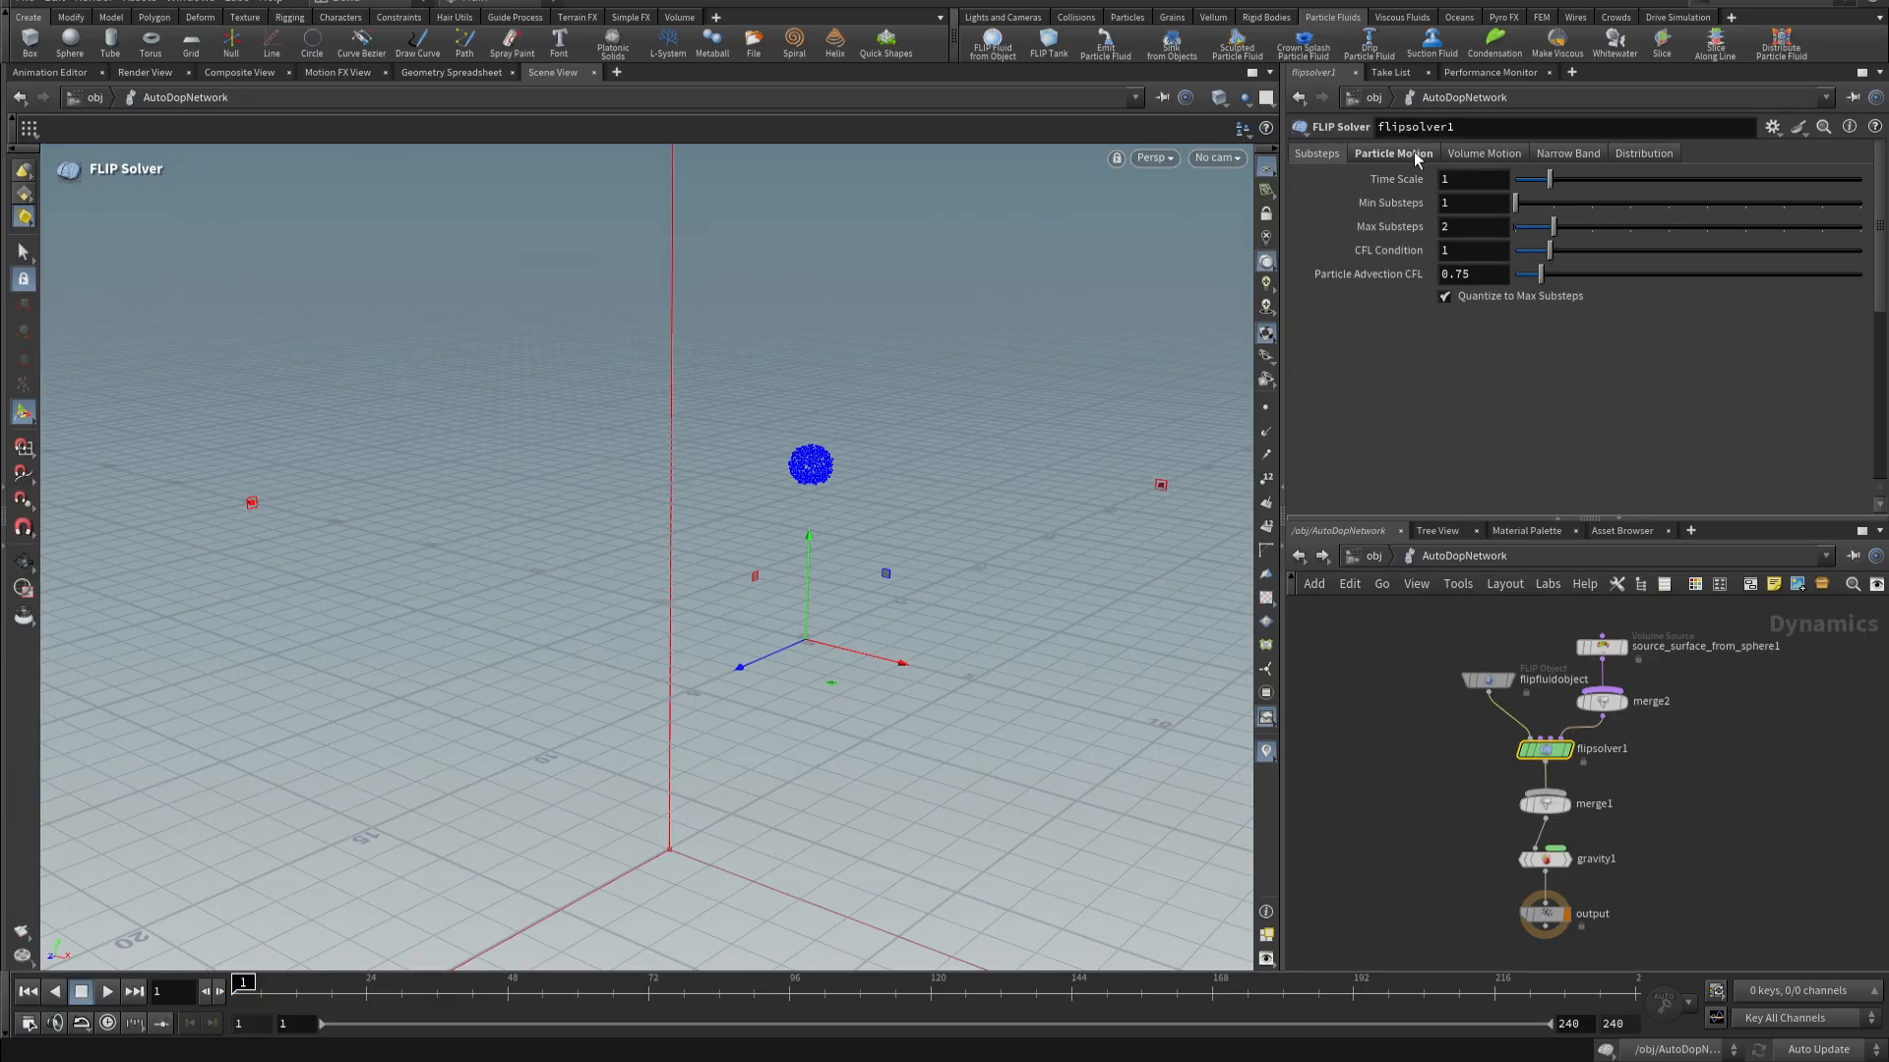
left_click(1416, 155)
left_click(1475, 374)
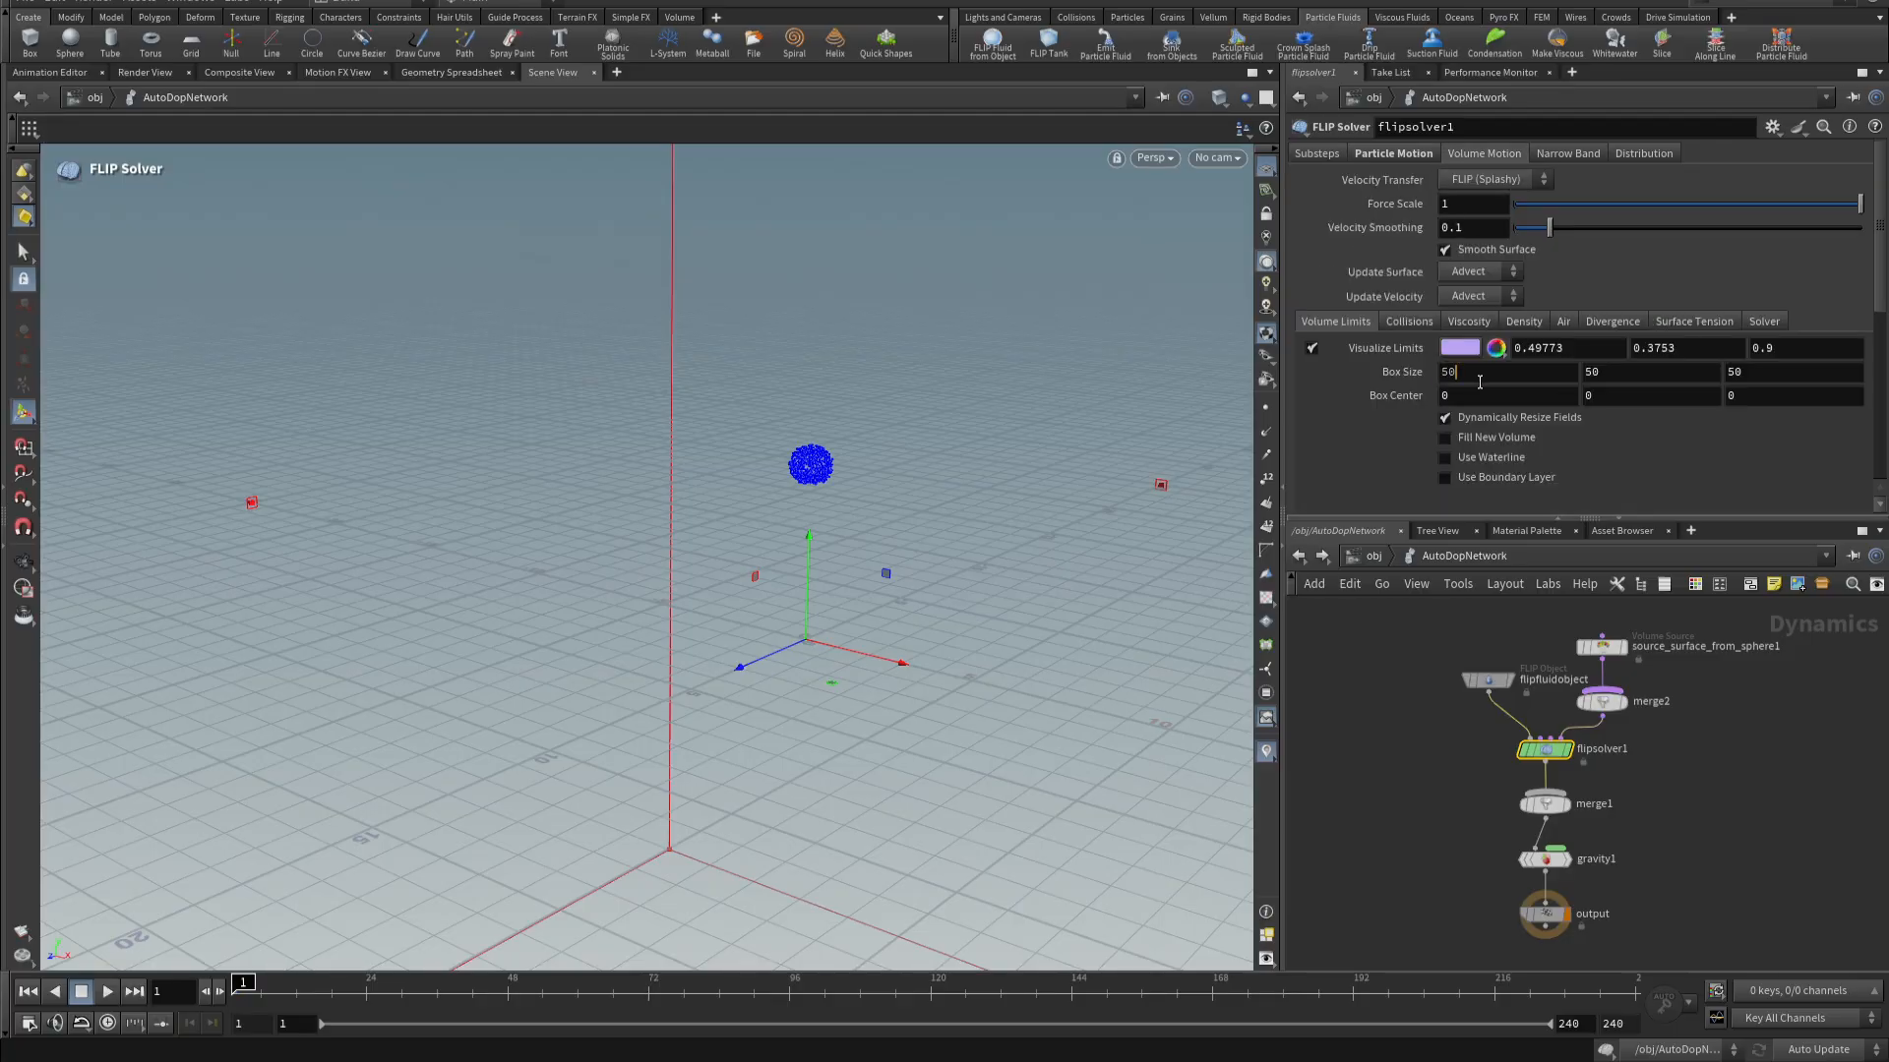
key("BackSpace")
key("BackSpace")
type("10")
key("Tab")
type("10")
key("Tab")
type("1")
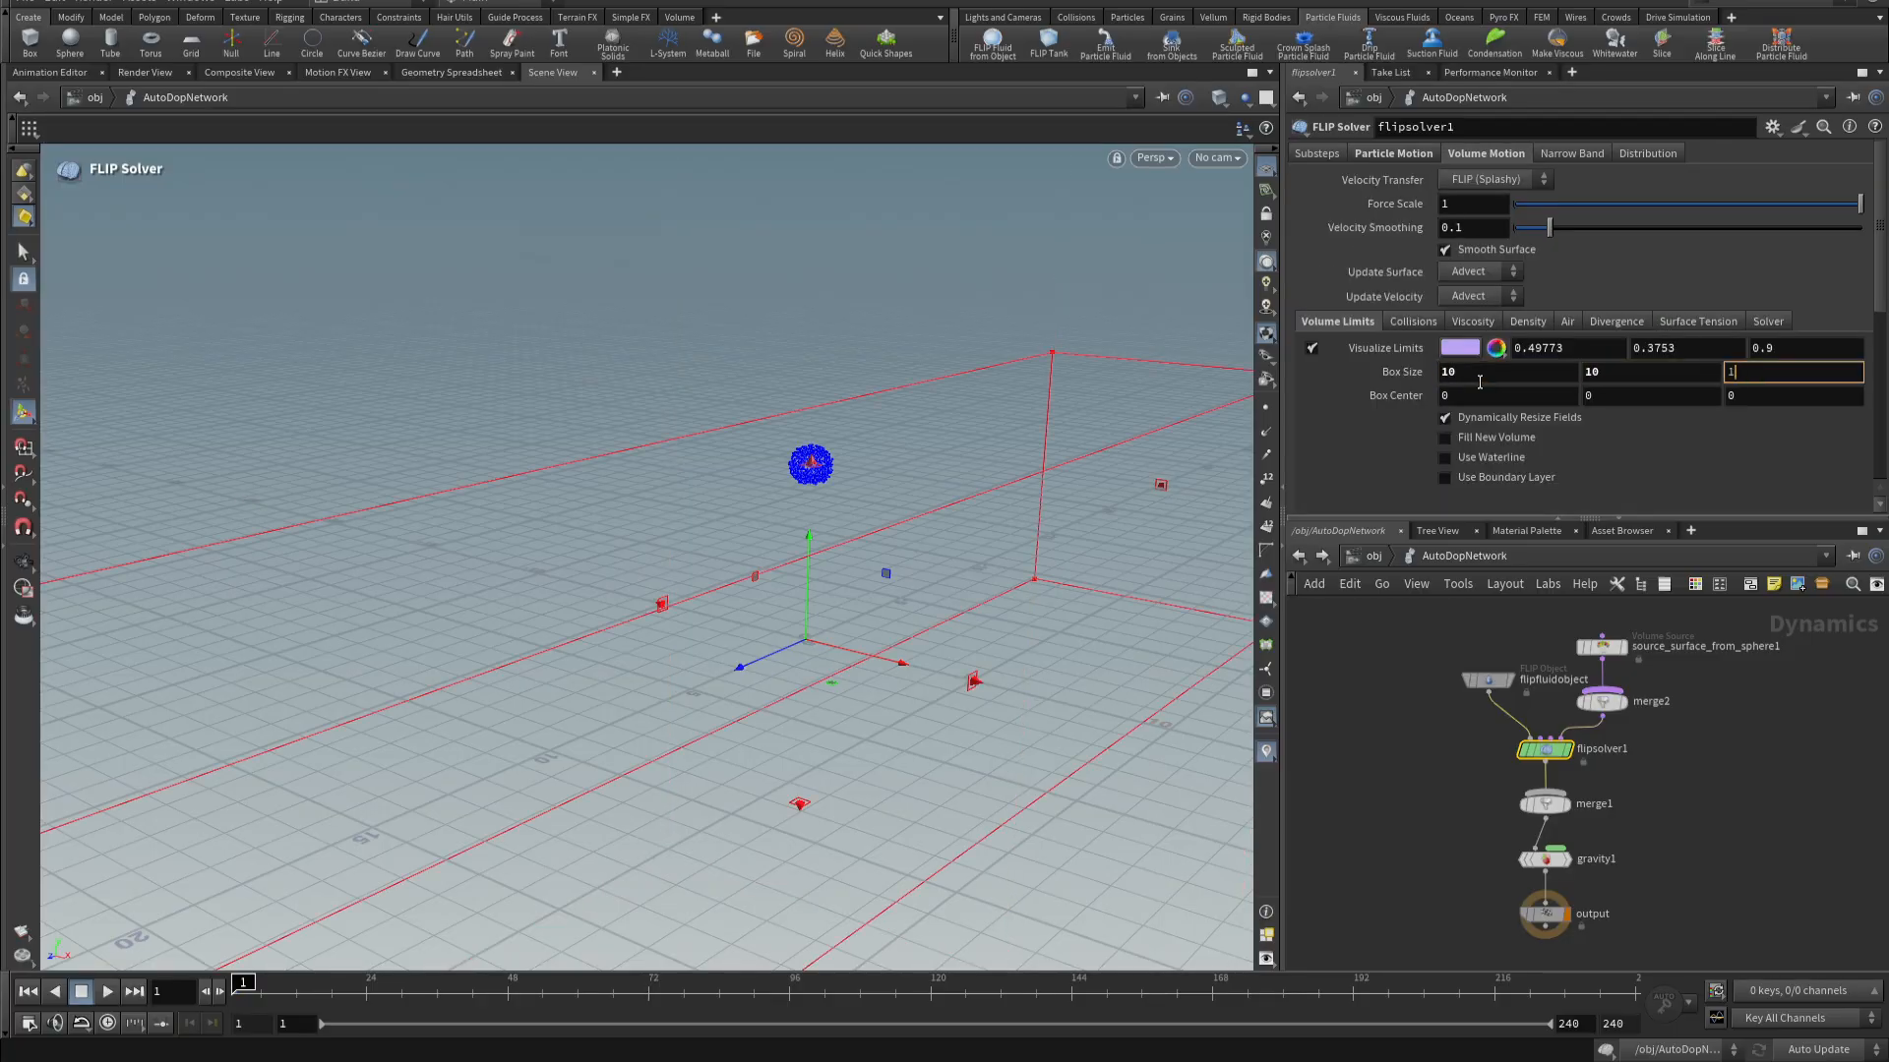
type("0")
key("Return")
- Raise the volume limit box so its center is at Y 1.0088, and turn off Visualize Limits
left_click_drag(759, 645, 710, 558, "alt")
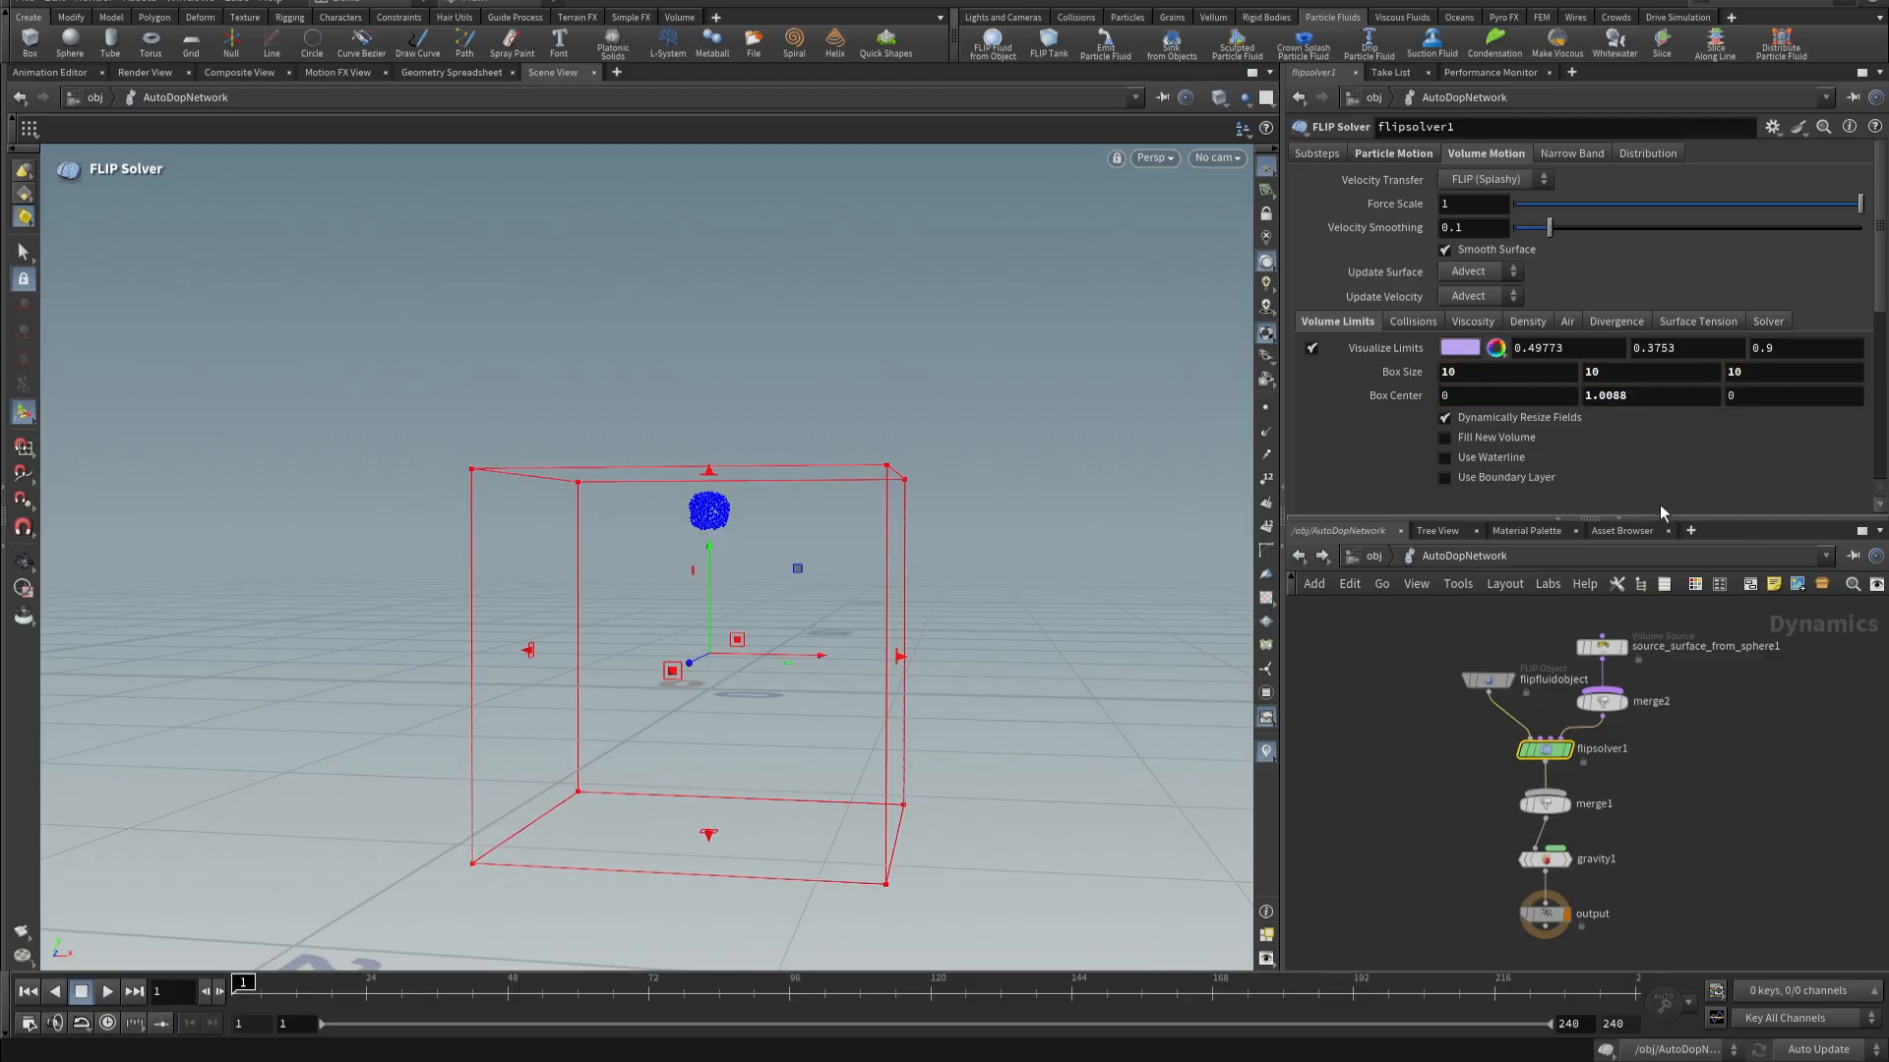
left_click(1311, 348)
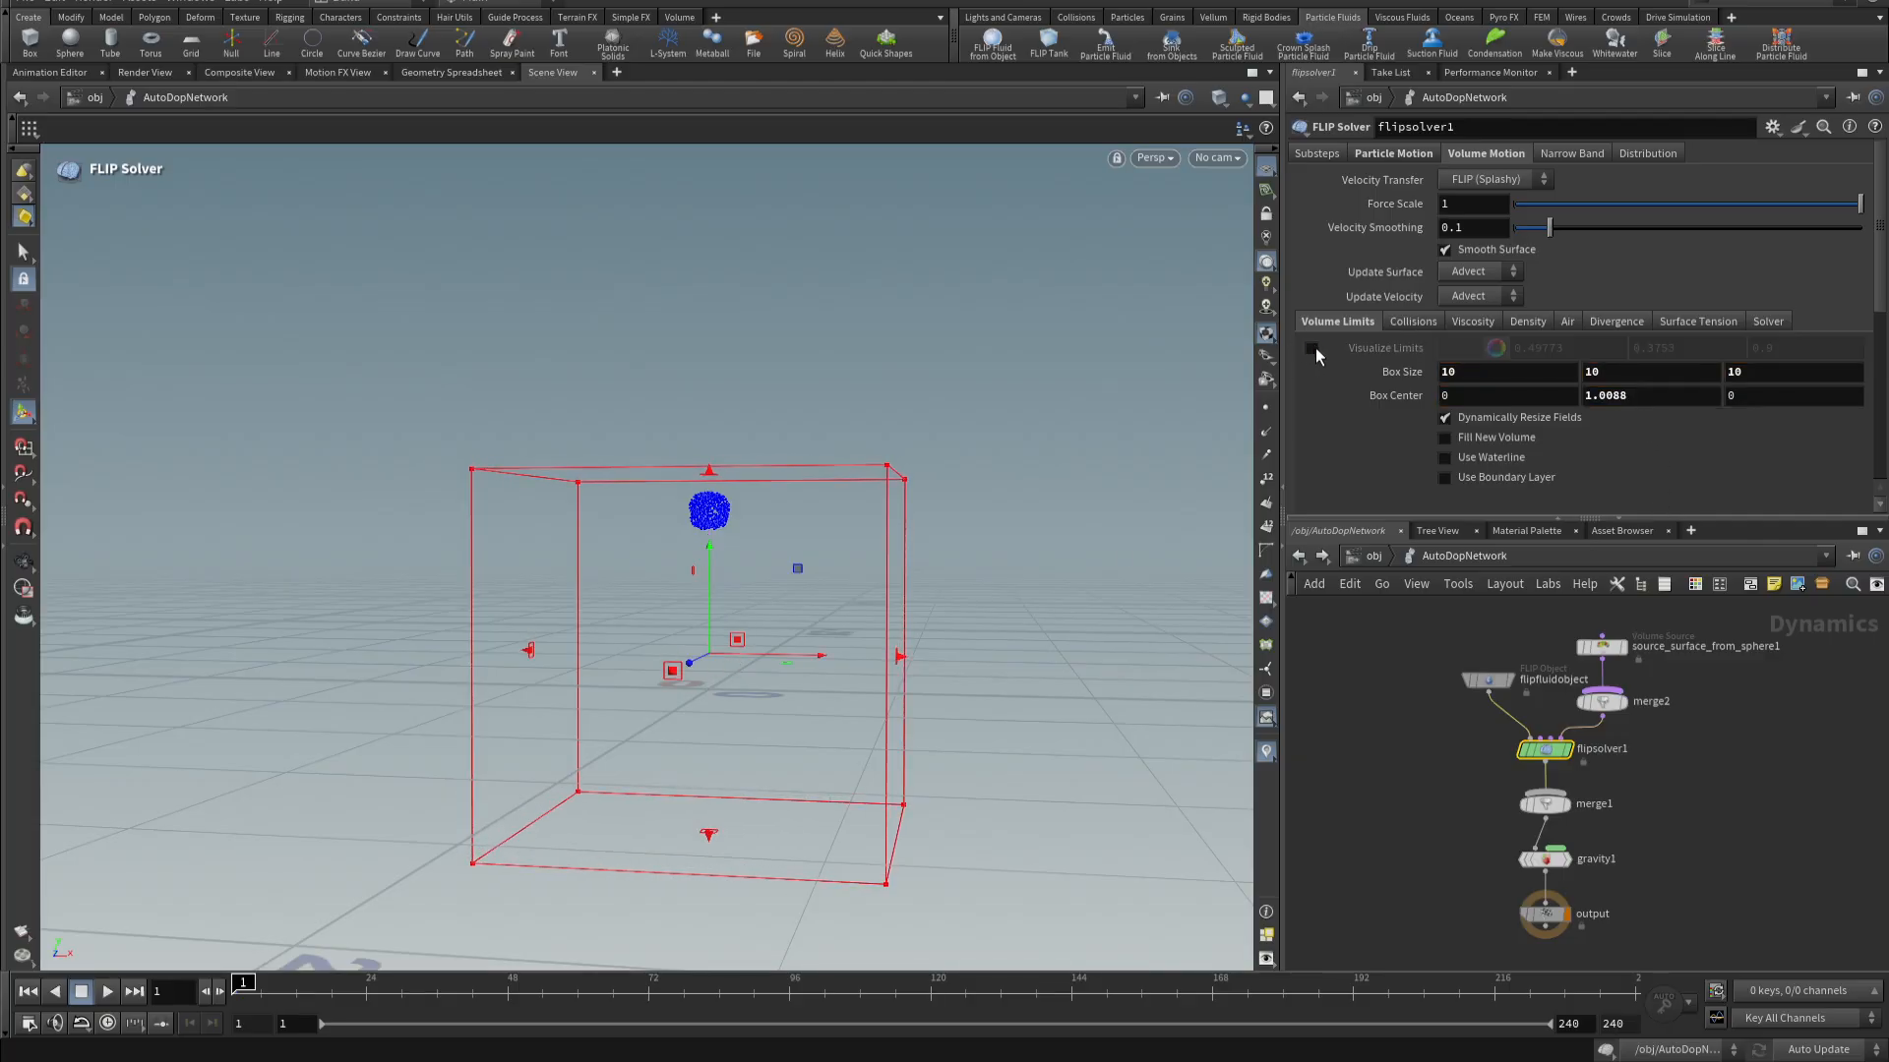
- Add a Ground Plane node beside the FLIP solver in the dynamics network
middle_click_drag(1361, 759, 1425, 770)
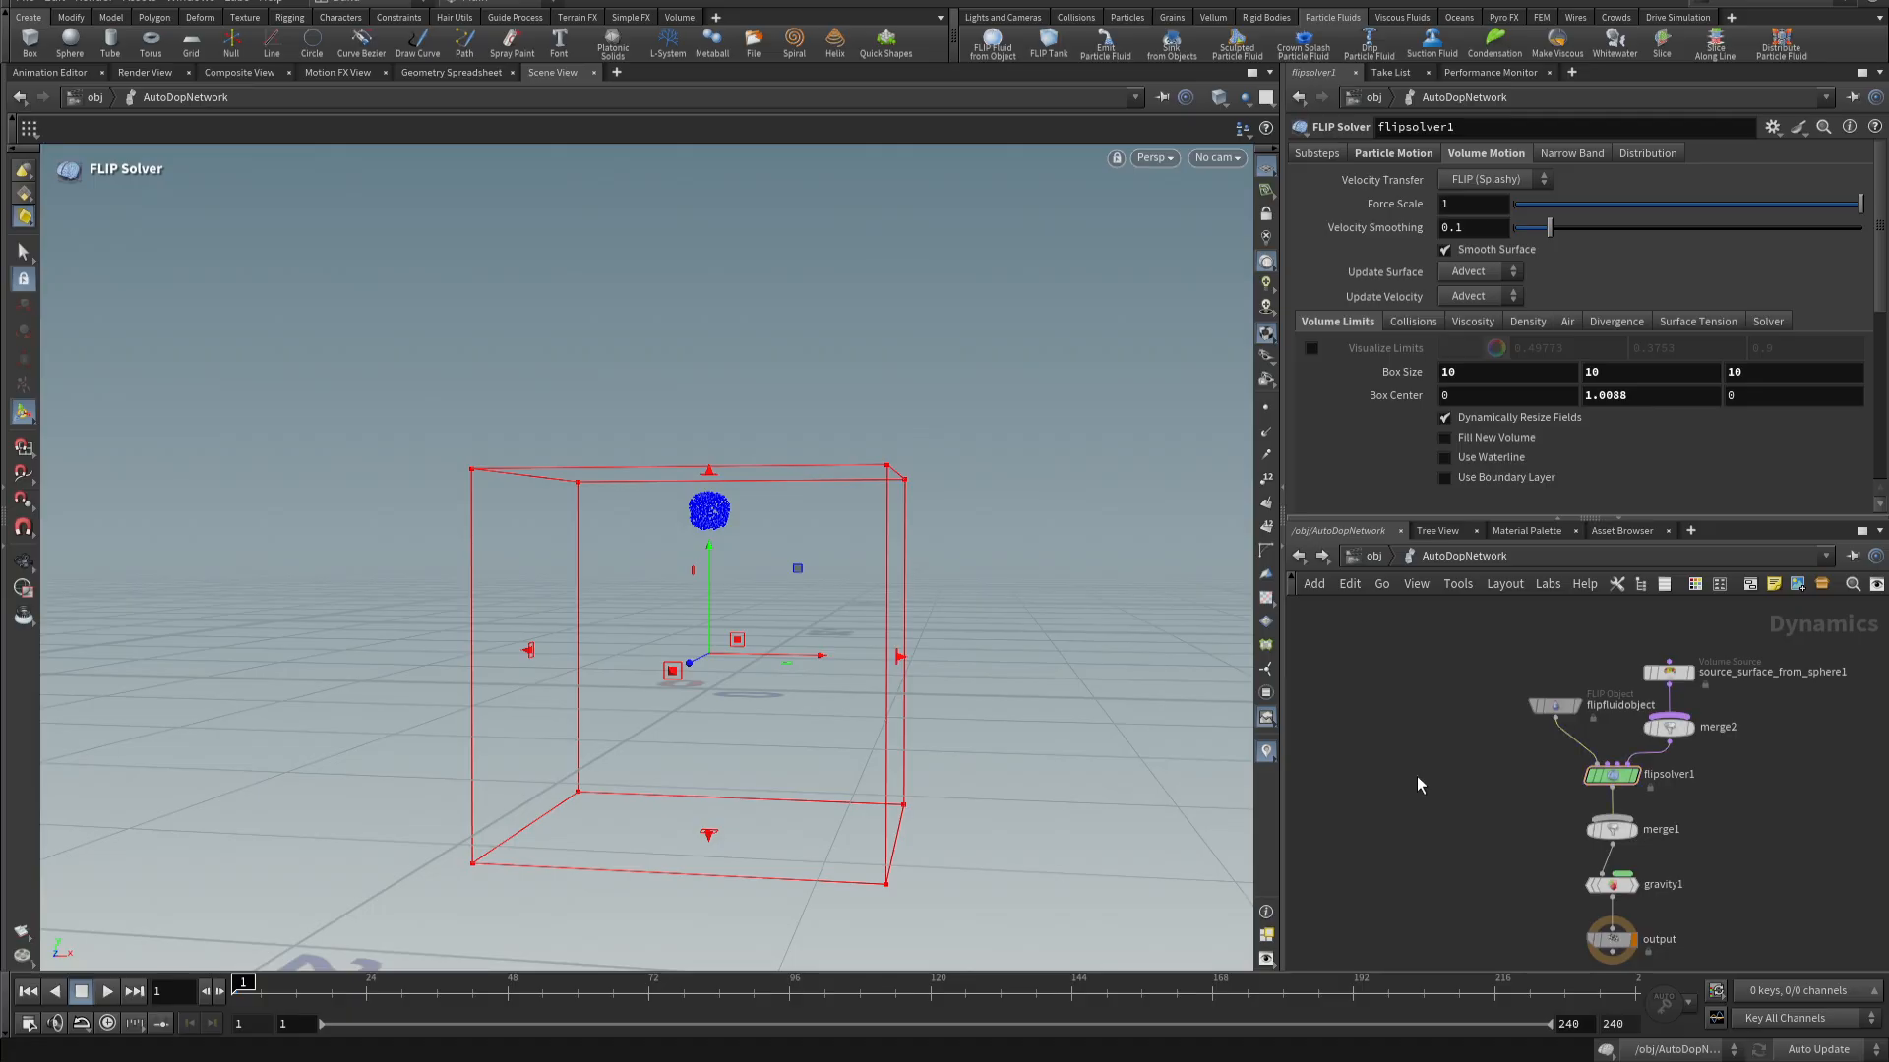
key("Tab")
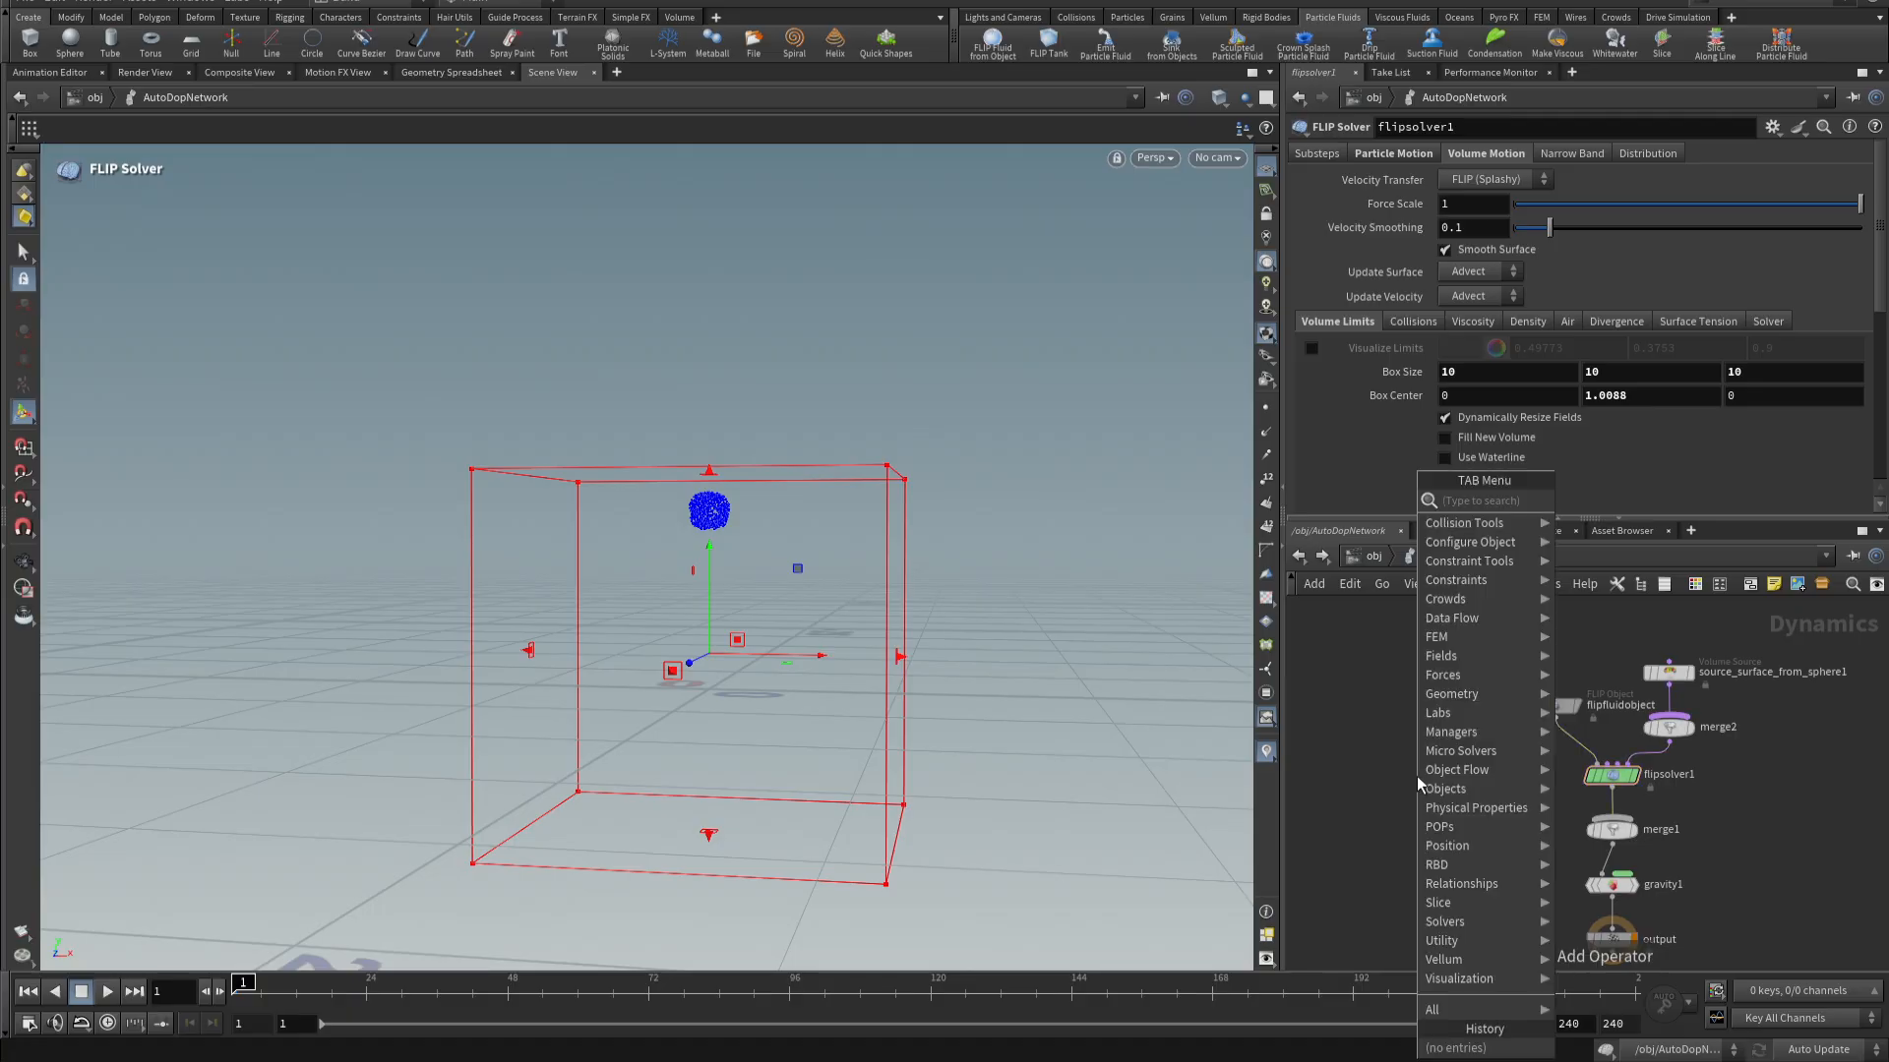
type("grou")
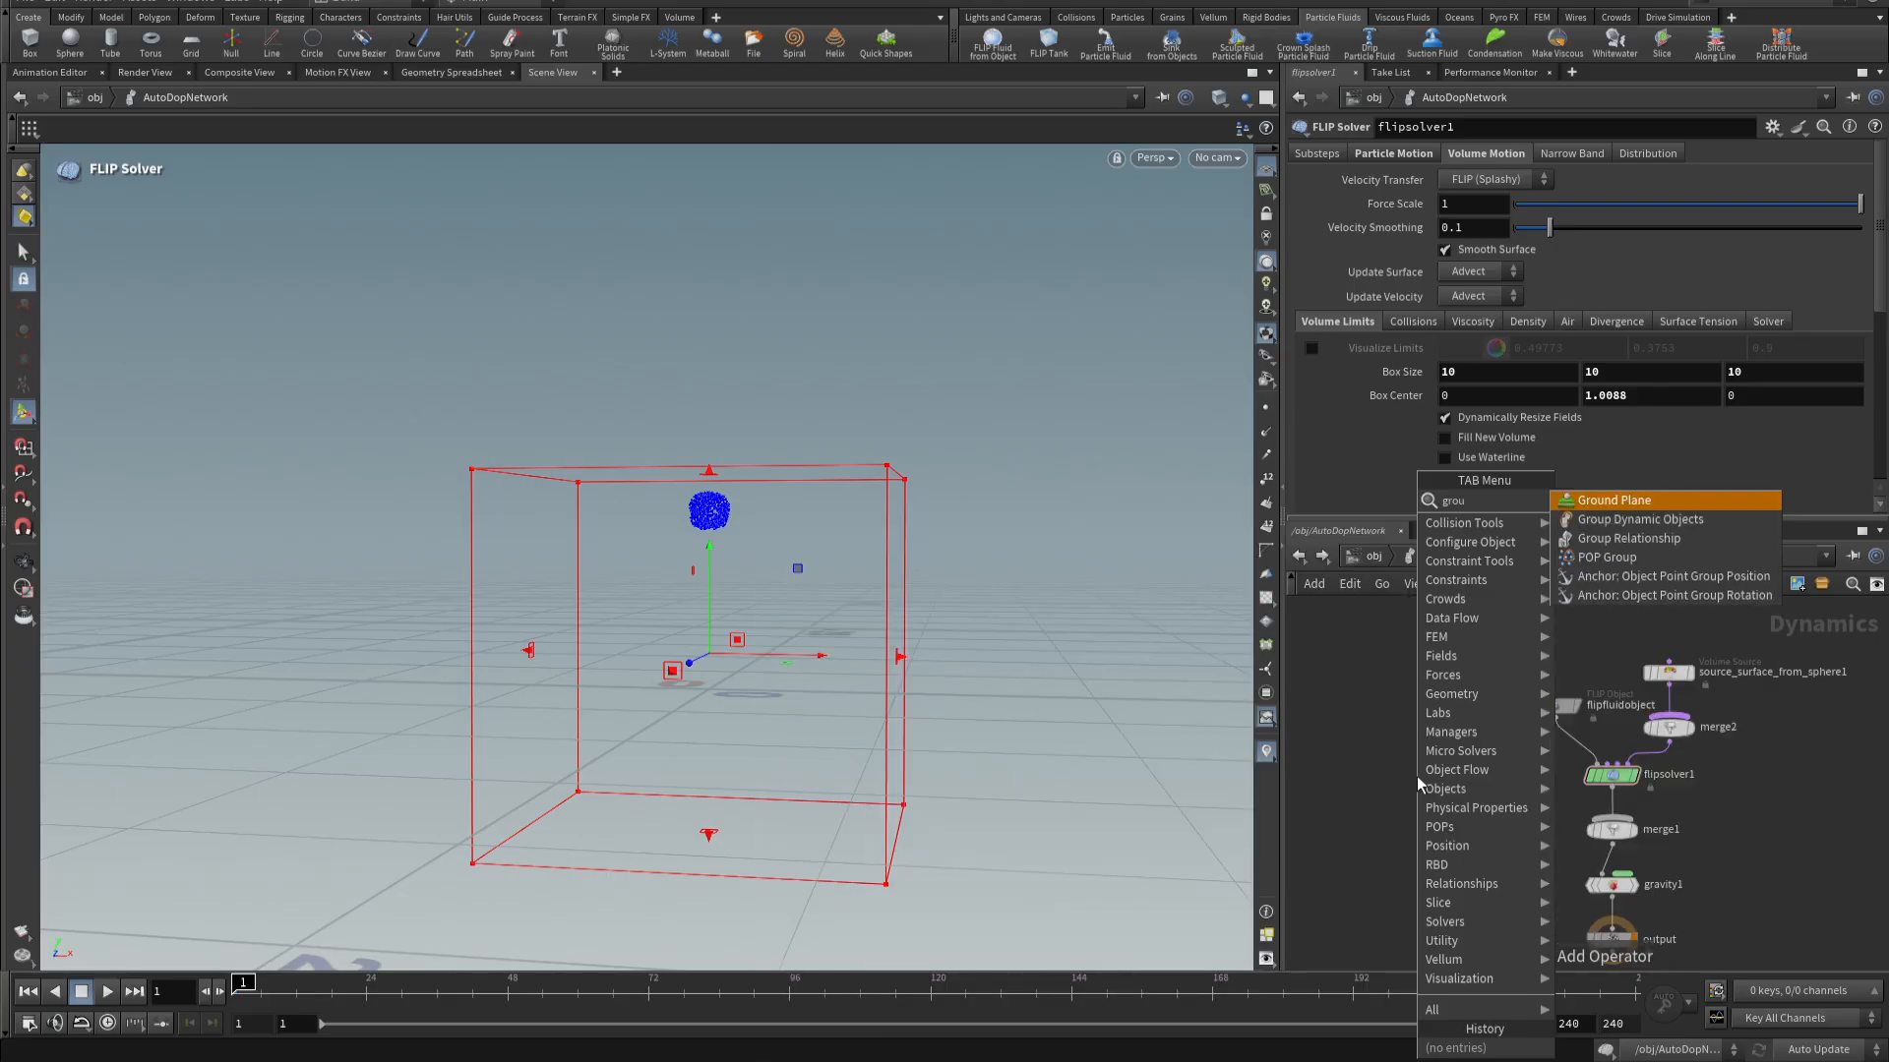
key("Return")
left_click(1416, 776)
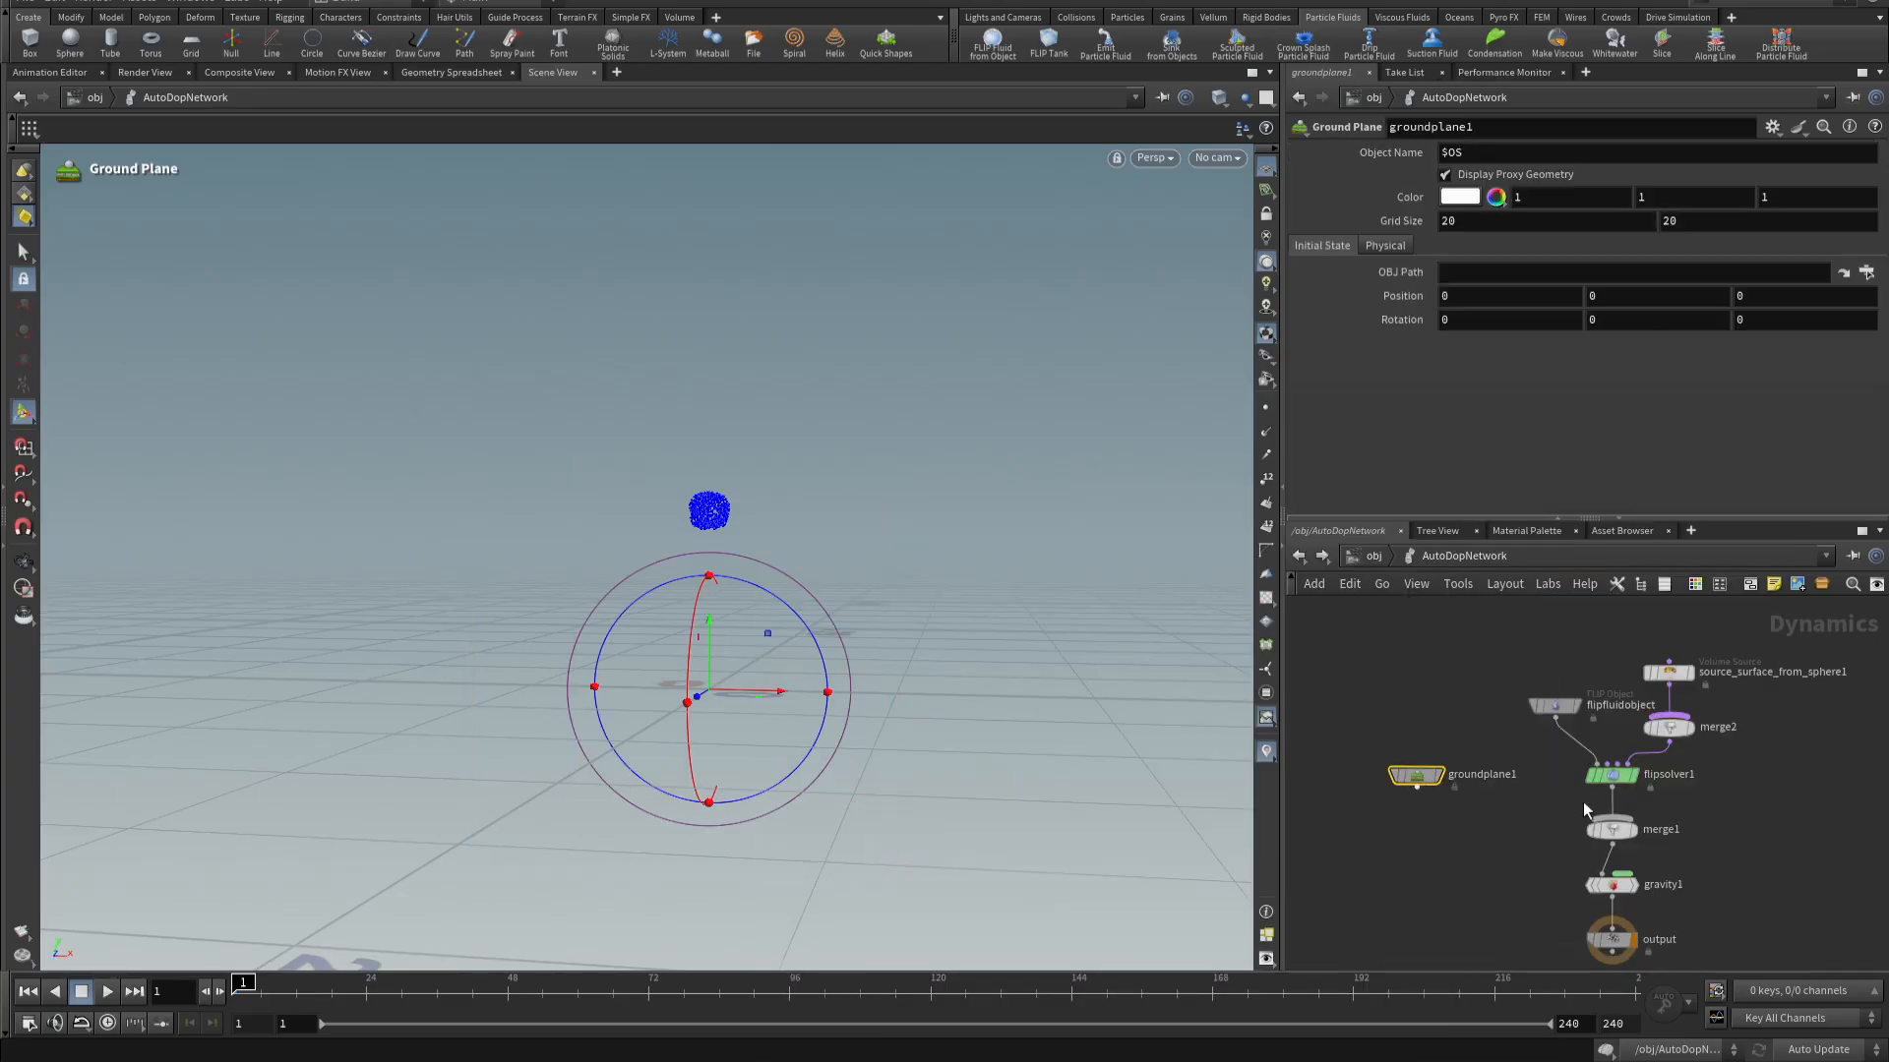
- Wire the ground plane into merge1 and reverse the merge inputs so the ground plane comes before the FLIP solver
left_click(1416, 786)
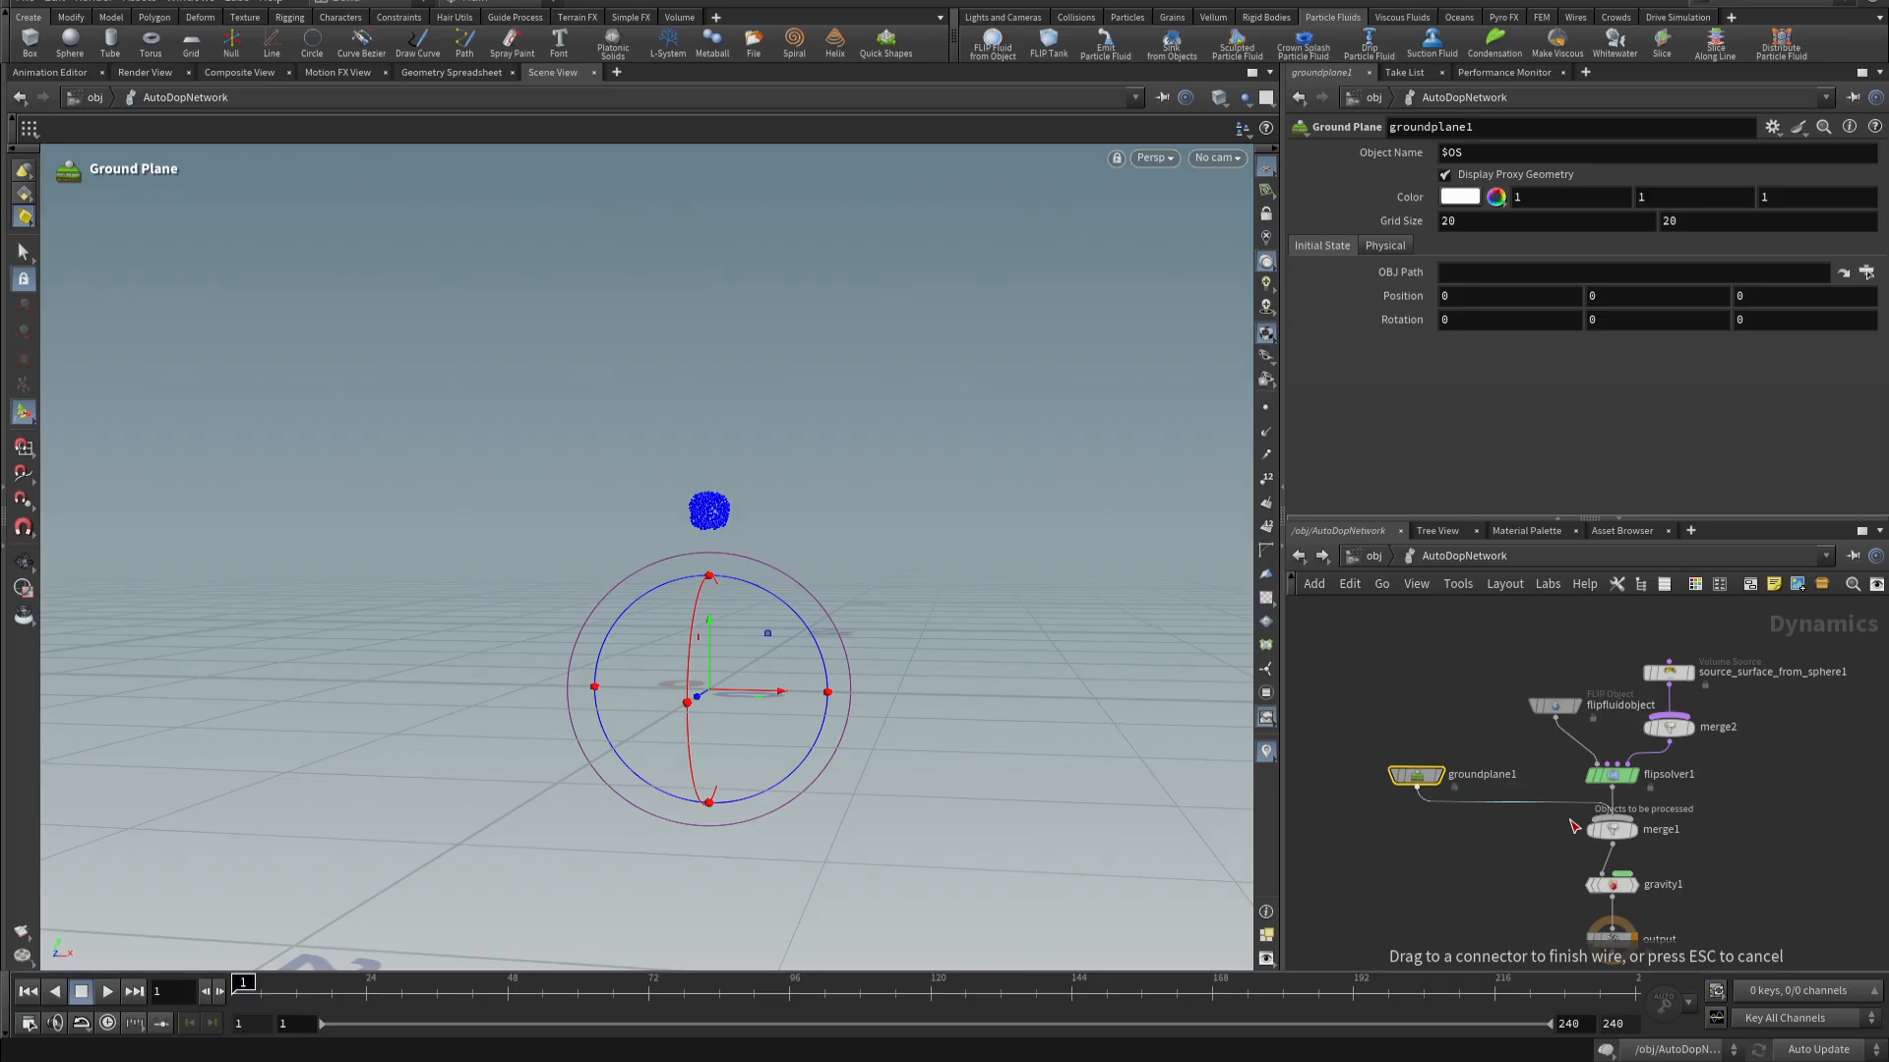
left_click(1618, 834)
left_click(1618, 836)
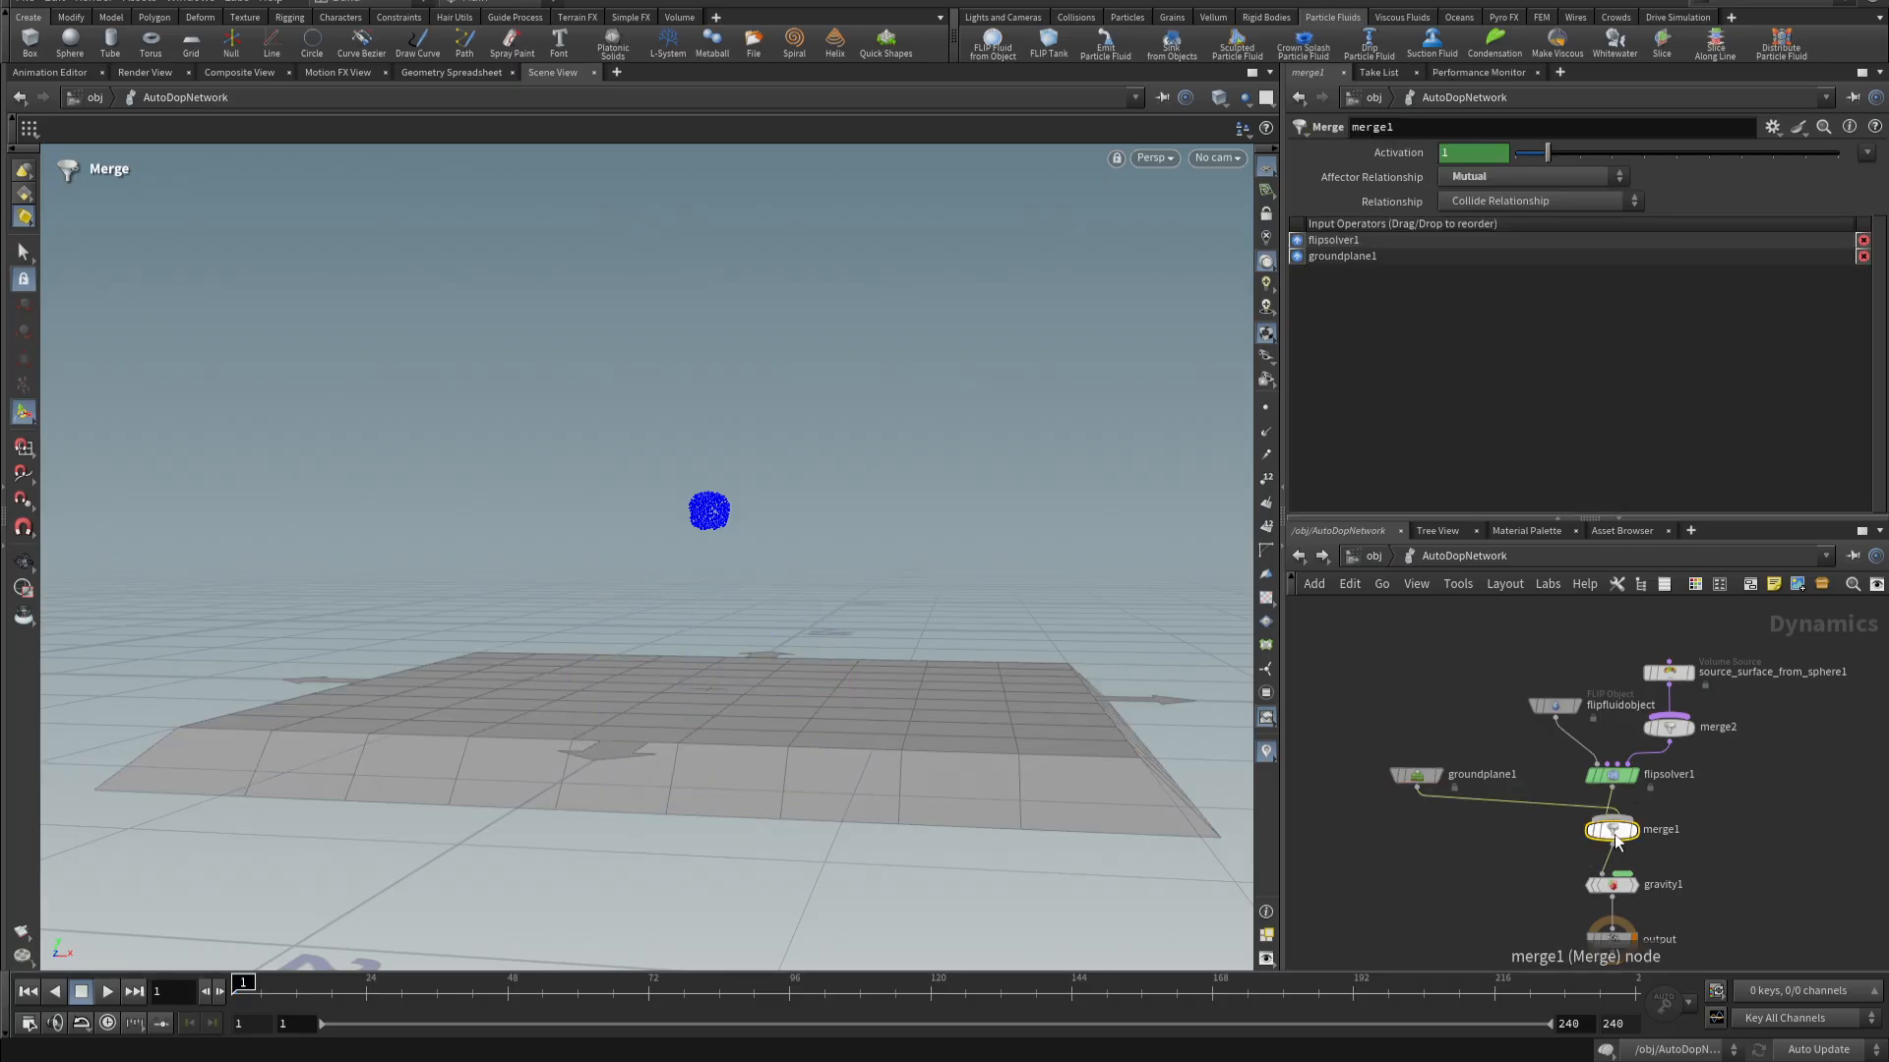
key("shift+r")
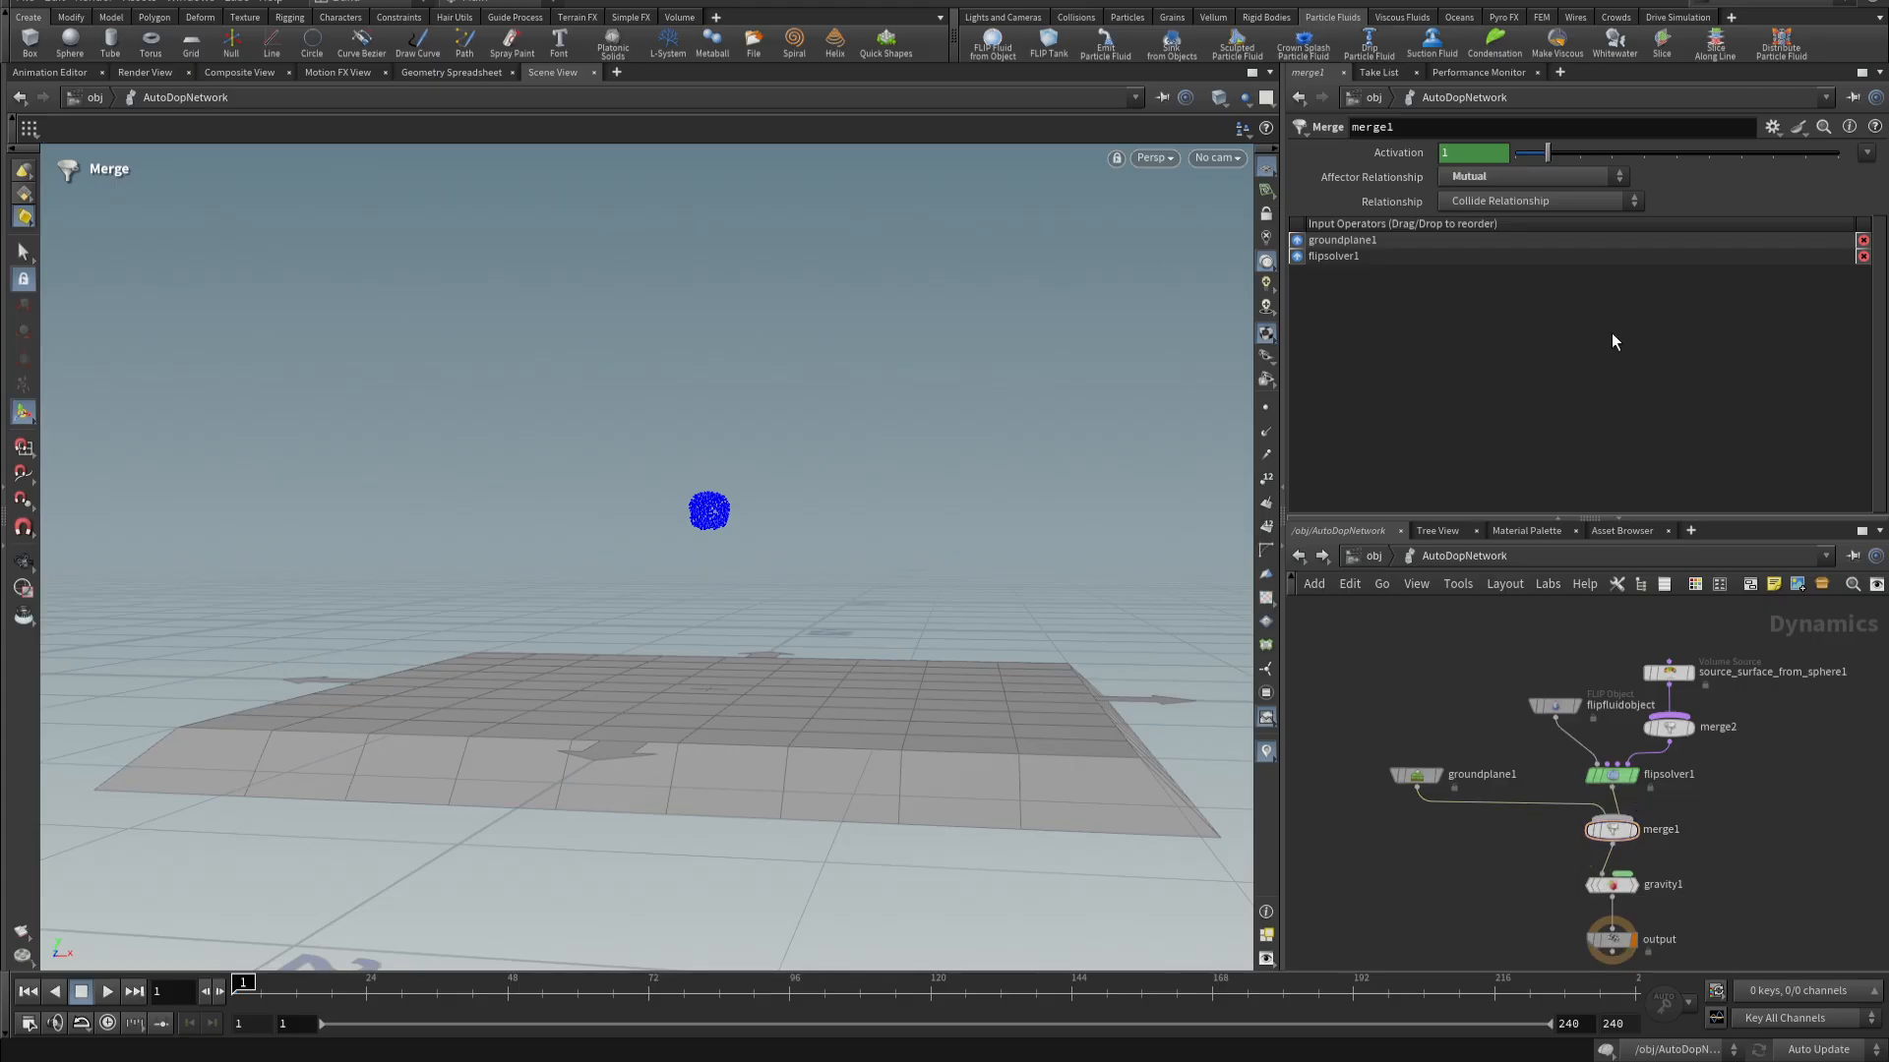
- Apply Make Viscous to the FLIP fluid object
left_click(1556, 44)
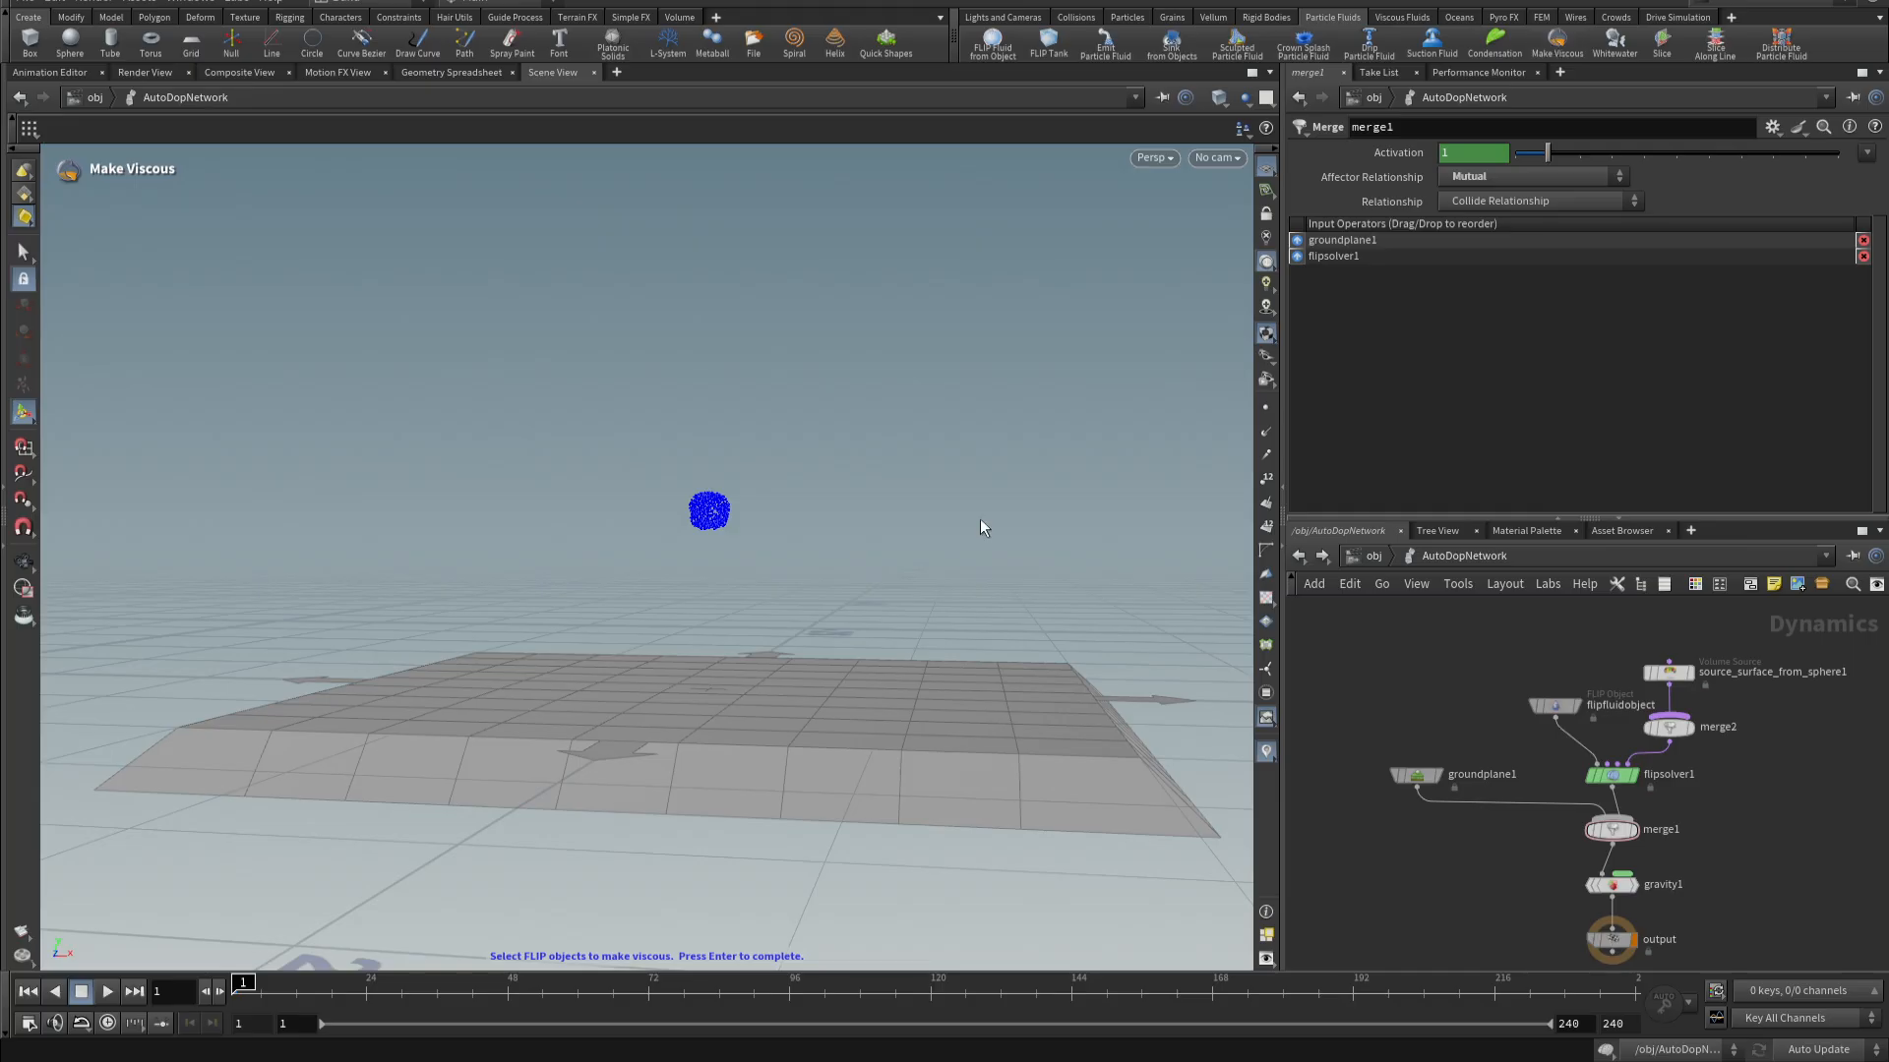
left_click(1554, 705)
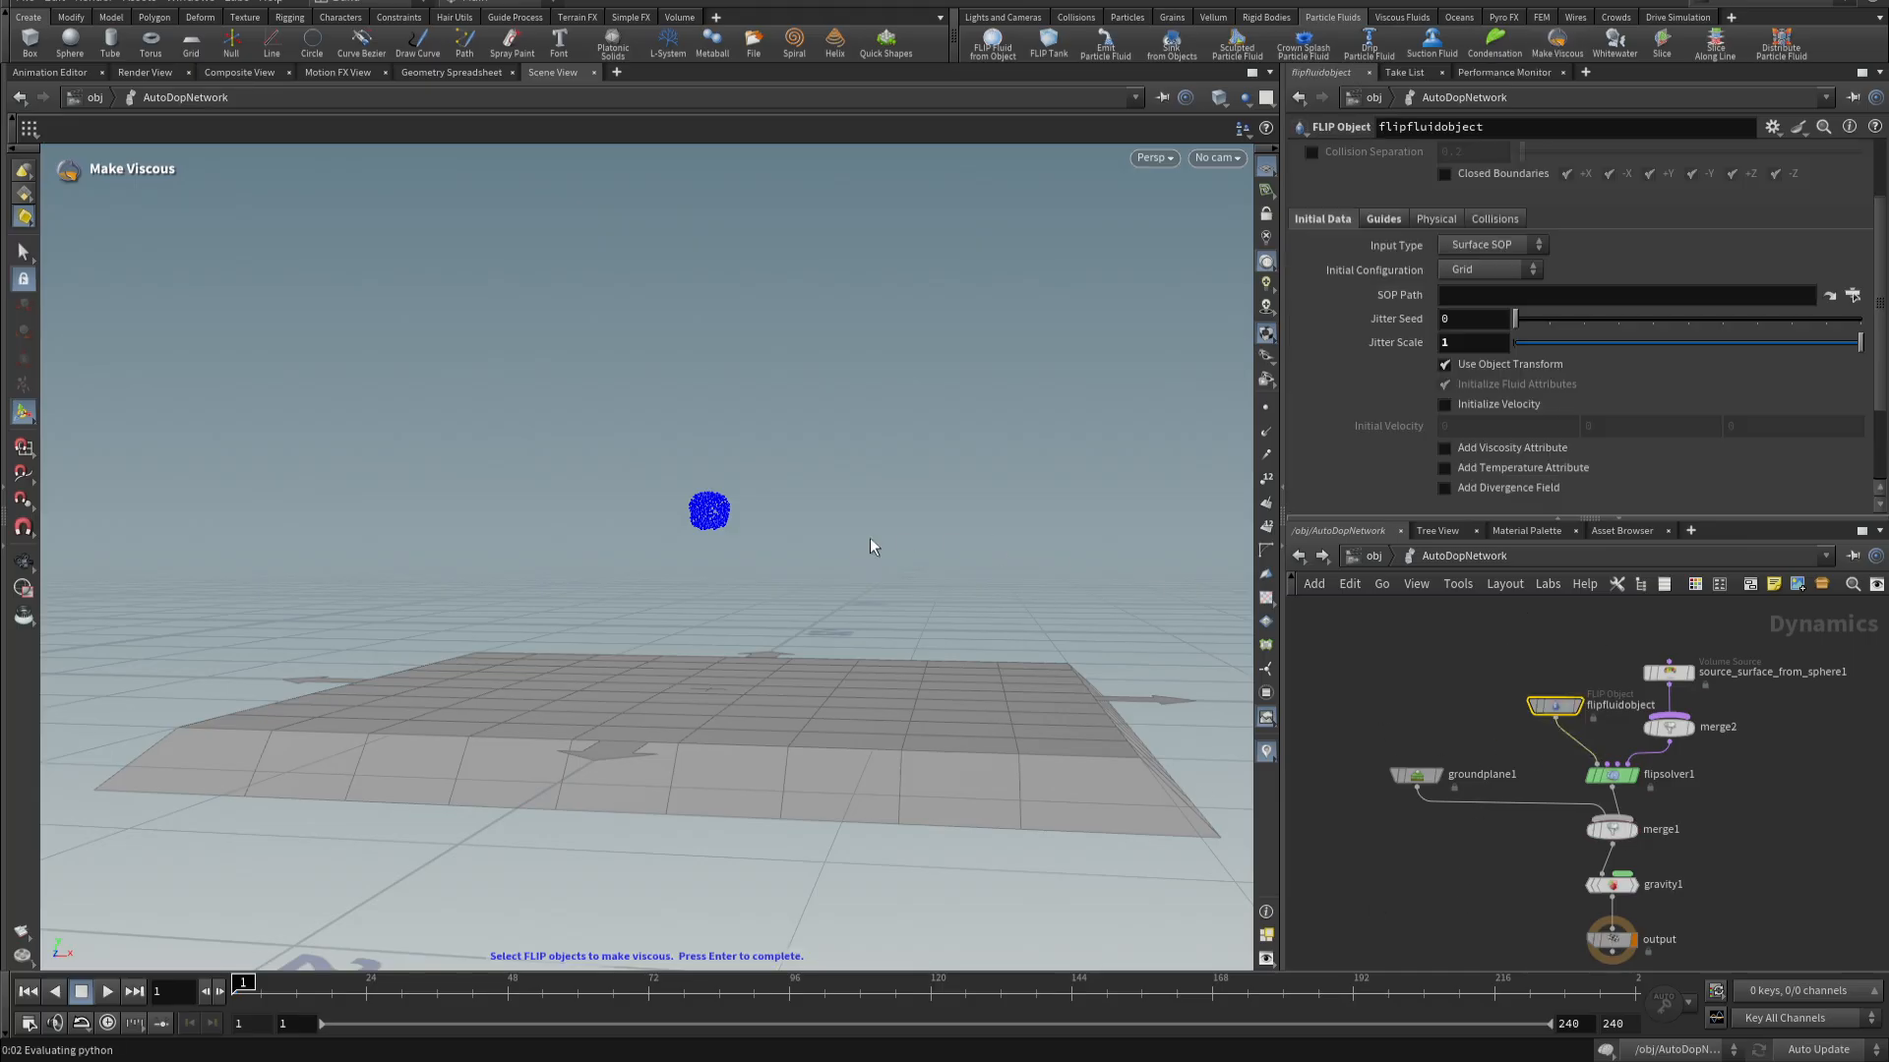
key("Return")
left_click(952, 618)
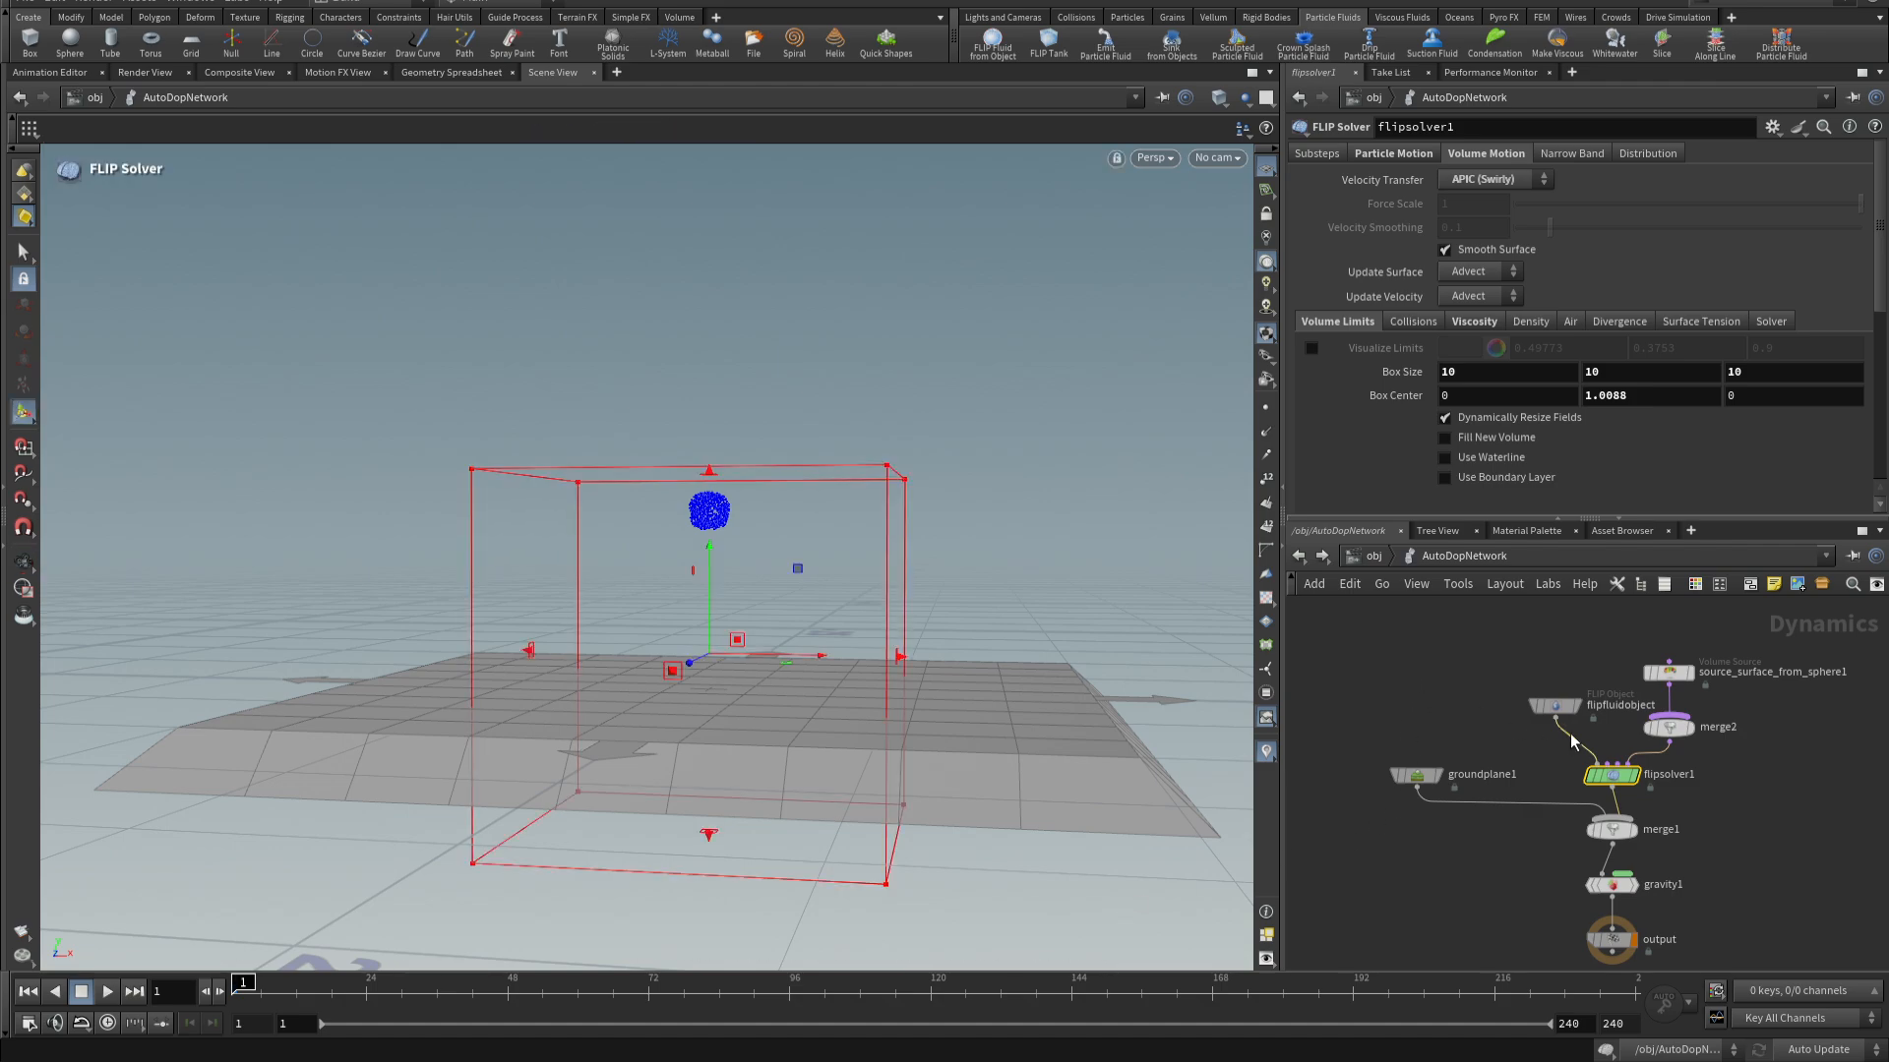
- Turn off Shell Thickness on the sphere's create_surface FLIP source and return to the dynamics network
left_click(1666, 675)
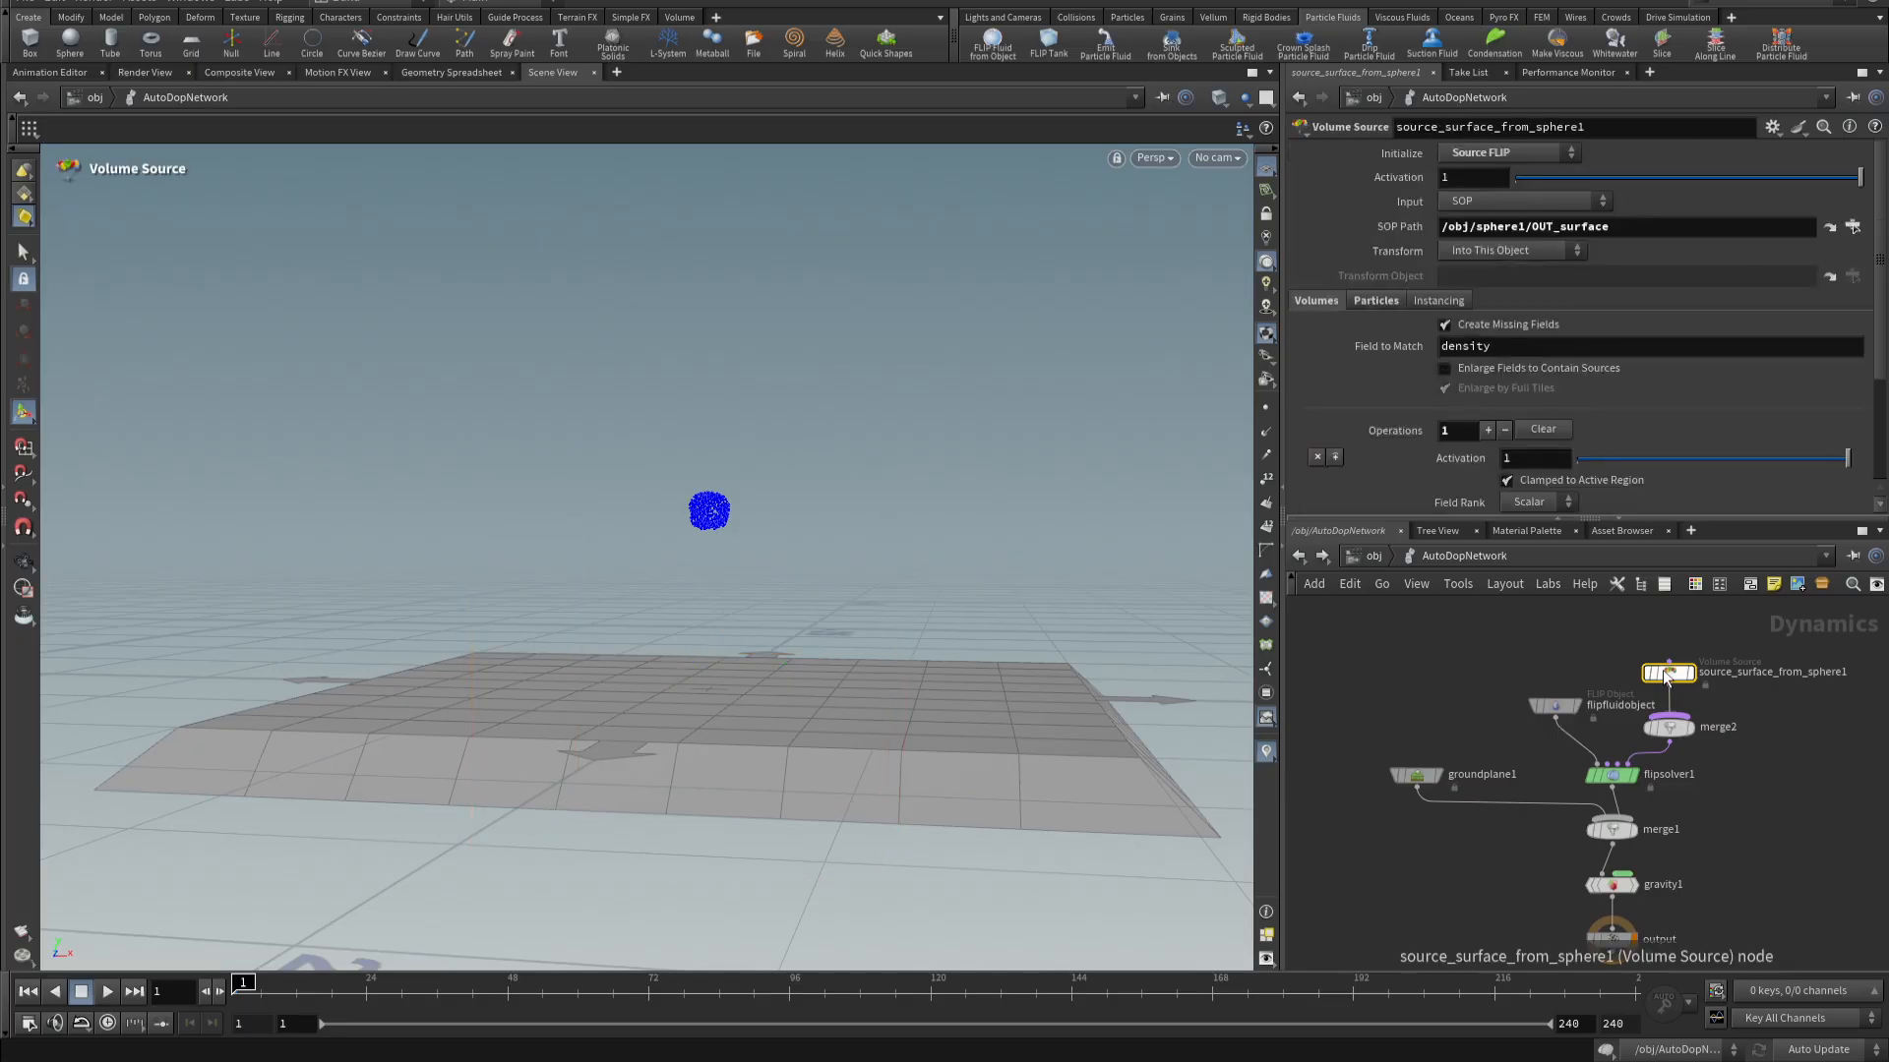
left_click(1829, 228)
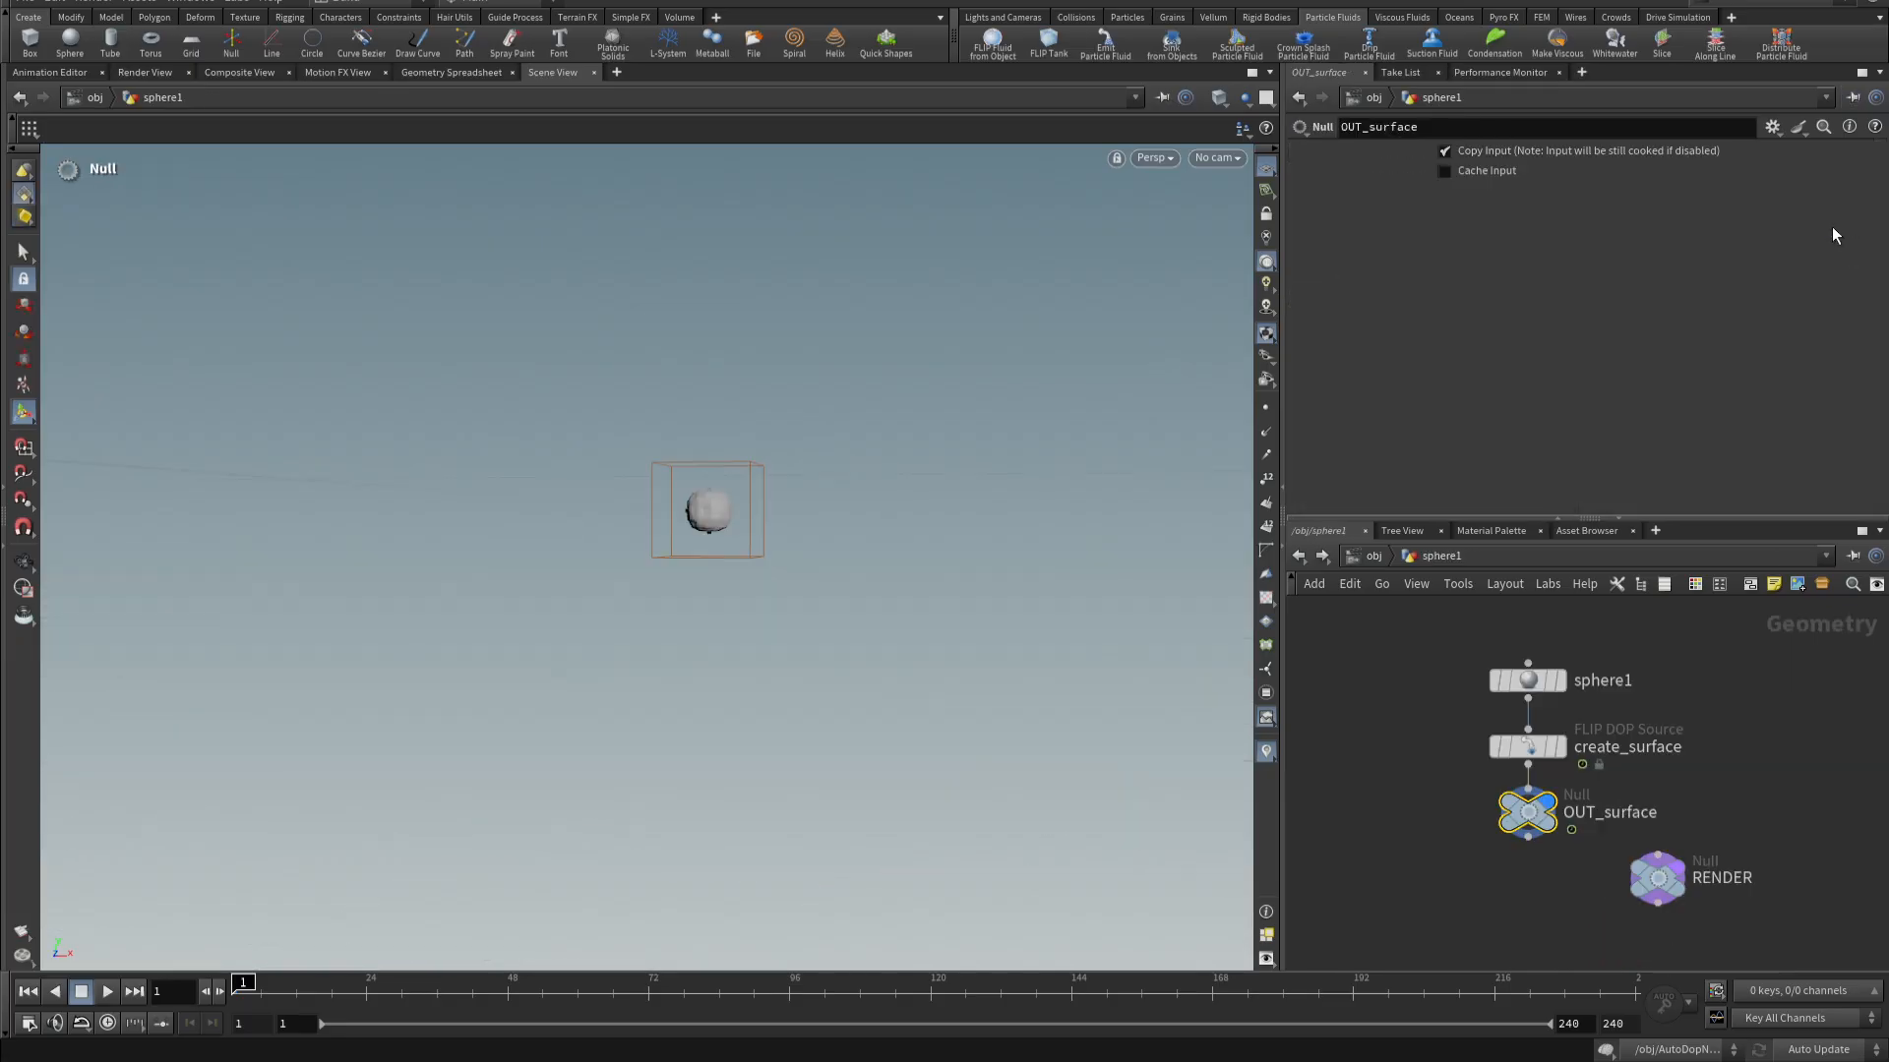
left_click(1537, 753)
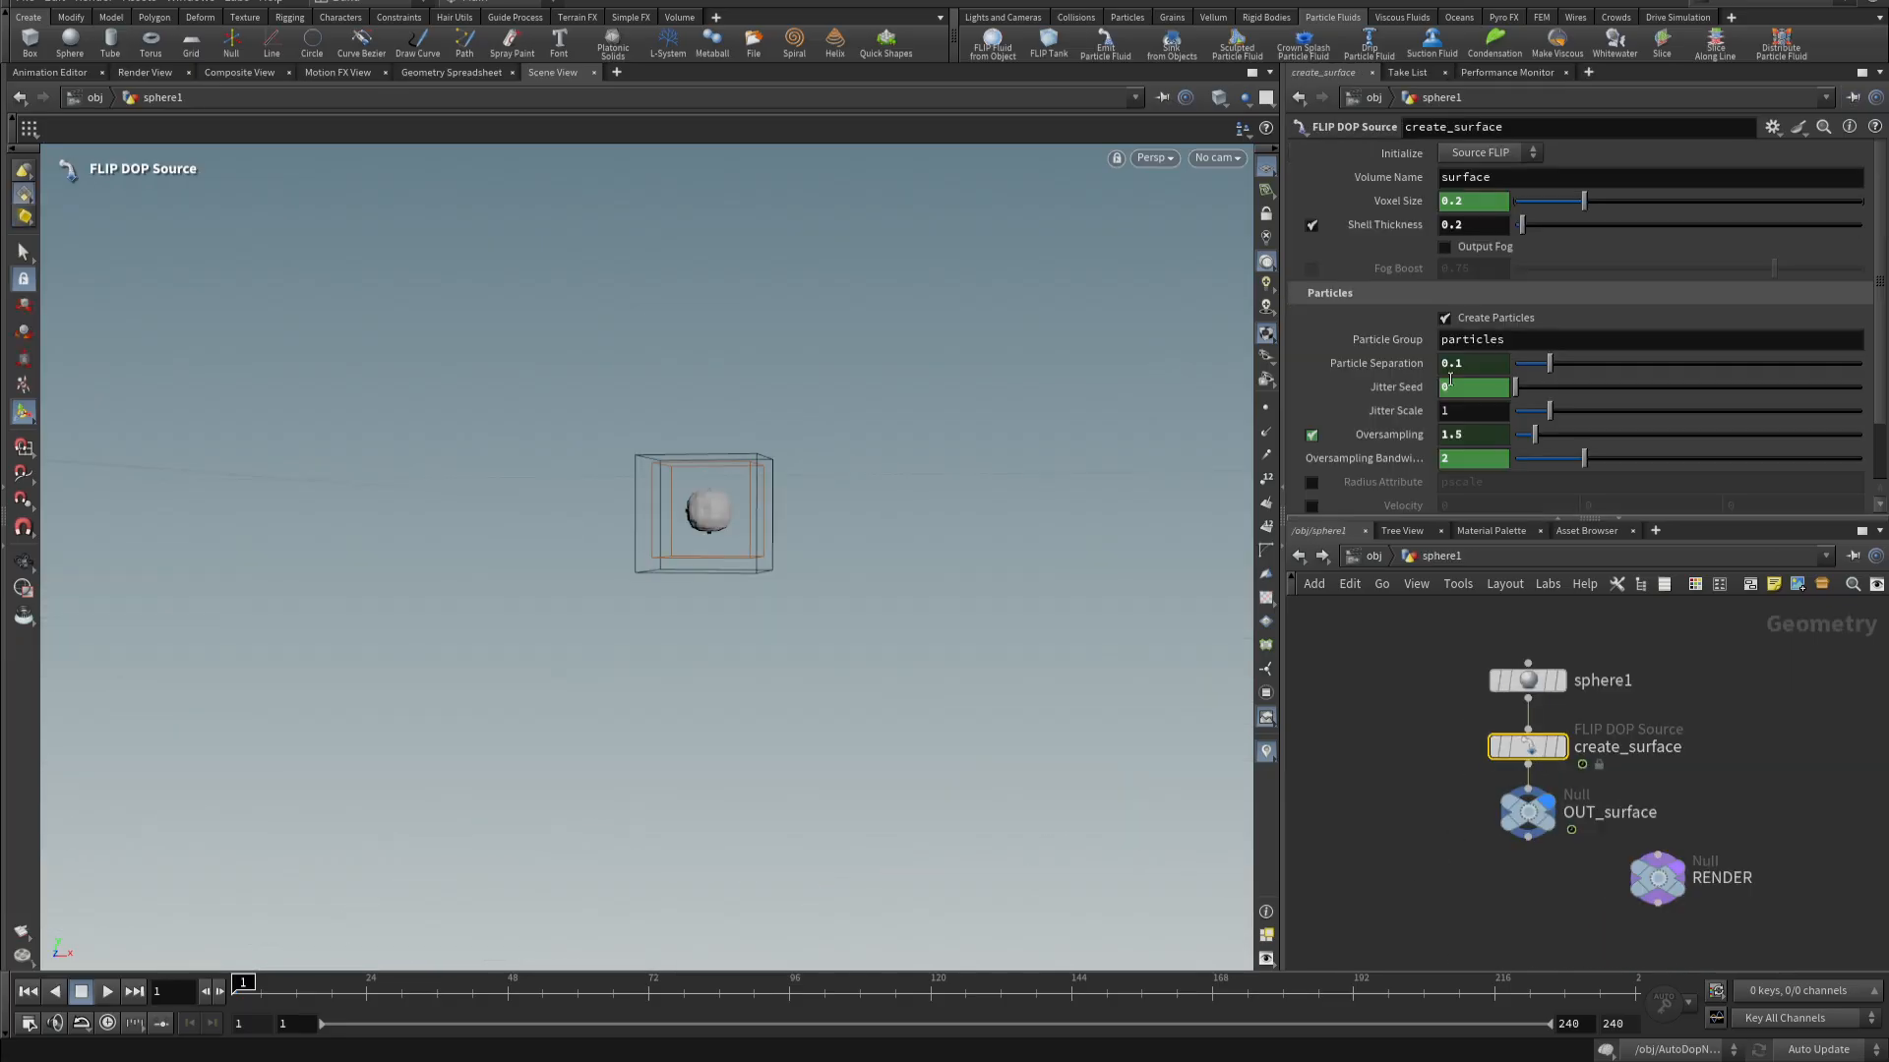
left_click(1311, 226)
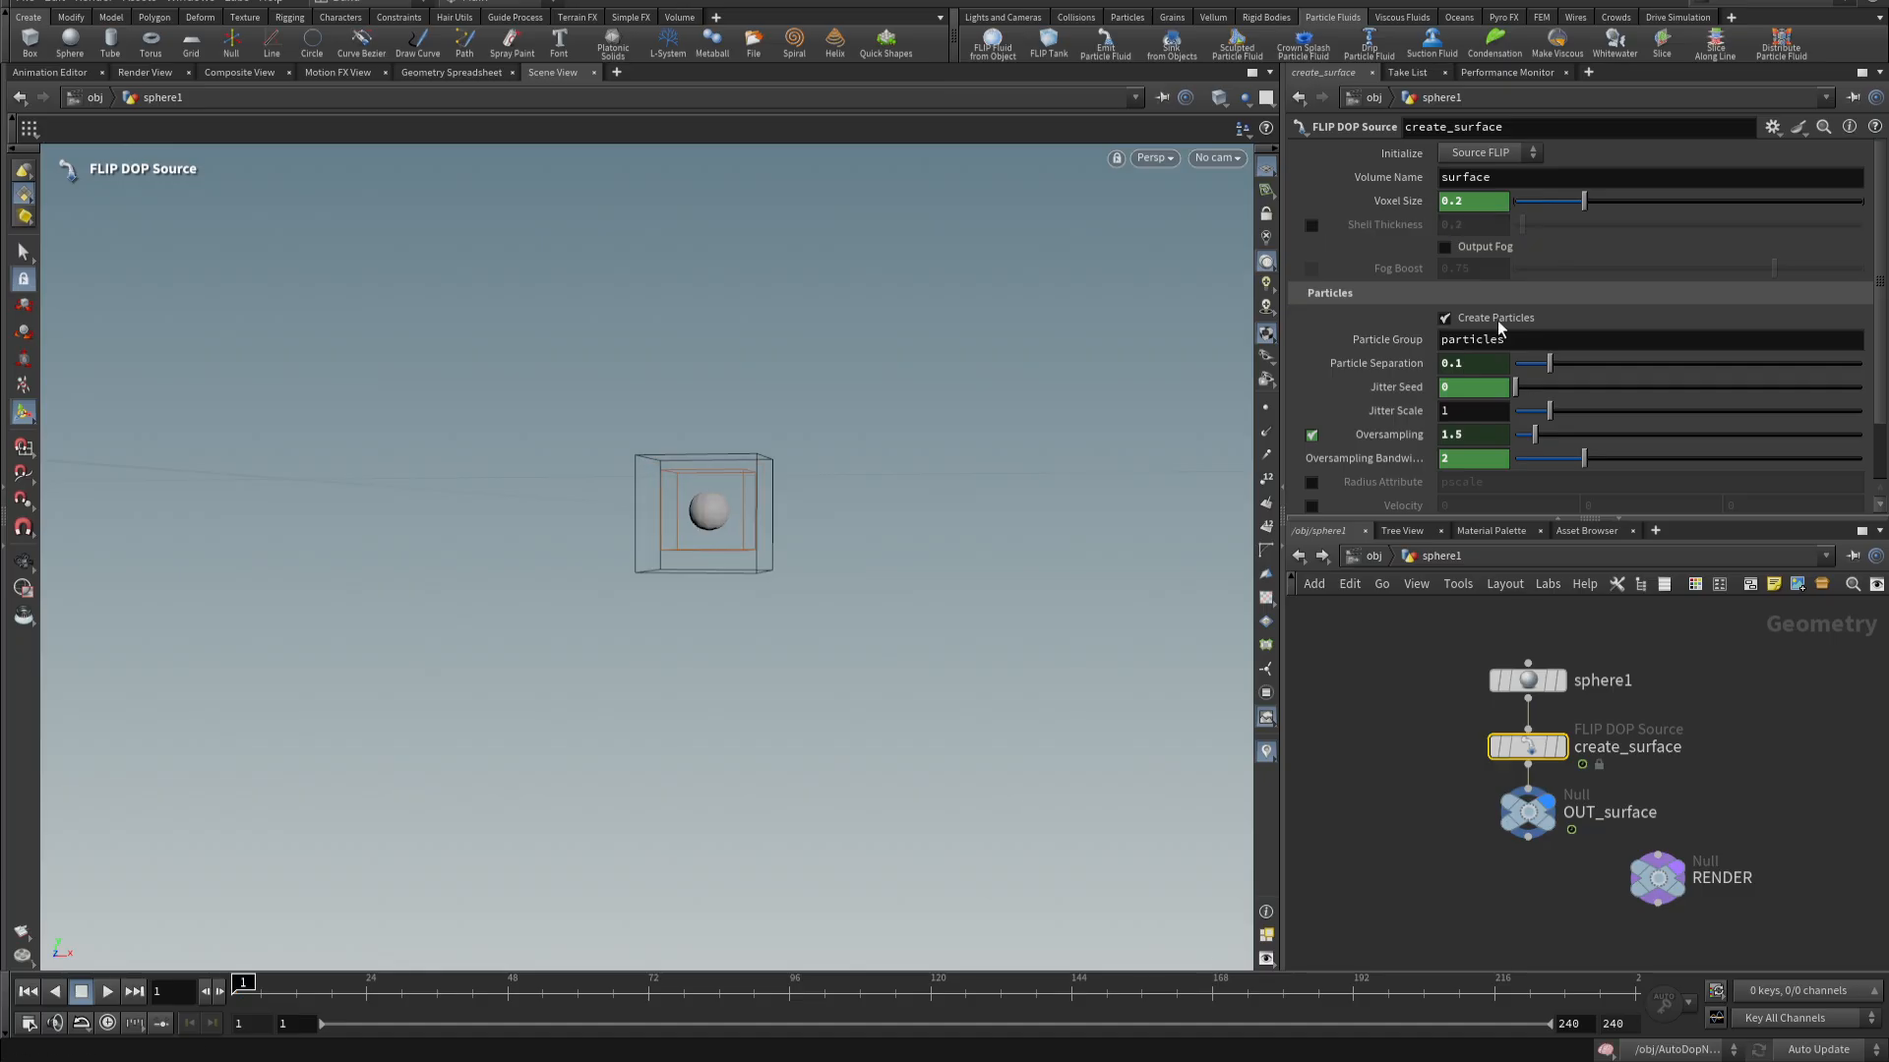
left_click(1296, 556)
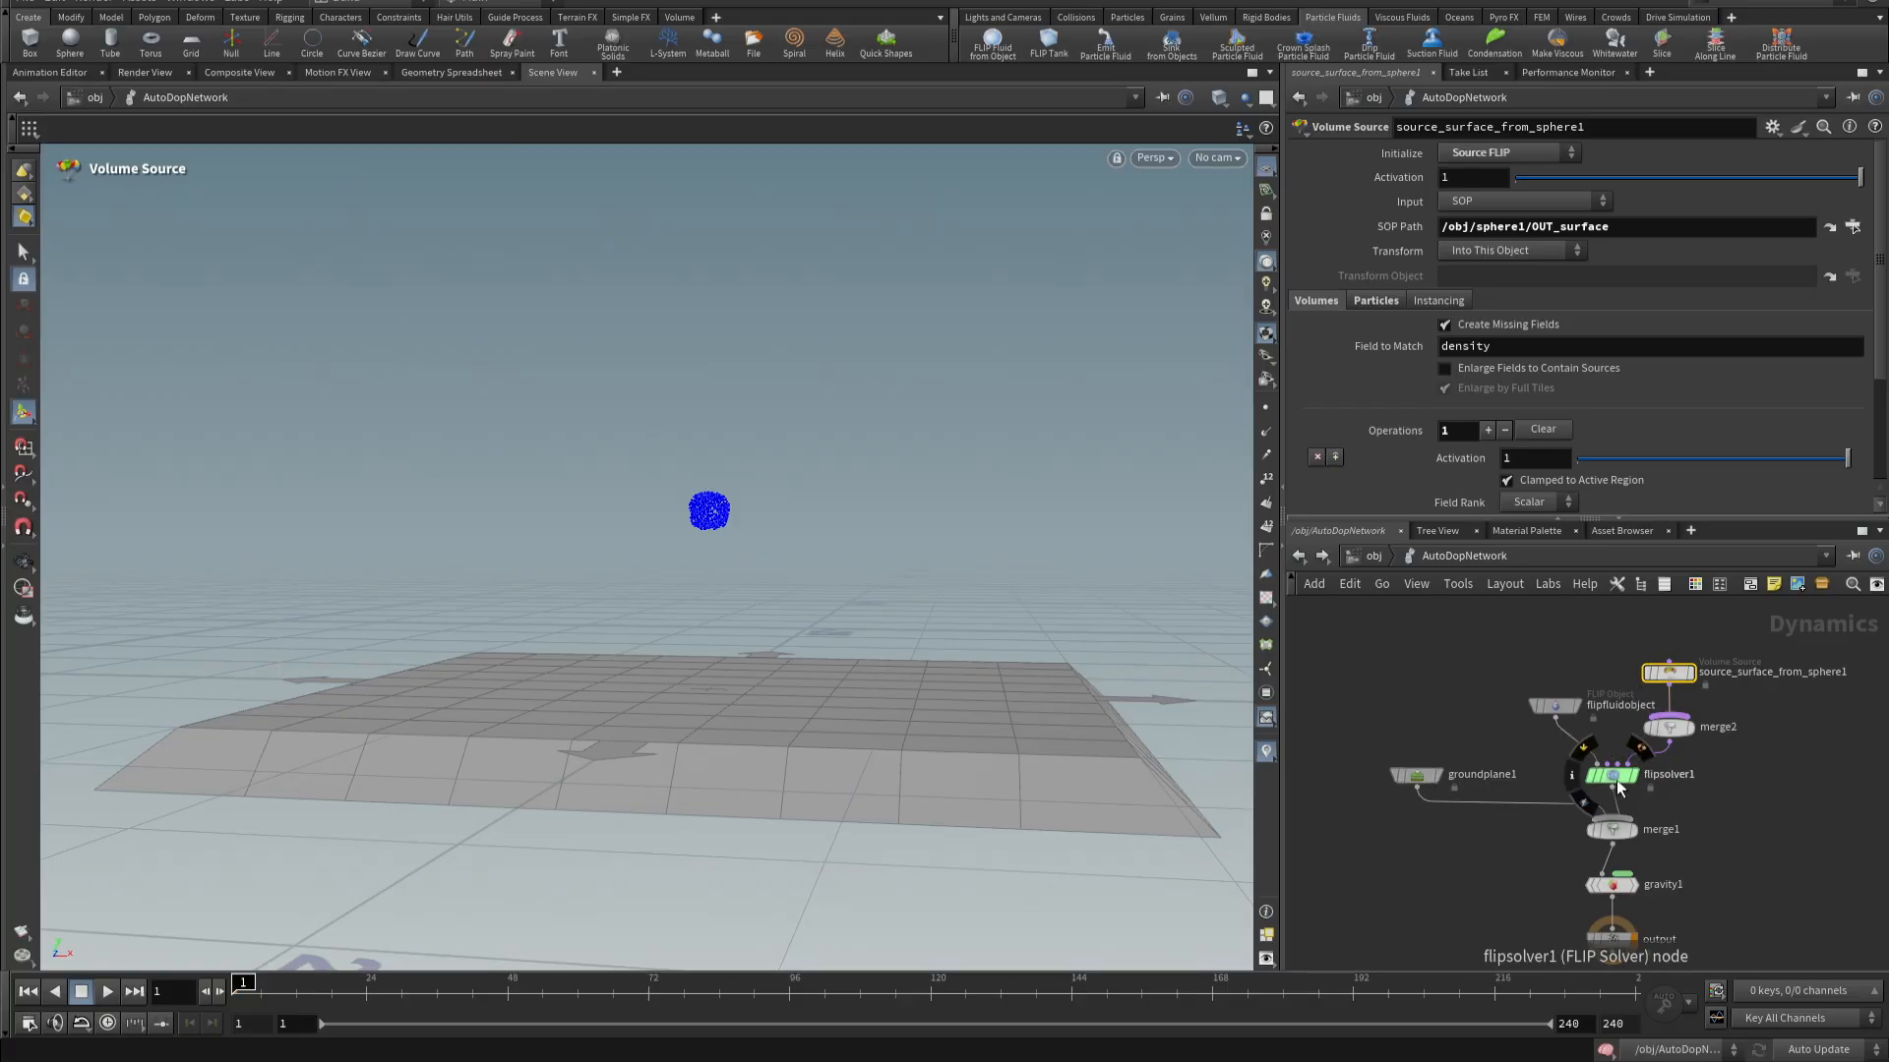
- Set the FLIP object's physical viscosity to 1000
left_click(1554, 705)
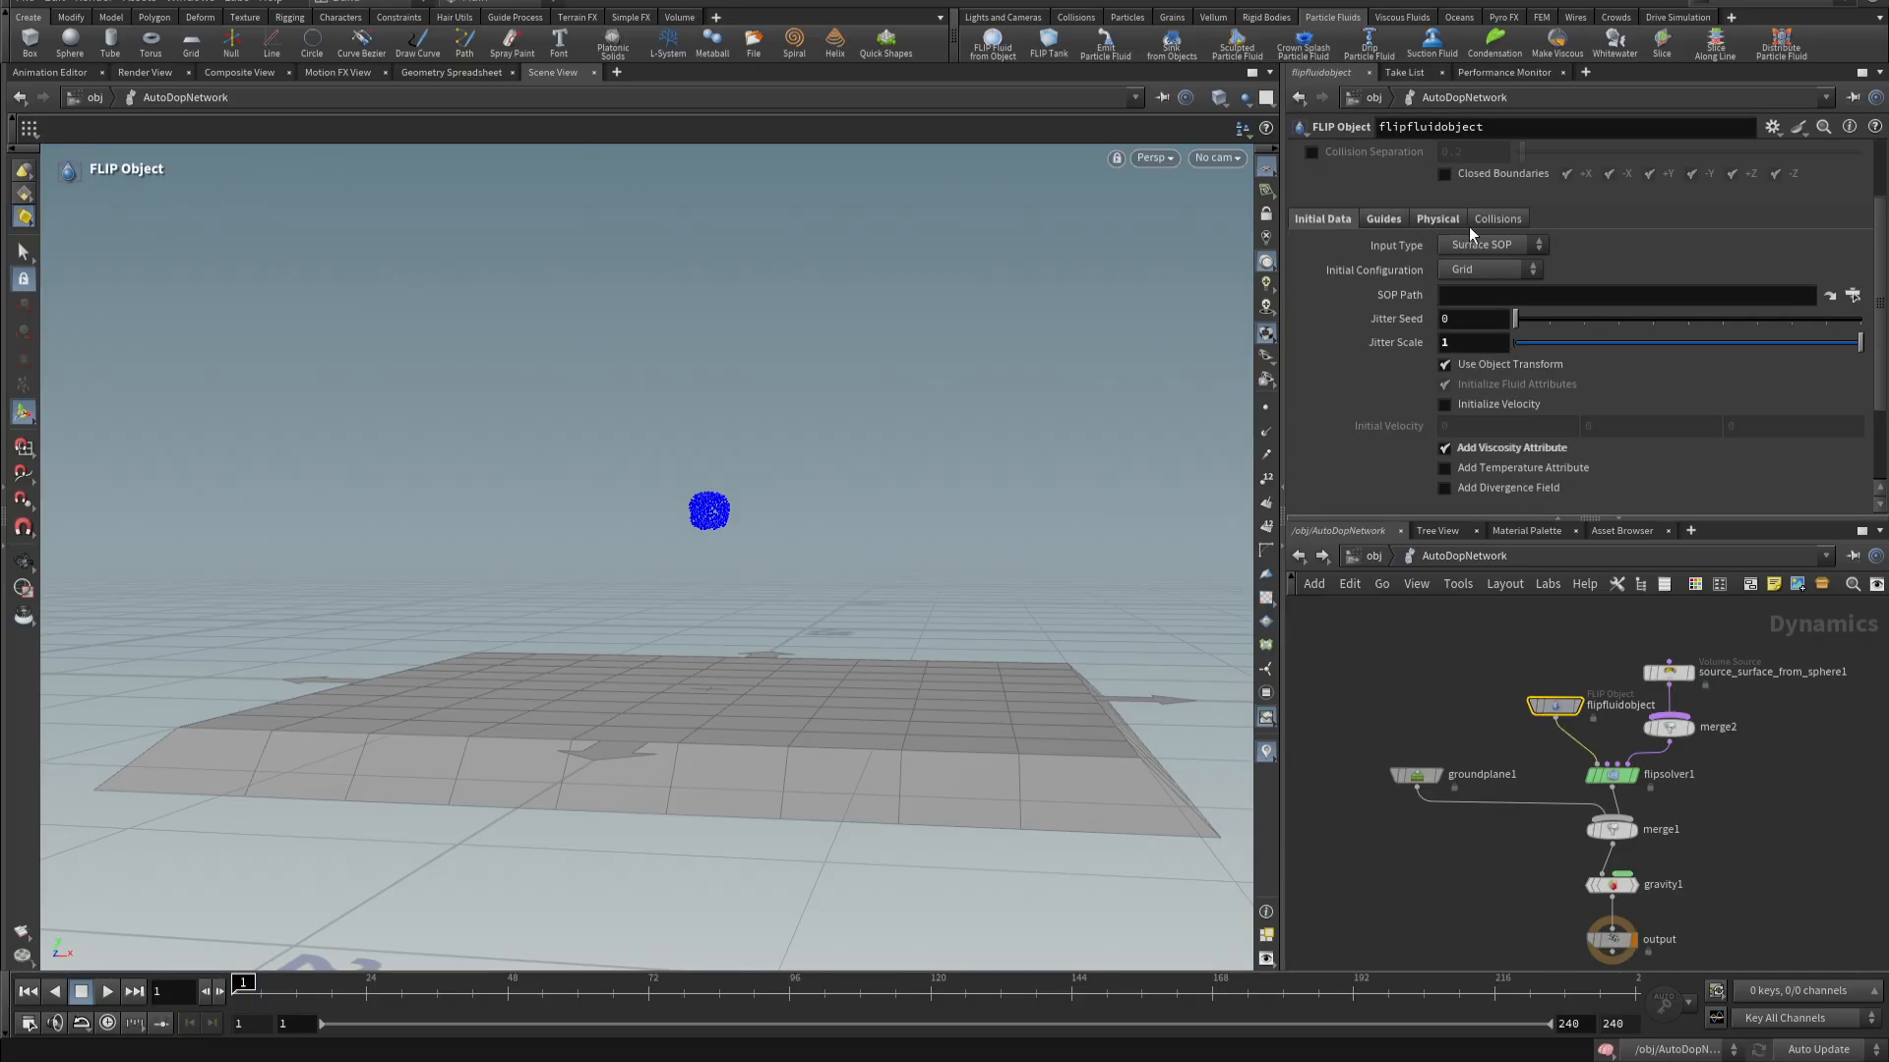
left_click(1437, 218)
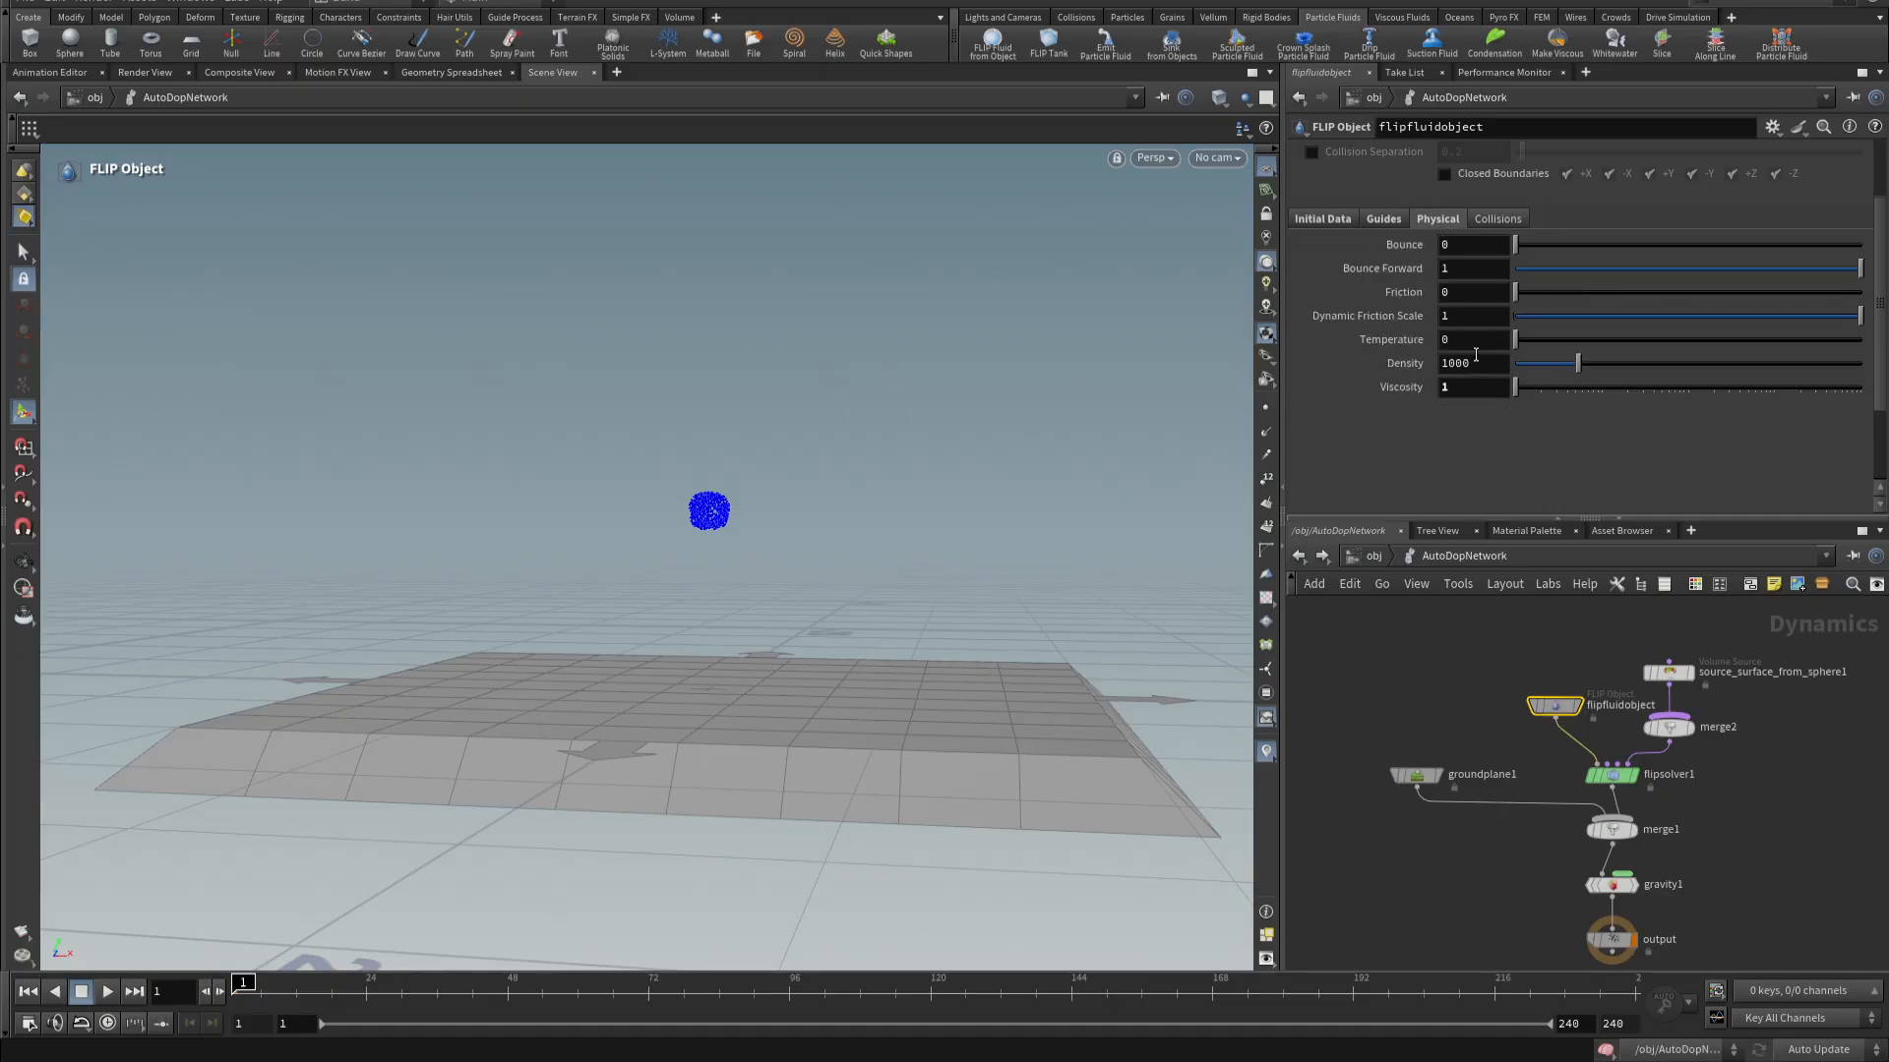
left_click(1487, 385)
type("1000")
key("Return")
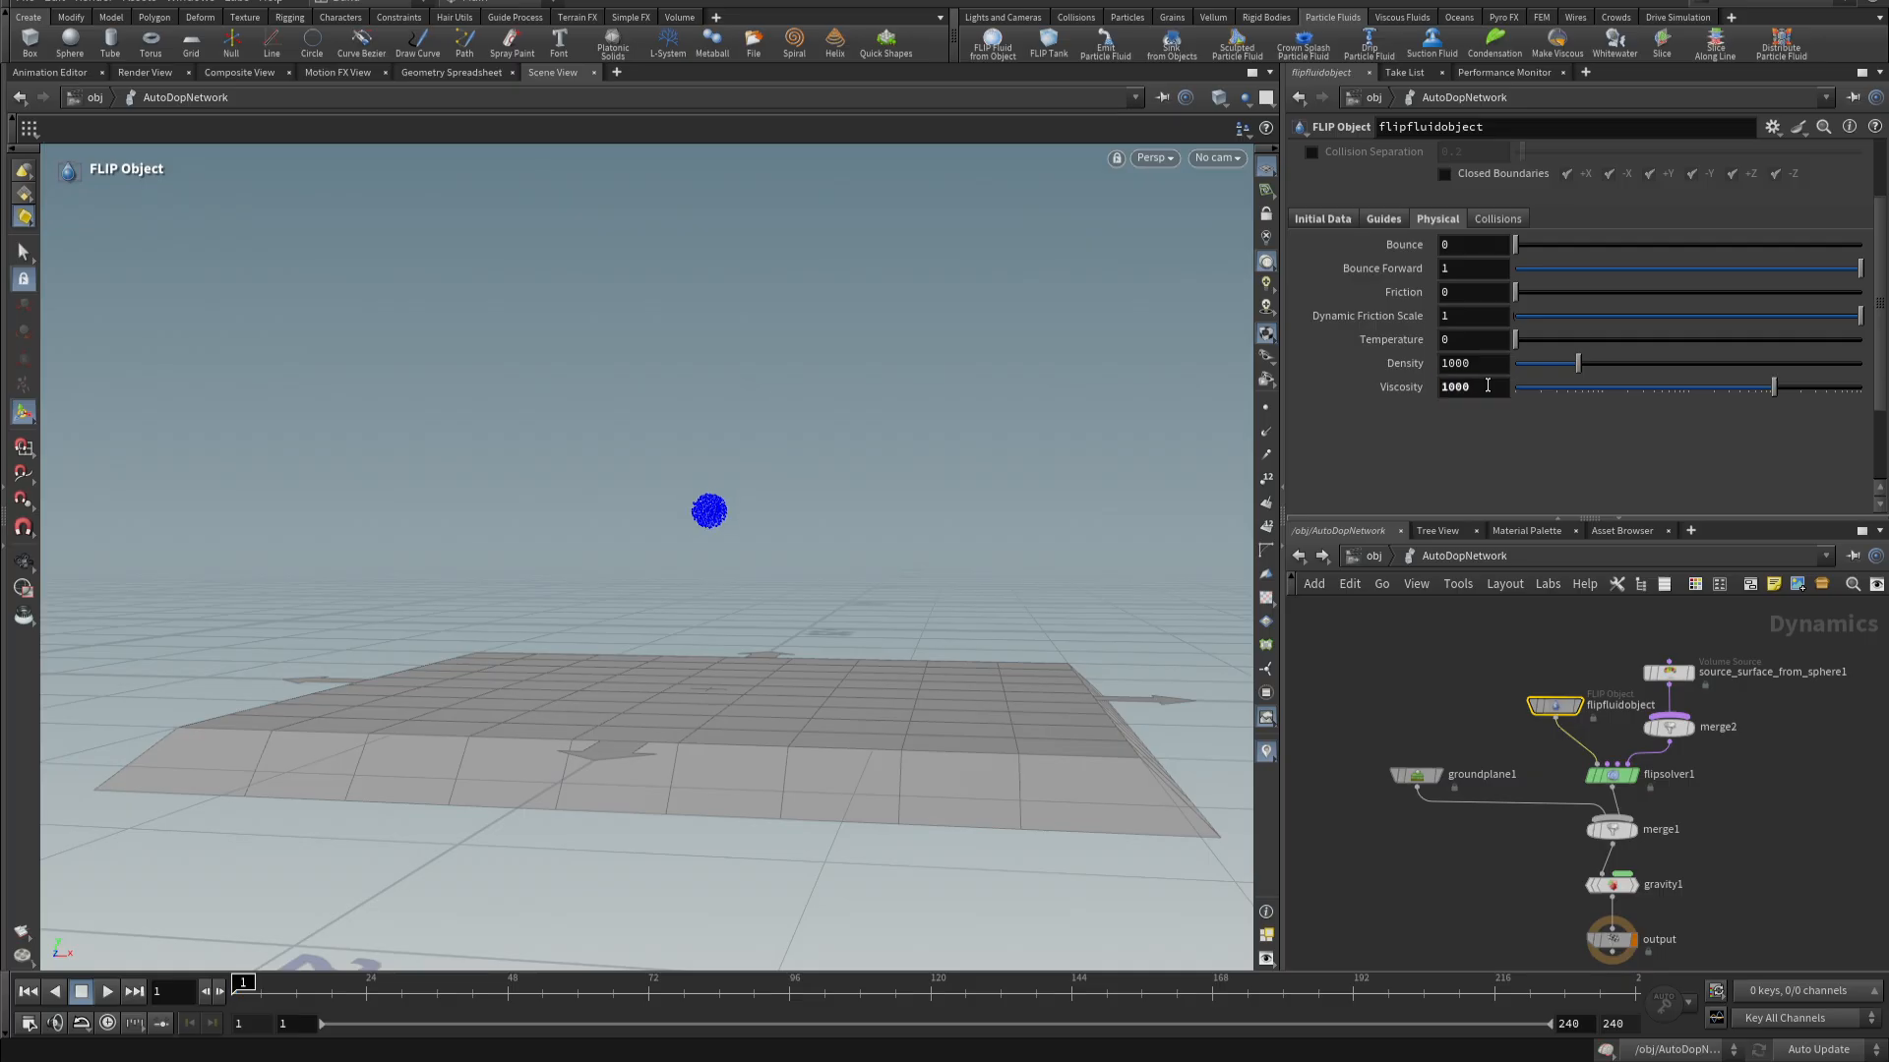
- Run the viscous fluid simulation to about frame 44, stop it and rewind to frame 1
left_click(104, 993)
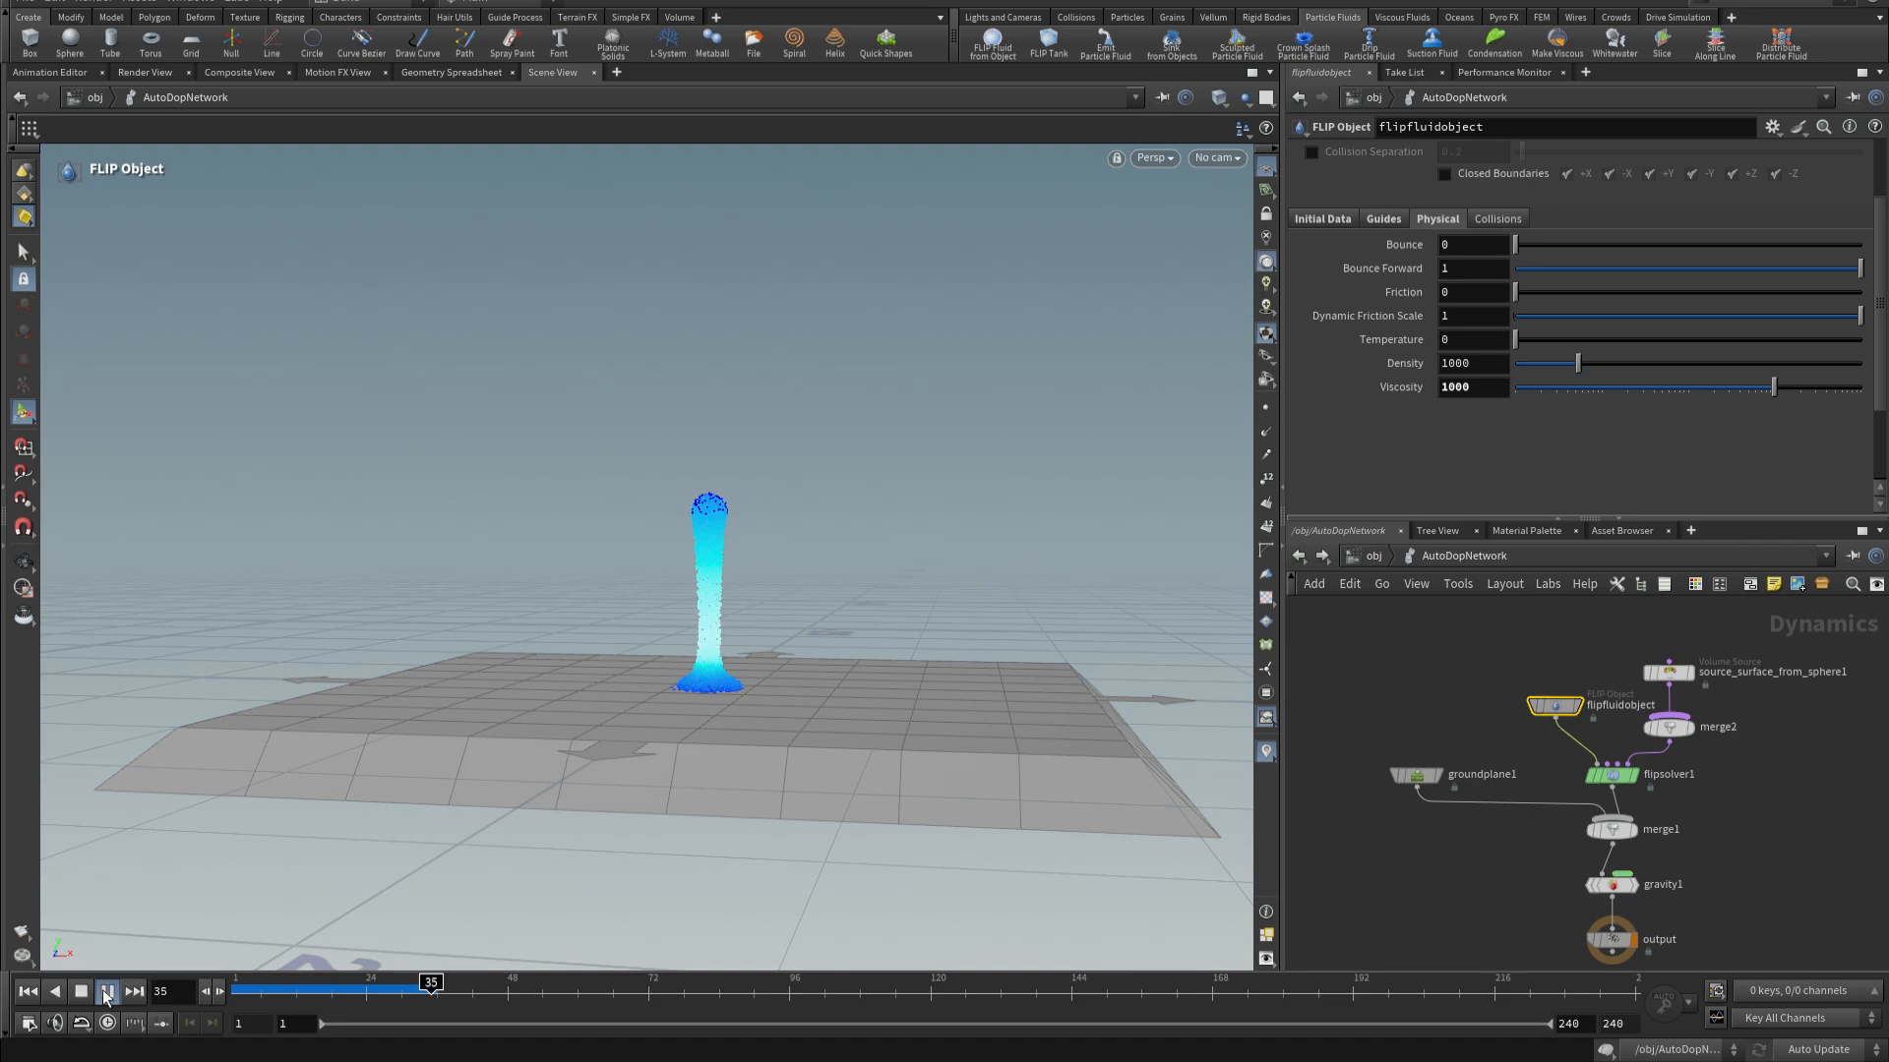
left_click(81, 991)
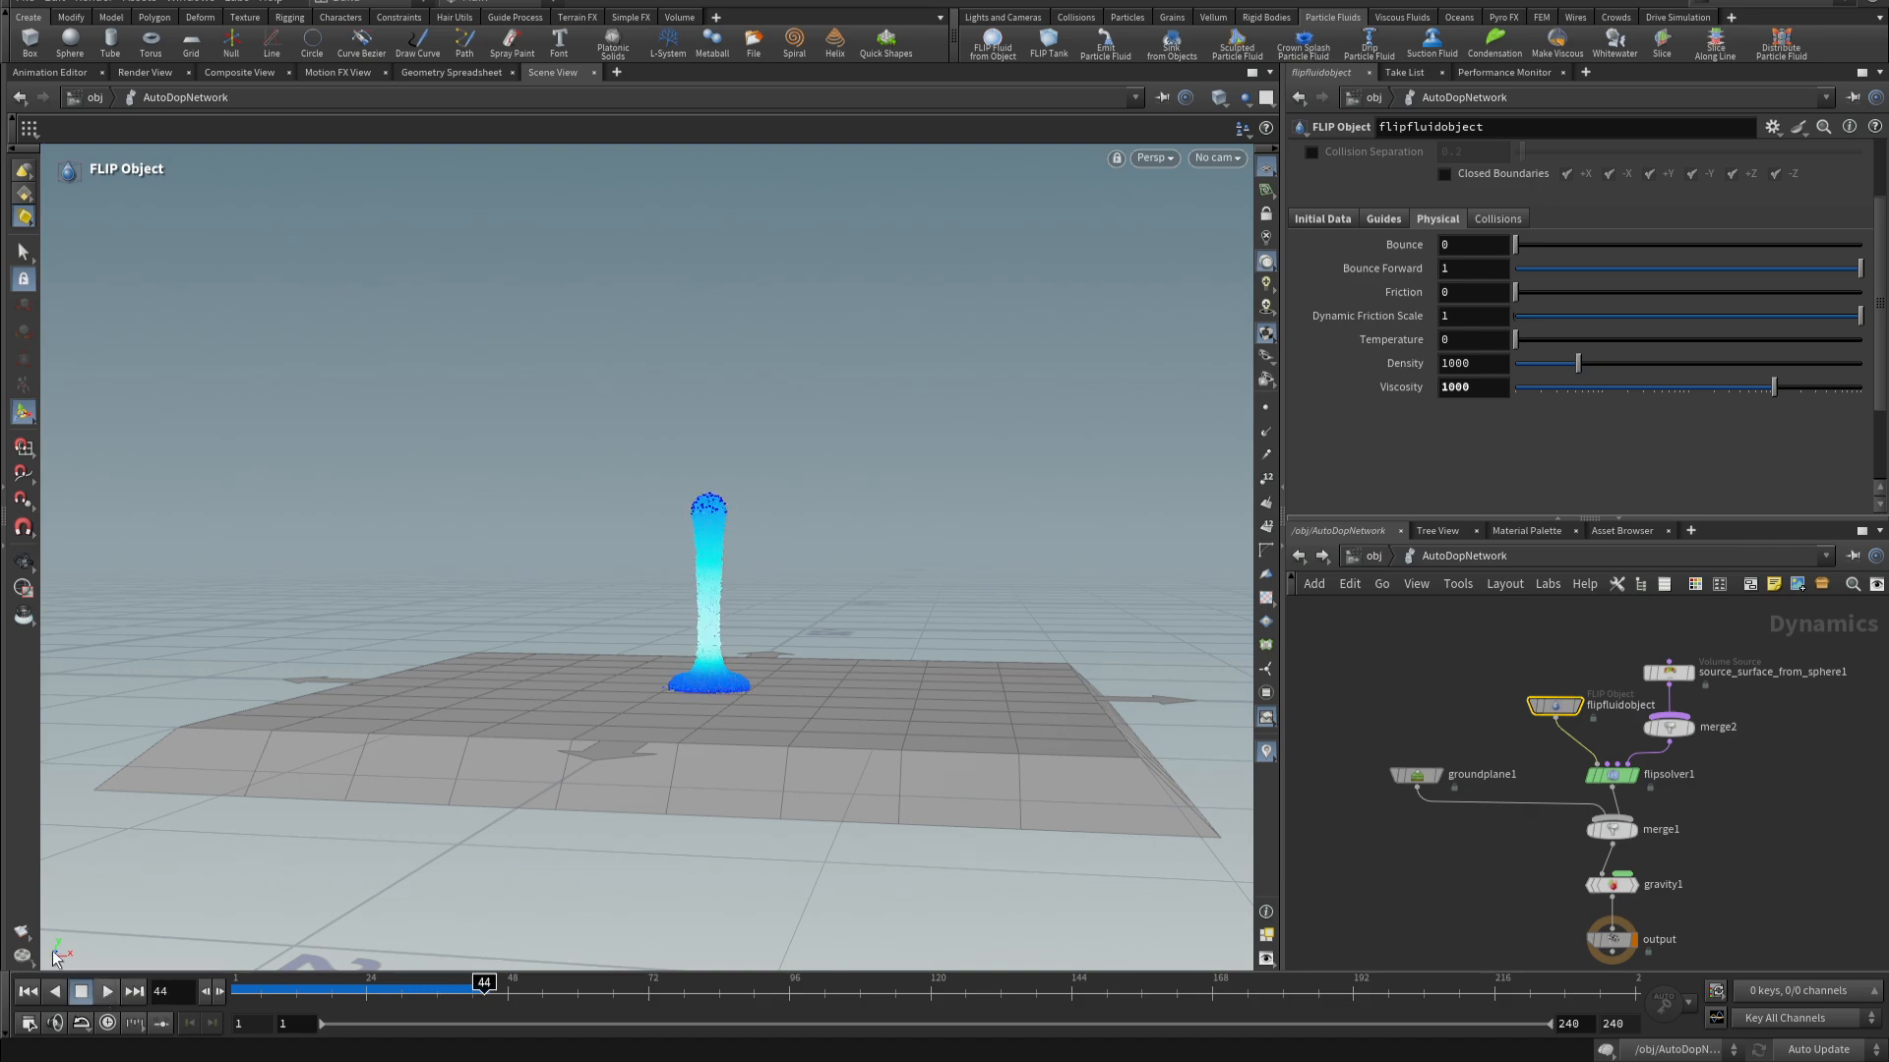
left_click(29, 994)
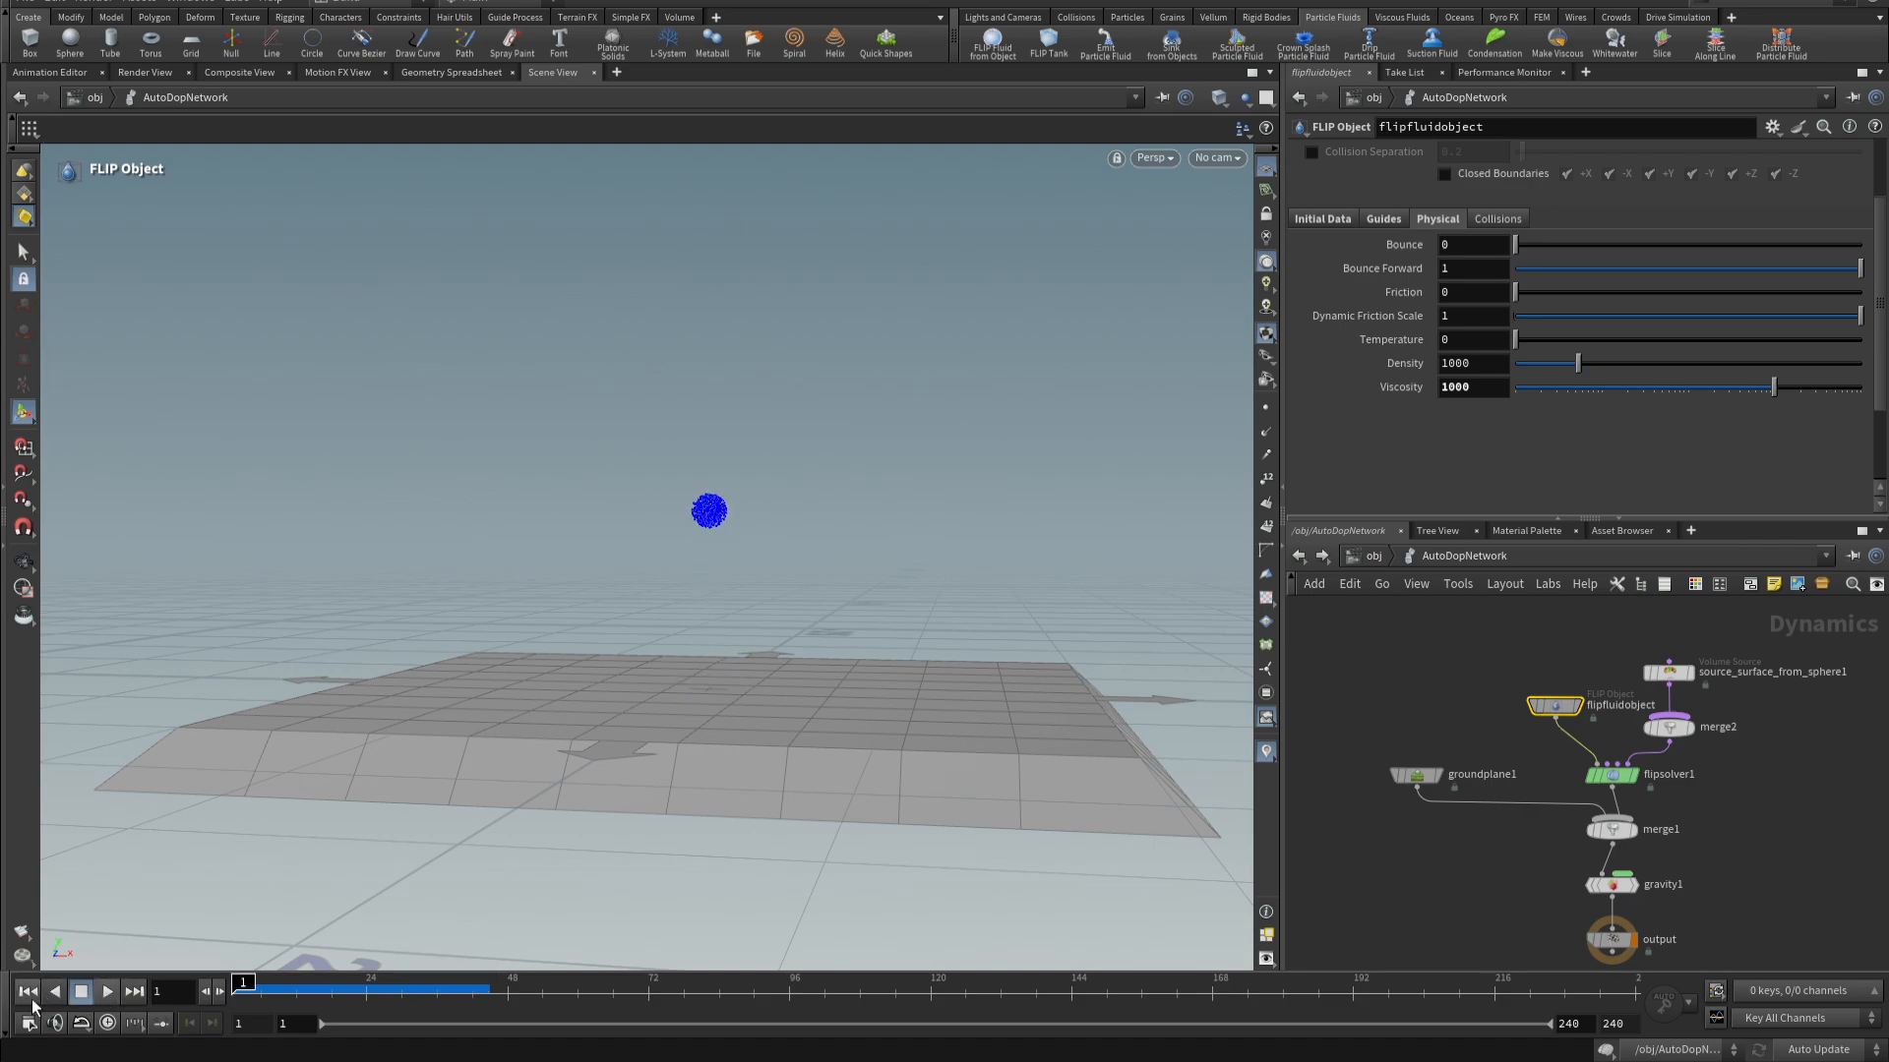
- Lower the FLIP object's viscosity to 500
left_click(1492, 387)
type("500")
key("Return")
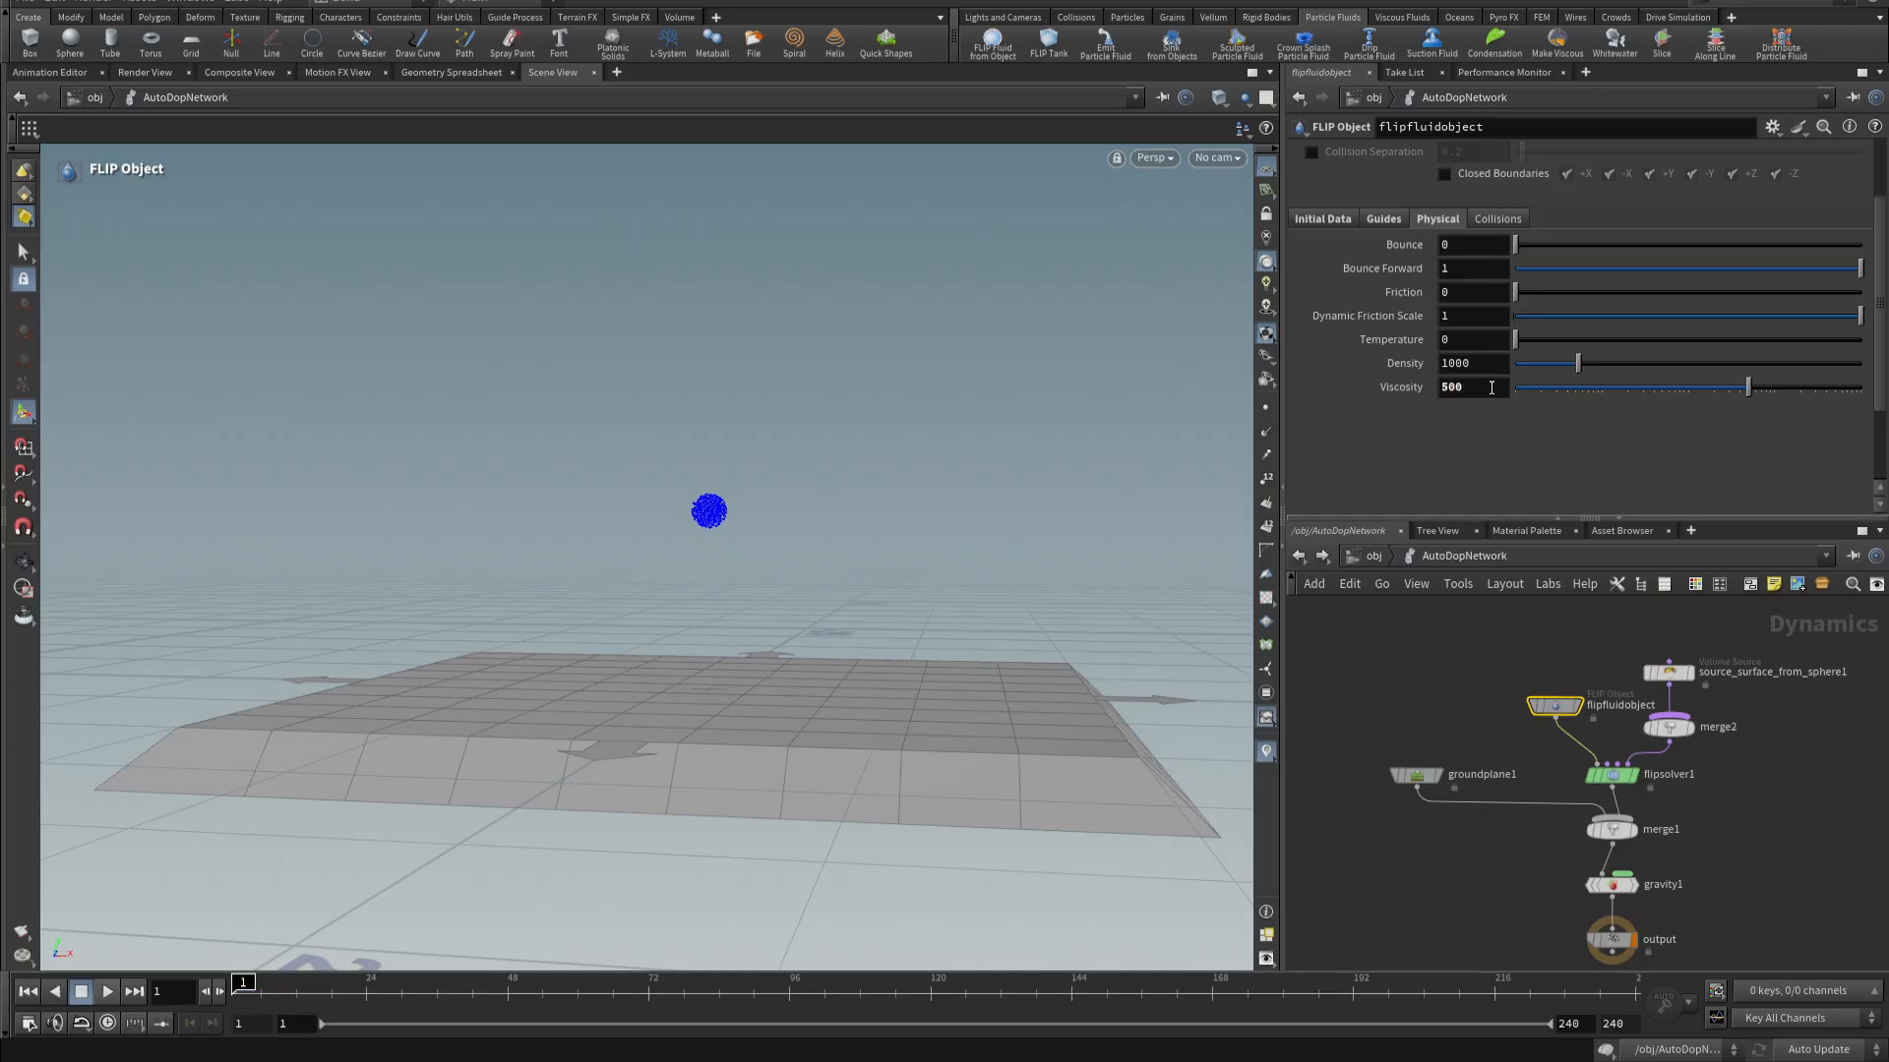
- Run the fluid simulation with the lowered viscosity to about frame 46 and stop it
left_click(104, 993)
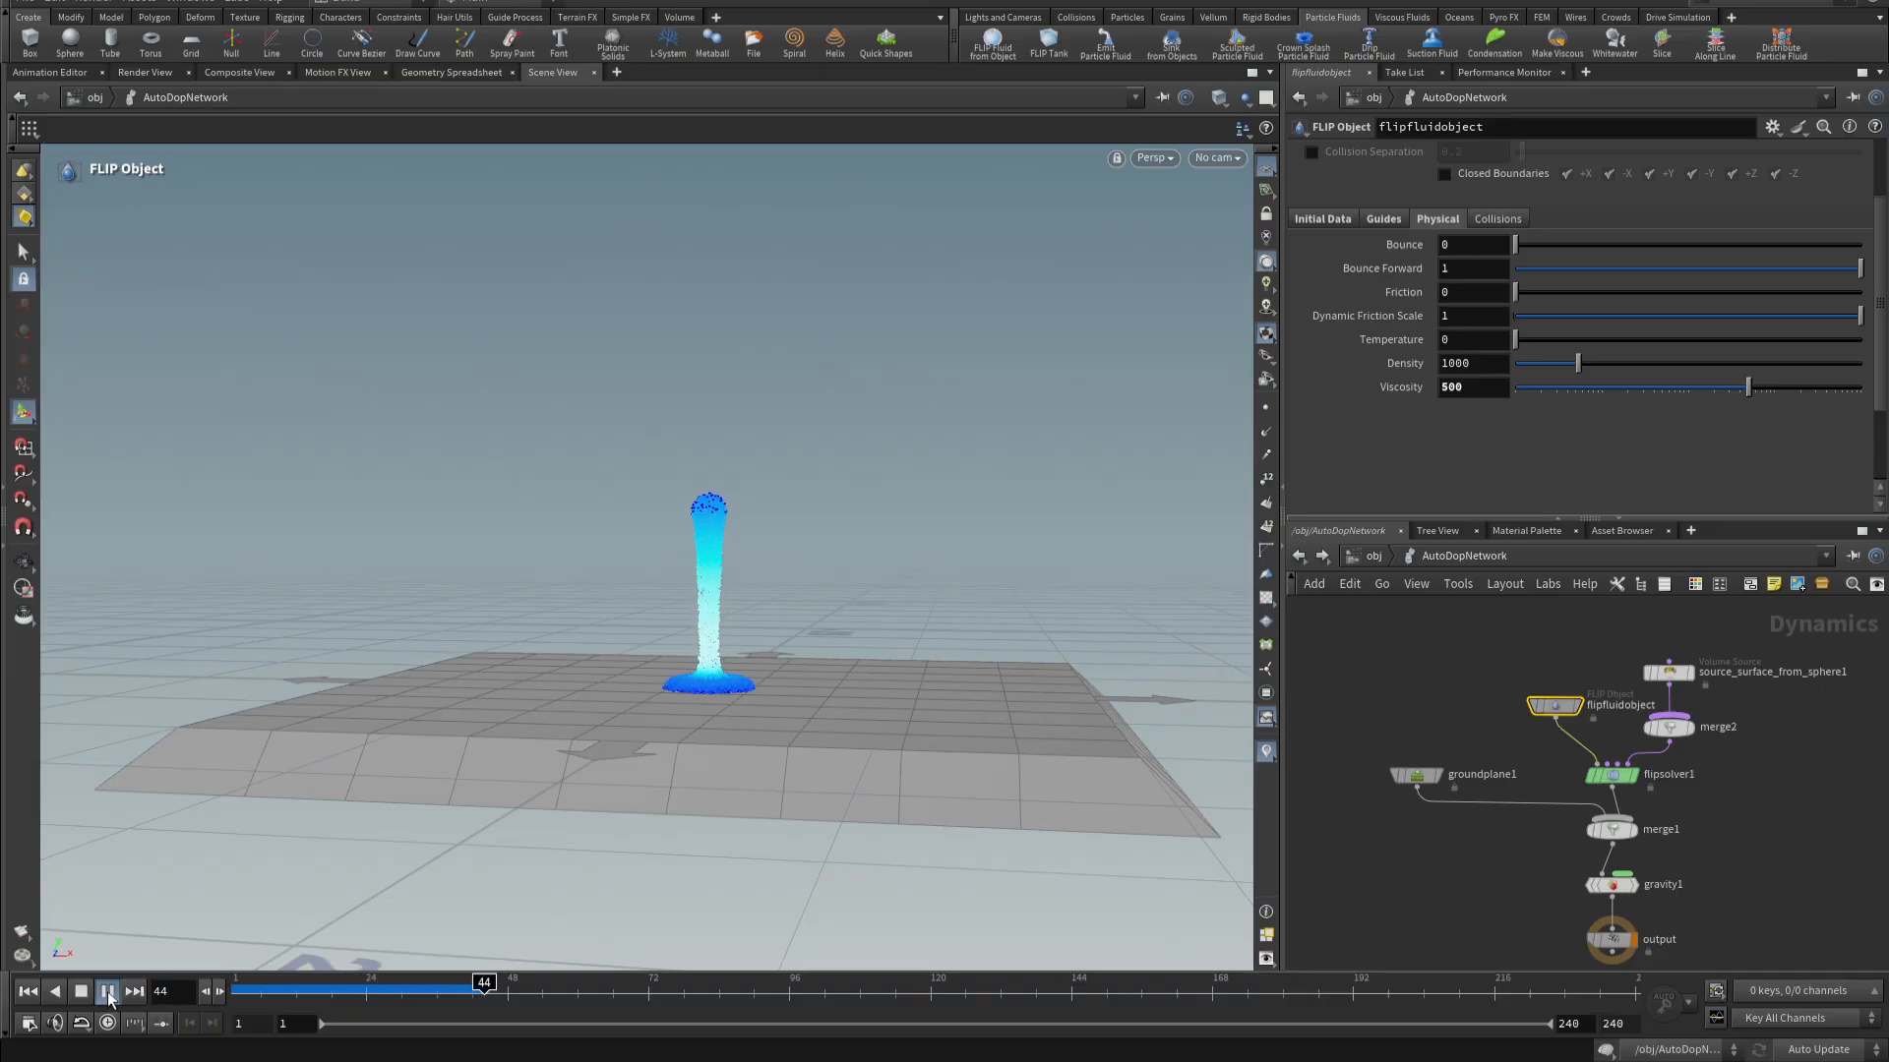
left_click(108, 992)
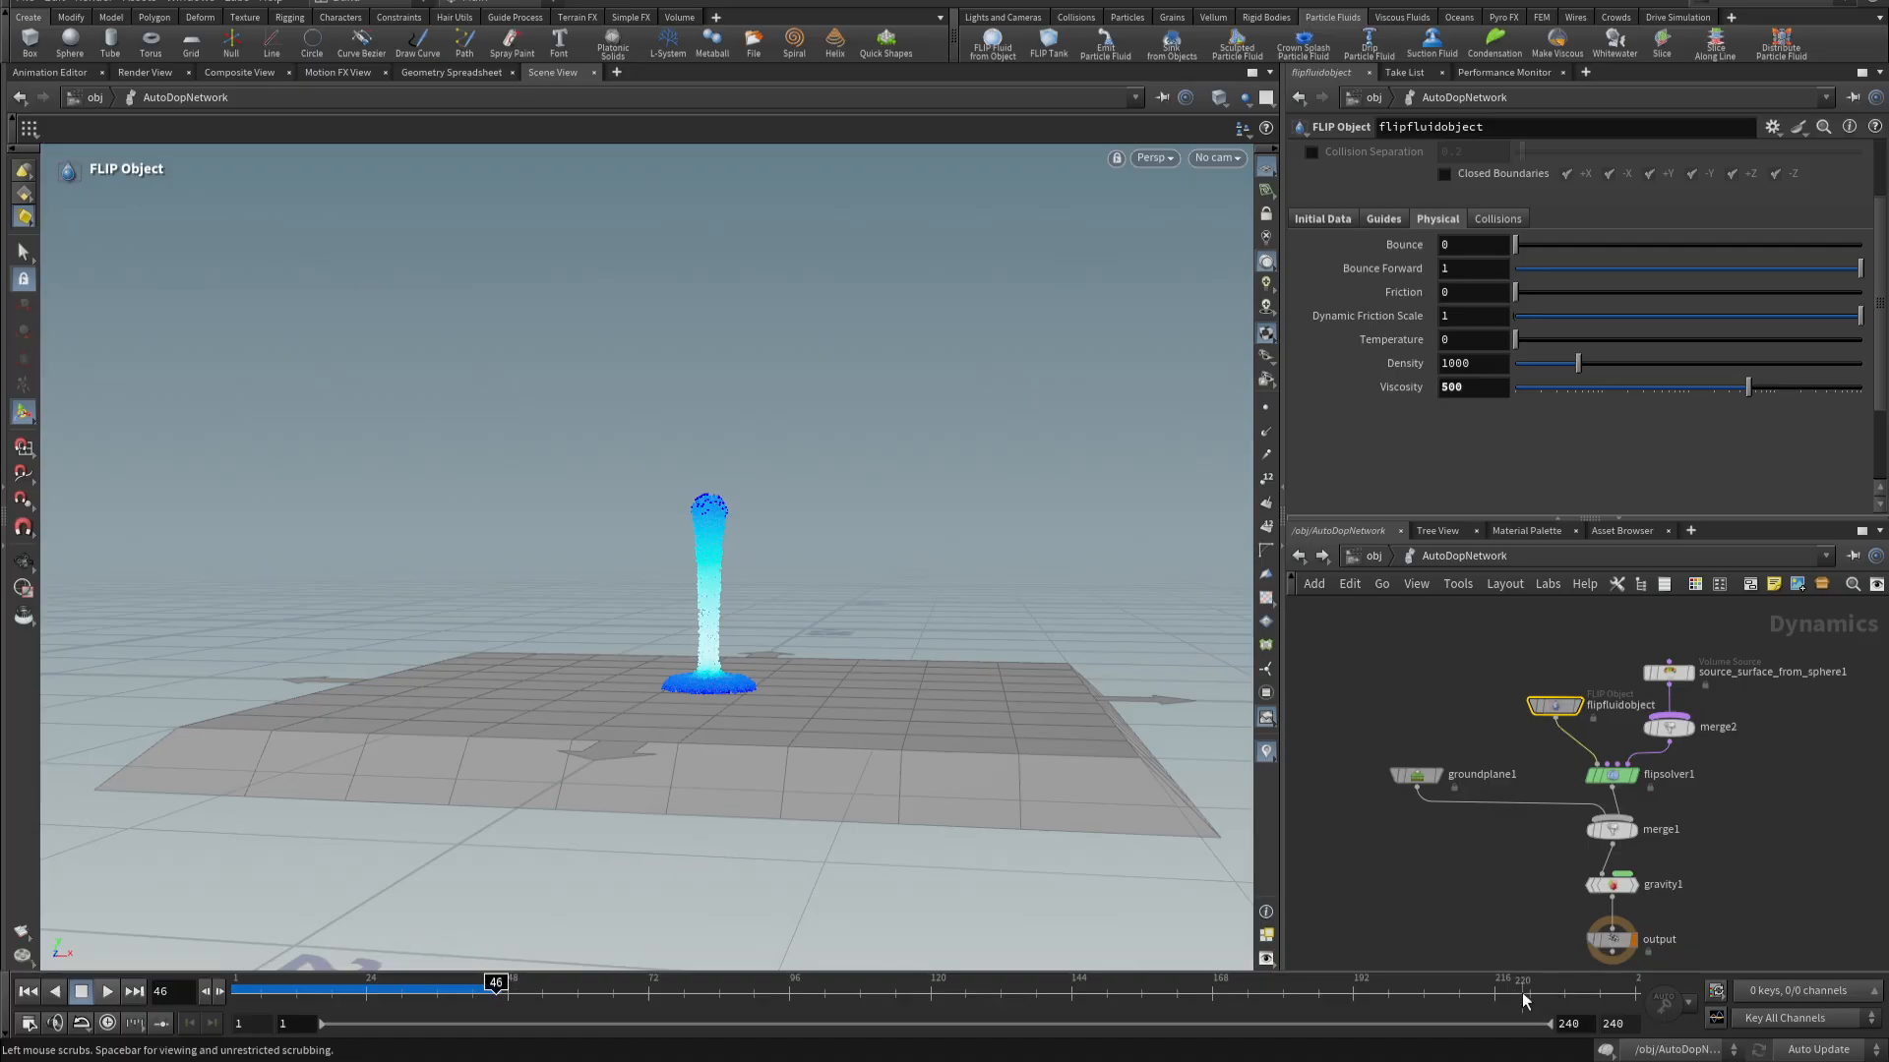
- With simulation disabled, keyframe the Activation of source_surface_from_sphere1 at 1 on frame 50 and 0 on frame 51
left_click(1605, 1050)
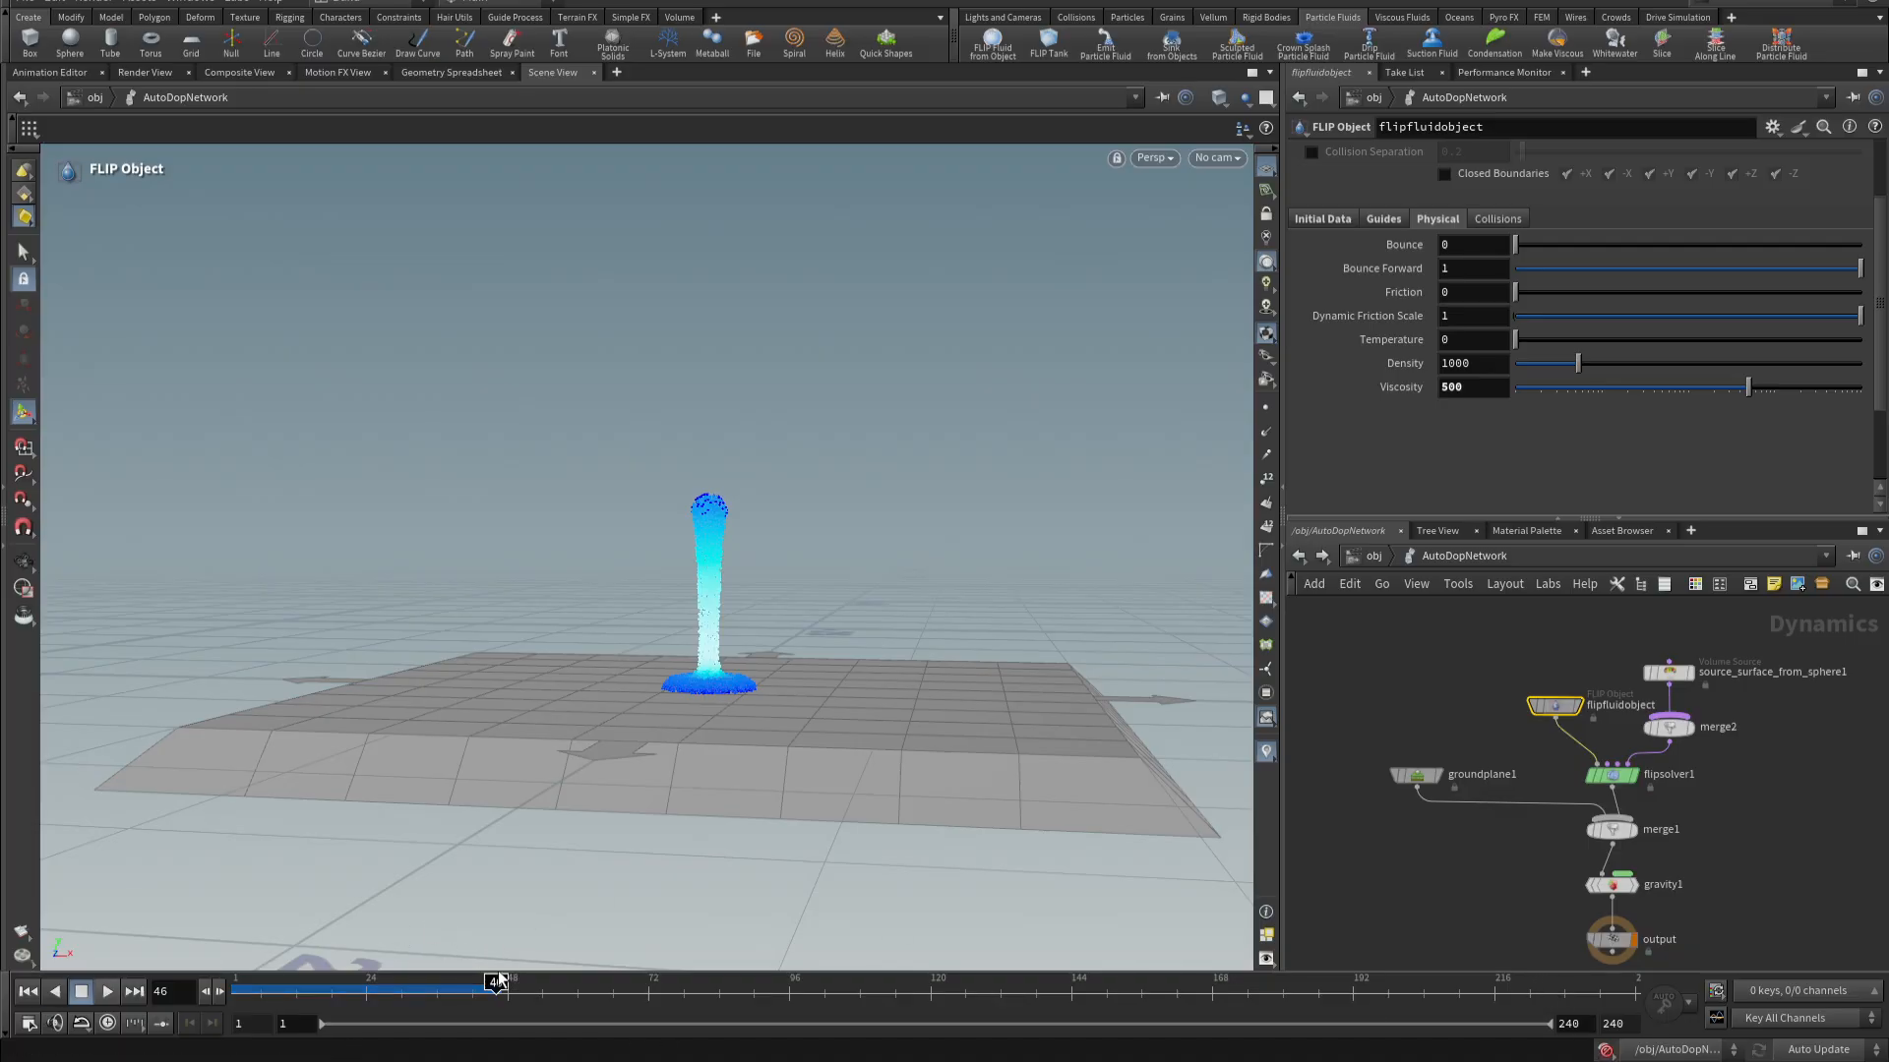
left_click_drag(499, 980, 520, 996)
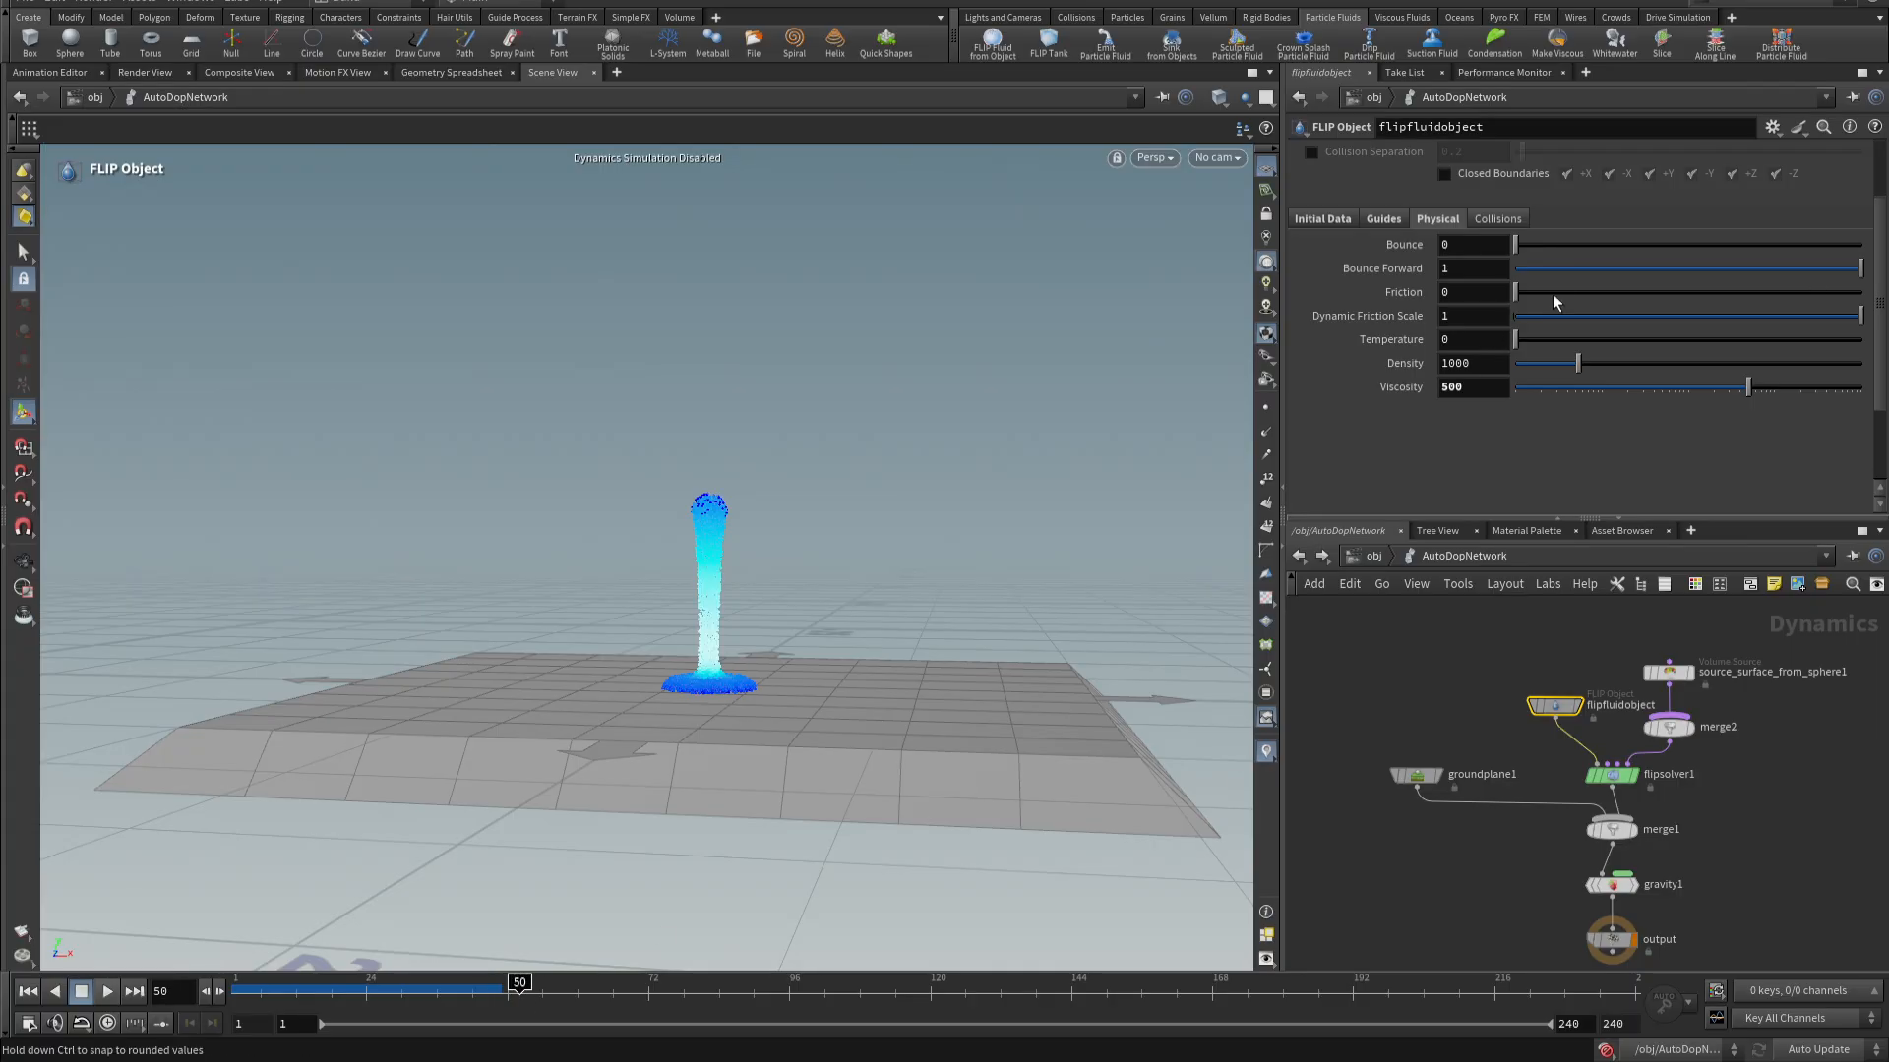
left_click(1668, 674)
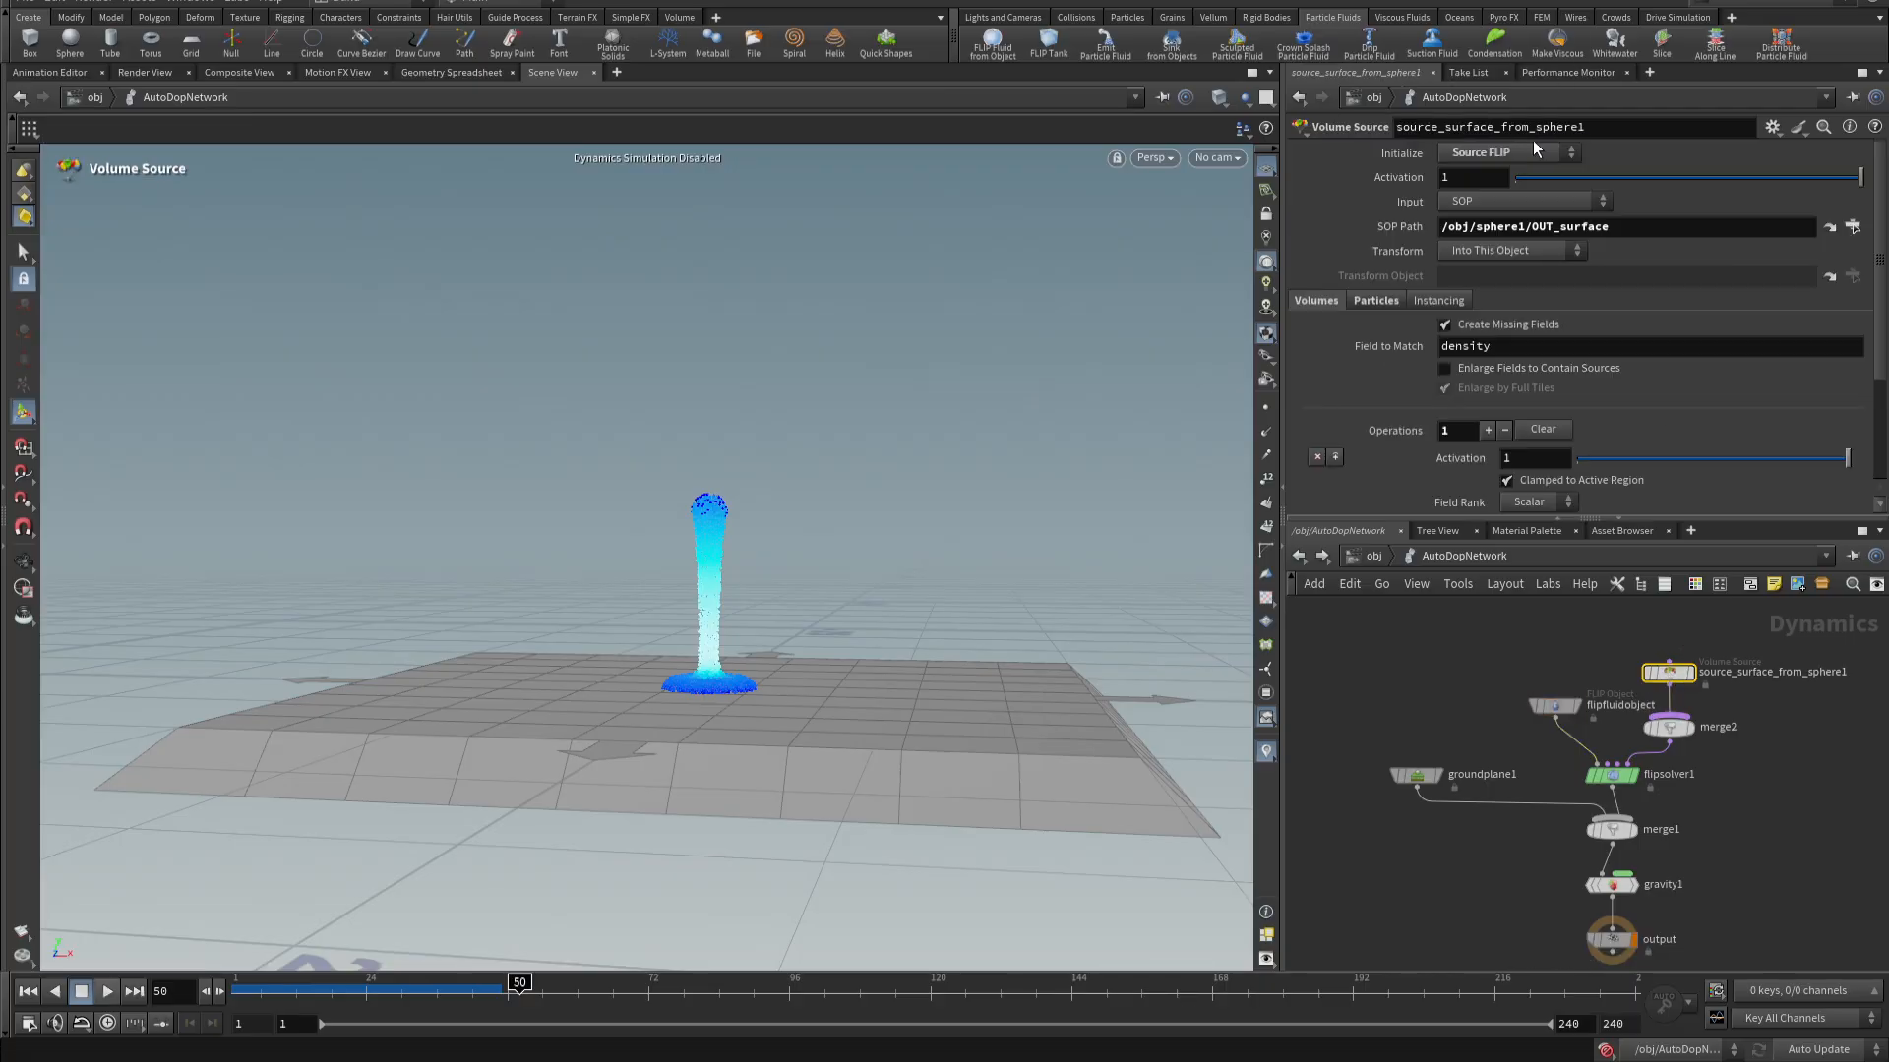
left_click(1470, 178, "alt")
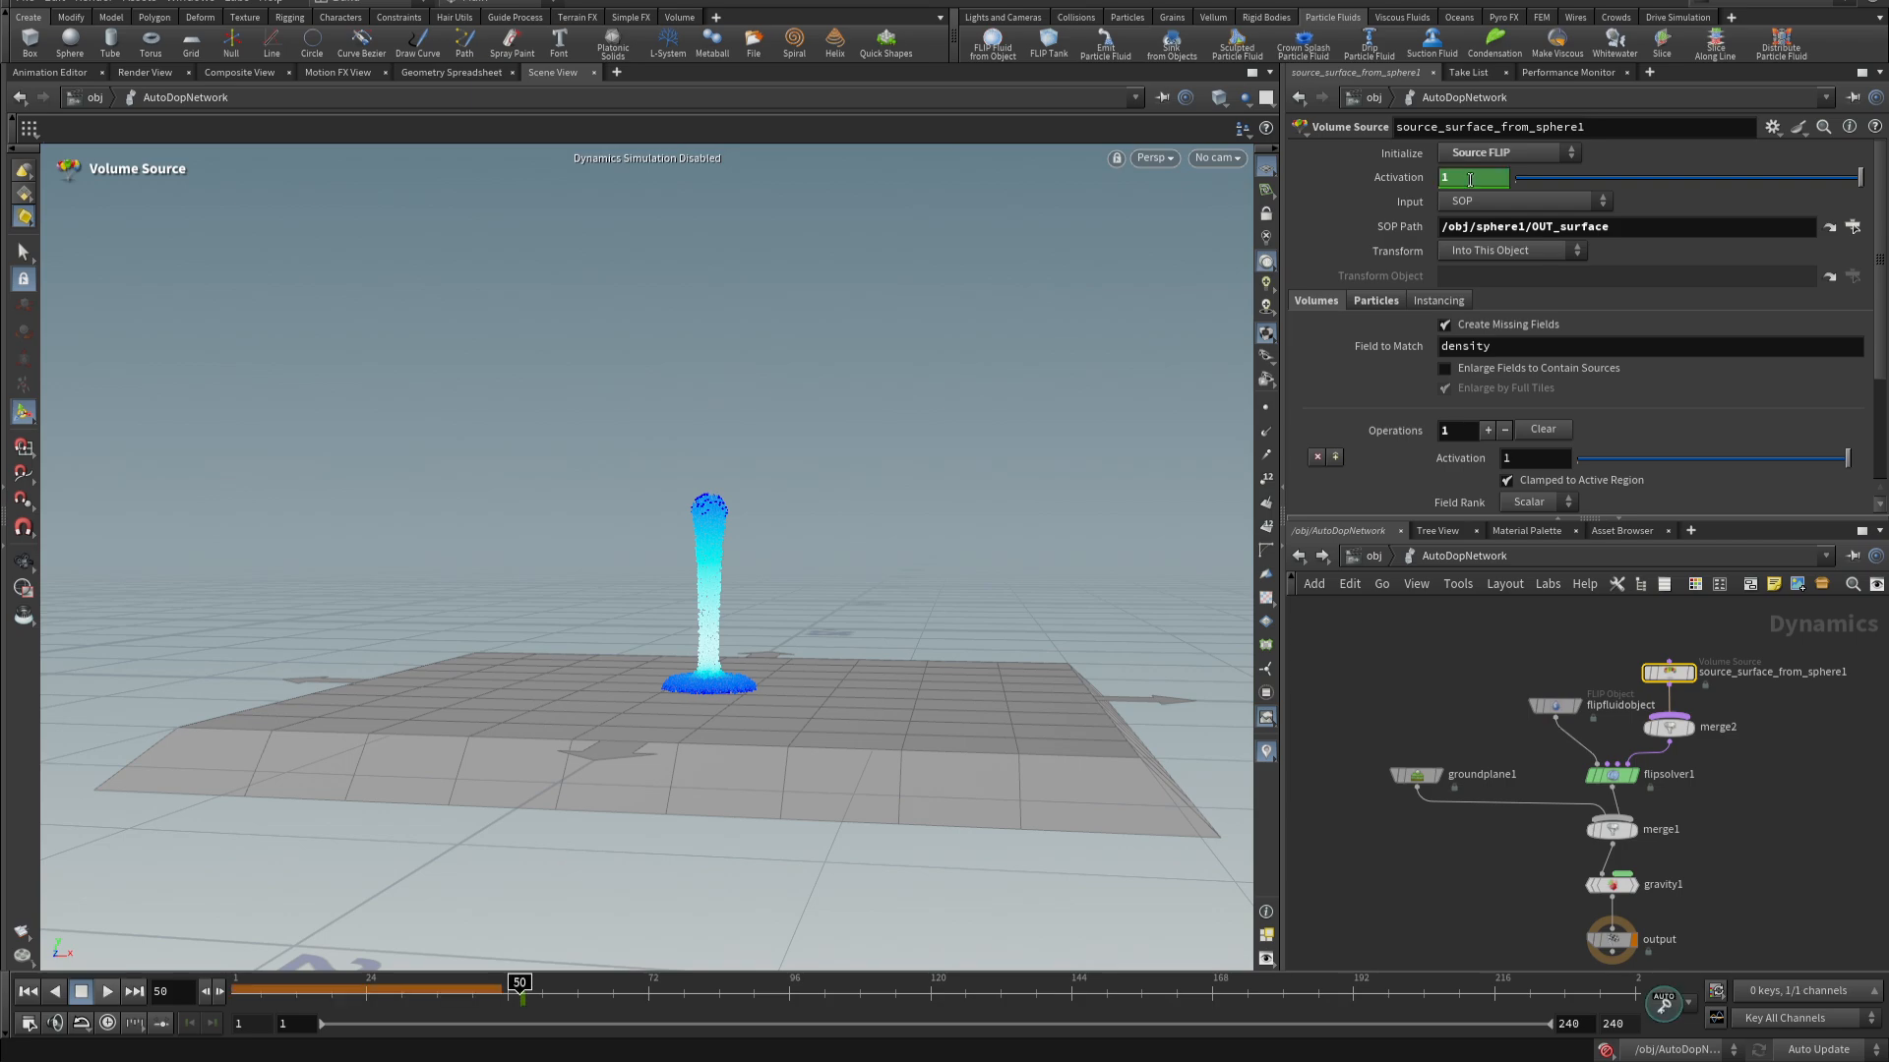
key("Right")
type("0")
key("Return")
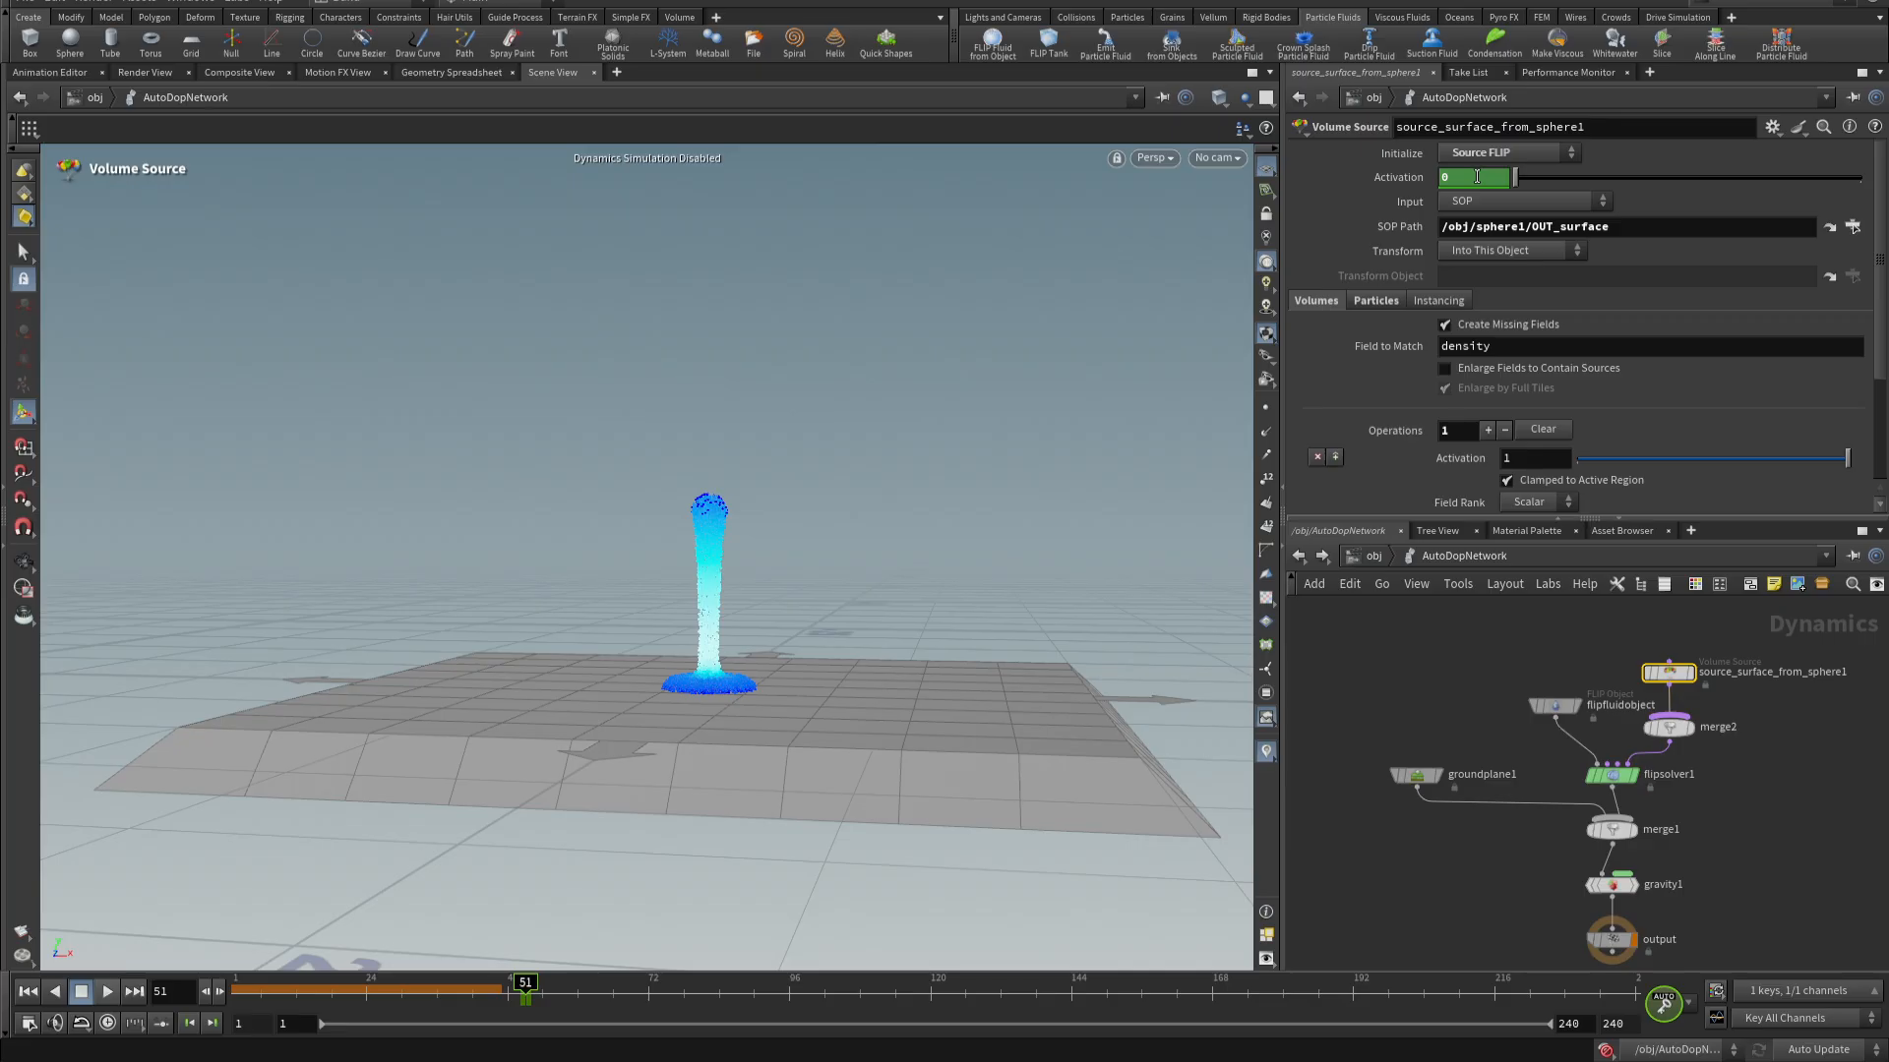
- Rewind to frame 1 and re-enable the dynamics simulation
left_click(28, 993)
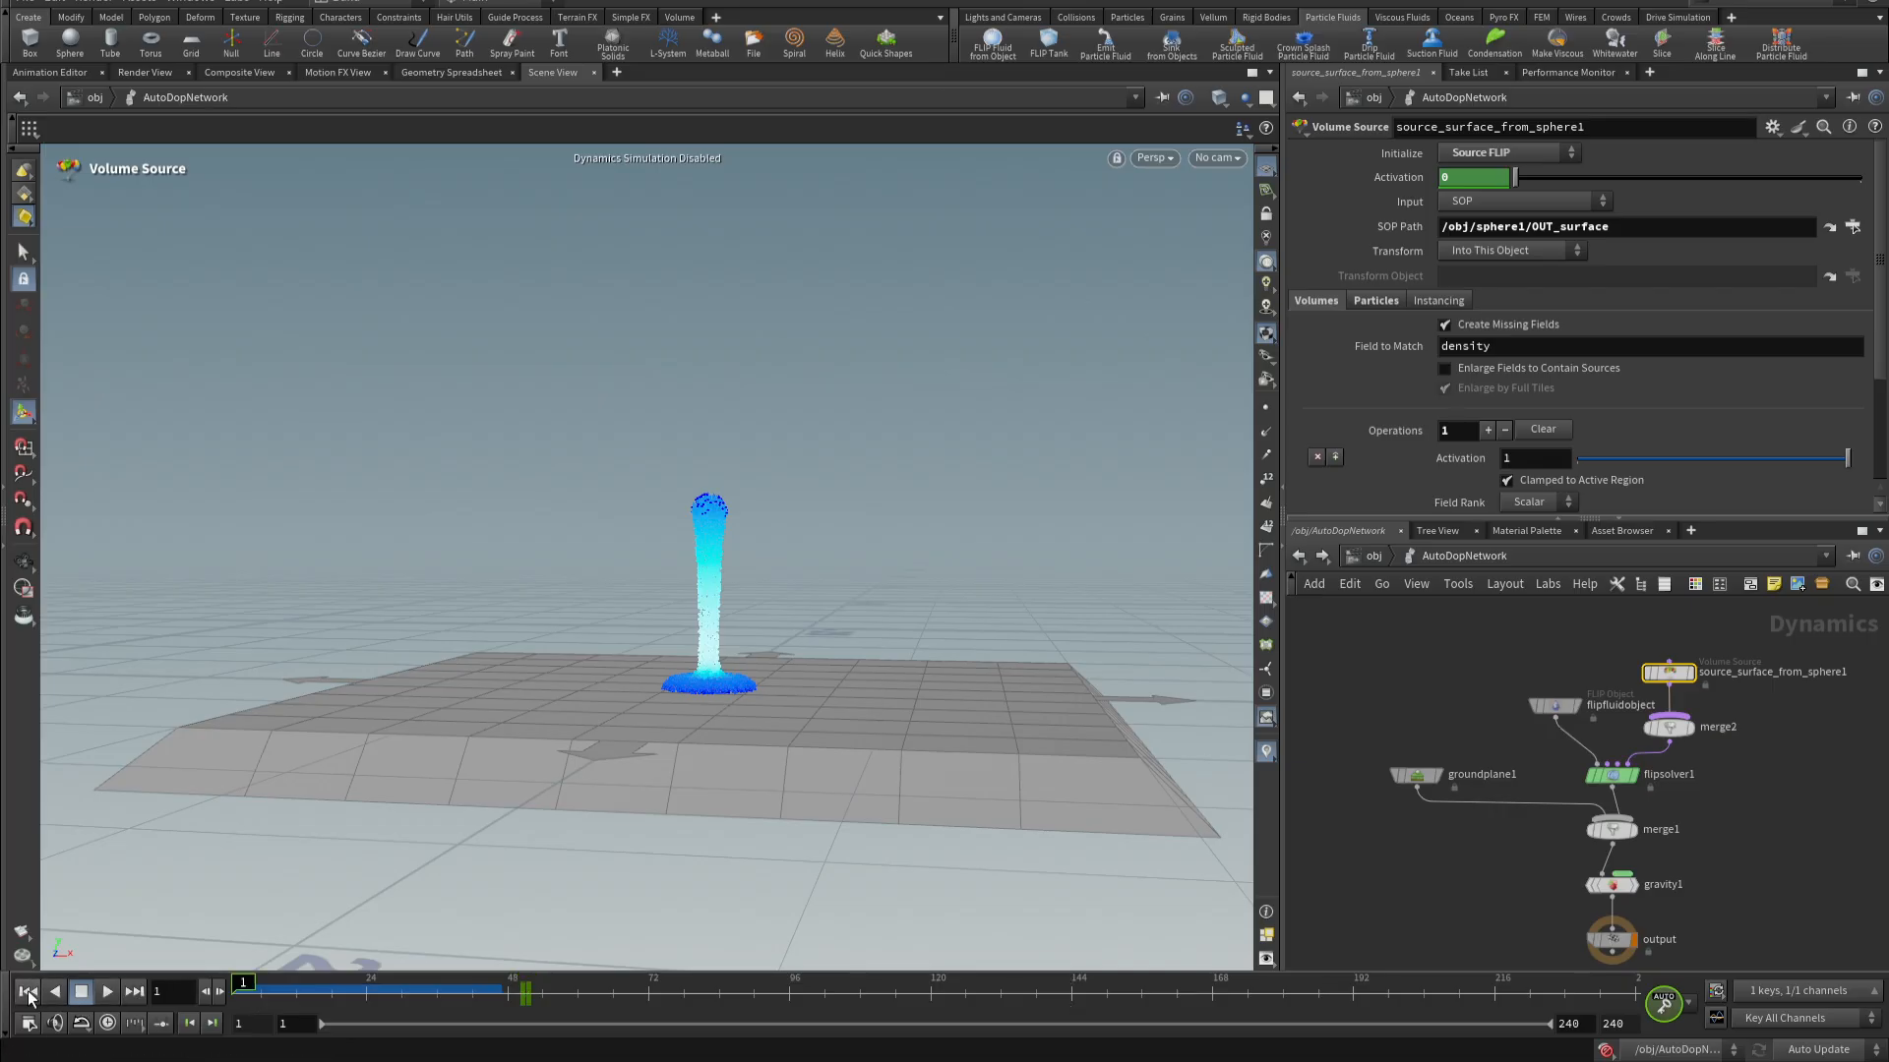
left_click(1606, 1051)
mouse_move(875, 569)
left_mouse_down("alt")
mouse_move(831, 593)
mouse_move(871, 604)
left_mouse_up("alt")
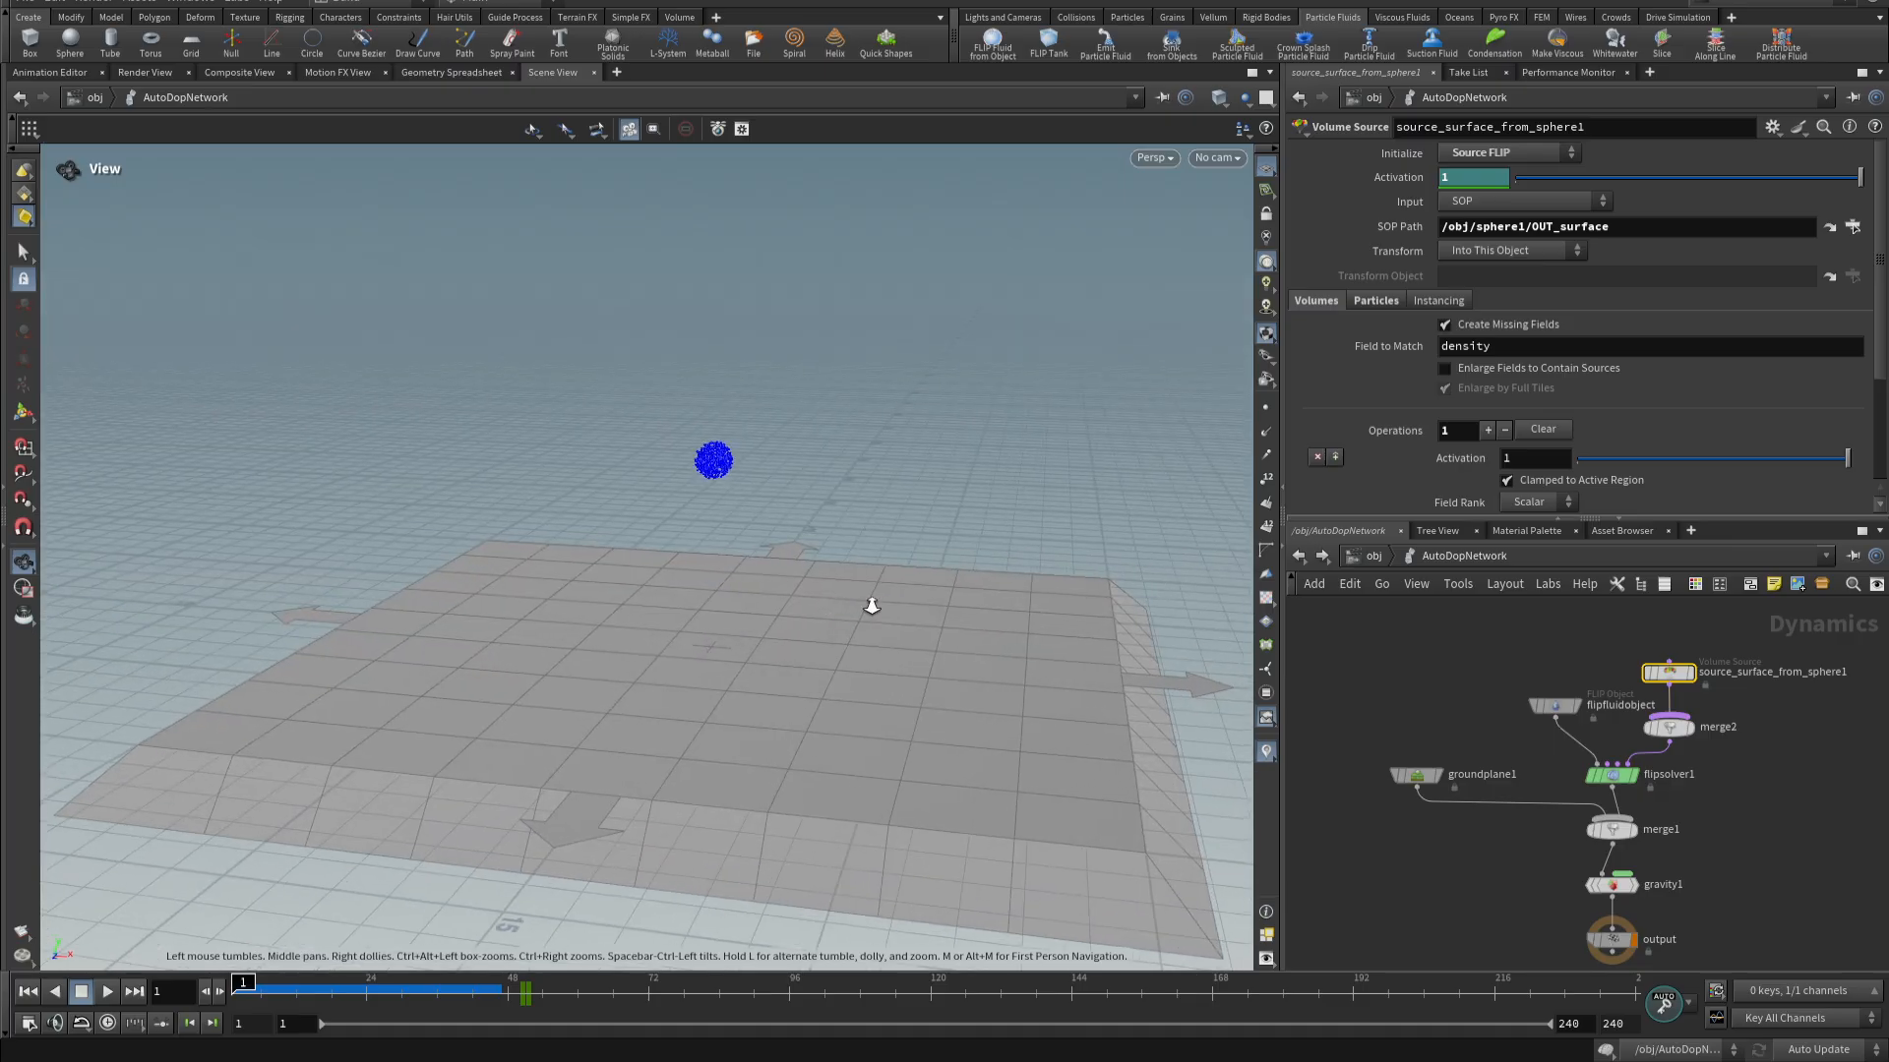
- Set the FLIP object's Particle Separation to 0.05
left_click(1554, 706)
scroll(1463, 200, "up", 2)
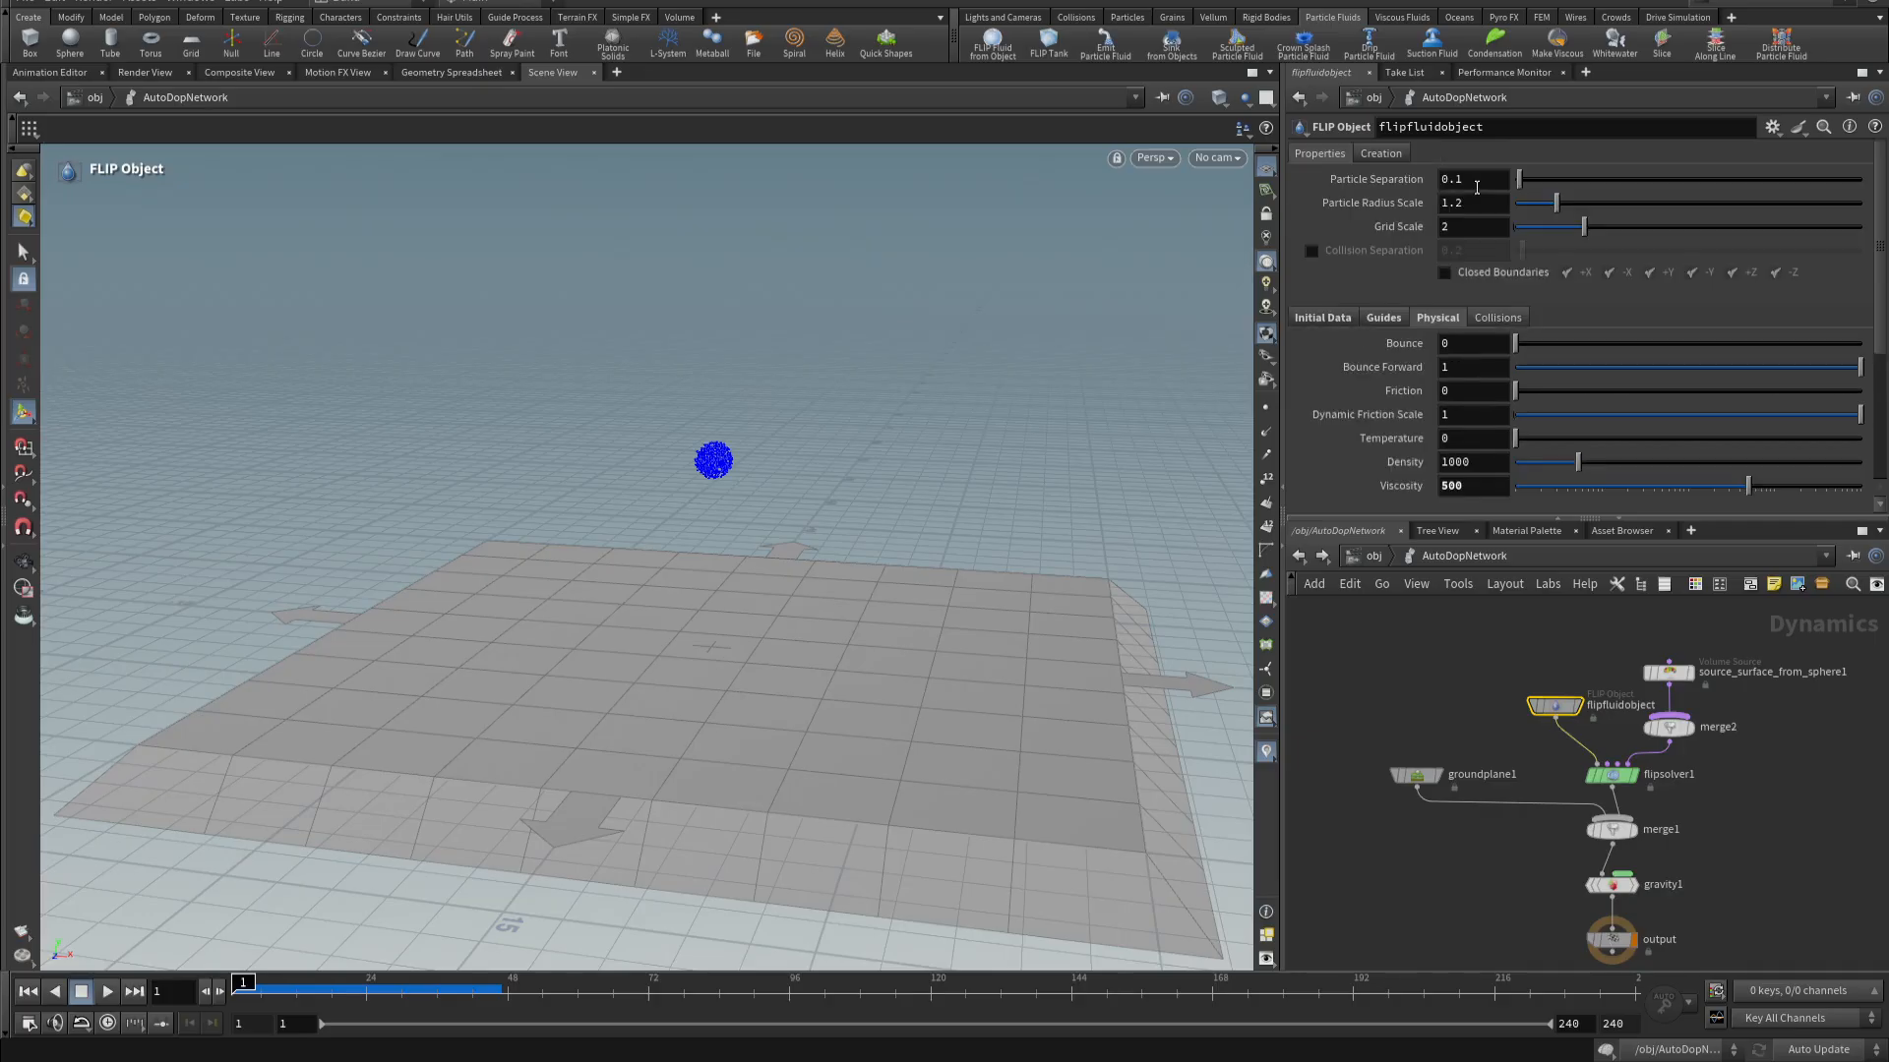
left_click(1476, 182)
type(".05")
key("Return")
- Run the finer-particle simulation to about frame 56, stop it and rewind to frame 1
left_click(107, 992)
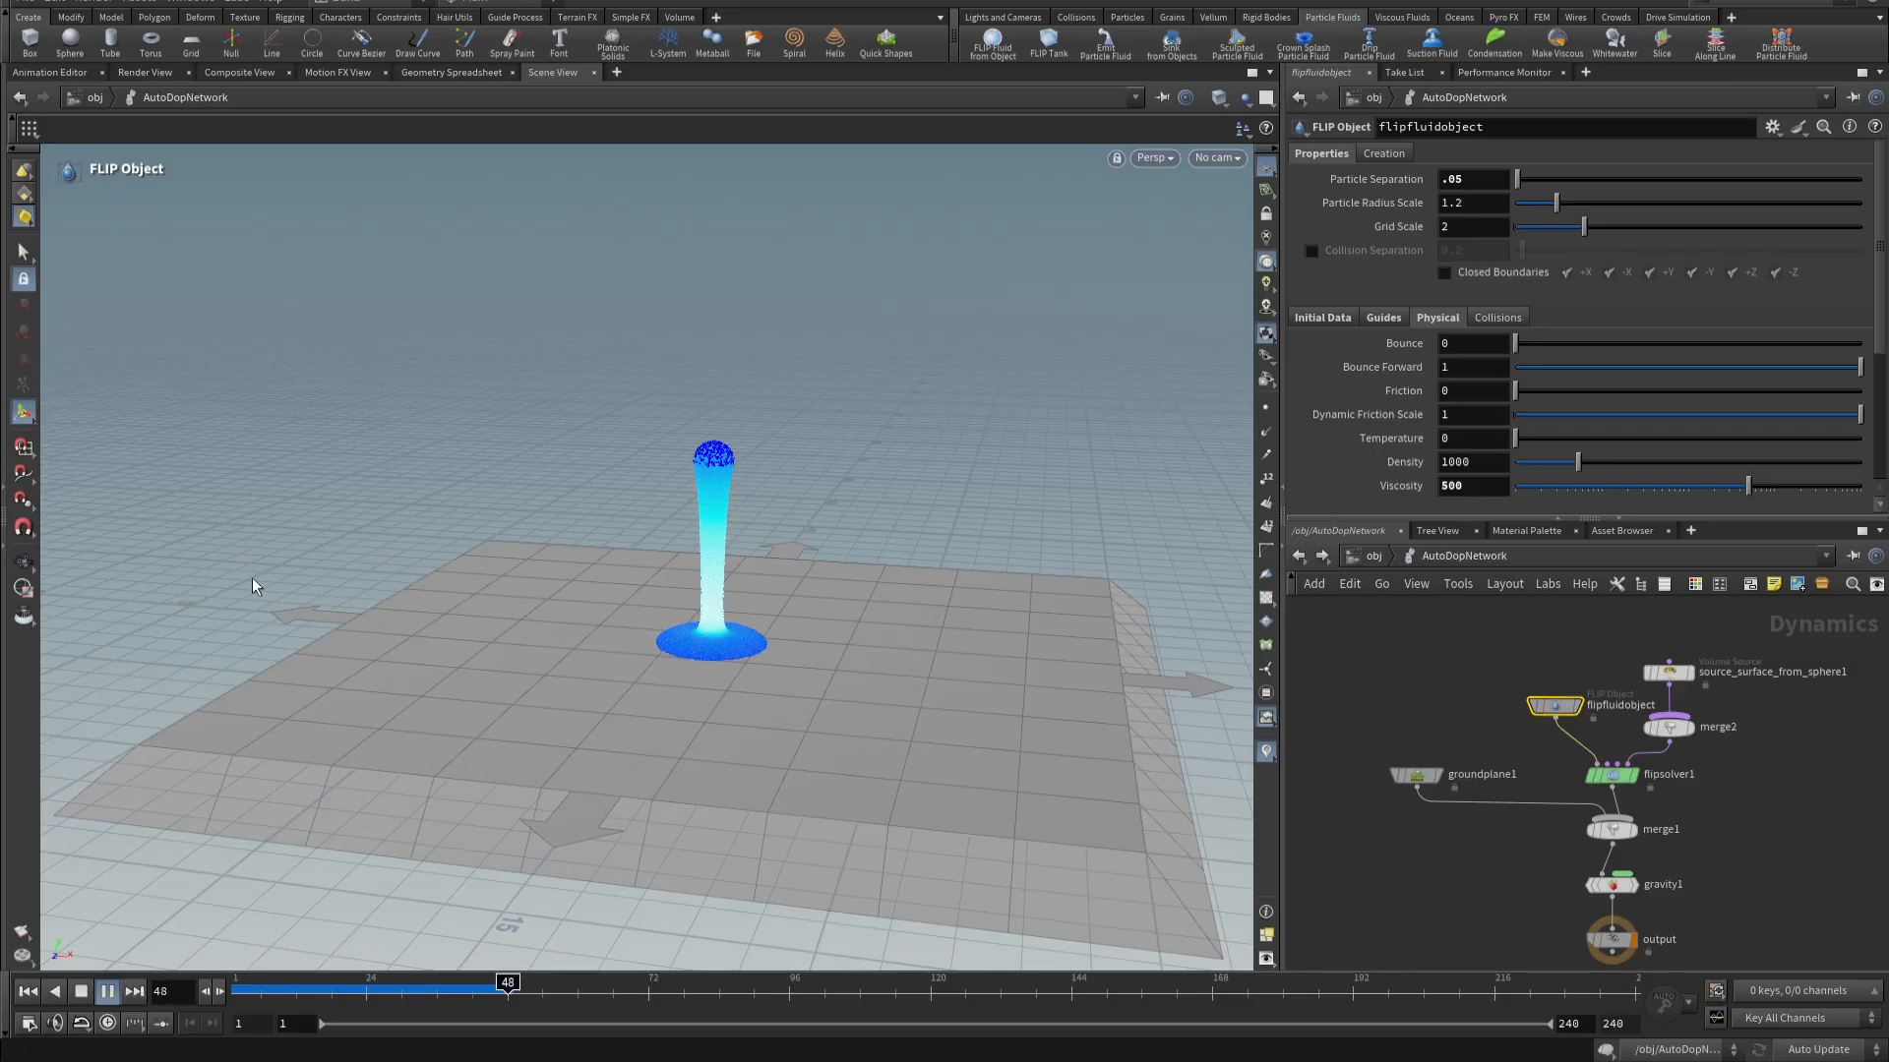
left_click(81, 991)
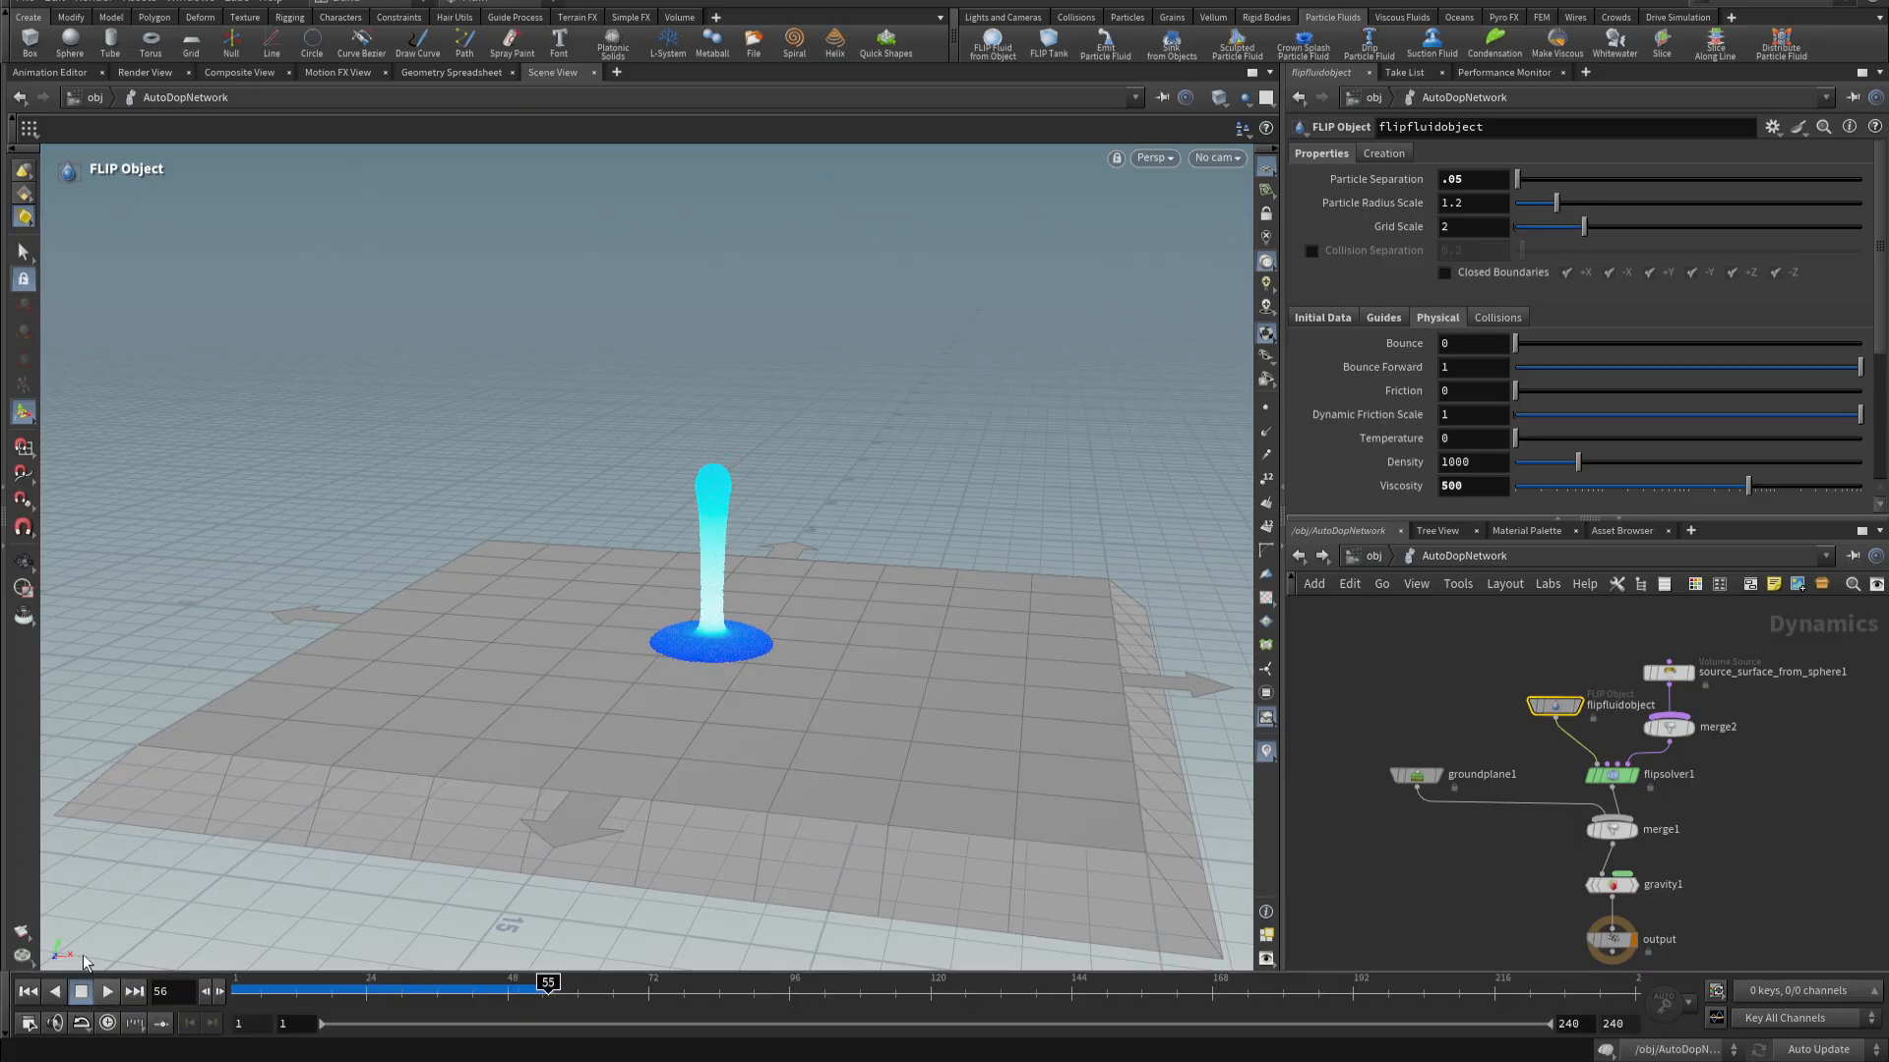
left_click(27, 991)
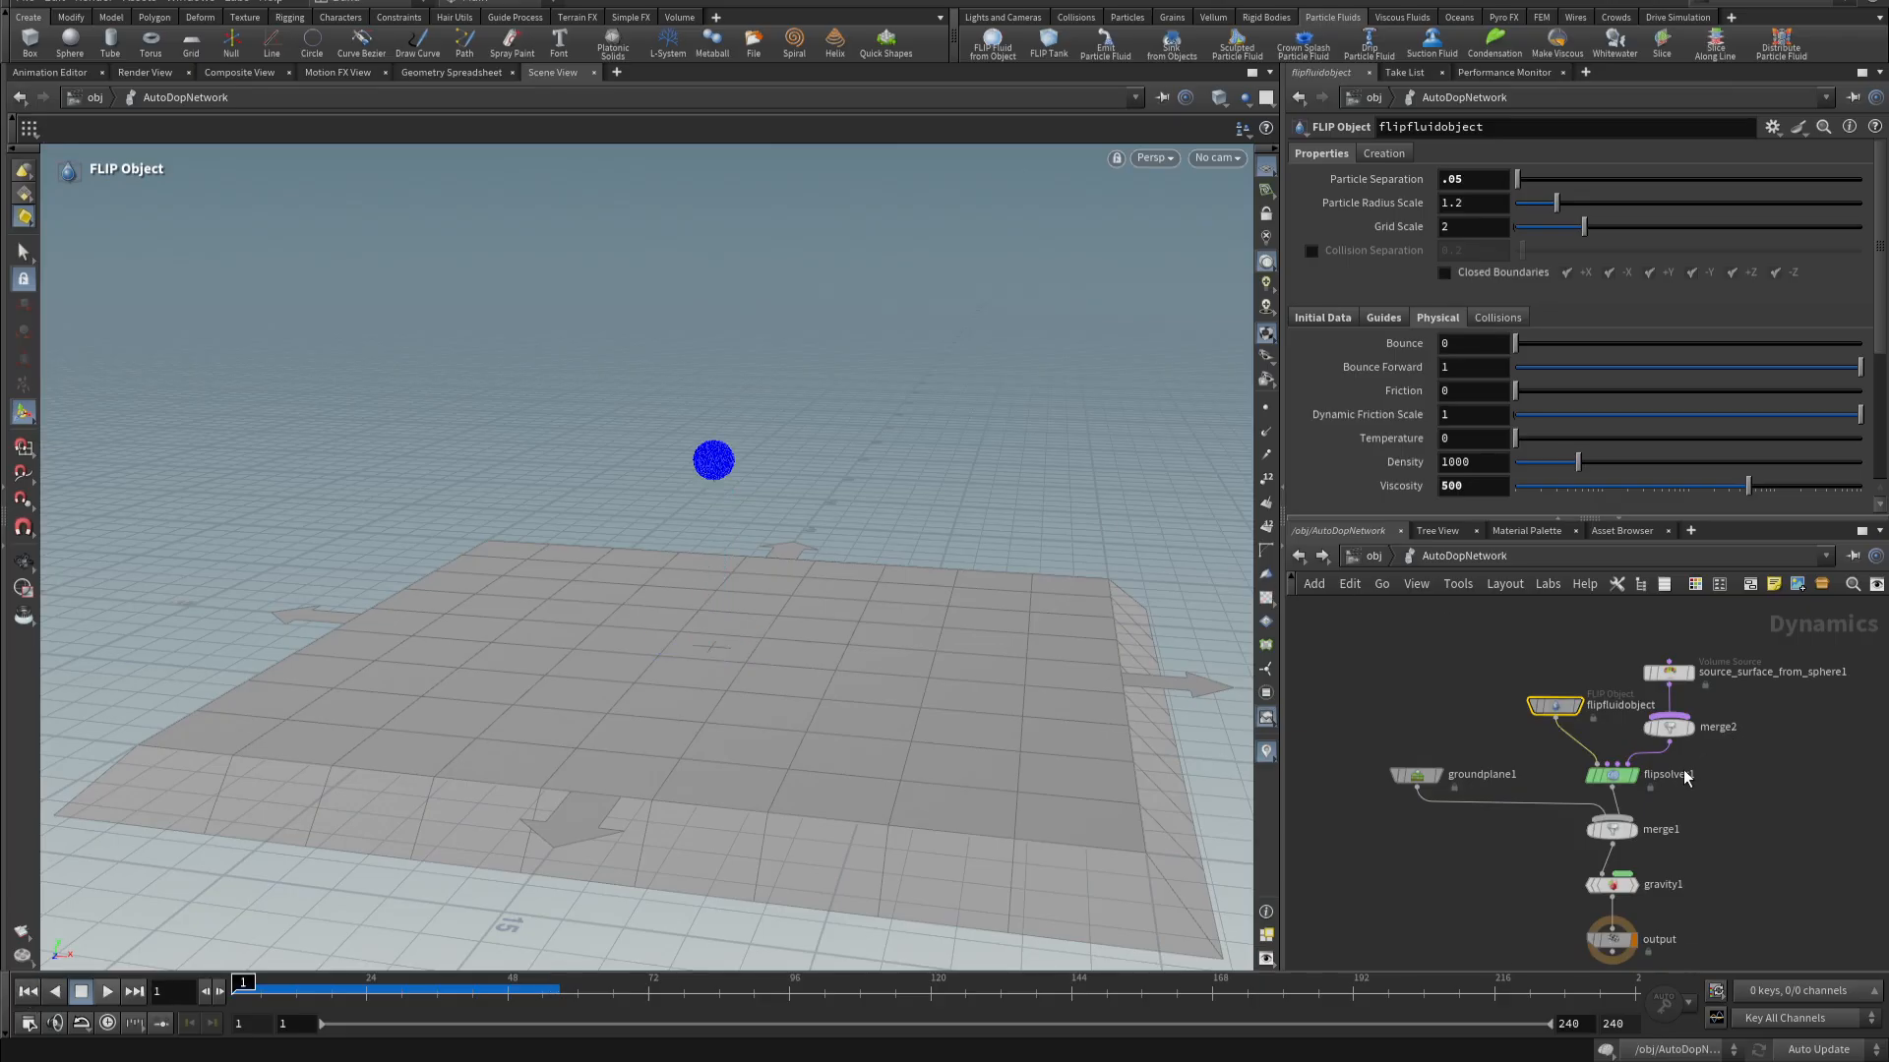
- Turn off Reseed Particles in the particle motion settings of flipsolver1
mouse_move(1611, 790)
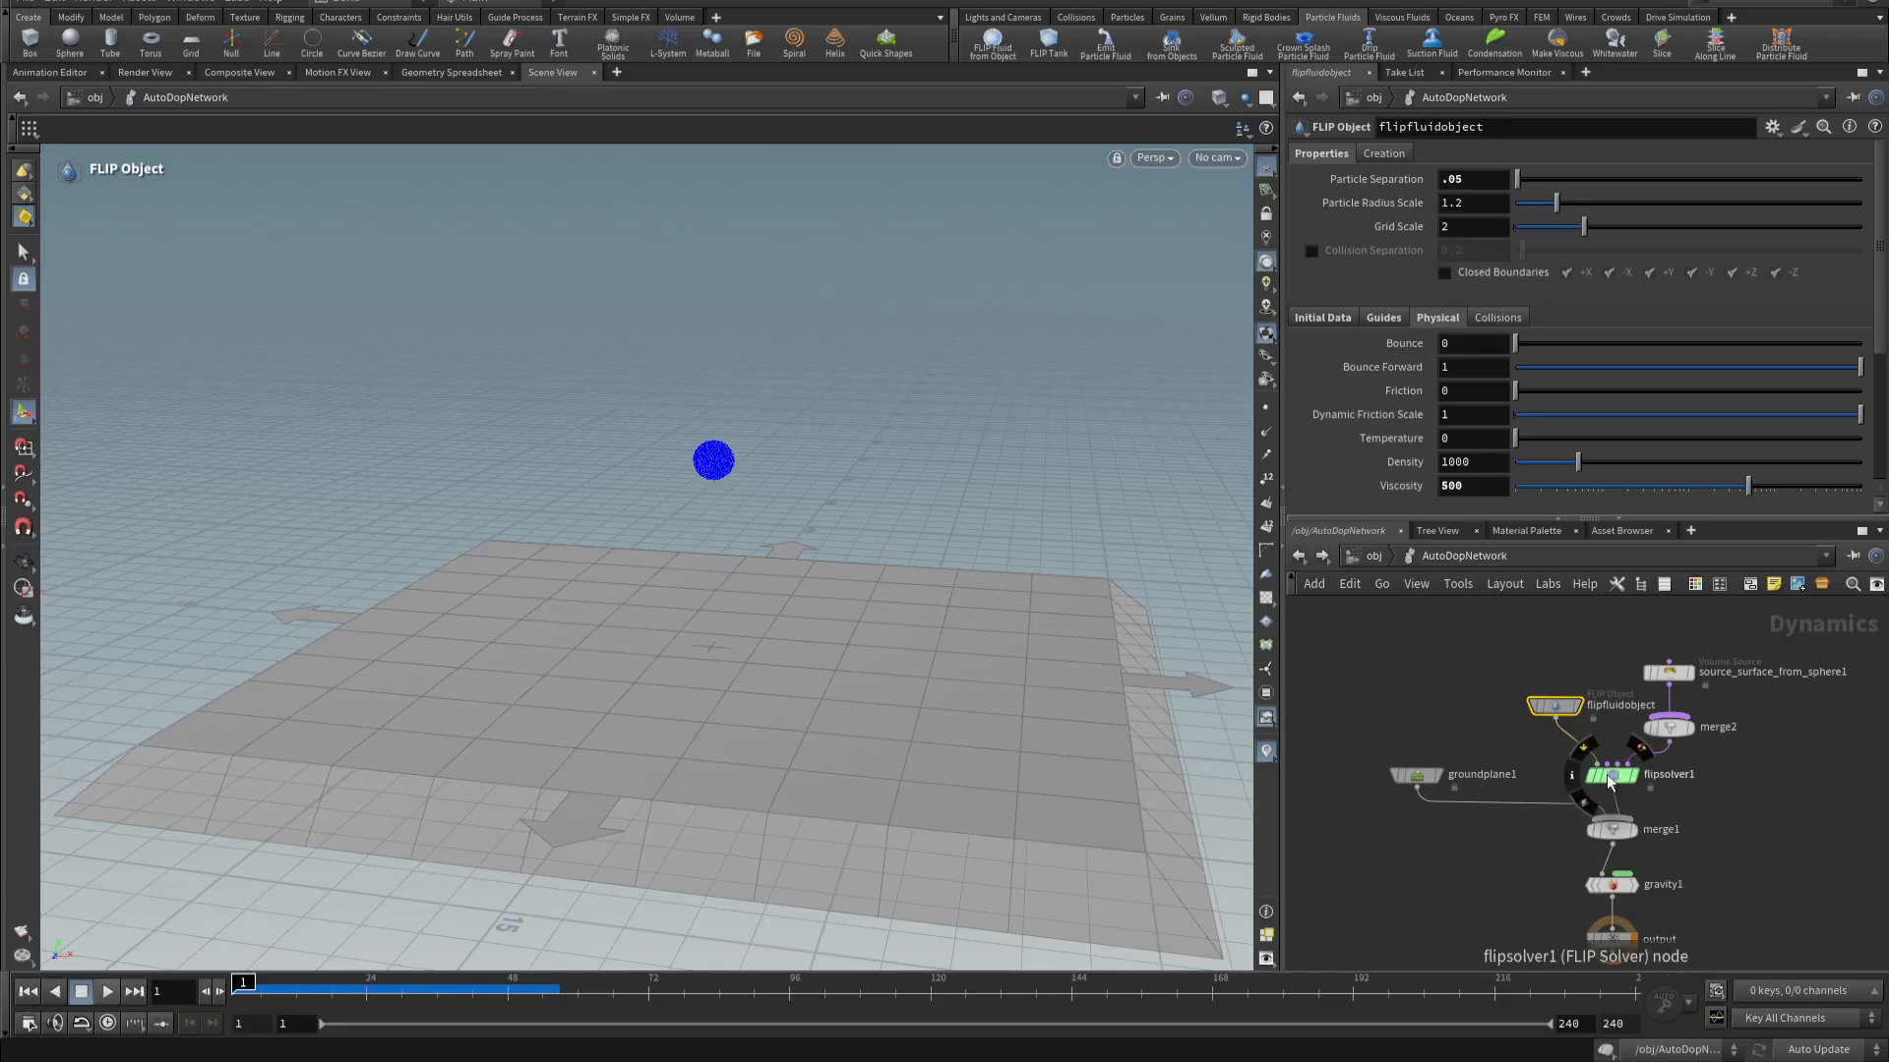
left_click(1610, 777)
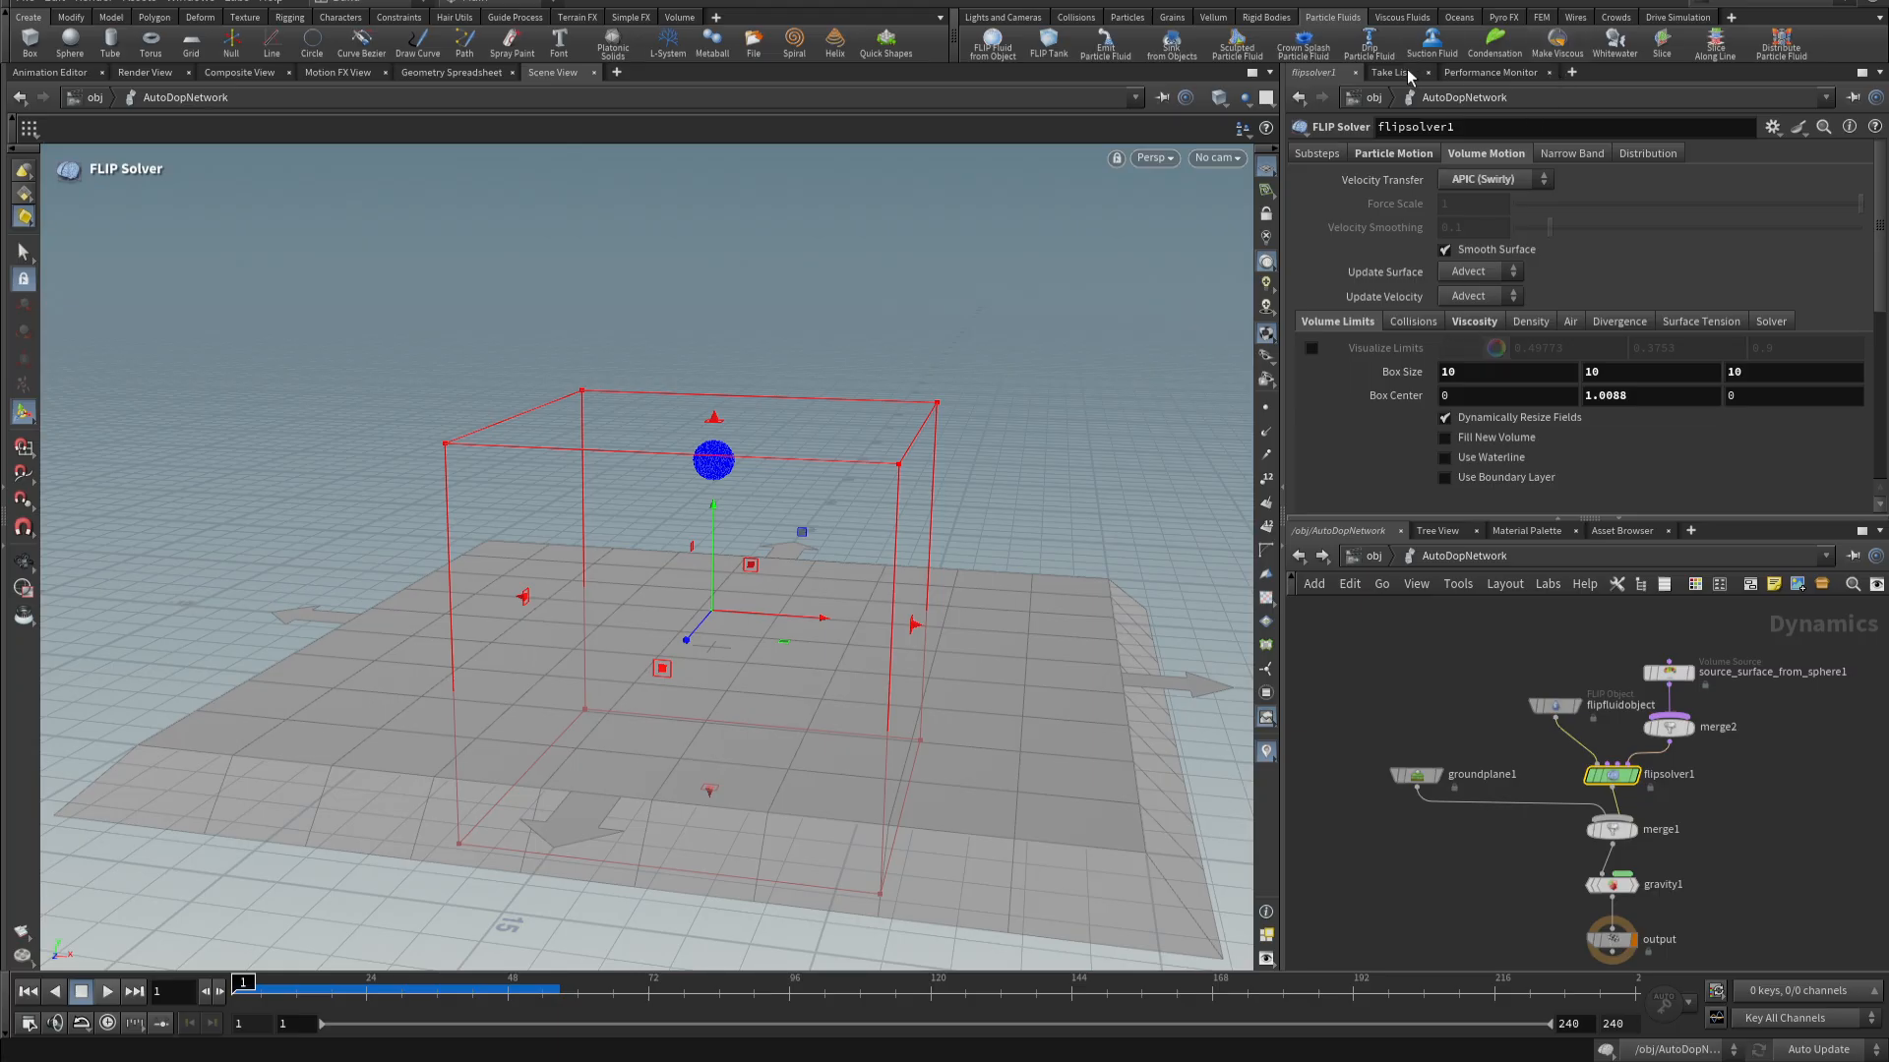
left_click(1387, 152)
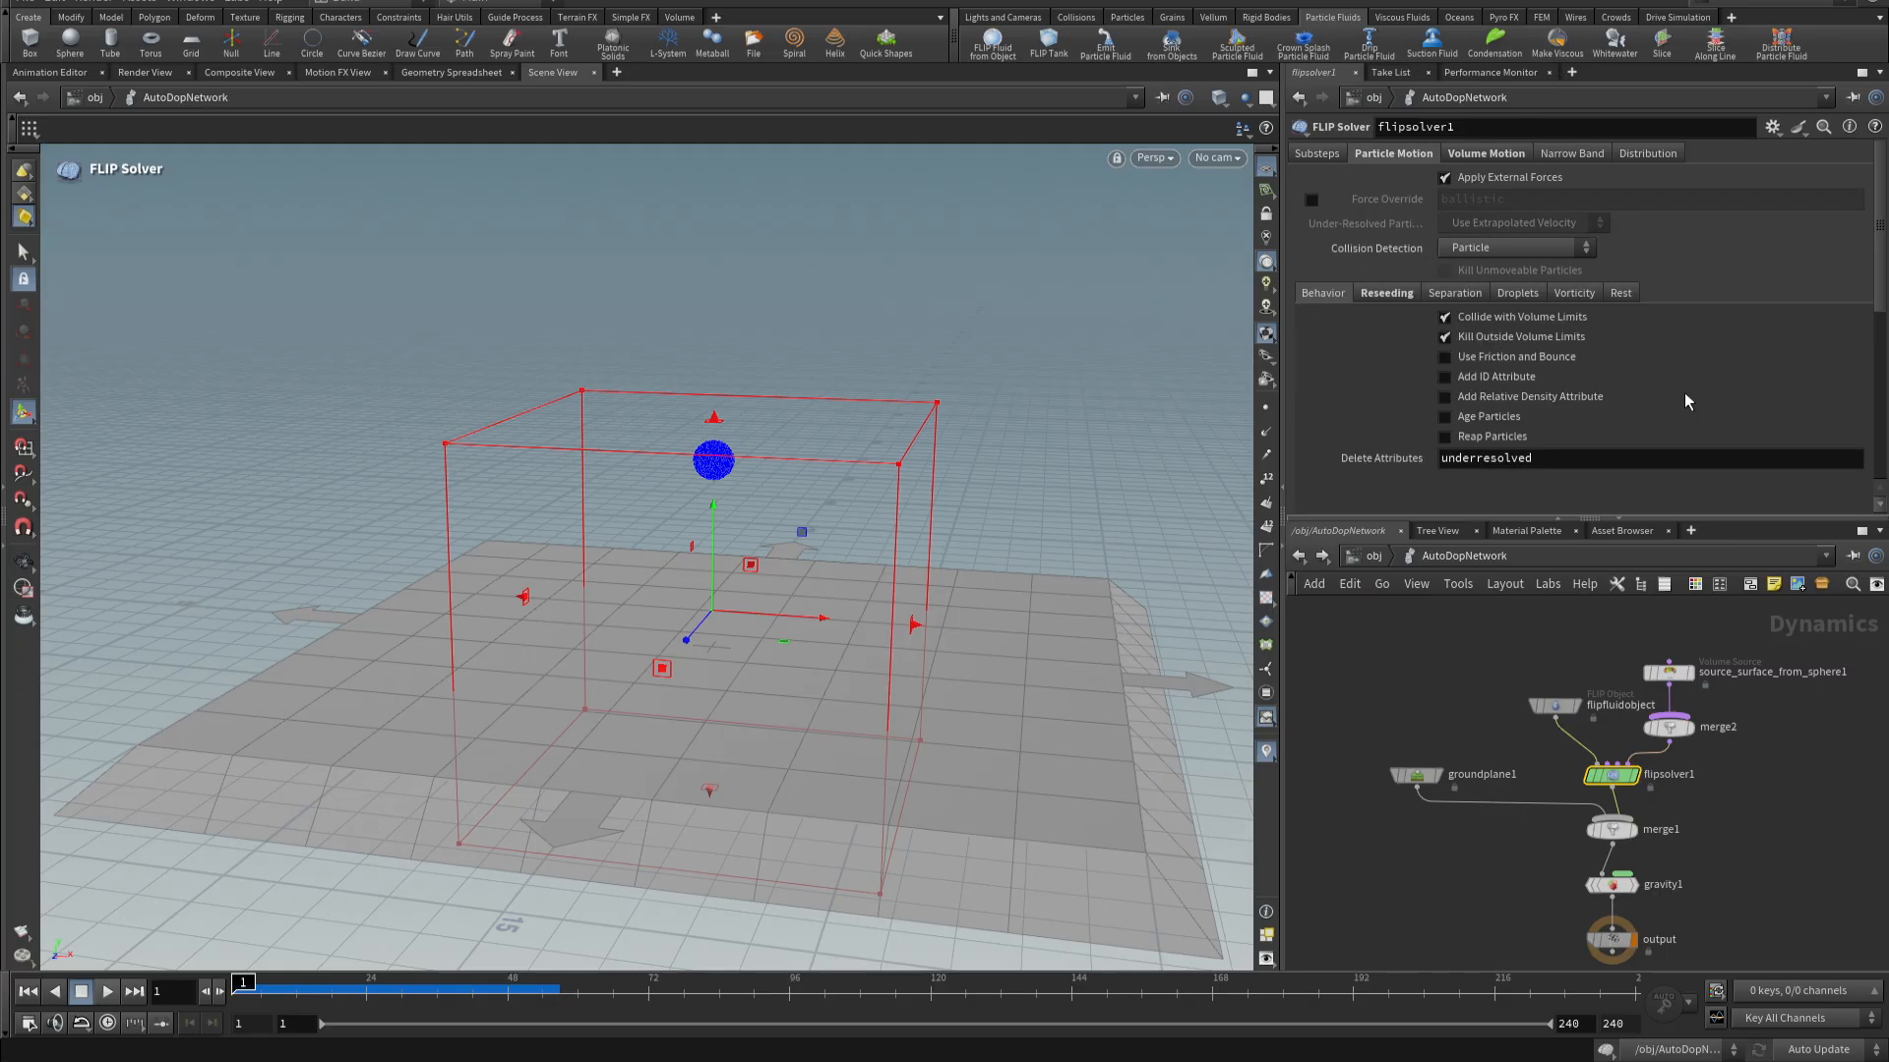
left_click(1383, 297)
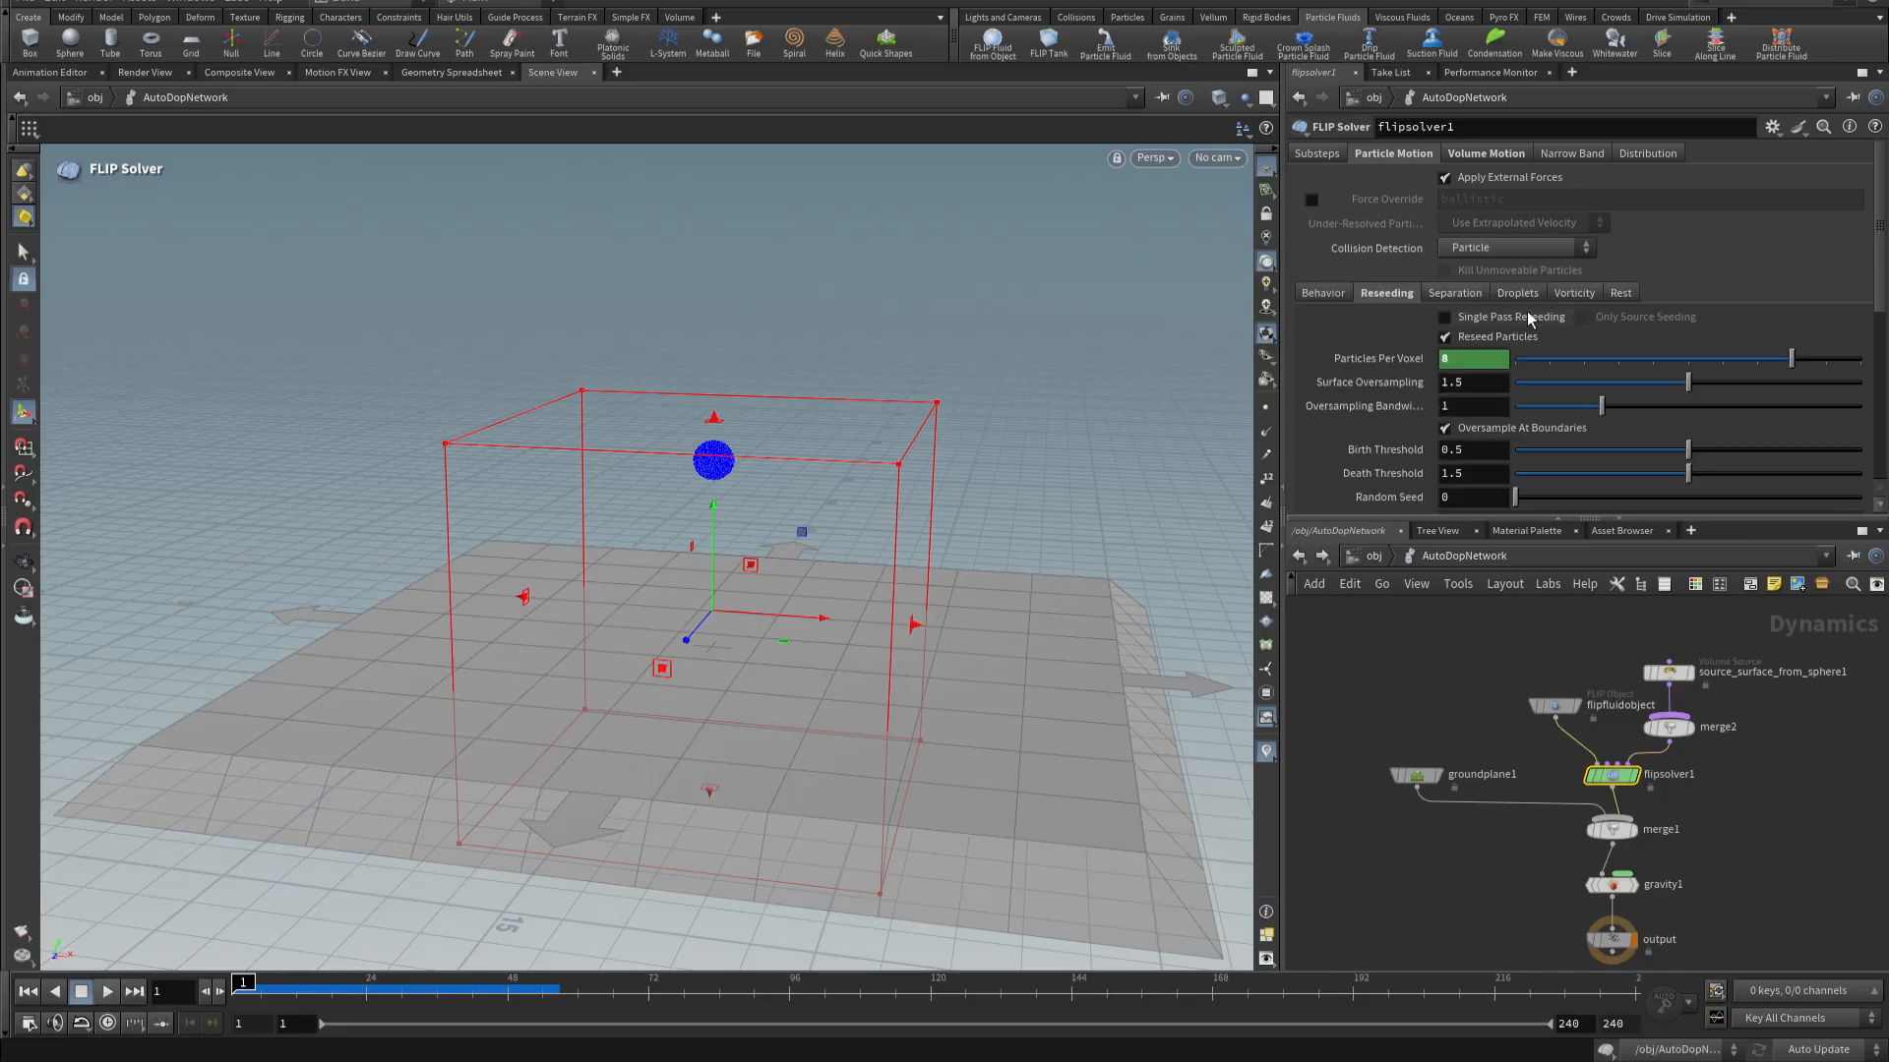
left_click(1492, 338)
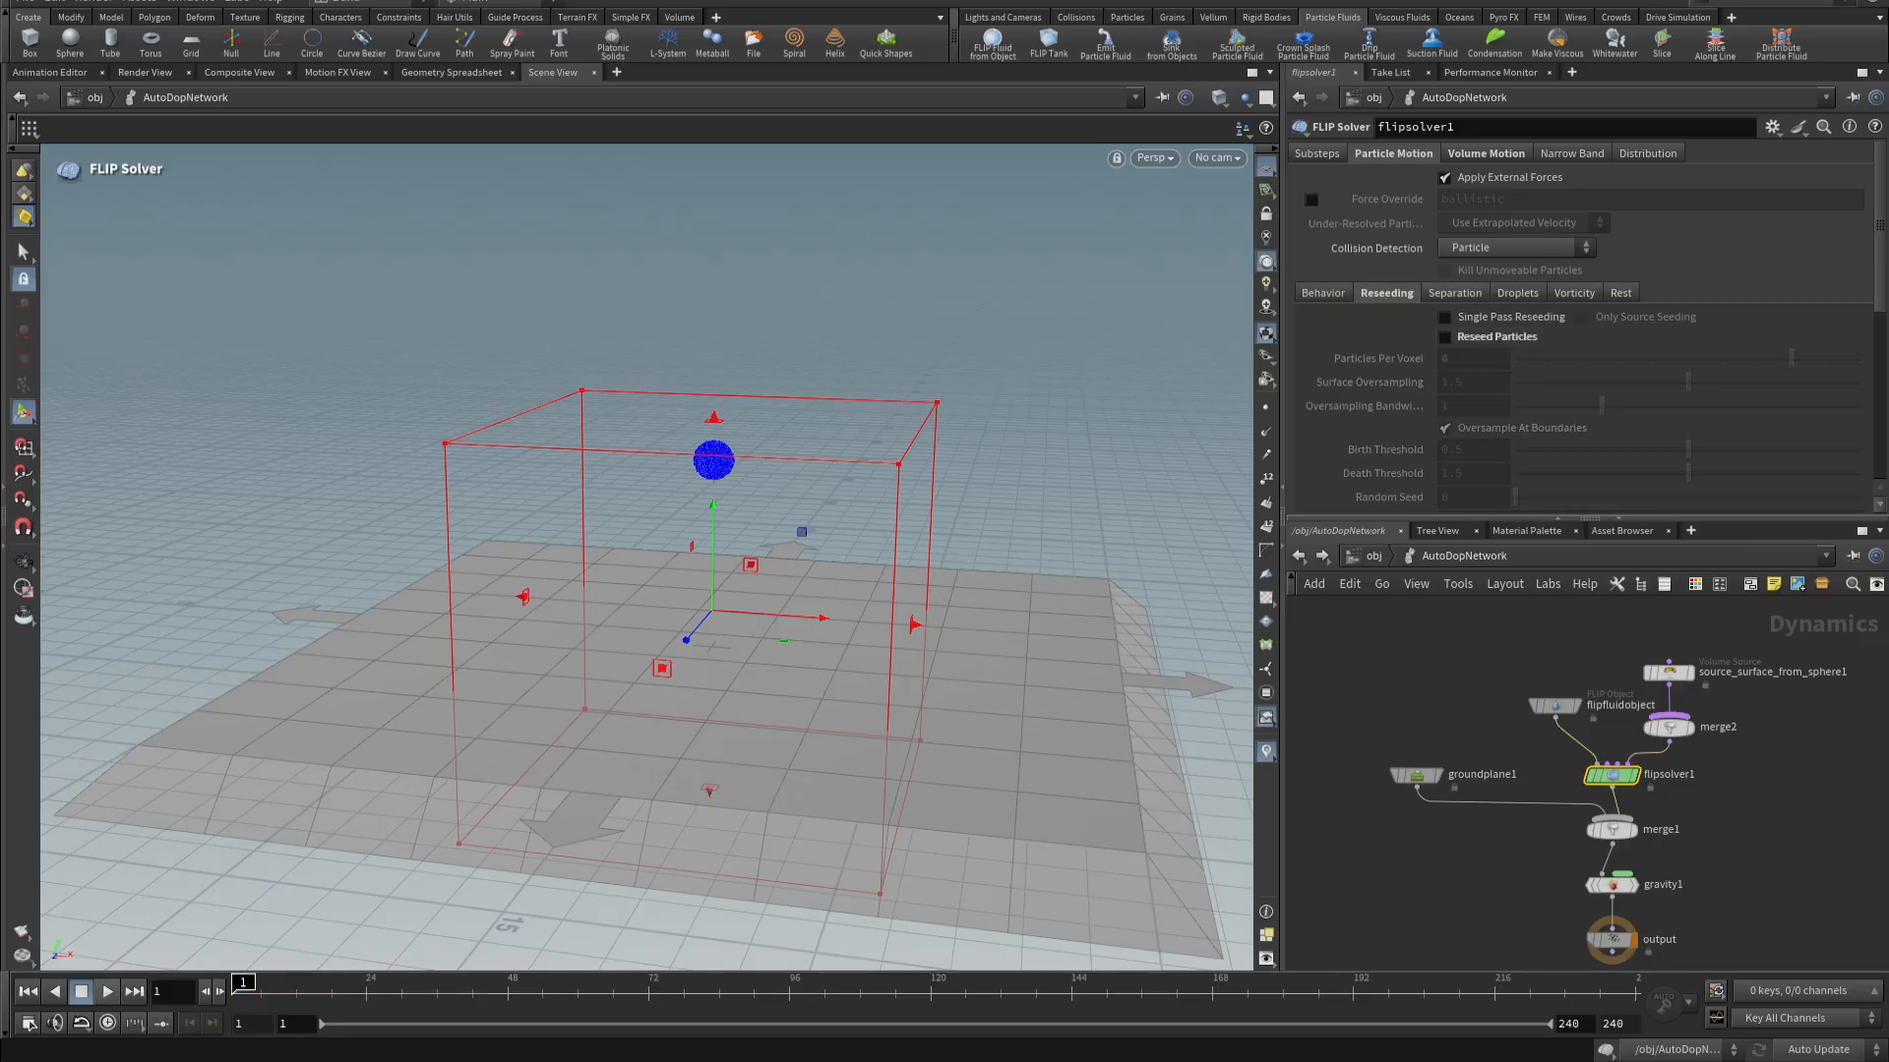
- Run the simulation without reseeding past frame 218, stop it and return to frame 1
left_click(108, 993)
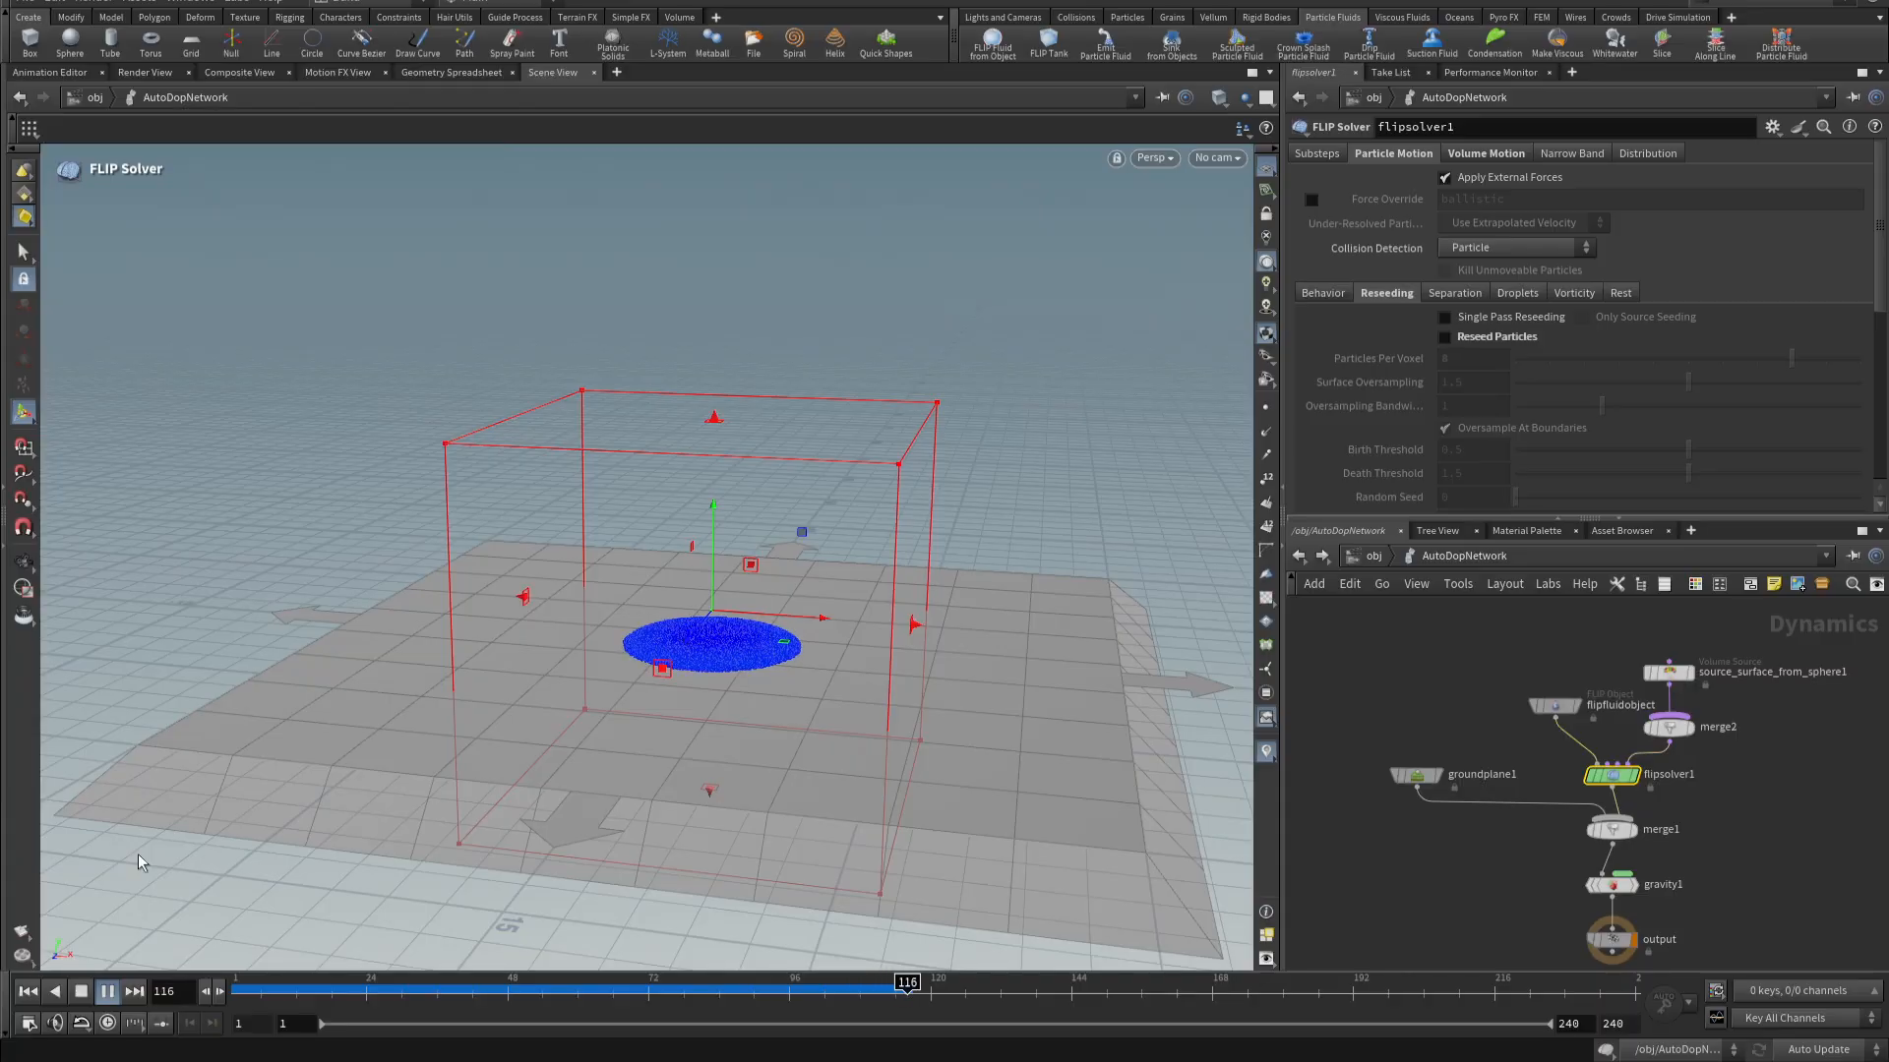
key("Escape")
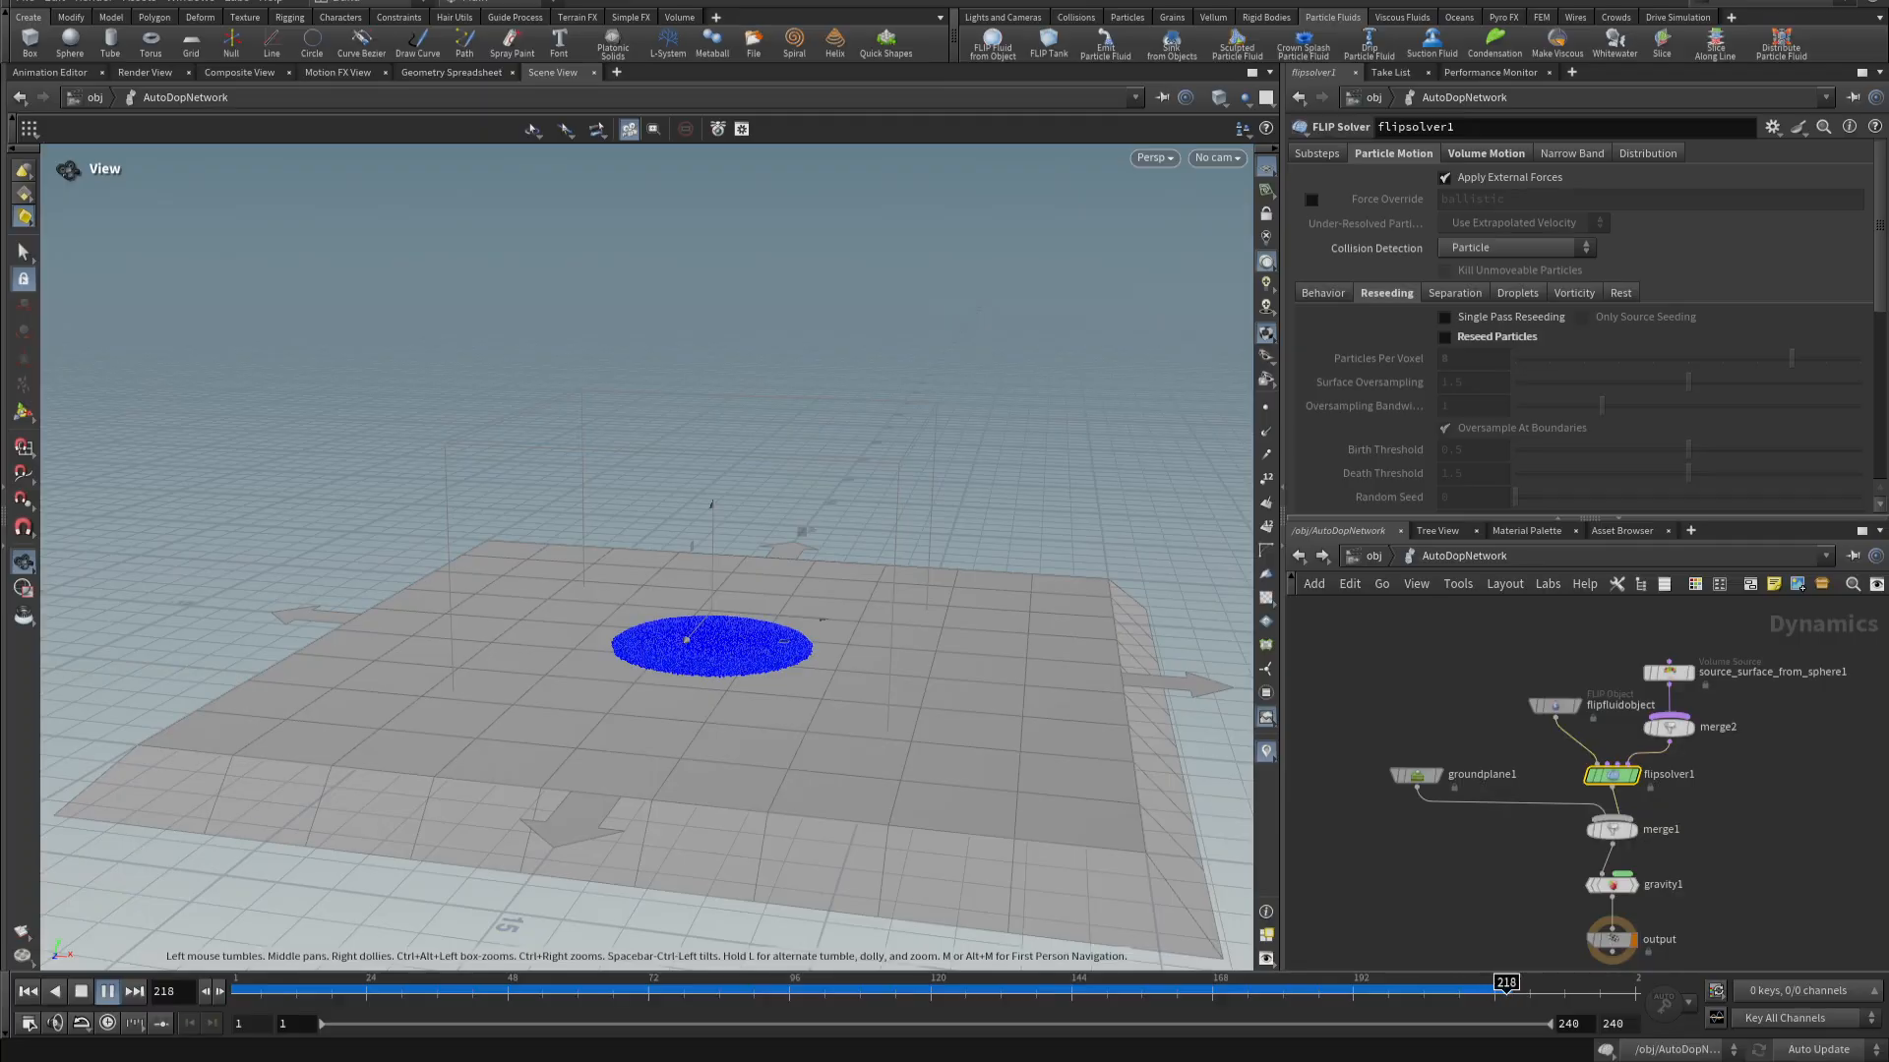
left_click(81, 991)
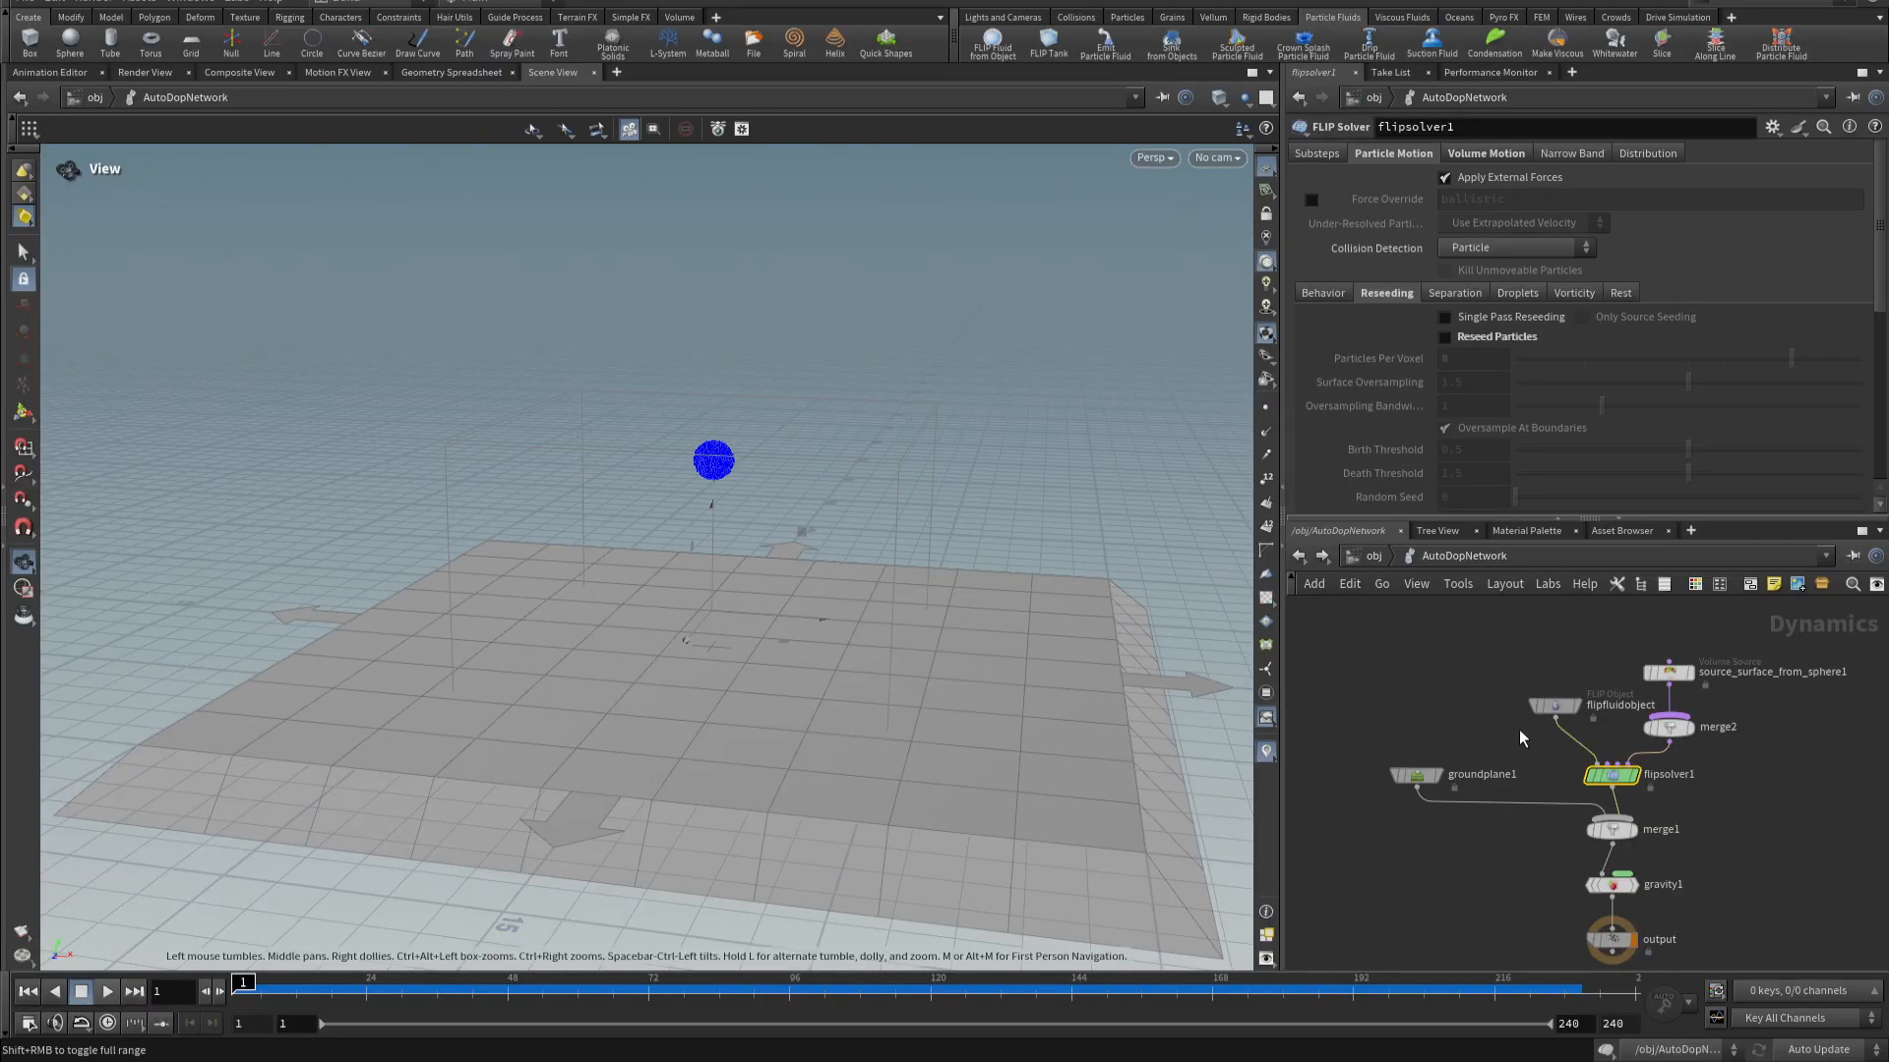
- Enable Add ID Attribute in the particle behavior settings of flipsolver1
mouse_move(1613, 787)
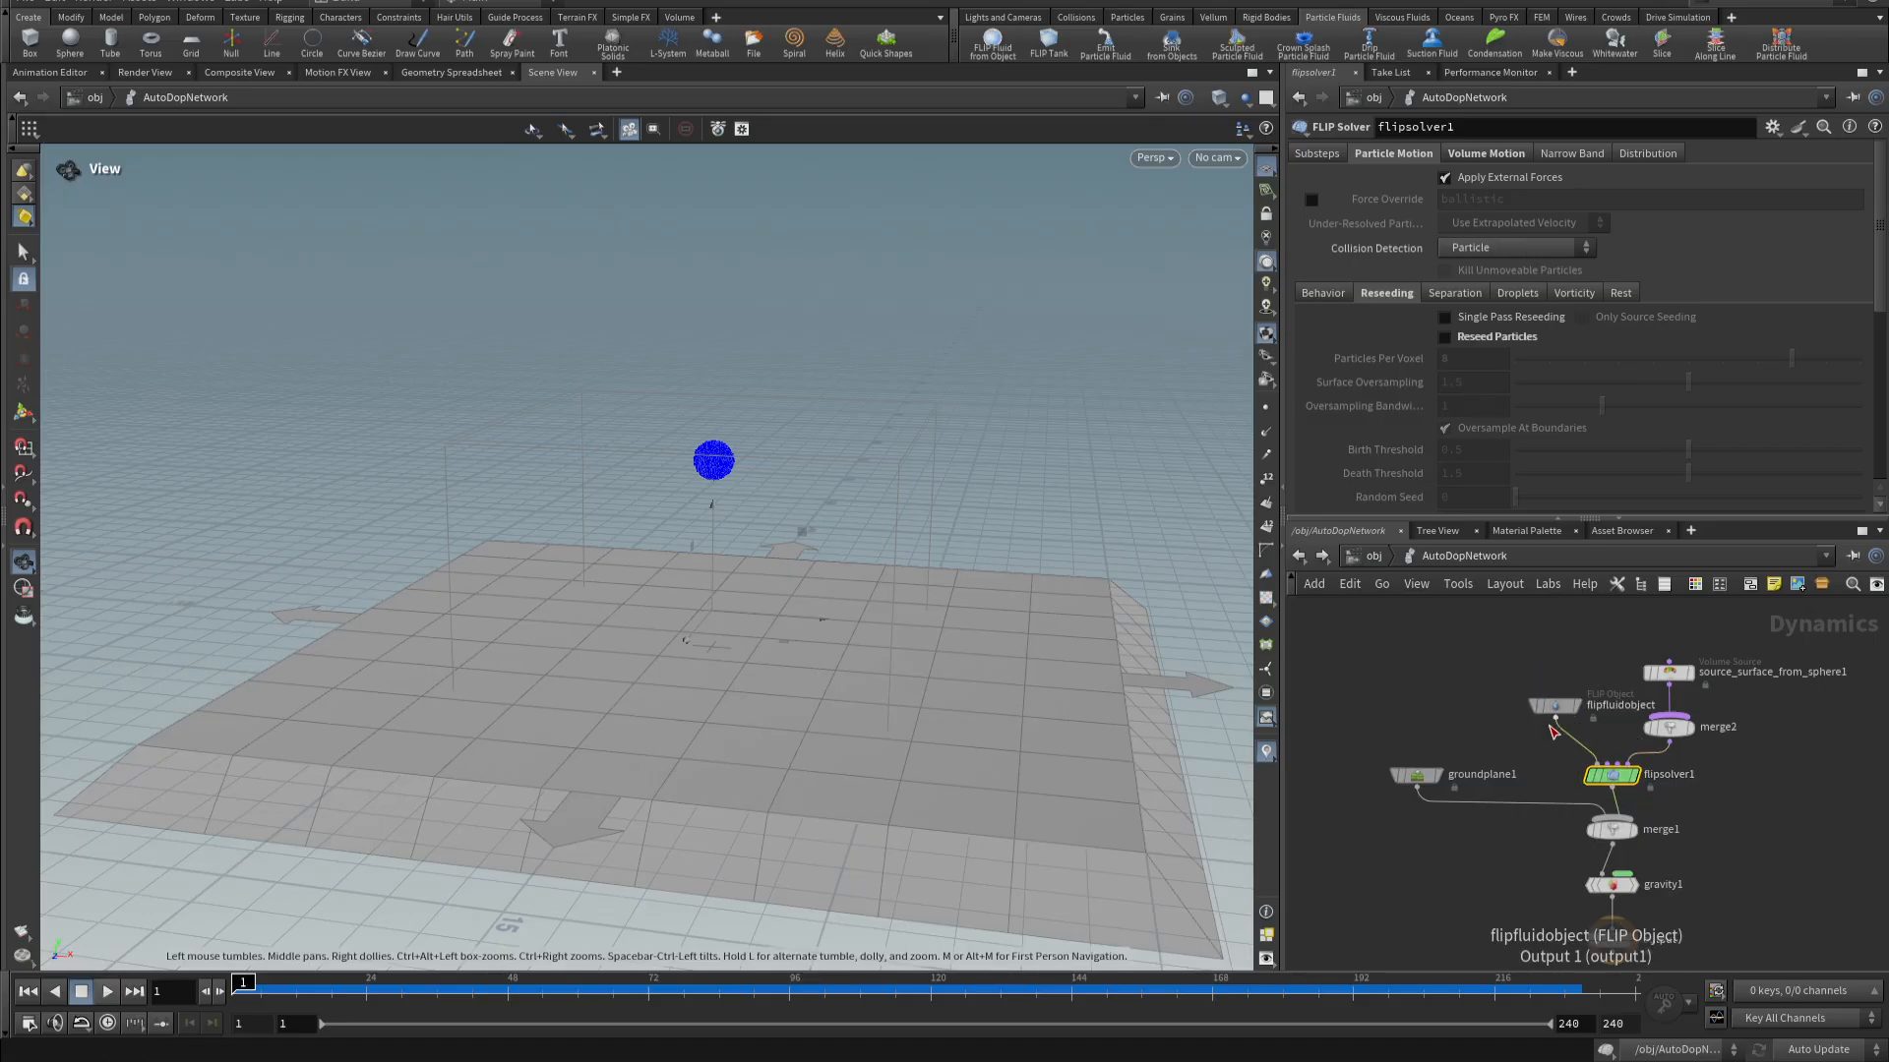
left_click(1323, 298)
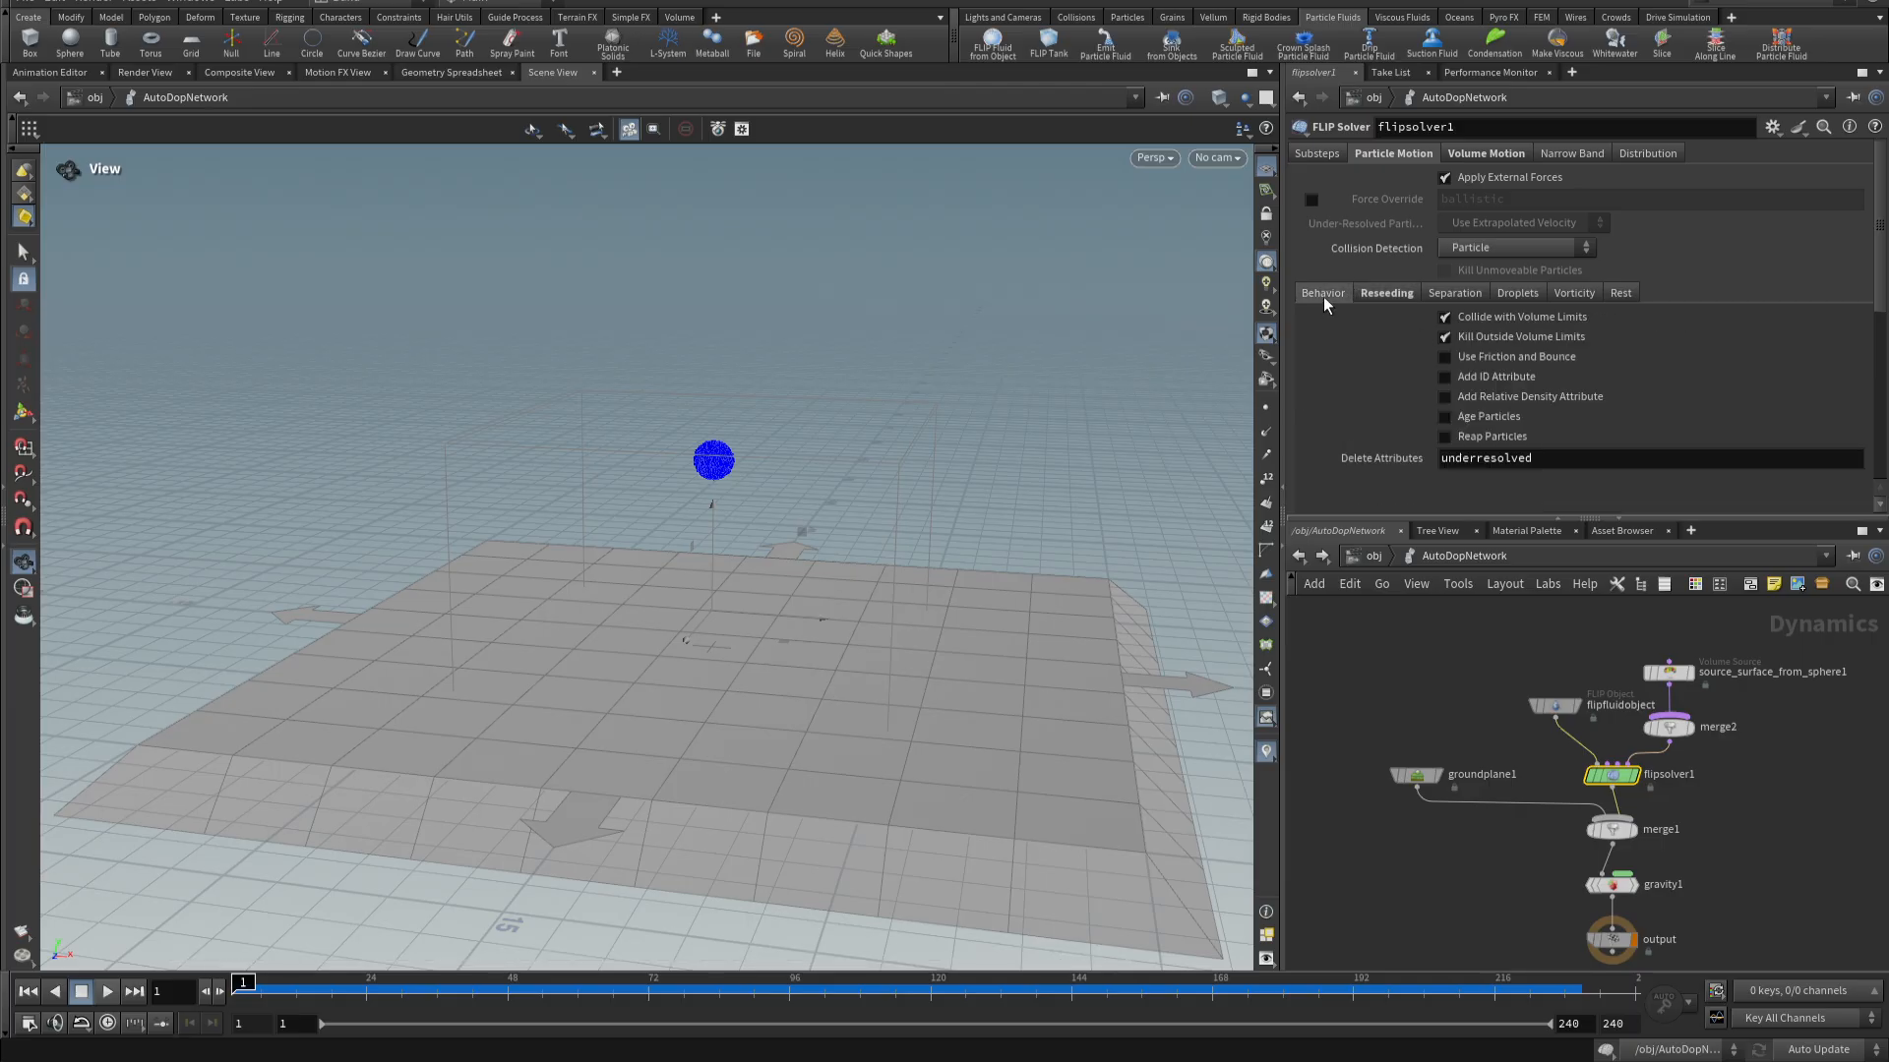
left_click(1445, 377)
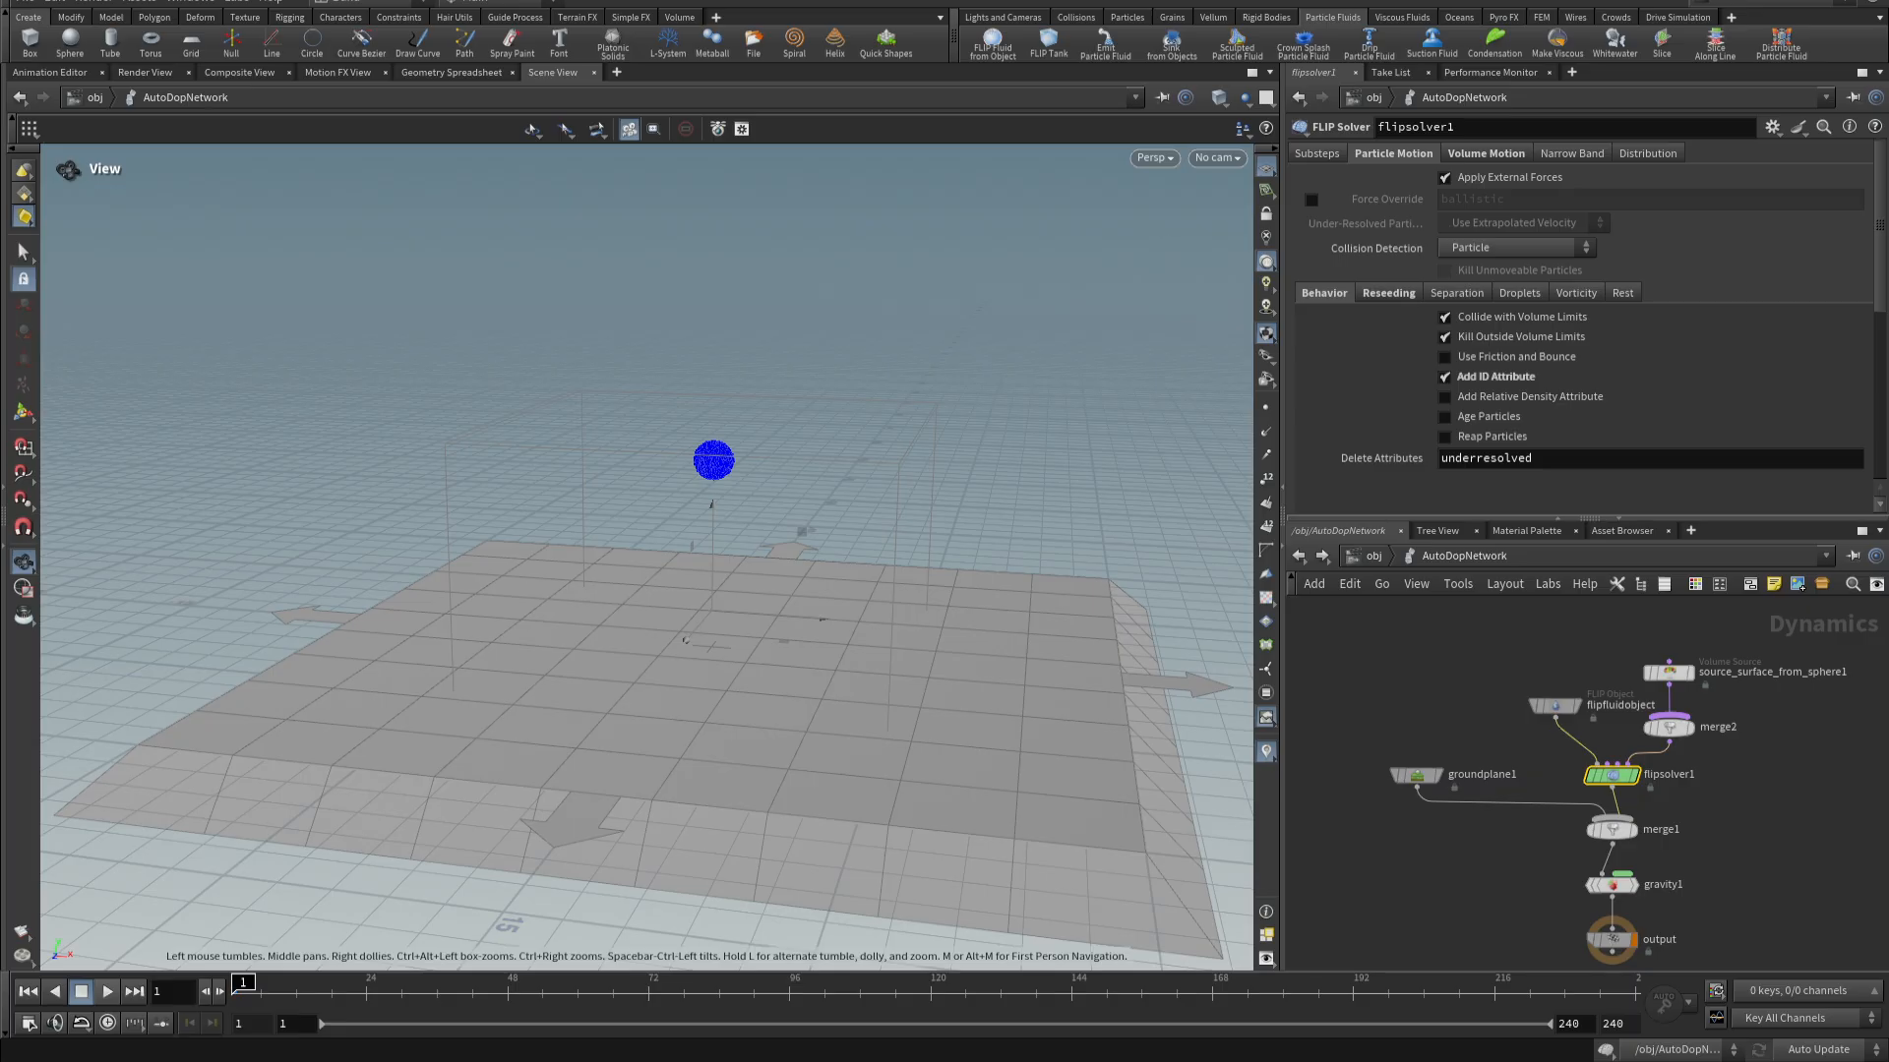
- Rerun the simulation with particle IDs to about frame 104 and stop it
left_click(110, 993)
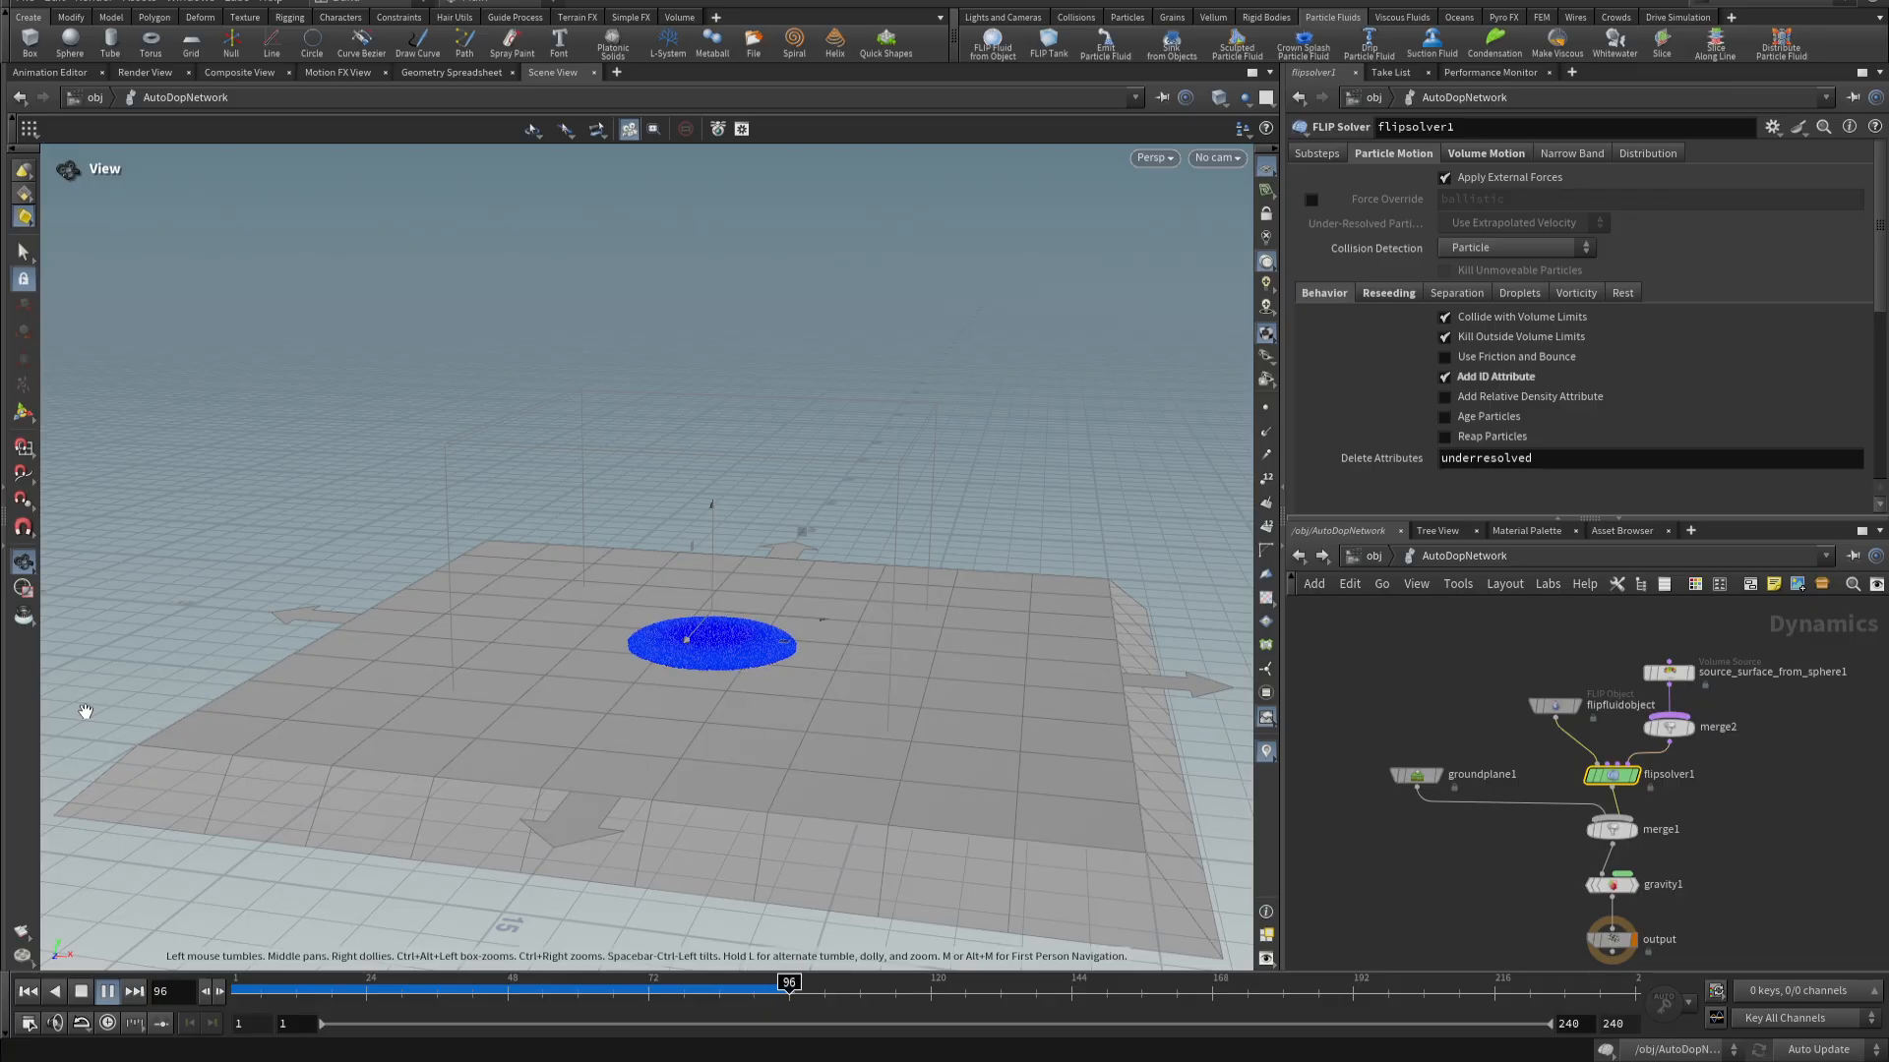
left_click(85, 992)
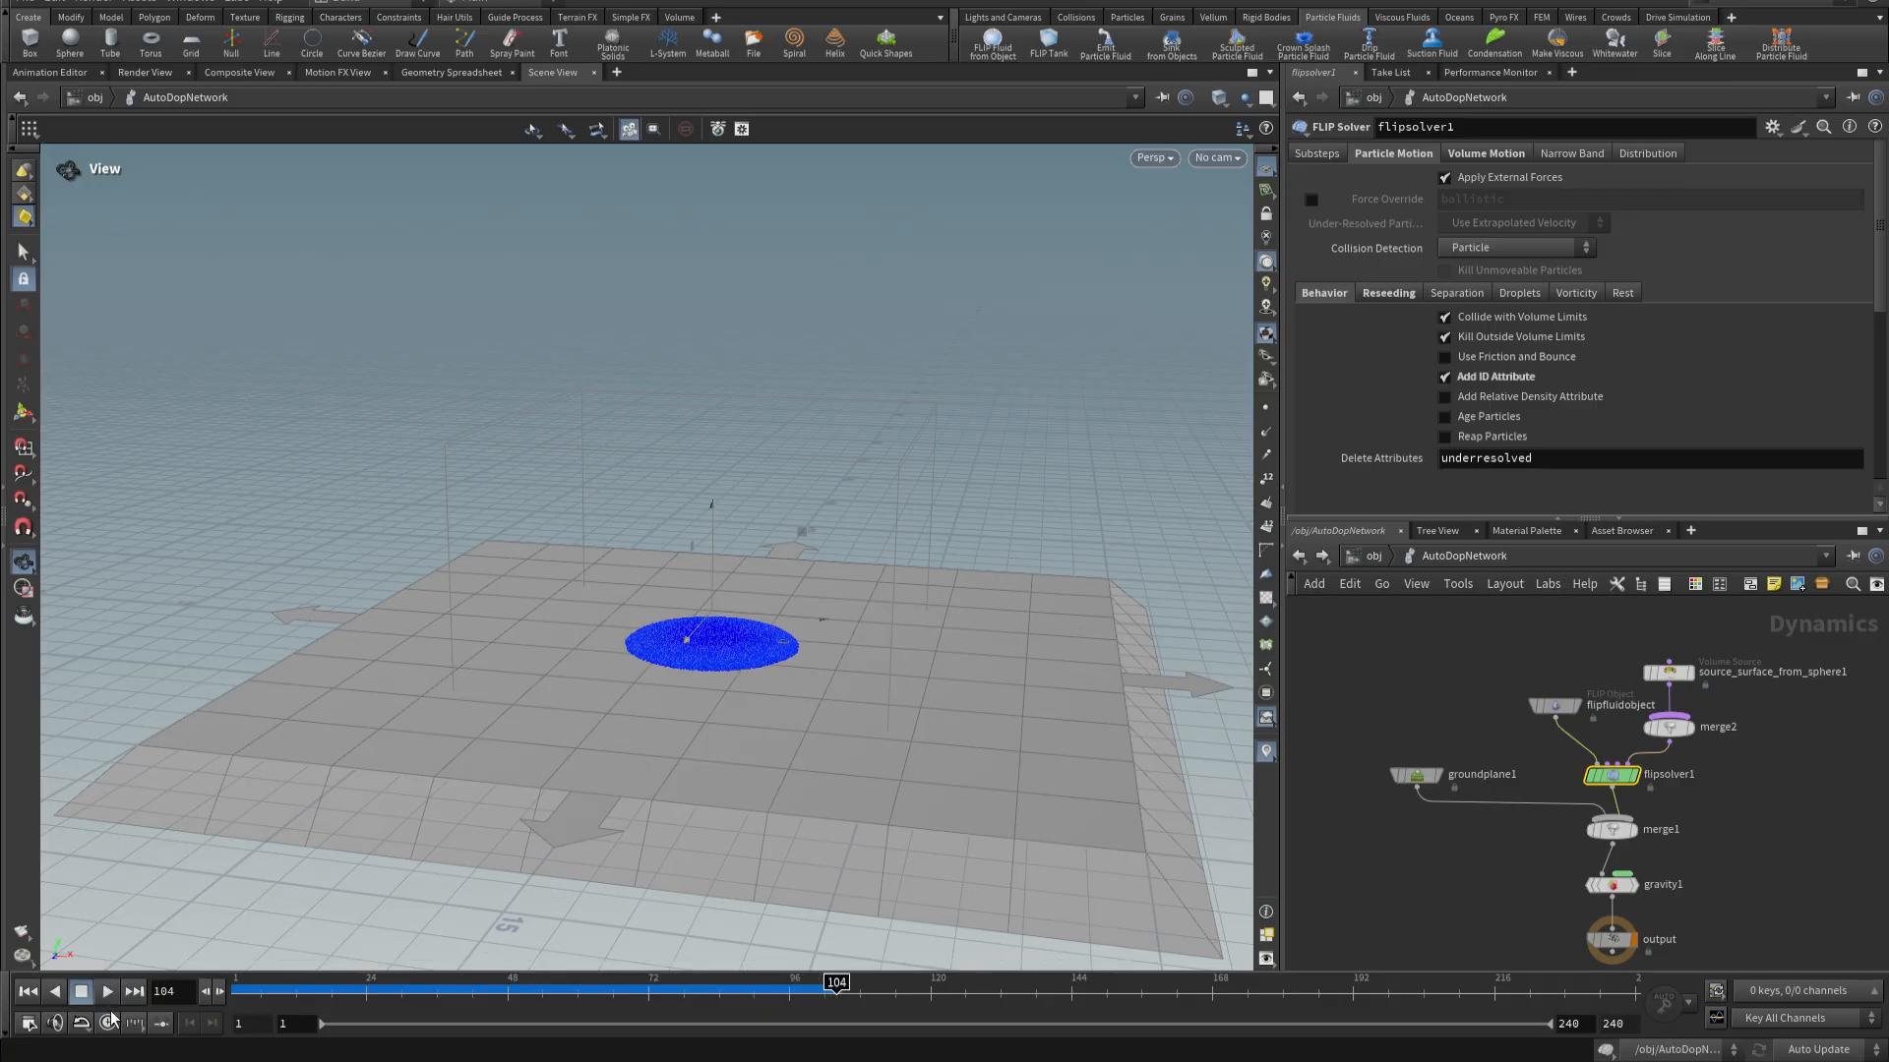
- Turn on real-time playback, replay the cached simulation from frame 1 and rewind it
left_click(109, 1024)
left_click(26, 991)
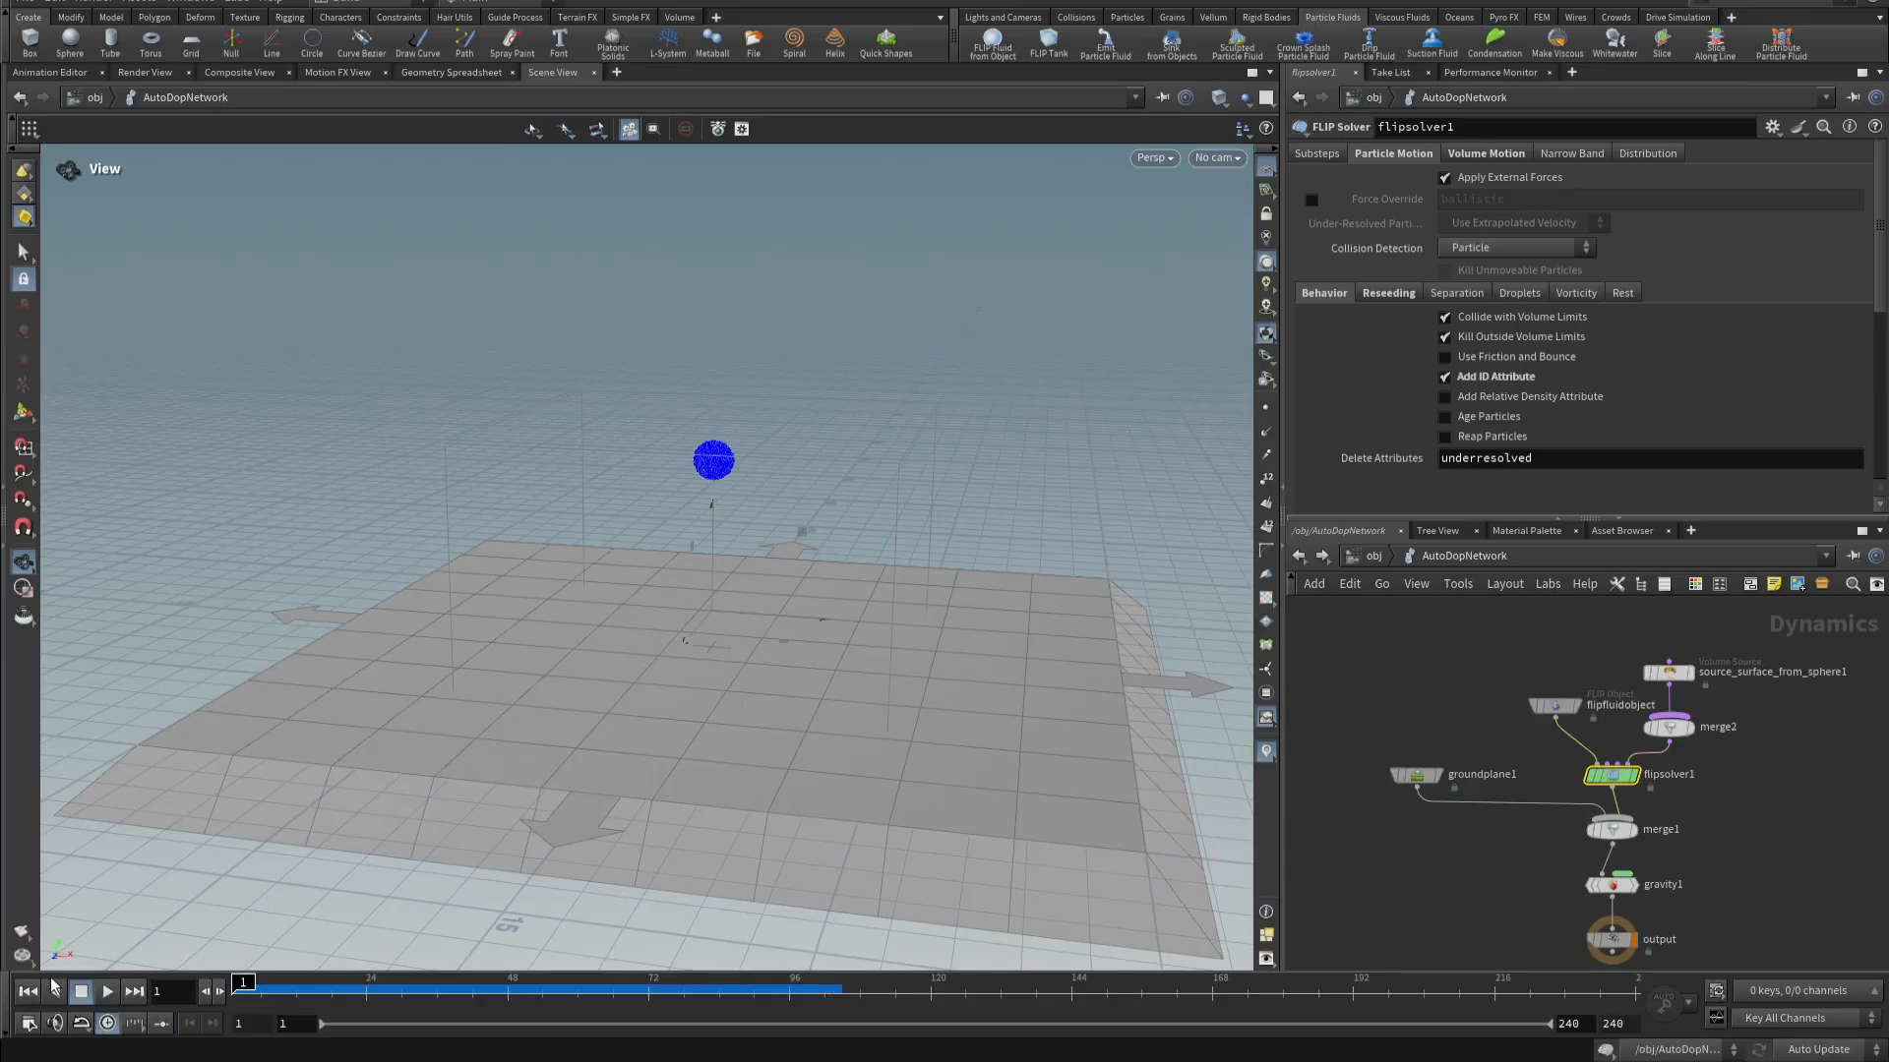
left_click(108, 991)
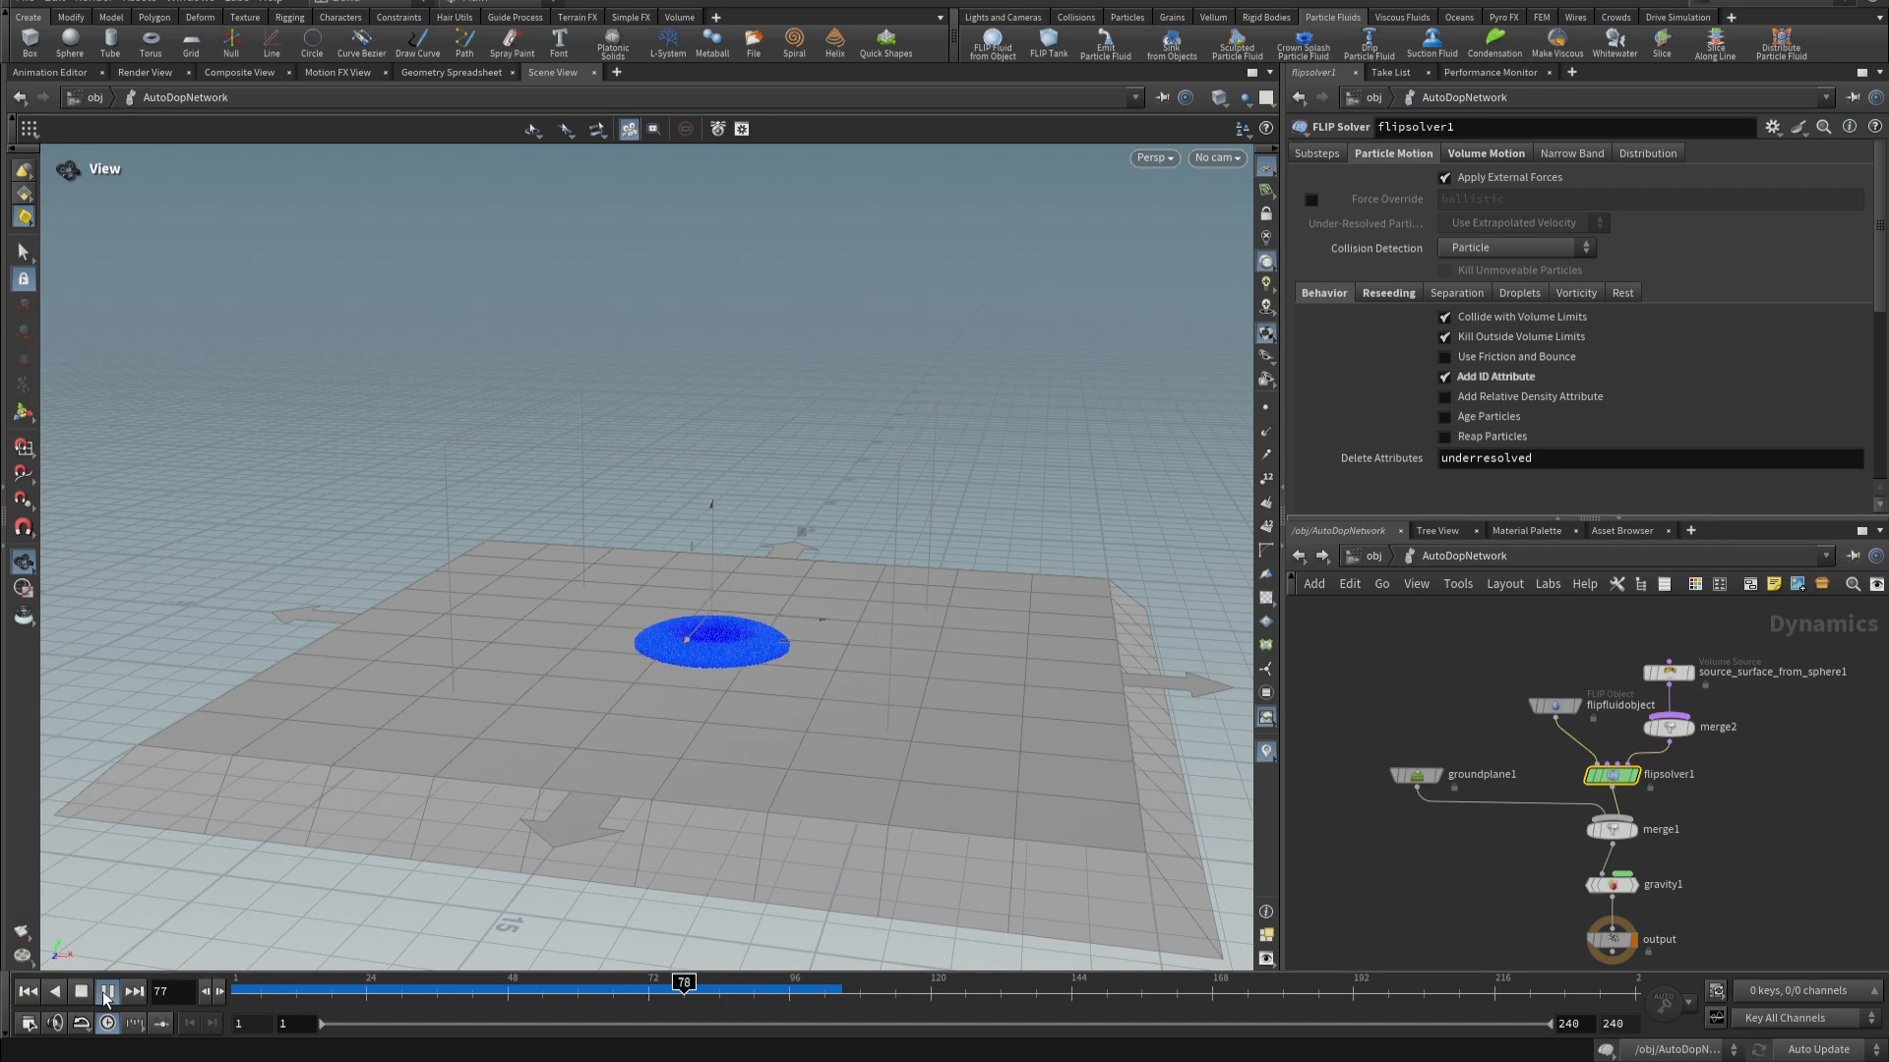
left_click(107, 992)
left_click(27, 991)
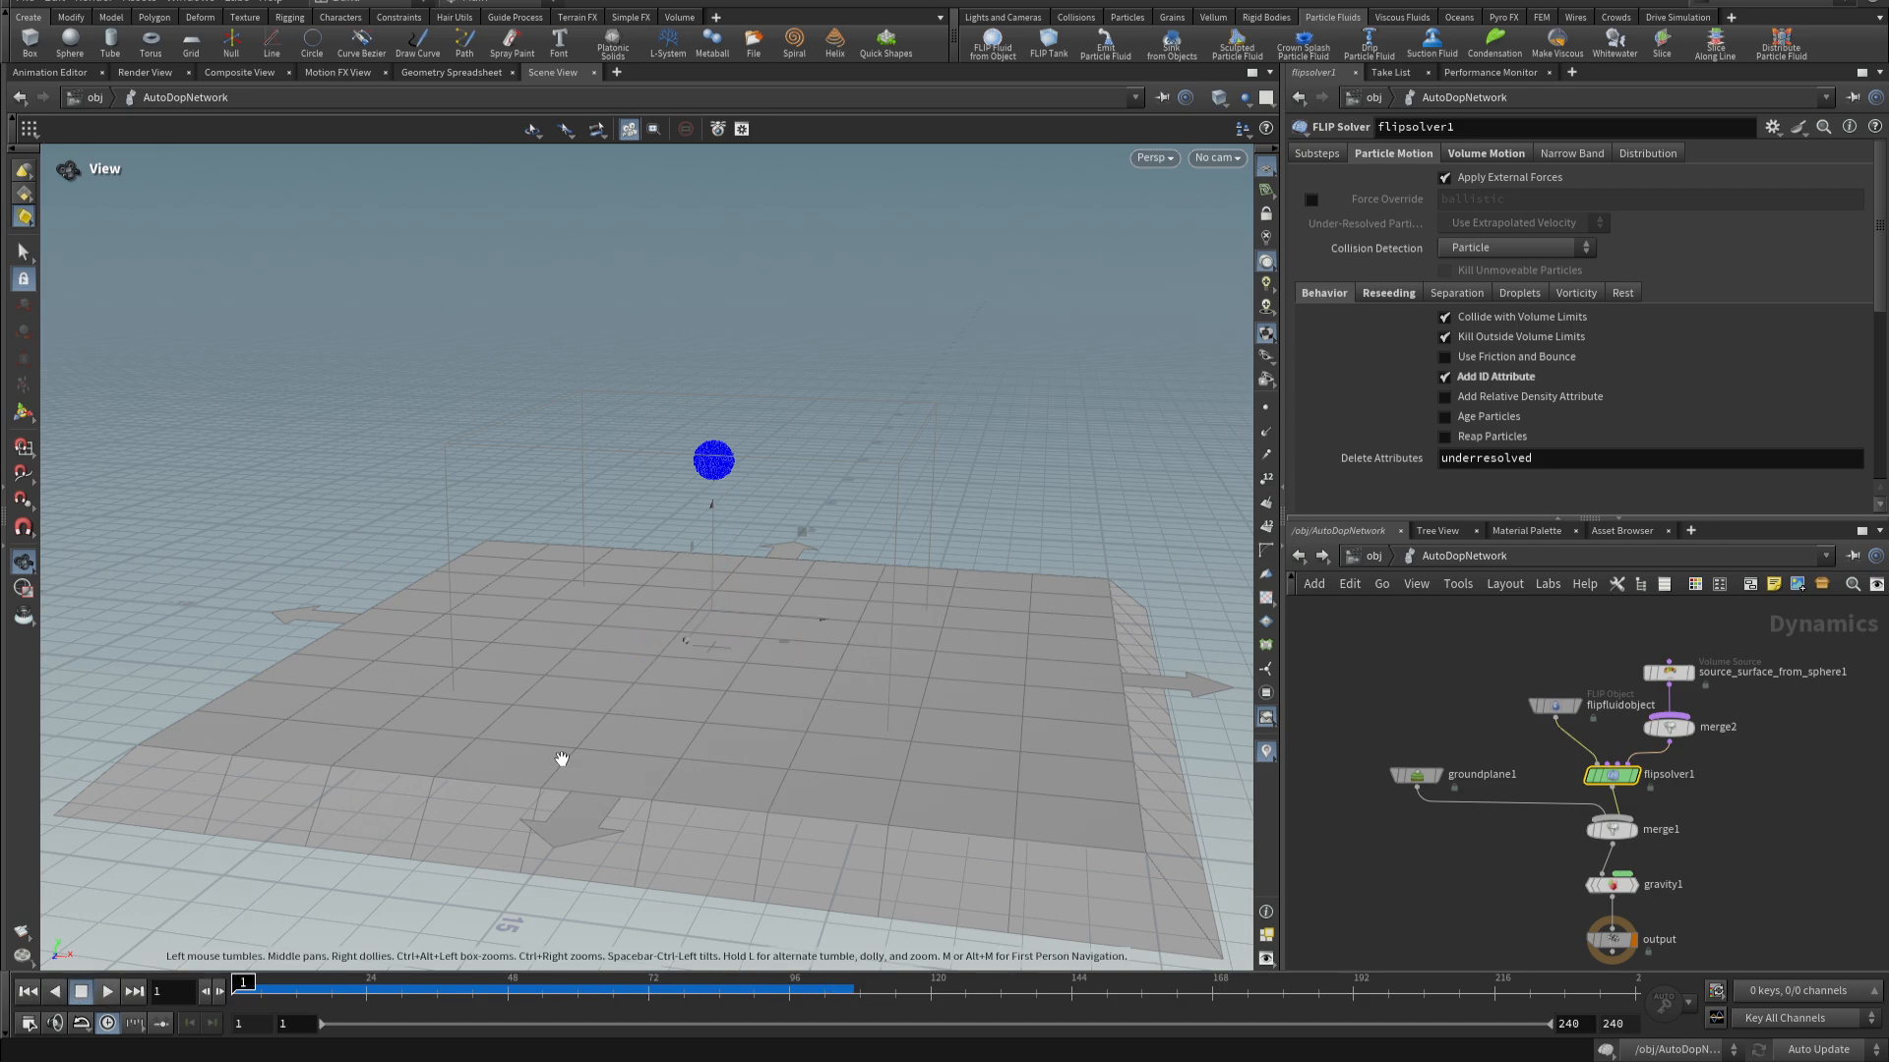
- Delete the particle_fluidinterior object at the object level
left_click(1373, 563)
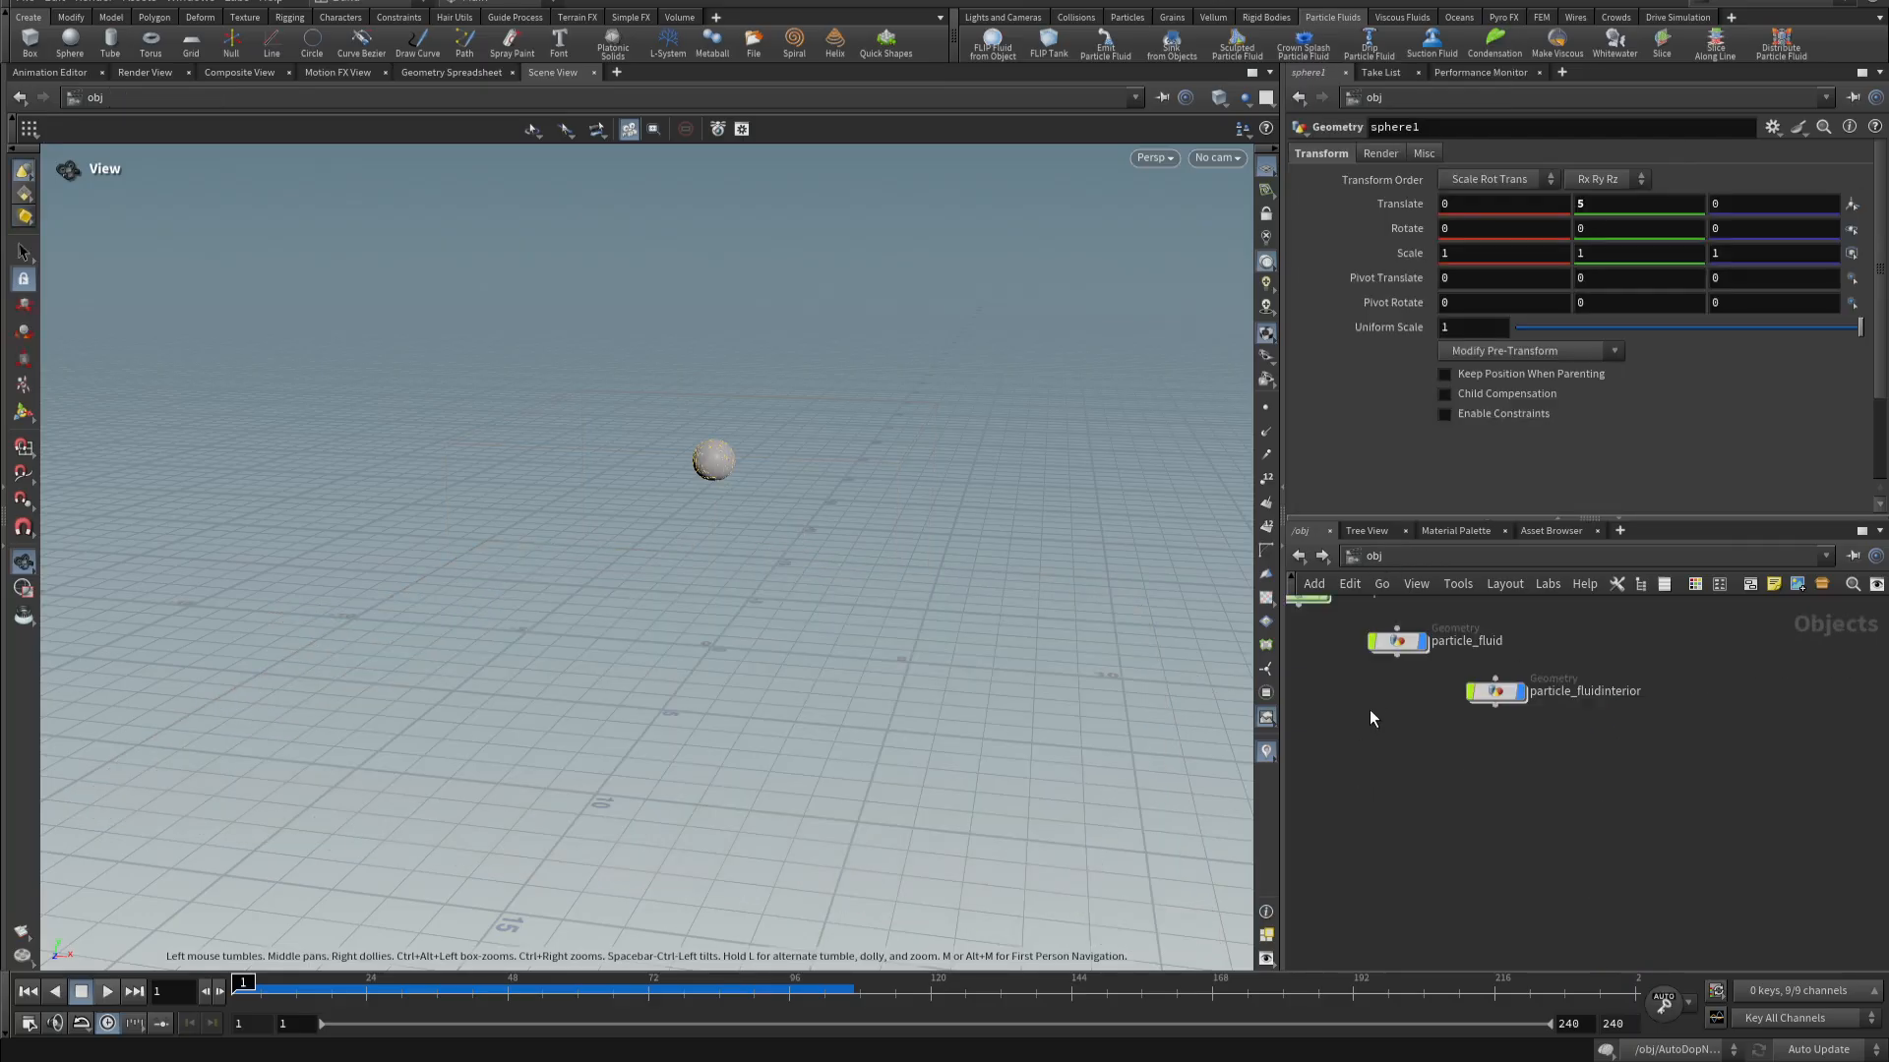
middle_click_drag(1369, 710, 1534, 833)
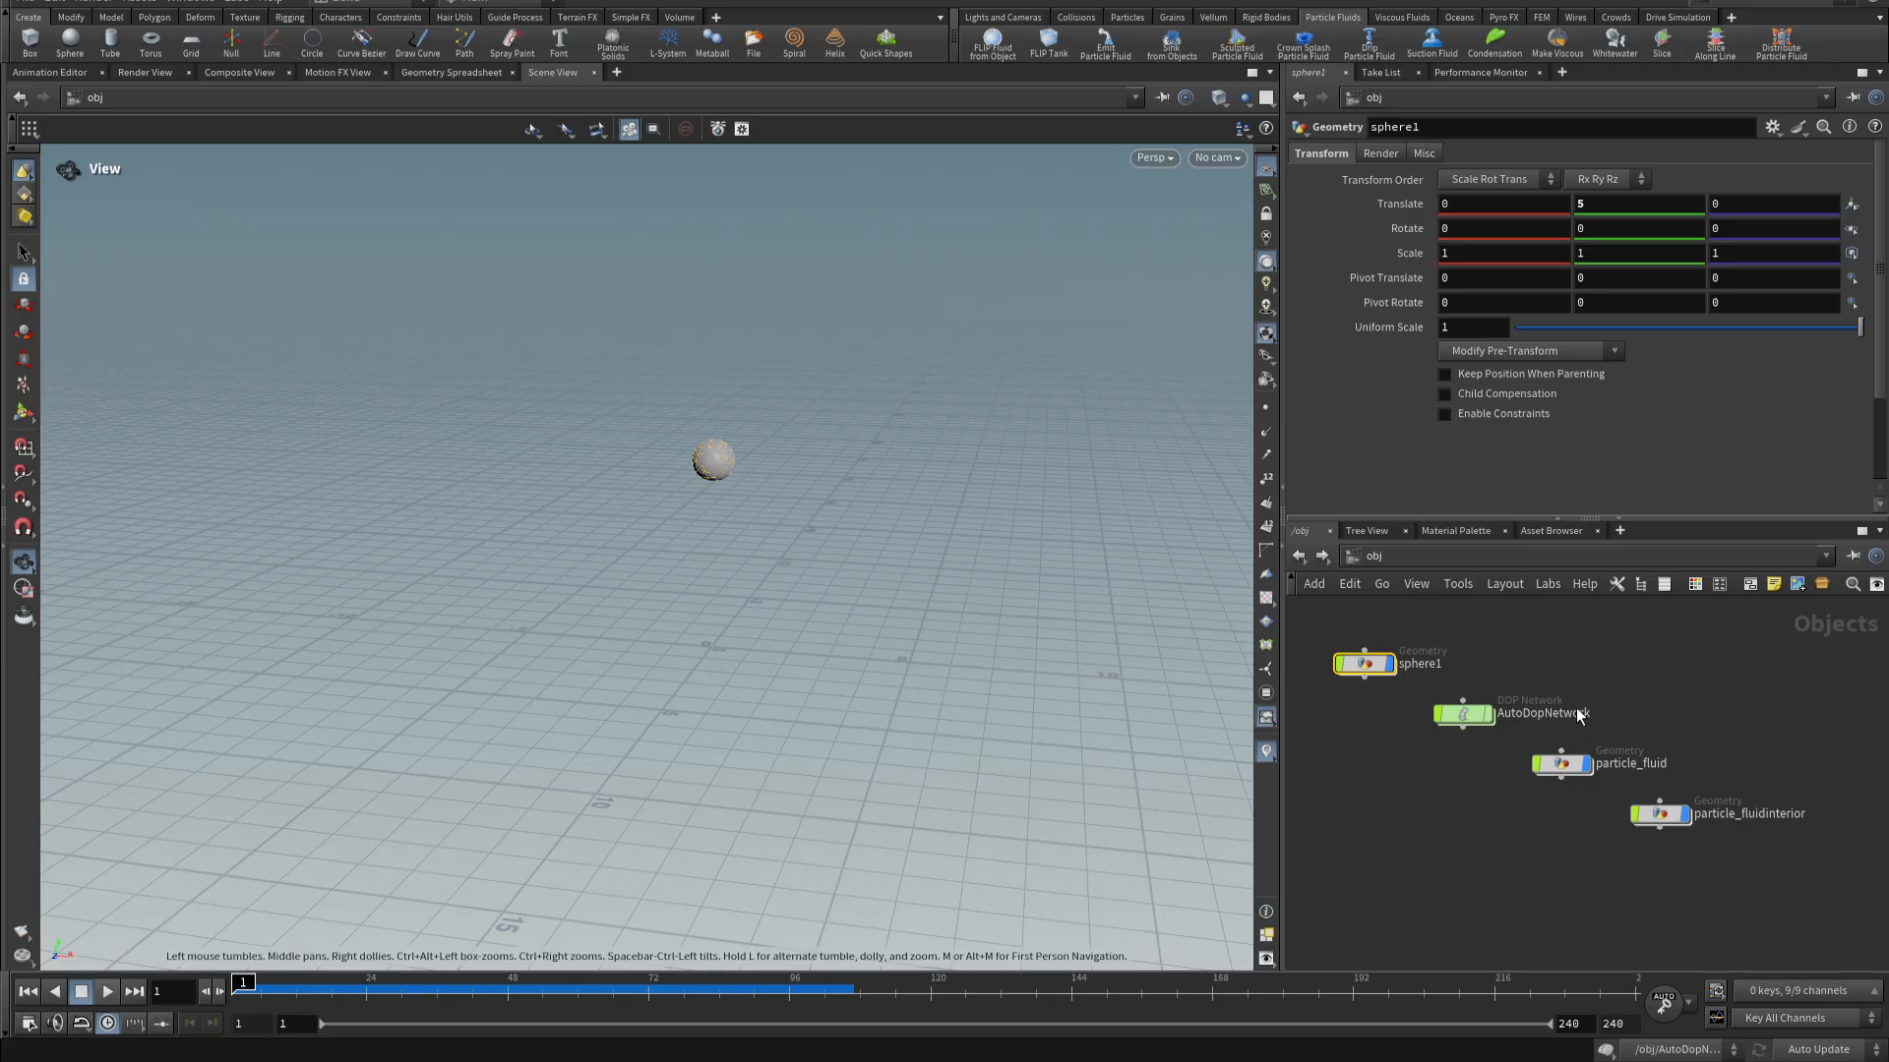
left_click(1670, 821)
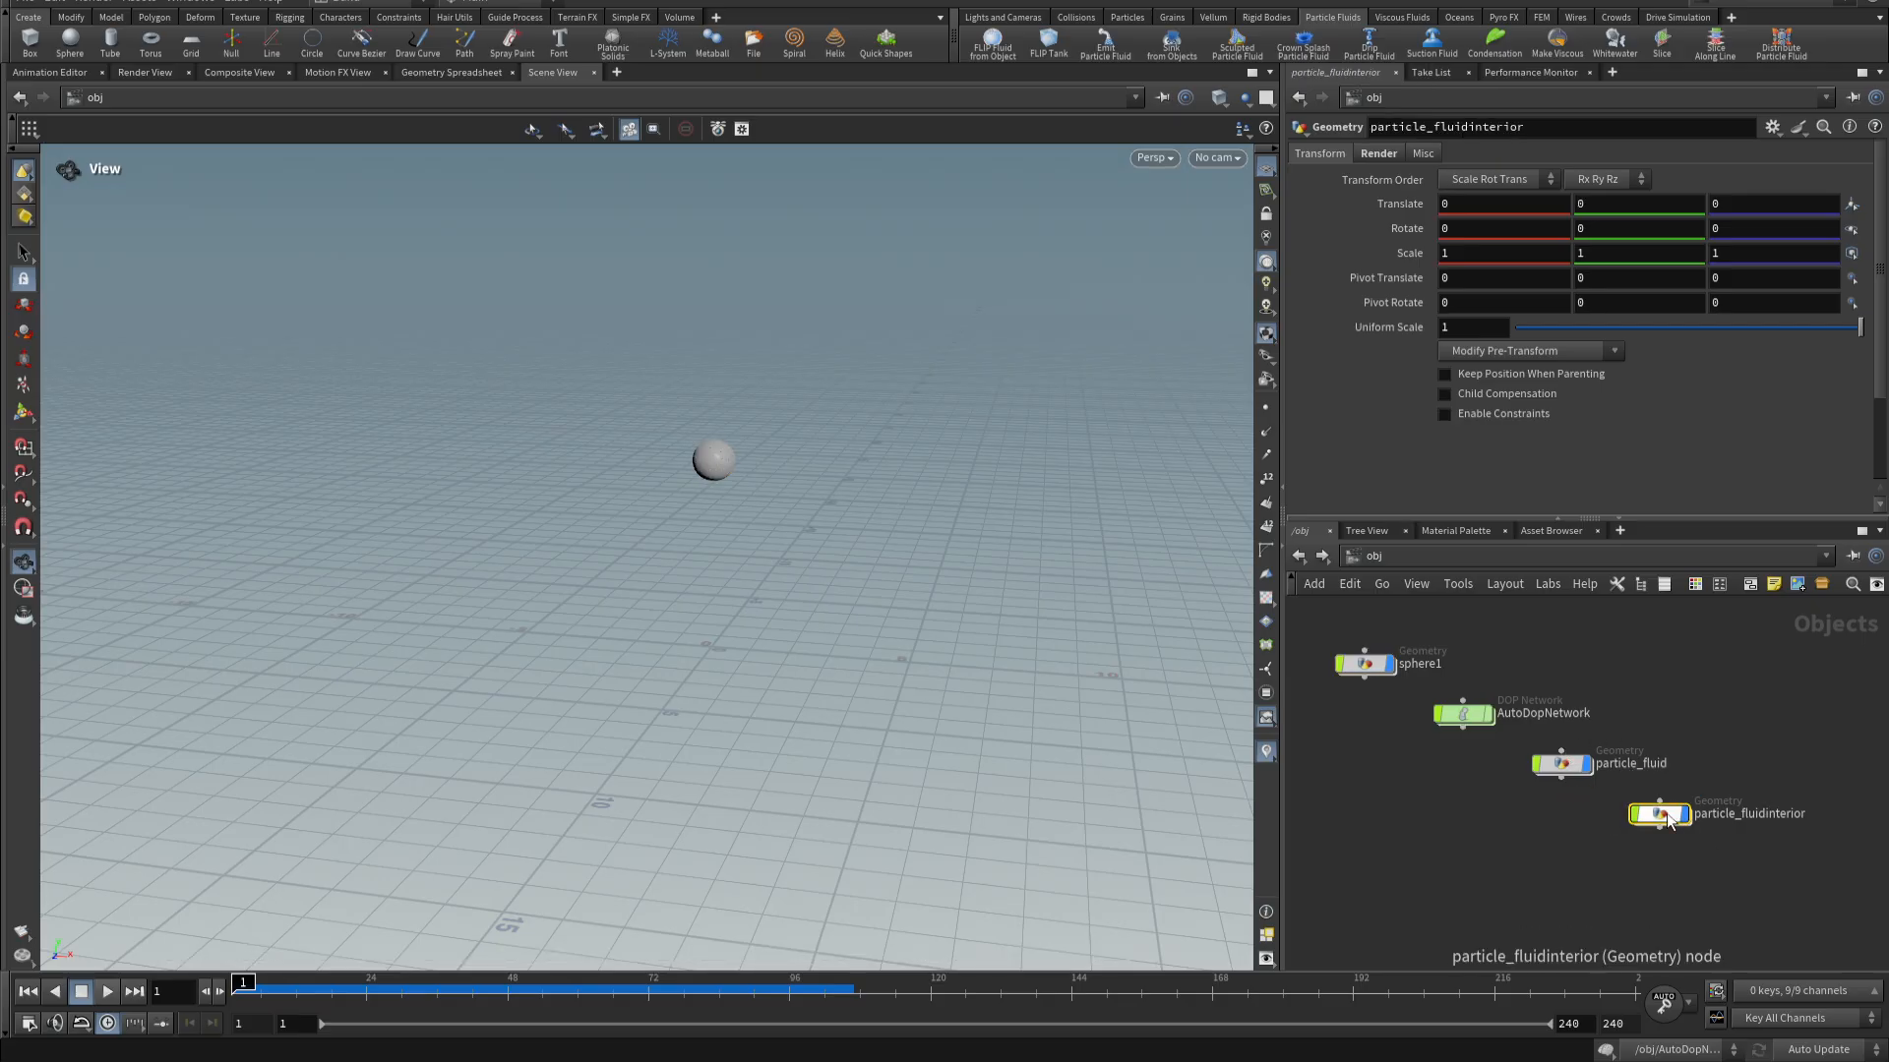
key("Delete")
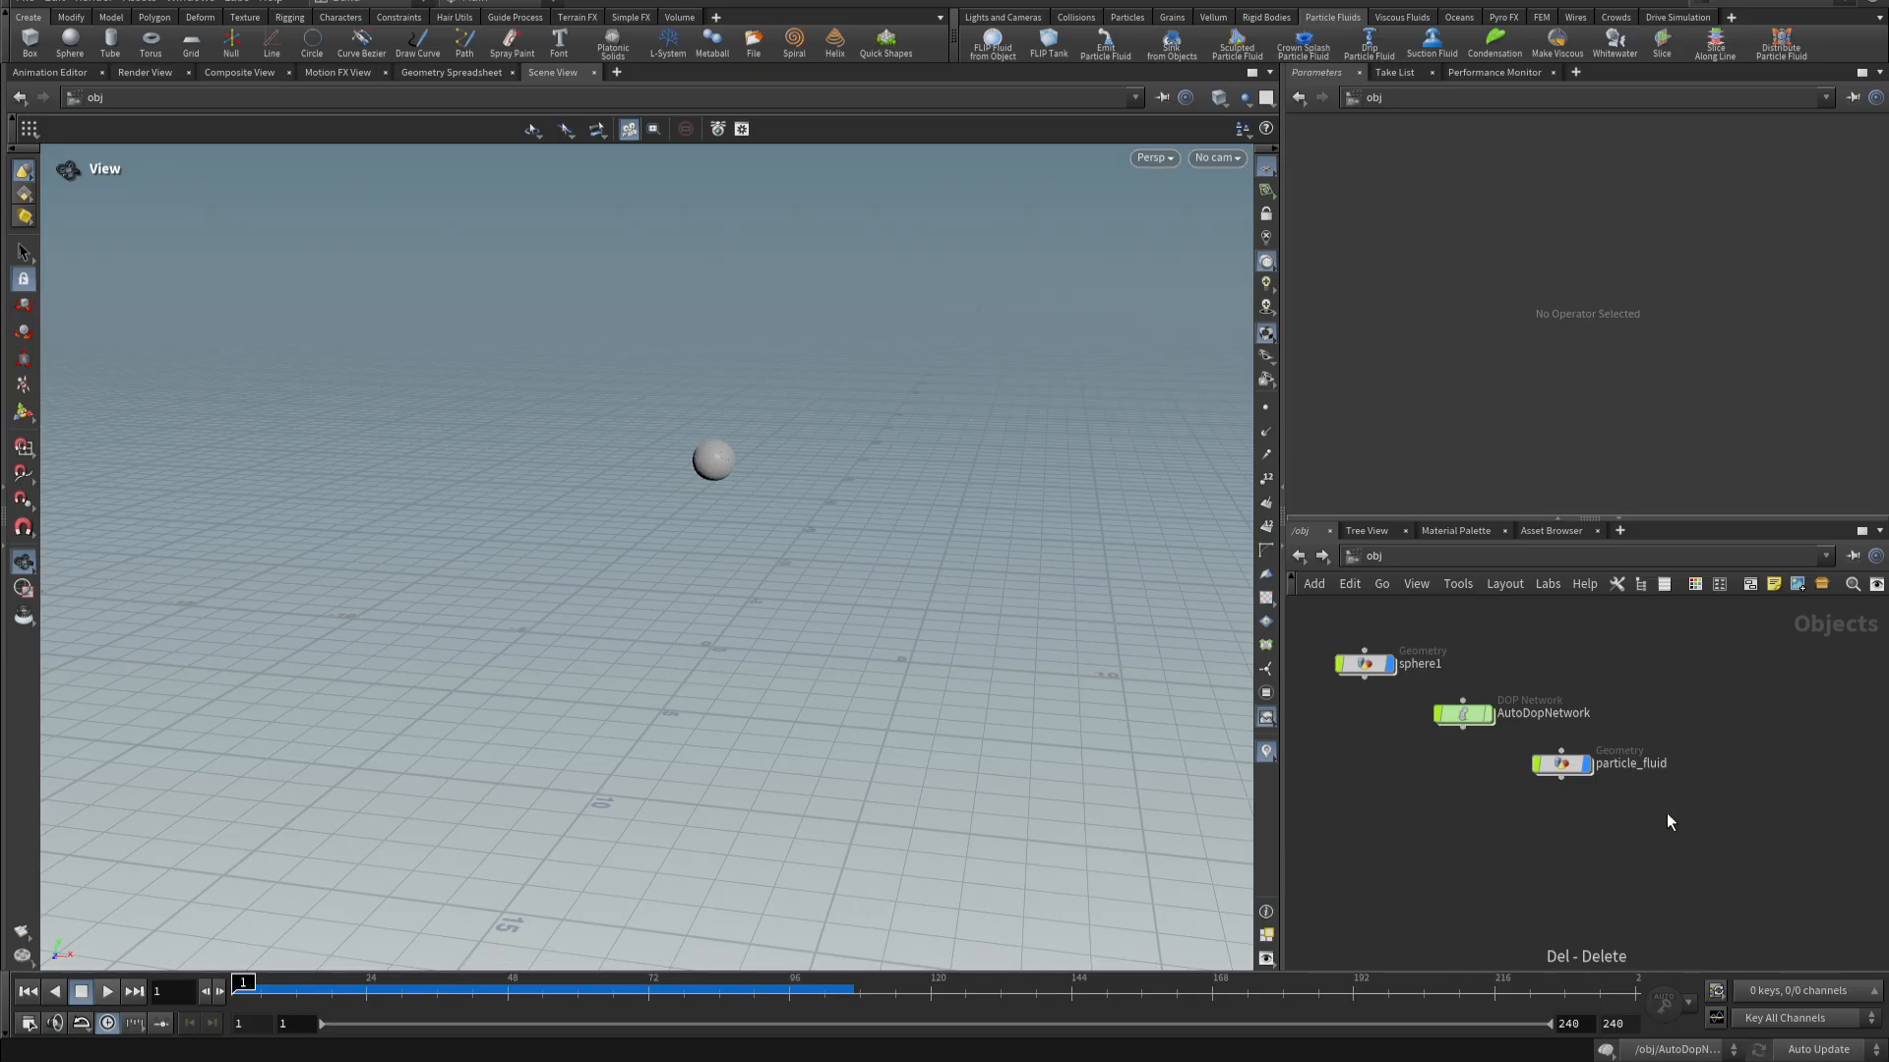
- Inside particle_fluid, set surface_preview's Convert To output to Particles and display that node at frame 52
double_click(1556, 770)
middle_click_drag(1596, 916, 1482, 708)
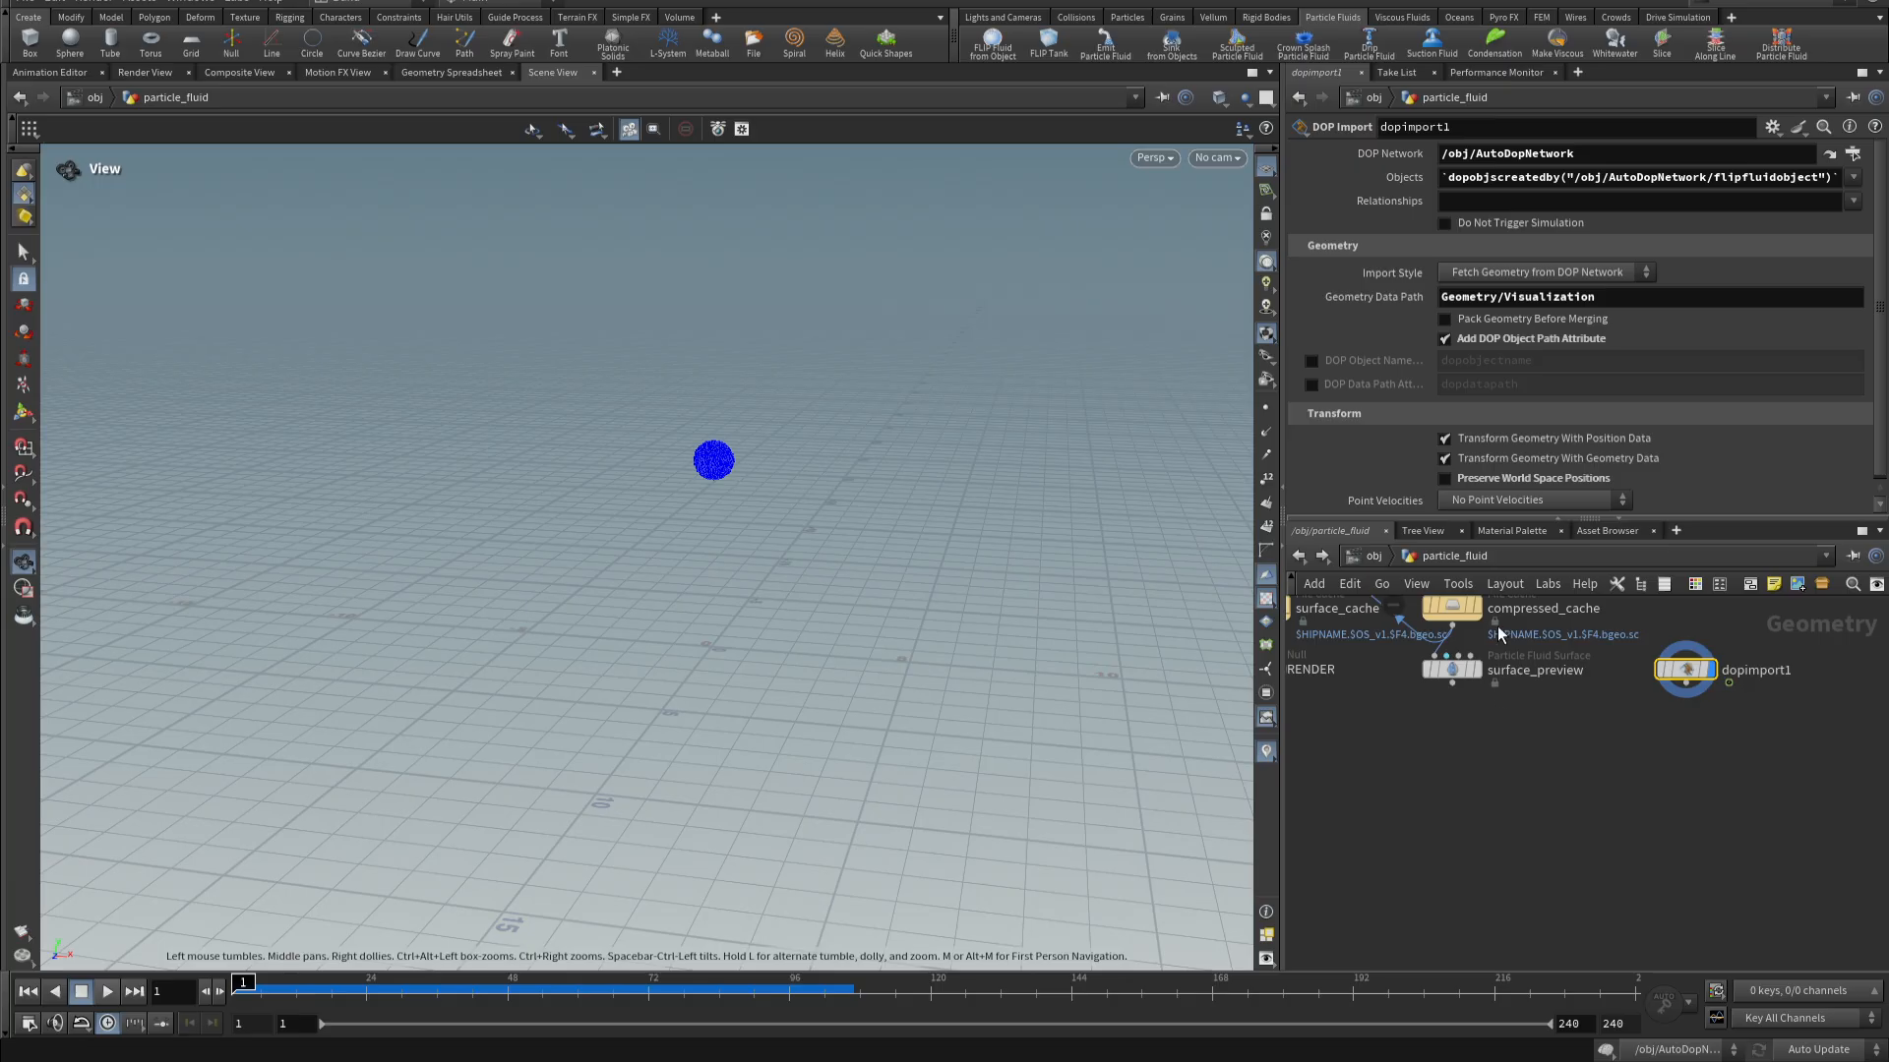
mouse_move(1462, 671)
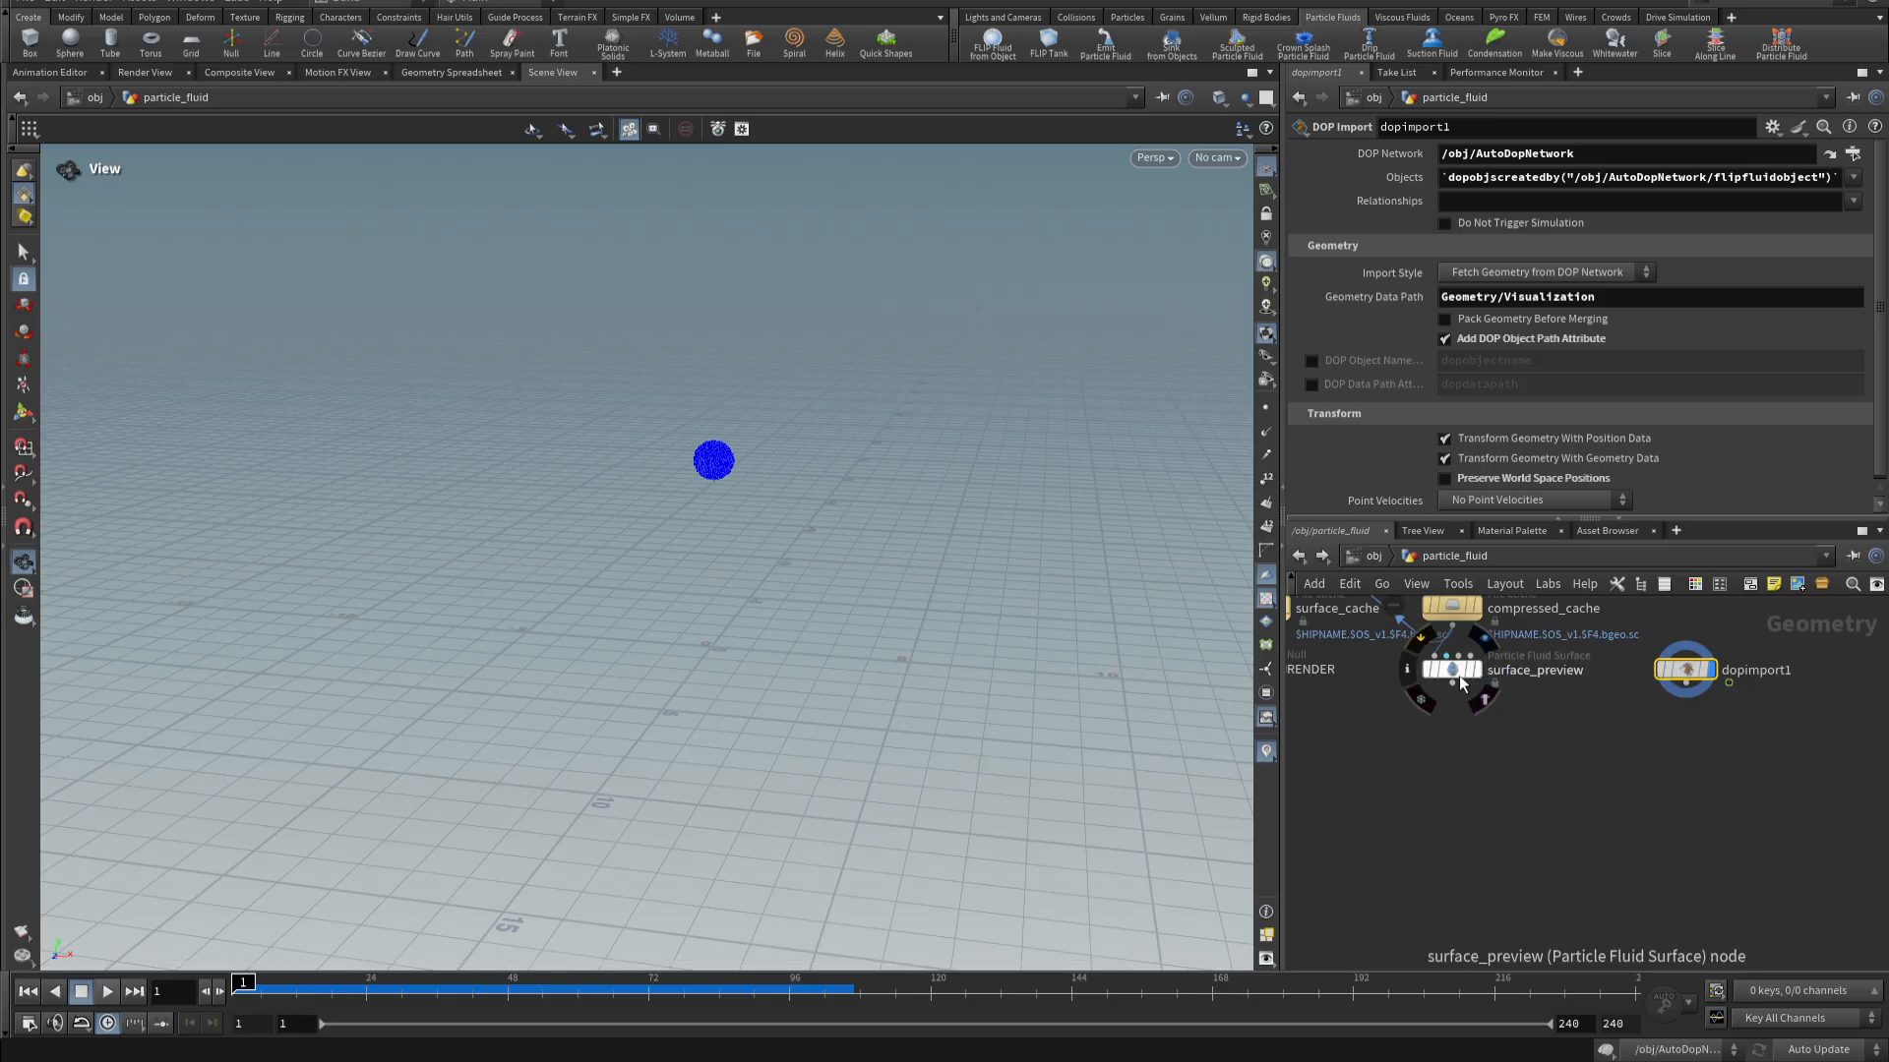
middle_click_drag(1459, 685, 1463, 759)
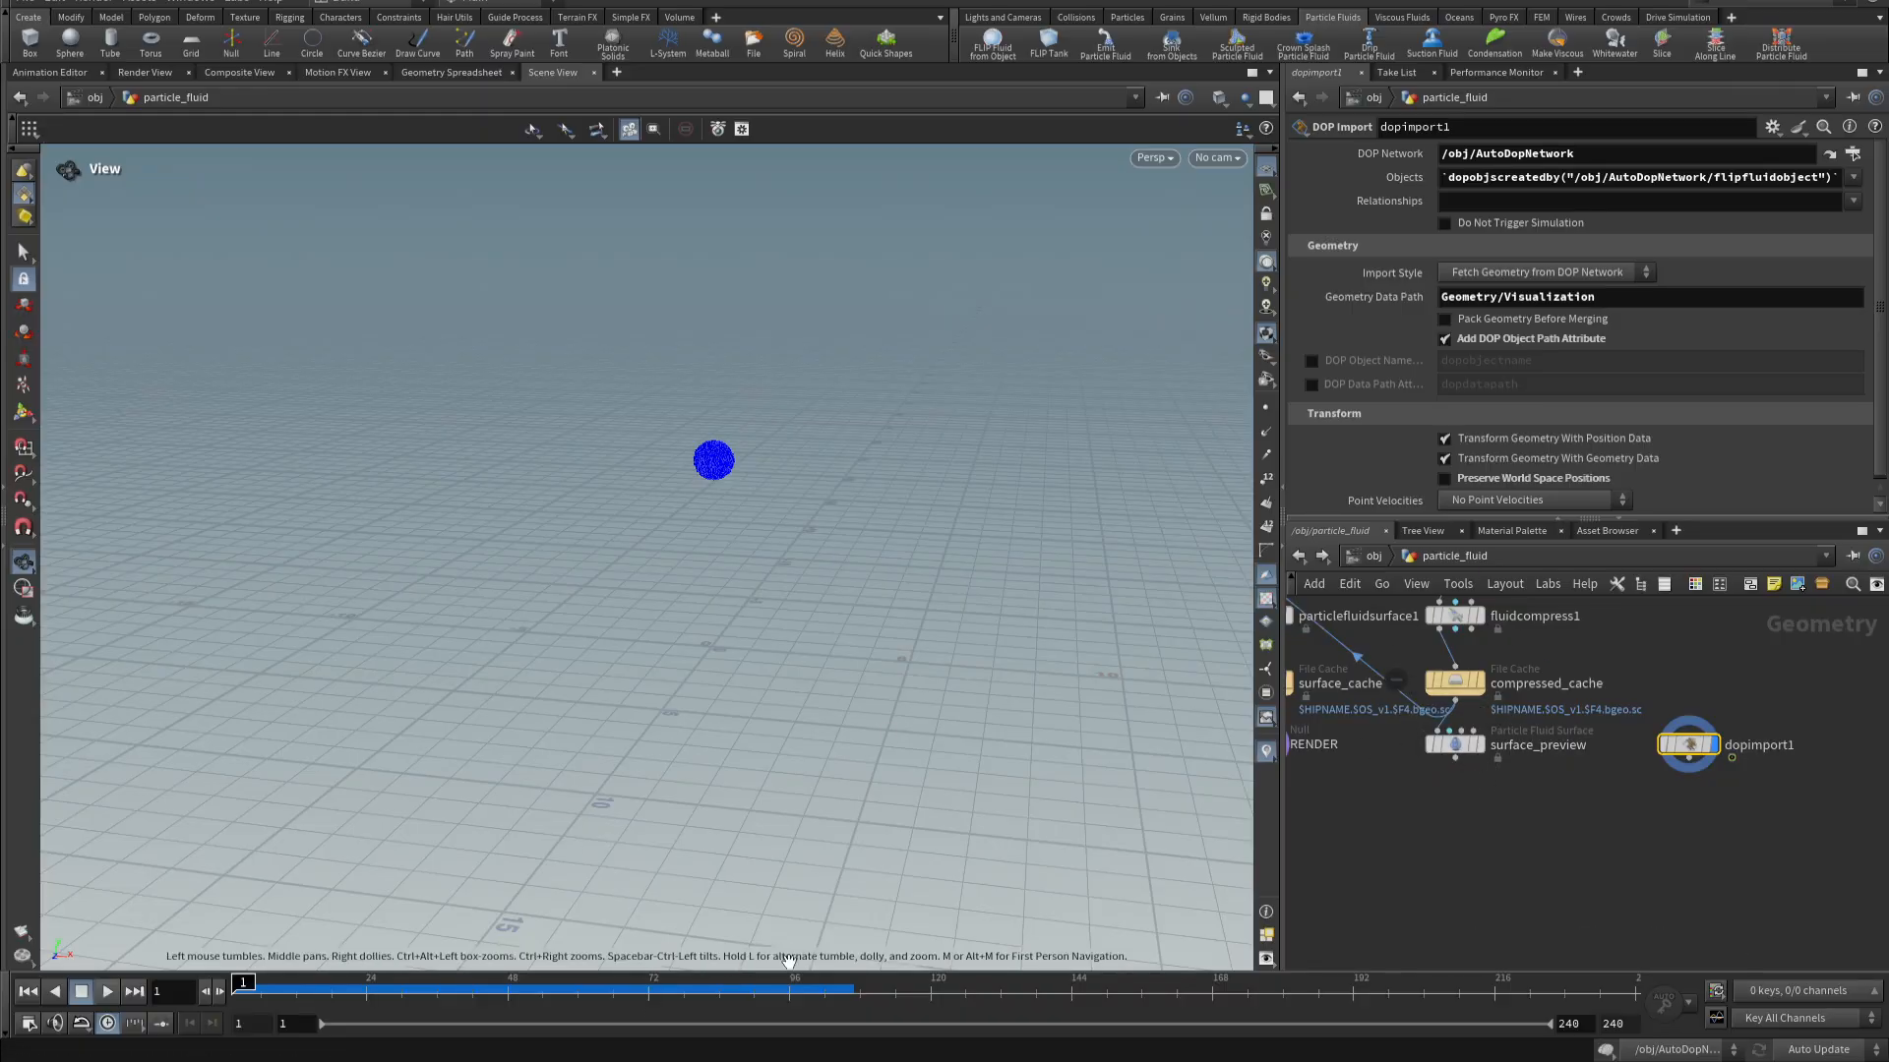
left_click(1455, 743)
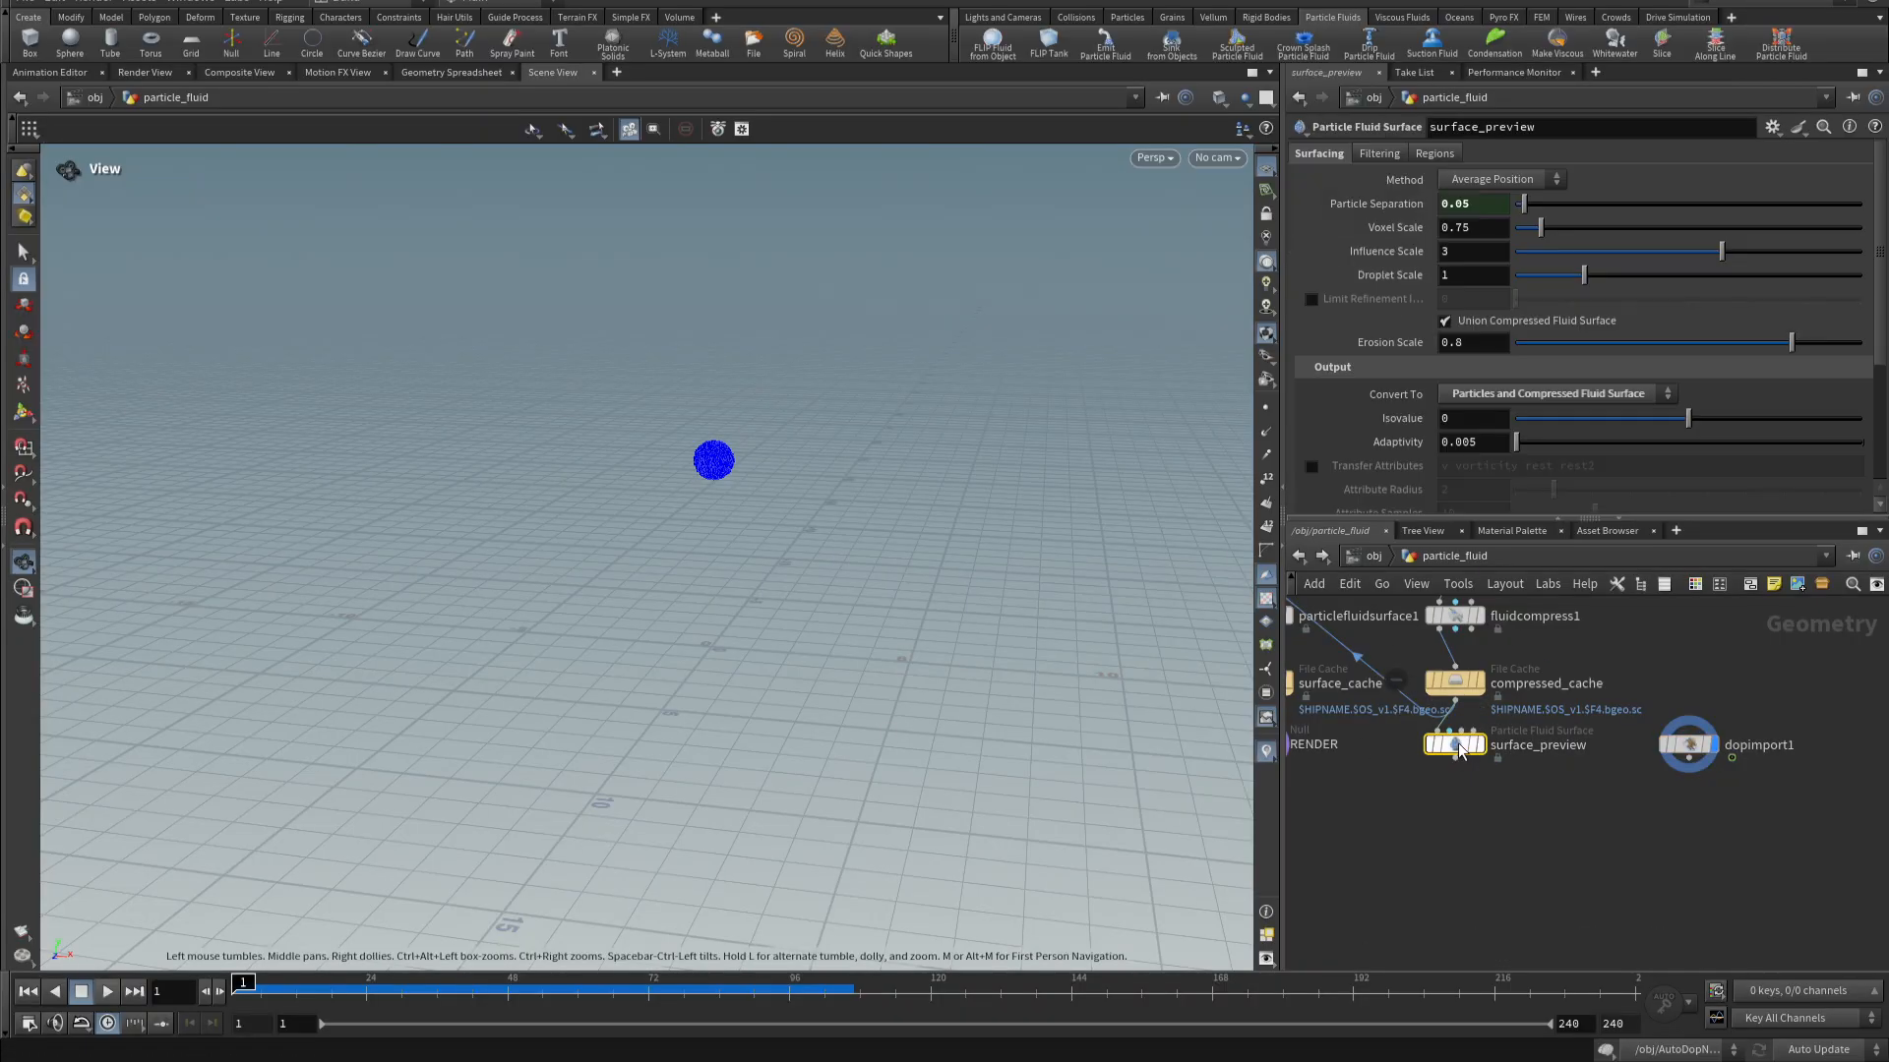
left_click(1585, 403)
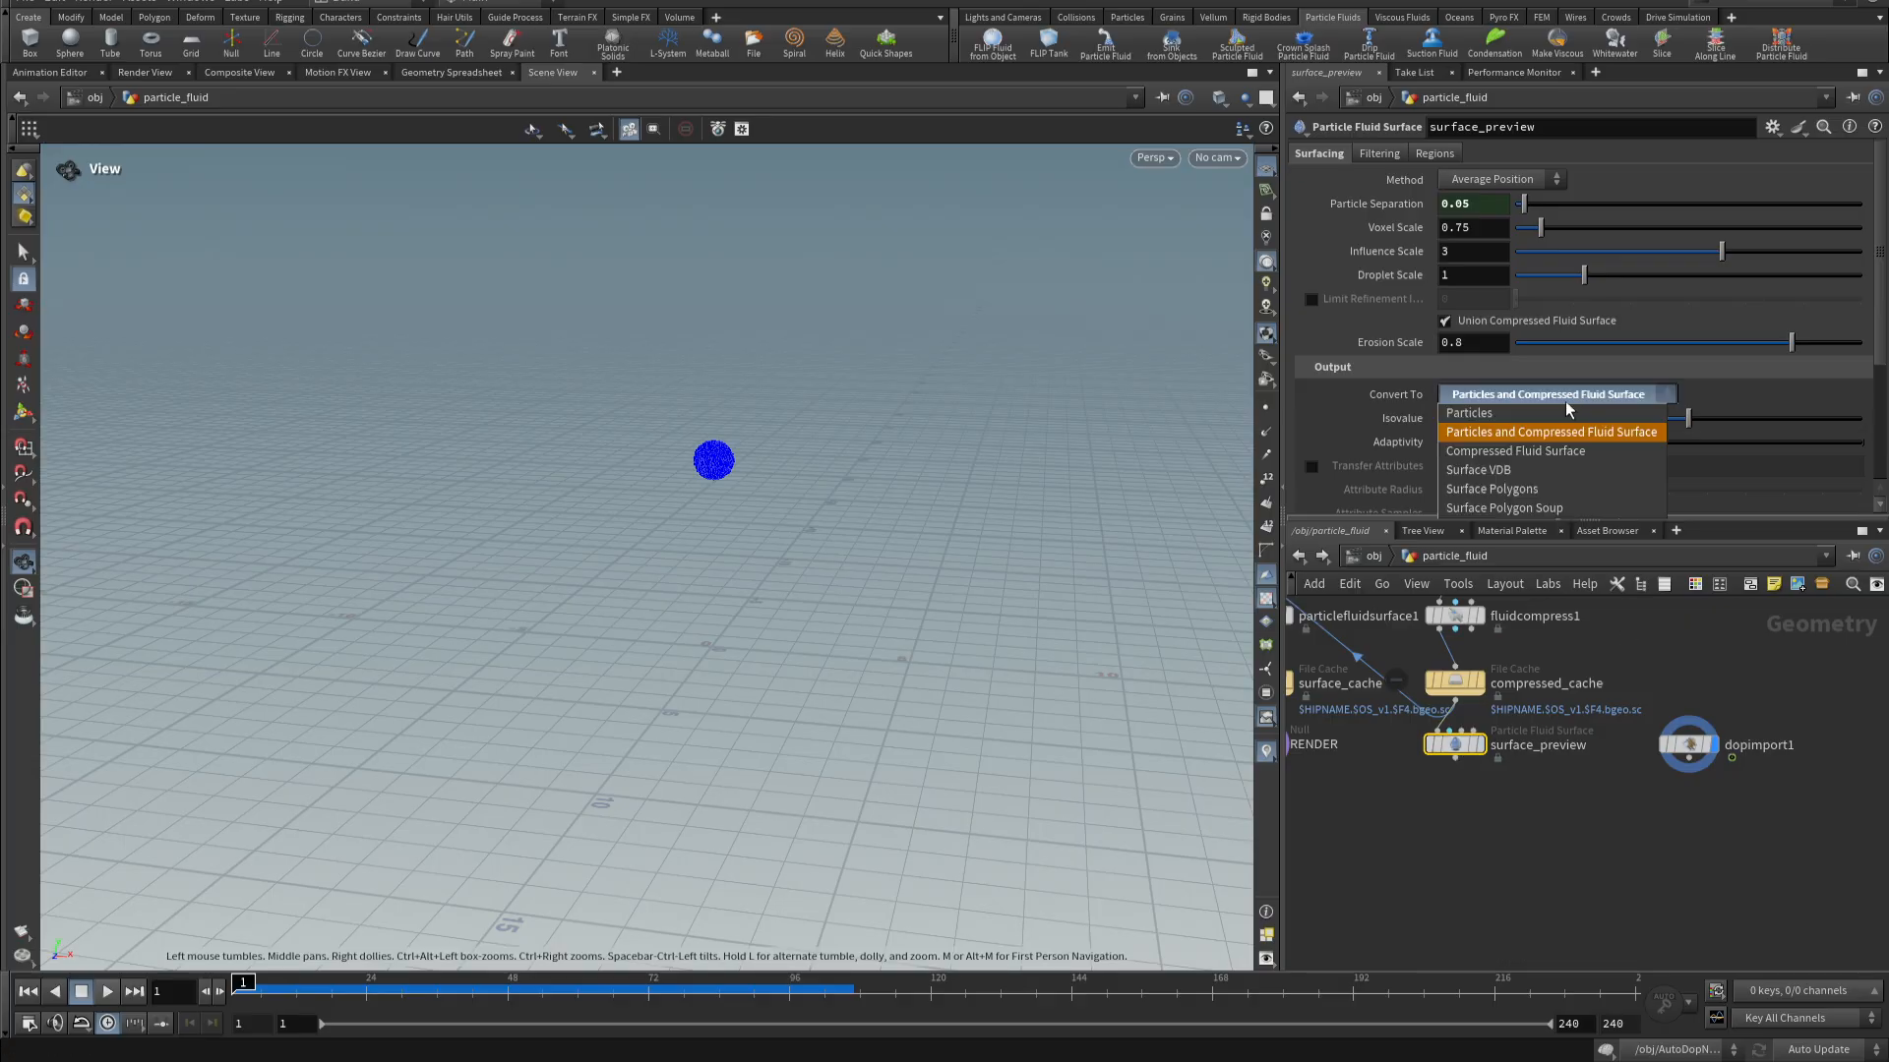
left_click(1554, 413)
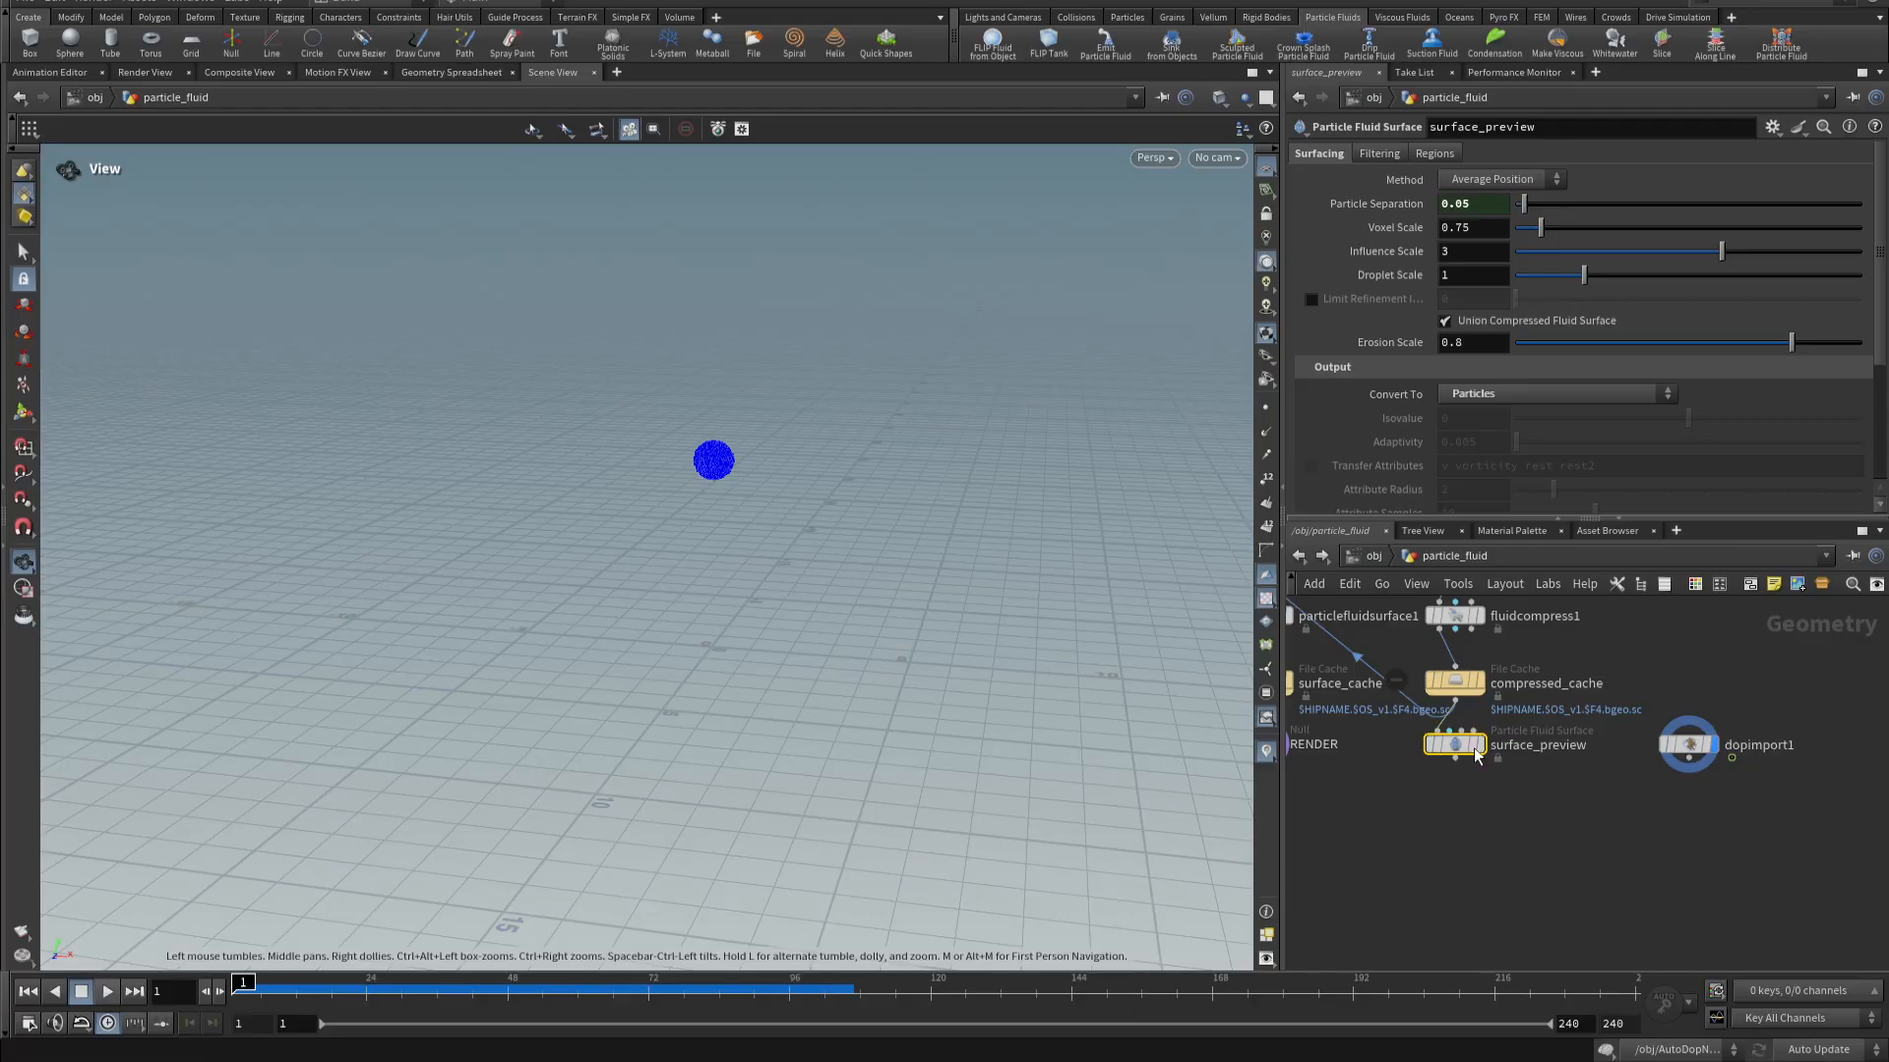
mouse_move(1460, 750)
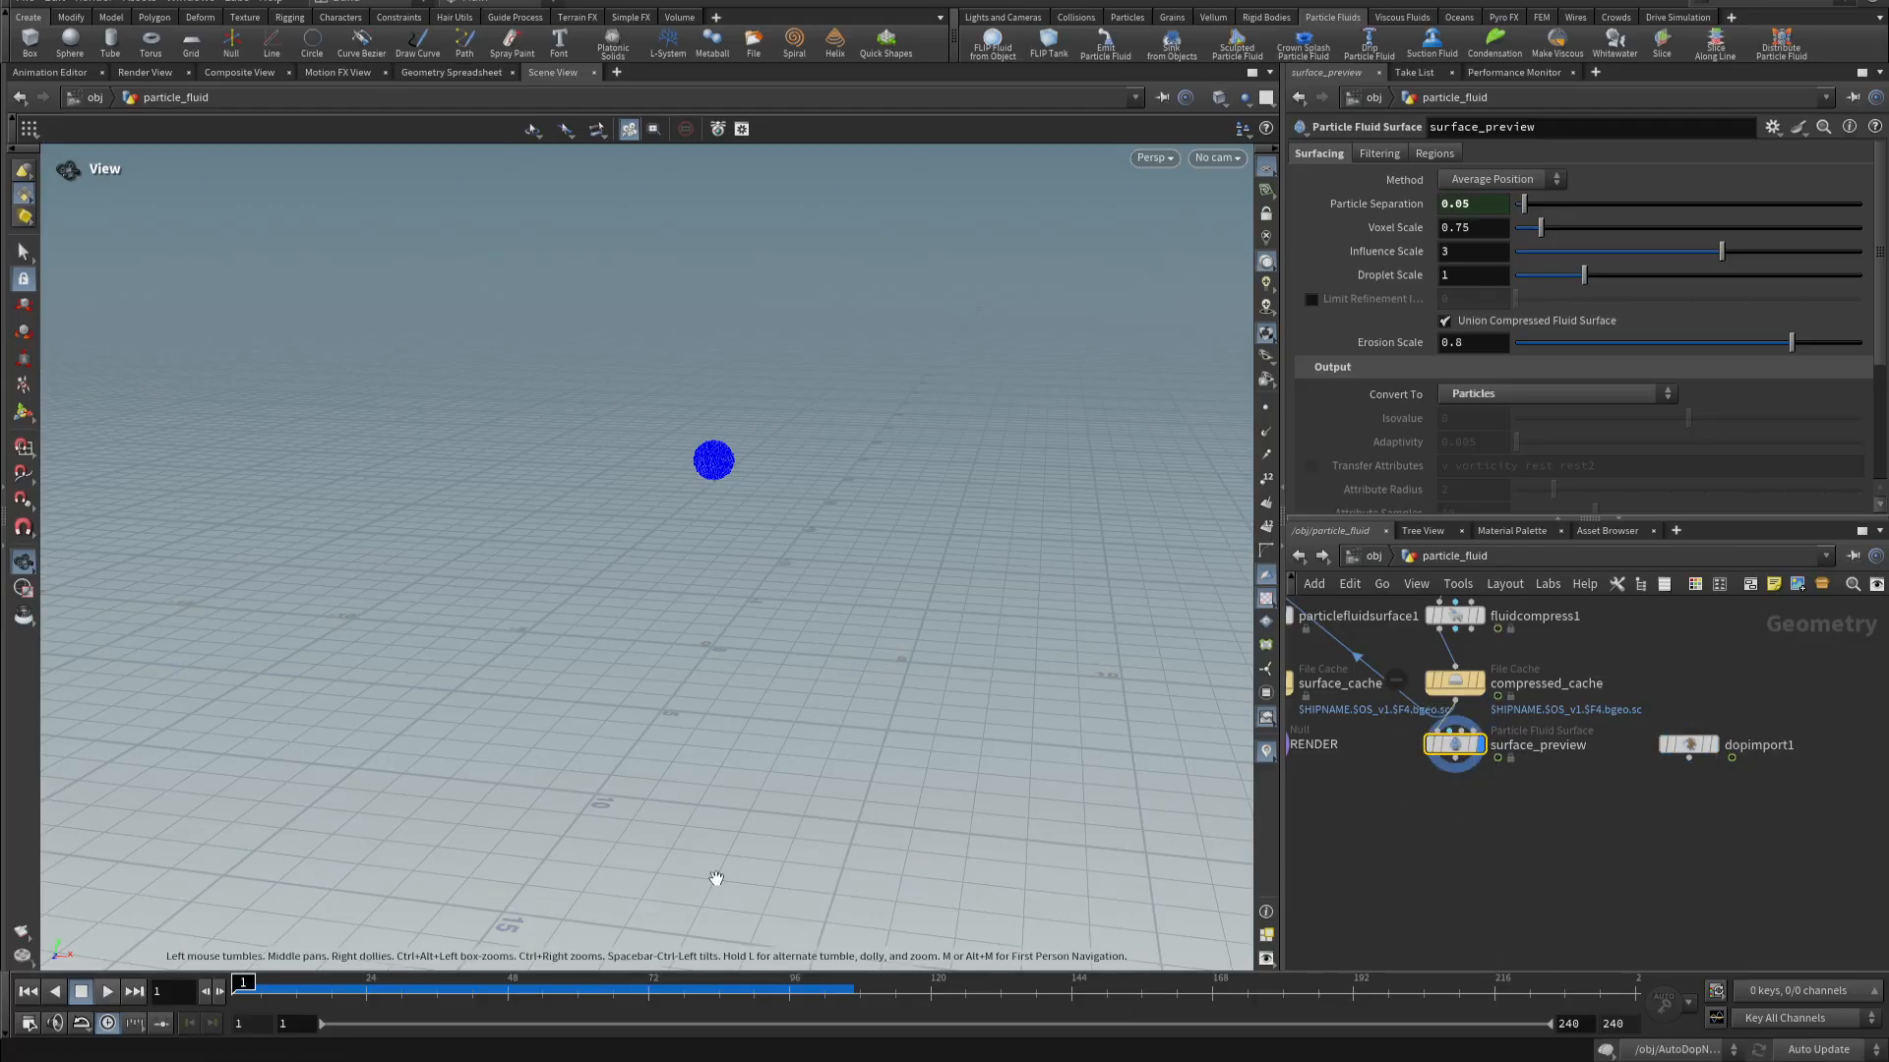
mouse_move(241, 980)
left_mouse_down()
mouse_move(615, 989)
mouse_move(665, 1020)
mouse_move(293, 1037)
mouse_move(310, 1041)
mouse_move(296, 984)
mouse_move(276, 983)
mouse_move(531, 986)
left_mouse_up()
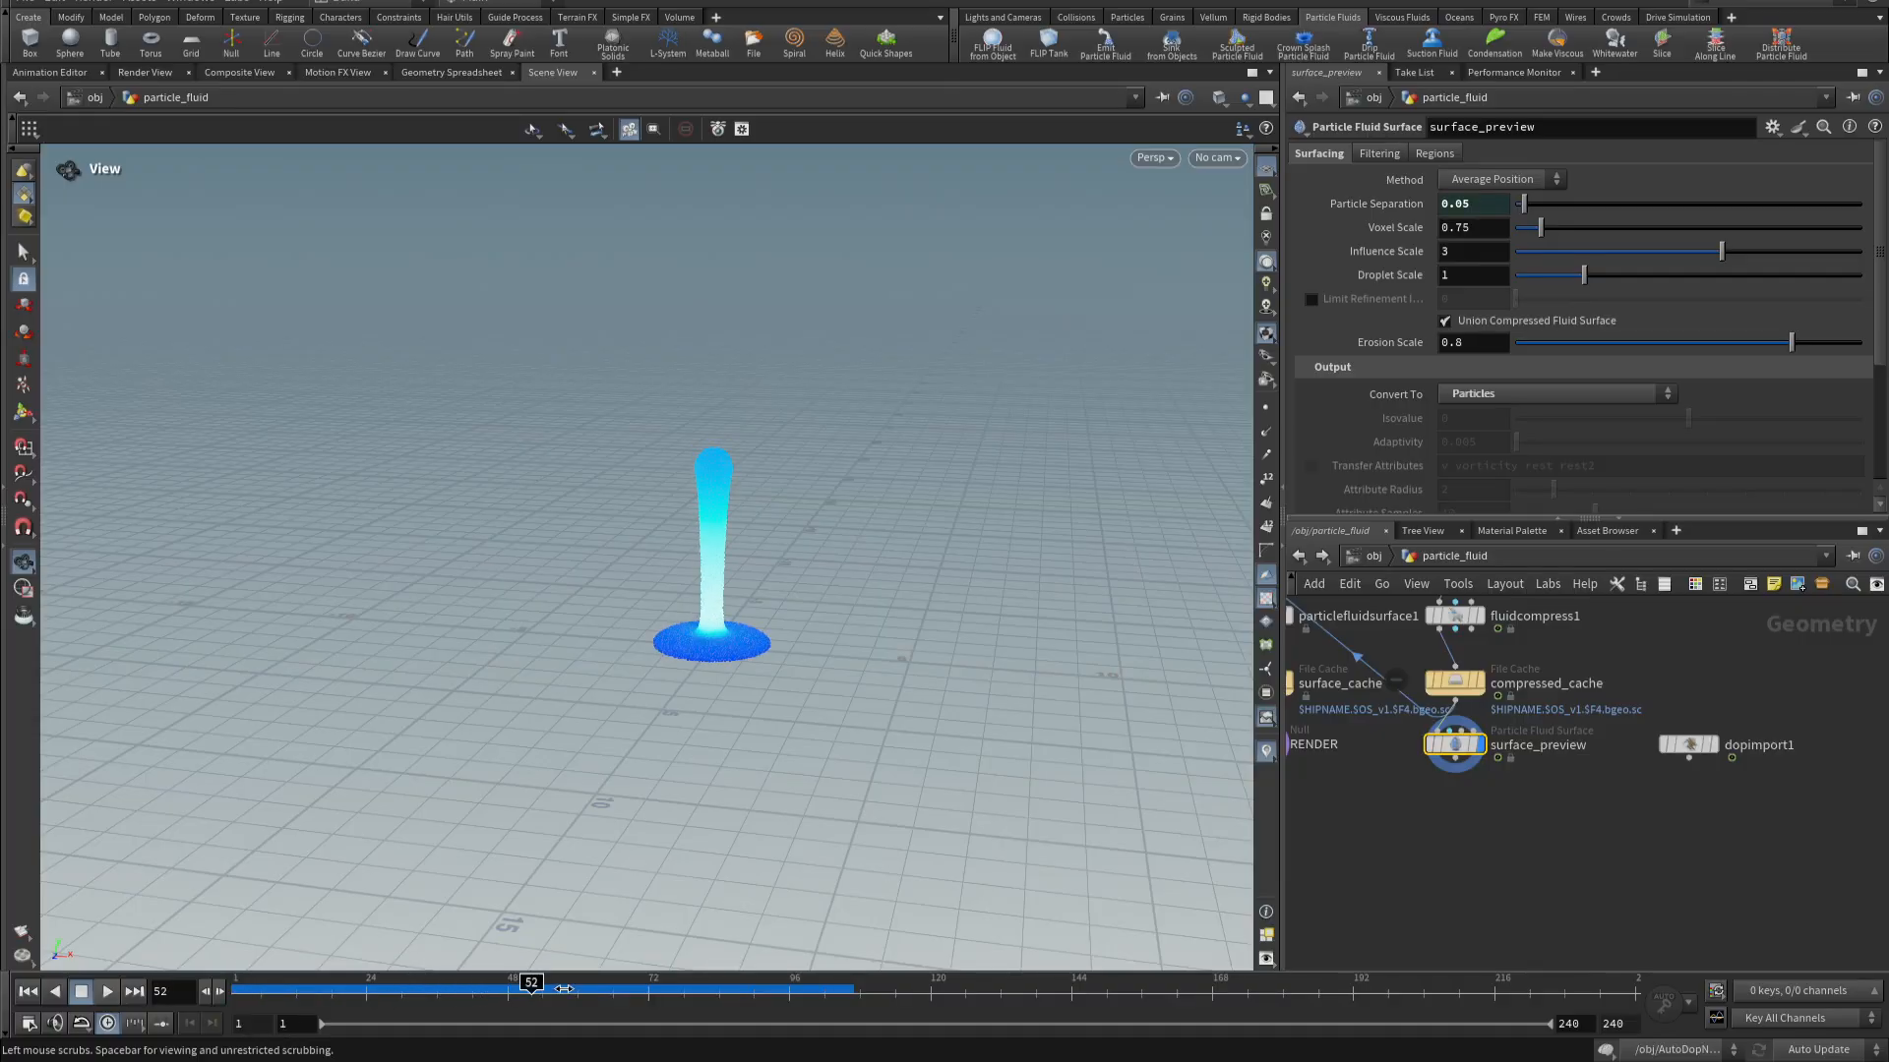
- Add a Color node connected to the output of surface_preview
left_click(1455, 760)
type("color")
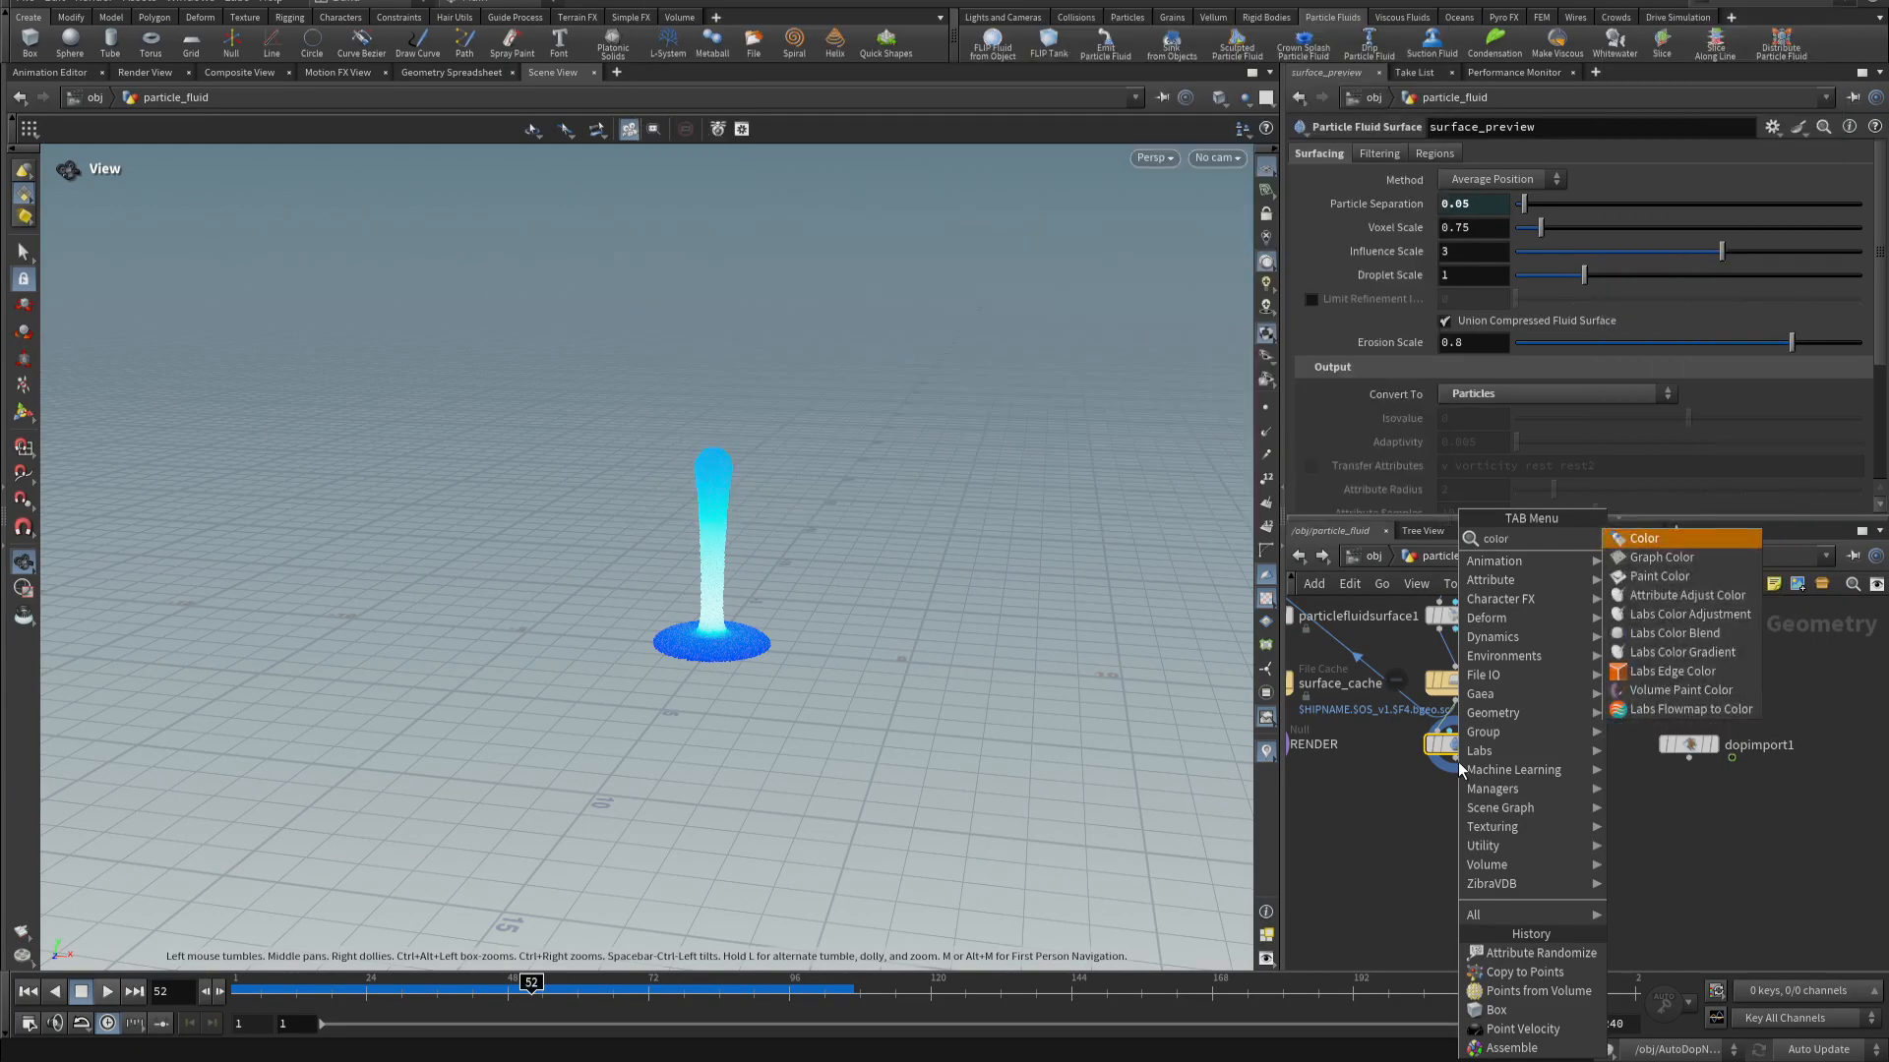
key("Return")
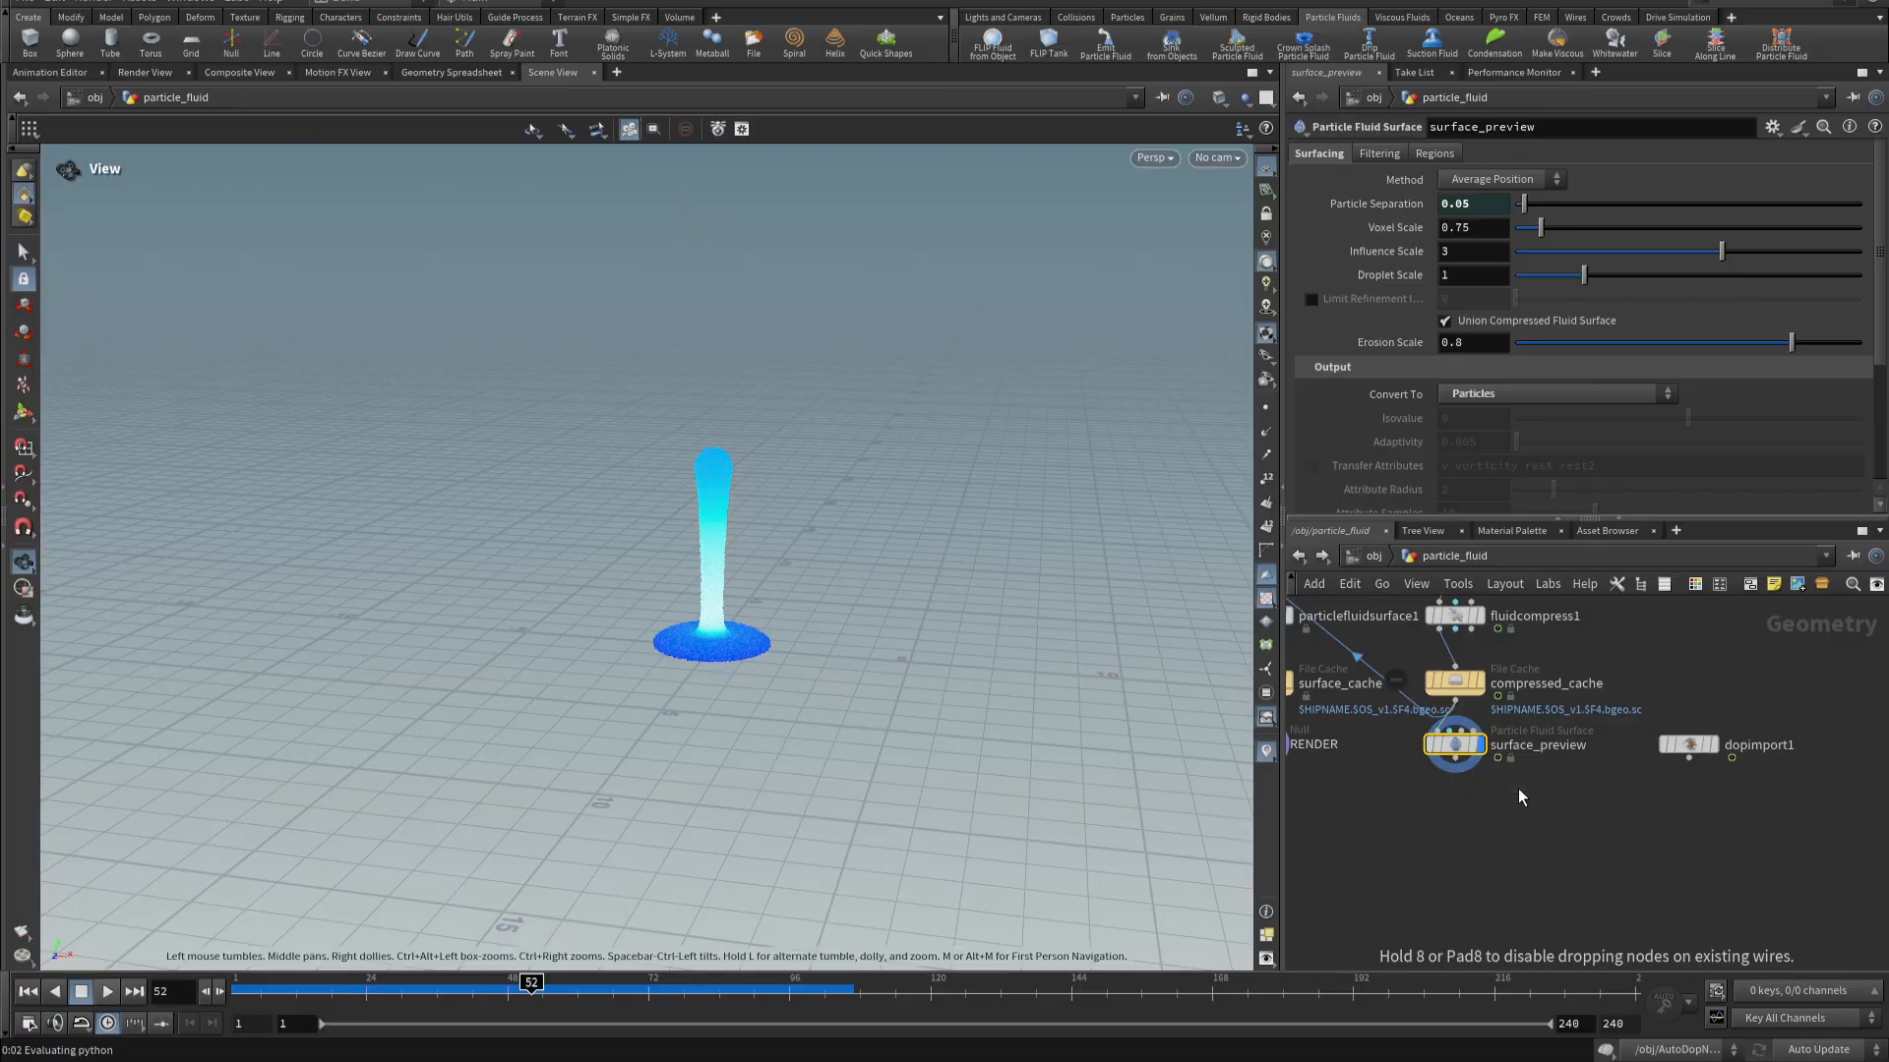
left_click(1517, 835)
- Color the points with Random from Attribute using id, display color1 and scrub the timeline back to frame 37
left_click(1520, 246)
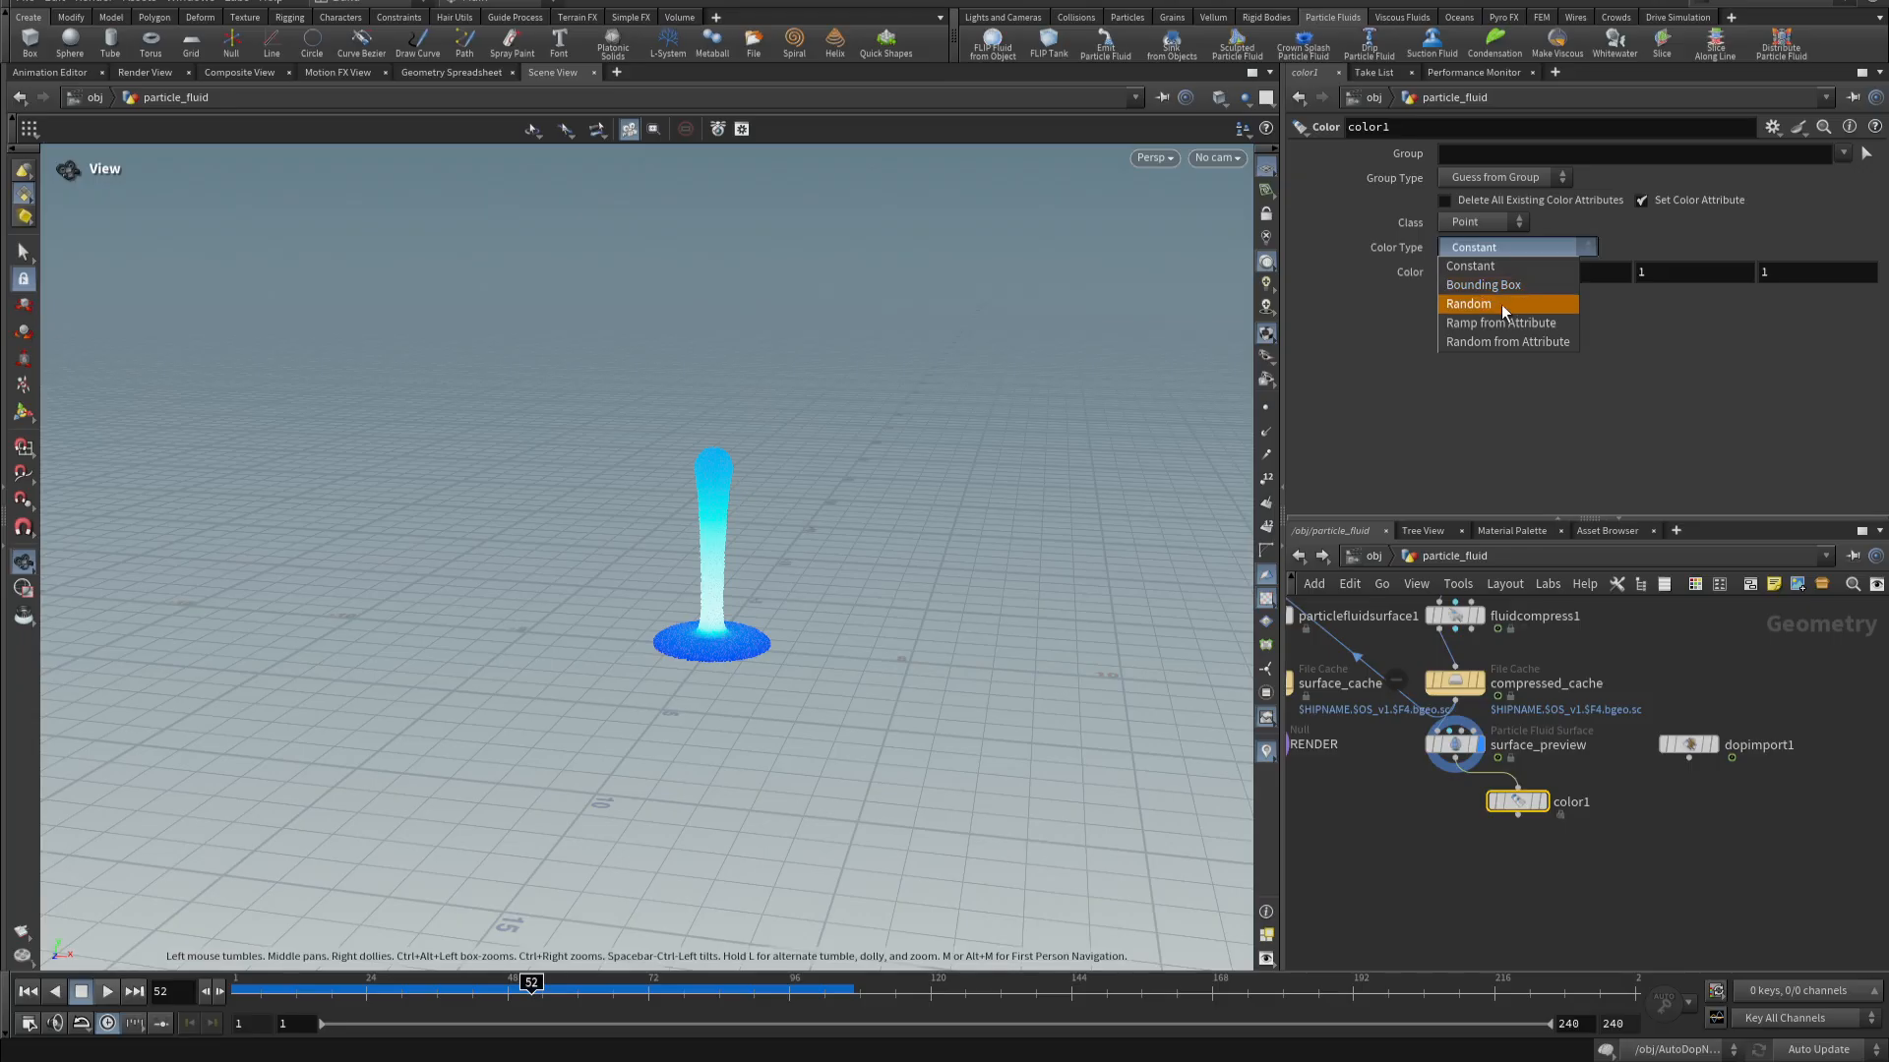
left_click(1491, 343)
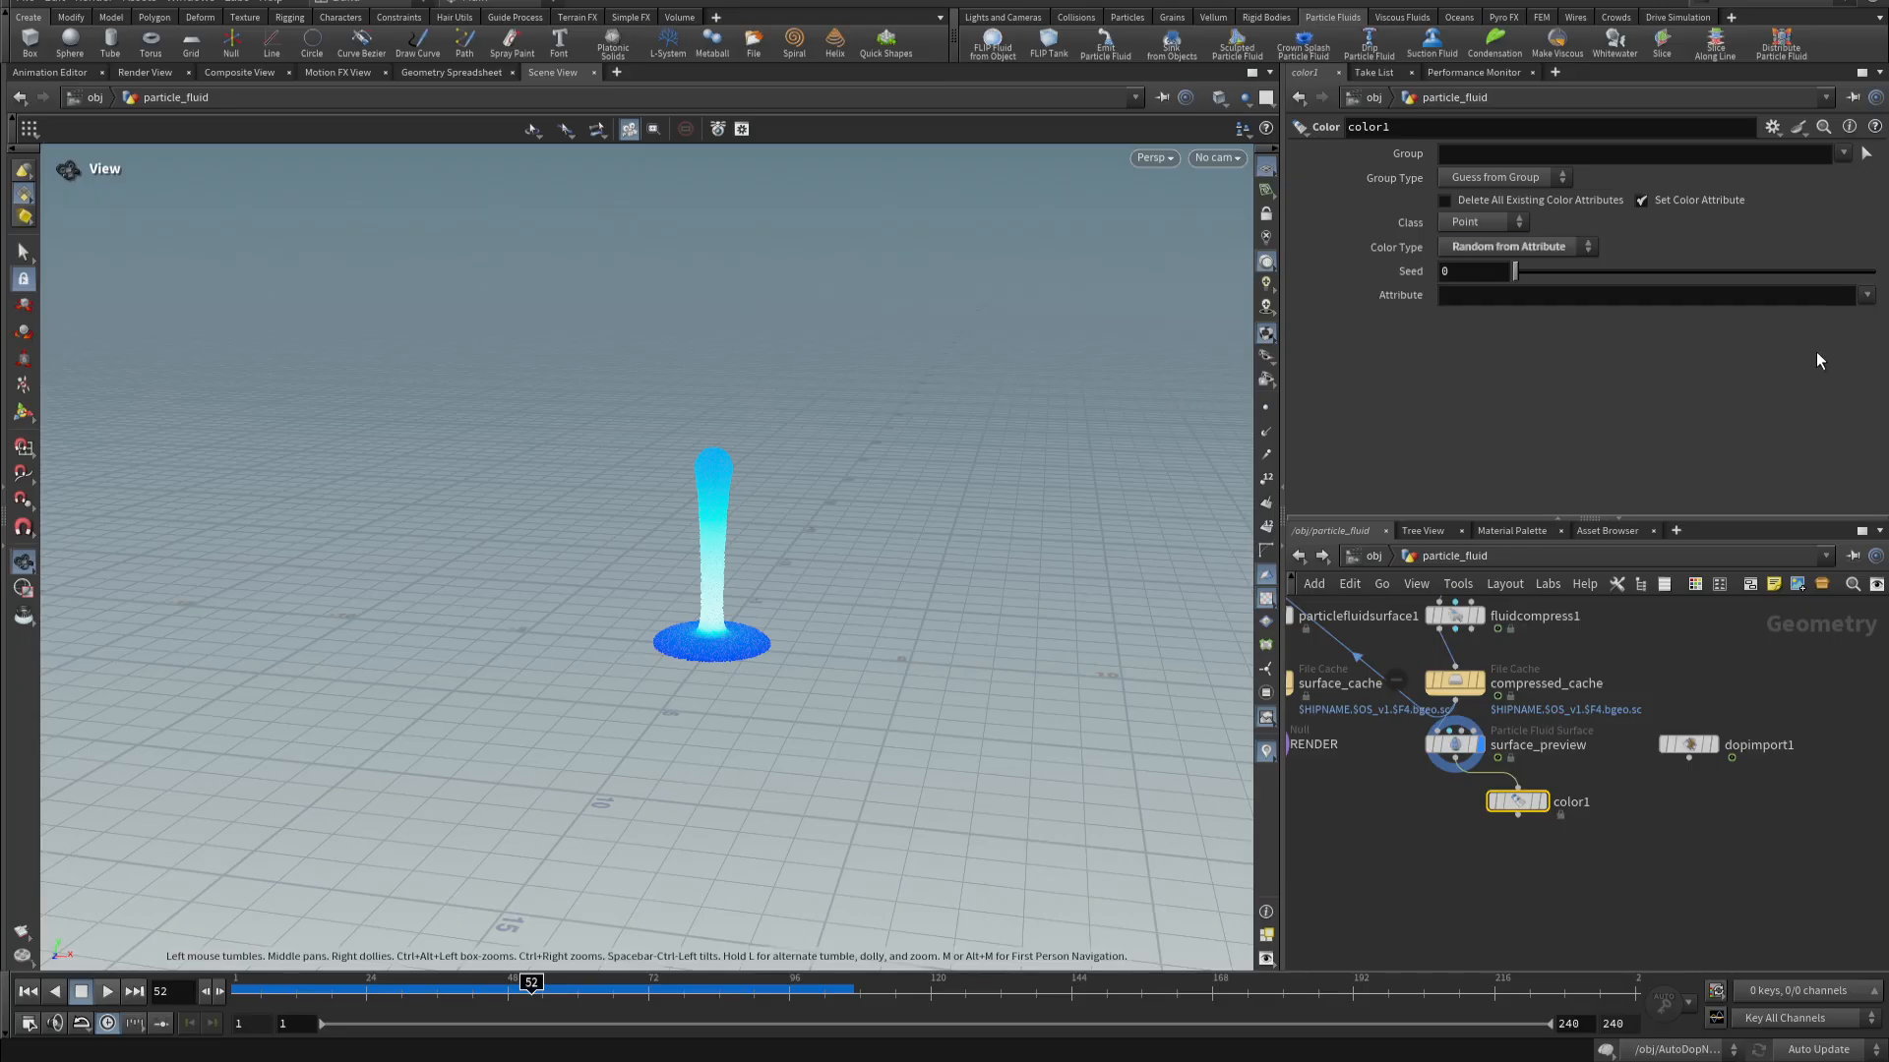
left_click(1862, 295)
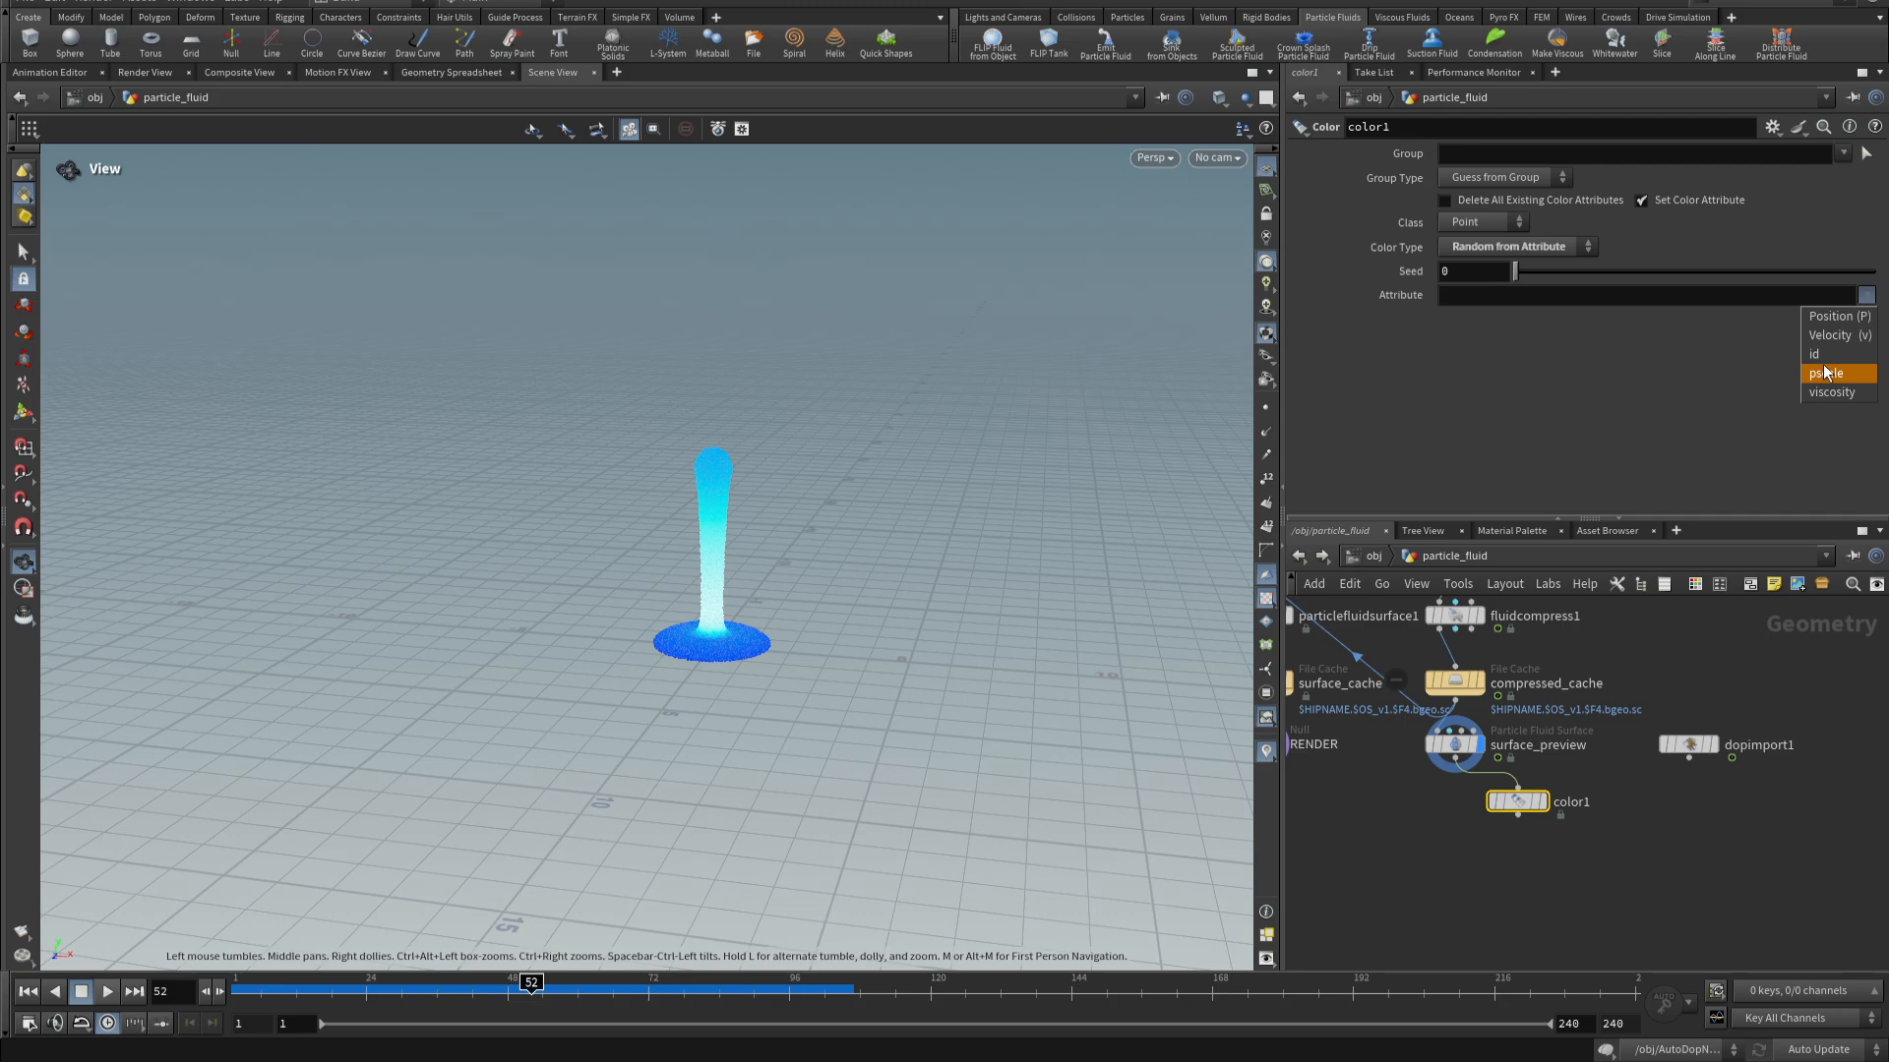
left_click(1822, 359)
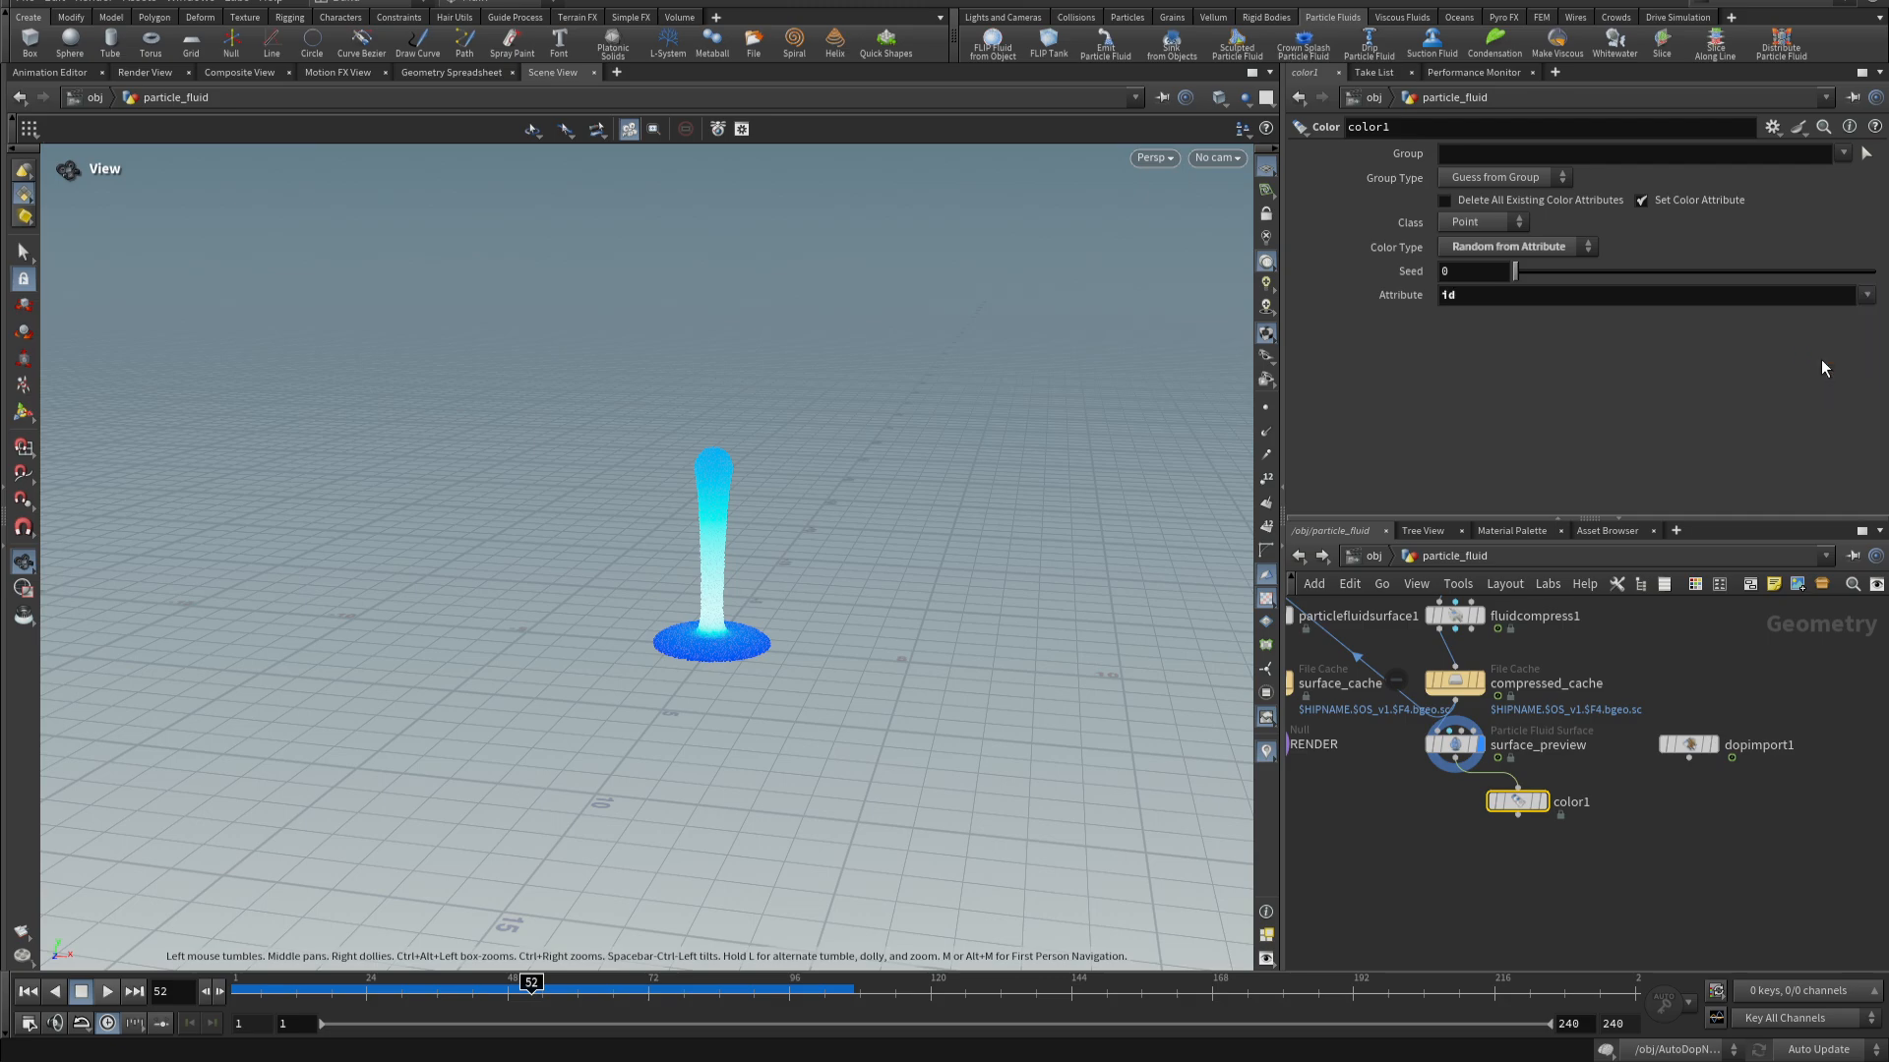
left_click(1544, 804)
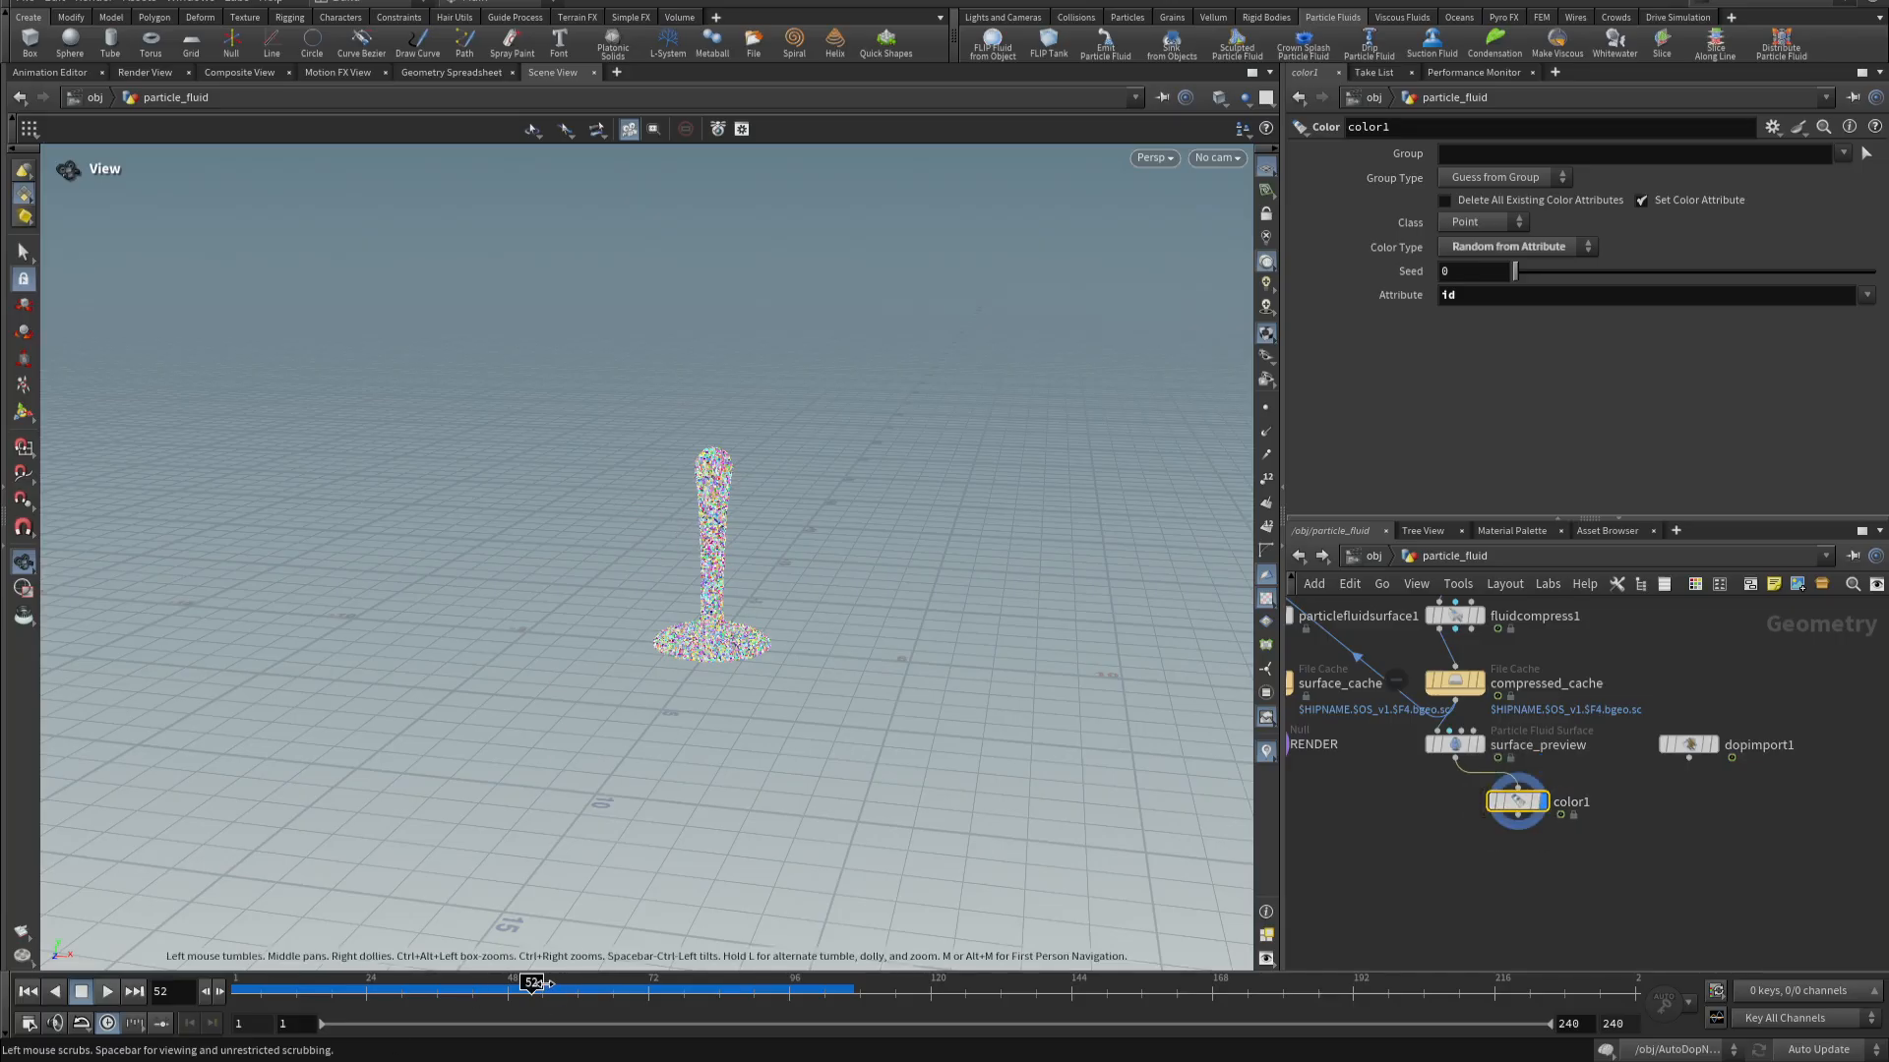
left_click_drag(527, 983, 454, 954)
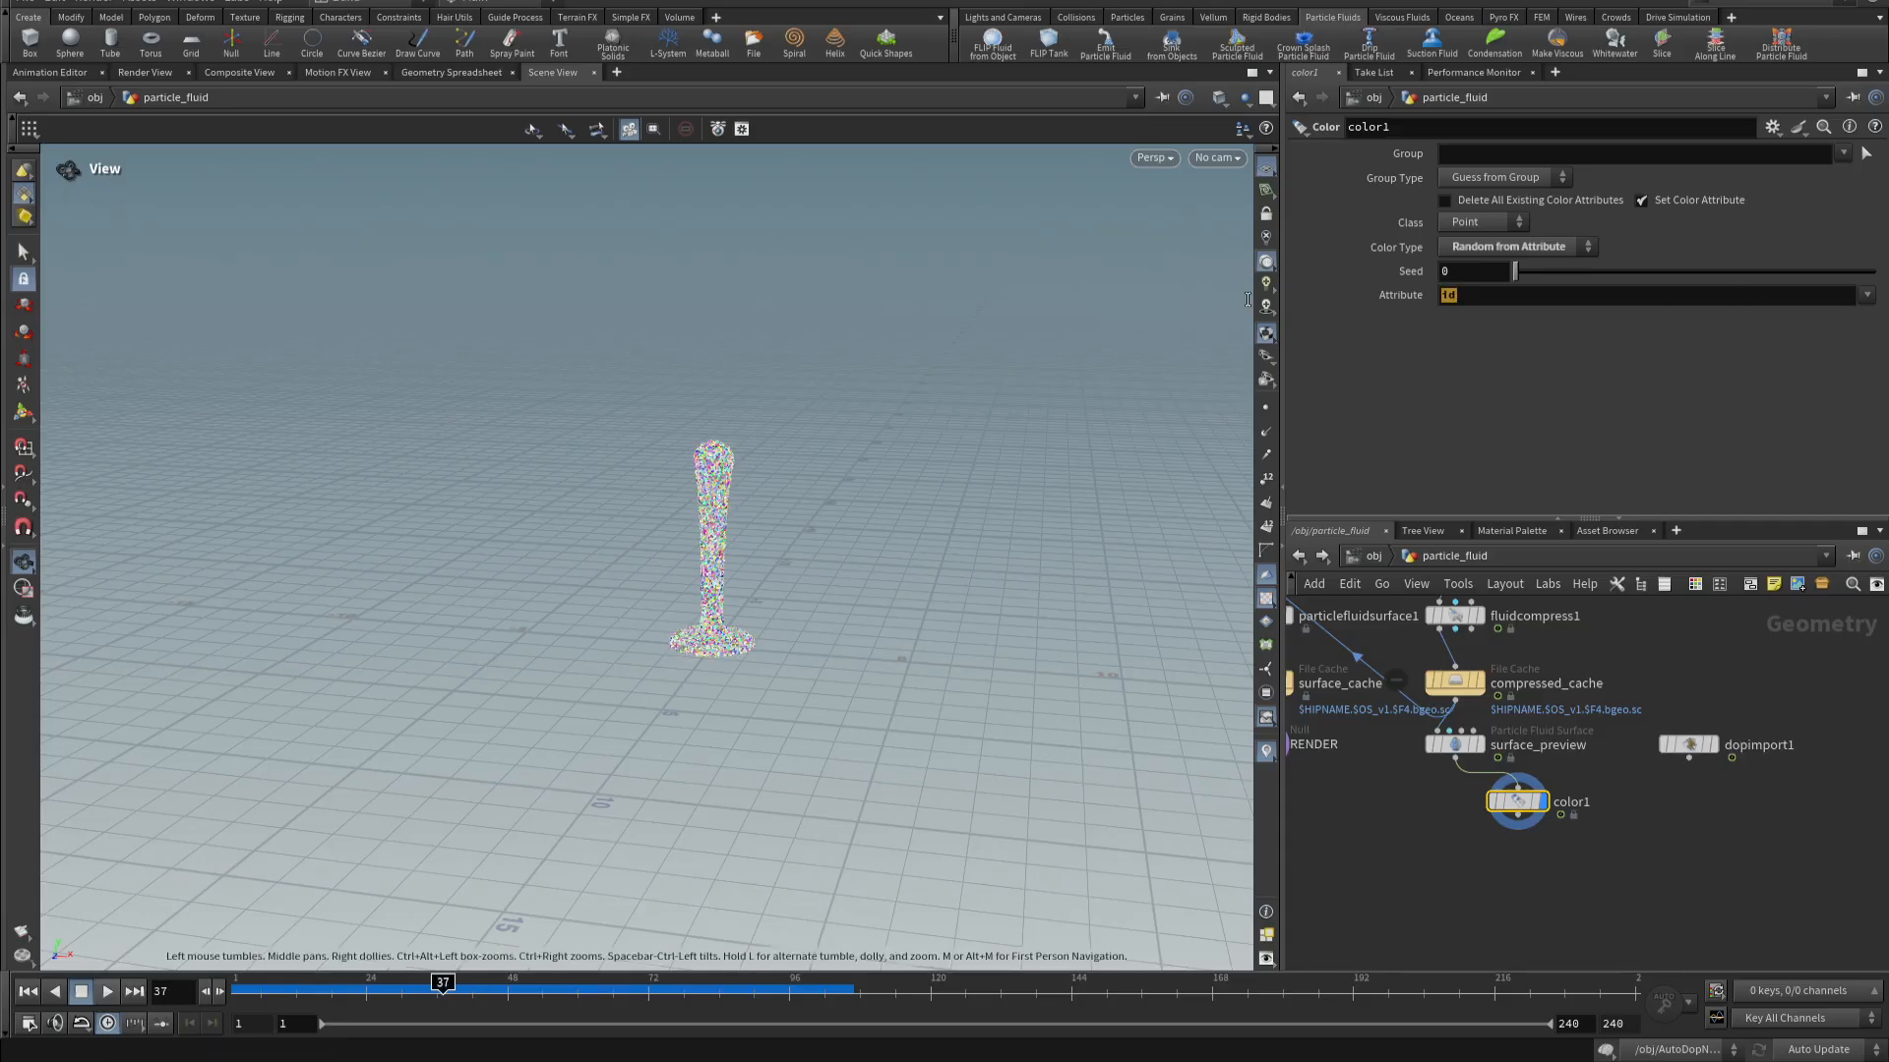
- Clear color1's attribute, try the Random color type instead and scrub the timeline to frame 51
key("BackSpace")
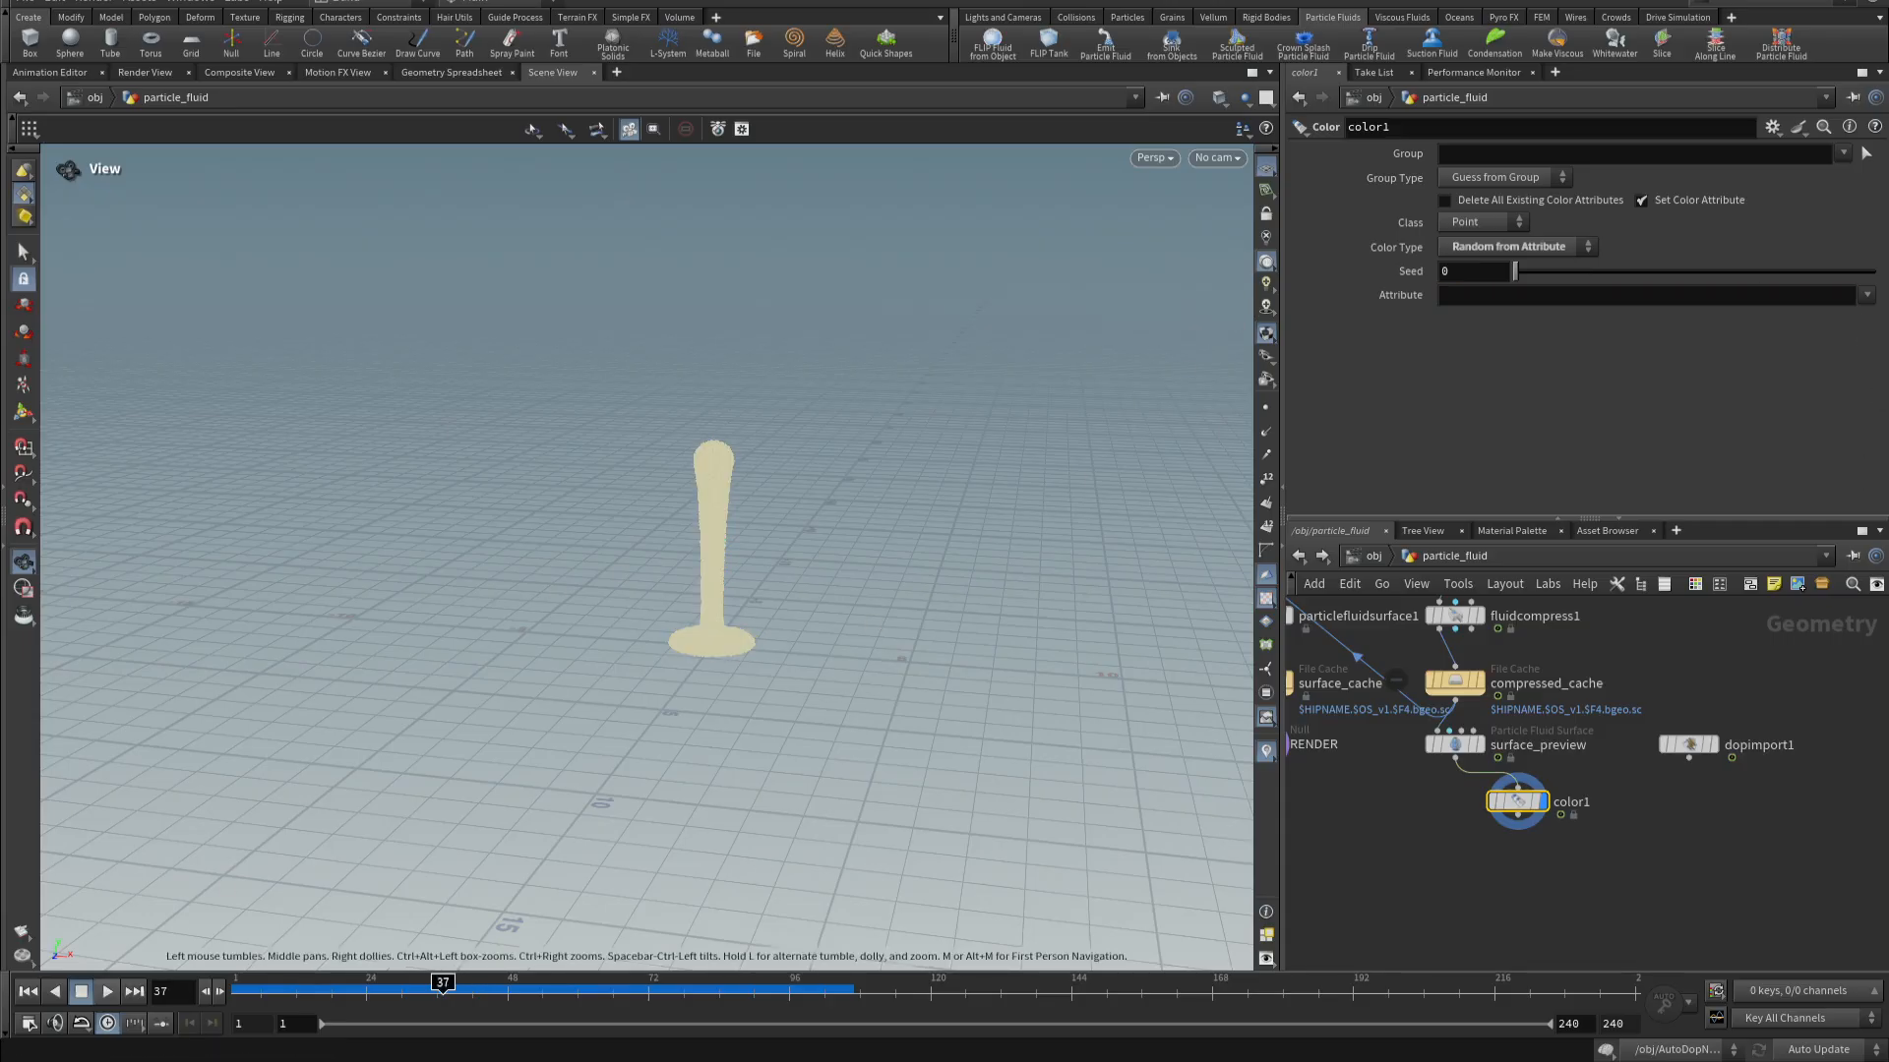
mouse_move(442, 982)
left_mouse_down()
mouse_move(389, 982)
mouse_move(477, 982)
left_mouse_up()
left_click(1556, 250)
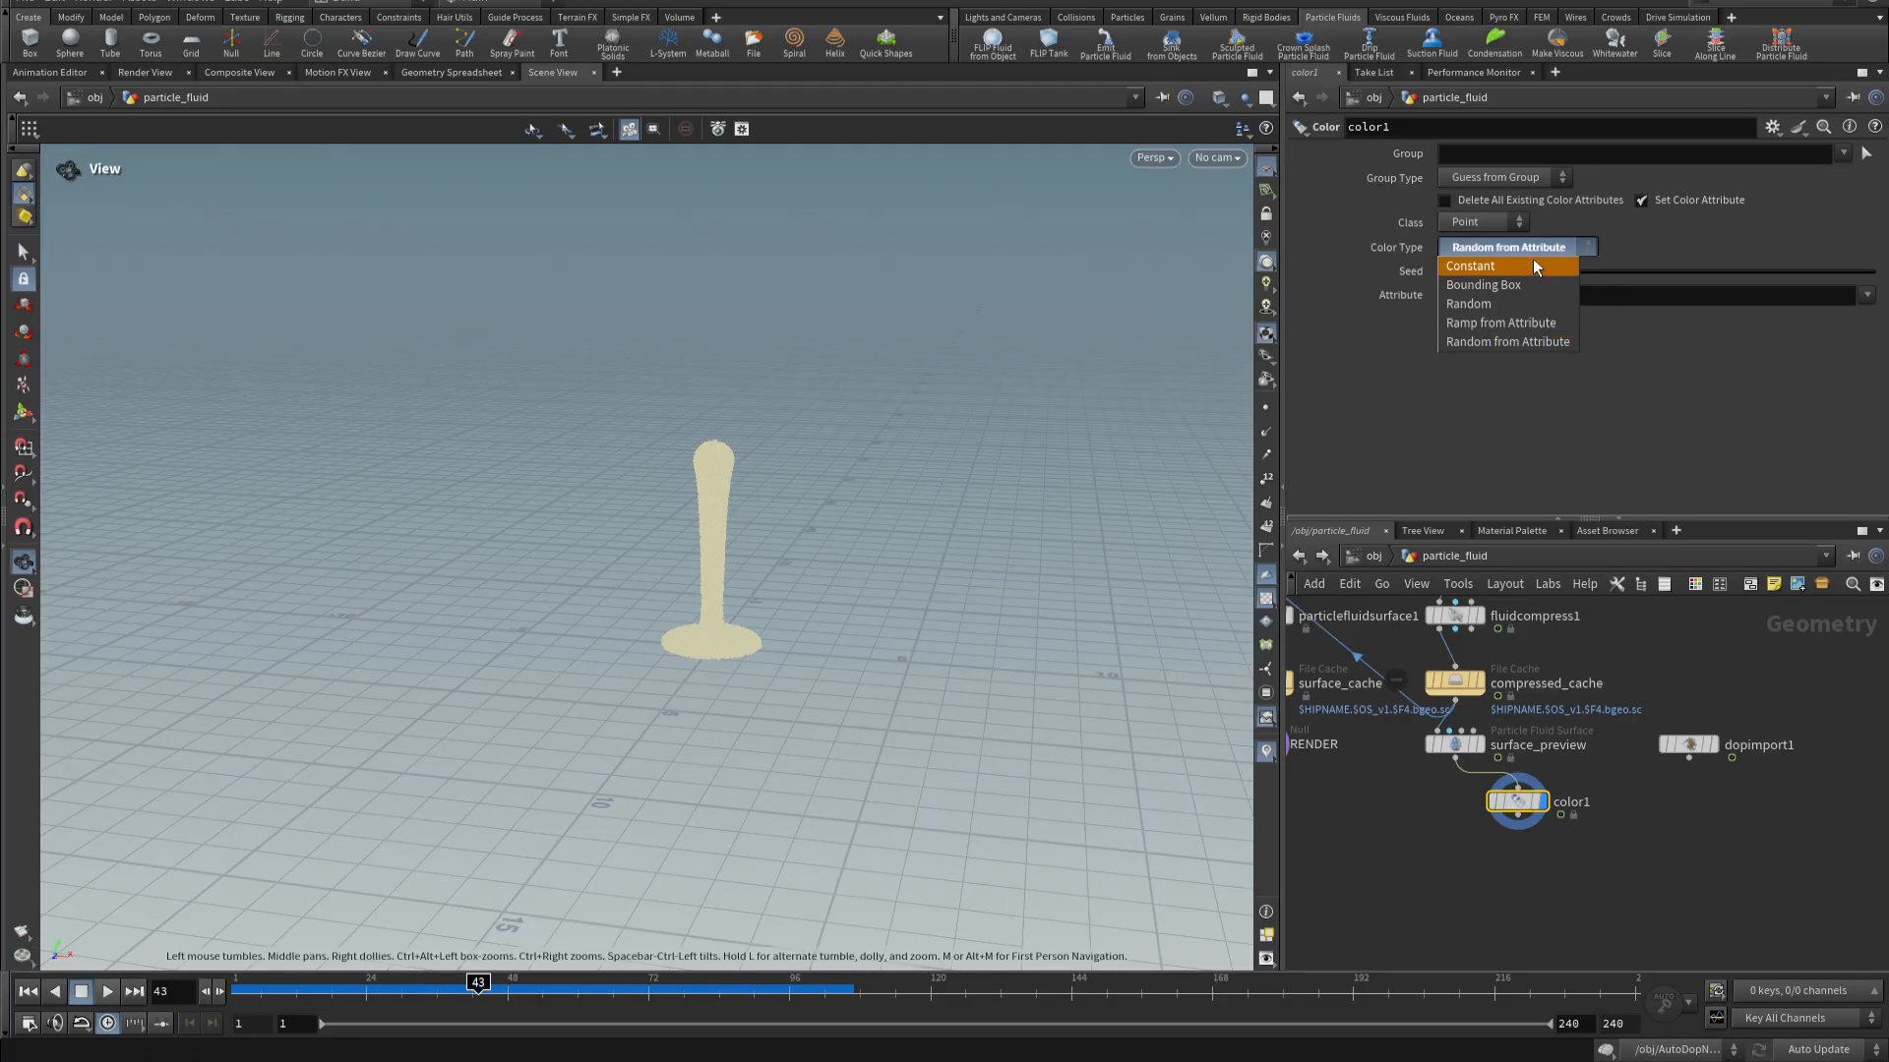
left_click(1527, 301)
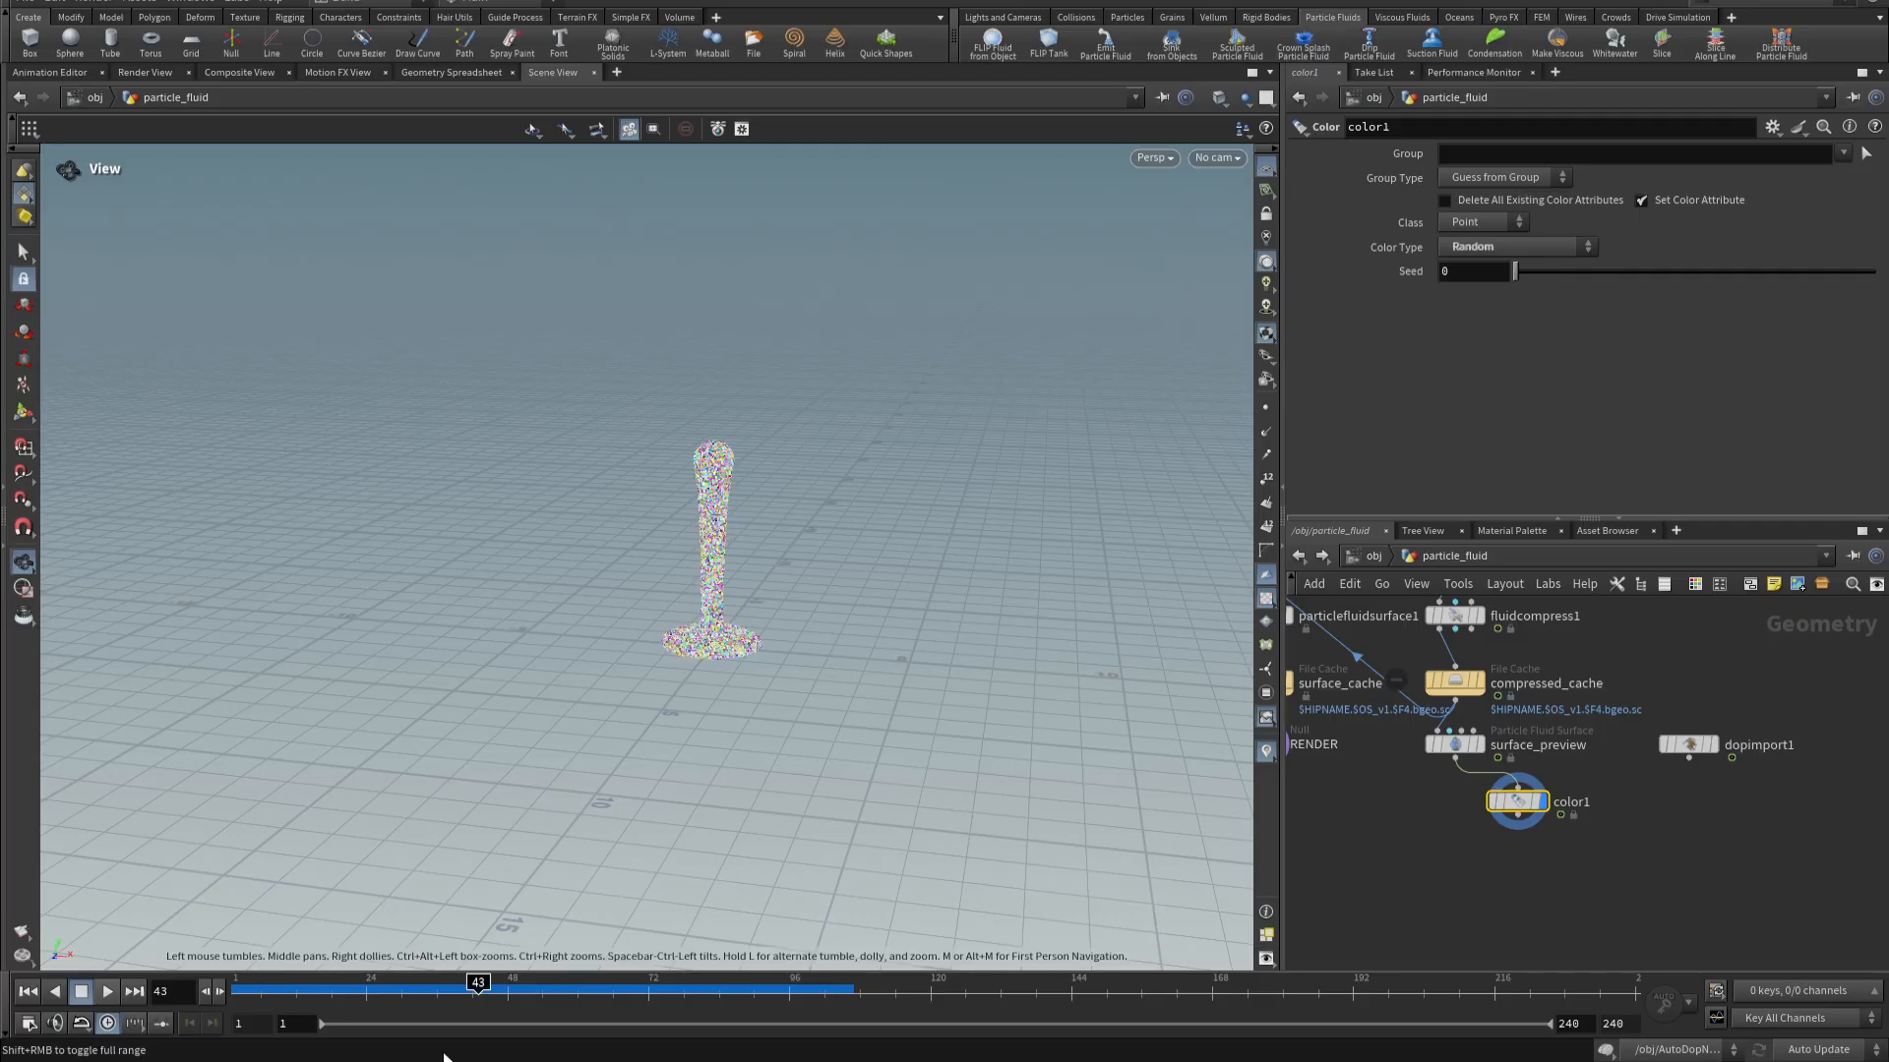
left_click_drag(479, 988, 522, 990)
- Set color1 to Random from Attribute with the id attribute and scrub to frame 53
left_click(1550, 246)
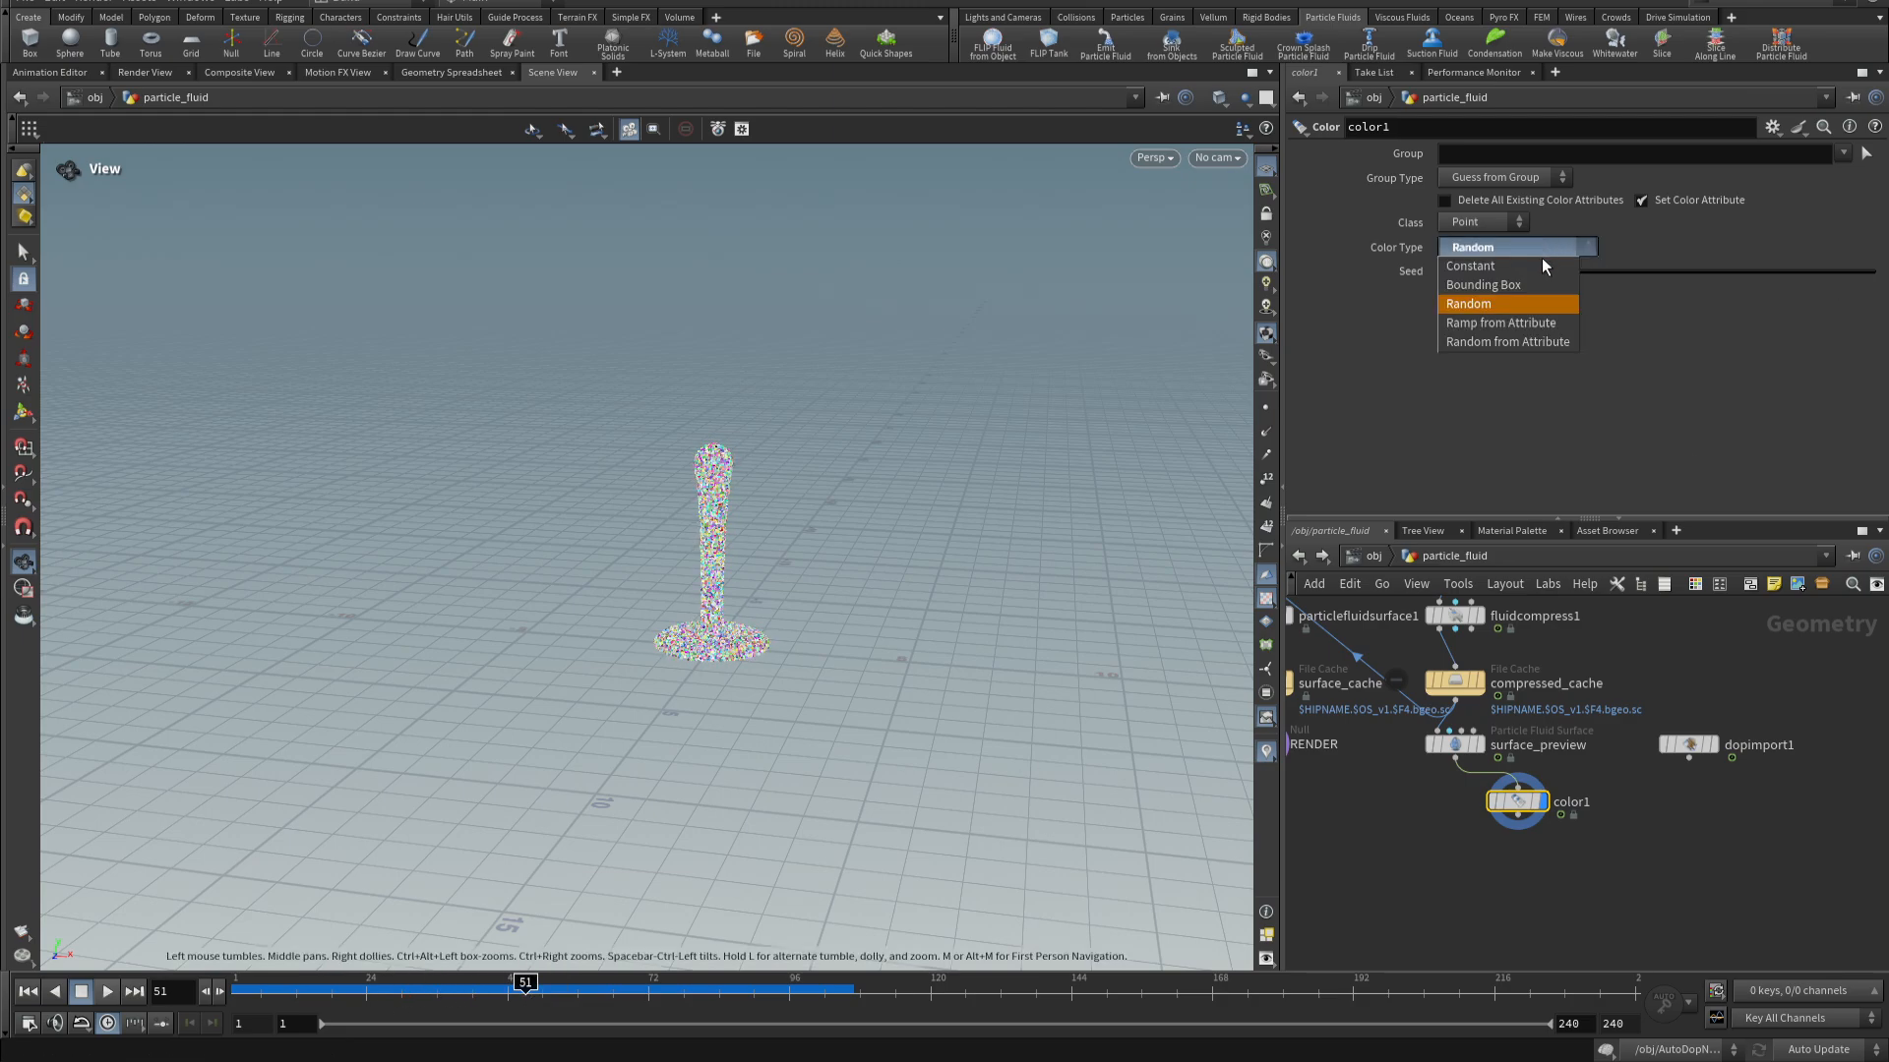
left_click(1534, 360)
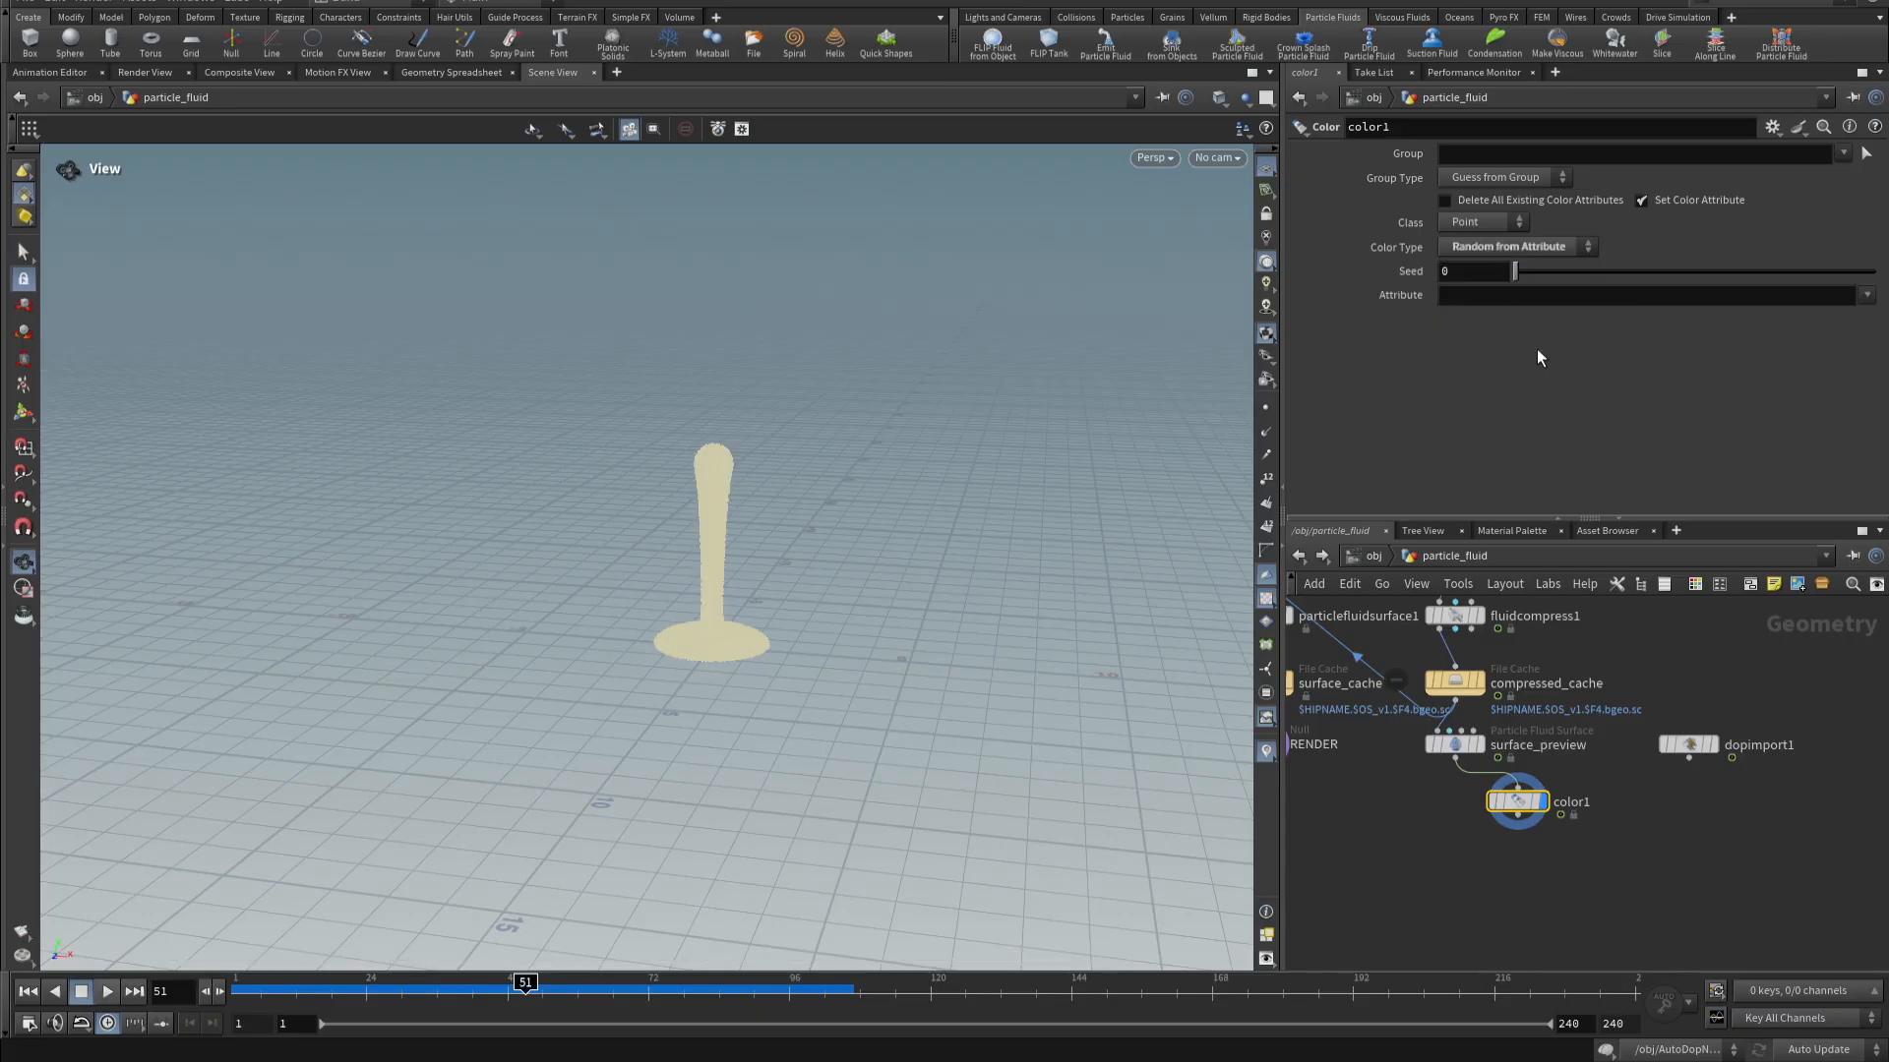
left_click(1865, 296)
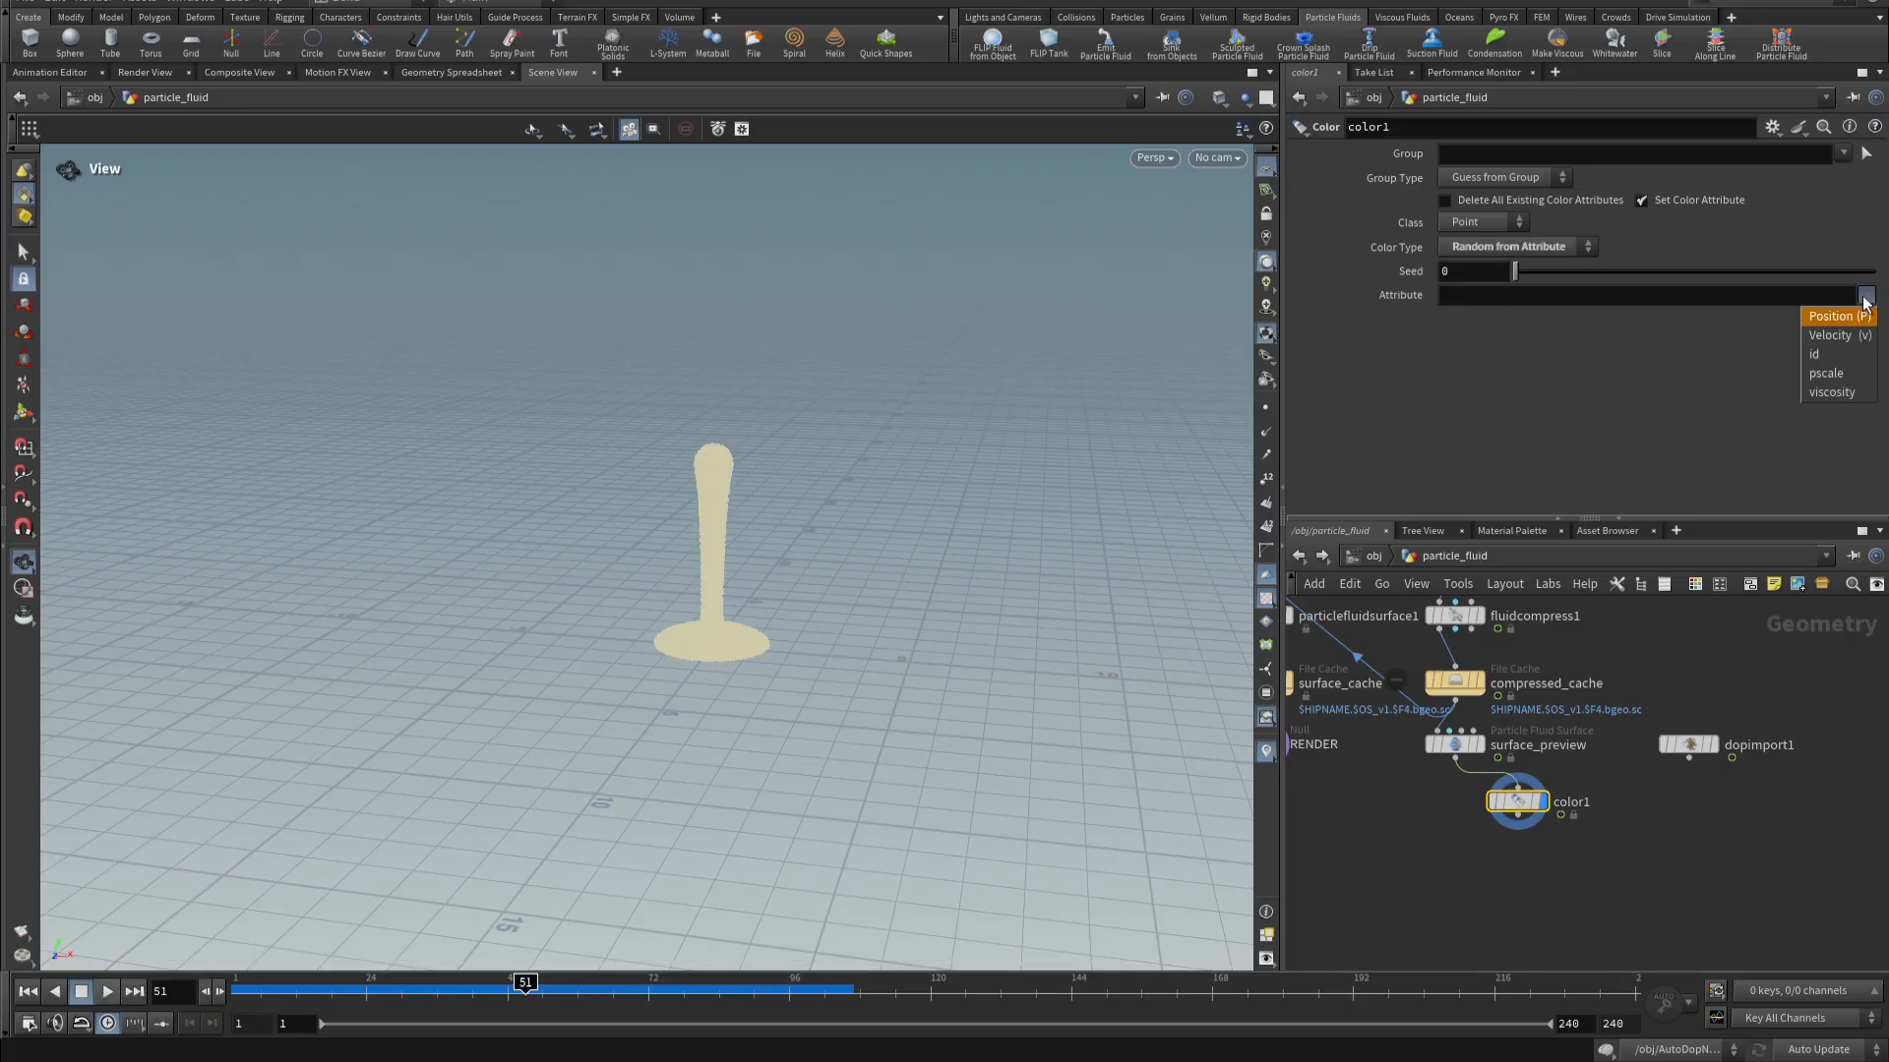
left_click(1828, 358)
mouse_move(530, 983)
left_mouse_down()
mouse_move(313, 984)
mouse_move(536, 984)
left_mouse_up()
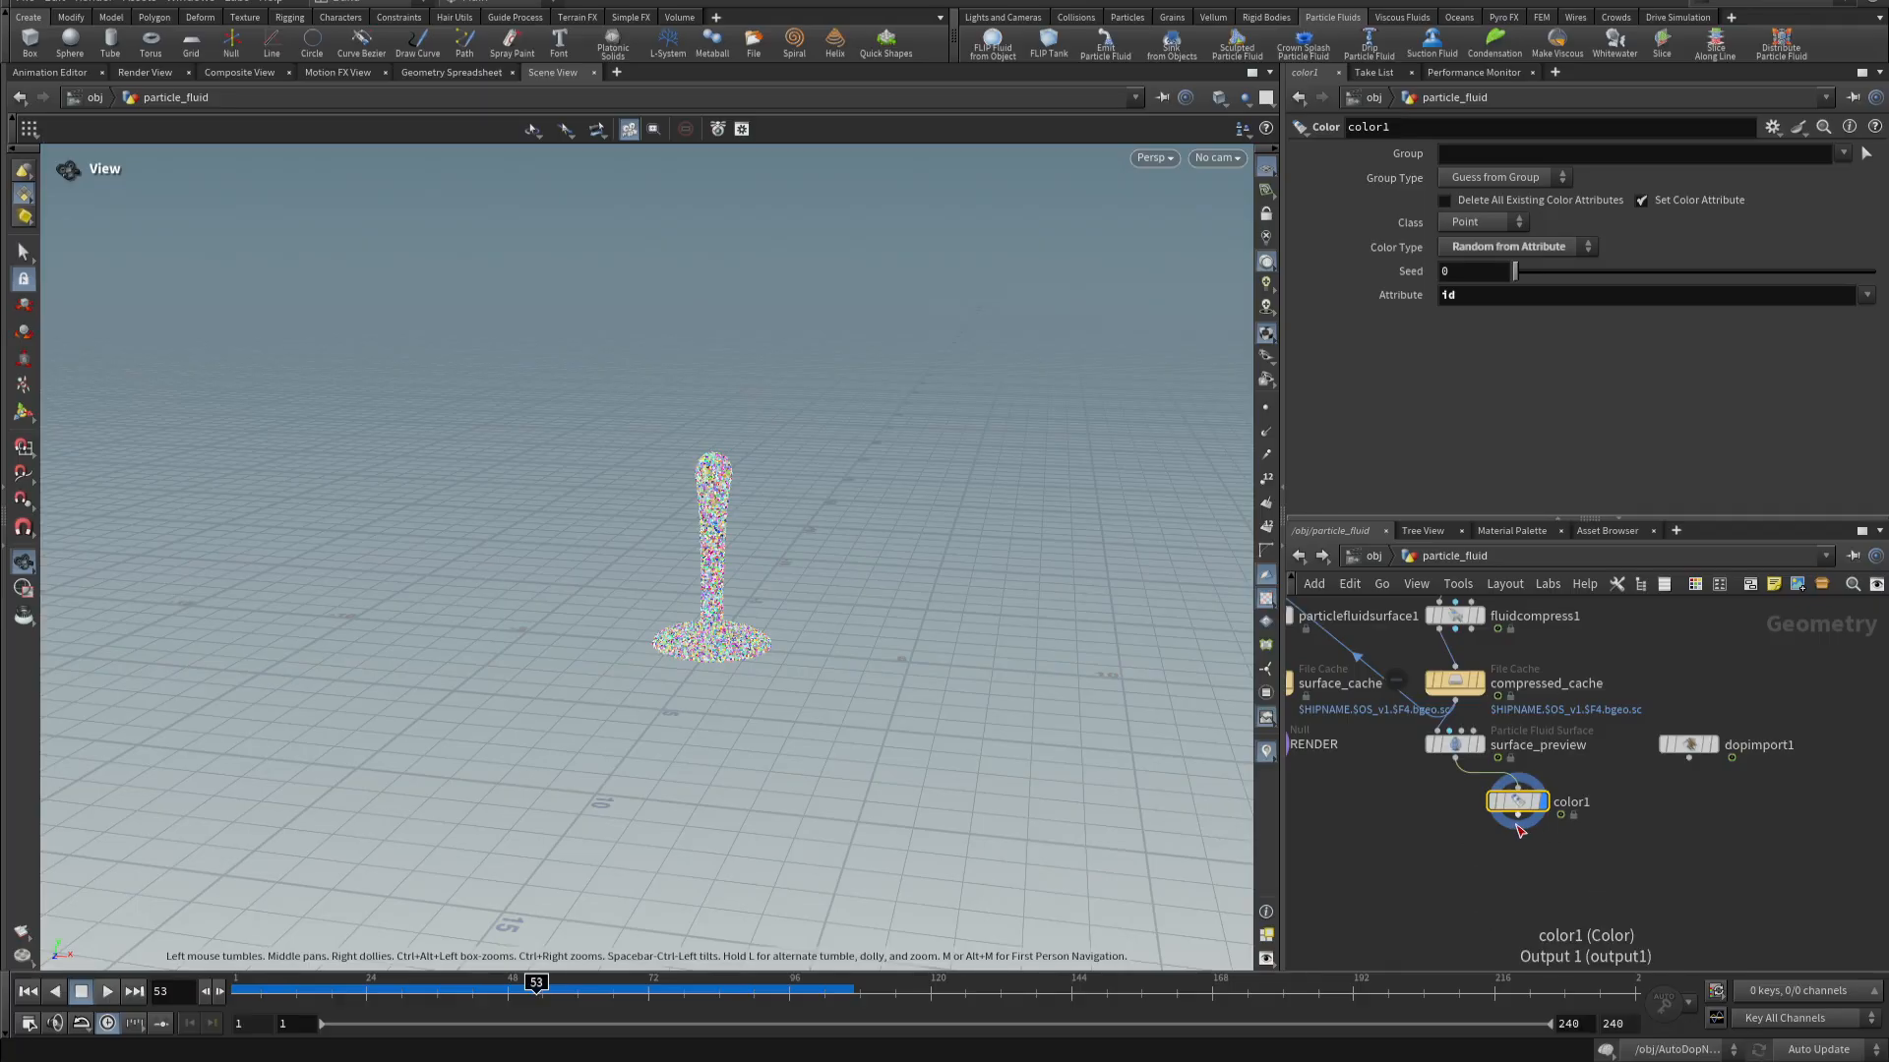
- Add a Delete node below color1 and display it
key("Tab")
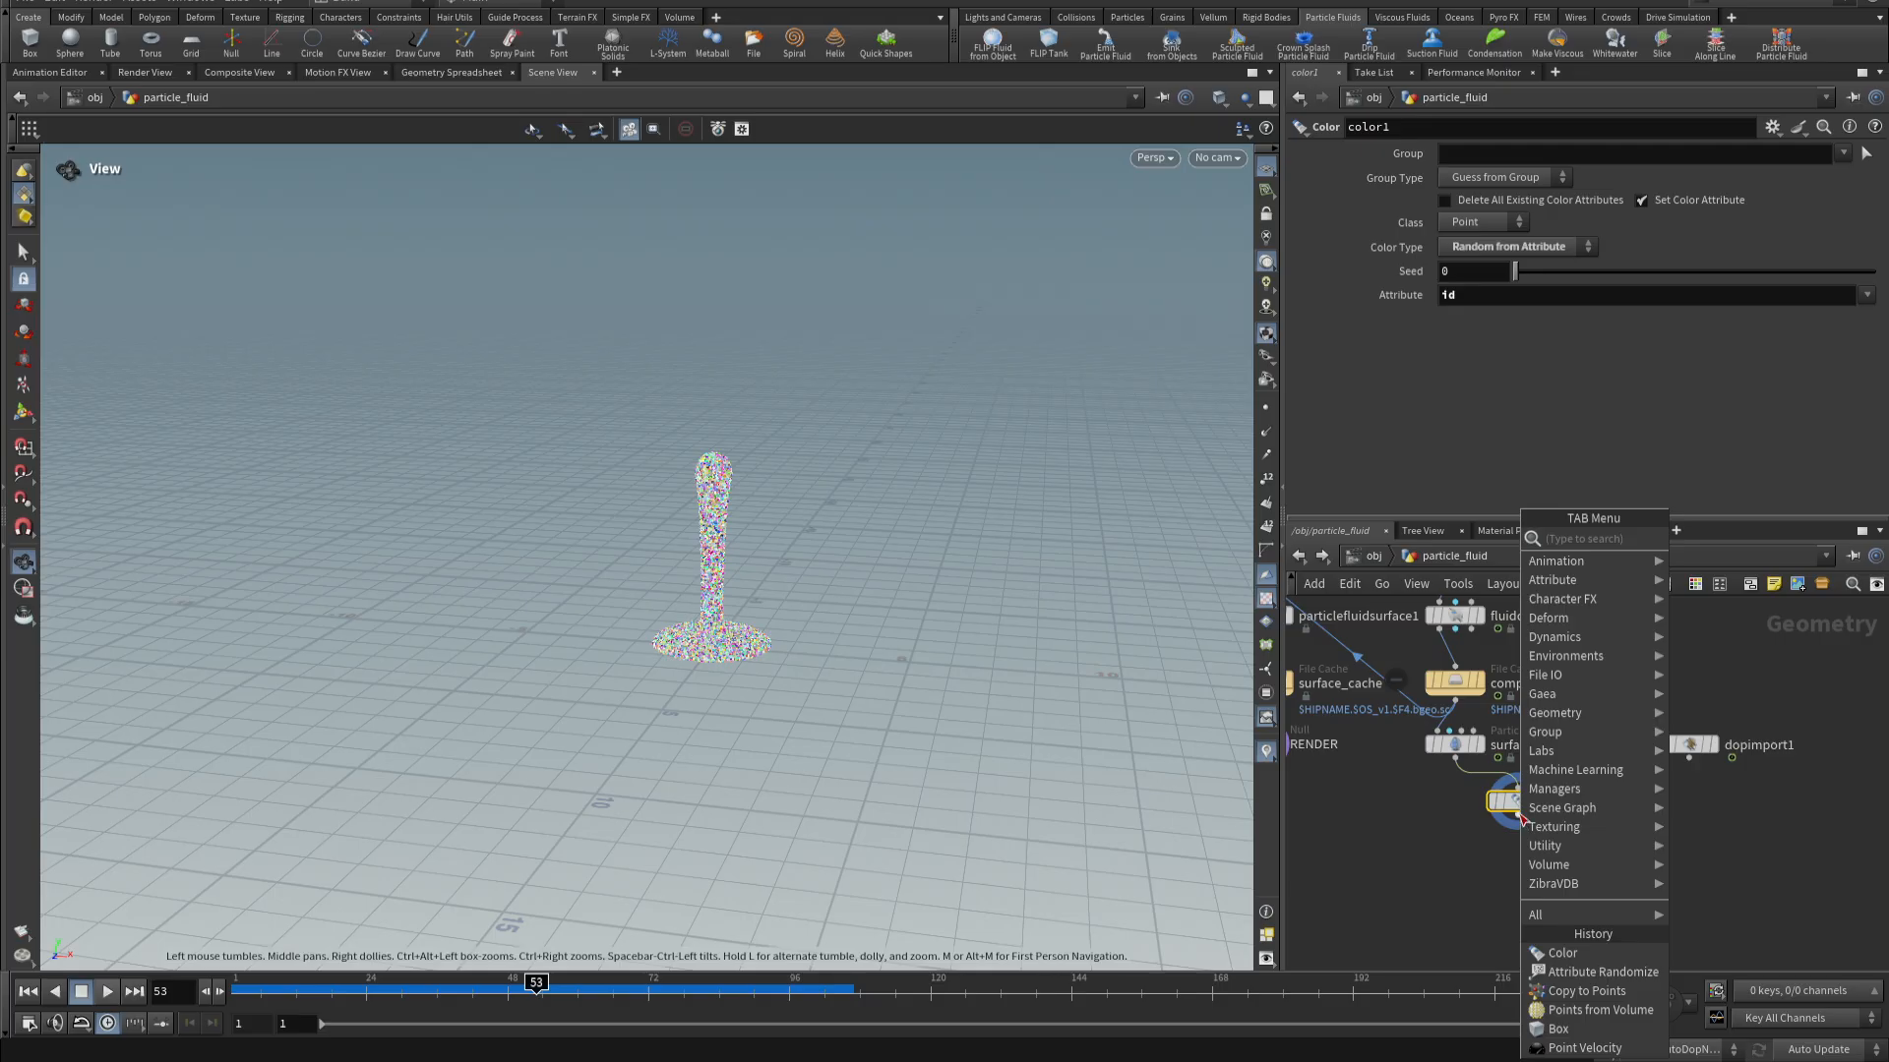
type("delete")
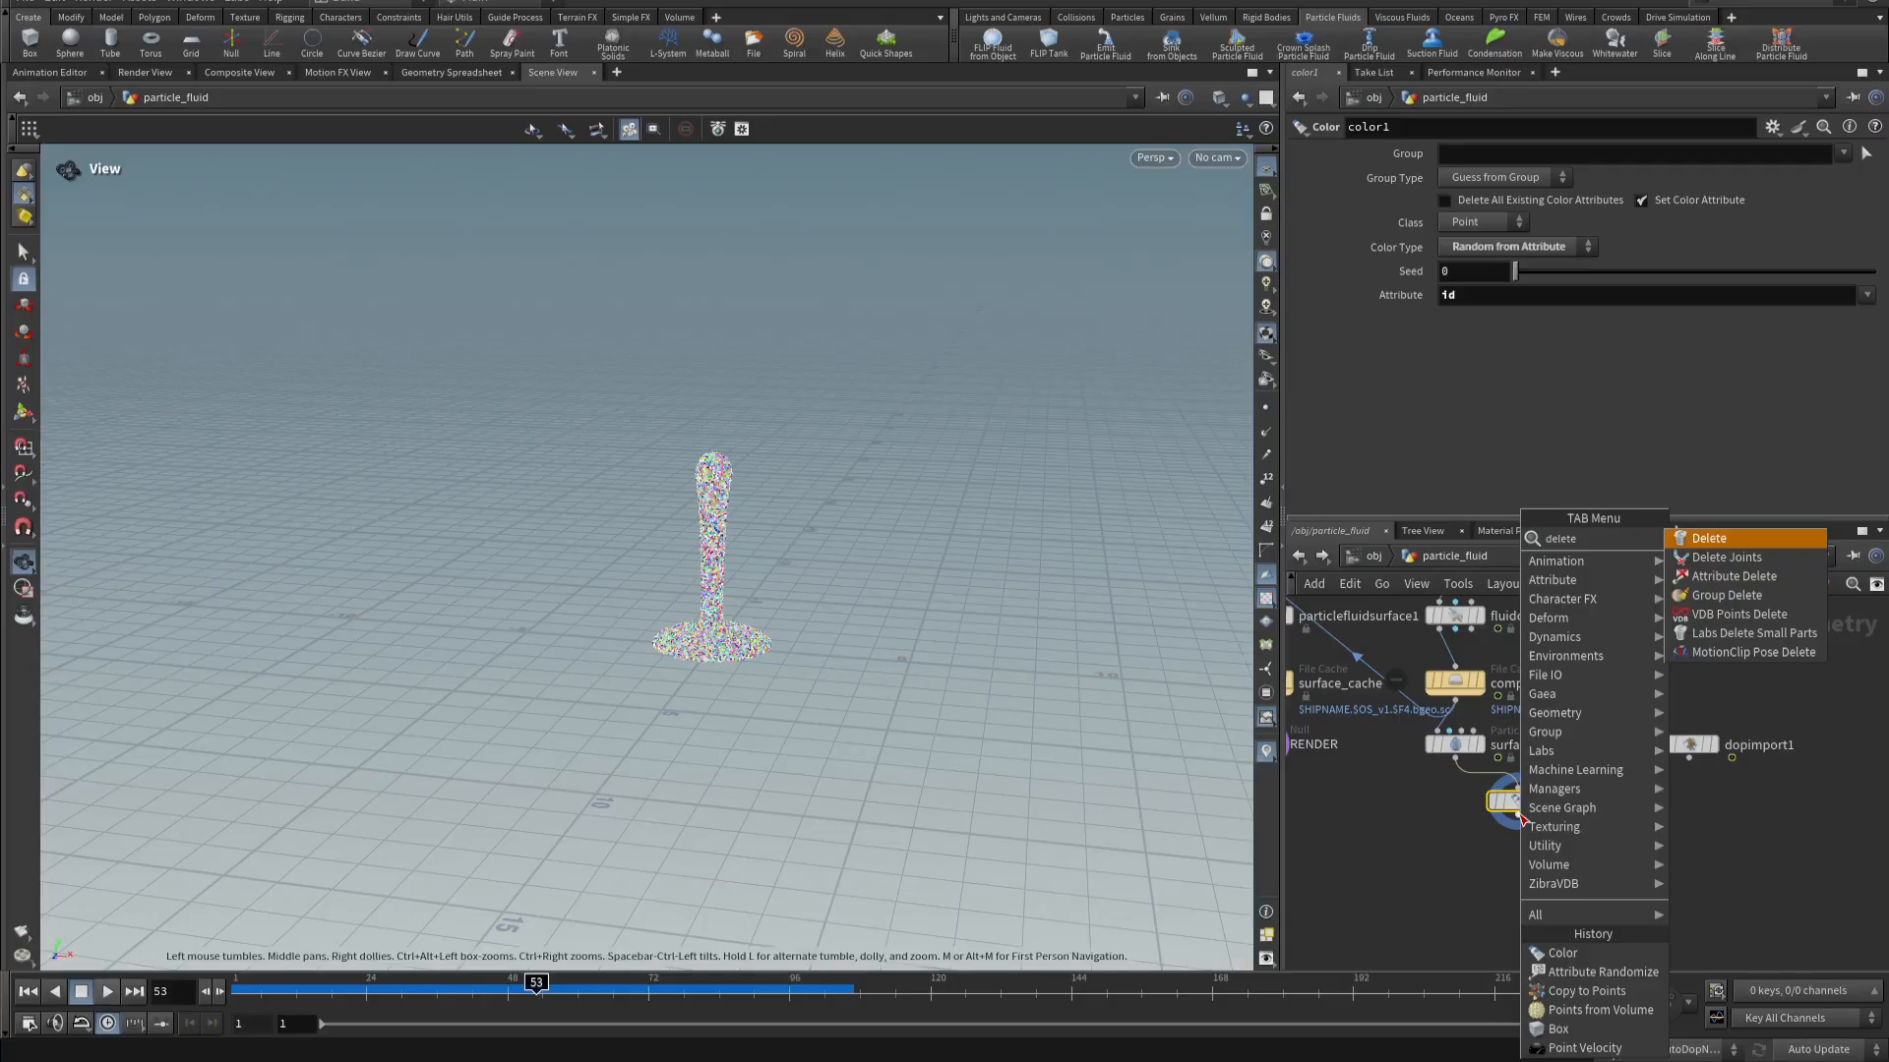
key("Return")
left_click(1548, 864)
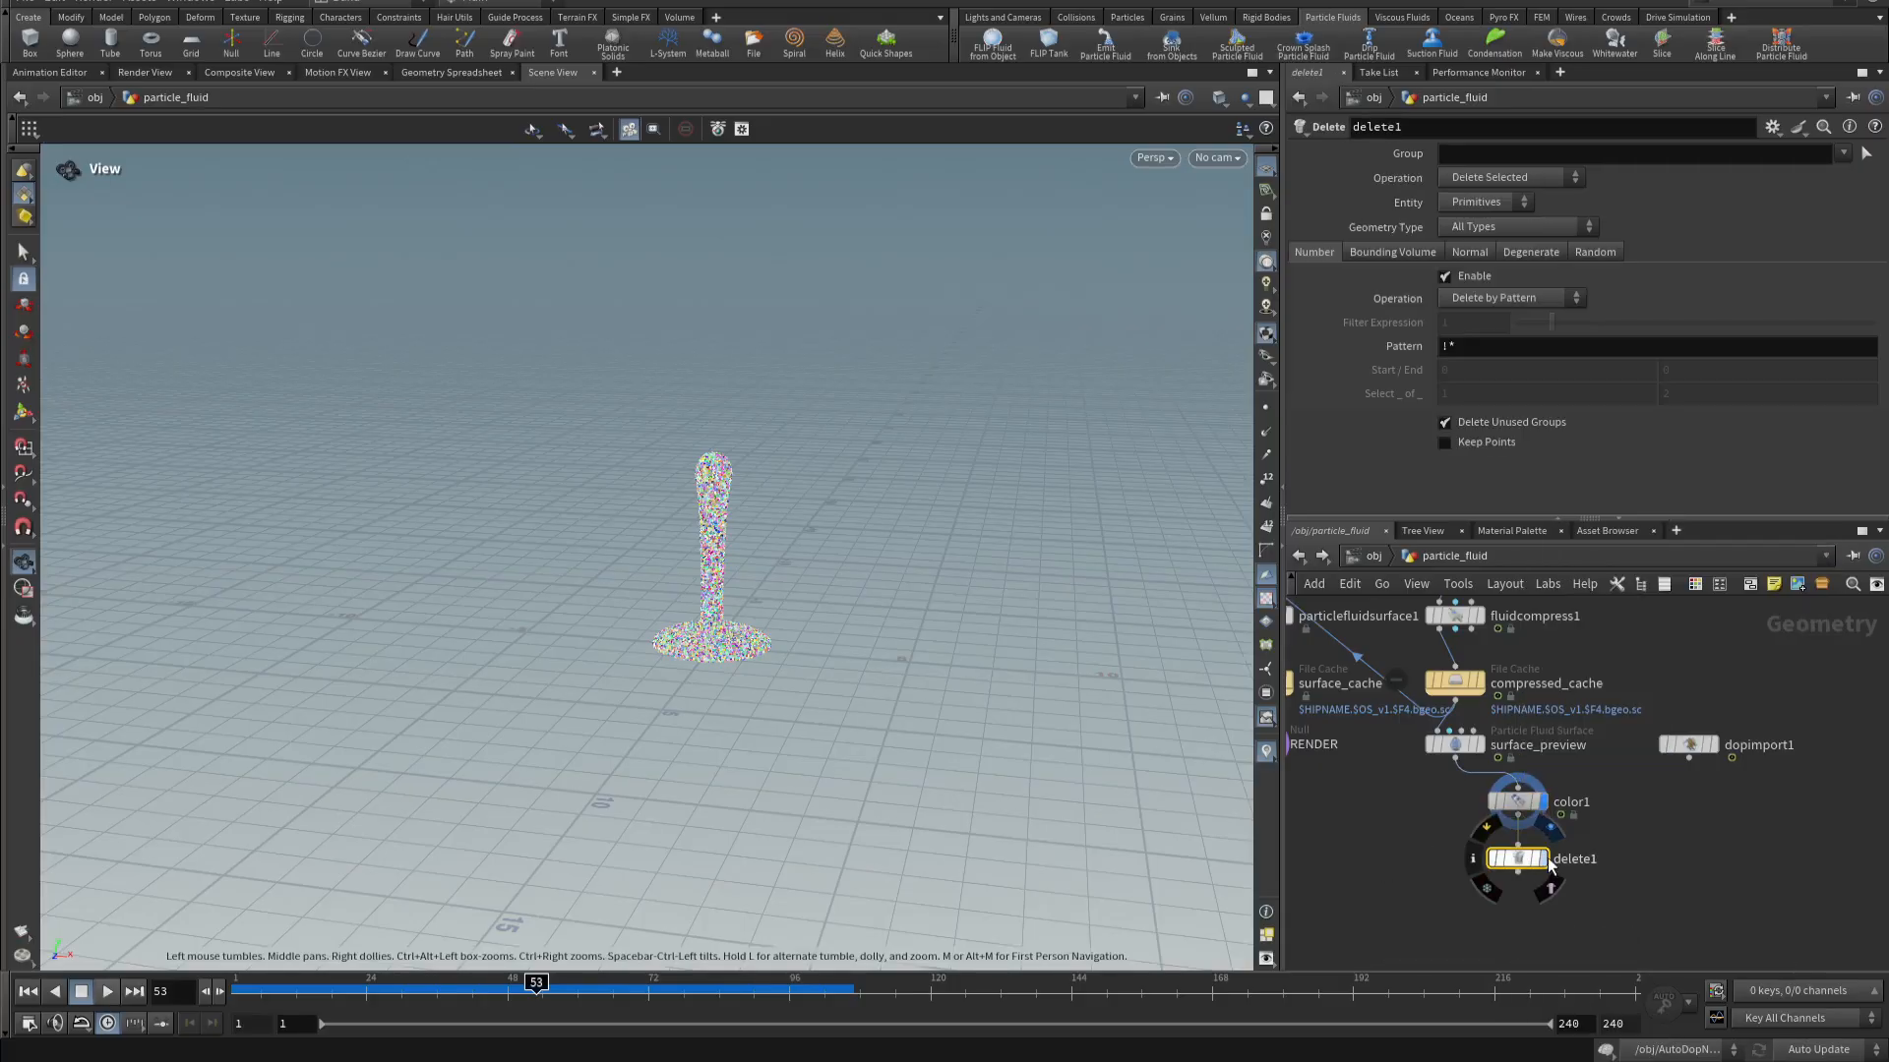
left_click(1547, 861)
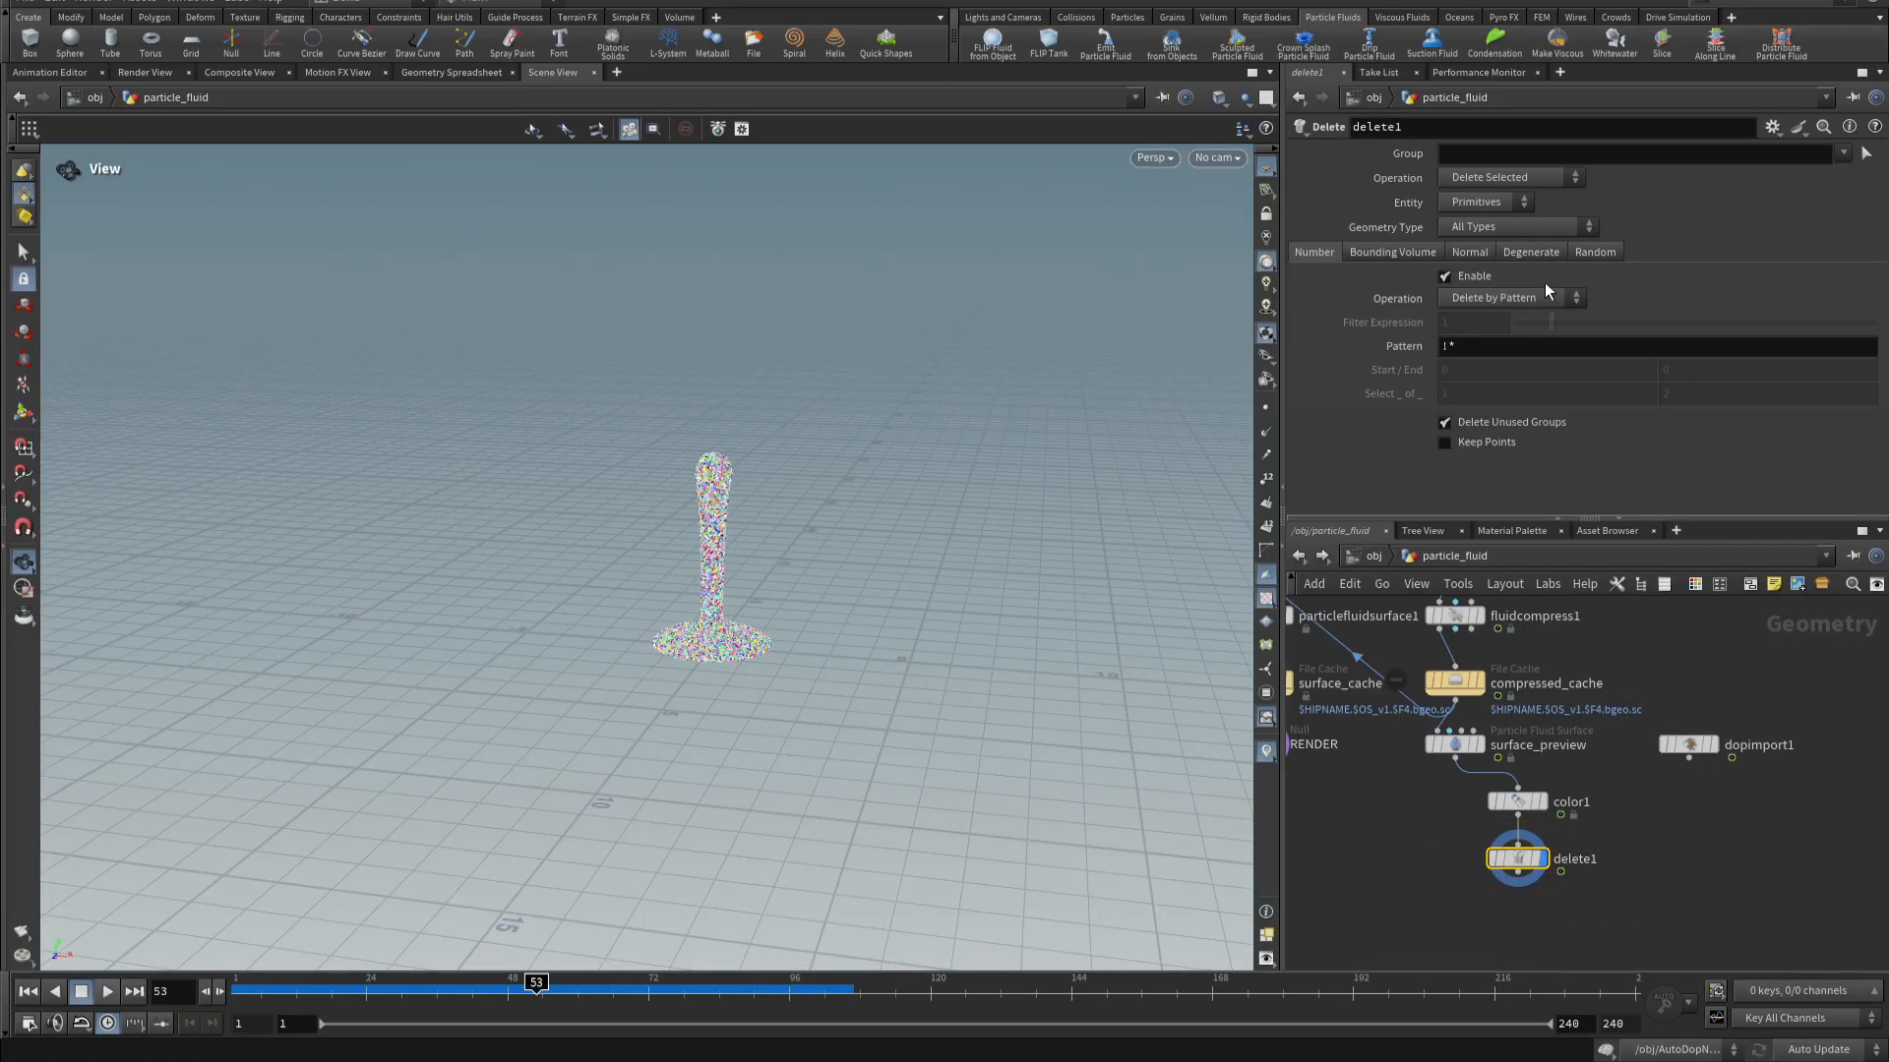
left_click(1514, 295)
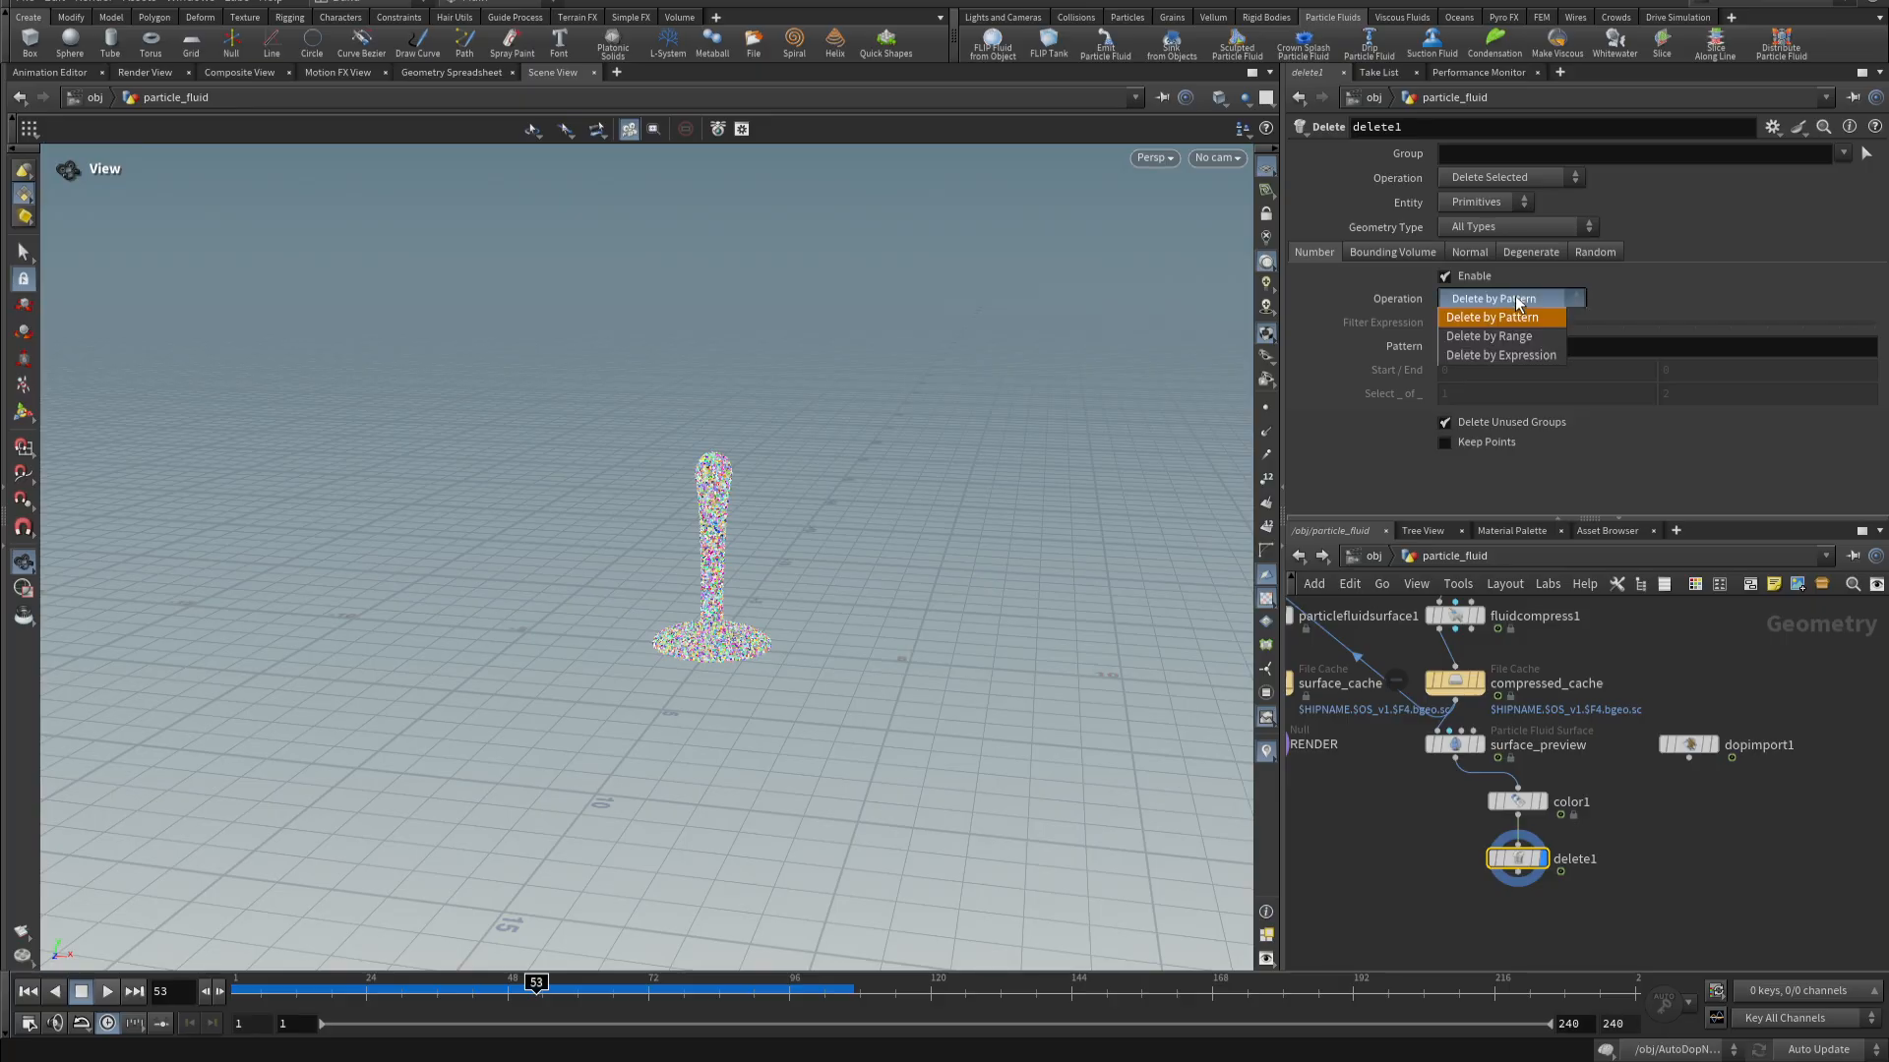
left_click(1480, 356)
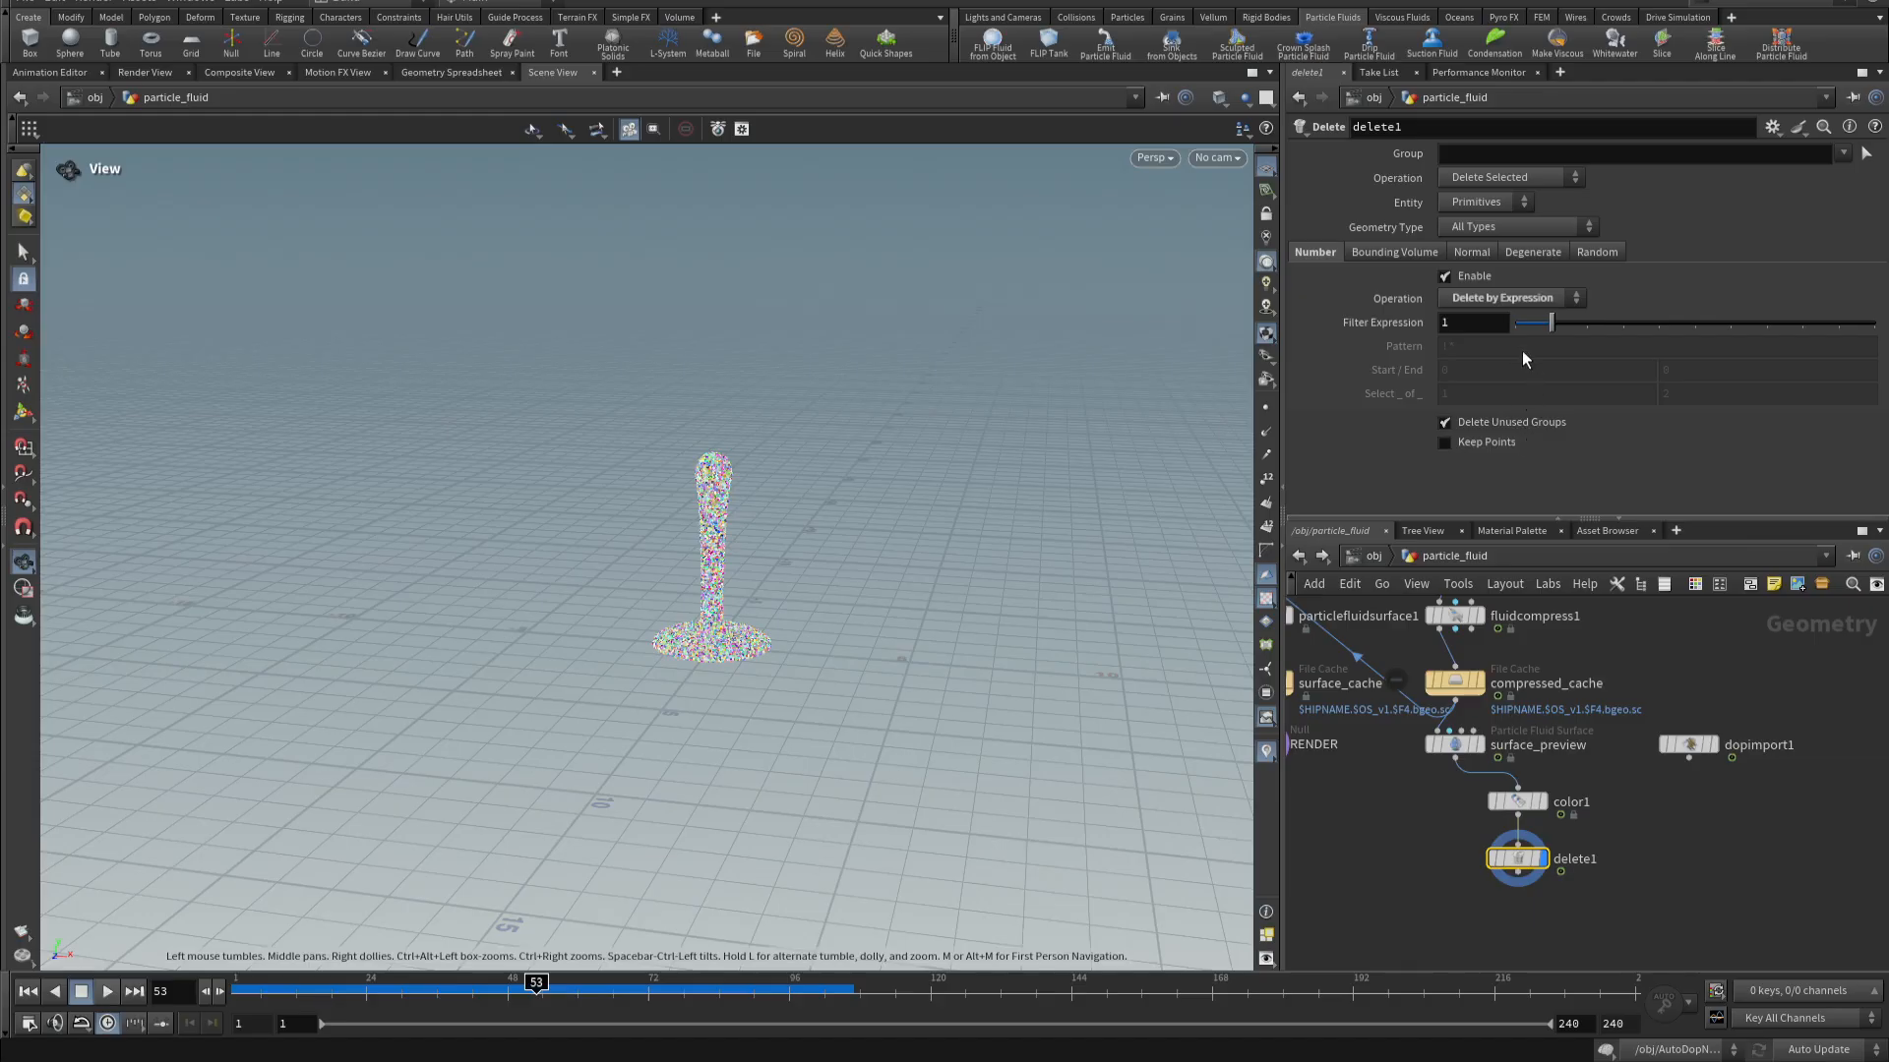
left_click(1491, 321)
type("@")
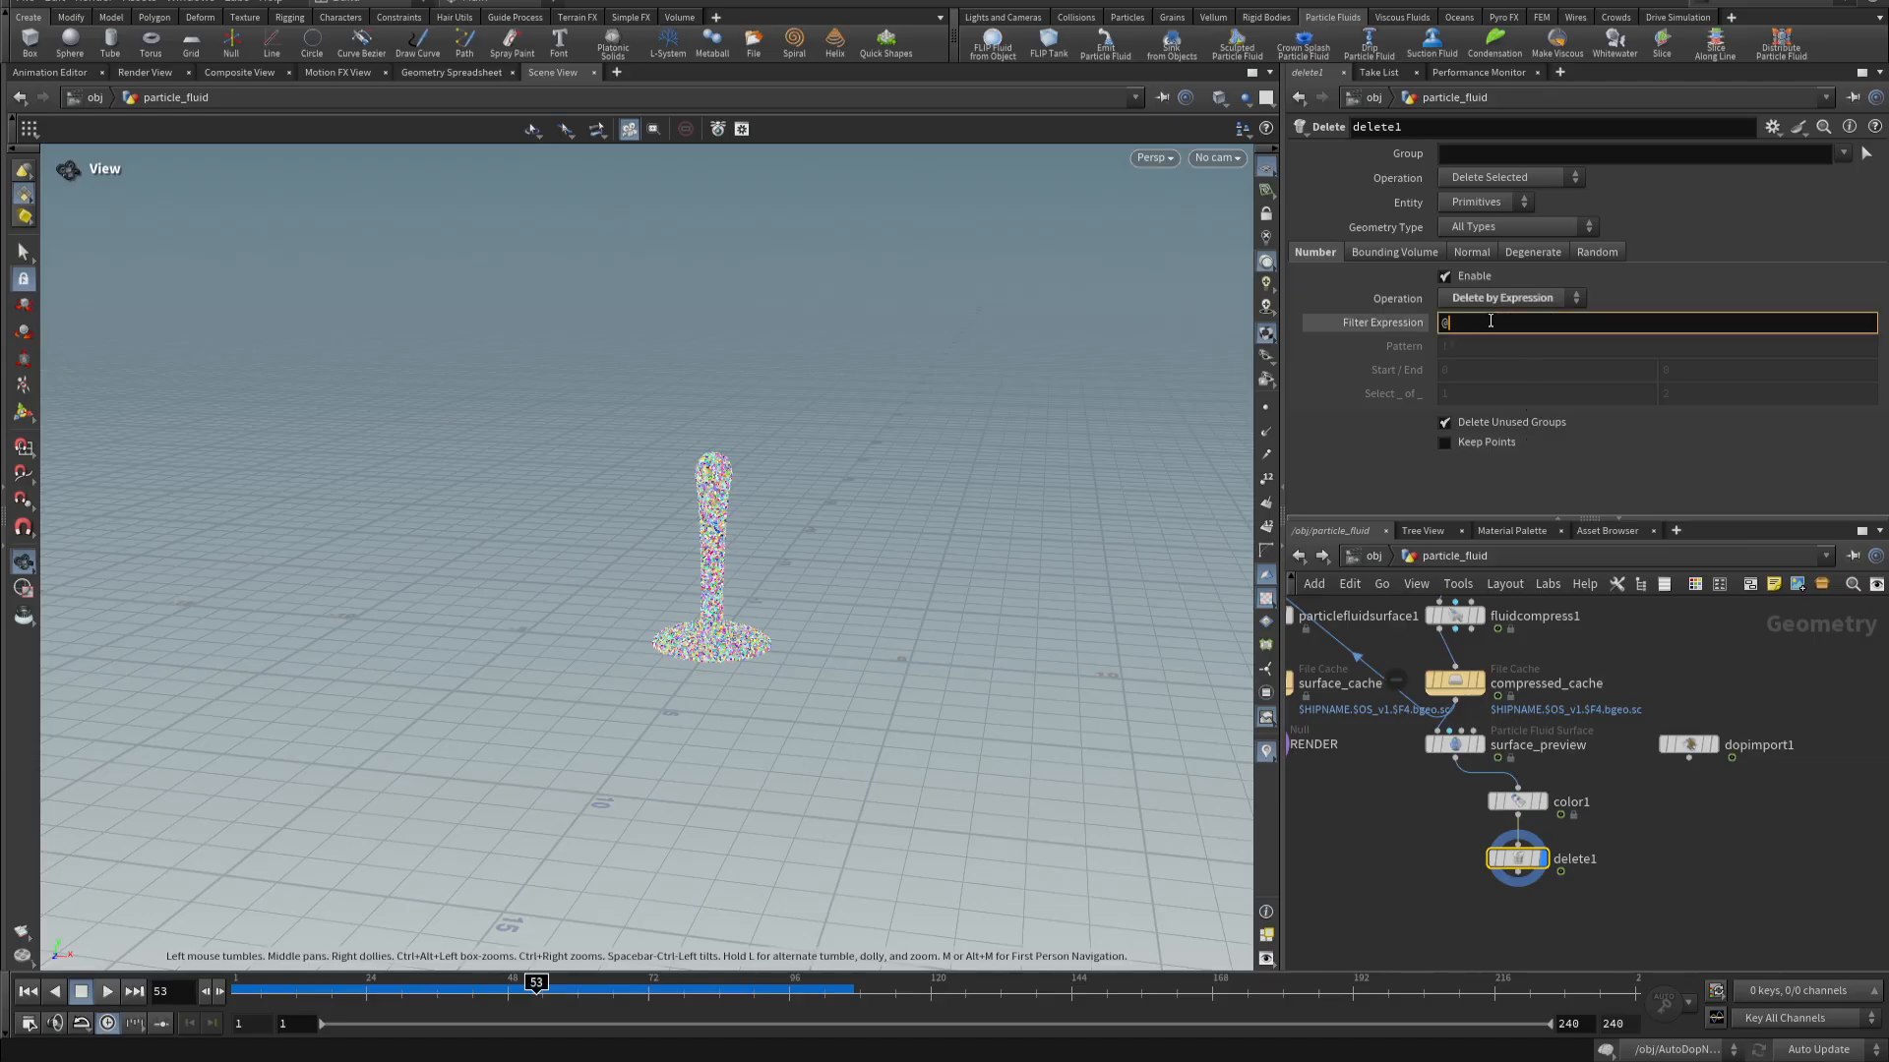
type("Cd<.95")
key("Return")
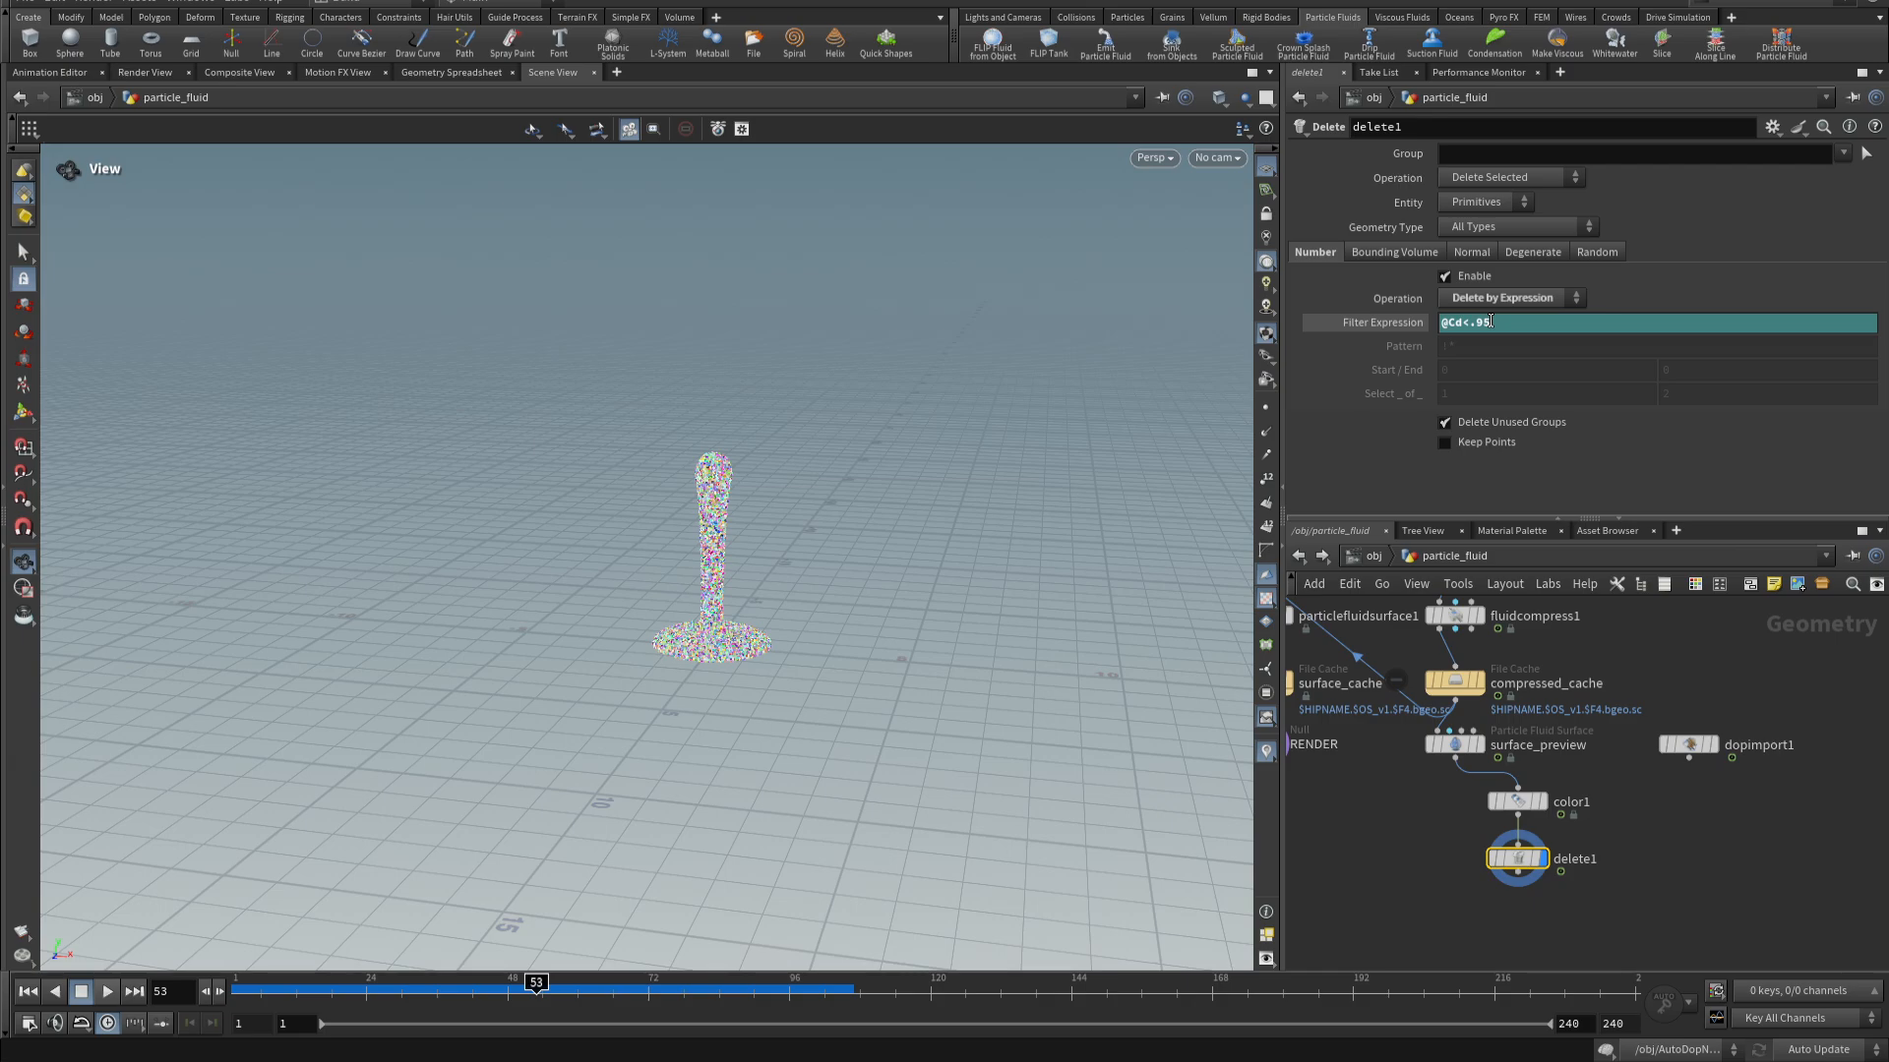
mouse_move(1529, 871)
left_click(1477, 201)
left_click(1461, 240)
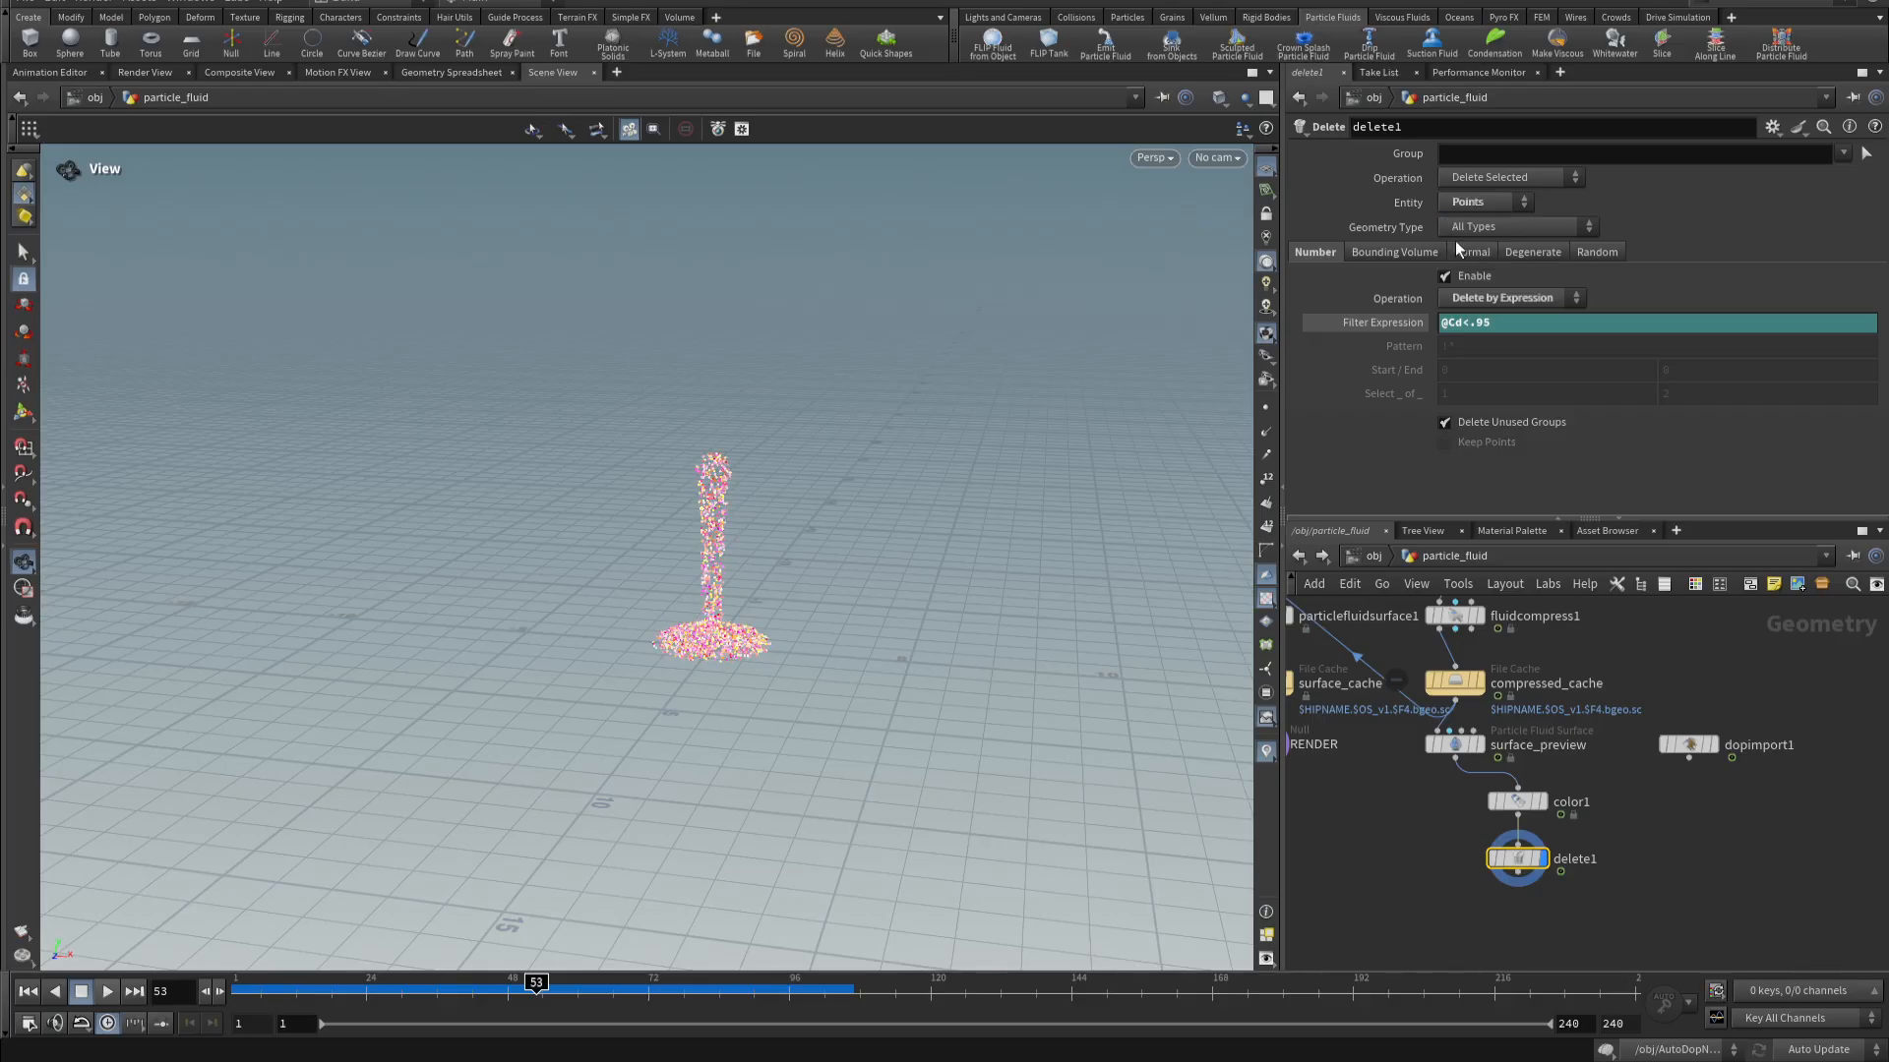
mouse_move(586, 595)
left_mouse_down()
mouse_move(1016, 561)
mouse_move(964, 669)
left_mouse_up()
left_click_drag(539, 982, 478, 982)
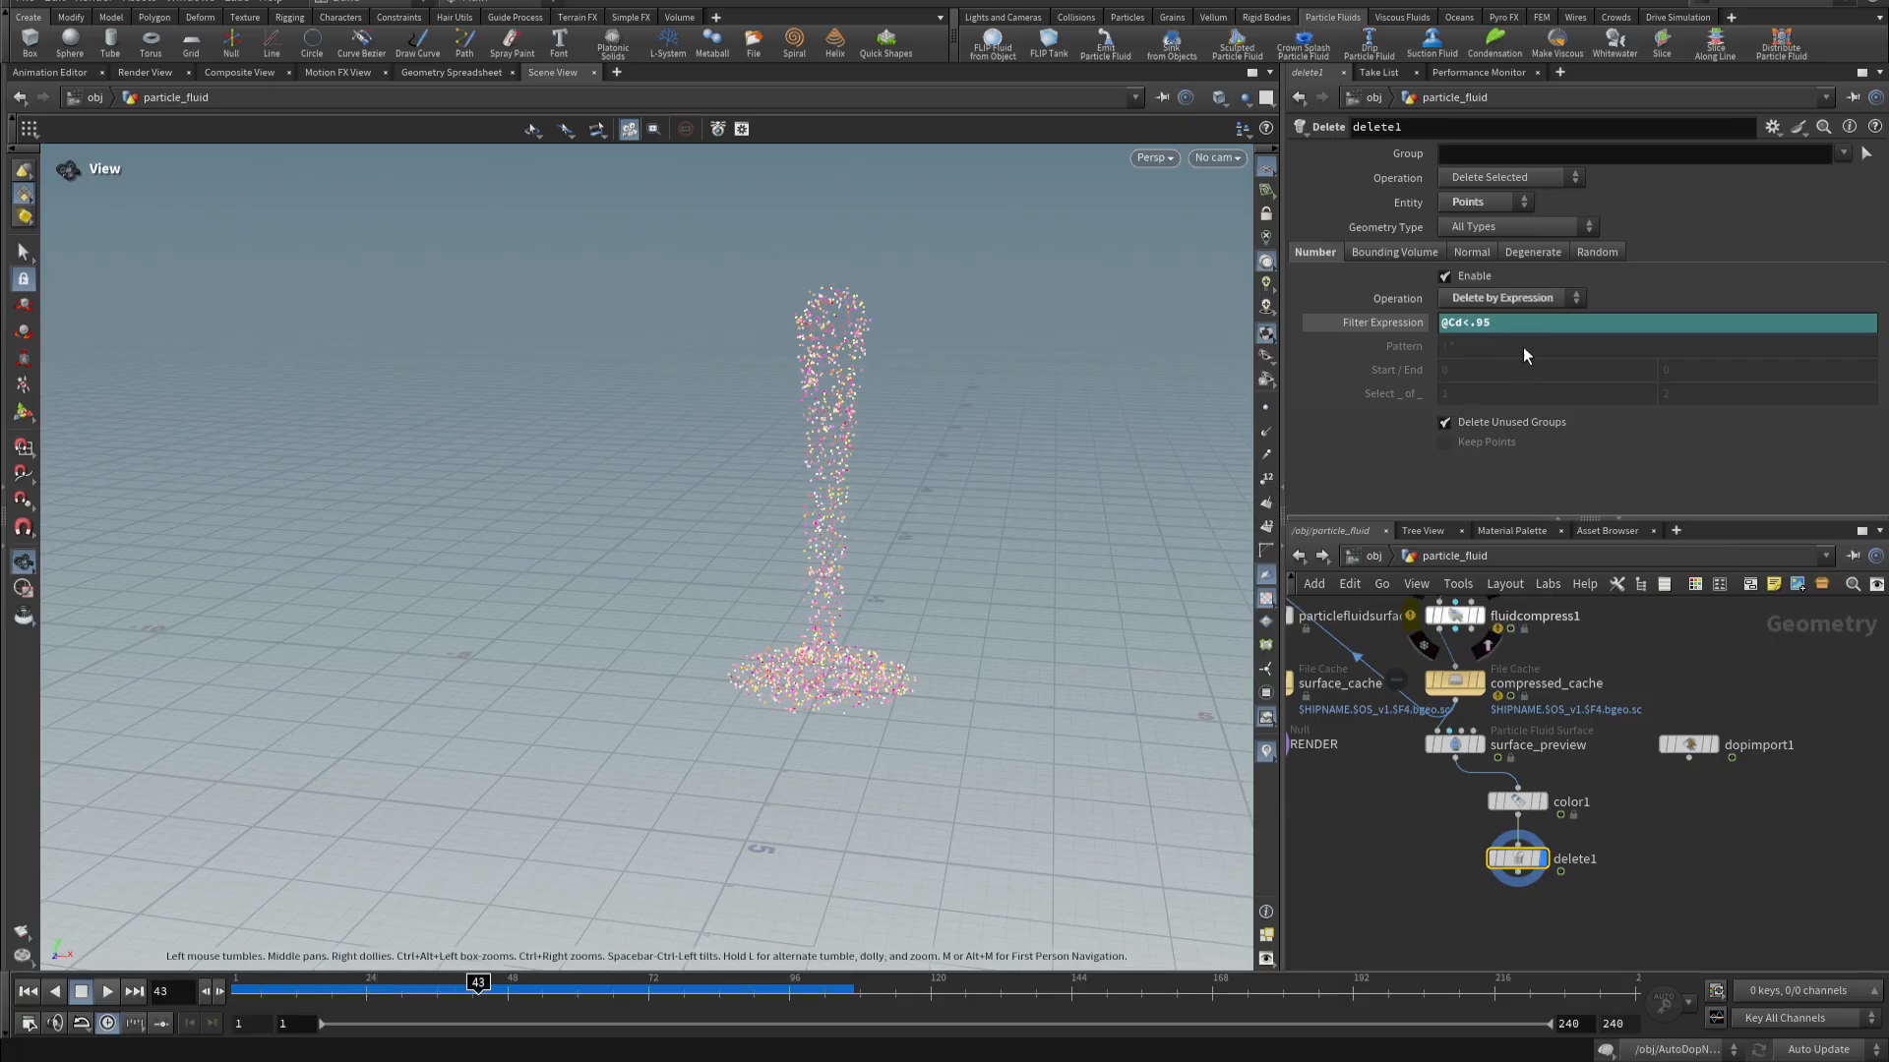
left_click(1529, 322)
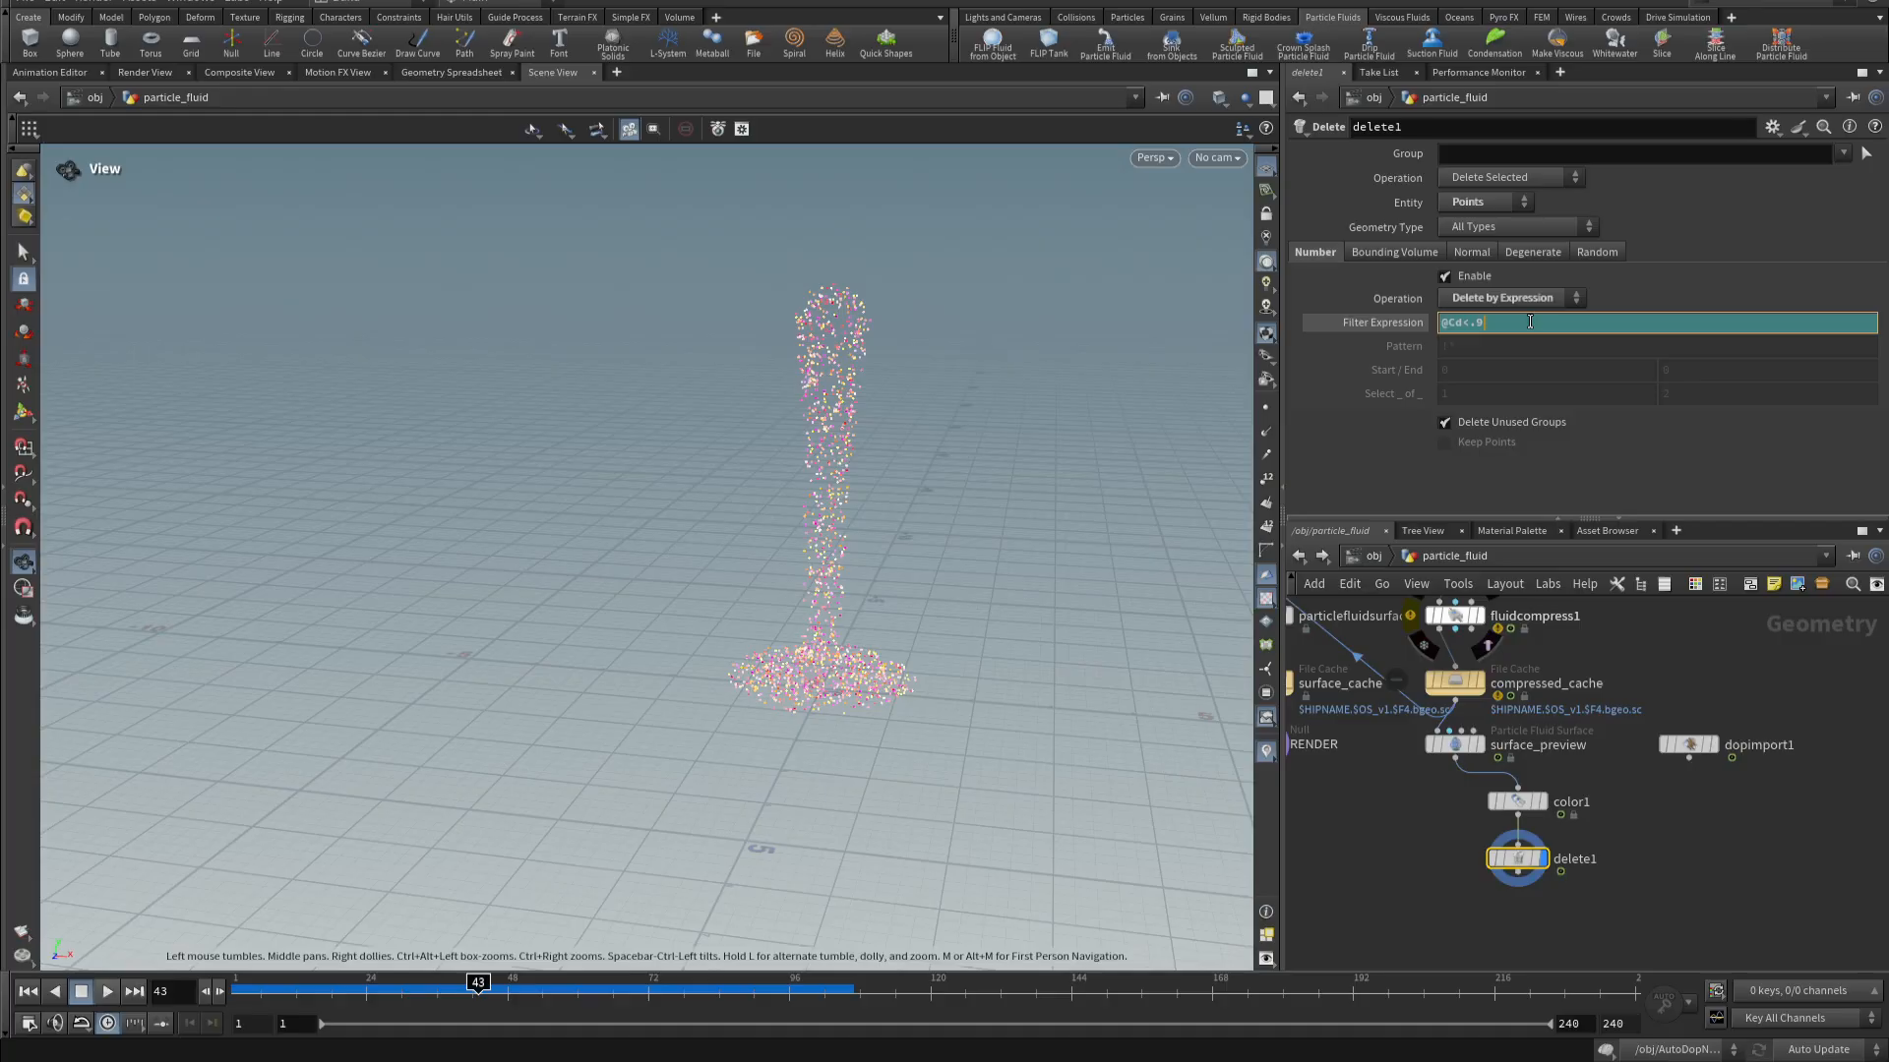
key("Return")
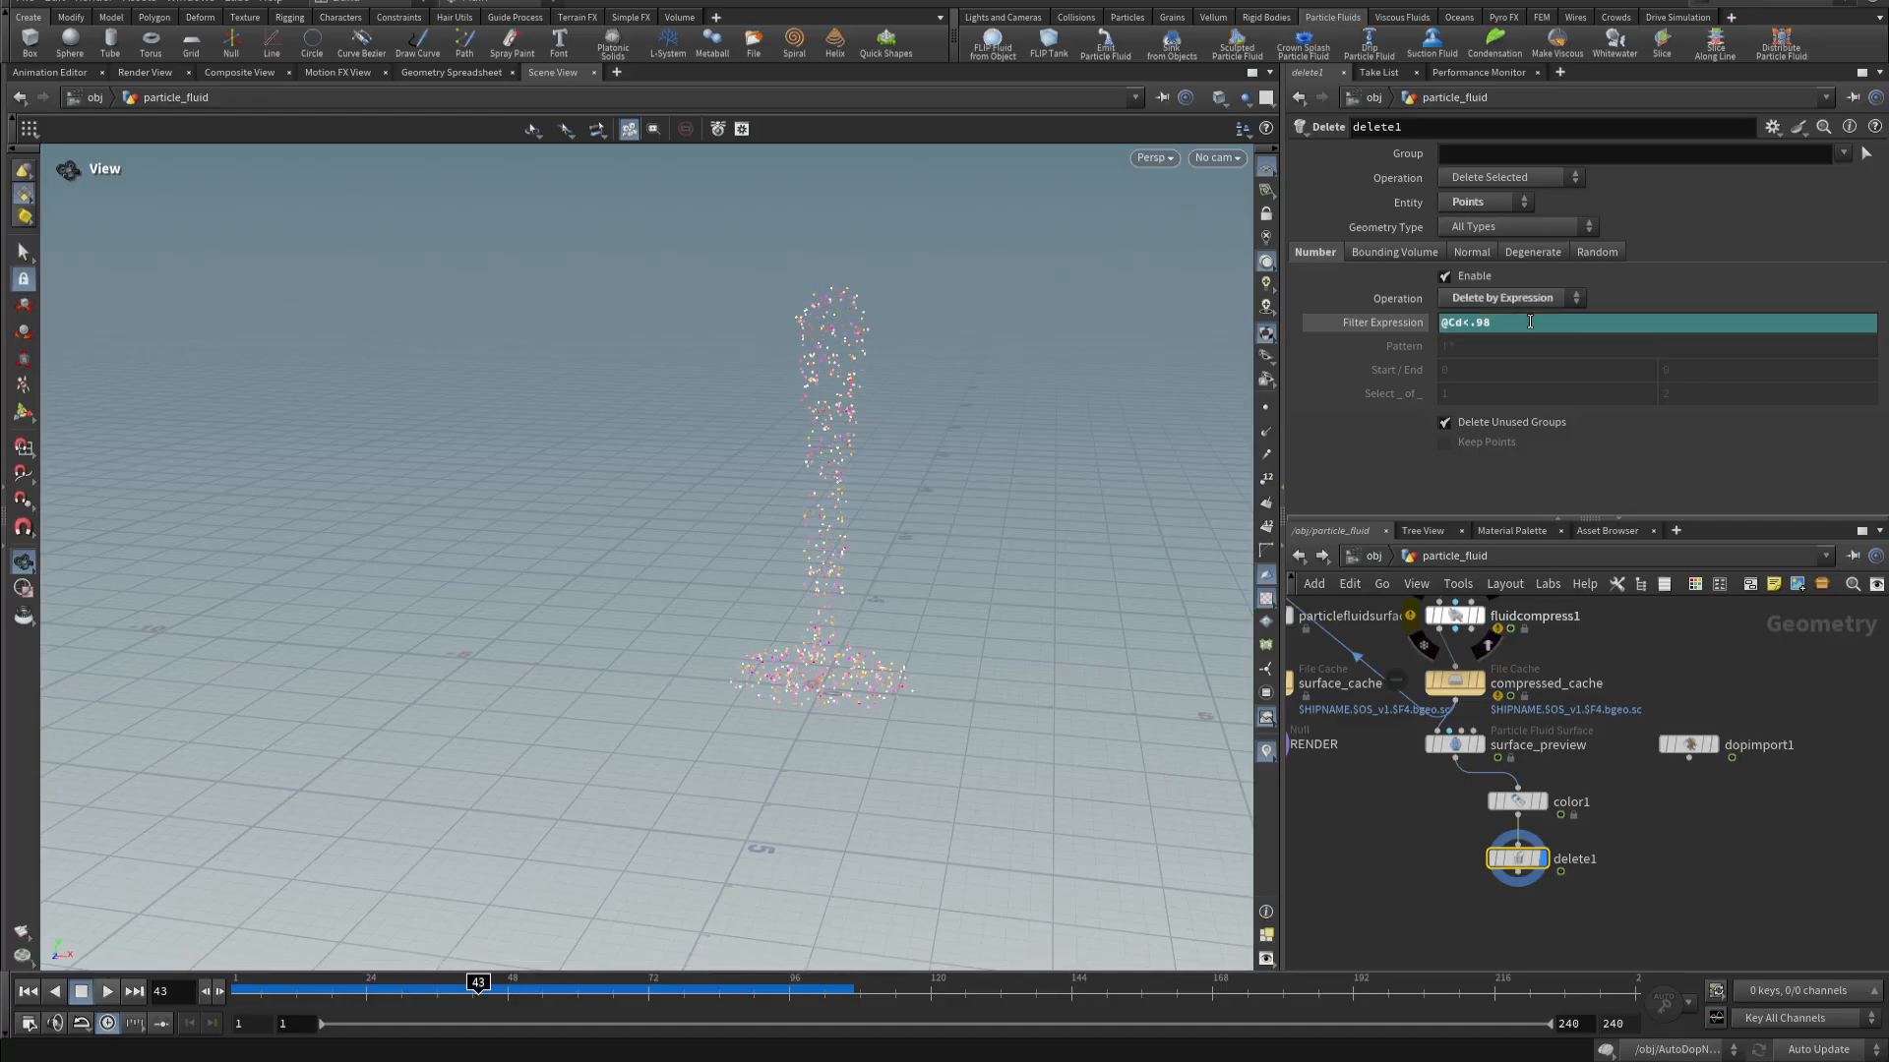
left_click(1531, 321)
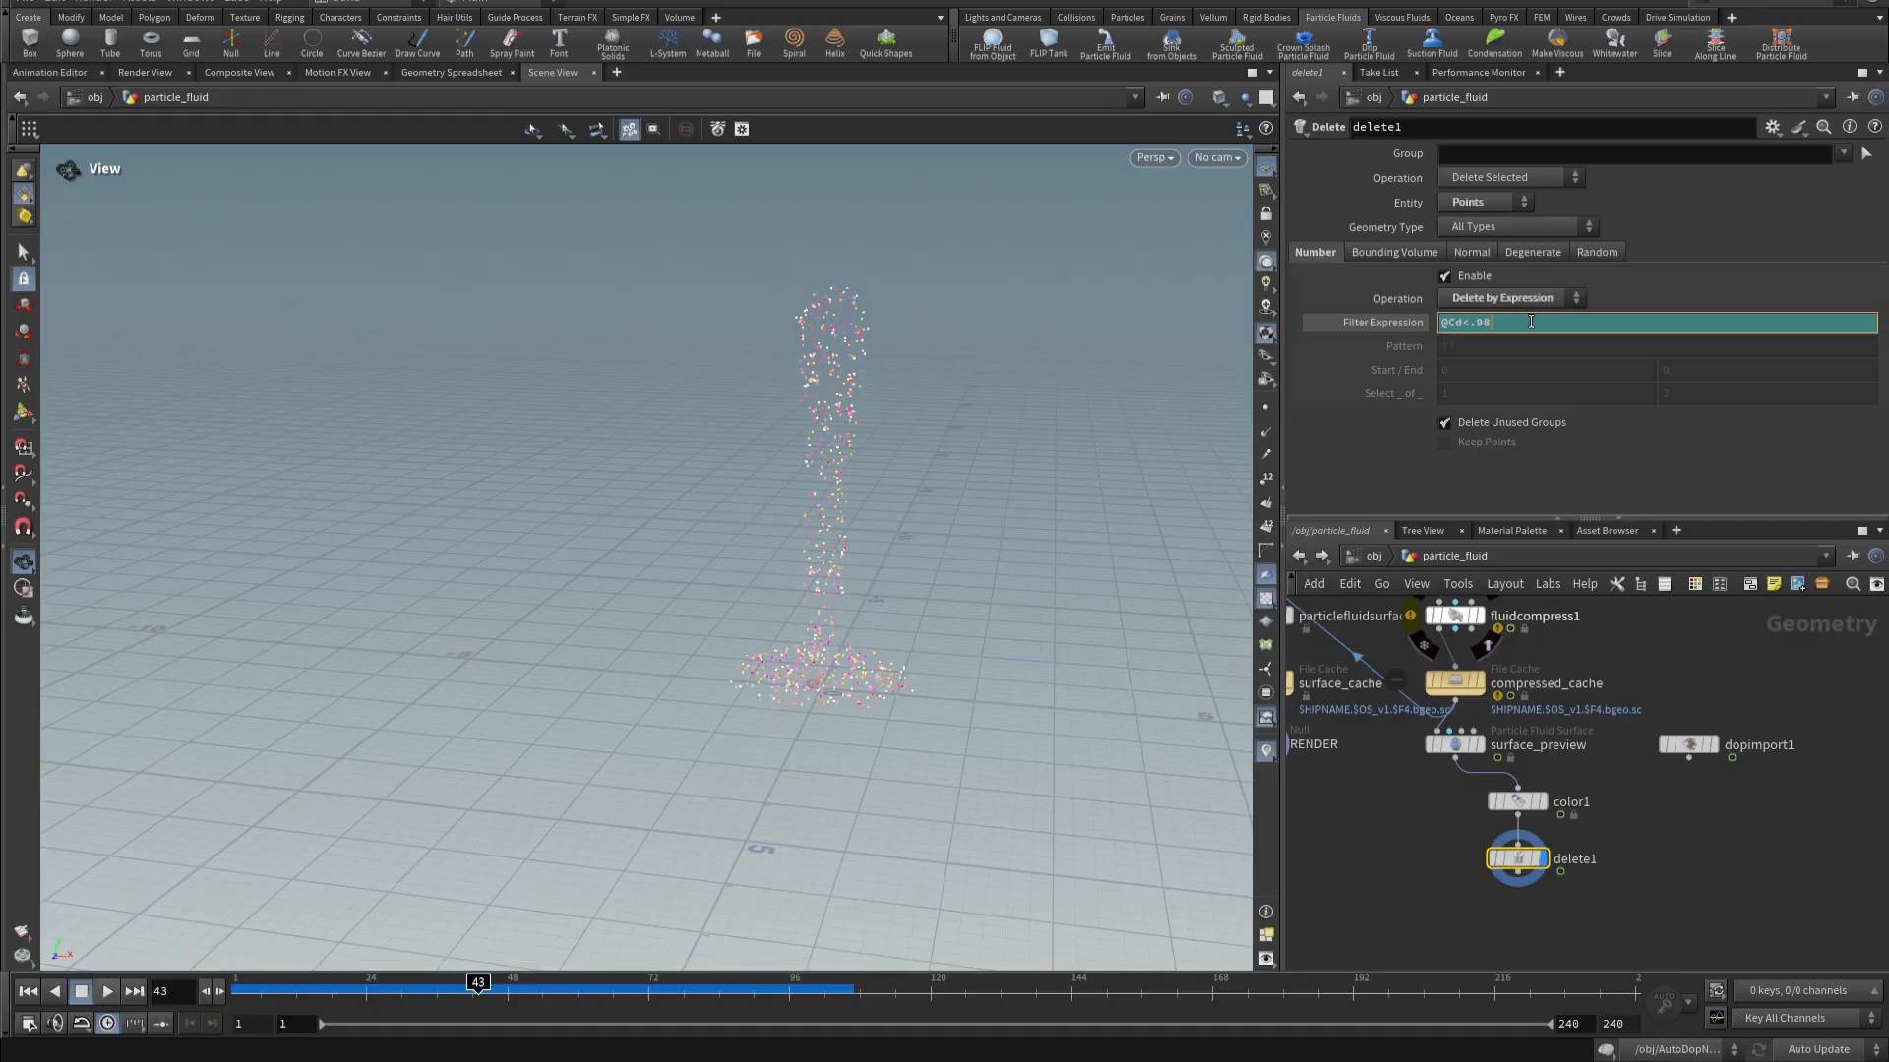
key("Return")
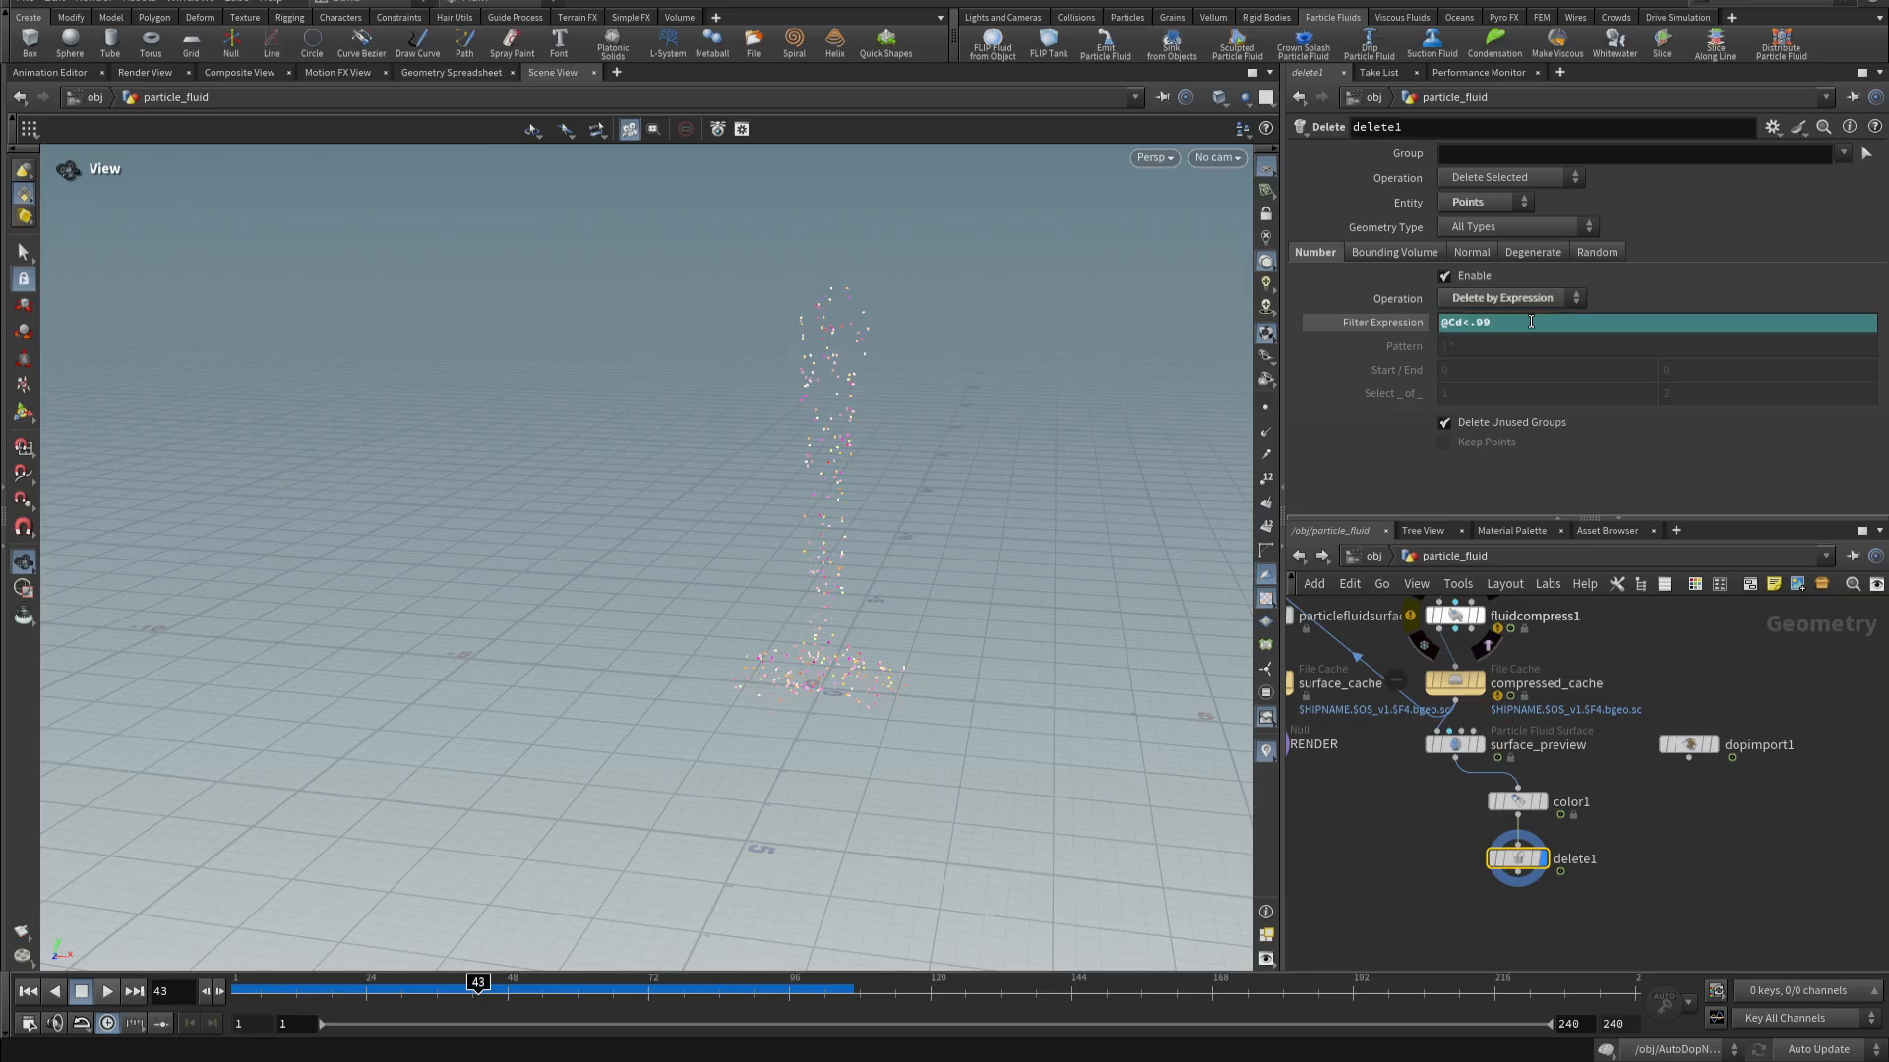
mouse_move(483, 995)
left_mouse_down()
mouse_move(244, 994)
mouse_move(624, 983)
mouse_move(501, 983)
left_mouse_up()
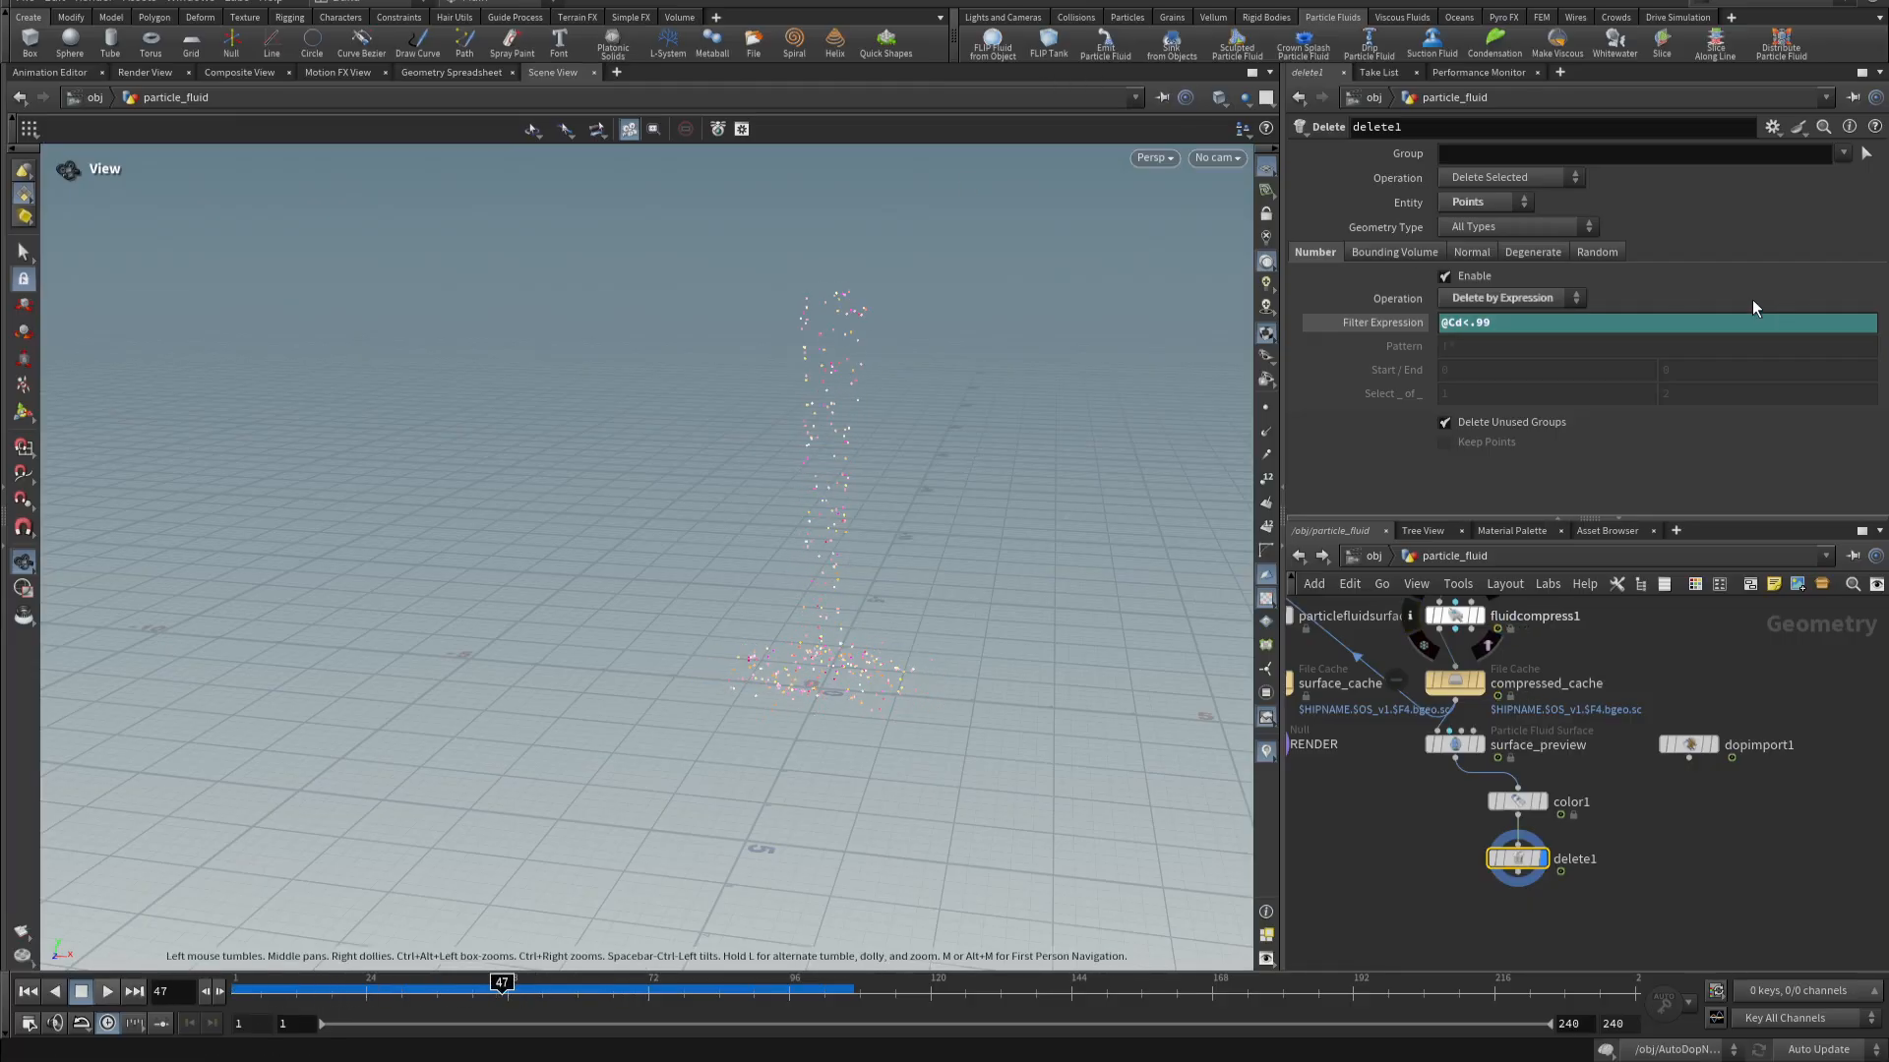
left_click(1551, 322)
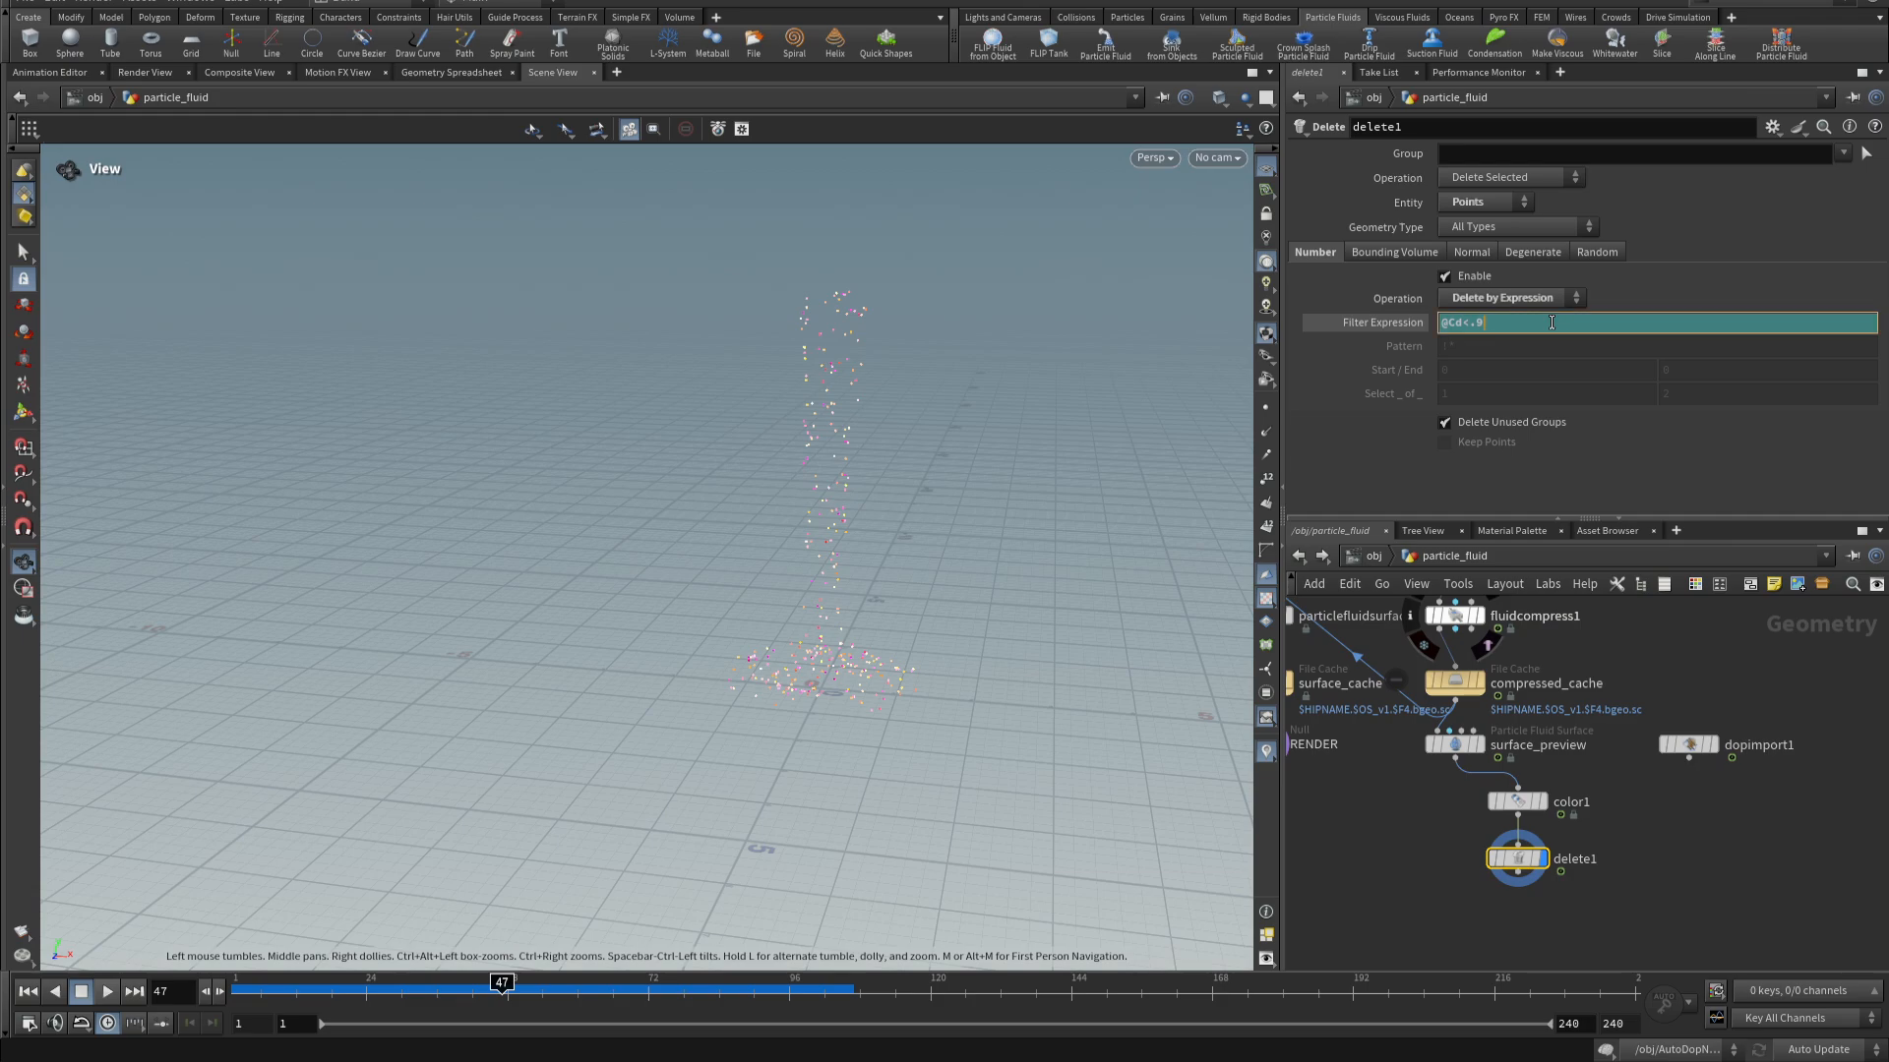
key("Return")
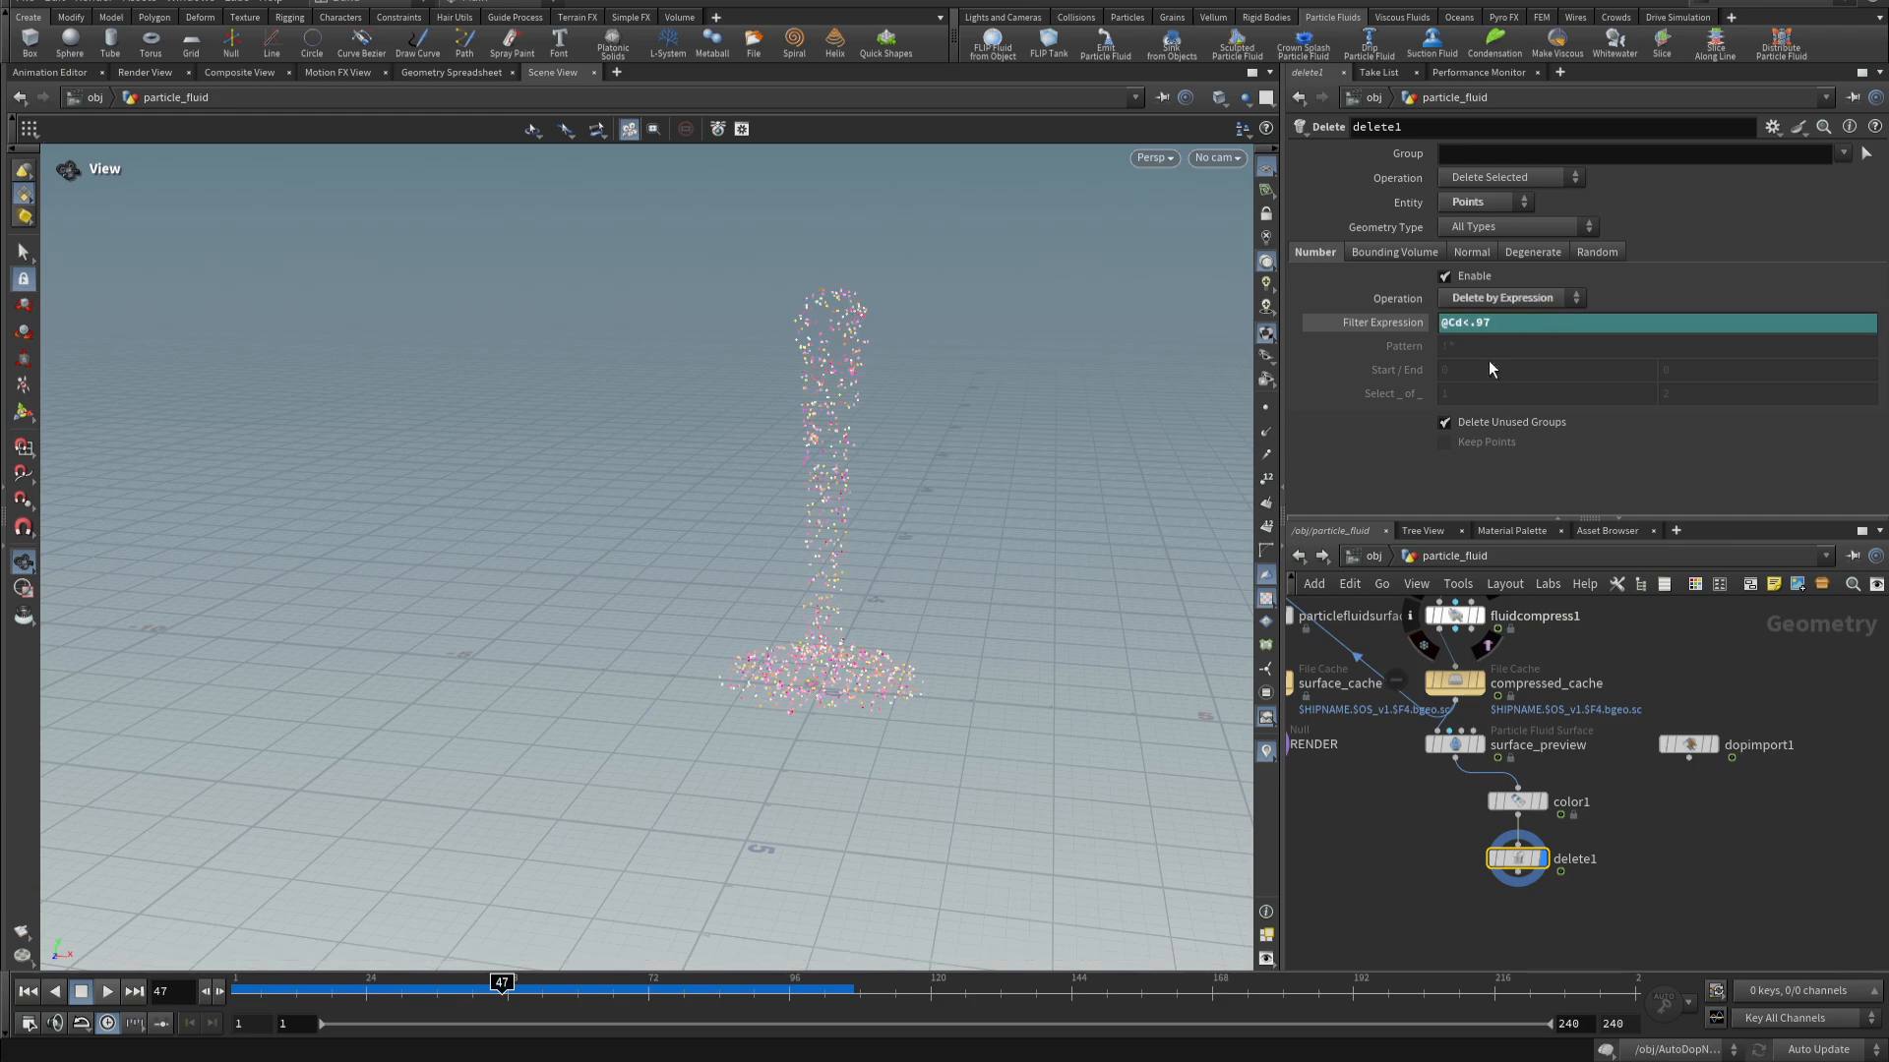
left_click_drag(519, 989, 534, 953)
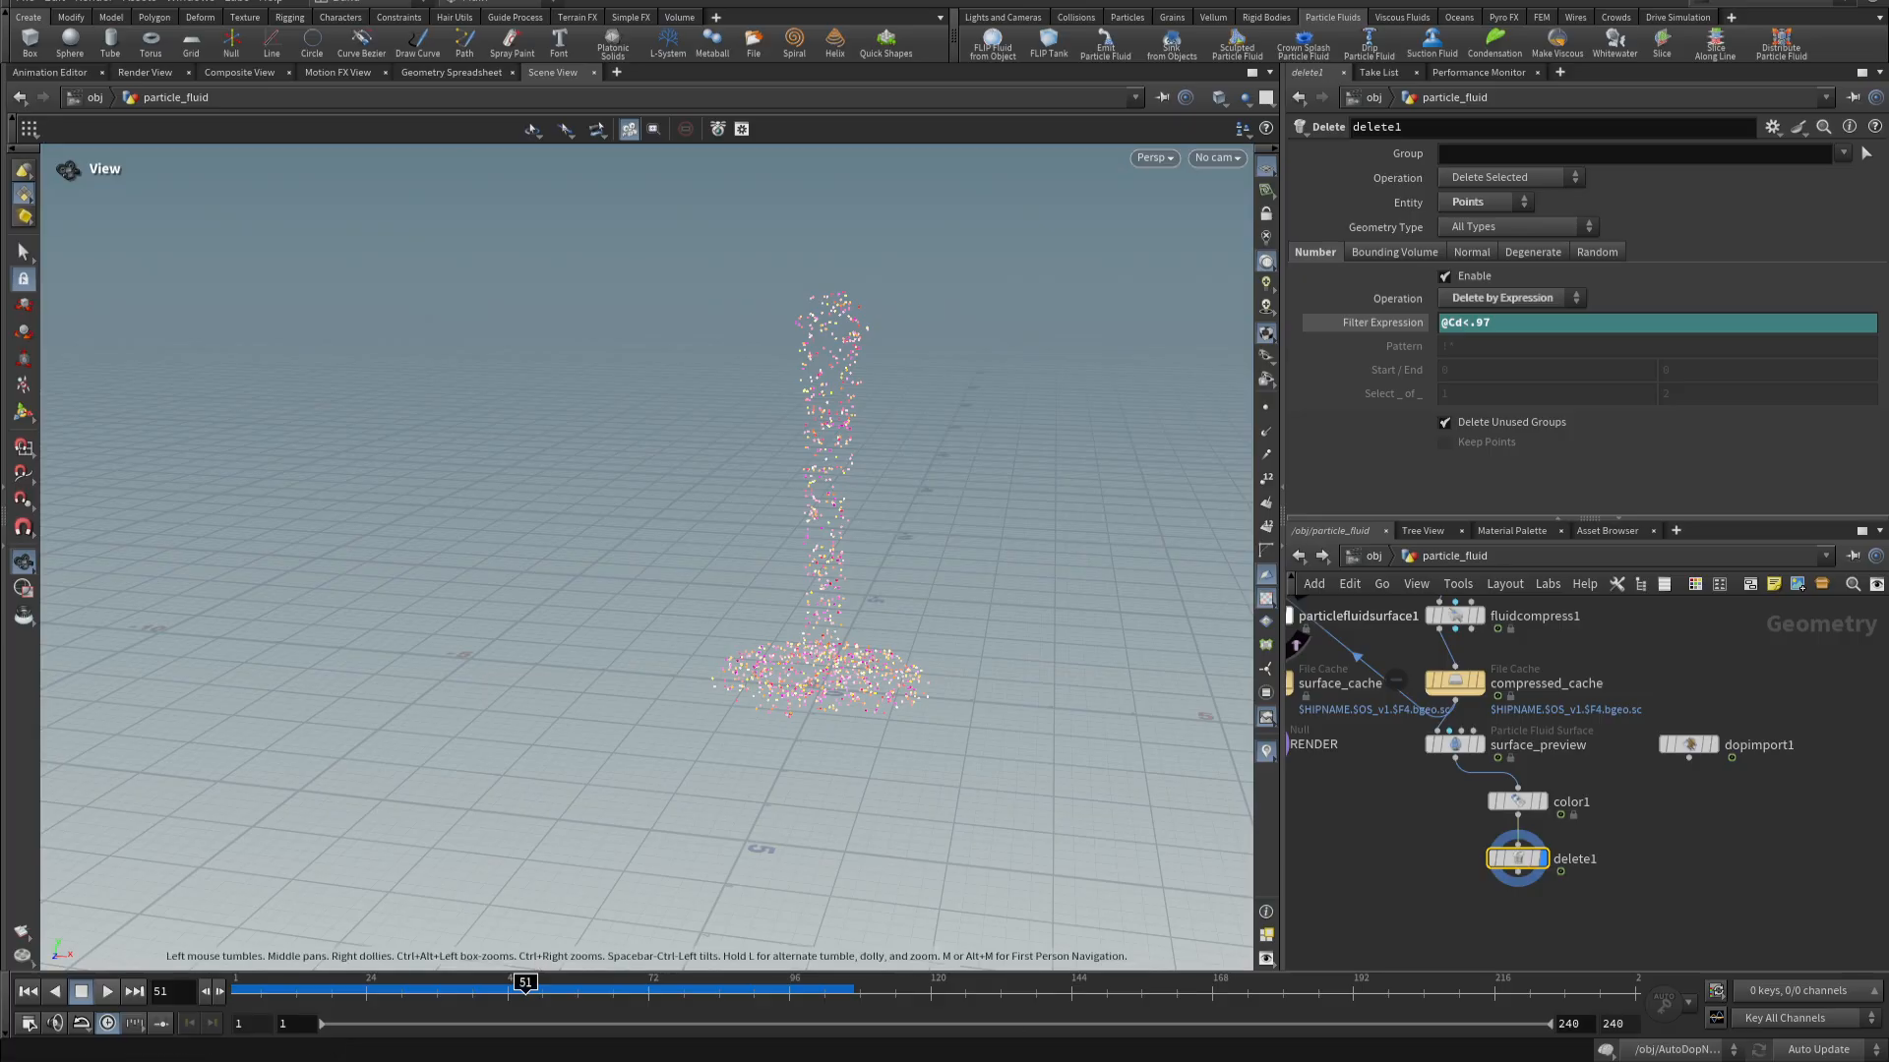
- Add an Attribute Wrangle below dopimport1, feed it from surface_preview and display it
middle_click_drag(1695, 860, 1578, 867)
left_click_drag(1572, 760, 1640, 698)
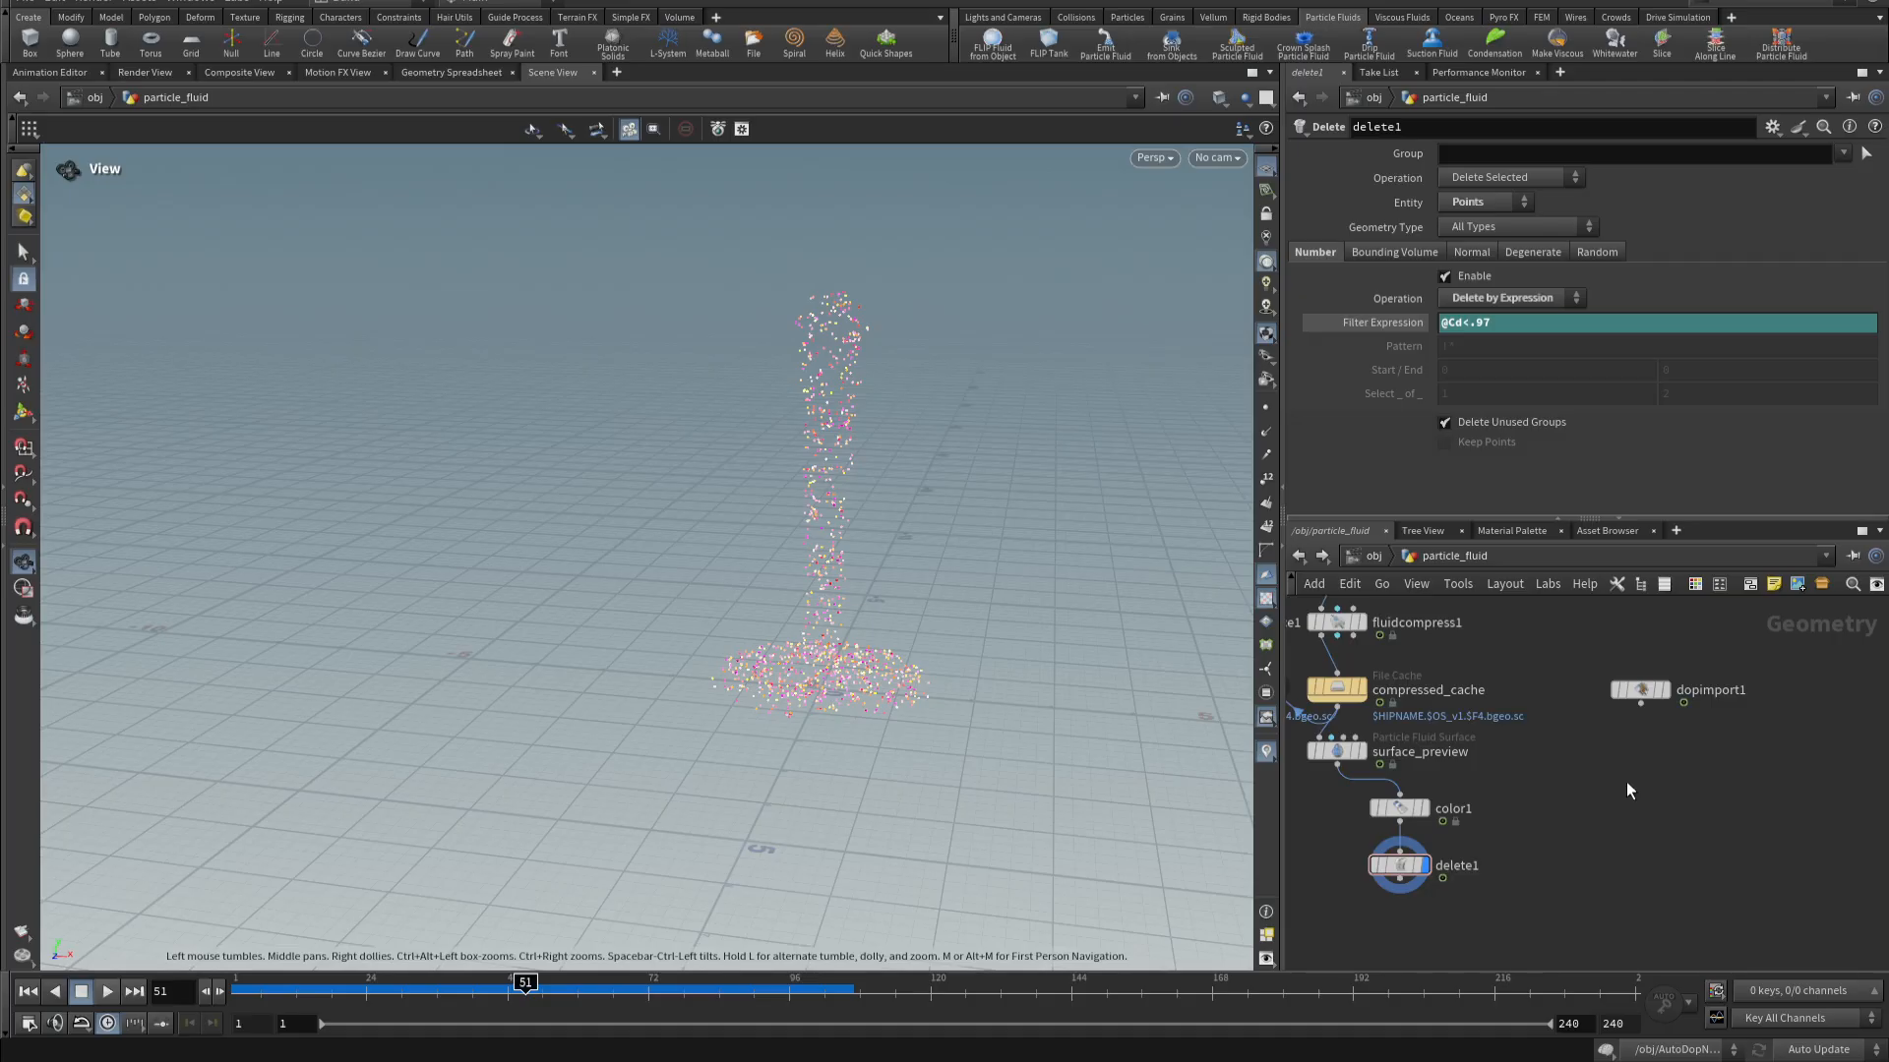
key("Tab")
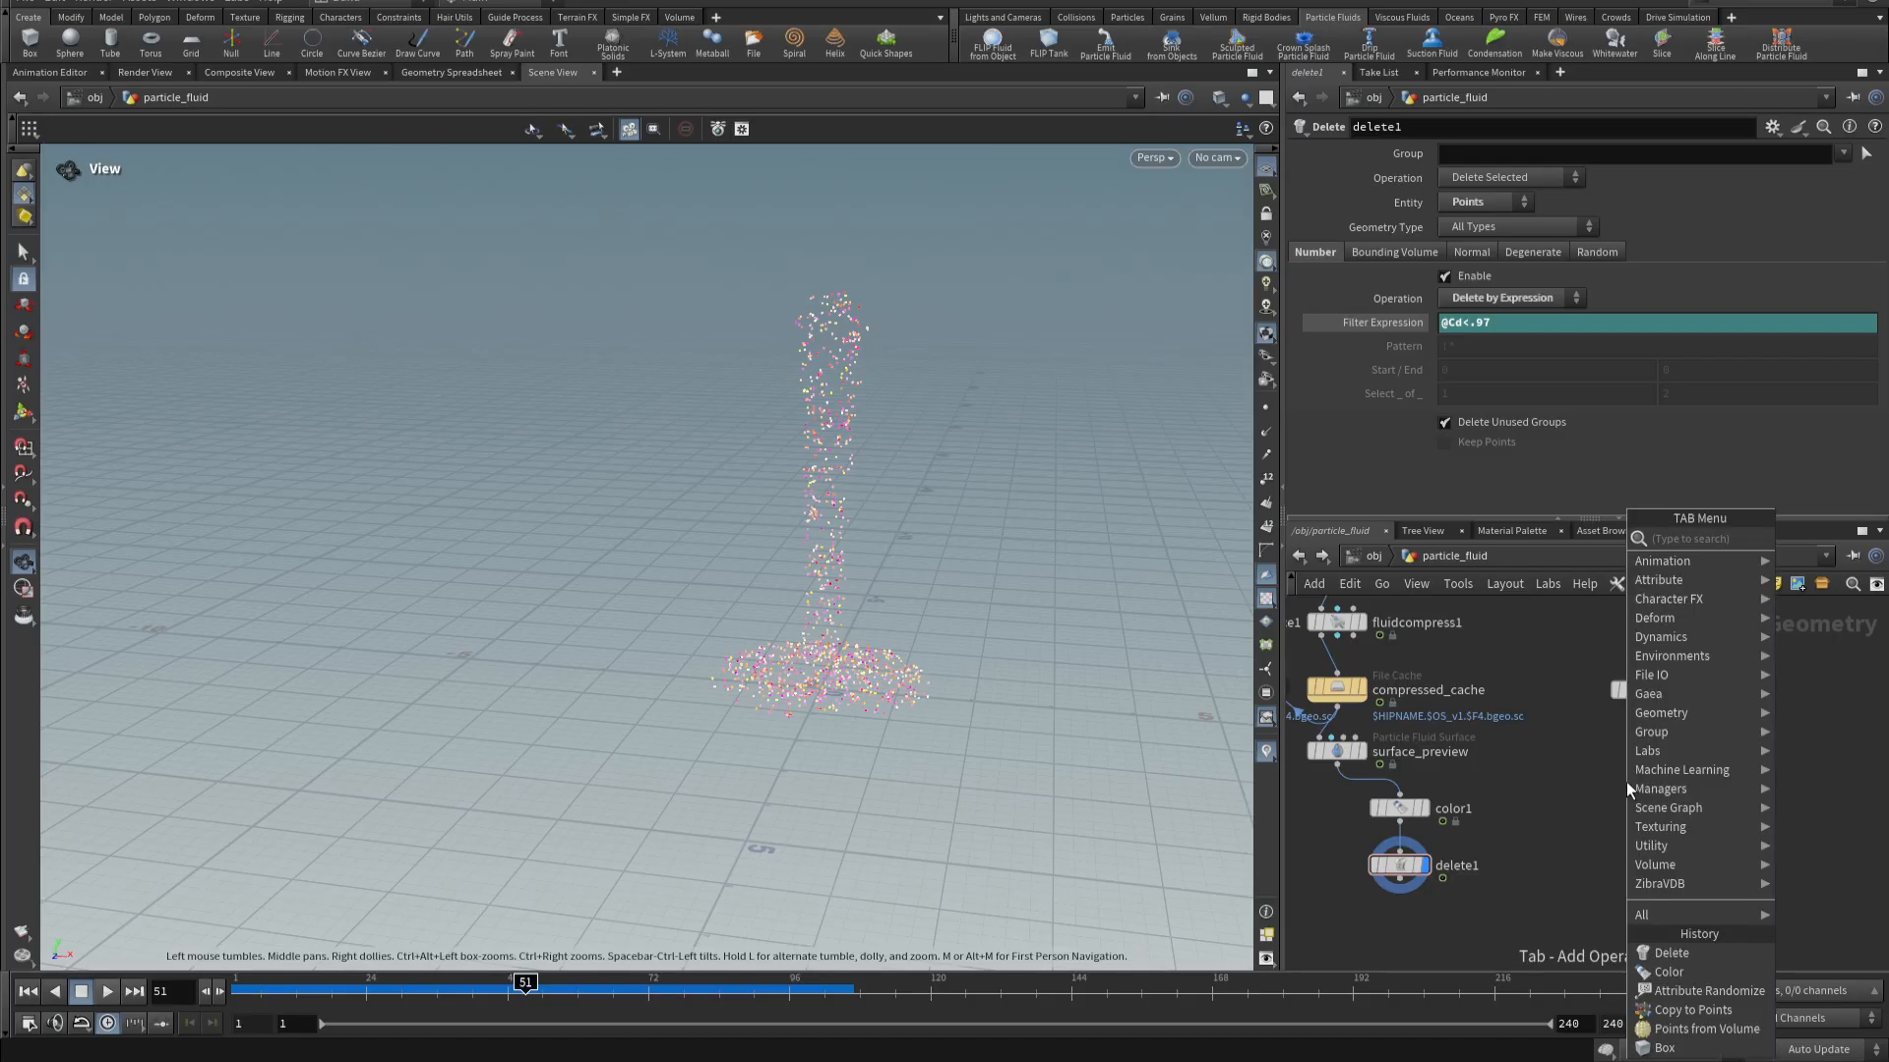
type("wran")
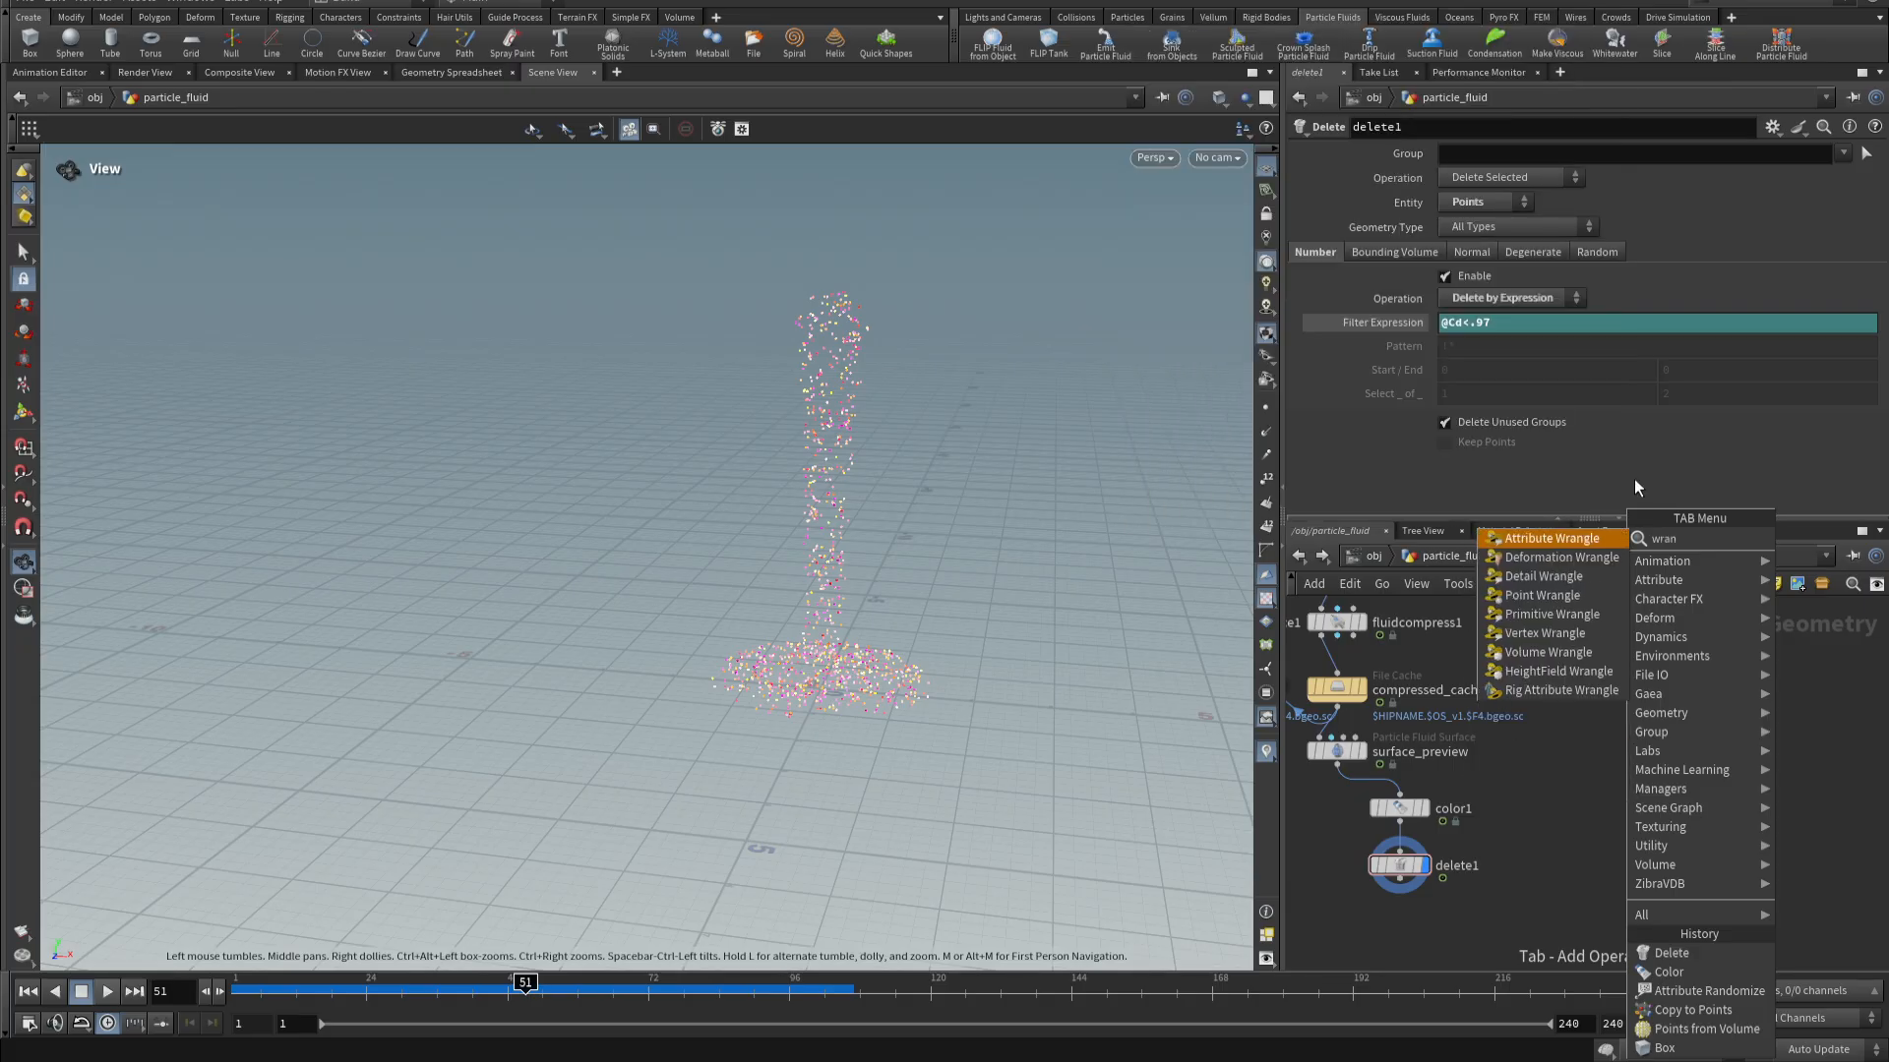
left_click(1587, 539)
left_click(1644, 783)
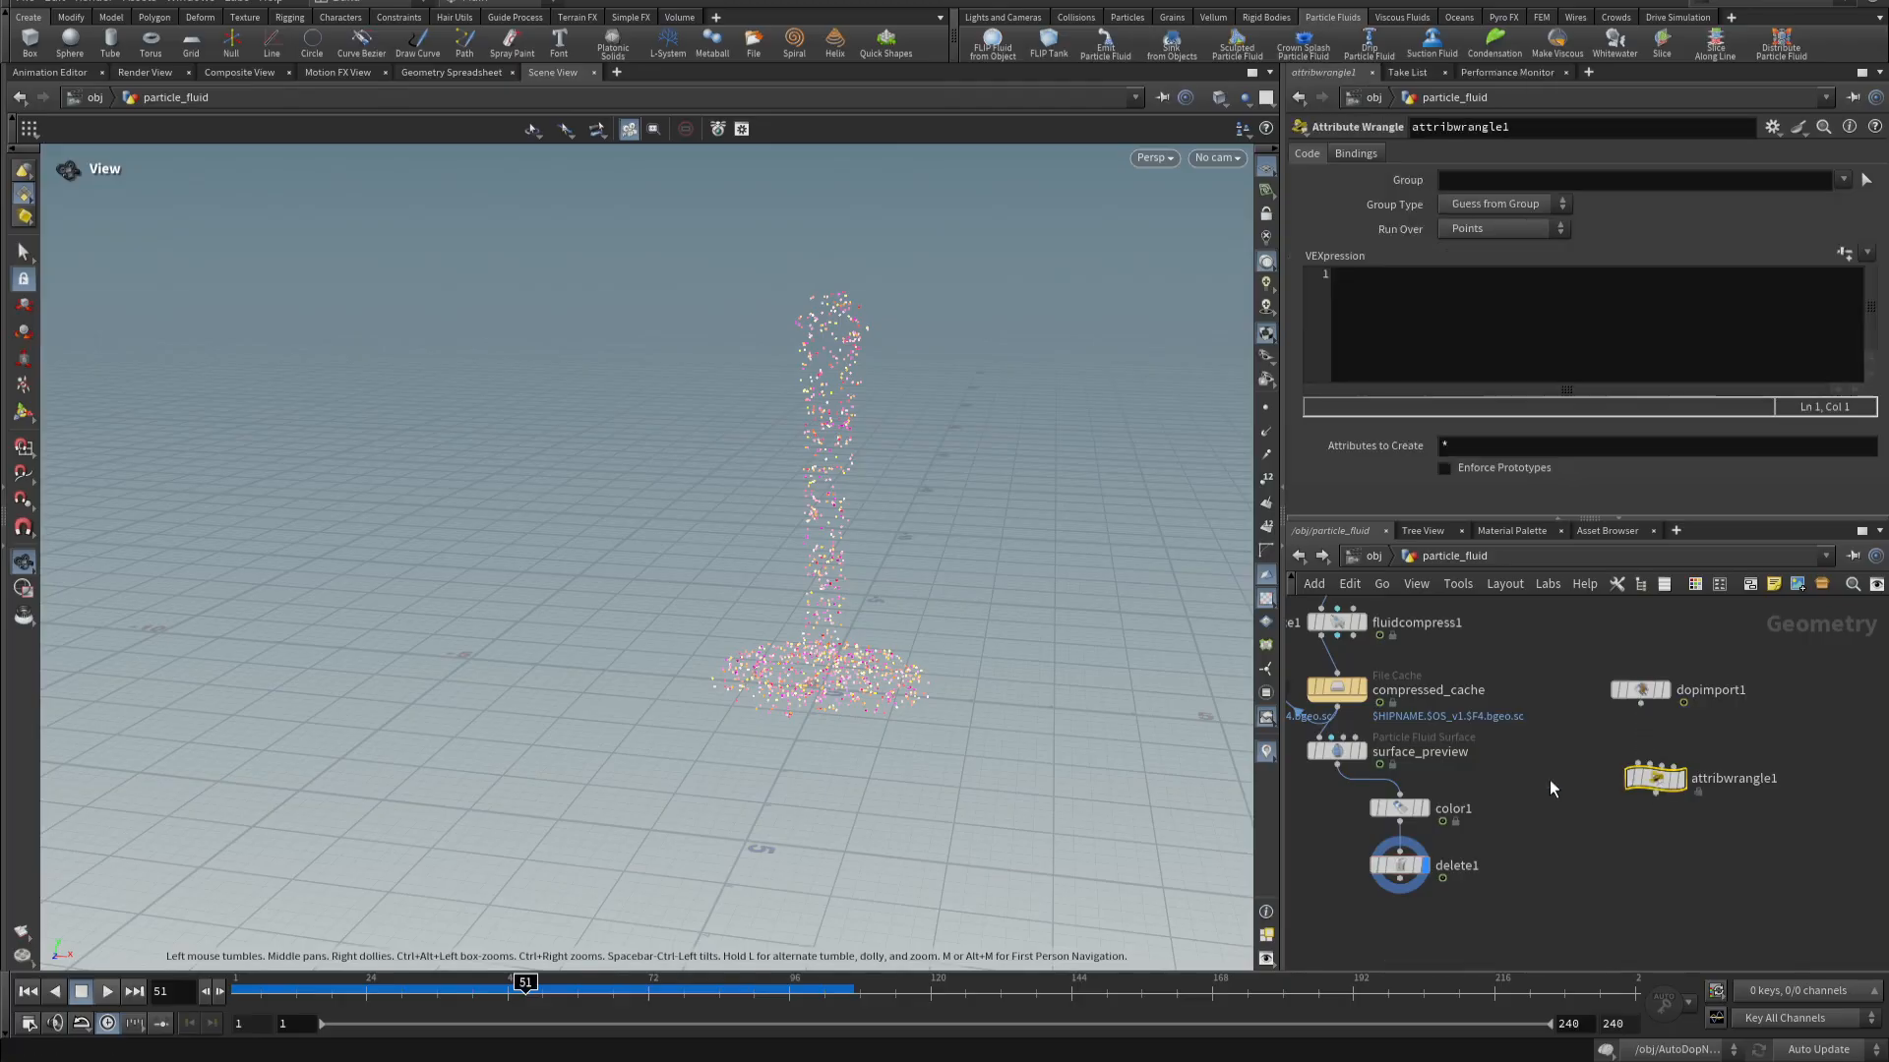
left_click_drag(1335, 771, 1690, 782)
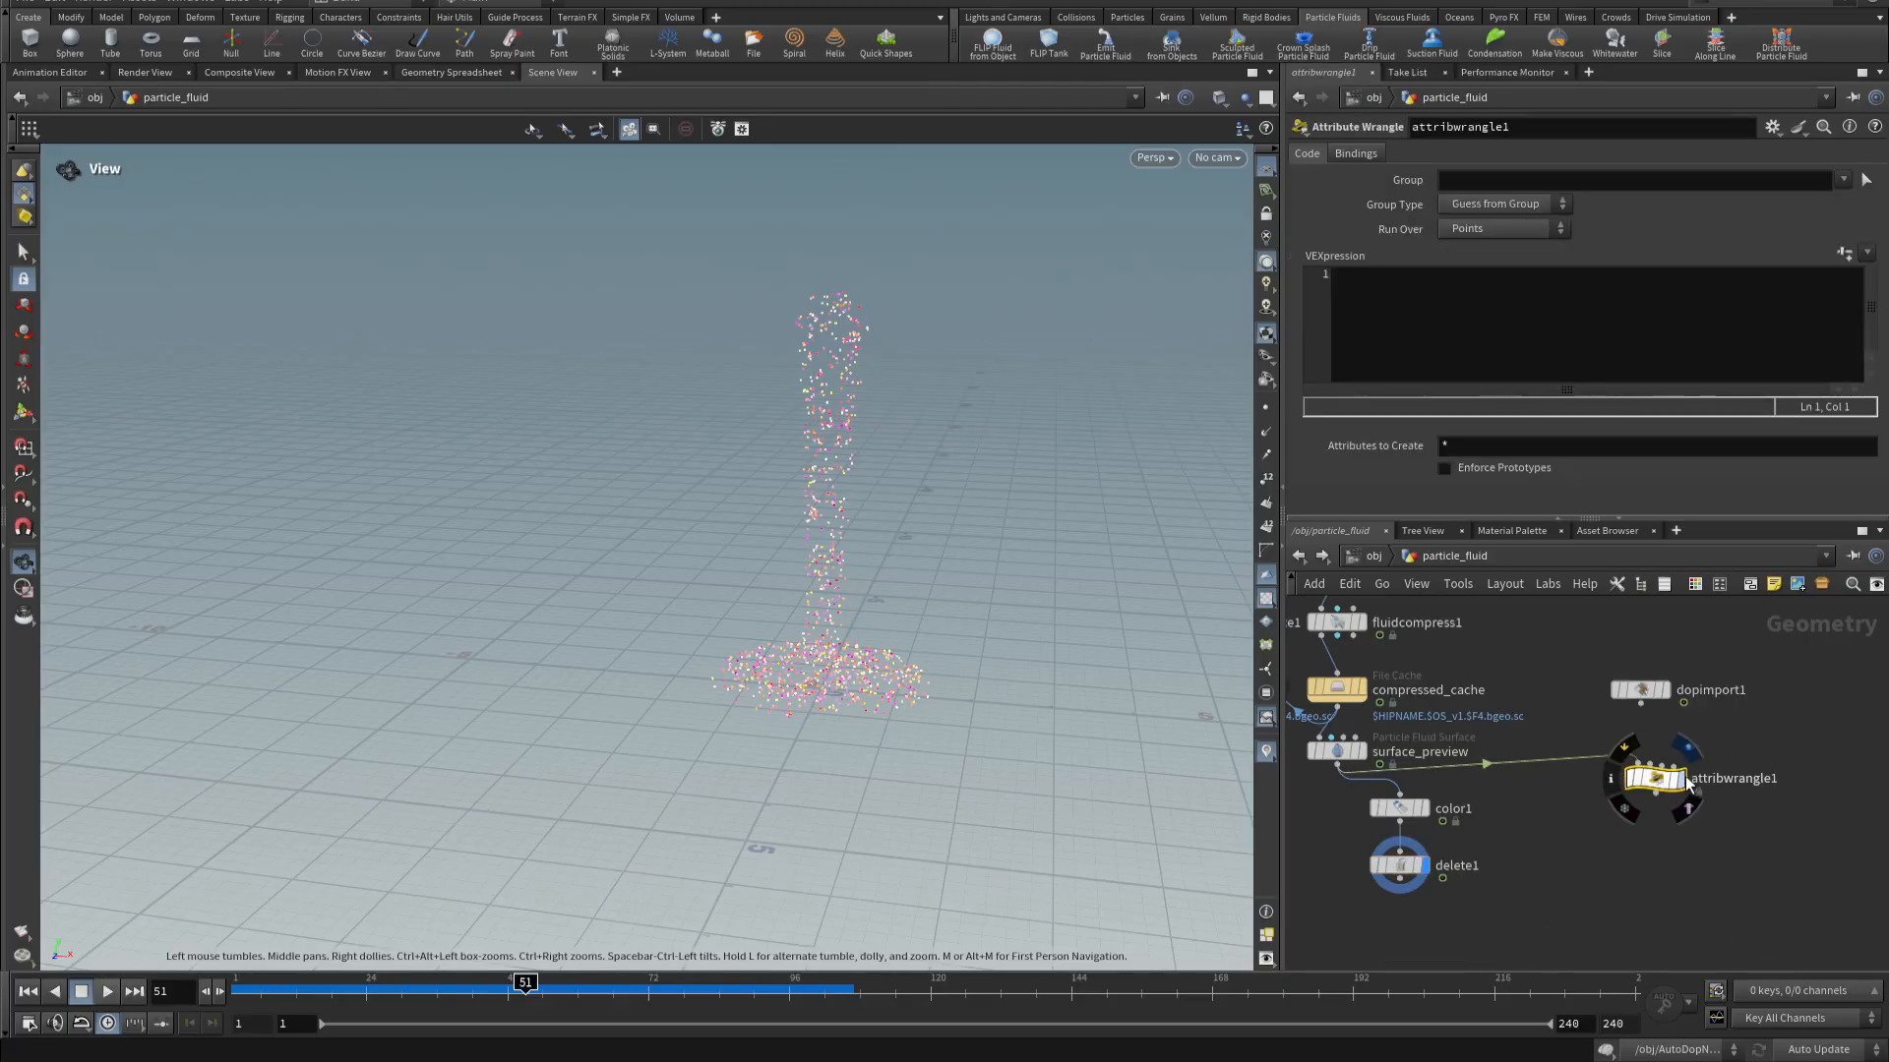
left_click(1684, 779)
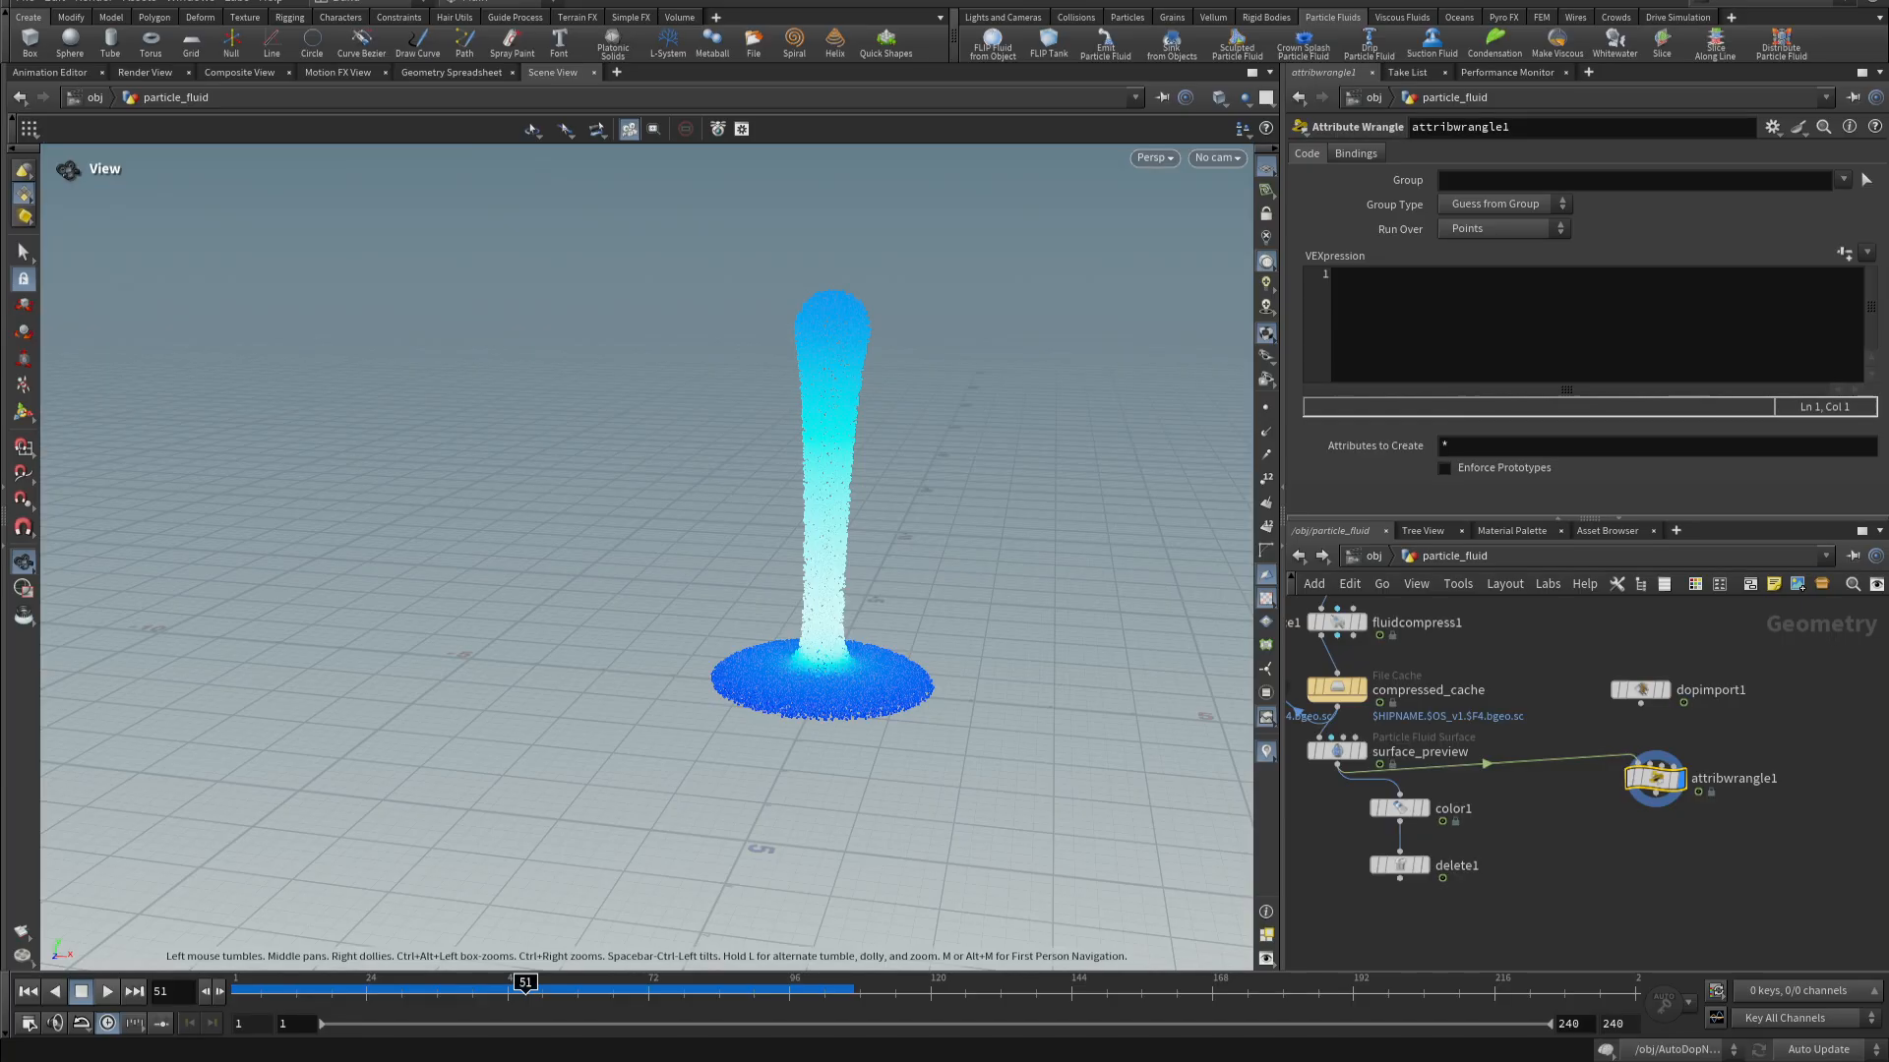
left_click(1356, 308)
type("if (rand (i@id + chf('seed'))>chf('treshold')) { removepoint (0, @ptnum); }")
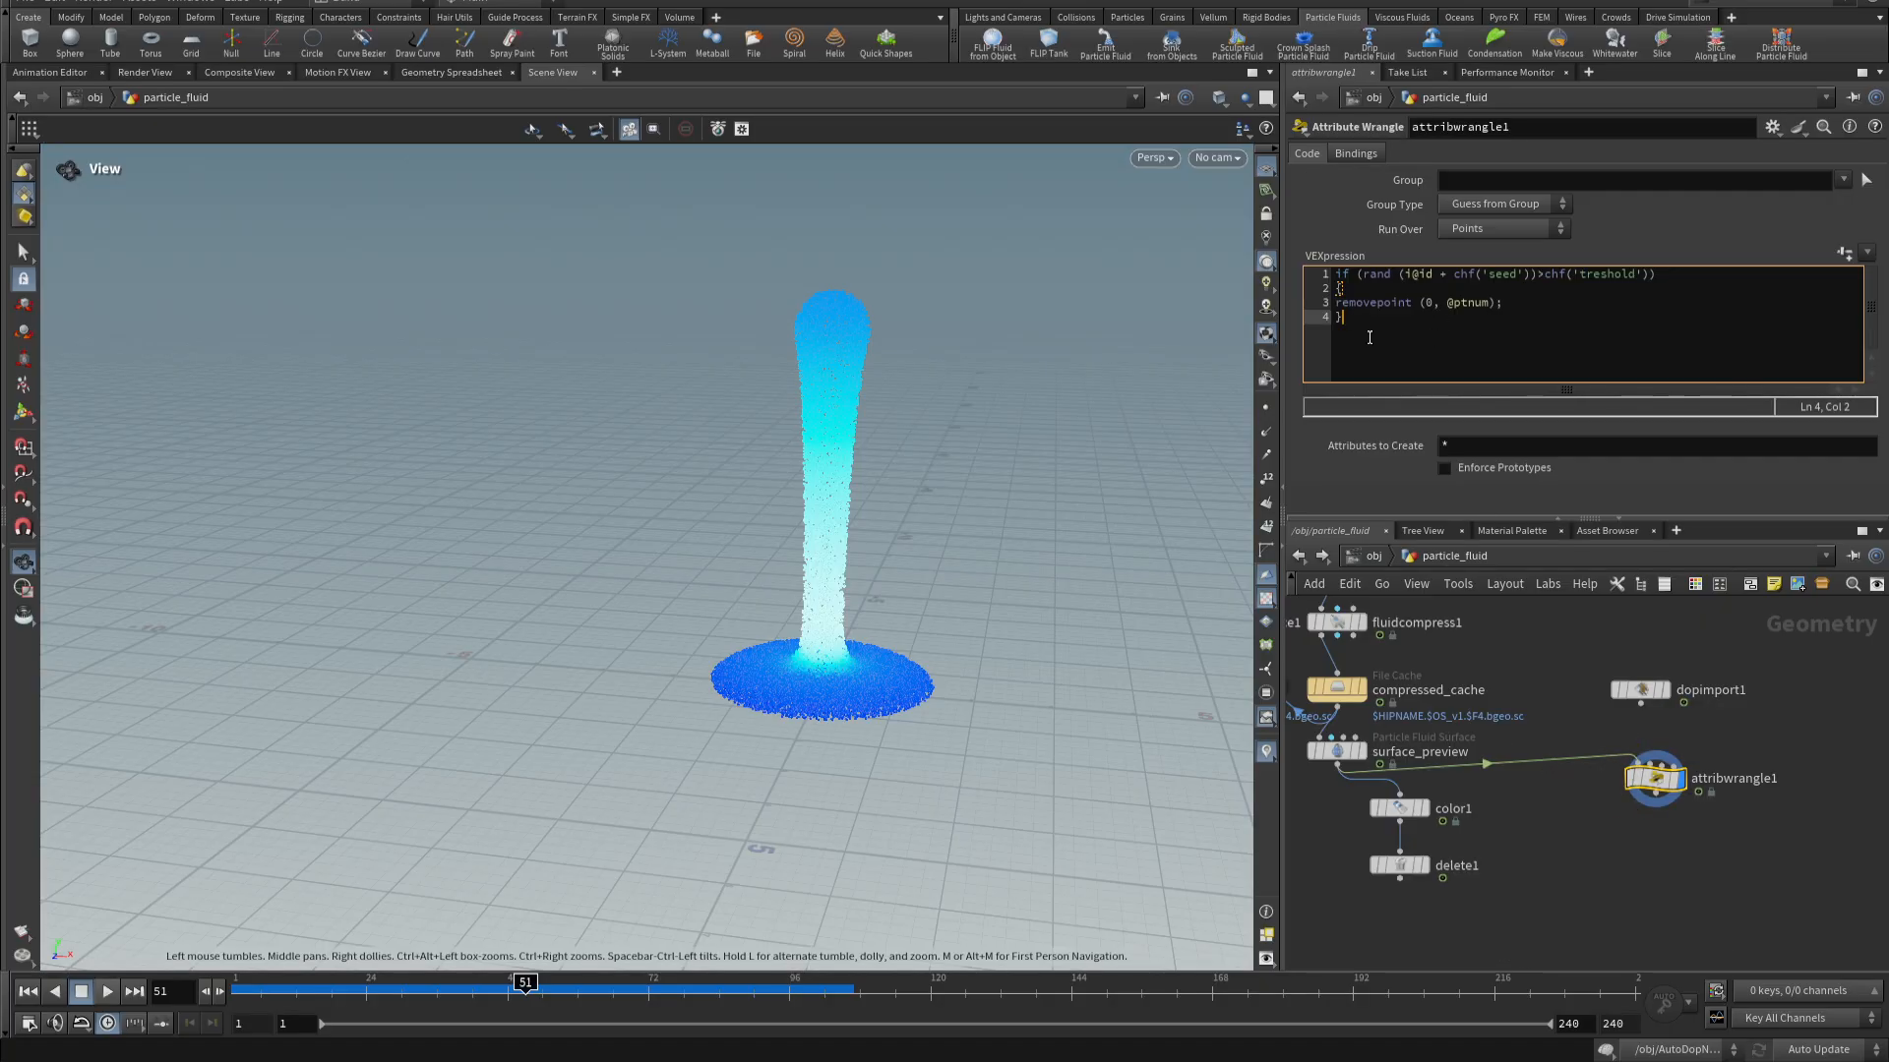
- Create the Seed and Treshold parameters from the wrangle's code and set Treshold to 0.028
mouse_move(1643, 781)
left_click(1845, 254)
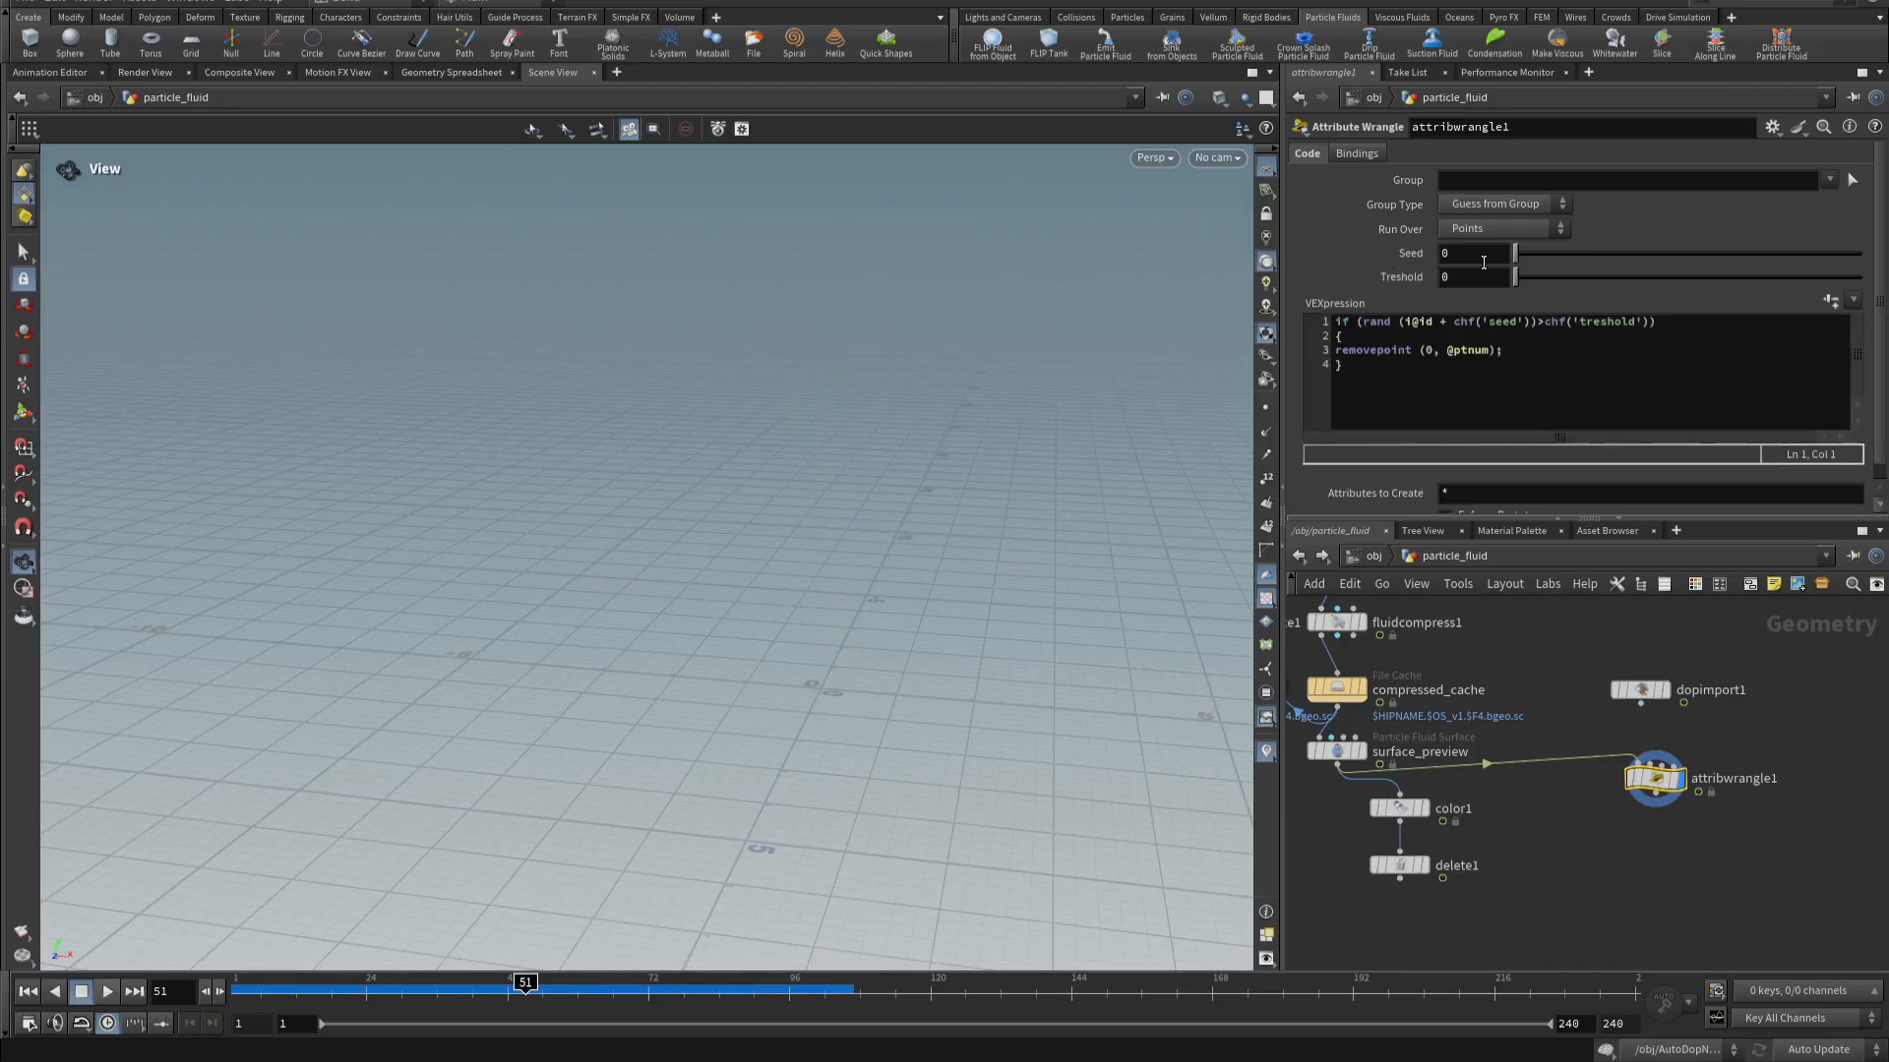
mouse_move(1520, 286)
left_mouse_down()
mouse_move(1572, 269)
mouse_move(1524, 293)
mouse_move(1544, 280)
mouse_move(1531, 251)
mouse_move(1626, 232)
mouse_move(1514, 251)
left_mouse_up()
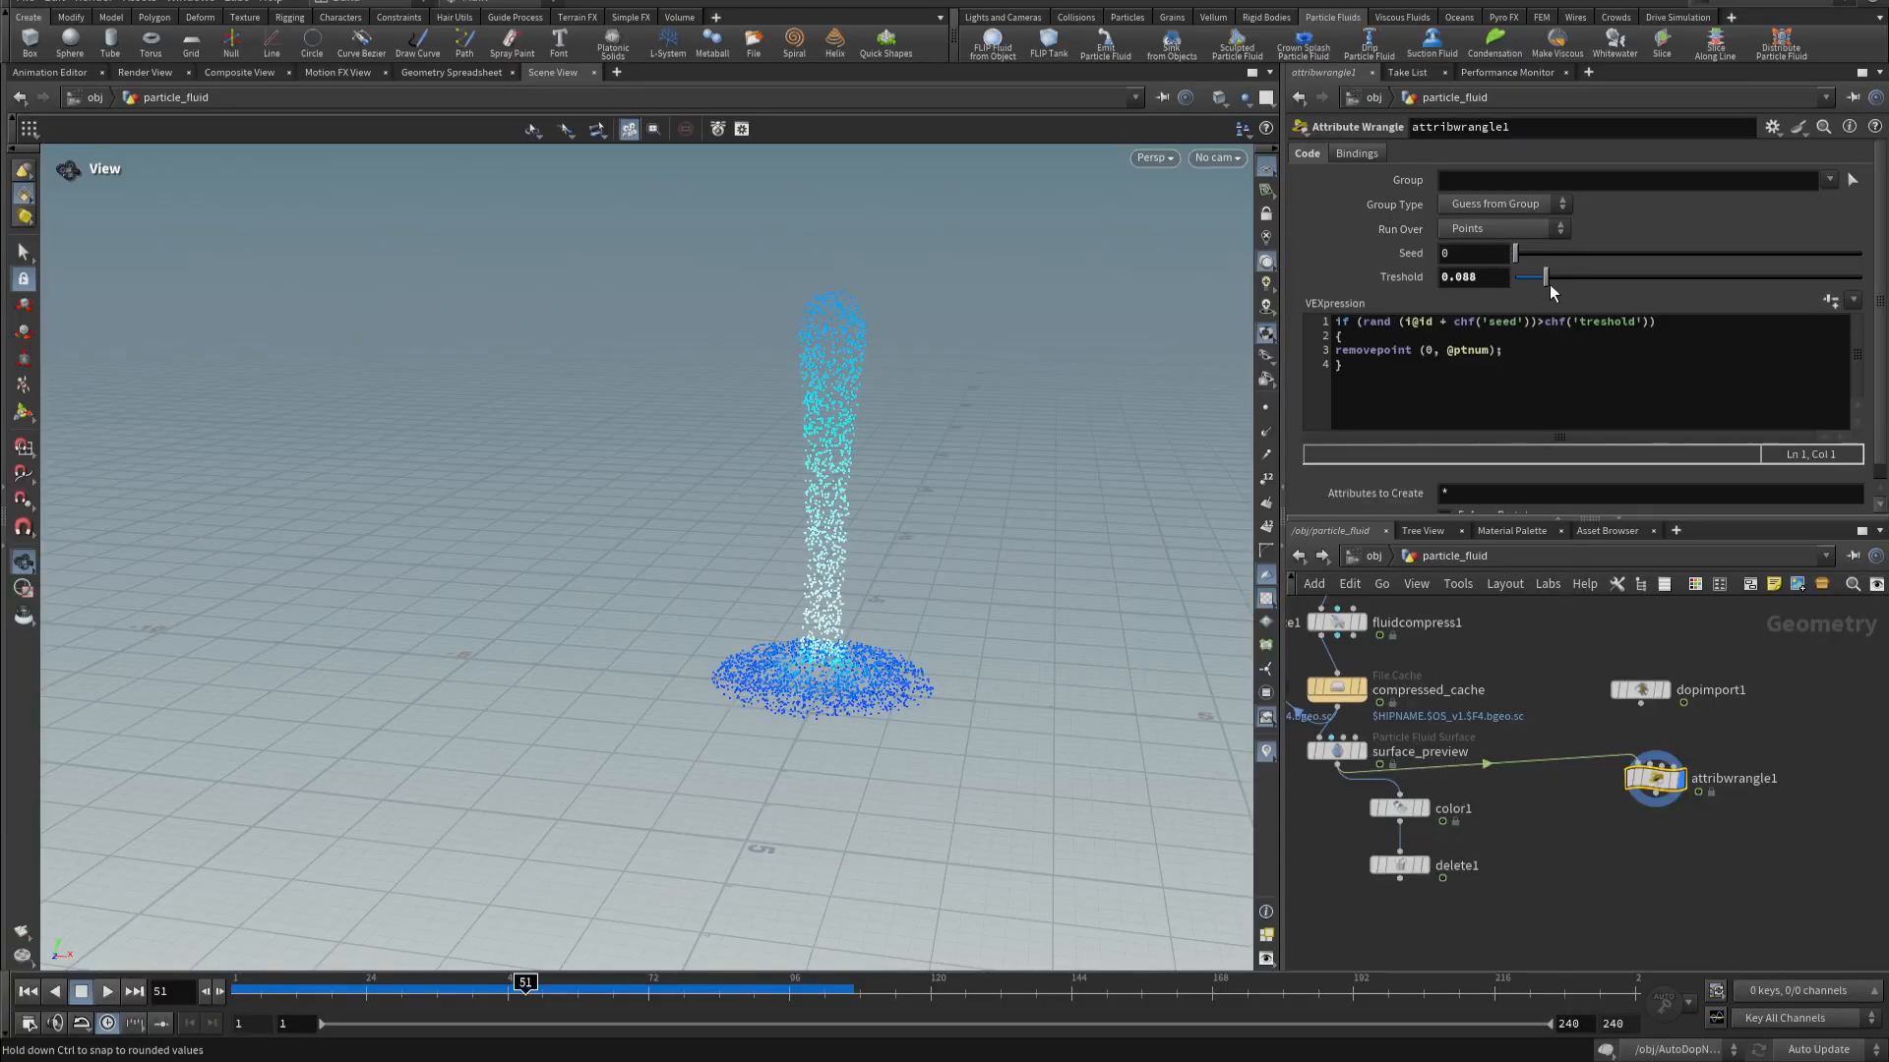
left_click_drag(1544, 284, 1536, 285)
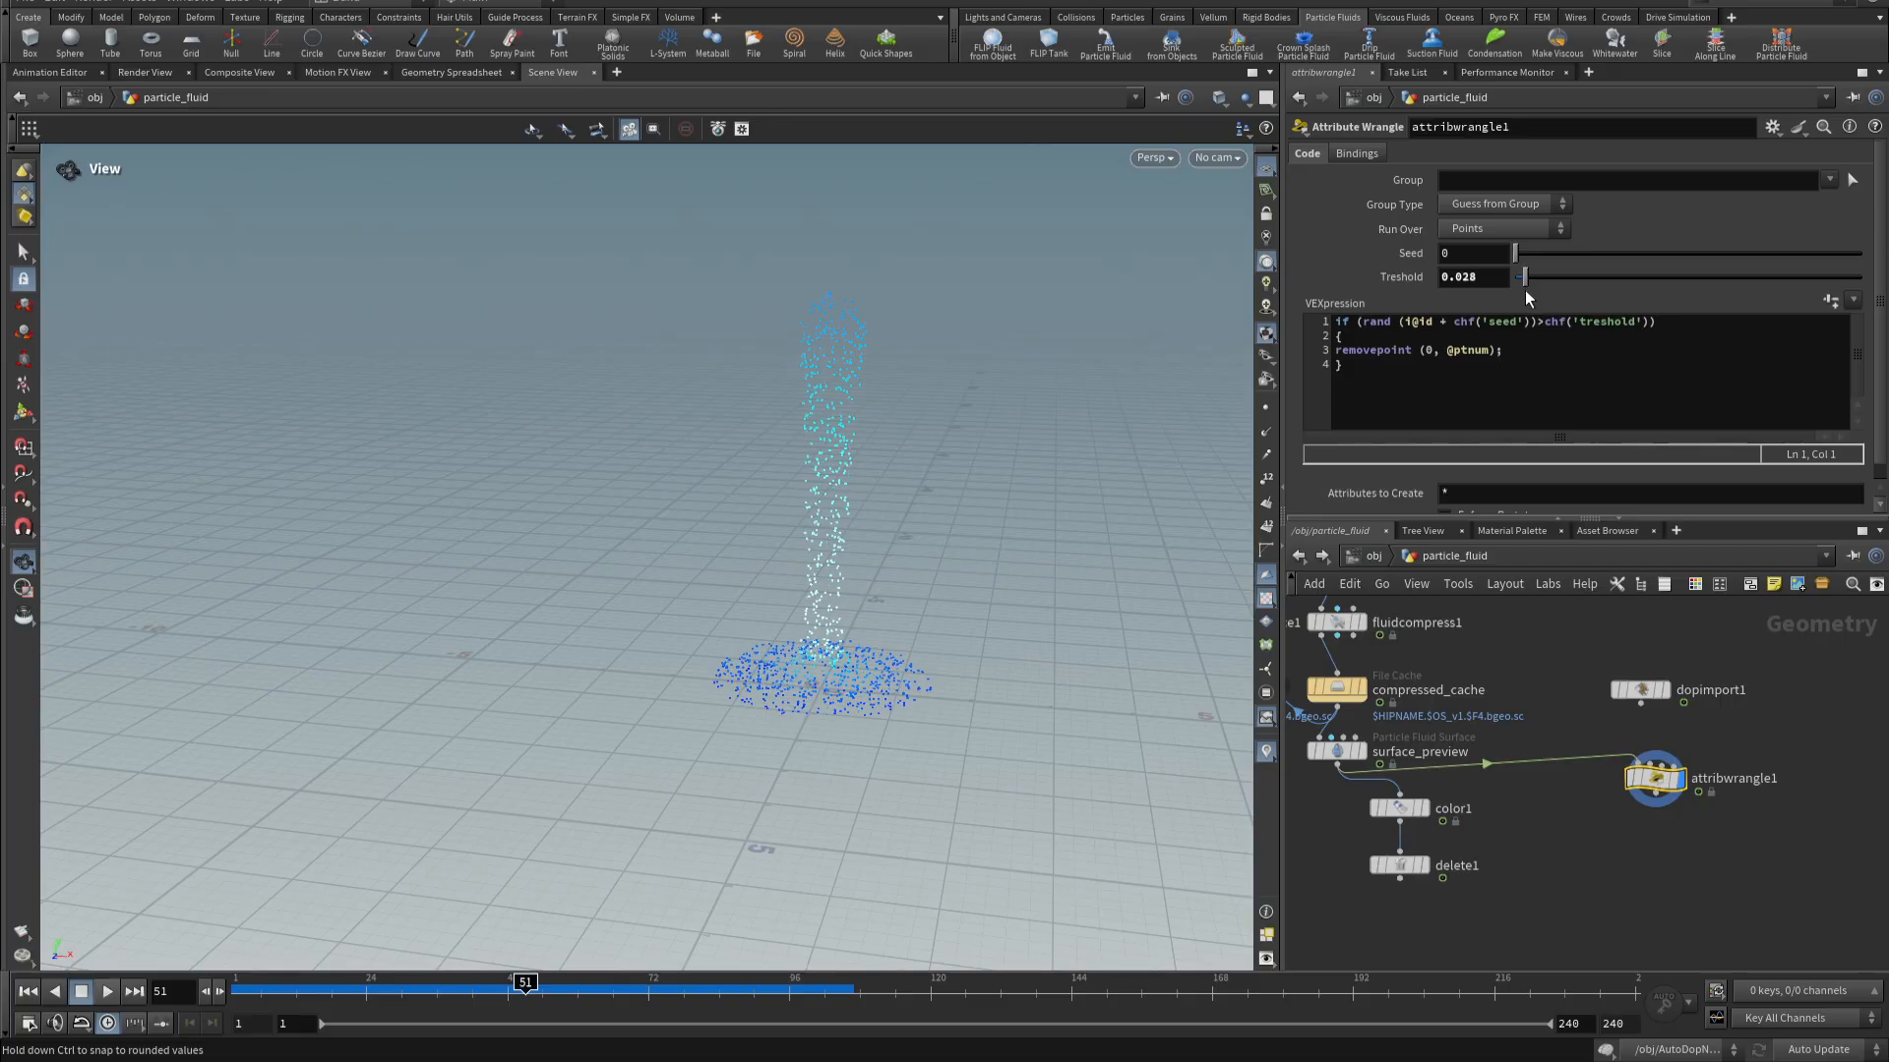
- Display the delete1 node again and select it to show its parameters
middle_click_drag(1505, 875, 1585, 771)
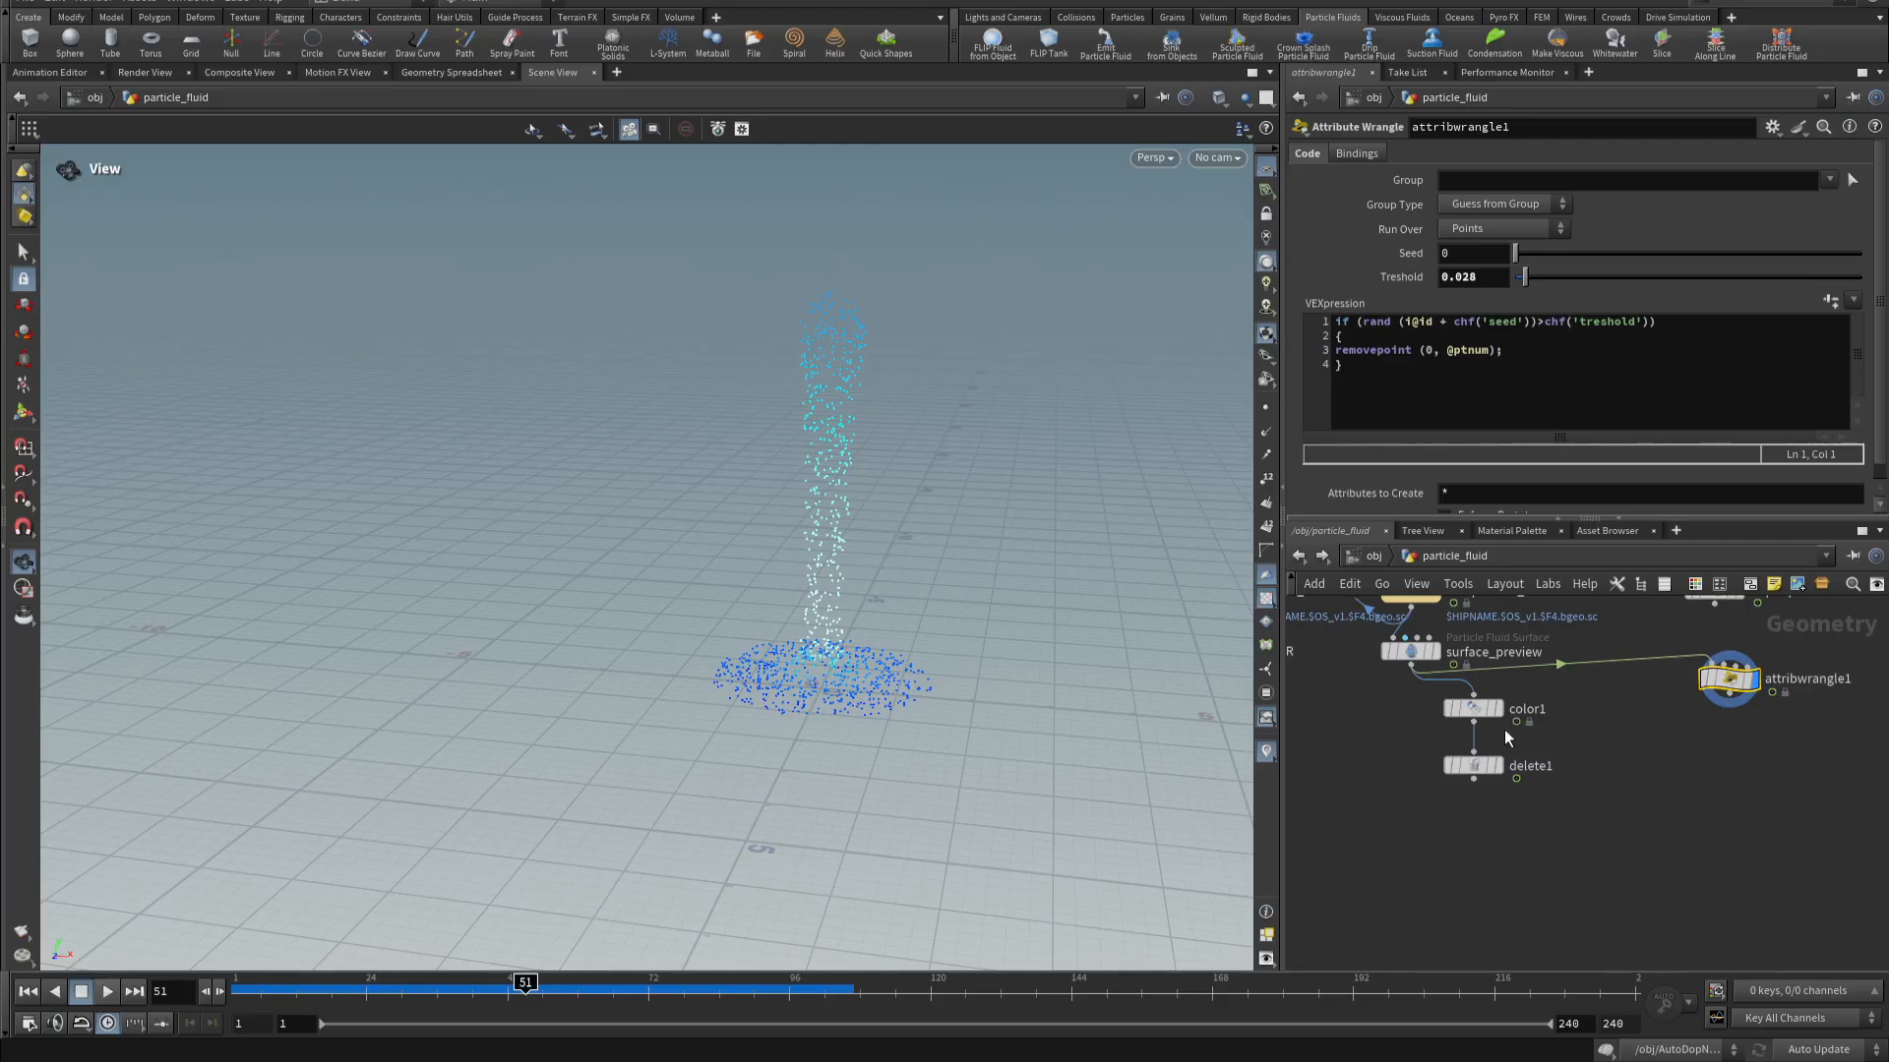
left_click(1491, 765)
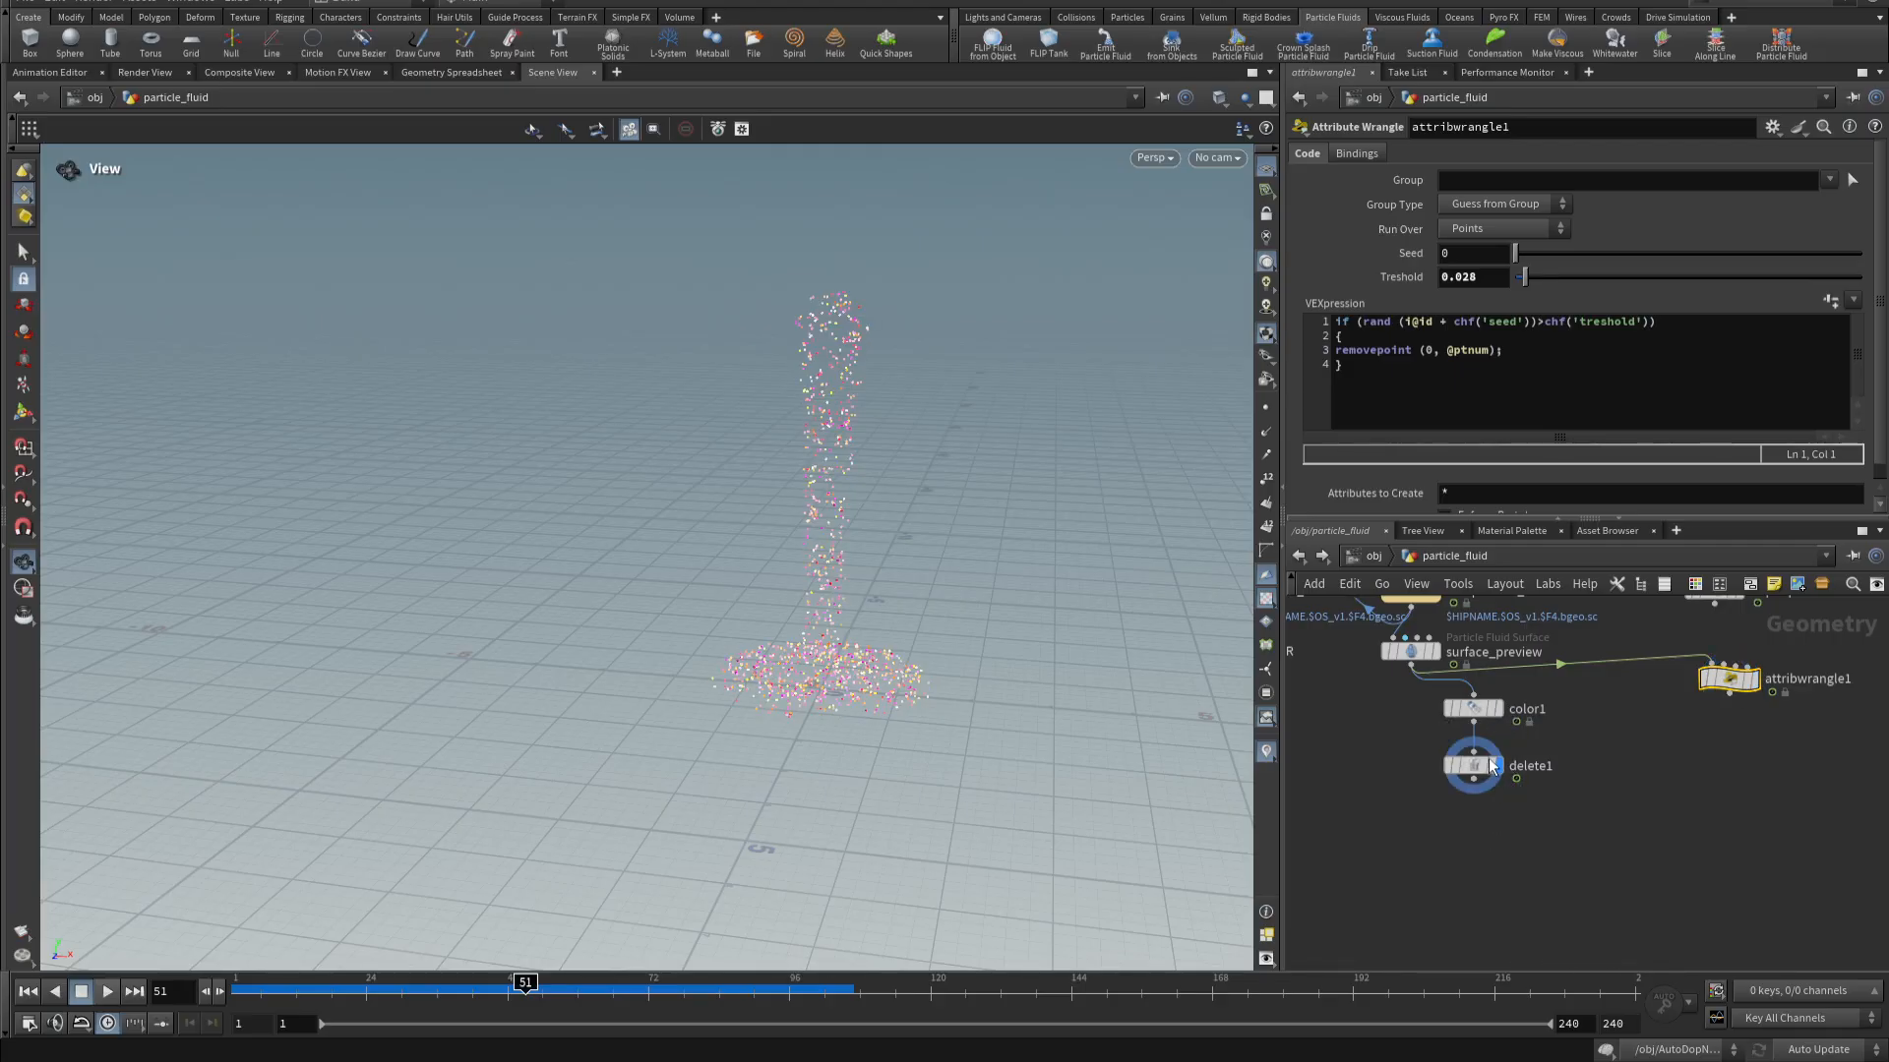
left_click(1474, 767)
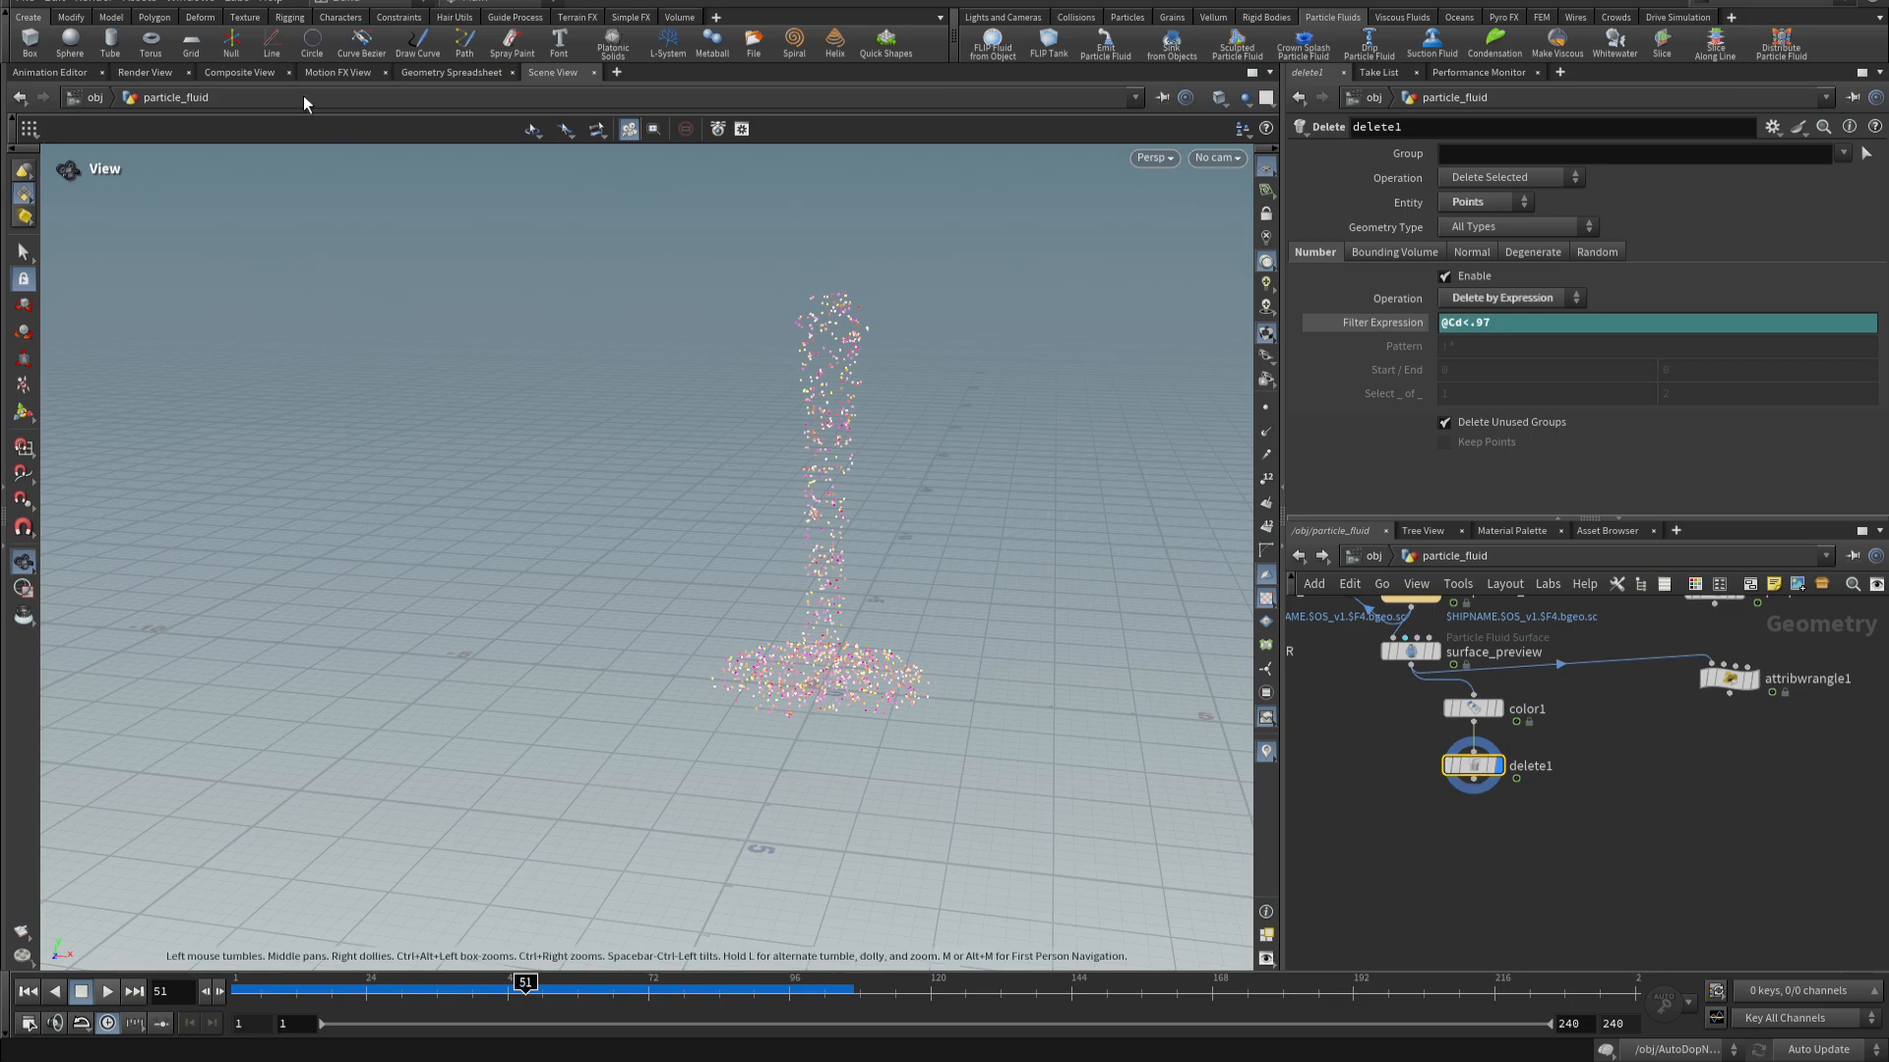
- Save the scene as a new file named Burbujas_TM in the F:/Clase10/TM folder
left_click(28, 3)
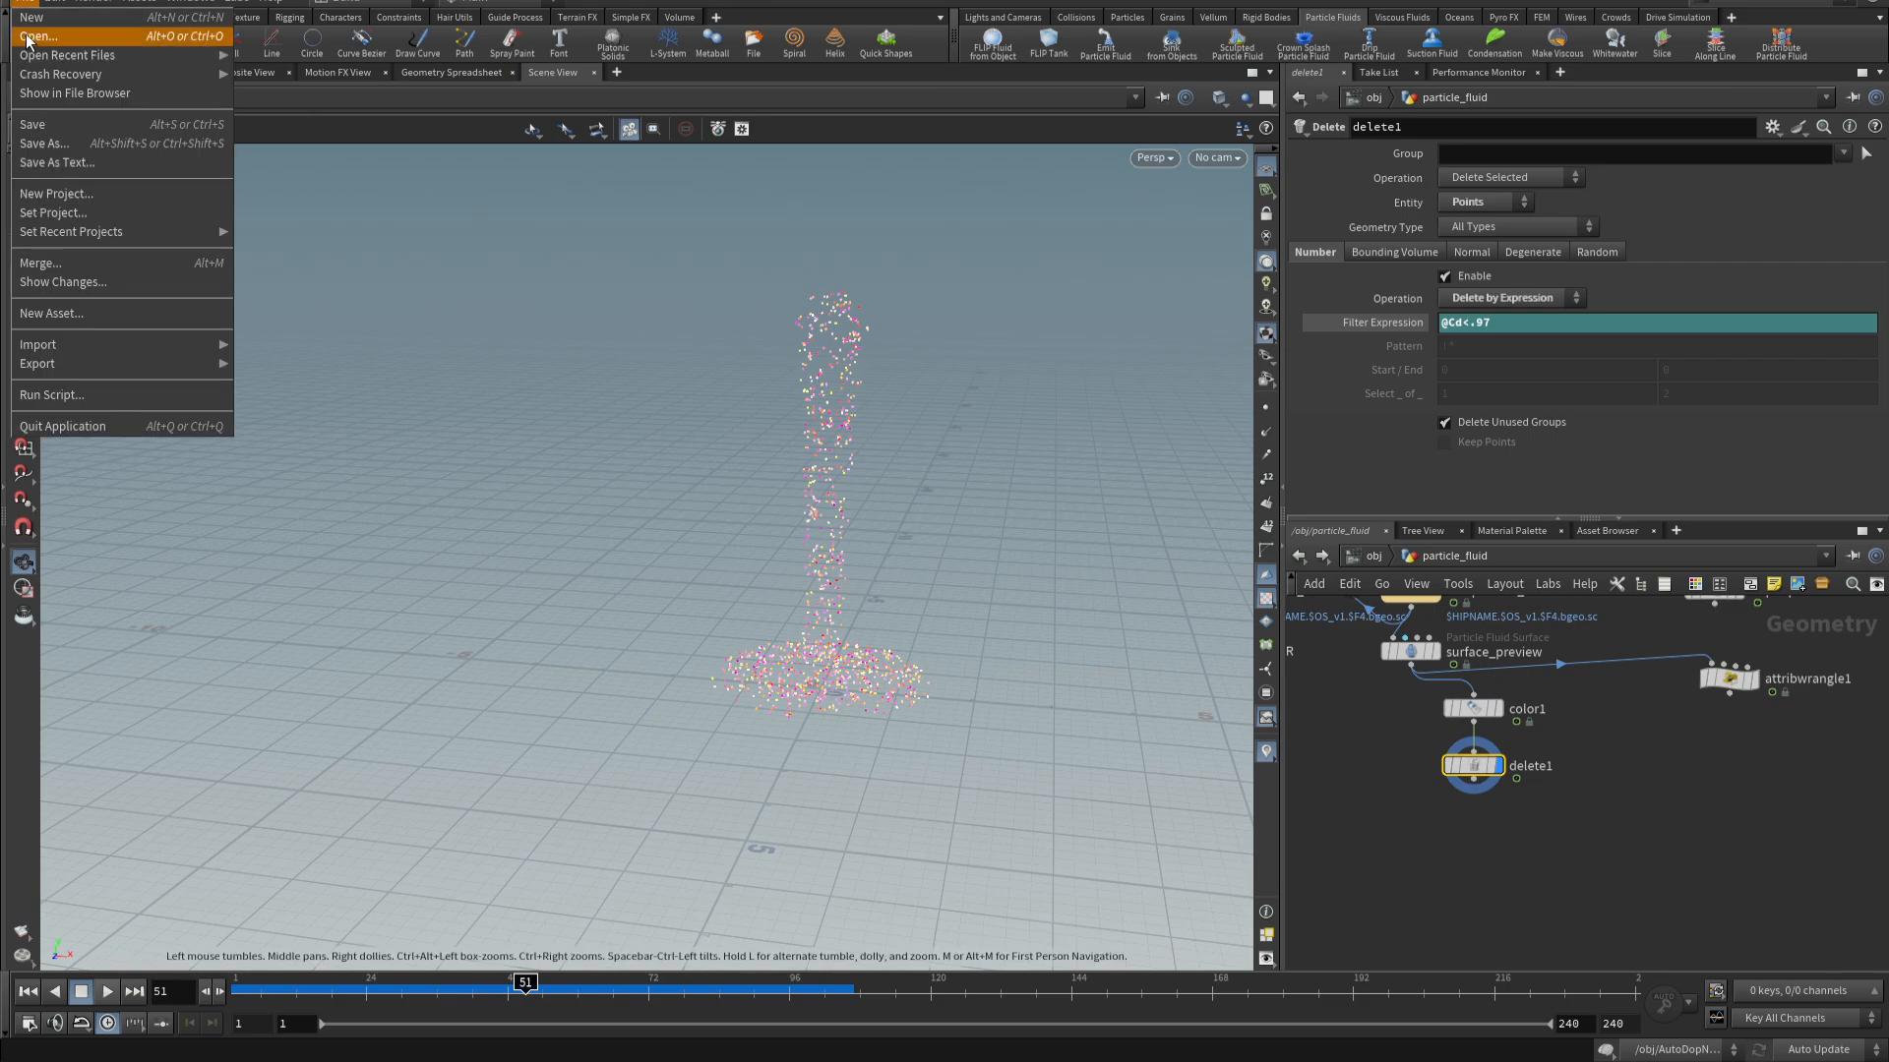
left_click(73, 140)
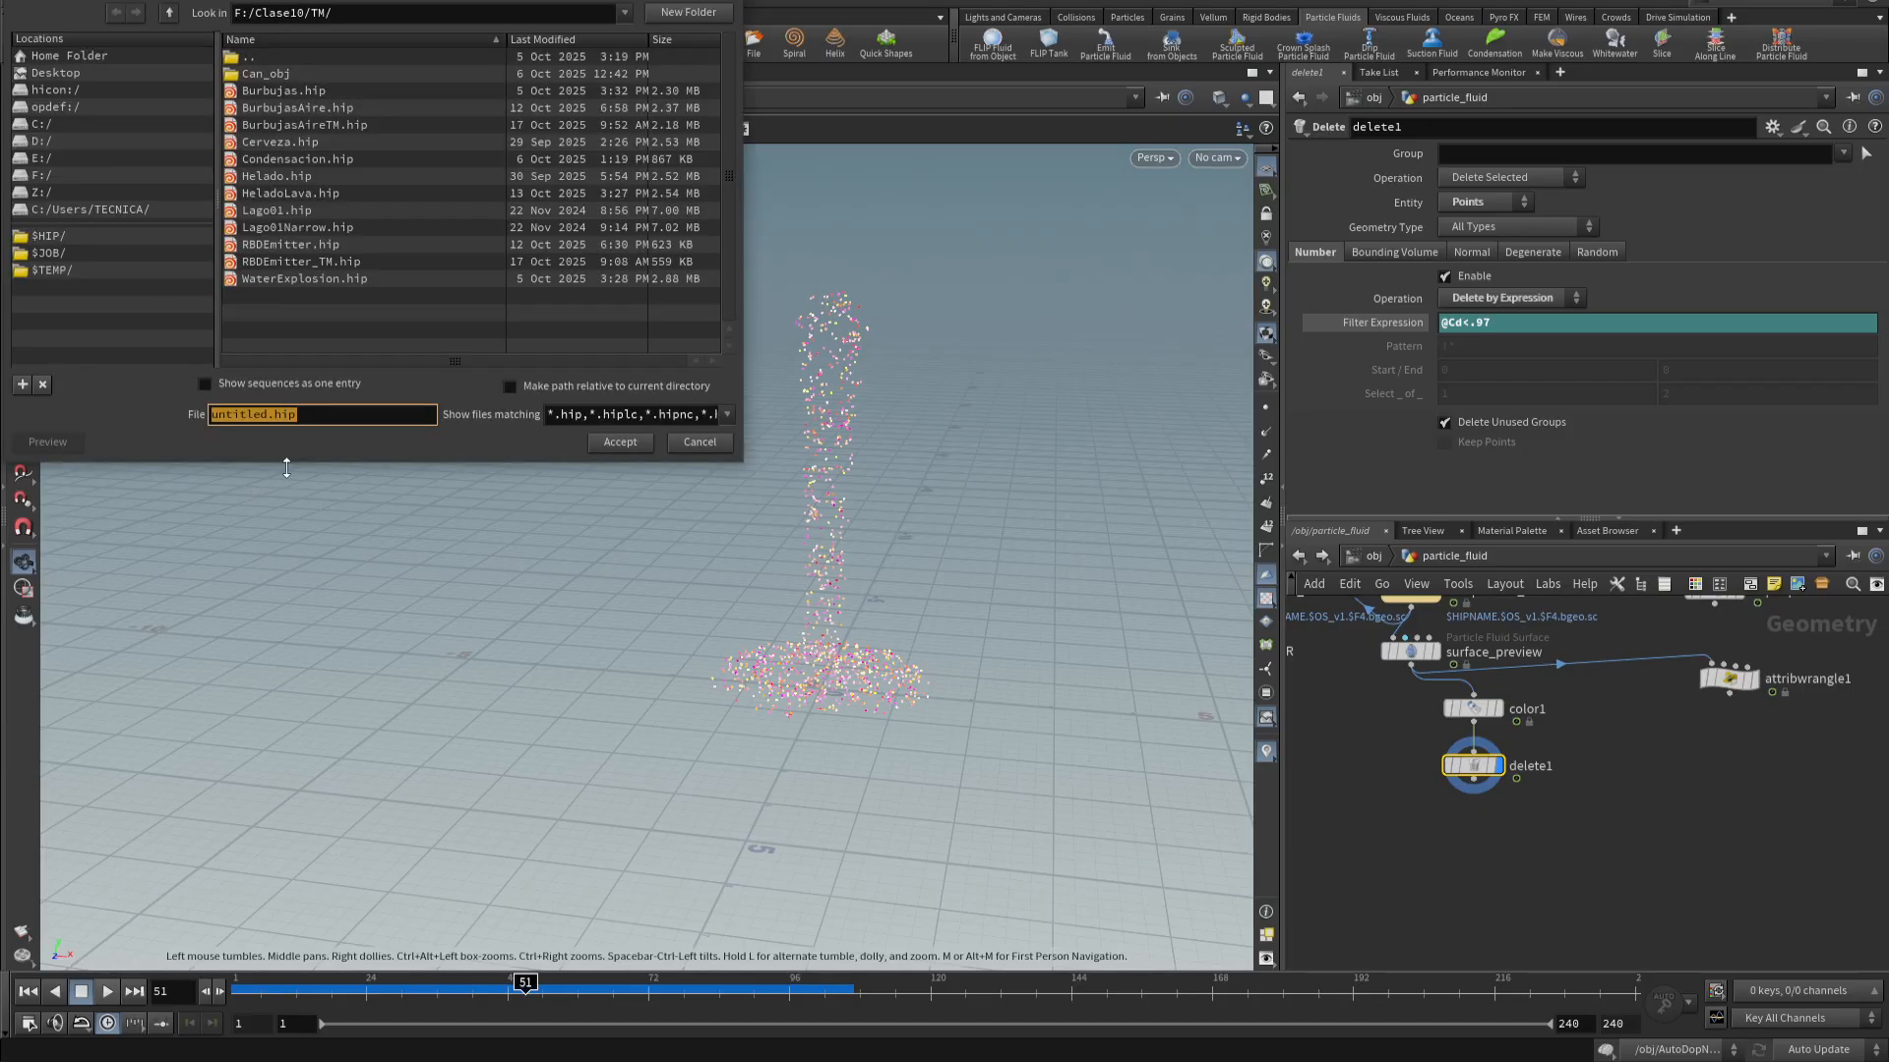
type("Burbujas_TM")
key("Return")
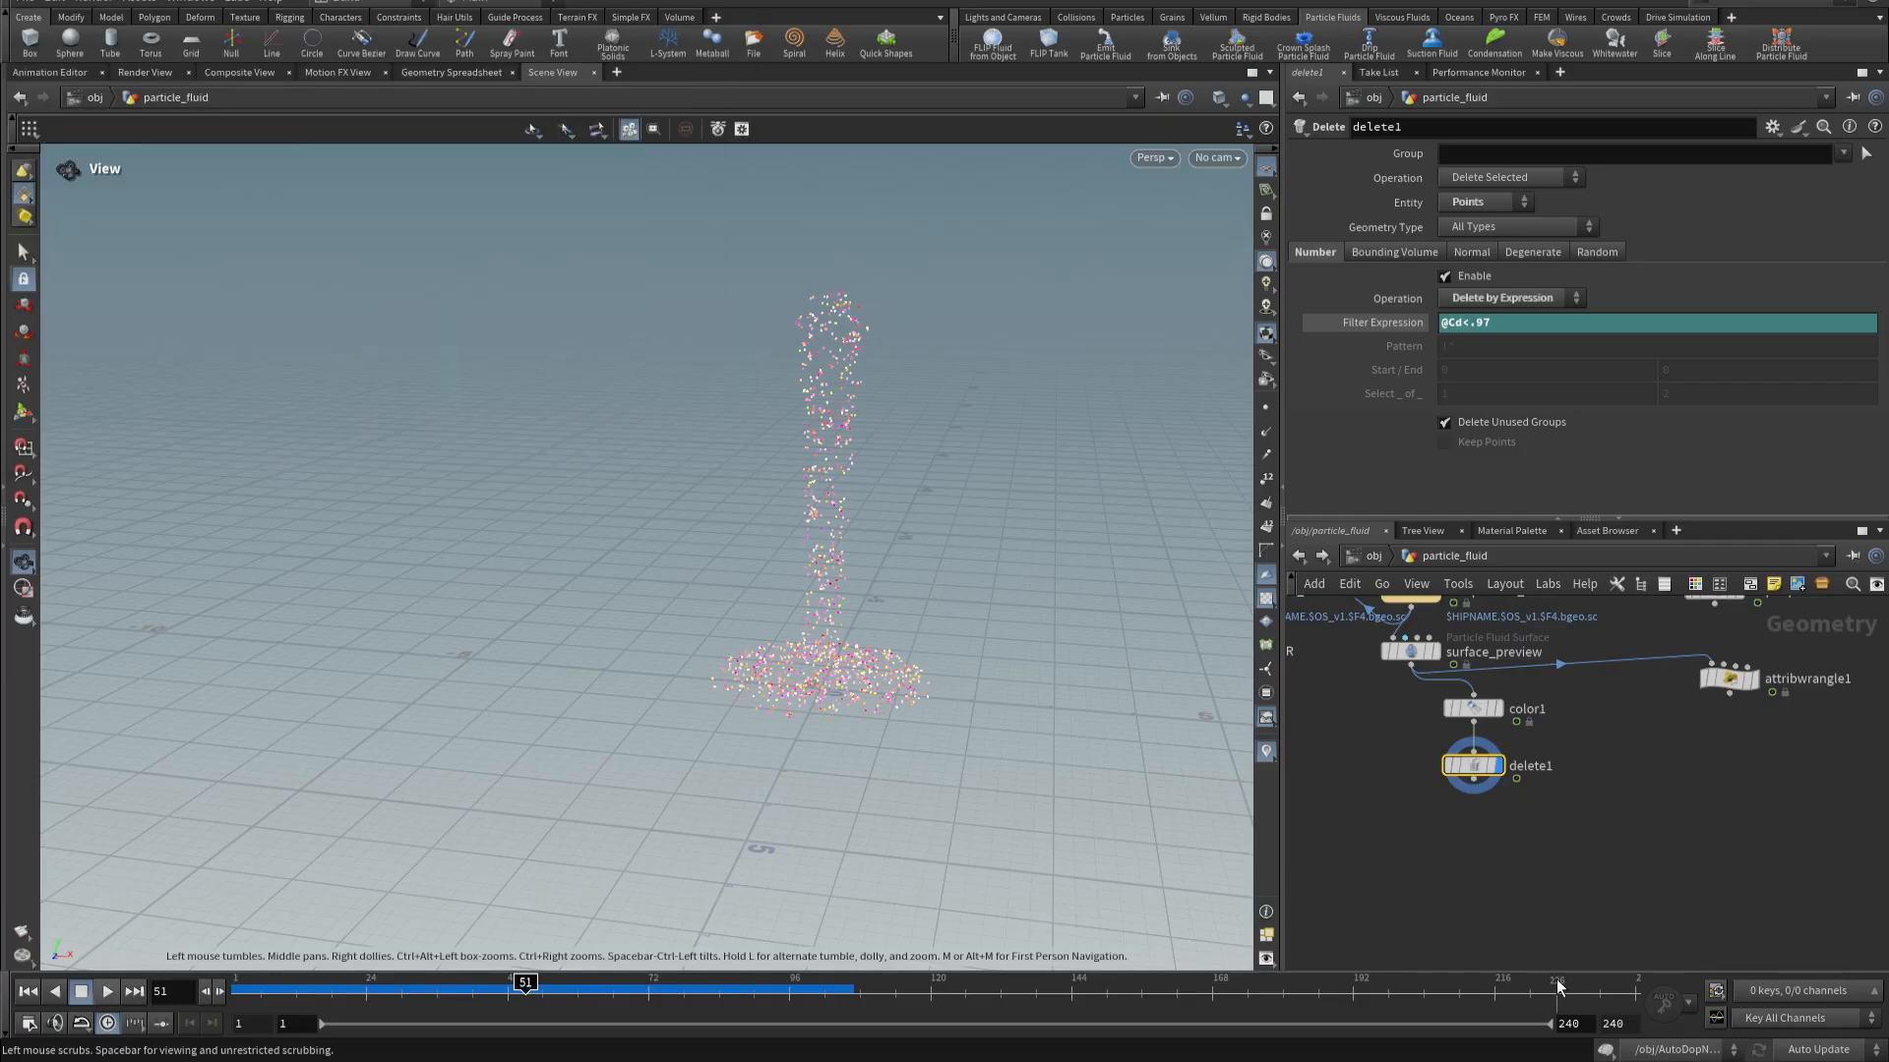
- Add a polygon Sphere node beside delete1 in the particle_fluid network
middle_click_drag(1516, 909, 1713, 919)
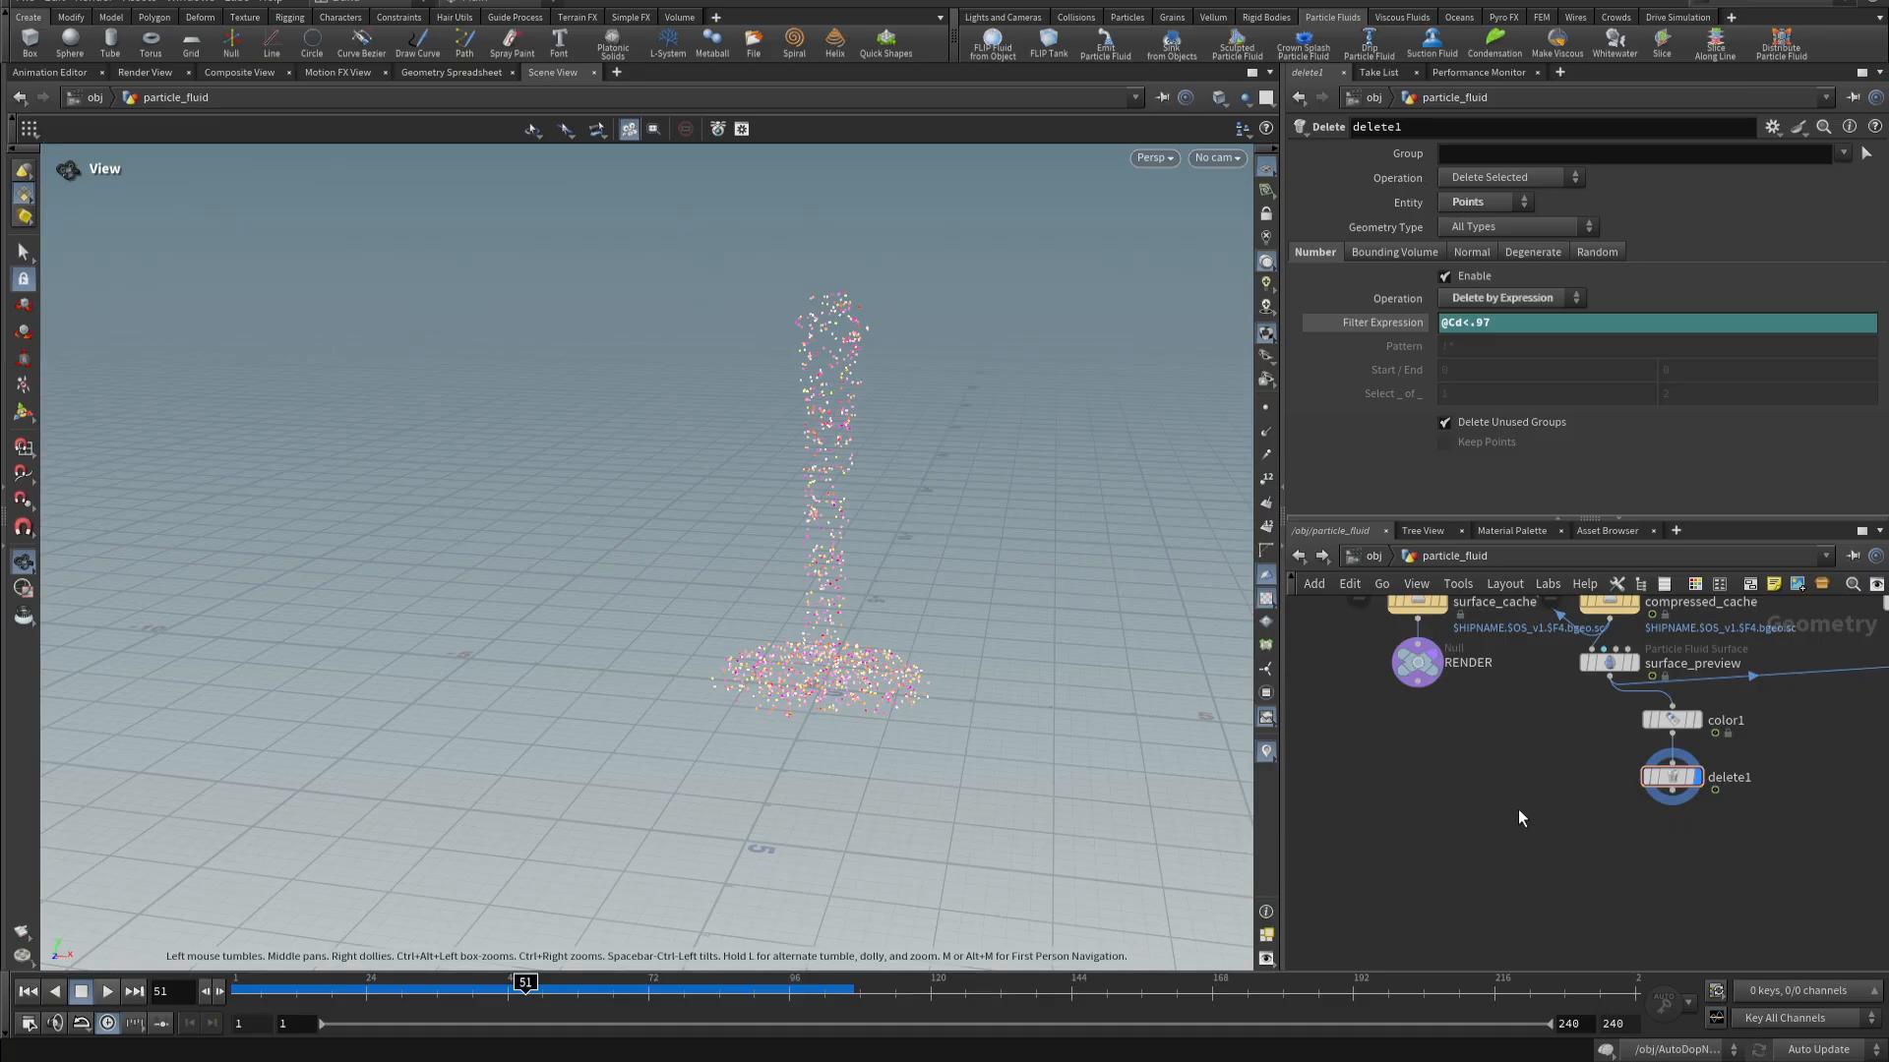
key("Tab")
type("sph")
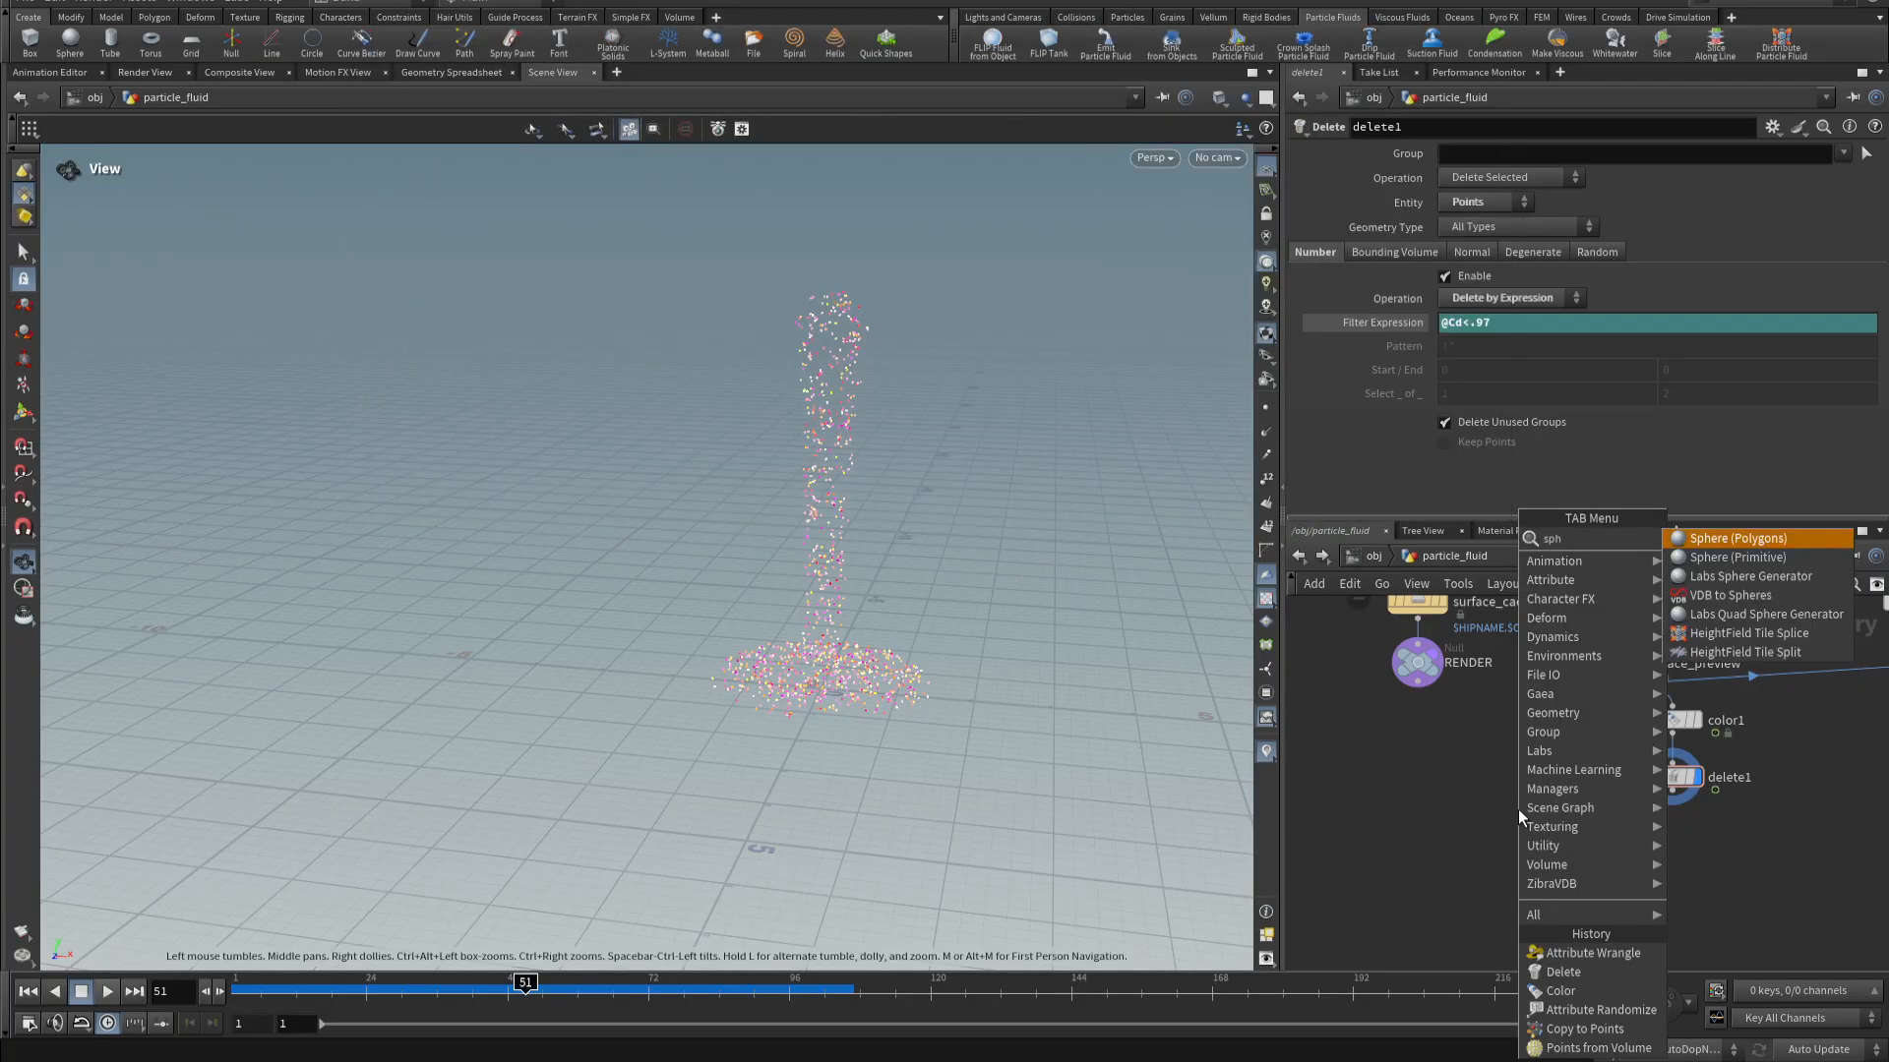
key("Return")
left_click(1518, 817)
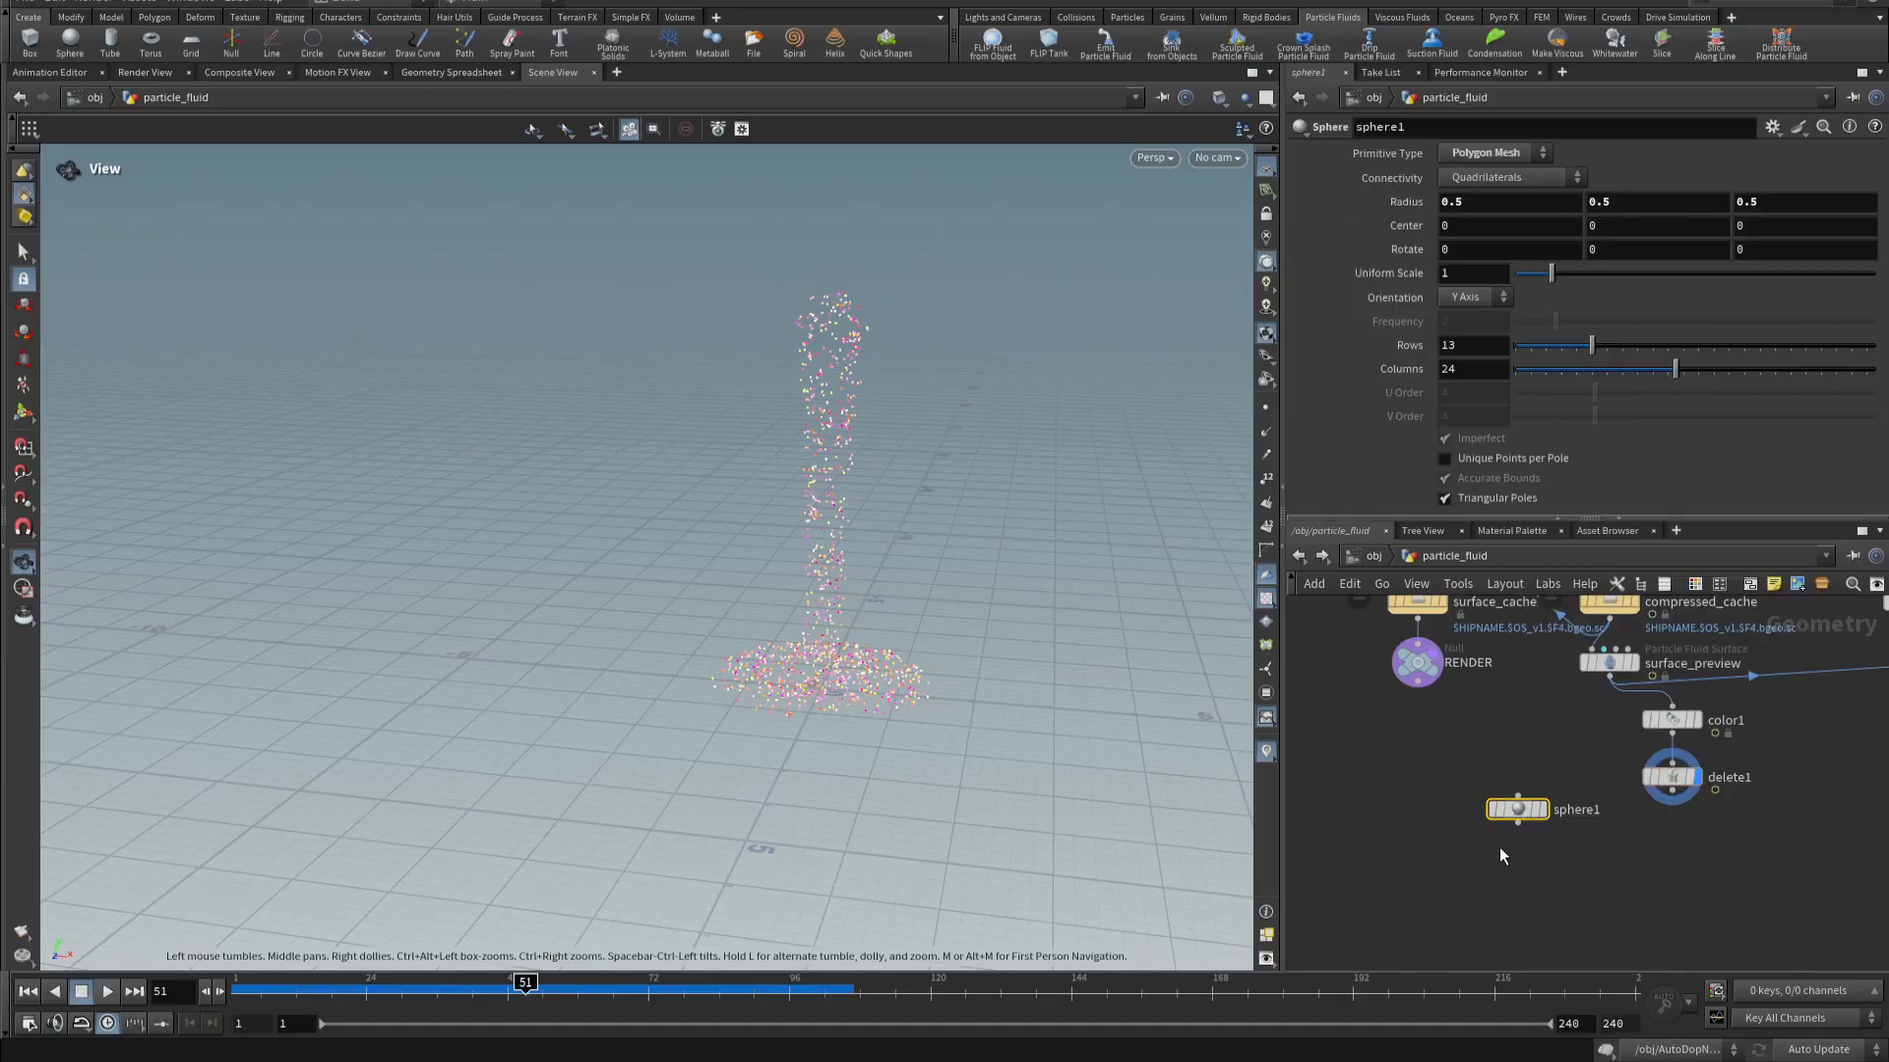
left_click_drag(1518, 816, 1509, 800)
- Add a Copy to Points node with sphere1 as the source and delete1 as the target points, and display it
key("Tab")
type("copy")
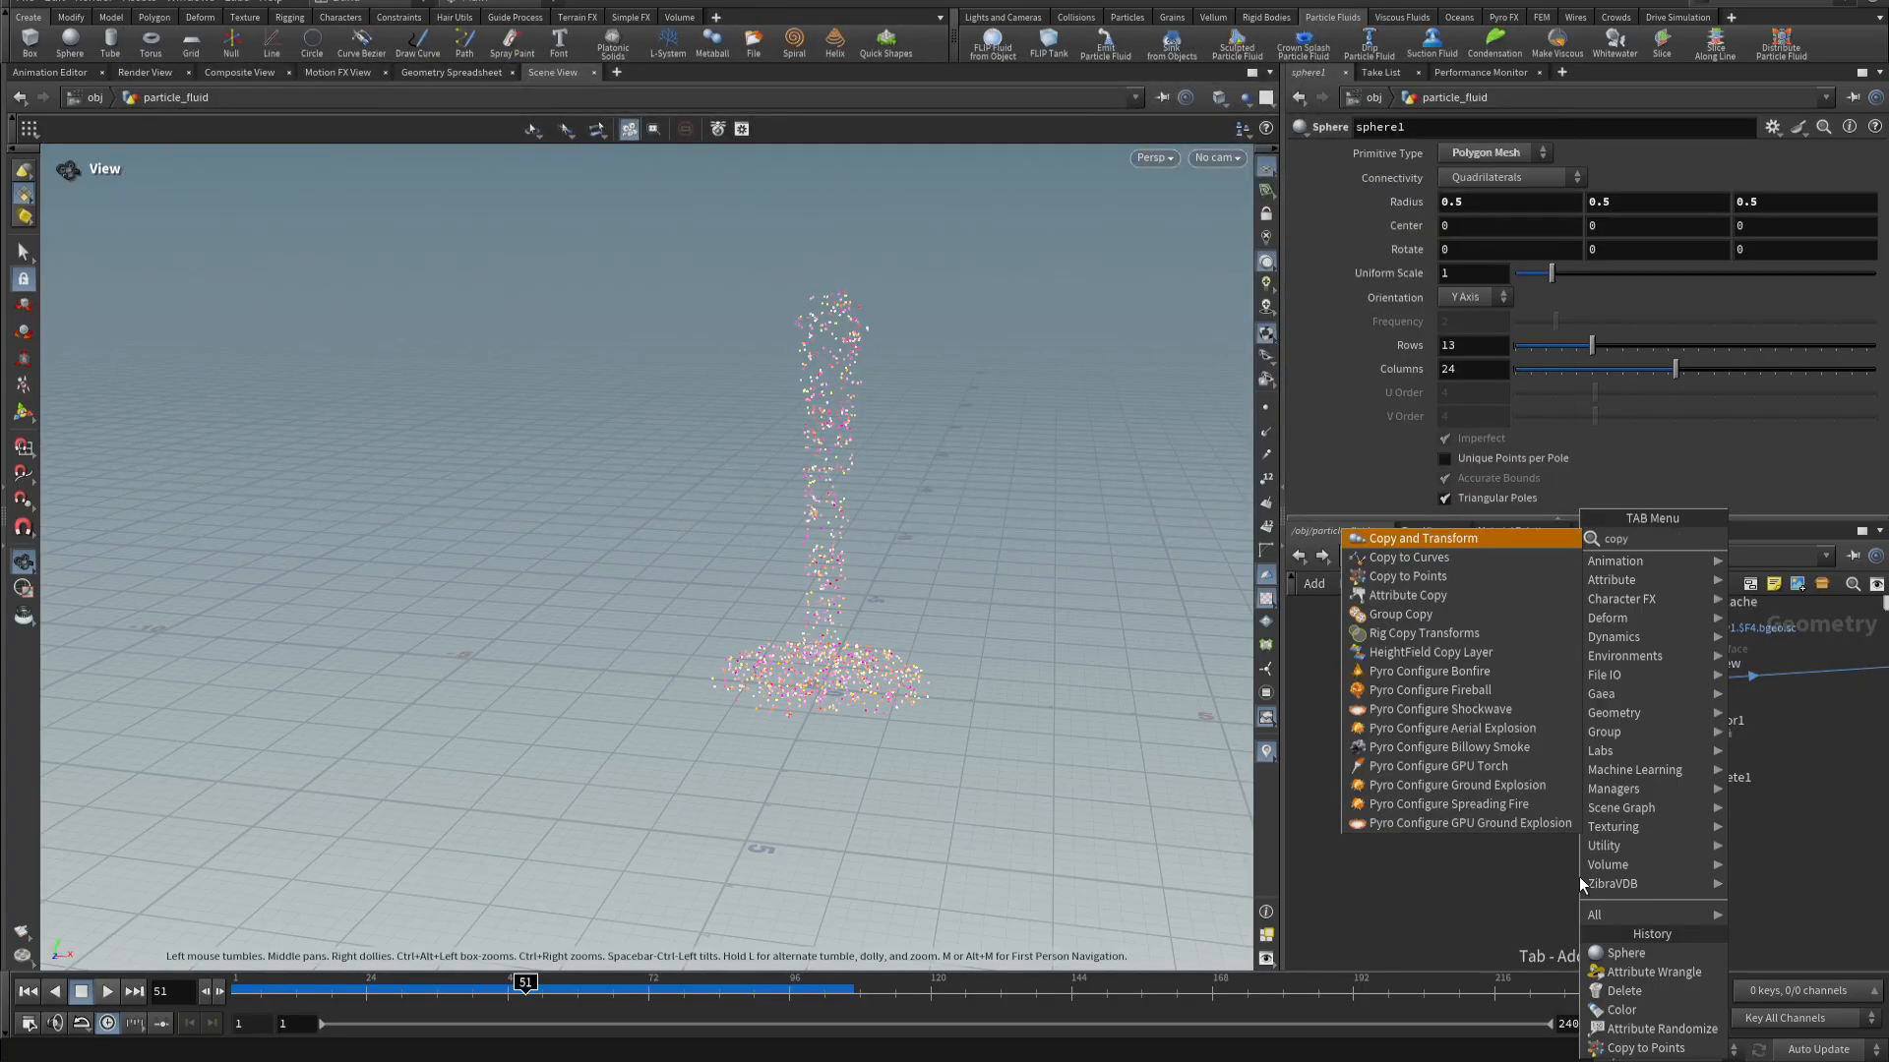
left_click(1448, 578)
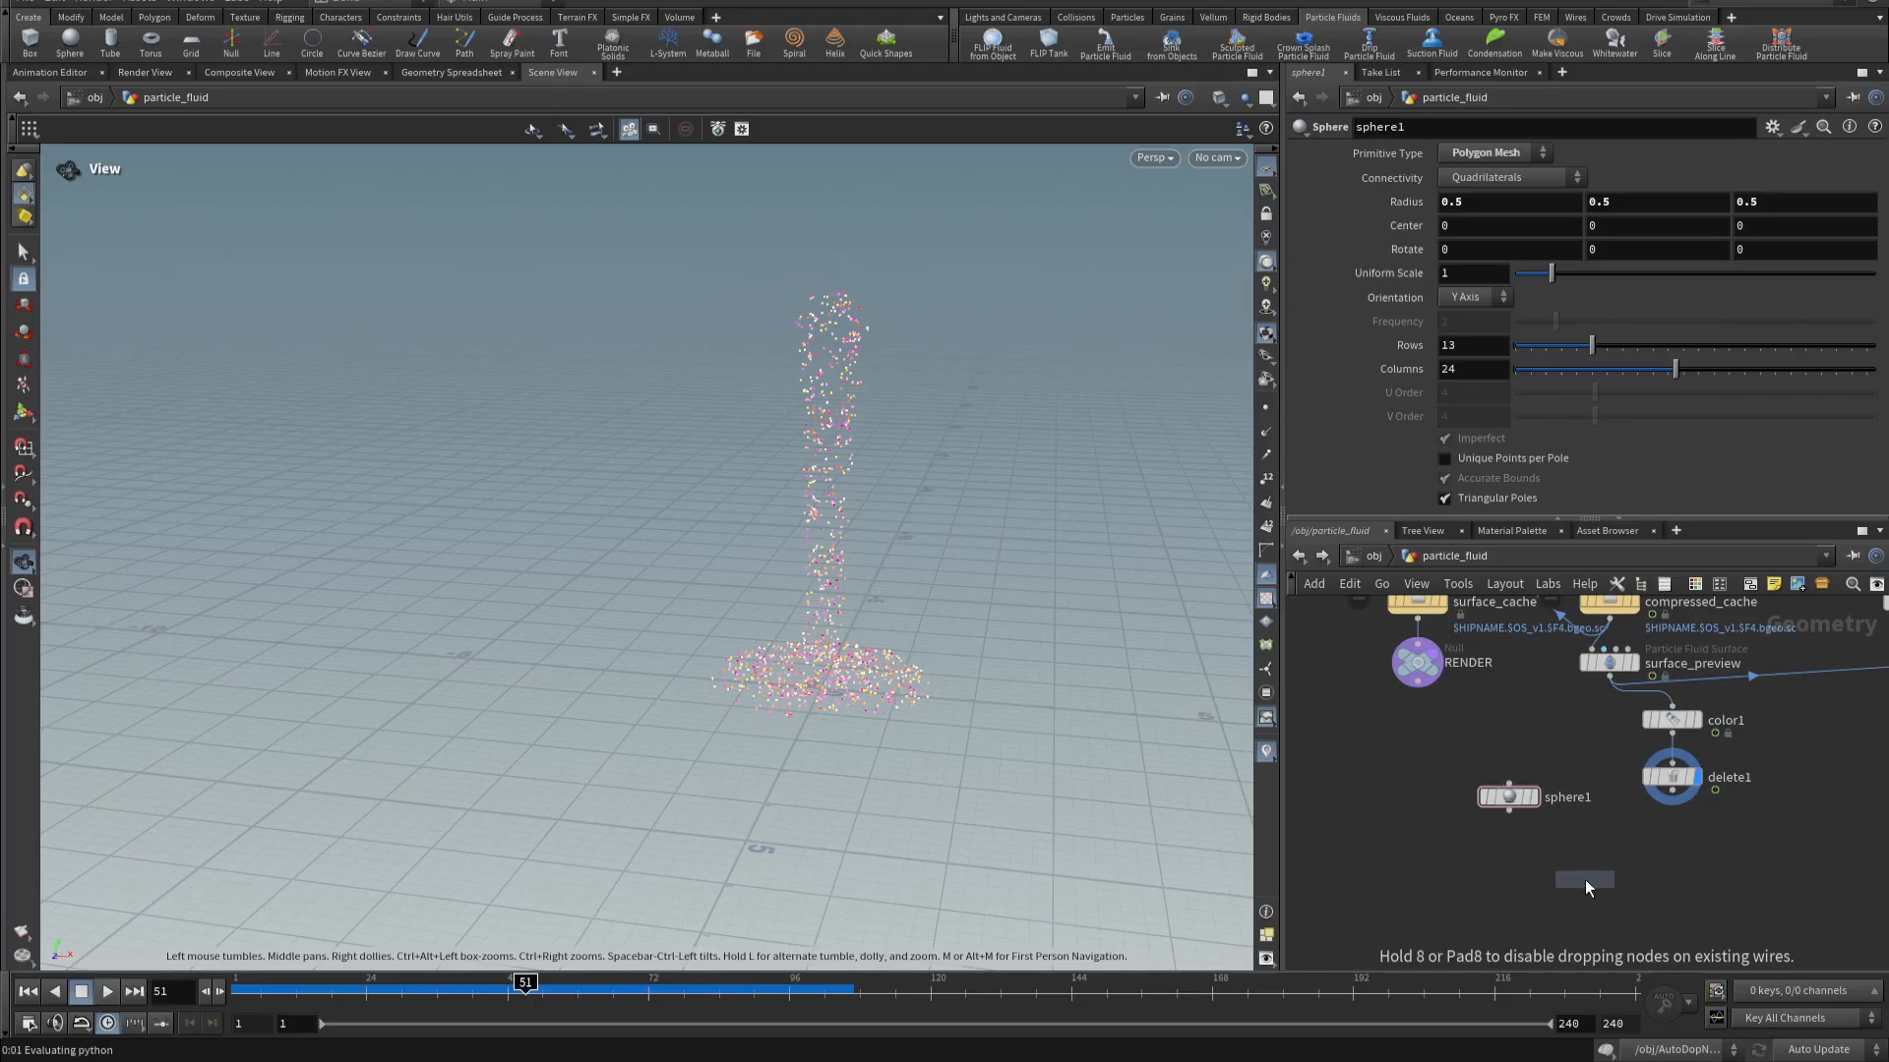
left_click(1585, 879)
left_click_drag(1509, 810, 1574, 865)
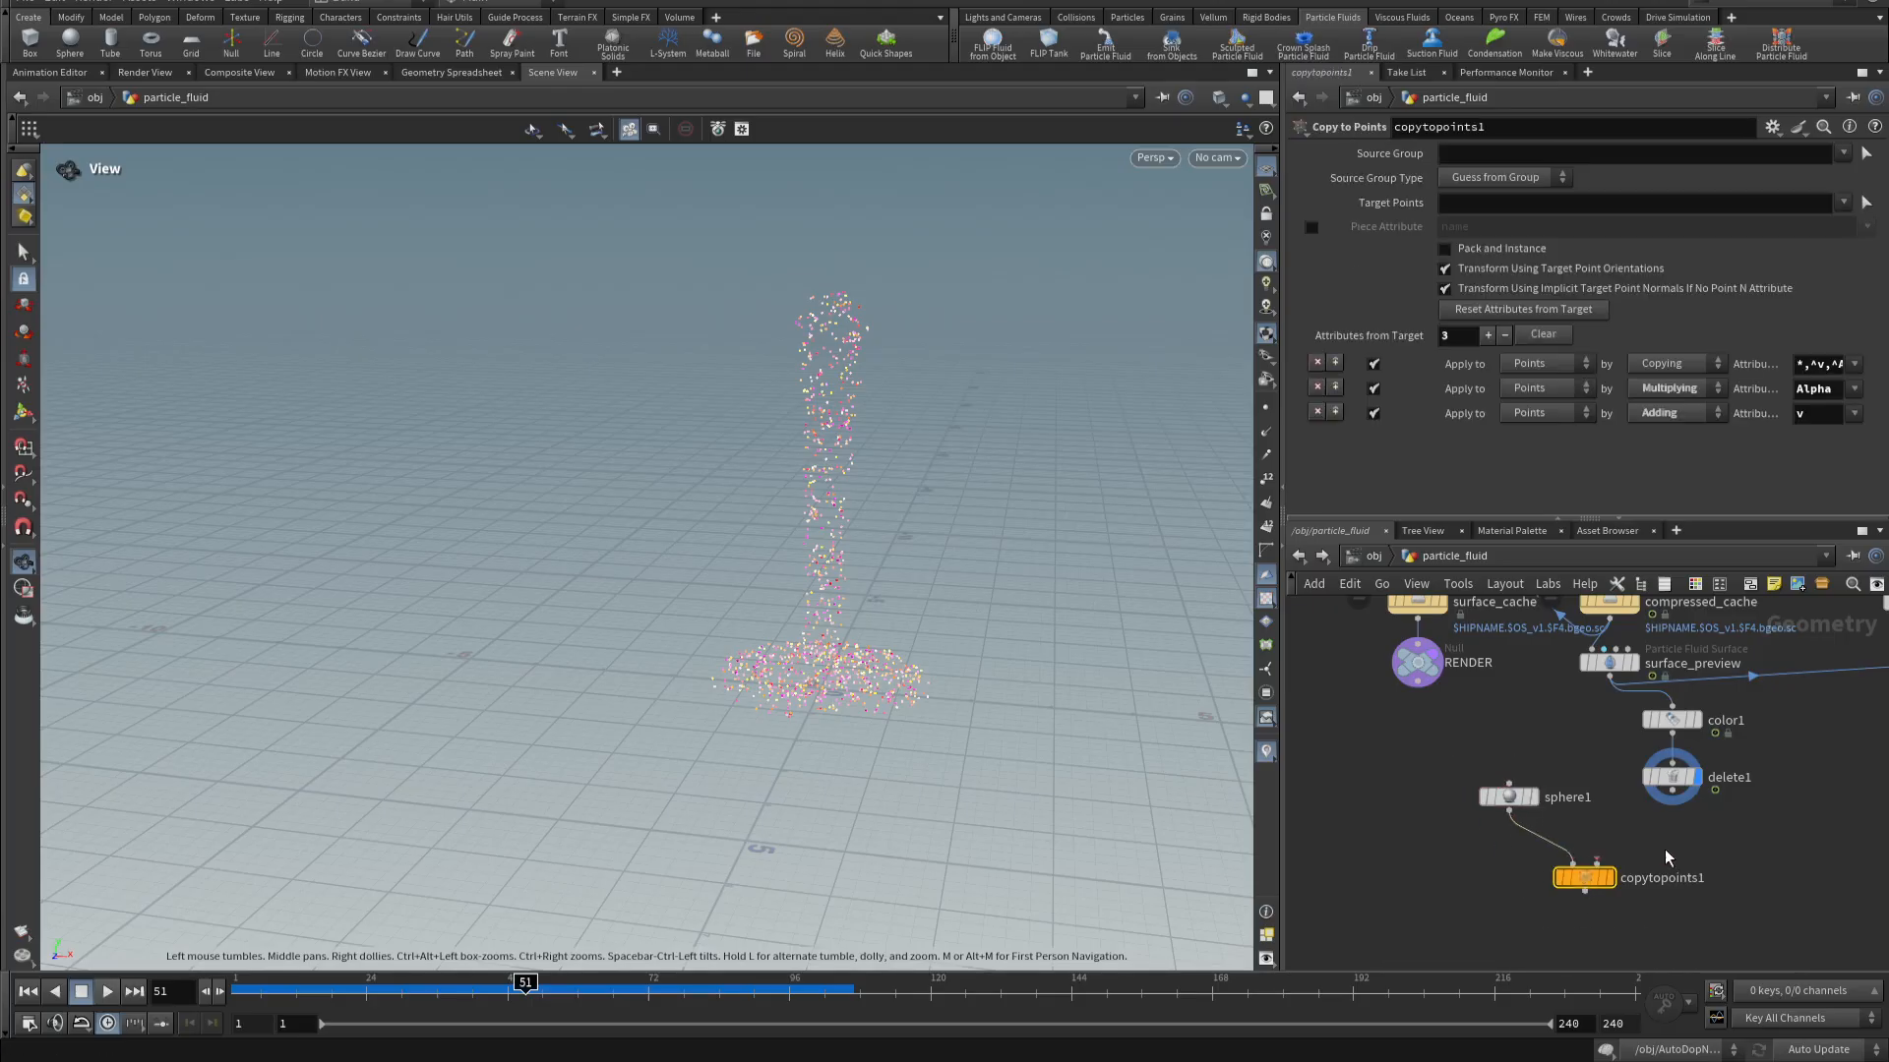
left_click_drag(1672, 807, 1613, 866)
left_click(1612, 882)
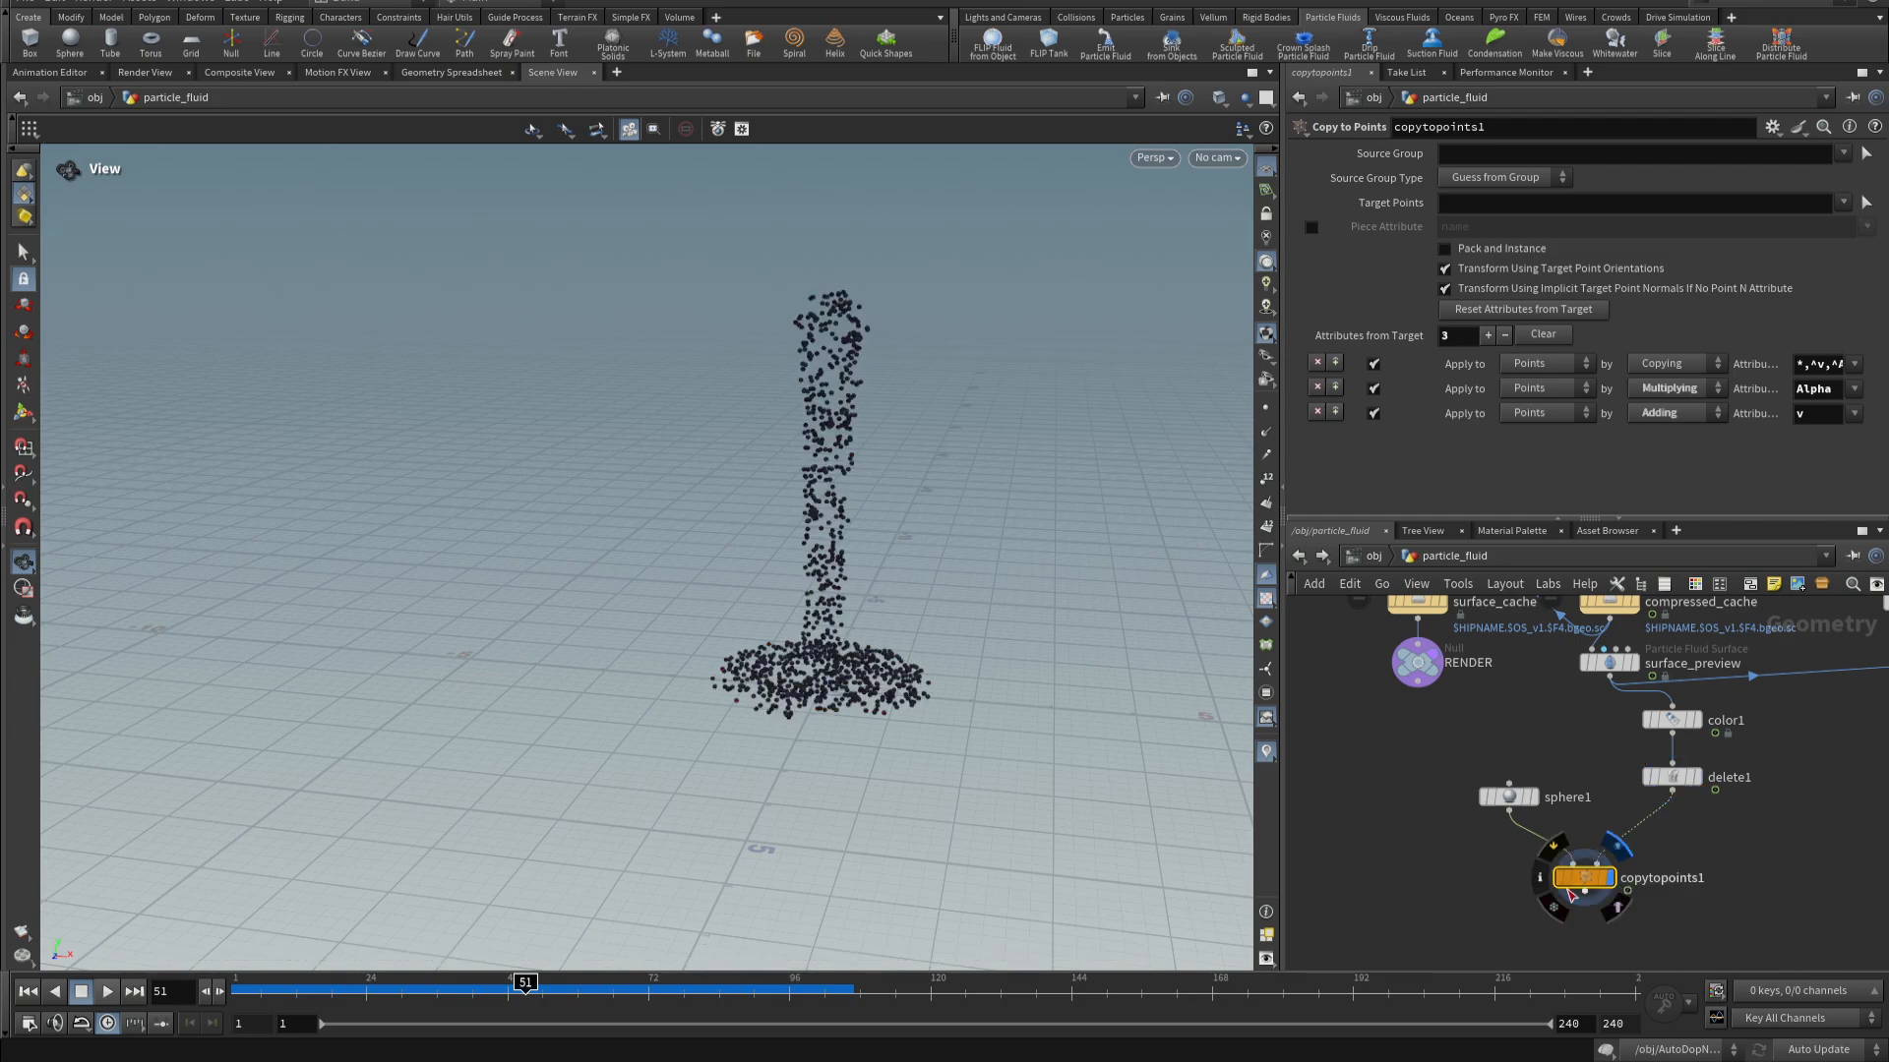
left_click_drag(1570, 893, 1571, 870)
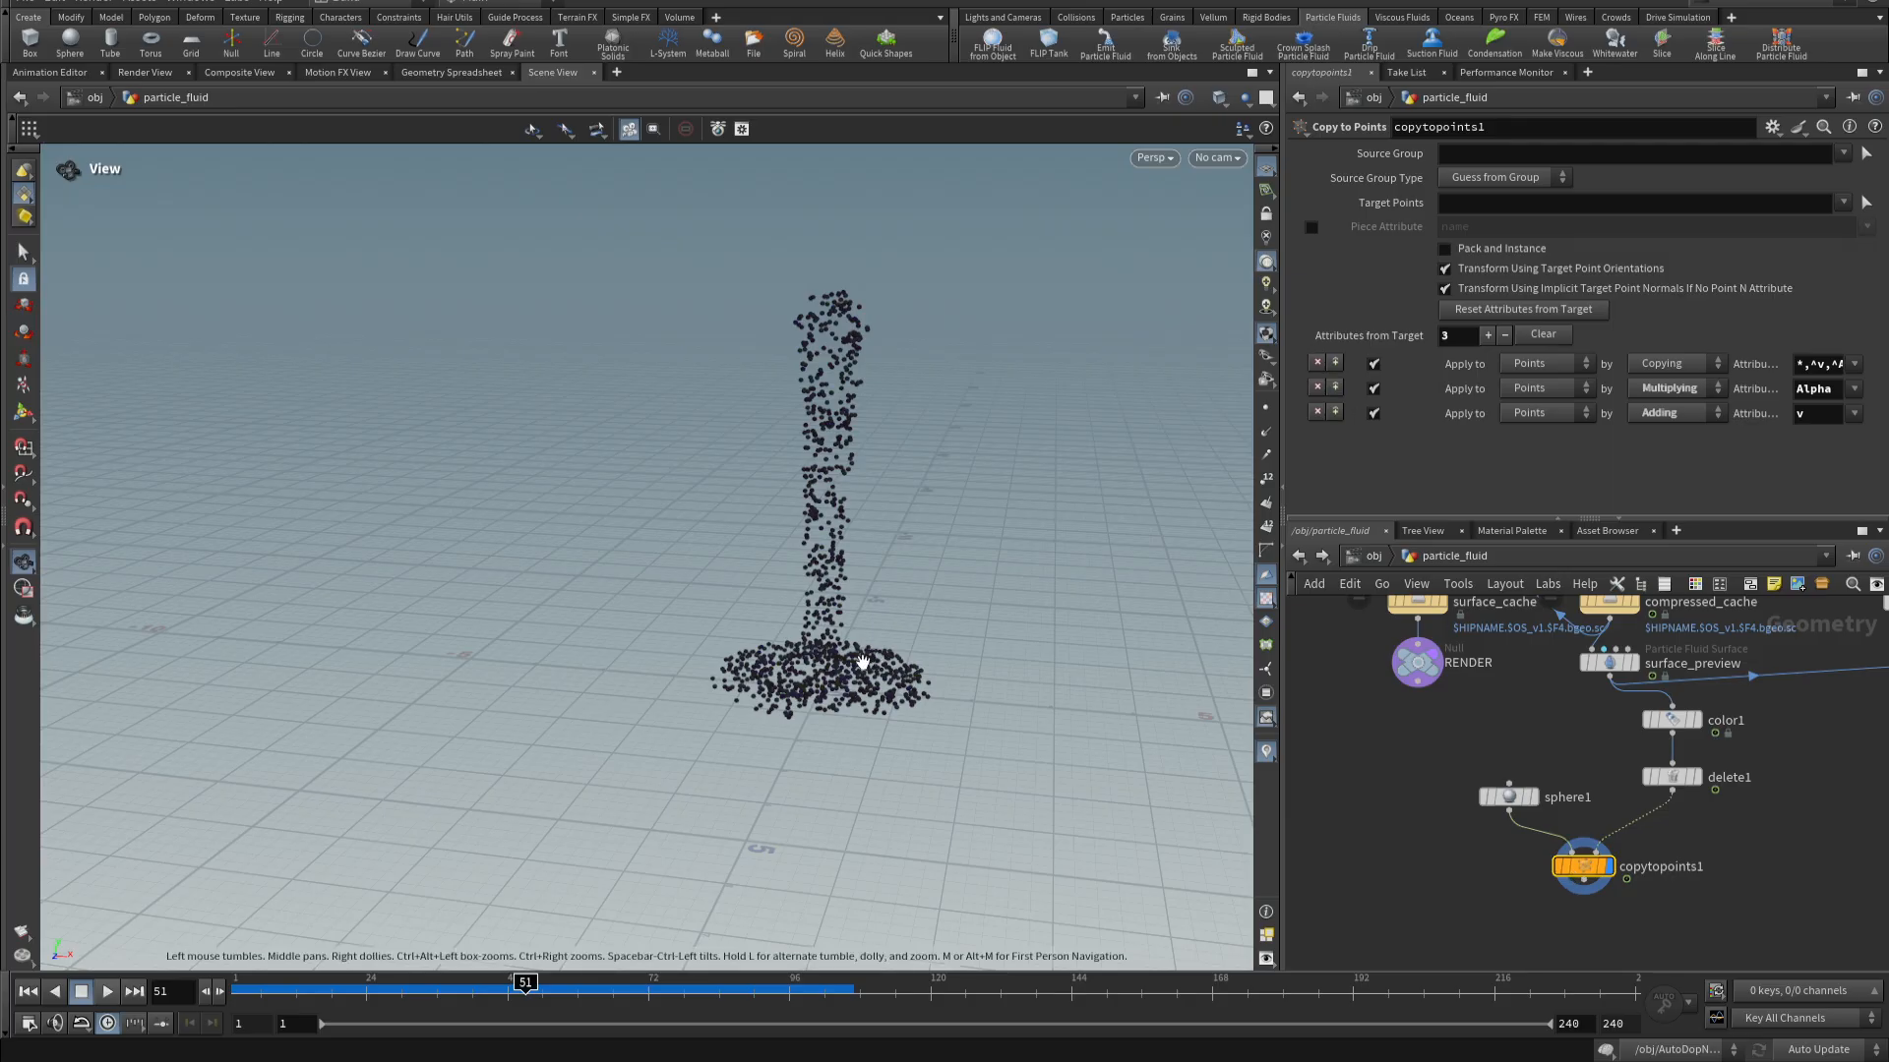
- Insert an Attribute Randomize node between delete1 and copytopoints1 in the particle_fluid network
scroll(756, 616, "up", 5)
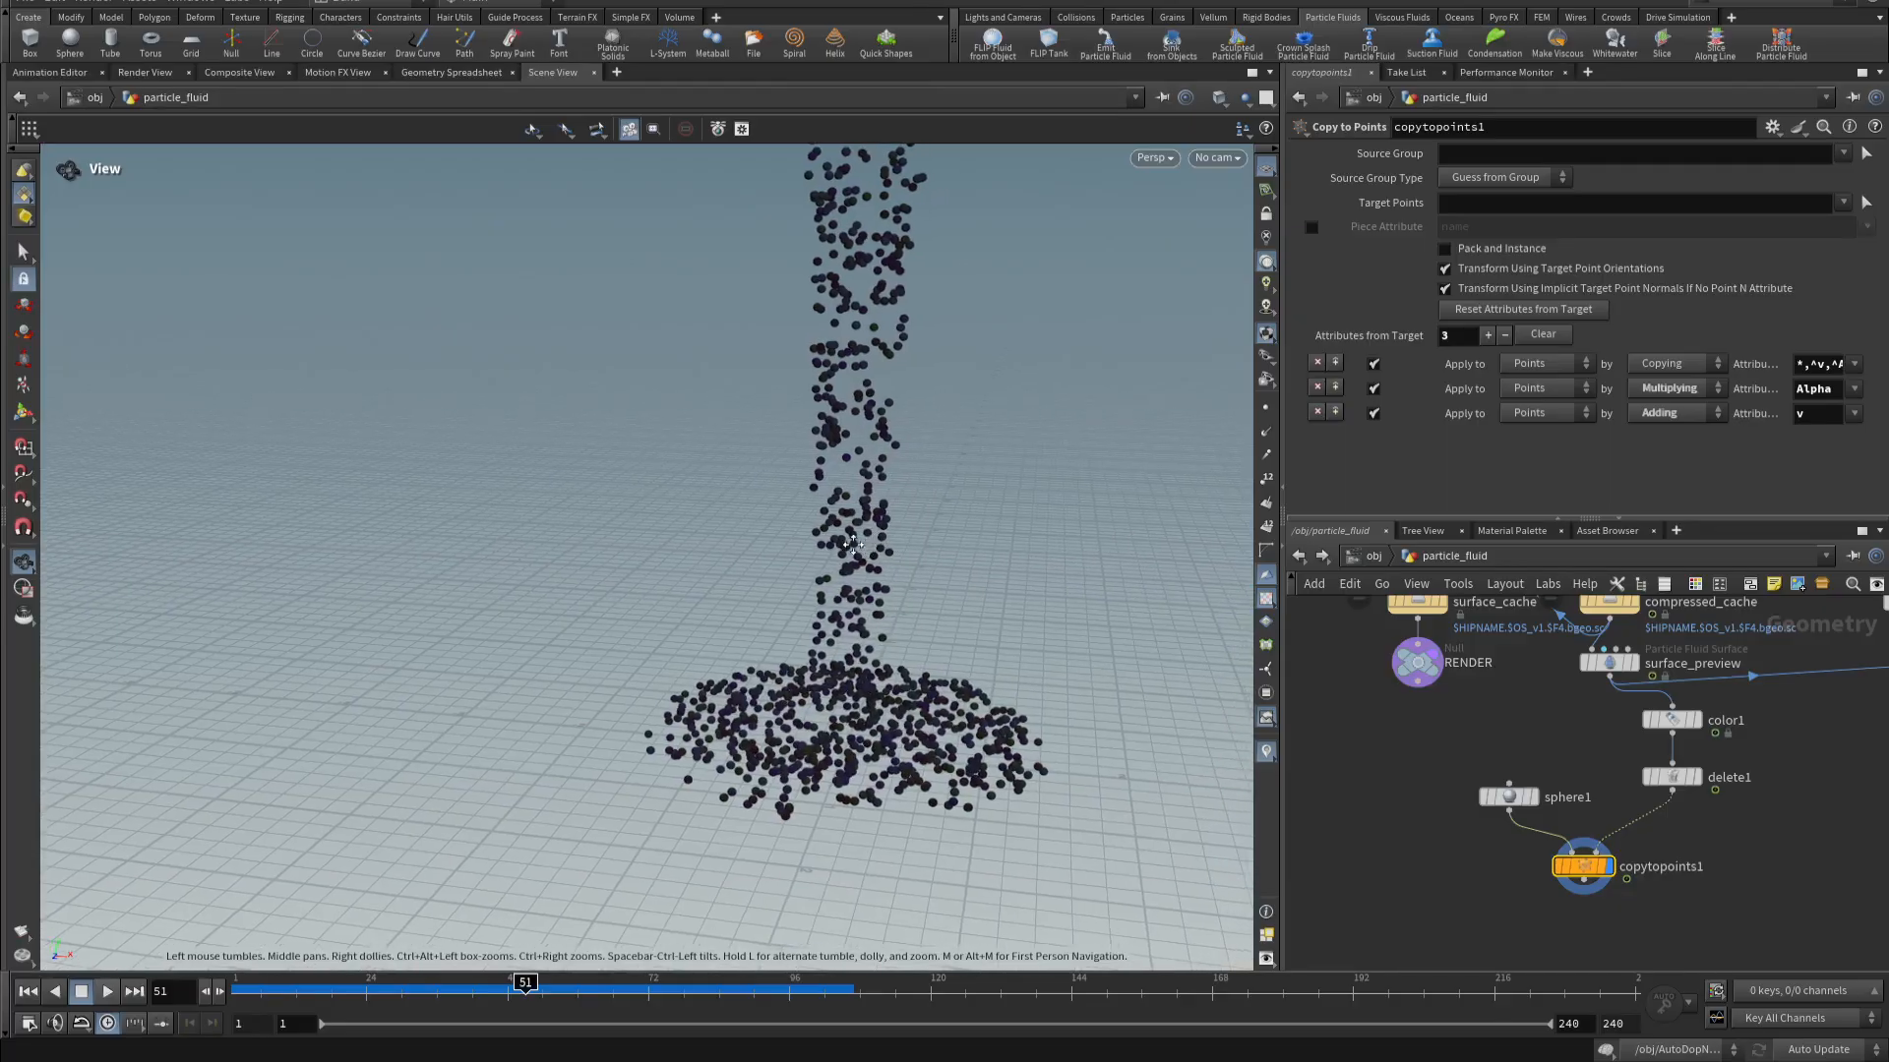
scroll(721, 551, "up", 3)
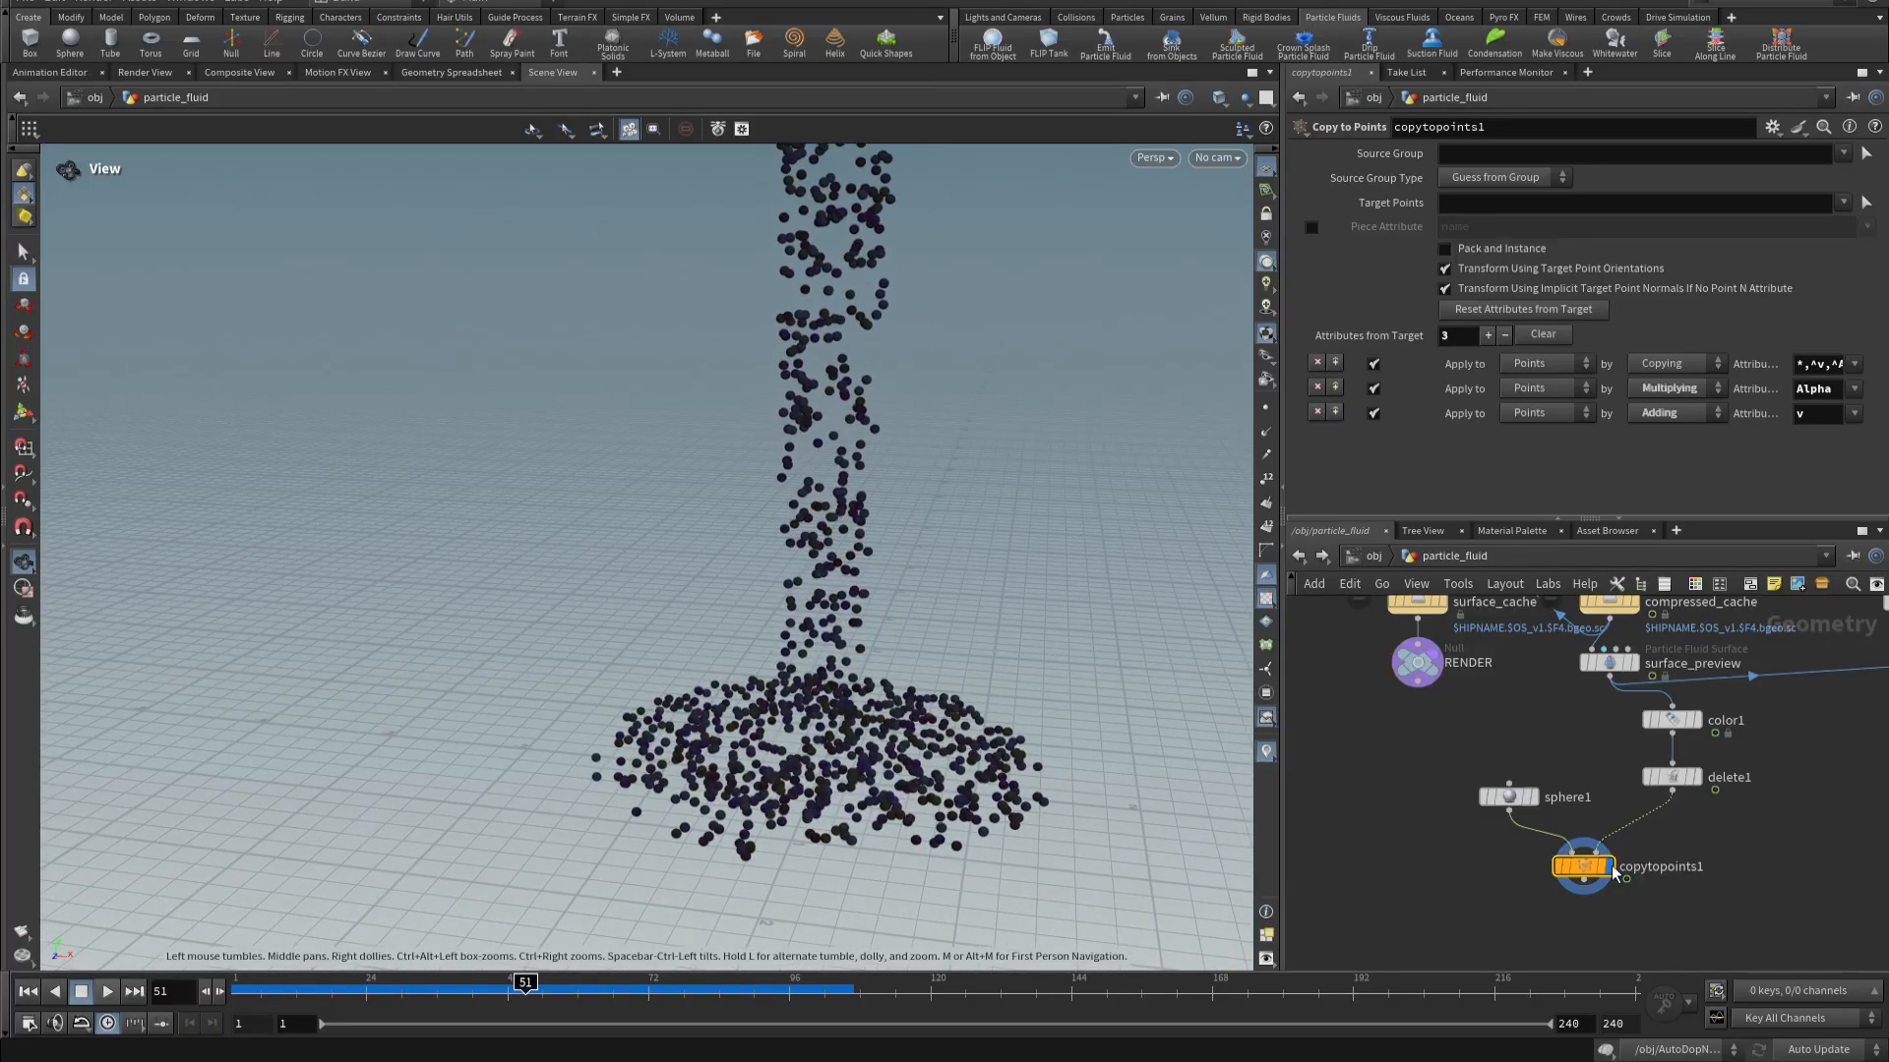
left_click(1673, 794)
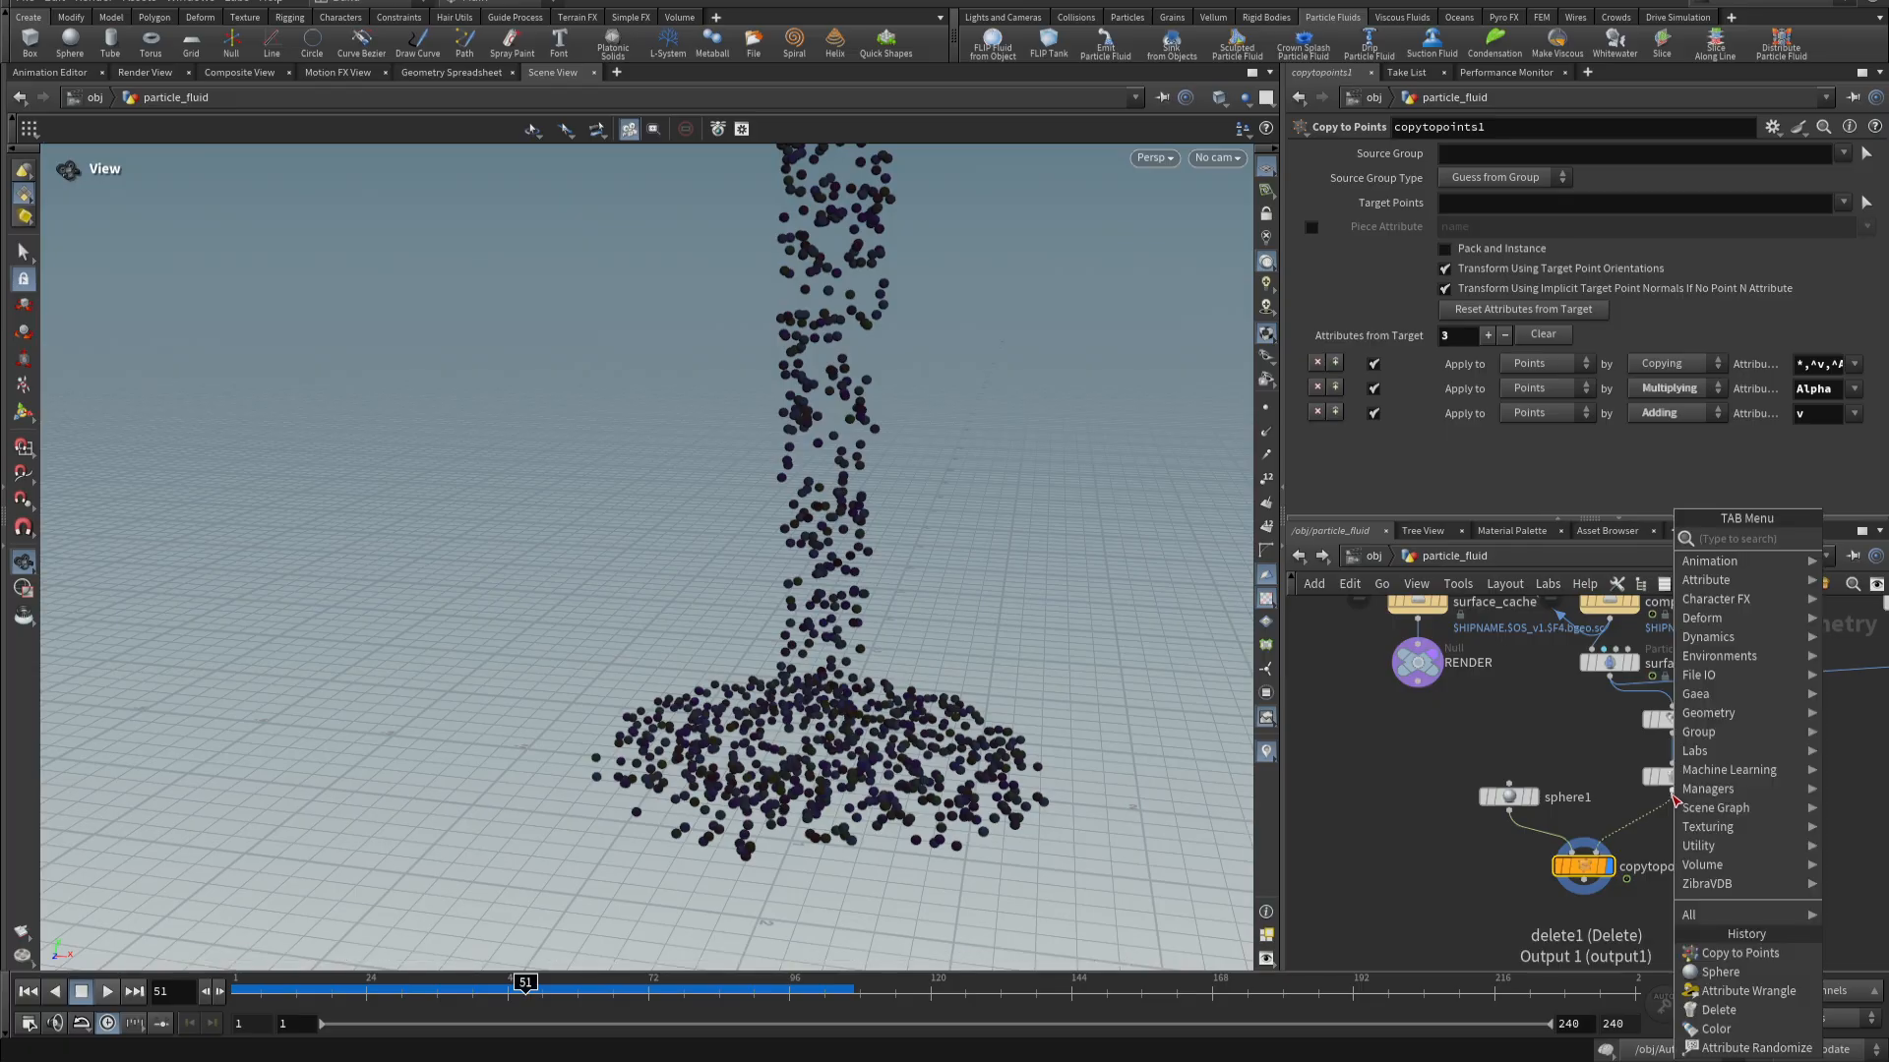
type("atrran")
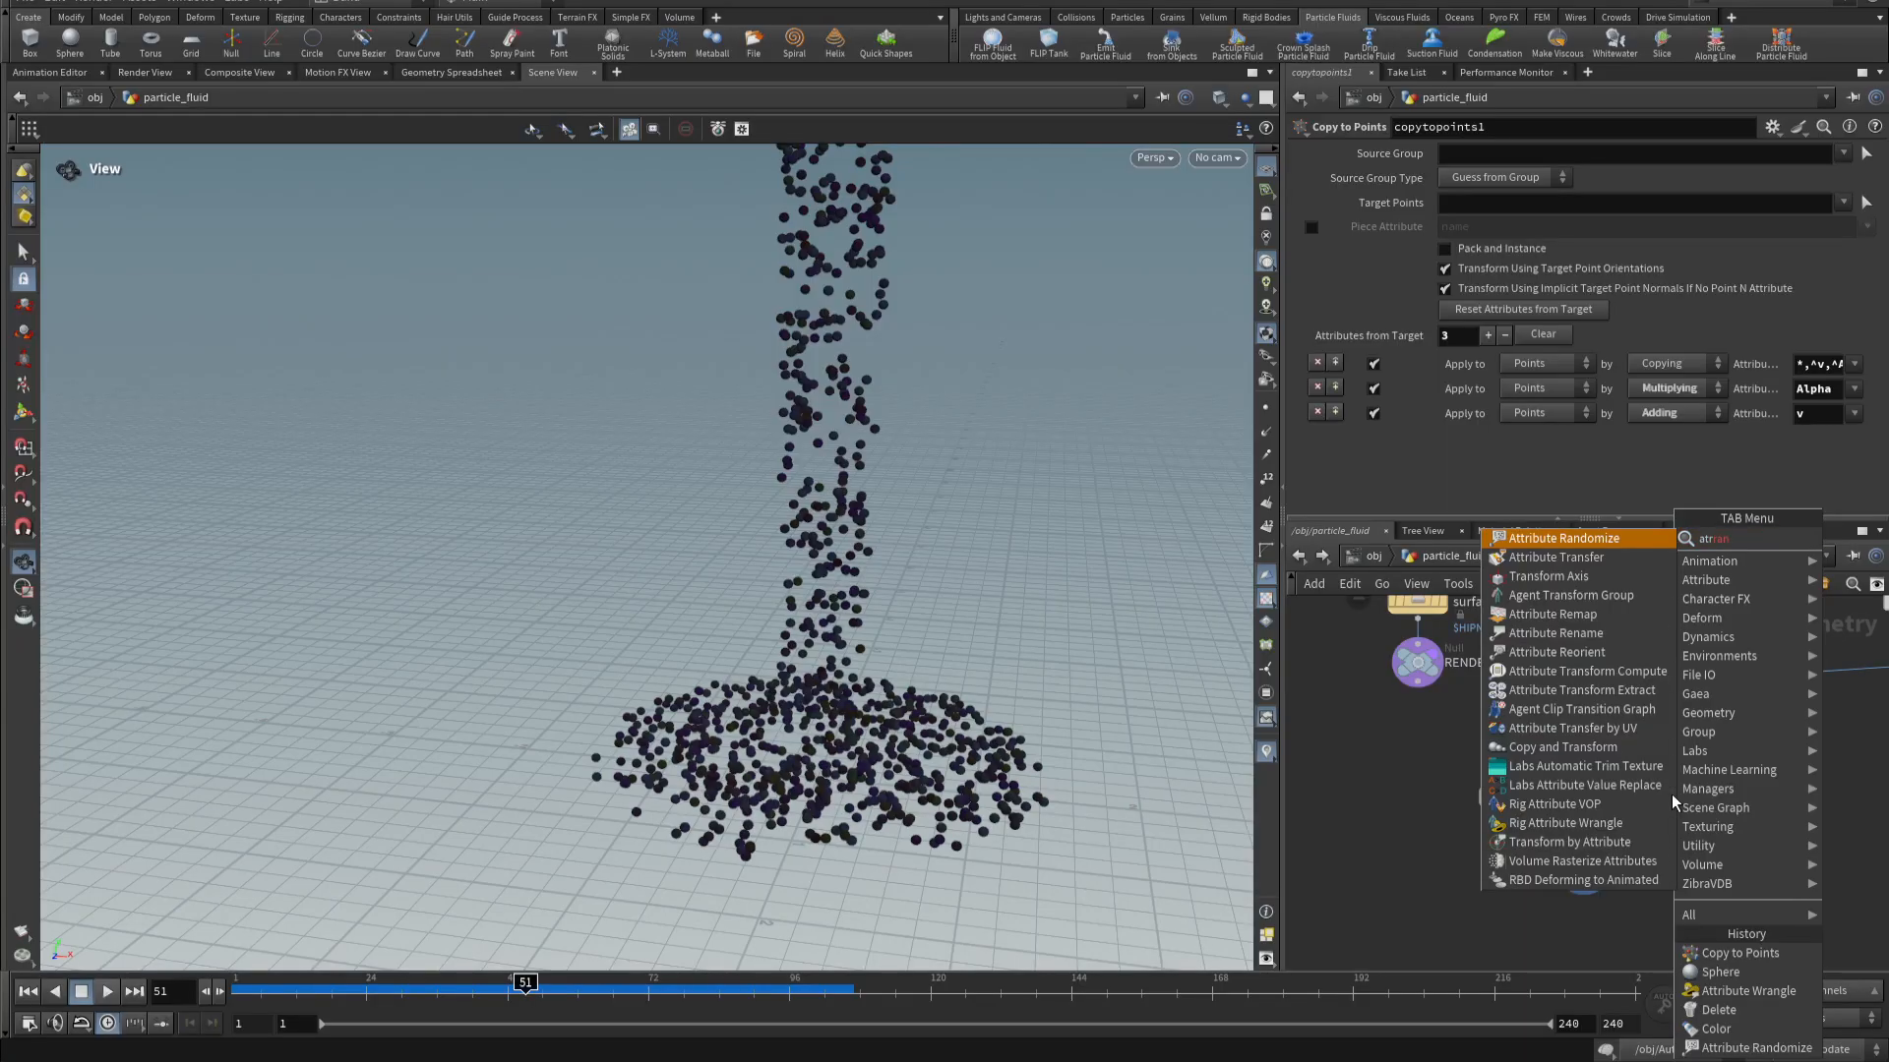
key("Return")
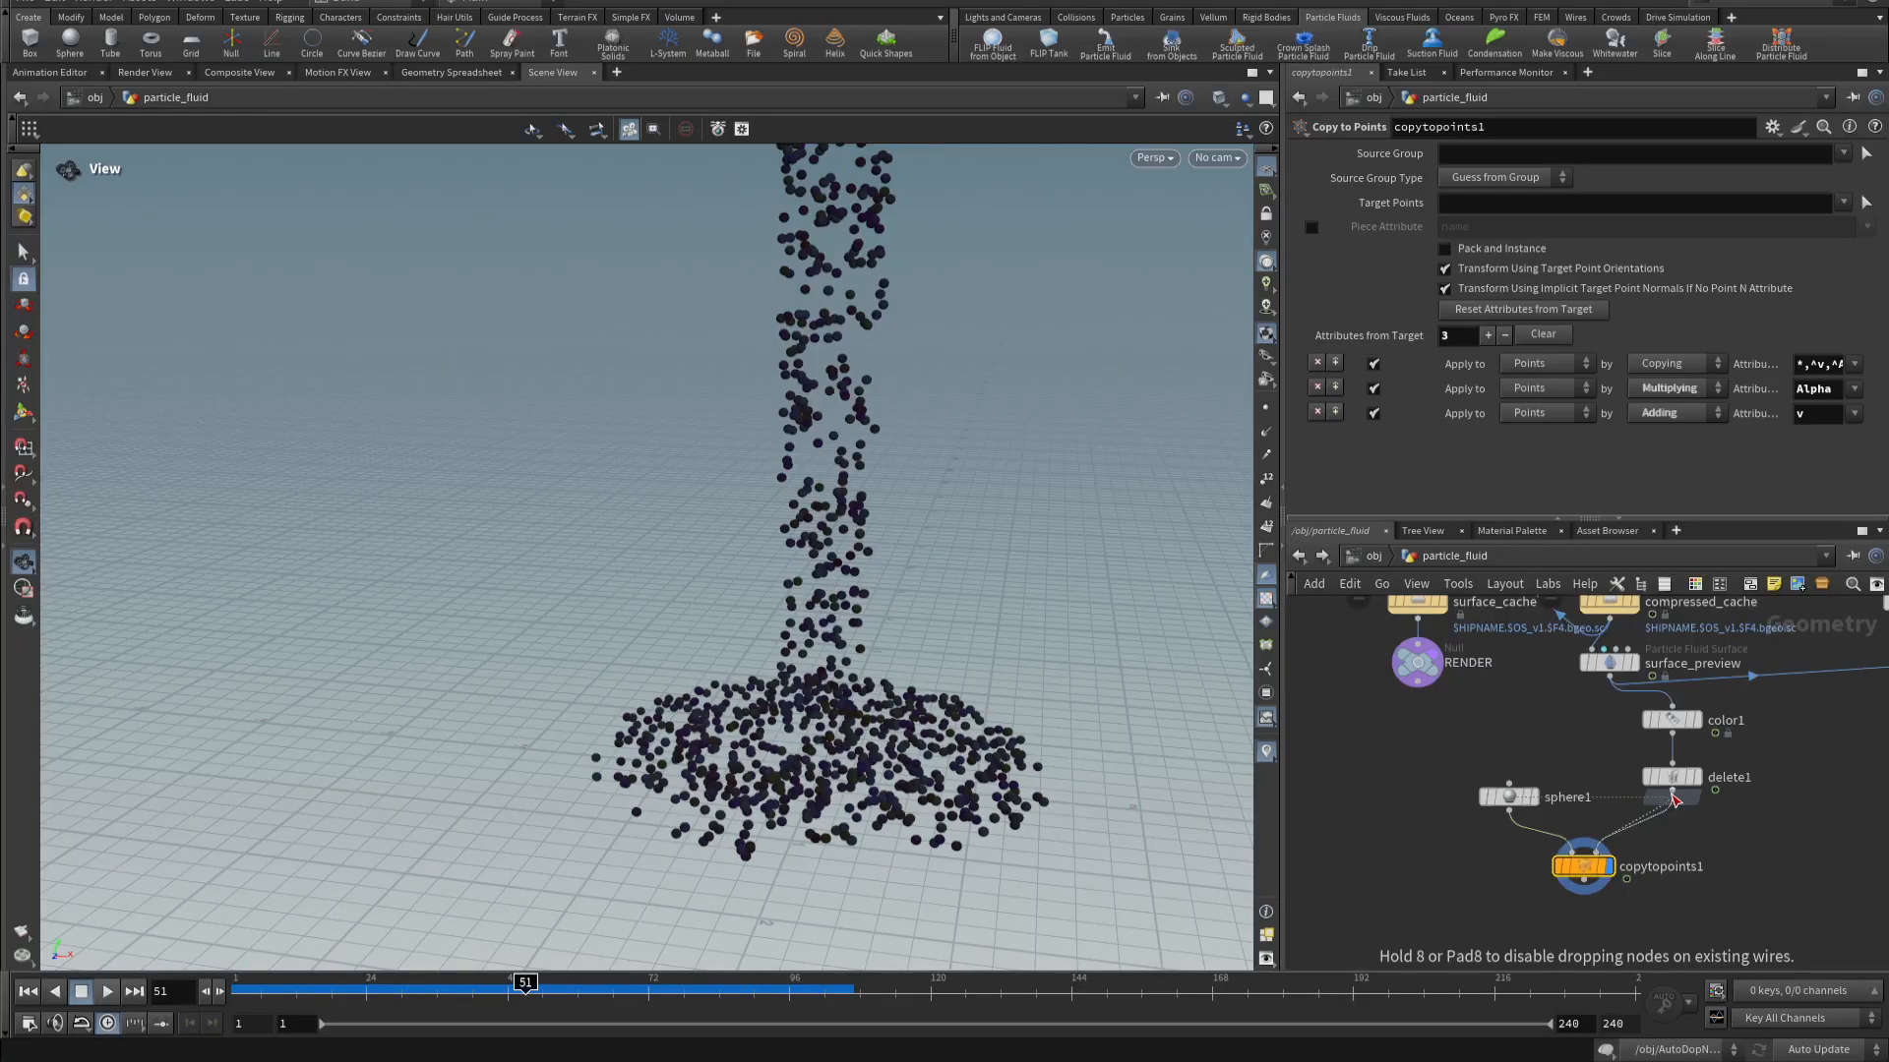
left_click(1672, 834)
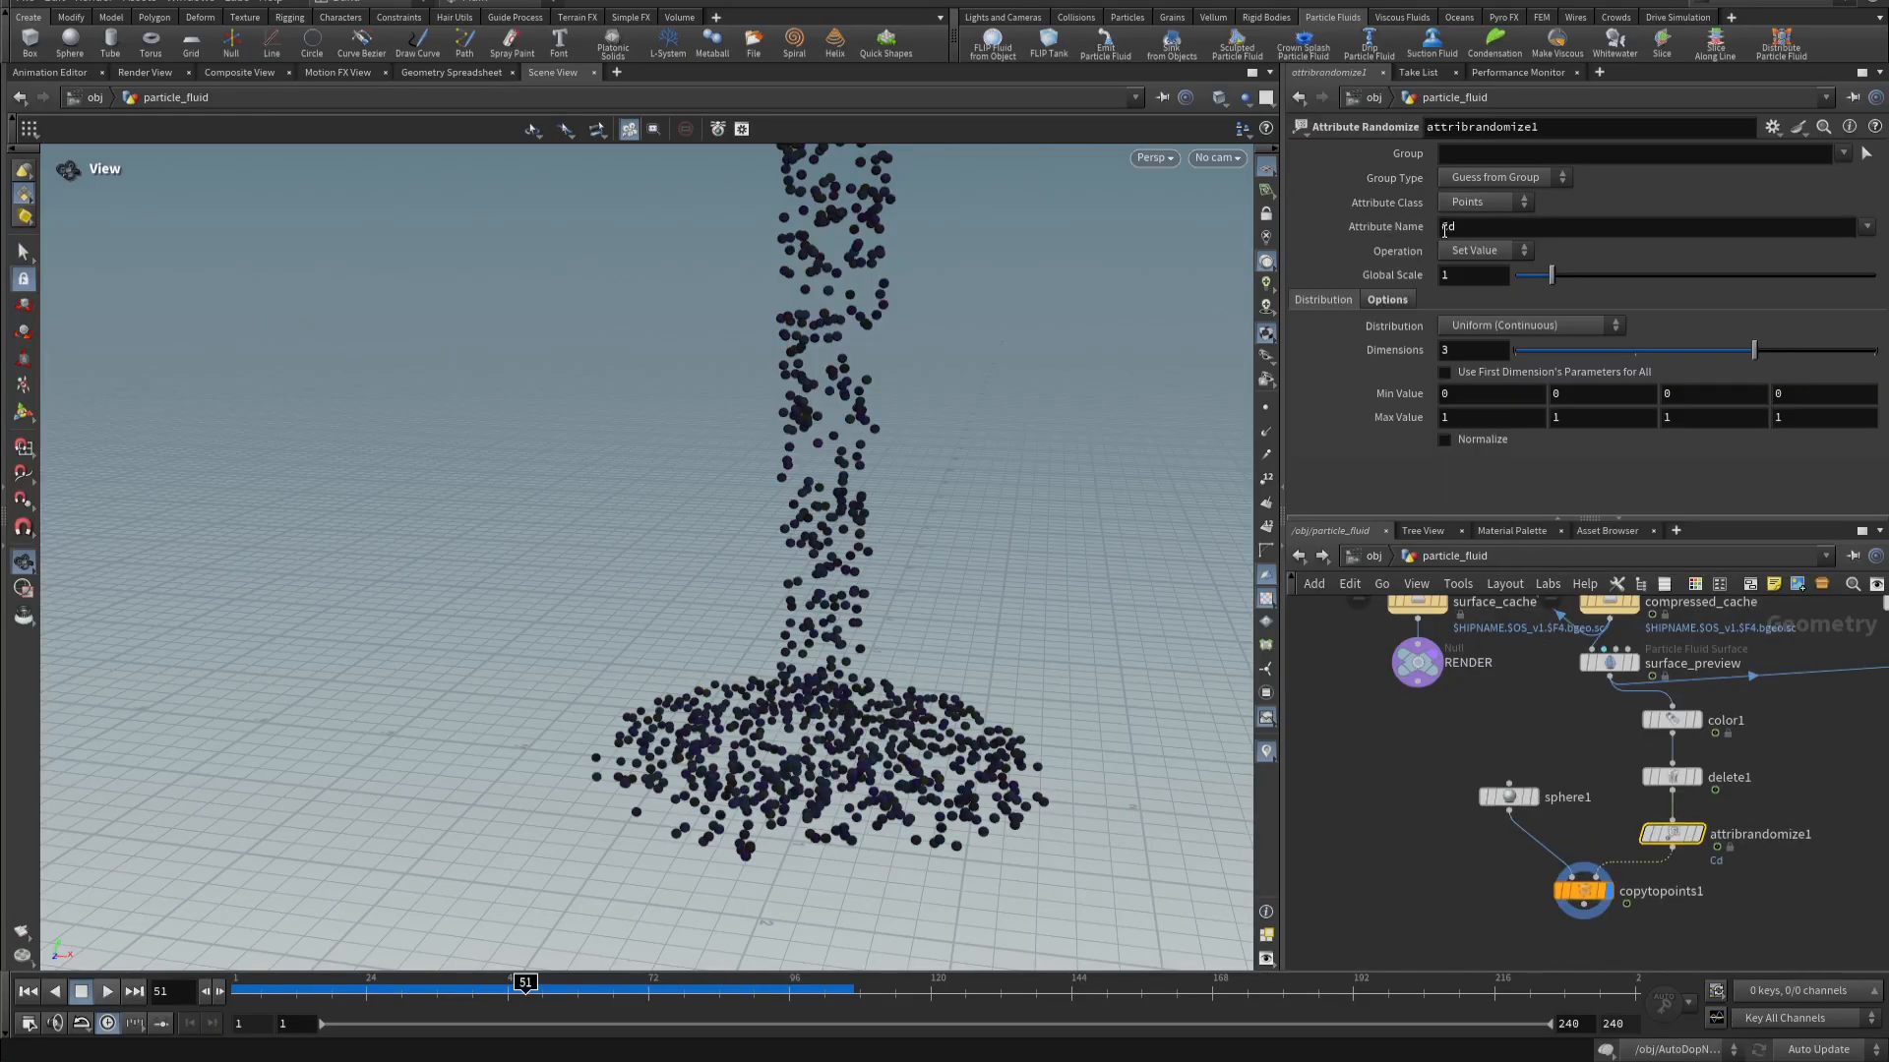
- Set the randomized attribute name to pscale and use the first dimension's parameters for all dimensions
left_click_drag(1460, 228, 1401, 244)
type("pscale")
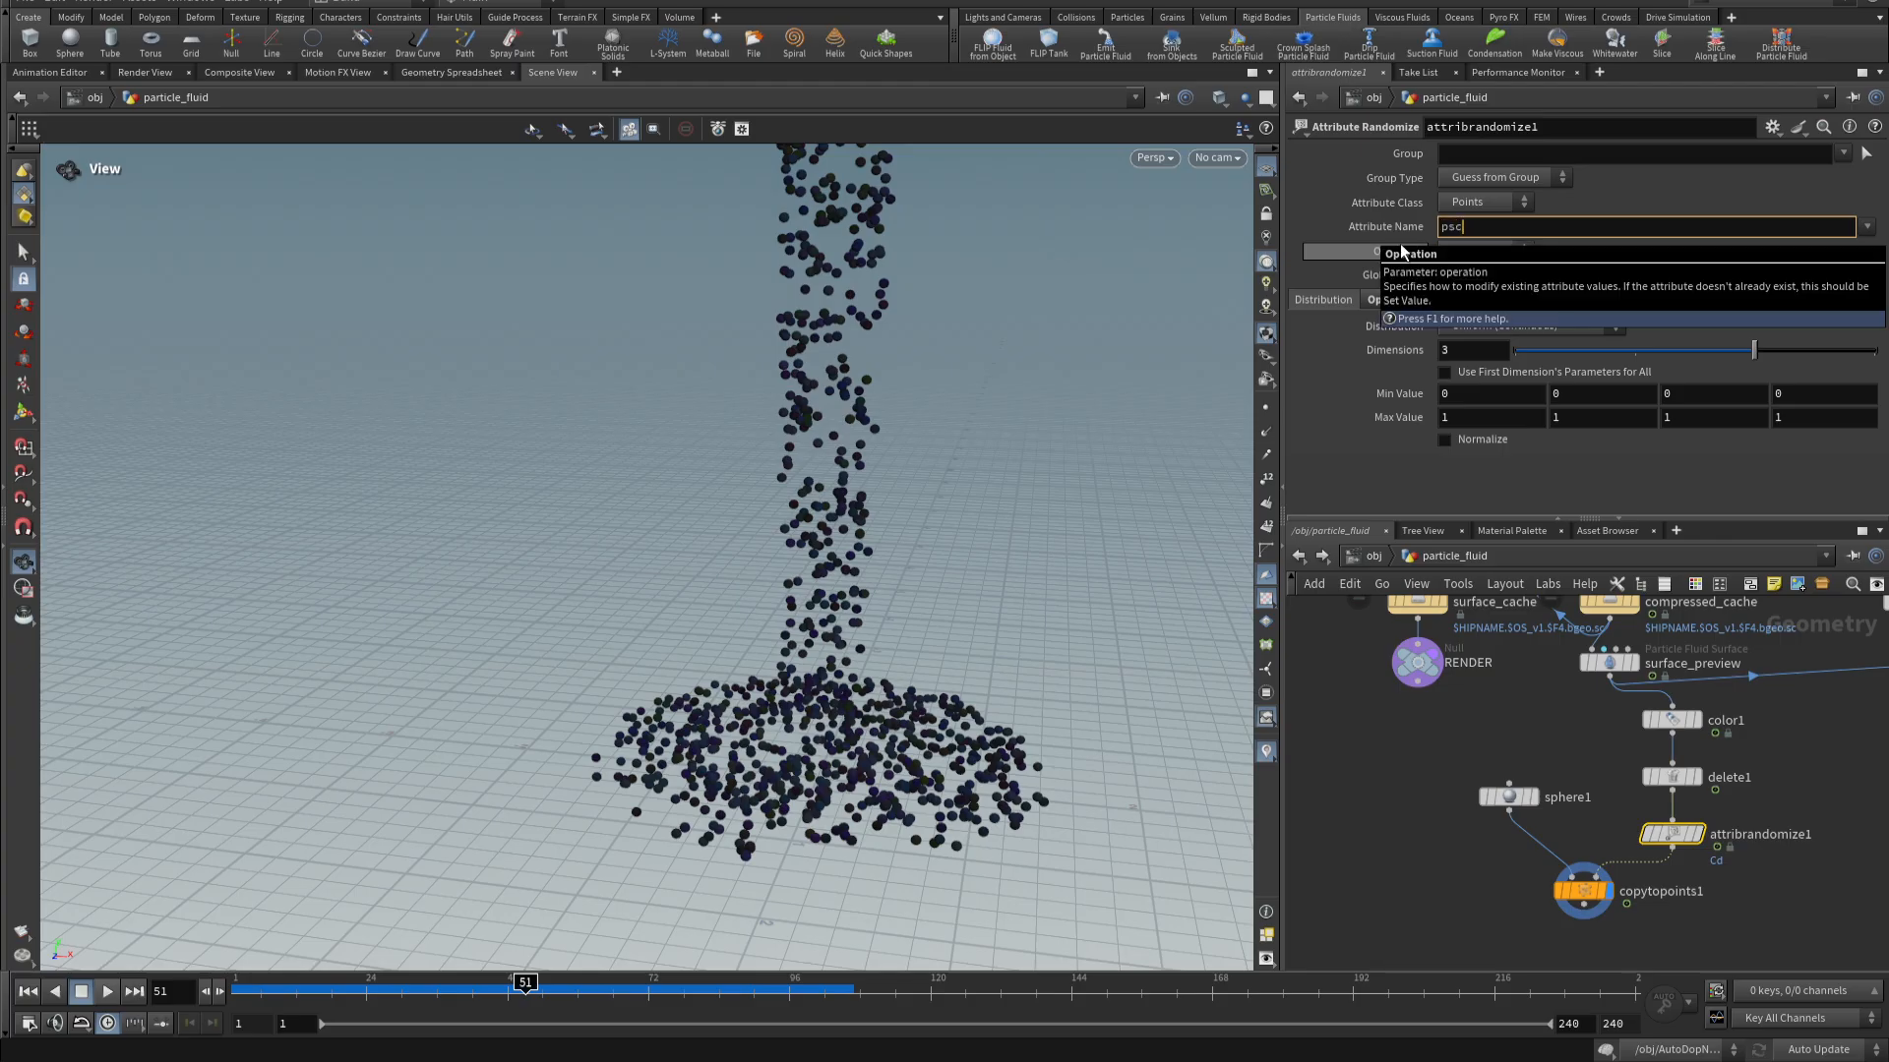
key("Return")
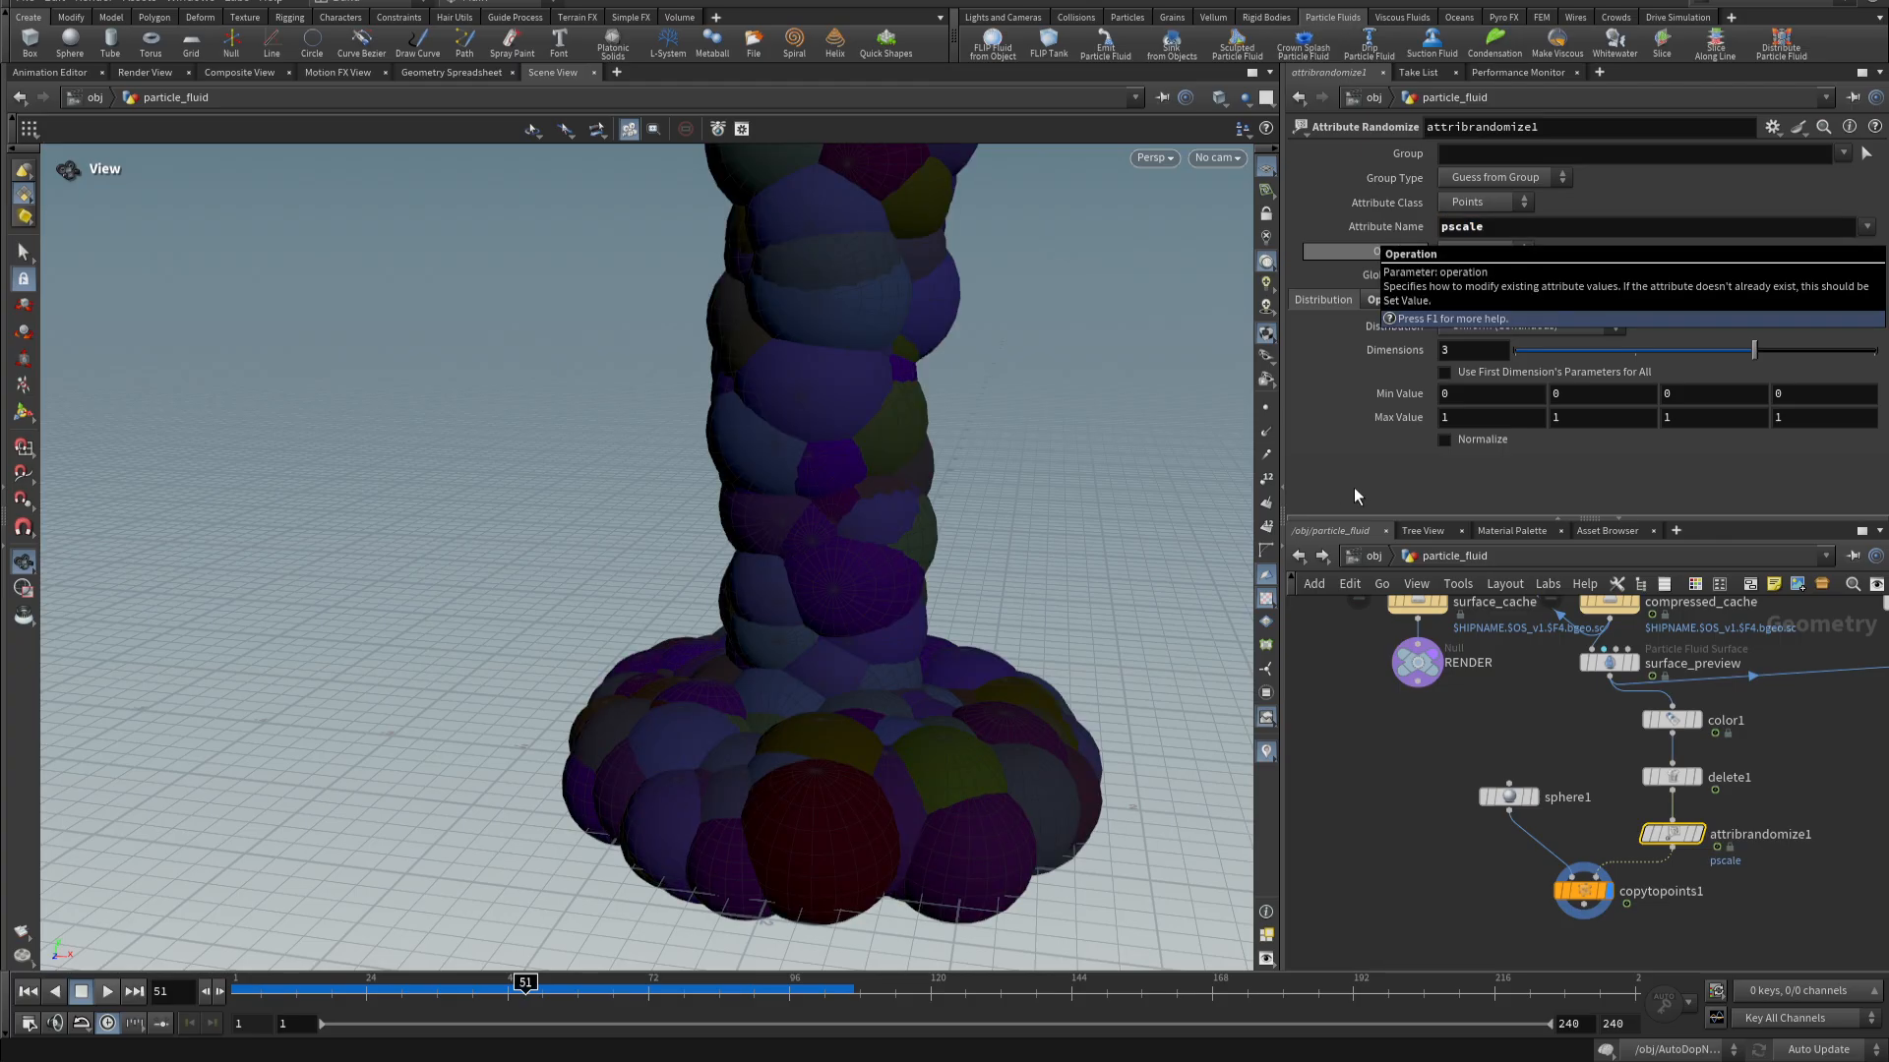
left_click(1477, 373)
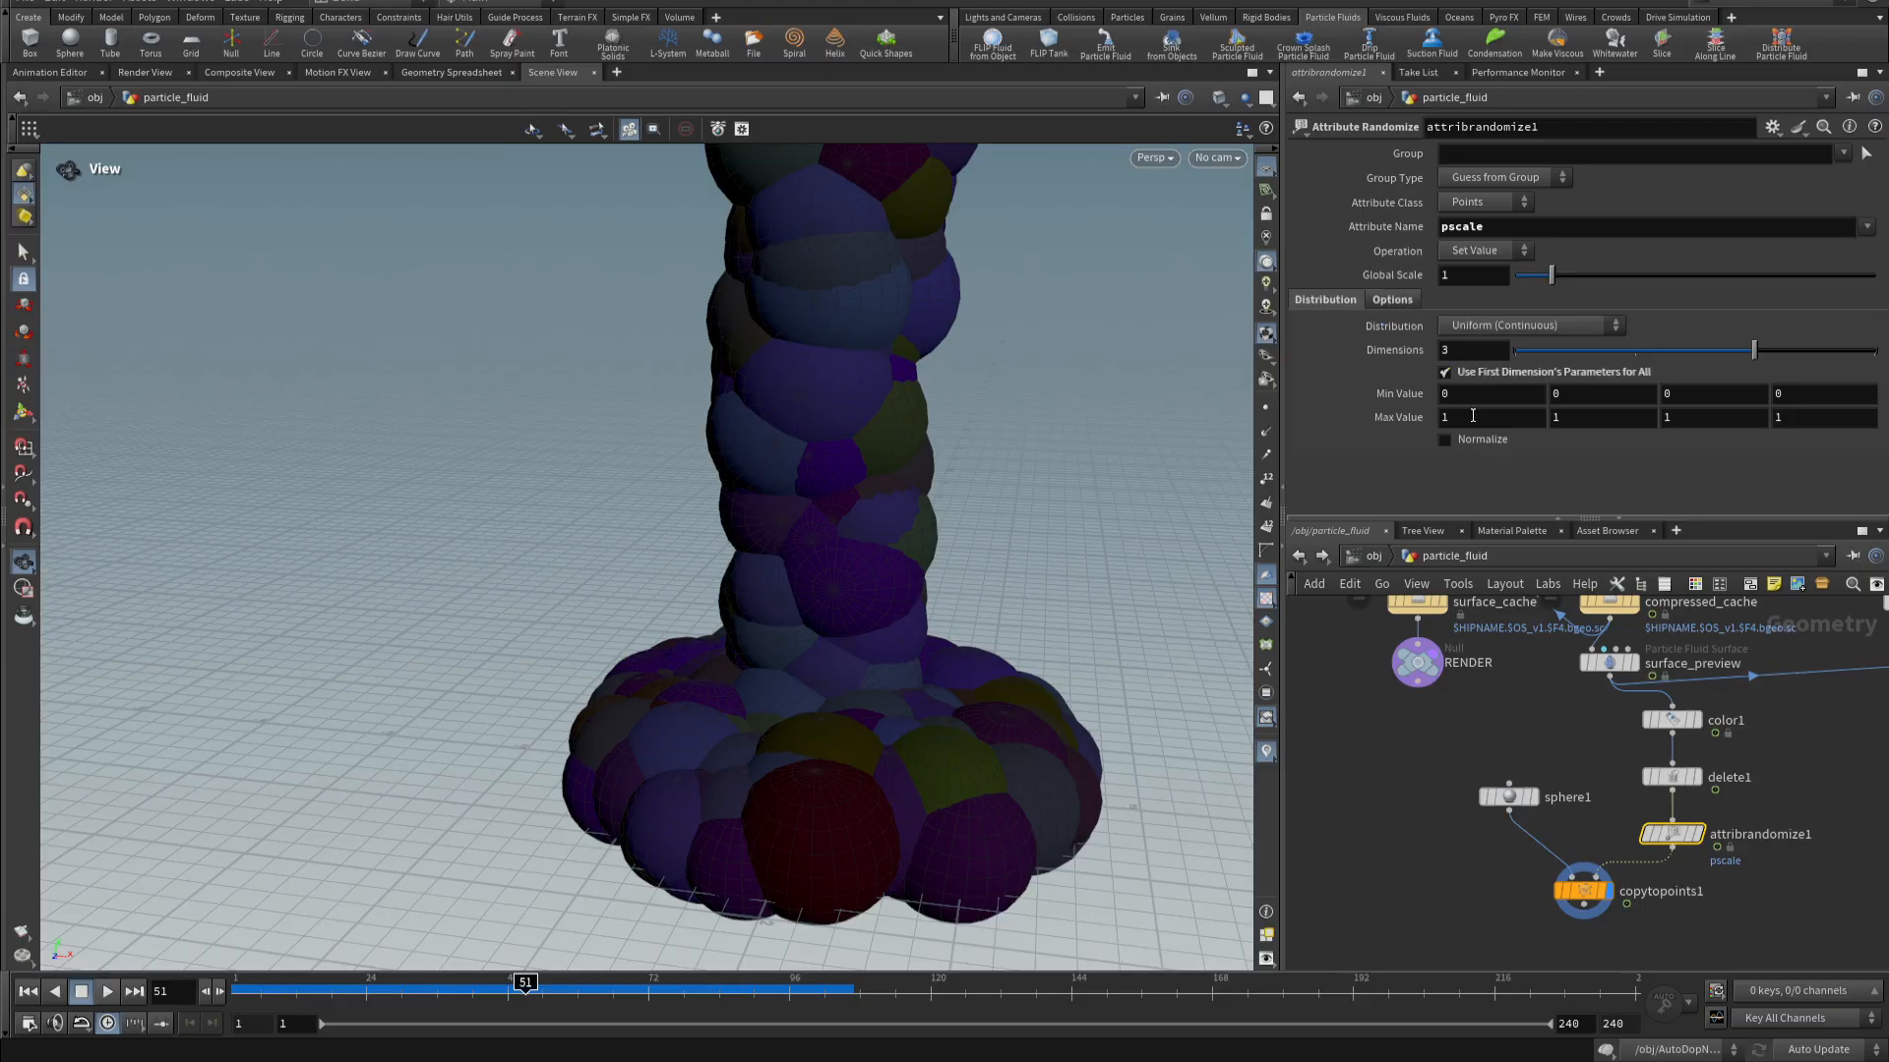
- Try a pscale range with a maximum value of 0.1 and a minimum value of 0.05
left_click(1473, 415)
type(".1")
key("Return")
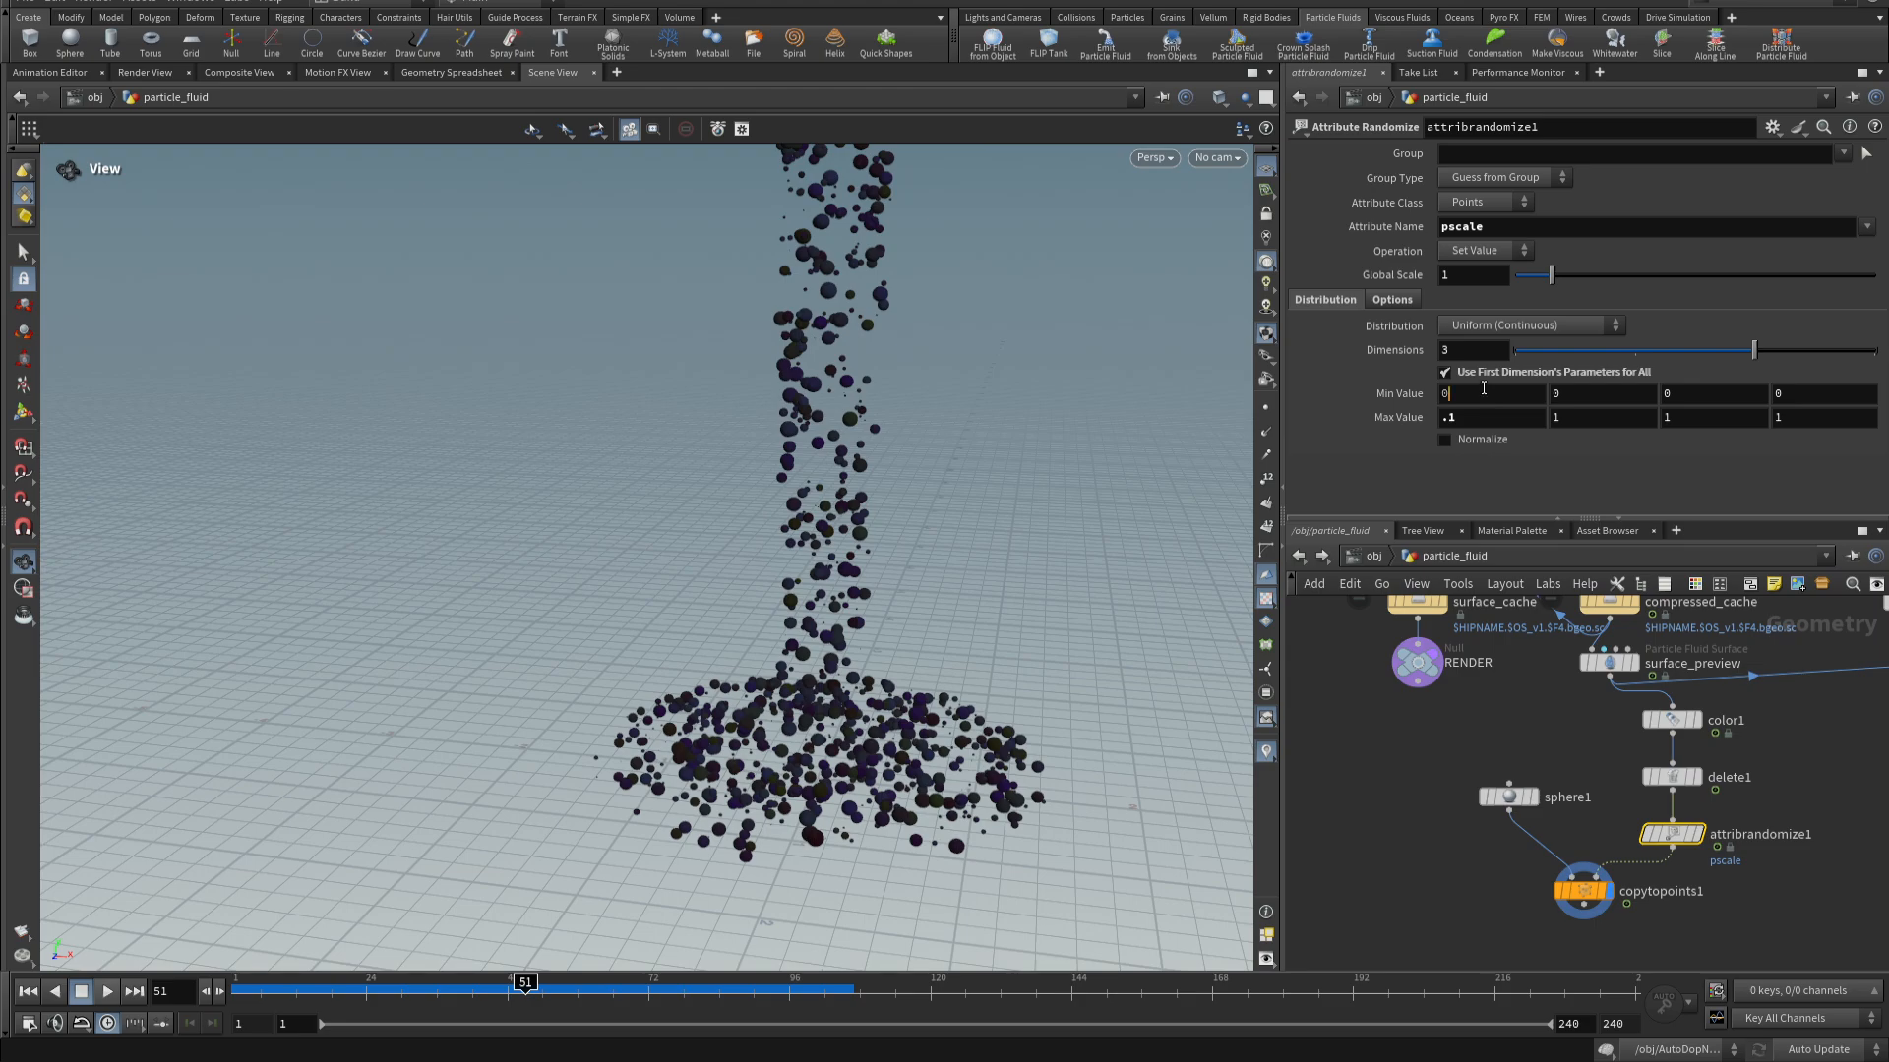
left_click(1483, 388)
type(".2")
key("BackSpace")
type("05")
key("Return")
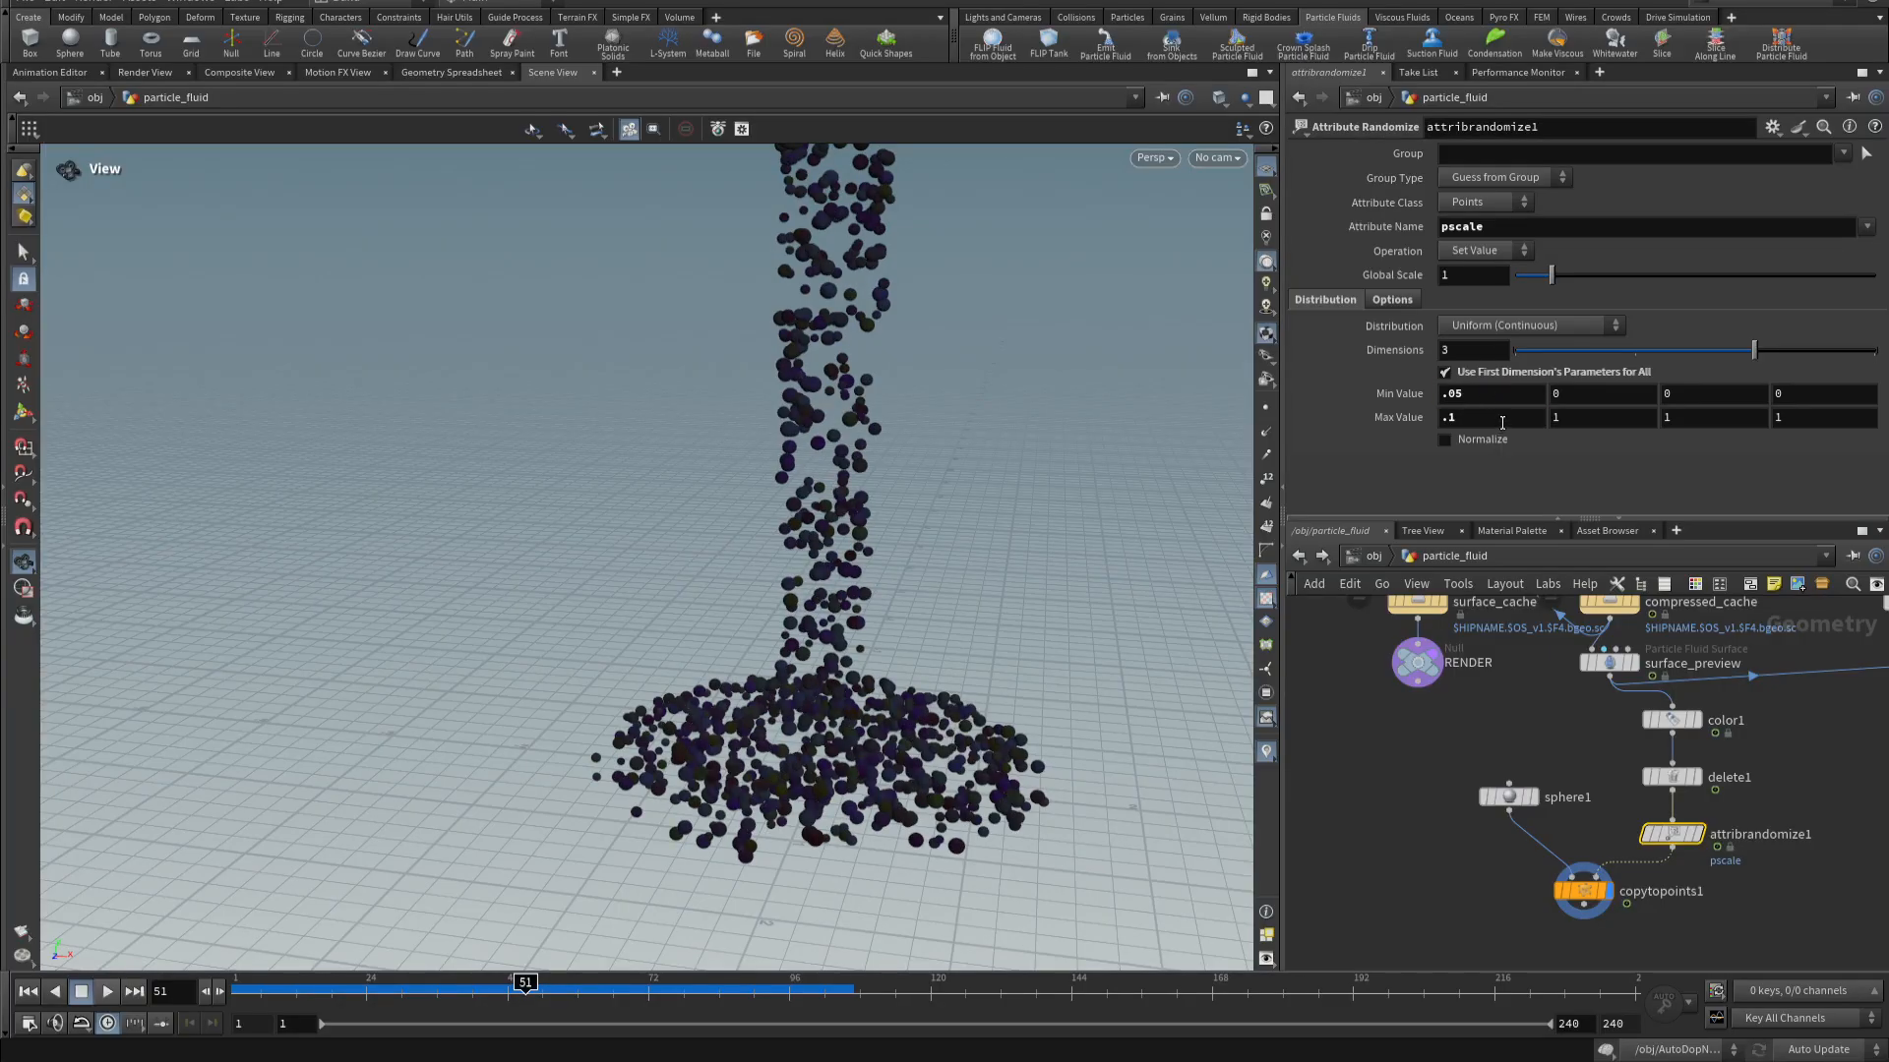
- Set the pscale maximum value to 0.05 and the minimum value to 0.02, keeping the Set Value operation
left_click(1501, 422)
type(".05")
key("Return")
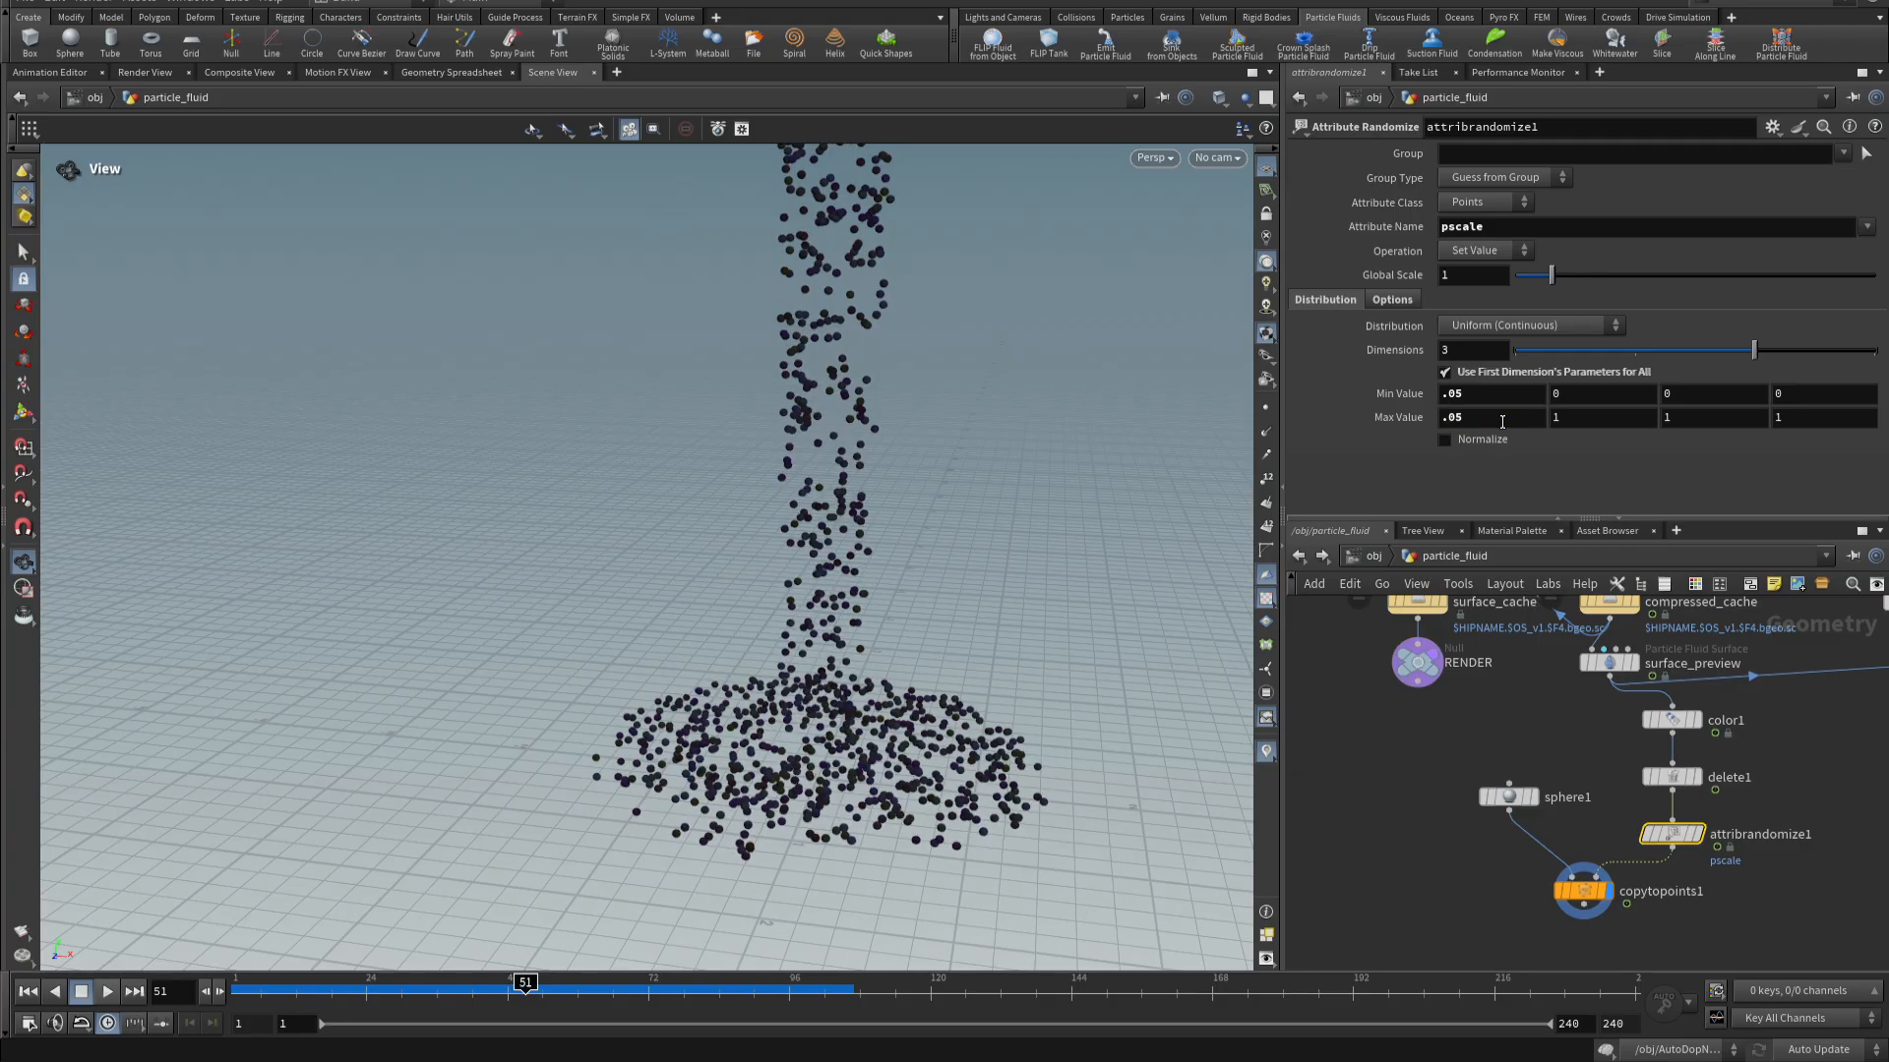
left_click(1504, 394)
type("2")
key("Return")
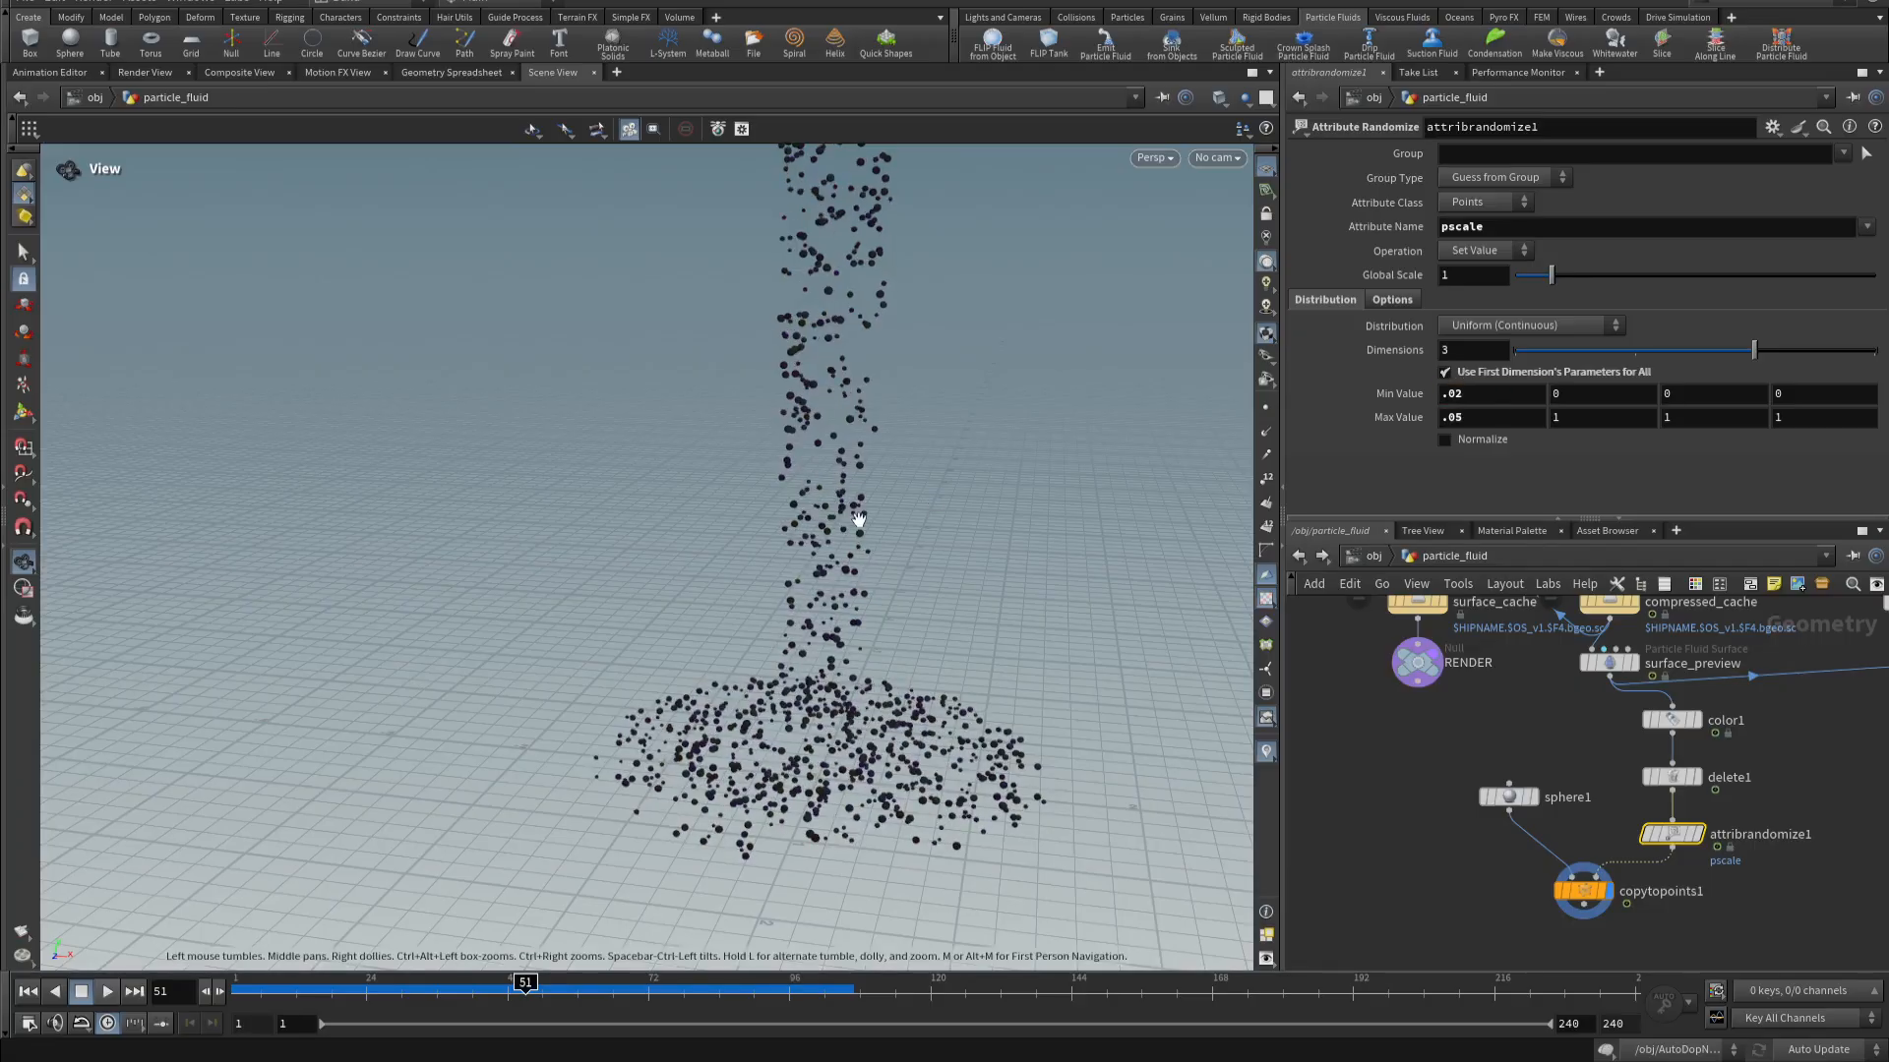
left_click_drag(847, 515, 853, 404)
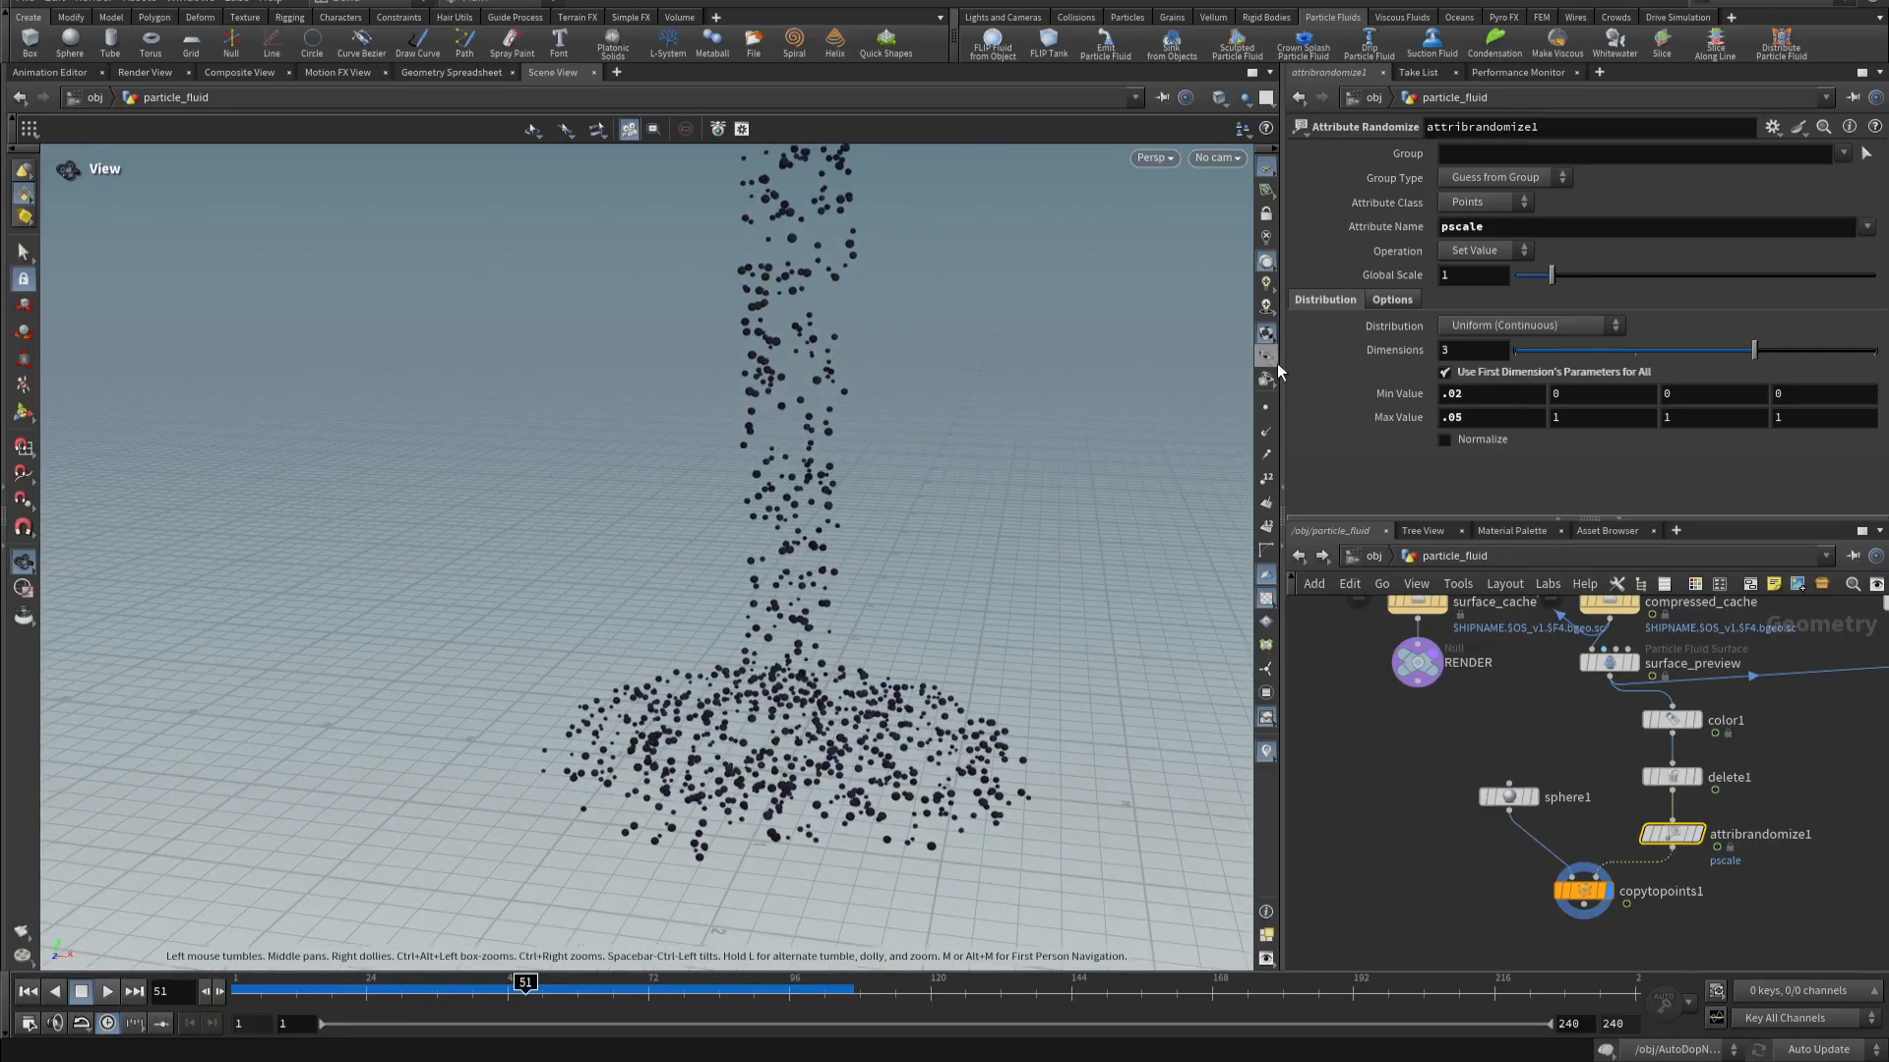
left_click(1493, 251)
left_click(1635, 237)
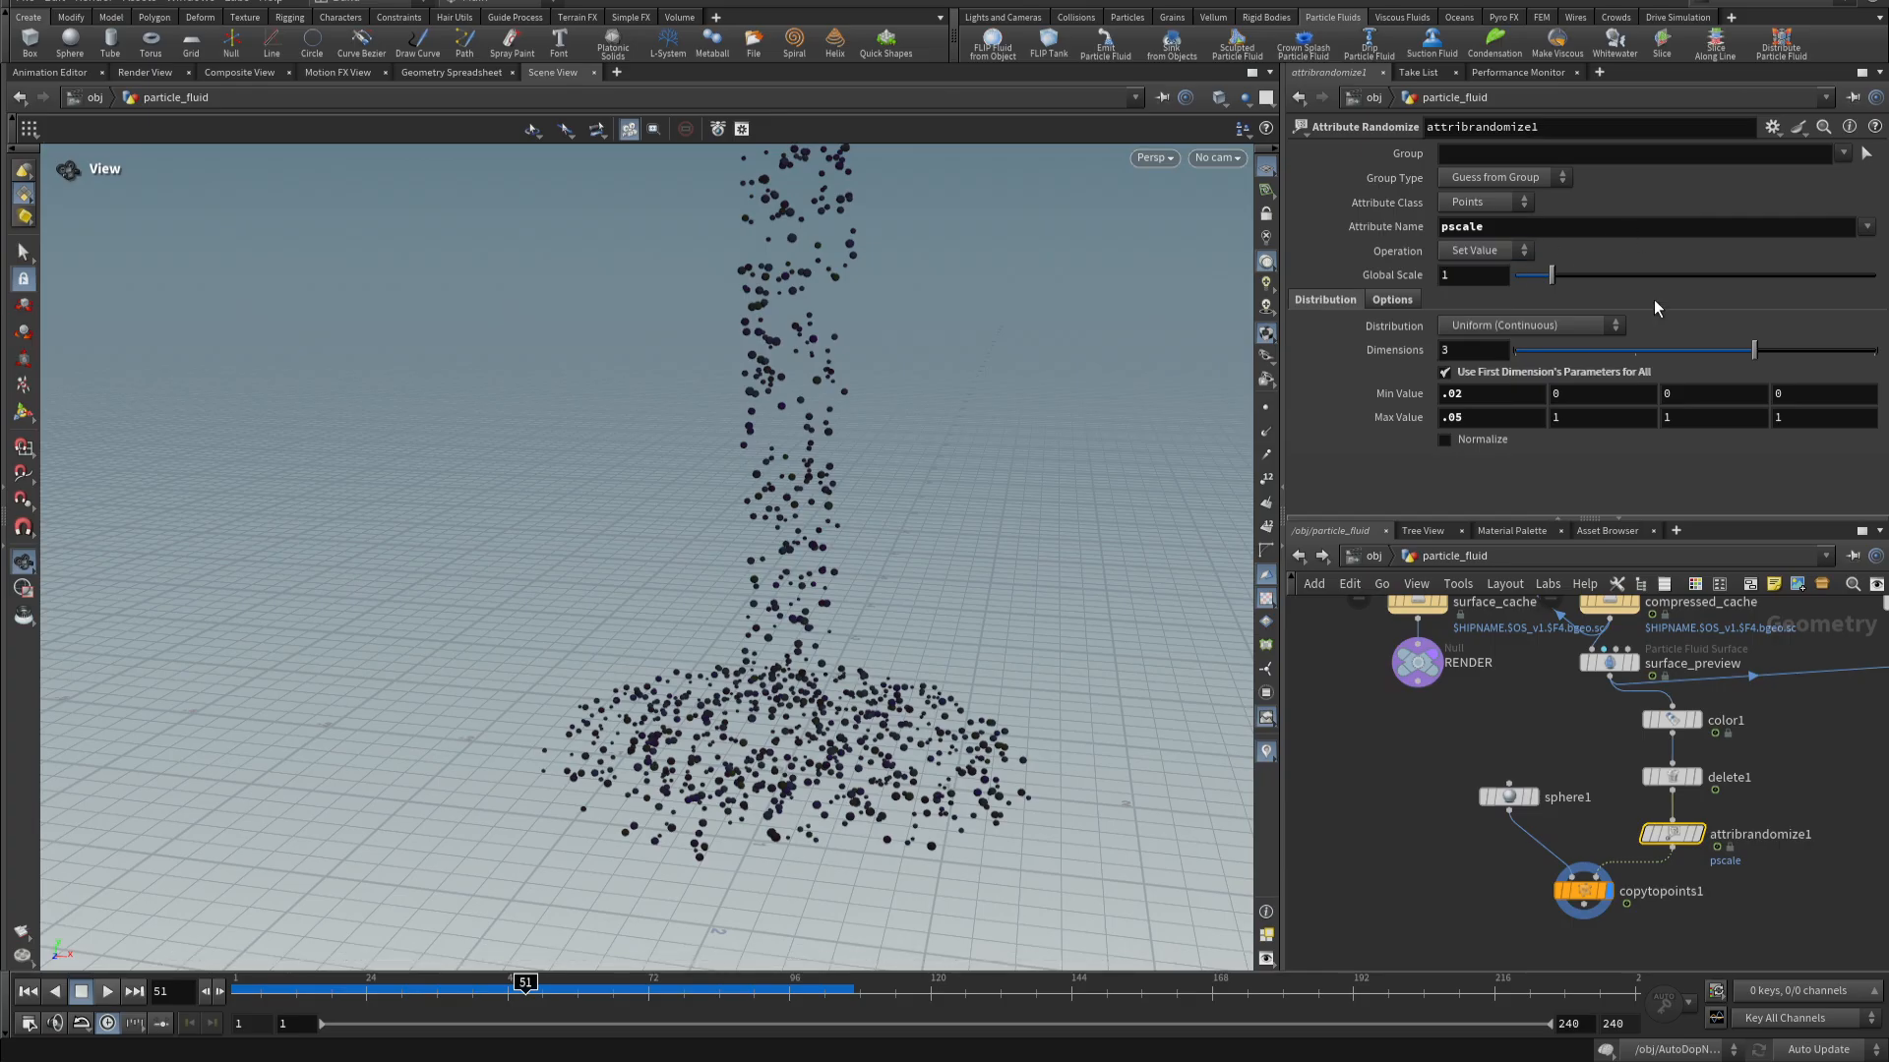
- Try a Custom Ramp distribution, moving its first point to position 0.124 and its last point inward to about 0.74 with a lower value
left_click(1552, 324)
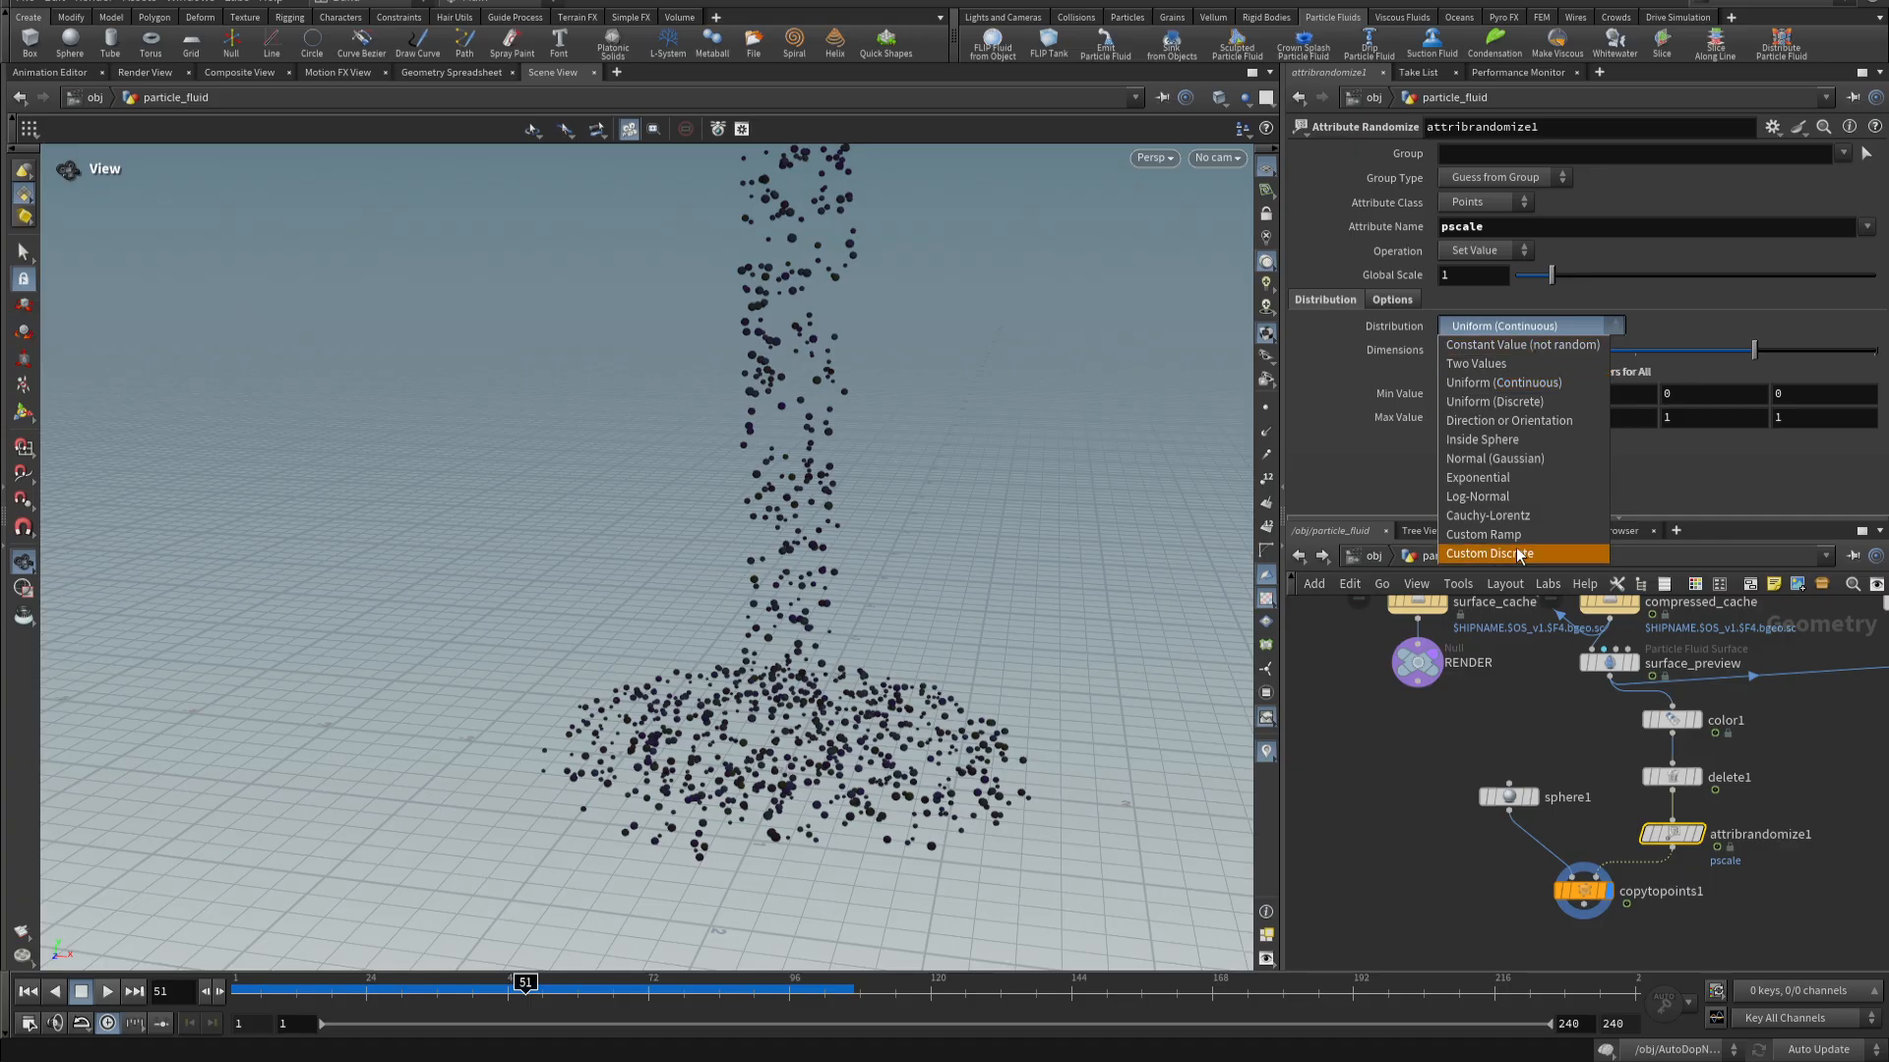
left_click(1543, 534)
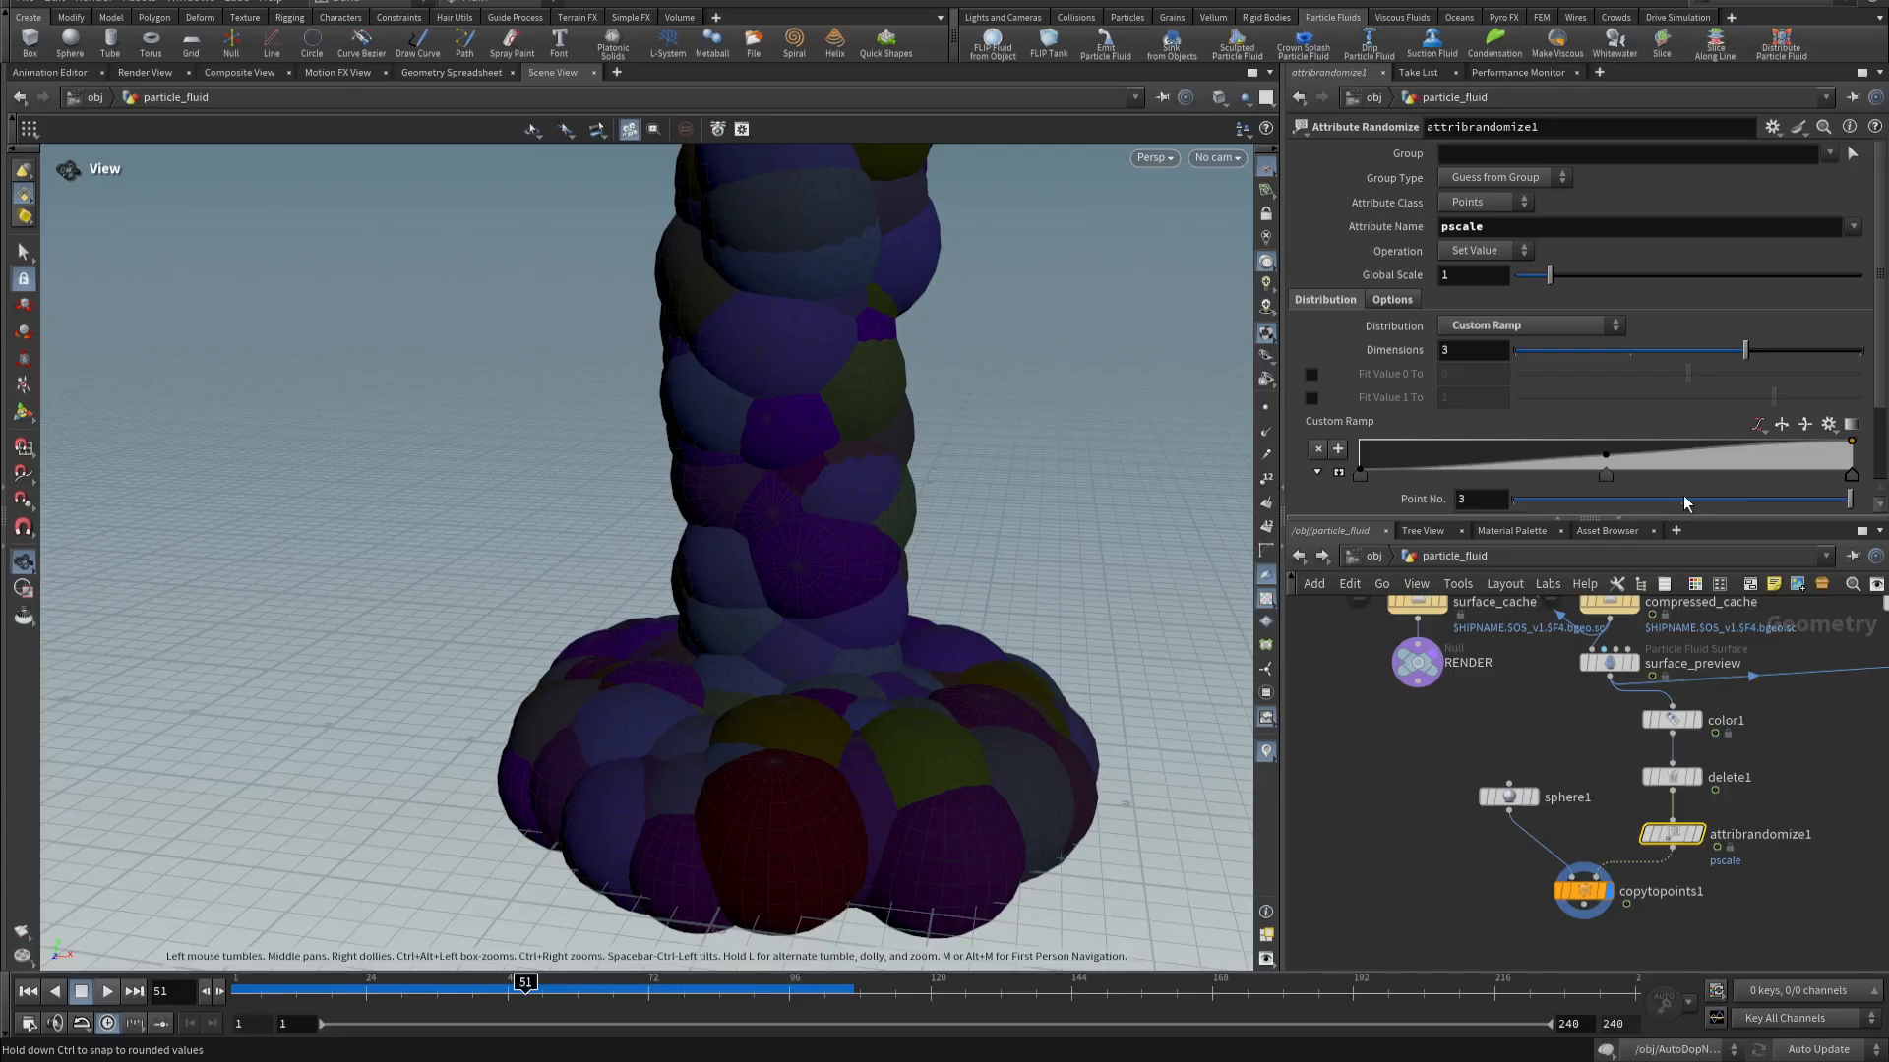
scroll(1701, 390, "down", 1)
scroll(1702, 397, "down", 3)
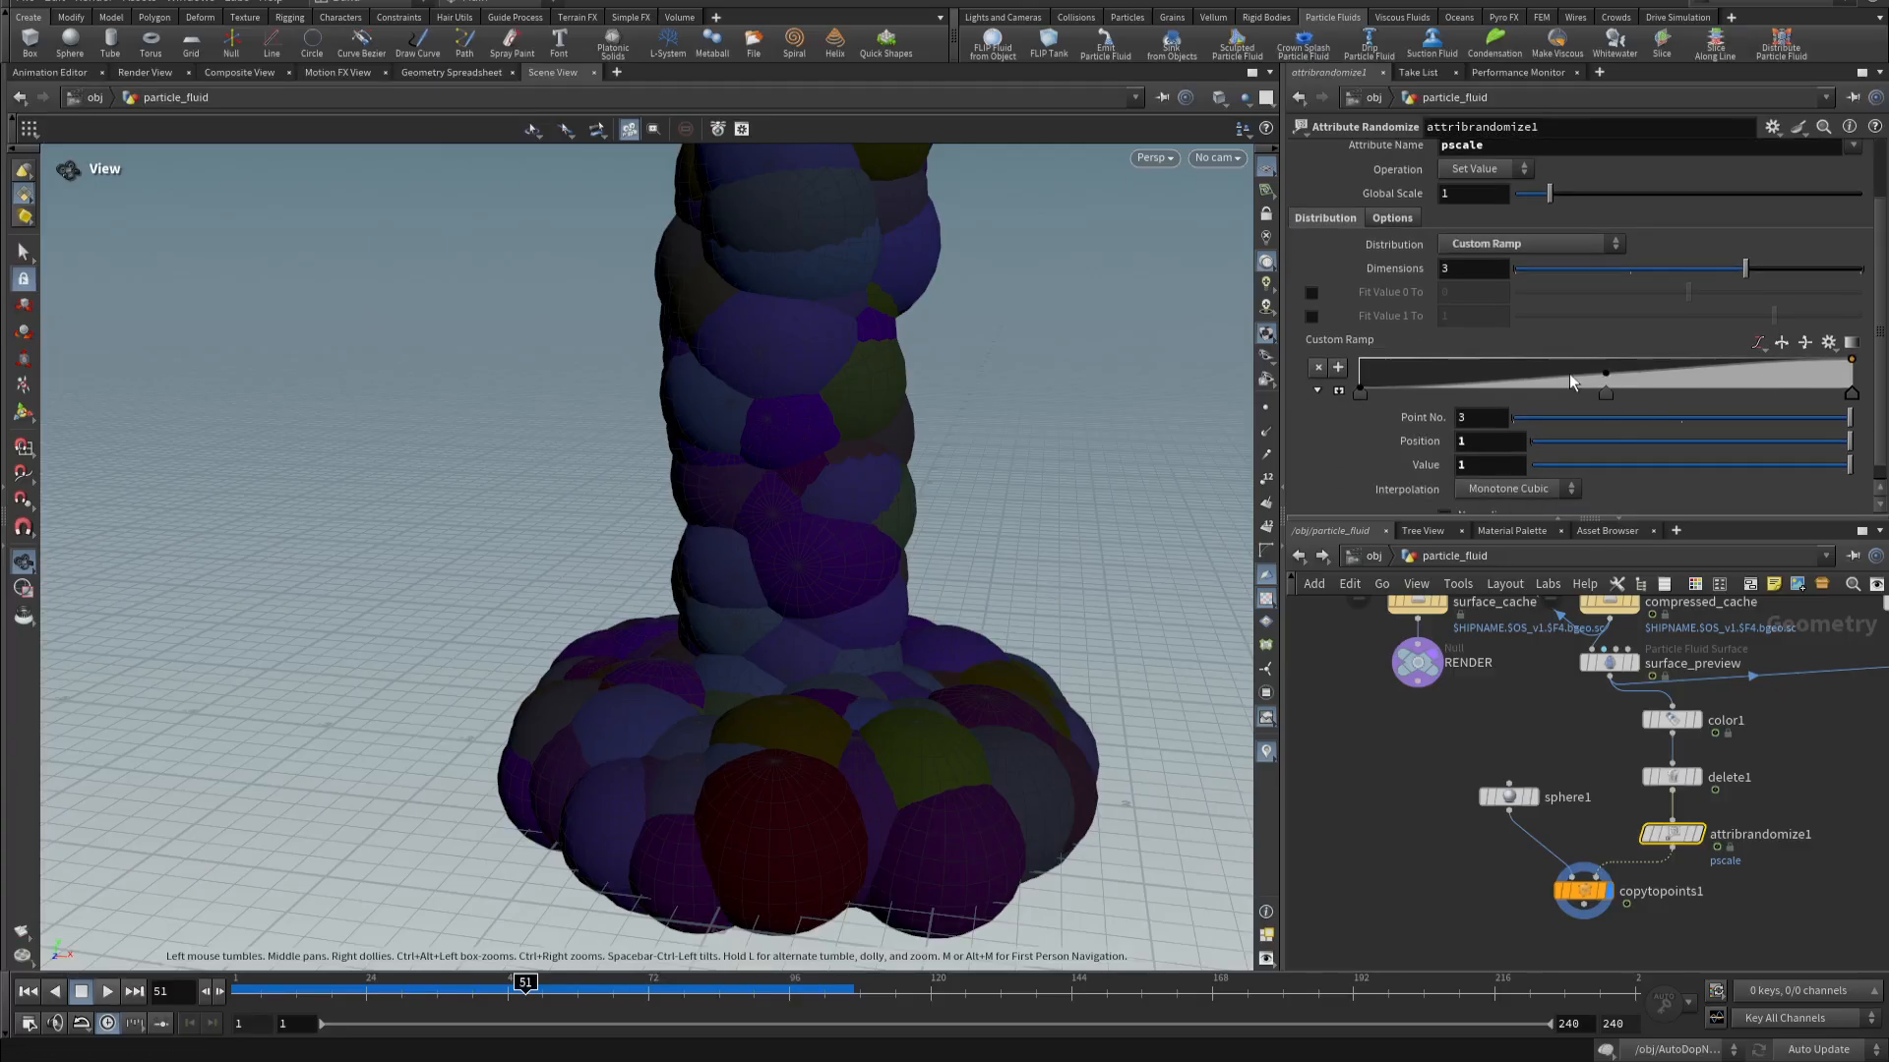
left_click_drag(1360, 392, 1420, 393)
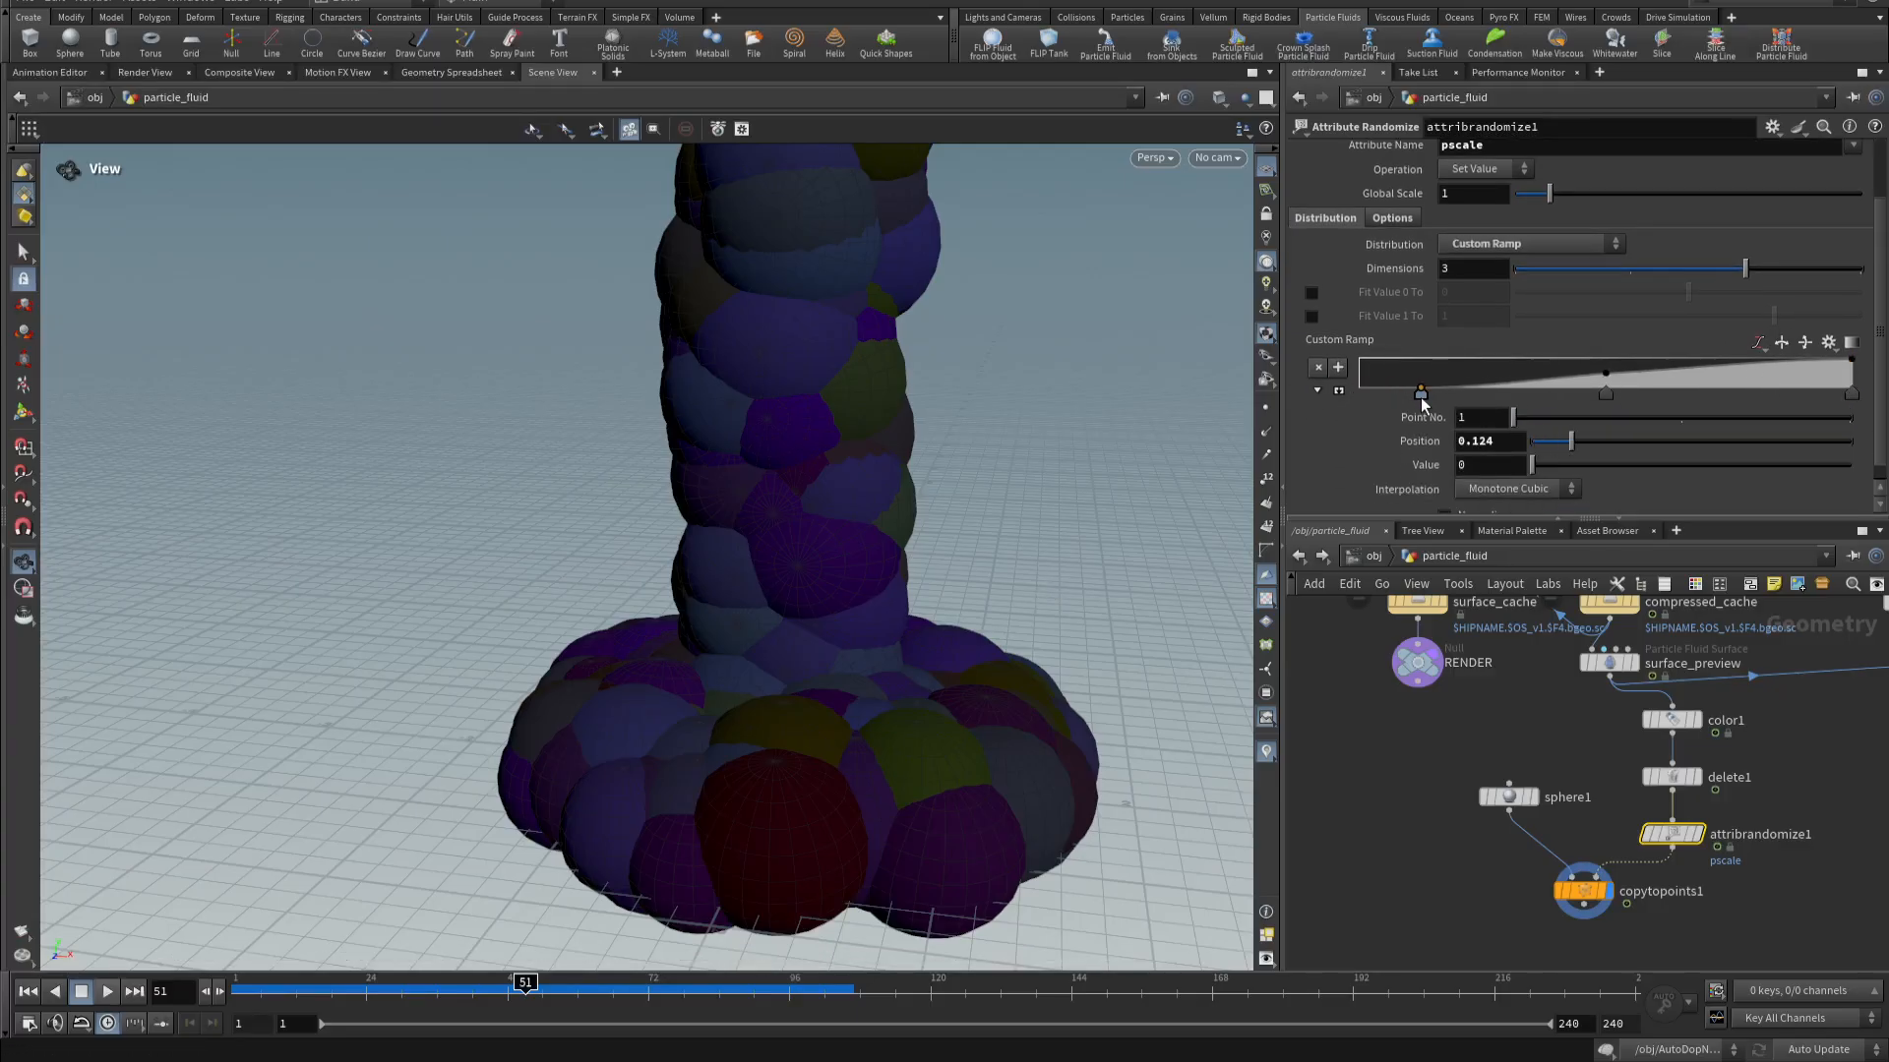
left_click_drag(1853, 395, 1724, 375)
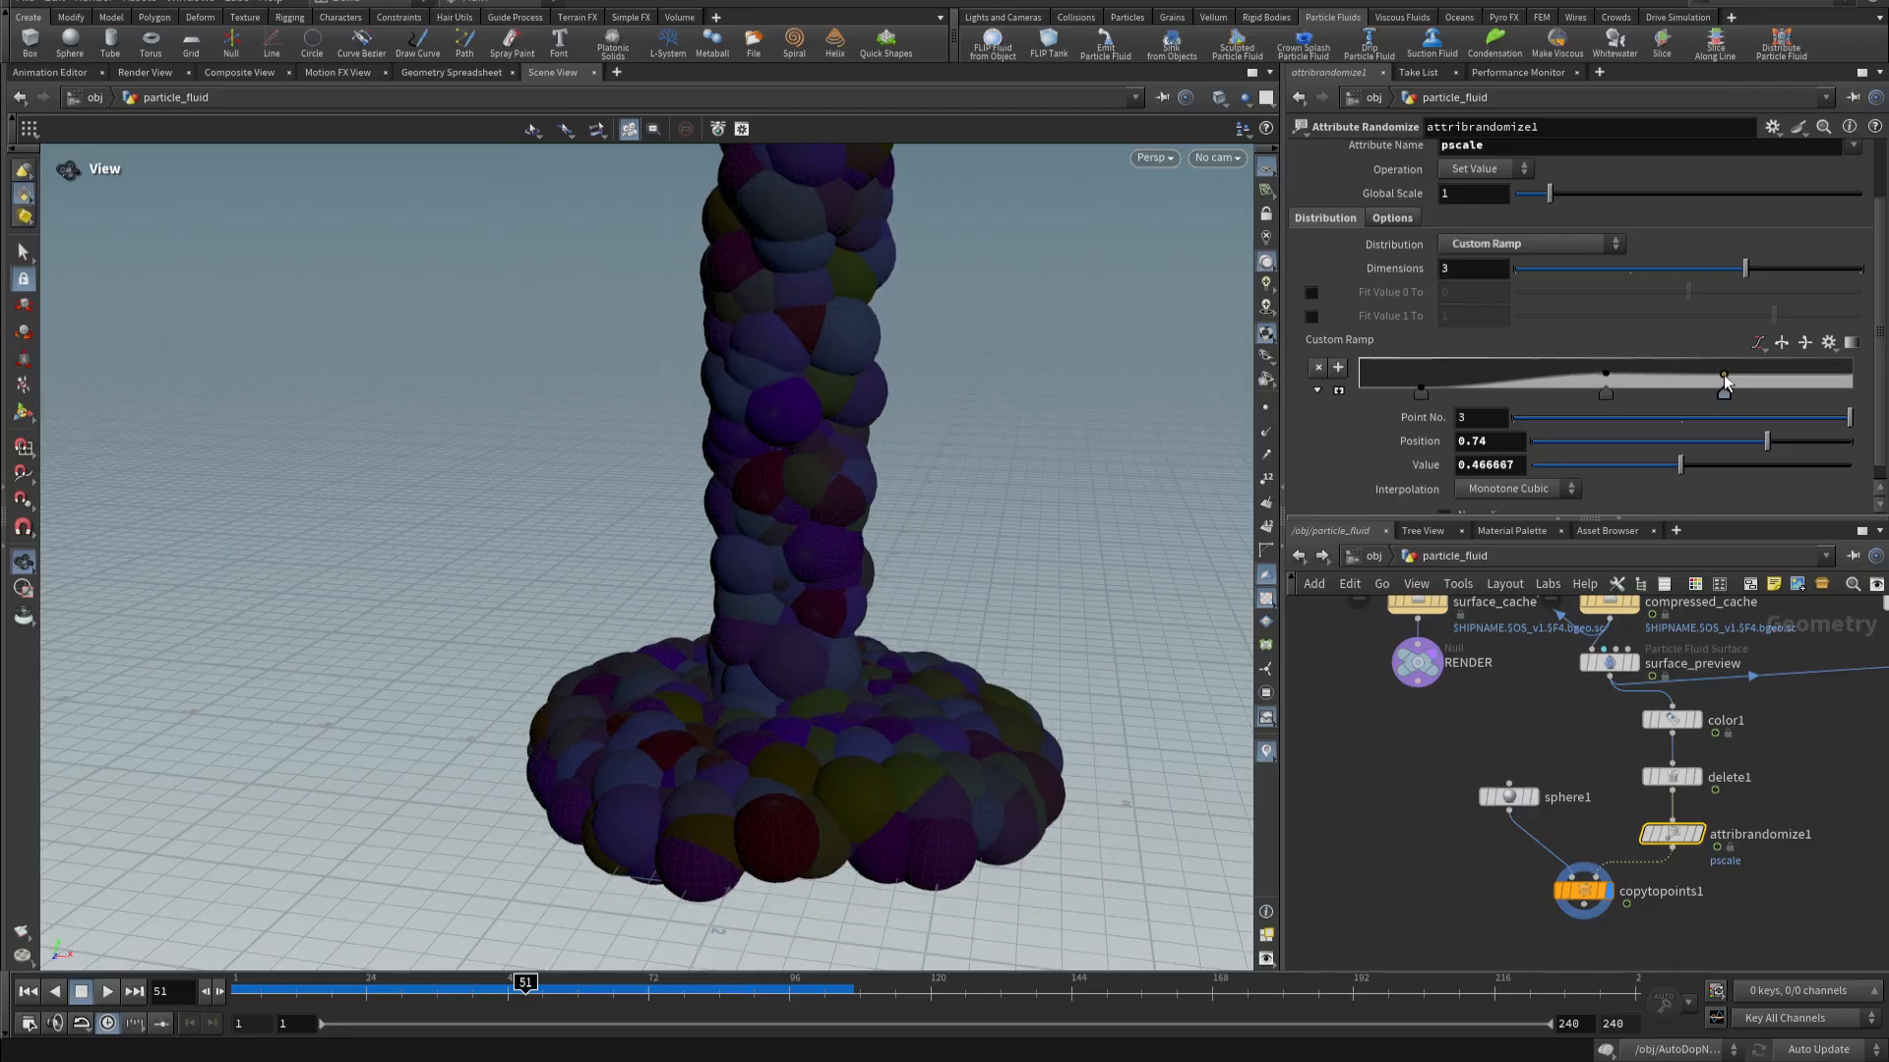
- Delete the custom ramp's middle point and set the value of its last point to 0.05
left_click(1605, 395)
scroll(1684, 499, "down", 1)
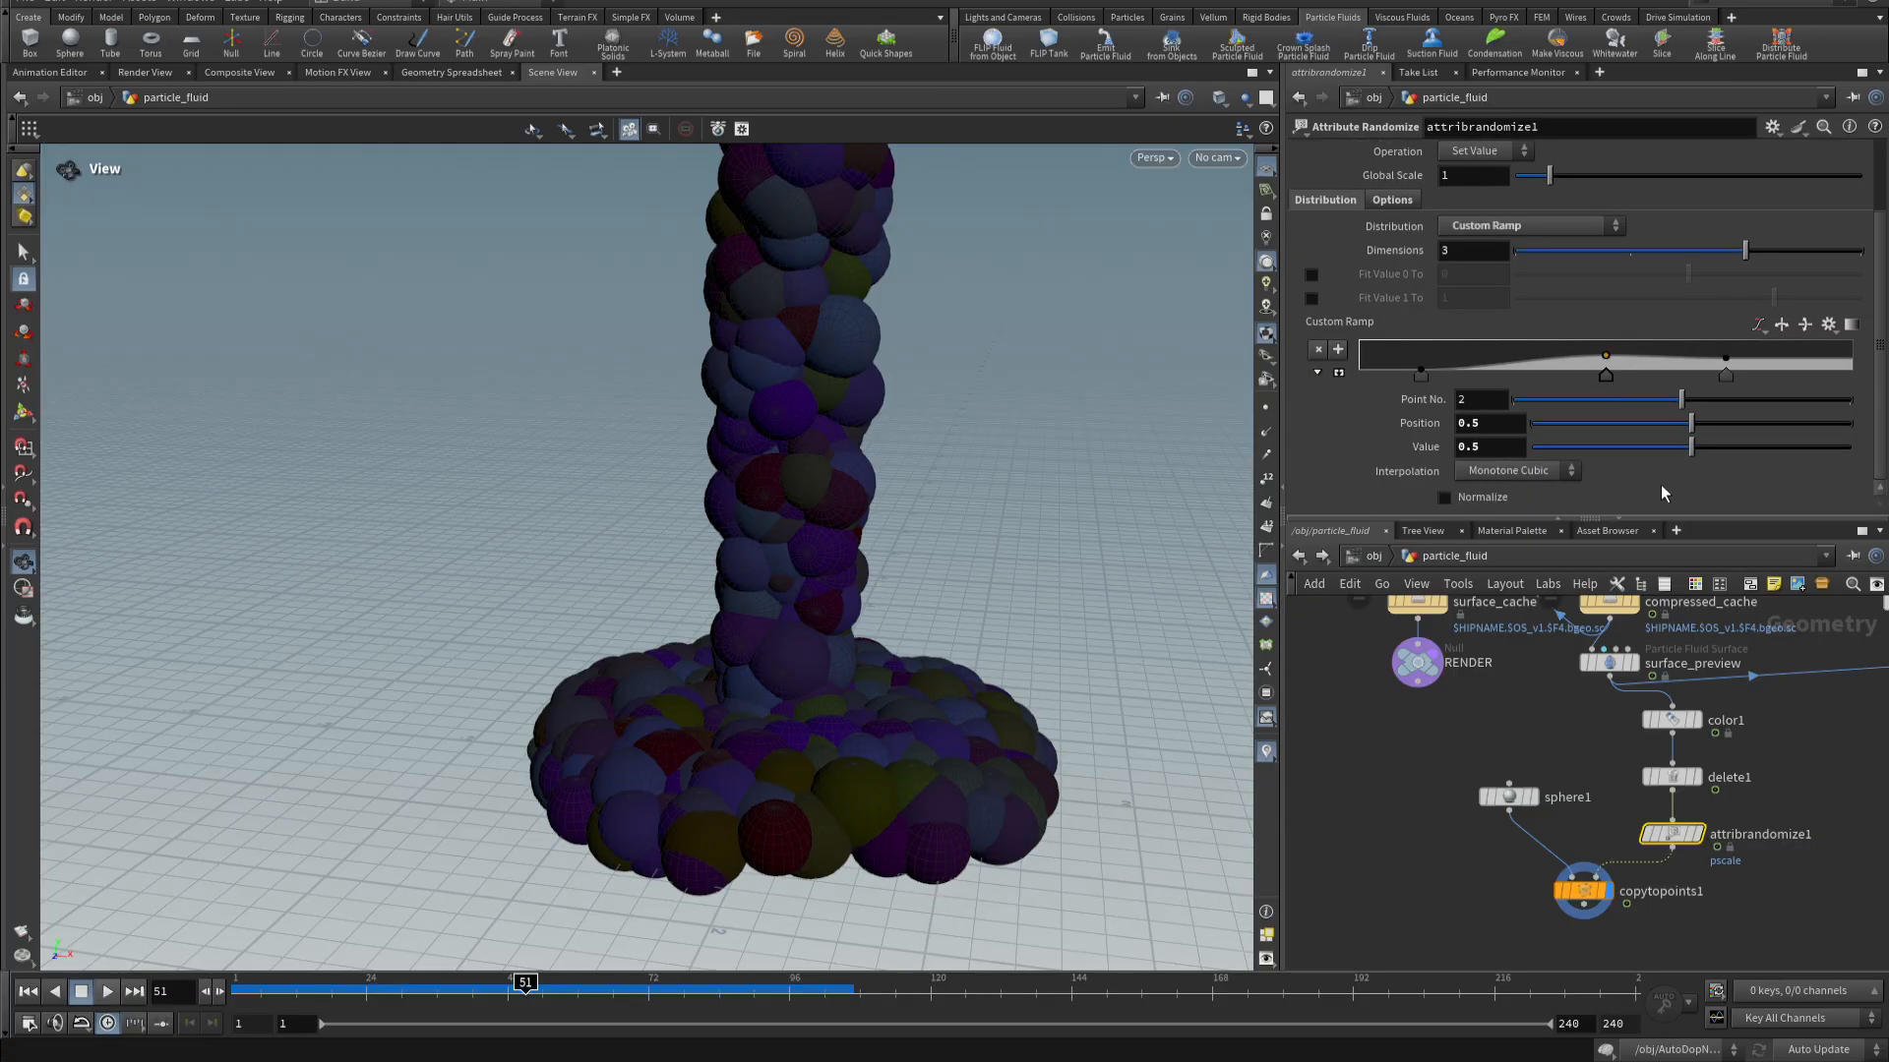
right_click(1606, 378)
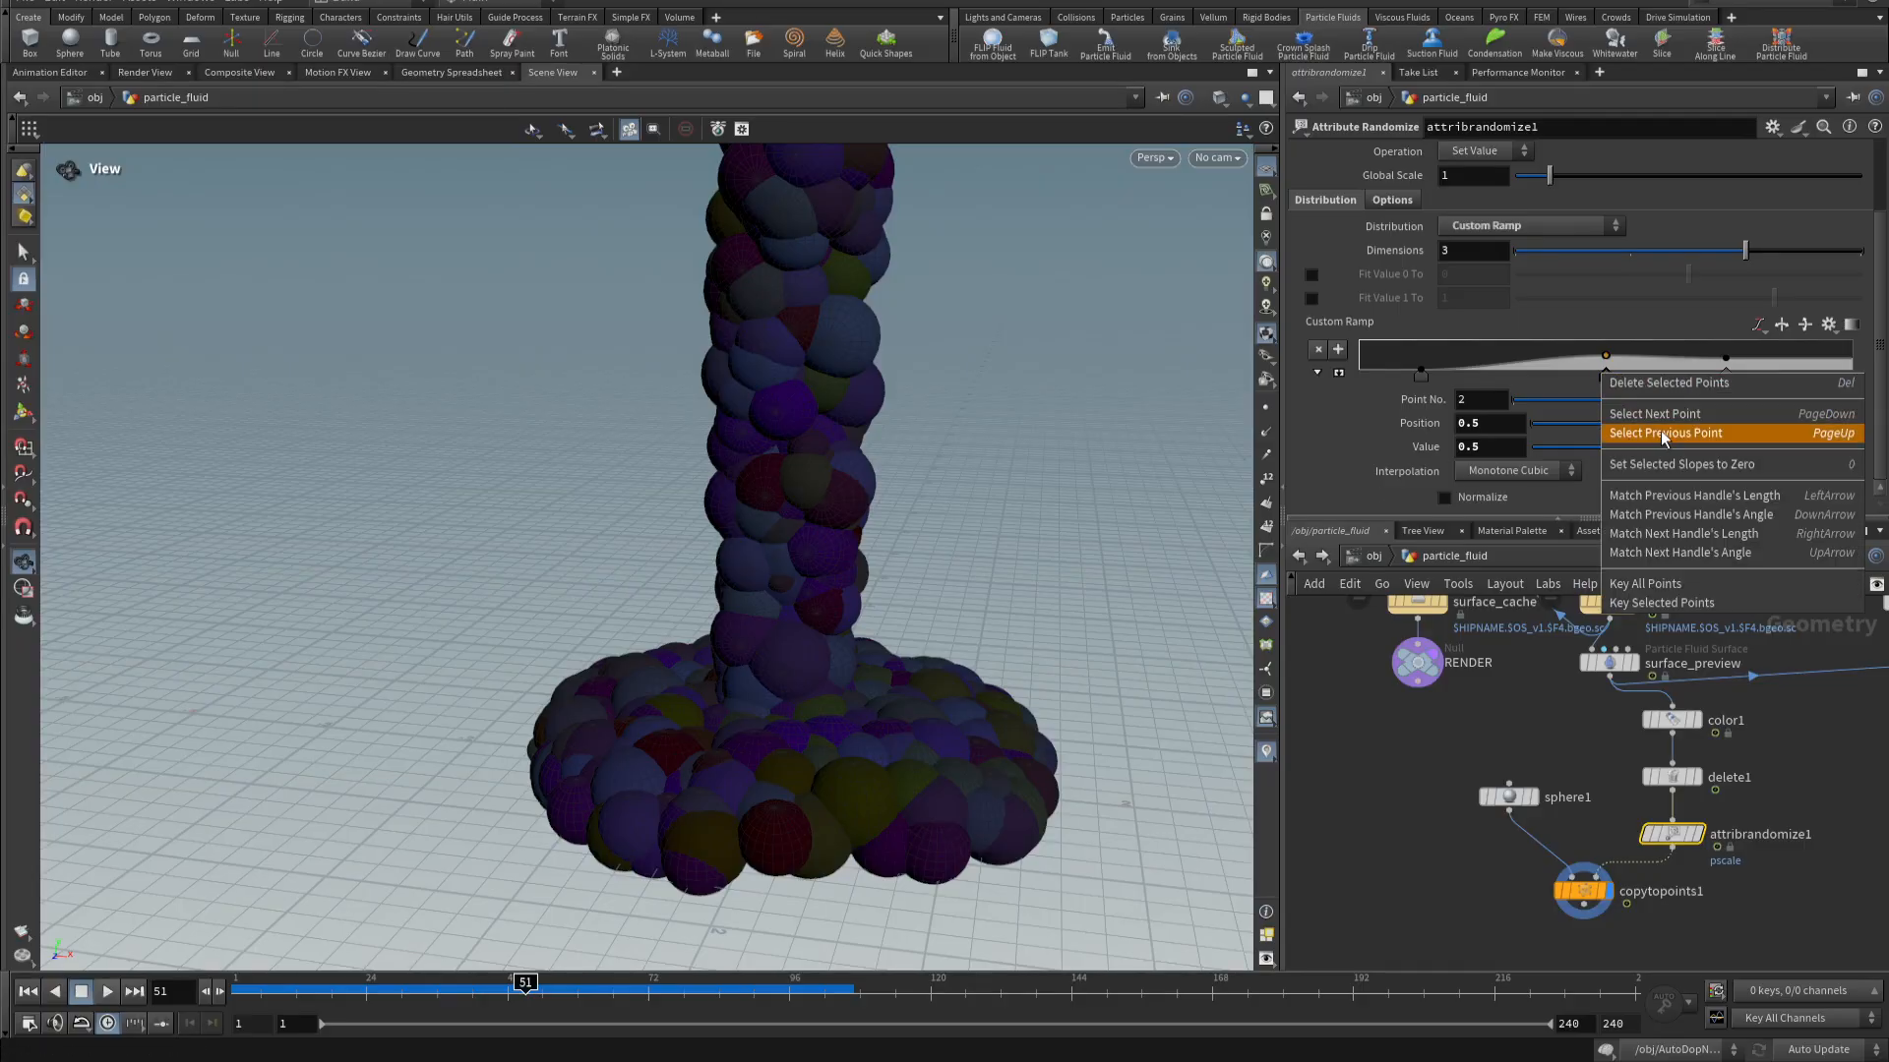
left_click(1662, 383)
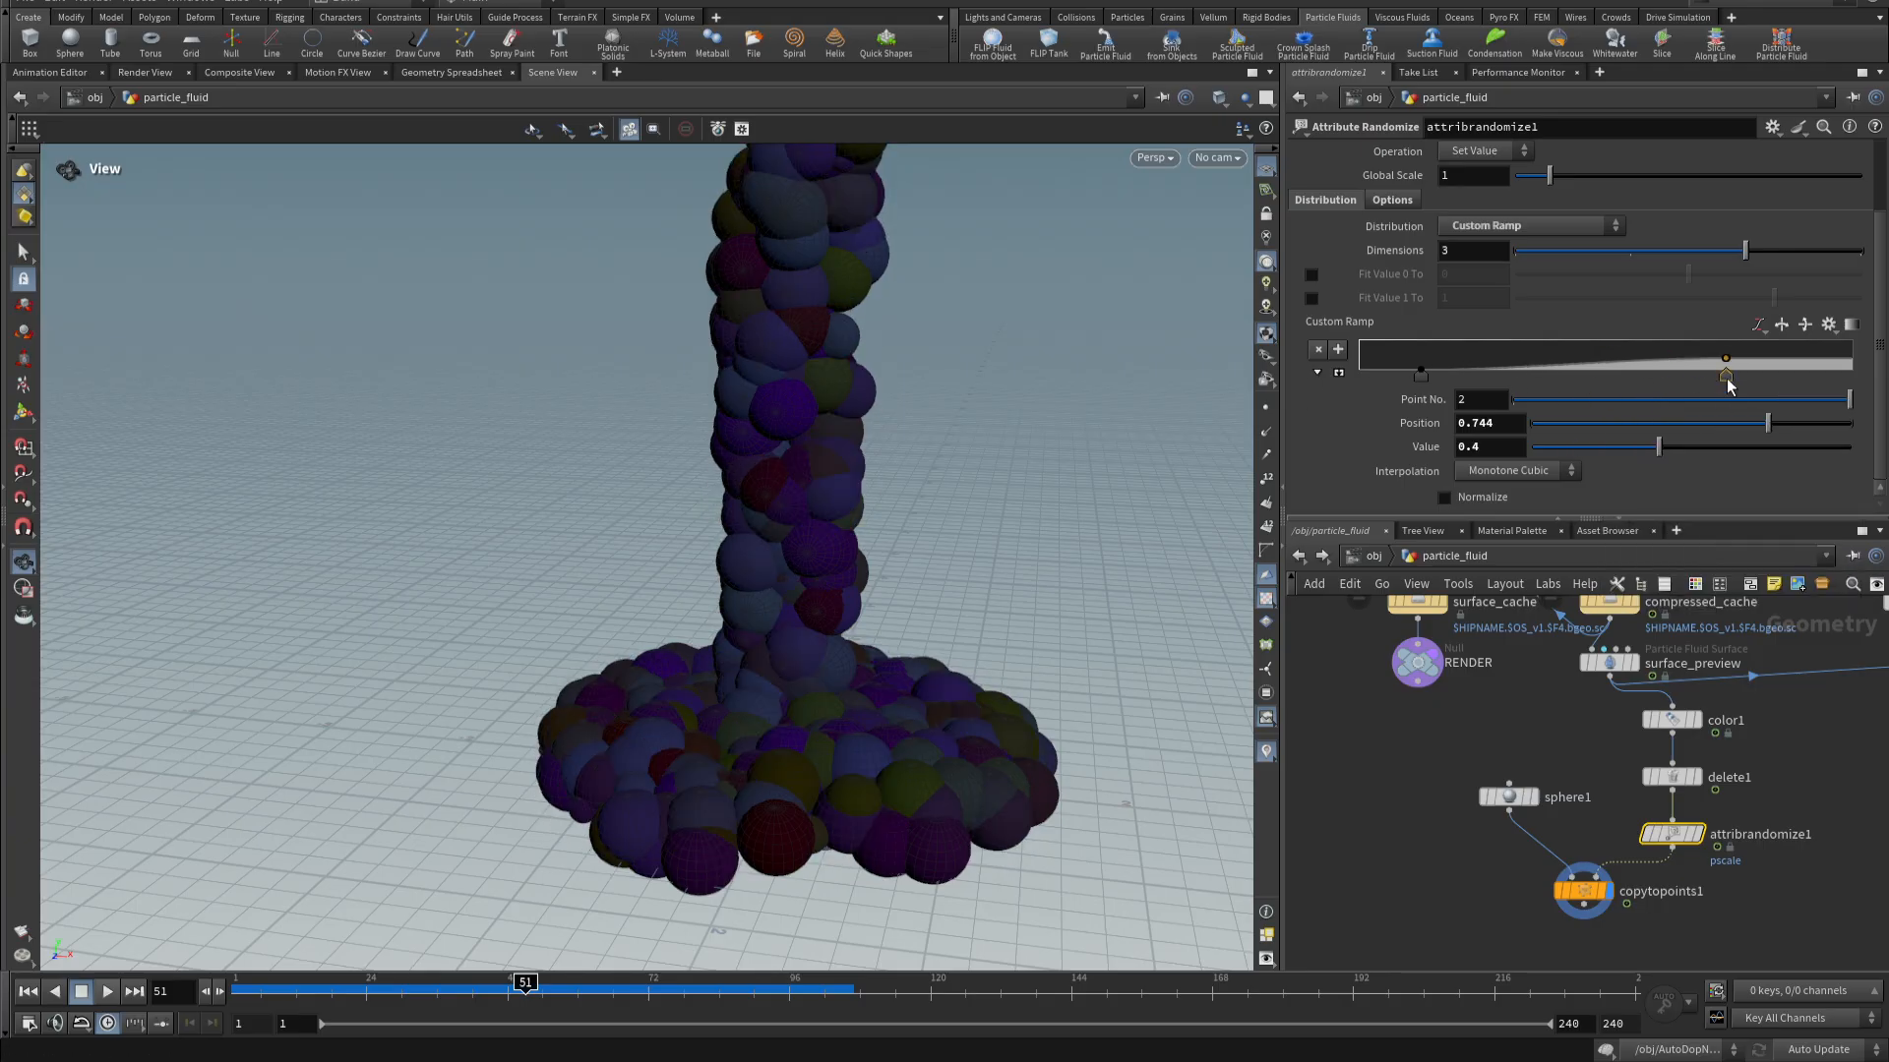
left_click(1503, 447)
type(".05")
key("Return")
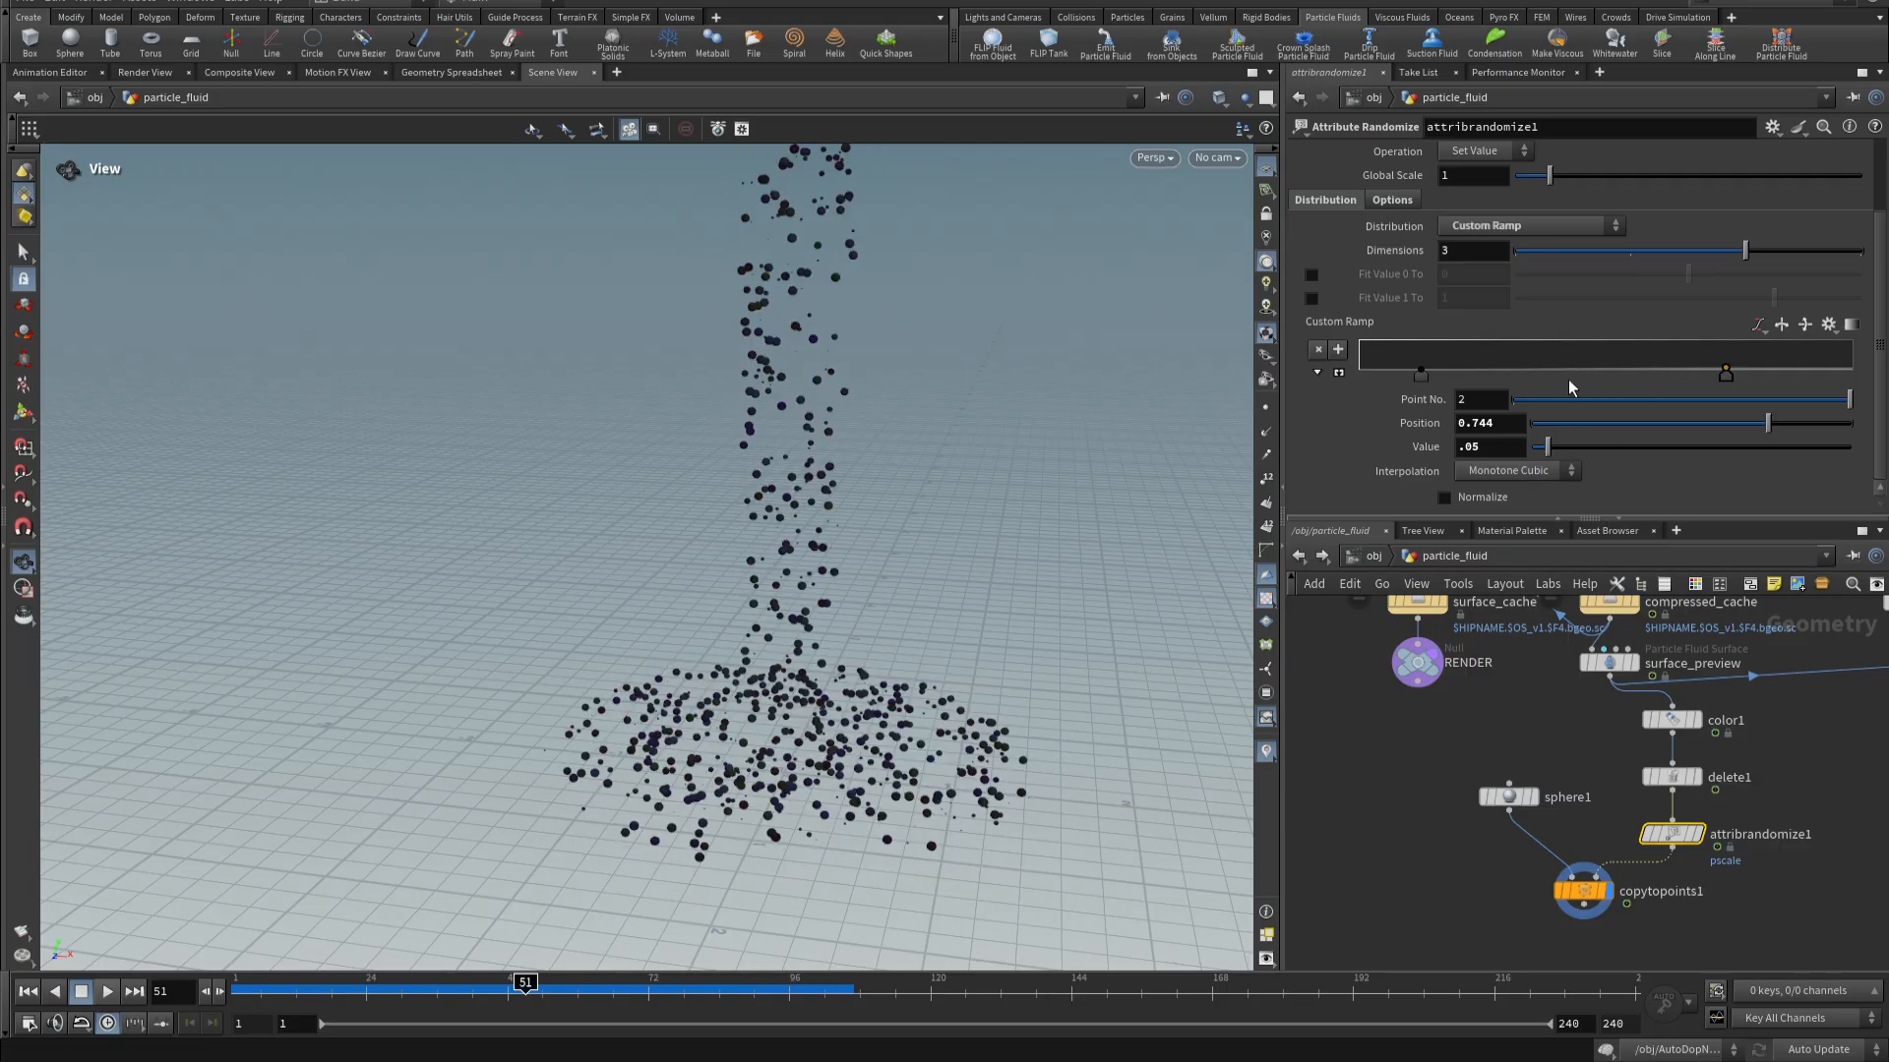
- Give the ramp's first point a value of 0.02 at position about 0.33, and shift the last point slightly outward and upward
left_click(1420, 373)
left_click(1498, 449)
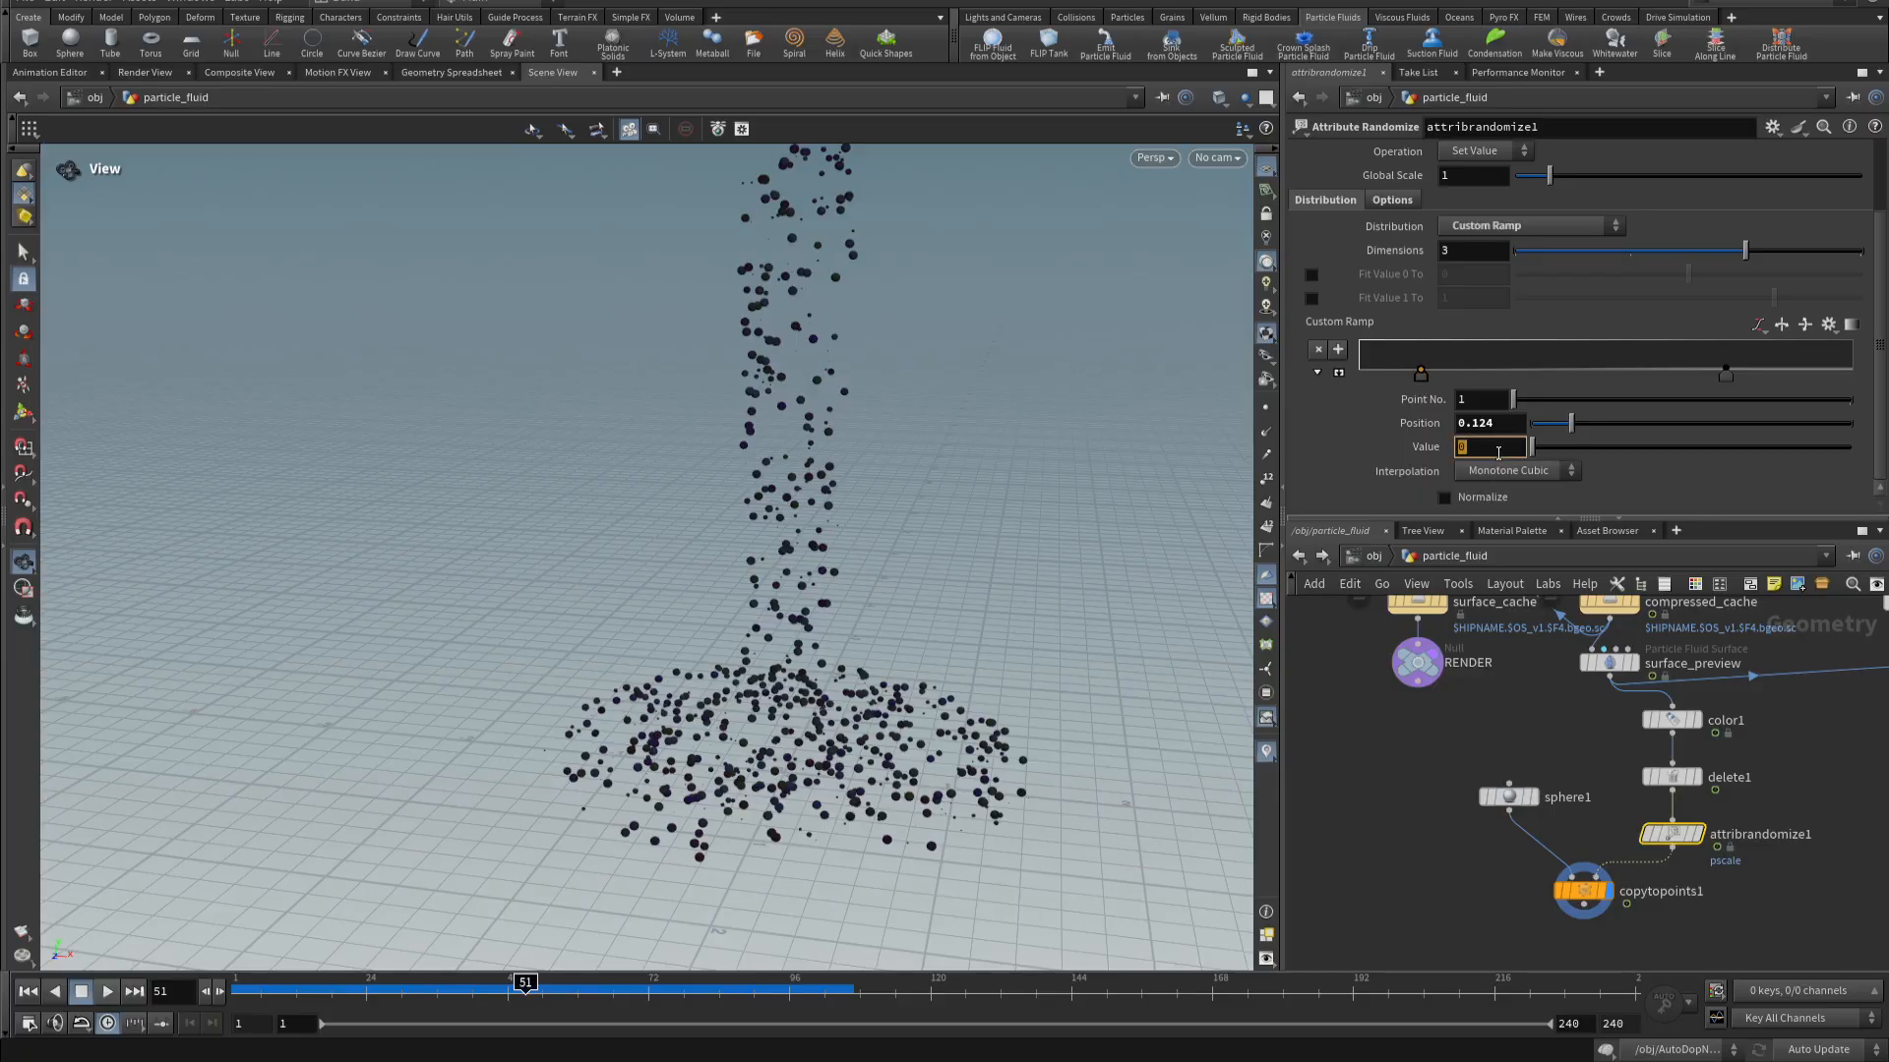
type(".02")
key("Return")
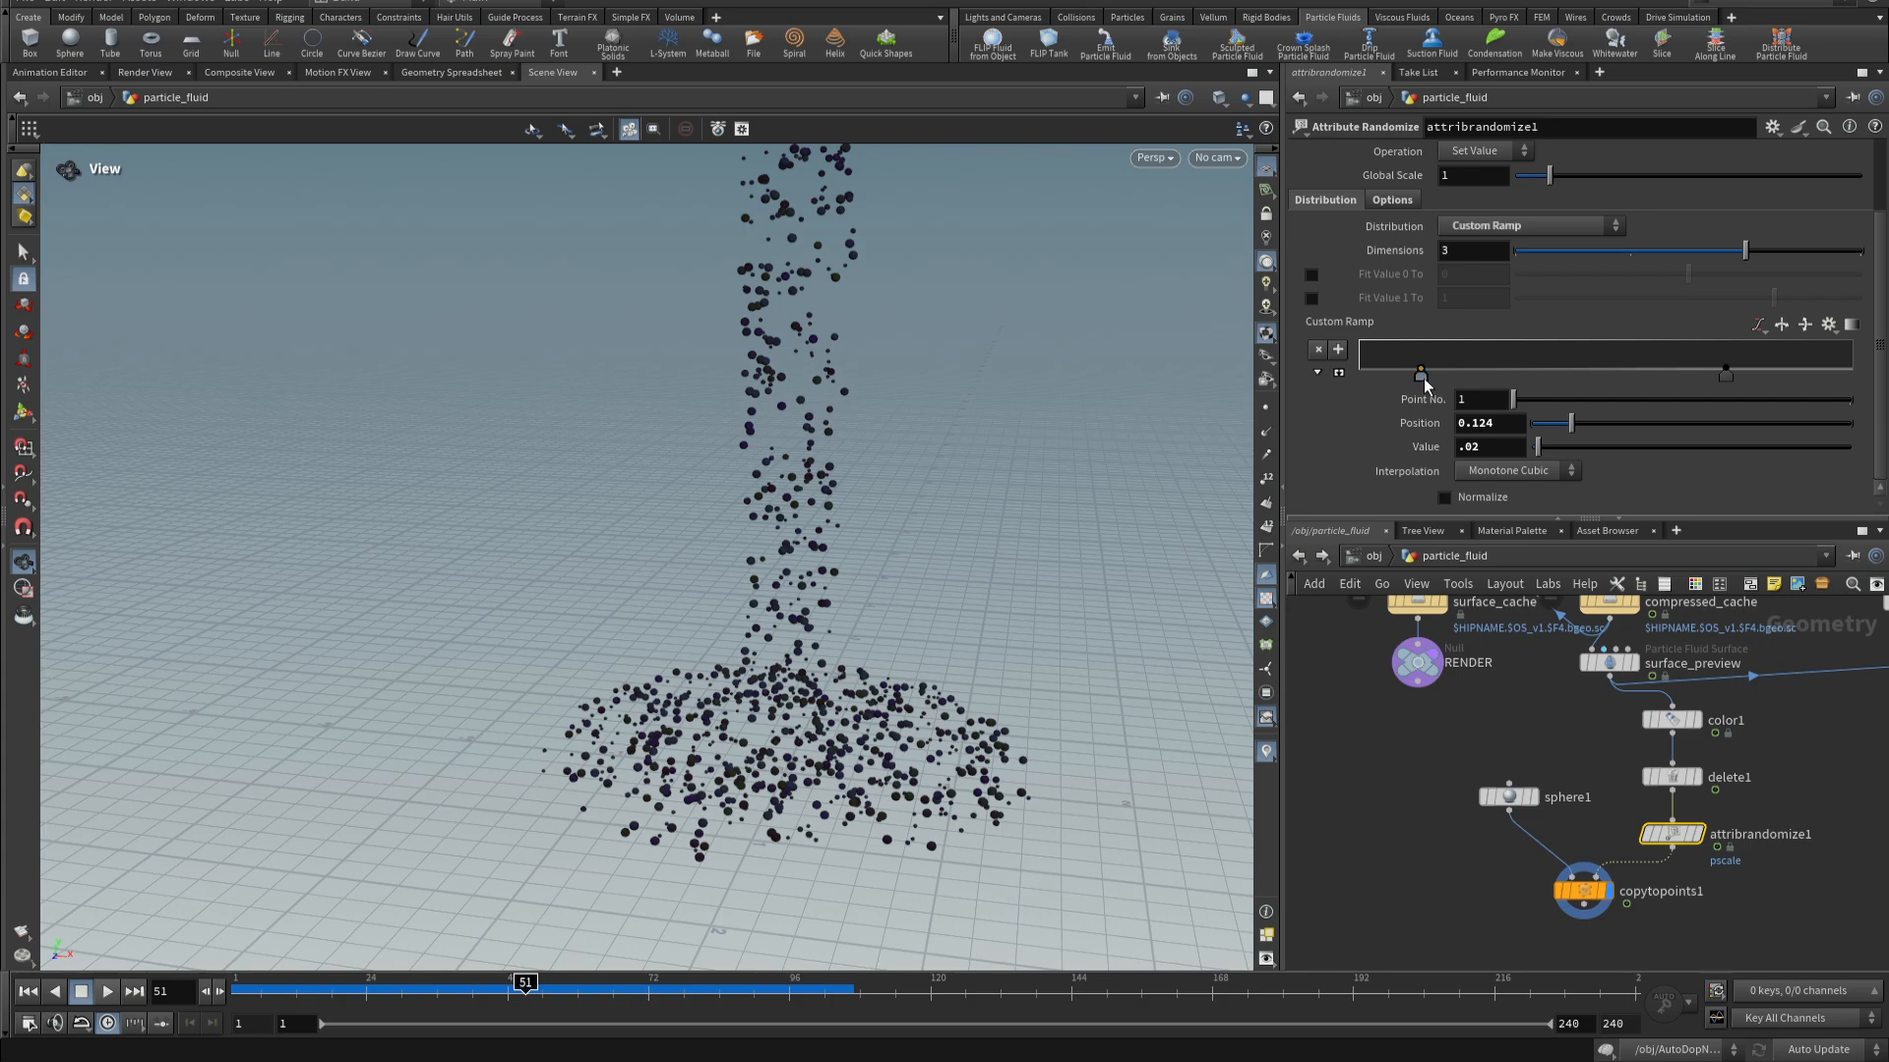
left_click_drag(1431, 382, 1535, 383)
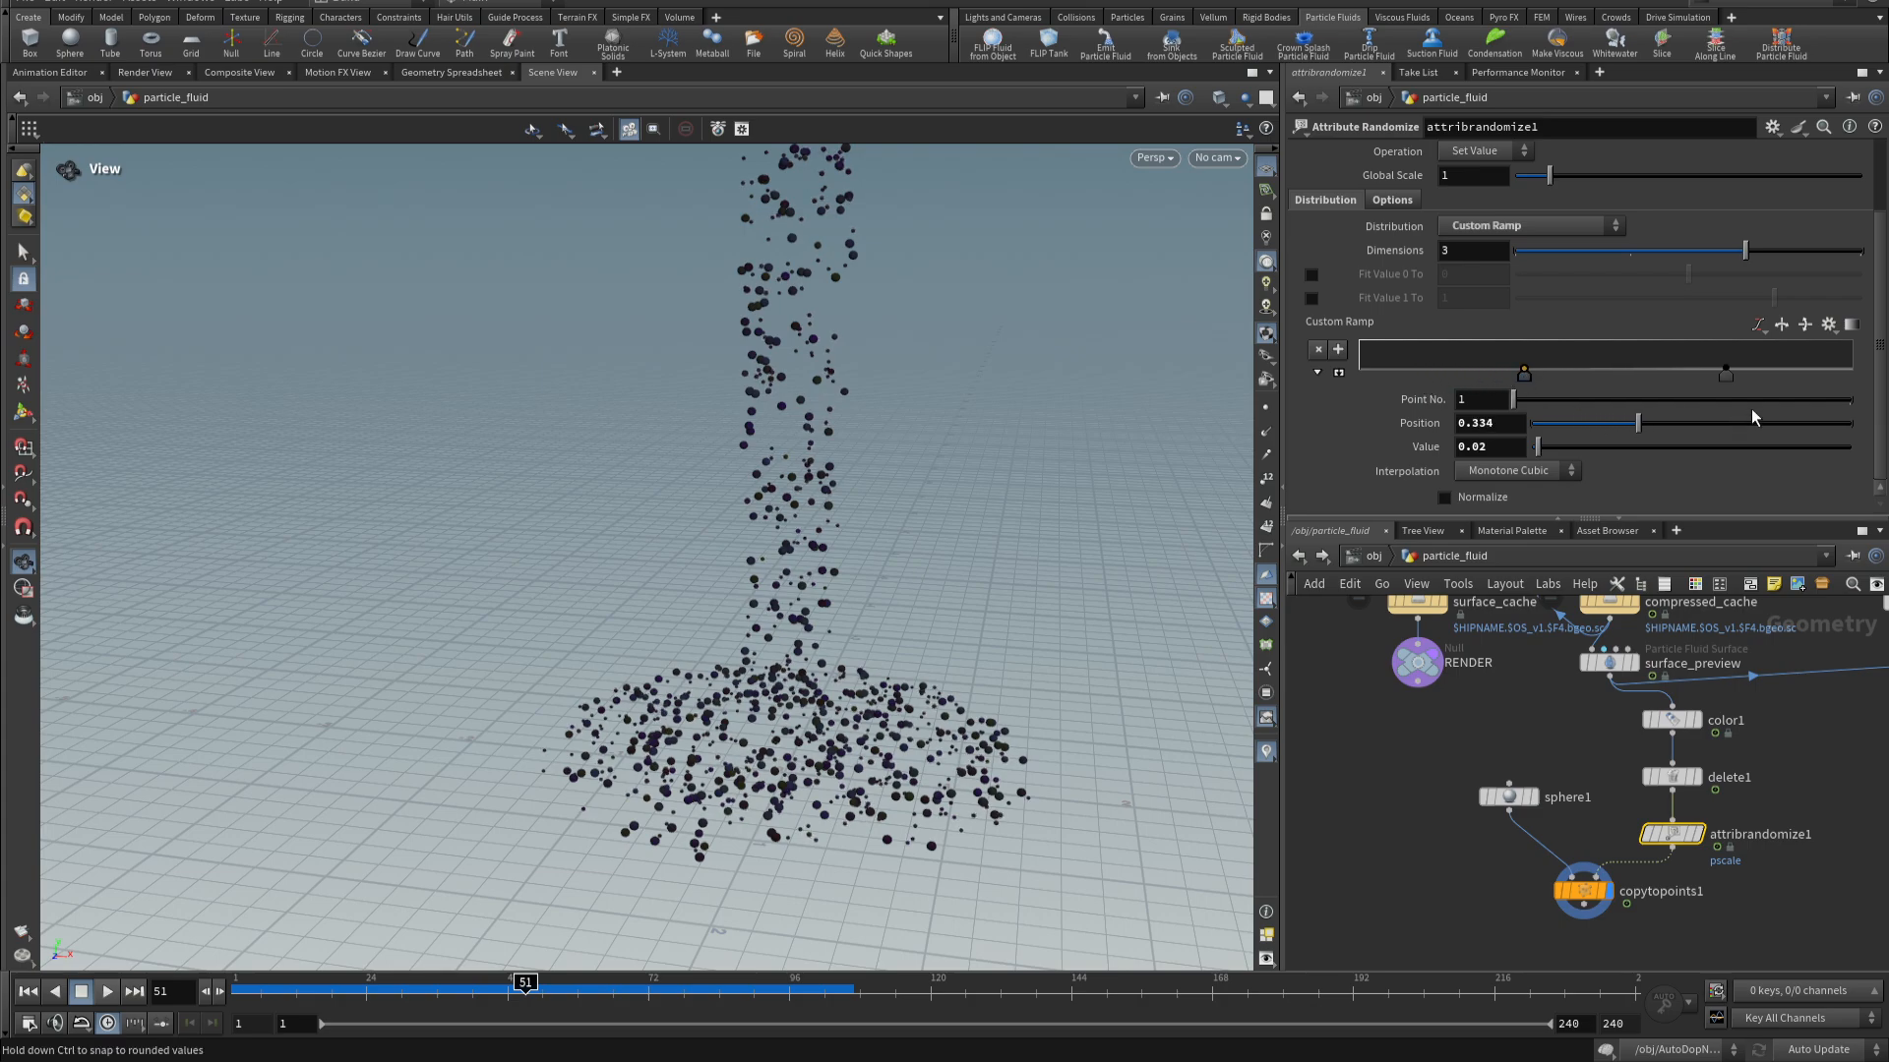
mouse_move(1727, 380)
left_mouse_down()
mouse_move(1666, 381)
mouse_move(1814, 371)
mouse_move(1747, 372)
left_mouse_up()
- Try the Exponential and Two Values distributions for pscale
left_click(1530, 228)
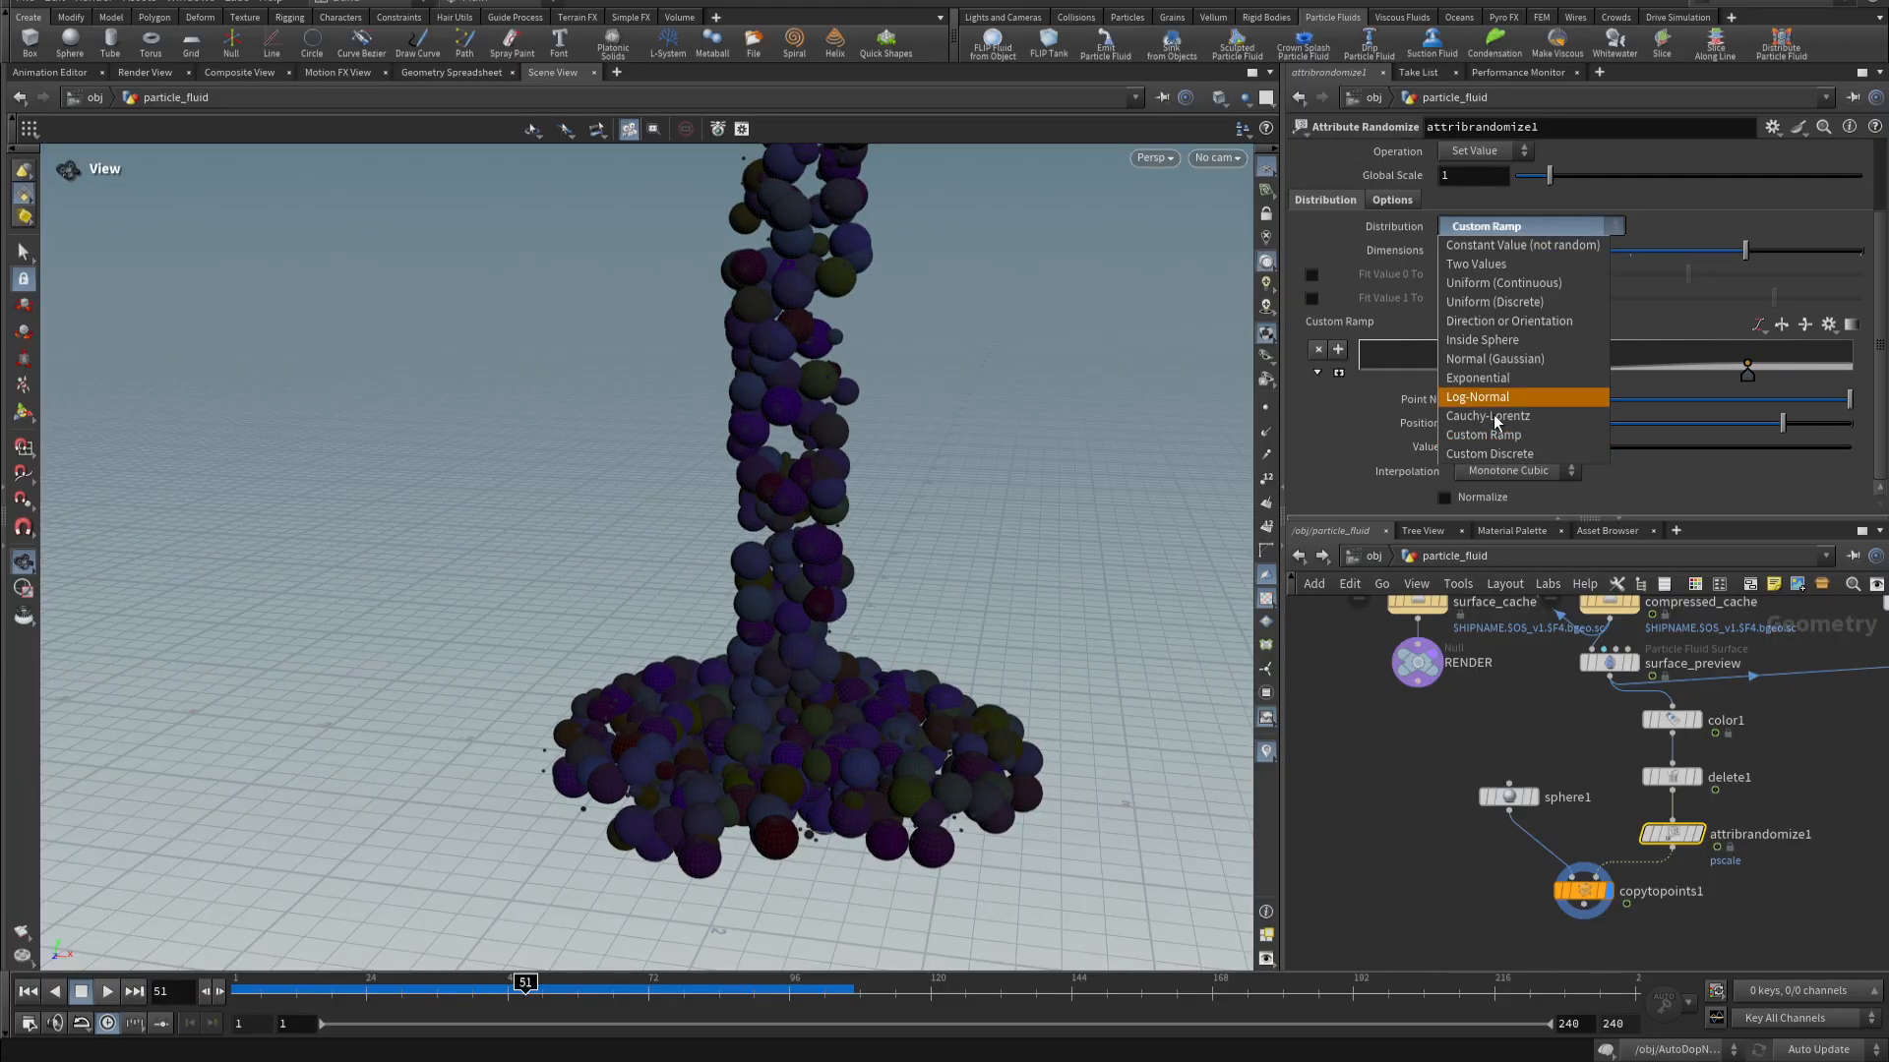
left_click(1523, 379)
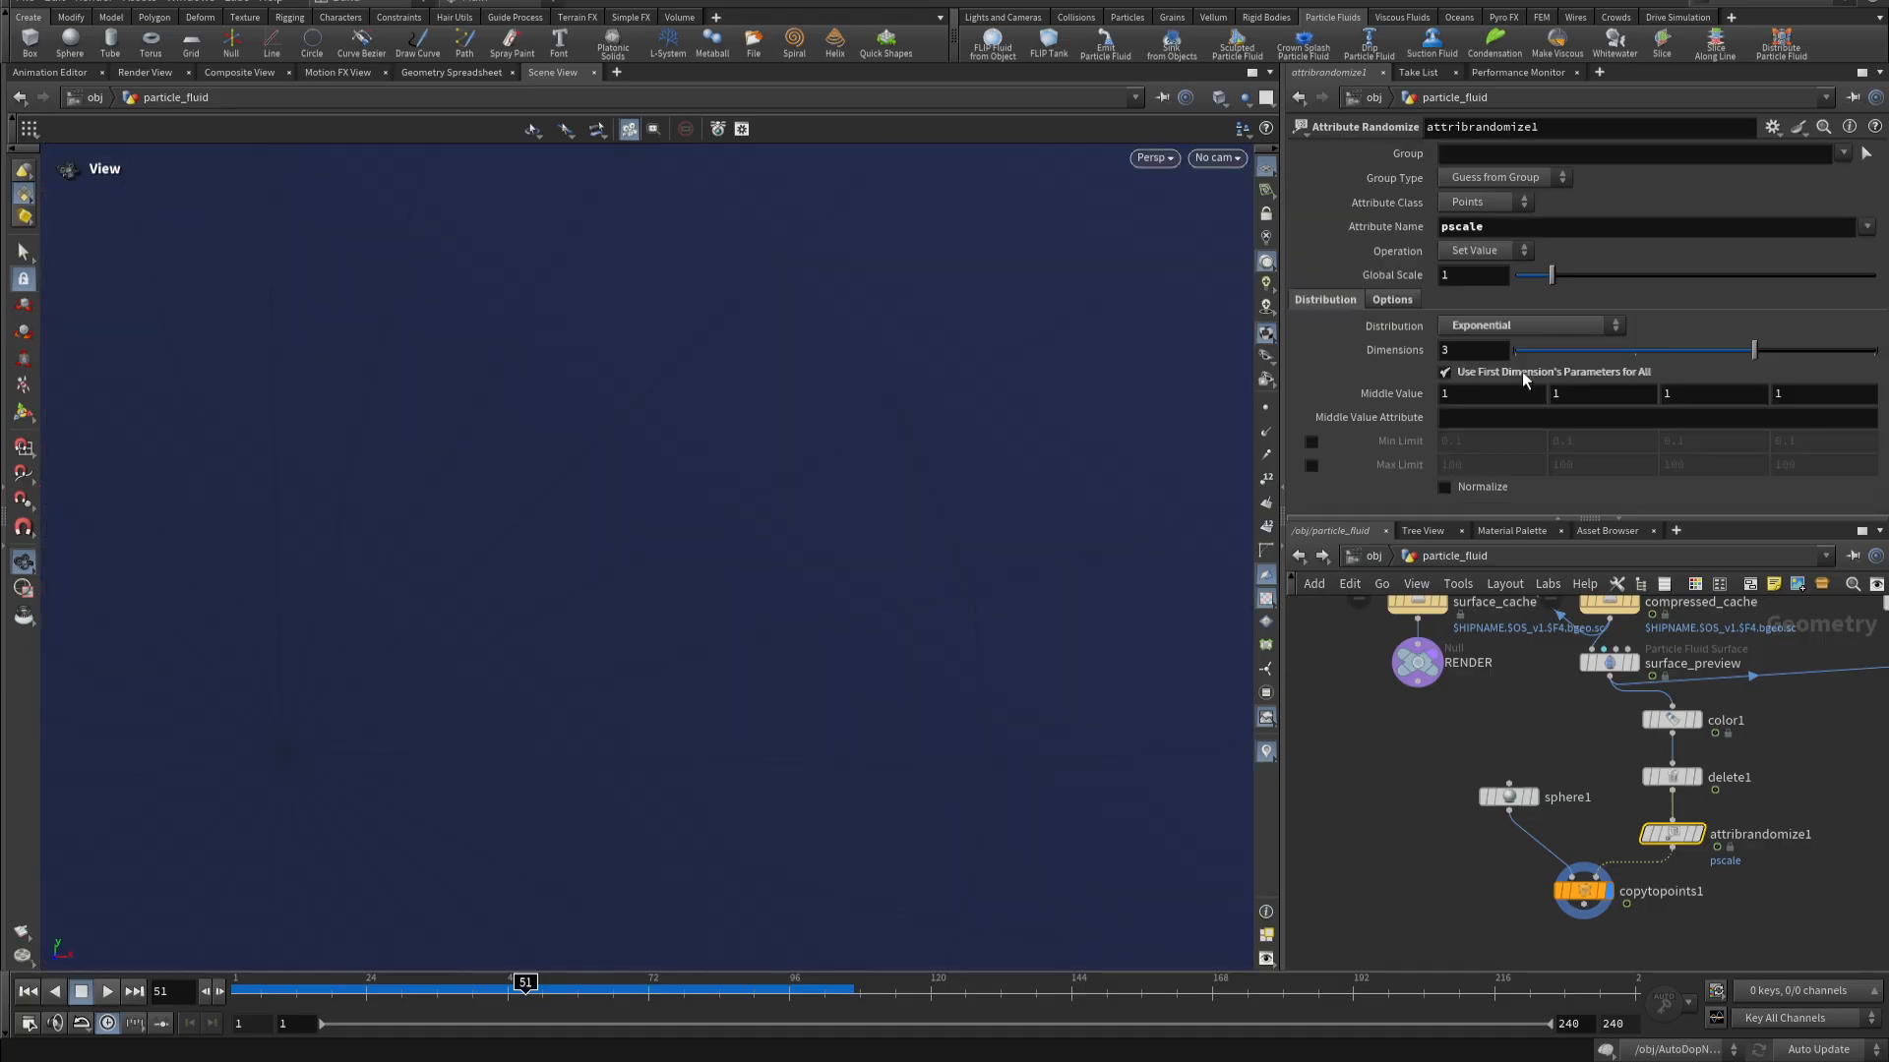
left_click(1530, 328)
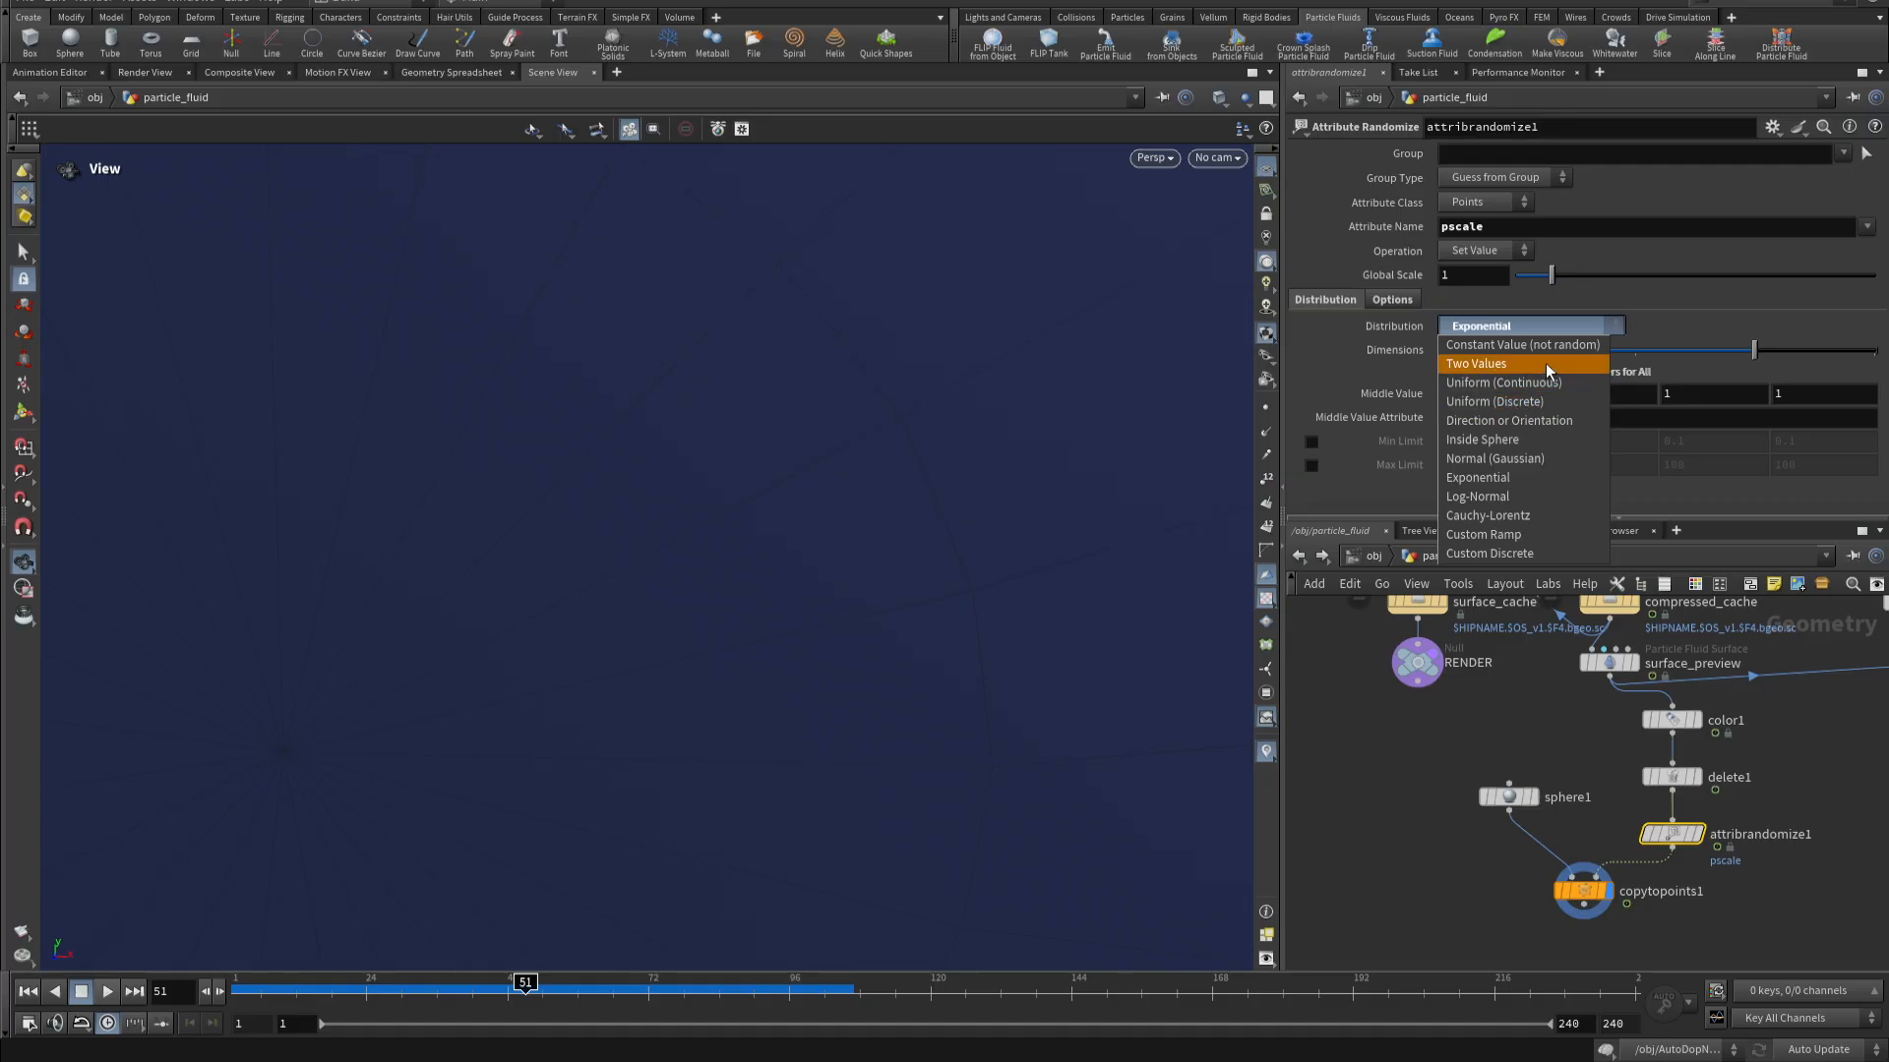
left_click(1543, 364)
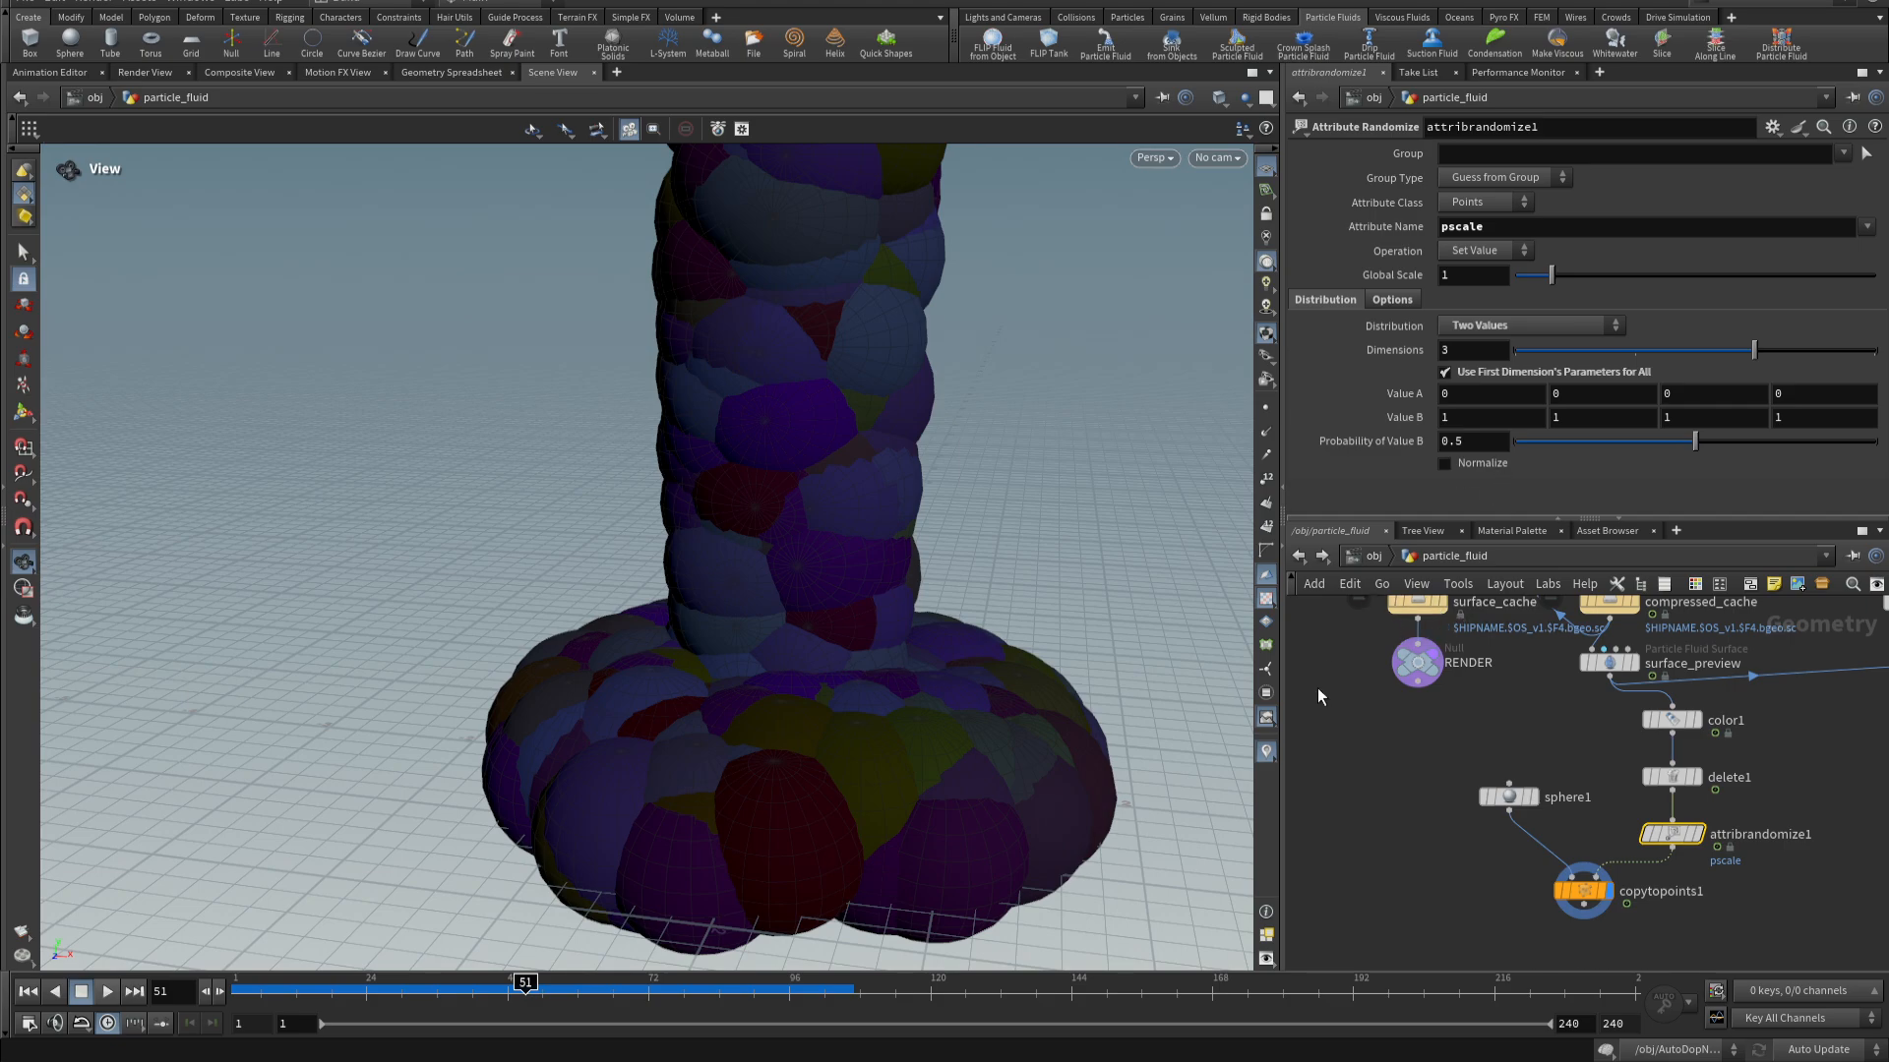
- Undo the distribution and ramp changes back to the Uniform (Continuous) distribution on attribrandomize1
key("ctrl+z")
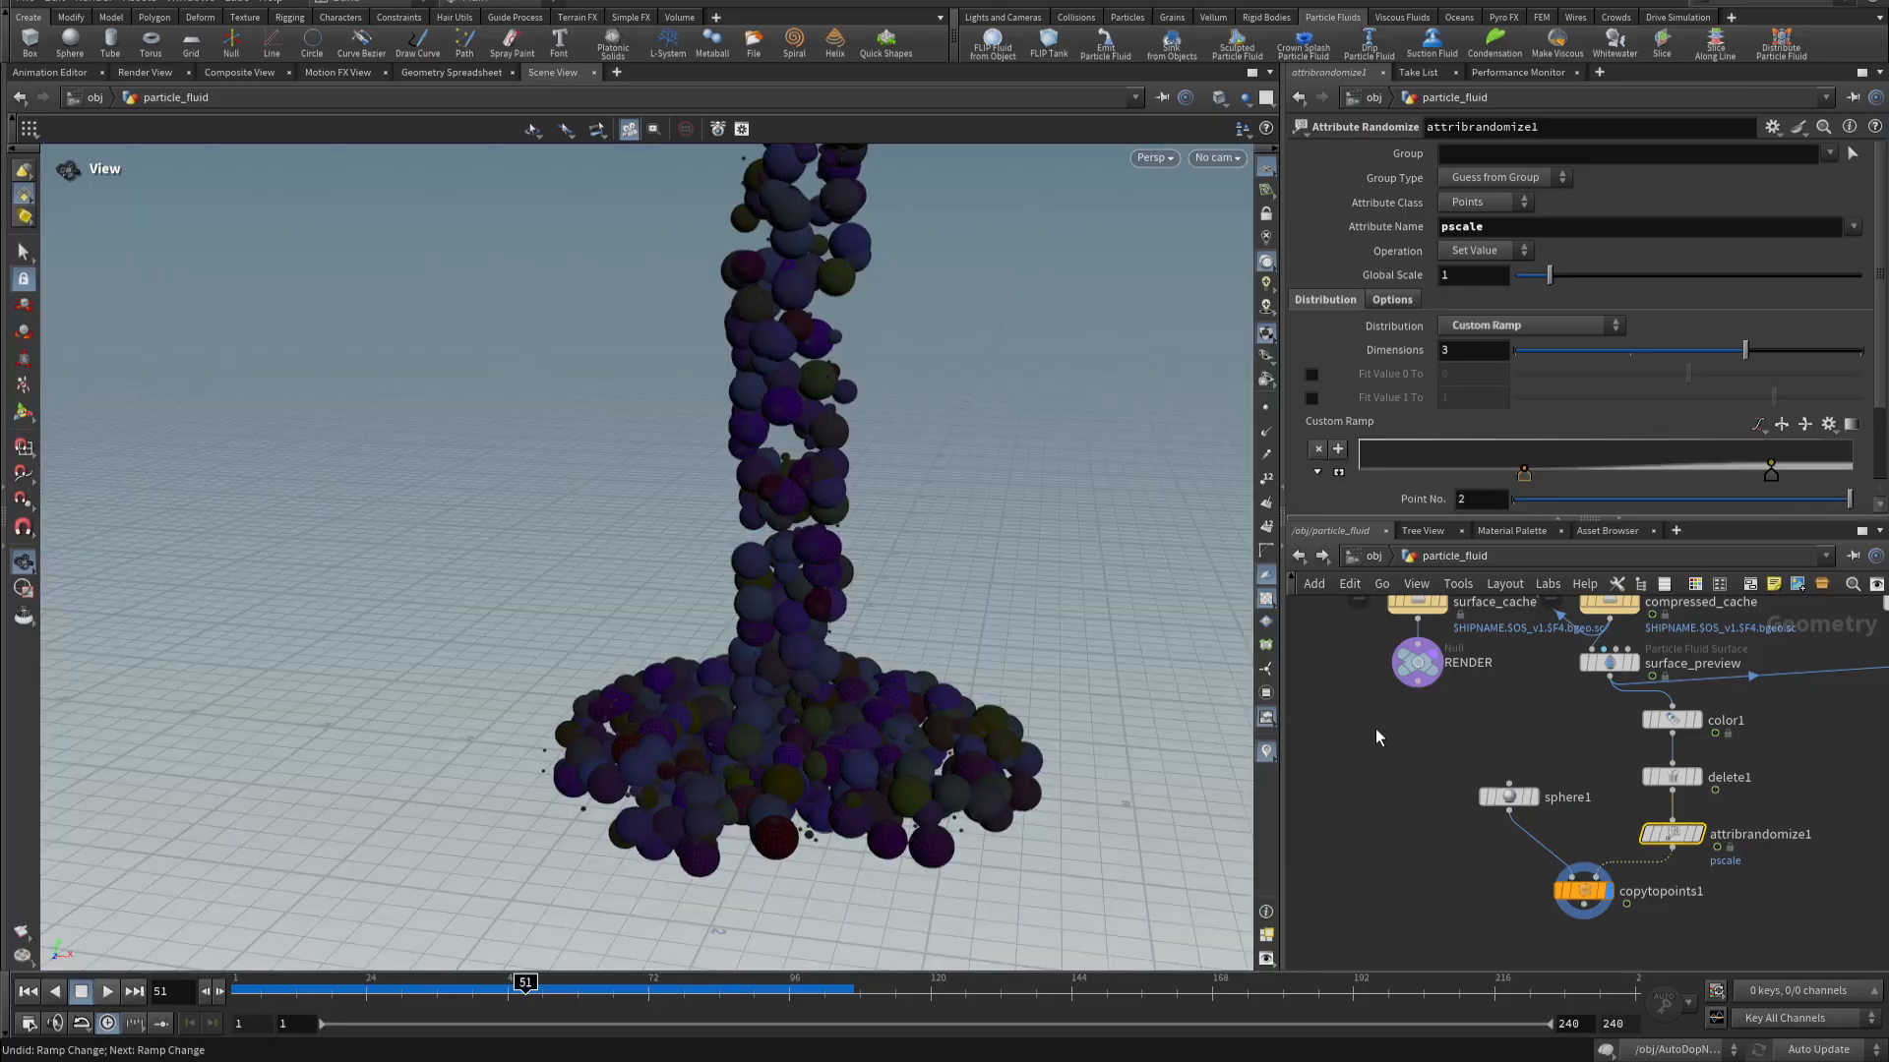
key("ctrl+z")
key("ctrl+z")
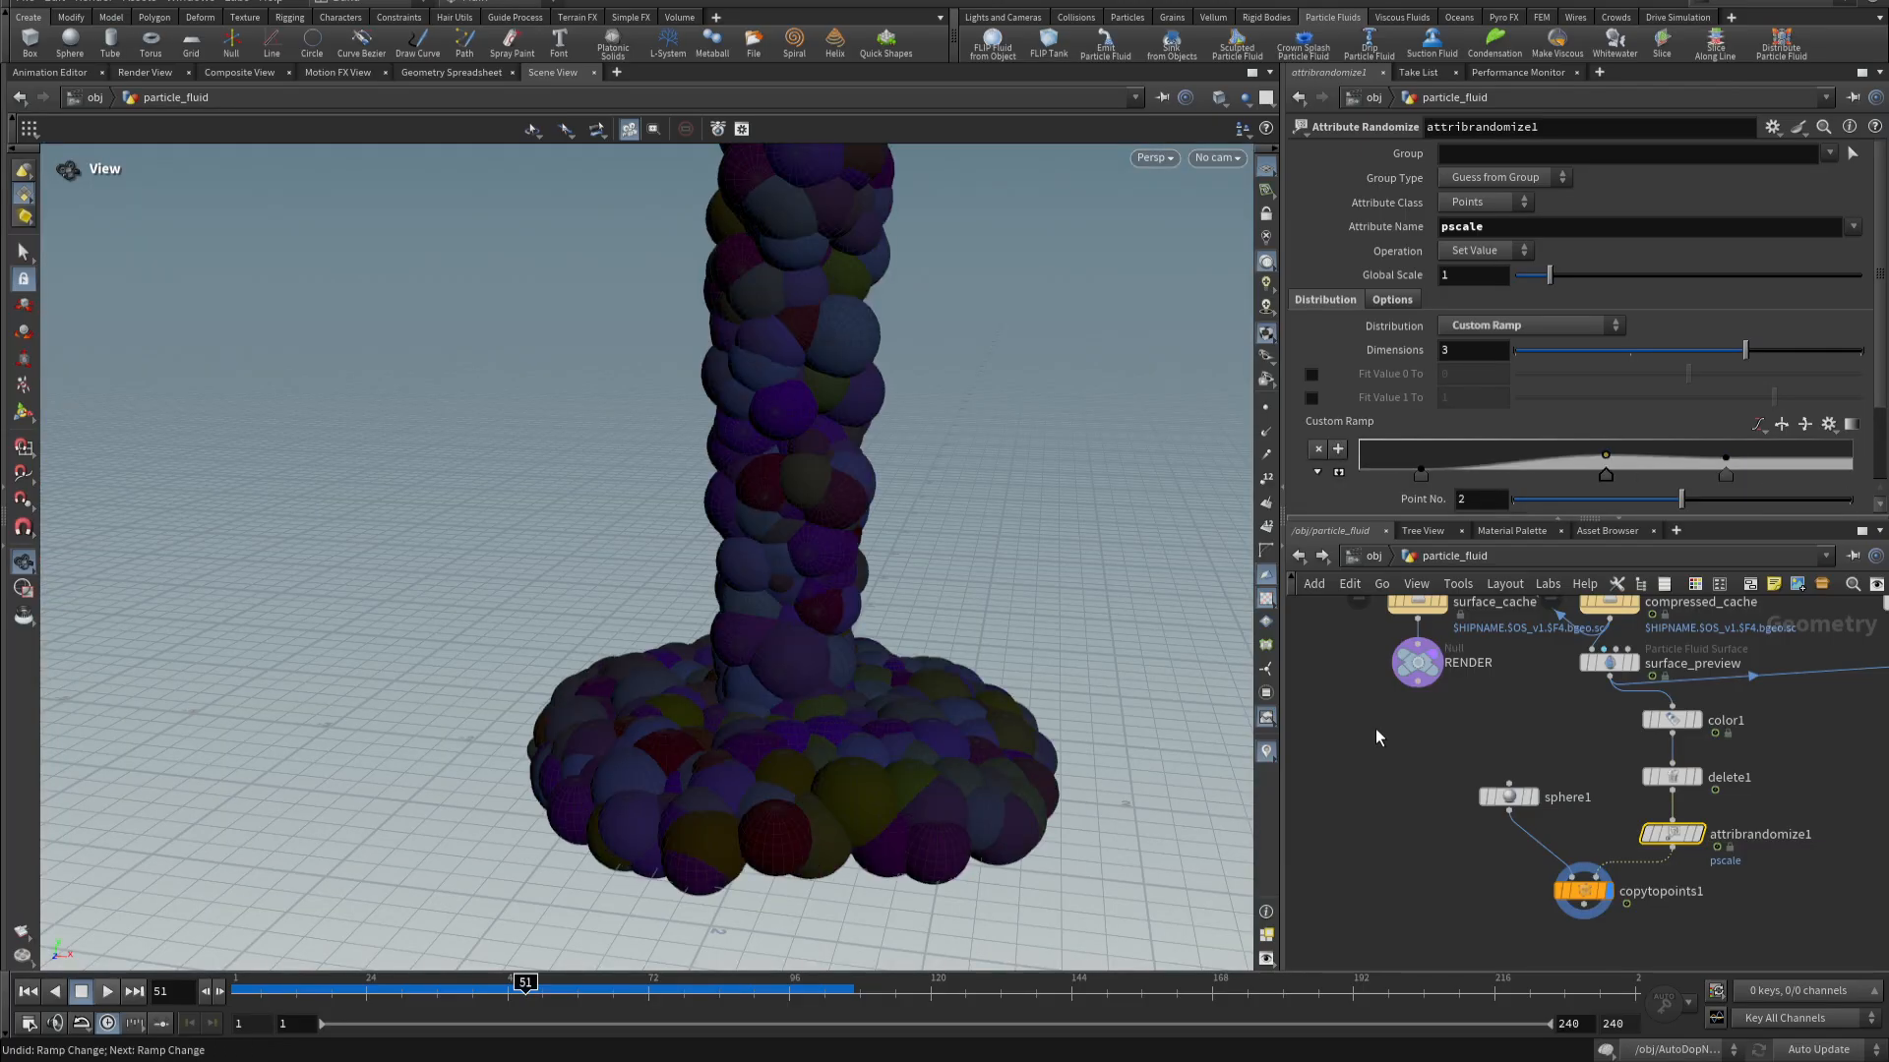
key("ctrl+z")
key("ctrl+z")
key("ctrl+z")
key("ctrl+z")
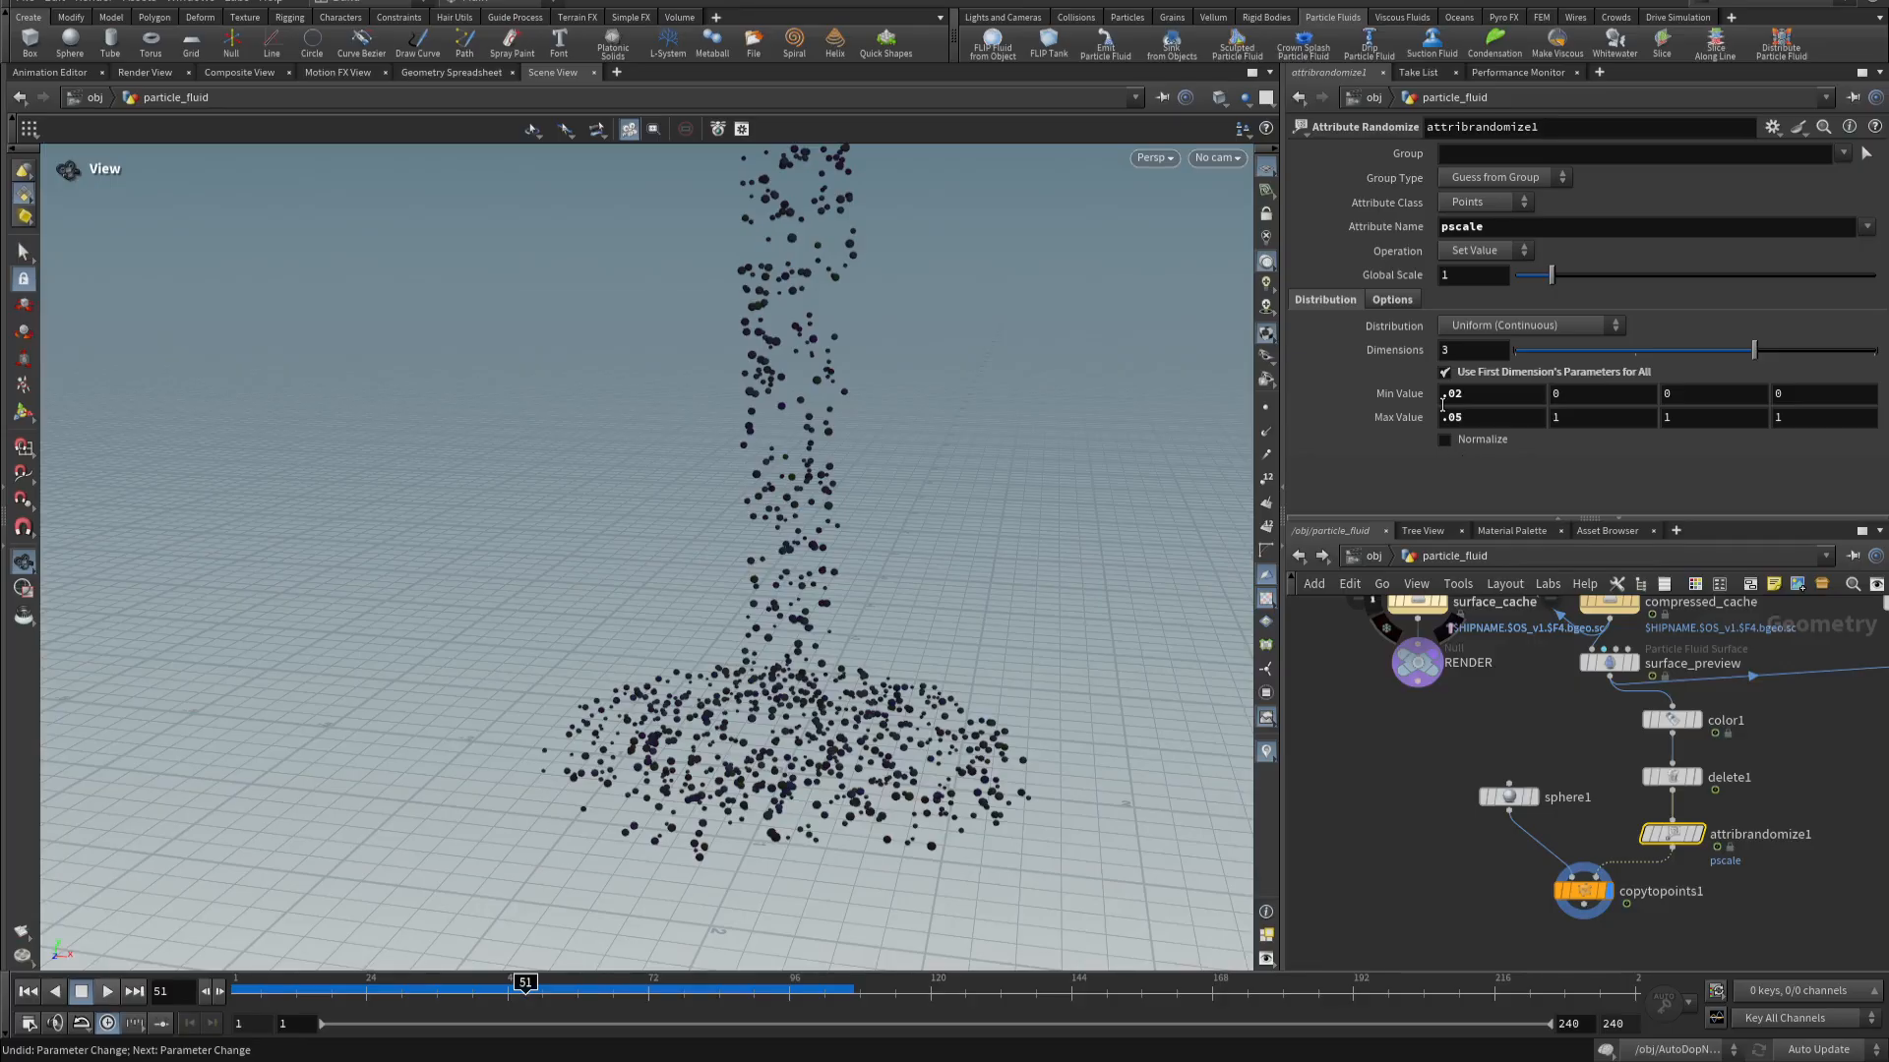
middle_click_drag(1671, 916, 1666, 914)
scroll(1664, 912, "down", 3)
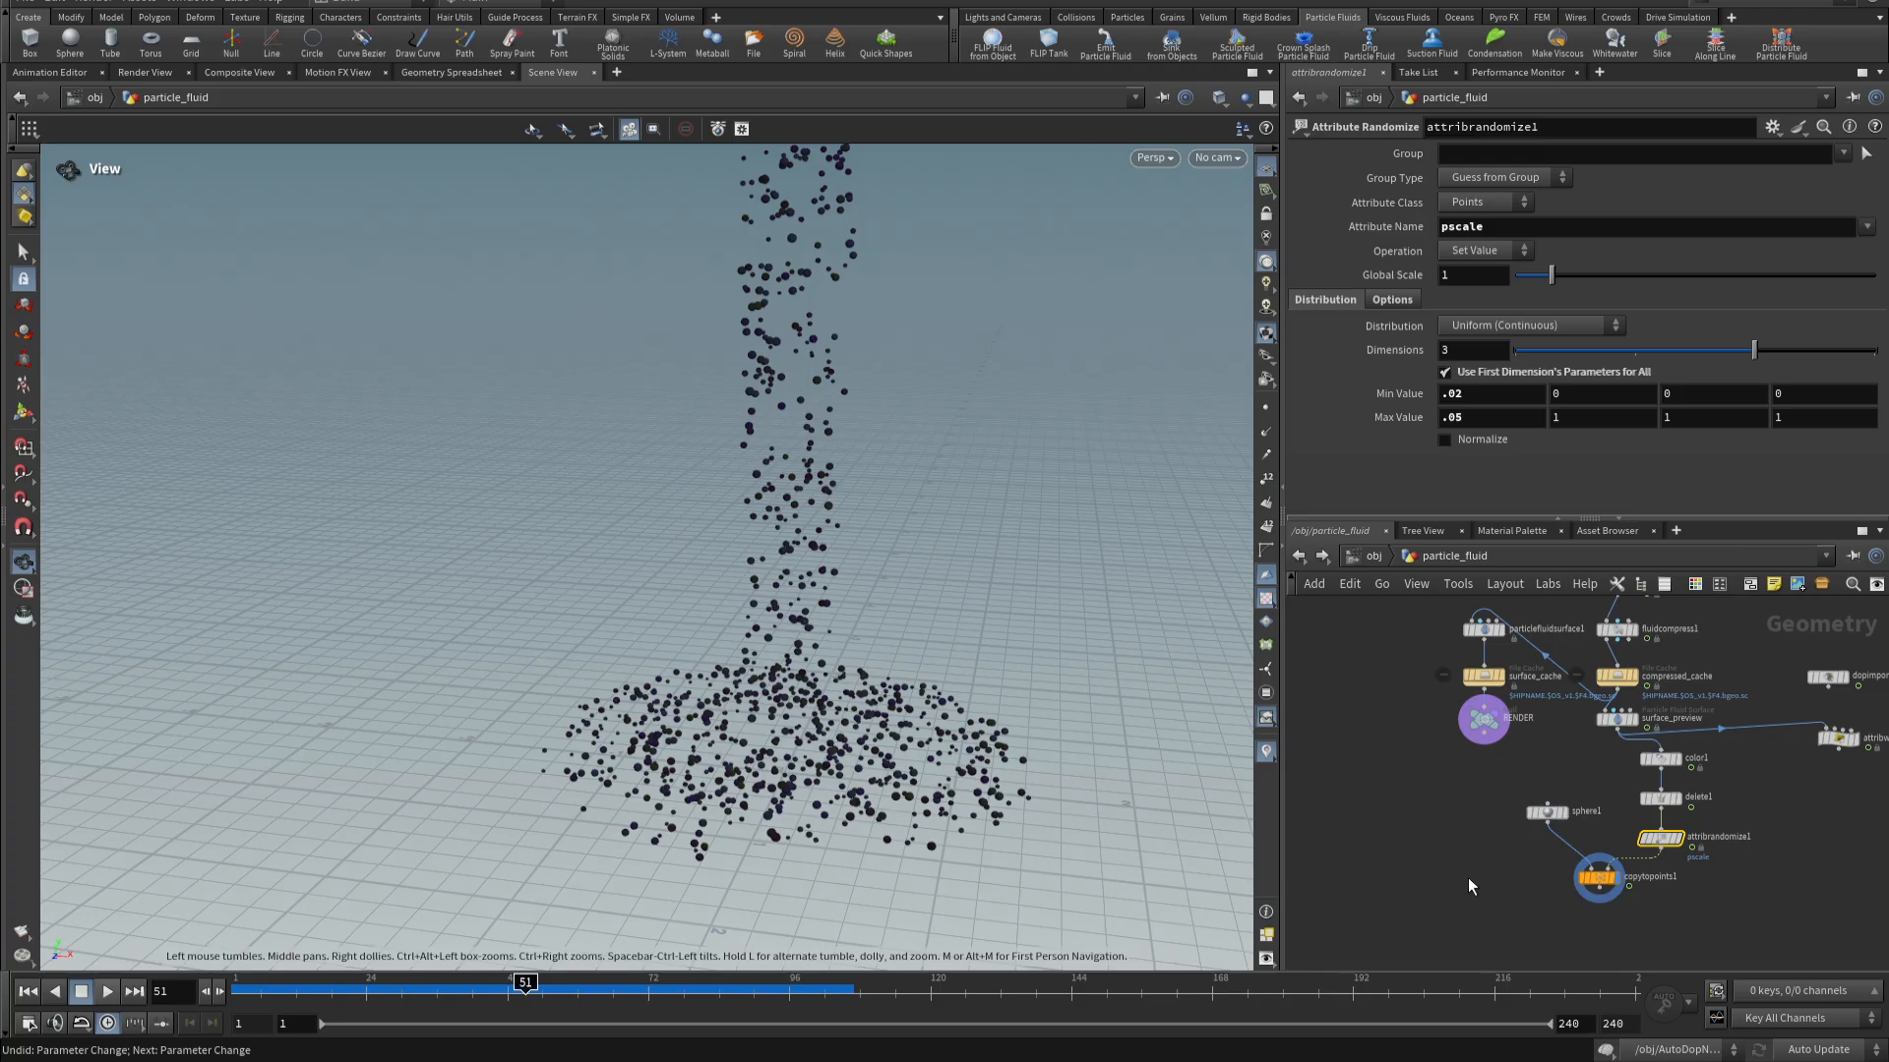
- Add a Merge node that combines surface_preview with copytopoints1, and display its output
middle_click_drag(1468, 877, 1434, 839)
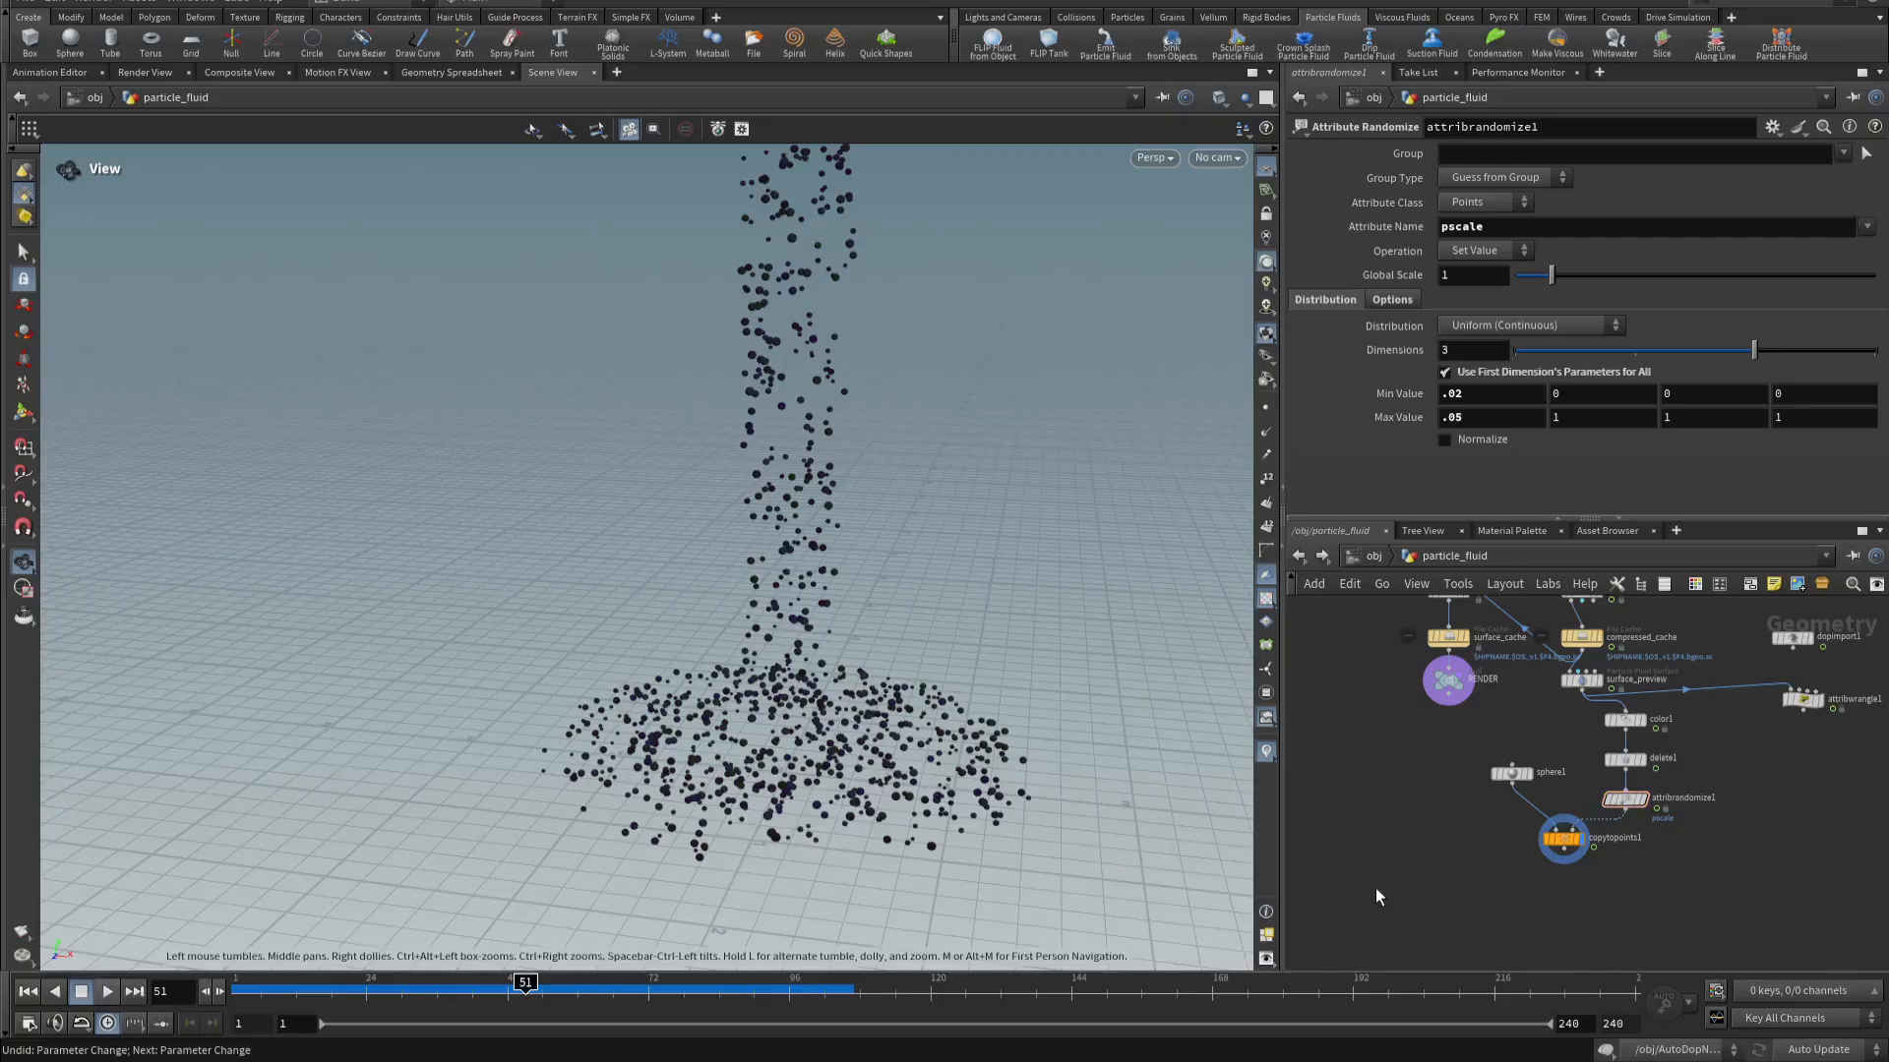
key("Tab")
type("merg")
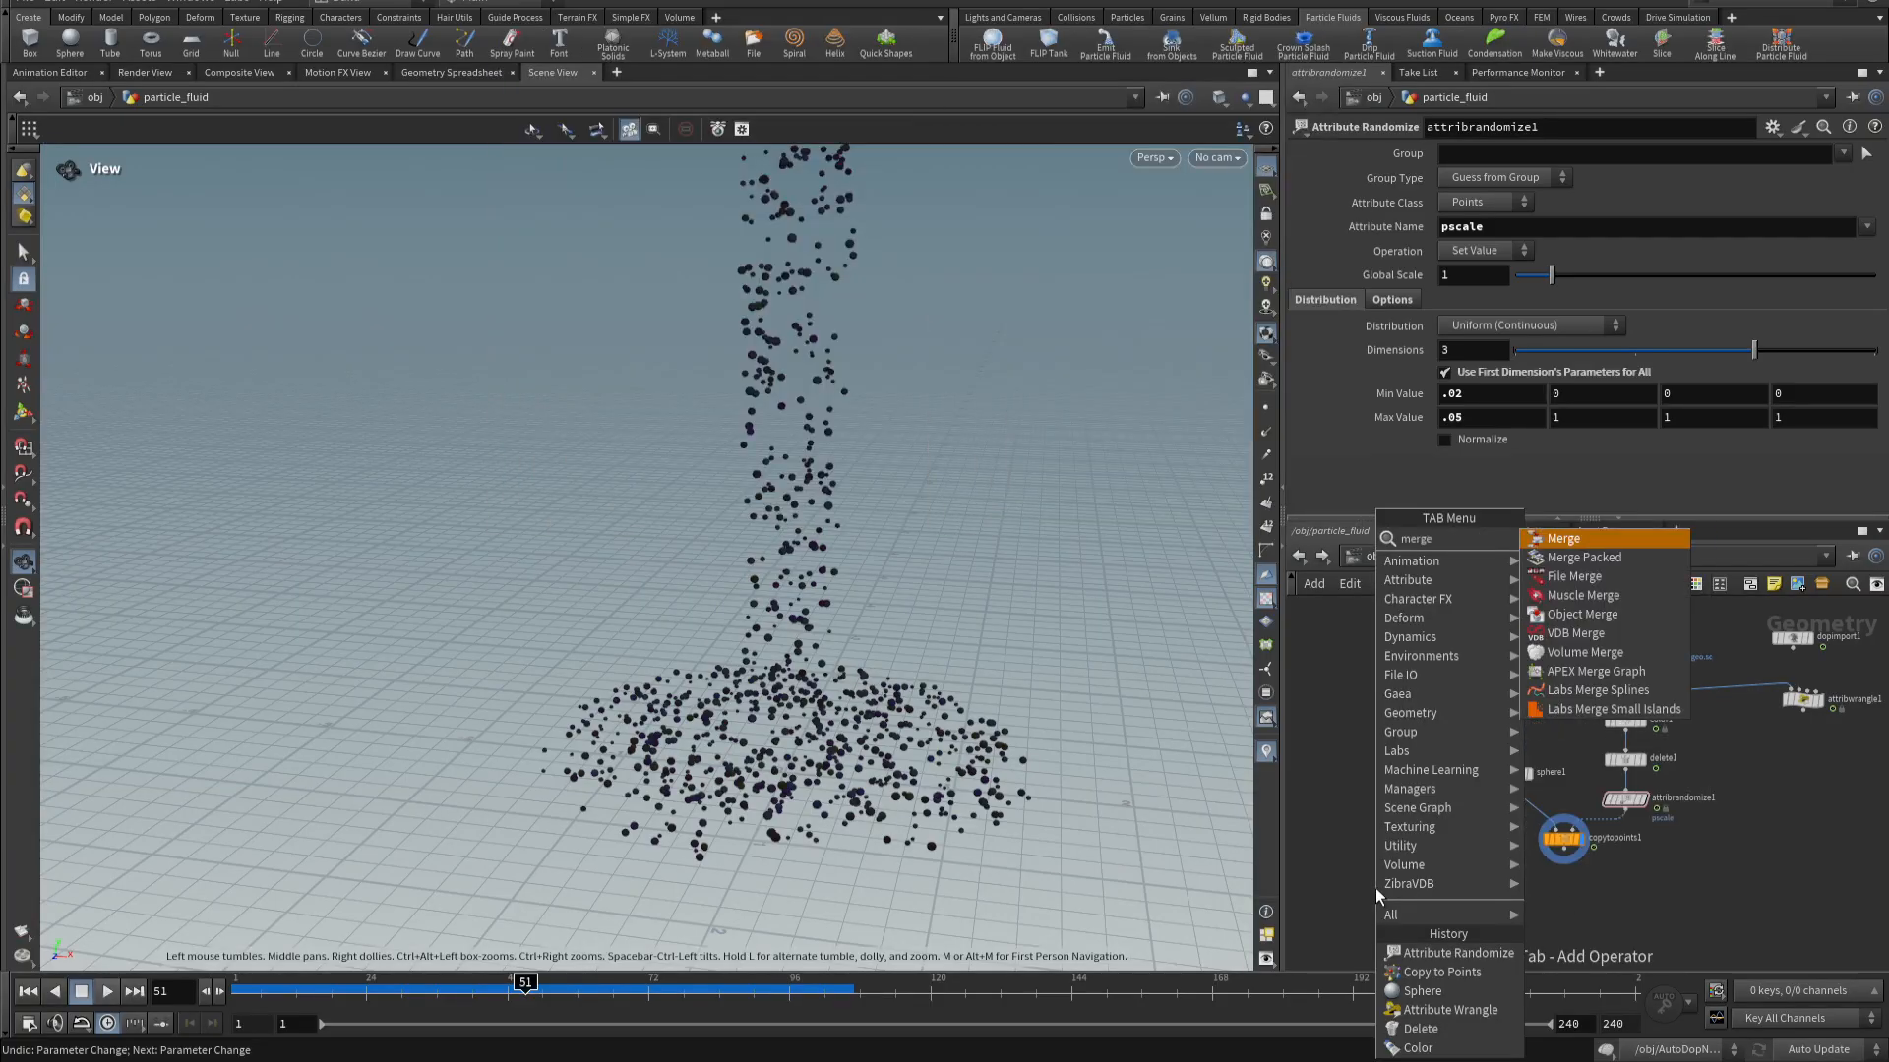
key("Return")
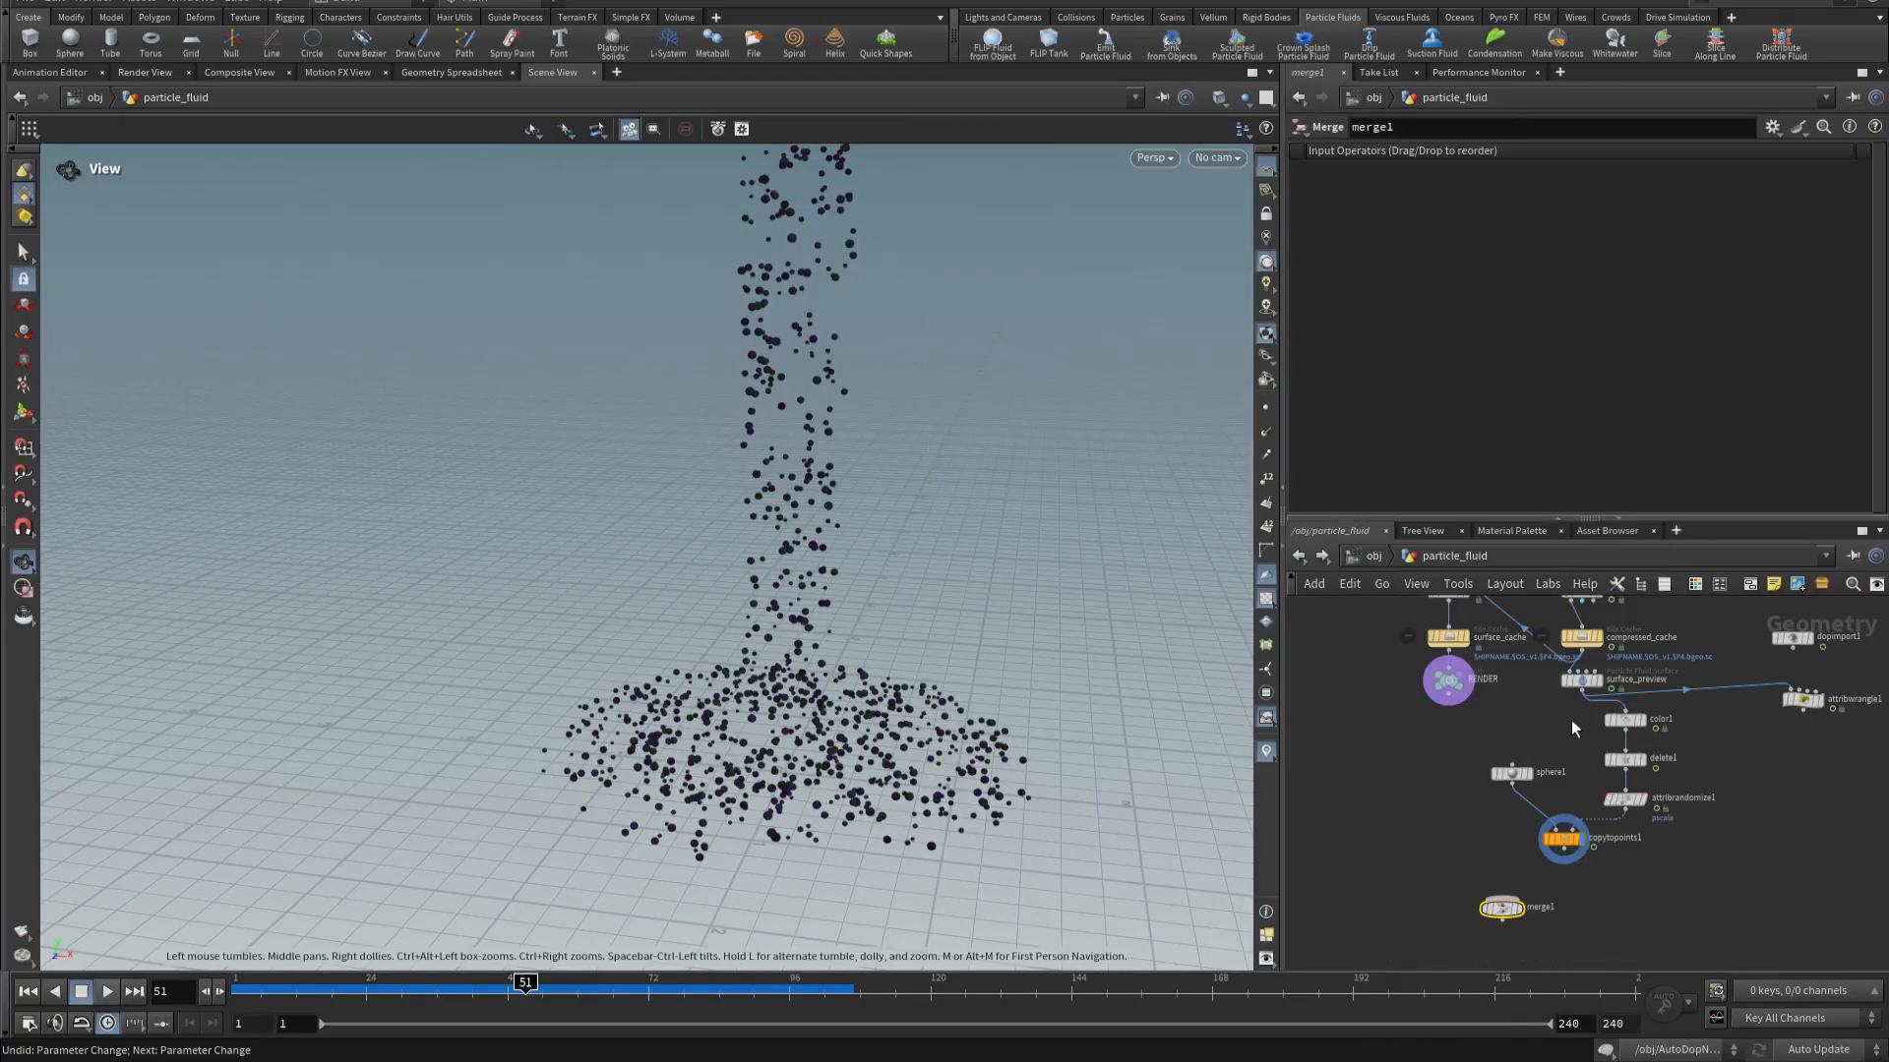
mouse_move(1585, 692)
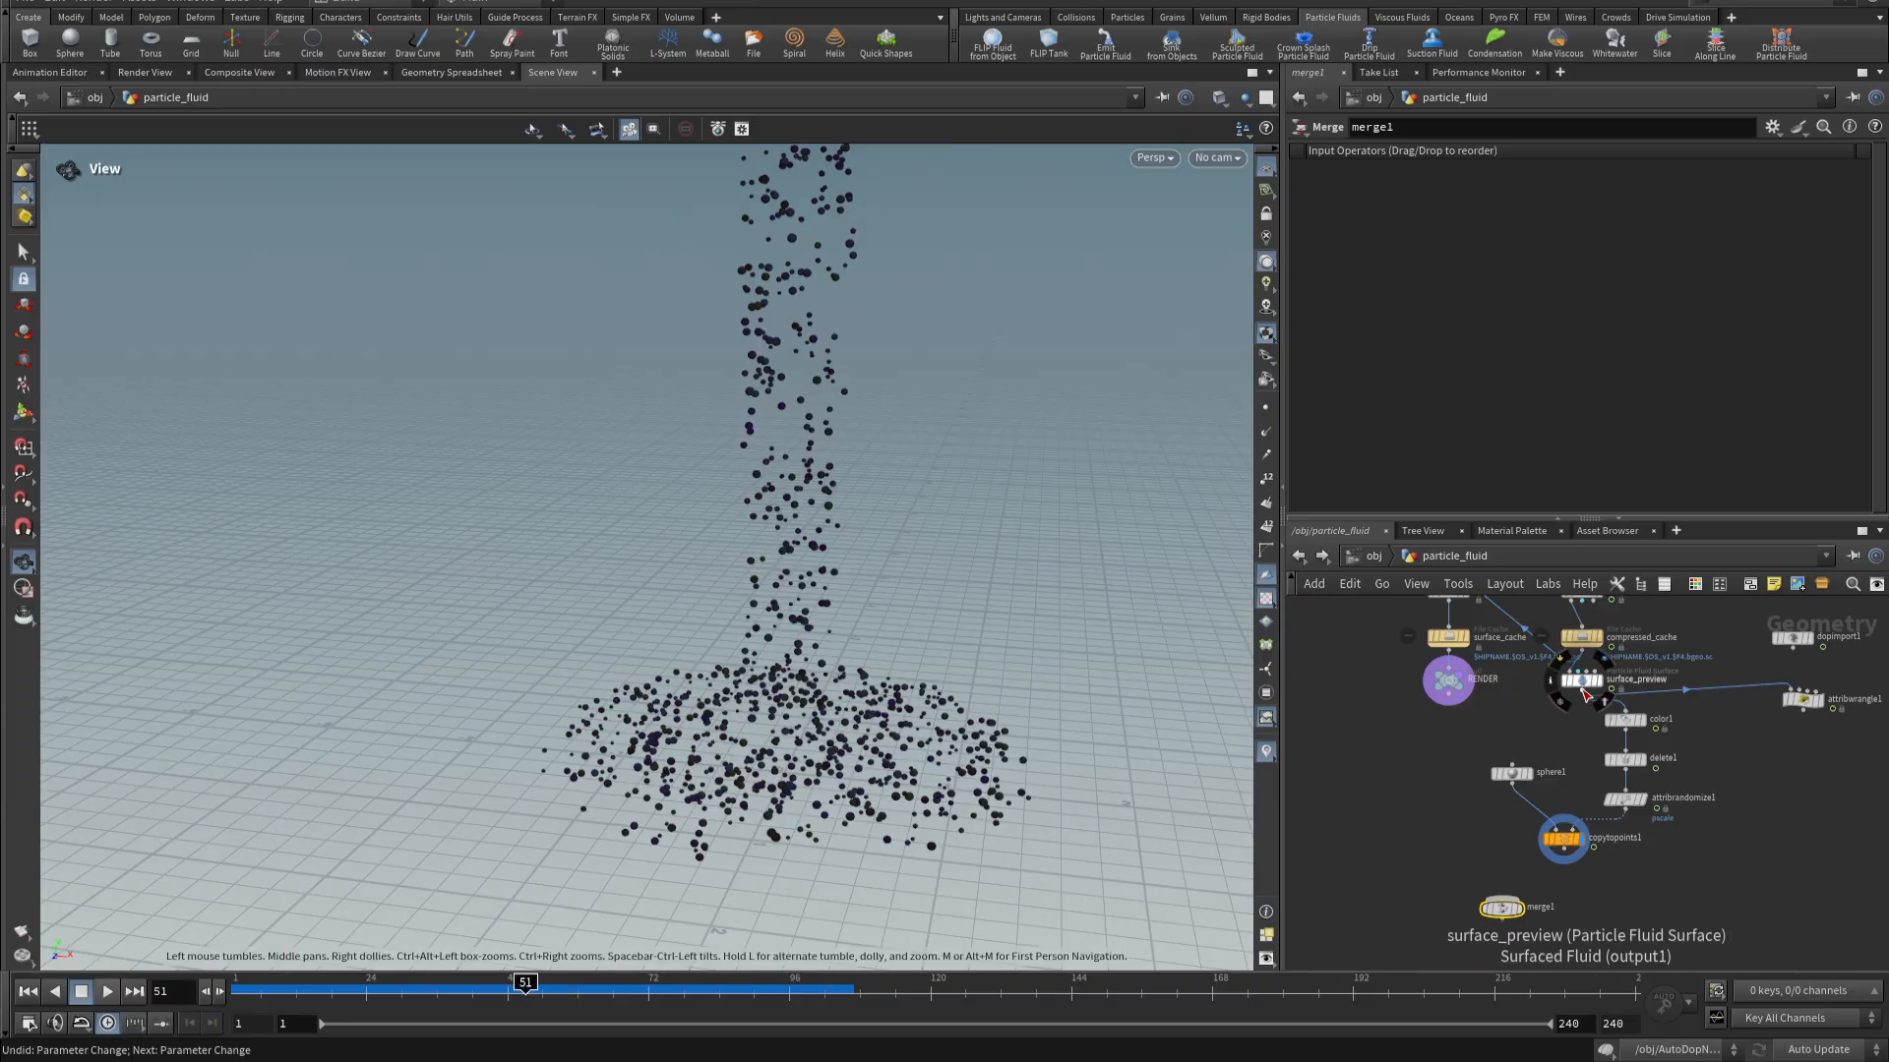
left_click_drag(1581, 690, 1515, 896)
mouse_move(1523, 900)
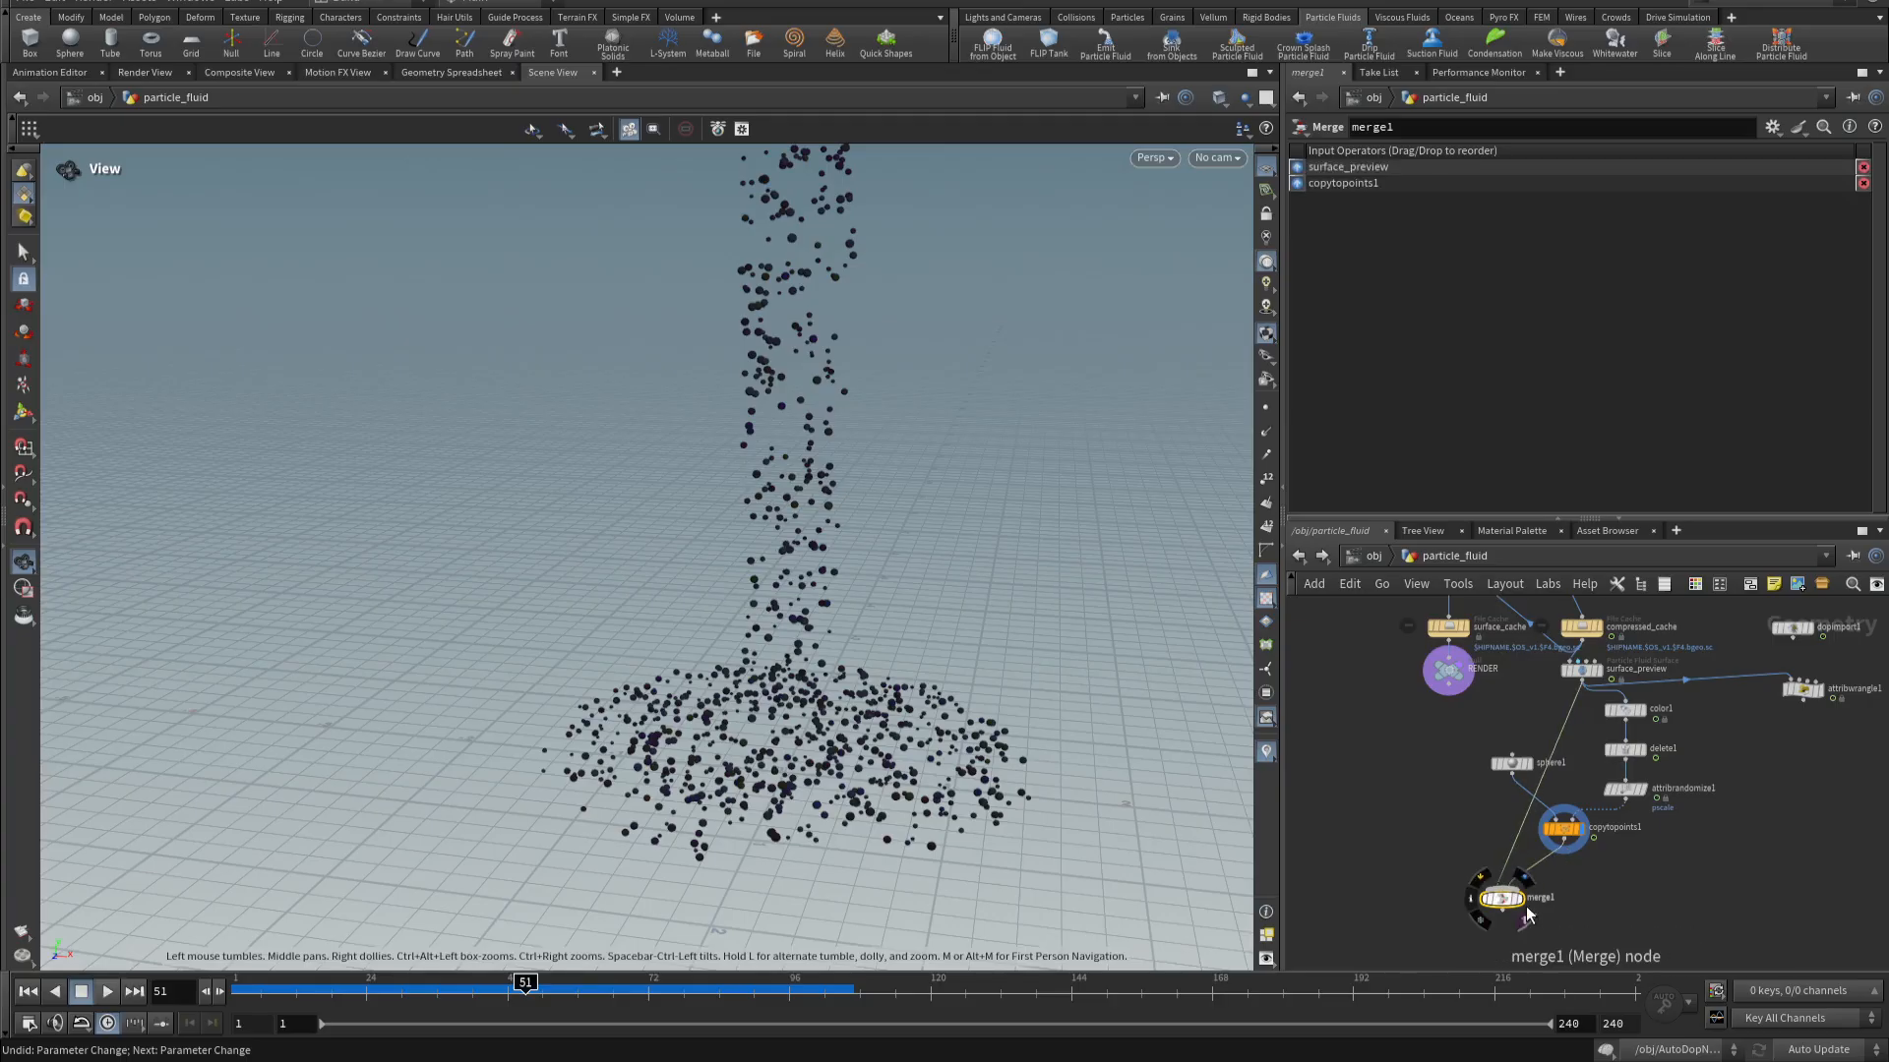
left_click(1525, 901)
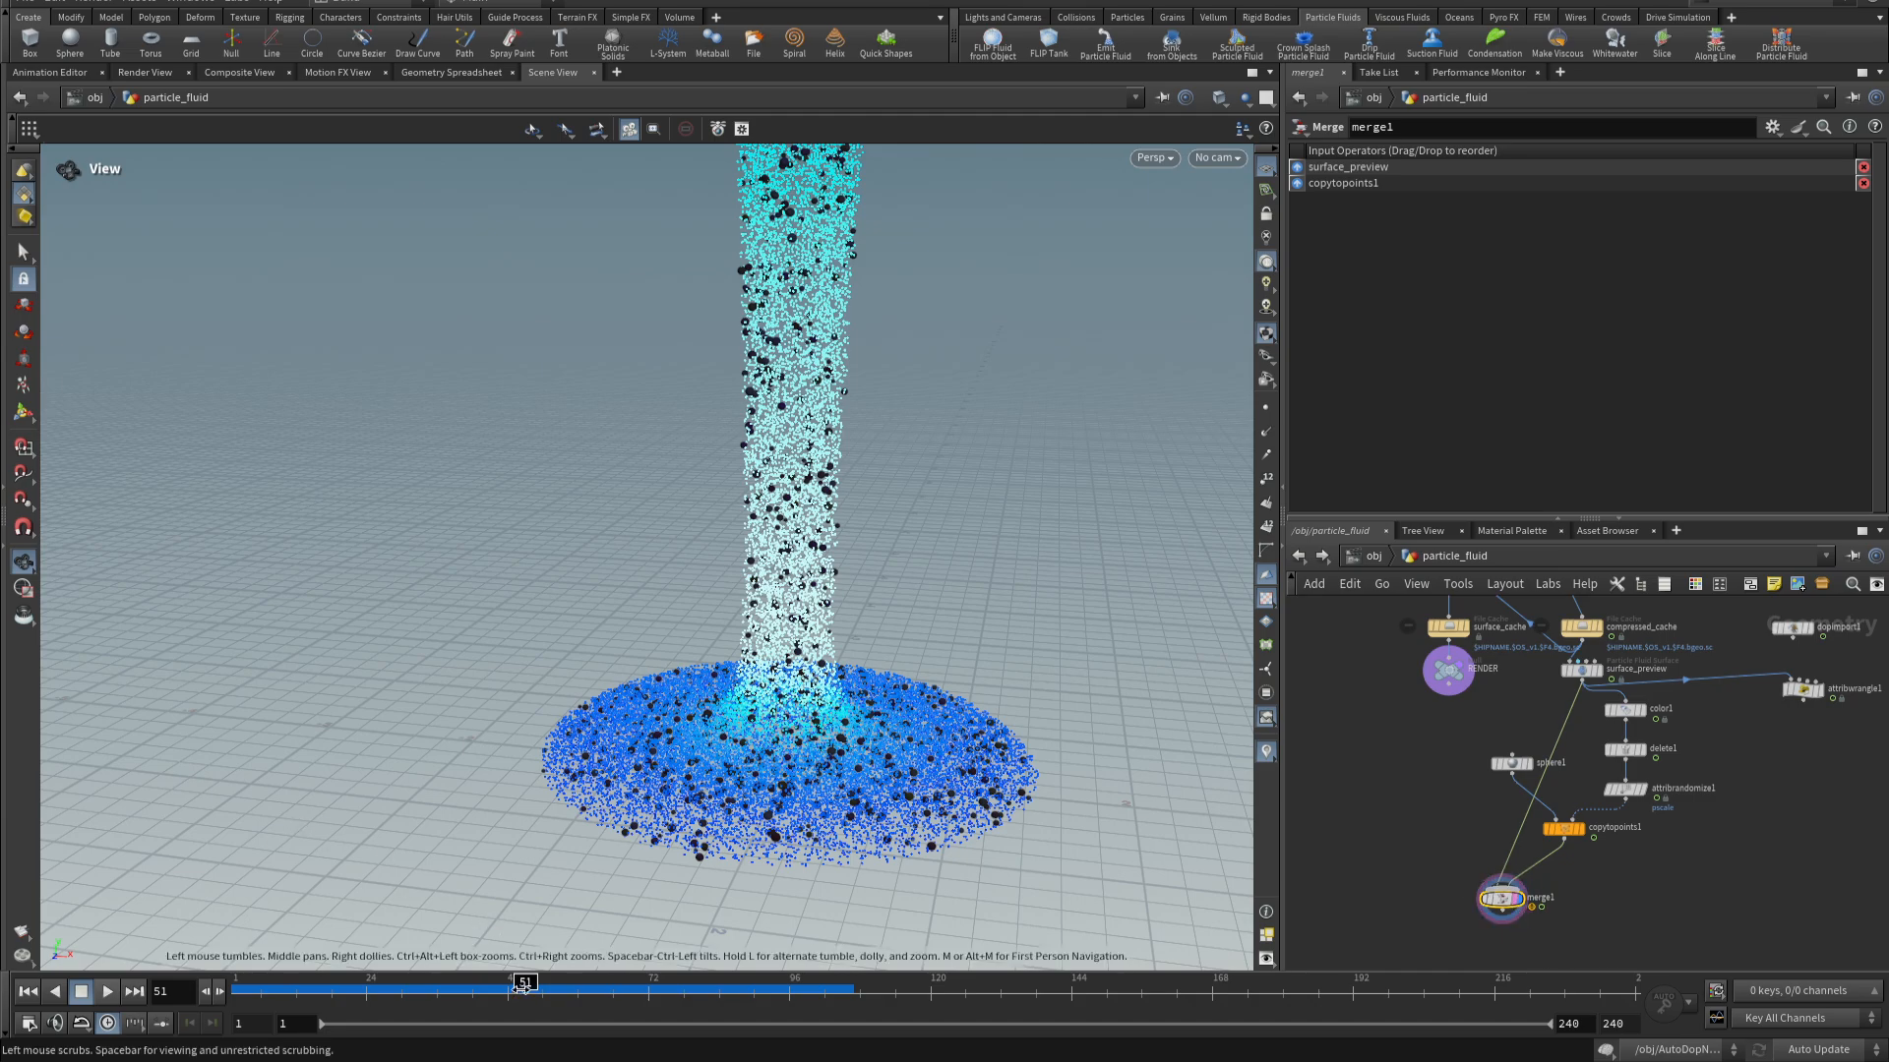
- Play the merged particles and bubbles from frame 1, and inspect the spheres in the fluid column up close
left_click_drag(523, 992, 398, 1013)
right_click_drag(899, 735, 168, 717)
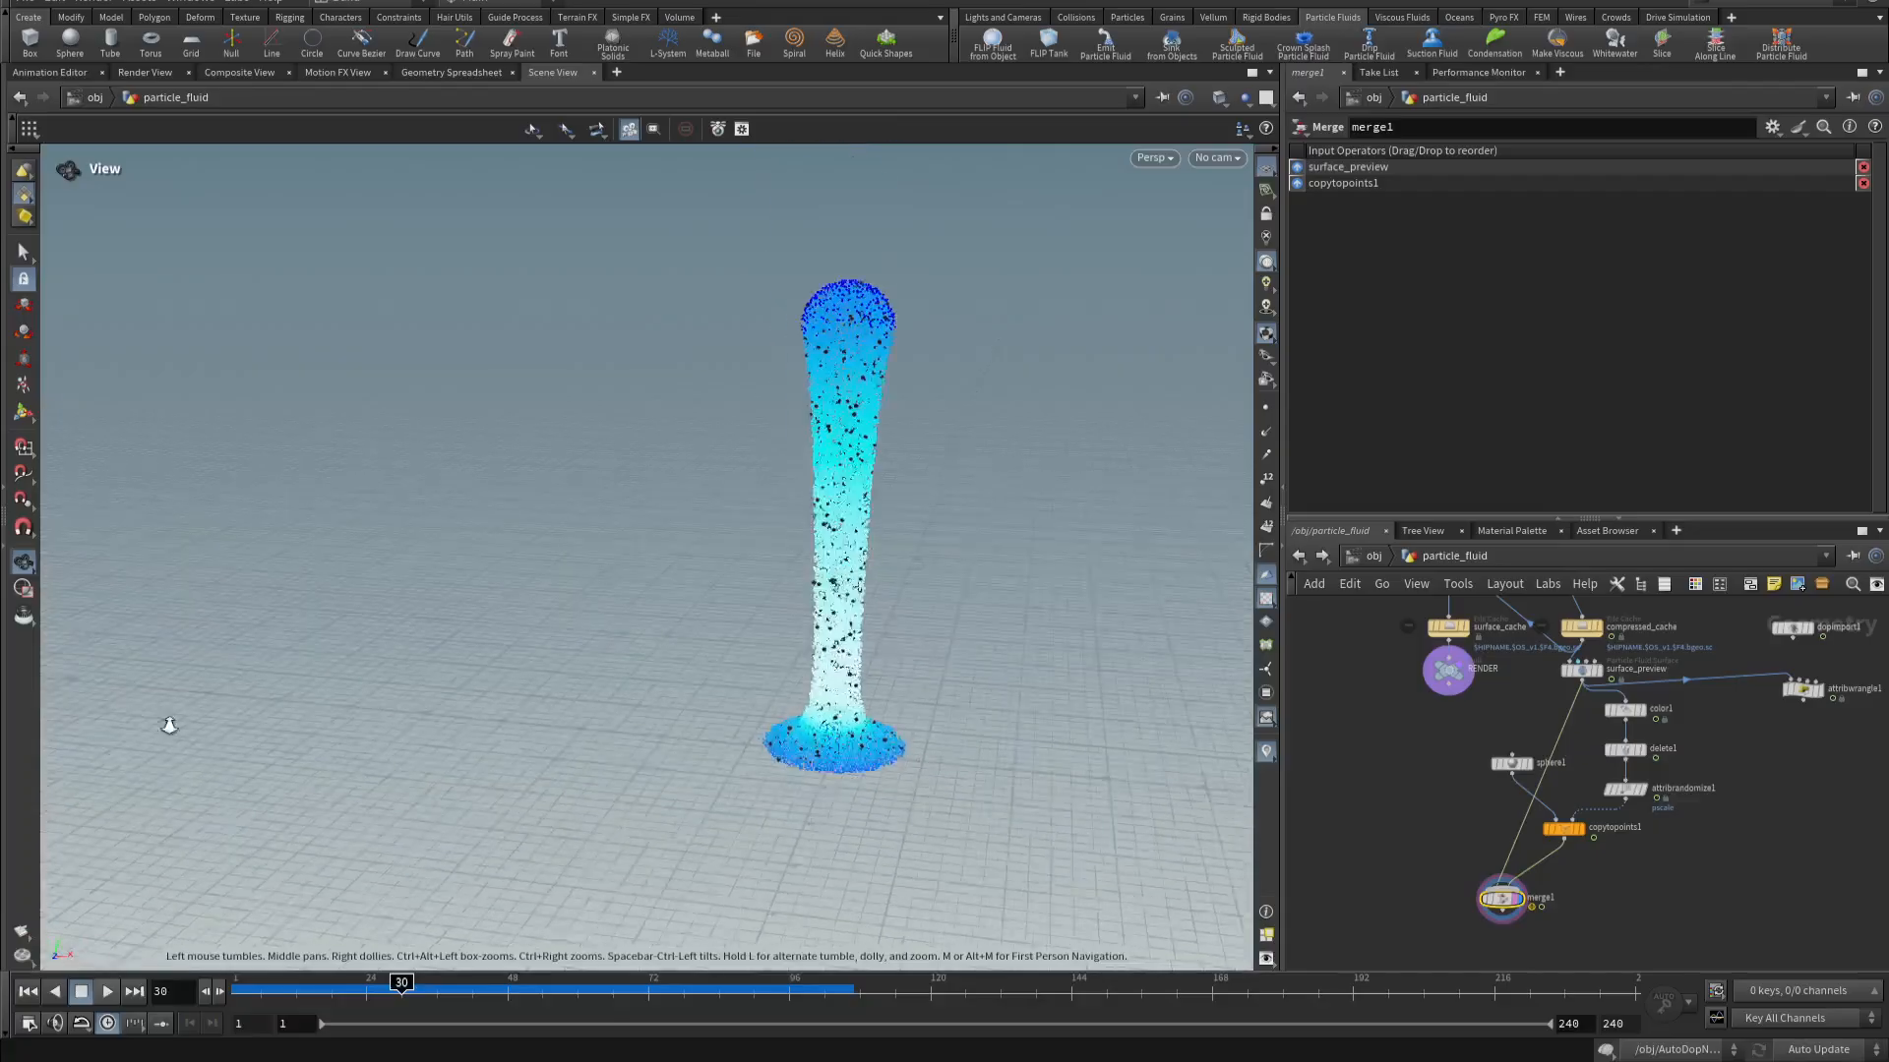
left_click_drag(402, 988, 208, 983)
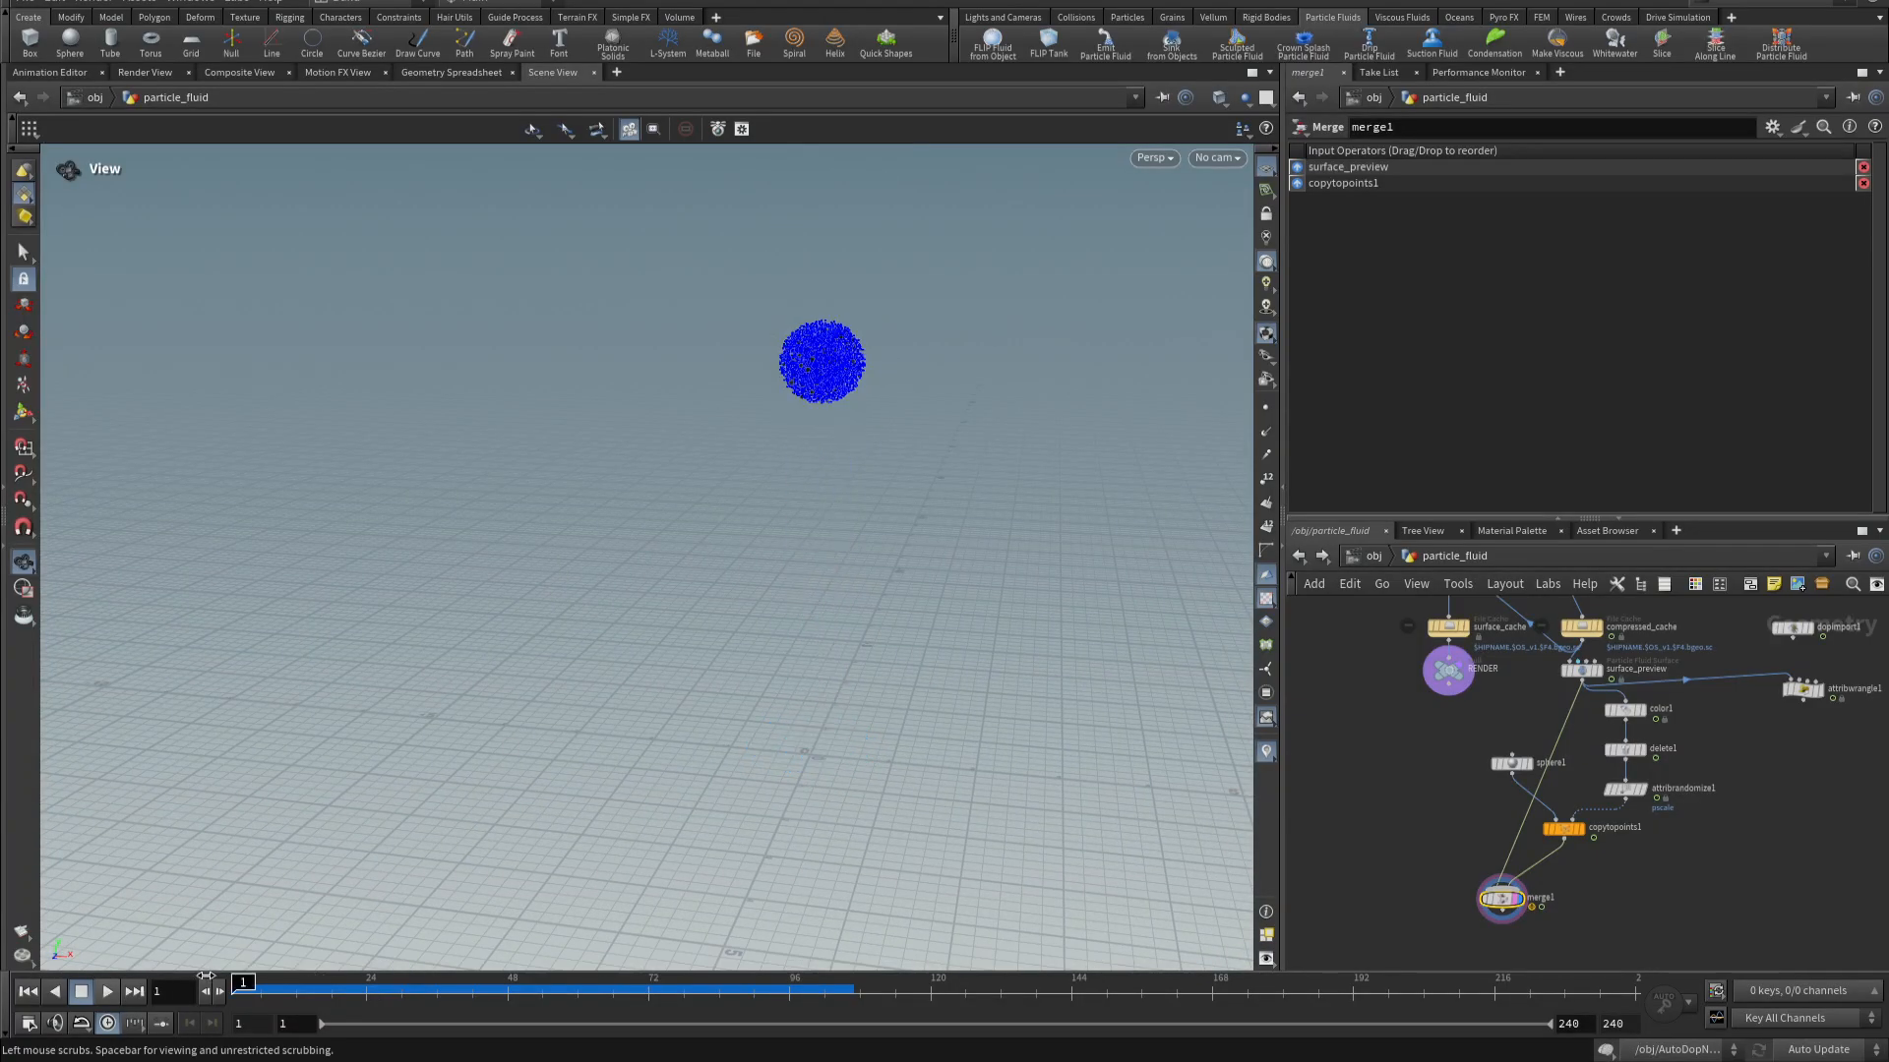
left_click(100, 995)
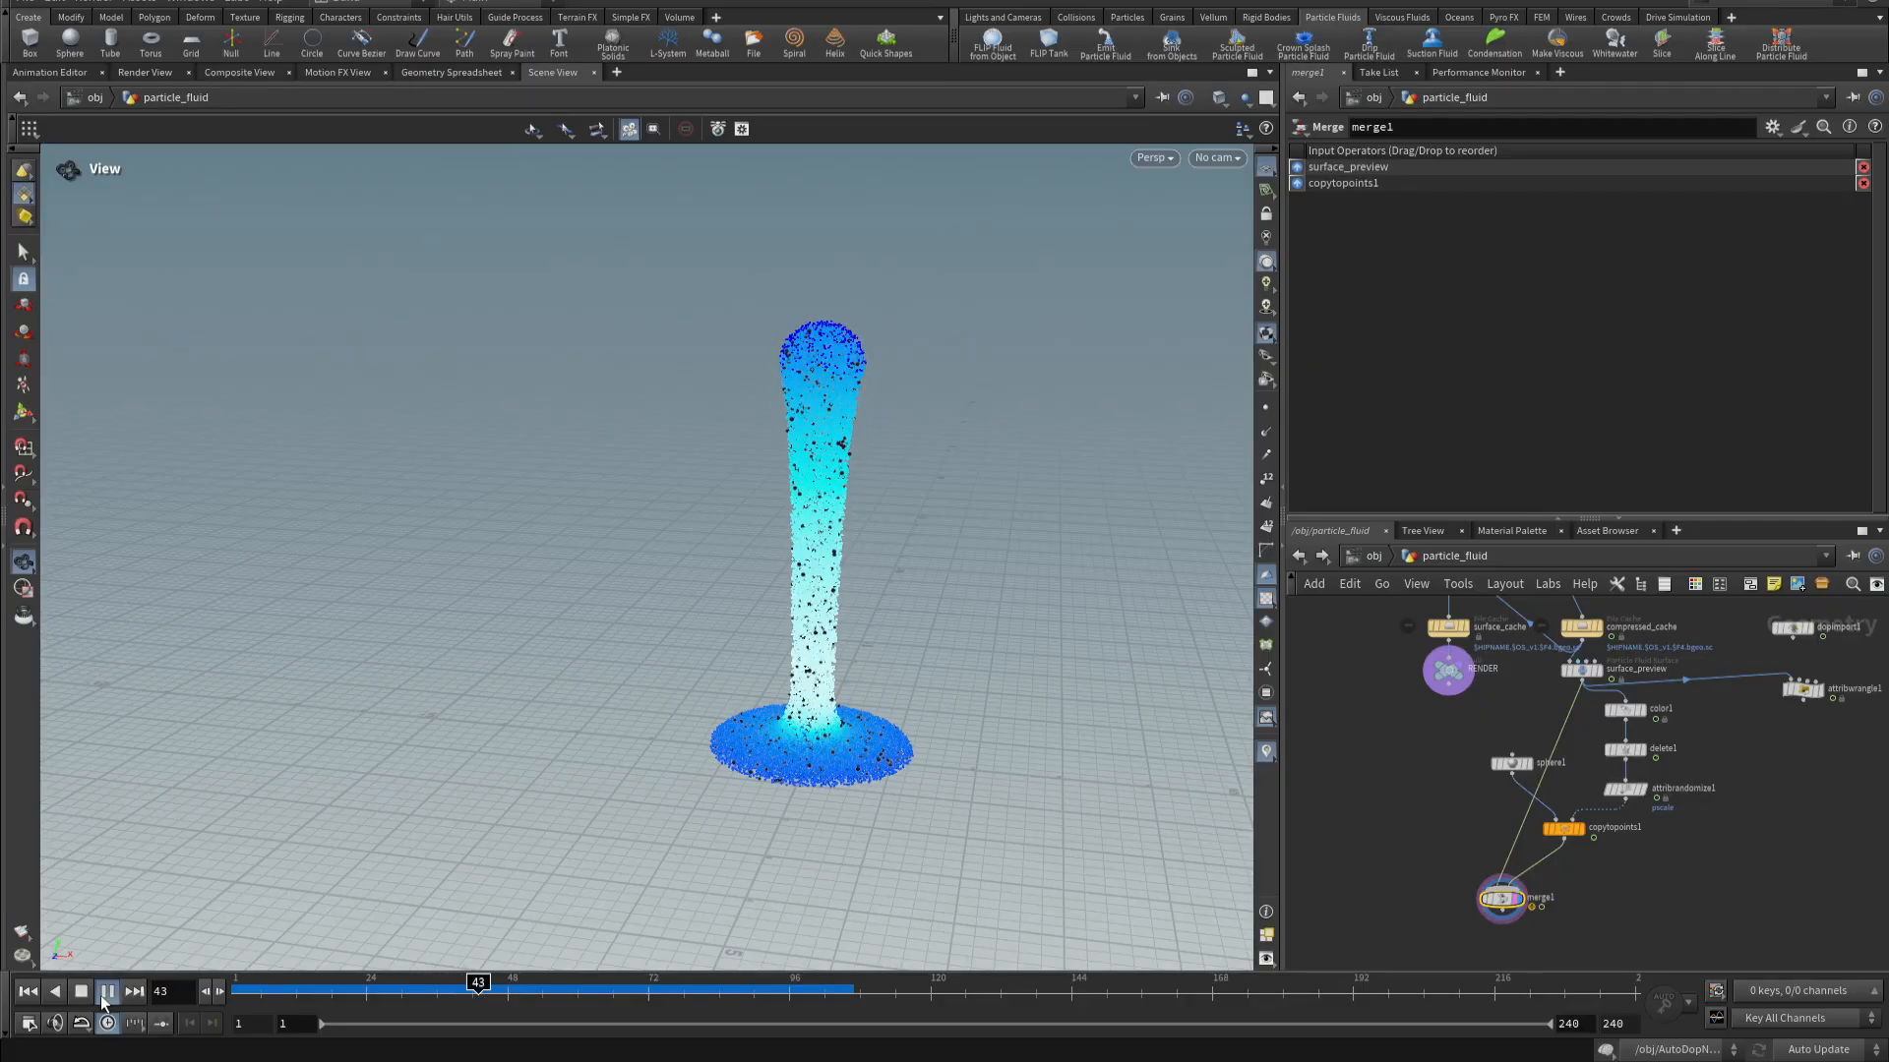
left_click(100, 995)
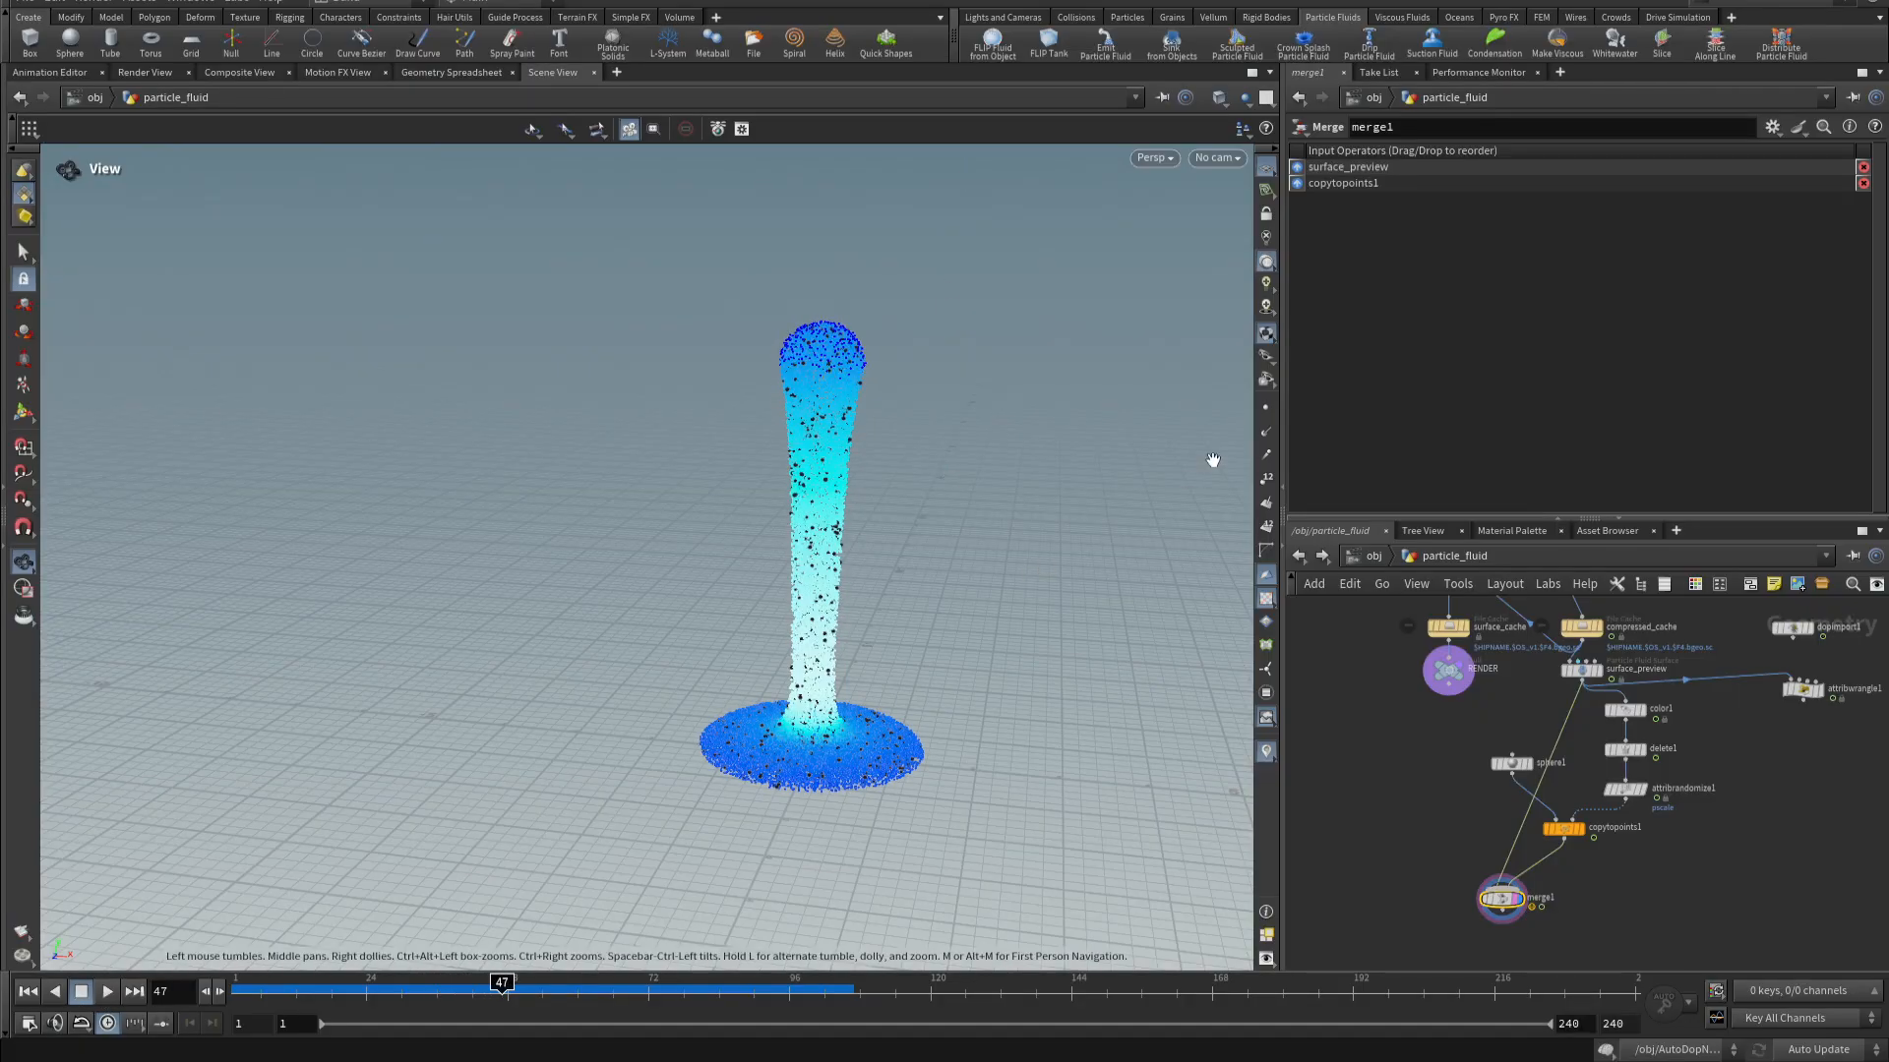
right_click_drag(950, 501, 1183, 600)
left_click_drag(1183, 600, 805, 407)
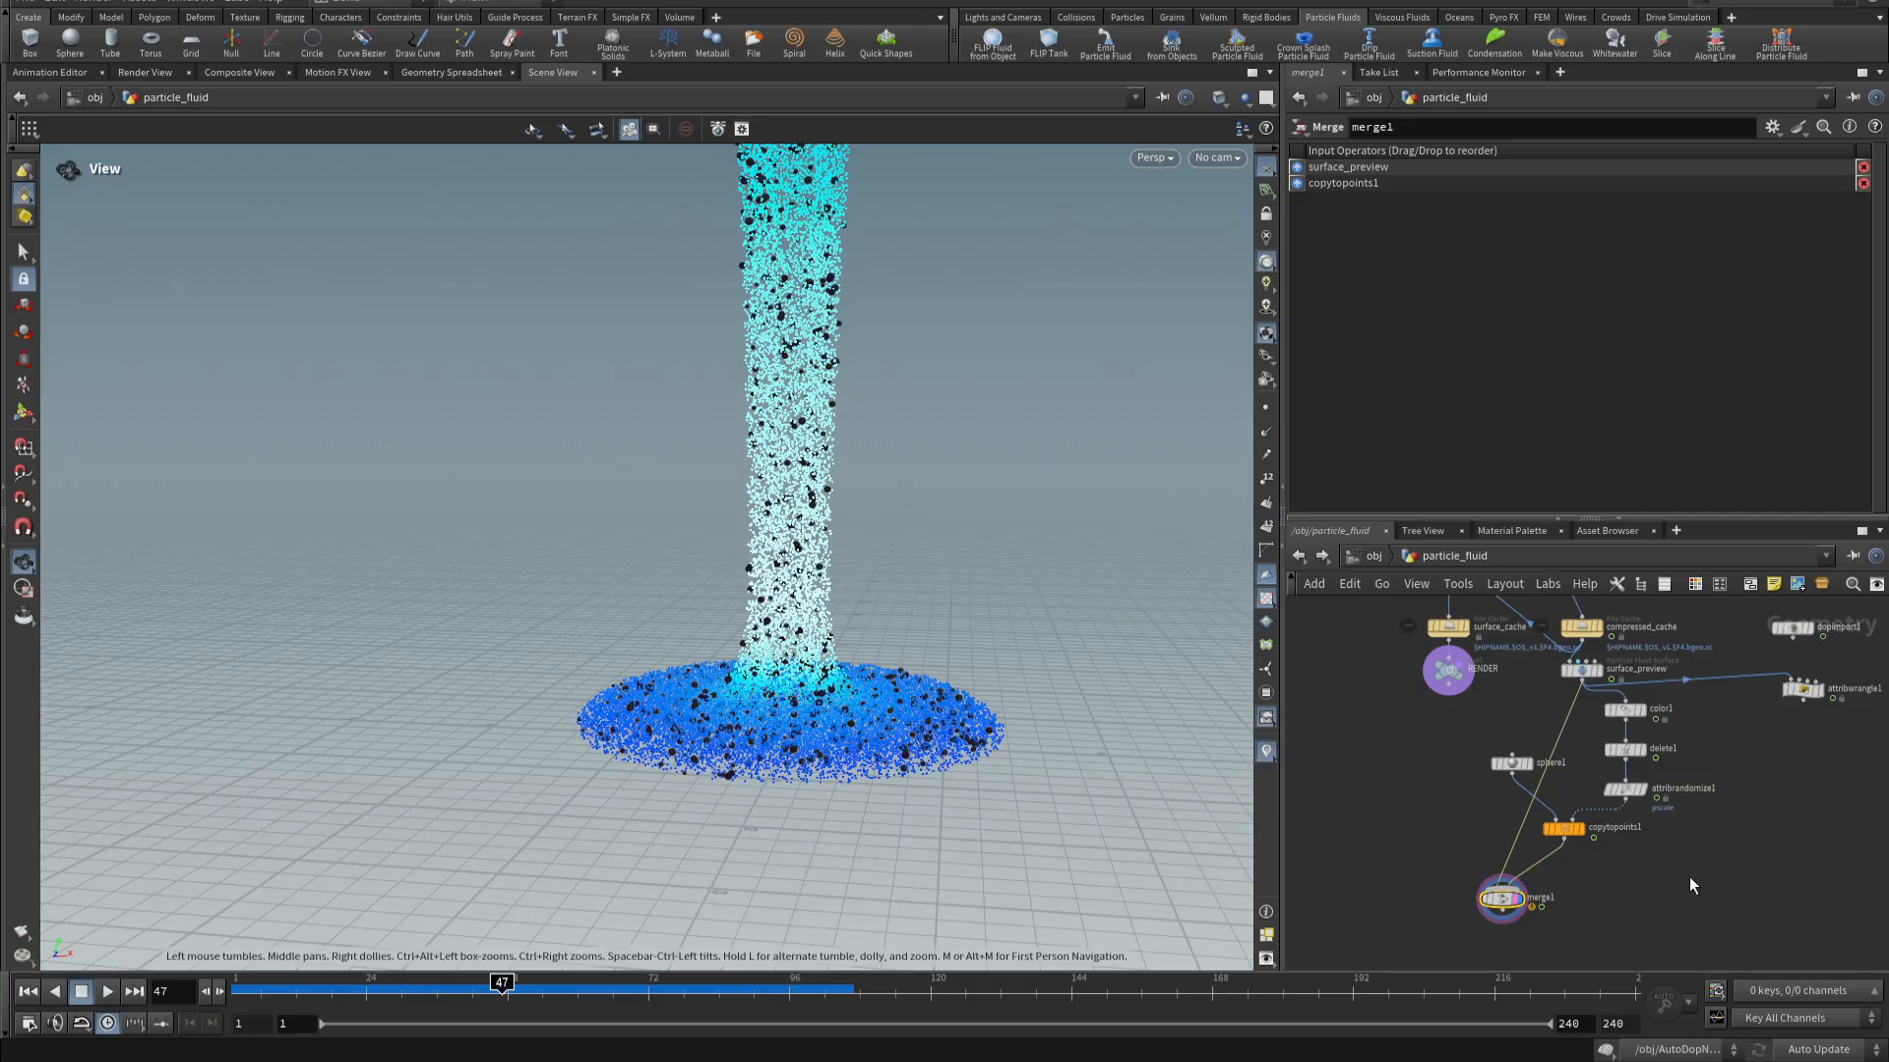
- Open the operator list for adding a node in the empty network area beside sphere1
scroll(1686, 875, "down", 3)
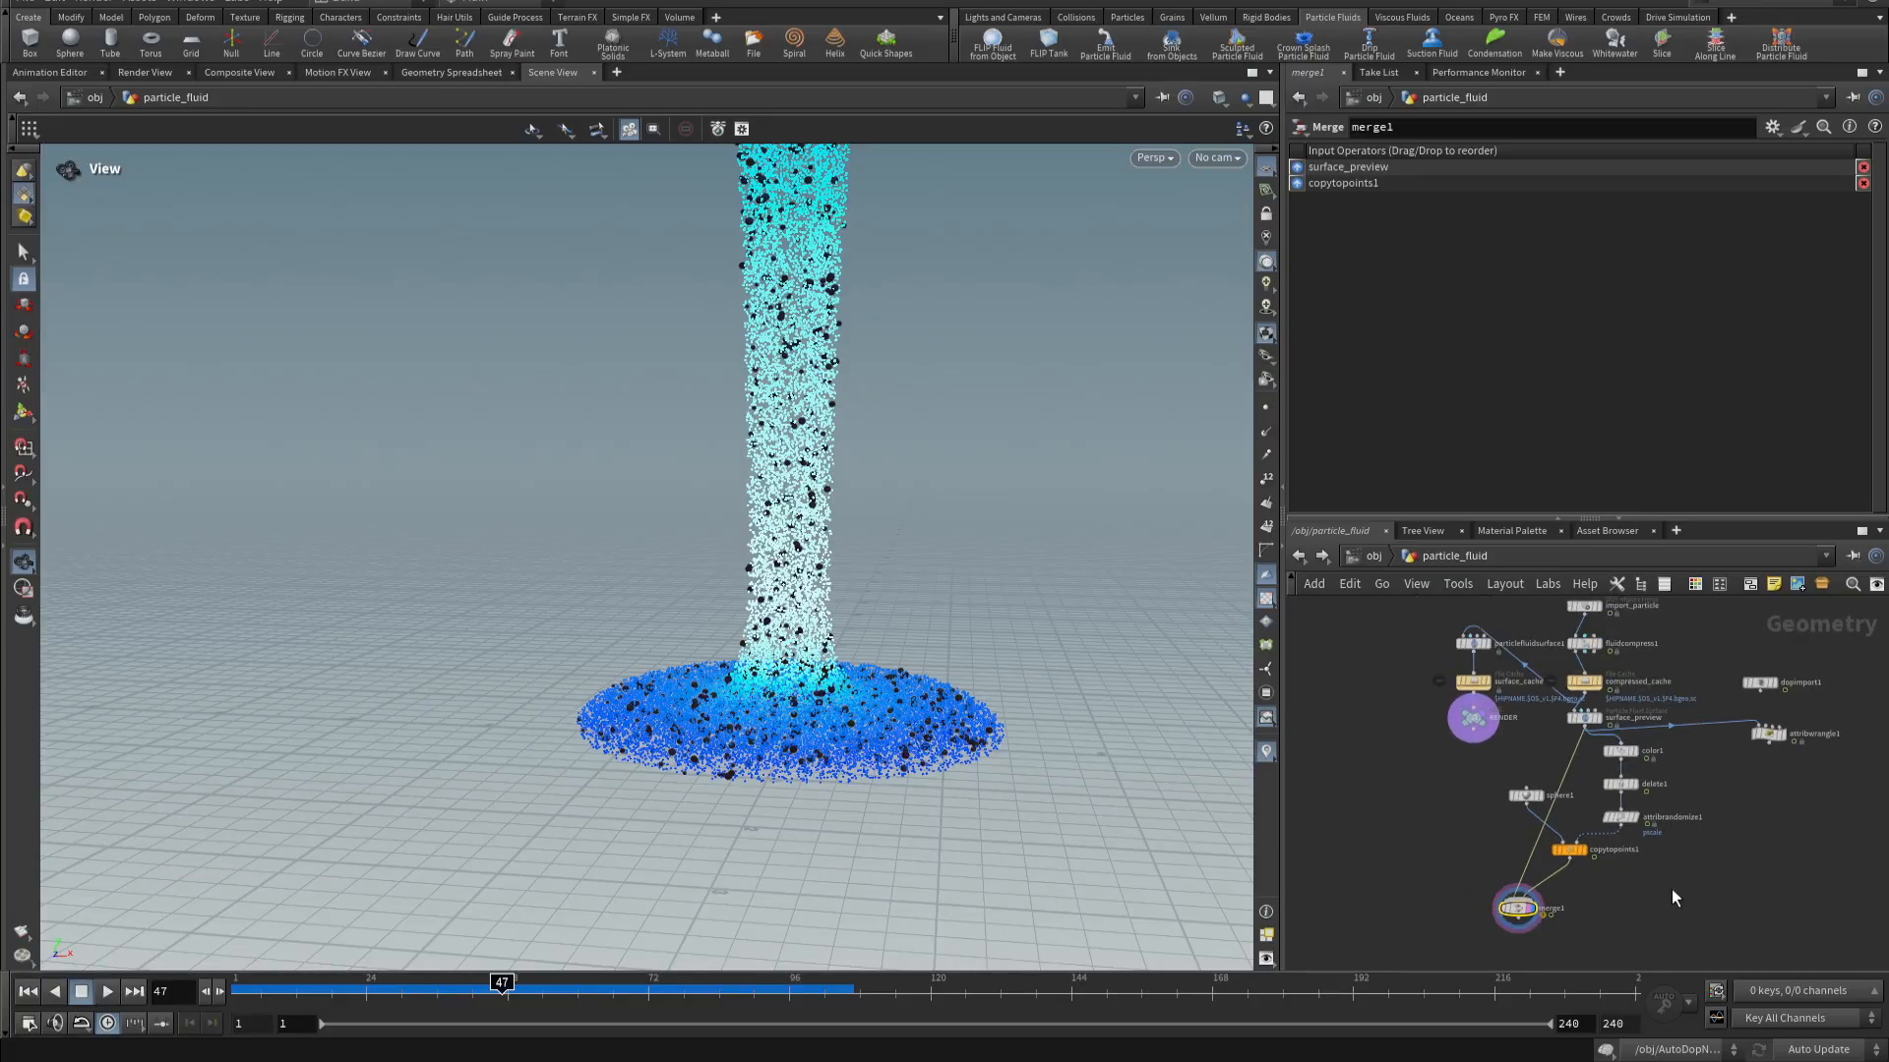
middle_click_drag(1361, 869, 1540, 859)
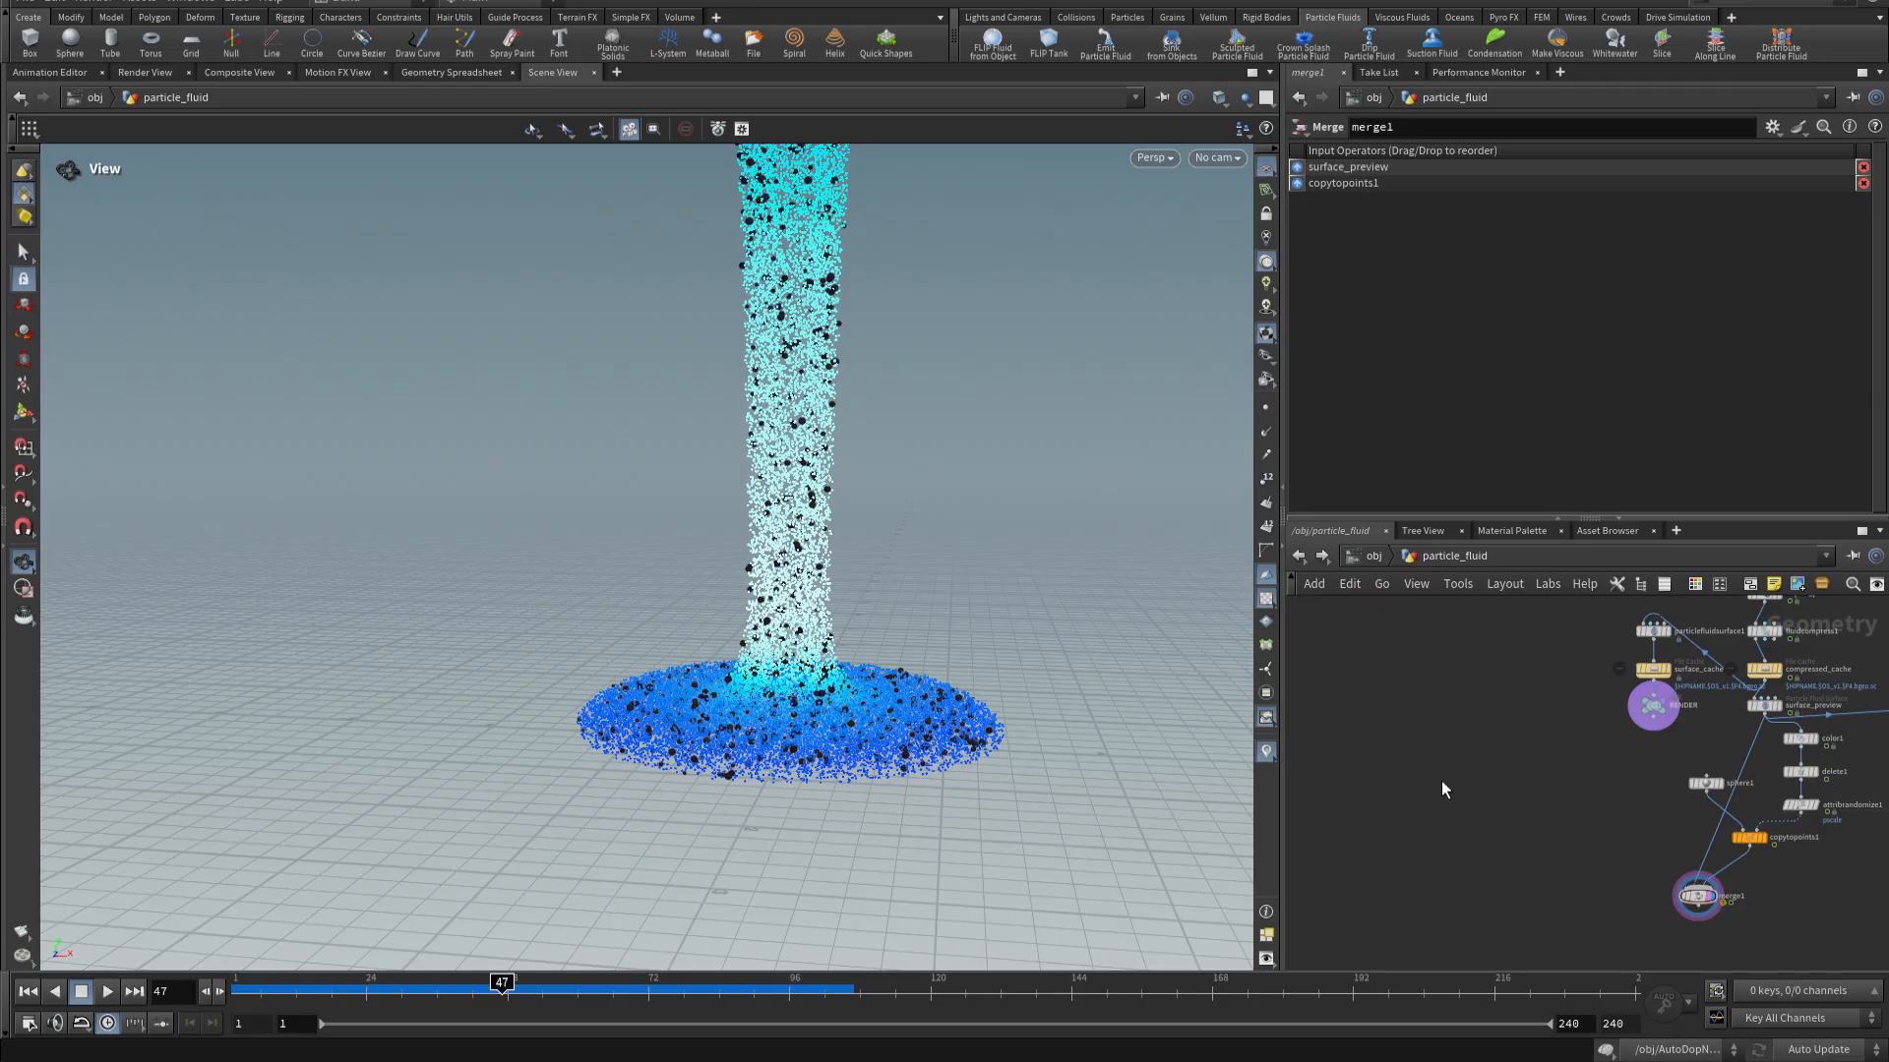
key("Tab")
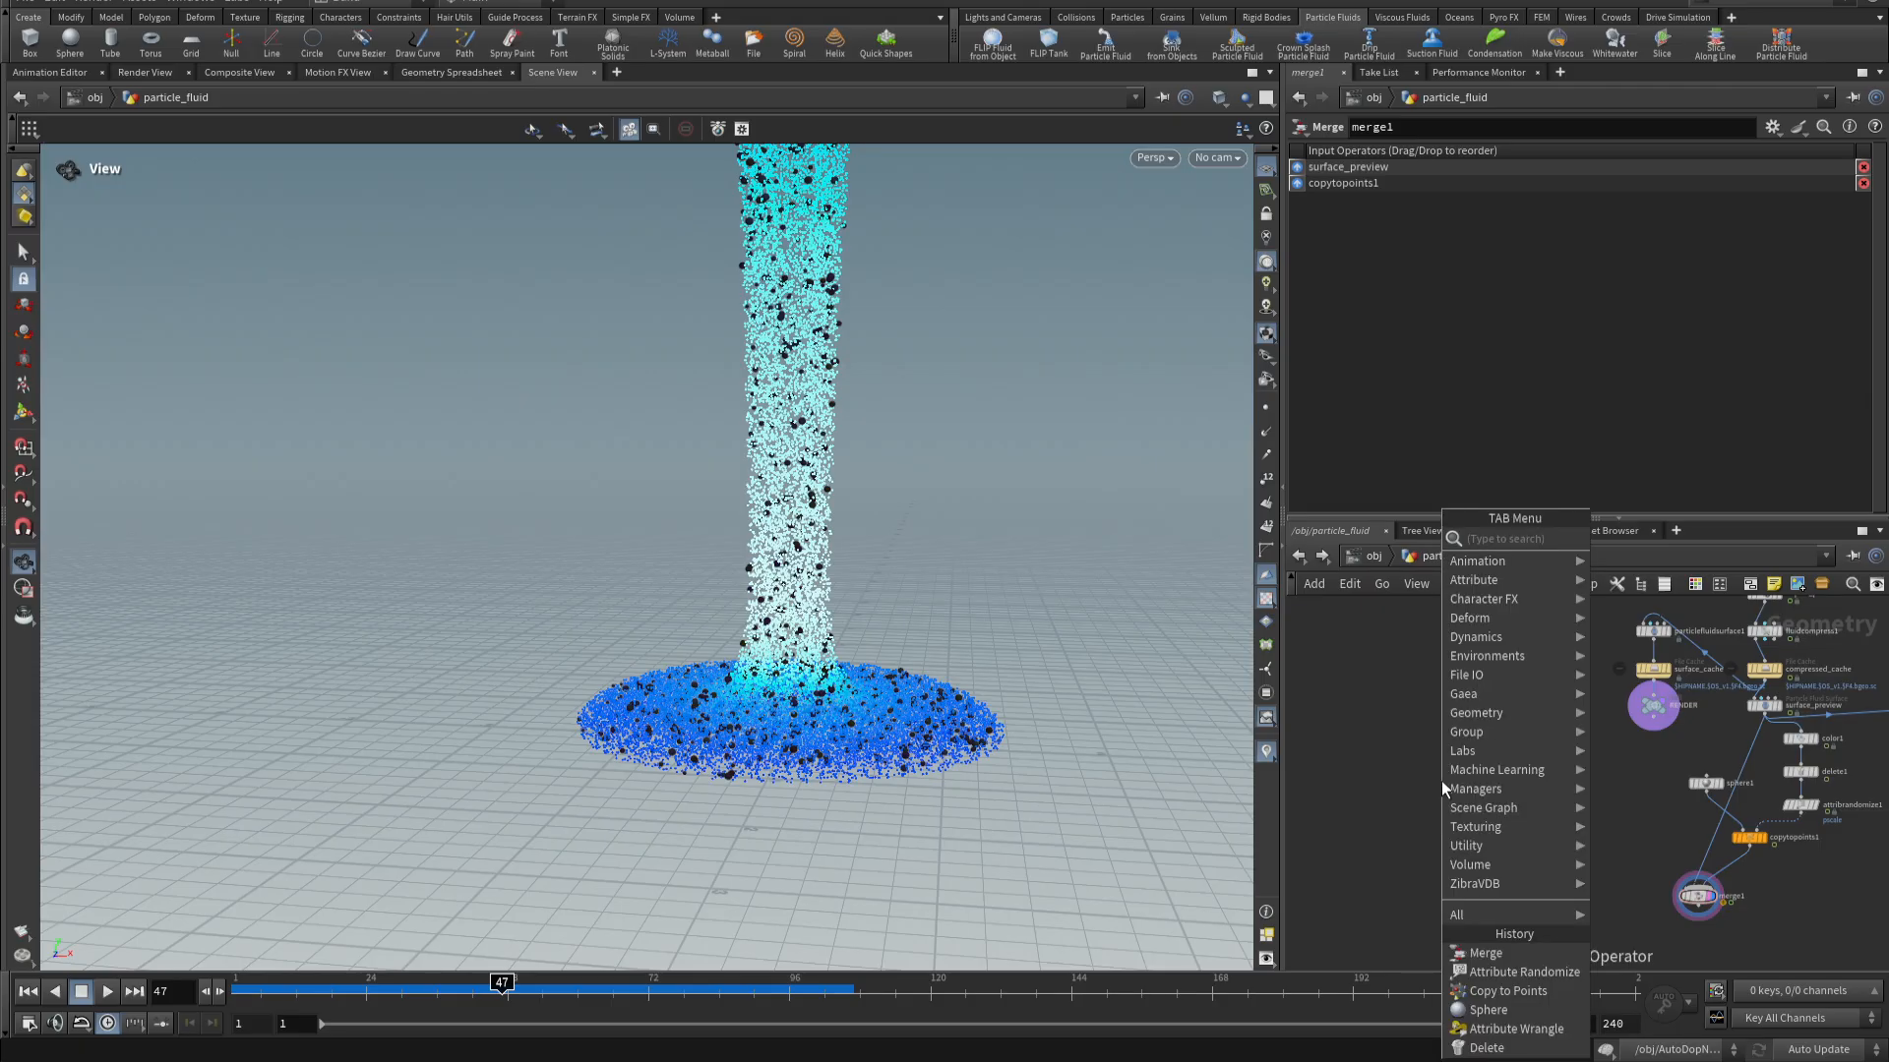
- Add a polygon Sphere node in empty space of the particle_fluid network and display it
type("sph")
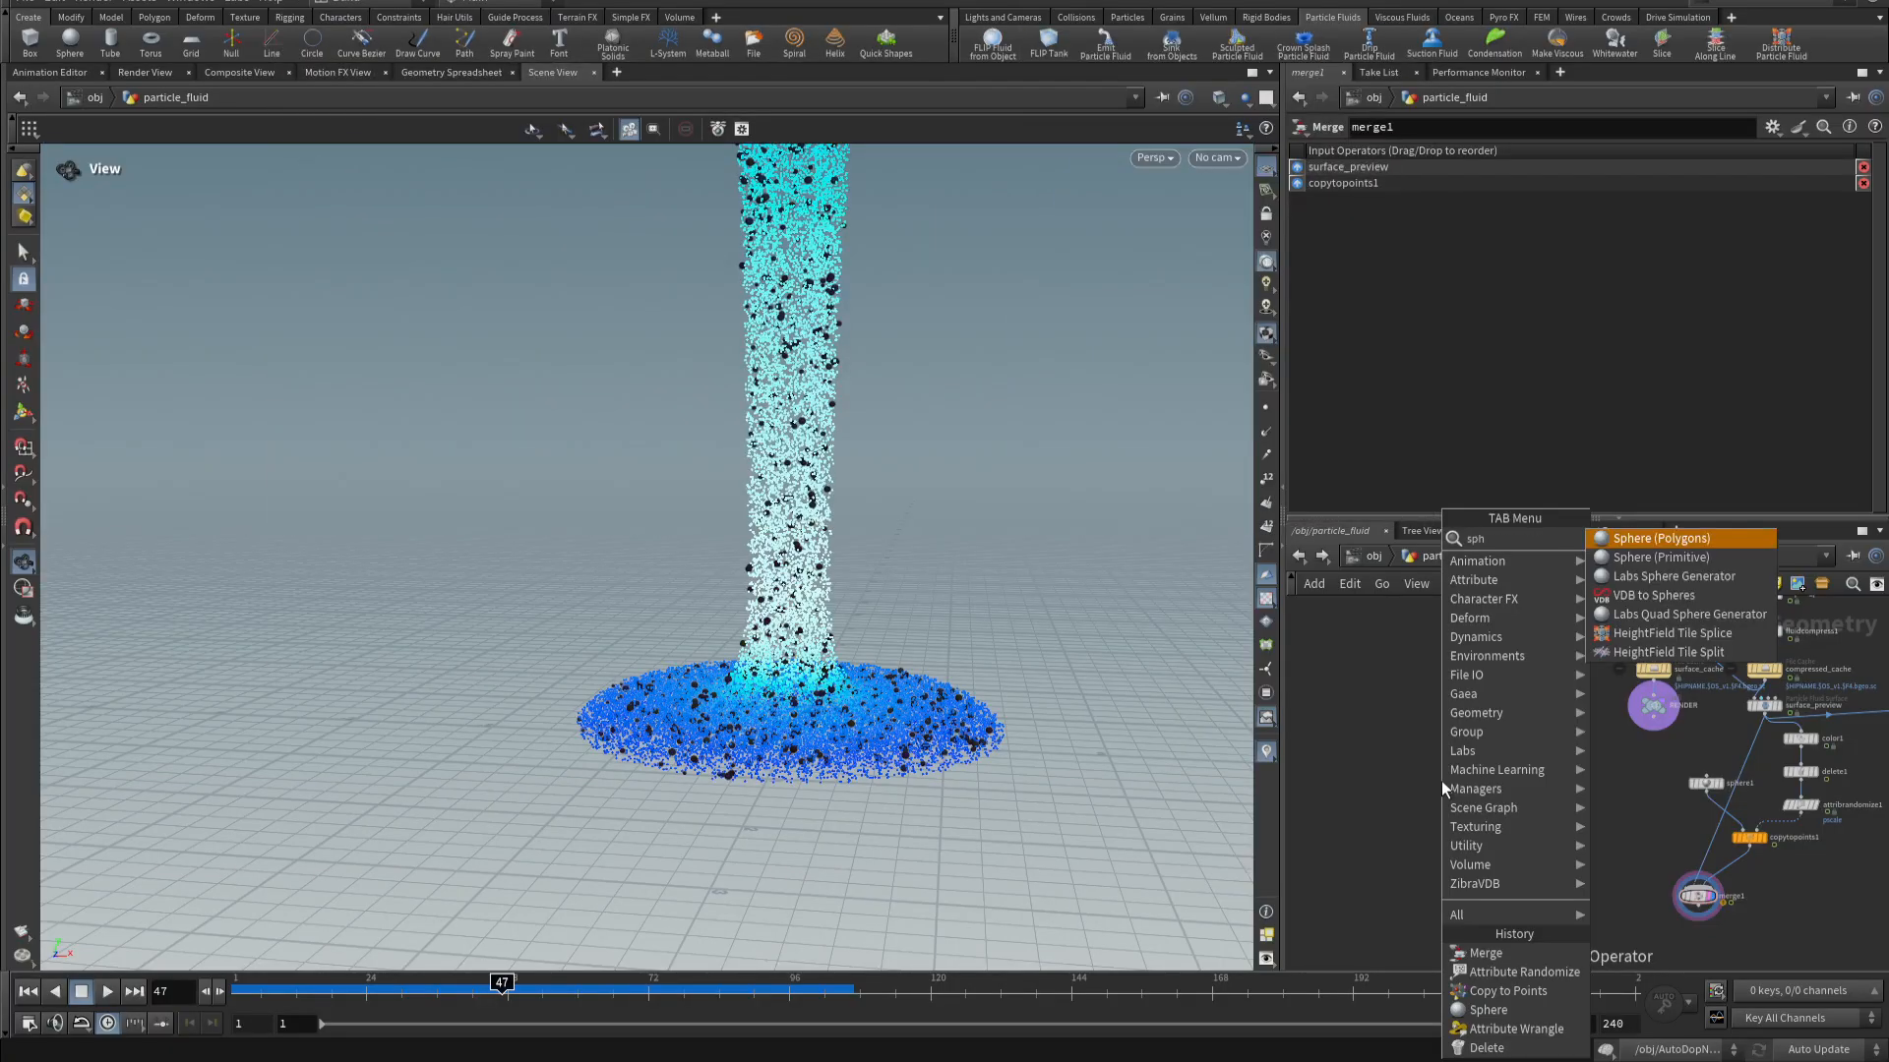
key("Return")
left_click(1442, 781)
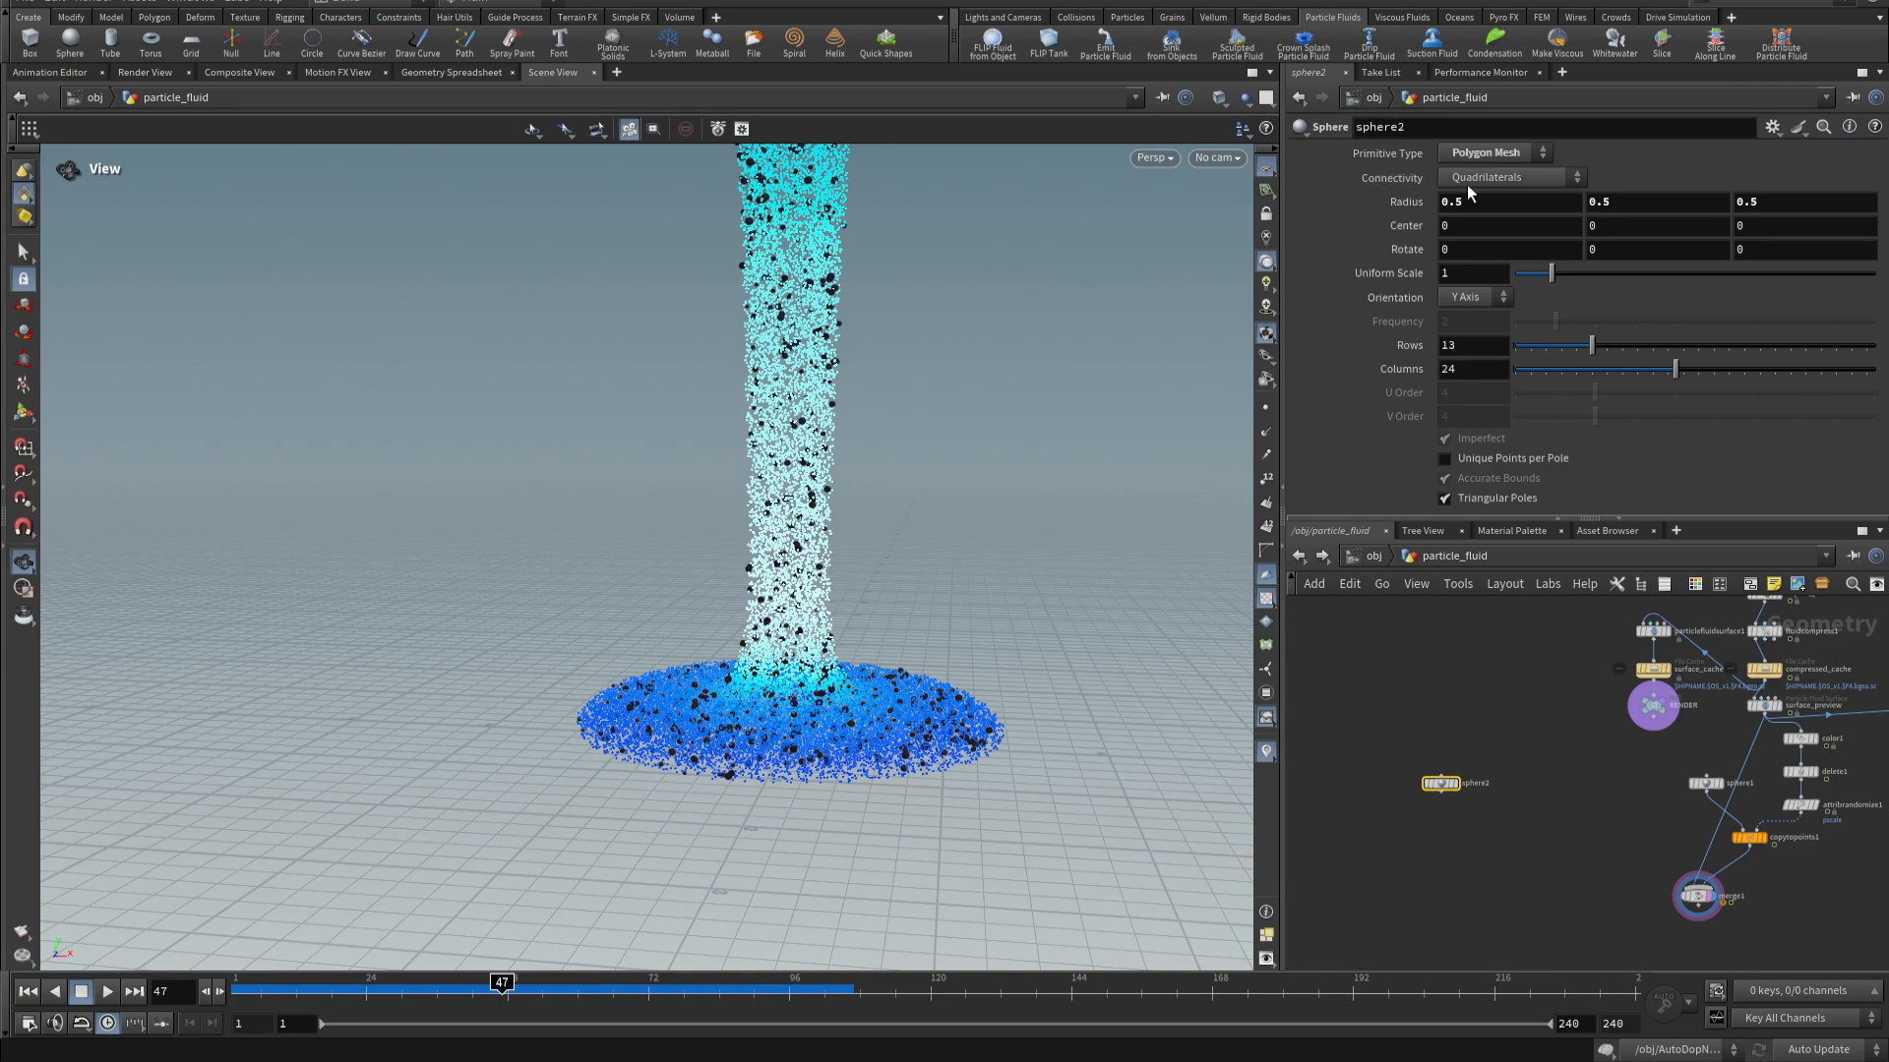
left_click(1457, 784)
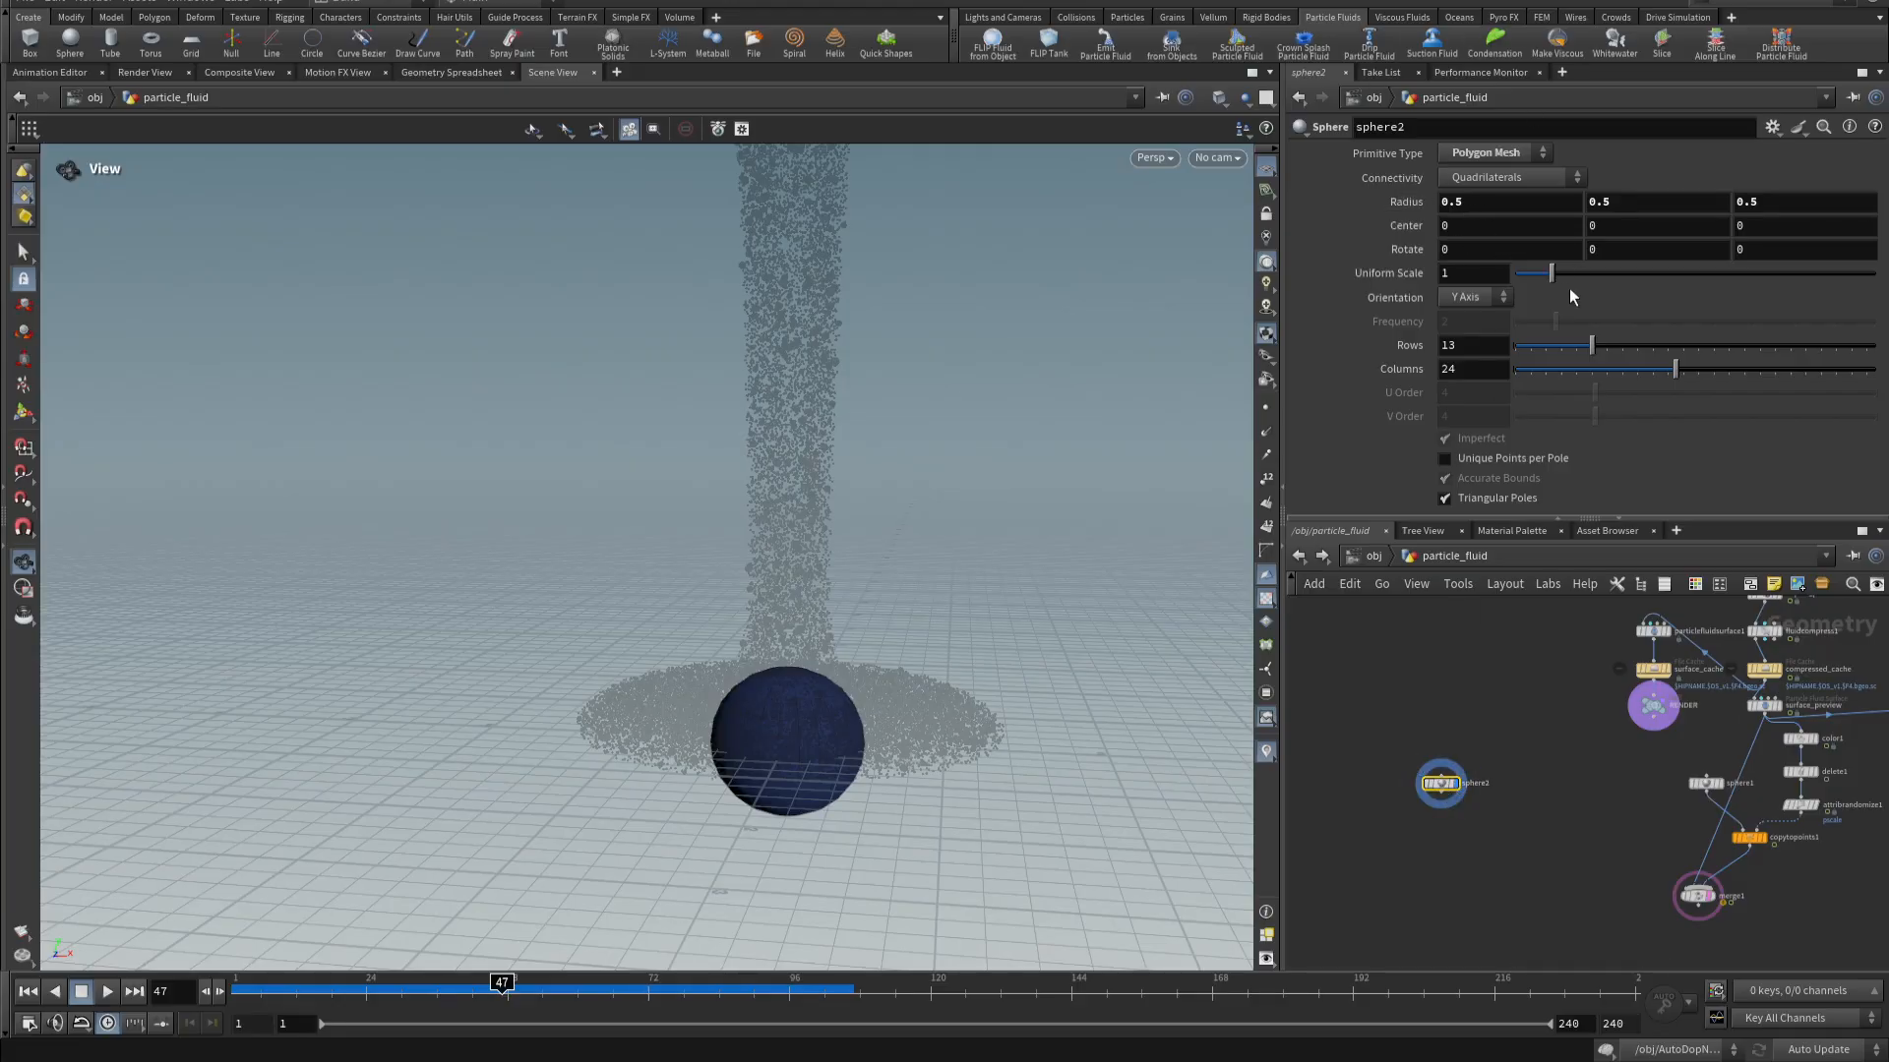
- Set the new sphere's Primitive Type to Polygon and its Frequency to 10
left_click(1485, 153)
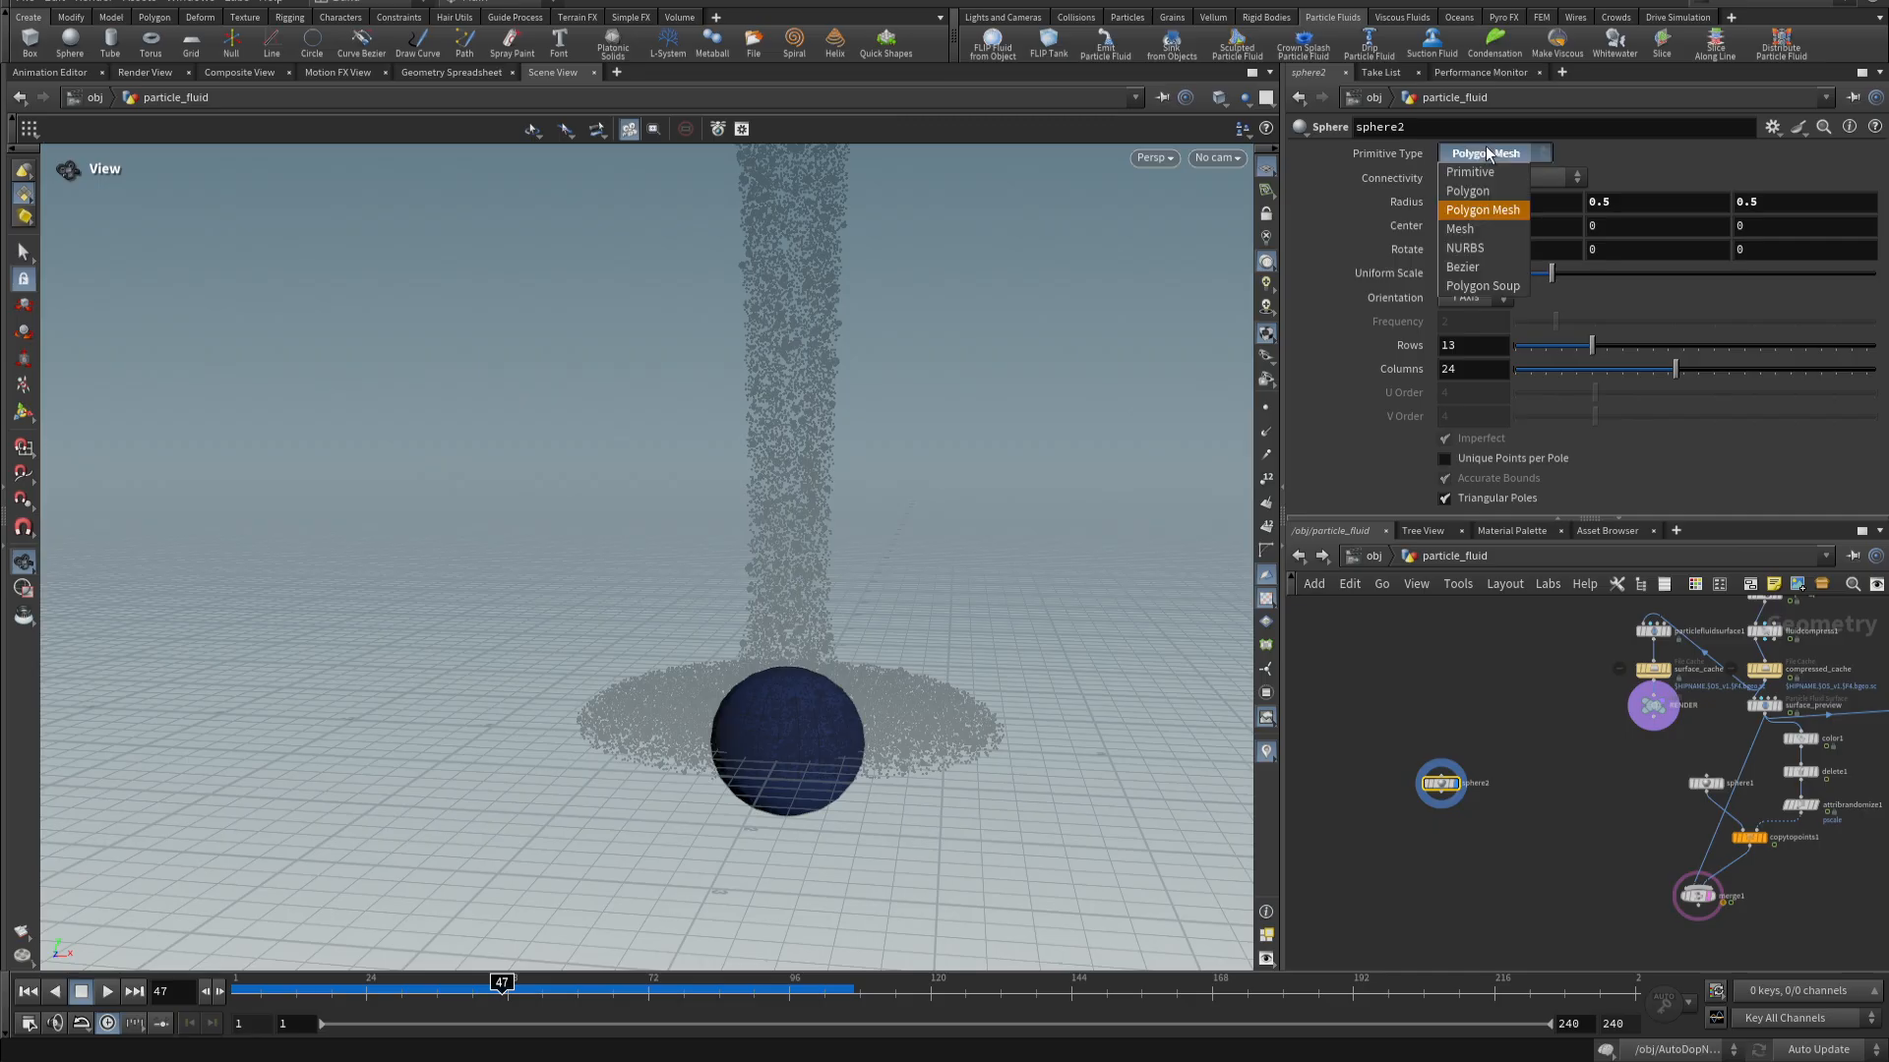
left_click(1507, 193)
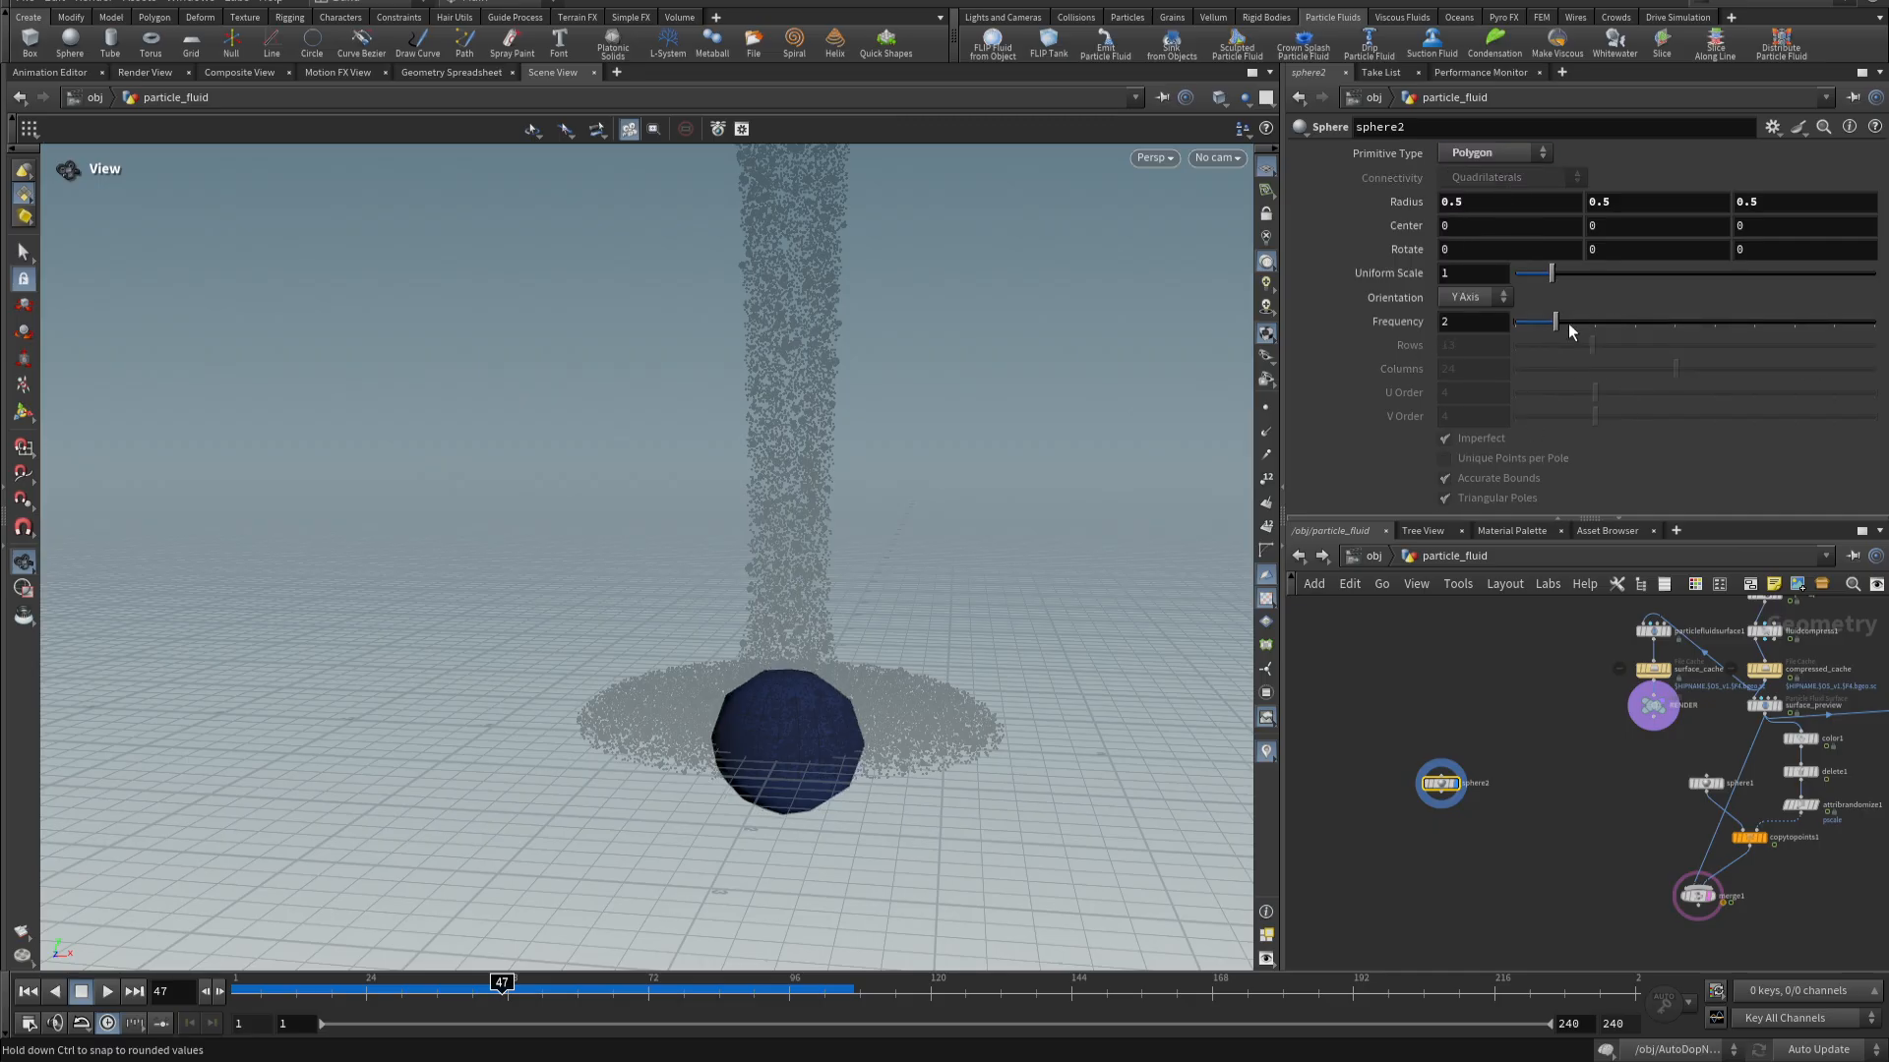
left_click_drag(1568, 323, 1873, 323)
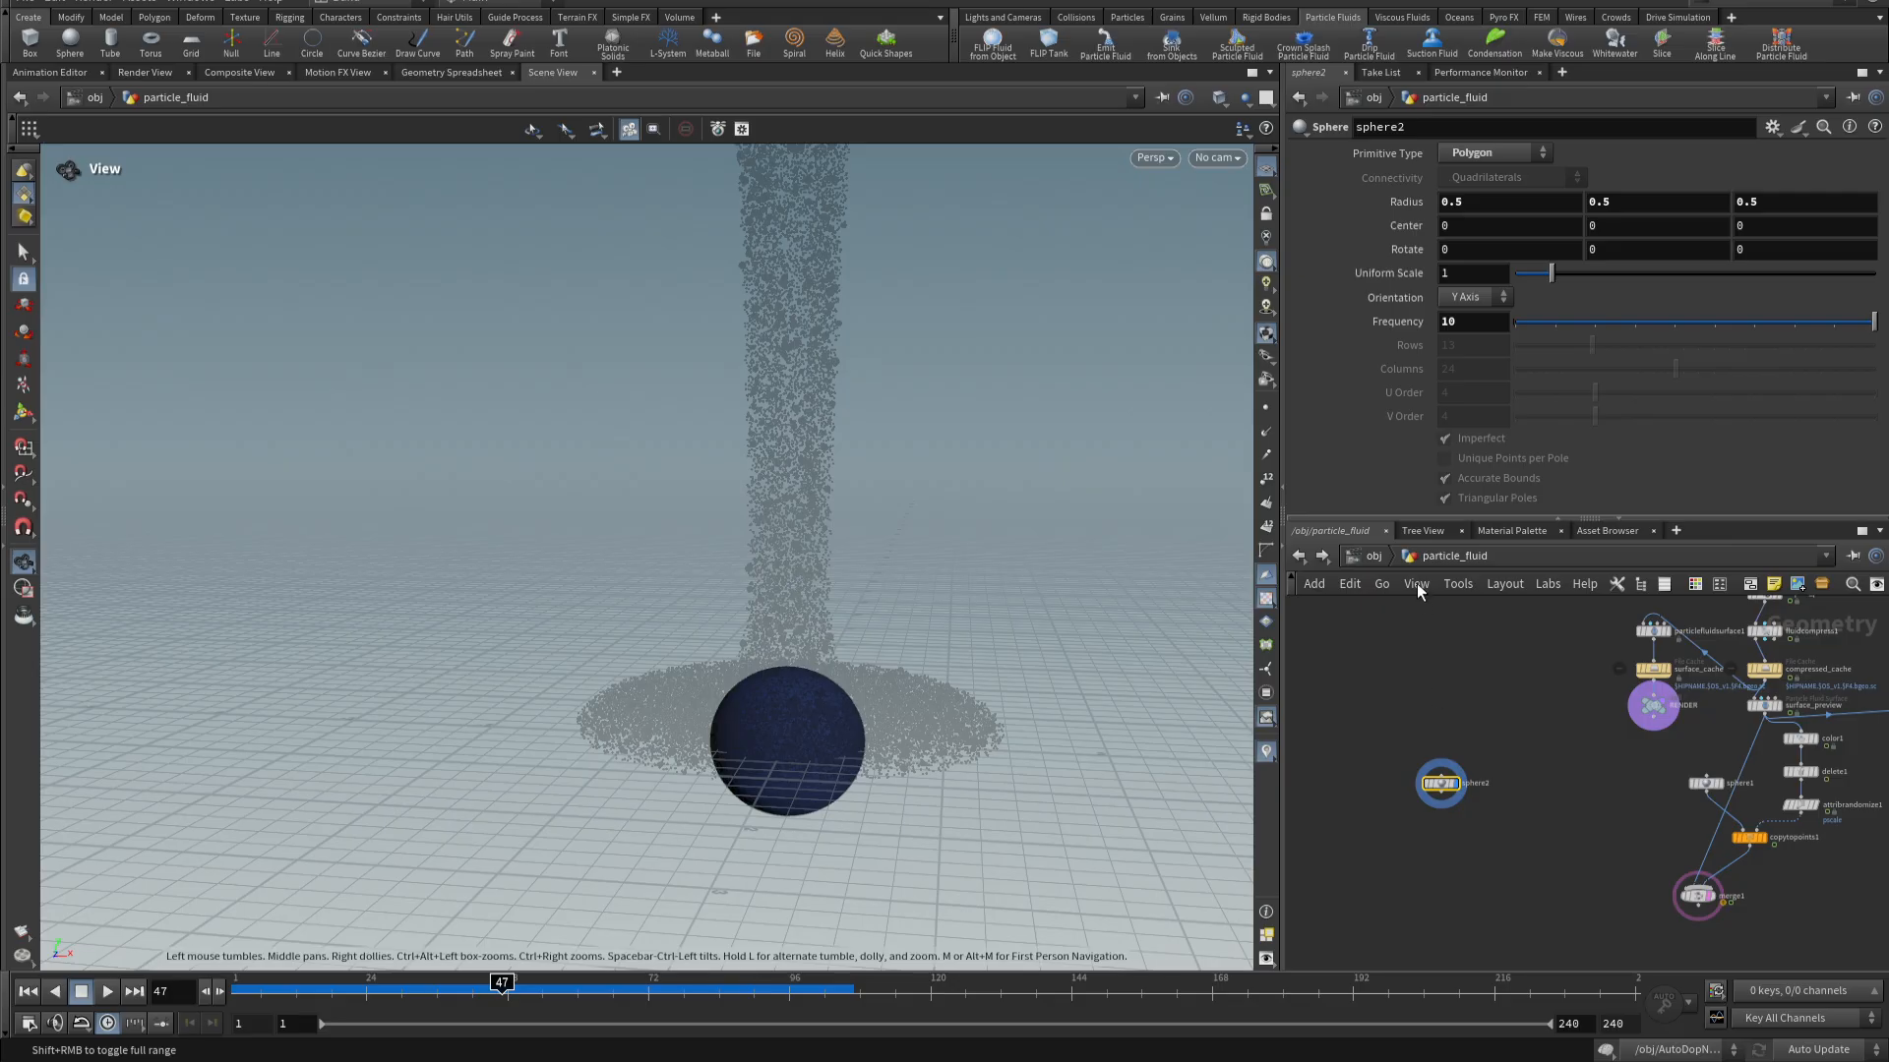
- Clear the material assigned to the particle_fluid object at object level, and return inside its network
left_click(1373, 556)
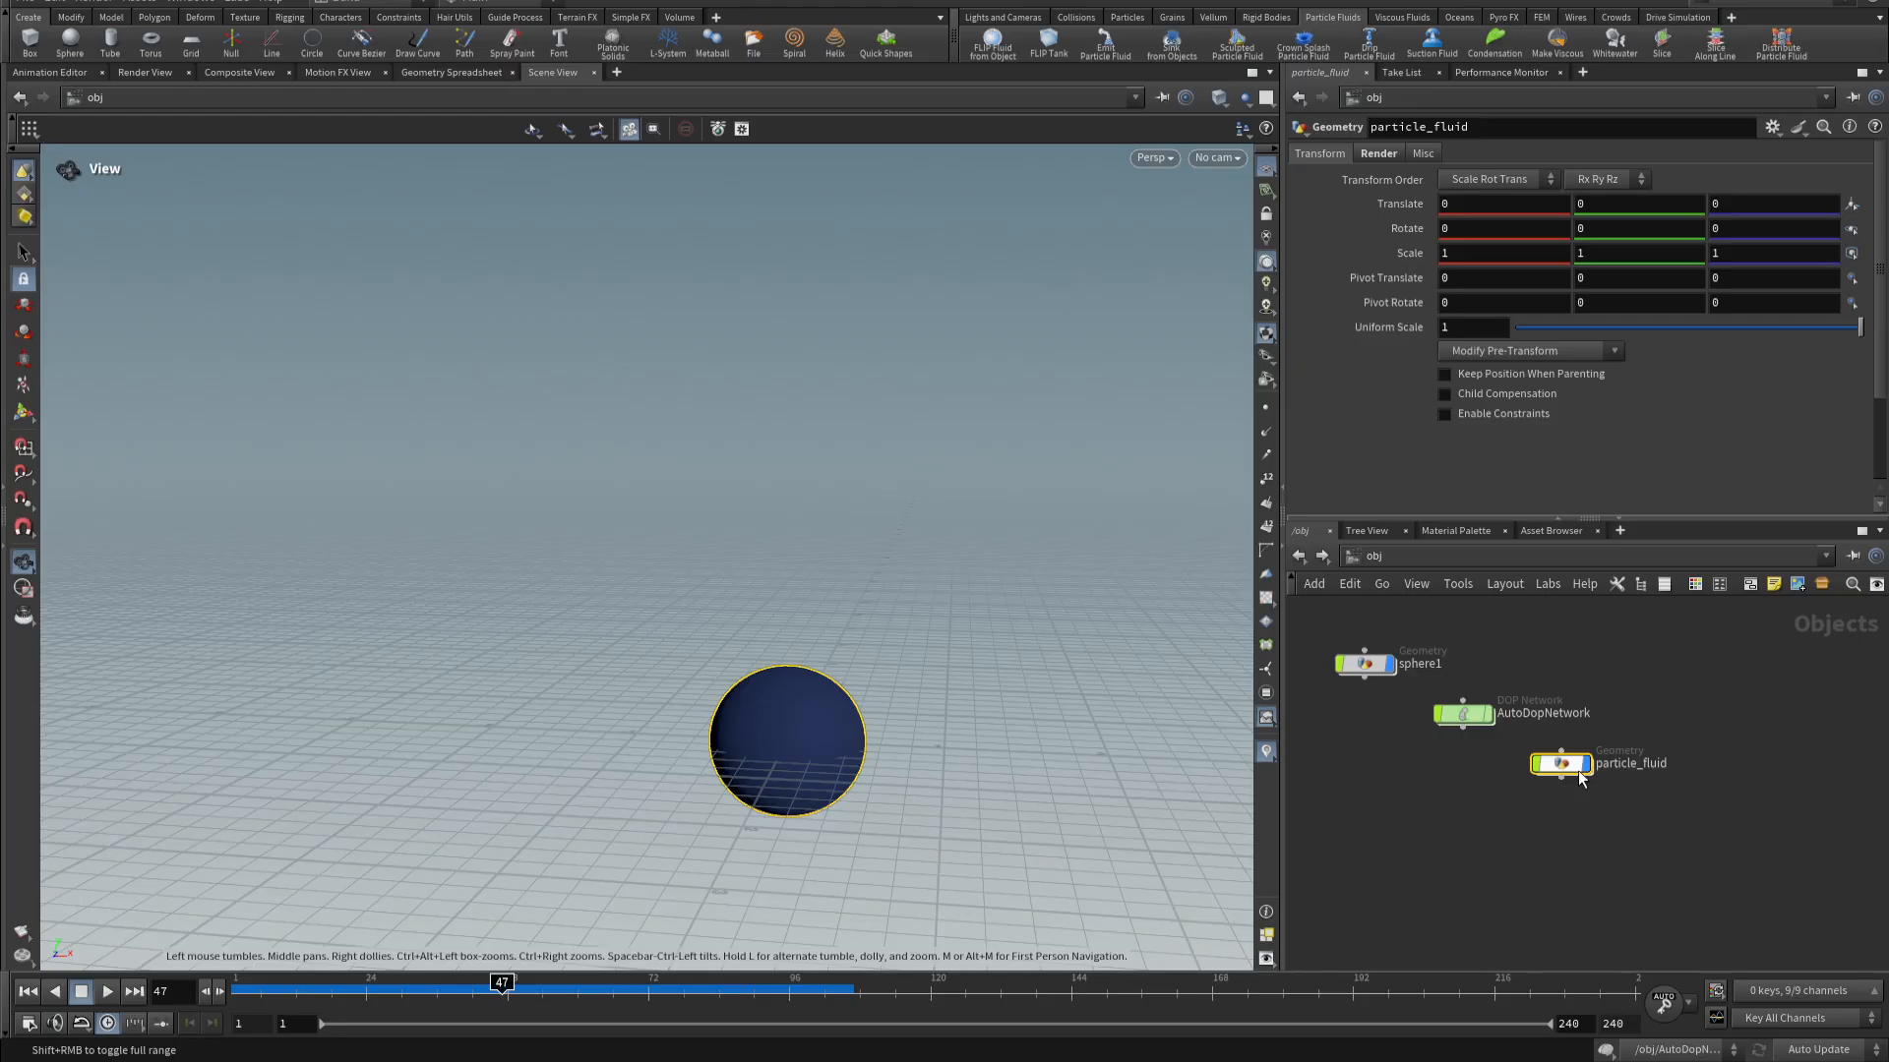
left_click(1378, 153)
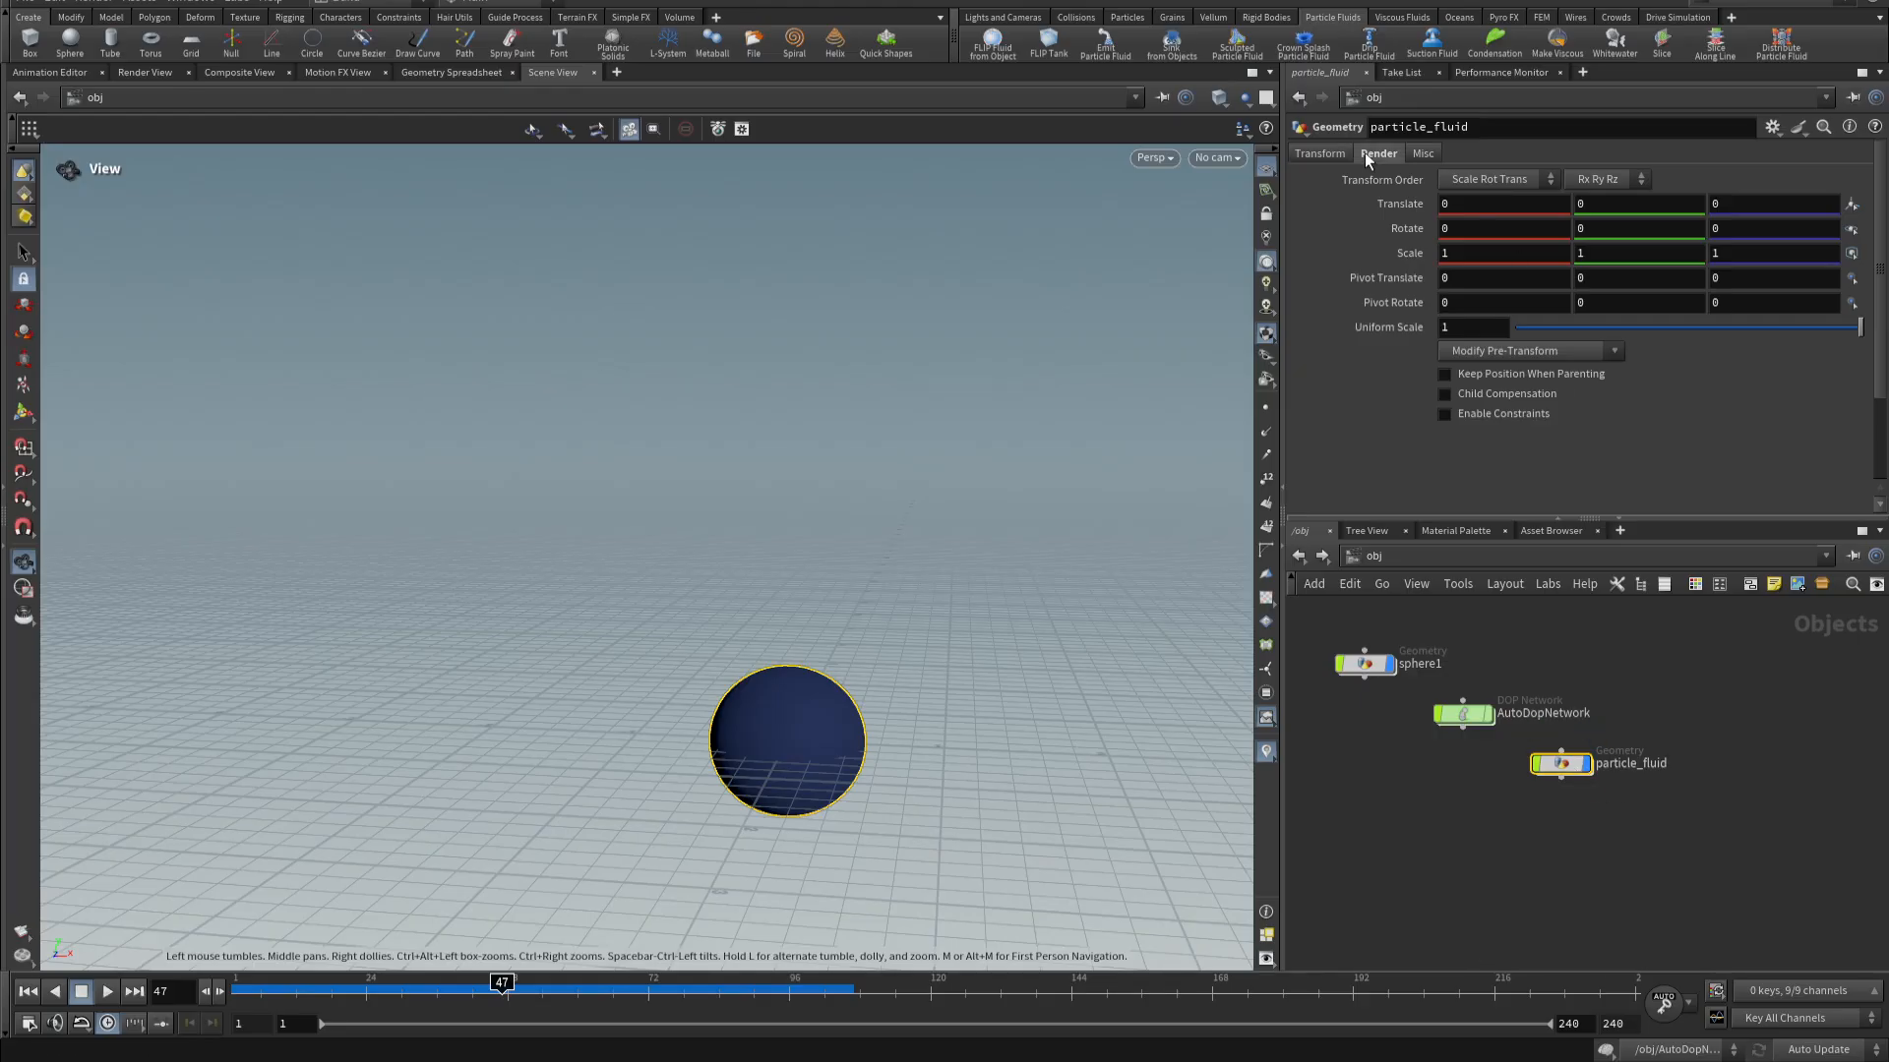
left_click_drag(1611, 181, 1396, 190)
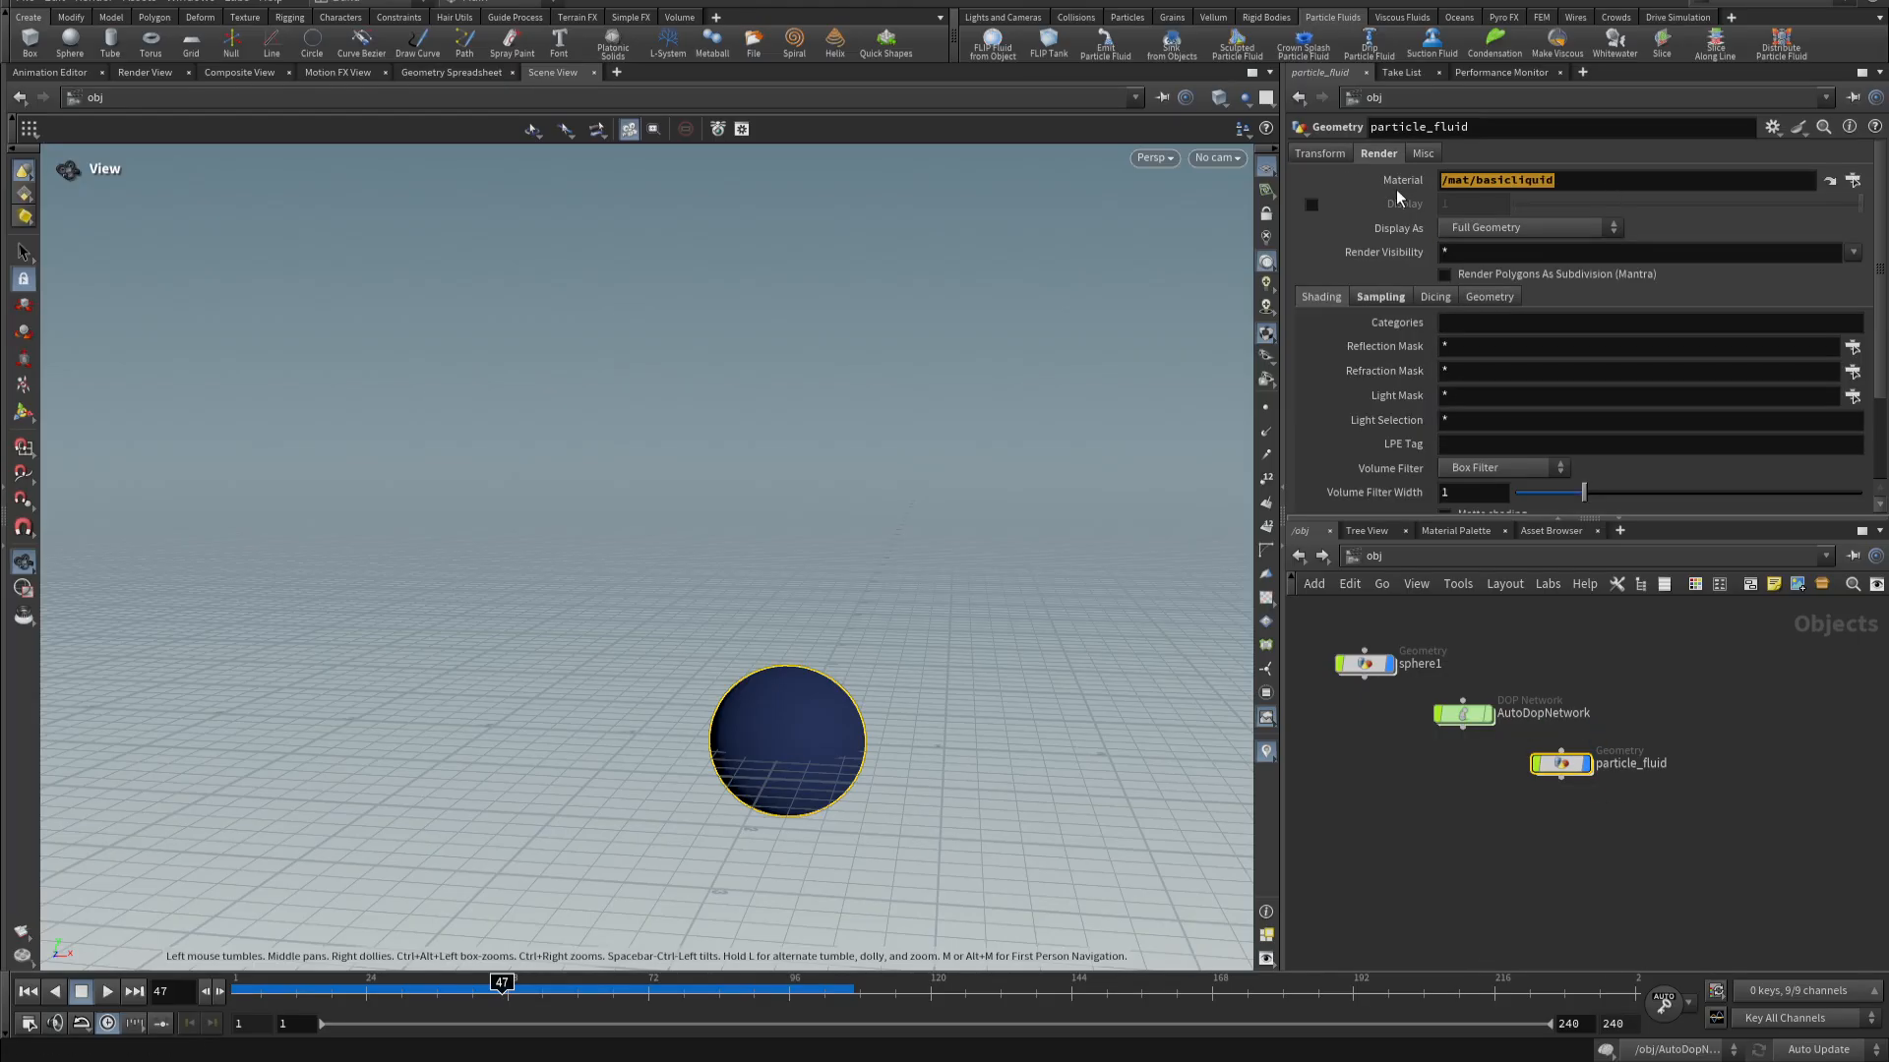
key("BackSpace")
key("Return")
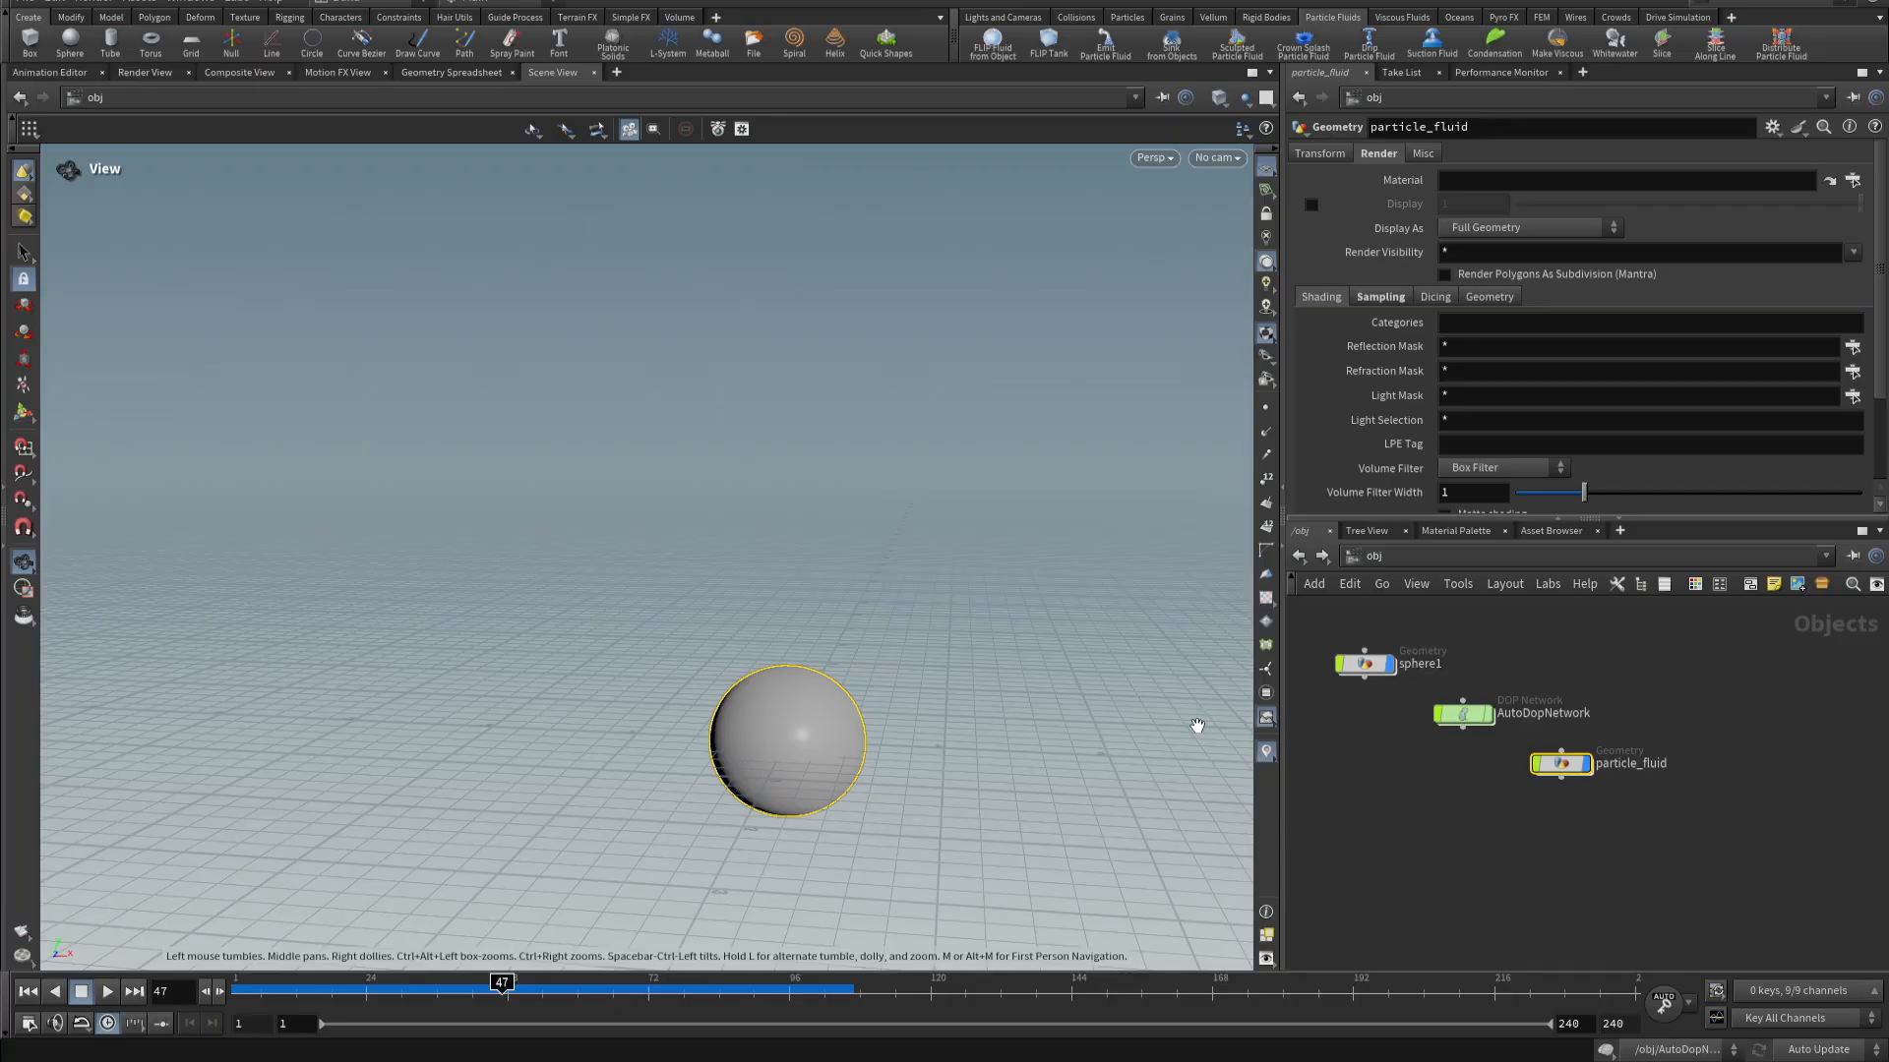
double_click(1564, 766)
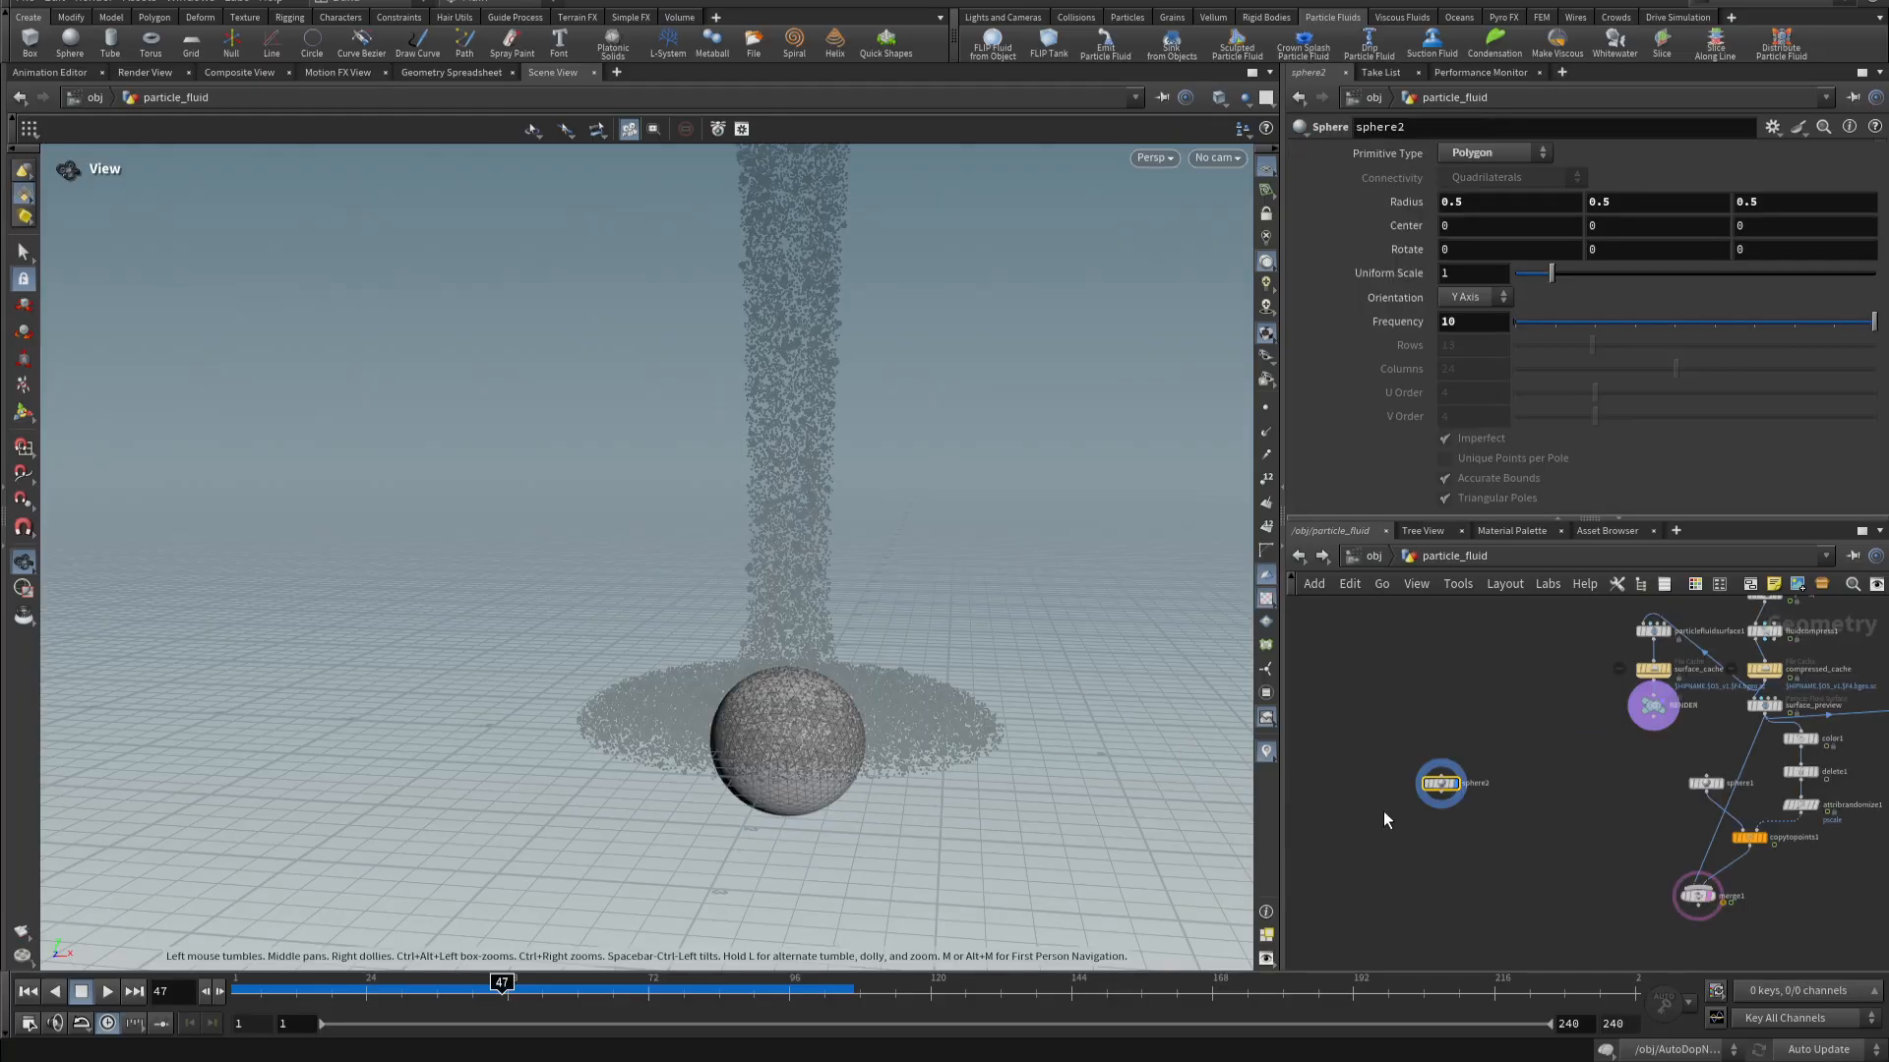
- Add a Mountain node after sphere2 and display its result
scroll(384, 568, "up", 2)
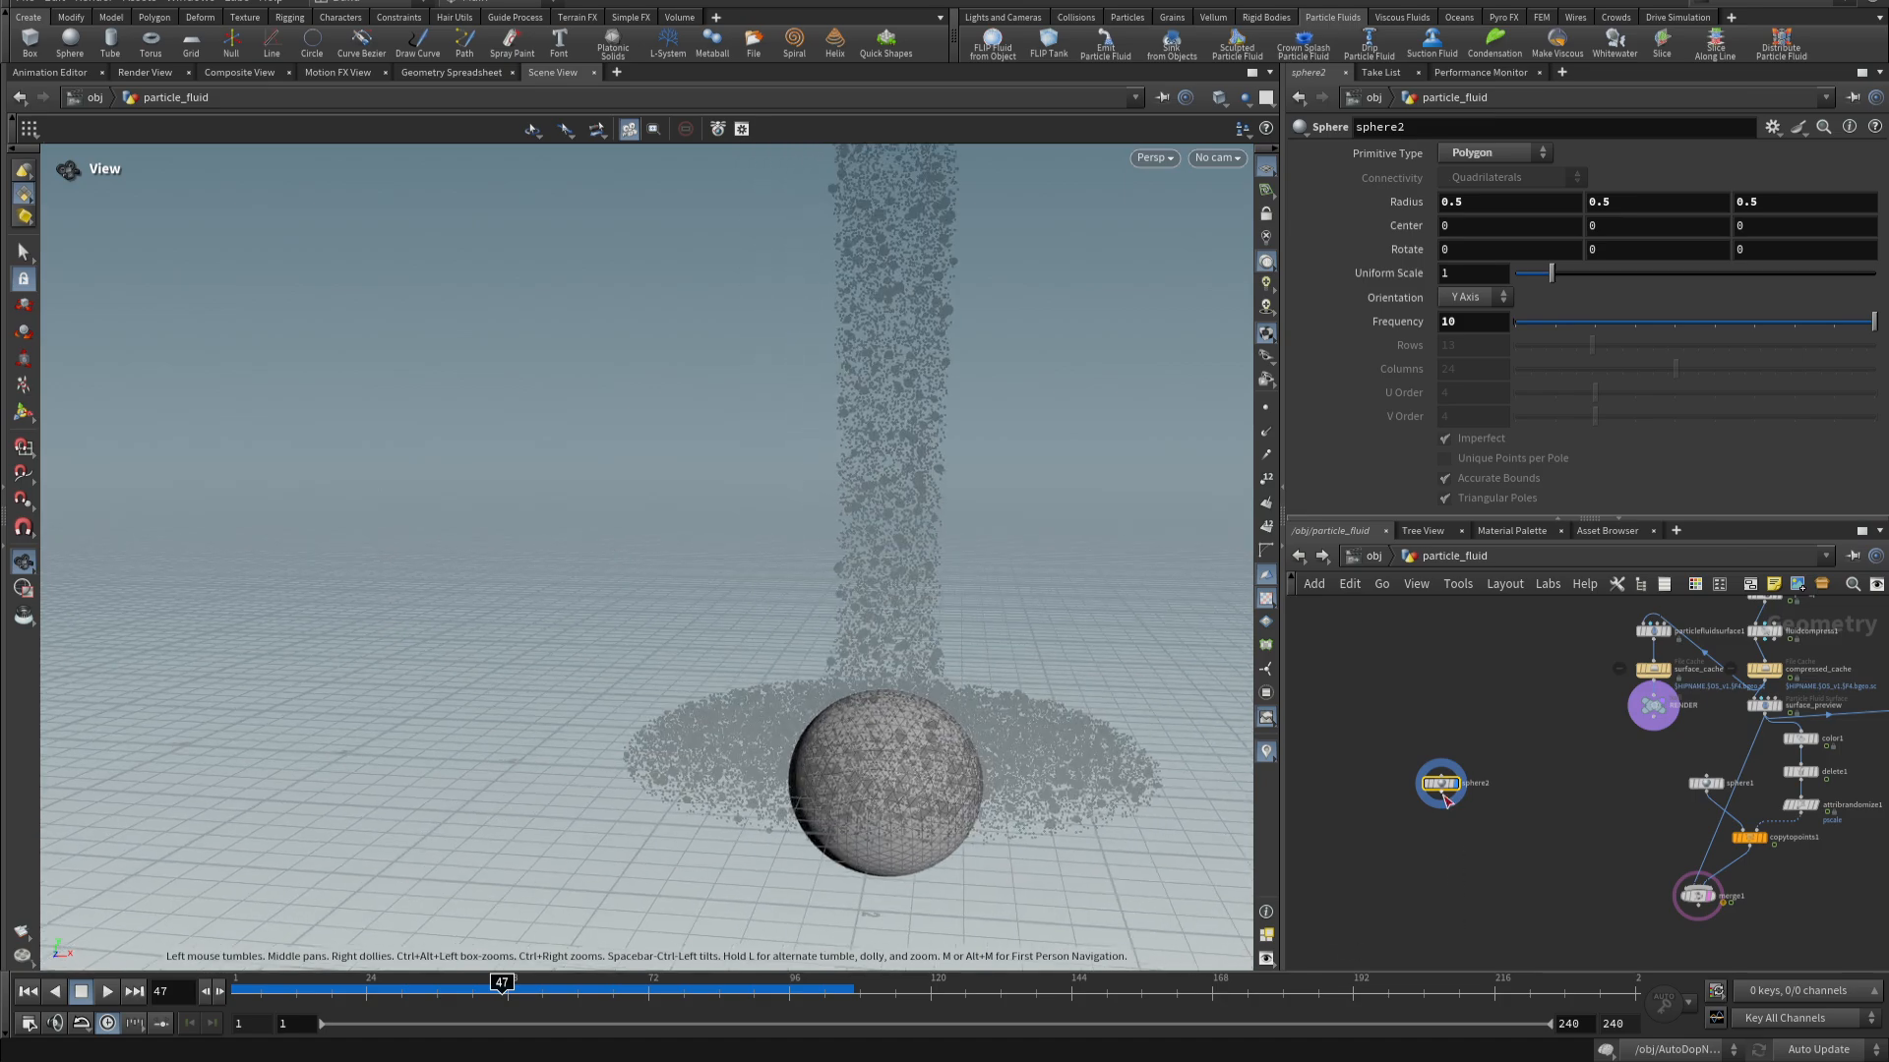
key("Tab")
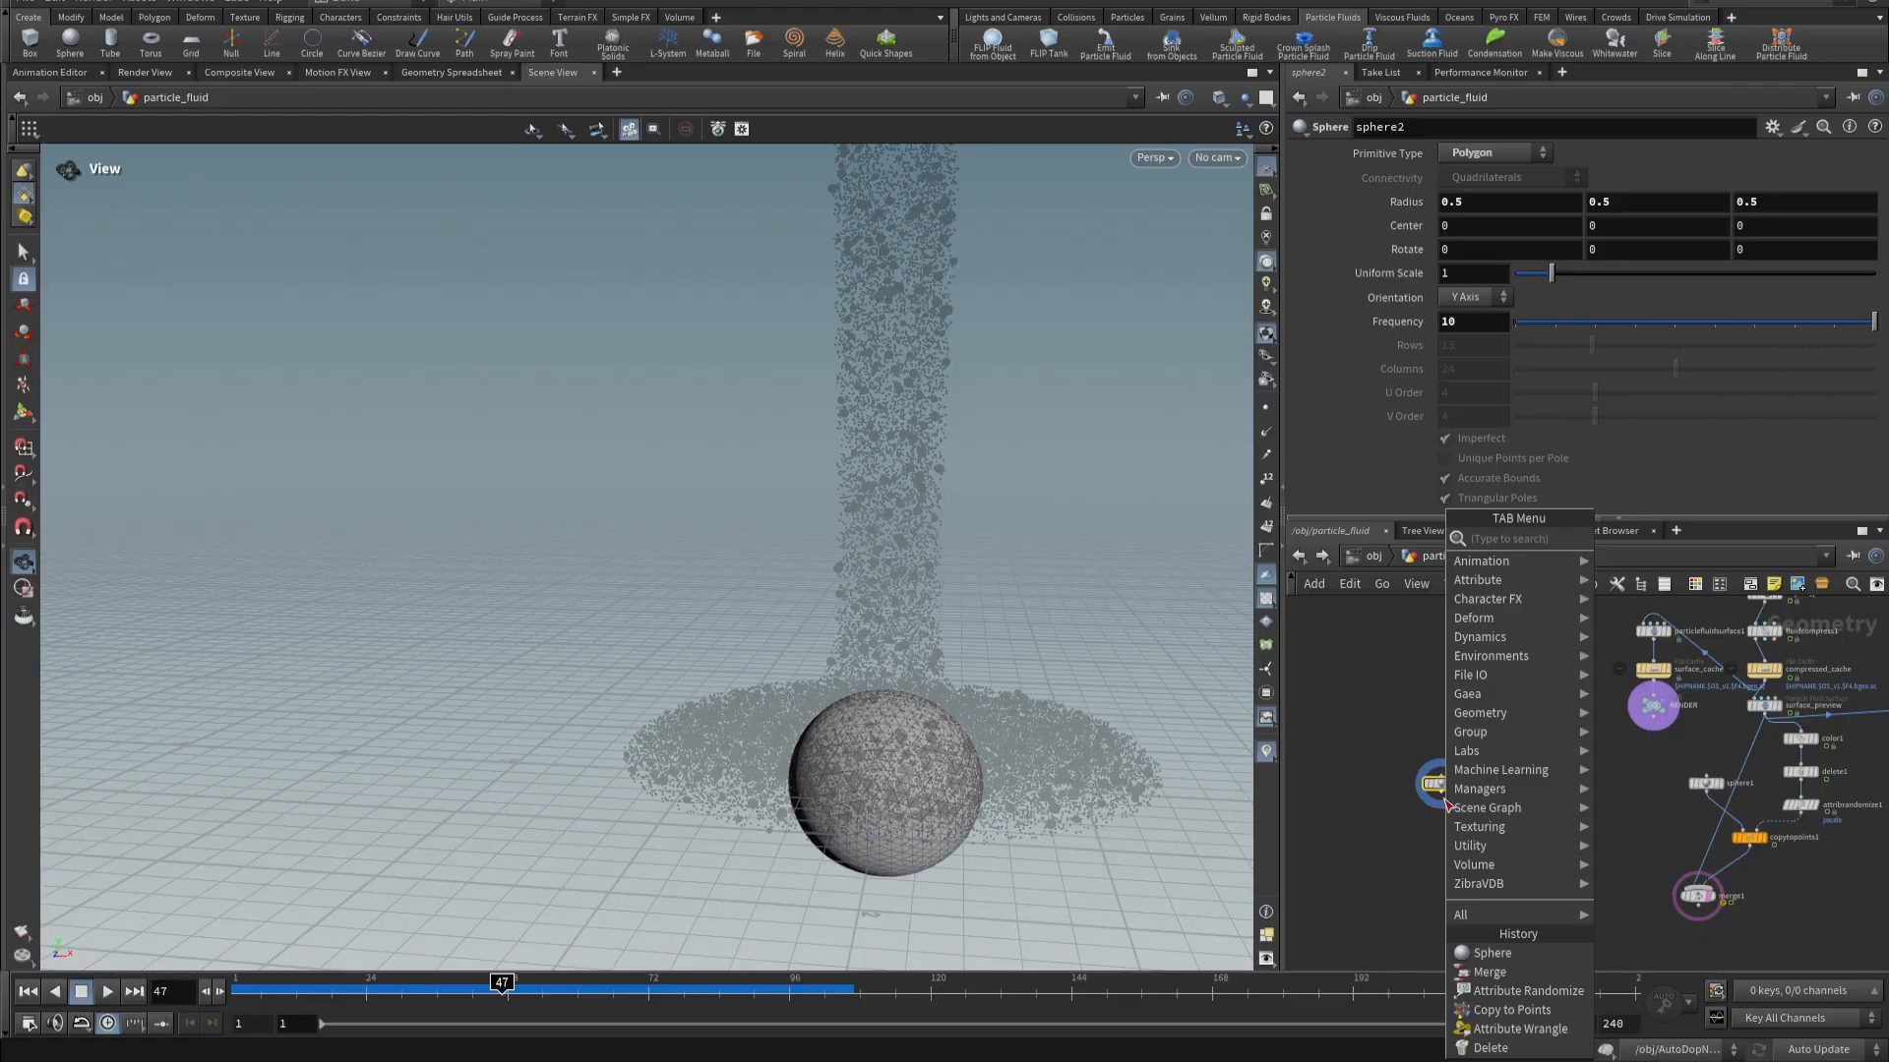
type("moun")
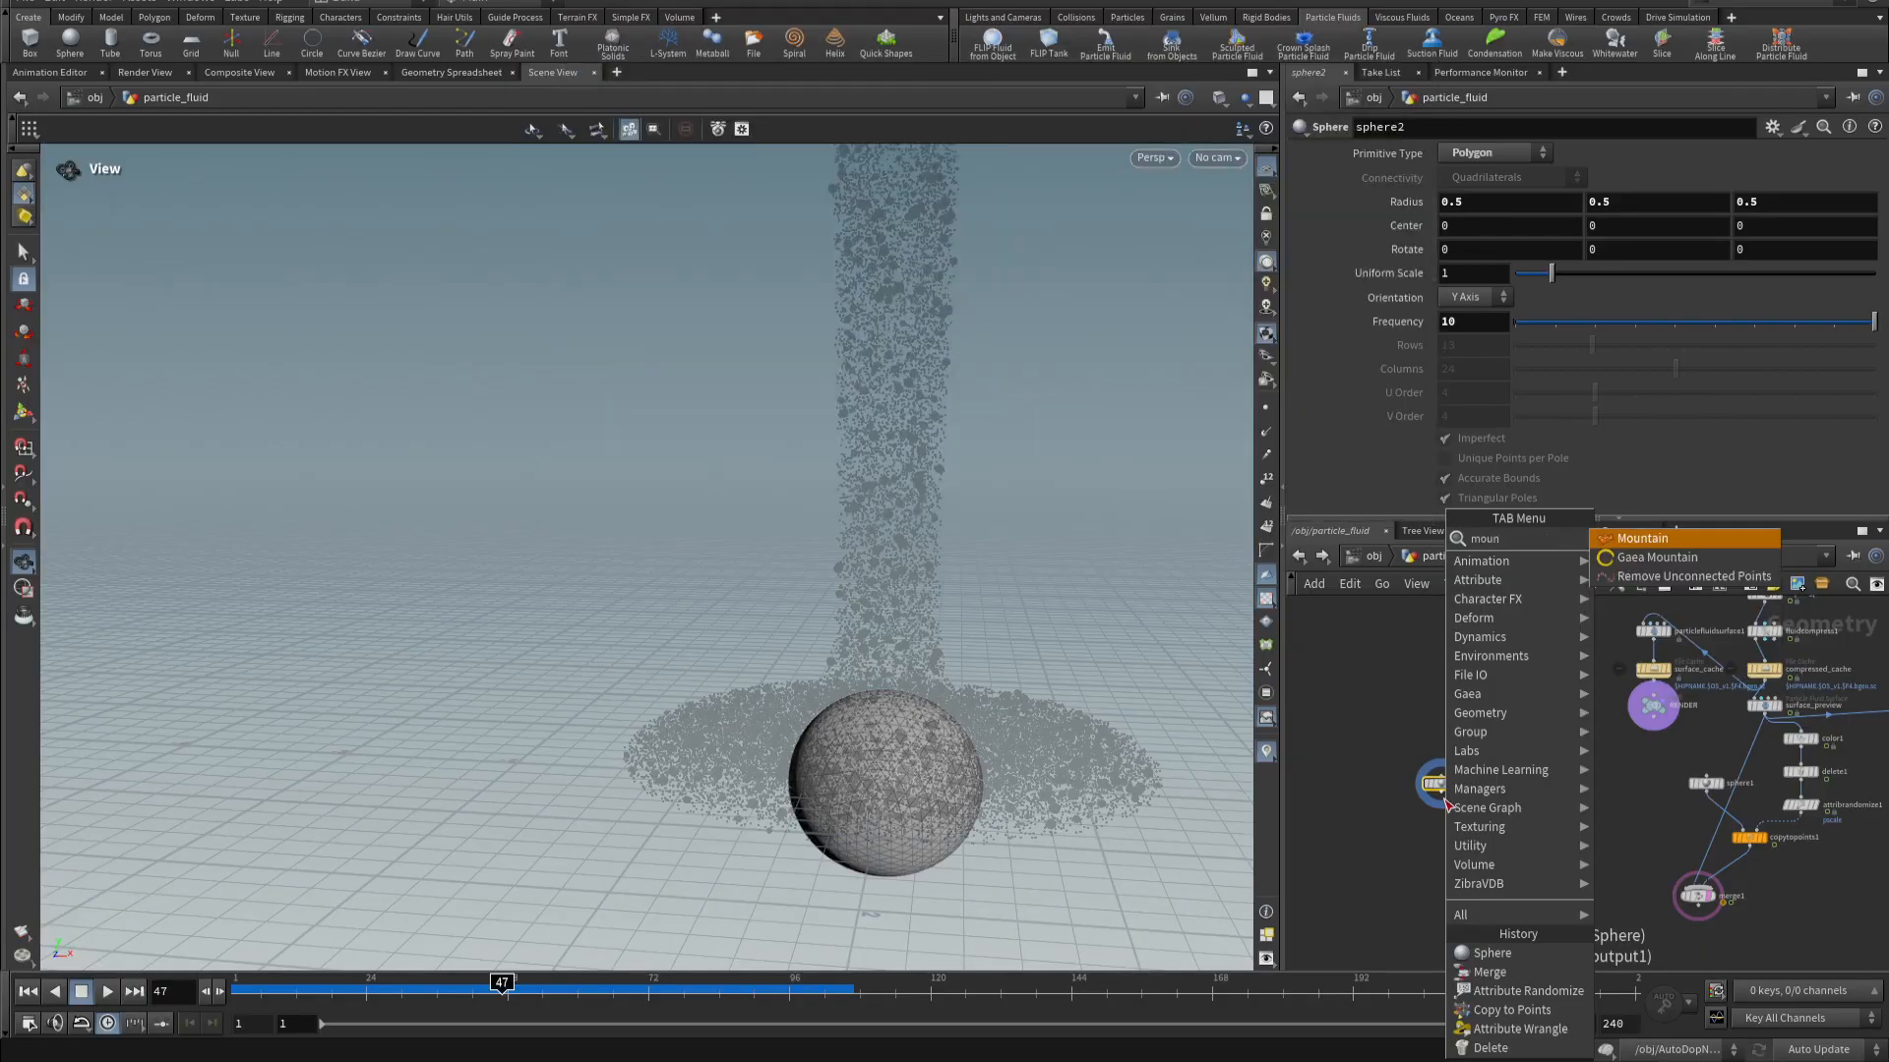
key("Return")
left_click(1448, 814)
scroll(1433, 824, "up", 3)
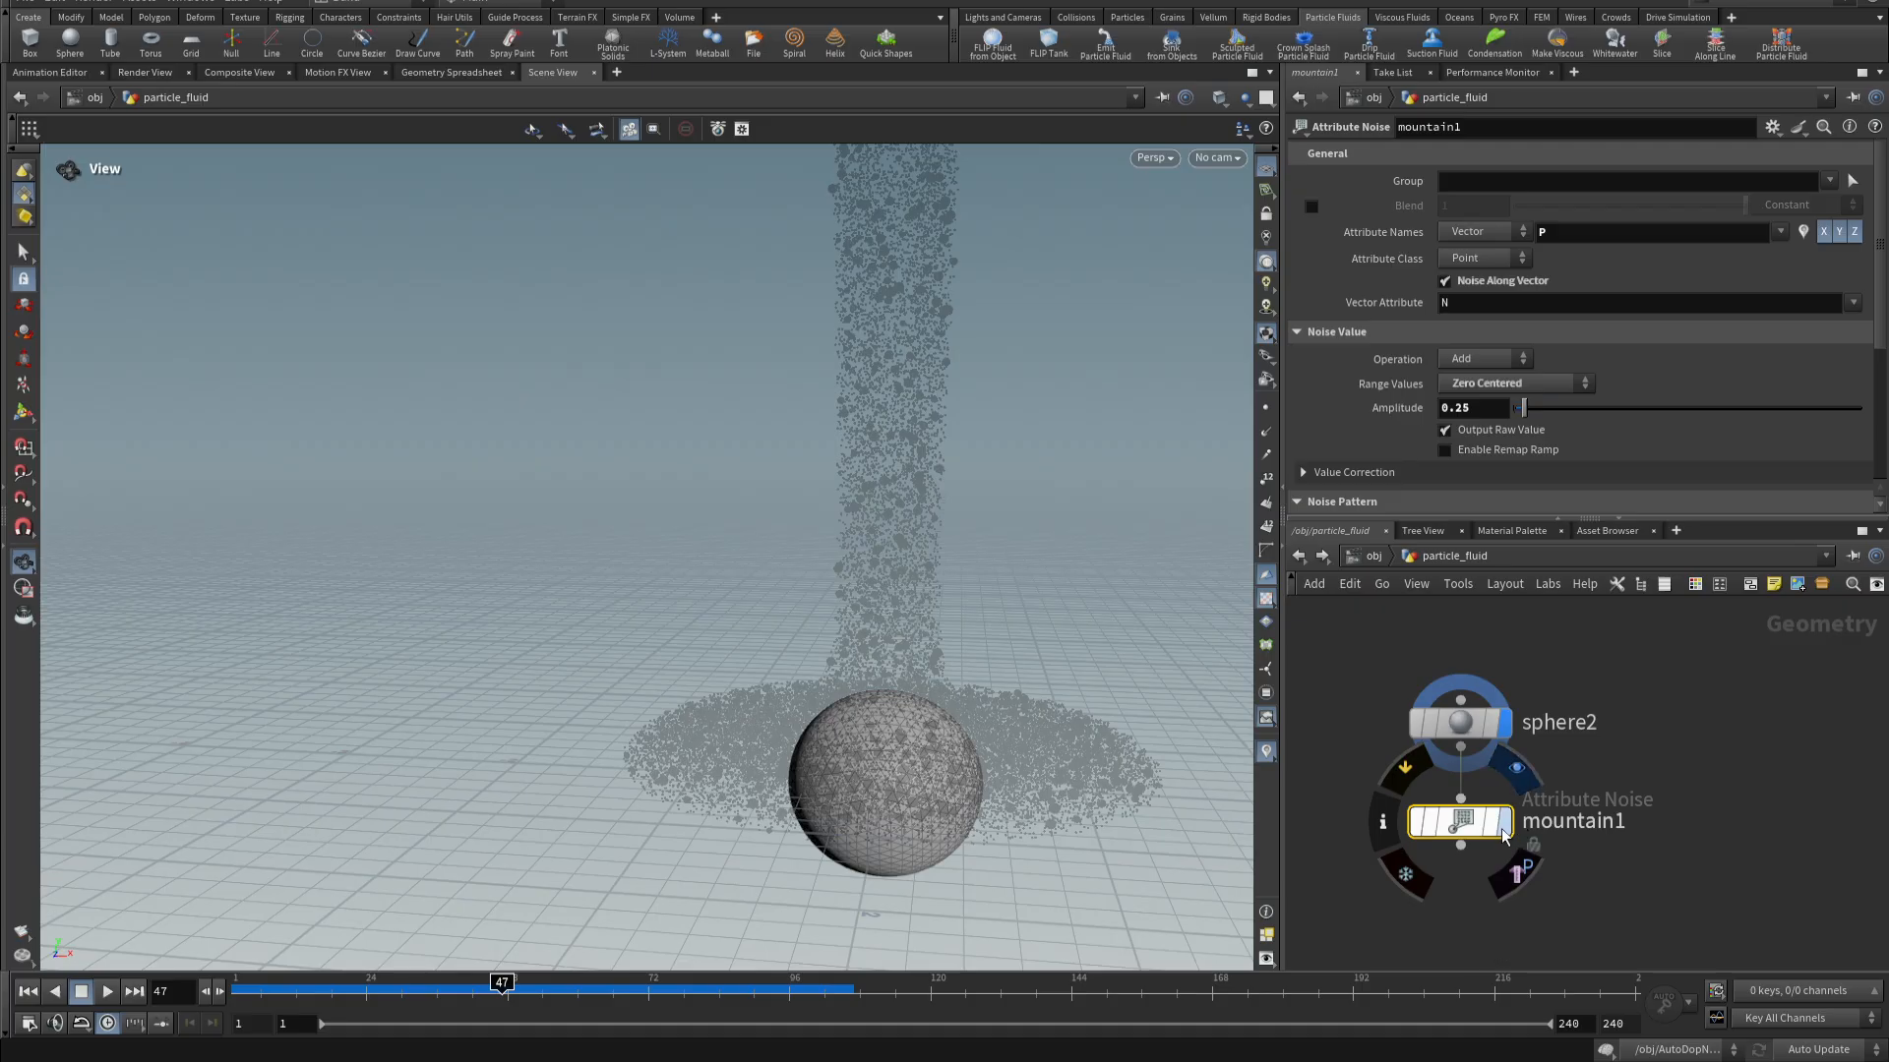
left_click(1502, 832)
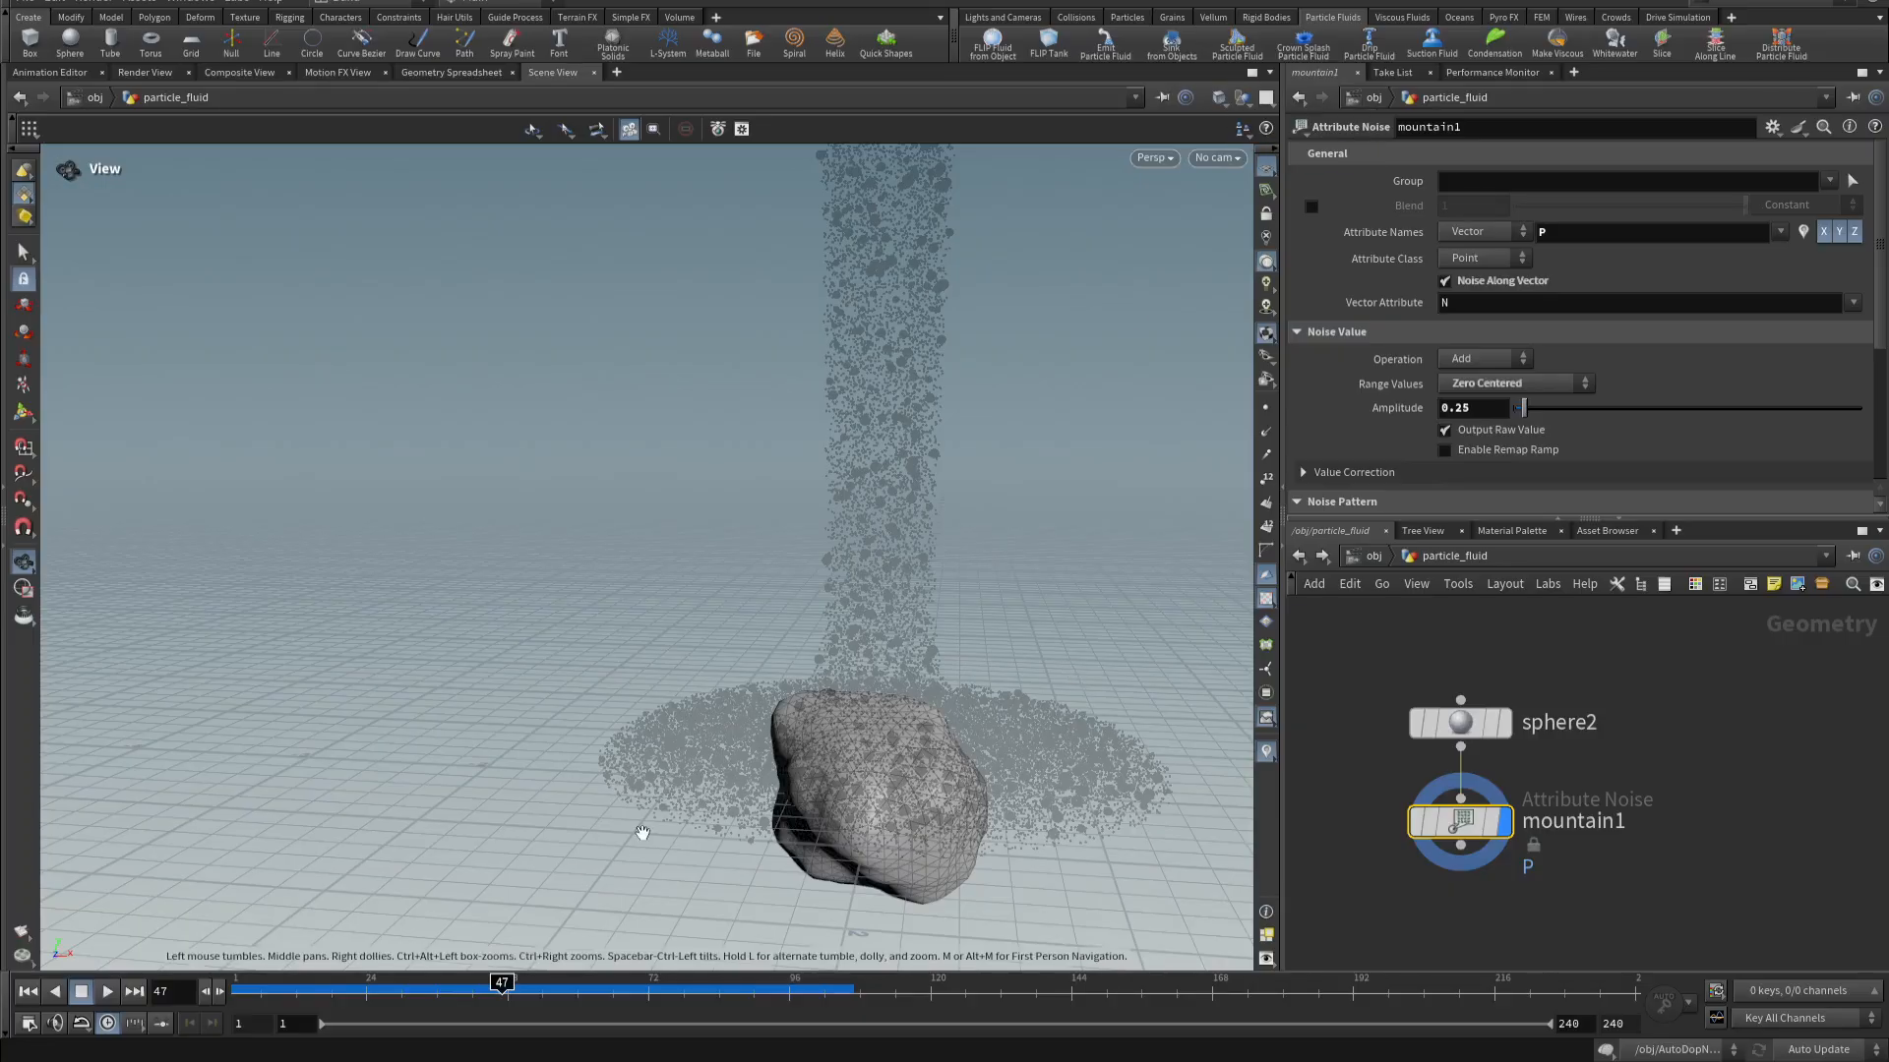
- Turn off the template display of the merge1 node
left_click_drag(642, 833, 682, 656)
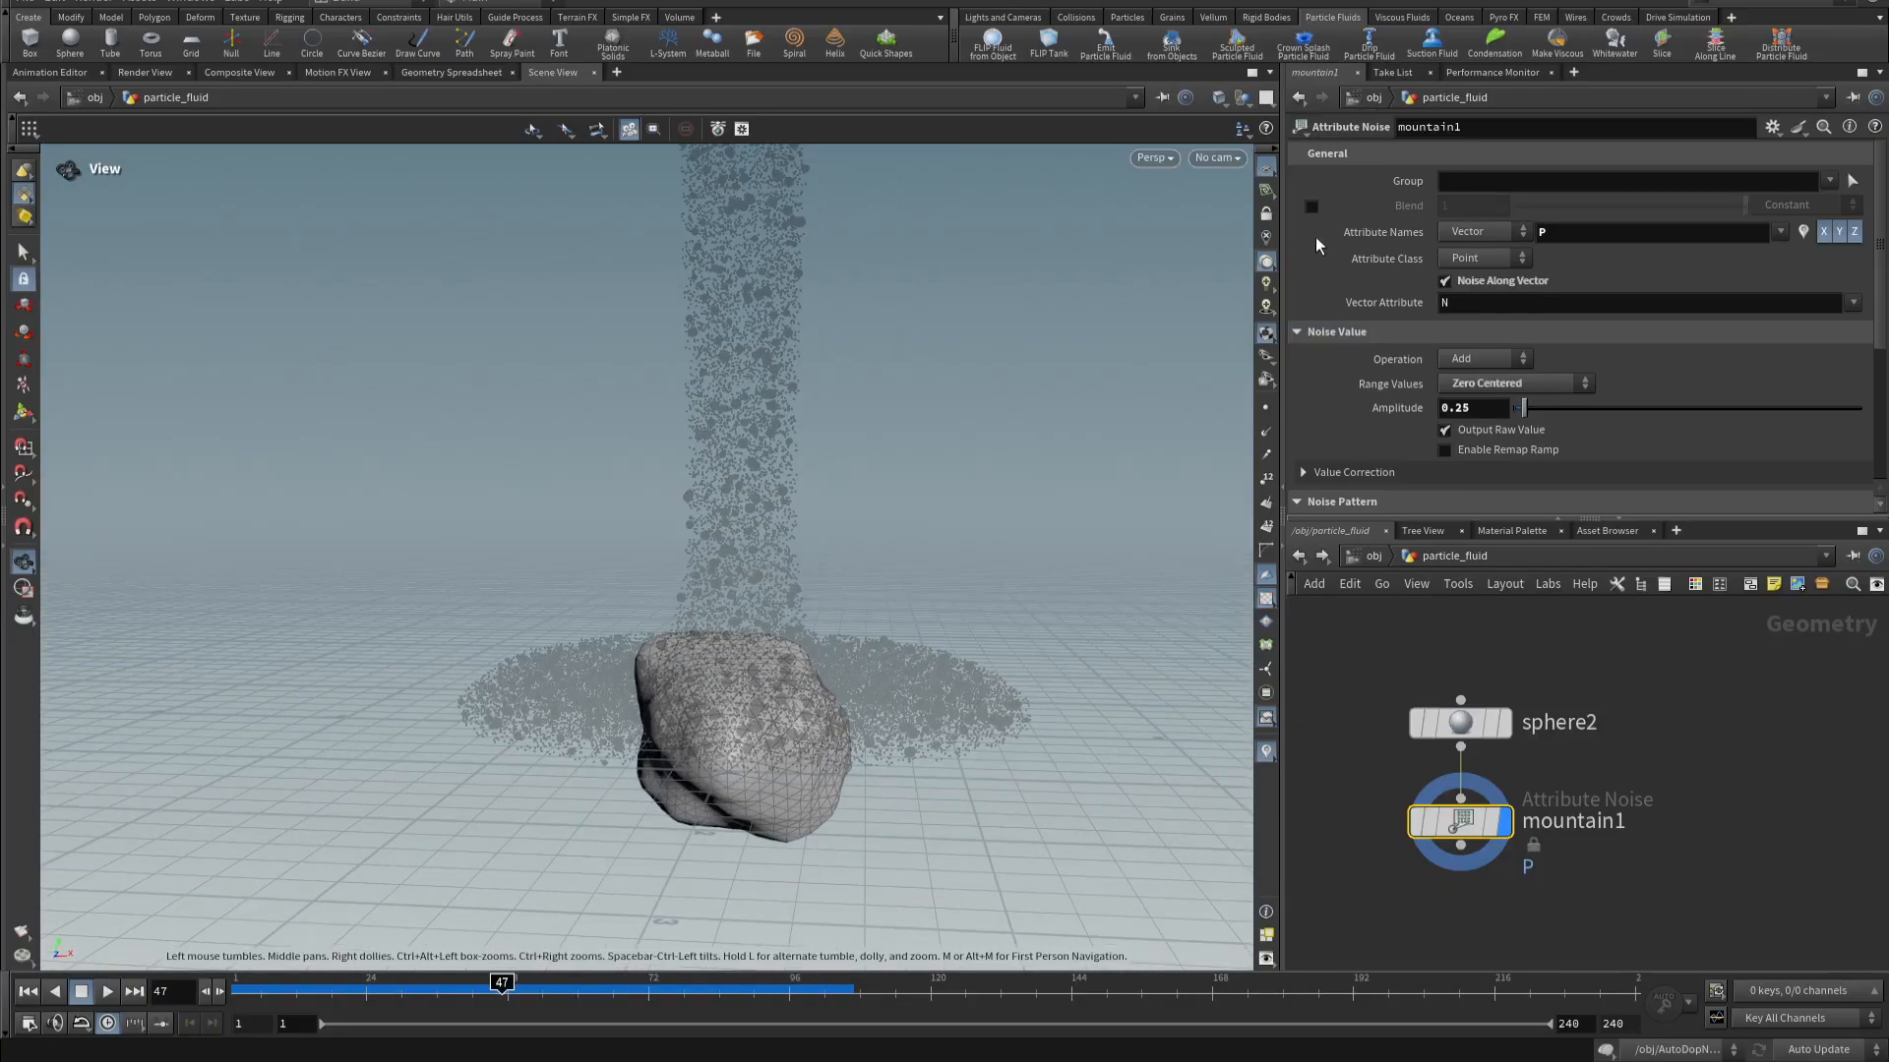
scroll(1610, 679, "down", 3)
middle_click_drag(1704, 787, 1167, 679)
left_click(1462, 826)
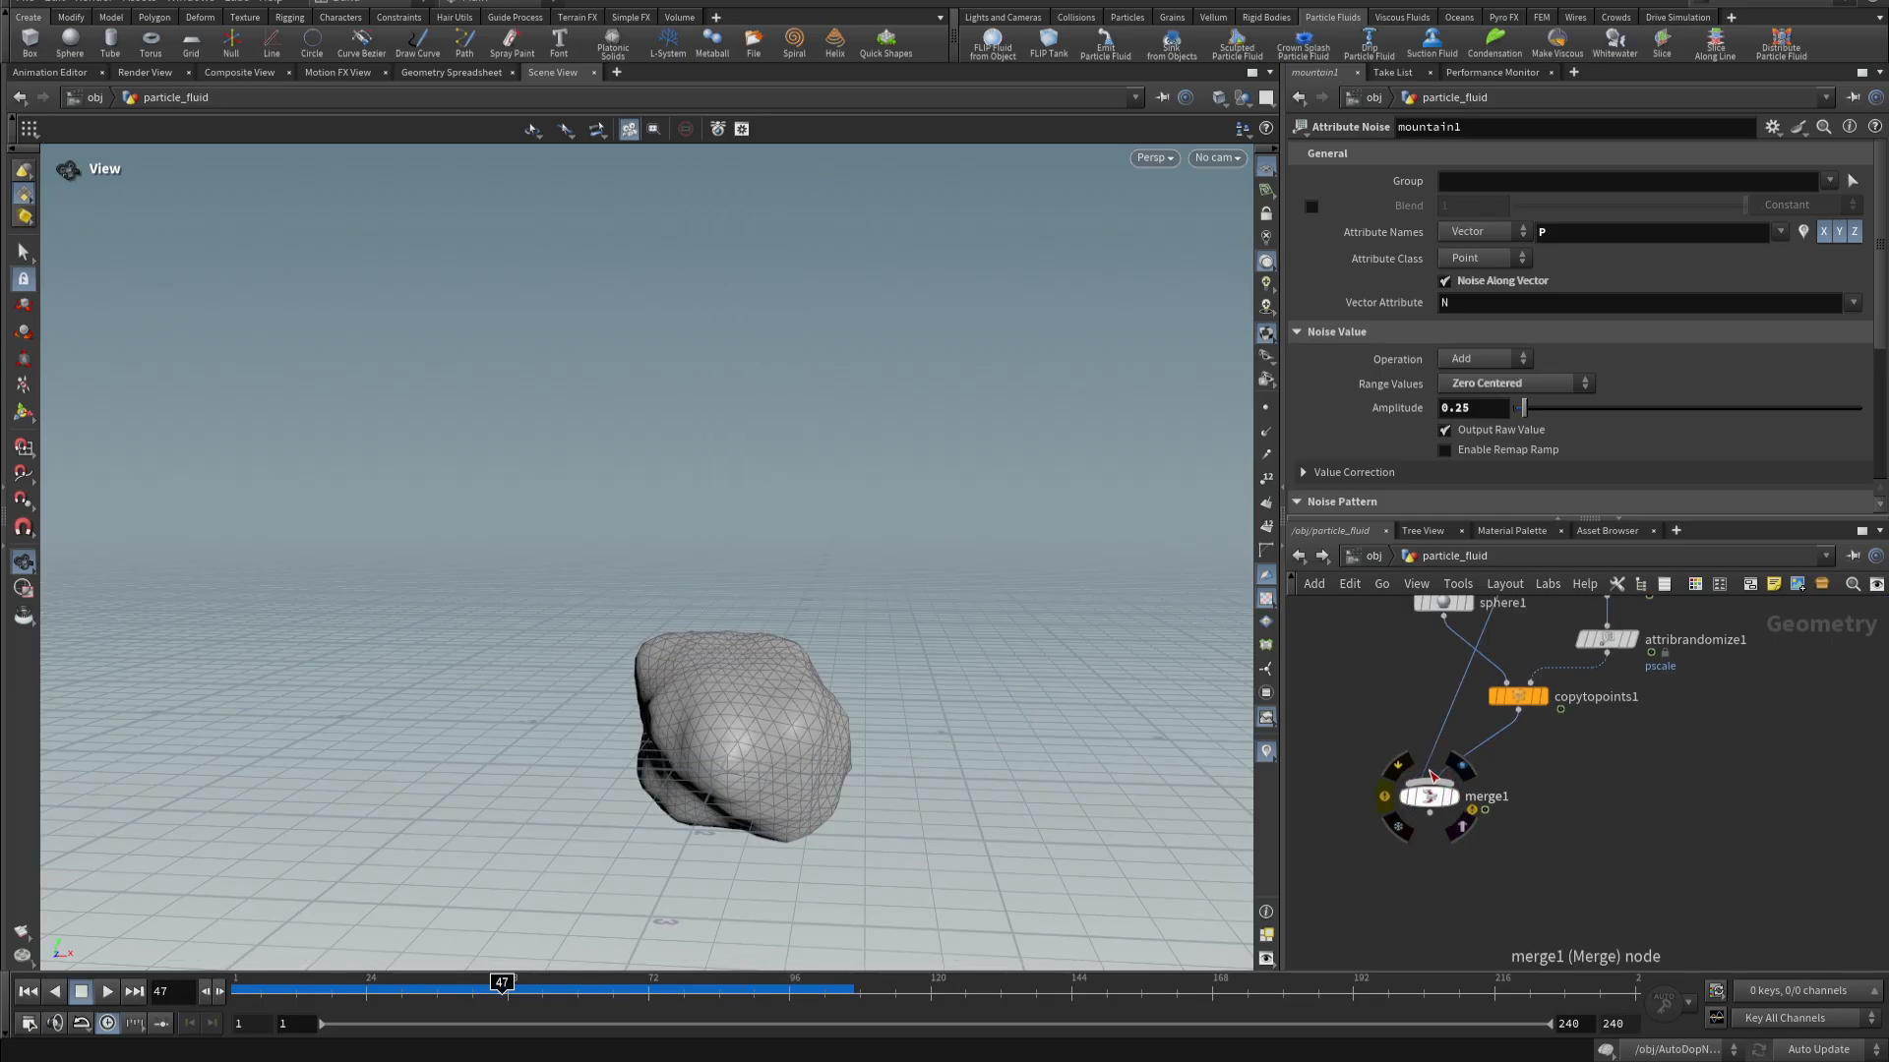
- Set the noise Amplitude of mountain1 to 0.51
middle_click_drag(1312, 653, 1715, 690)
middle_click_drag(1508, 711, 1657, 781)
scroll(1532, 758, "up", 4)
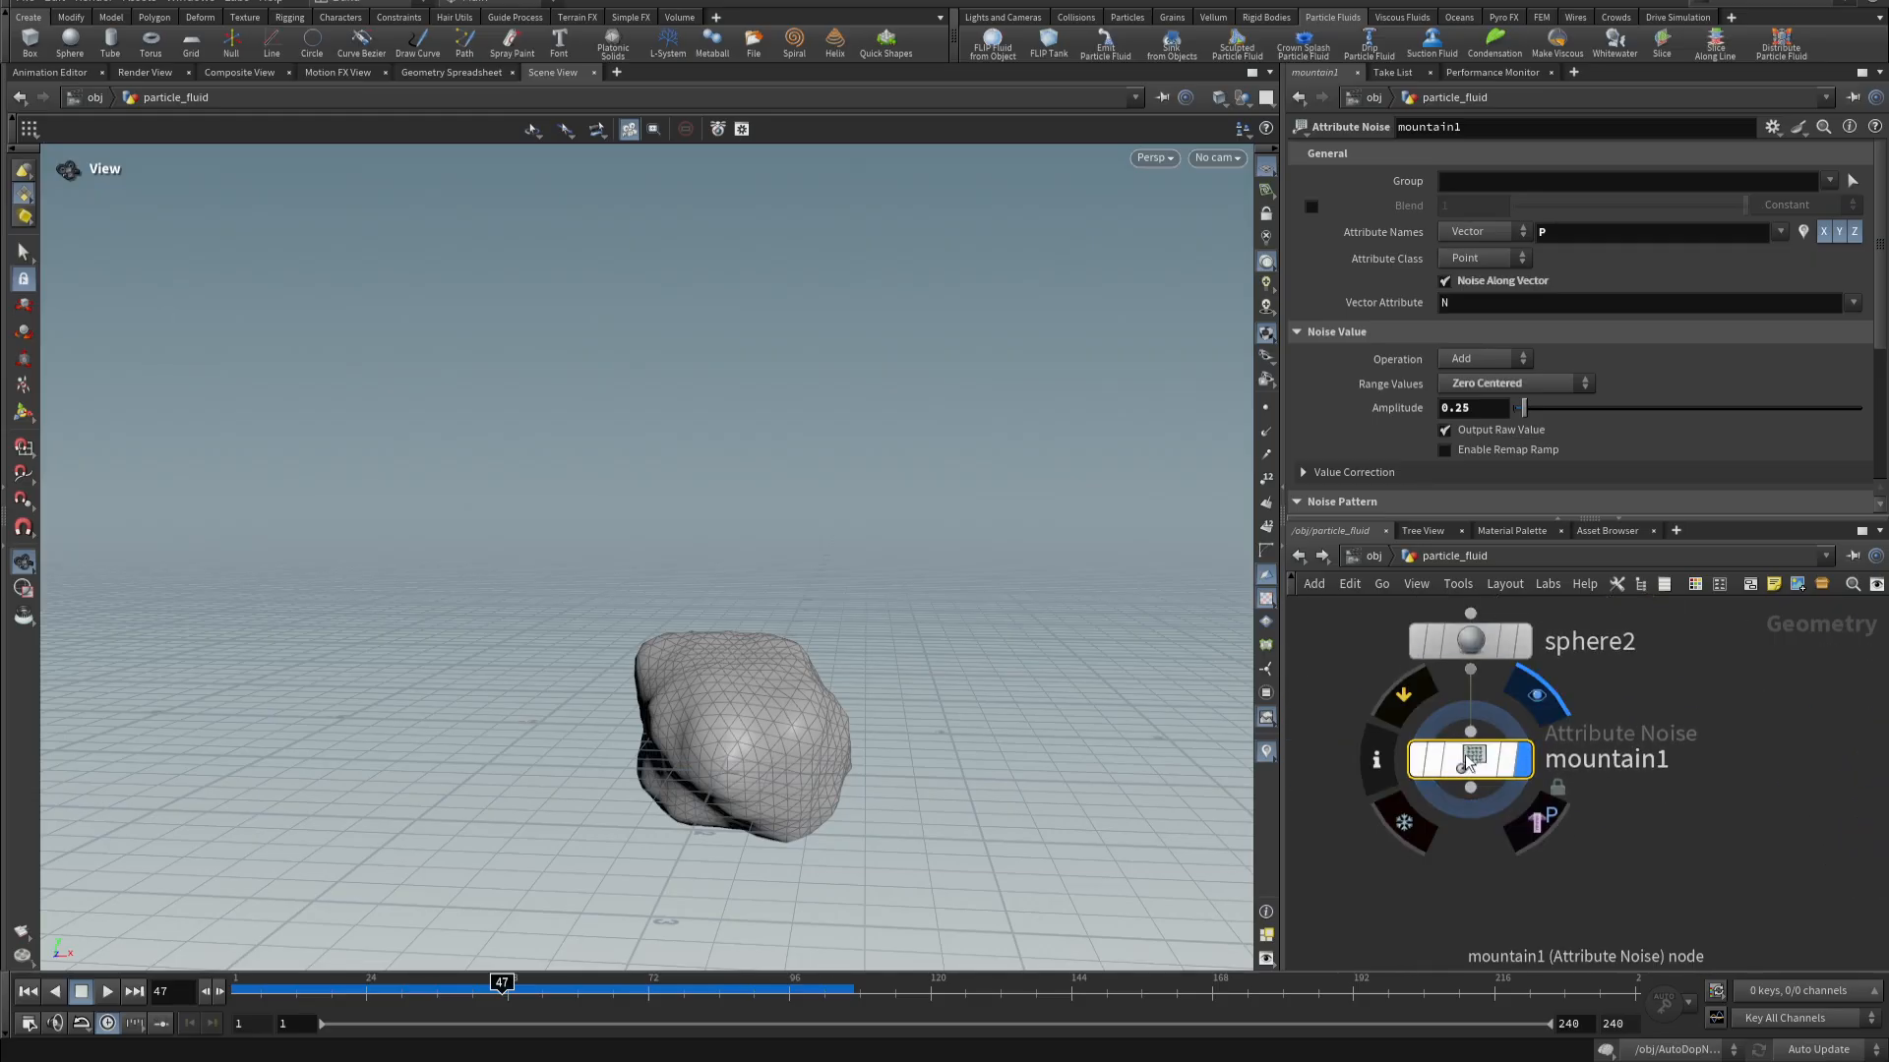
left_click_drag(1527, 404, 1534, 408)
- Add a displayed Peak node after mountain1 and set its Distance to 0.14
middle_click_drag(1467, 869, 1526, 767)
key("Tab")
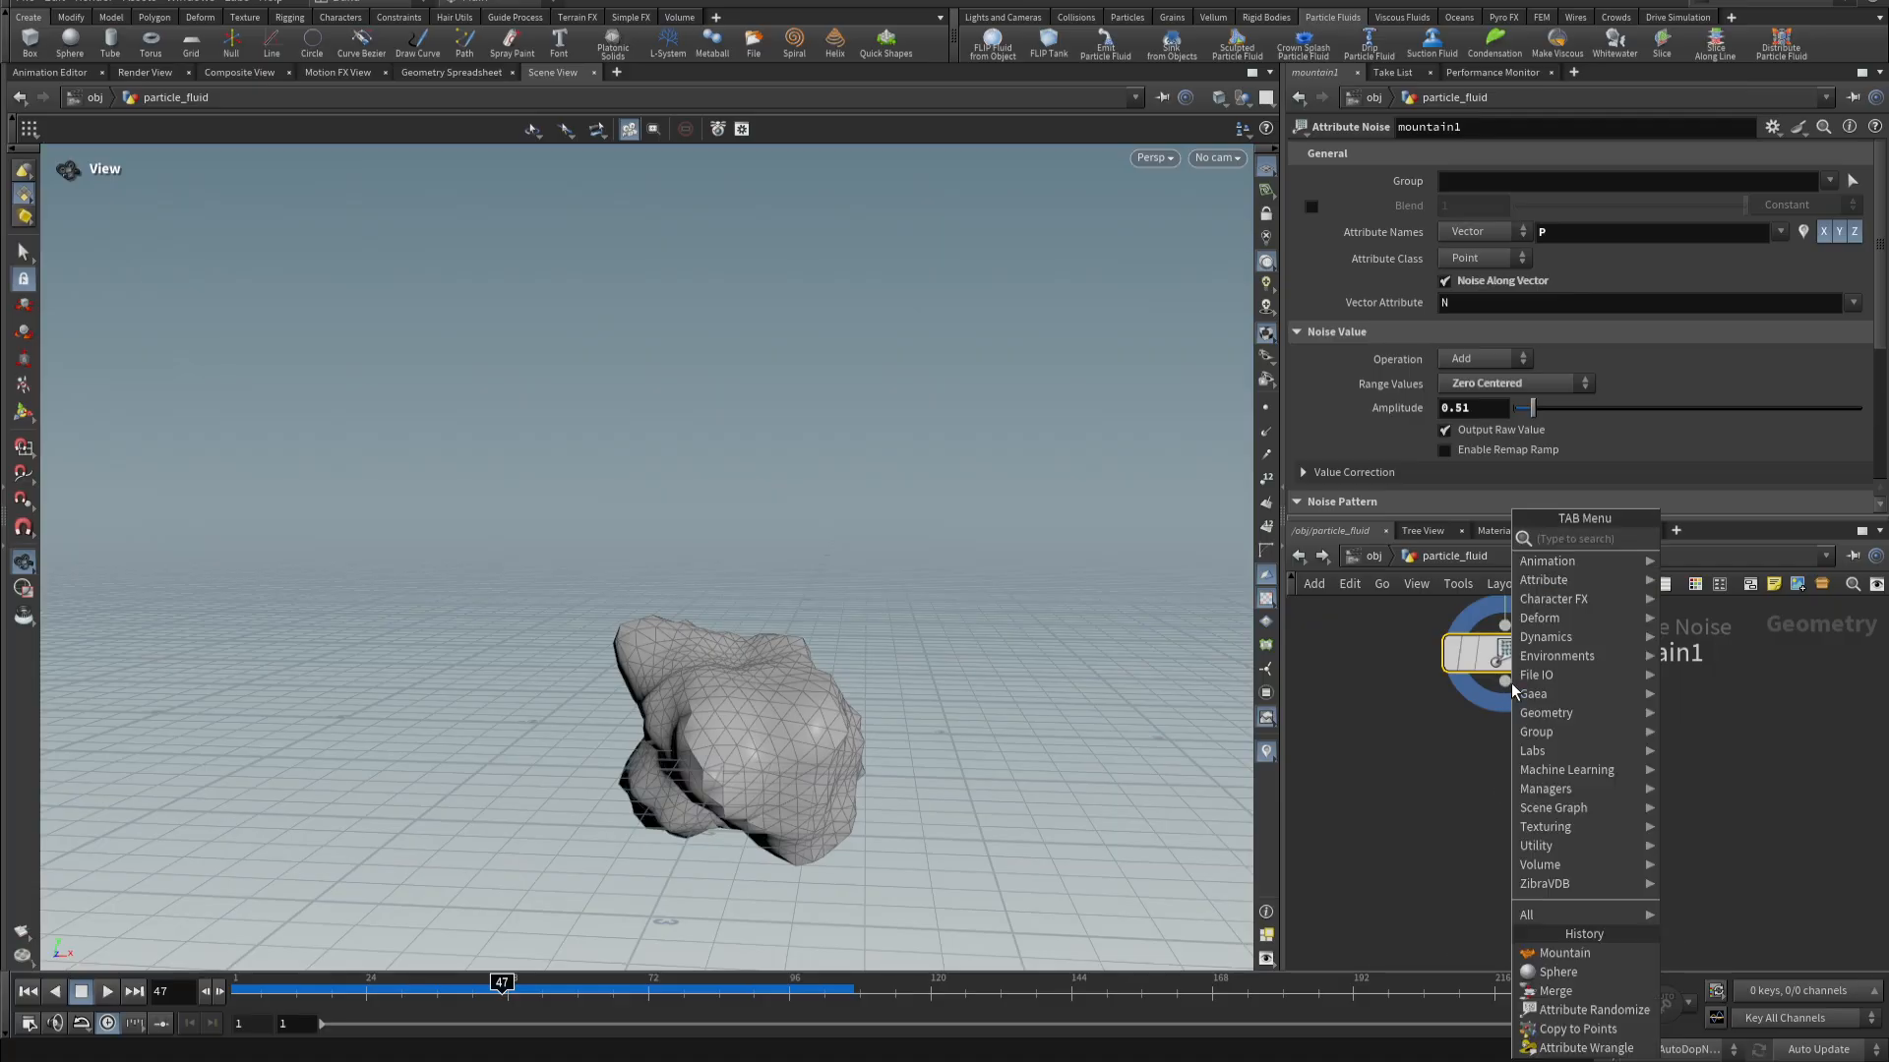
type("peak")
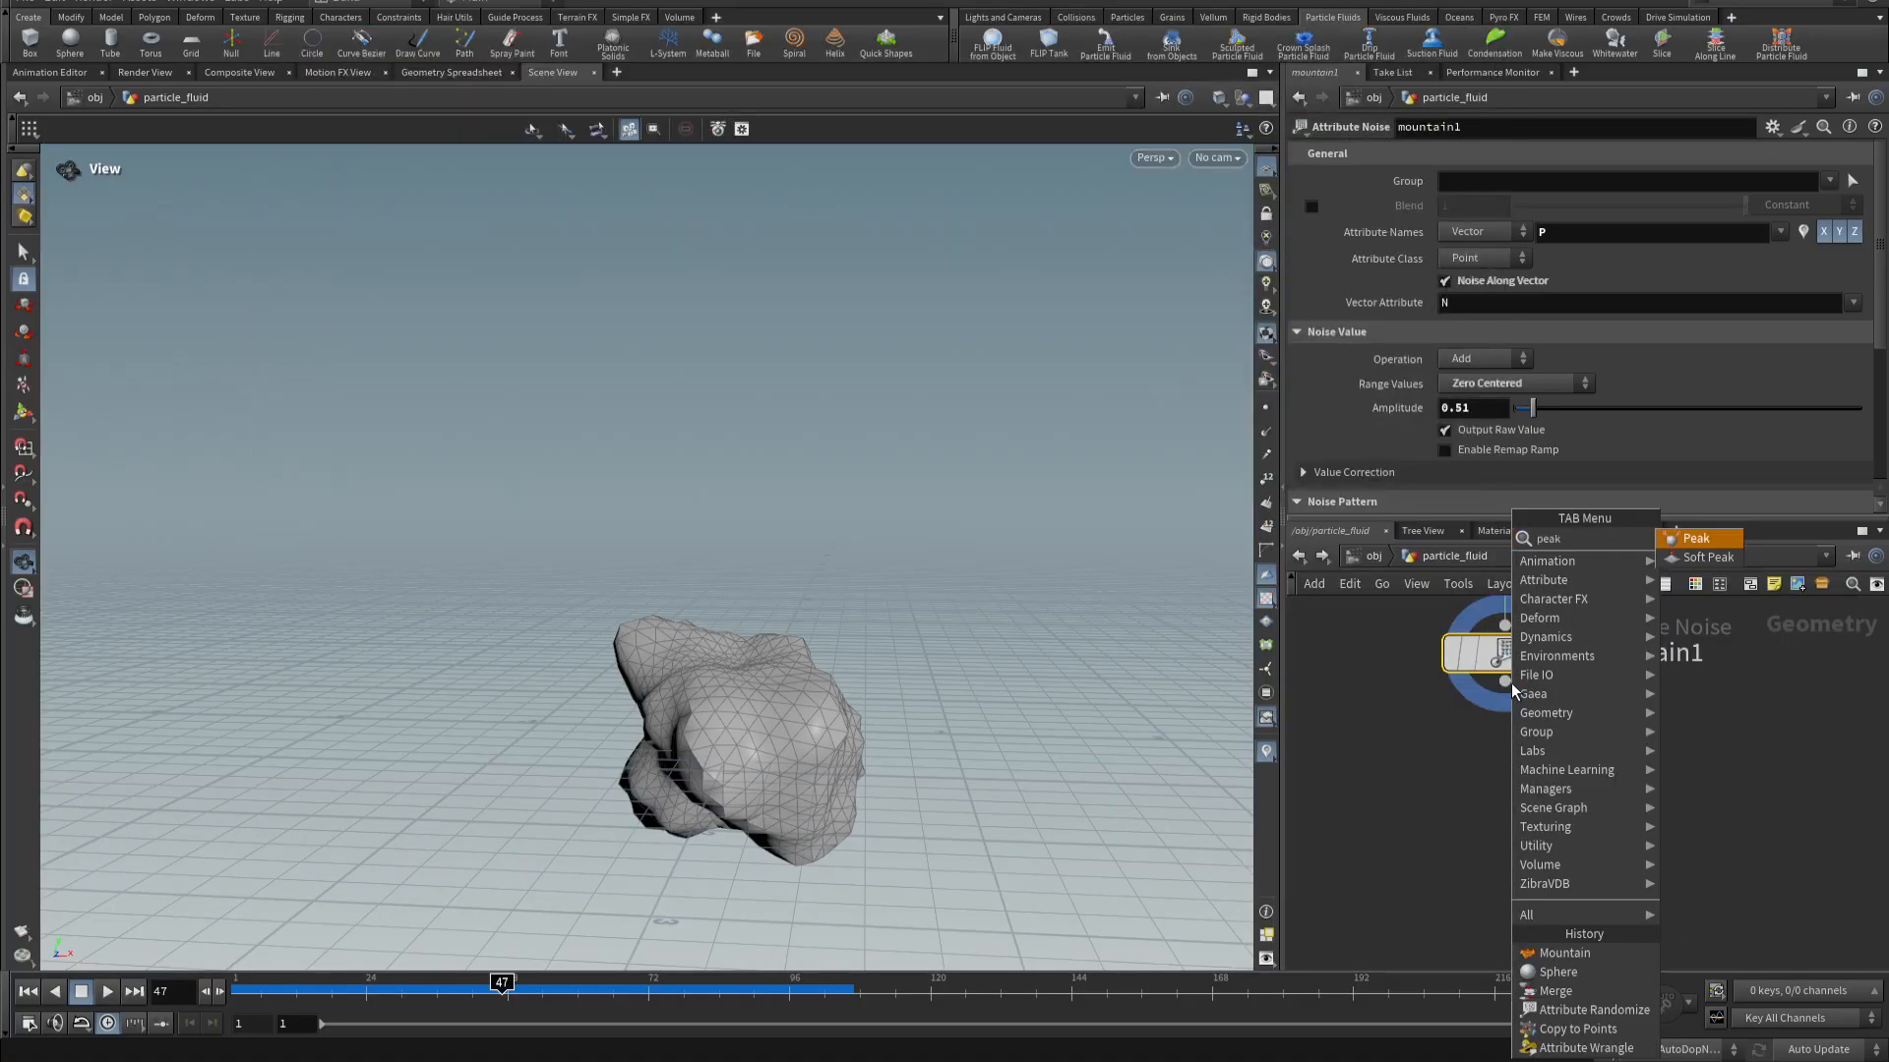
key("Return")
left_click(1552, 801)
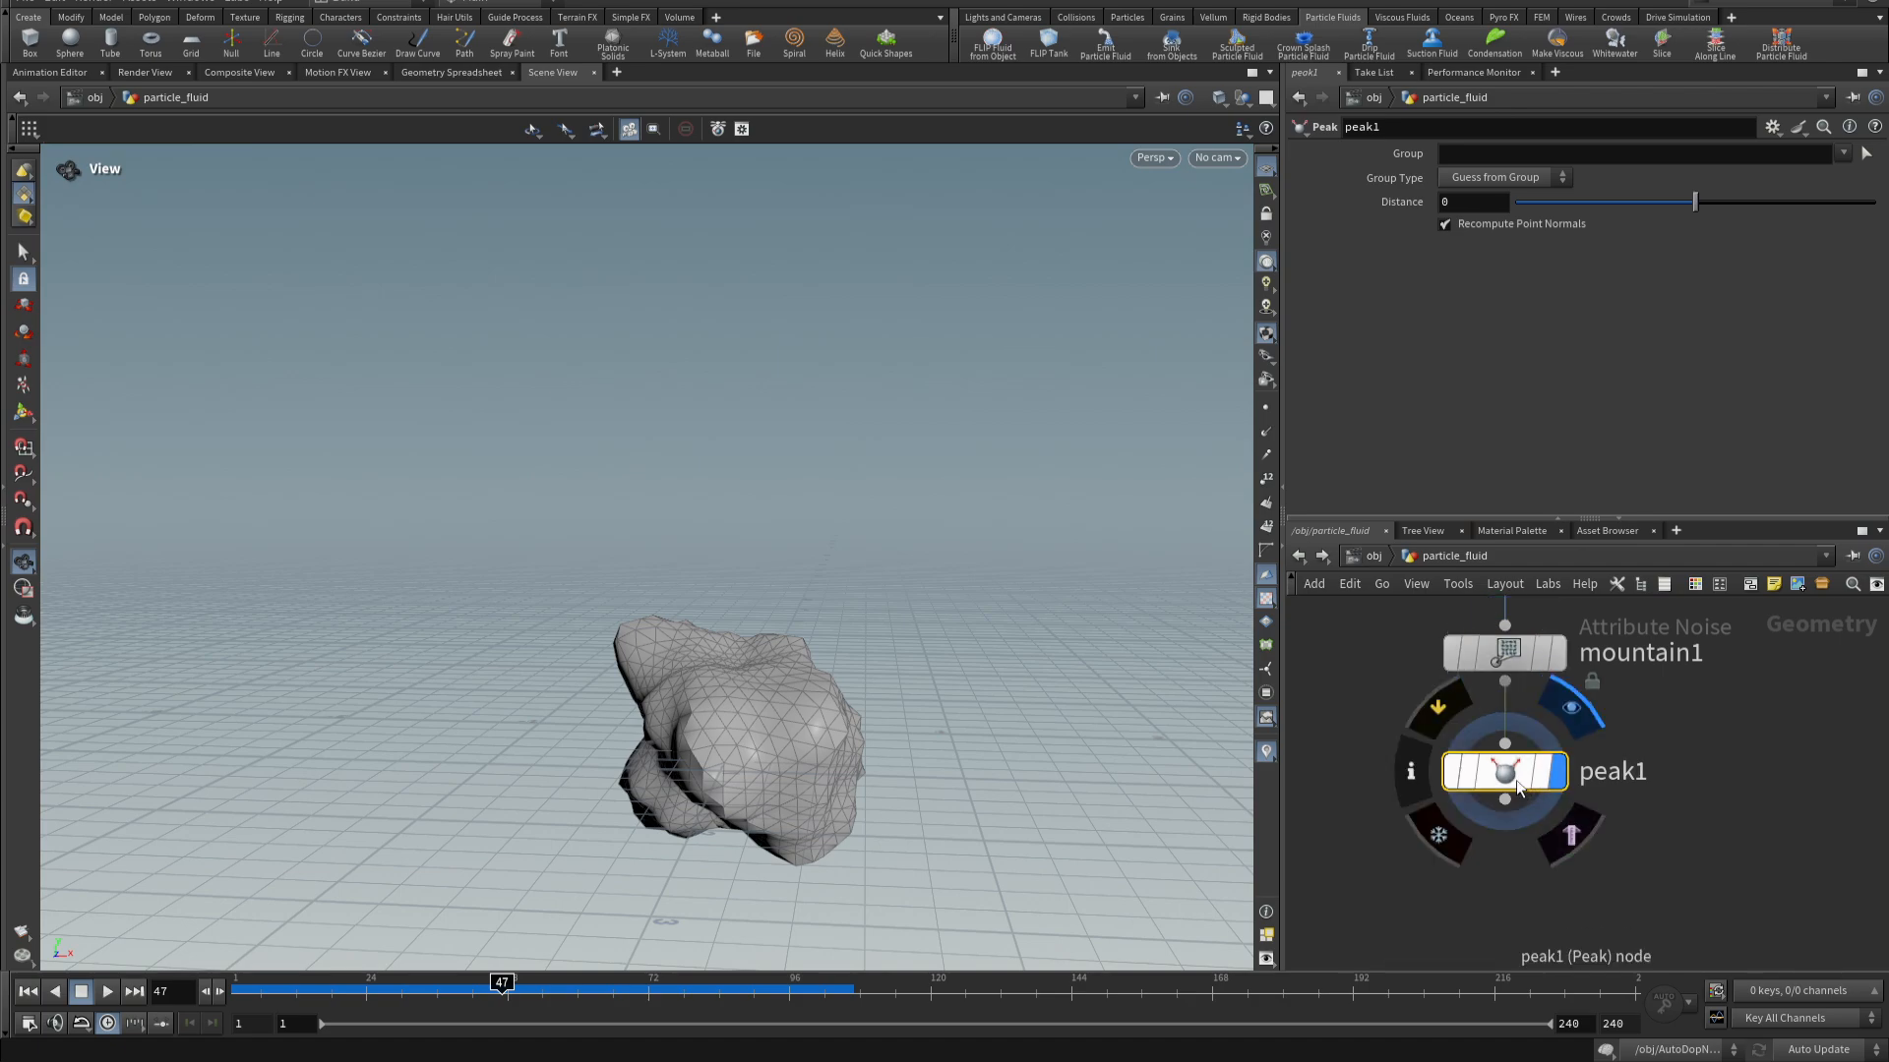
left_click(1558, 771)
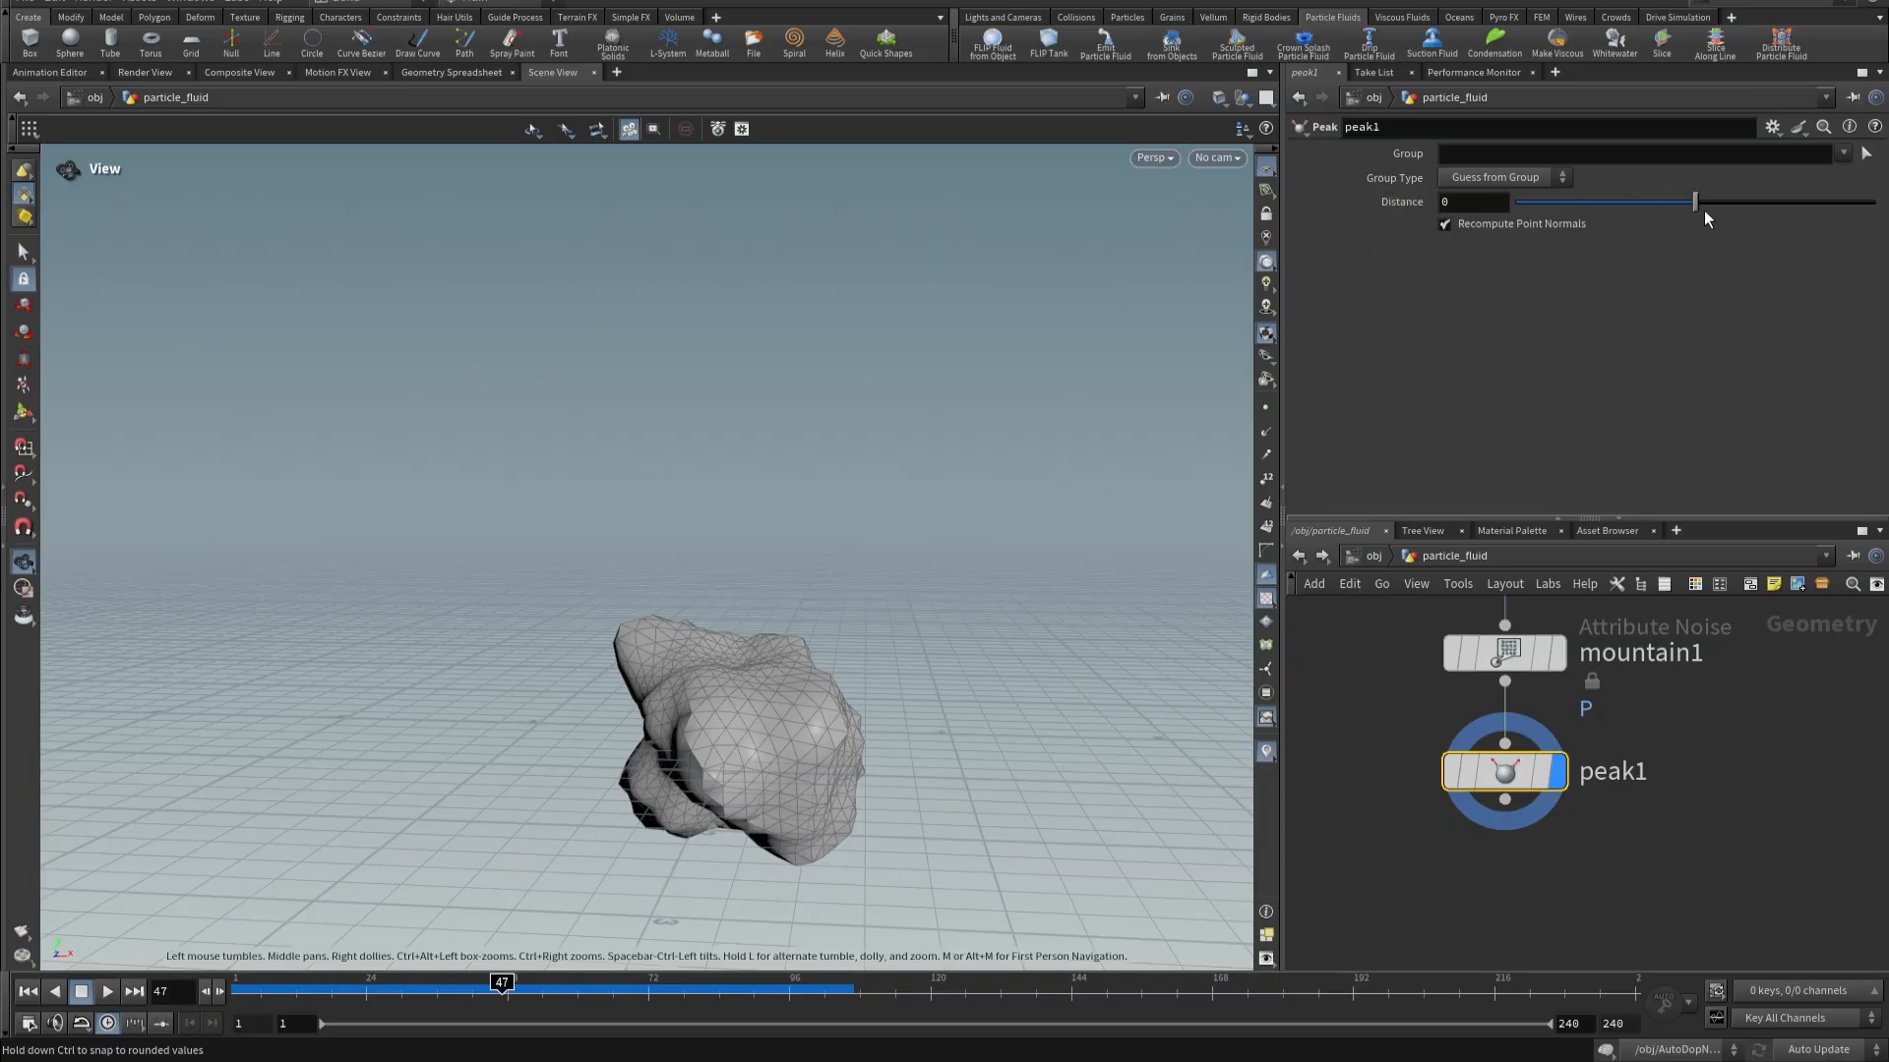
left_click_drag(1696, 200, 1697, 202)
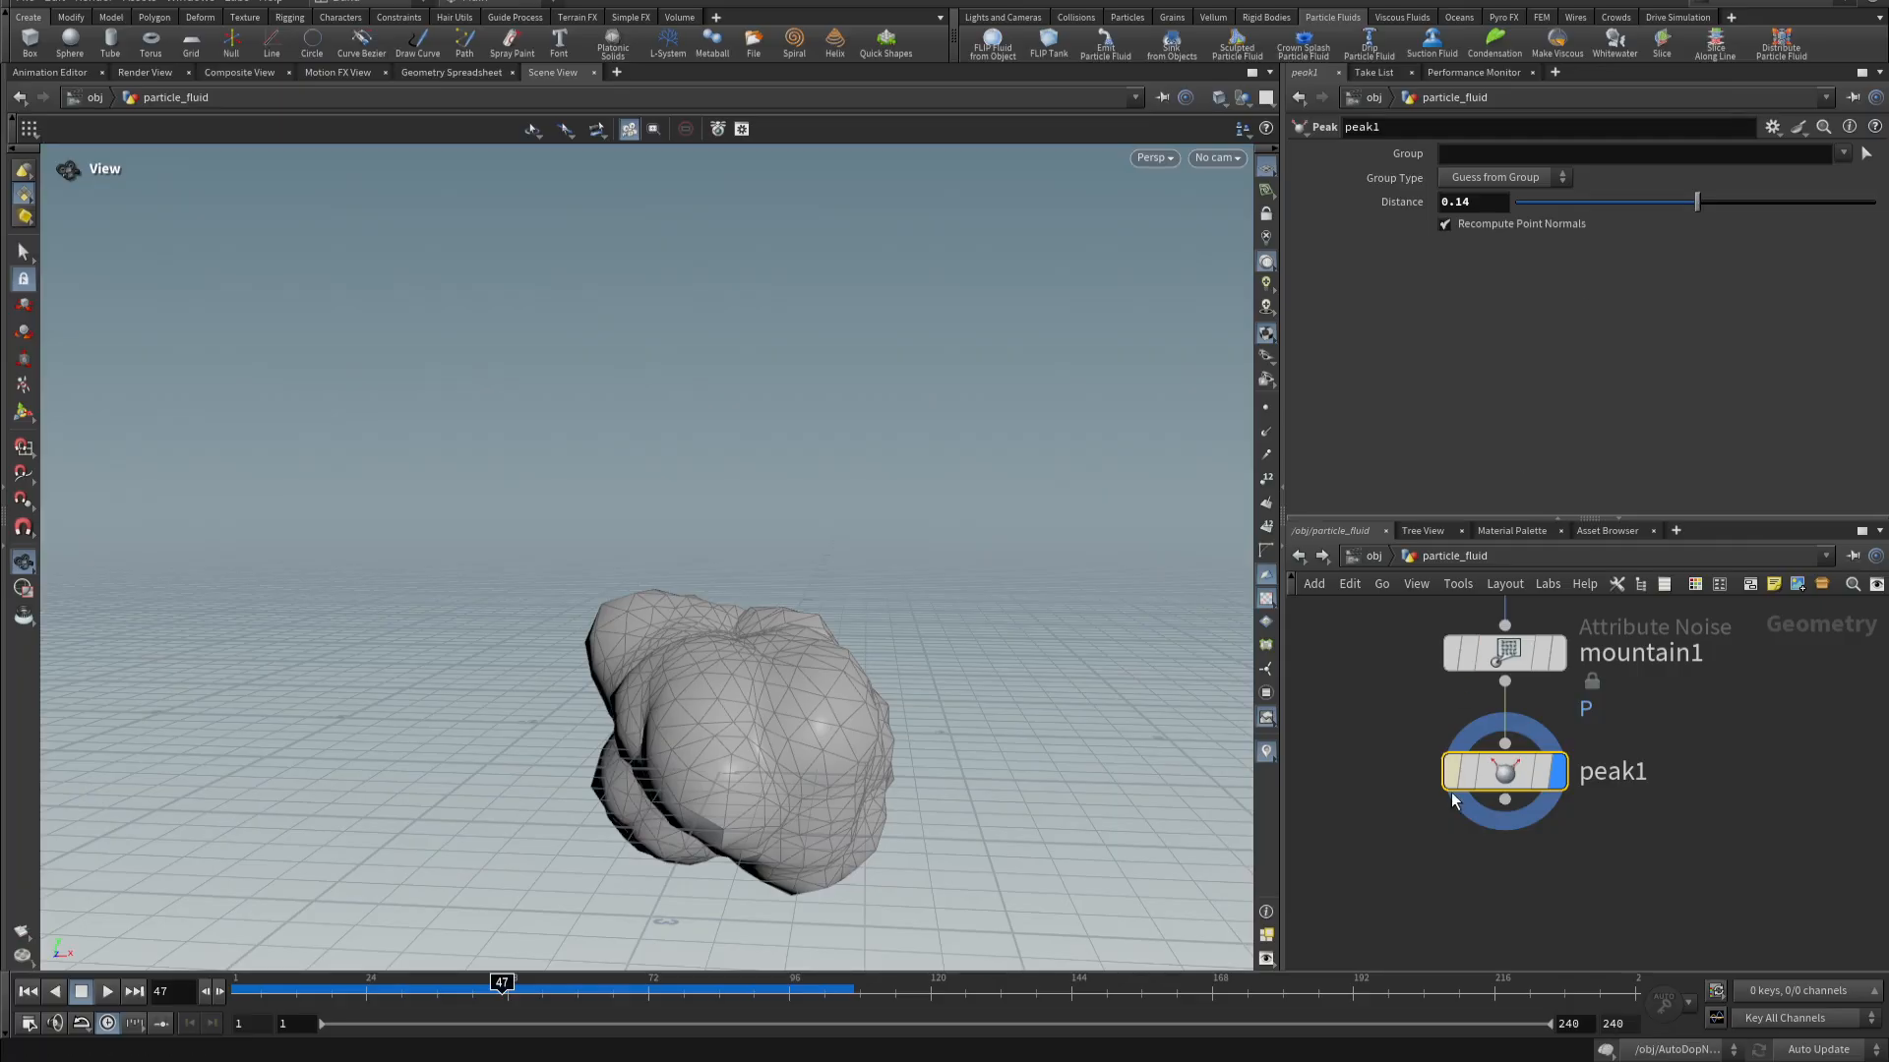
- Select the particlefluidsurface1 node and display its meshed fluid surface
scroll(1757, 821, "down", 5)
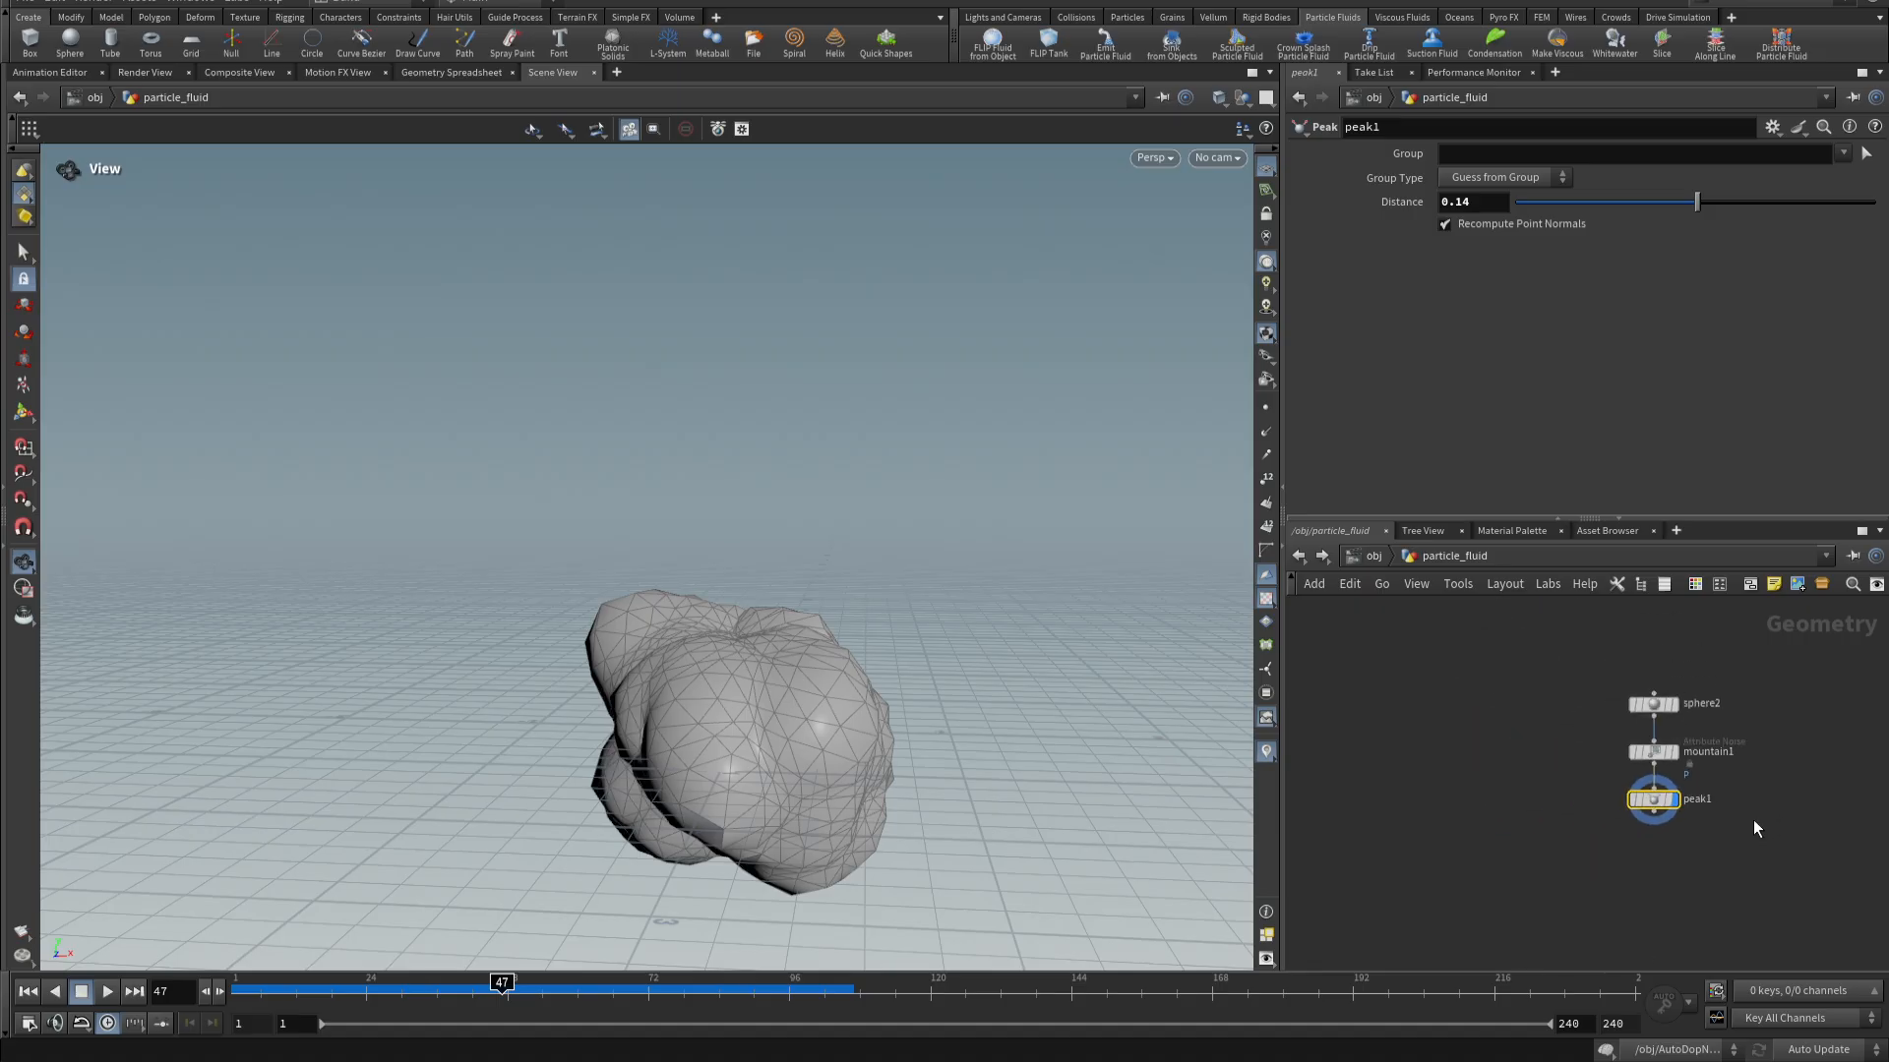
middle_click_drag(1754, 820, 1277, 772)
middle_click_drag(1634, 845, 1605, 898)
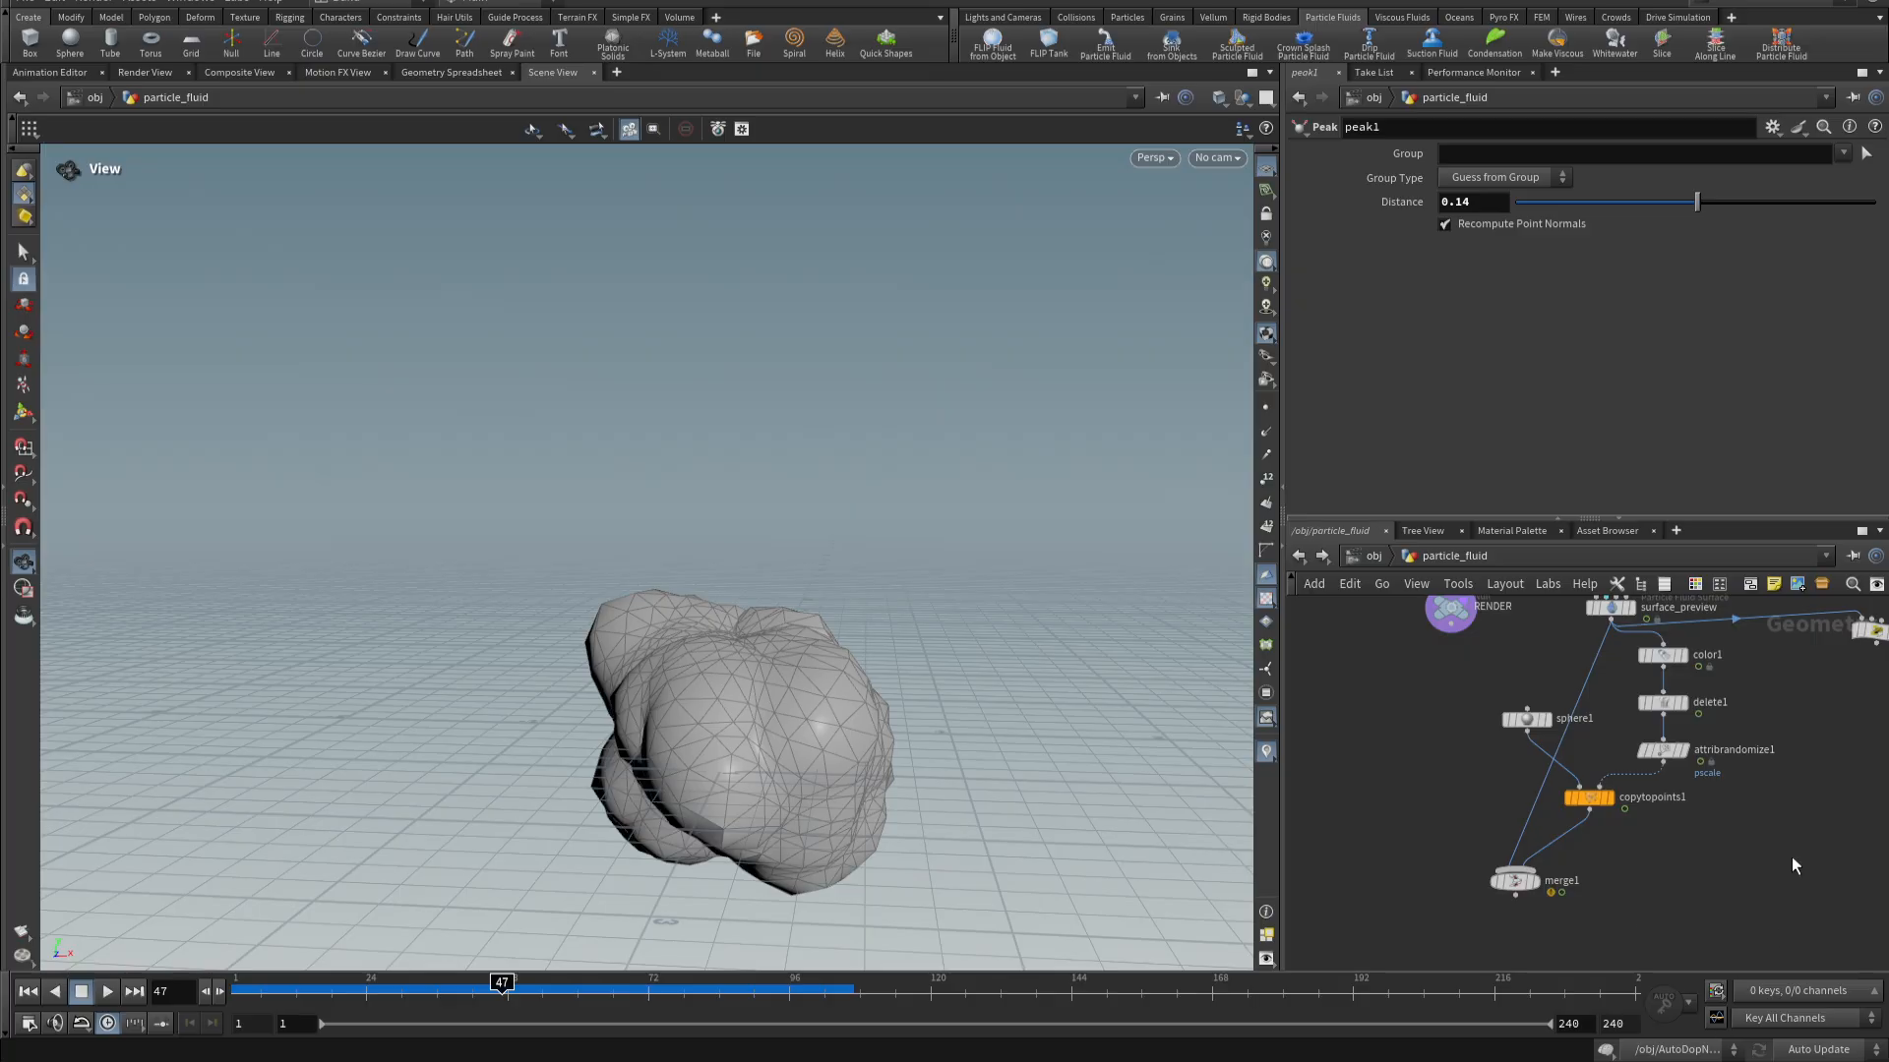
middle_click_drag(1791, 858, 1746, 937)
middle_click_drag(1461, 732, 1464, 759)
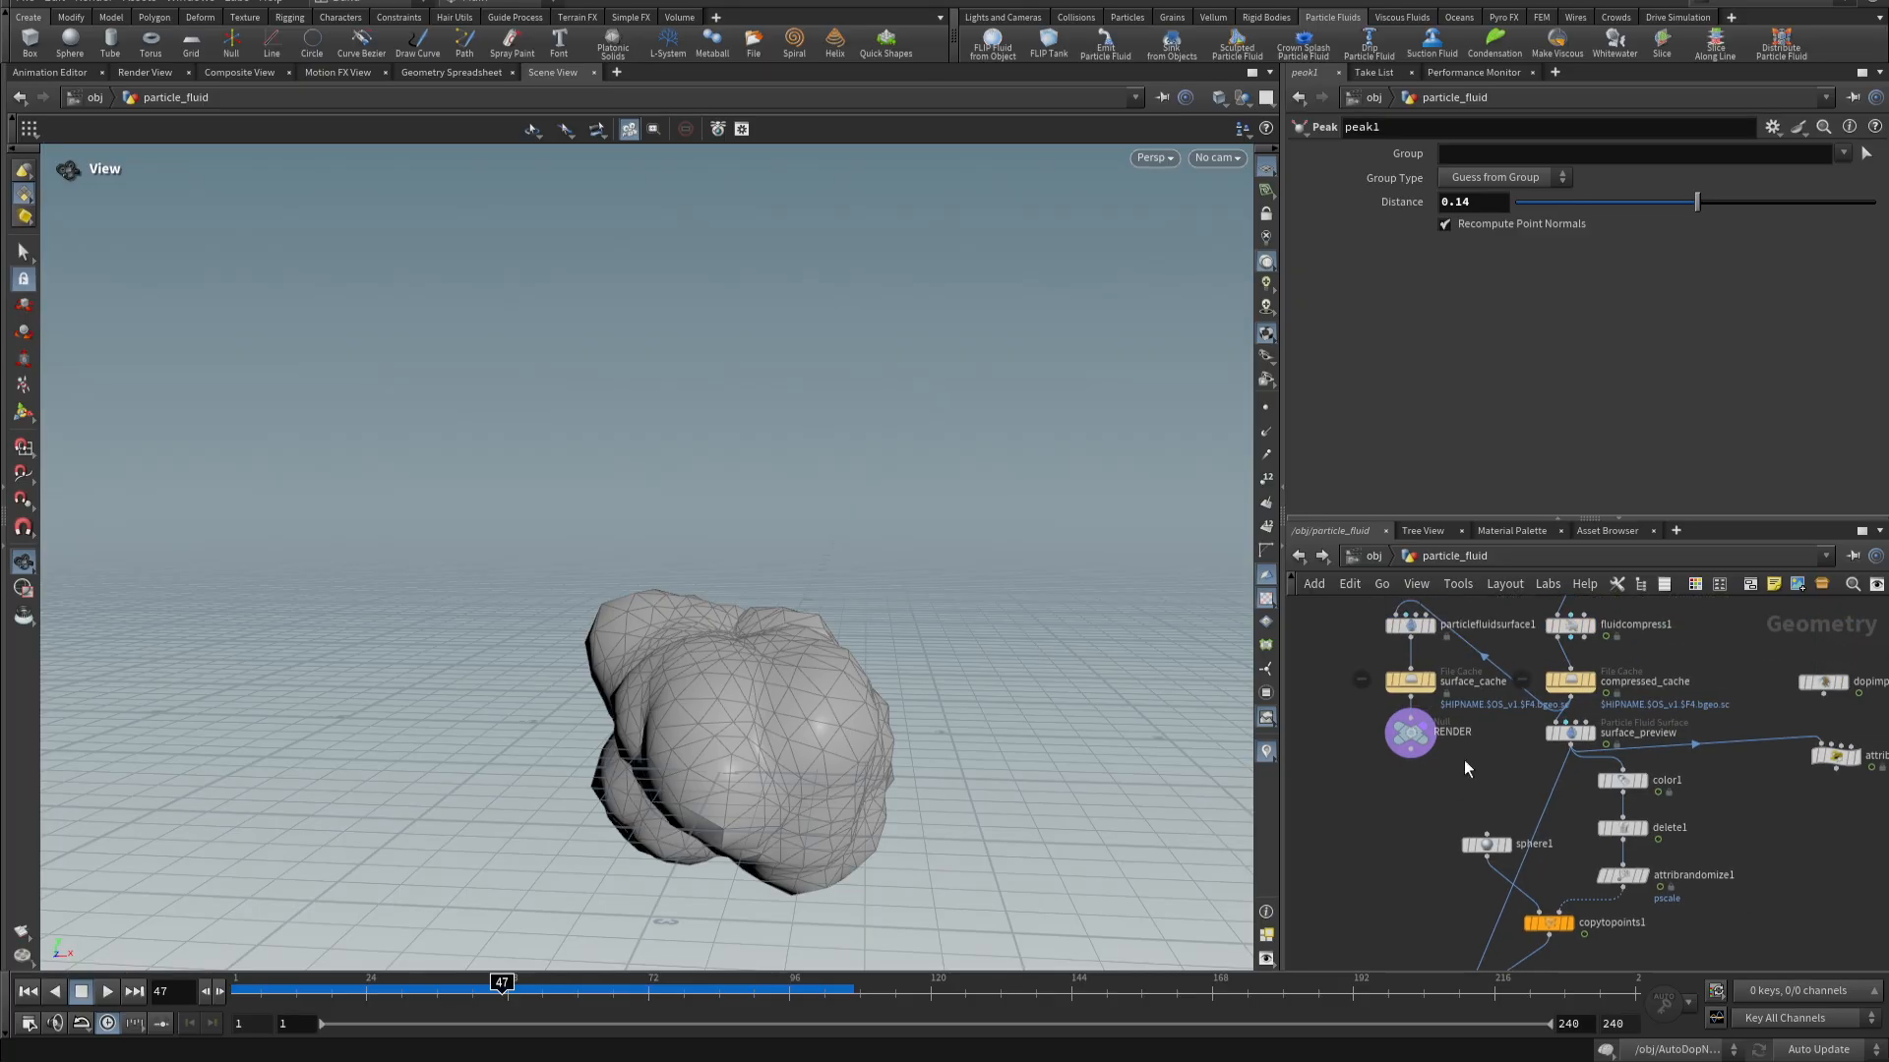
mouse_move(1416, 634)
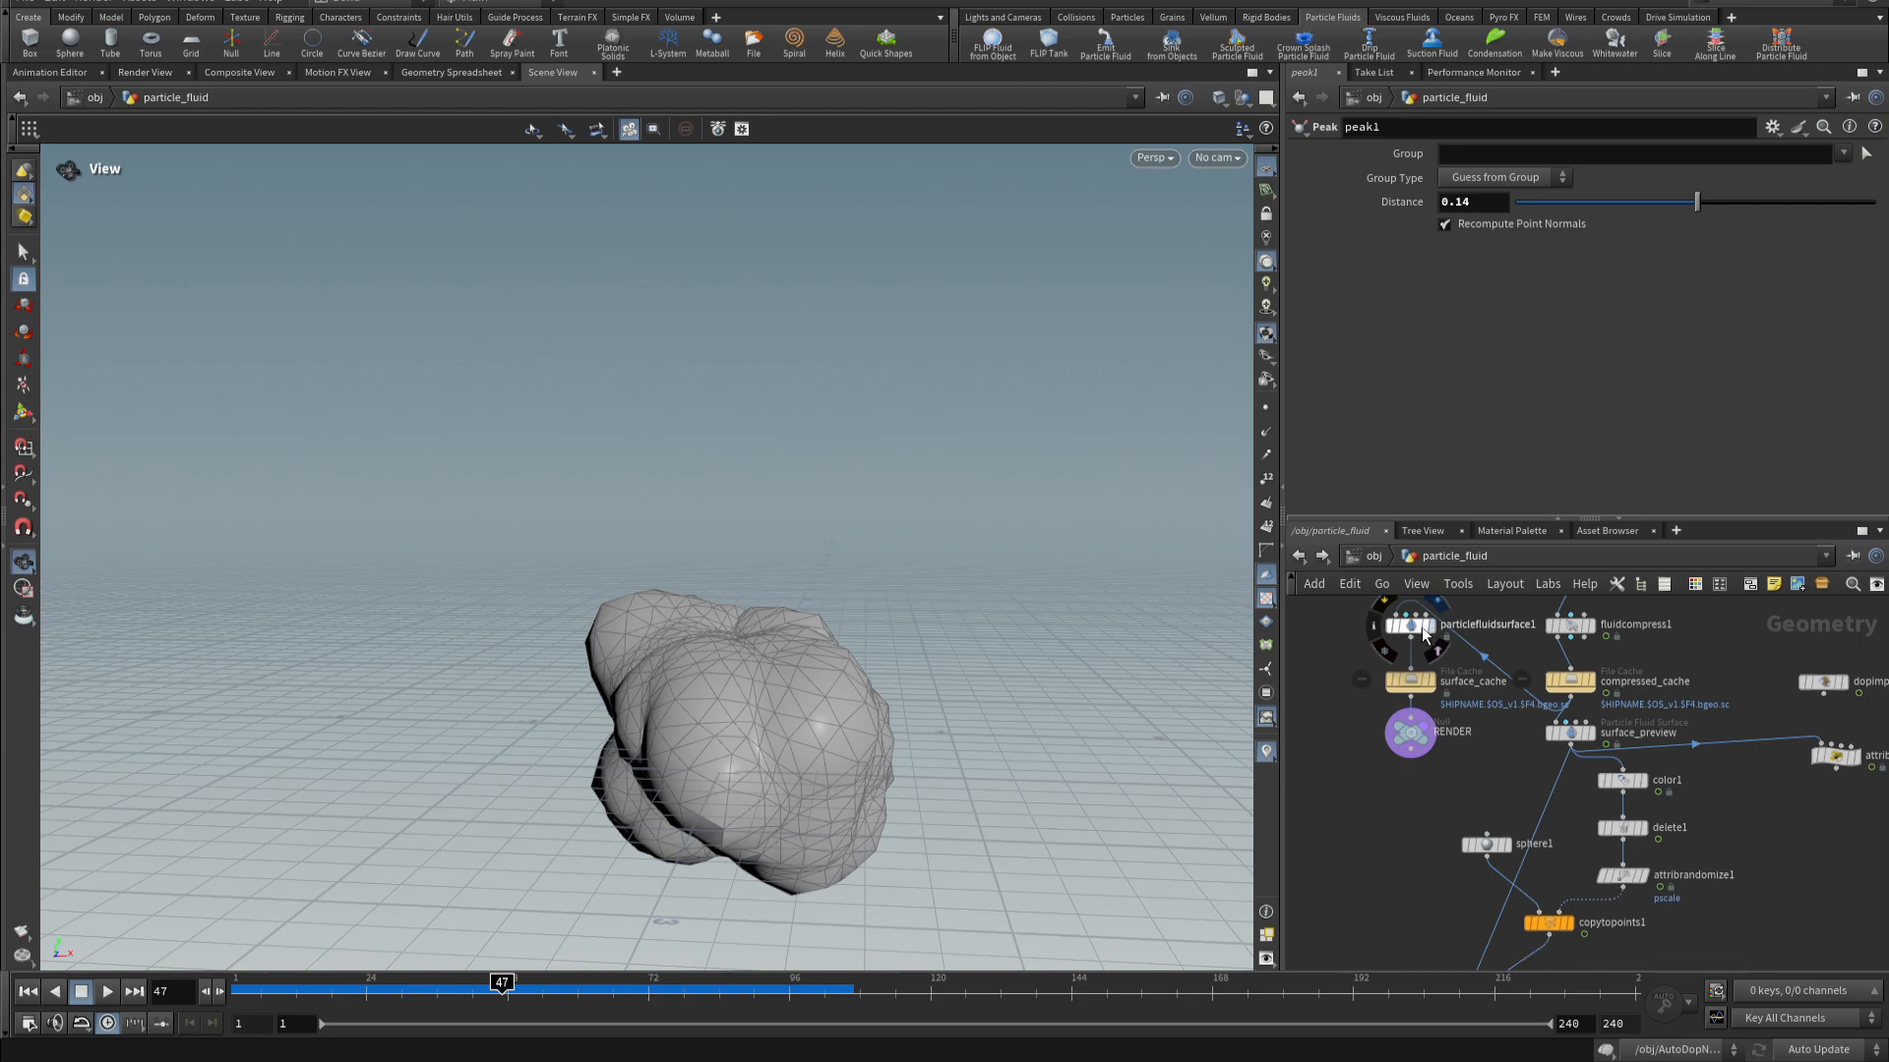
left_click(1412, 627)
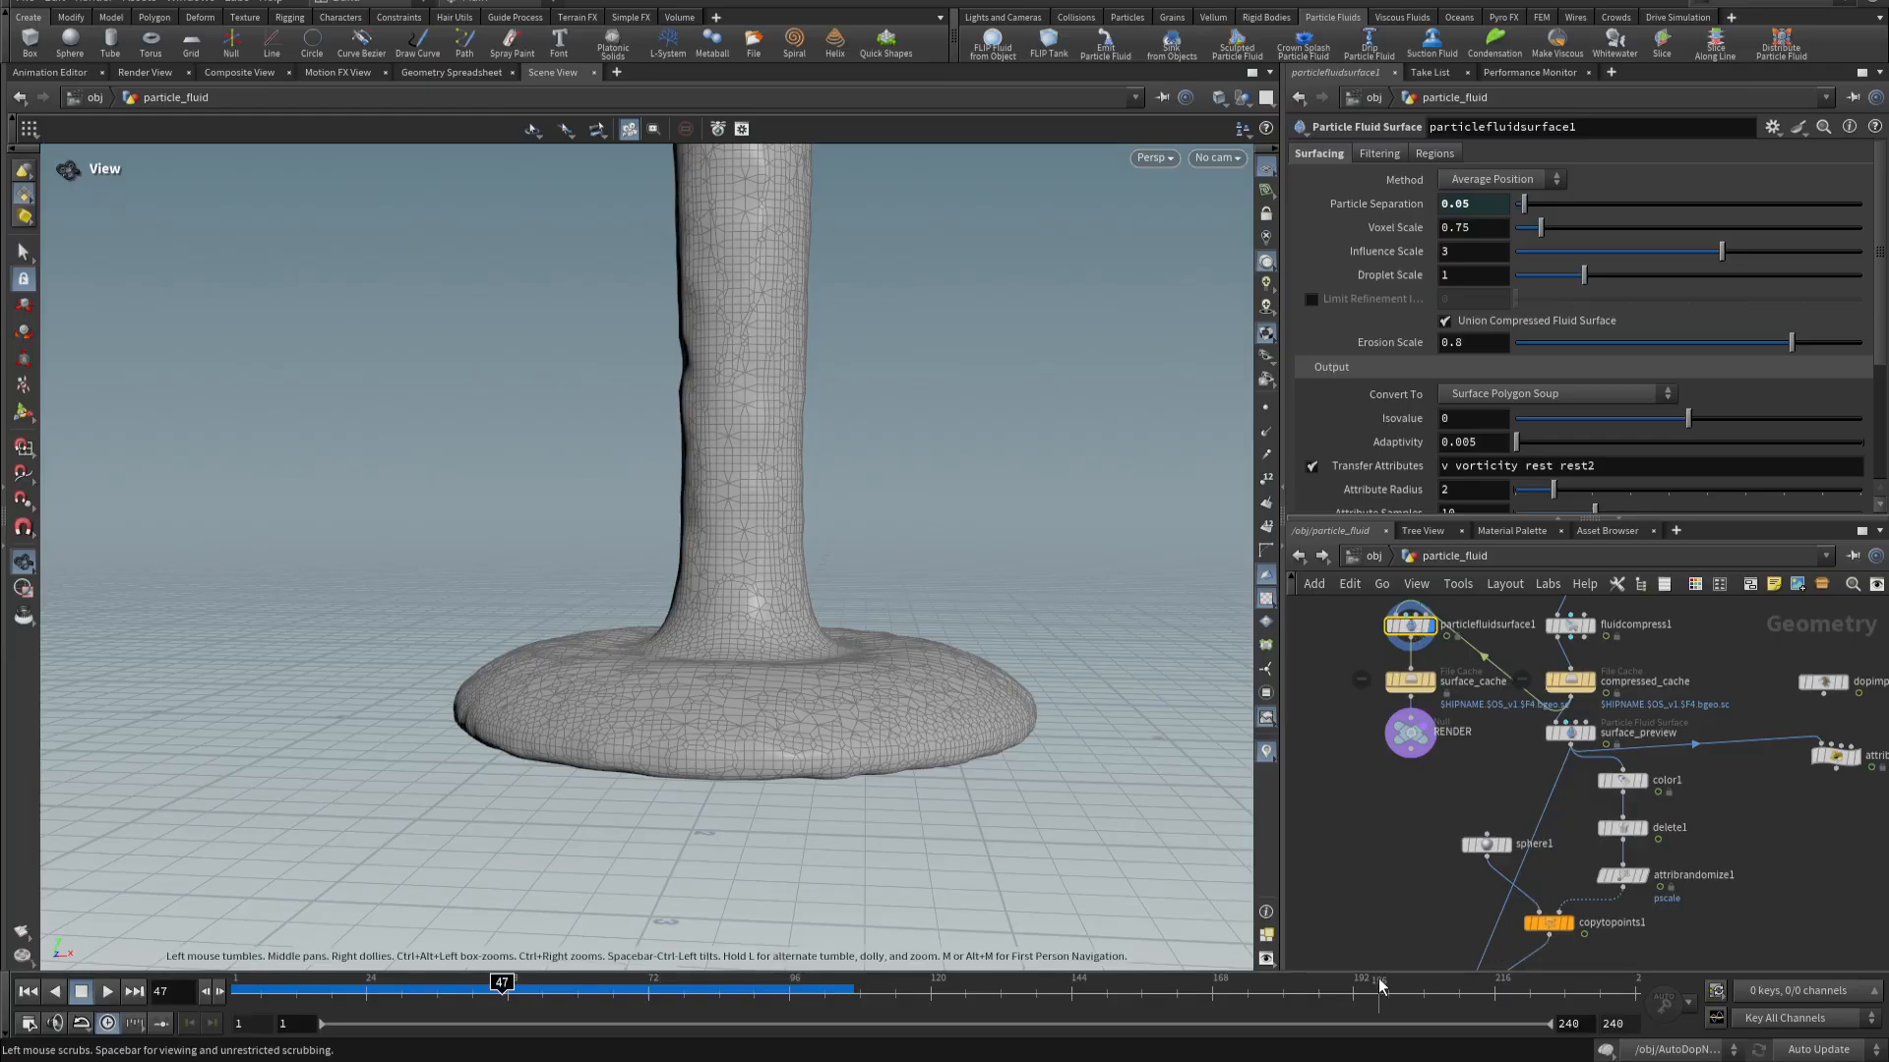
- Add a Normal node near copytopoints1 in the fluid network
middle_click_drag(1748, 874, 1733, 812)
mouse_move(1534, 841)
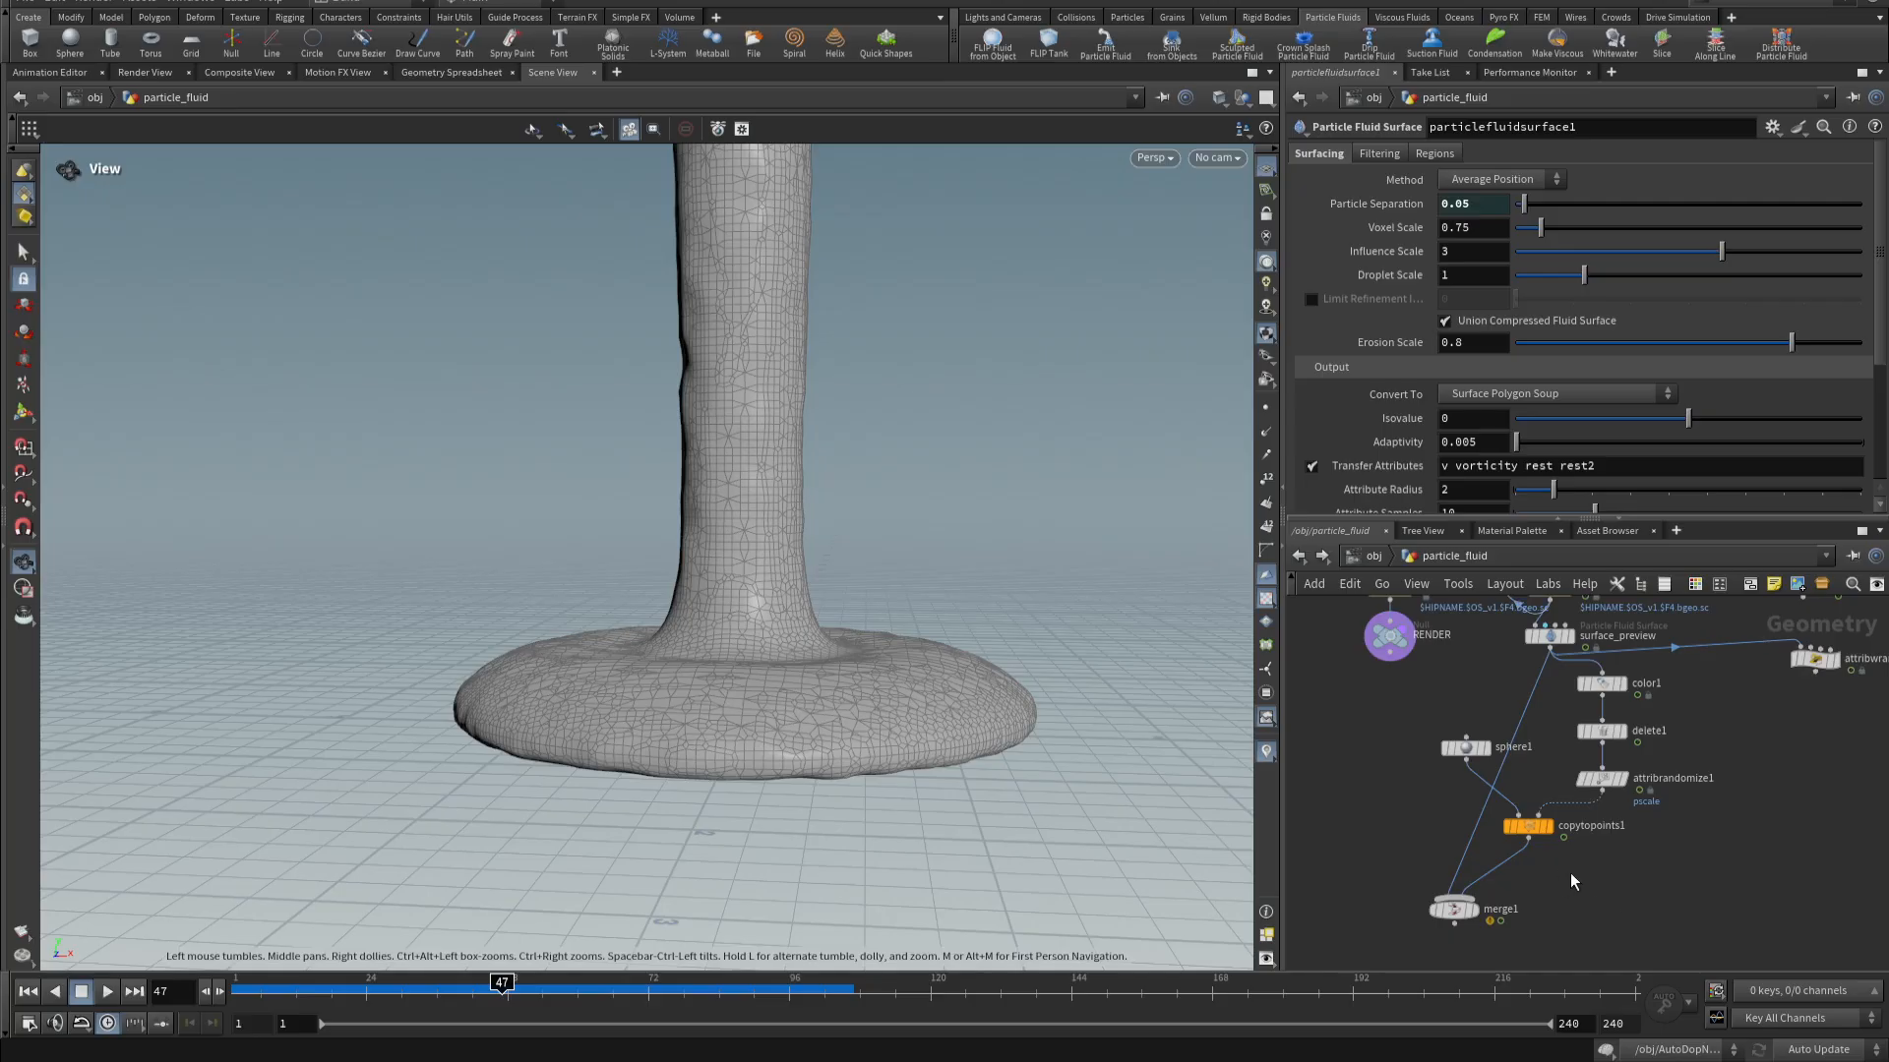
key("Tab")
type("no")
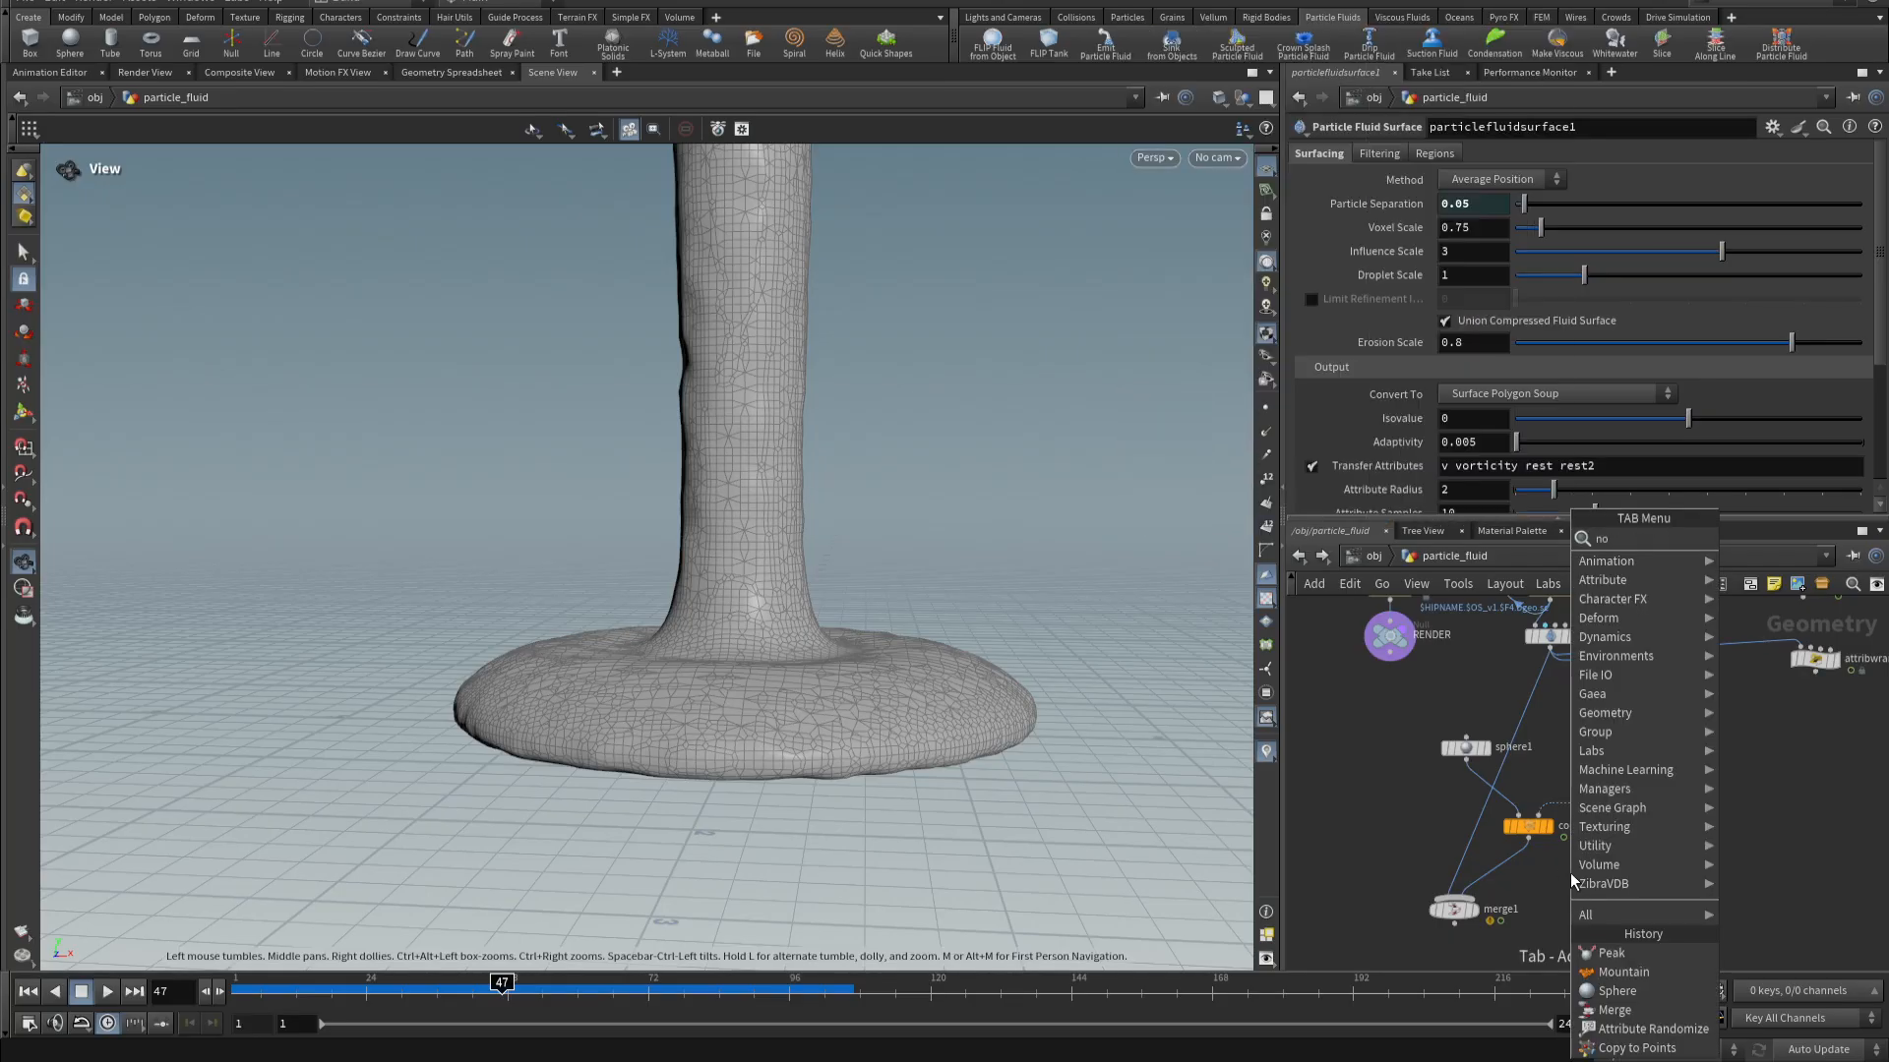
key("Return")
left_click(1569, 871)
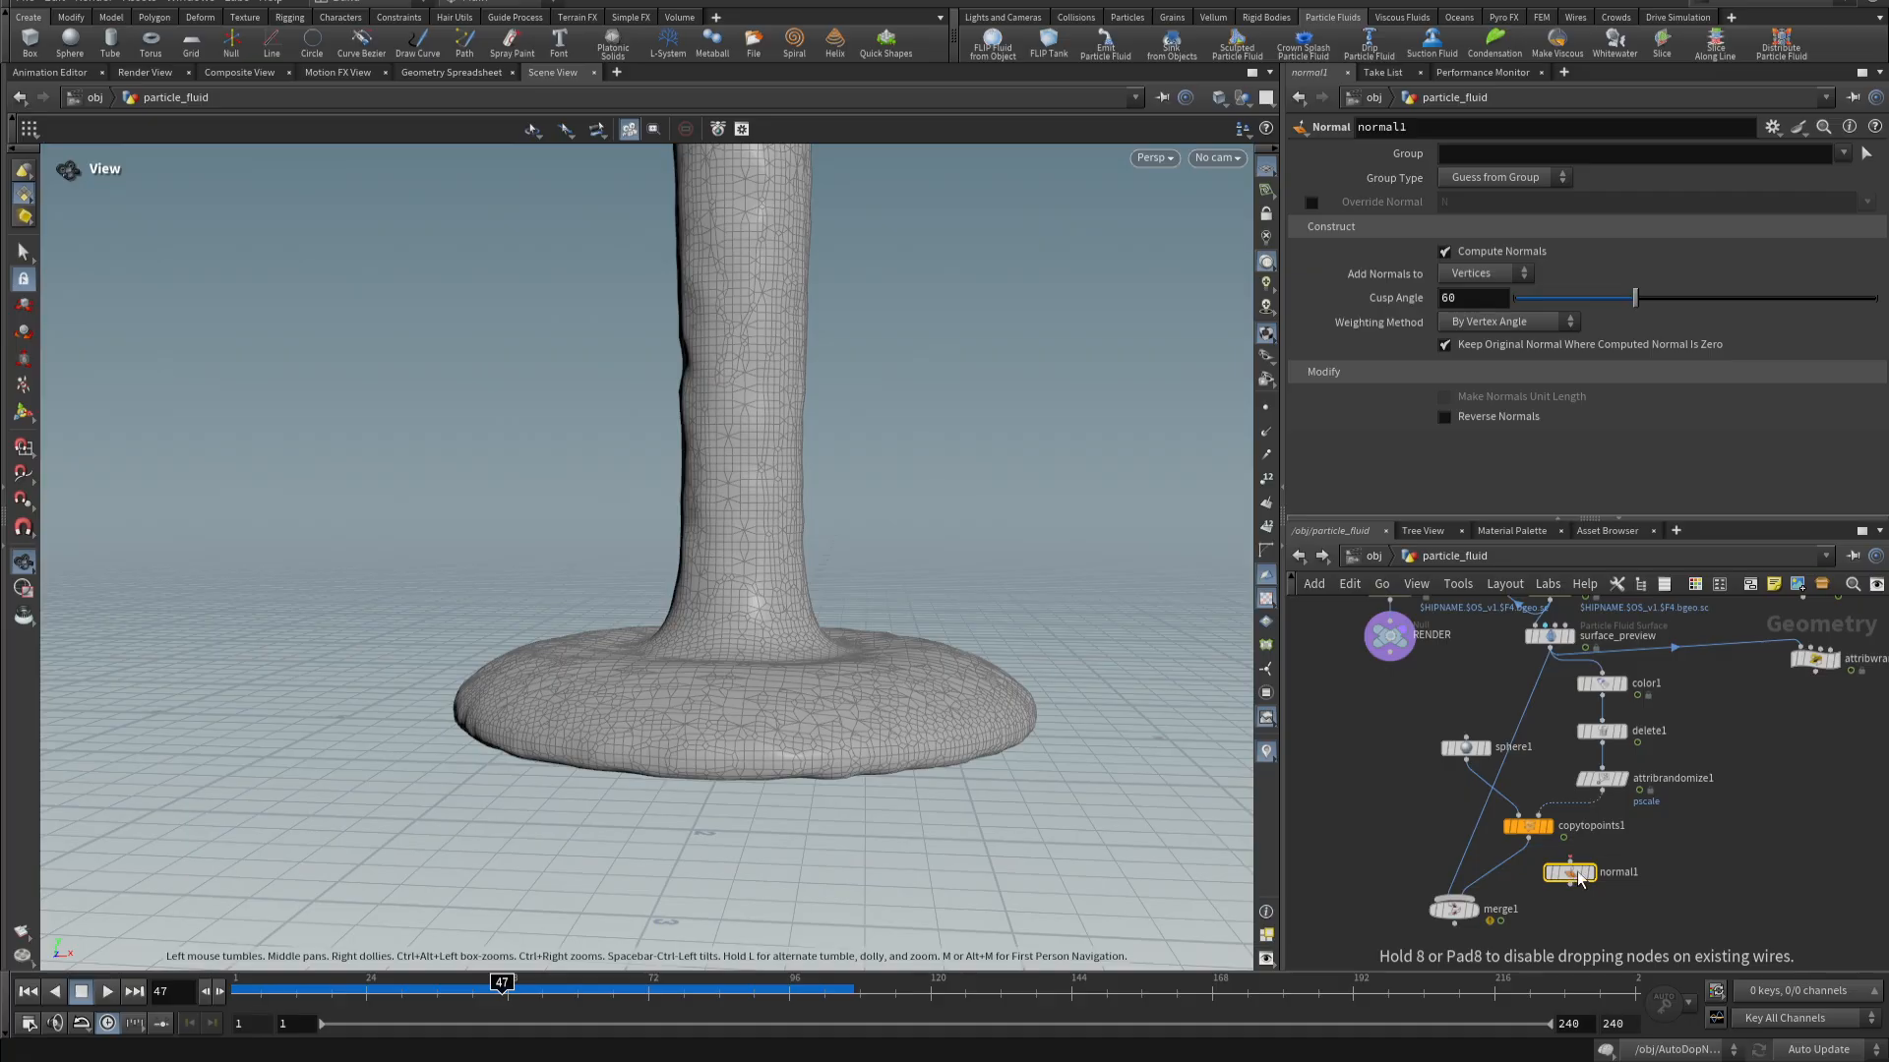
- Connect the output of particlefluidsurface1 to the new Normal node and move that node clear of copytopoints1
scroll(1700, 751, "down", 3)
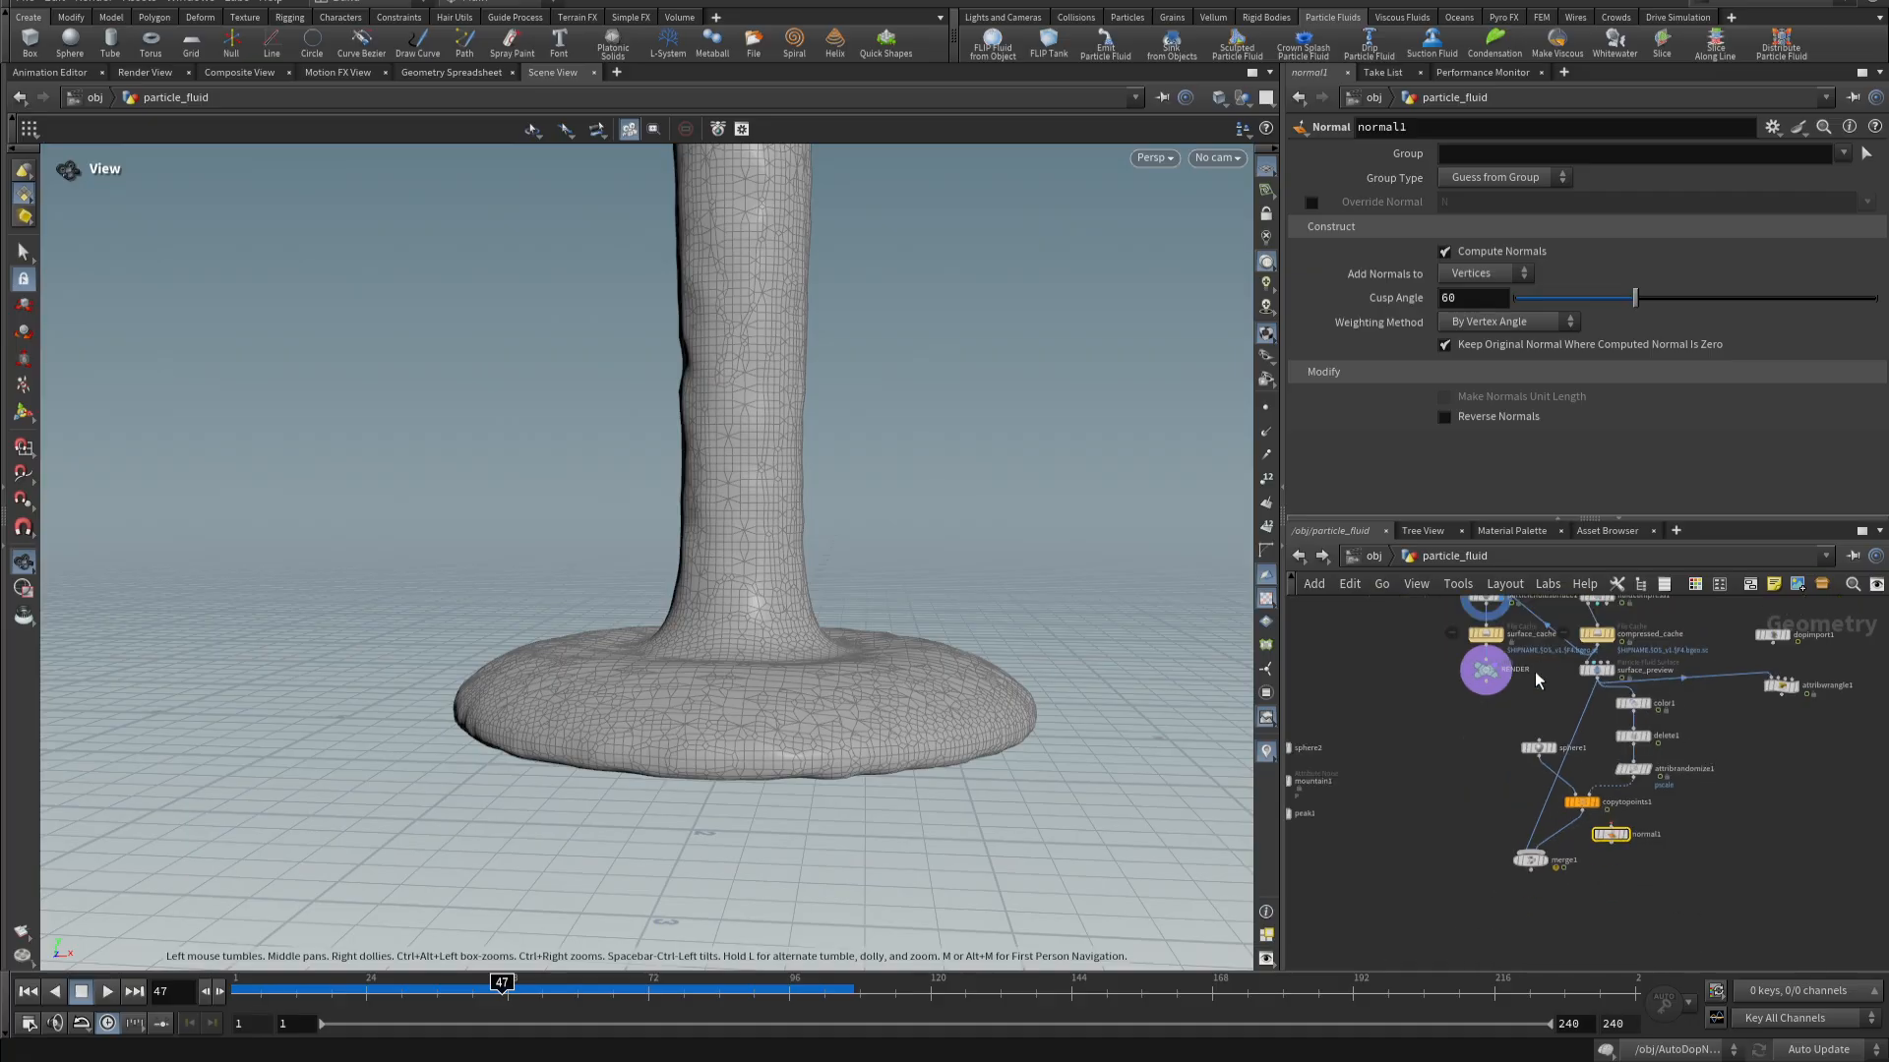
middle_click_drag(1536, 677, 1522, 704)
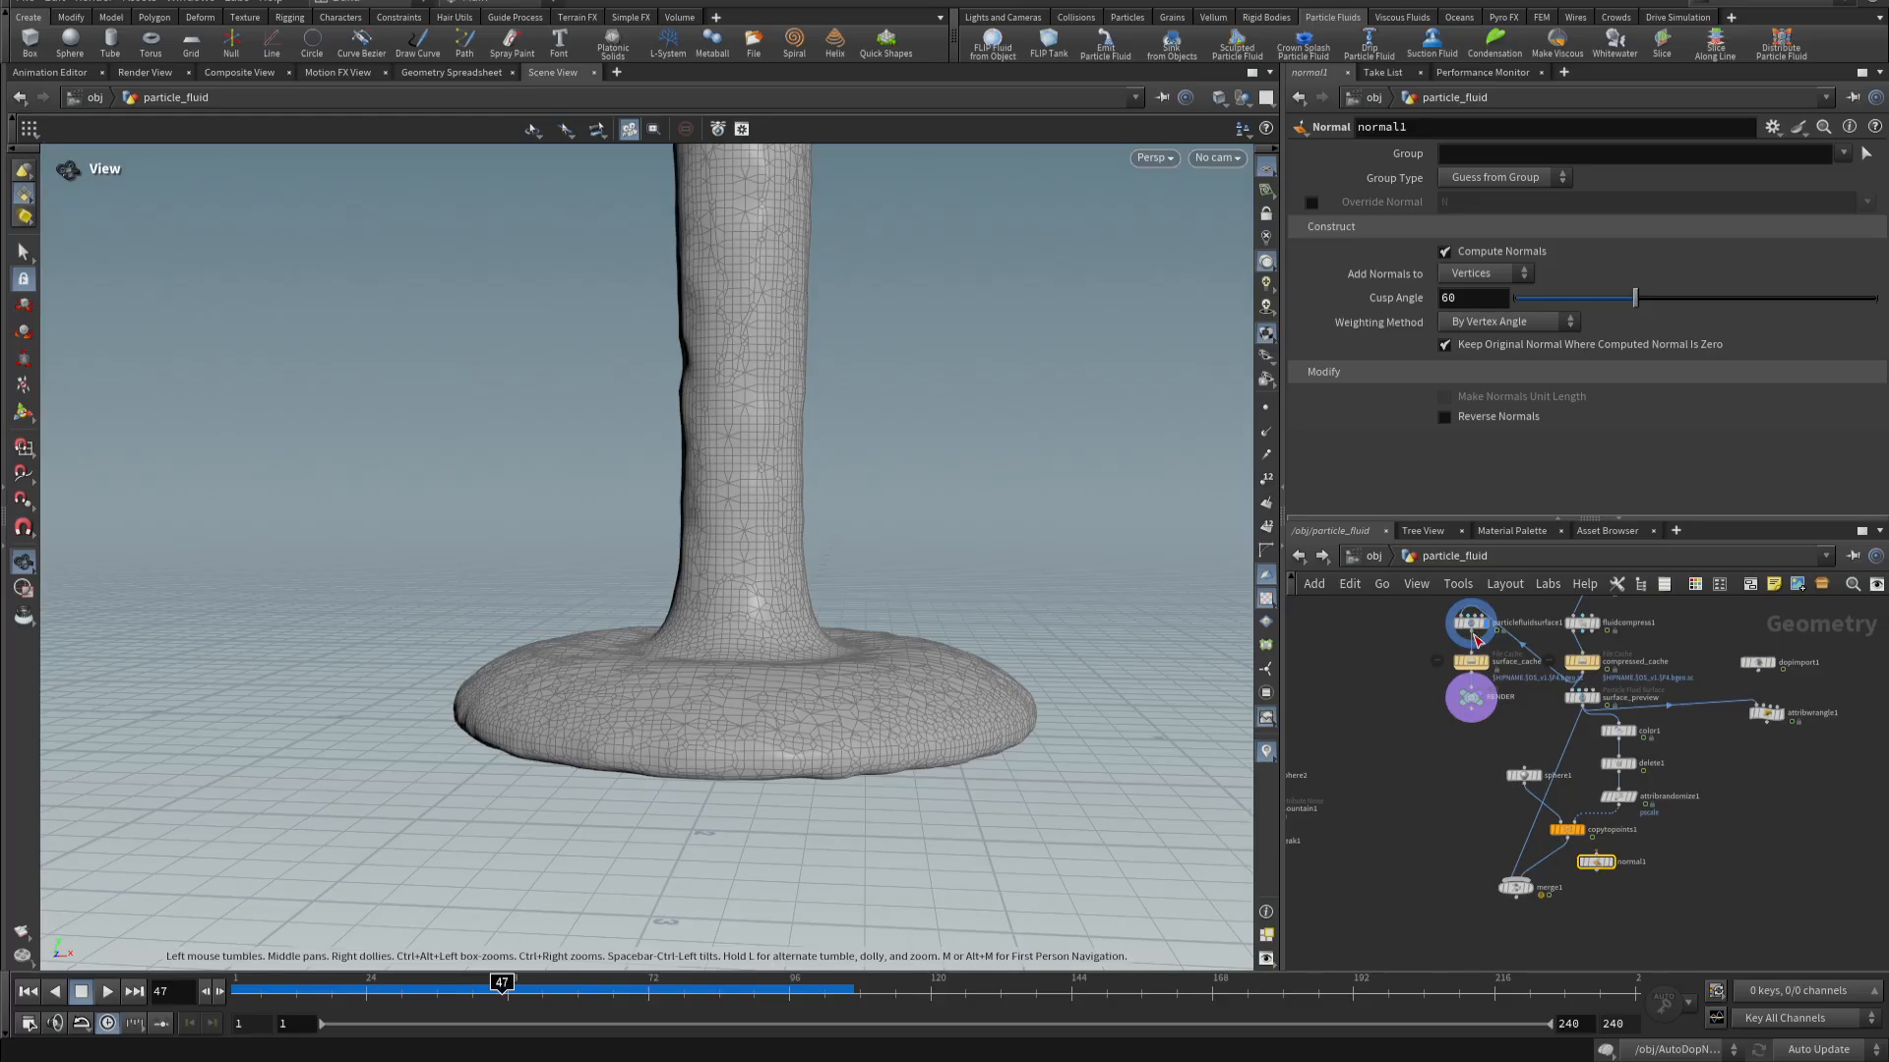
left_click_drag(1475, 639, 1596, 858)
mouse_move(1599, 870)
left_click_drag(1643, 863, 1646, 861)
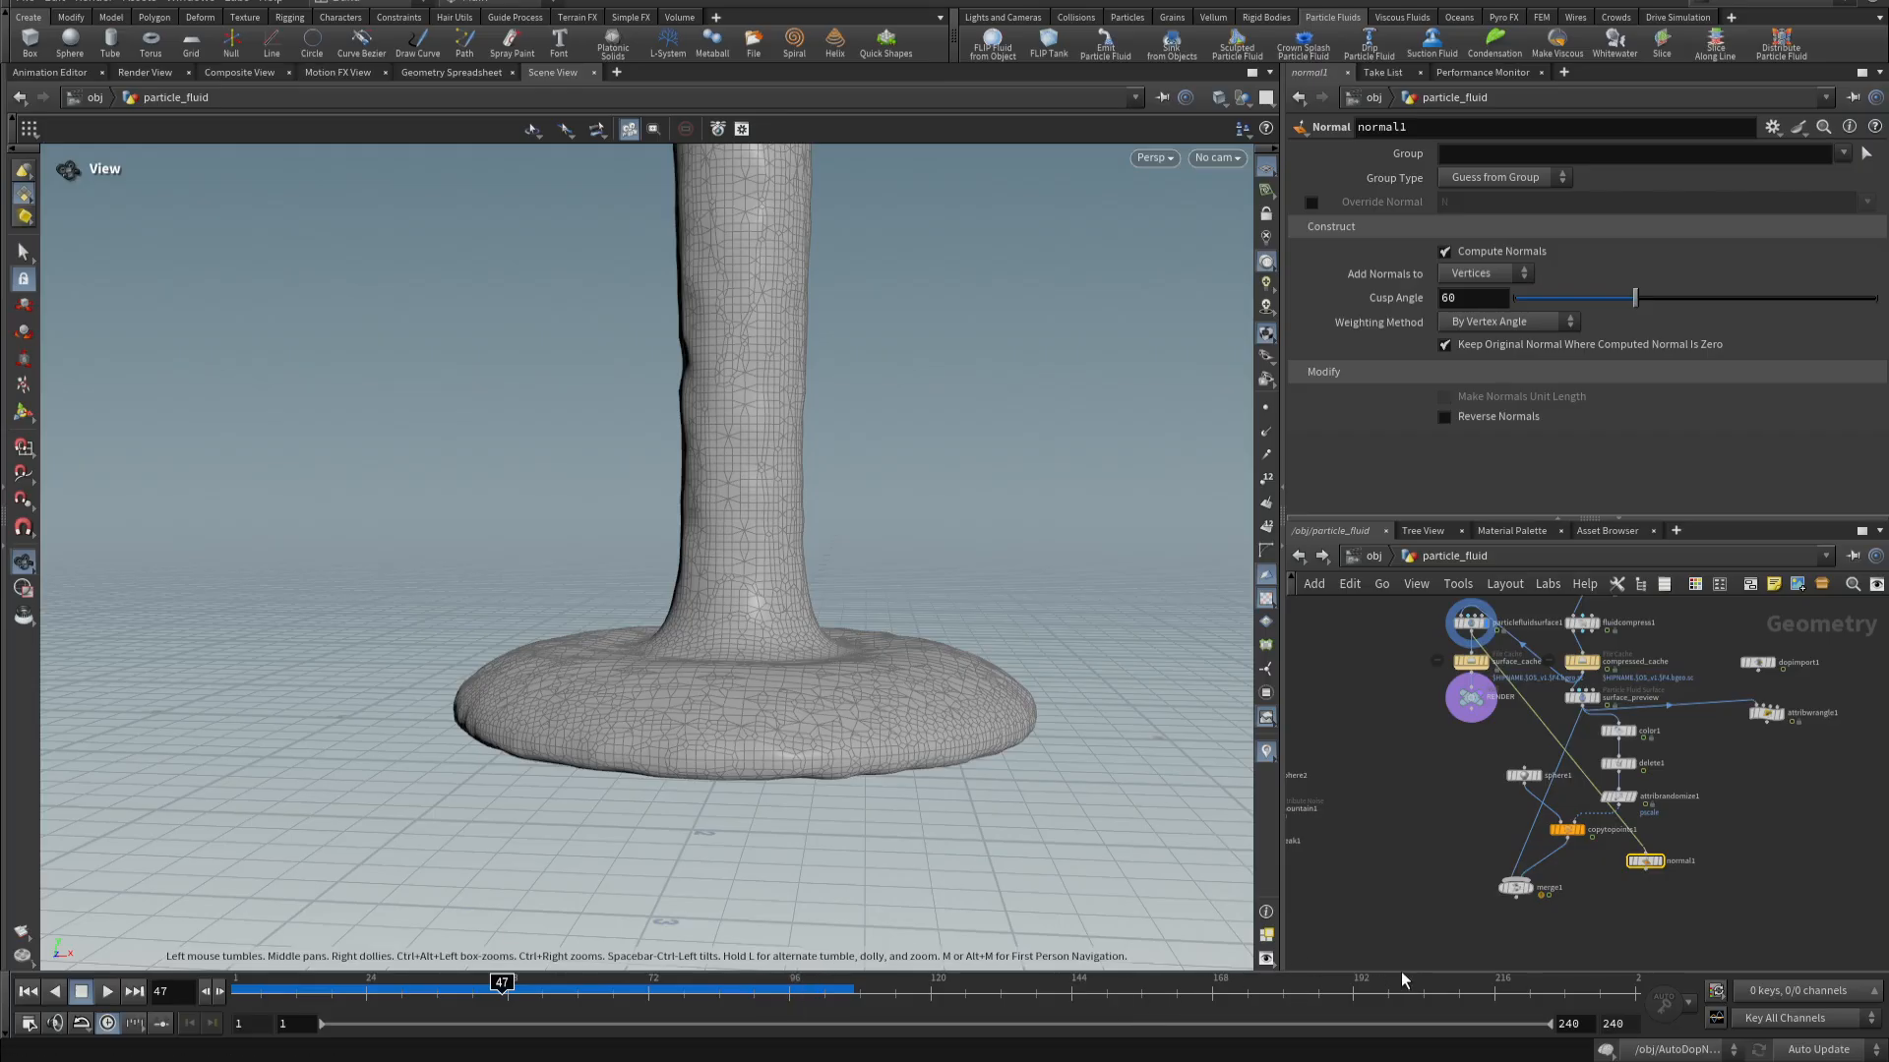
- Move merge1 further from copytopoints1 and insert an Attribute Transfer node on the wire between them
middle_click_drag(1512, 946, 1502, 943)
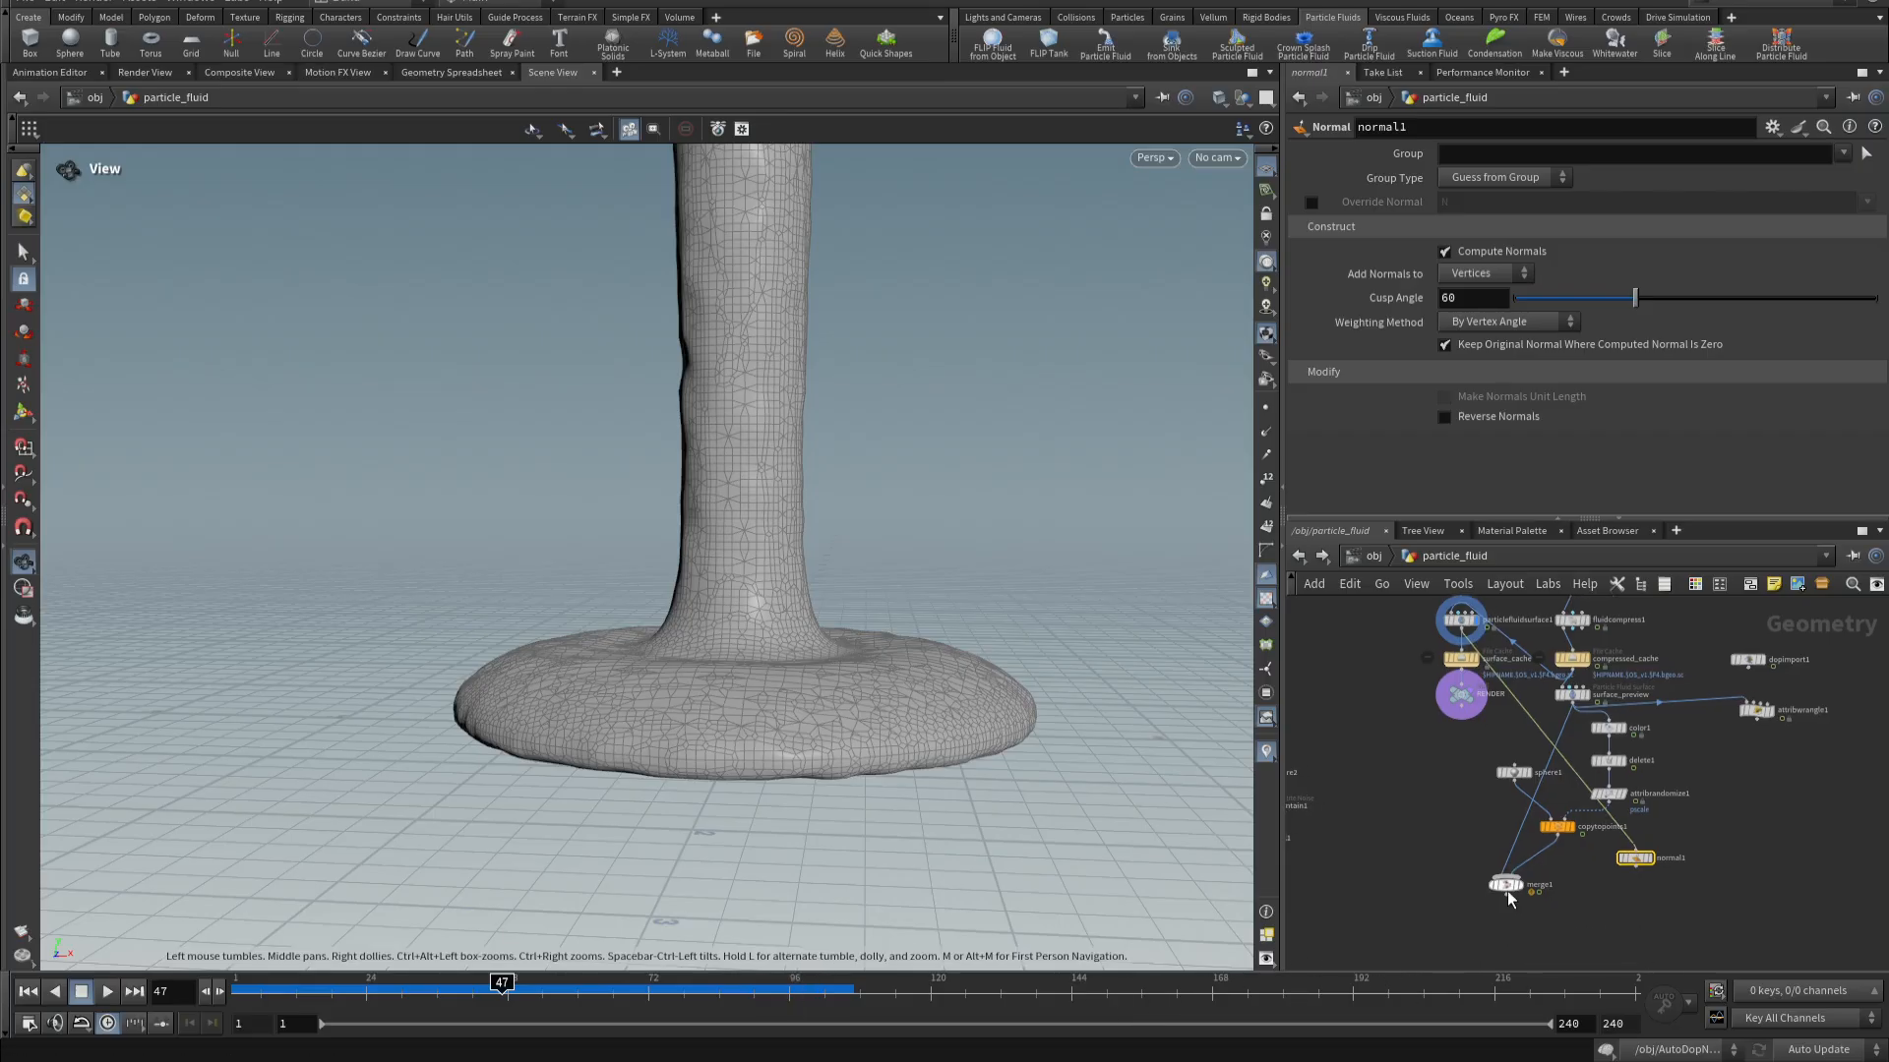
left_click_drag(1511, 888, 1492, 920)
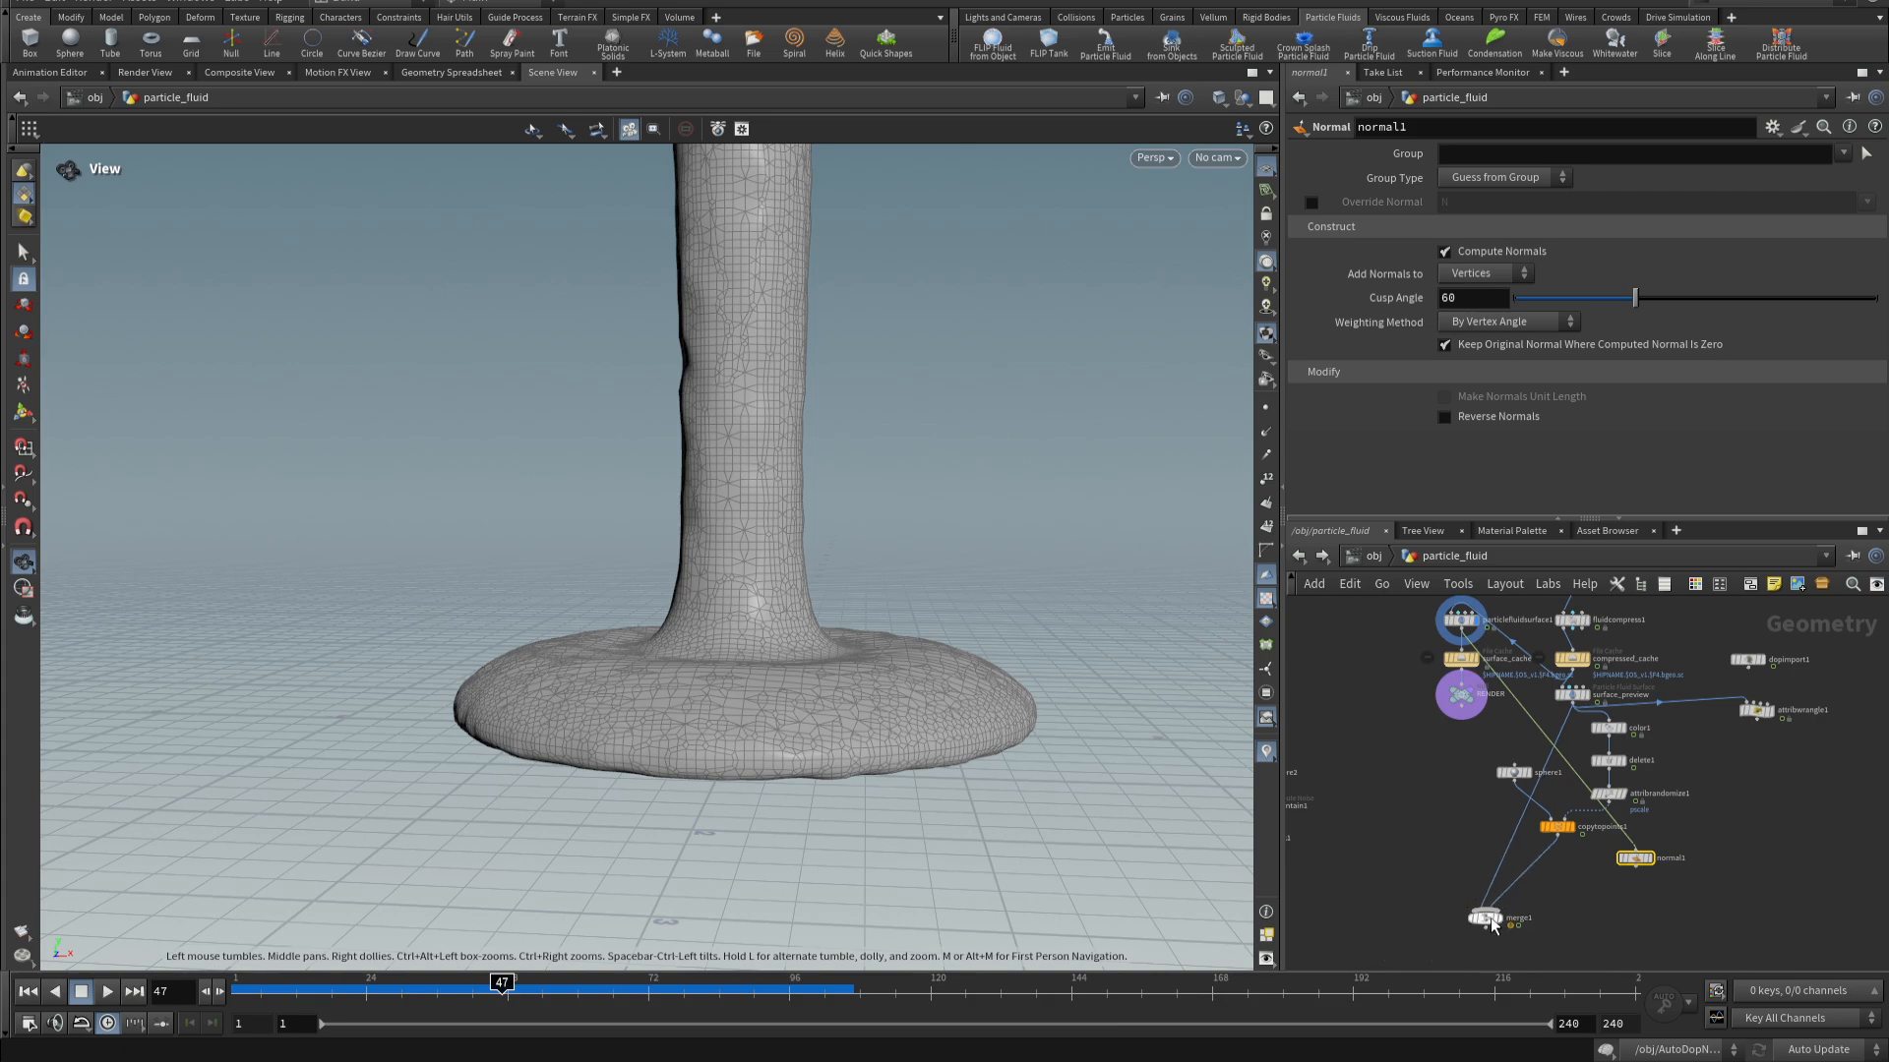
left_click(1572, 889)
key("Tab")
type("atr")
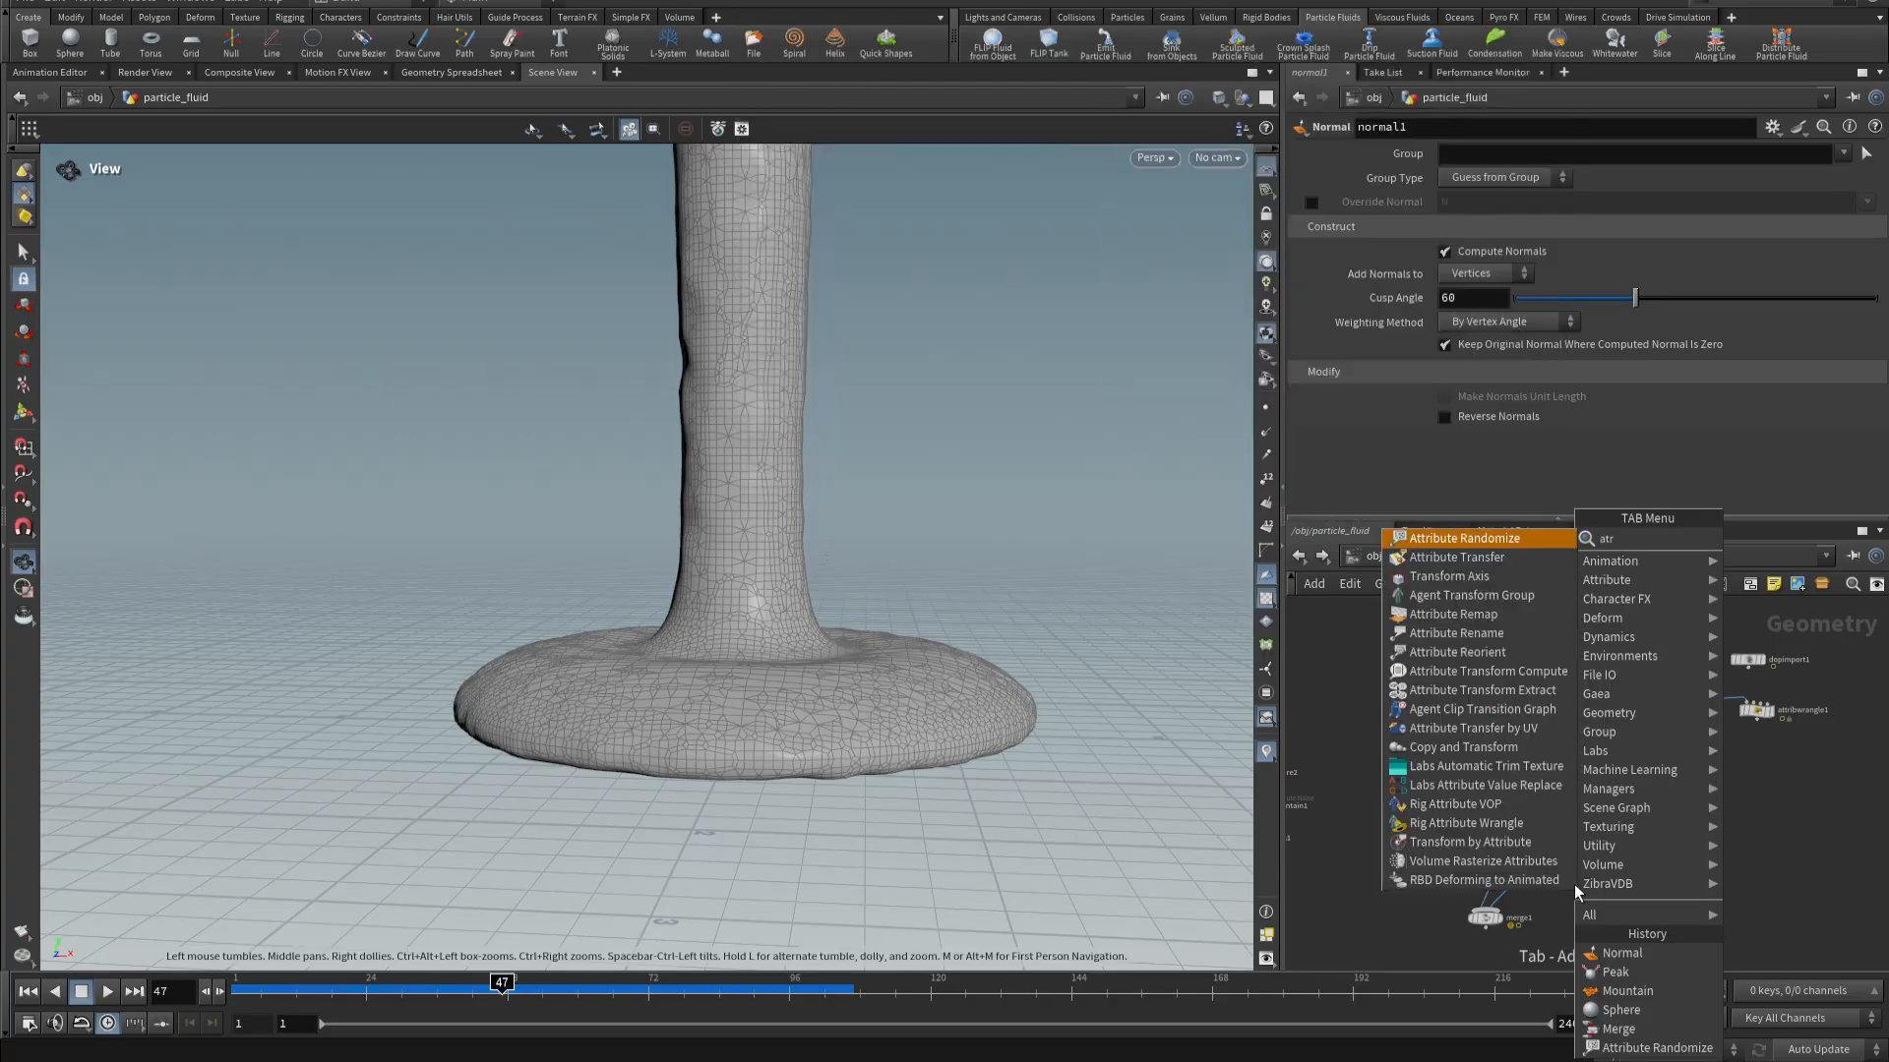
left_click(1496, 564)
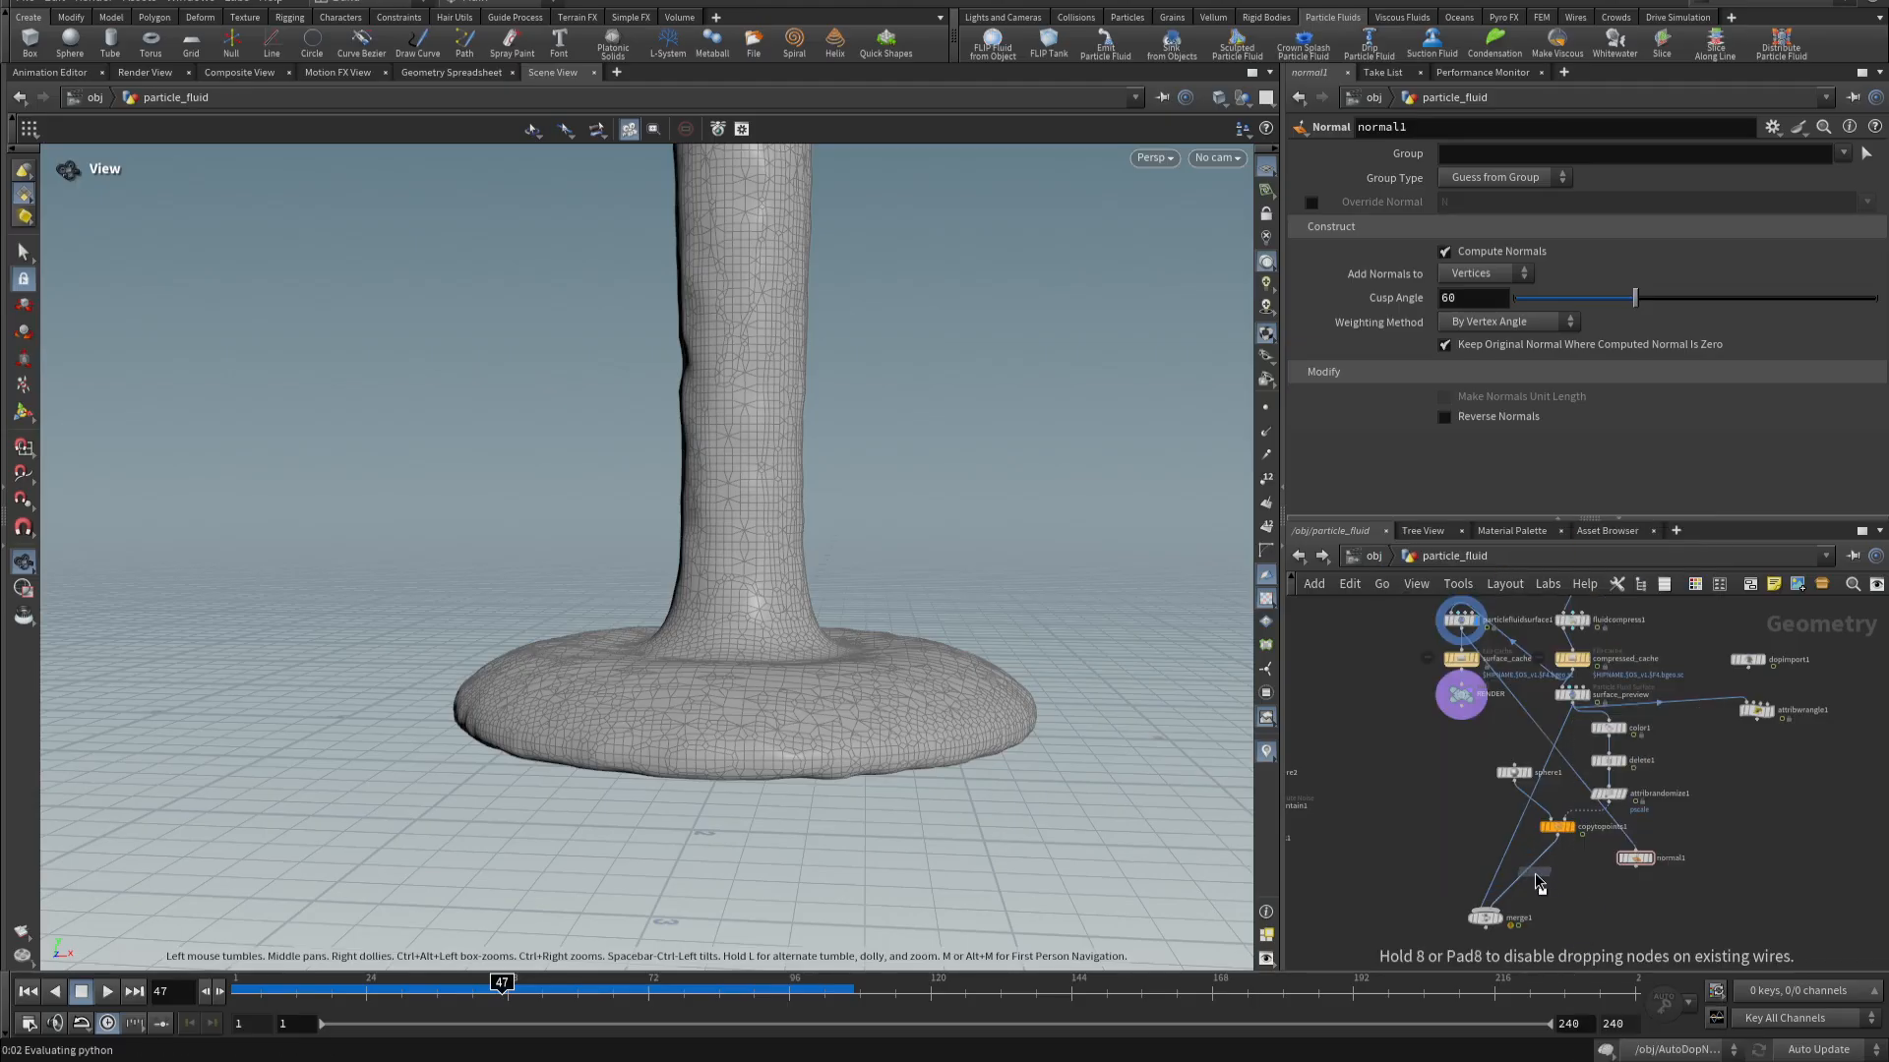
left_click(1539, 884)
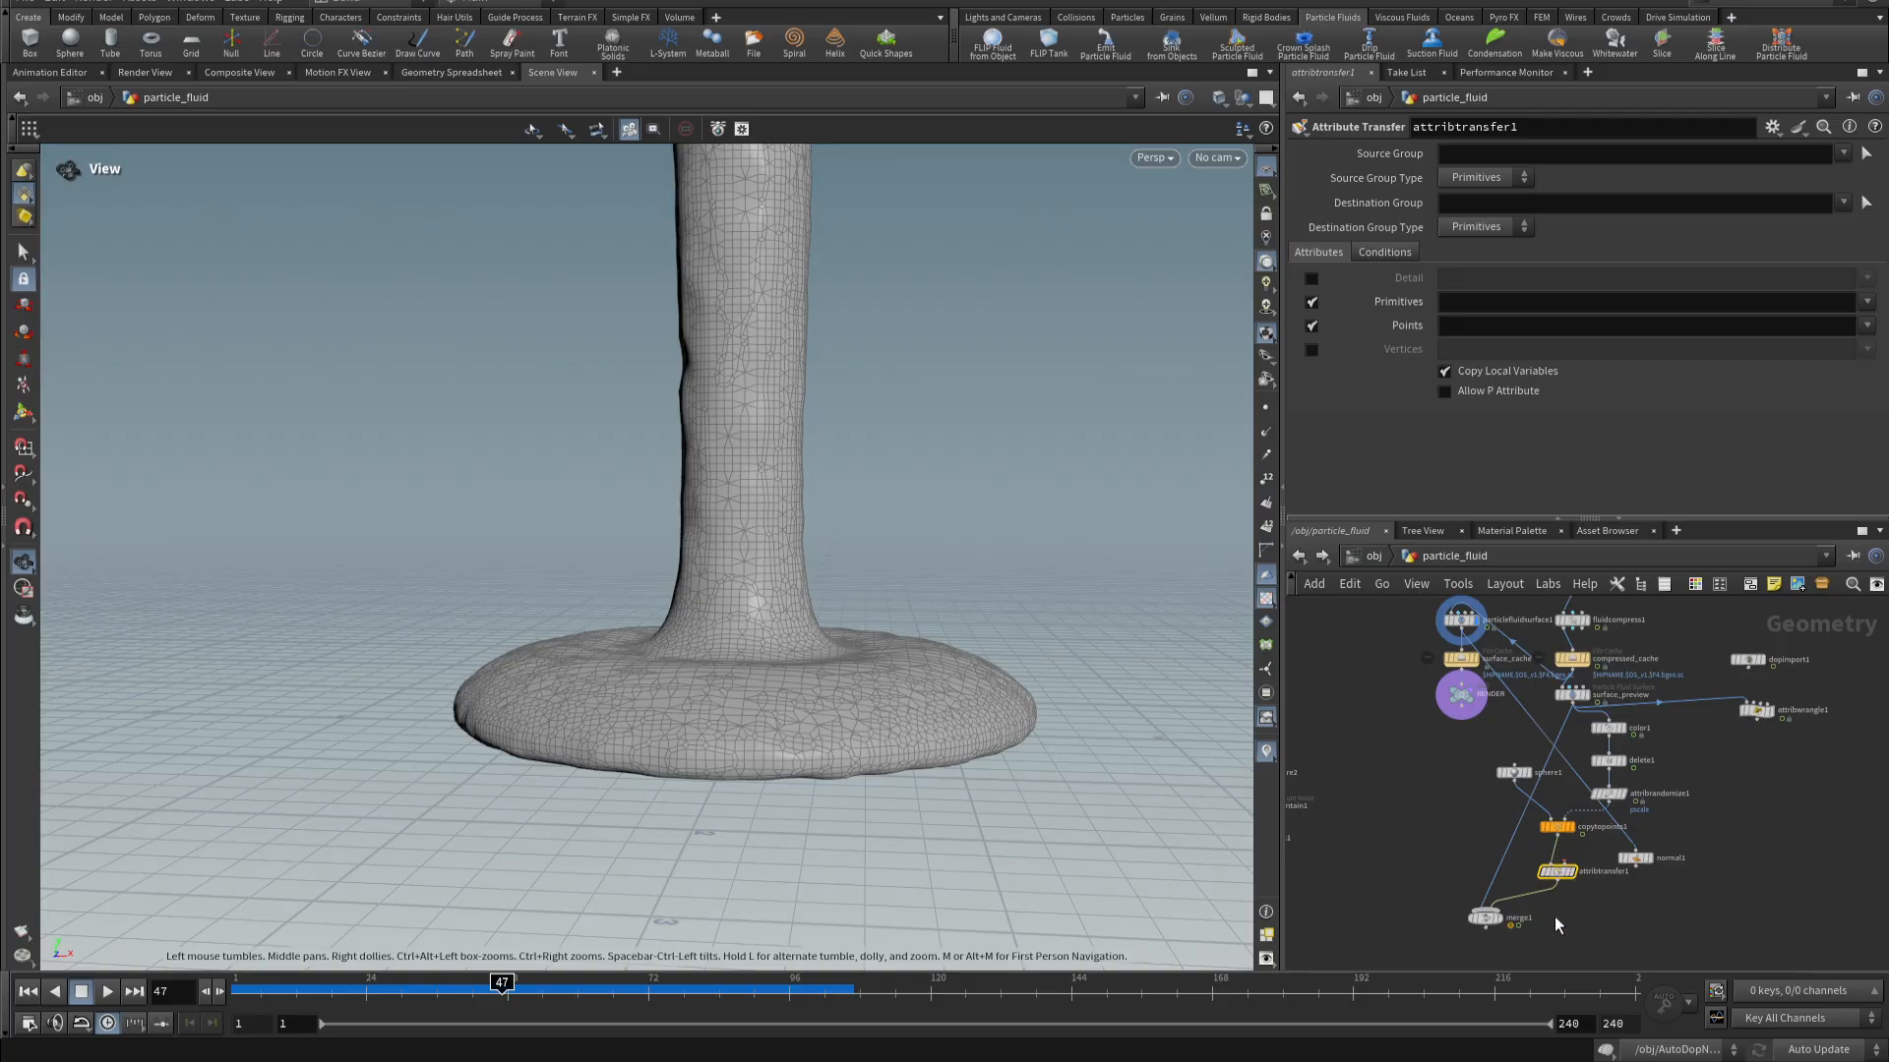
- Connect normal1 to the second input of attribtransfer1 and set normal1 to add normals to Points
scroll(1554, 917, "up", 5)
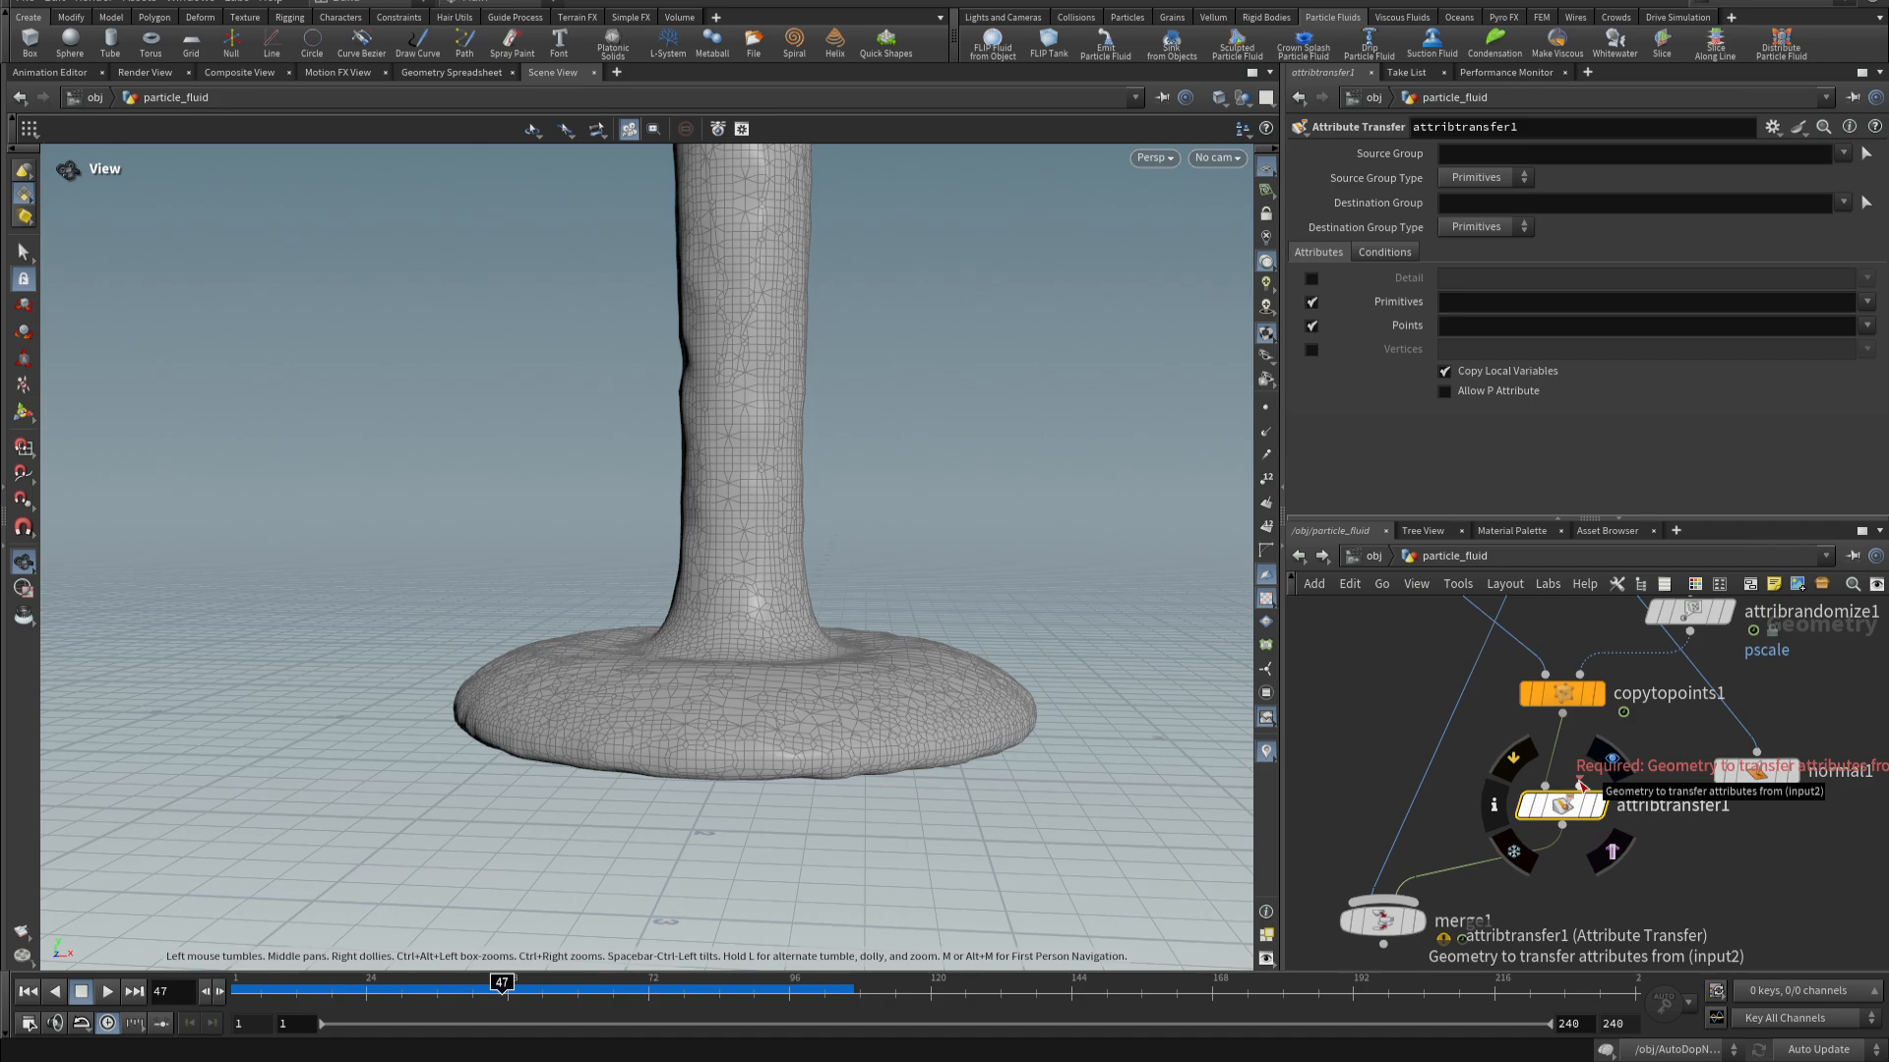
left_click_drag(1579, 784, 1757, 791)
left_click(1756, 771)
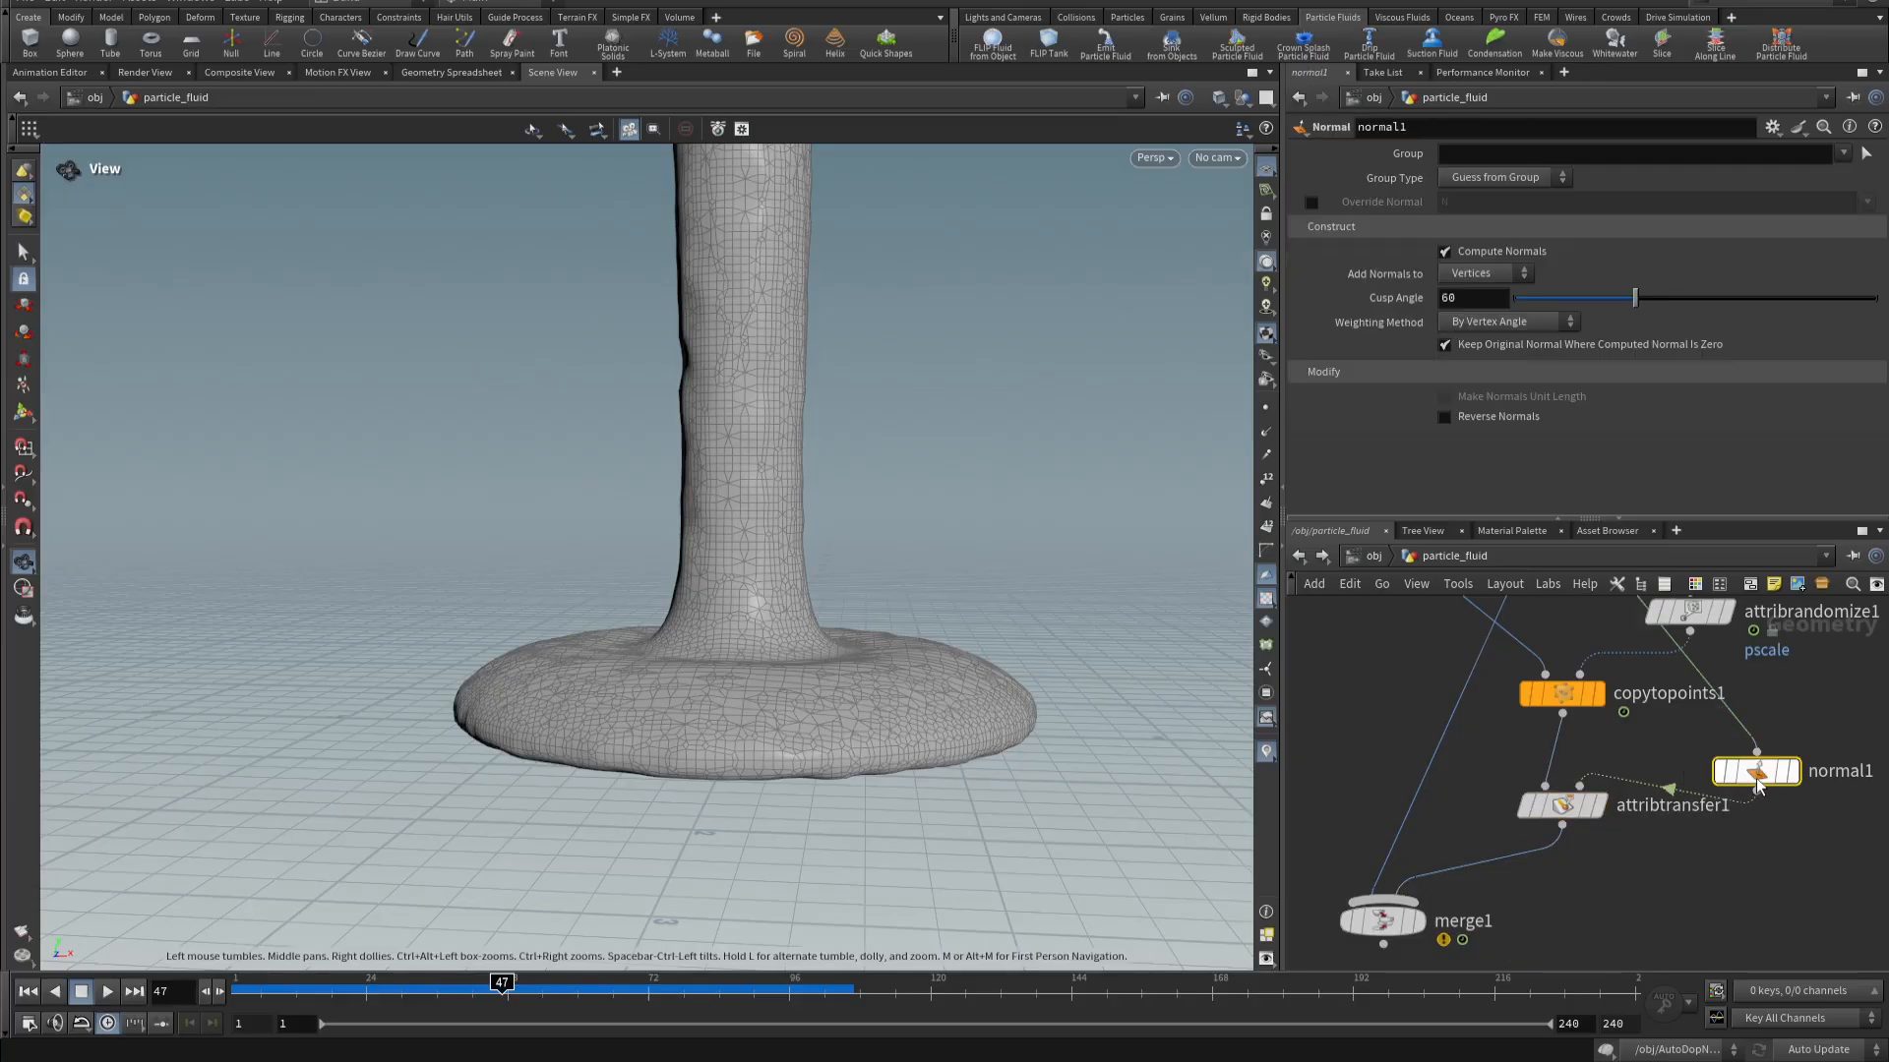
left_click(1487, 273)
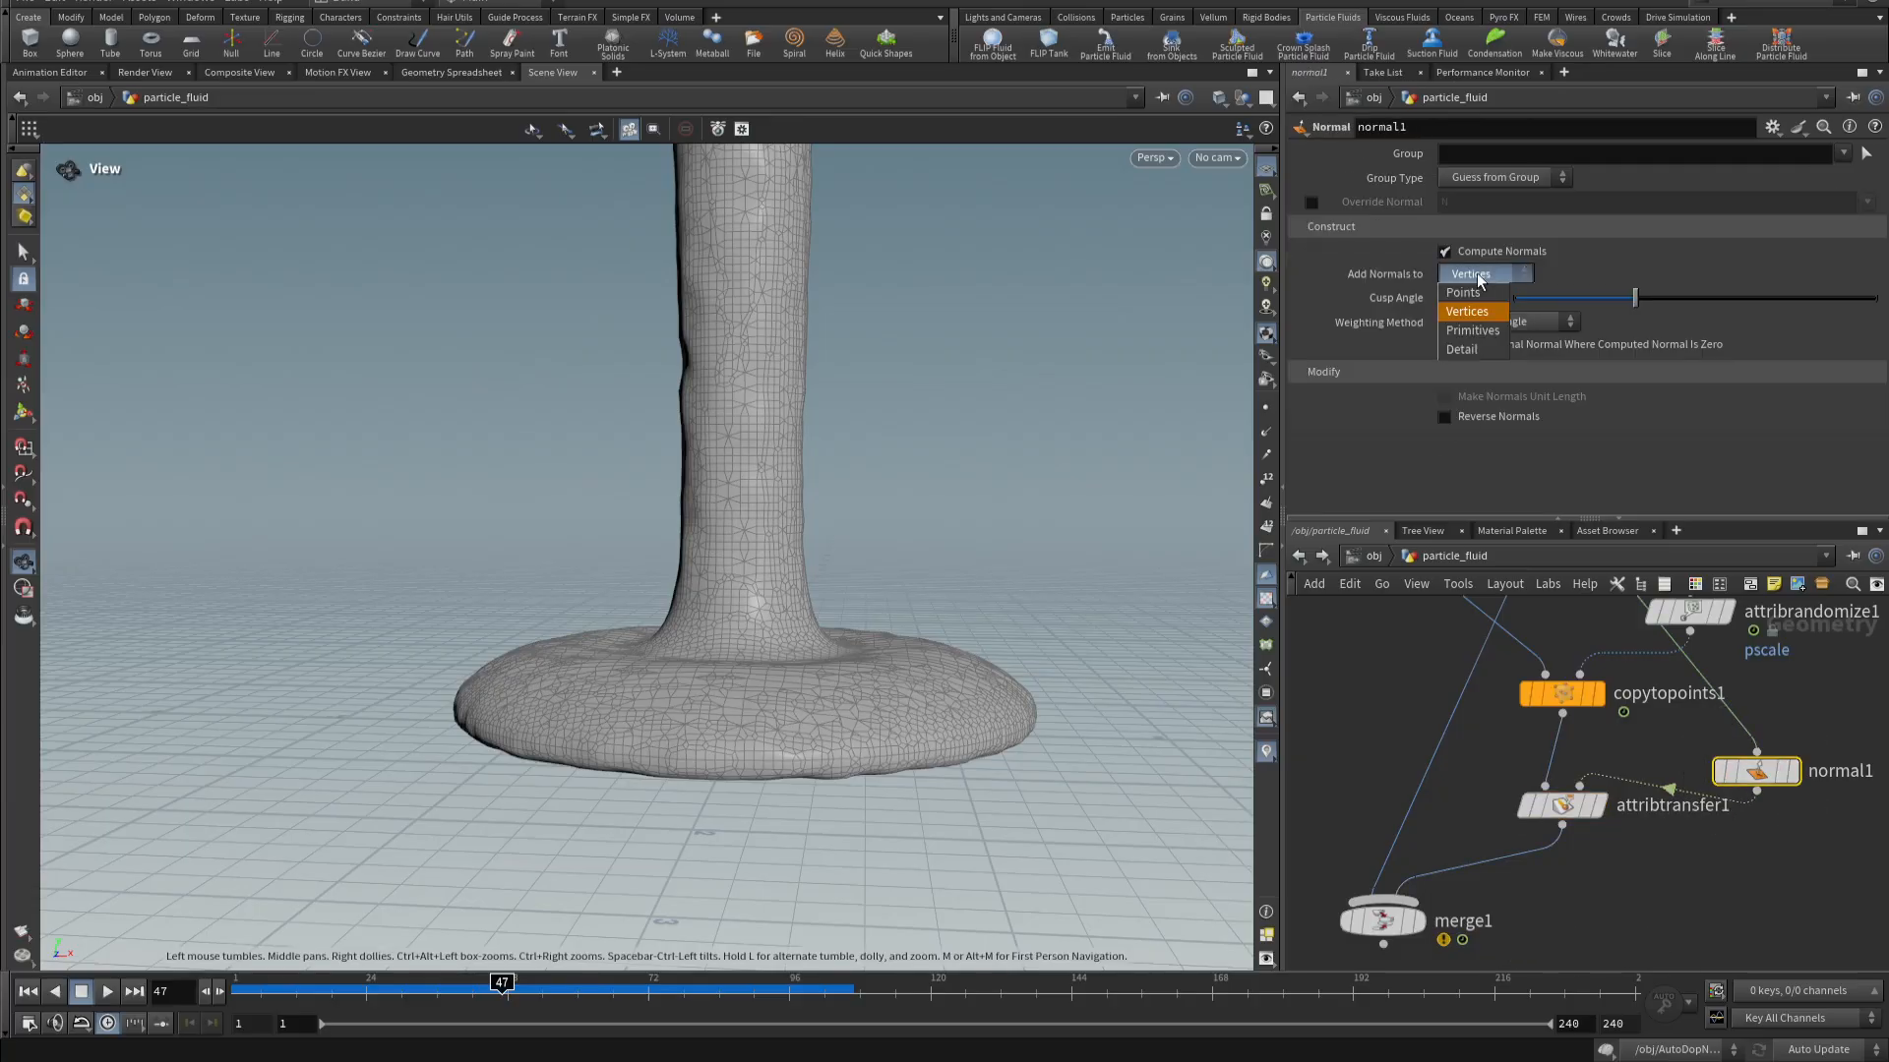
left_click(1463, 293)
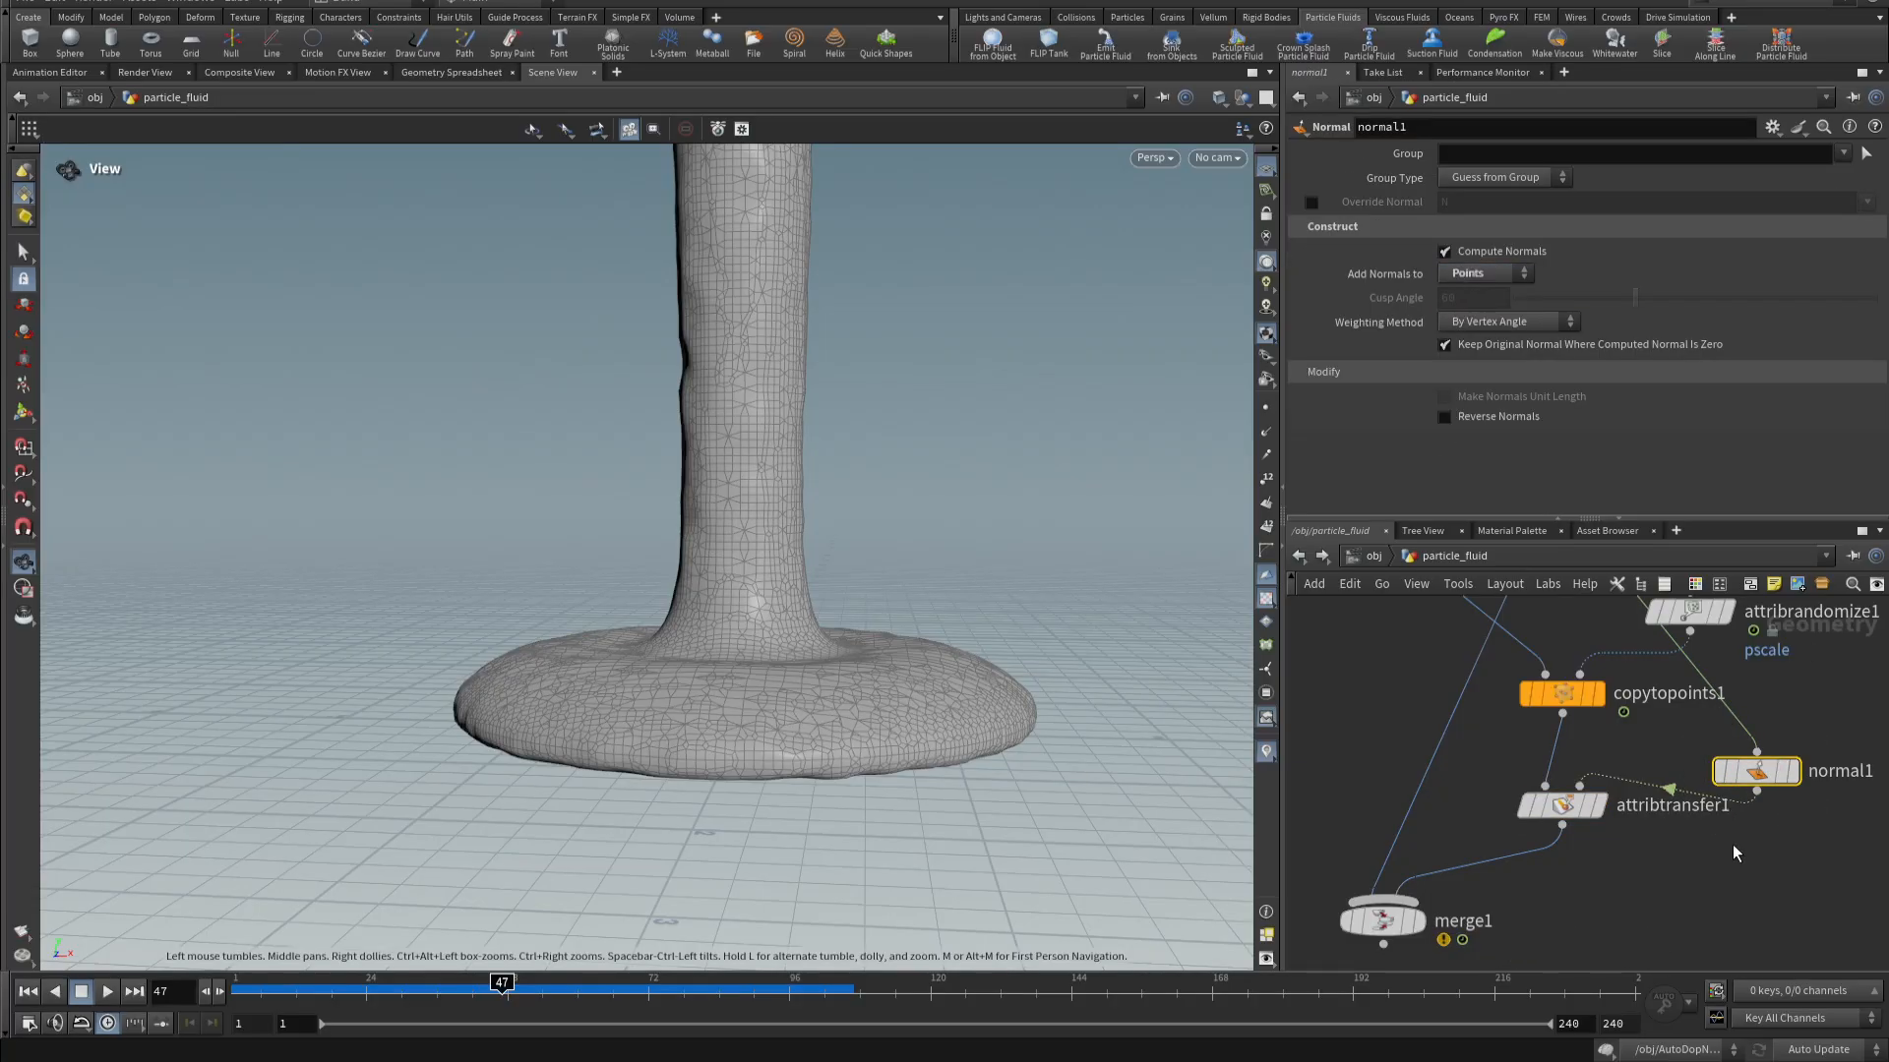
- Display attribtransfer1 and limit its transfer to the point attribute N, with primitive attributes disabled
middle_click_drag(1585, 815, 1568, 778)
mouse_move(1568, 778)
left_click_drag(1556, 768, 1538, 781)
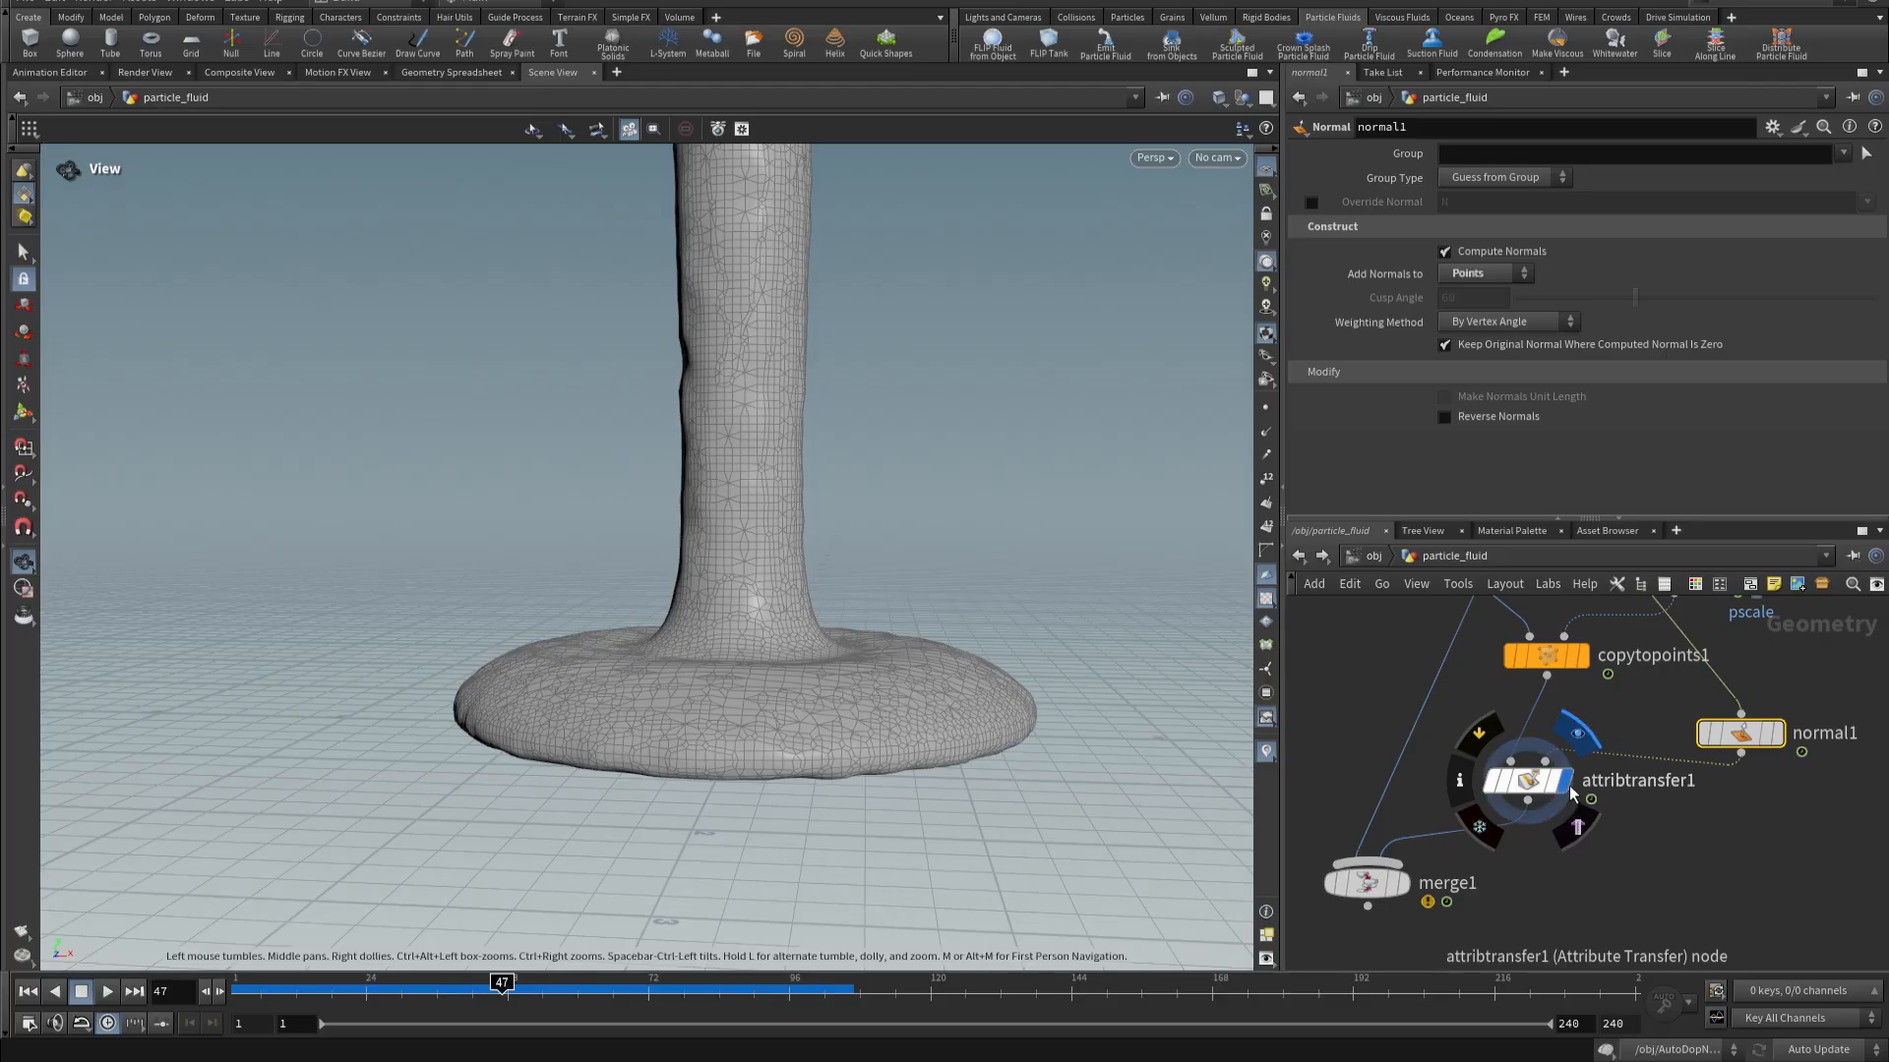
left_click(1565, 781)
left_click(1530, 785)
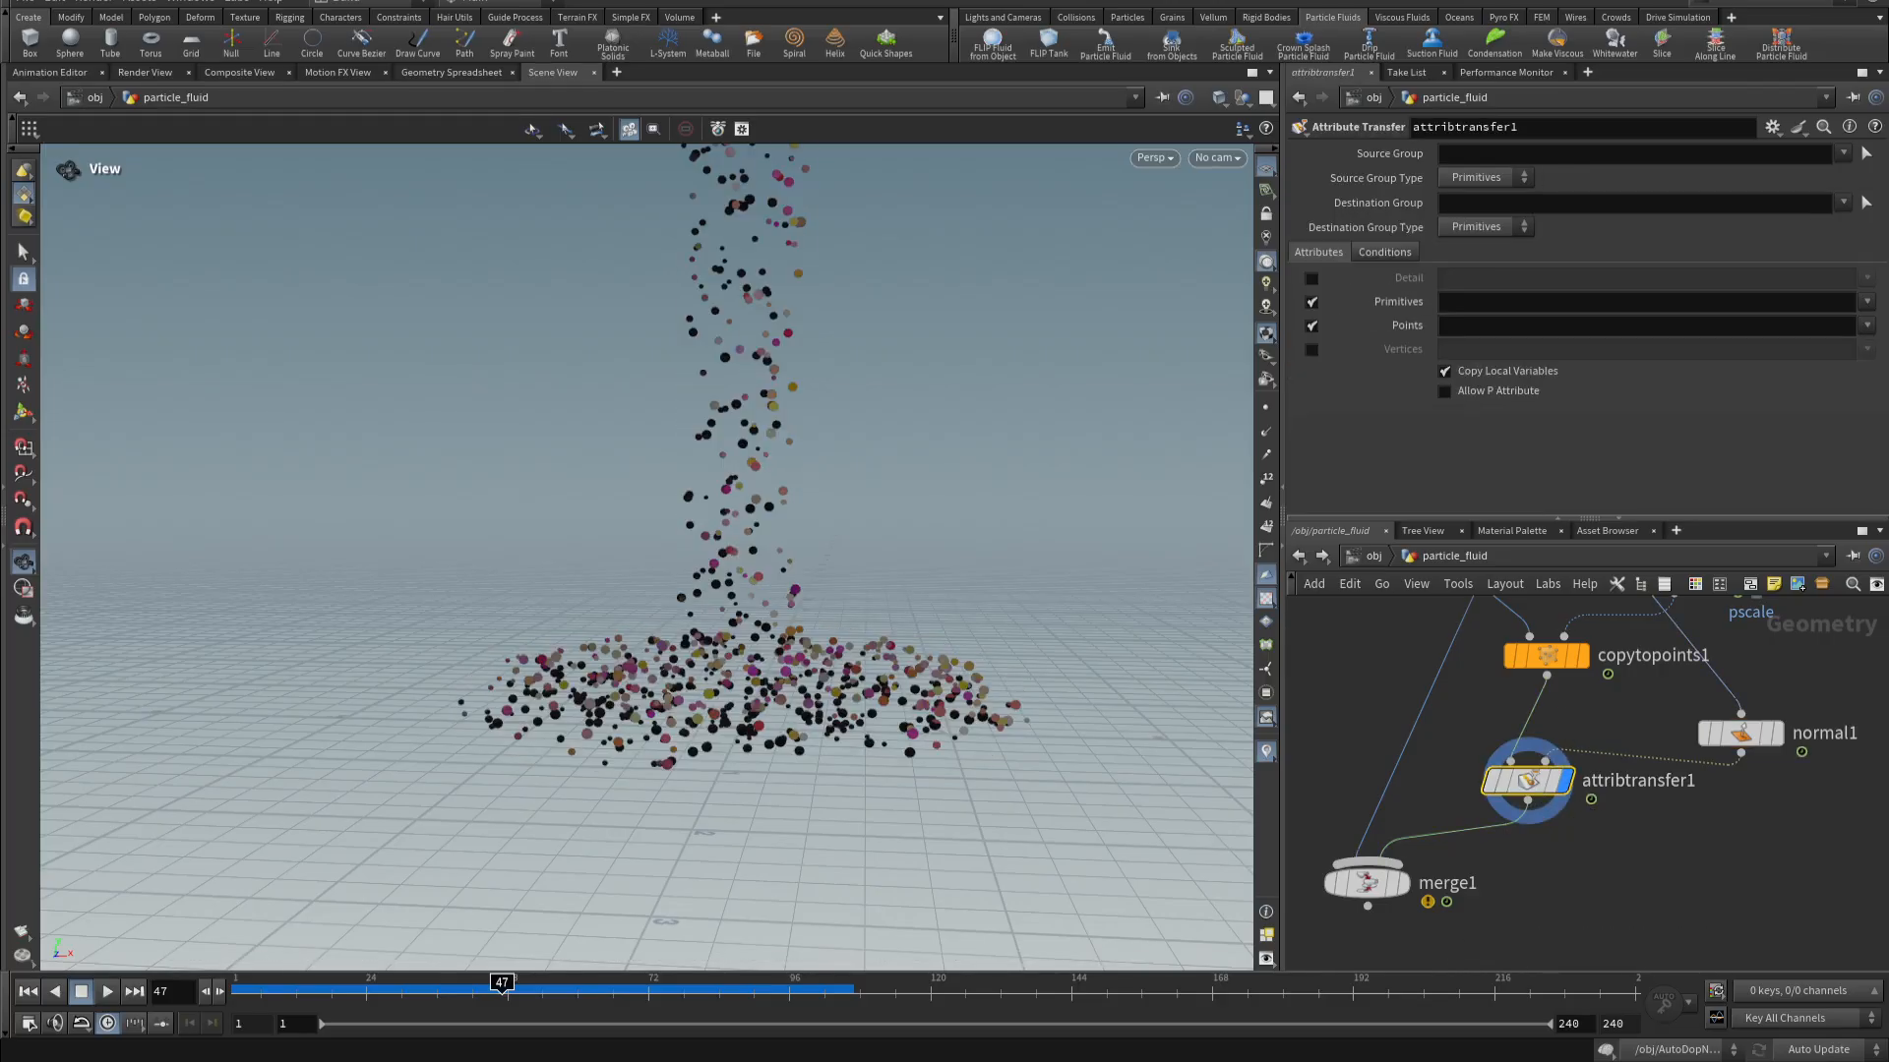
left_click(1866, 326)
left_click(1311, 302)
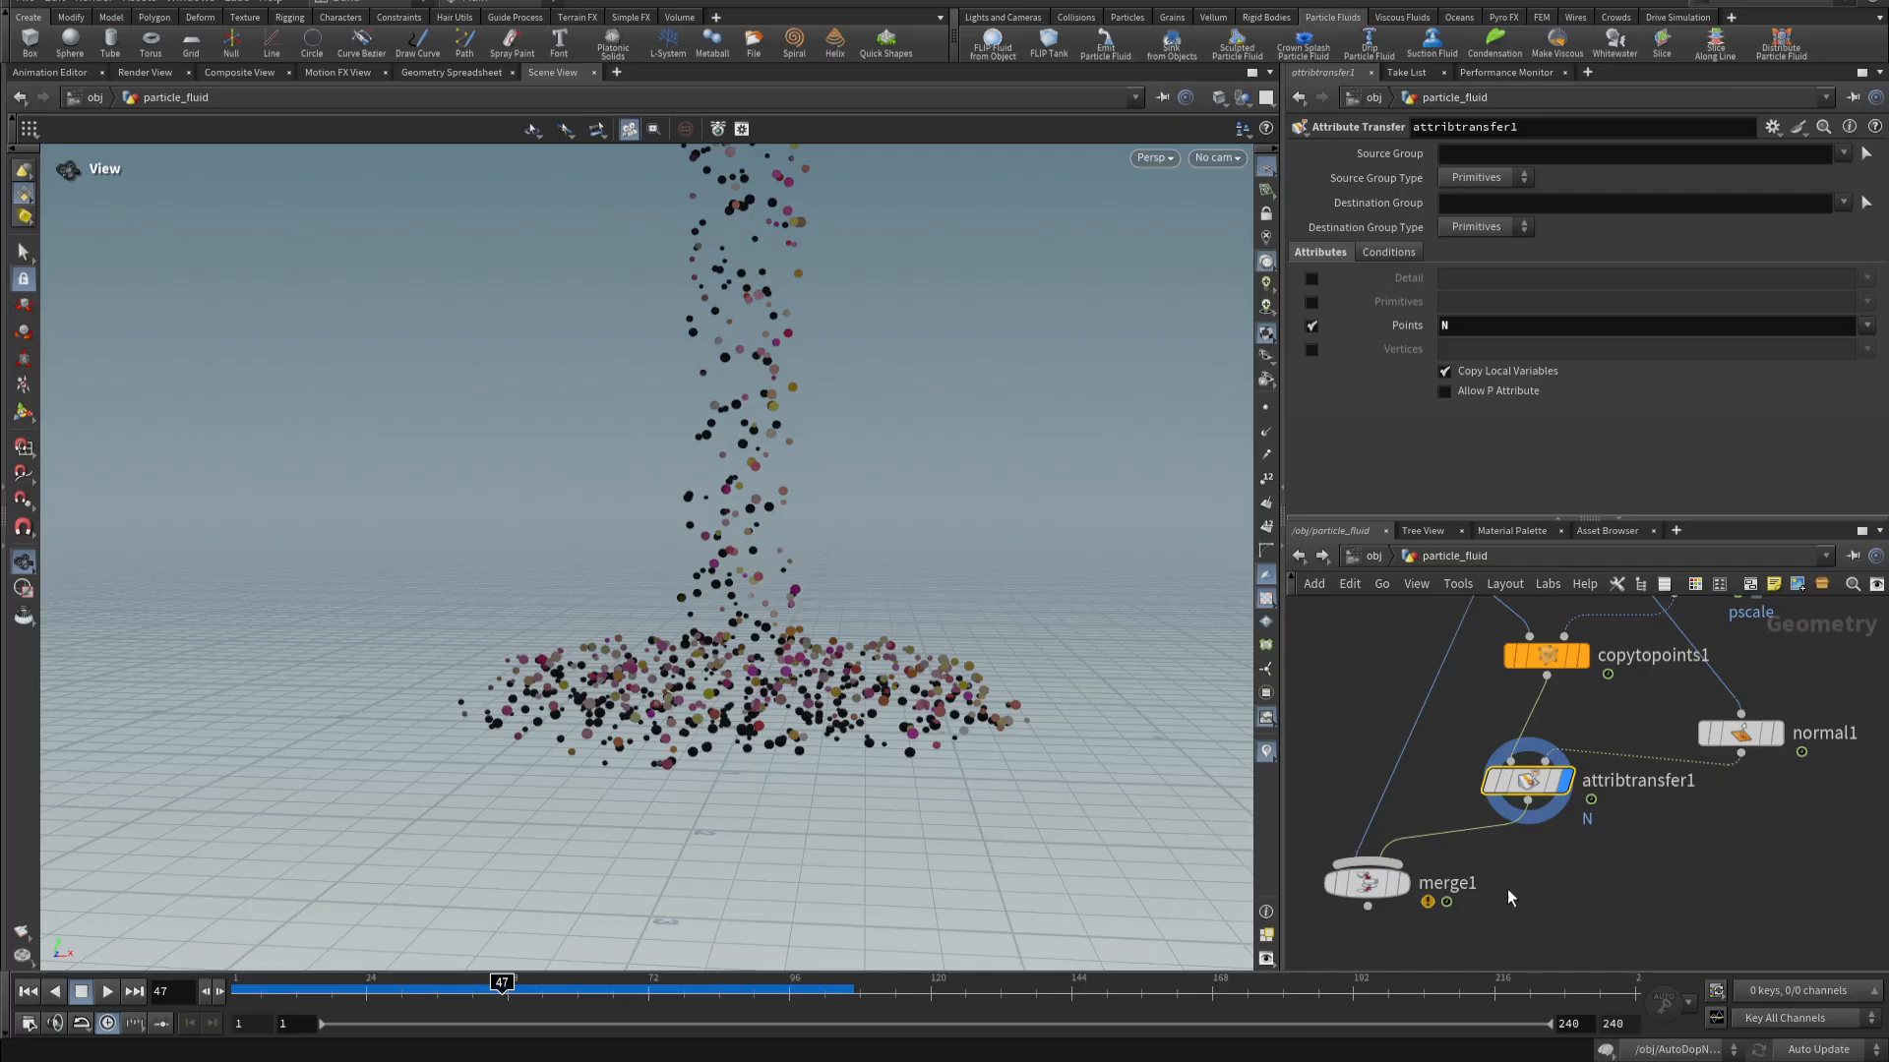
- Move merge1 further down the network and insert a Peak node between attribtransfer1 and merge1
middle_click_drag(1506, 890, 1585, 748)
left_click_drag(1448, 757, 1448, 822)
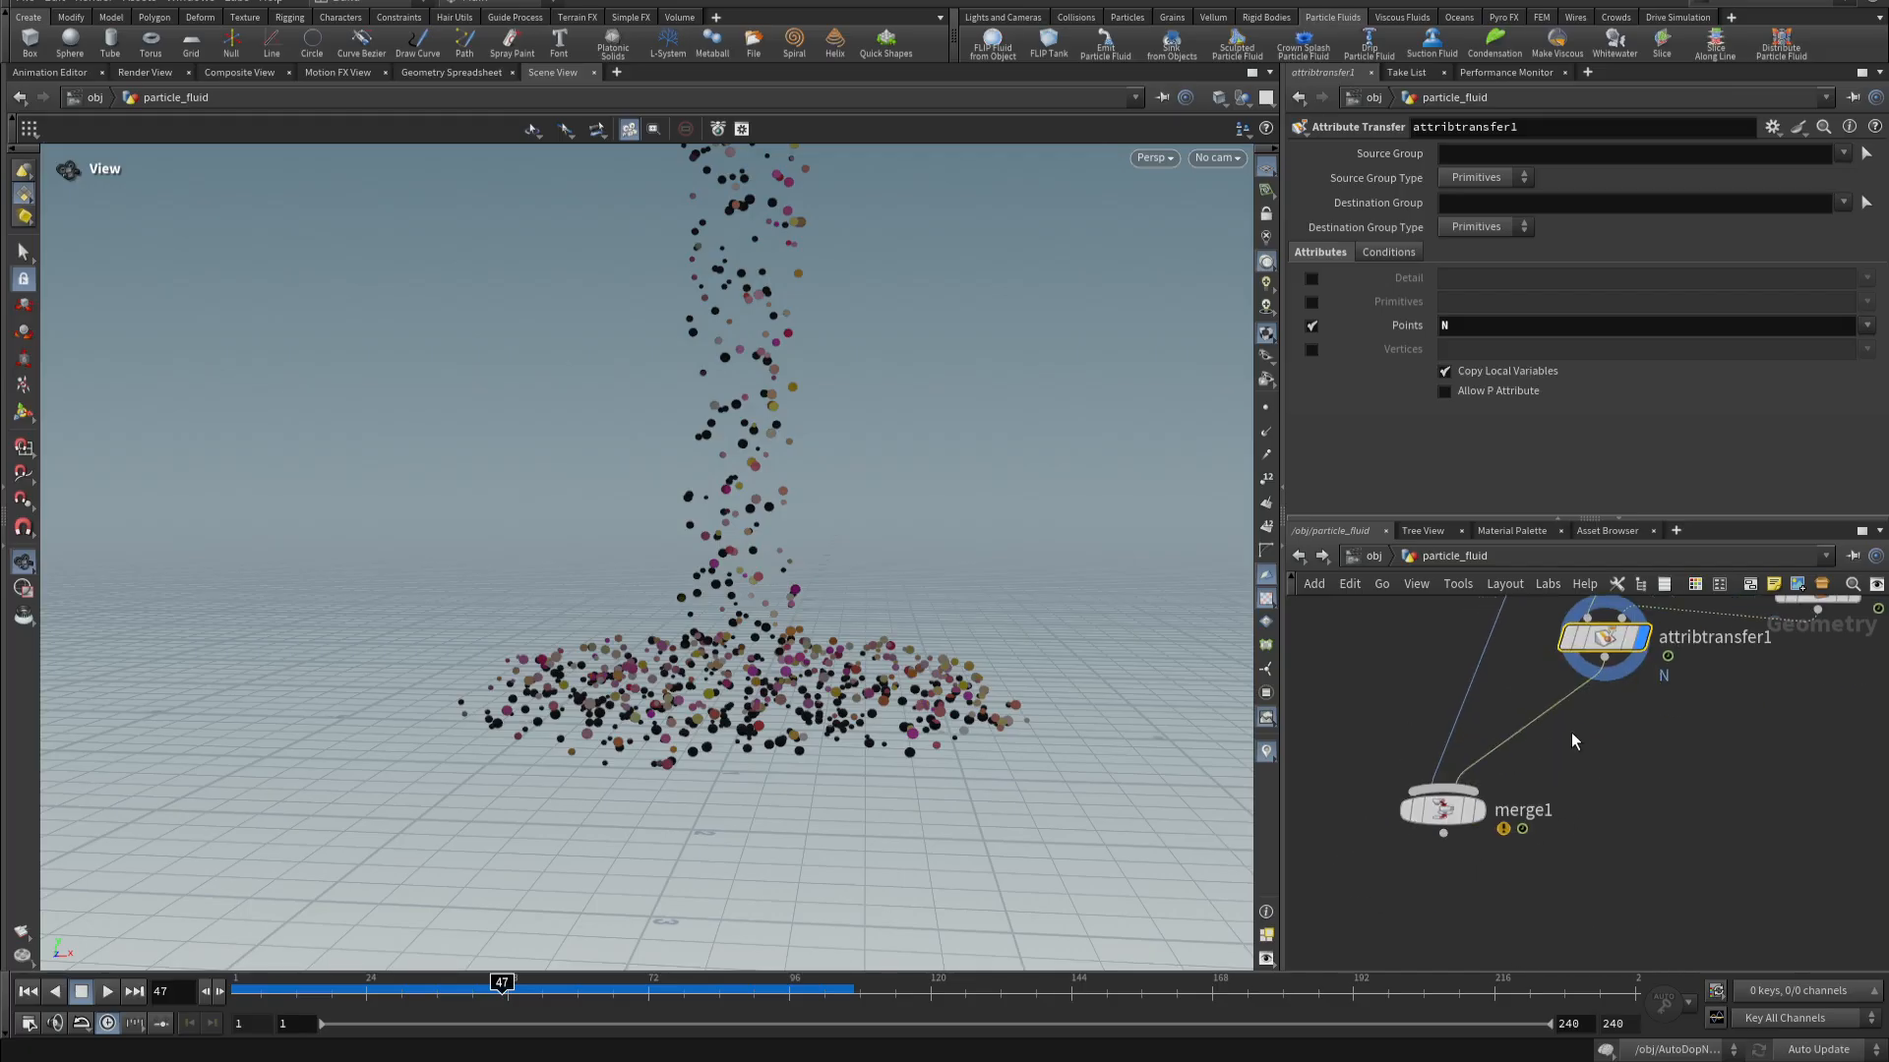
left_click(1607, 663)
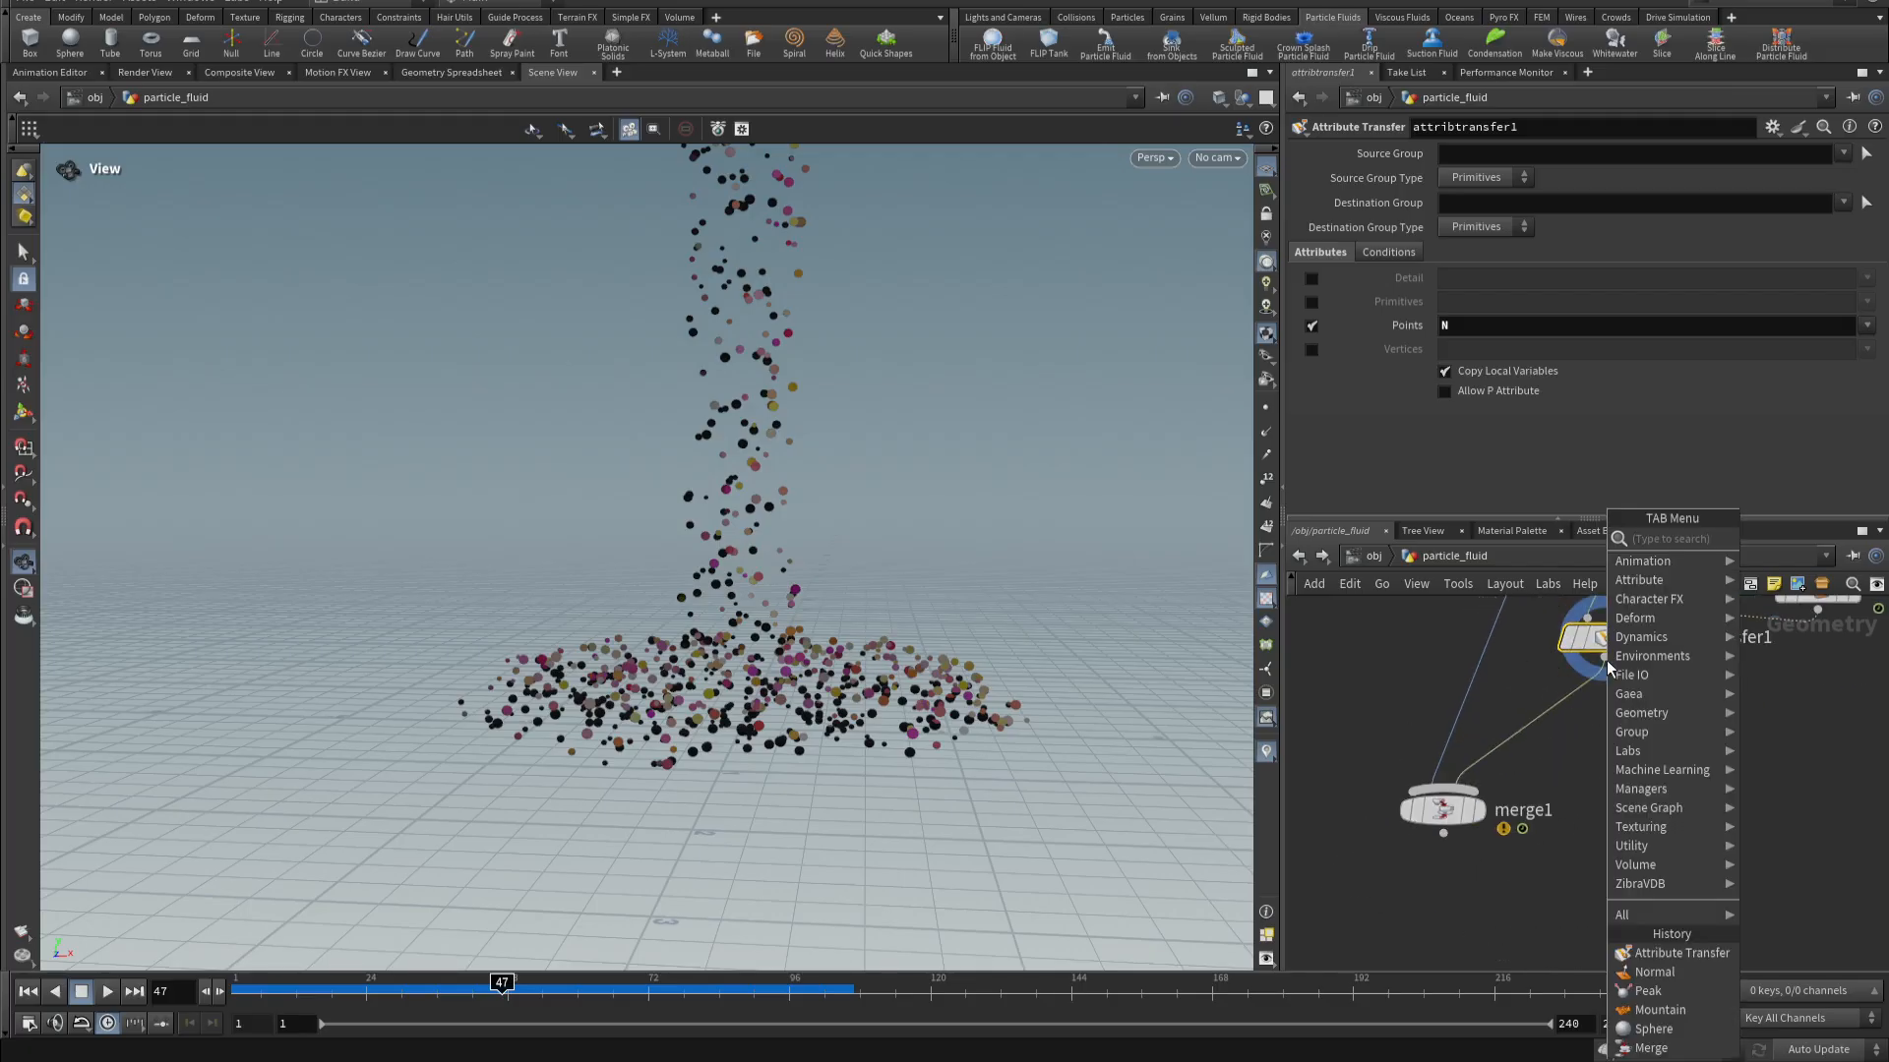
type("peak")
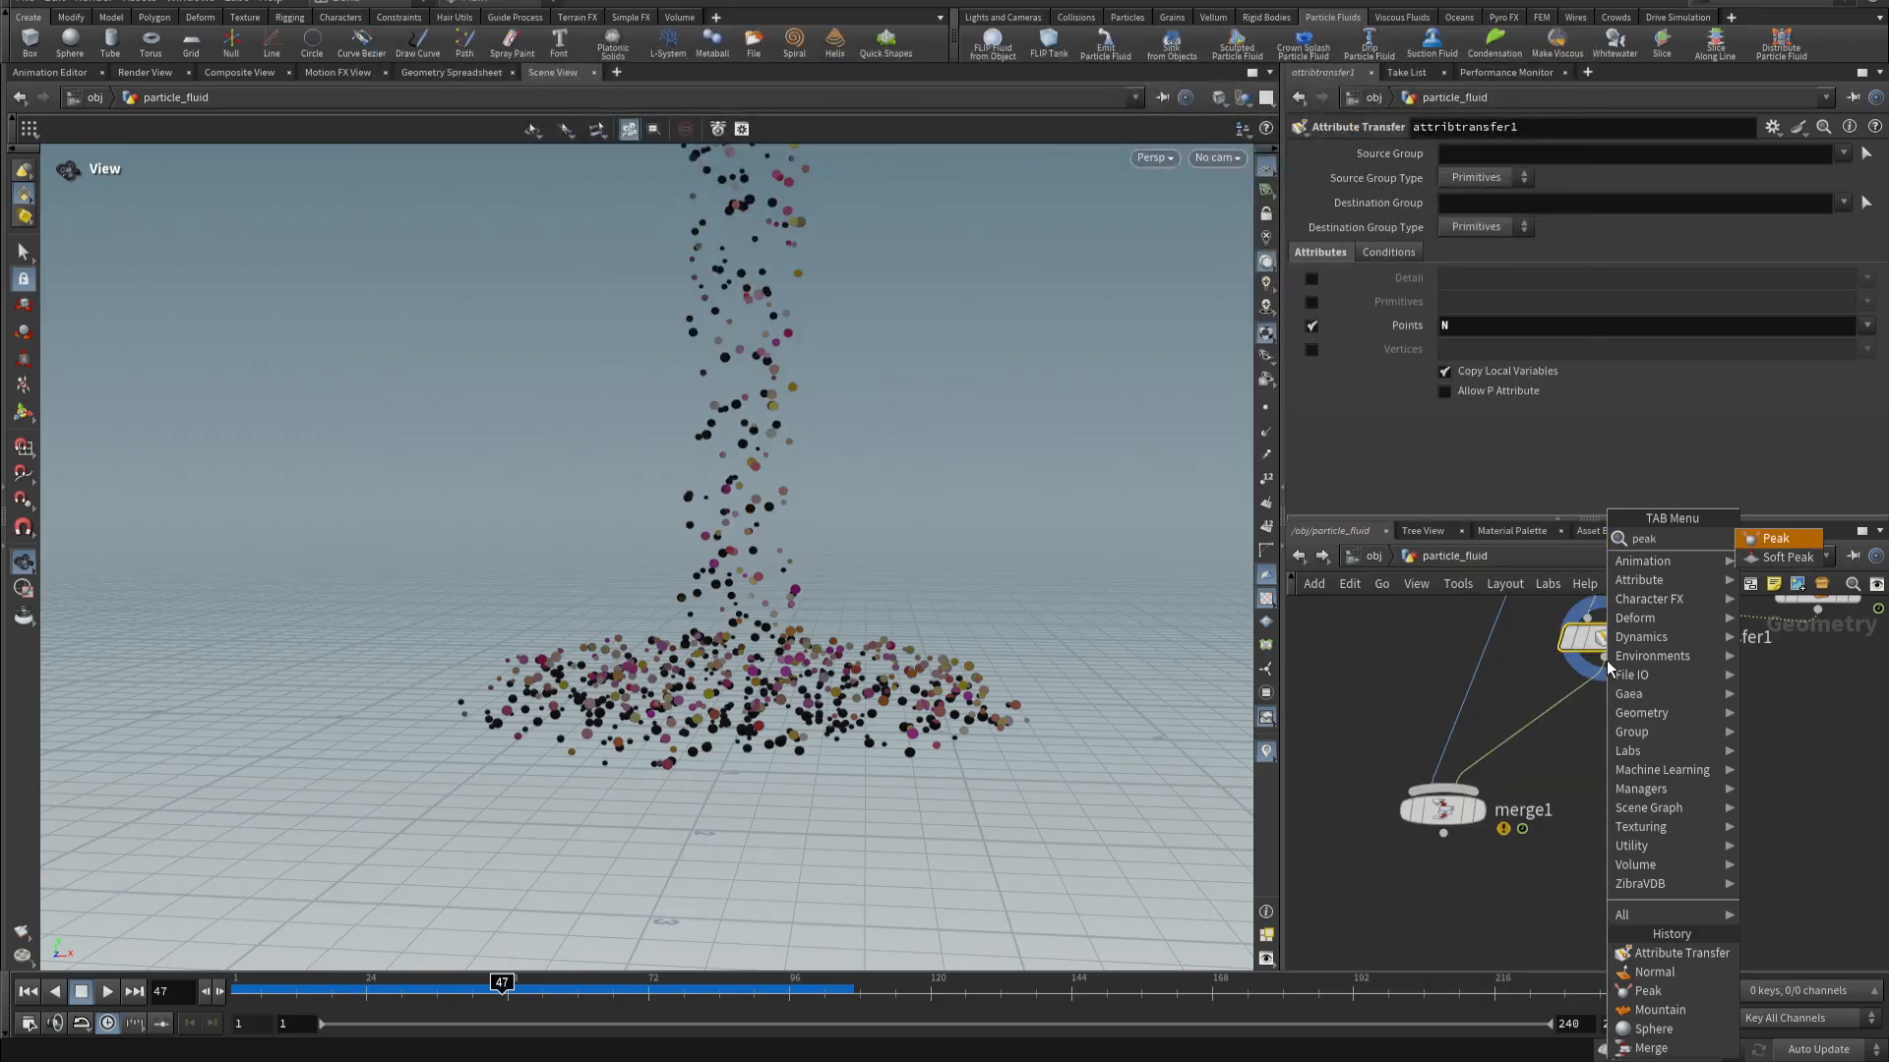
key("Return")
left_click(1604, 719)
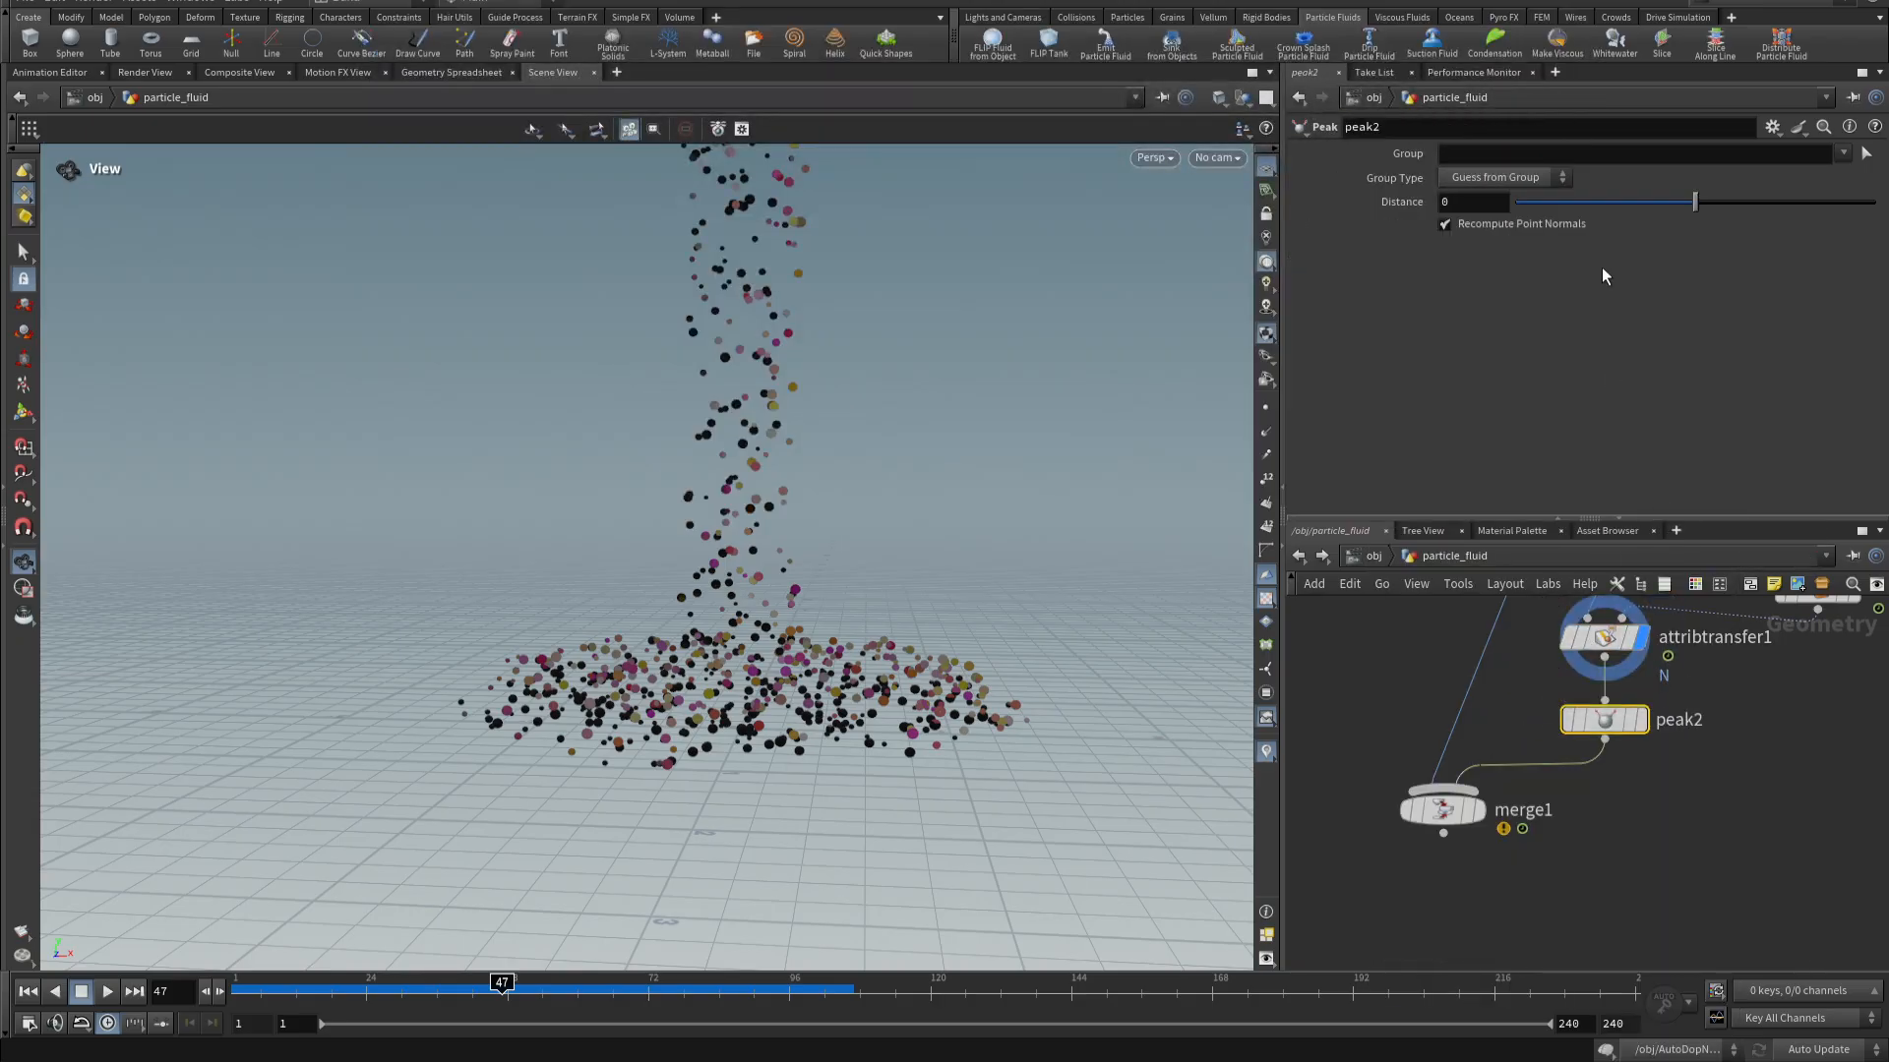
- Set peak2's Distance to -.02 and display the node
left_click(1493, 202)
type("-.02")
key("Return")
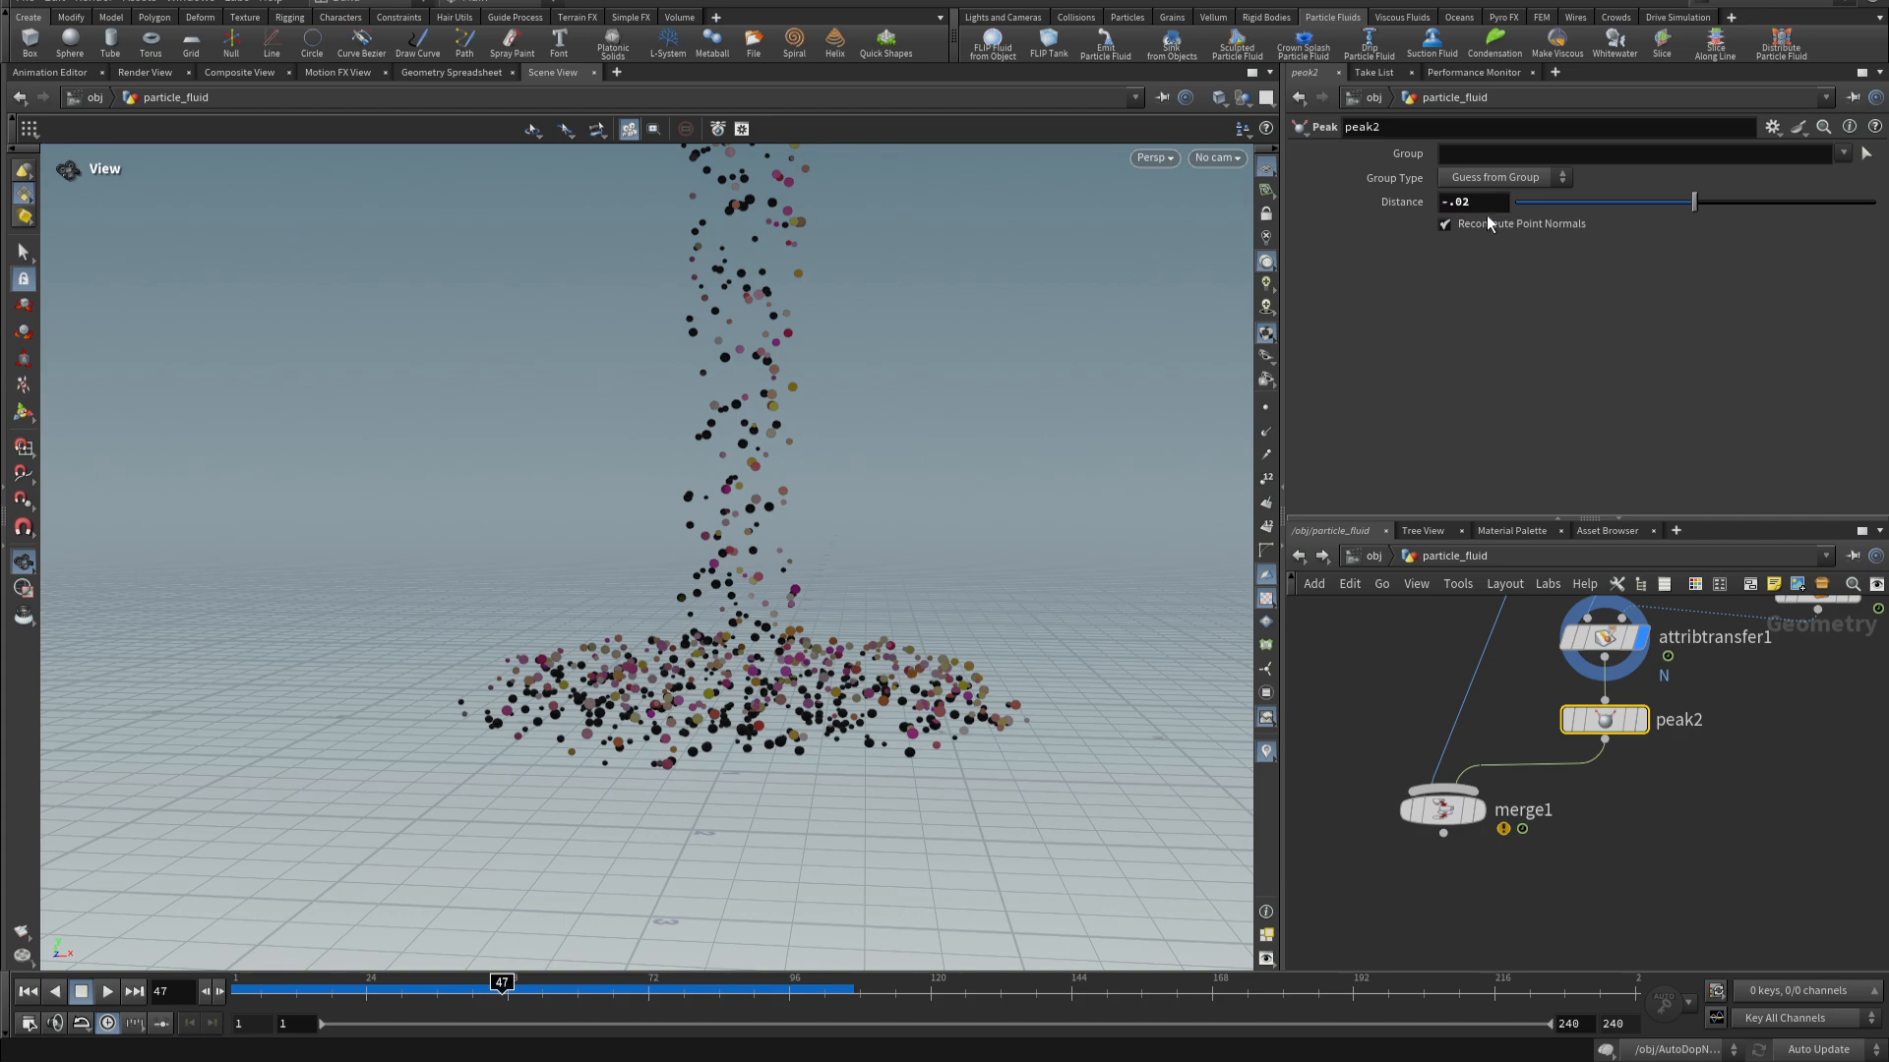
left_click(1642, 722)
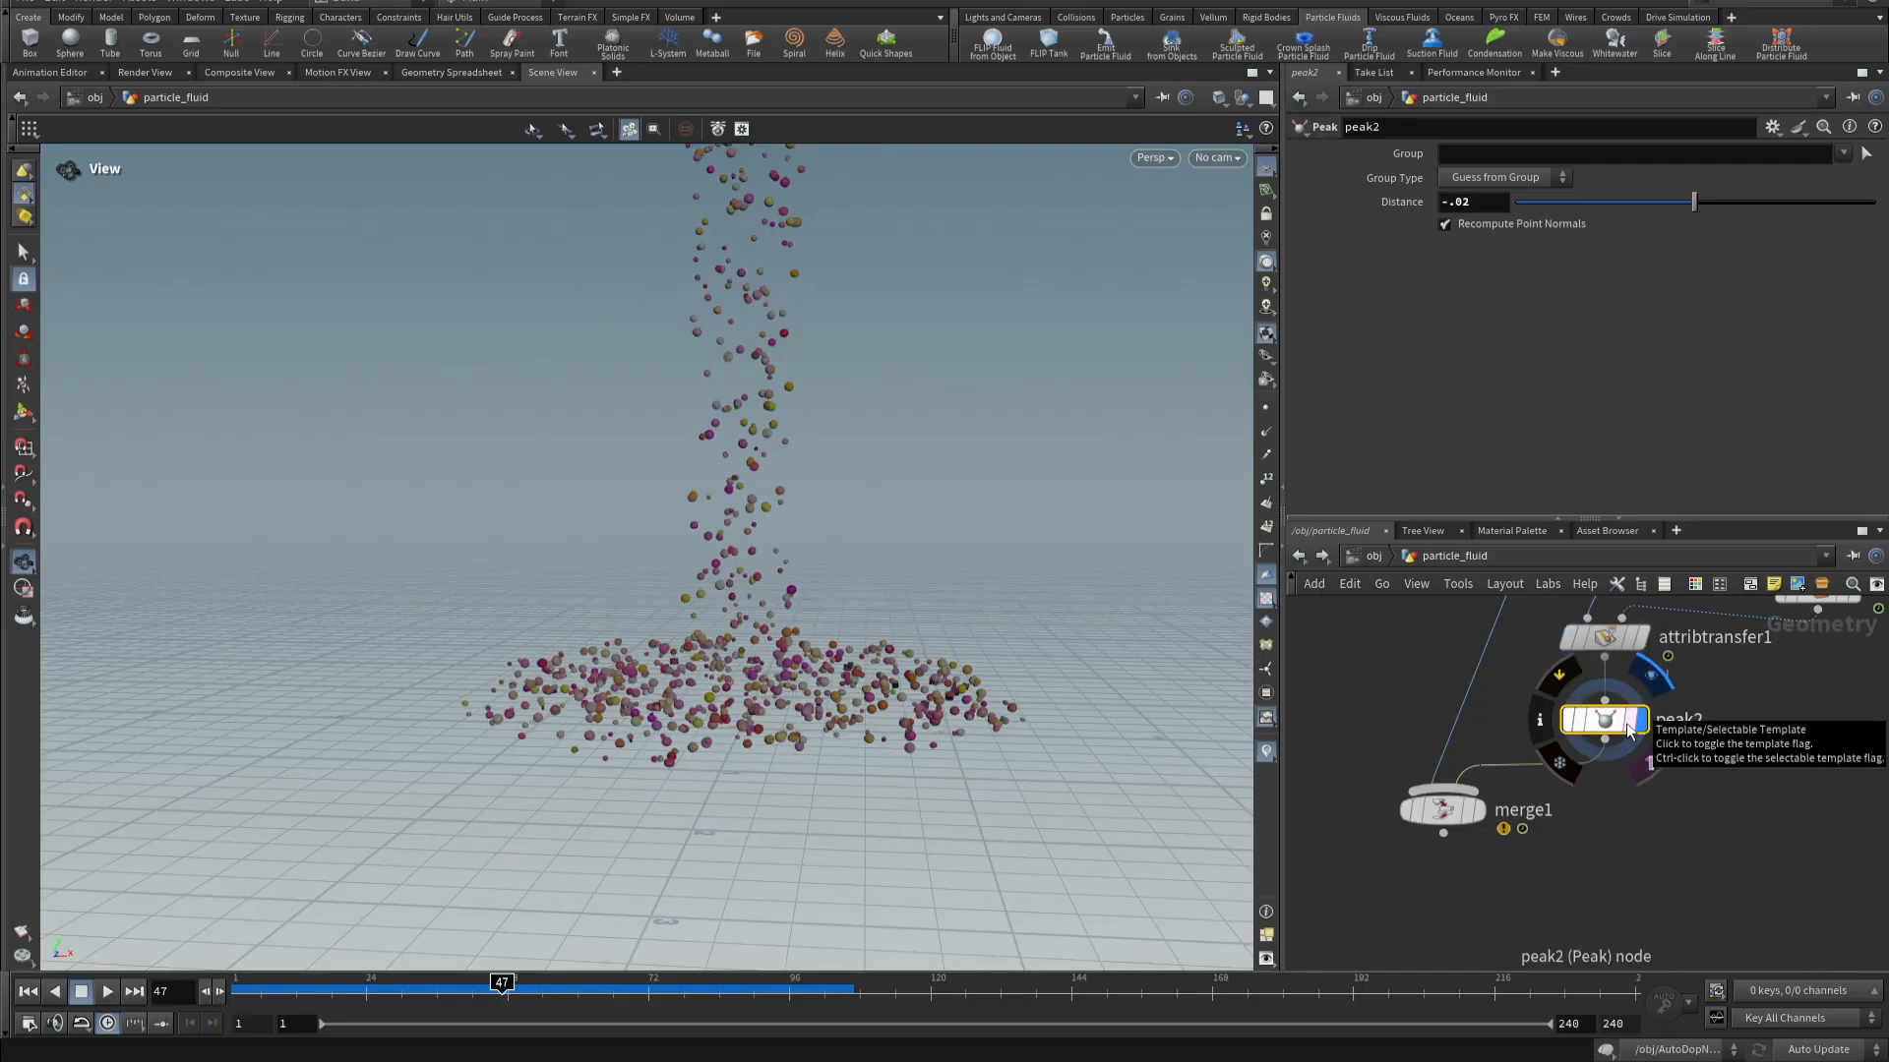
- Toggle the bypass of peak2 on and off to compare the copied spheres with and without it
left_click(1558, 688)
left_click(1558, 688)
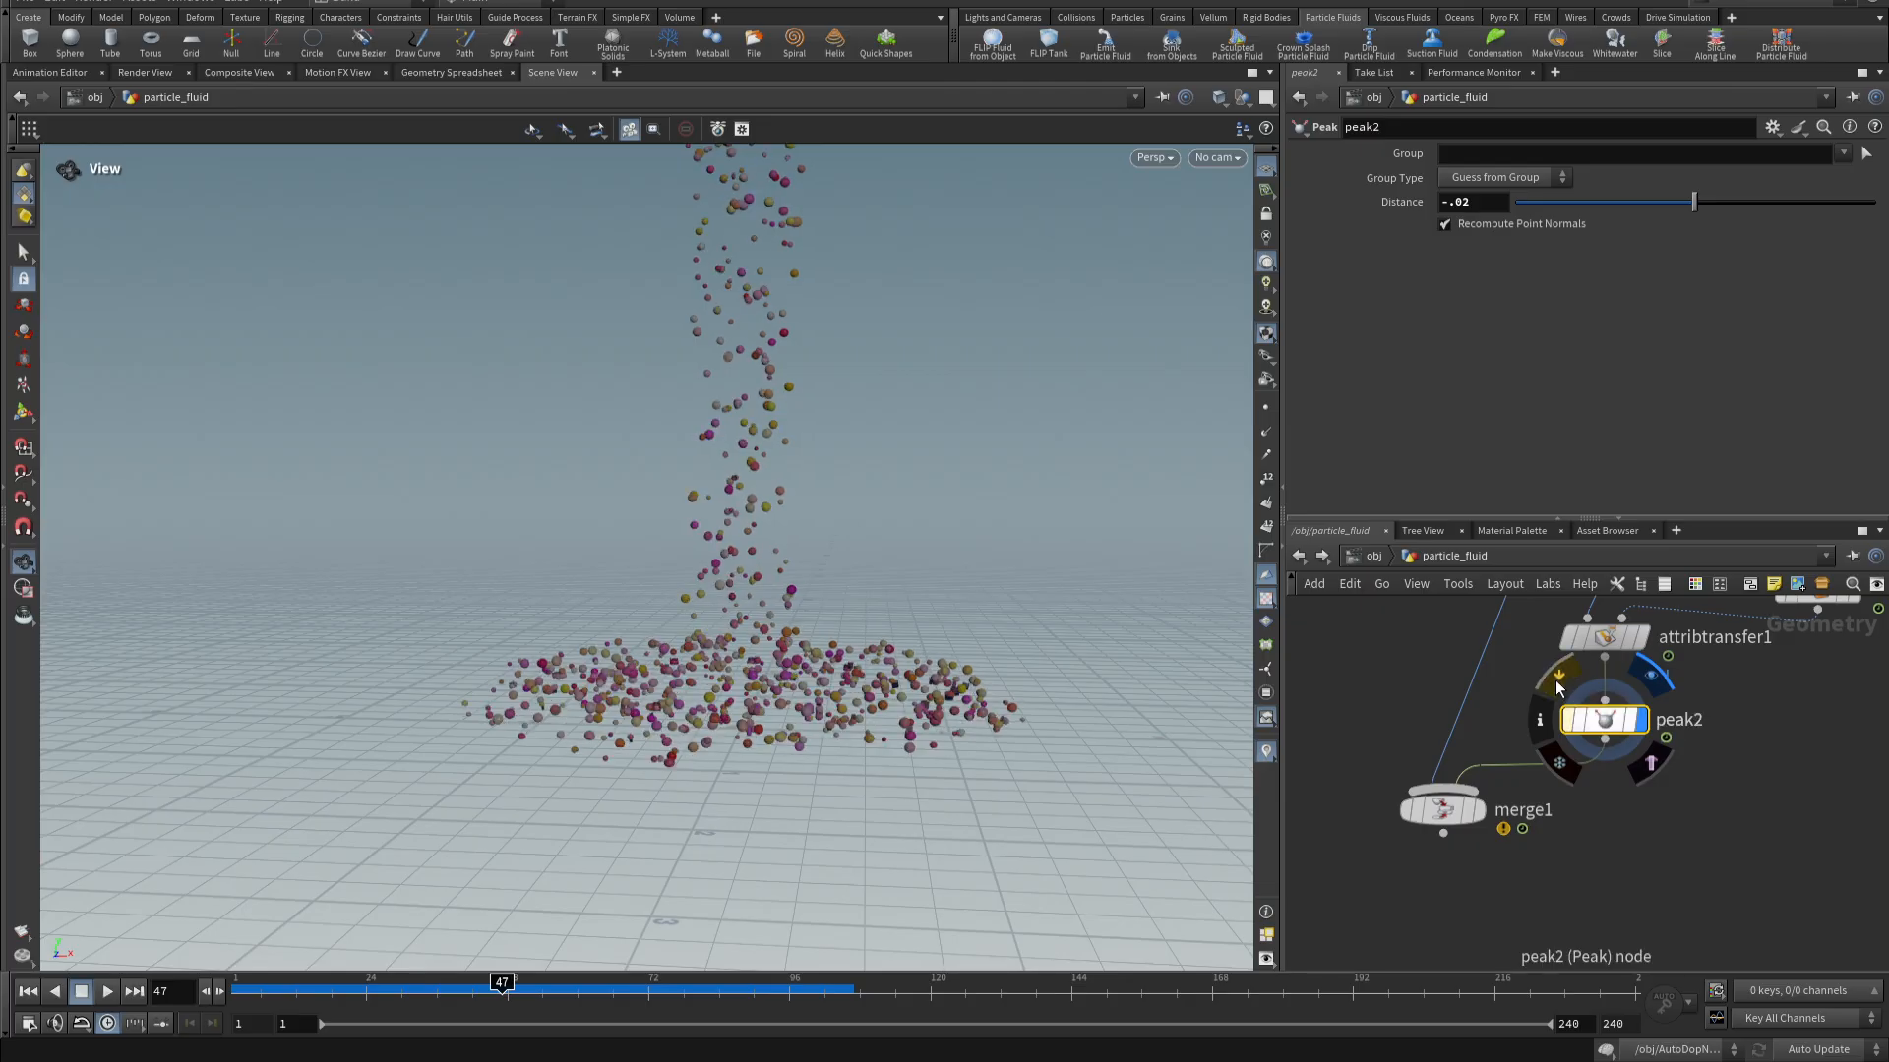
left_click(1558, 688)
left_click(1558, 688)
- Rearrange copytopoints1 and attribtransfer1, wire copytopoints1 directly into merge1, and delete the wire from peak2 to merge1
middle_click_drag(1612, 830, 1515, 1005)
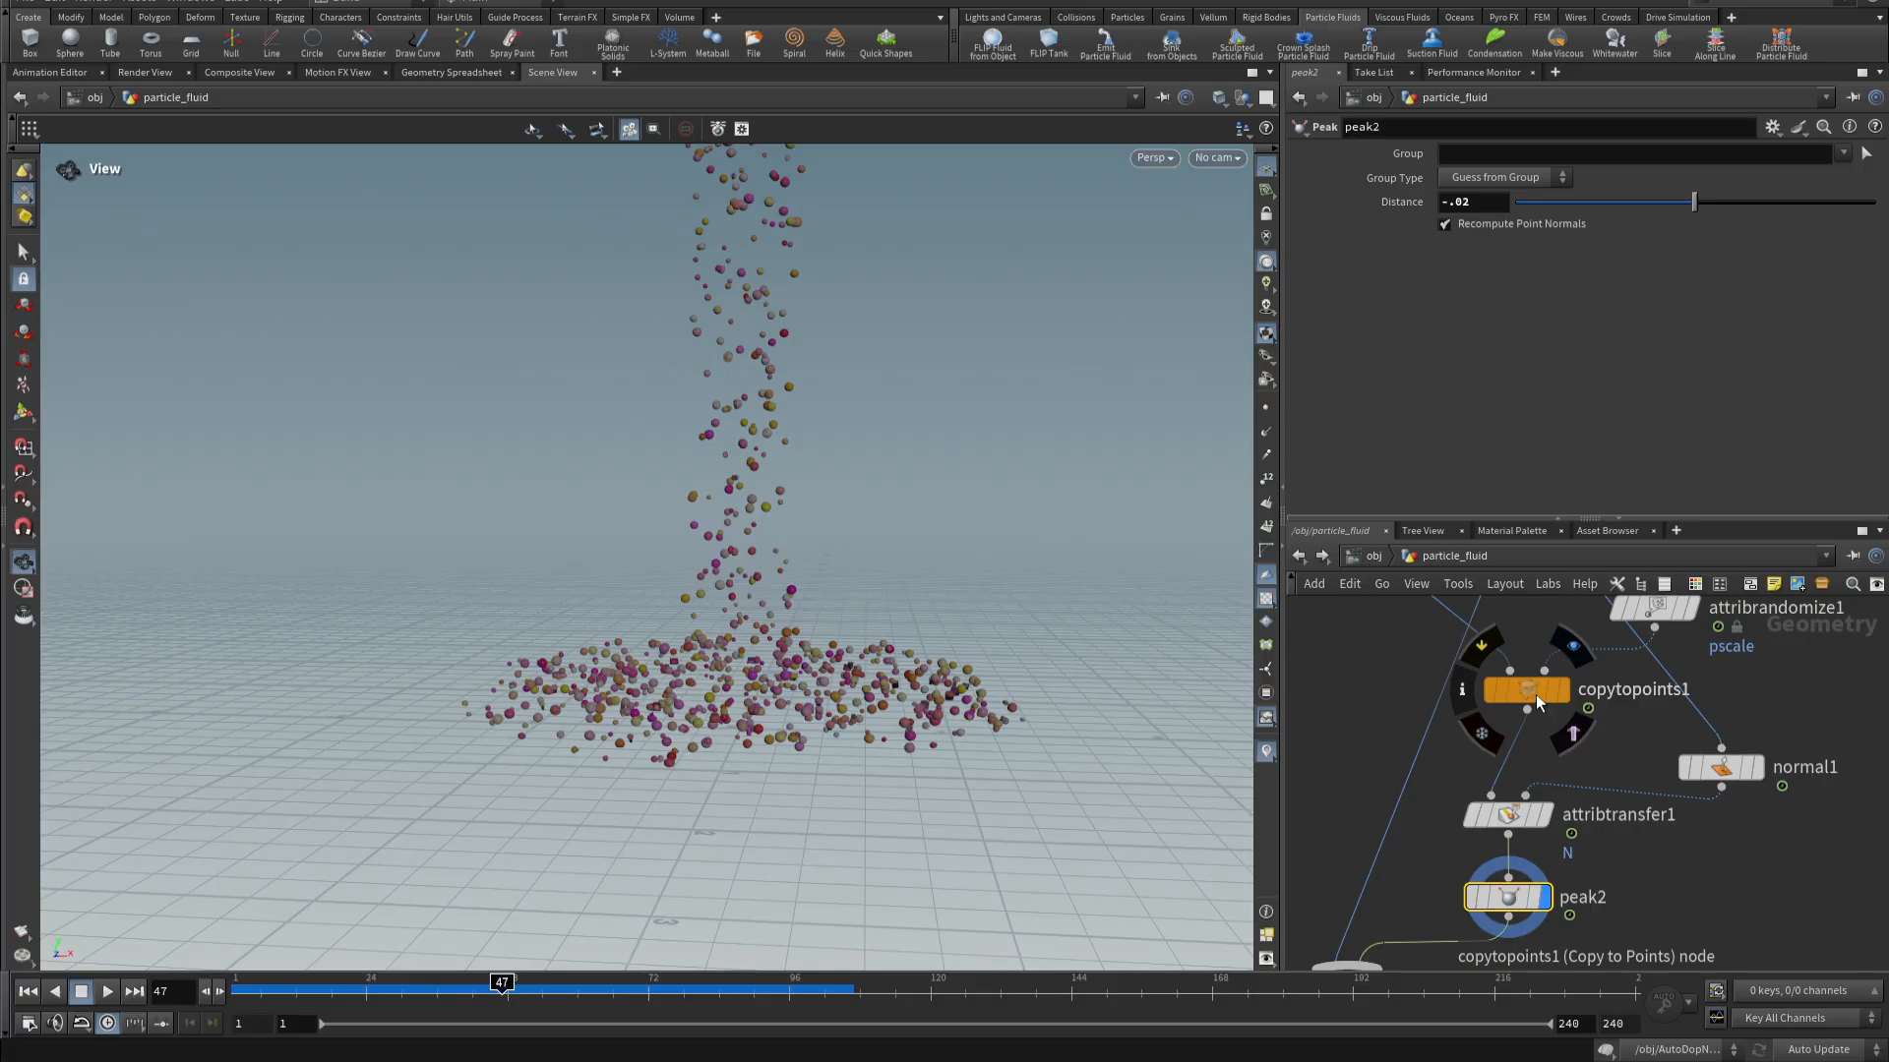
left_click_drag(1542, 694, 1523, 726)
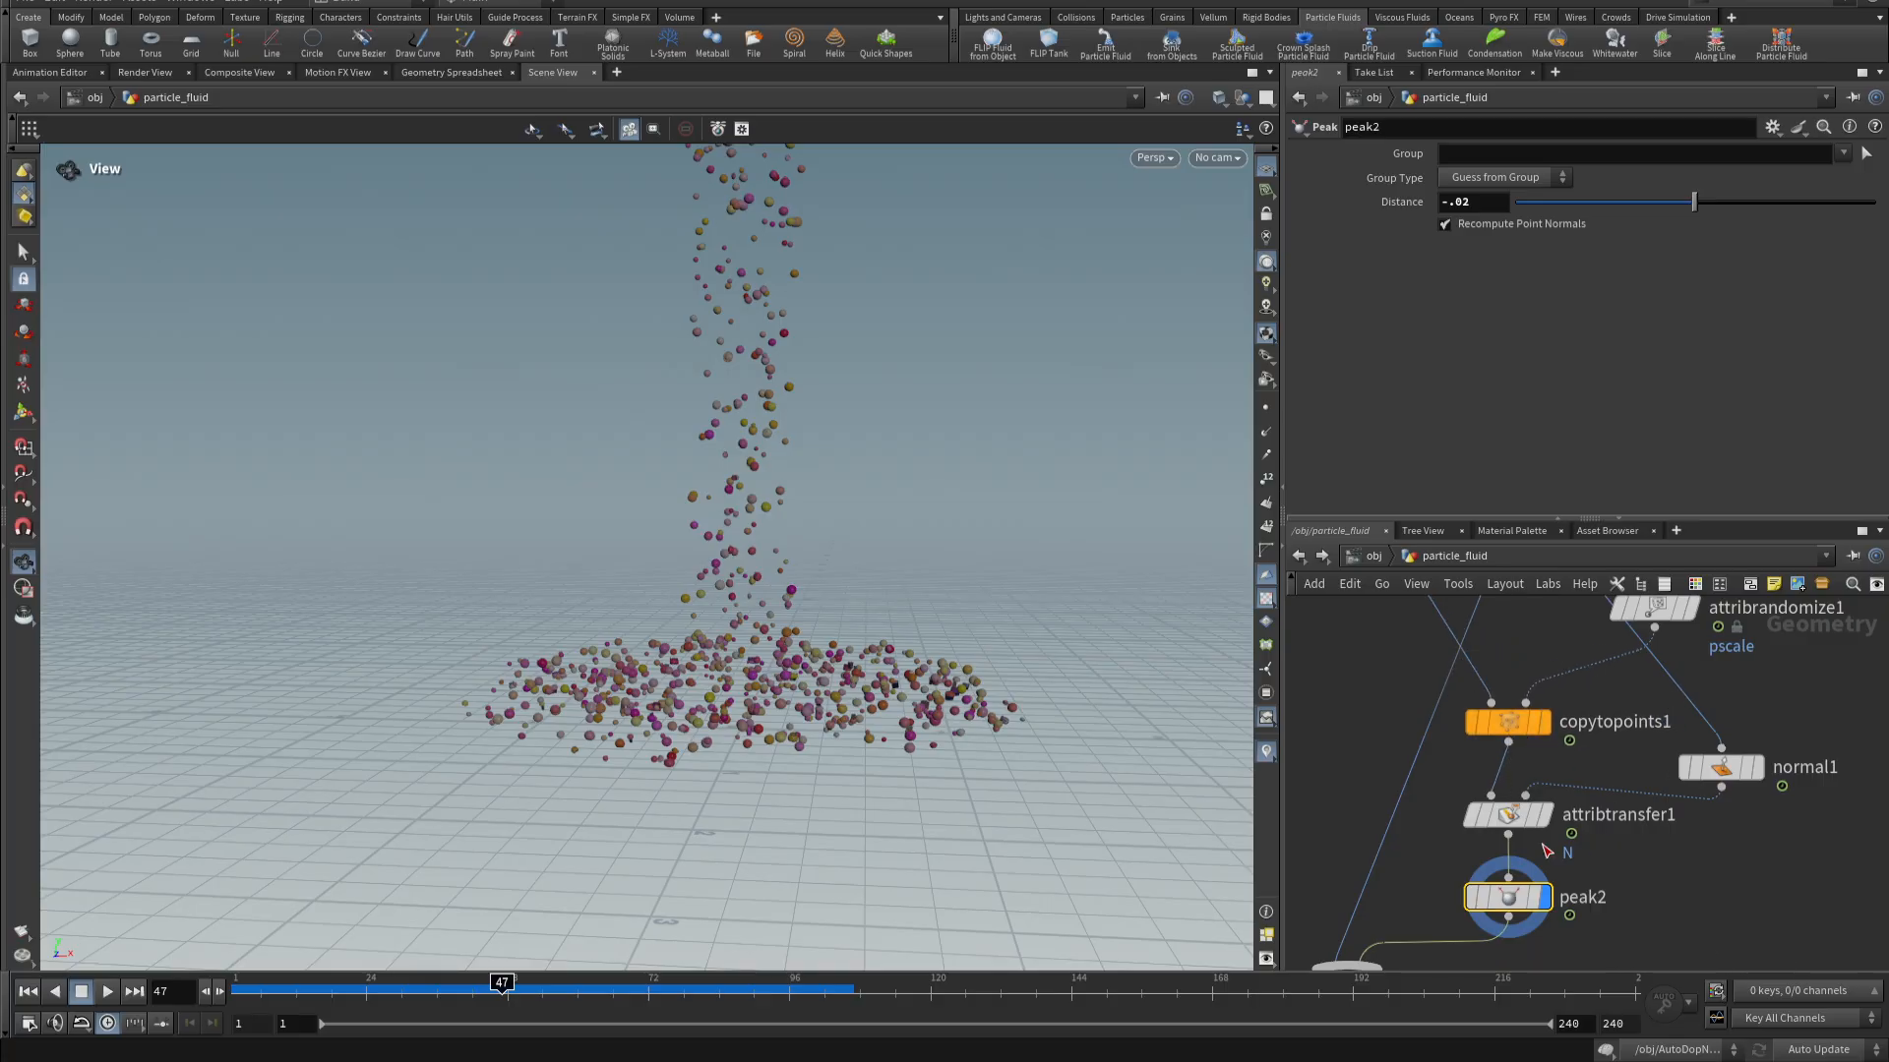
mouse_move(1510, 821)
middle_click_drag(1718, 870, 1737, 862)
left_click_drag(1527, 815, 1482, 874)
scroll(1556, 831, "down", 2)
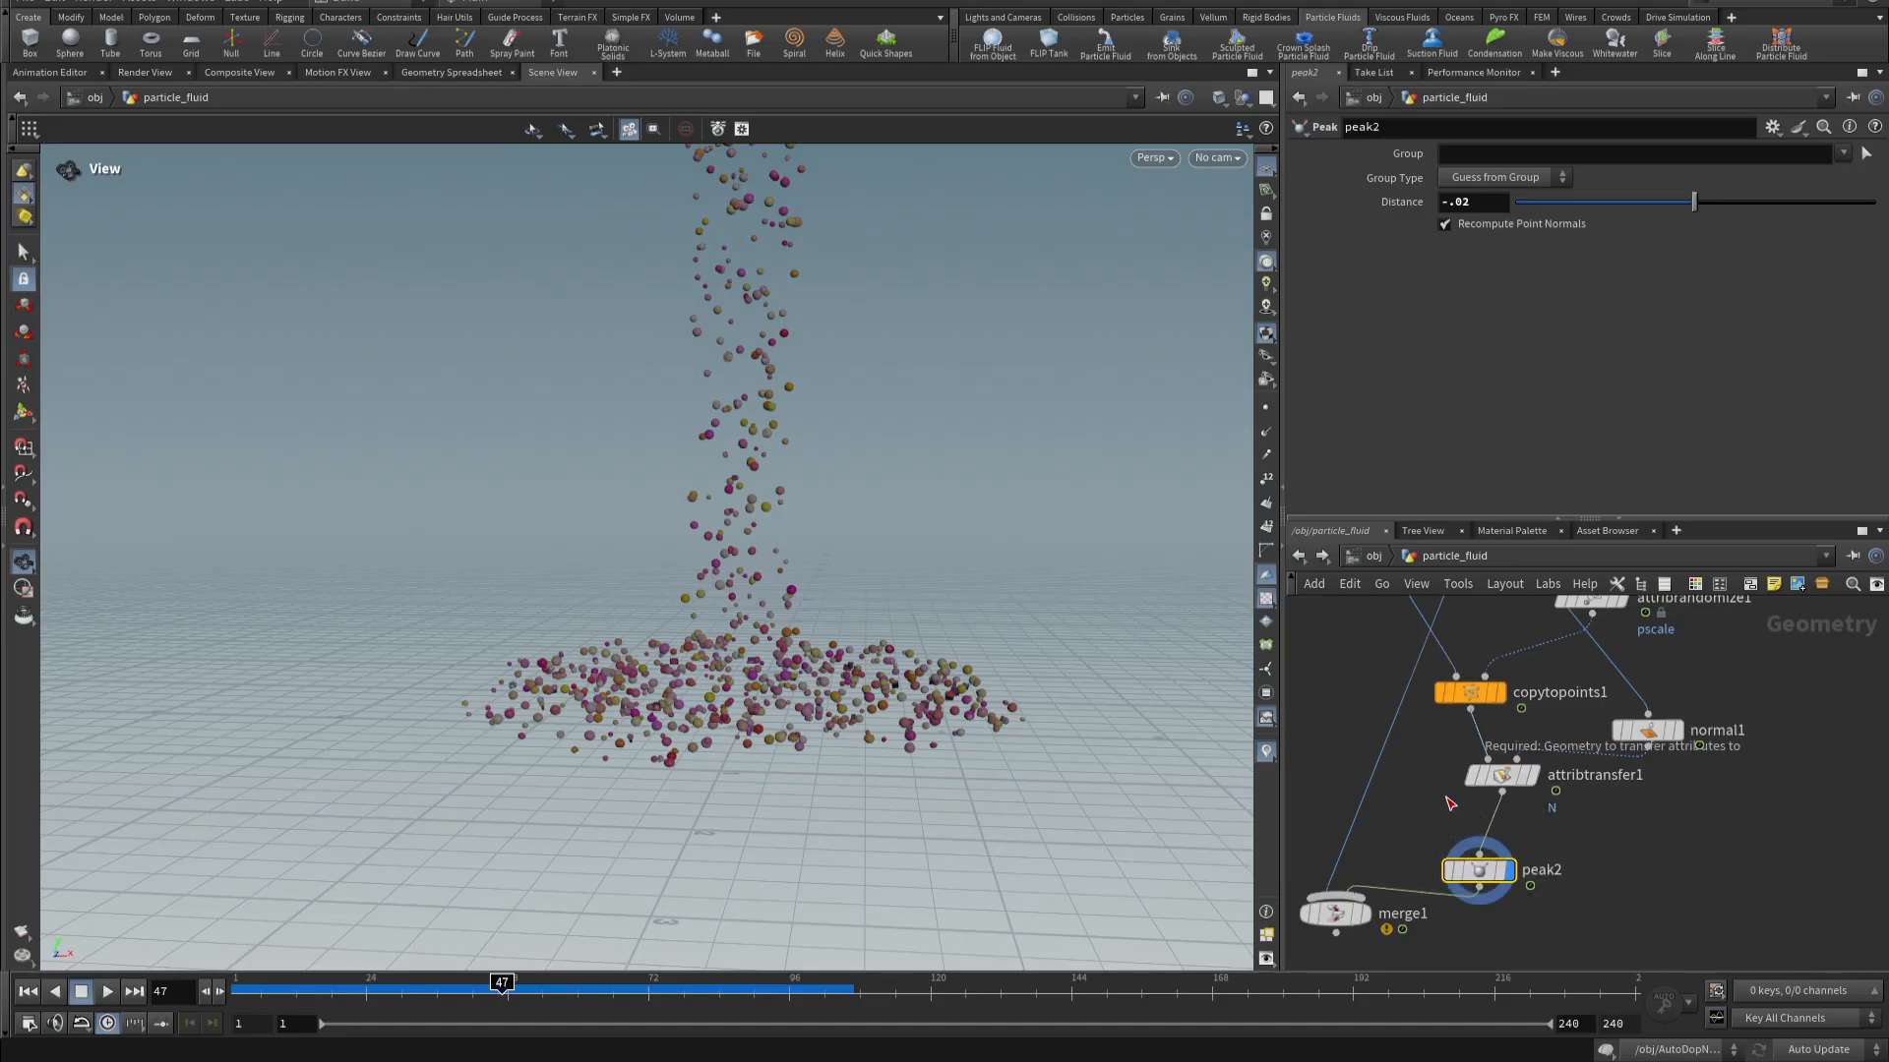
left_click_drag(1445, 796, 1418, 905)
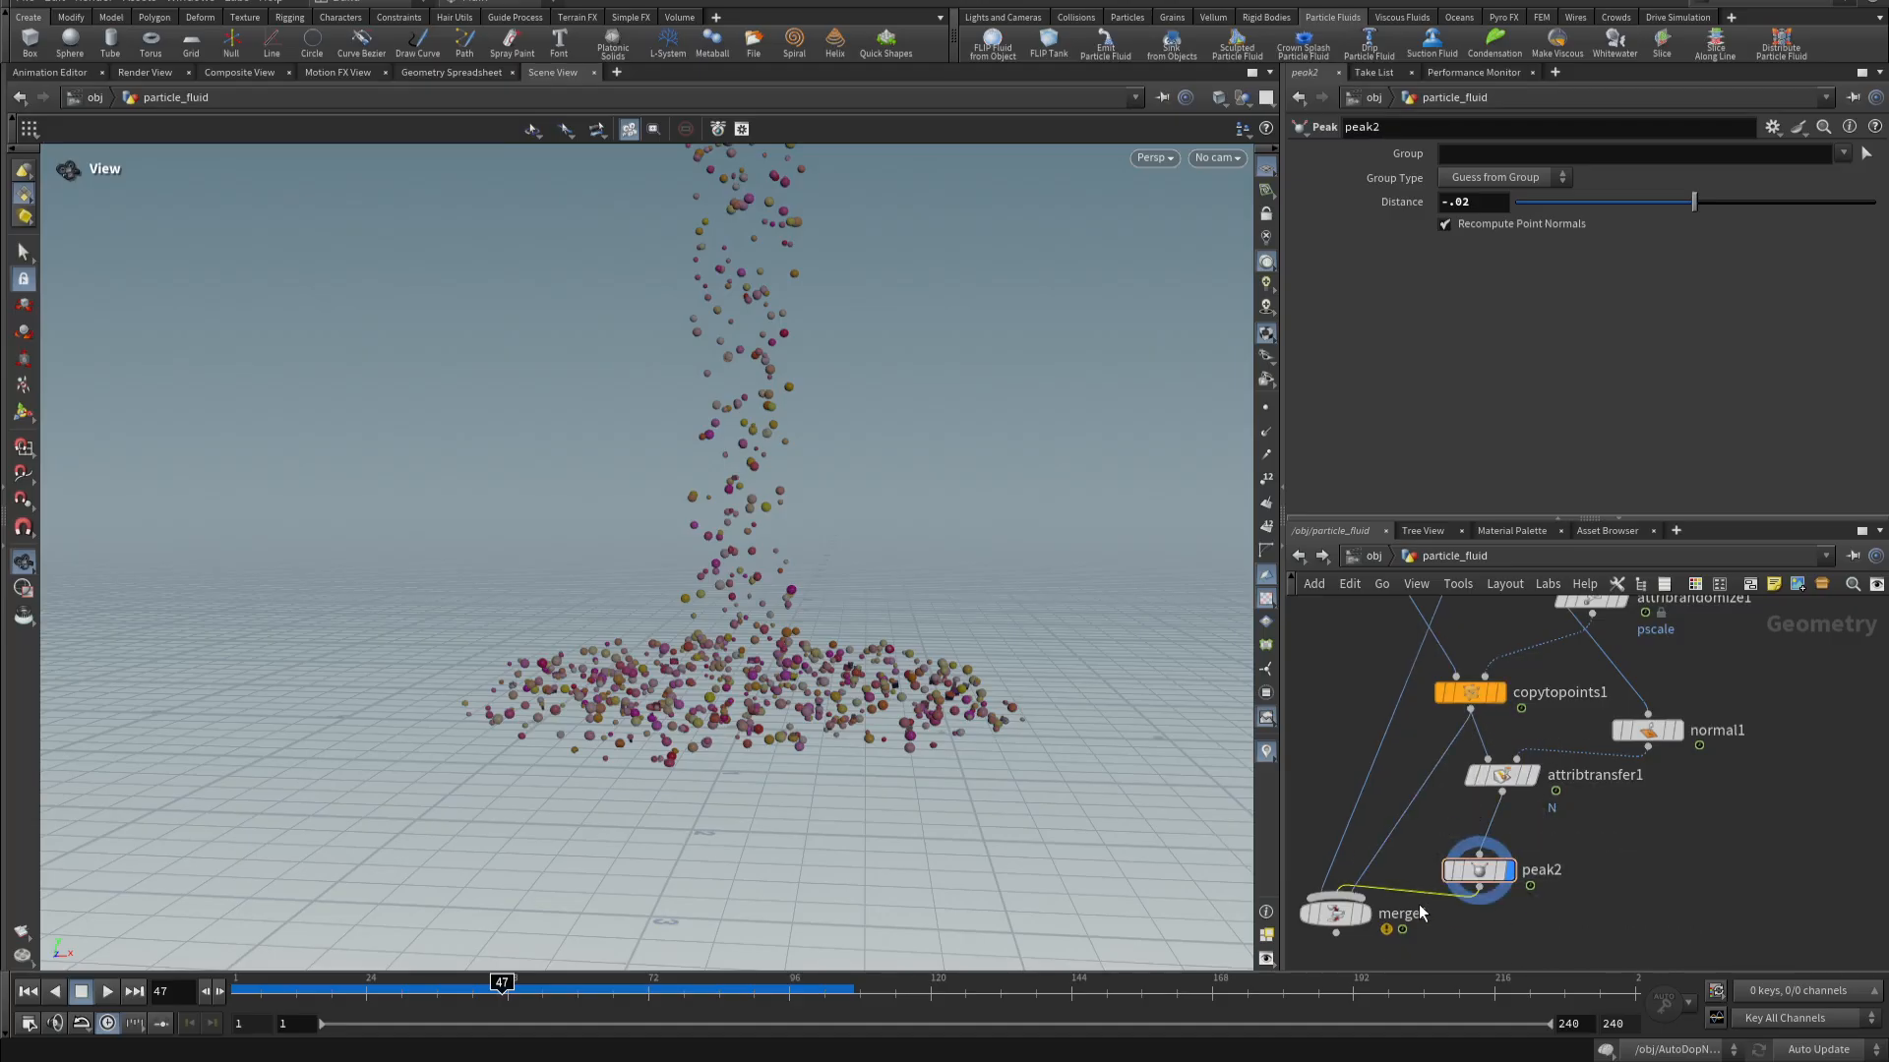
key("Delete")
- Move attribtransfer1 between attribrandomize1 and copytopoints1, and reconnect normal1 to its second input
mouse_move(1485, 778)
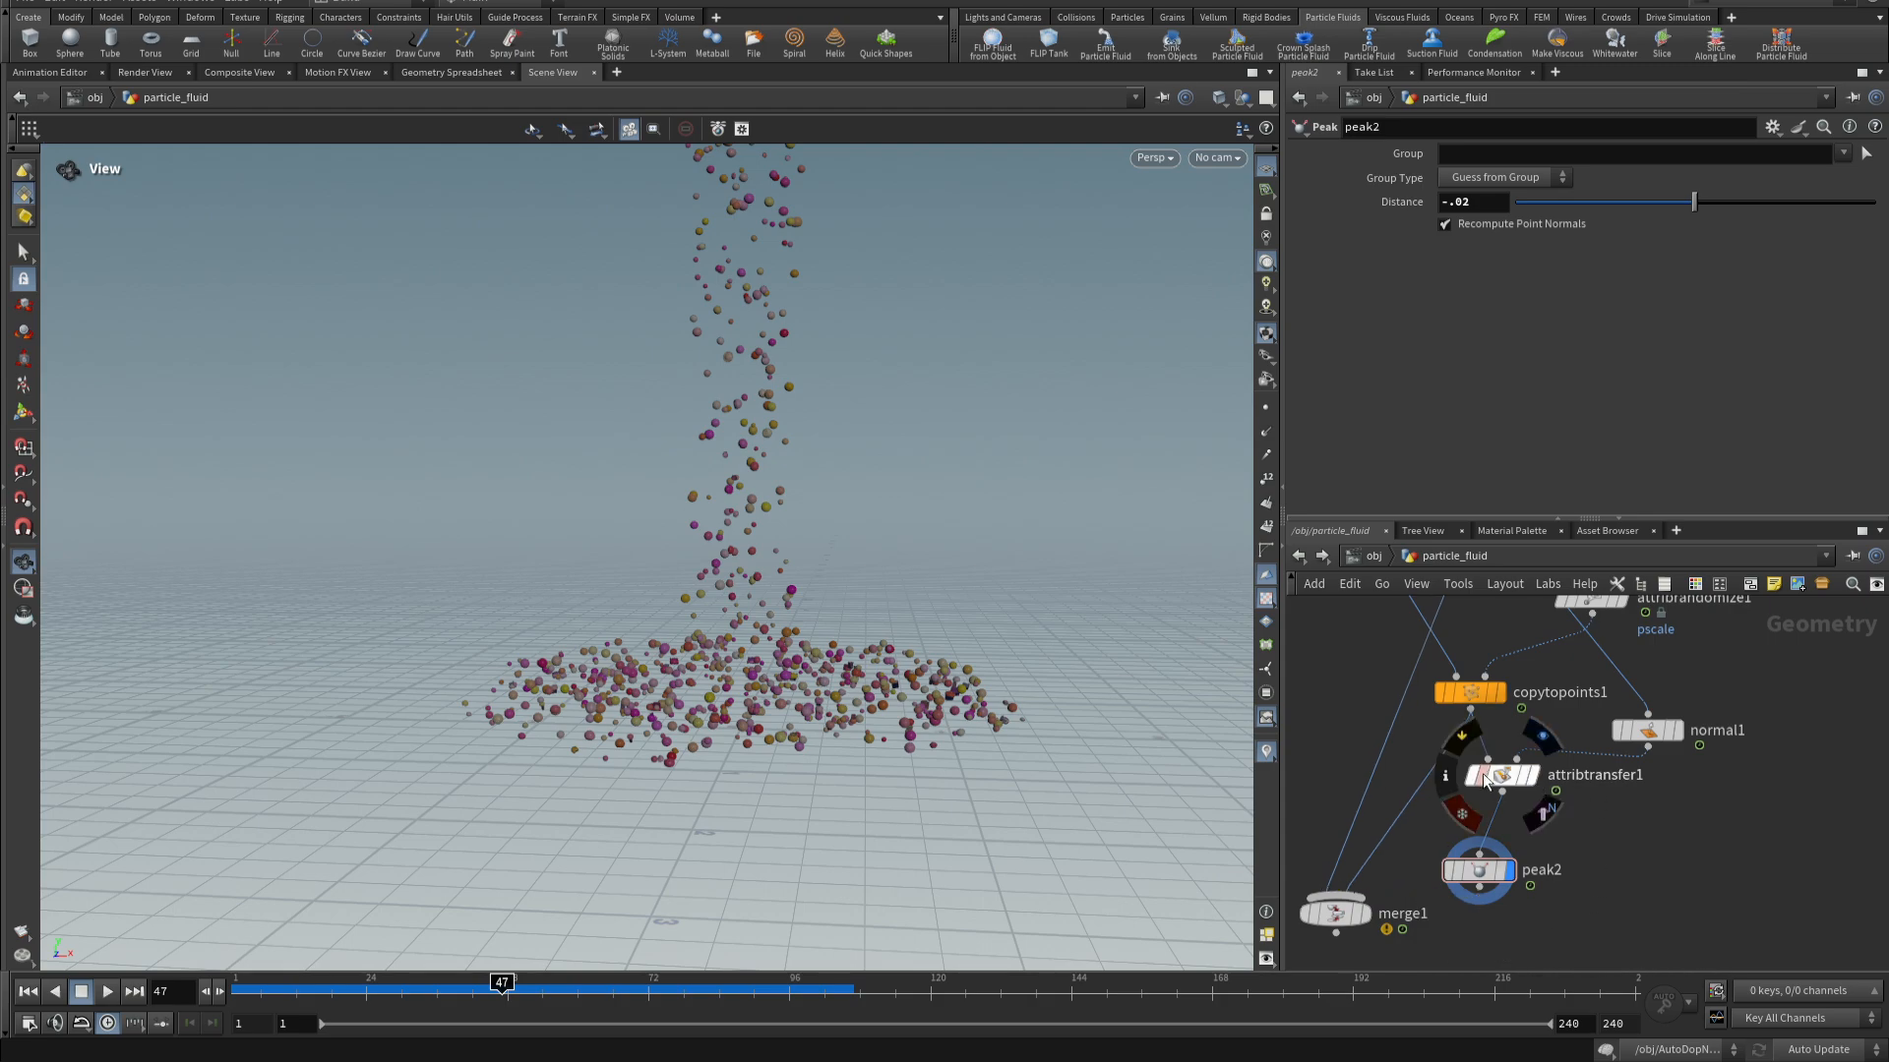
left_click_drag(1485, 780, 1540, 670)
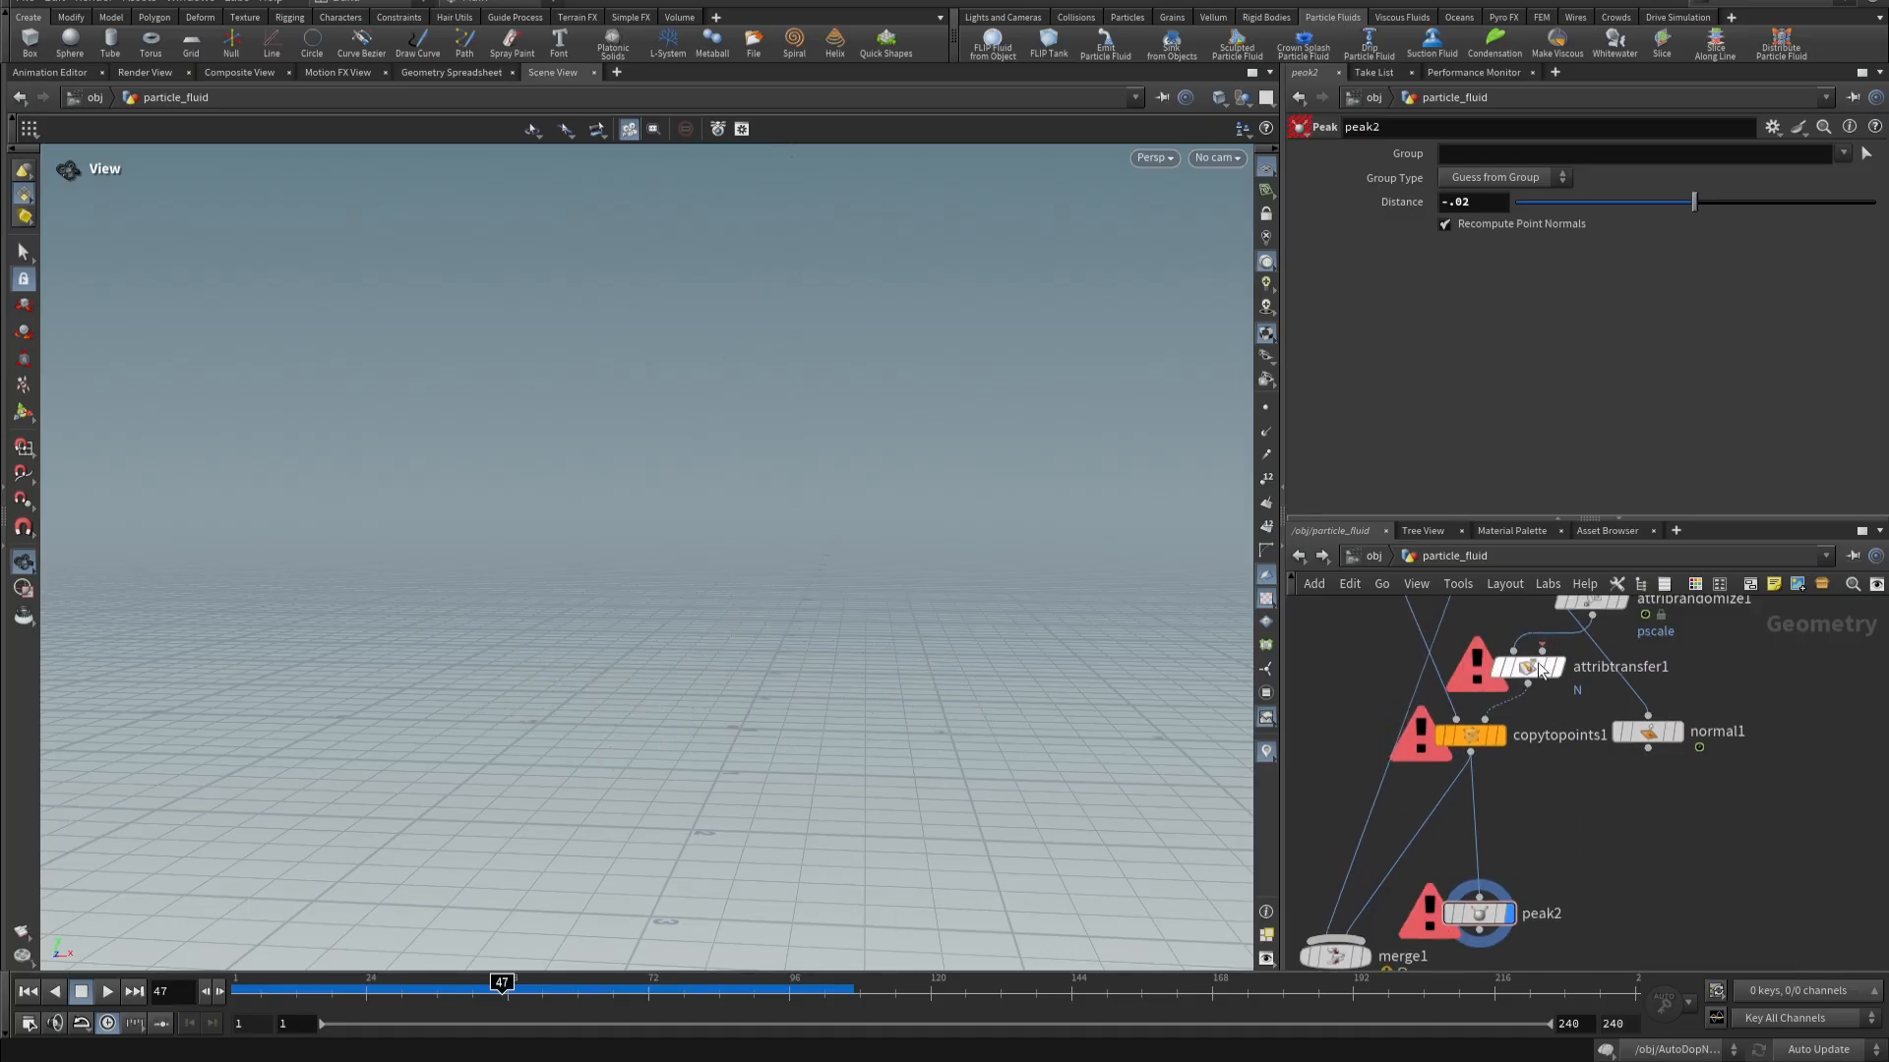
left_click_drag(1661, 736, 1700, 661)
mouse_move(1550, 655)
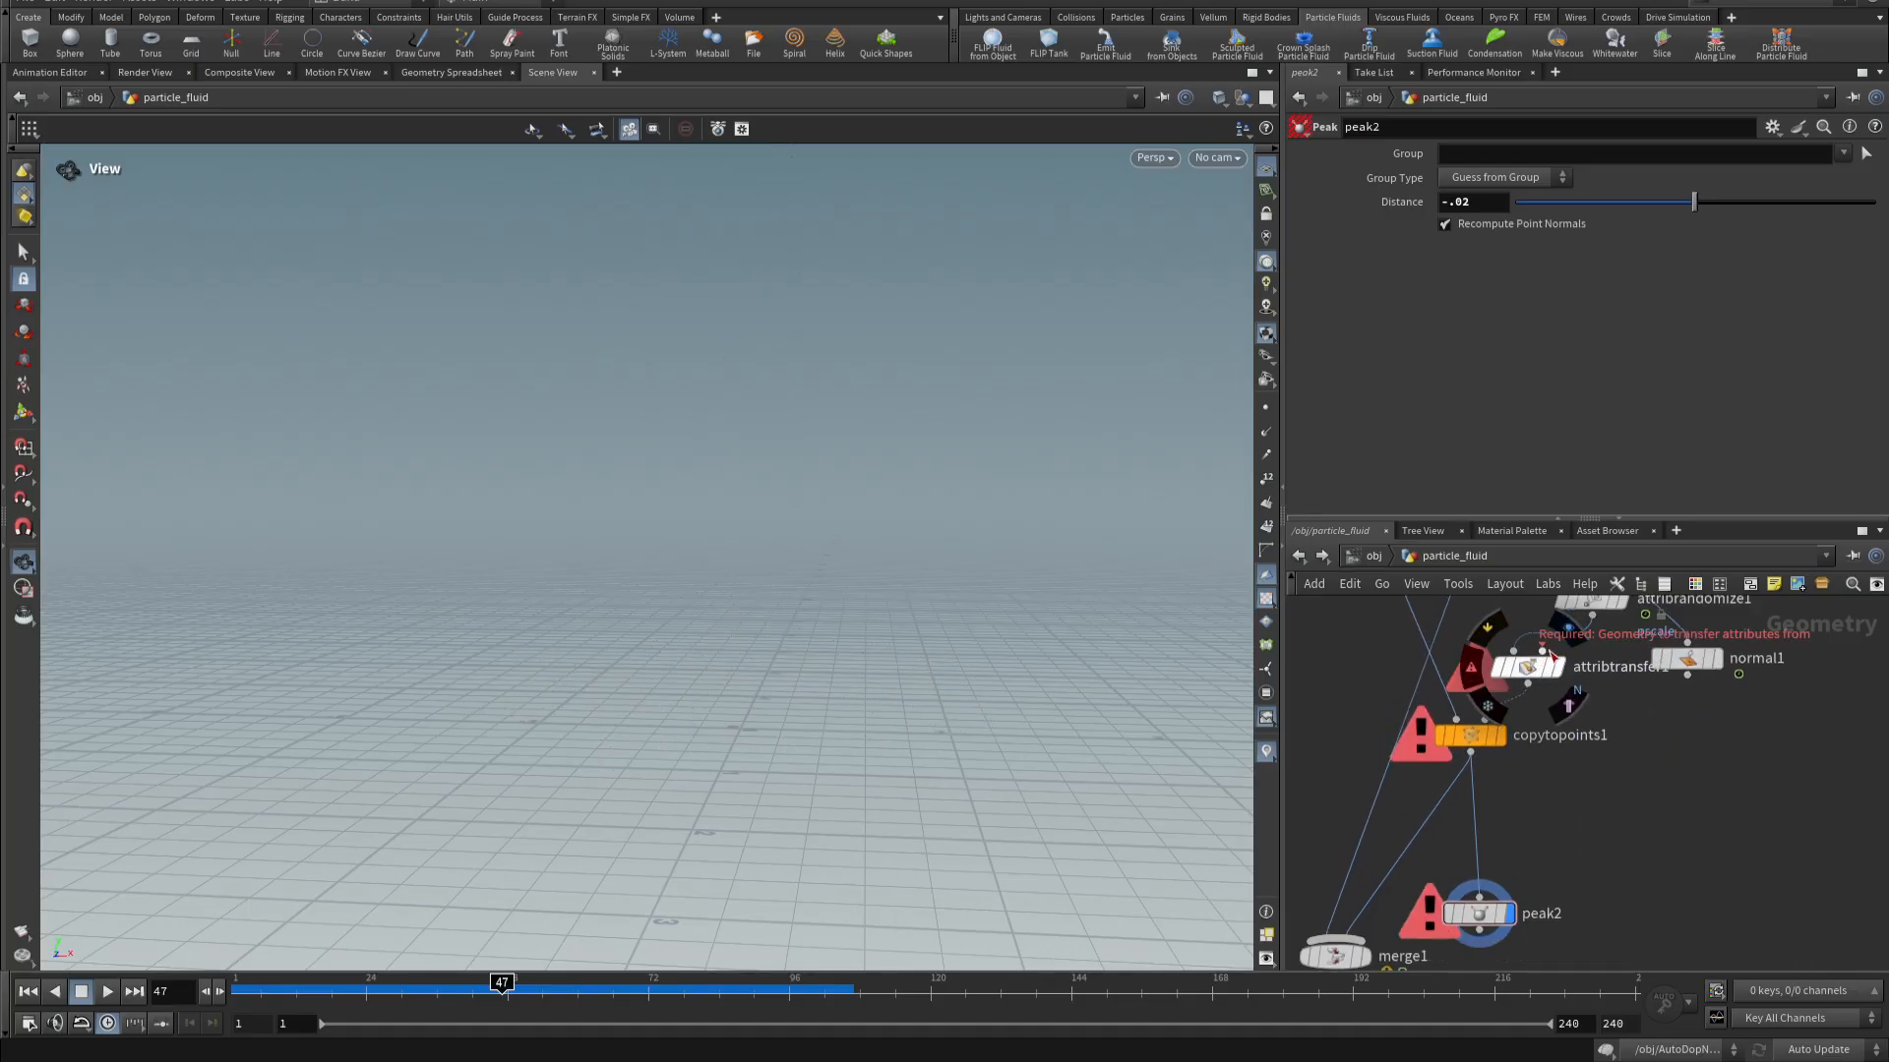
left_click_drag(1541, 650, 1687, 675)
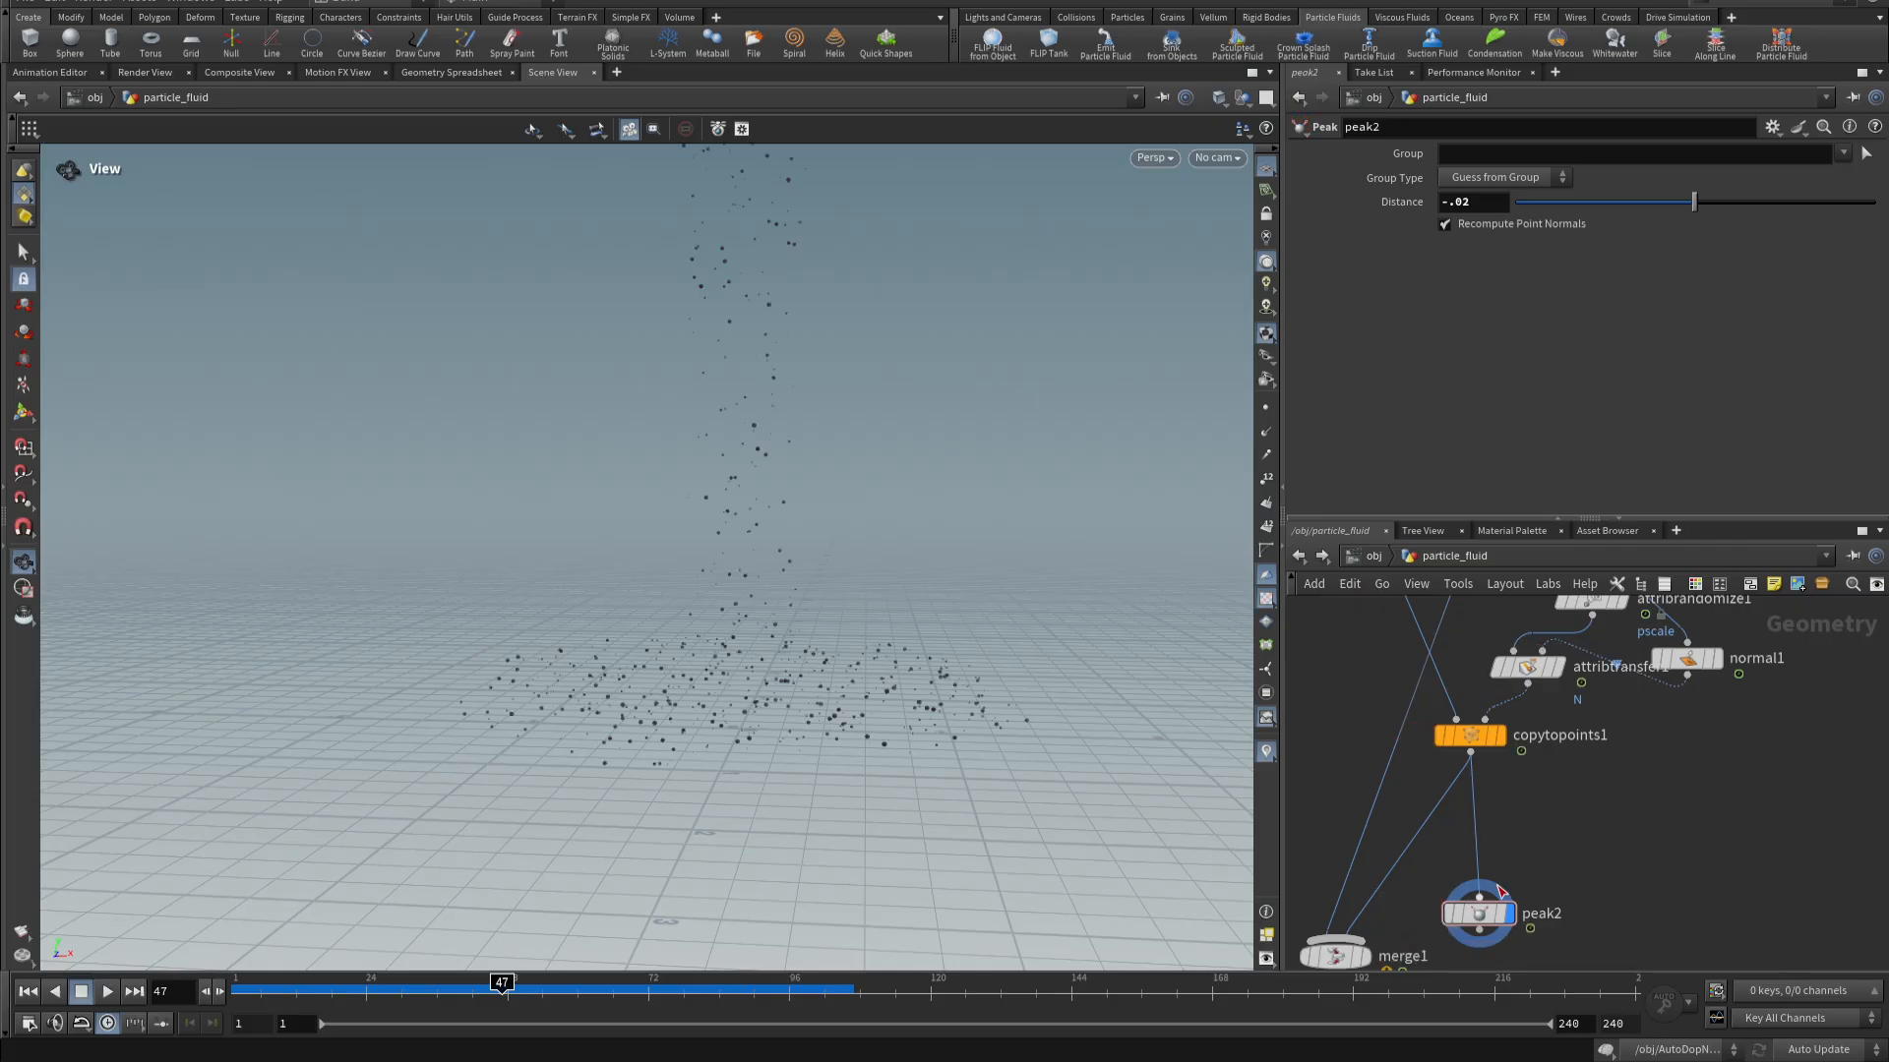
- Insert peak2 between attribtransfer1 and copytopoints1 and toggle its bypass to compare the point positions
left_click_drag(1489, 915, 1520, 740)
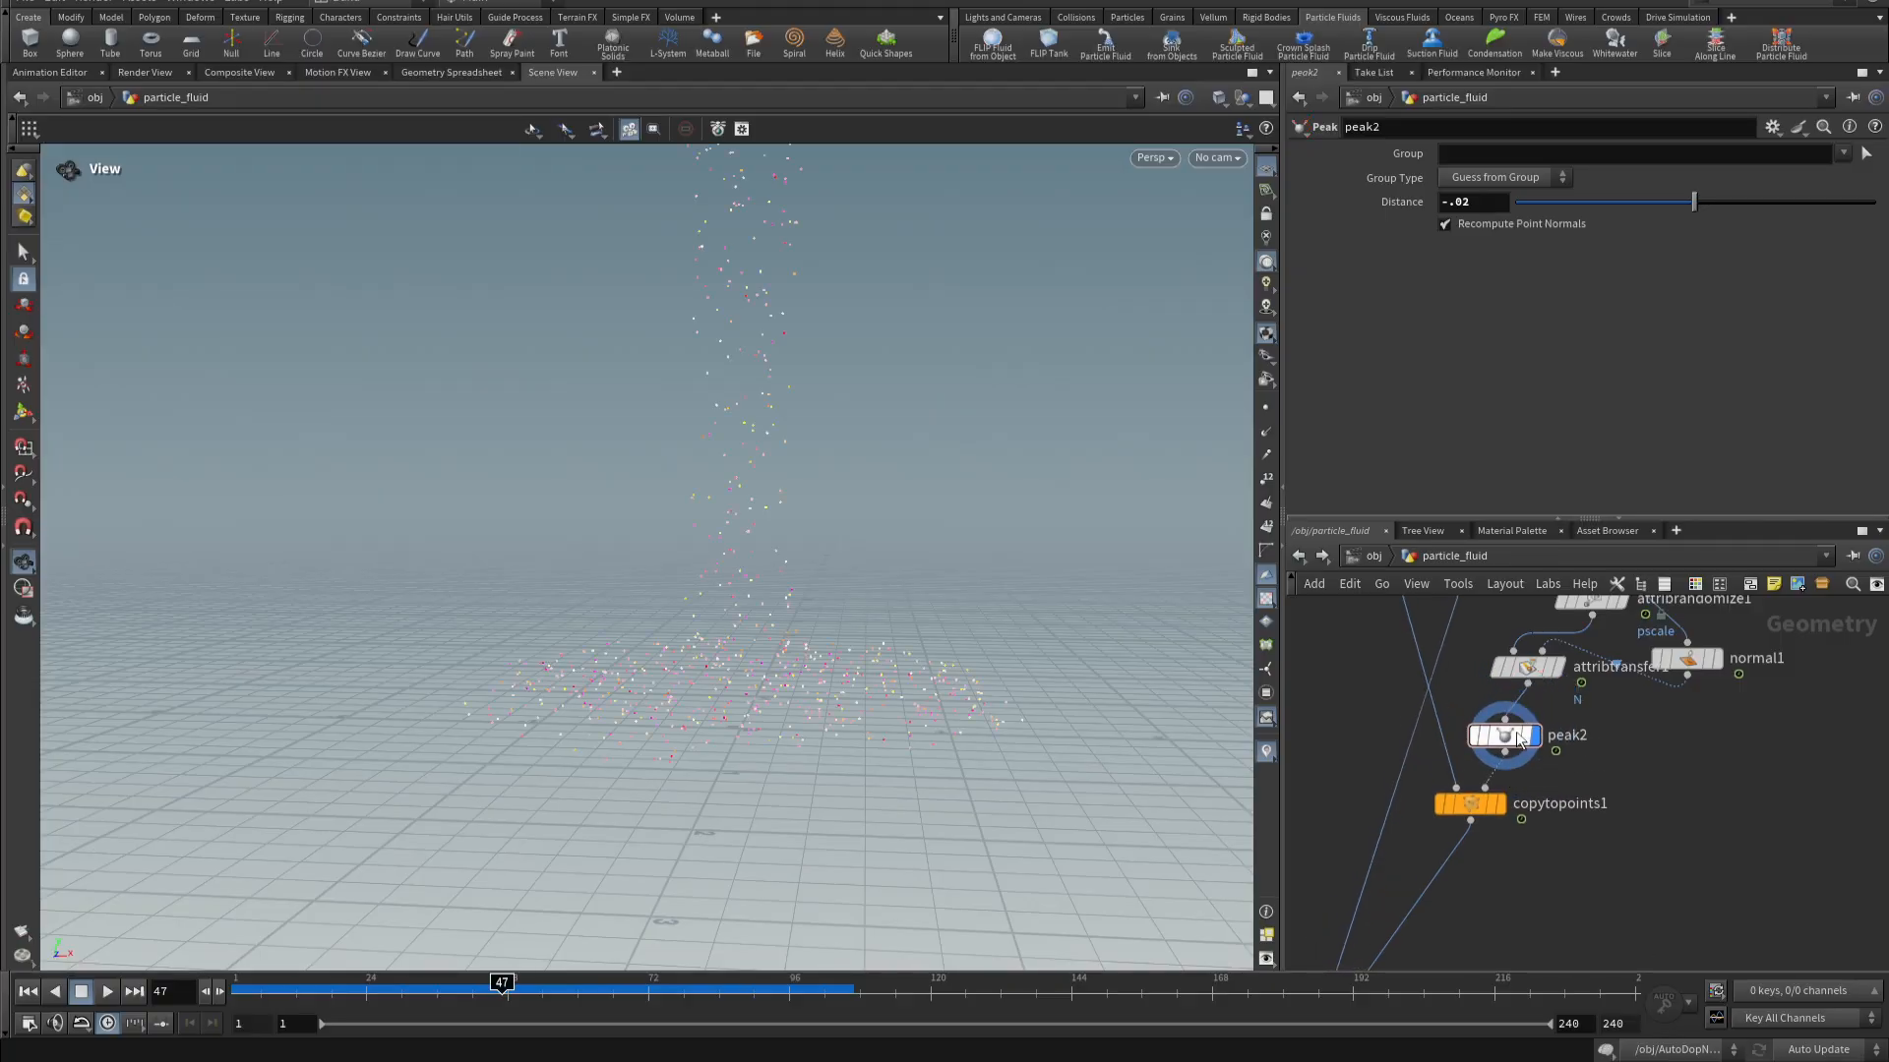
mouse_move(1514, 743)
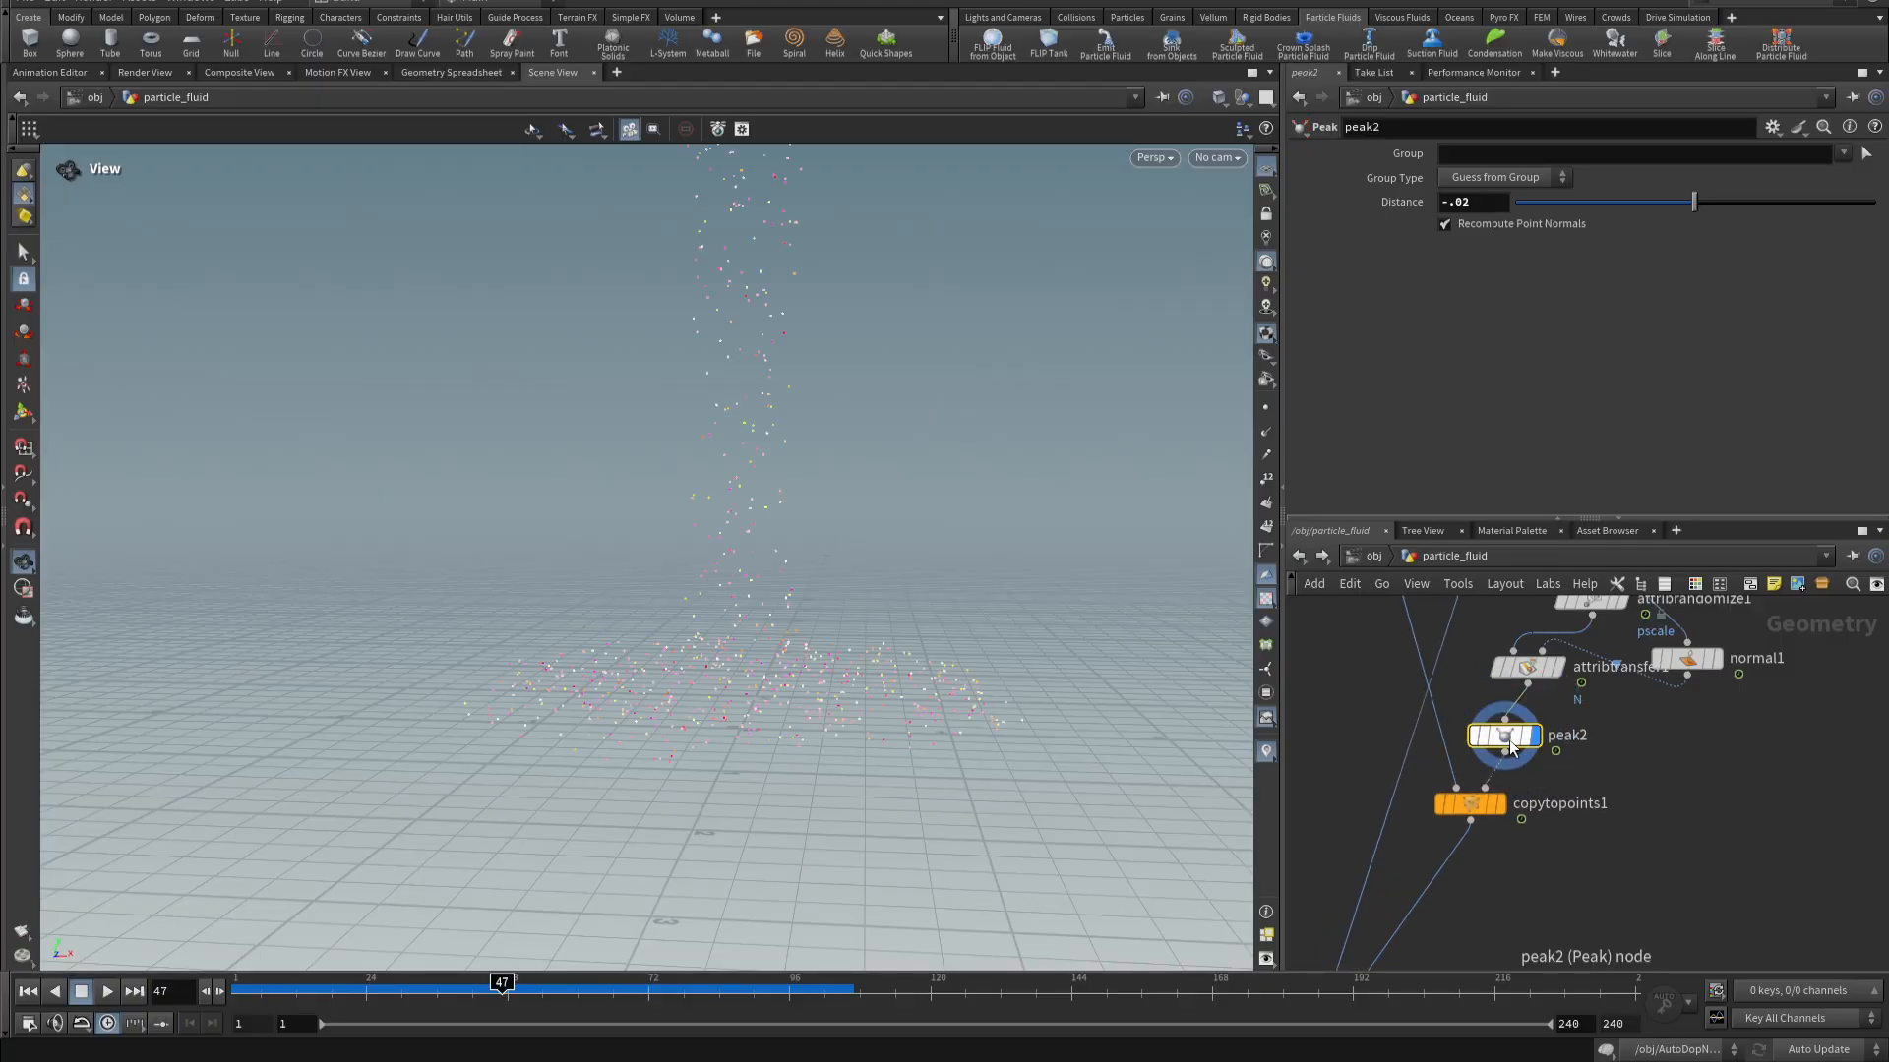
left_click(1465, 700)
left_click(1465, 699)
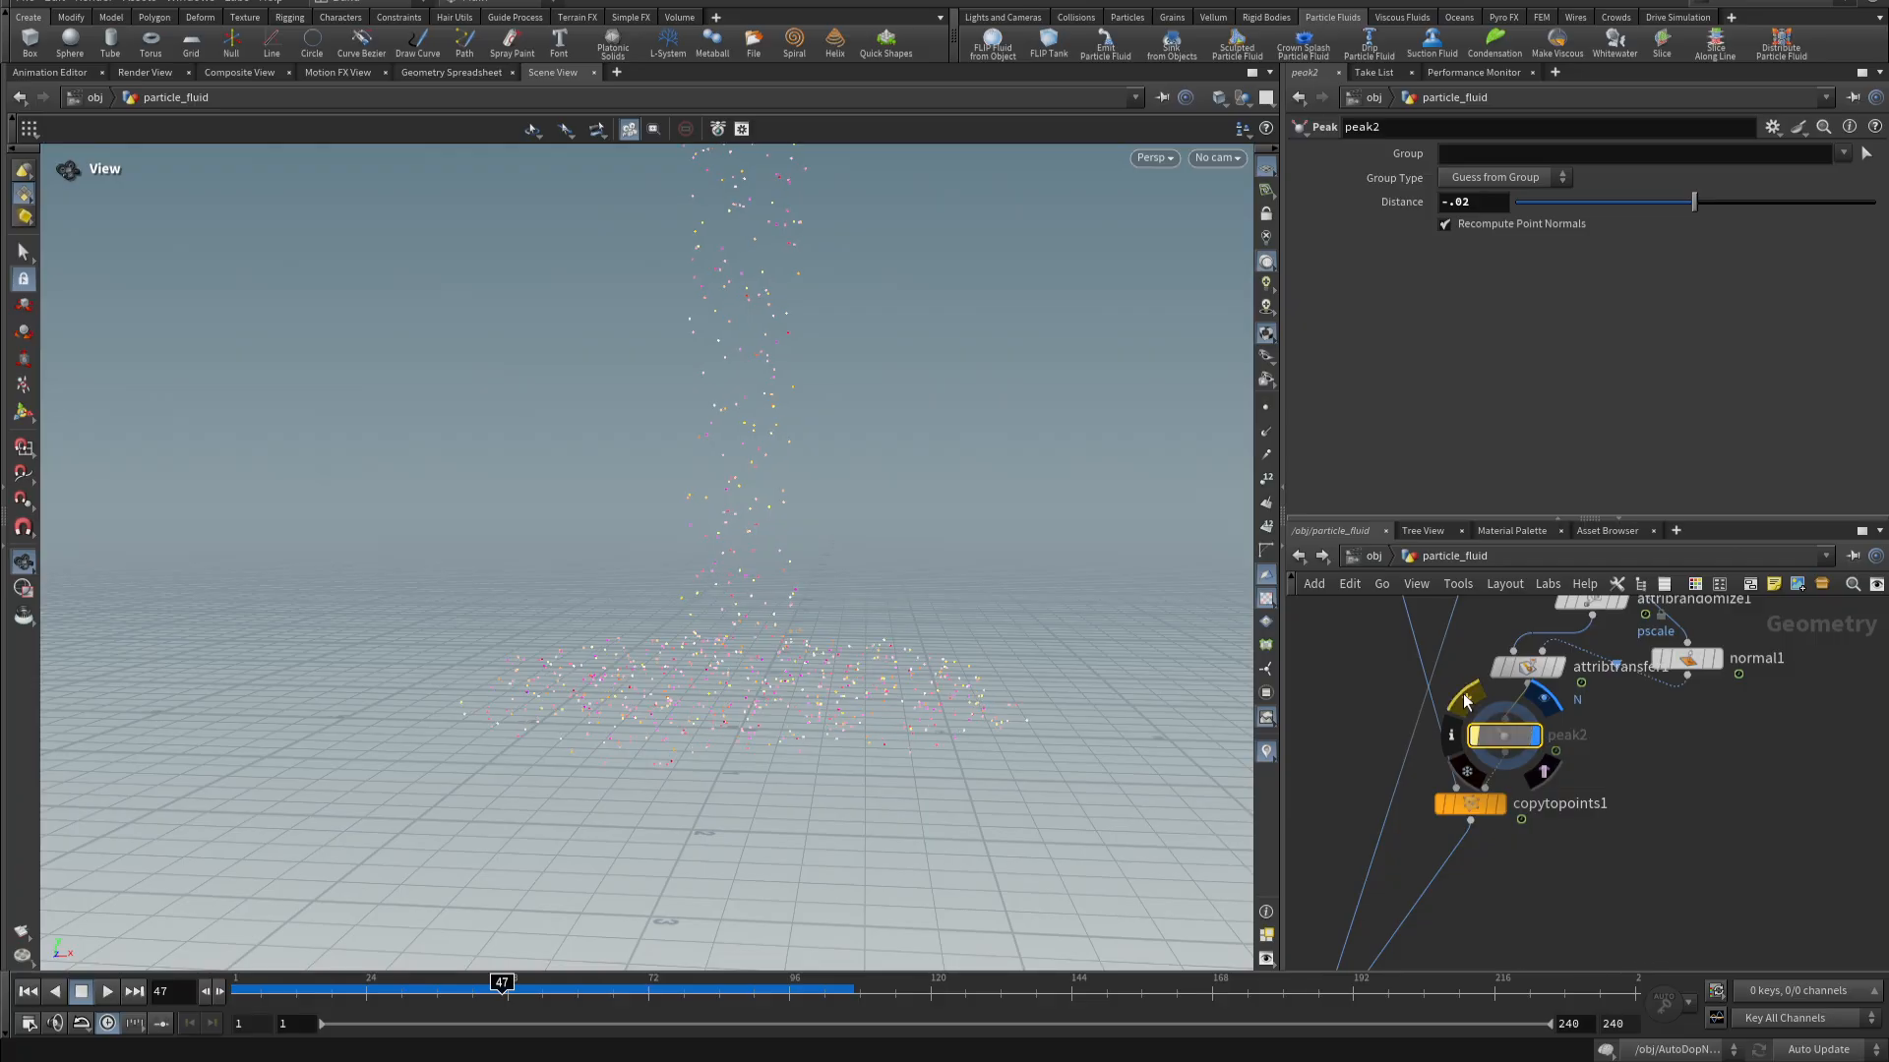
- Space copytopoints1 away from peak2 and display merge1 to show the spheres together with the fluid particles
middle_click_drag(1605, 779, 1662, 695)
mouse_move(1574, 706)
left_click_drag(1564, 714, 1550, 762)
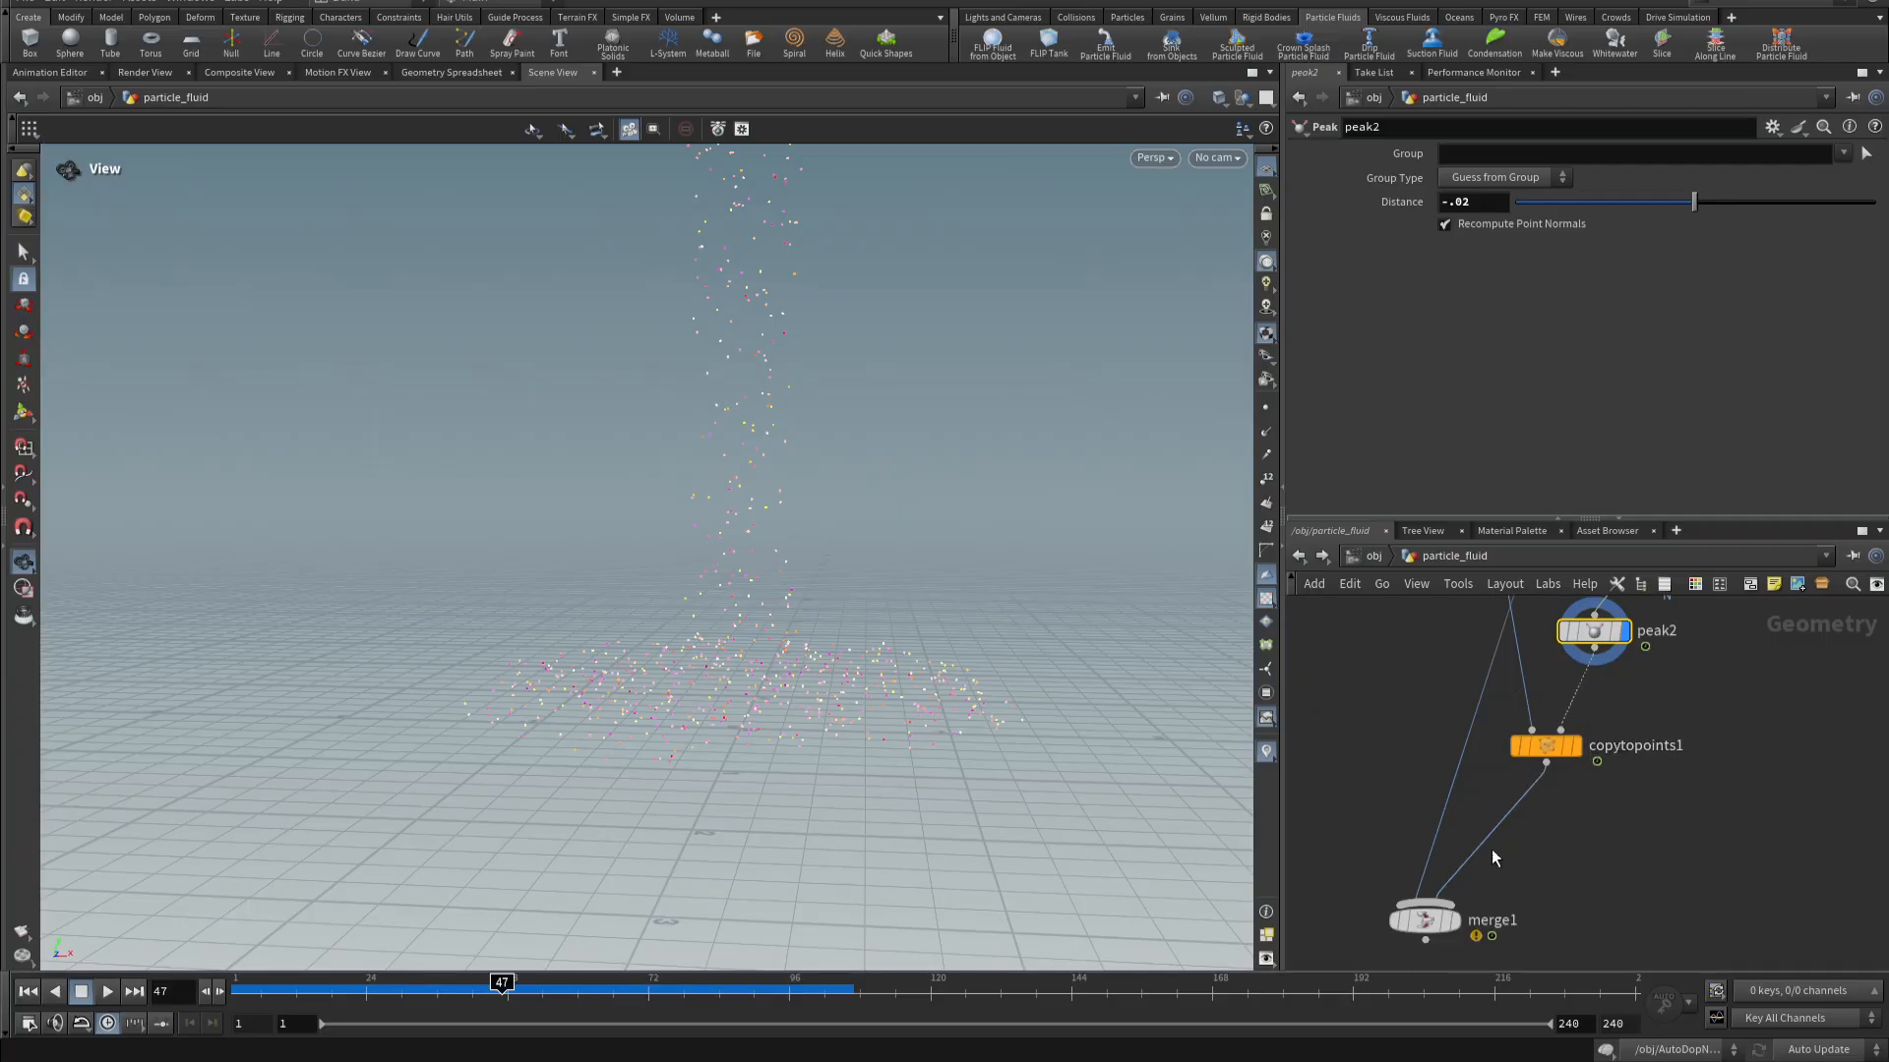
left_click(1463, 885)
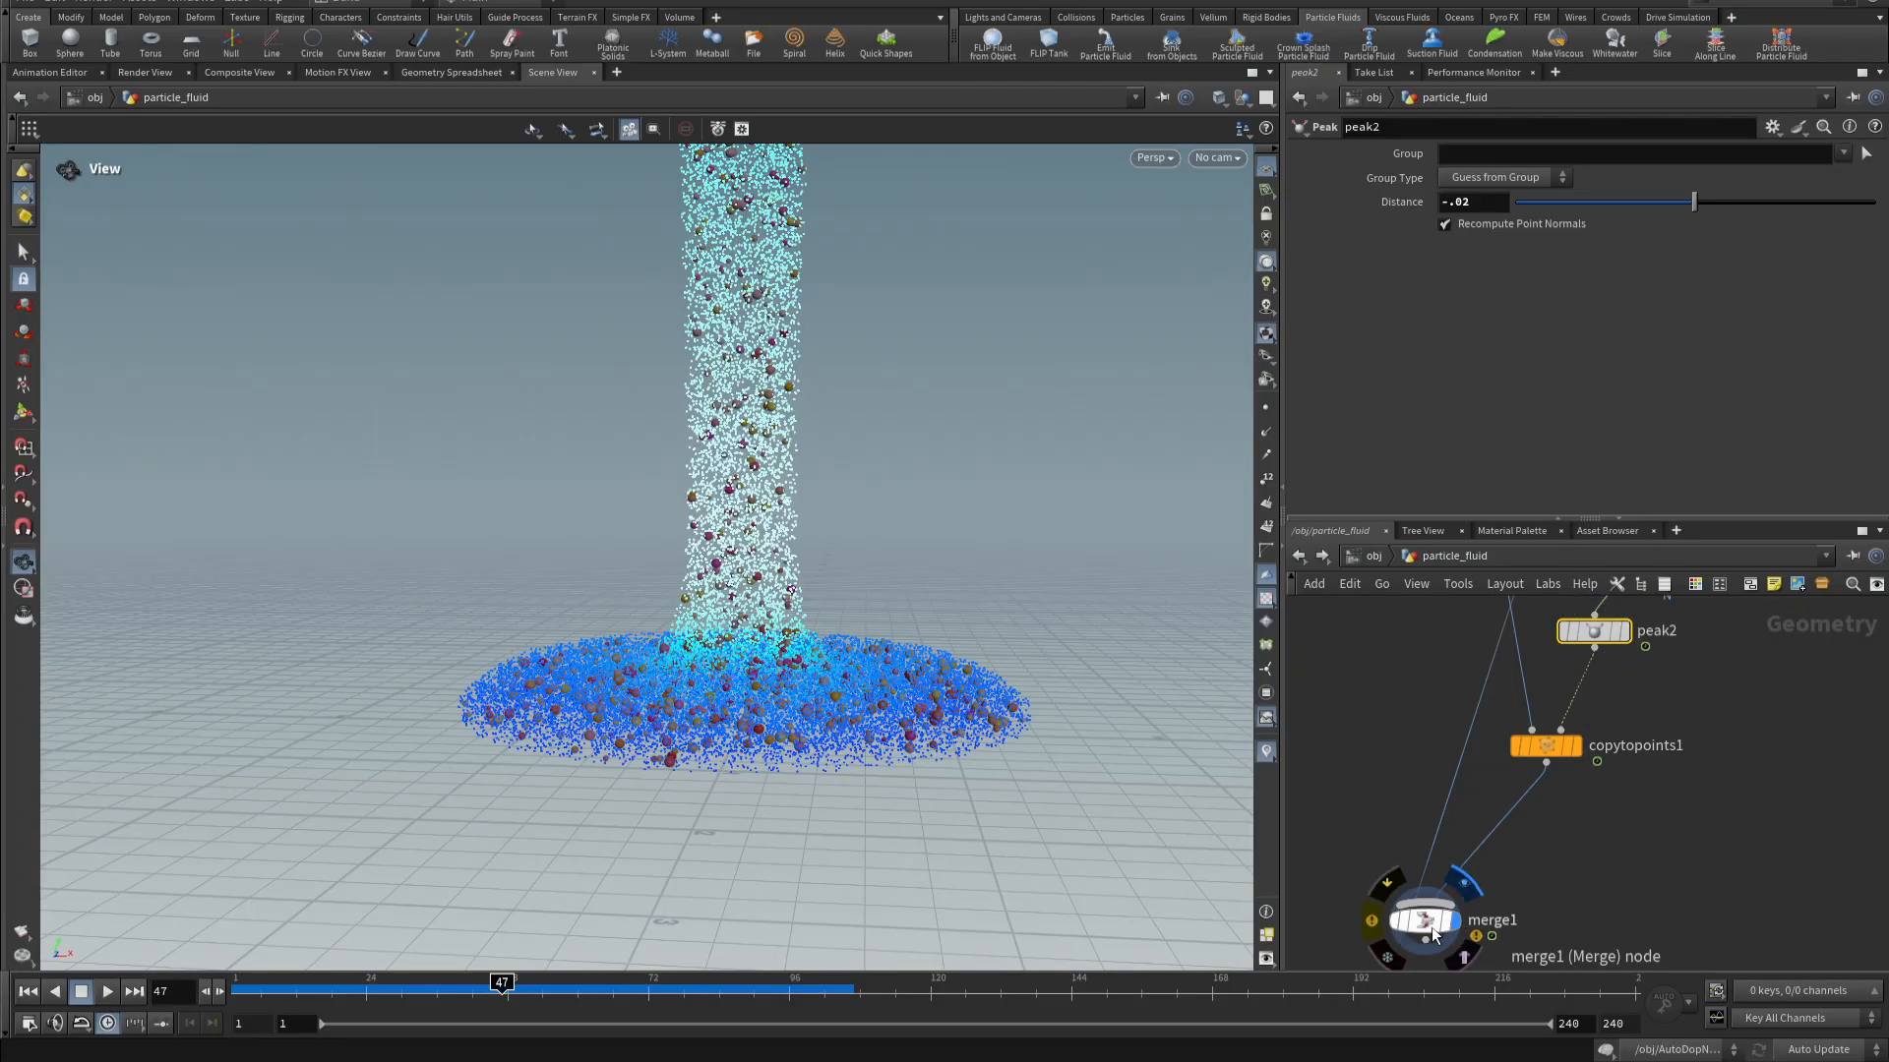
left_click_drag(1430, 932, 1436, 896)
- Set peak2's Distance to -.03 and inspect the merged fluid and spheres from another angle
middle_click_drag(1755, 785, 1705, 948)
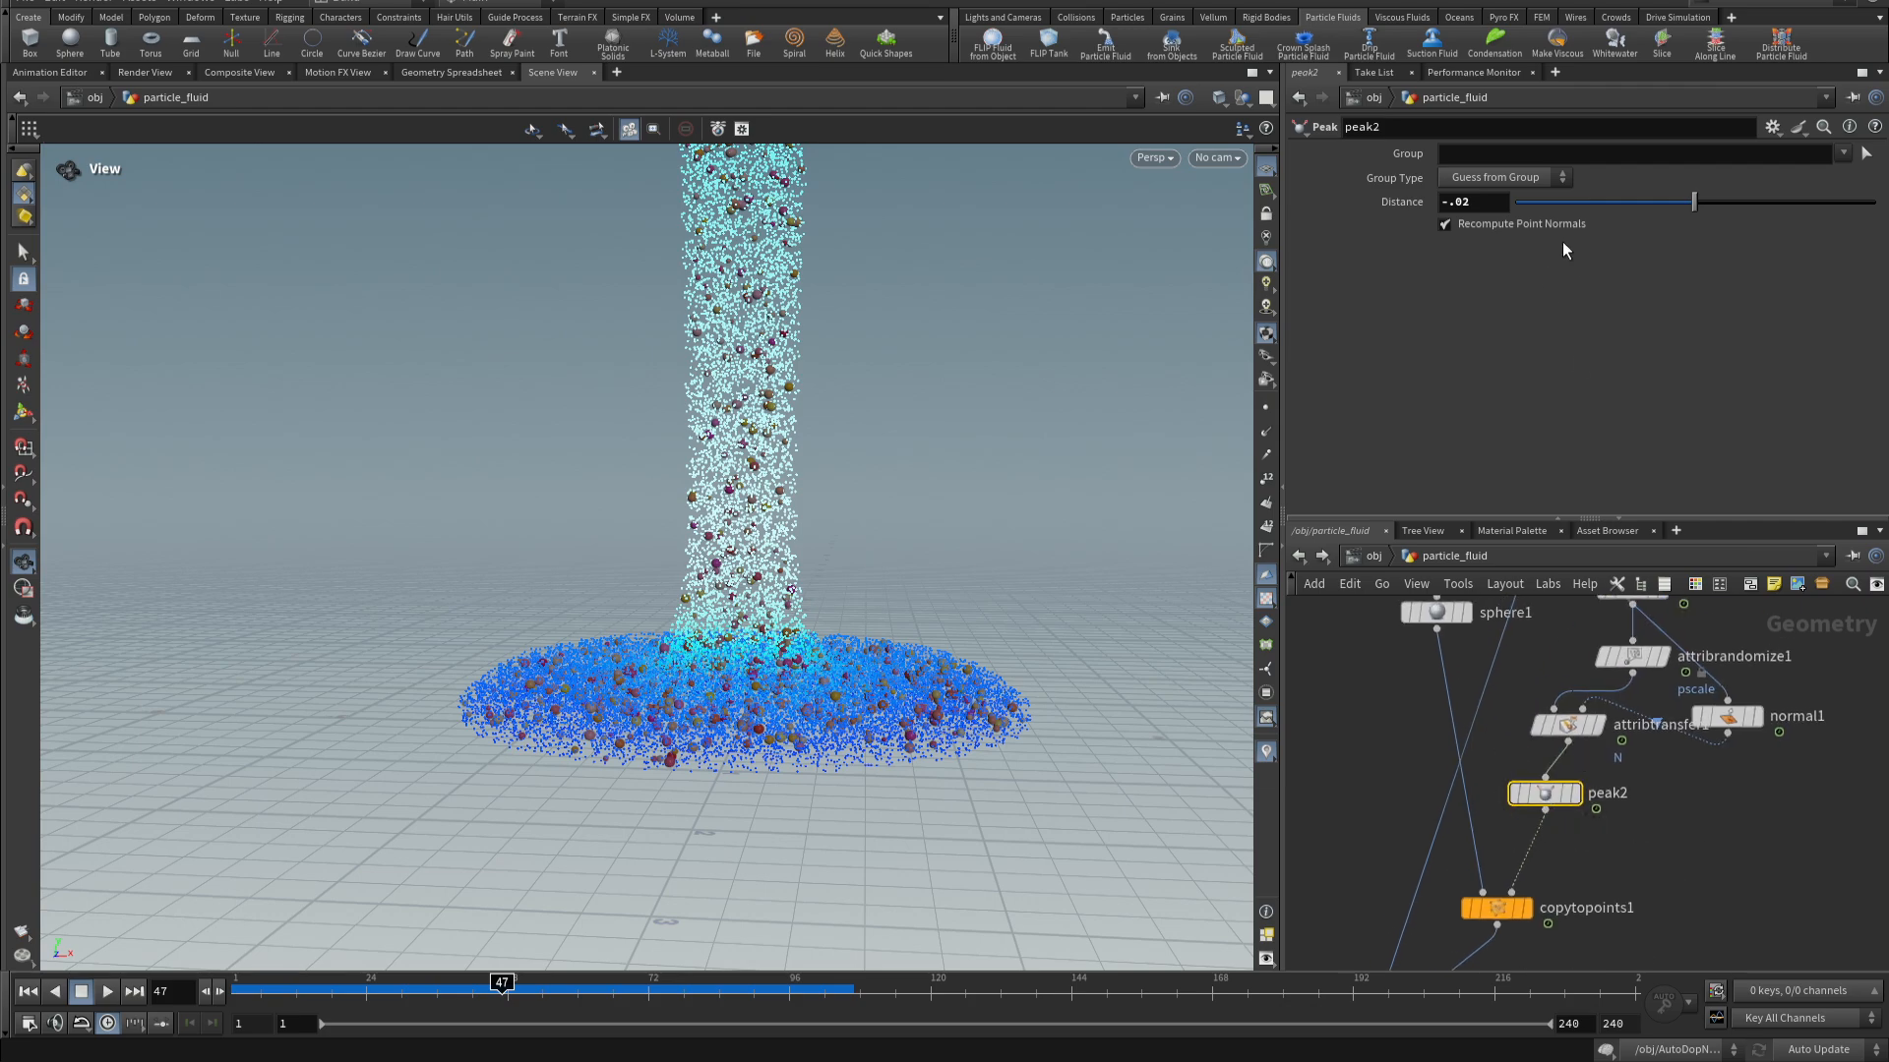
left_click(1488, 203)
key("BackSpace")
type("3")
key("Return")
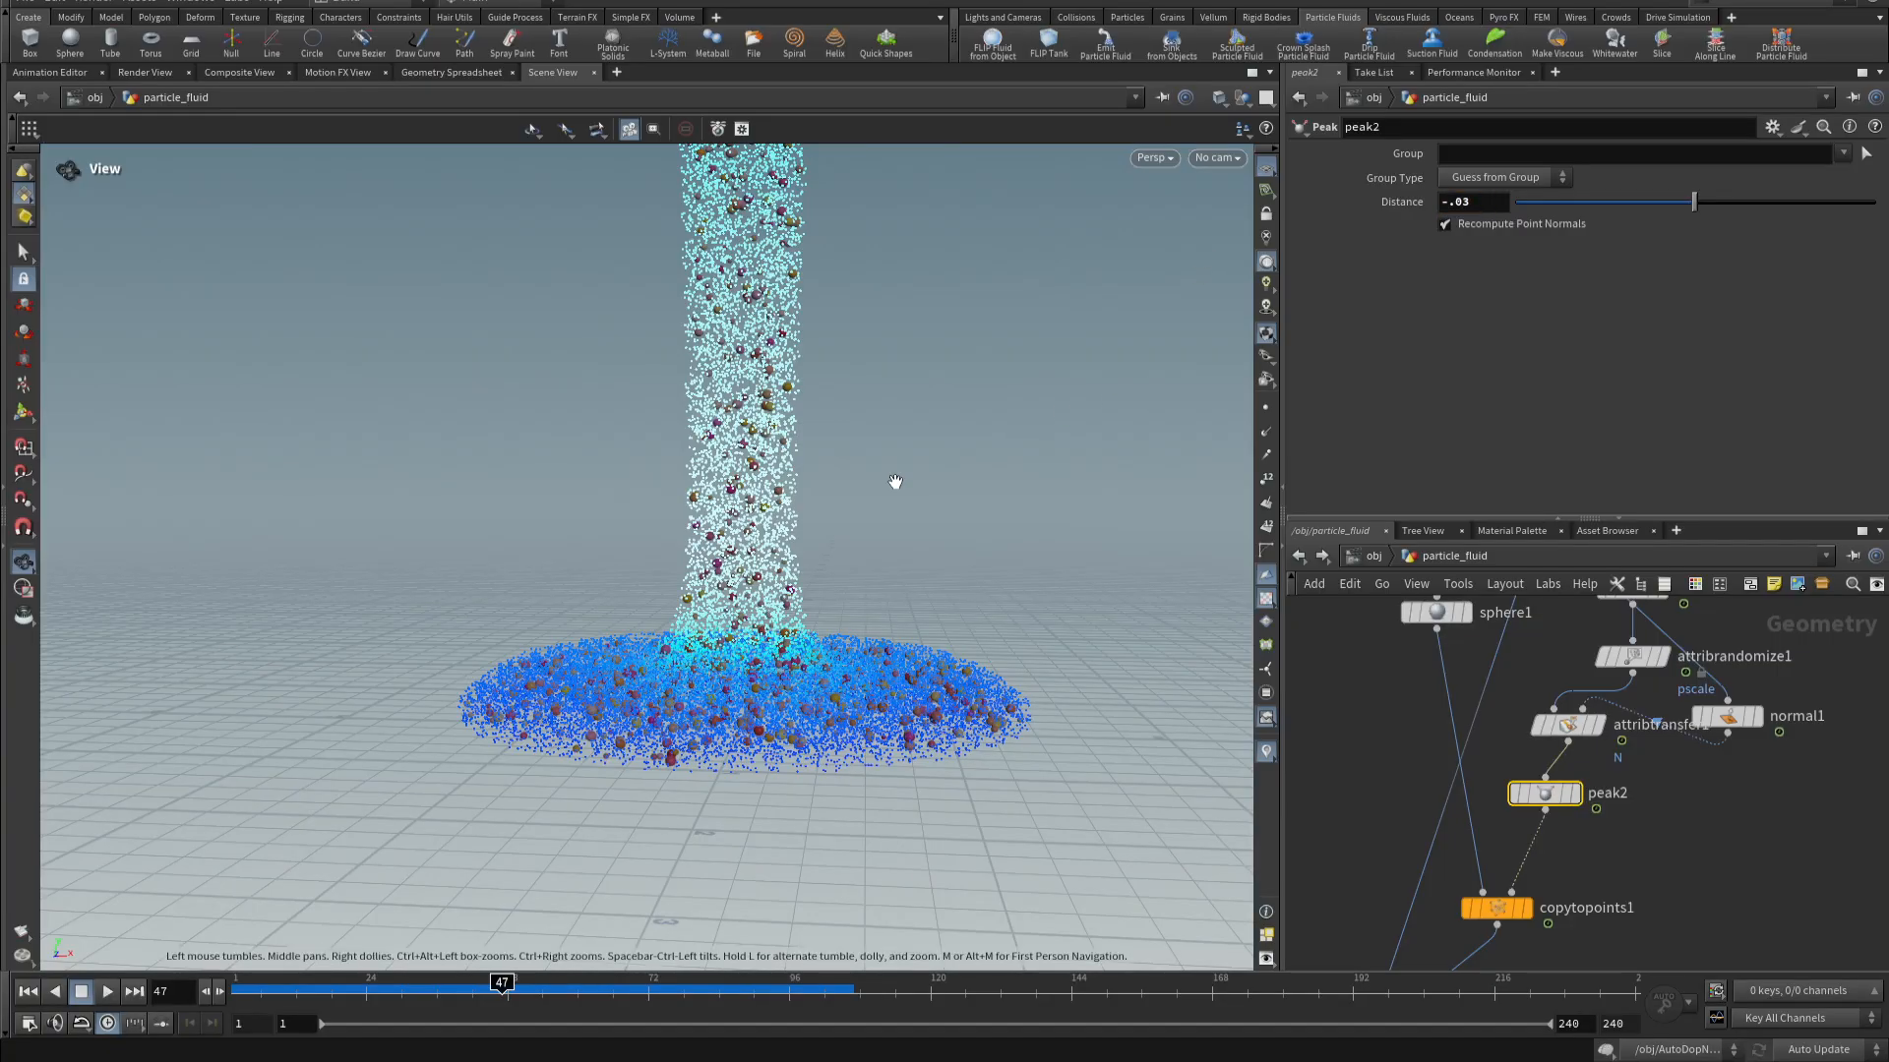
left_click_drag(842, 577, 253, 540)
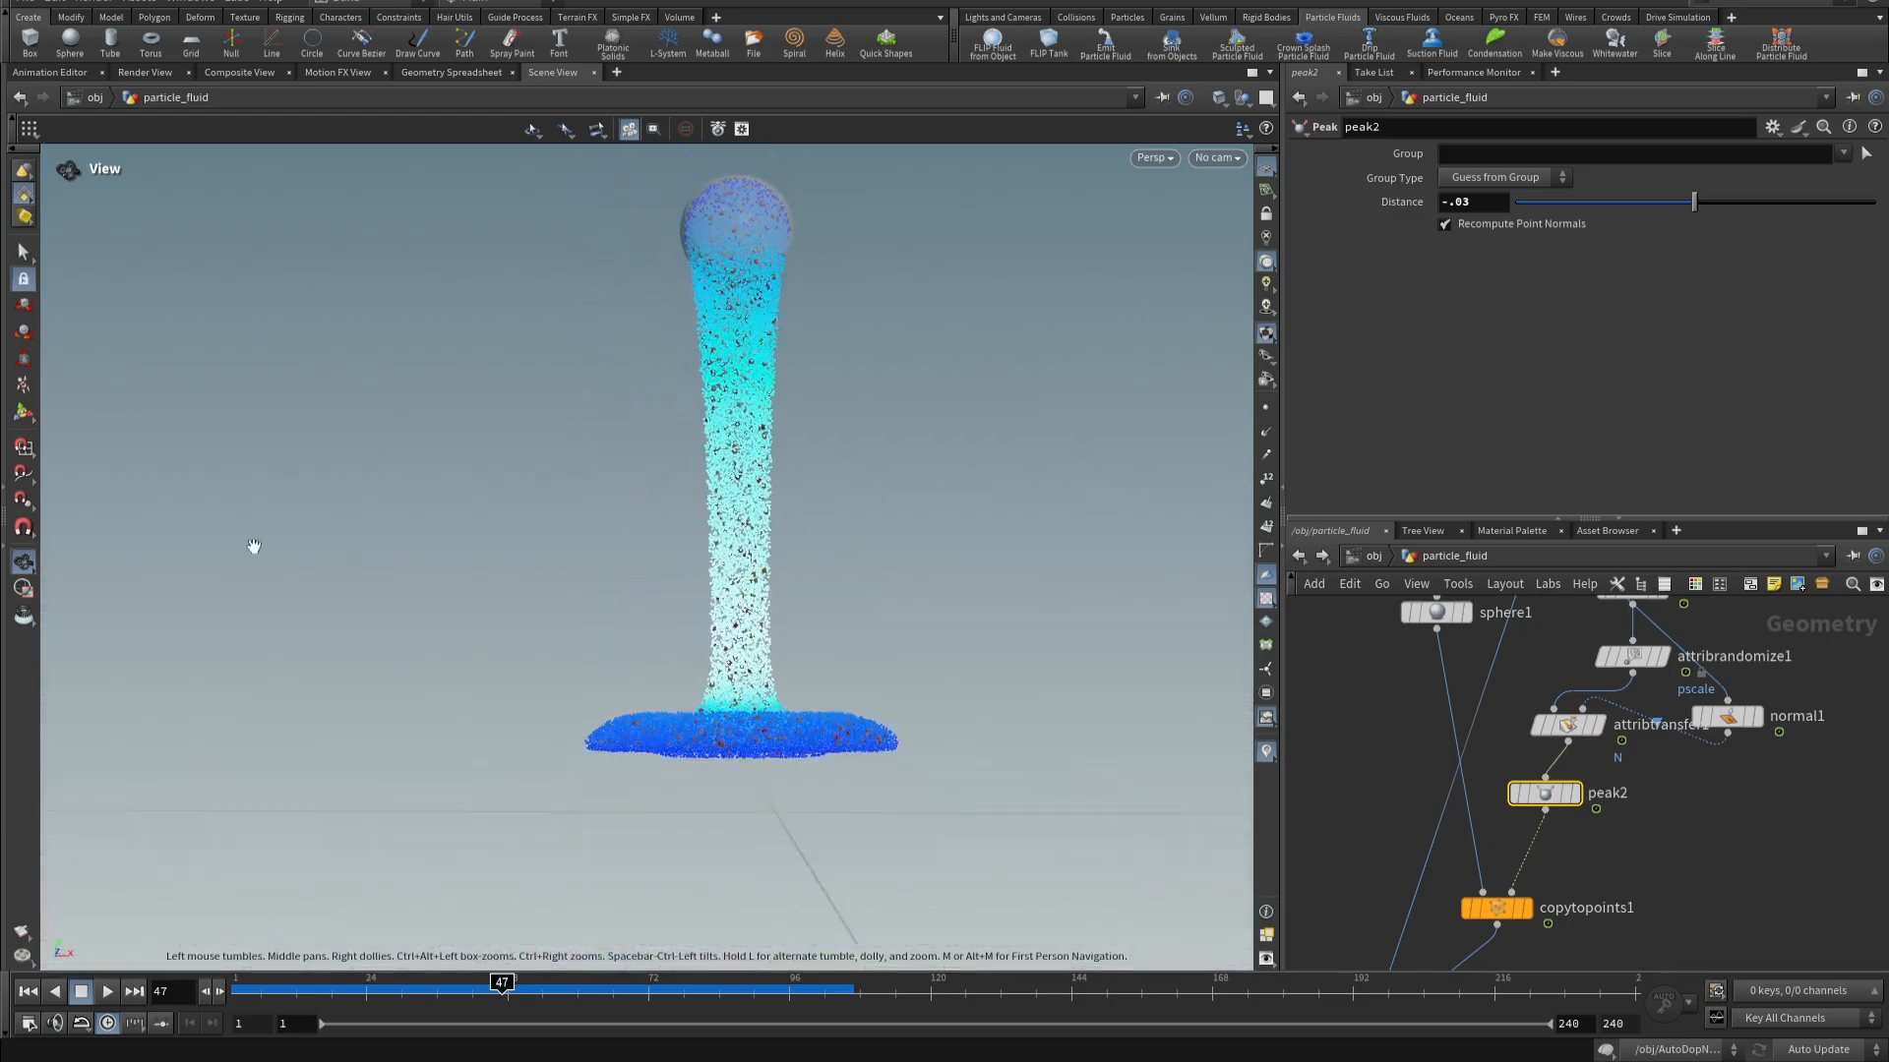
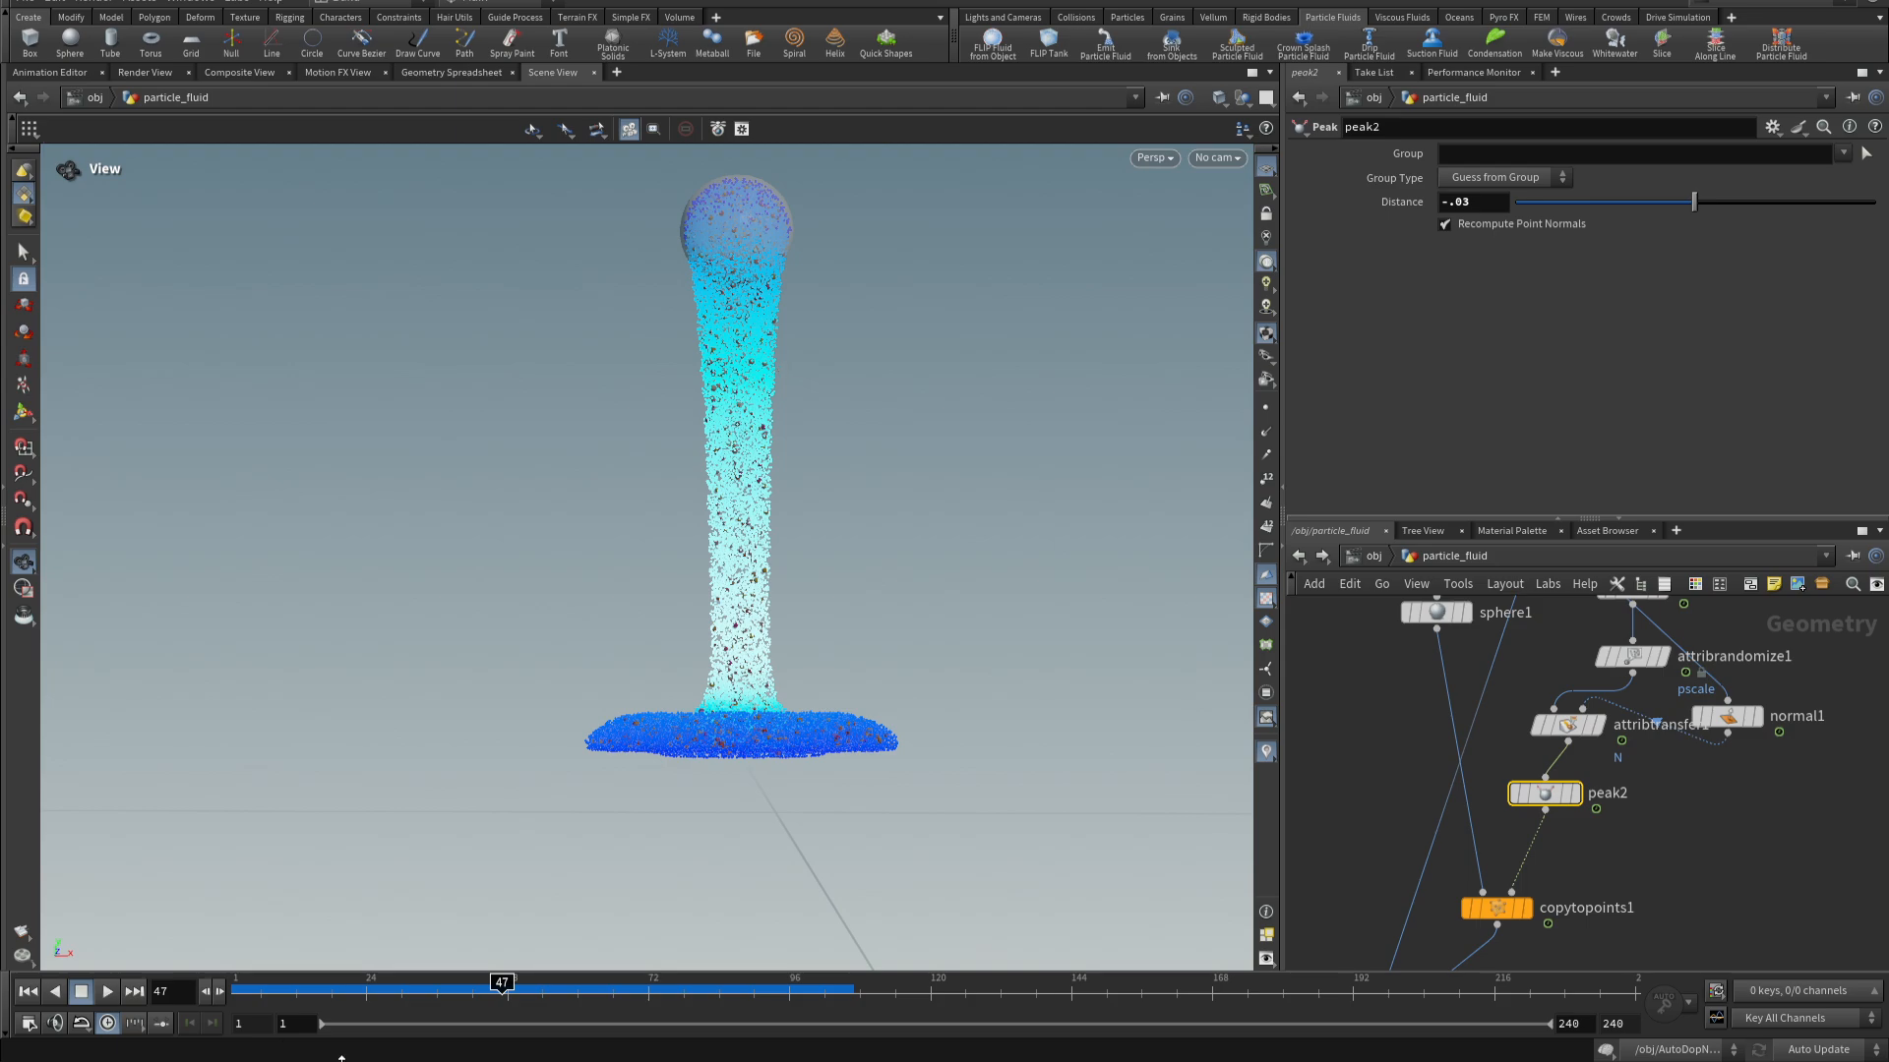
- Play the merged fluid and spheres from frame 1 and stop at about frame 35 to check the motion
left_click_drag(784, 517, 760, 570)
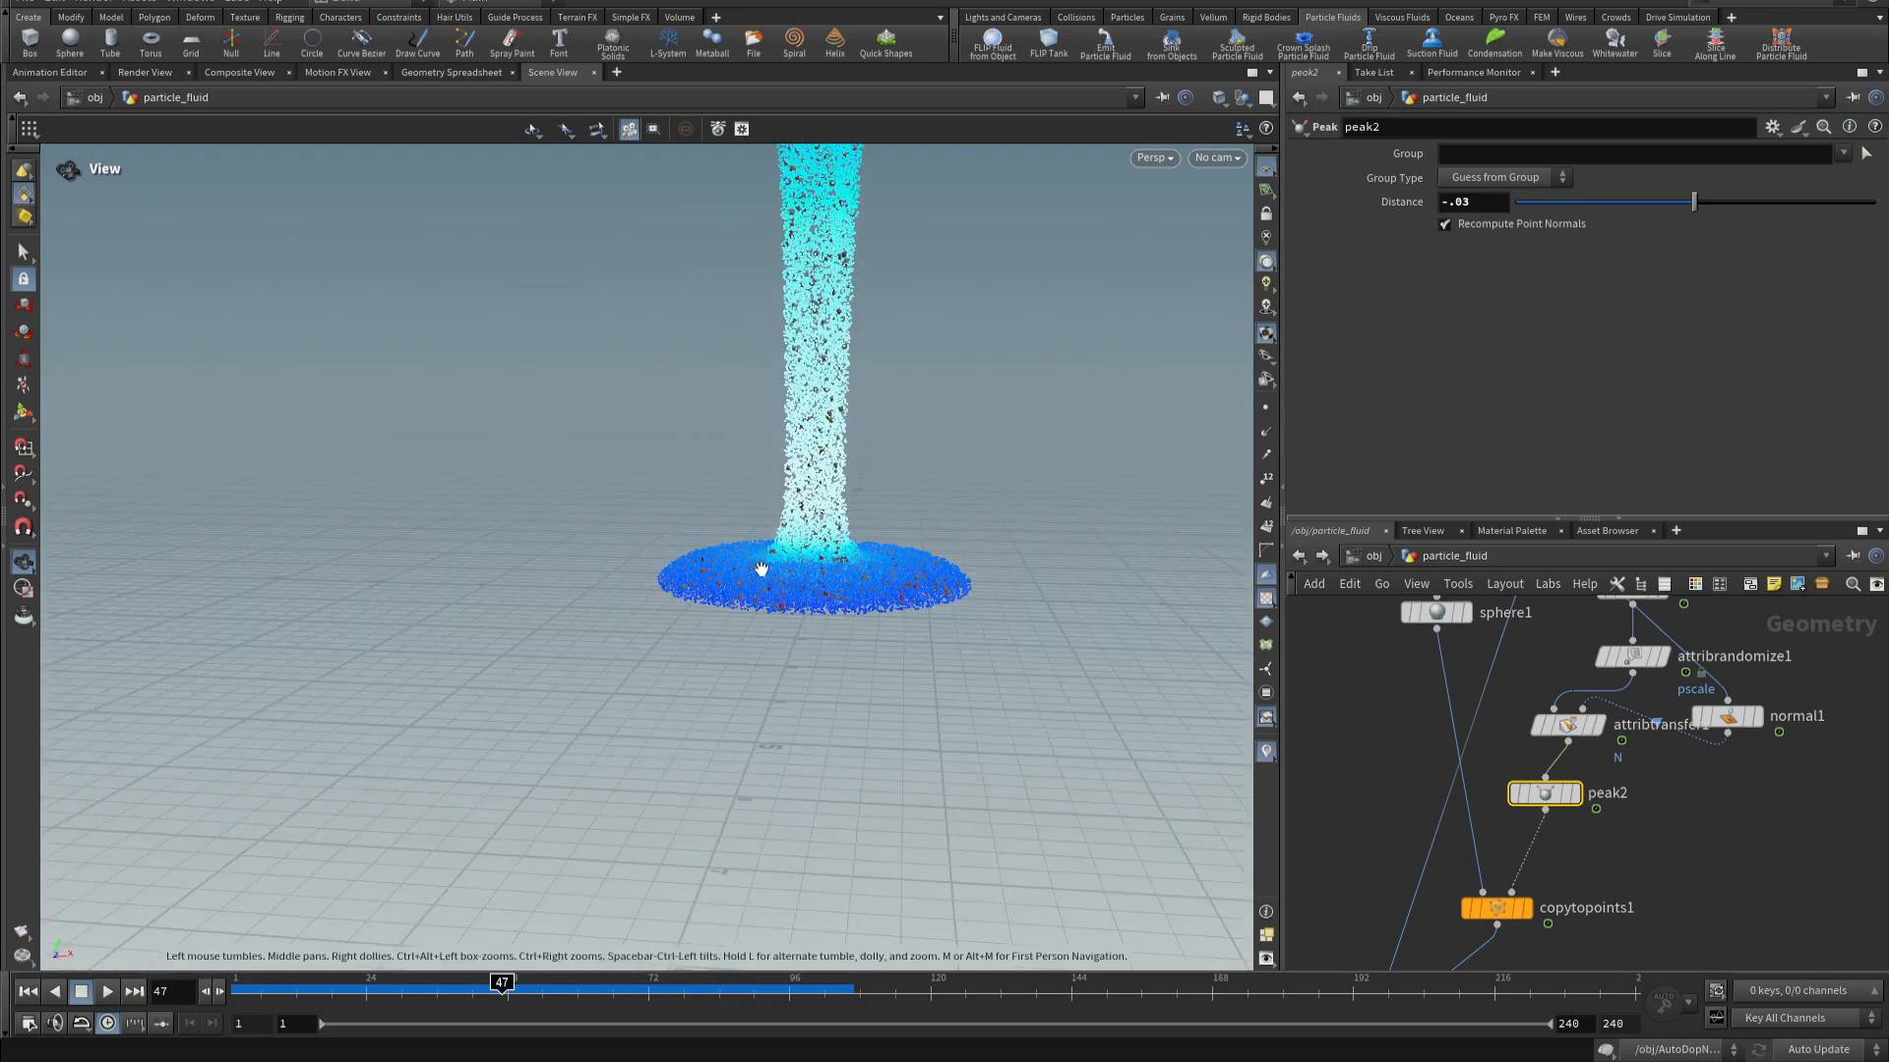
right_click_drag(761, 569, 351, 540)
left_click_drag(764, 358, 592, 554)
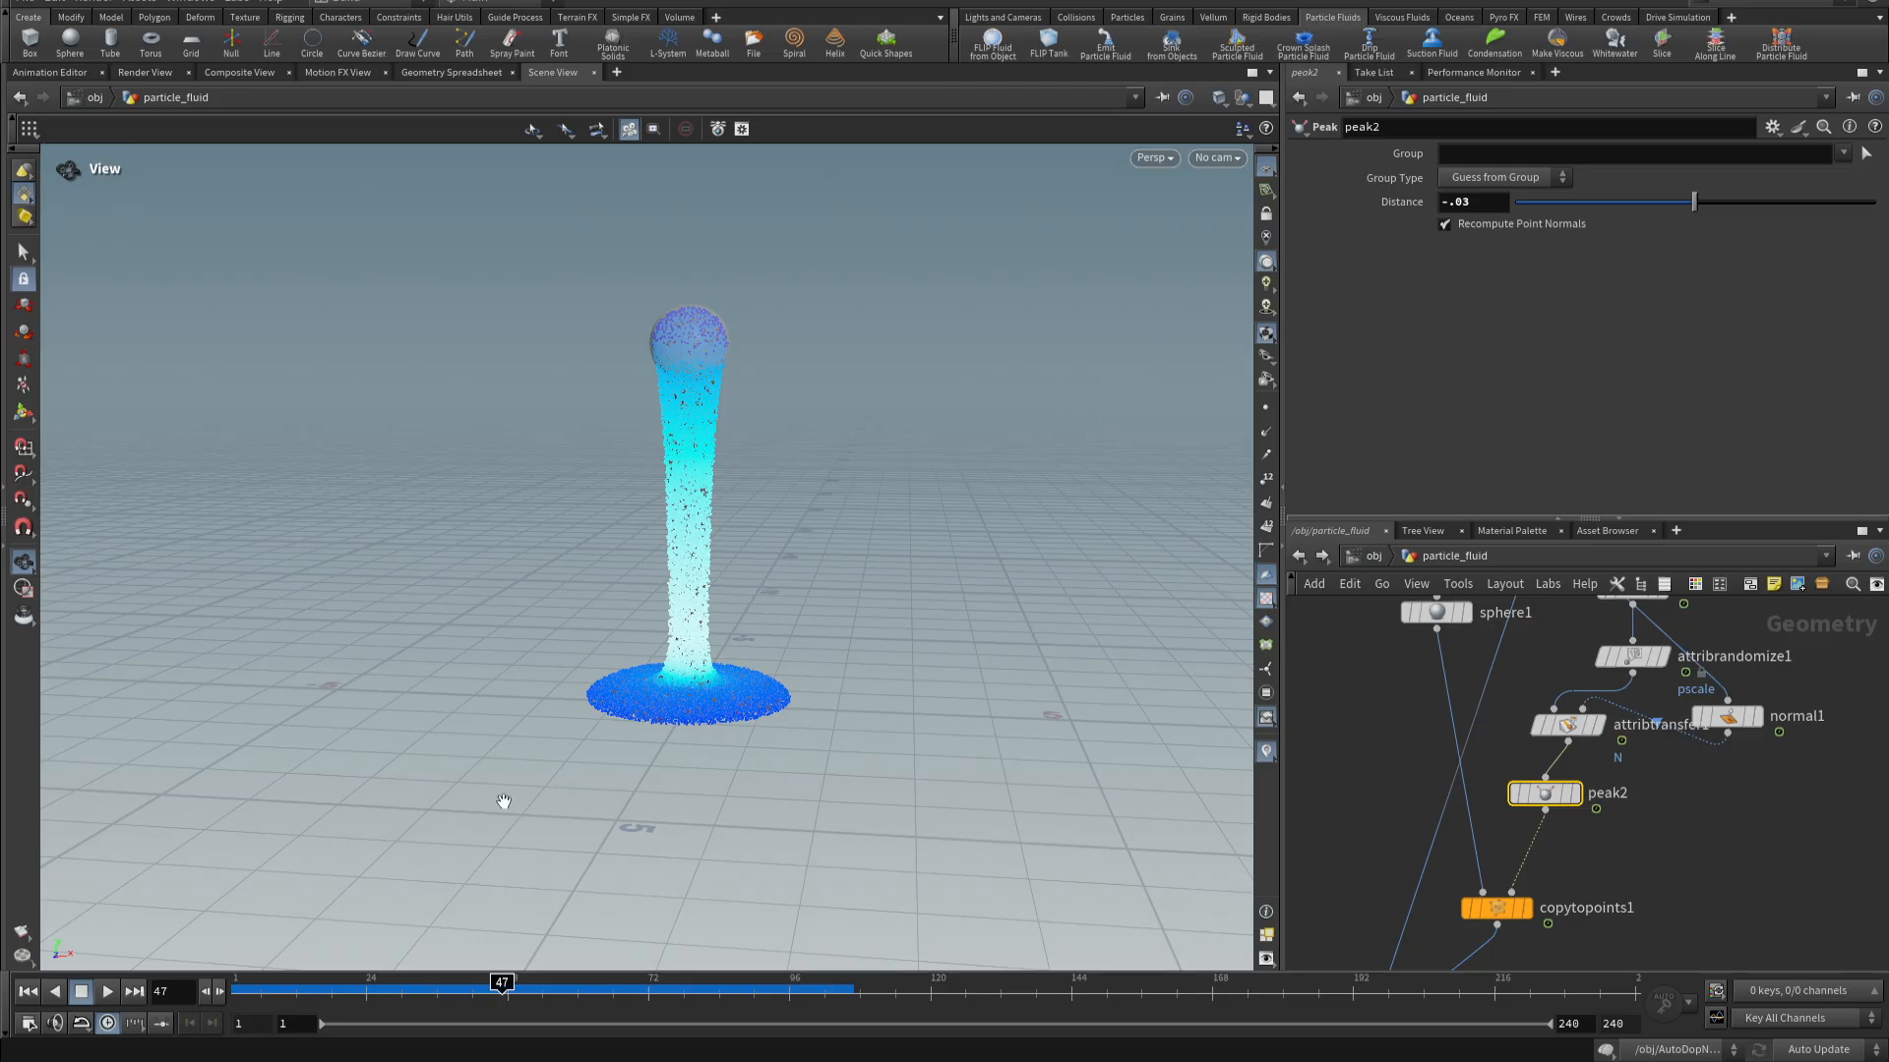
left_click(30, 993)
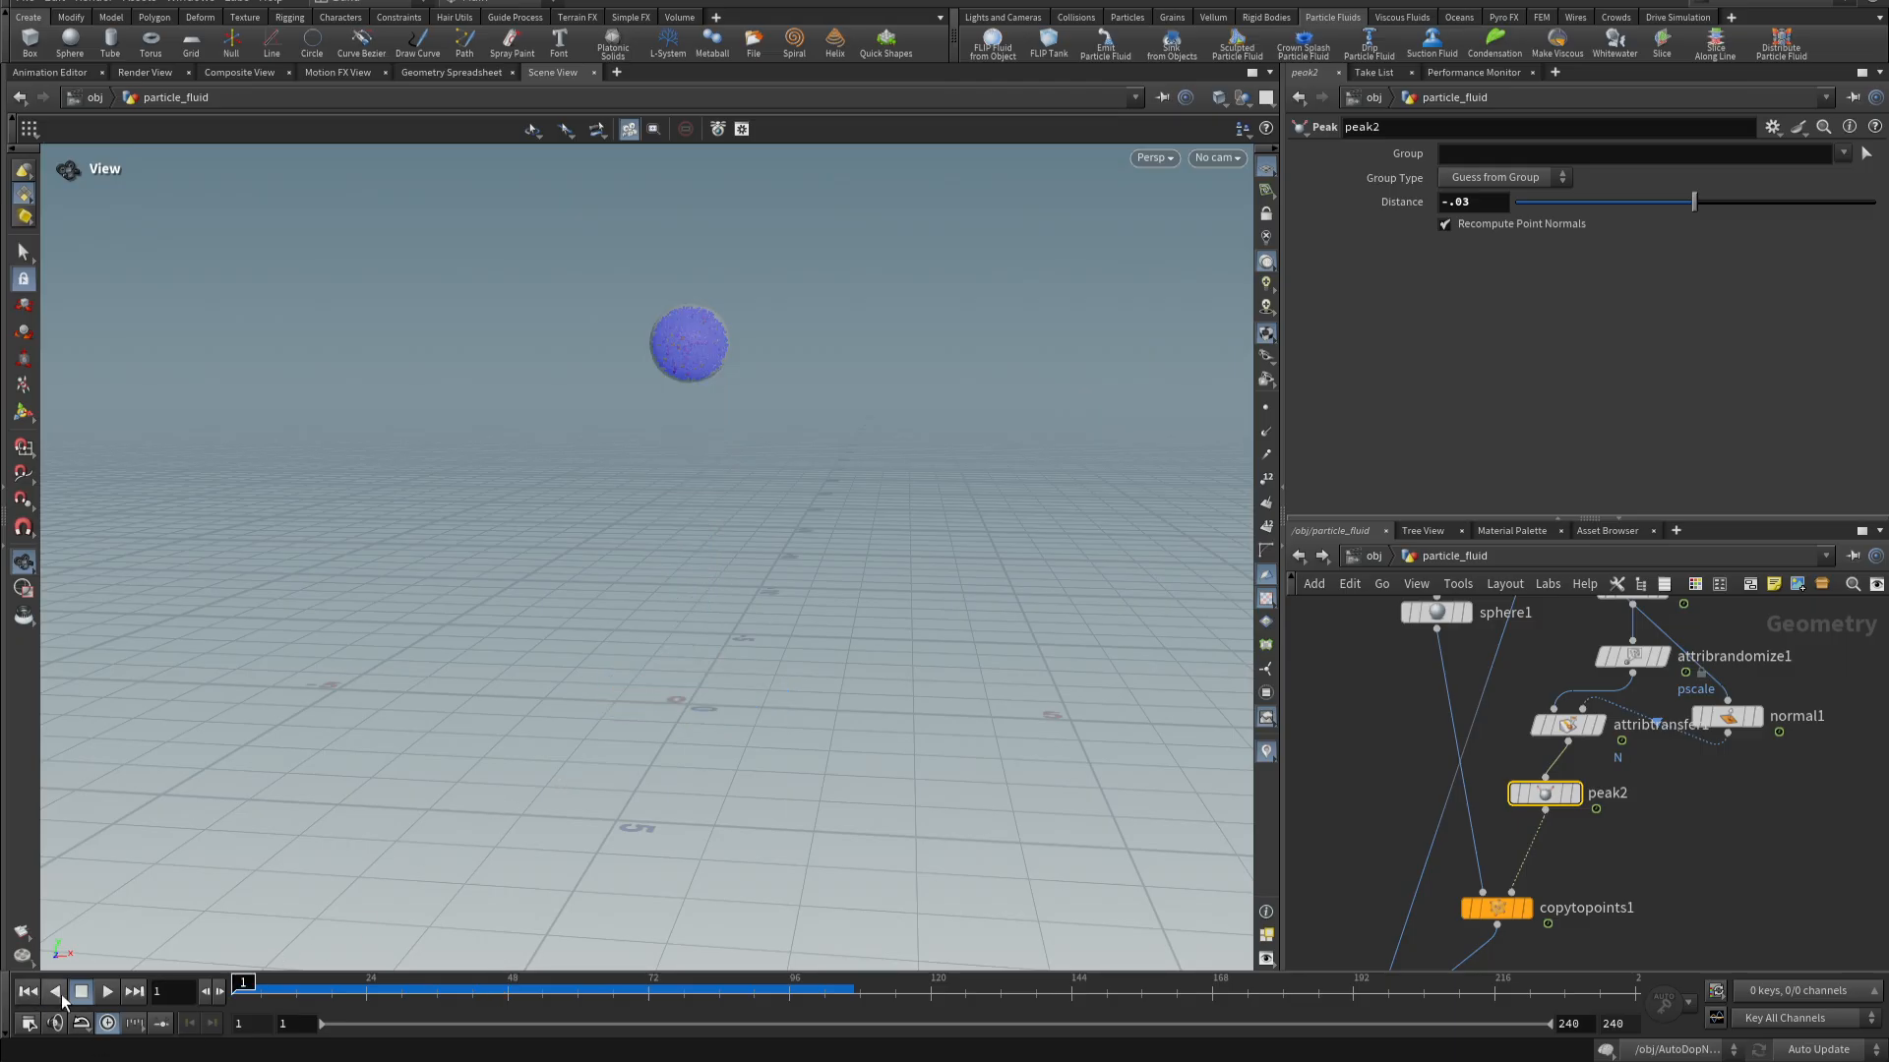
left_click(107, 993)
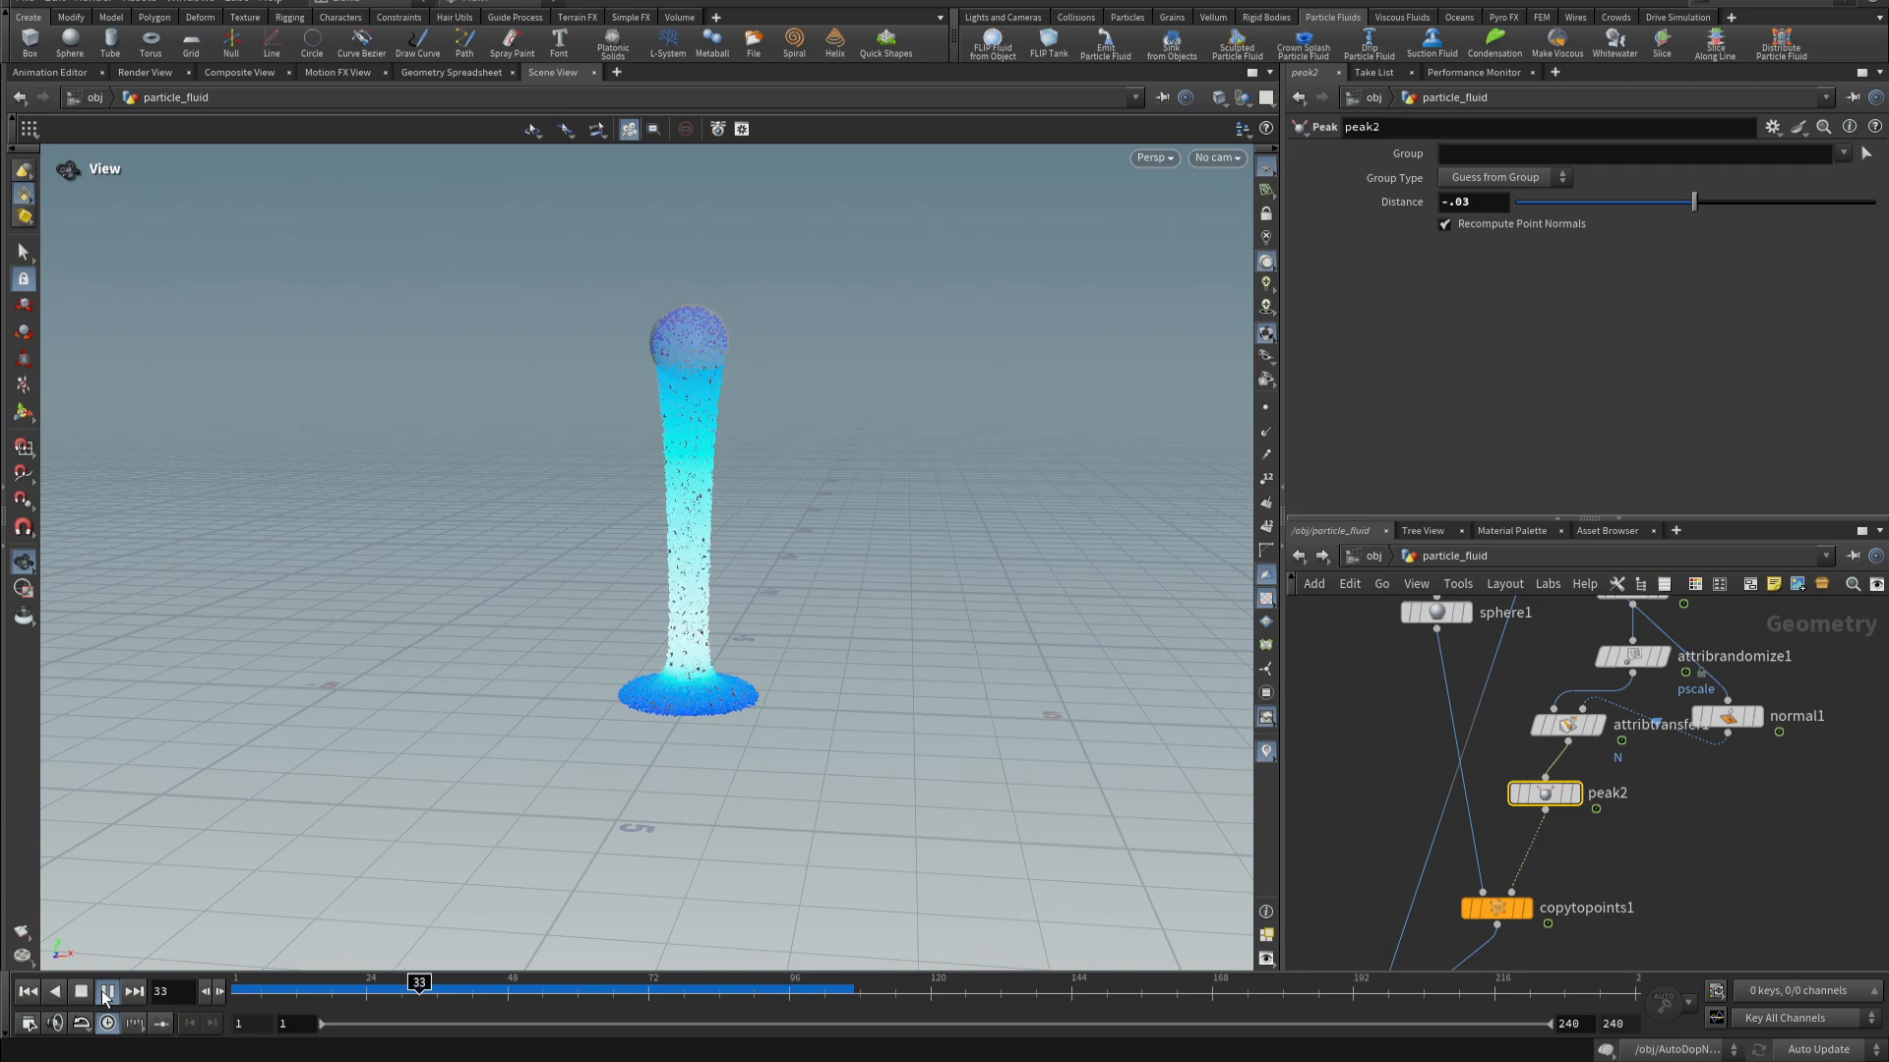
left_click(107, 992)
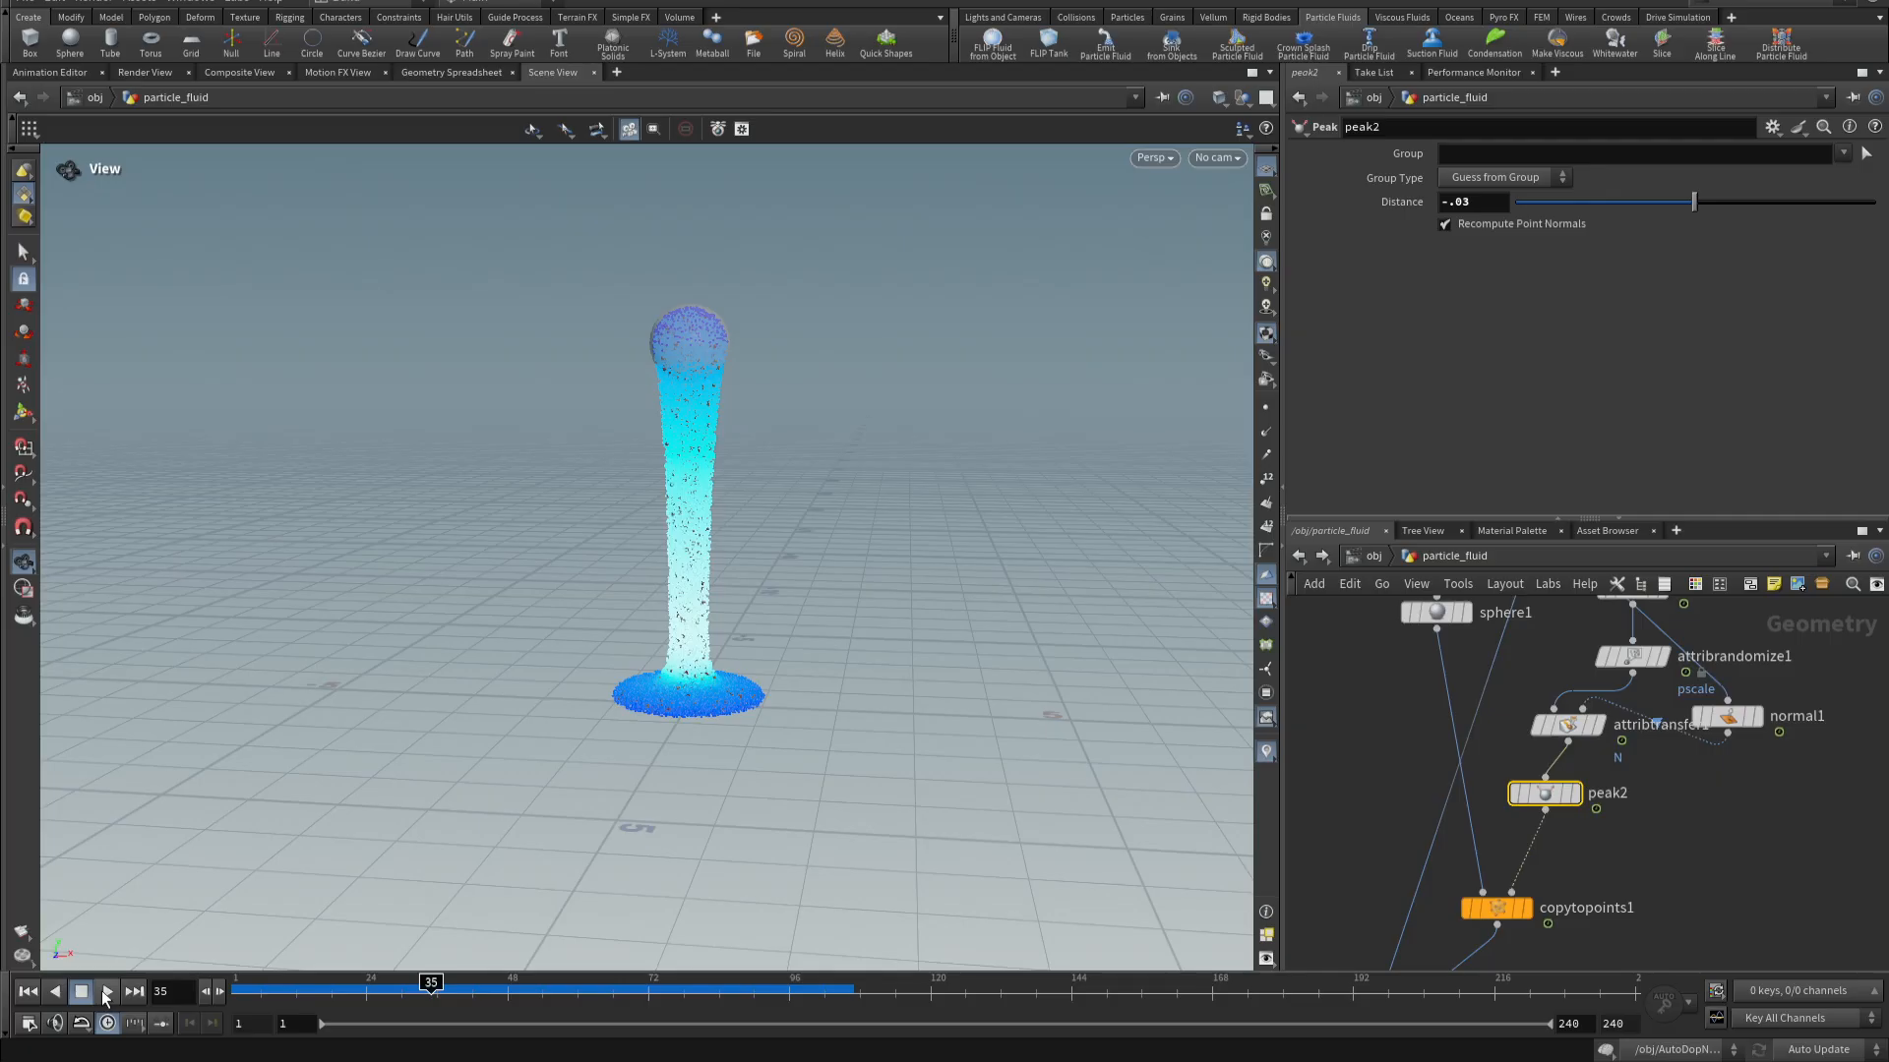
- Save the scene file Burbujas_TM.hip
middle_click_drag(1774, 834, 1667, 812)
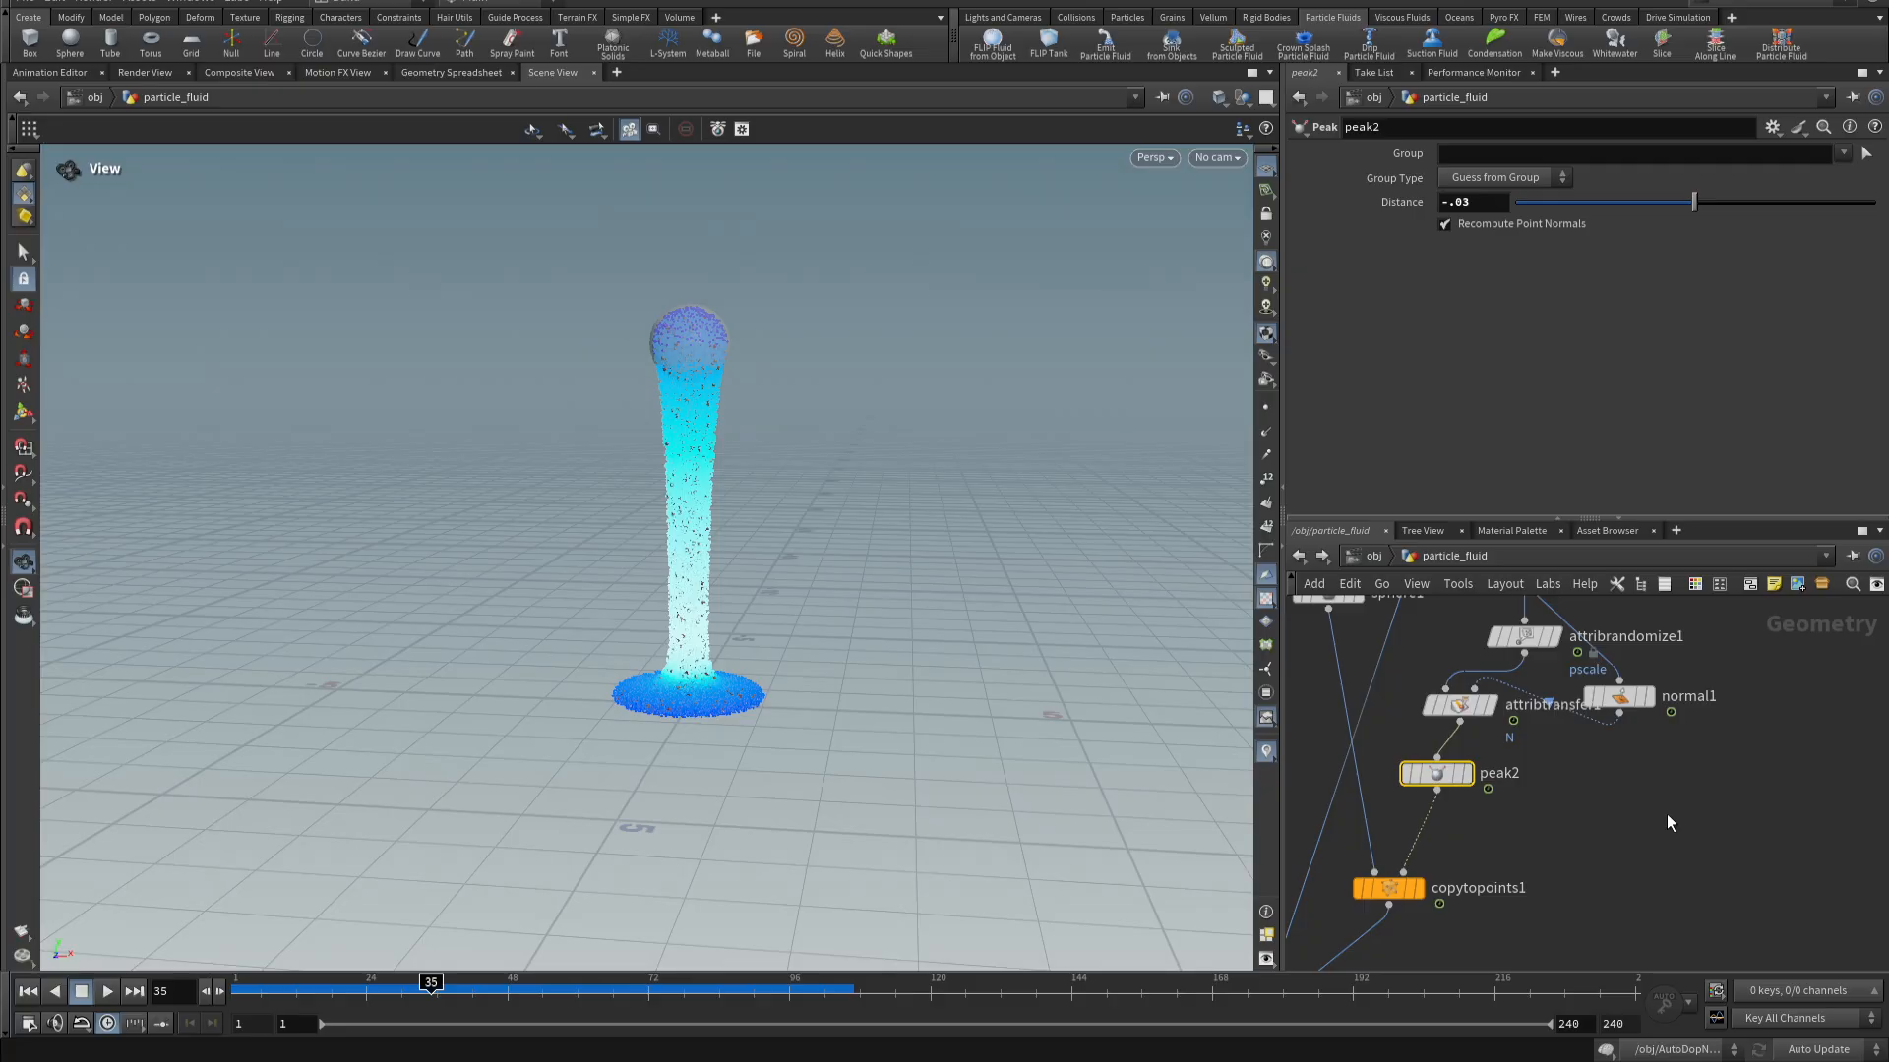
scroll(1667, 813, "up", 1)
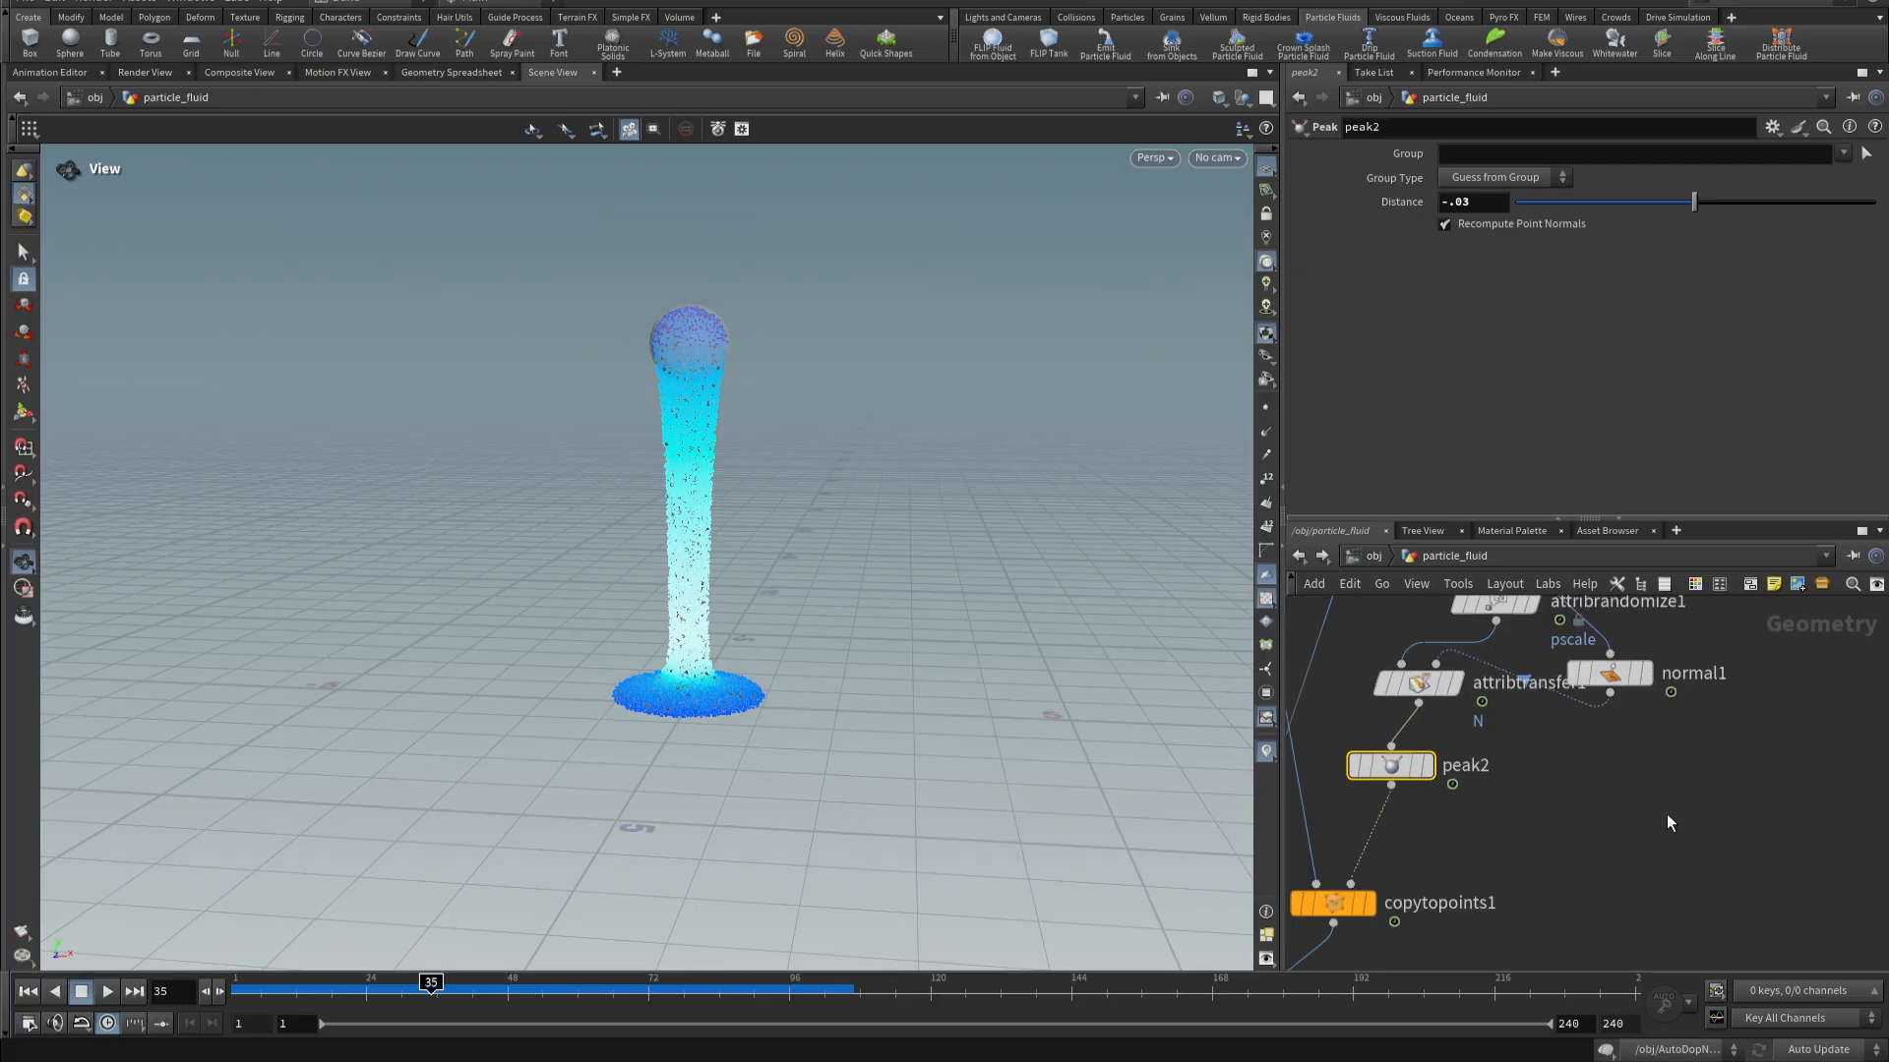
middle_click_drag(1702, 829, 1609, 794)
left_click(1678, 802)
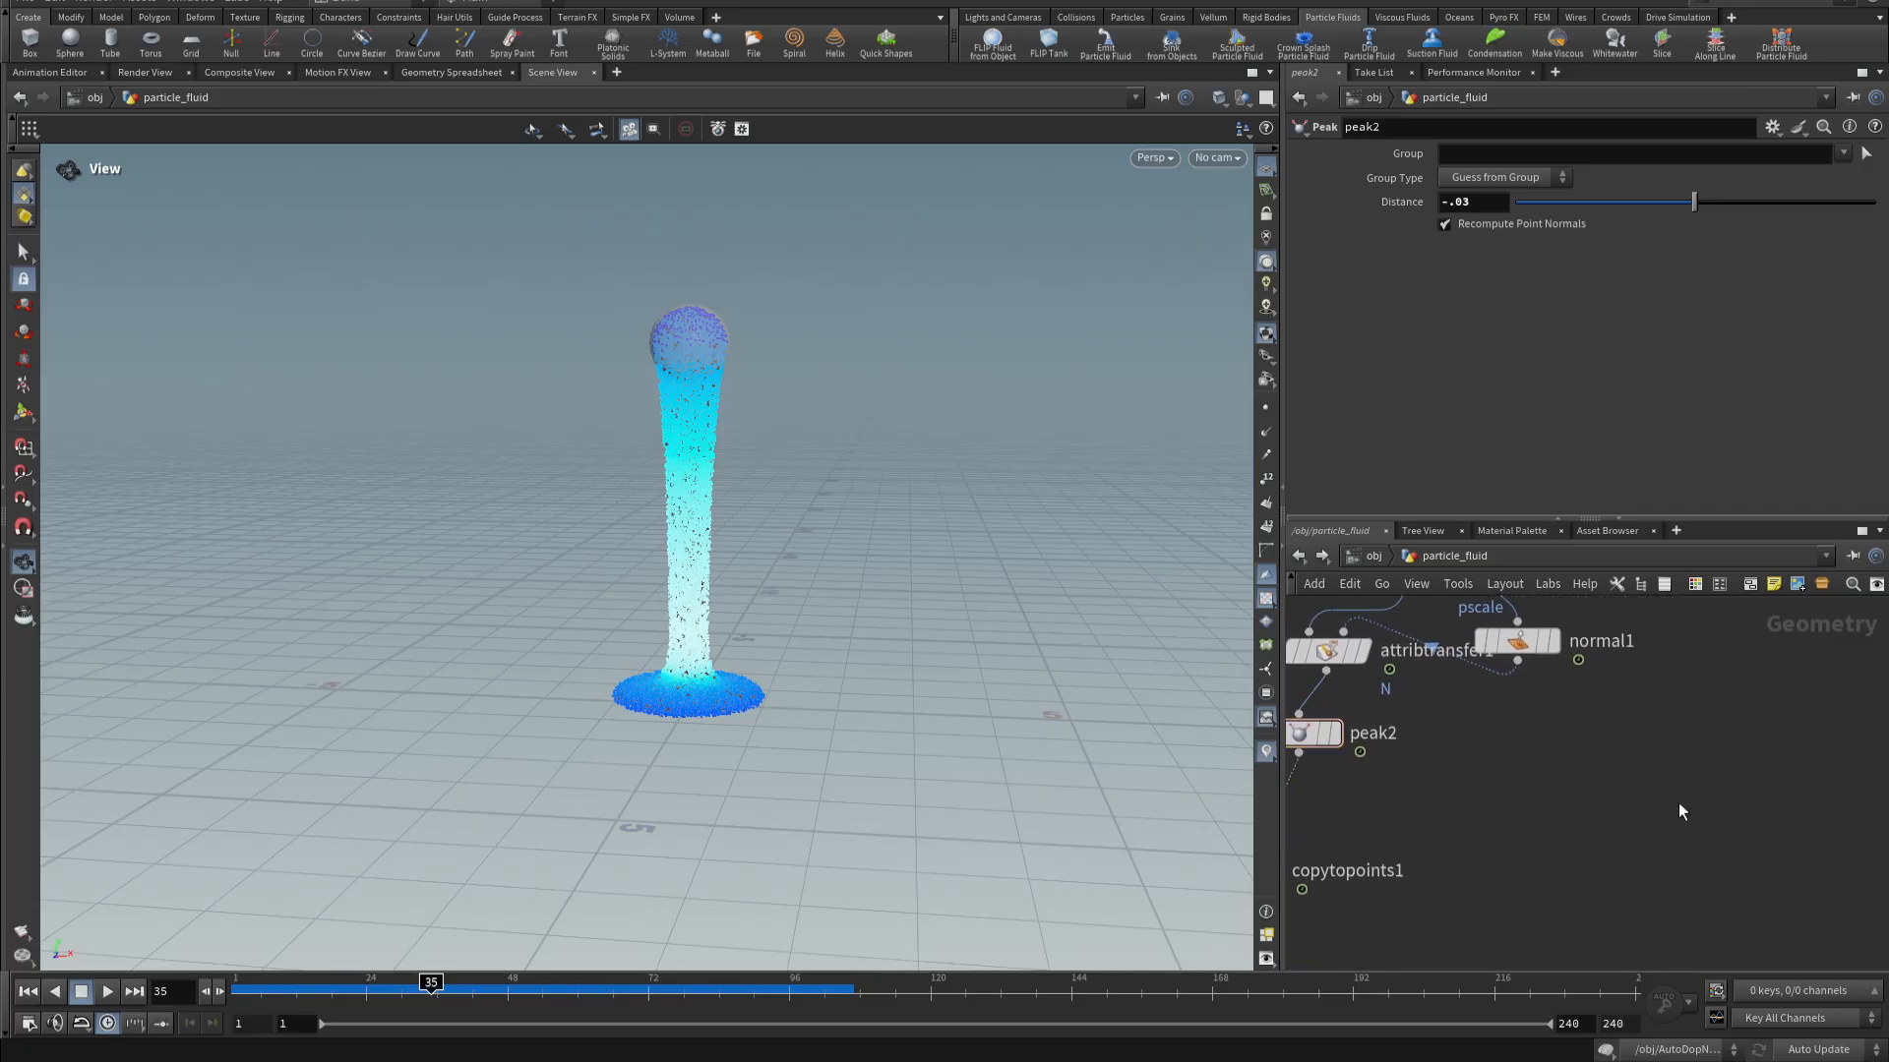
scroll(1678, 803, "down", 5)
middle_click_drag(1371, 815, 1607, 773)
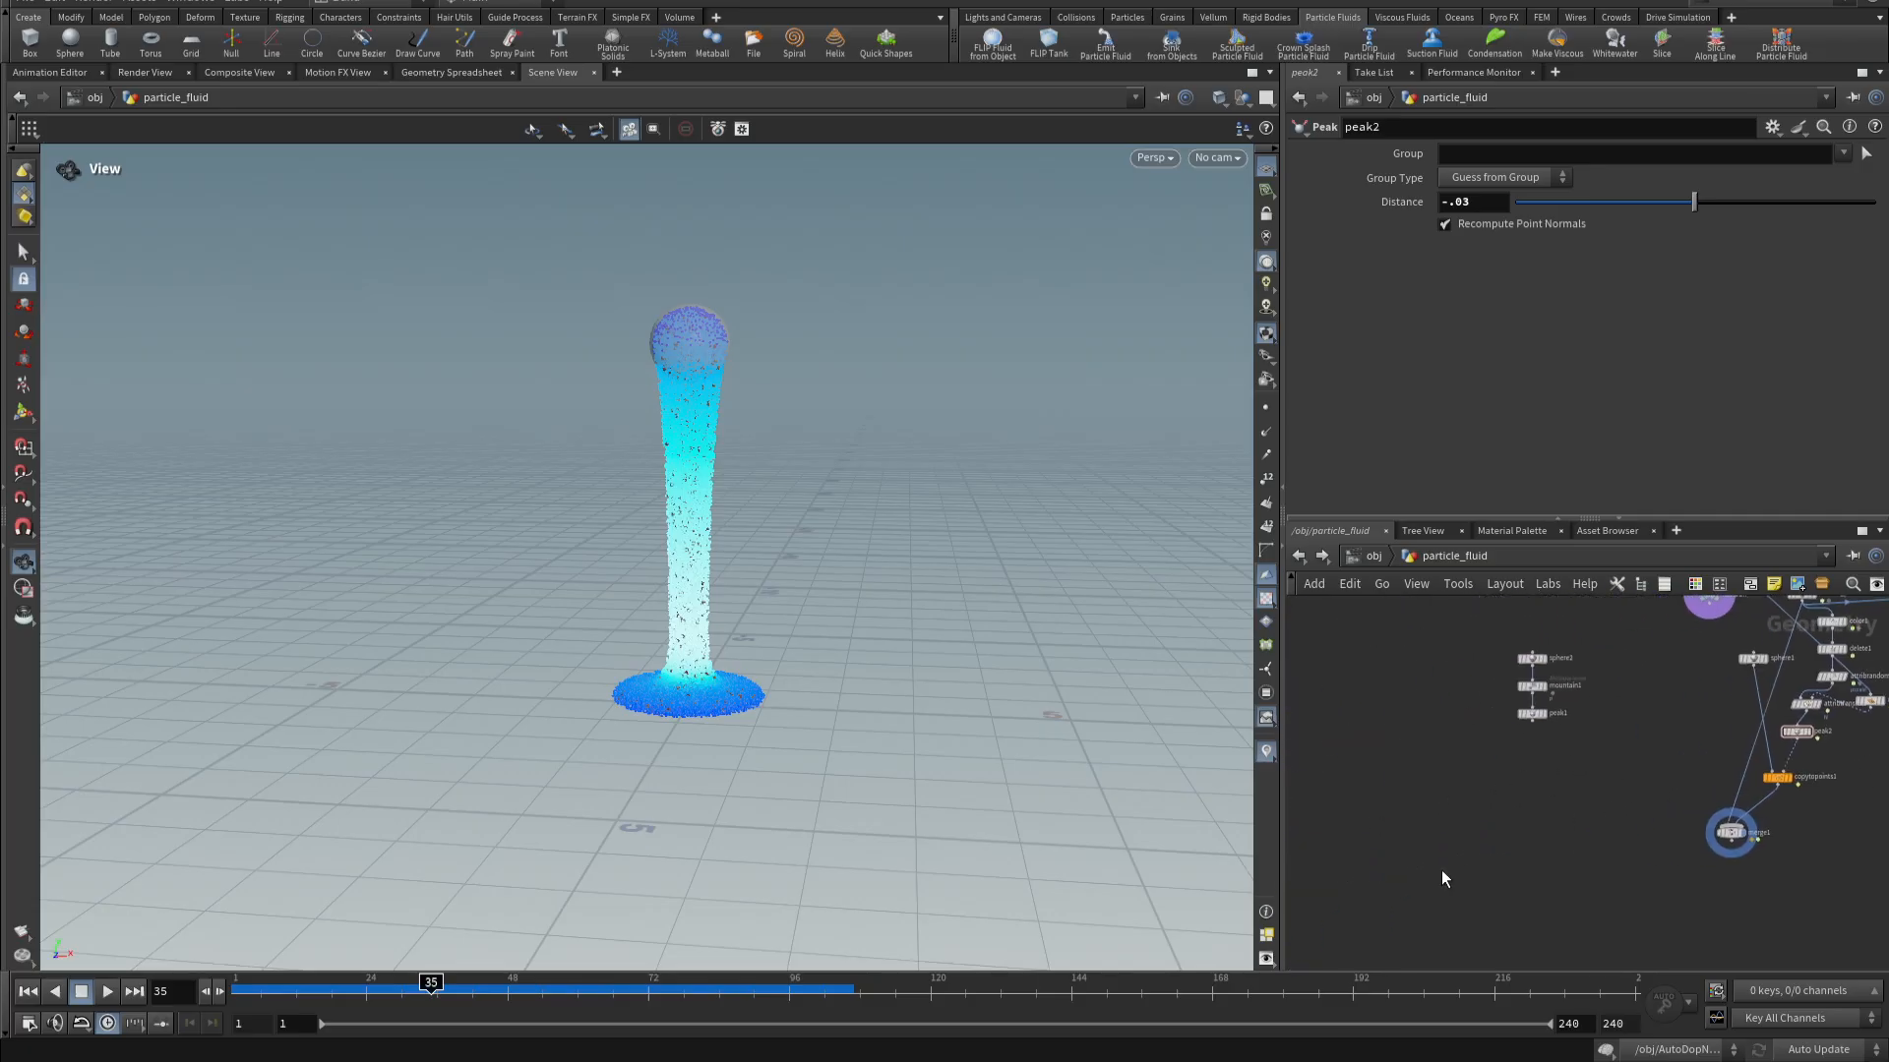
scroll(1442, 870, "up", 2)
key("ctrl+s")
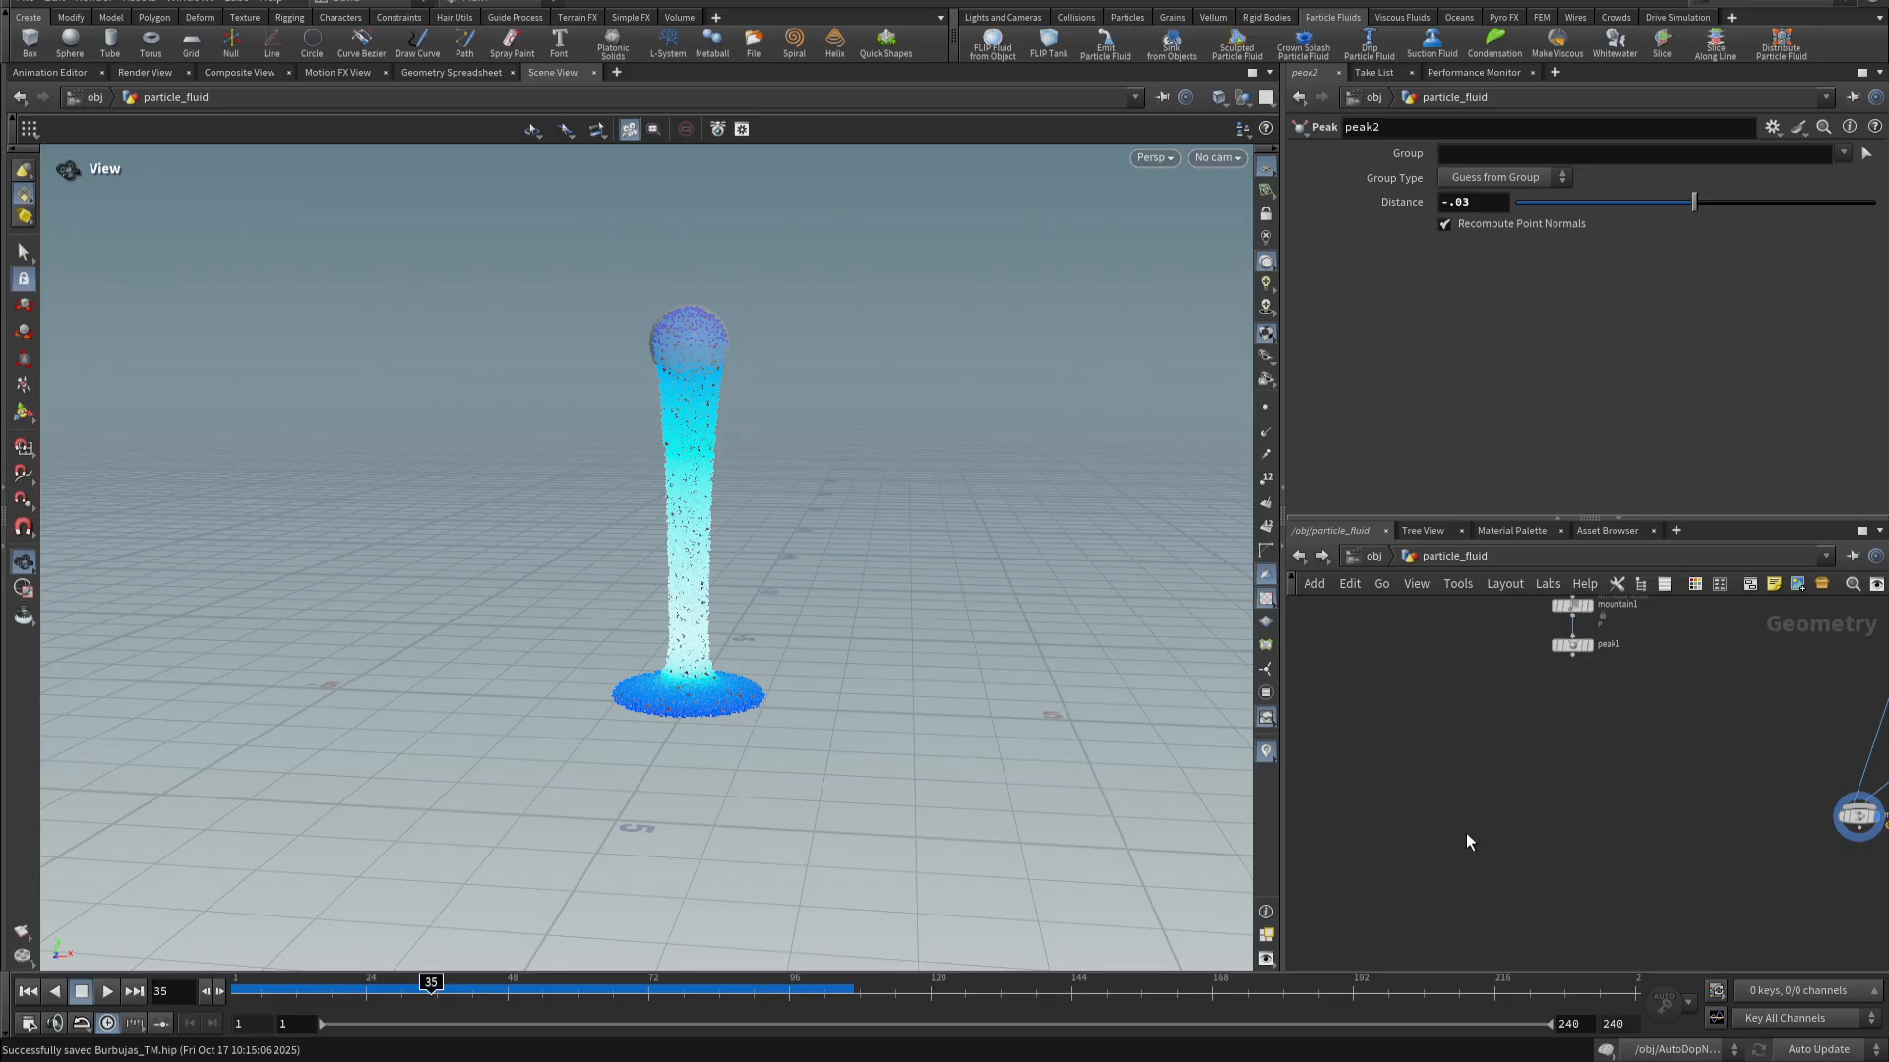
- Add a polygon Sphere node in an empty area of the particle_fluid network, below peak1
key("Tab")
type("sph")
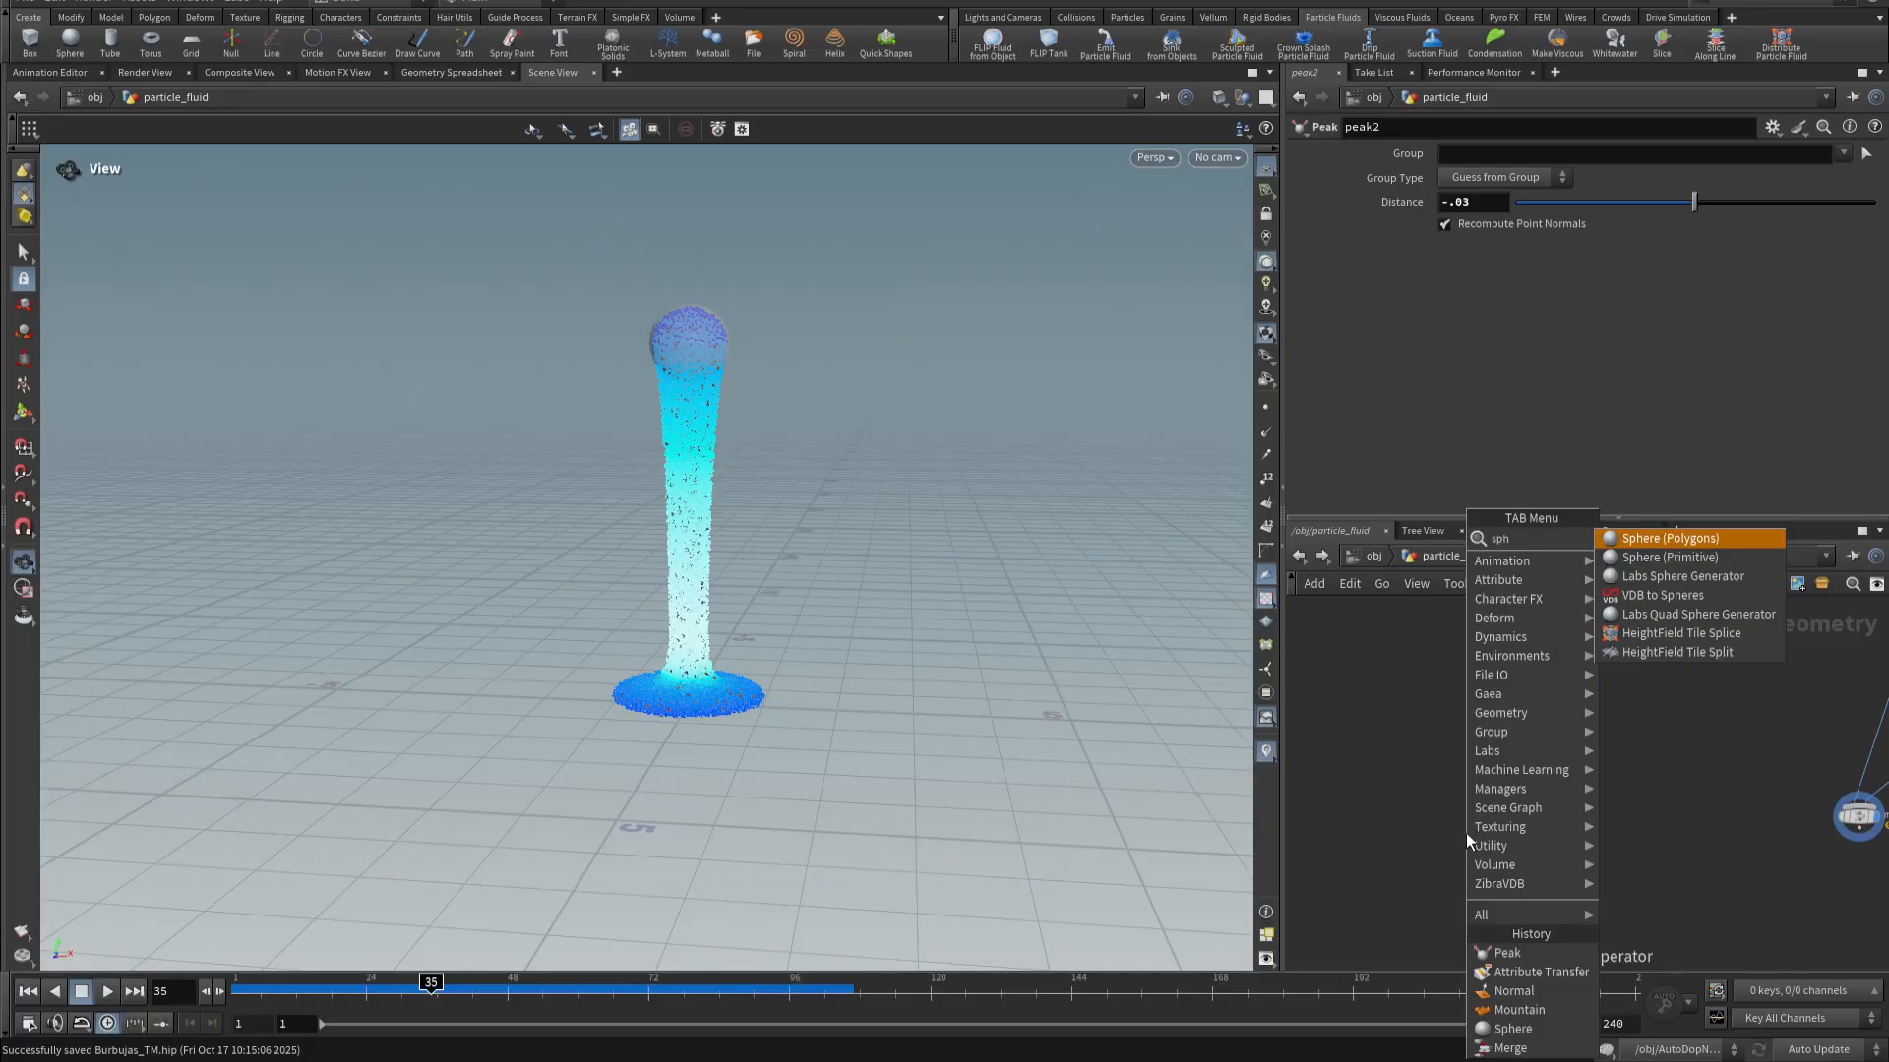
key("Return")
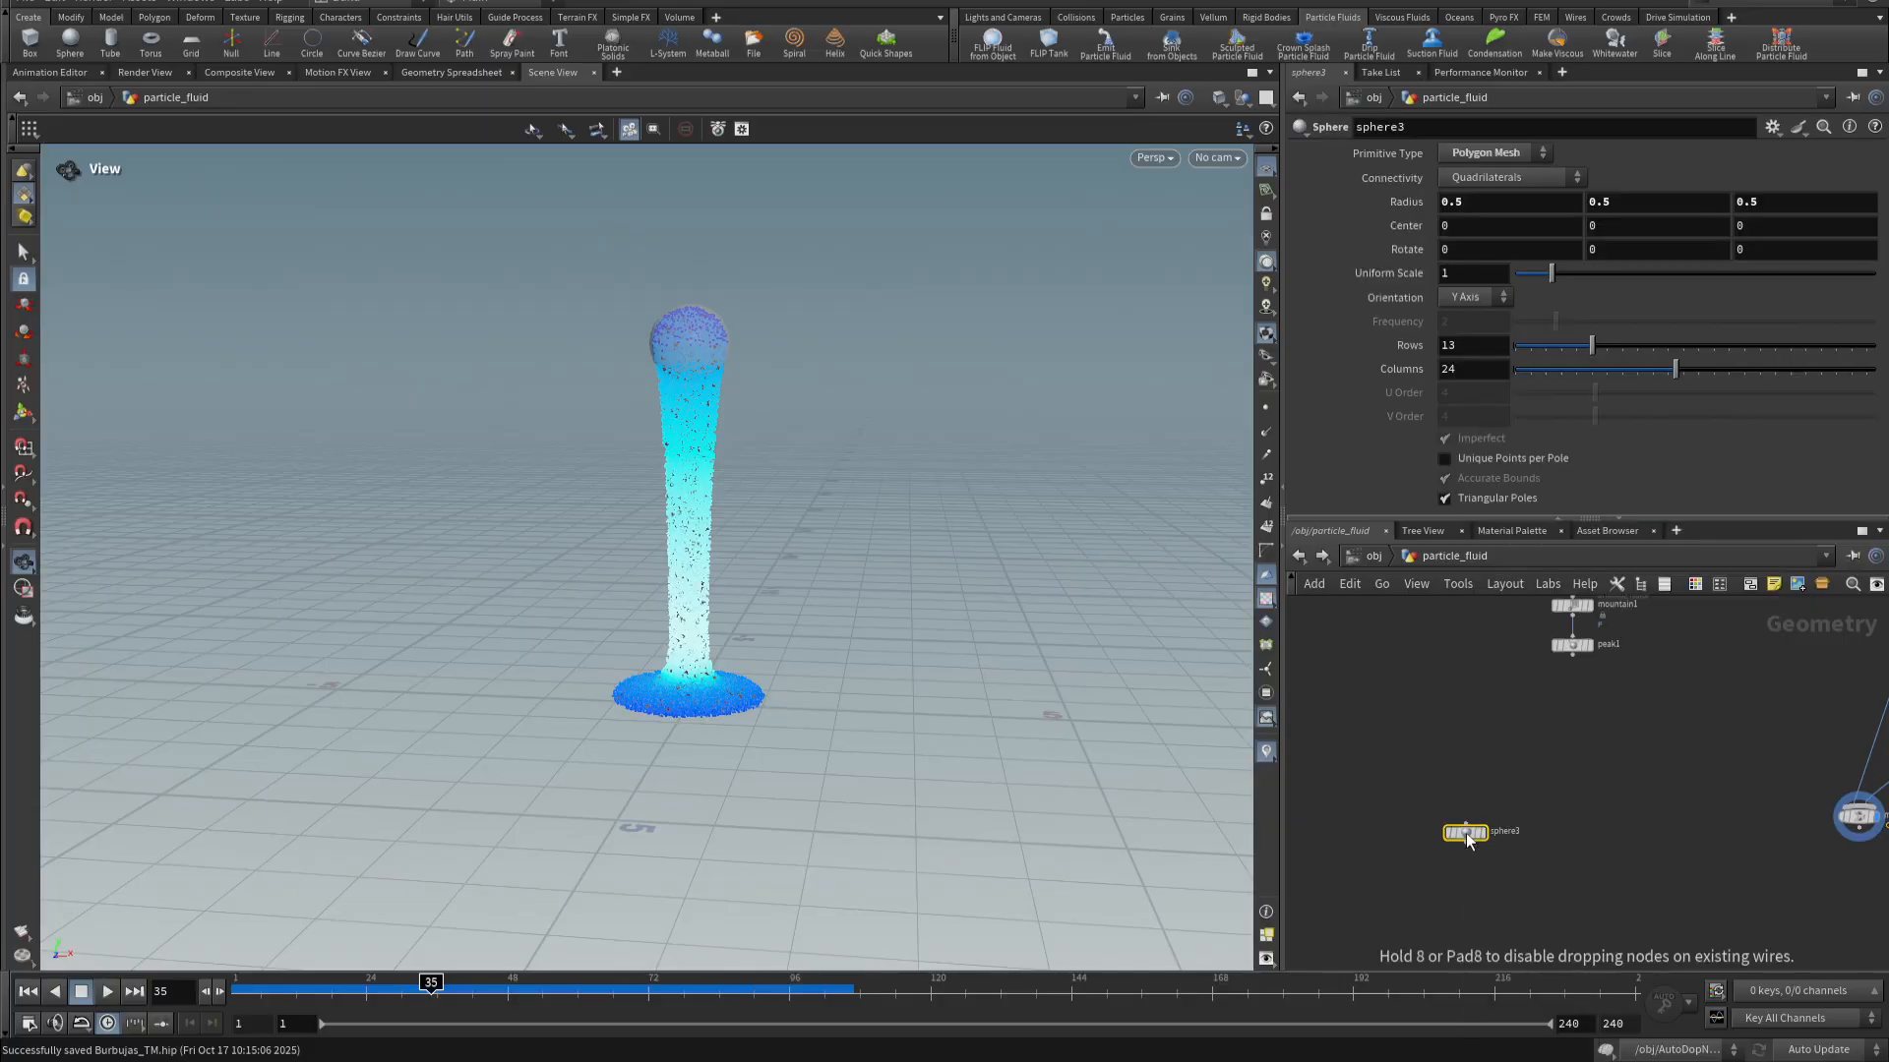
left_click(1457, 732)
scroll(1511, 794, "up", 3)
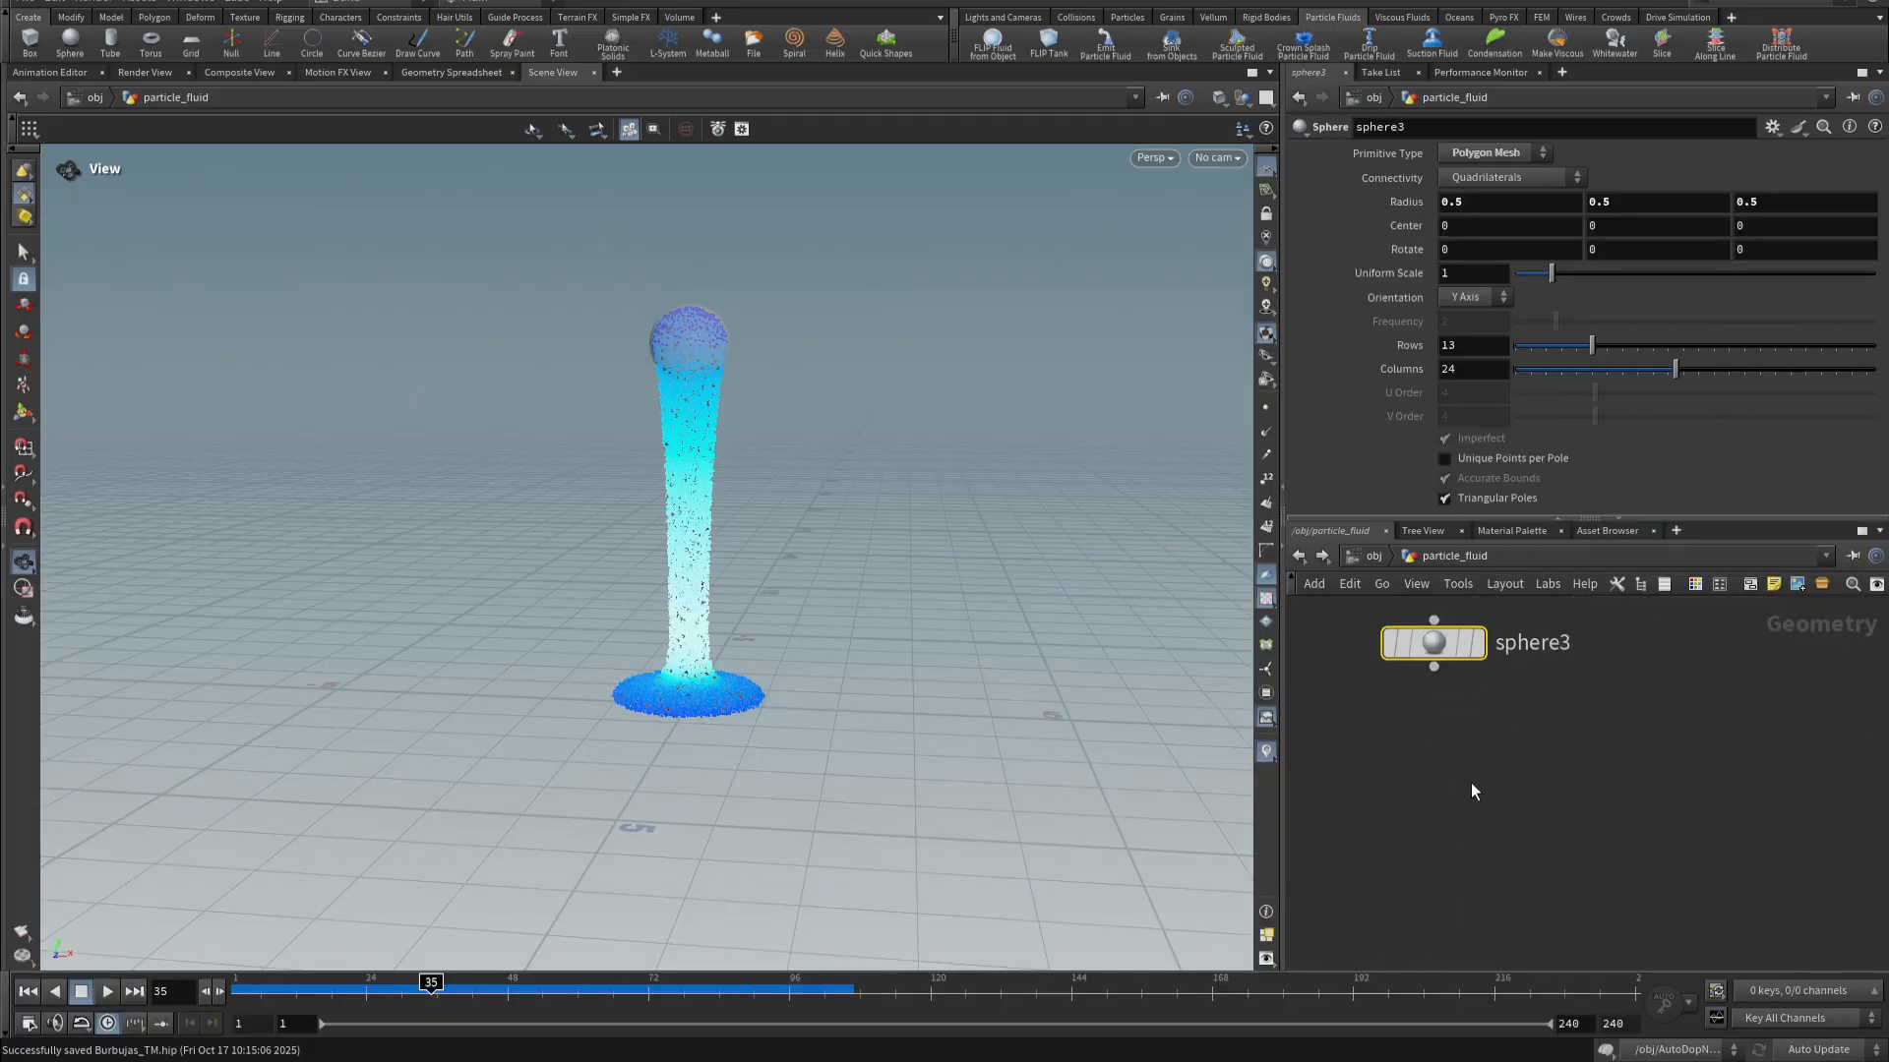
- Connect a Points from Volume node to sphere3's output and display its points
left_click(1435, 676)
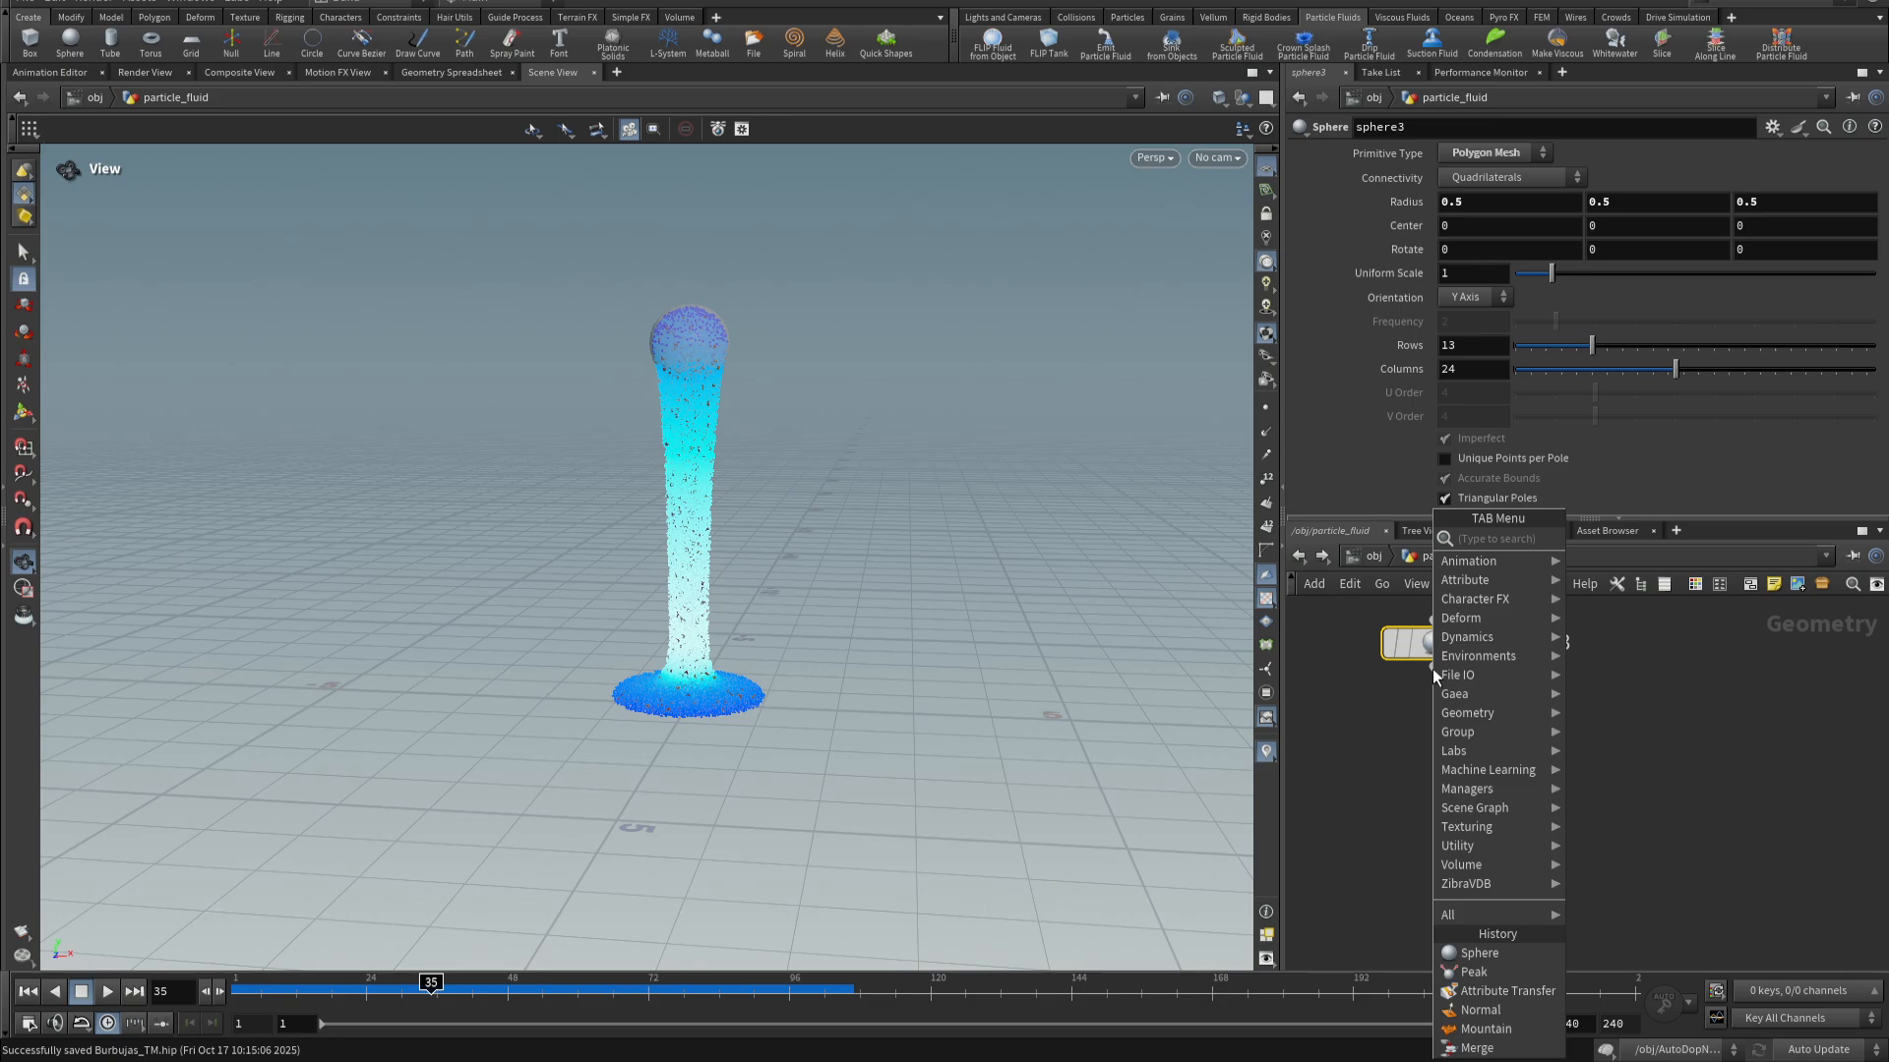
type("poi")
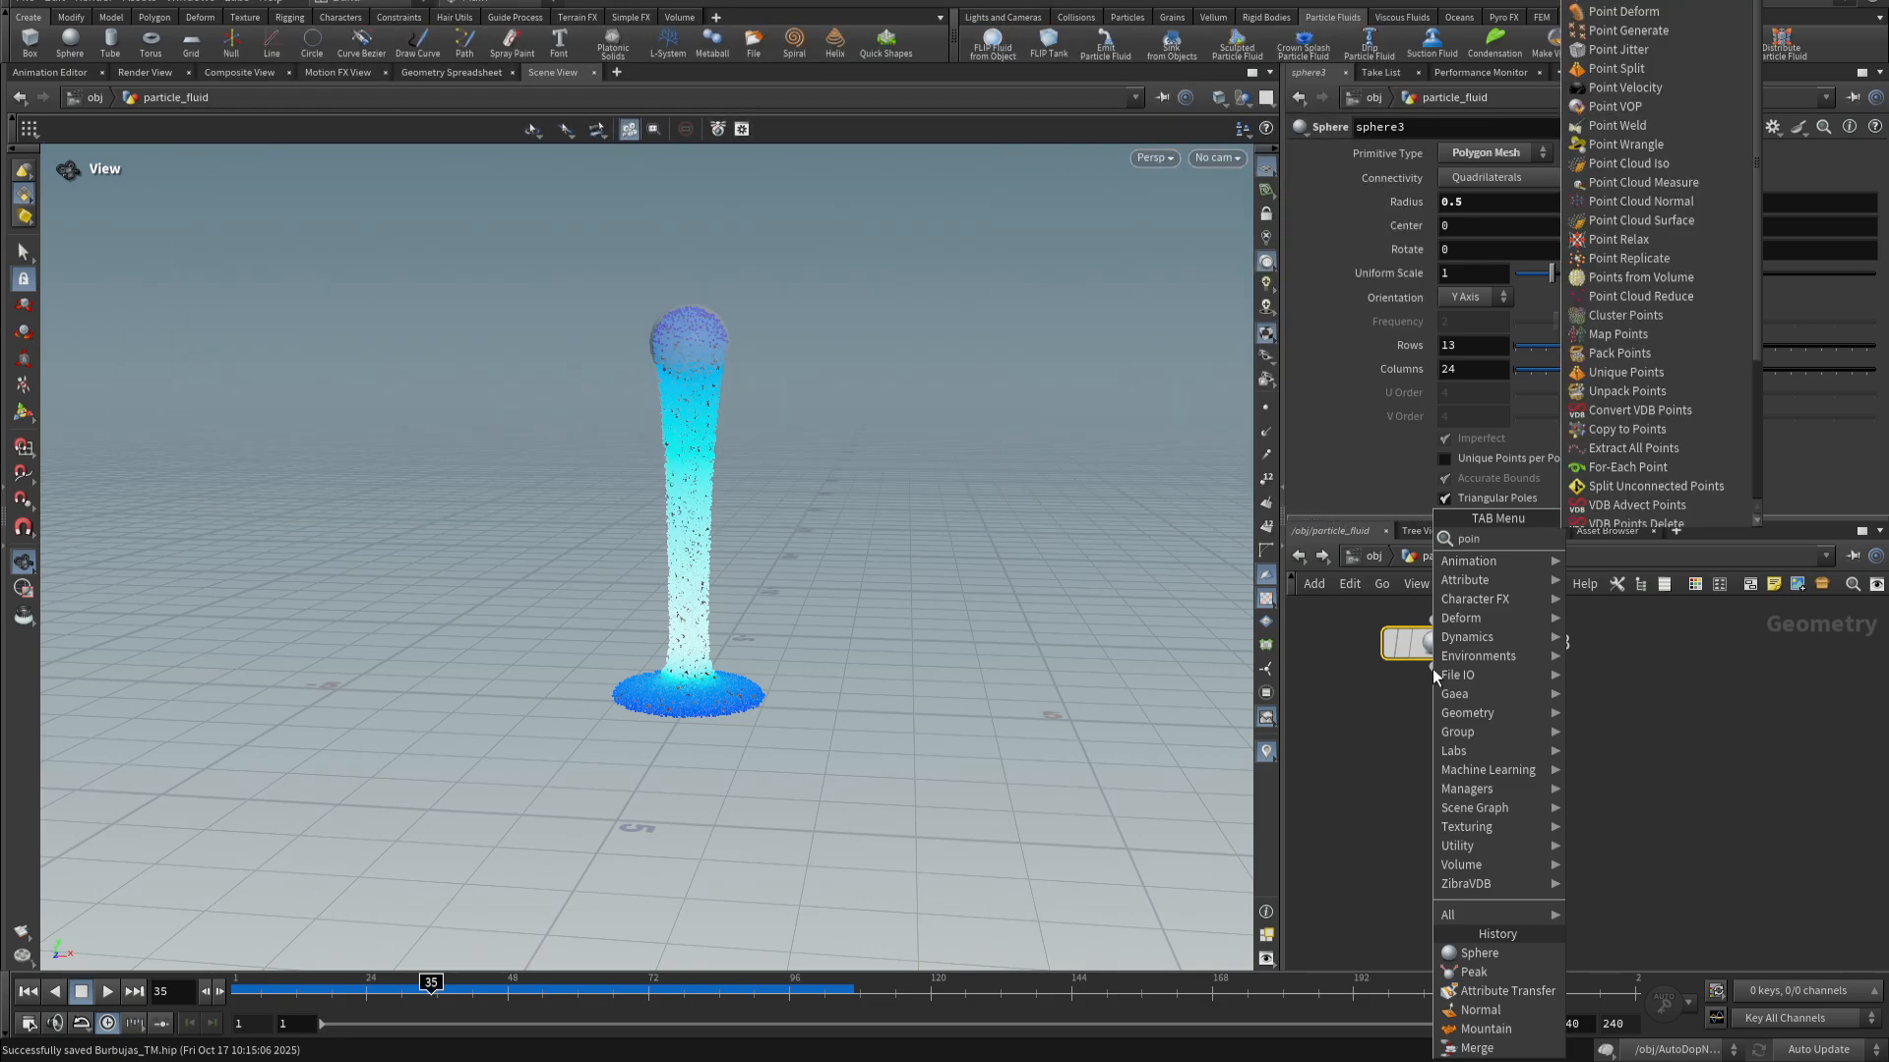
type("n")
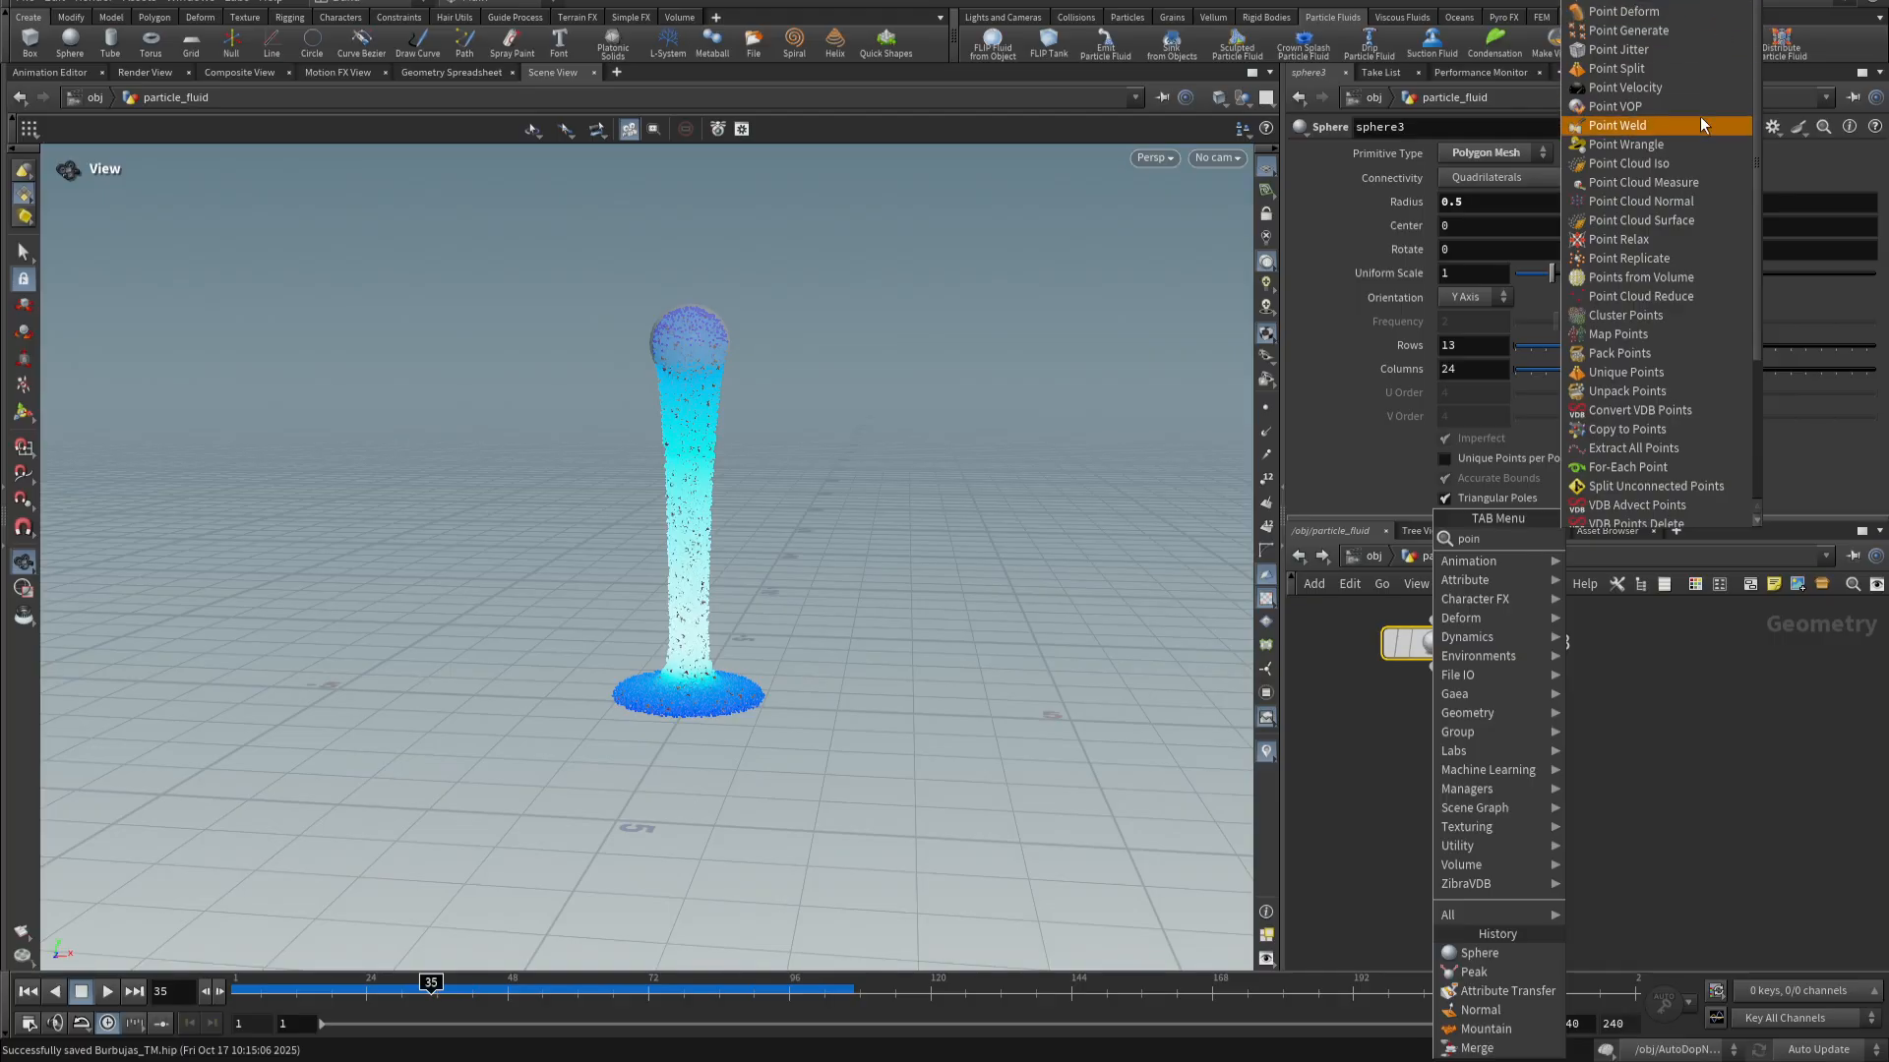
type("v")
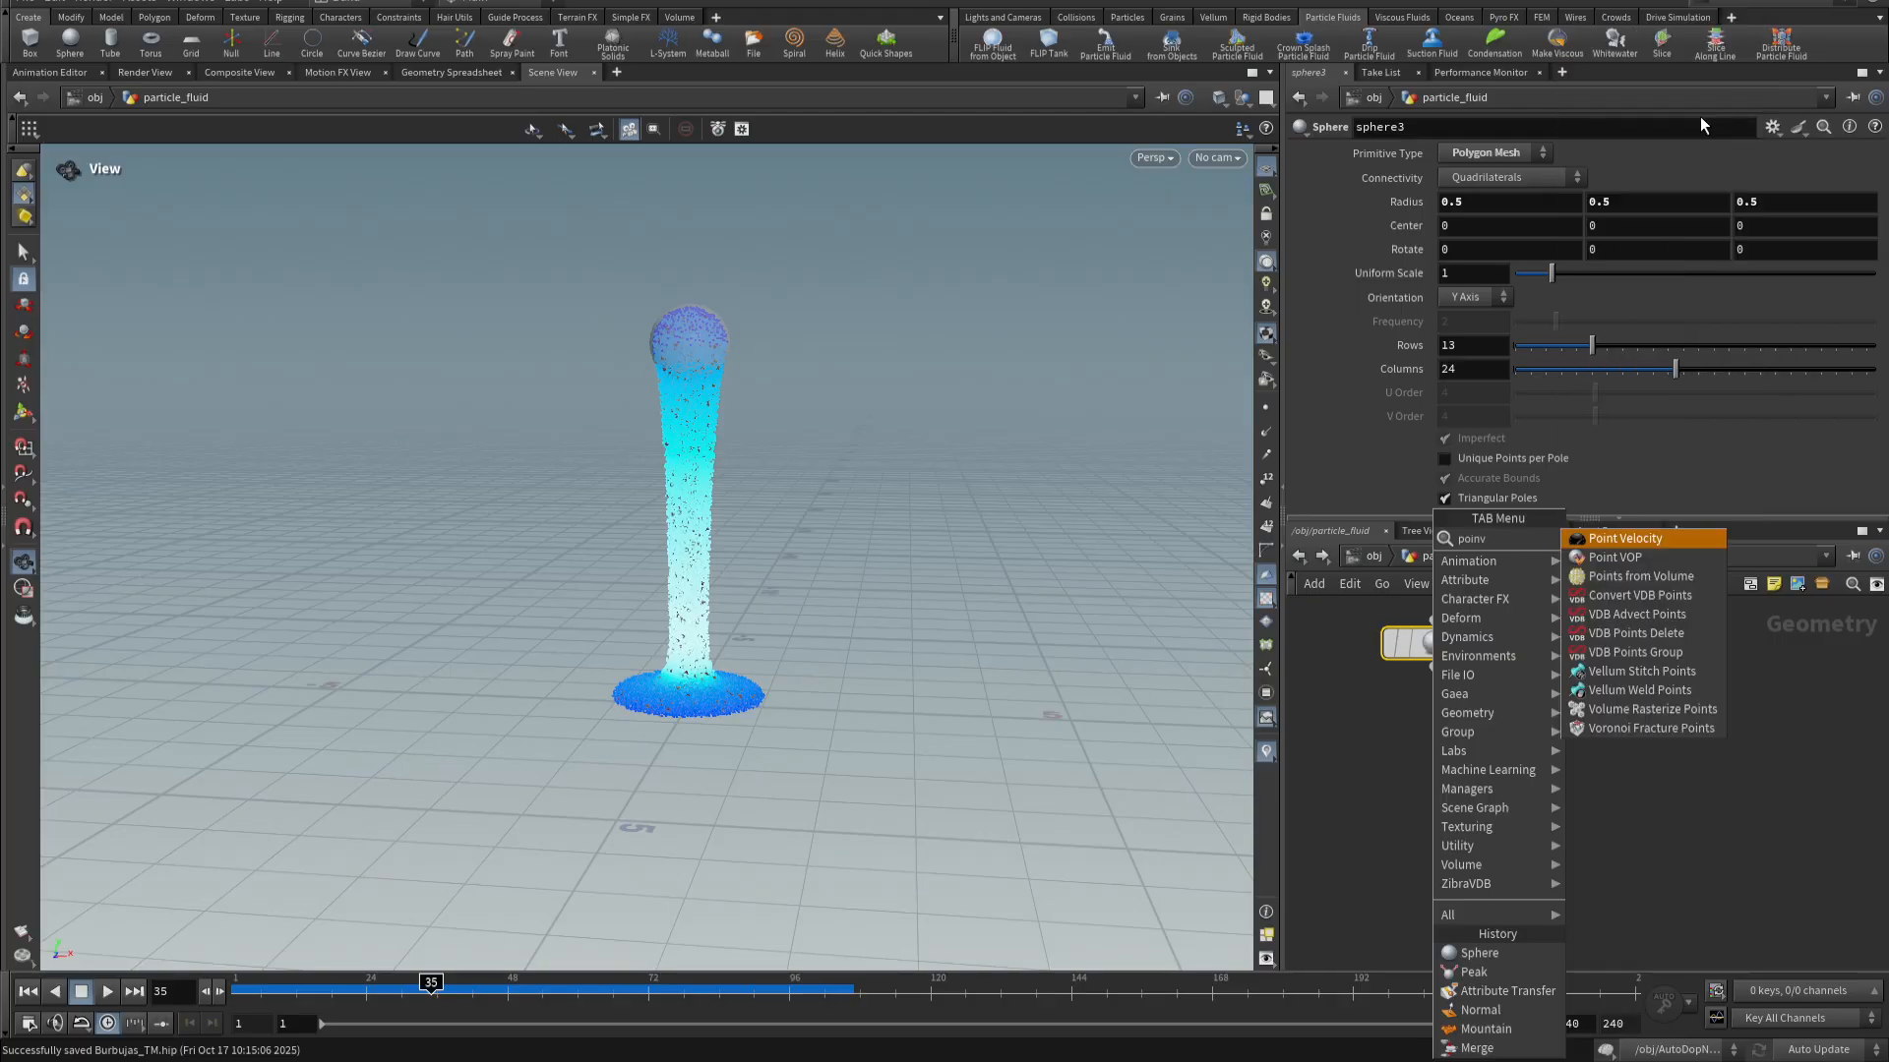
left_click(1653, 576)
left_click(1432, 753)
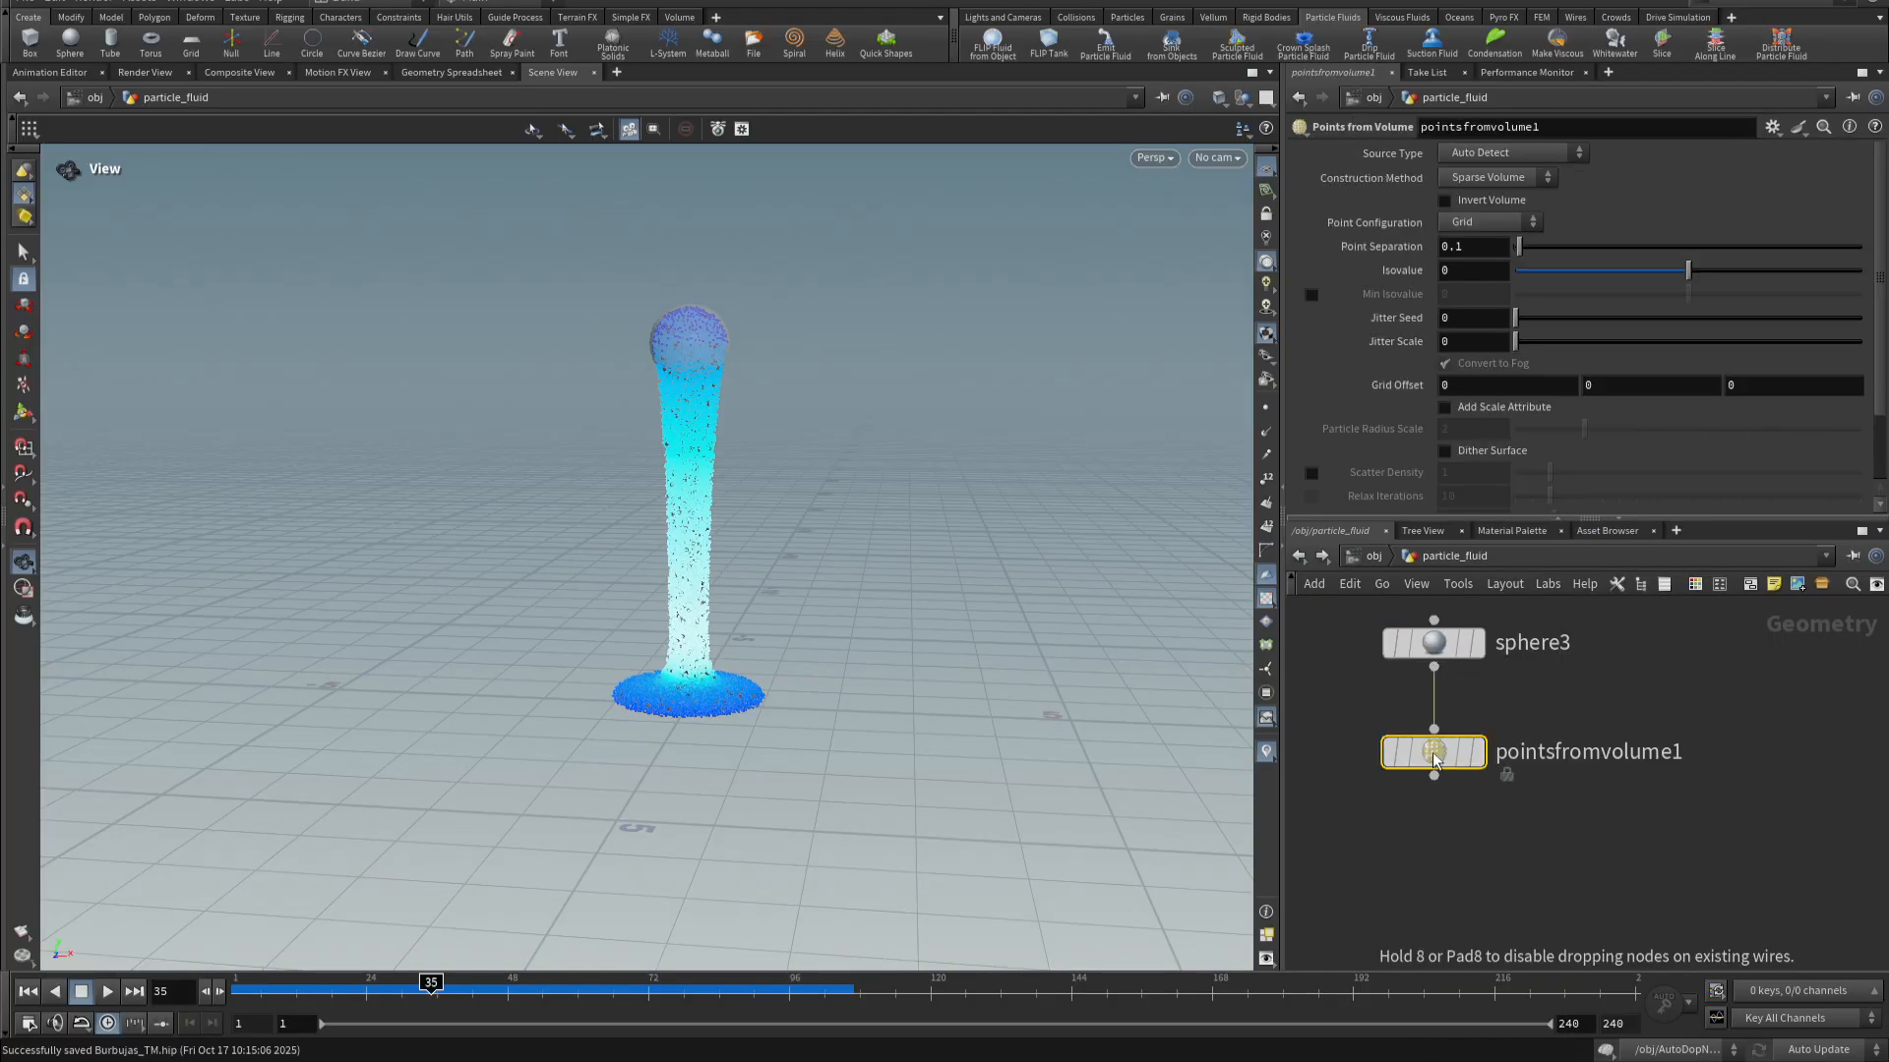
left_click(1473, 759)
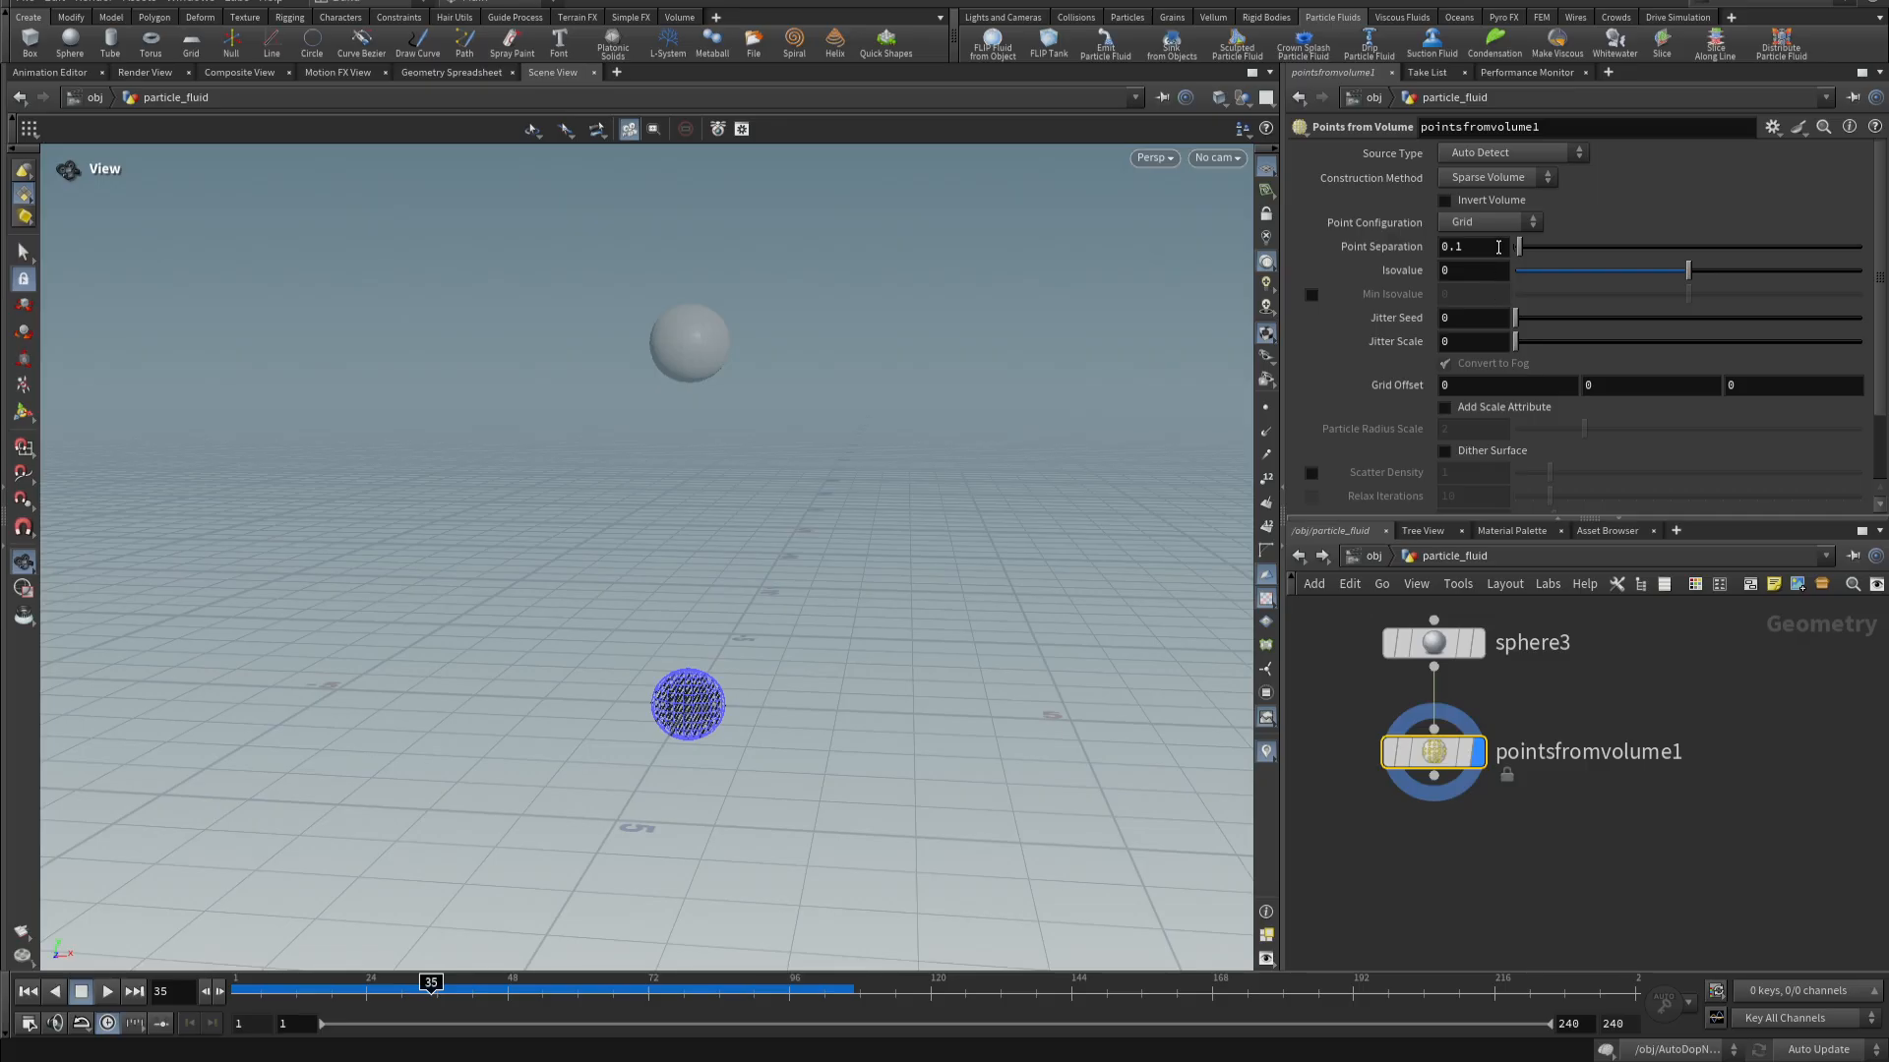
- Set pointsfromvolume1's Jitter Scale to 10 and inspect the scattered points inside the sphere up close
left_click_drag(1515, 341, 1860, 342)
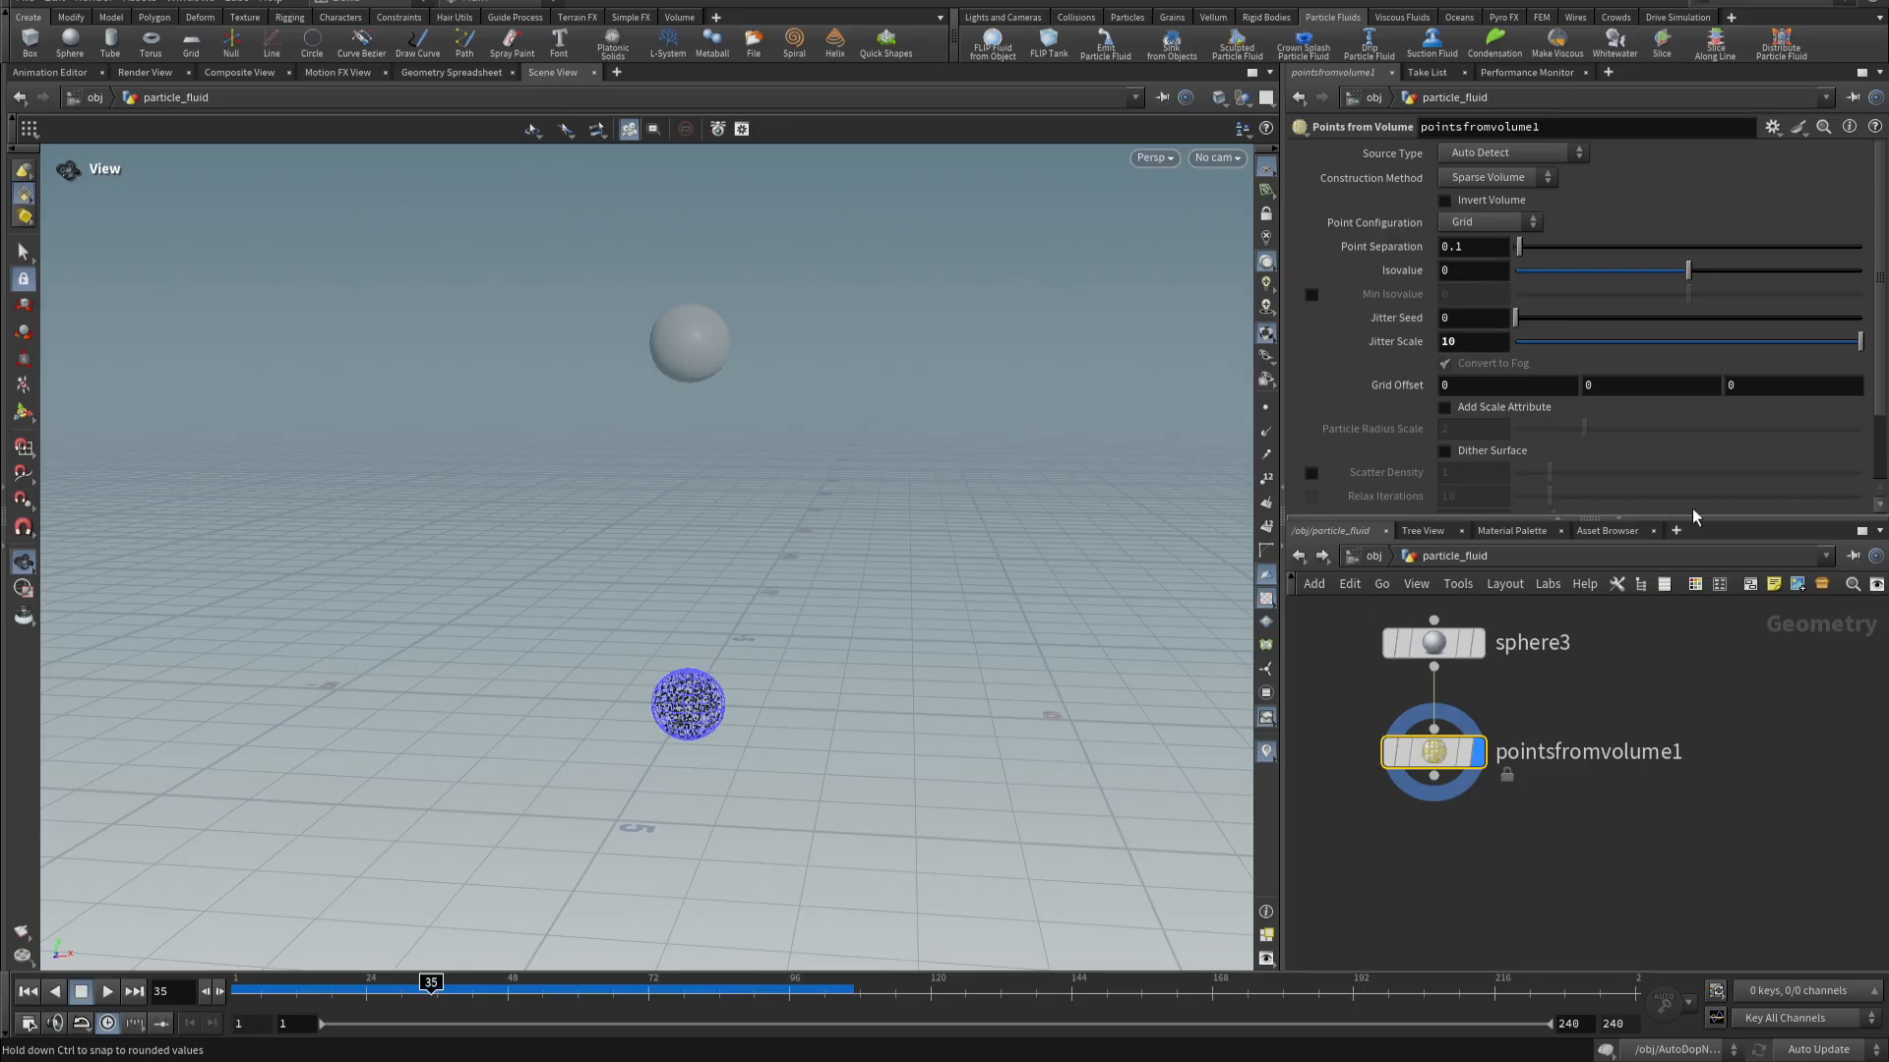
right_click_drag(657, 687, 1251, 620)
middle_click_drag(763, 625, 761, 504)
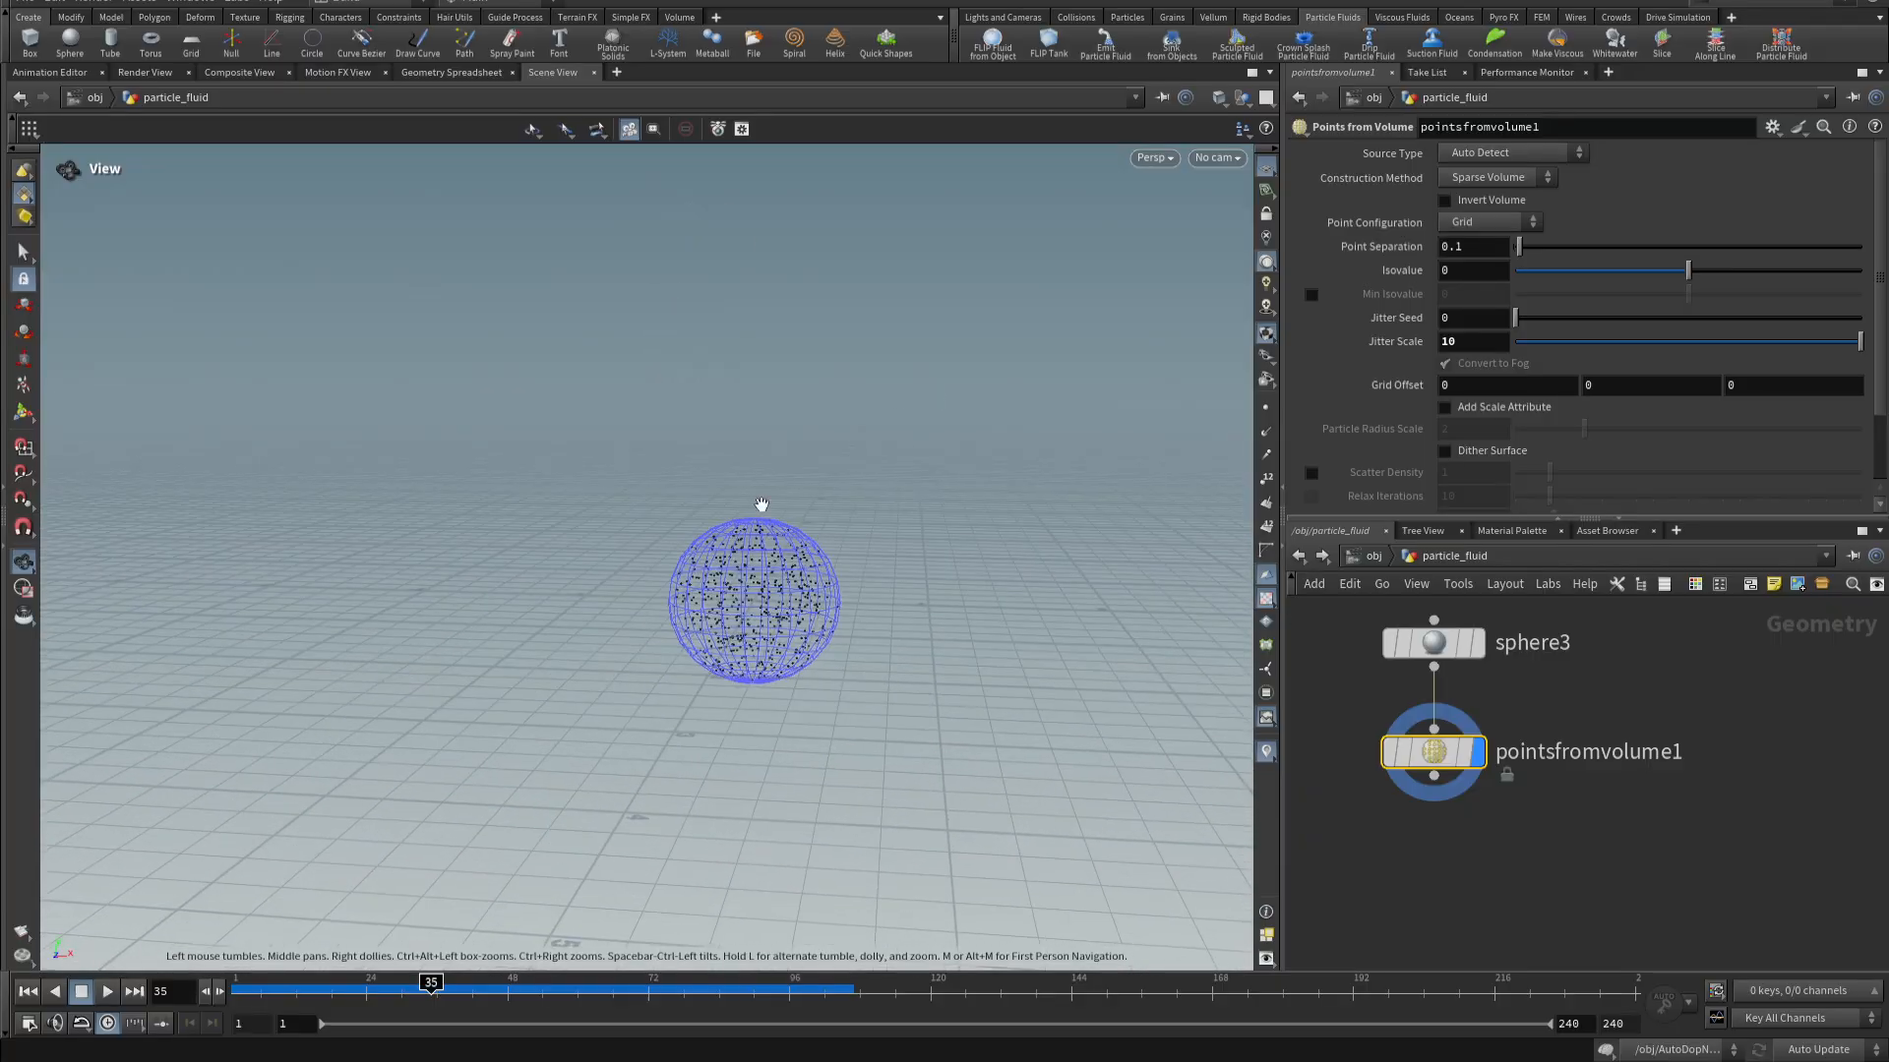
right_click_drag(761, 504, 961, 569)
left_click_drag(961, 569, 872, 558)
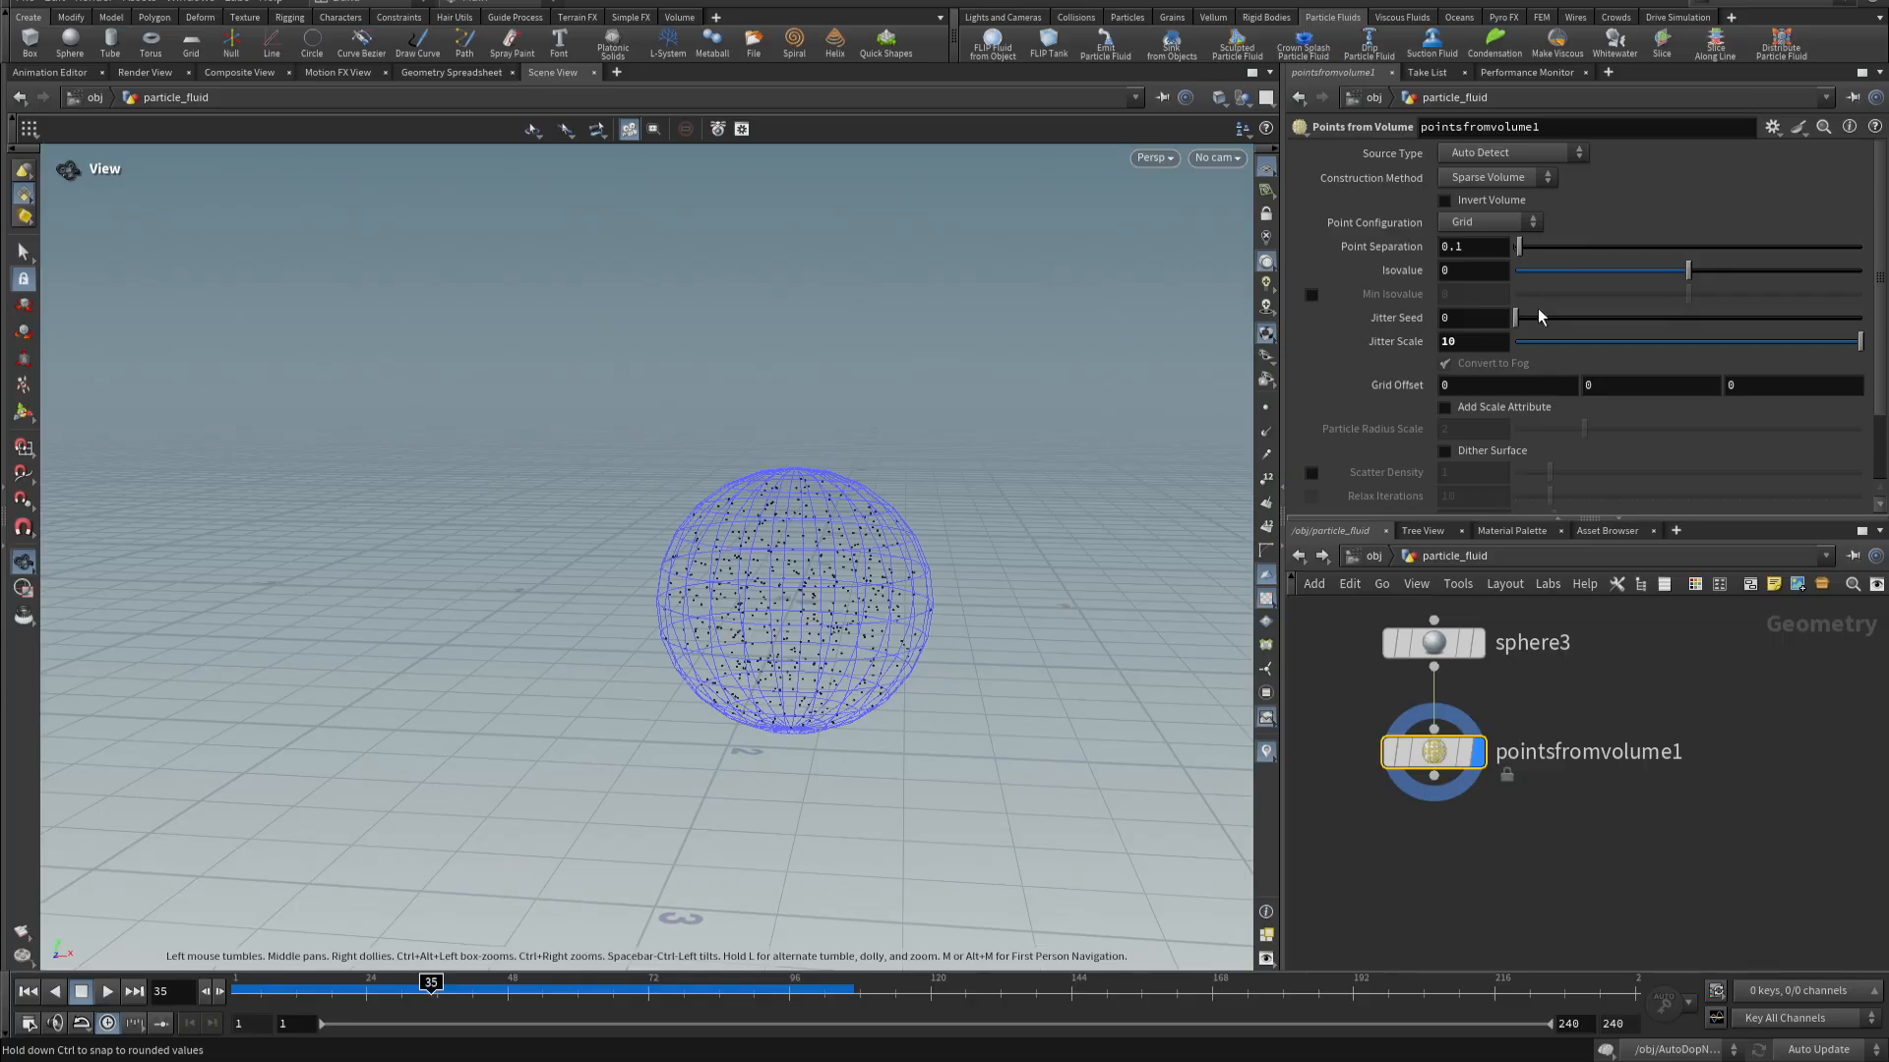
- Try a Point Separation of .2 on pointsfromvolume1 and return it to .1
left_click(1496, 254)
type(".2")
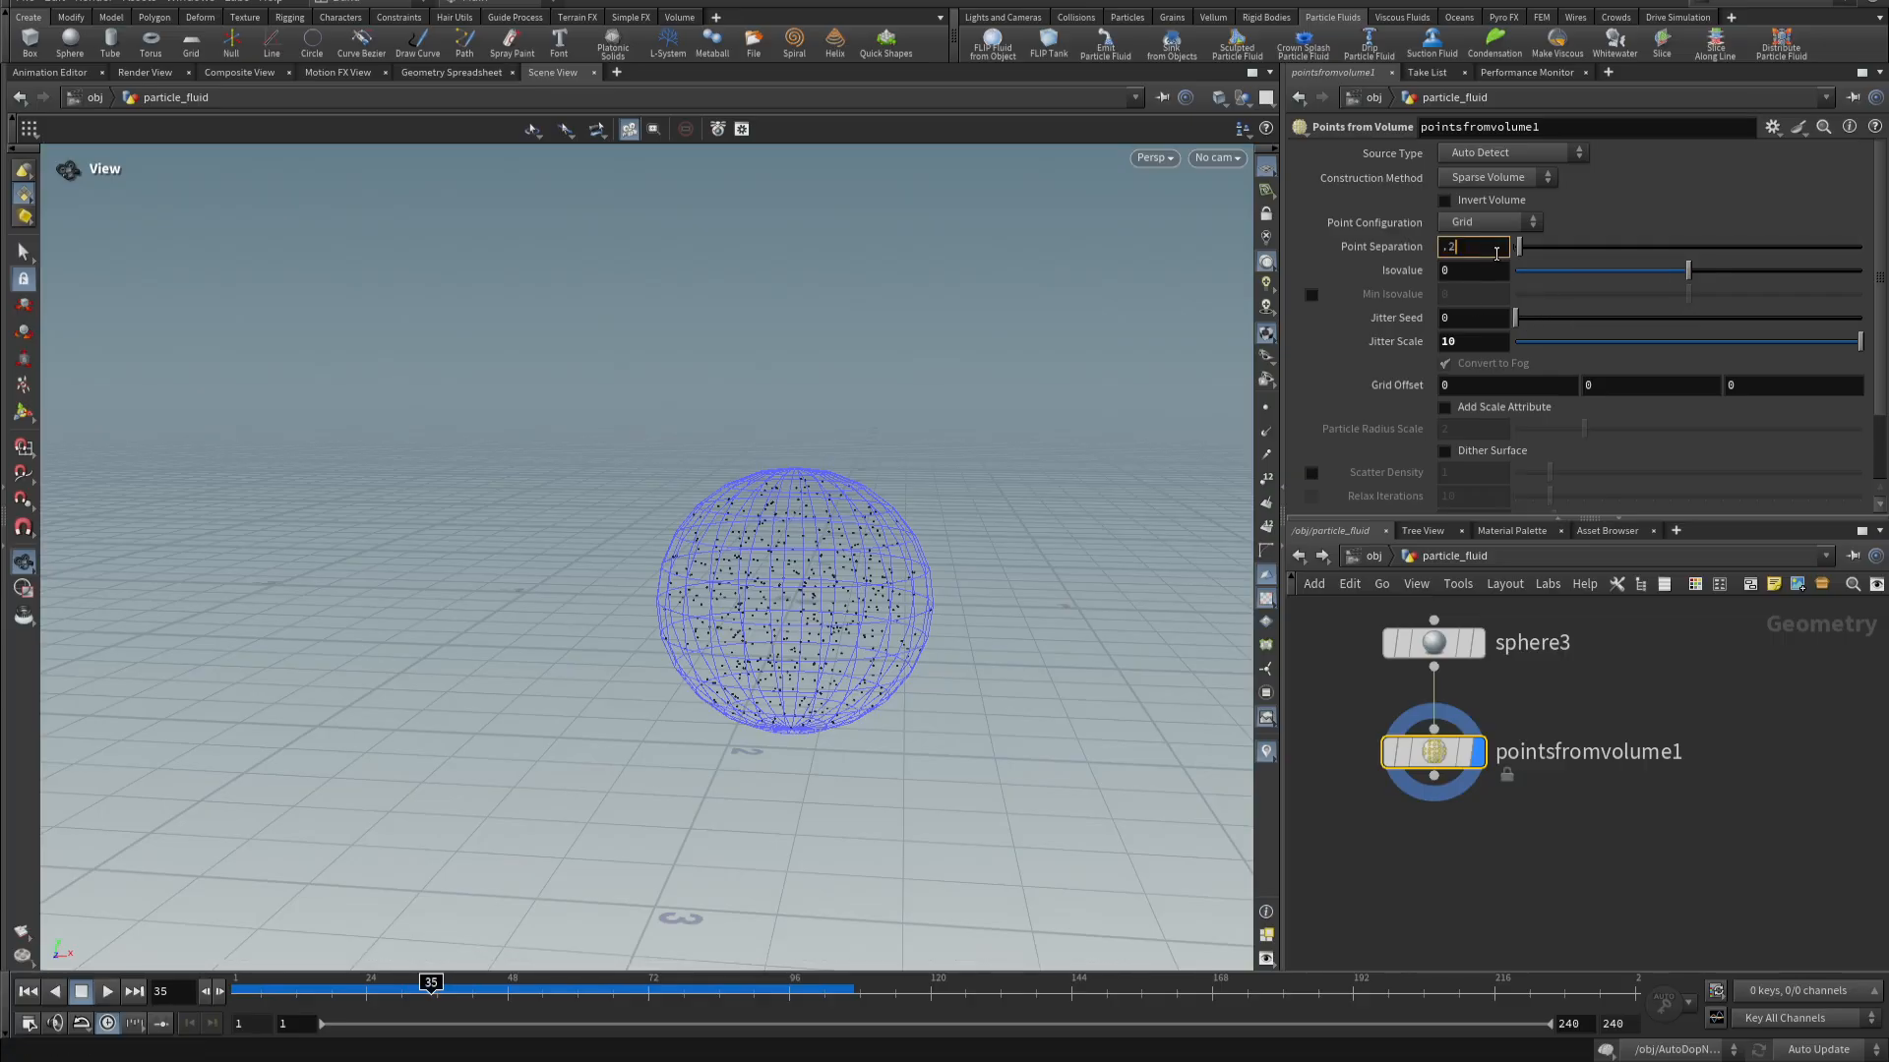
key("Return")
left_click(1496, 253)
type(".1")
key("Return")
- Add a Remesh Bubbles node after pointsfromvolume1 and display its result
left_click(1436, 785)
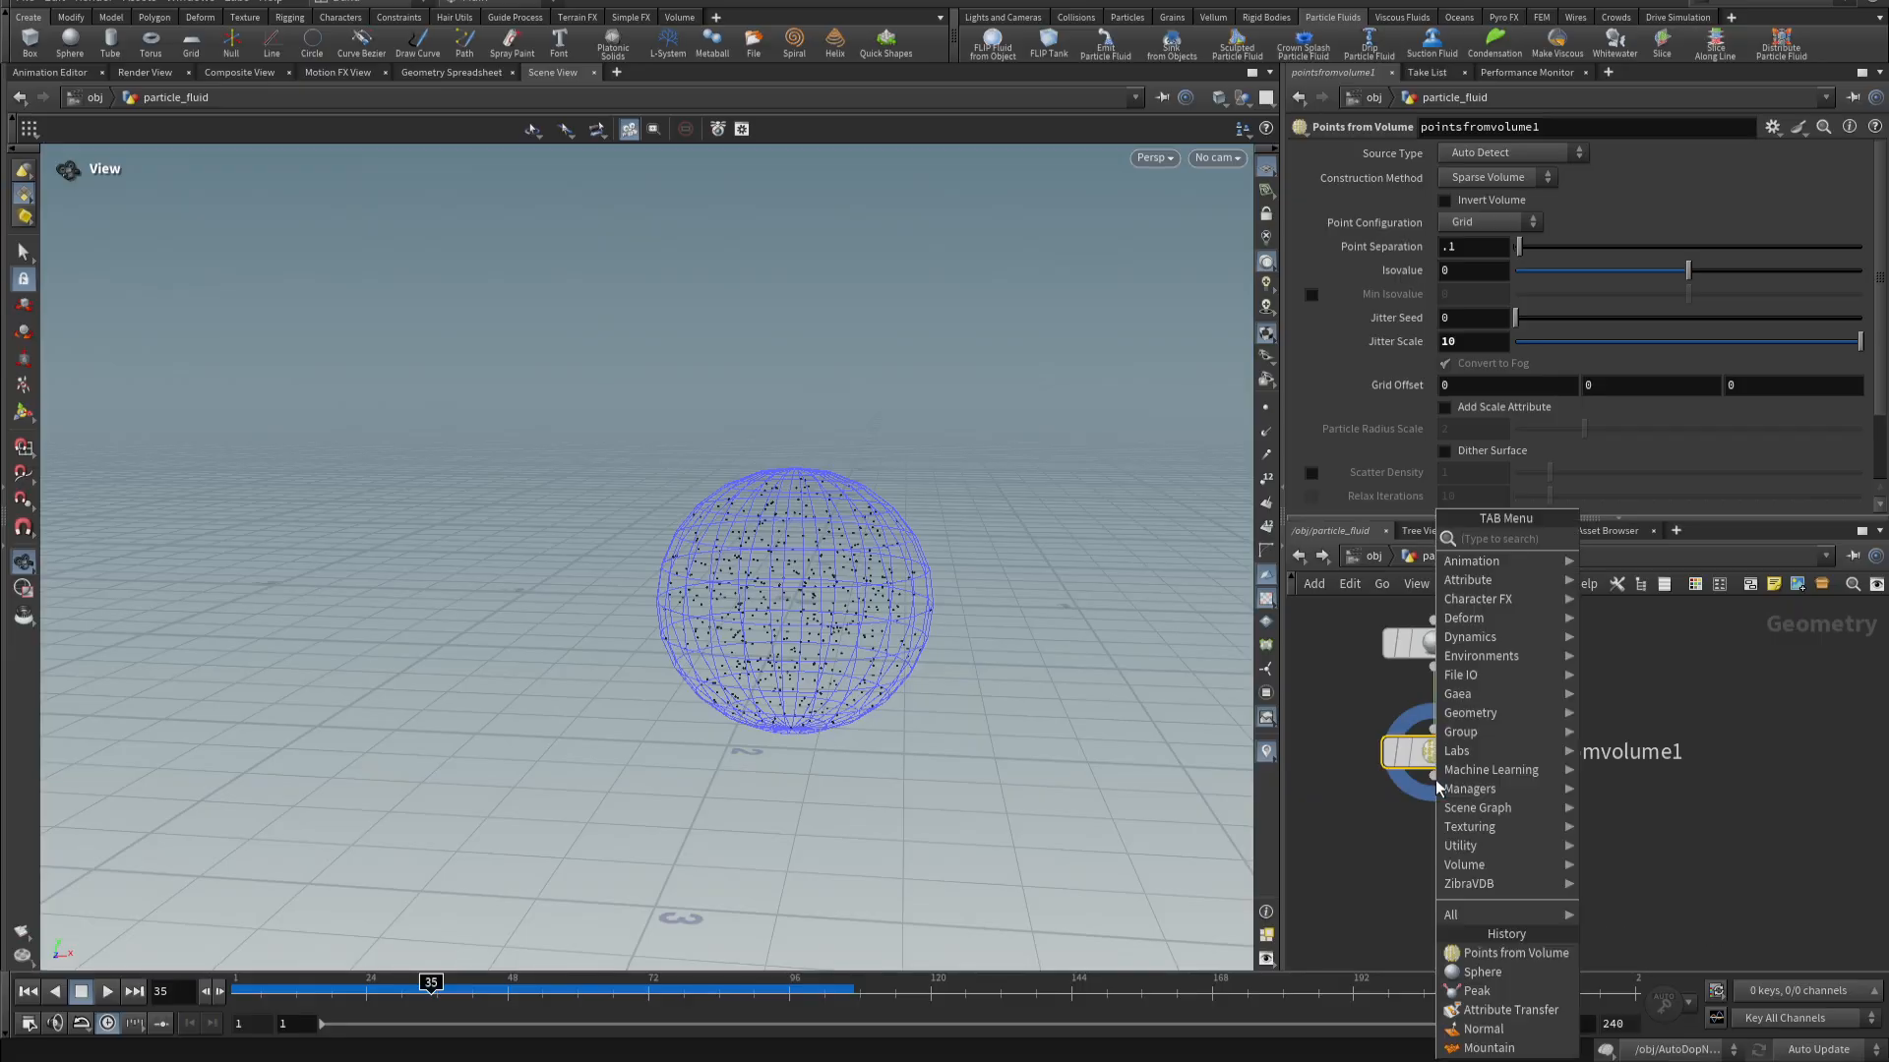
type("b")
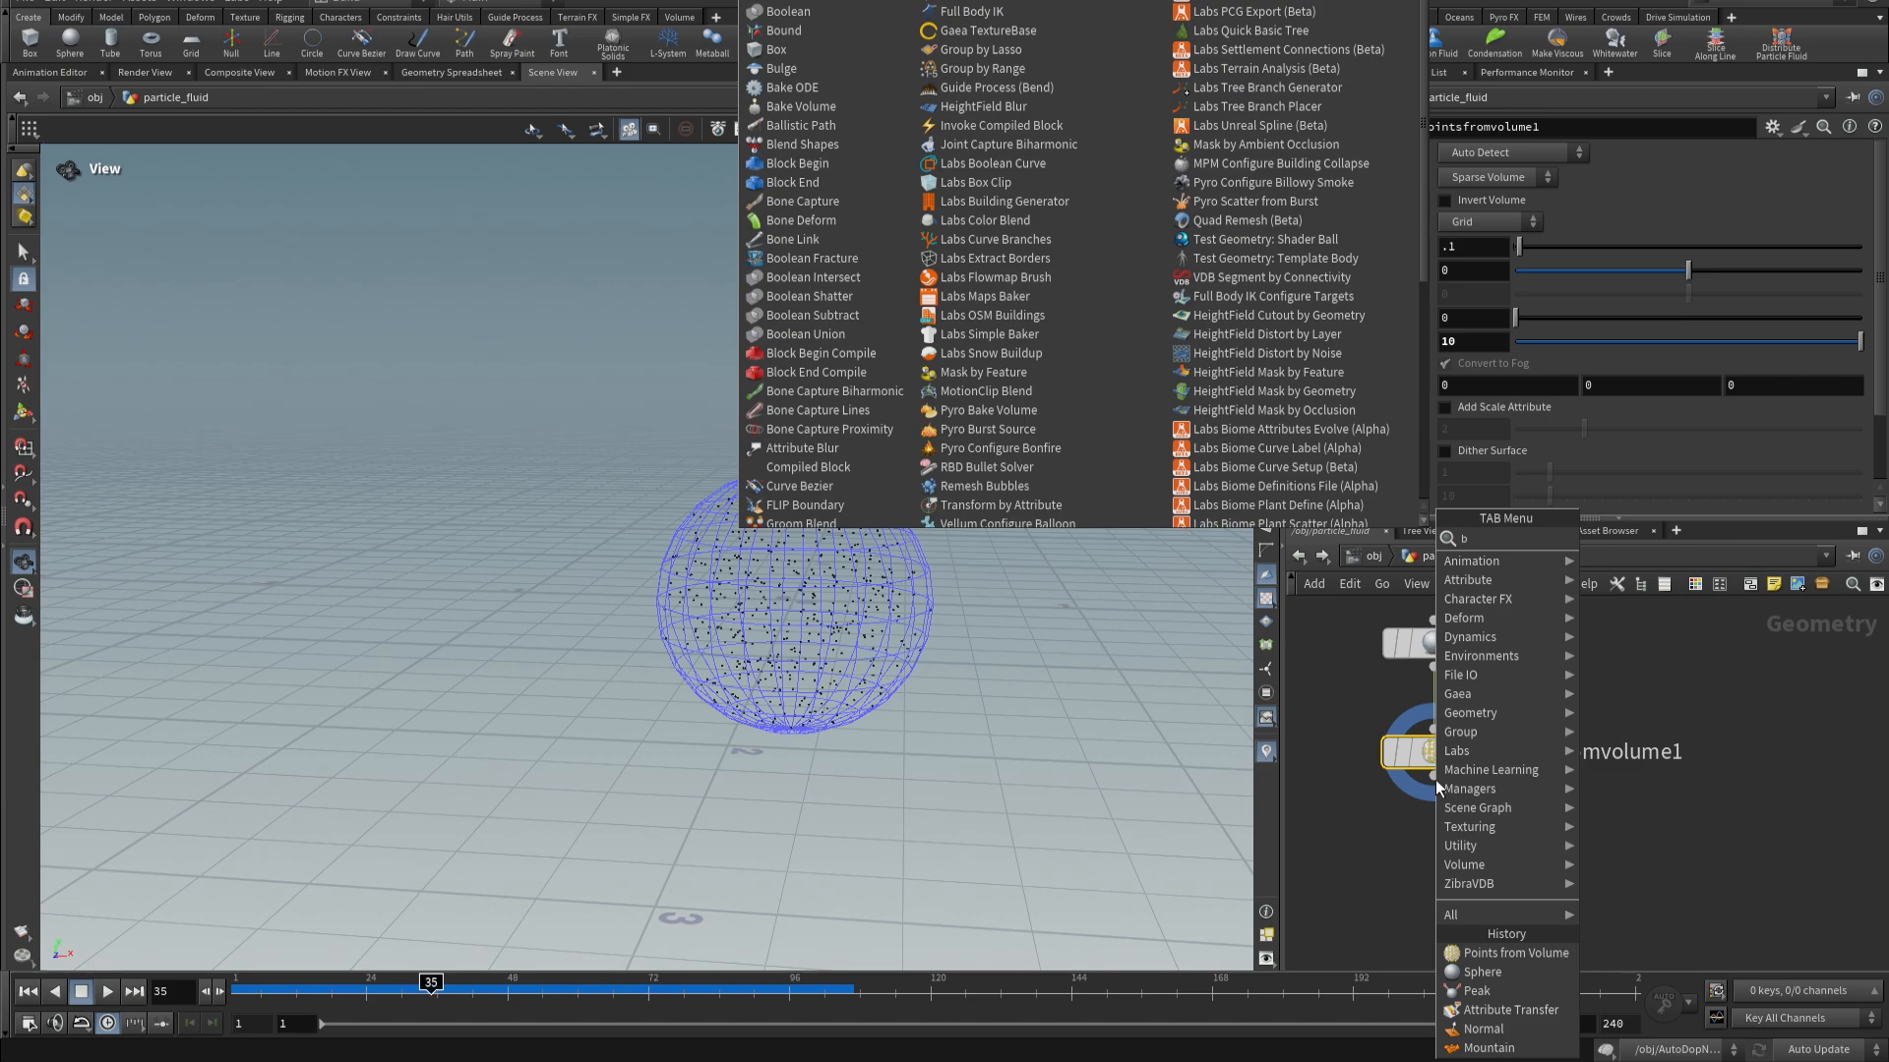
type("u")
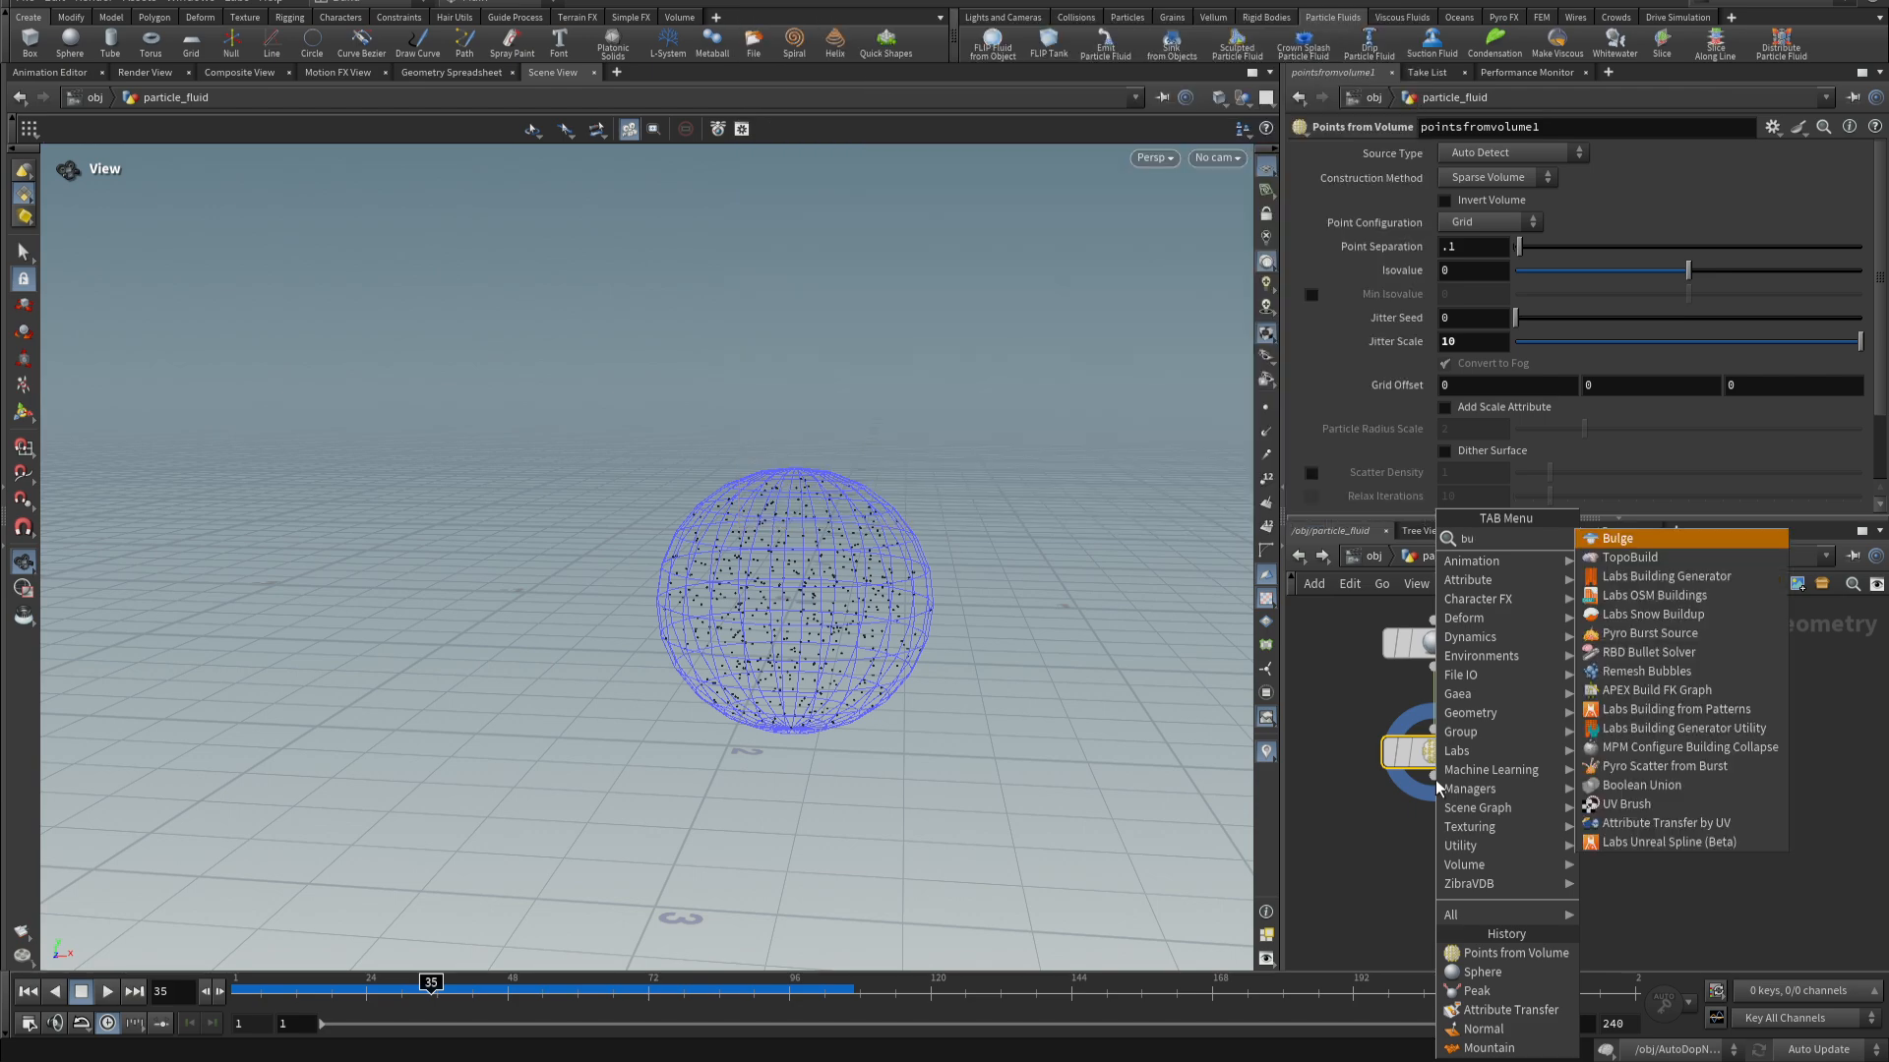
key("BackSpace")
type("oo")
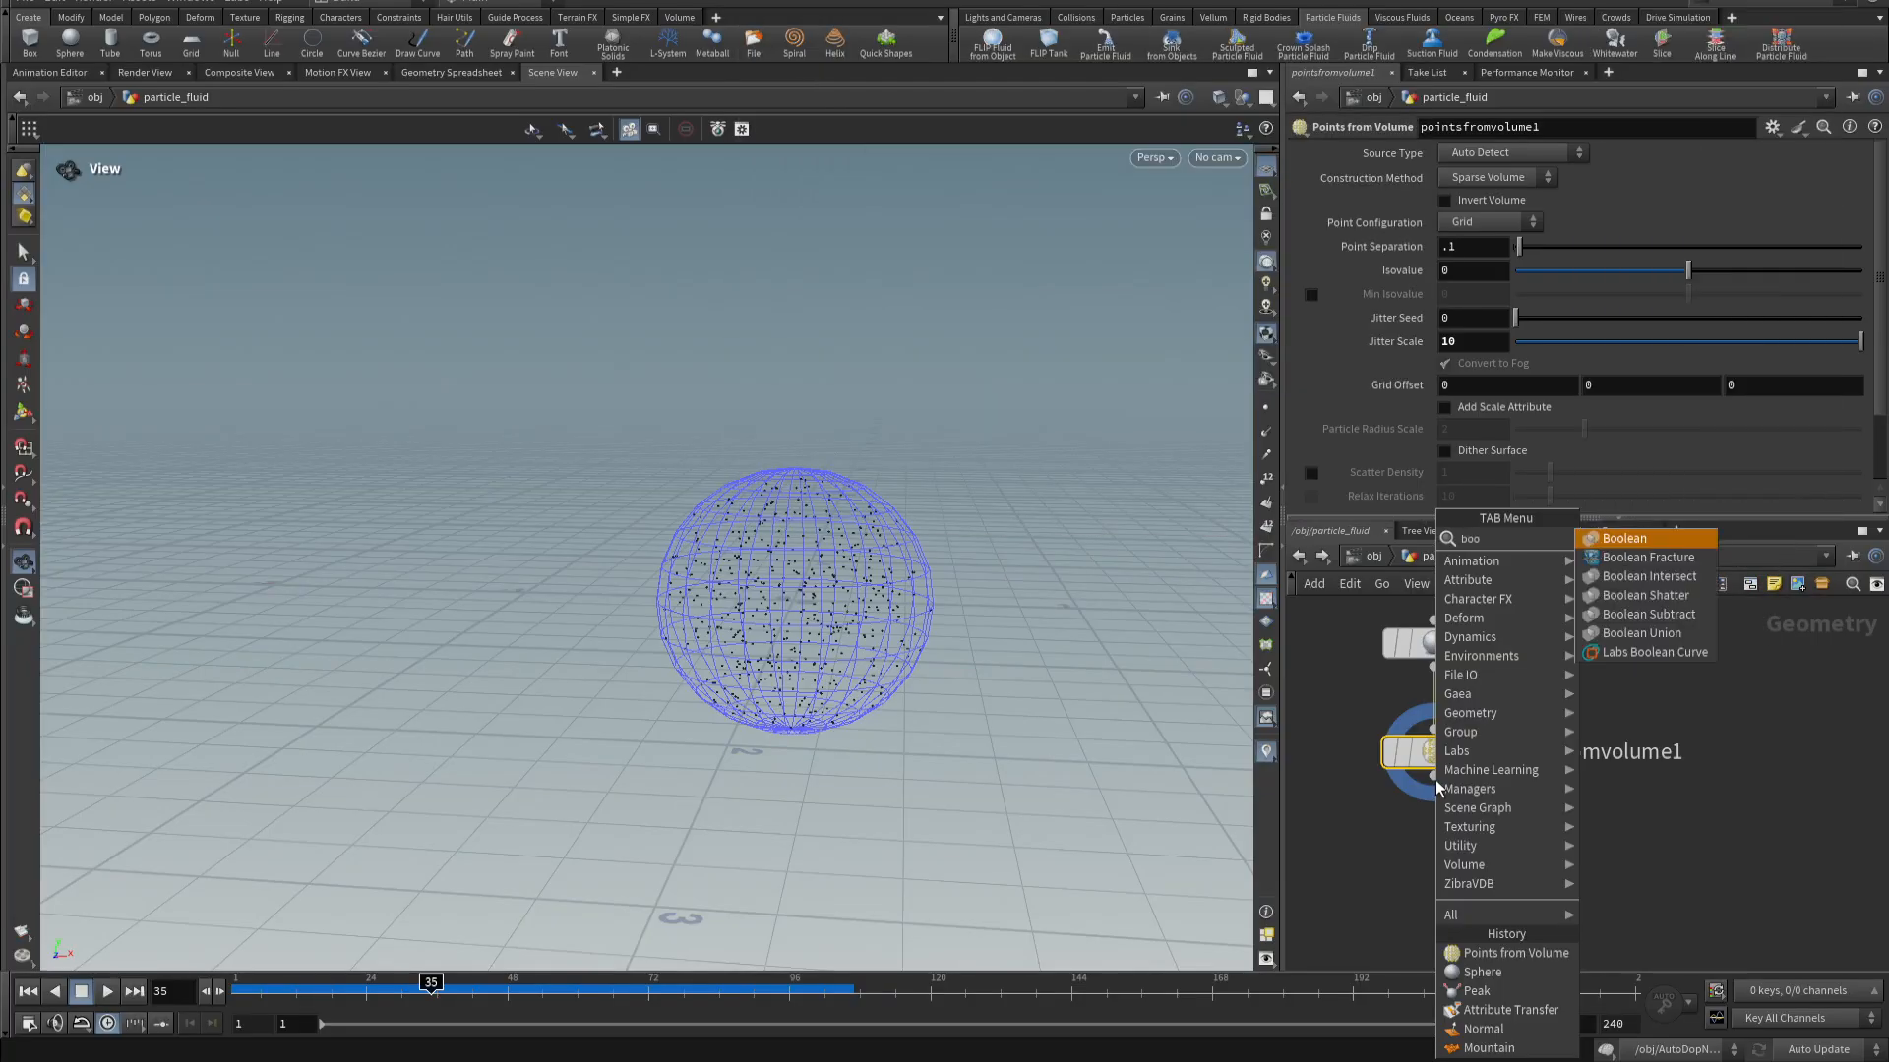
key("BackSpace")
key("BackSpace")
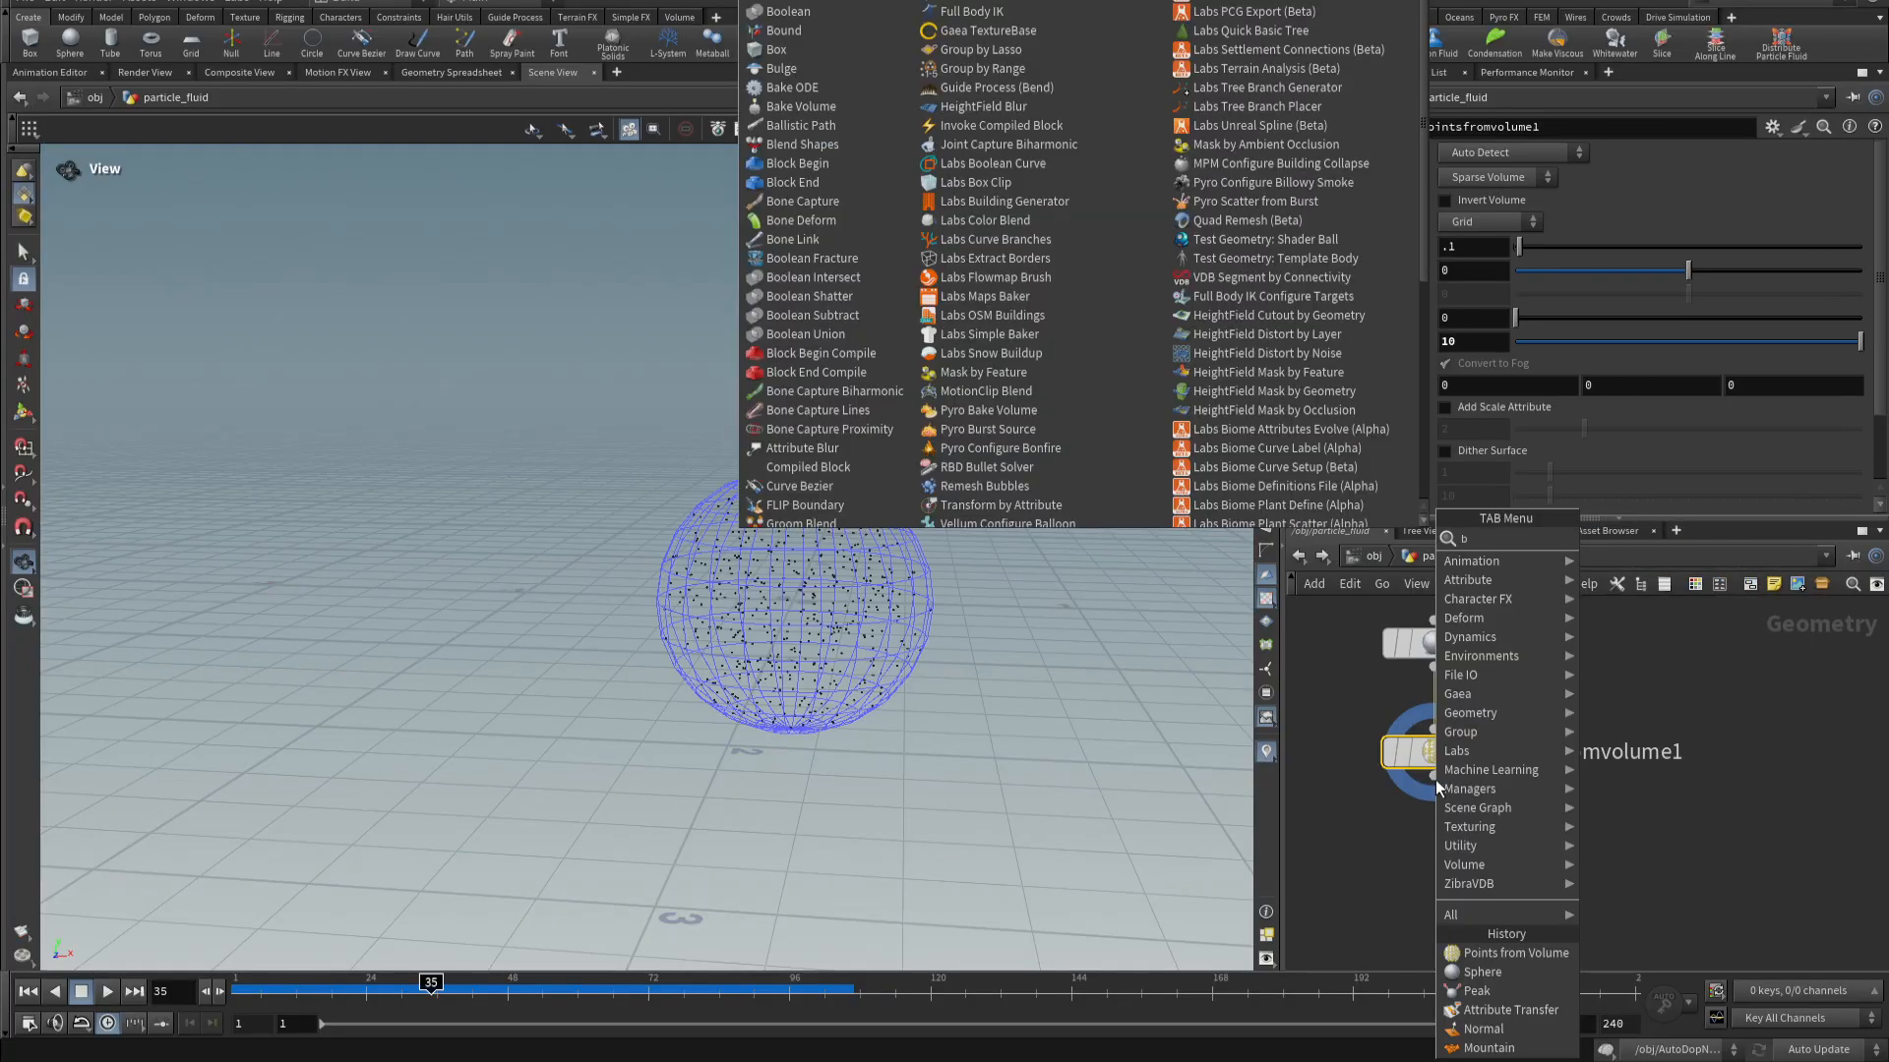
type("ubb")
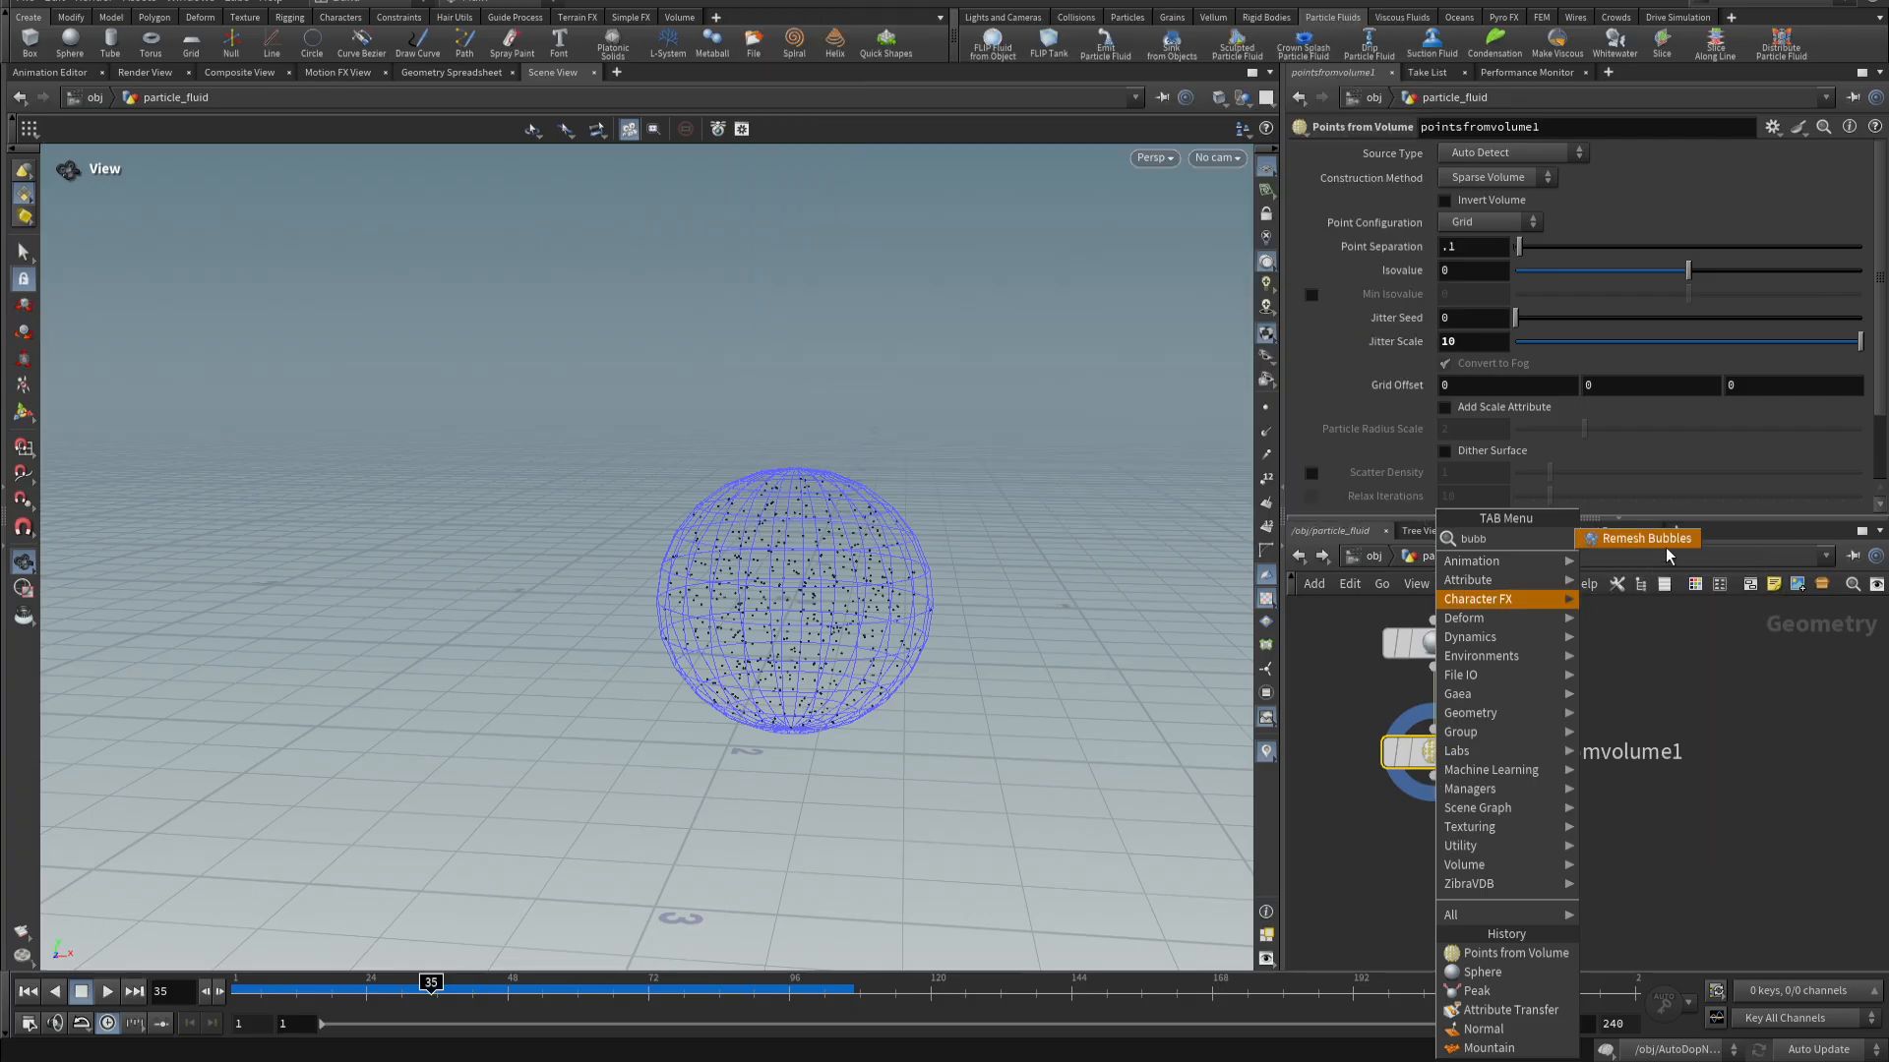
left_click(1663, 539)
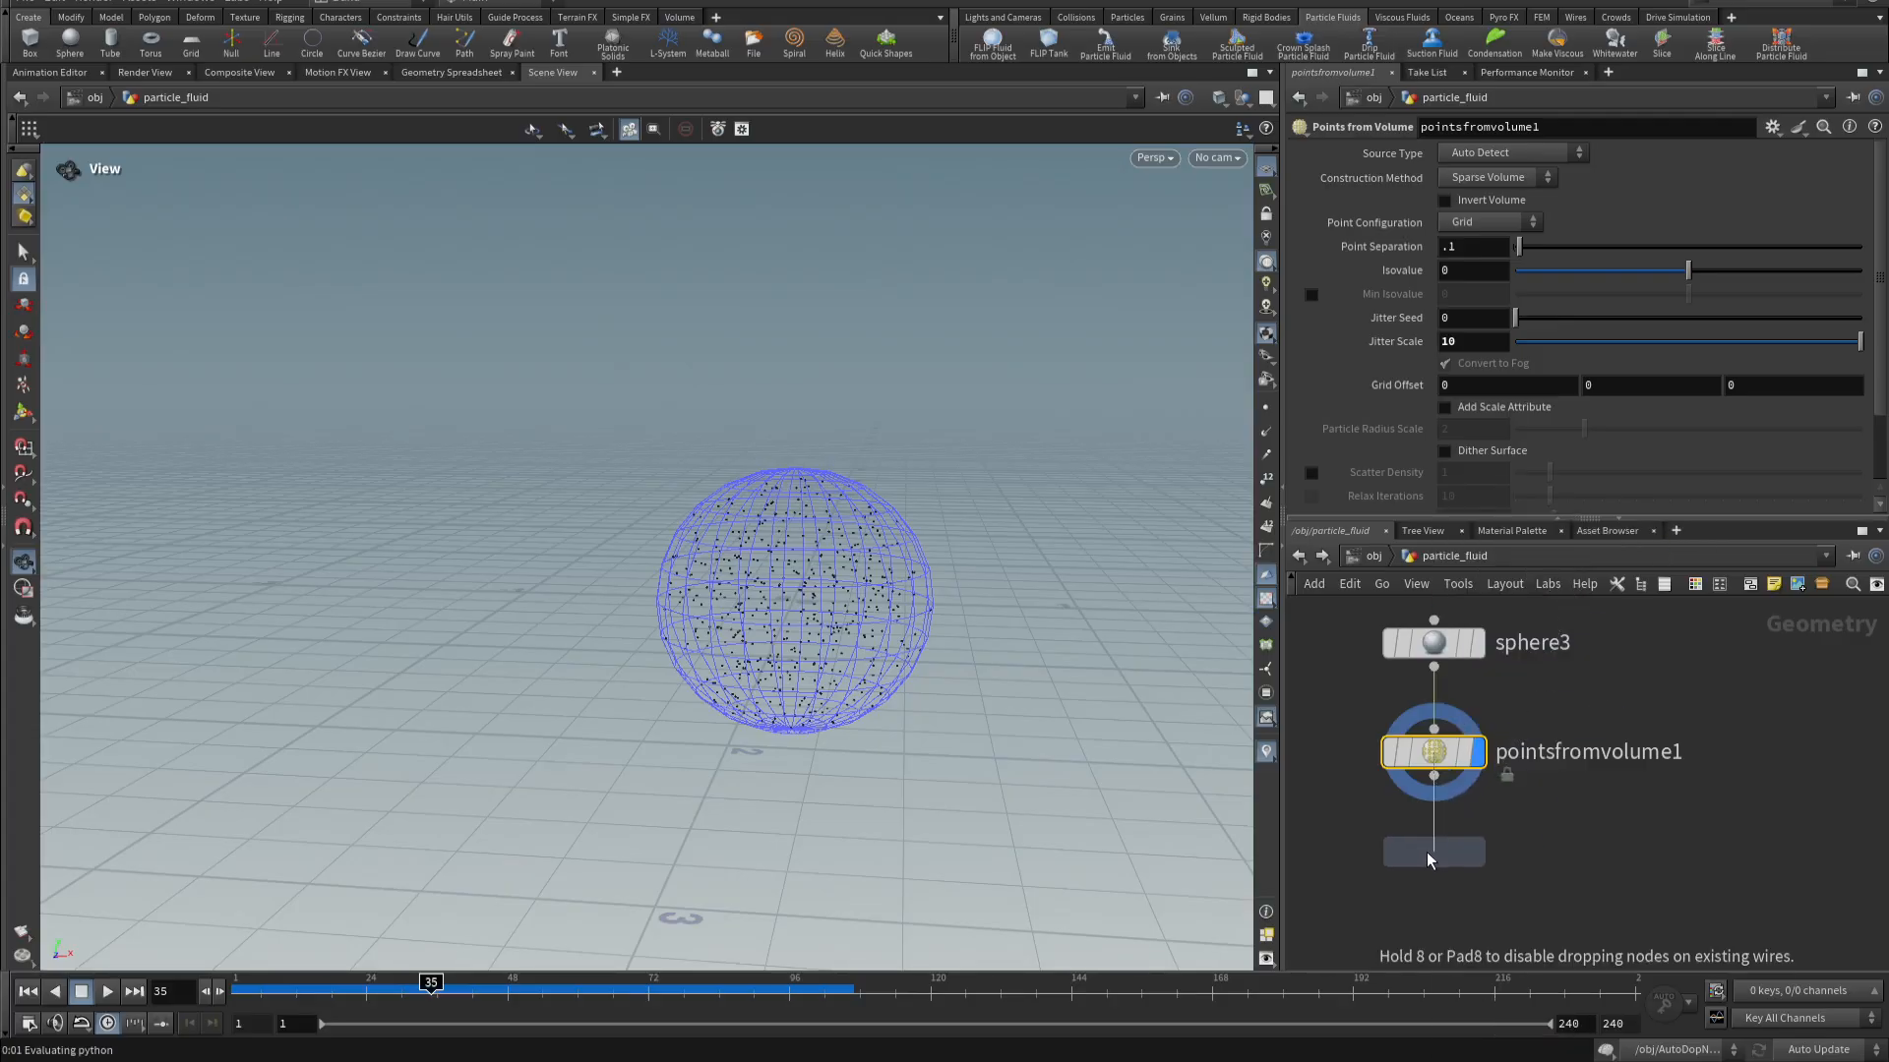
left_click(1475, 864)
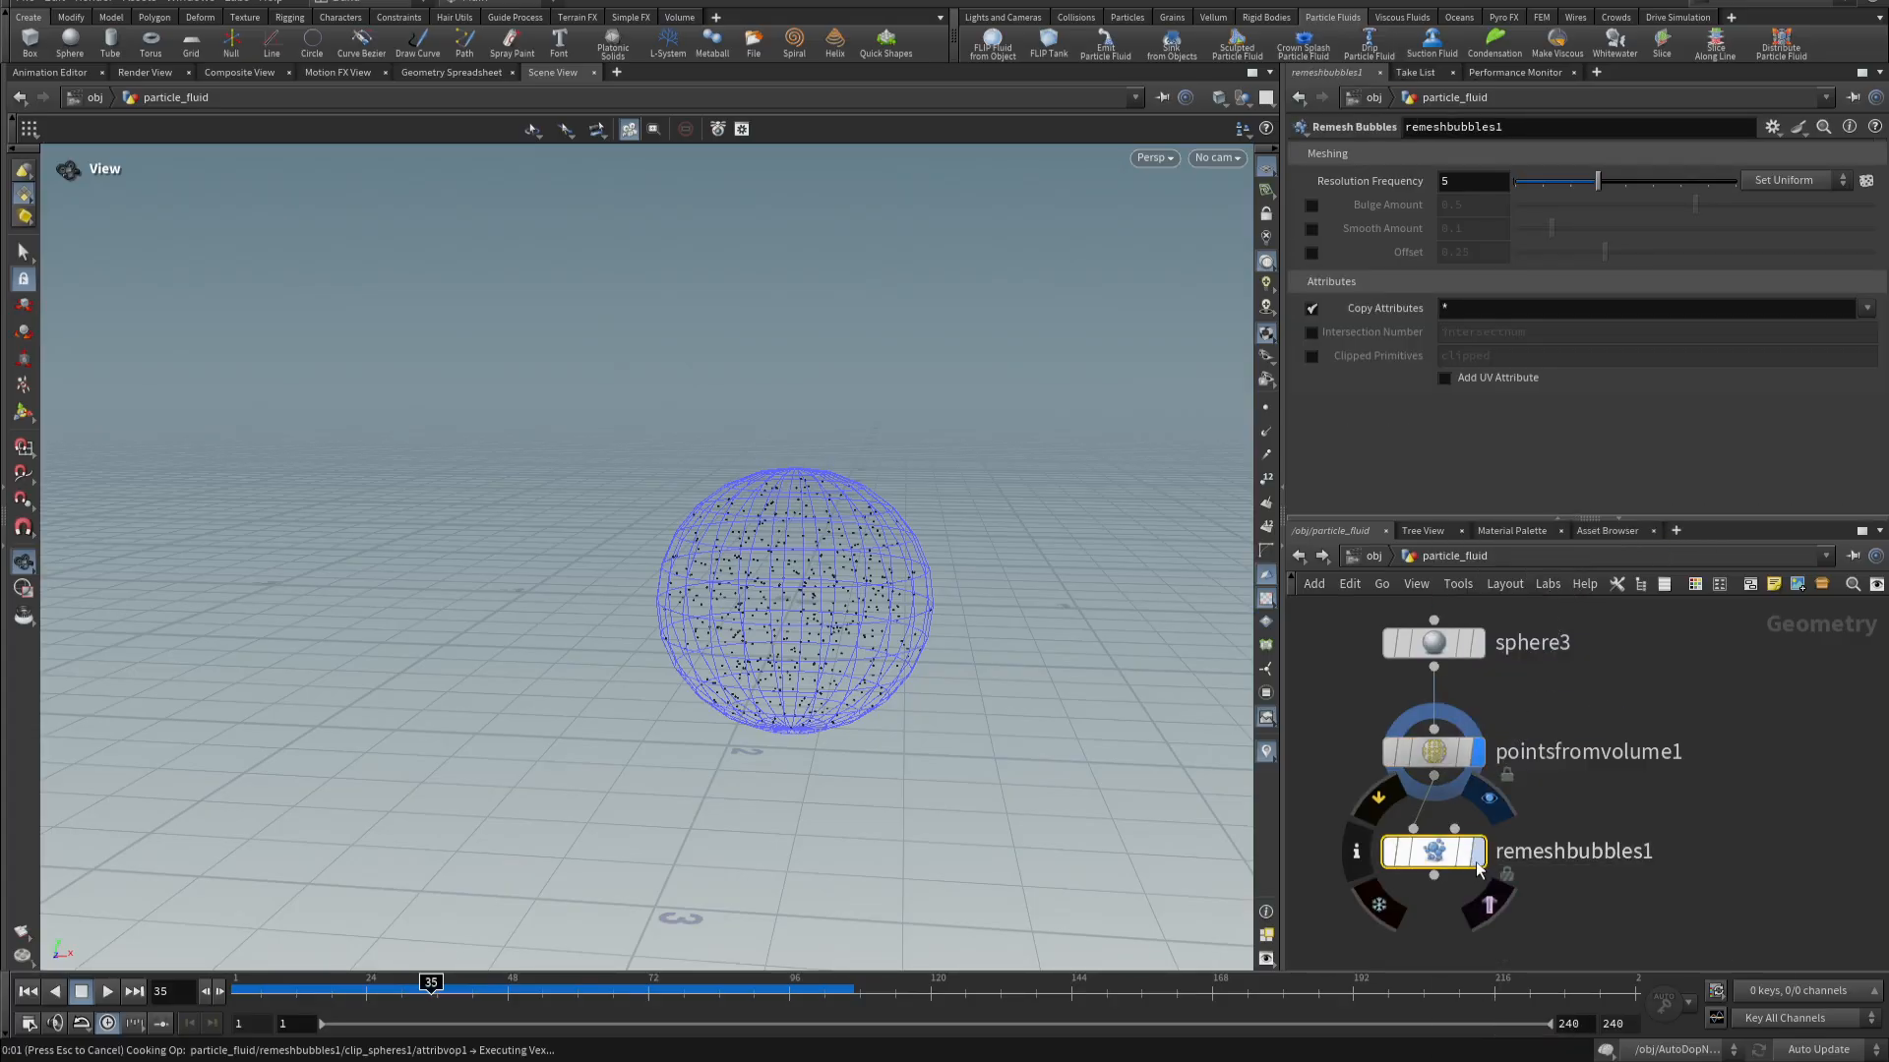
left_click(1475, 858)
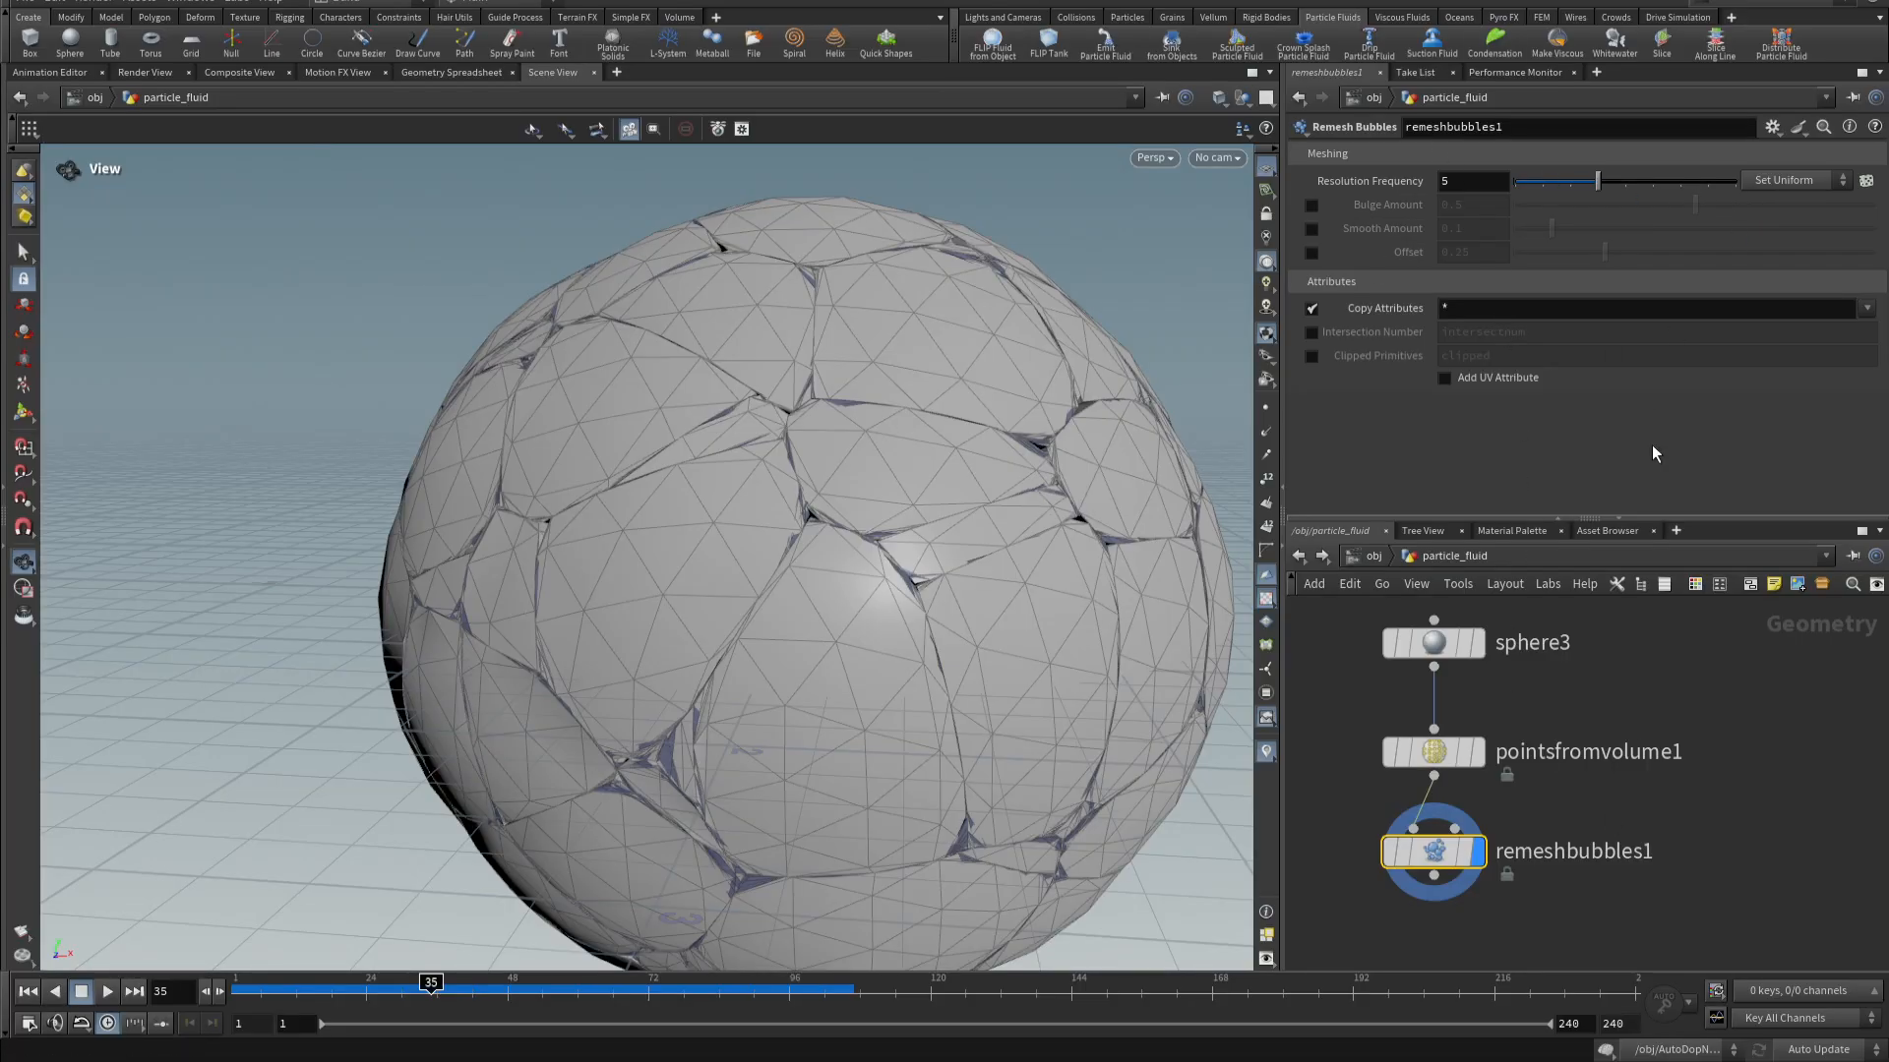
- Insert an Attribute Randomize node between pointsfromvolume1 and remeshbubbles1
middle_click_drag(1660, 704, 1711, 651)
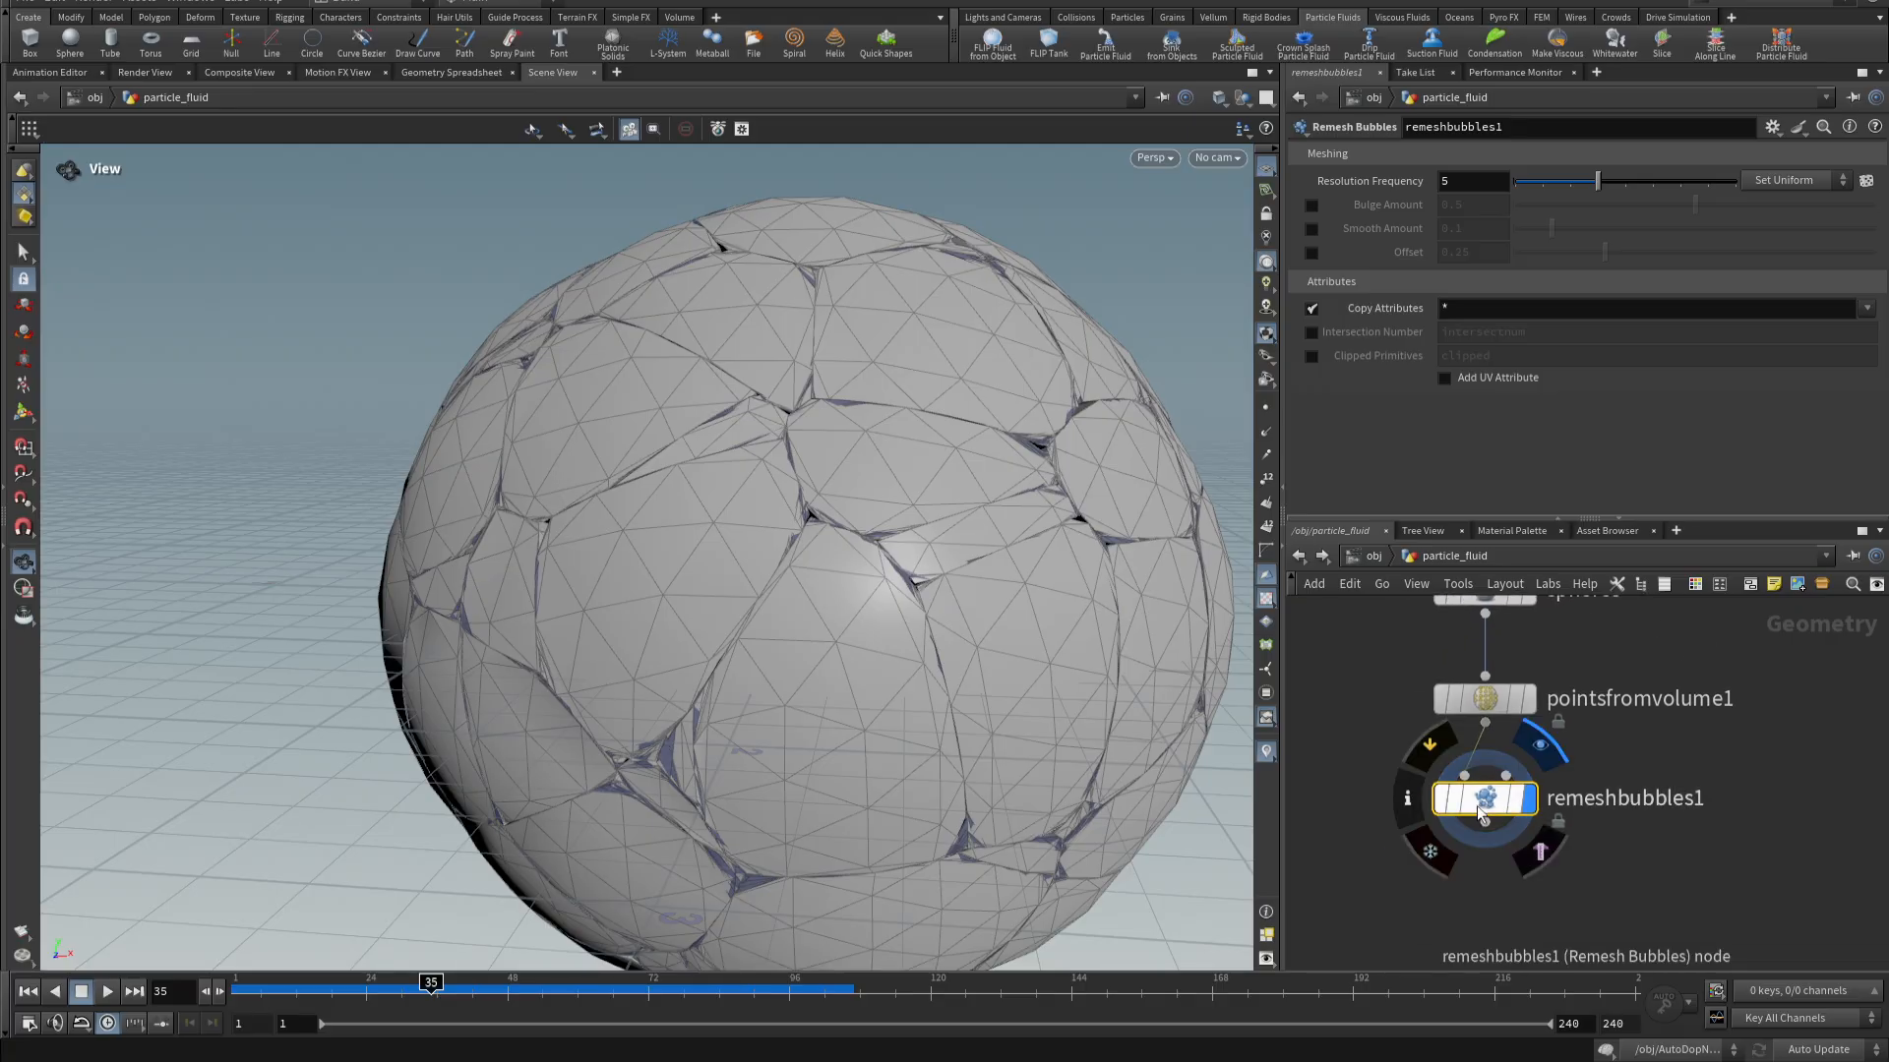
left_click_drag(1472, 811, 1472, 848)
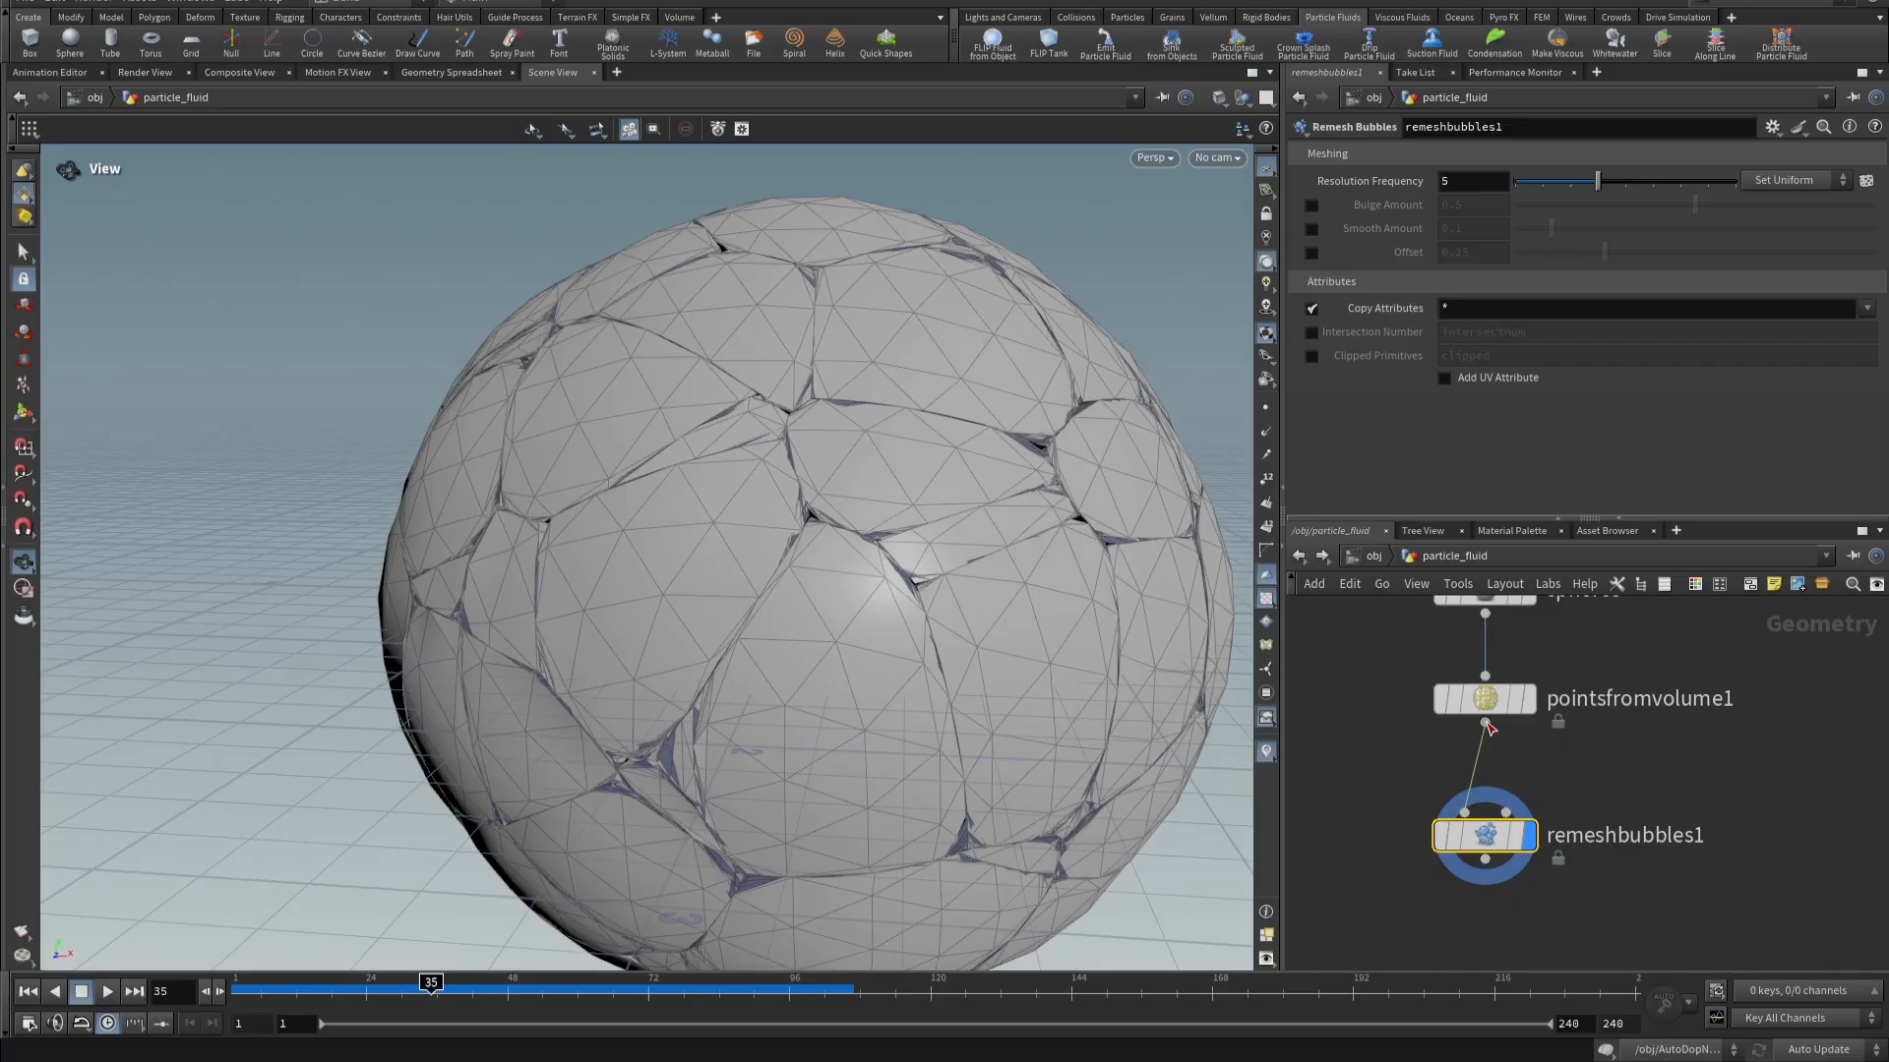
key("Tab")
type("atra")
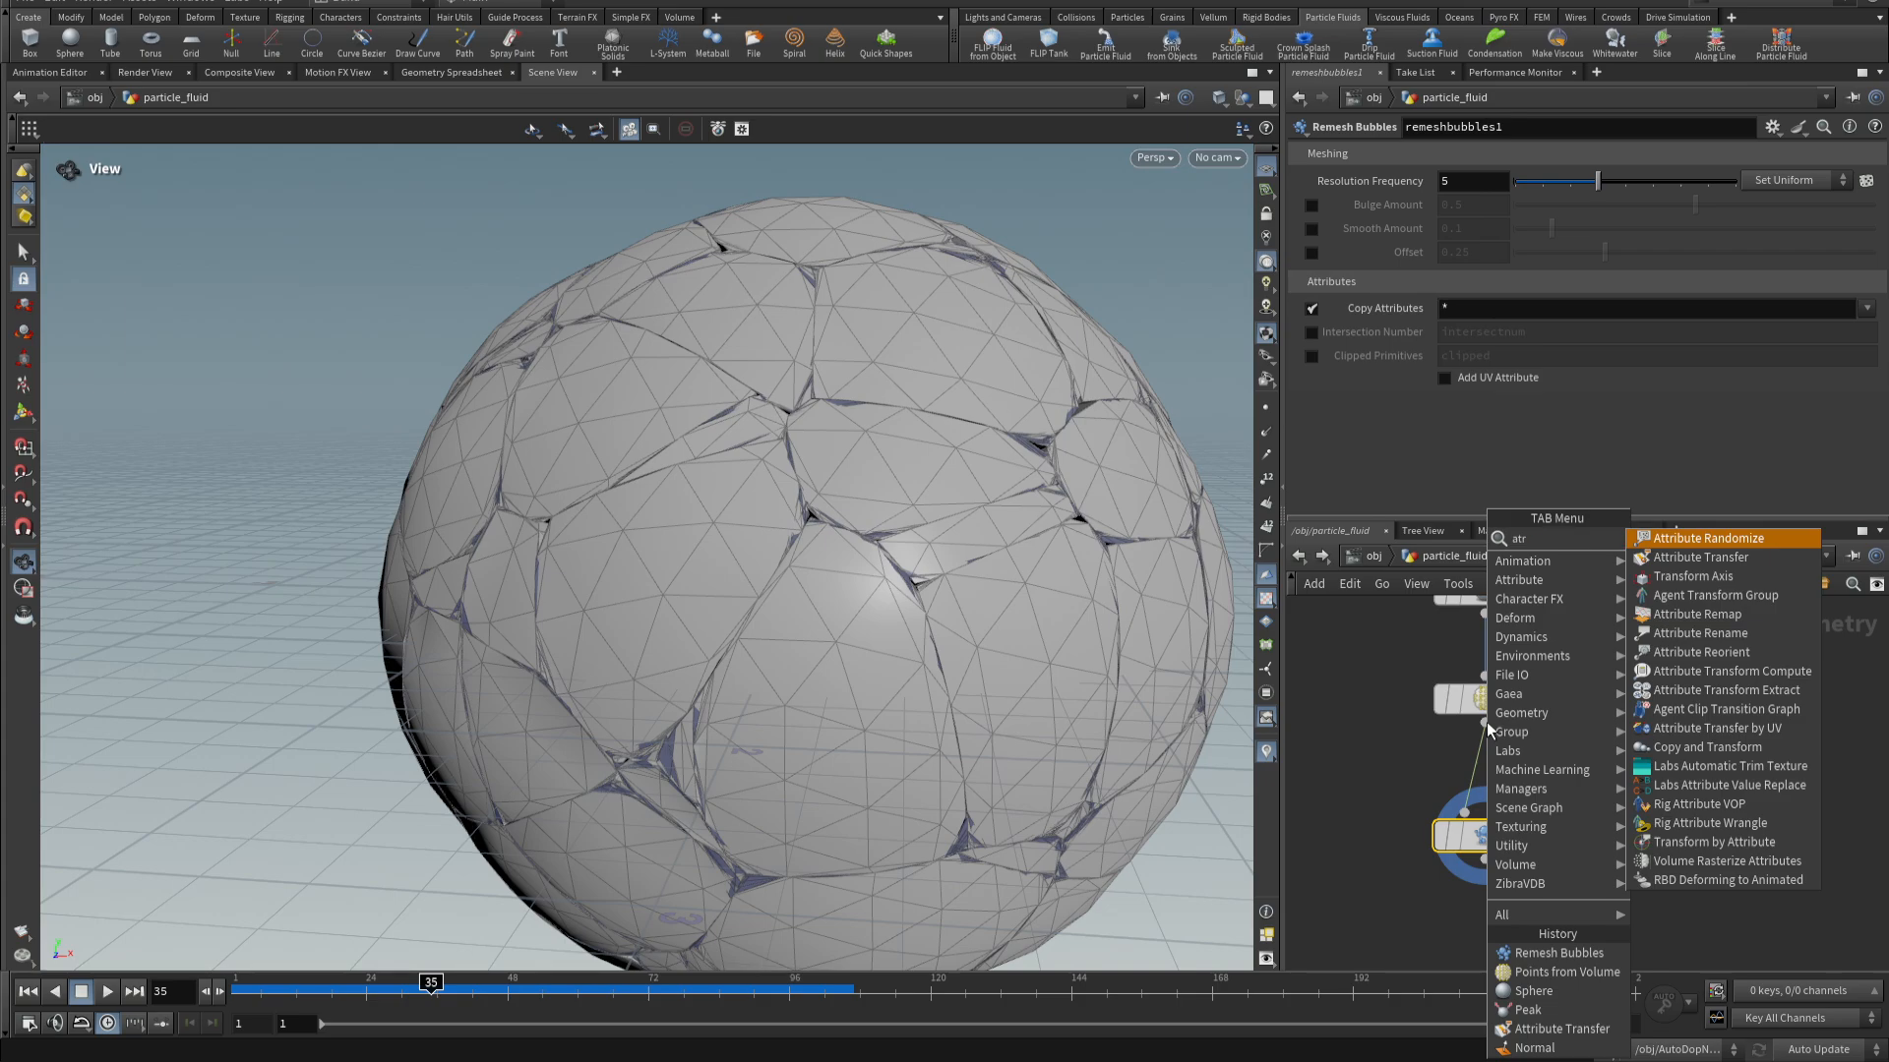
key("BackSpace")
key("BackSpace")
type("ra")
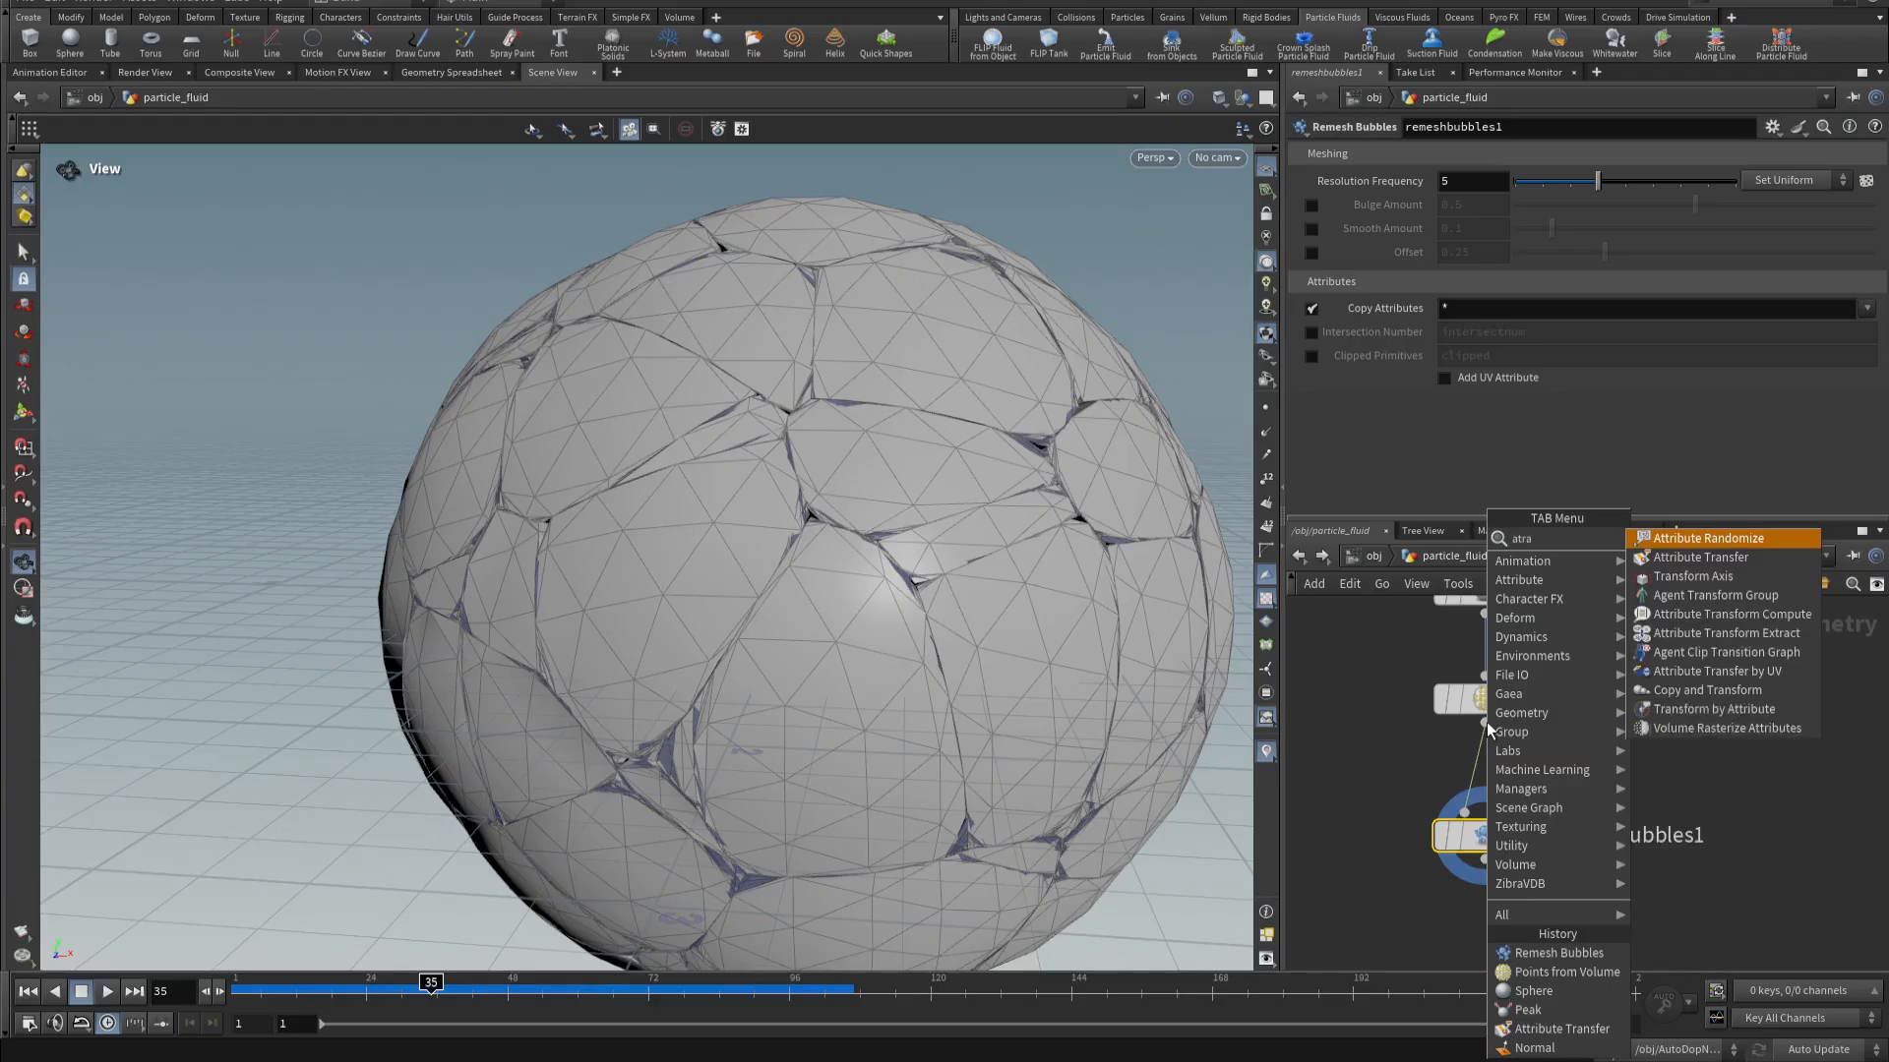
left_click(1760, 544)
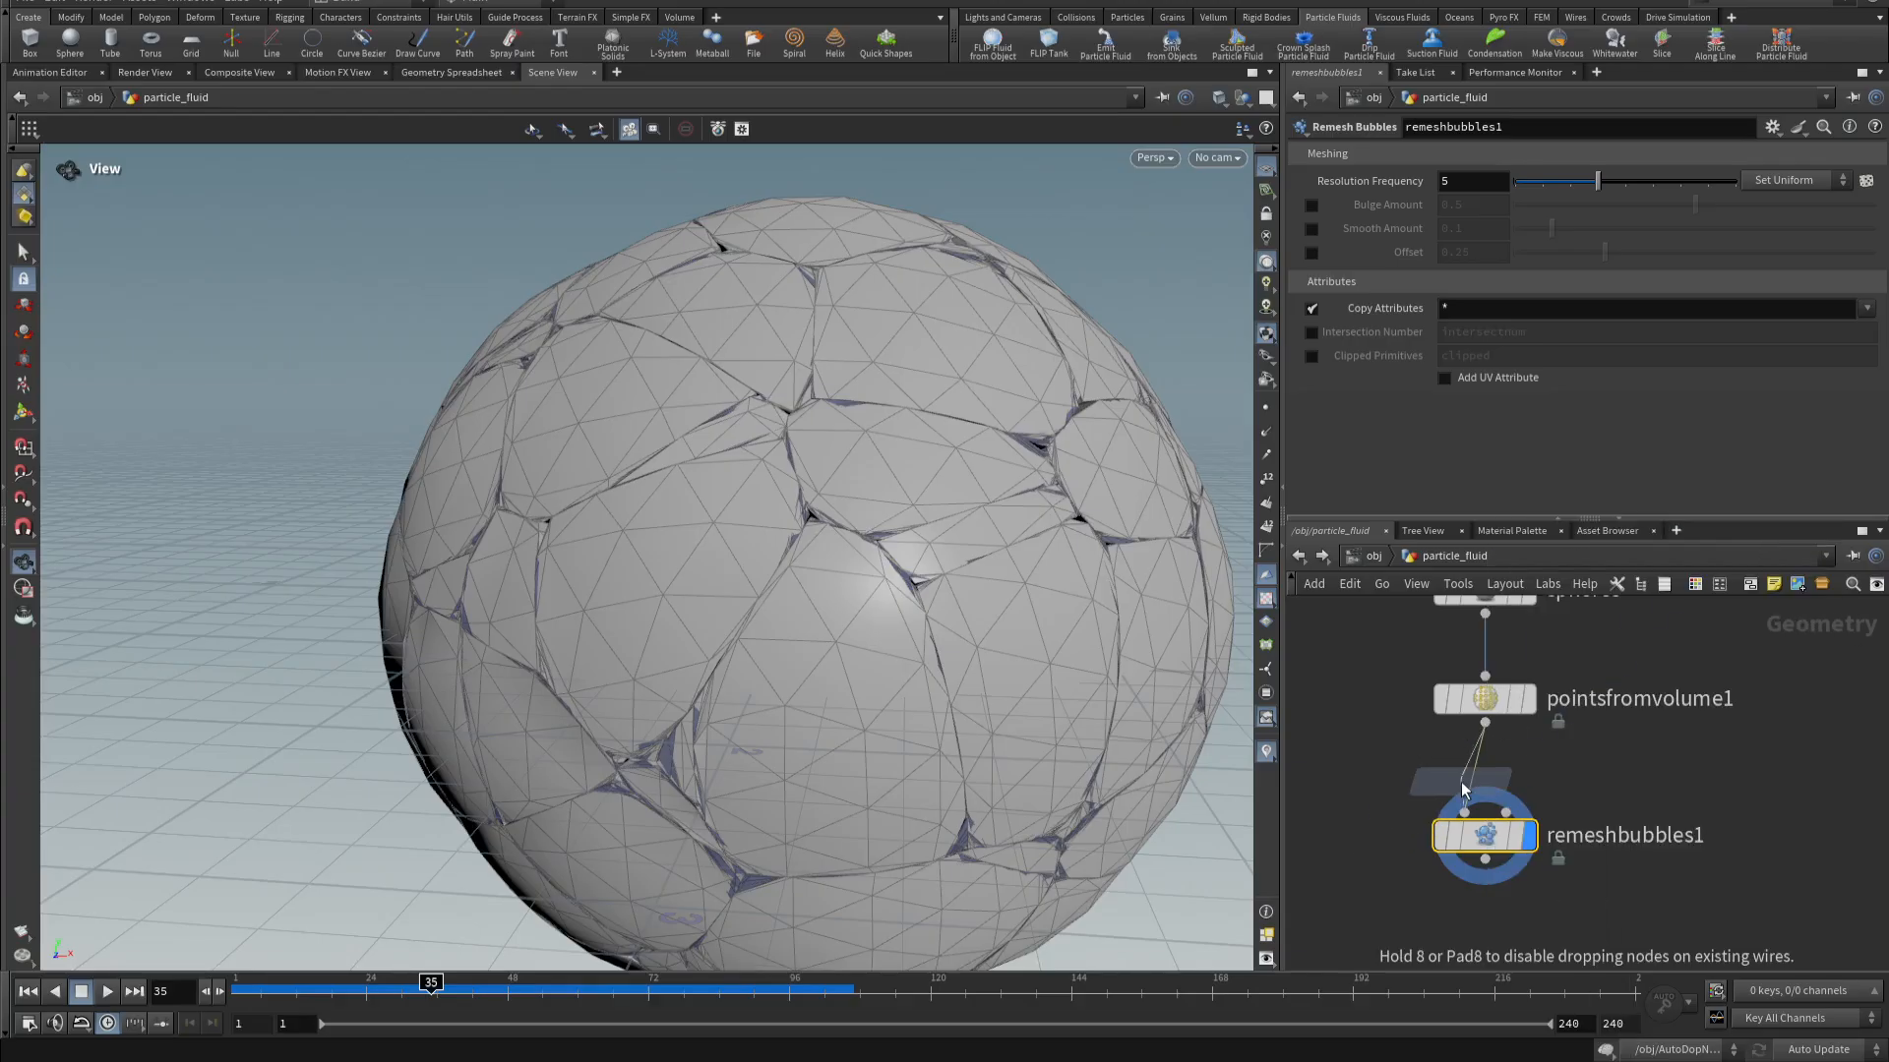
left_click(1474, 773)
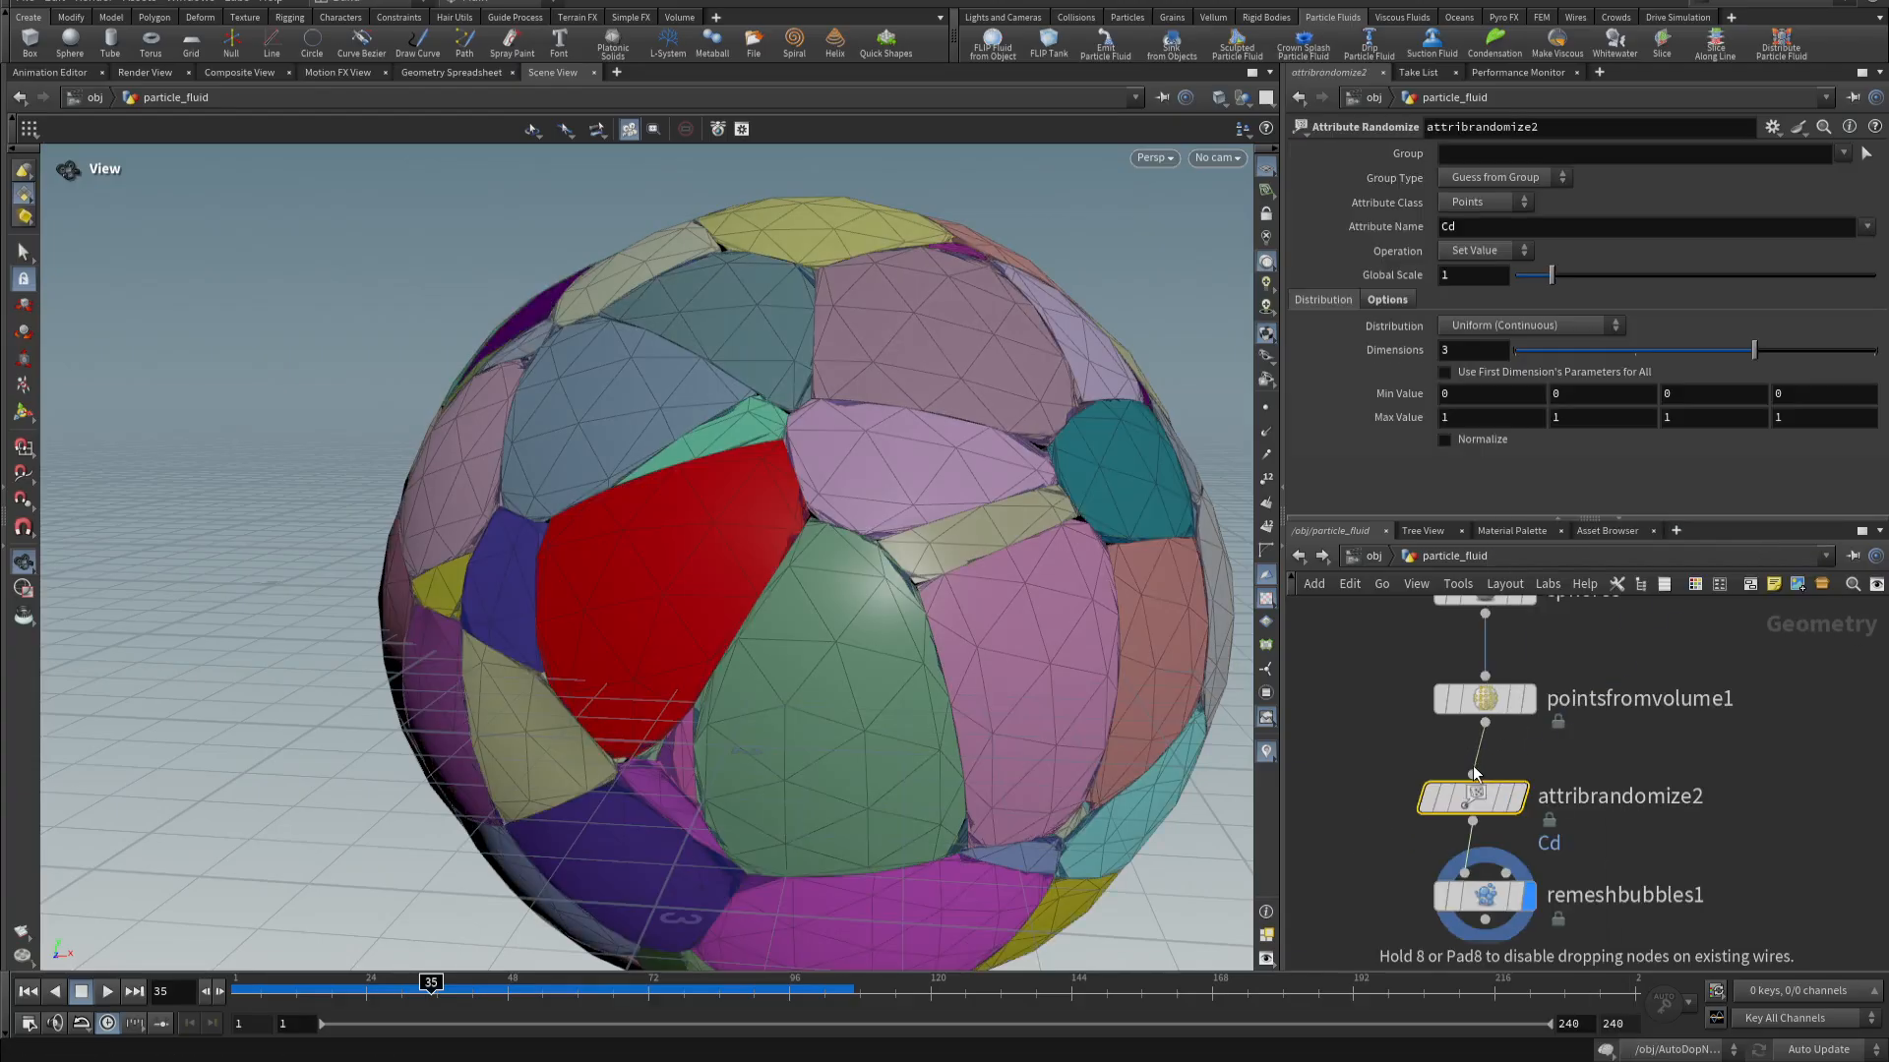
- Set attribrandomize2's Attribute Name to pscale
double_click(1464, 229)
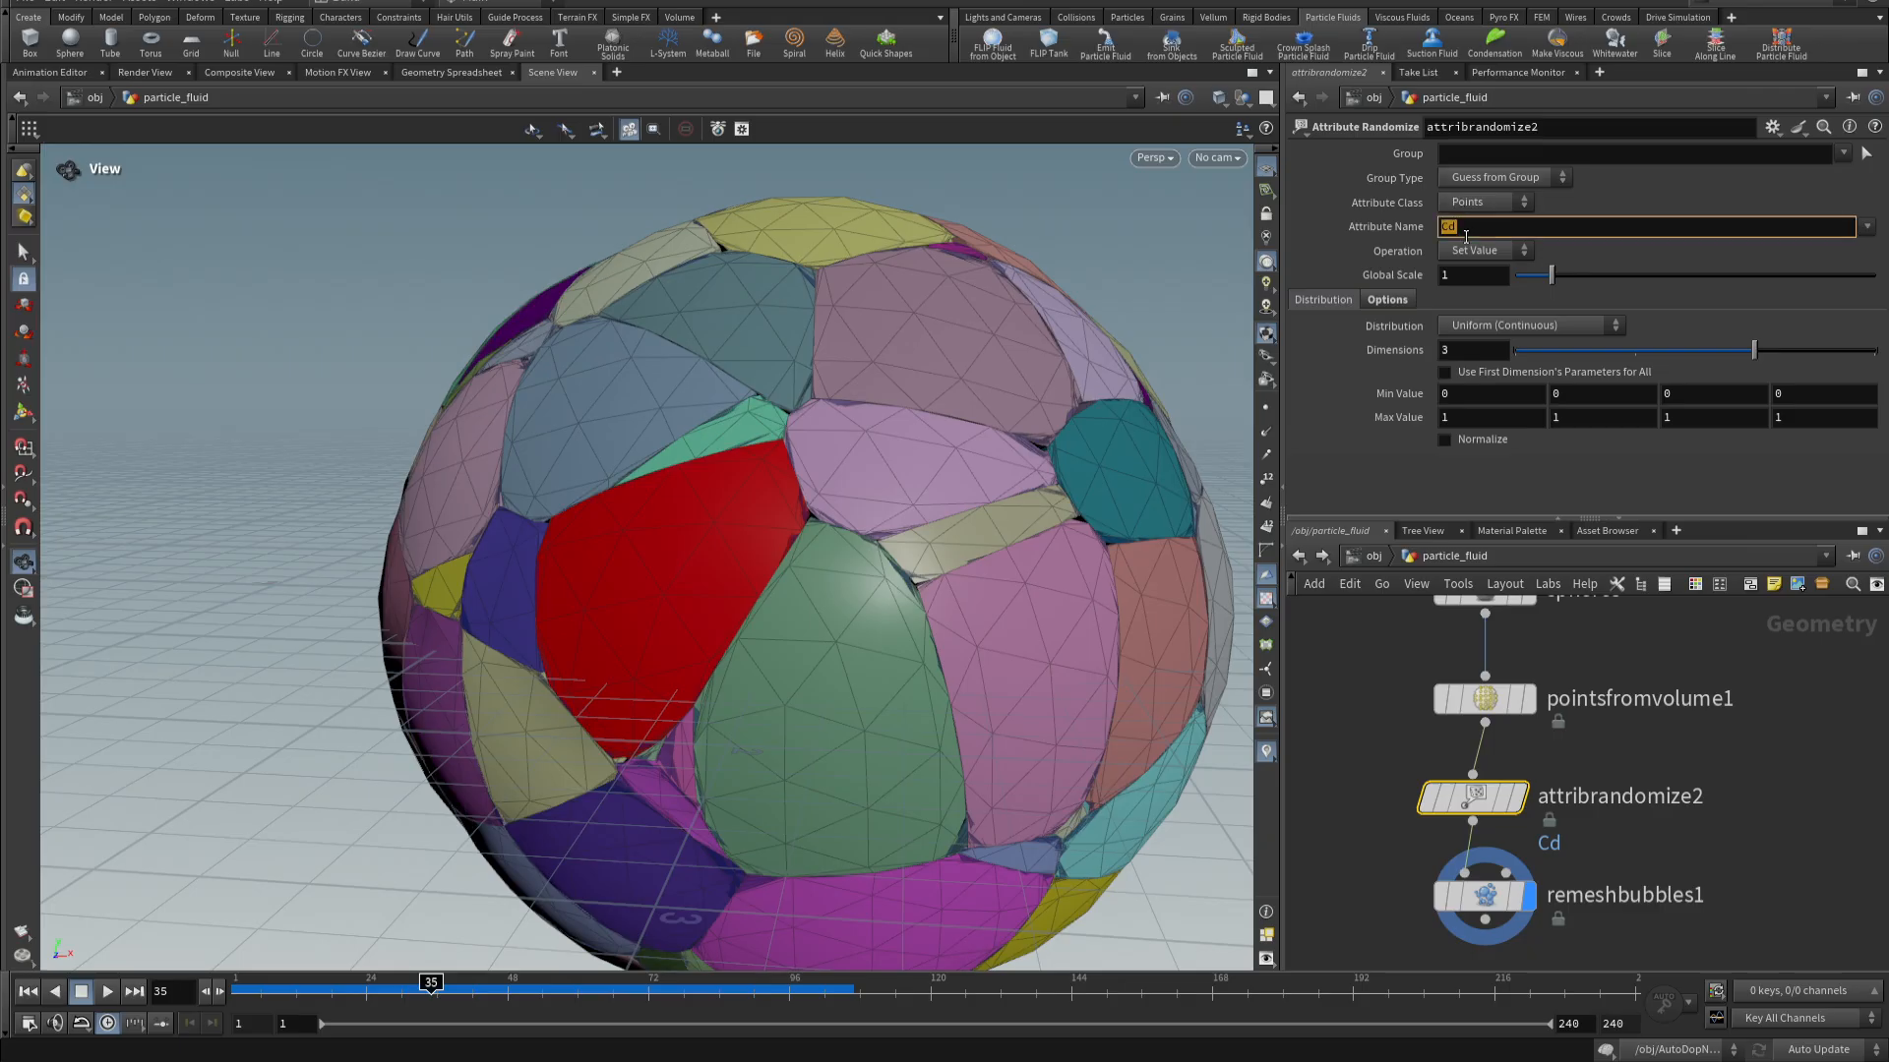
type("pscale")
key("Return")
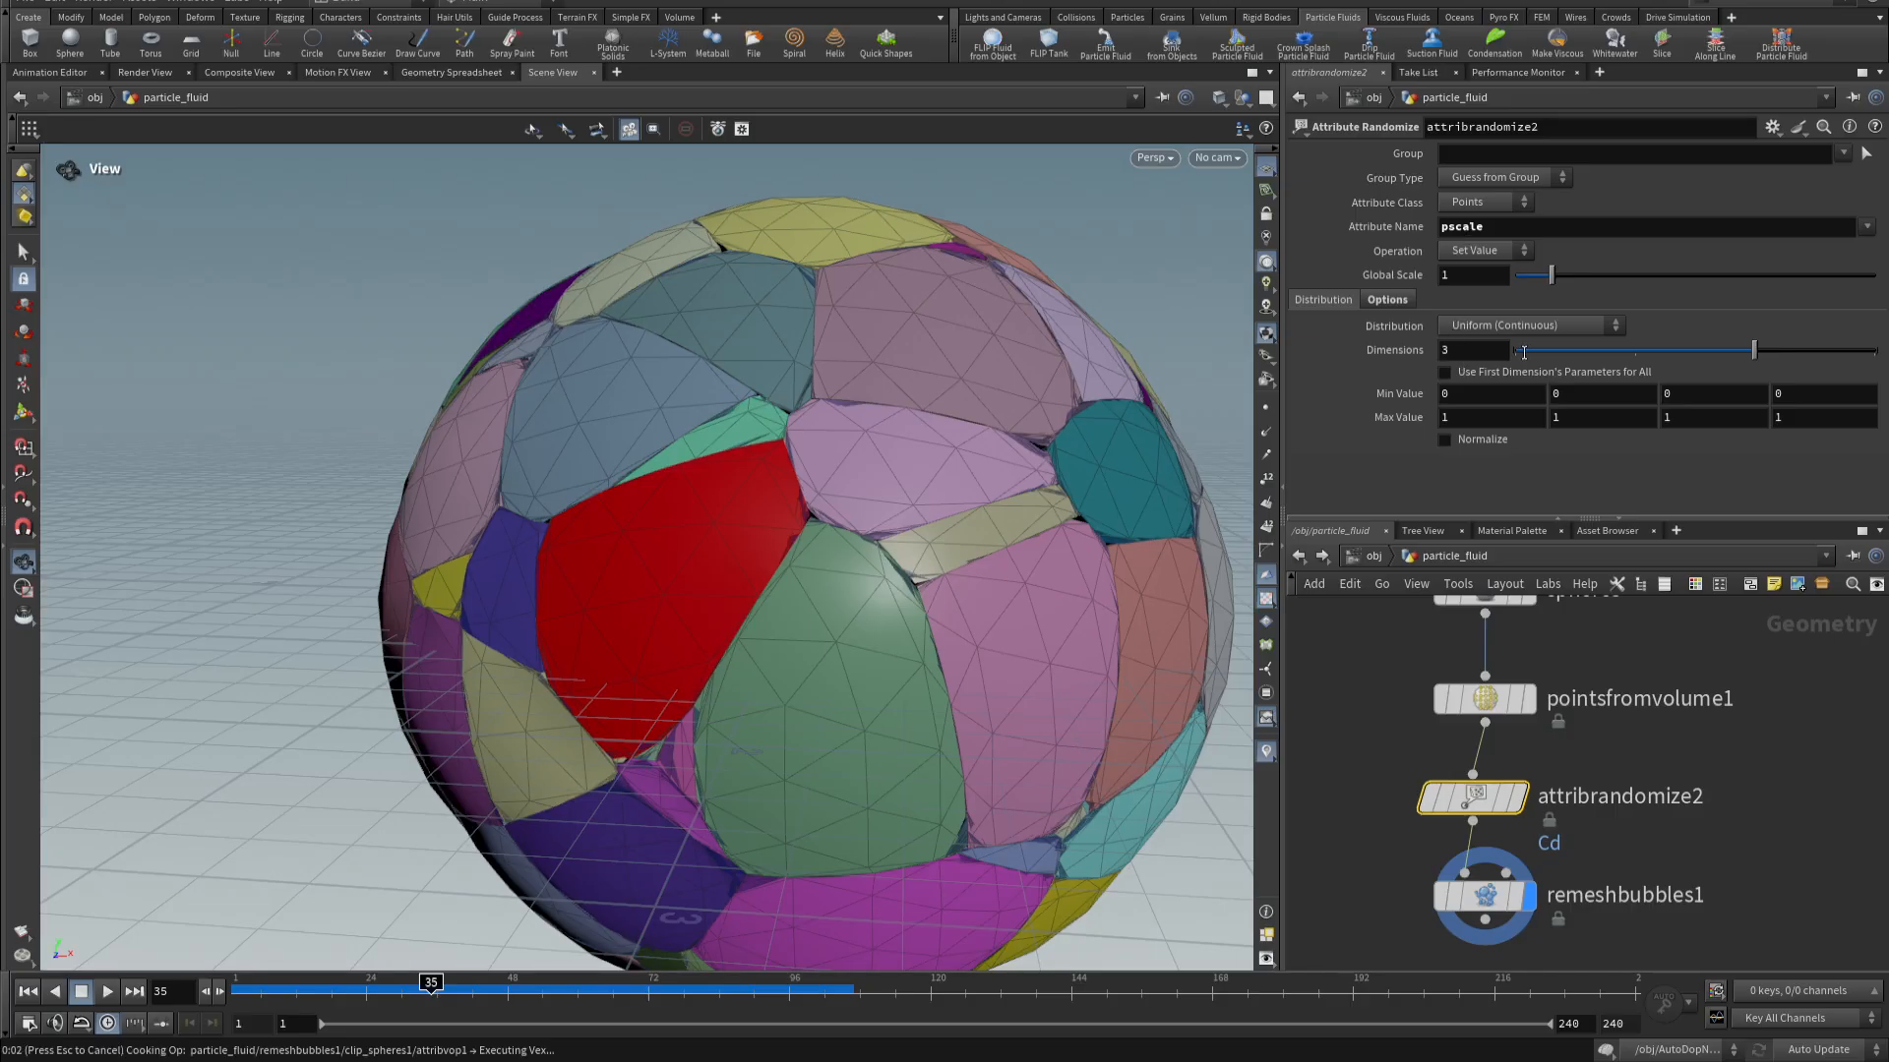
- Set attribrandomize2's first Max Value to .1 and first Min Value to .05, and inspect the resulting bubbles up close
left_click(1475, 415)
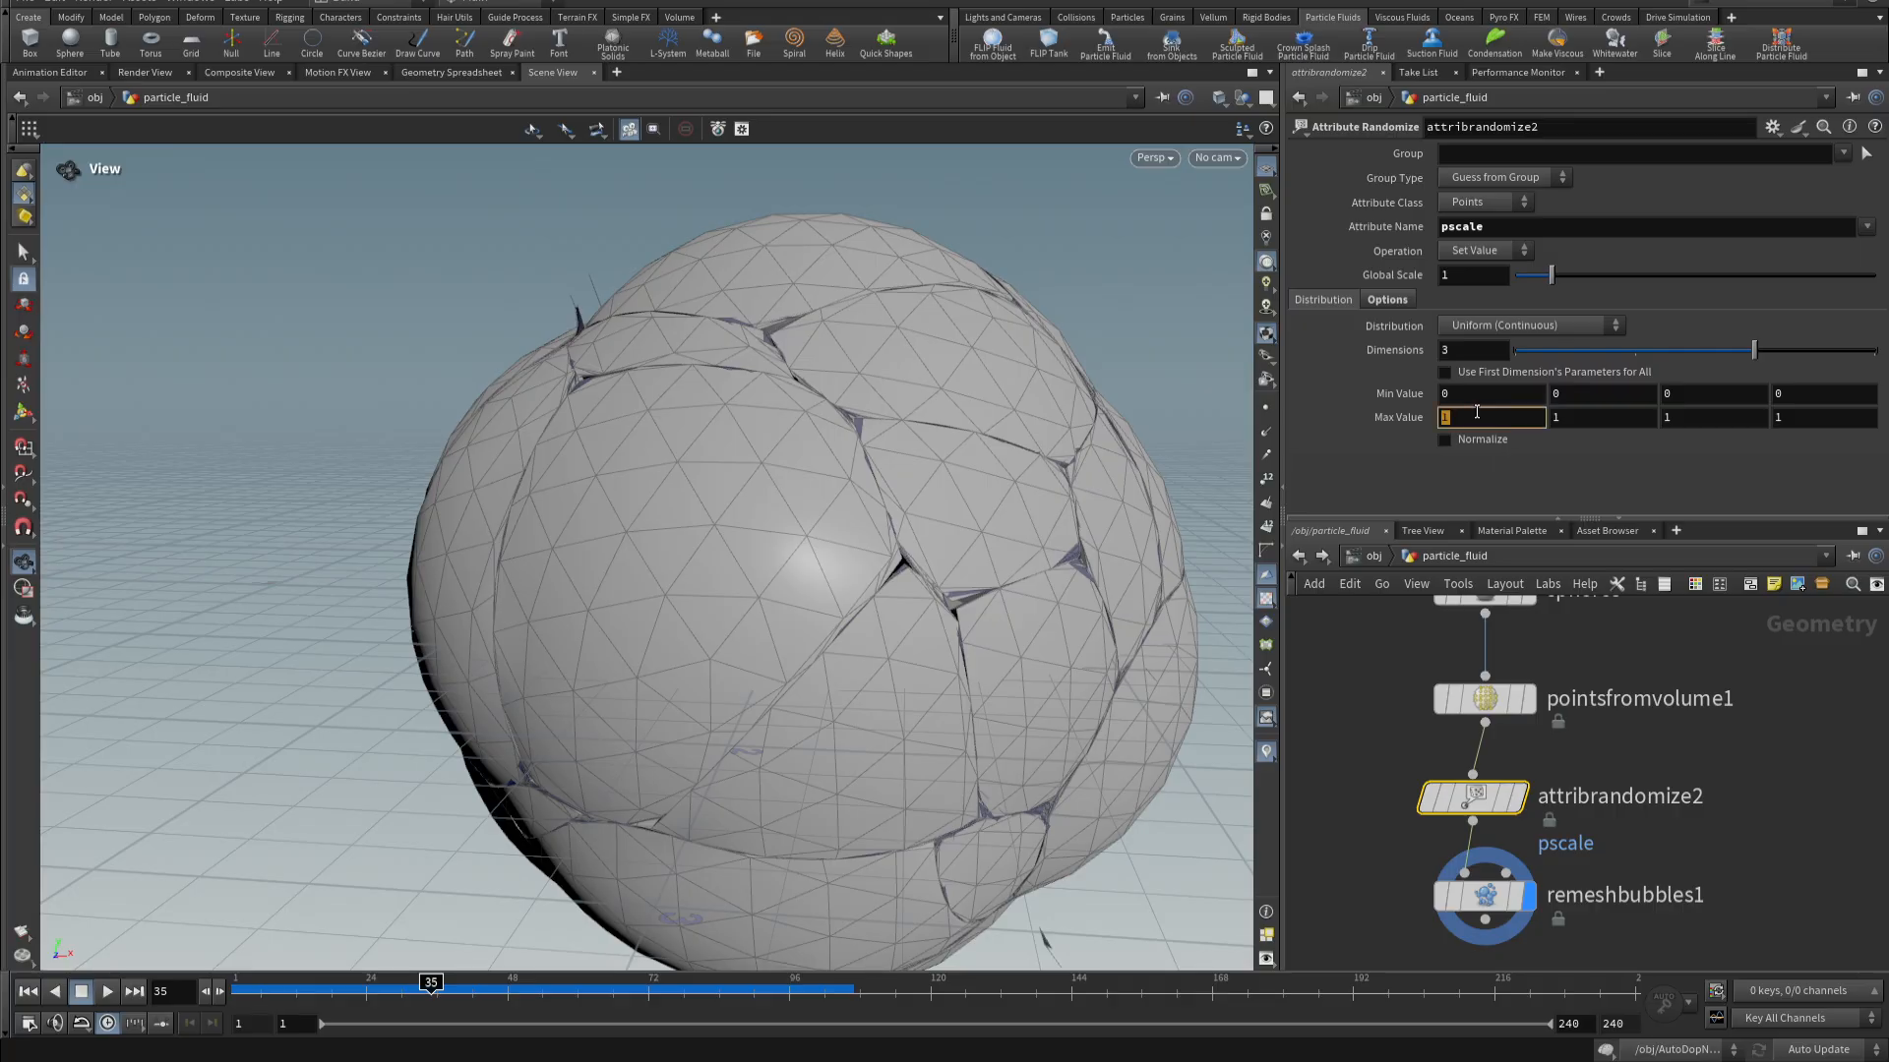
type(".1")
key("Return")
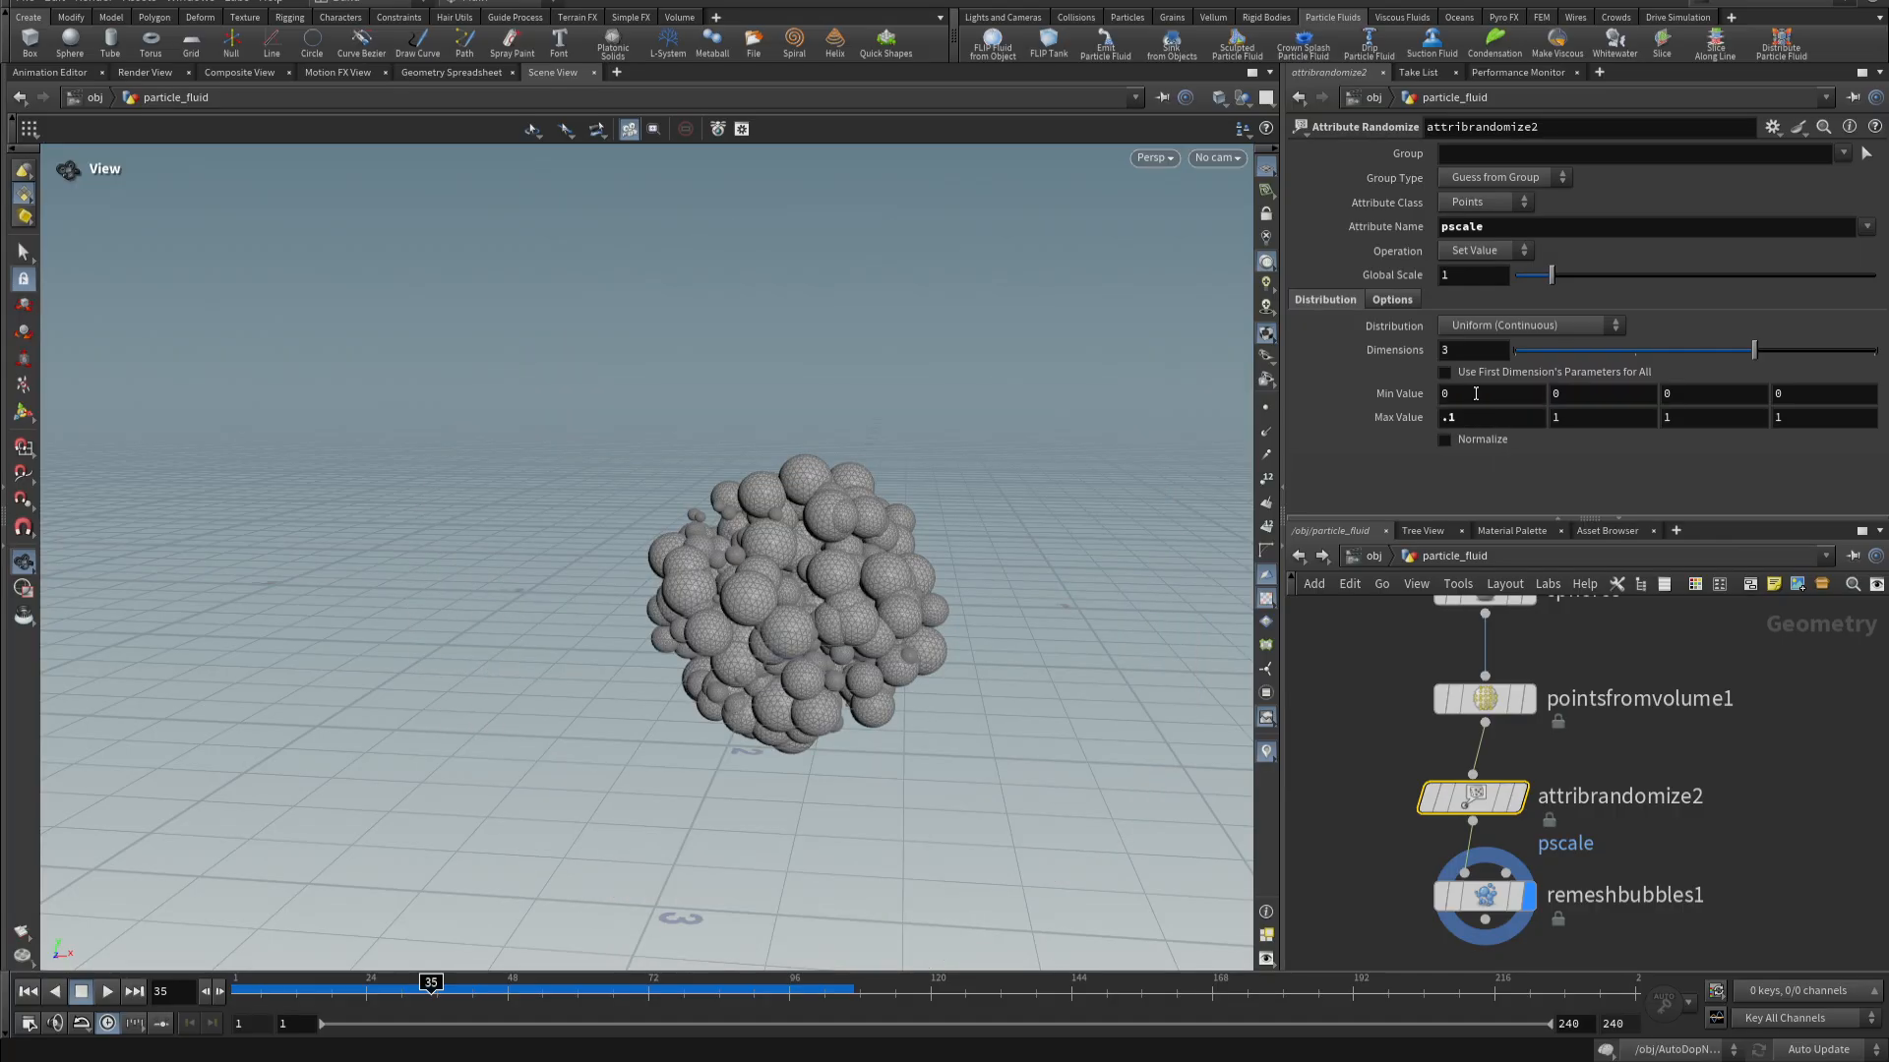
left_click(1474, 393)
type(".05")
key("Return")
right_click_drag(708, 580, 1066, 529)
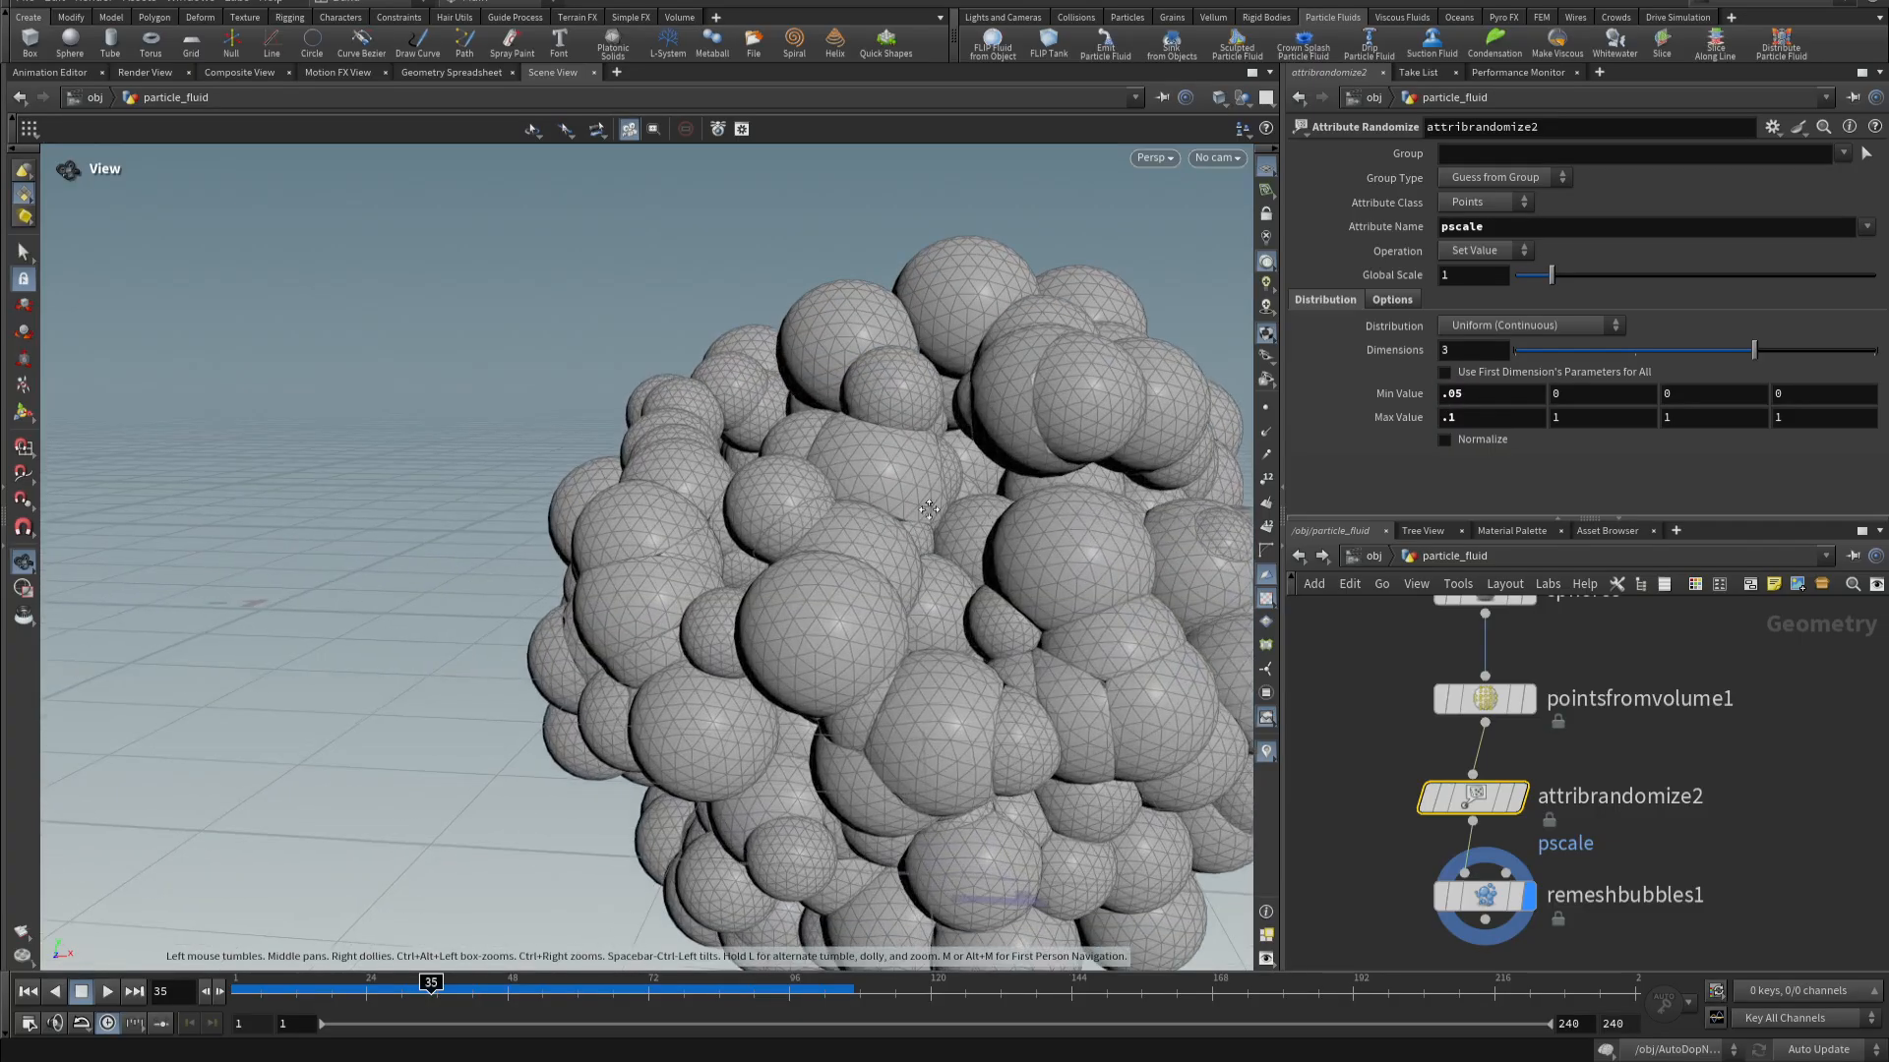
middle_click_drag(931, 509, 754, 422)
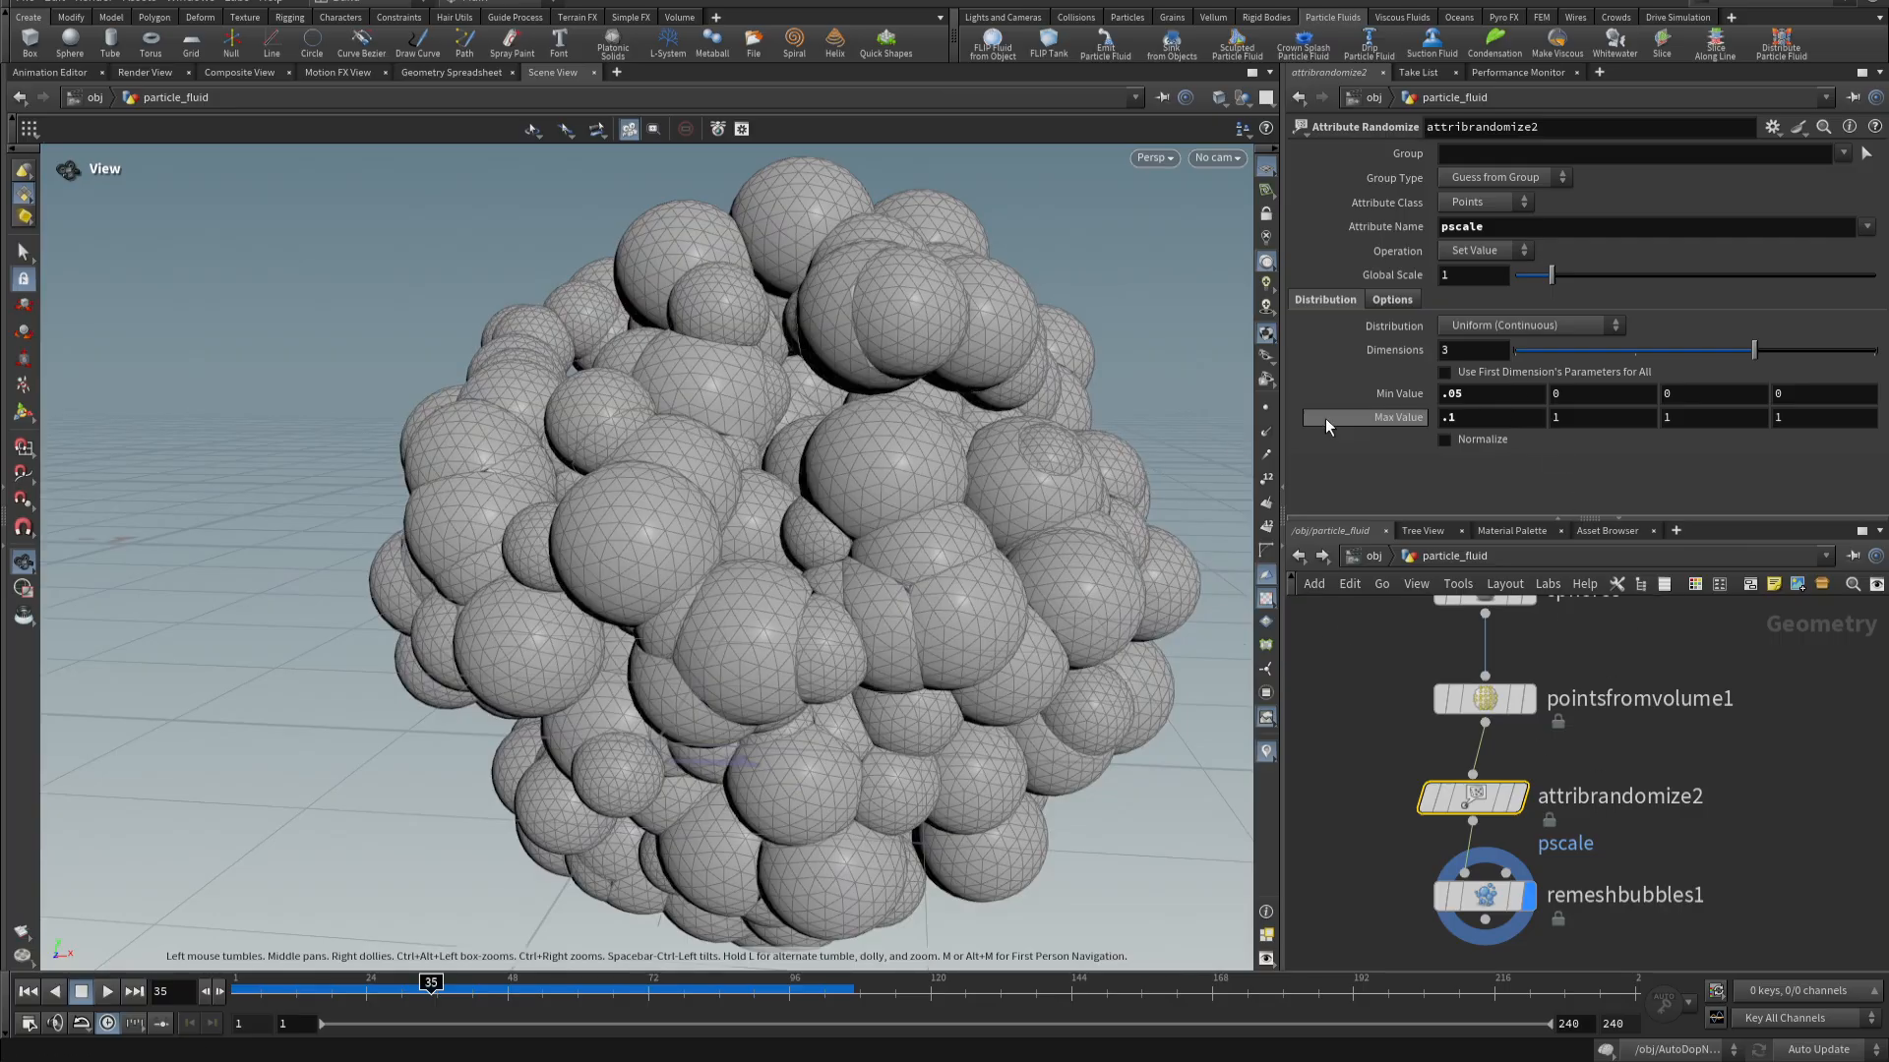
left_click_drag(1051, 391, 1108, 376)
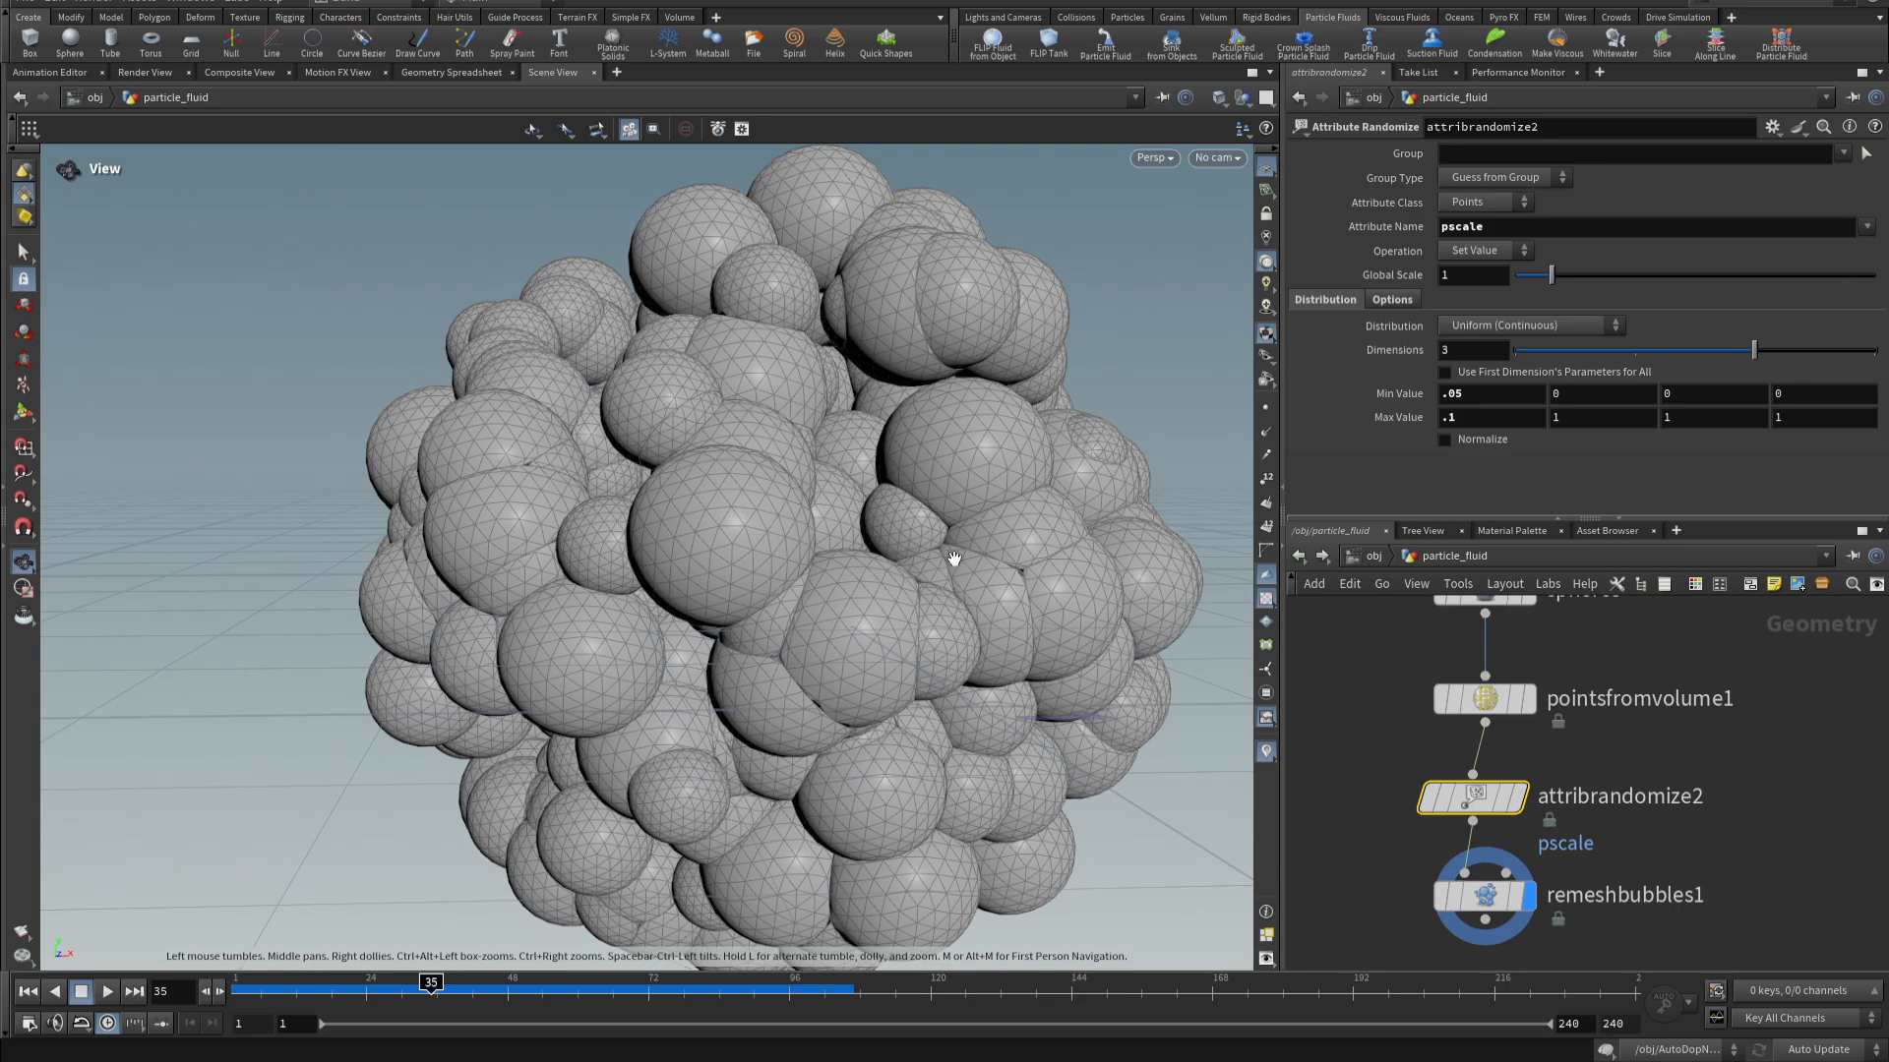
- Reduce attribrandomize2's first Max Value to .07
left_click(1480, 430)
type(".")
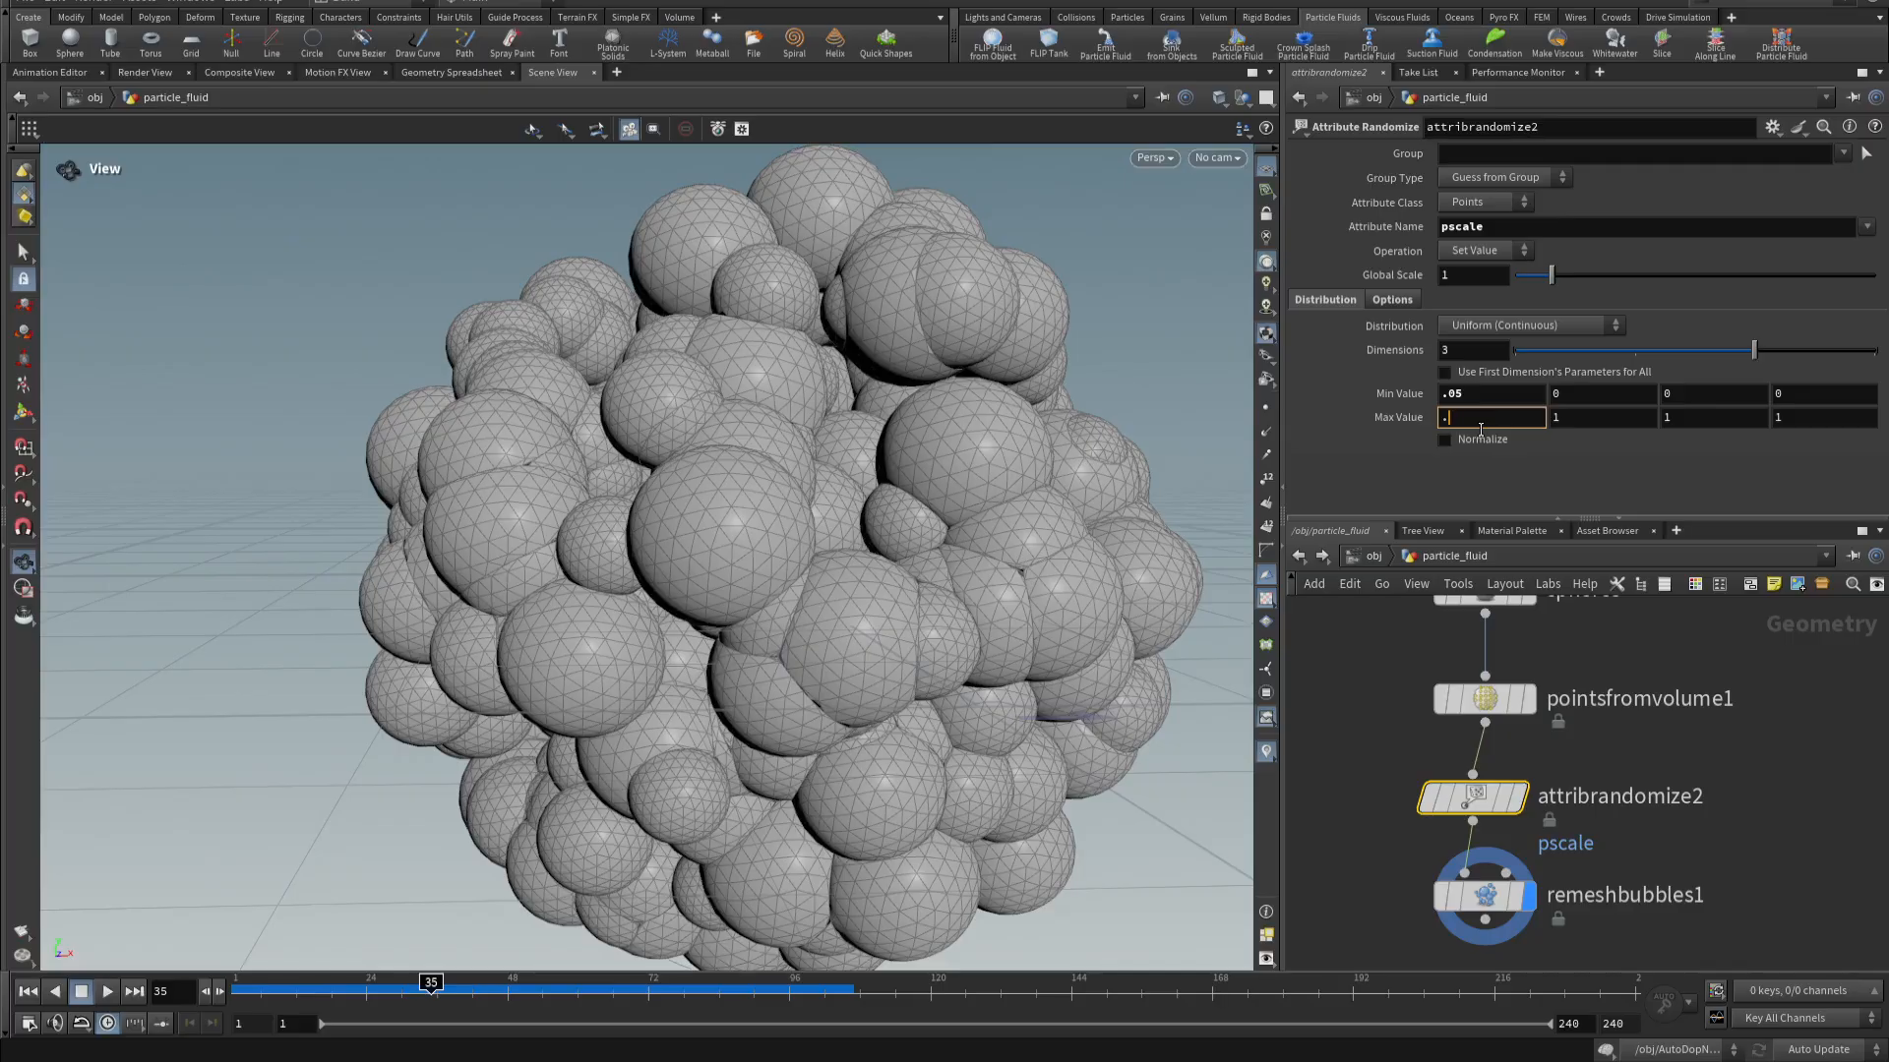
type("07")
key("Return")
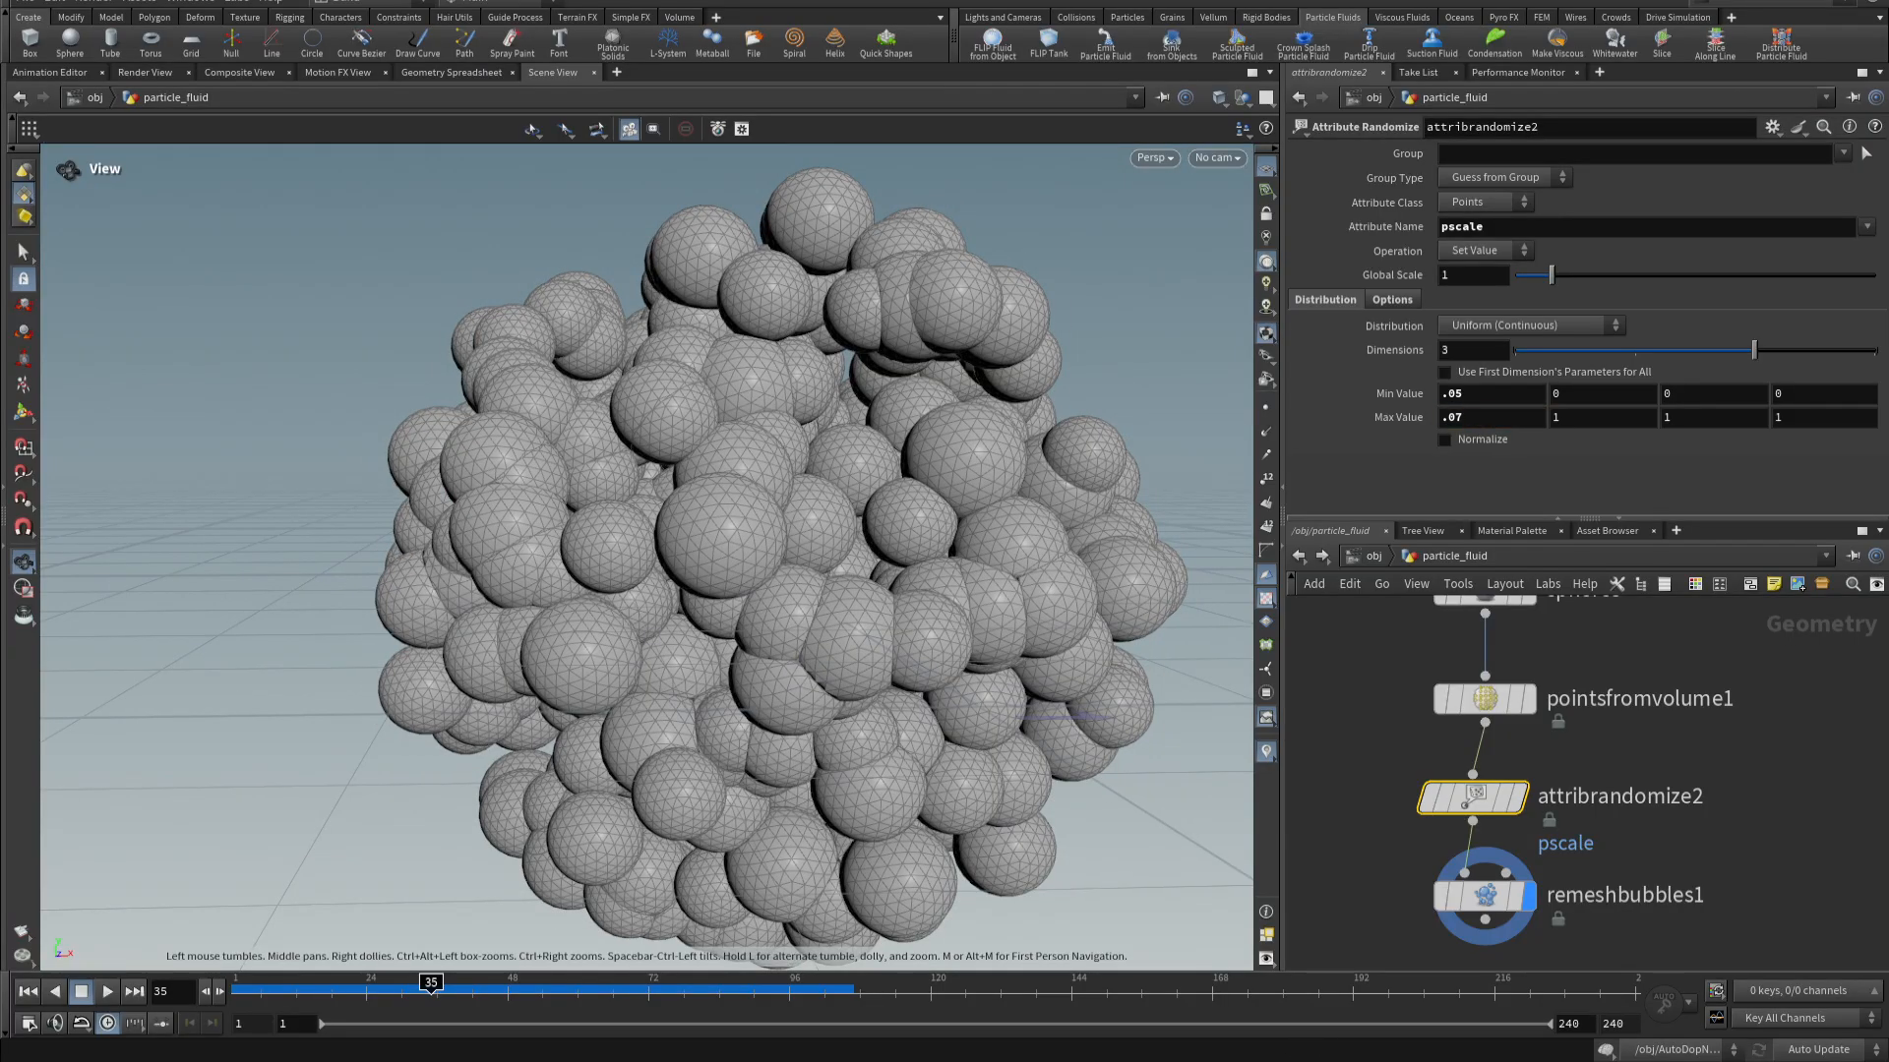
- Enable Bulge Amount on remeshbubbles1 and set its Resolution Frequency to 4
left_click(1496, 901)
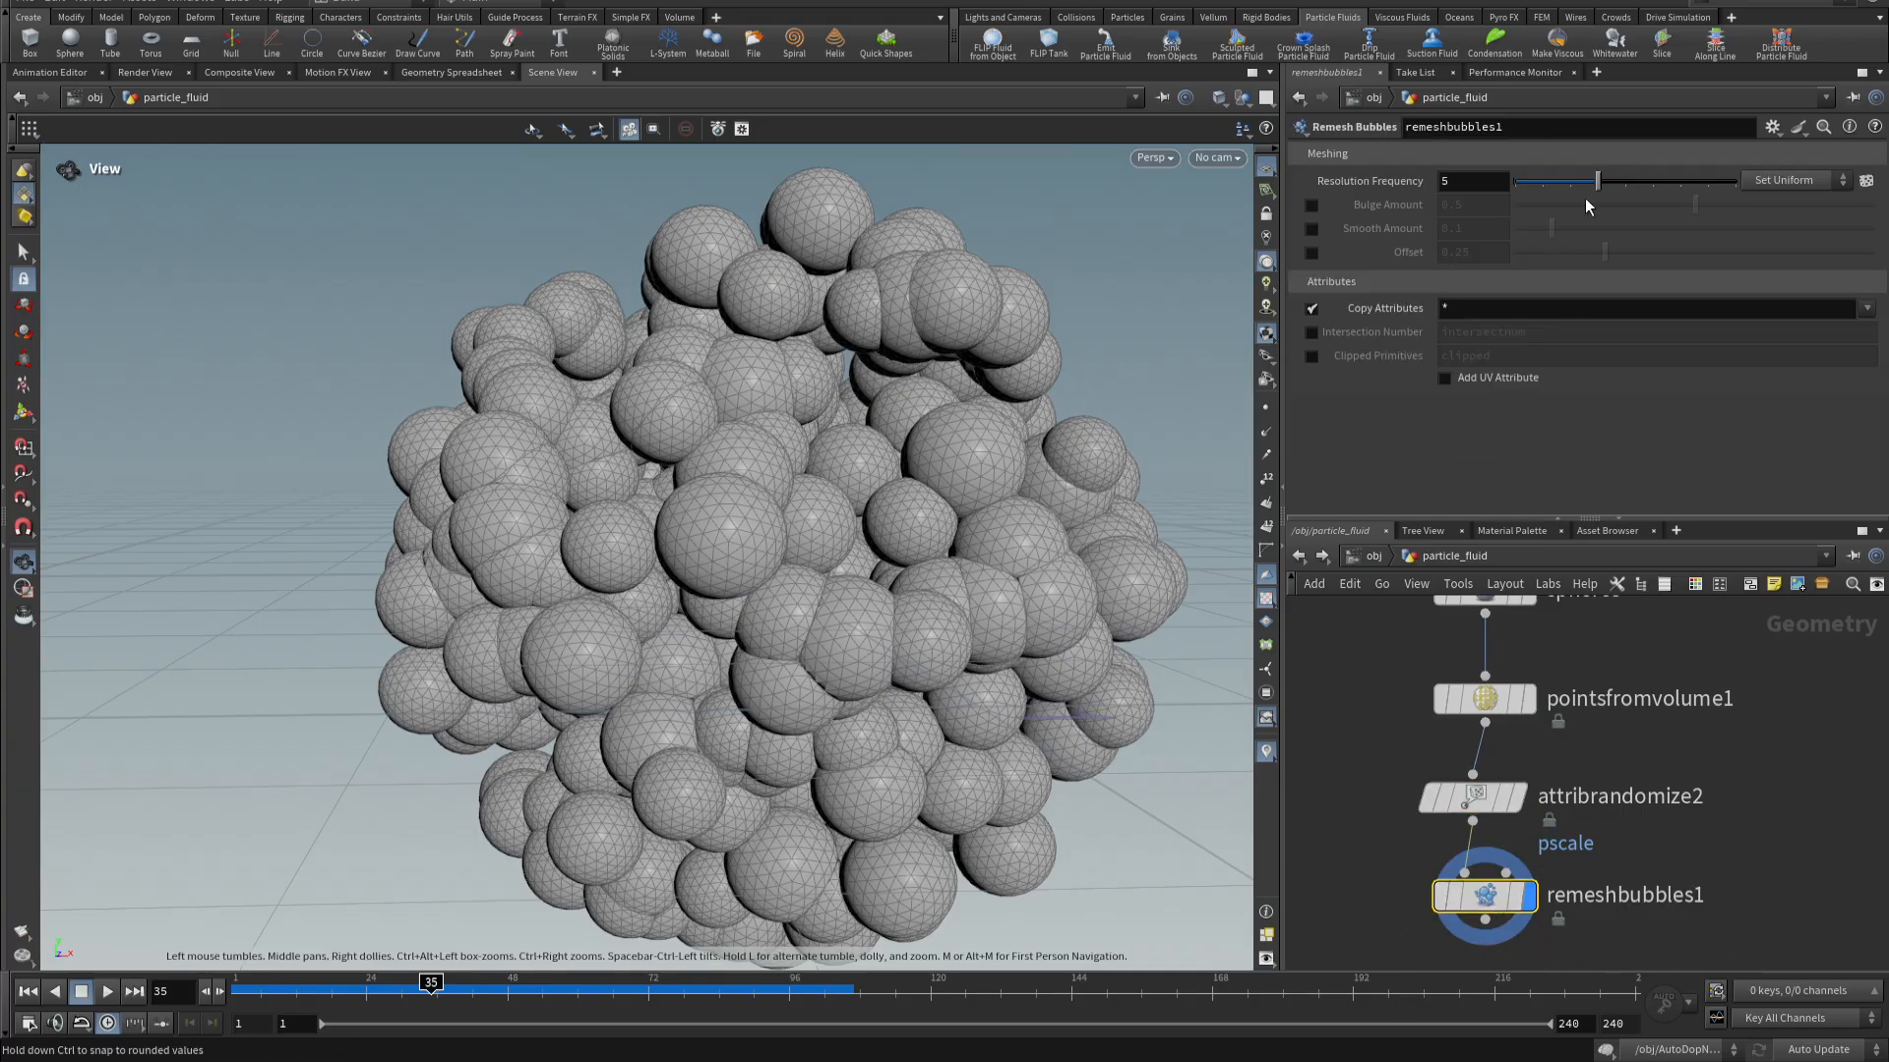
mouse_move(1598, 189)
left_mouse_down()
mouse_move(1545, 204)
mouse_move(1584, 189)
left_mouse_up()
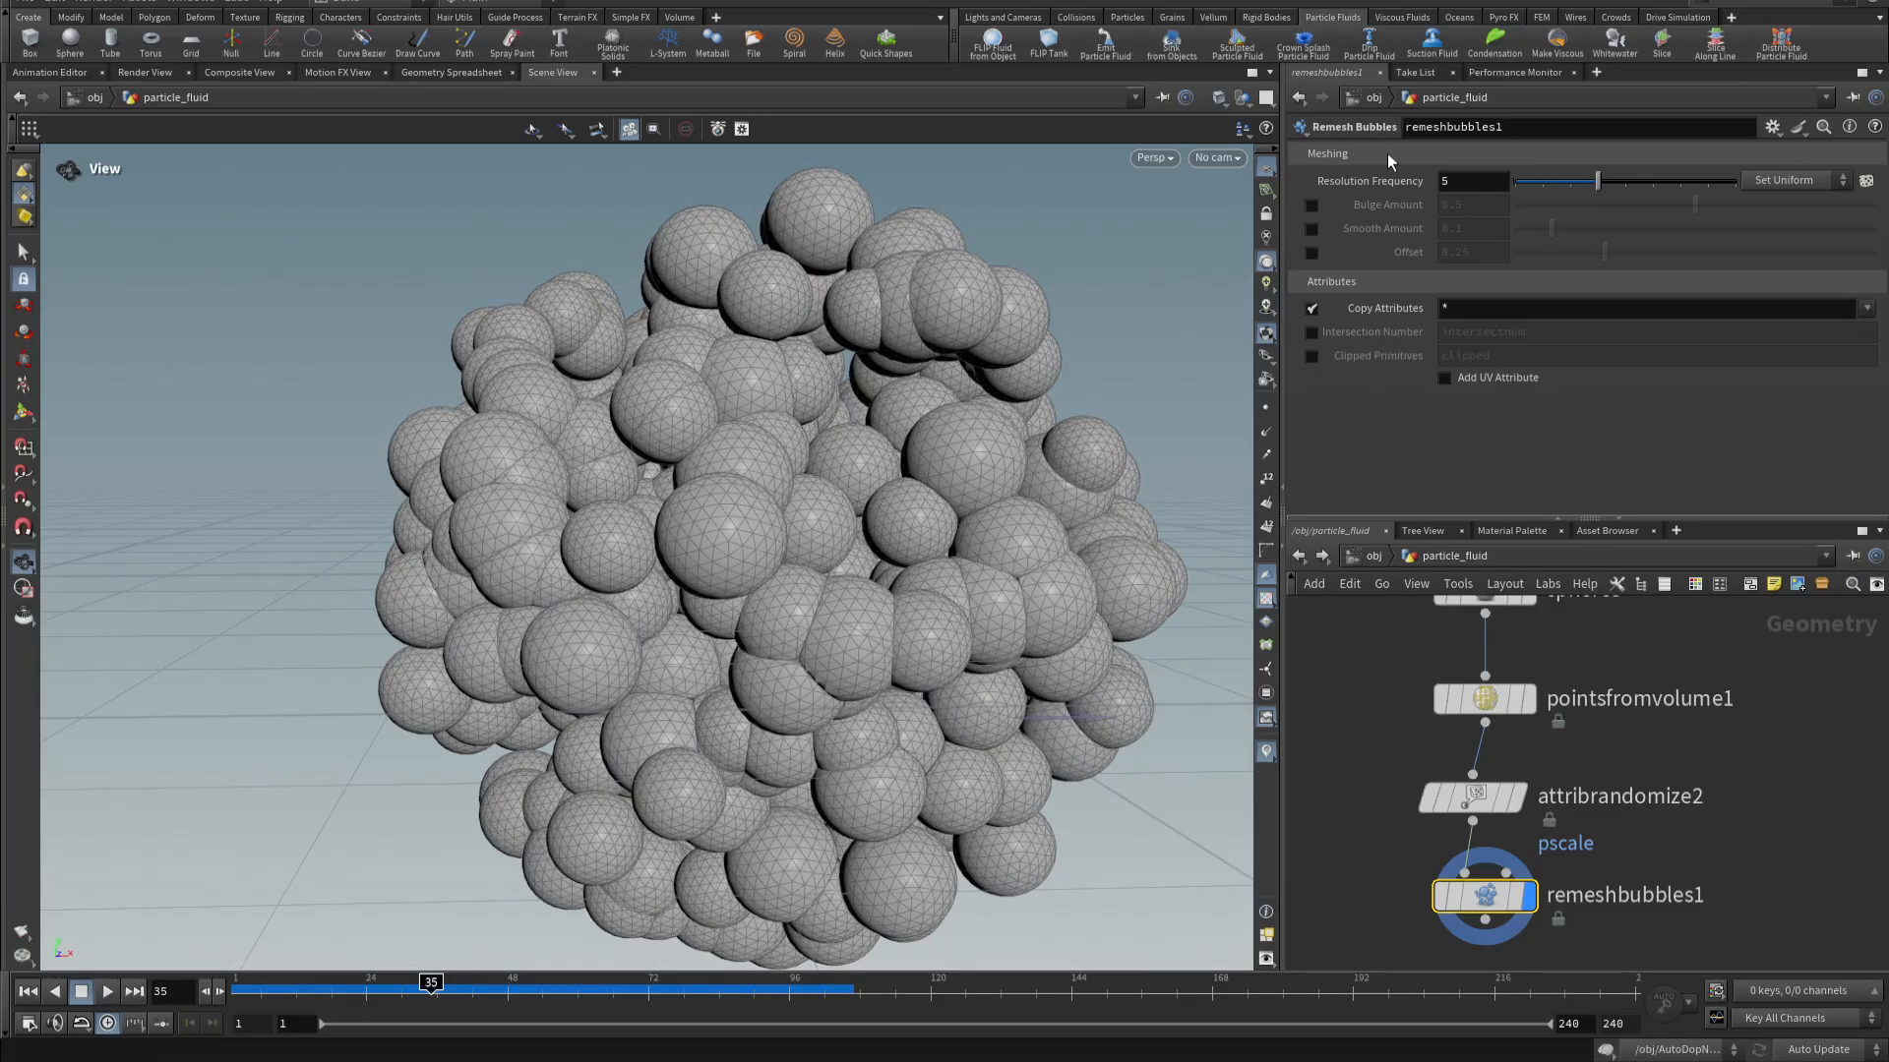
left_click(1311, 205)
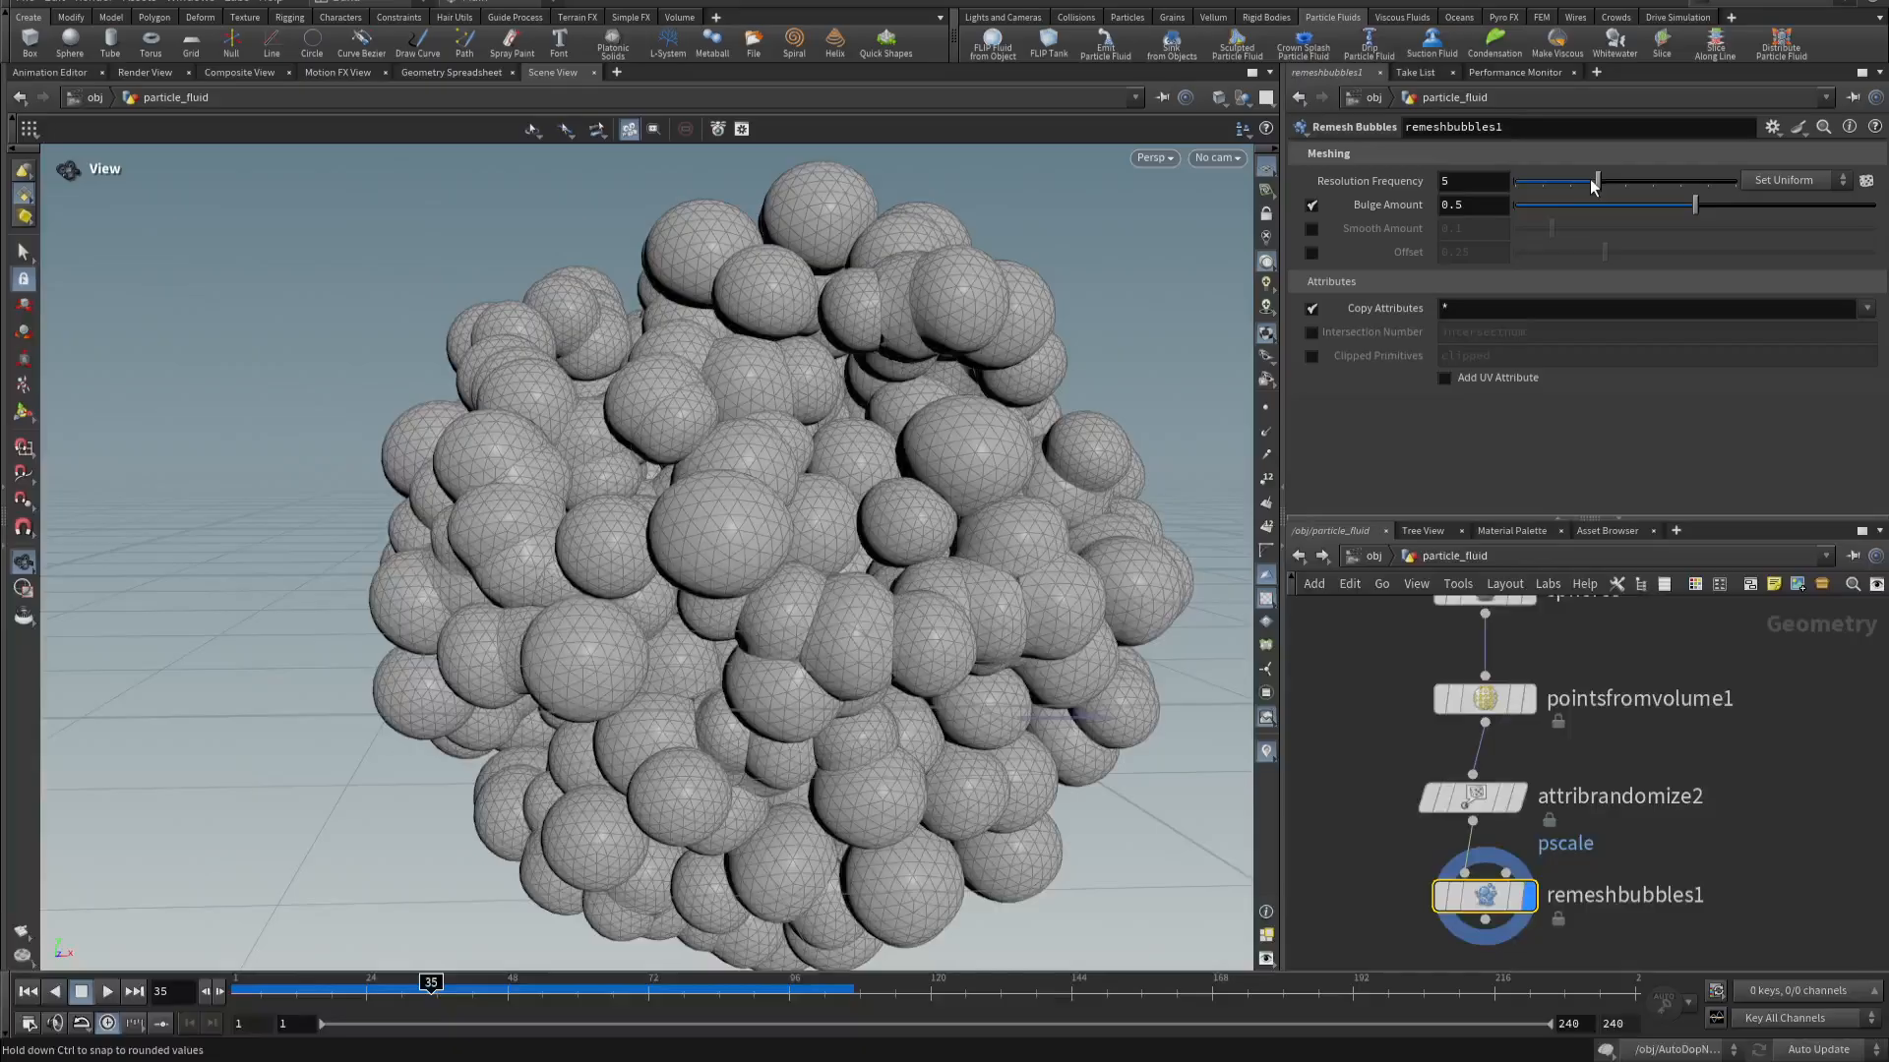
left_click_drag(1594, 185, 1571, 191)
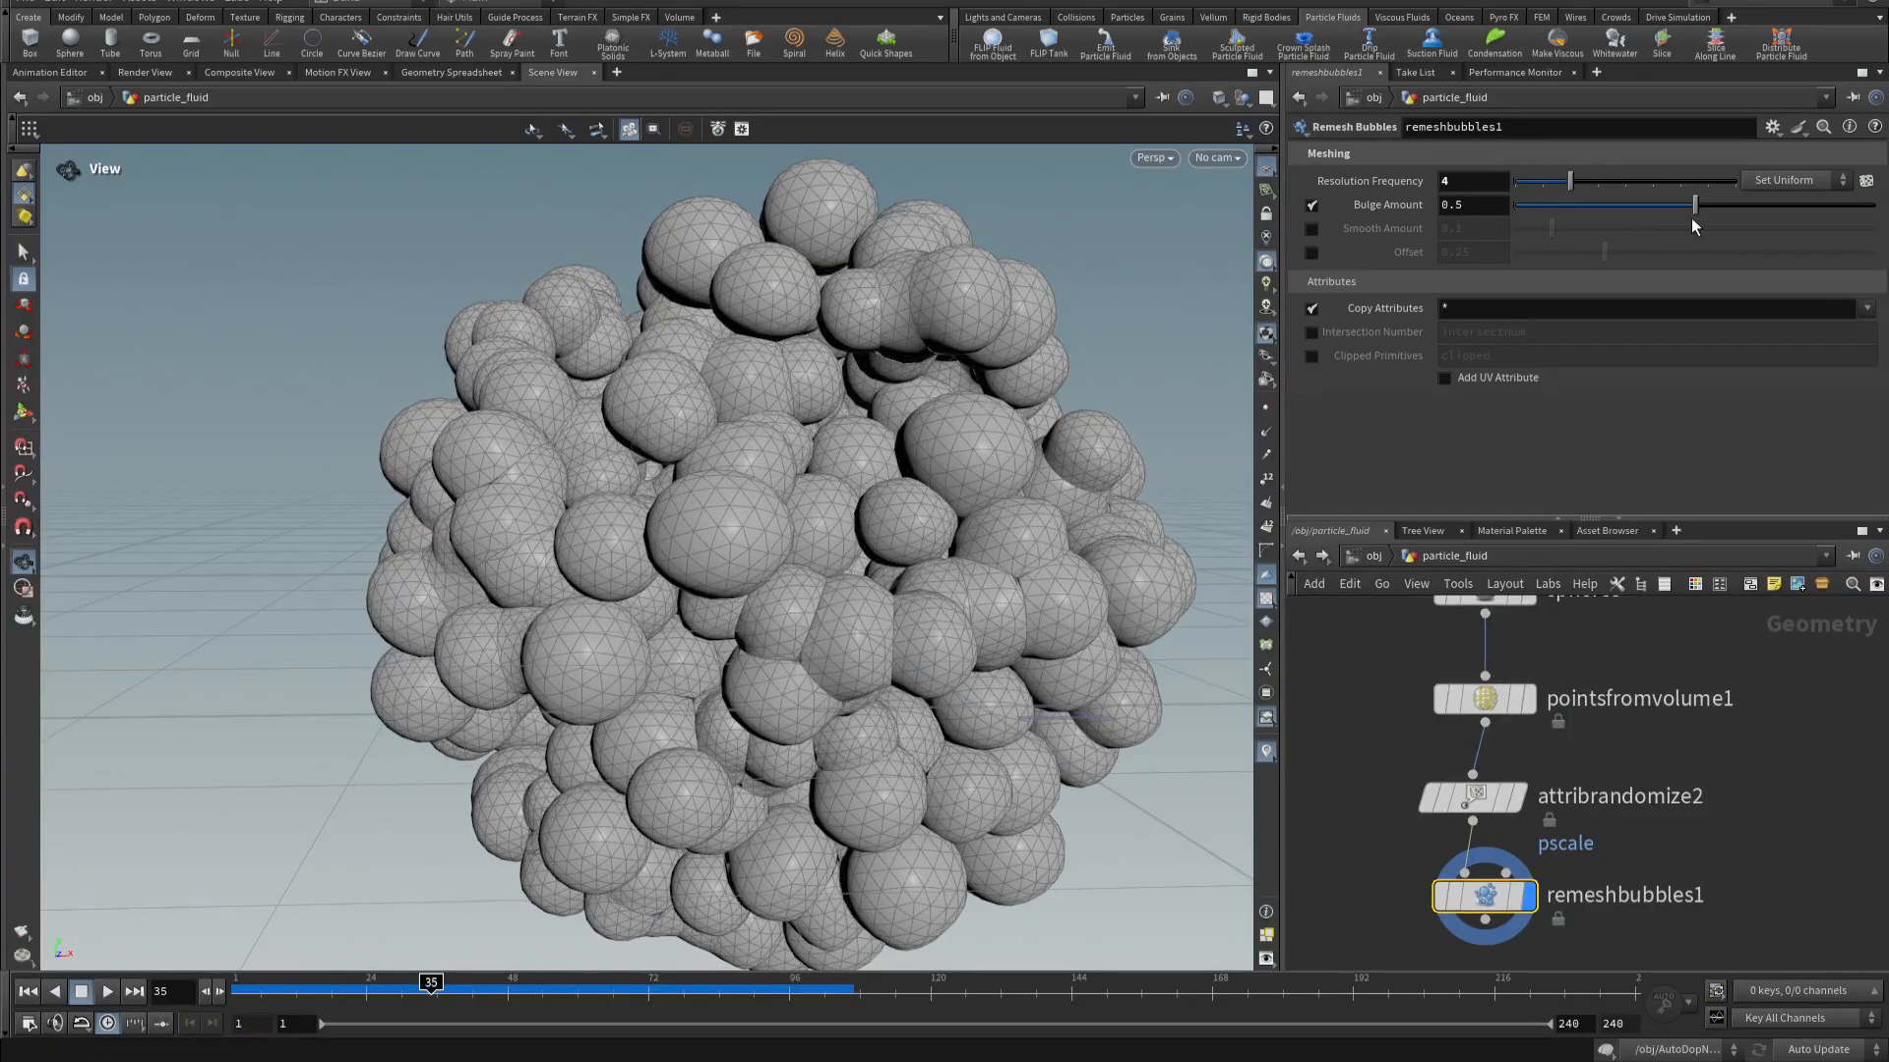
- Try lower Bulge Amount and Smooth Amount values on remeshbubbles1, enabling Smooth Amount and undoing each value change
left_click_drag(1697, 207, 1554, 255)
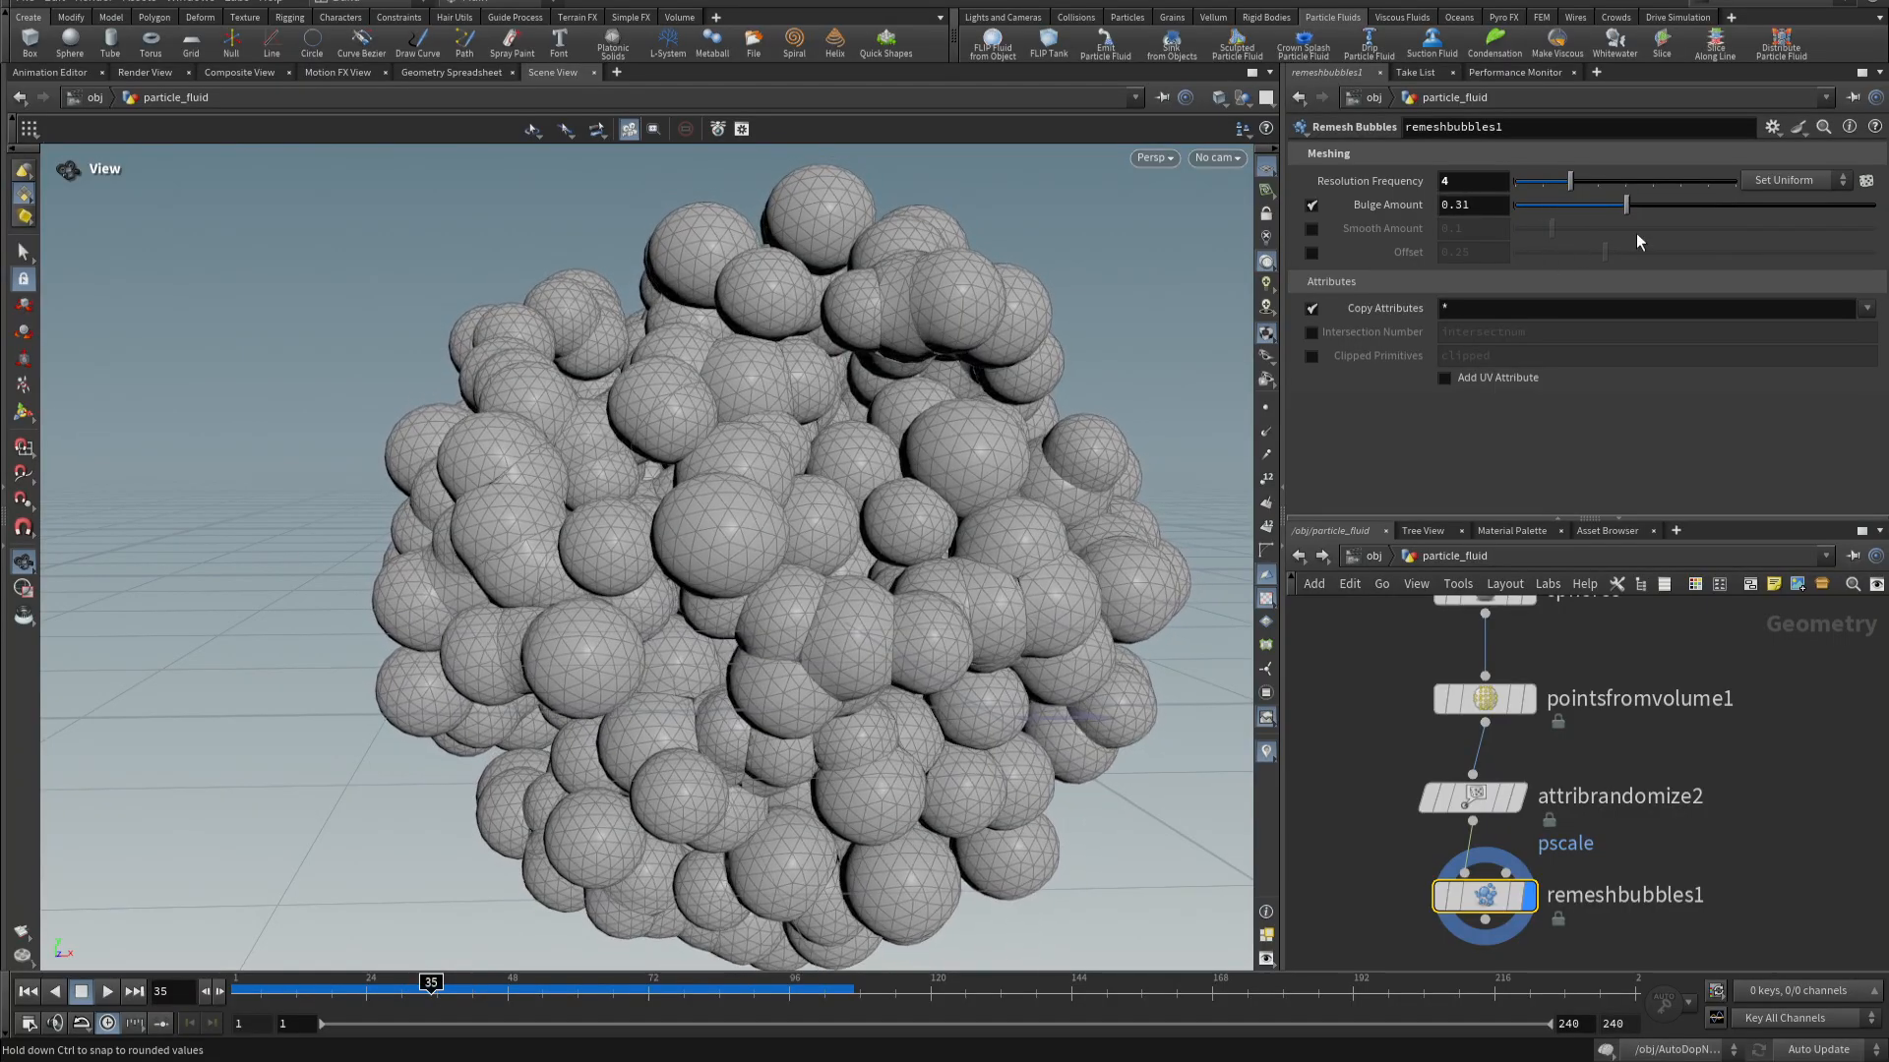
key("ctrl+z")
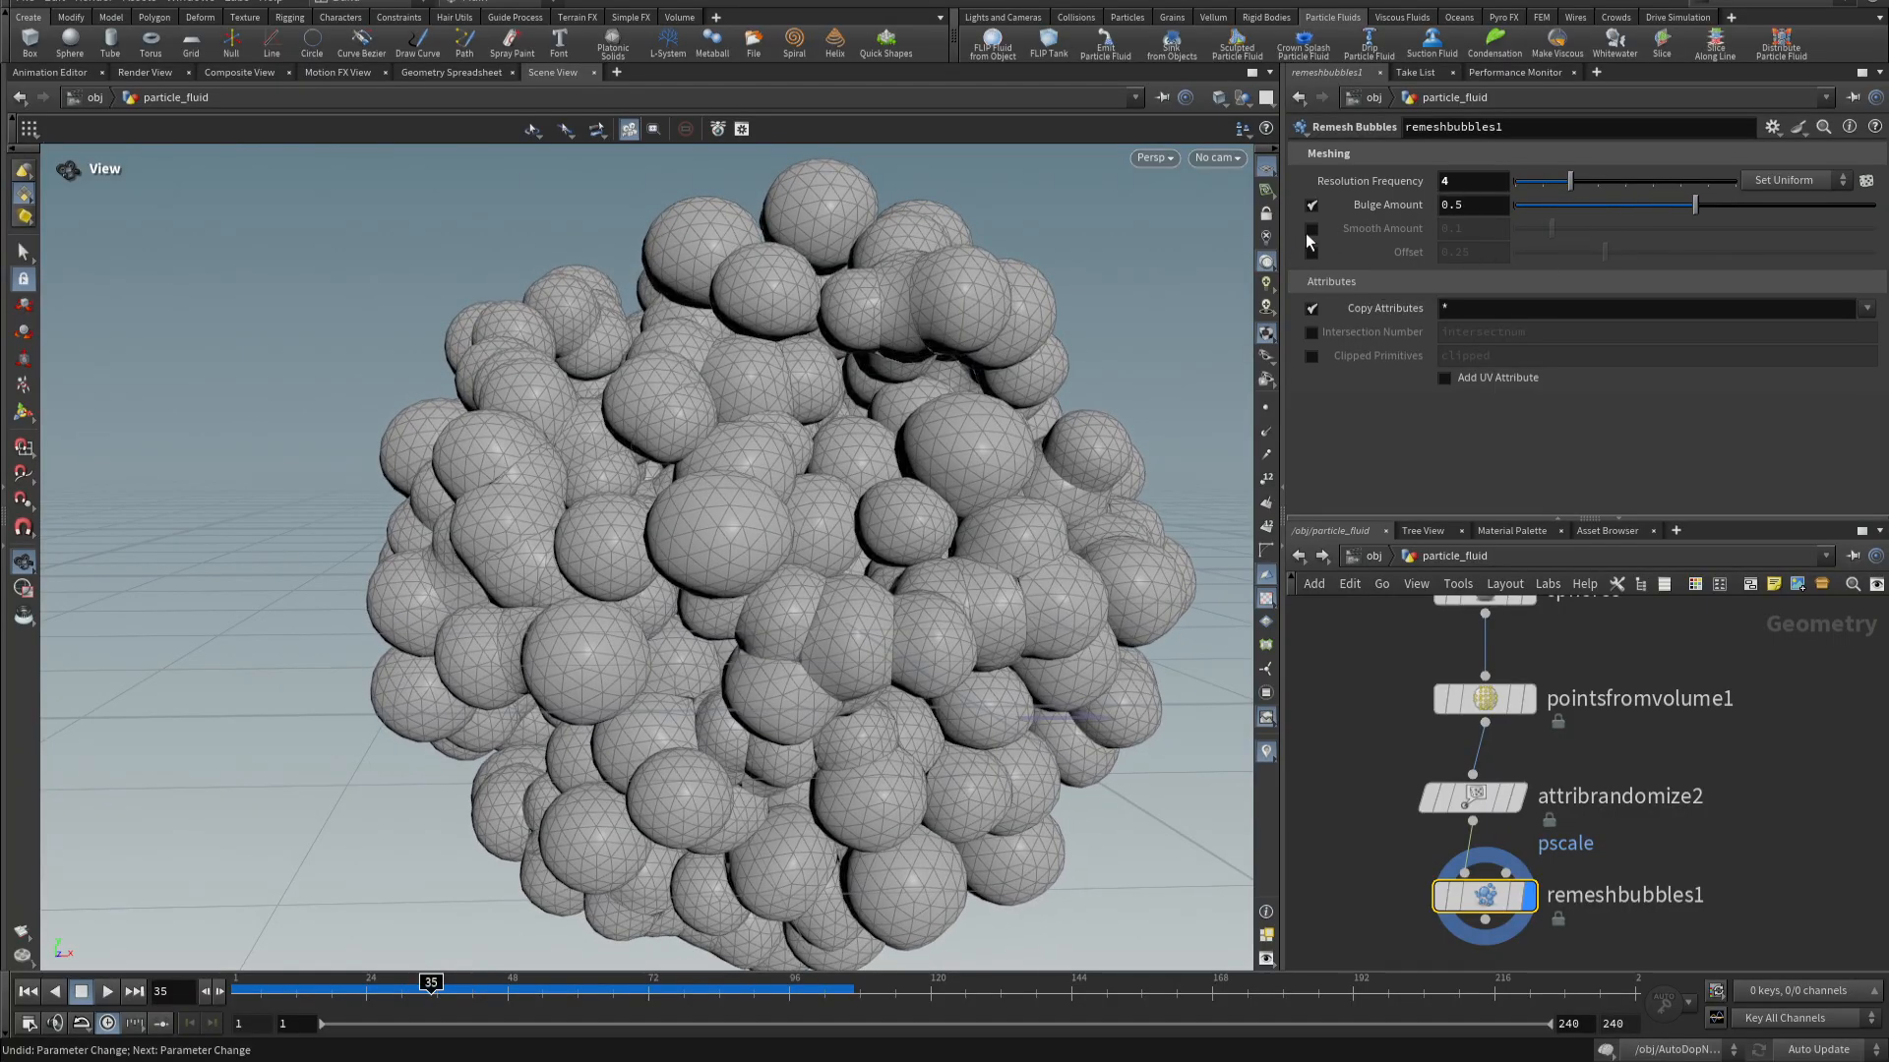
left_click(1313, 230)
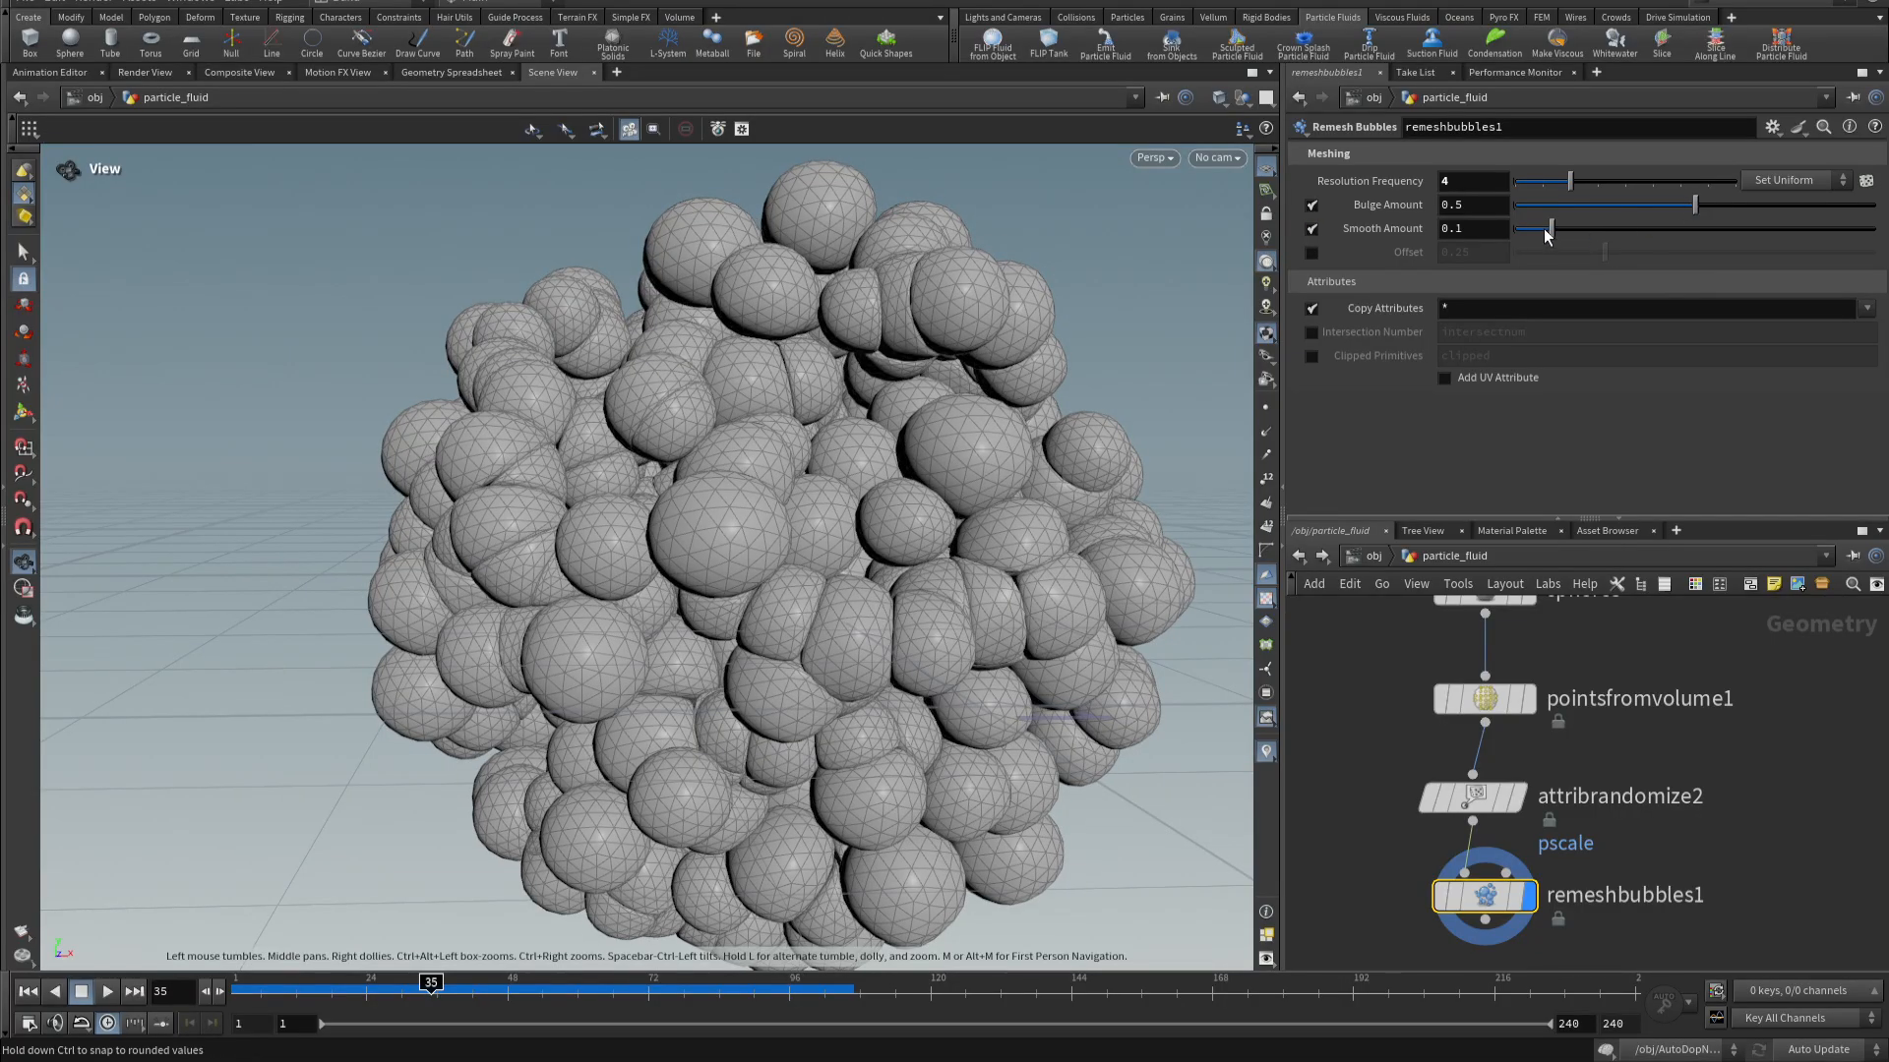
mouse_move(1551, 233)
left_mouse_down()
mouse_move(1656, 214)
mouse_move(1536, 238)
left_mouse_up()
key("ctrl+z")
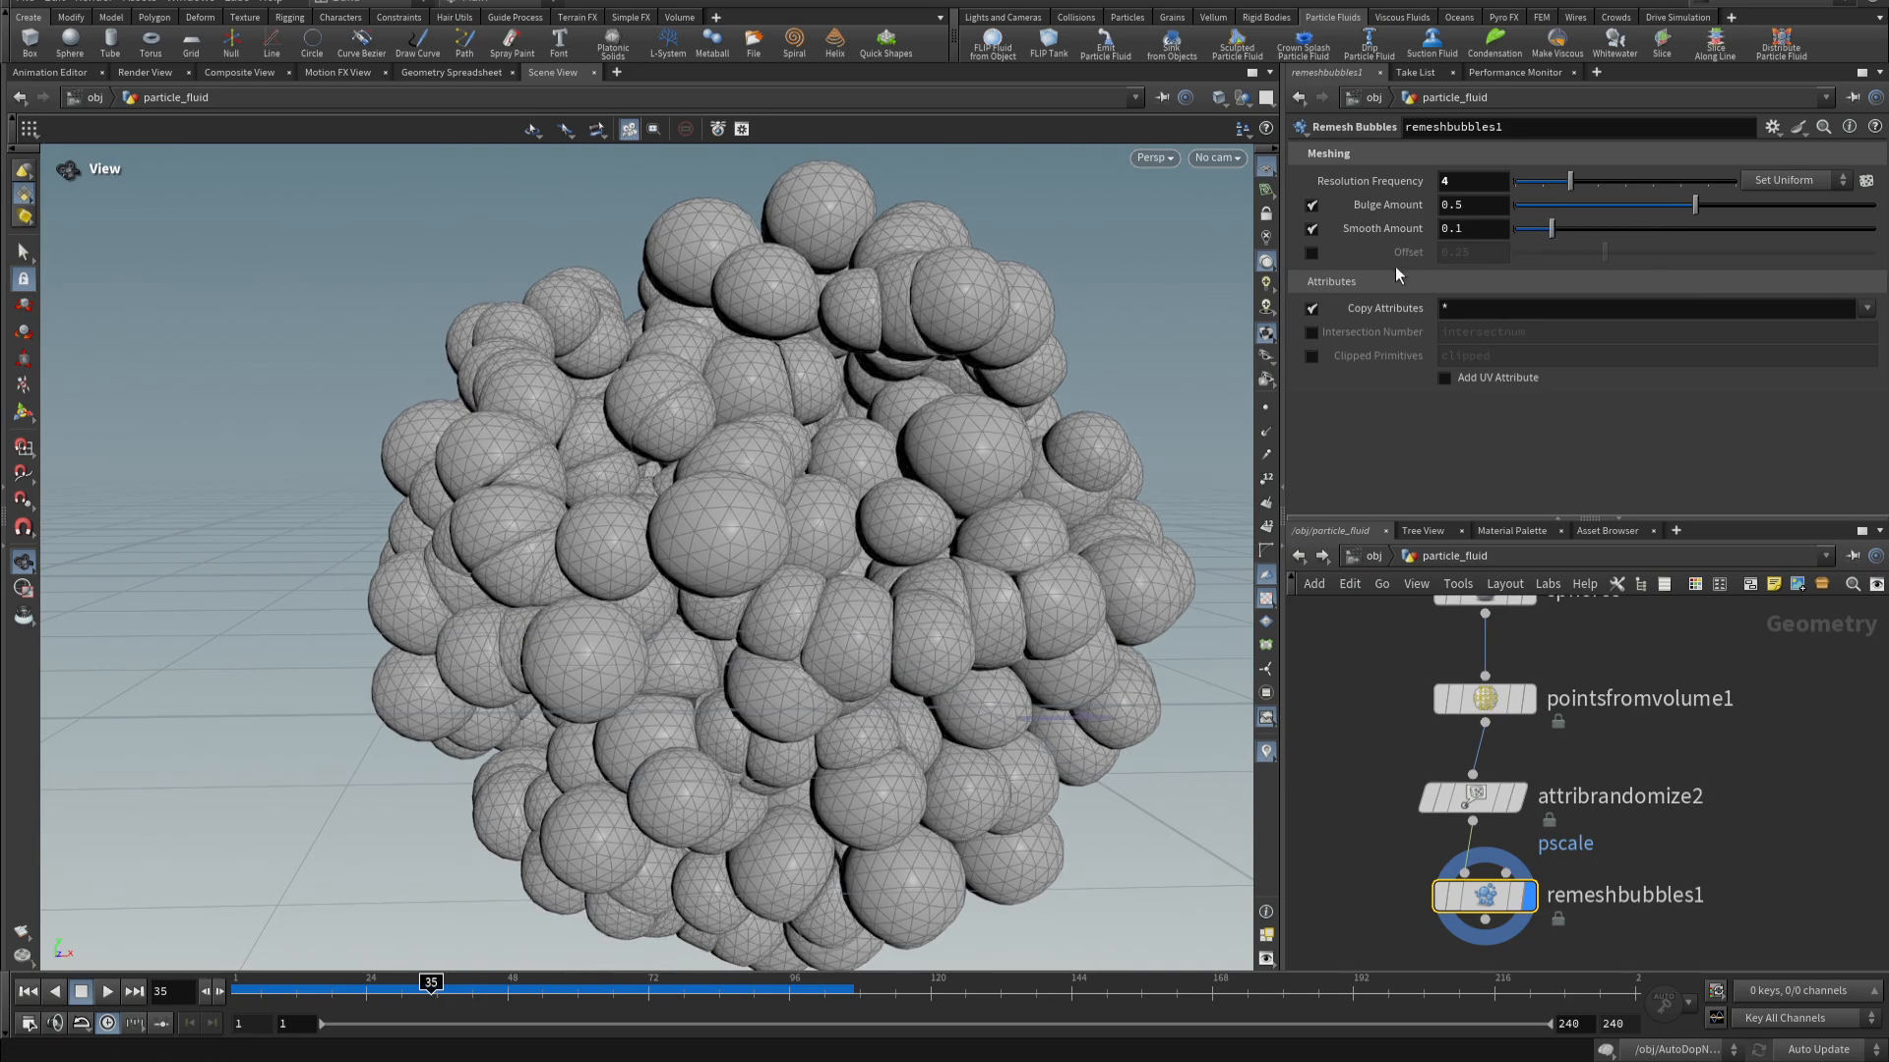
- Try a reduced Offset on remeshbubbles1, and turn off Offset, Smooth Amount and Bulge Amount
left_click(1312, 254)
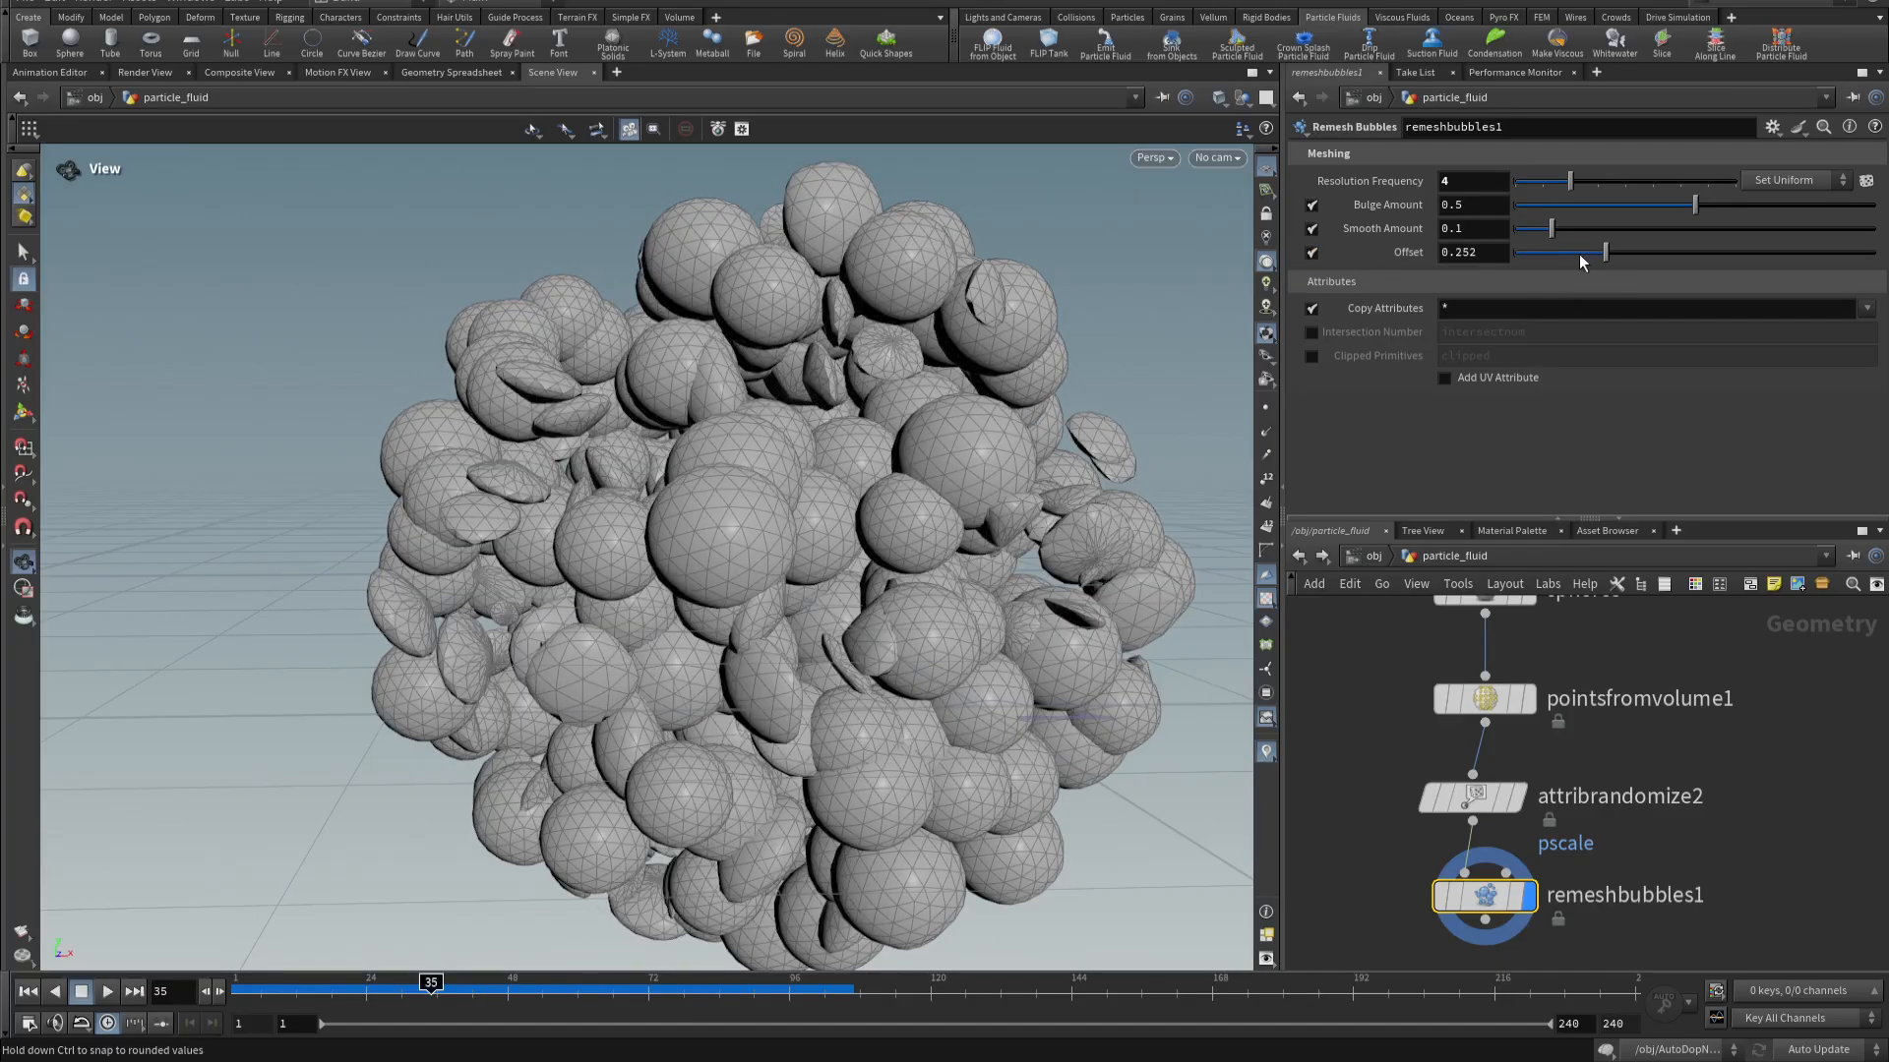
mouse_move(1578, 254)
left_mouse_down()
mouse_move(1562, 258)
mouse_move(1591, 258)
left_mouse_up()
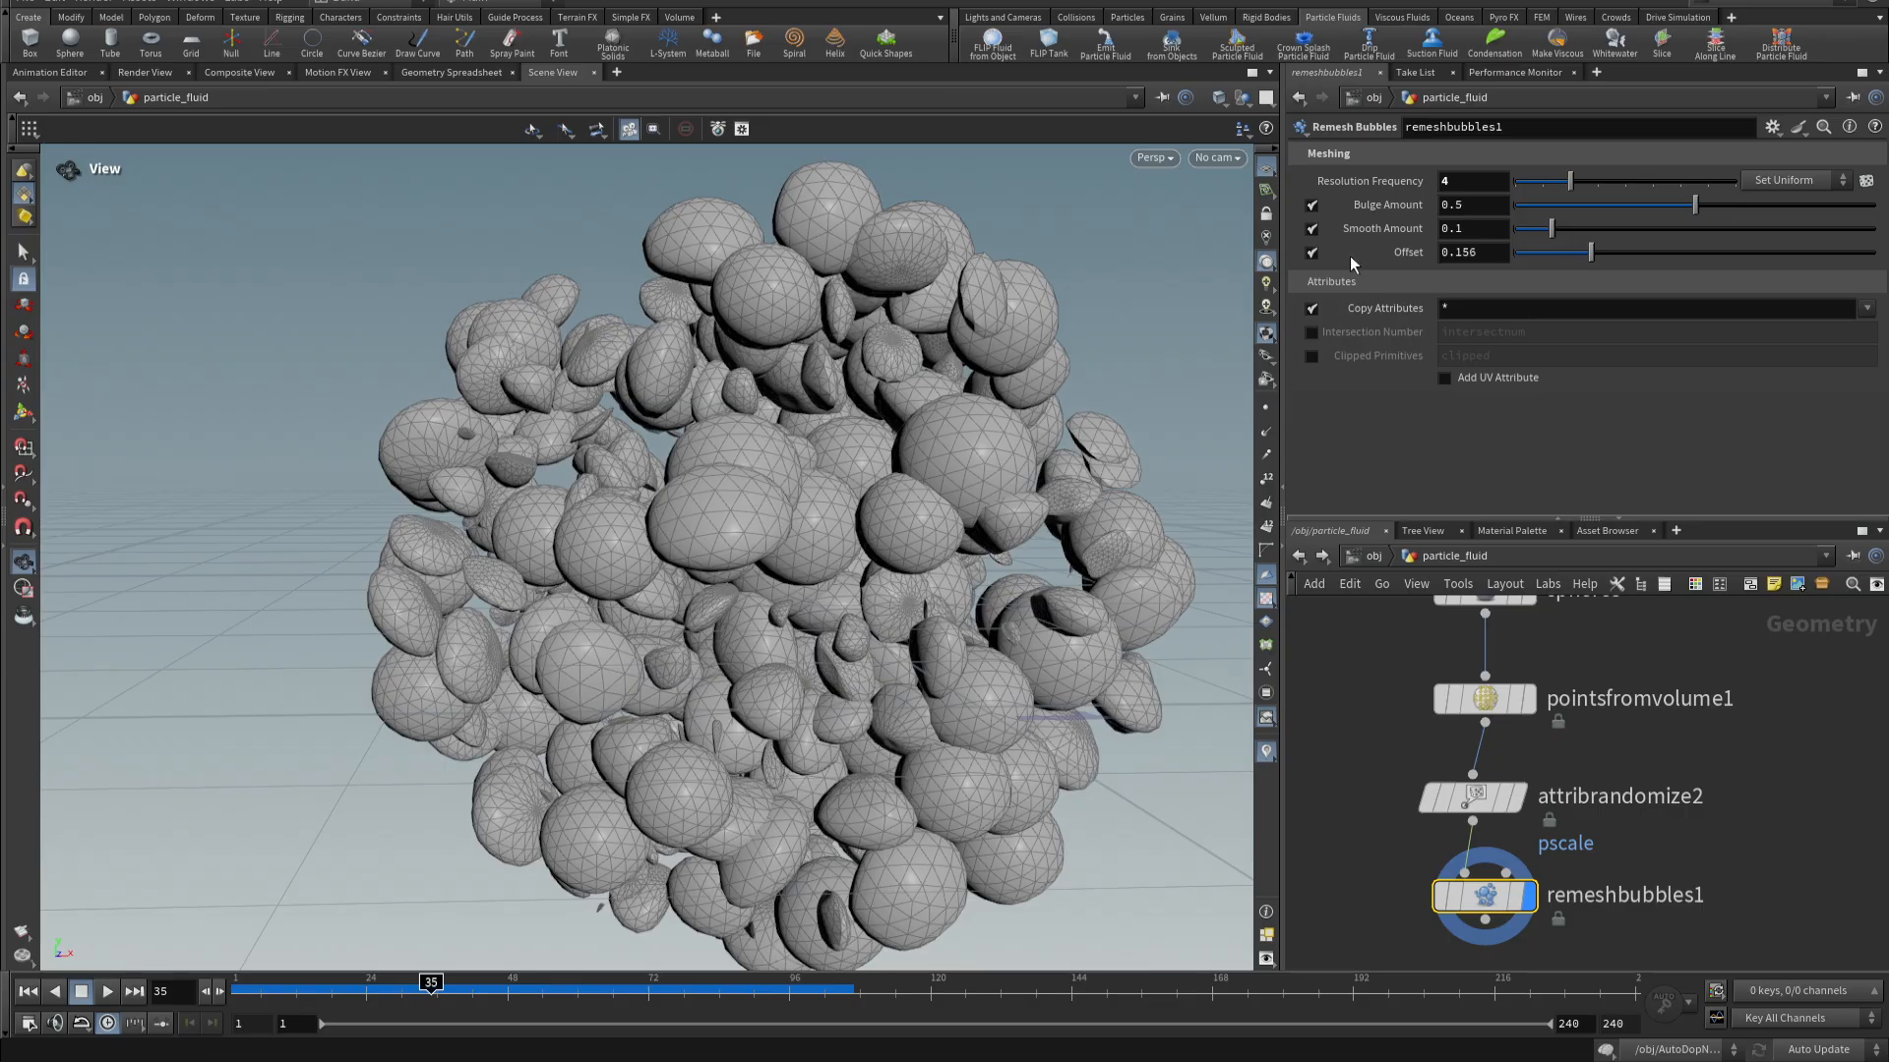
left_click(1312, 254)
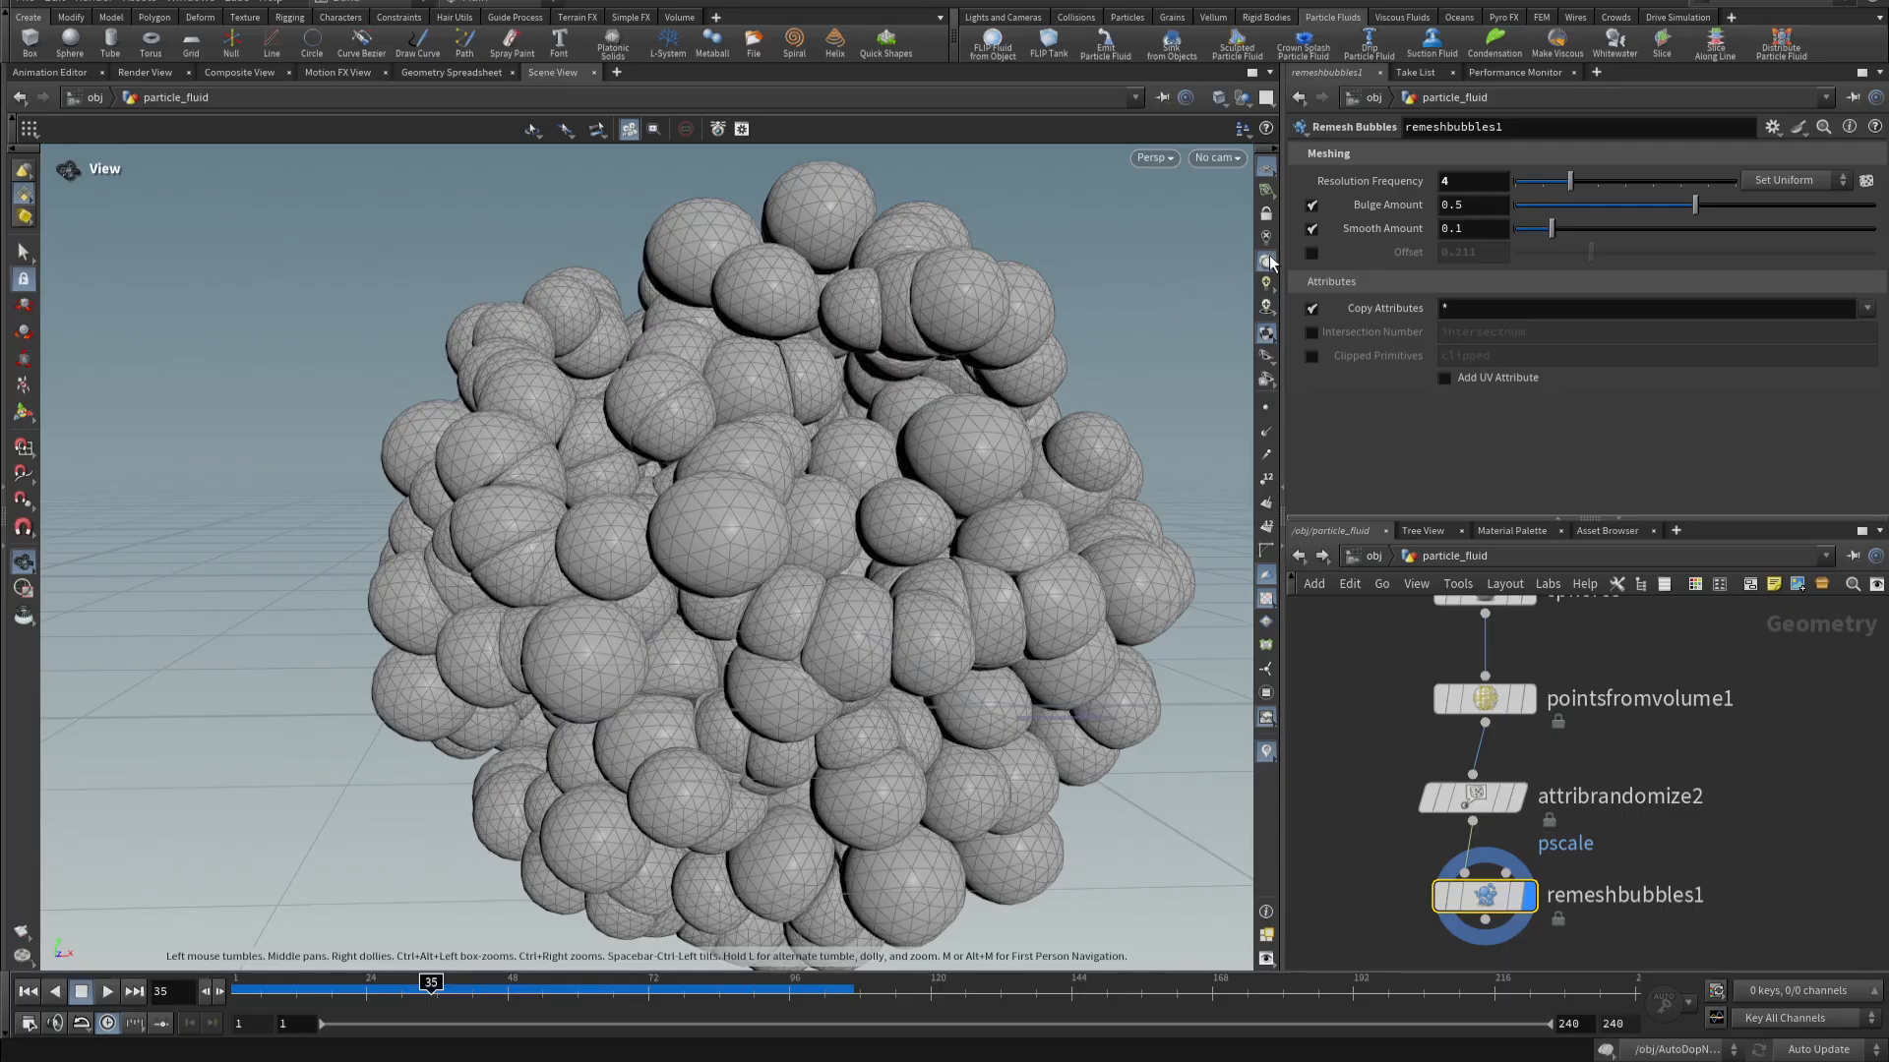
left_click(1311, 230)
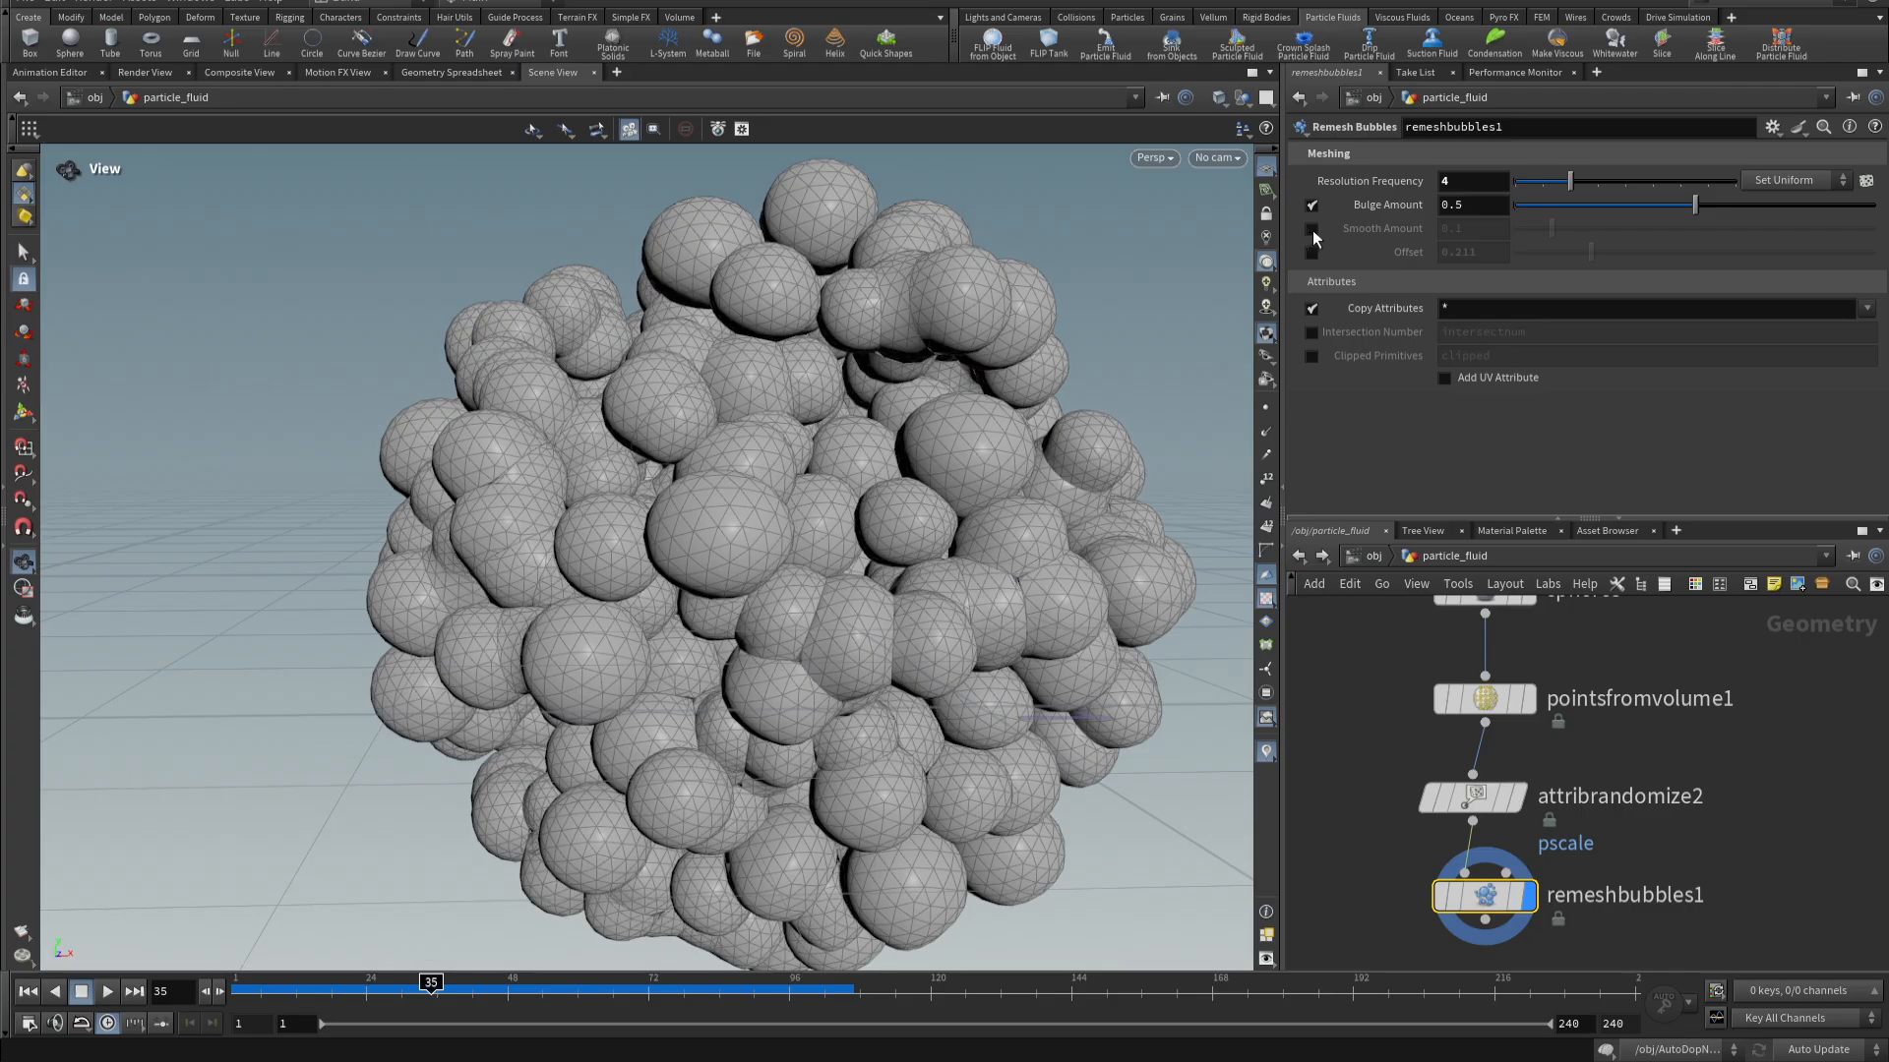
left_click(1312, 205)
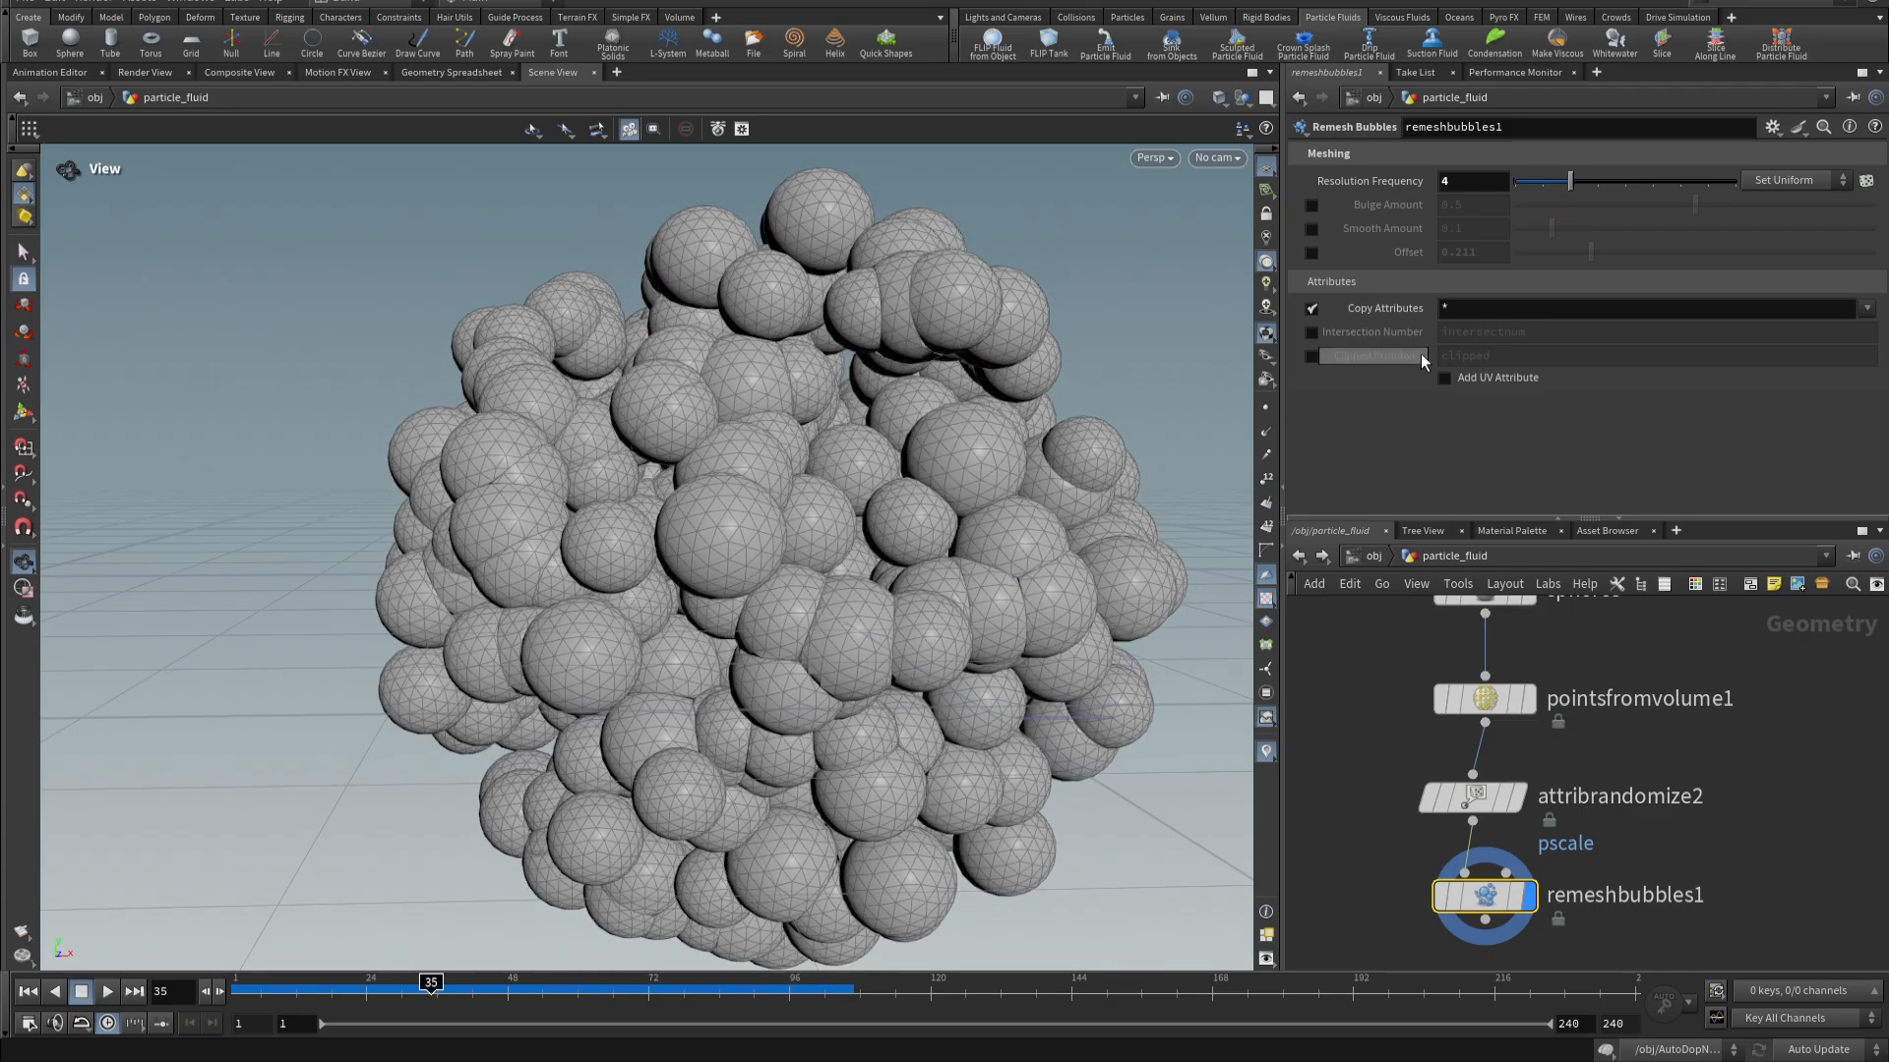
- Display the merge1 node's result and save the scene file
mouse_move(1420, 354)
scroll(1721, 830, "down", 3)
middle_click_drag(1859, 848, 1400, 874)
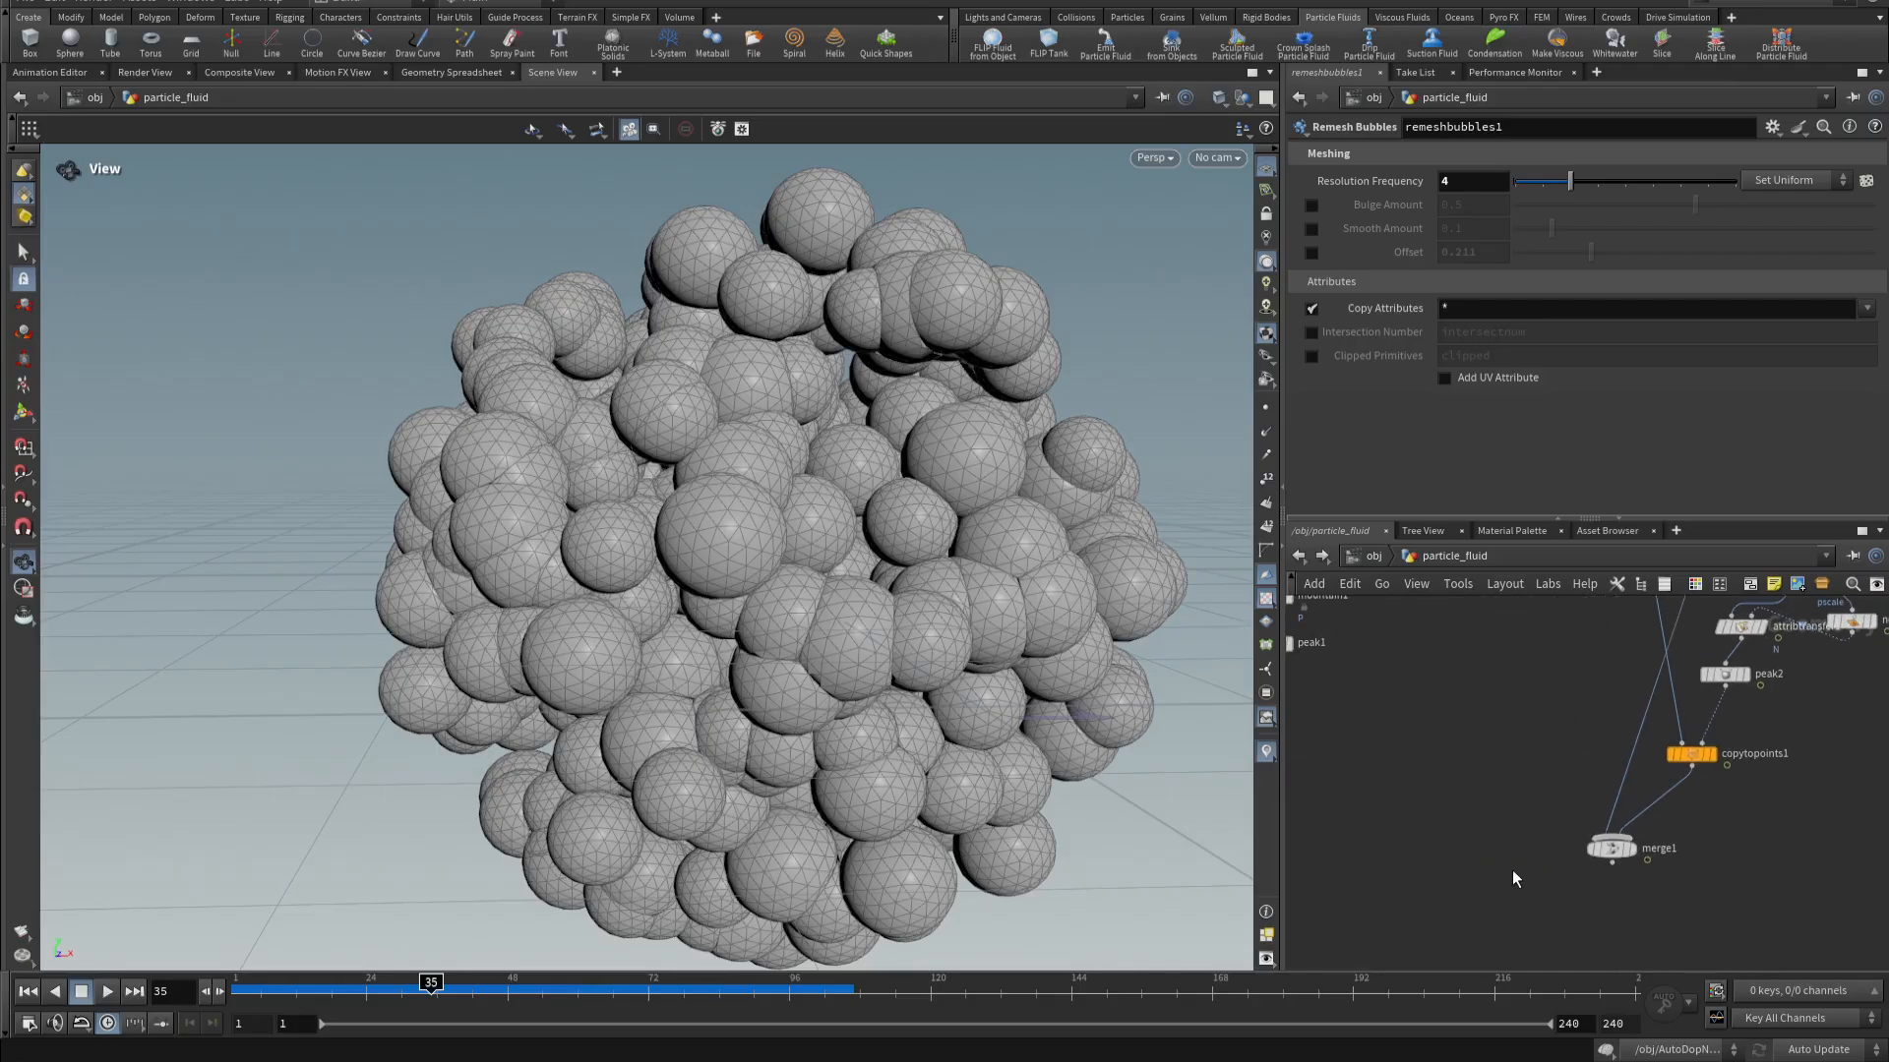
left_click(1637, 856)
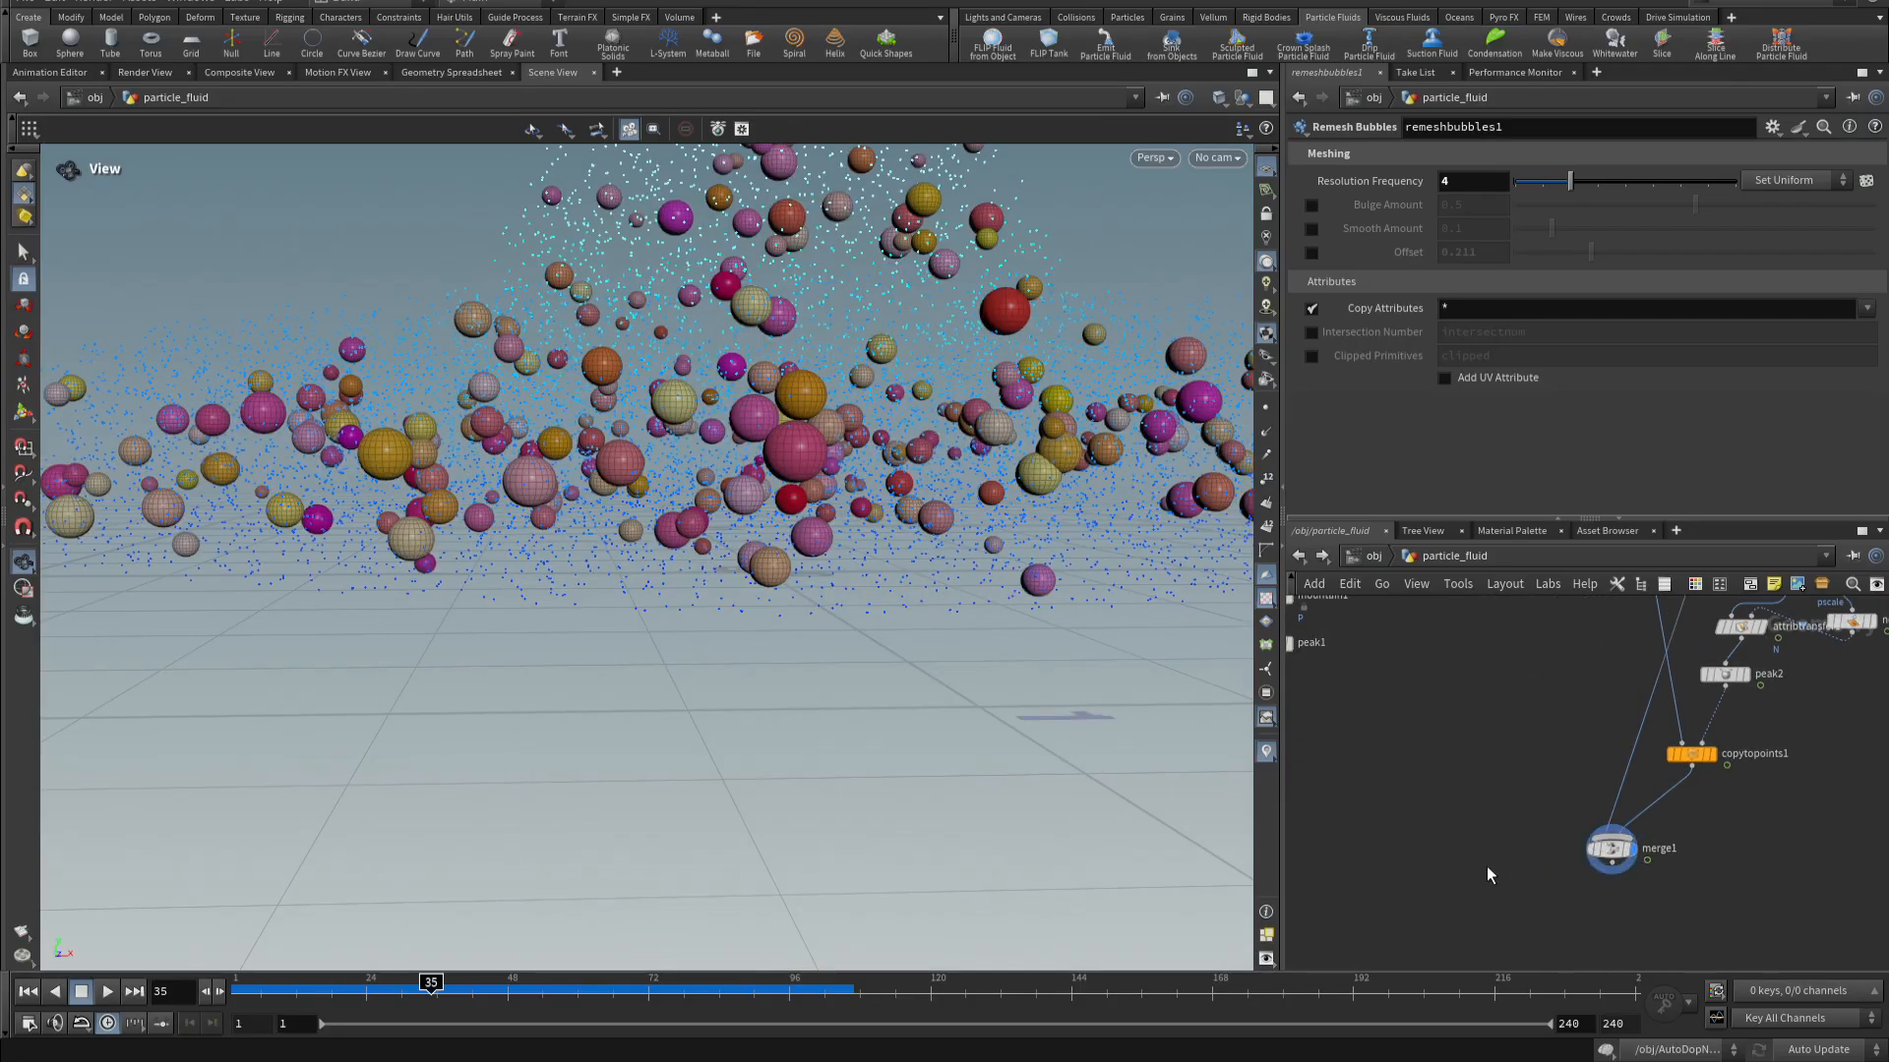
key("ctrl+s")
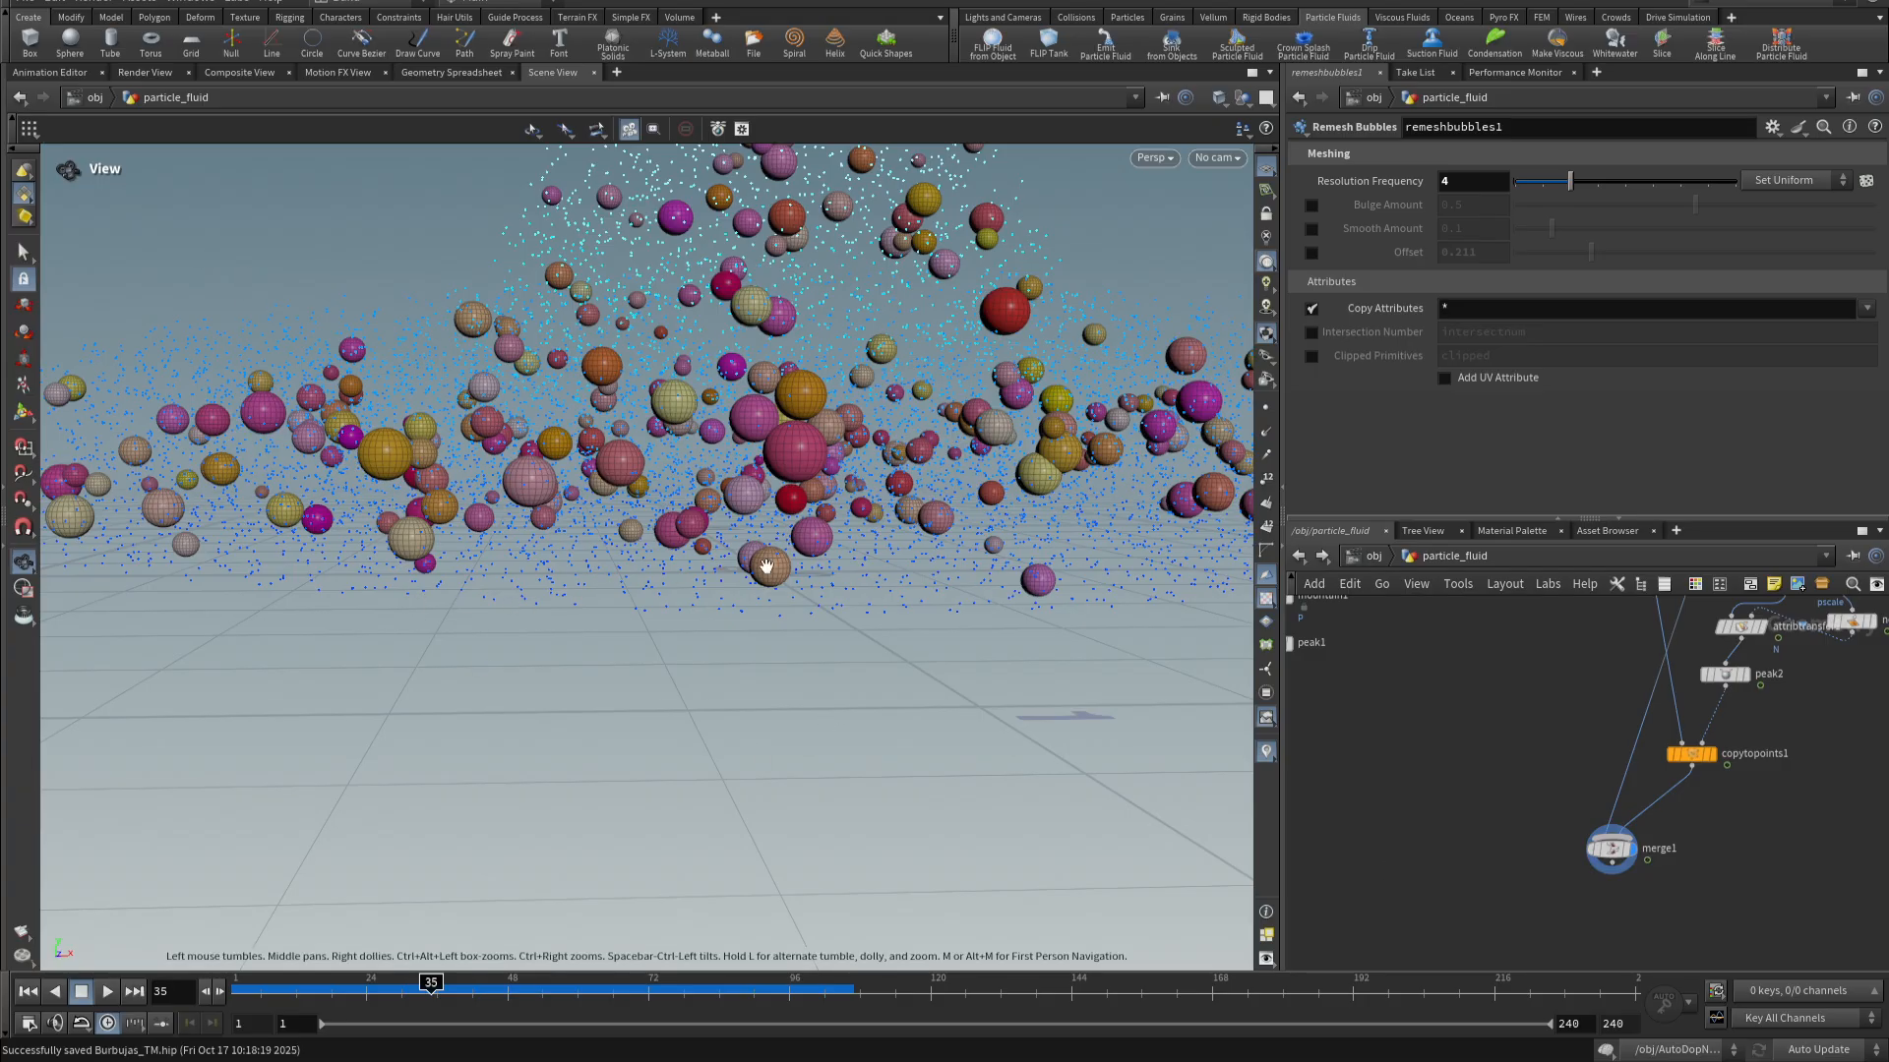
right_click_drag(767, 567, 170, 609)
middle_click_drag(612, 448, 515, 602)
left_click_drag(617, 487, 890, 705)
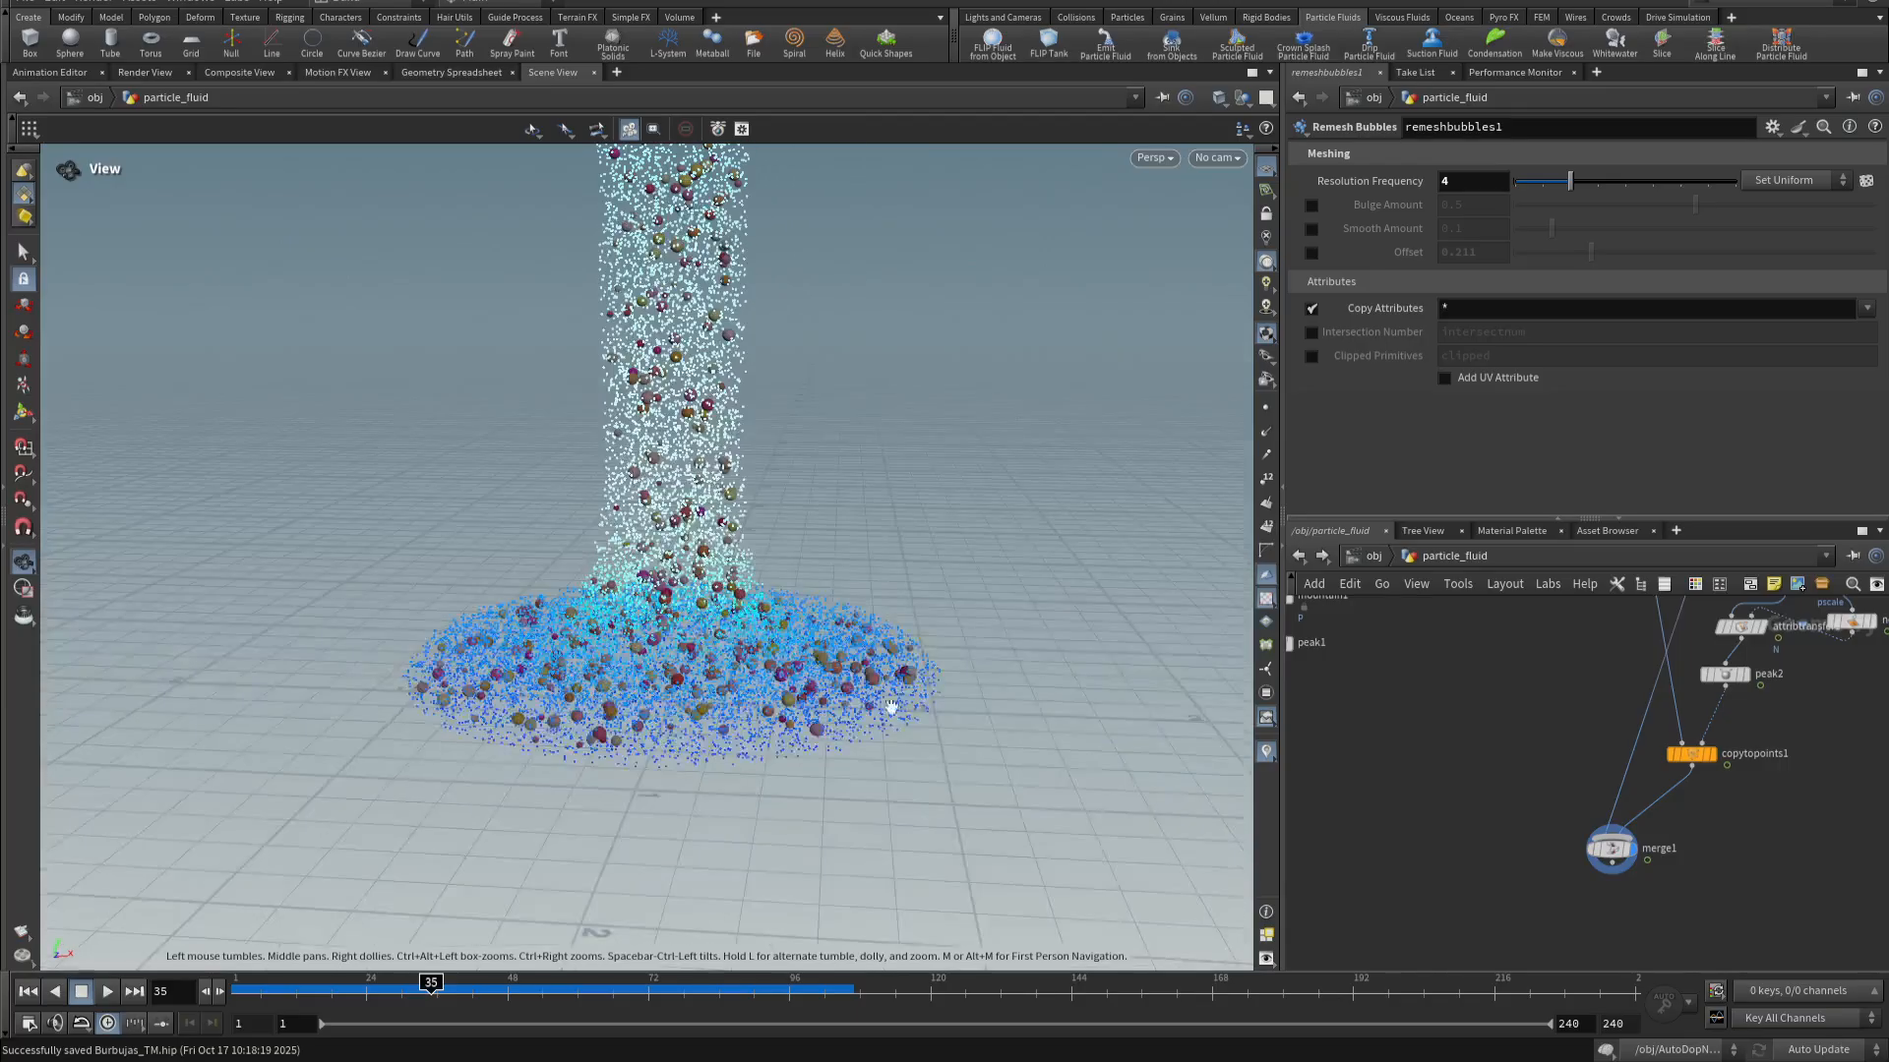
right_click_drag(1712, 859, 1534, 877)
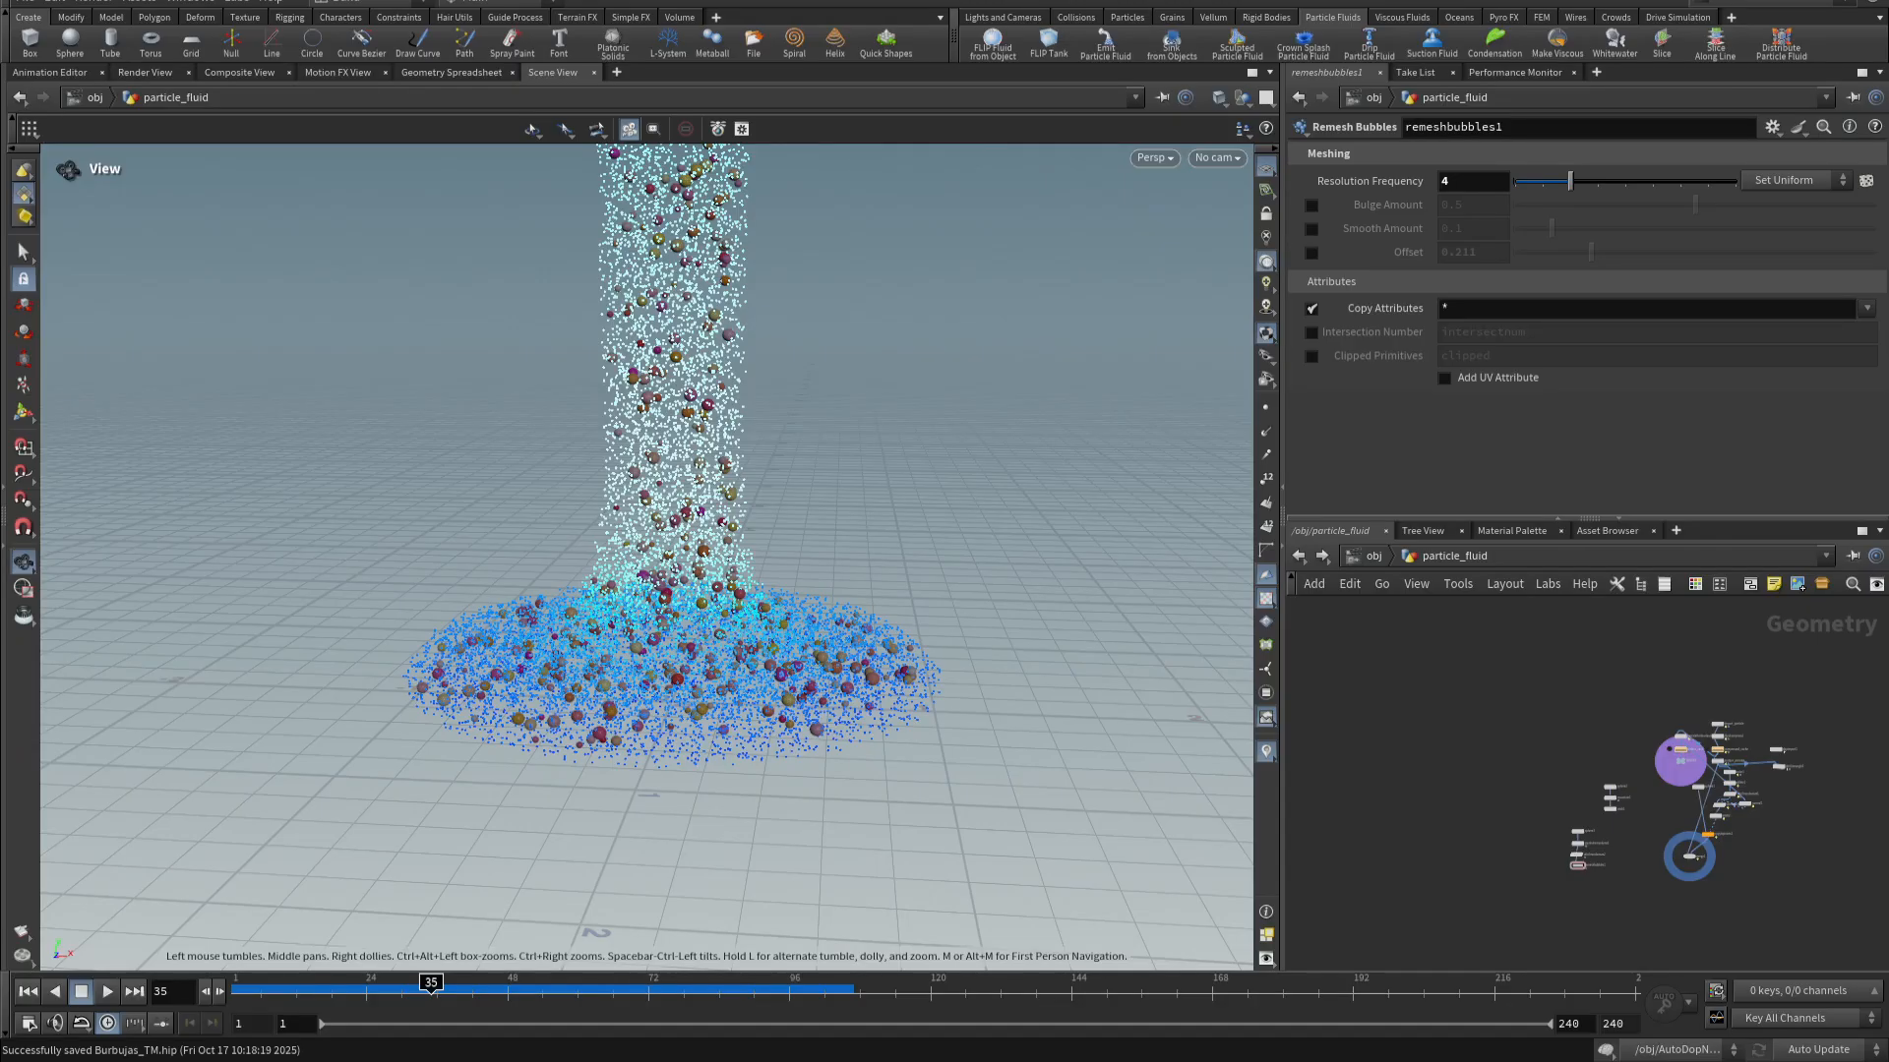
- Start a new empty scene
left_click(29, 4)
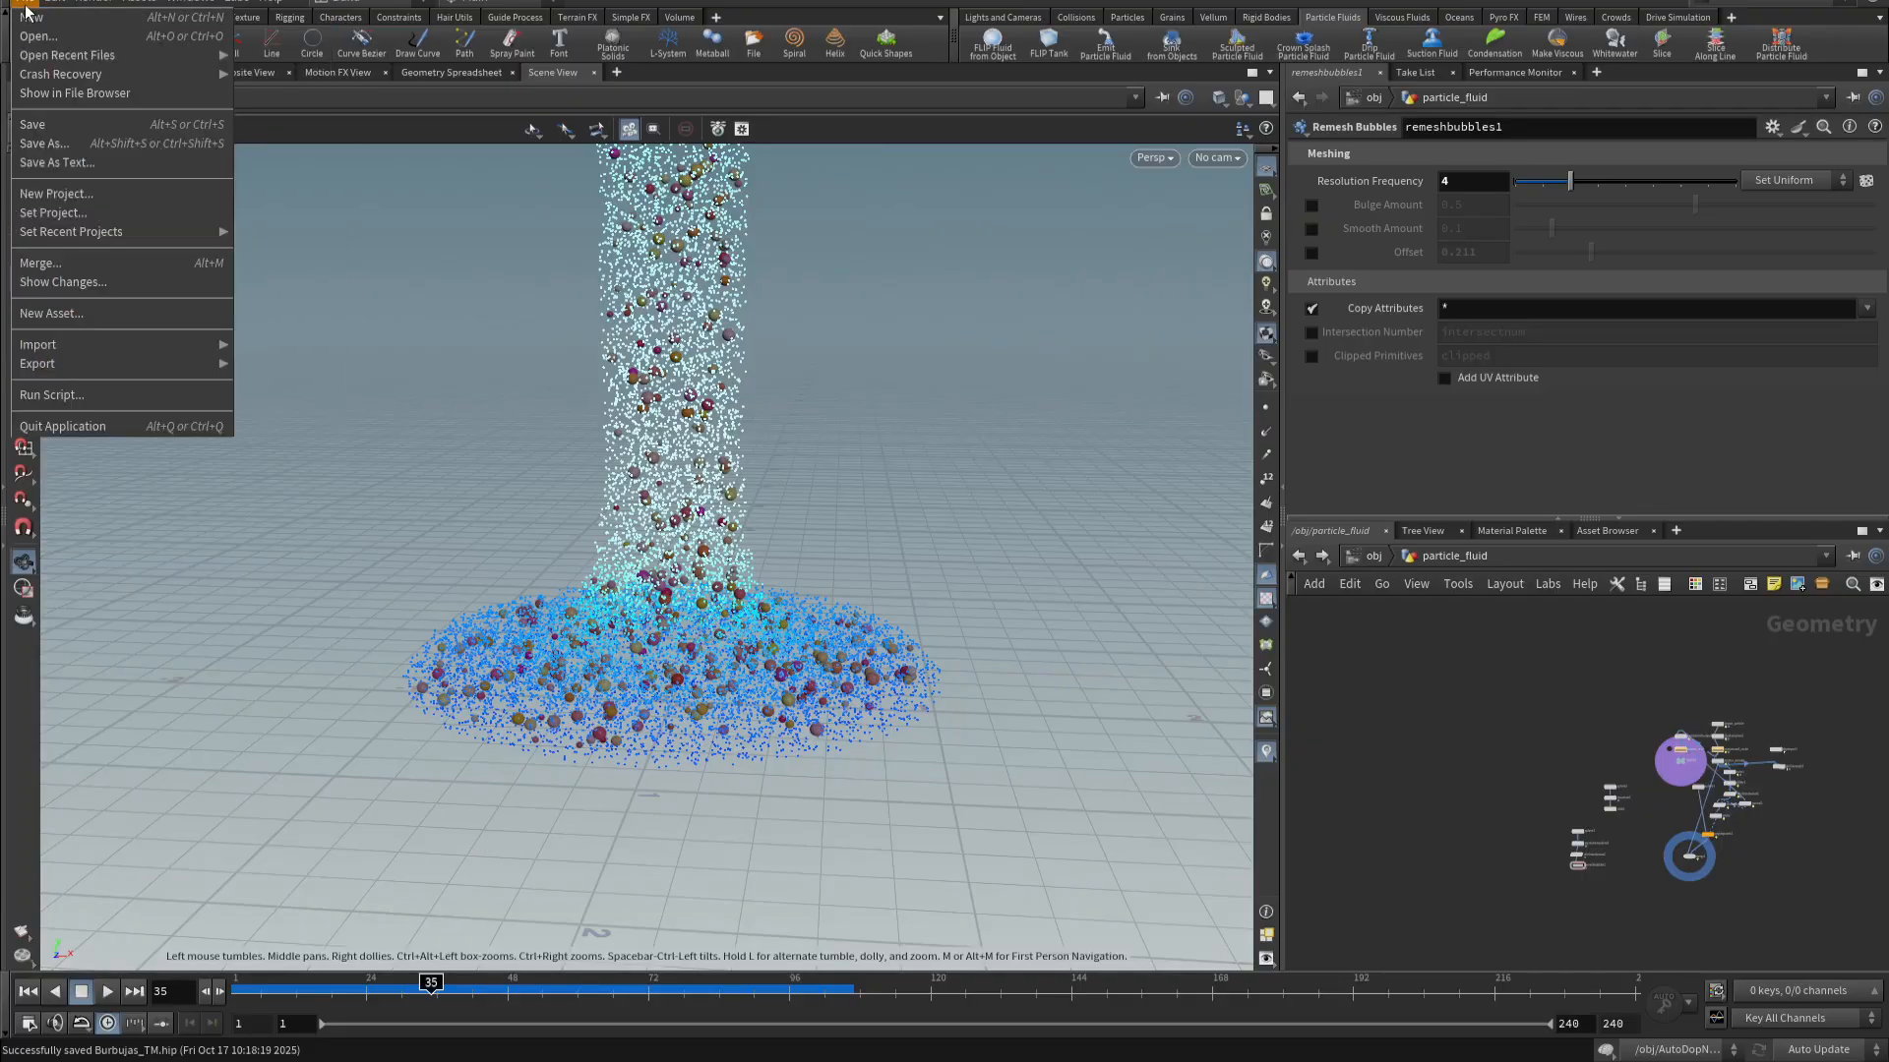
left_click(26, 24)
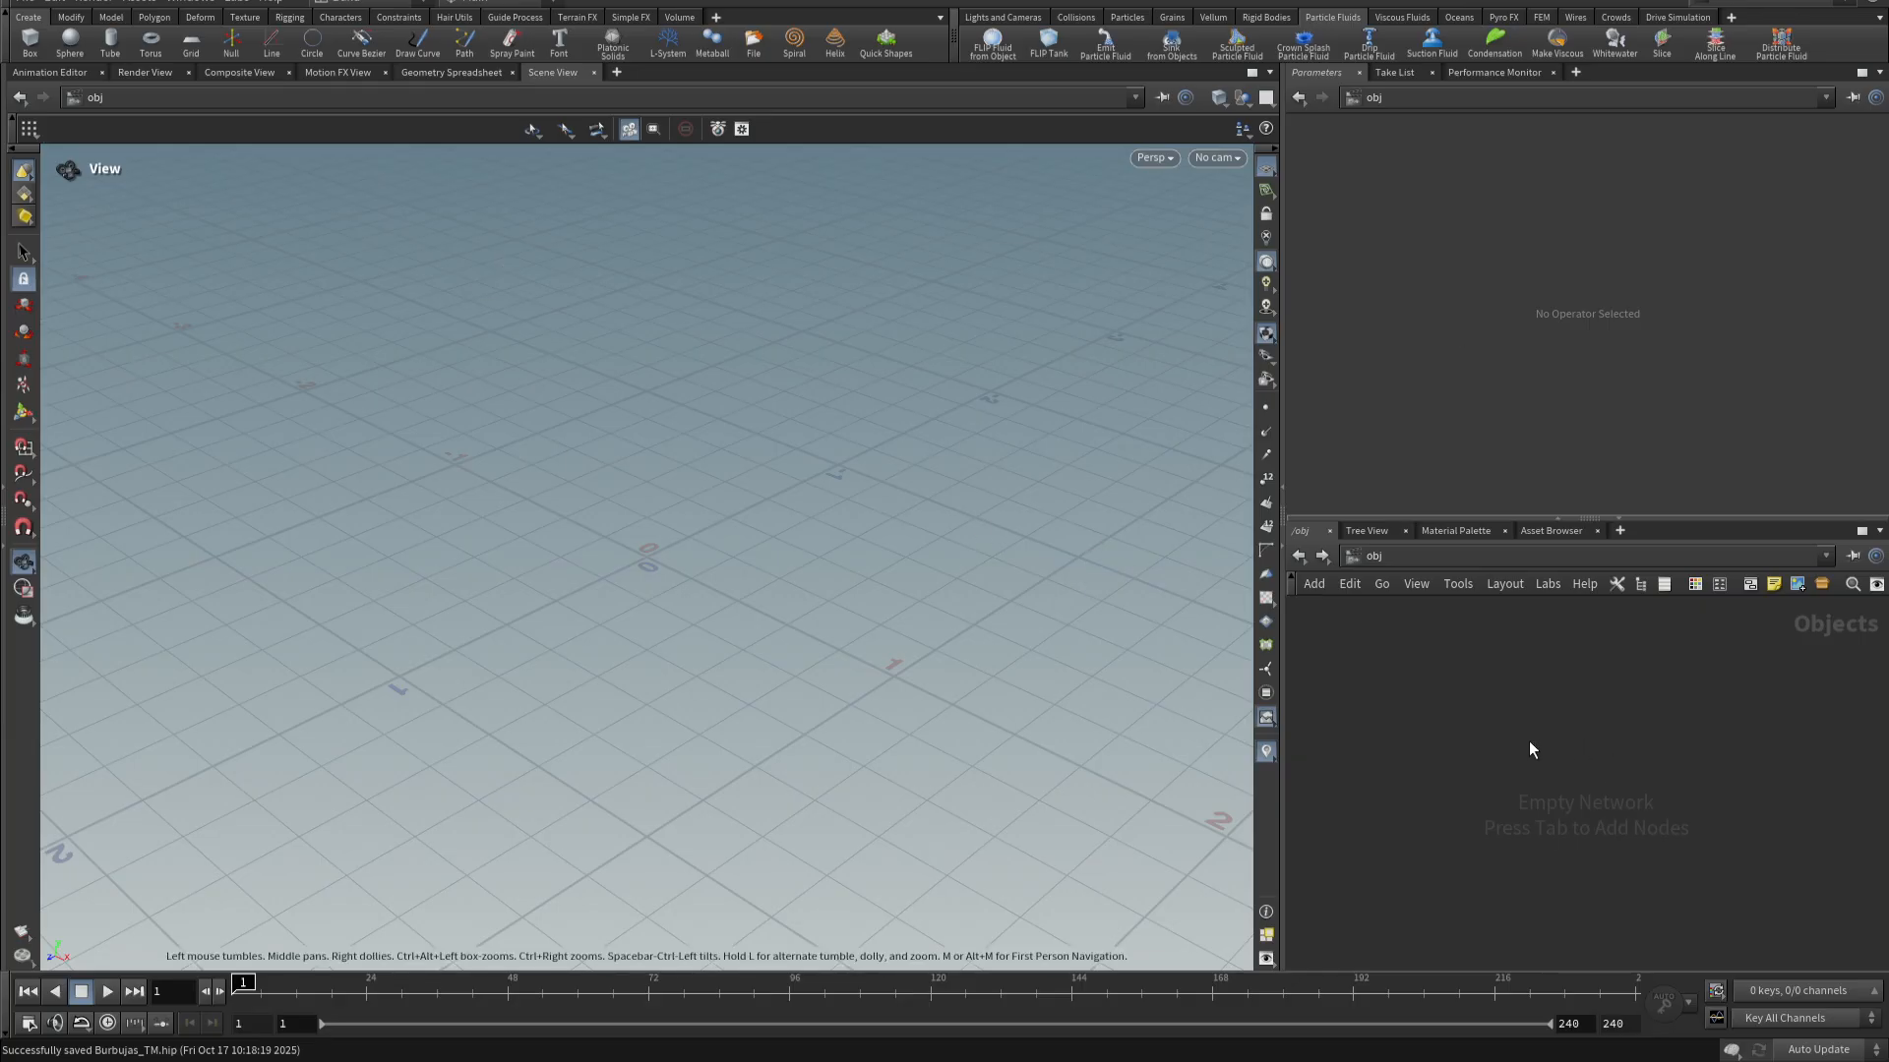
- Add a Tube object to the empty scene and rename it Vaso
key("Tab")
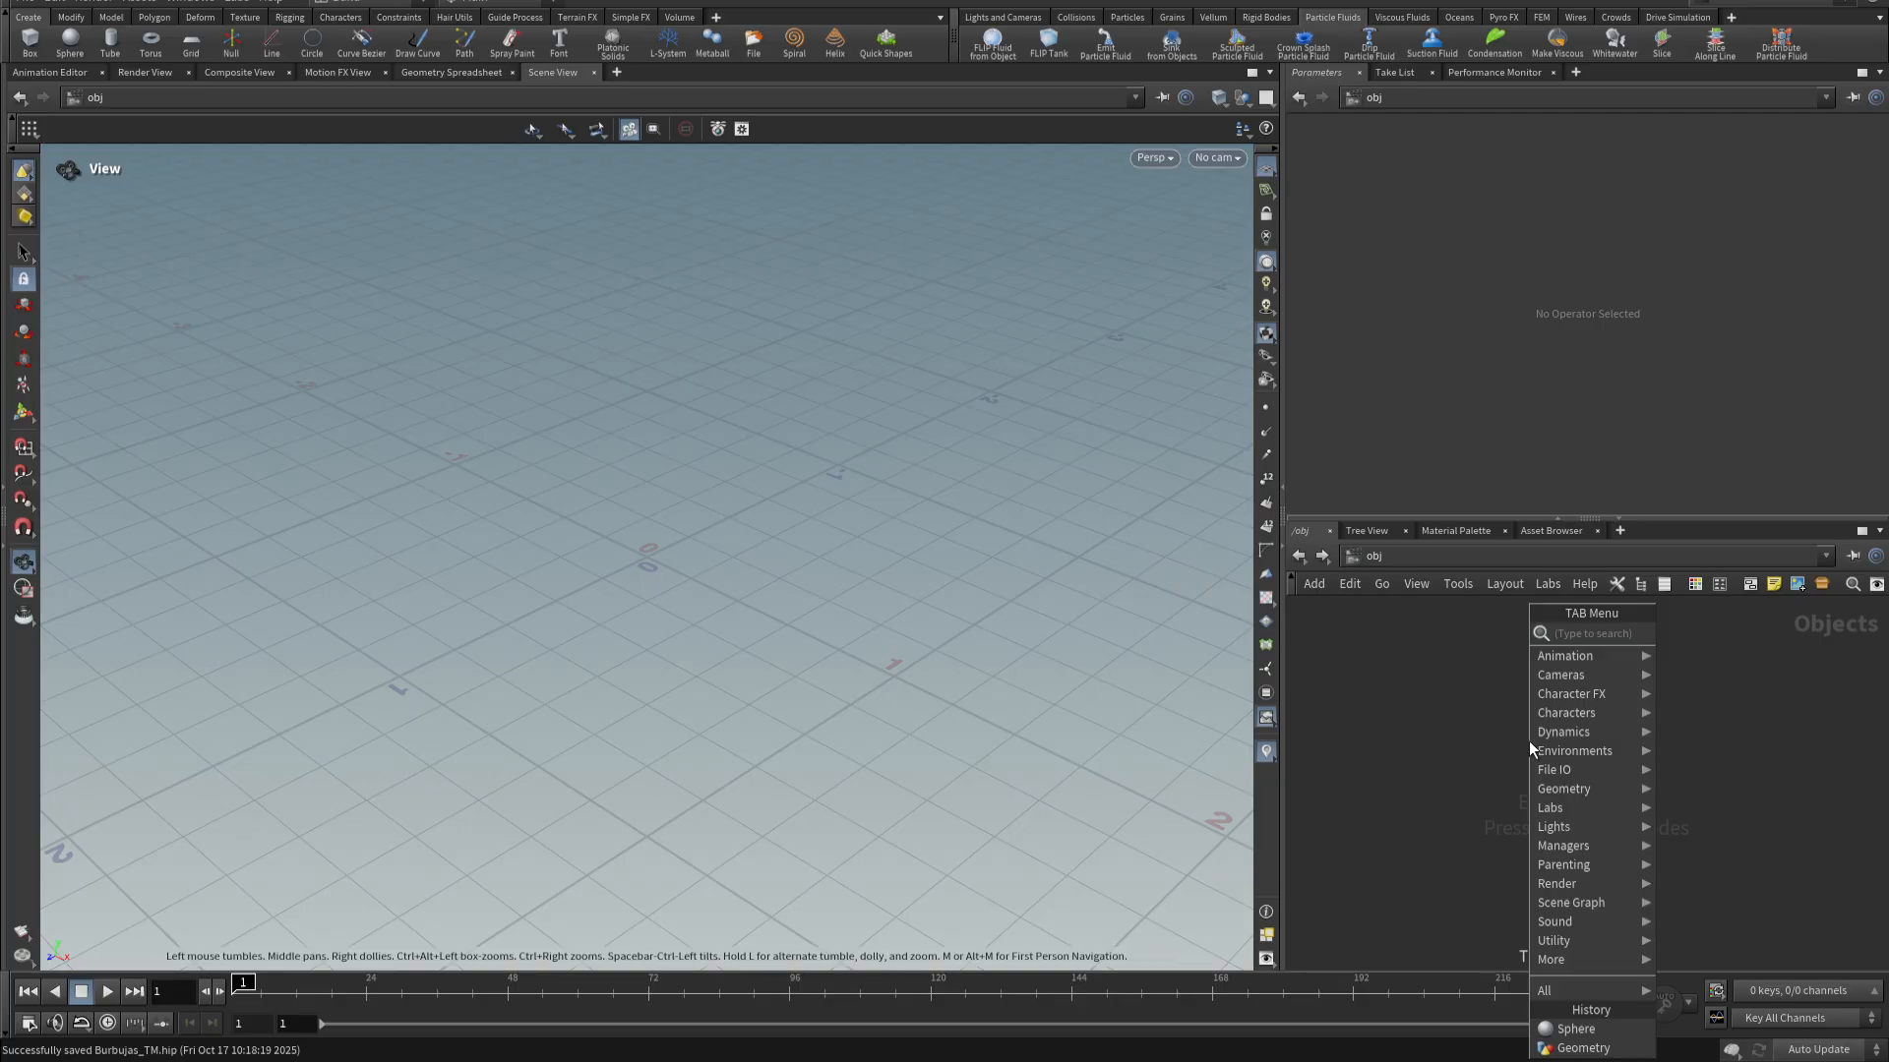
type("tub")
key("Return")
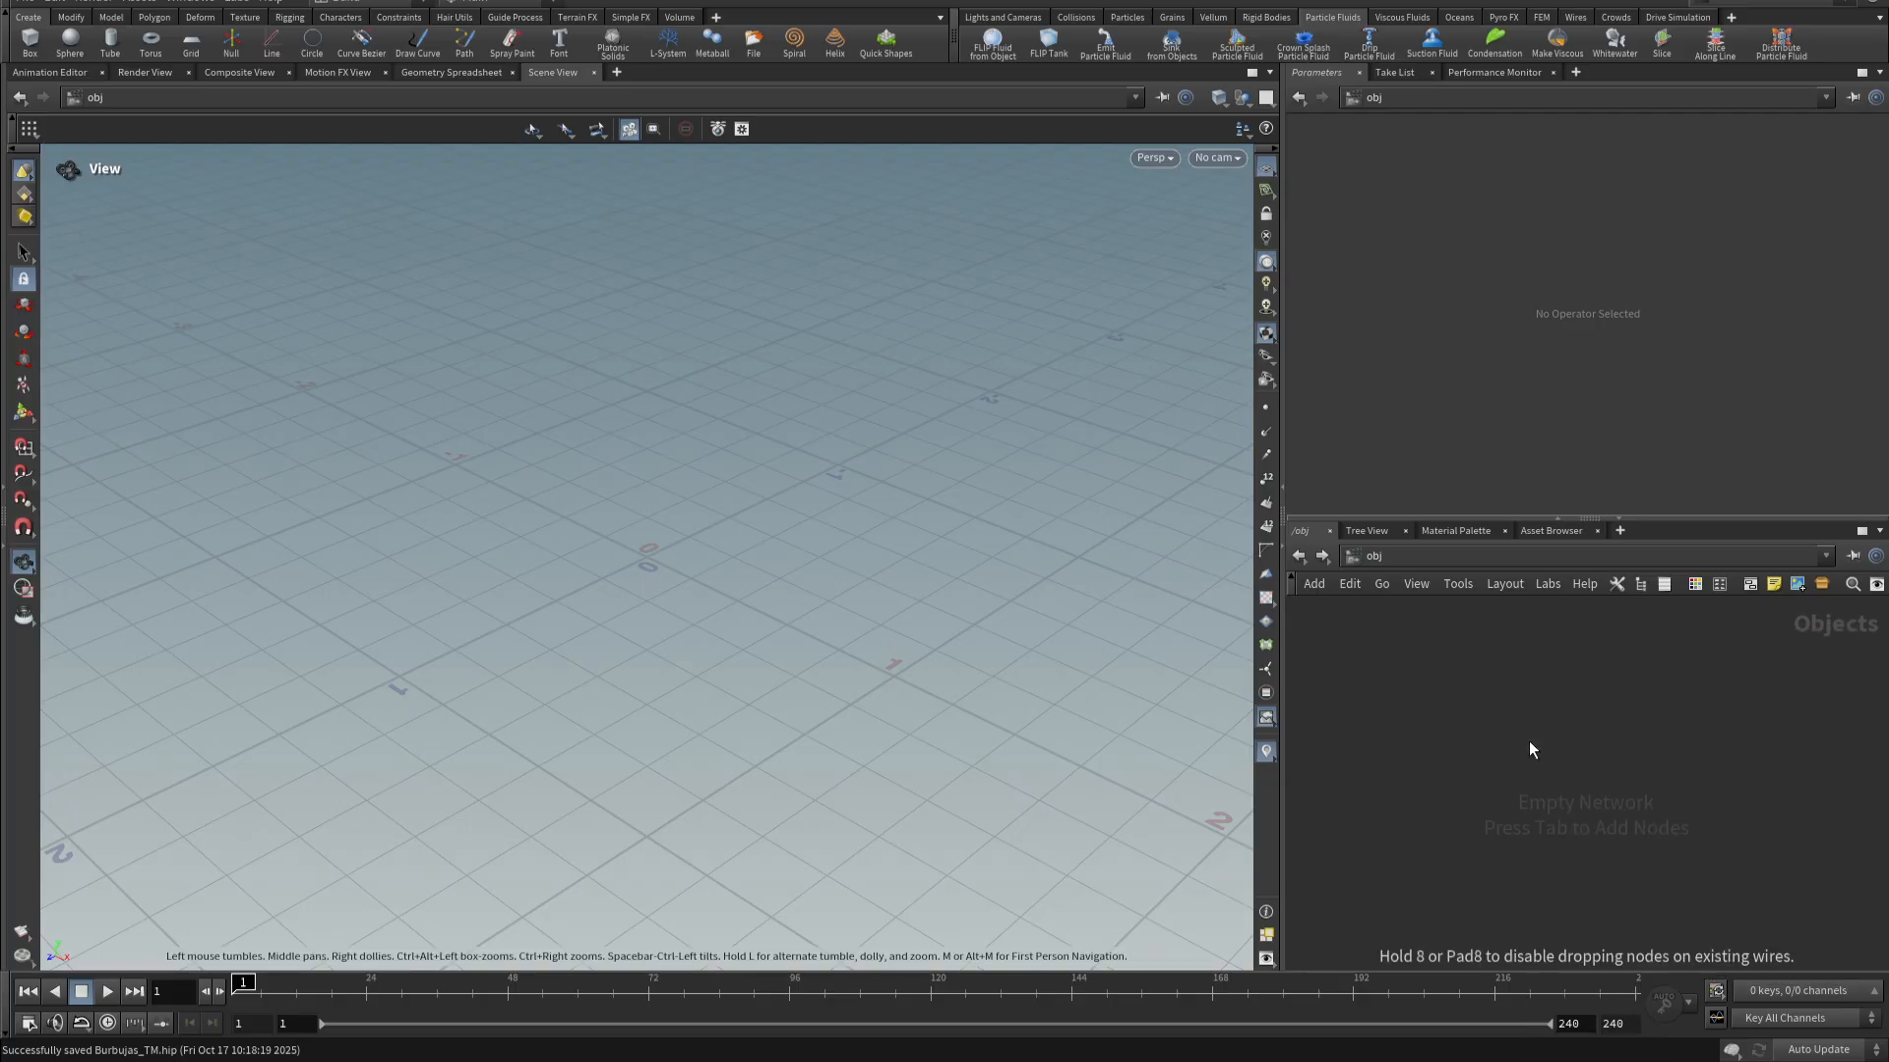
left_click(1528, 741)
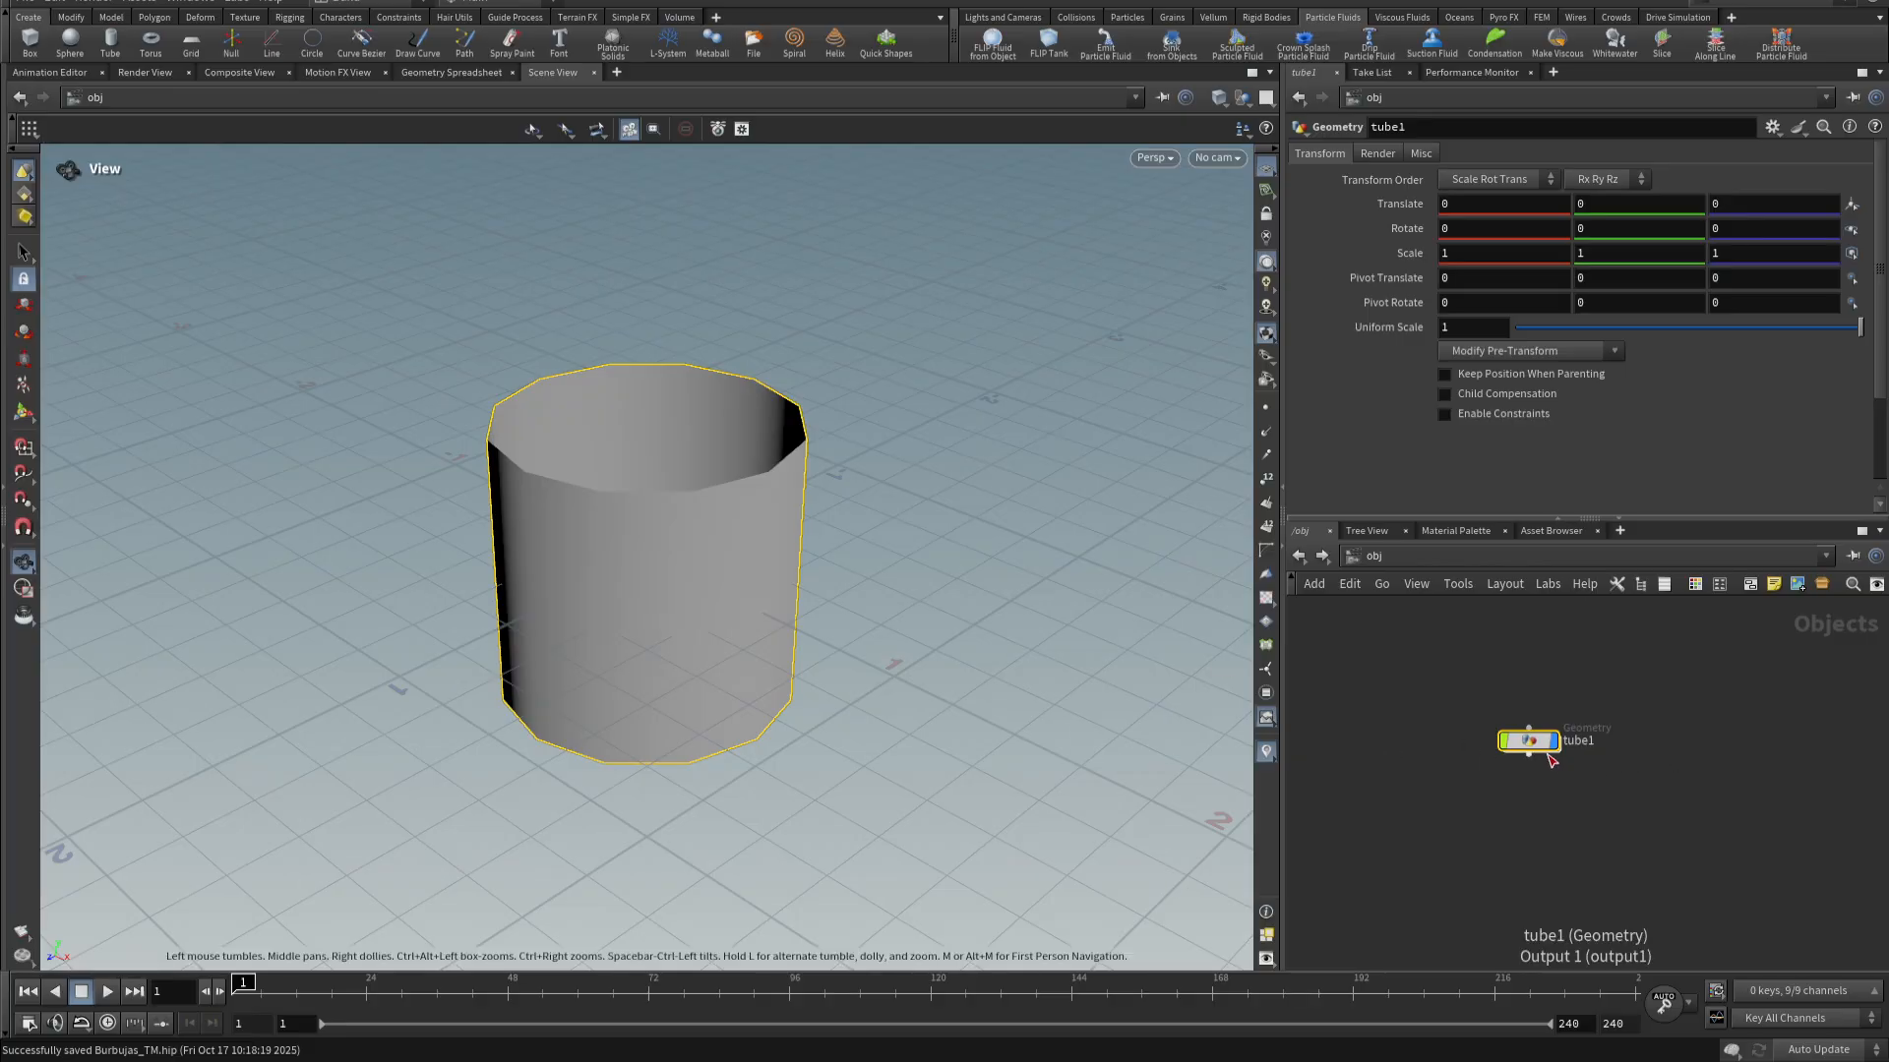
double_click(1572, 744)
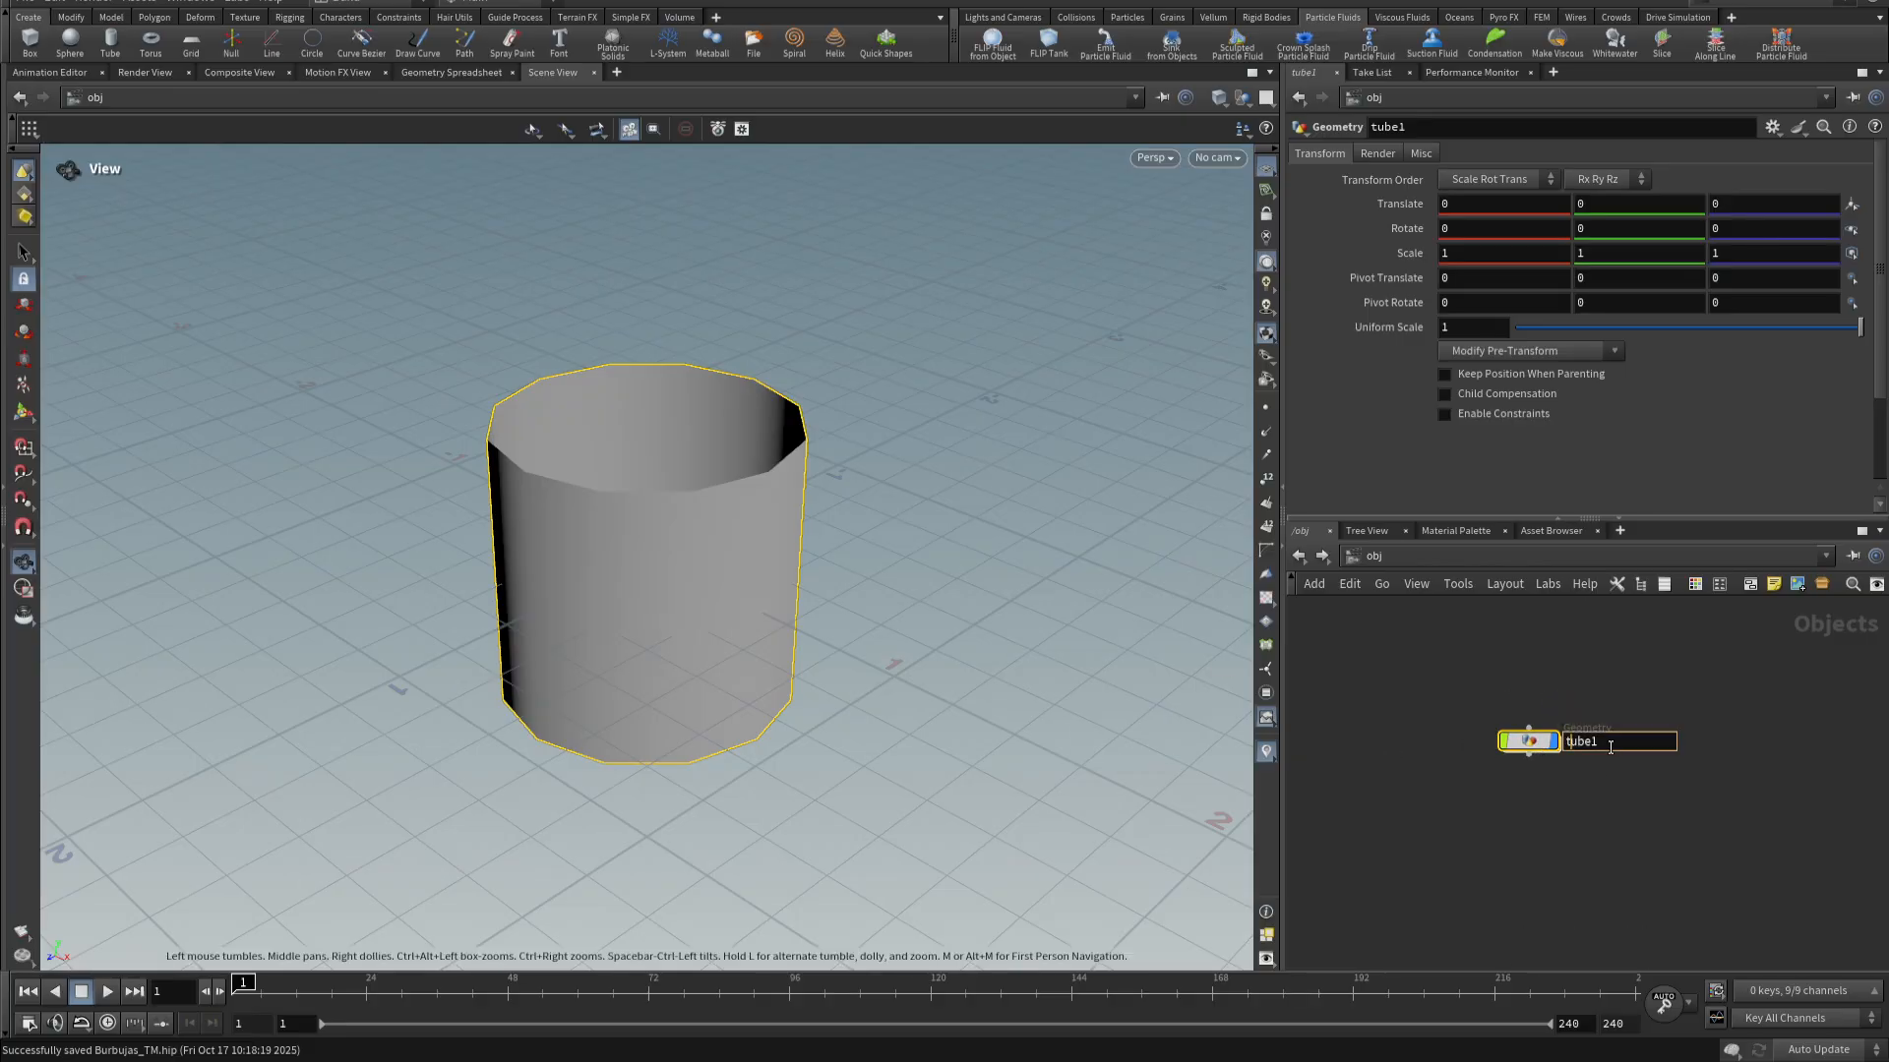
type("Vaso")
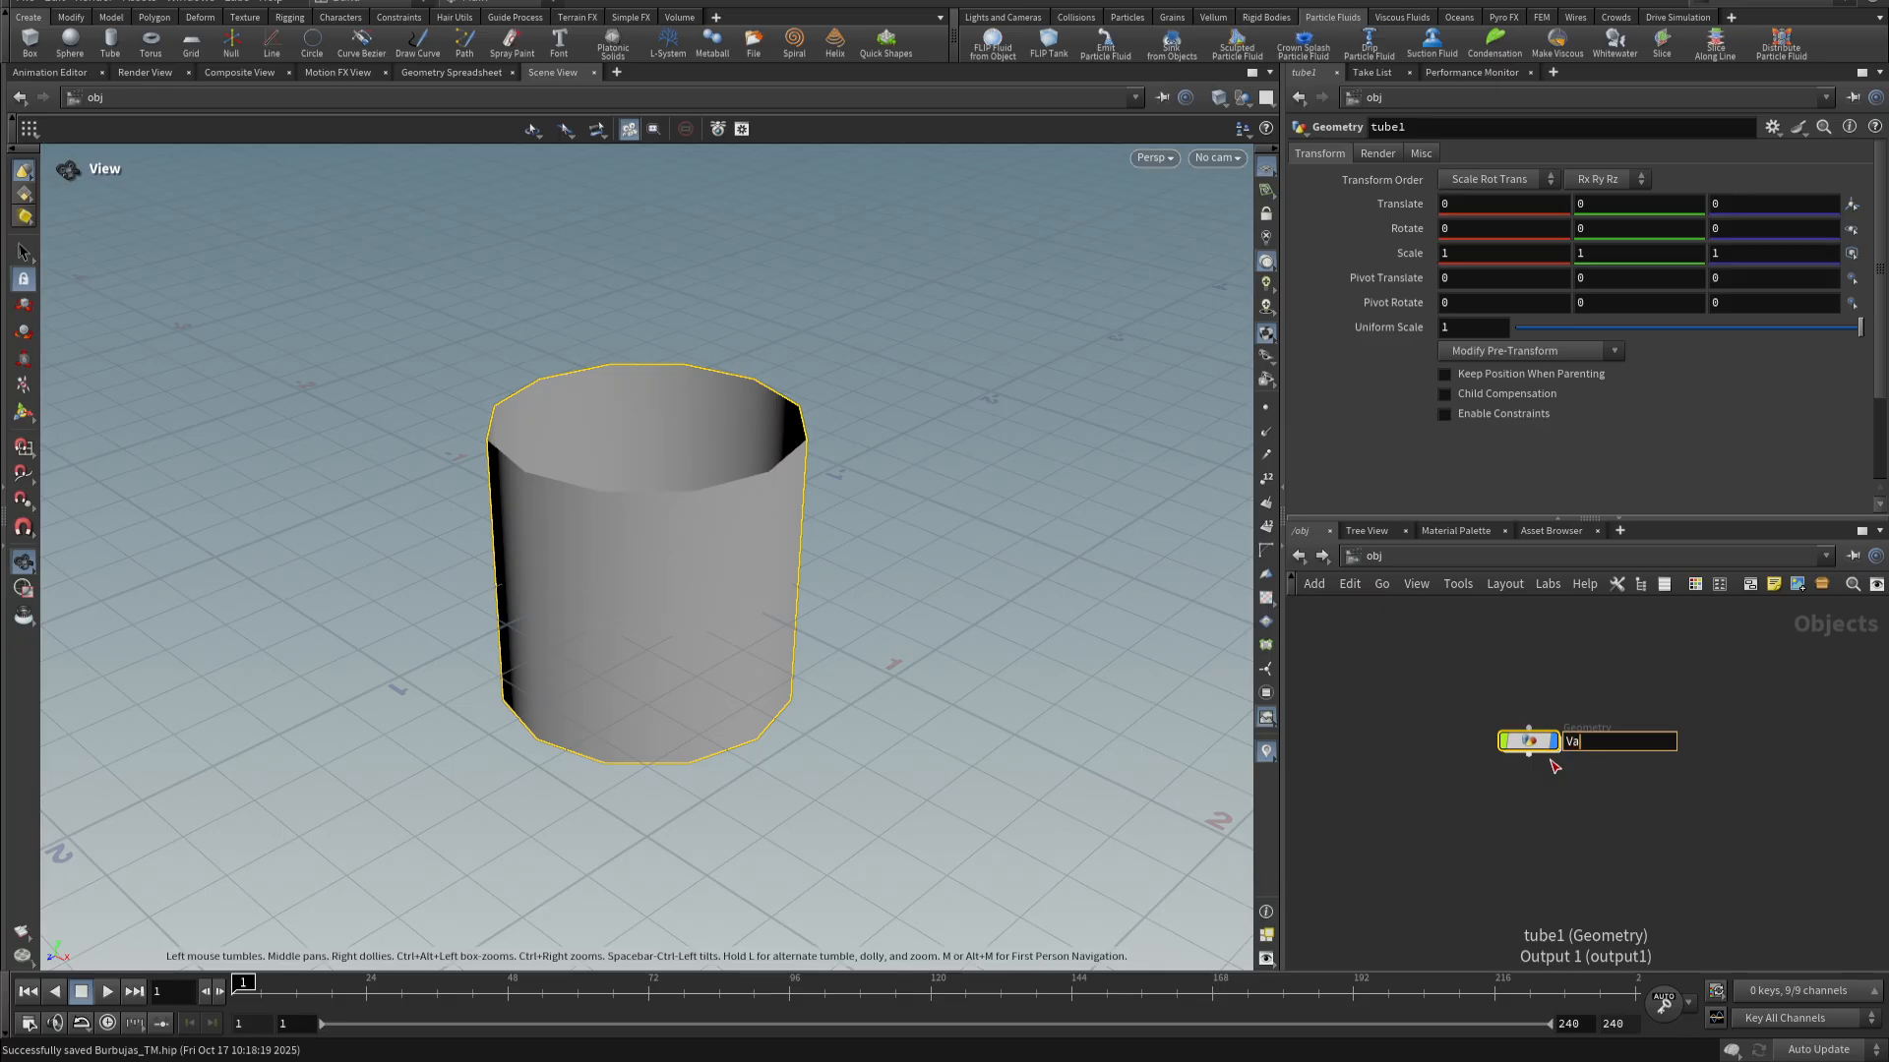
key("Return")
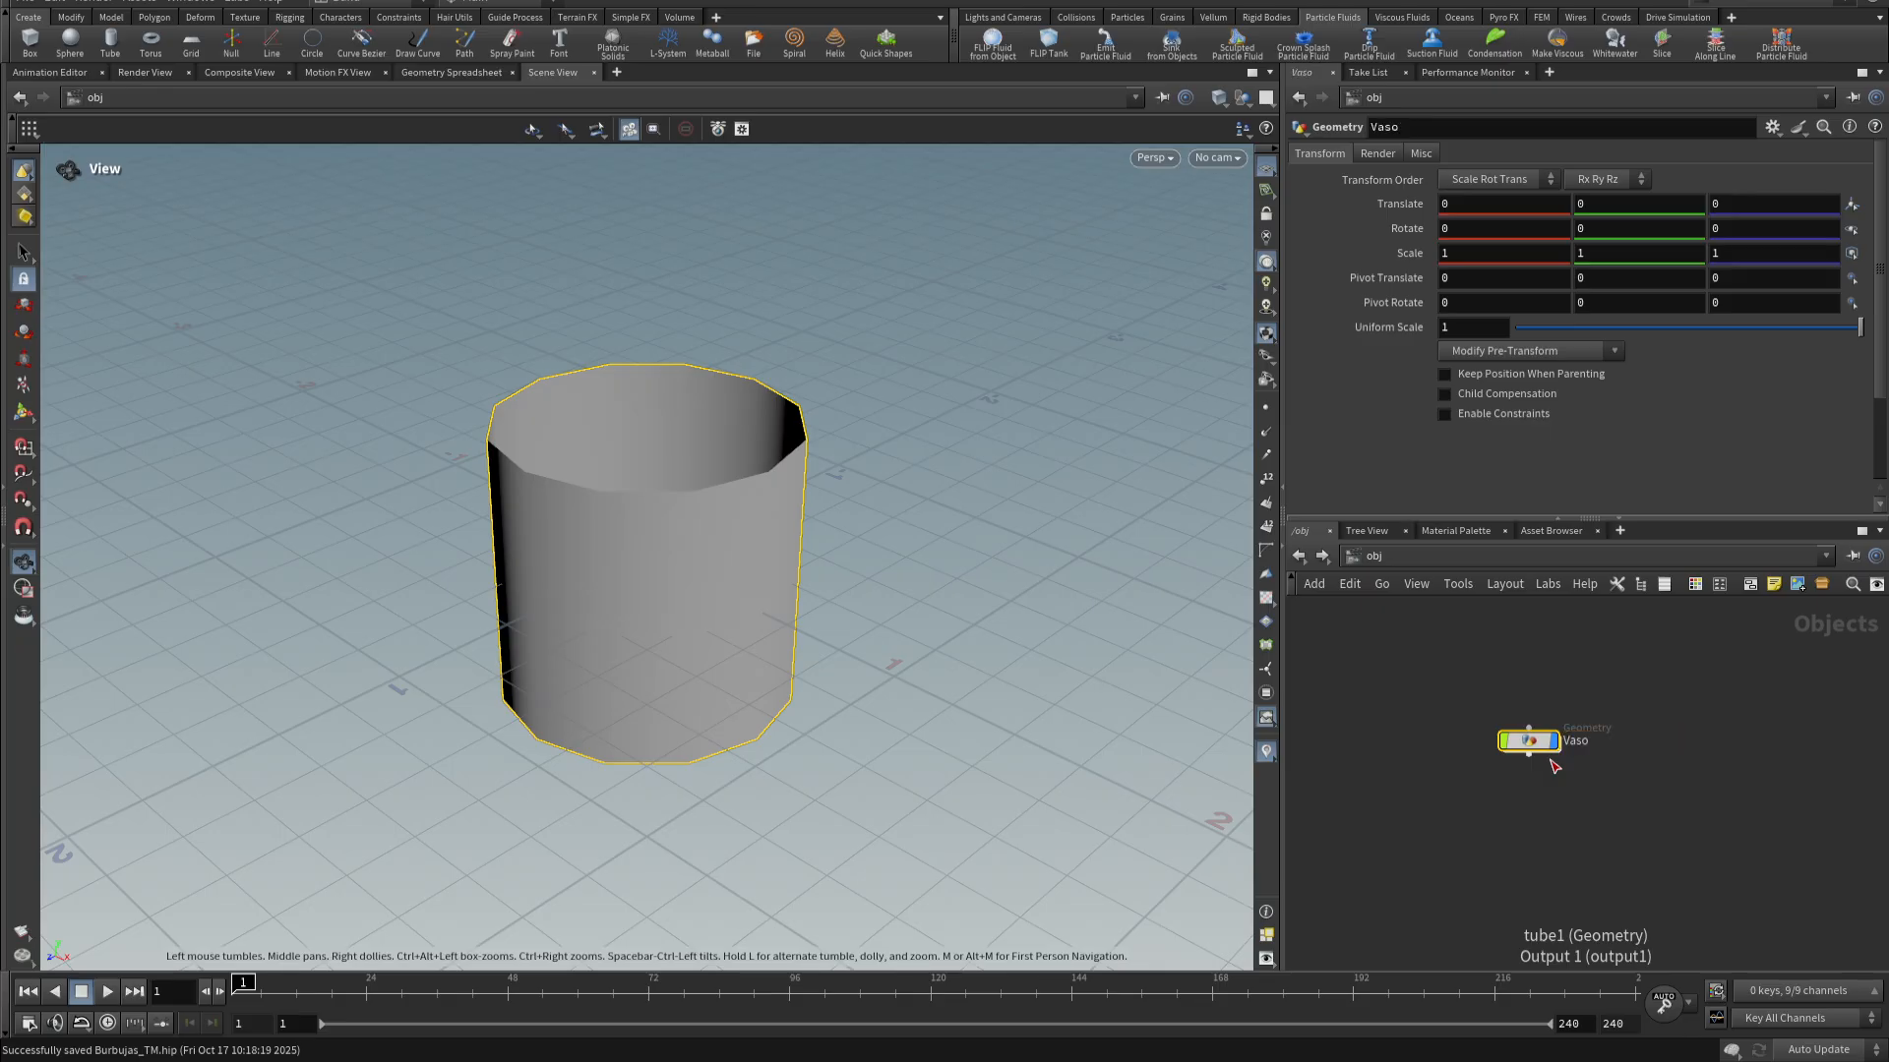
- Inside Vaso, connect a Match Size node after tube1, display it, and set Justify Y to Min
double_click(1530, 748)
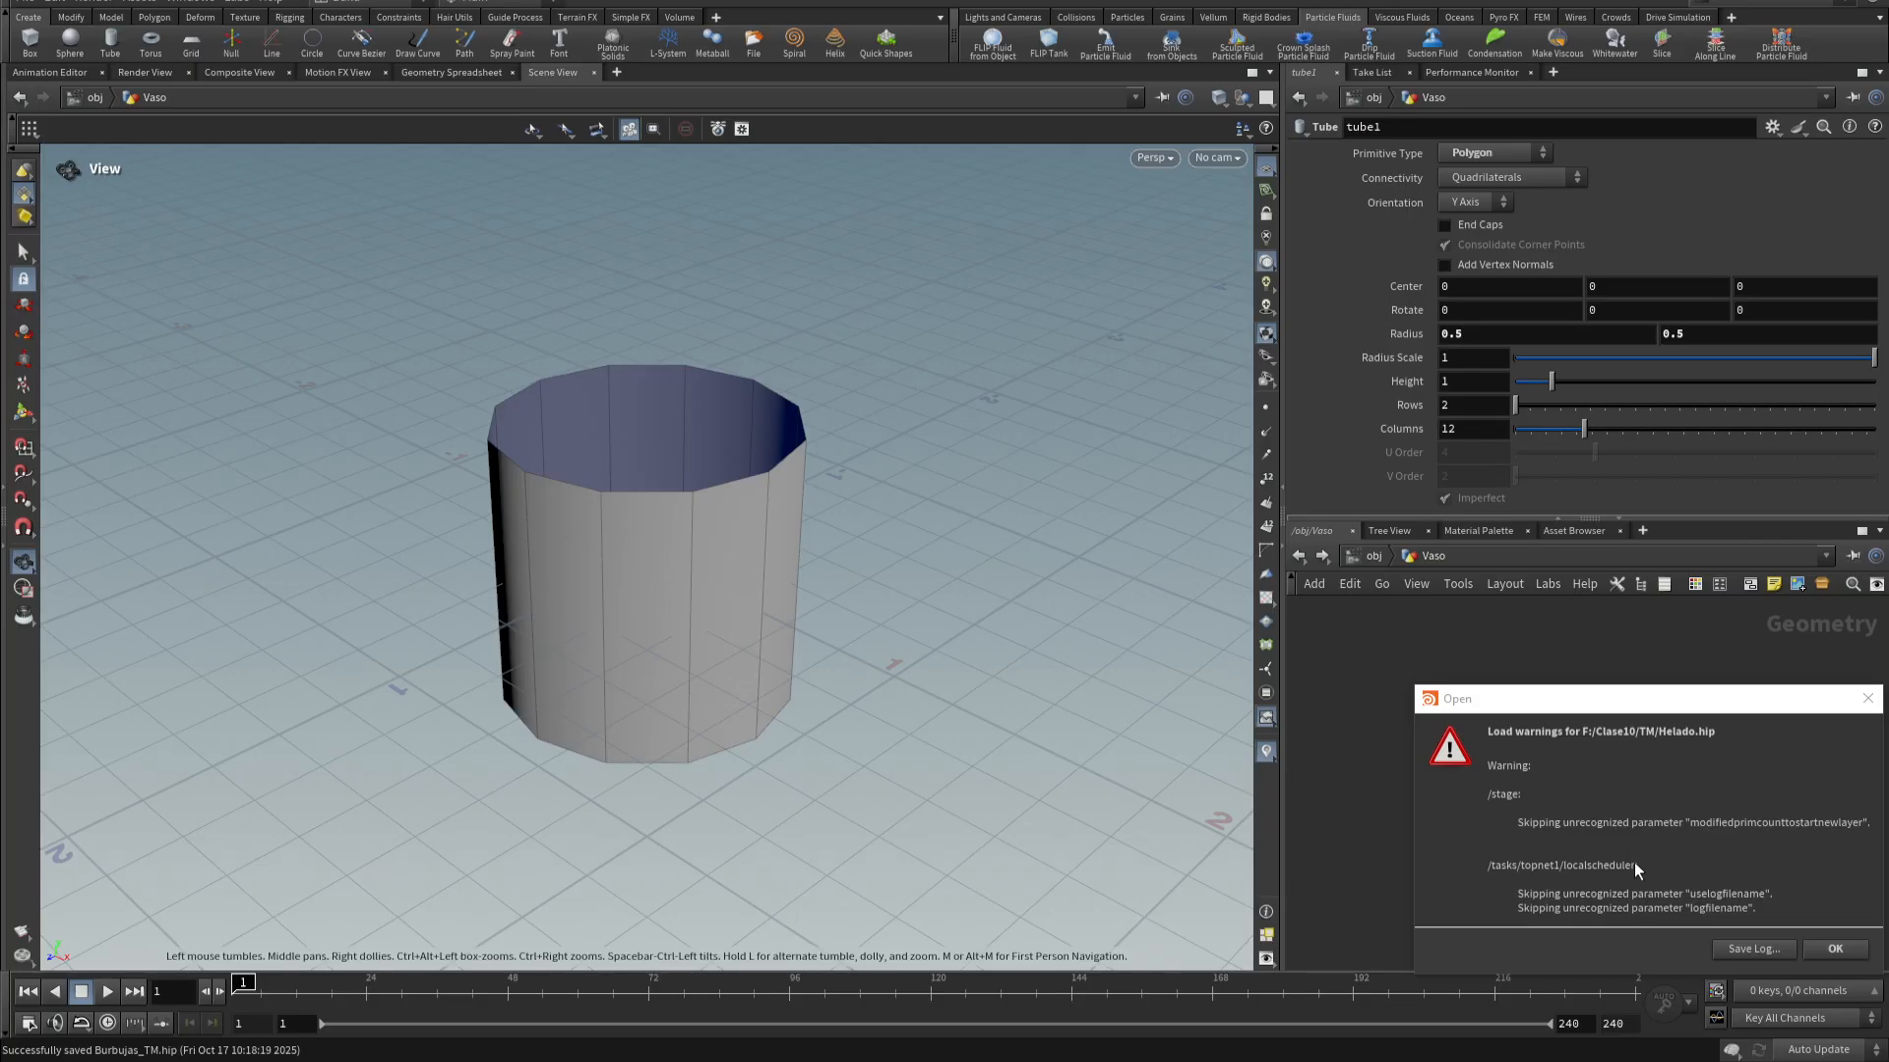
left_click(1835, 949)
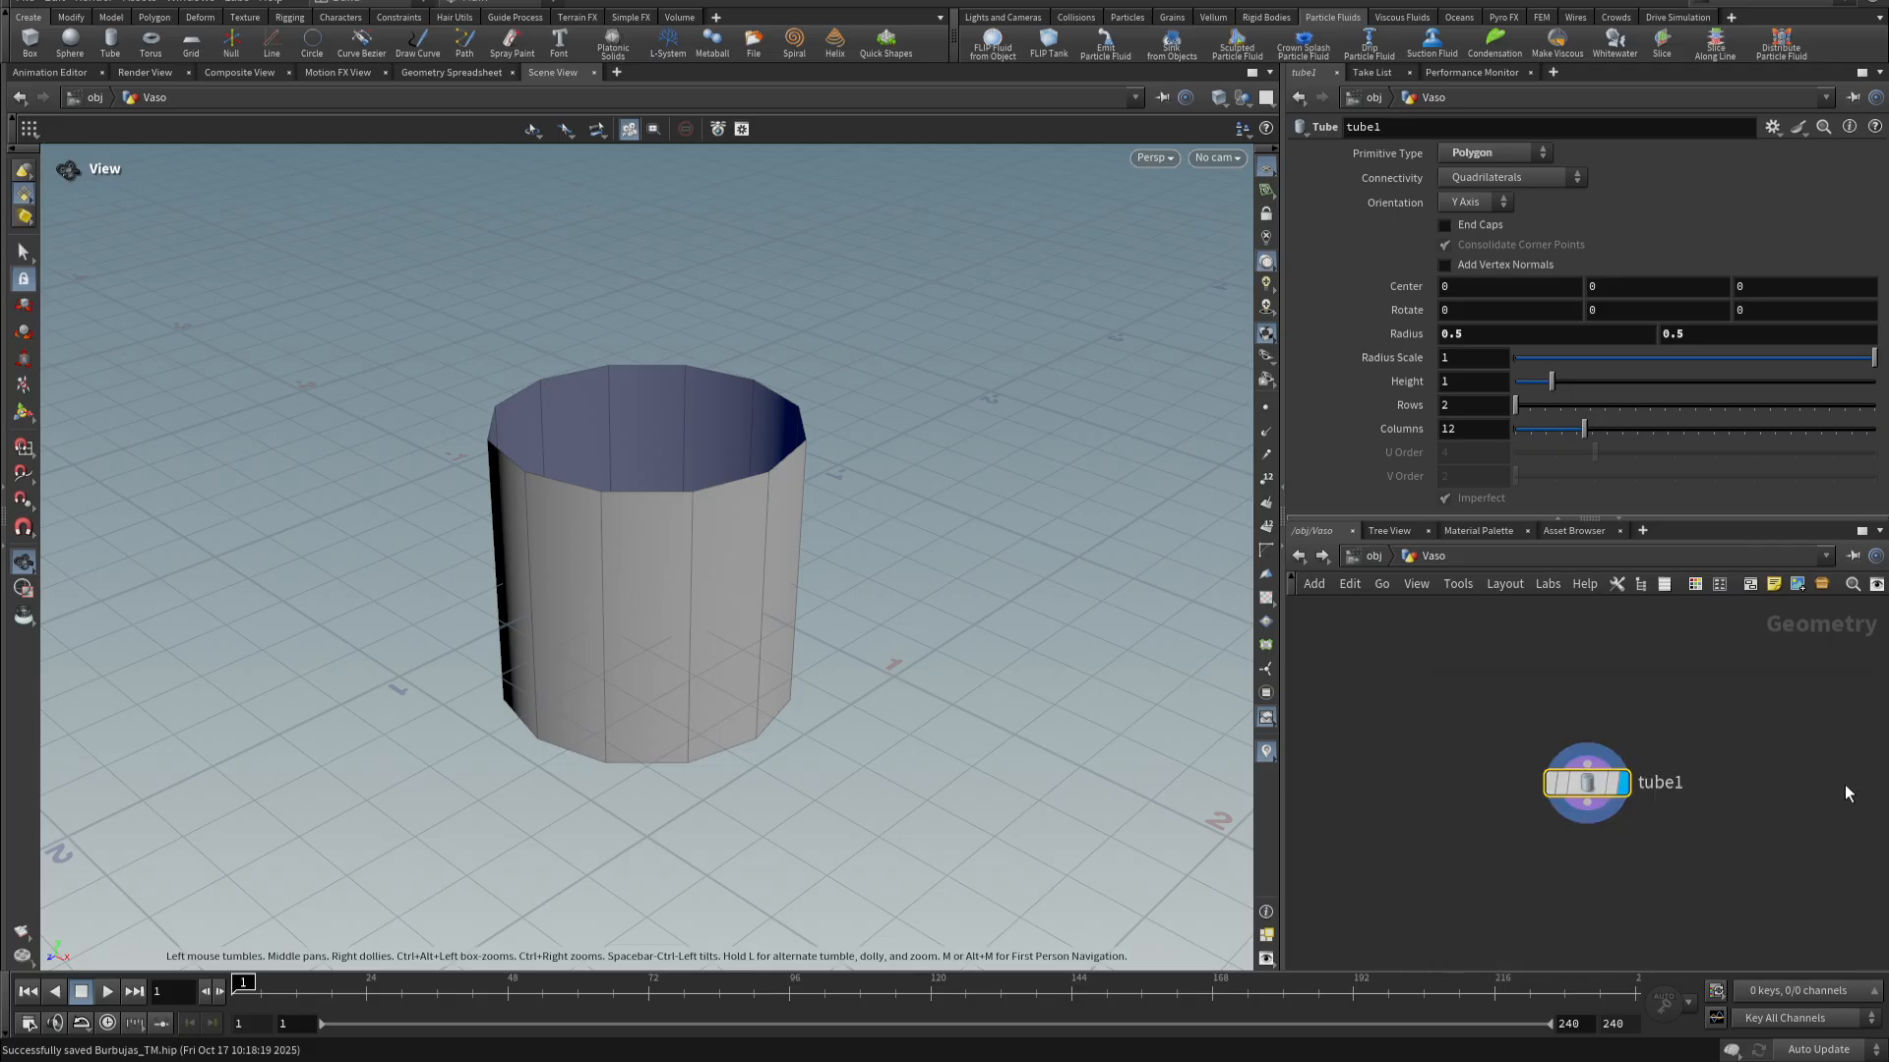
key("Tab")
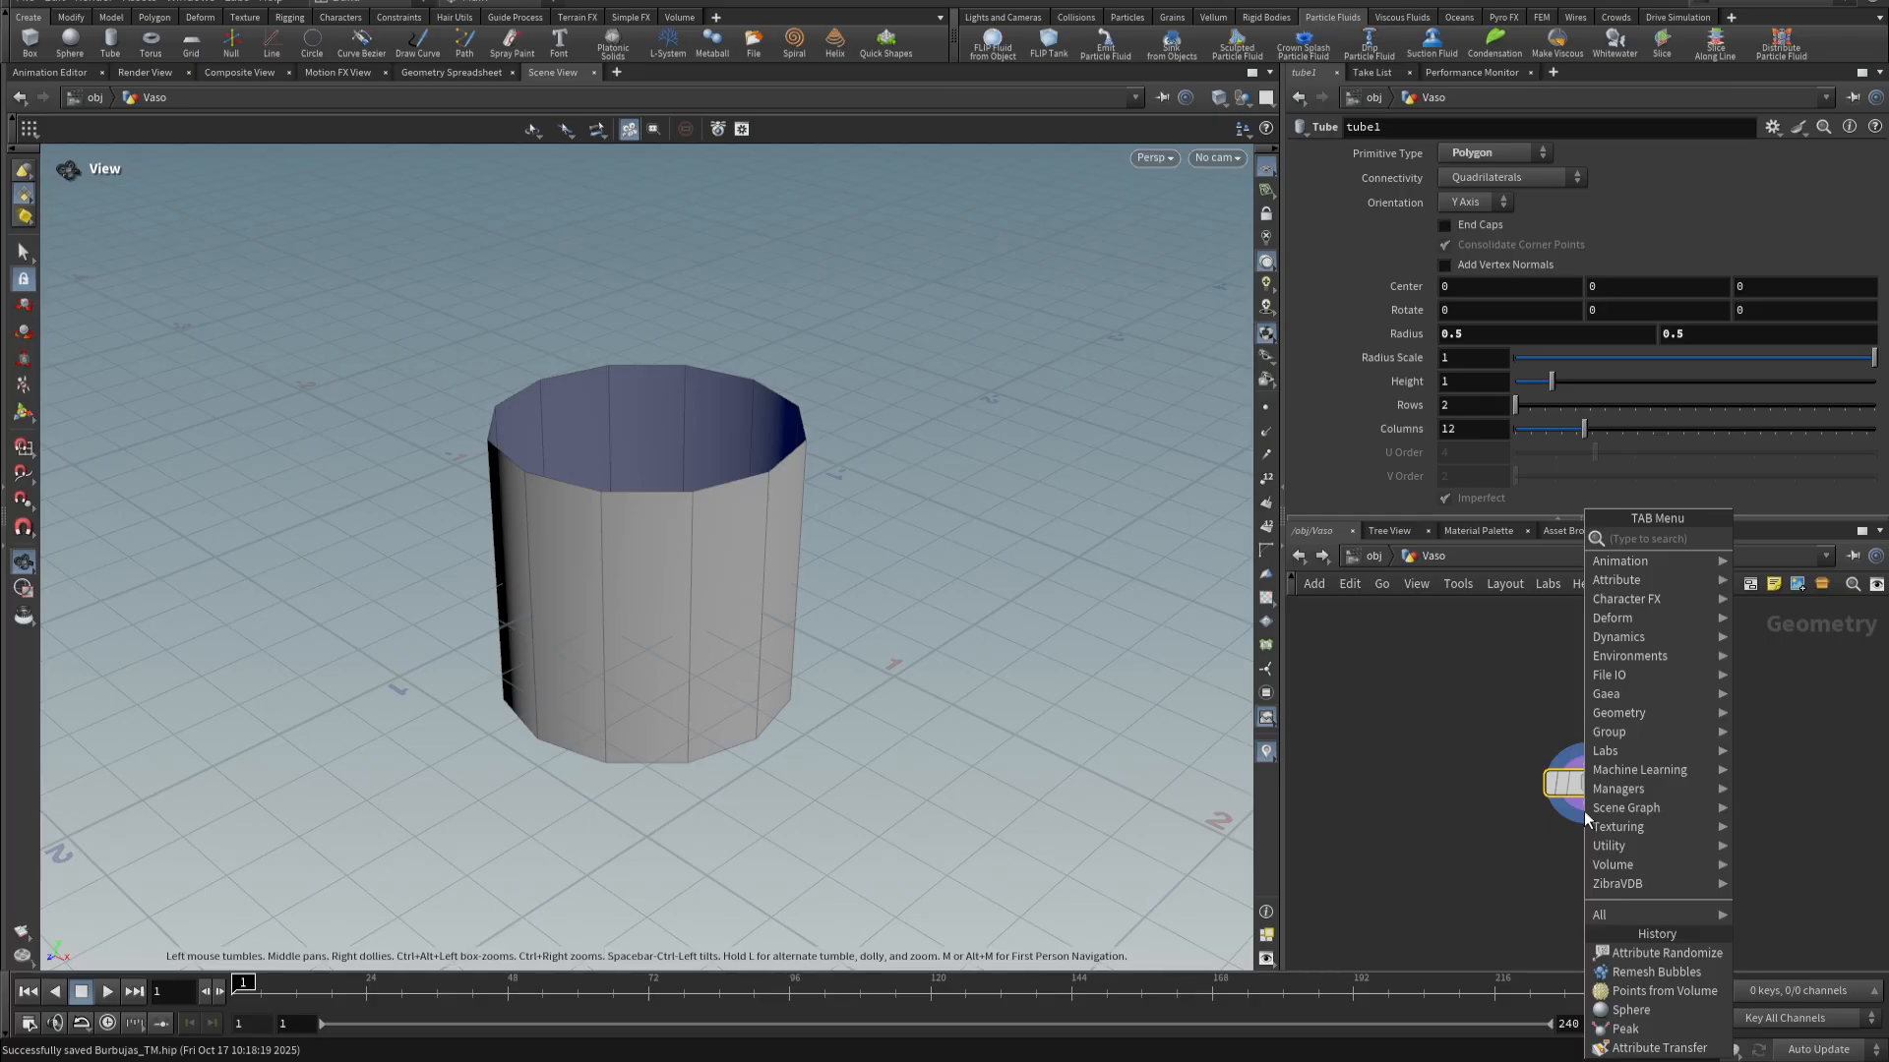
type("matc")
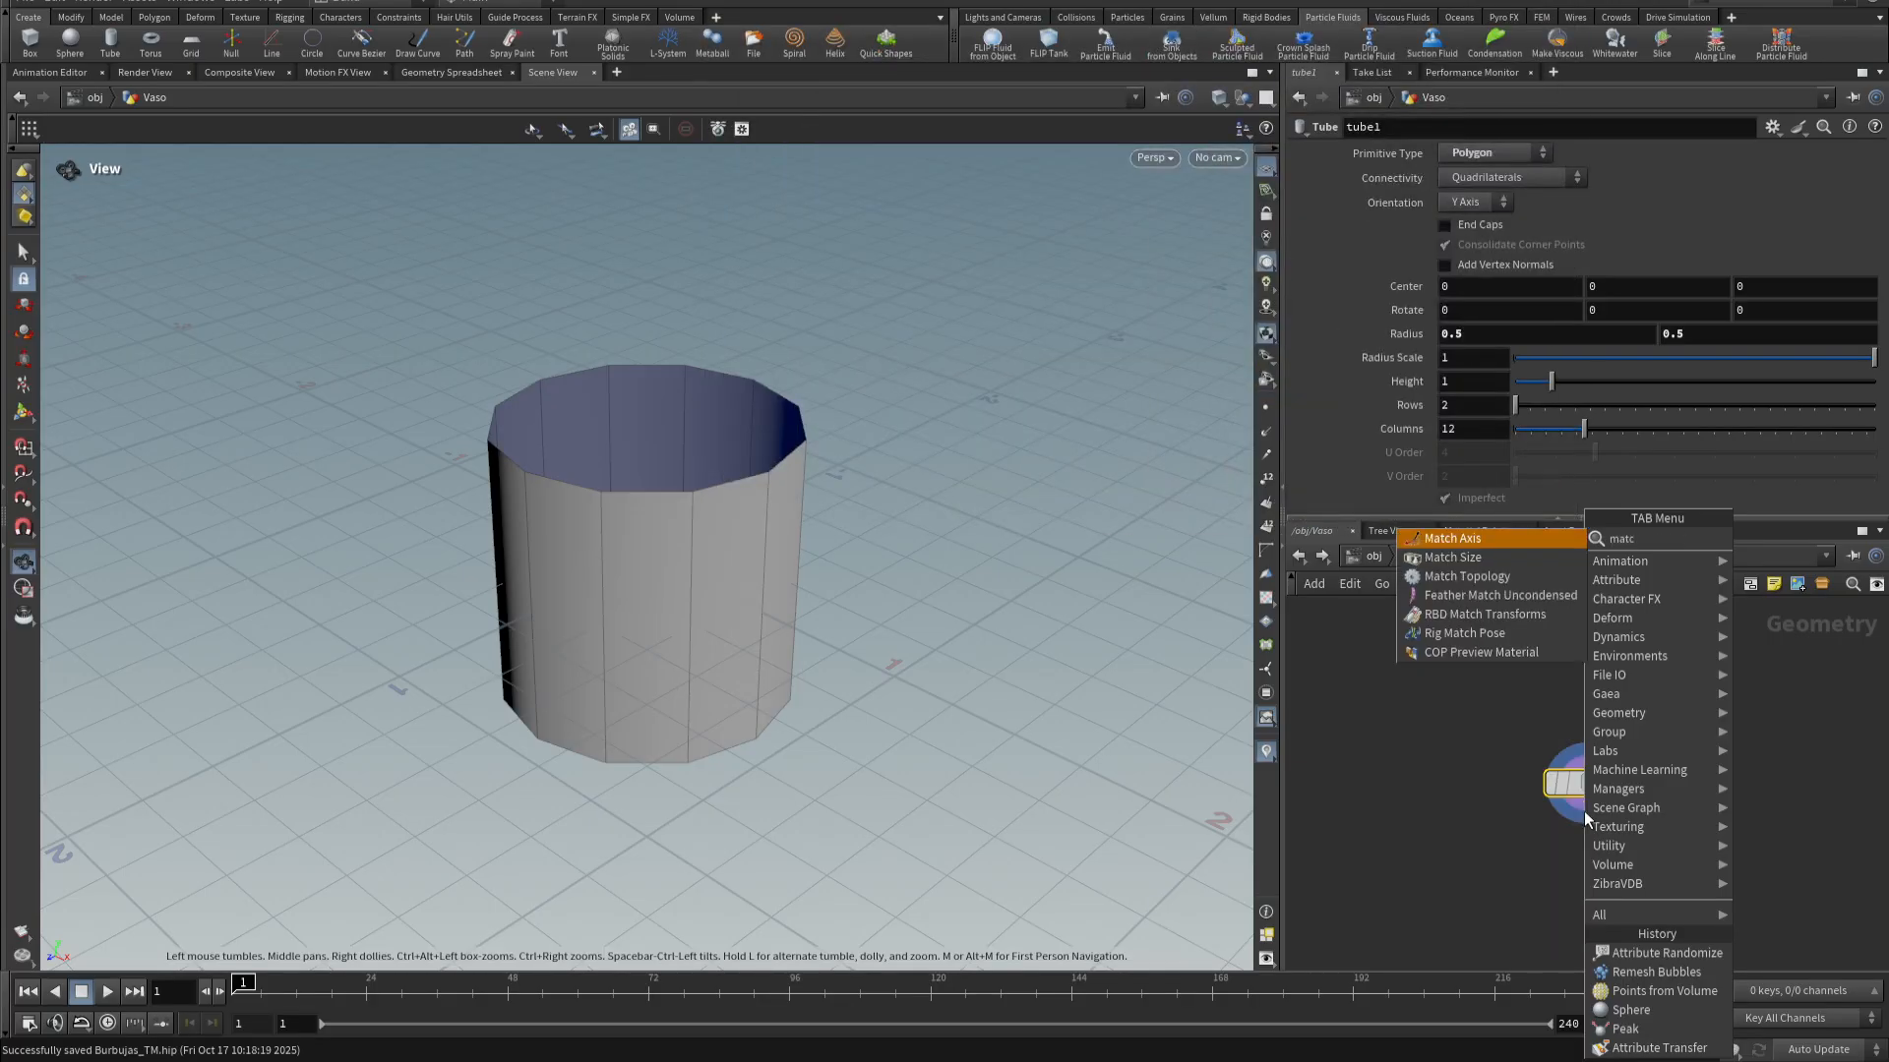
left_click(1461, 557)
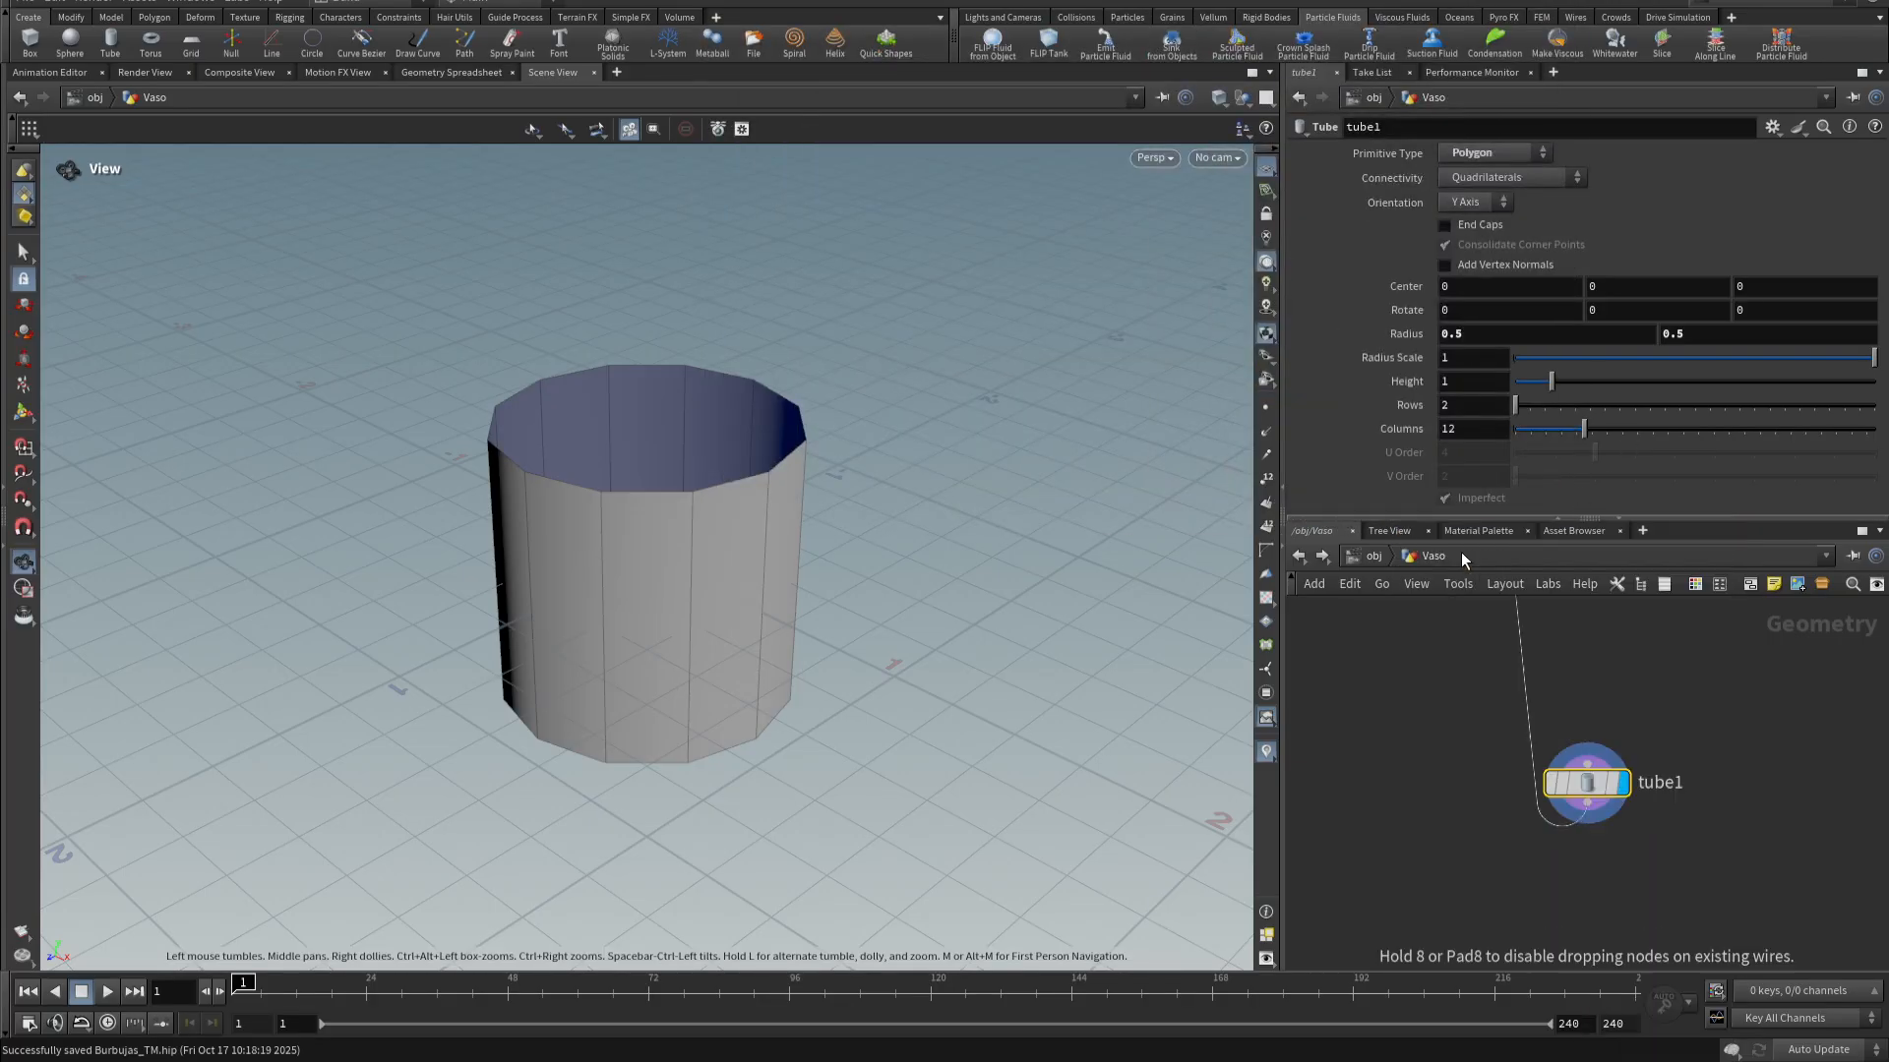
left_click(1590, 846)
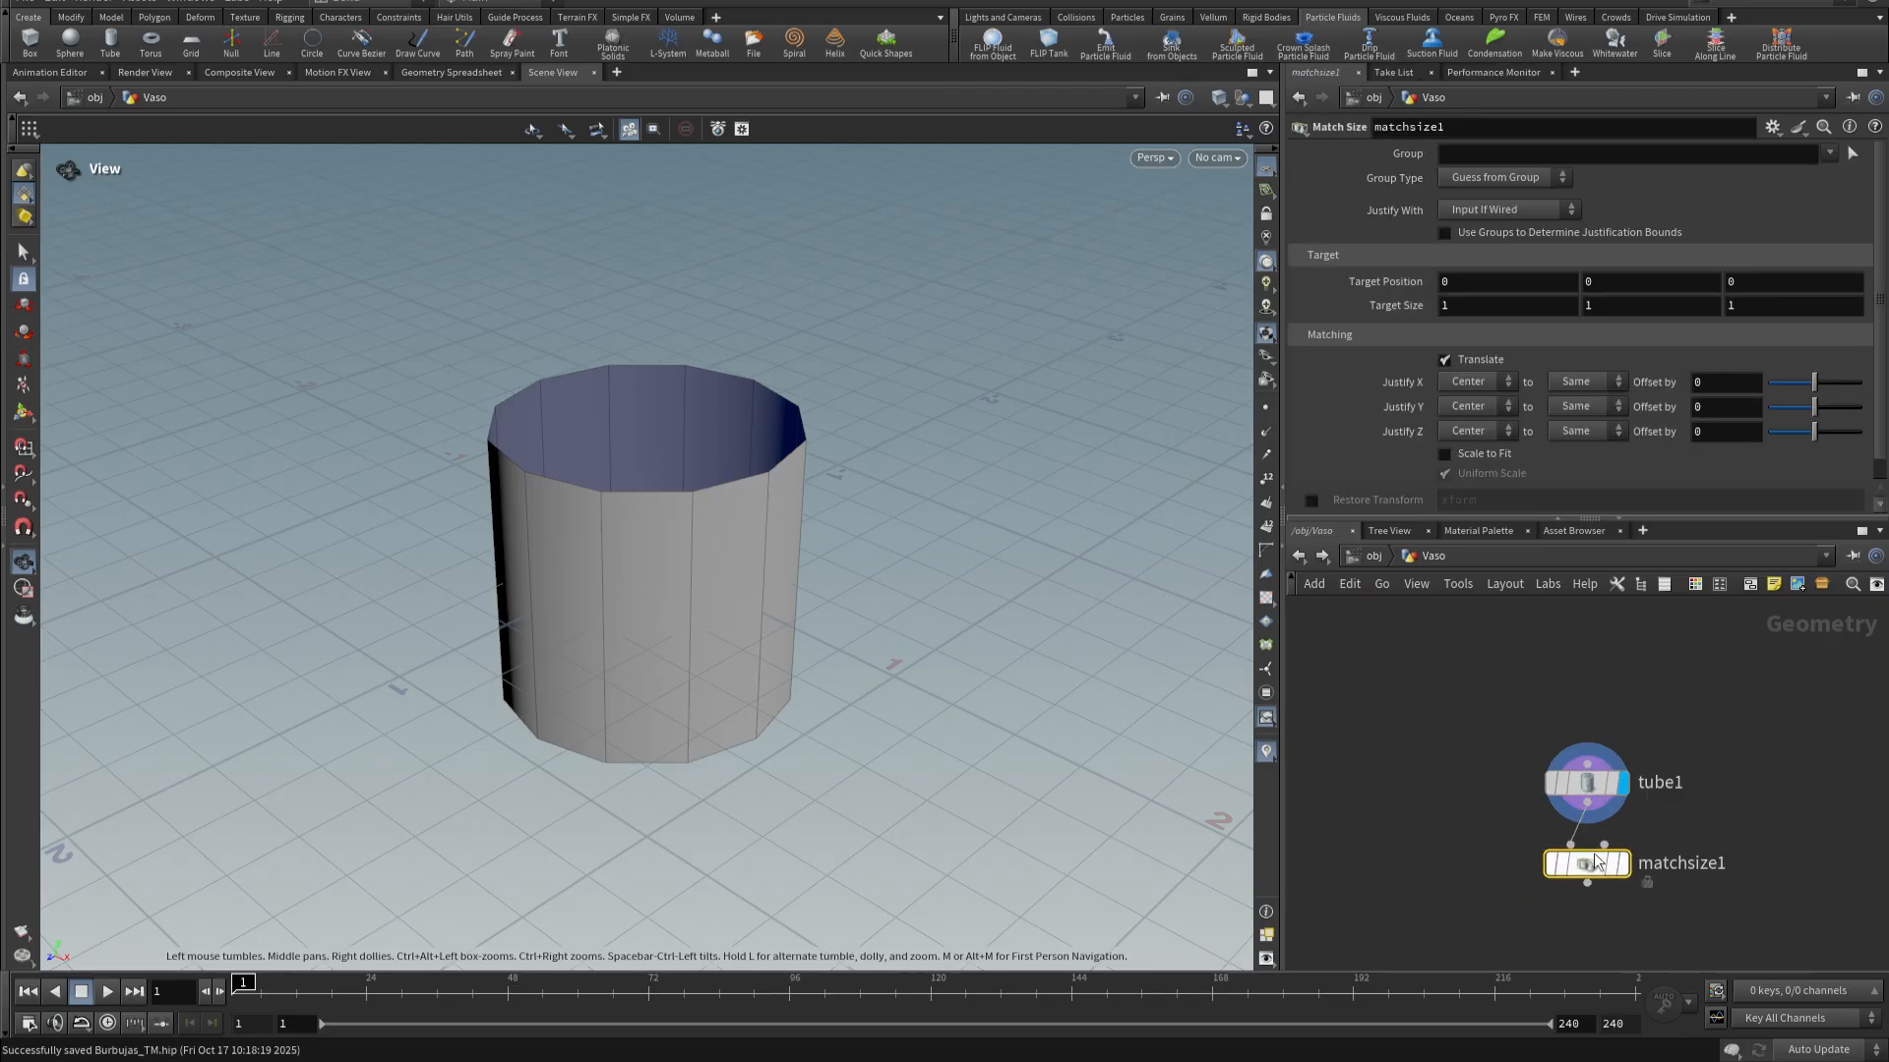
left_click(1623, 865)
left_click(1475, 406)
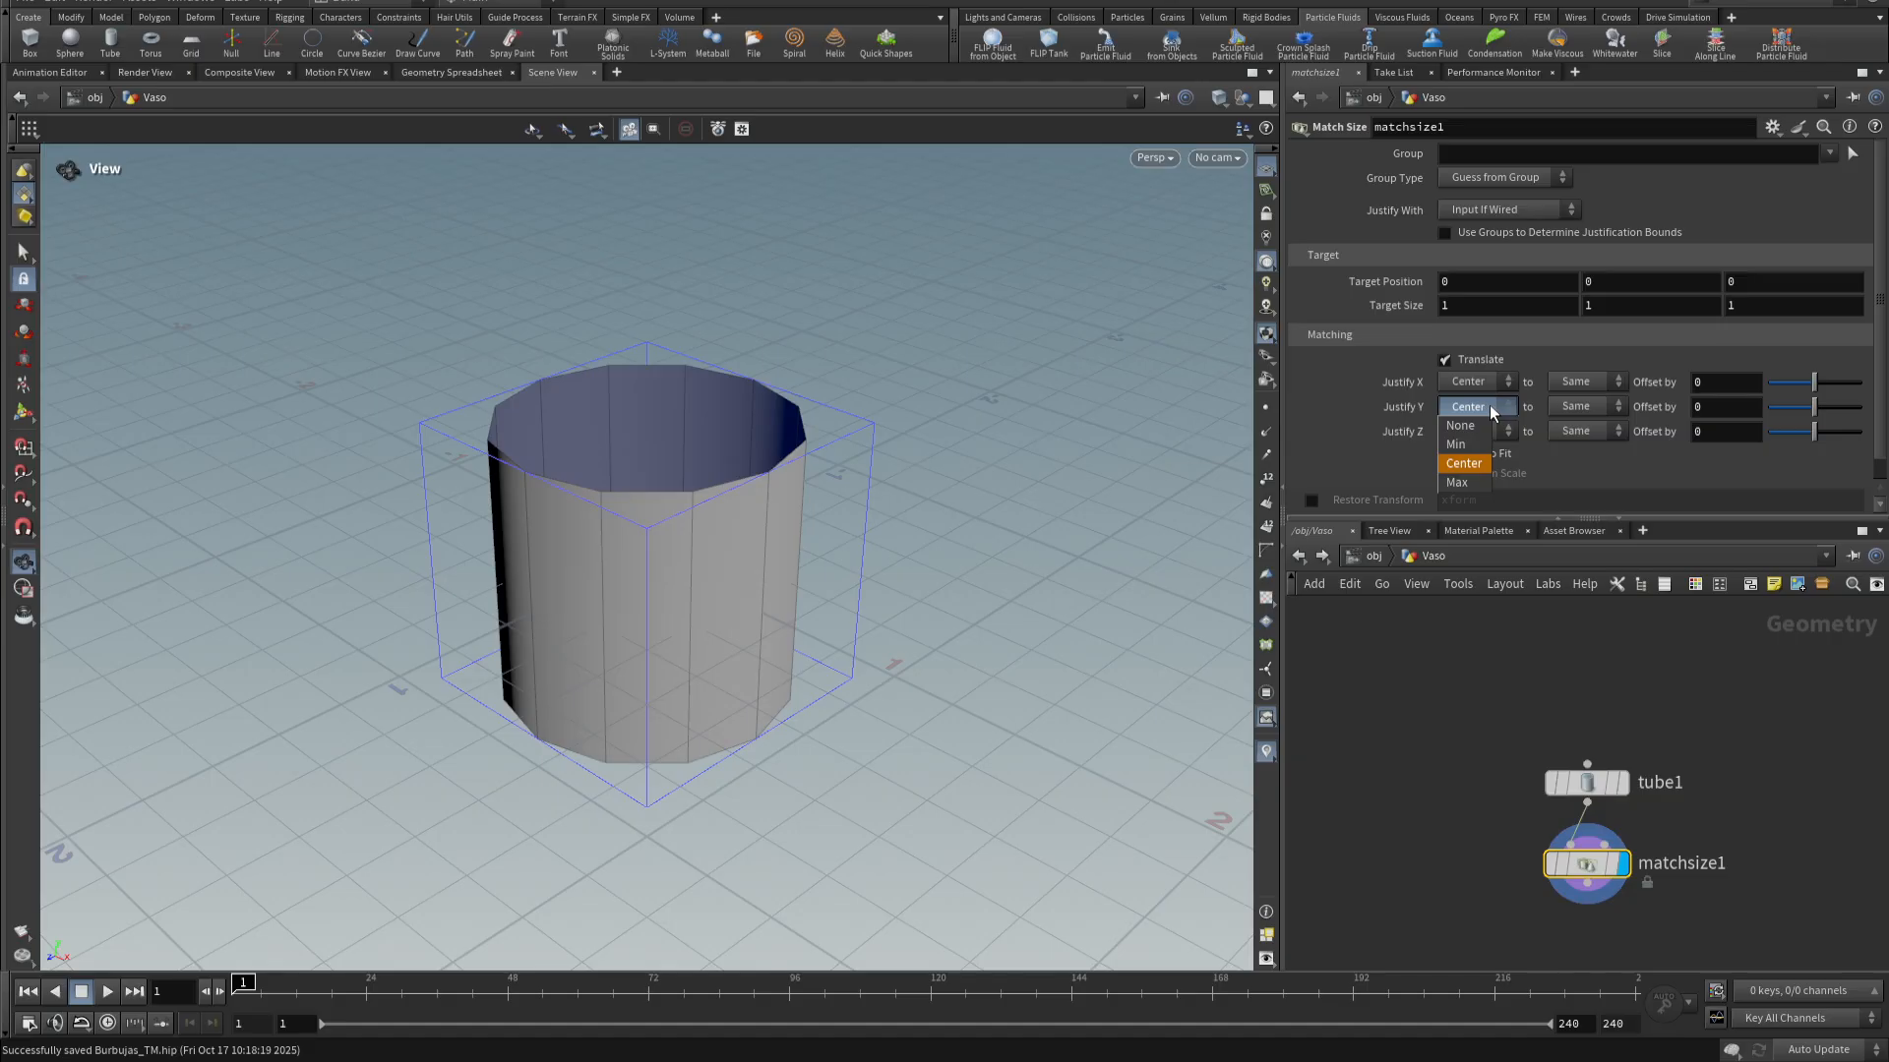
left_click(1476, 444)
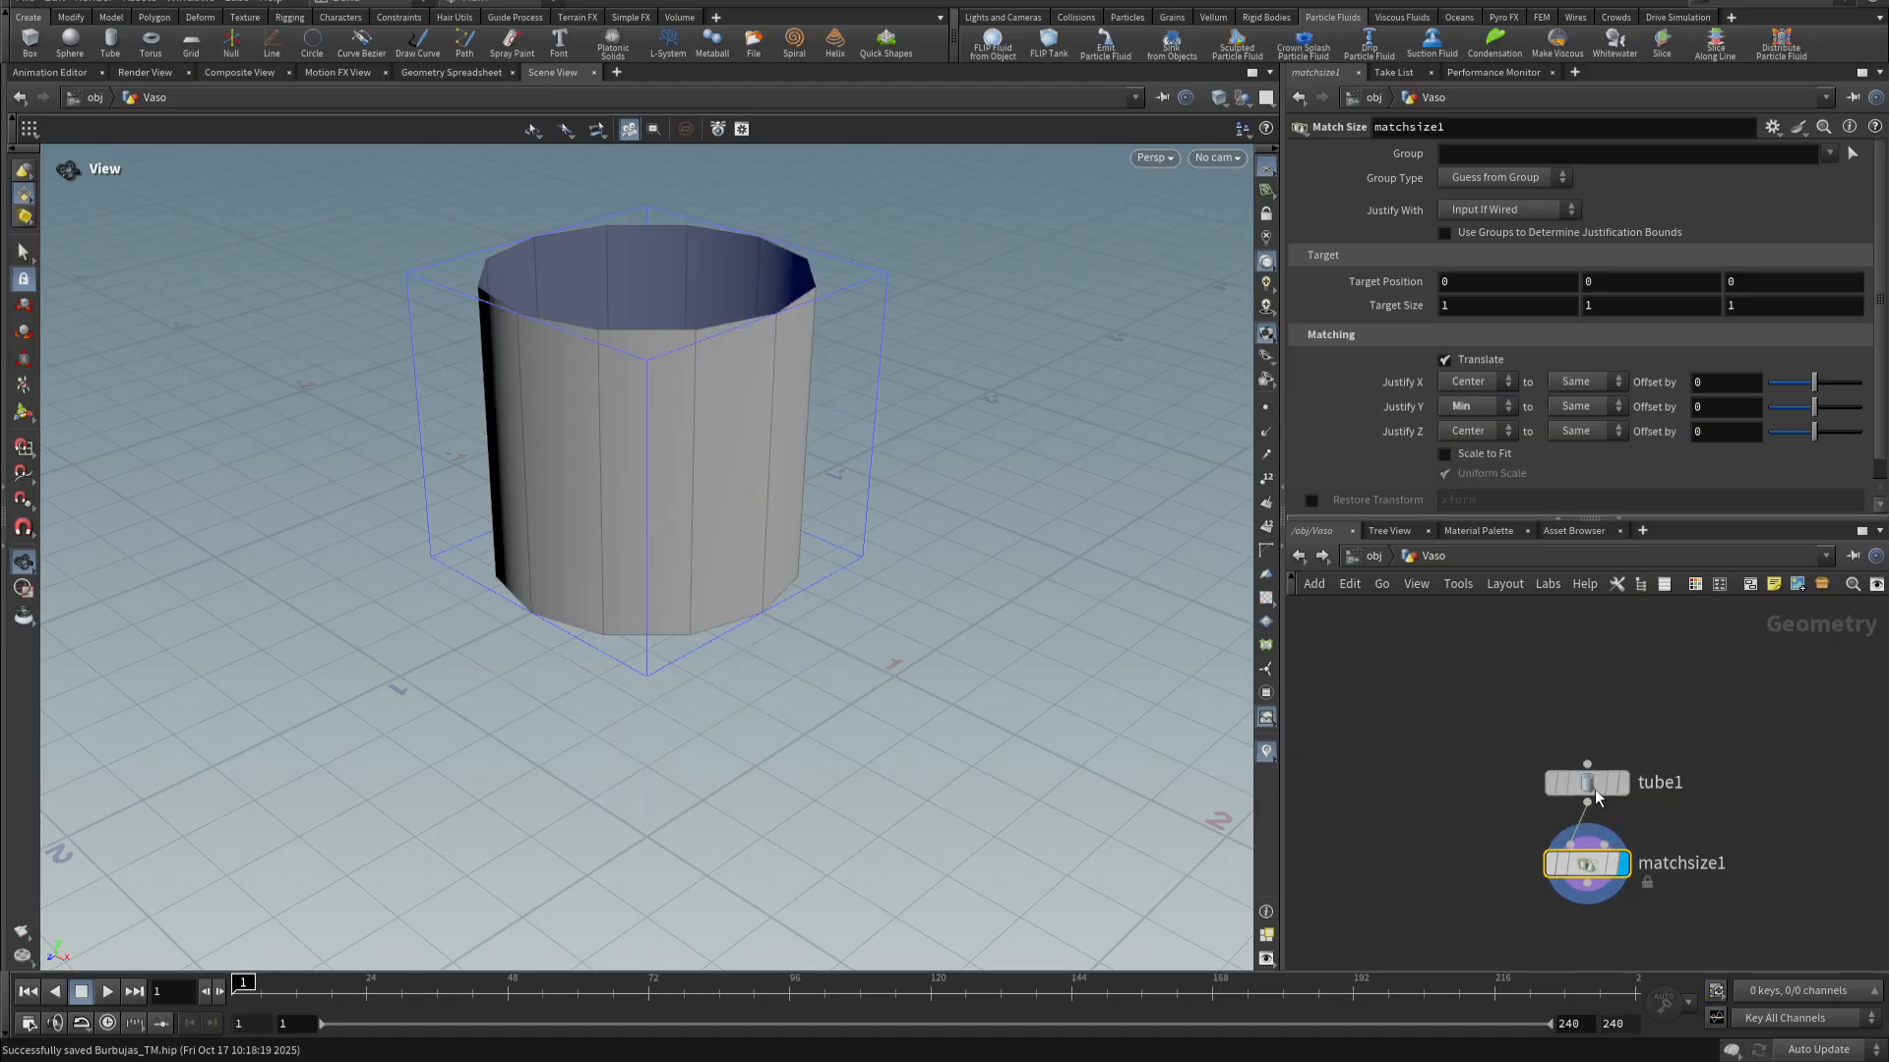
- Set tube1's Height to 1.25 and its Columns to 30
left_click(1586, 783)
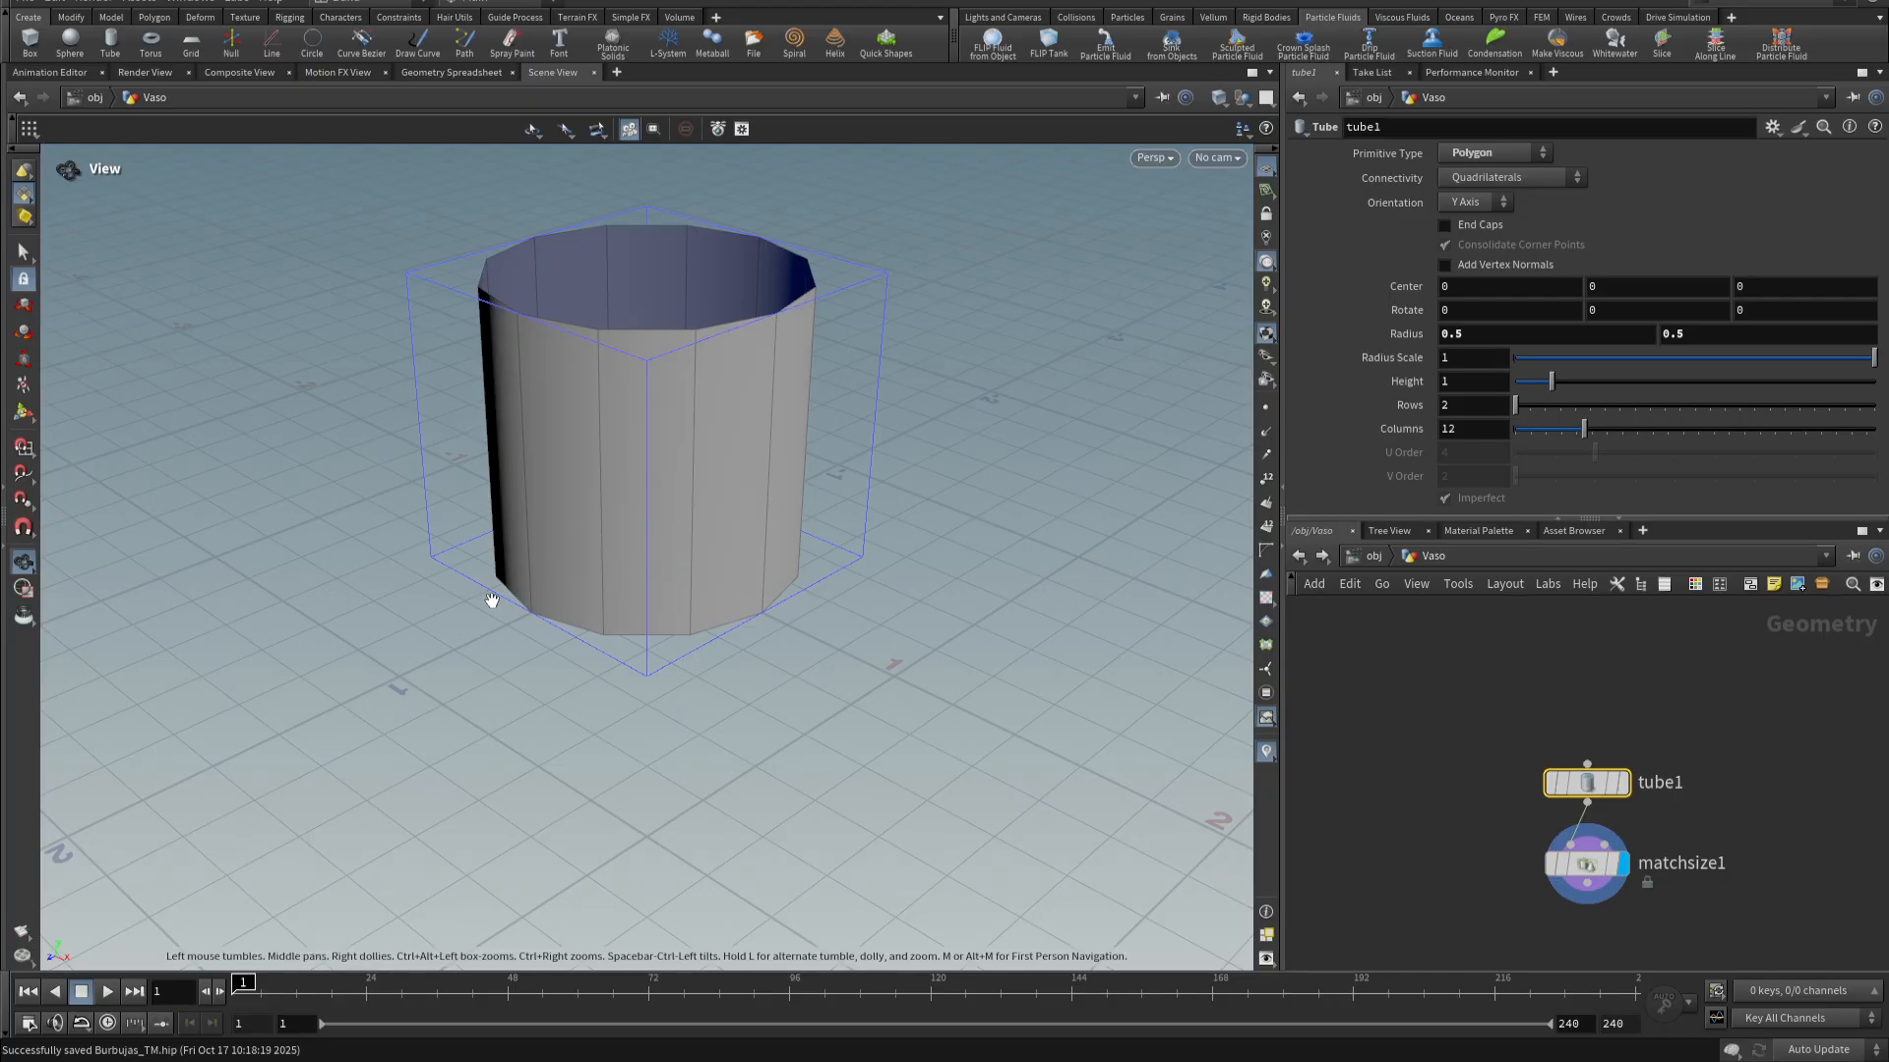
left_click(1500, 384)
type("1.25")
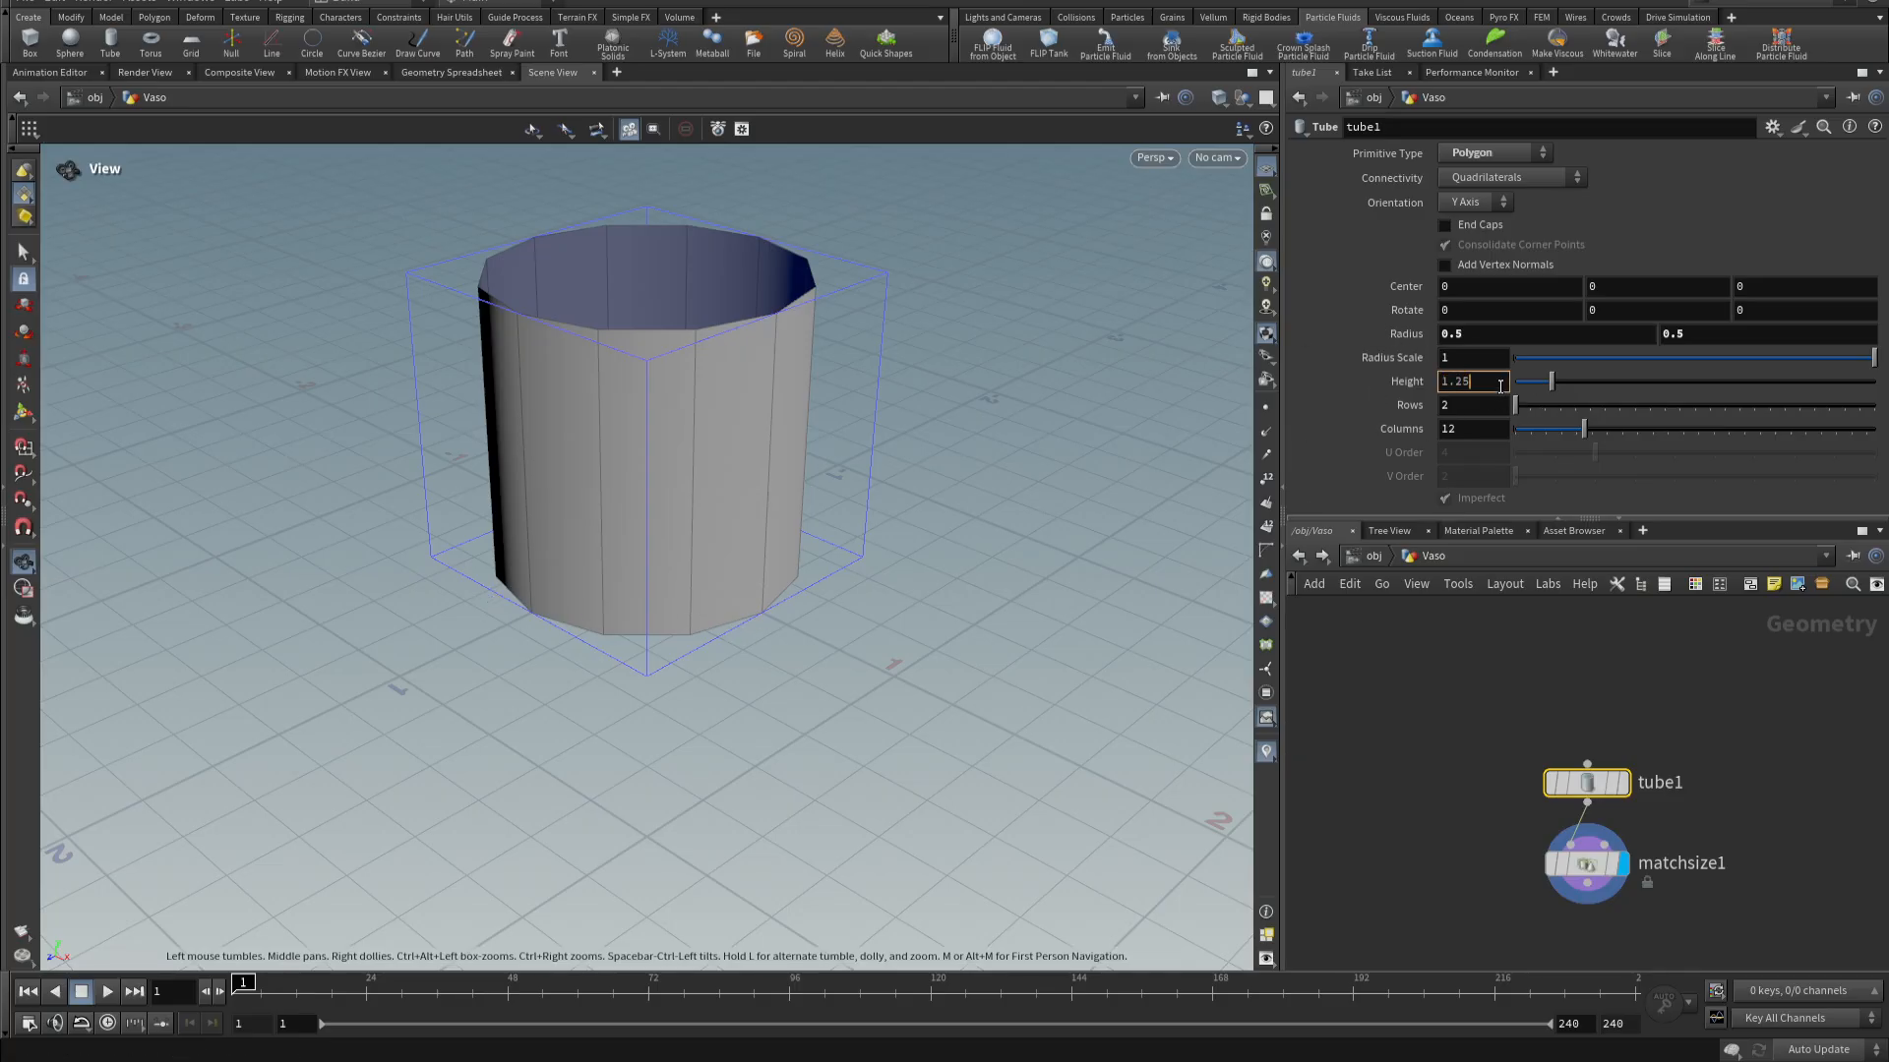
key("Return")
left_click_drag(788, 464, 717, 468)
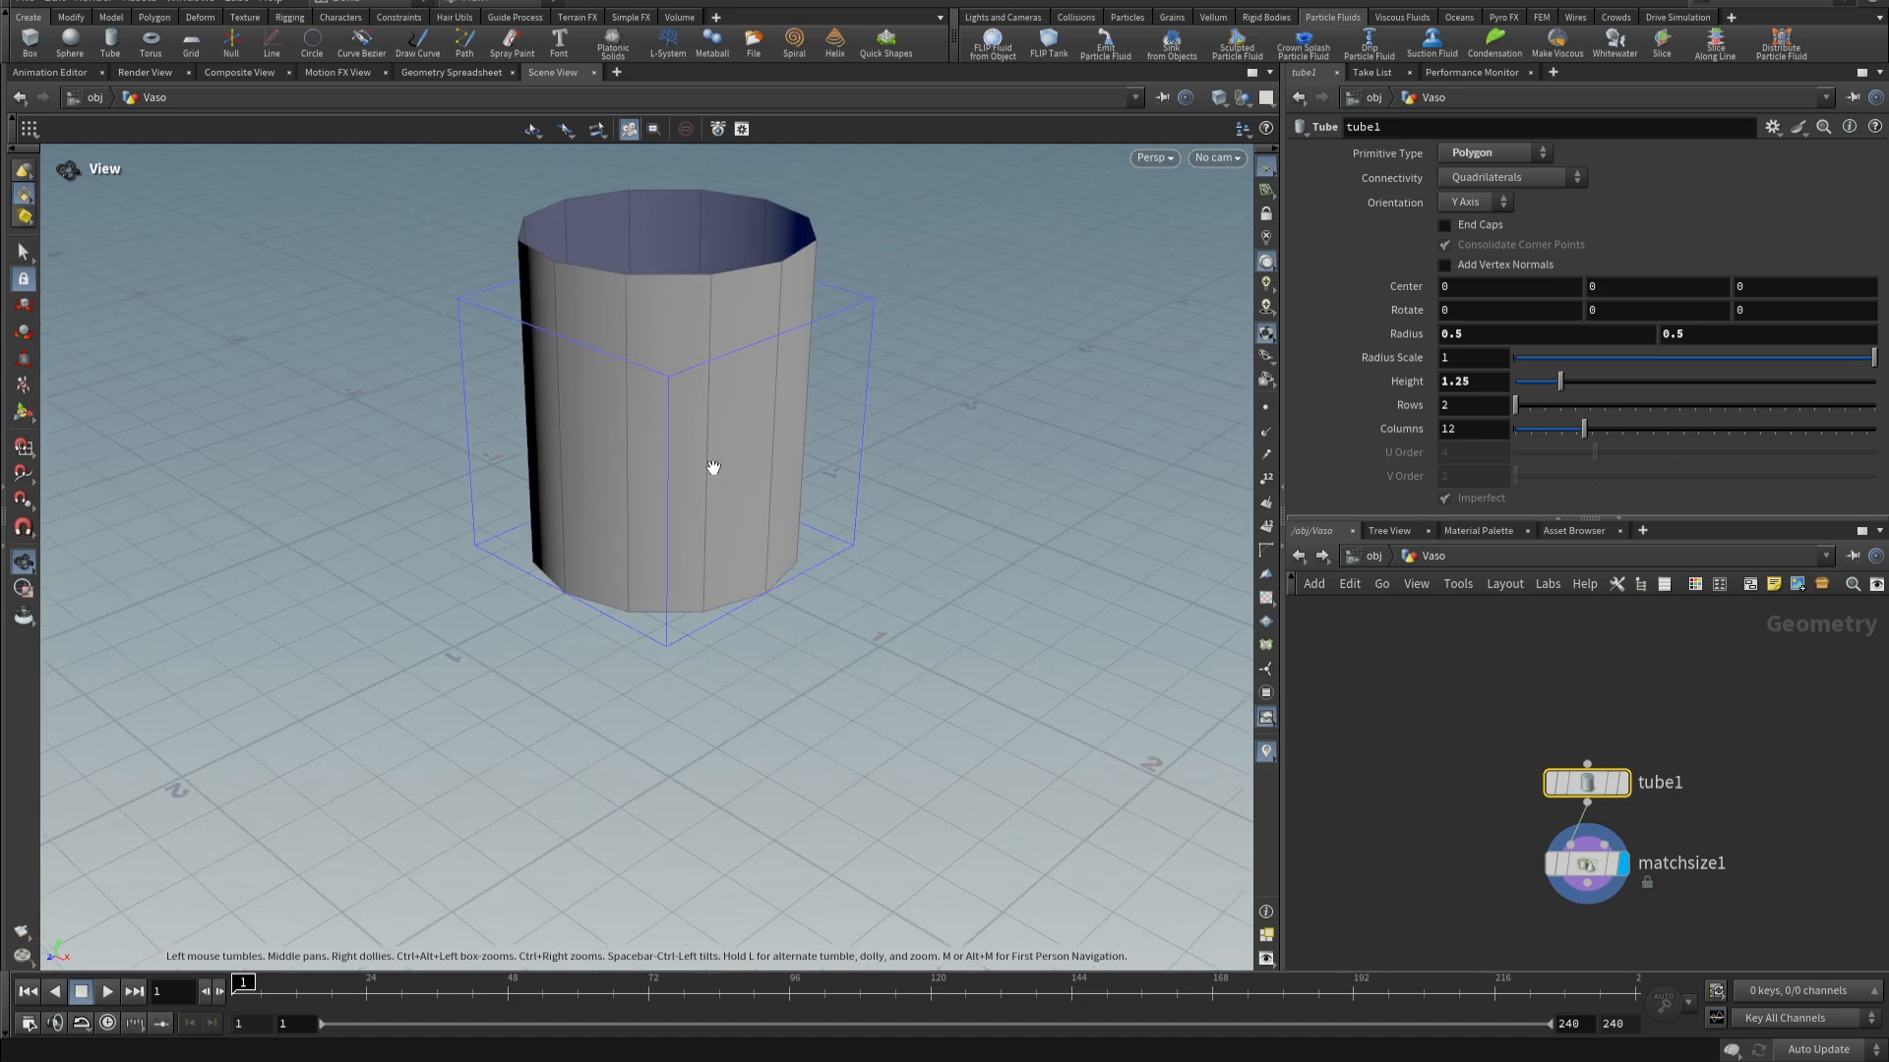
left_click(1480, 431)
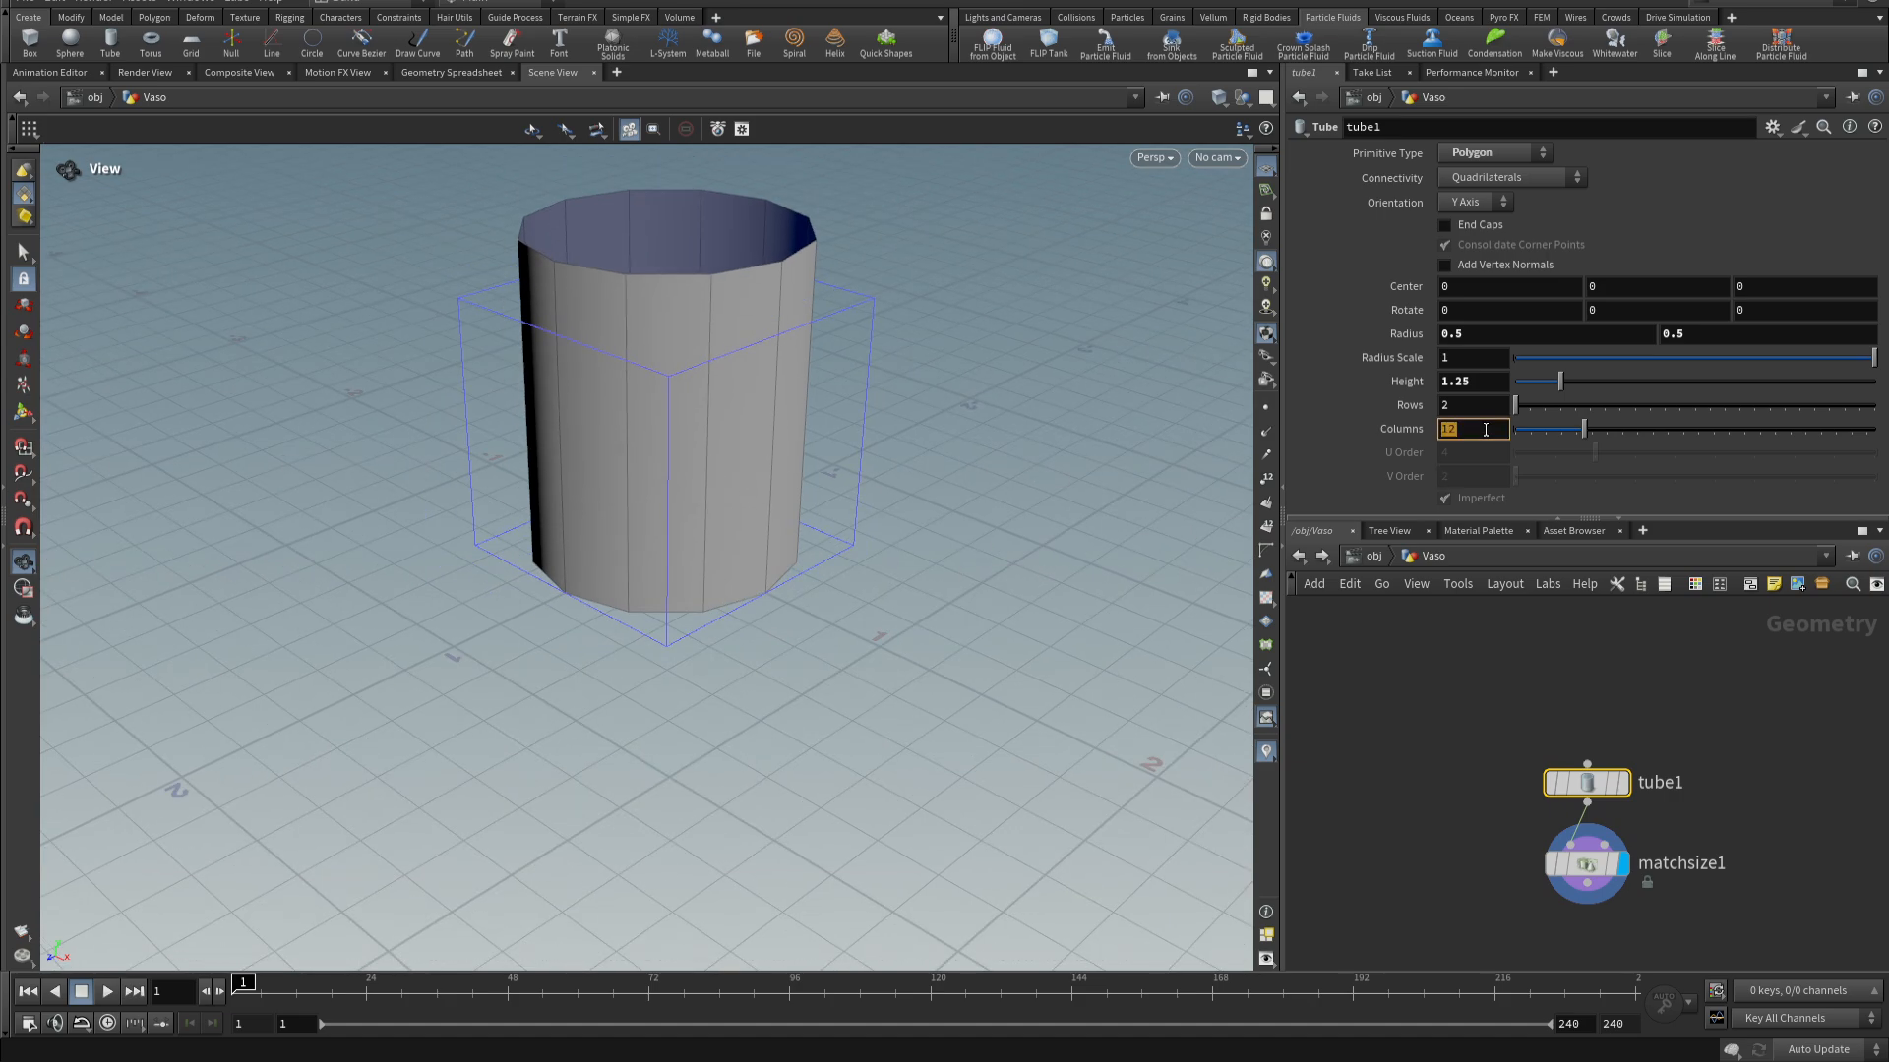
type("30")
key("Return")
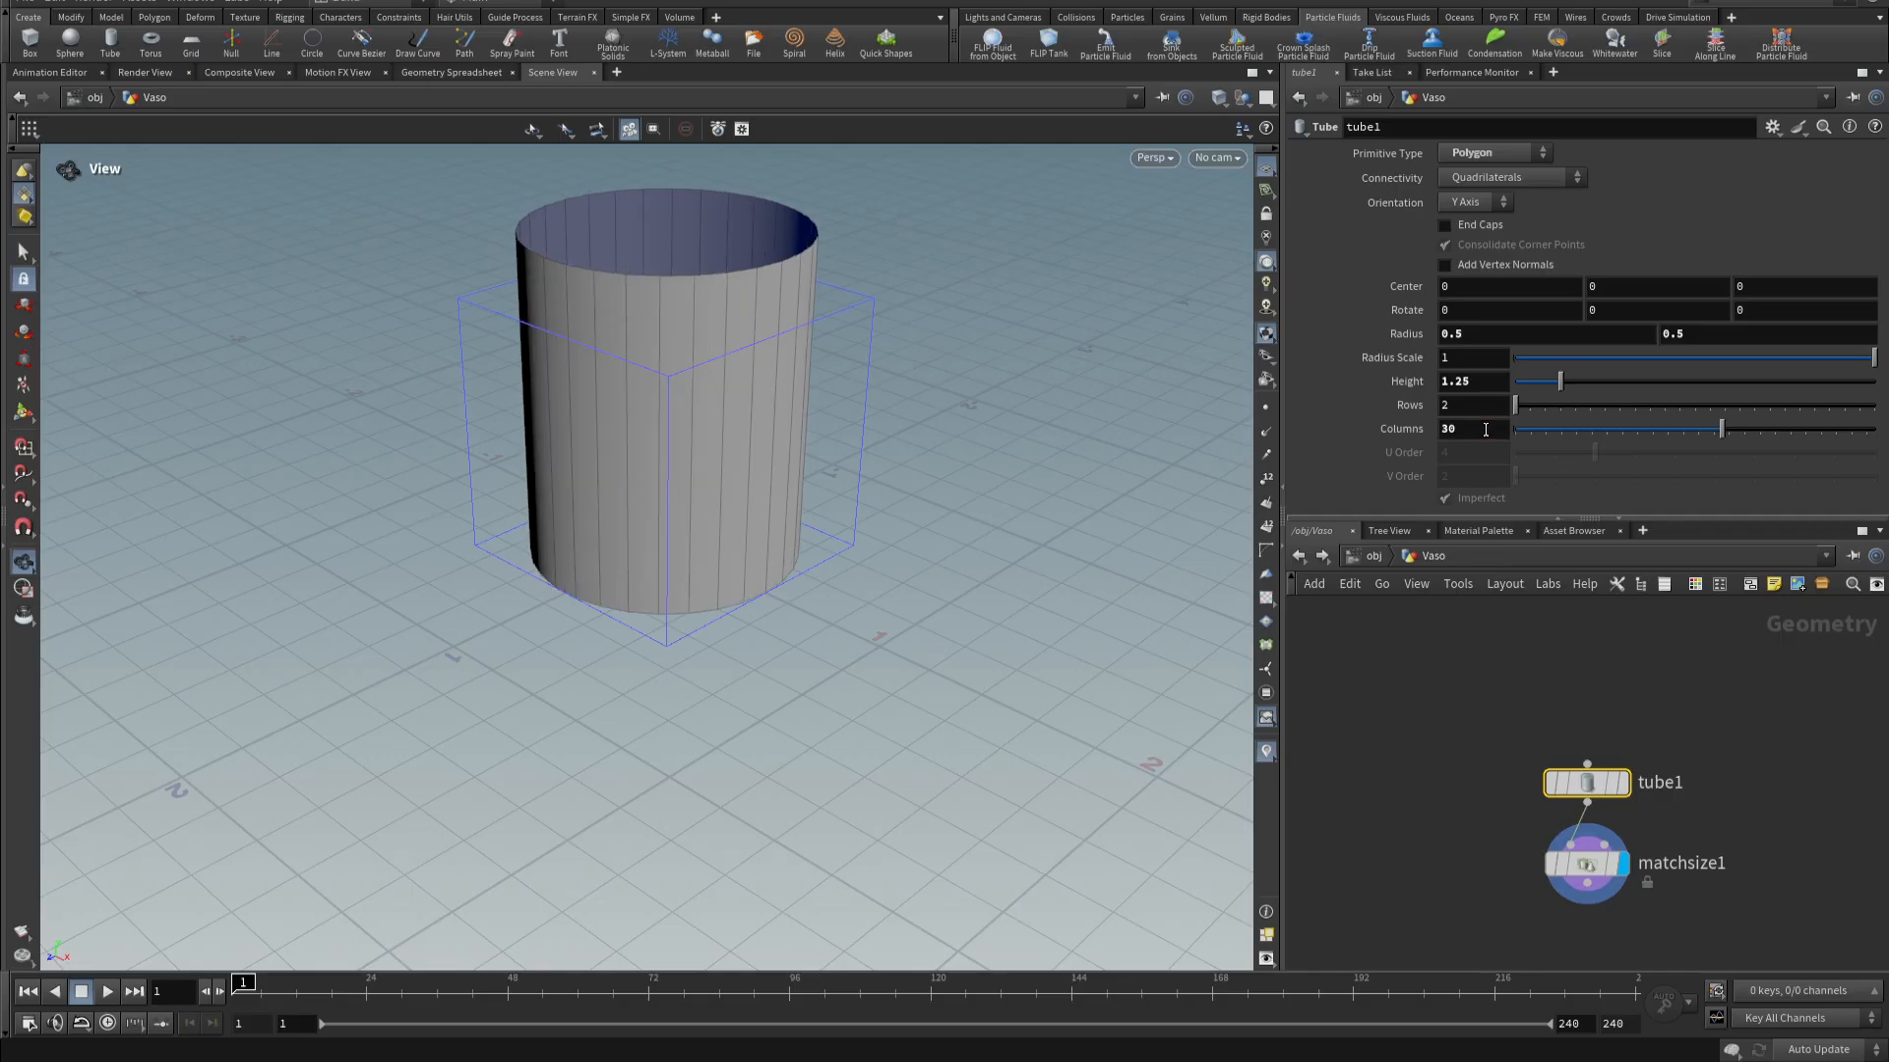
- Set tube1's first Radius value to .7 and turn on End Caps
left_click(1571, 330)
type(".7")
key("Return")
right_click_drag(596, 404, 475, 422)
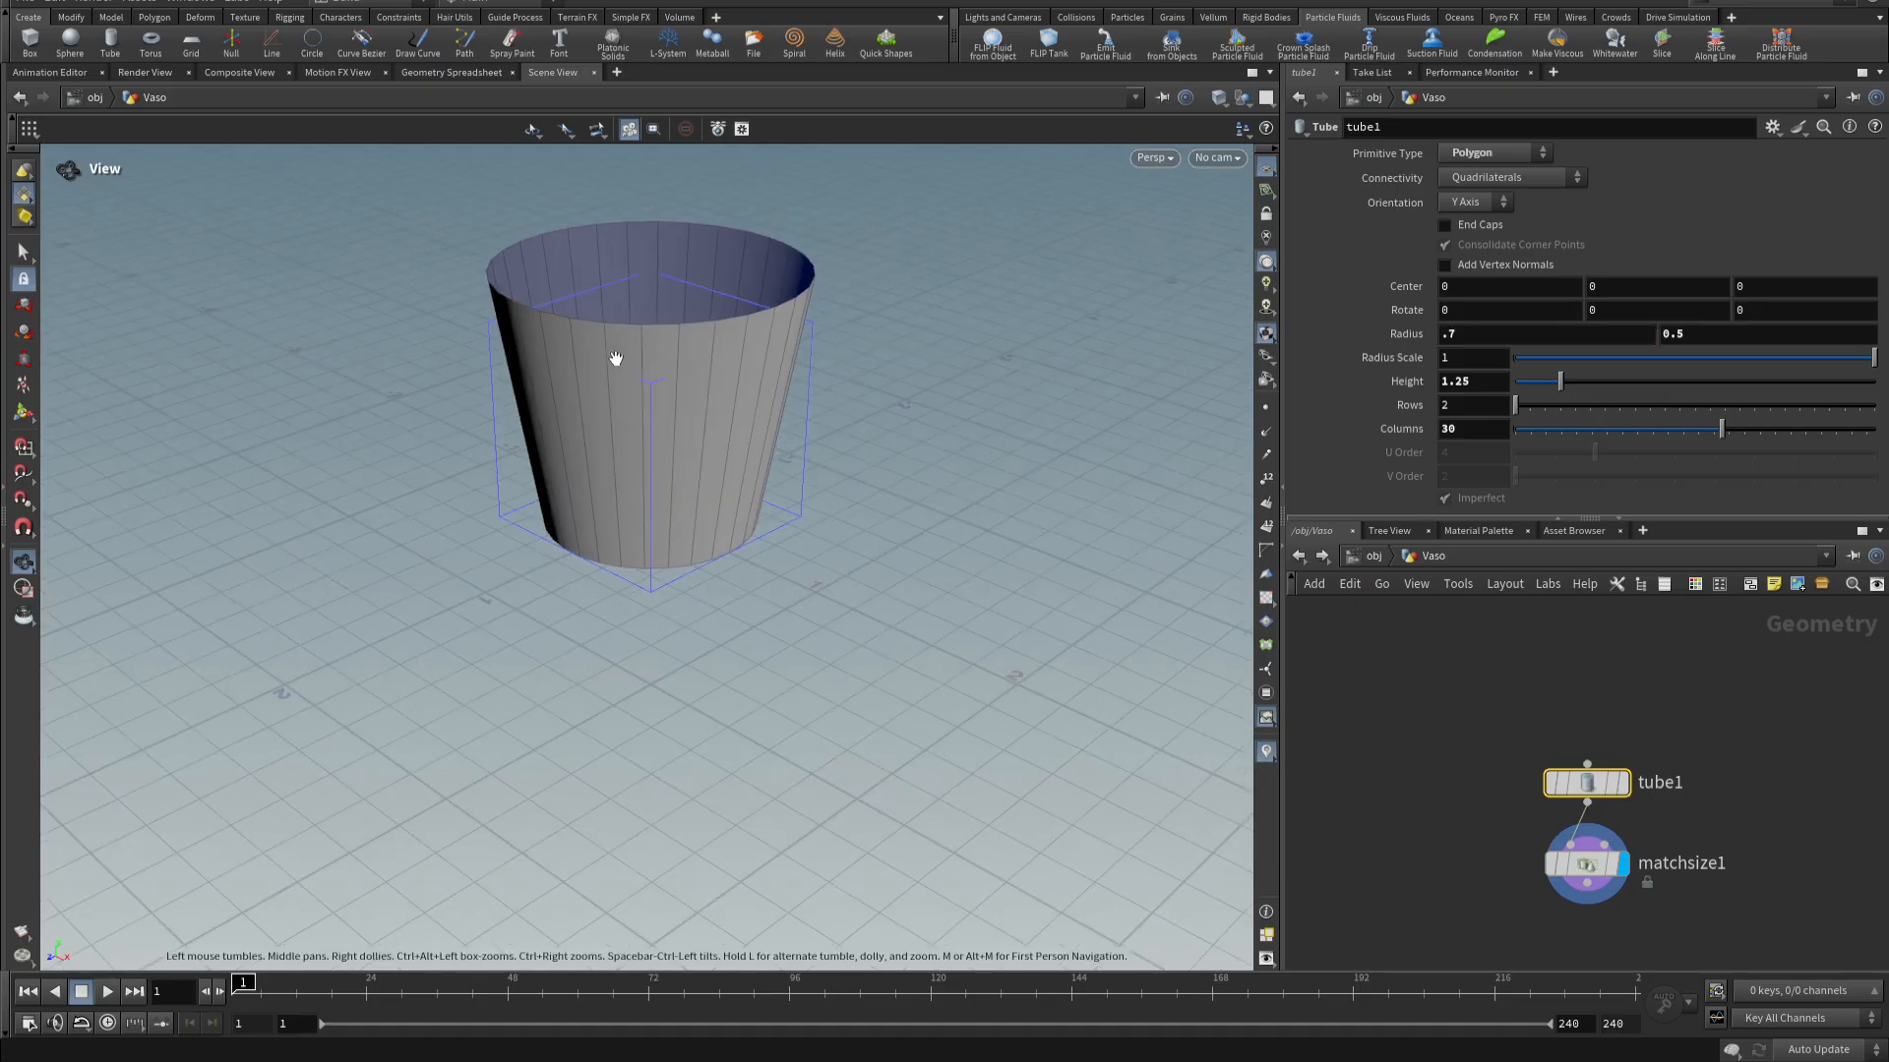
middle_click_drag(616, 358, 604, 546)
left_click_drag(783, 564, 780, 630)
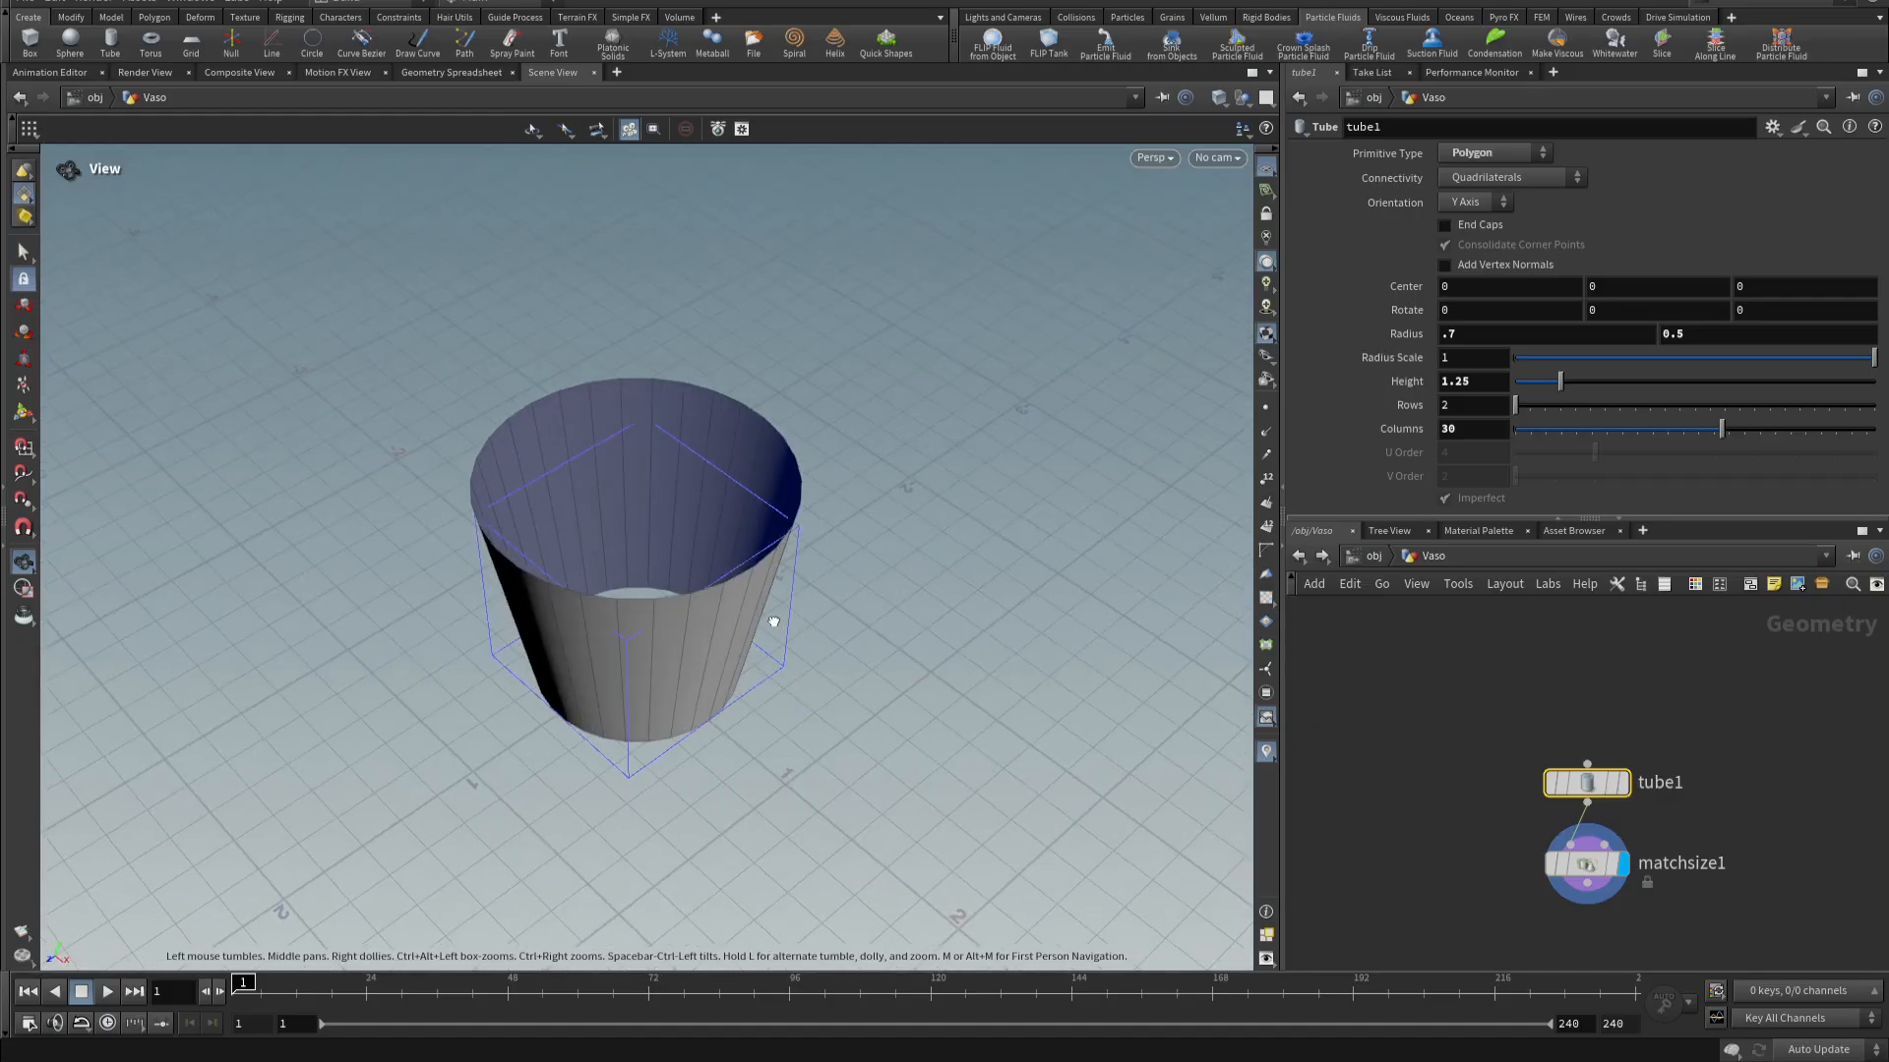
left_click(1445, 226)
left_click_drag(725, 562, 718, 438)
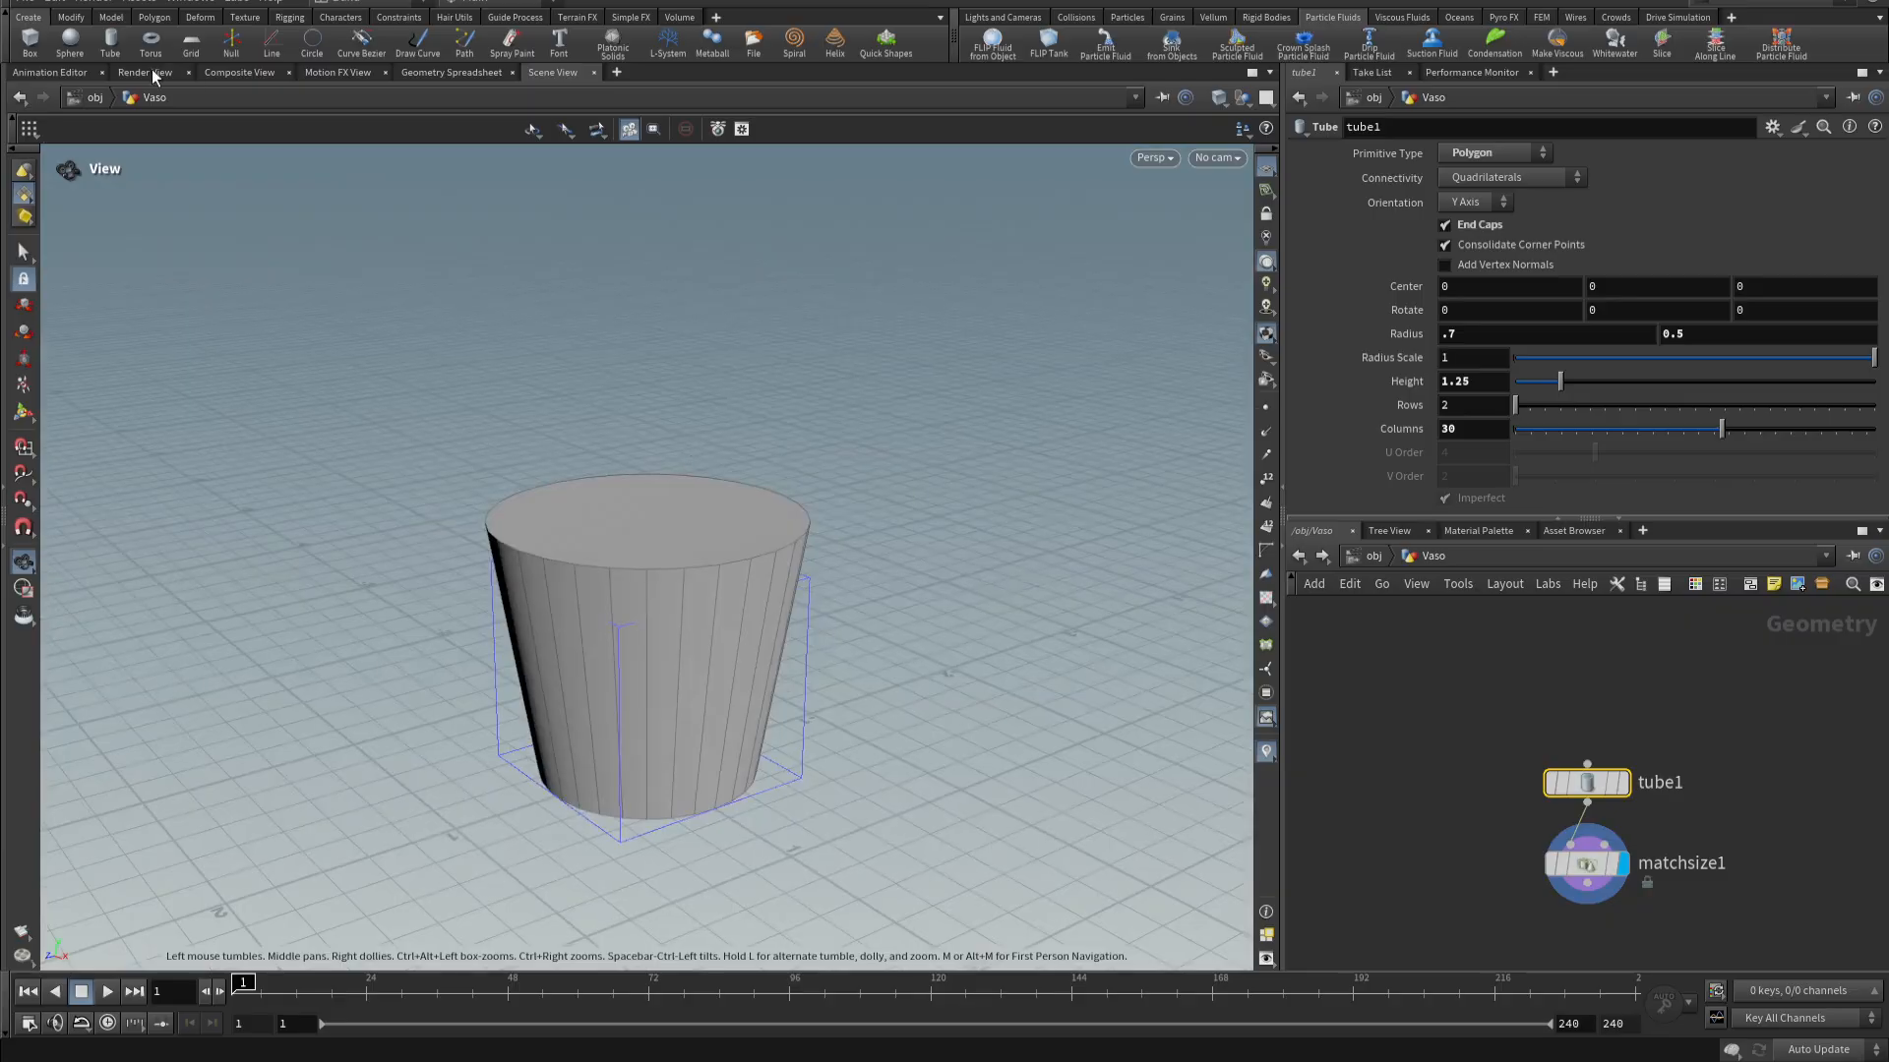
- Display tube1 and delete the cup's top cap face, adding a Blast node after tube1
left_click(26, 253)
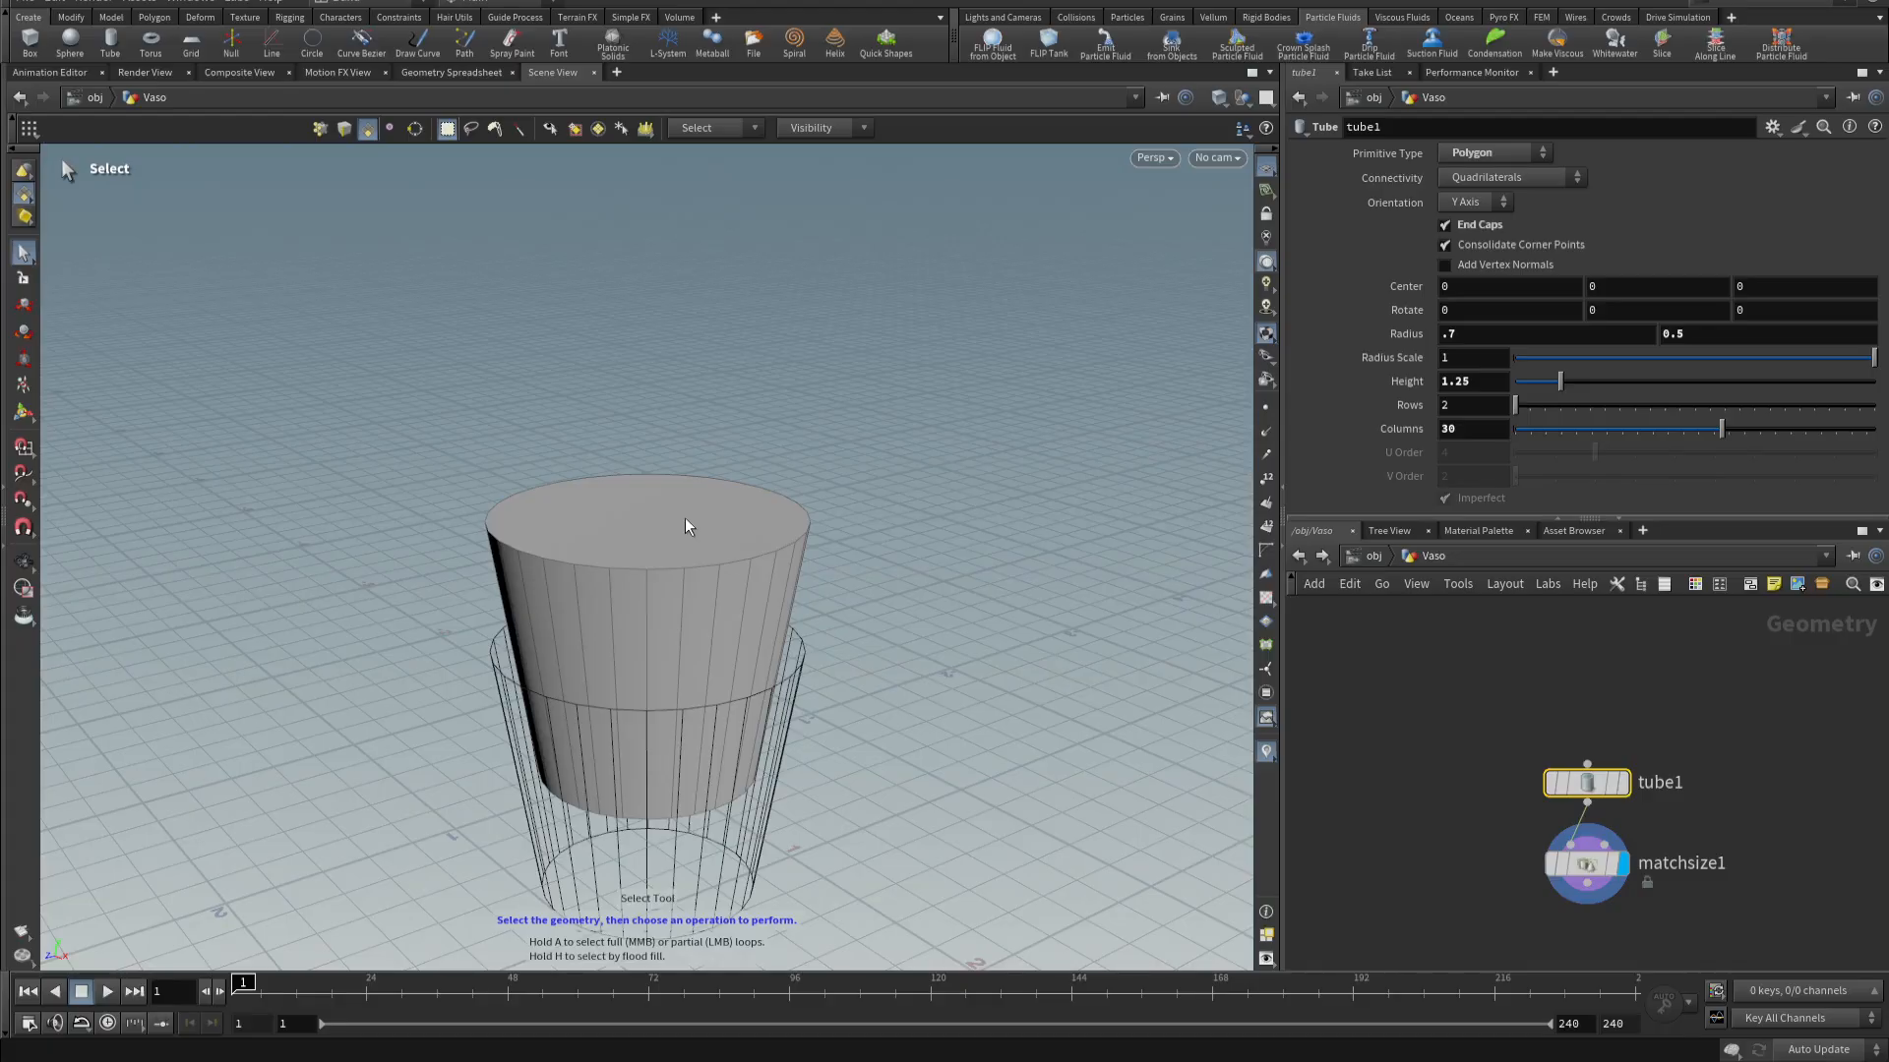
left_click_drag(682, 523, 641, 611)
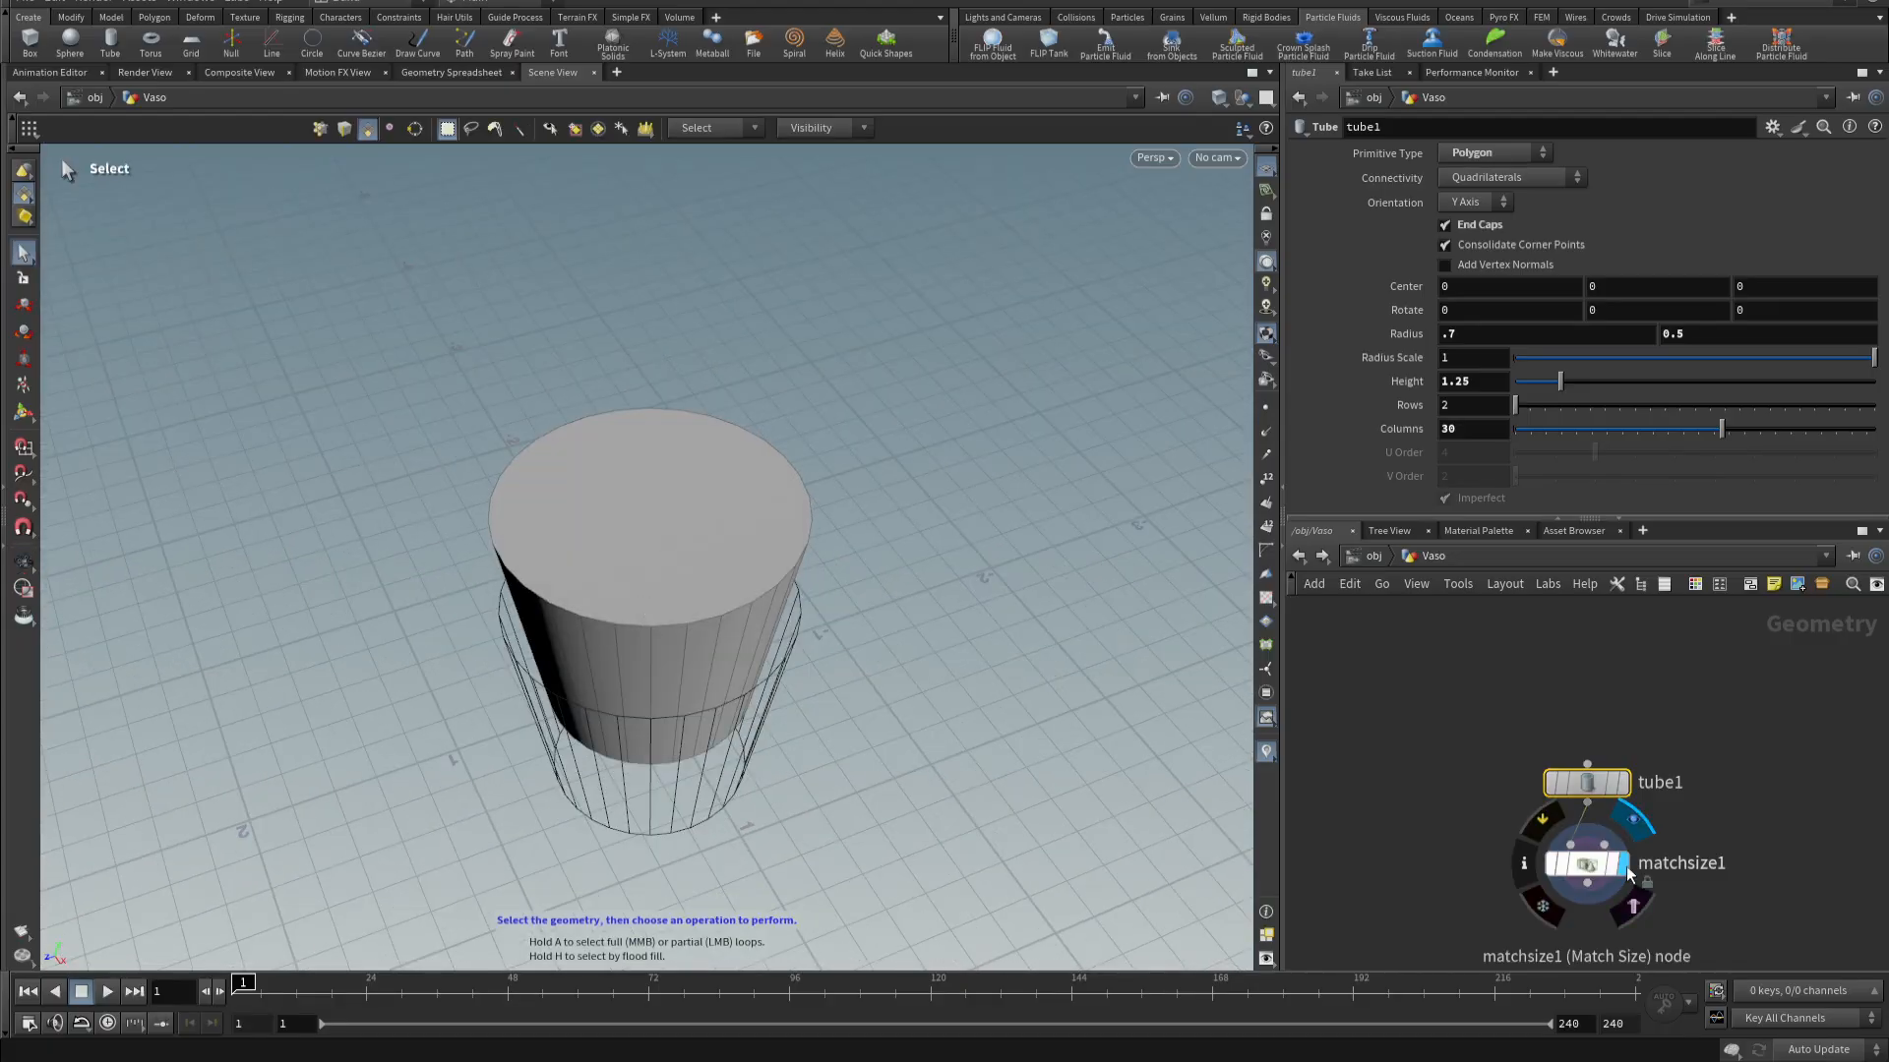
left_click(1625, 785)
left_click(674, 580)
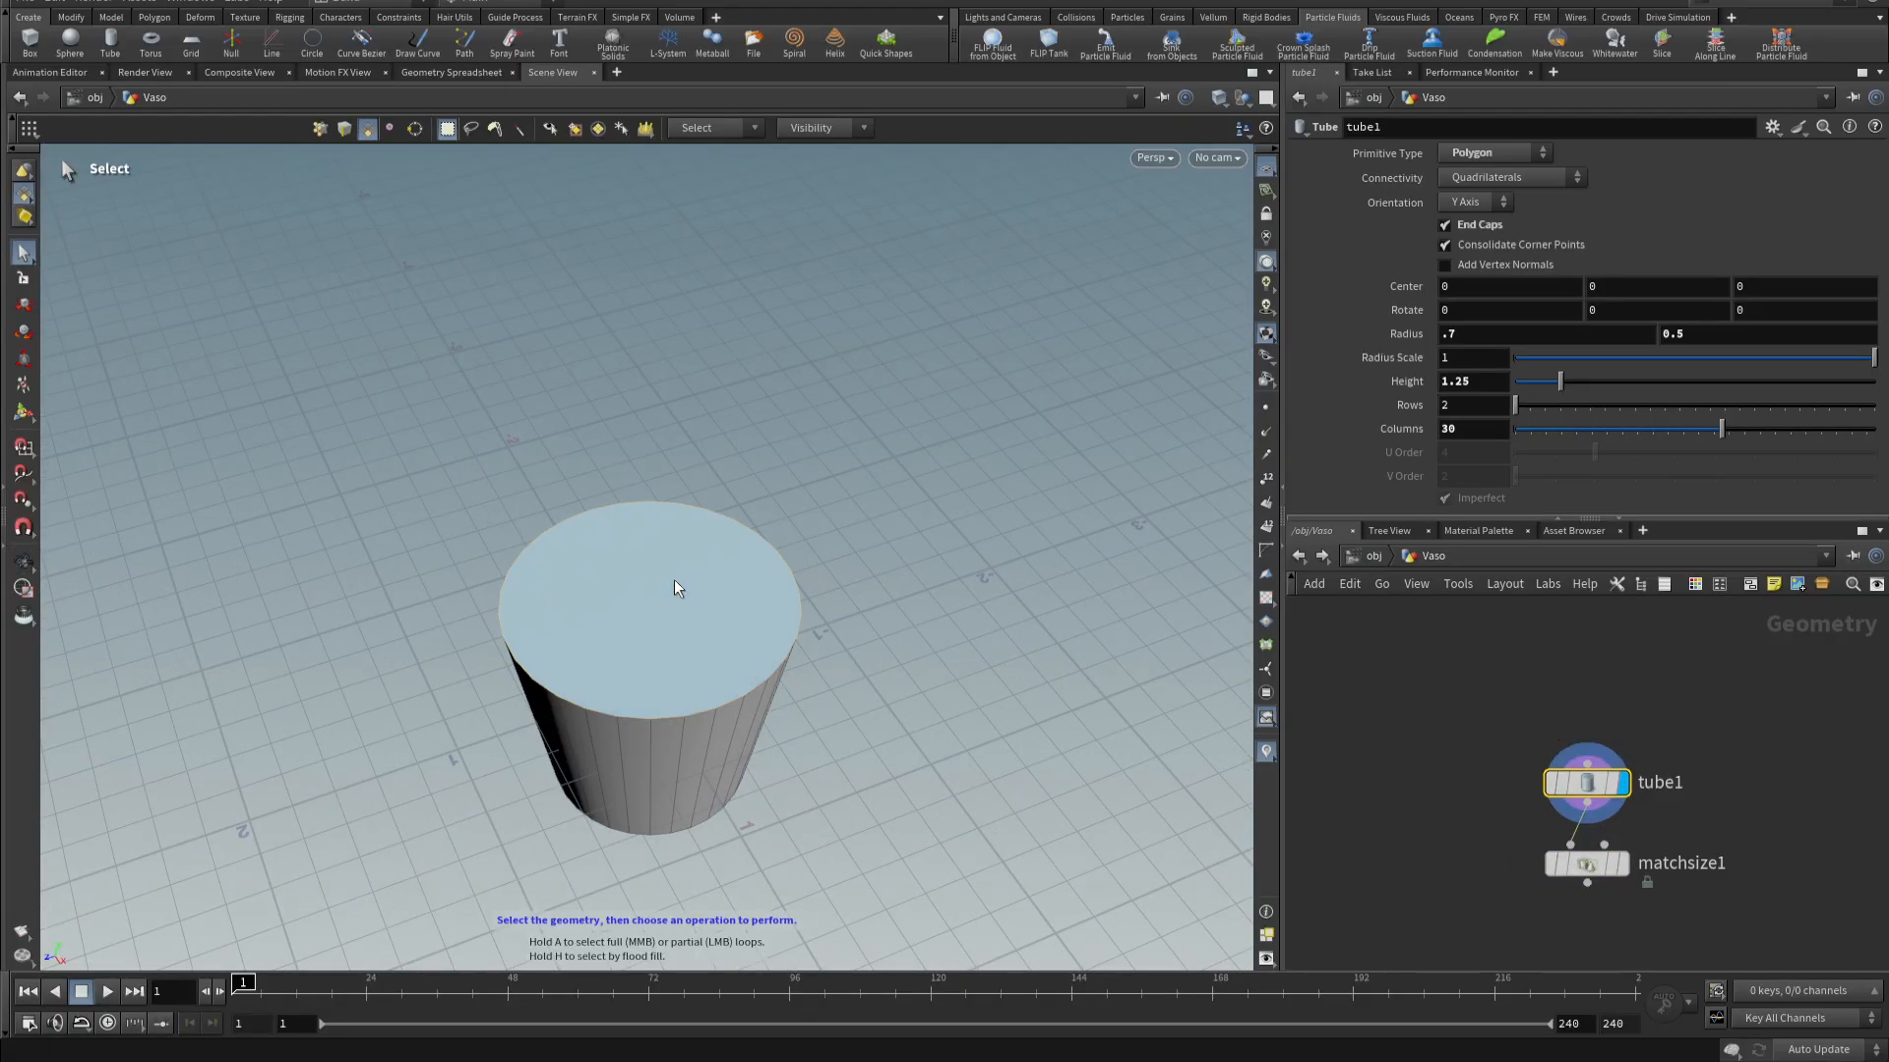
key("Delete")
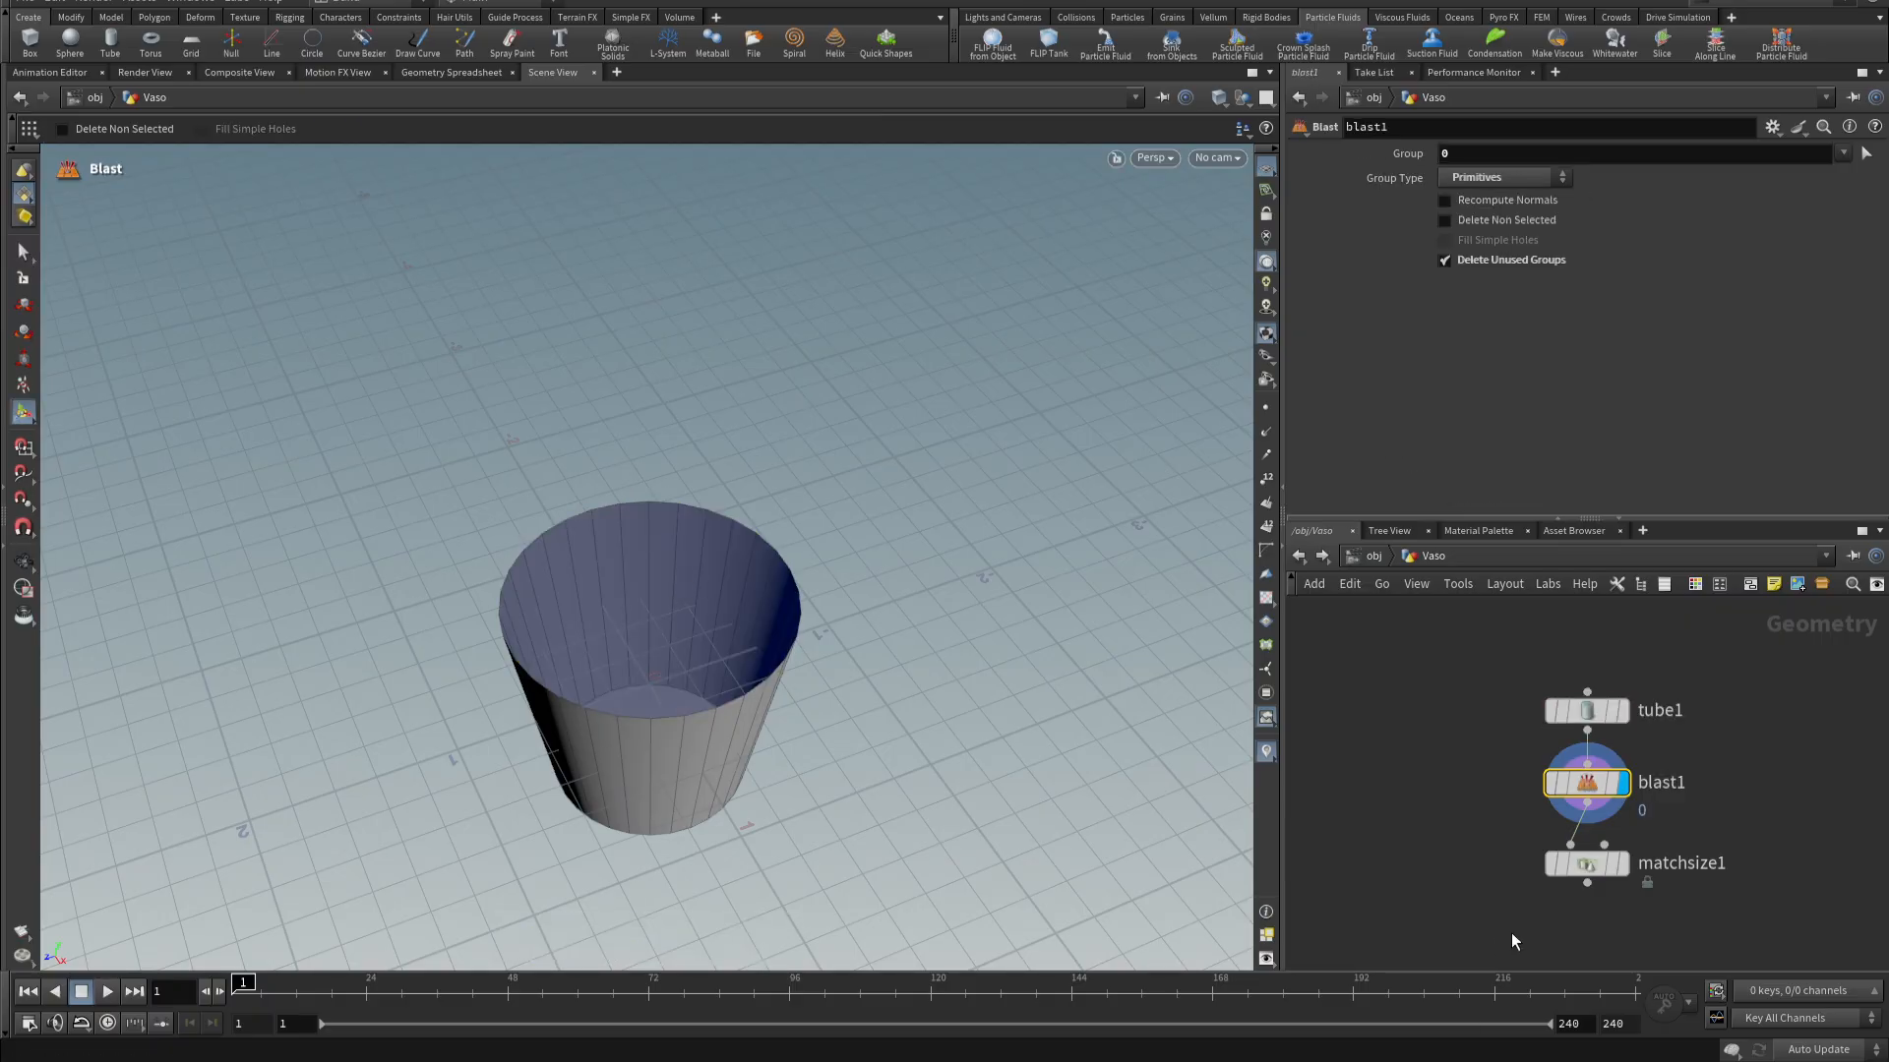
- Display the matchsize1 result and show that node's parameters
middle_click_drag(1750, 809, 1765, 714)
left_click(1641, 772)
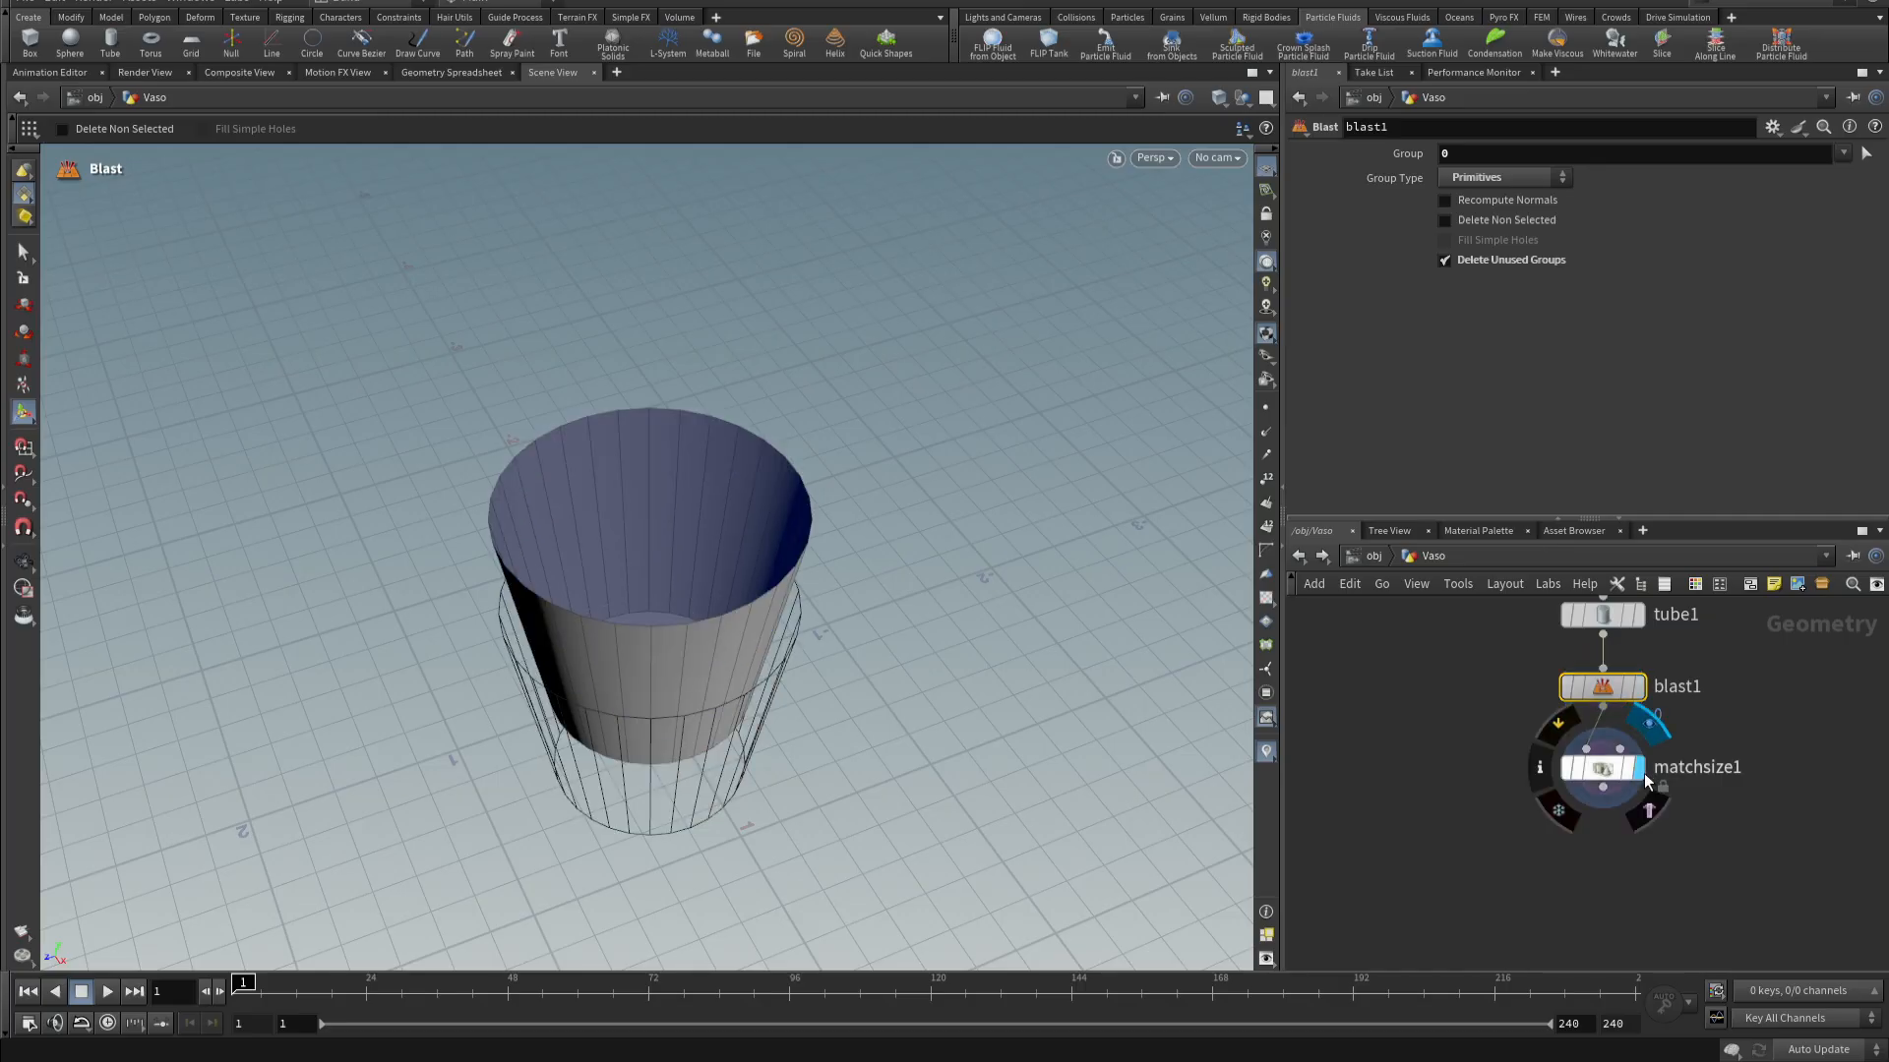
left_click_drag(930, 684, 942, 521, "alt")
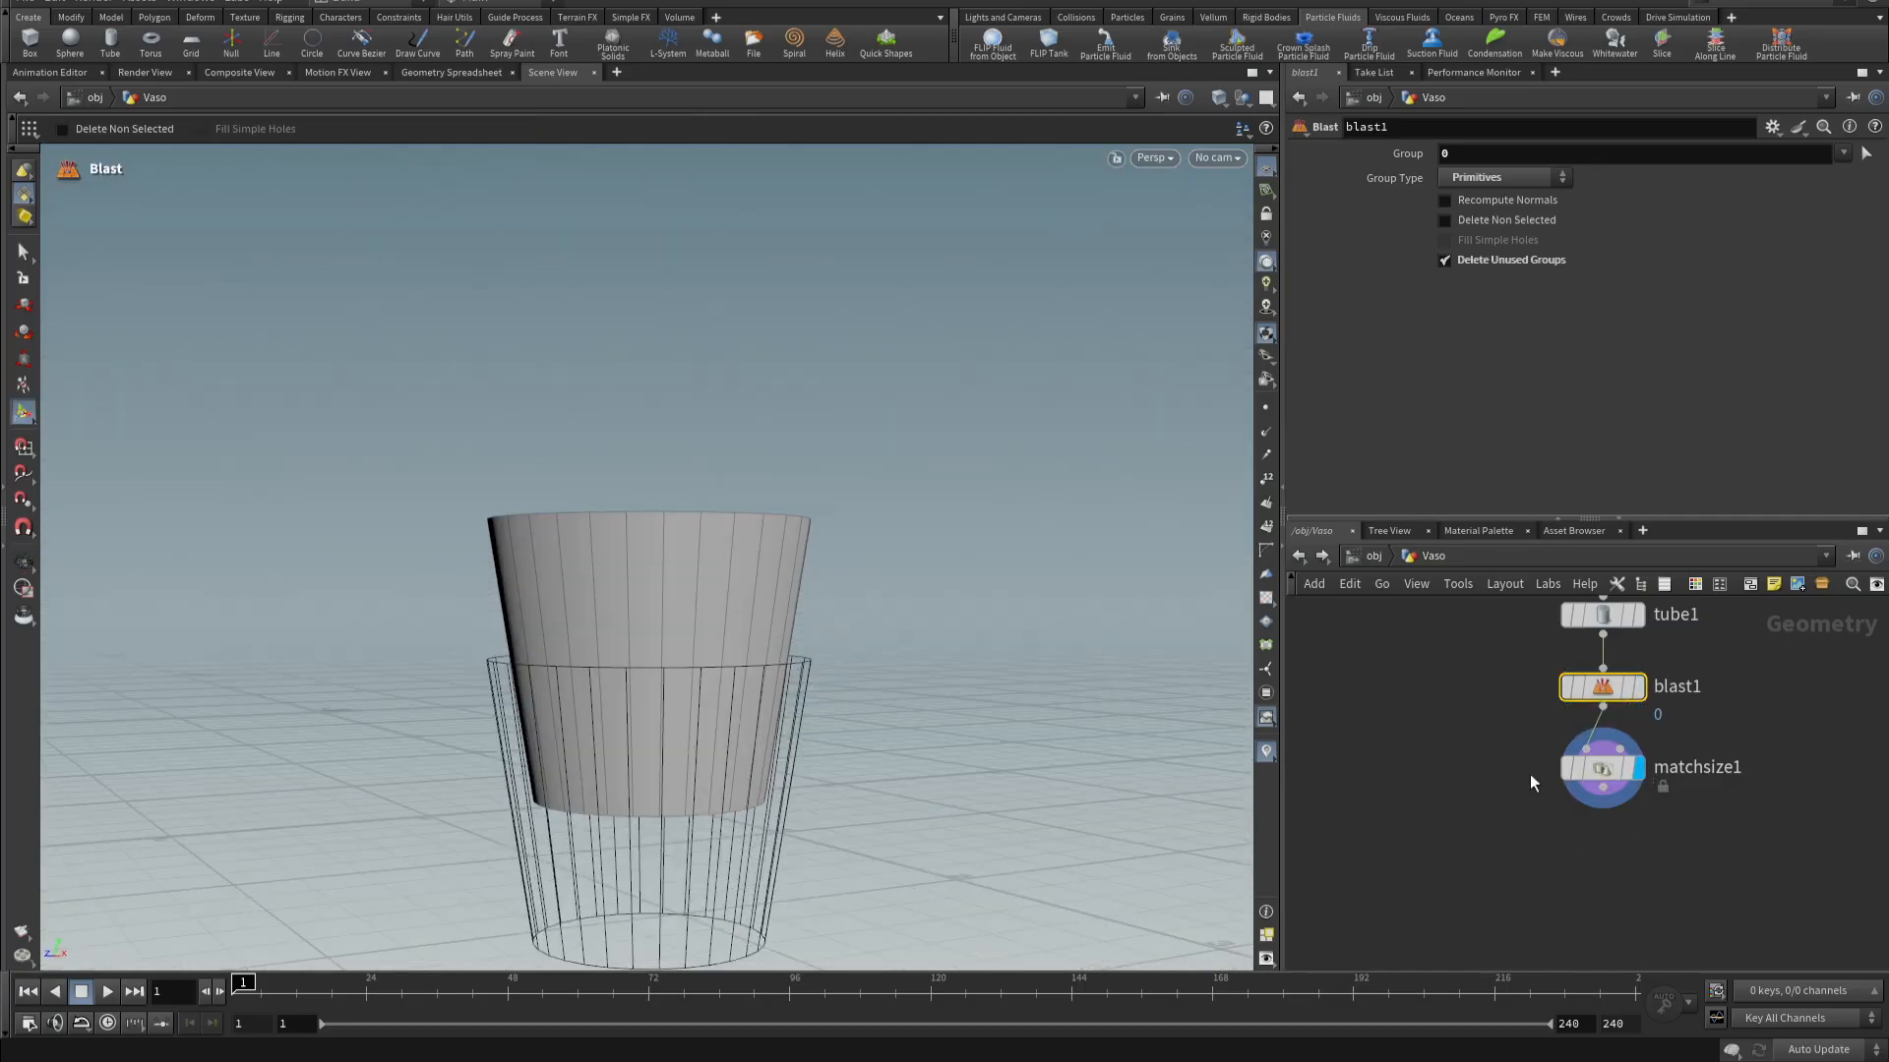
left_click(1602, 768)
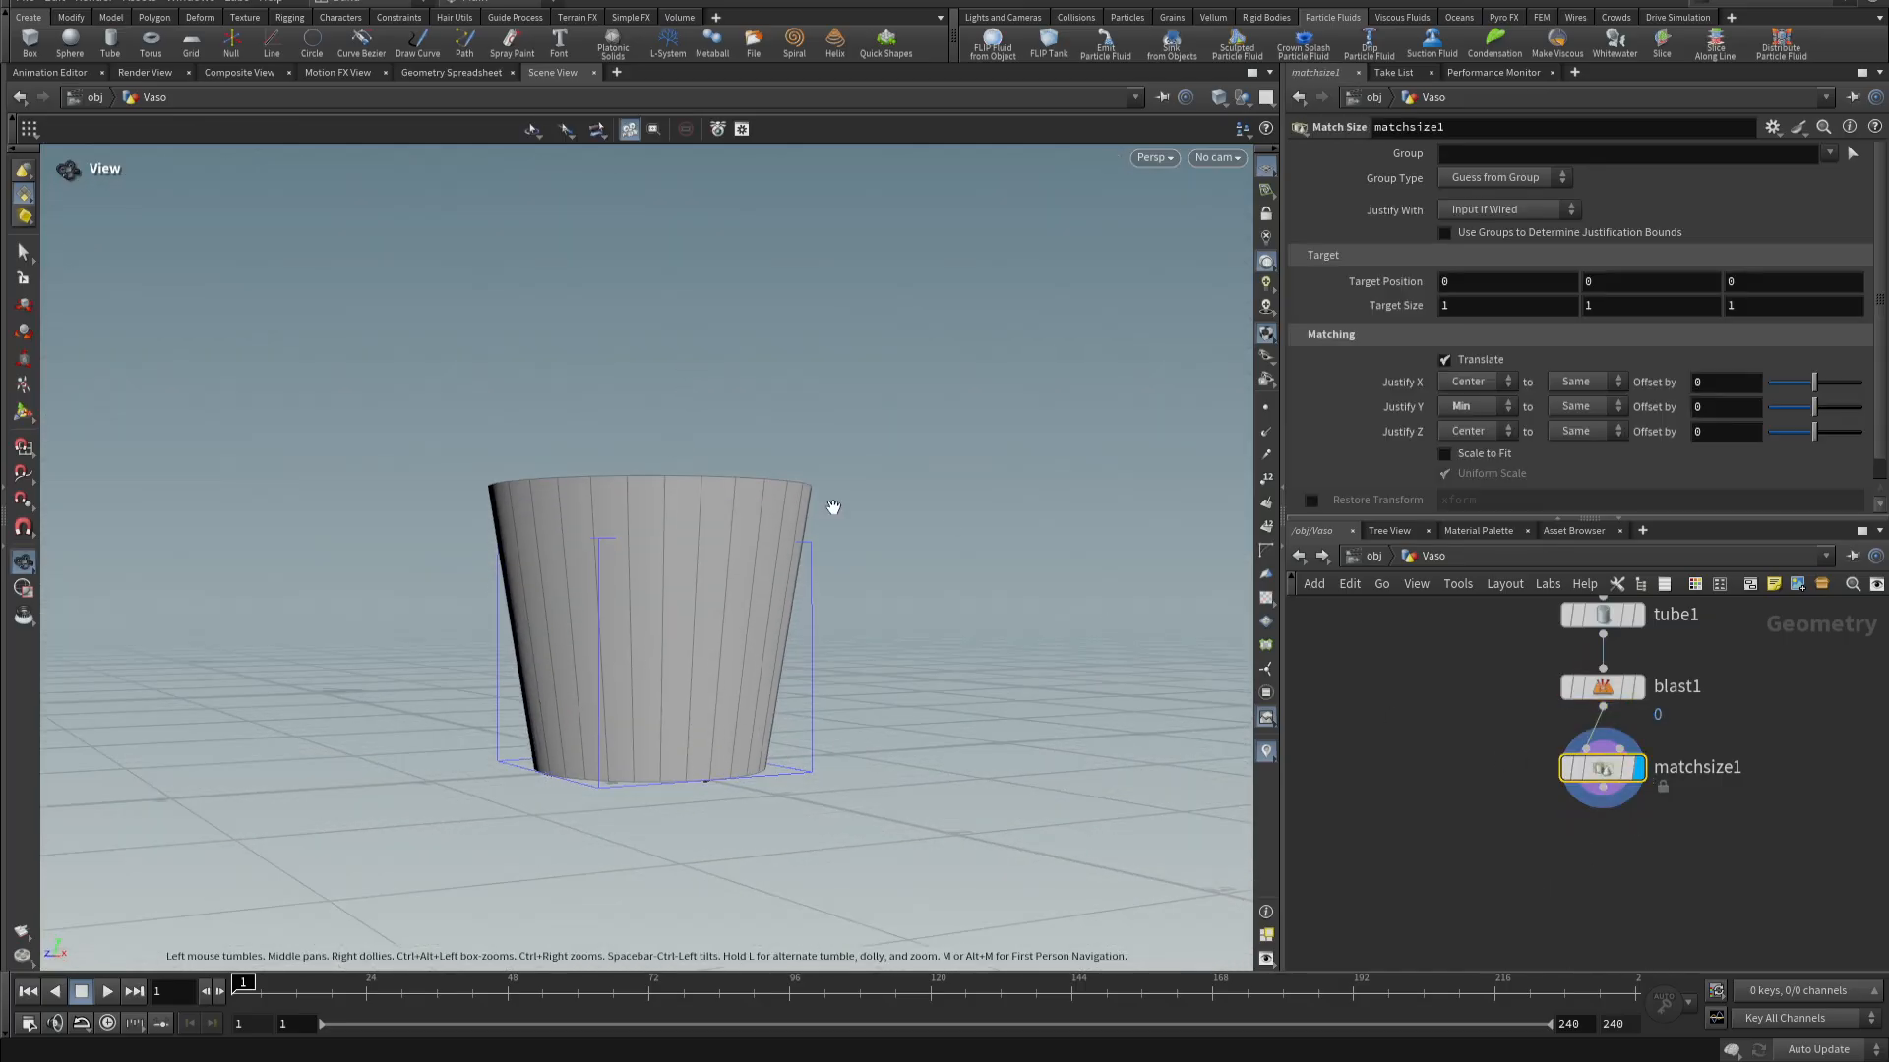
- Add a PolyExtrude node, connect matchsize1 to its input, and display its result
key("Return")
key("Tab")
type("ext")
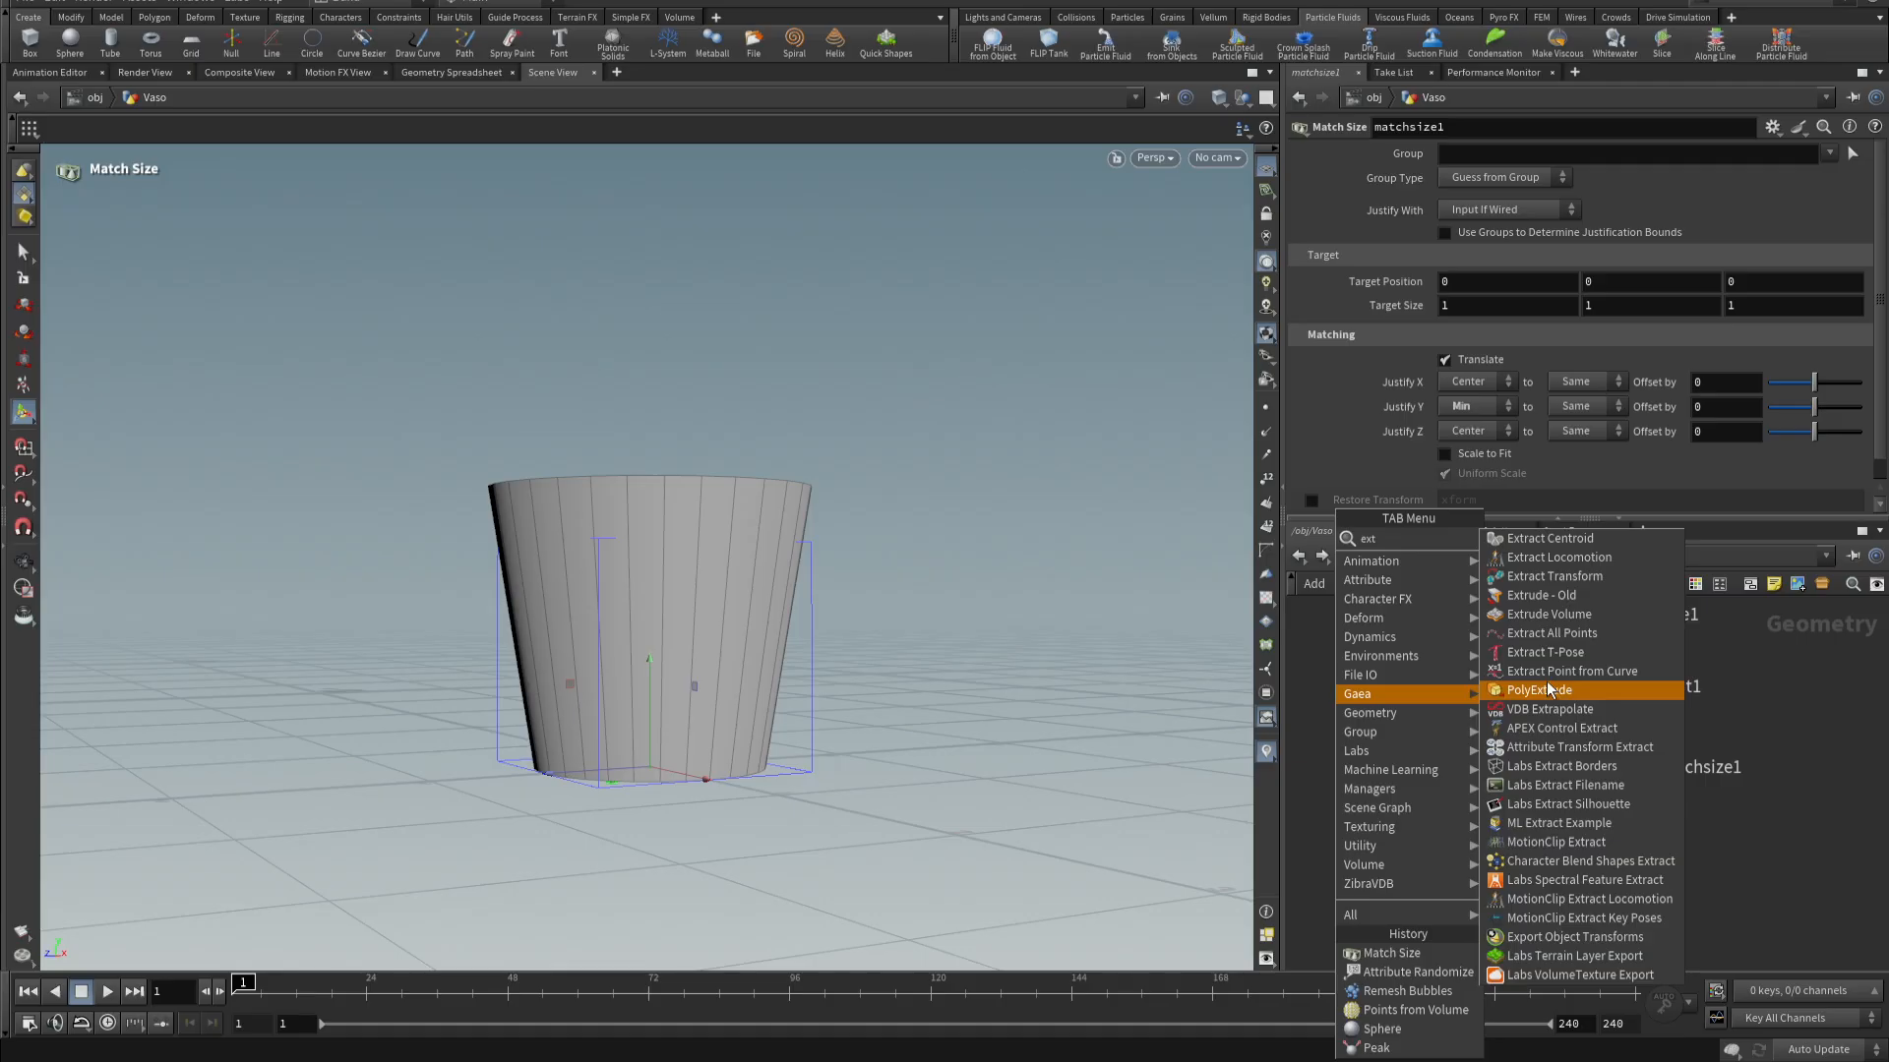
left_click(1556, 676)
left_click(1597, 848)
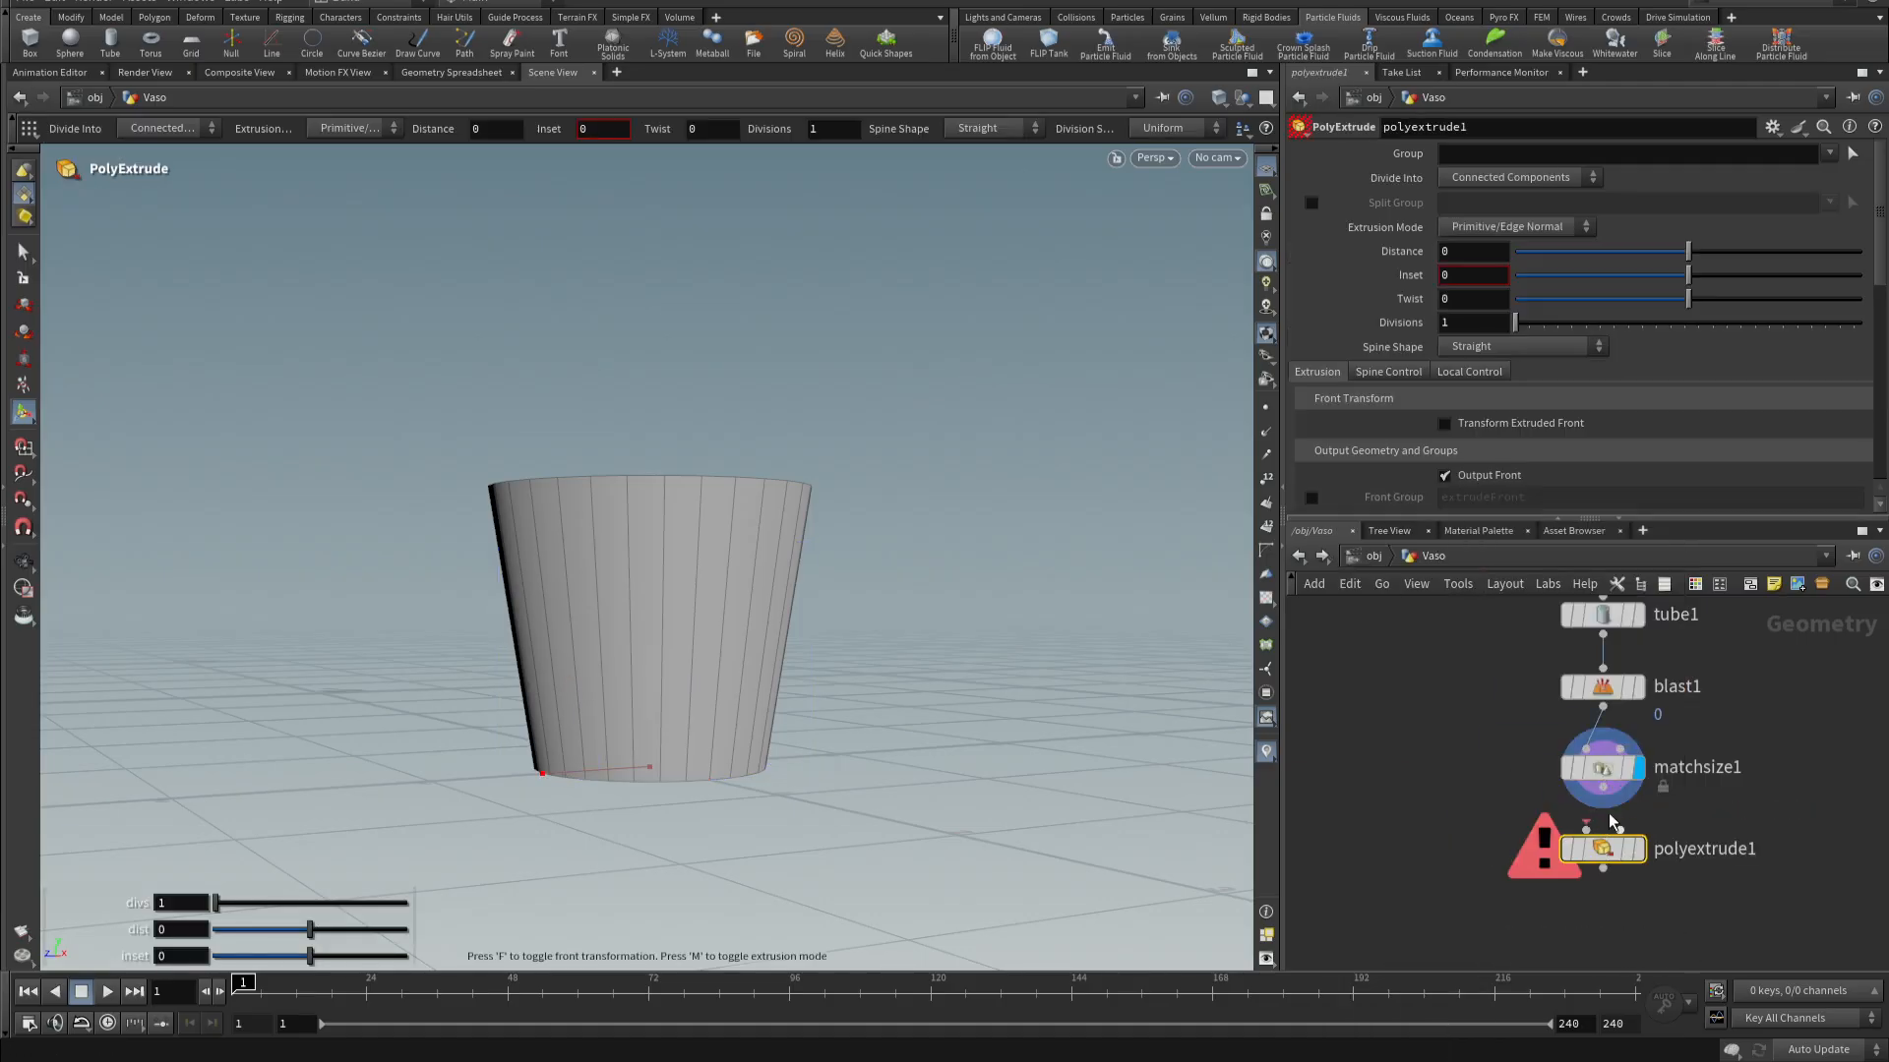
left_click_drag(1602, 807, 1636, 874)
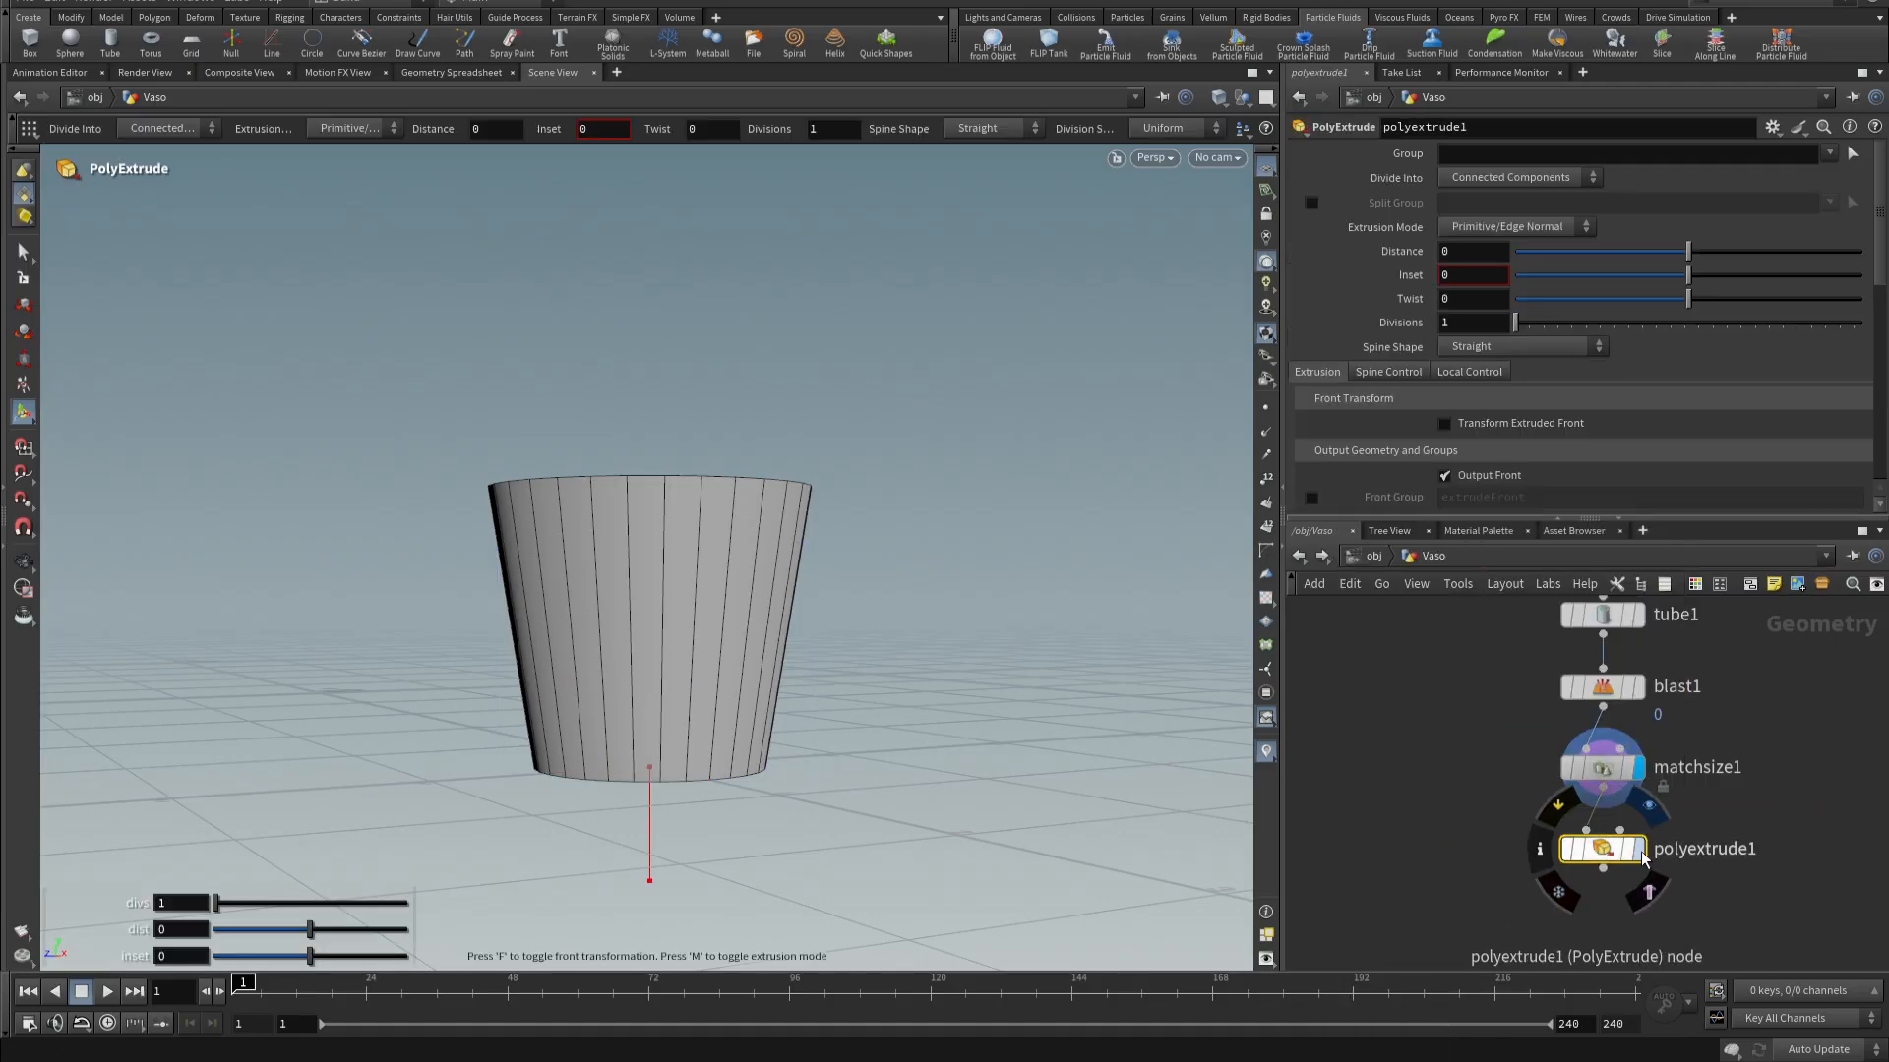
left_click(1638, 848)
- Extrude the cup's walls outward to a Distance of about 0.05 to give them thickness
left_click_drag(701, 649, 697, 710, "alt")
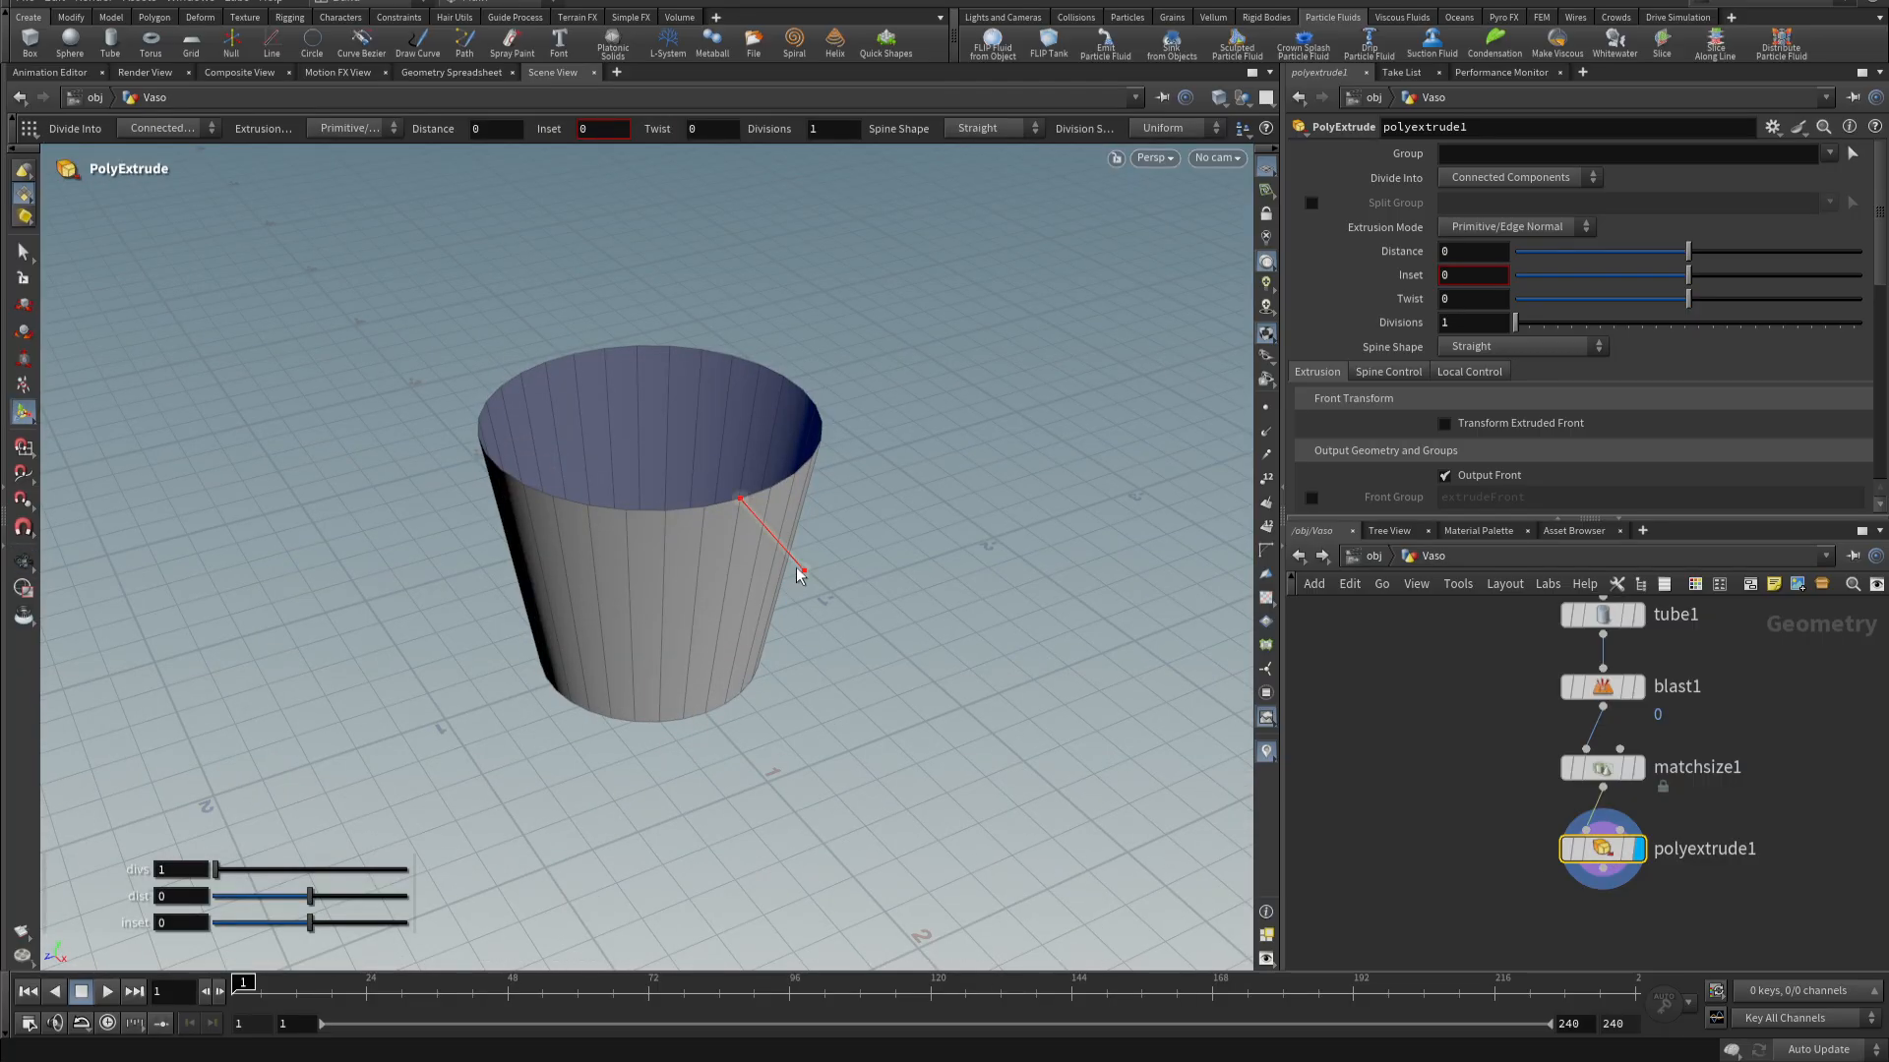
left_click_drag(802, 570, 624, 577)
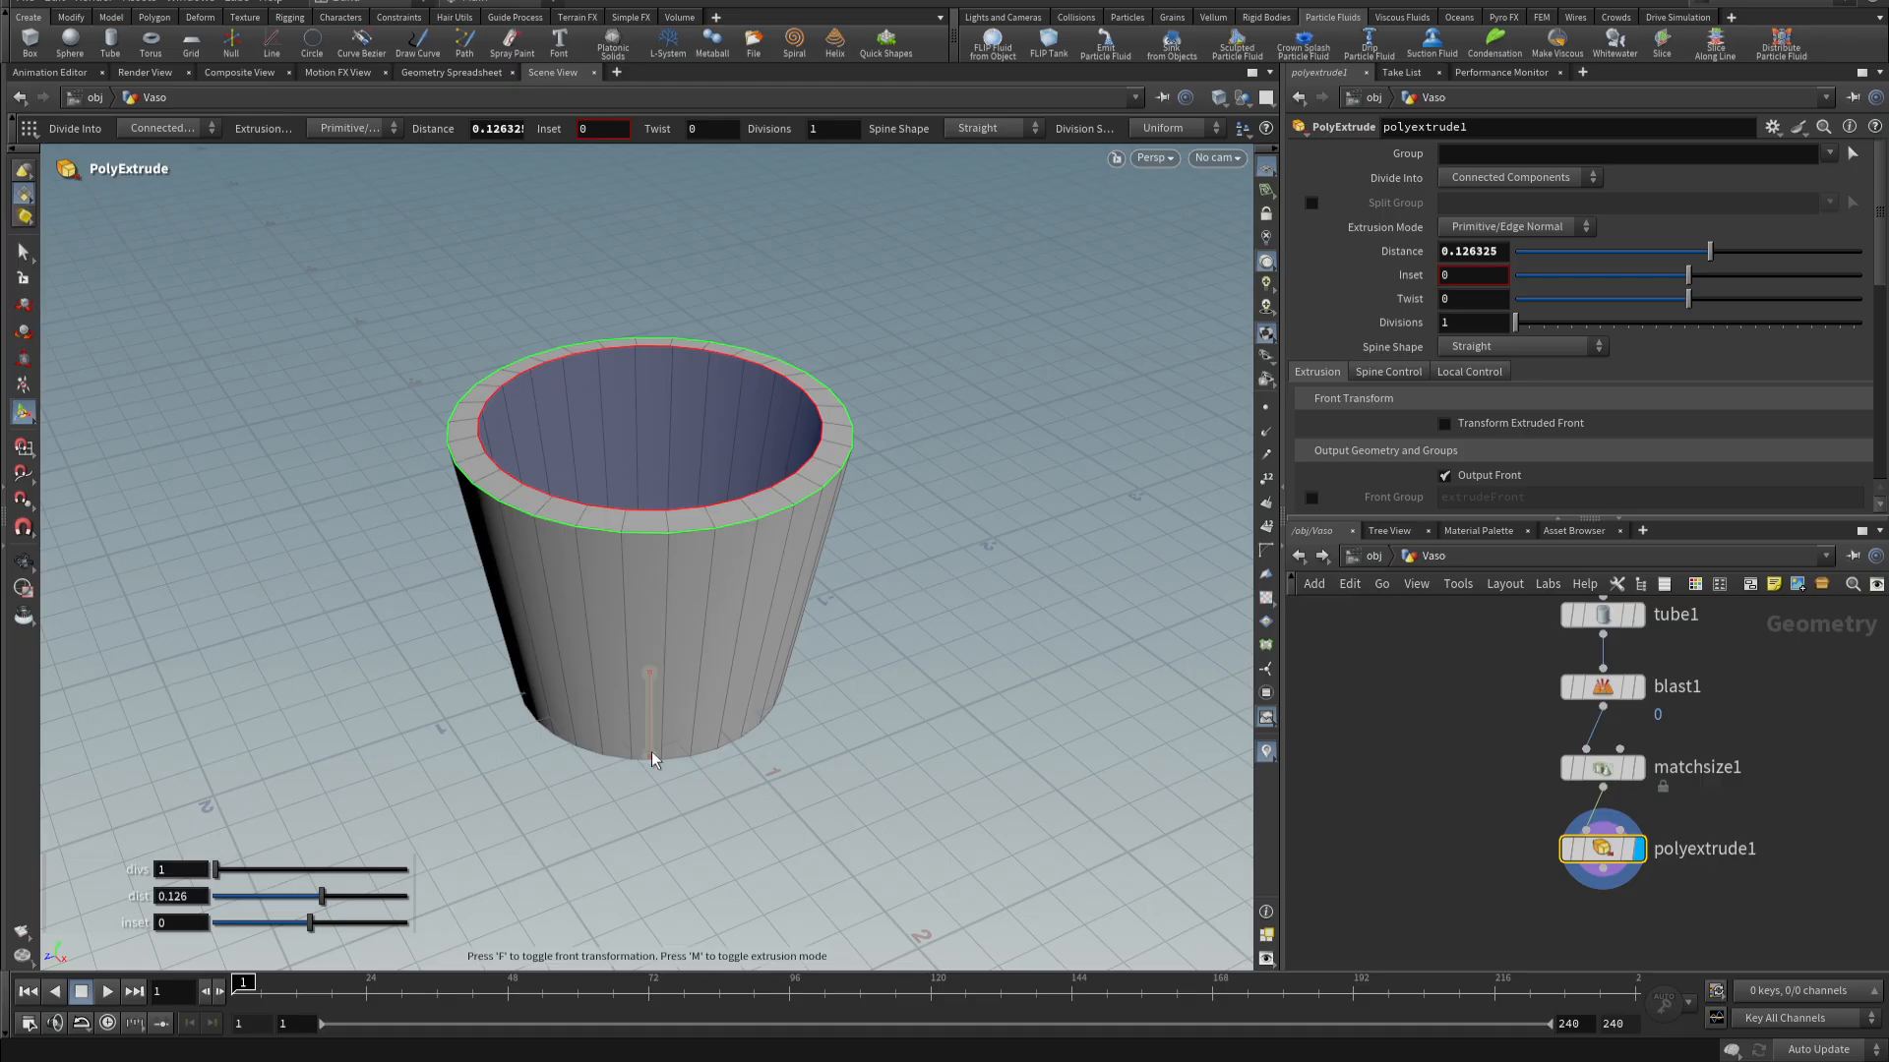
left_click_drag(651, 752, 644, 746)
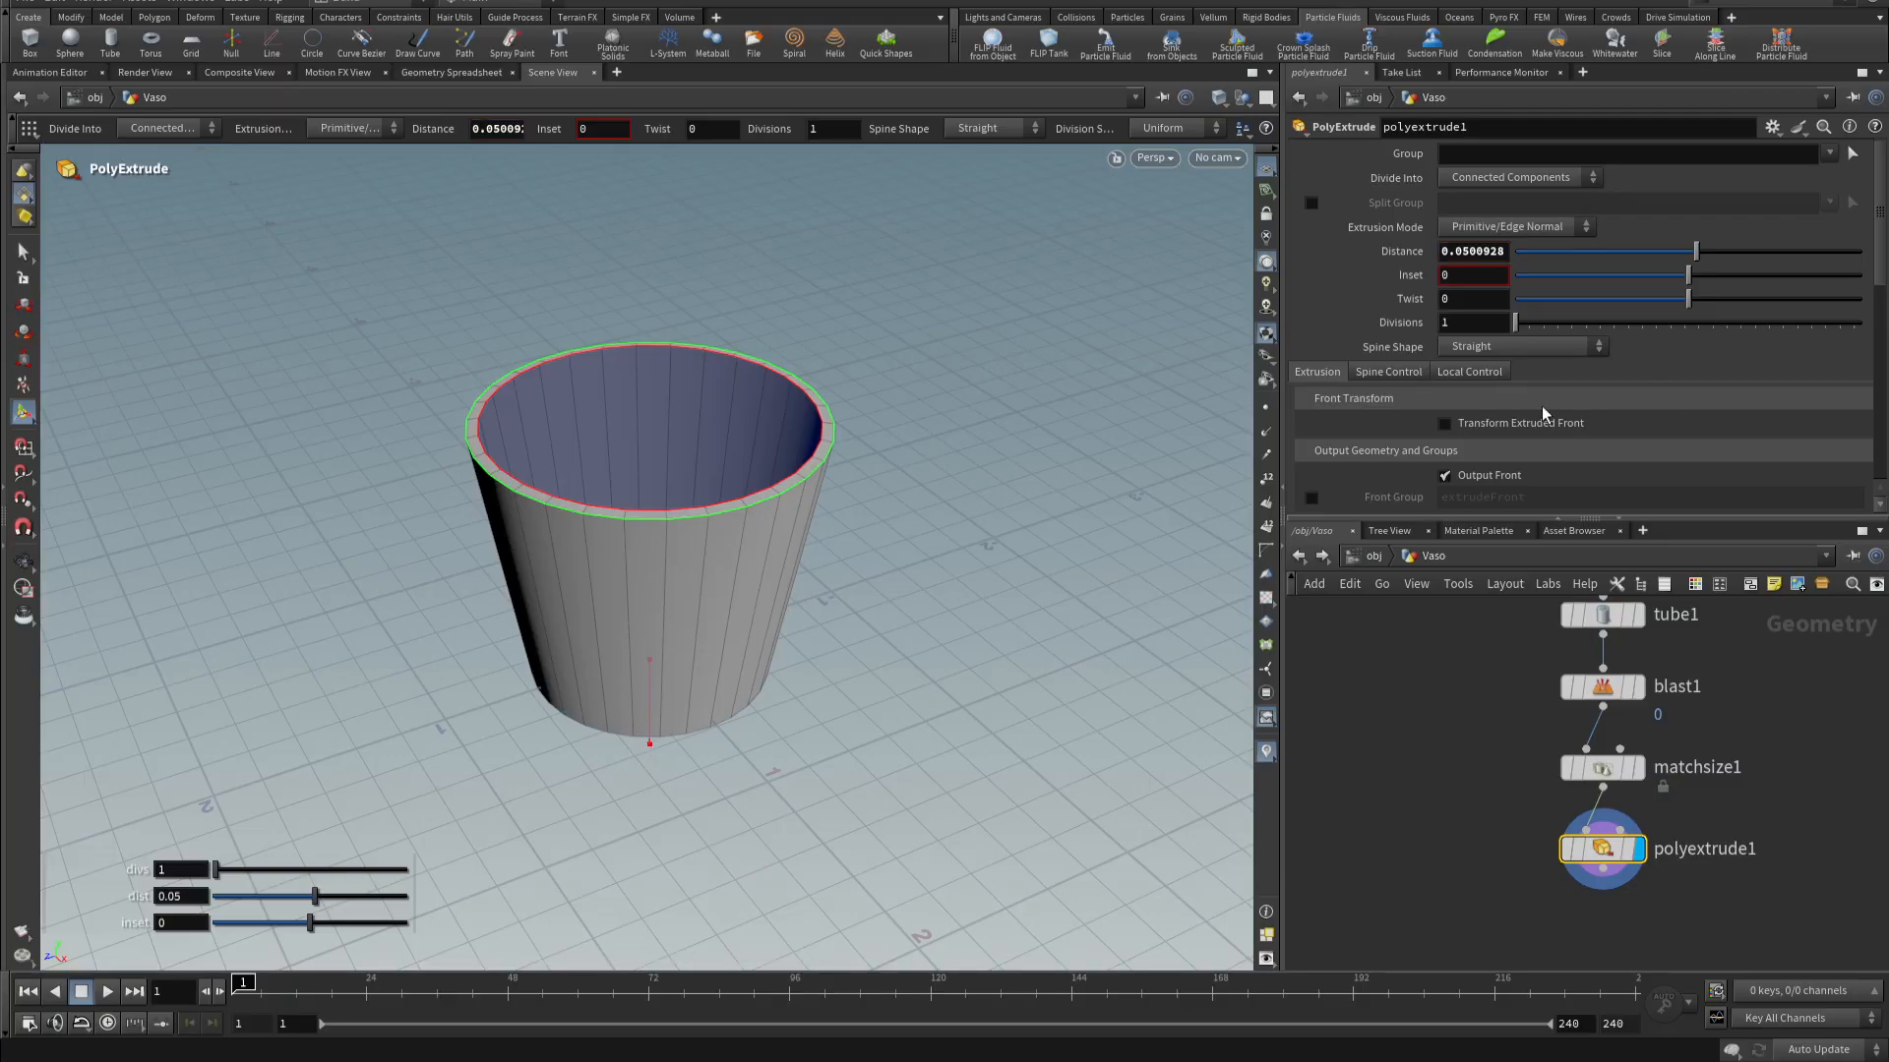
- Enable Output Back on polyextrude1 so the thickened cup also has its inner faces
scroll(1529, 418, "down", 2)
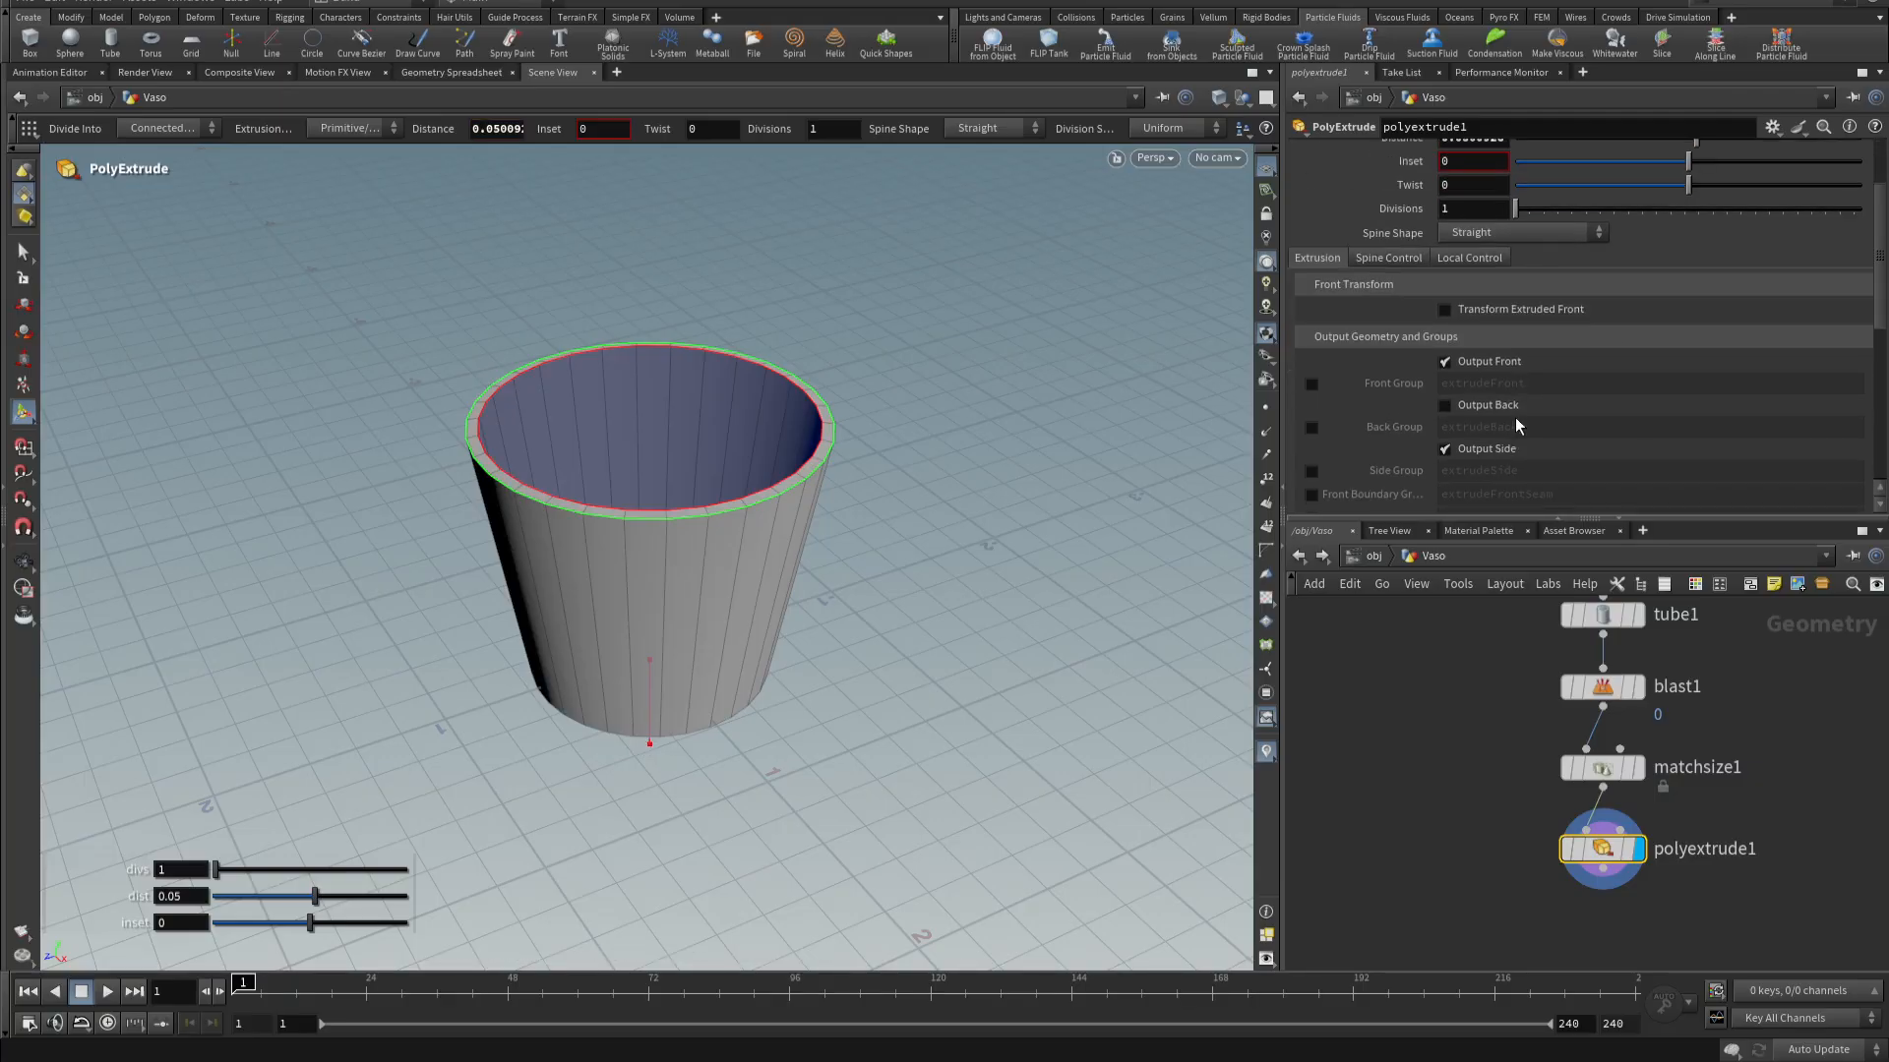
left_click(1445, 405)
key("Escape")
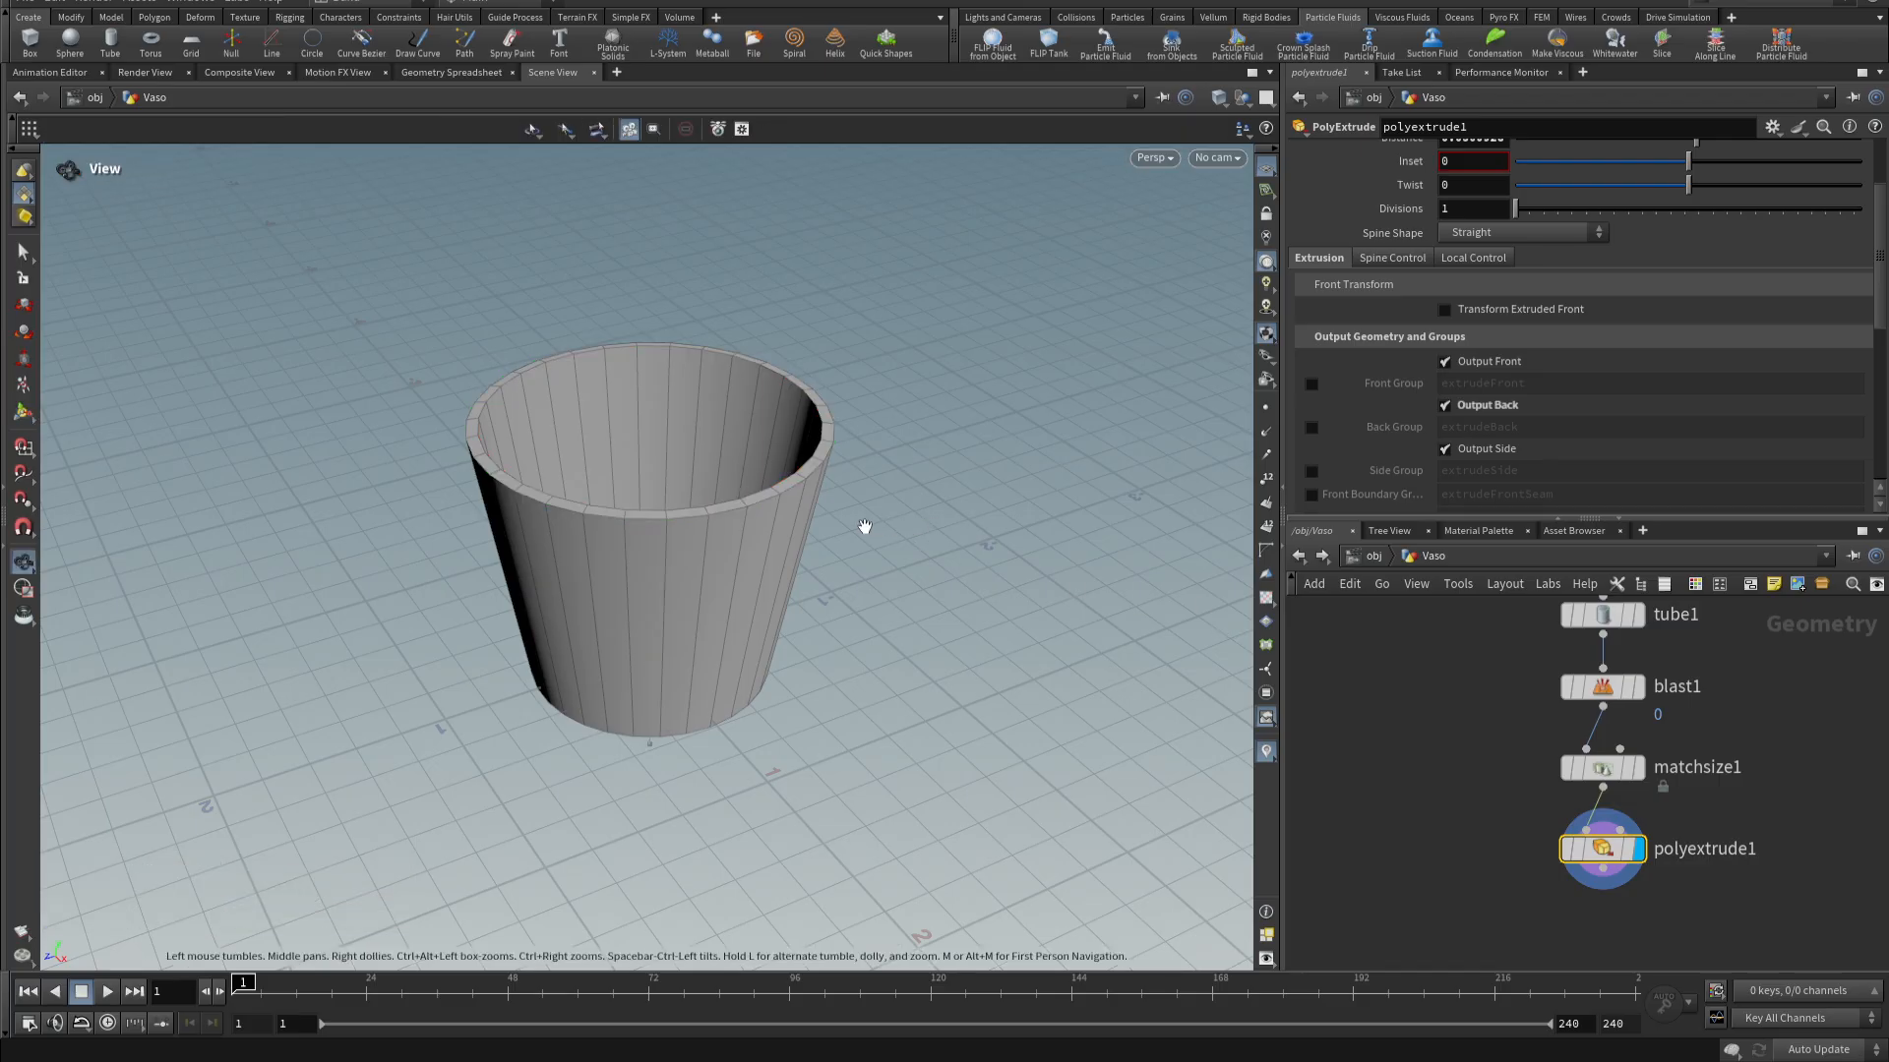
left_click_drag(864, 528, 928, 509)
scroll(928, 509, "down", 2)
- Add a Null node after polyextrude1, rename it OUT_Vaso, and display its result
middle_click_drag(1488, 876, 1424, 669)
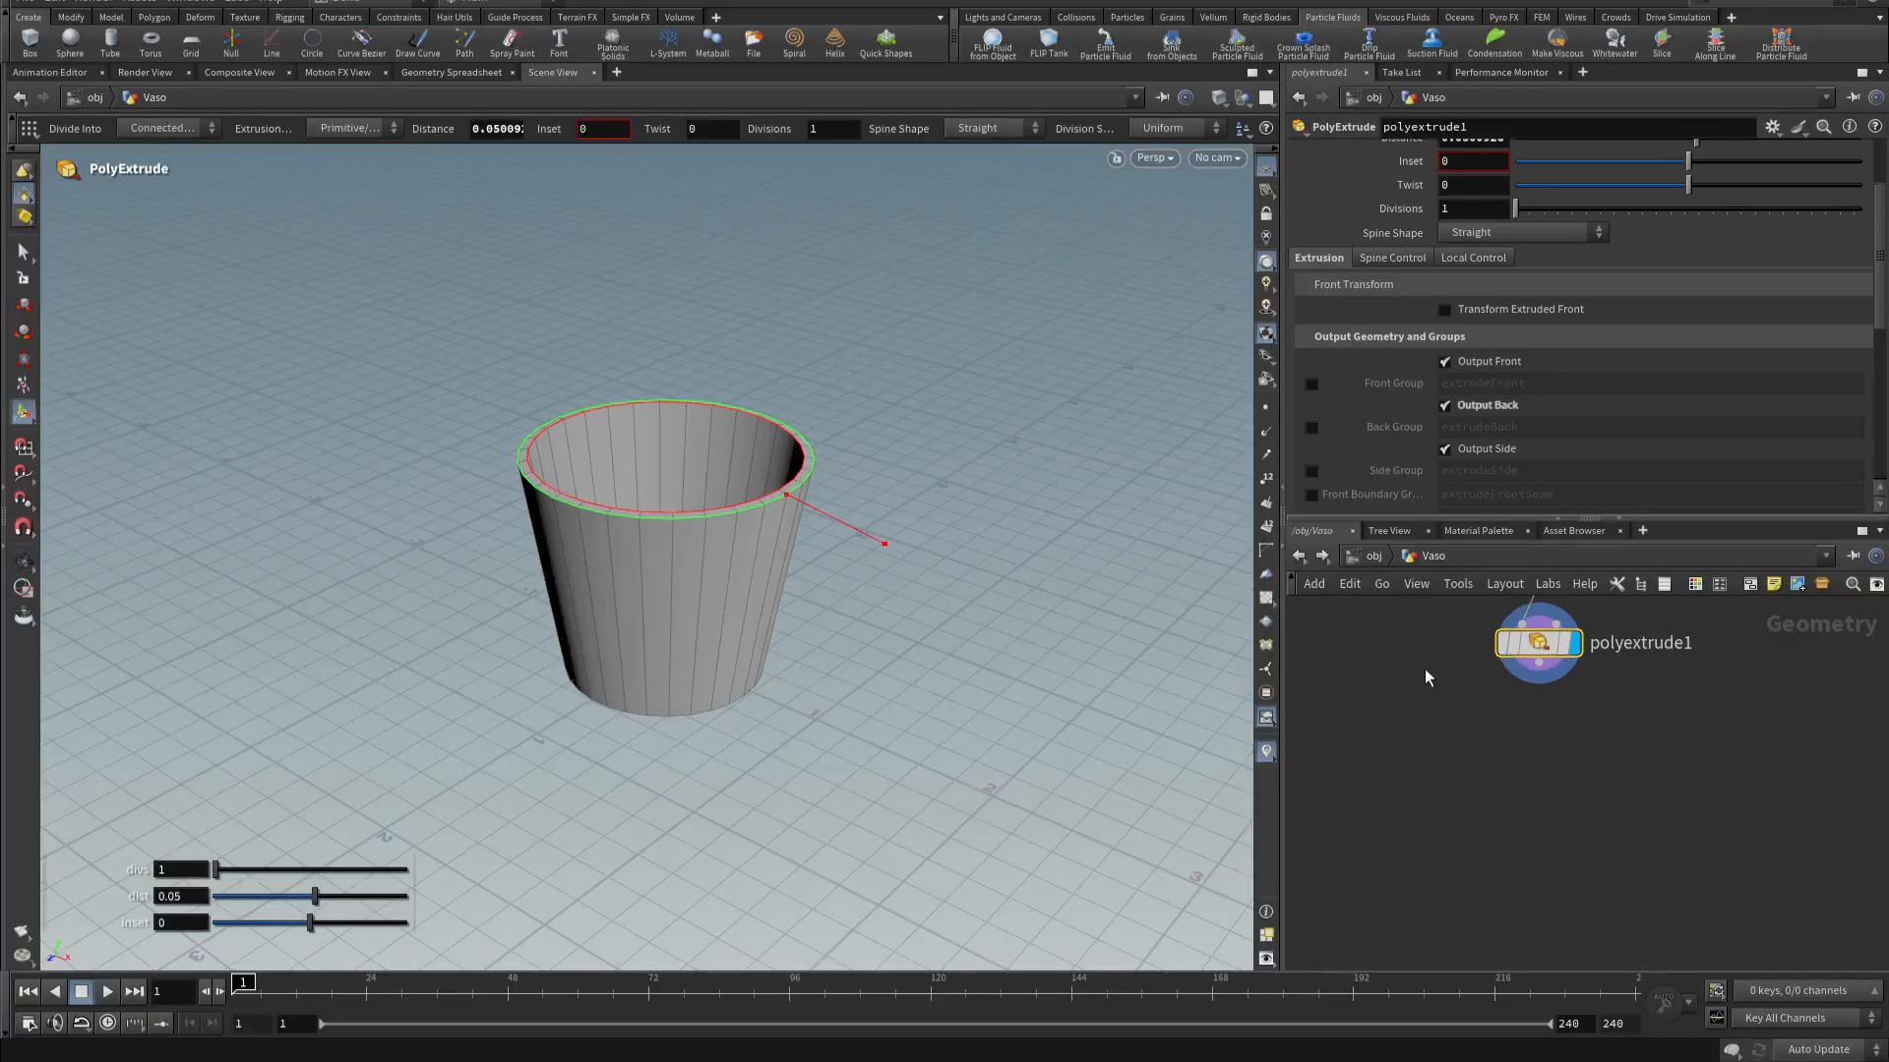
left_click(1549, 668)
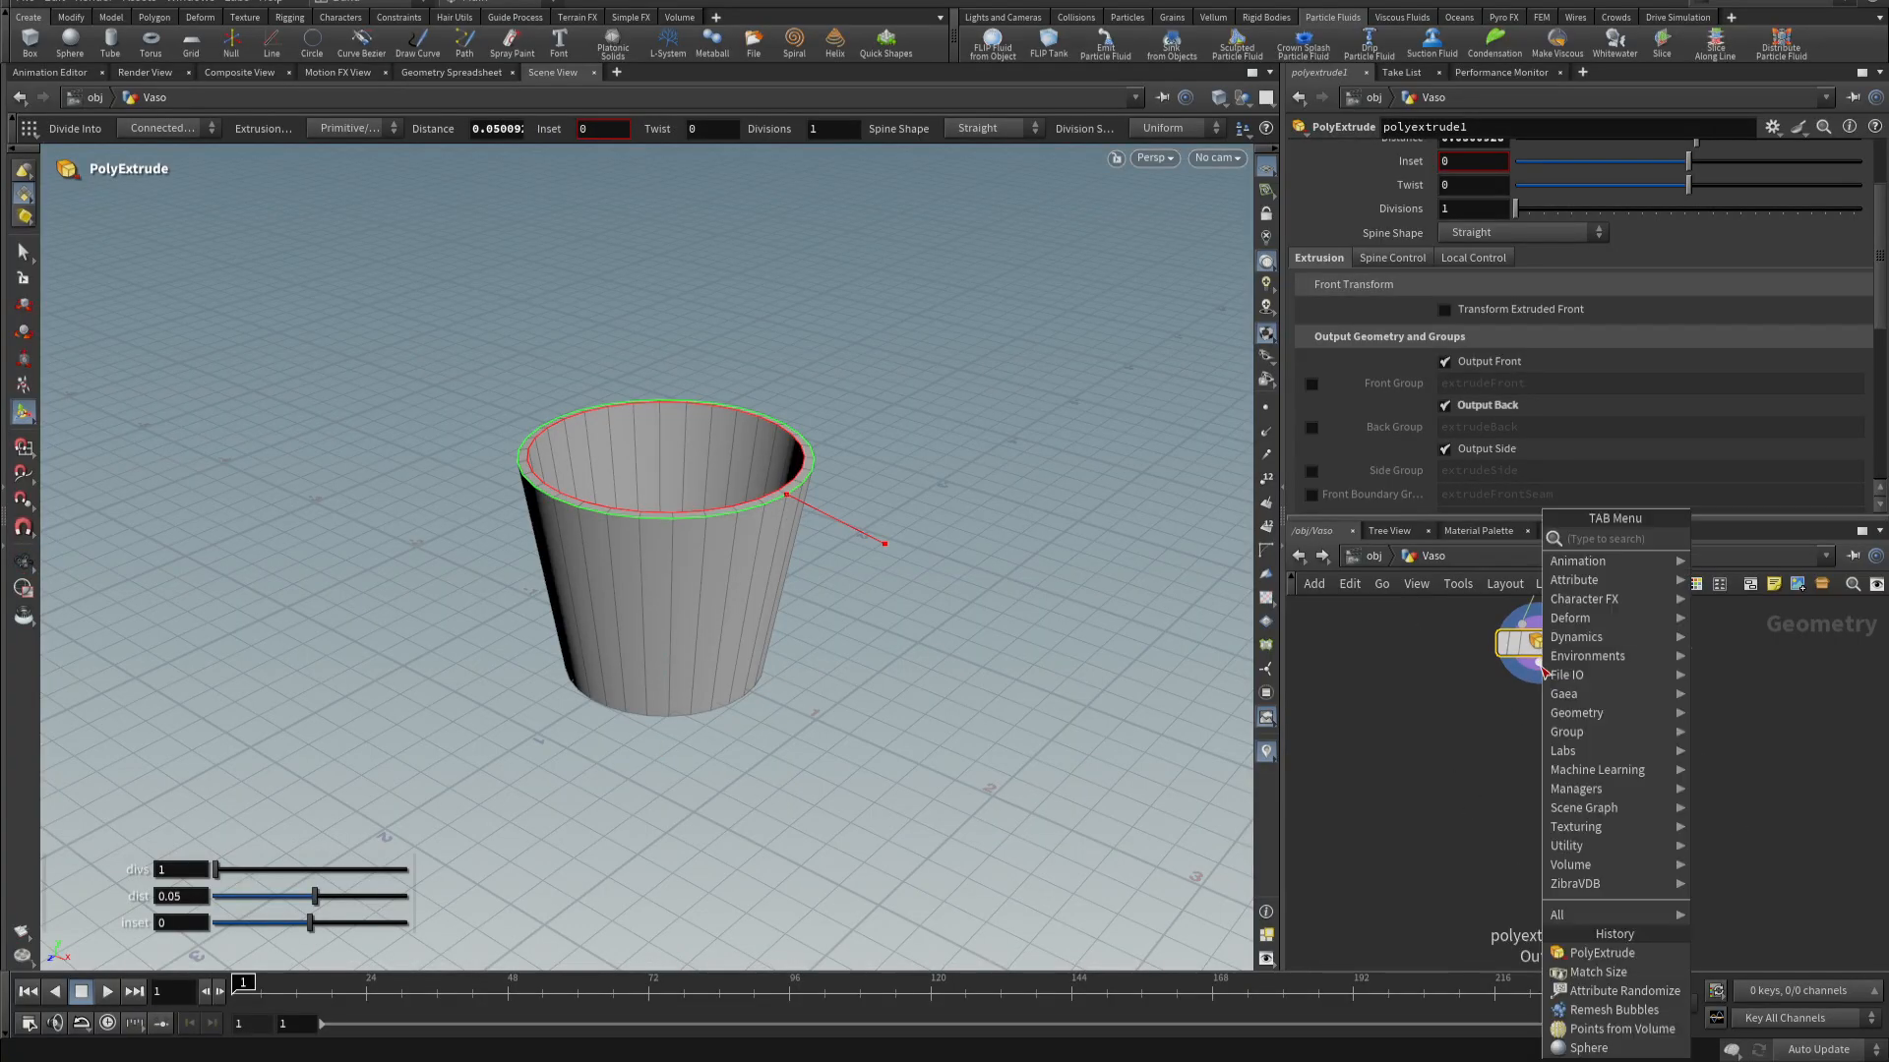
type("nul")
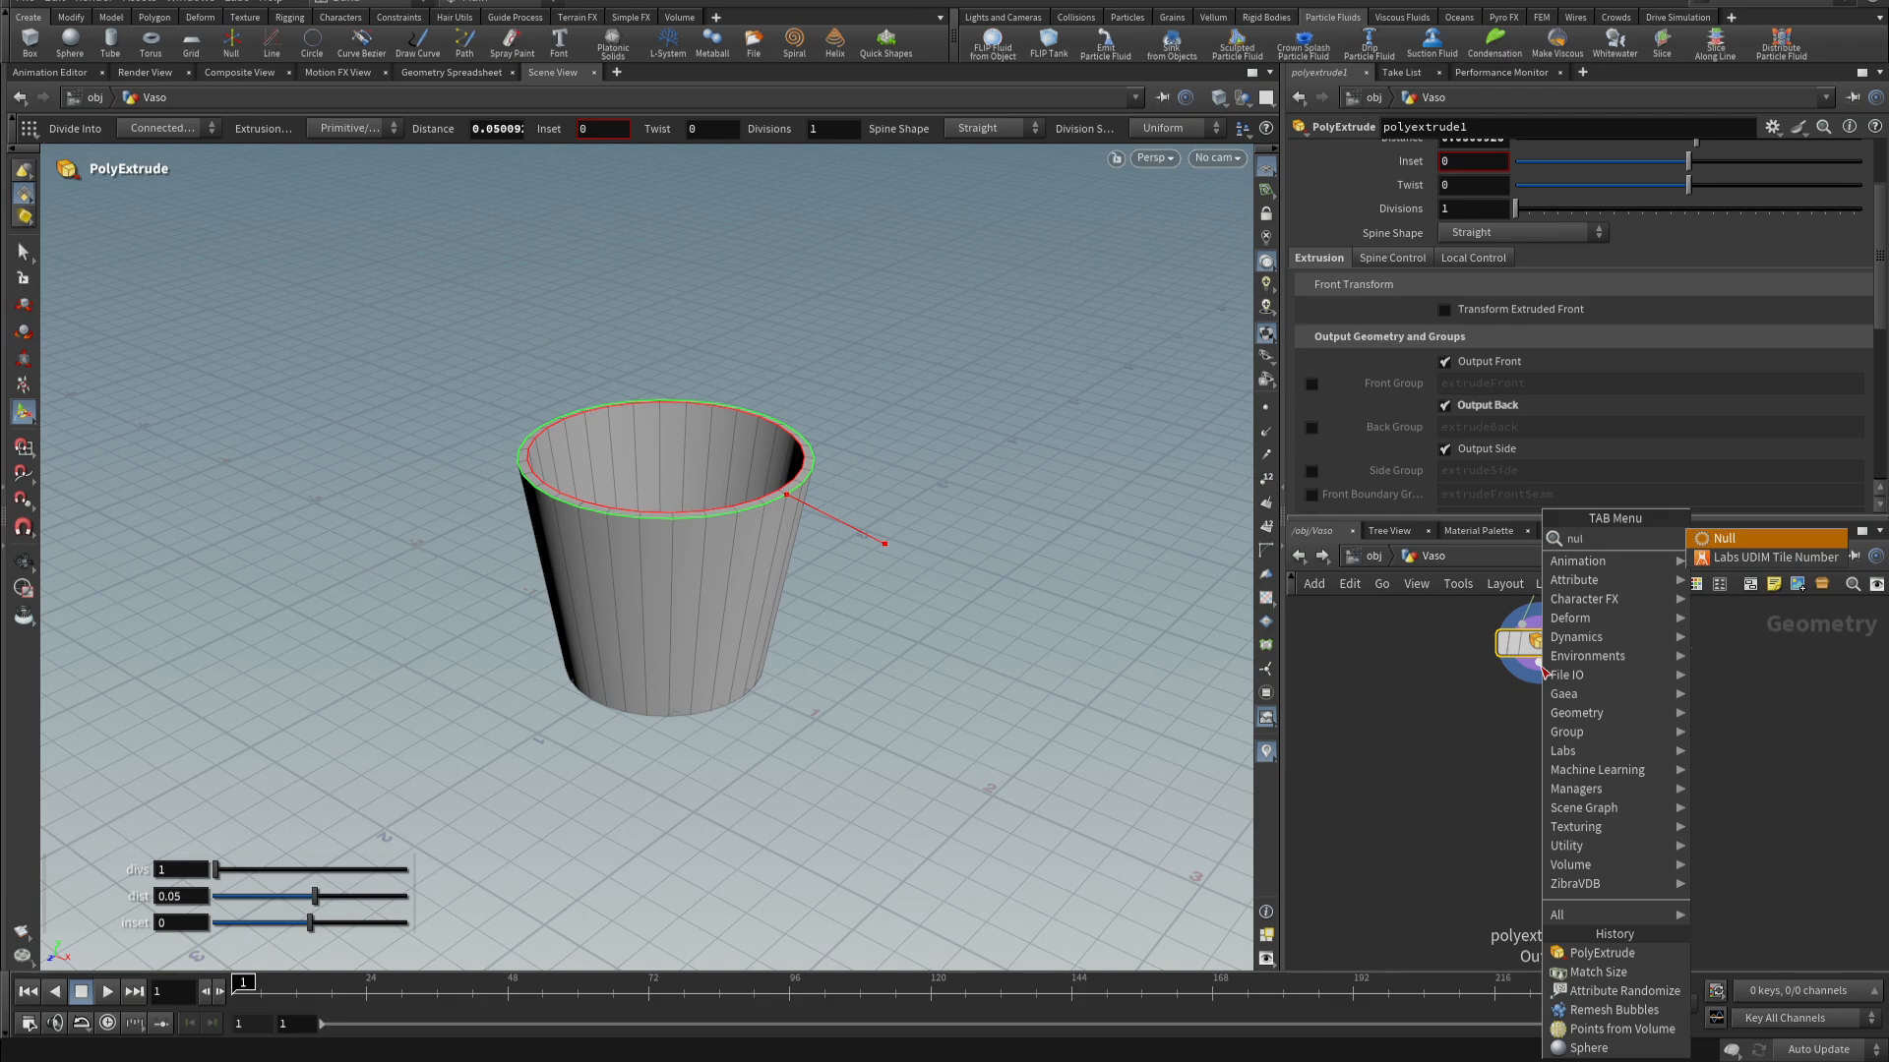
key("Return")
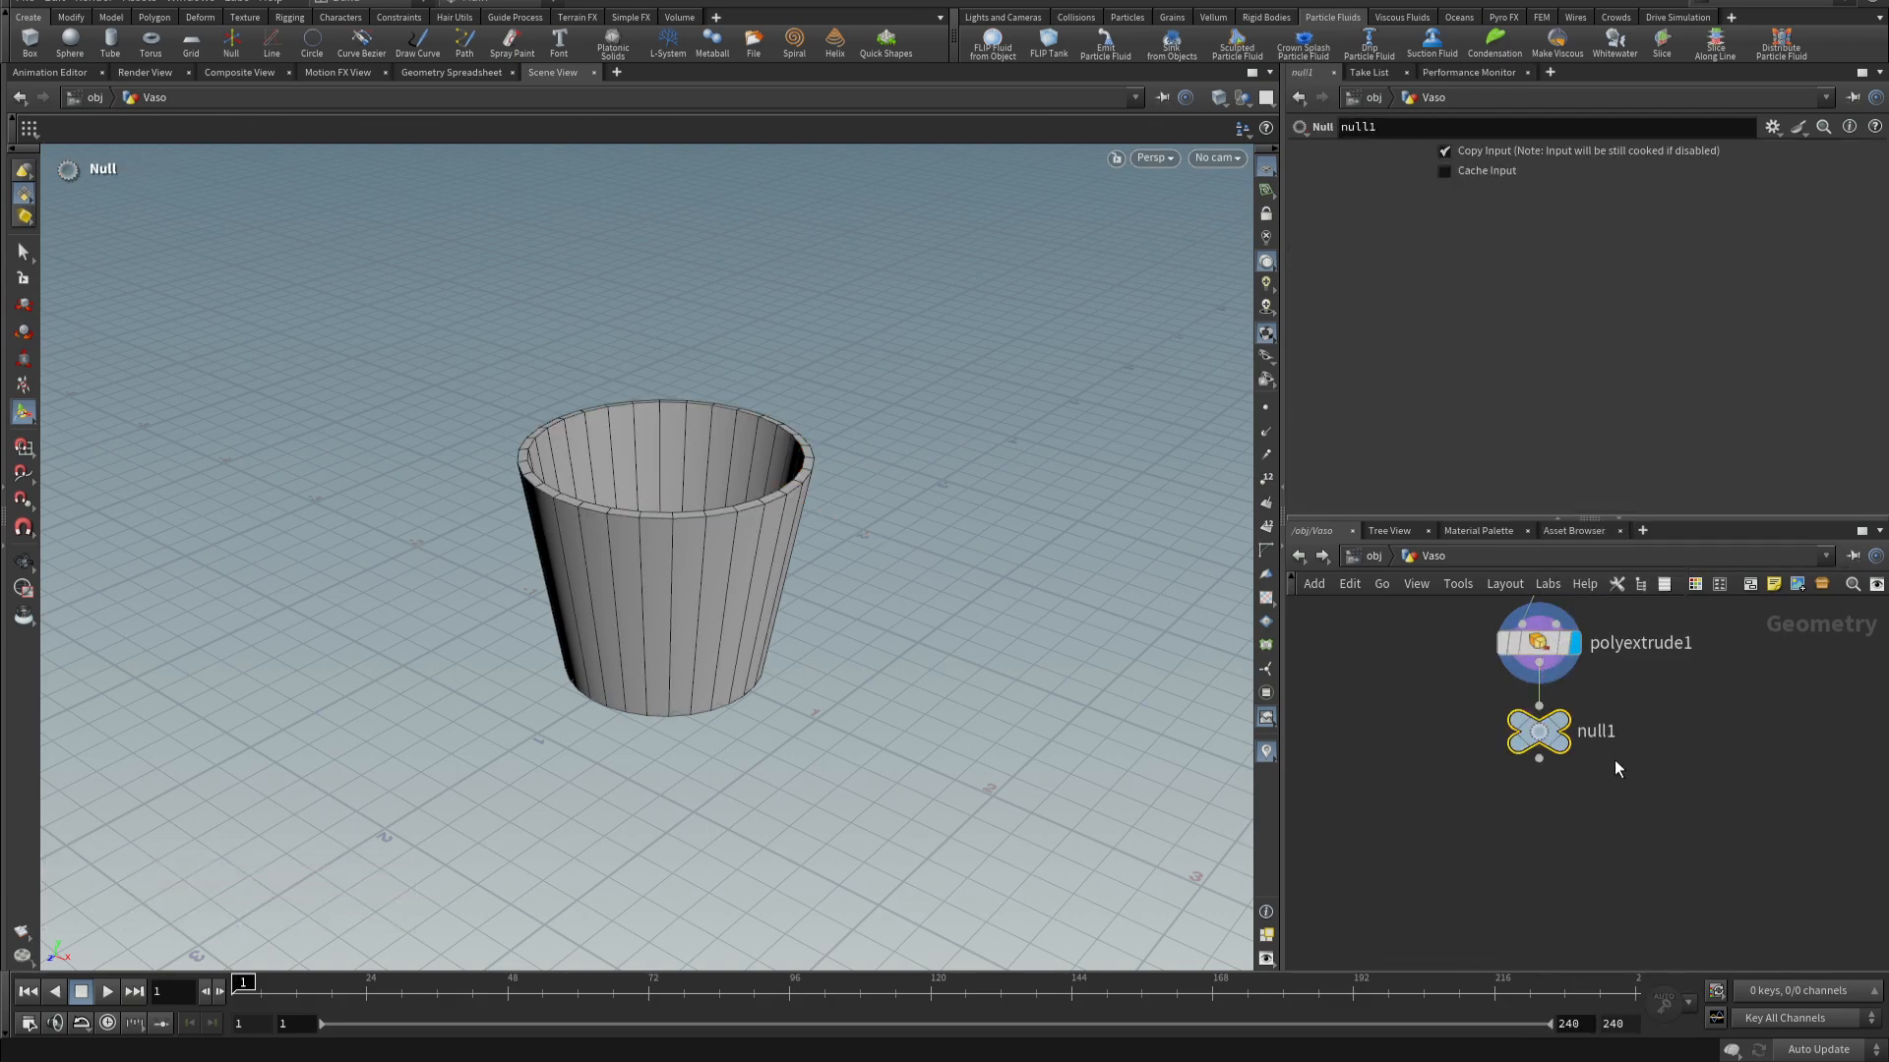
double_click(1615, 732)
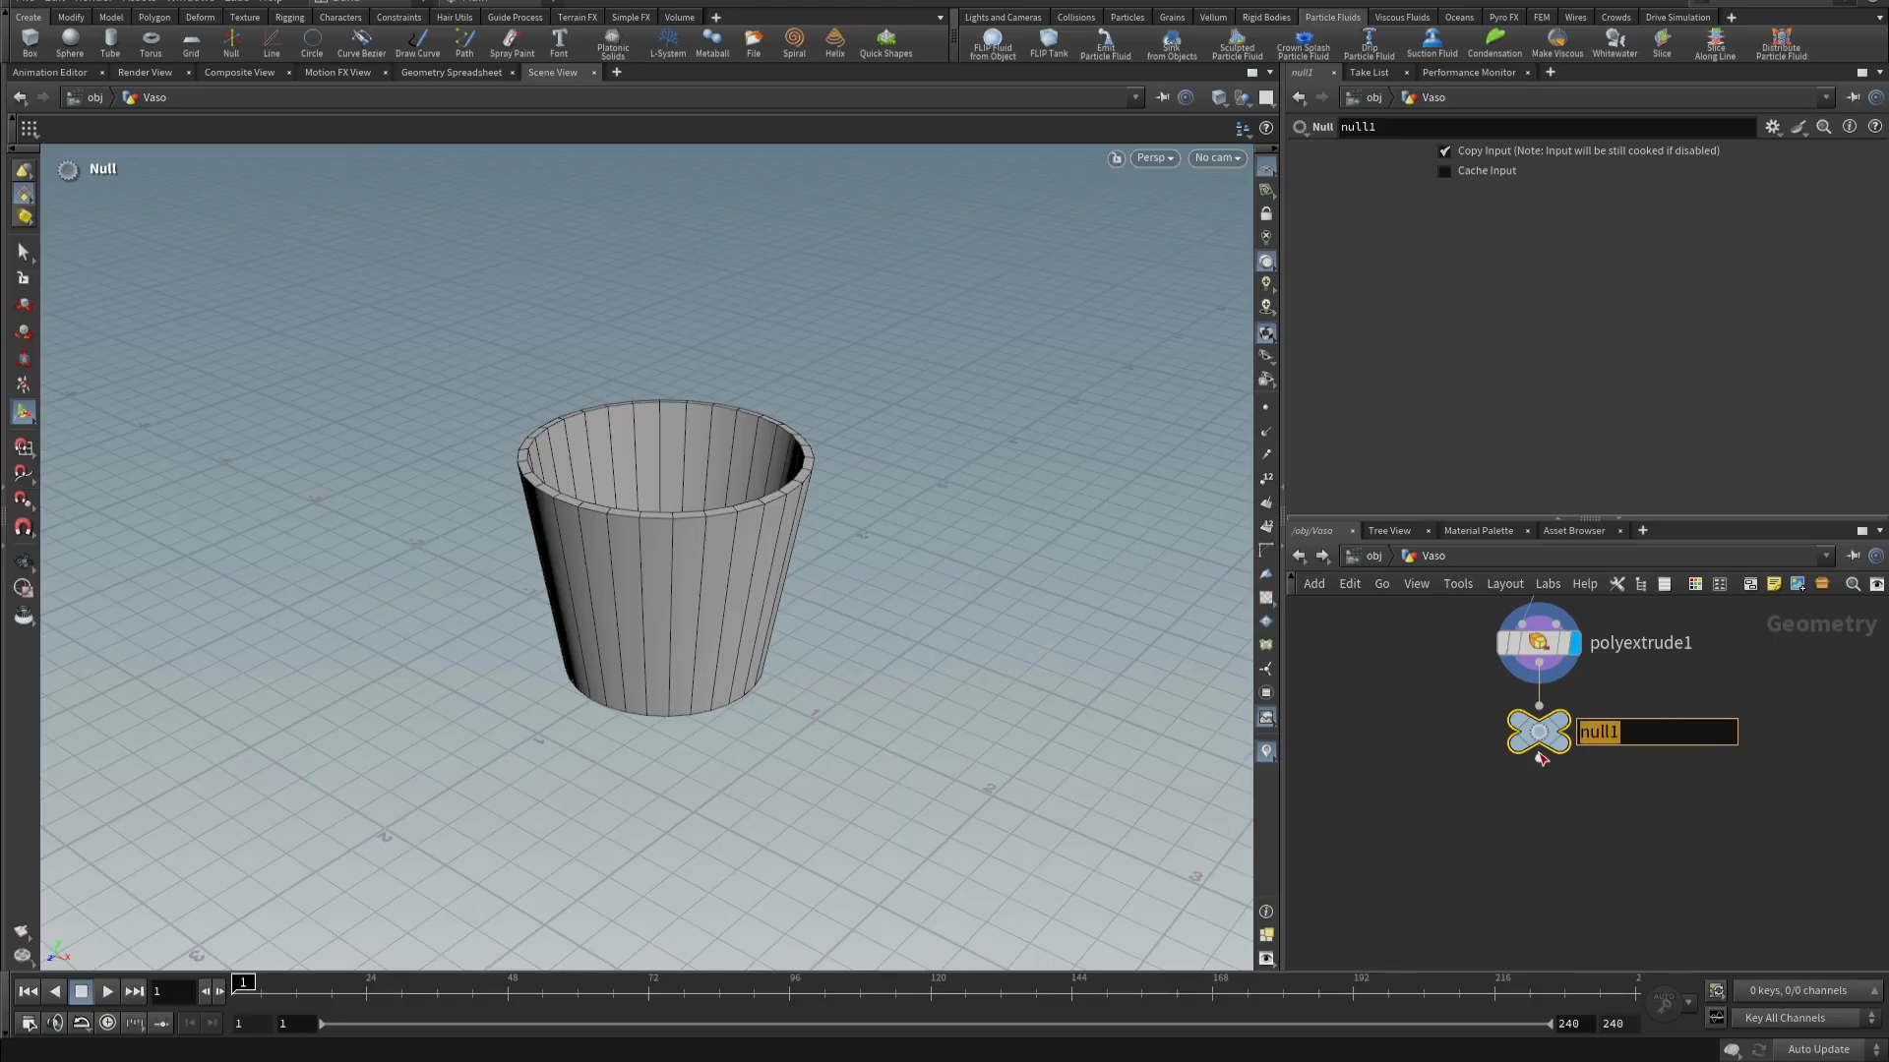
type("OUT_Vaso")
key("Return")
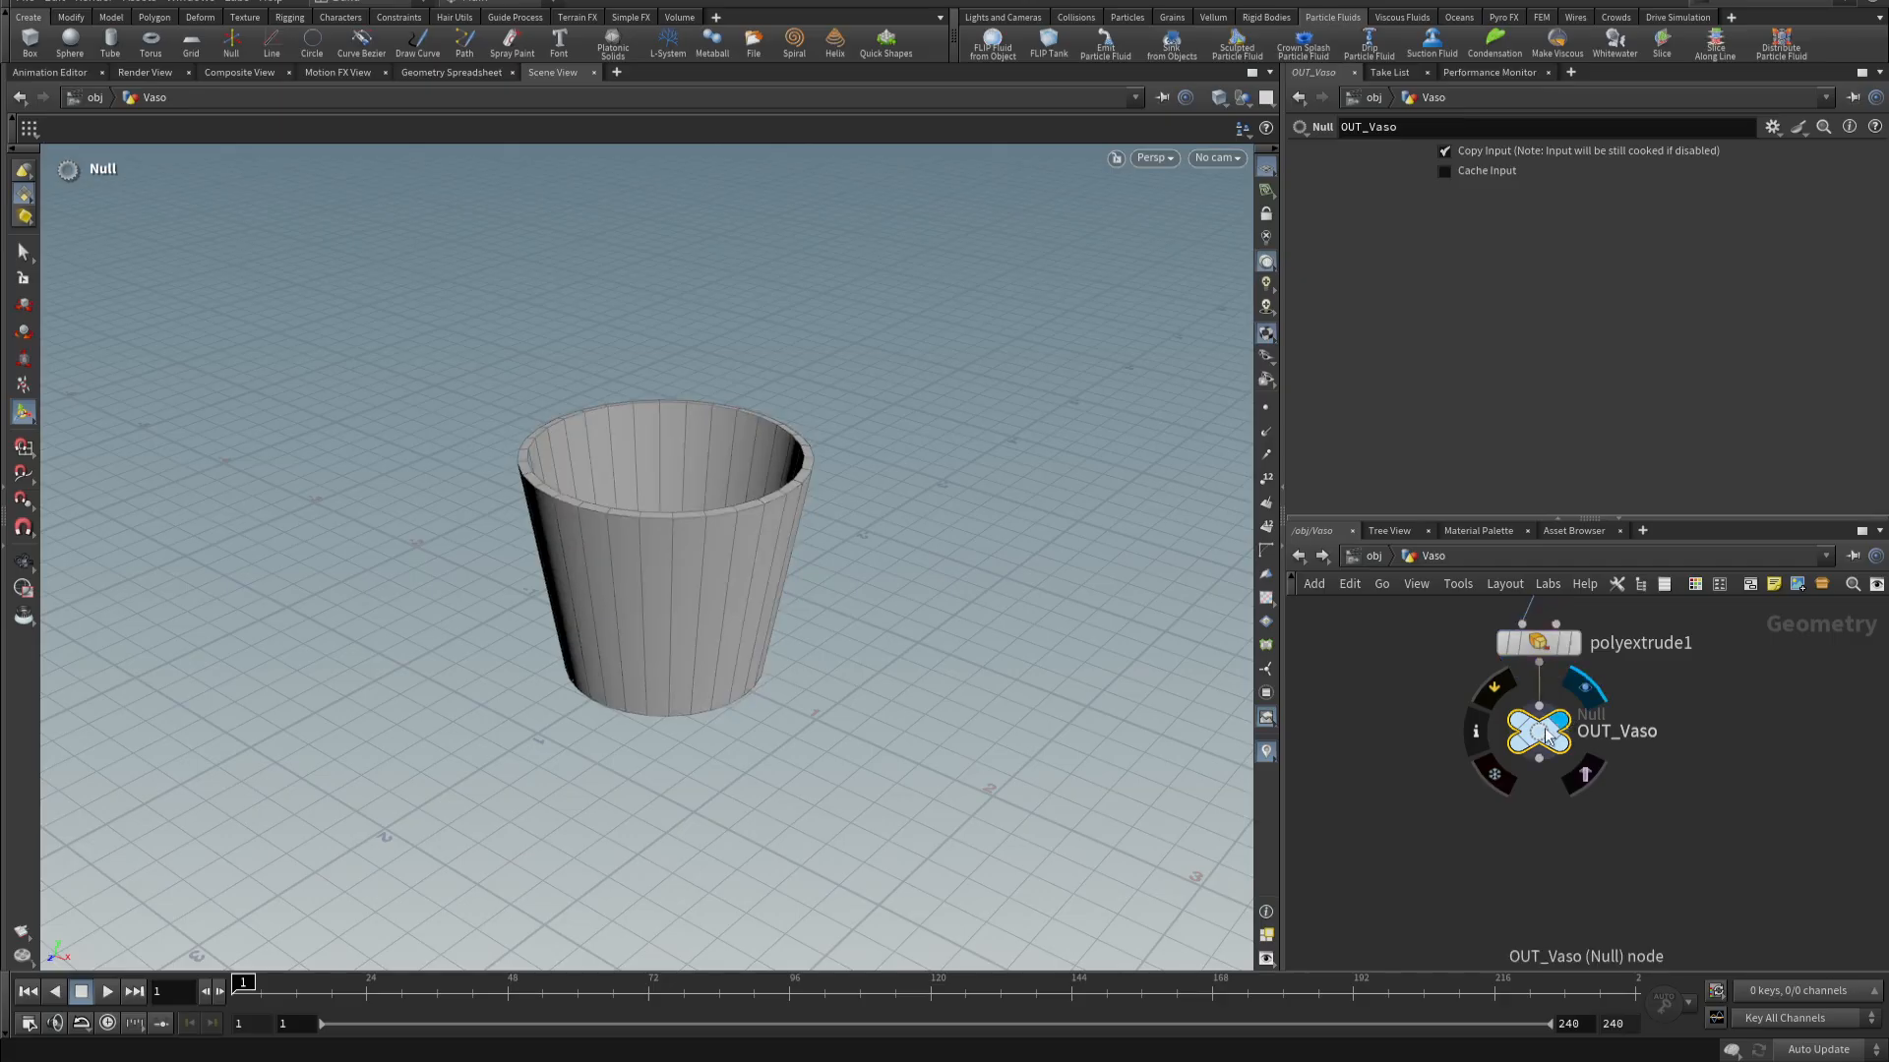
left_click_drag(1544, 728, 1544, 744)
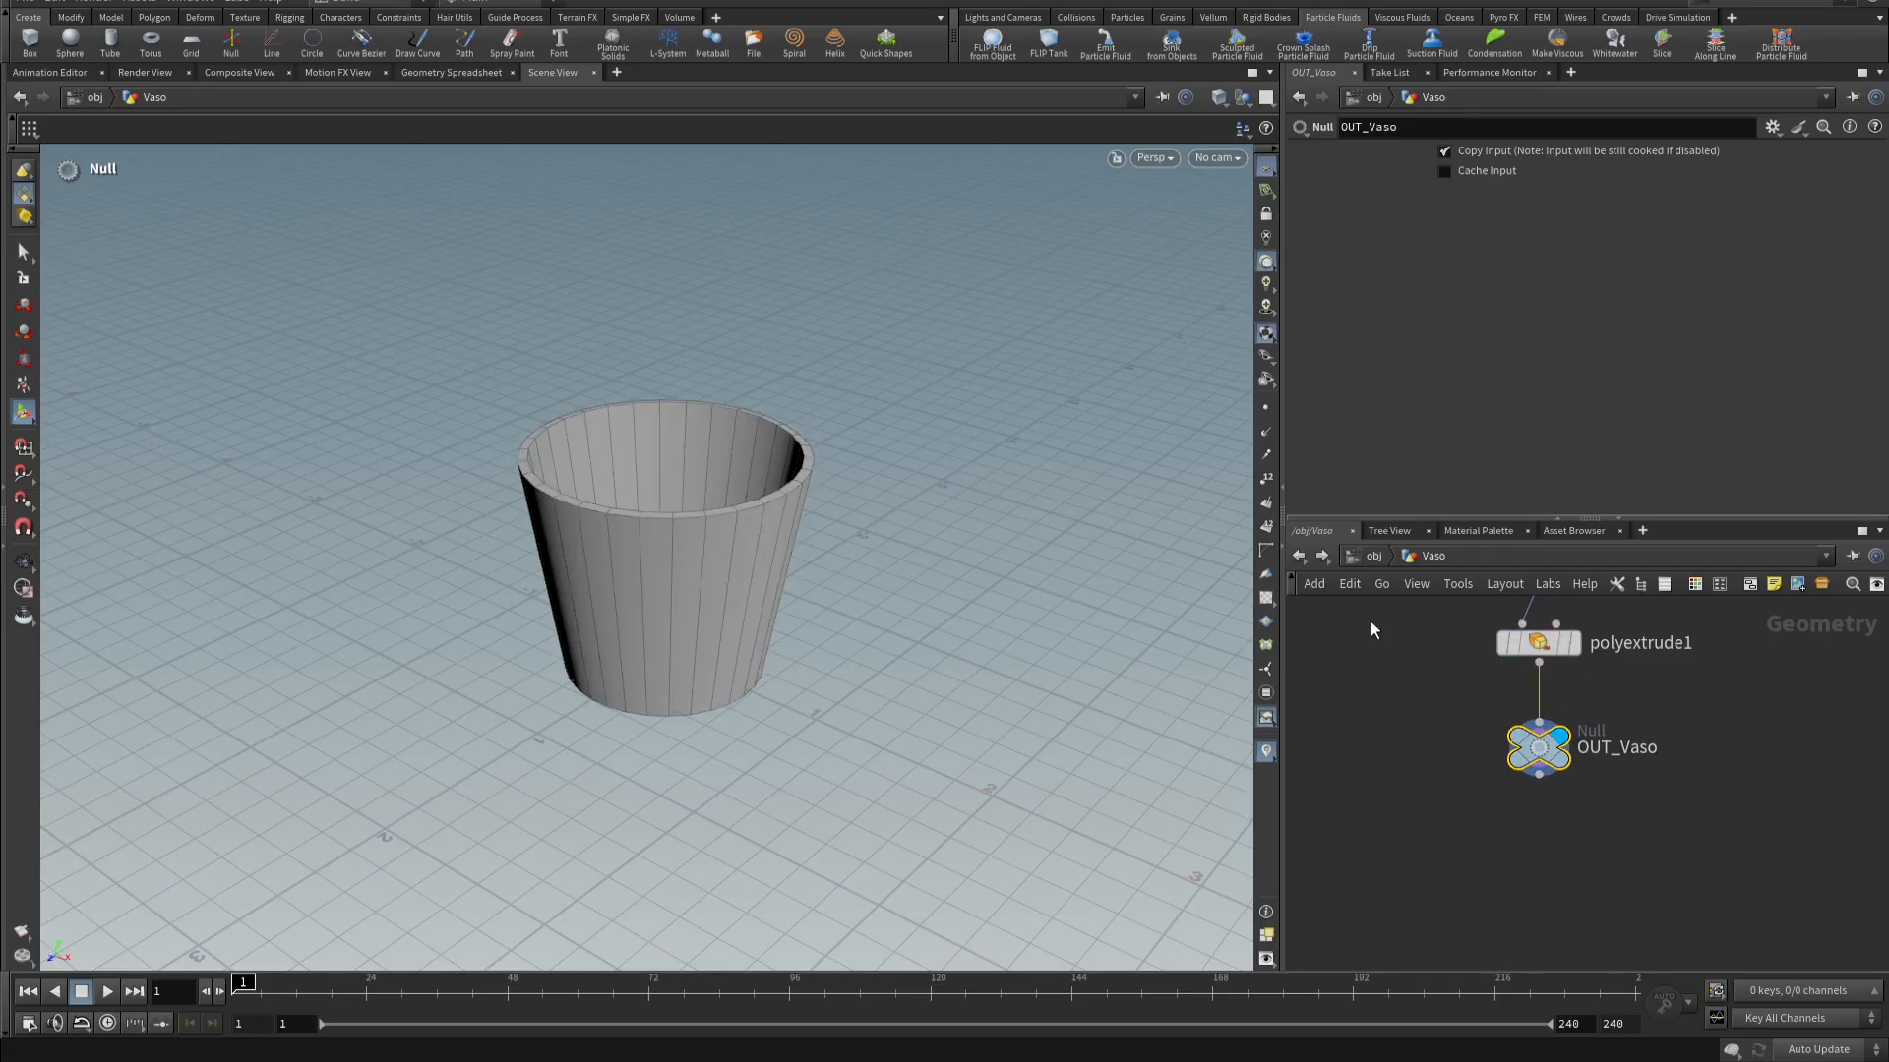
- Return to the object level and reposition the Vaso node to leave free space in the network
left_click(1373, 557)
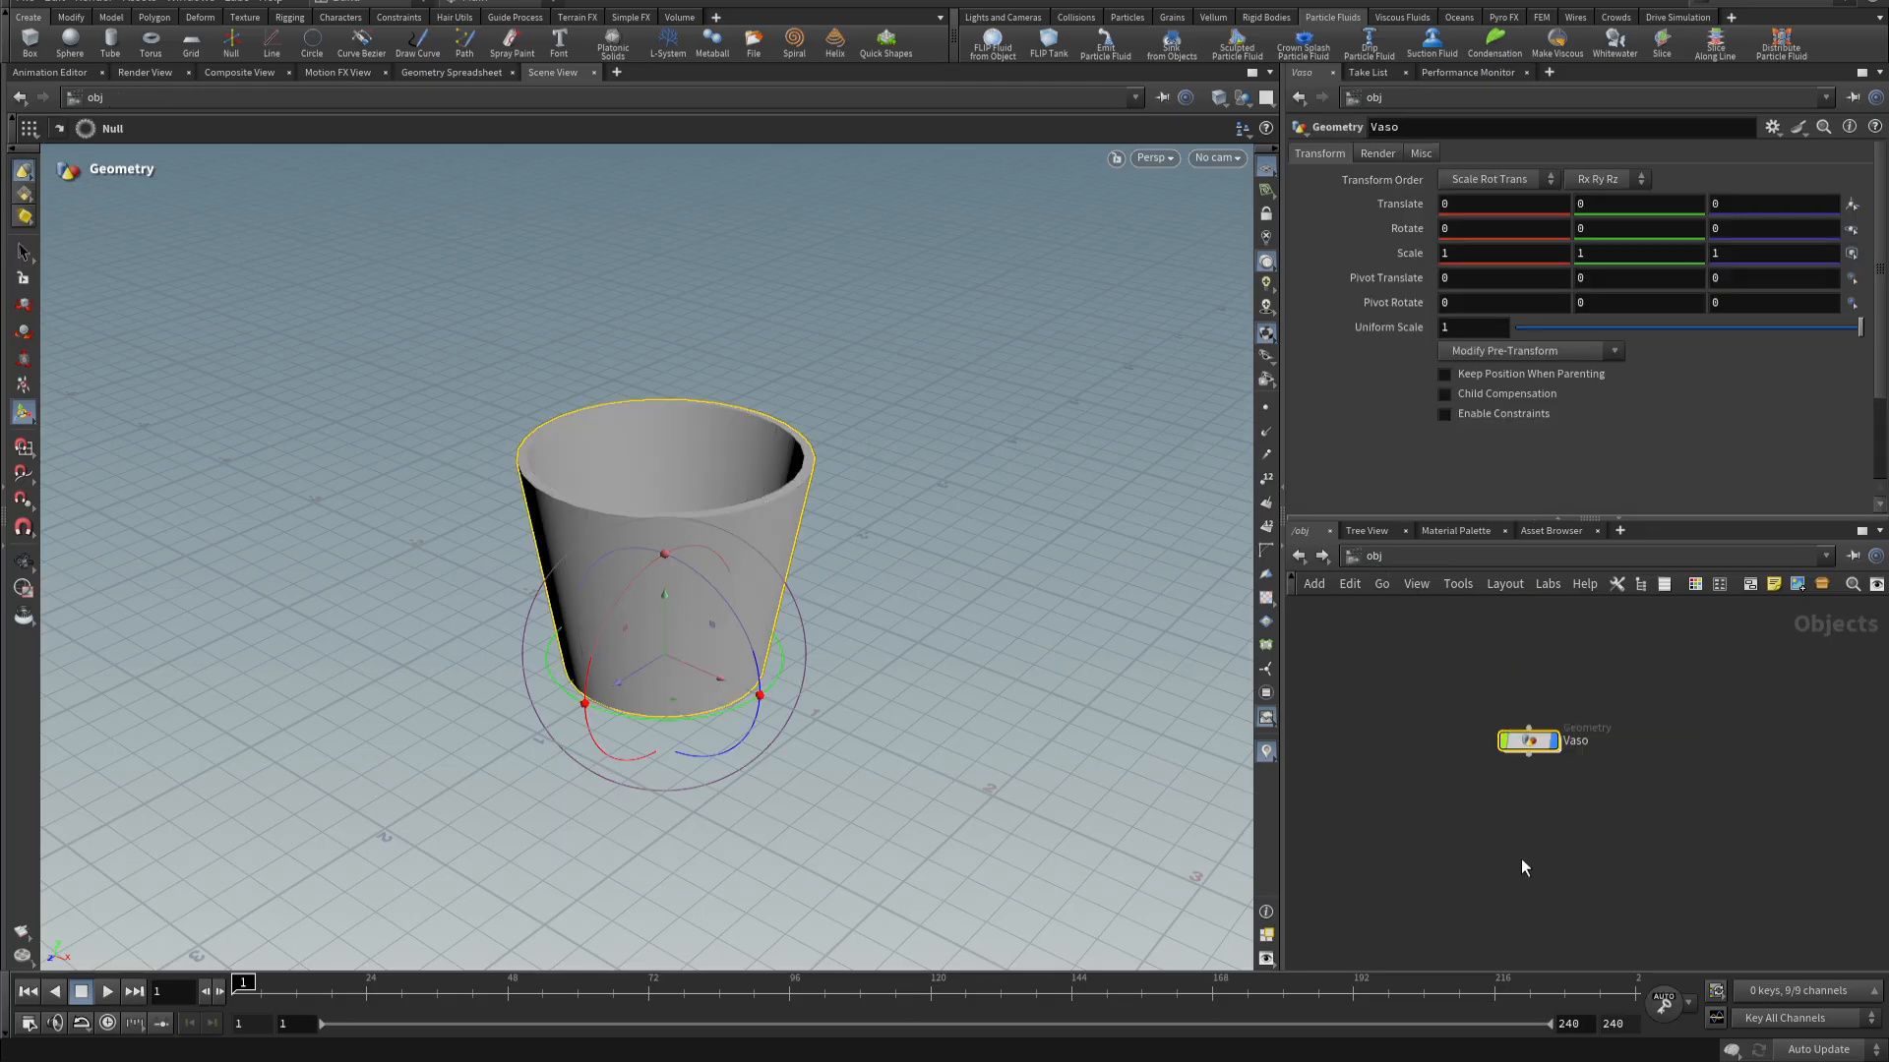
scroll(1590, 844, "down", 5)
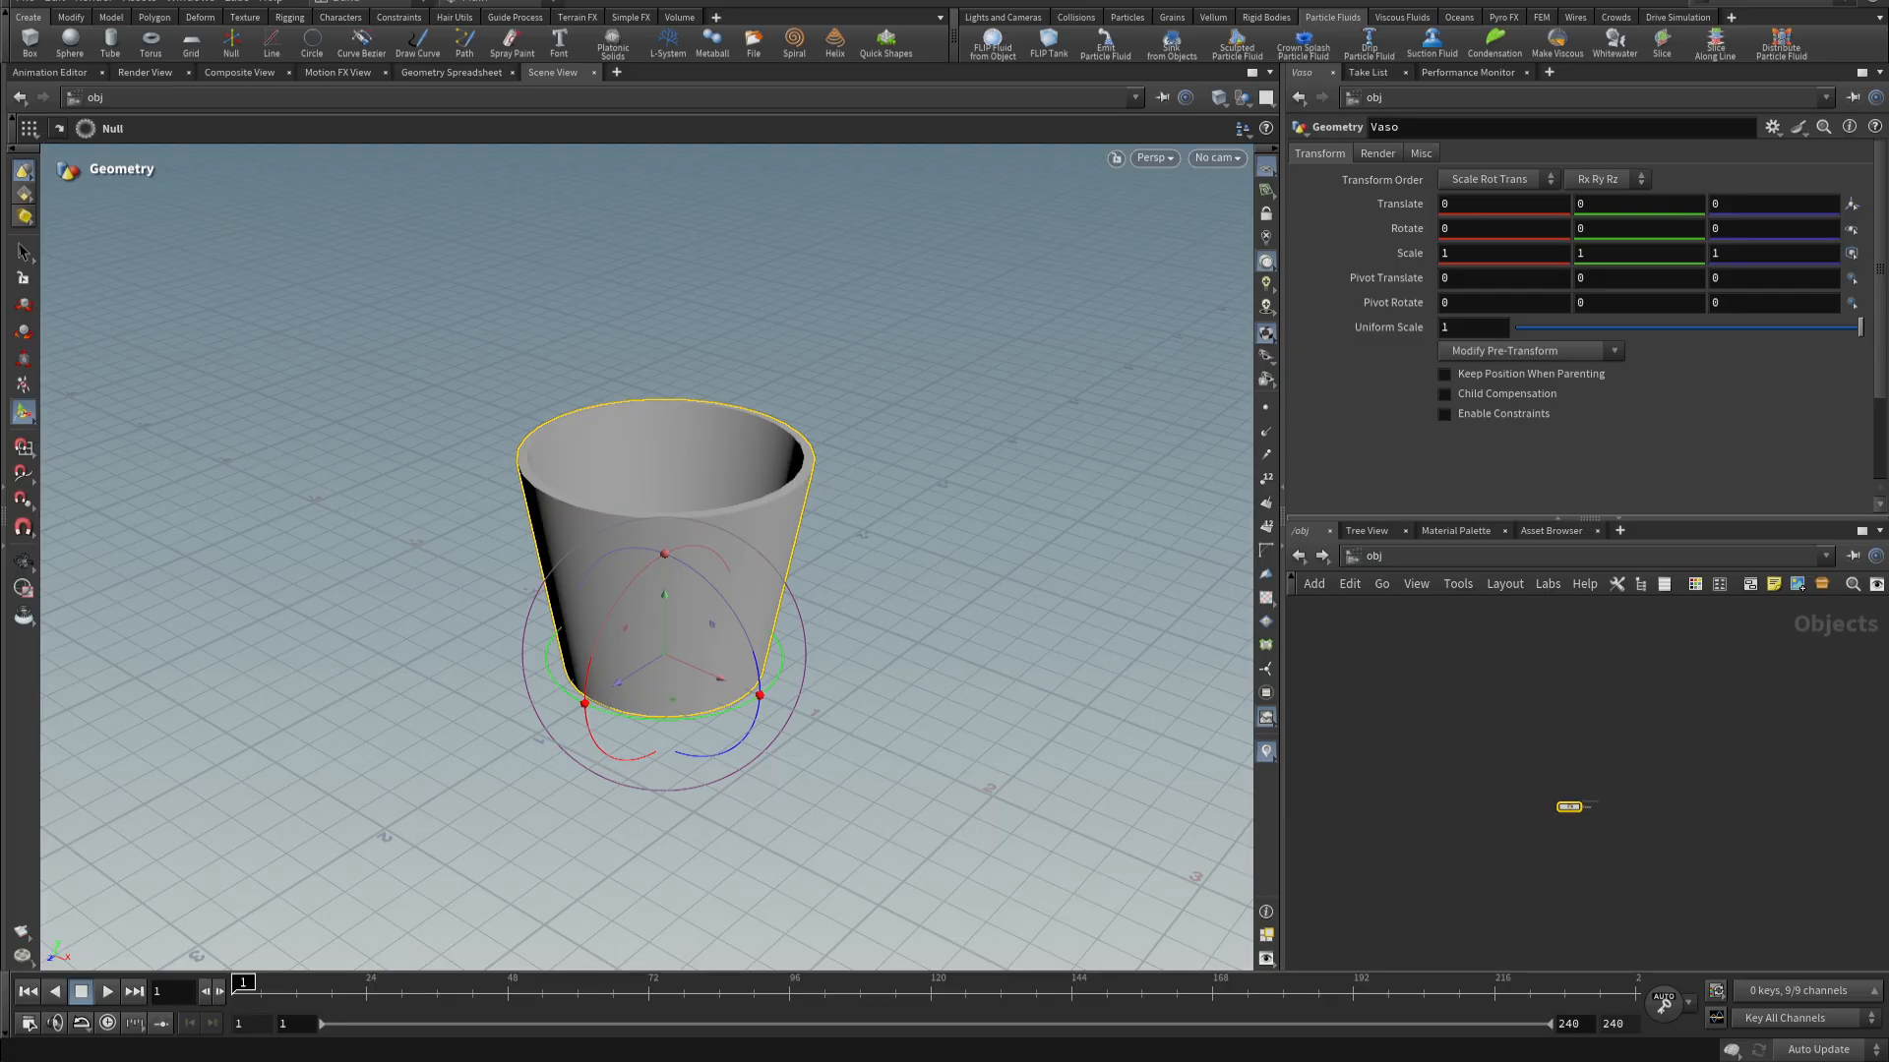
scroll(1467, 752, "up", 5)
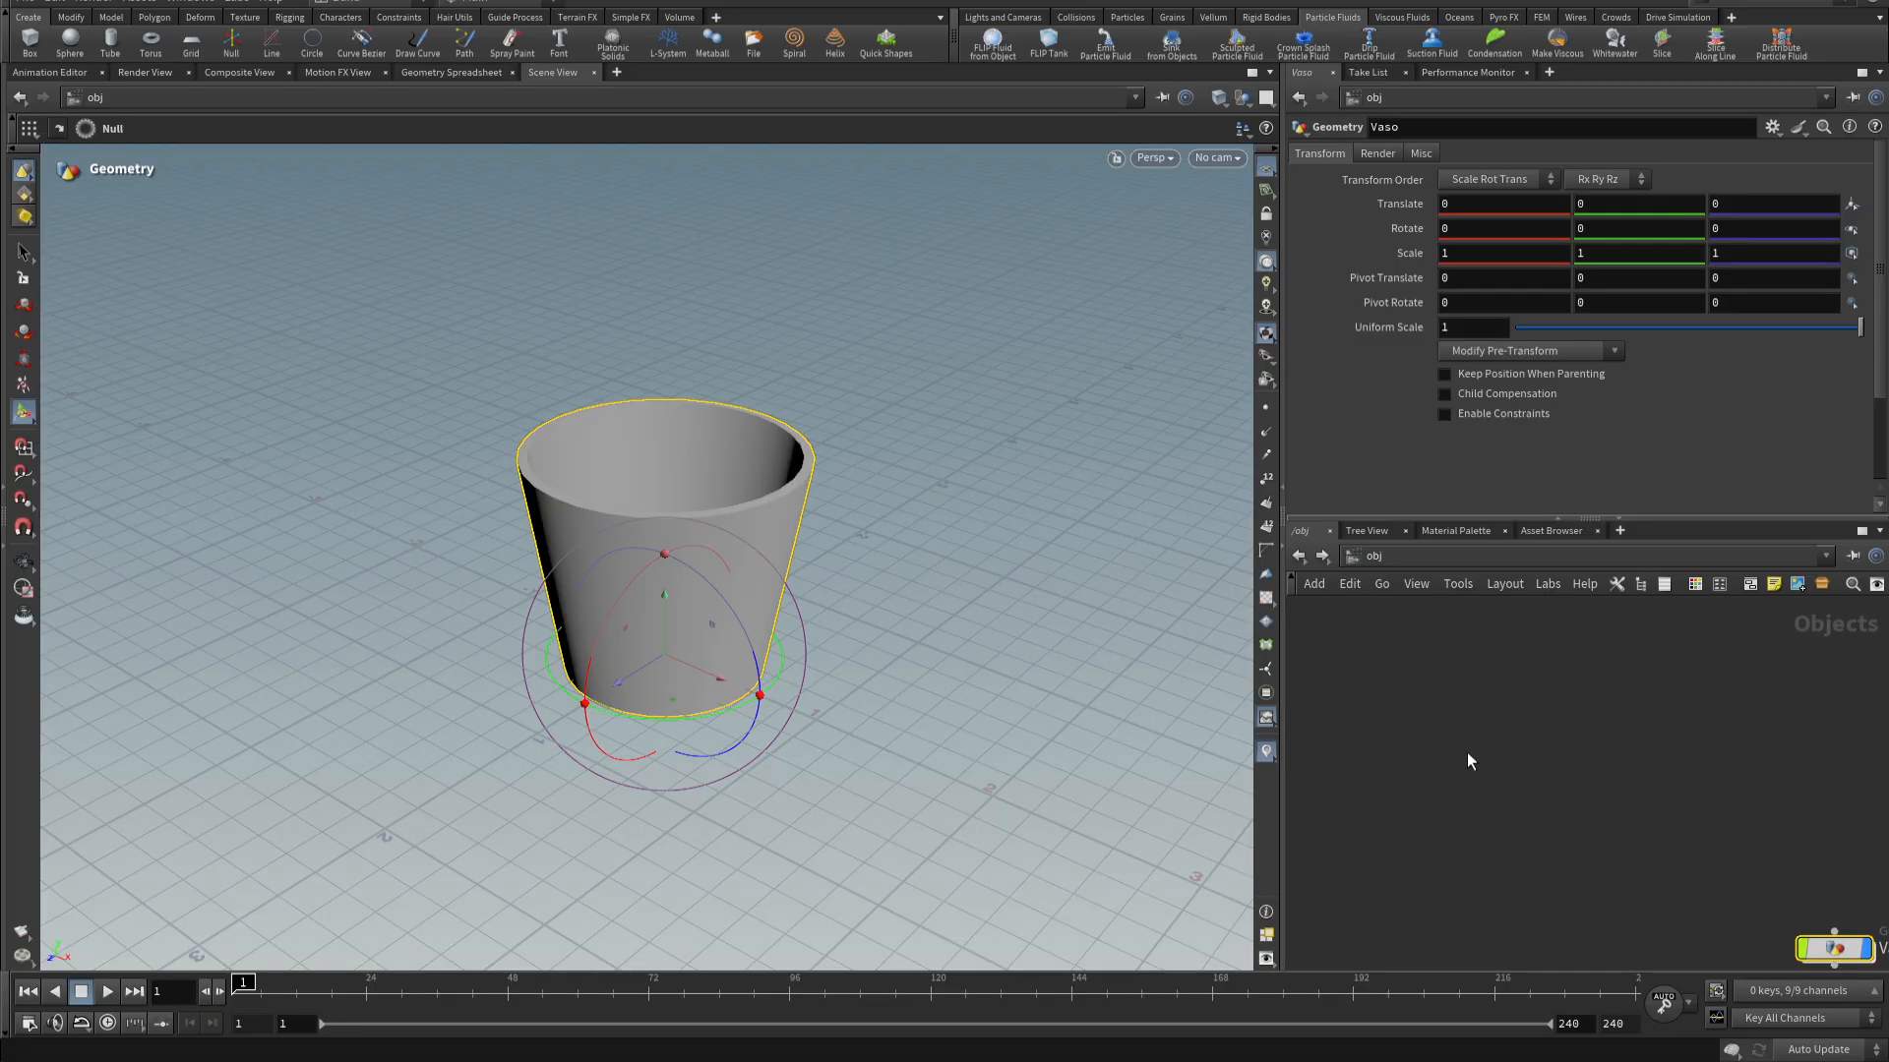
middle_click_drag(1640, 841, 1359, 704)
left_click(1501, 716)
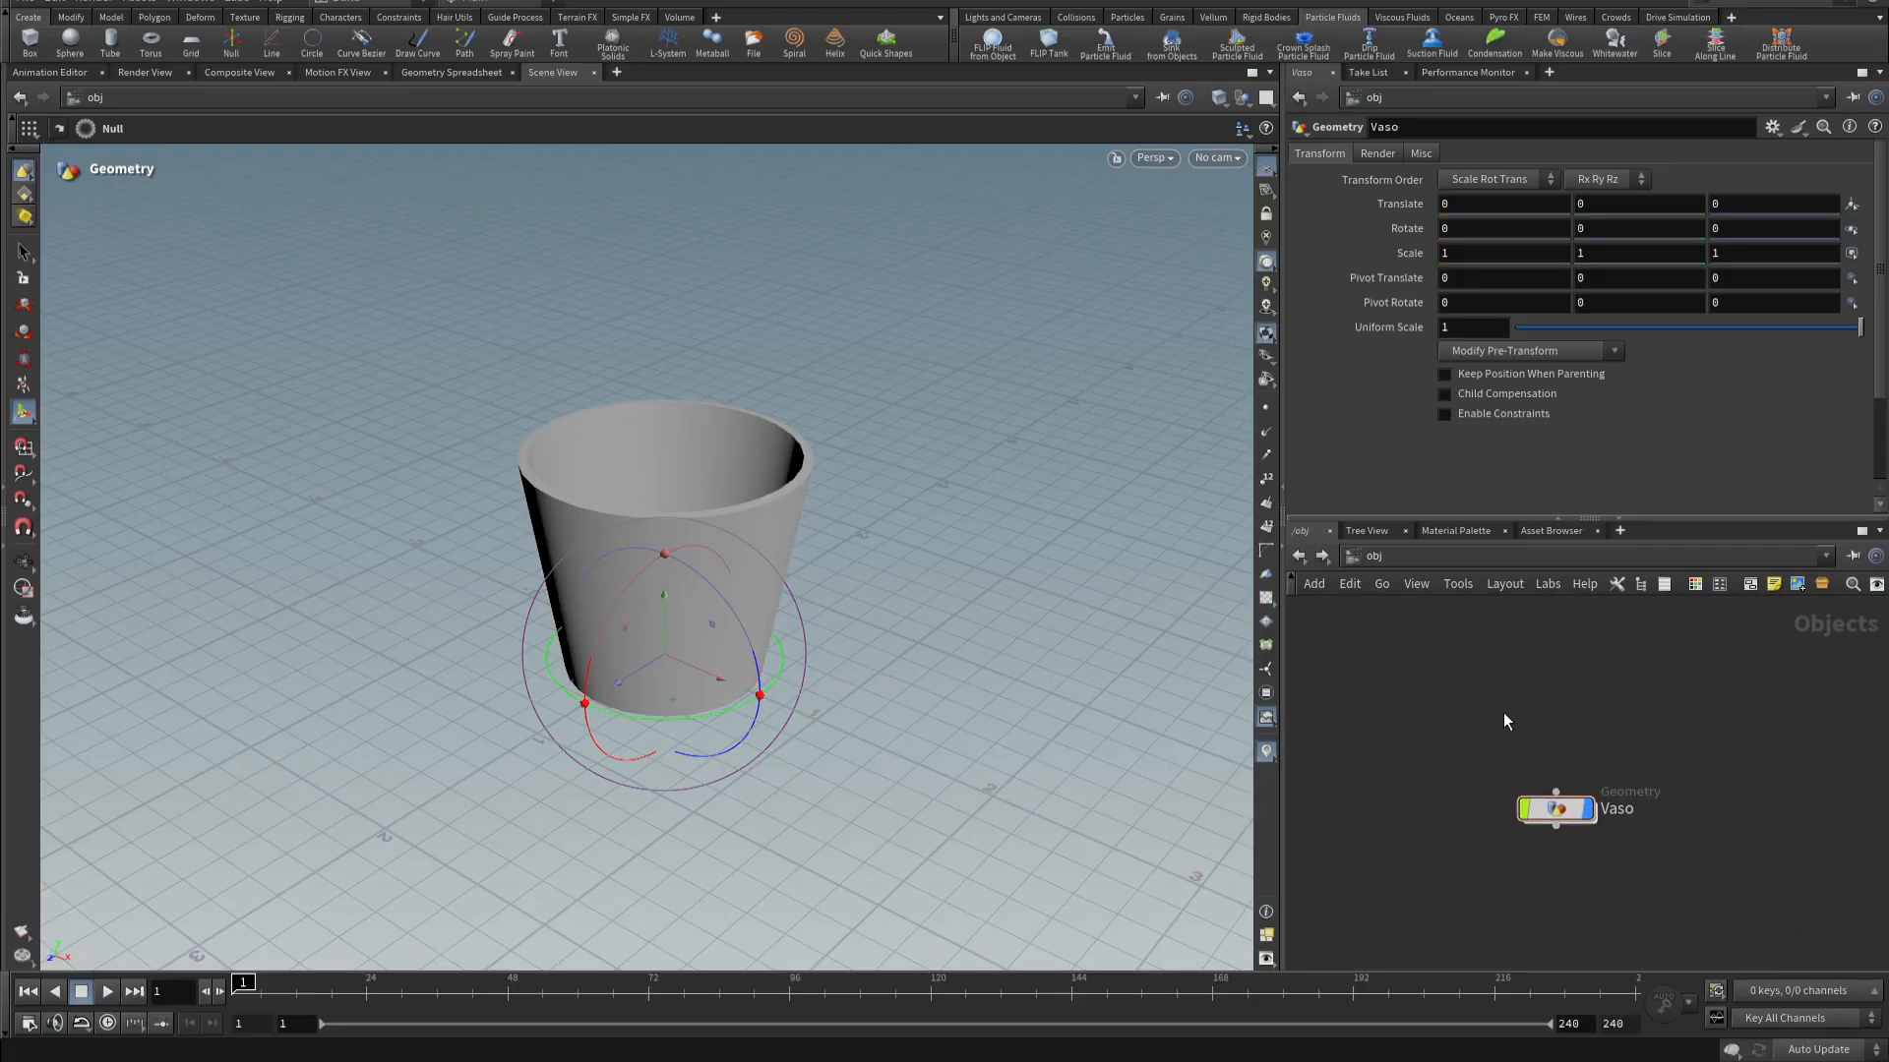
left_click_drag(1560, 808, 1582, 716)
- Create a Sphere object beside Vaso and rename it EmitterHelado
key("Tab")
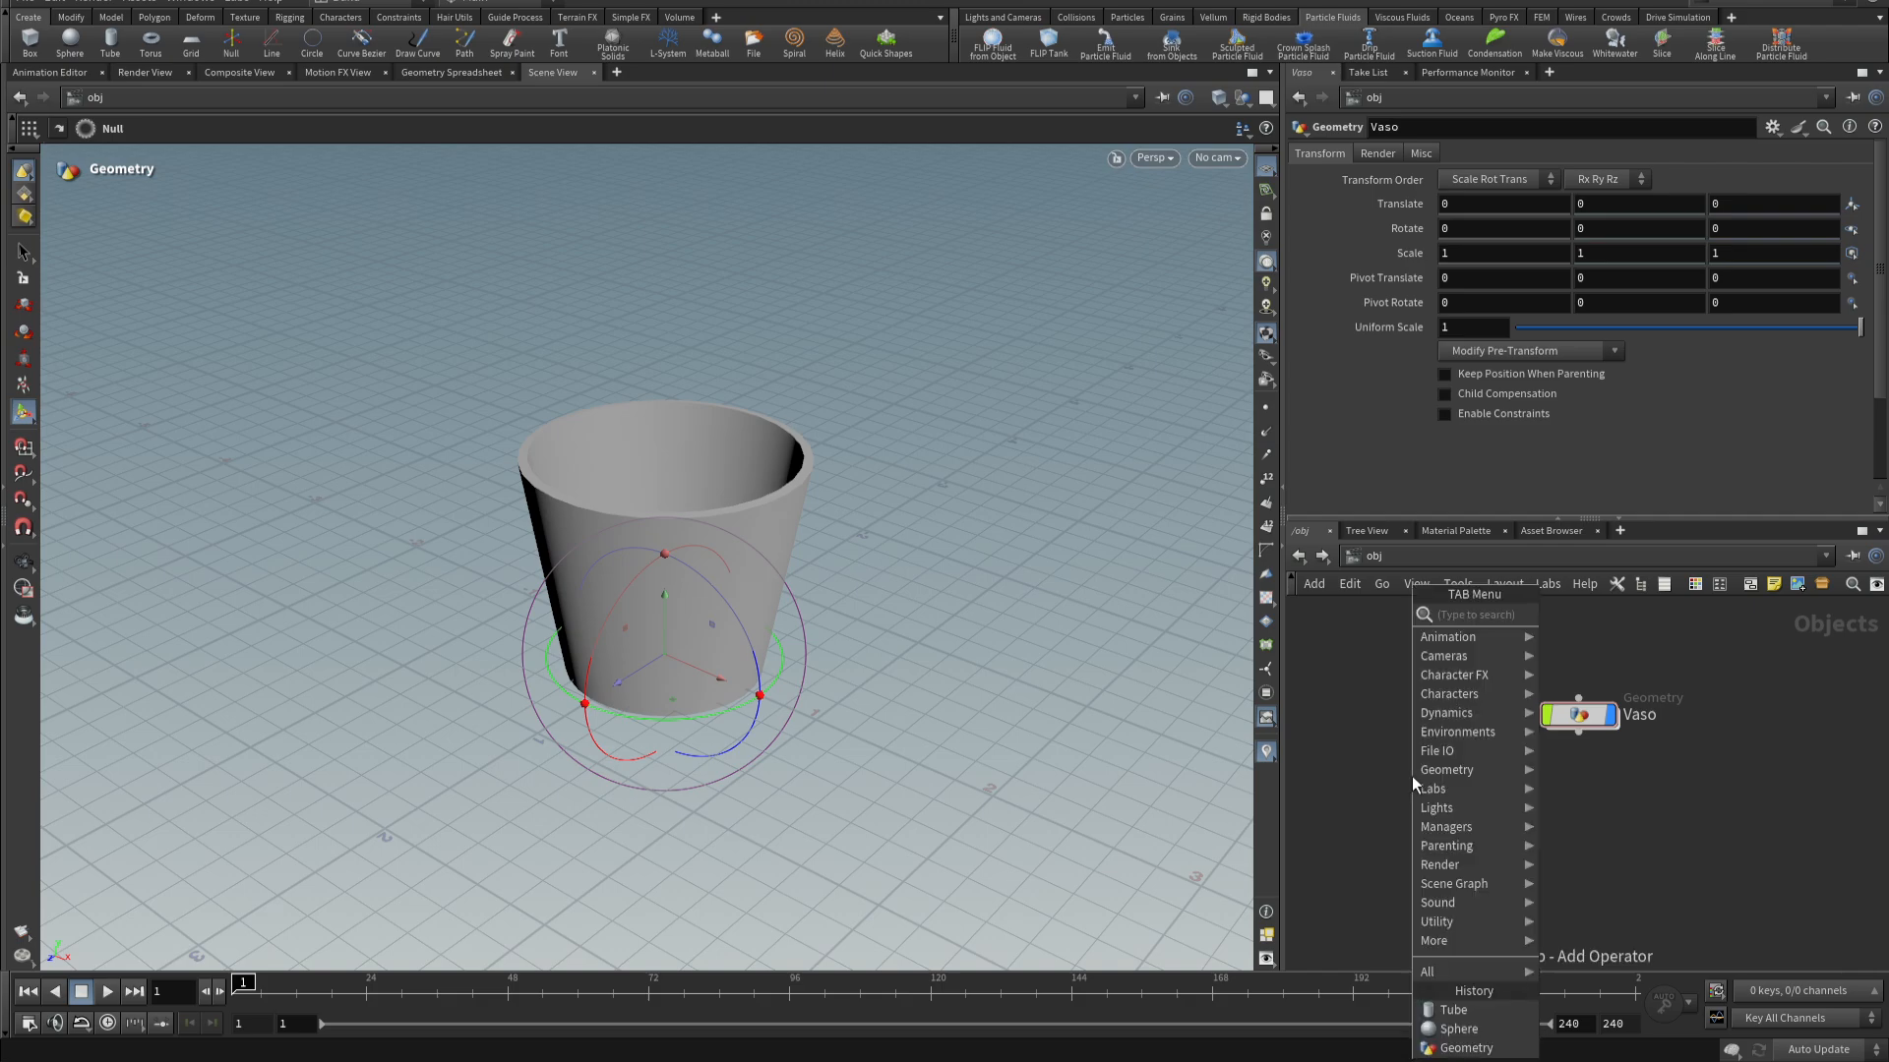
type("sp")
key("Return")
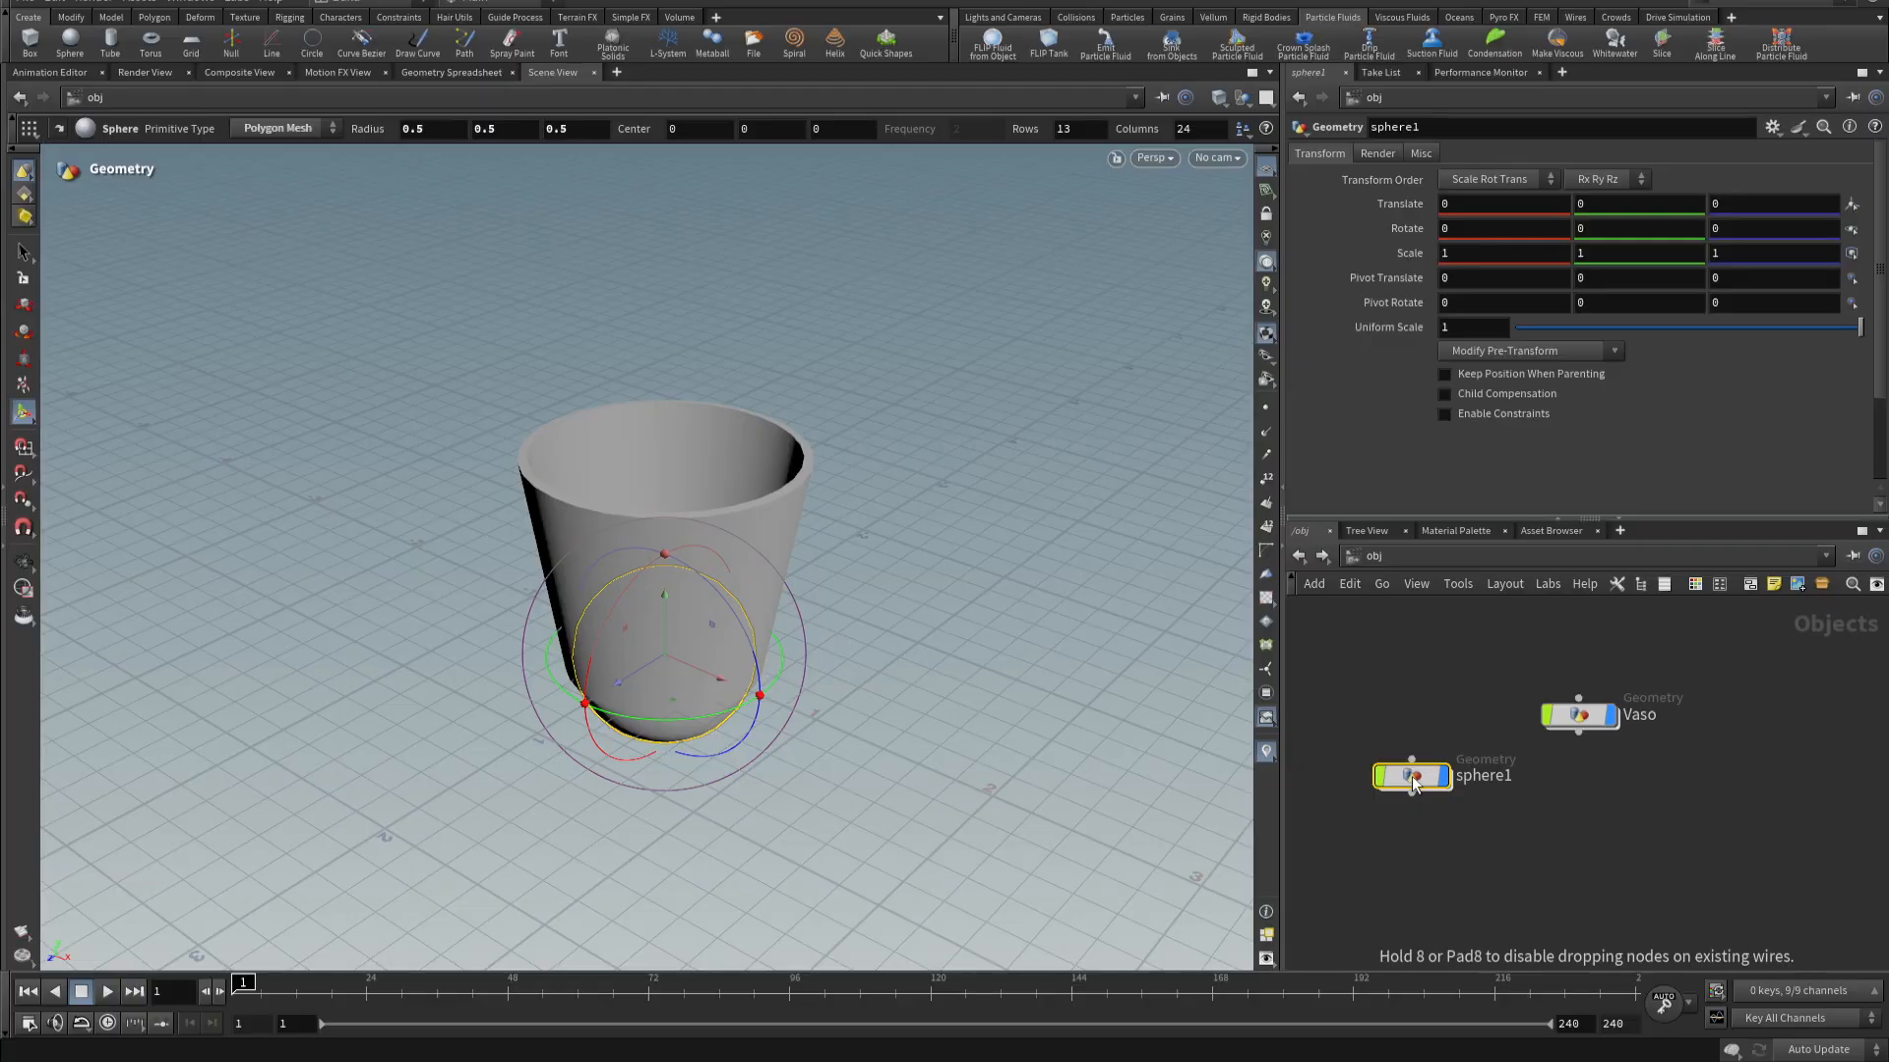
left_click(1477, 786)
left_click_drag(1566, 784, 1388, 782)
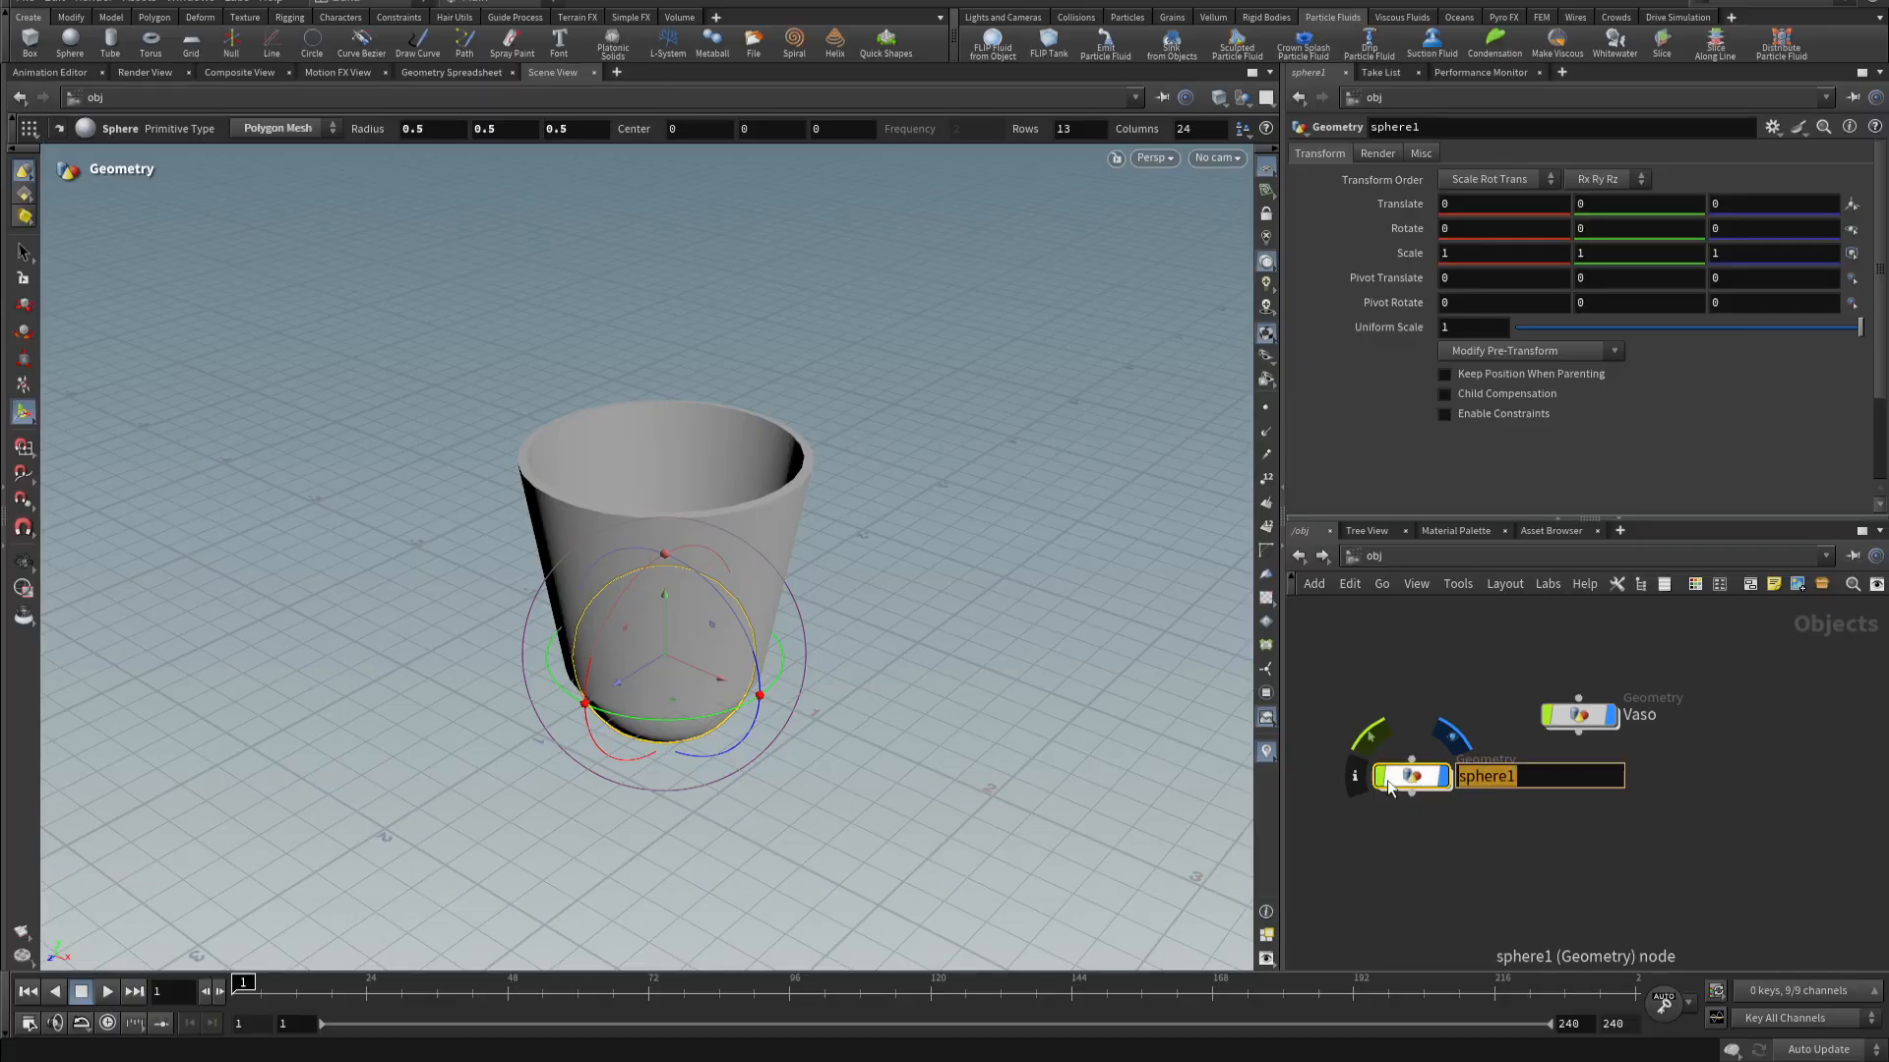
type("Emm")
key("BackSpace")
type("itterHelado")
key("Return")
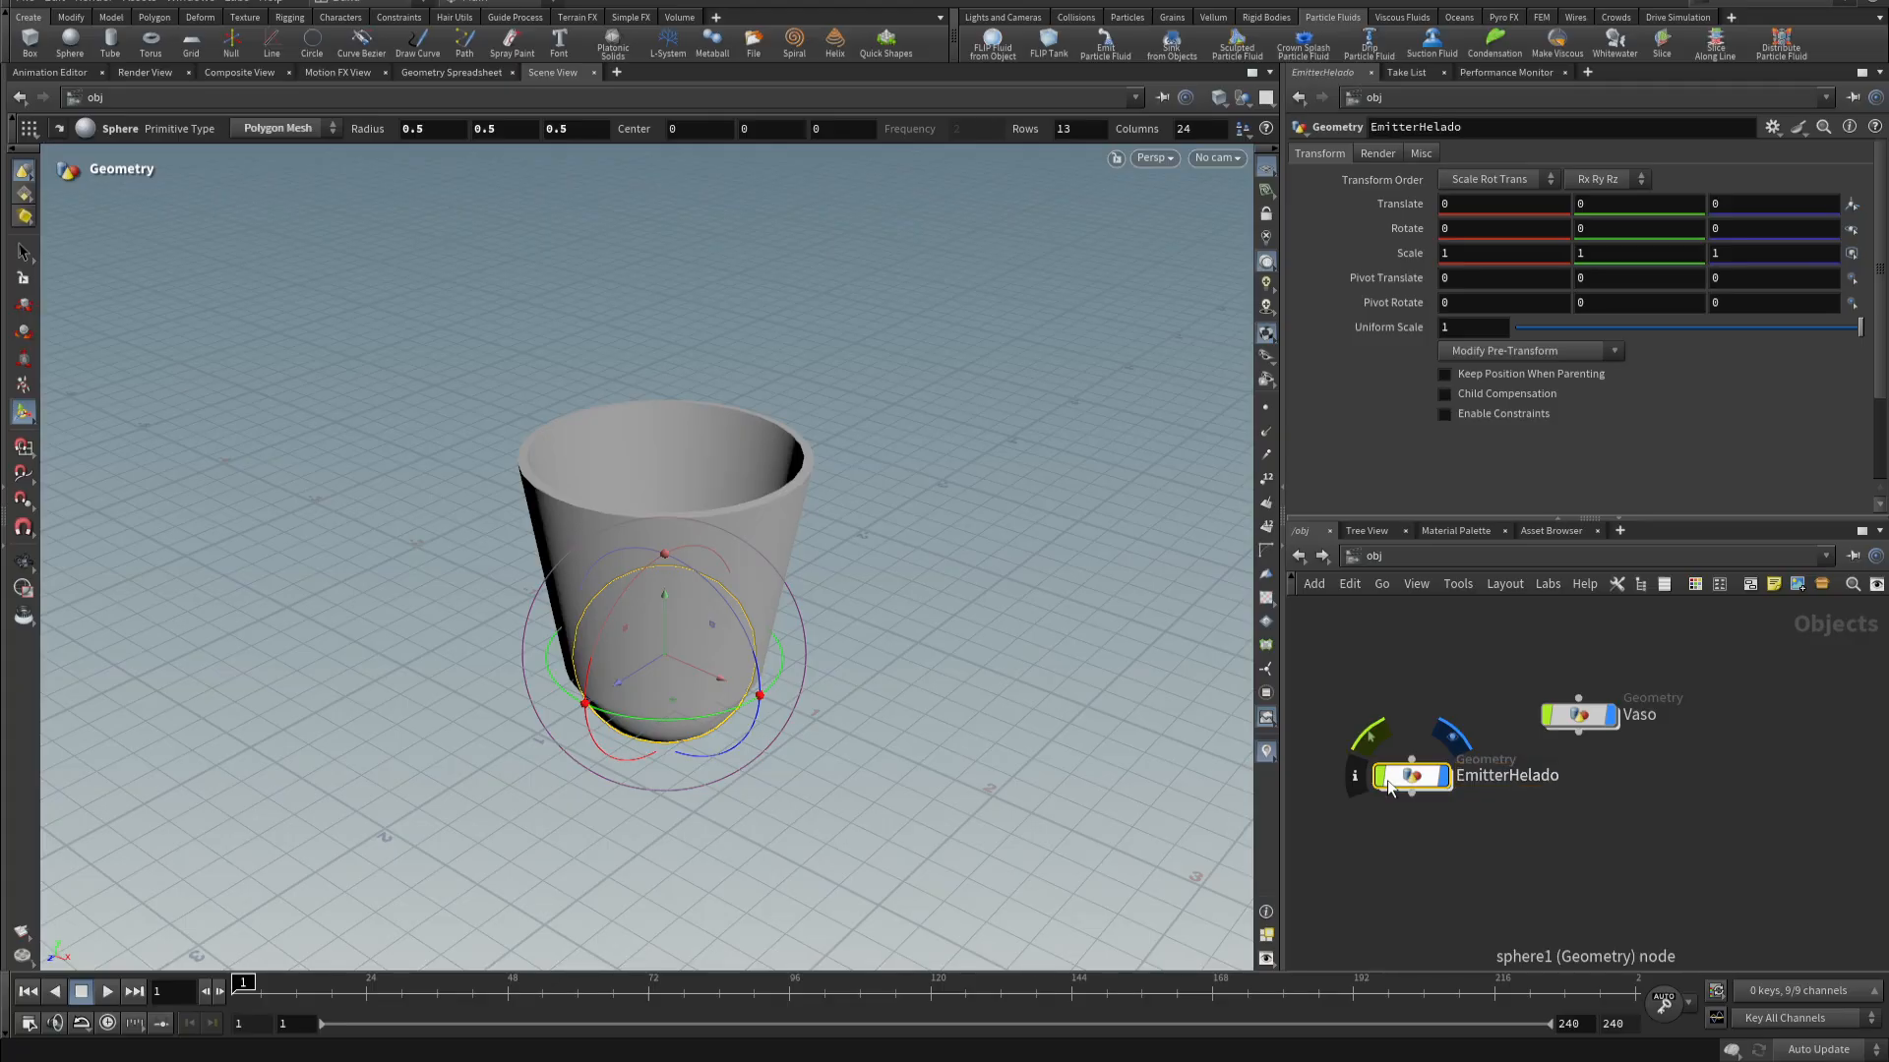
- Go inside EmitterHelado and set the sphere's Uniform Scale to 0.4
double_click(1407, 781)
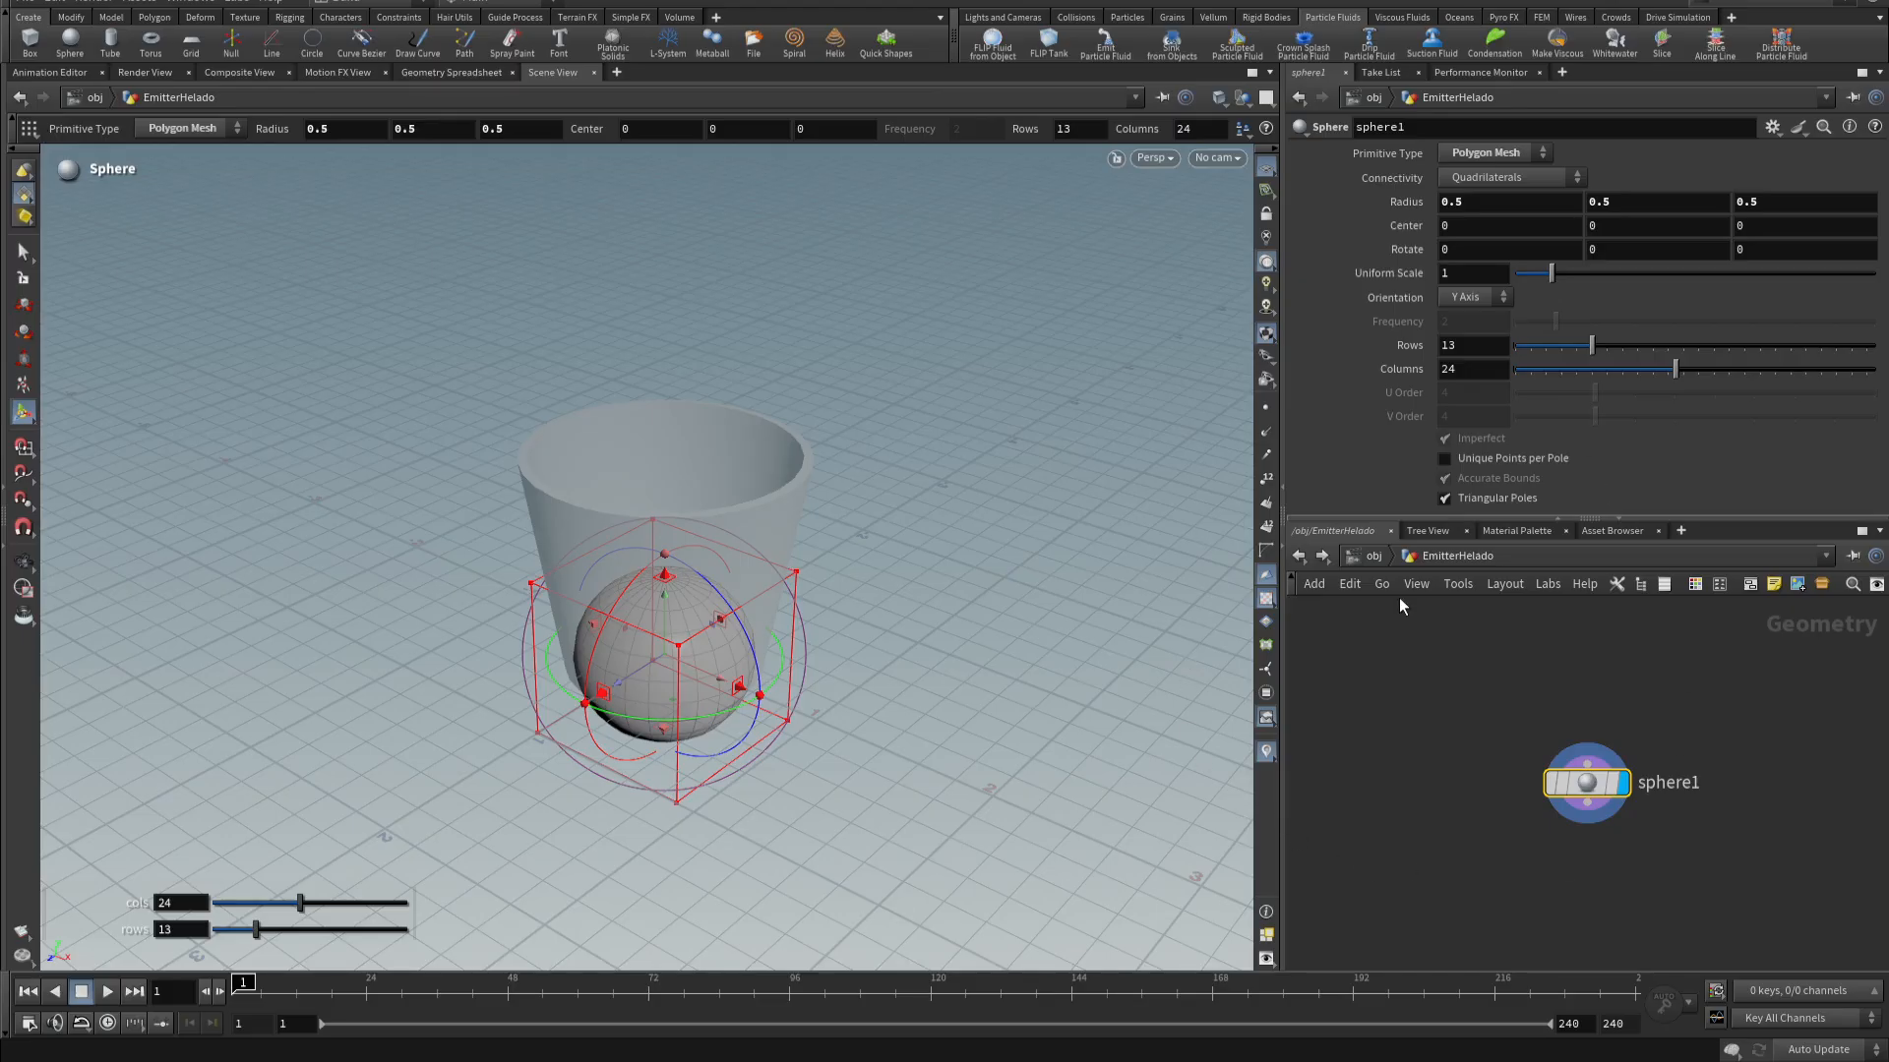
left_click(1472, 274)
type(".4")
key("Return")
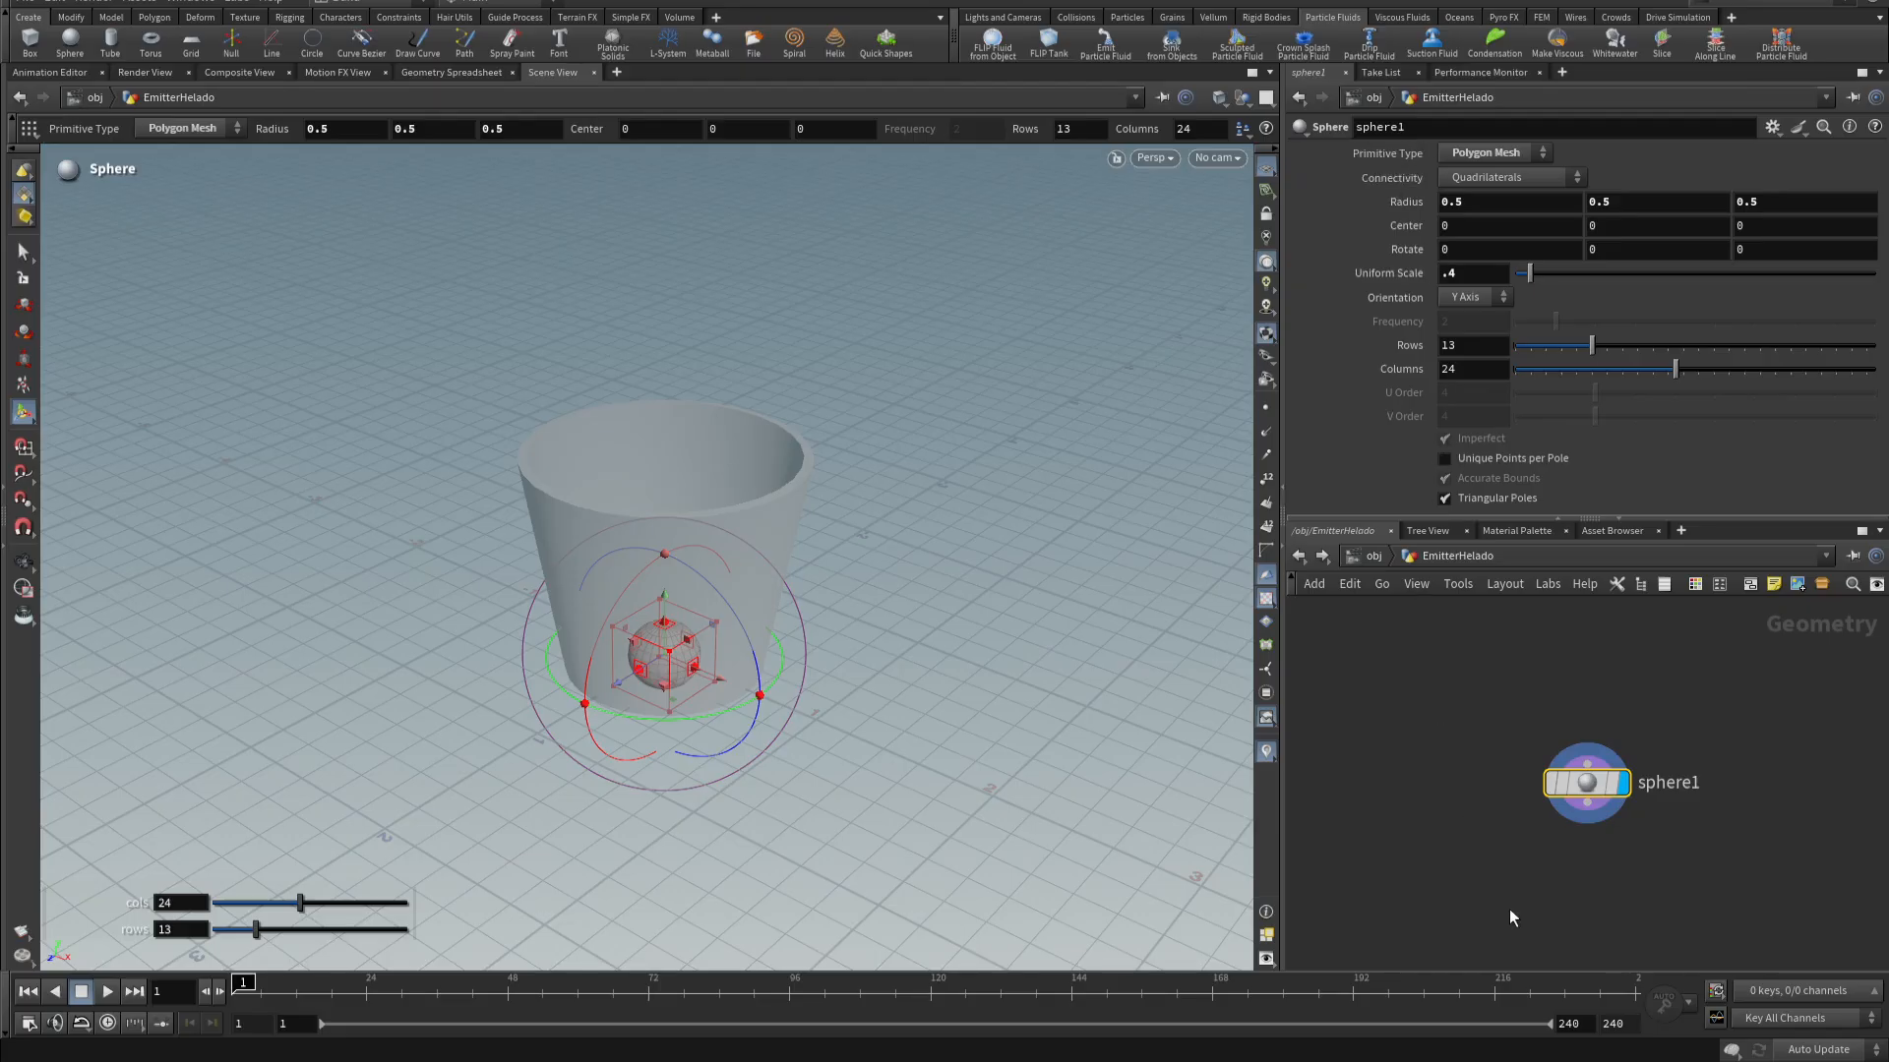
- Add a Transform node after sphere1 and display its result
mouse_move(1595, 836)
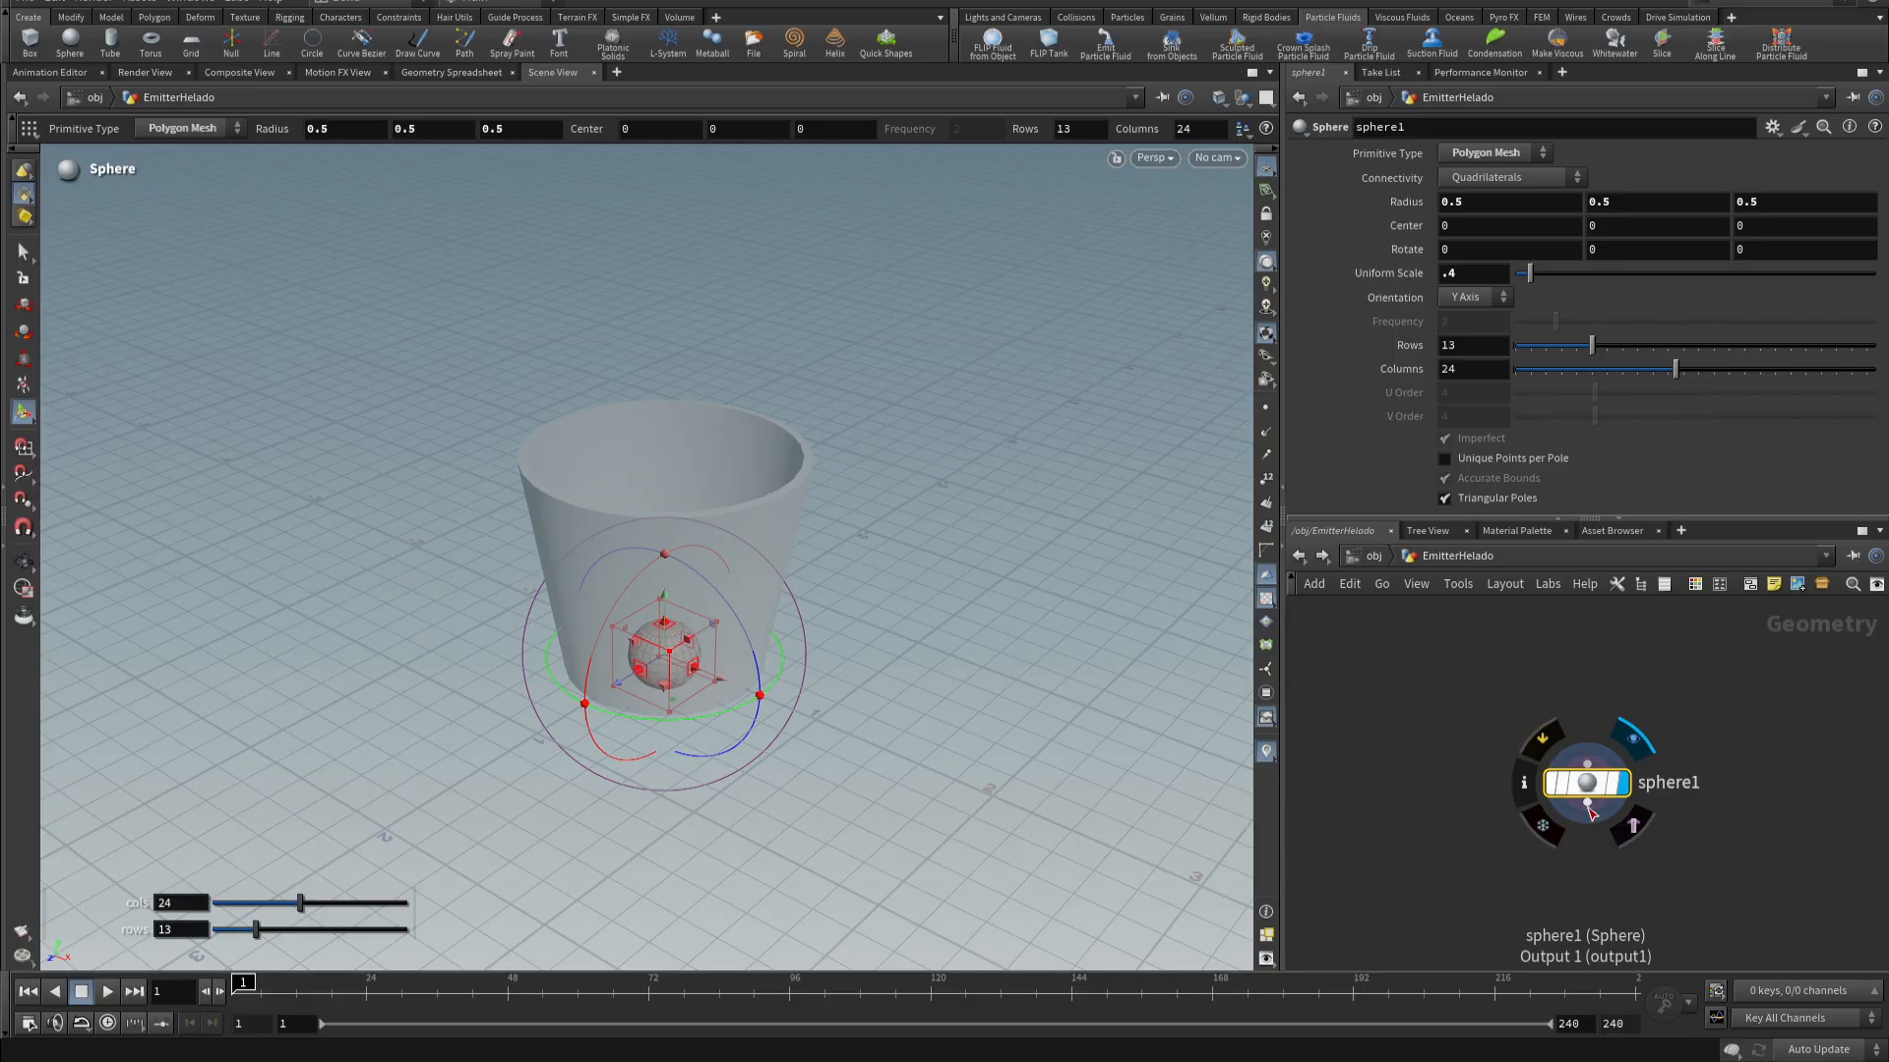
left_click(1591, 813)
key("Tab")
type("tra")
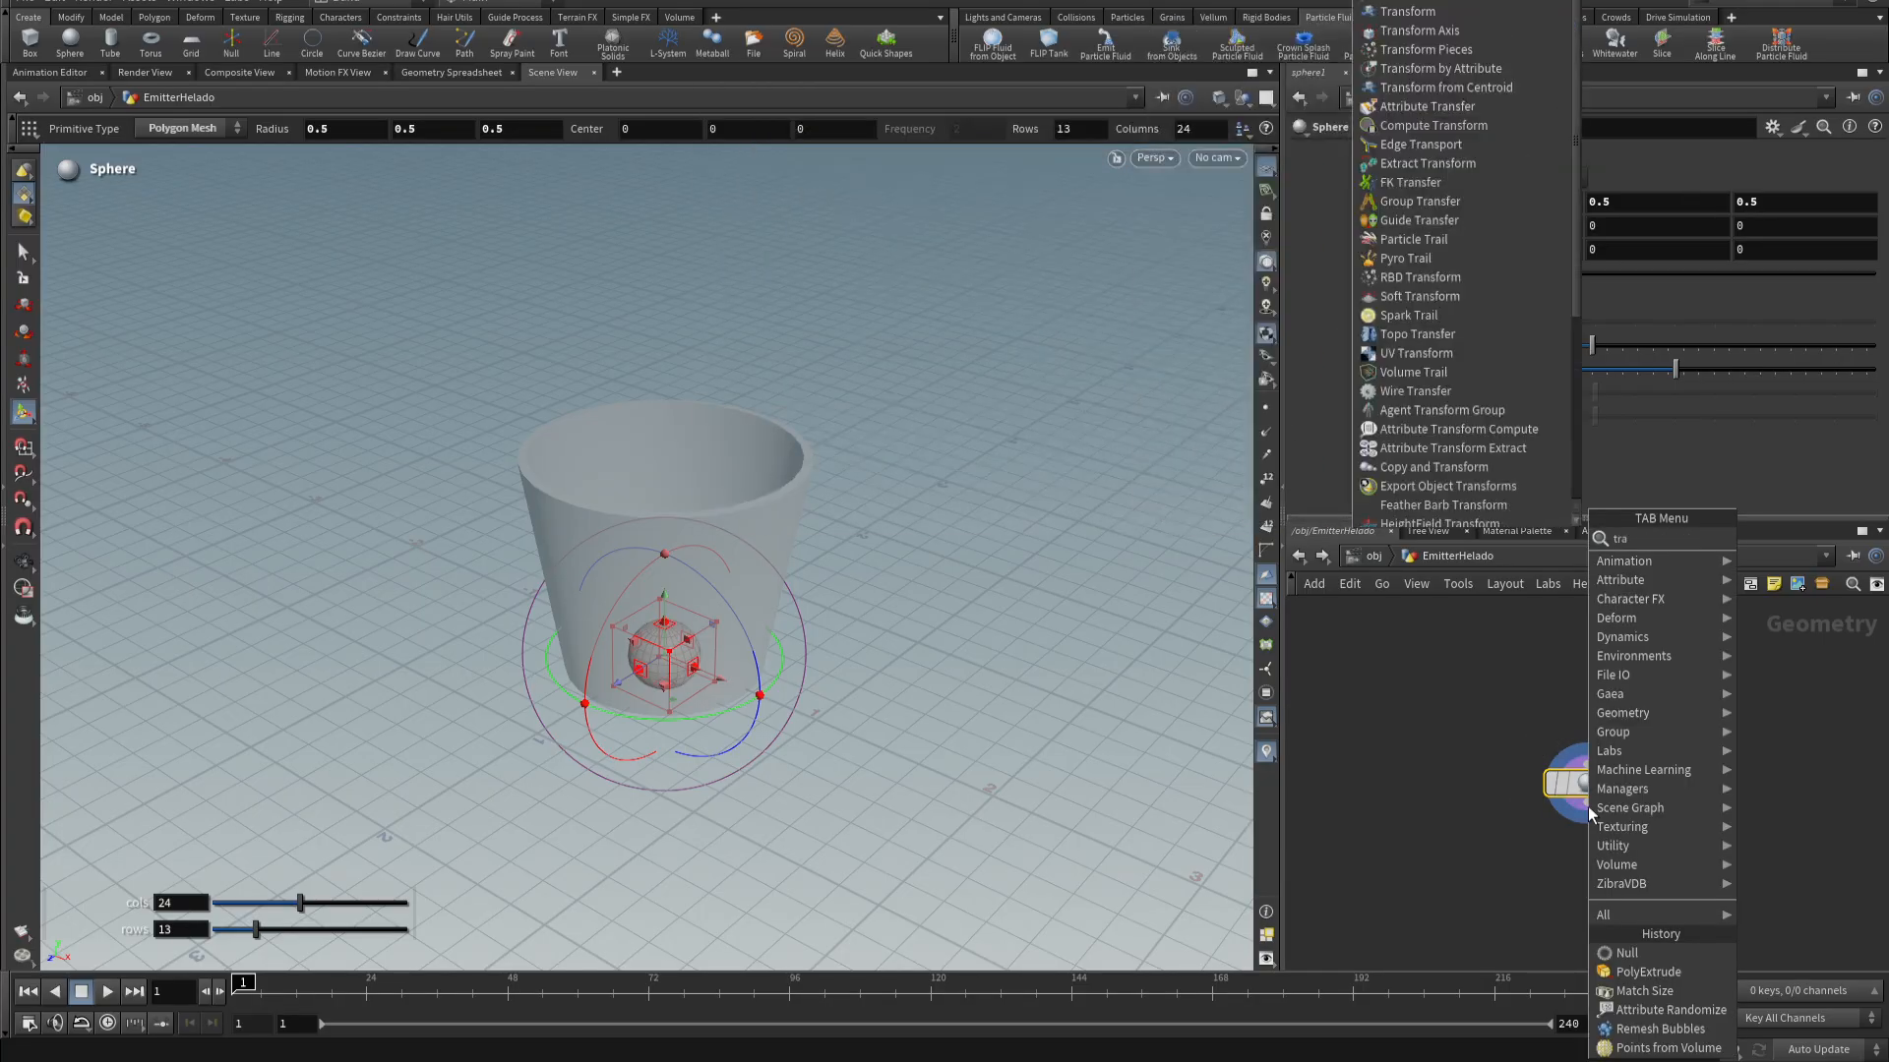
key("Return")
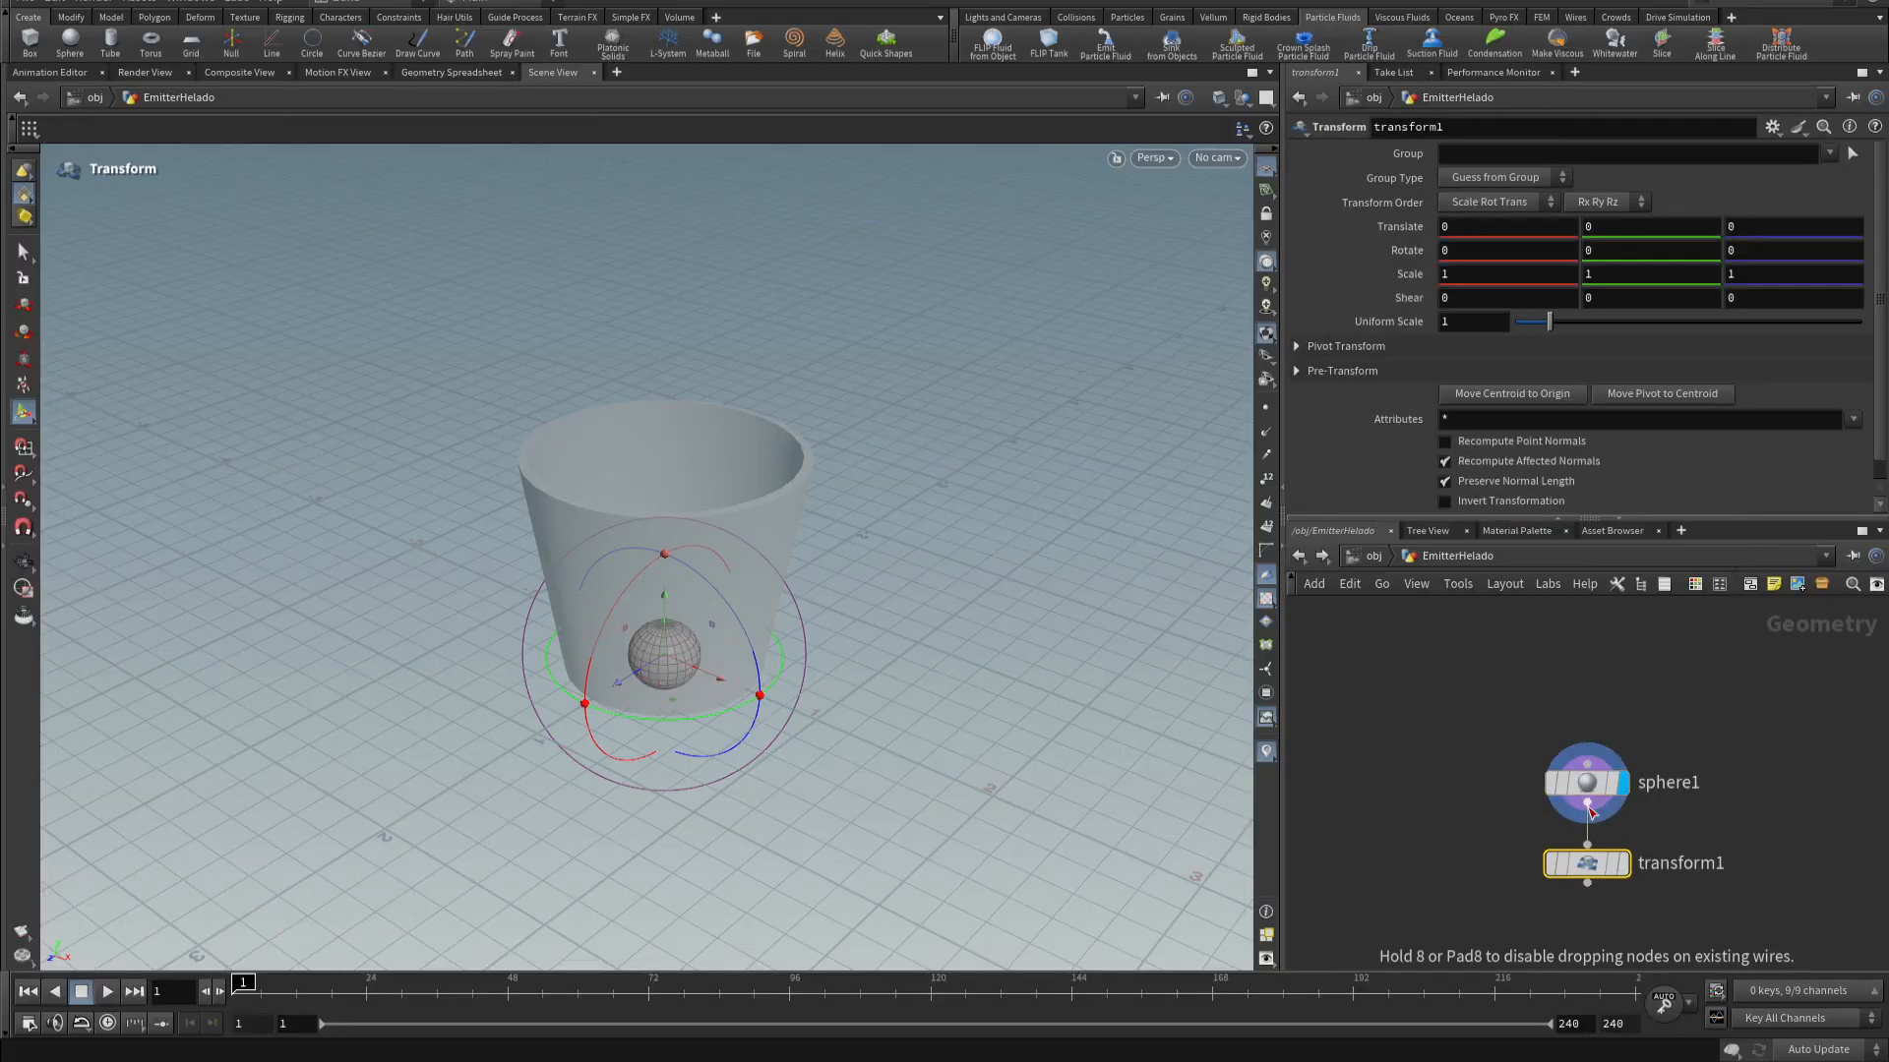
middle_click_drag(1741, 619, 1753, 464)
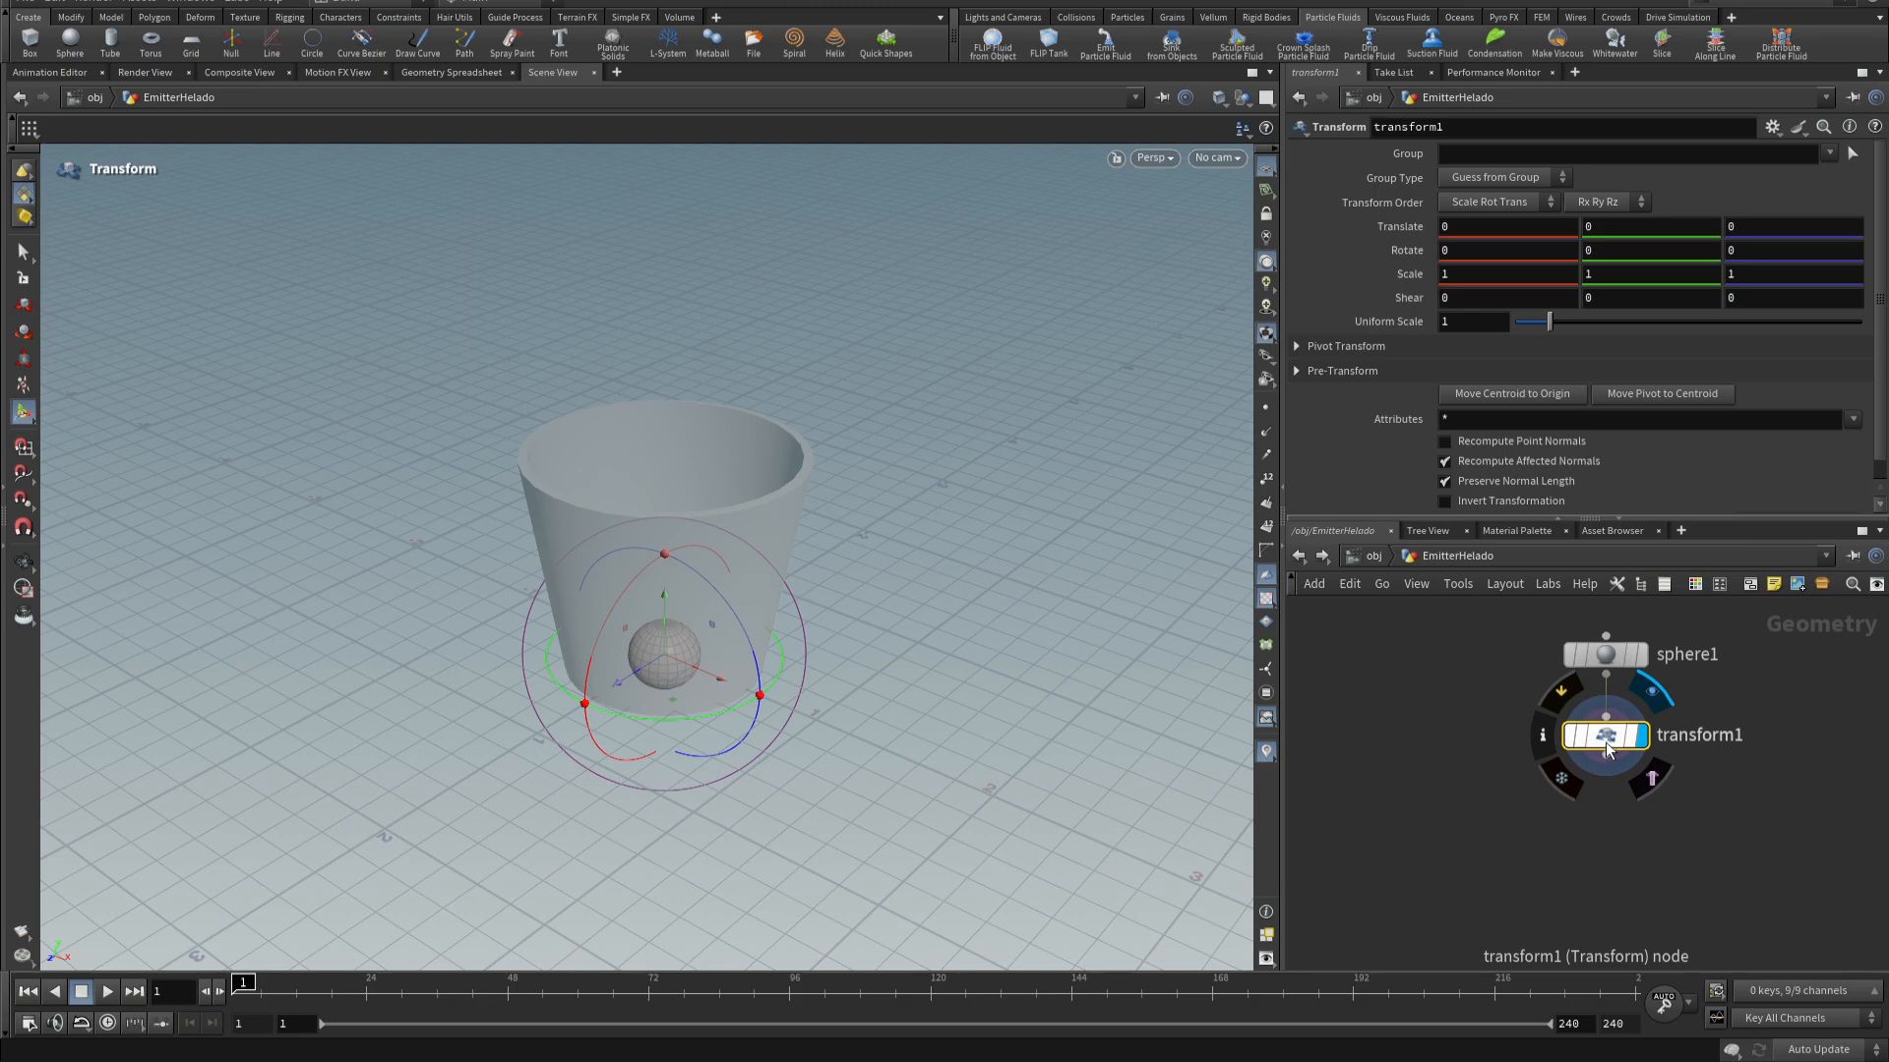
left_click(1642, 735)
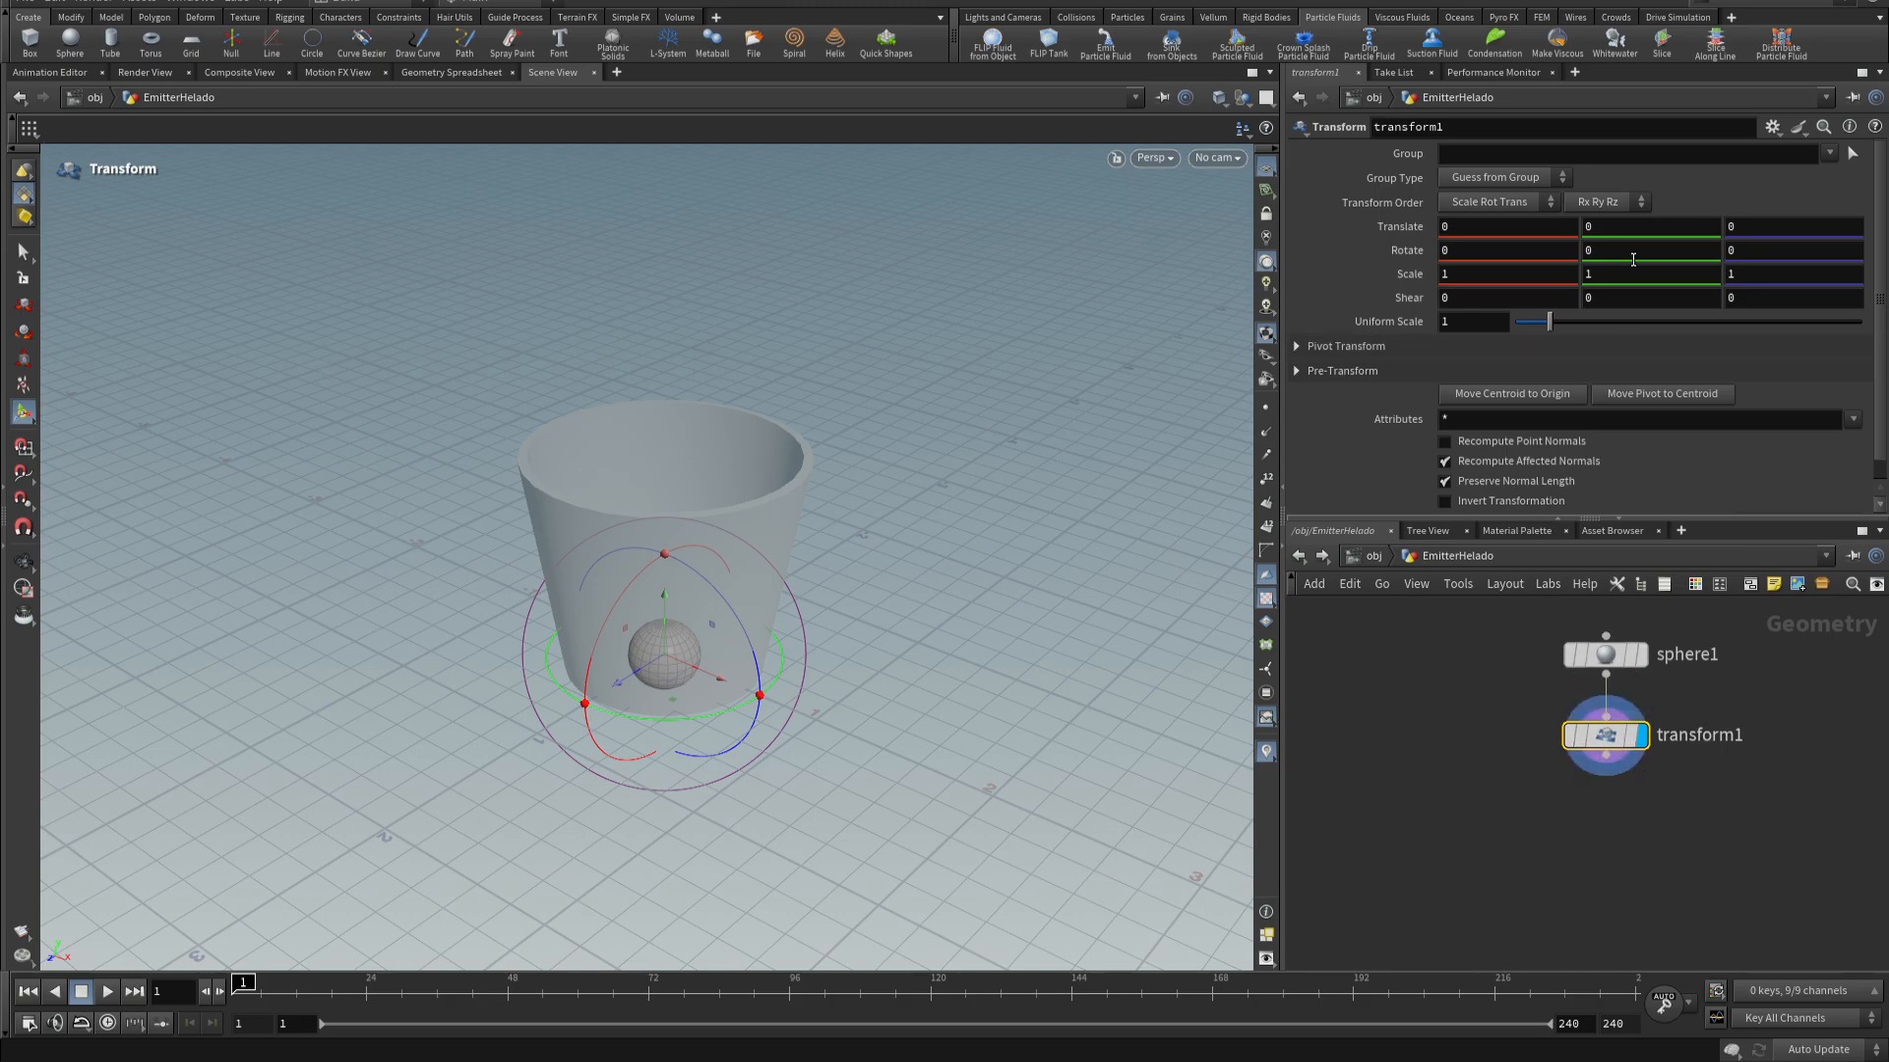
- Raise the sphere above the cup by setting transform1's Translate Y to 2
left_click(1647, 228)
type("2")
key("Return")
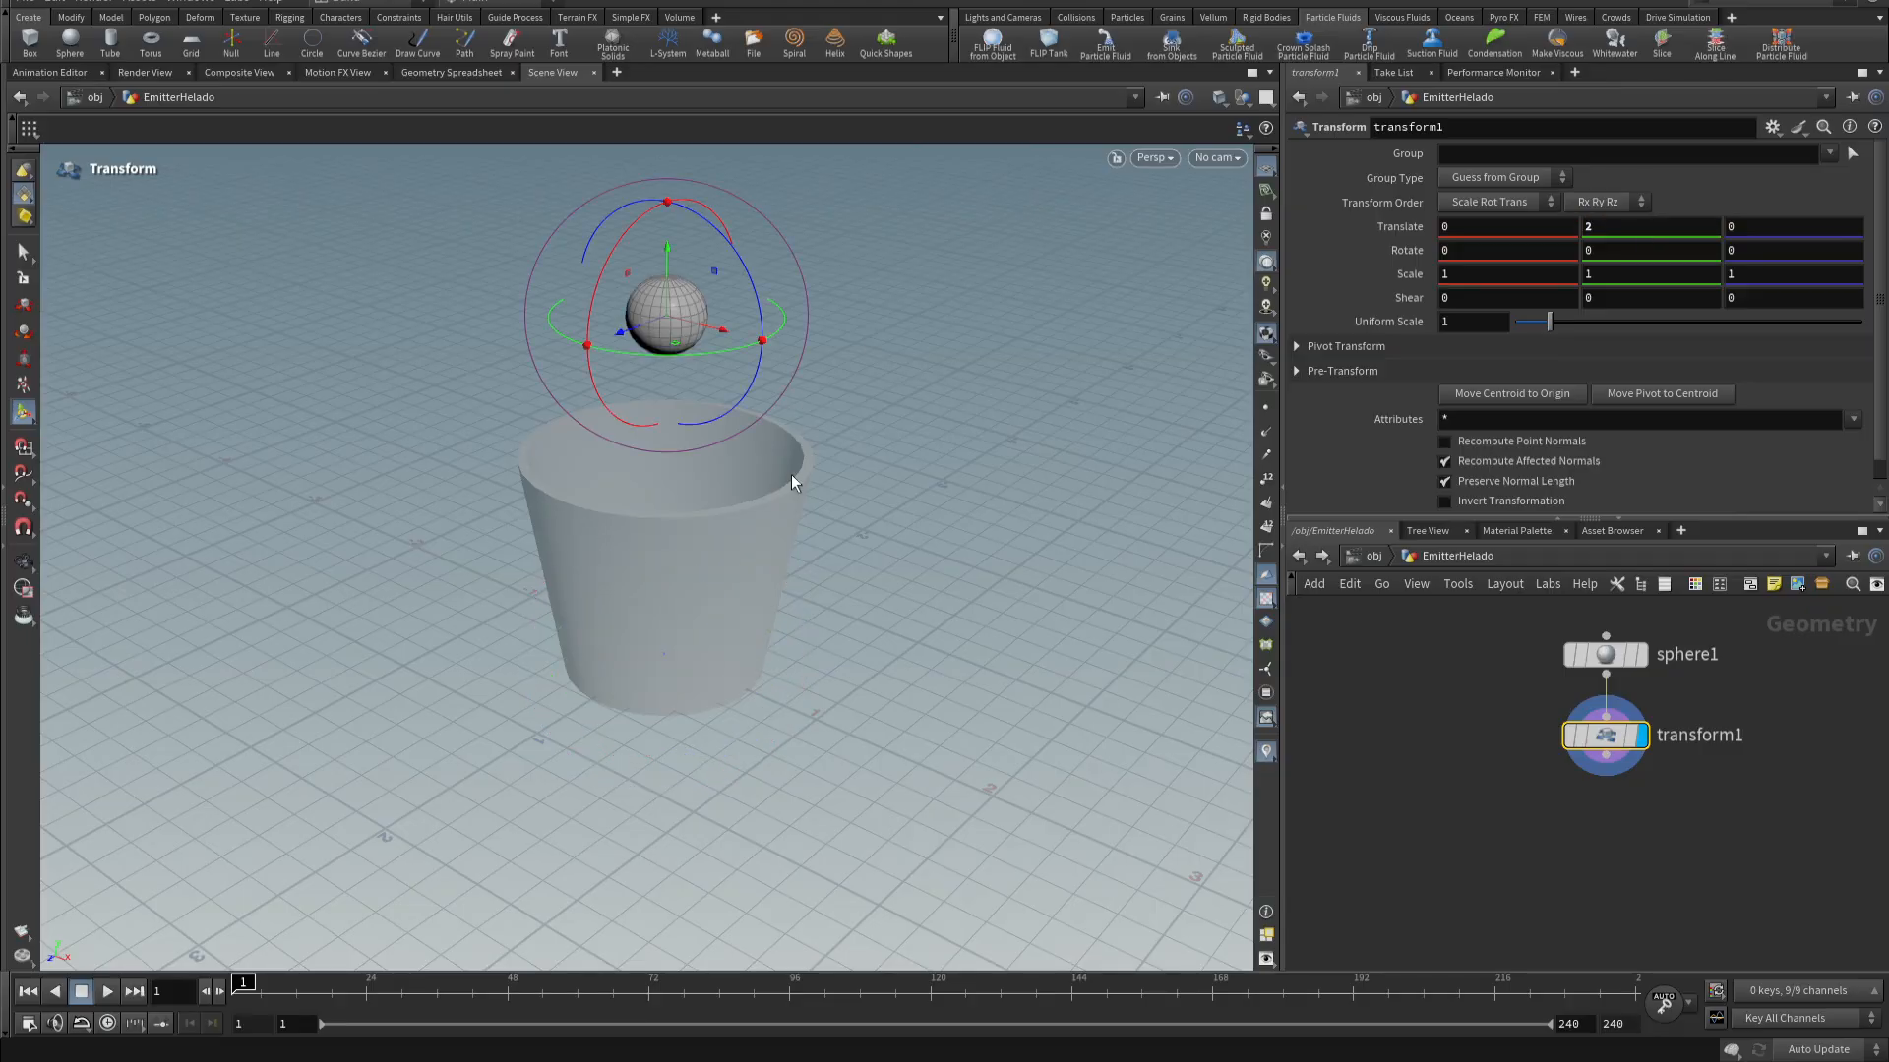
- Switch to the top view and keyframe transform1's Translate X at 0 on frame 100
right_click_drag(942, 577, 835, 587, "alt")
middle_click_drag(799, 506, 769, 645, "alt")
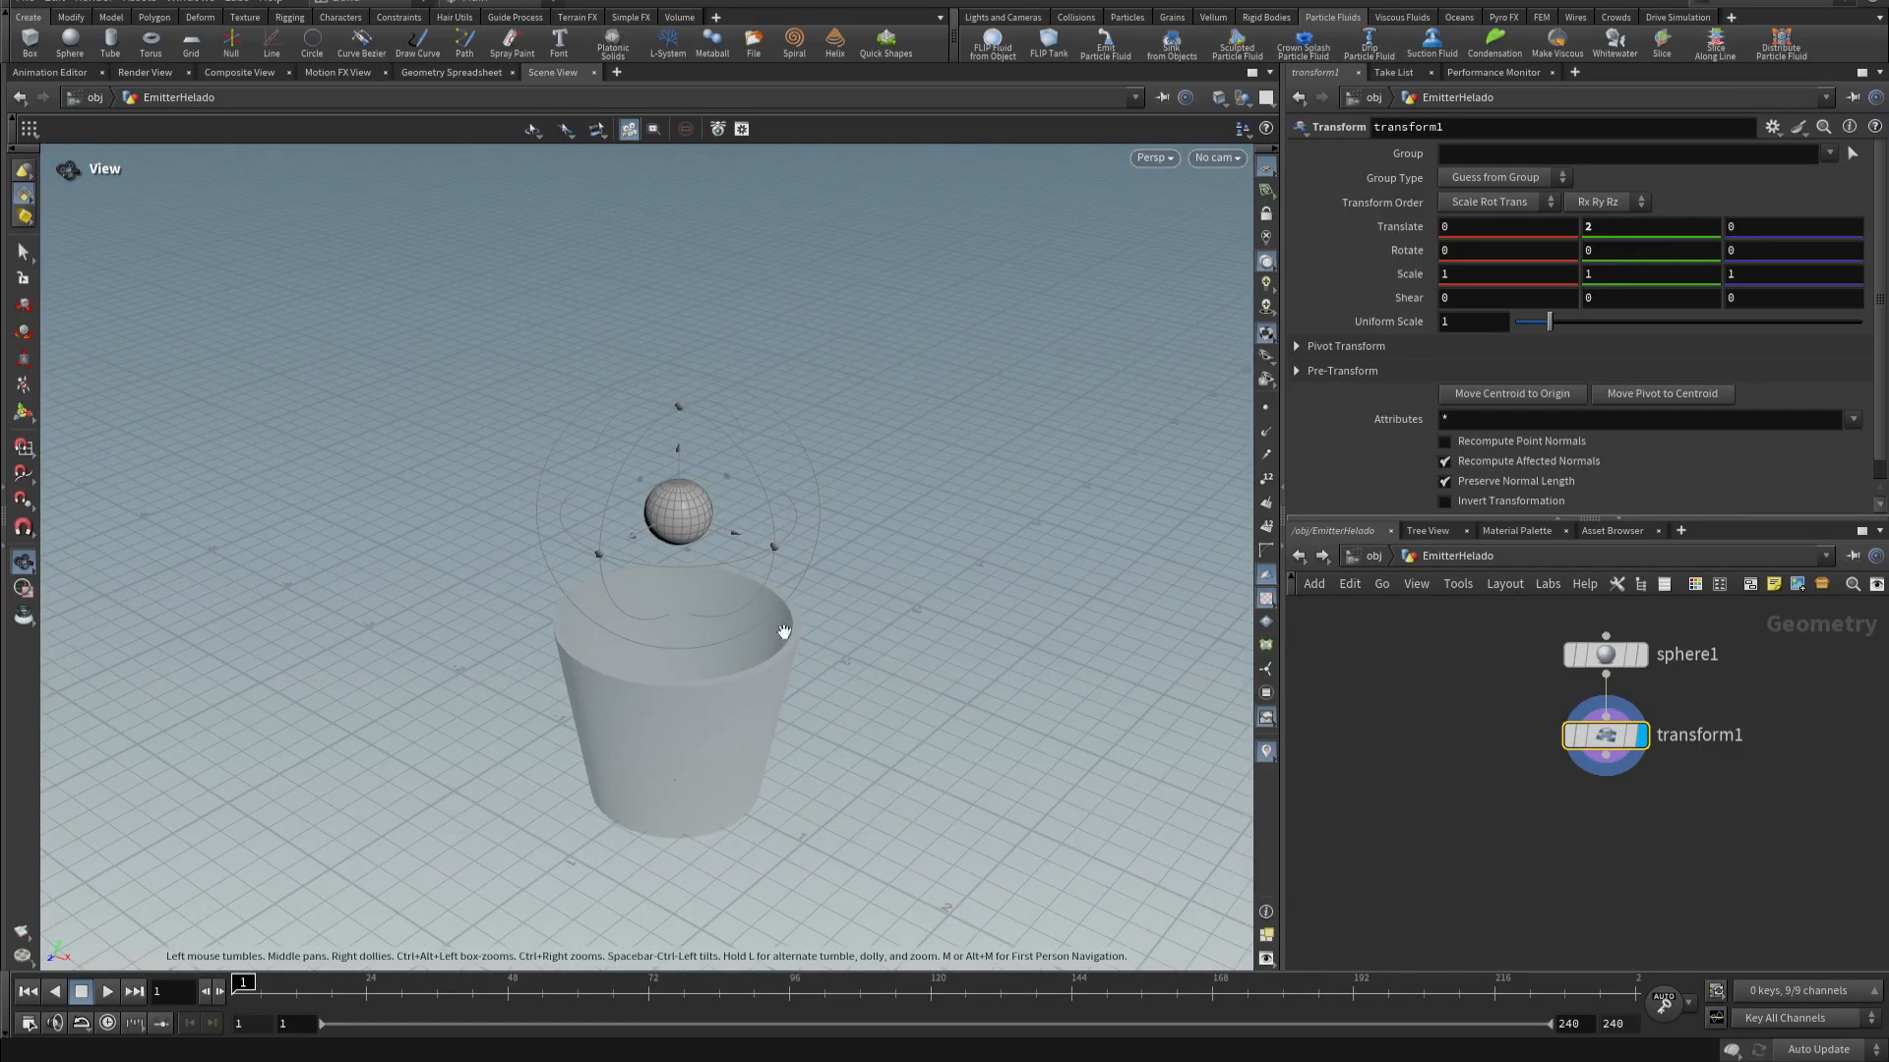
left_click_drag(784, 632, 927, 571, "alt")
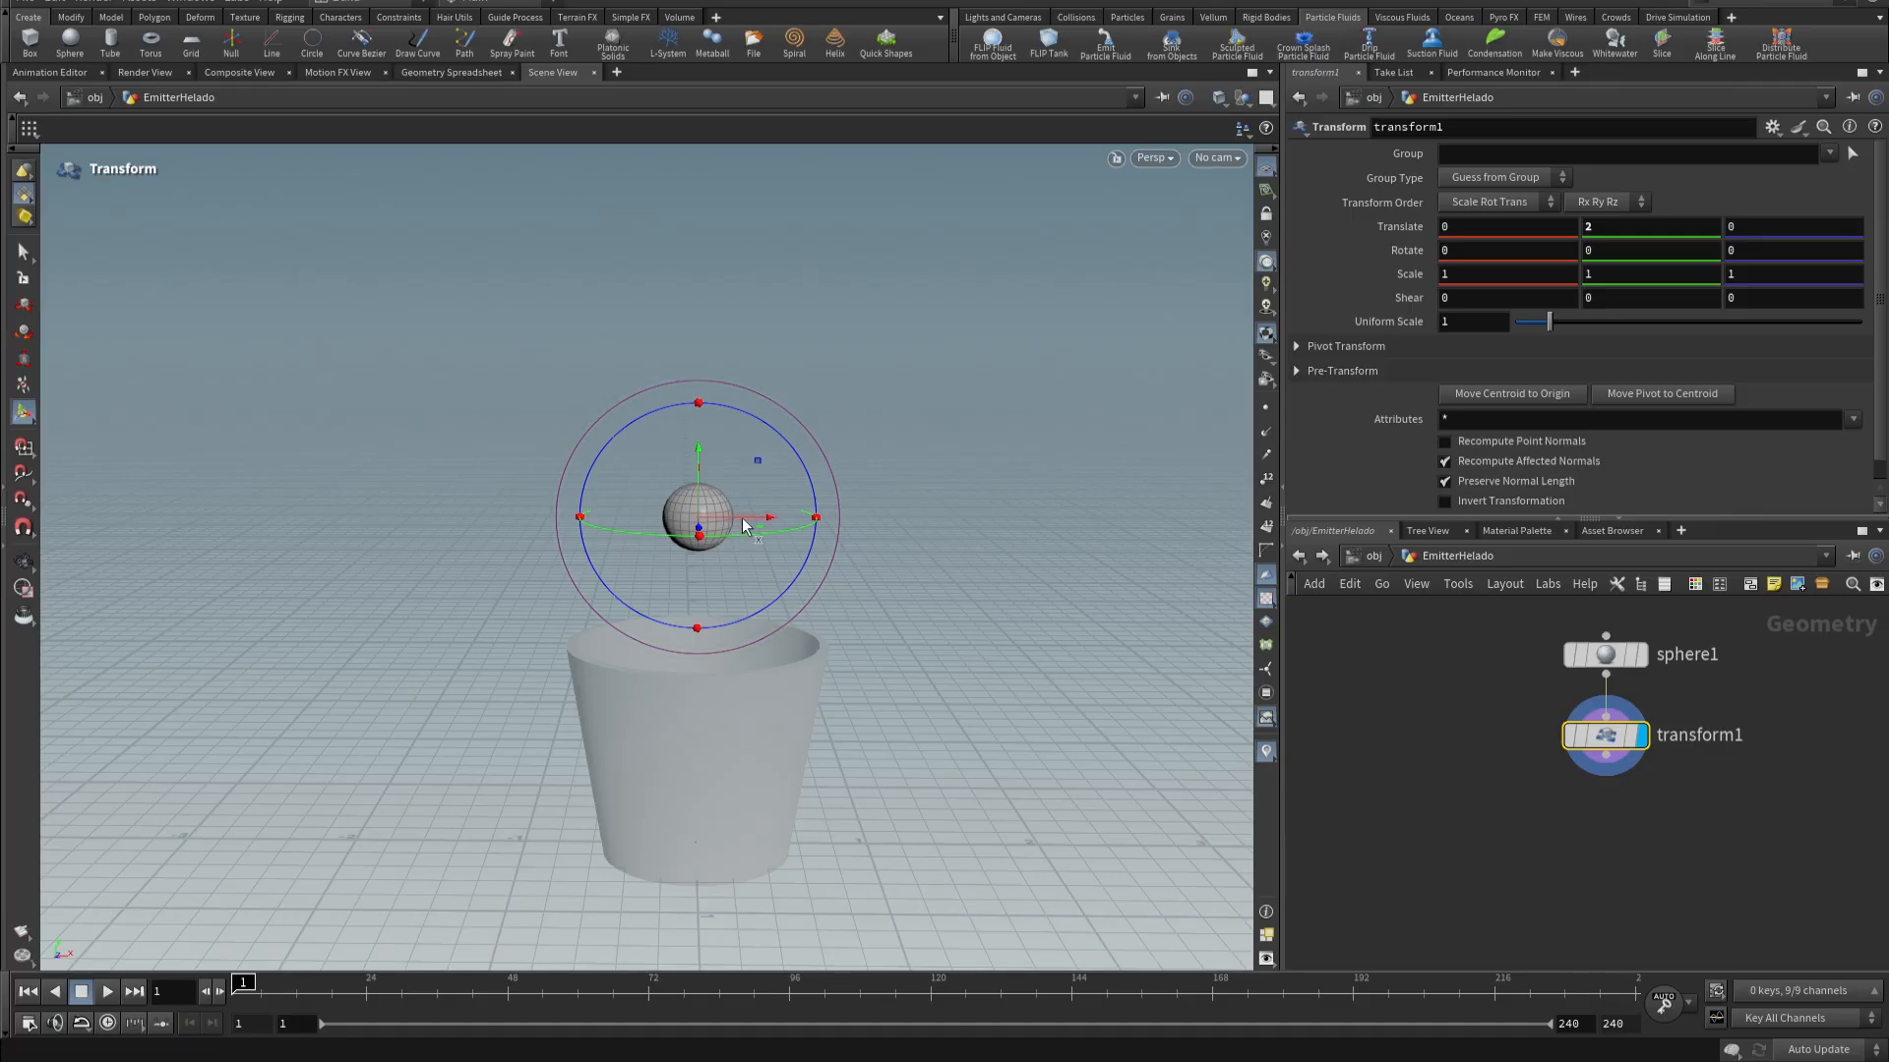
left_click_drag(872, 531, 875, 776, "alt")
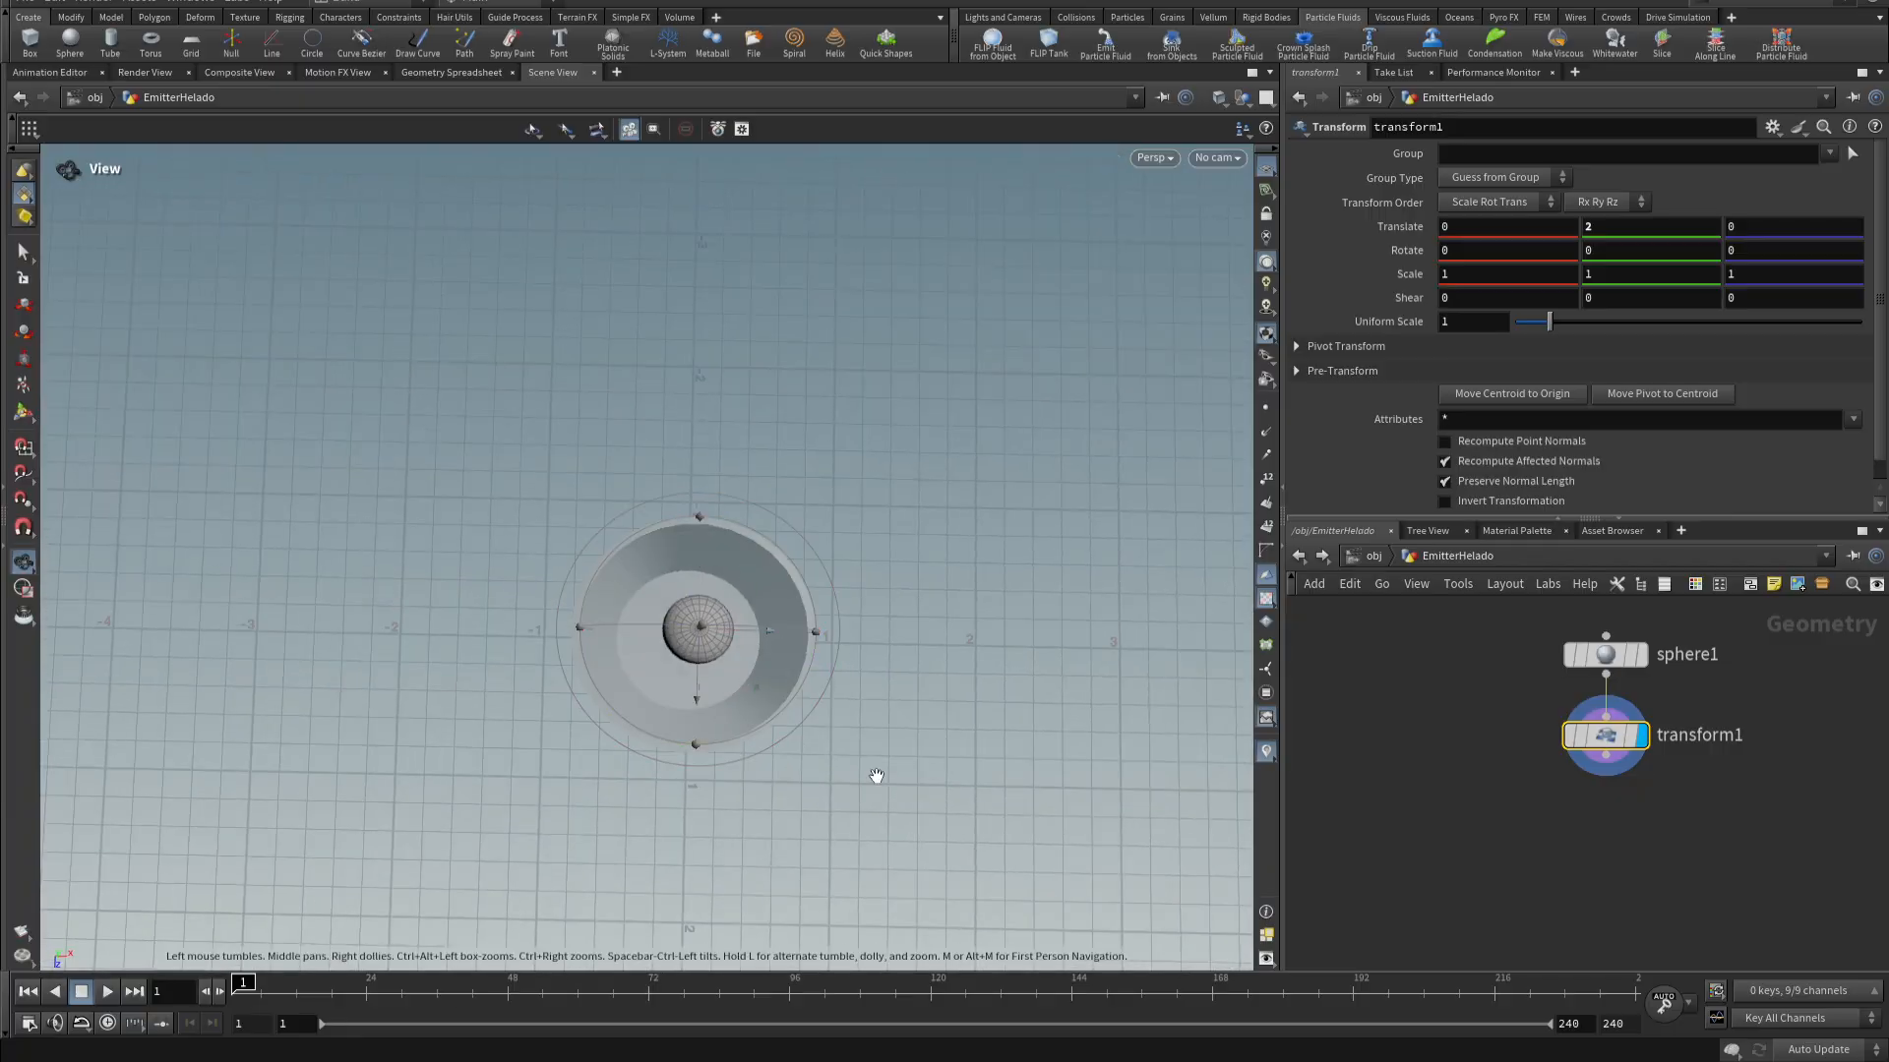
key("space+2")
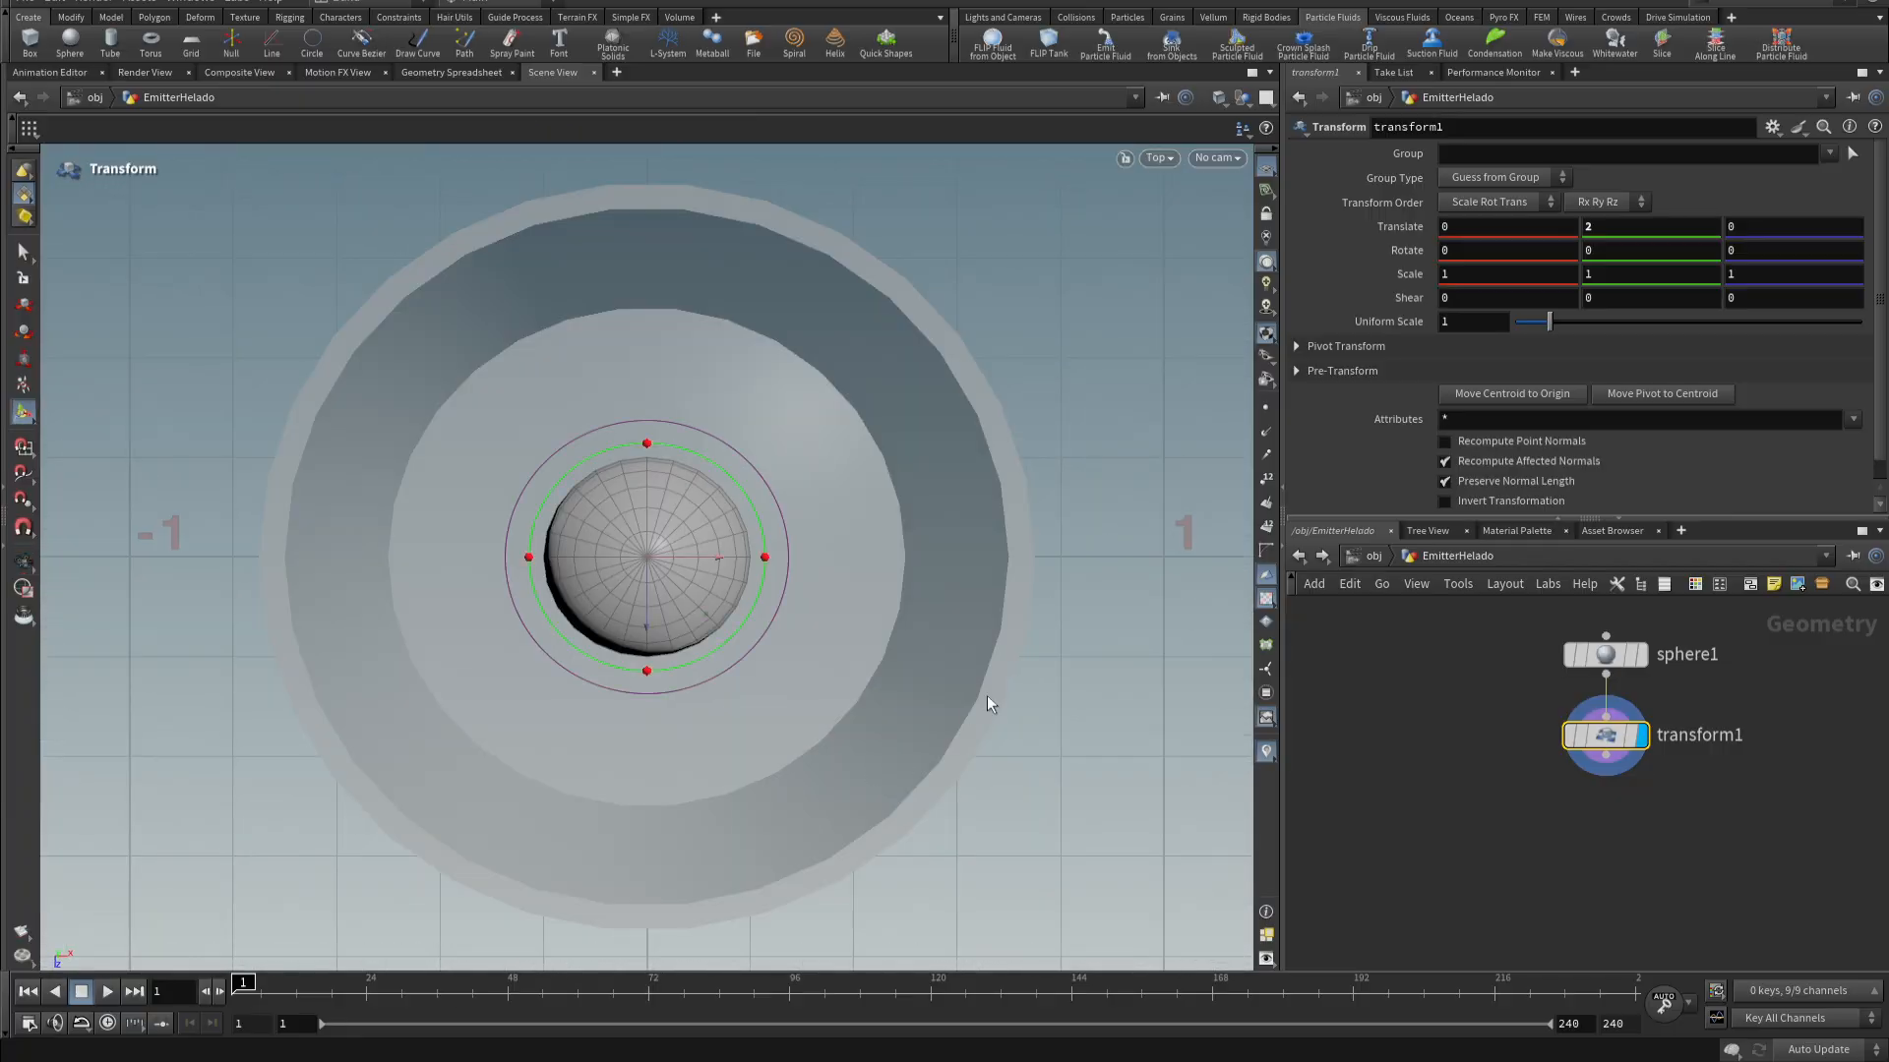
left_click(383, 983)
left_click_drag(383, 984, 816, 1047)
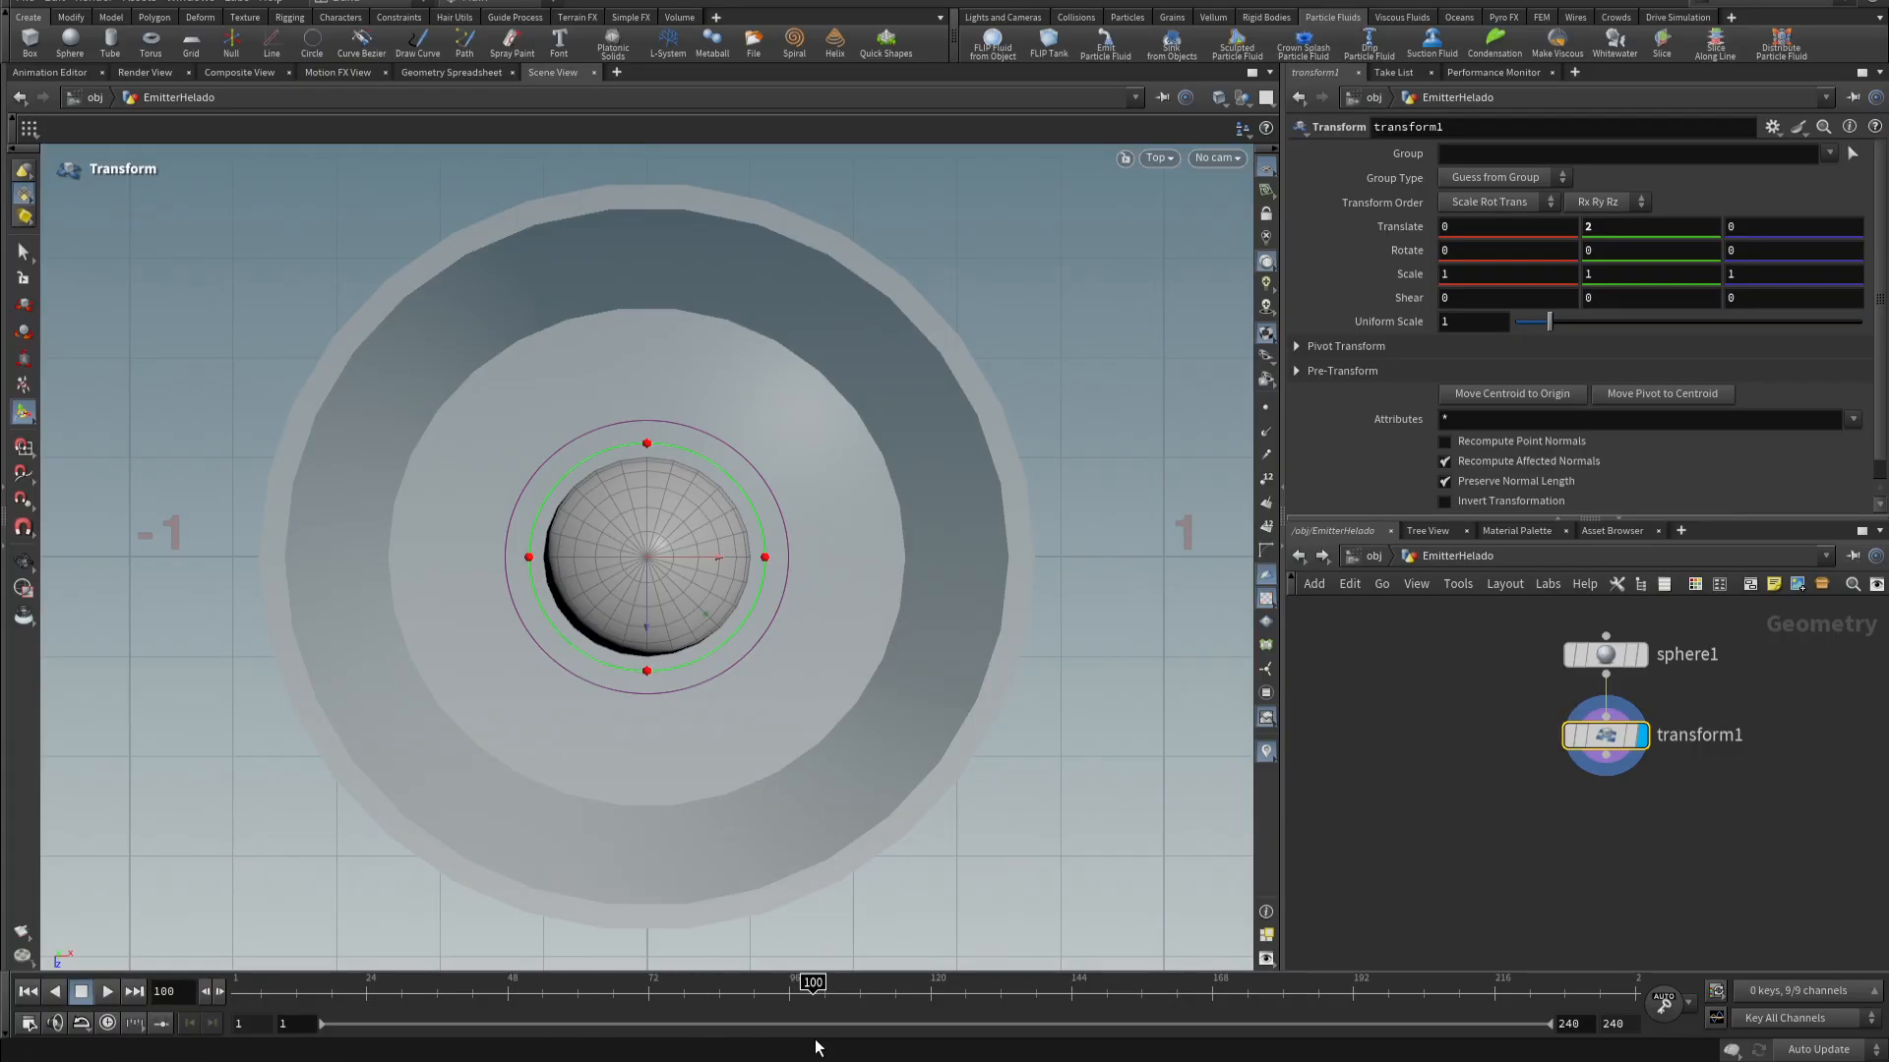
left_click(1517, 224)
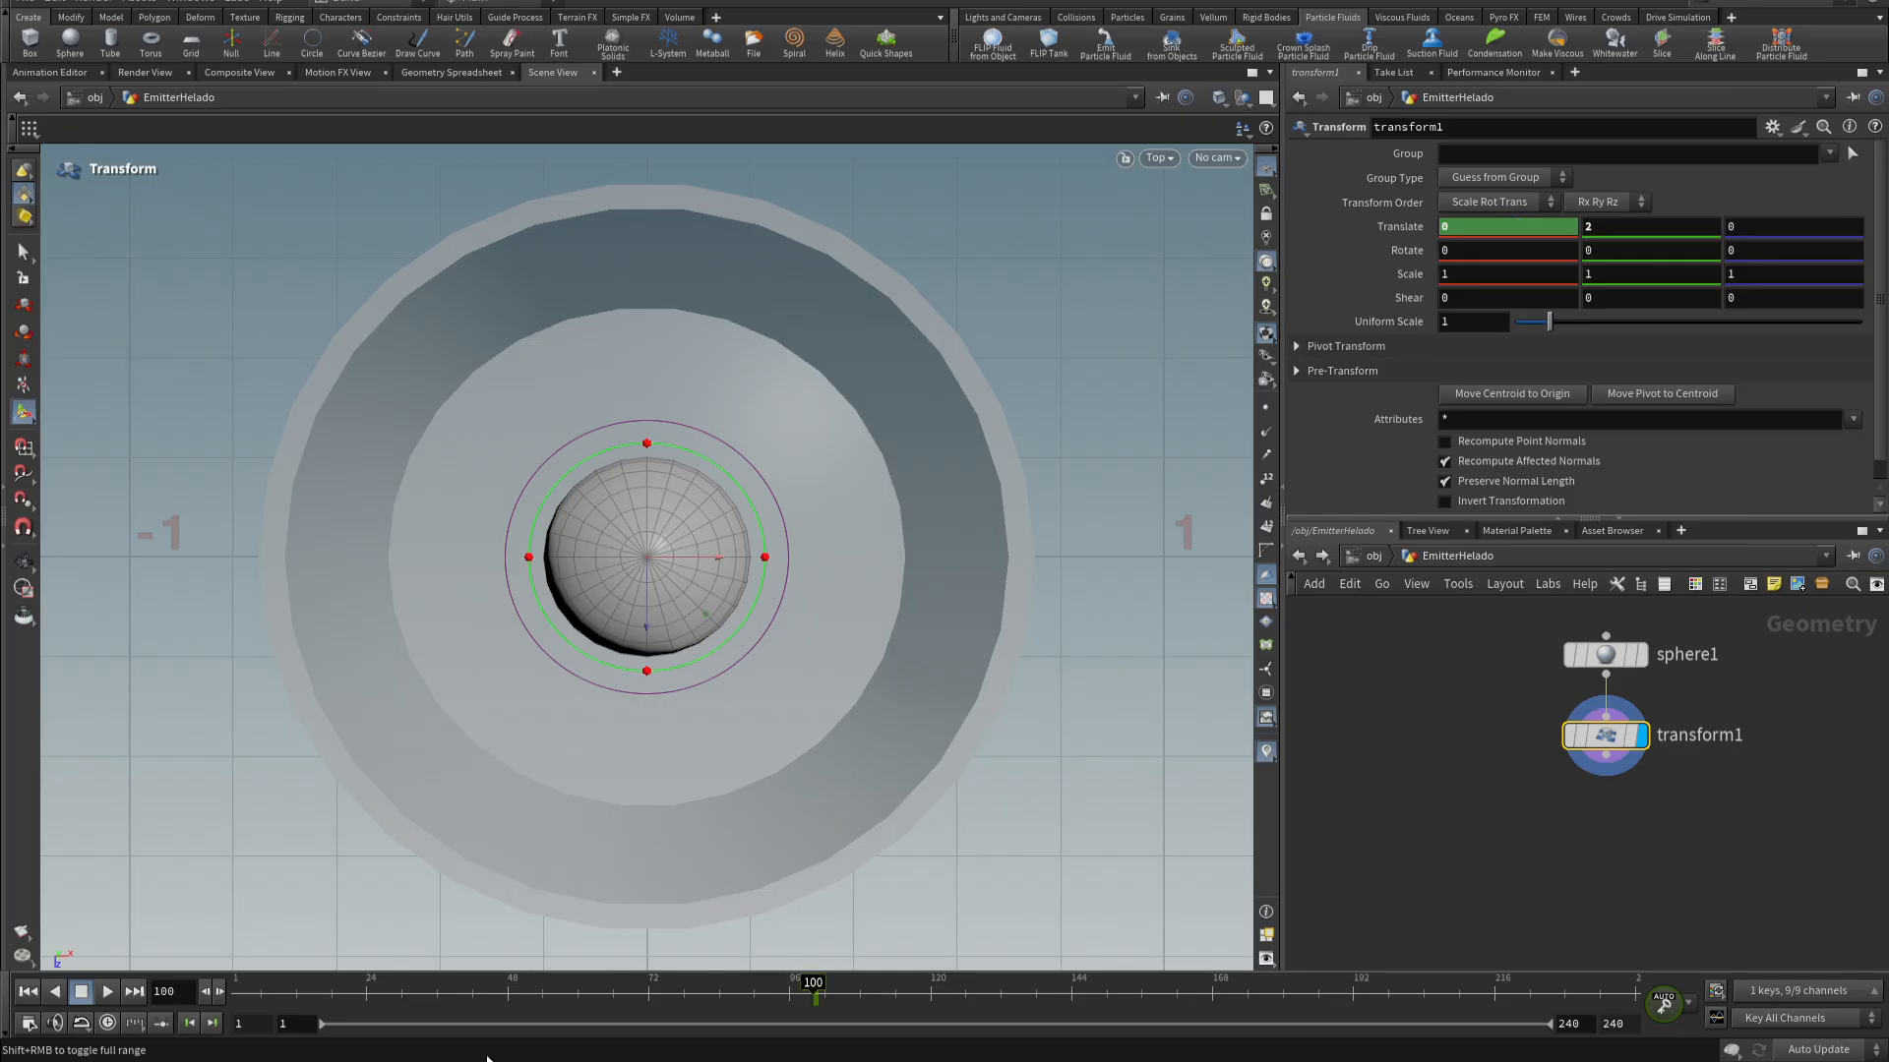
- At frame 1, keyframe the sphere near the cup's rim with Translate X at about -0.485
left_click_drag(630, 984, 231, 1002)
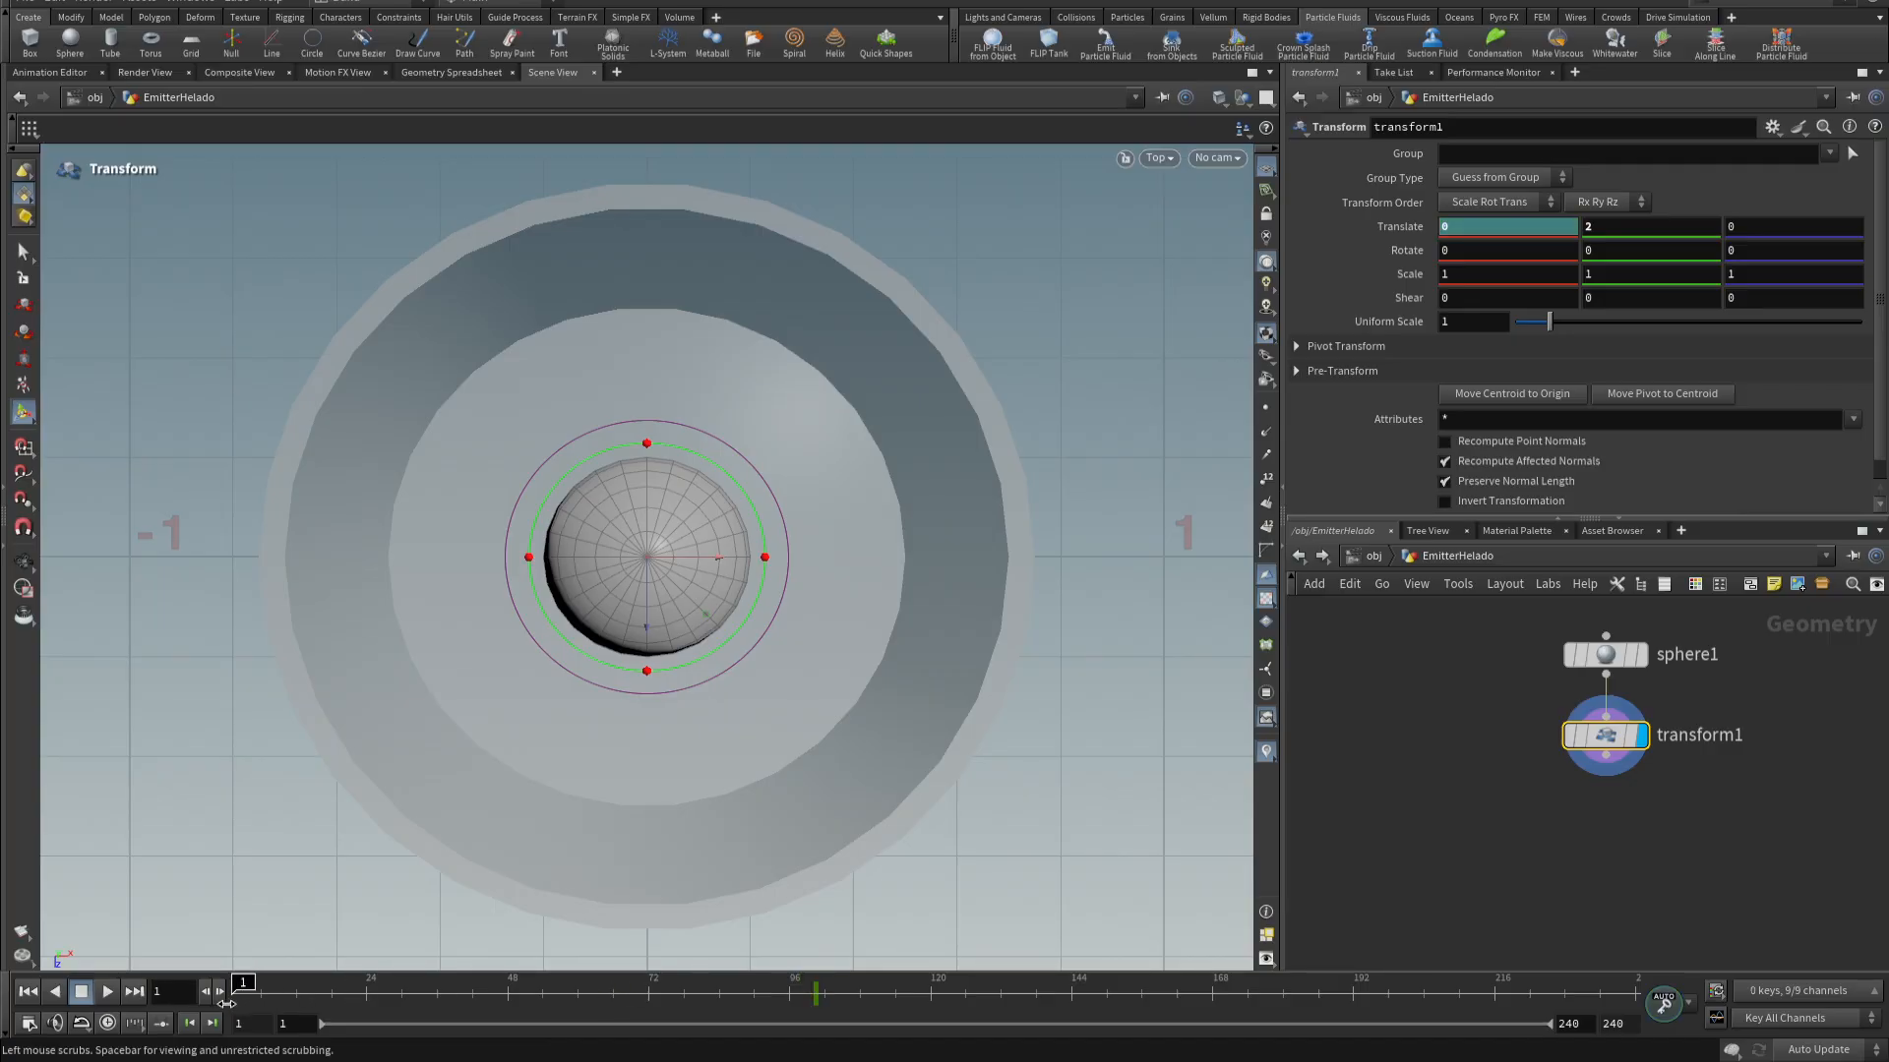
left_click_drag(718, 559, 468, 565)
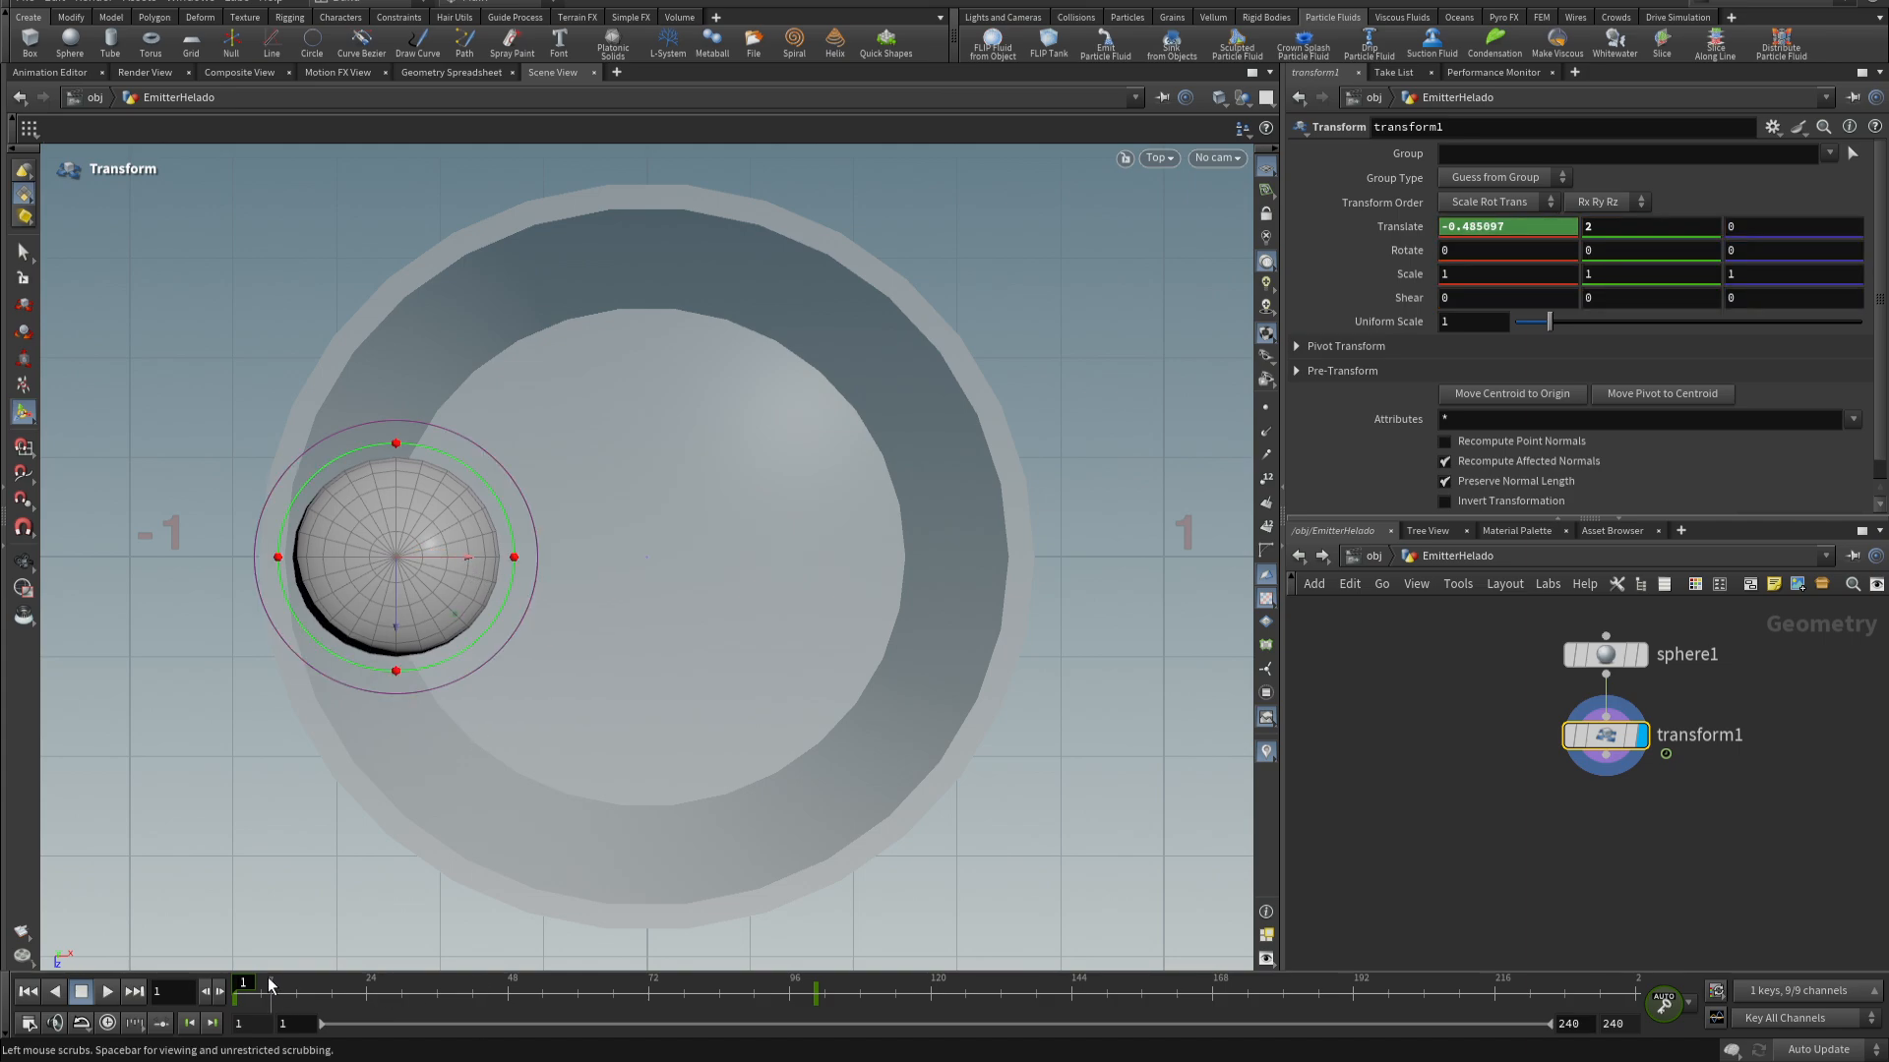
left_click_drag(280, 991, 236, 1017)
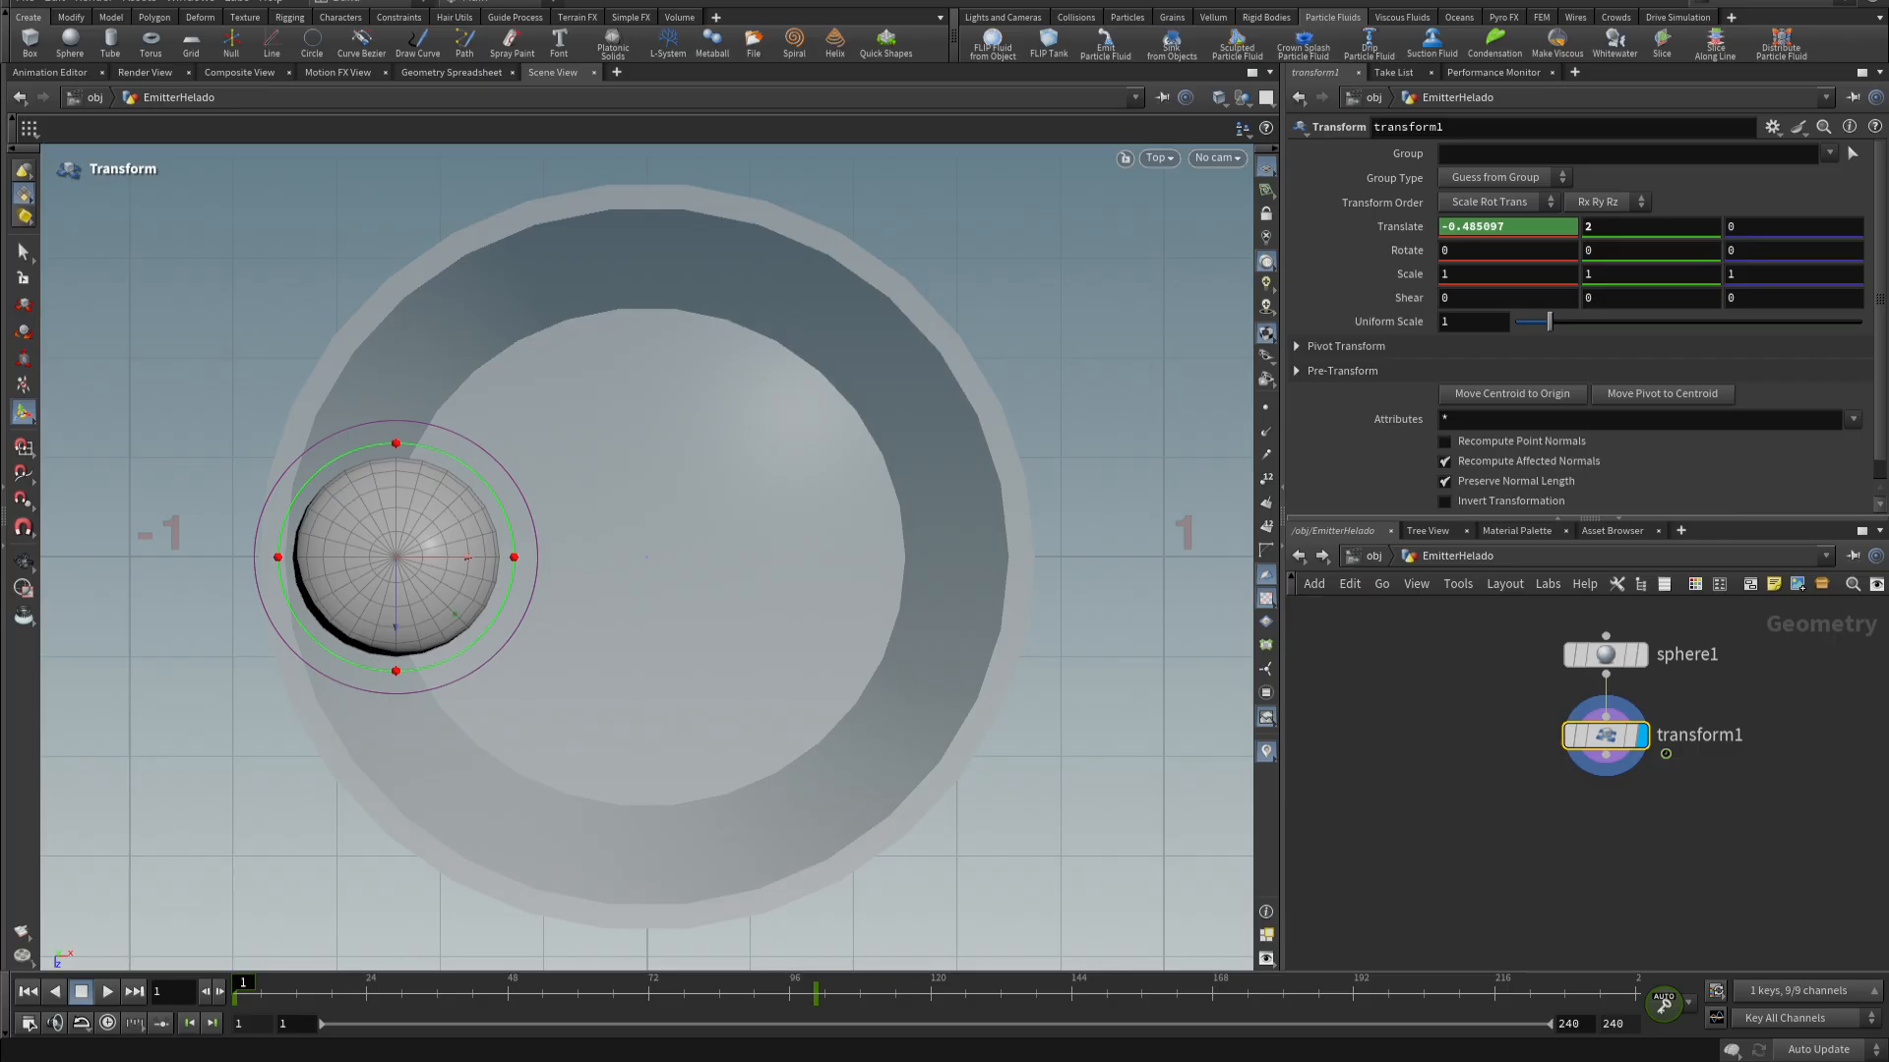
- Edit transform1's Translate X curve so it accelerates into the frame 100 key, with a slope of about 0.377
left_click(1538, 224, "shift")
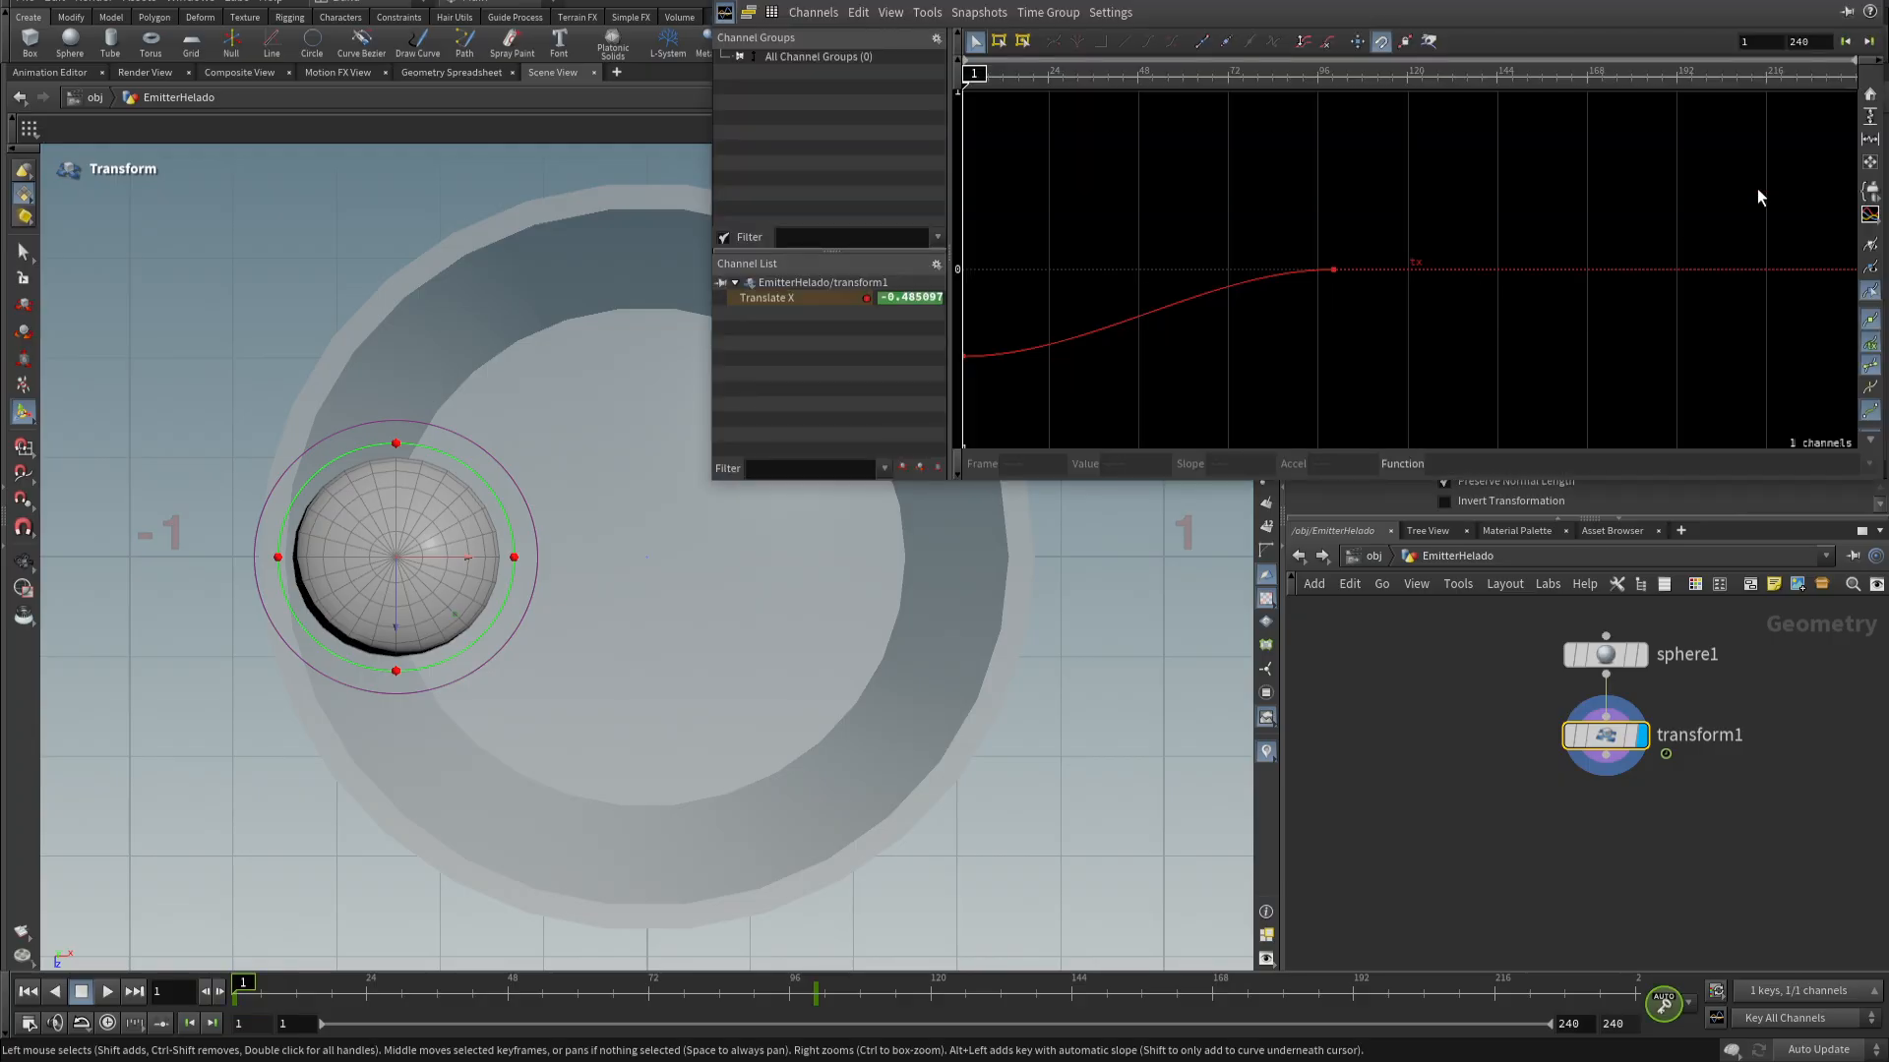
left_click(1868, 162)
left_click_drag(1466, 210, 1315, 78)
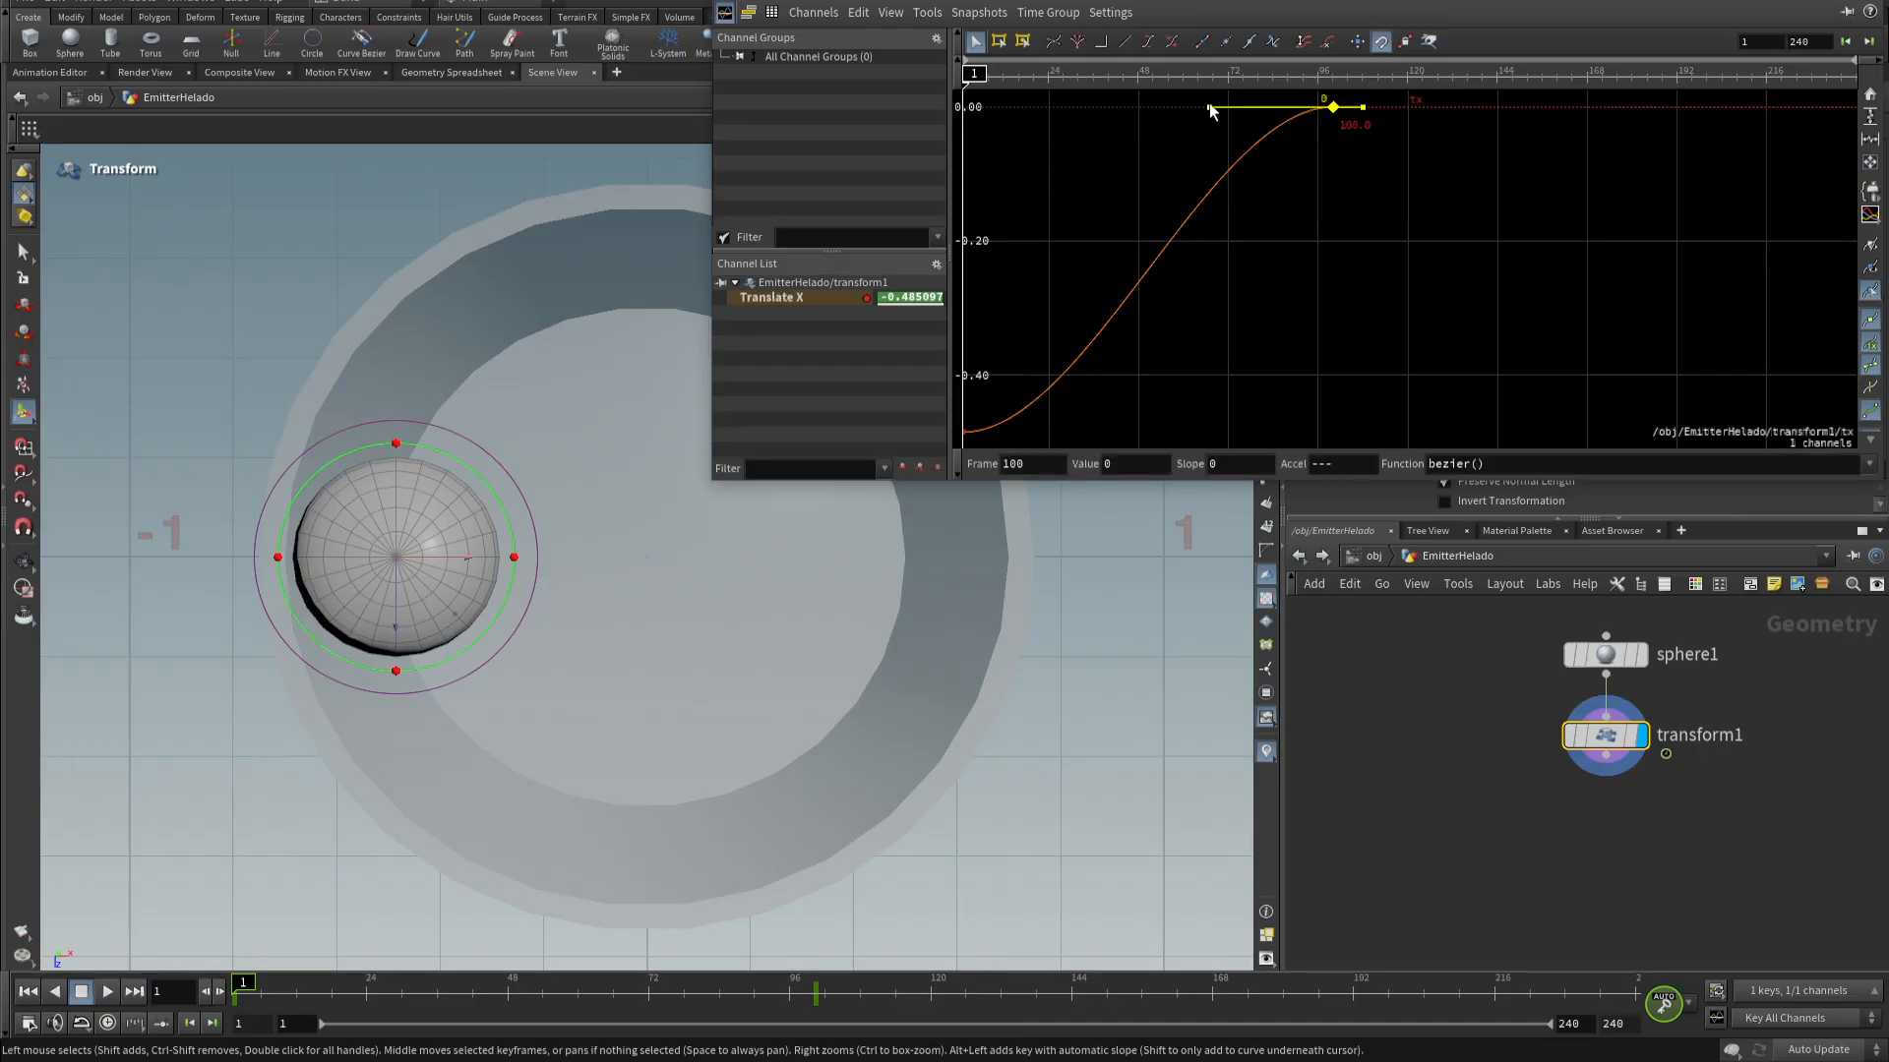
left_click_drag(1207, 107, 1287, 236)
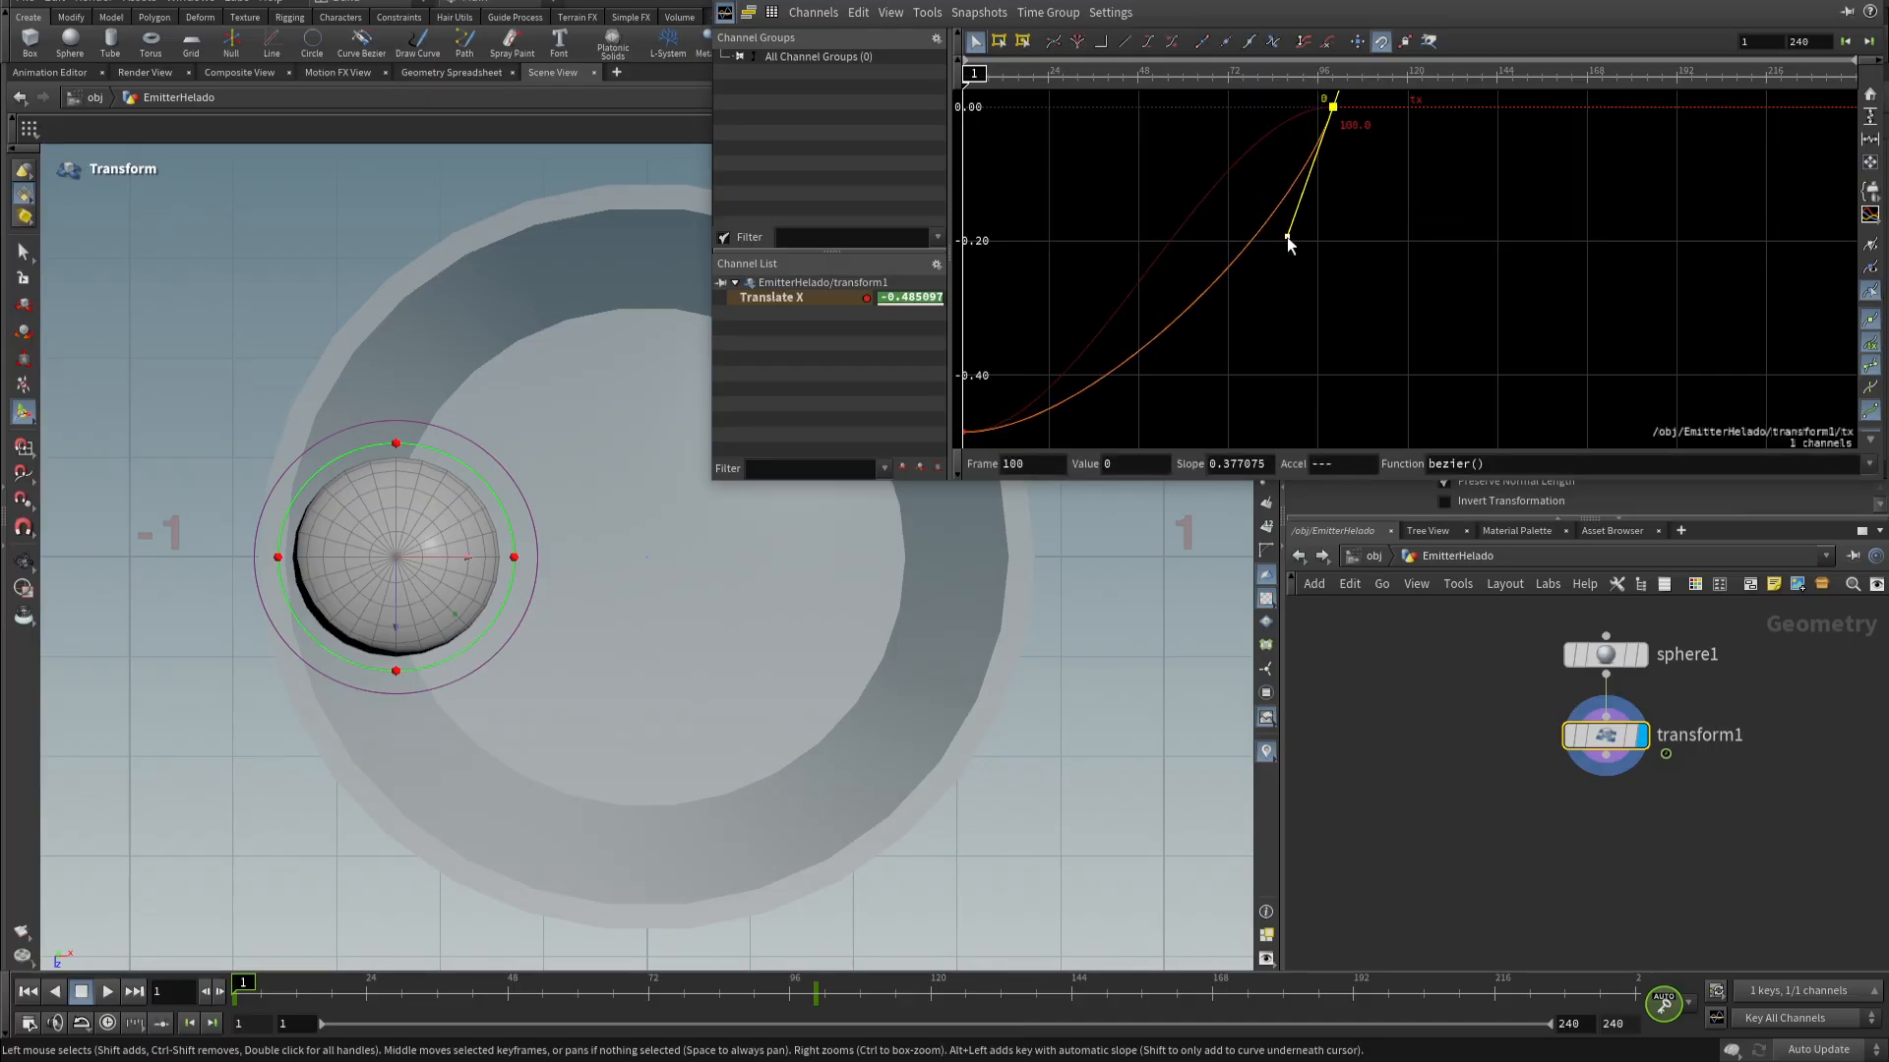
left_click(1867, 1)
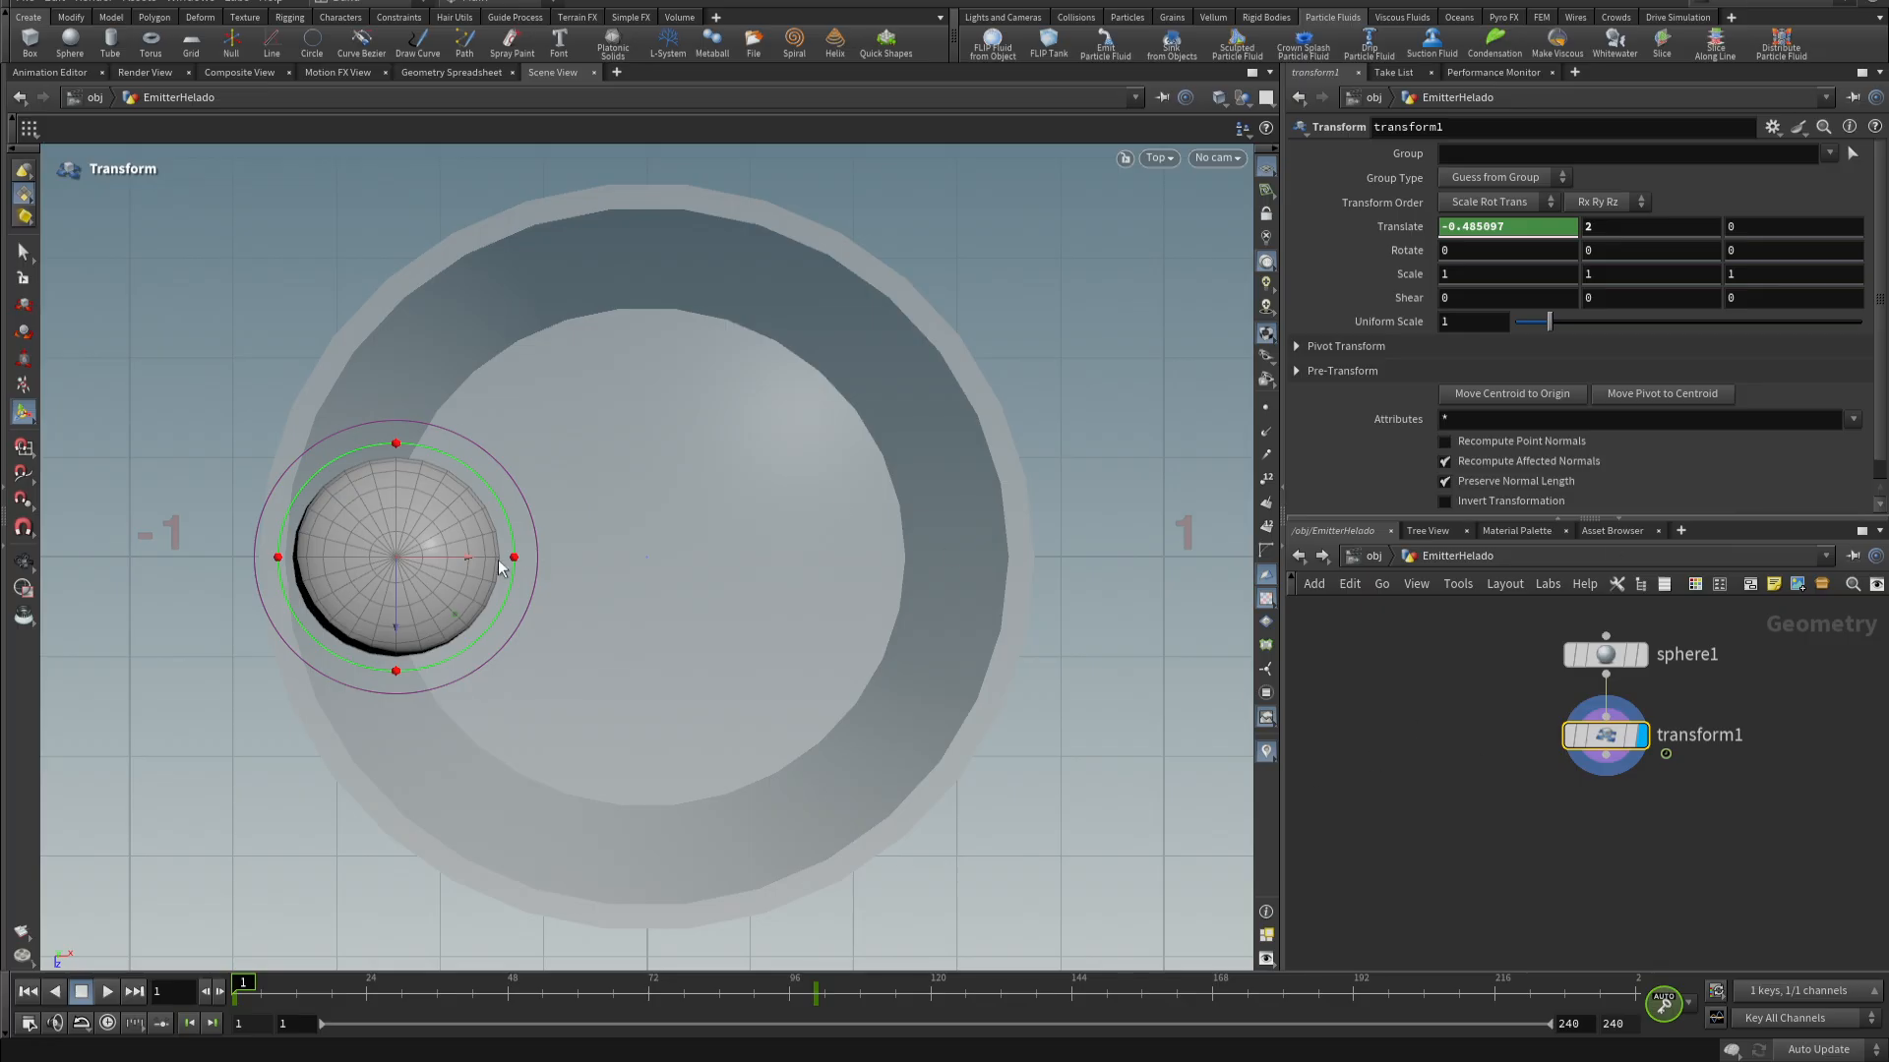
- Nudge the sphere inward at frame 1 to a Translate X of about -0.472 and preview the motion
left_click_drag(455, 554, 469, 551)
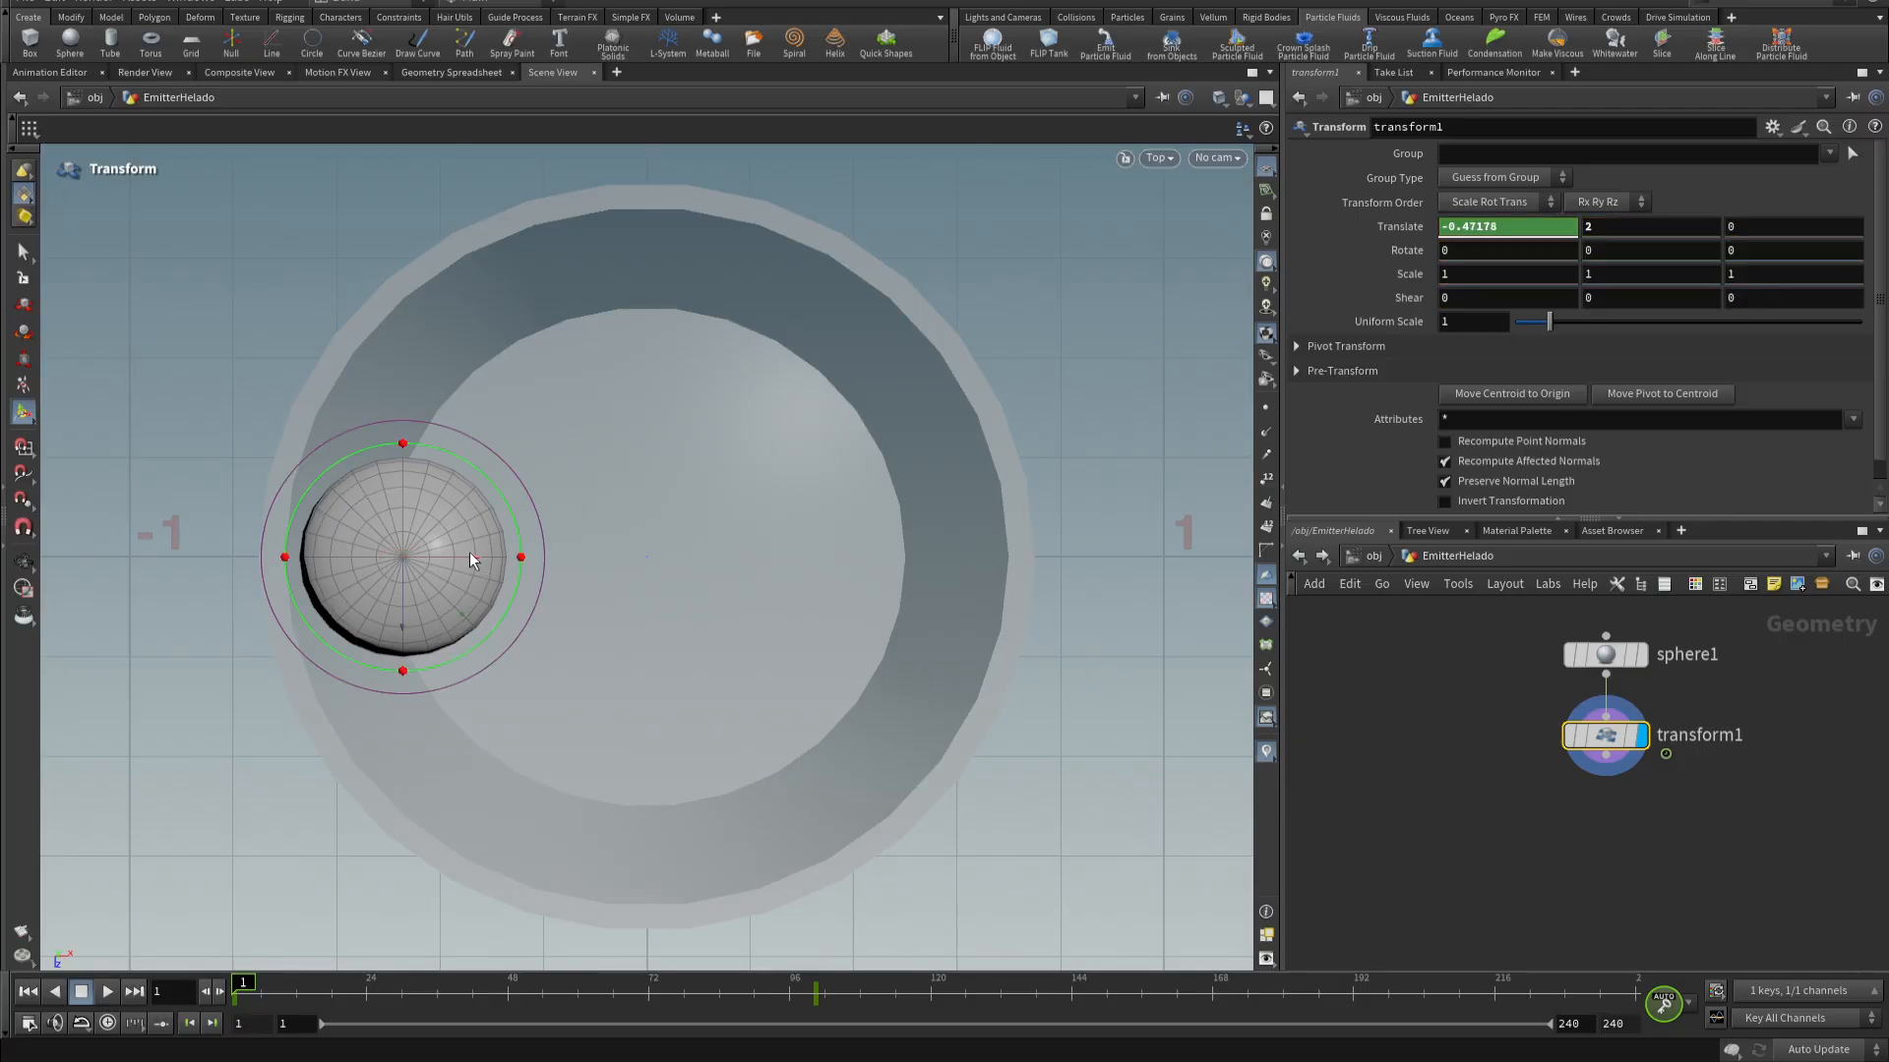
key("s")
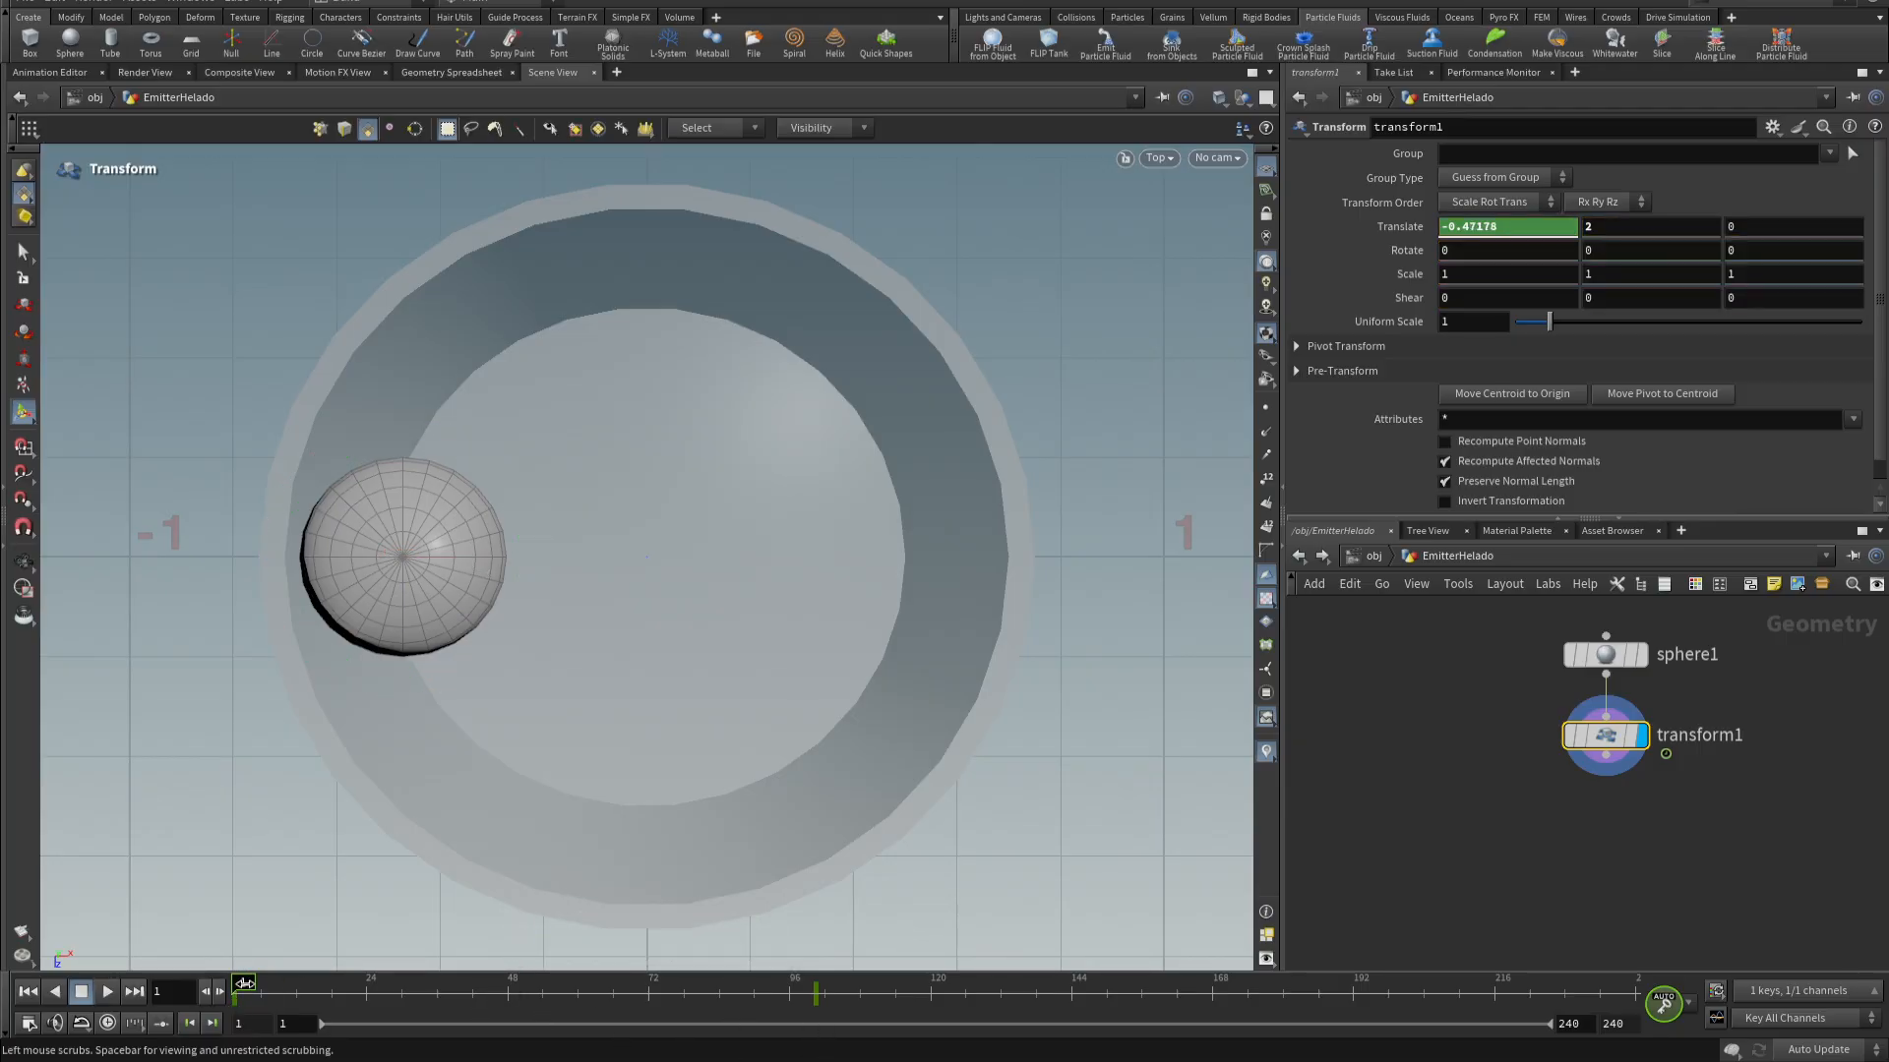
left_click(817, 991)
left_click(268, 1001)
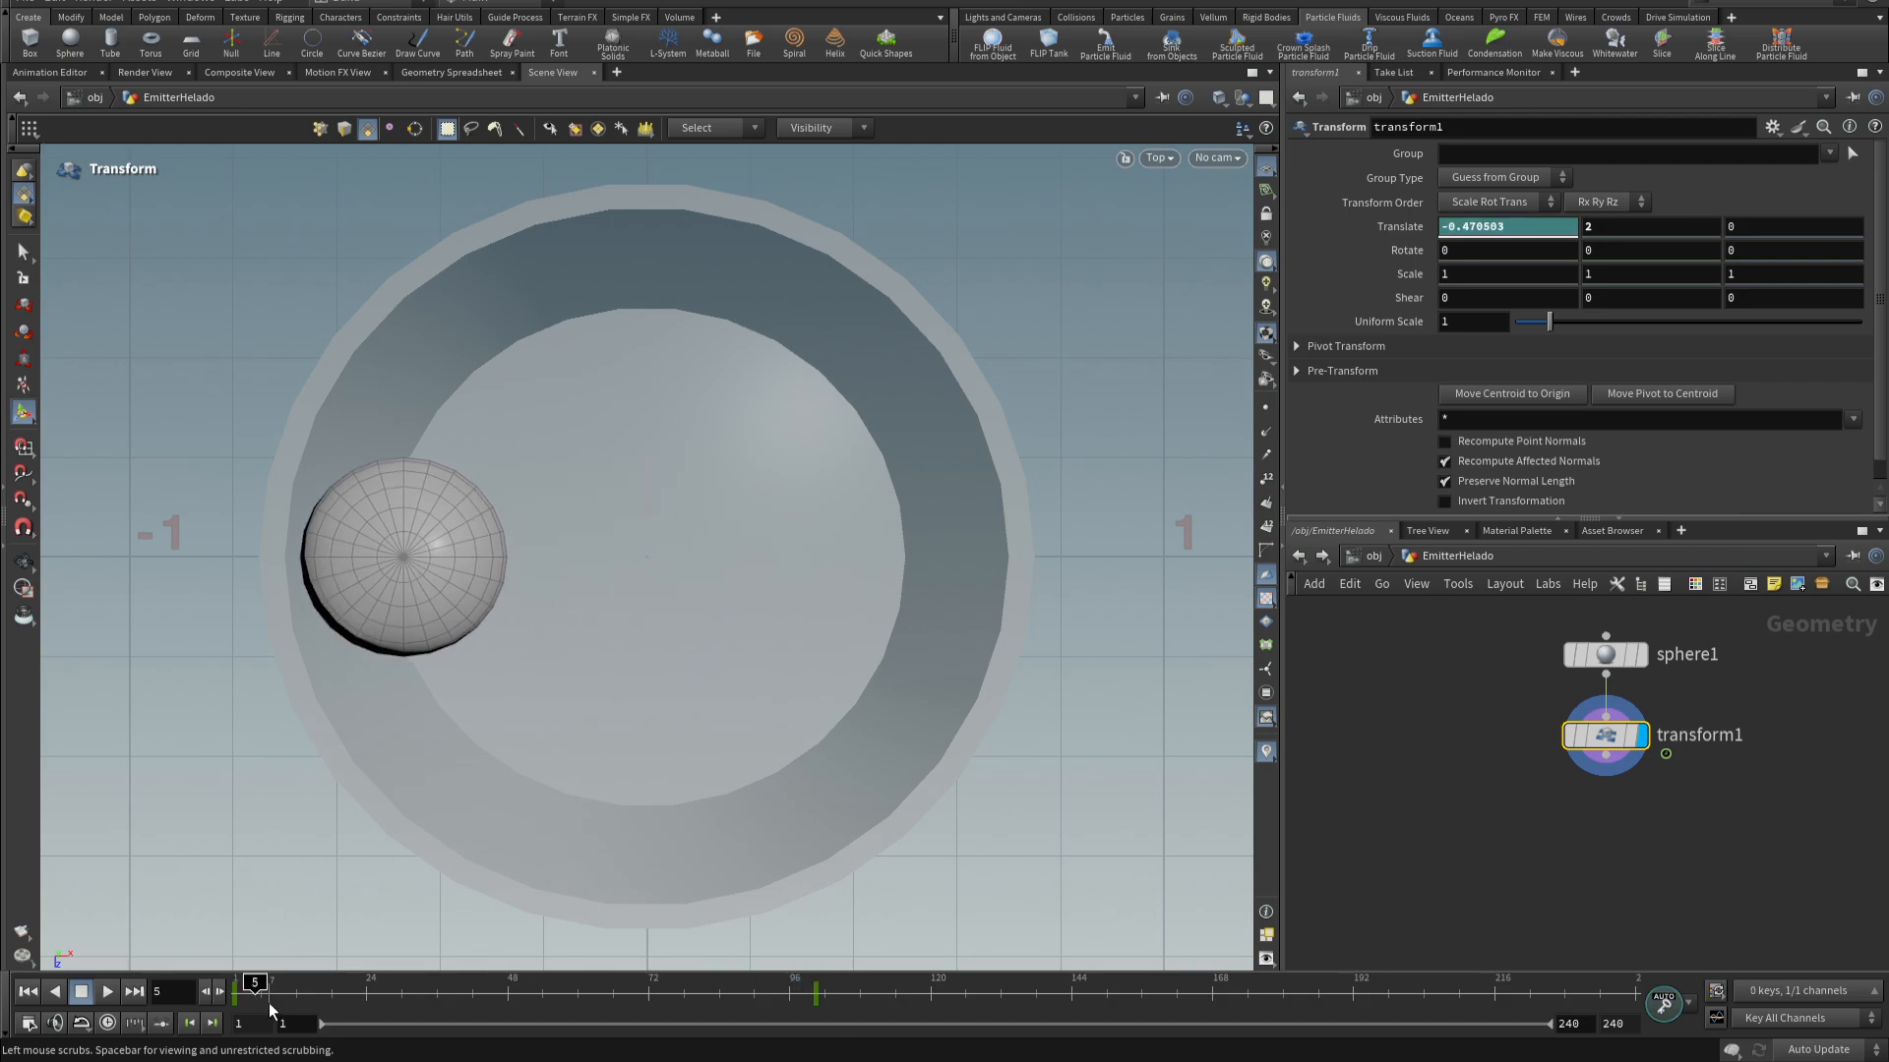
left_click(236, 996)
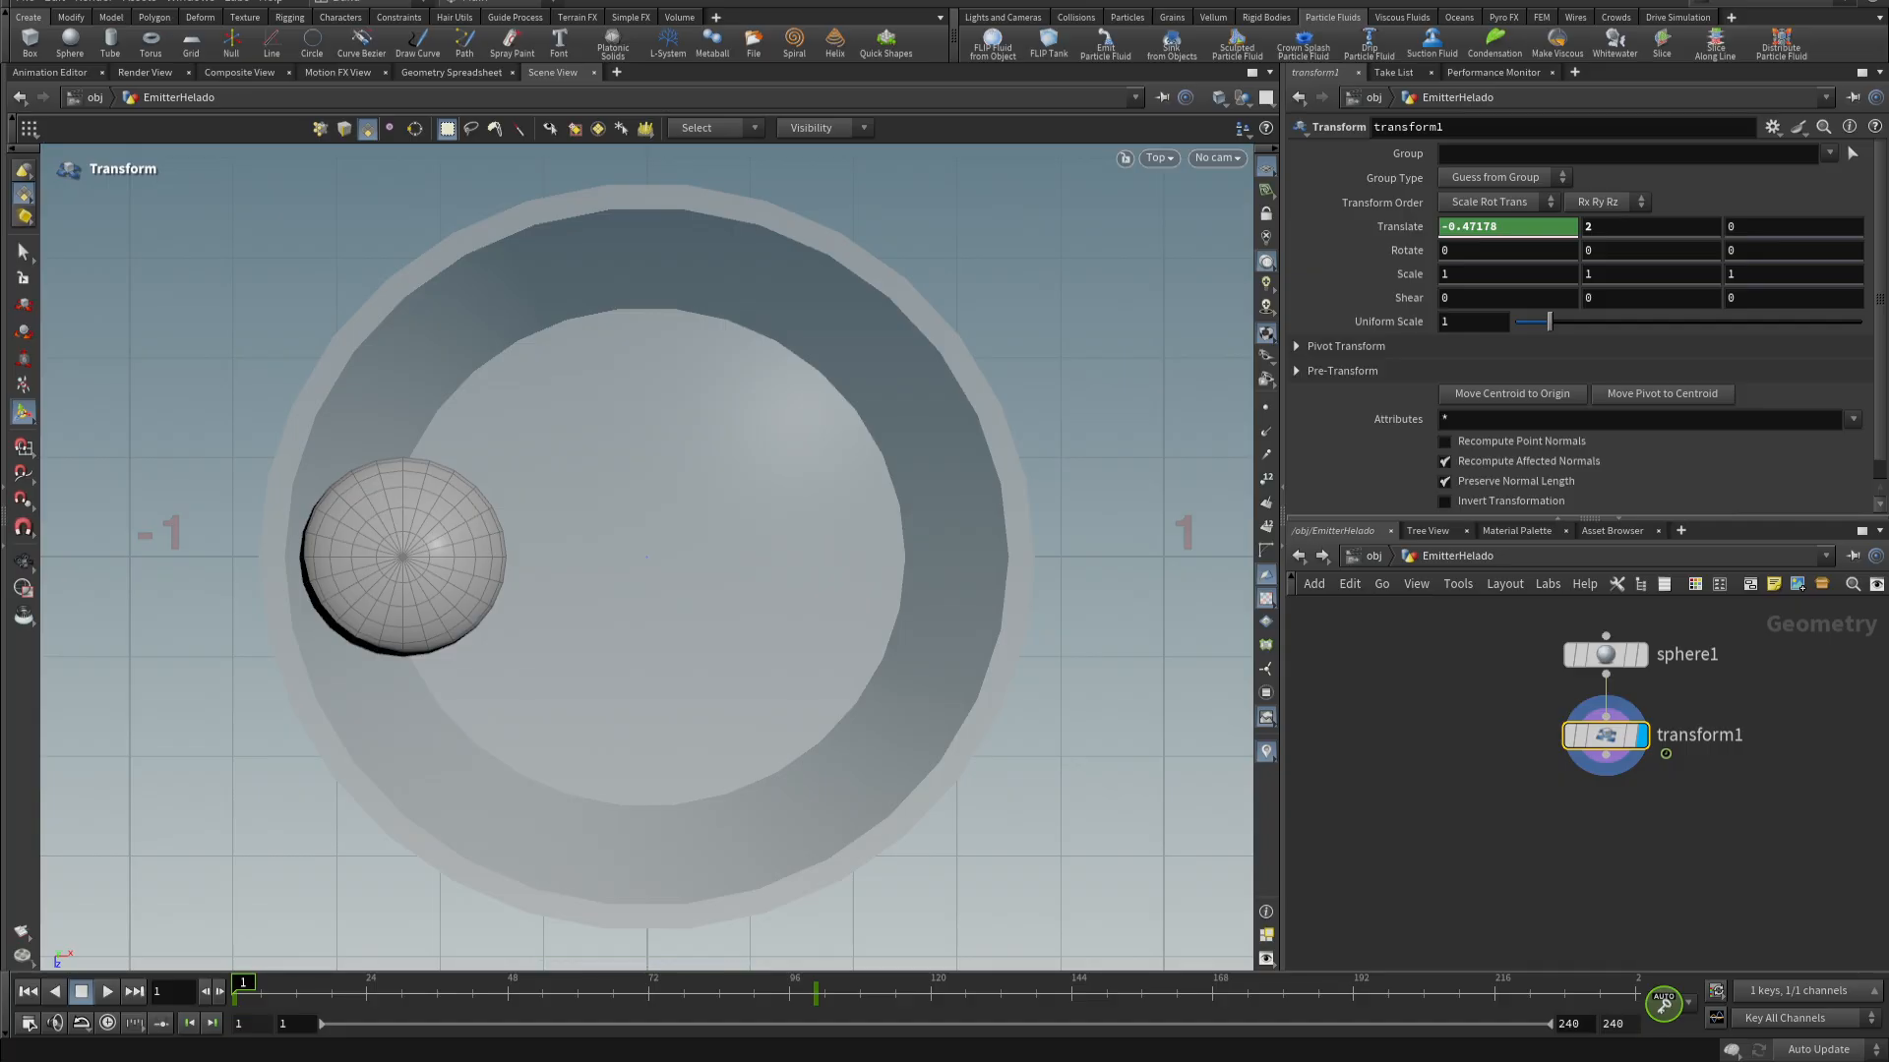
- Enlarge the sphere to a Uniform Scale of 1.2 and shift it inside the rim to Translate X of about -0.413 at frame 1
left_click(1480, 322)
type("1.2")
key("Return")
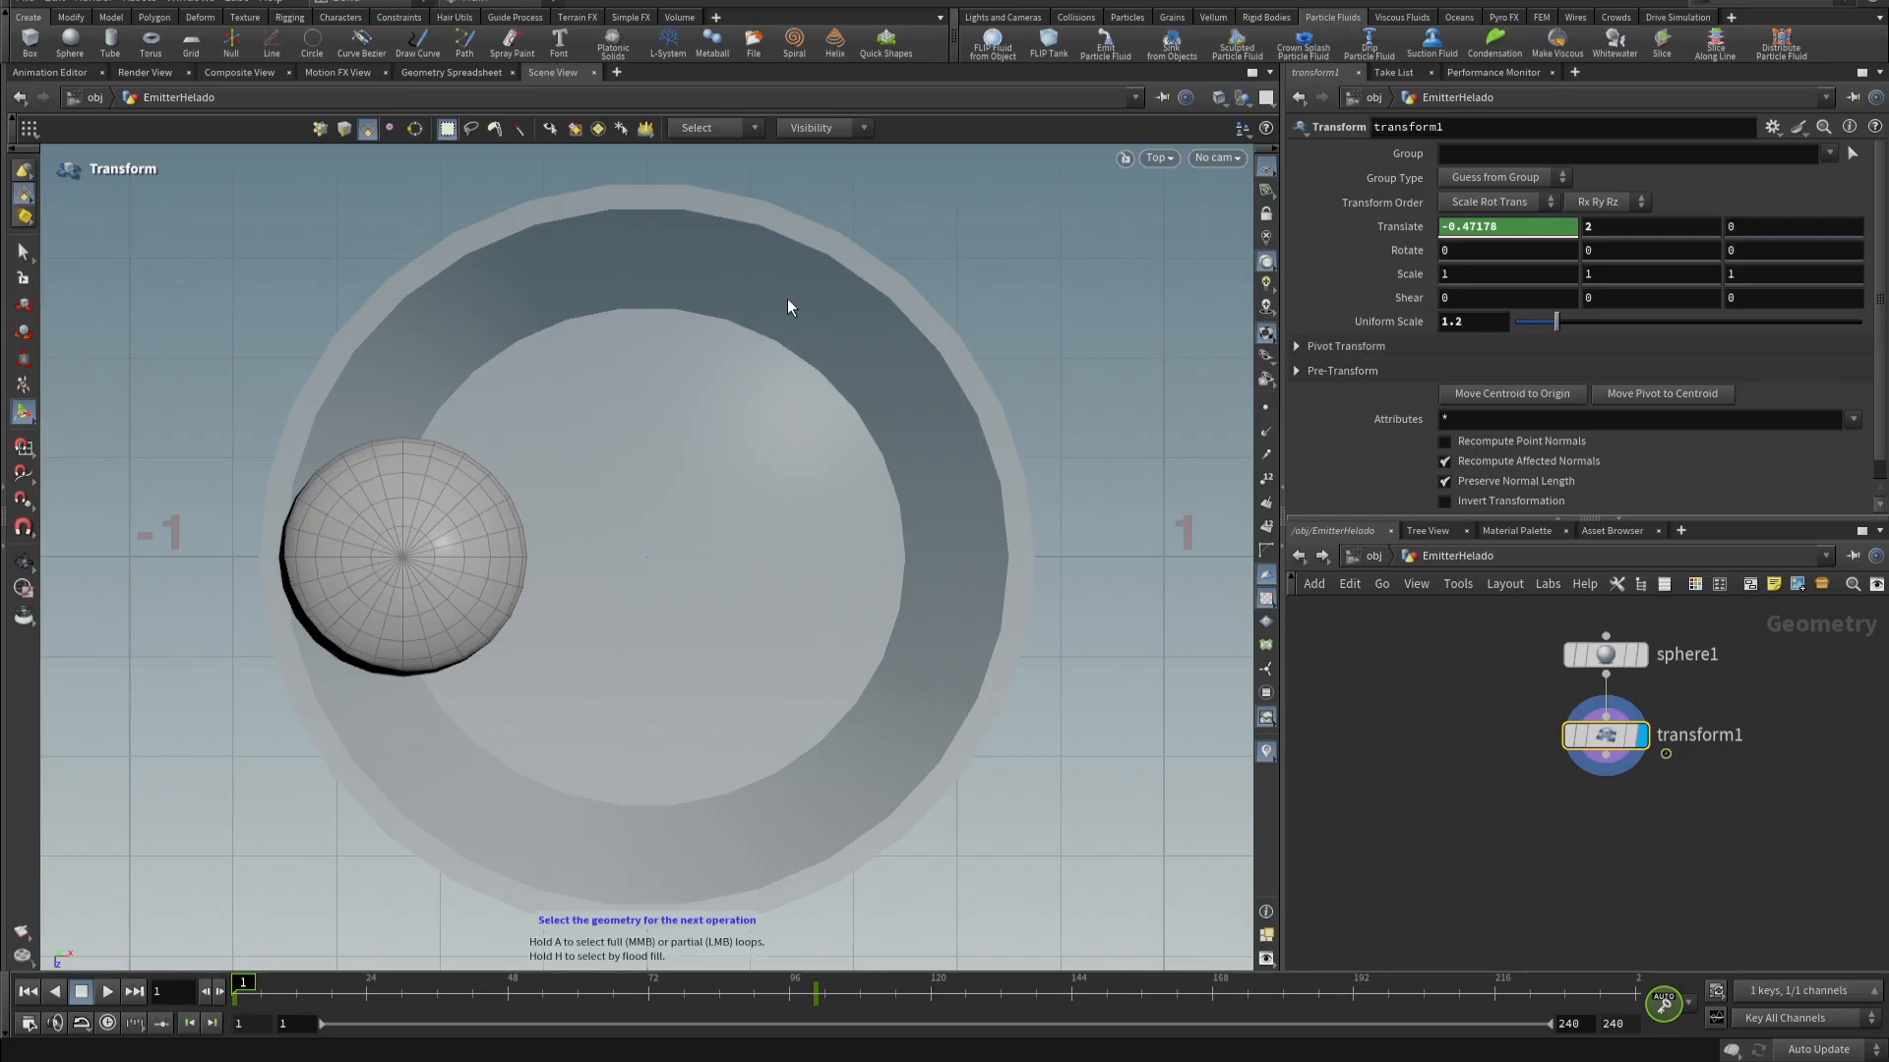
key("Return")
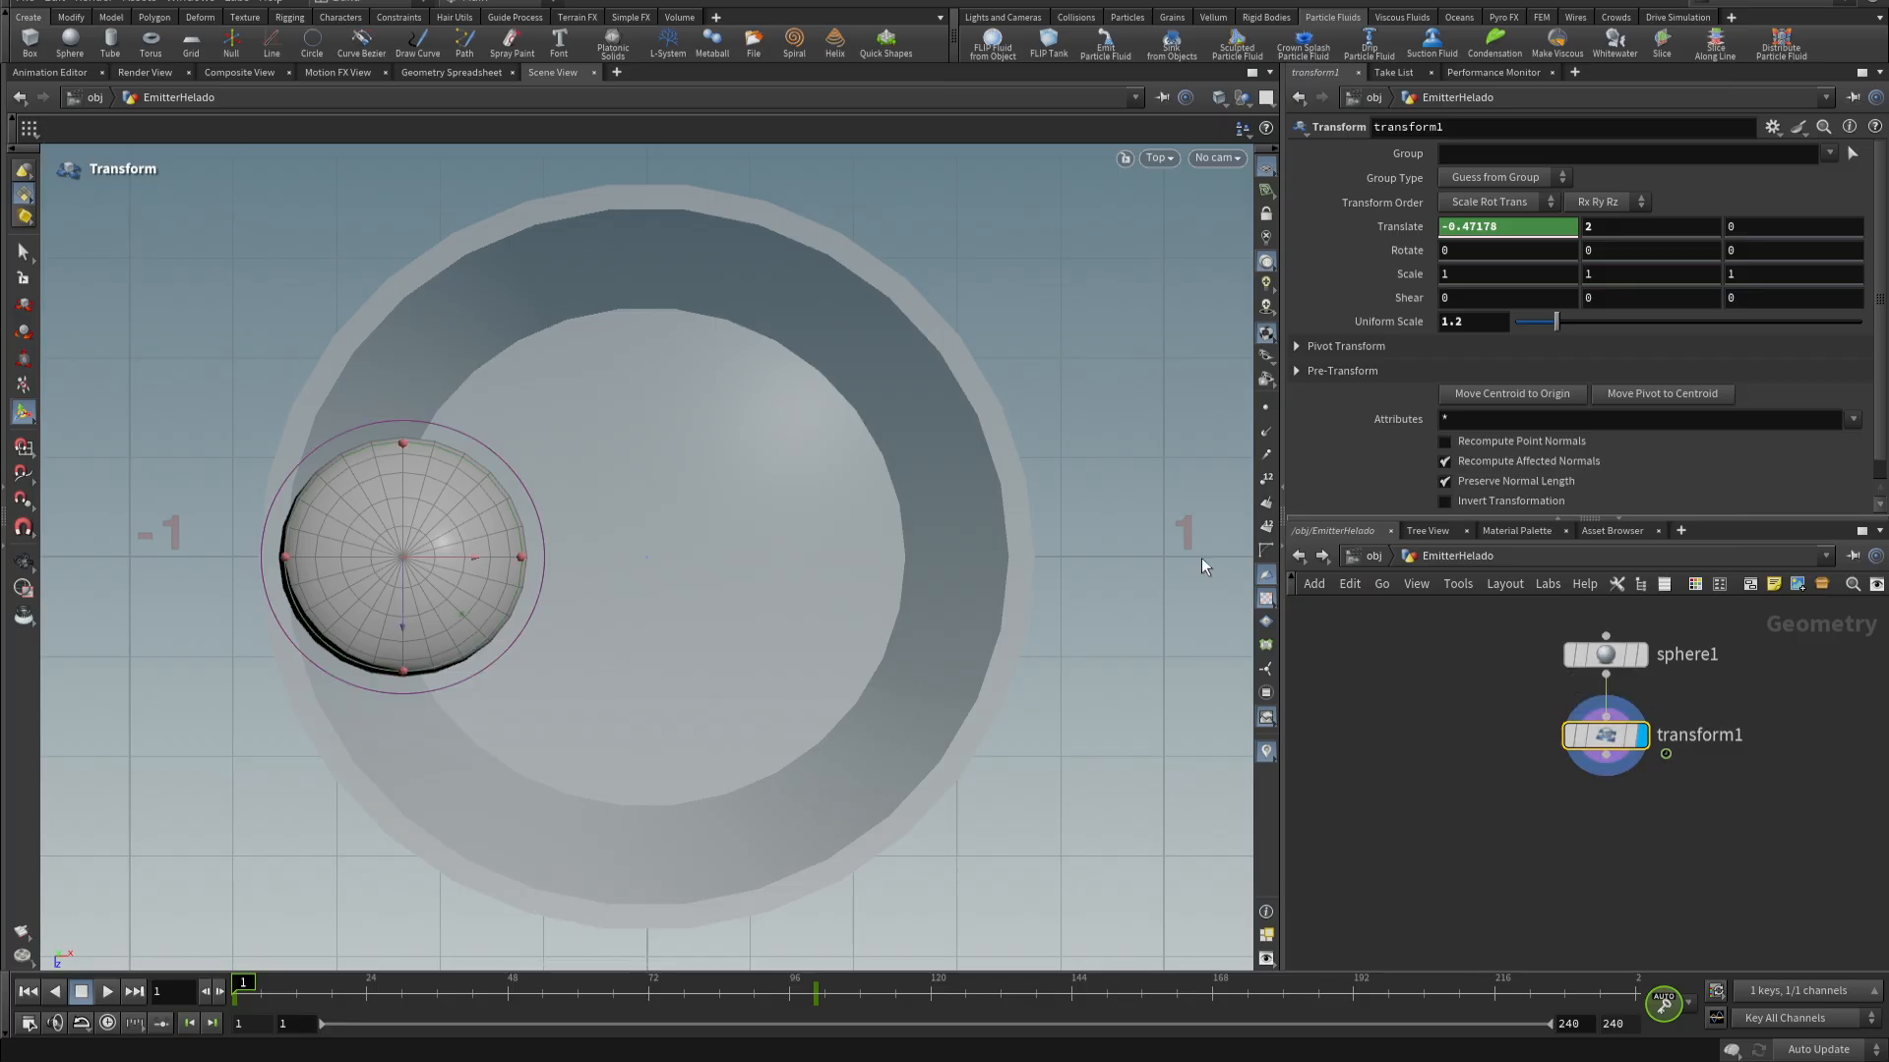
left_click_drag(472, 558, 500, 551)
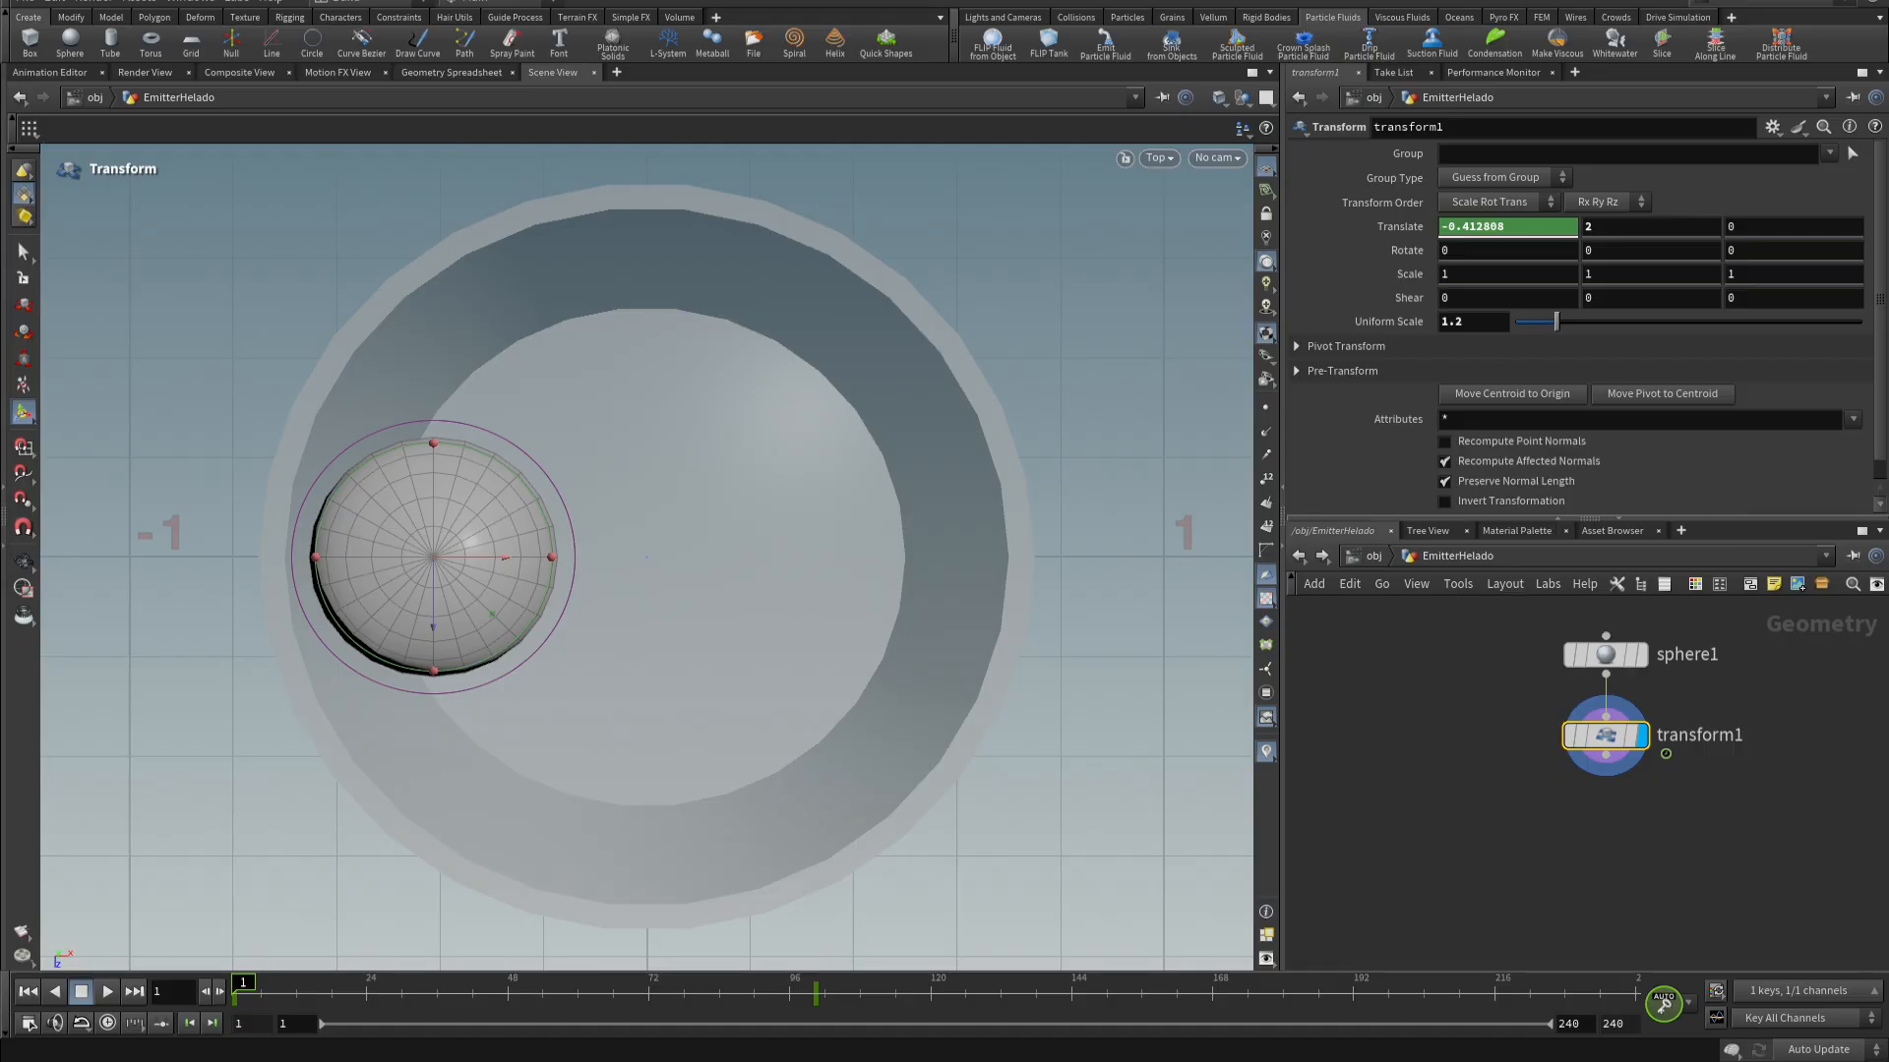
- Try a Uniform Scale of 0 for transform1 at frame 100
left_click(815, 1011)
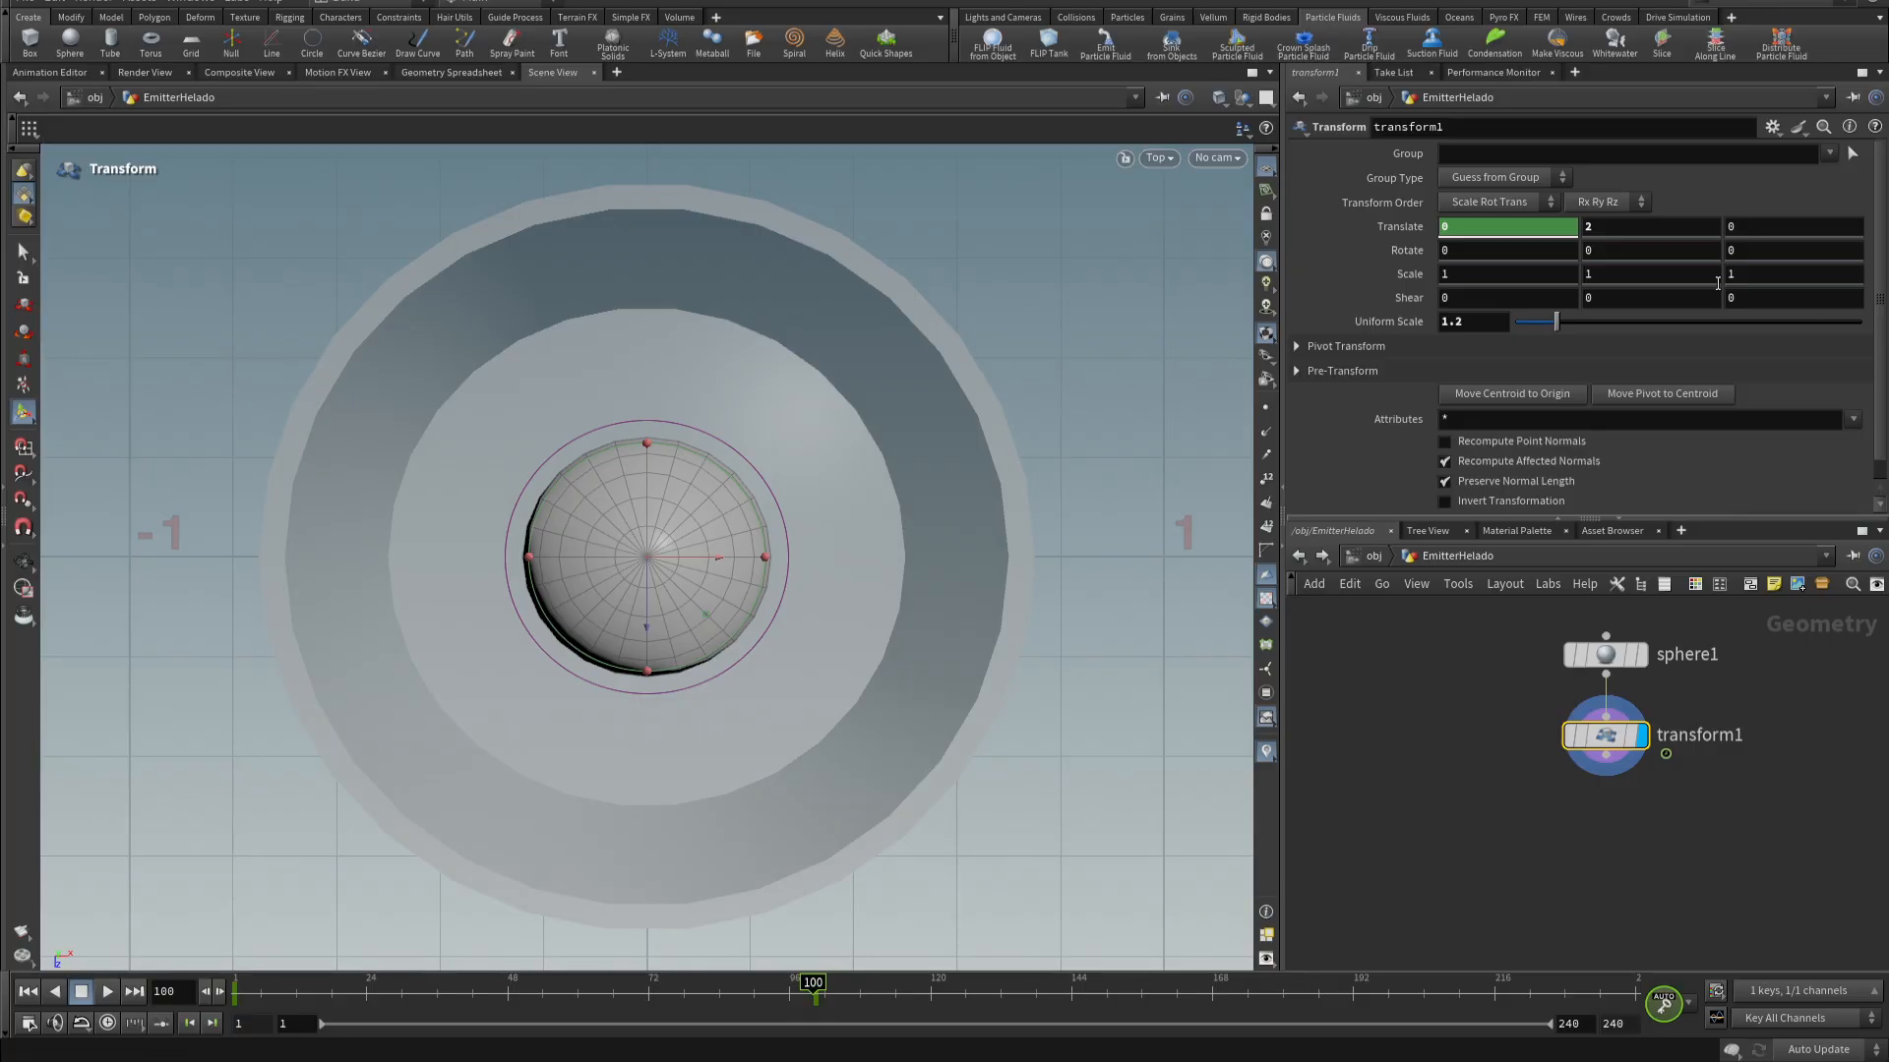
left_click(1495, 329)
type("0")
key("Return")
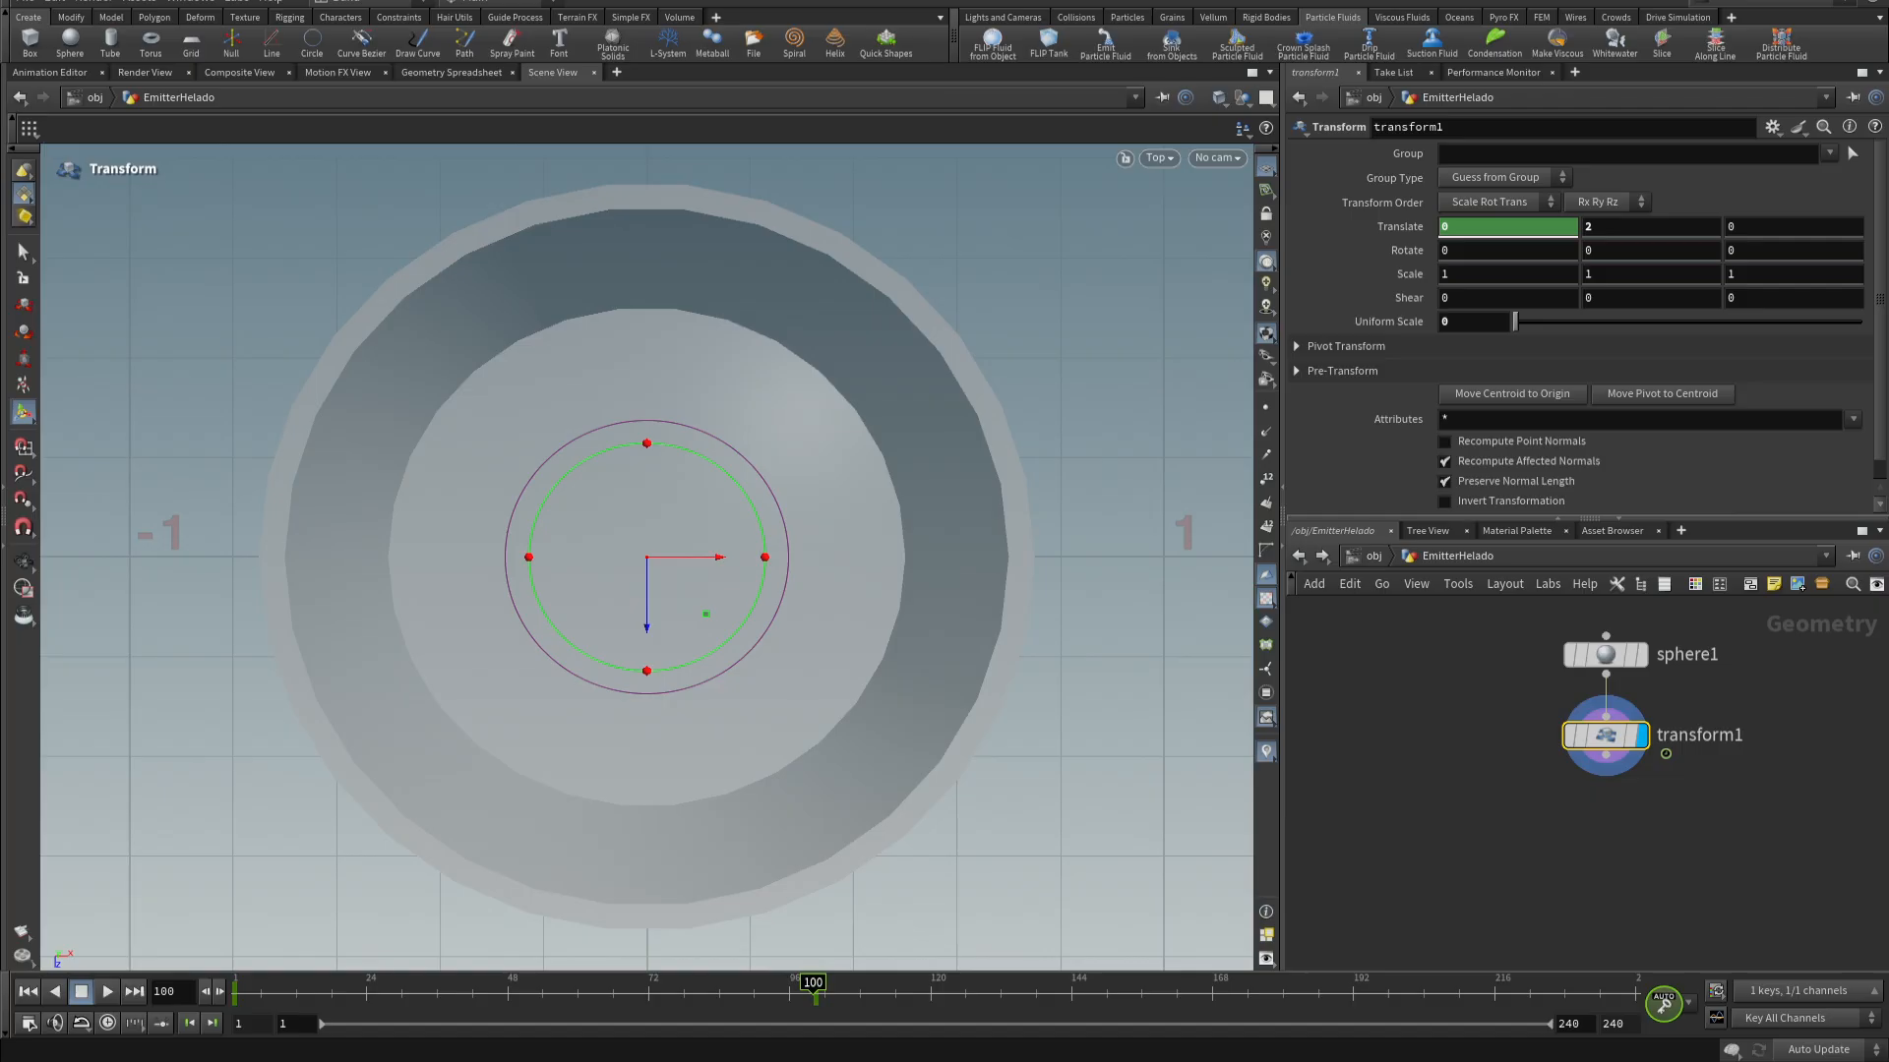
left_click(1485, 325)
- At frame 1, set transform1's Uniform Scale to 1.2 and keyframe it
left_click(203, 995)
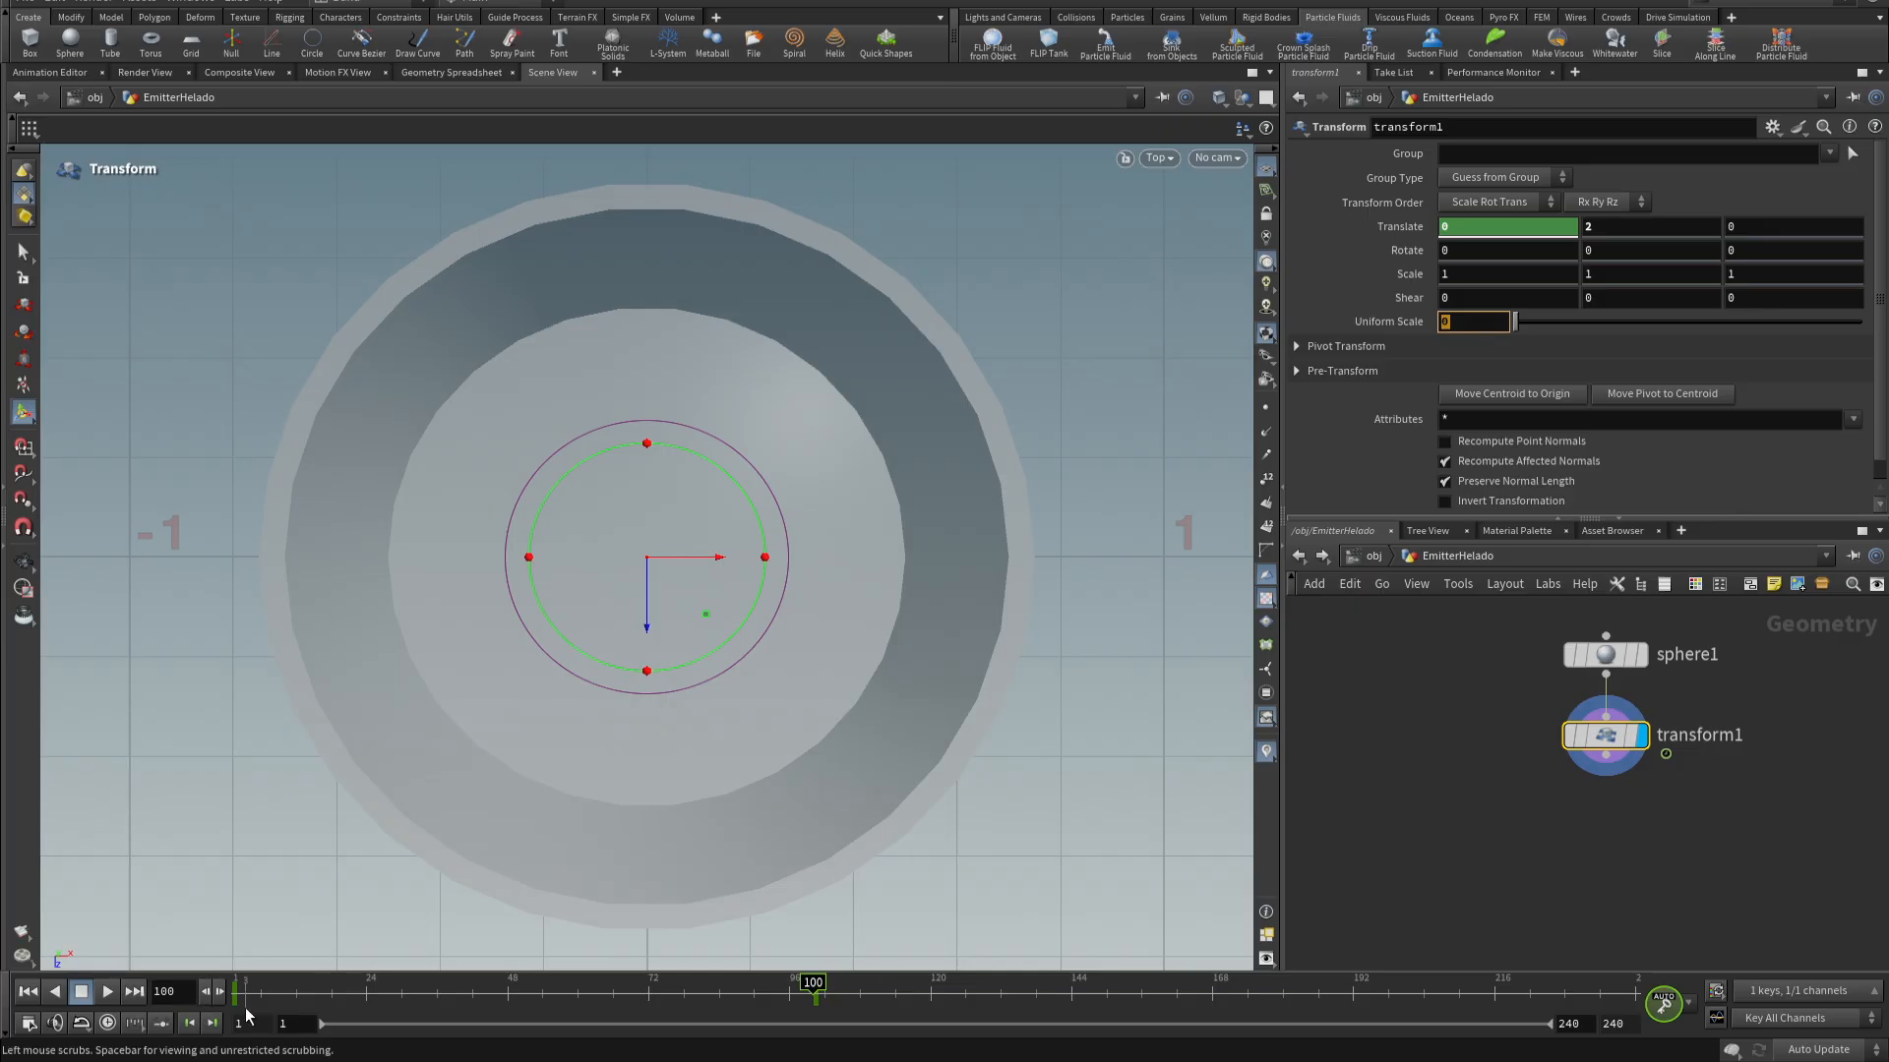
left_click(1499, 325)
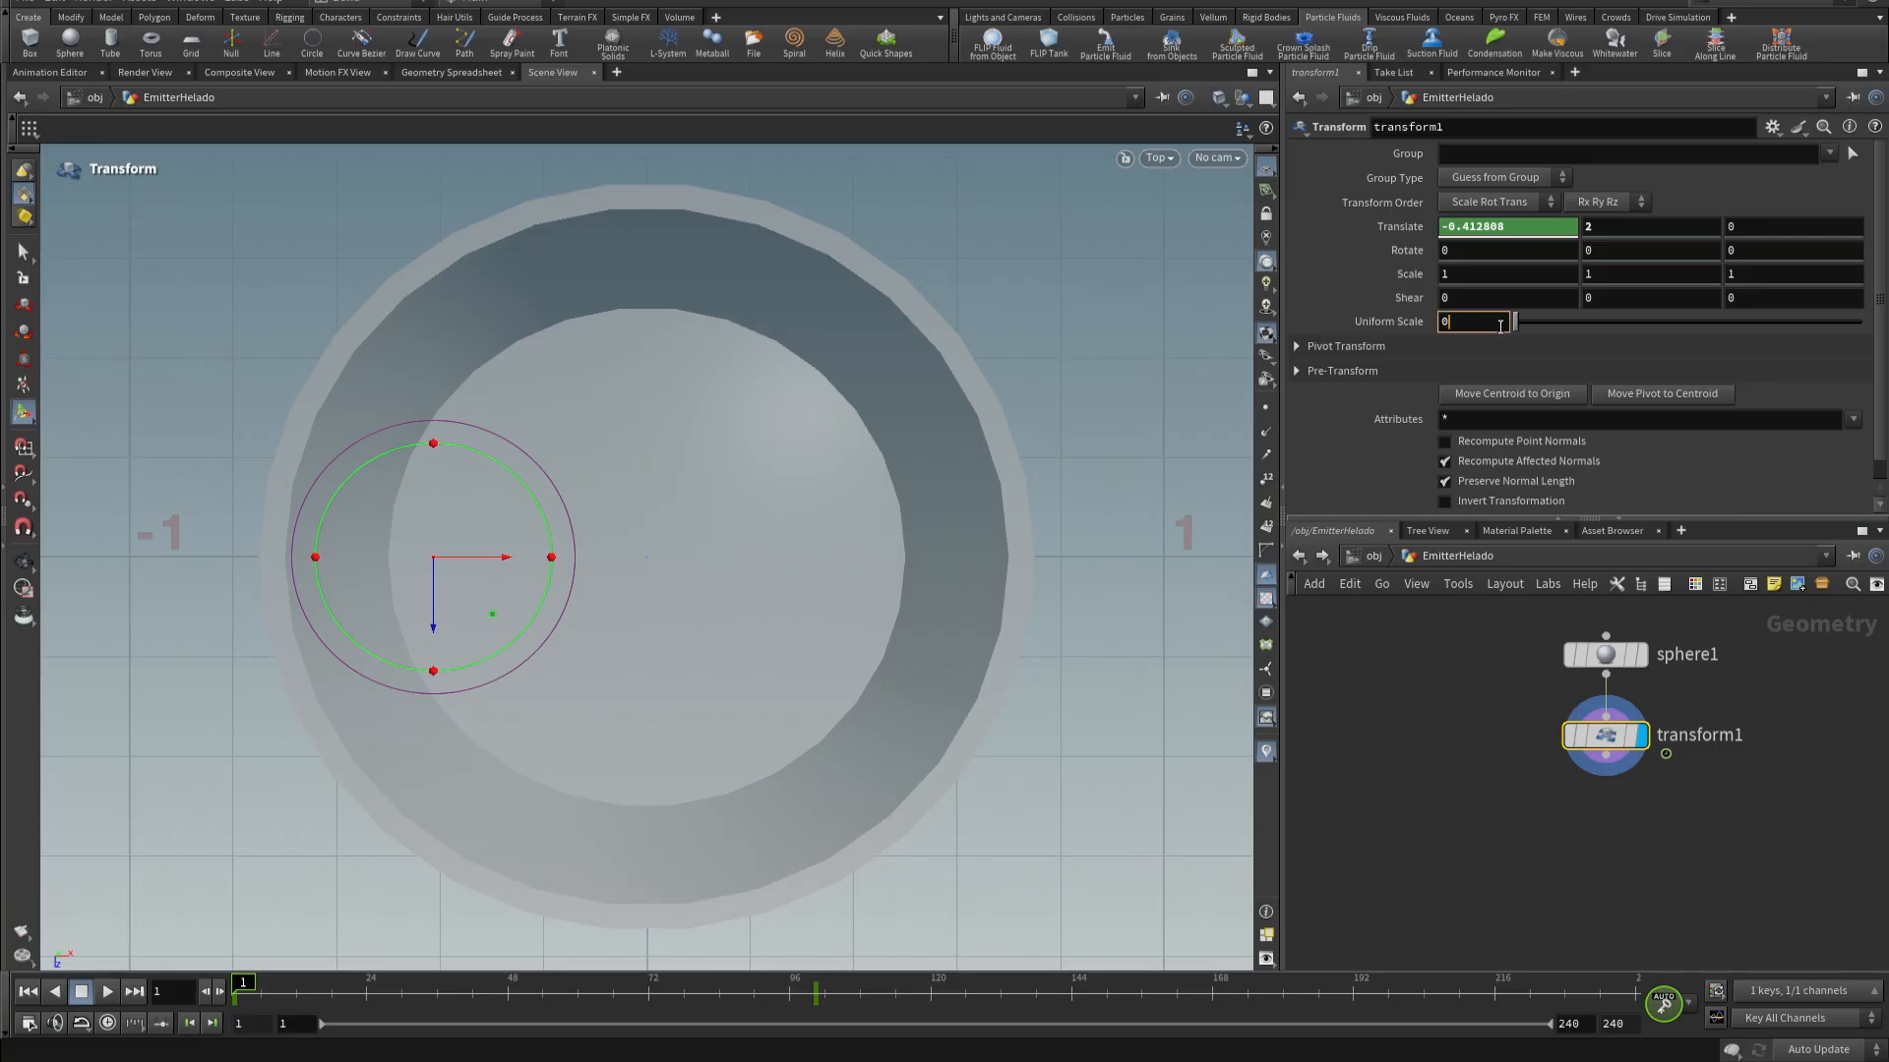
type("1.2")
key("Return")
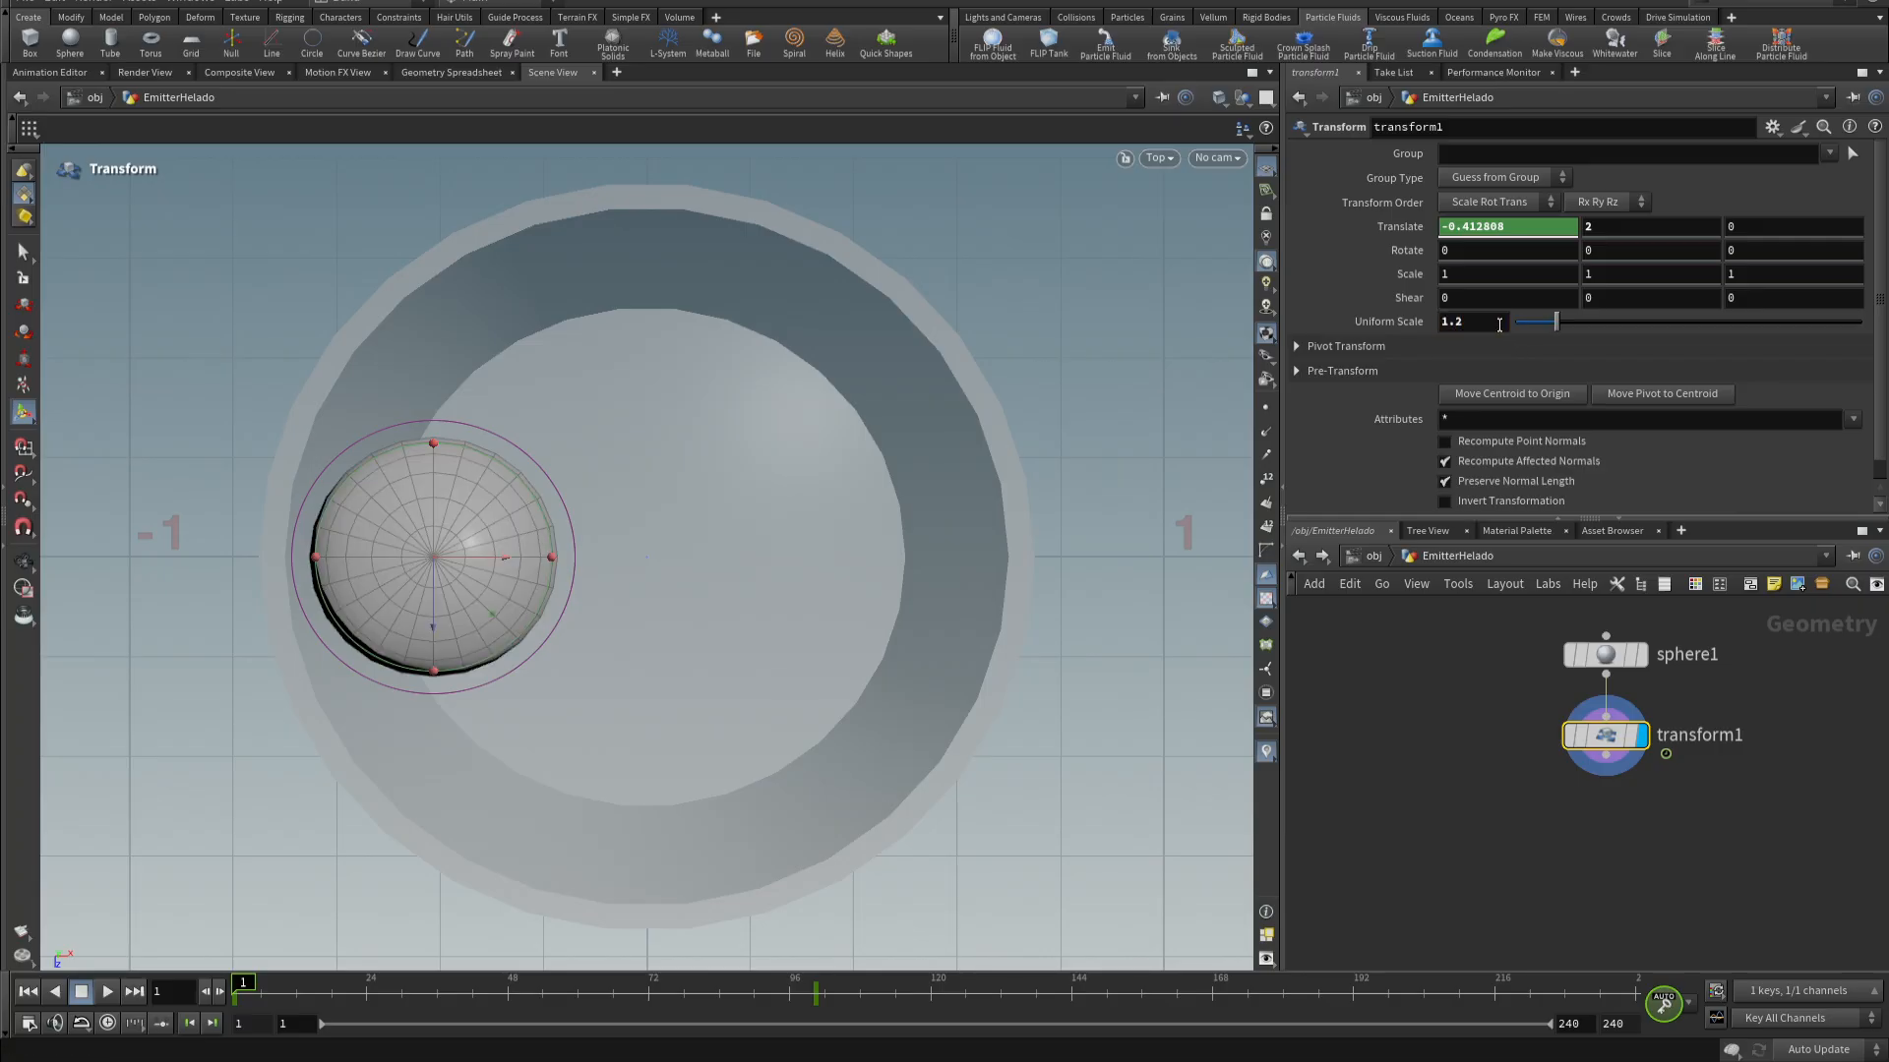
left_click(1499, 325, "alt")
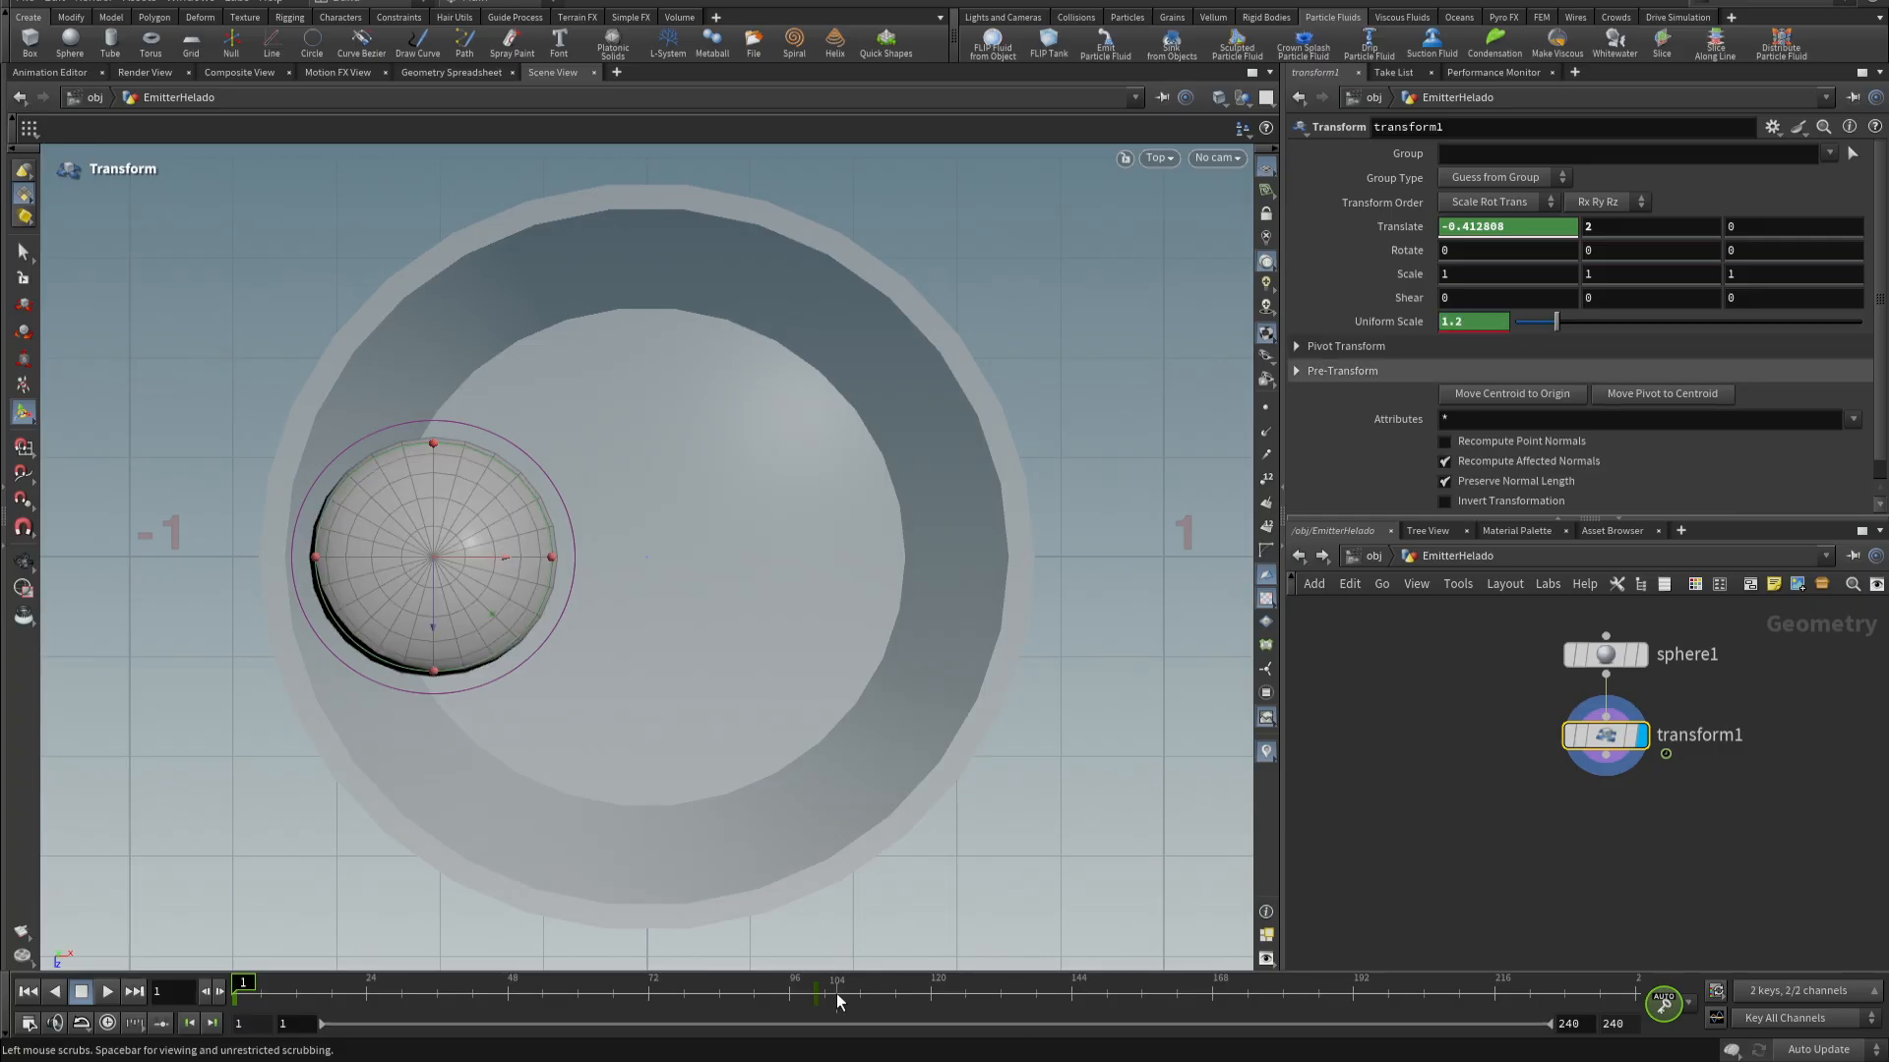
- At frame 100, keyframe transform1's Uniform Scale at 0.3
left_click(806, 998)
left_click_drag(807, 1004, 816, 1011)
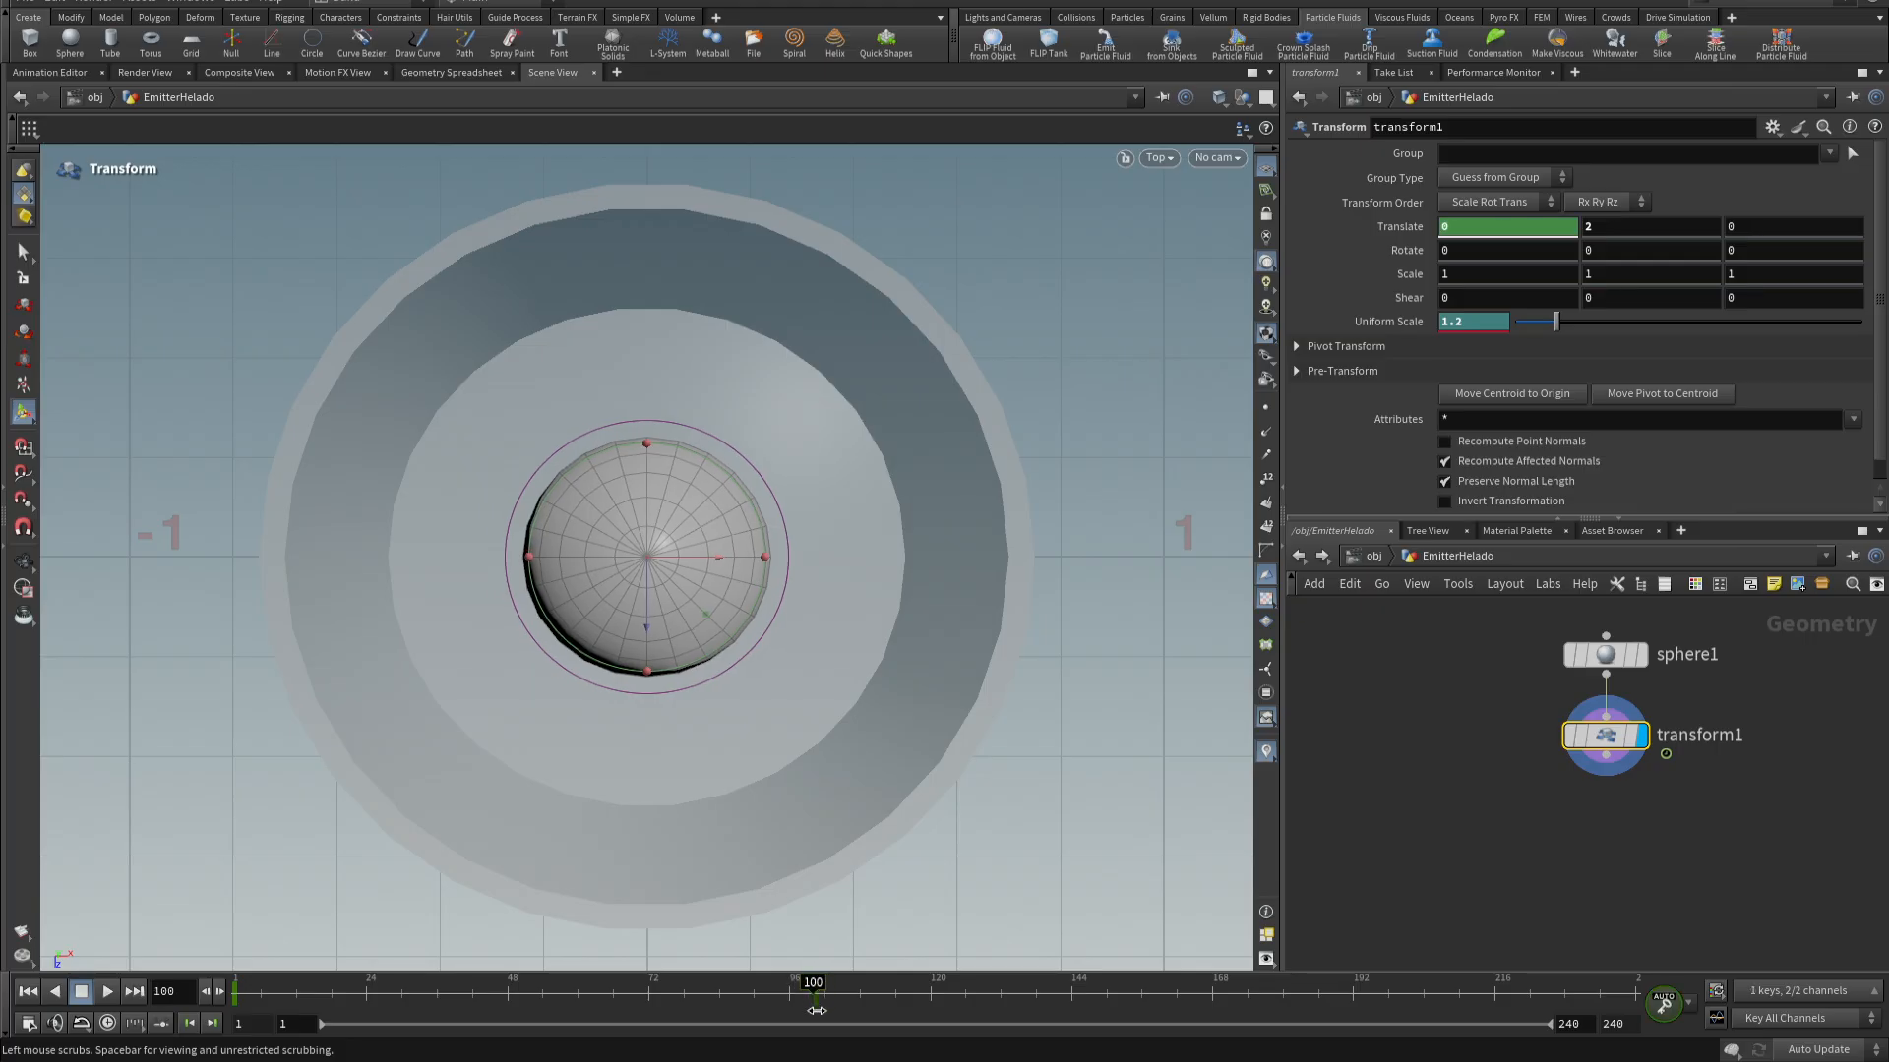
left_click(1479, 328)
type(".3")
key("Return")
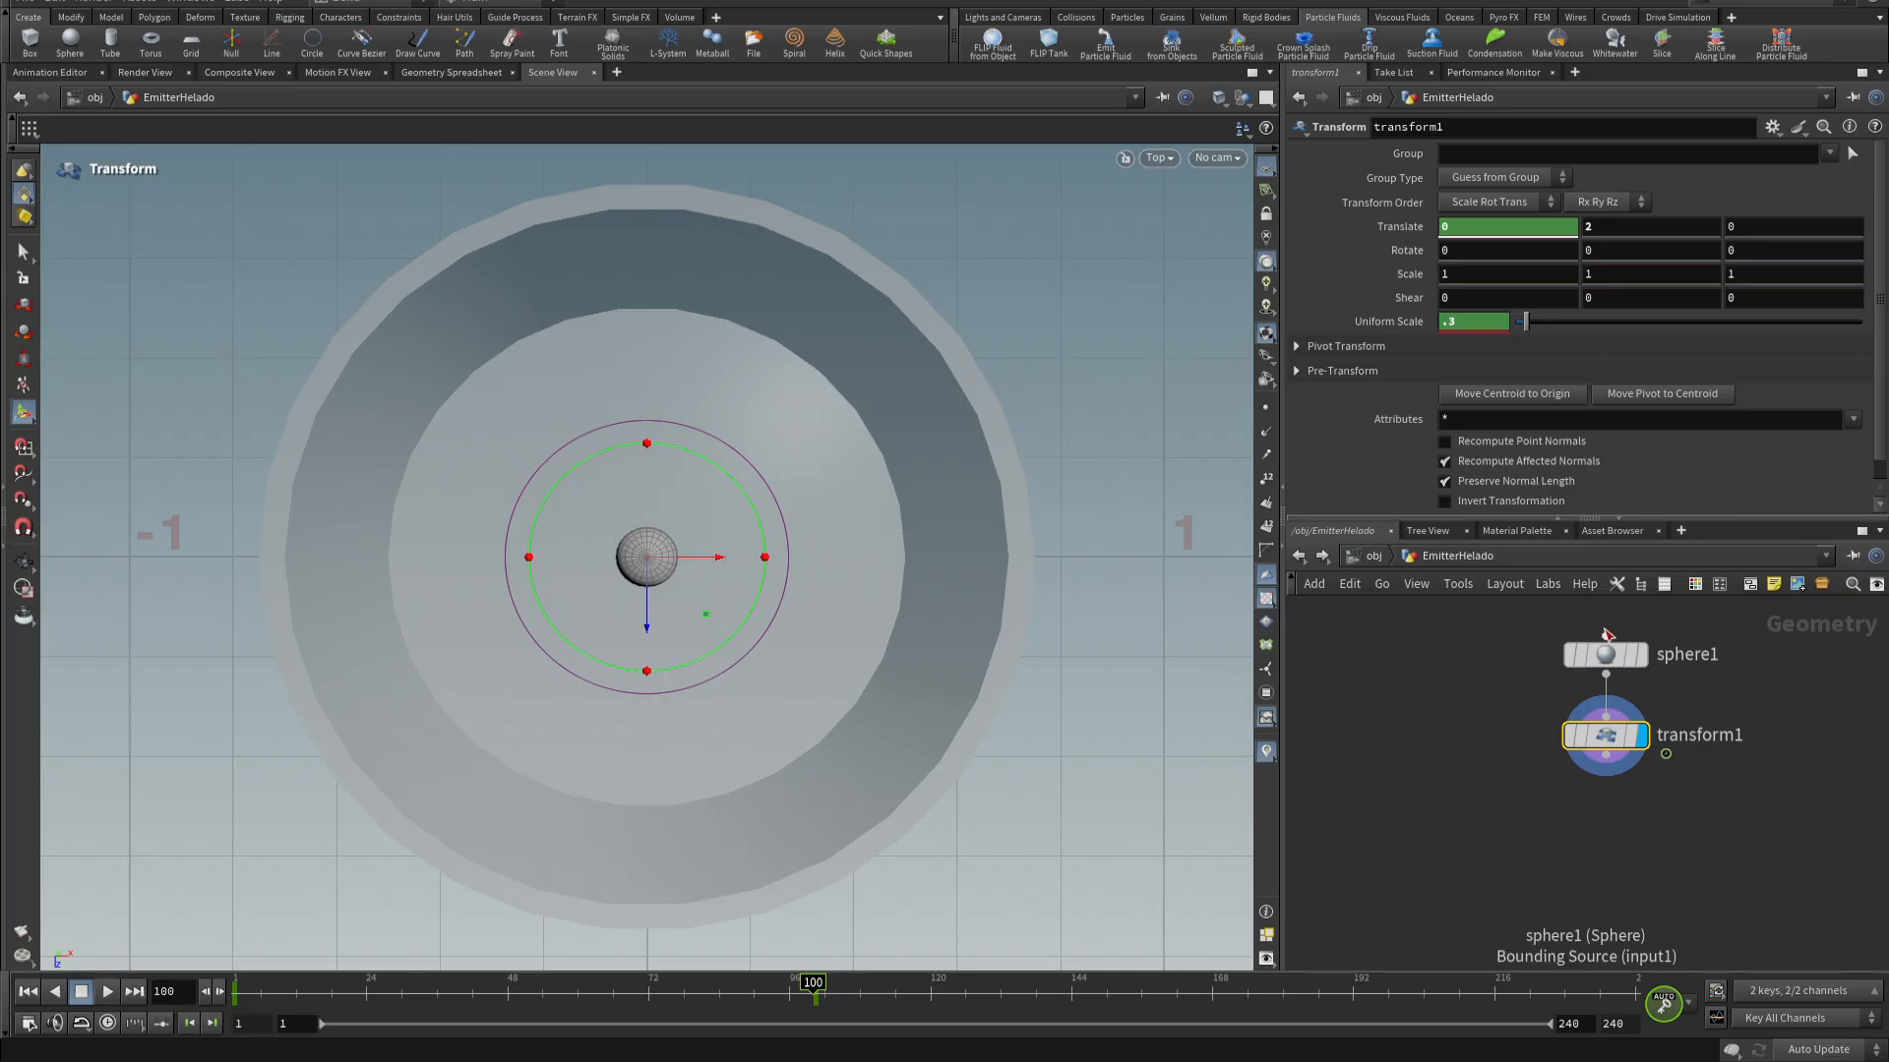
- Edit the Uniform Scale curve so it falls fastest into the frame 100 key, with a slope of about -1.106
left_click(1482, 328, "shift")
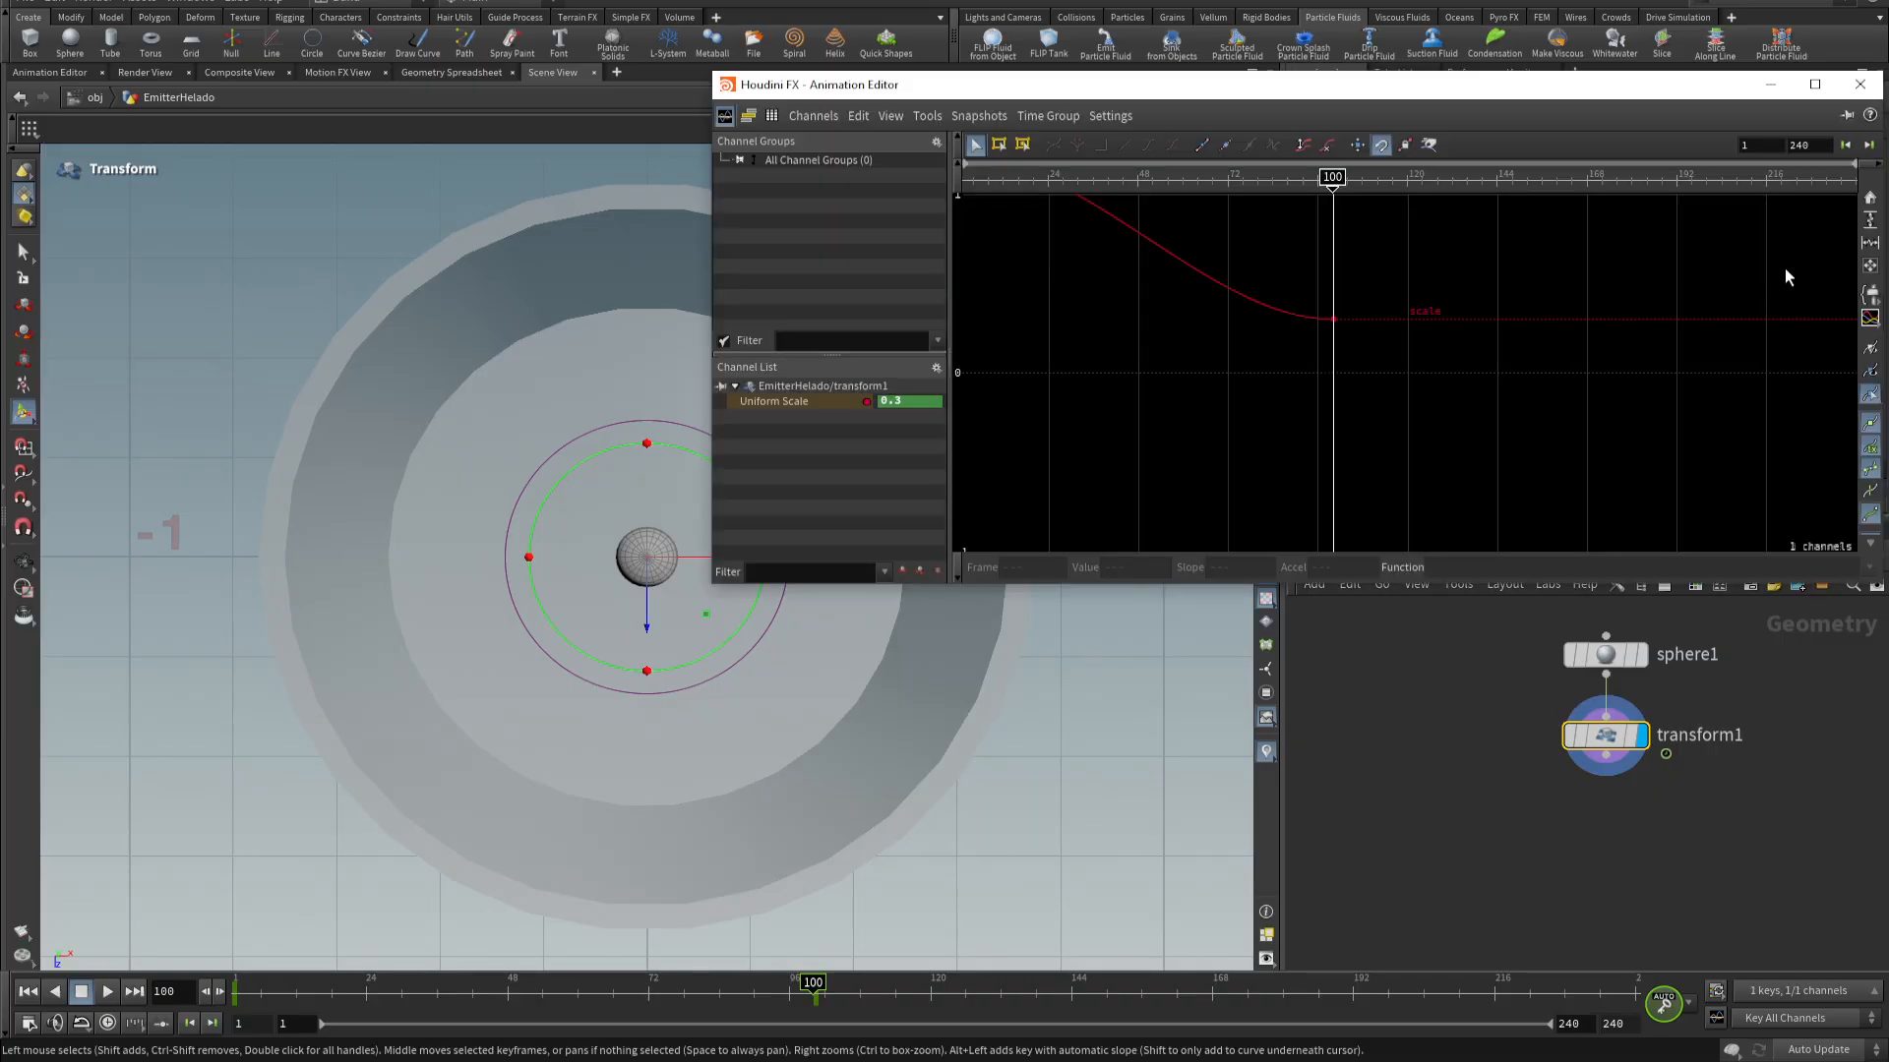
left_click(1869, 266)
left_click_drag(1426, 434, 1300, 394)
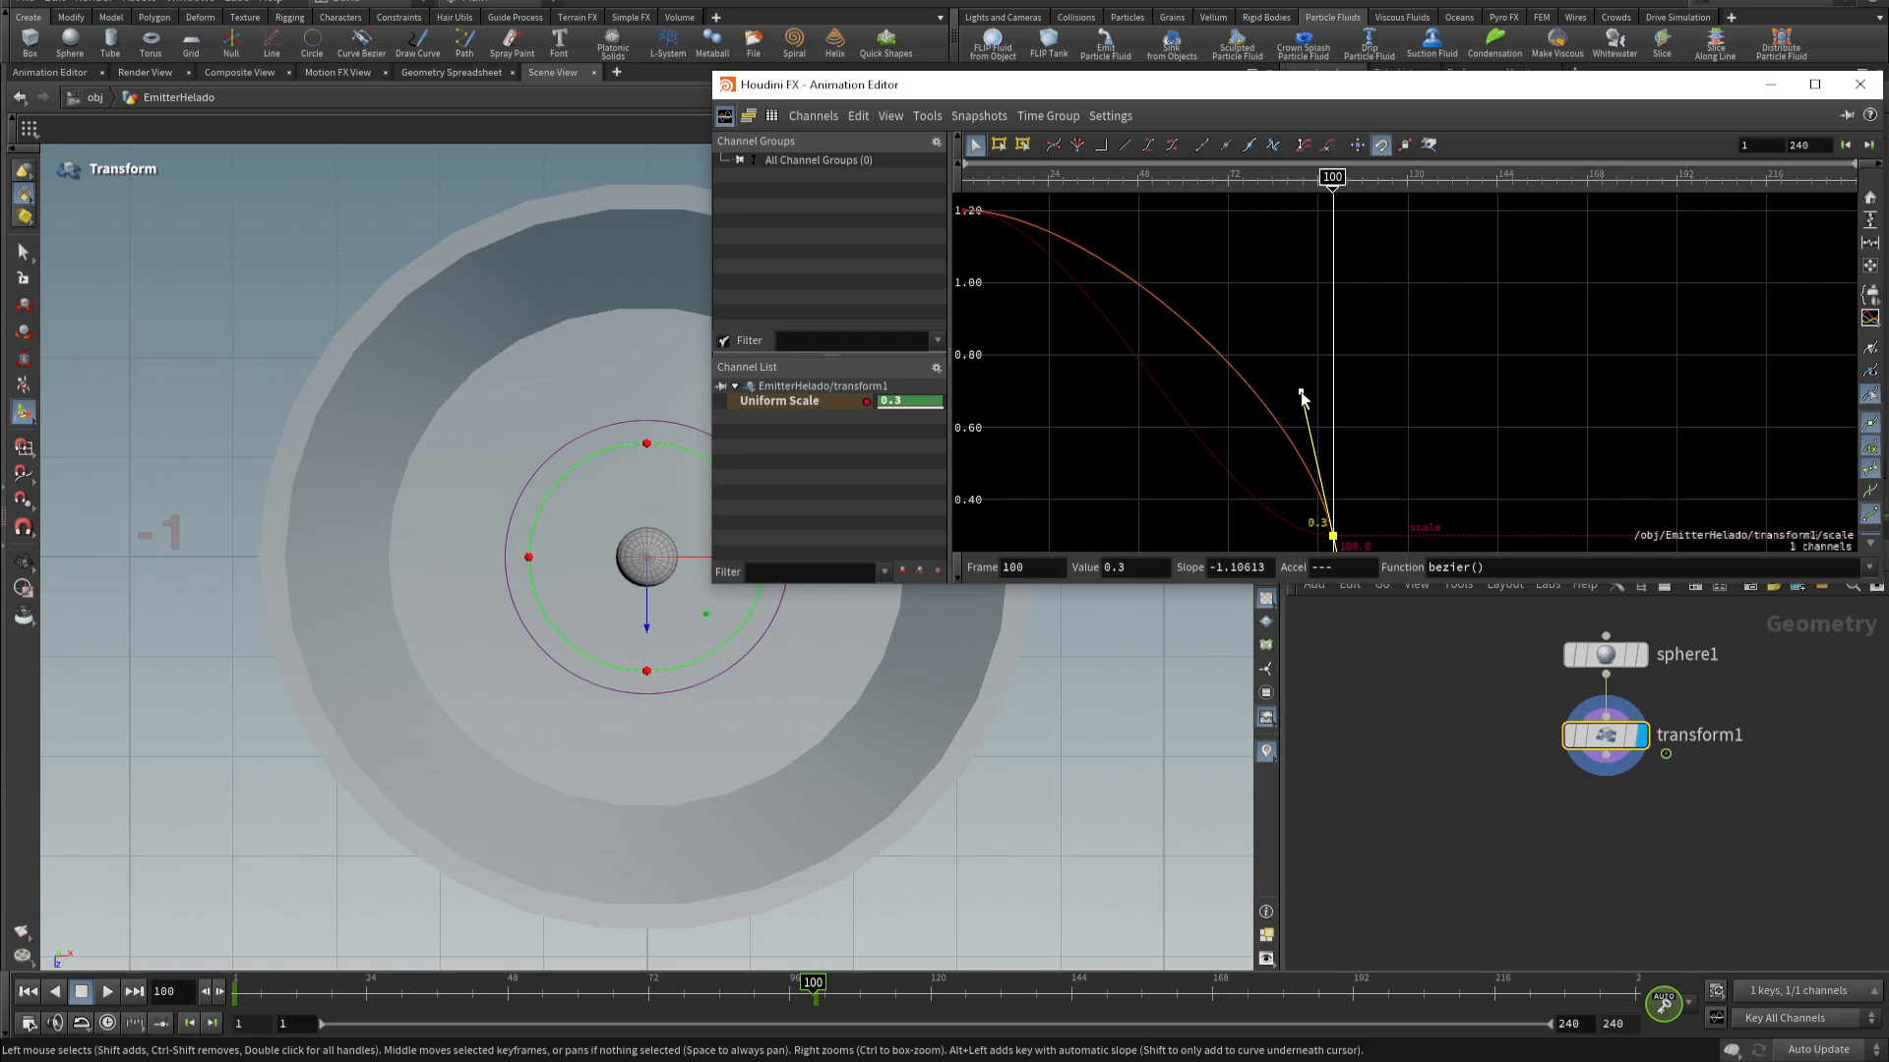
left_click(1859, 84)
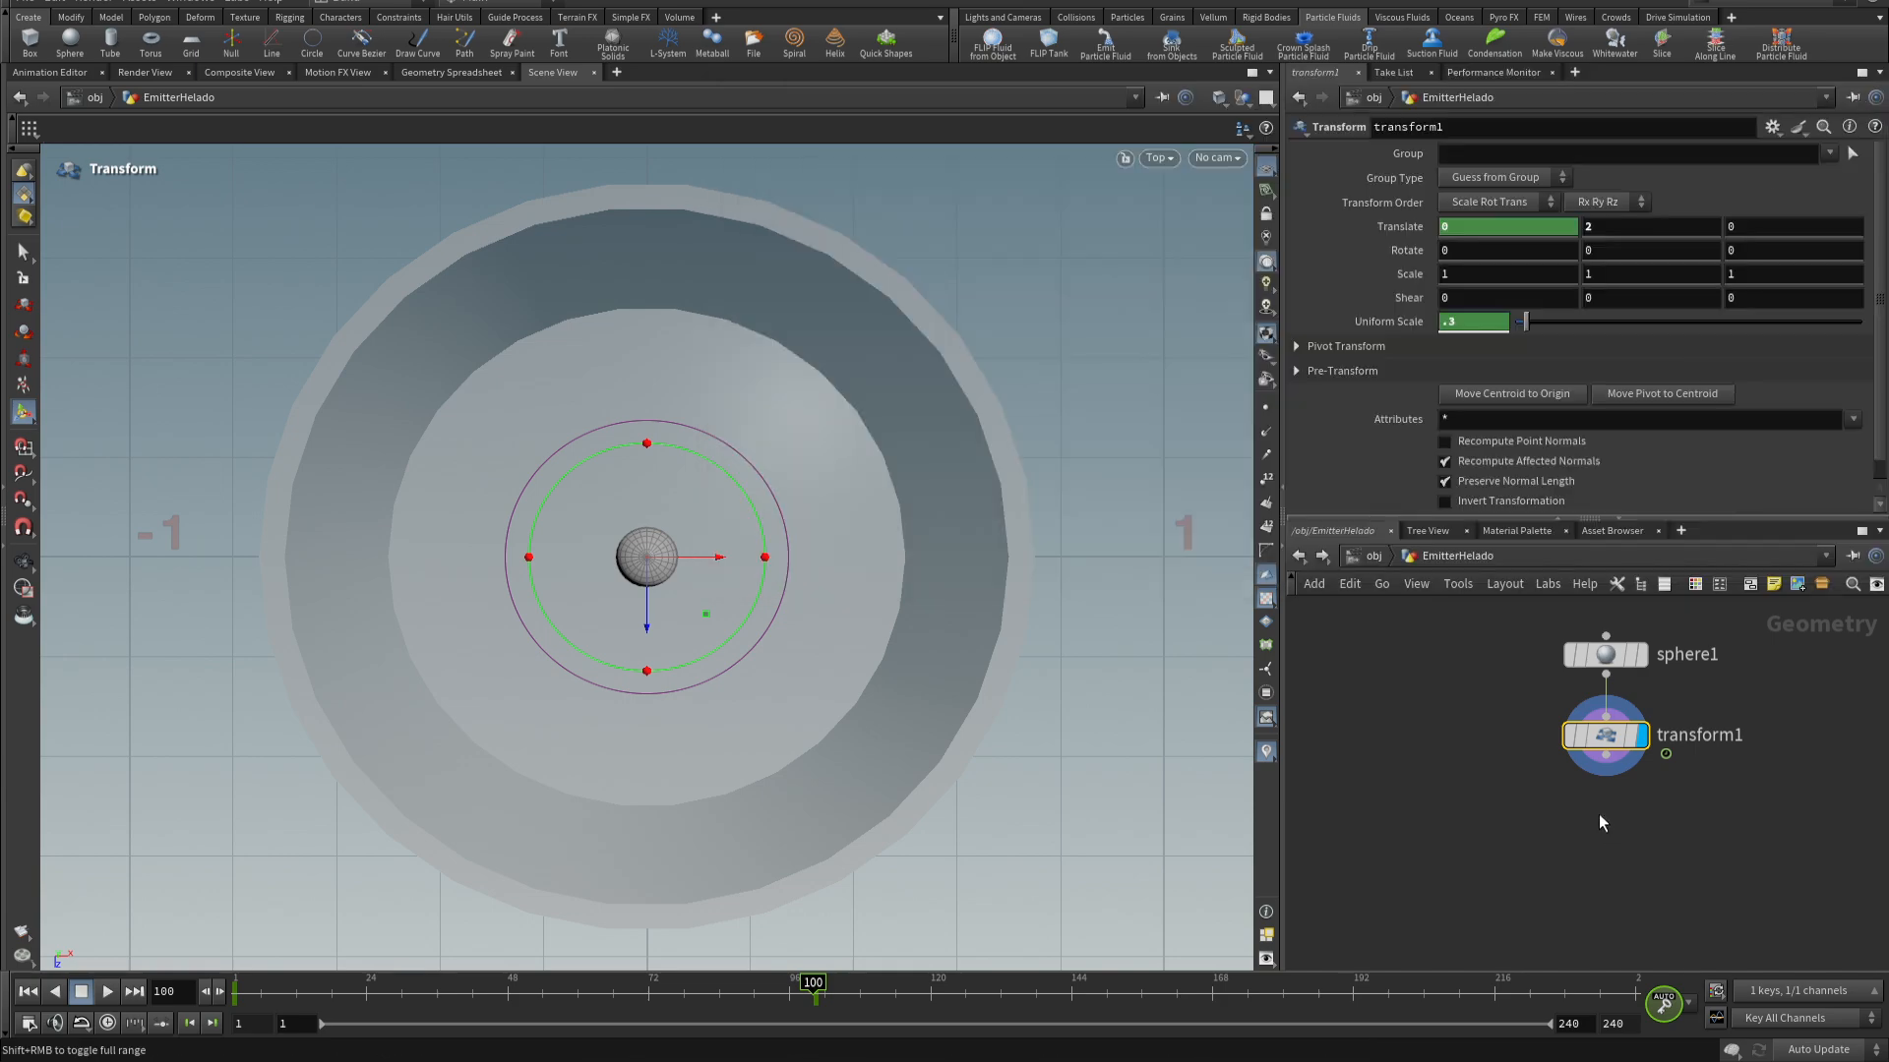
- Return to frame 1, add a second Transform node after transform1 and display its result
scroll(800, 559, "down", 3)
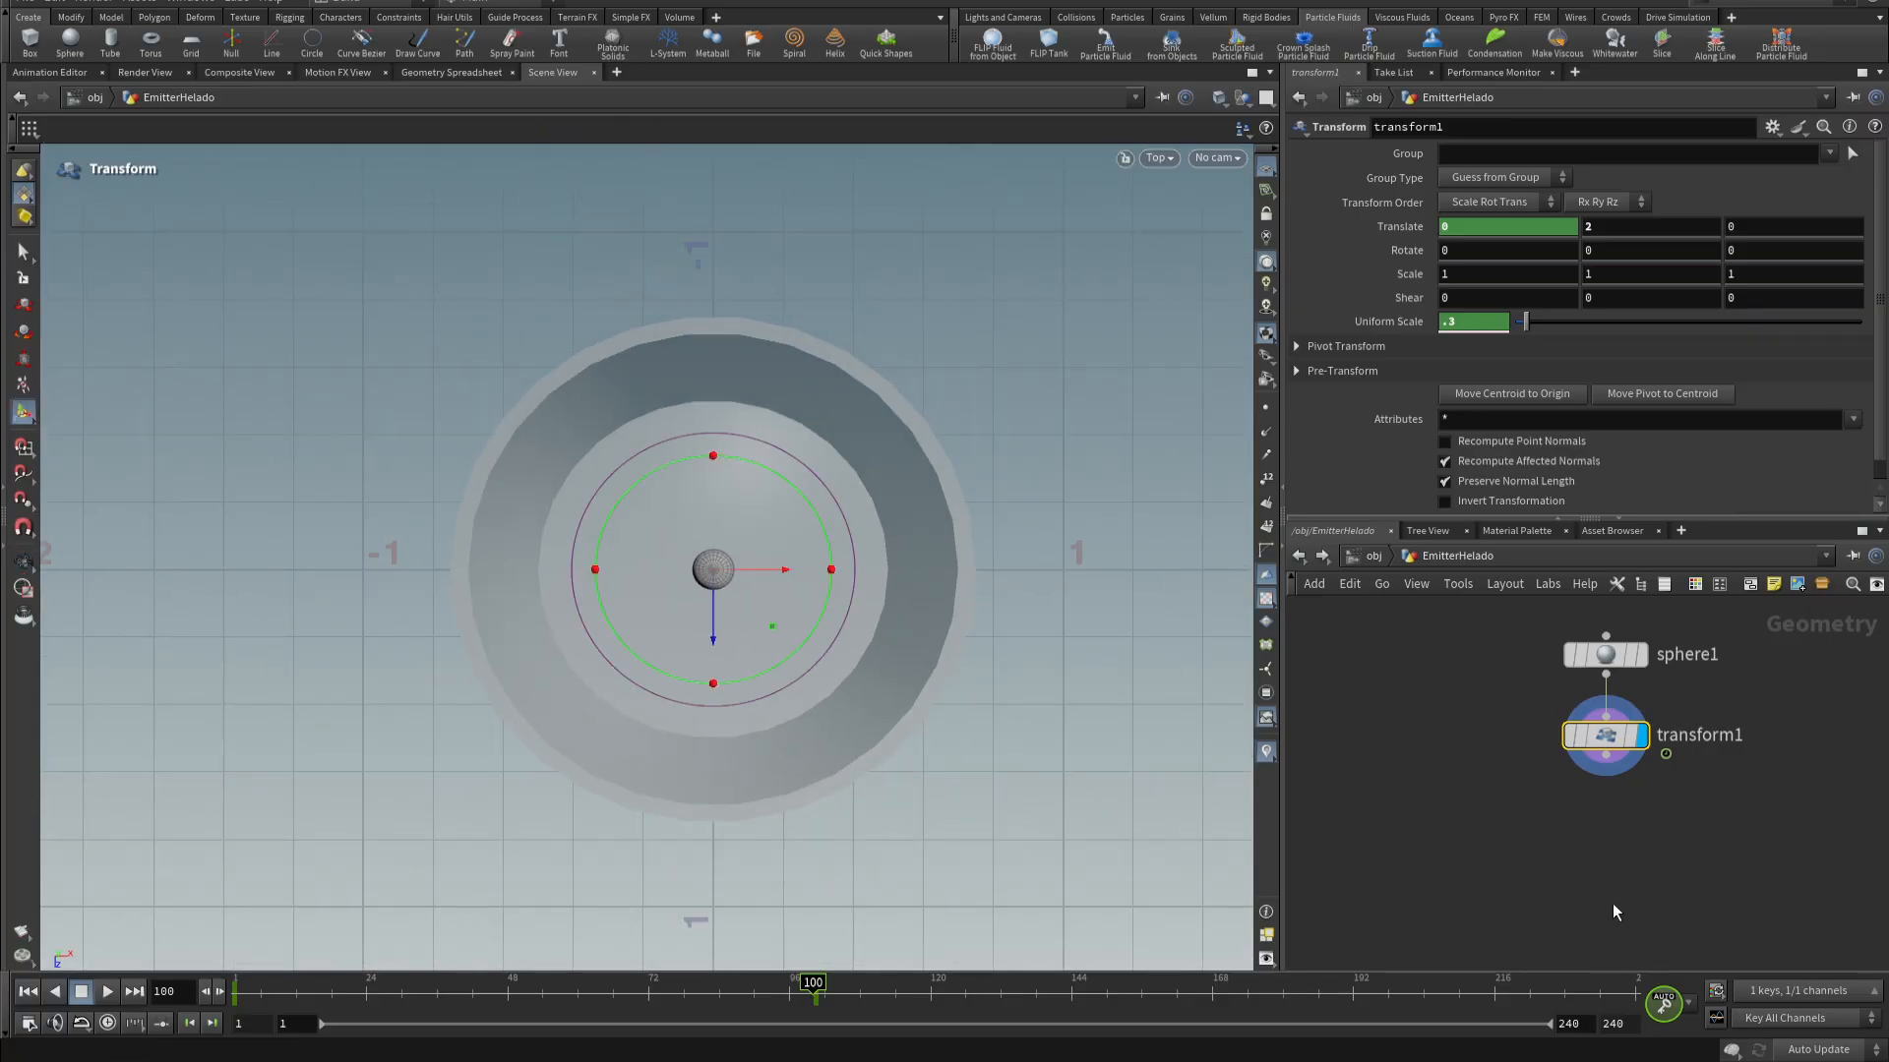
scroll(1585, 801, "down", 3)
middle_click_drag(1539, 801, 1505, 717)
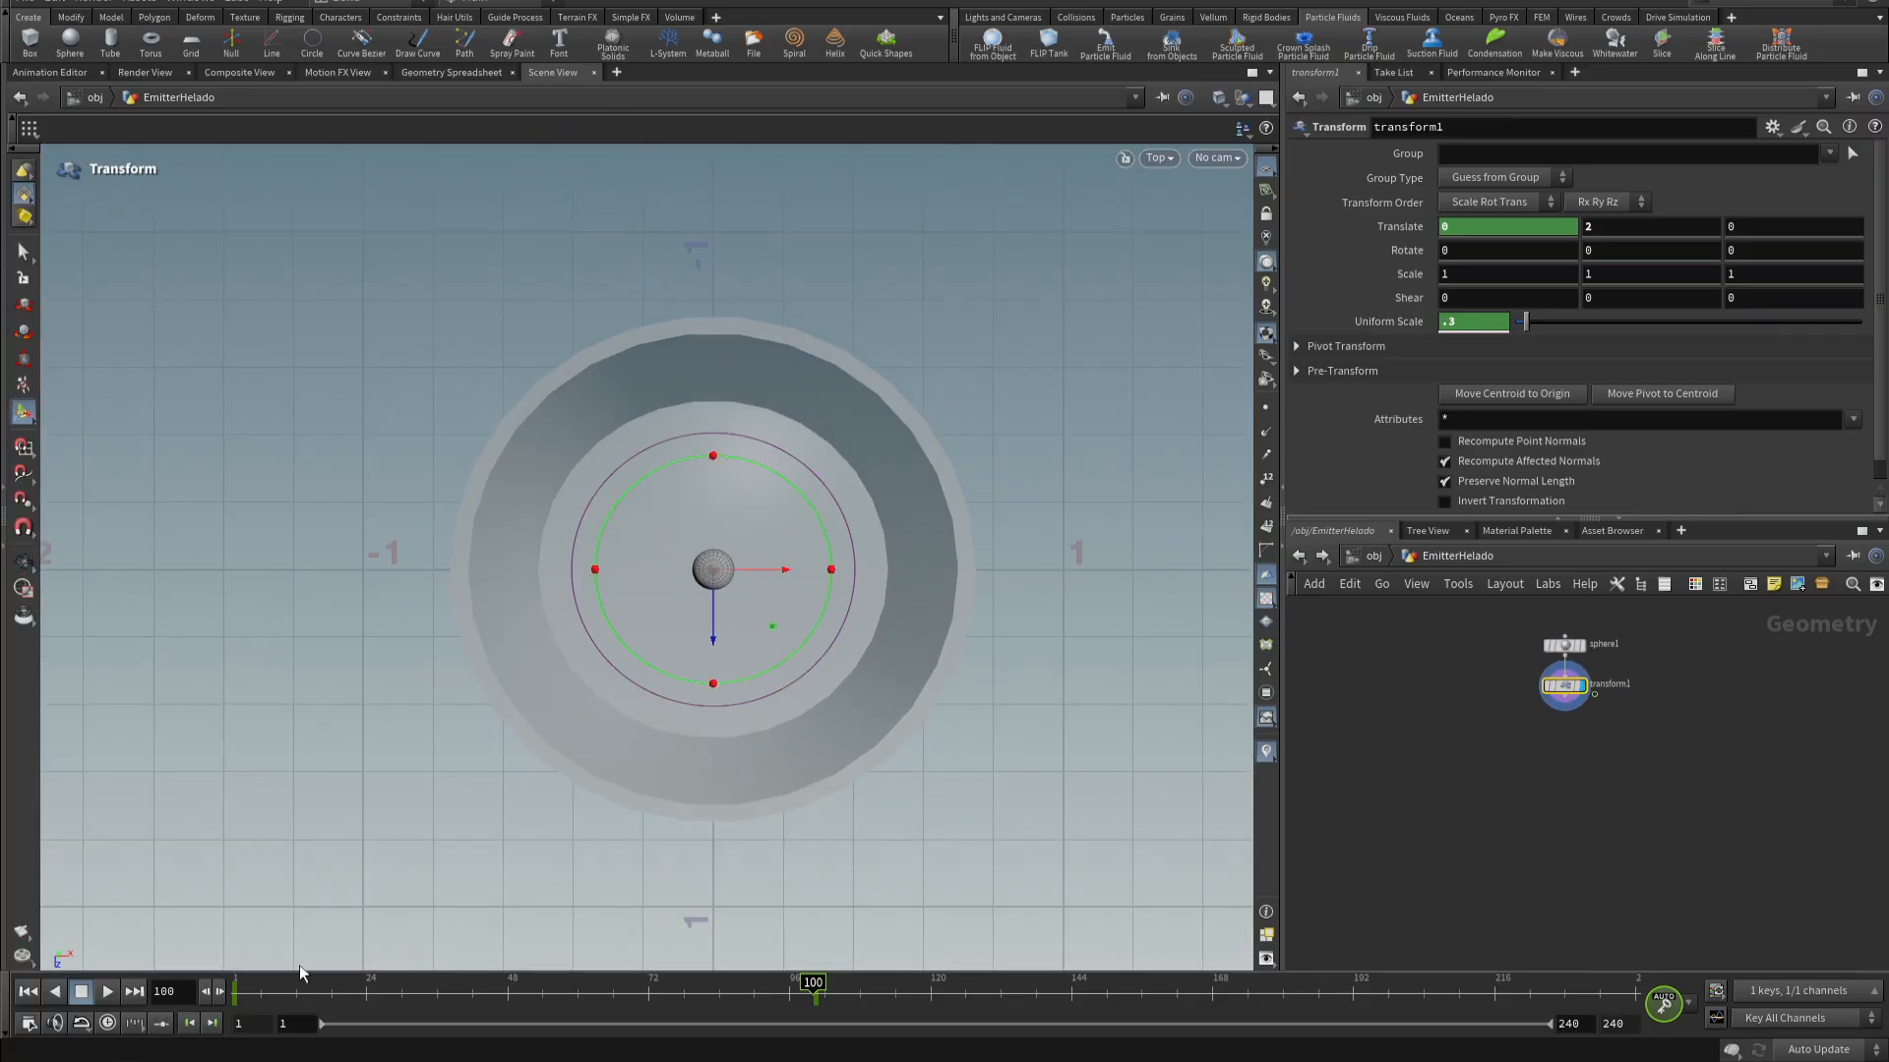
left_click_drag(285, 979, 219, 1033)
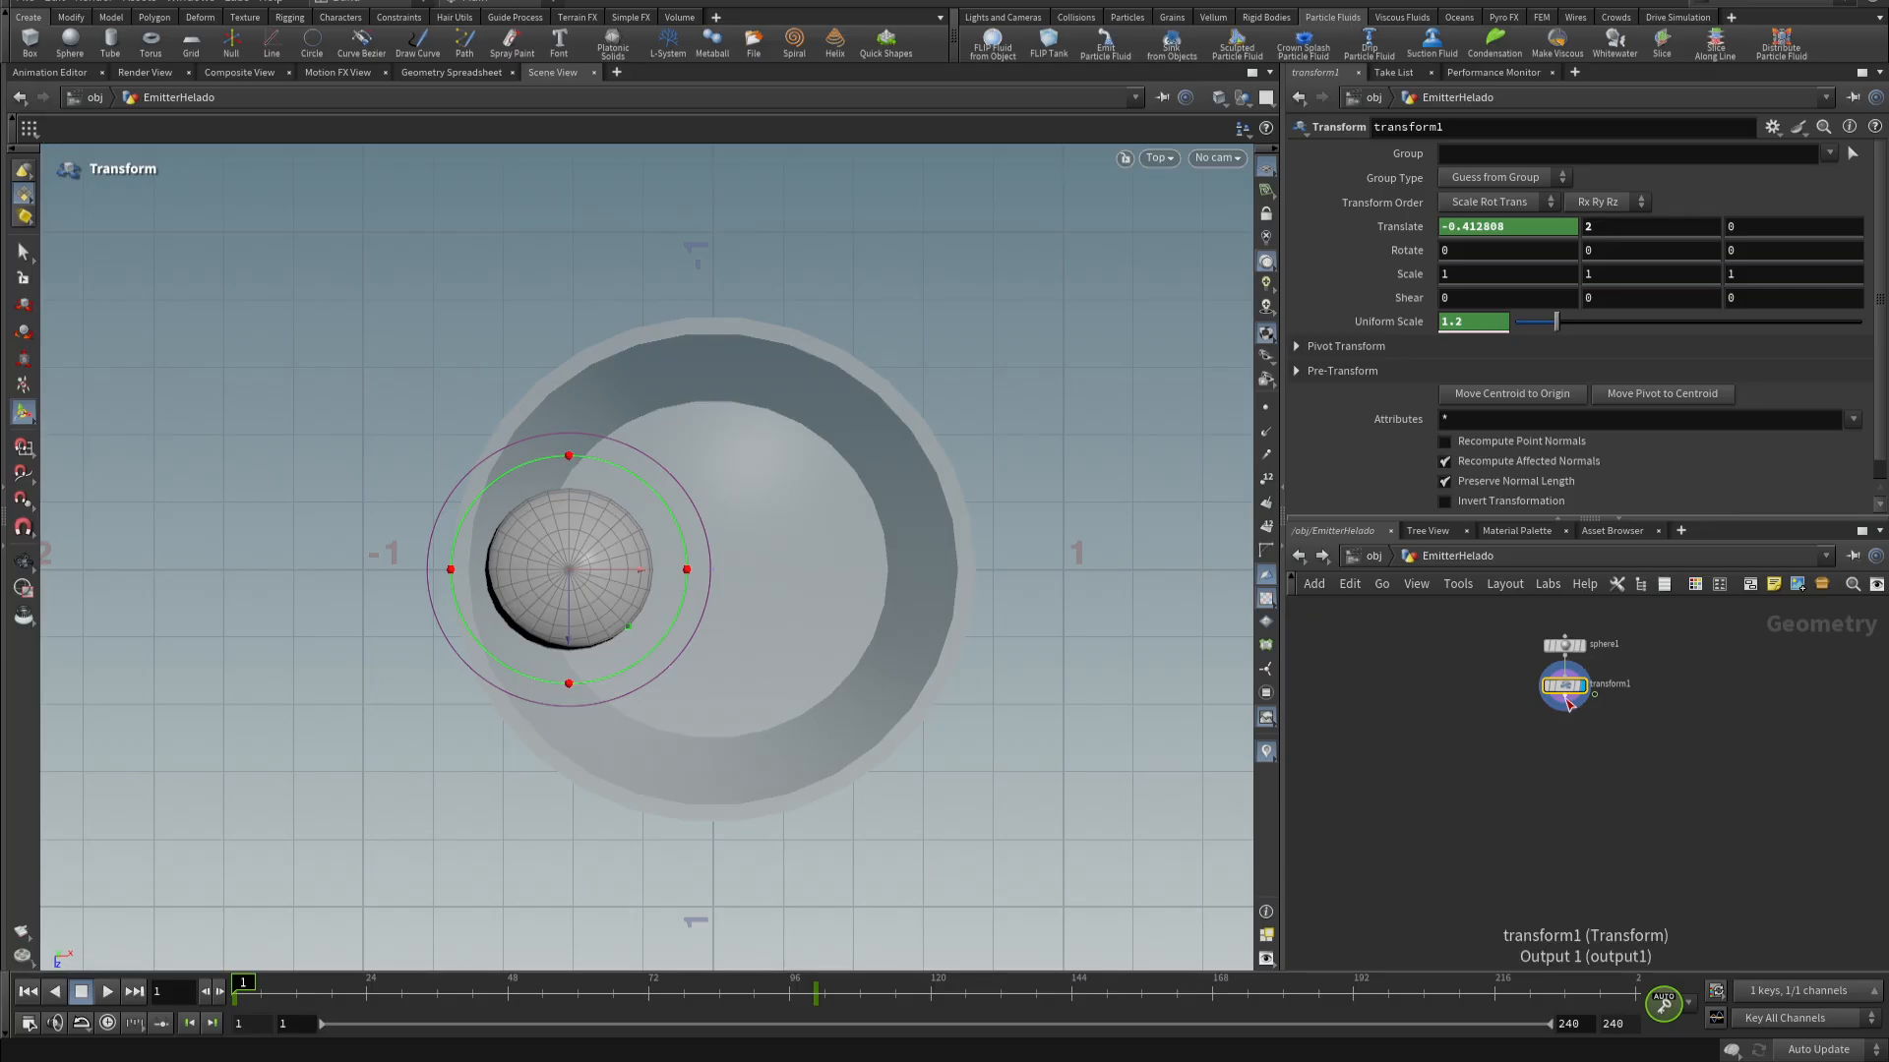
key("Tab")
type("trans")
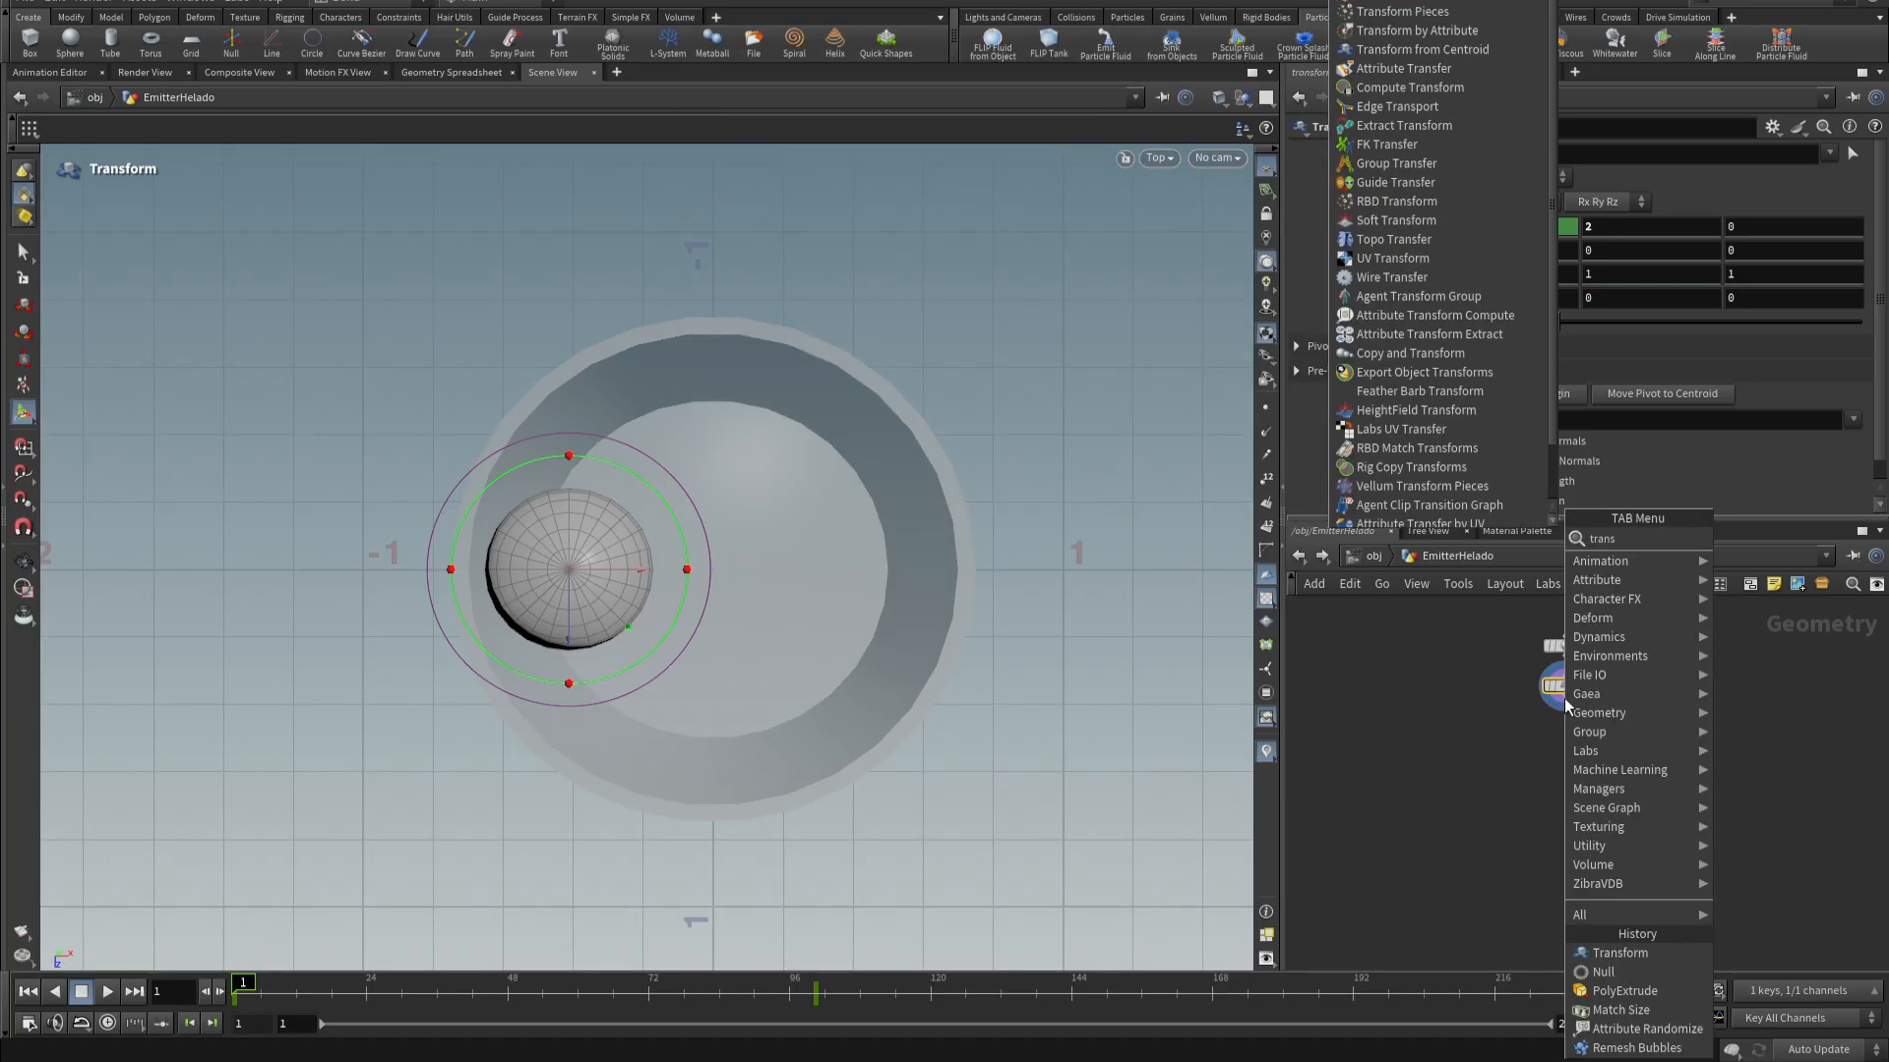
key("Escape")
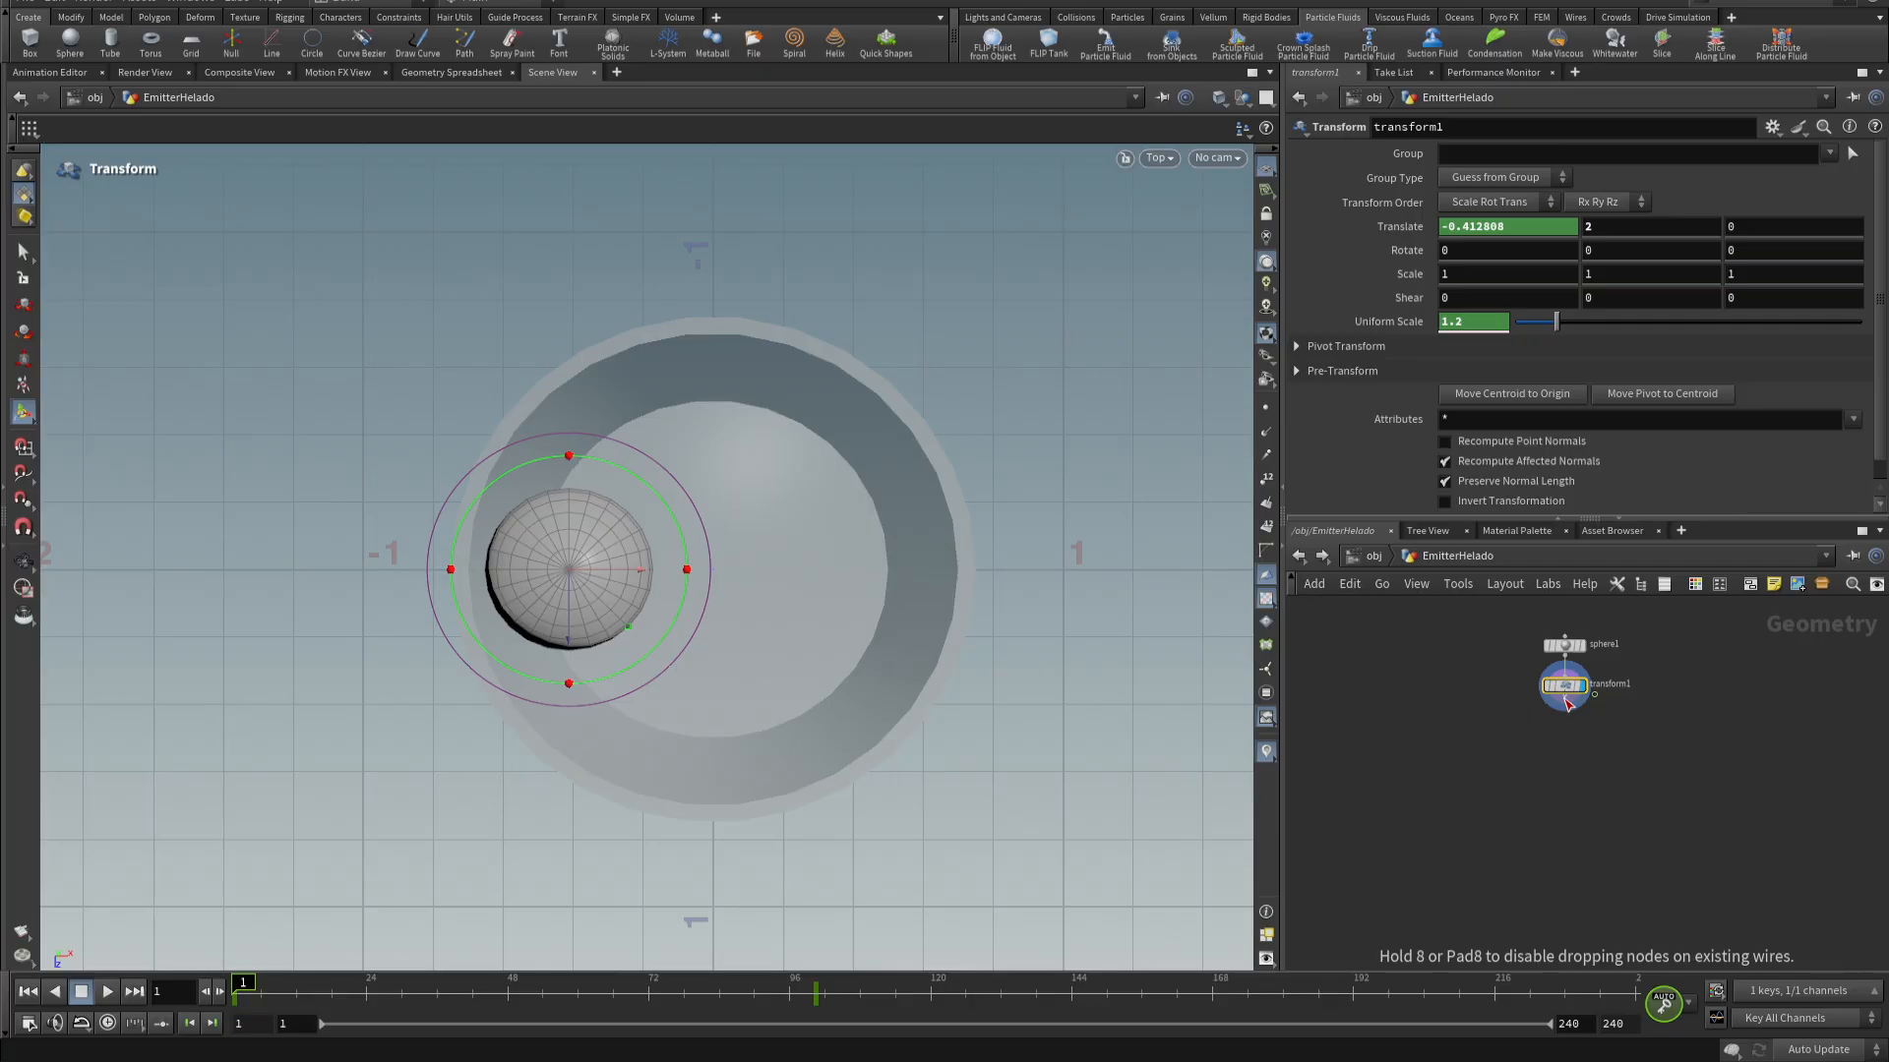
mouse_move(1568, 704)
left_mouse_down()
mouse_move(1554, 736)
mouse_move(1570, 733)
left_mouse_up()
left_click(1568, 727)
left_click(1587, 738)
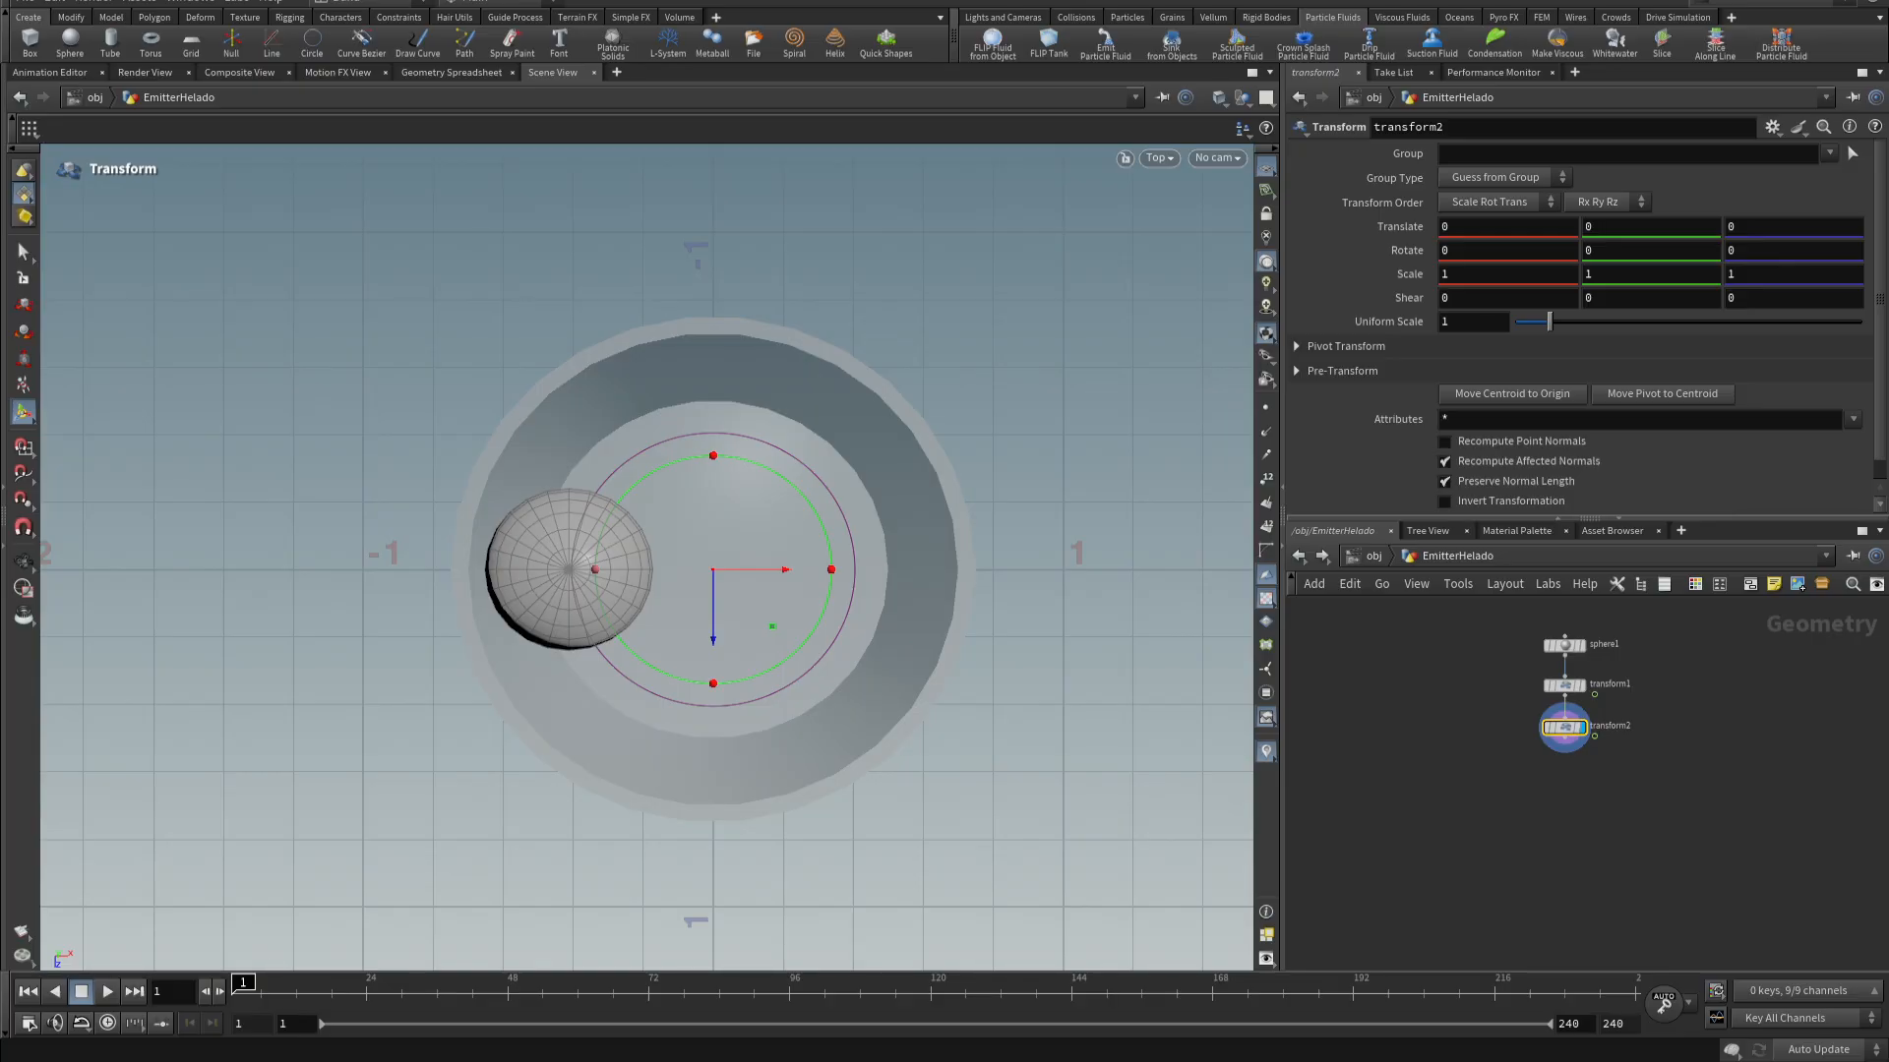
- Keyframe transform2's Rotate Y at 0 on frame 1 and at 720 on frame 100
left_click(1620, 253, "alt")
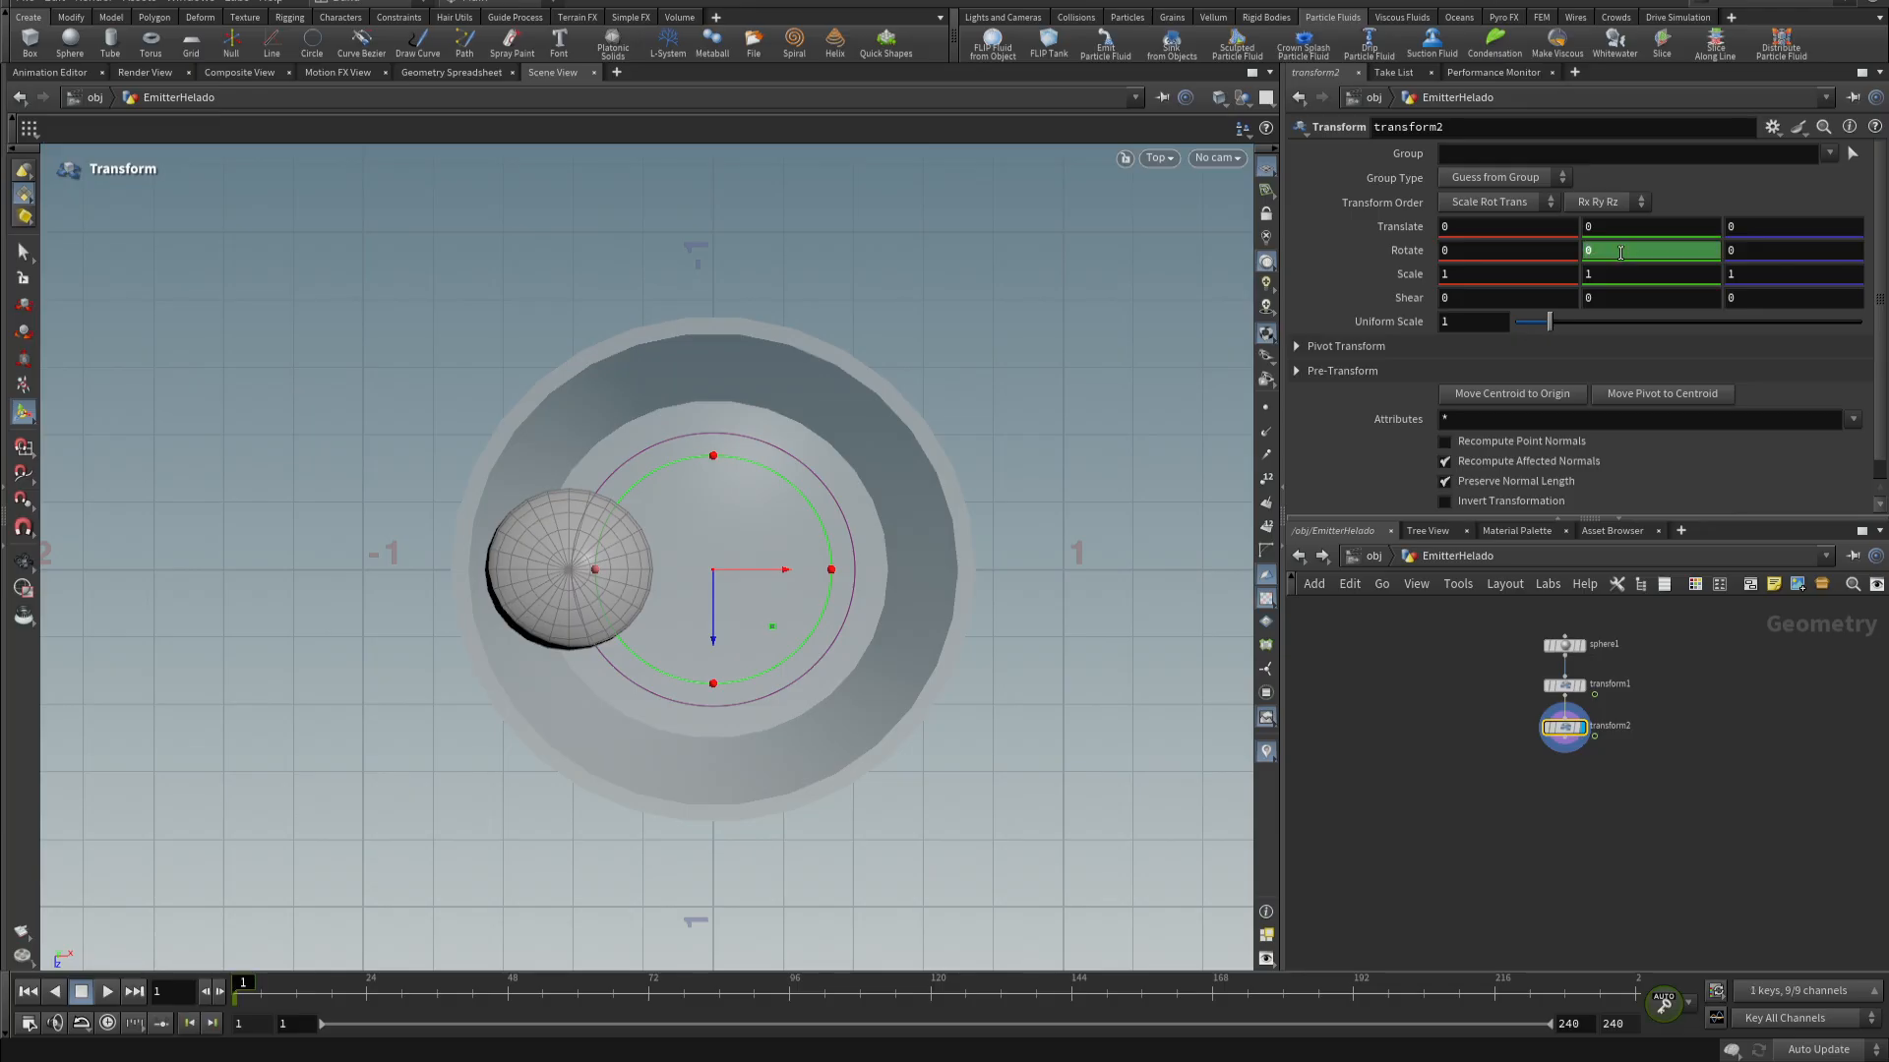
left_click_drag(600, 1016, 814, 1036)
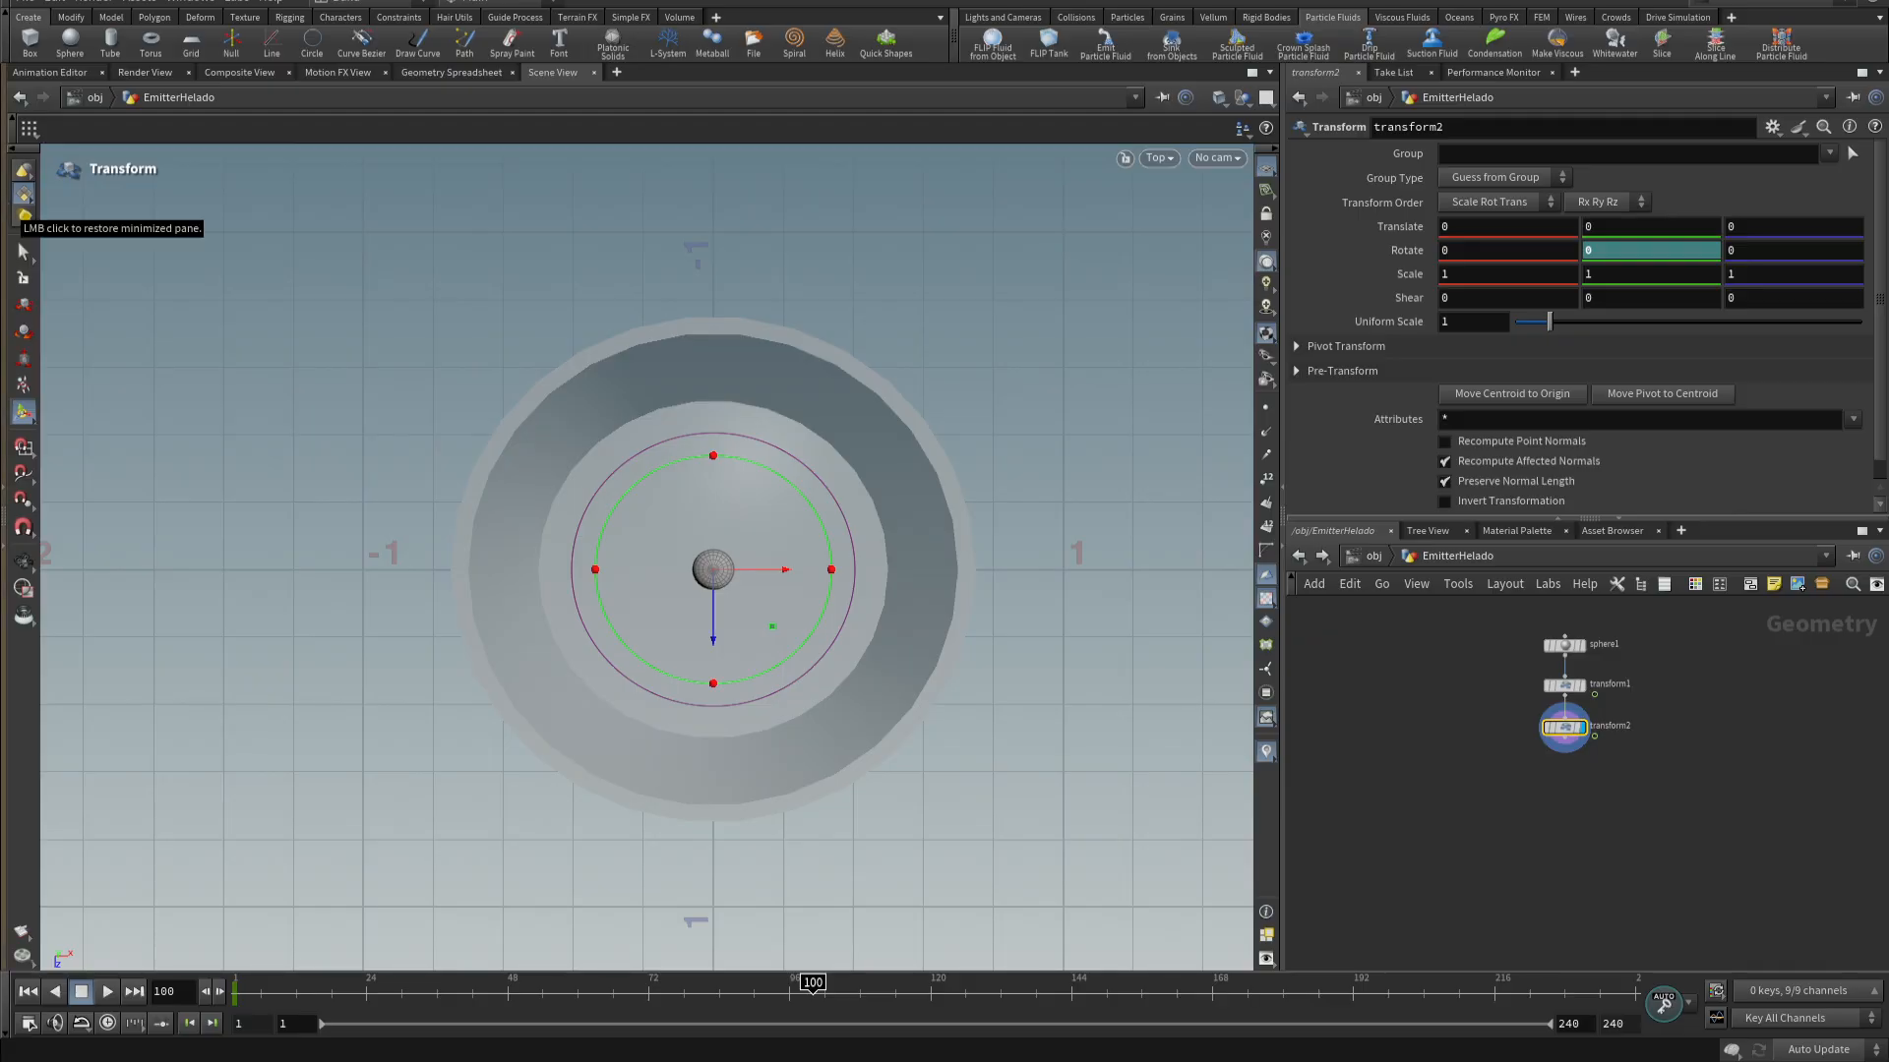
left_click(1691, 254)
type("7")
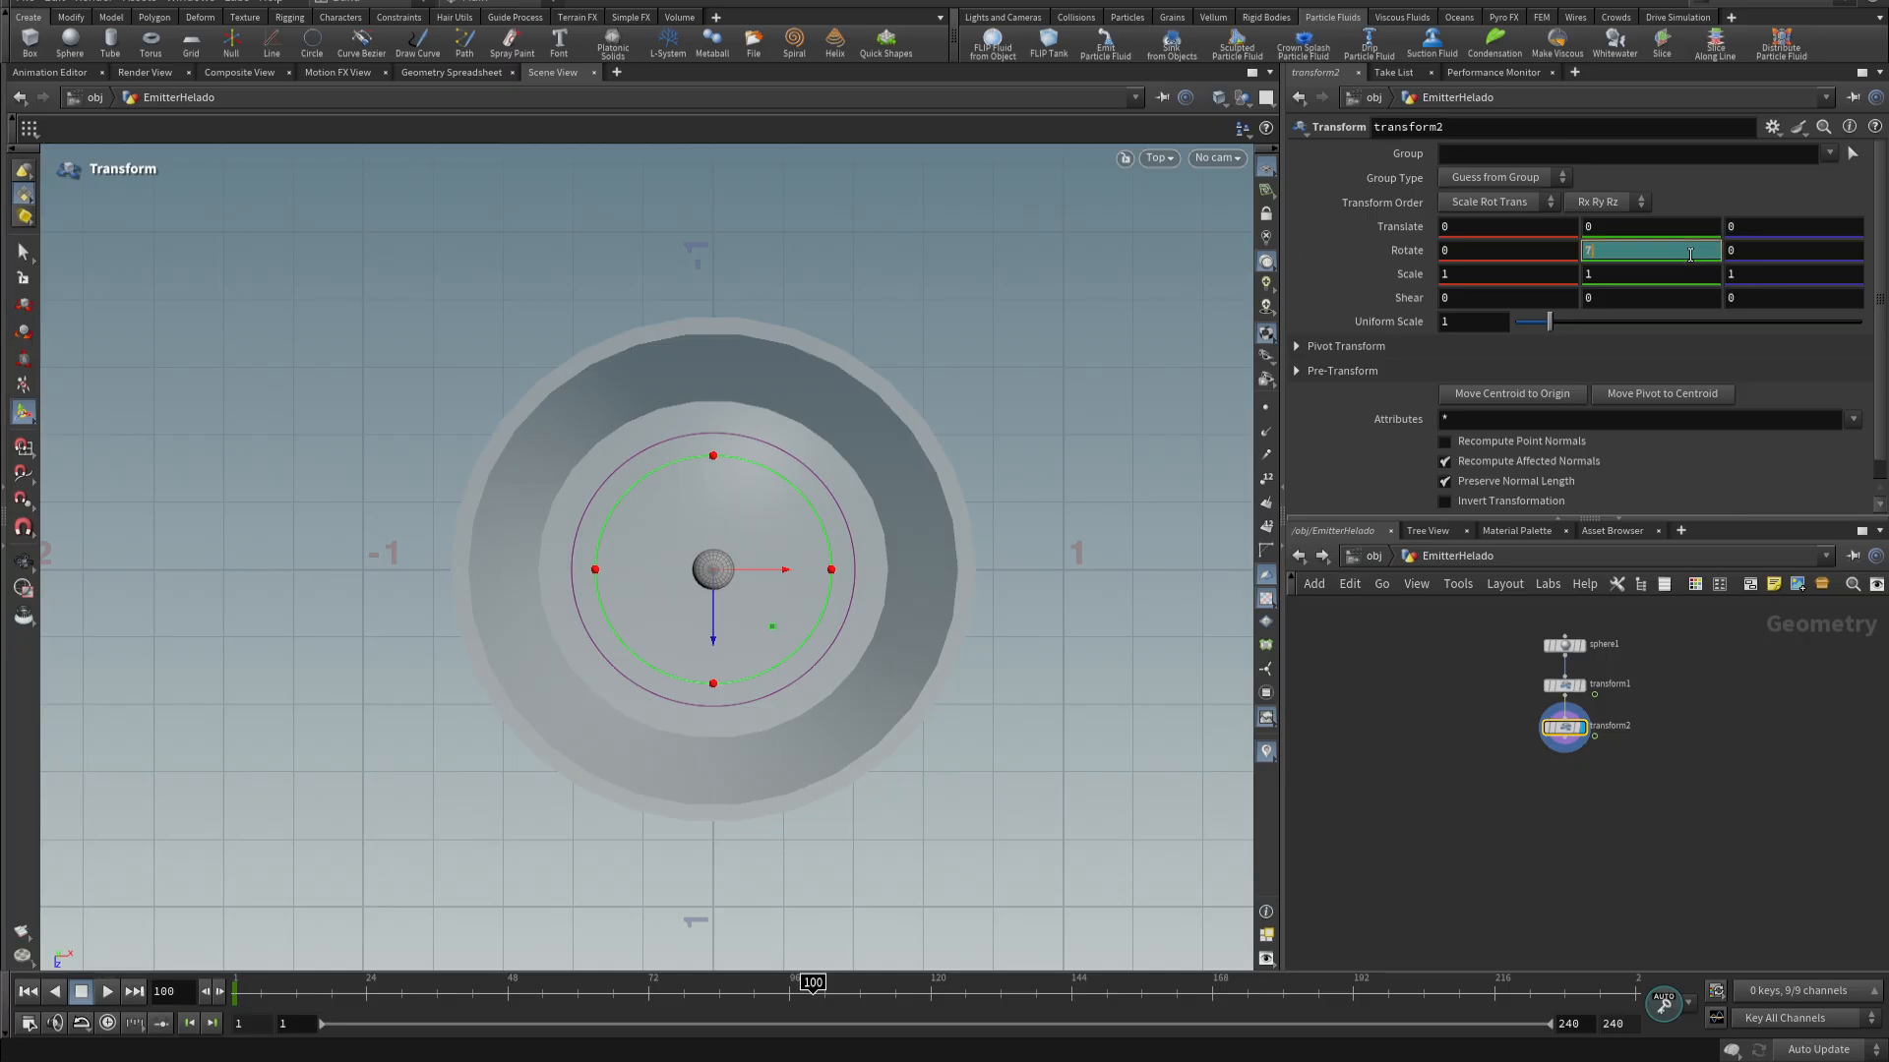
type("20")
key("Return")
- Steepen the Rotate Y curve to near vertical at the frame 100 key and return to an angled perspective view
left_click(1689, 255, "shift")
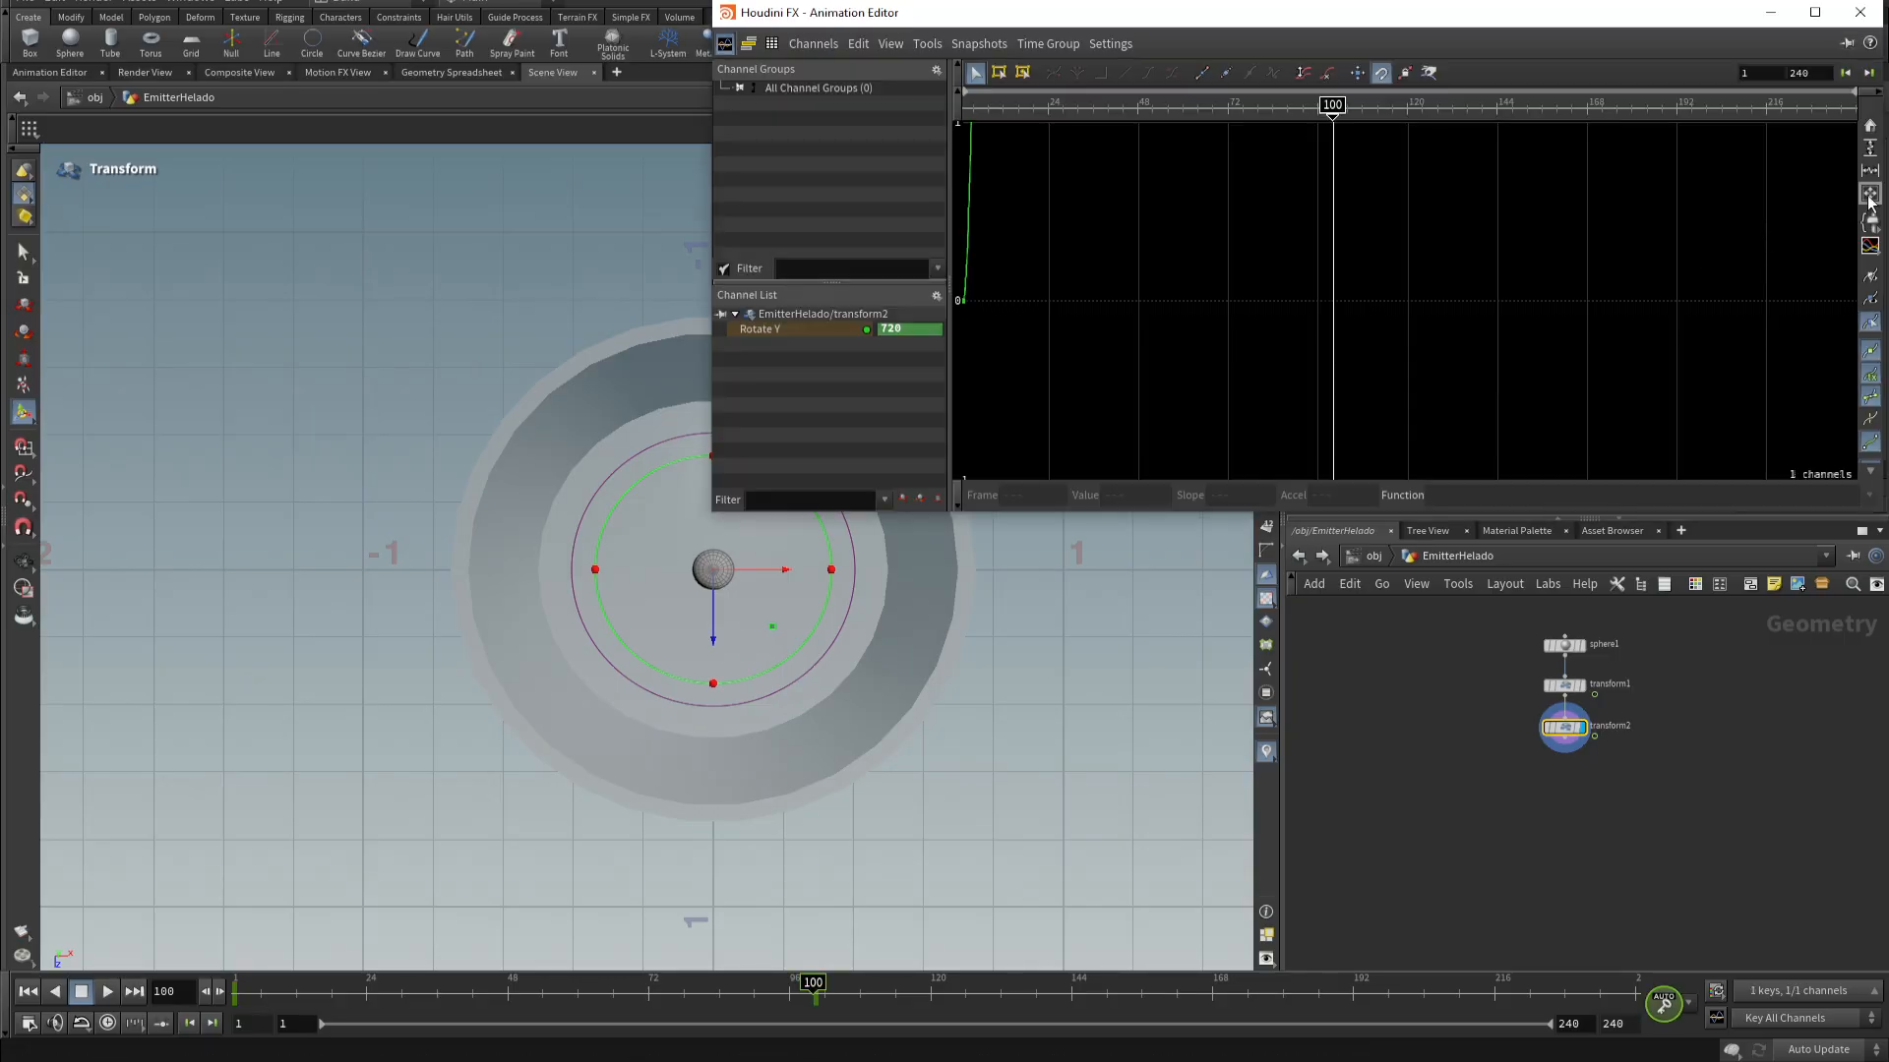
left_click_drag(1348, 182, 1331, 245)
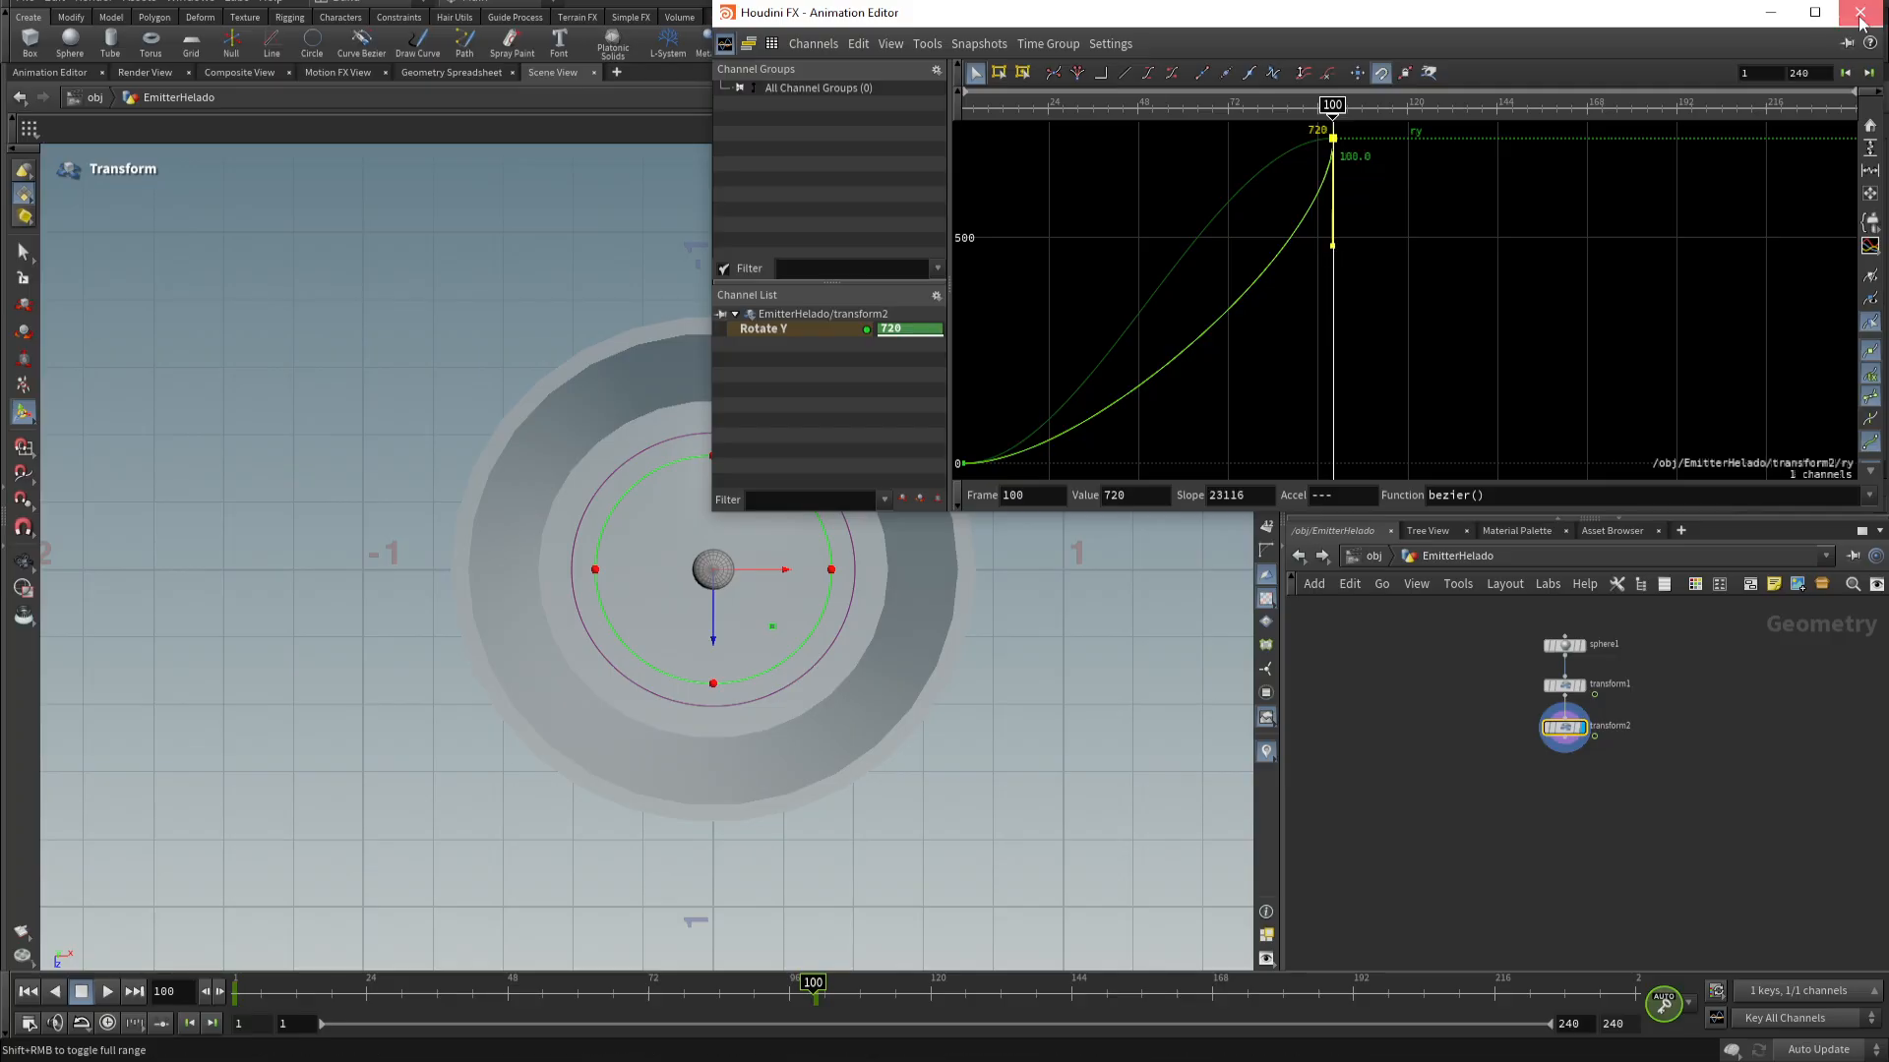
left_click(1865, 11)
key("space+1")
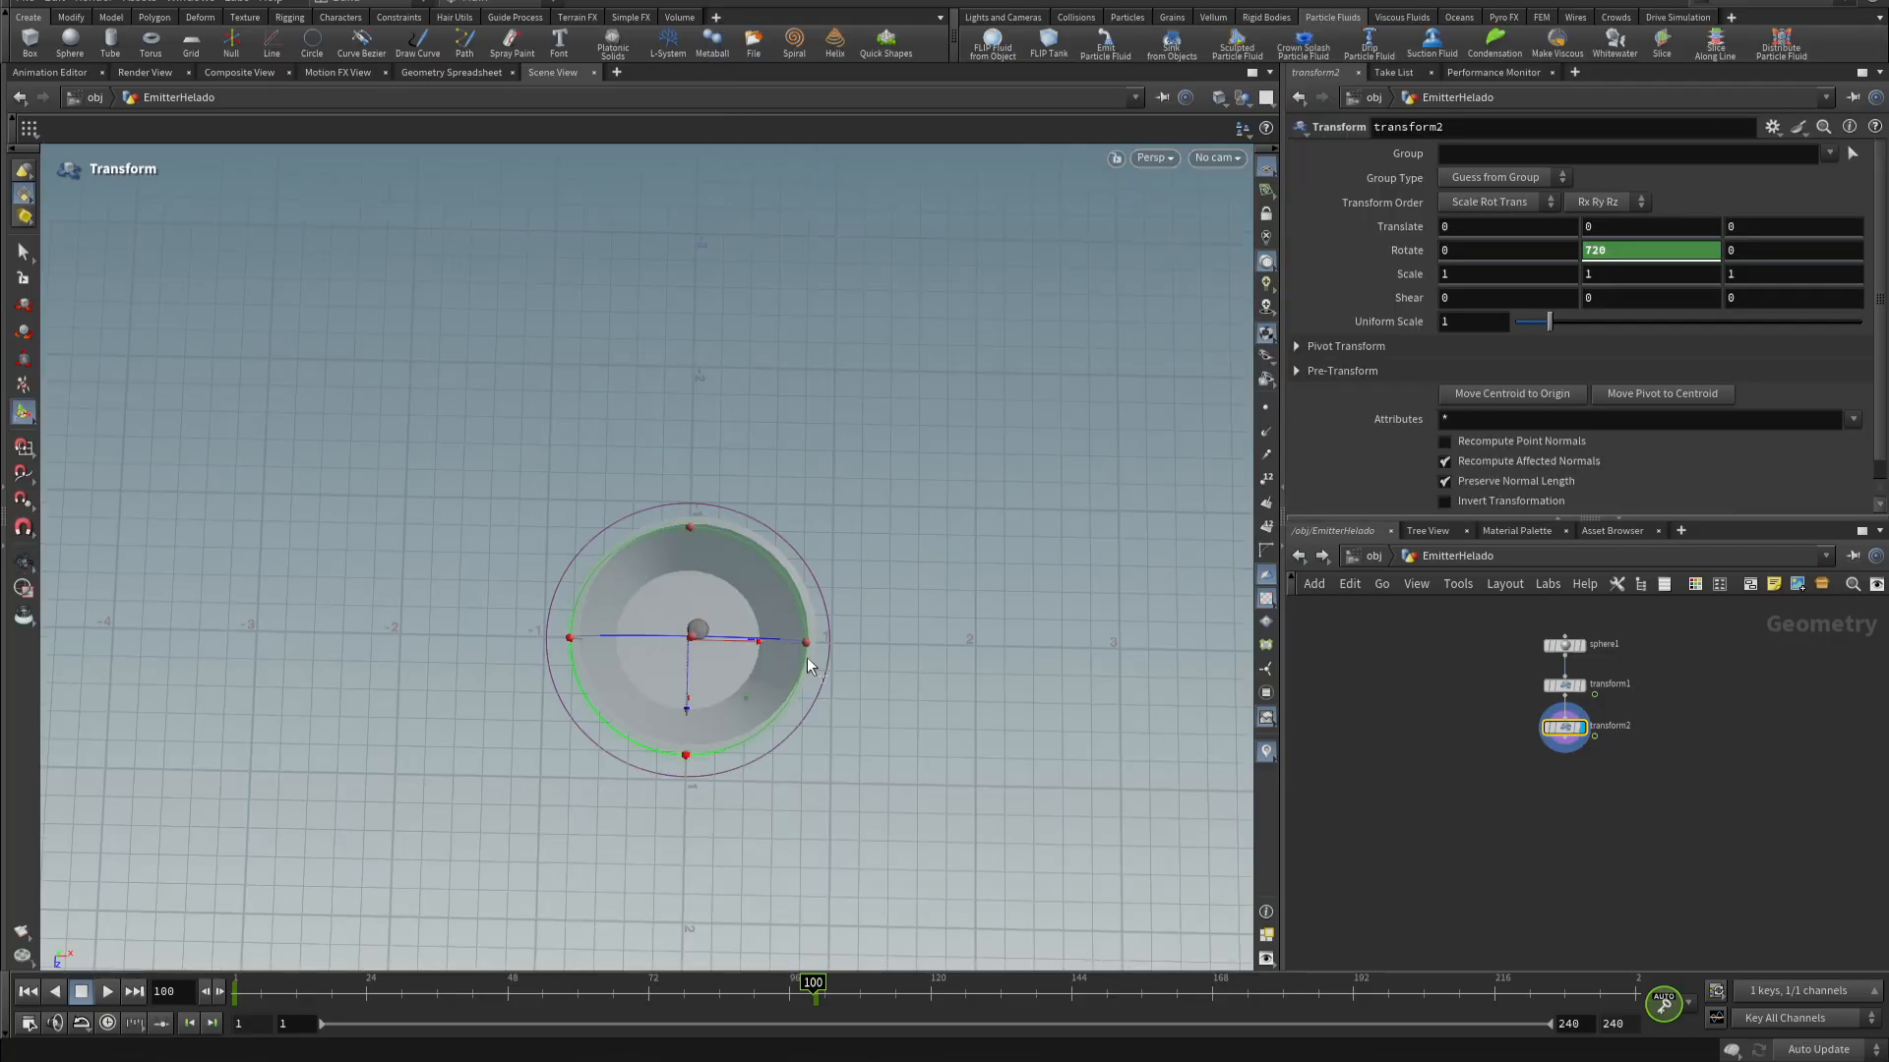
left_click_drag(780, 751, 799, 561)
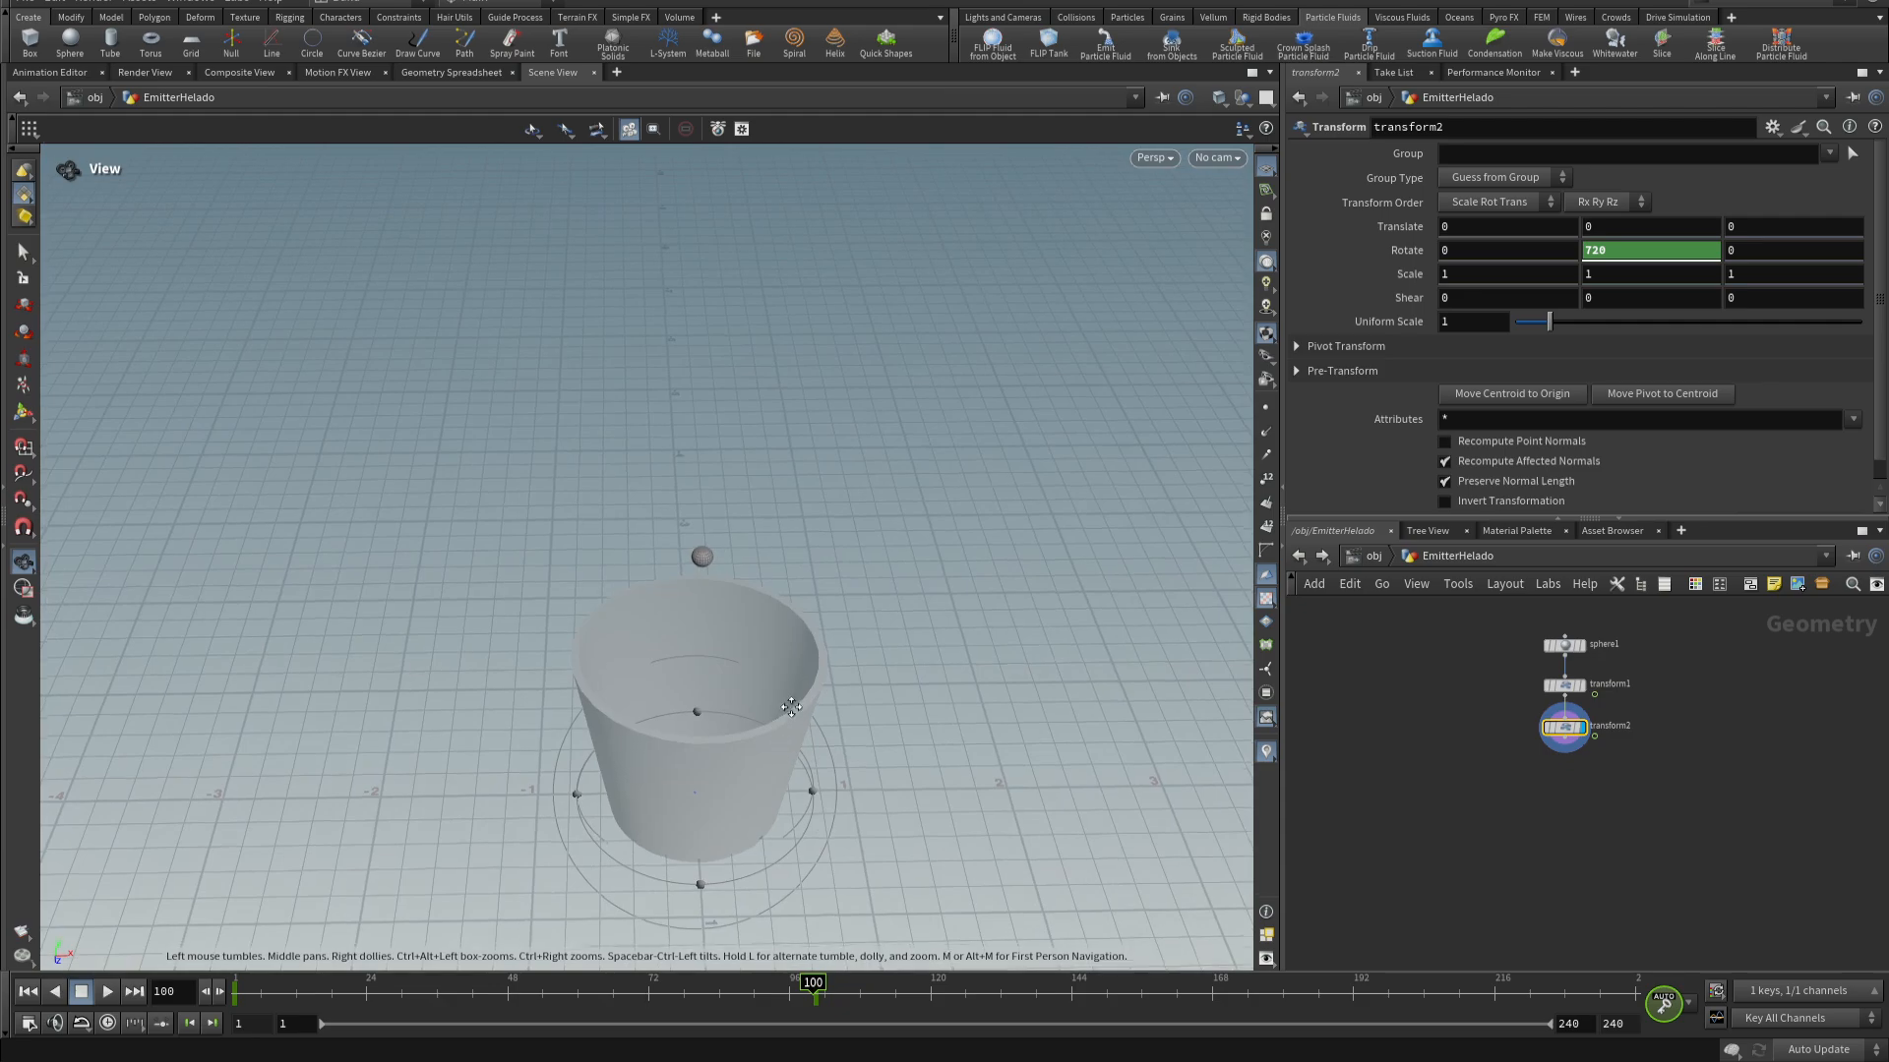
- Turn on real-time playback, play the sphere's spiral animation from frame 1 and rewind to frame 1
middle_click_drag(795, 709, 783, 473)
scroll(859, 561, "down", 3)
left_click_drag(241, 989, 25, 1015)
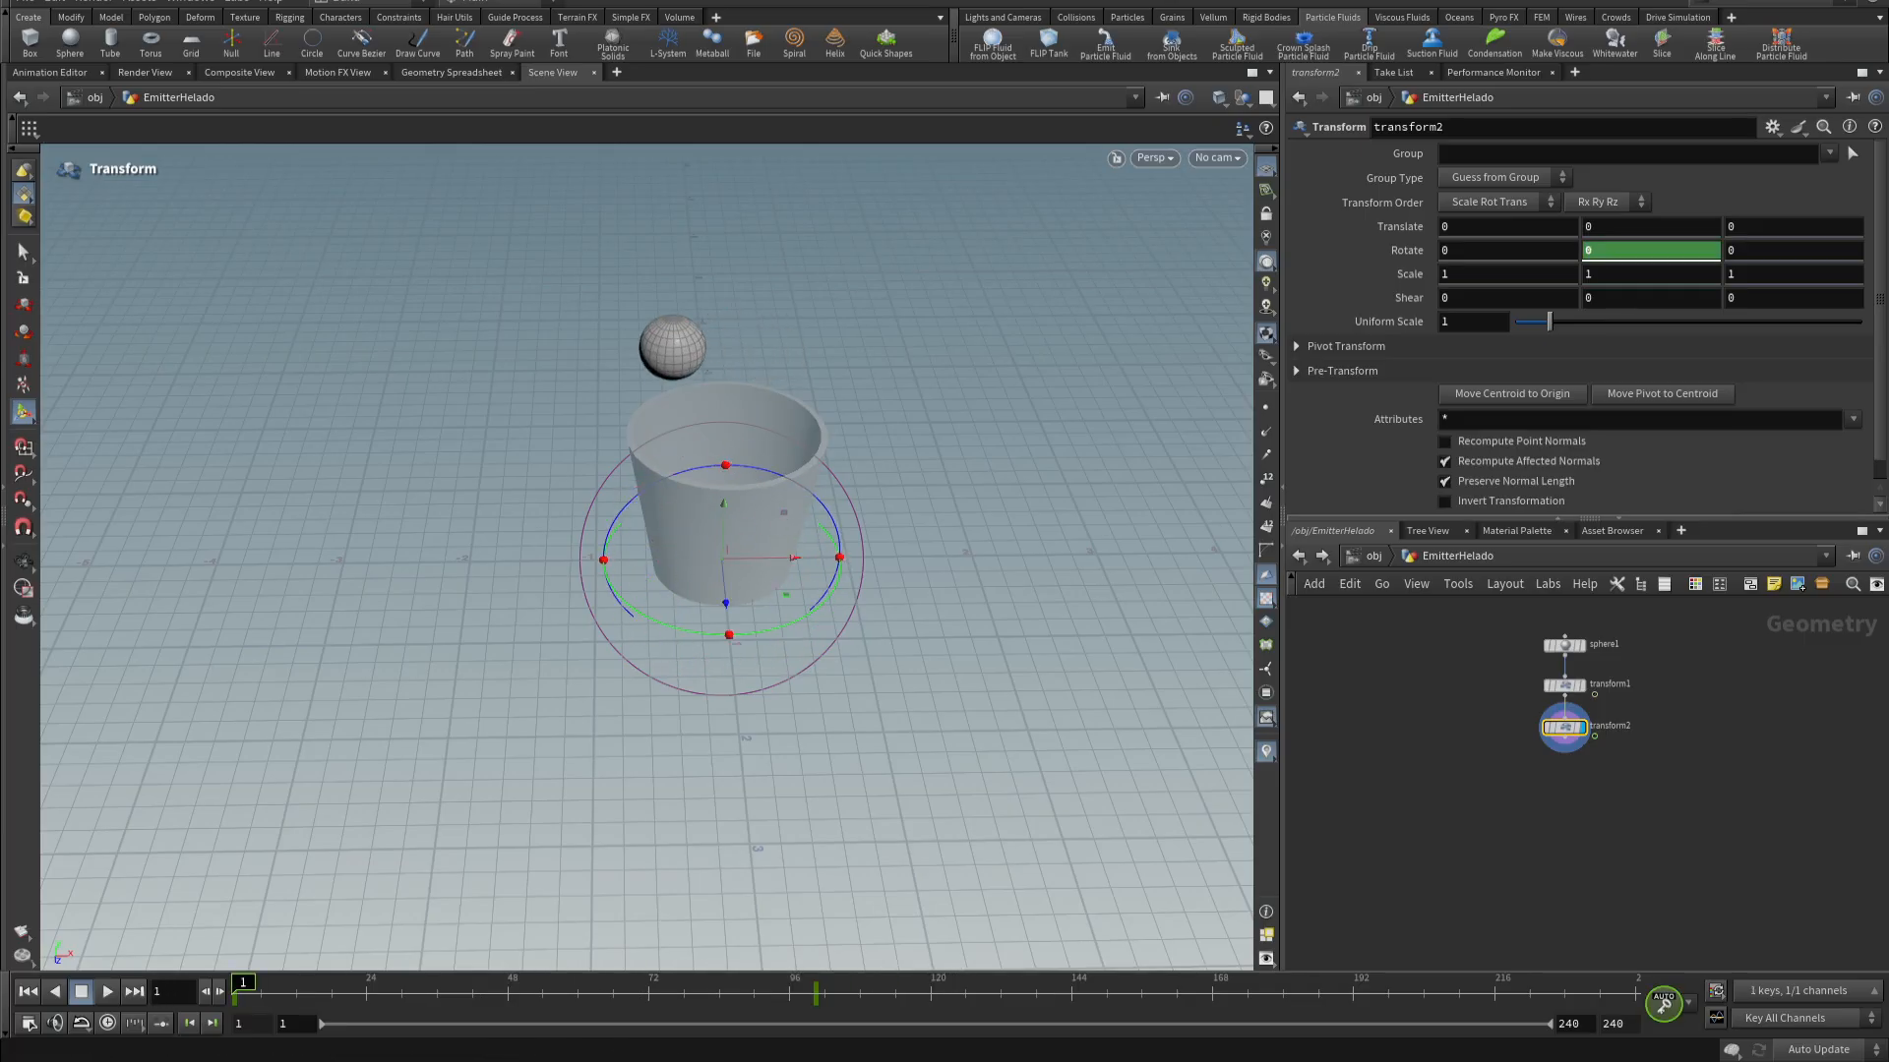
left_click(107, 1023)
left_click(109, 993)
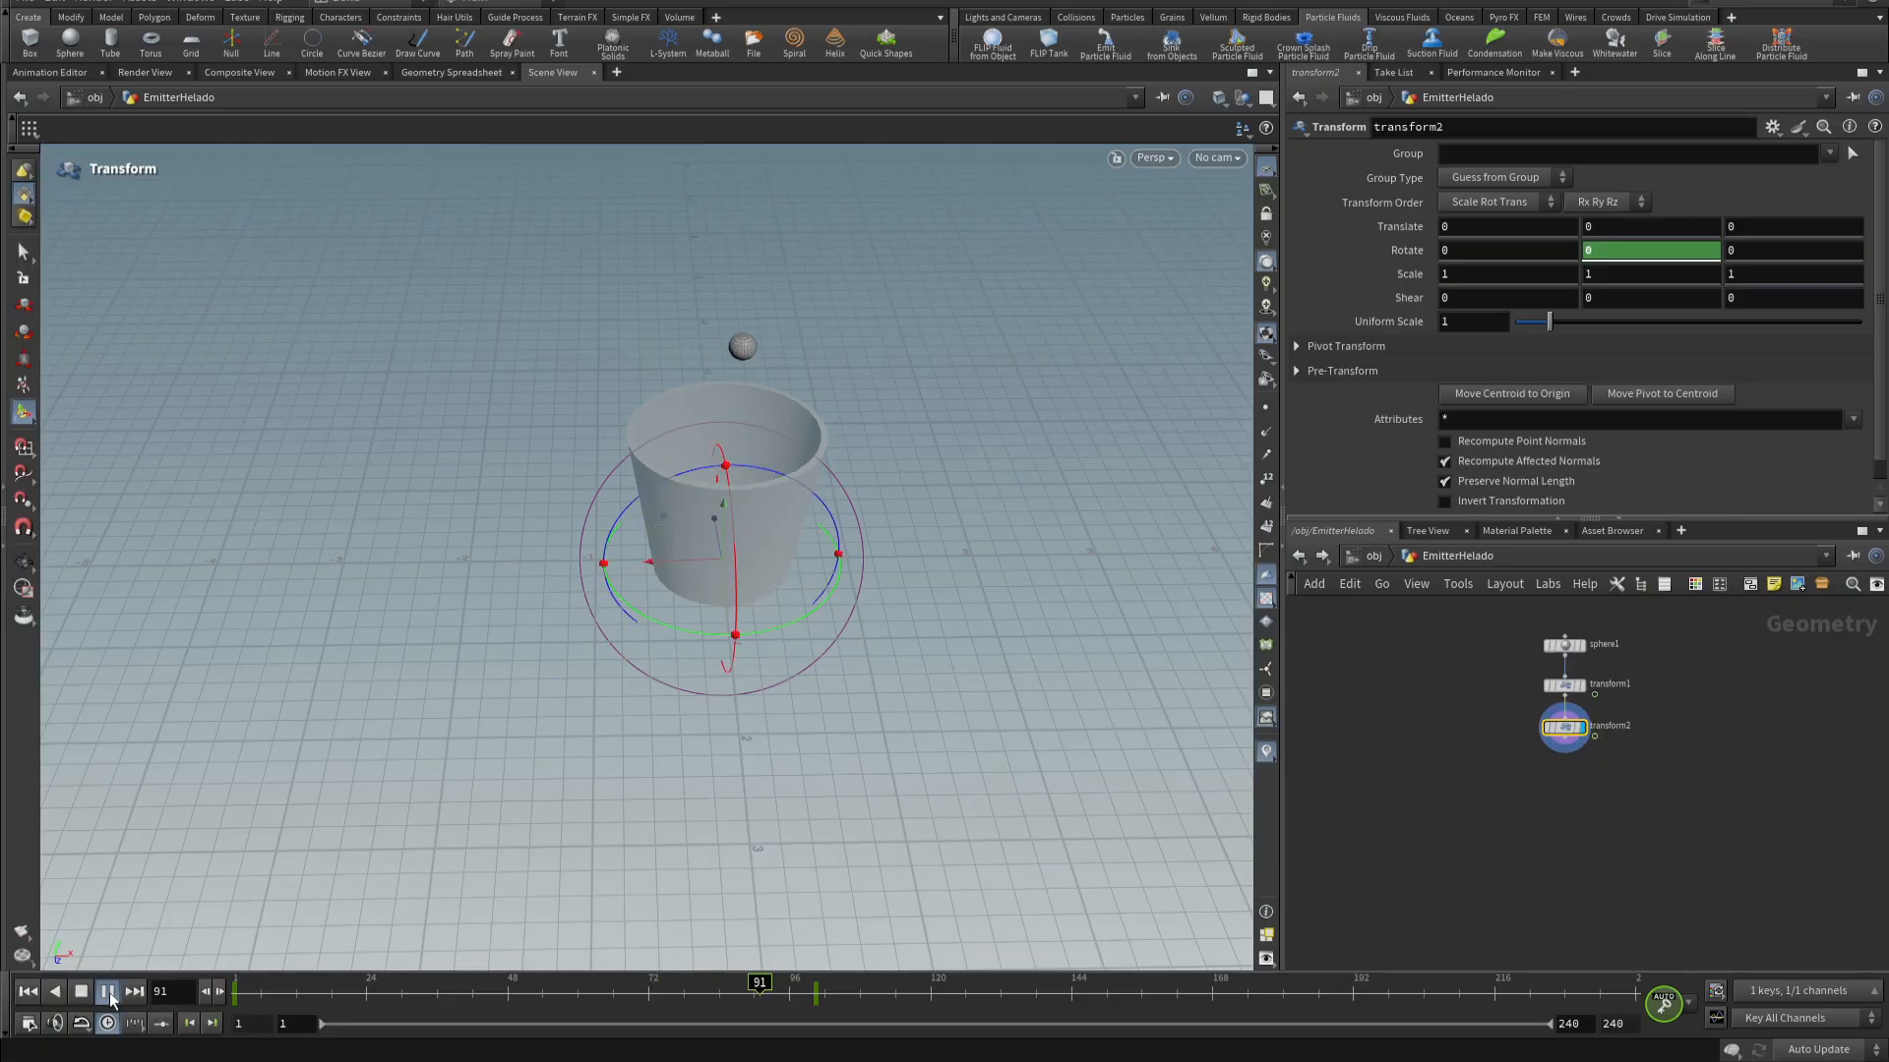
left_click(108, 992)
left_click(24, 993)
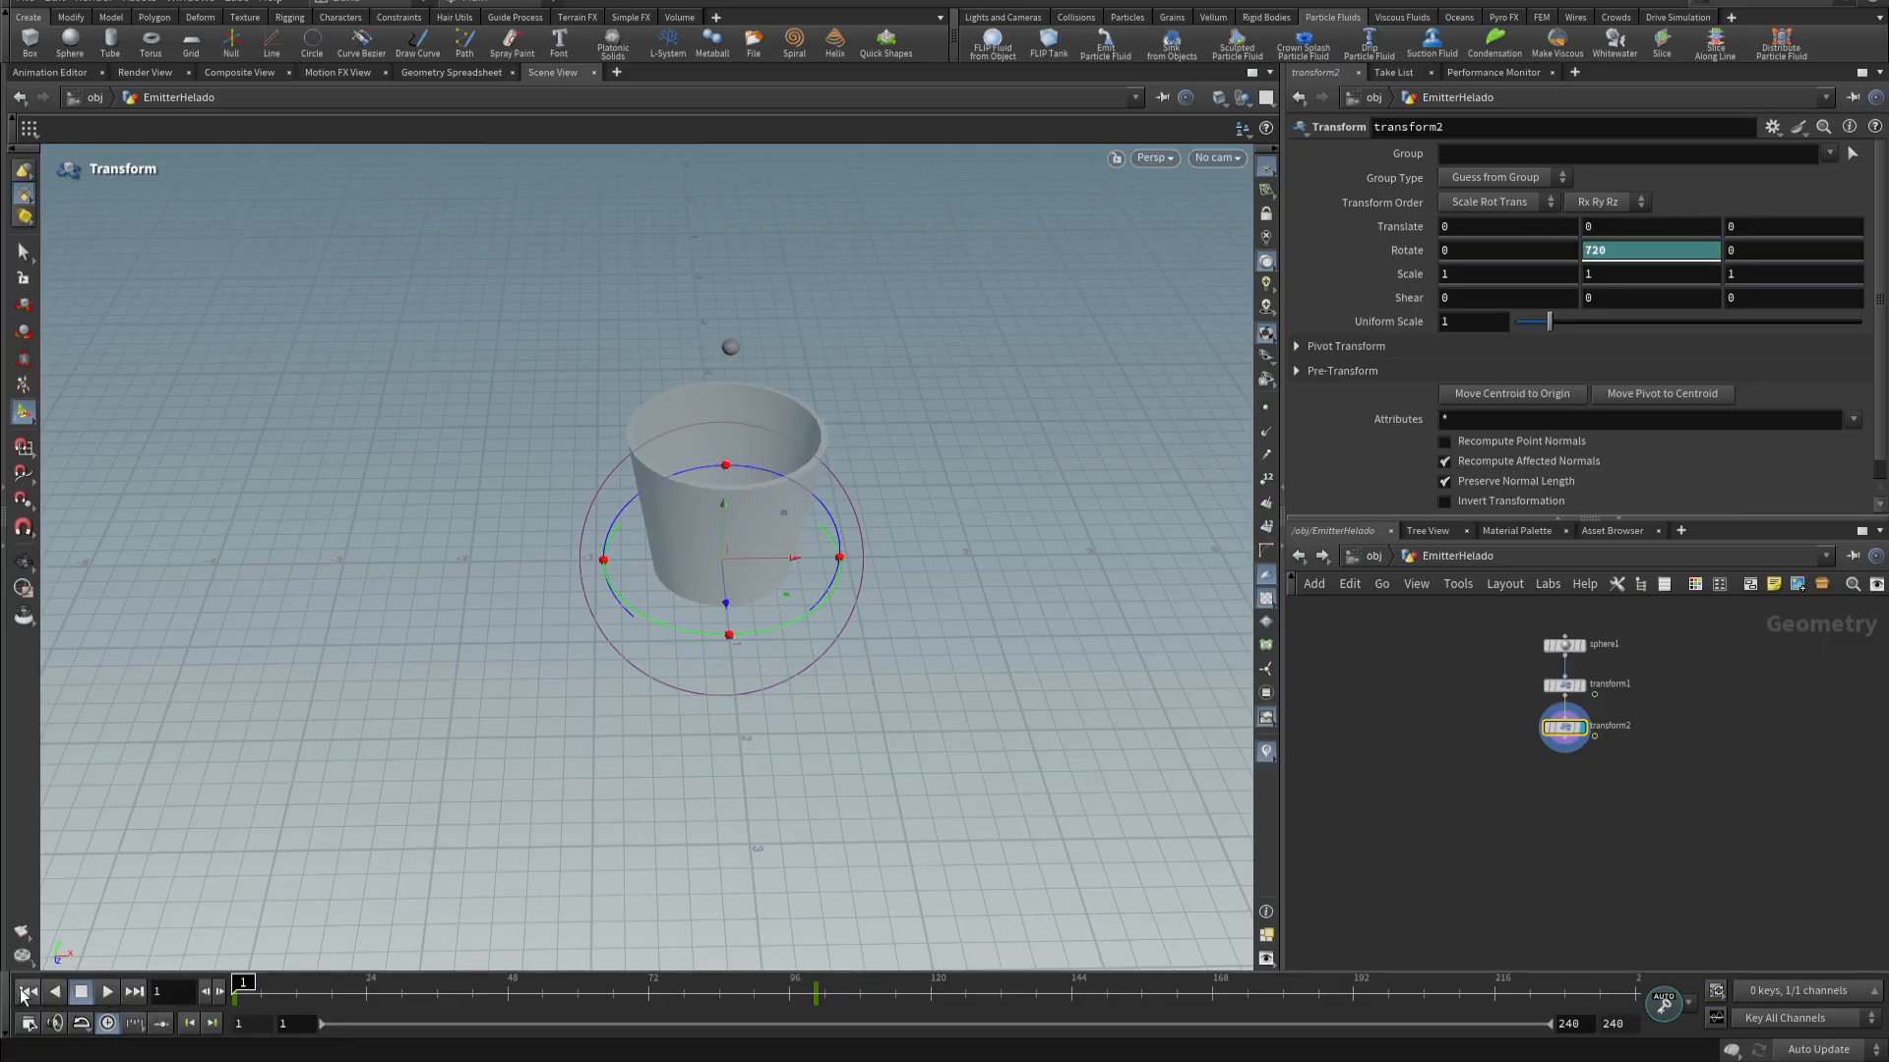
- Add a Null node after transform2 in the EmitterHelado network
scroll(1525, 832, "up", 3)
middle_click_drag(1525, 832, 1499, 832)
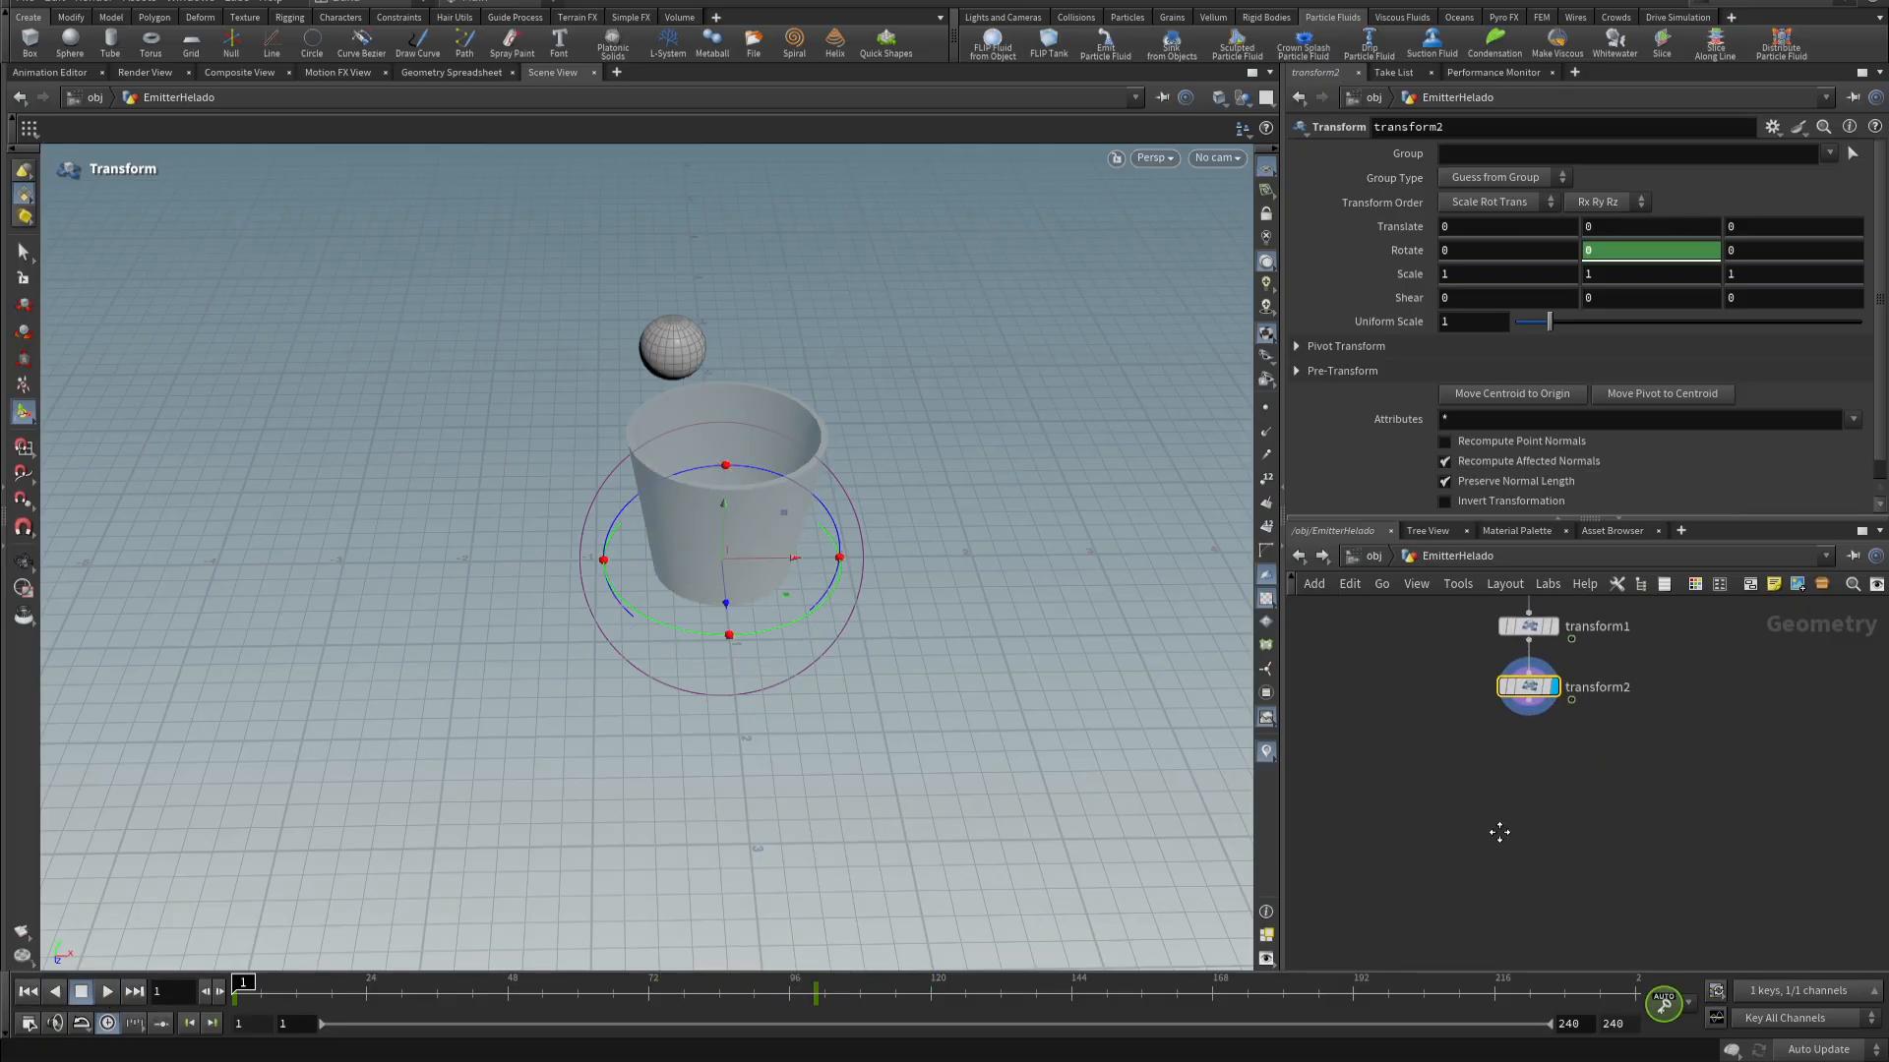
key("Tab")
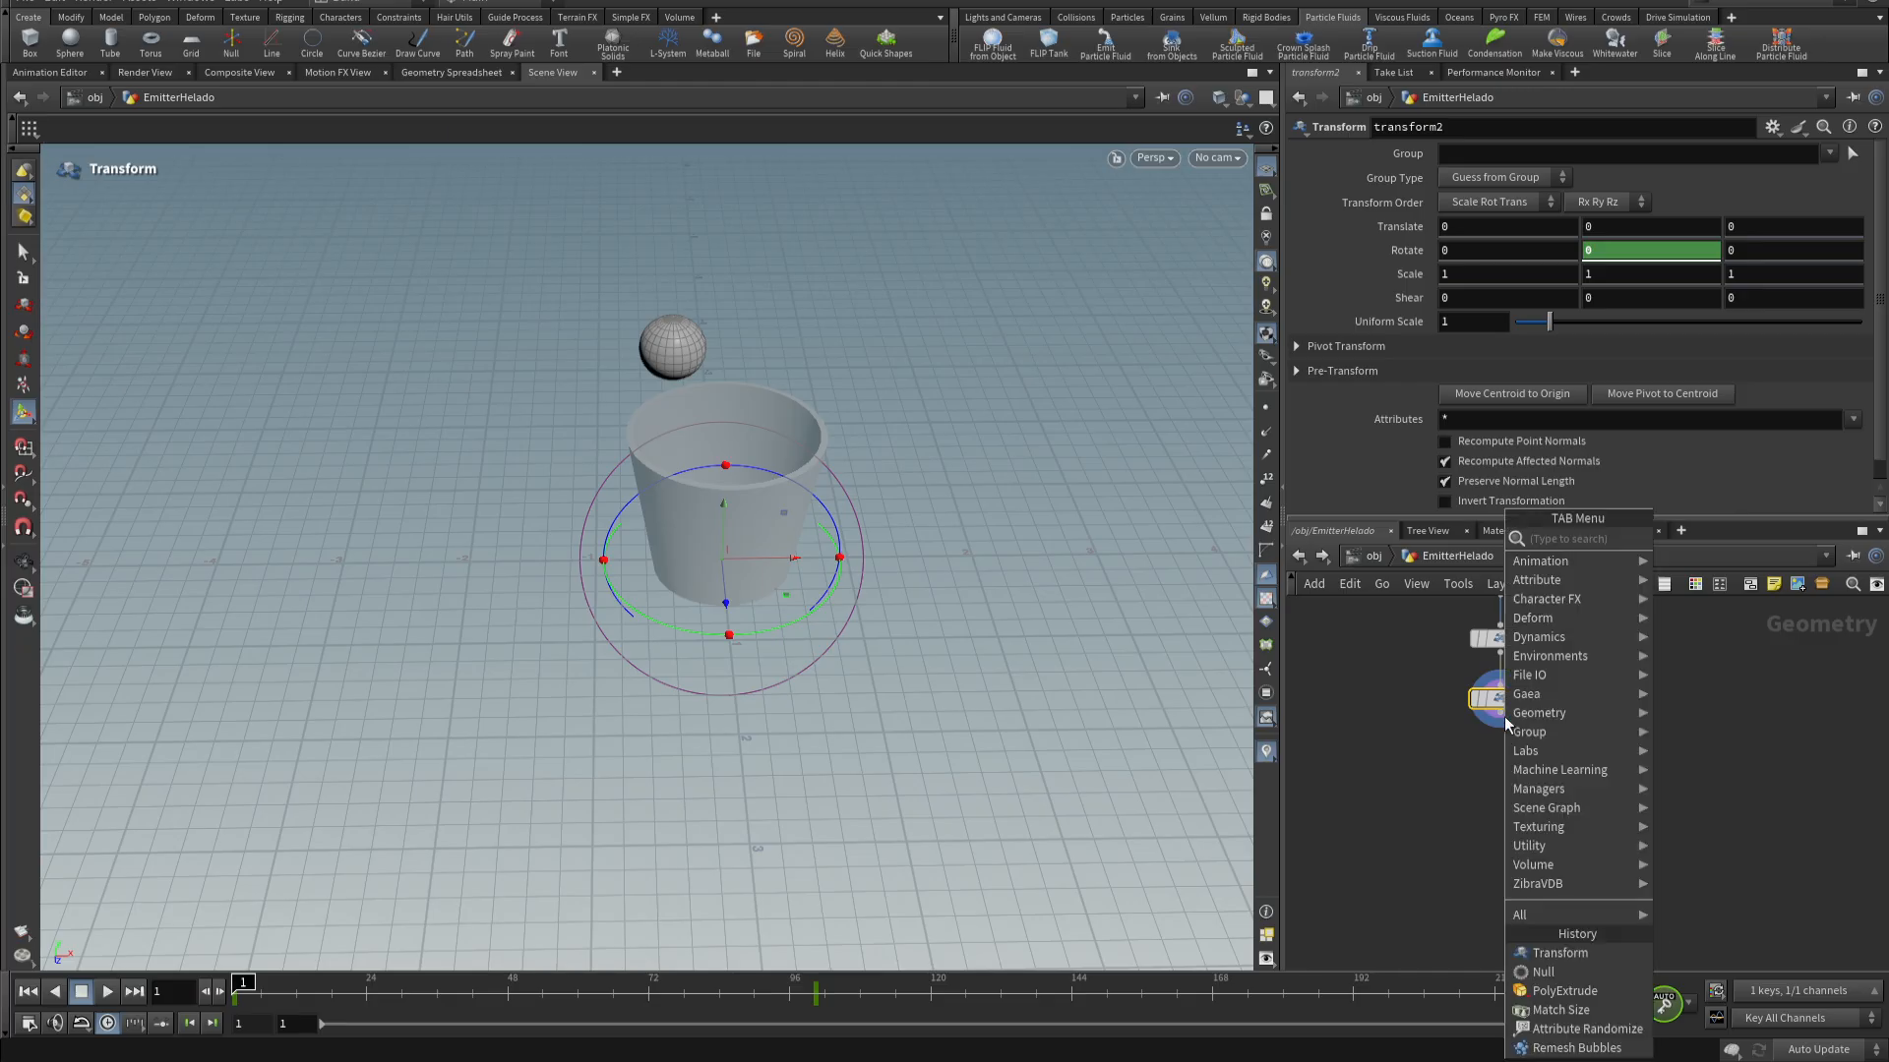
type("nu")
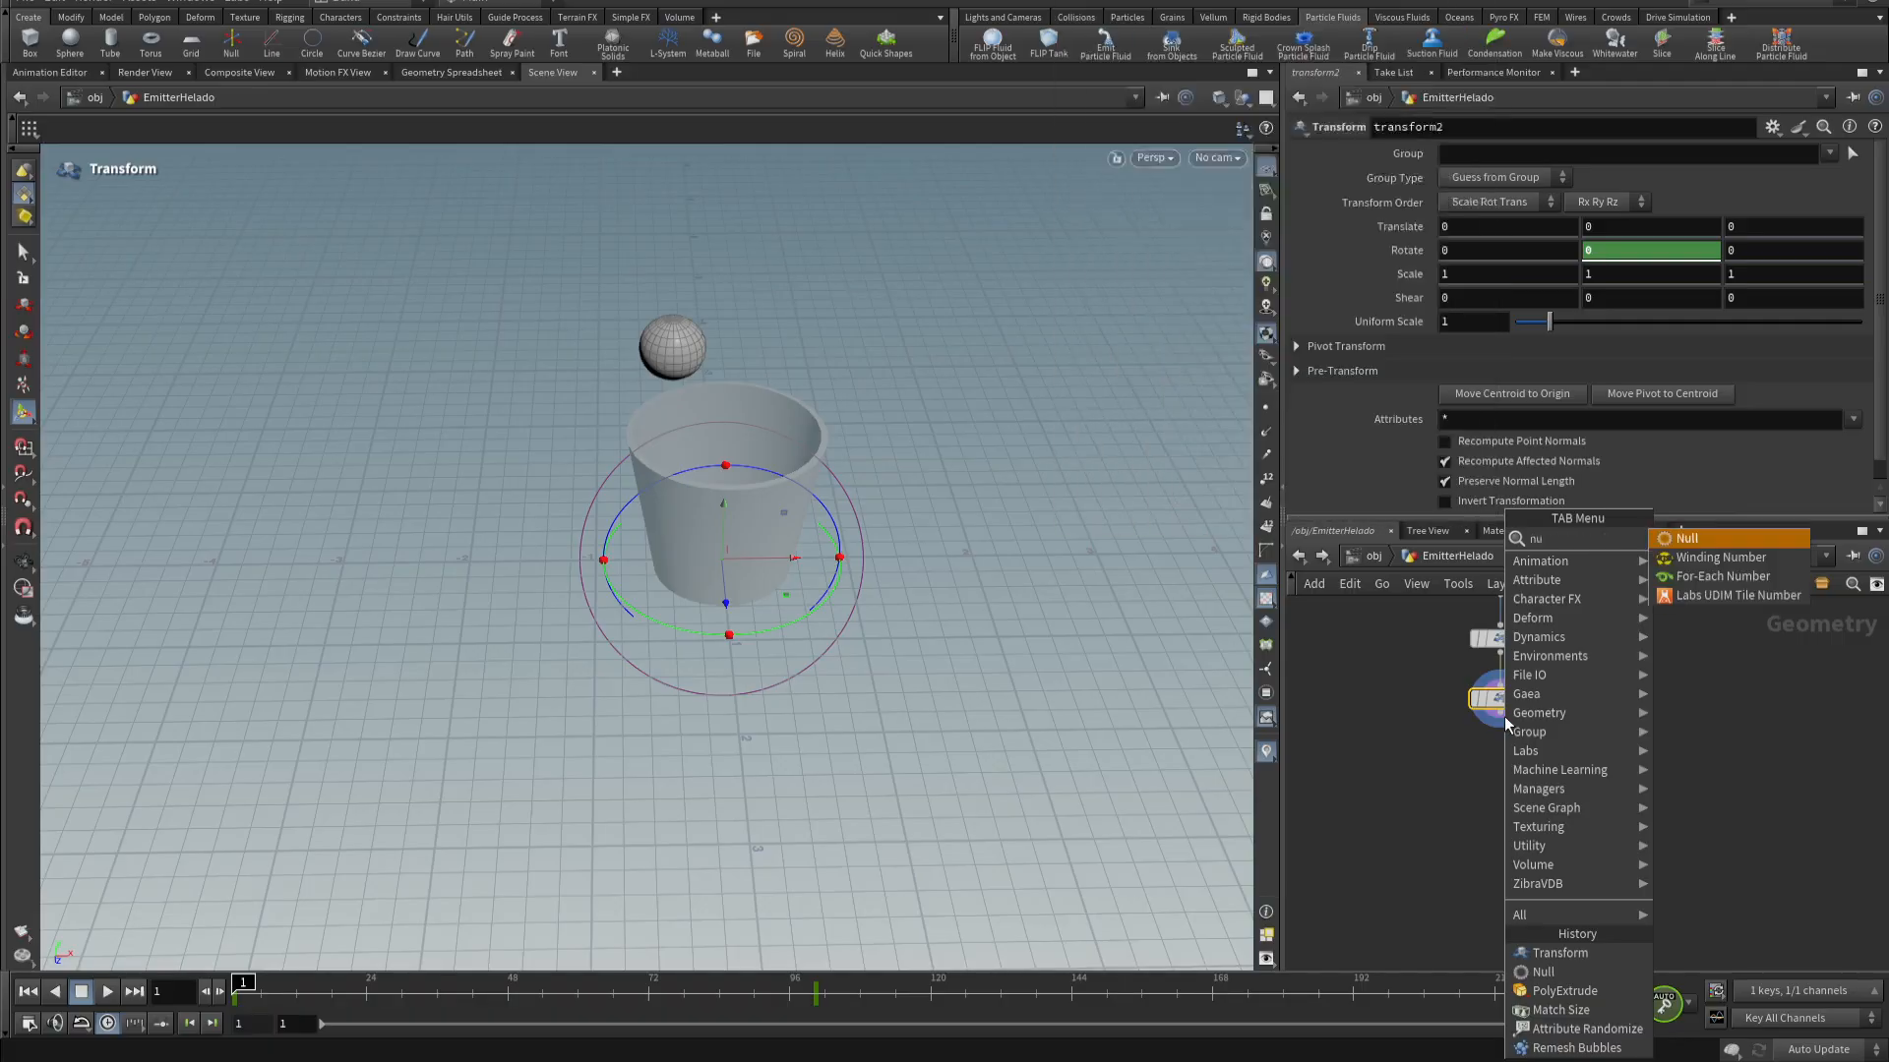
key("Return")
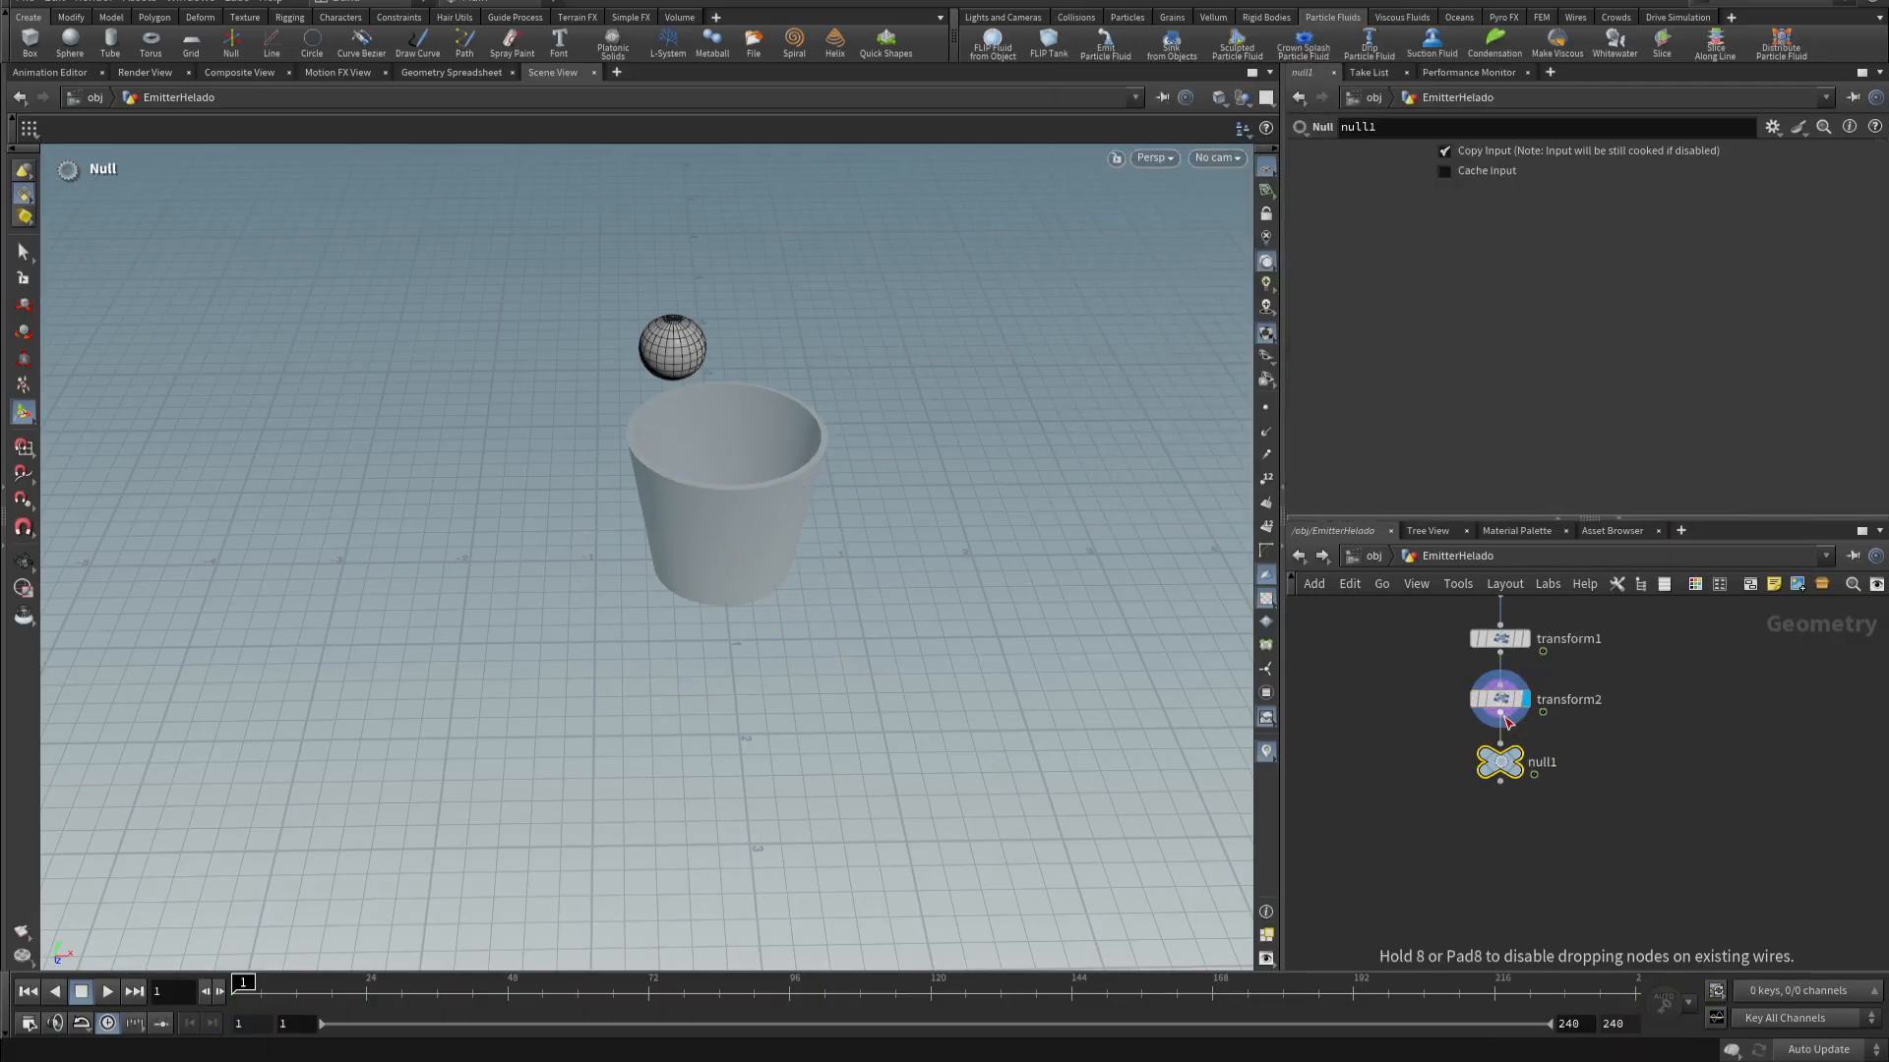
- Rename the new Null node OUT_Helado and set it as the displayed node
double_click(1537, 764)
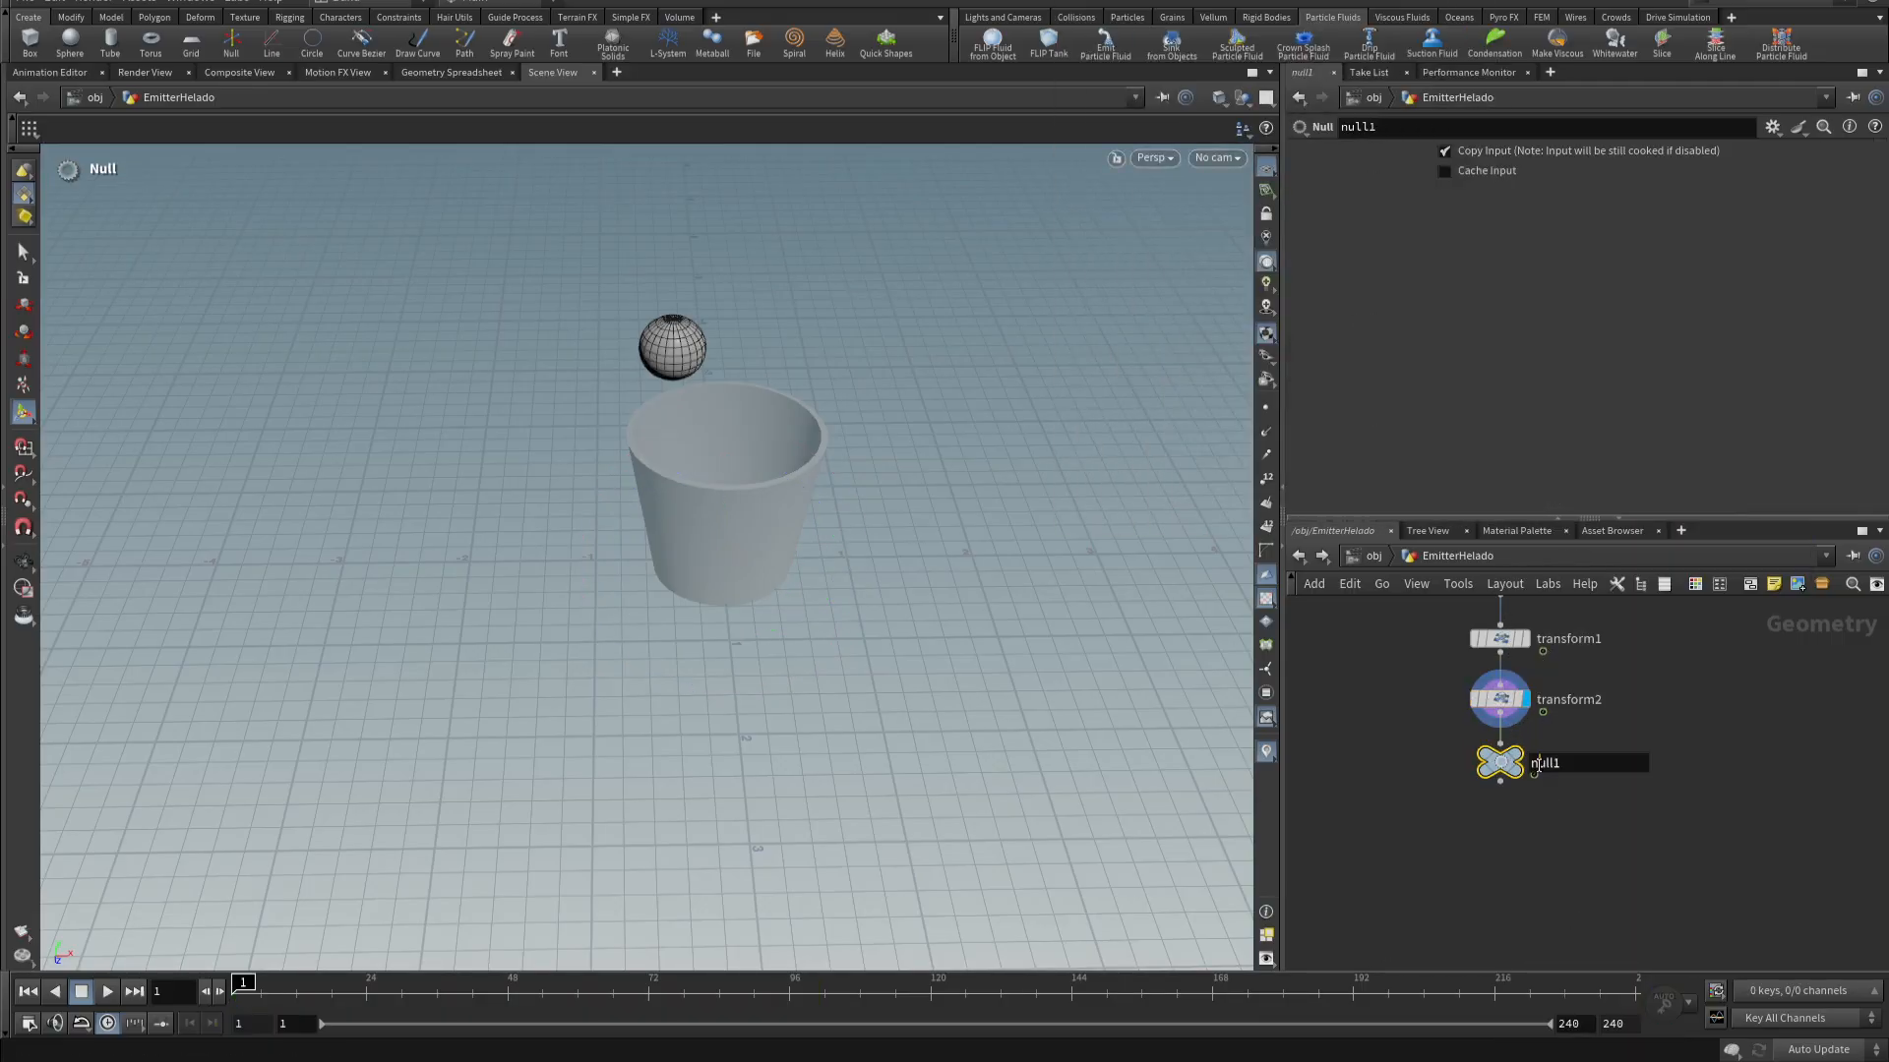
left_click_drag(1591, 763, 1505, 767)
type("O")
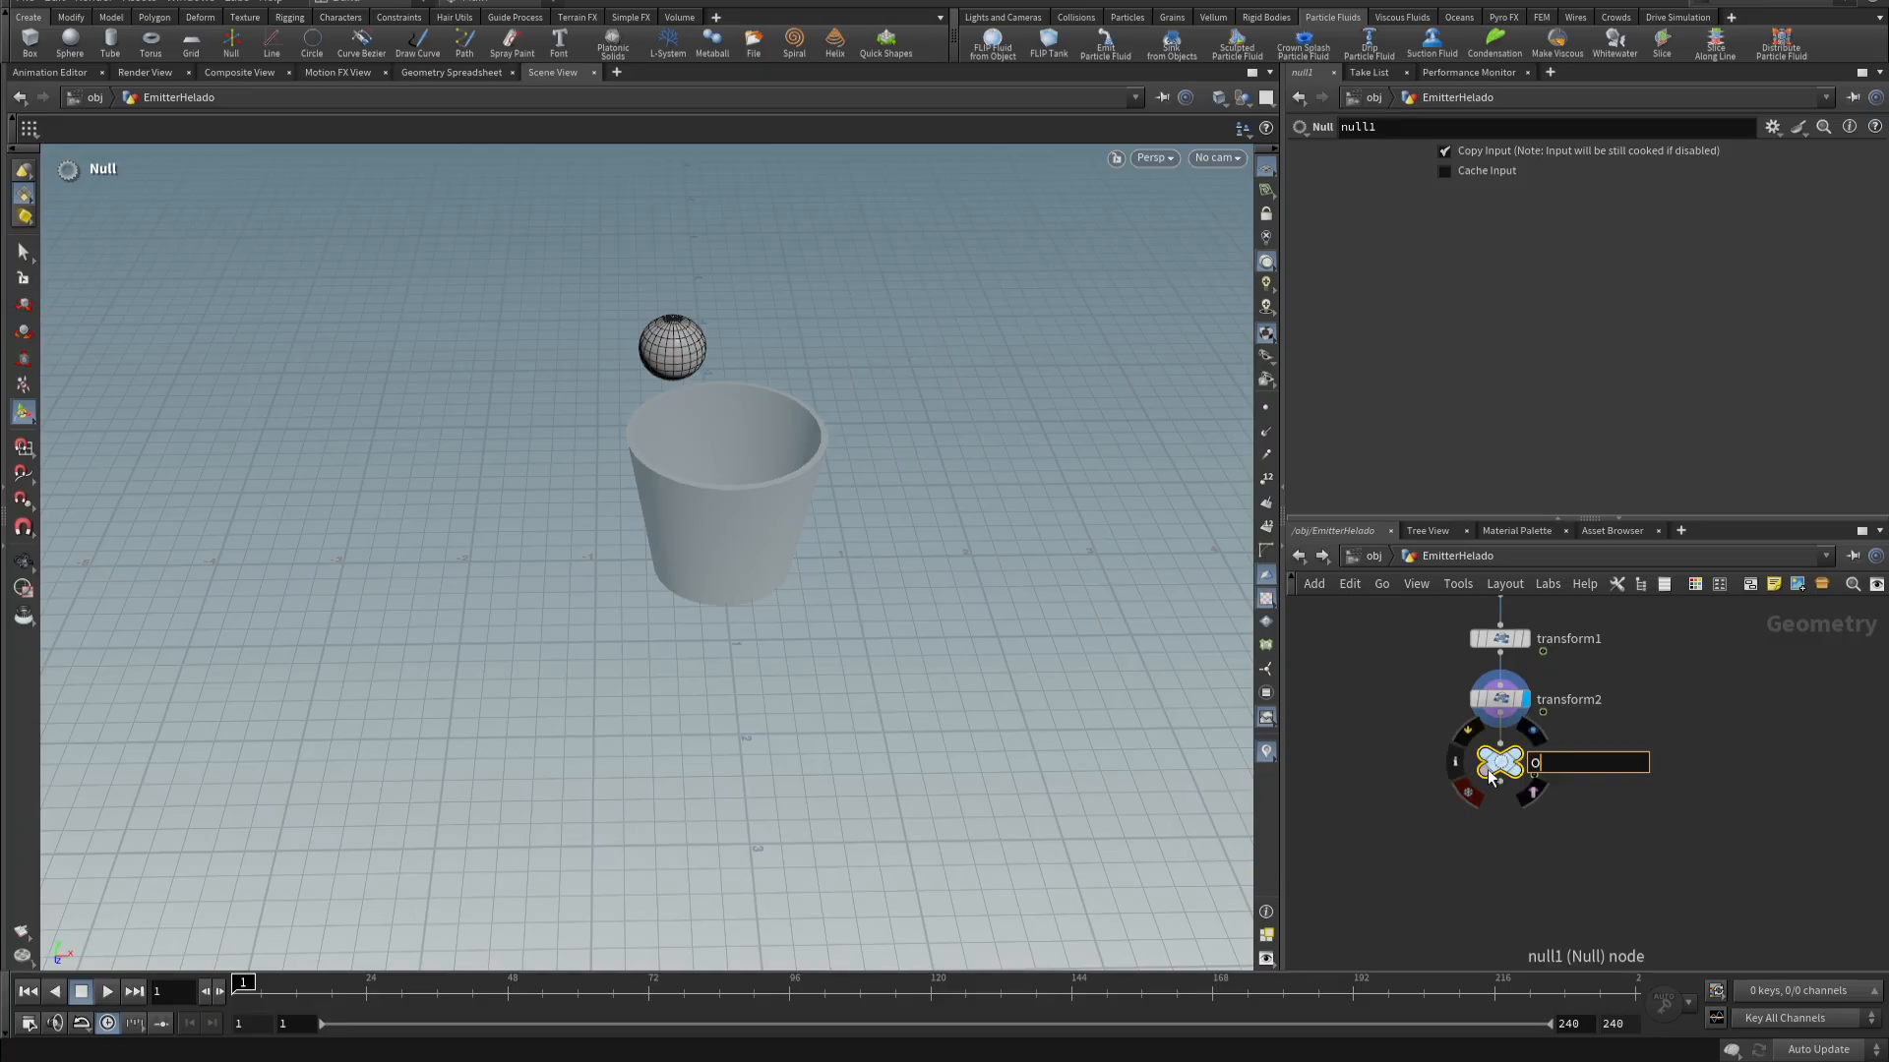
type("UT_Helado")
key("Return")
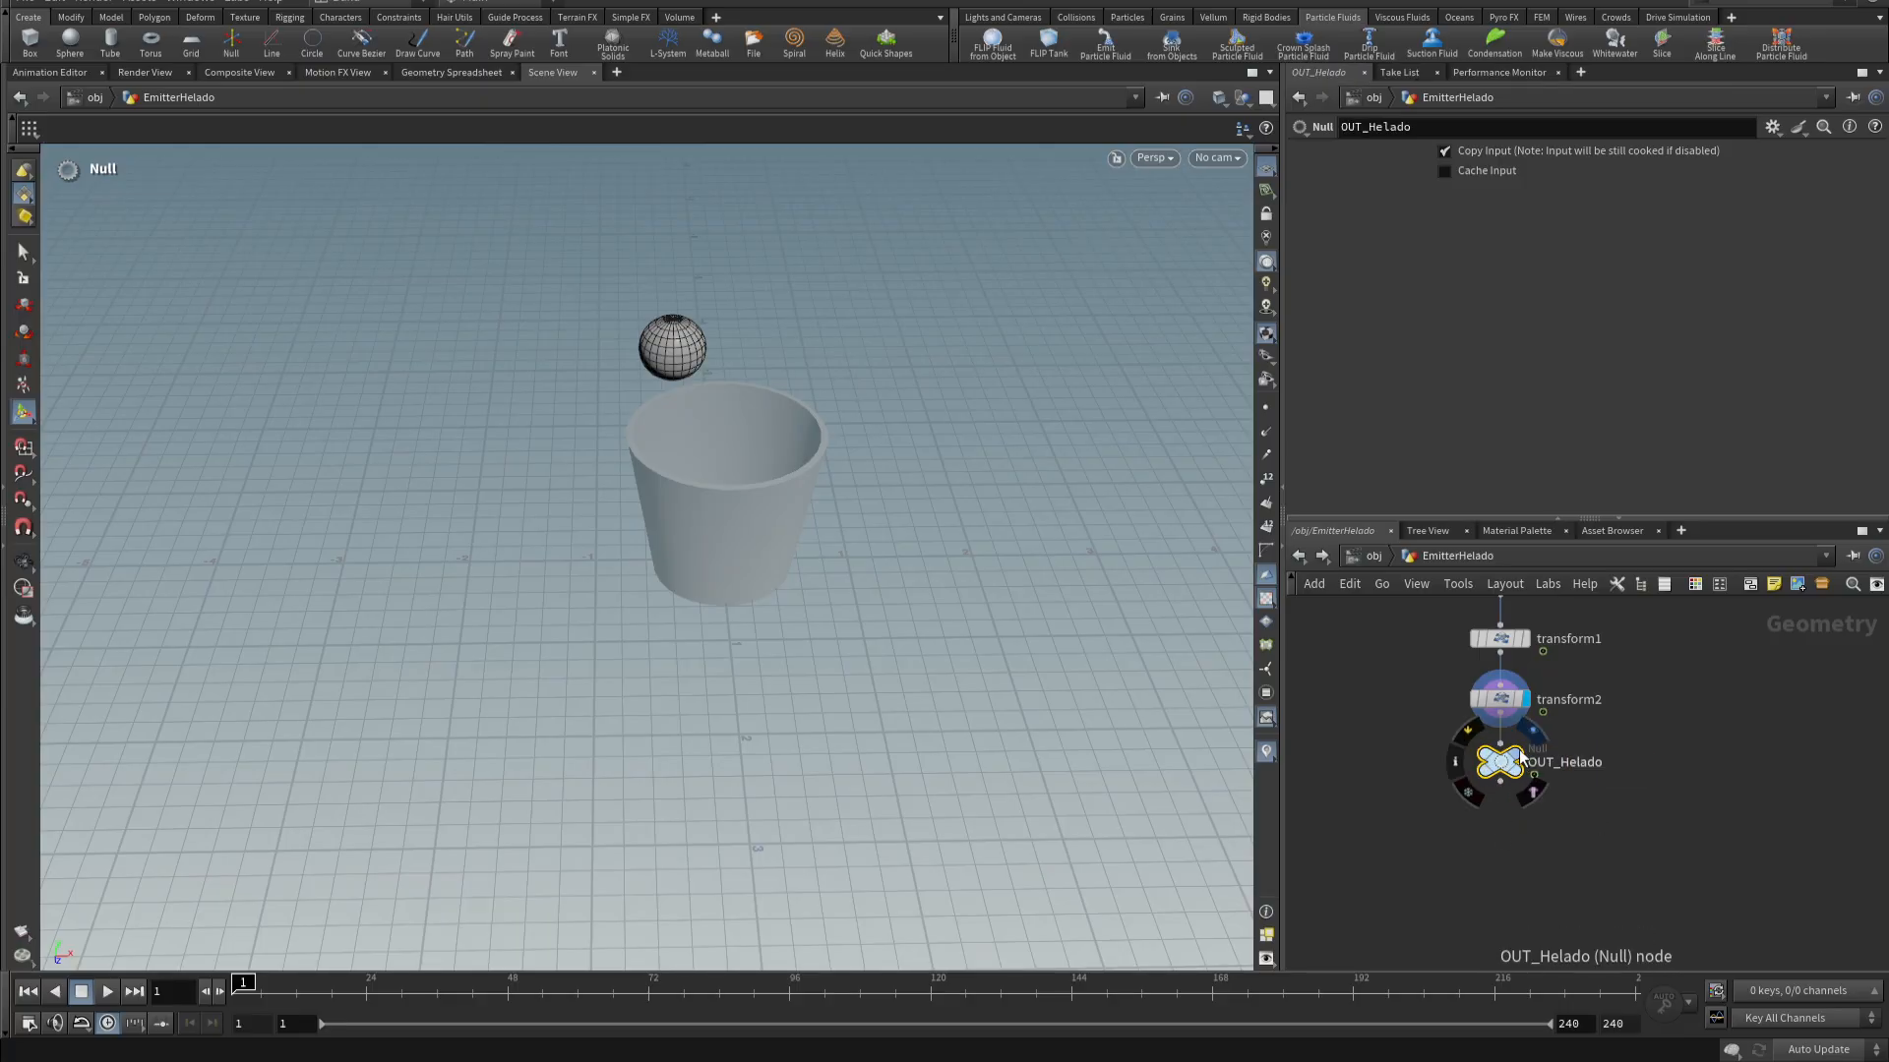
left_click(1519, 752)
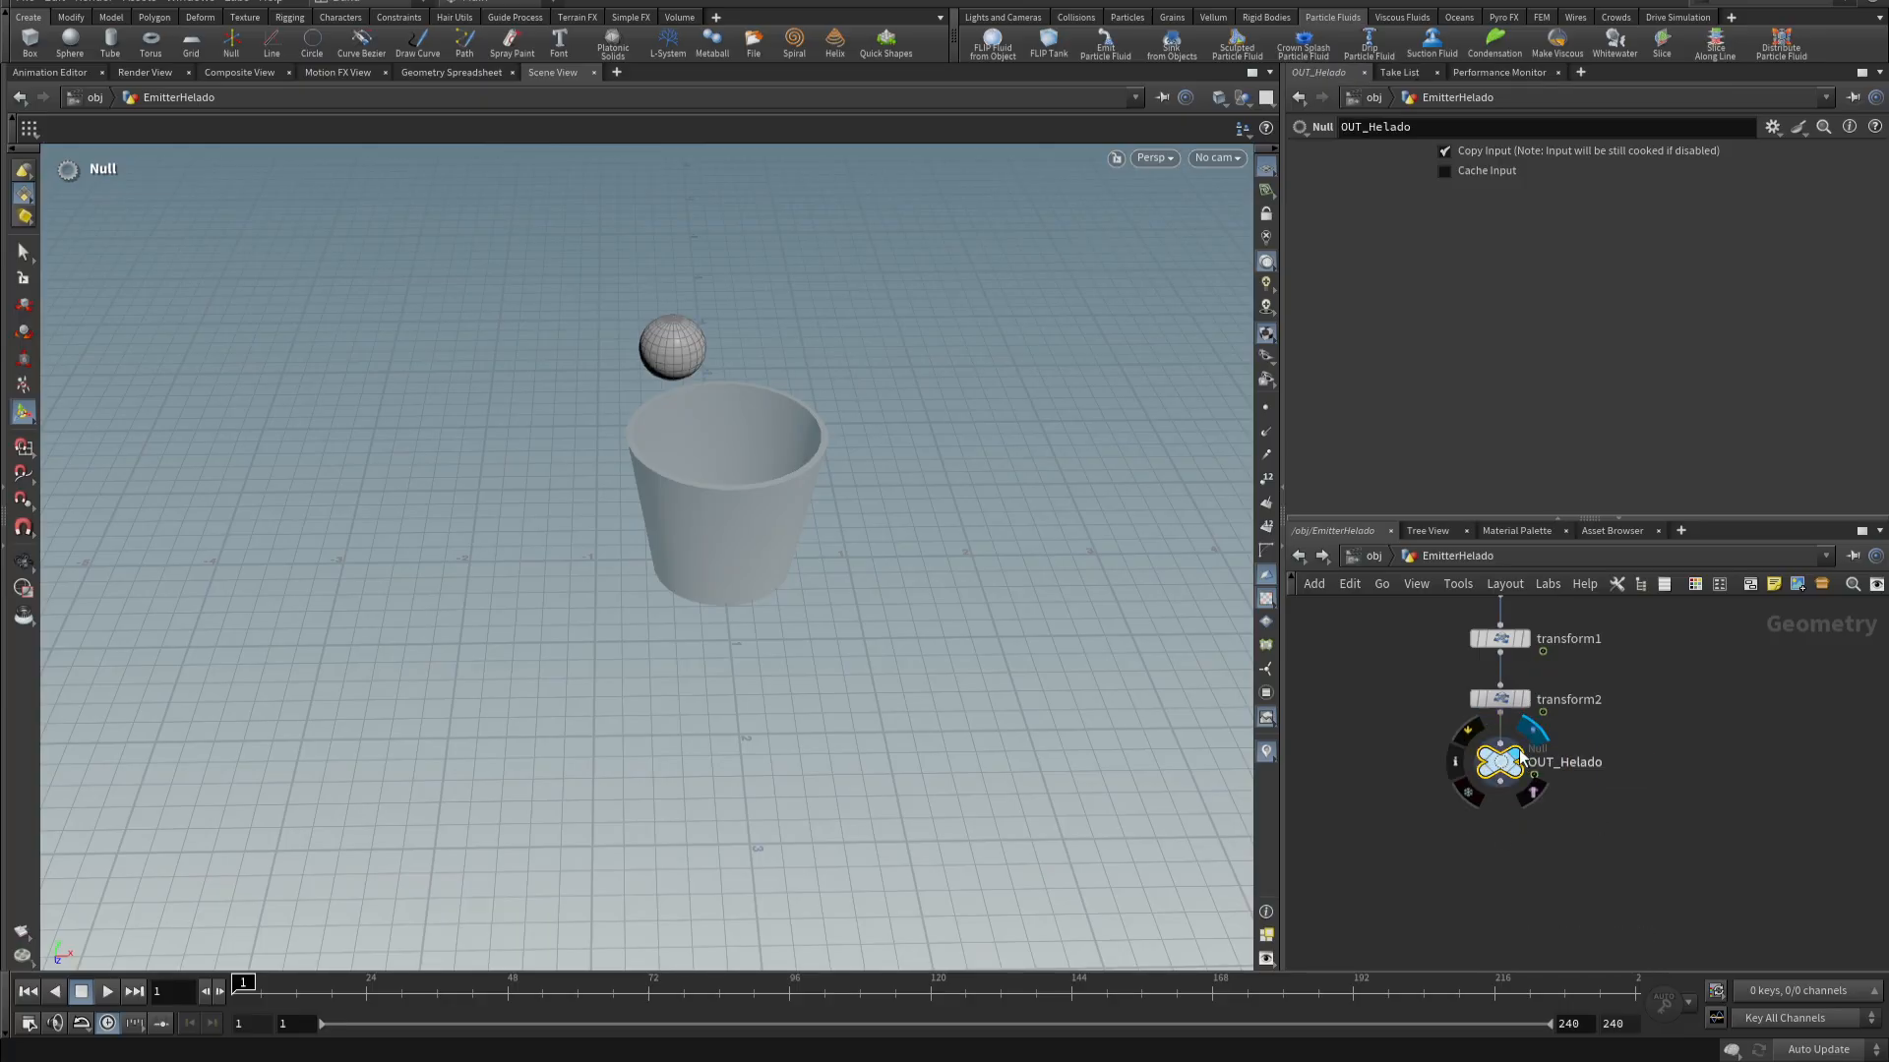
- Return to the object level and make EmitterHelado a new particle fluid emitter with the Emit Particle Fluid tool, without choosing an existing fluid object
left_click(1374, 556)
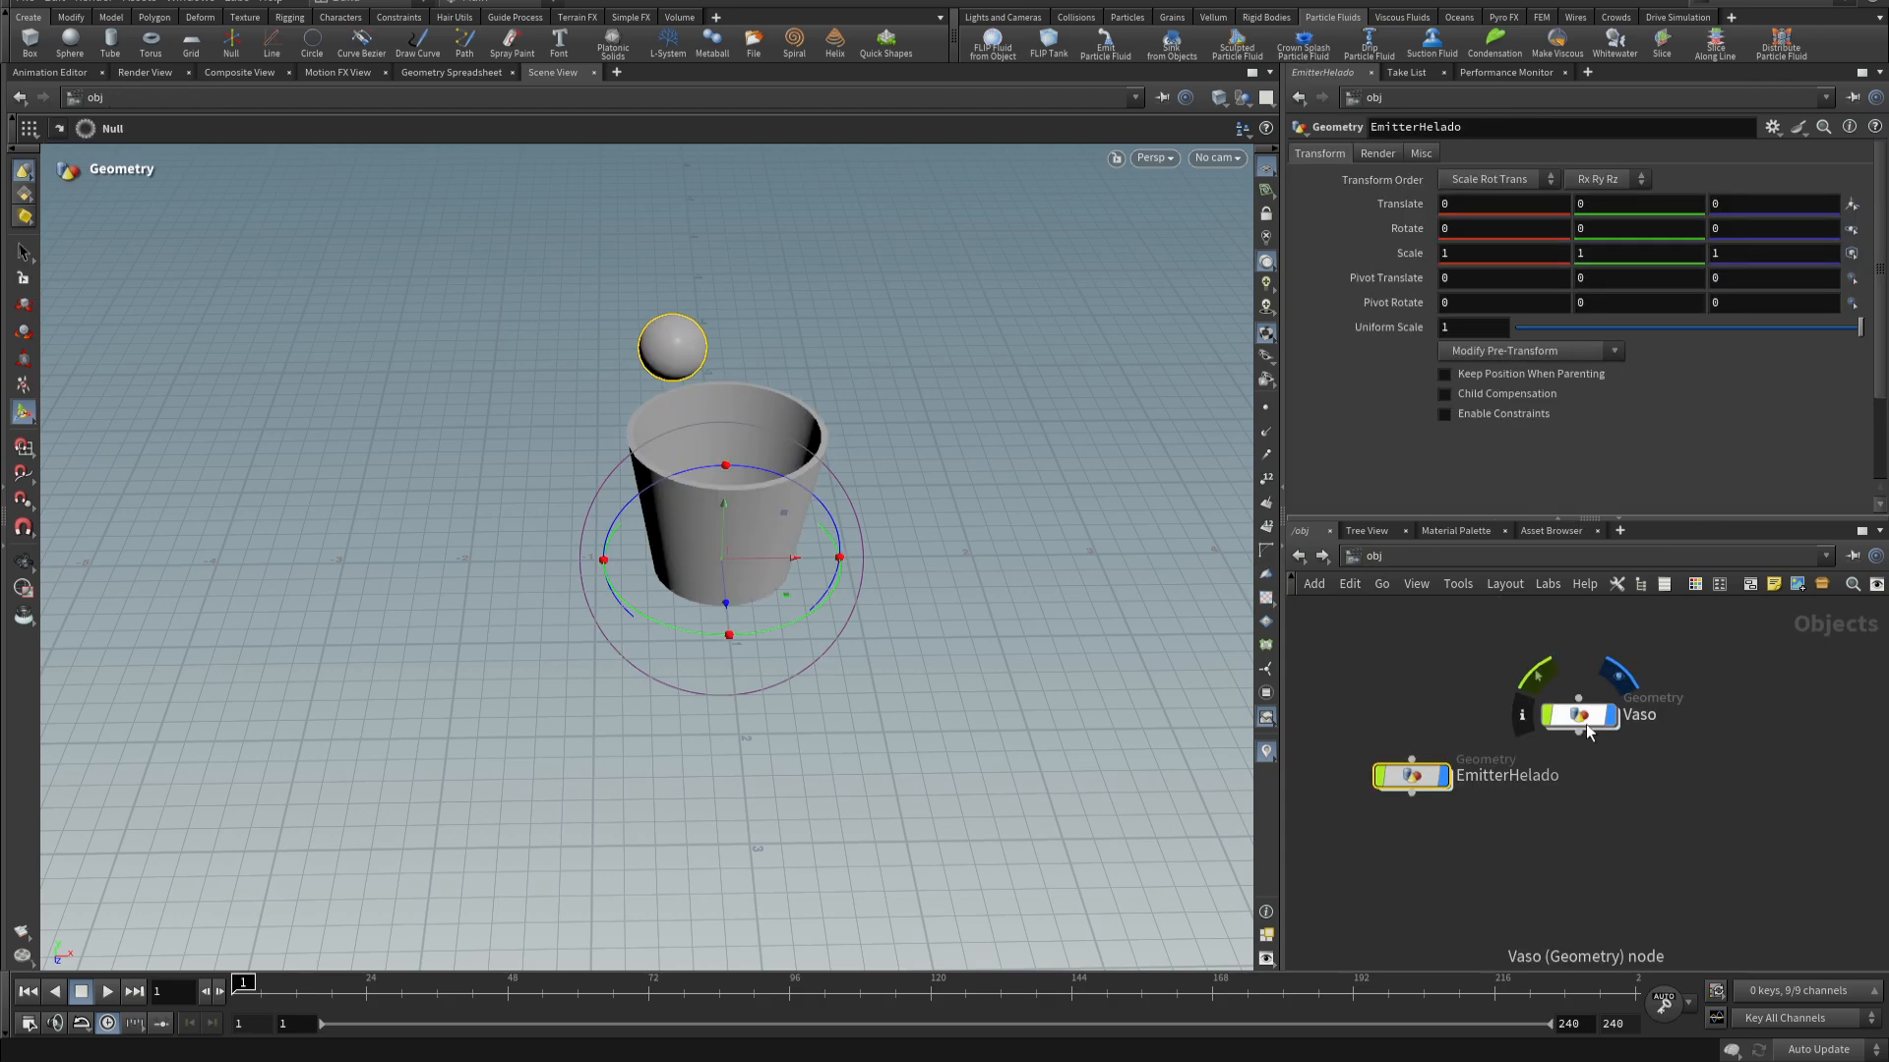
left_click_drag(1596, 720, 1613, 724)
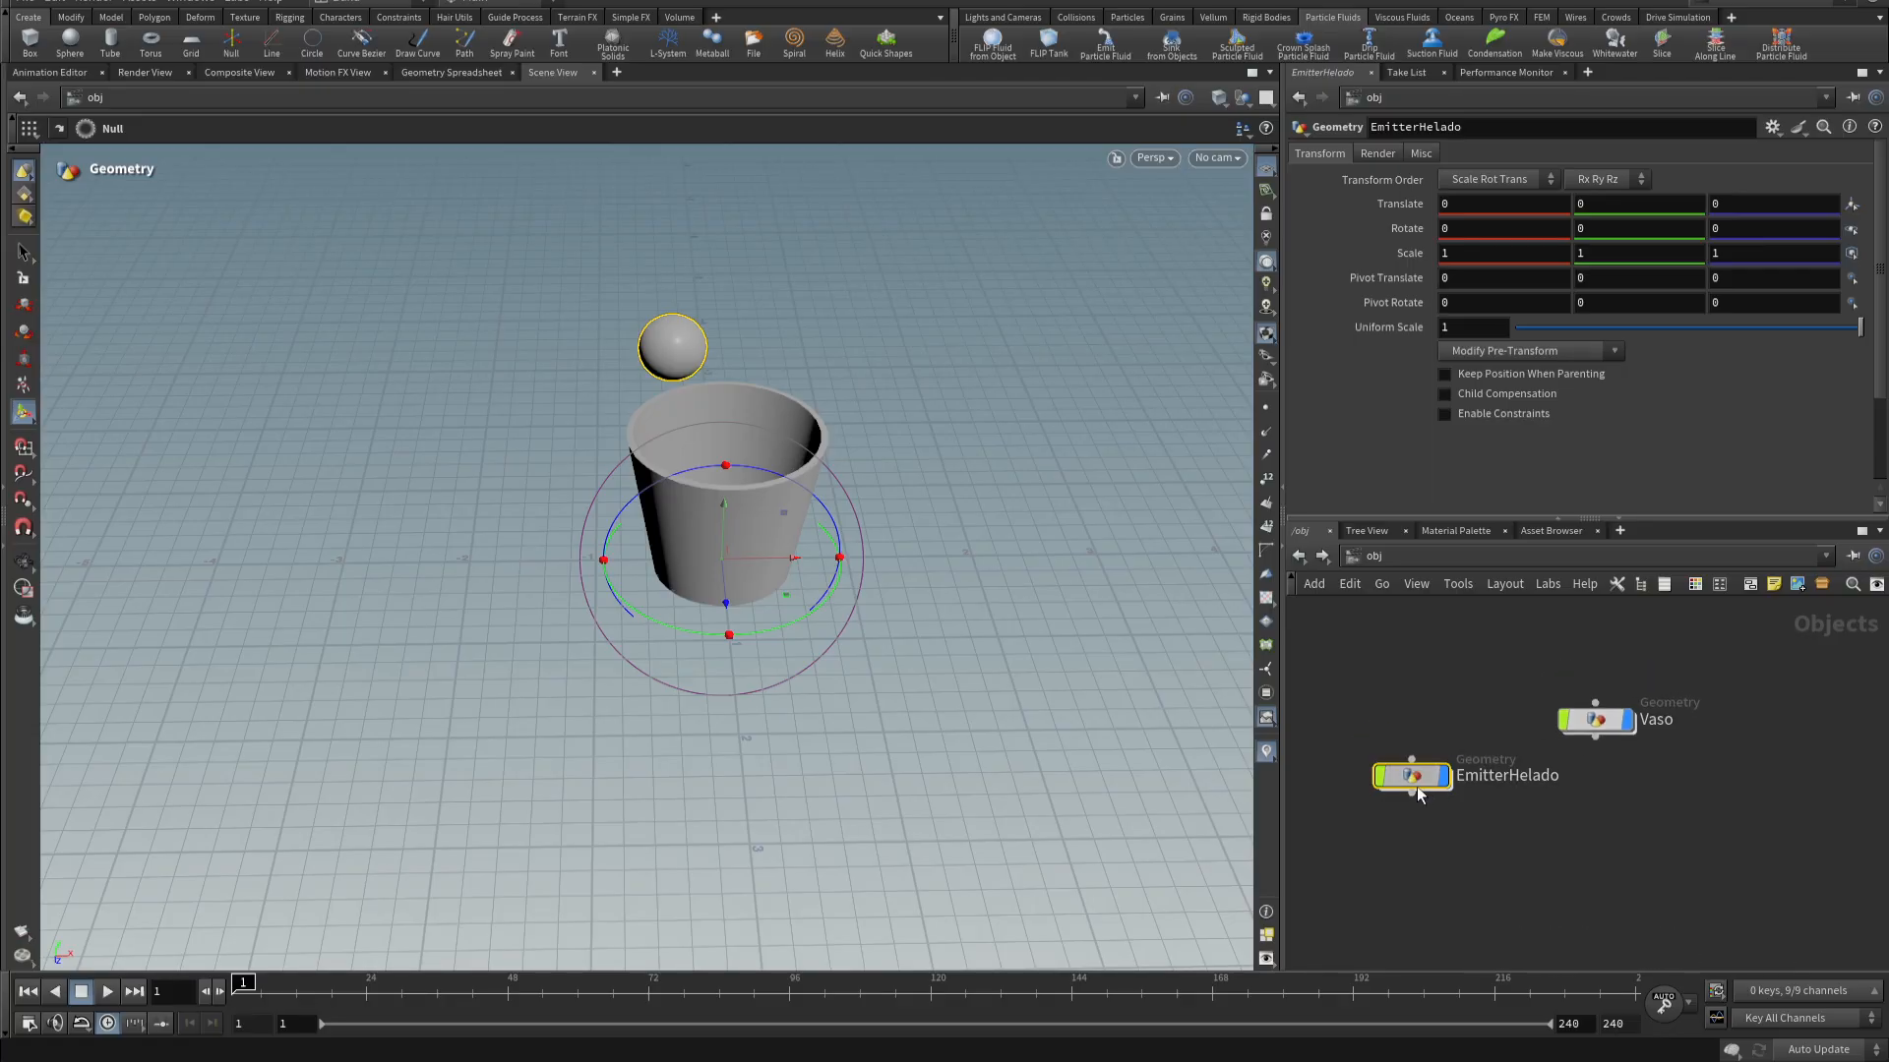
left_click_drag(1415, 786, 1427, 839)
mouse_move(1427, 839)
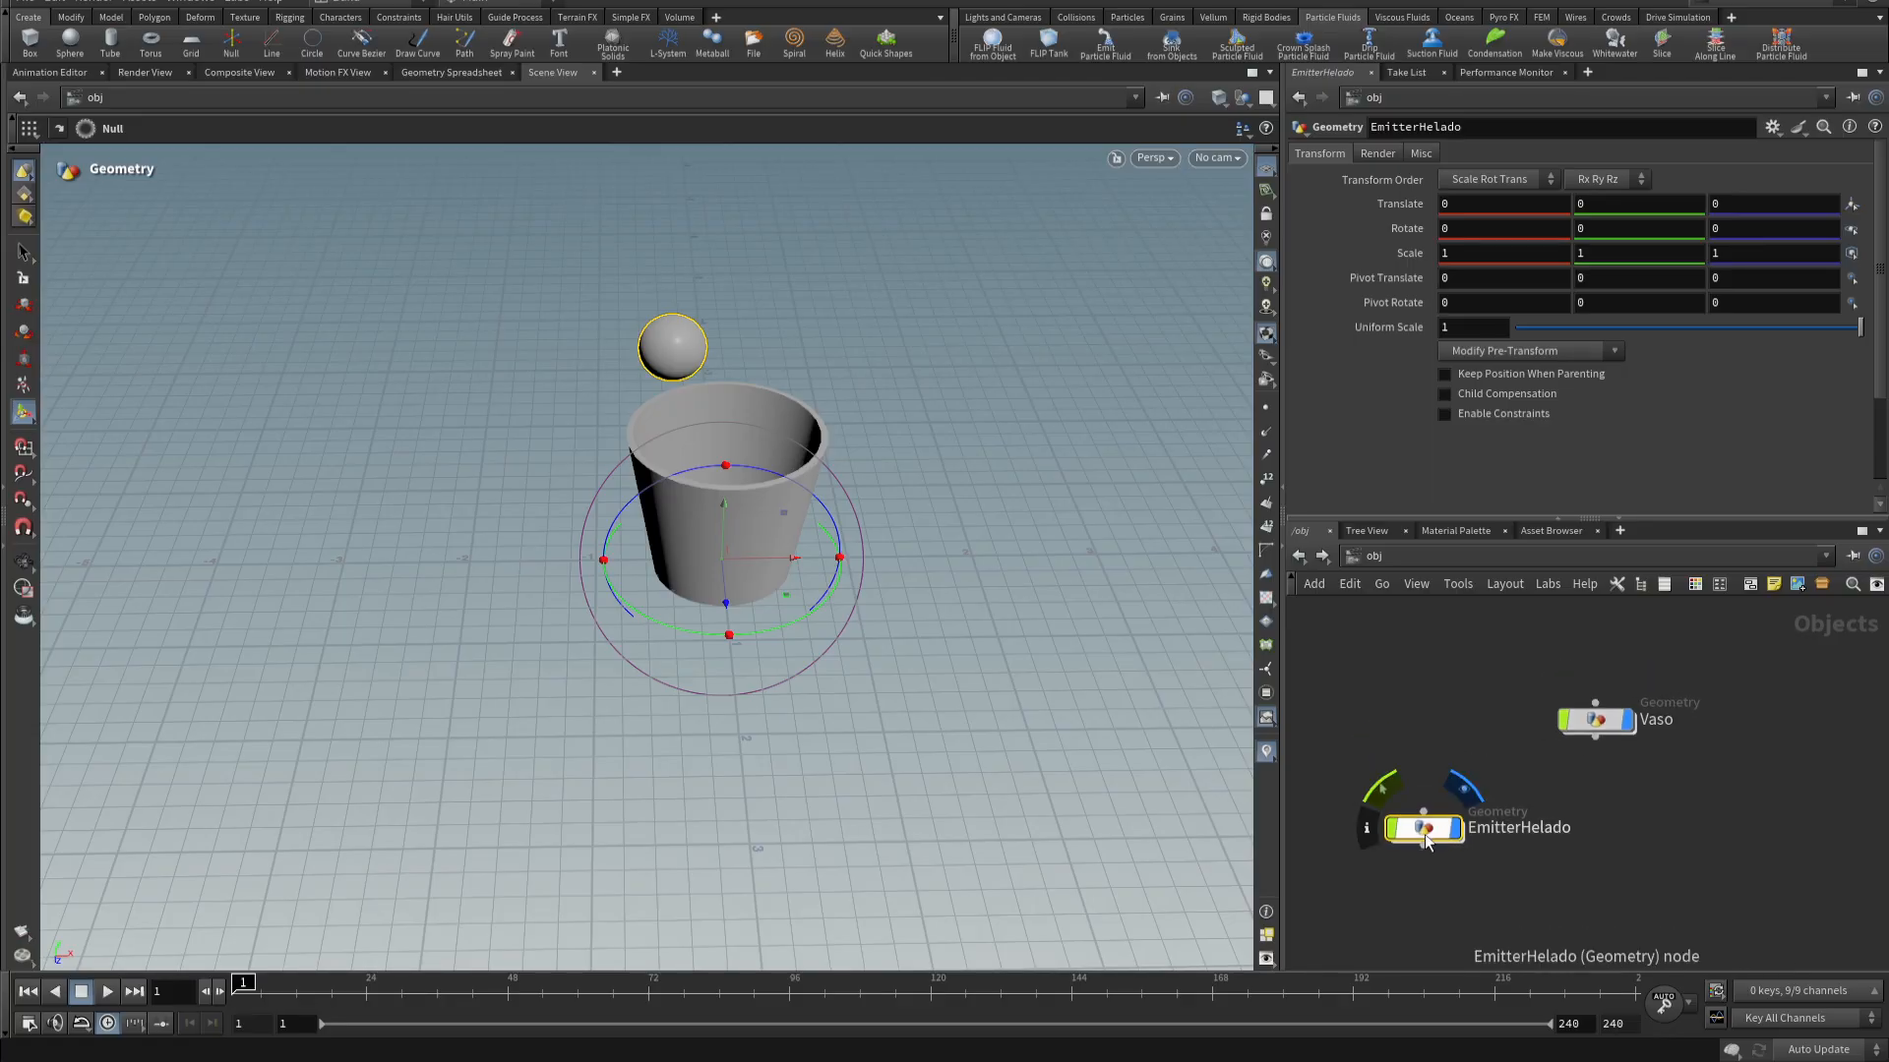
left_click(1103, 57)
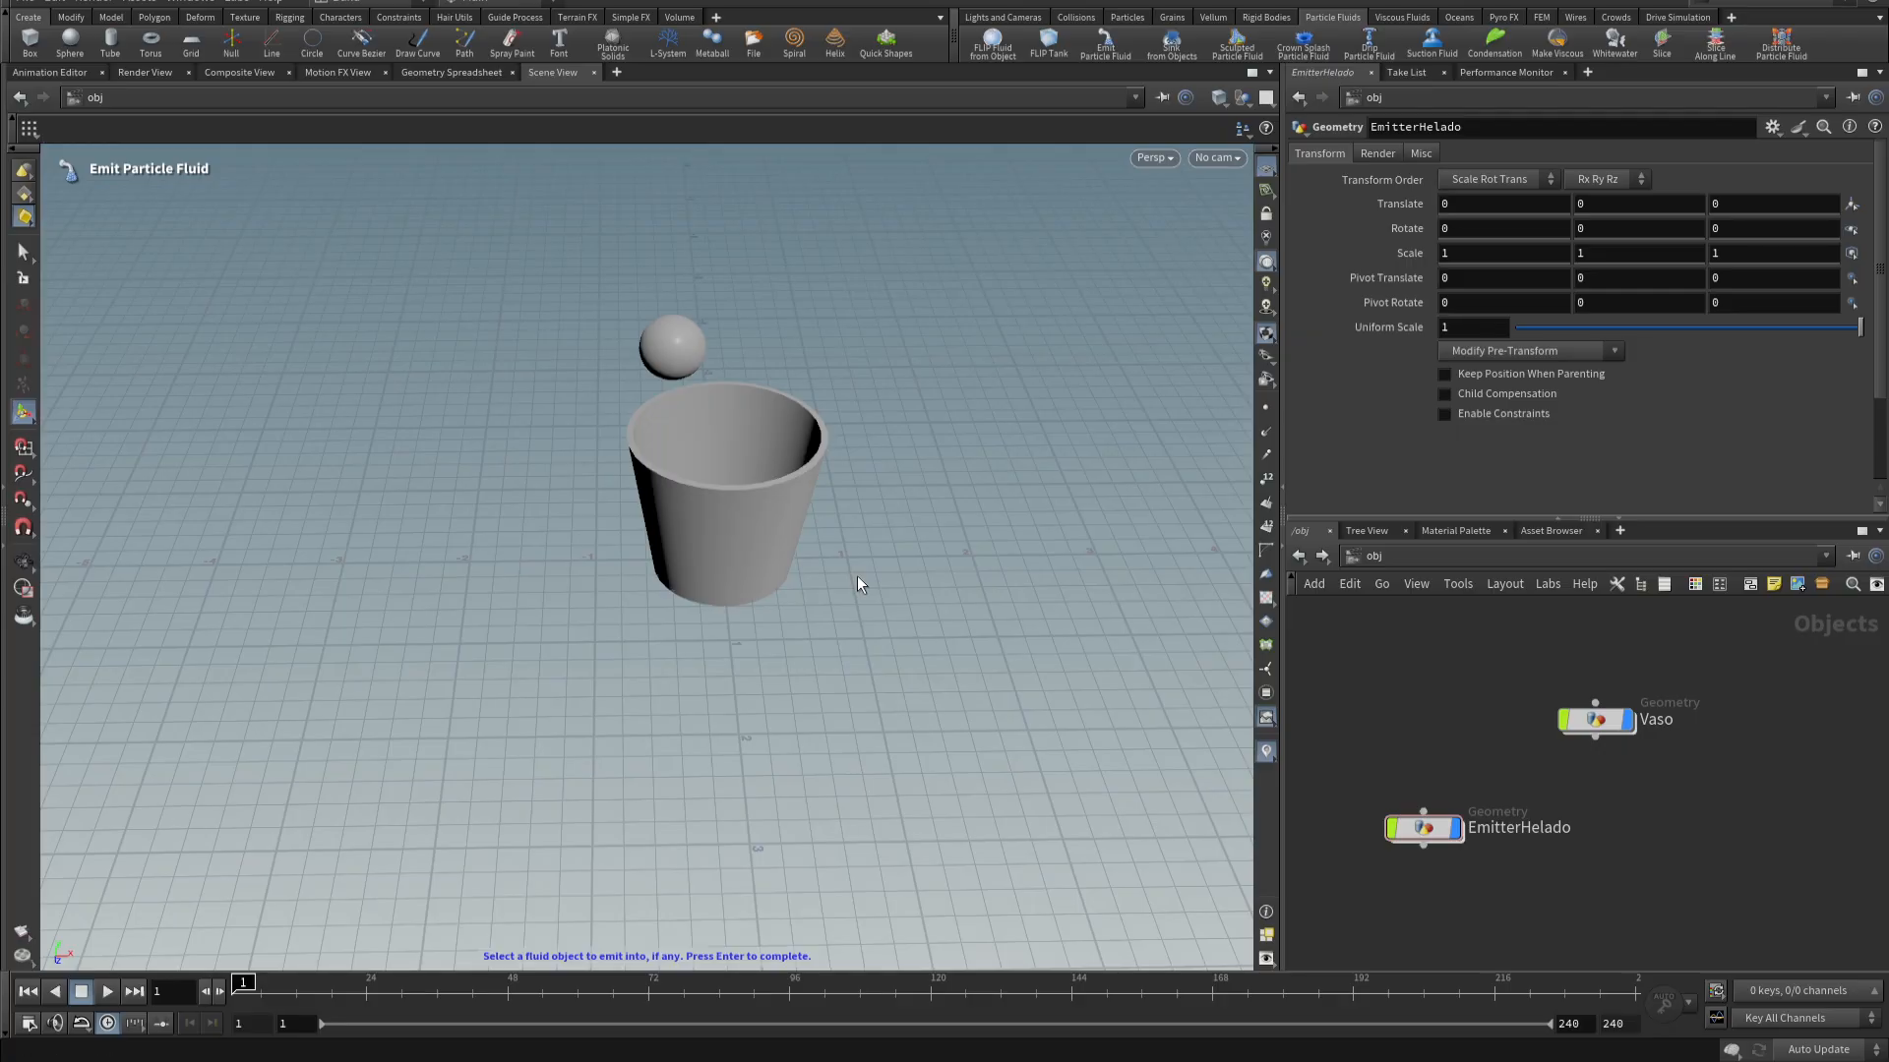
key("Return")
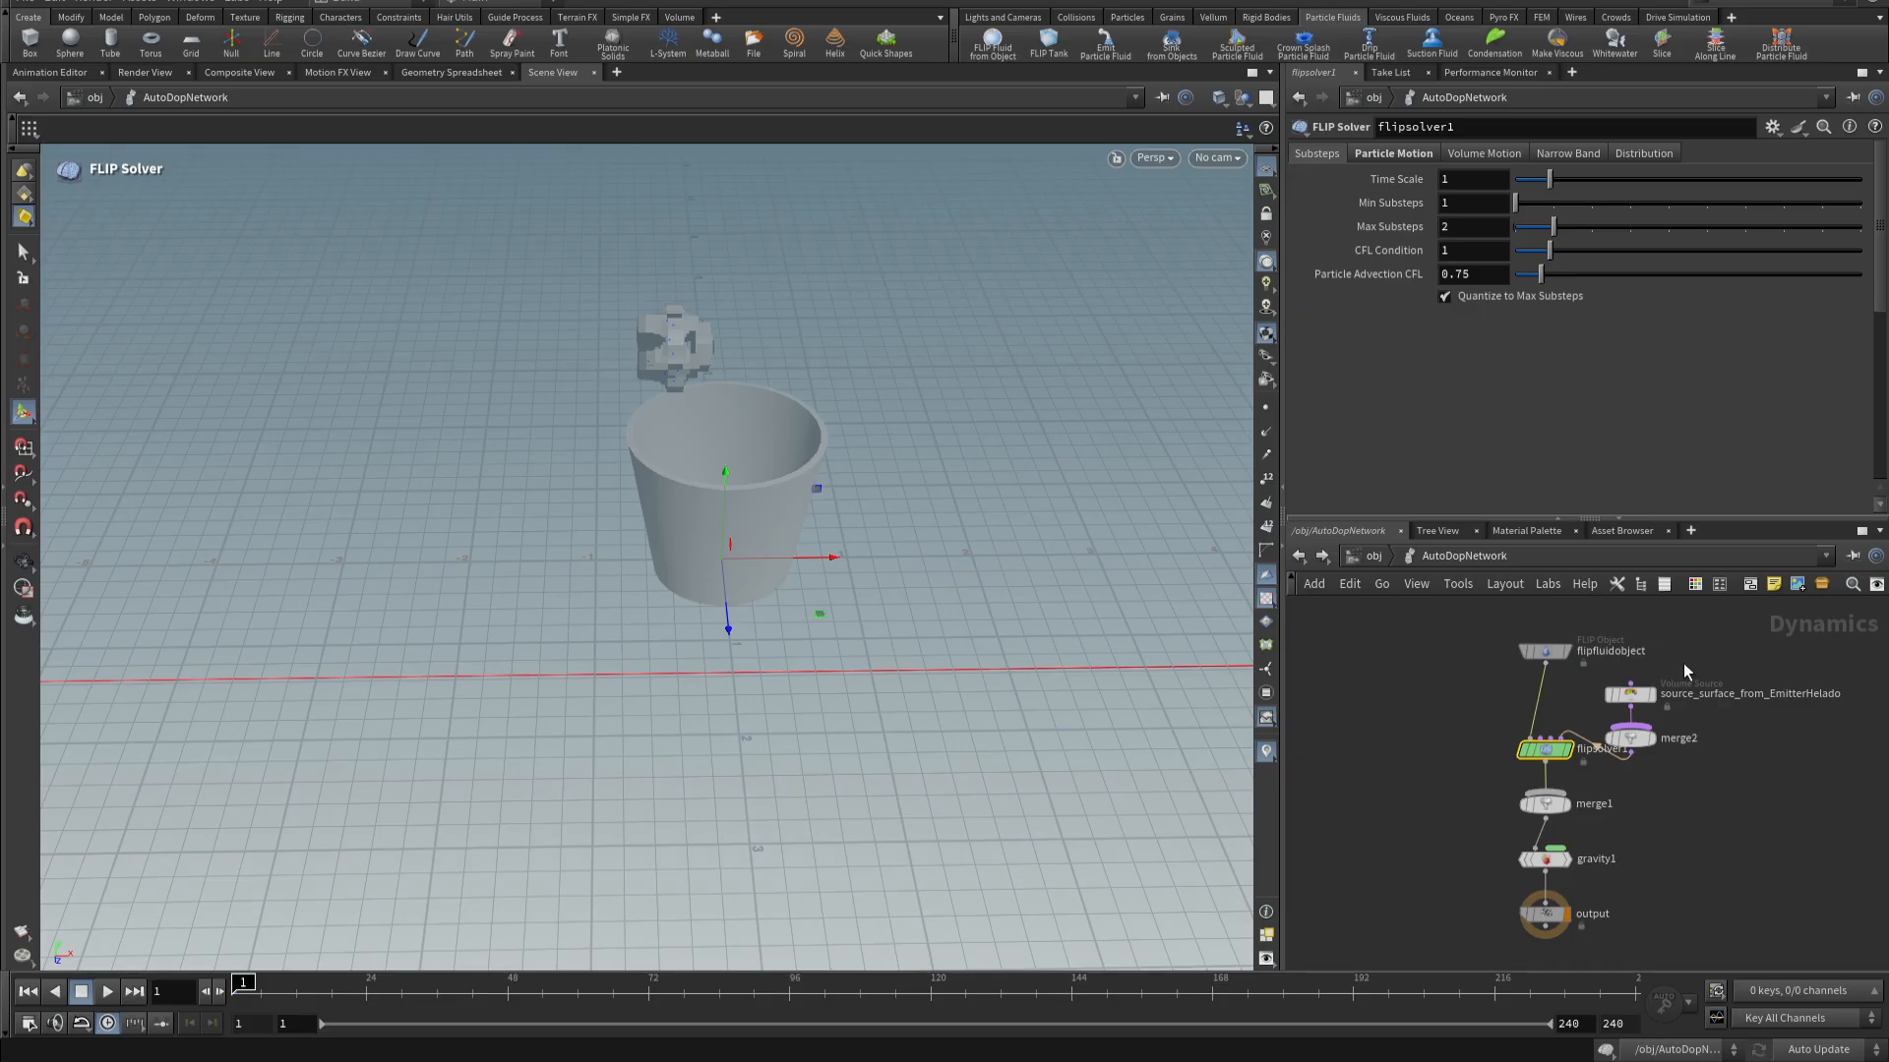
- From source_surface_from_EmitterHelado, open its SOP source network and disable Shell Thickness on create_surface
mouse_move(1656, 843)
middle_mouse_down()
mouse_move(1643, 816)
mouse_move(1627, 837)
middle_mouse_up()
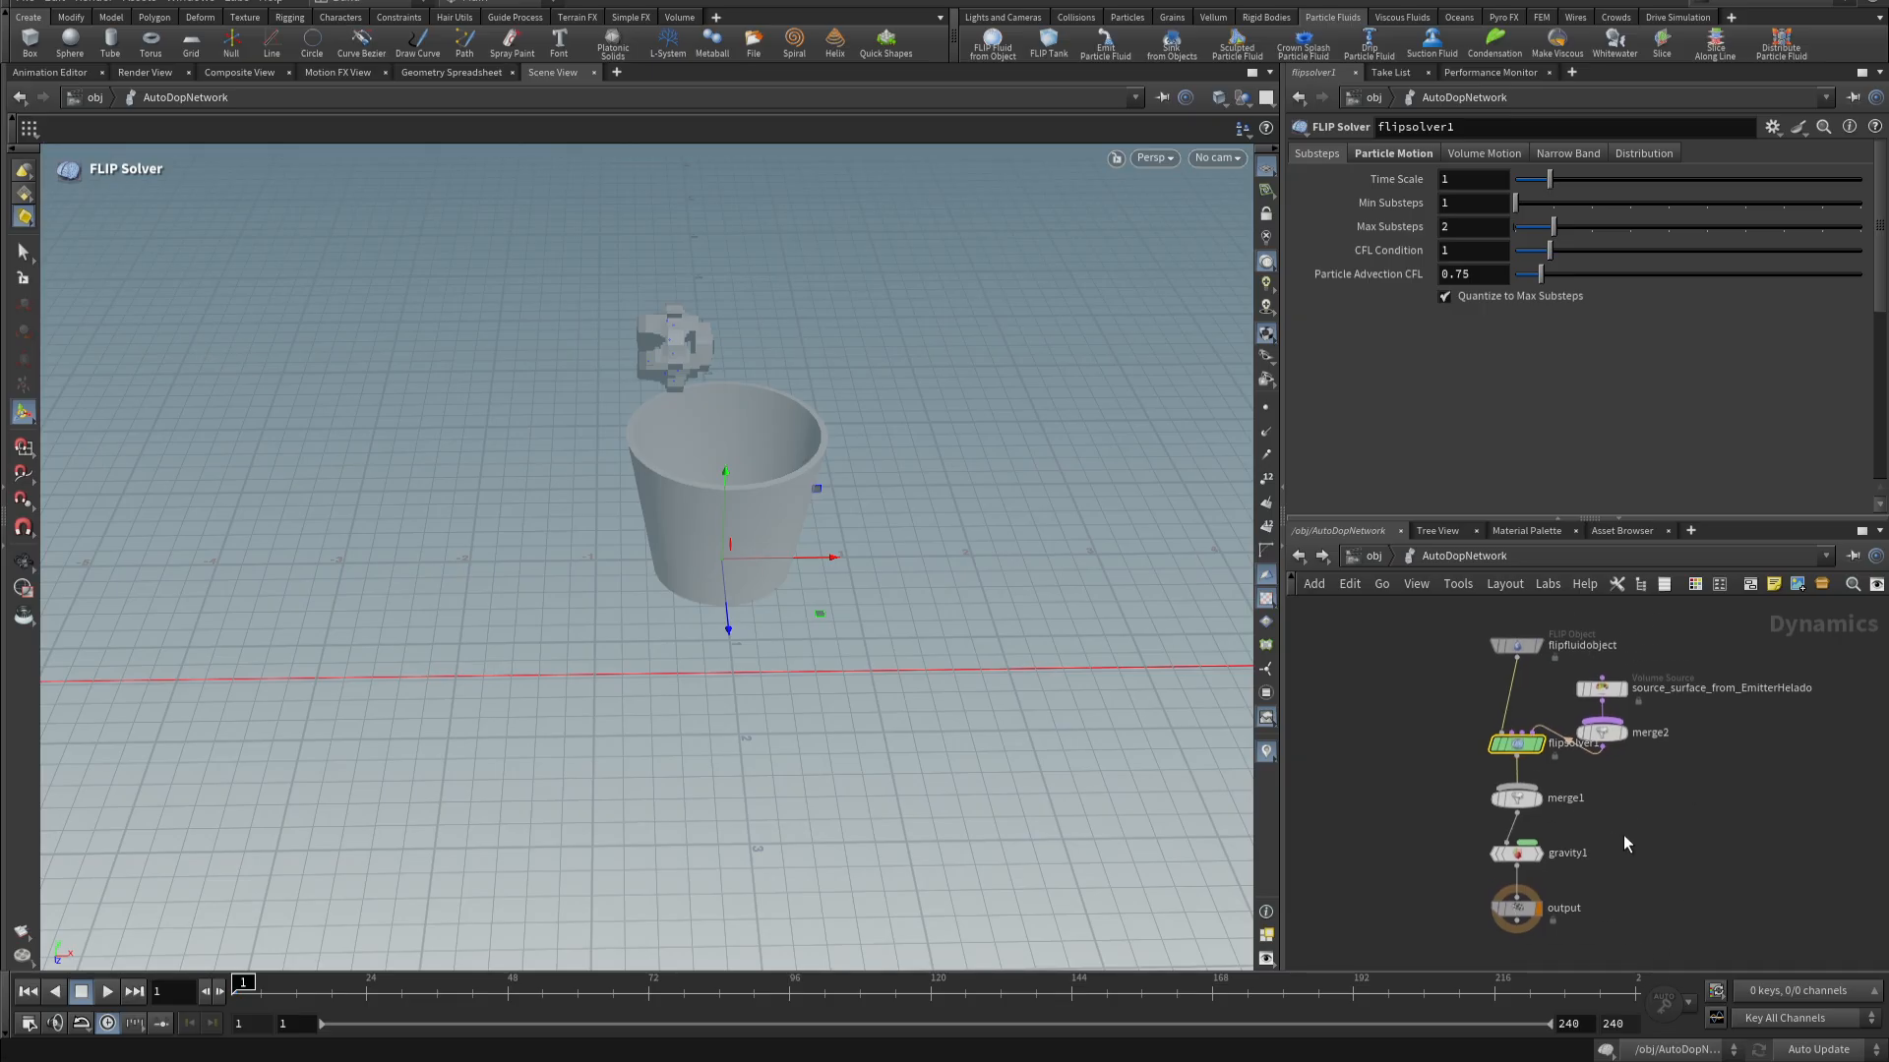
left_click(1604, 690)
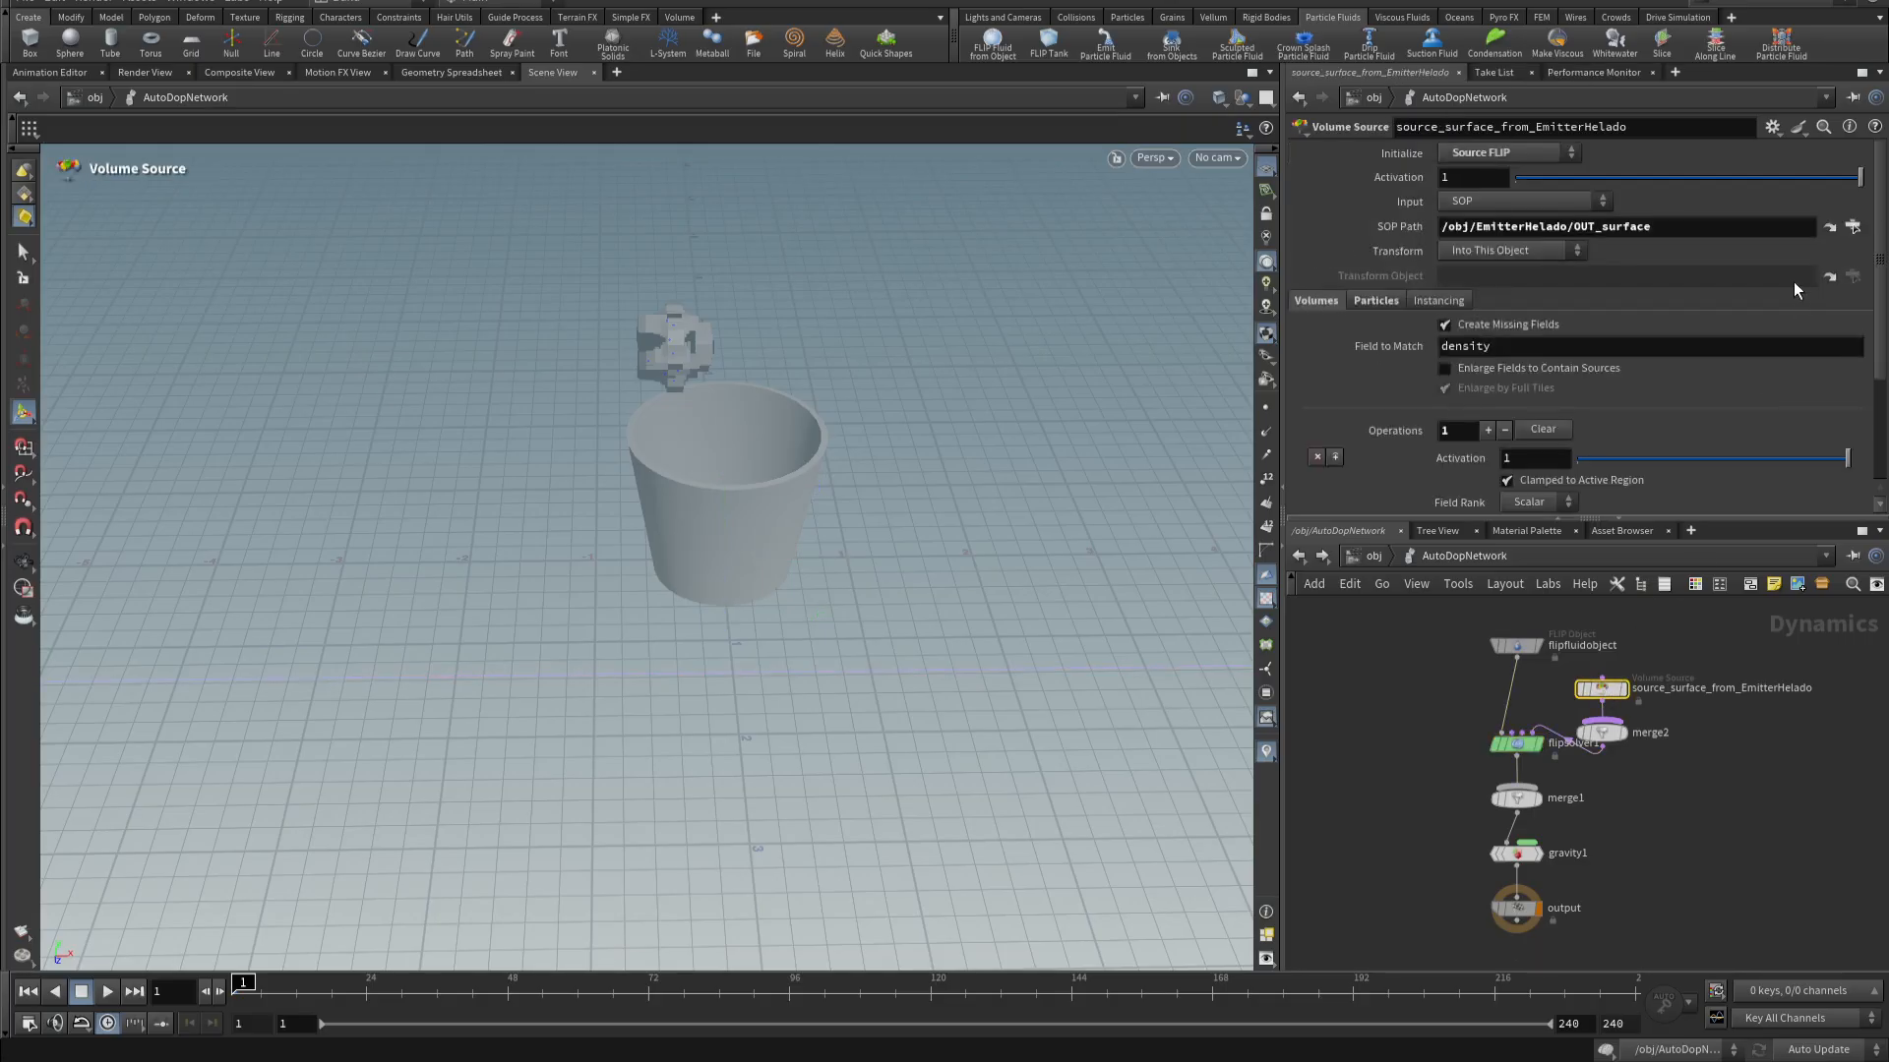
left_click(1828, 227)
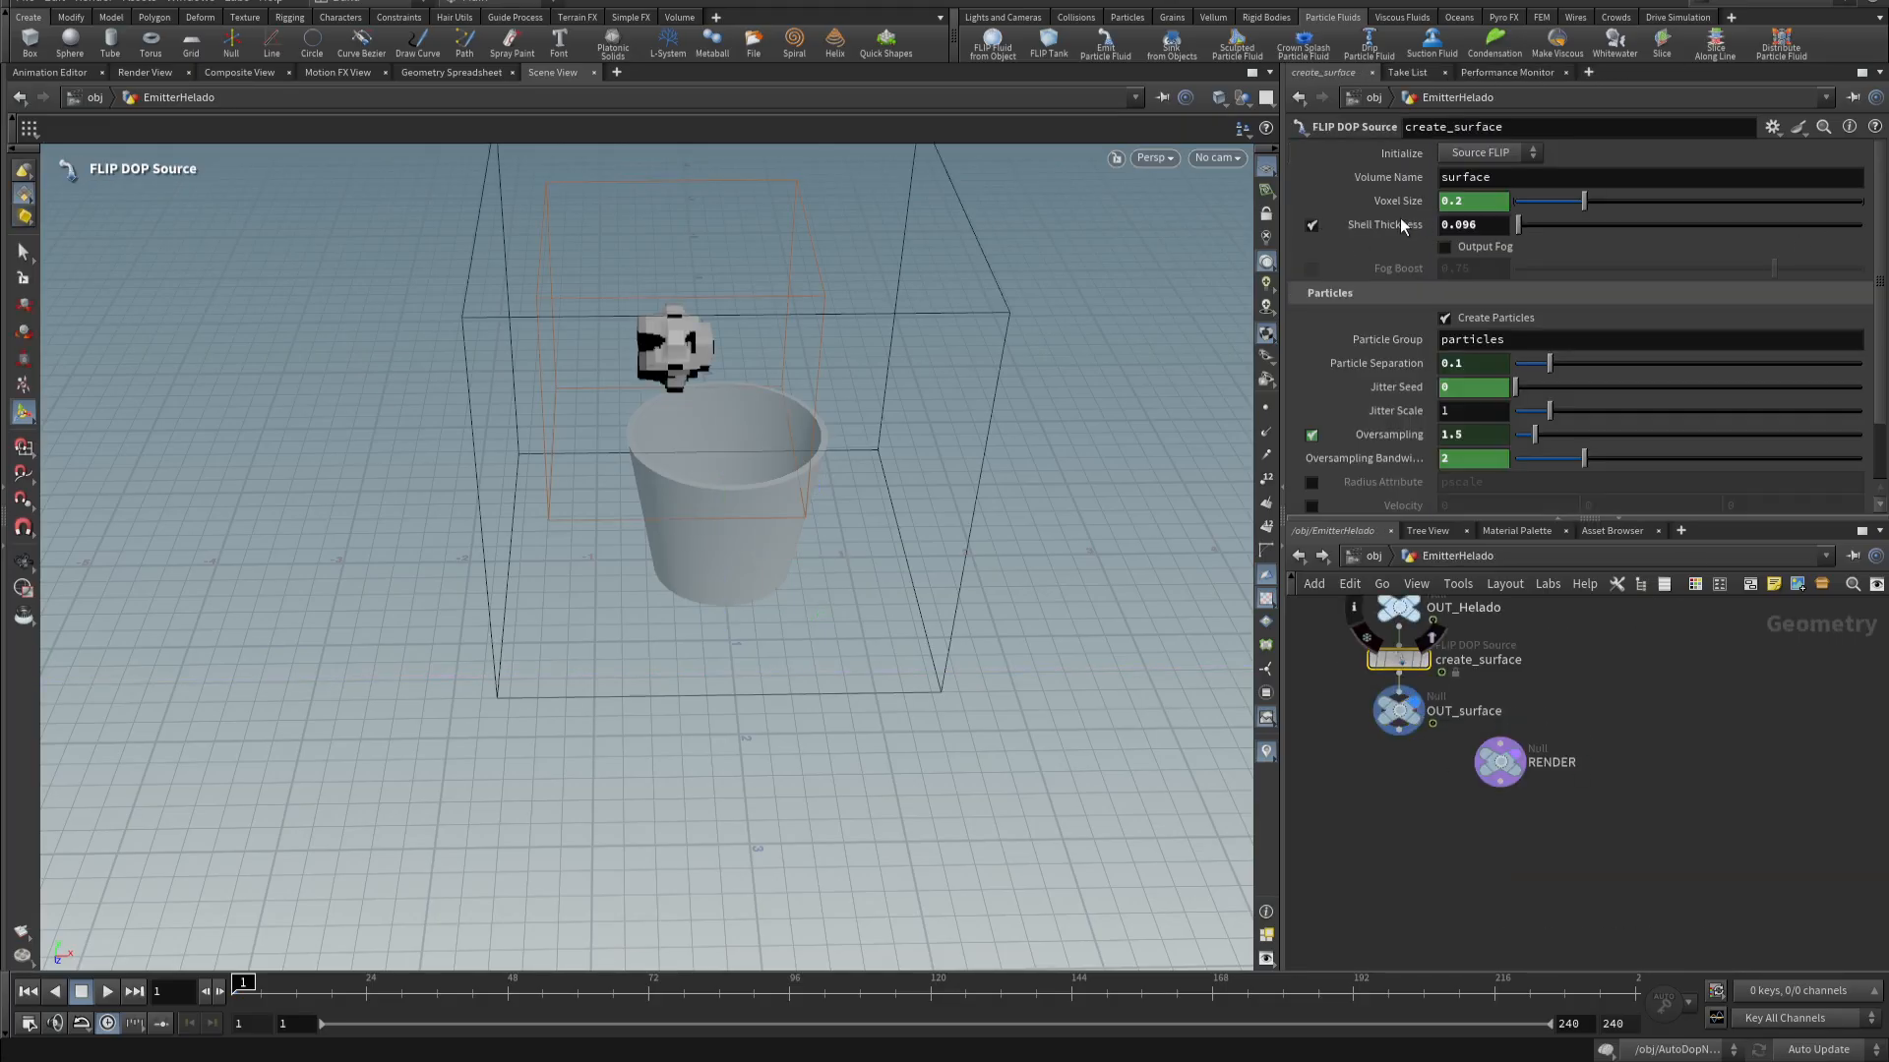
left_click(1312, 224)
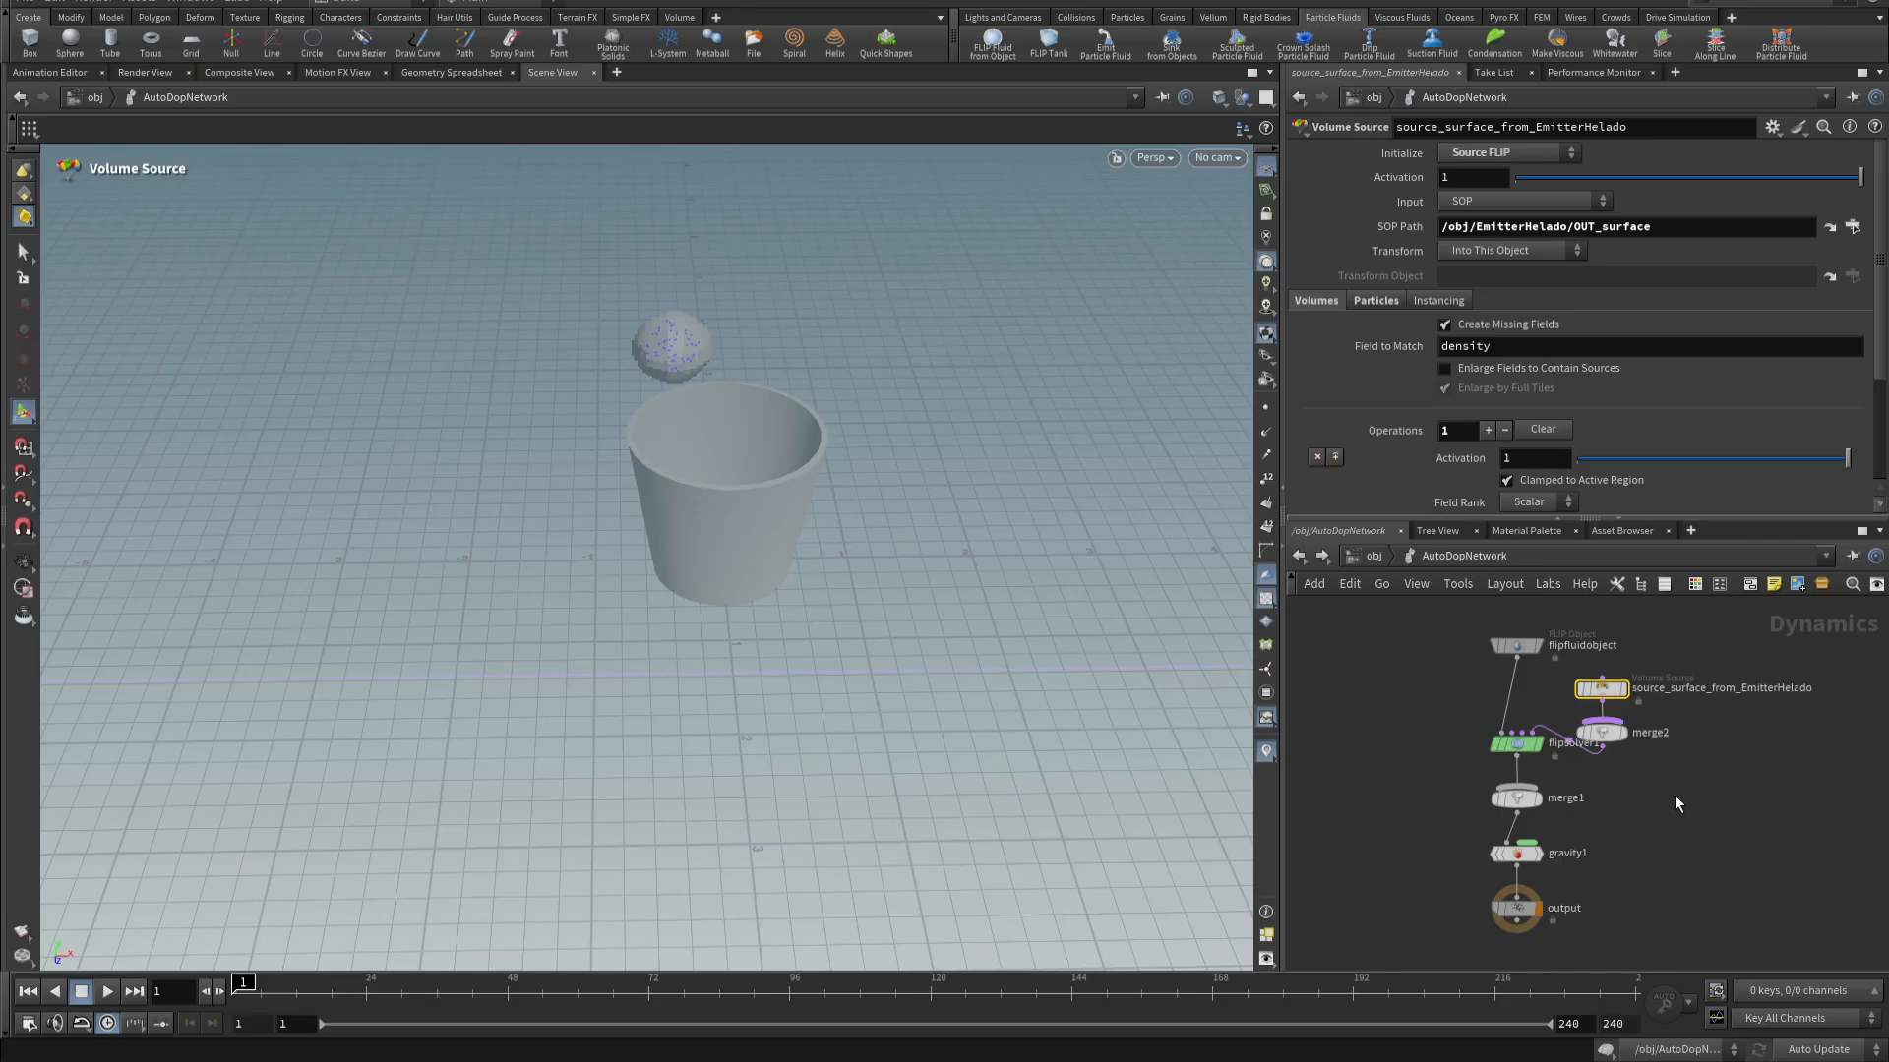
- Tidy the AutoDopNetwork nodes with an automatic layout and reset the 3D view to its home framing
key("l")
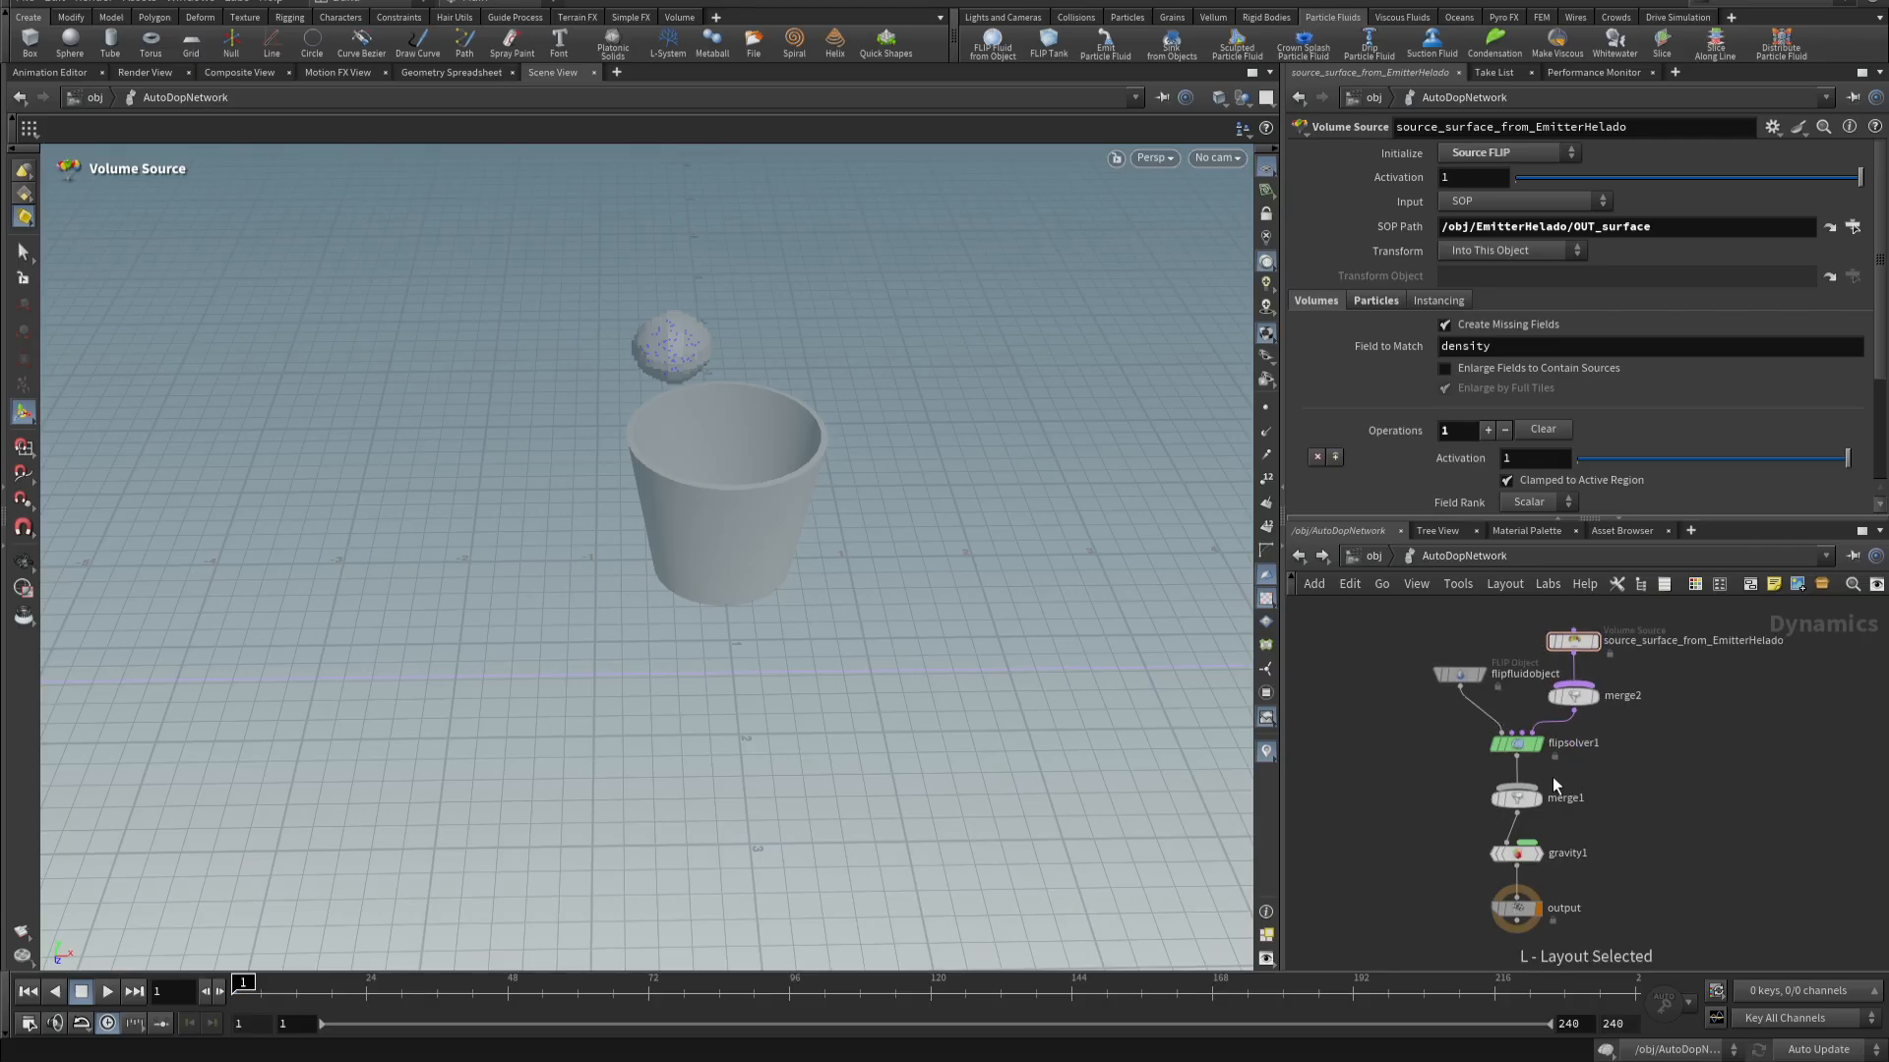
middle_click_drag(1369, 757, 1415, 715)
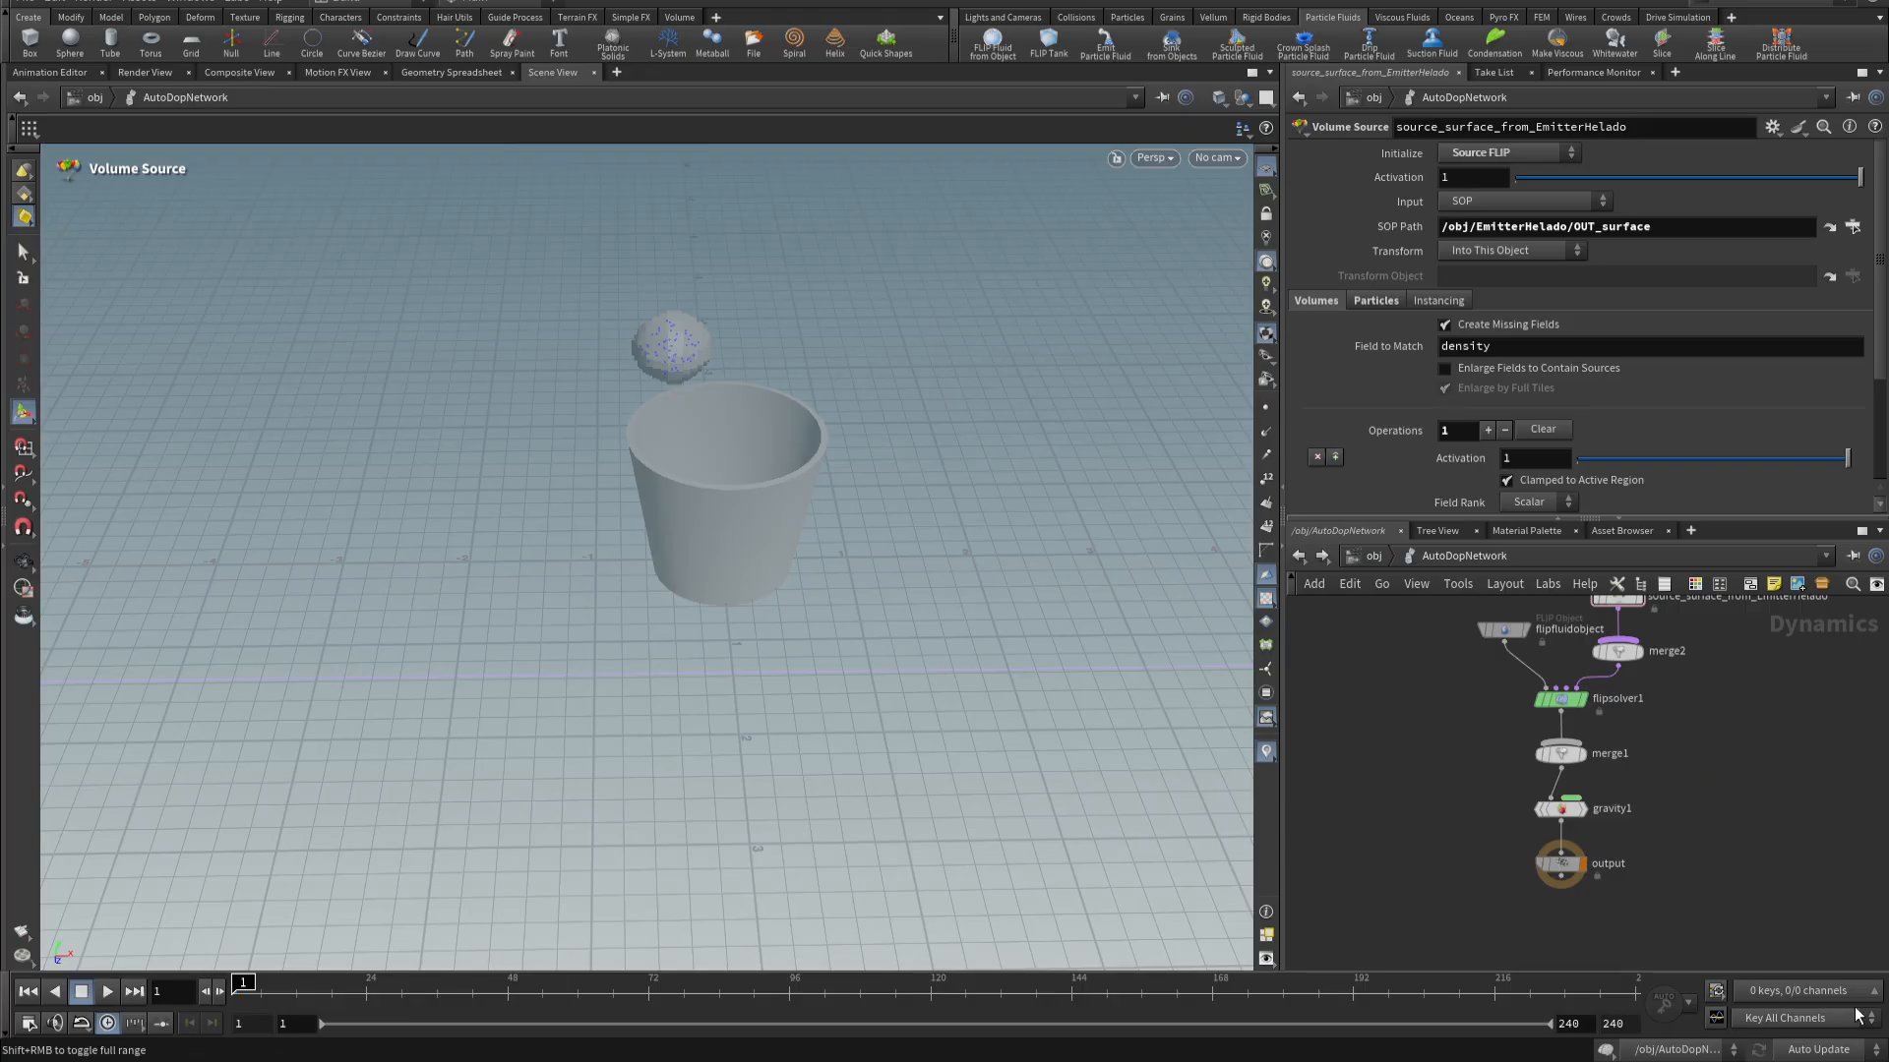
key("Escape")
left_click_drag(782, 455, 864, 541)
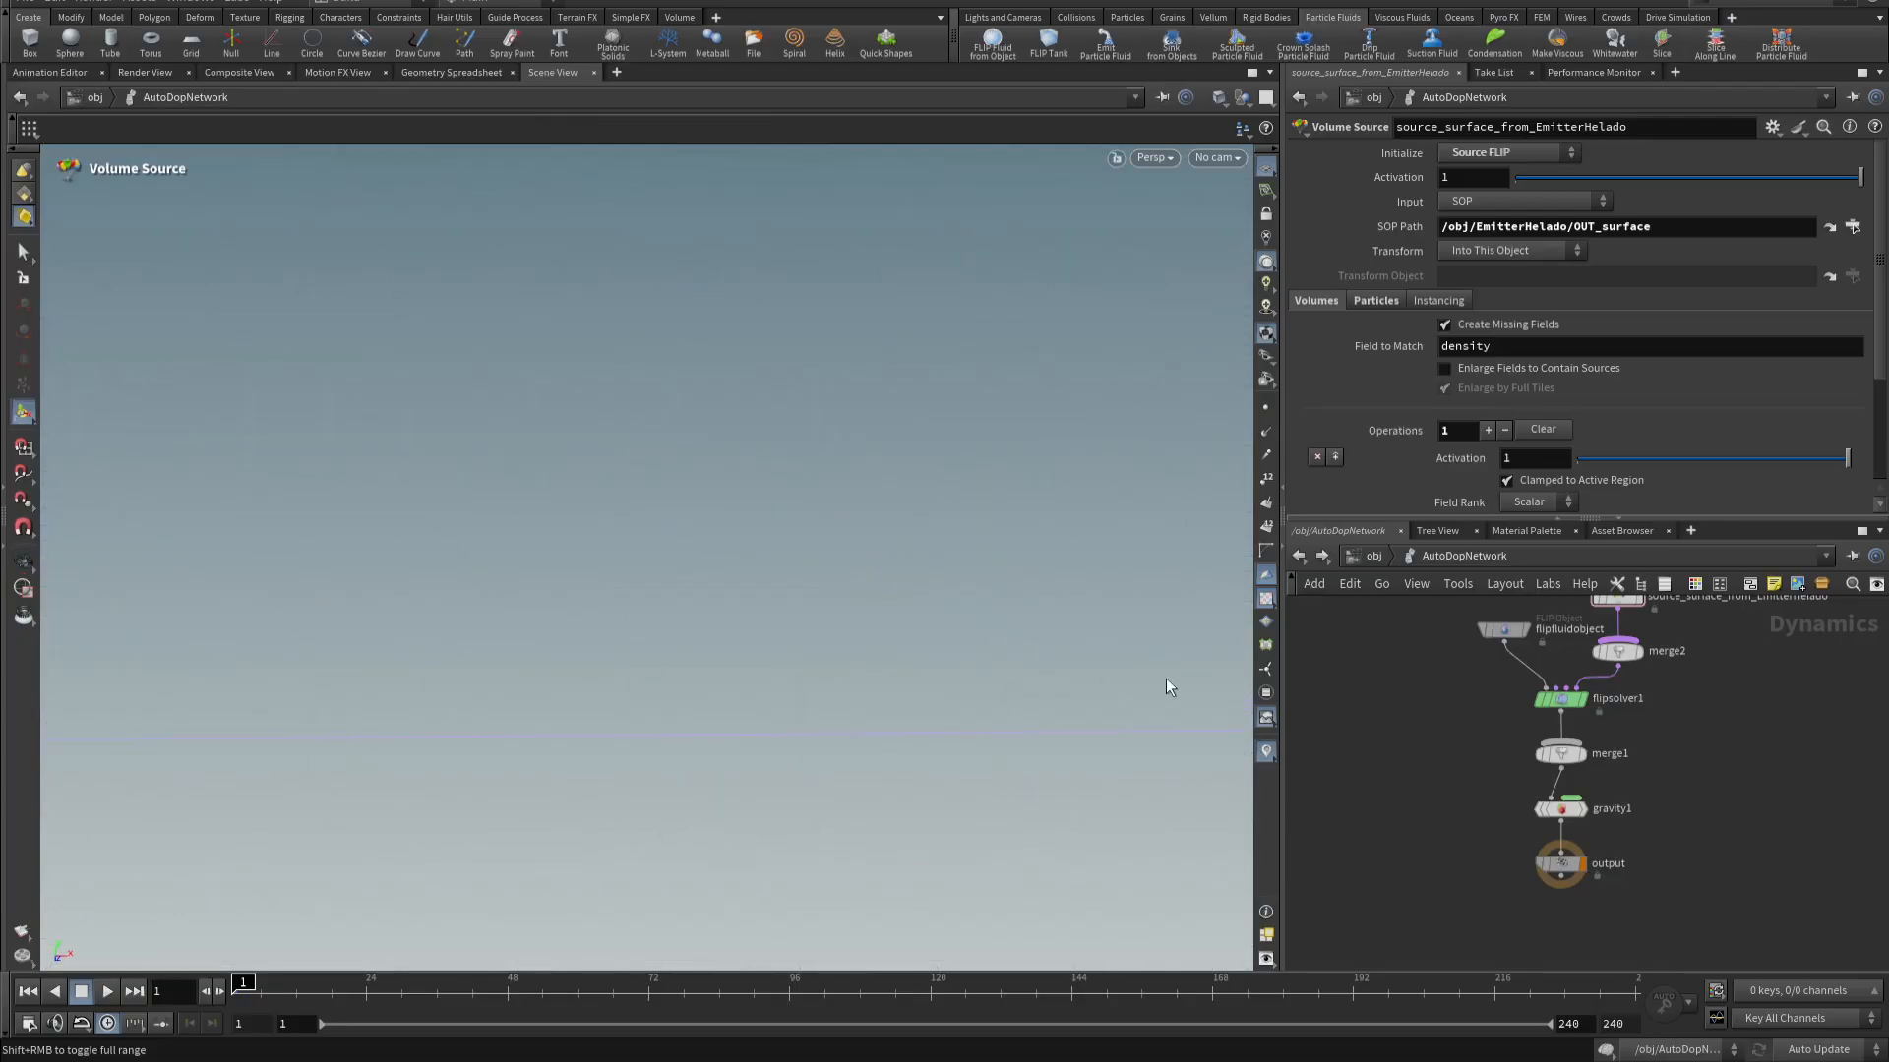
key("space+h")
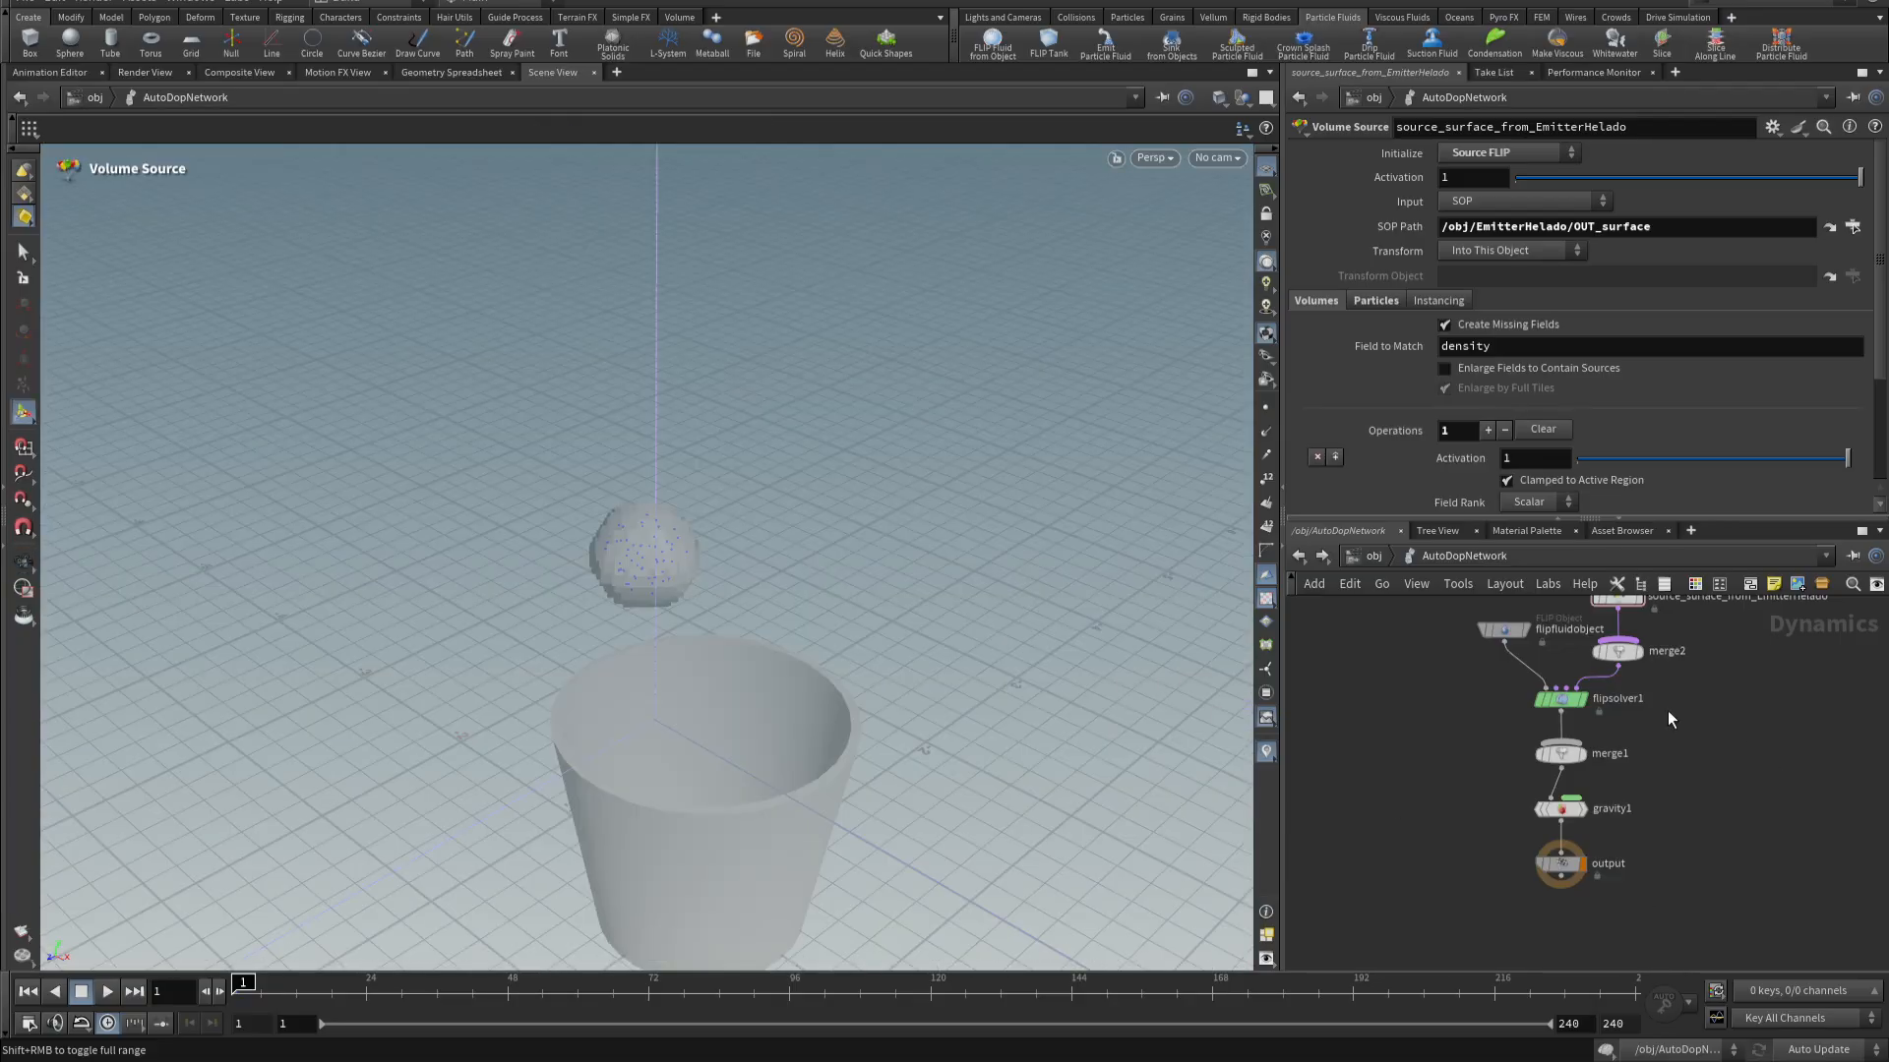
- Set flipsolver1's Volume Limits Box Size to 10 on all three axes in its volume motion settings
left_click(1560, 699)
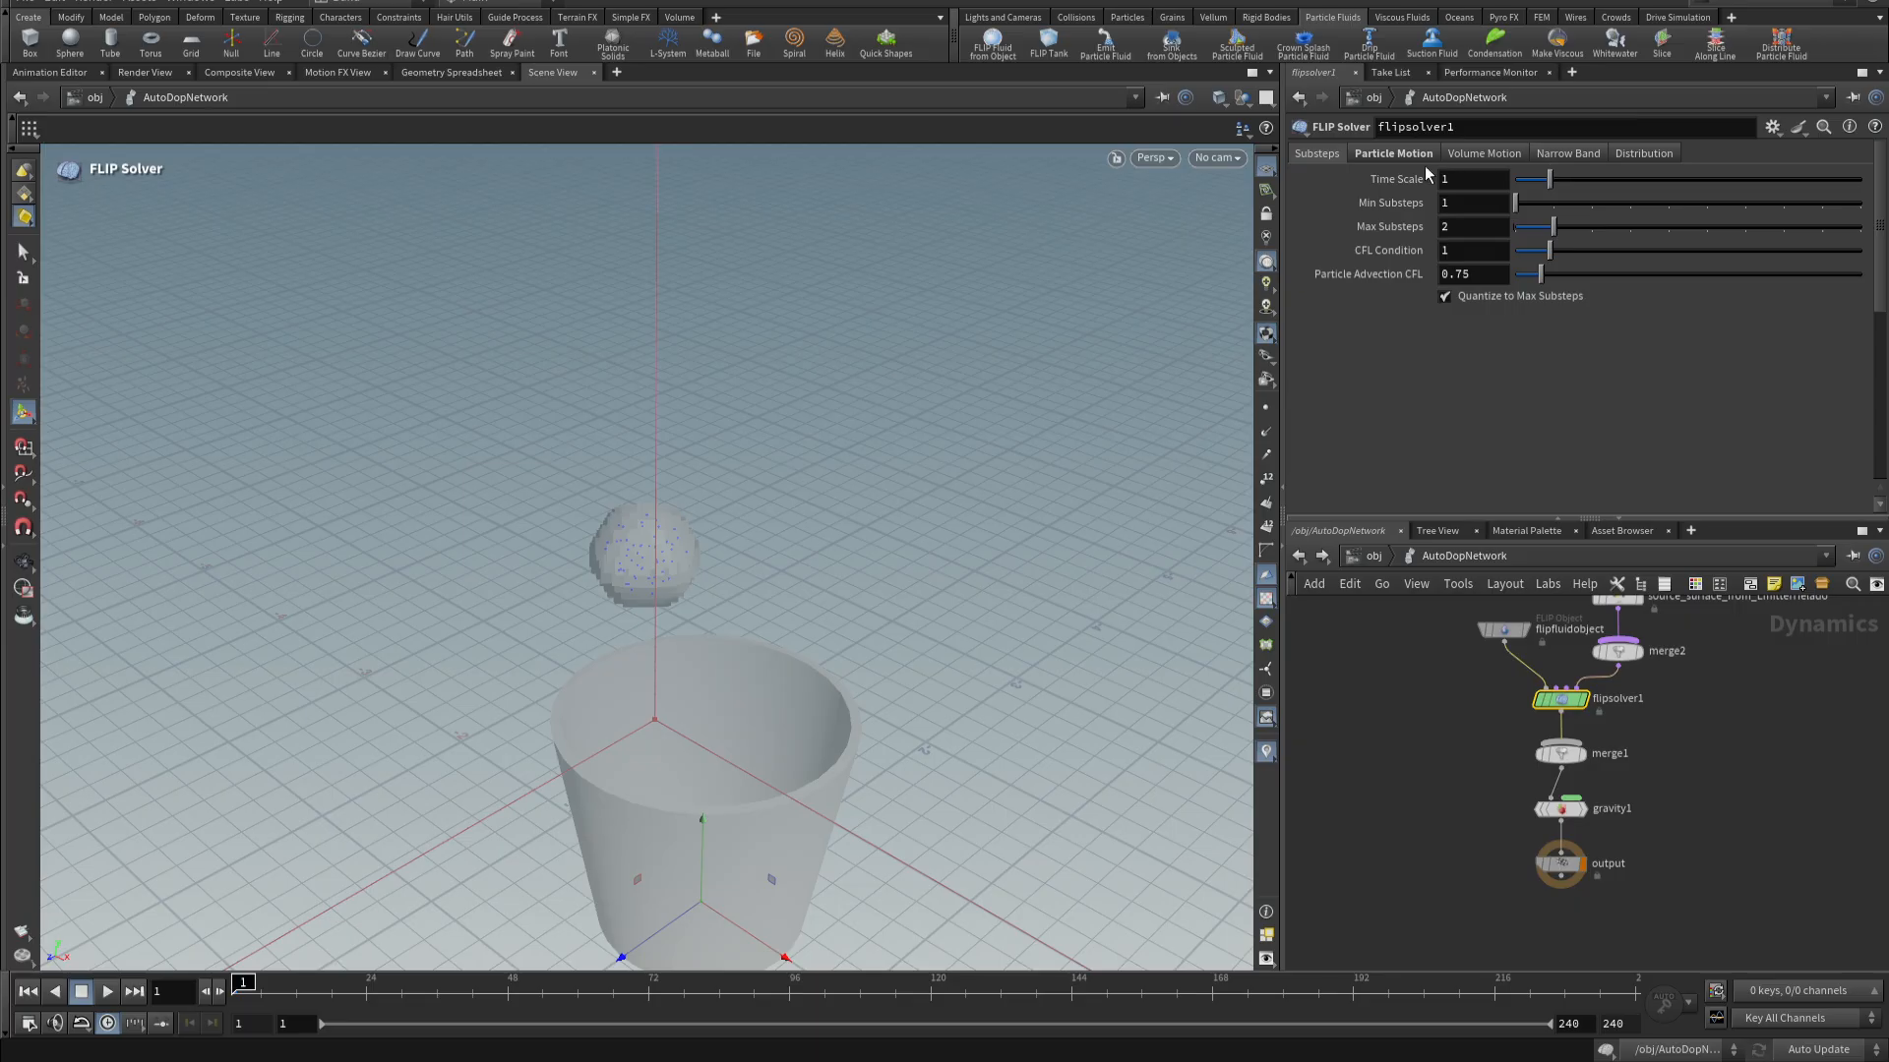
left_click(1460, 157)
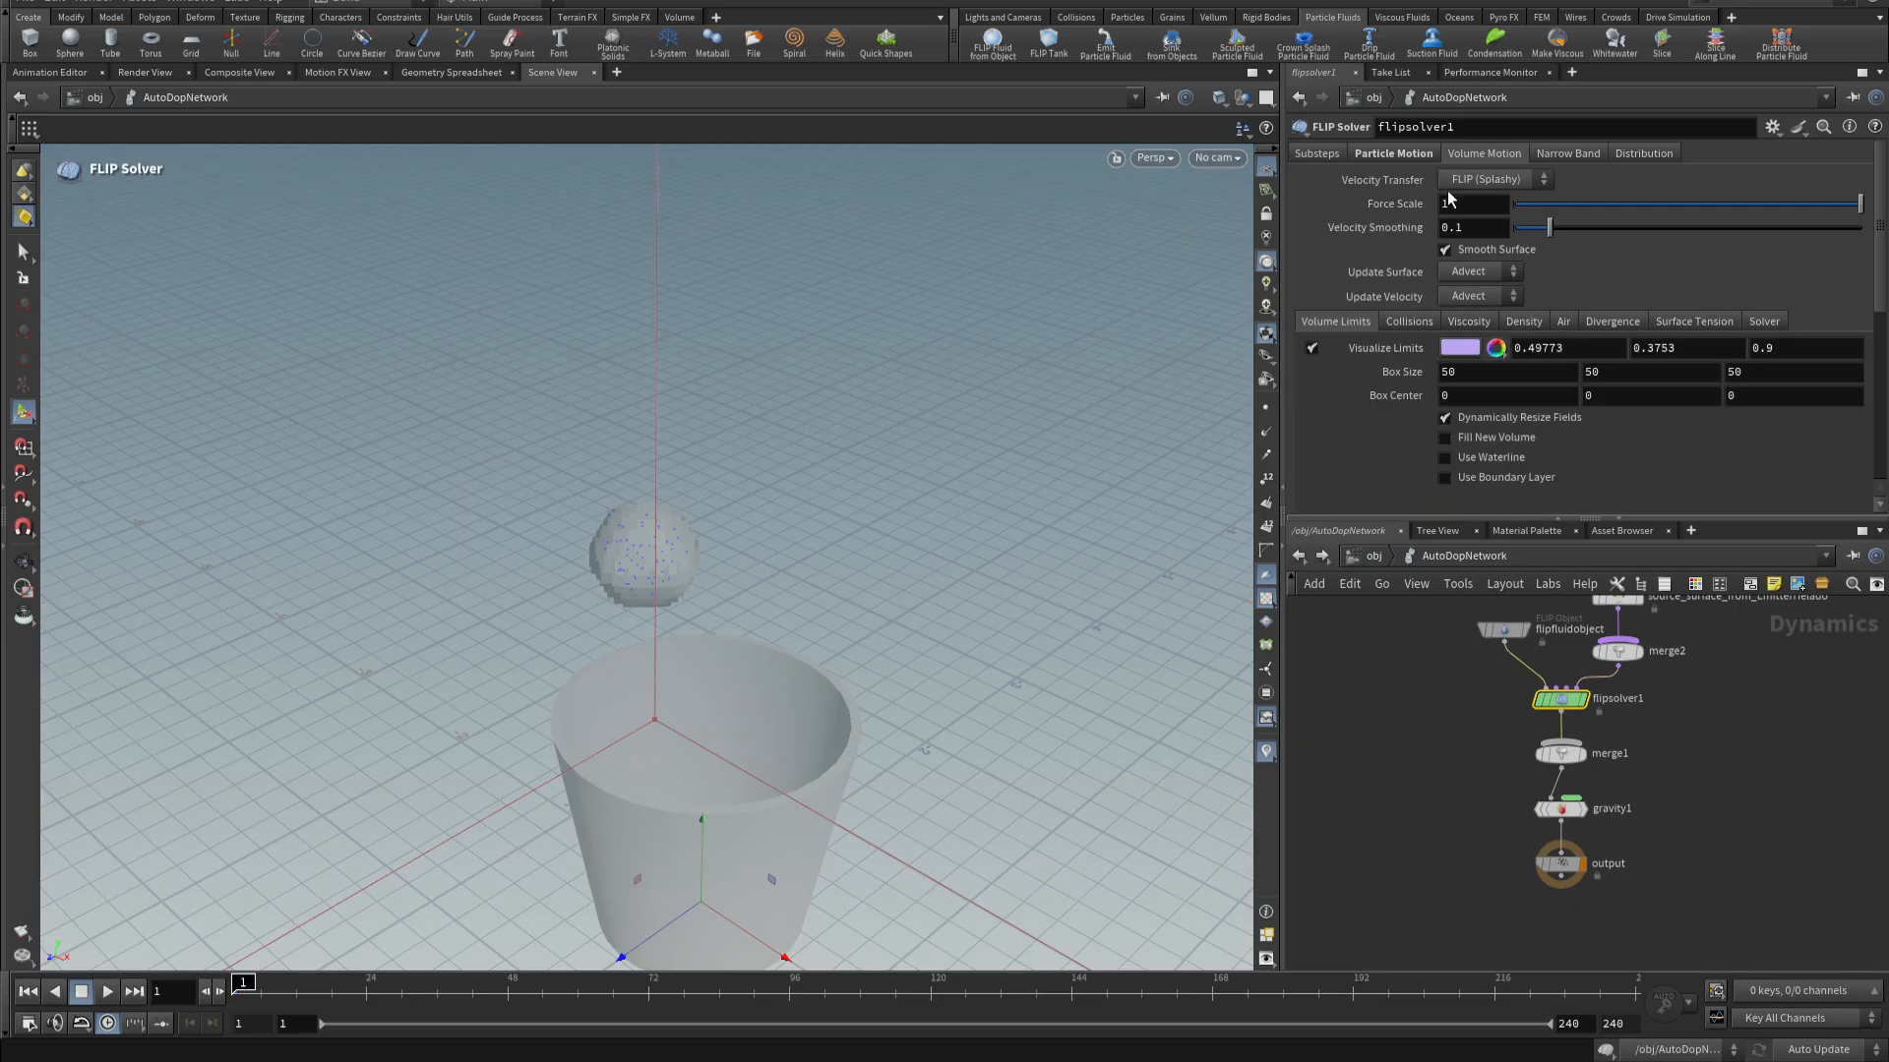
right_click_drag(928, 599, 726, 611, "alt")
key("Return")
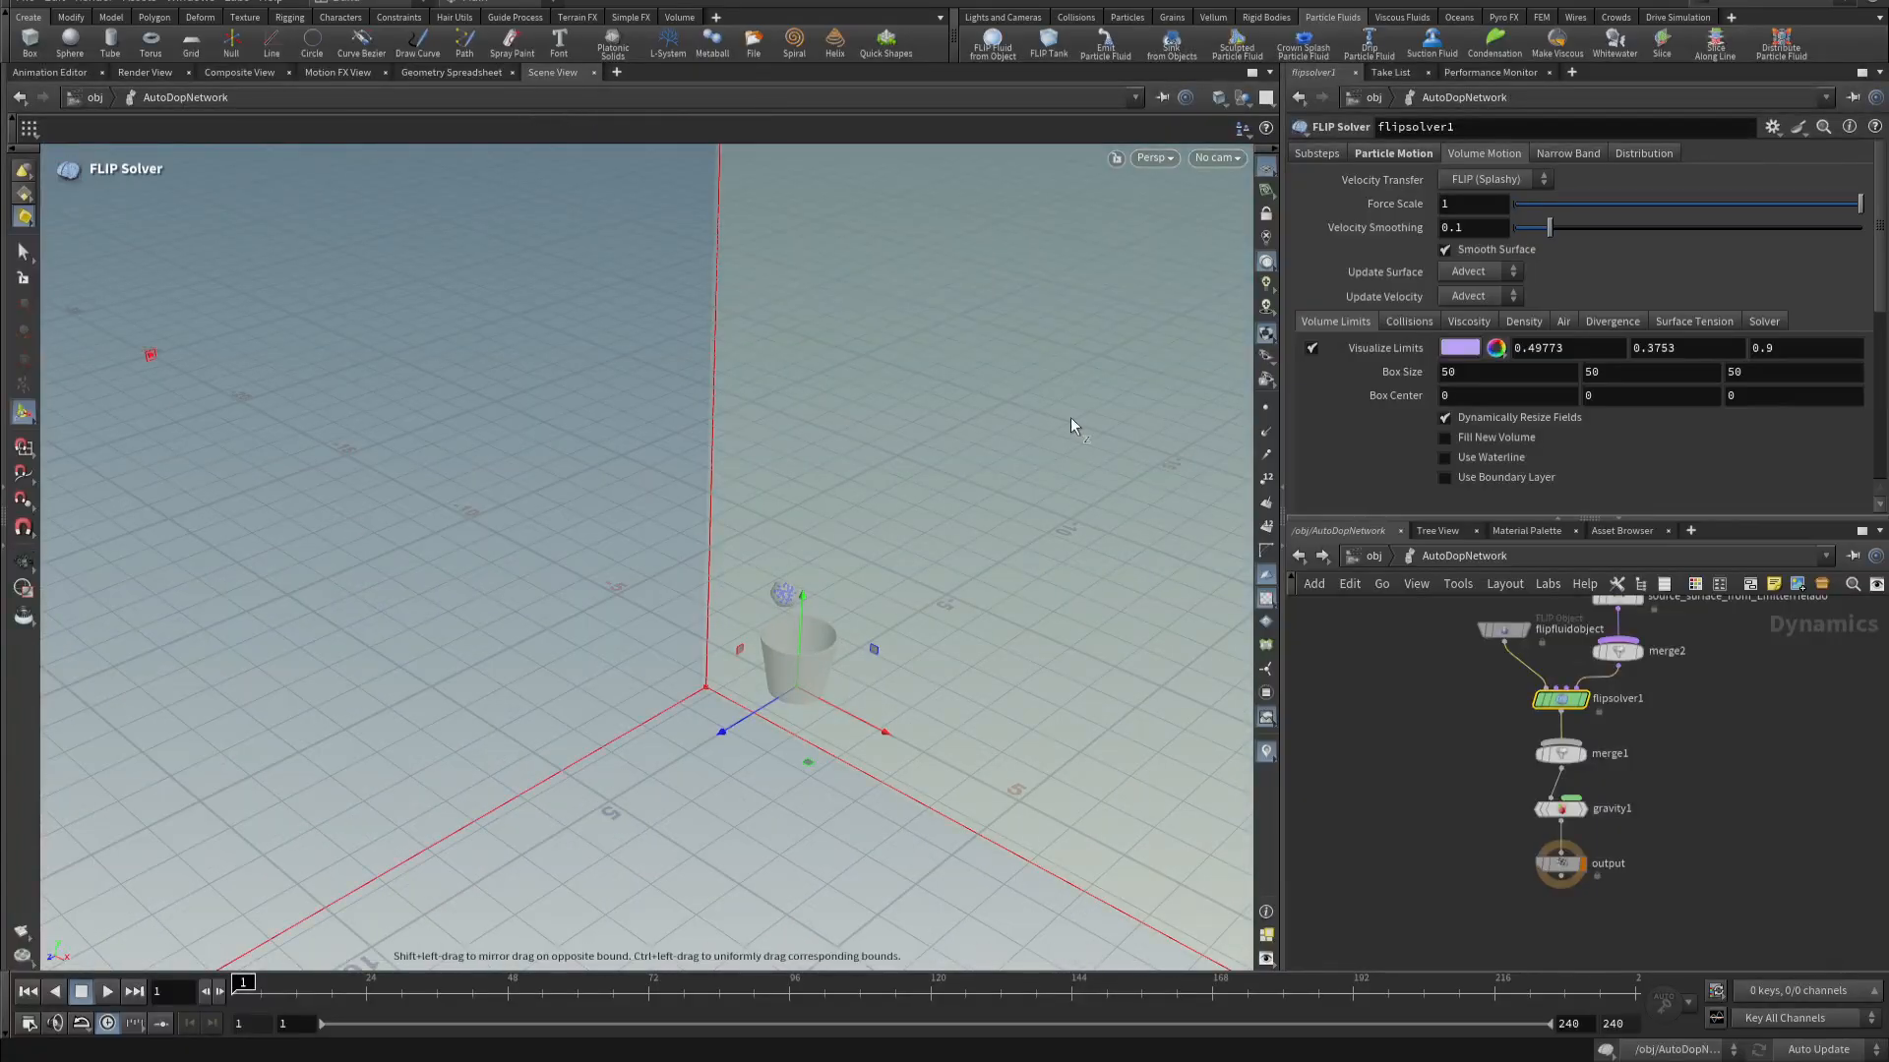
left_click(1511, 371)
double_click(1511, 372)
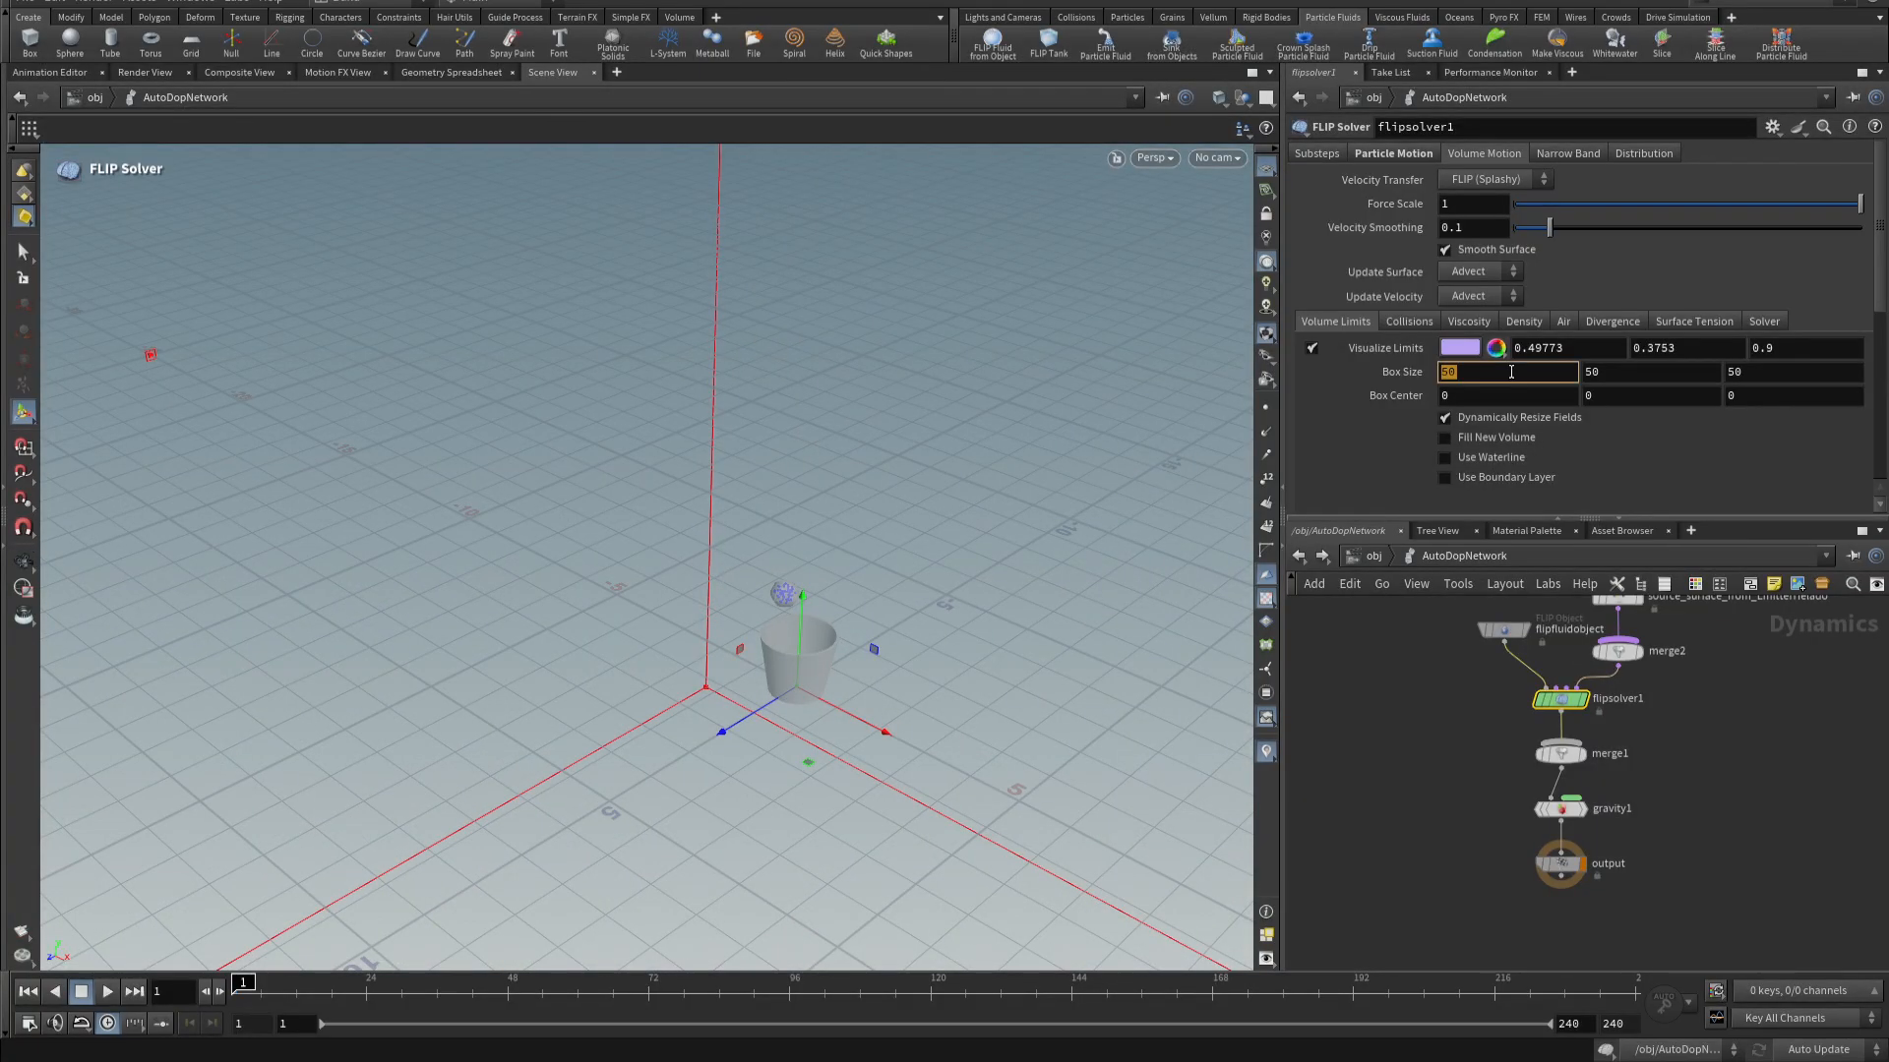
type("10")
key("Tab")
type("10")
key("Tab")
type("10")
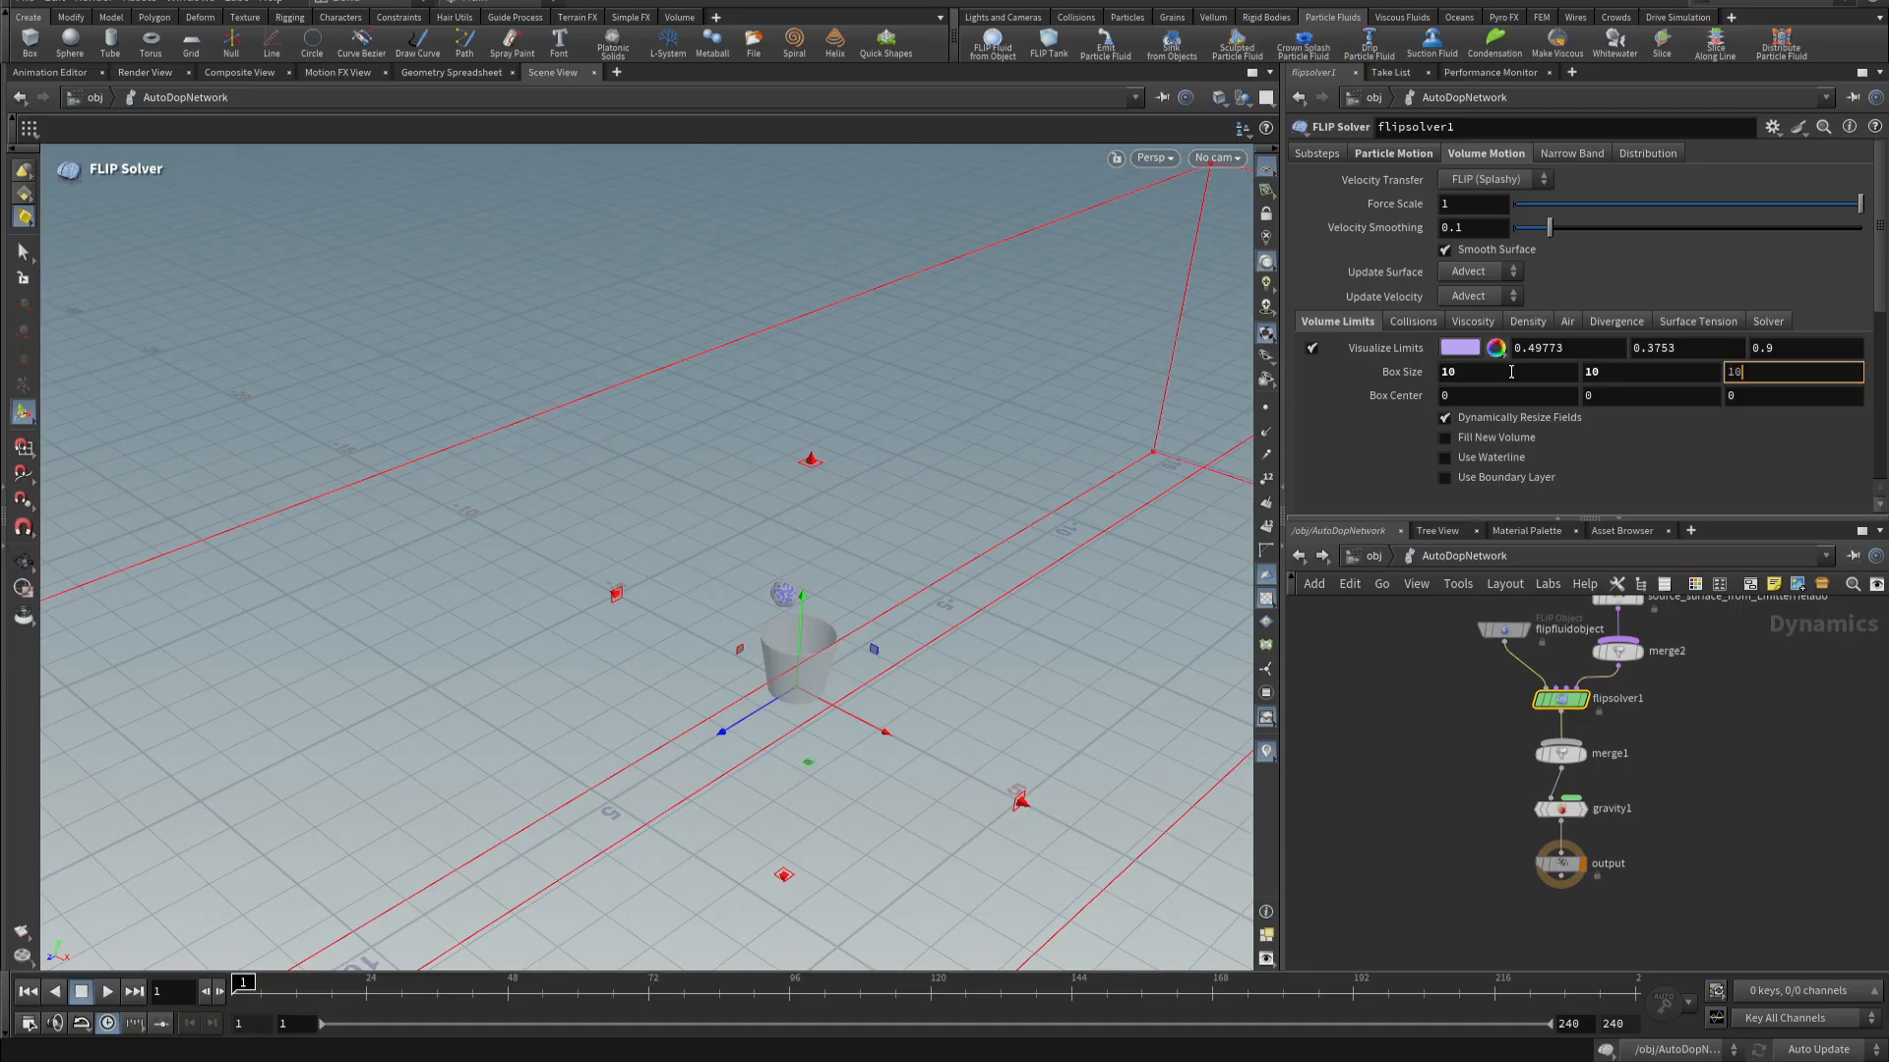
key("Return")
- Lower the limits box's top face and raise its bottom to just below the cup, giving a Y size of about 4.76 centred at about 1.9
left_click_drag(642, 580, 673, 629)
key("Escape")
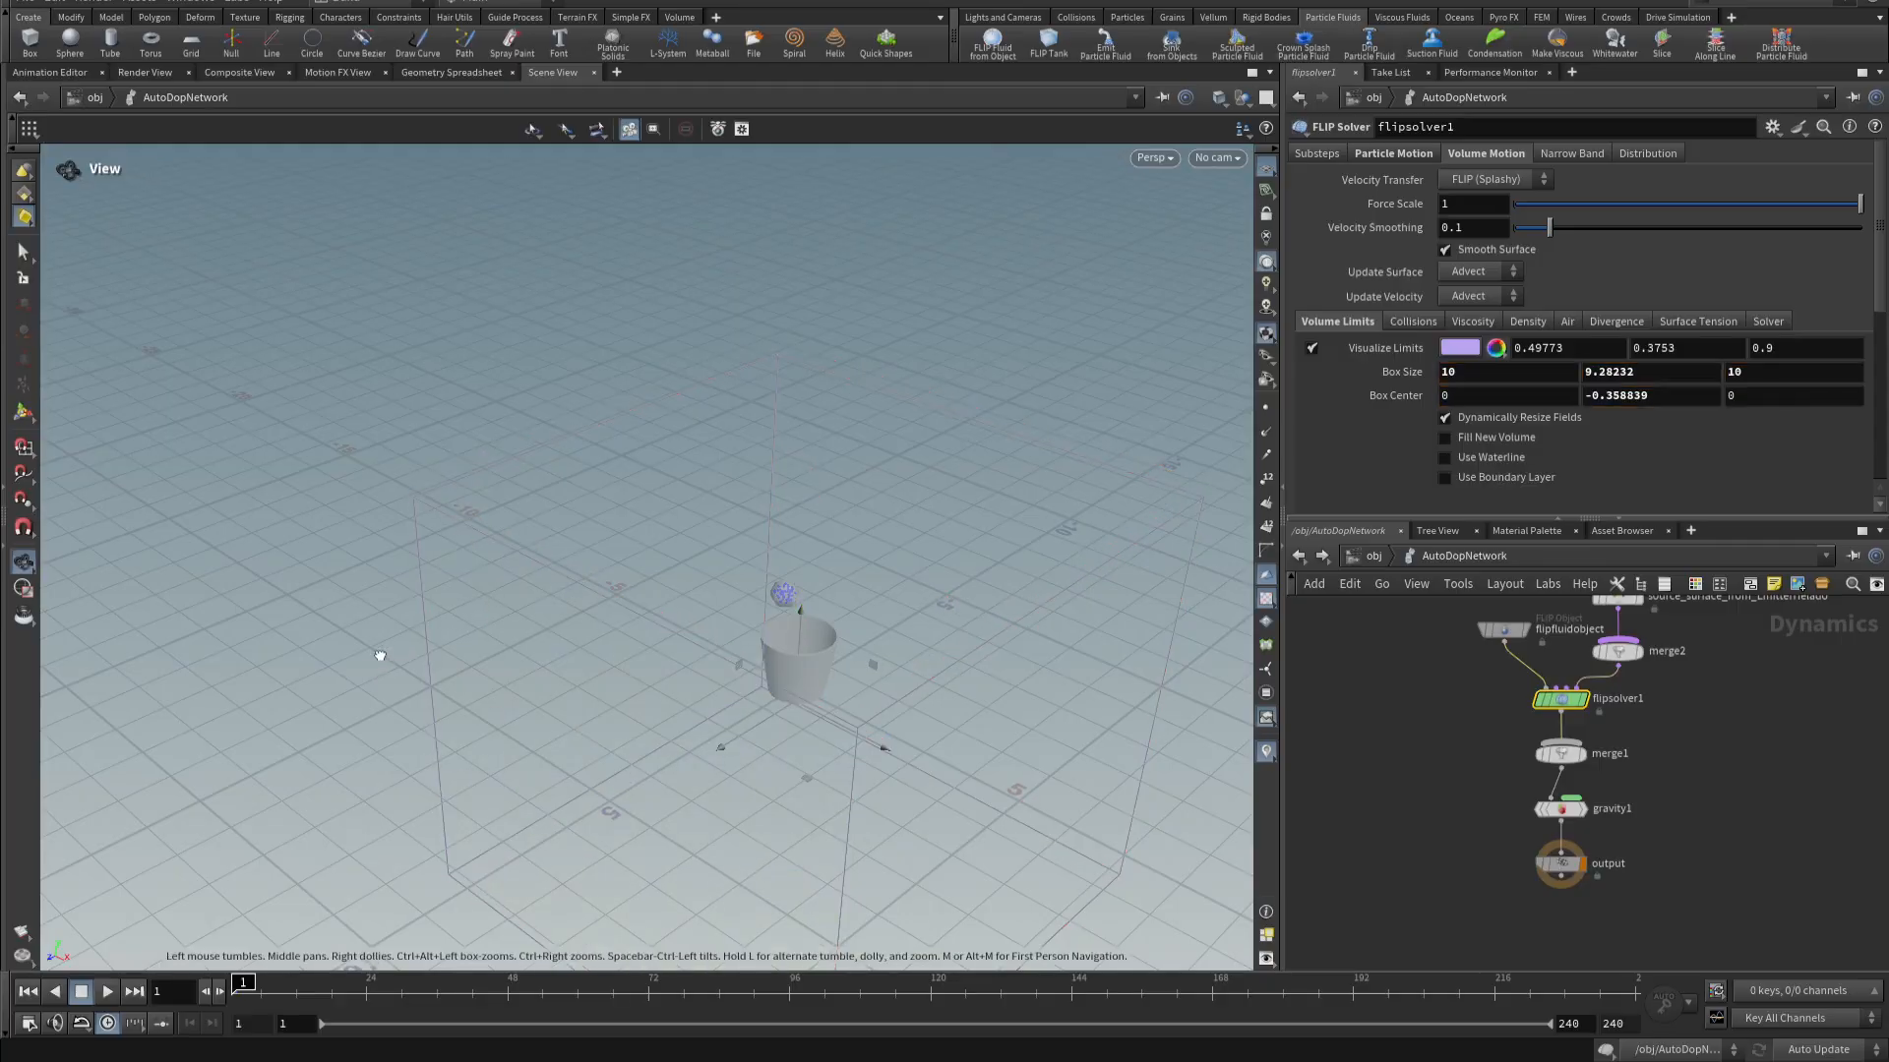
left_click_drag(380, 656, 476, 535)
left_click_drag(699, 674, 703, 510)
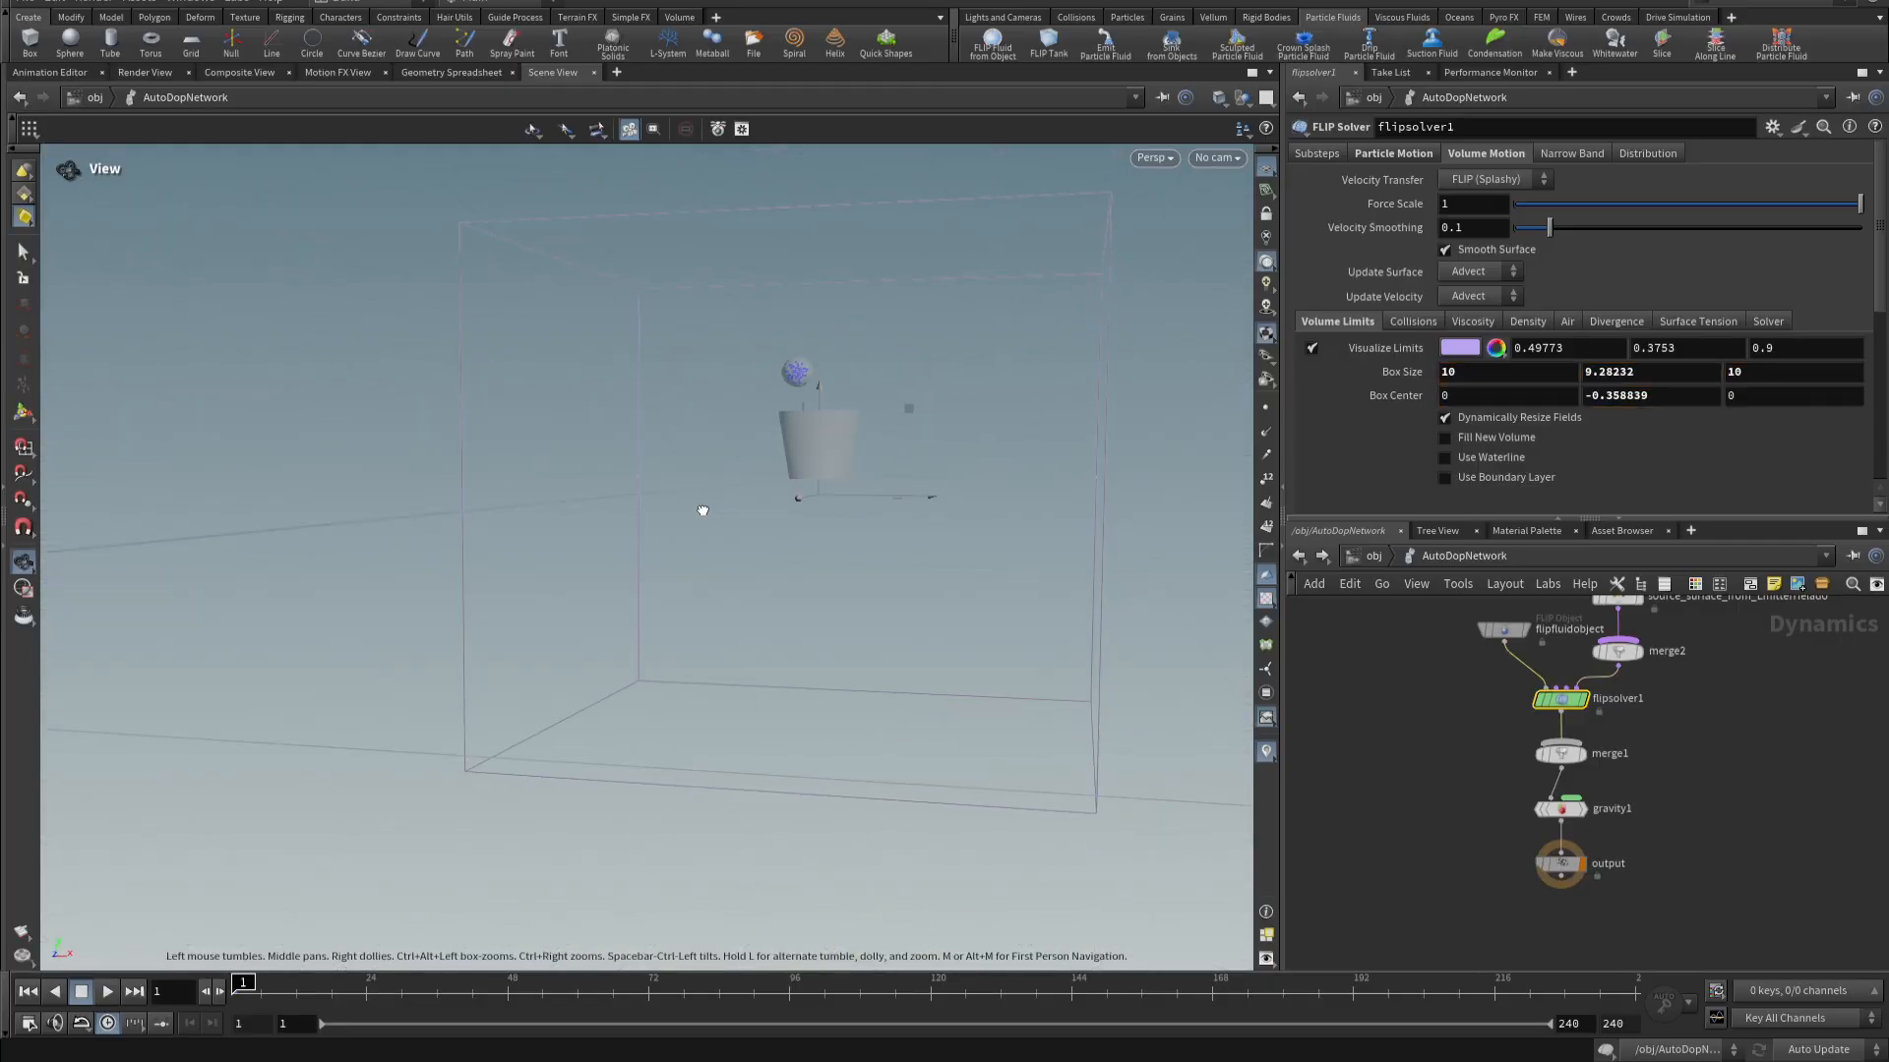
key("Return")
left_click_drag(813, 750, 810, 616)
key("Escape")
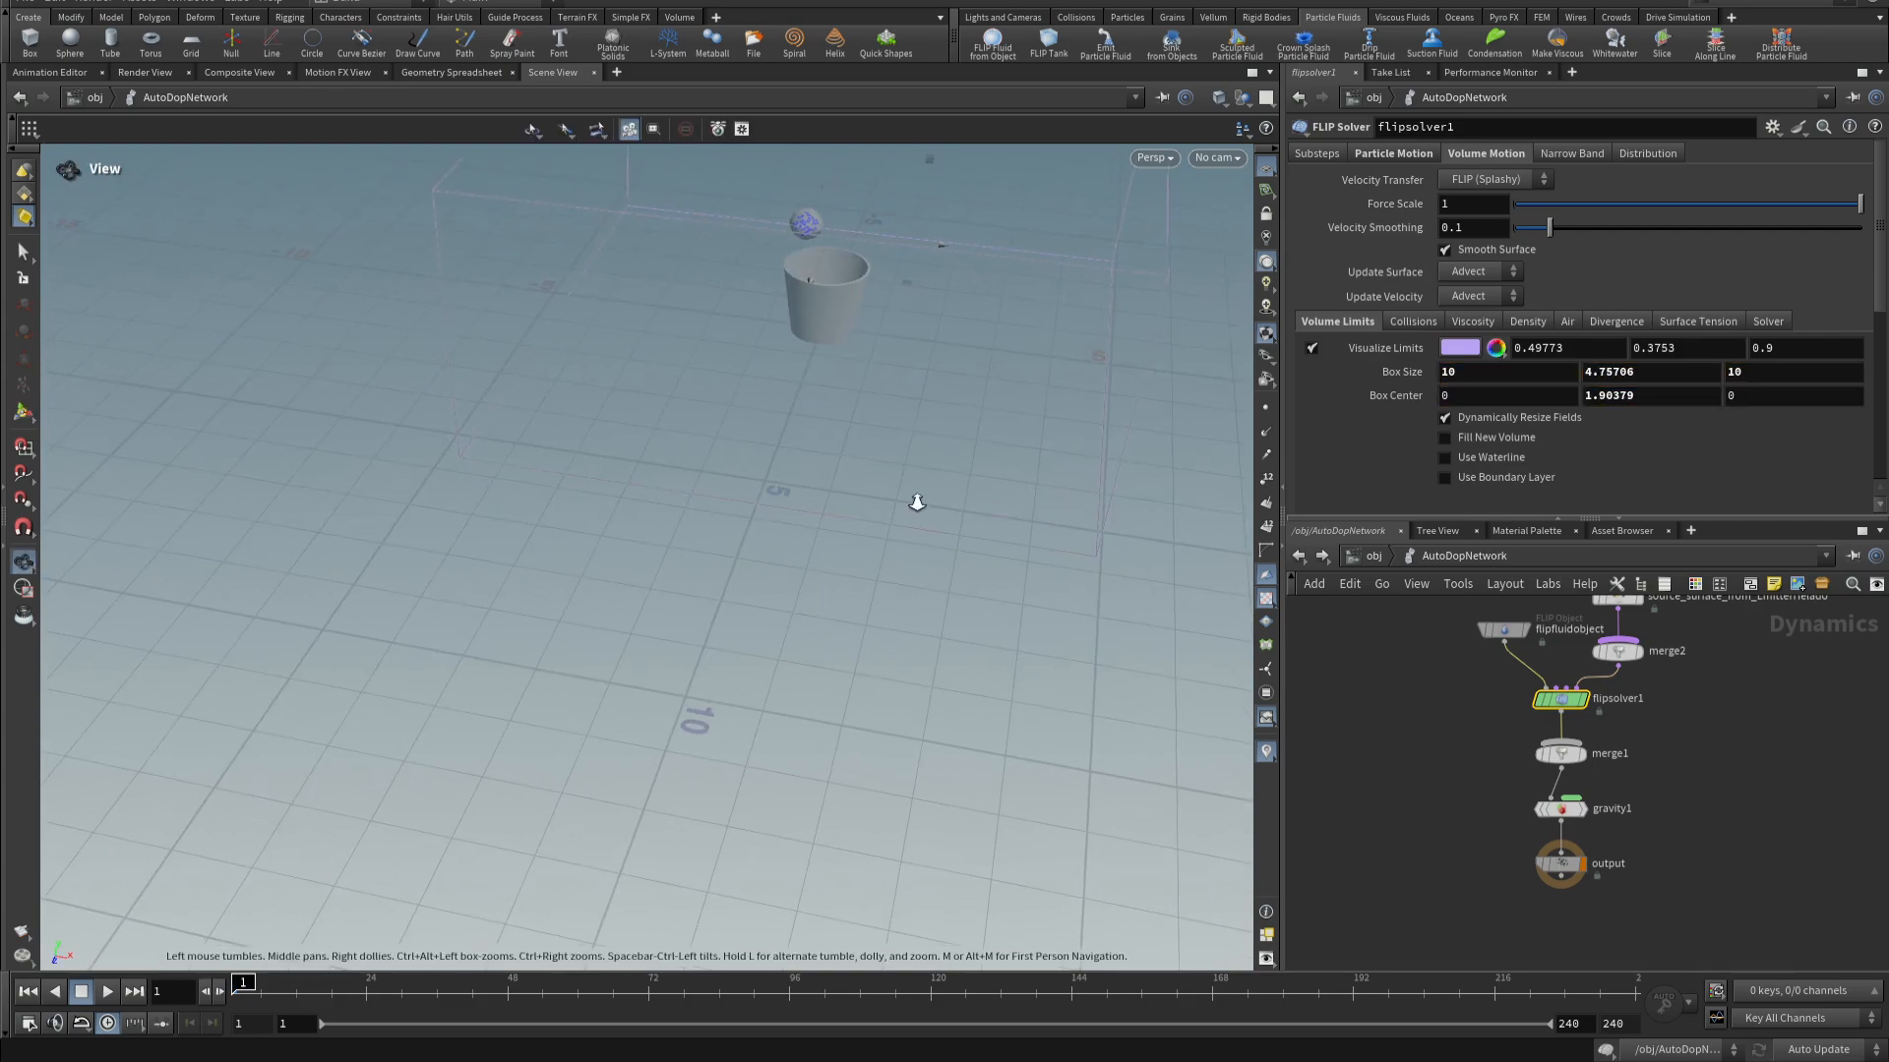
- Narrow the limits box around the cup to about 2.96 in X and 2.5 in Z, centred near X 0.02 and Z 0.12
left_click_drag(915, 501, 869, 362)
key("Return")
left_click_drag(532, 356, 707, 352)
left_click_drag(801, 388, 556, 412, "alt")
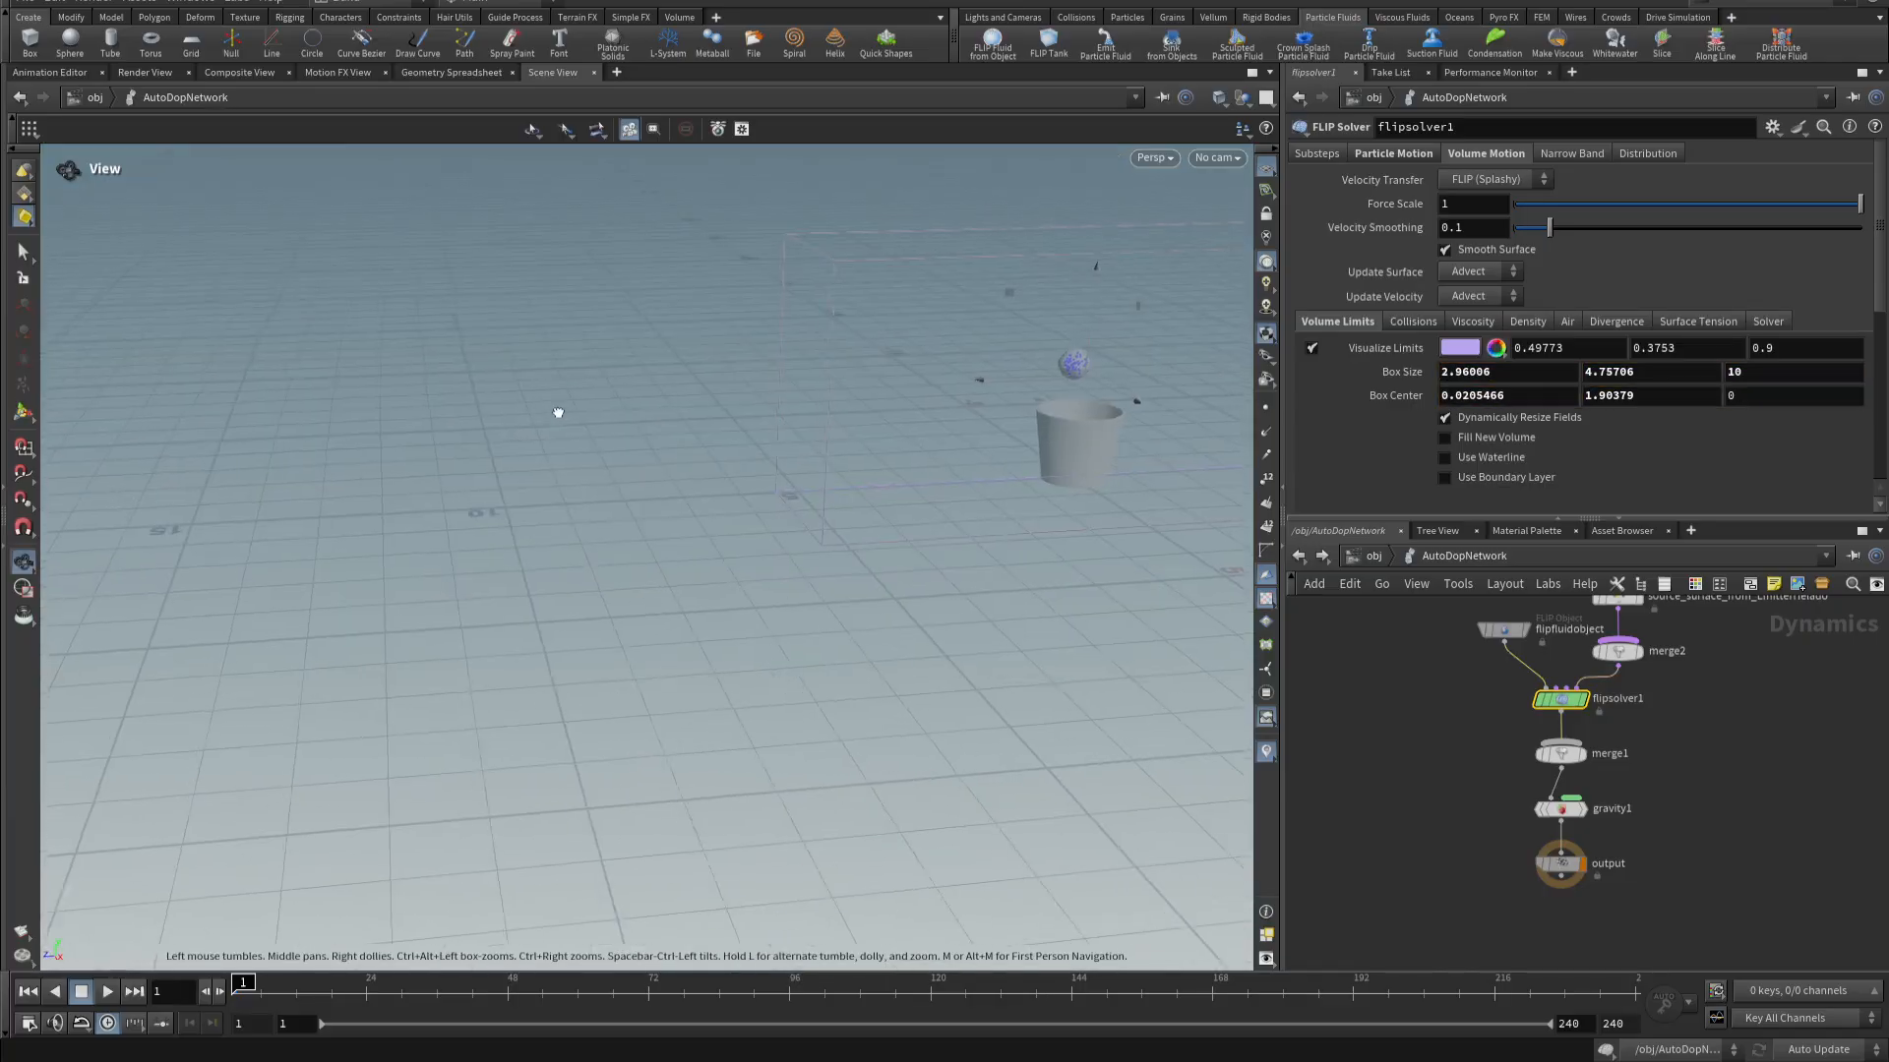
left_click_drag(803, 397, 1008, 379)
key("Escape")
middle_click_drag(962, 463, 539, 482, "alt")
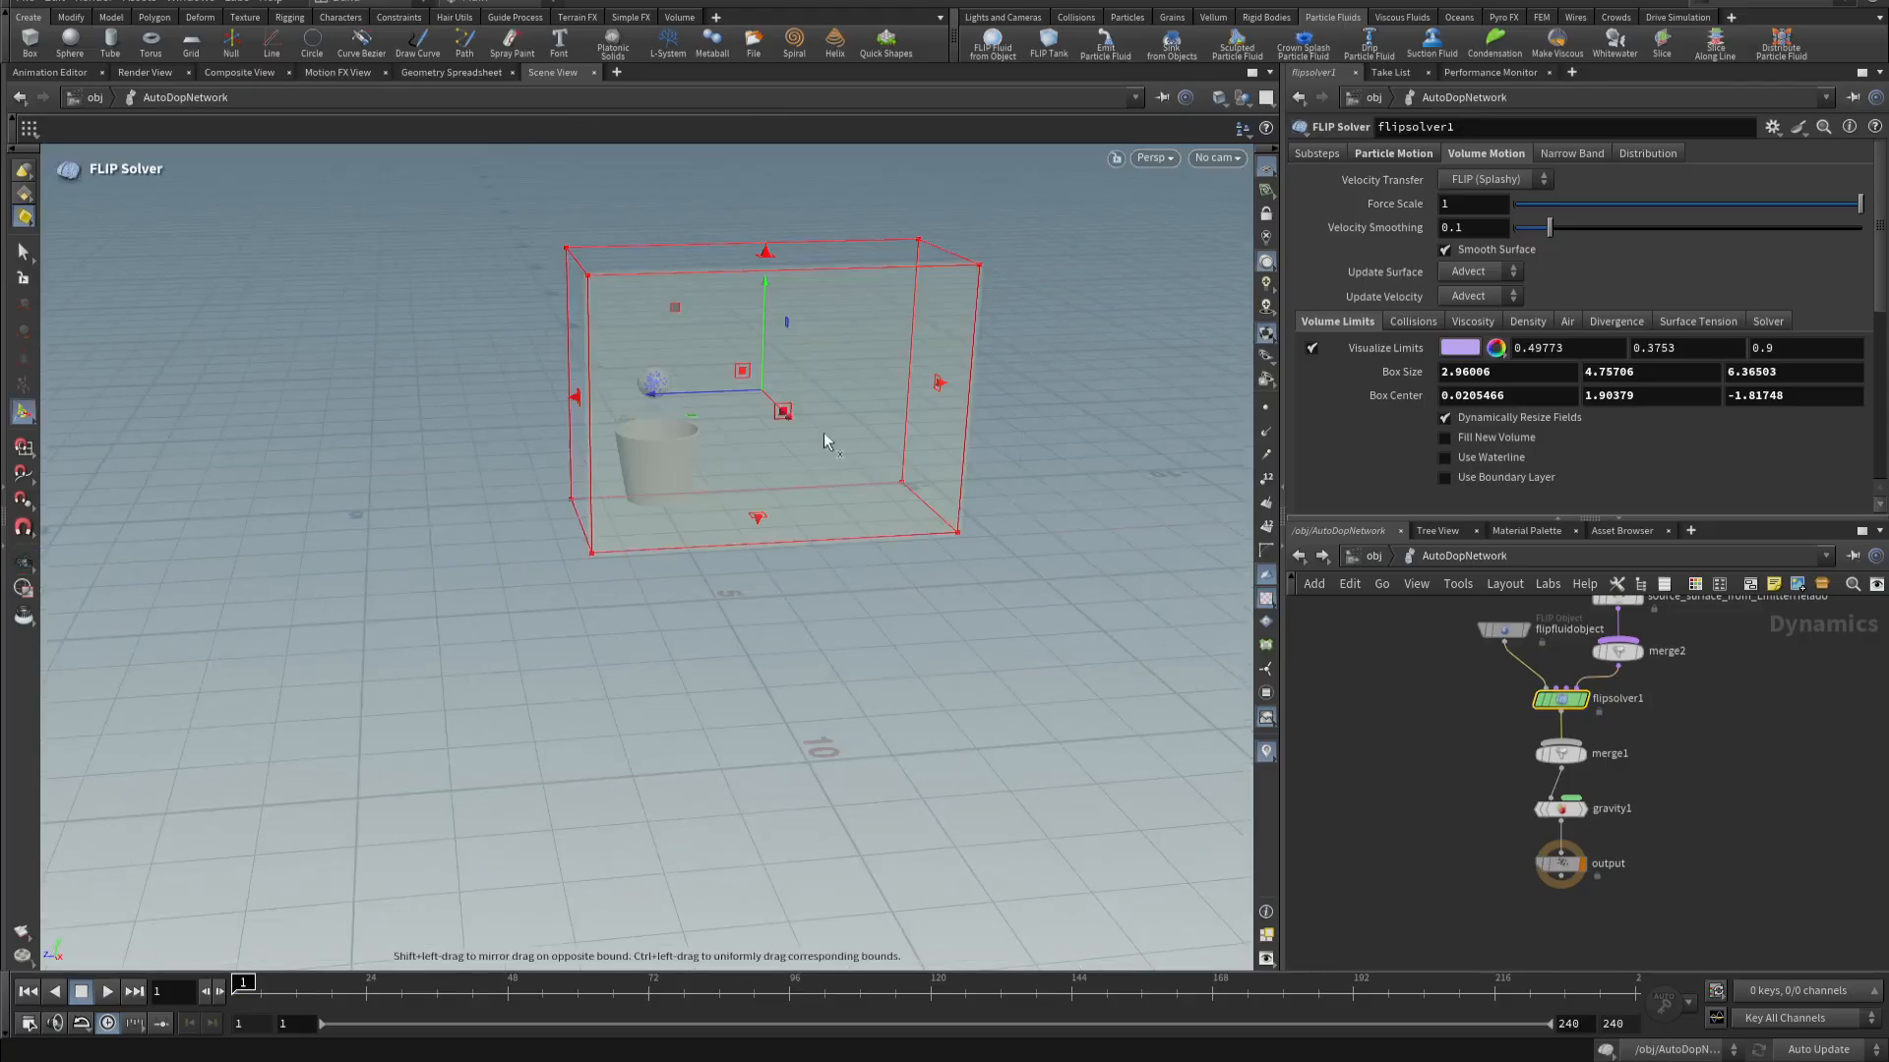
left_click_drag(947, 393, 727, 411)
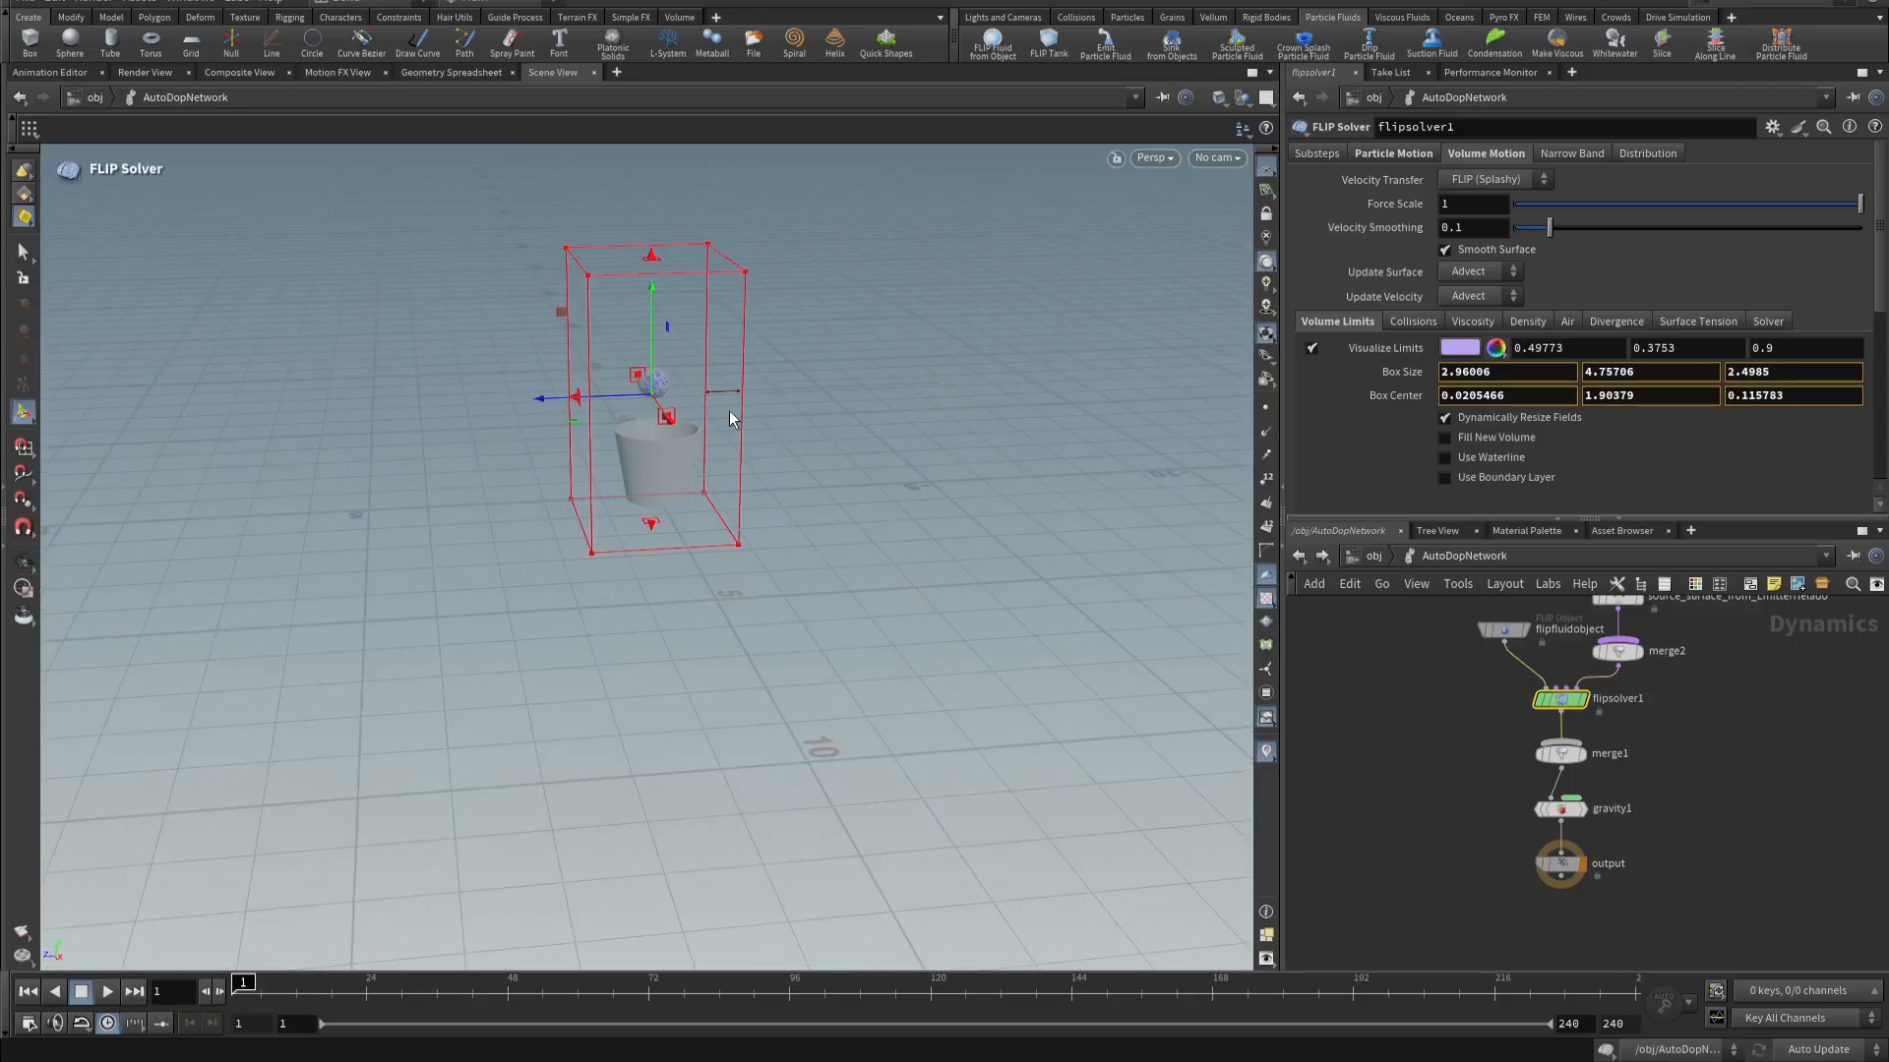
- Lower the limits box's top face to a Y size of about 3.29 centred near 1.17, and turn off the limits visualization
left_click_drag(659, 260, 655, 327)
key("Escape")
left_click_drag(464, 538, 699, 489, "alt")
middle_click_drag(699, 489, 731, 510, "alt")
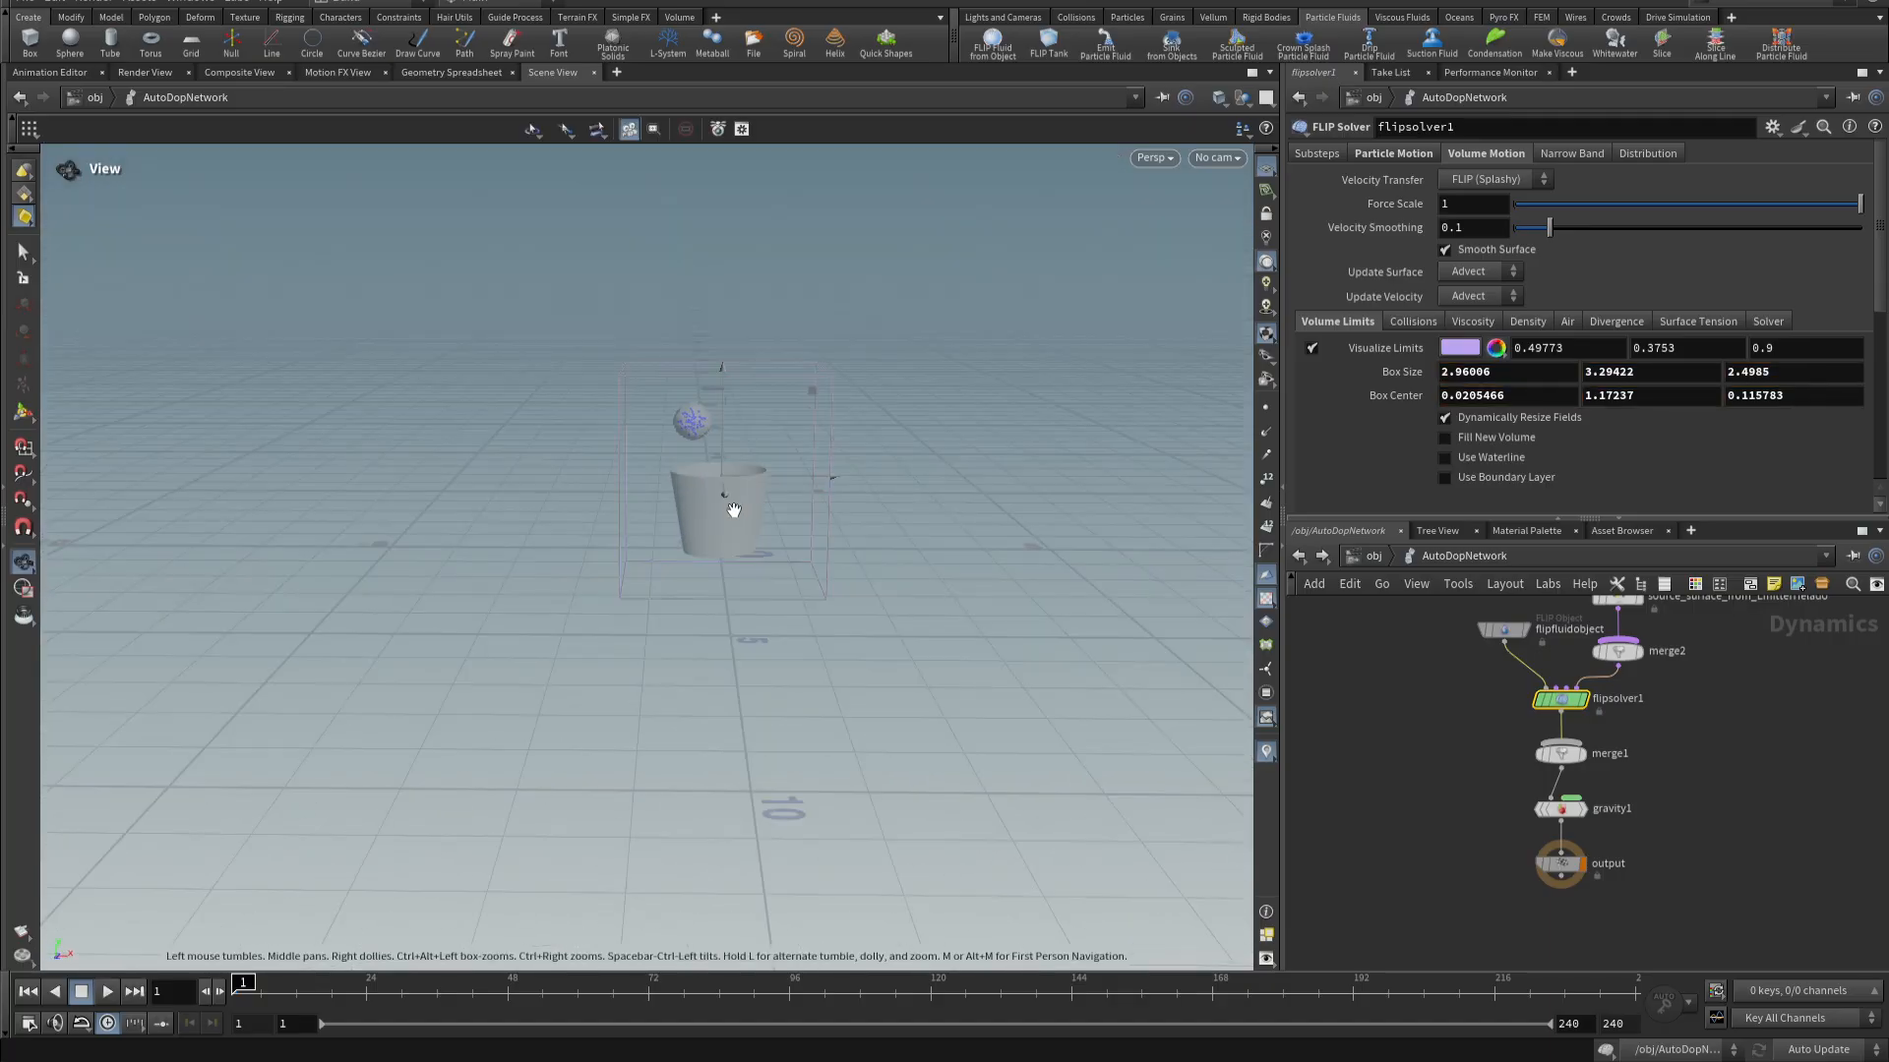
right_click_drag(733, 512, 1249, 489, "alt")
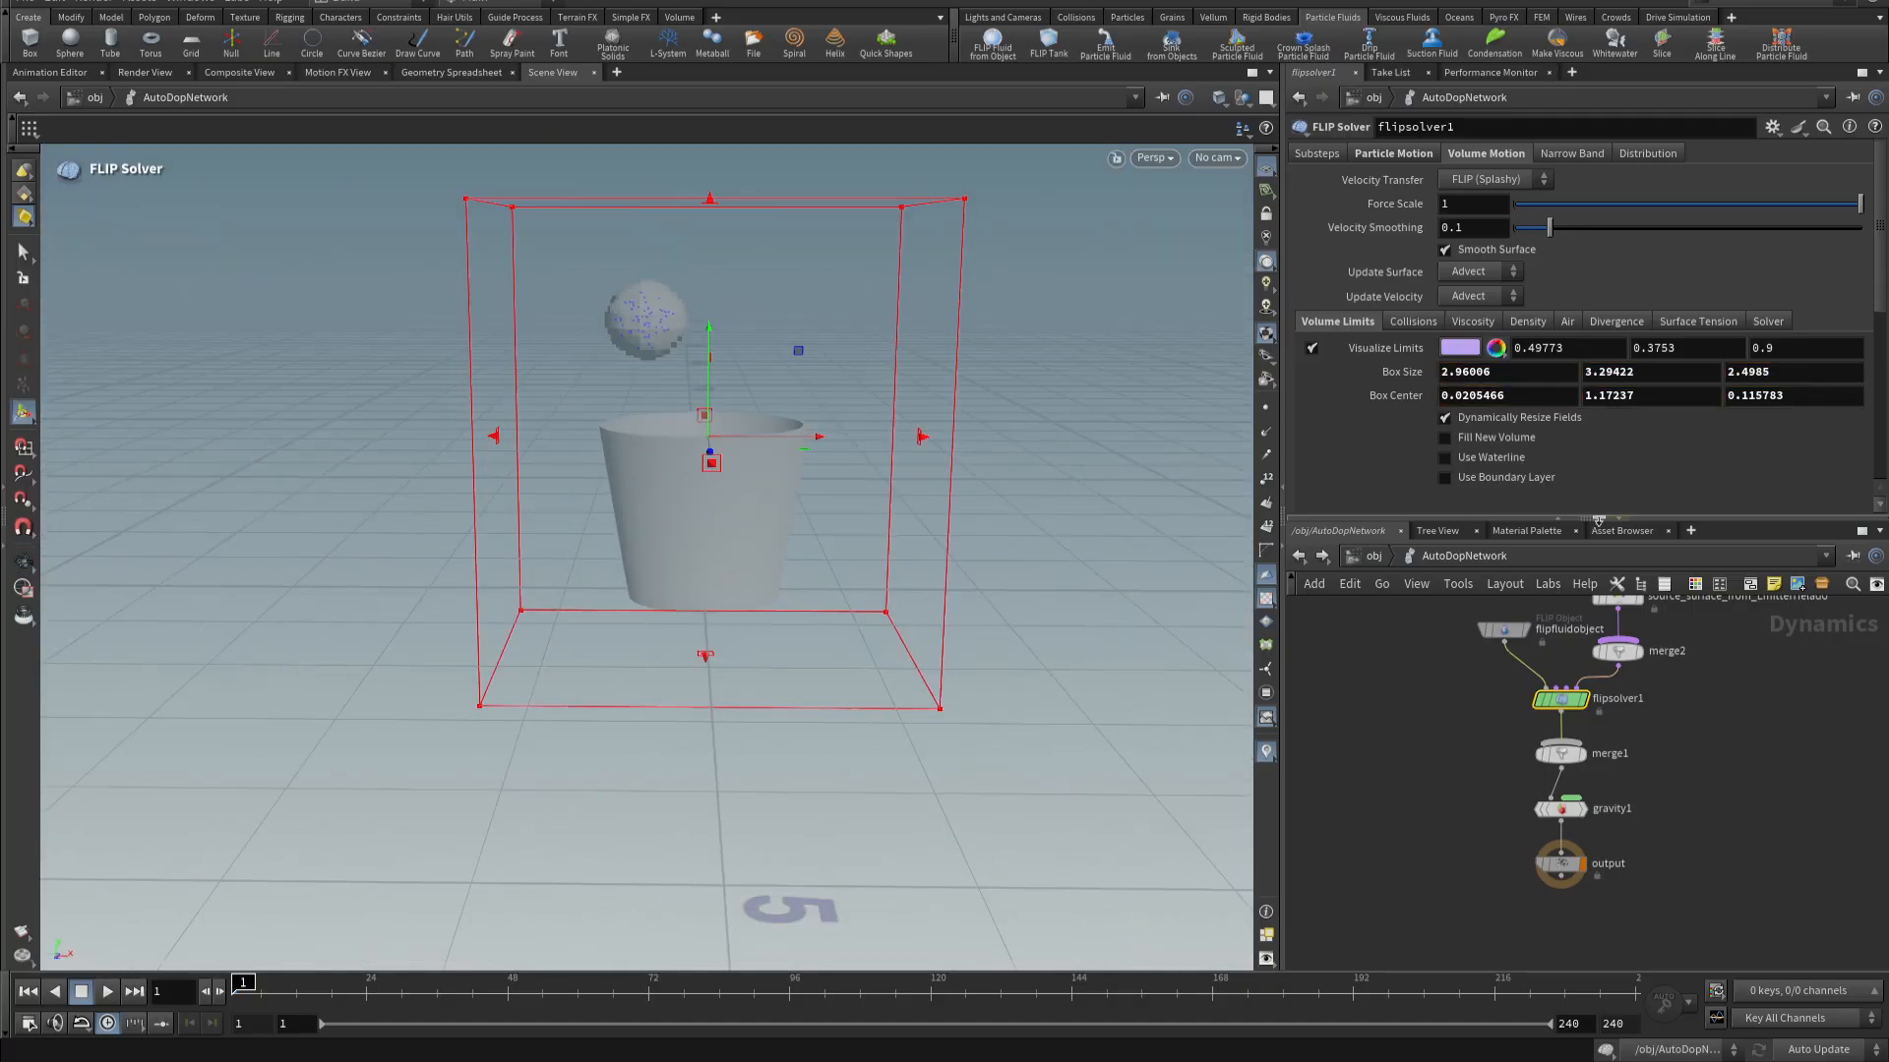
left_click(1312, 350)
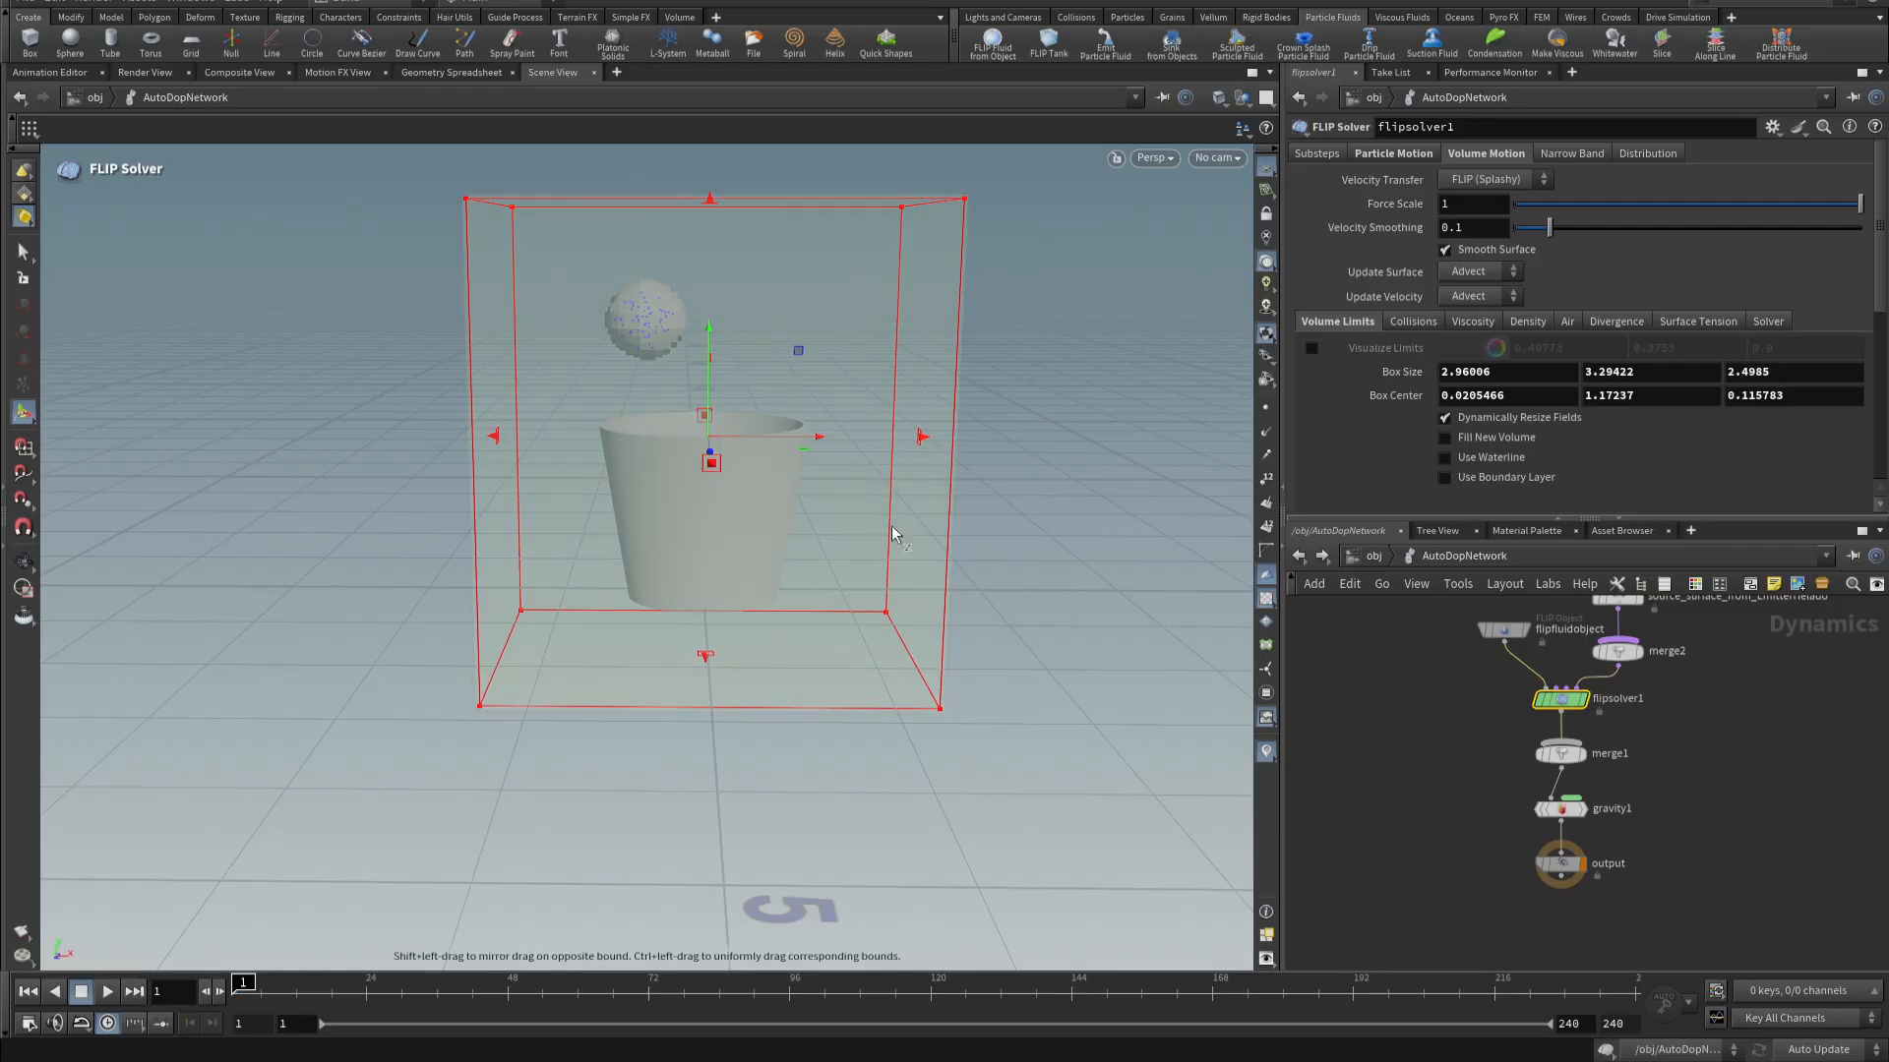
key("Escape")
right_click_drag(1000, 599, 1071, 550)
middle_click_drag(1071, 550, 1002, 625, "alt")
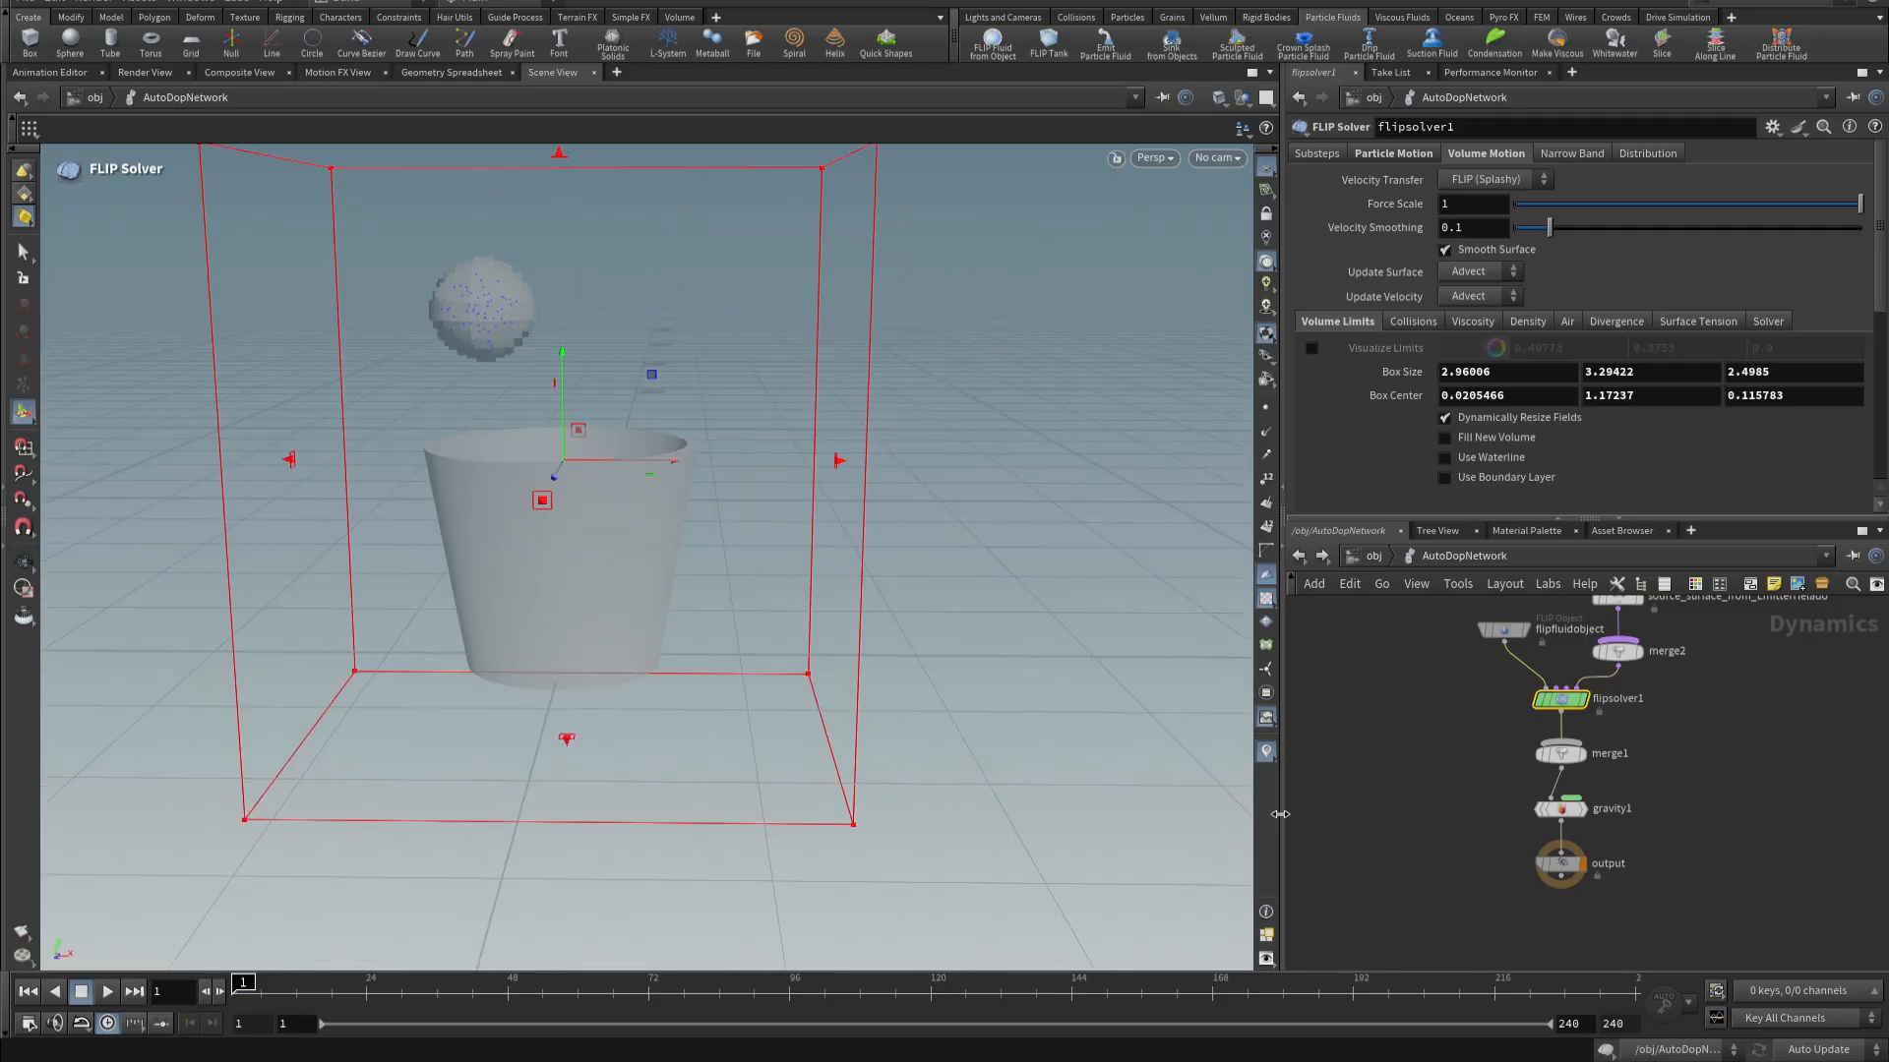
- Set flipfluidobject's Particle Separation to 0.03 and hide all other objects in the 3D view
middle_click_drag(1711, 718, 1665, 868)
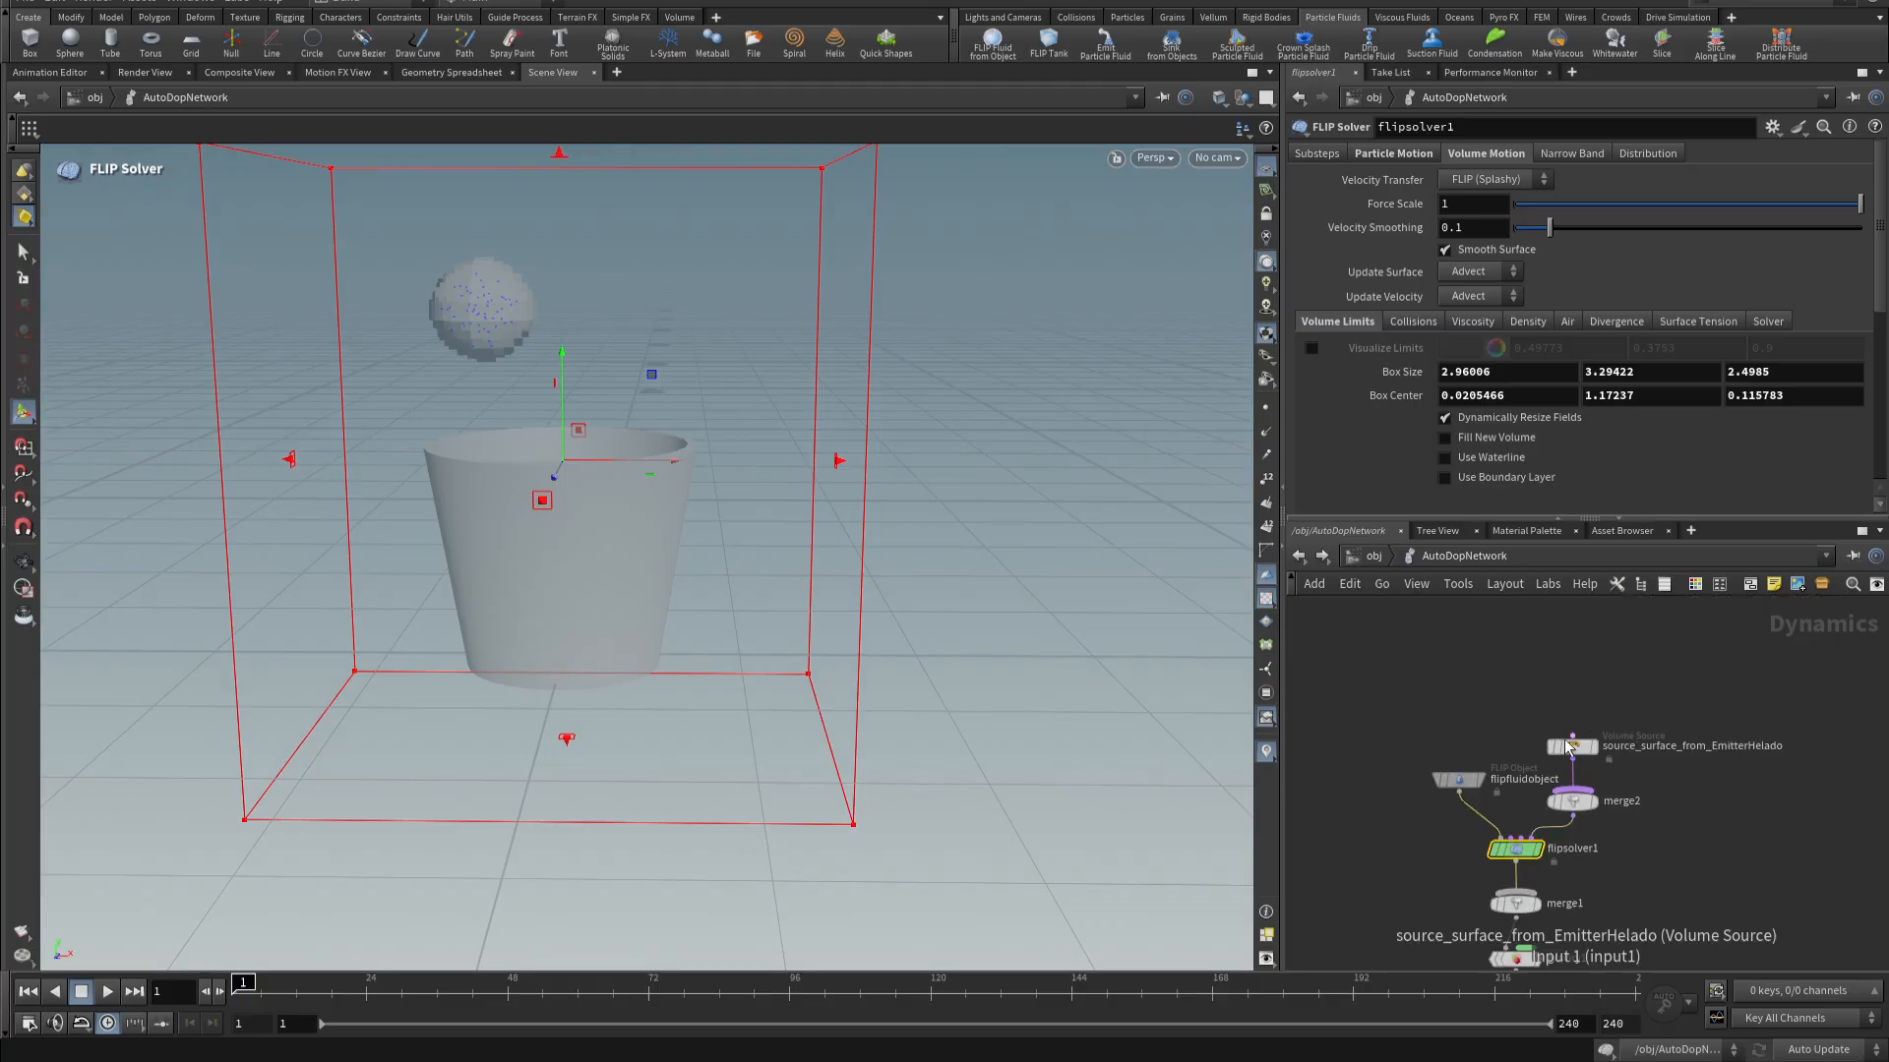
left_click(1422, 723)
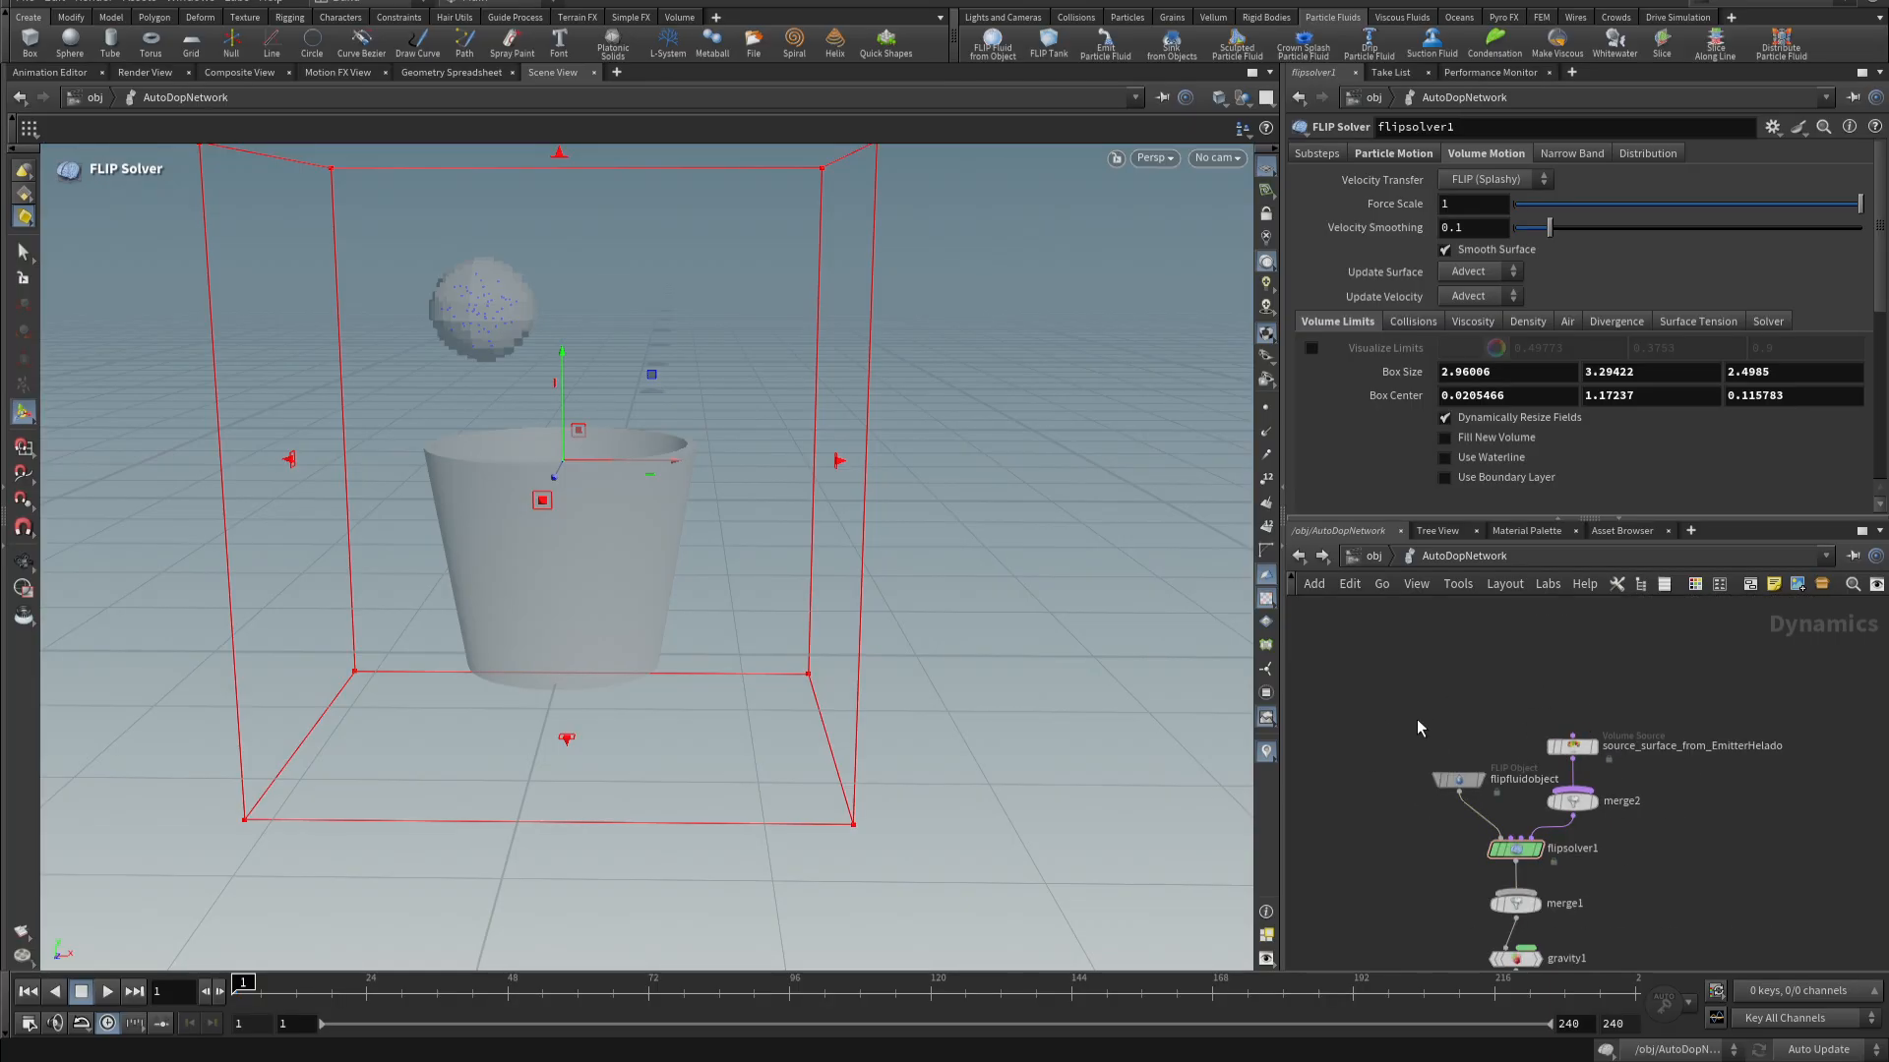
left_click(1459, 784)
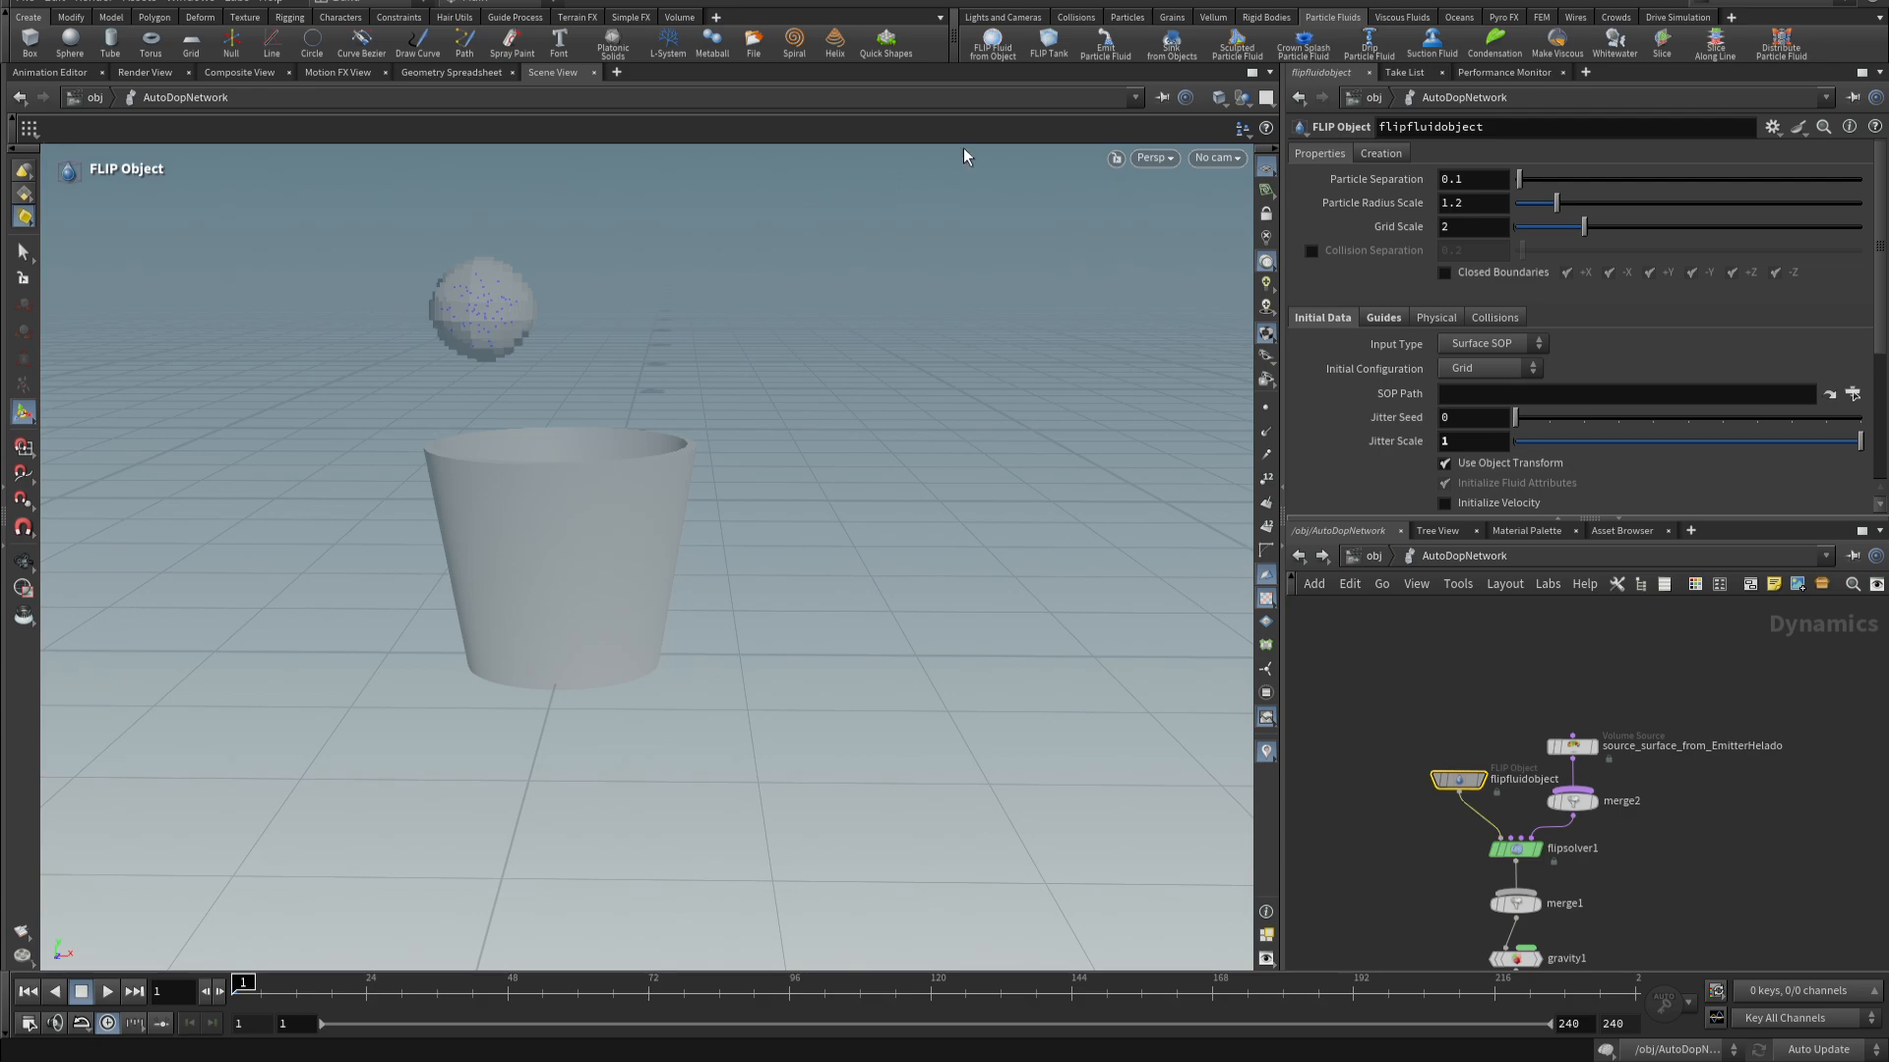
left_click(1498, 180)
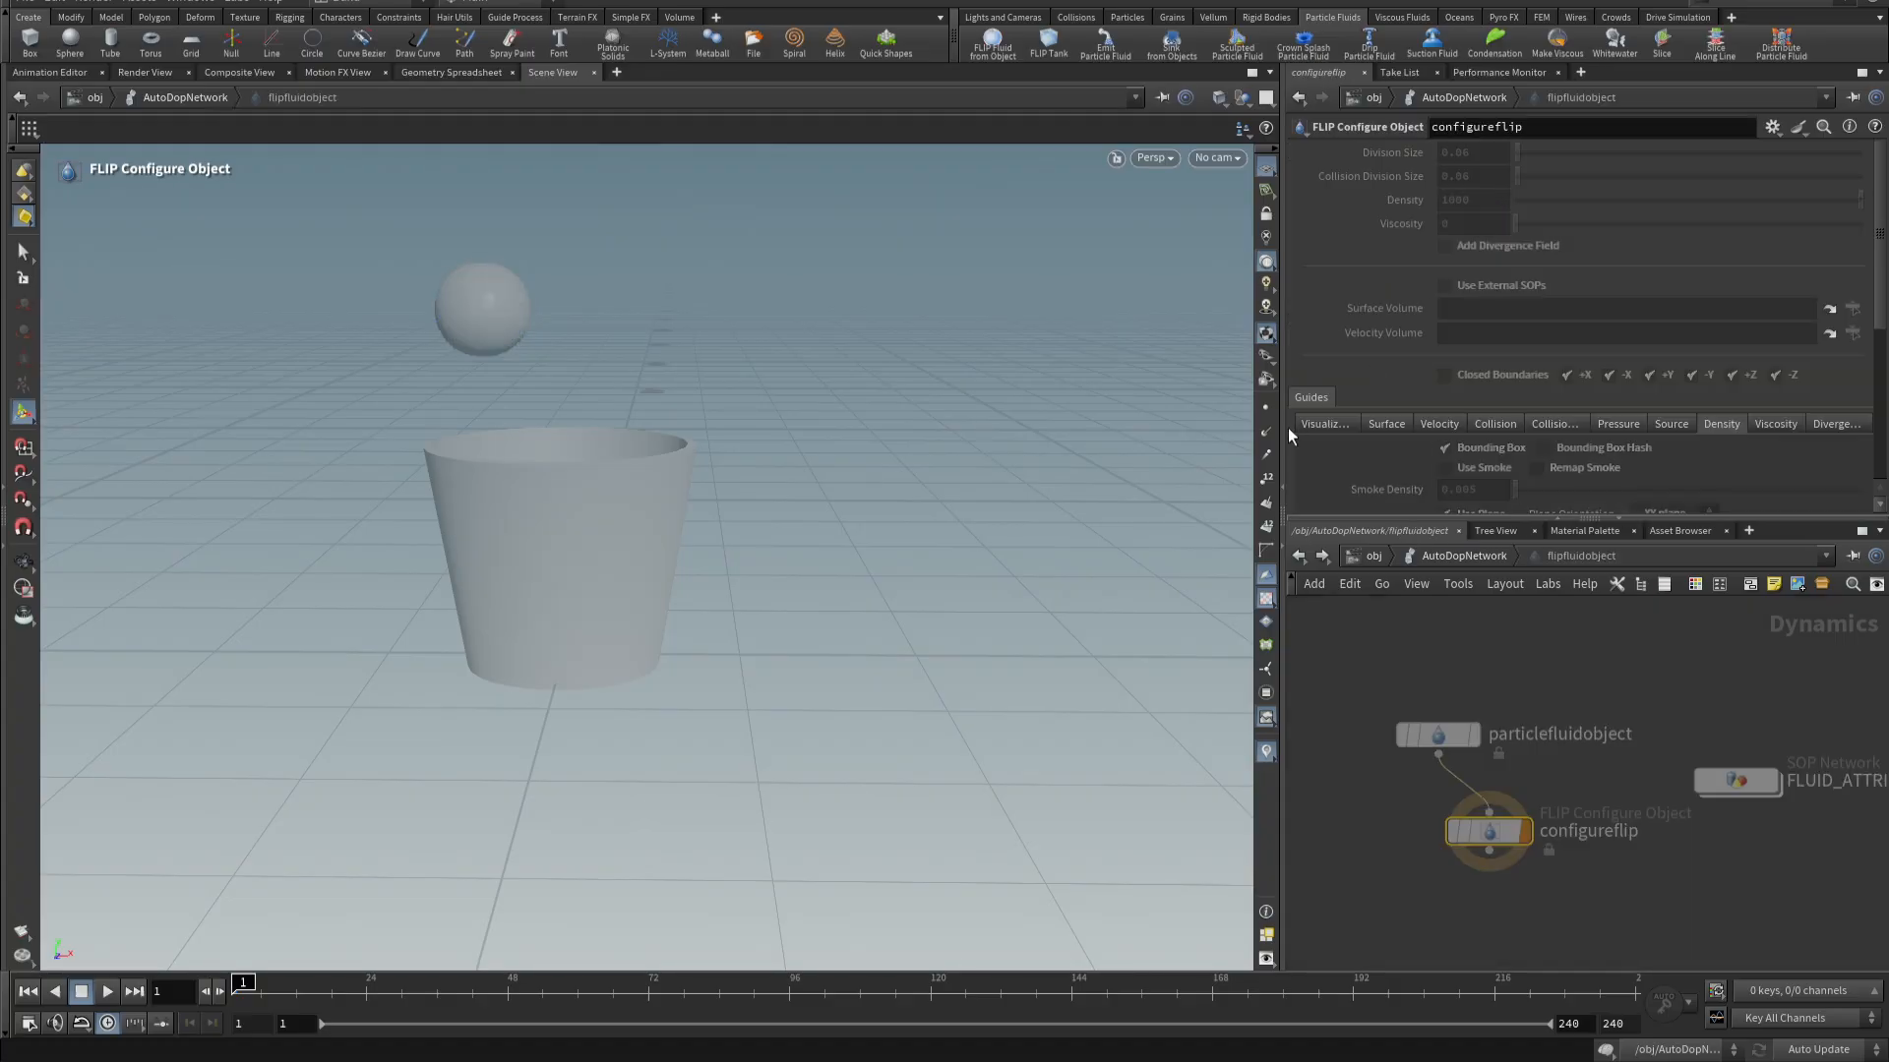
left_click(1306, 564)
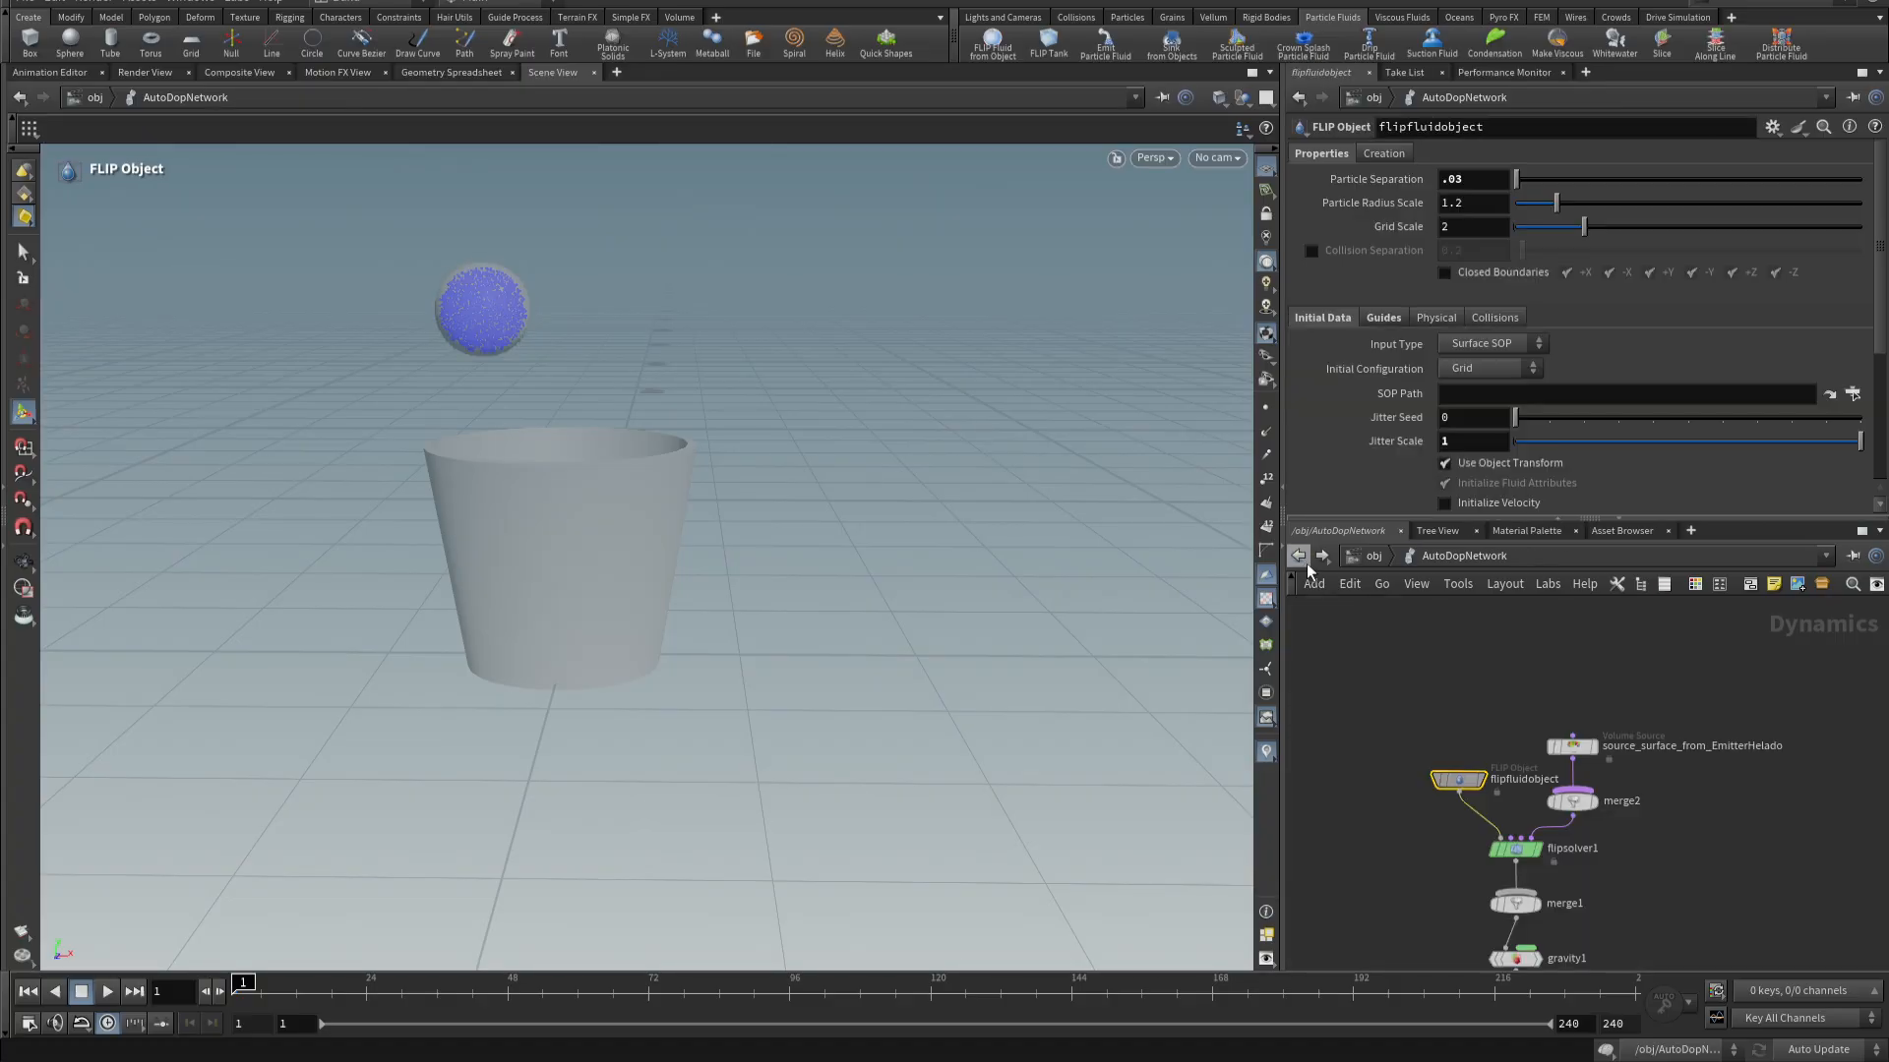
left_click(1243, 104)
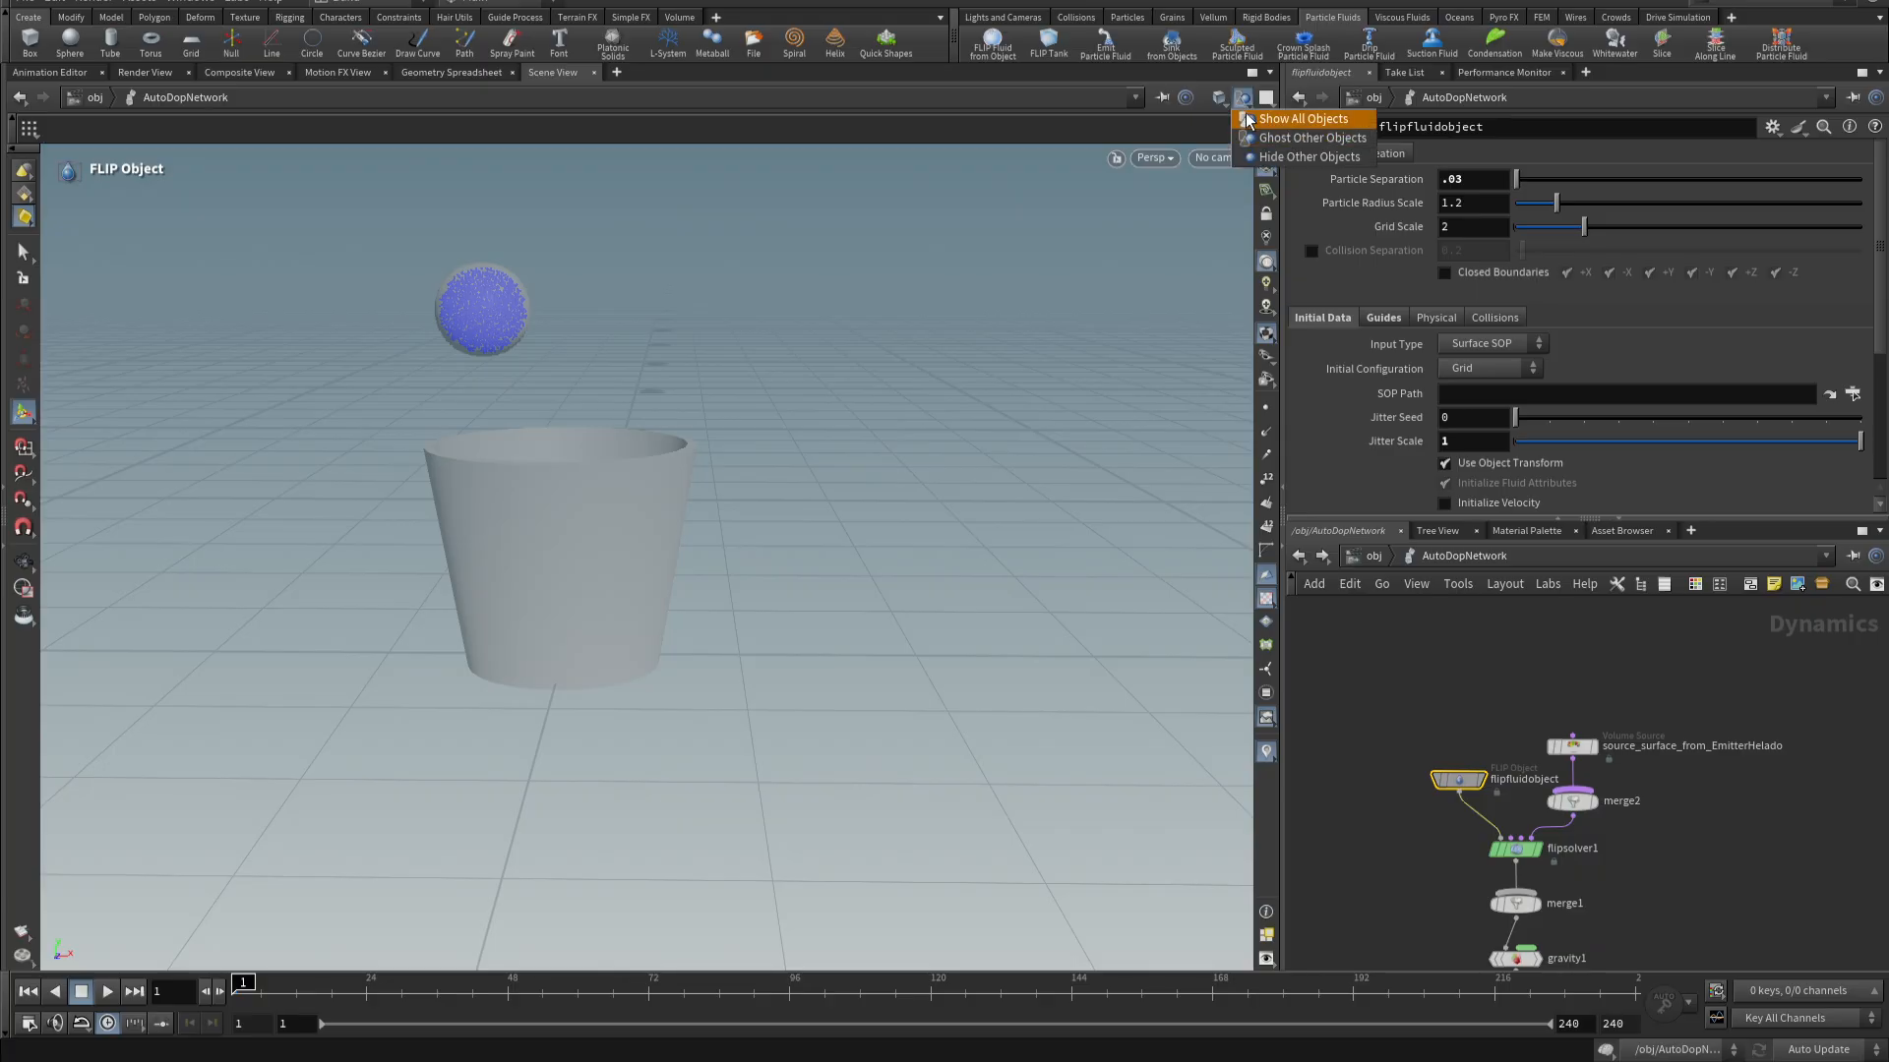
left_click(1243, 161)
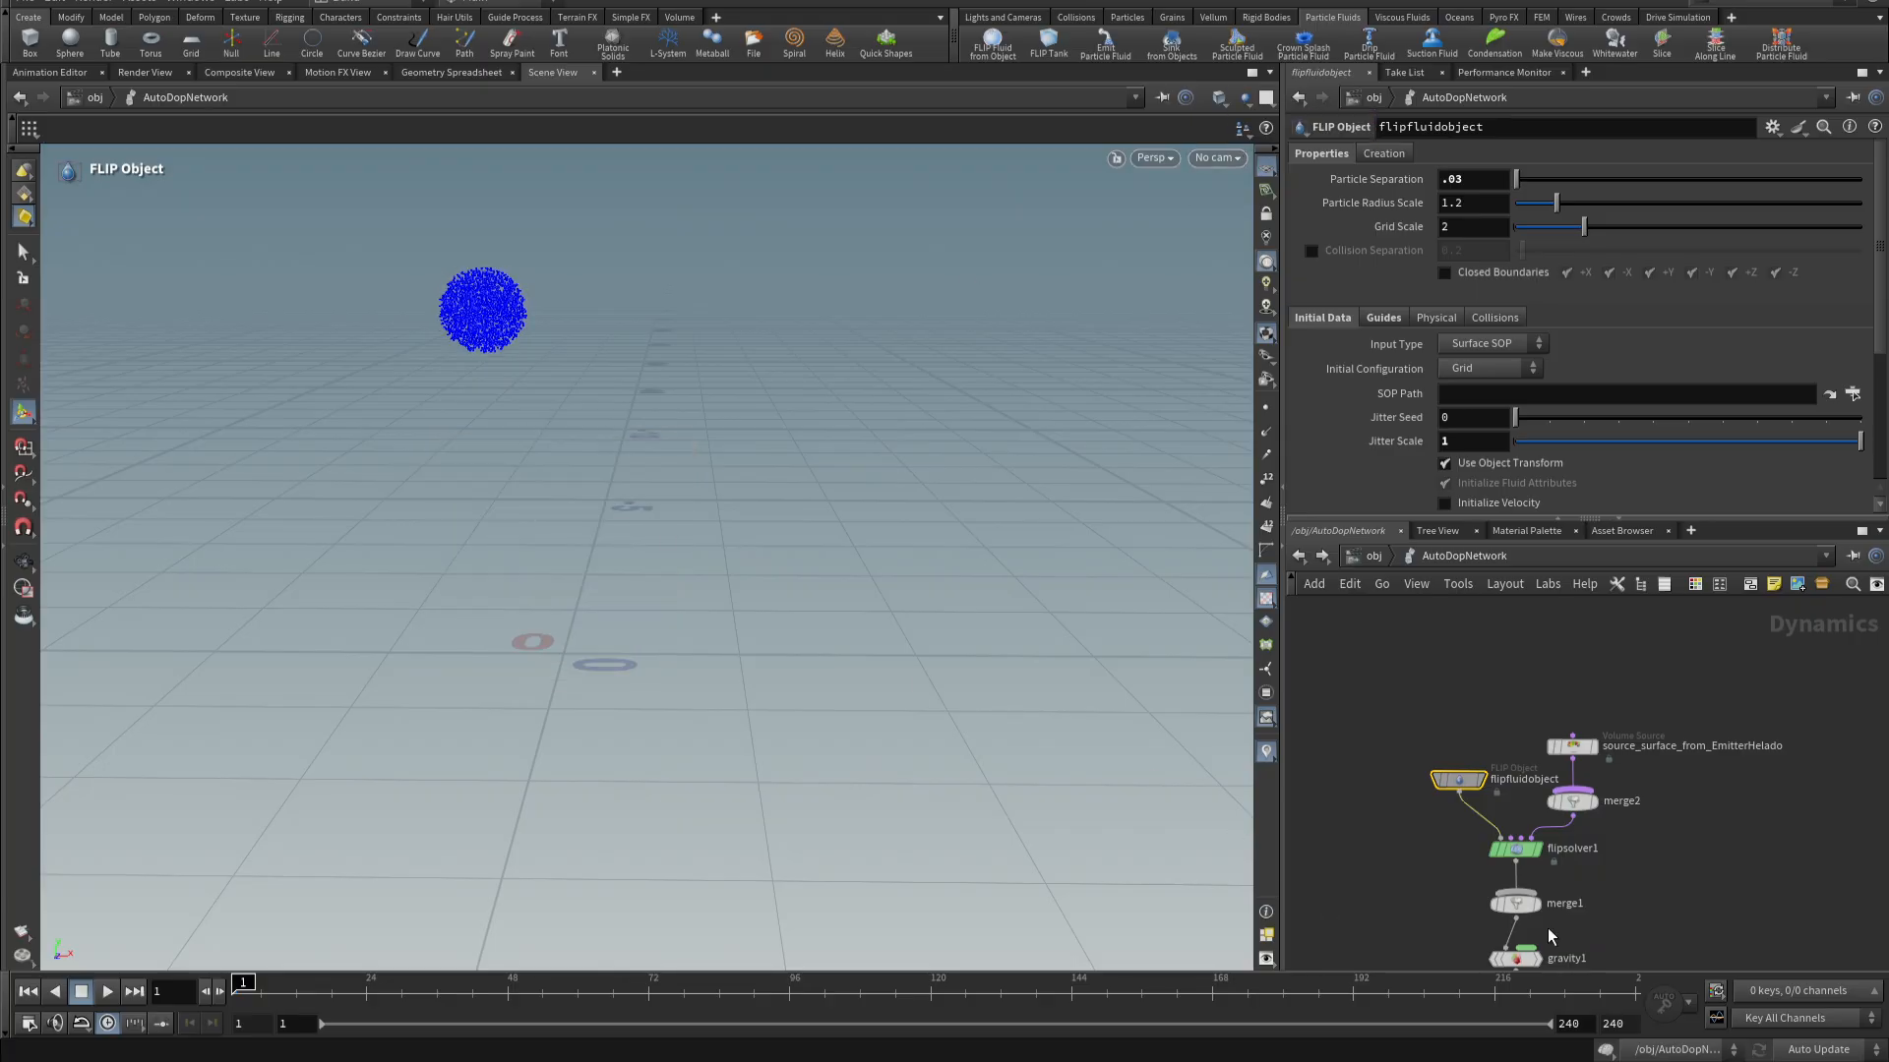
- Apply Make Viscous to flipfluidobject and dismiss the viscosity information message
middle_click_drag(1549, 929, 1603, 795)
mouse_move(1523, 718)
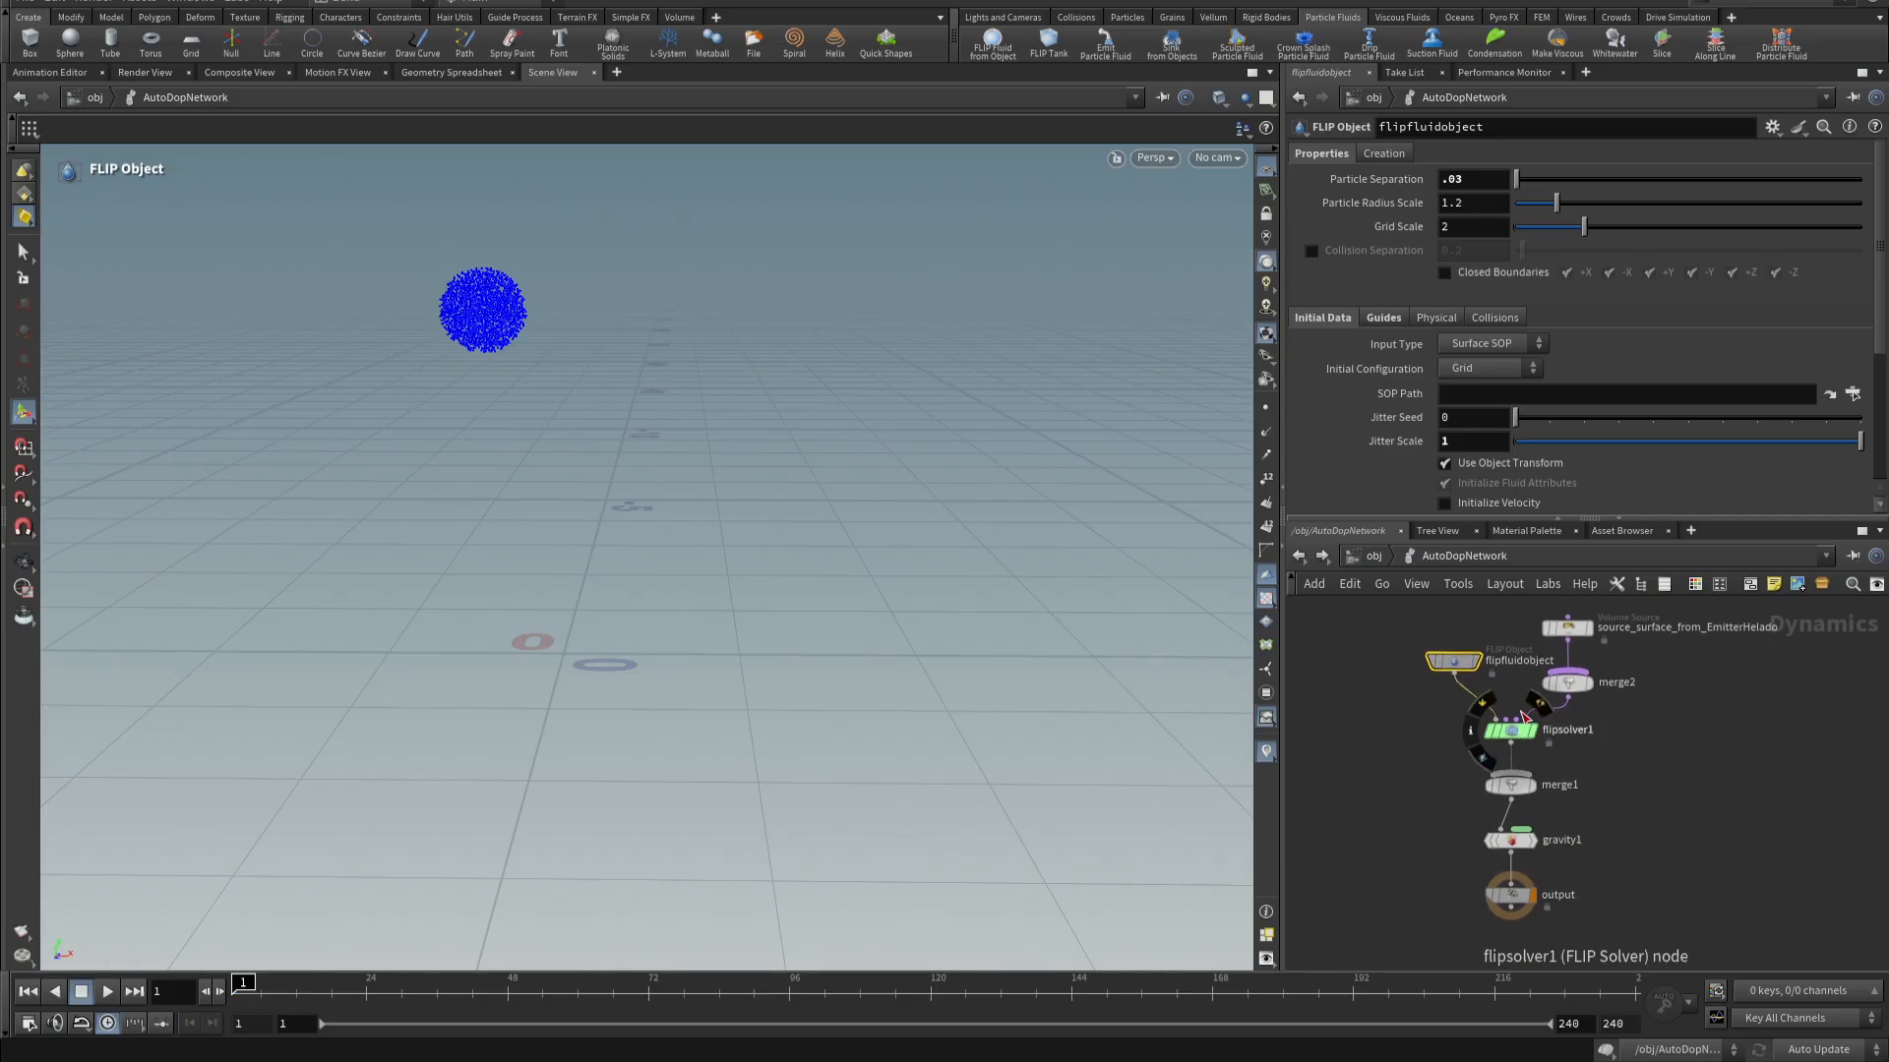
left_click(1556, 45)
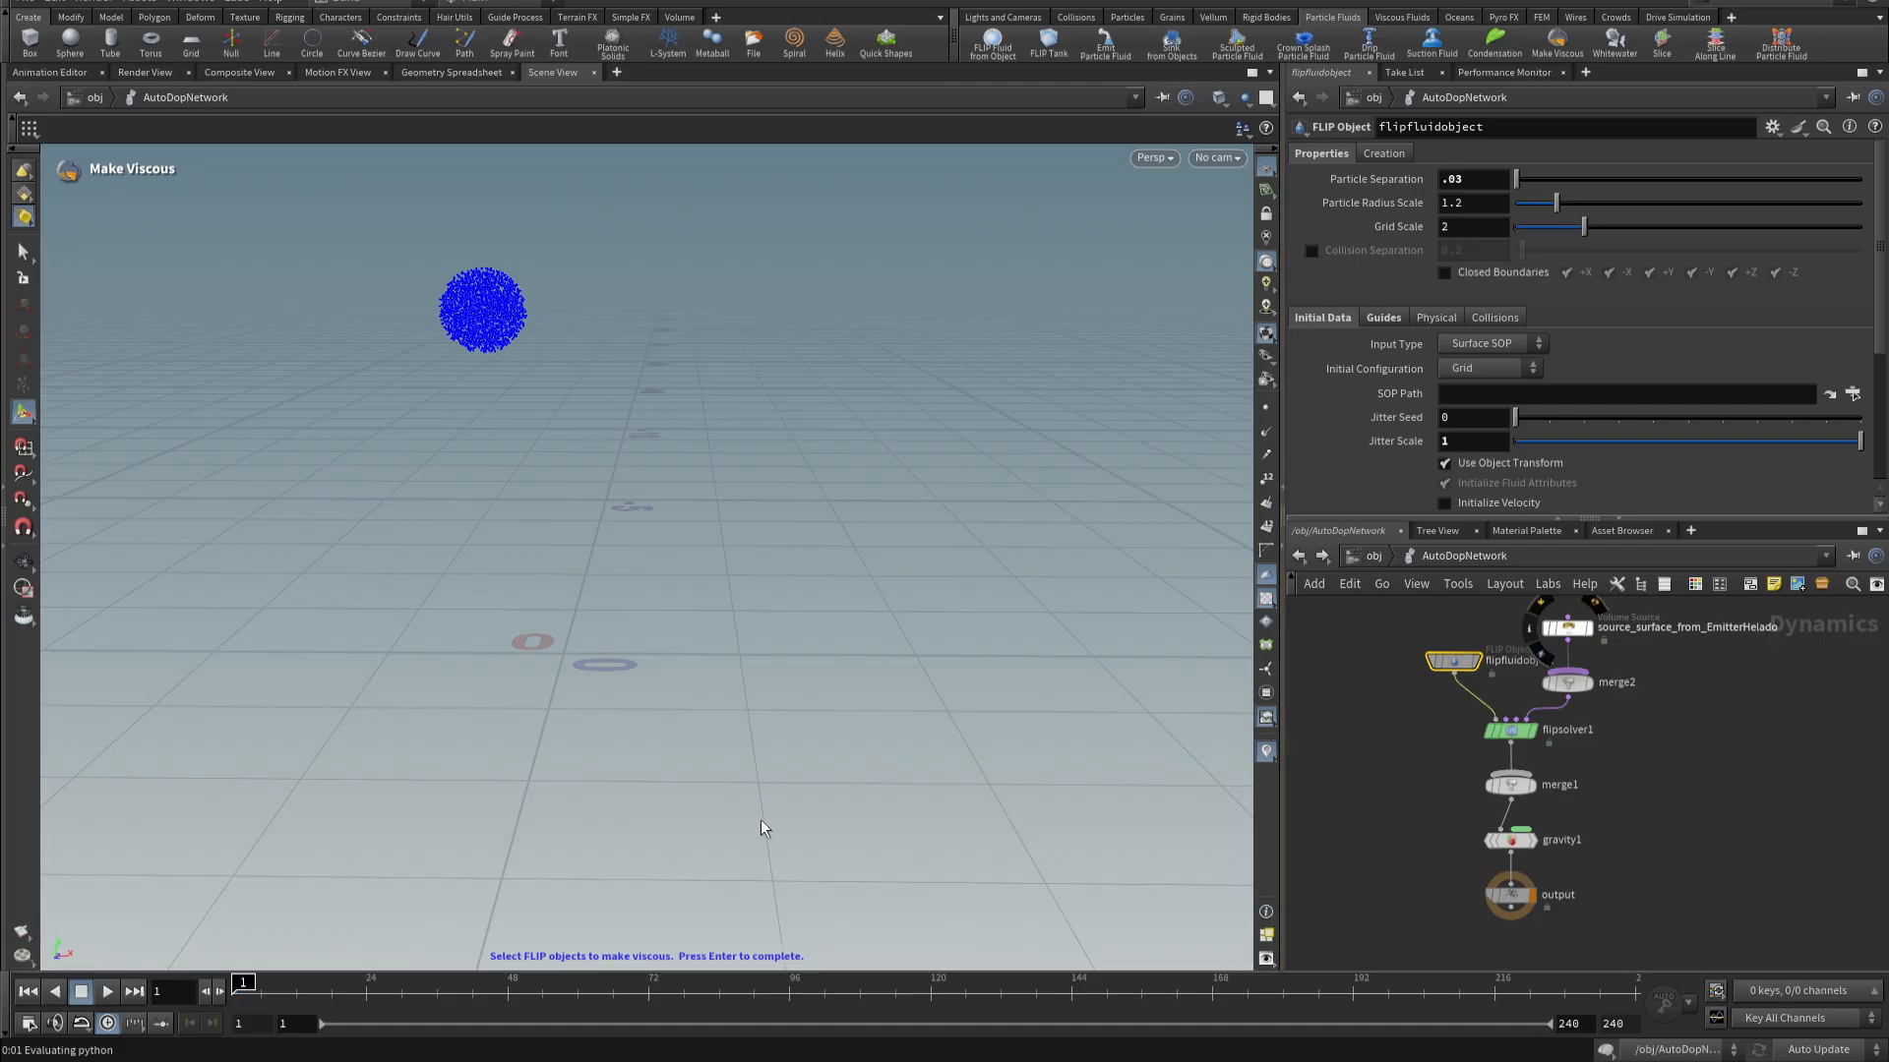
left_click(1450, 661)
key("Return")
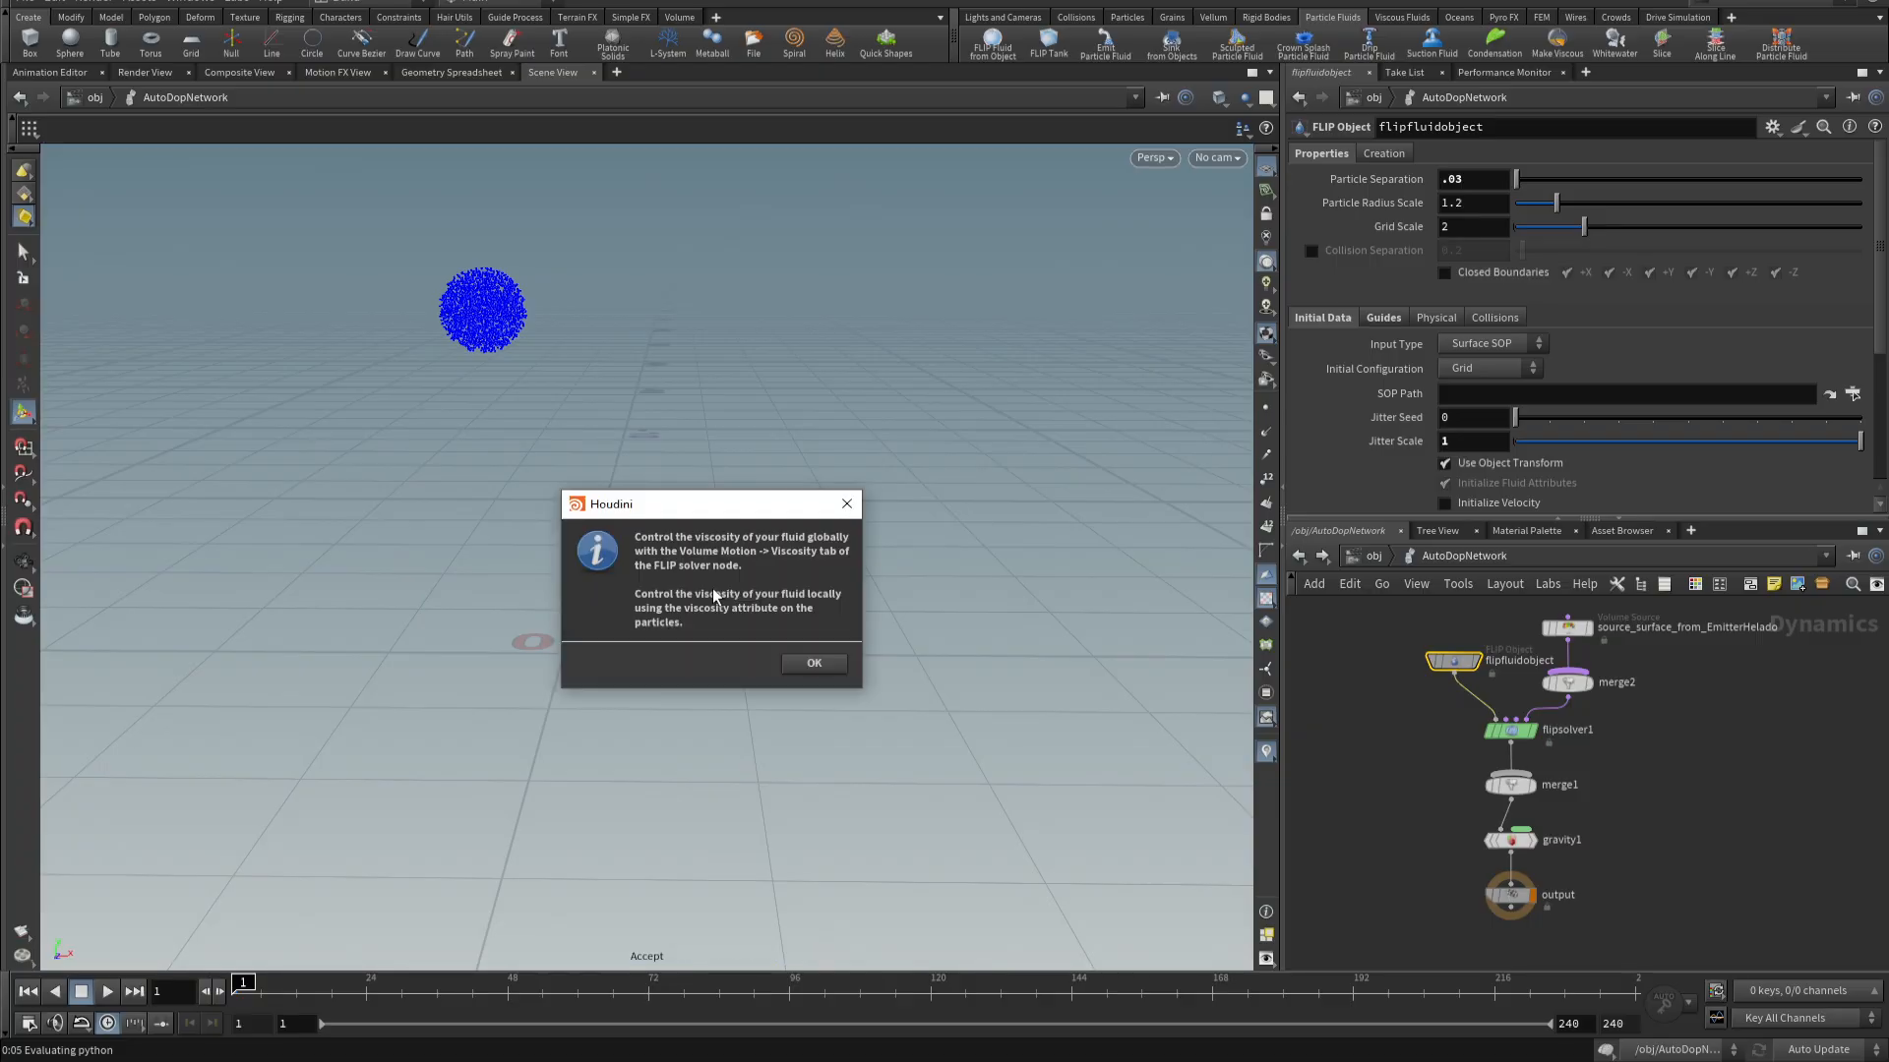
left_click(813, 664)
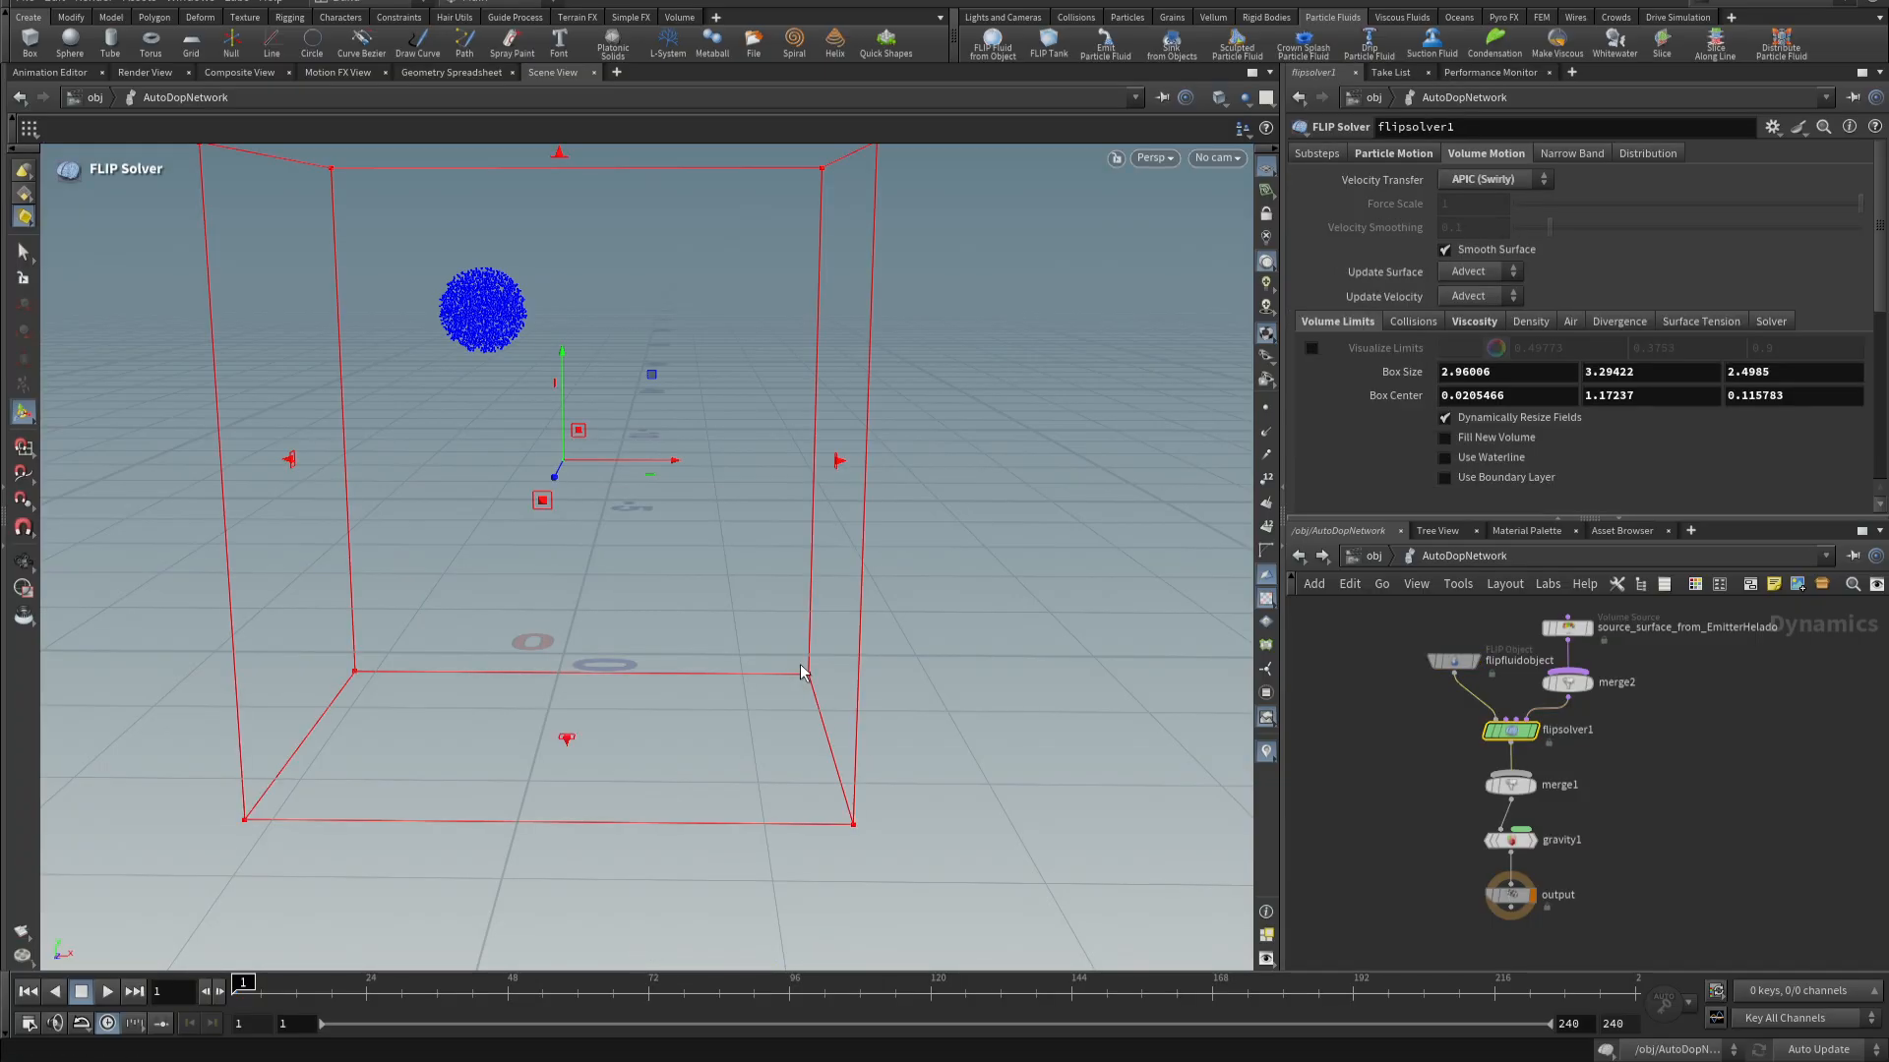
- At object level, move the EmitterHelado and Vaso nodes apart from the fluid nodes, with Vaso just below EmitterHelado
left_click(1373, 557)
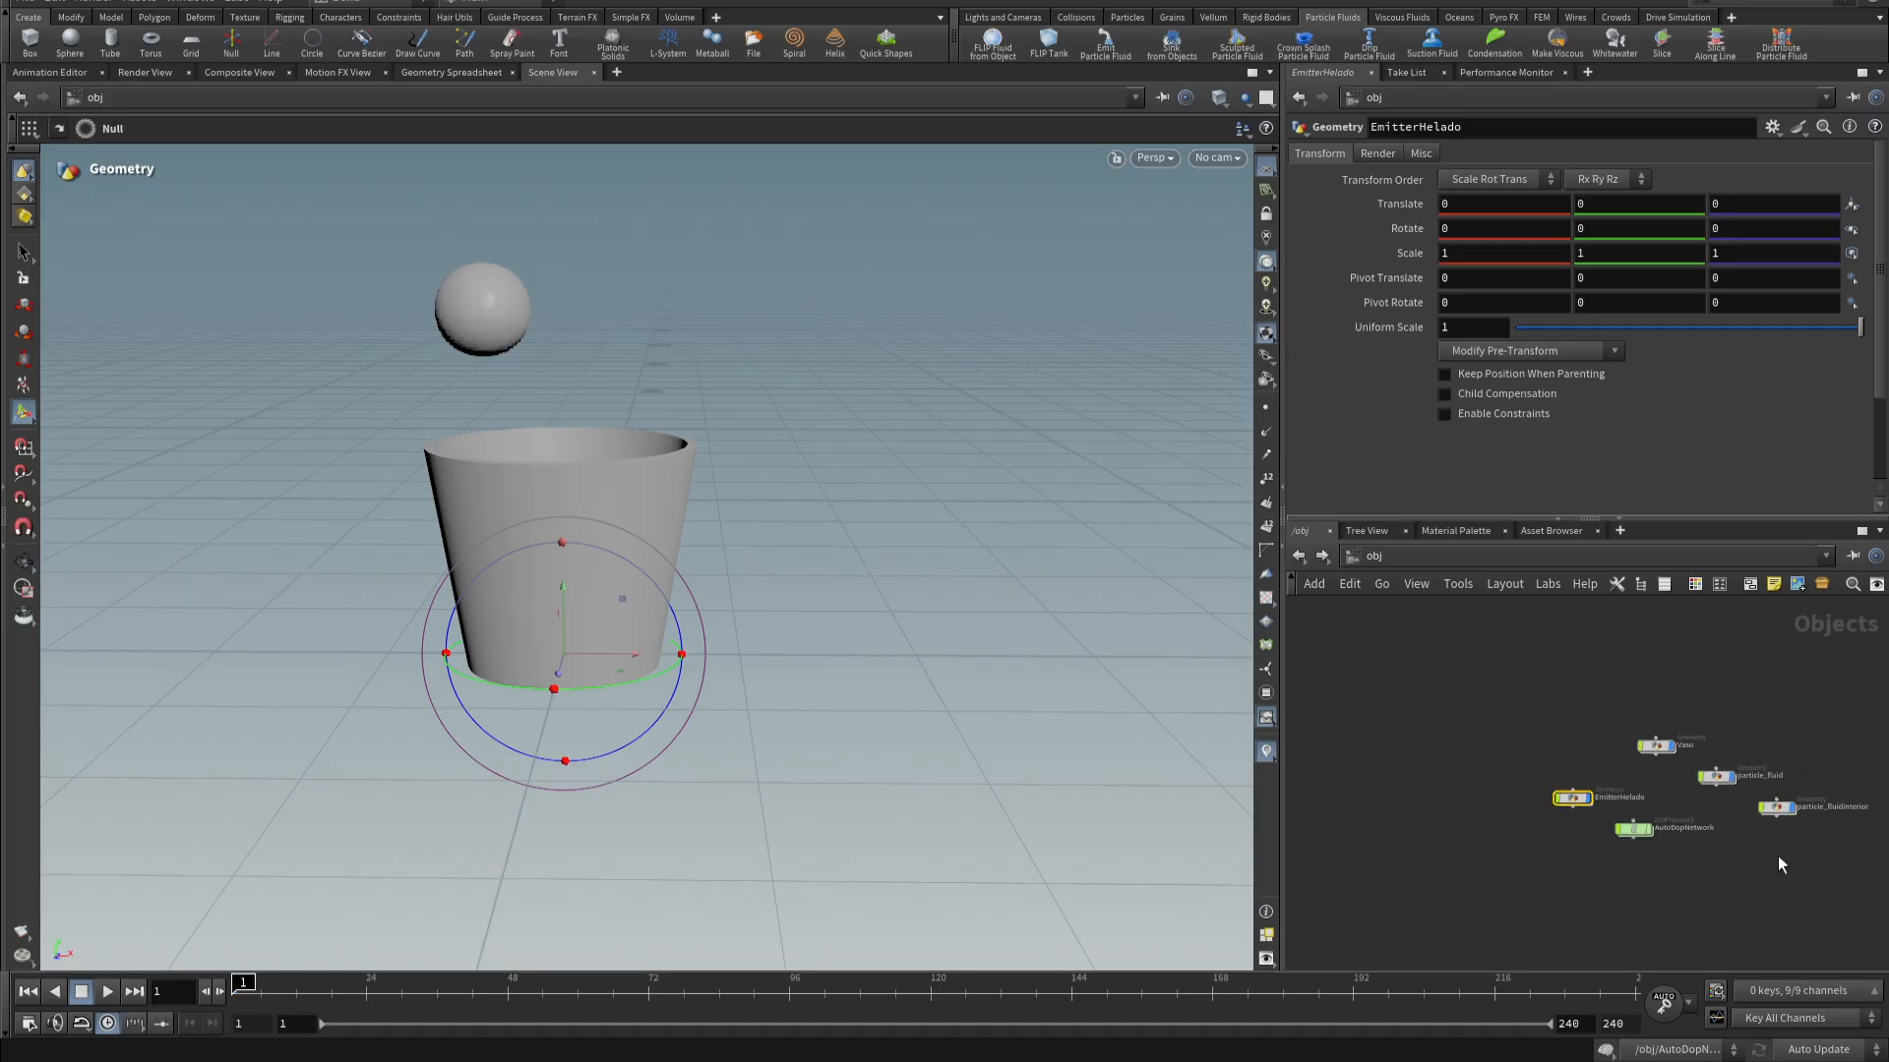
scroll(1611, 908, "up", 3)
left_click_drag(1652, 769, 1830, 814)
left_click_drag(1702, 631, 1560, 804)
- Make the Vaso cup a static collision object and tidy the AutoDopNetwork nodes with an automatic layout
left_click(1562, 807)
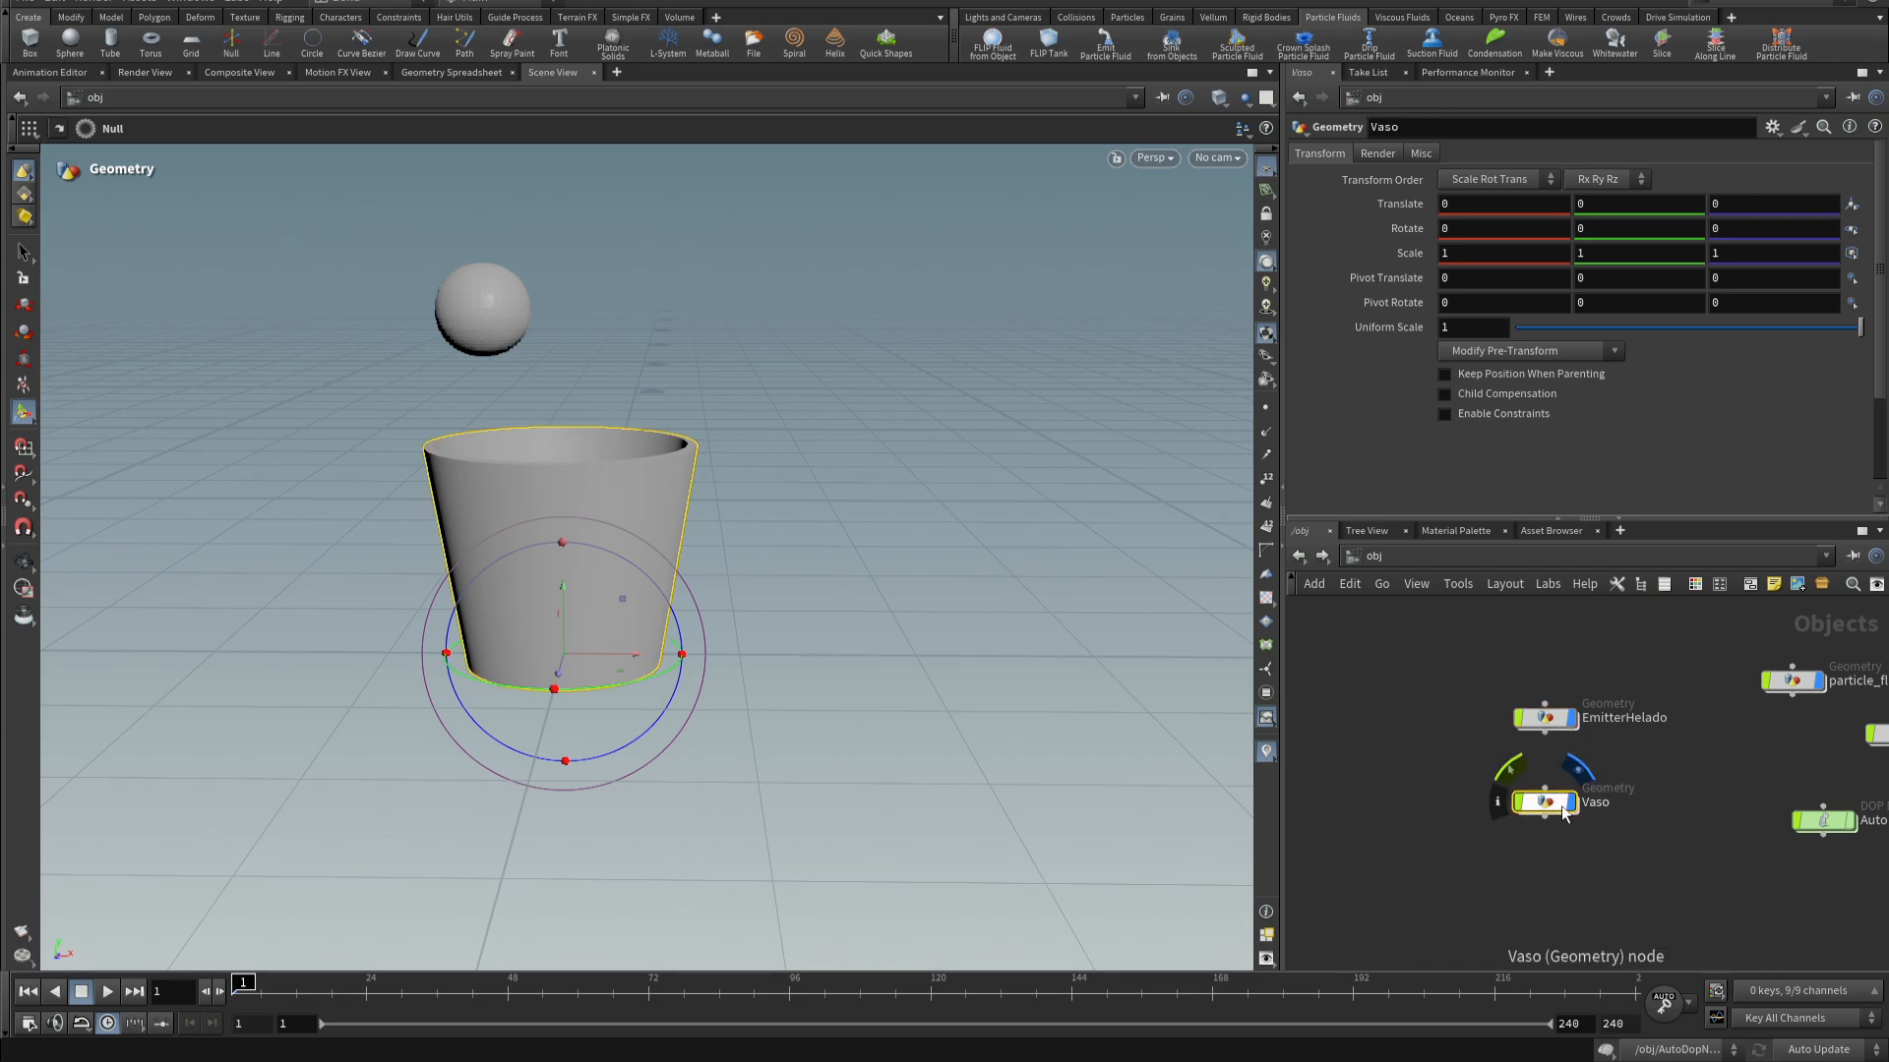
left_click(1076, 17)
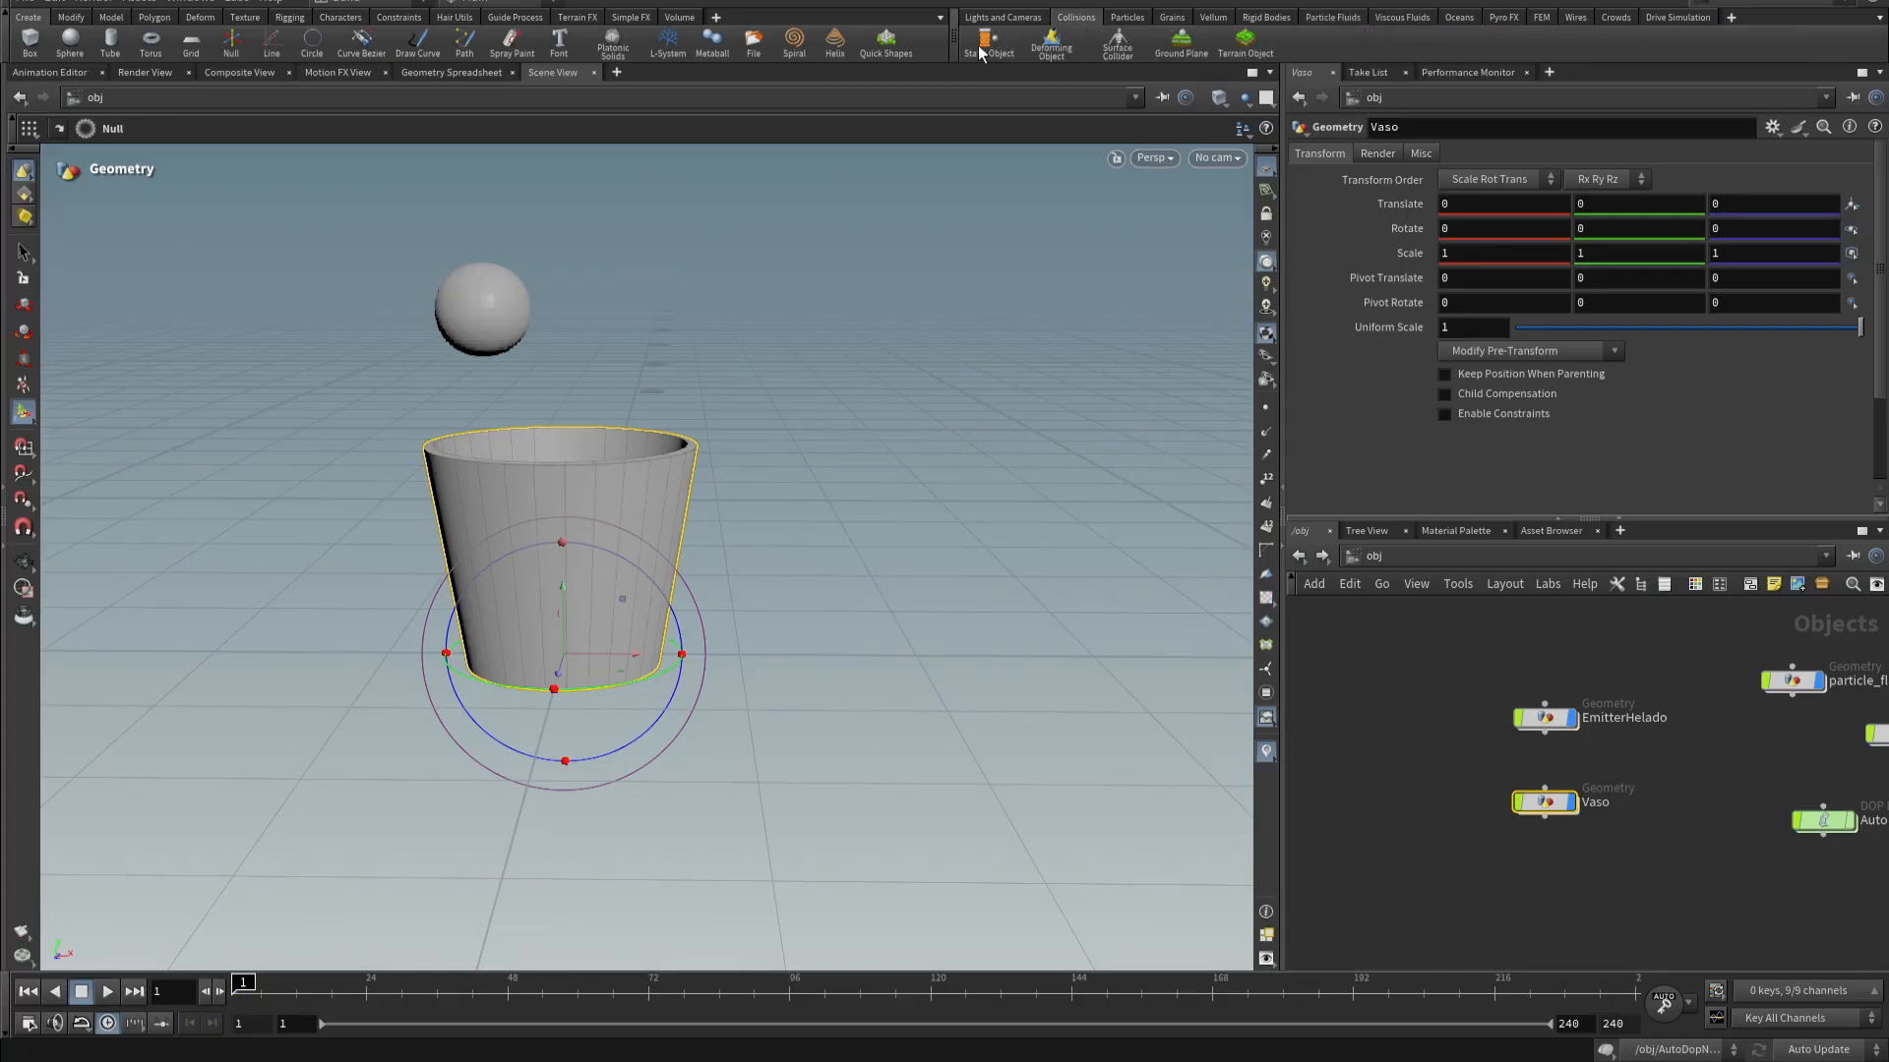
key("h")
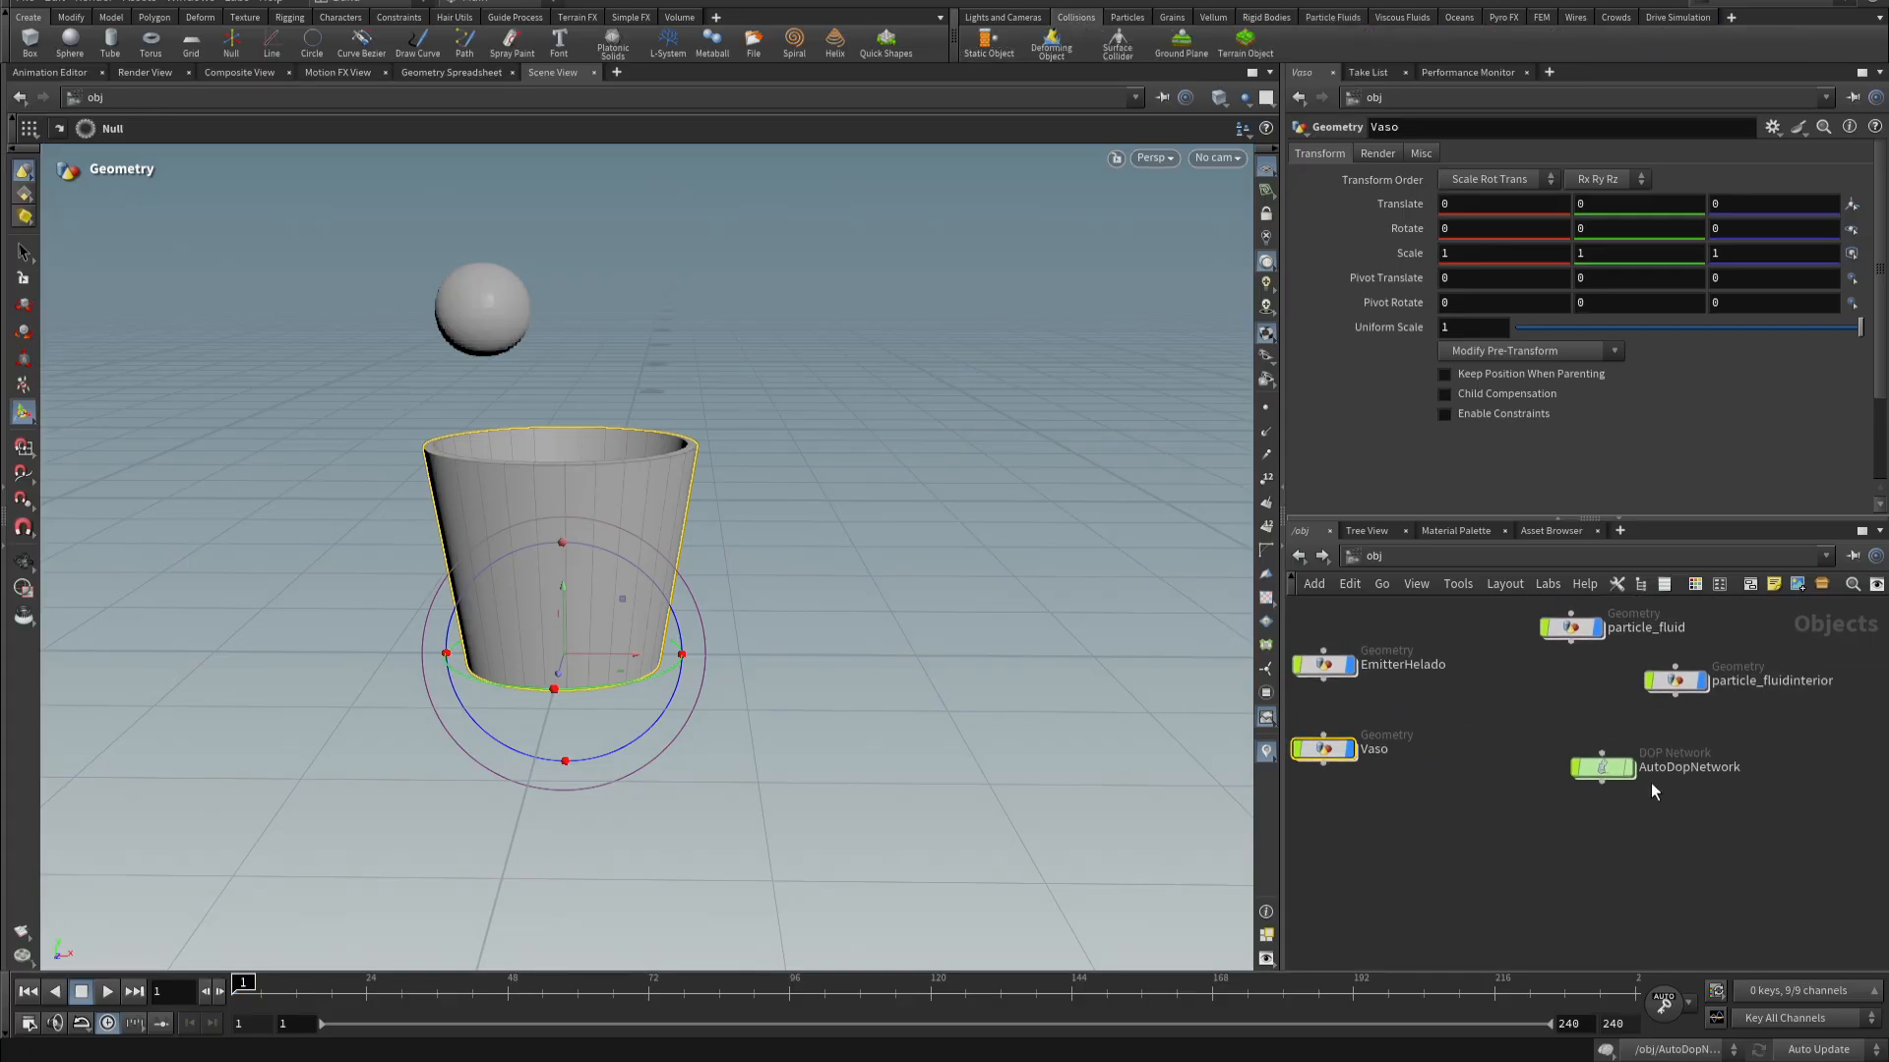
double_click(1603, 768)
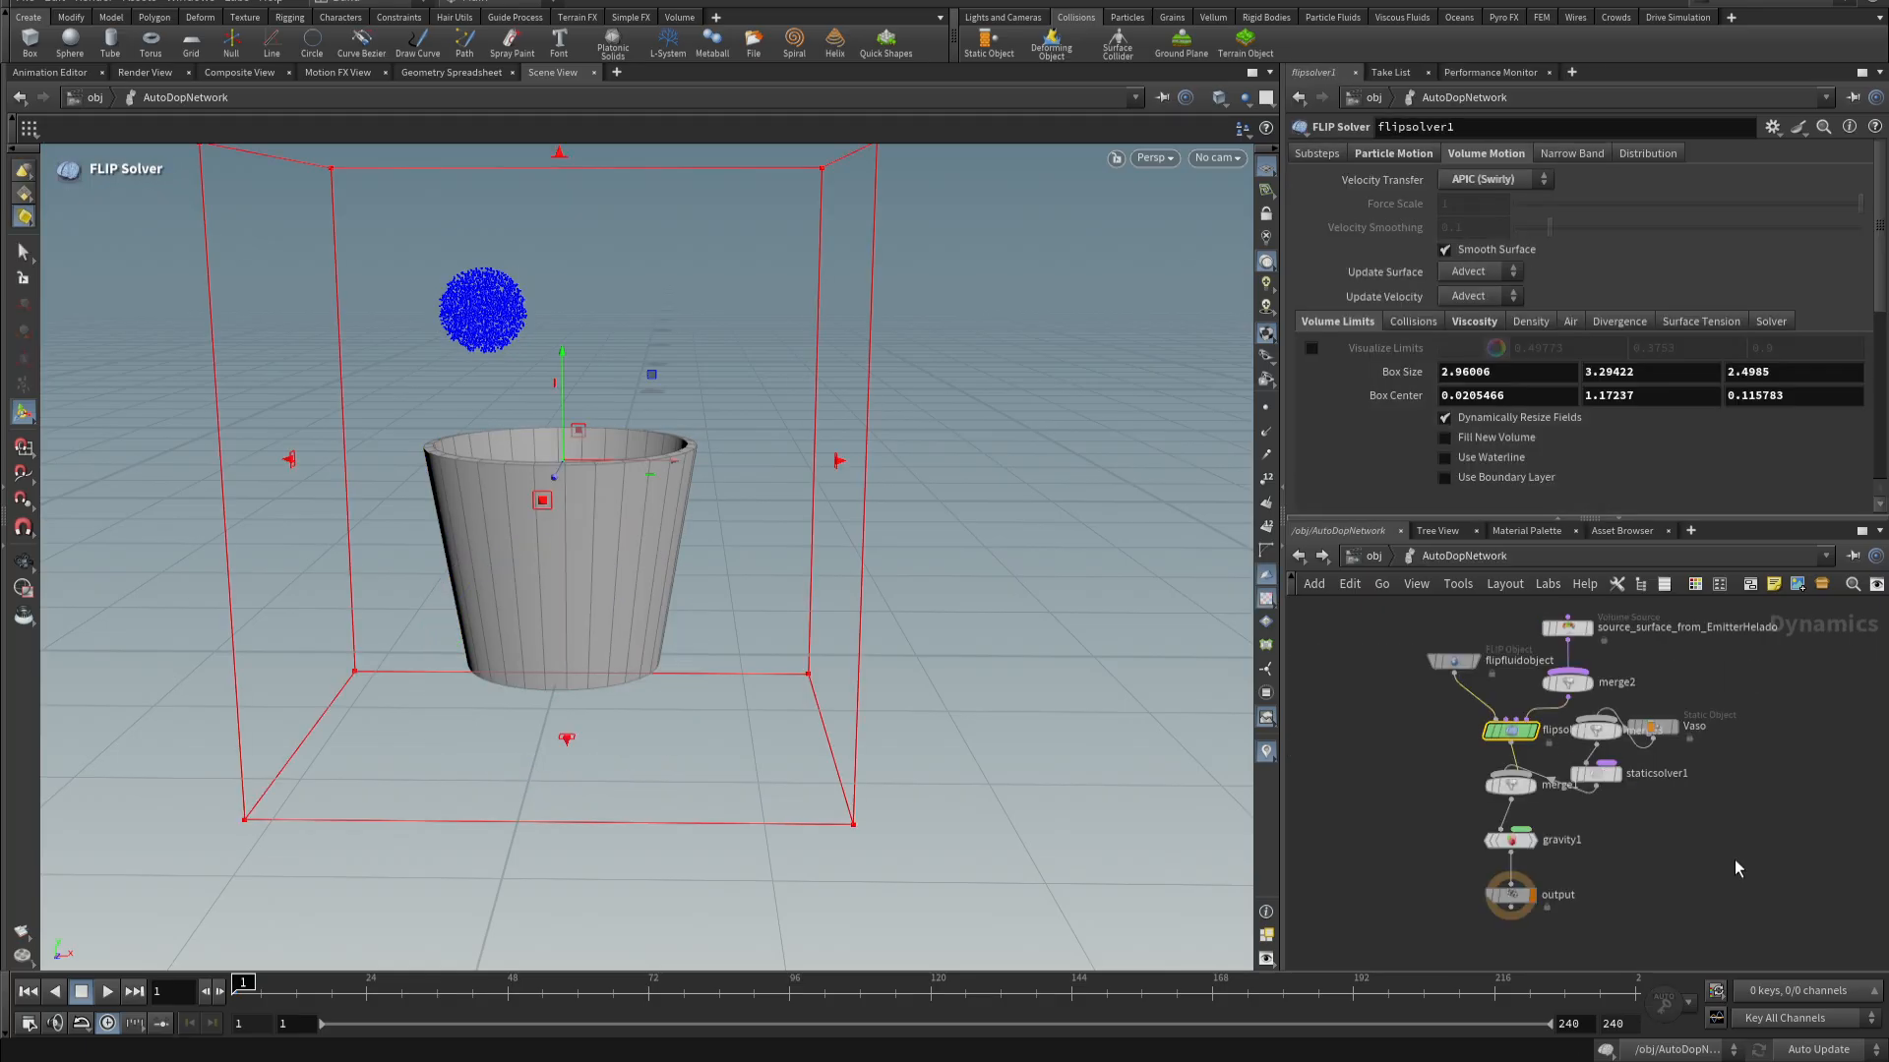
key("l")
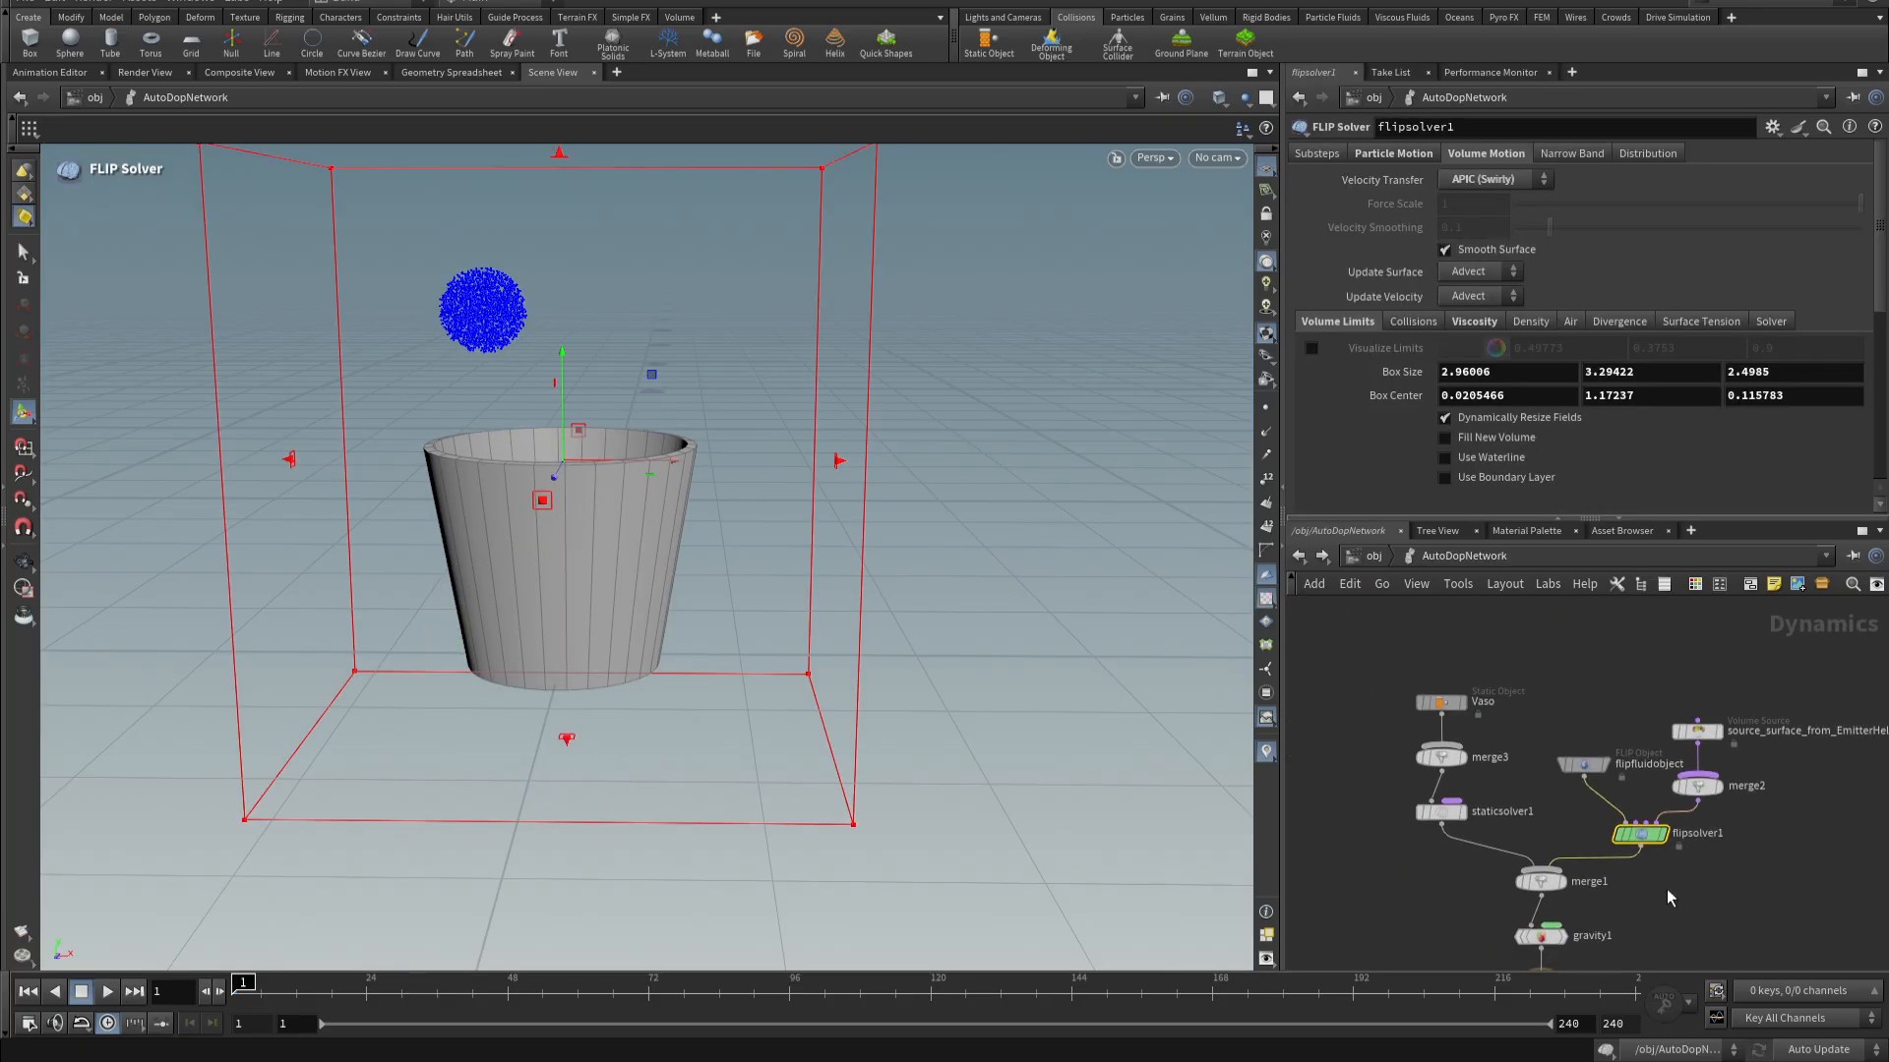
- Show the collision guide of the Vaso static object's volume and check it with the display geometry temporarily hidden
left_click(1440, 702)
key("Escape")
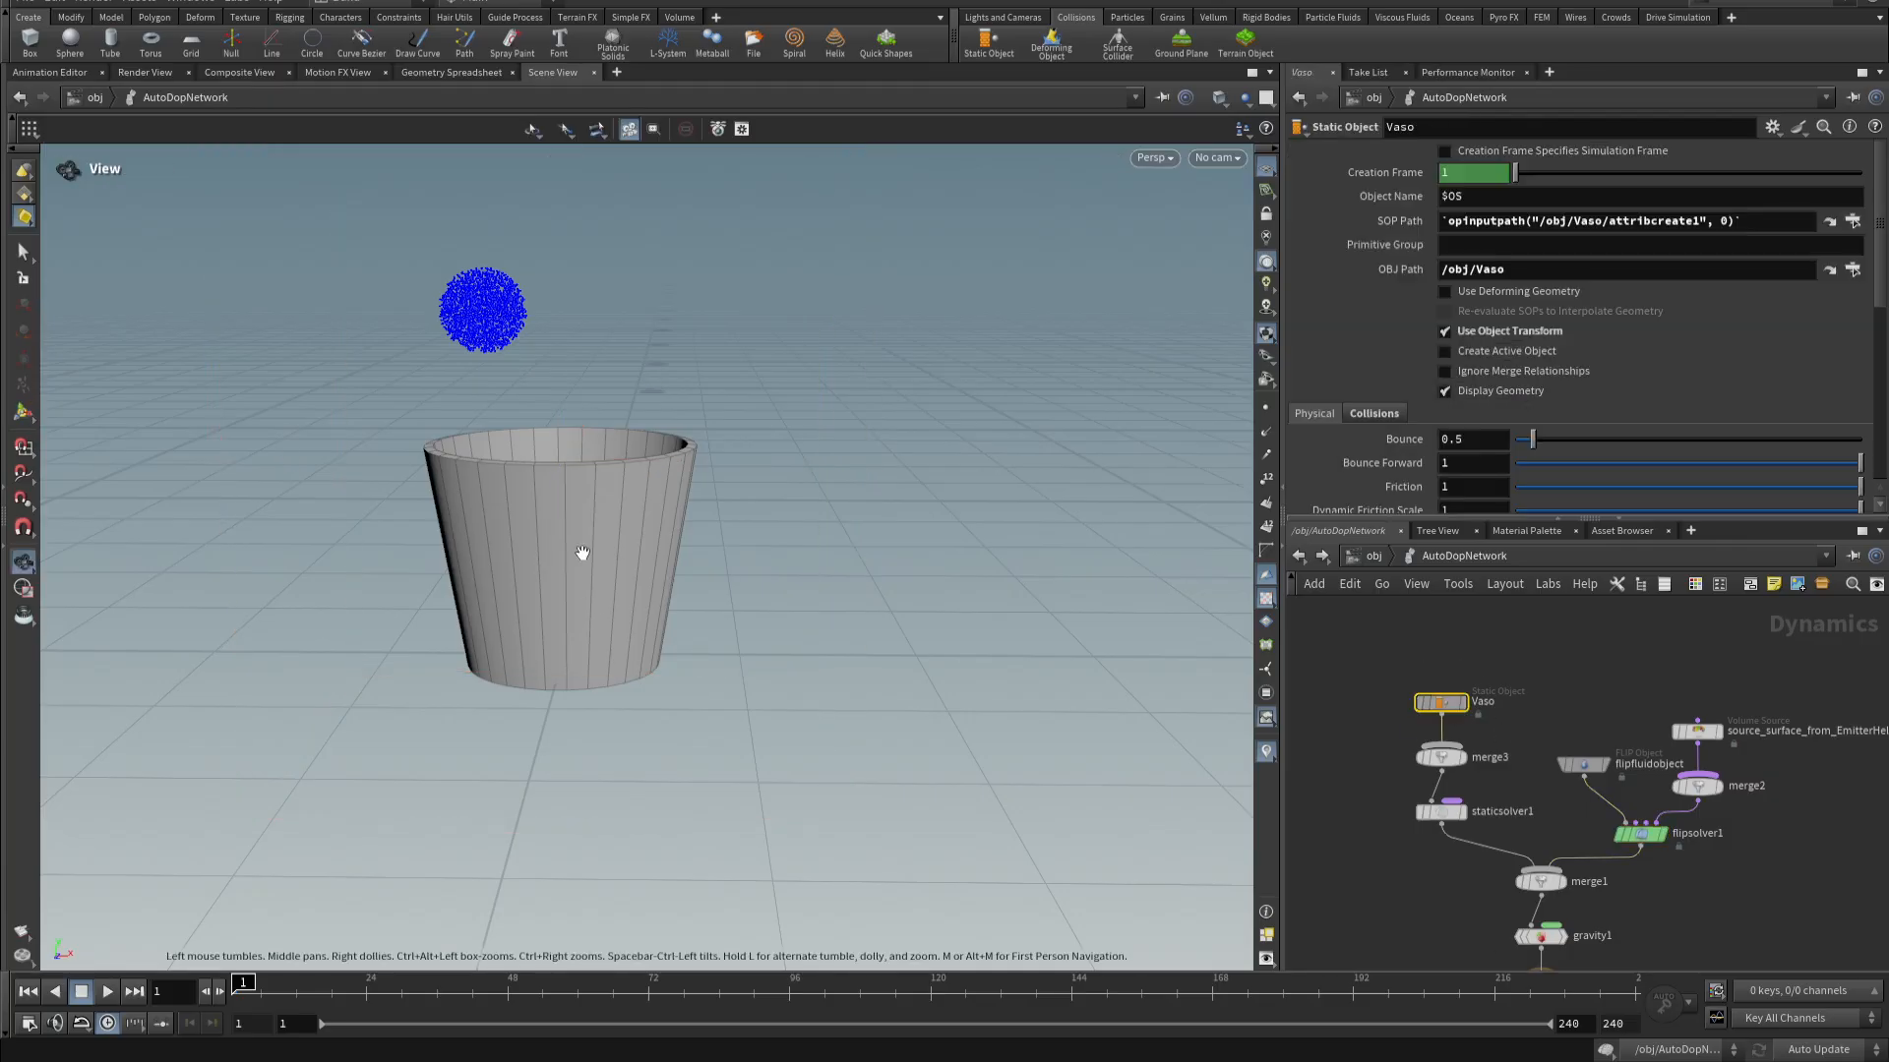
left_click_drag(578, 553, 565, 649)
right_click_drag(564, 649, 785, 640, "alt")
middle_click_drag(758, 609, 745, 787, "alt")
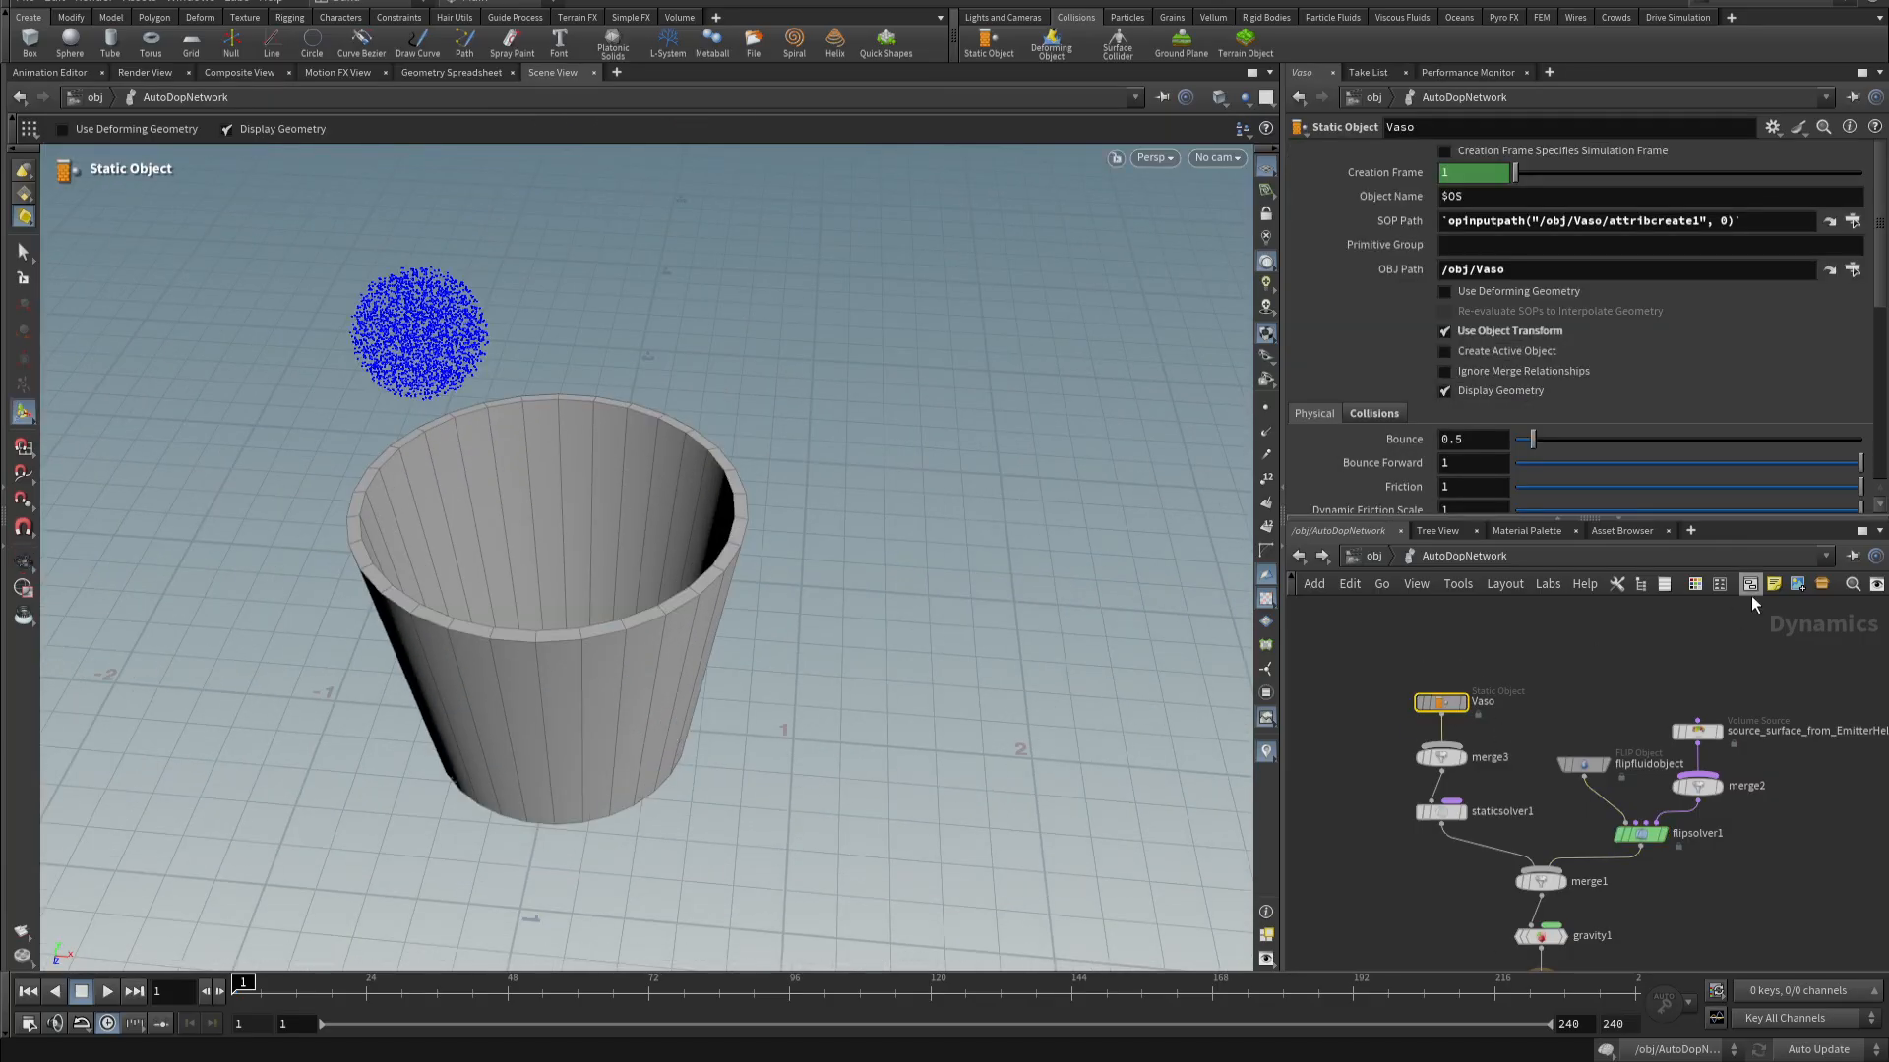
left_click(1373, 413)
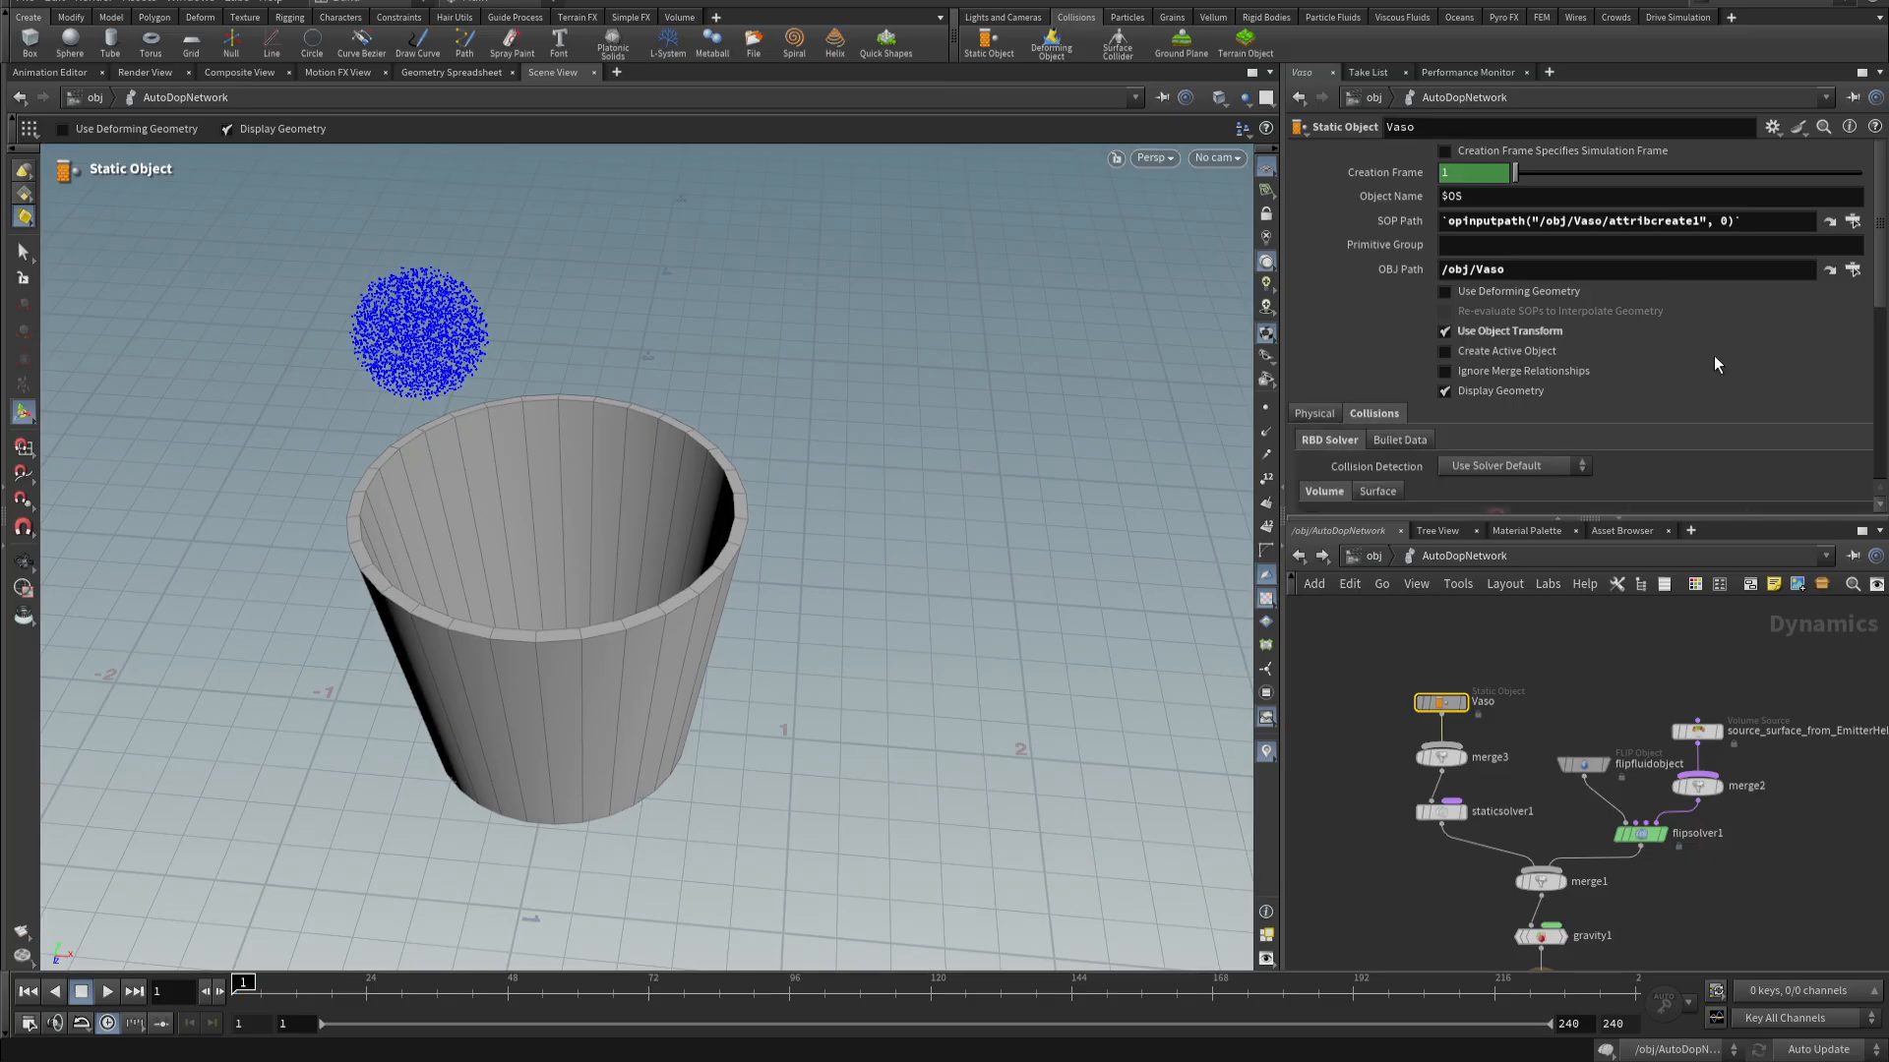
scroll(1662, 375, "down", 3)
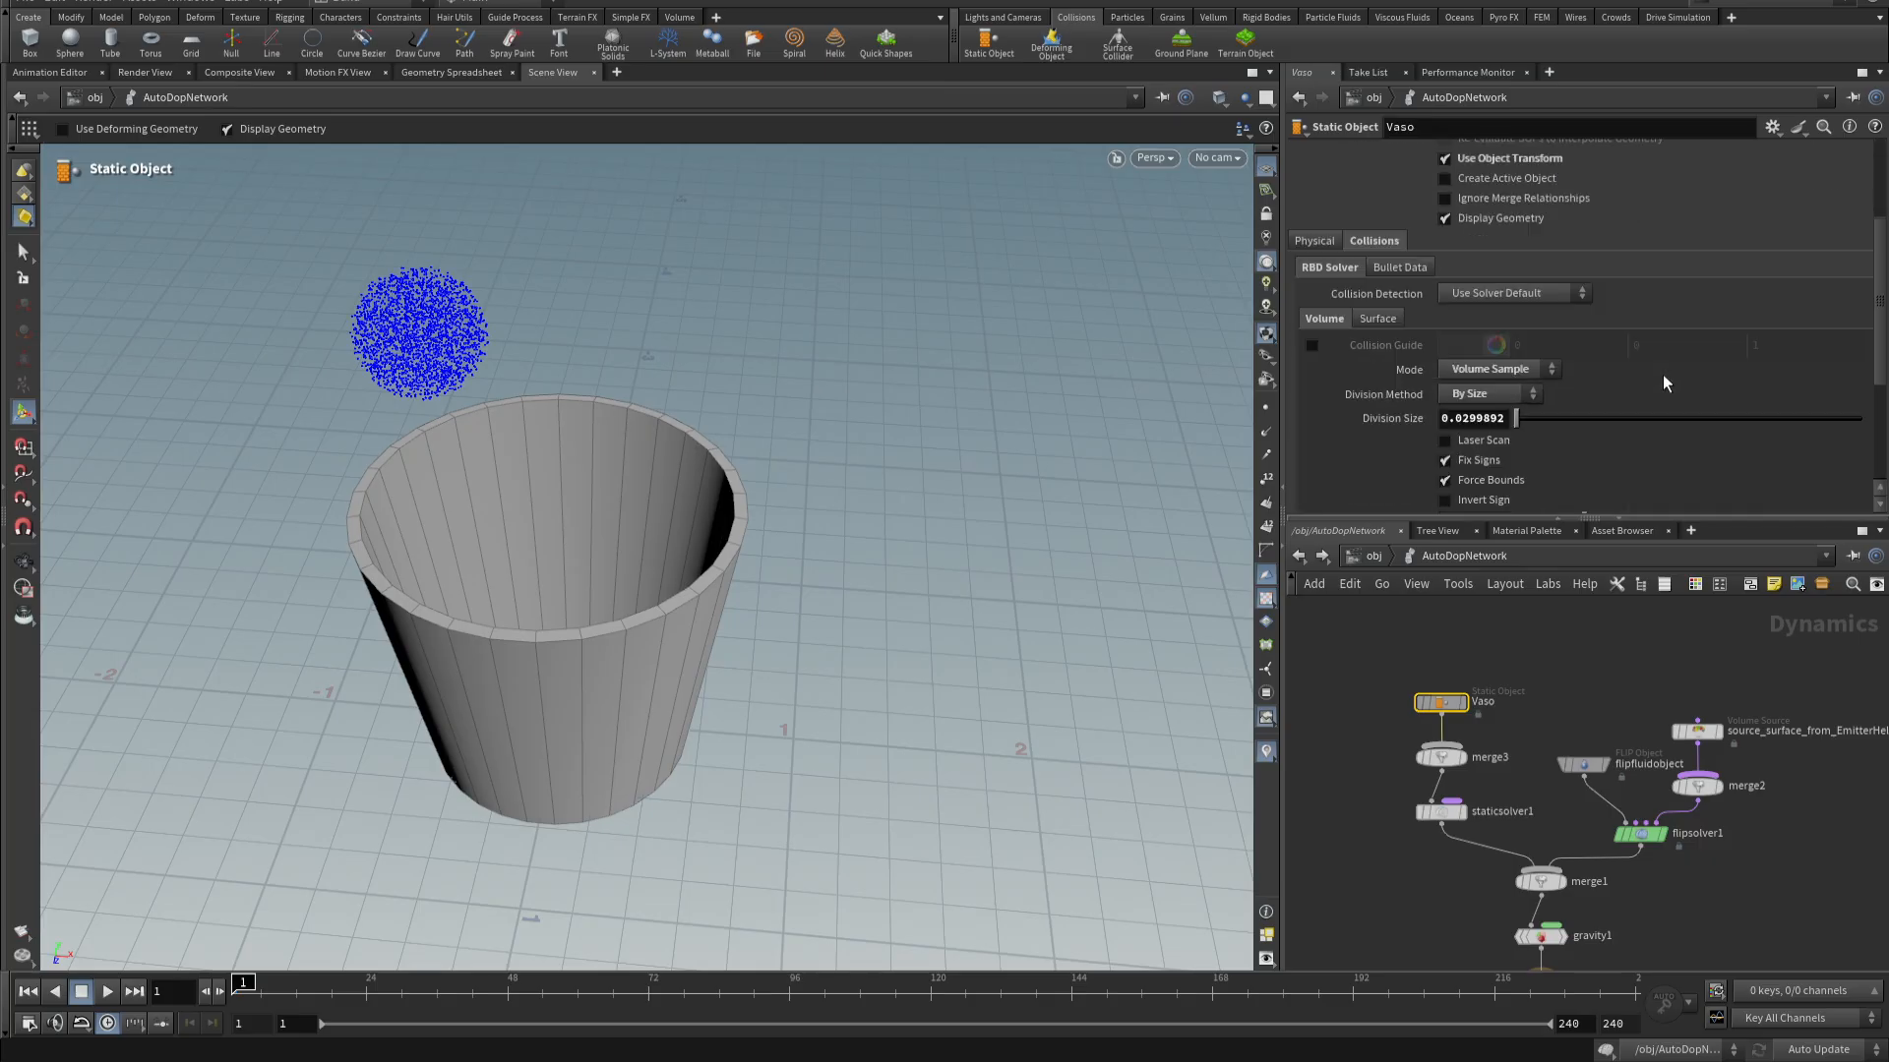
left_click(1312, 345)
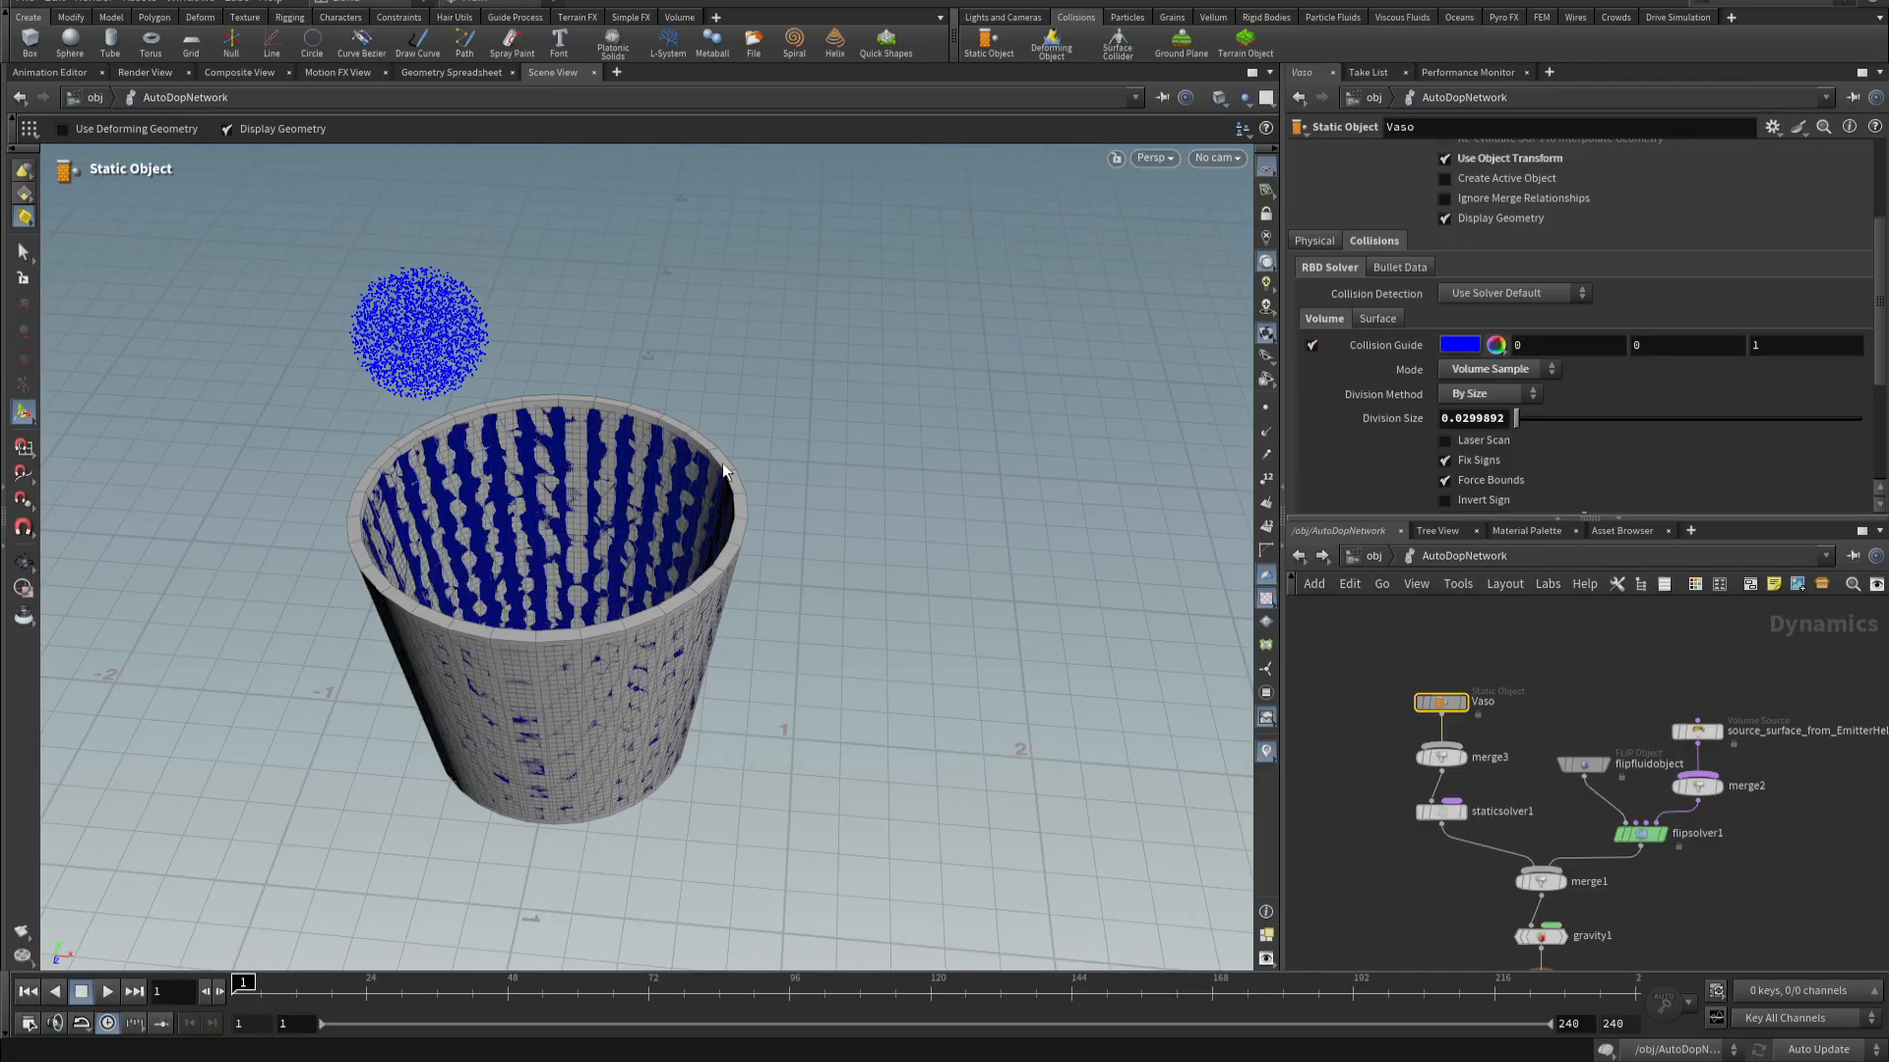
scroll(723, 470, "up", 2)
left_click(1444, 218)
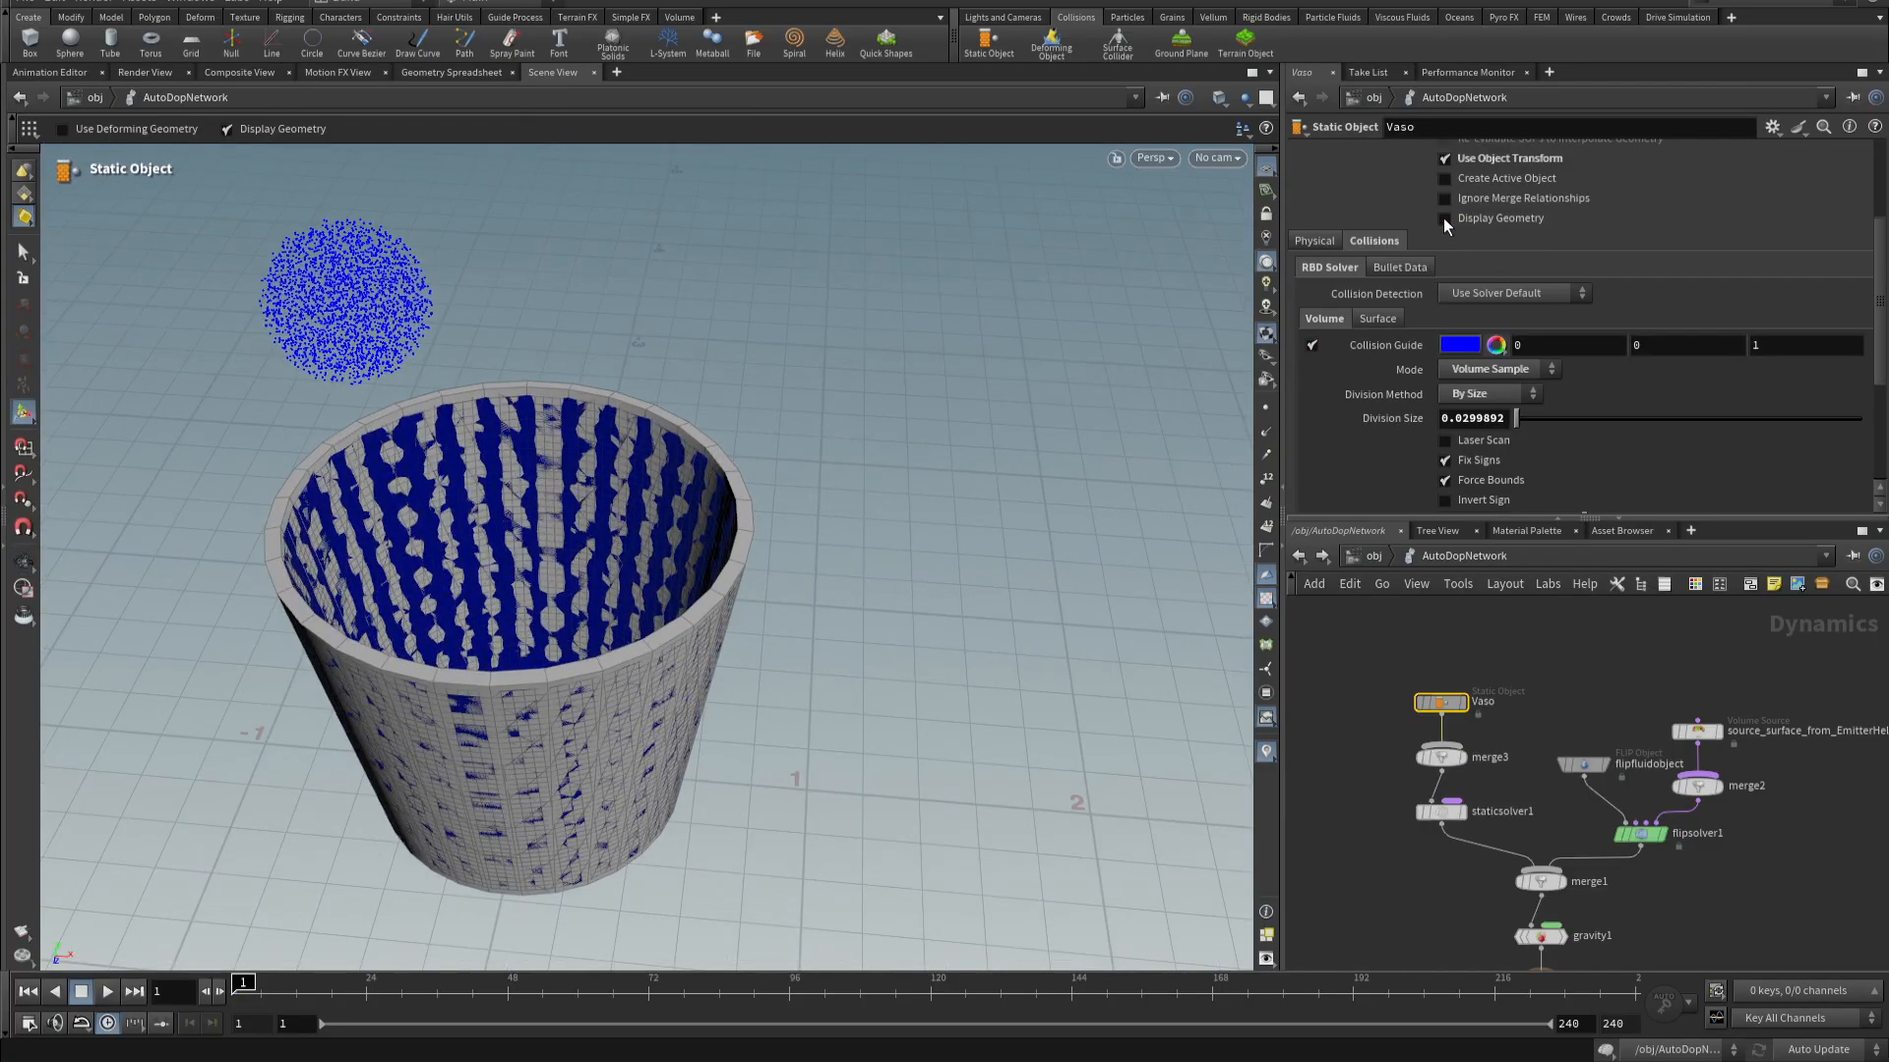
left_click(1444, 218)
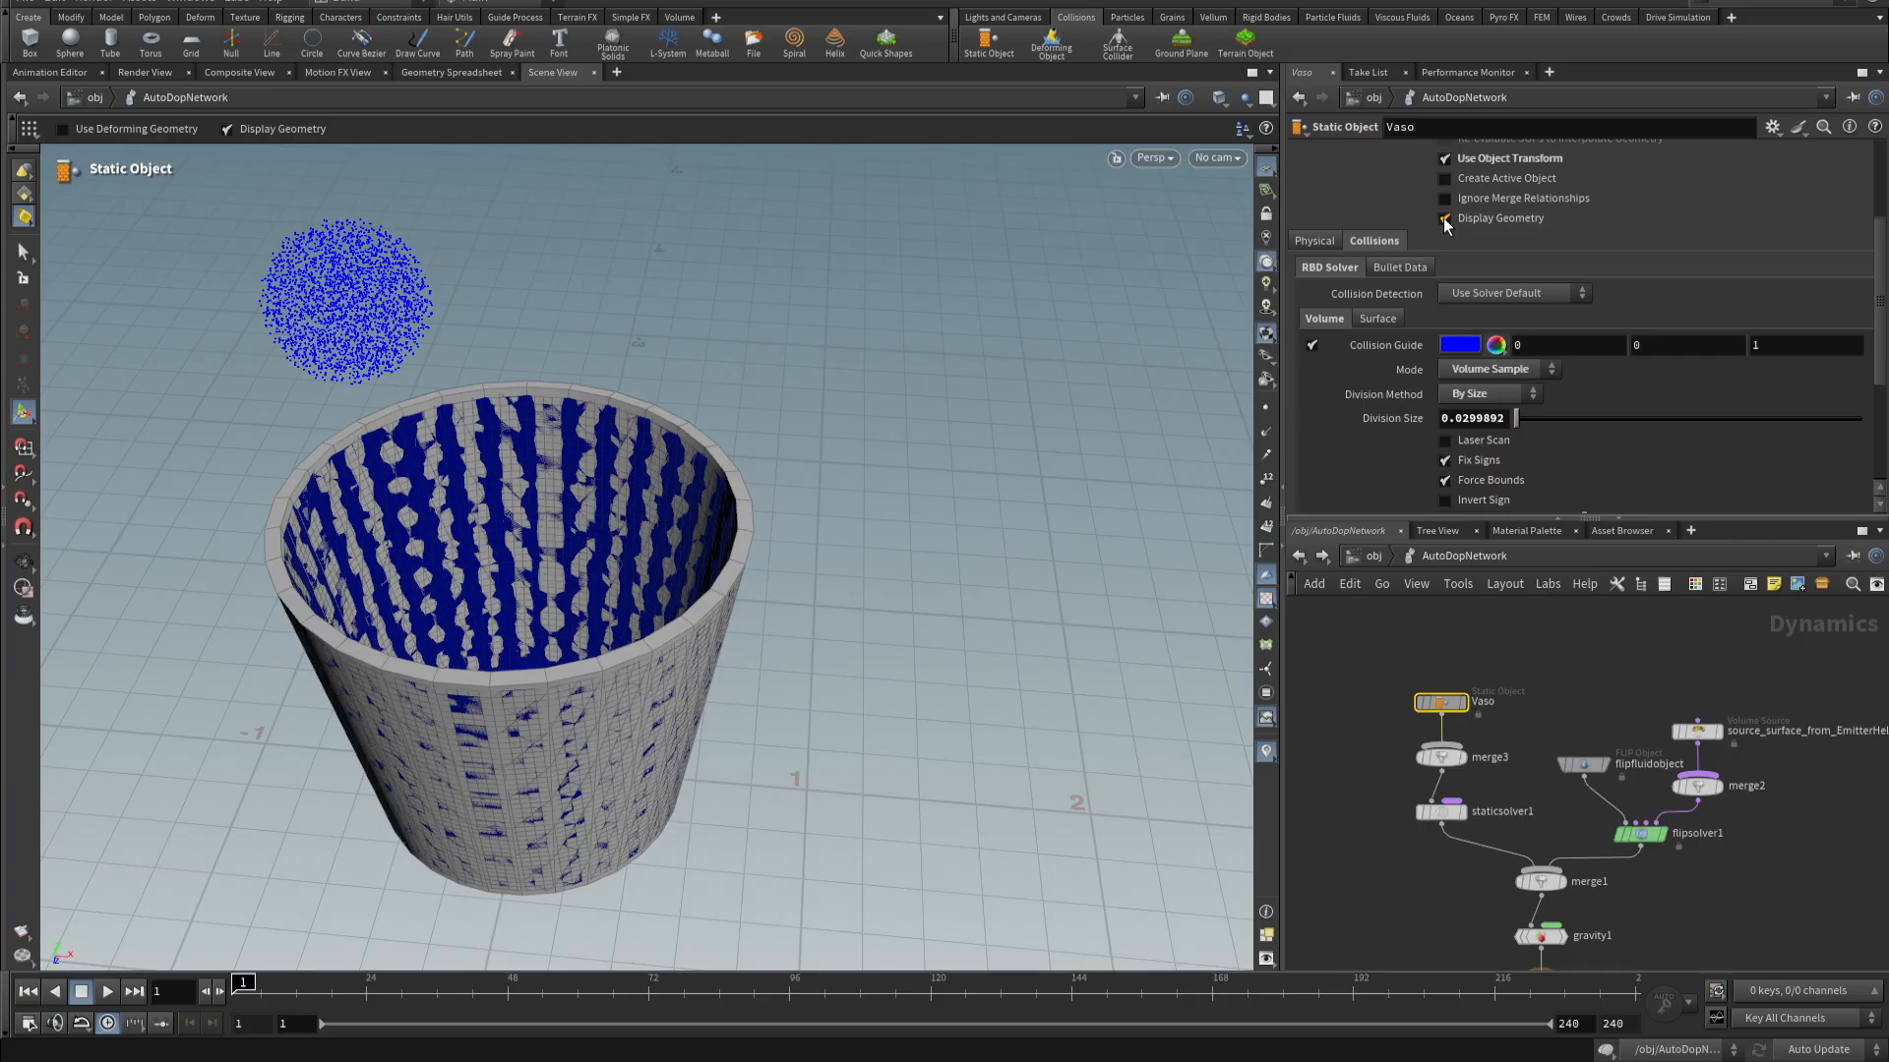
- Set the Division Size of the Vaso static object's collision volume to 0.01
double_click(1454, 417)
mouse_move(1464, 500)
type(".01")
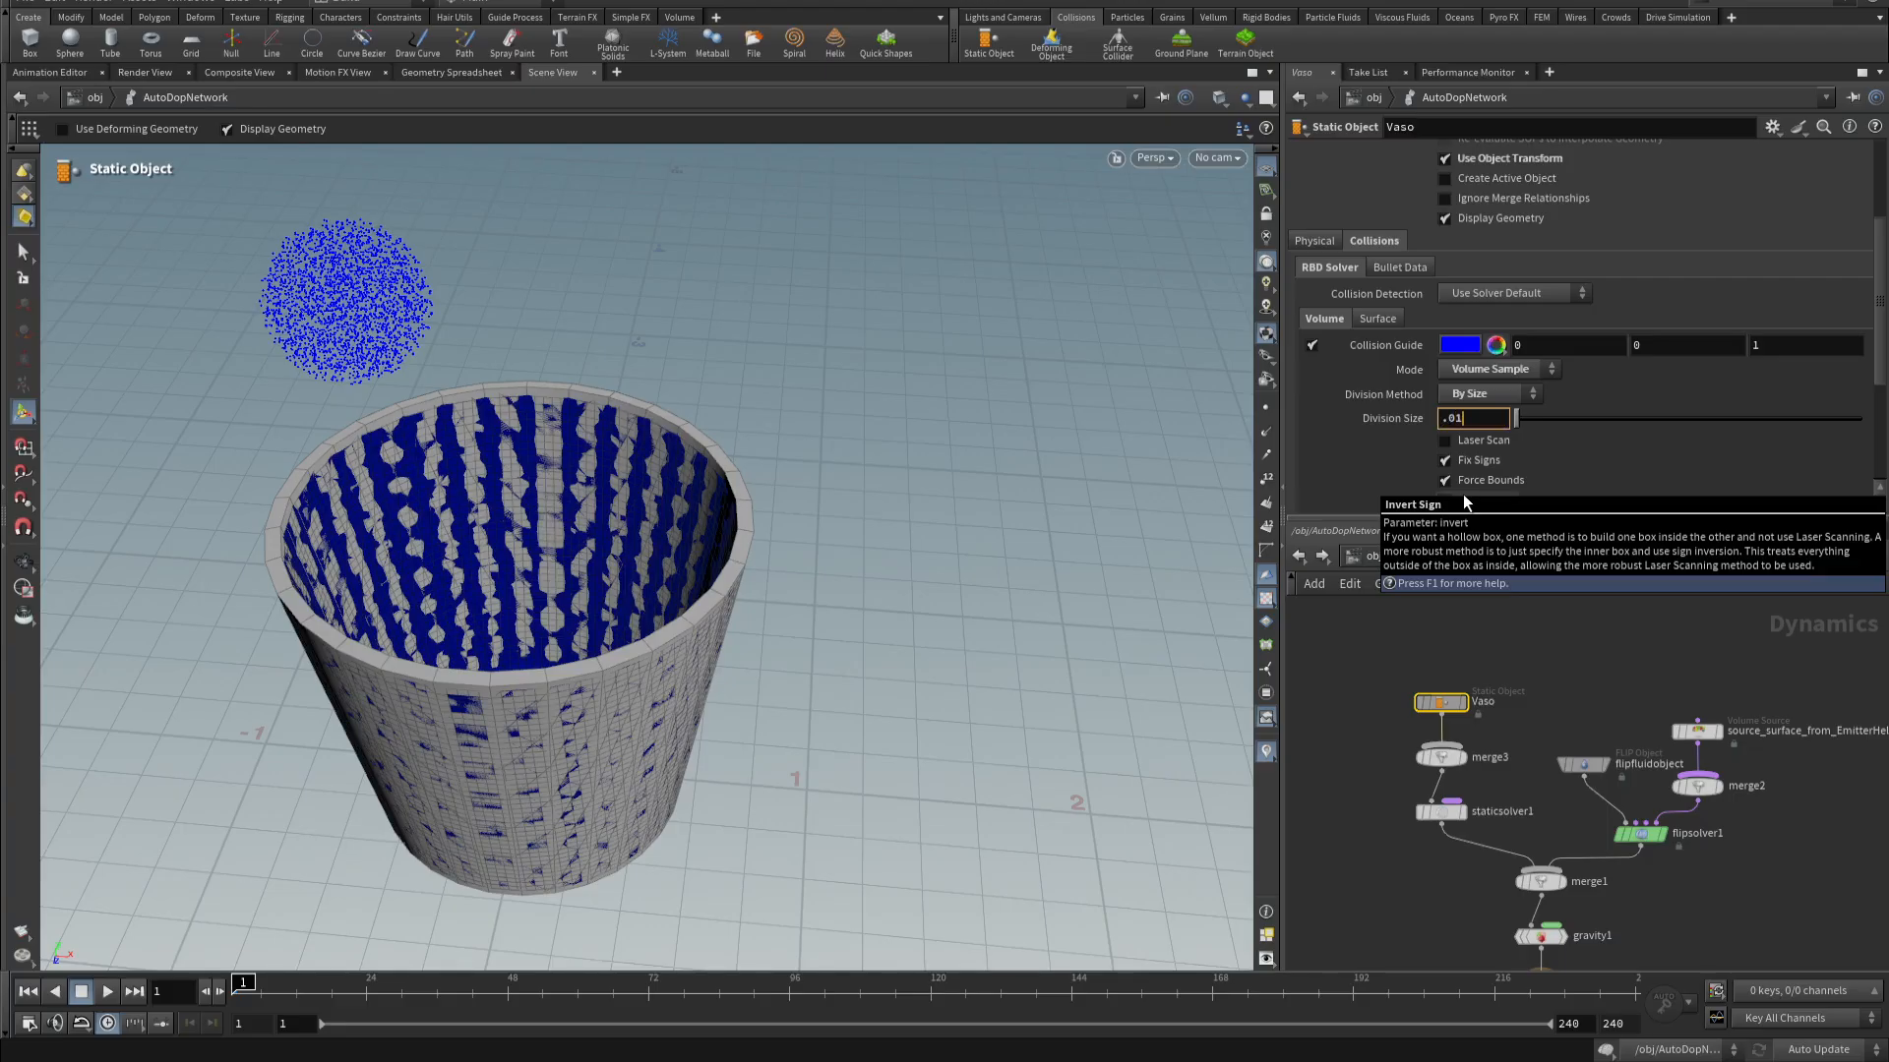
key("Return")
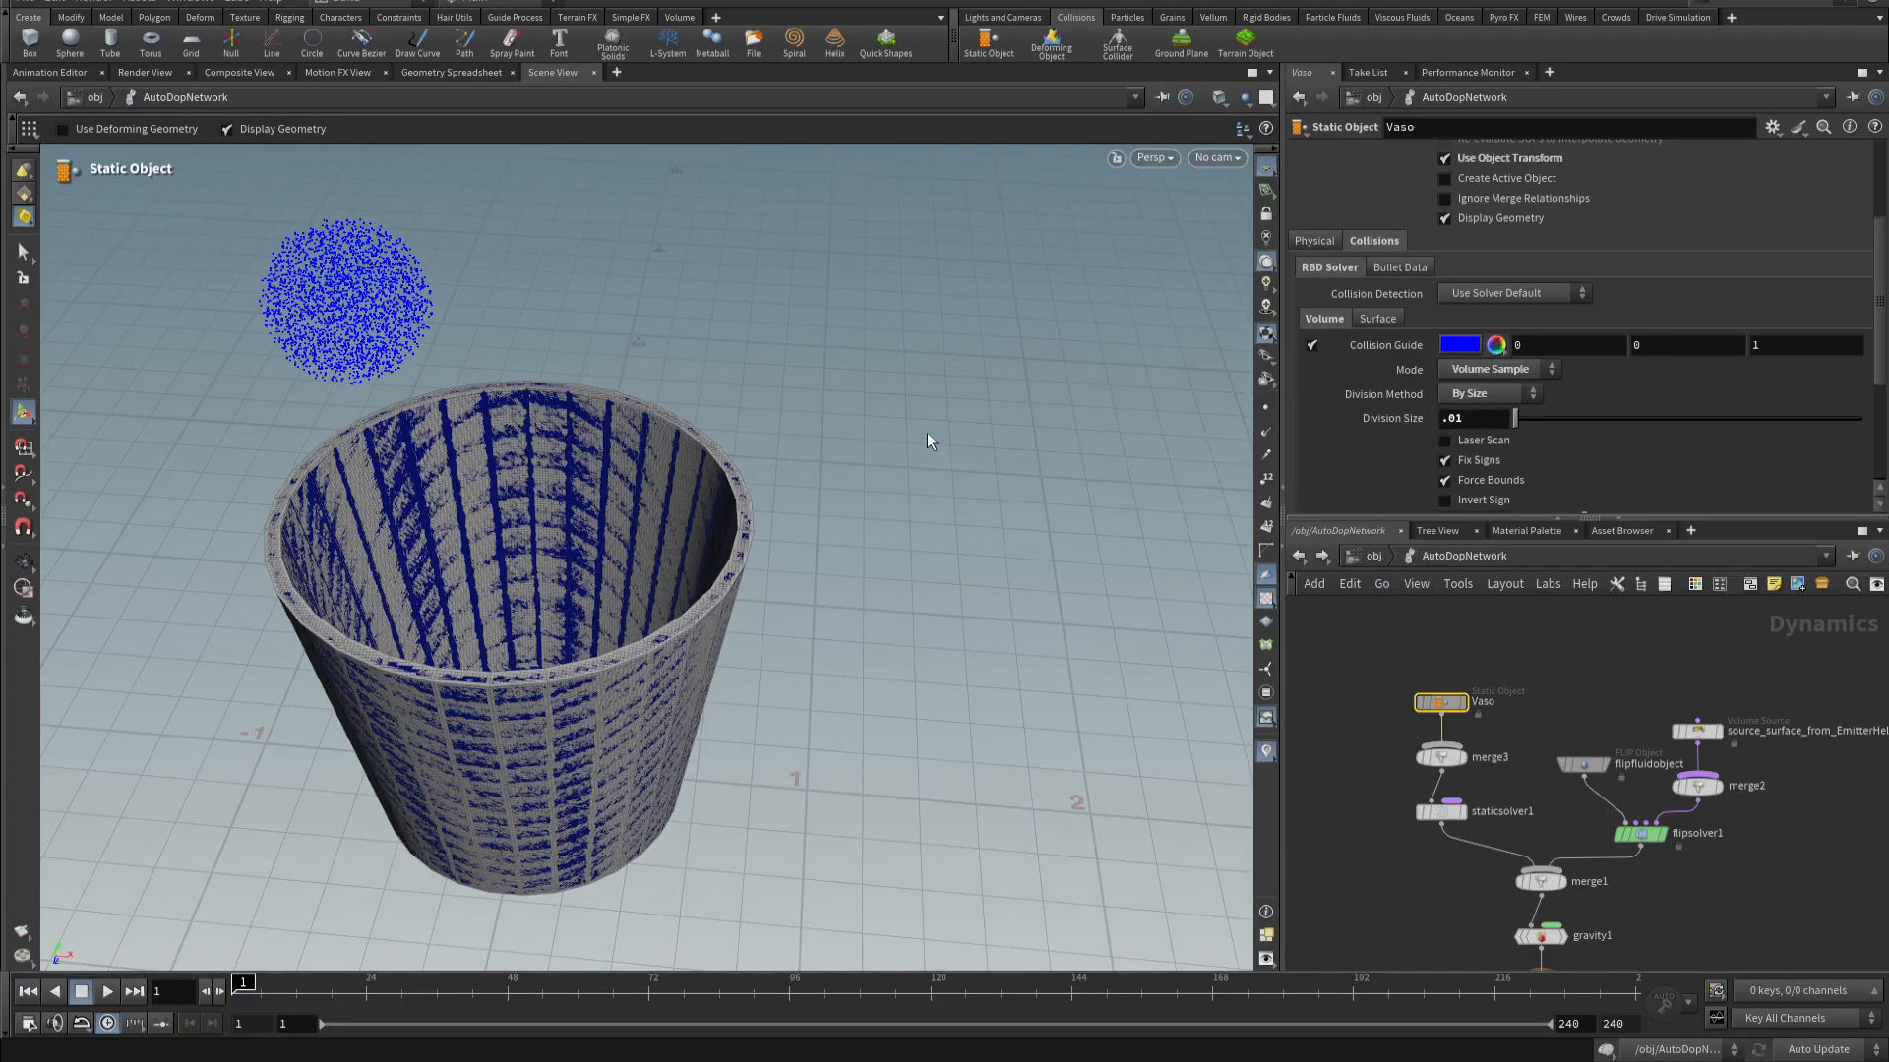
- Check the refined collision volume with the cup geometry temporarily hidden, and turn the collision guide off
left_click(1446, 220)
left_click(1445, 218)
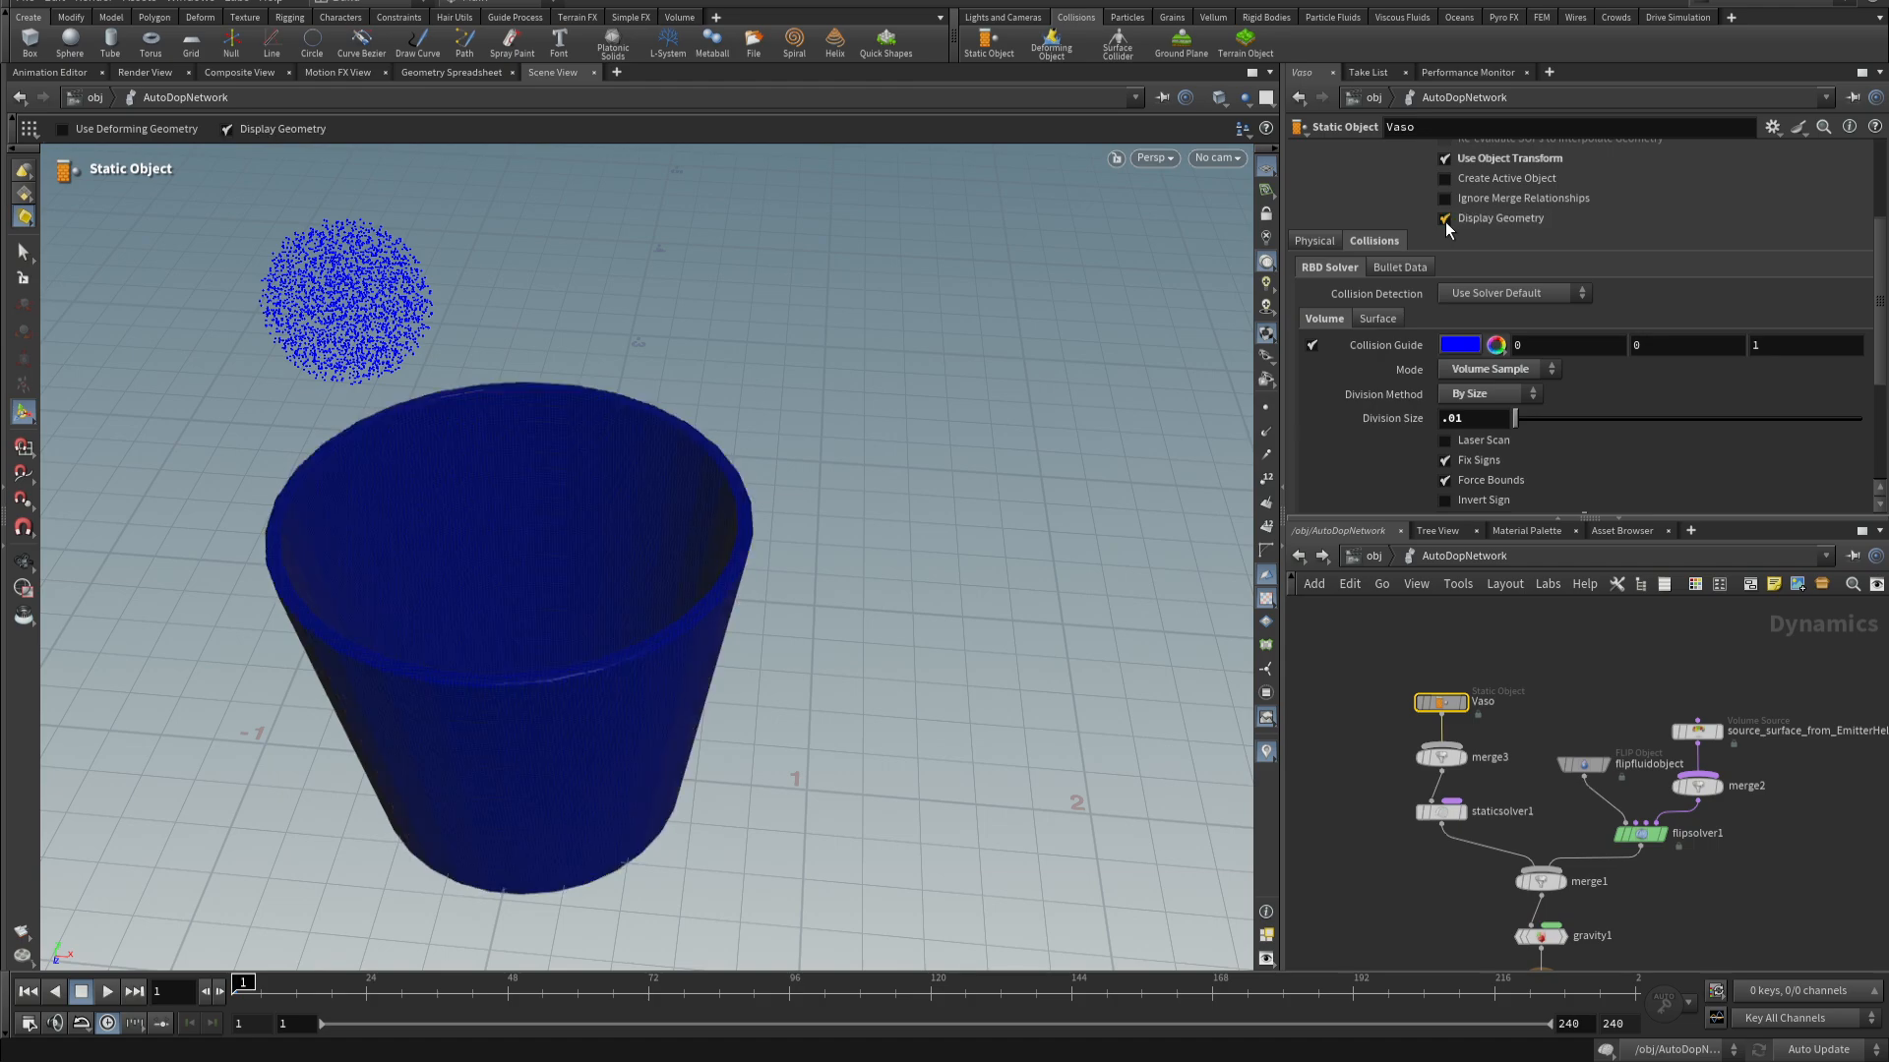
left_click(1312, 345)
key("Escape")
right_click_drag(674, 505, 392, 501)
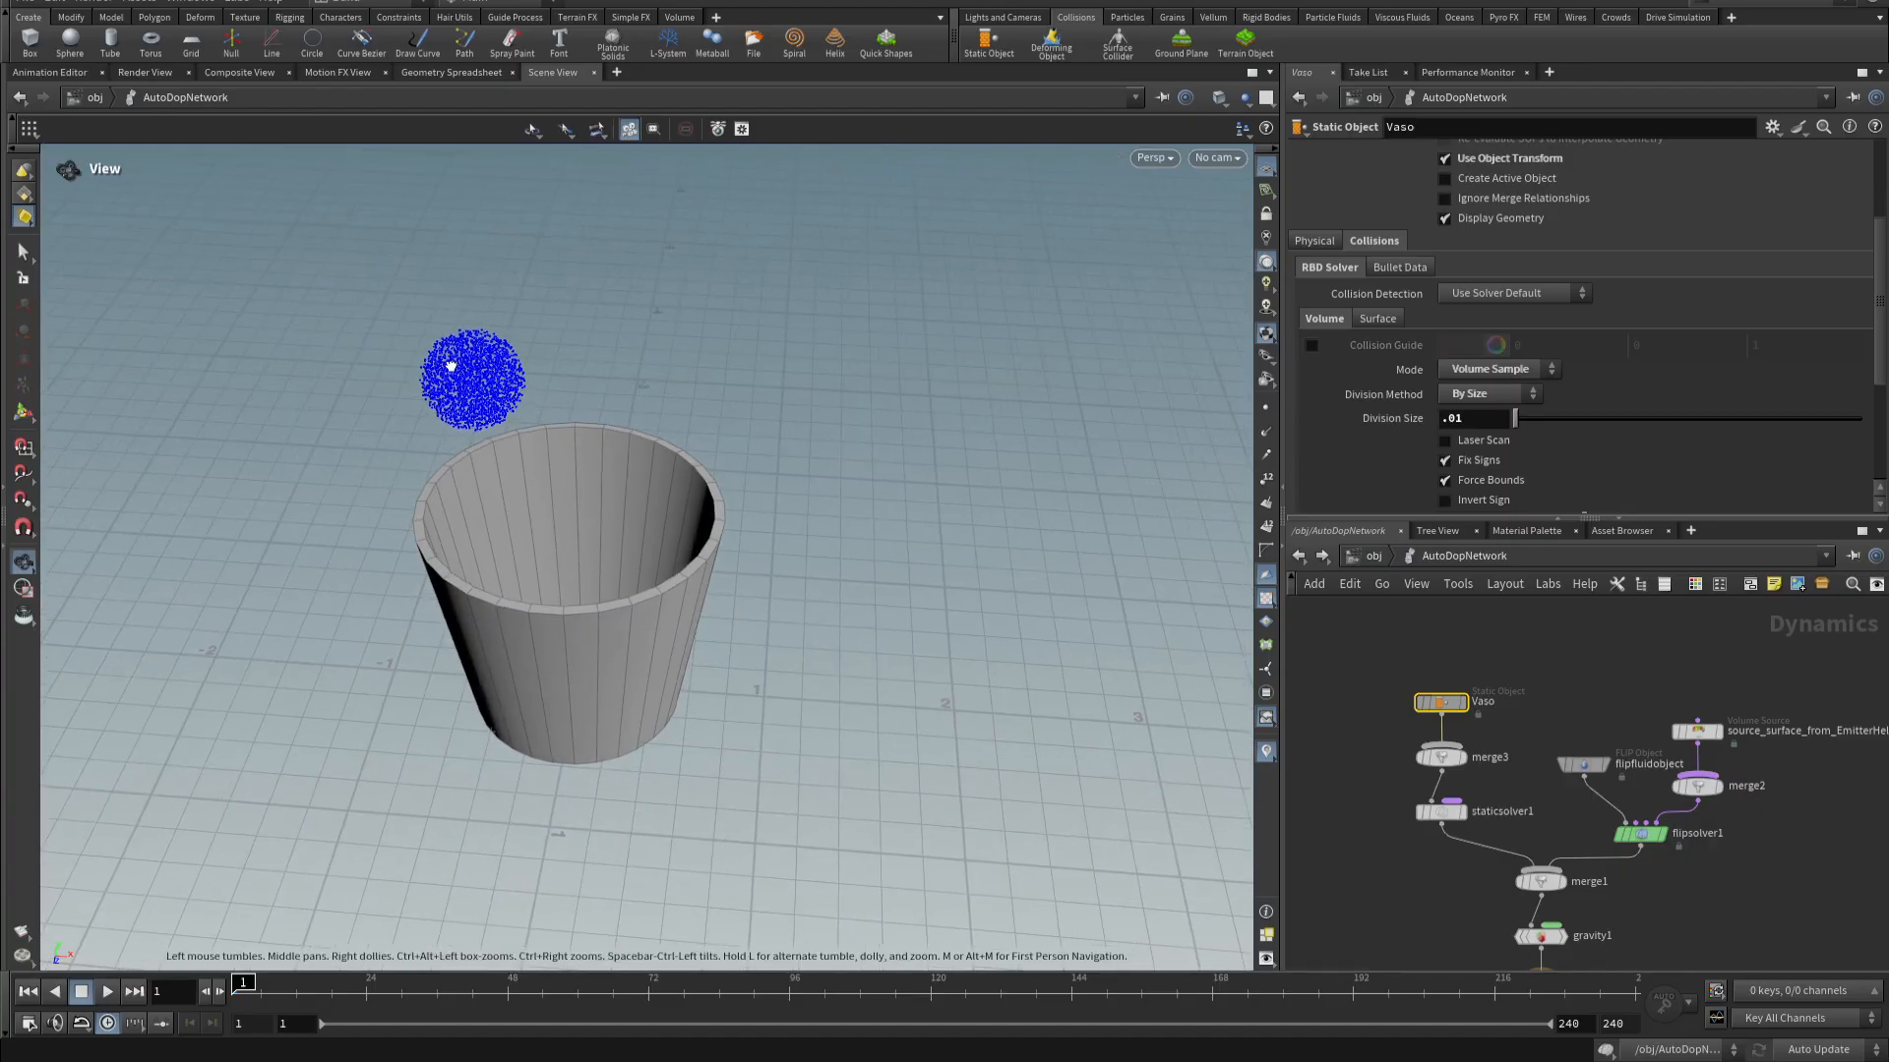
left_click_drag(451, 366, 474, 248, "alt")
middle_click_drag(528, 511, 521, 405, "alt")
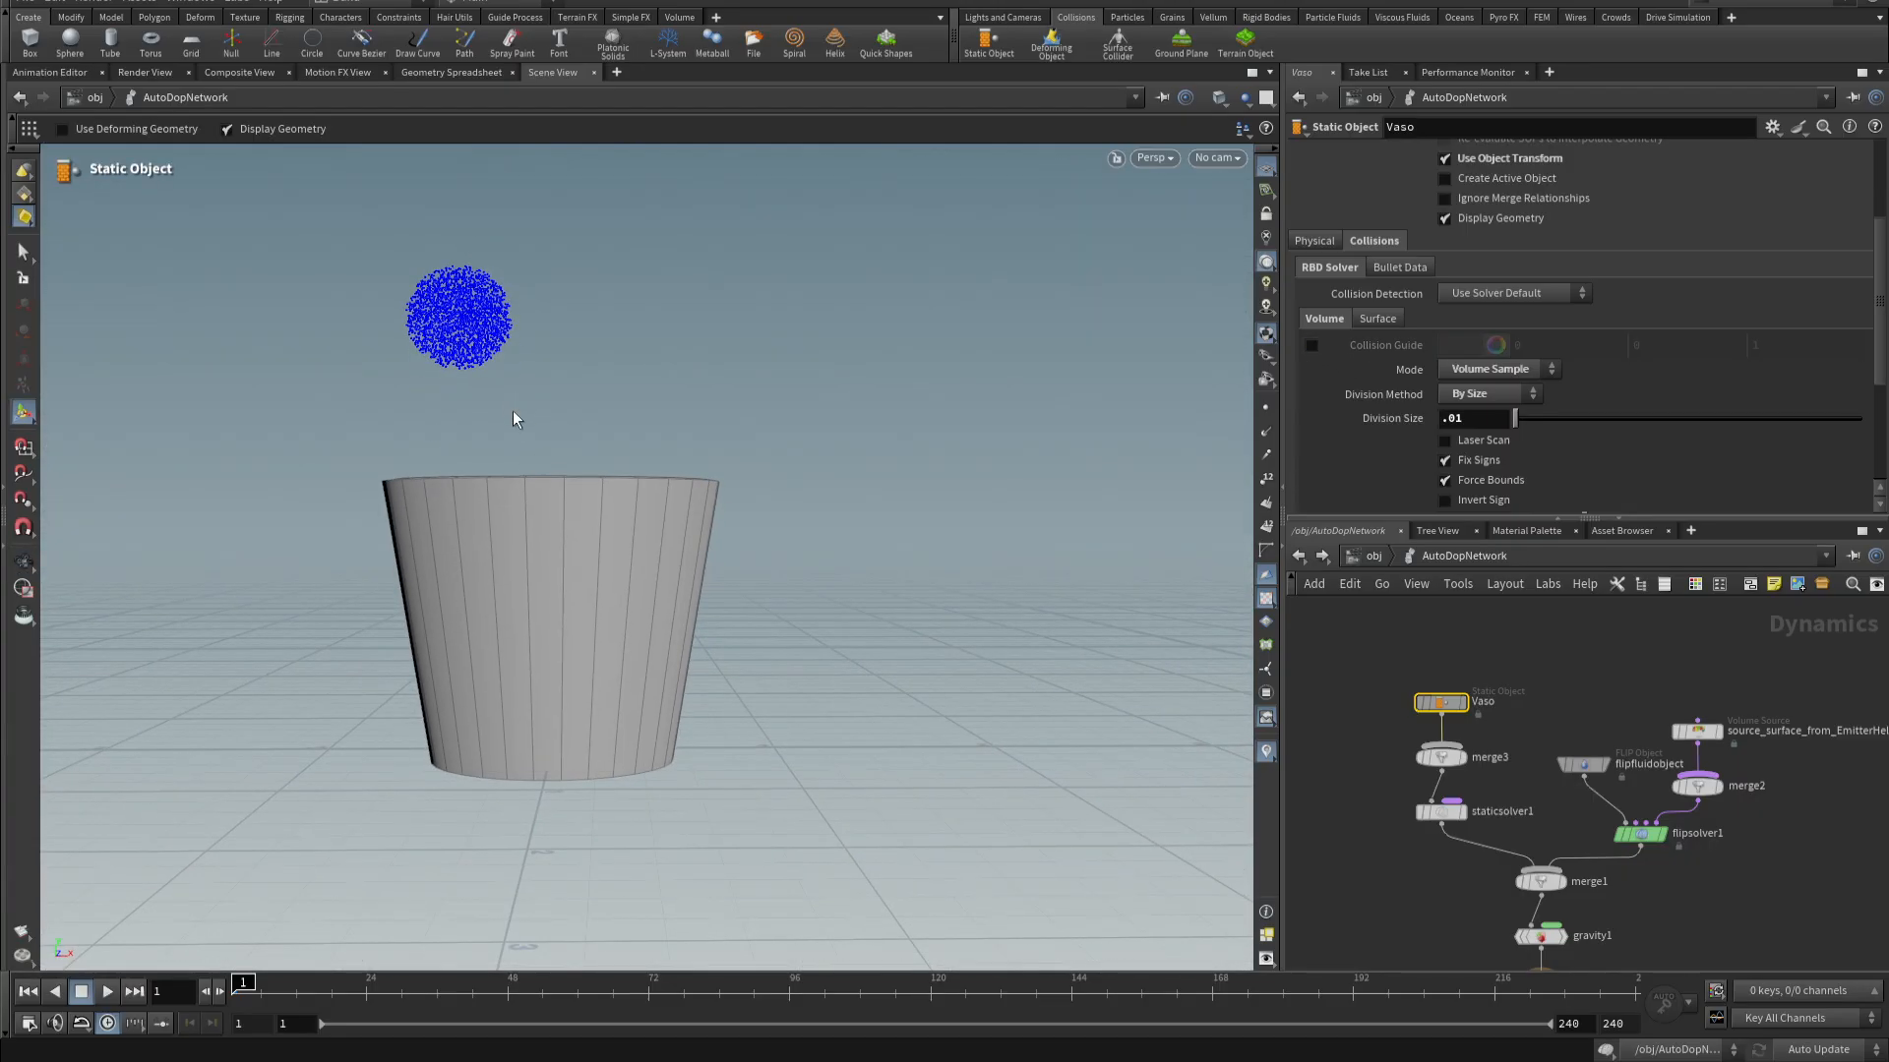
left_click_drag(768, 476, 698, 393, "alt")
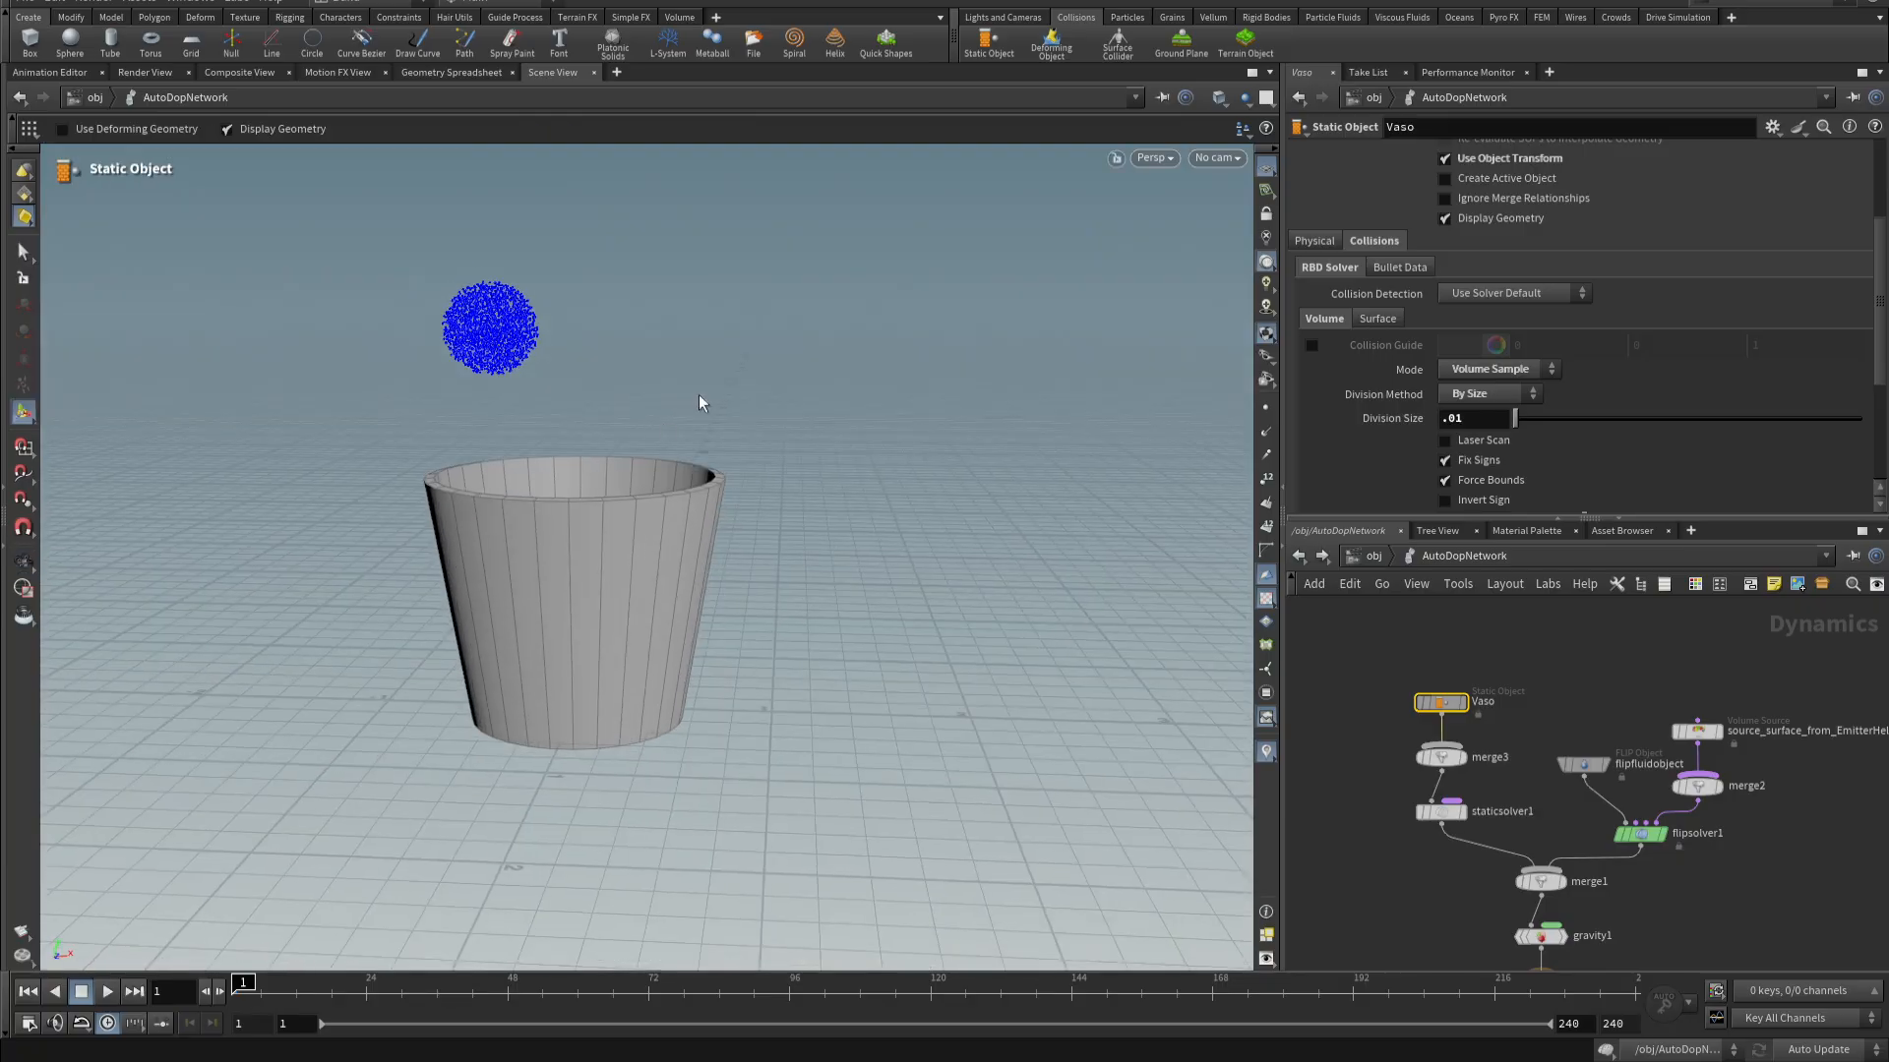
- Save the scene as Helado_TM in the F:/Clase10/TM/ folder
left_click(37, 4)
left_click(72, 139)
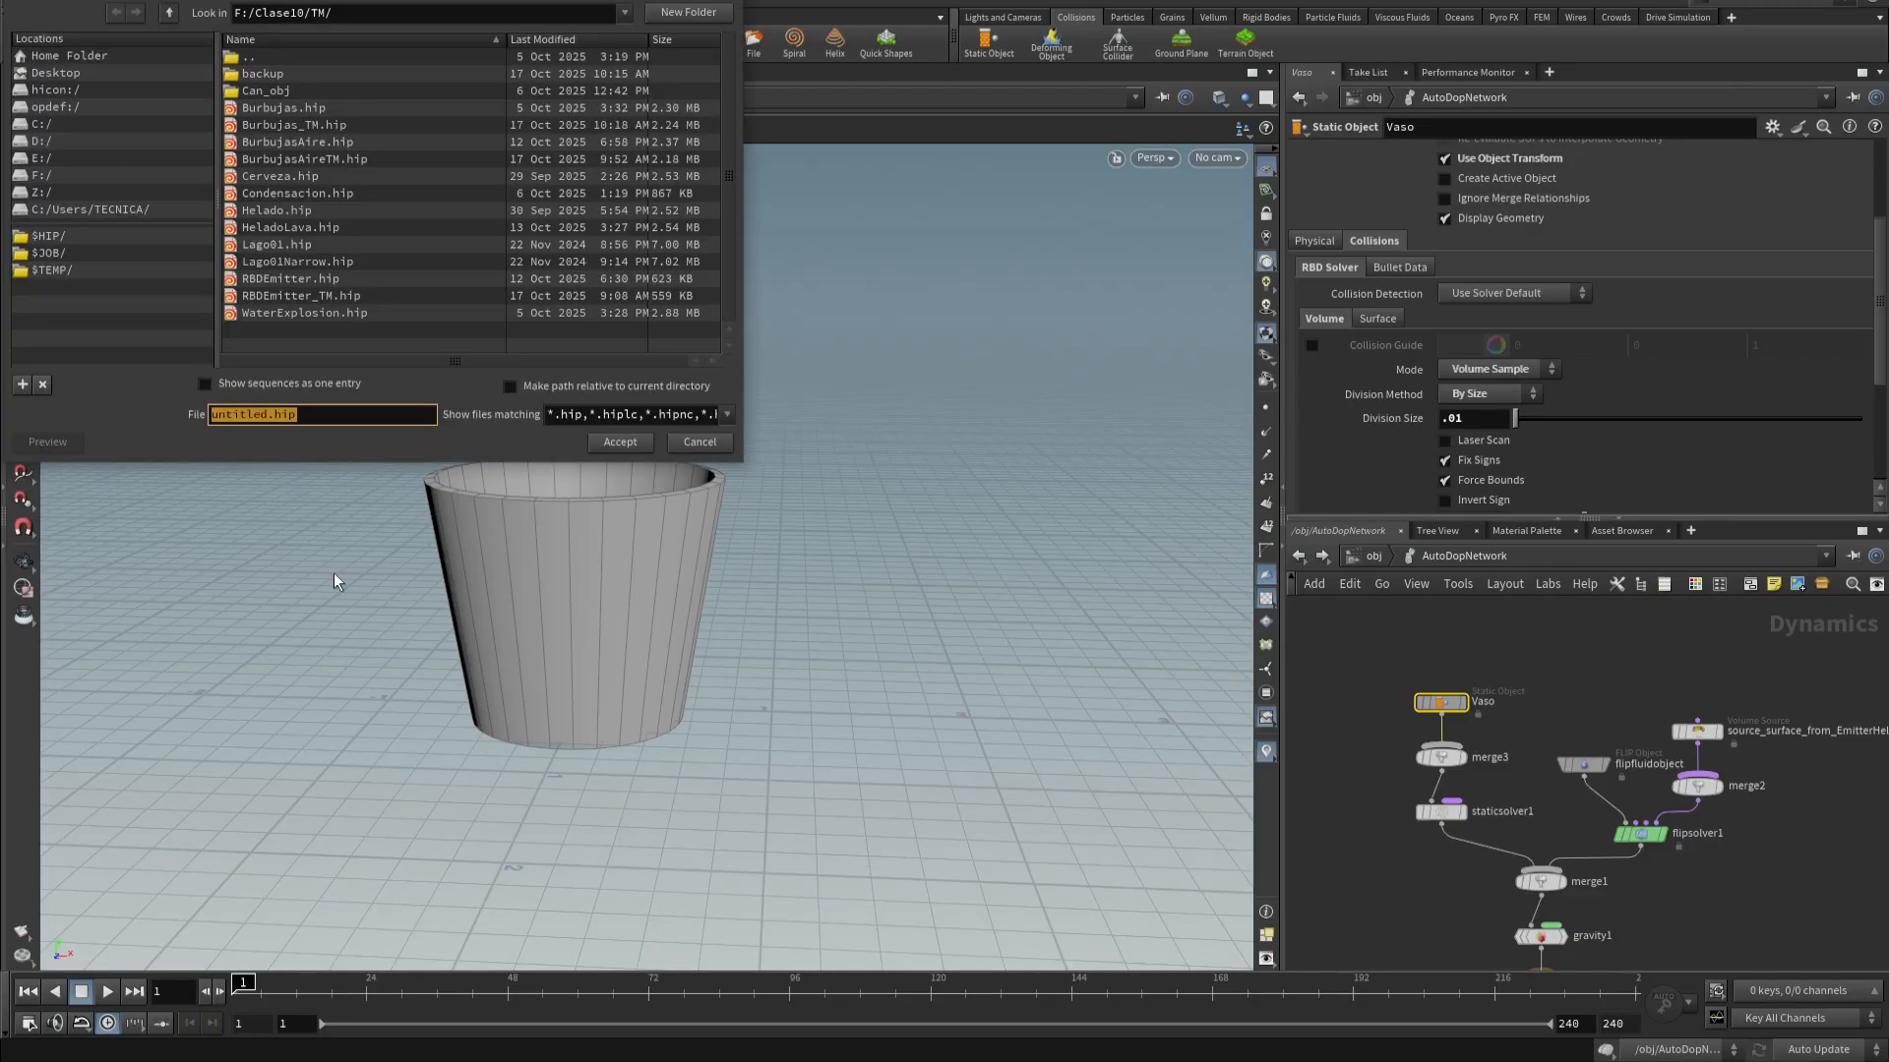
type("HelA")
key("BackSpace")
key("BackSpace")
type("lado_TM")
key("Return")
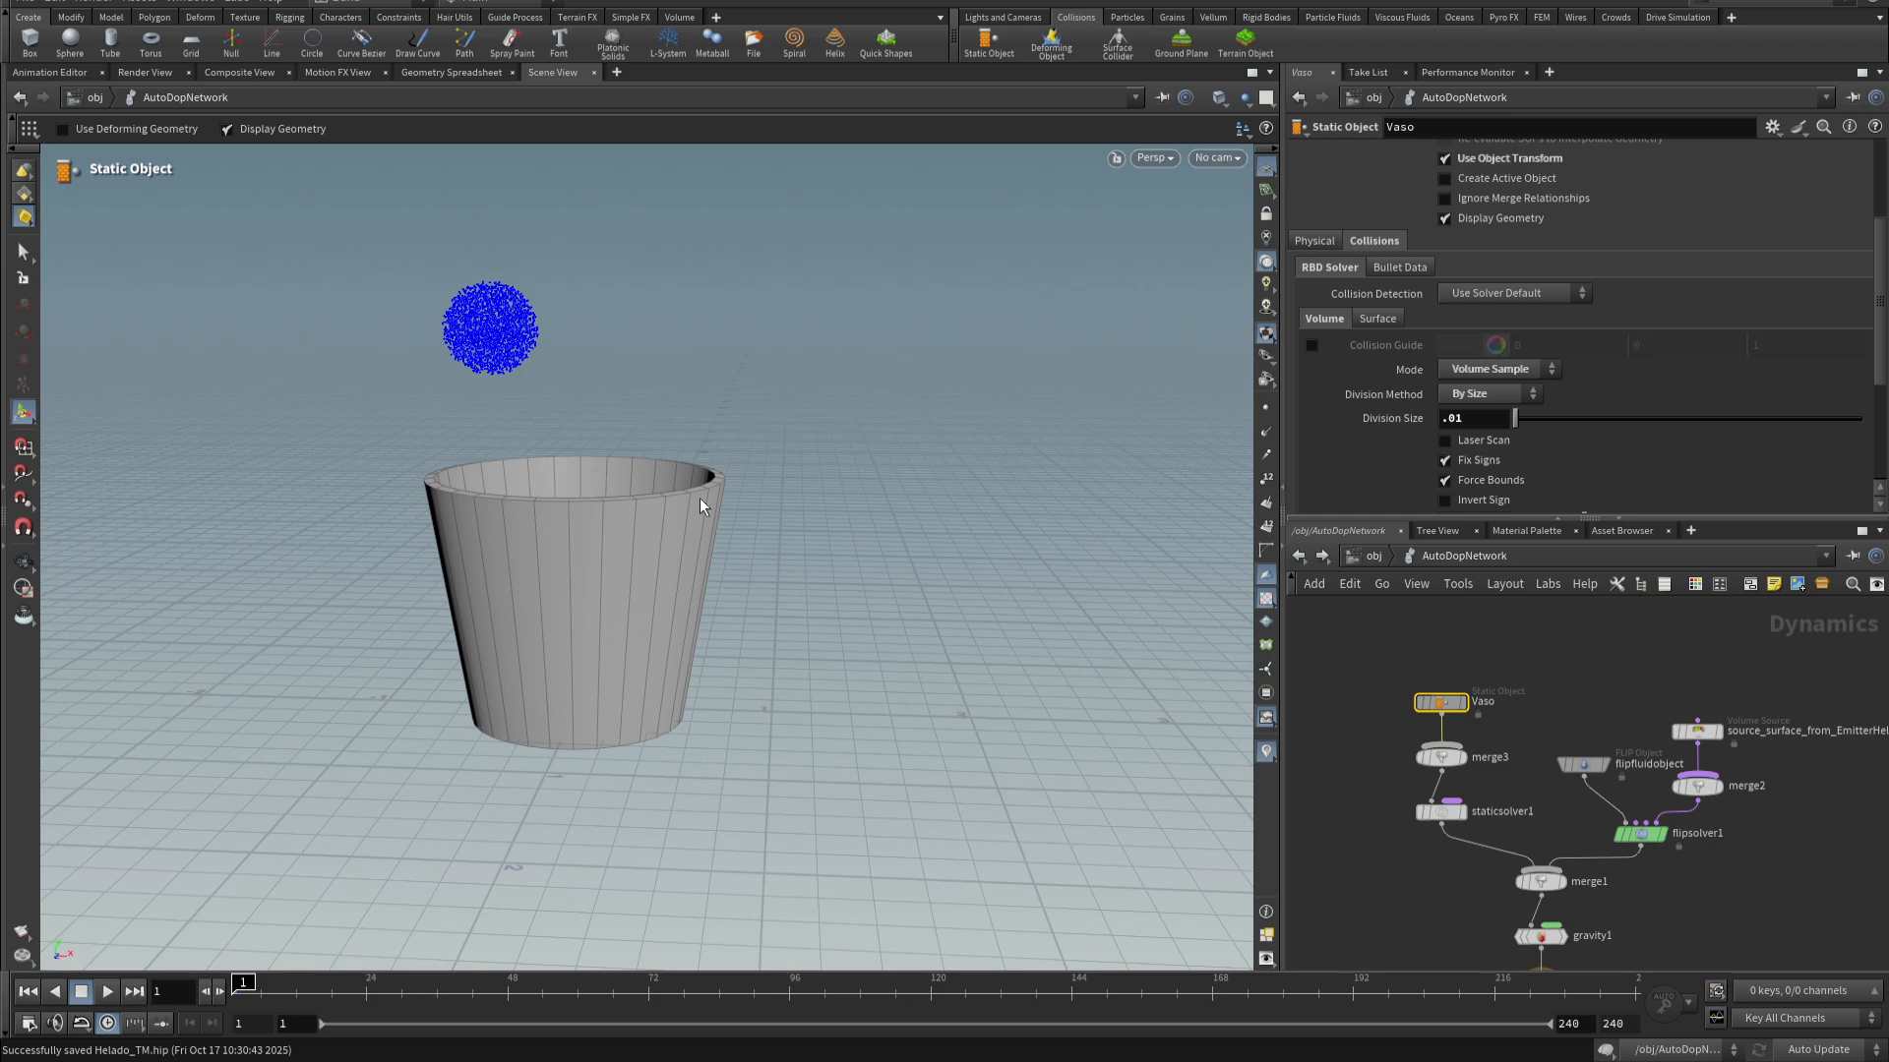
- Play the simulation to about frame 35, examine the fluid inside the cup from above, and return to frame 1
left_click(108, 991)
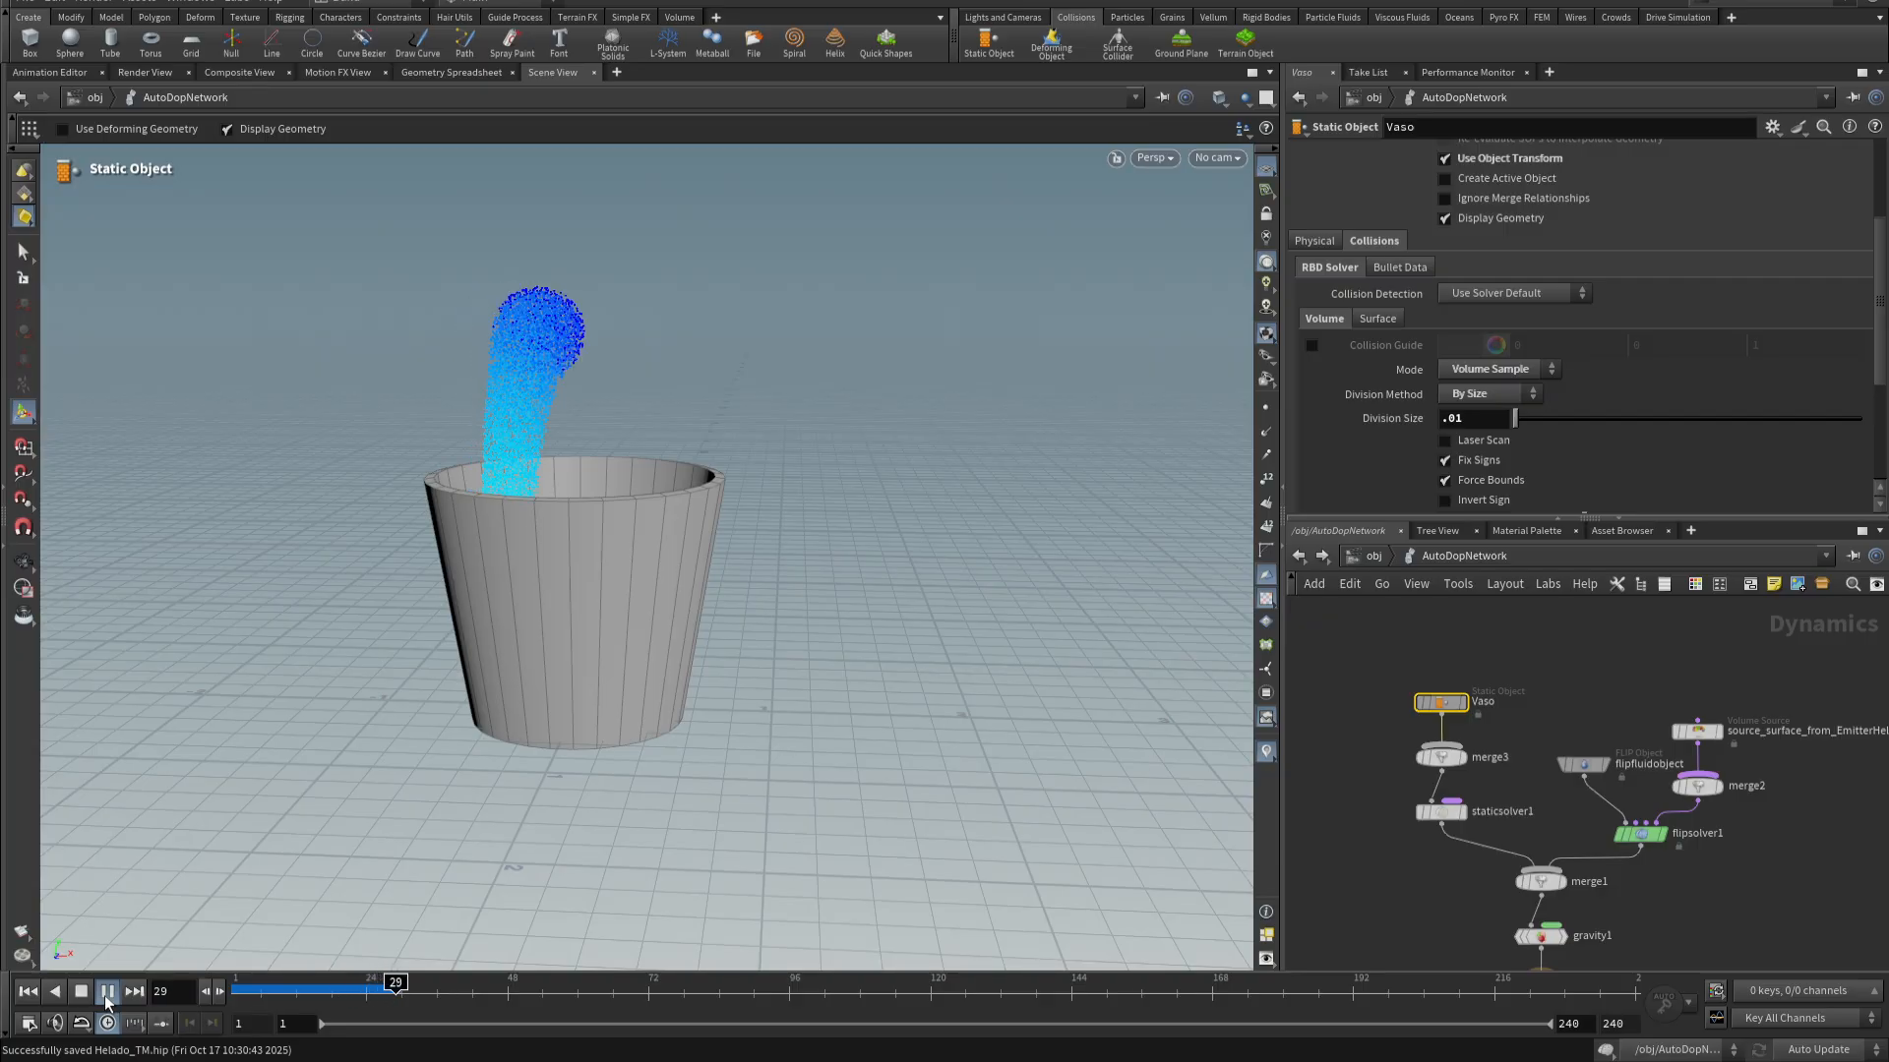
left_click(105, 995)
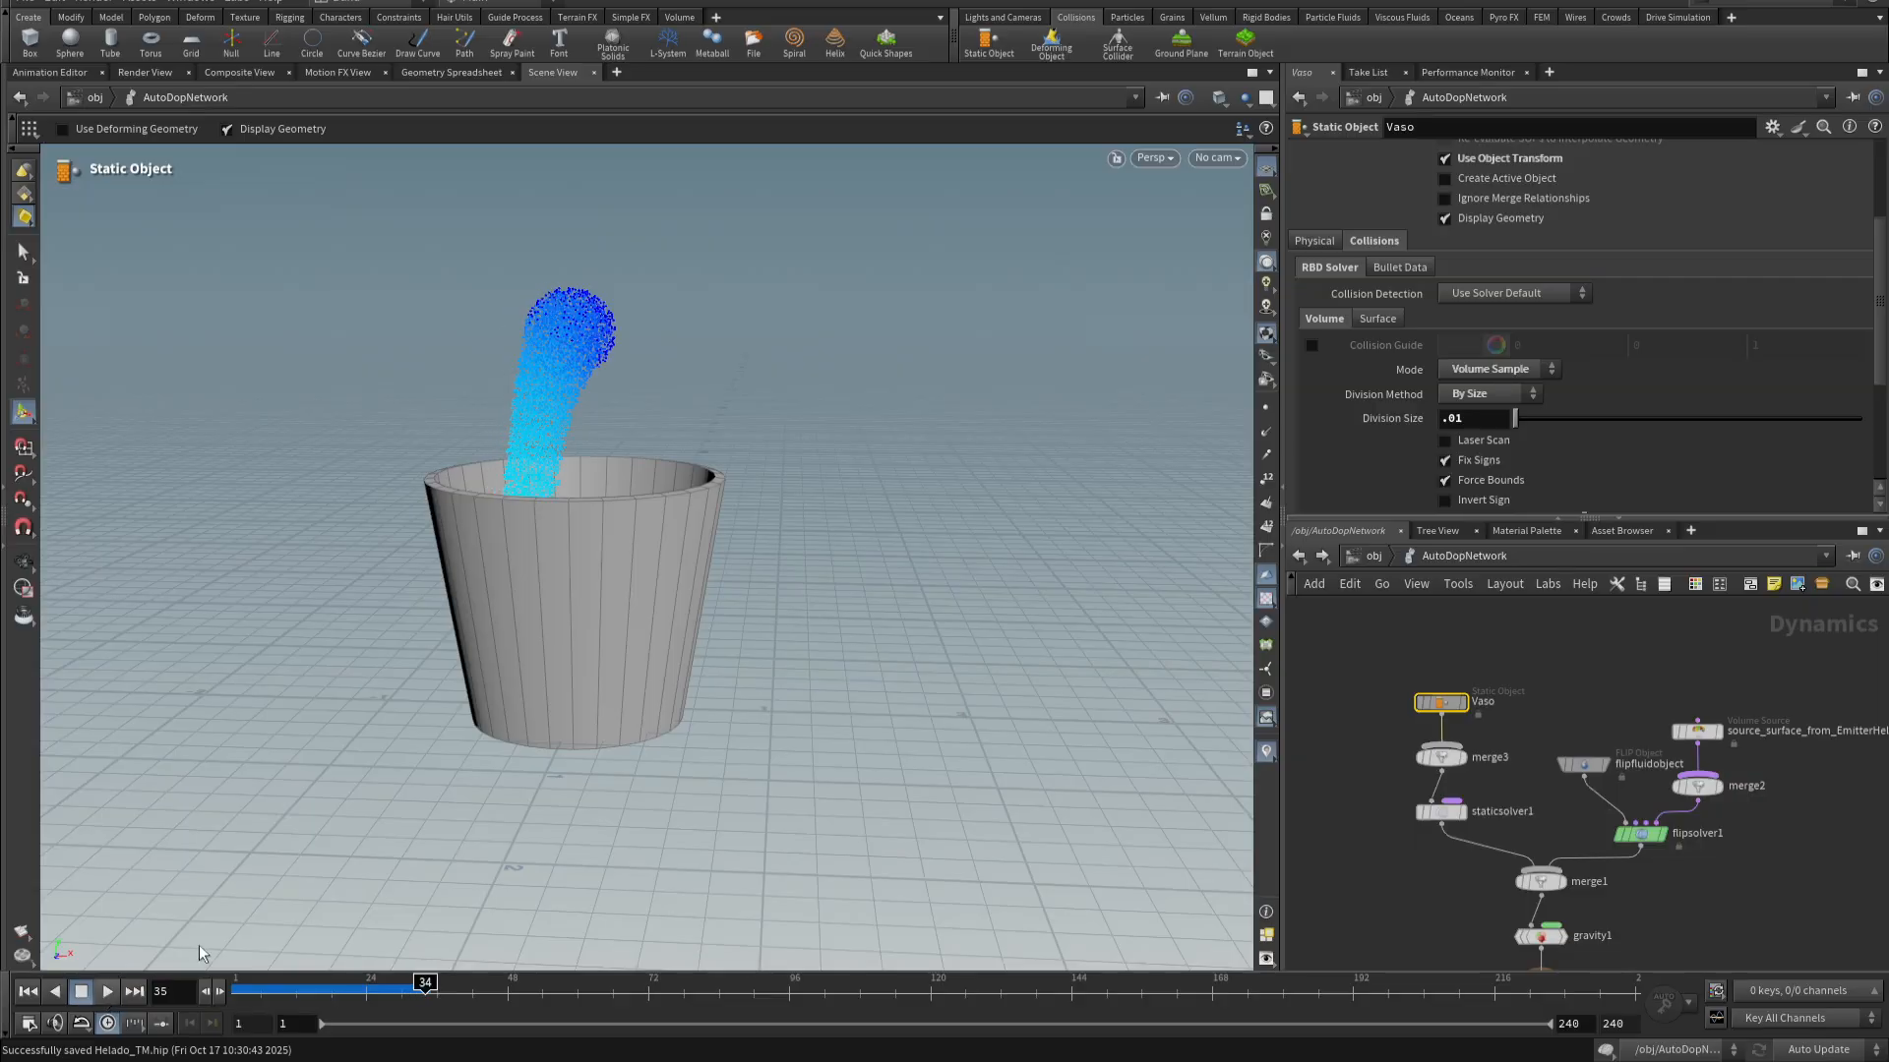
key("Escape")
left_click_drag(708, 561, 566, 733)
key("Return")
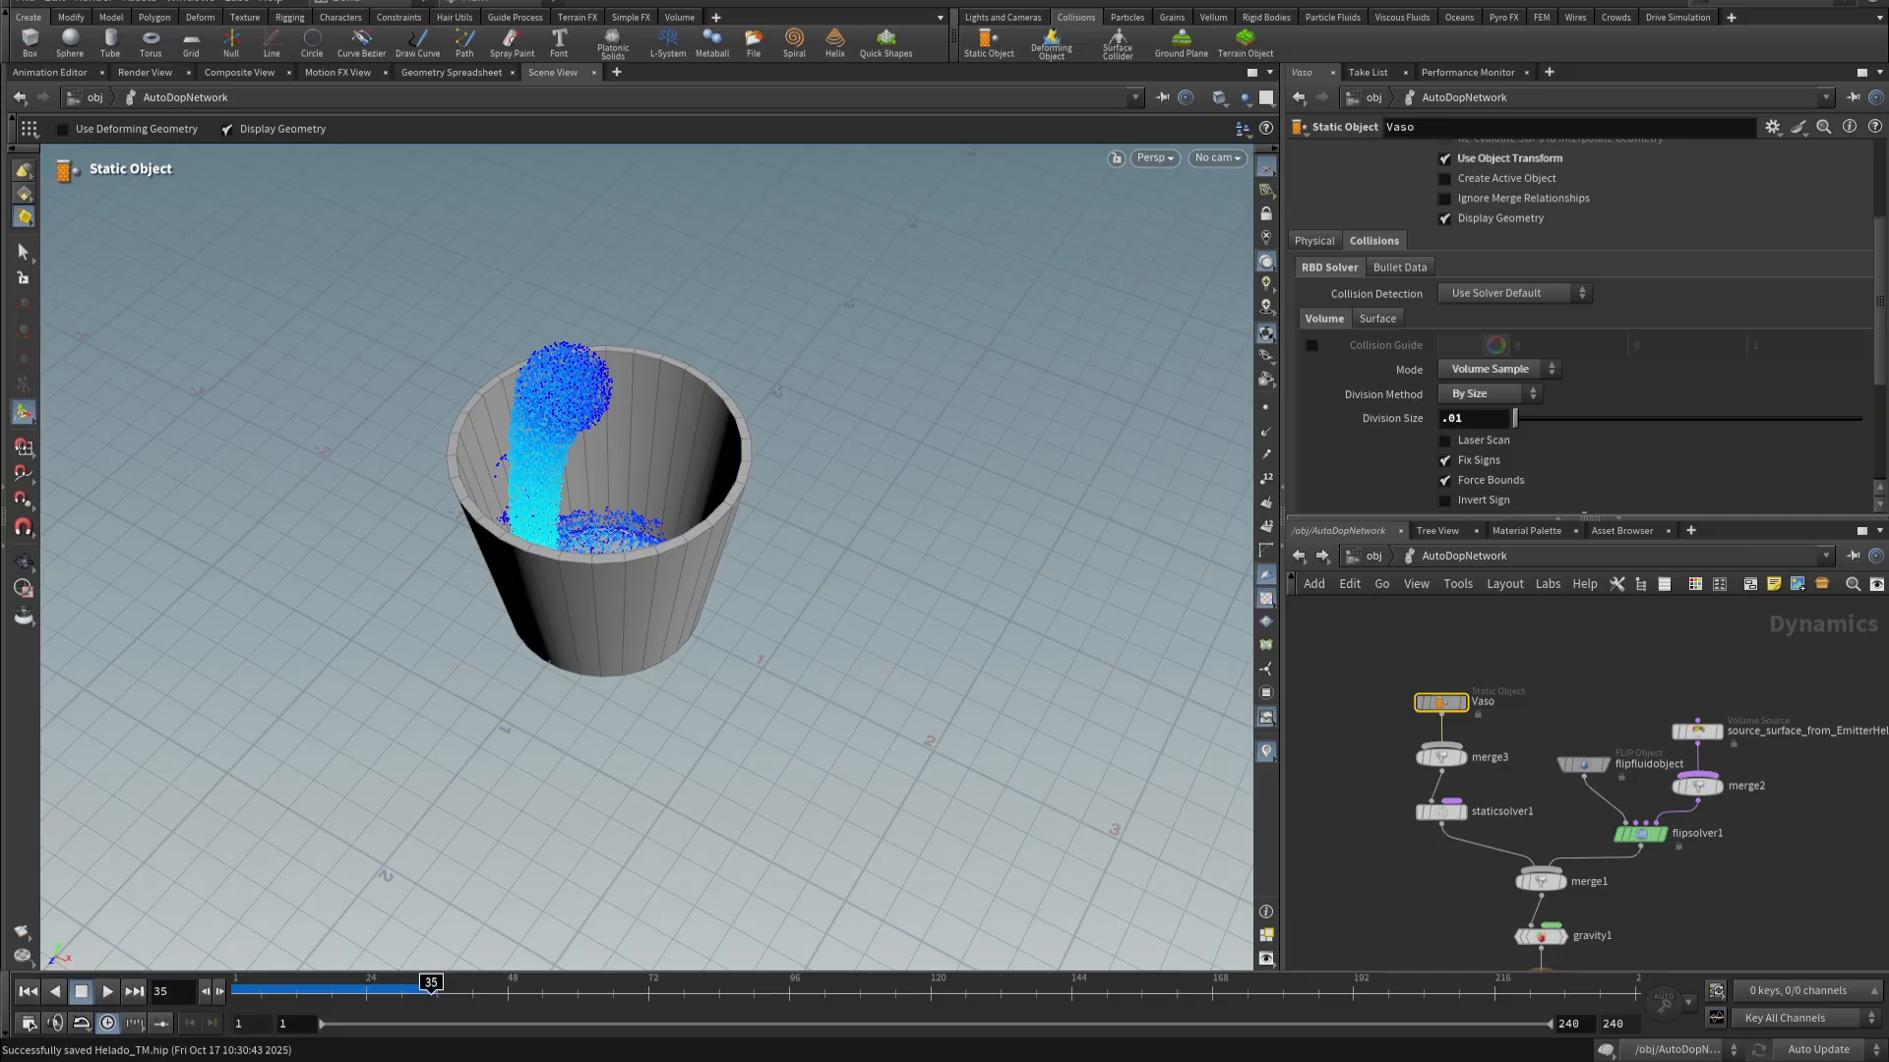
left_click(27, 991)
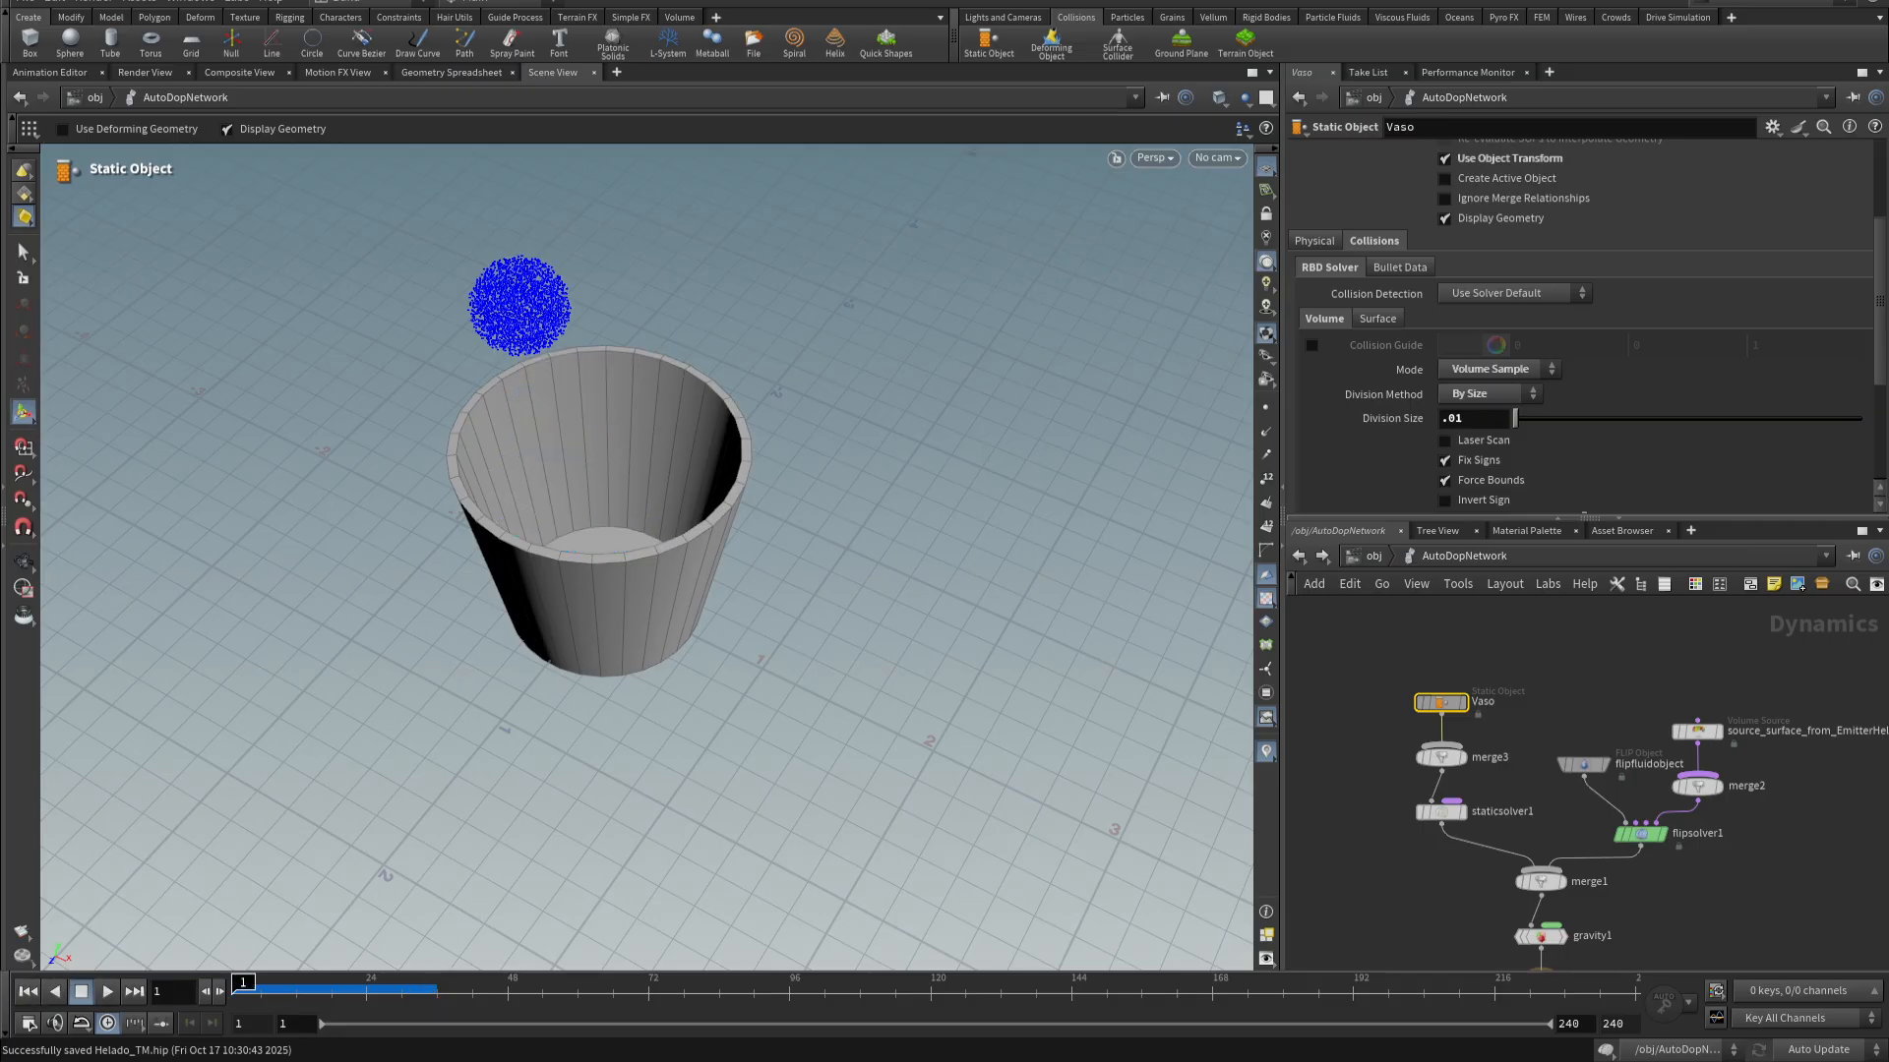